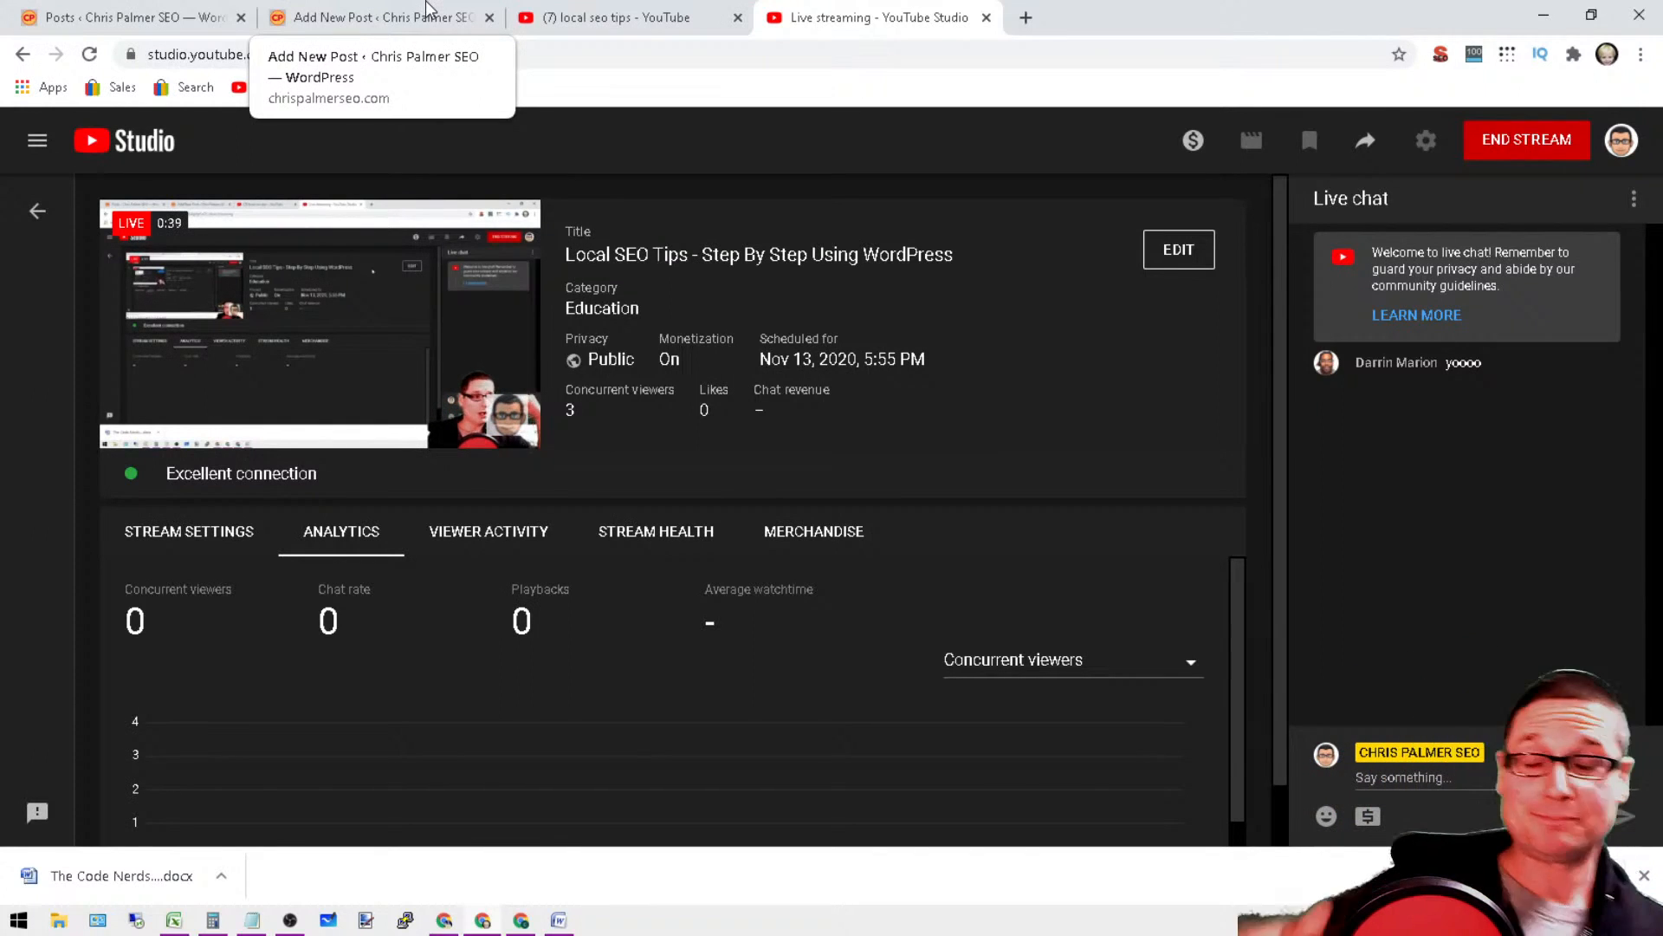
Step: Show the WordPress posts list, and open the homepage chrispalmerseo.com in a new browser tab with its navigation menu expanded
left_click(362, 8)
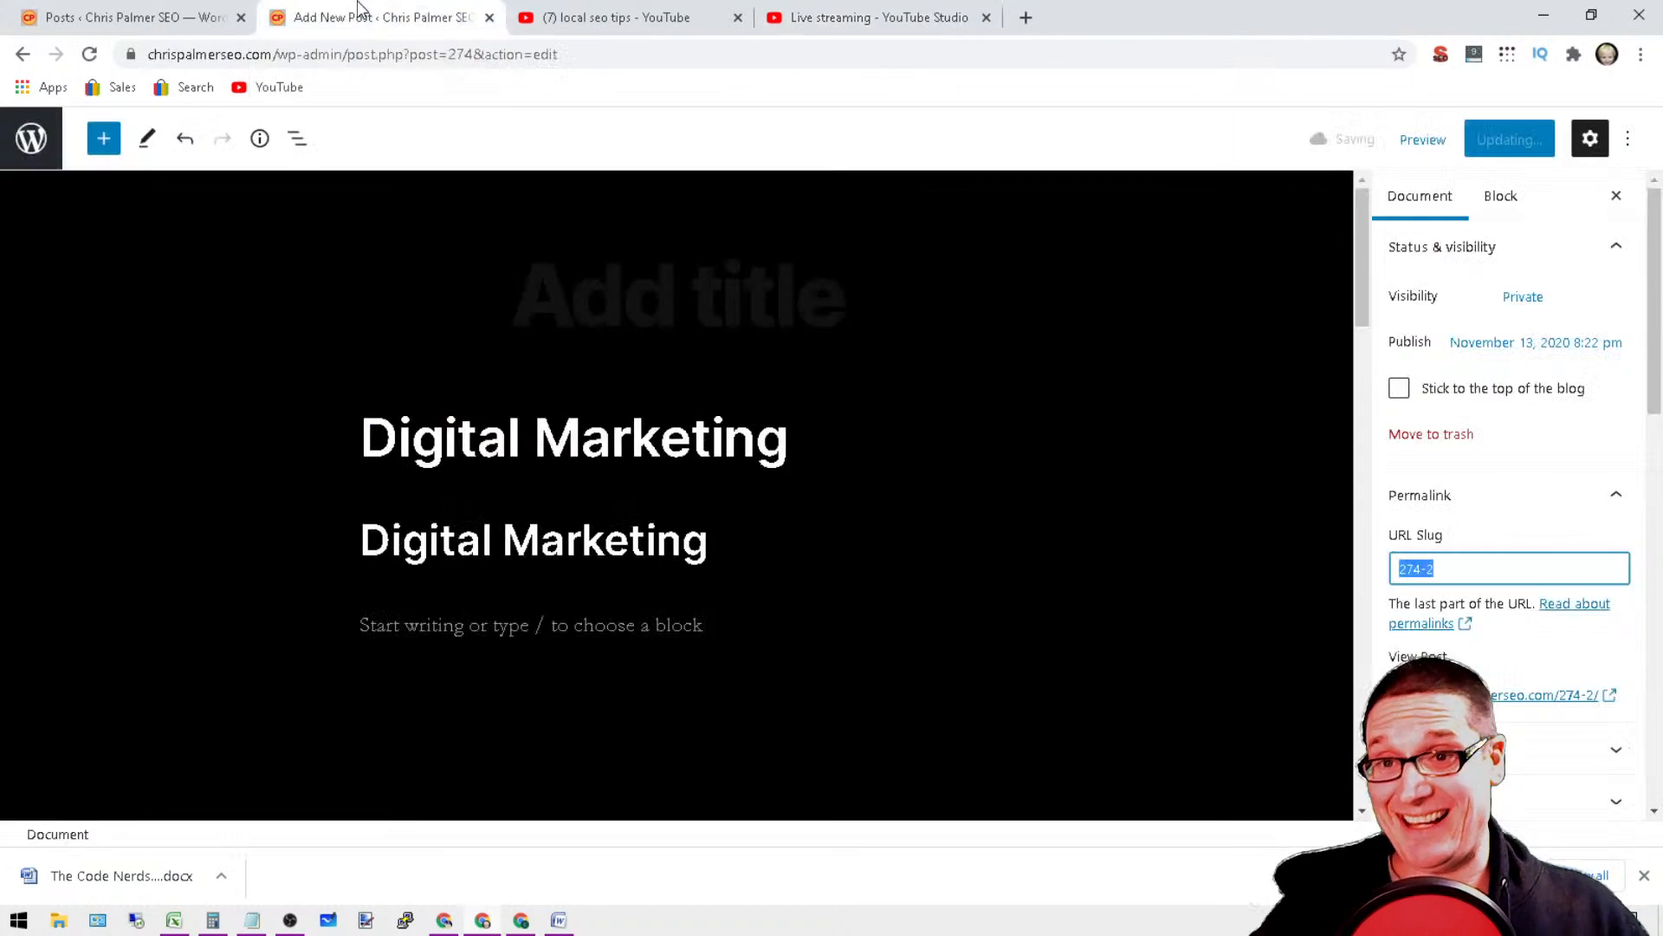
left_click(83, 8)
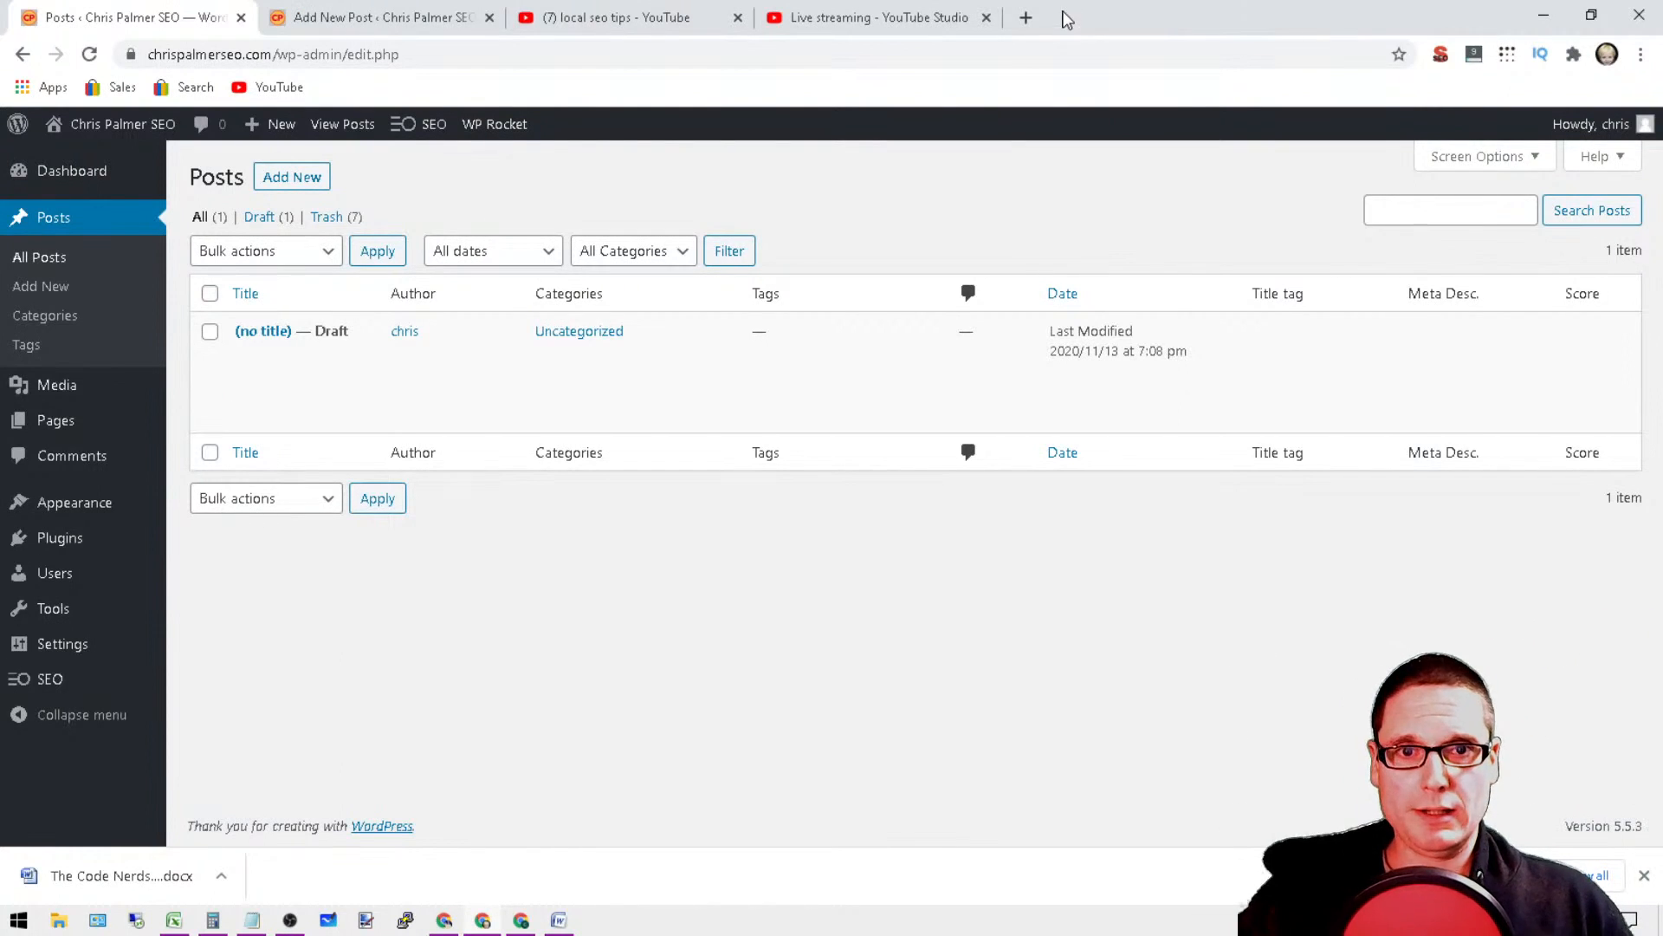
left_click(1026, 17)
type("chris")
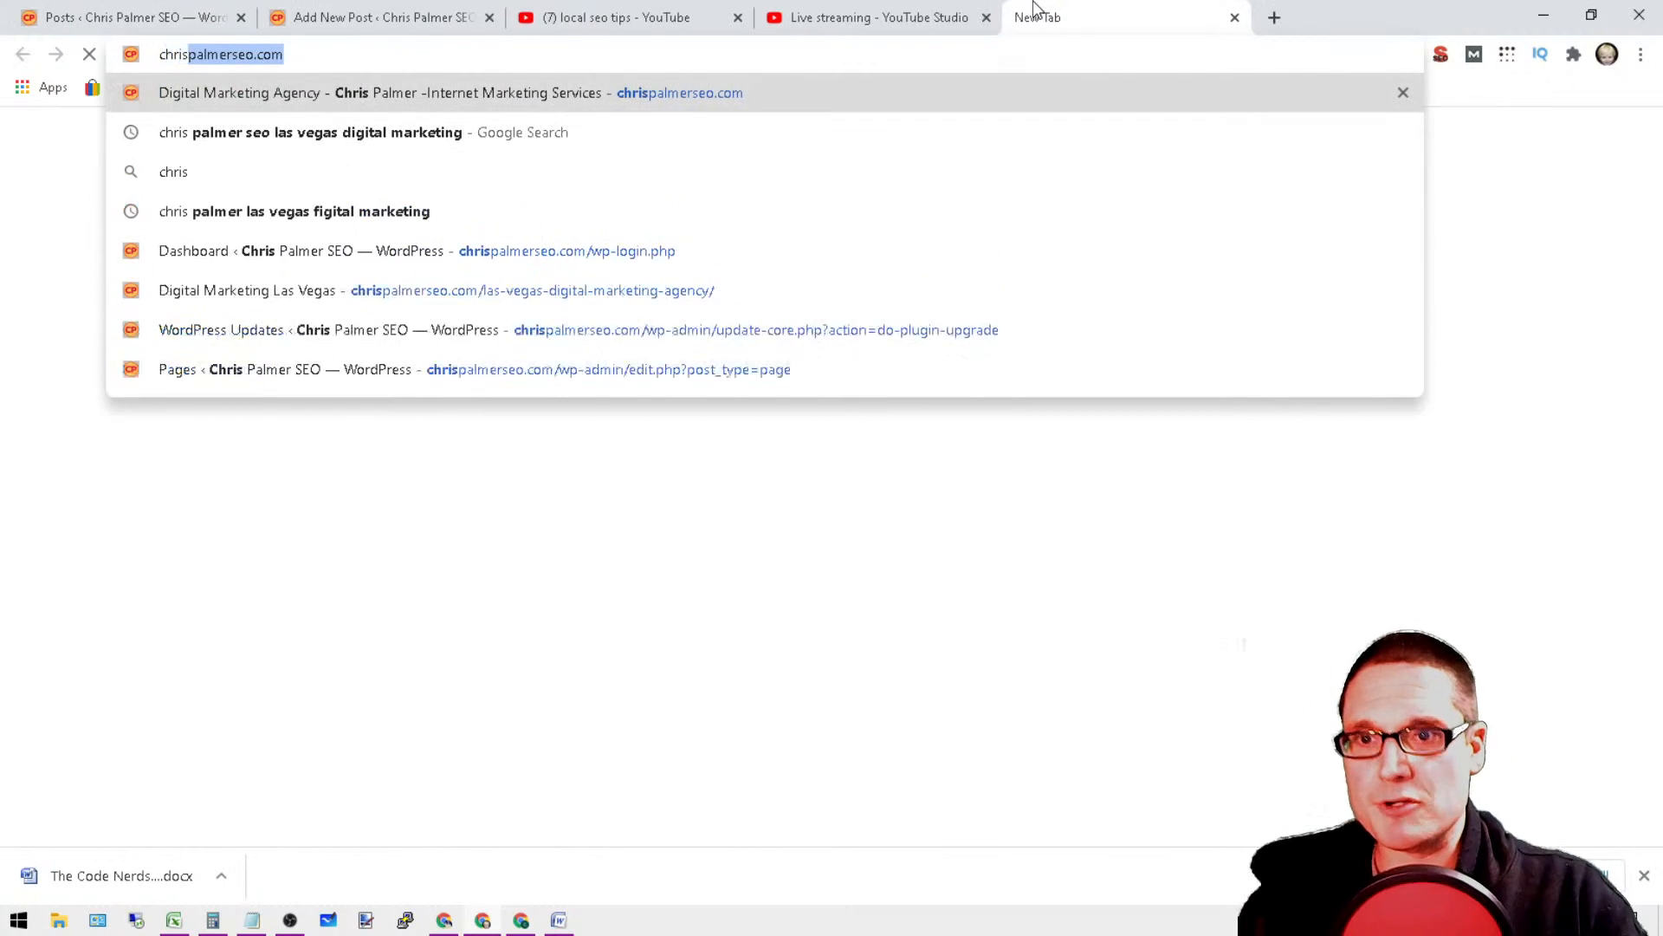
key("Return")
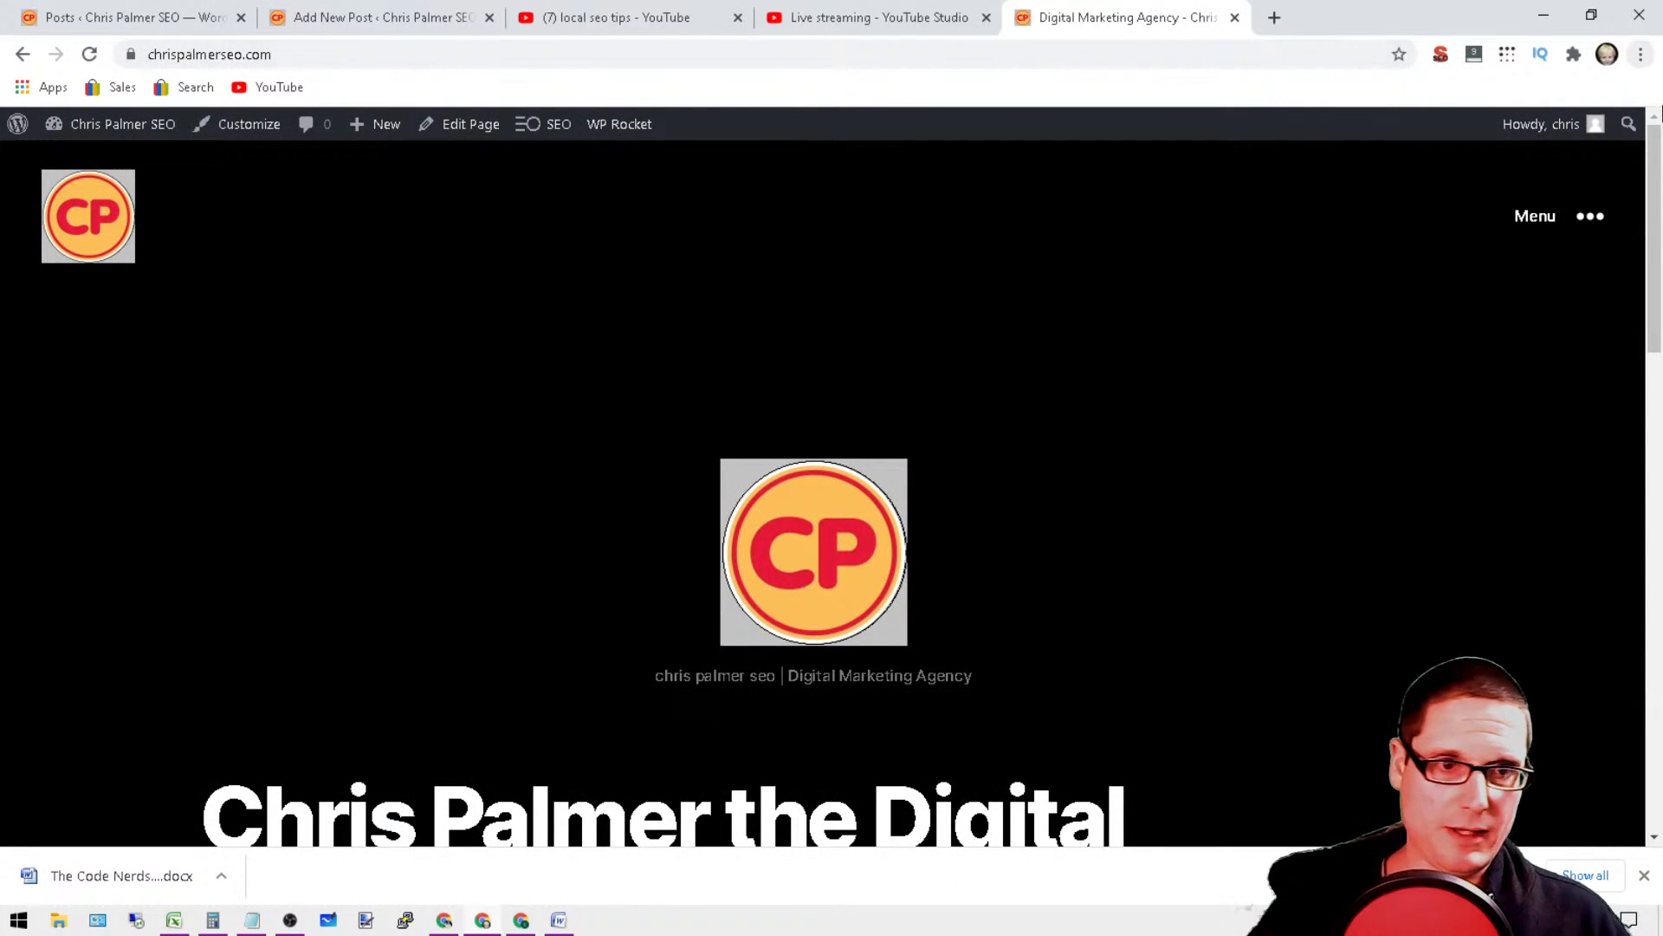
mouse_move(1656, 161)
left_mouse_down()
mouse_move(1659, 452)
mouse_move(1657, 159)
left_mouse_up()
left_click(1559, 217)
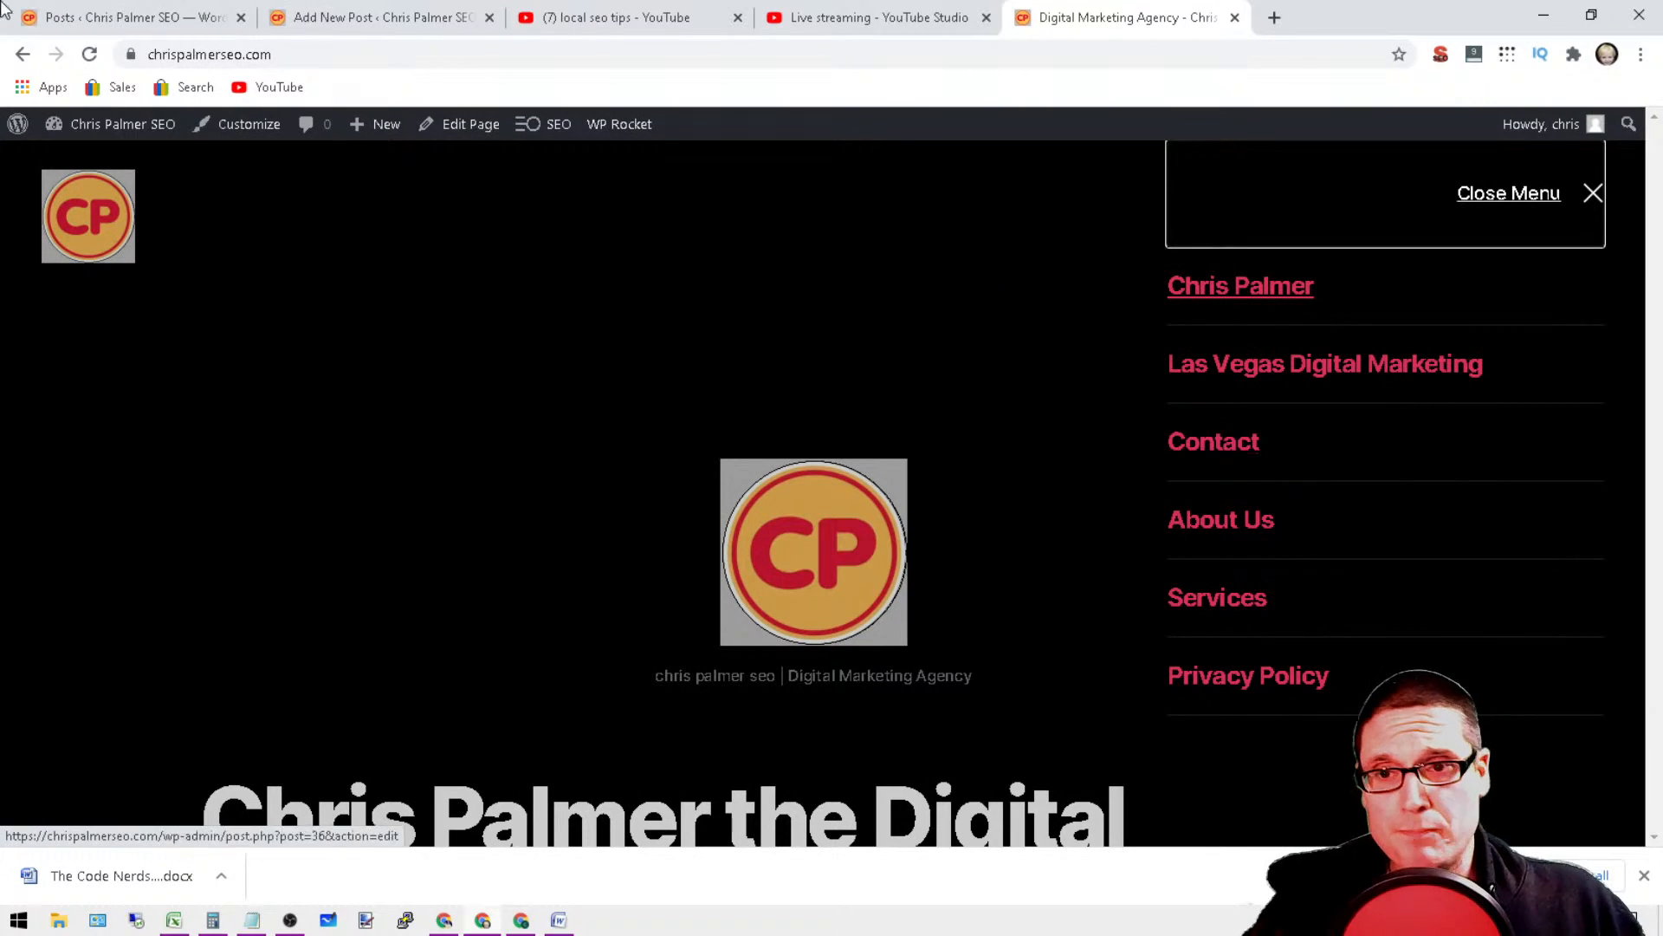
Step: Return to the WordPress admin and open the list of all pages
left_click(343, 7)
left_click(139, 18)
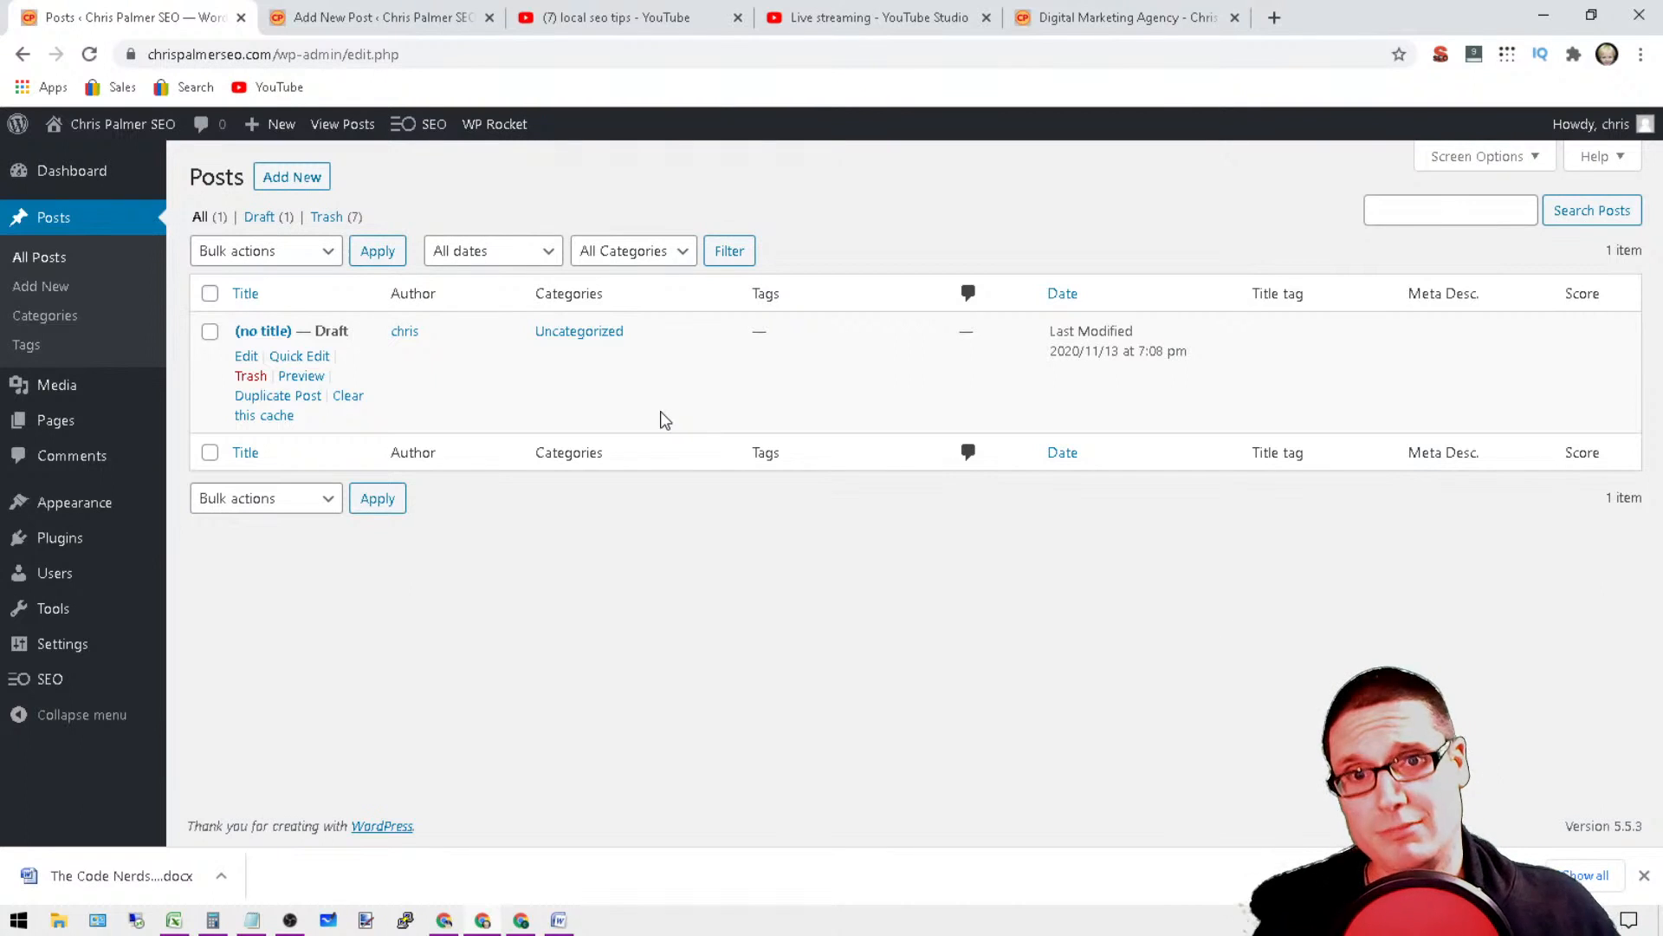
mouse_move(31, 433)
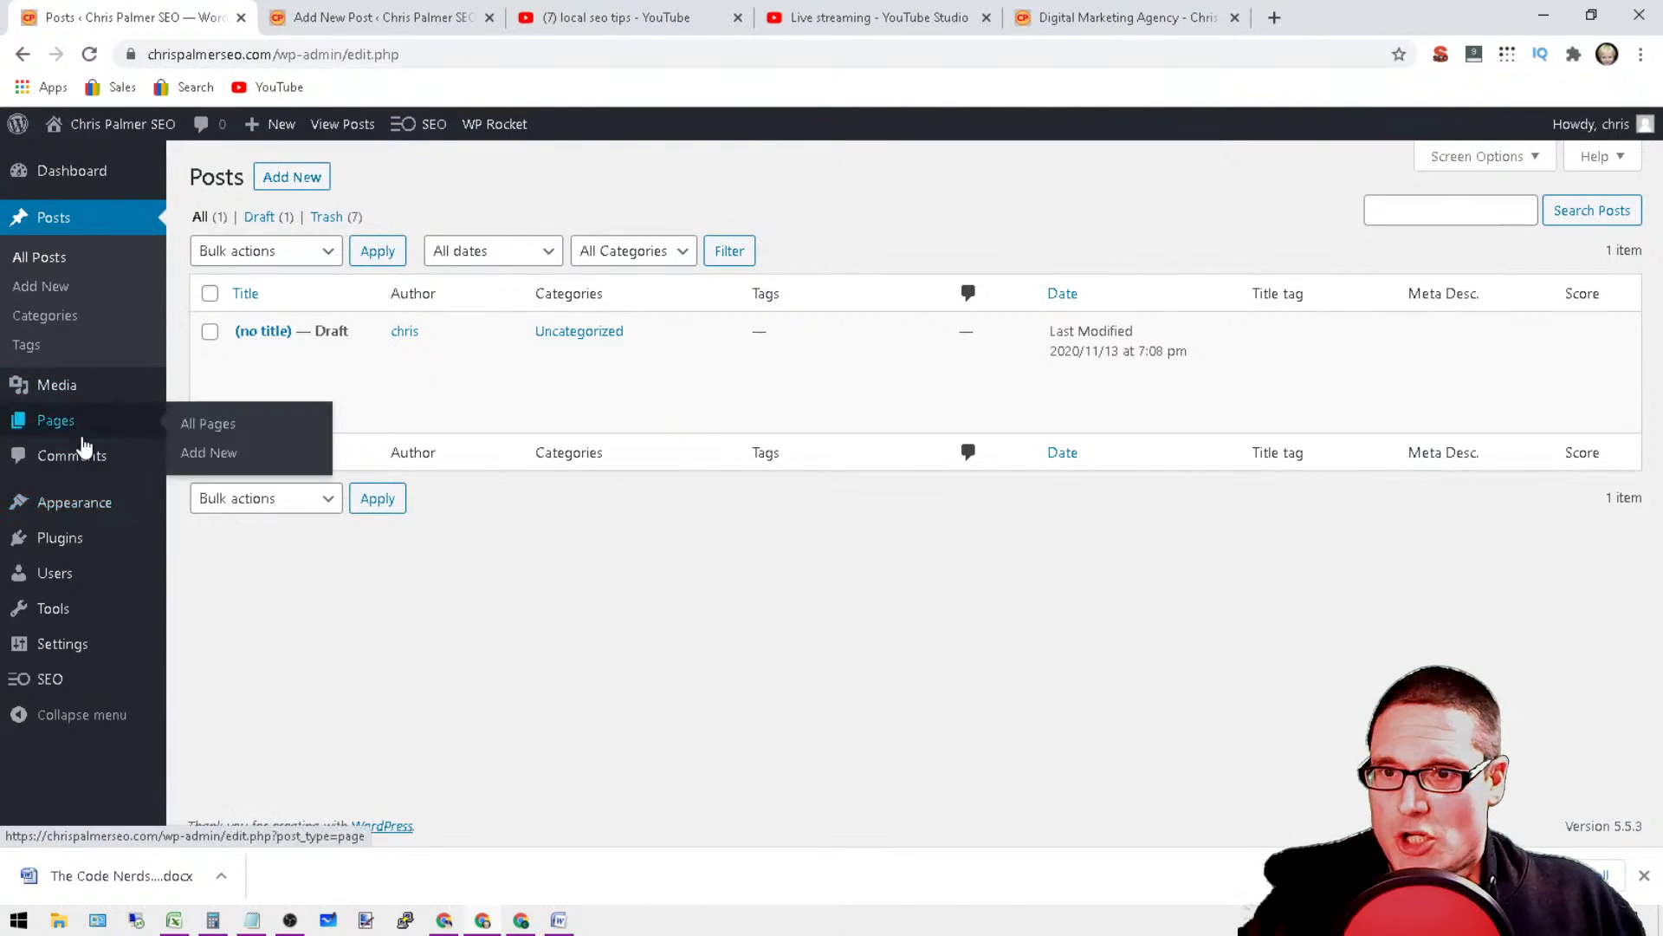
left_click(249, 437)
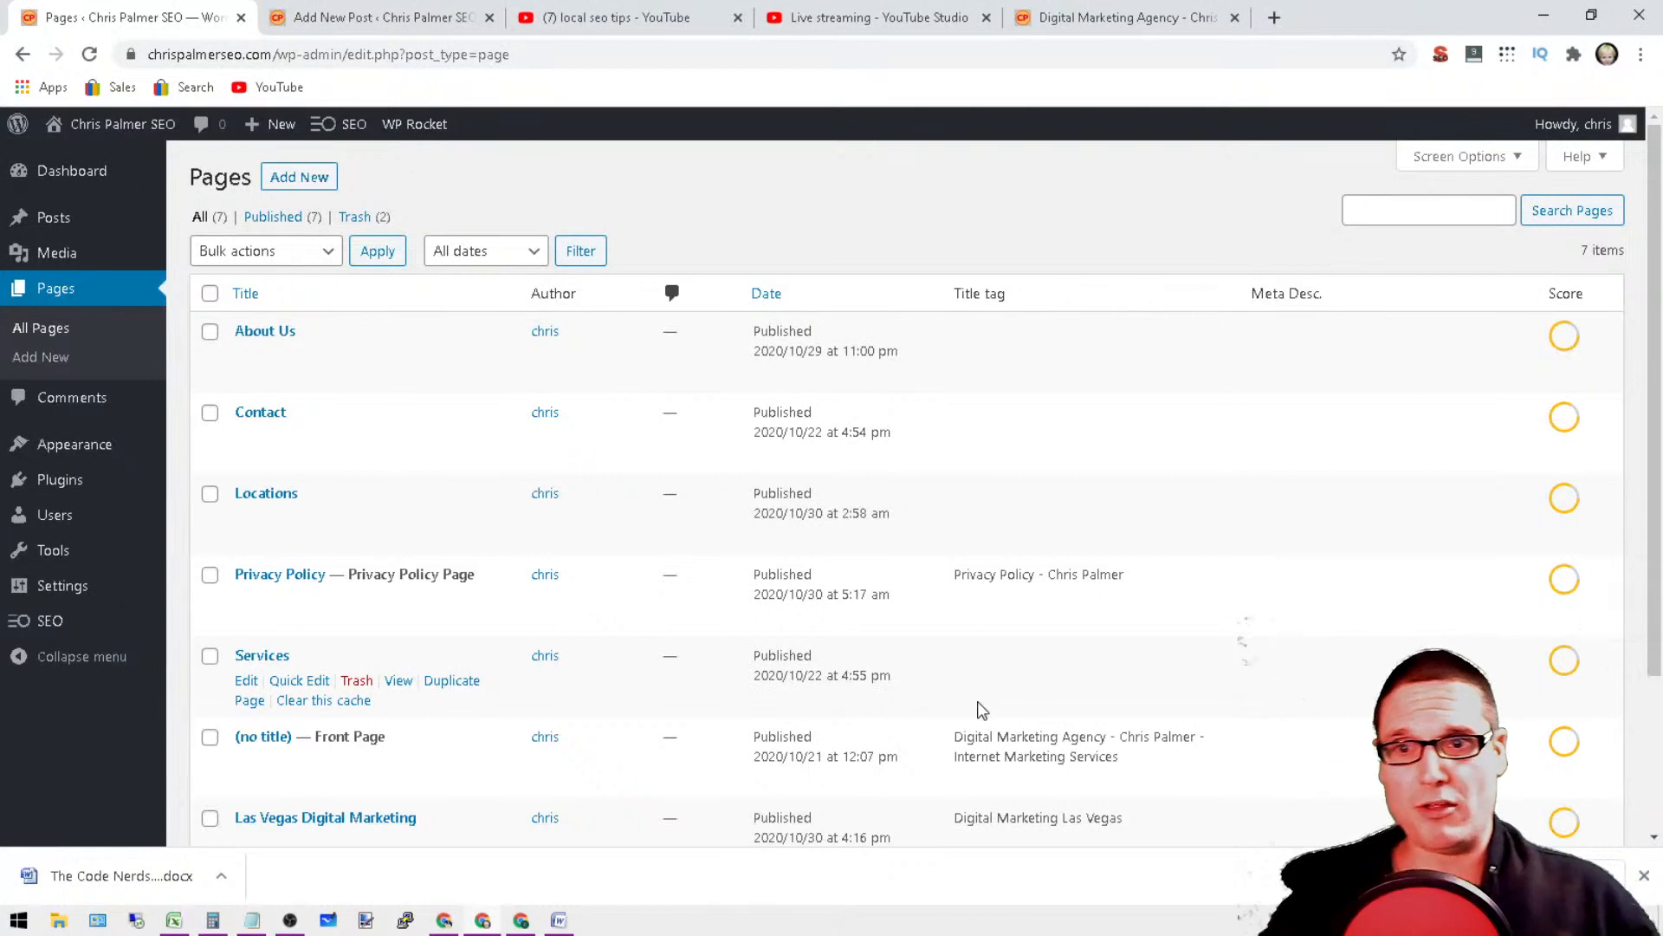
Step: Examine the site's list of pages and highlight the title tag of the front page
mouse_move(408, 124)
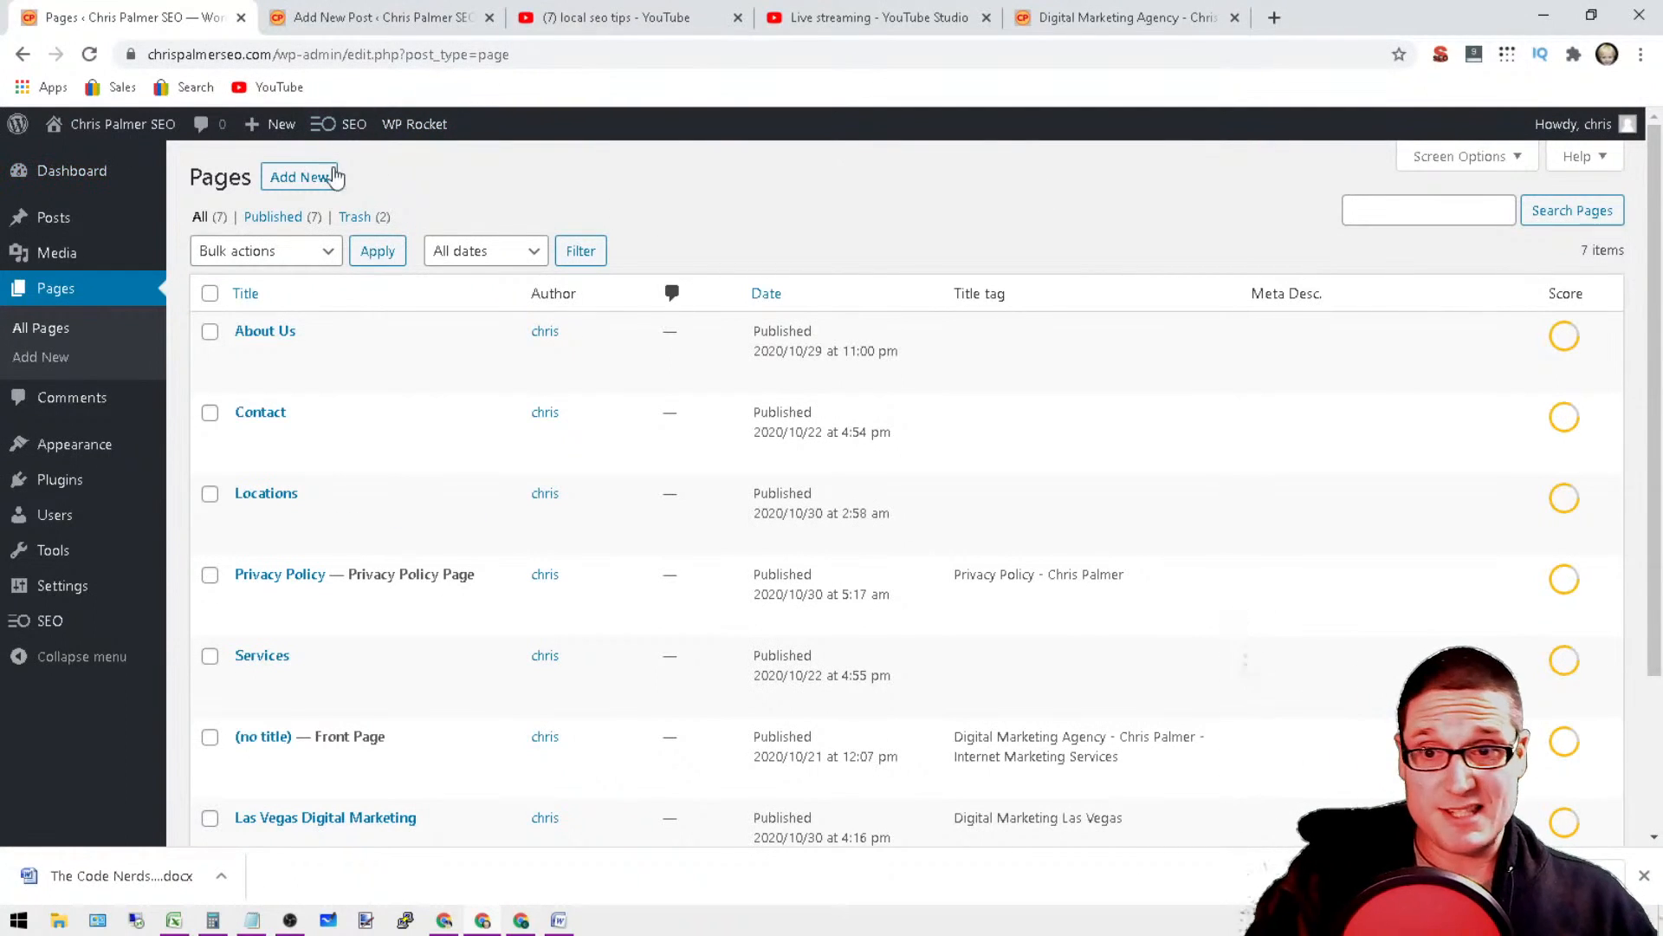
mouse_move(345, 141)
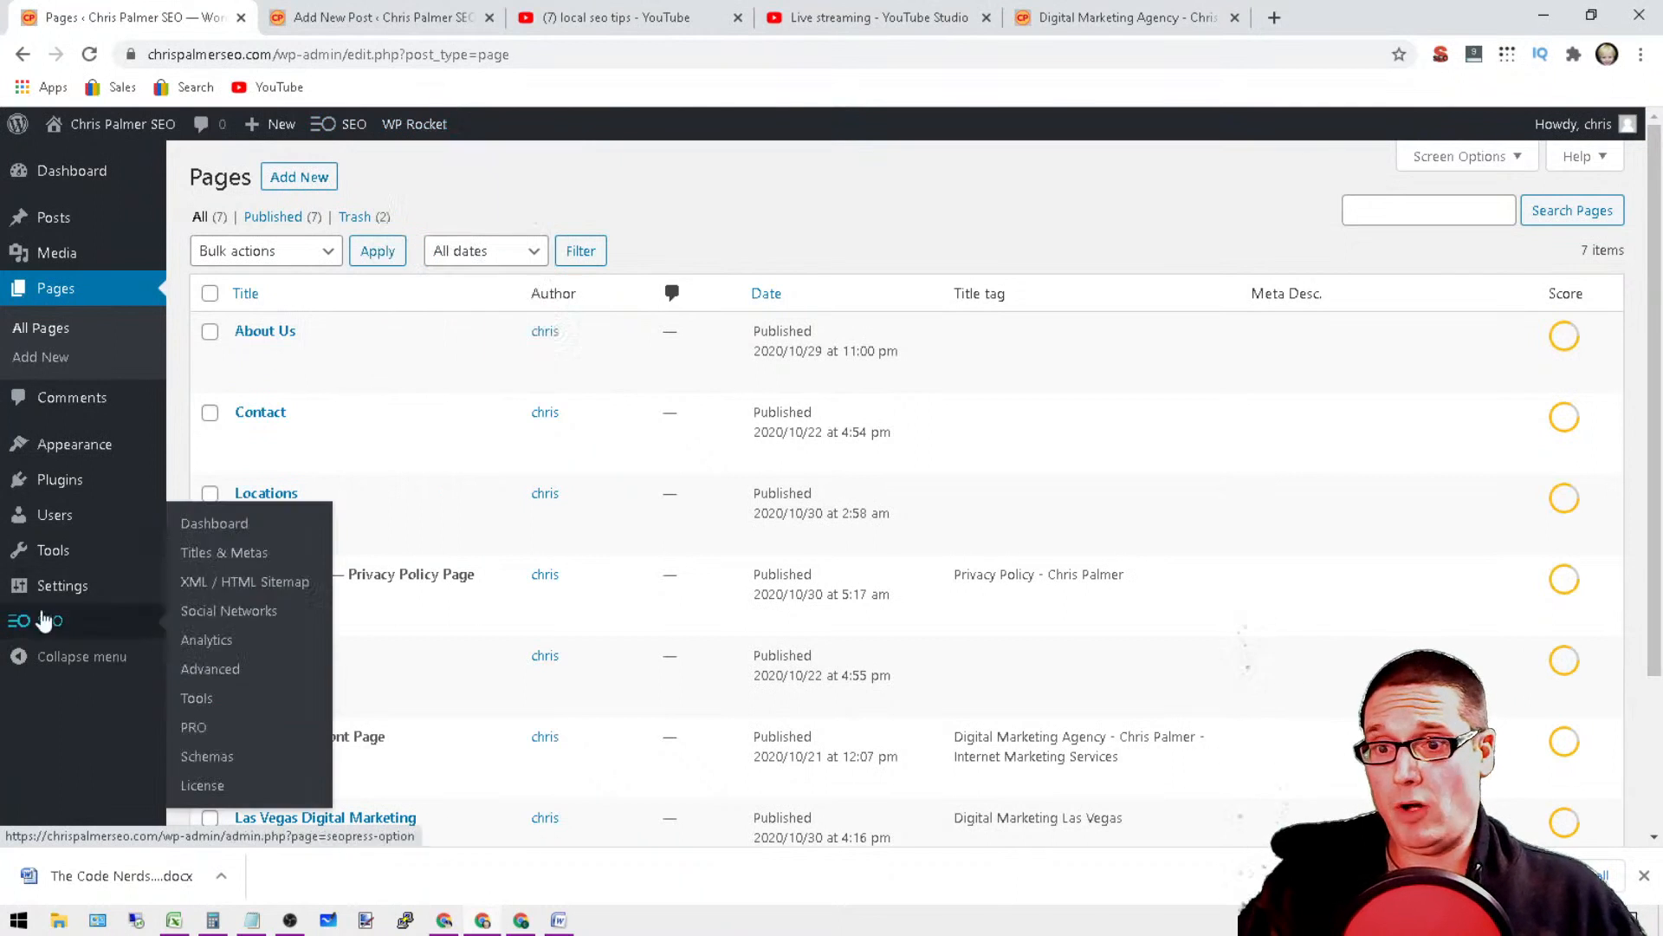
mouse_move(268, 137)
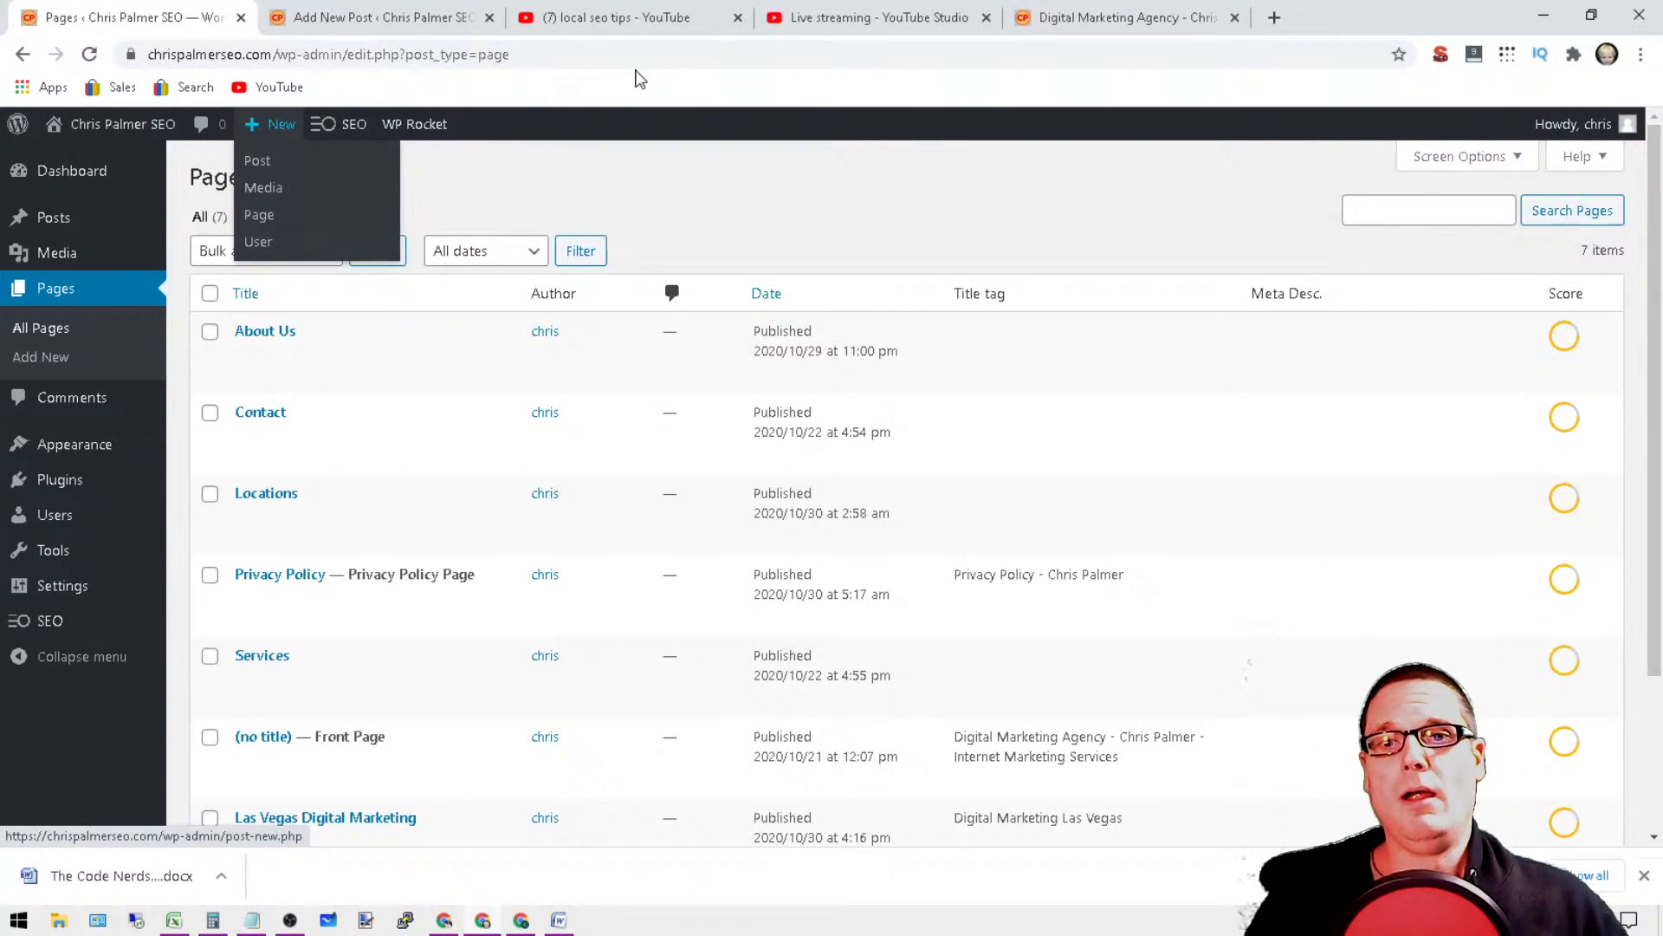
scroll(820, 268, "down", 3)
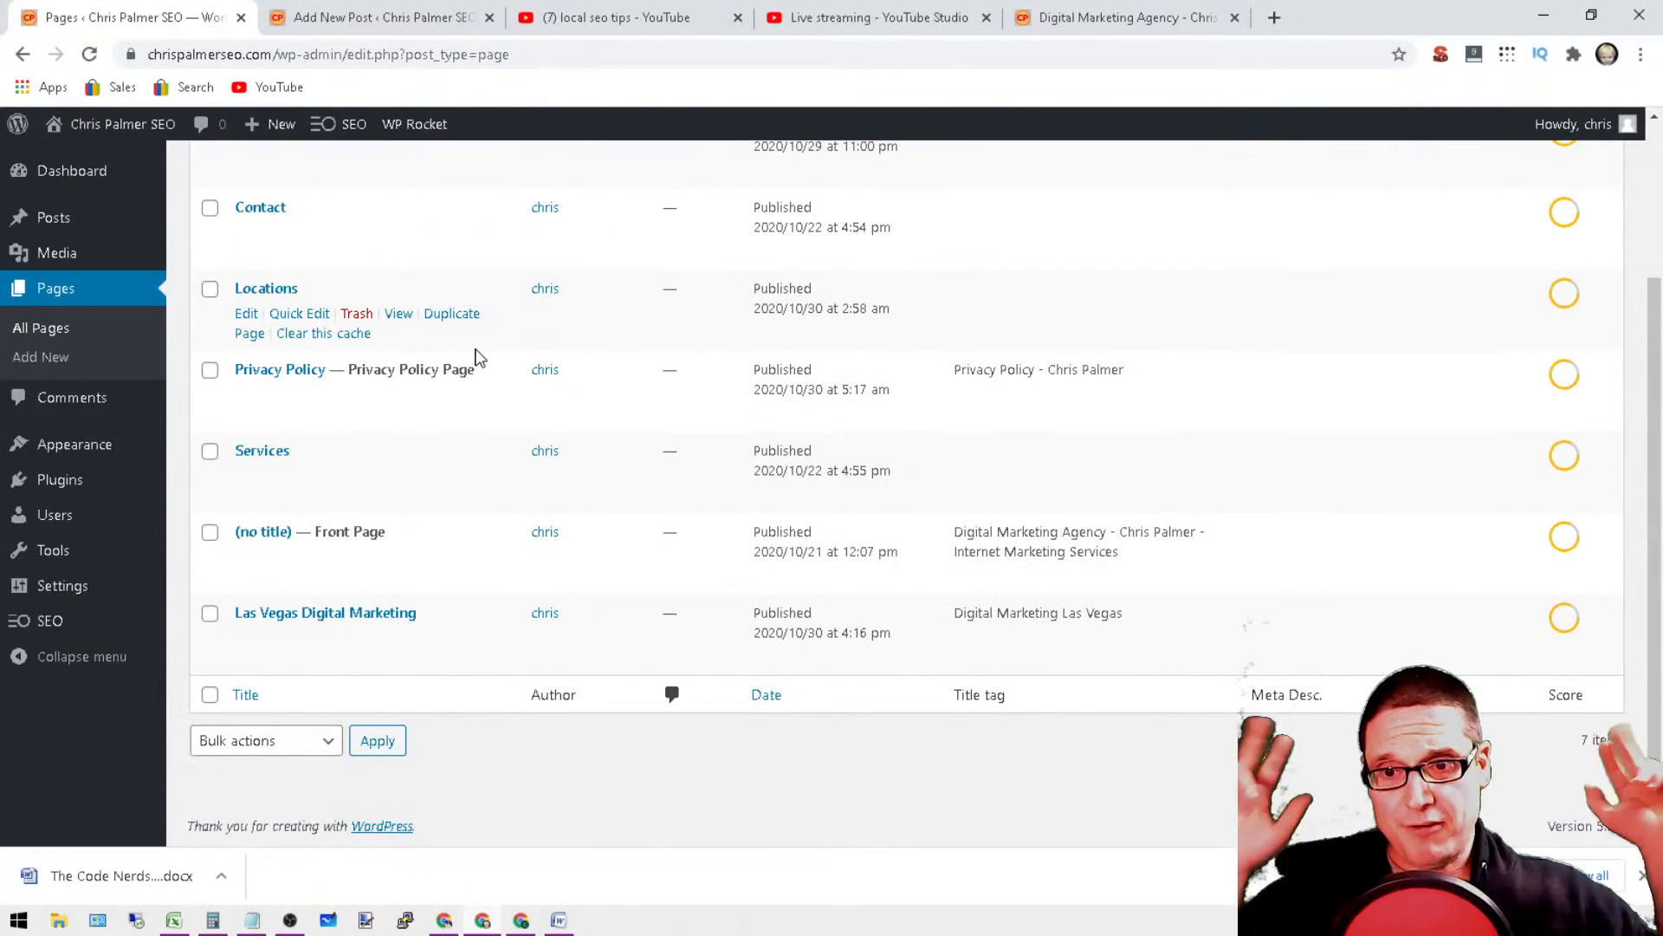
scroll(1114, 632, "up", 3)
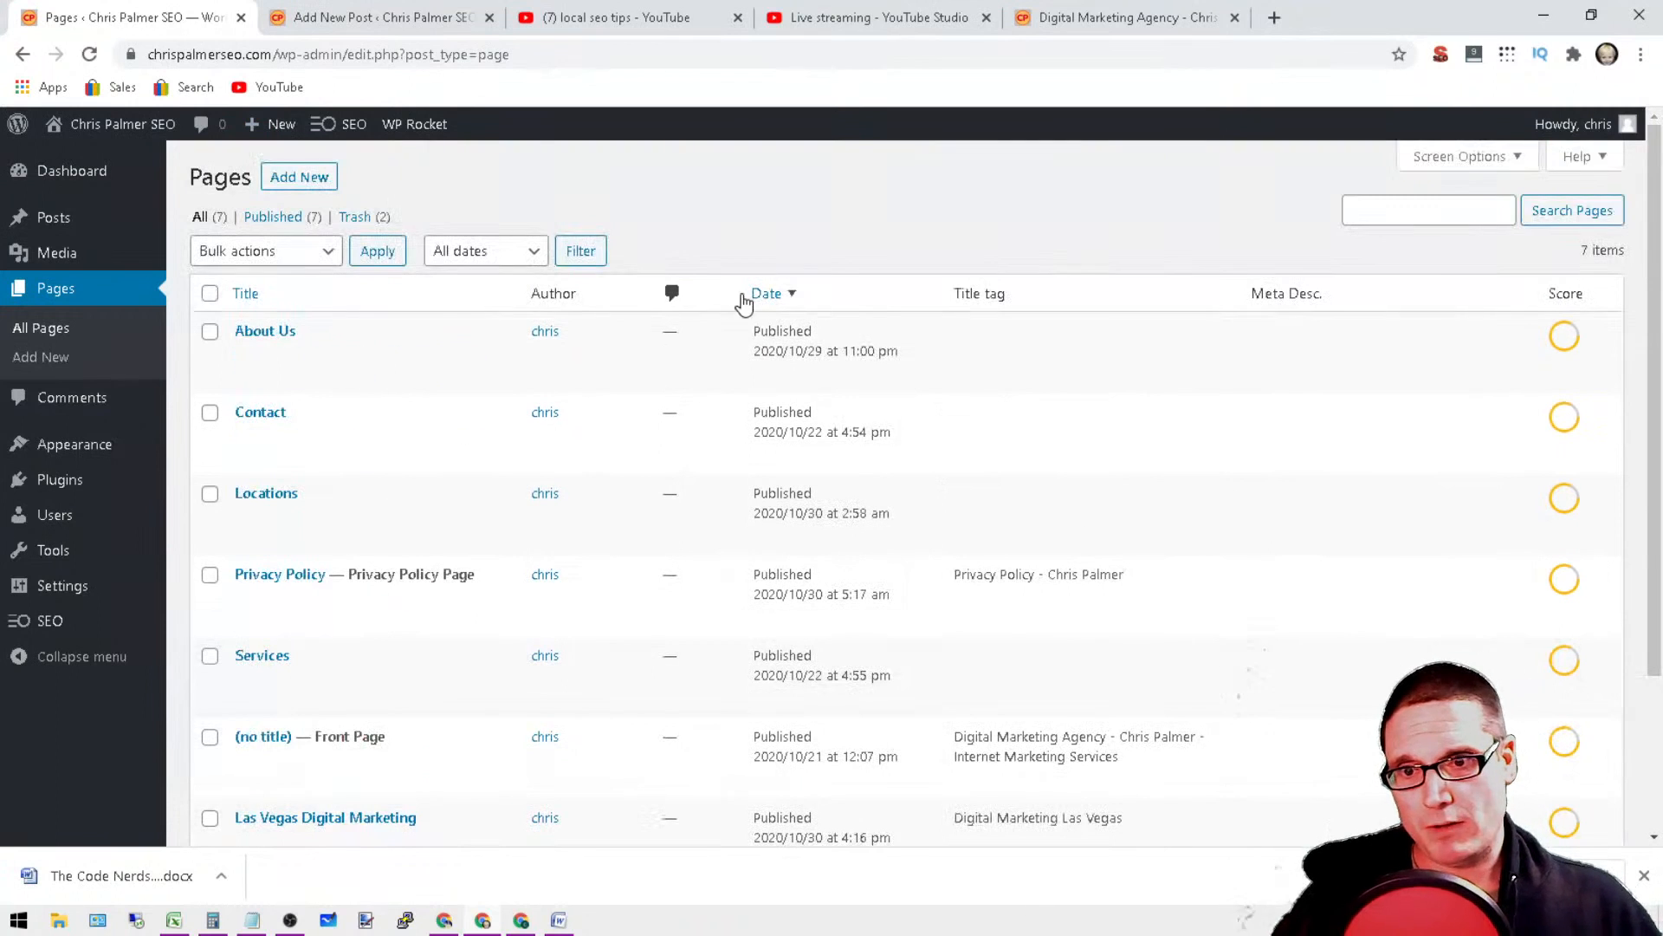
scroll(336, 511, "down", 3)
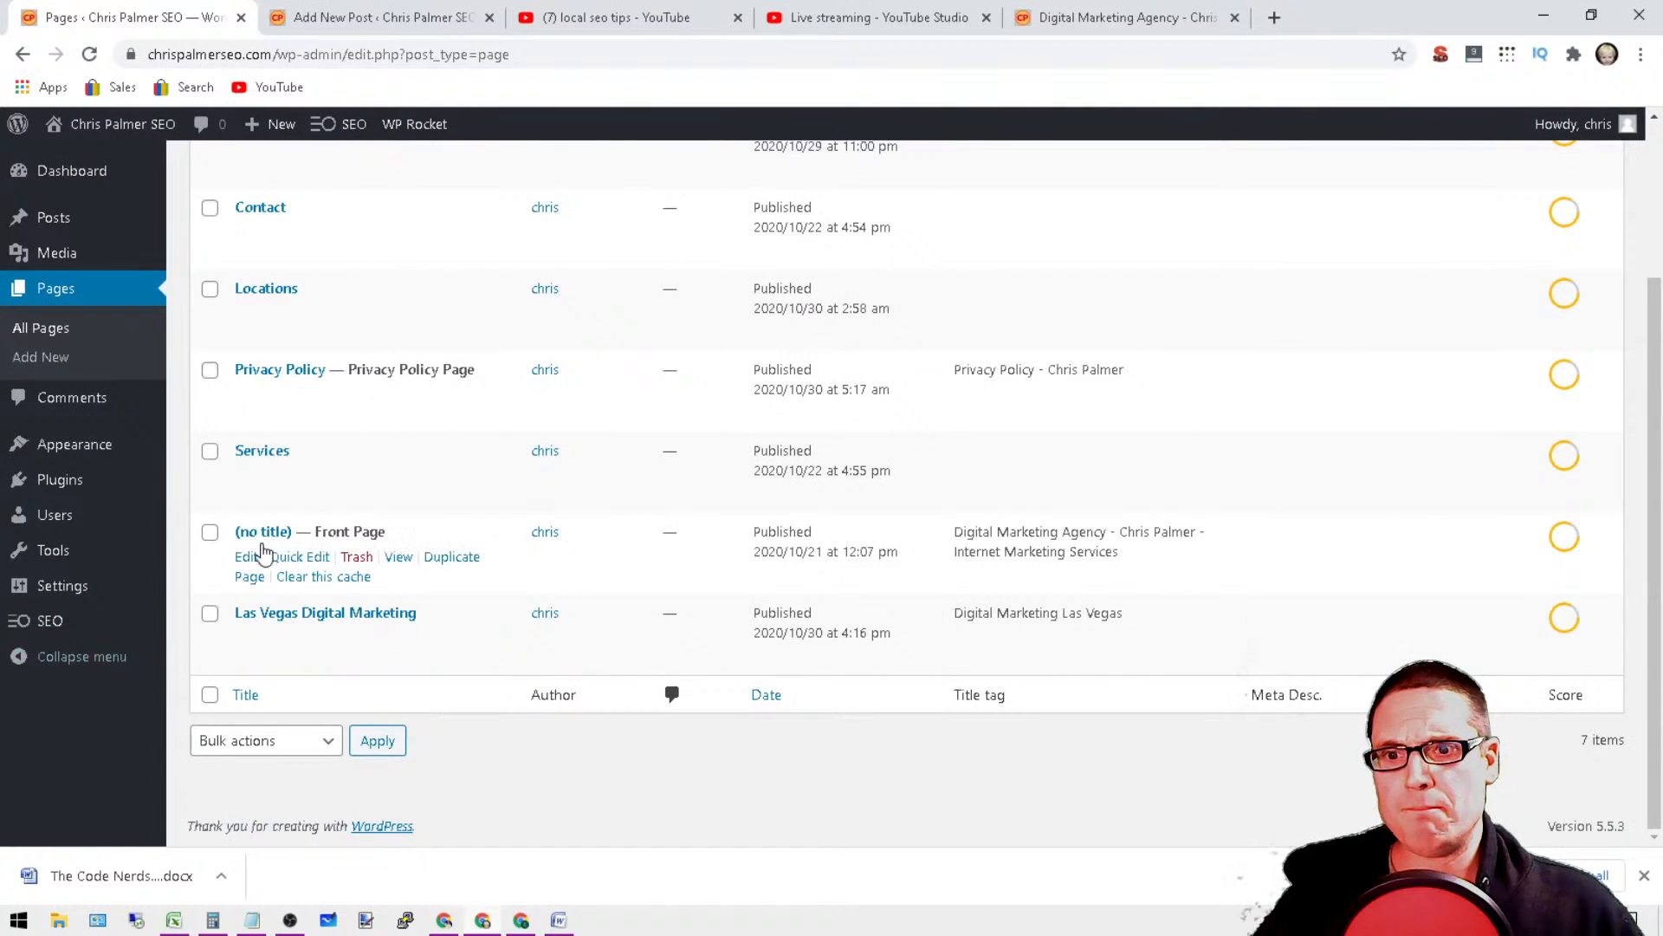
left_click_drag(1202, 574, 976, 530)
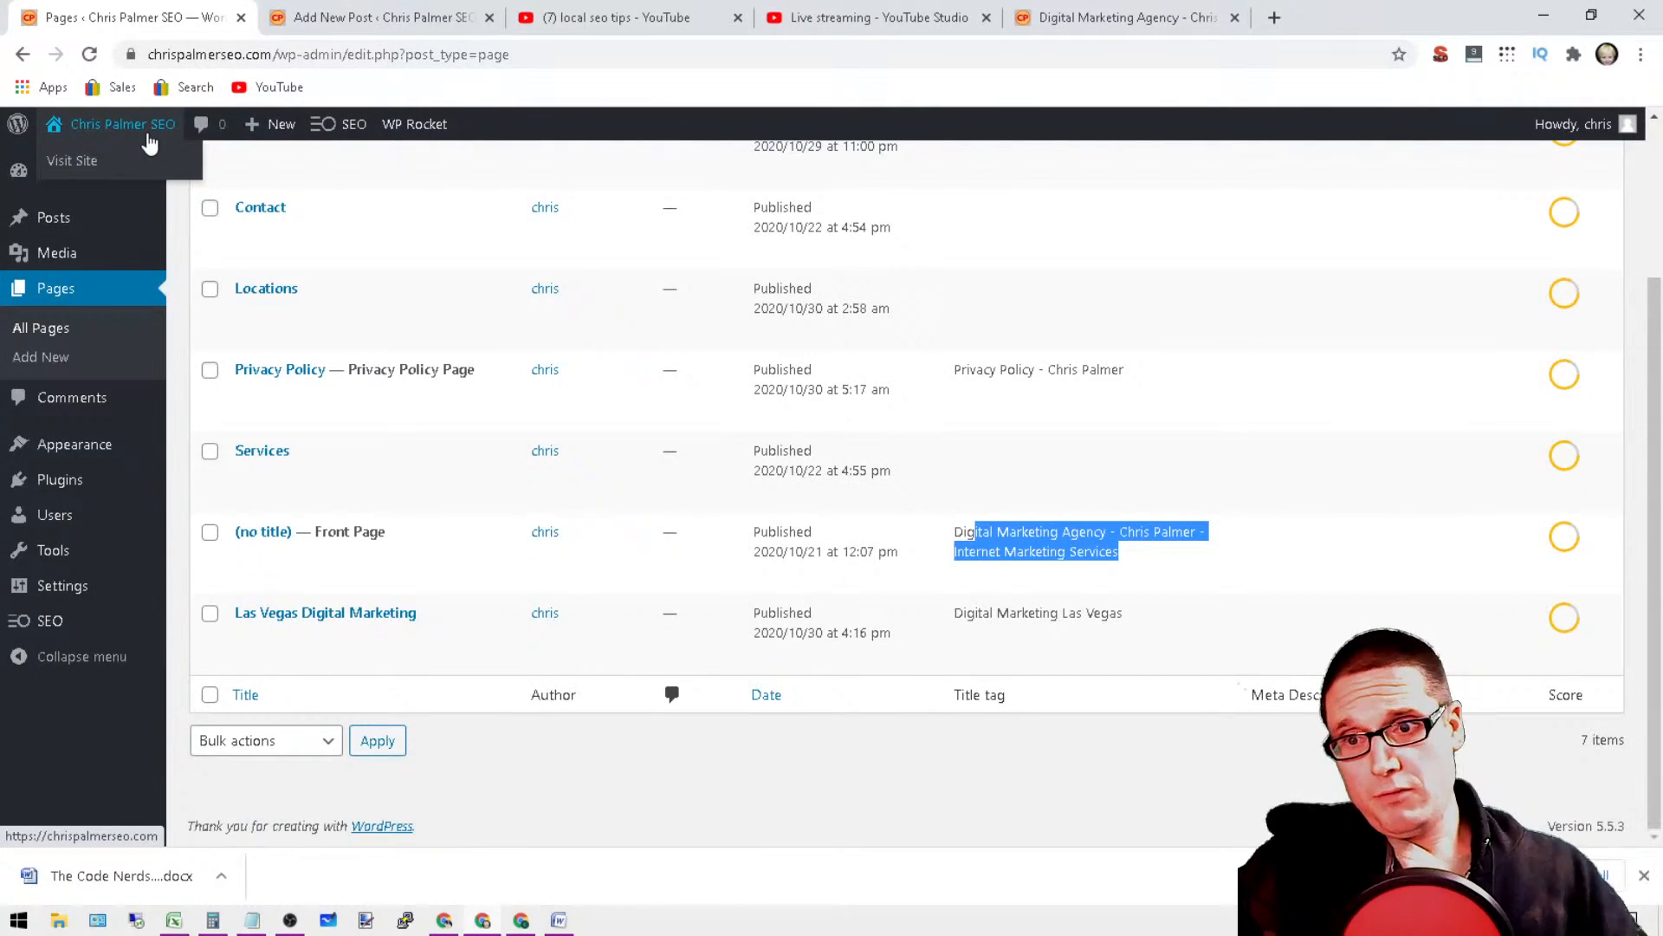
Step: Open the site's menu editor and add the Locations page to the navigation menu
mouse_move(107, 260)
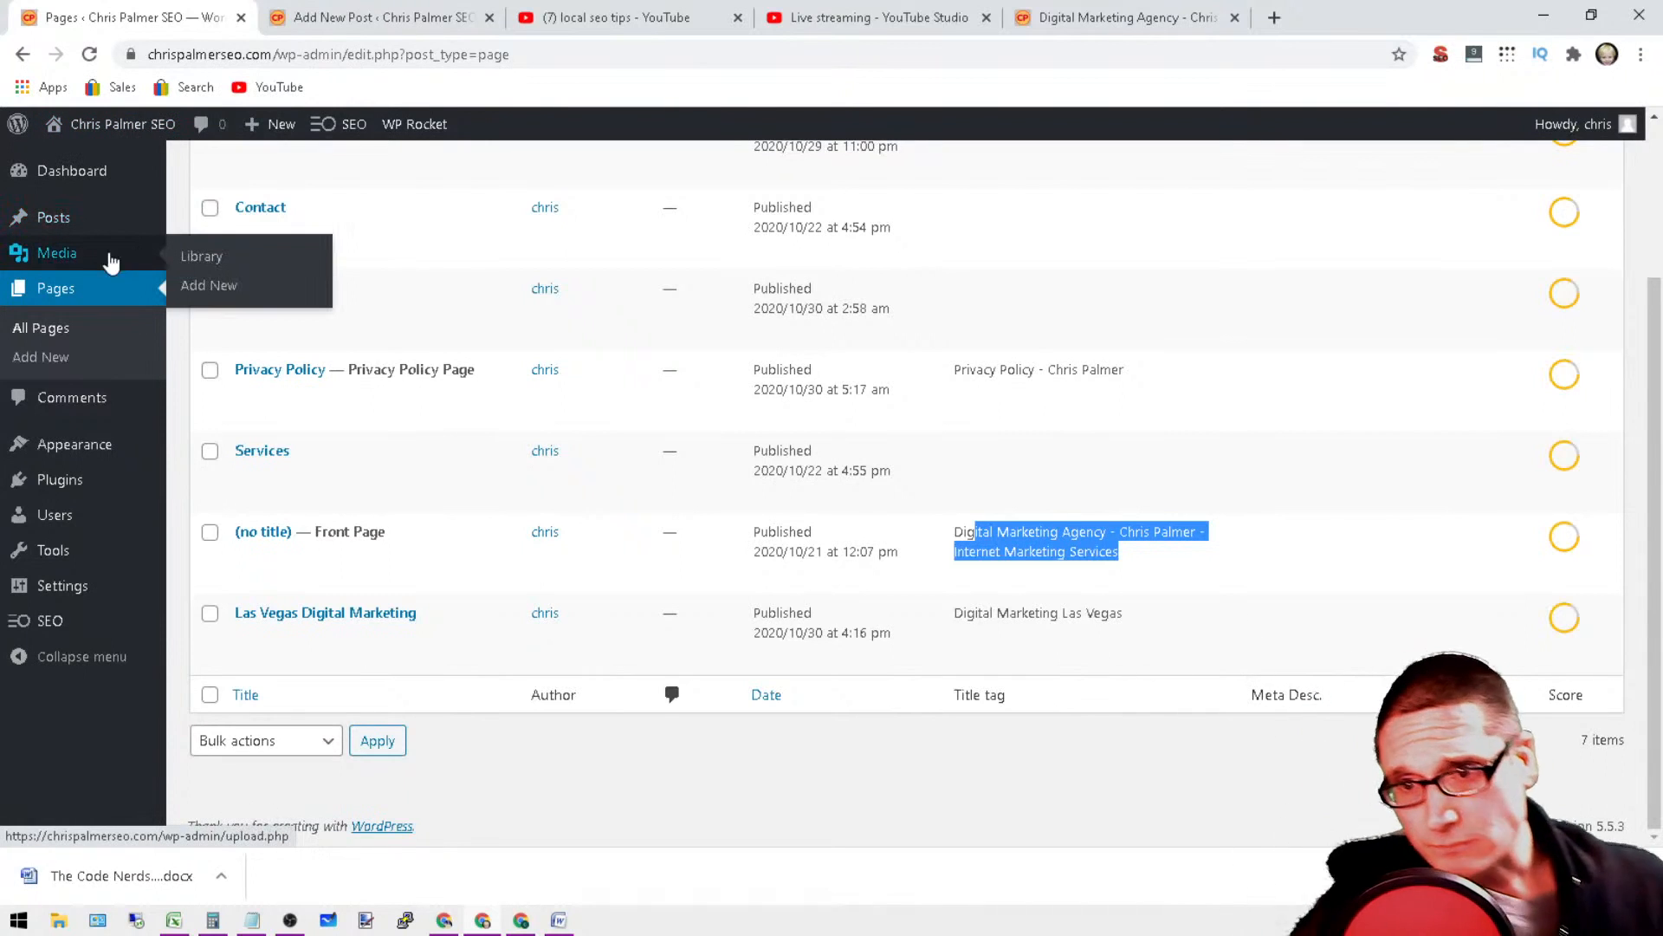
mouse_move(134, 468)
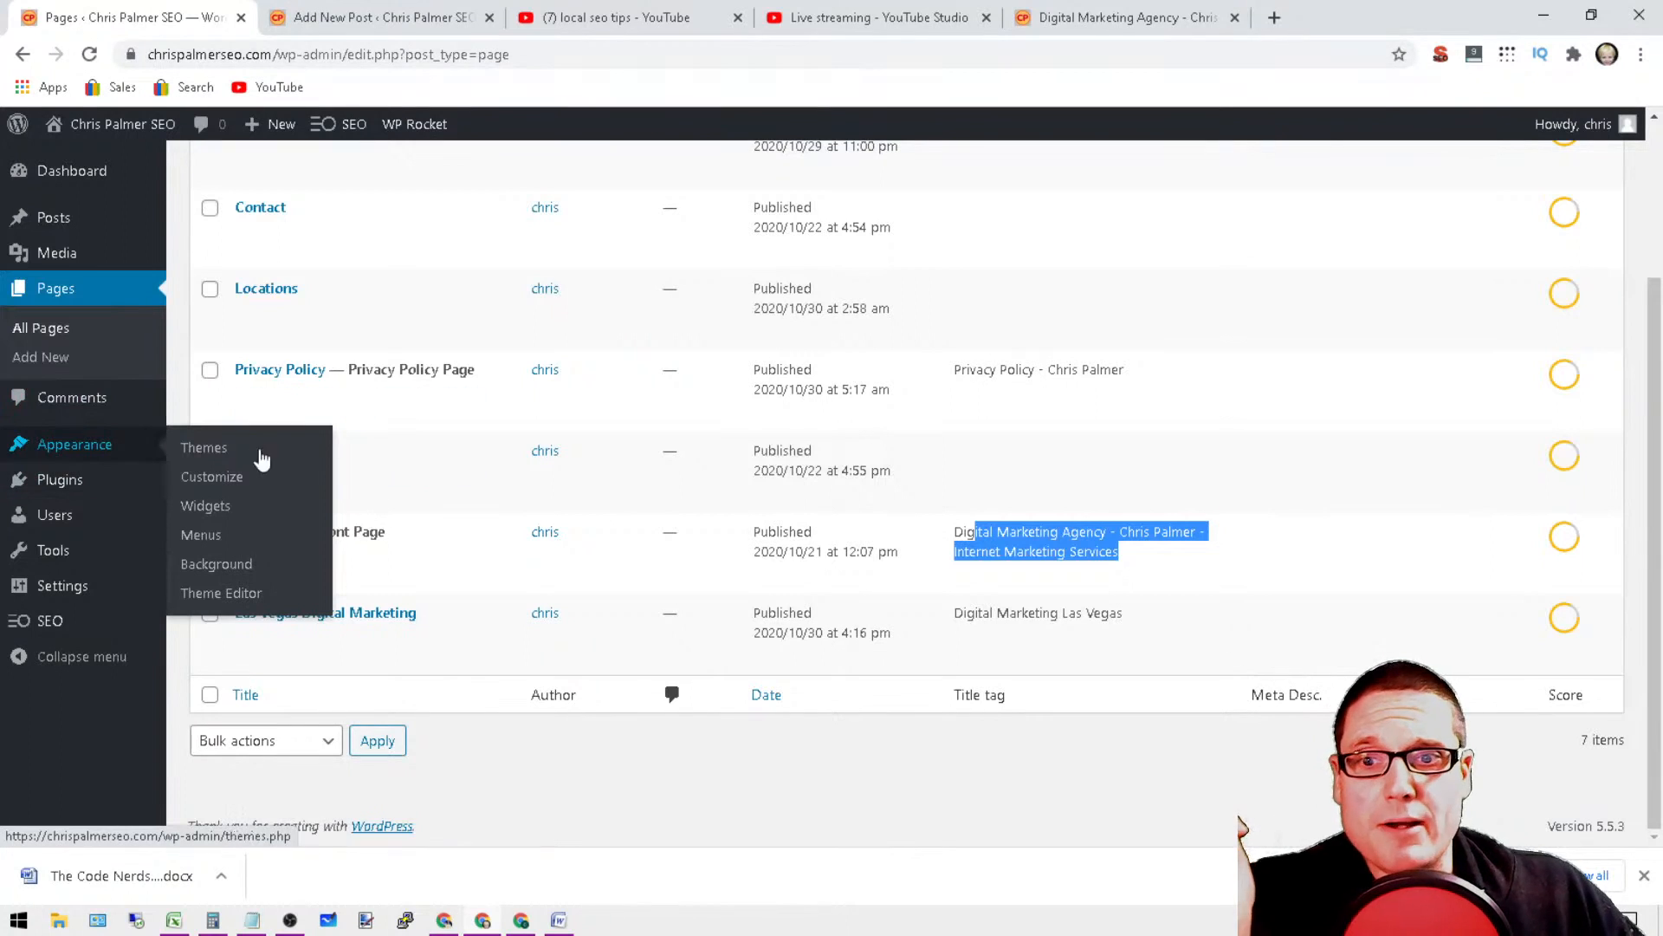
left_click(218, 542)
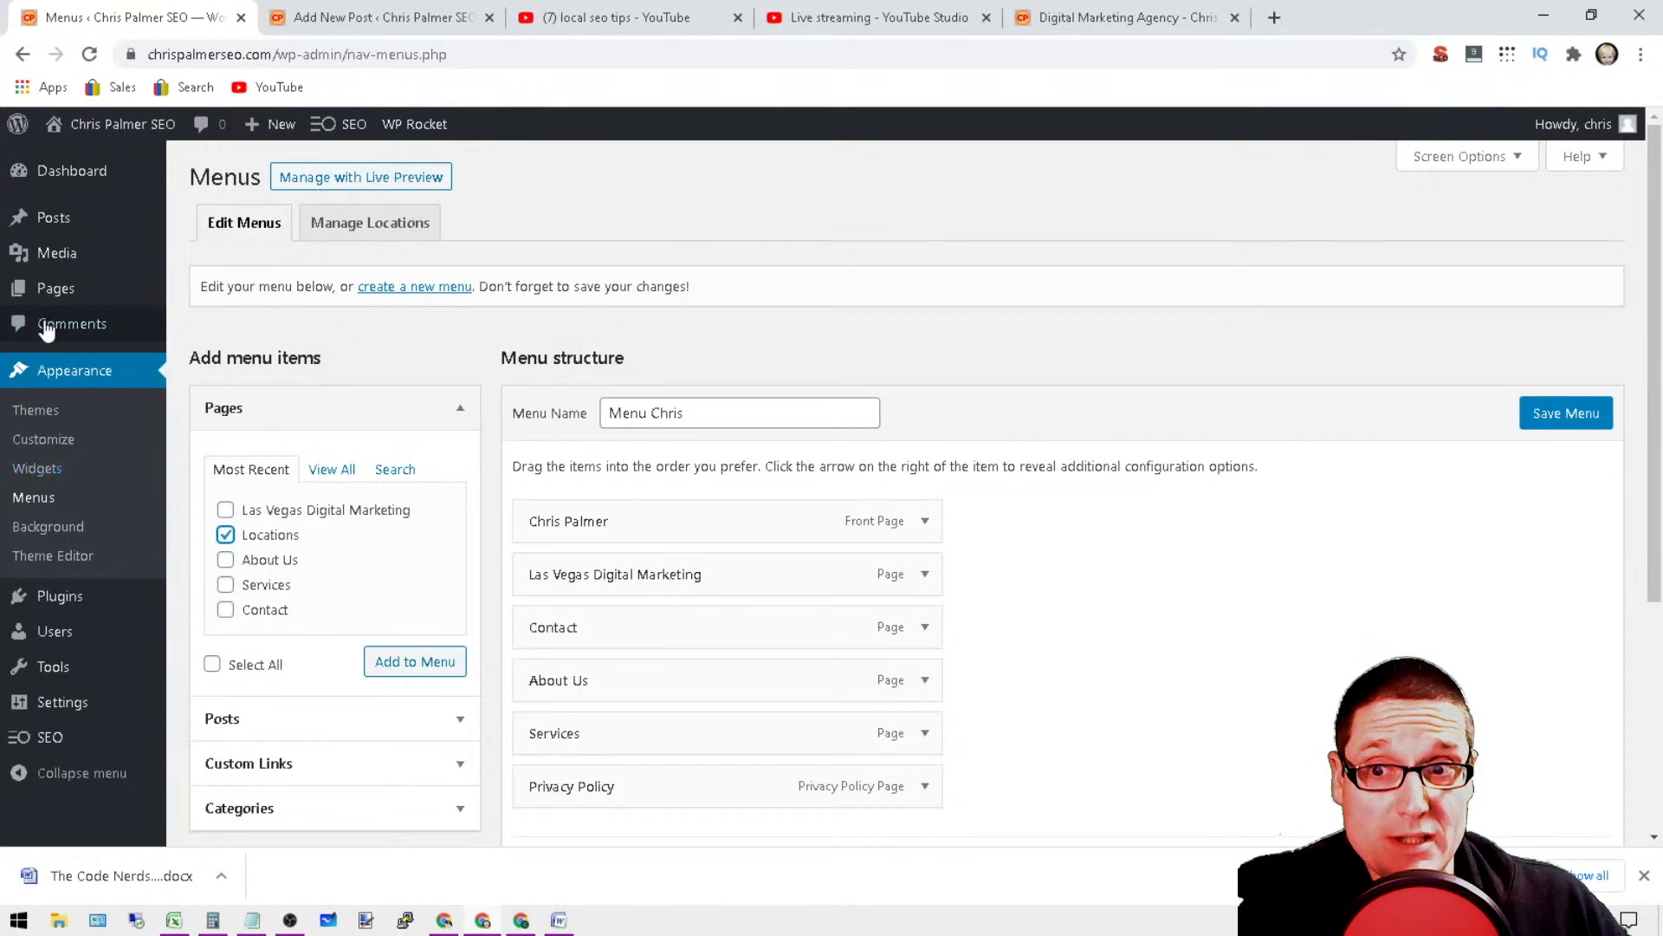
mouse_move(54, 295)
left_click(400, 672)
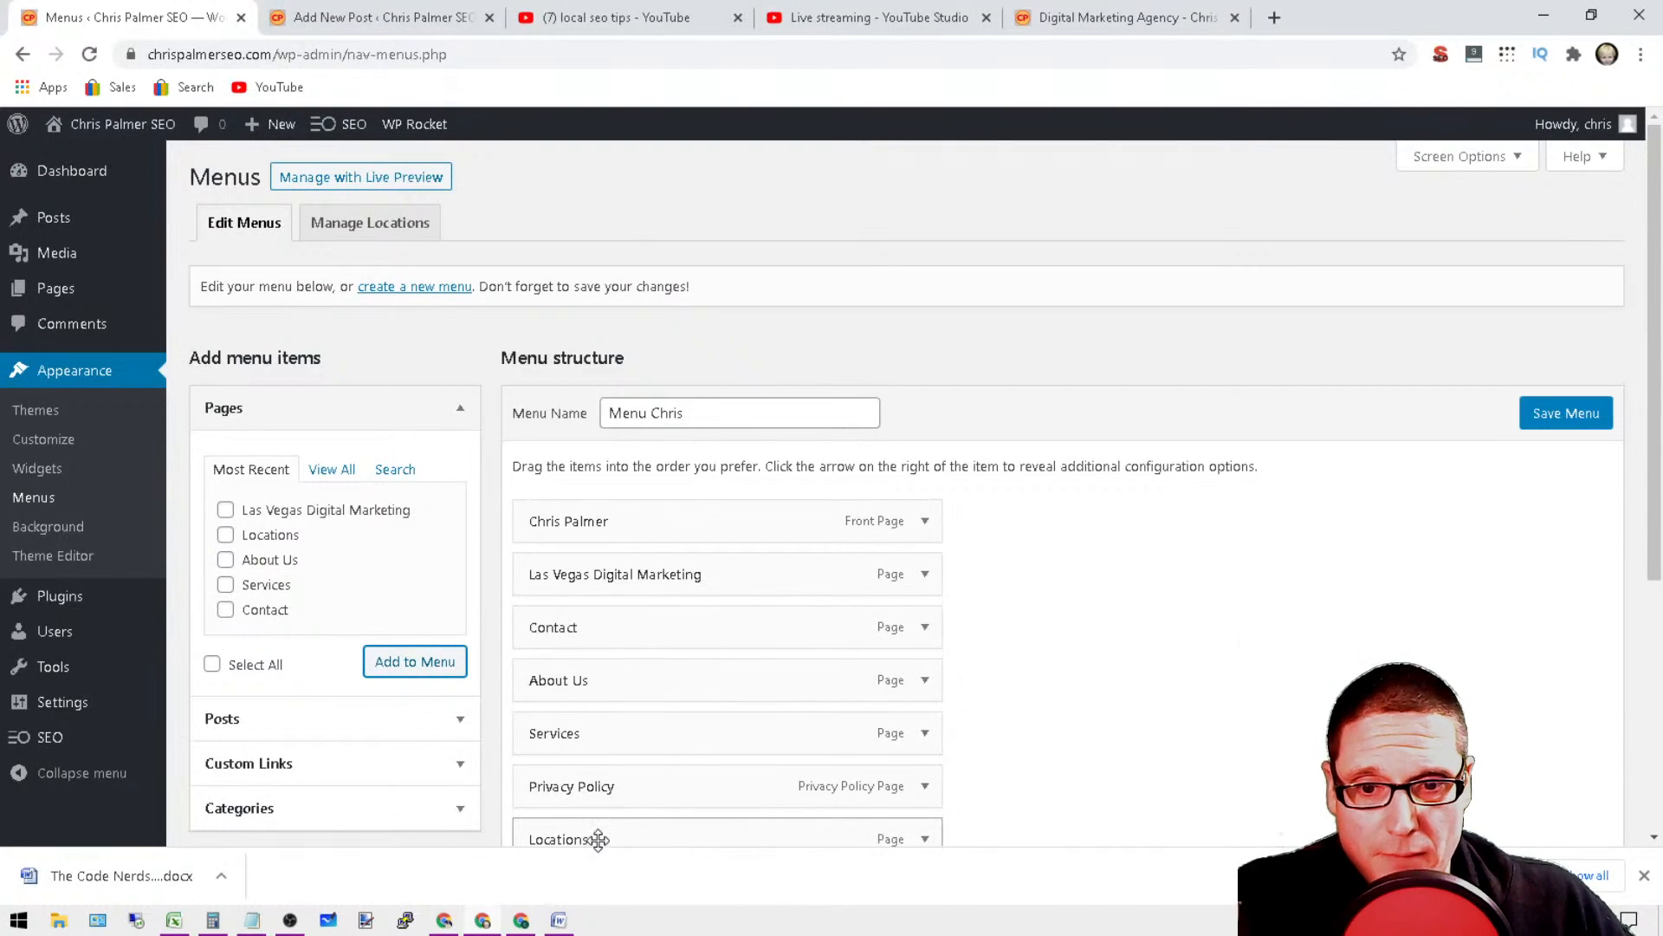
Step: Reorder the menu so Las Vegas Digital Marketing, Locations and Services follow the front page item in that order, and save the menu
left_click_drag(597, 838, 811, 569)
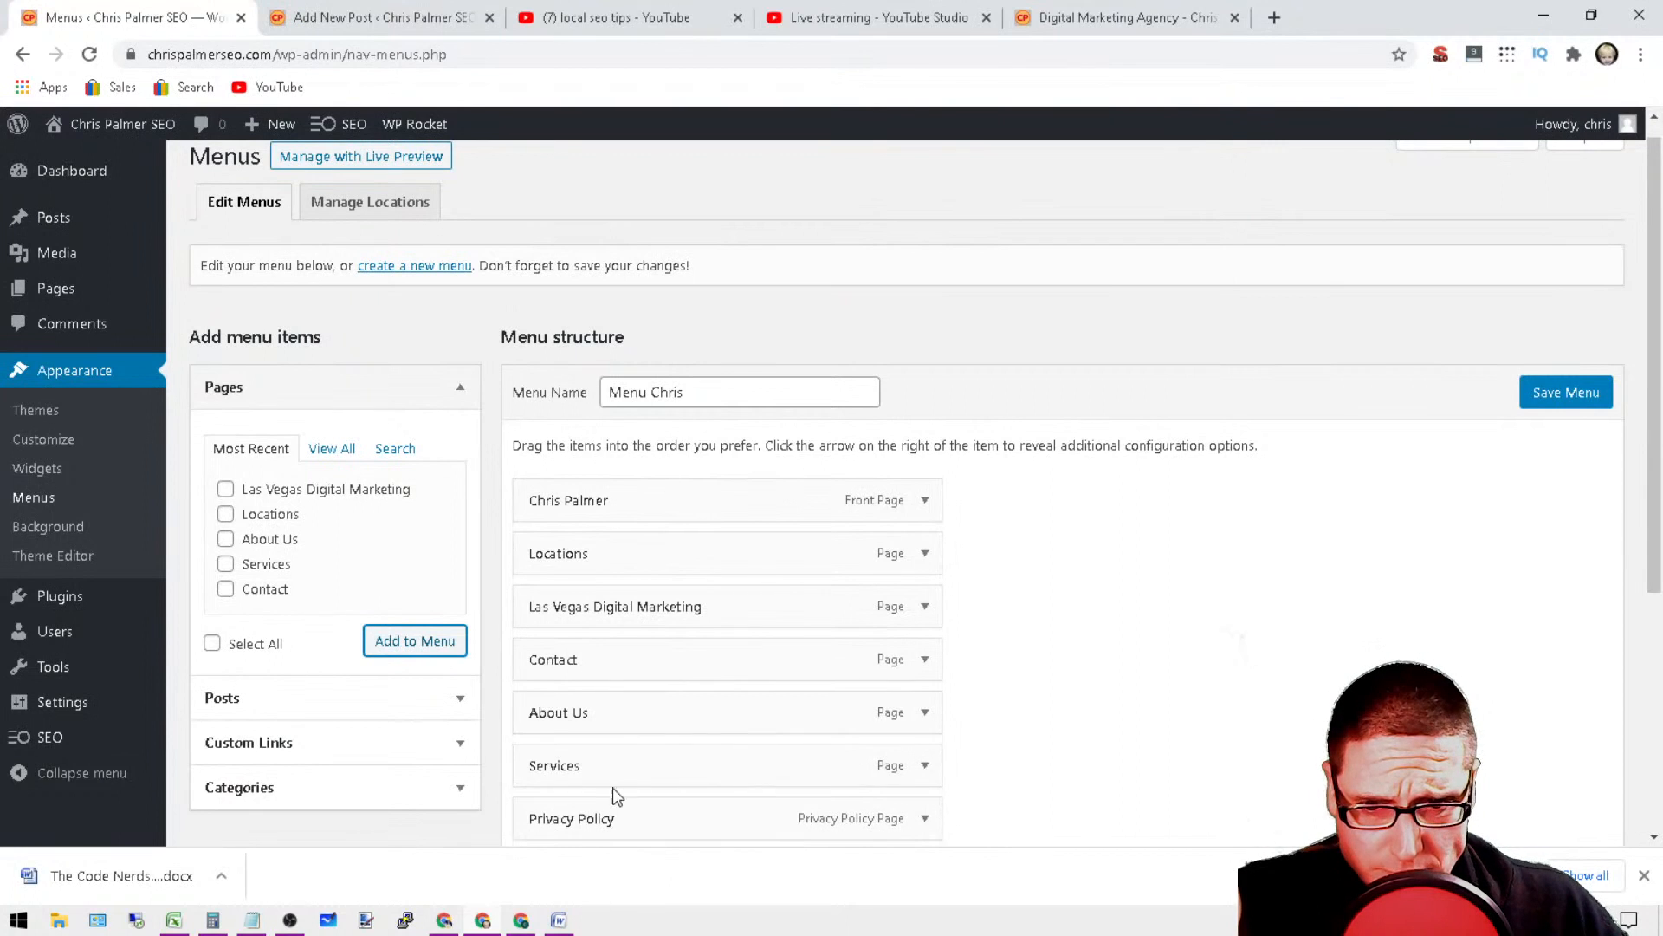
left_click_drag(532, 761, 528, 602)
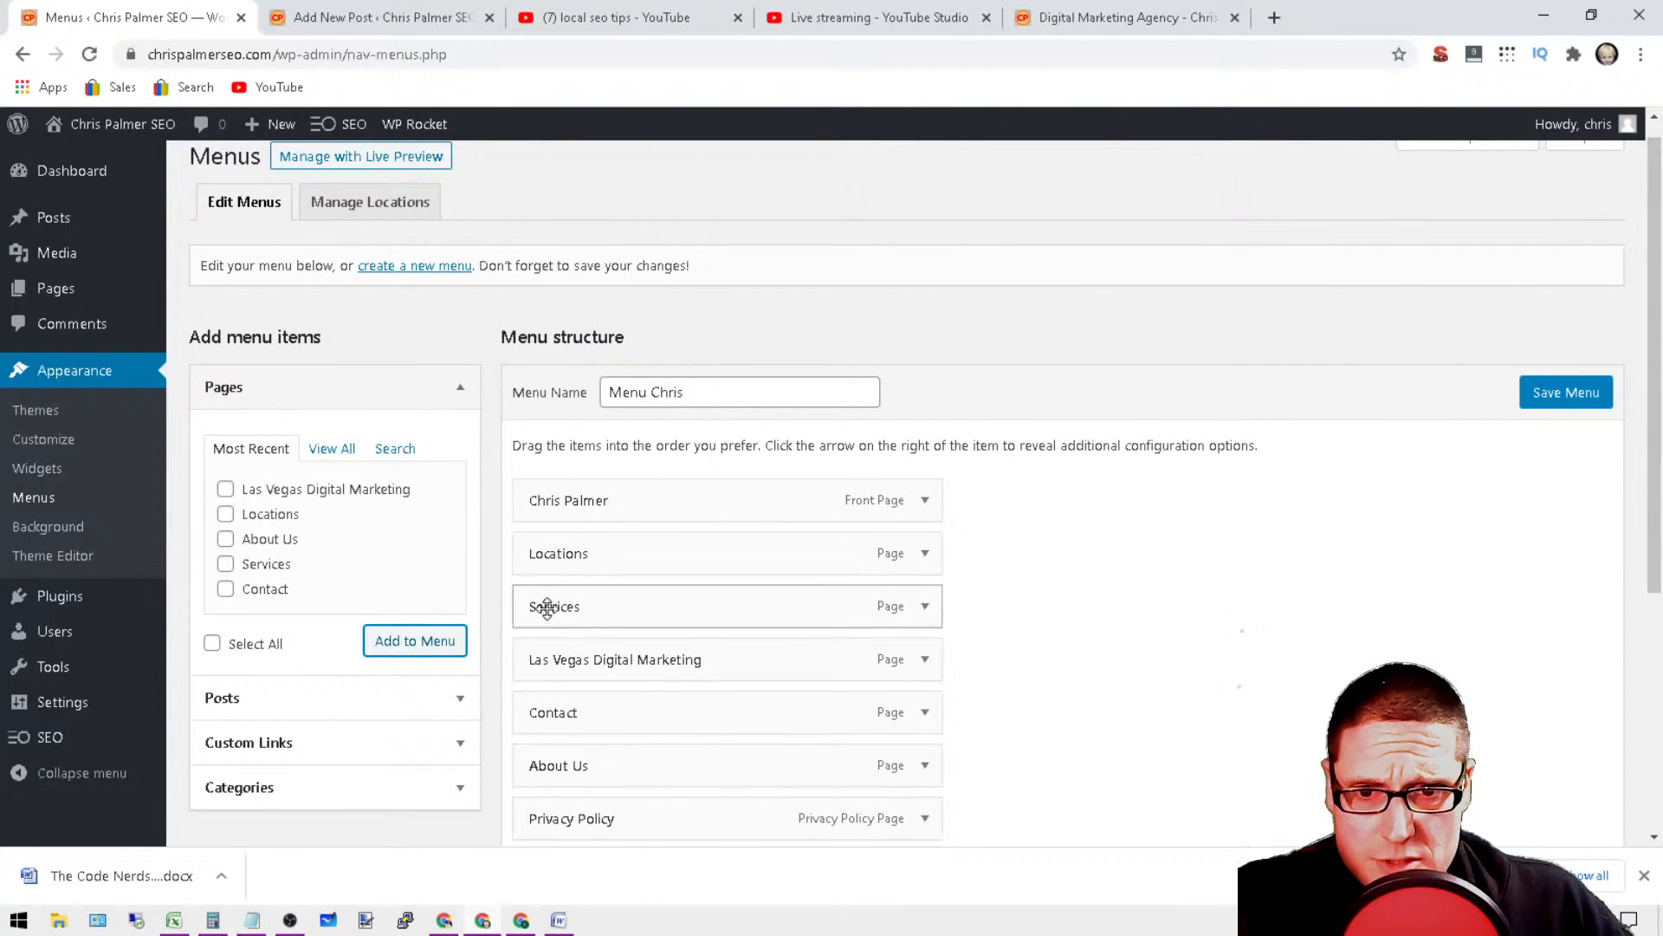
left_click_drag(549, 662, 583, 561)
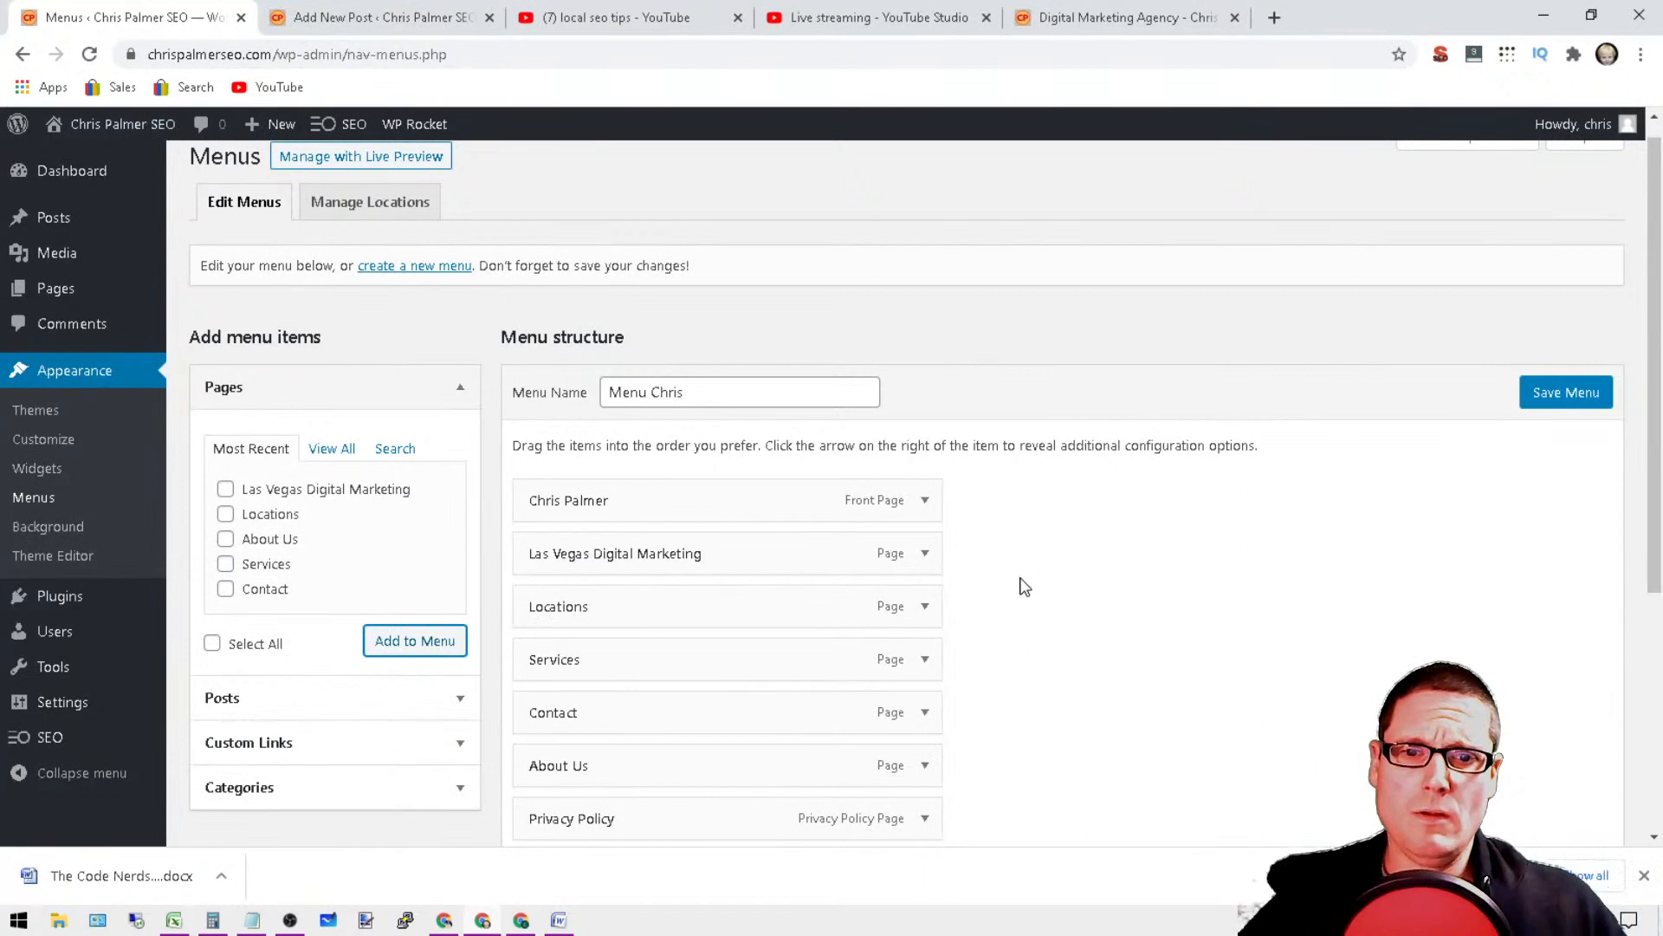
left_click(926, 554)
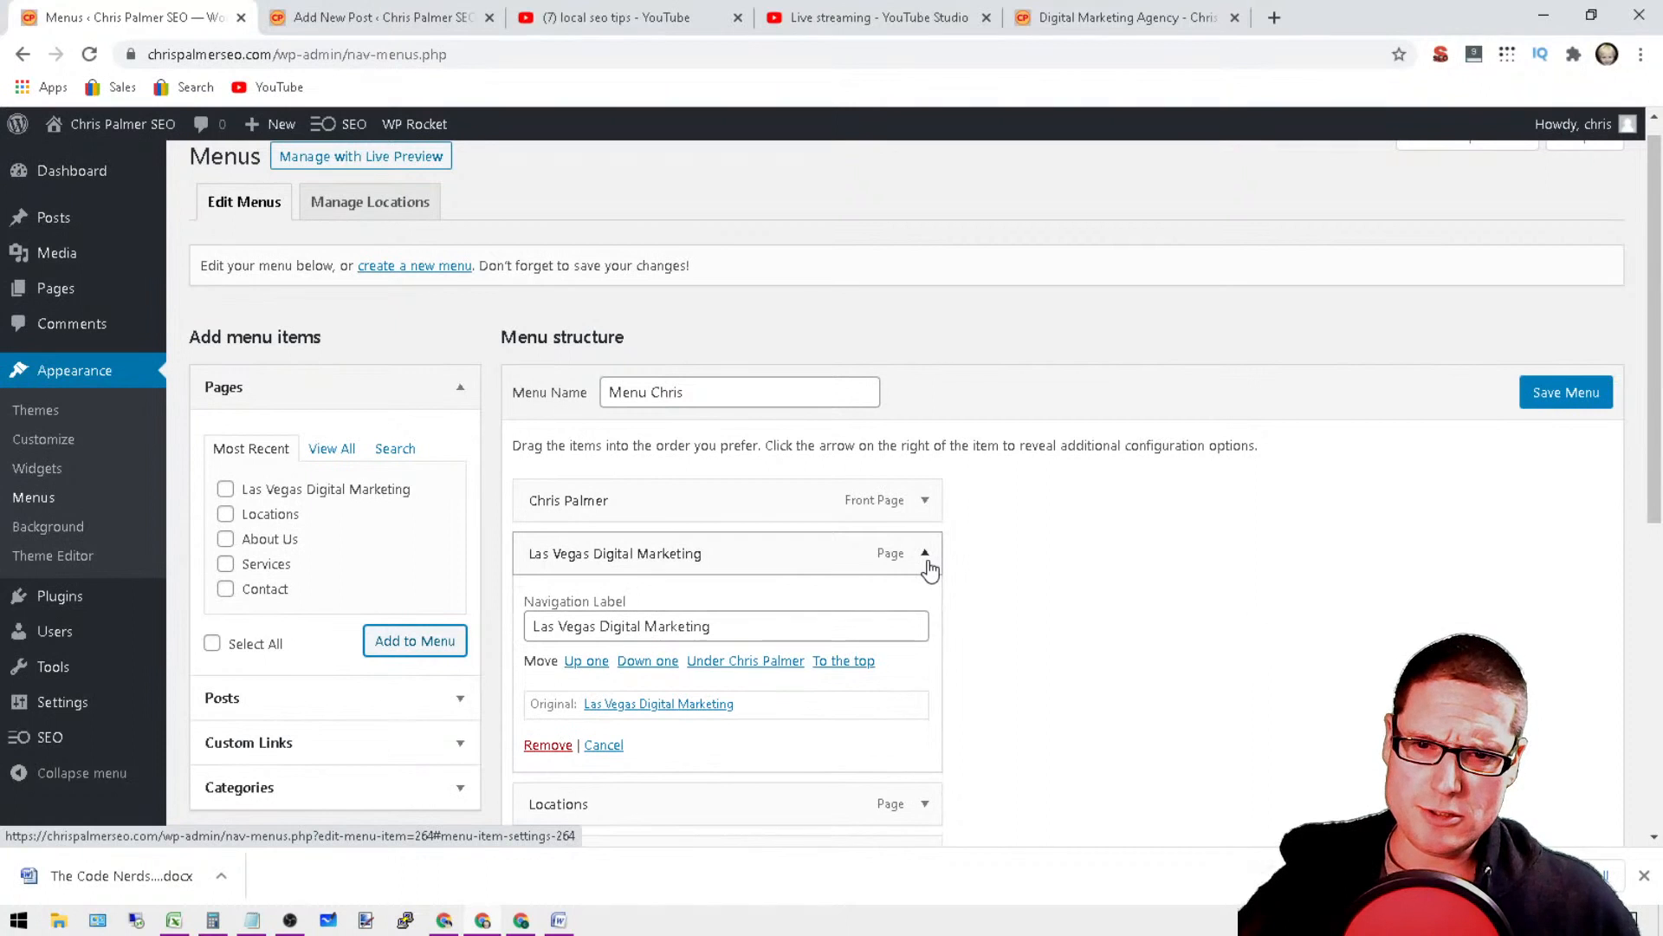
left_click(925, 556)
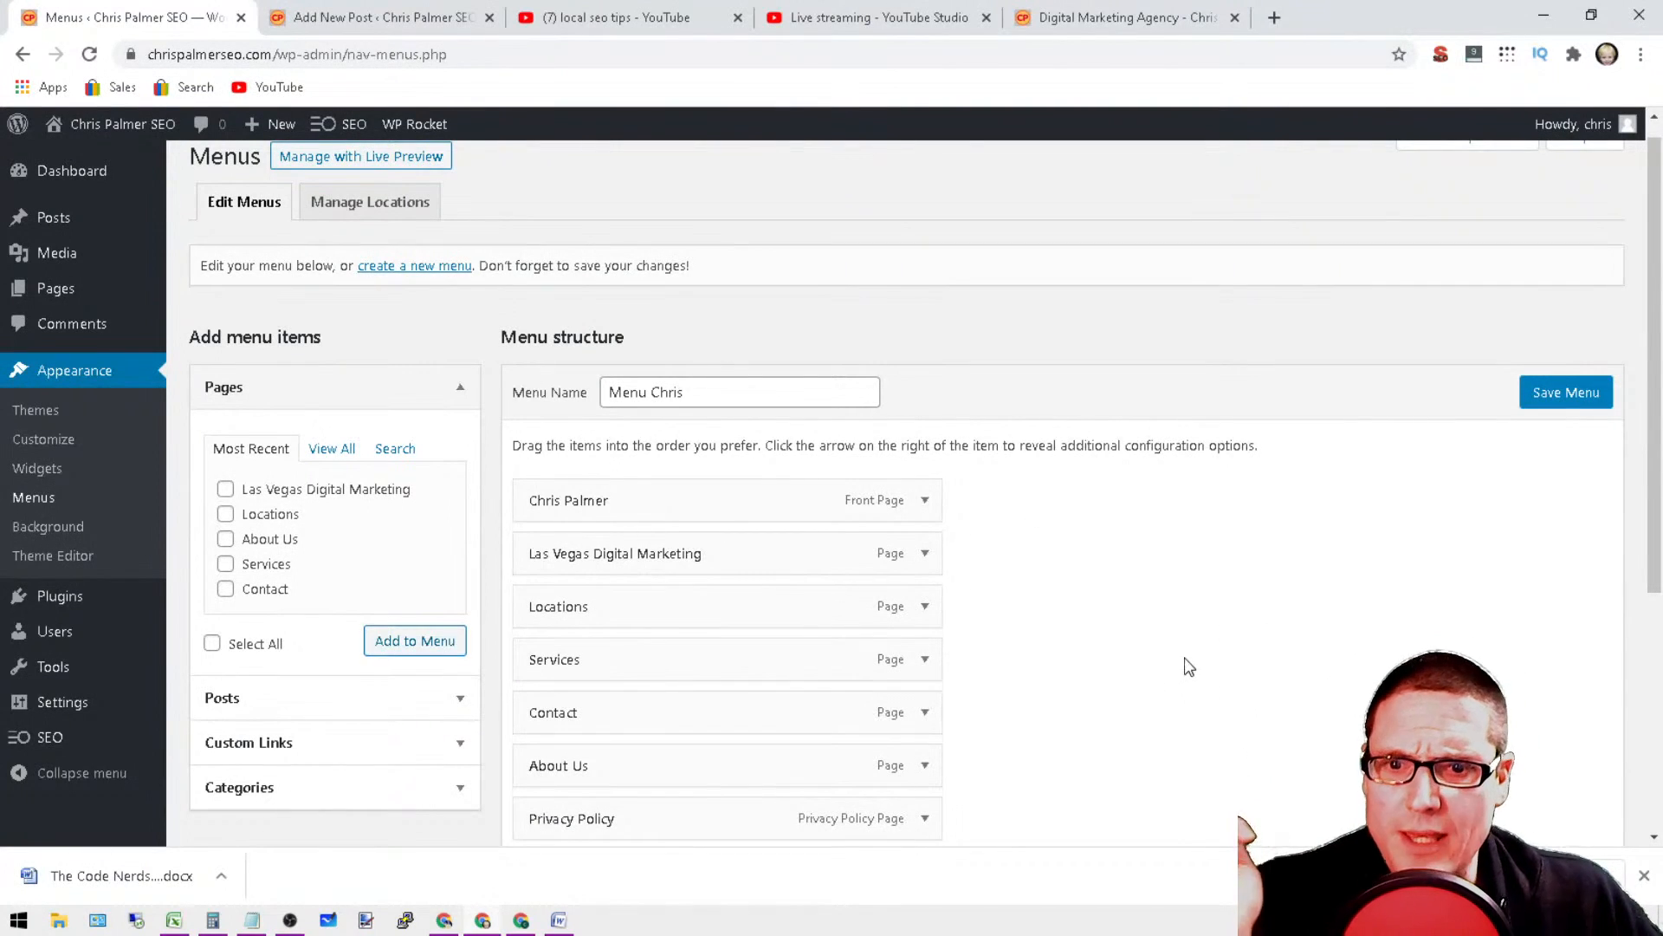
left_click(1535, 395)
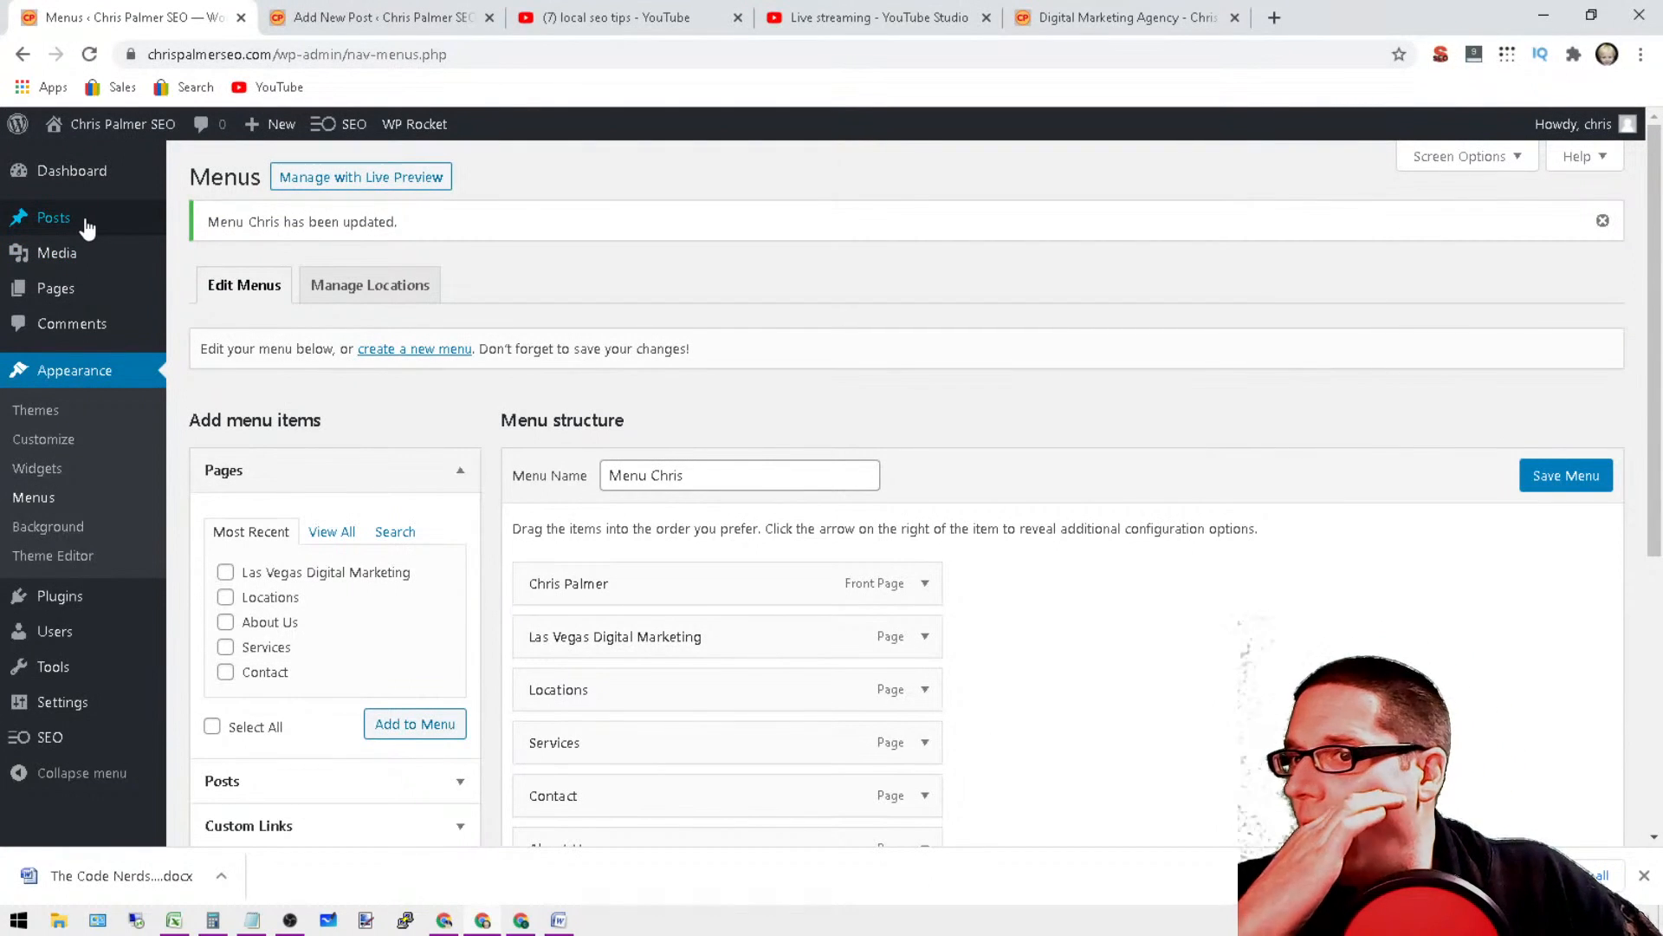
Step: Open the WordPress posts list, and switch to the Notepad notes to highlight the list of cities near the beginning
left_click(87, 227)
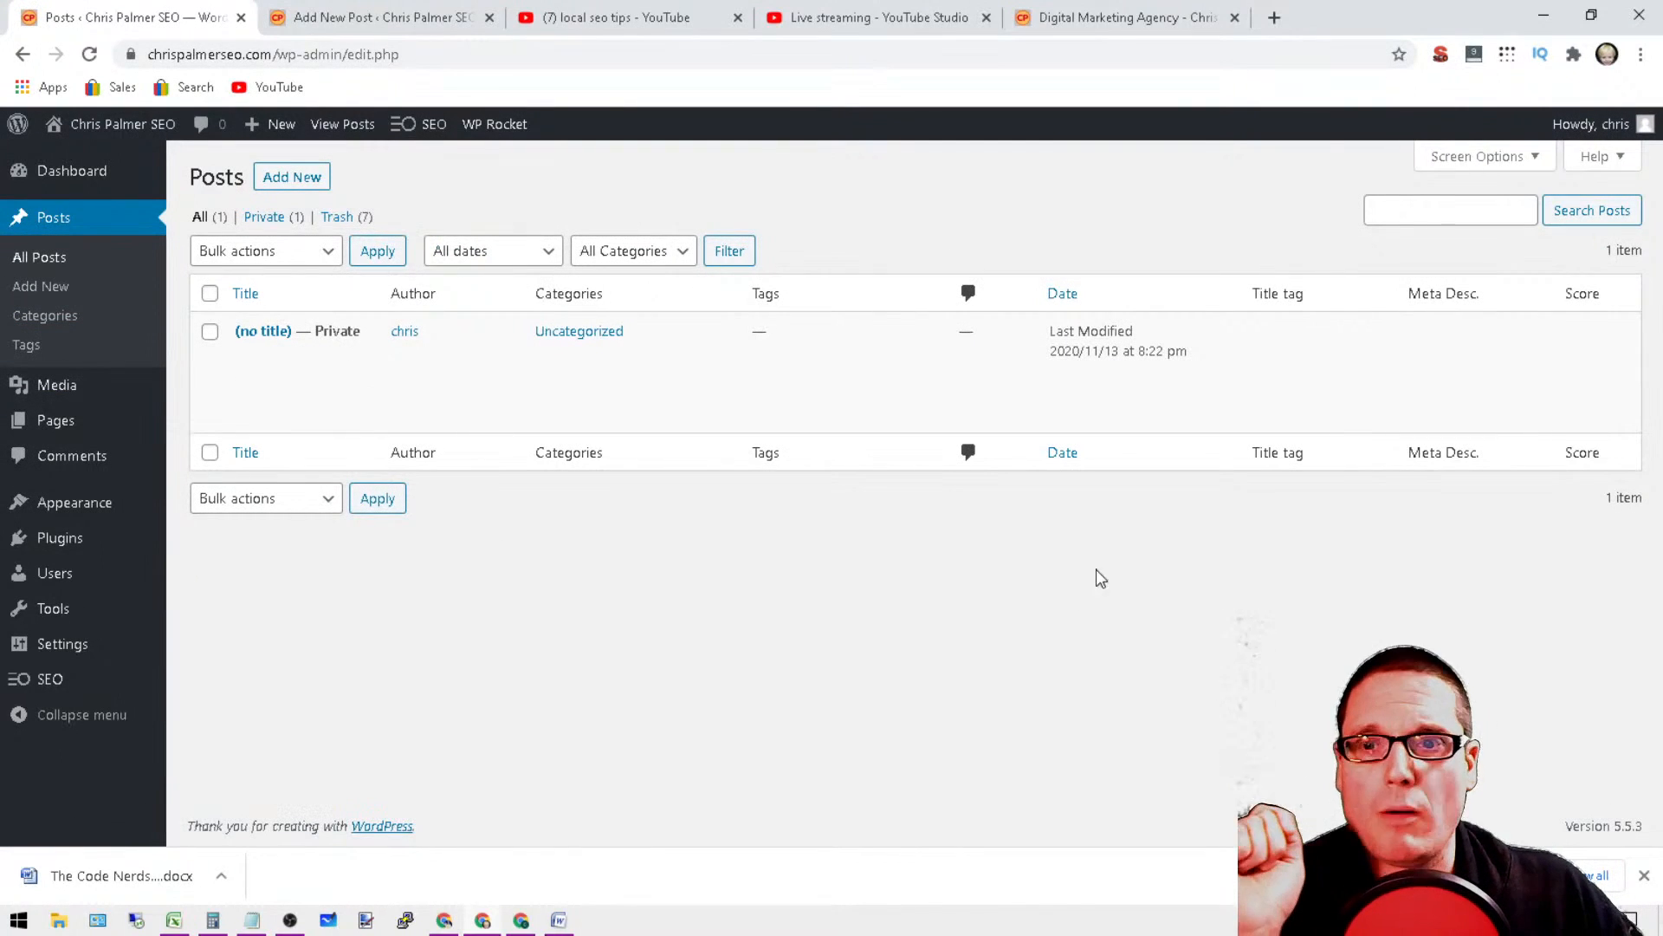
mouse_move(272, 923)
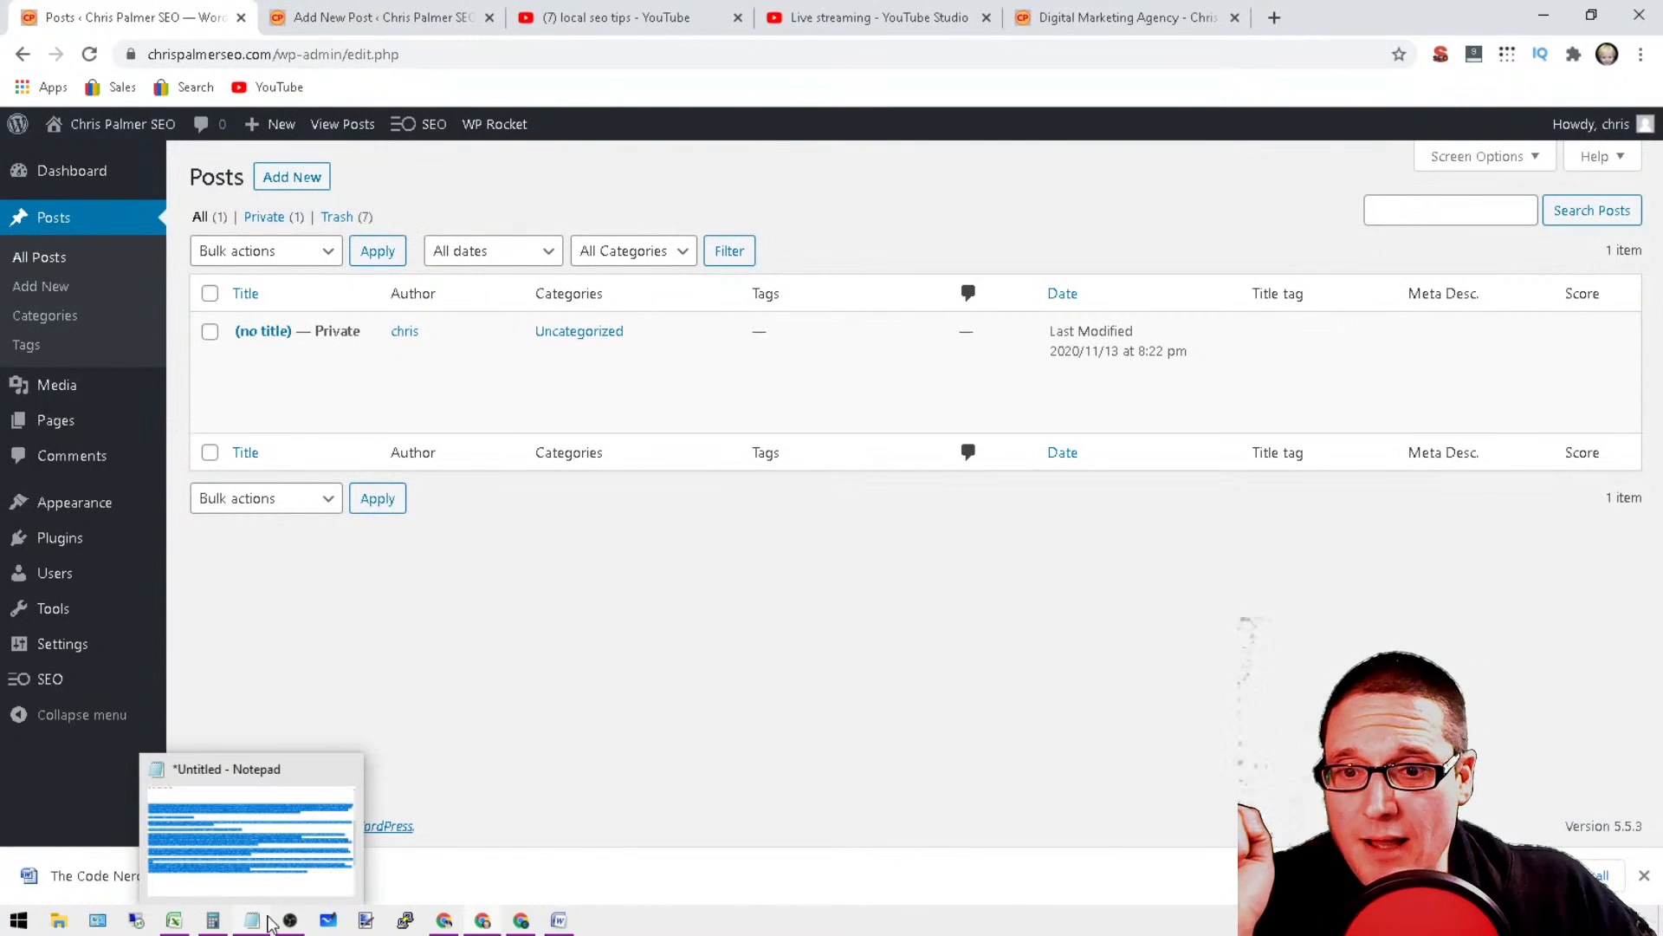
left_click(274, 784)
scroll(313, 220, "up", 9)
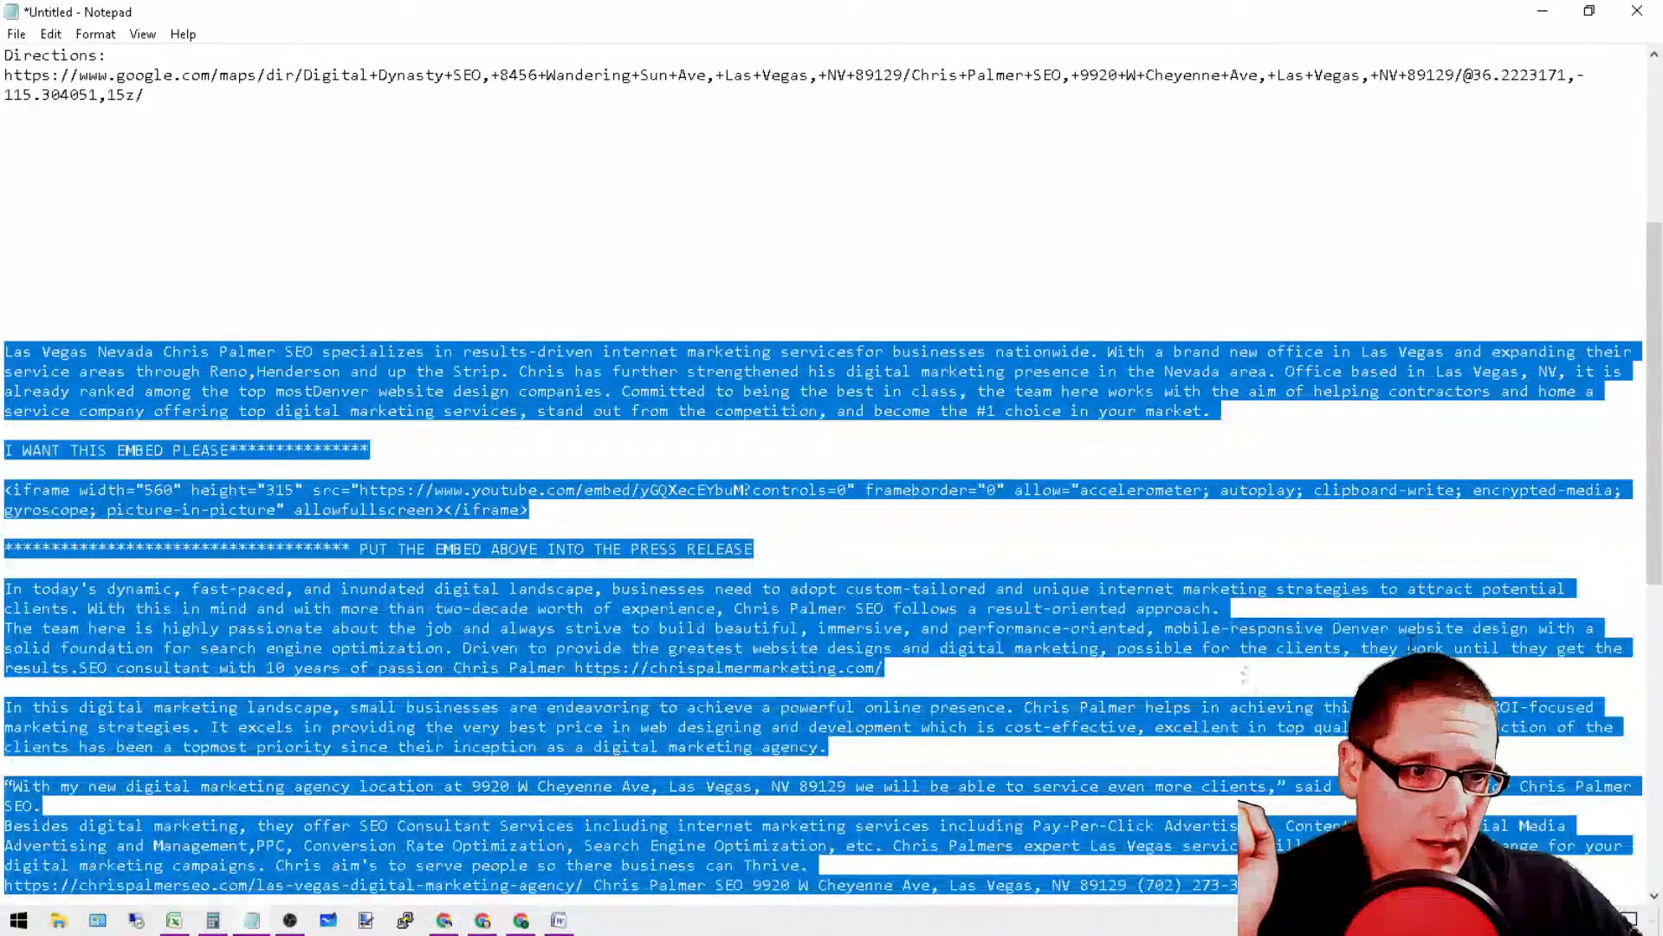
left_click_drag(93, 271, 3, 91)
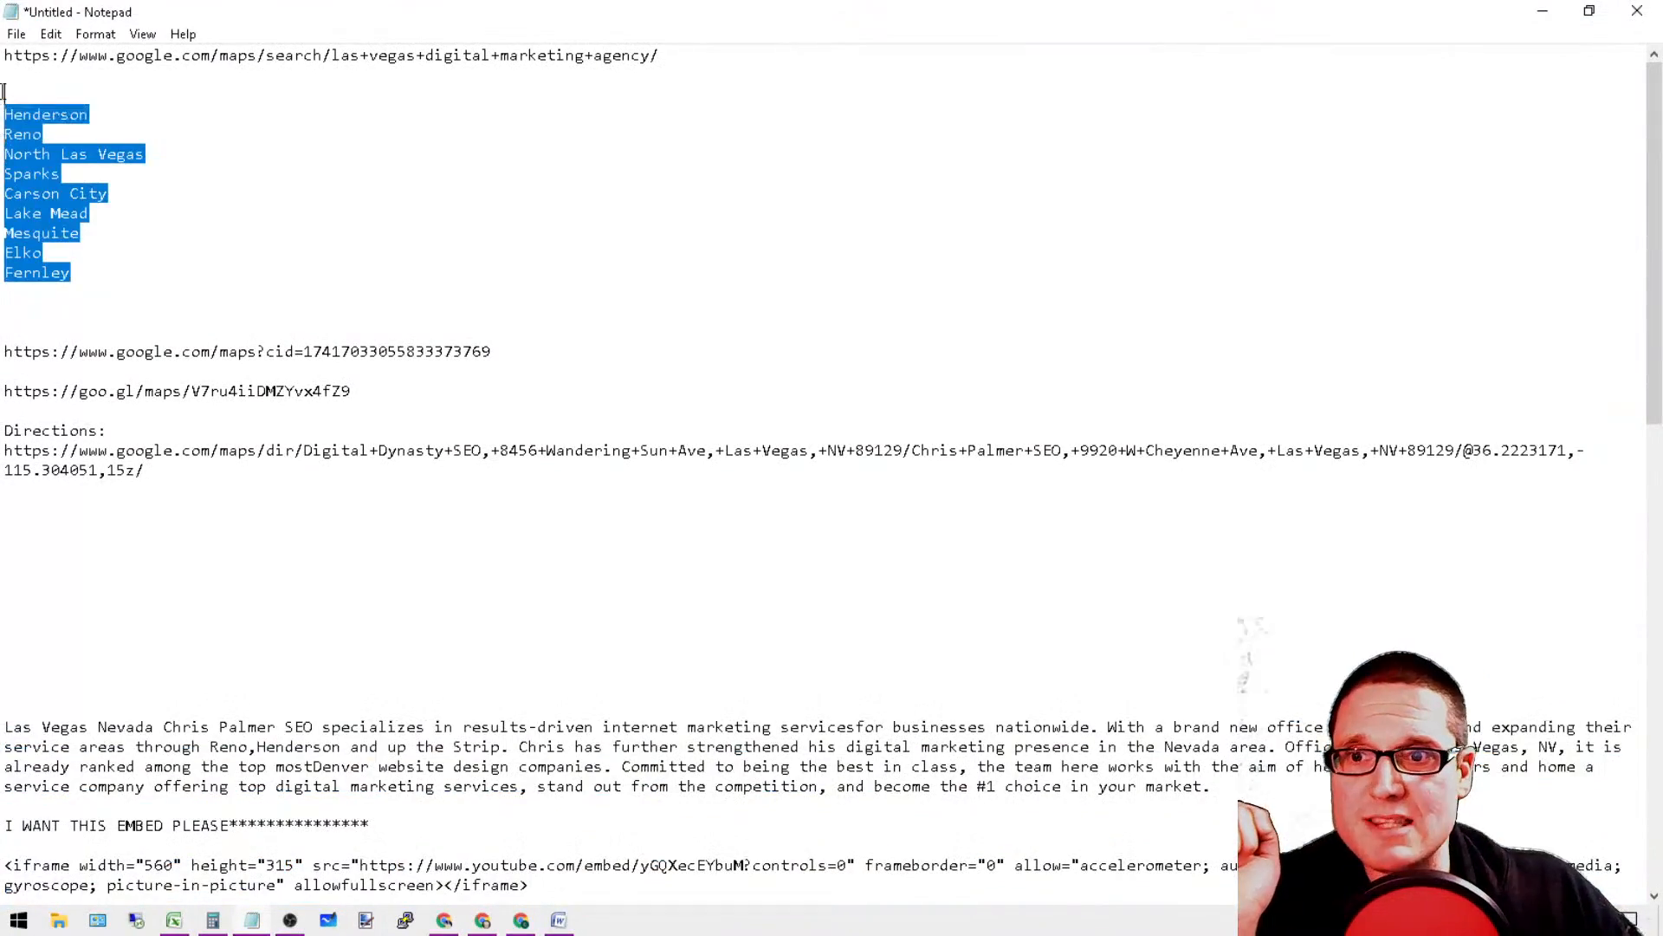
Step: Insert blank lines between the Google Maps search URL and the list of cities in the notes
left_click(821, 52)
key("Return")
key("Return")
key("Return")
key("Return")
key("Return")
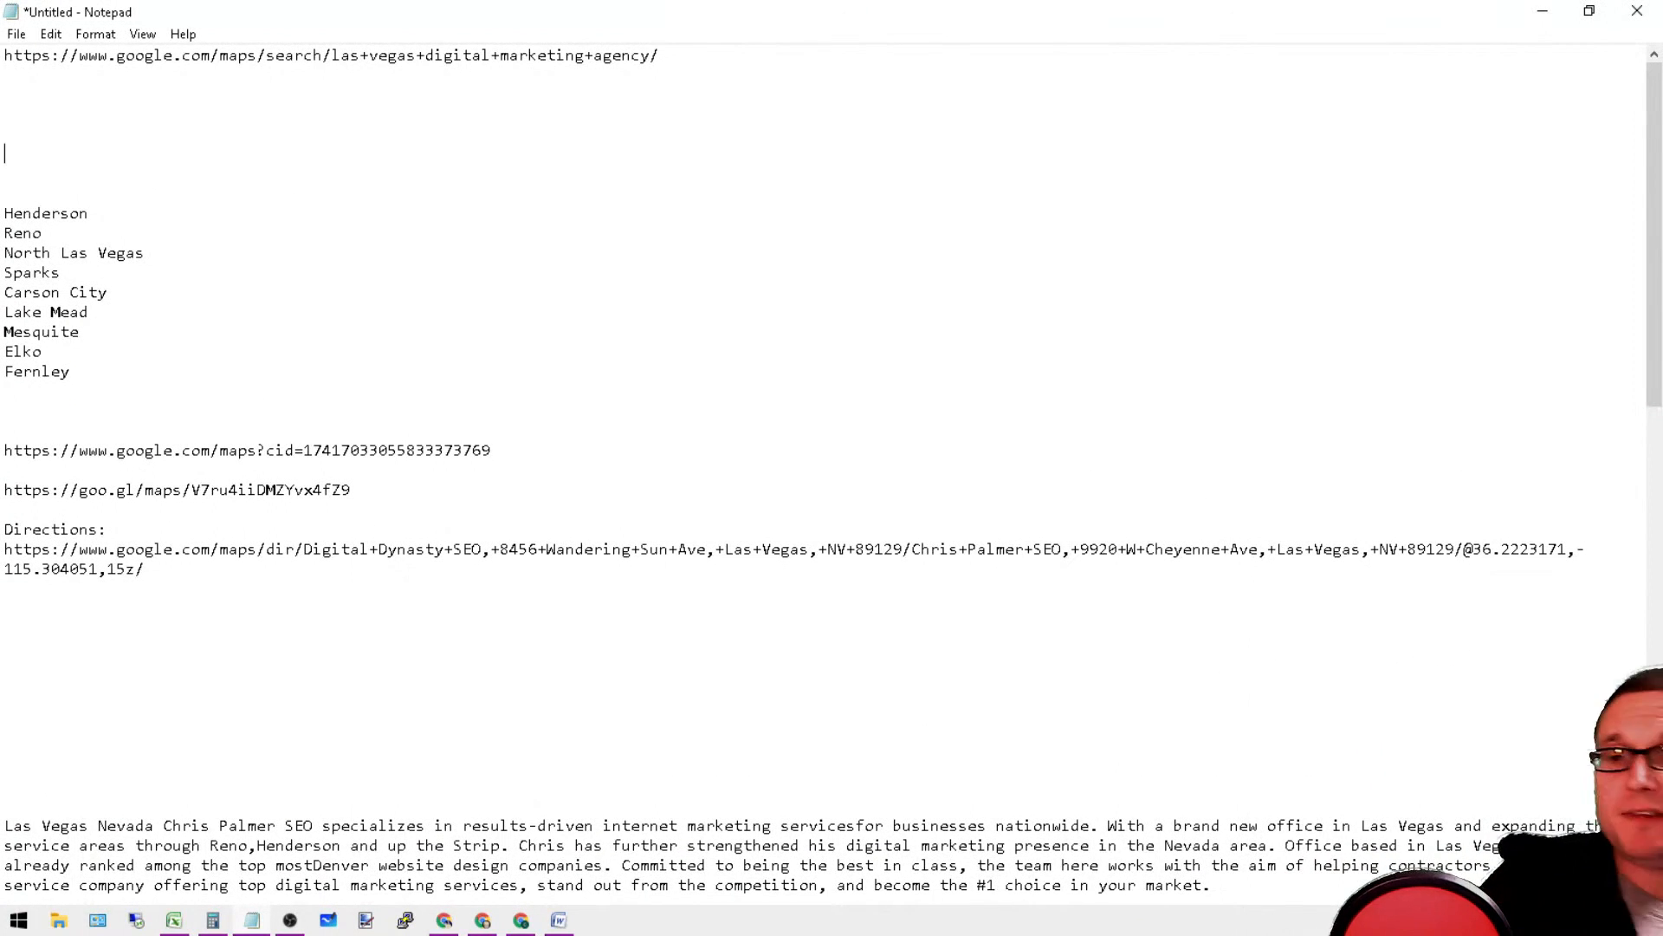
Step: Review the target cities from Henderson to Fernley by highlighting the list in the notes
left_click_drag(158, 390, 136, 195)
left_click(237, 178)
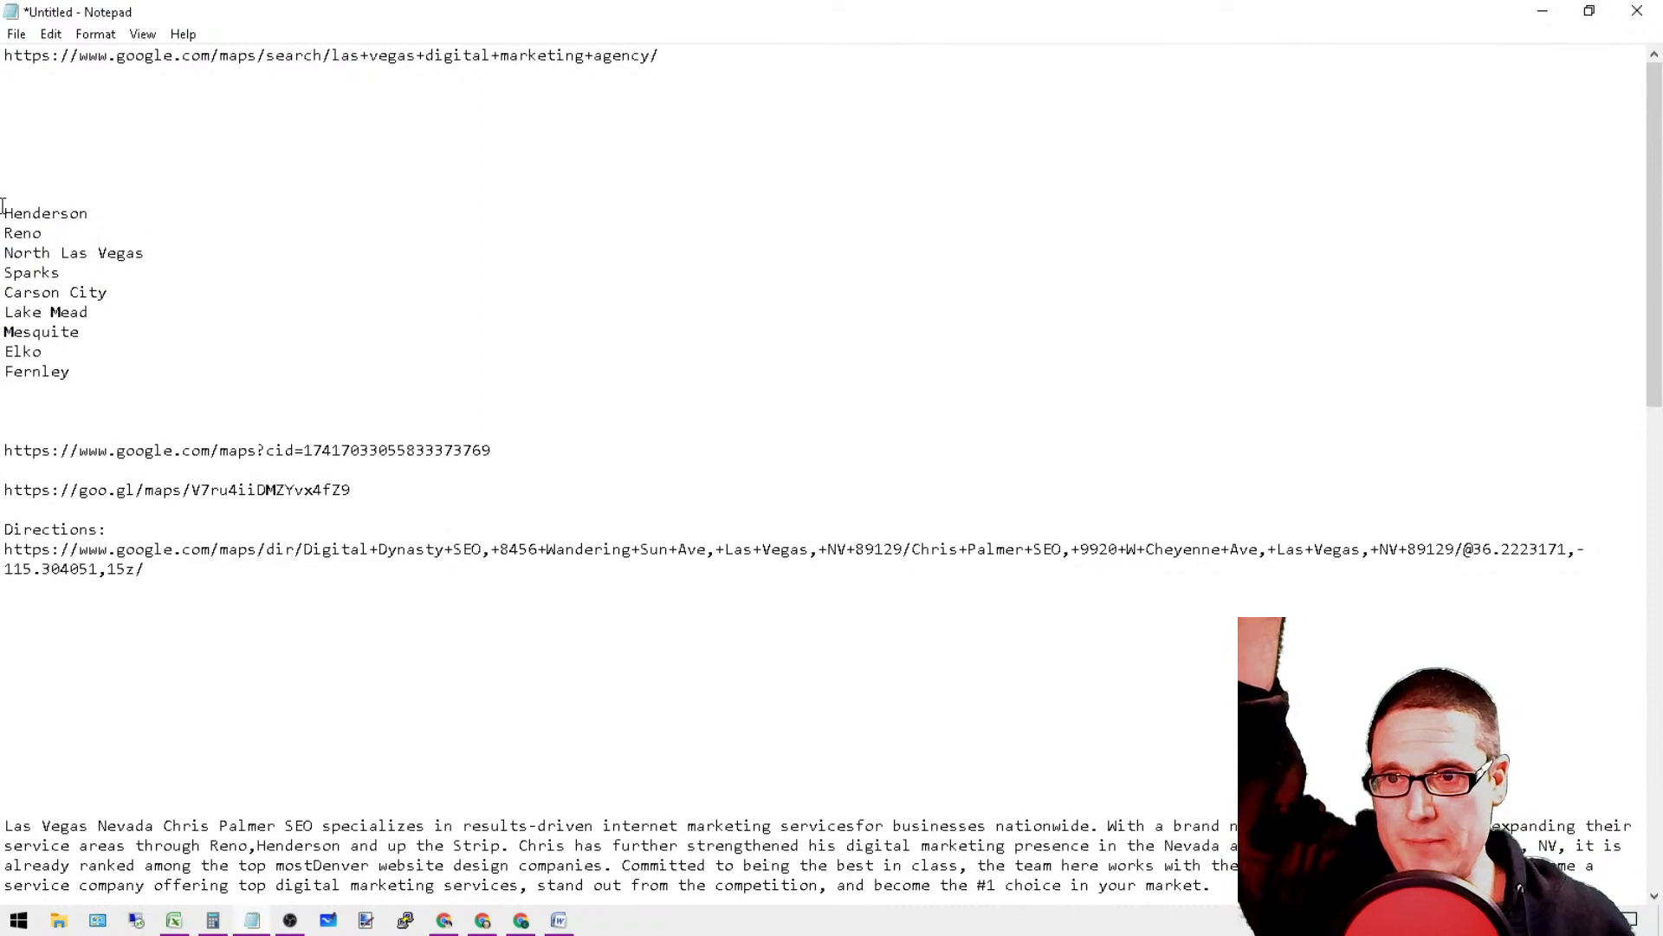
left_click_drag(2, 206, 669, 507)
left_click(577, 358)
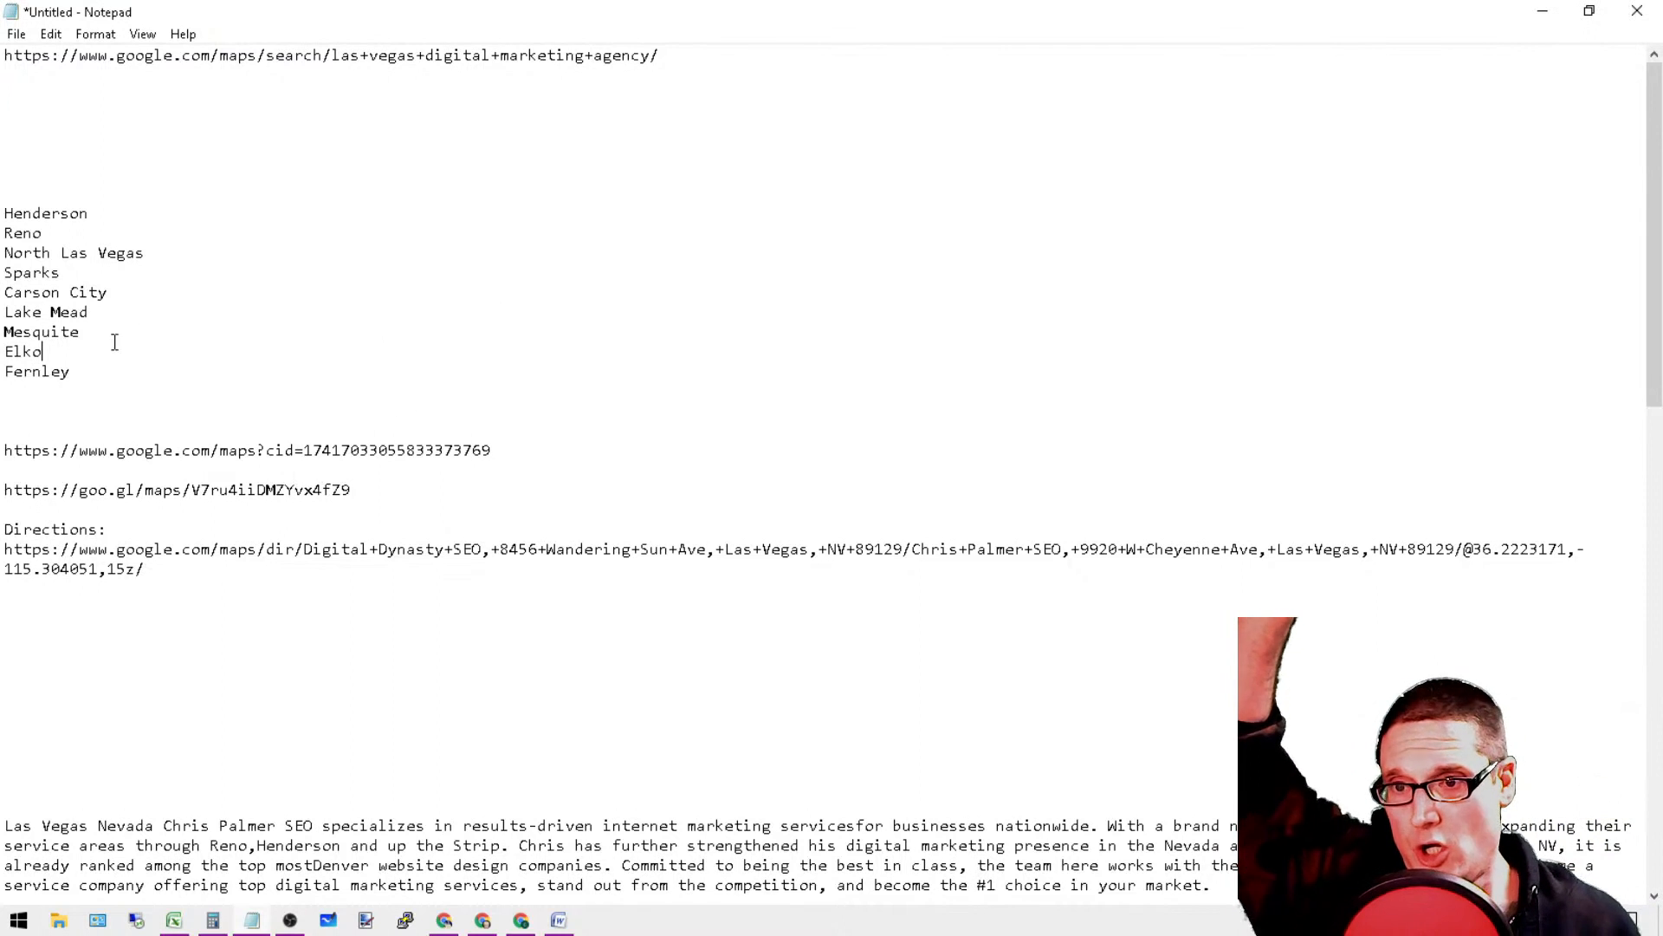
left_click_drag(104, 371, 3, 149)
left_click(384, 286)
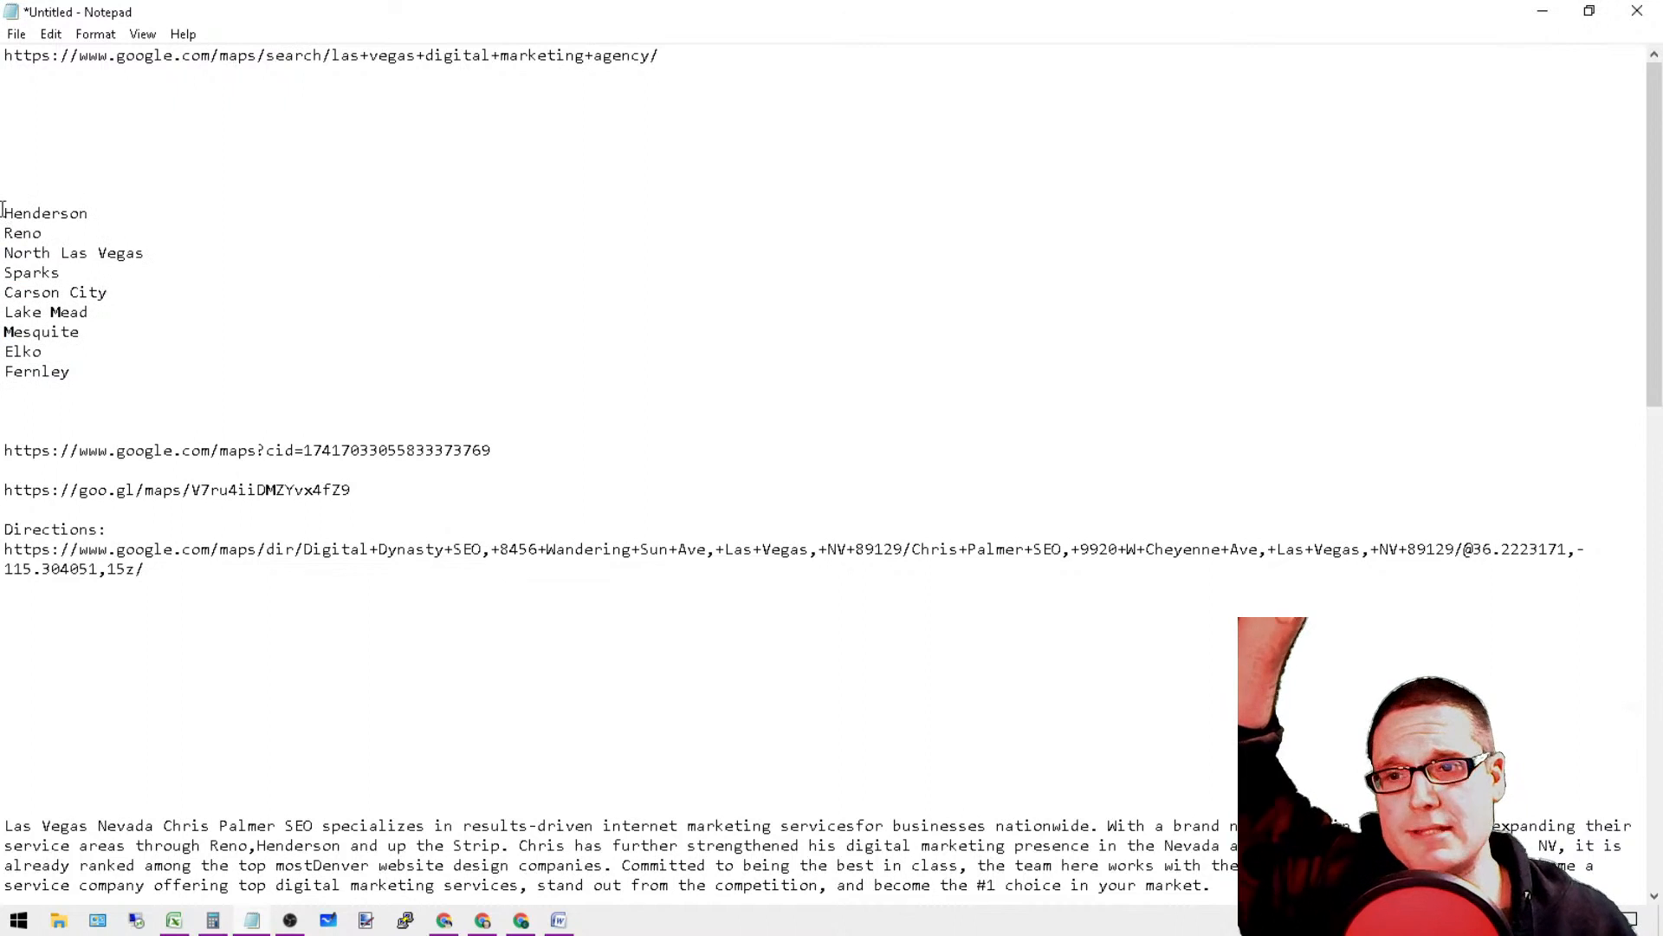
left_click_drag(2, 209, 219, 323)
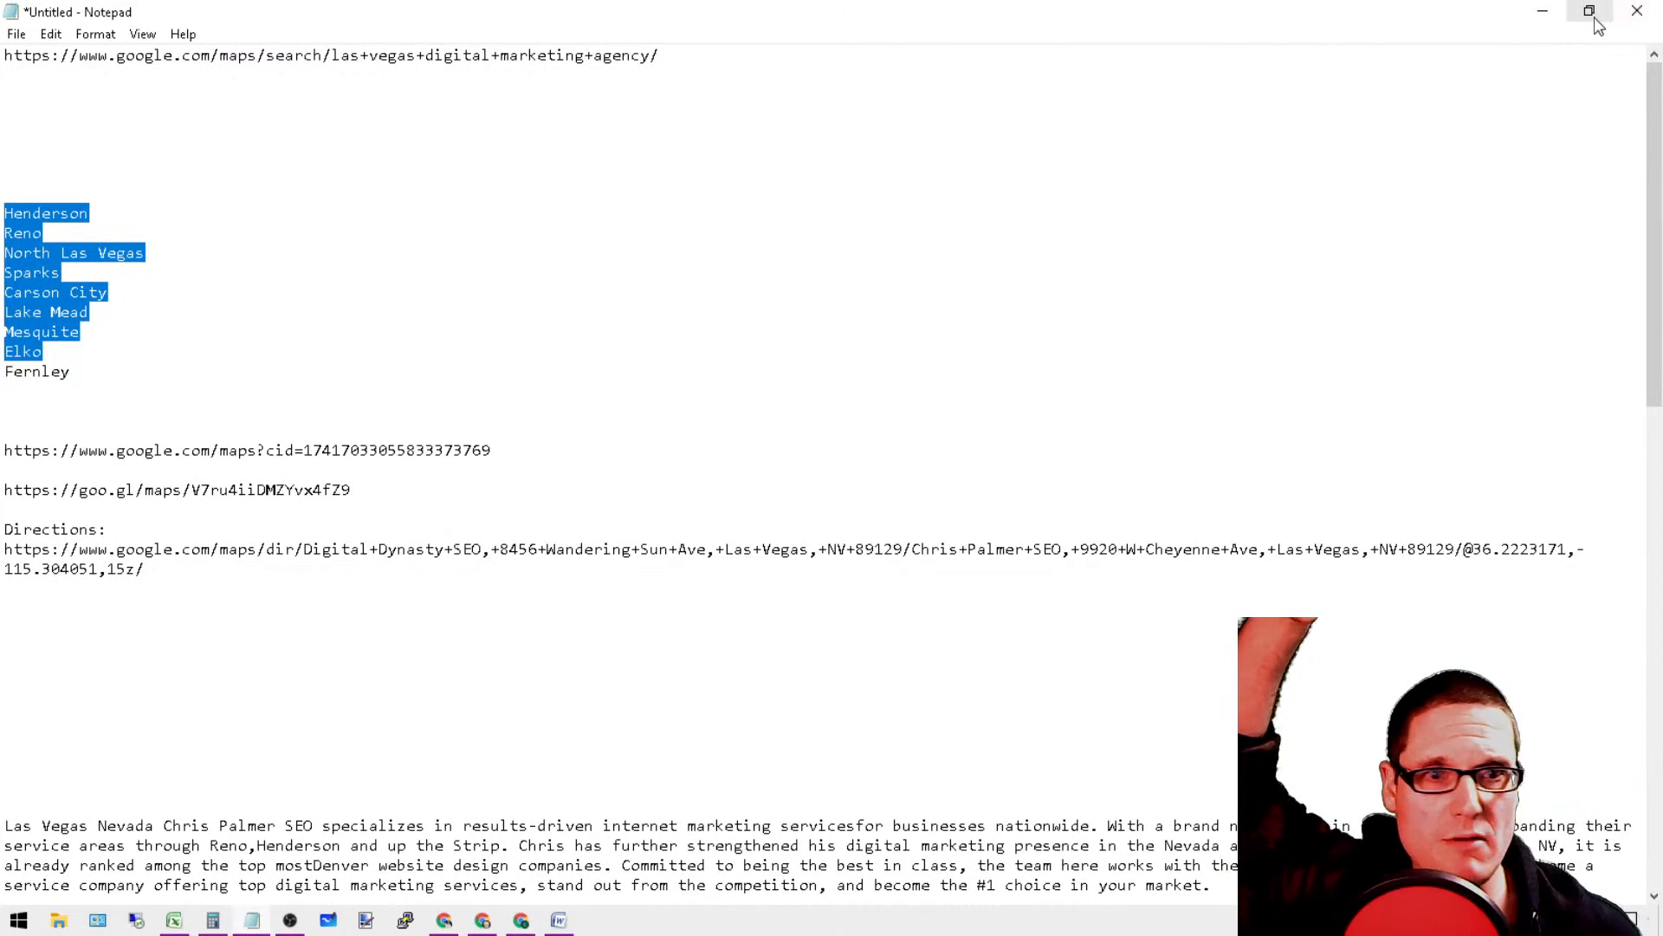
left_click_drag(132, 378, 78, 79)
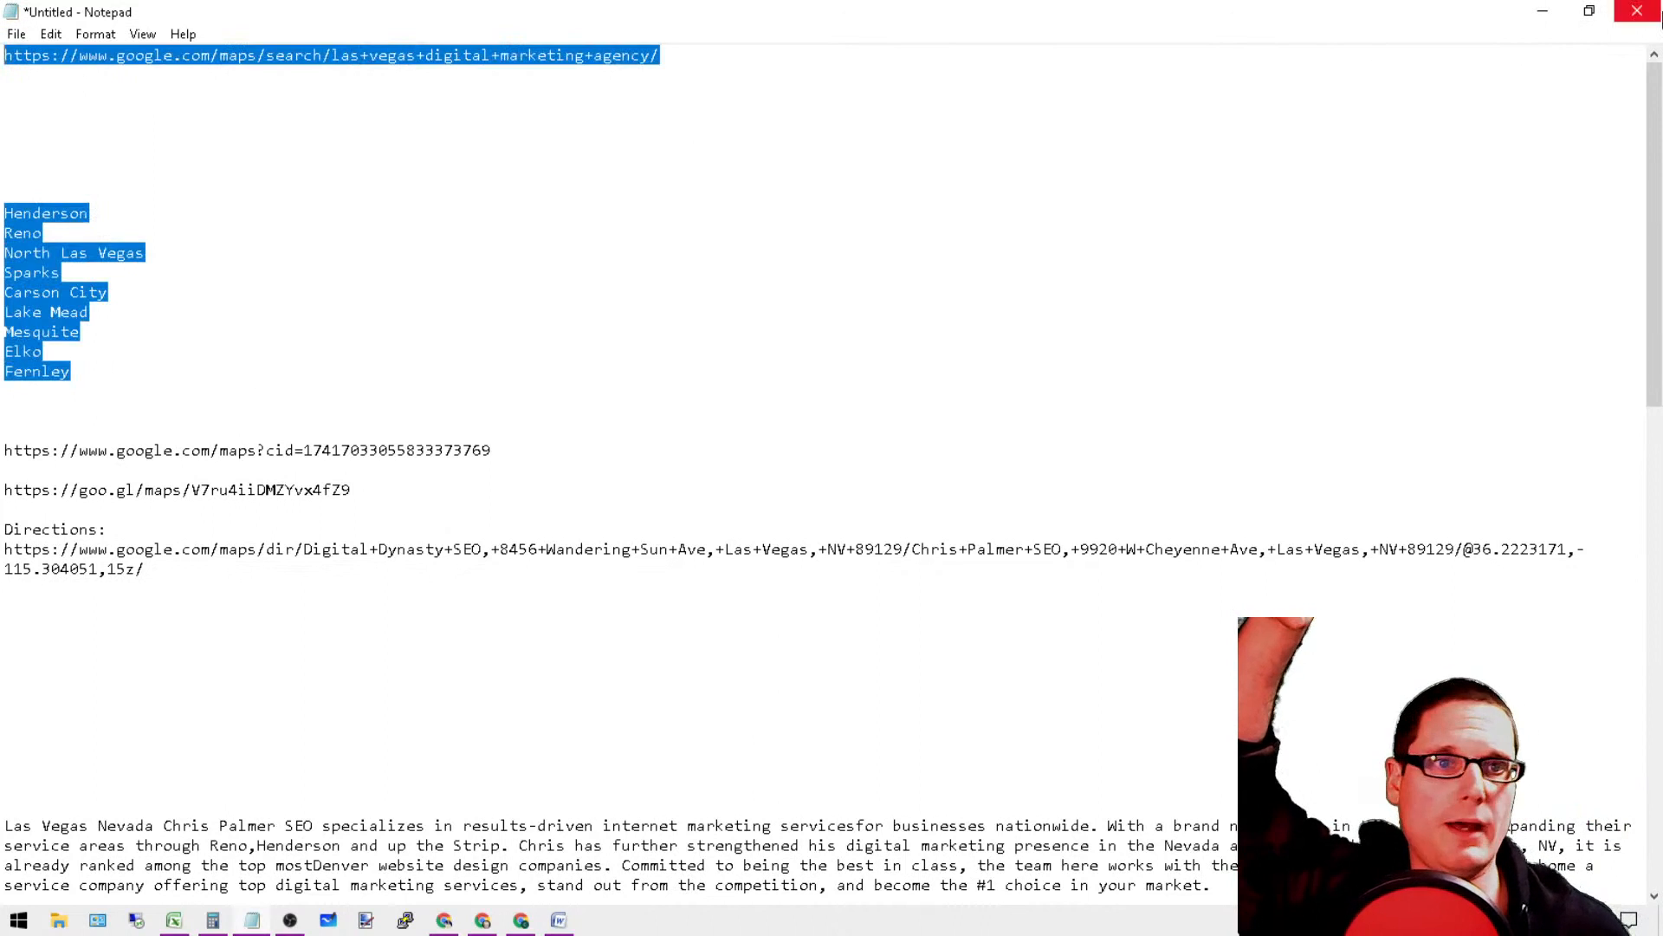
Step: Shrink the Notepad notes window, place it beside the posts list, and highlight Henderson in the city list
left_click(564, 393)
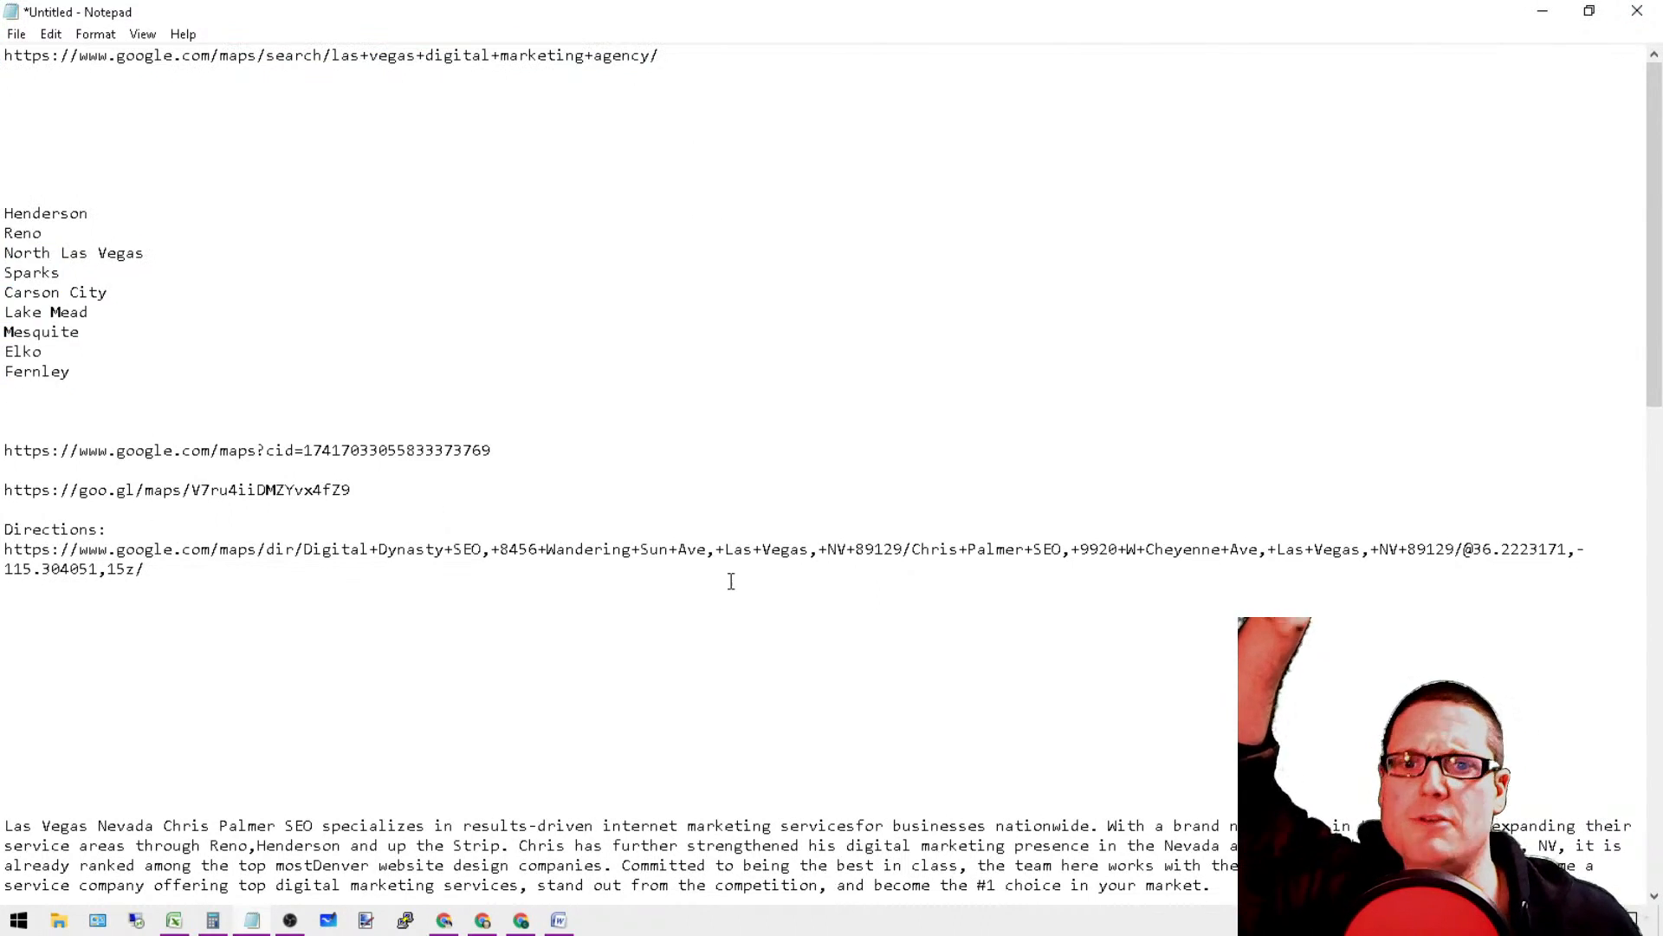
left_click_drag(731, 581, 500, 492)
left_click(947, 310)
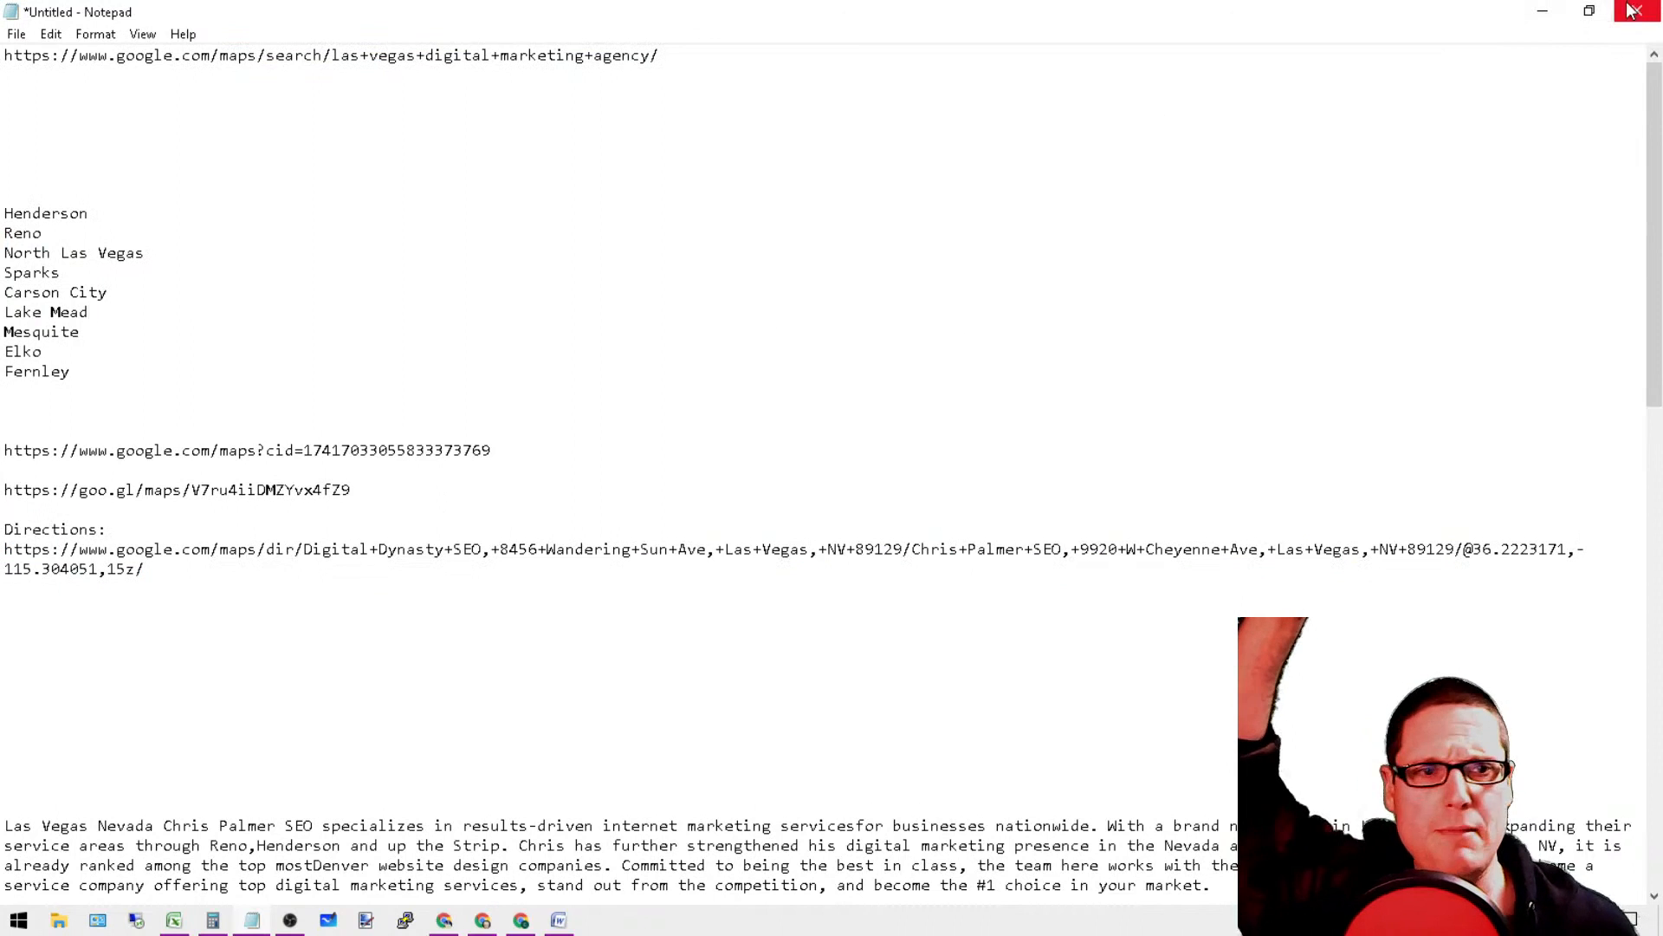
left_click(1589, 12)
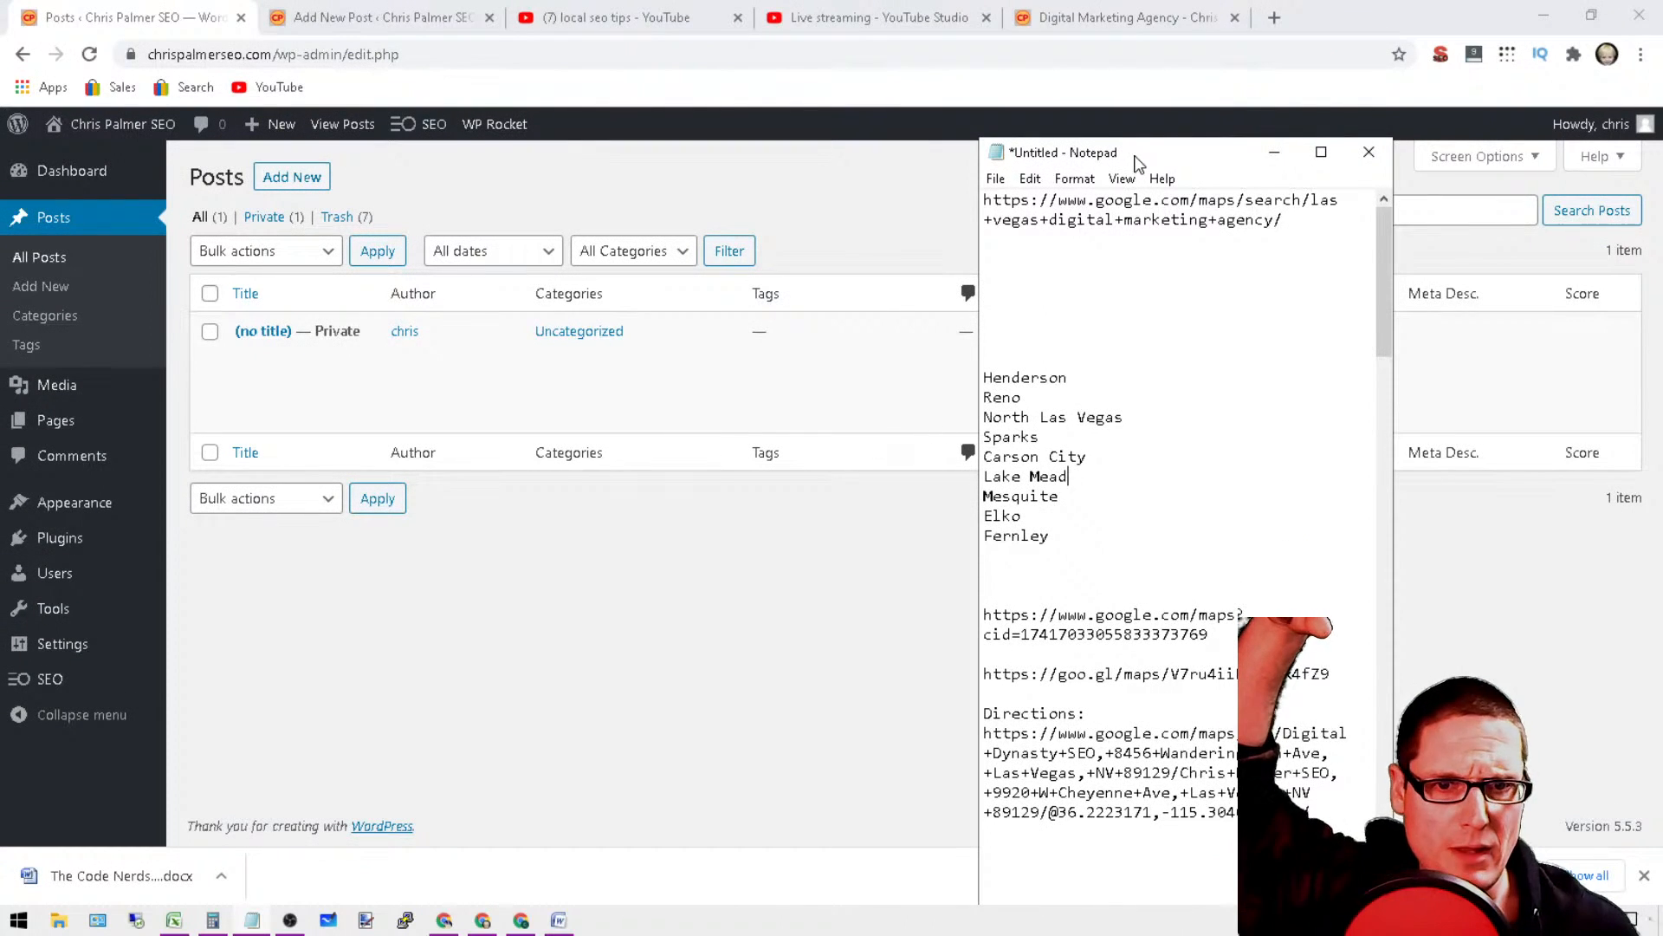
left_click_drag(1138, 163, 1304, 184)
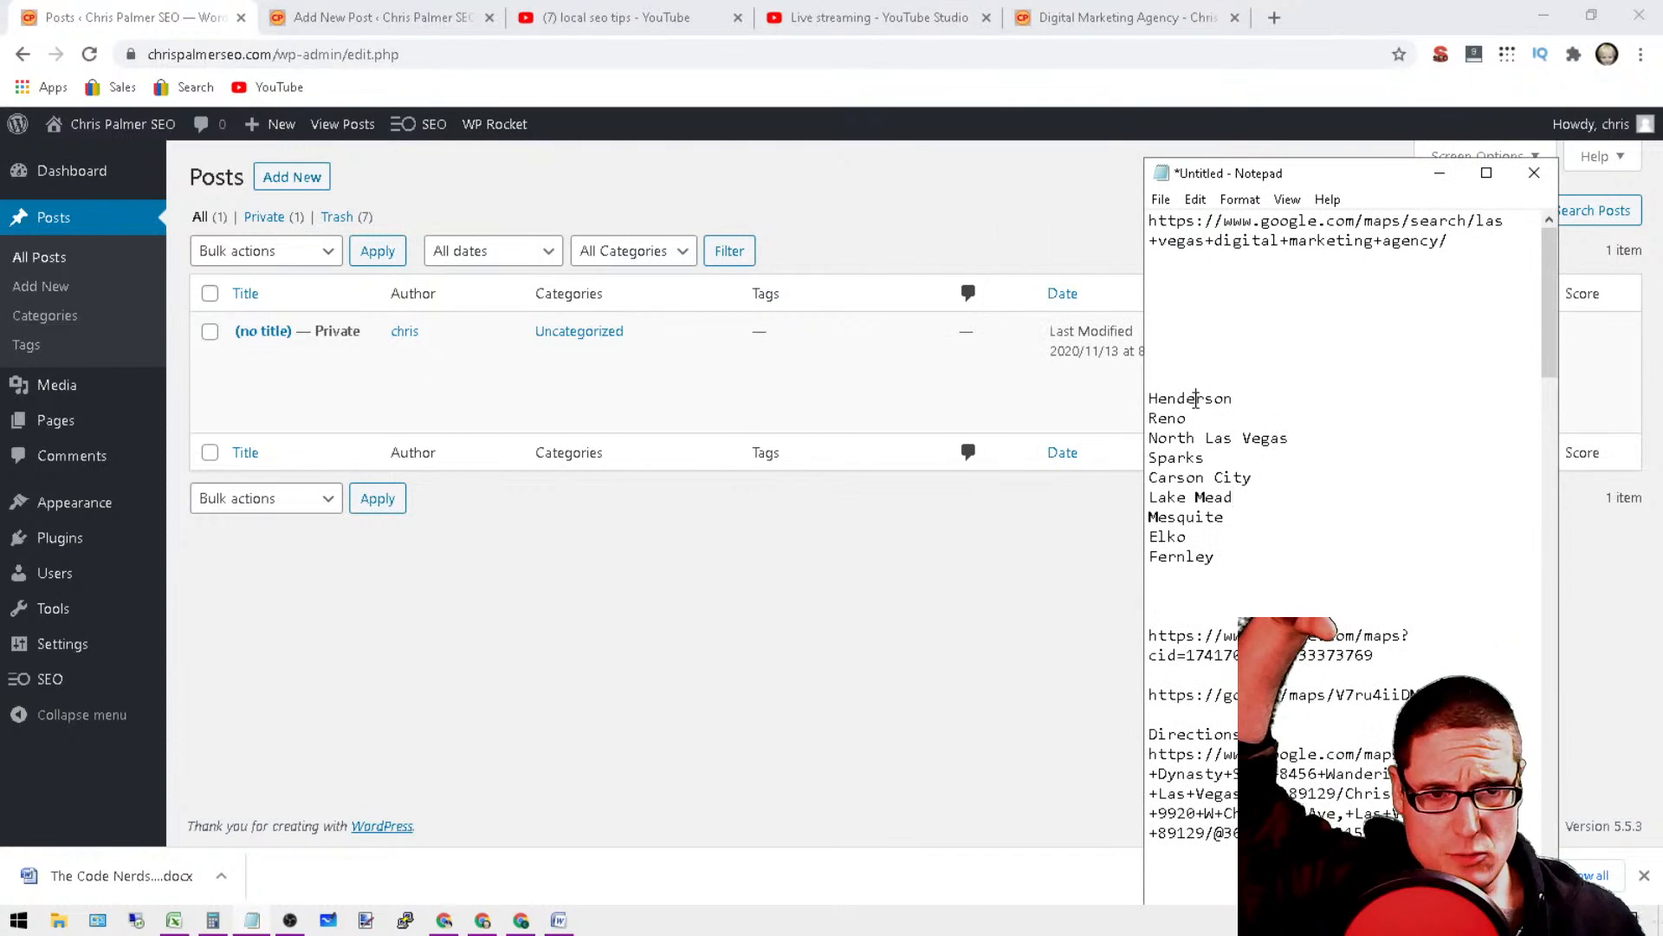
double_click(1196, 400)
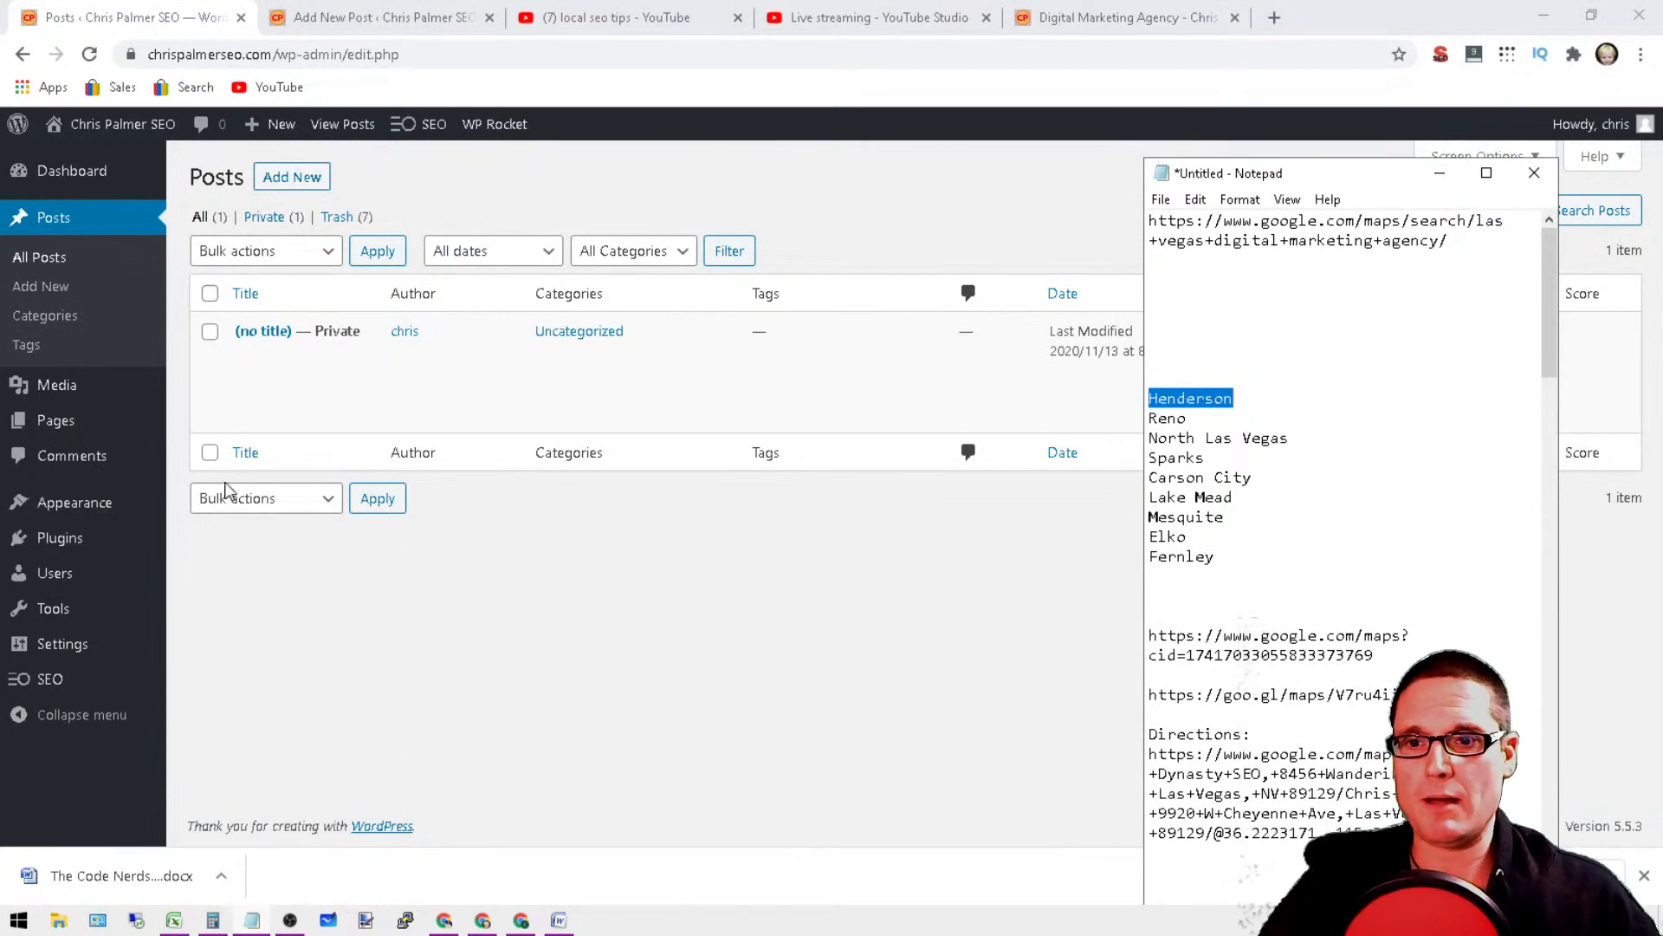
Step: Open the untitled private post and review its H1 and H2 Digital Marketing headings by highlighting them
left_click(247, 360)
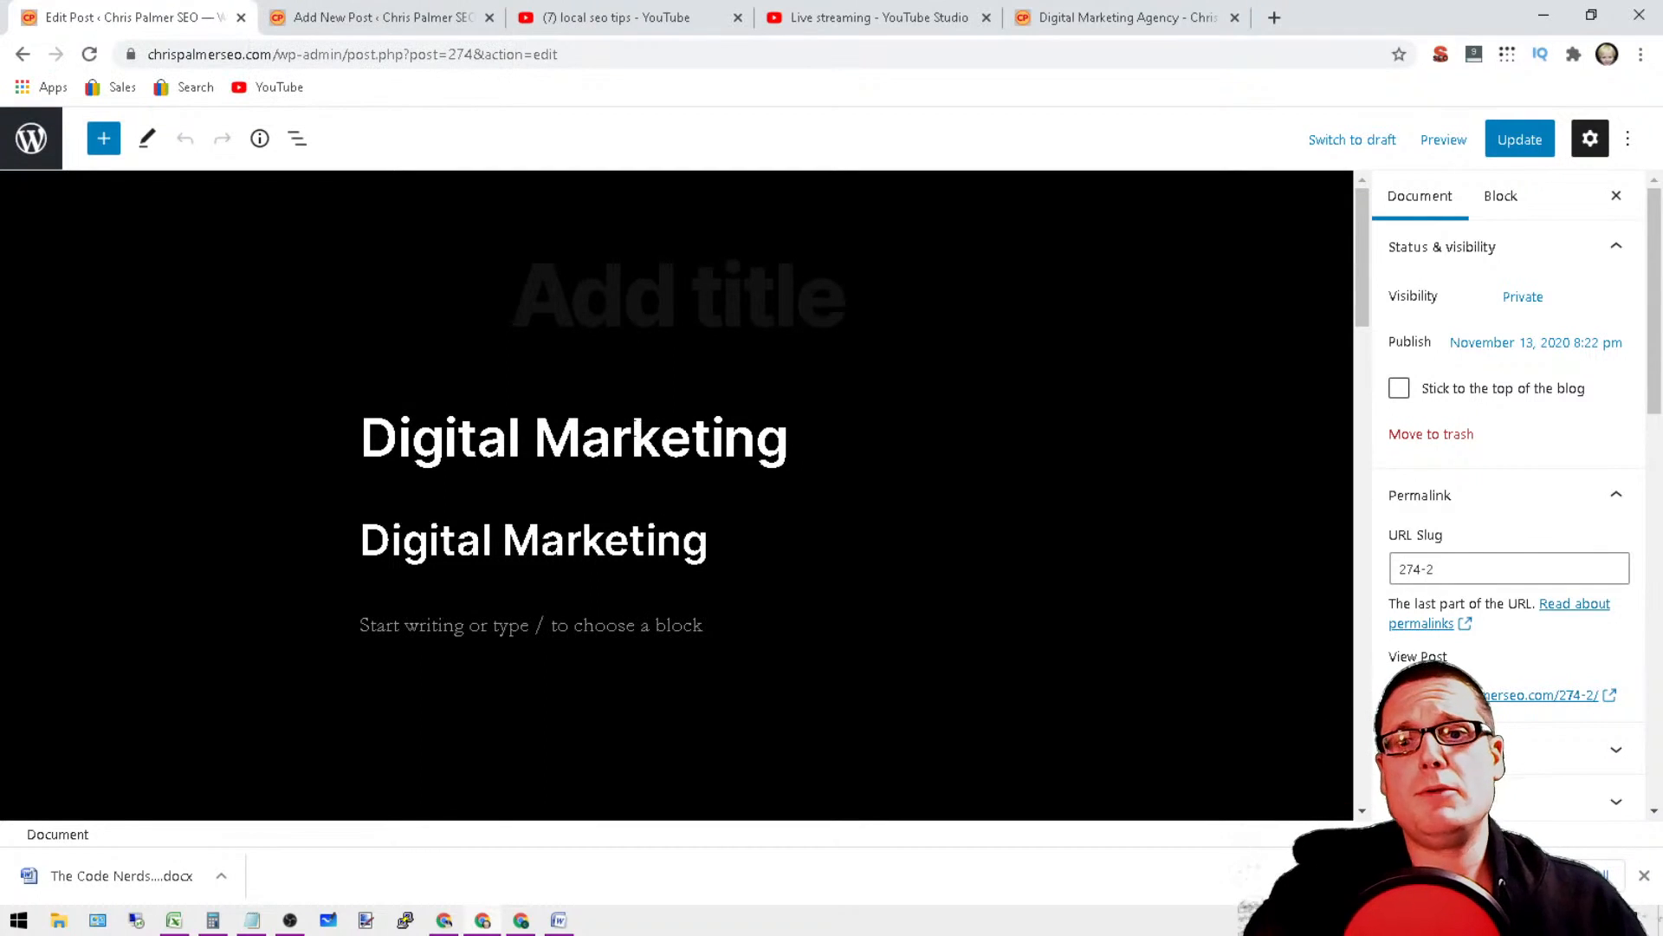
triple_click(632, 437)
left_click(790, 437)
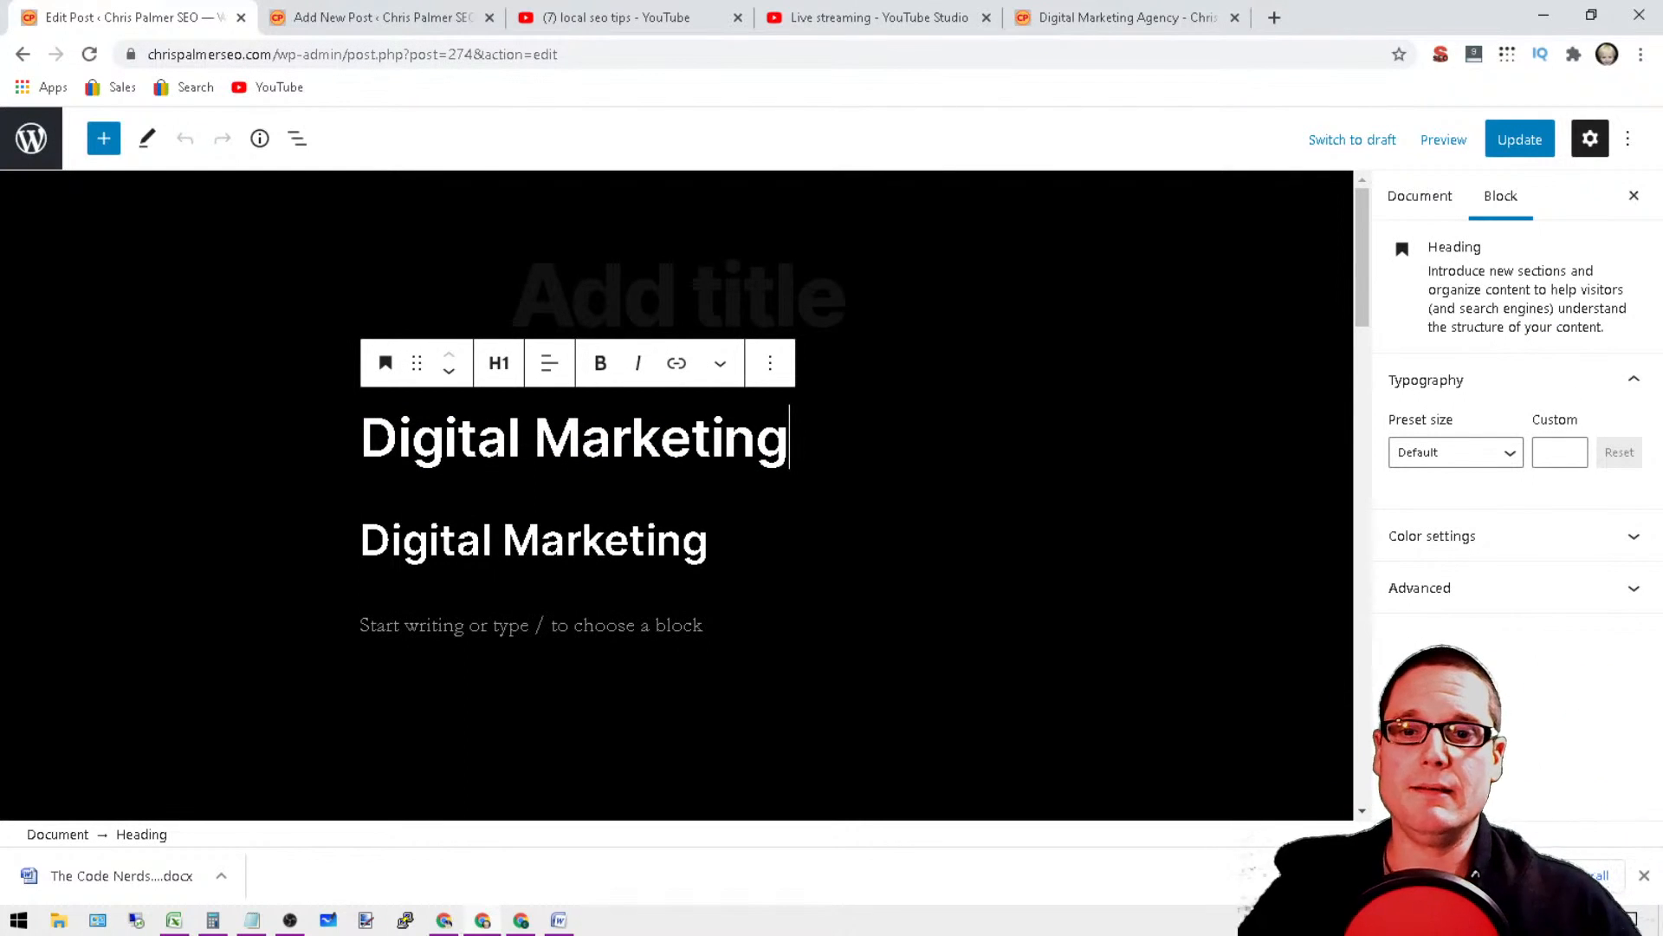
triple_click(699, 435)
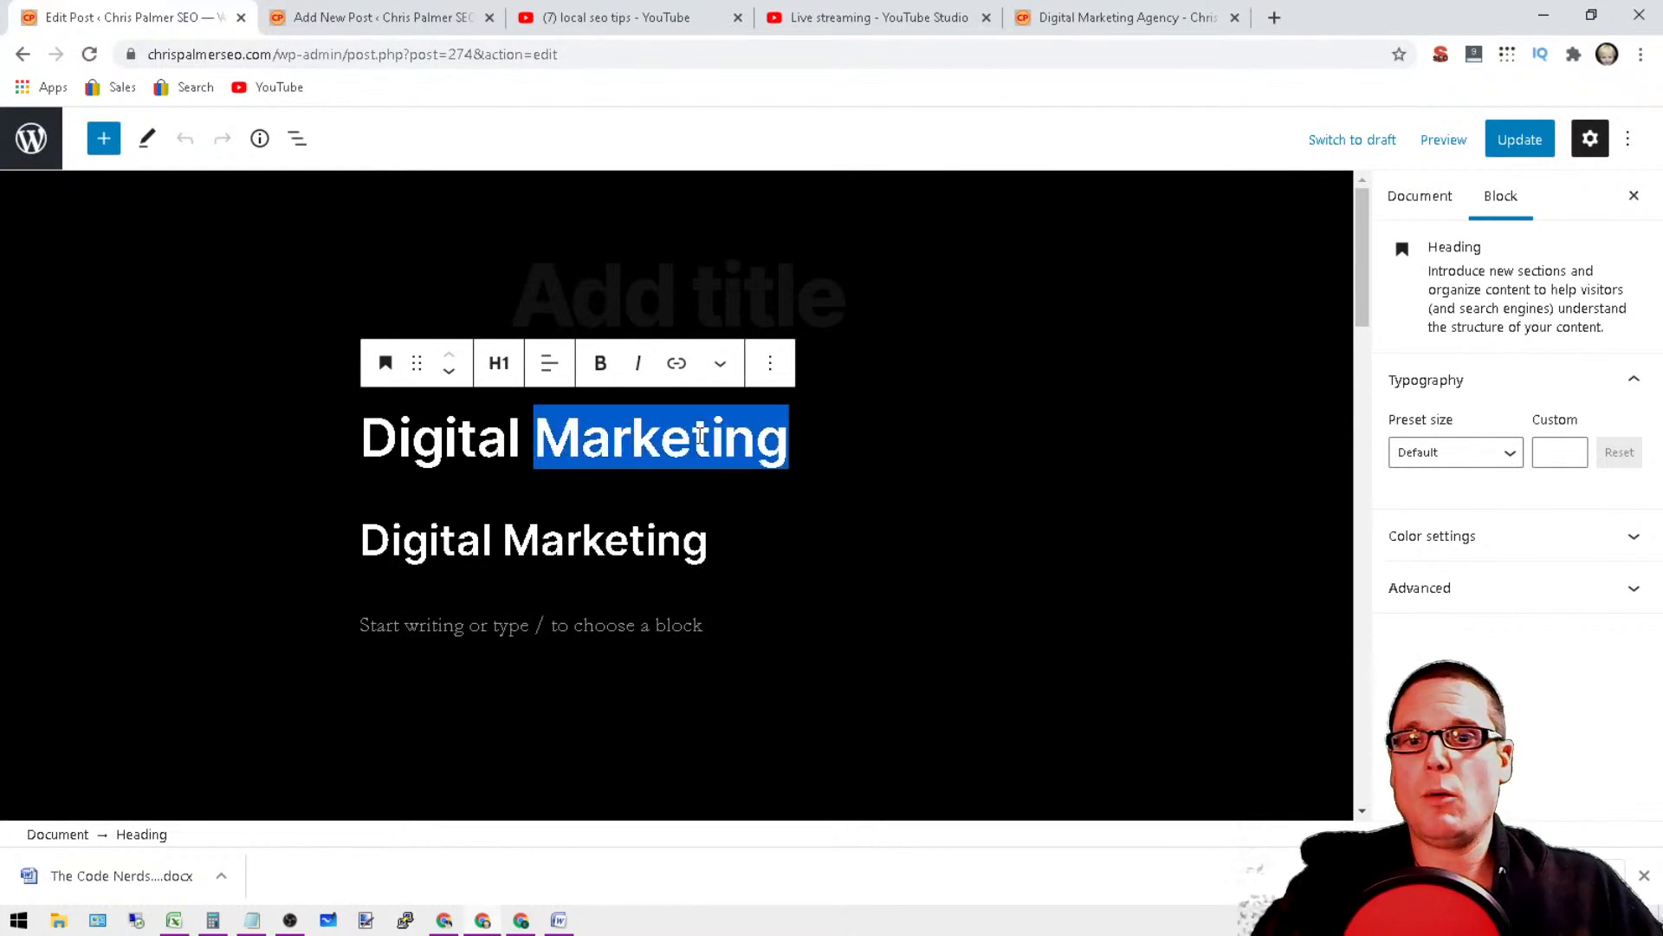
triple_click(636, 544)
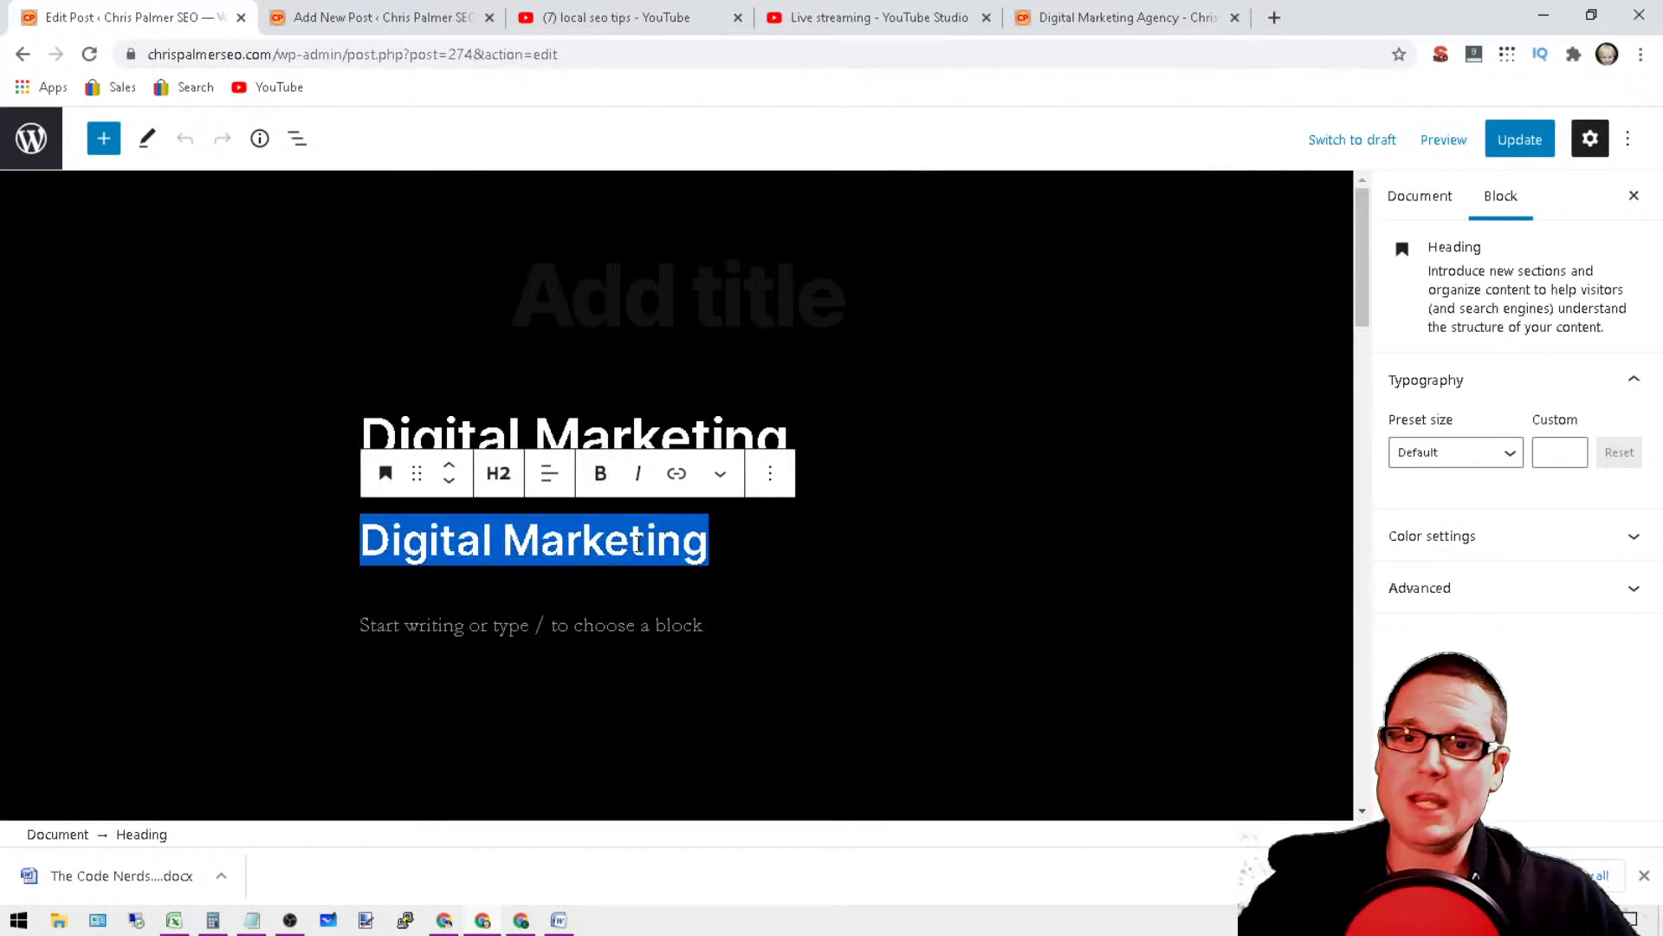
Step: Add a heading block below the second Digital Marketing heading and set its level to H3
left_click(651, 625)
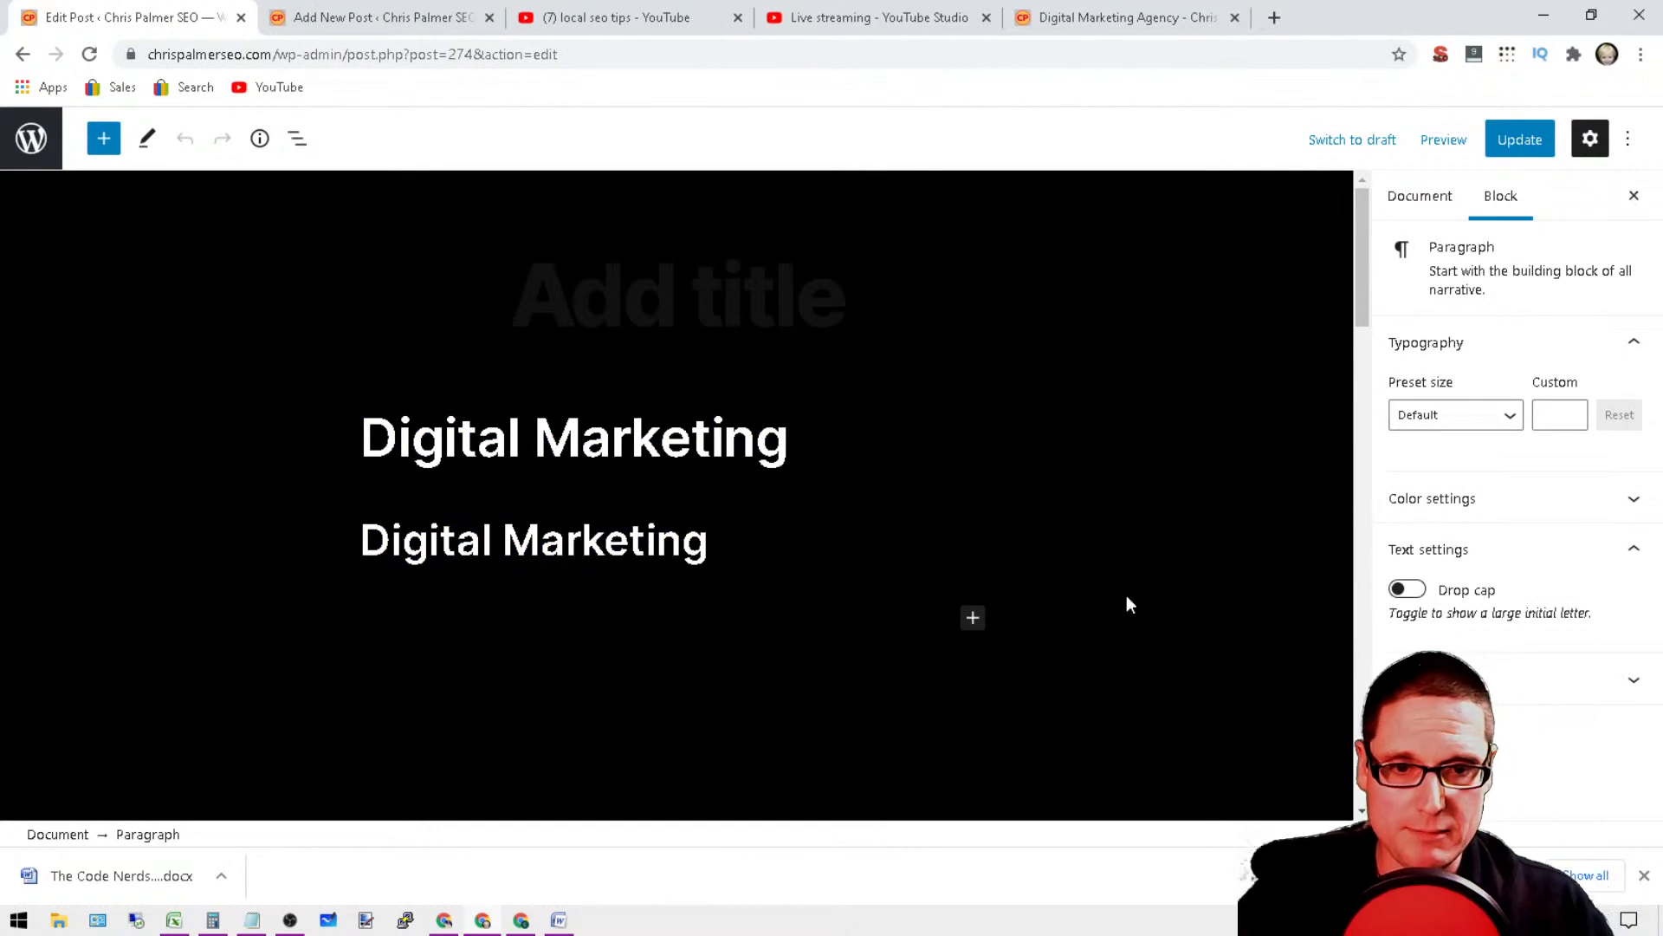
left_click(974, 618)
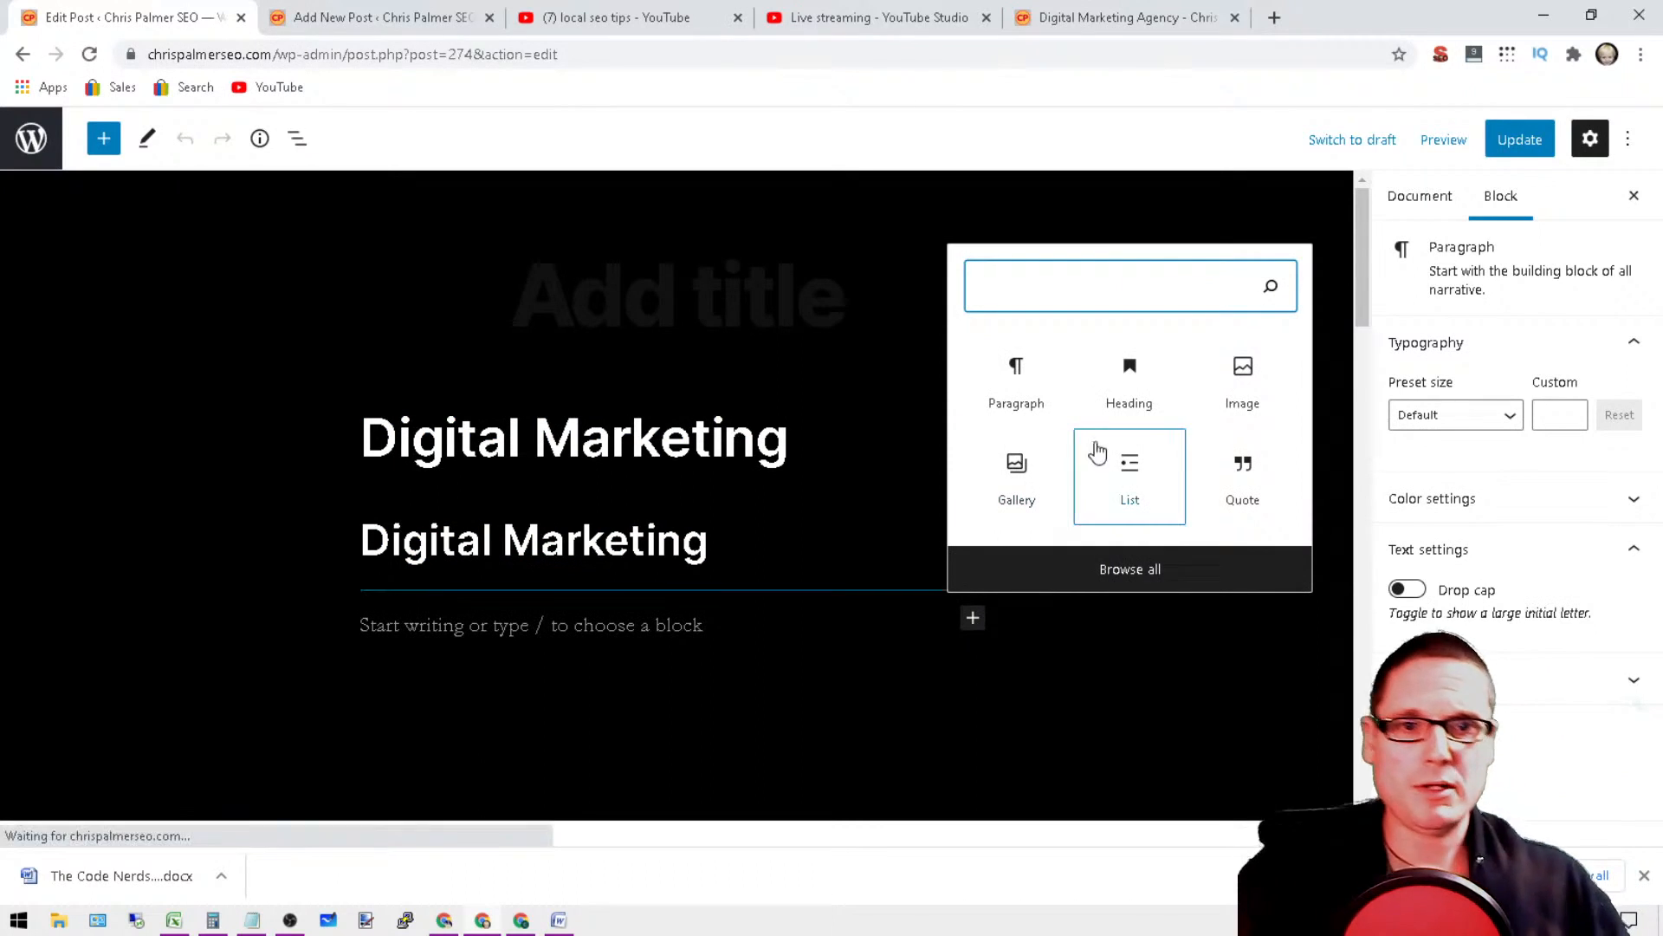
left_click(1146, 422)
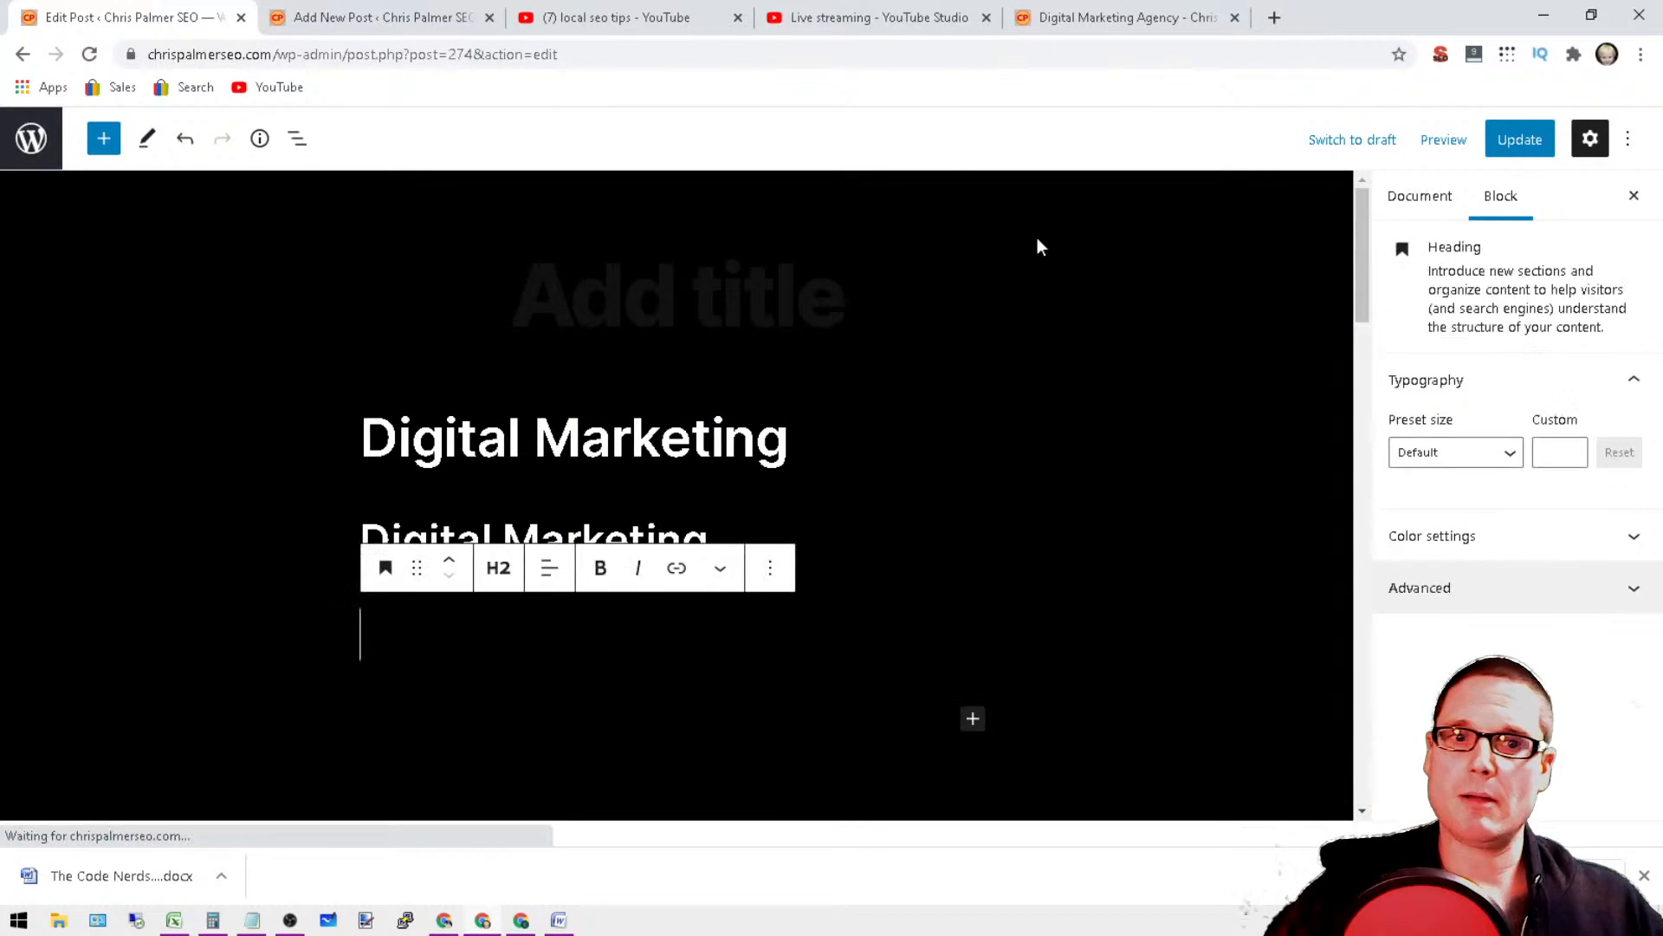
left_click(517, 570)
left_click(572, 632)
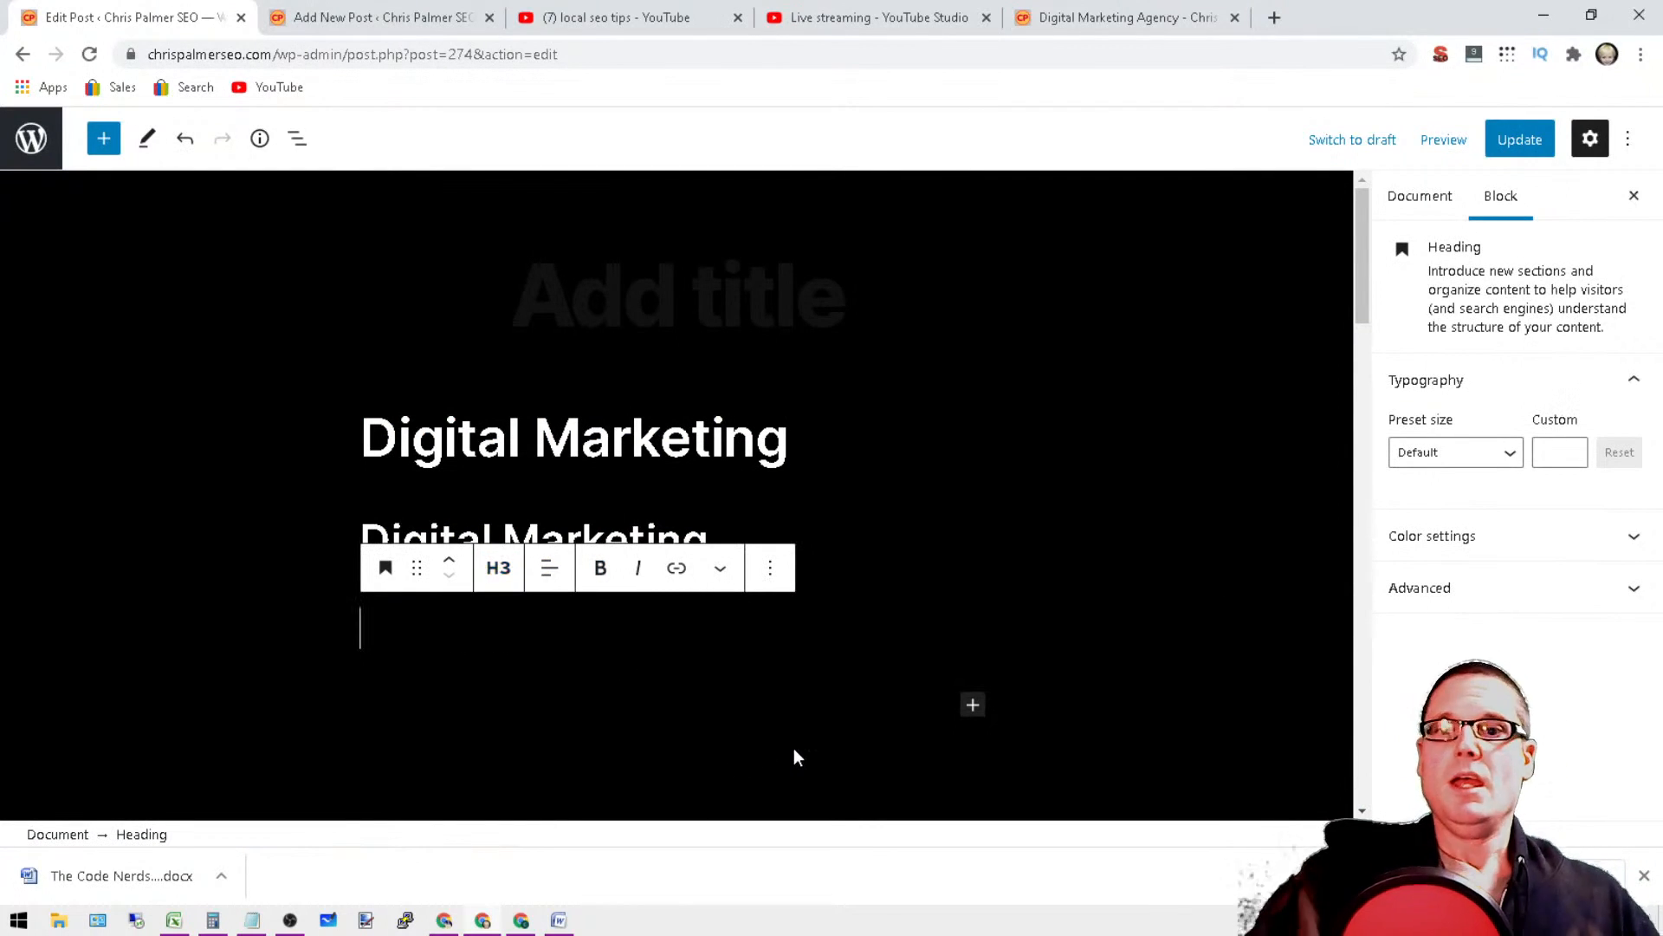
Step: Enter "Internet Marketing Services" as the text of the empty H3 heading
left_click(1047, 501)
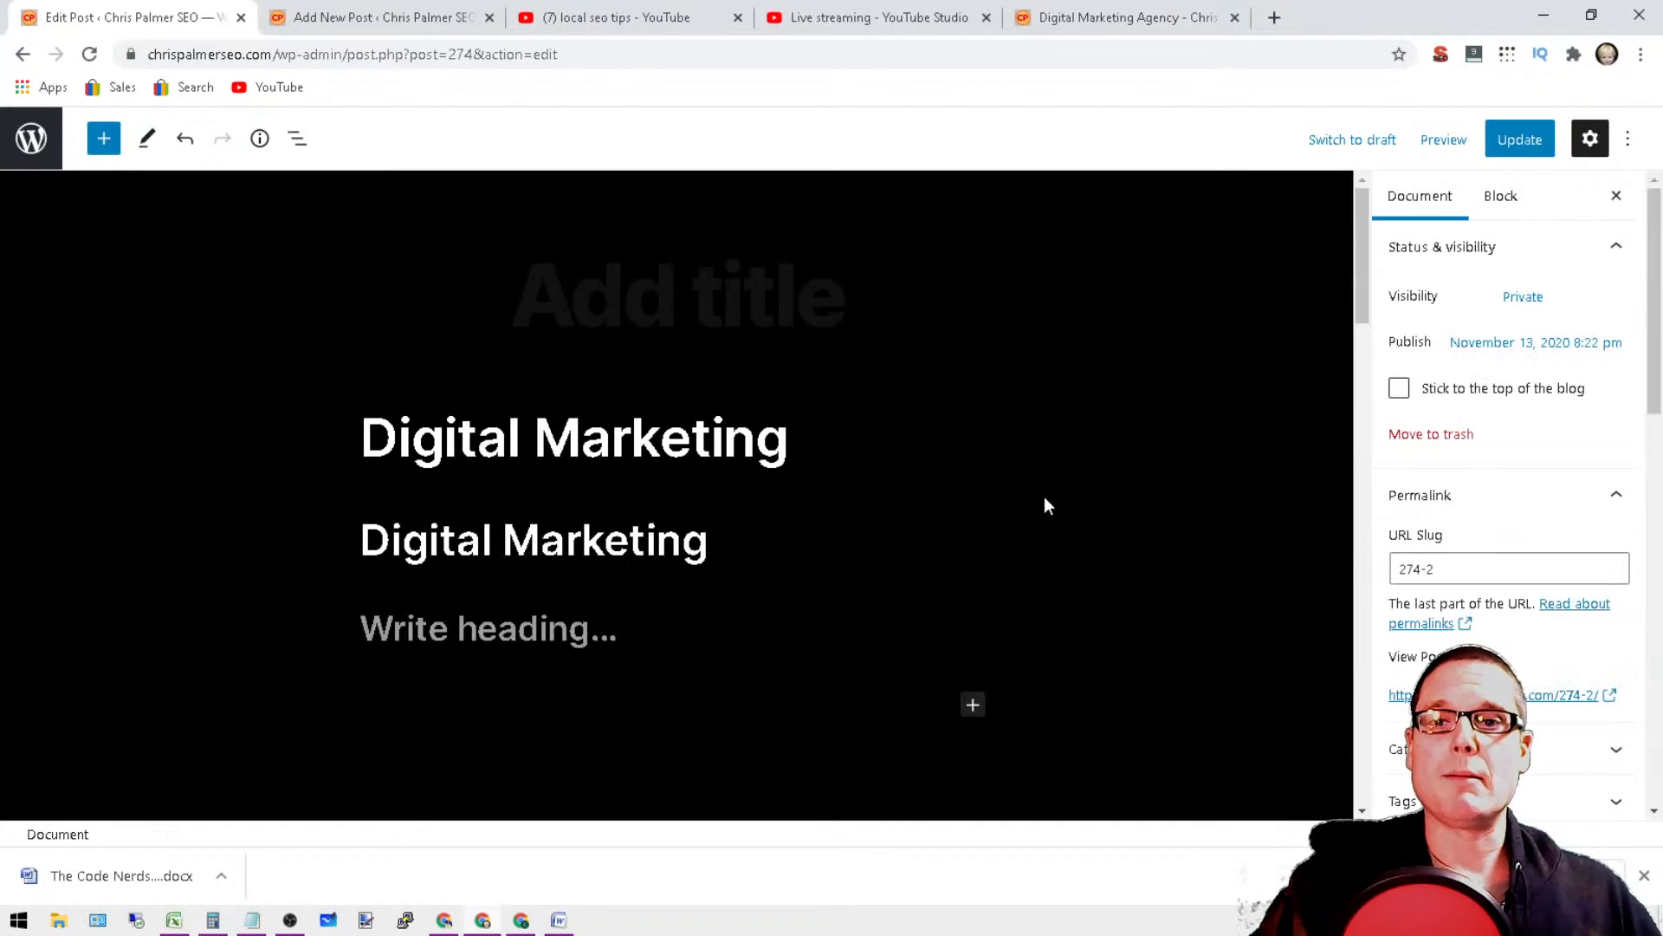
left_click(481, 631)
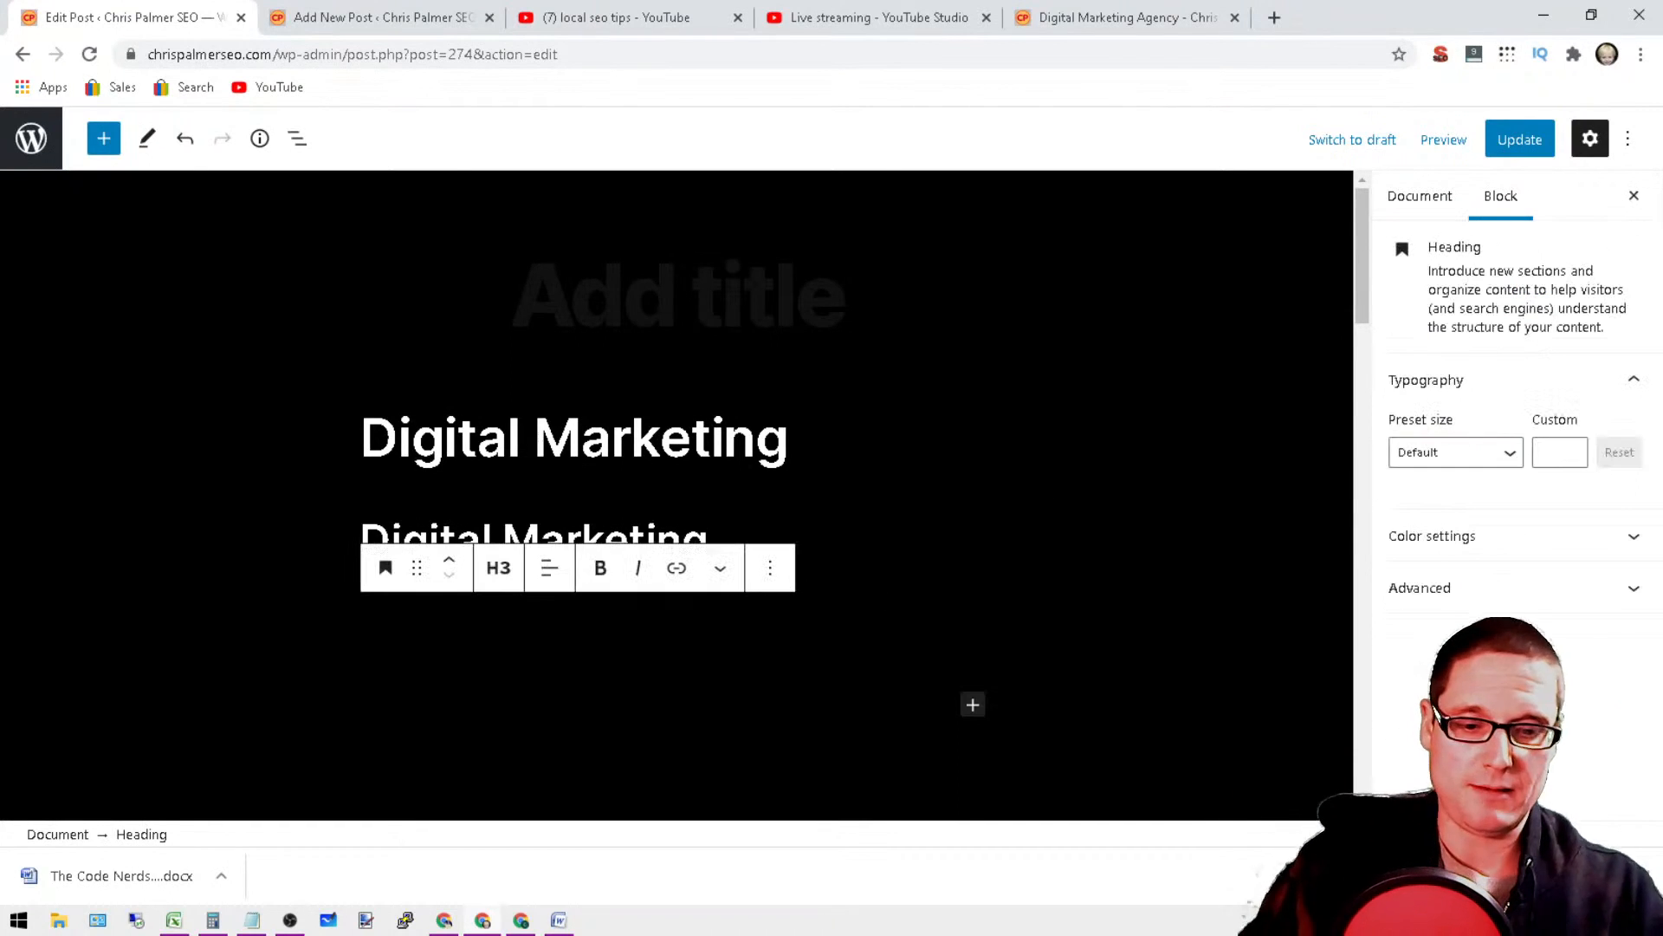
type("I")
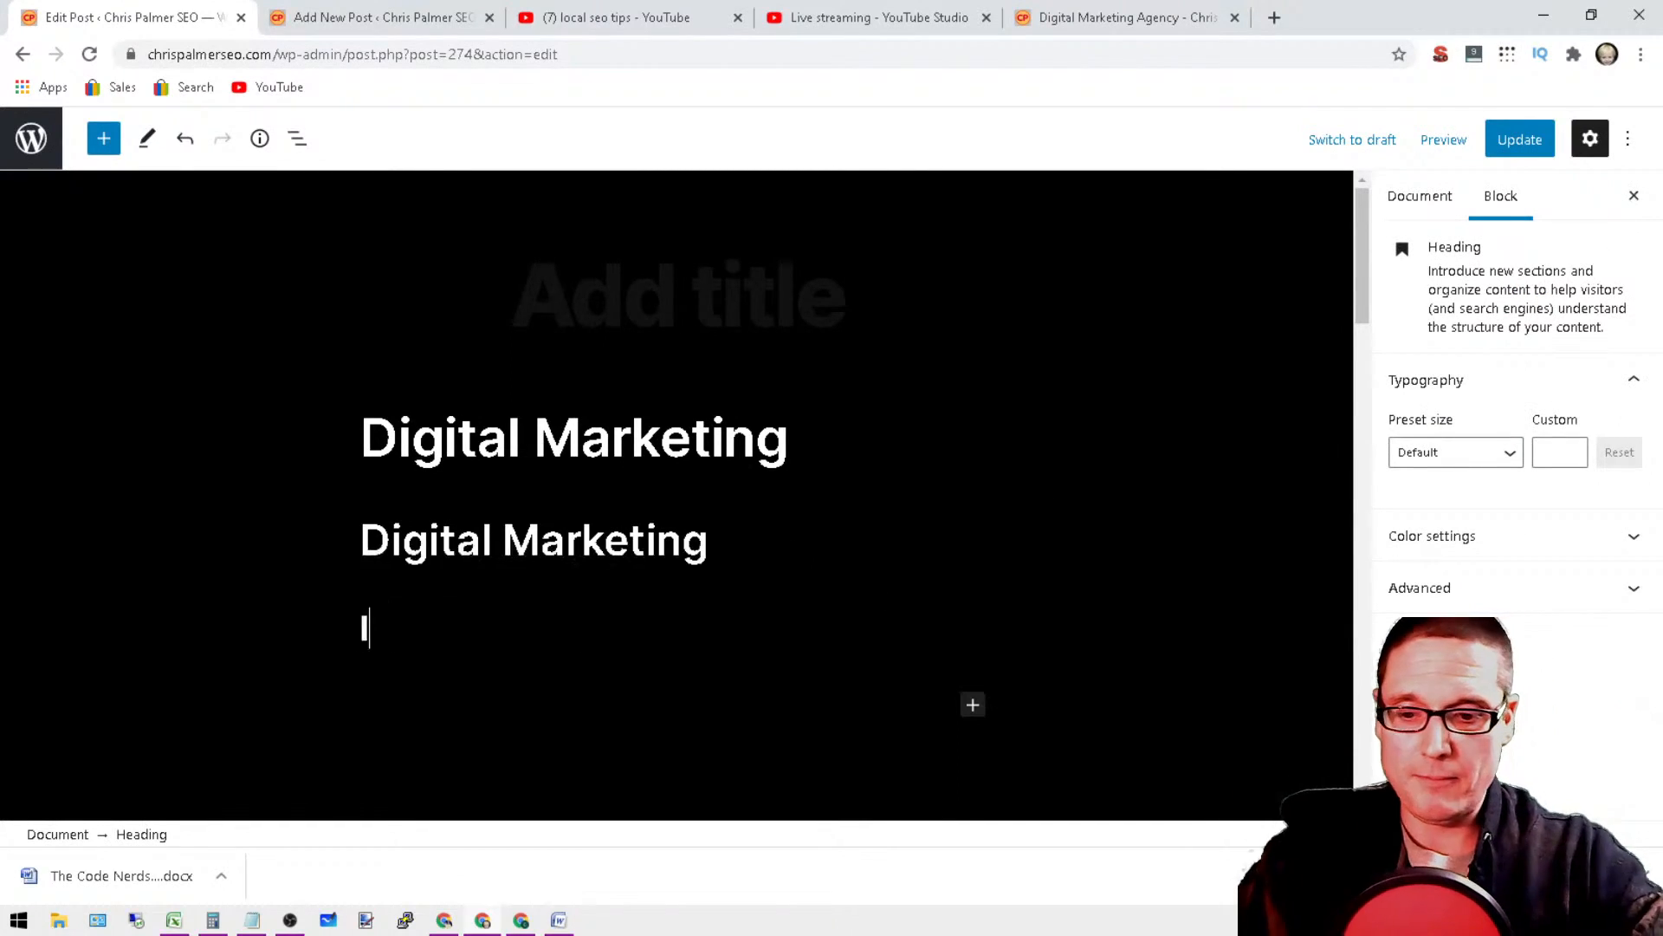
type("nternet Market")
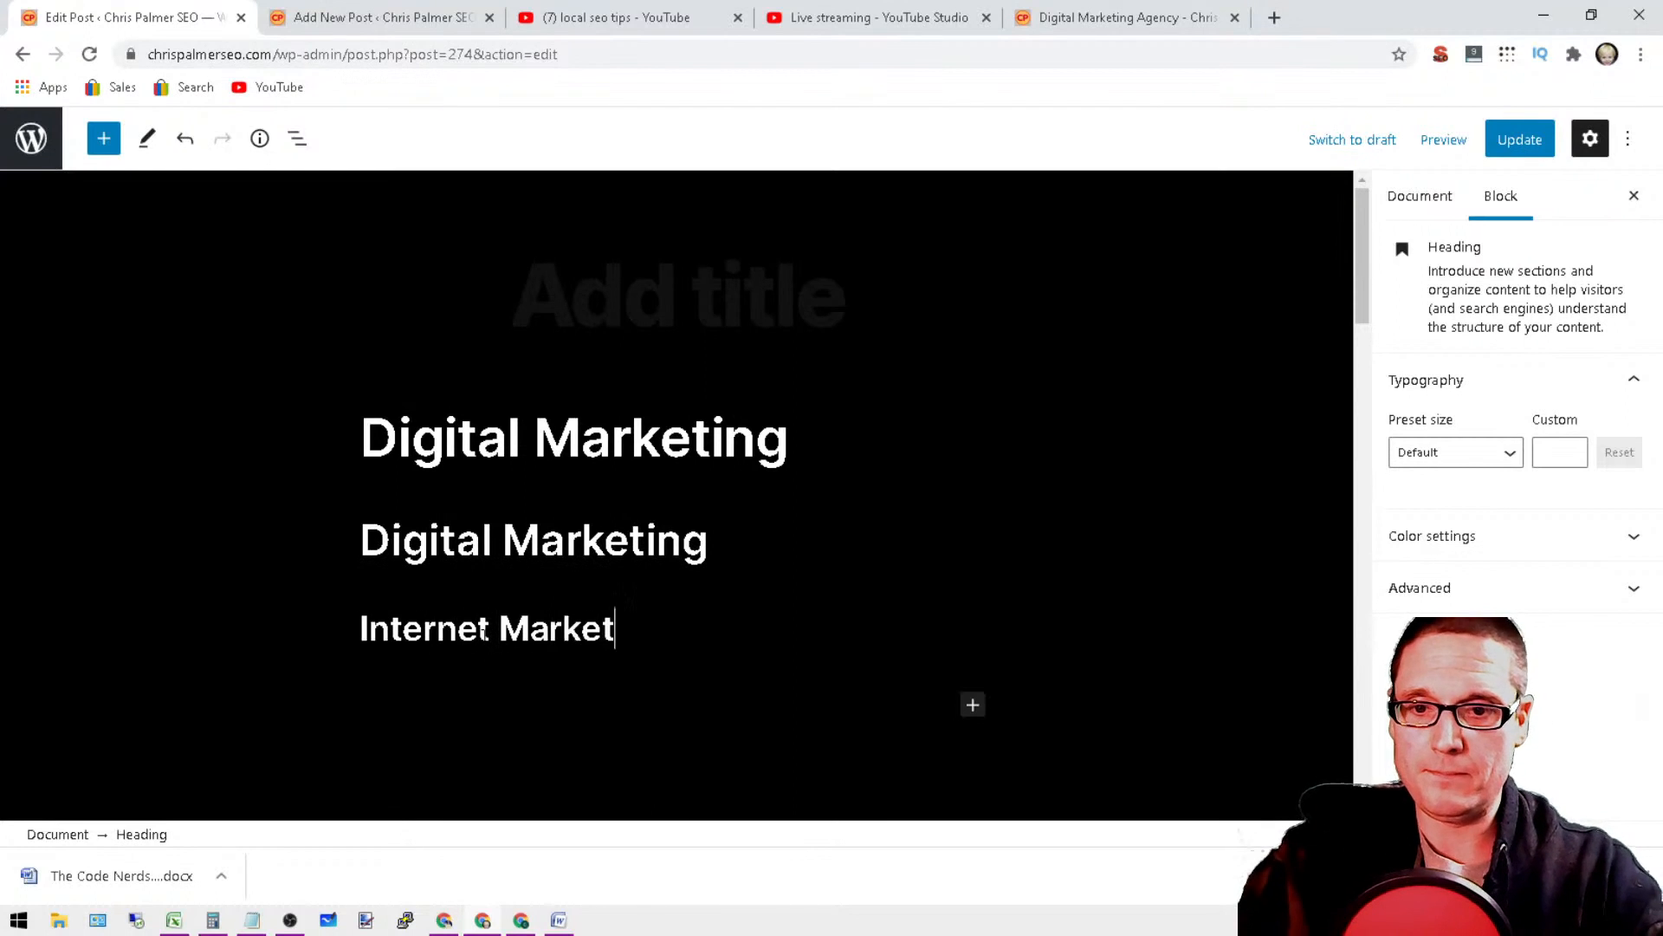
type("ing Services")
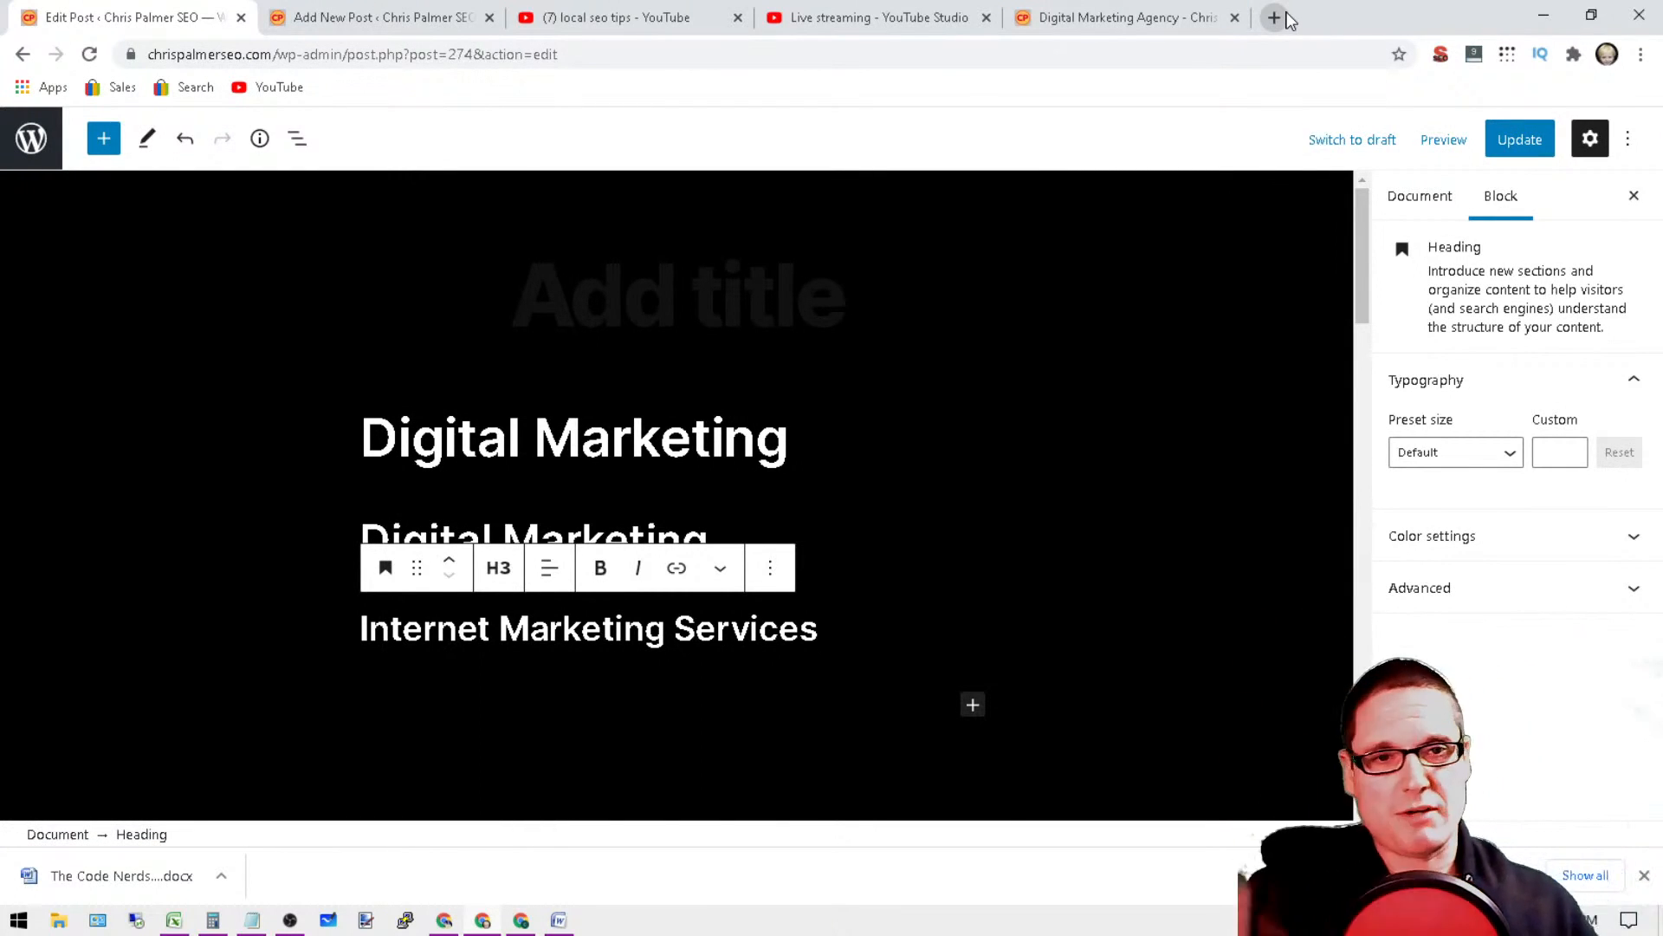
Step: Search Google in a new browser tab for "english ipsum generator" and look through the results
left_click(1274, 17)
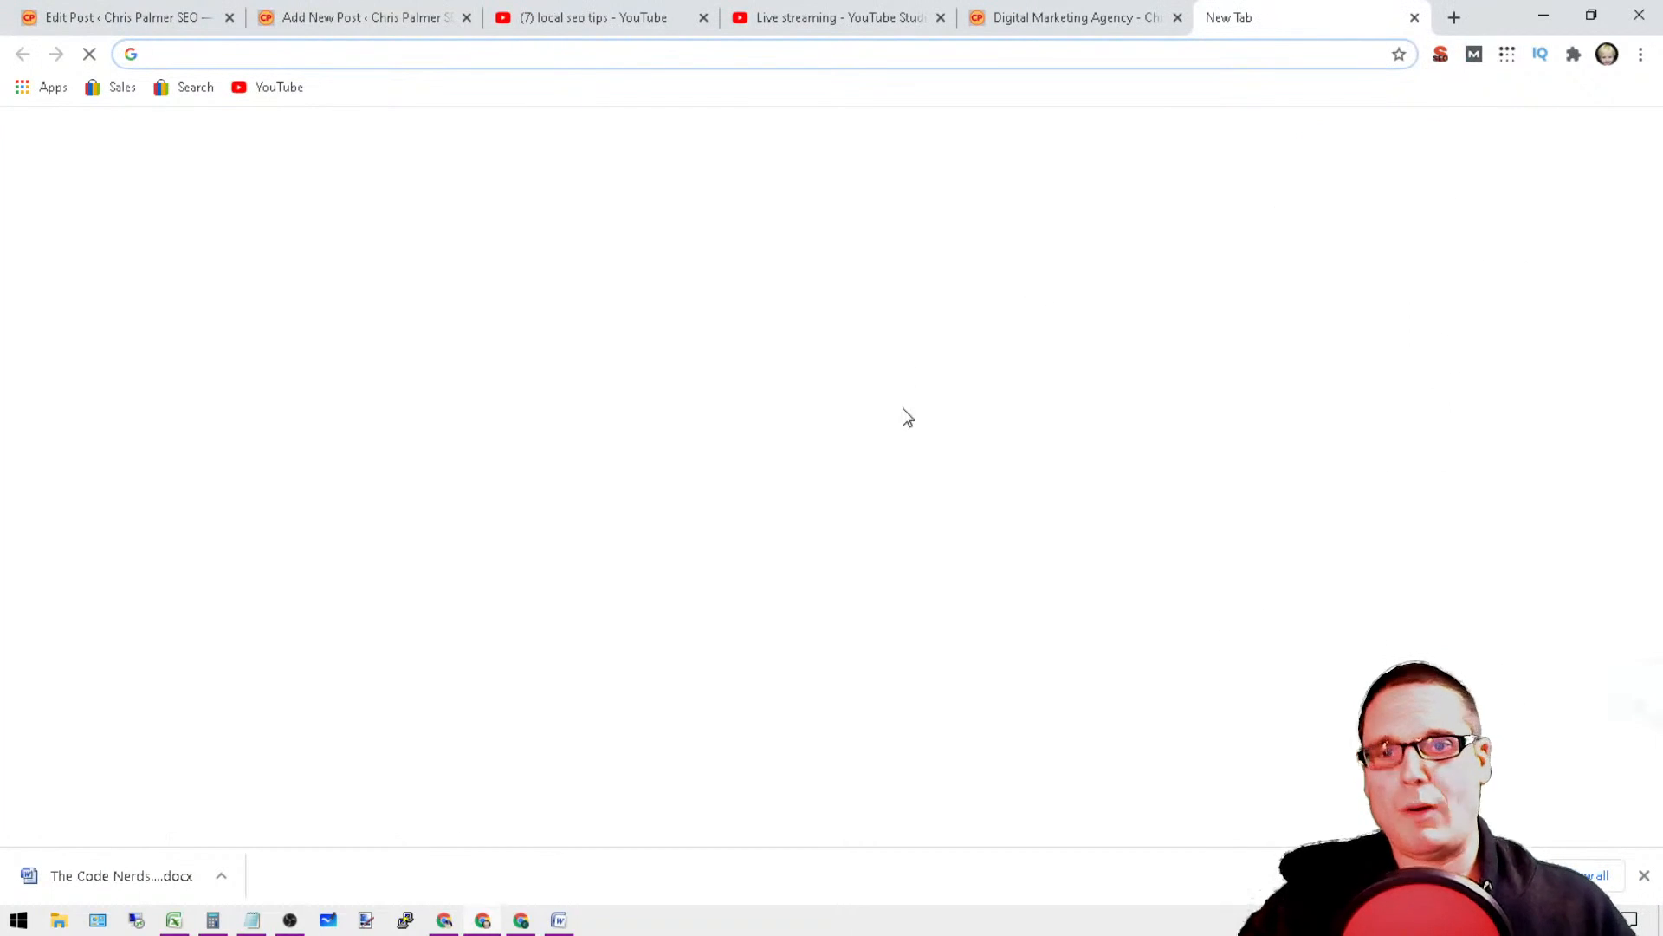
left_click(832, 453)
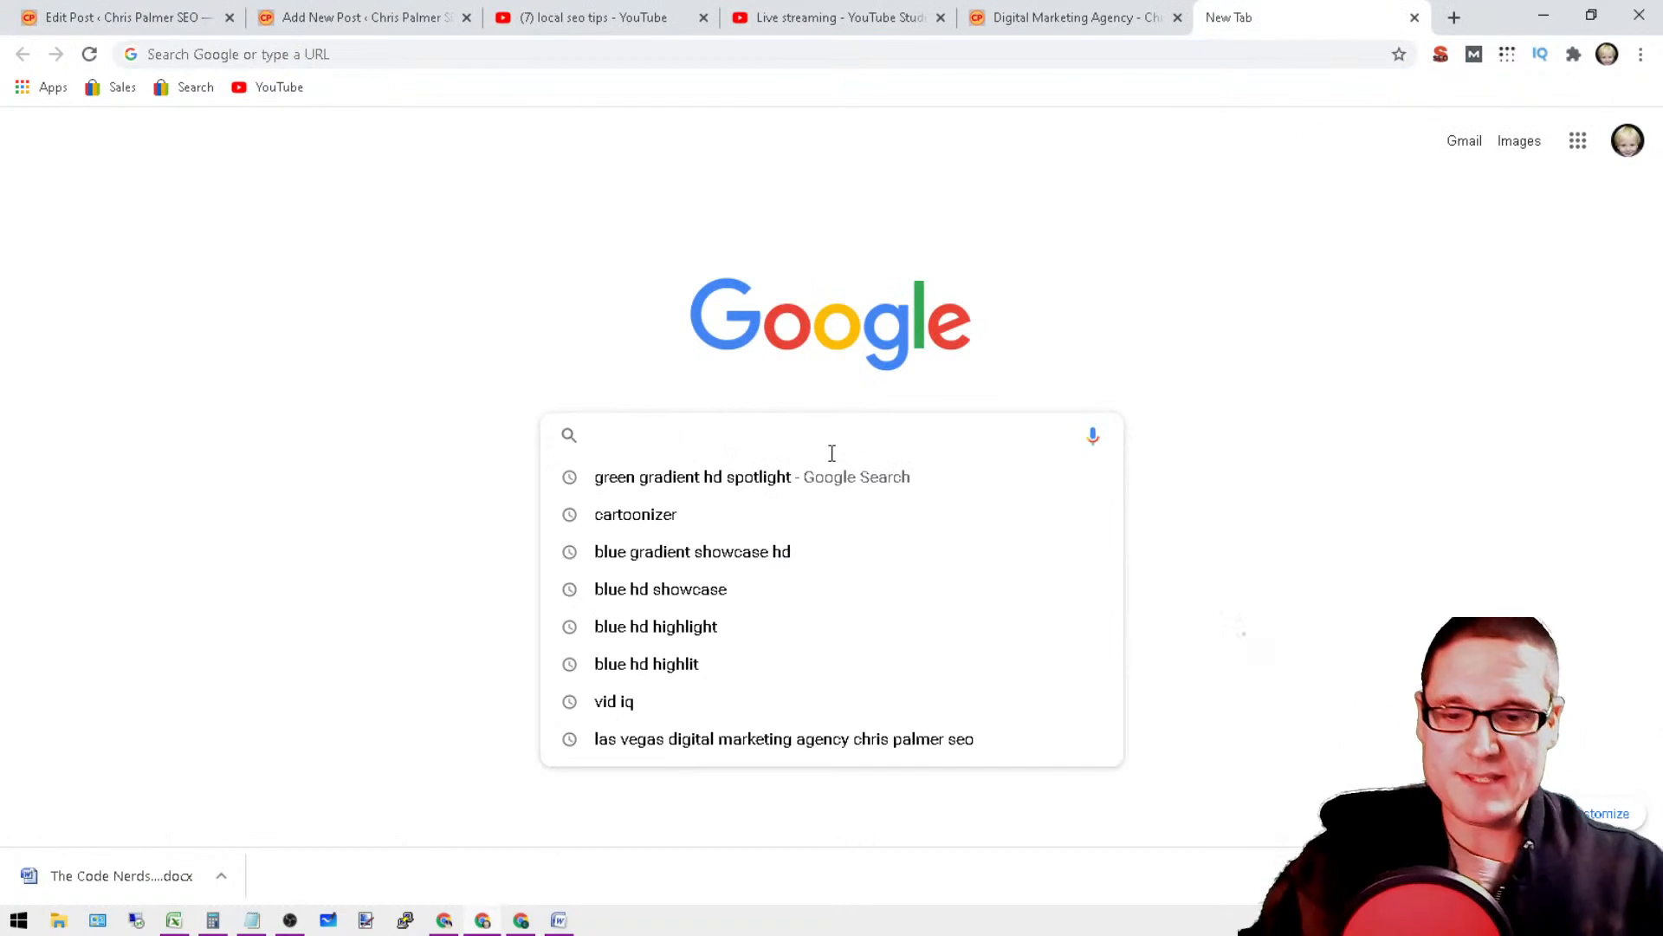
type("english ip")
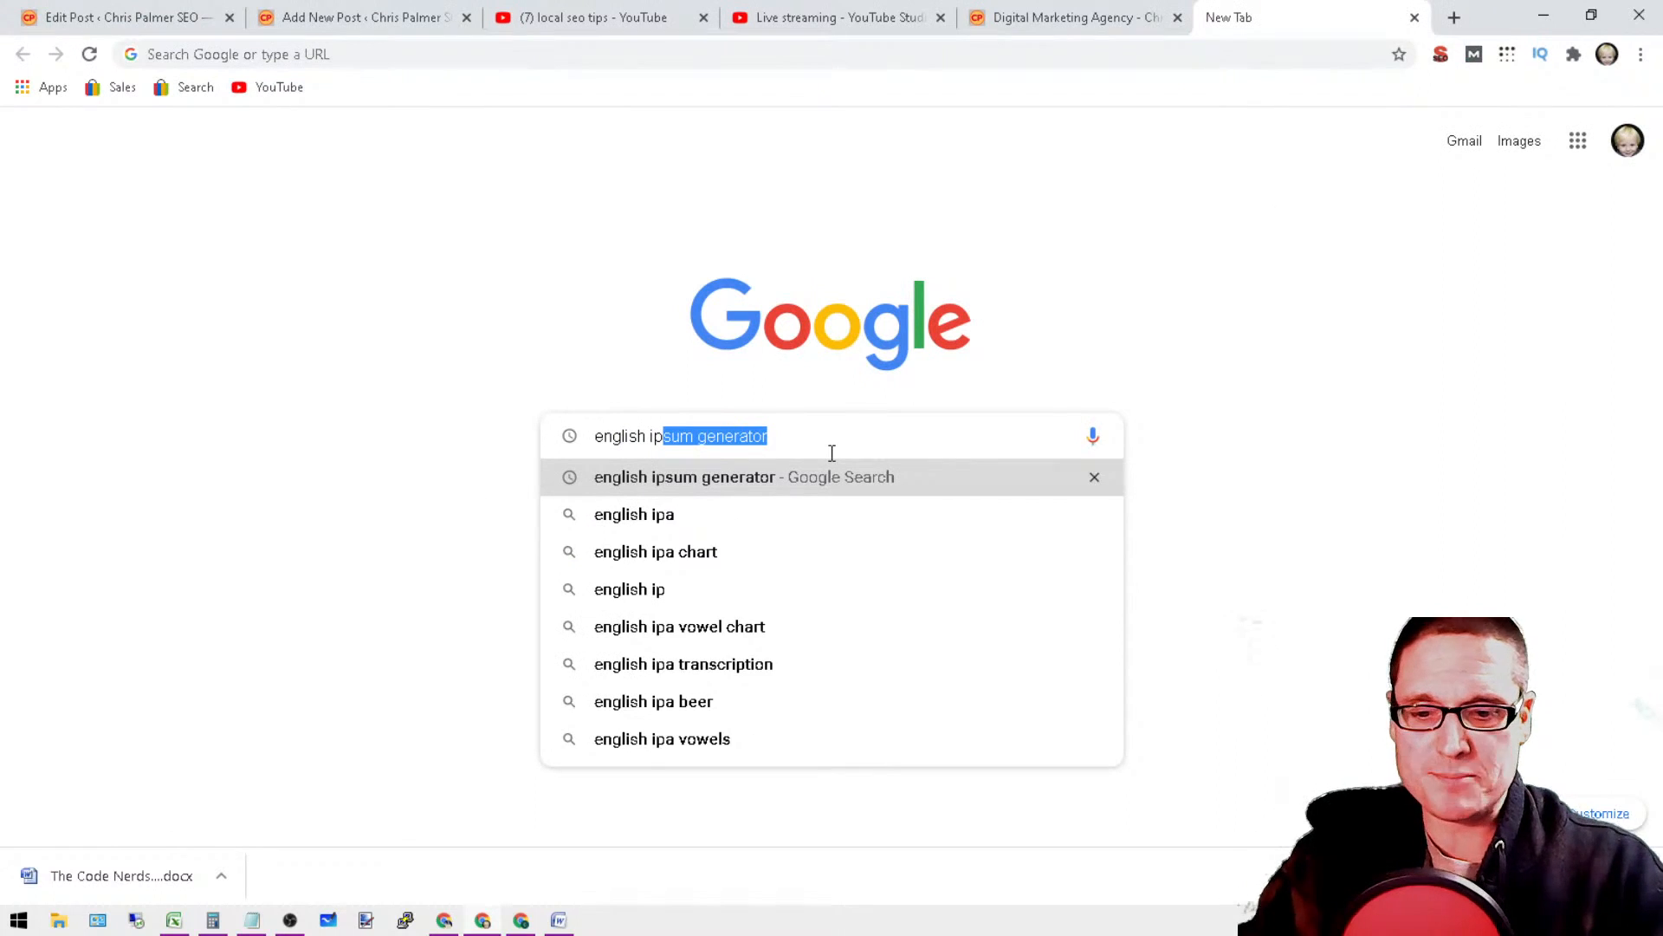
type("sum generator")
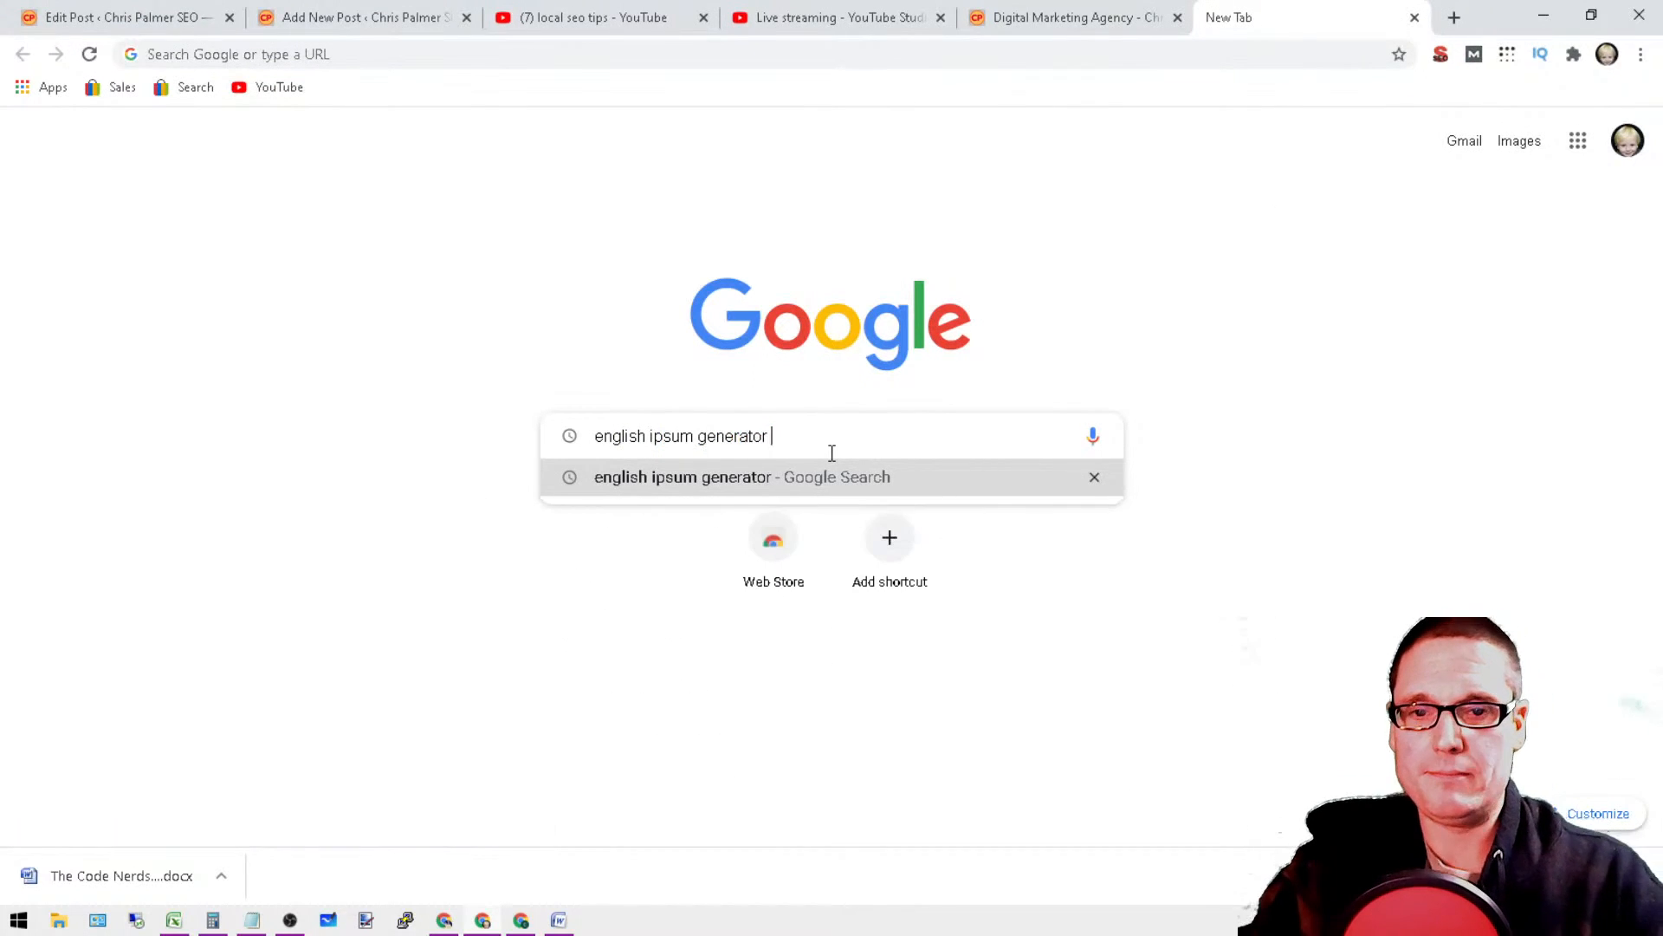
key("Return")
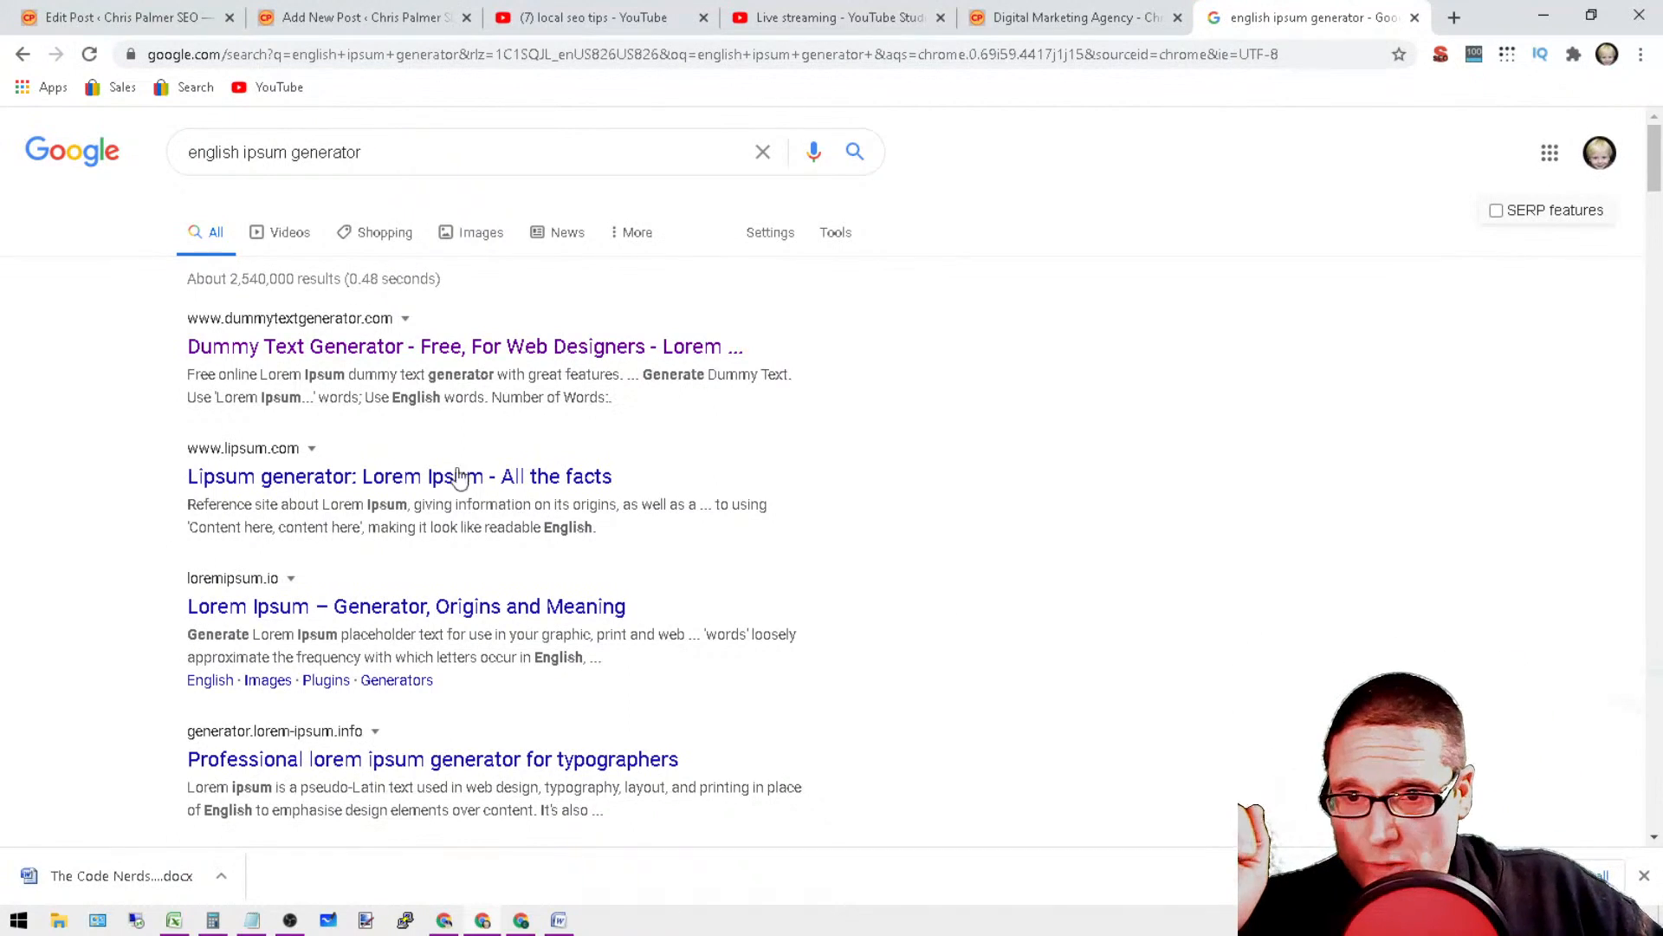
scroll(720, 427, "down", 6)
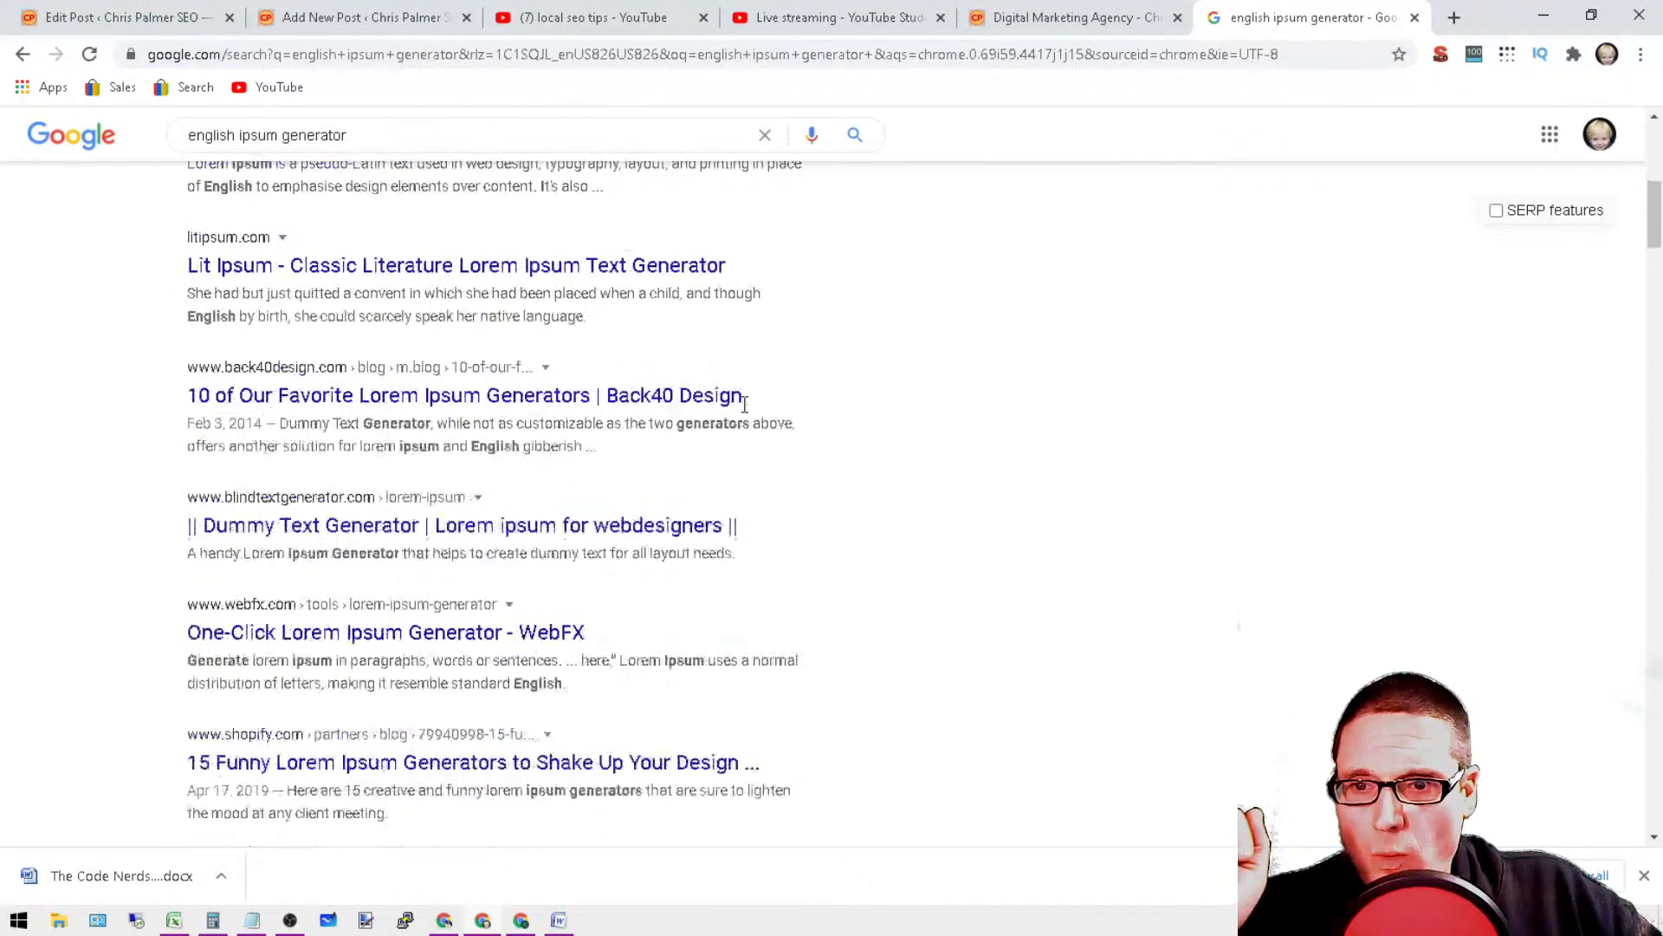
scroll(973, 716, "down", 1)
scroll(953, 691, "up", 7)
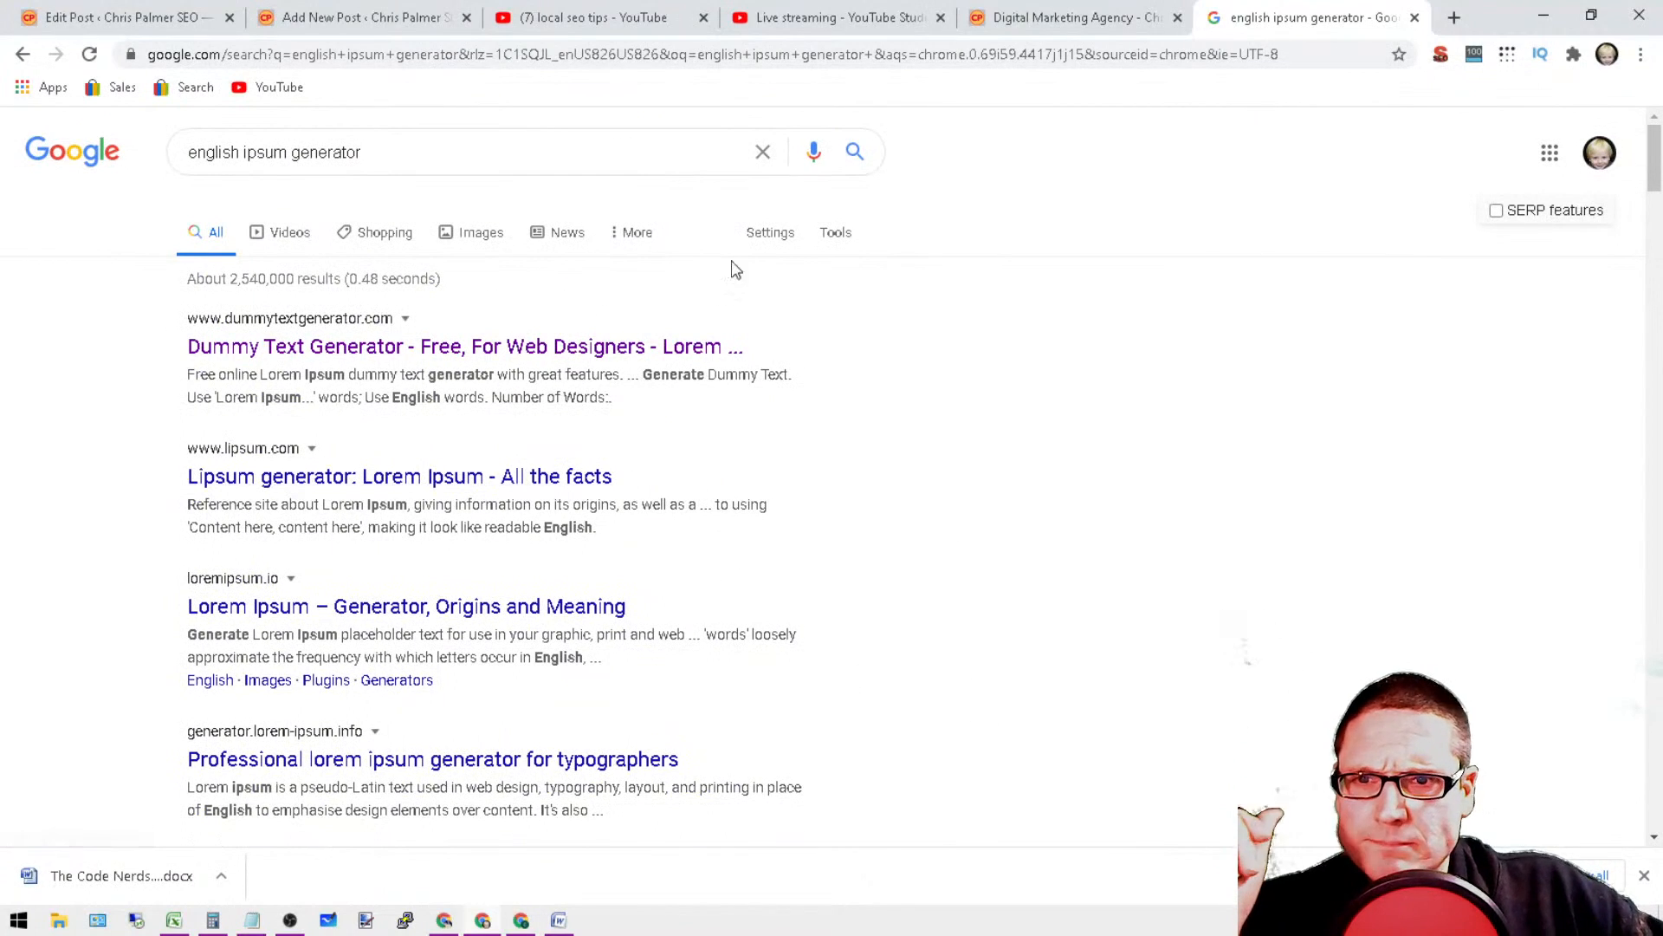
Step: Replace the Google query with "text generator filler content maker" and run the search
left_click_drag(549, 169, 4, 186)
type("te")
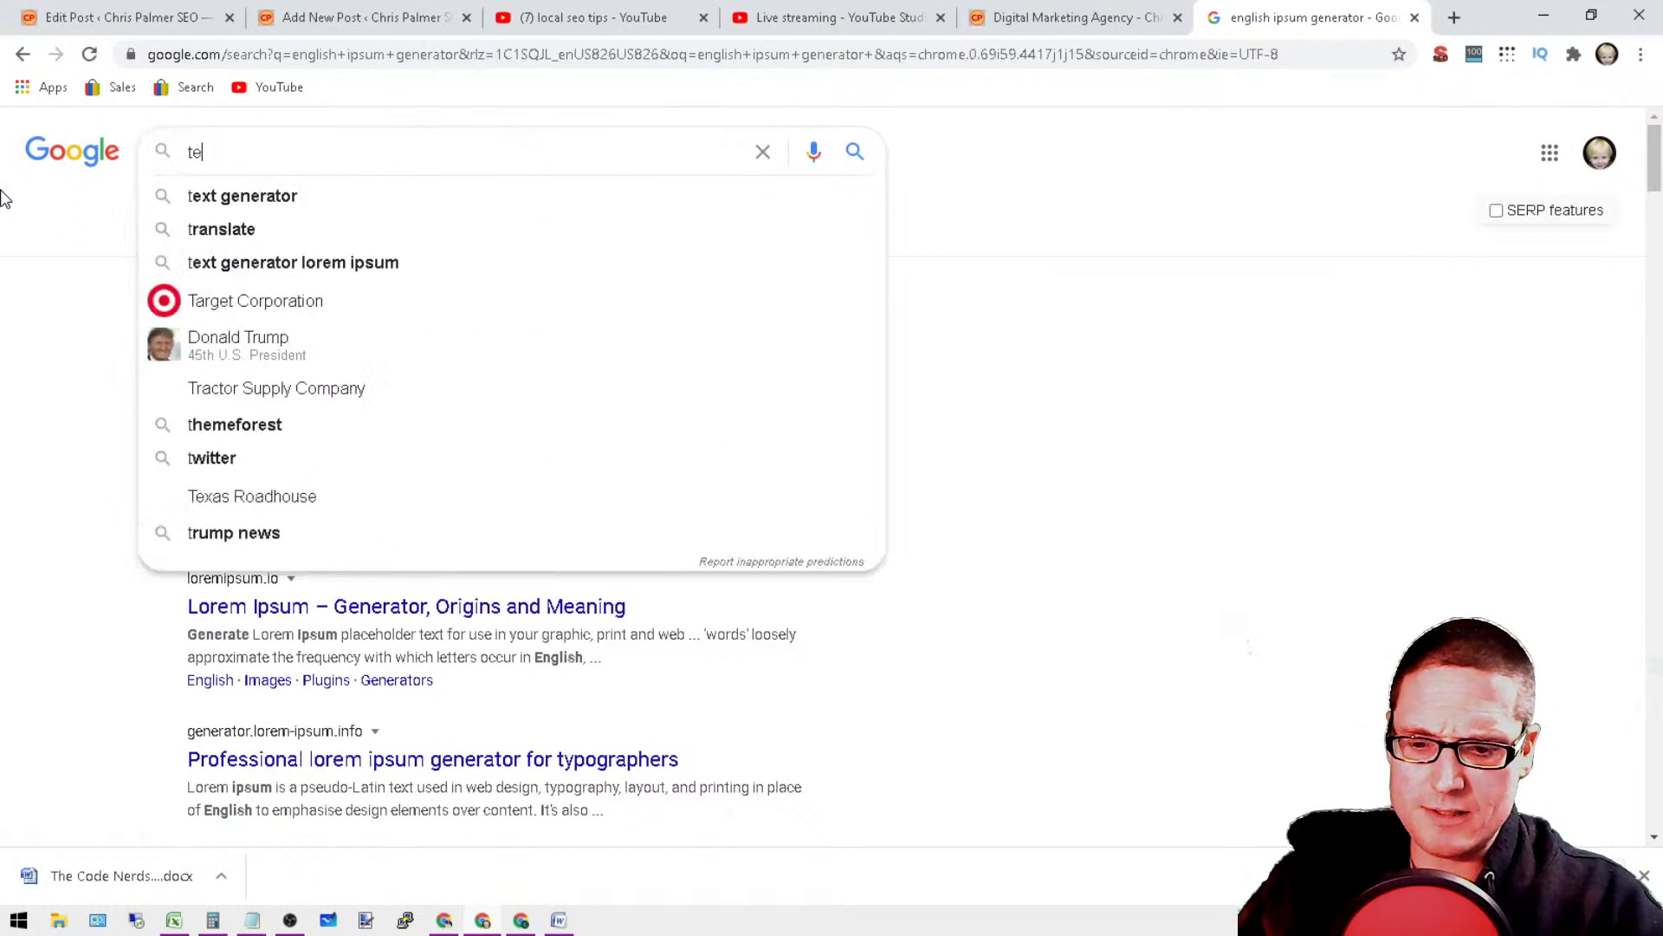
type("xt generator ")
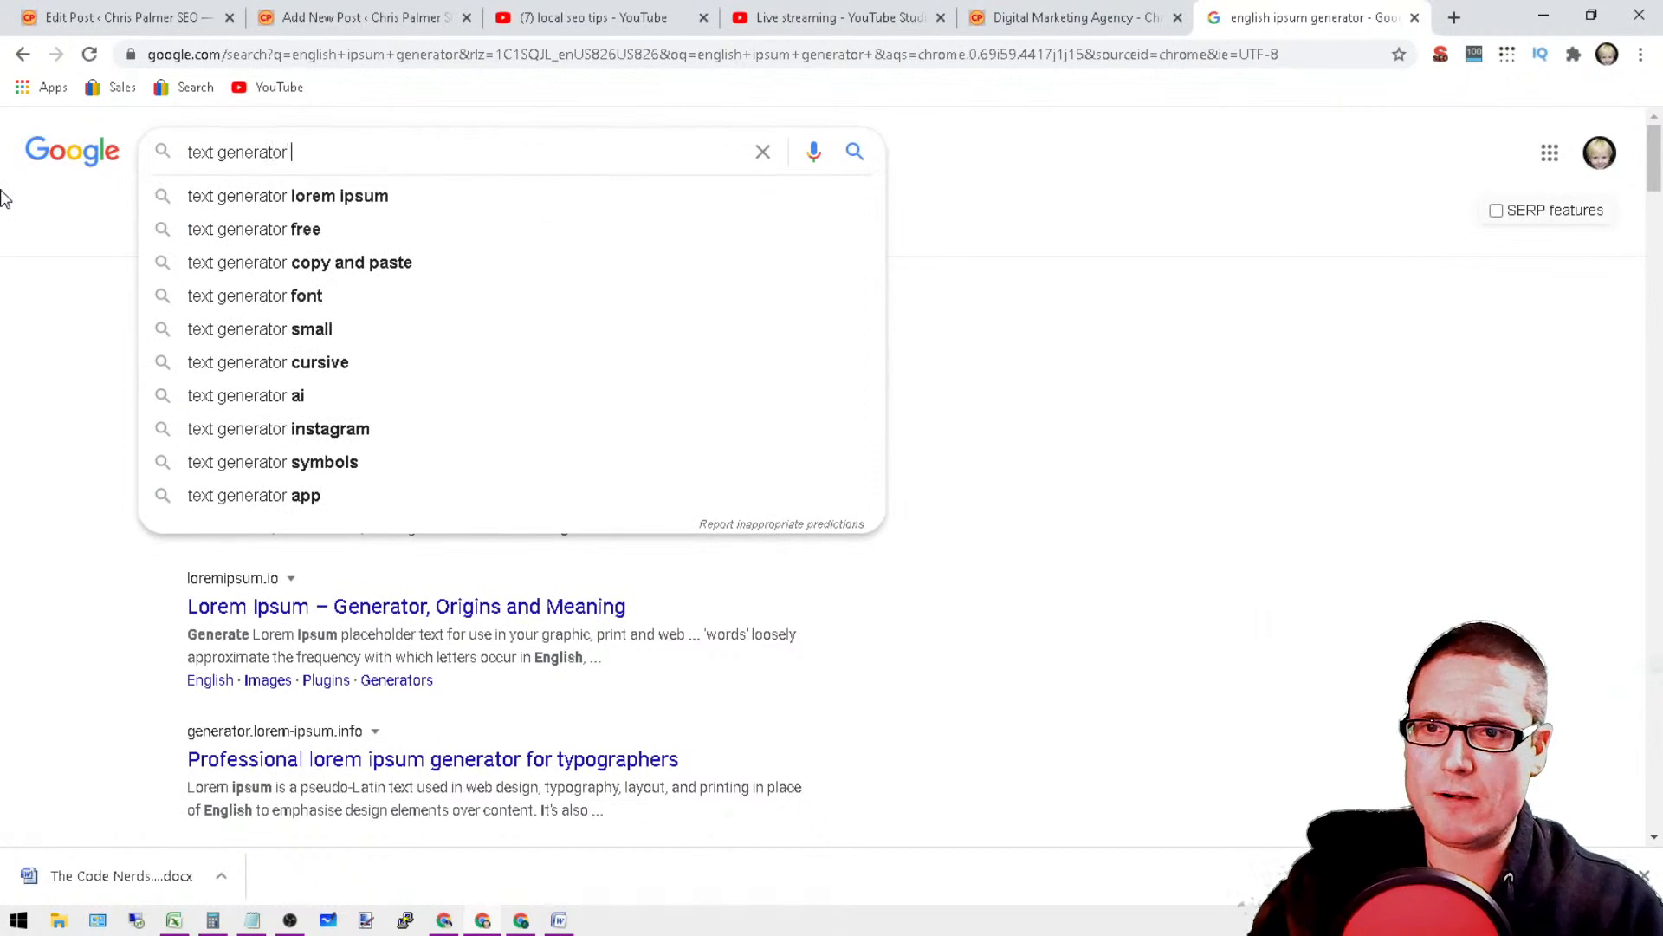
type("fil")
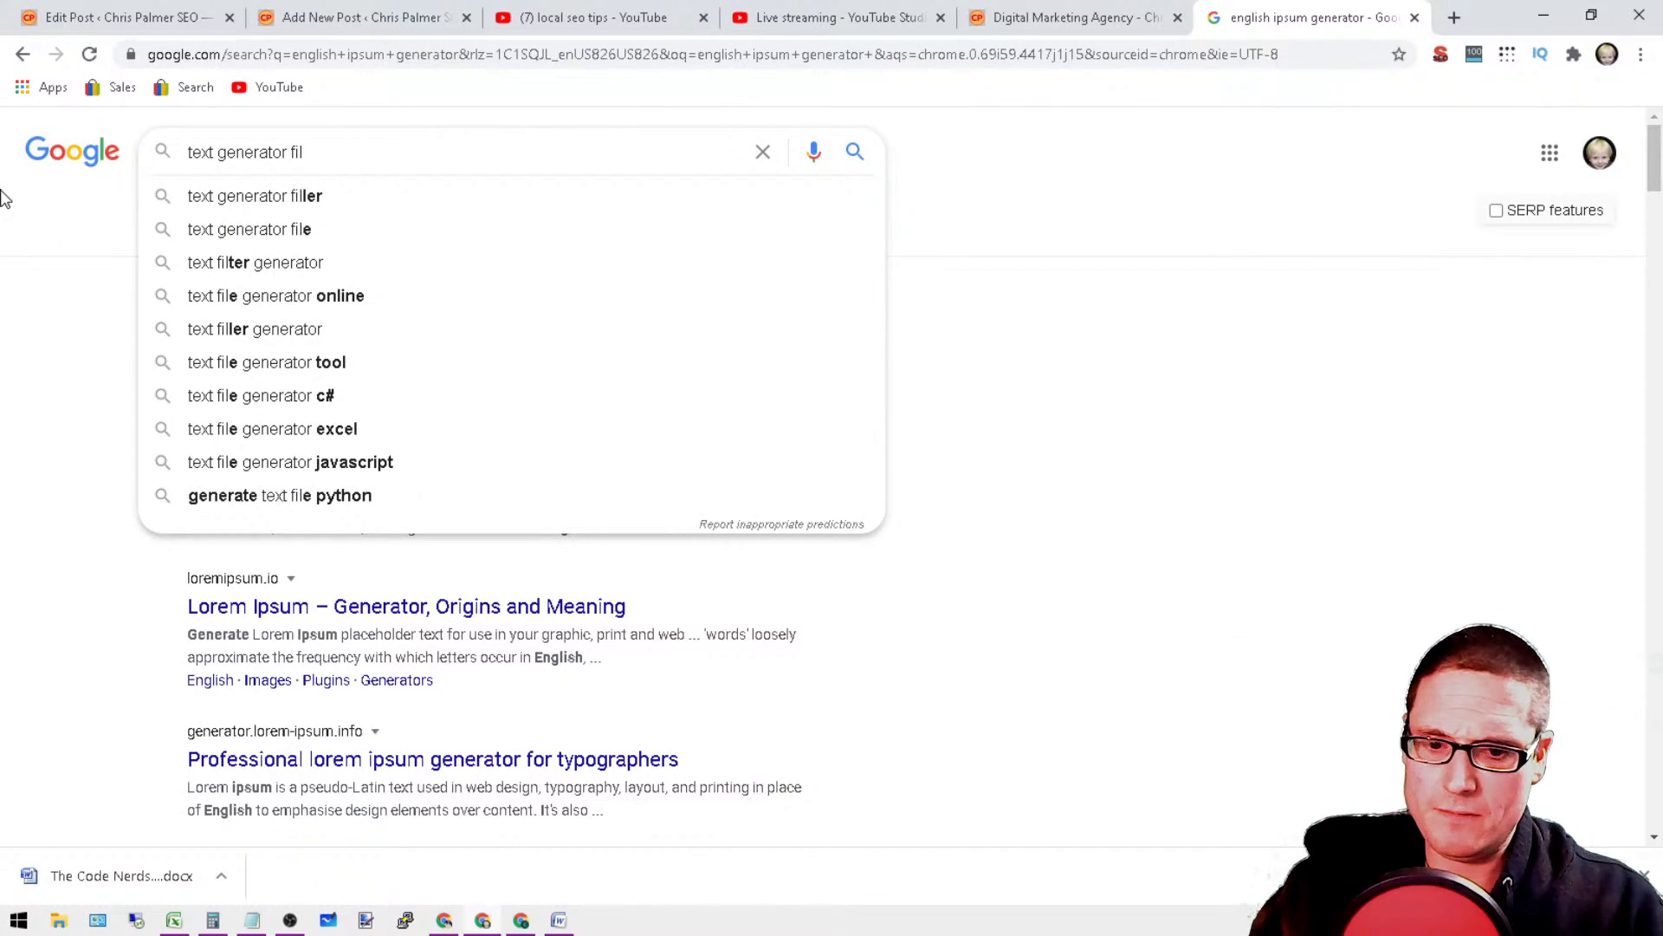
type("ler content ")
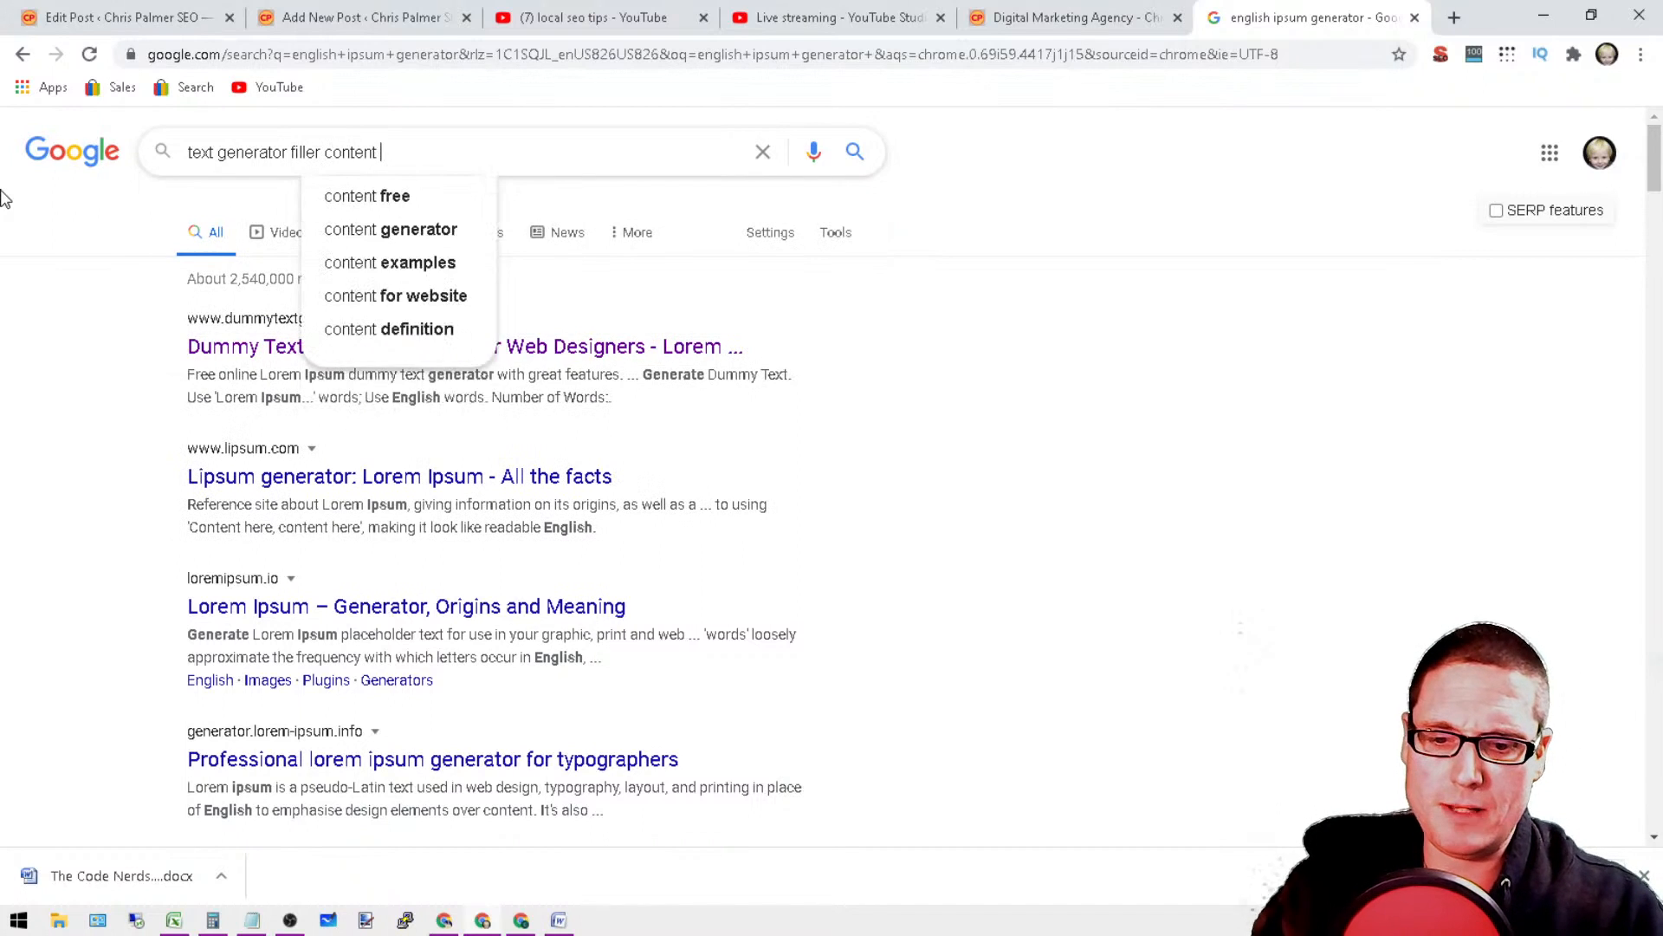
type("maker")
key("Return")
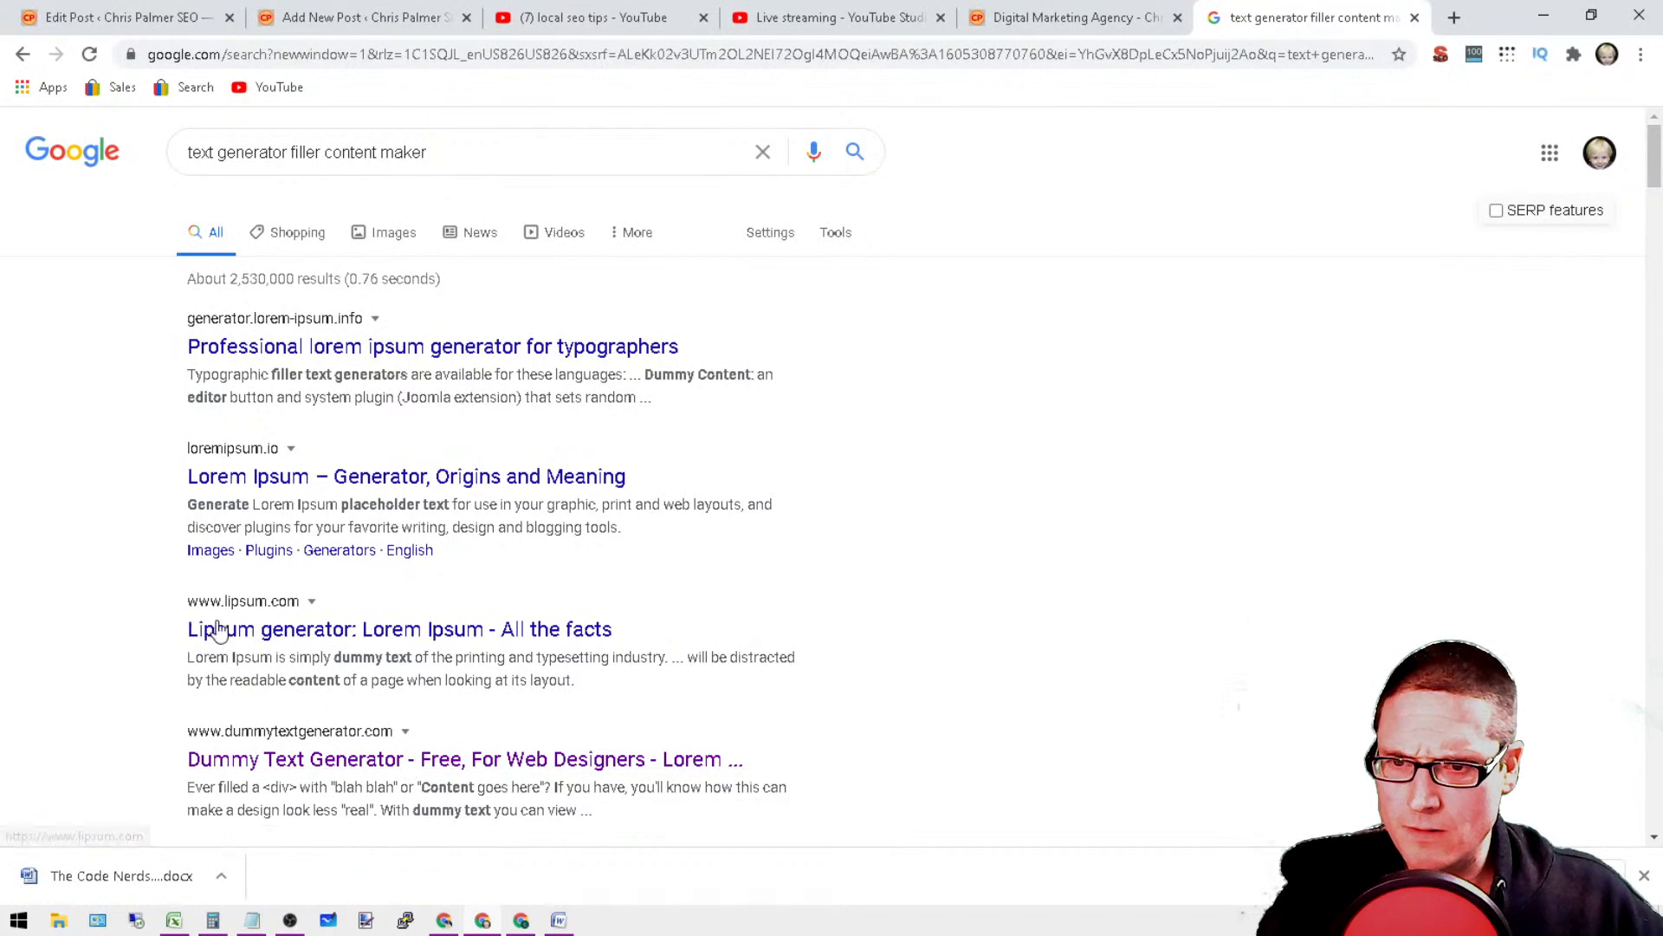
Step: Copy "Lorem Ipsum" from the loremipsum.io result title into the search box and search for "Lorem Ipsum english generator"
left_click_drag(167, 479, 310, 477)
right_click(274, 478)
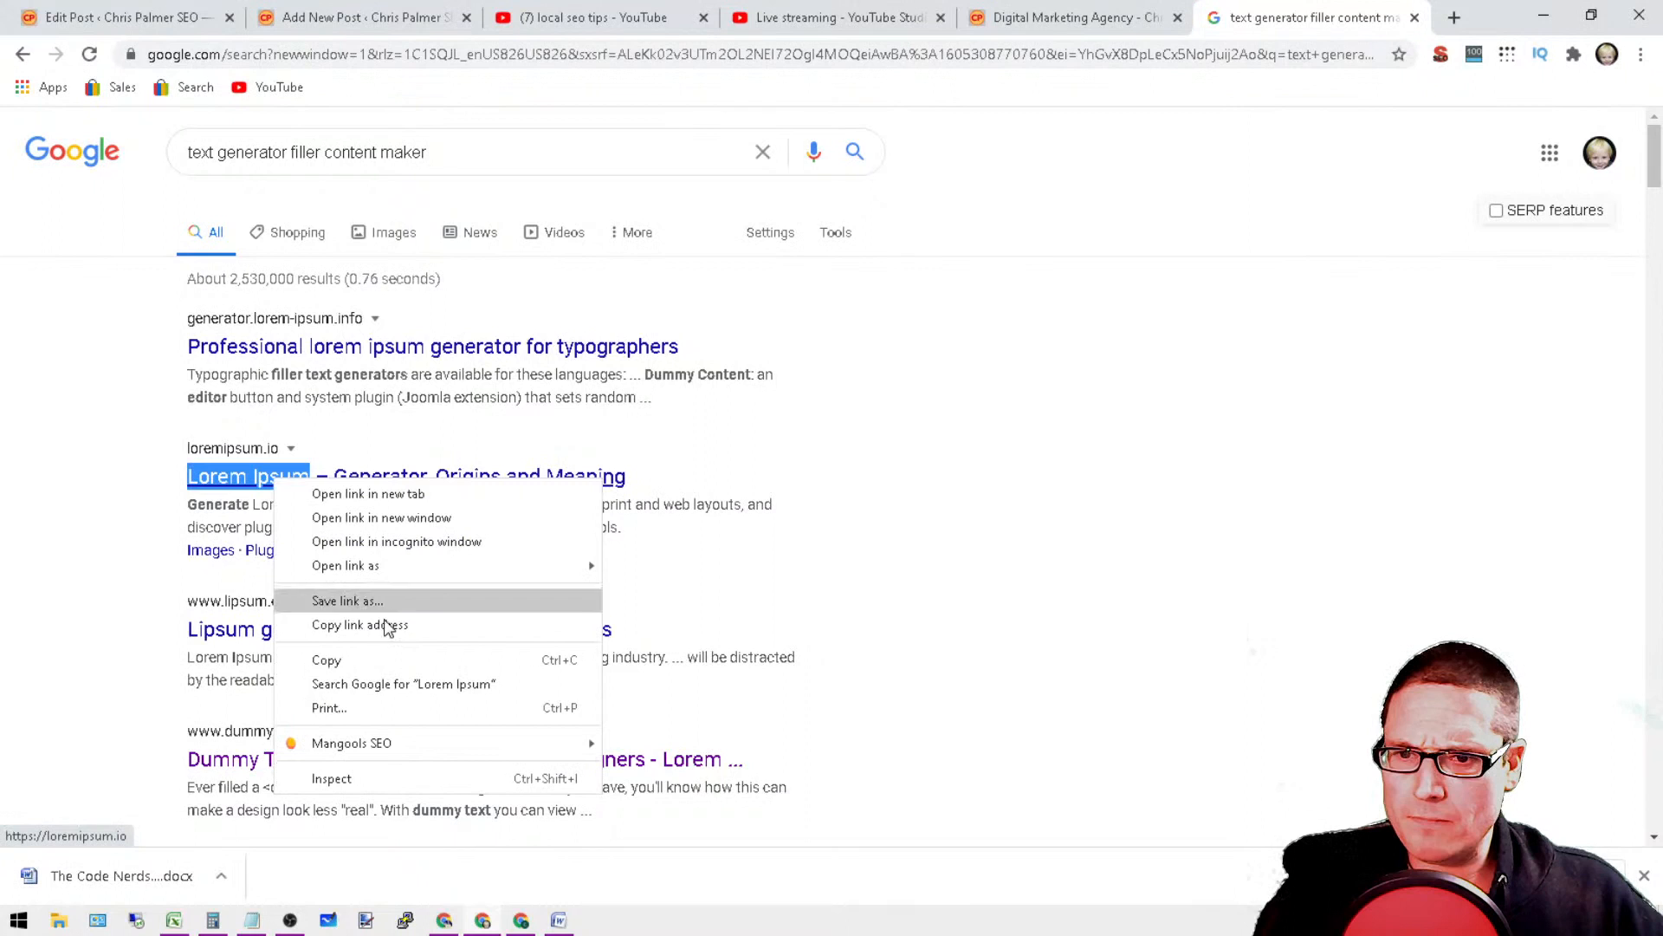
left_click(377, 668)
triple_click(286, 160)
right_click(307, 160)
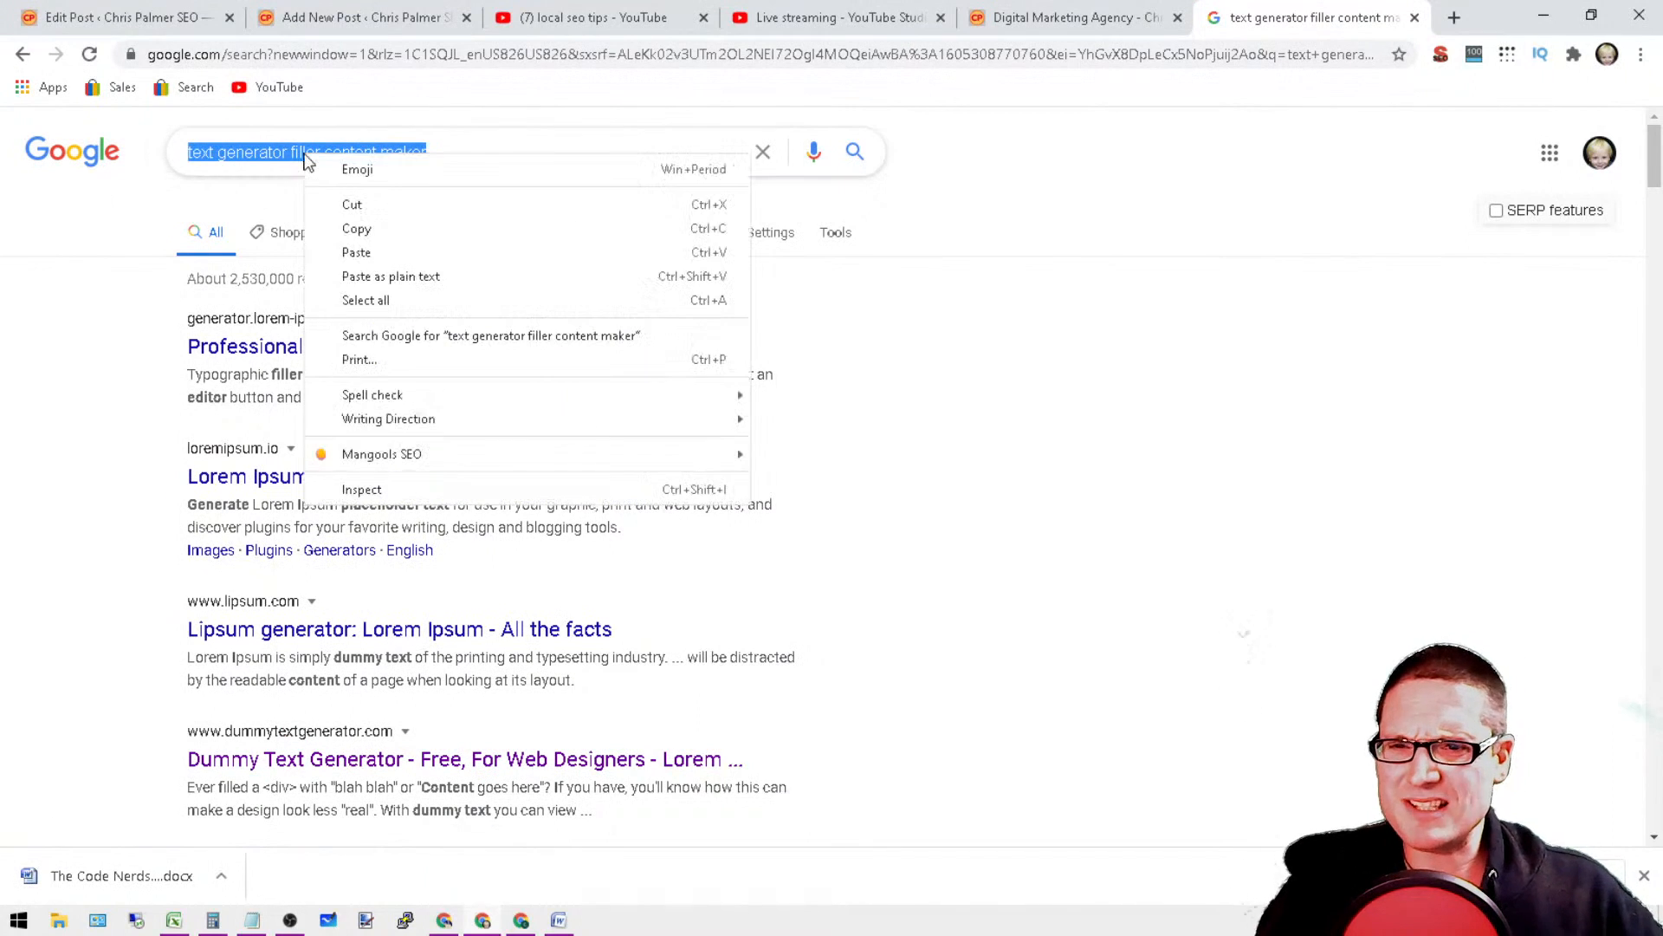
left_click(378, 253)
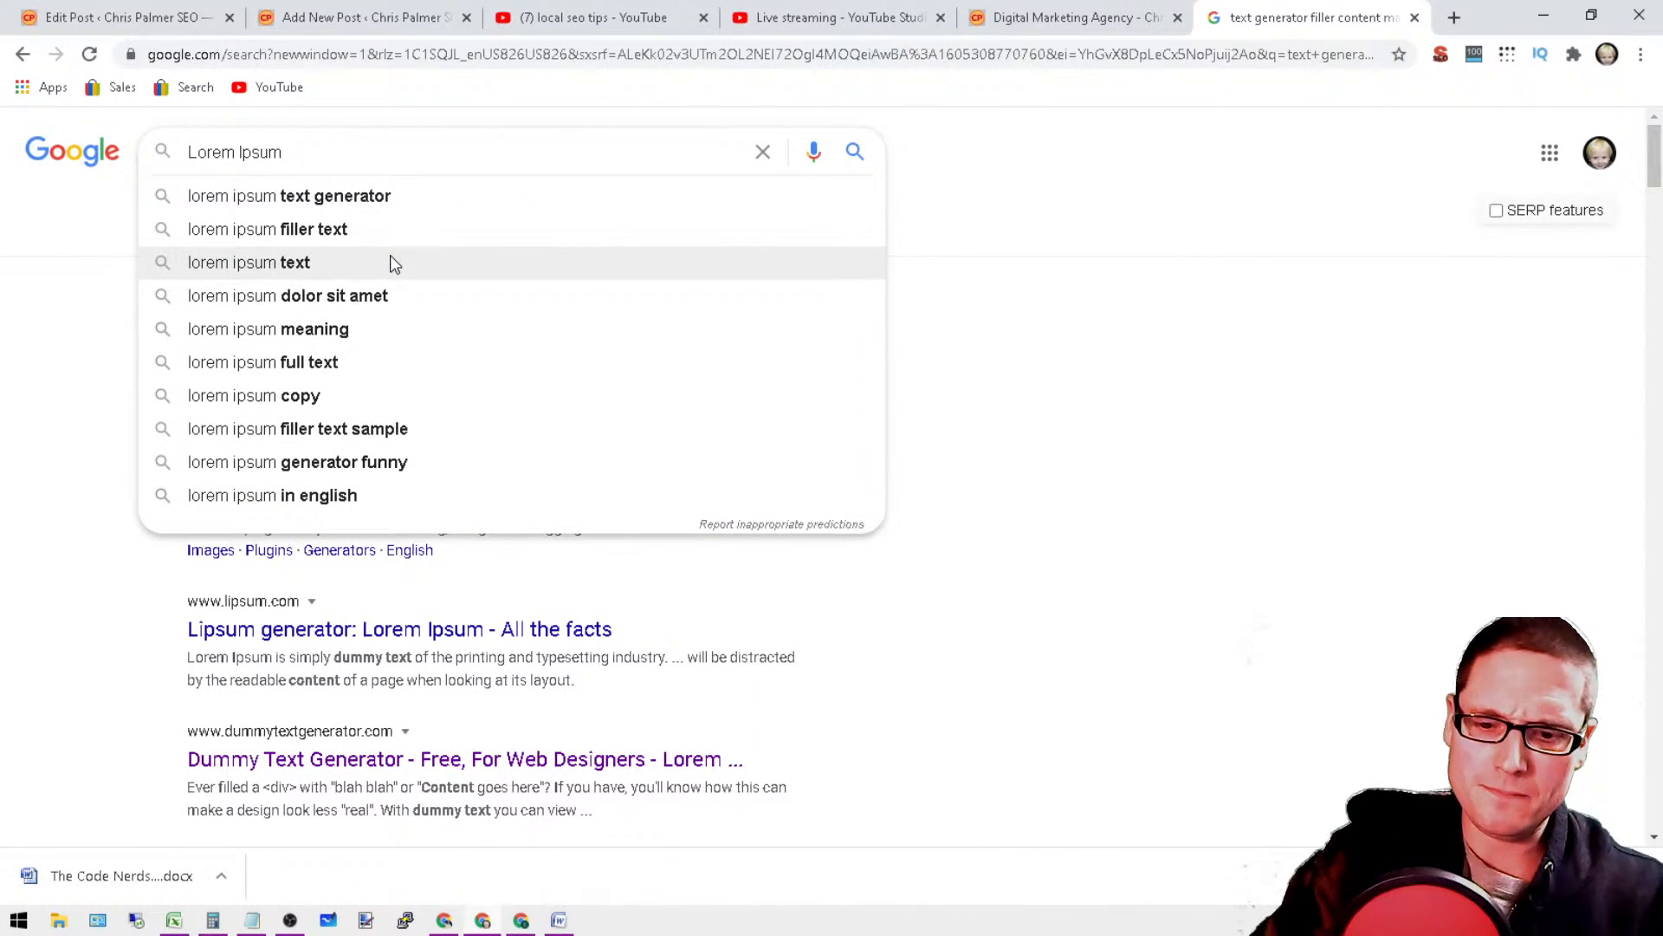
type("english")
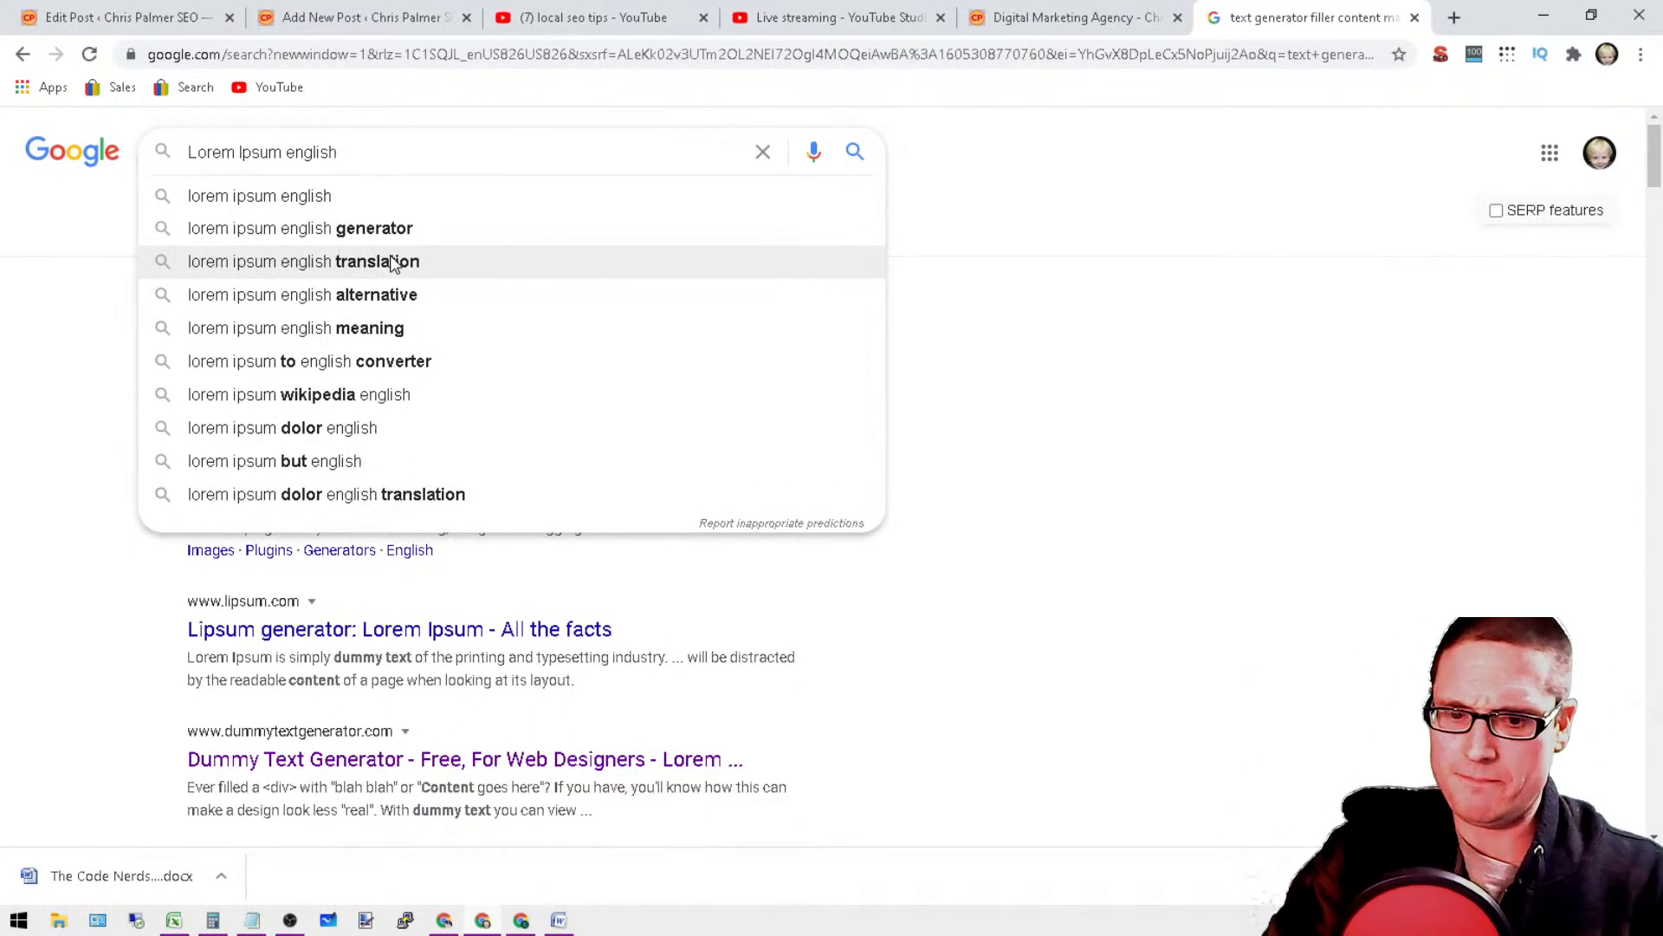
type(" generator")
key("Return")
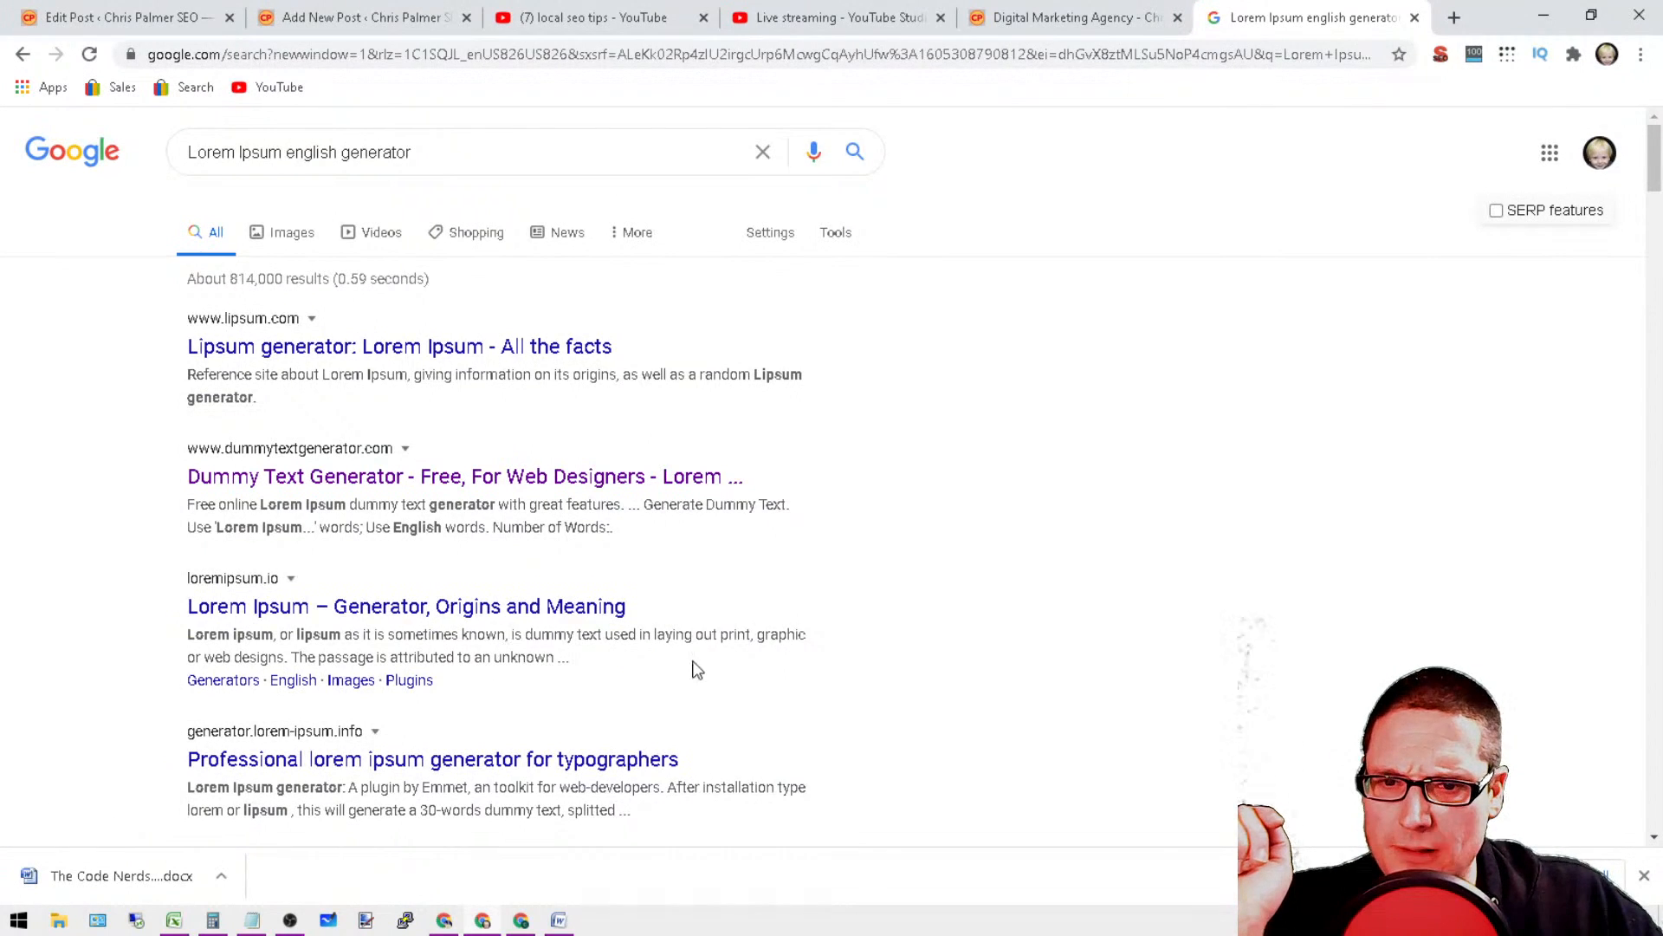
Step: Open the "Professional lorem ipsum generator for typographers" result from the Google search results
scroll(697, 670, "down", 1)
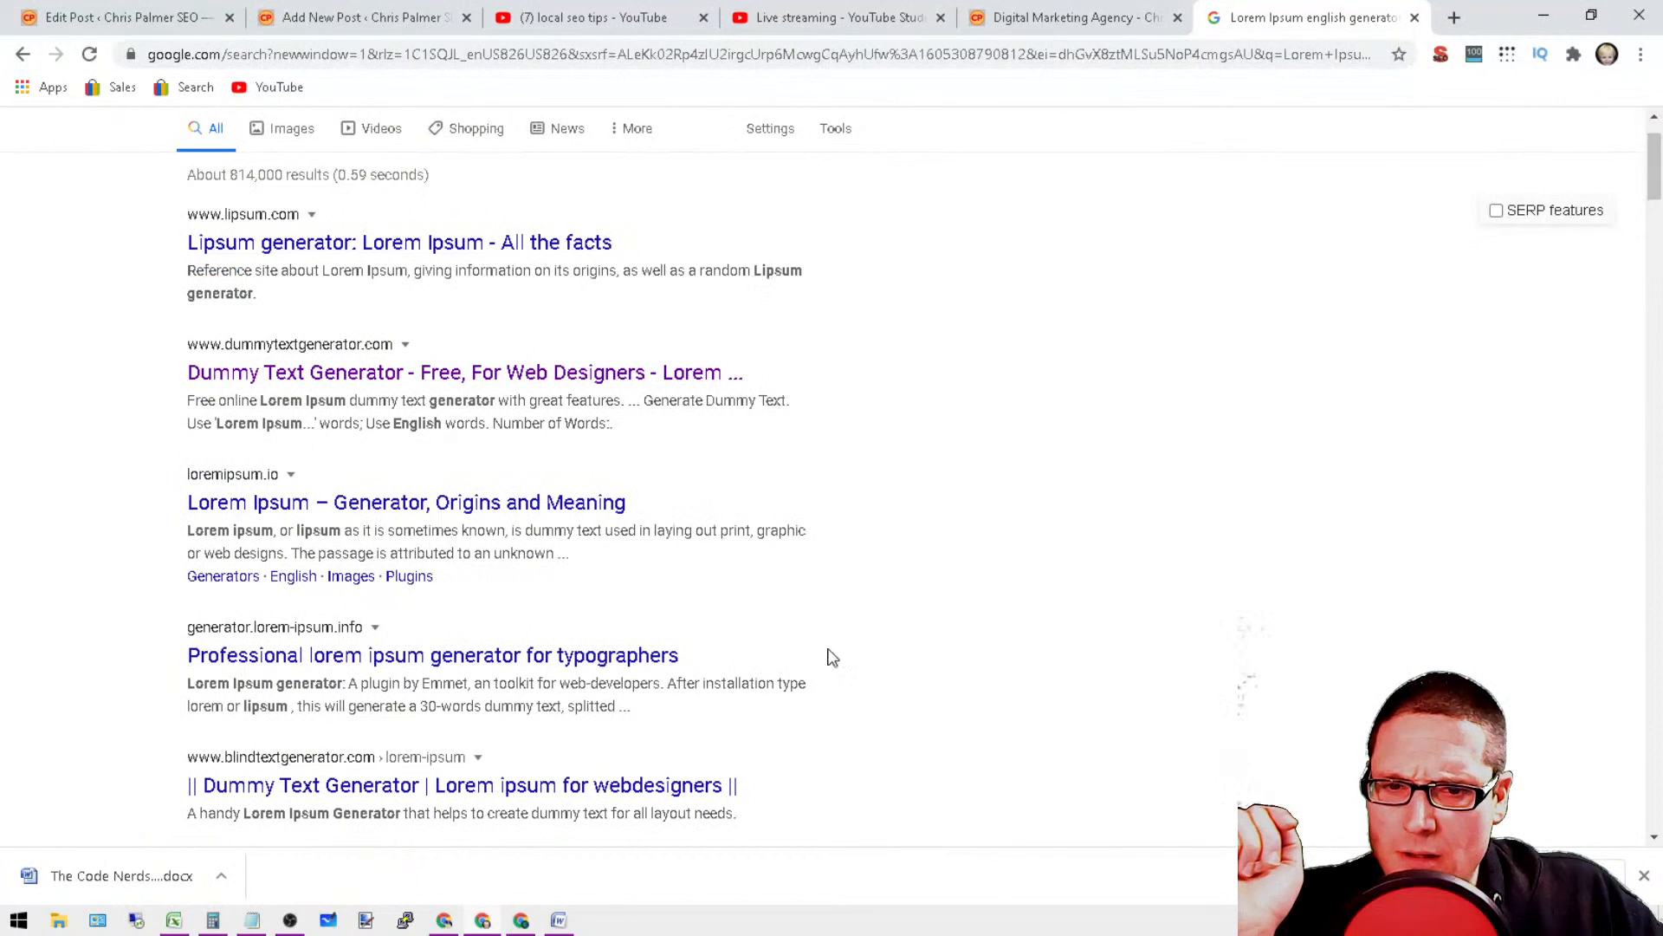
scroll(831, 656, "down", 1)
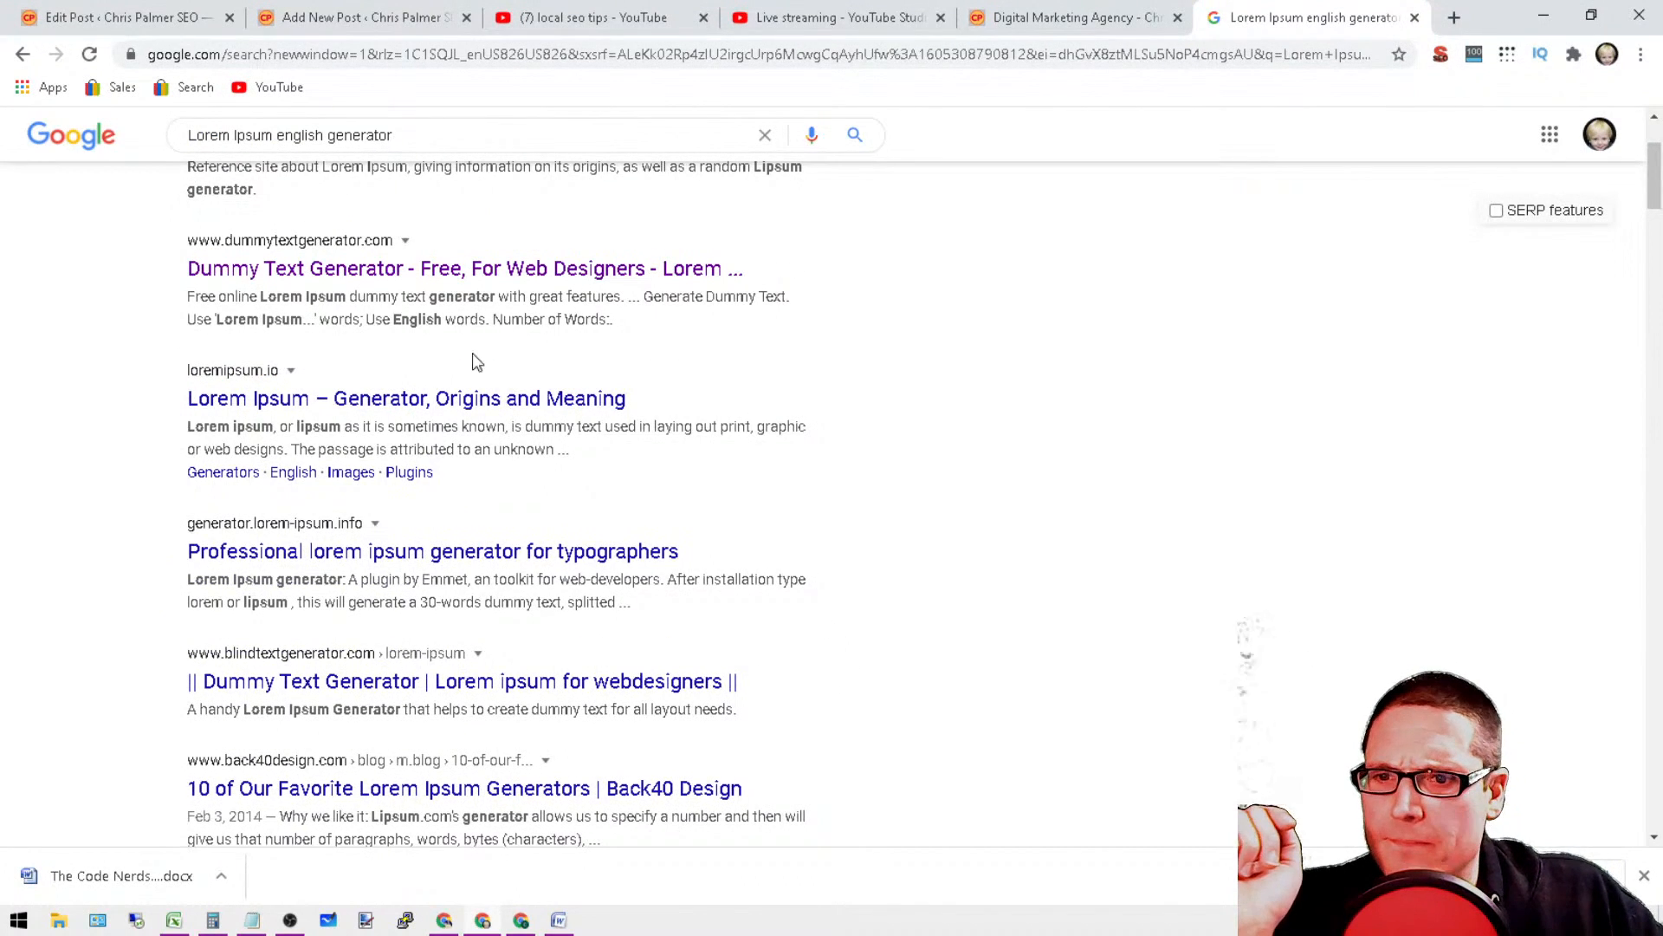
left_click(448, 555)
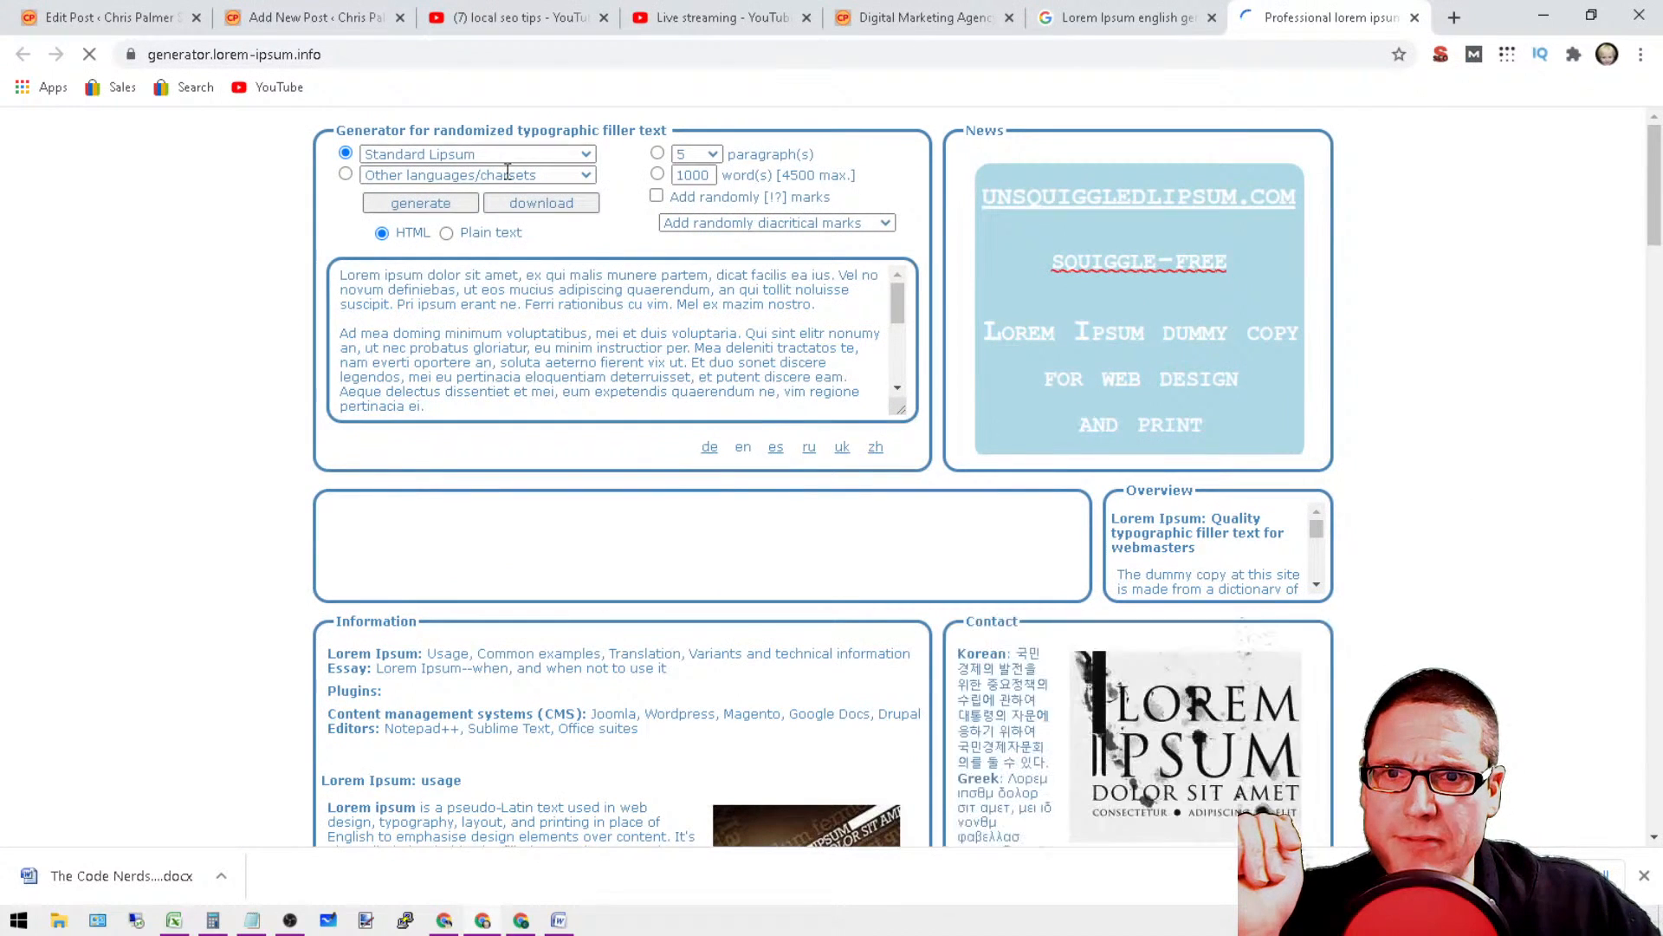
Step: Look through the other languages and charsets the generator offers for filler text, keeping the default entry
left_click(468, 176)
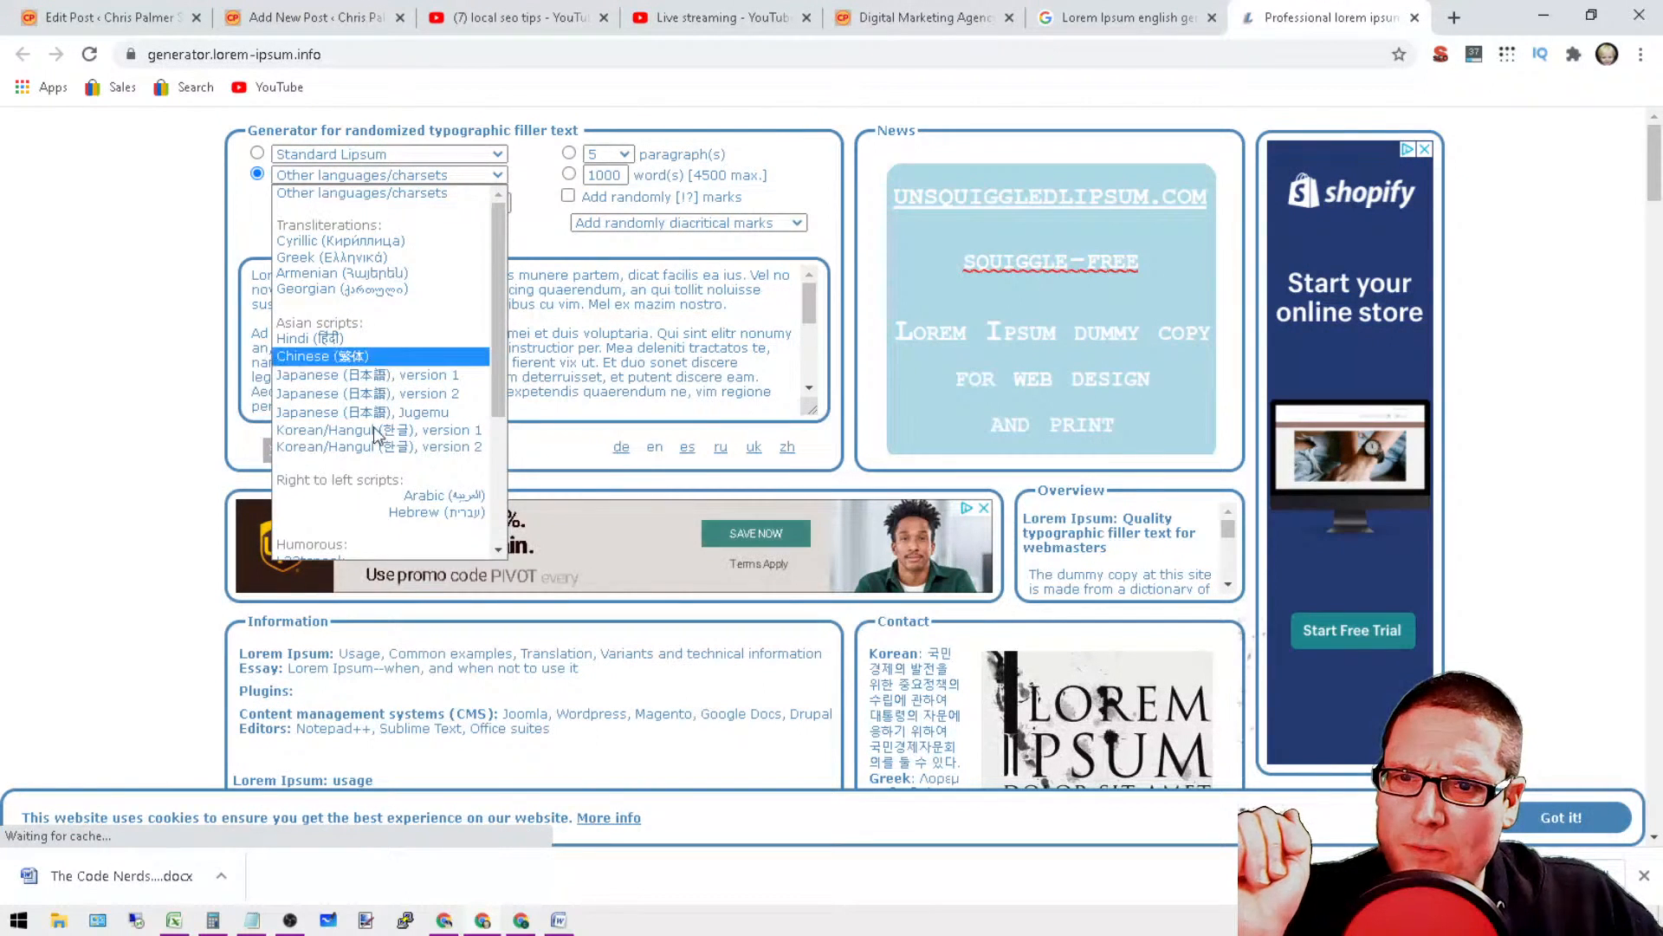
scroll(422, 478, "down", 3)
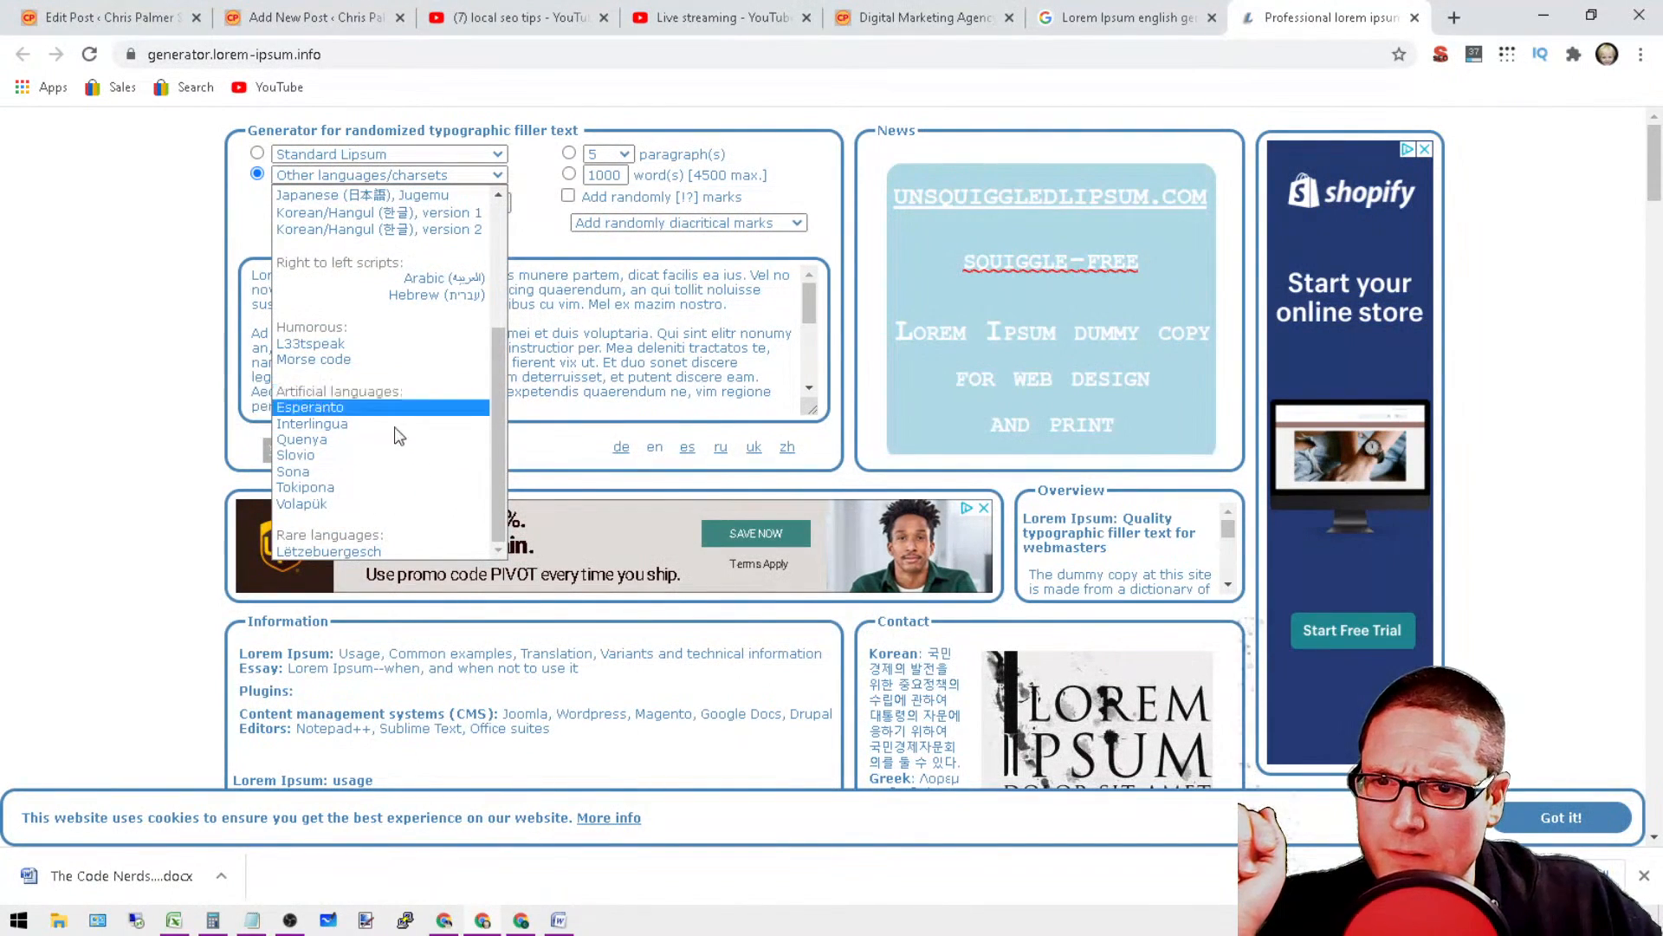
scroll(403, 485, "up", 3)
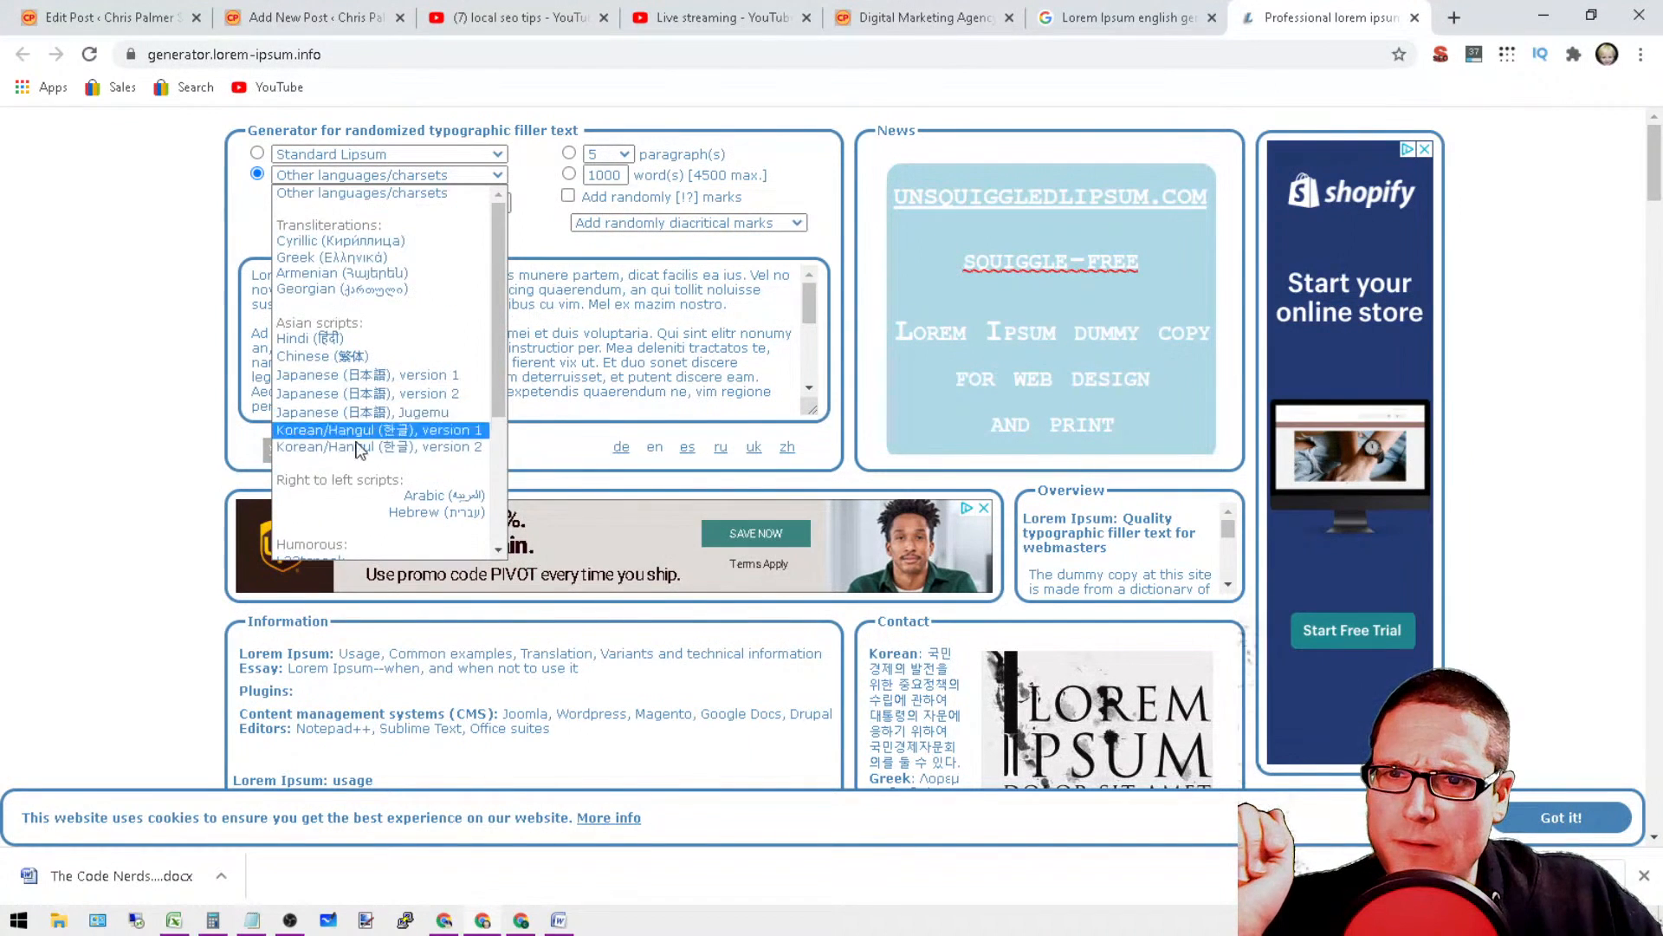
left_click(410, 187)
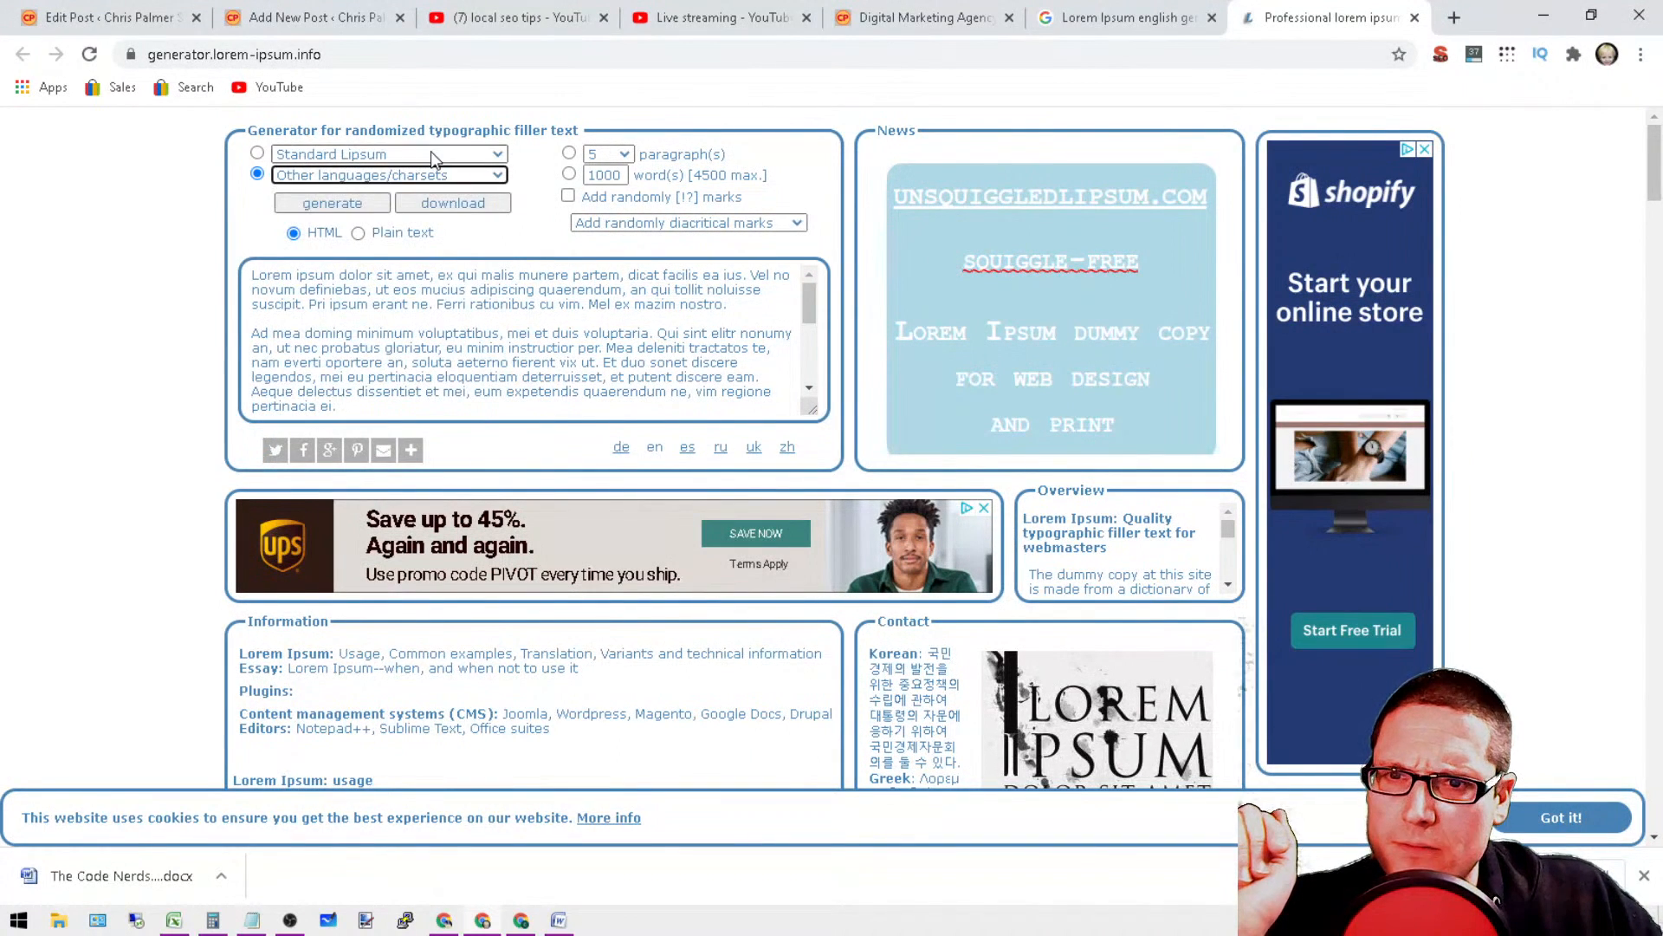
Step: Configure the generator for six paragraphs of plain text using the Don't start with "Lorem Ipsum" option
left_click(430, 153)
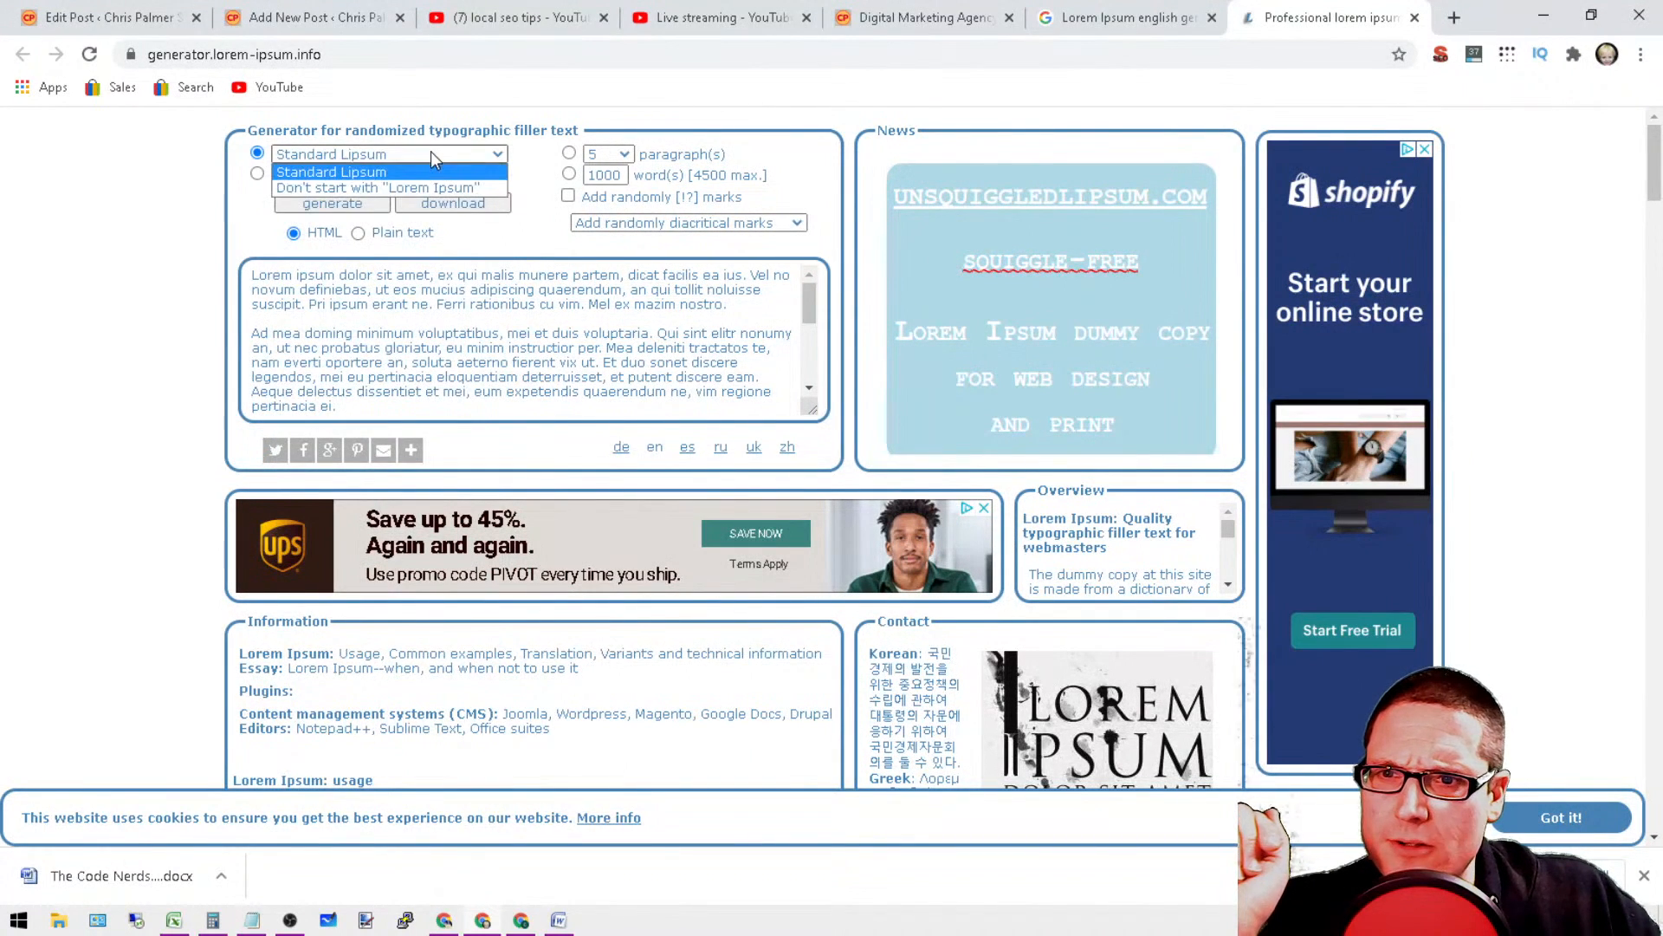
left_click(481, 191)
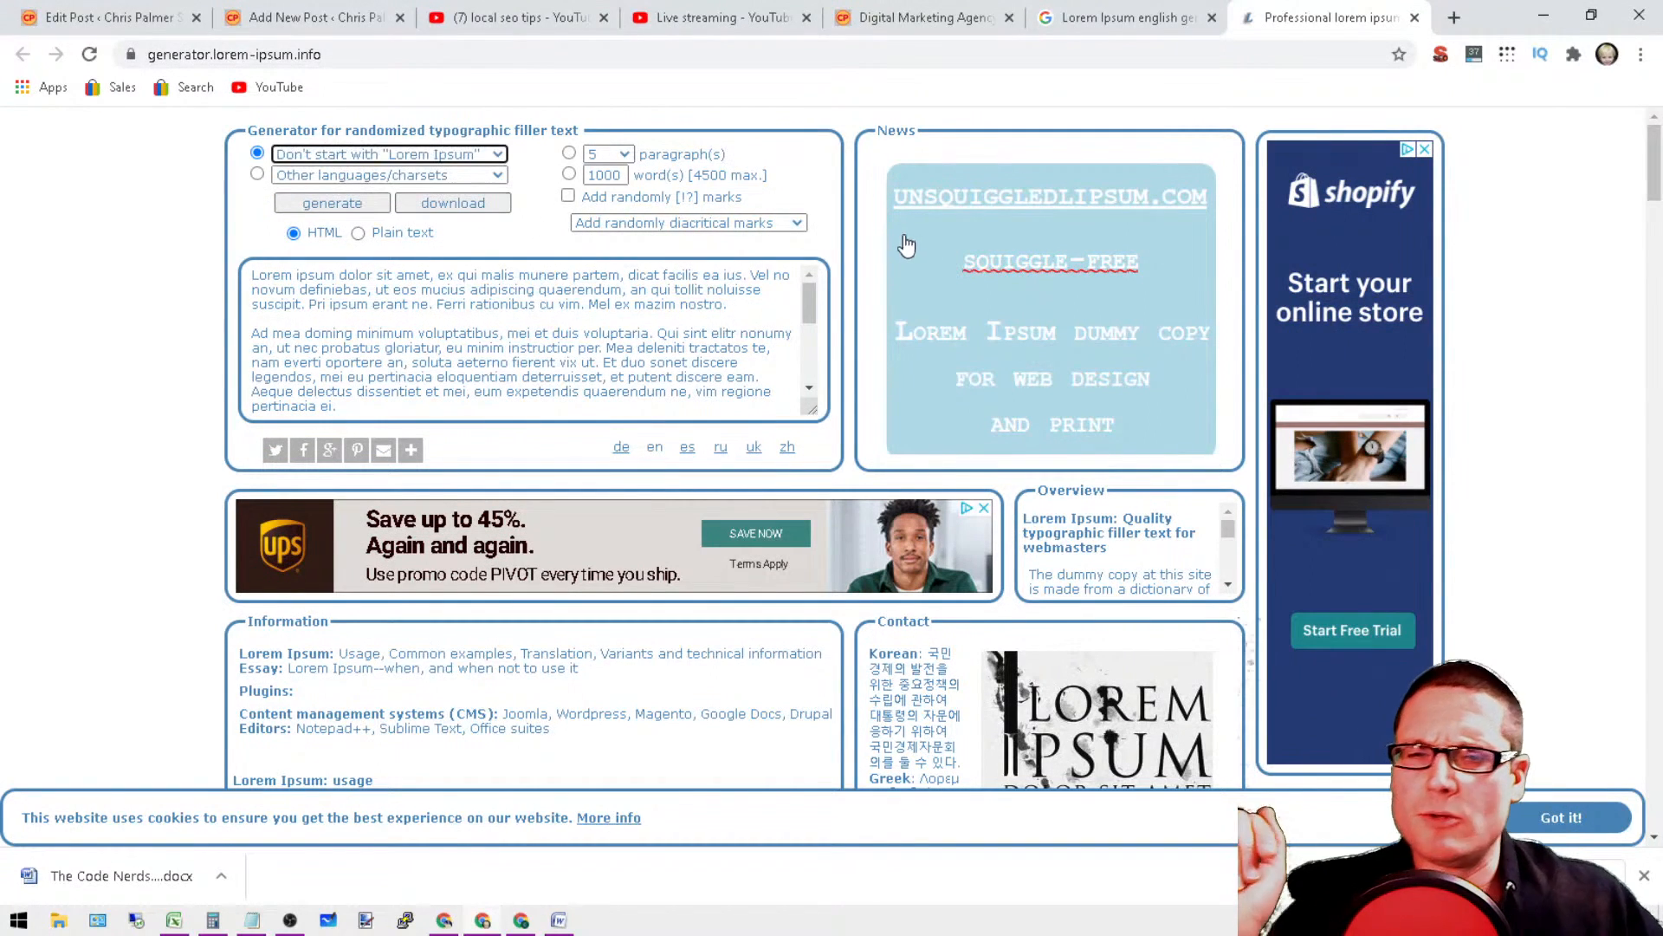
double_click(623, 175)
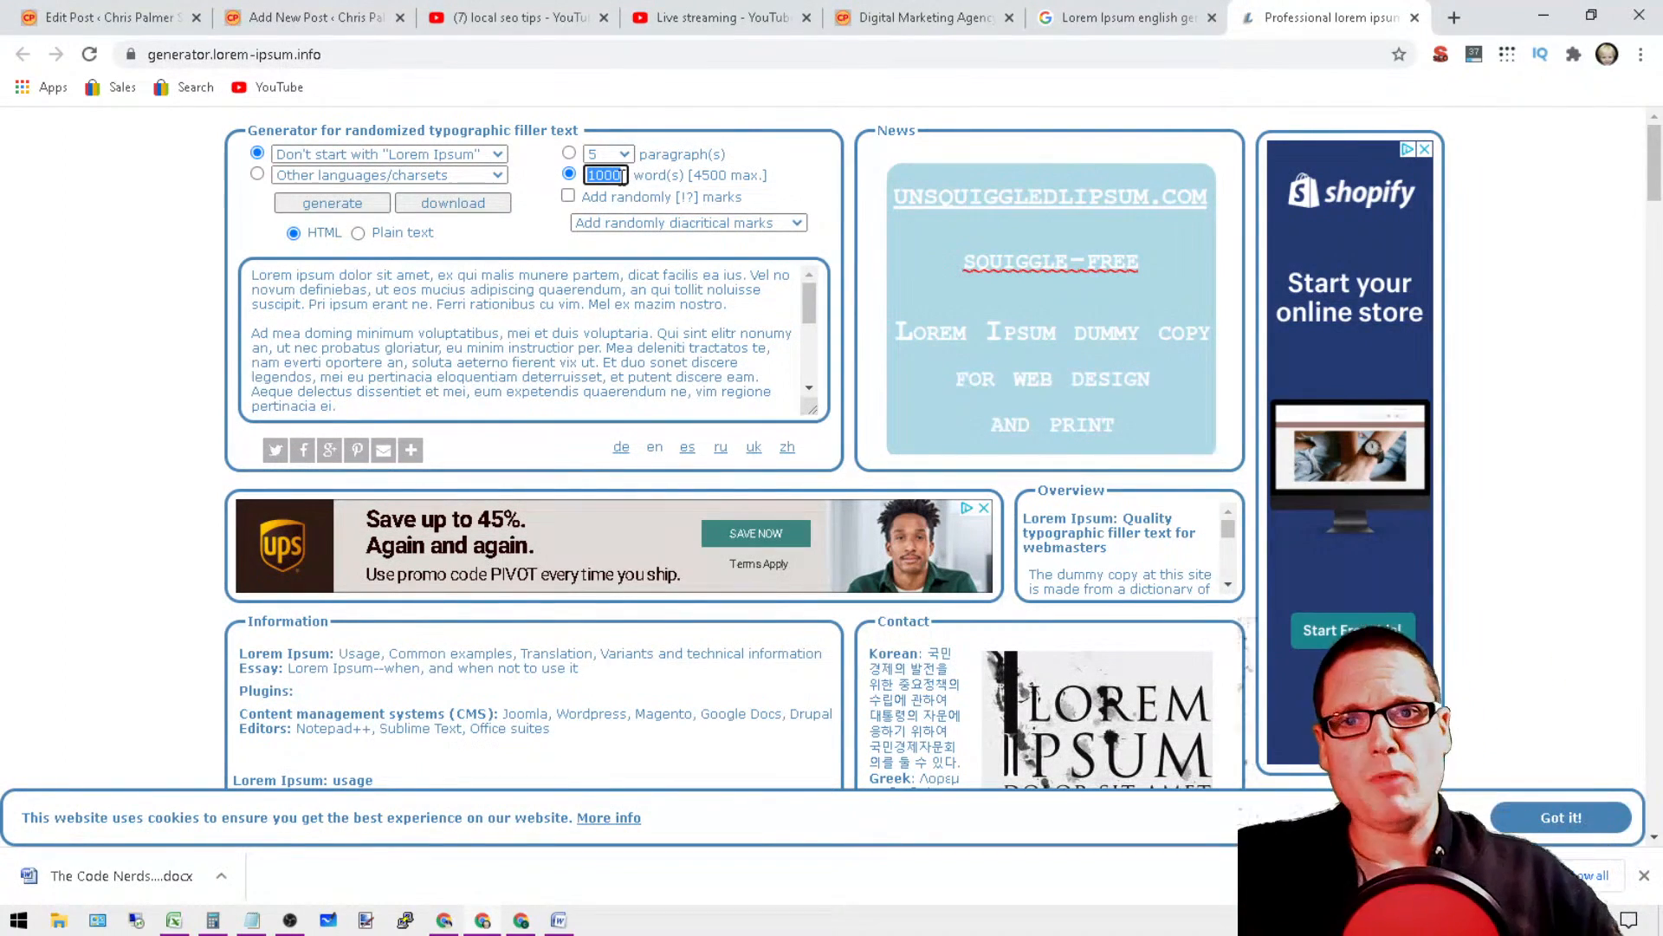
left_click(625, 154)
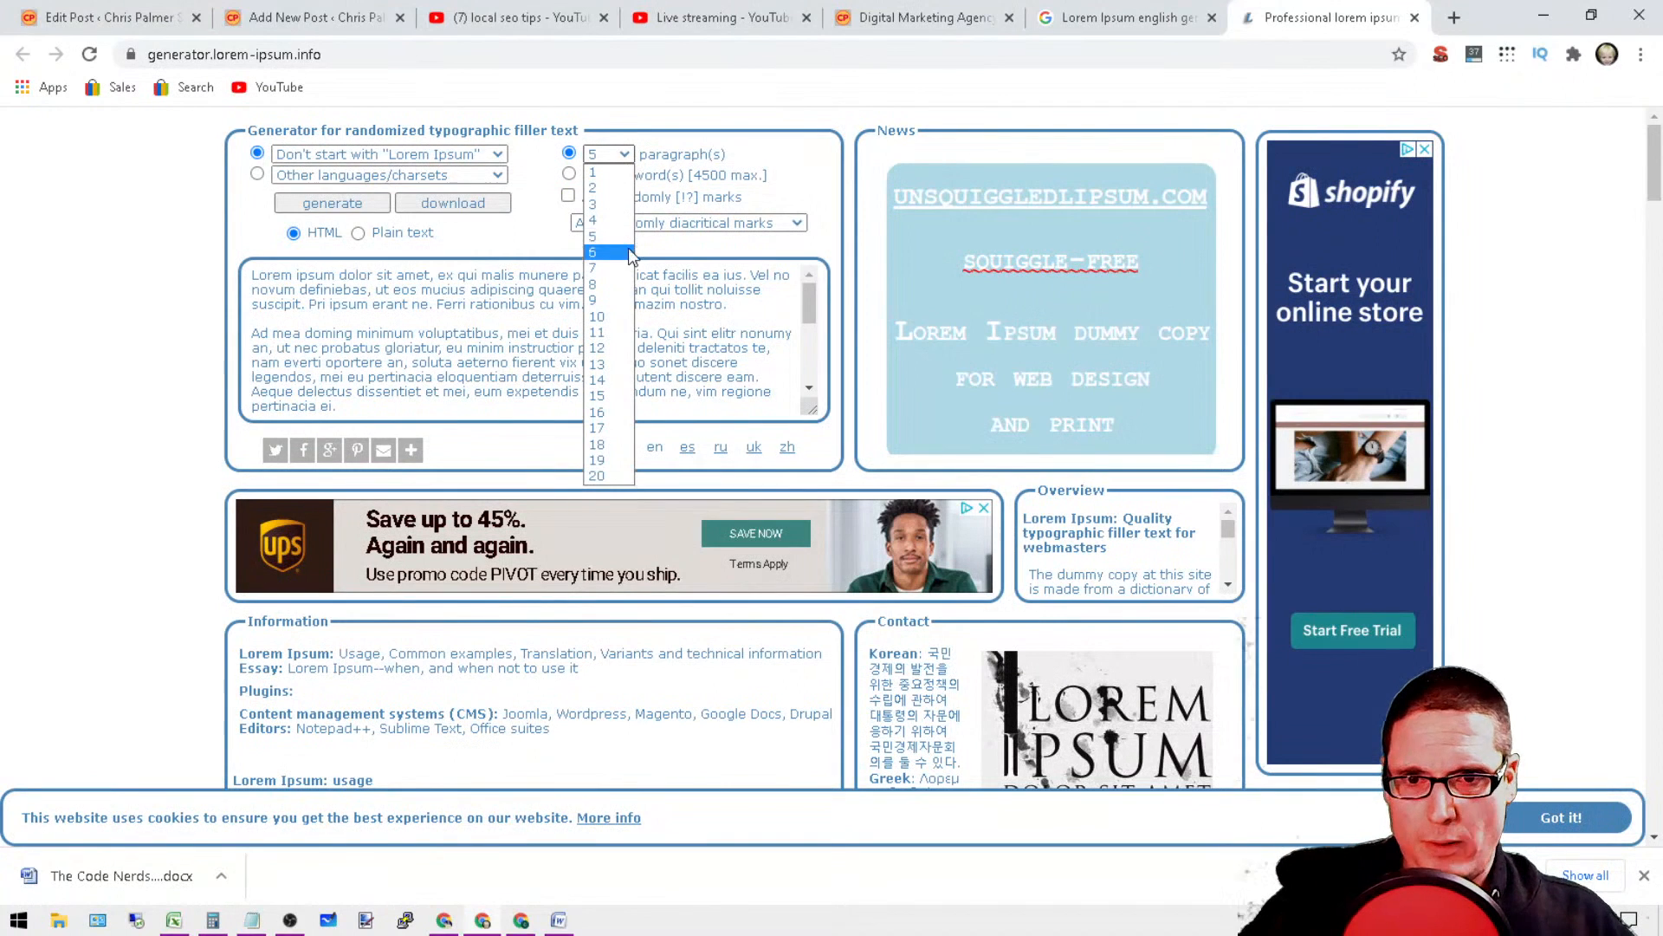
left_click(609, 252)
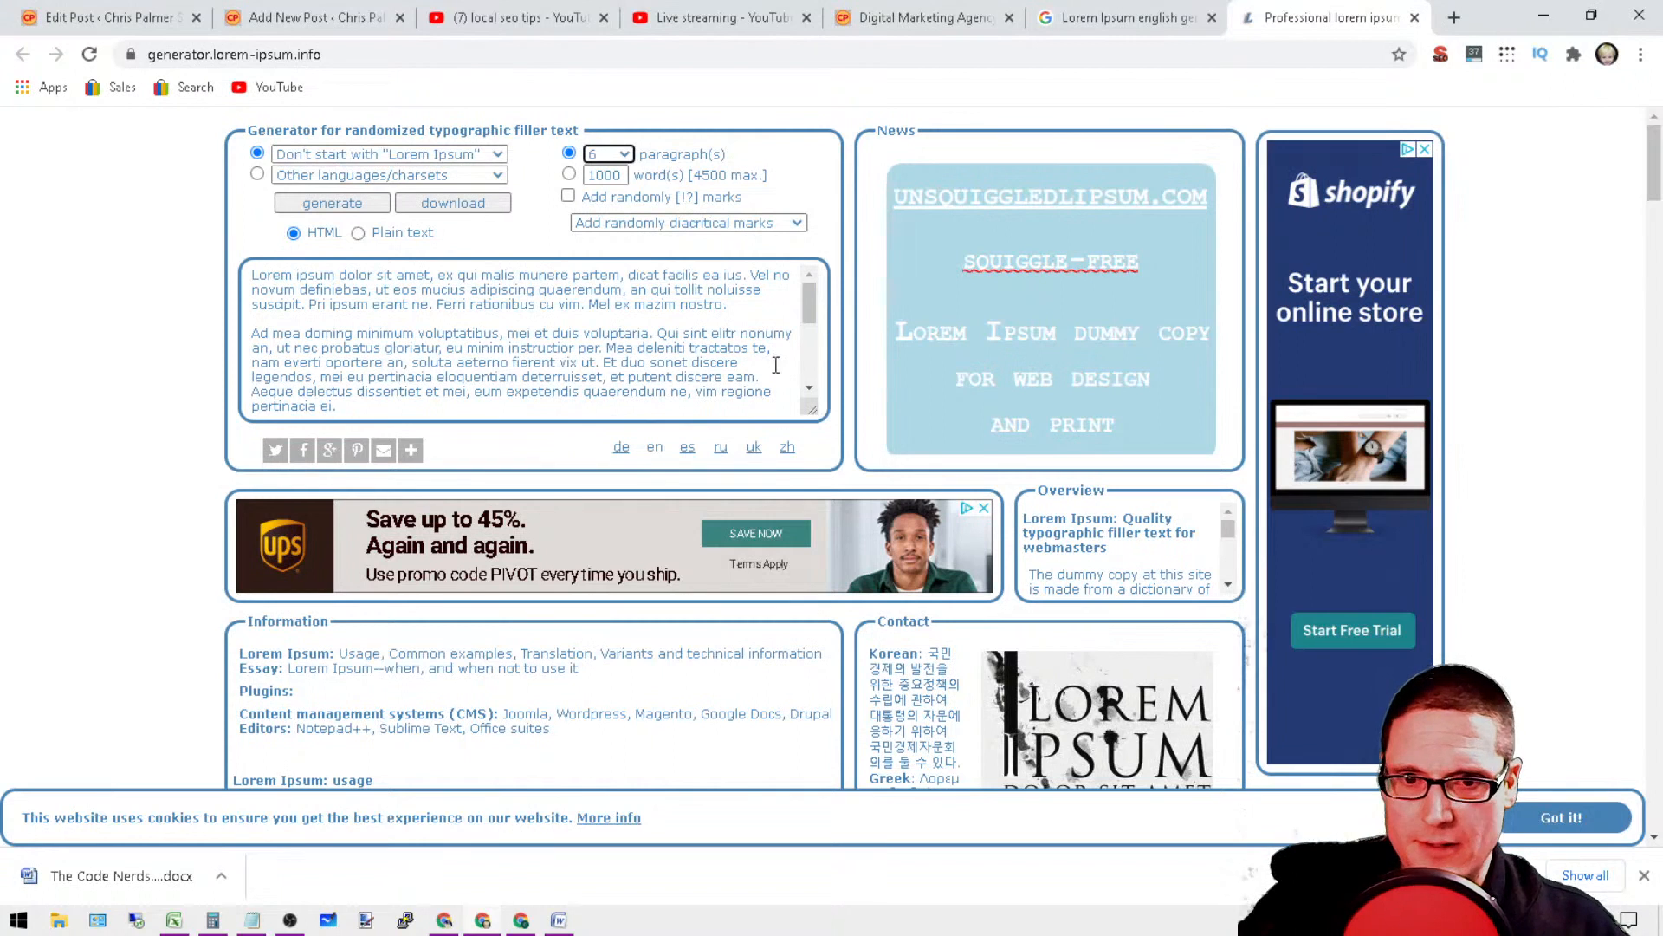
left_click_drag(806, 295, 810, 216)
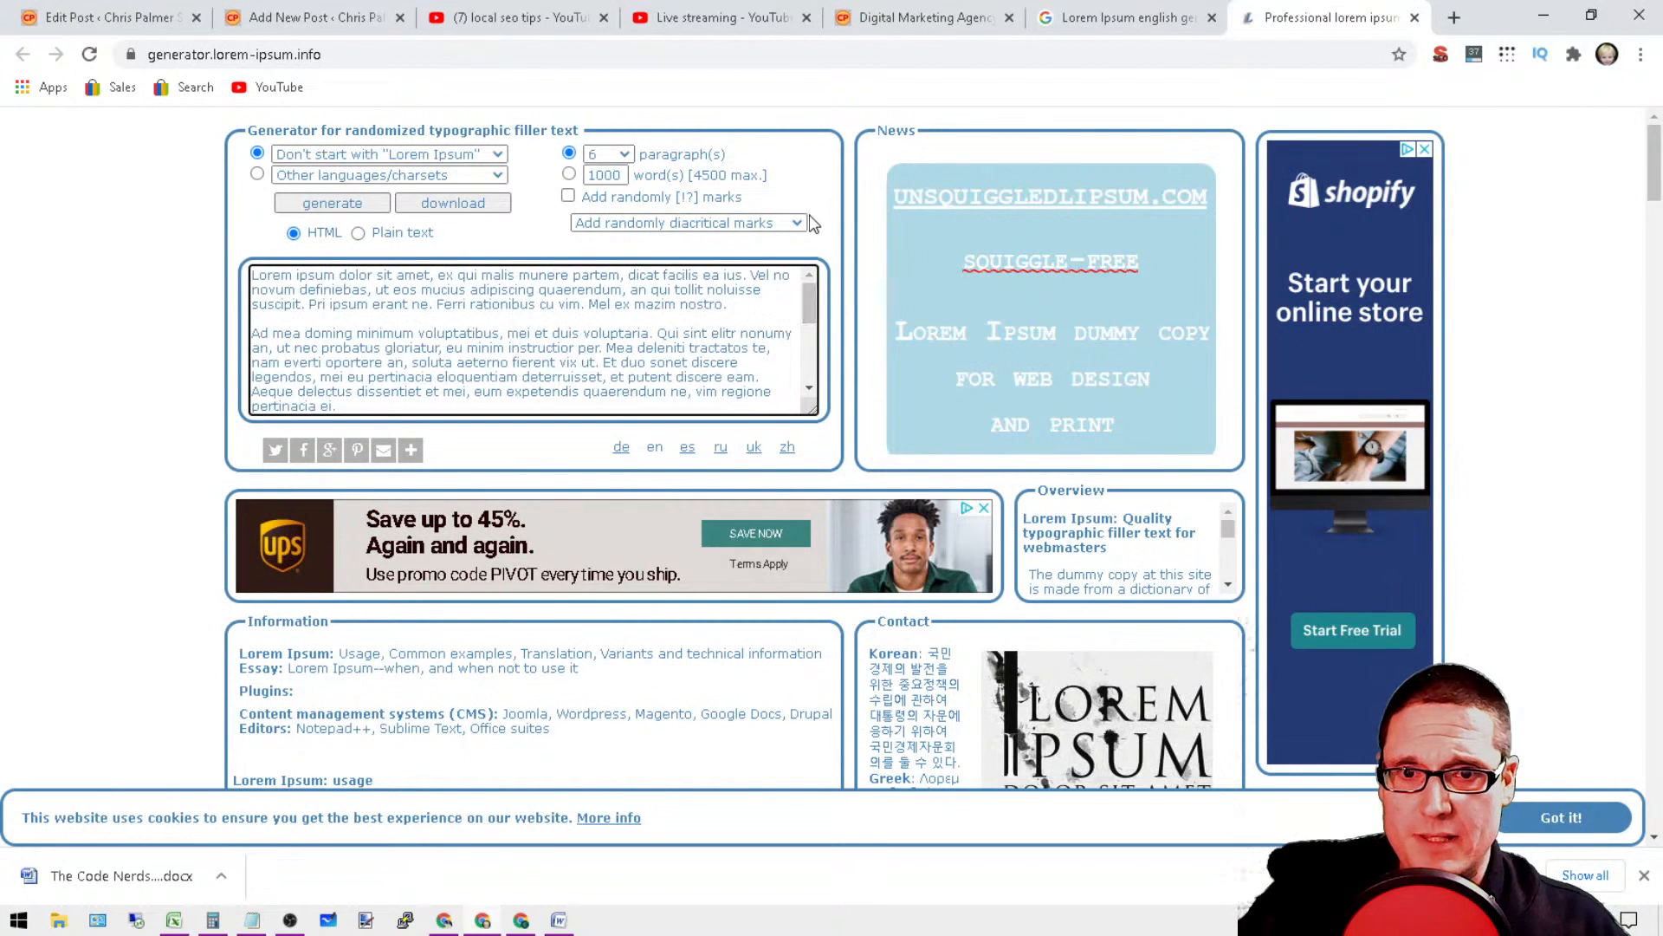
left_click(401, 234)
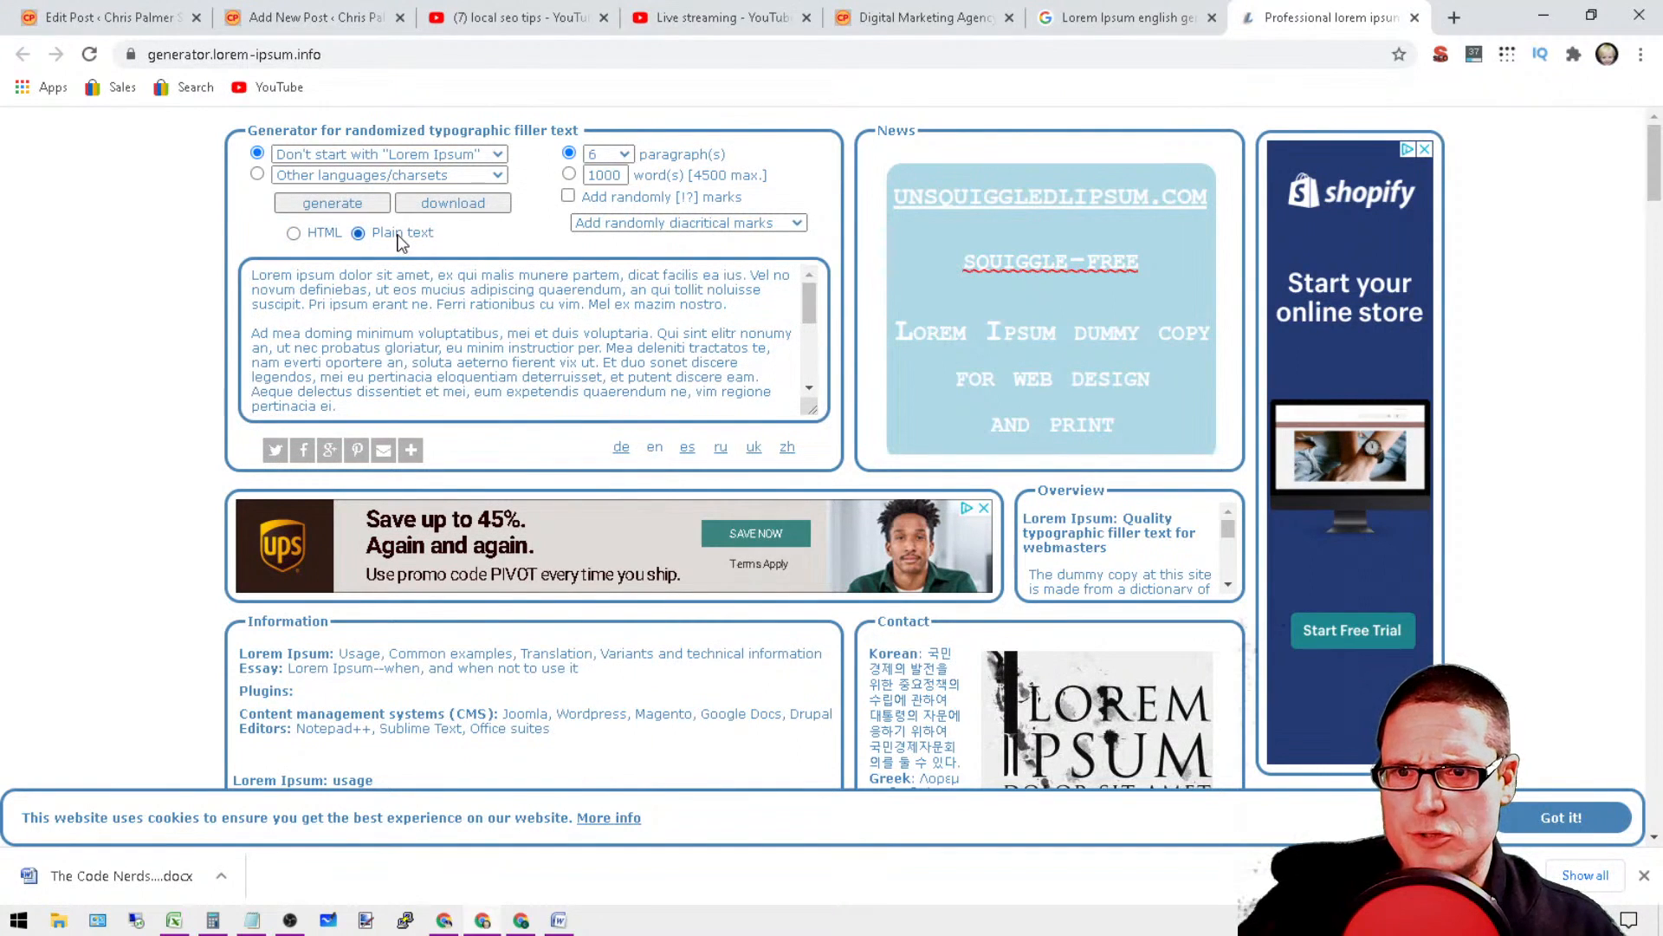
Step: Look over the sample filler text and the Lorem Ipsum information further down the generator page
left_click(705, 382)
scroll(668, 341, "down", 3)
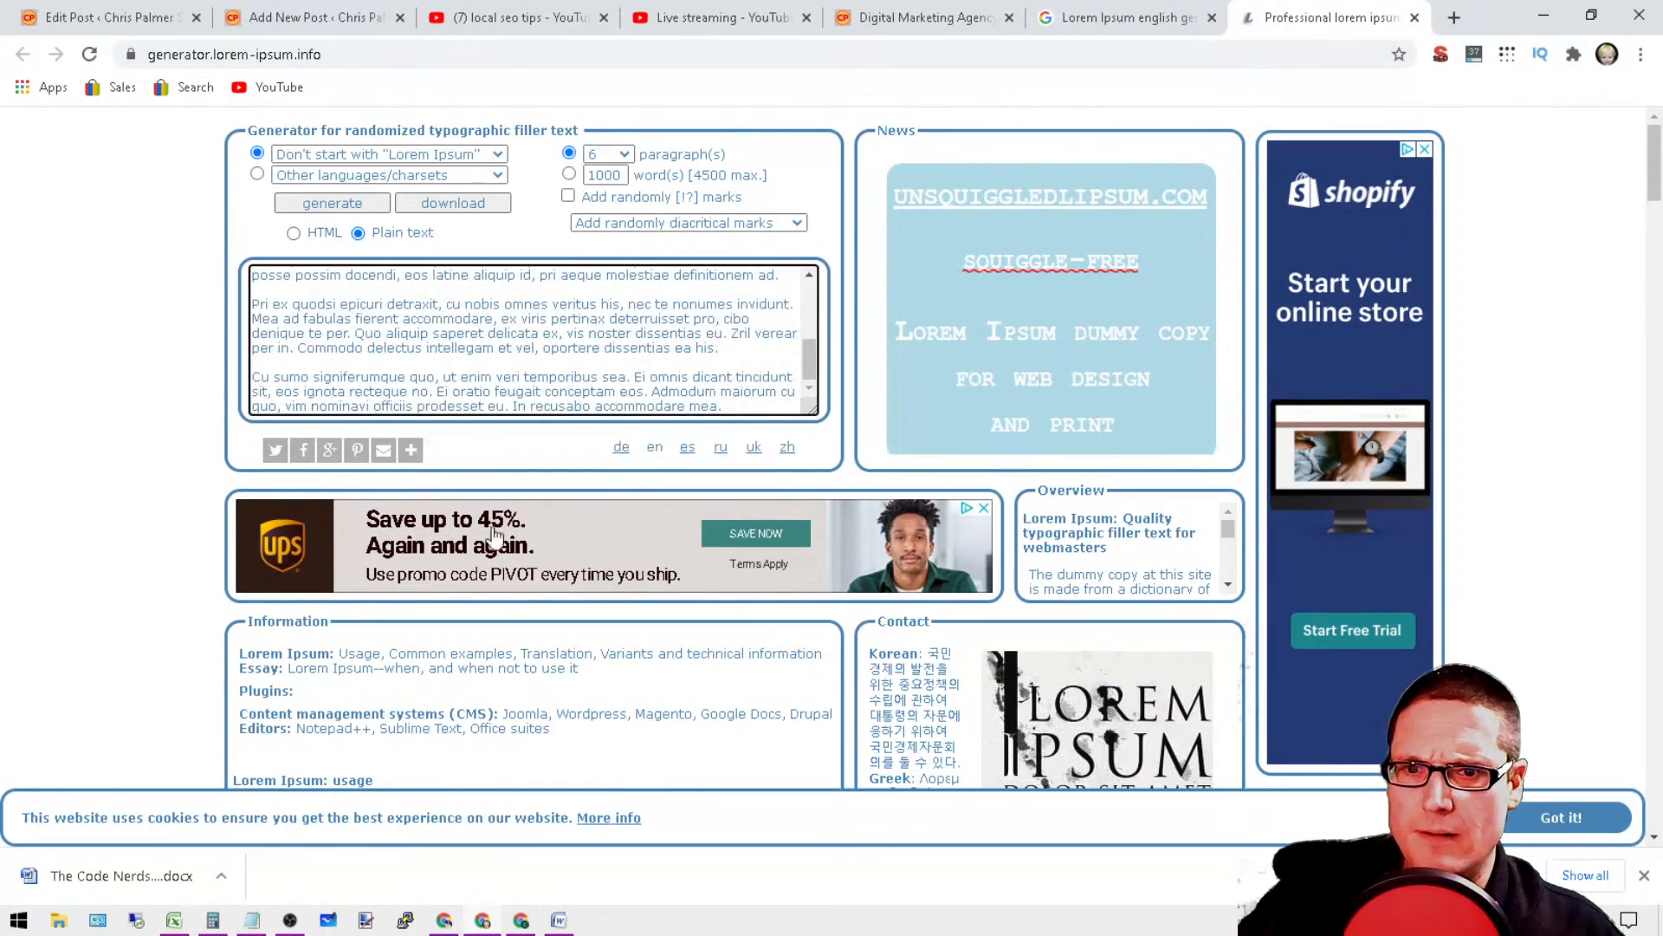
scroll(494, 534, "down", 7)
scroll(369, 366, "down", 10)
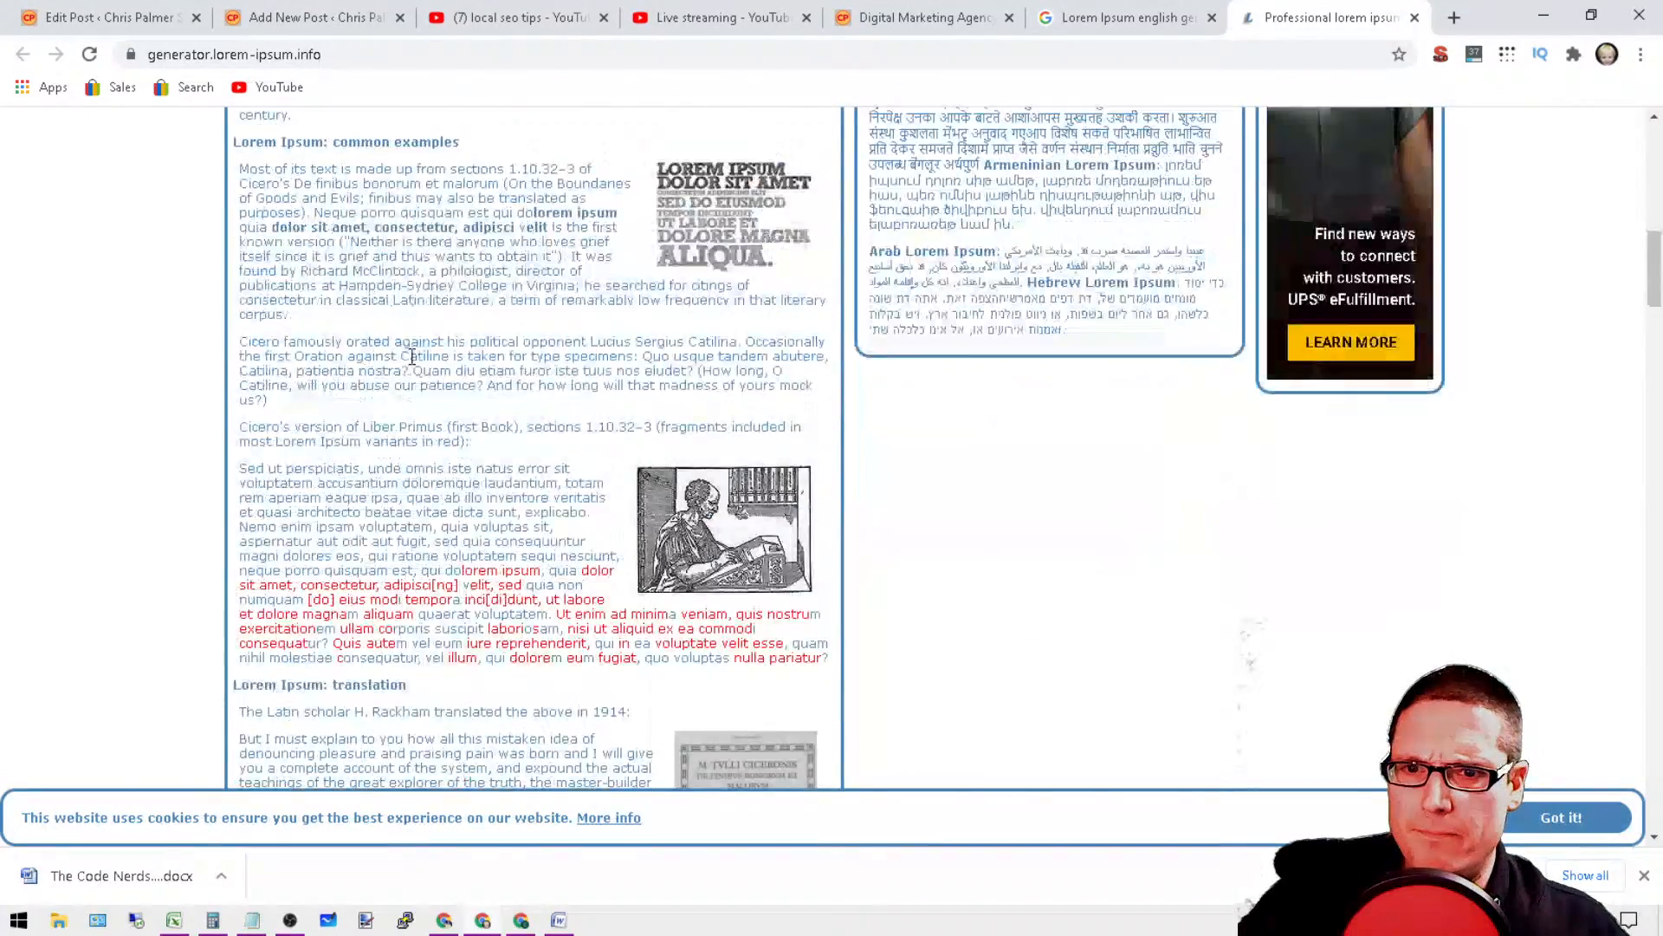
scroll(415, 414, "up", 17)
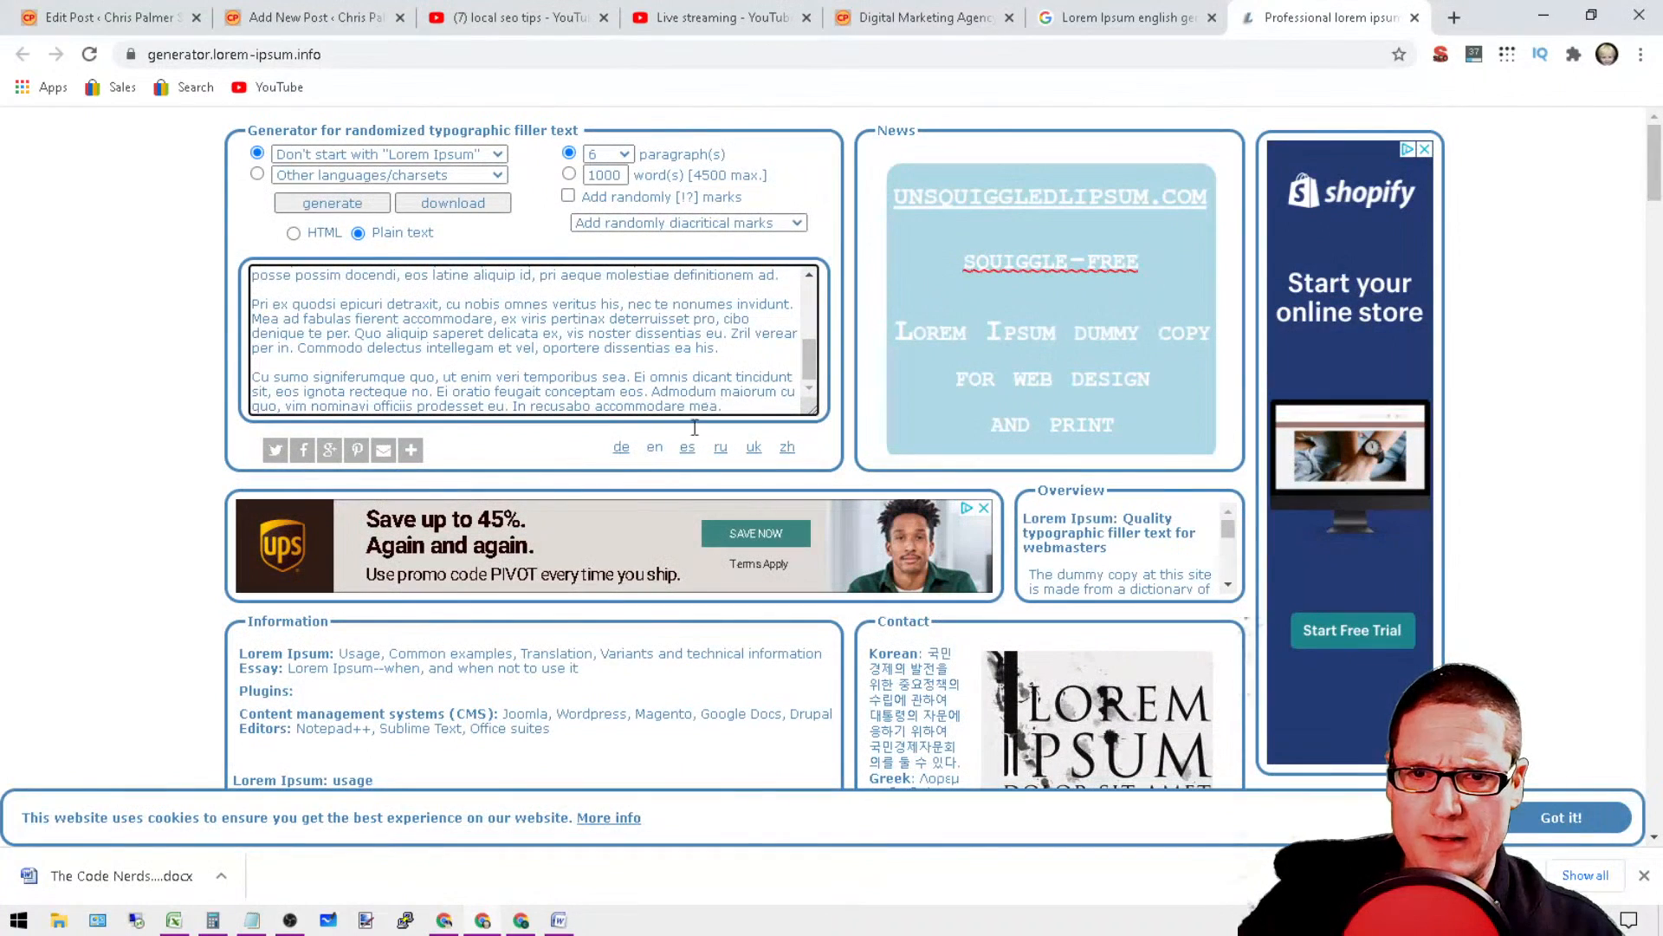
Step: Try the generator's site language links, opening the Spanish version and returning to the English one
left_click(660, 450)
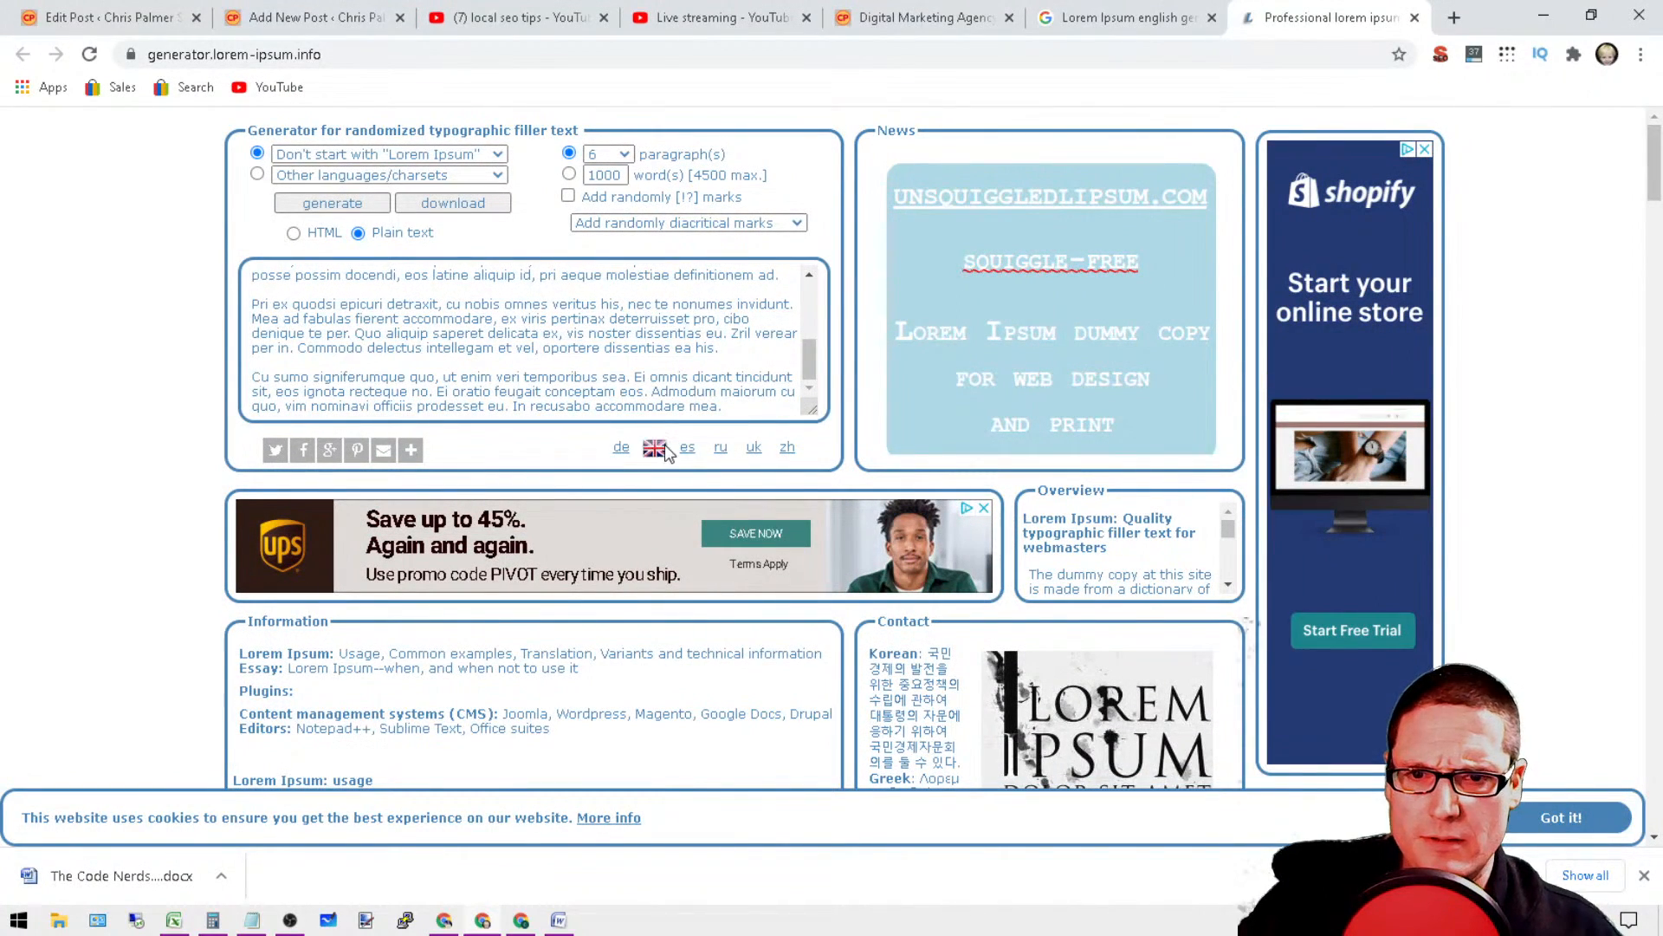
left_click(667, 452)
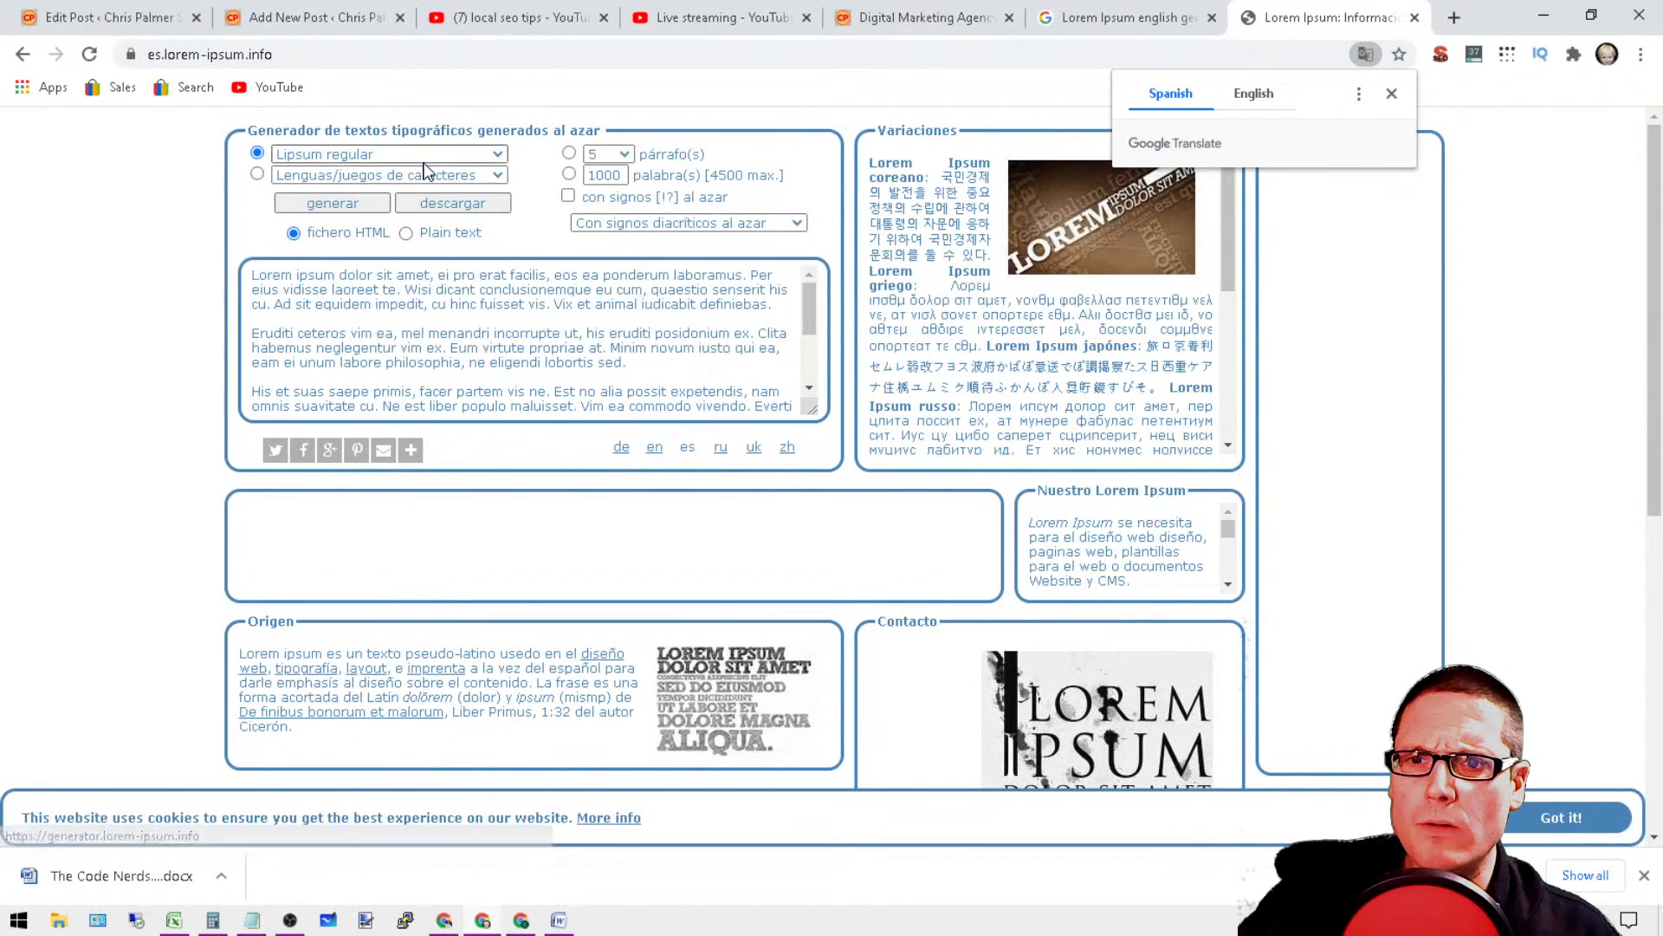
left_click(654, 457)
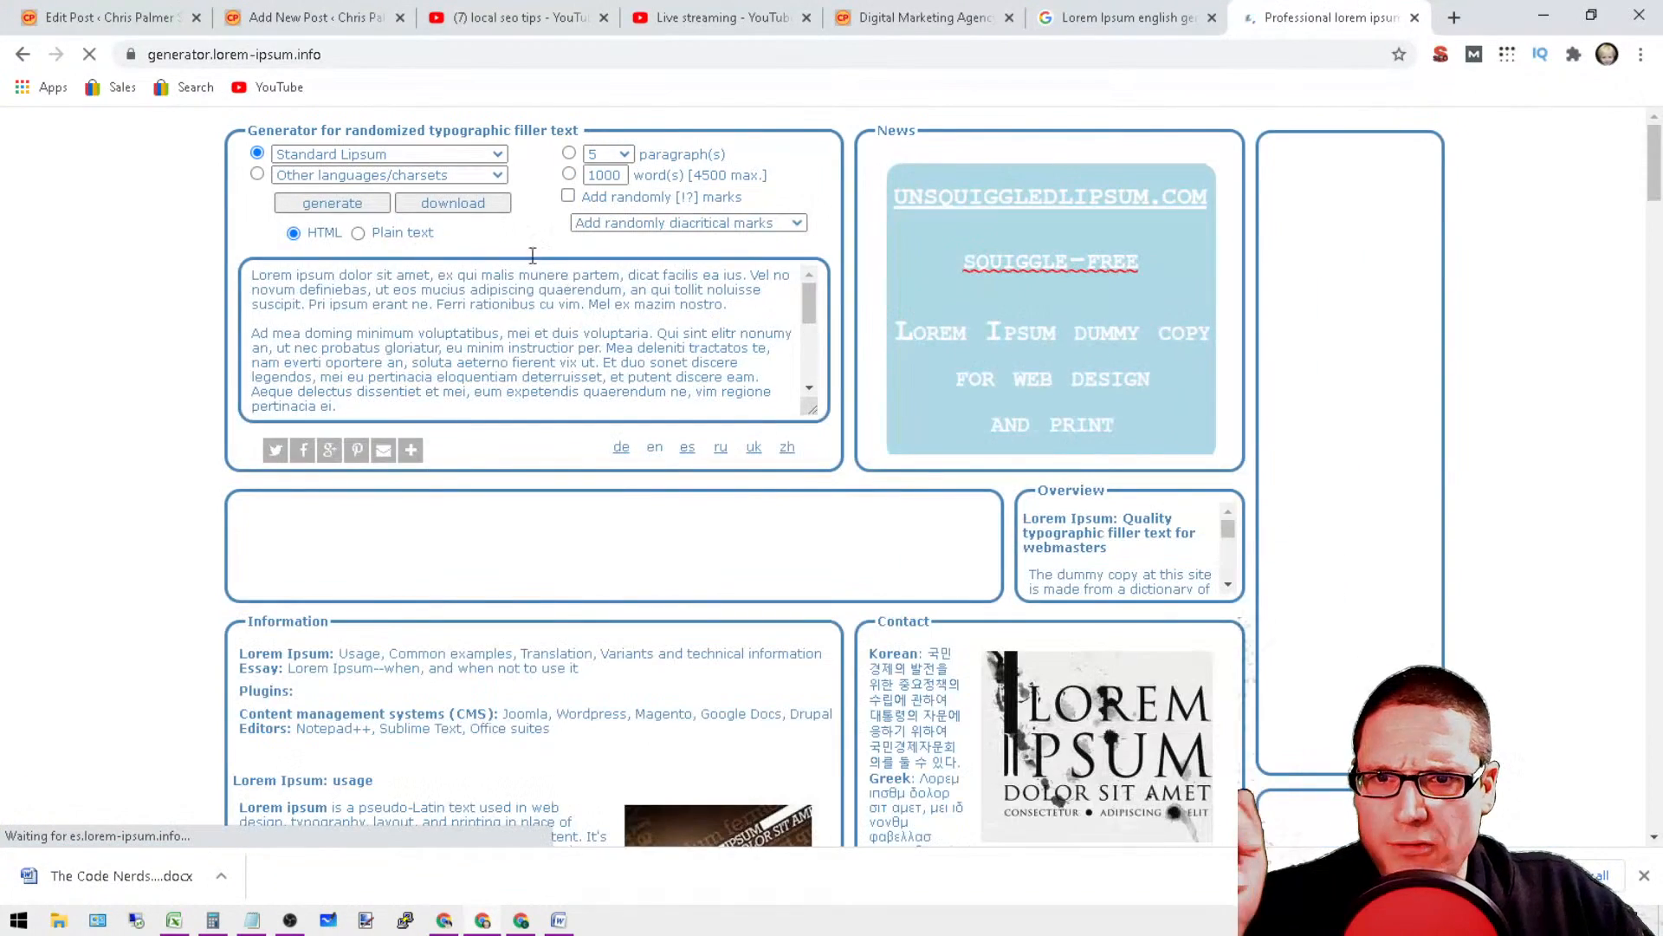
Step: Choose the Don't start with "Lorem Ipsum" option and set the output format to plain text
left_click(430, 156)
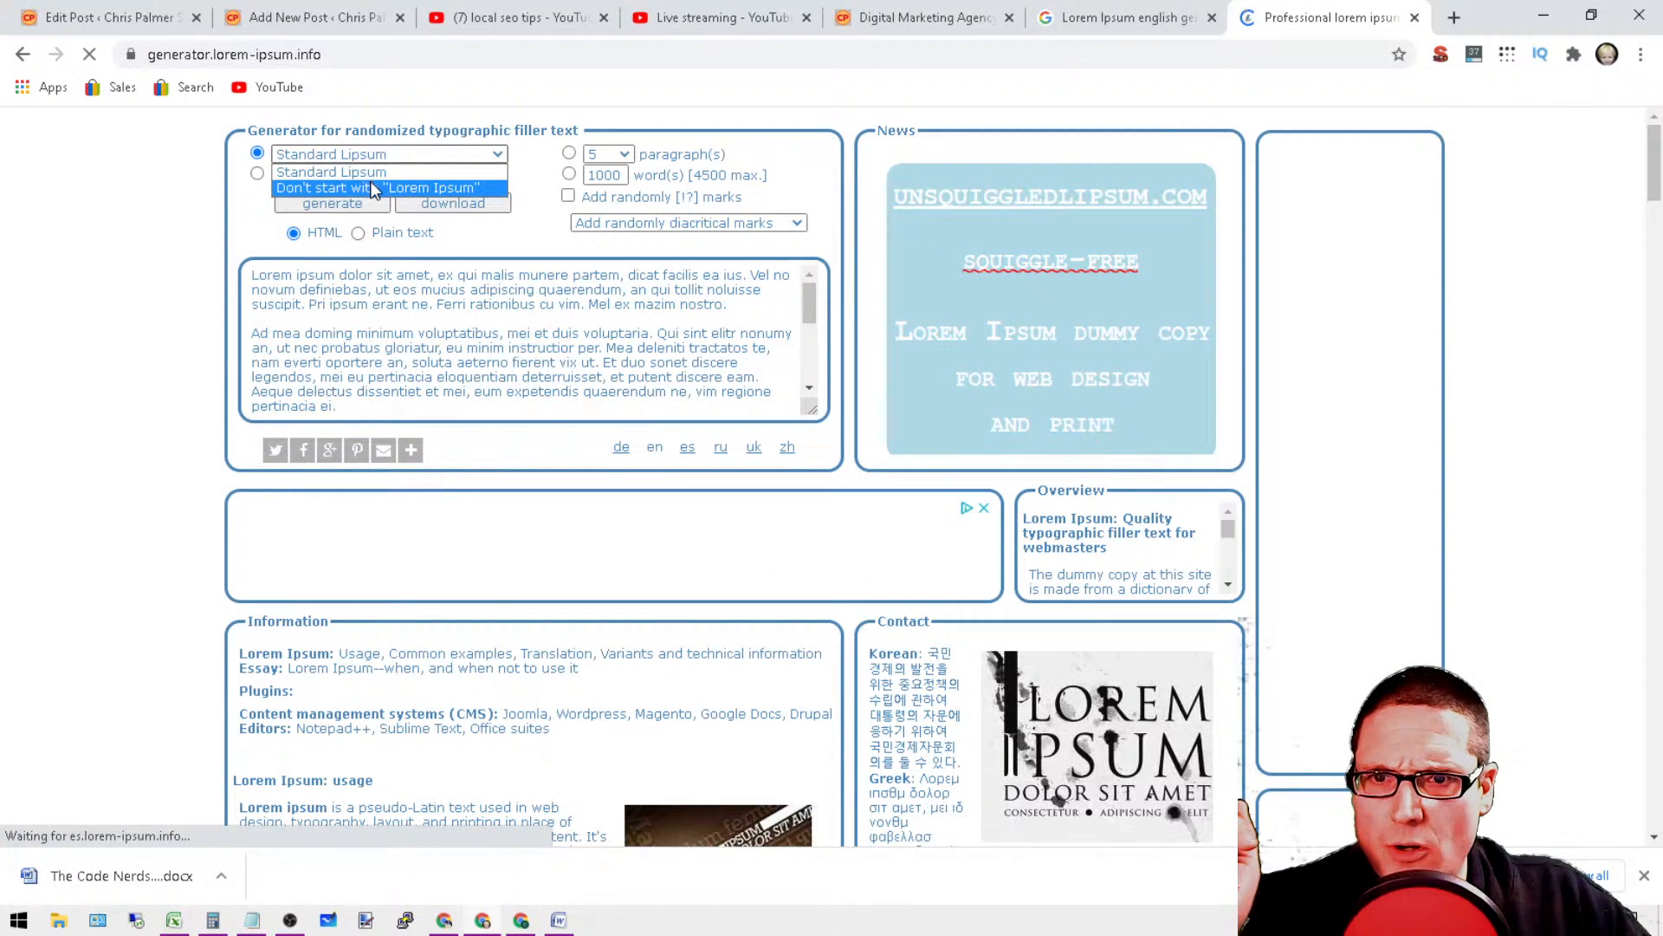
left_click(371, 189)
left_click(343, 292)
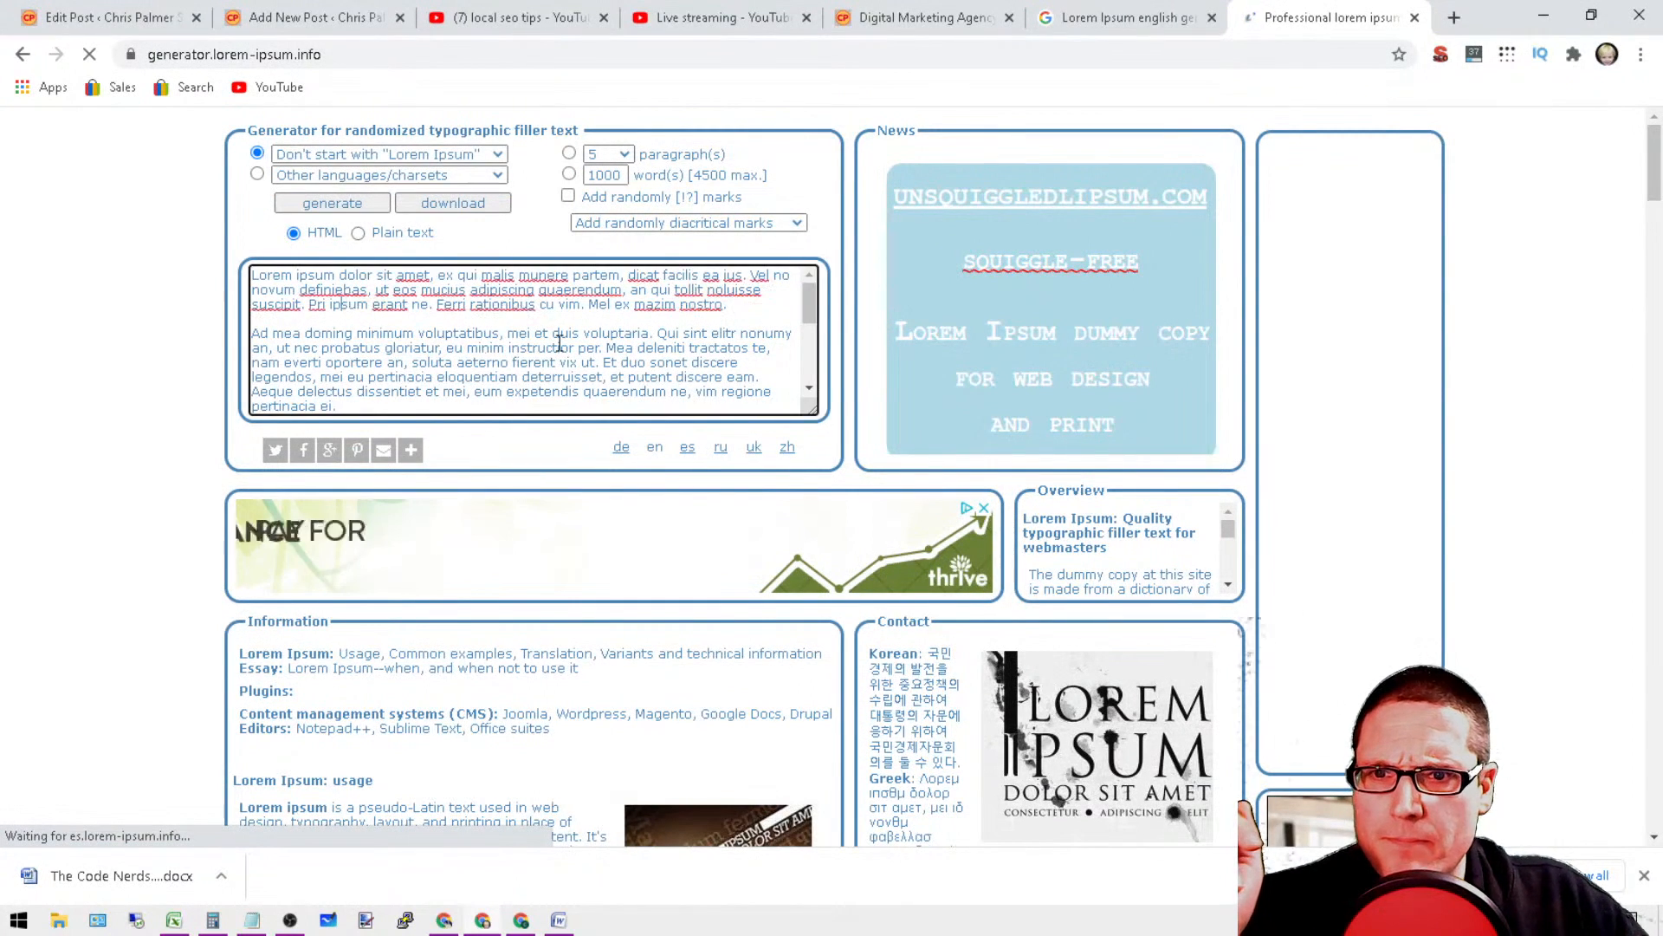
left_click(404, 238)
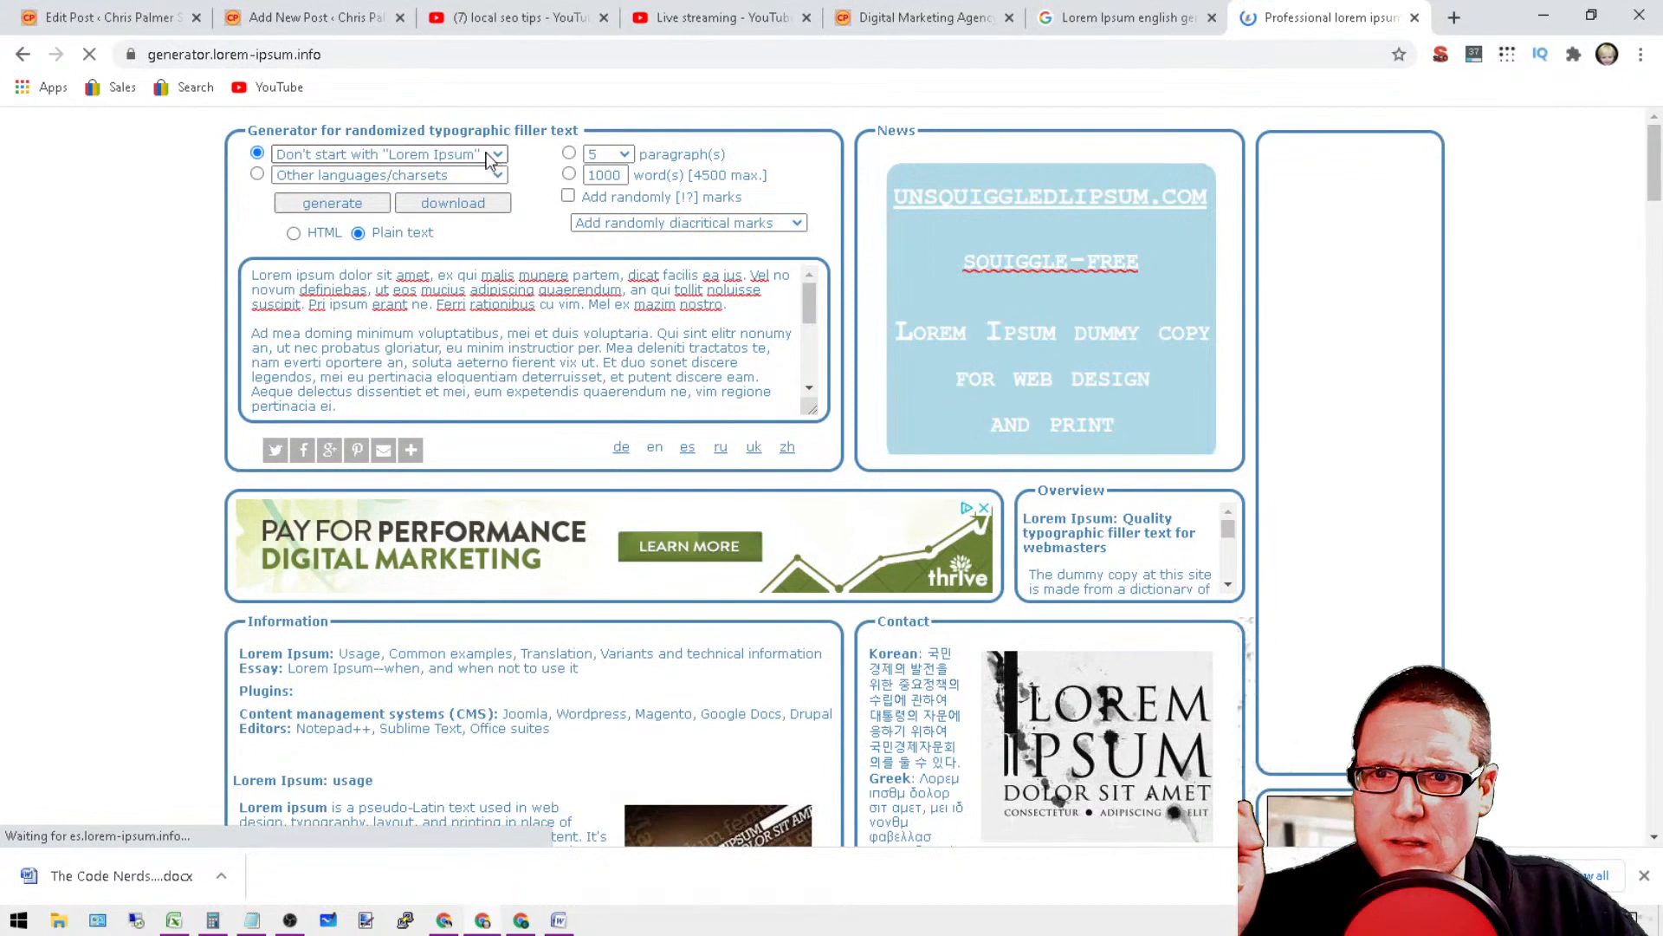
Step: Select Other languages/charsets with its default entry and generate 3 paragraphs of filler text
left_click(424, 178)
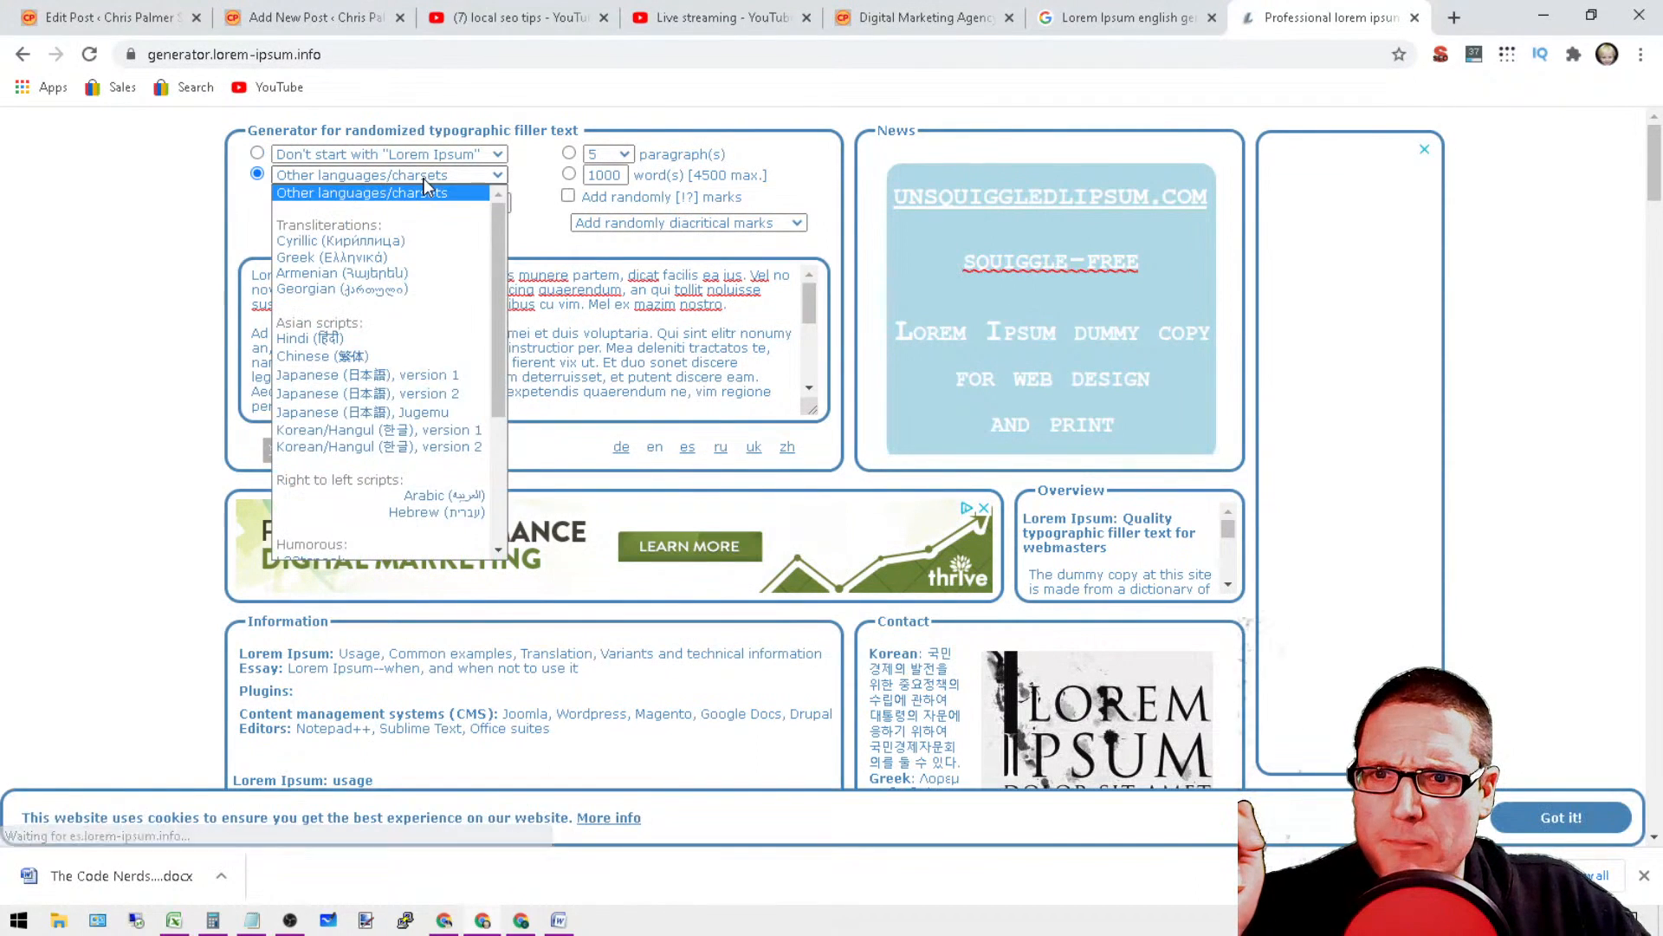
left_click(424, 178)
left_click(623, 156)
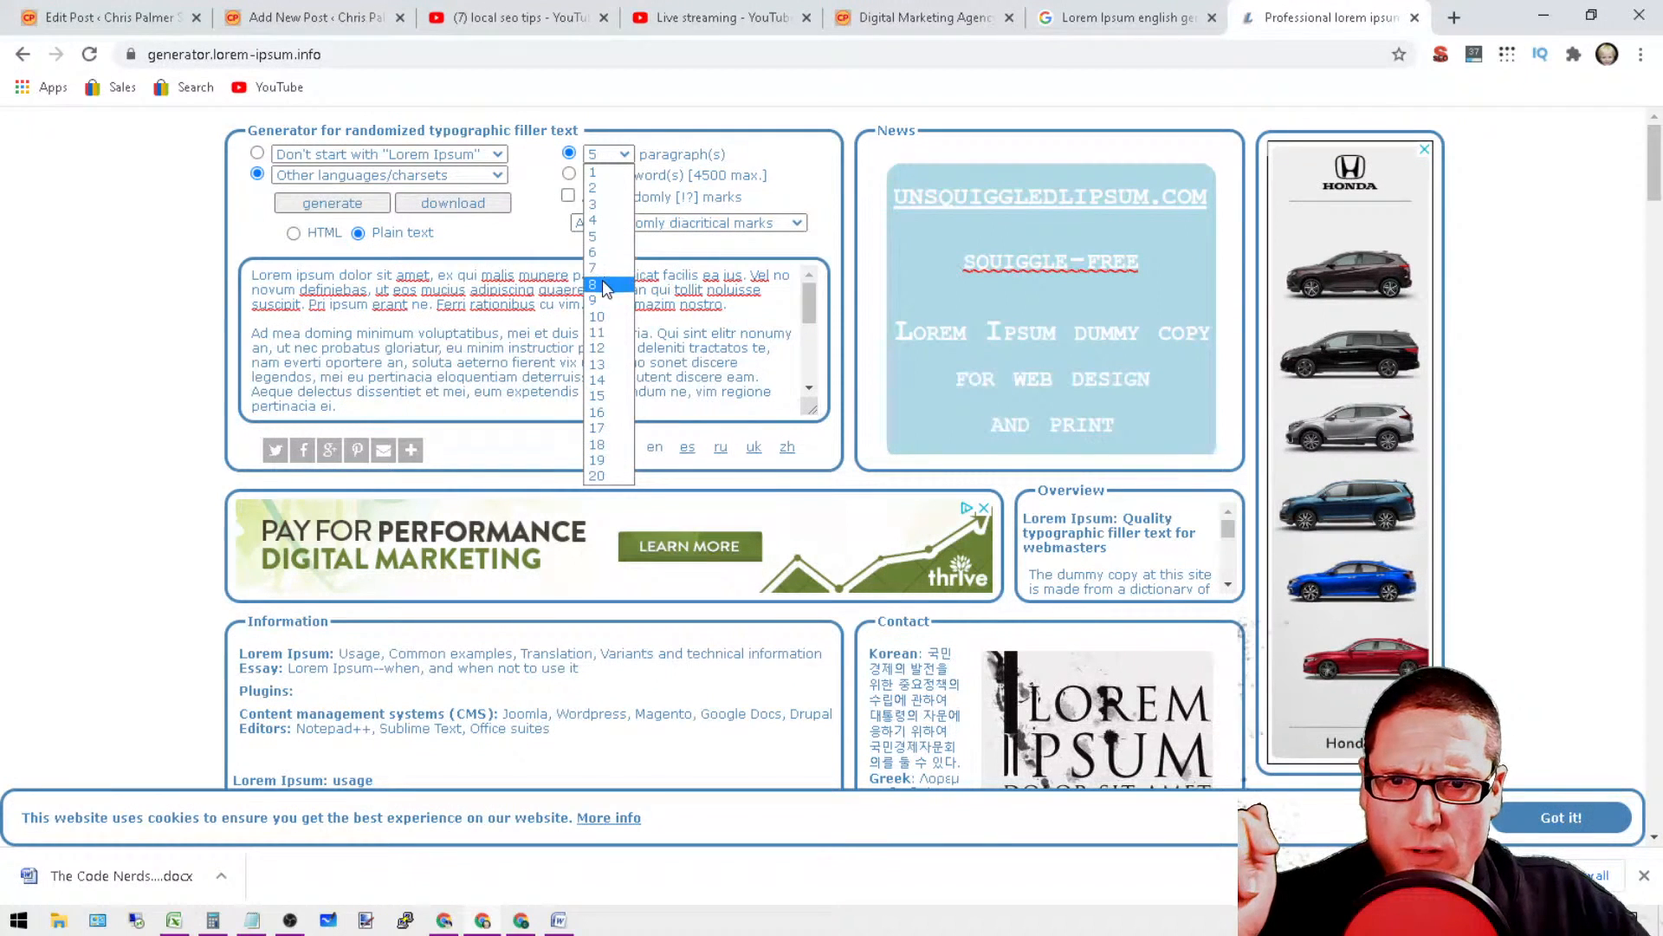
left_click(604, 237)
left_click(620, 156)
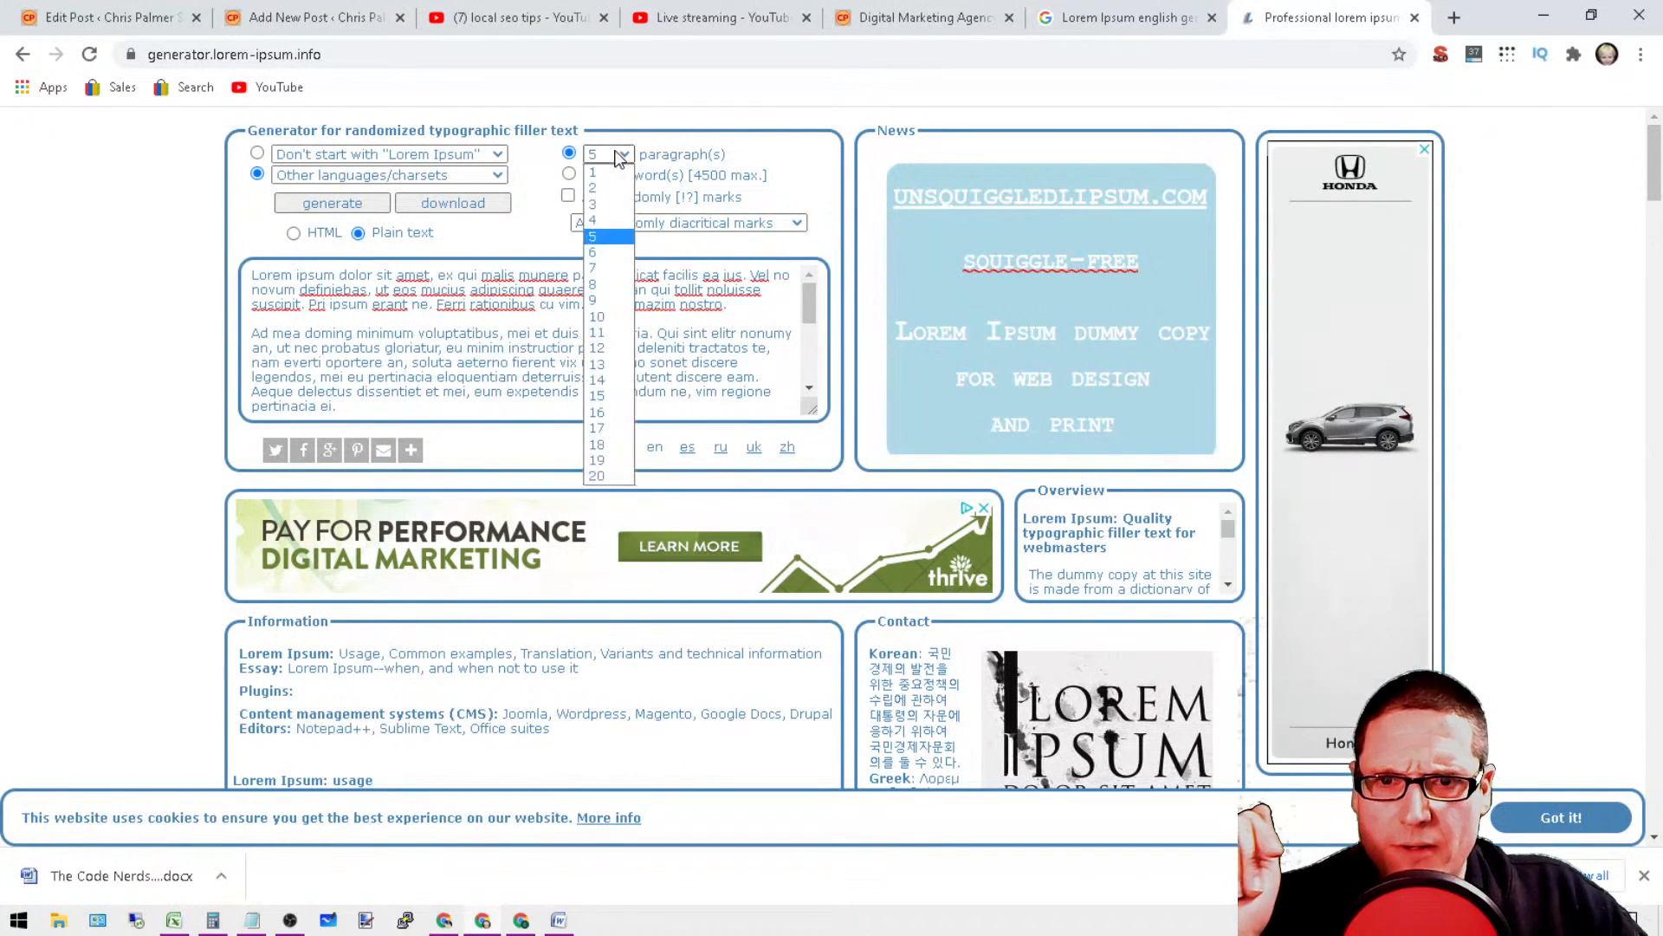
left_click(603, 205)
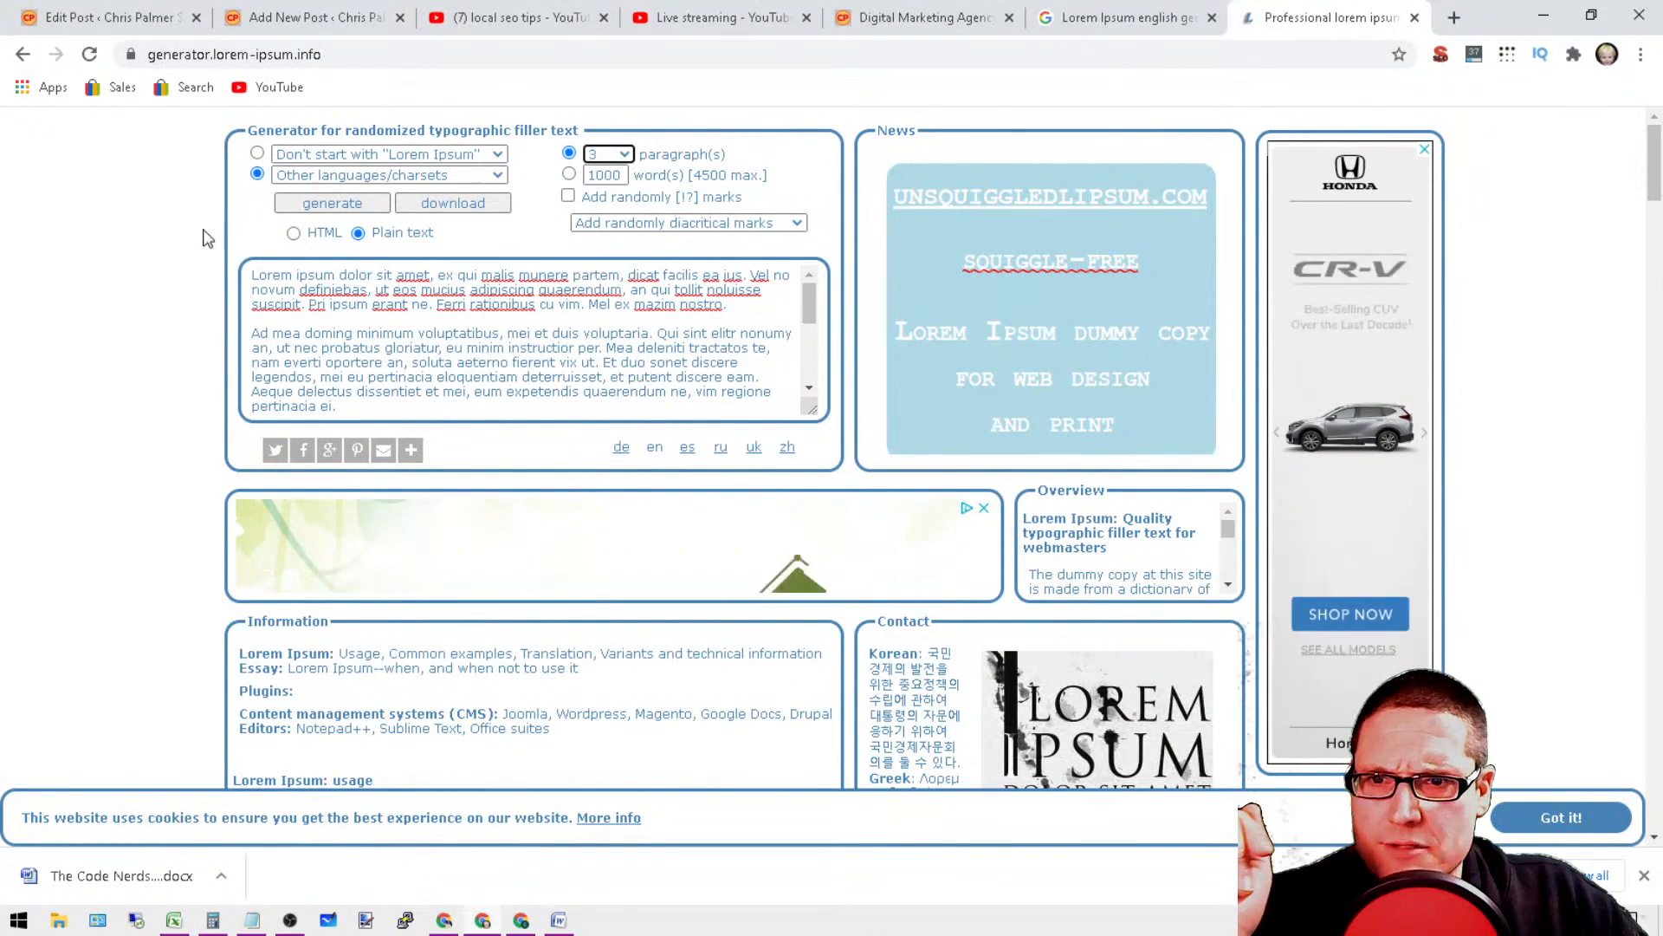
left_click(333, 204)
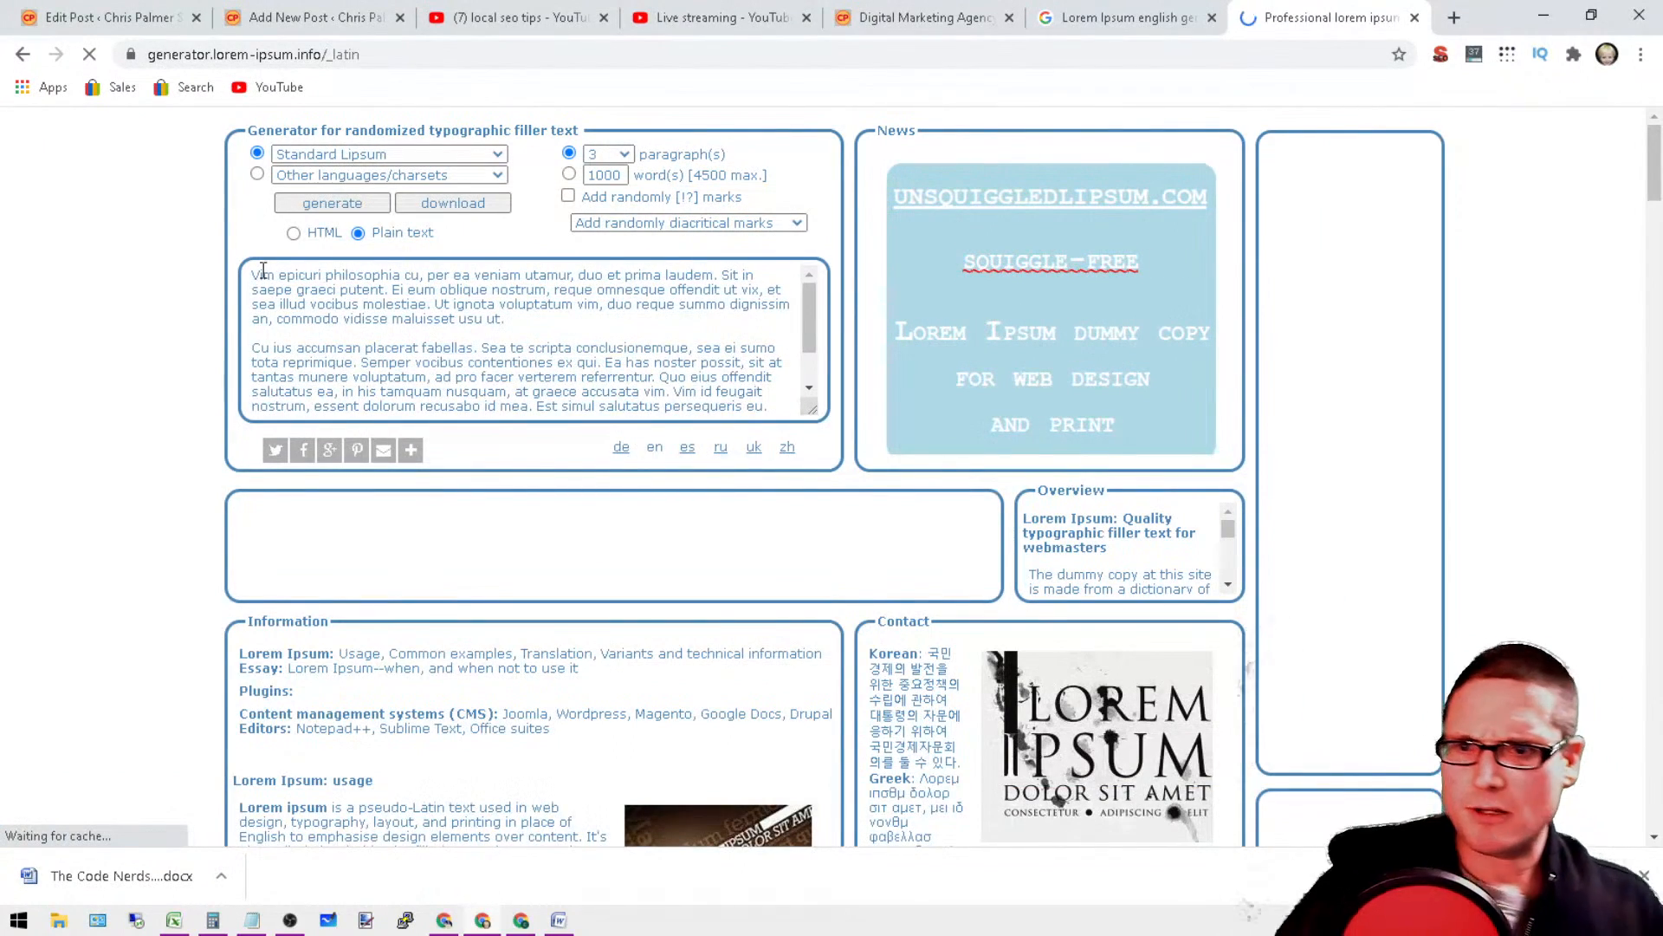
Step: Copy all of the generated filler paragraphs to the clipboard
left_click_drag(254, 285, 788, 496)
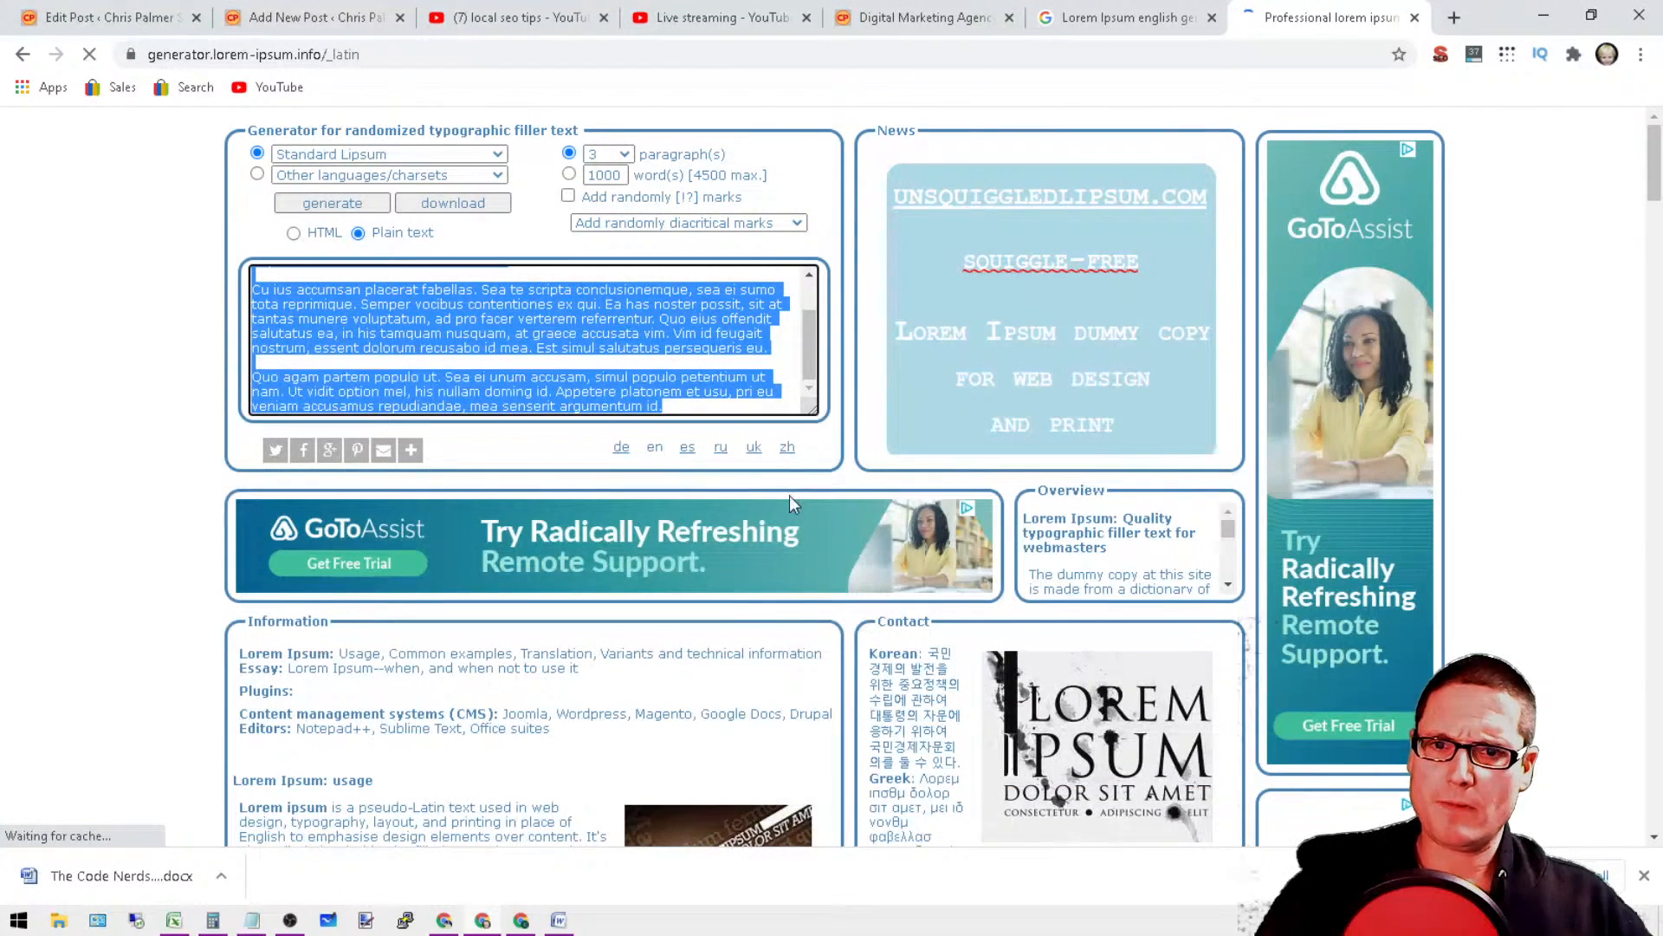
right_click(626, 338)
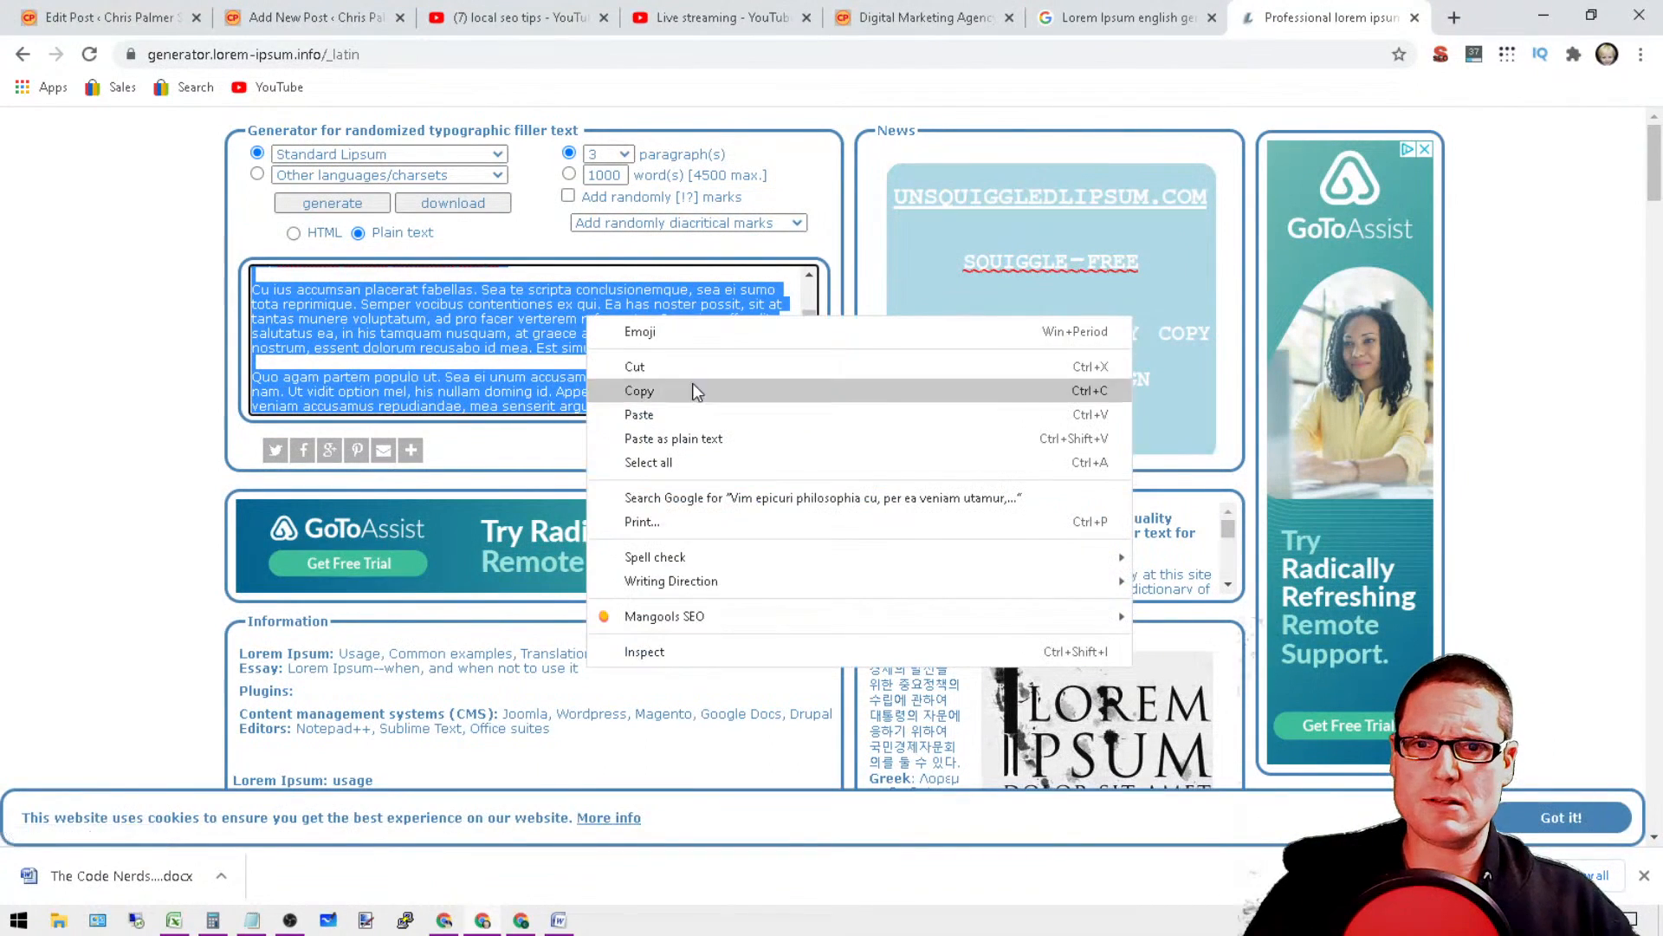
left_click(669, 388)
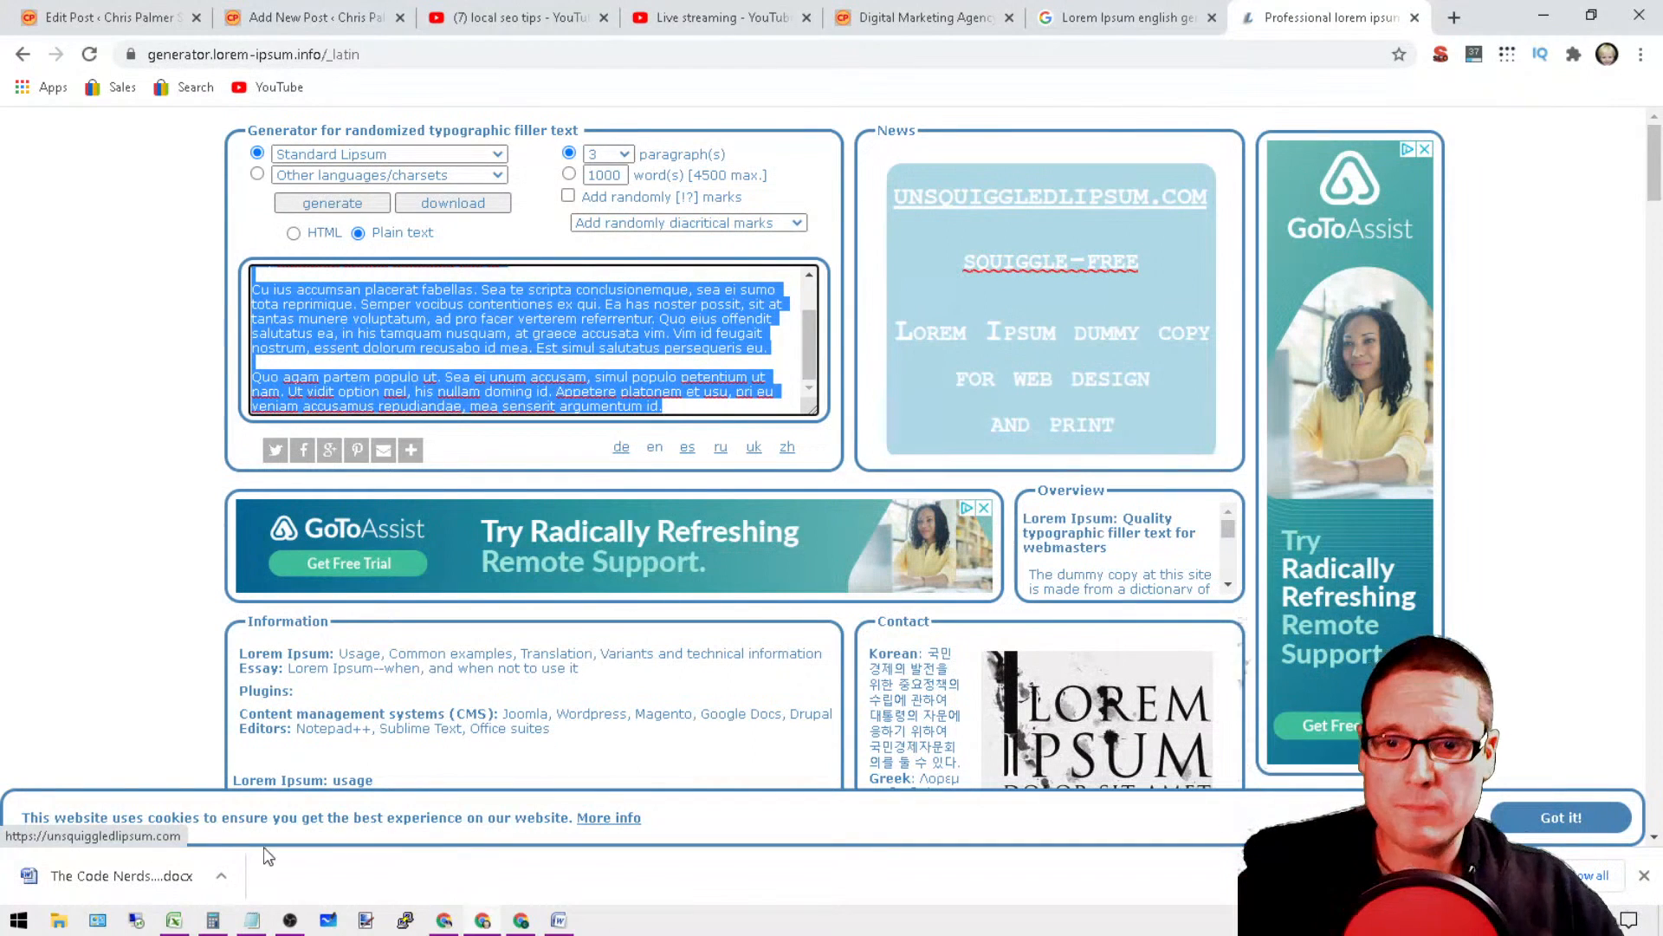
Step: Open a new blank Notepad window, separate from the Notepad document already open
mouse_move(260, 923)
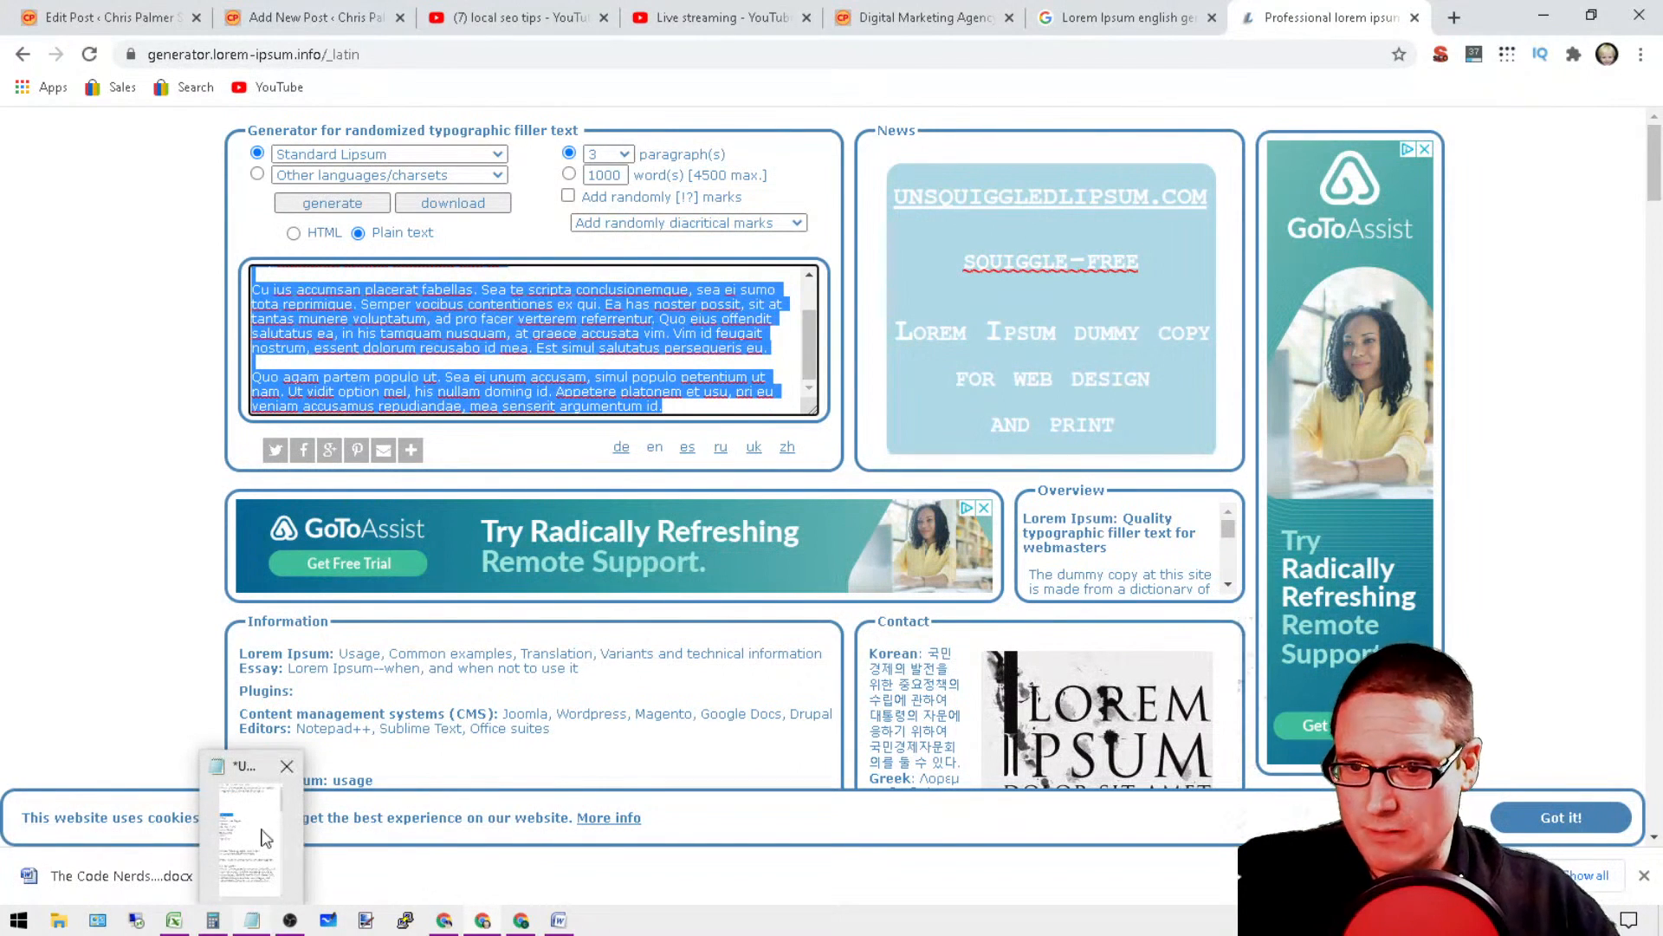
left_click(238, 784)
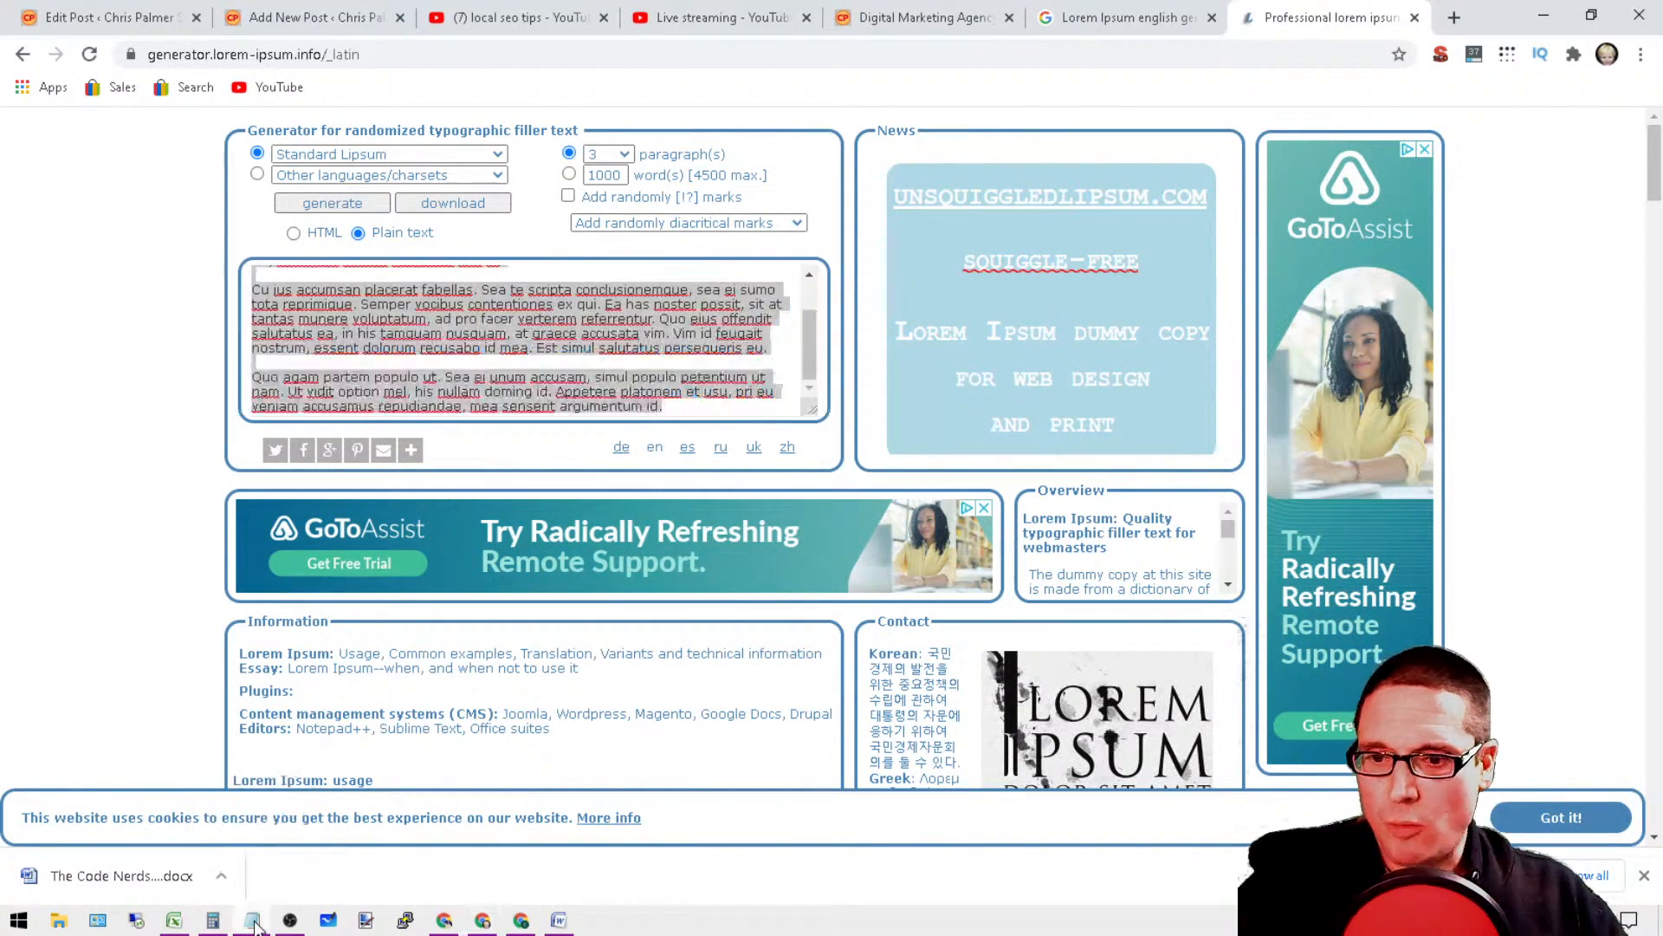
right_click(254, 920)
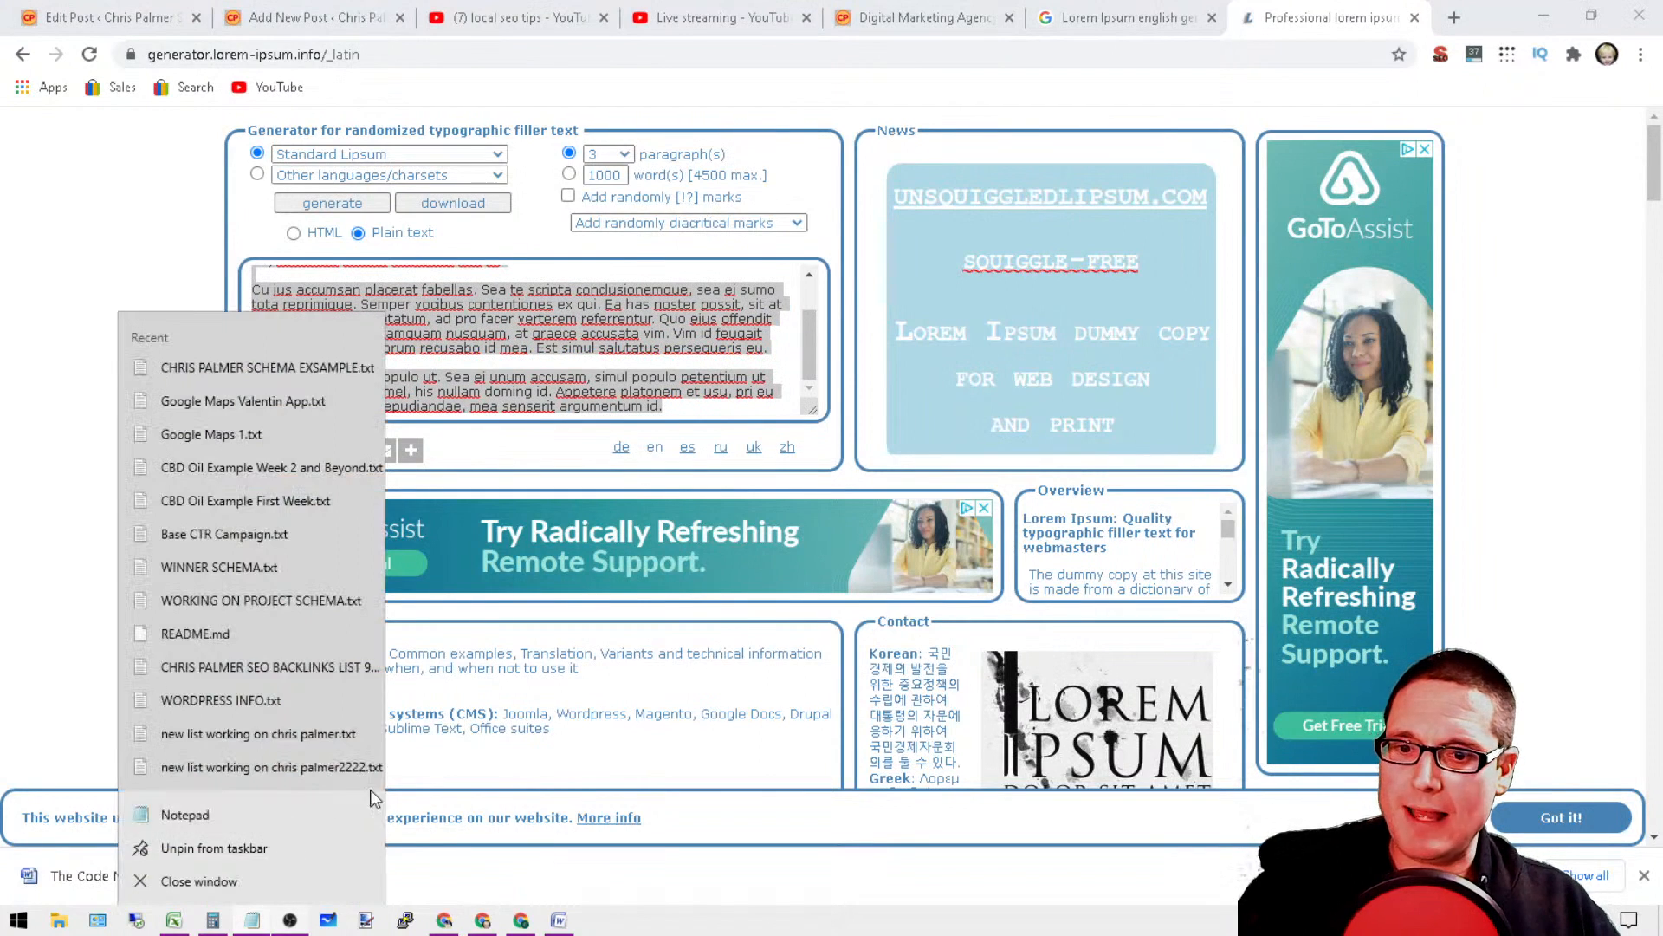
left_click(206, 814)
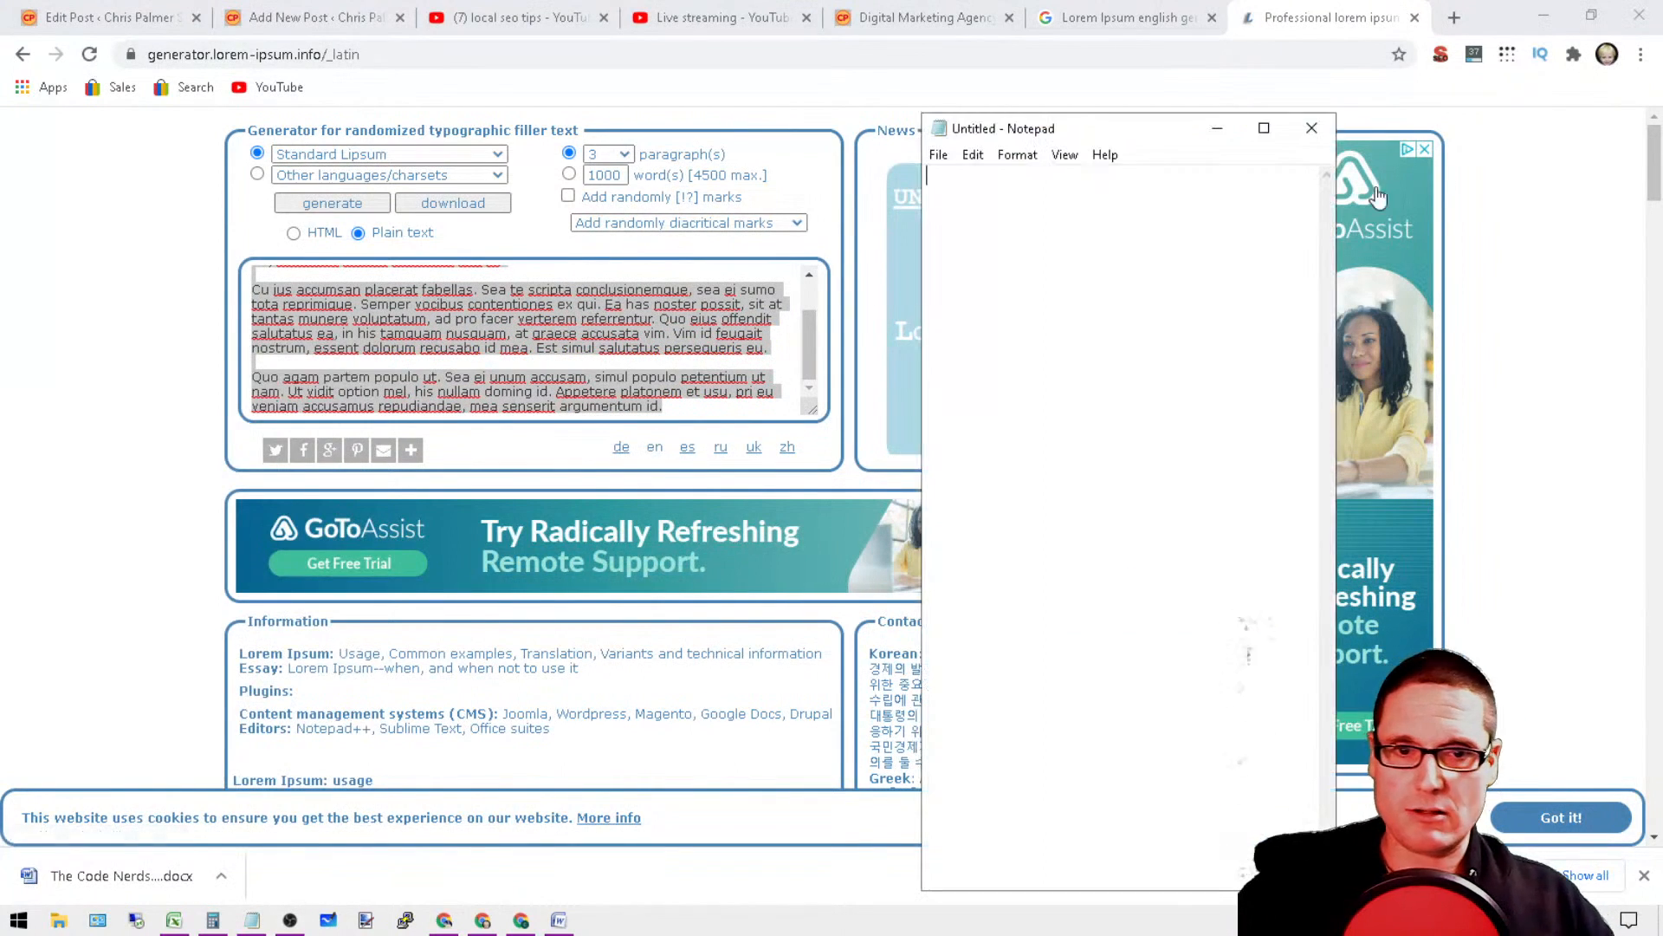
Step: Paste the copied filler paragraphs into the blank Notepad document
right_click(959, 198)
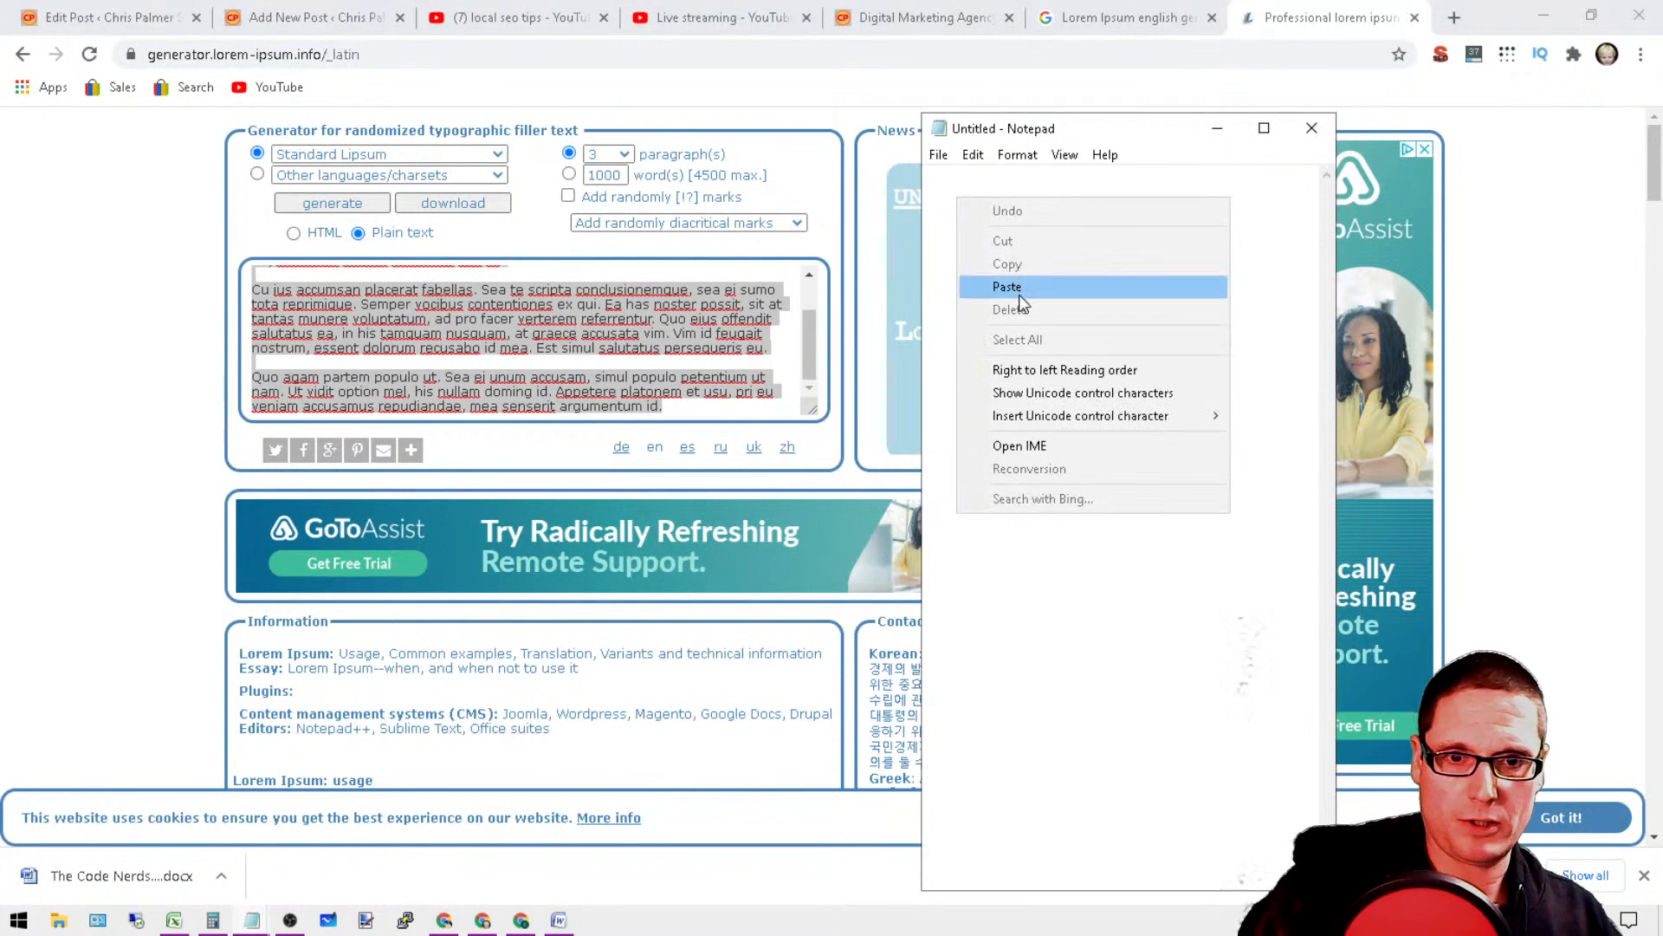
left_click(1019, 295)
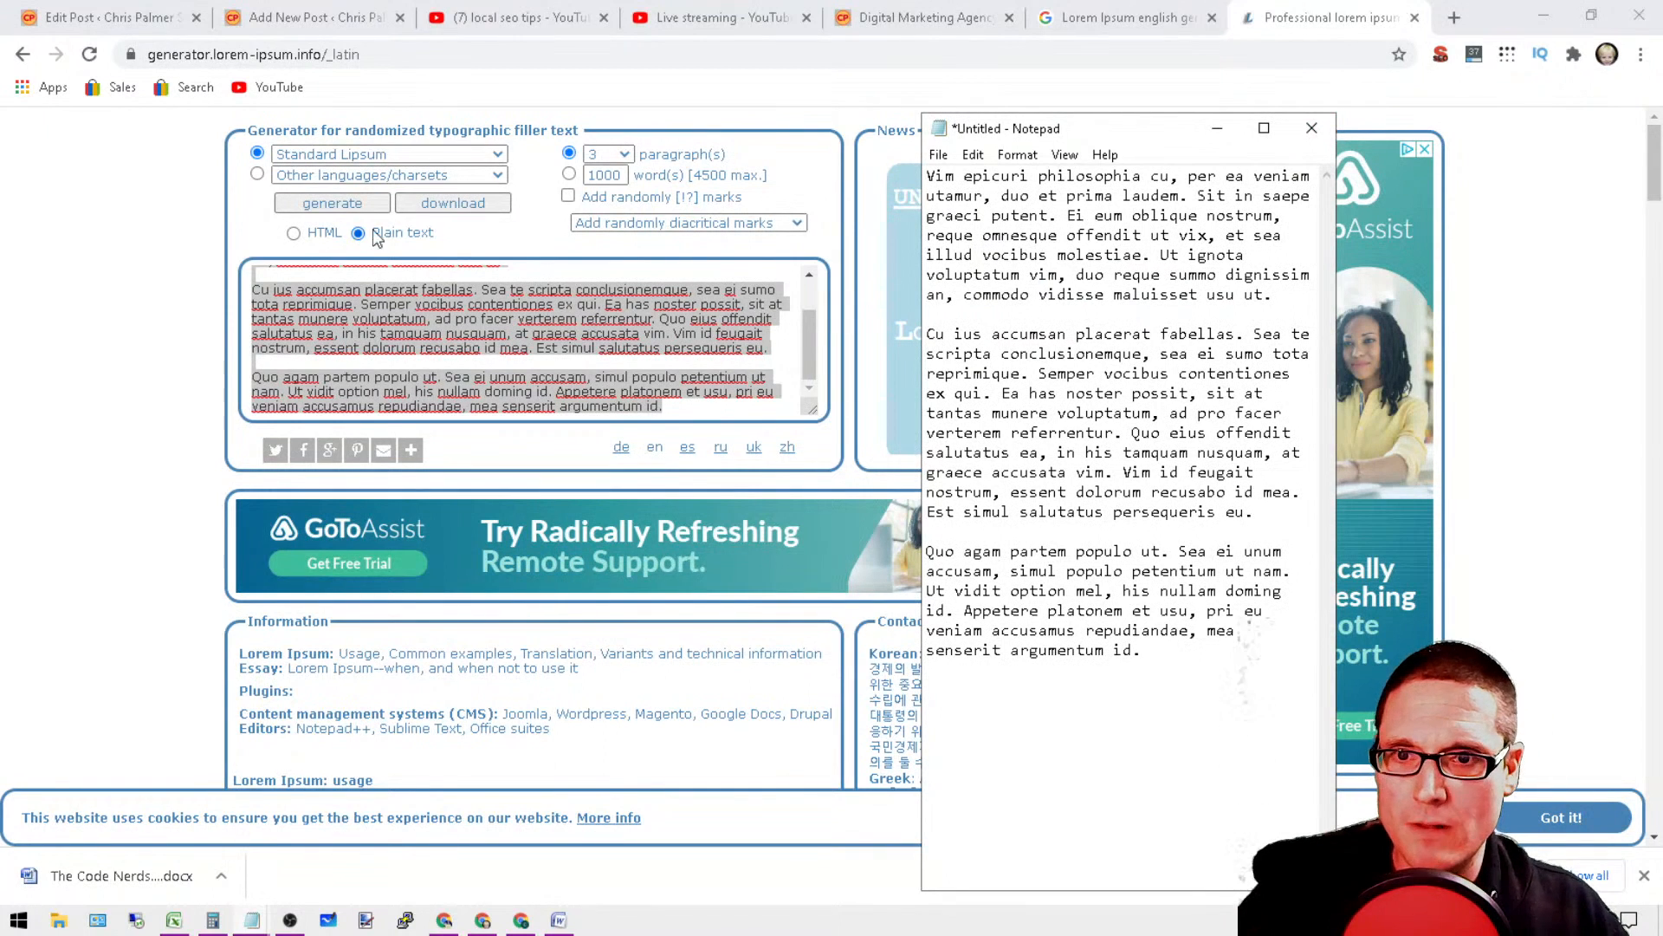
left_click(359, 206)
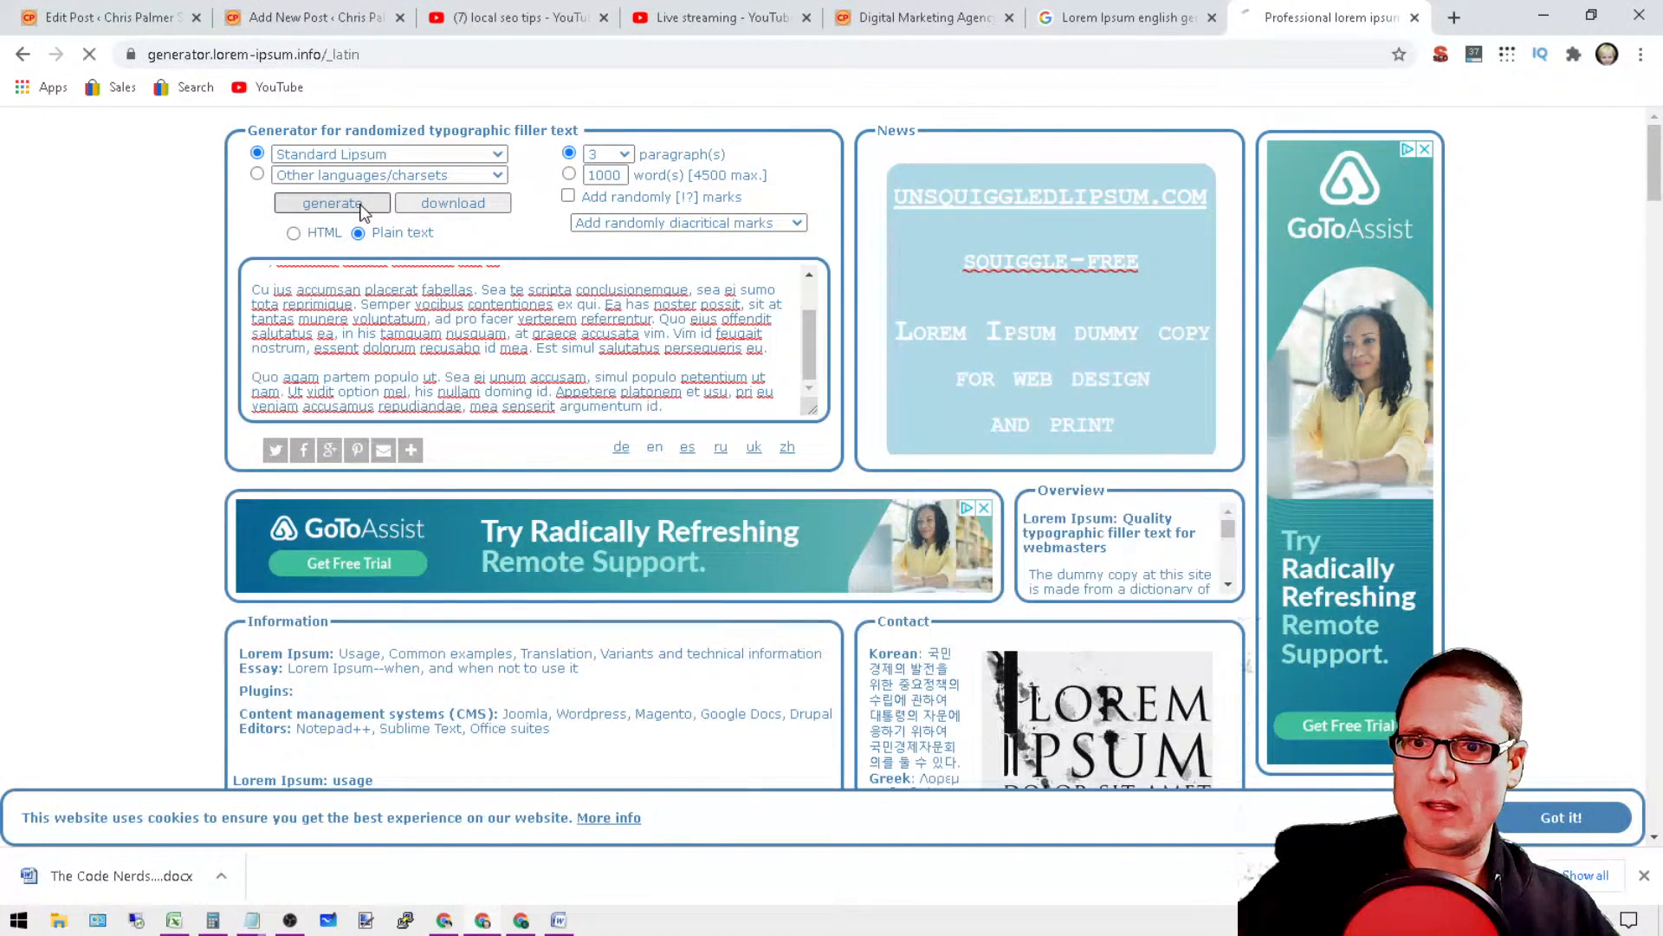
triple_click(362, 286)
left_click(362, 315)
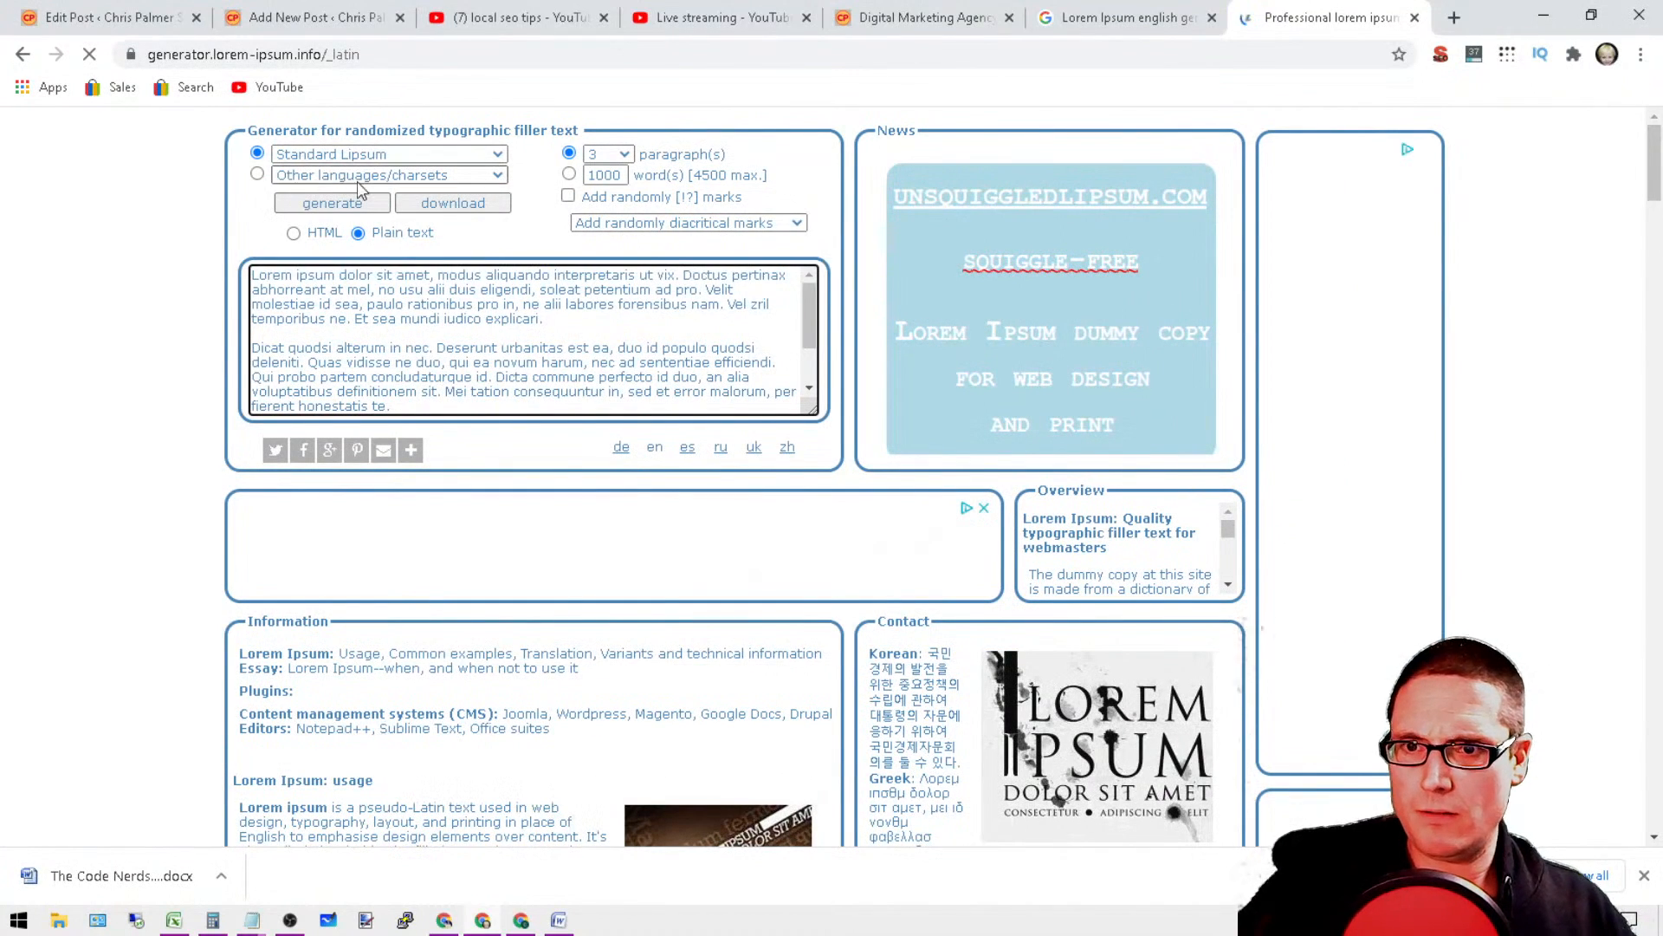
Step: Choose the Don't start with "Lorem Ipsum" option and generate a fresh set of 3 plain-text paragraphs
left_click(476, 154)
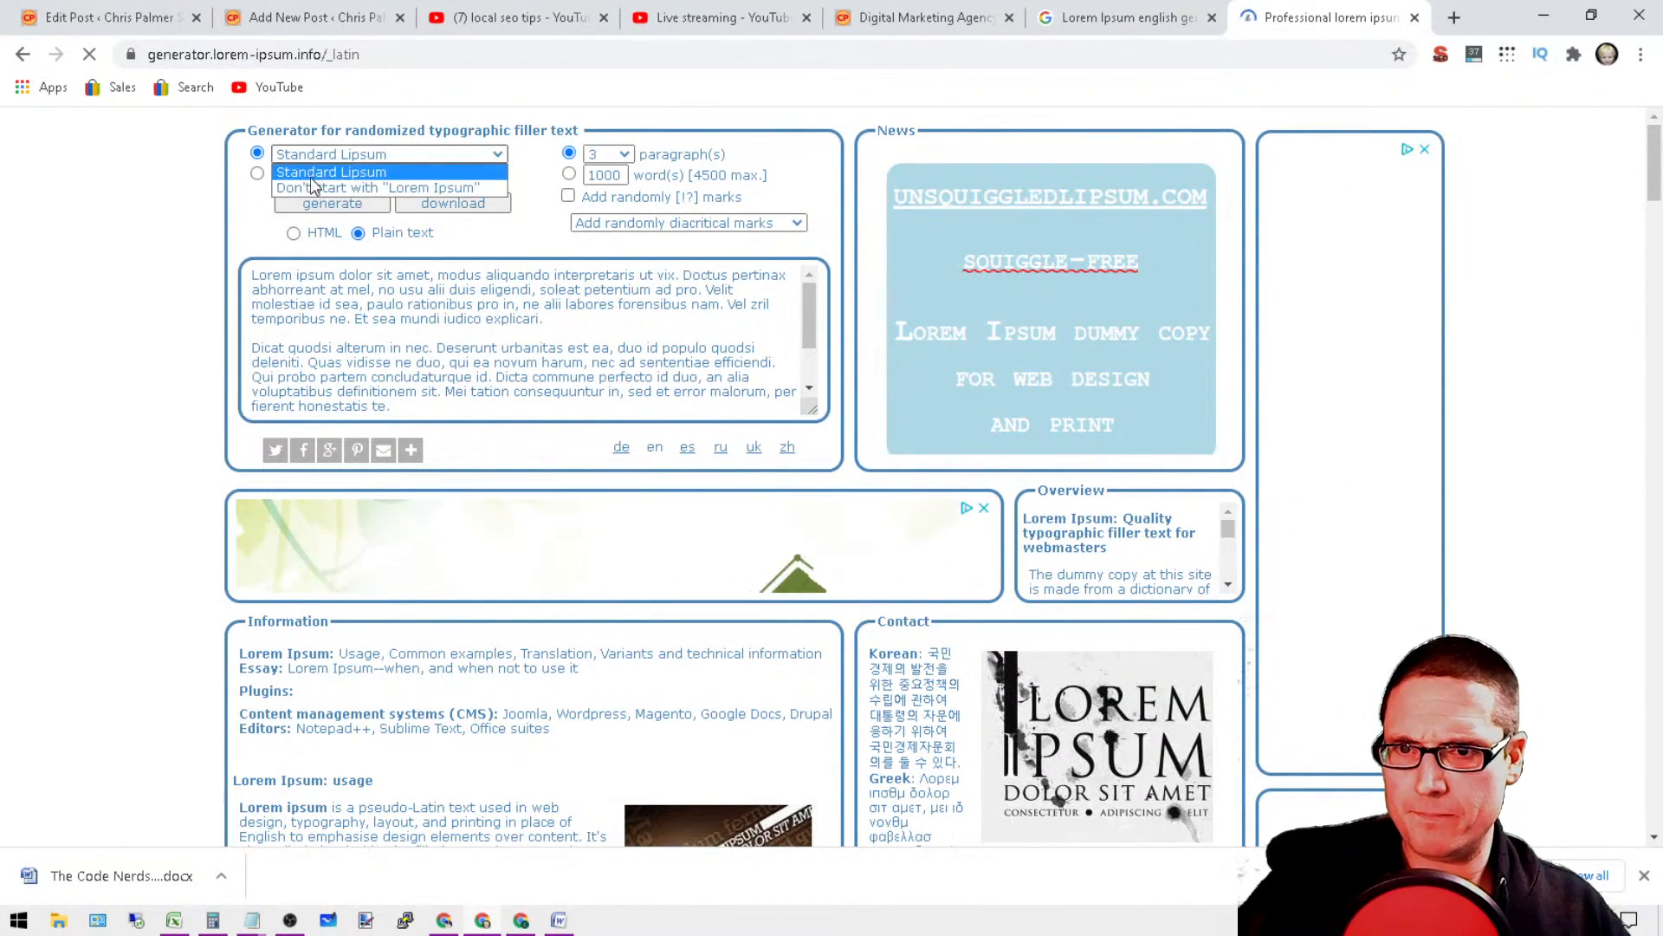
left_click(311, 184)
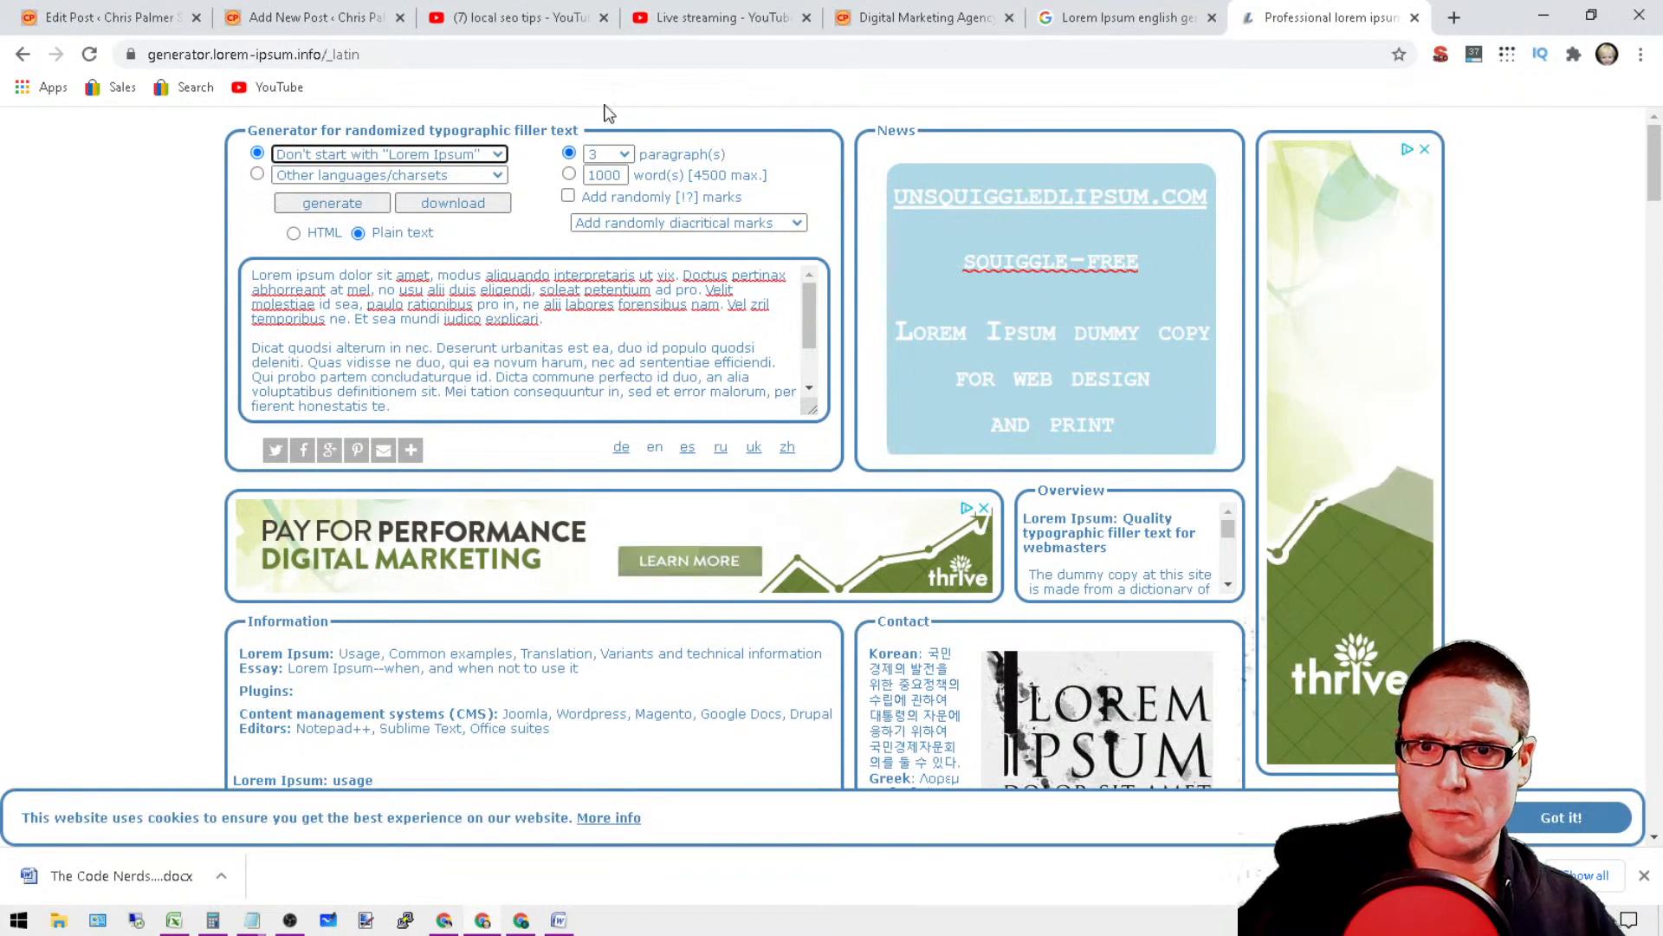
left_click(338, 203)
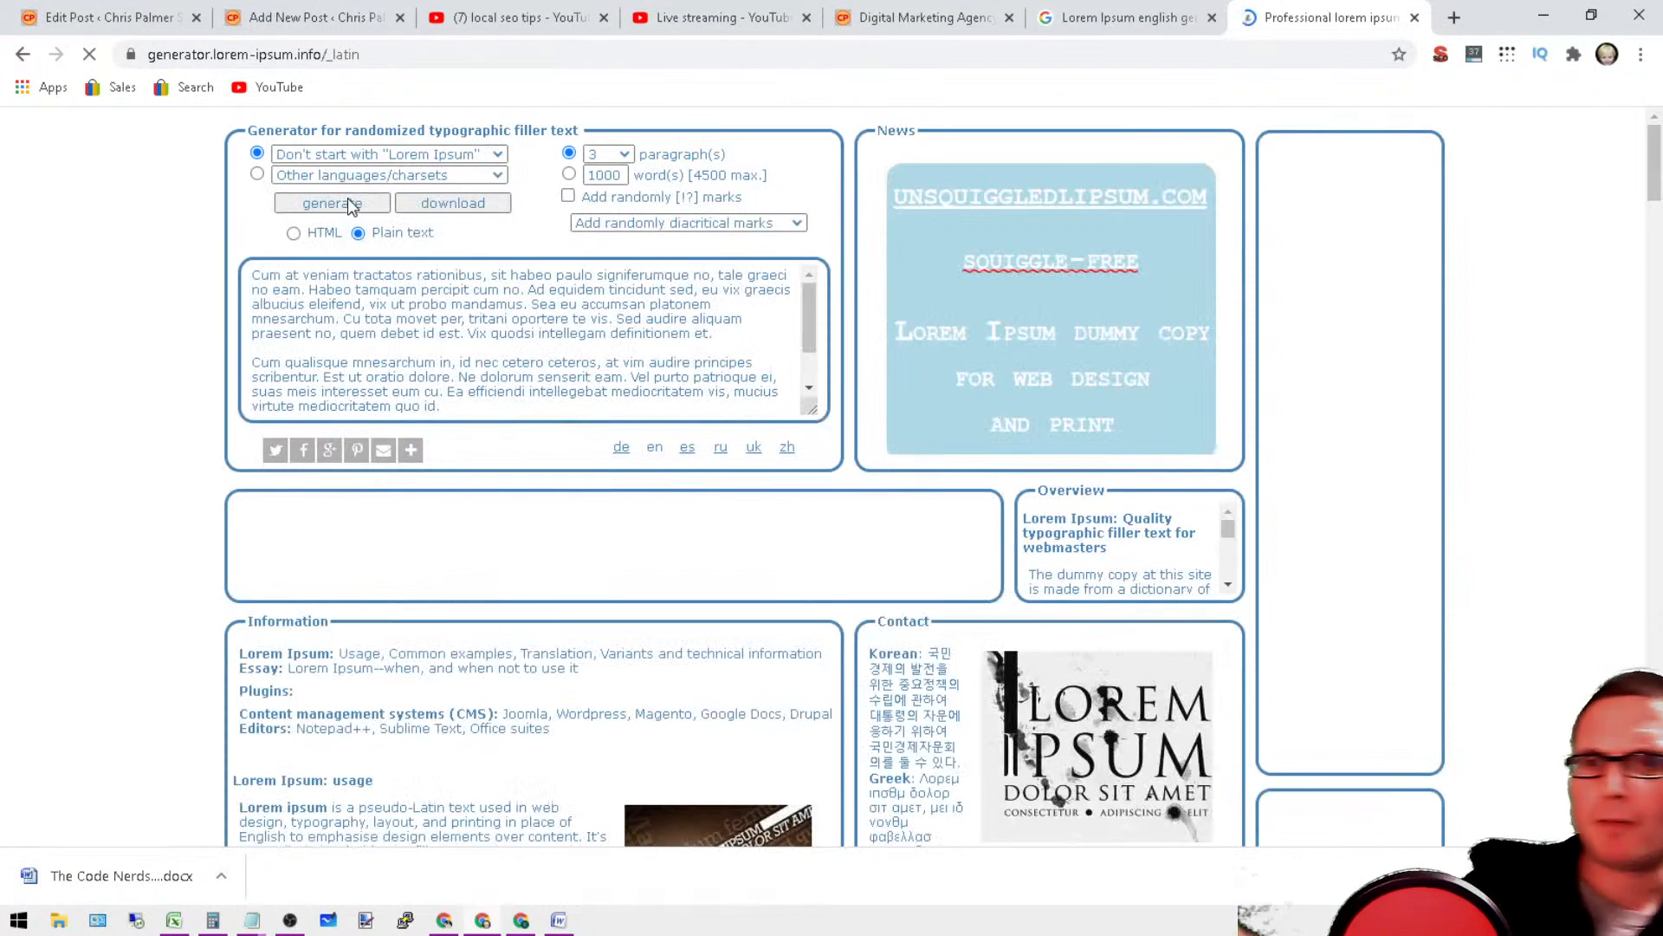
Step: Copy the entire newly generated filler text to the clipboard
left_click(276, 293)
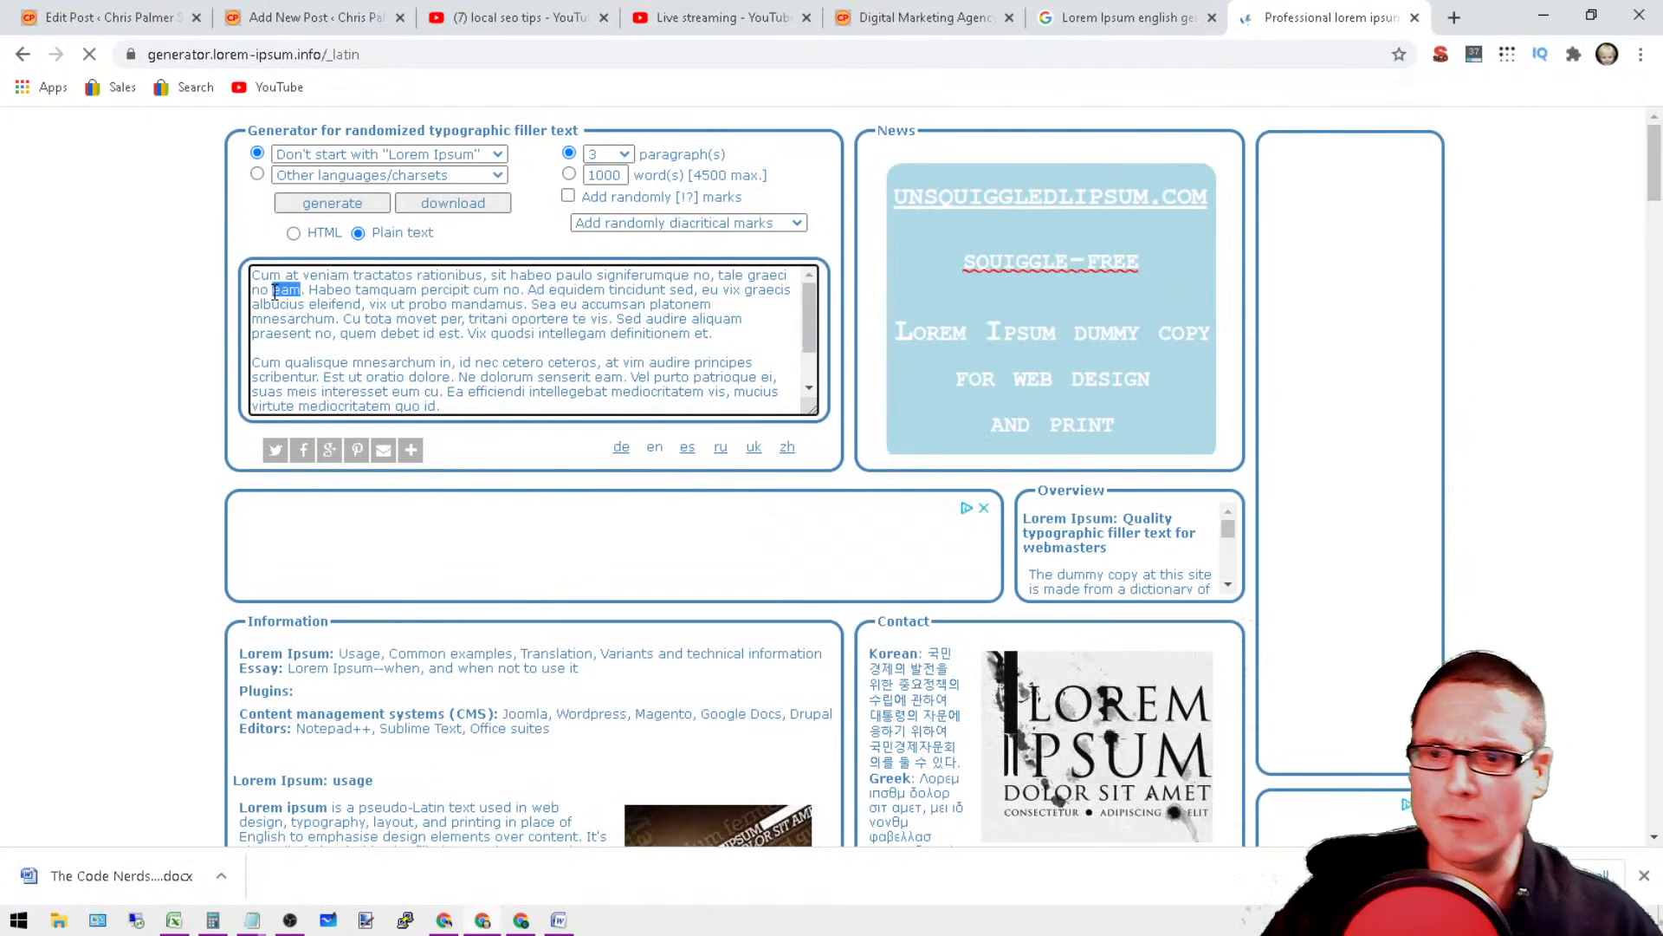
key("ctrl+a")
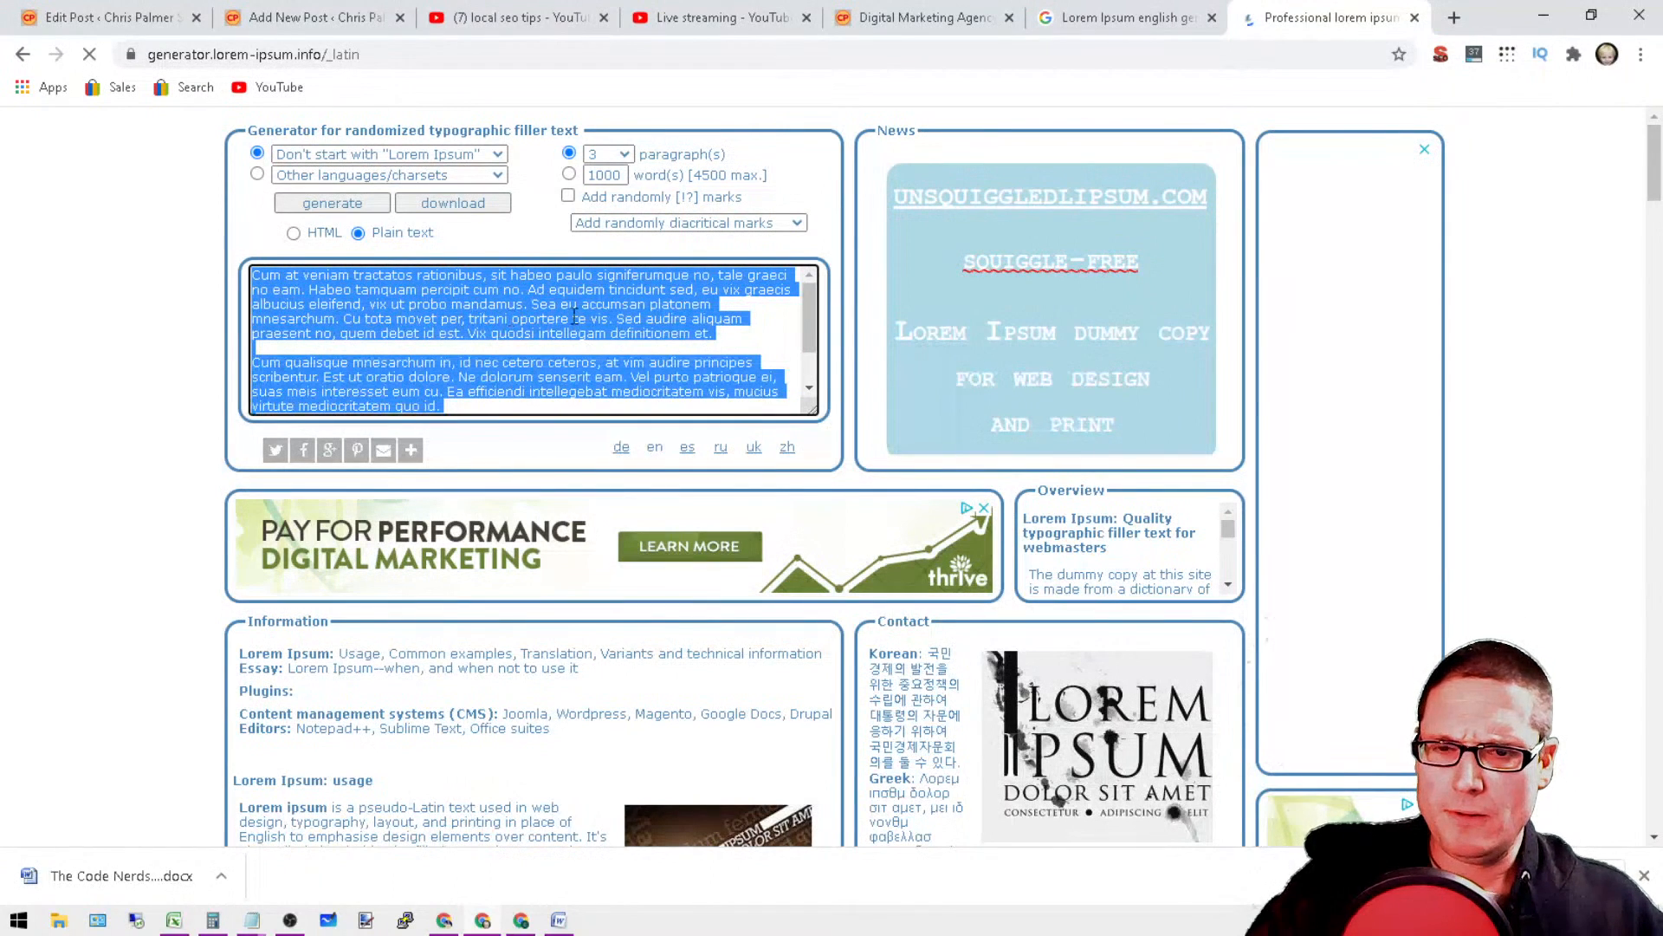
right_click(253, 290)
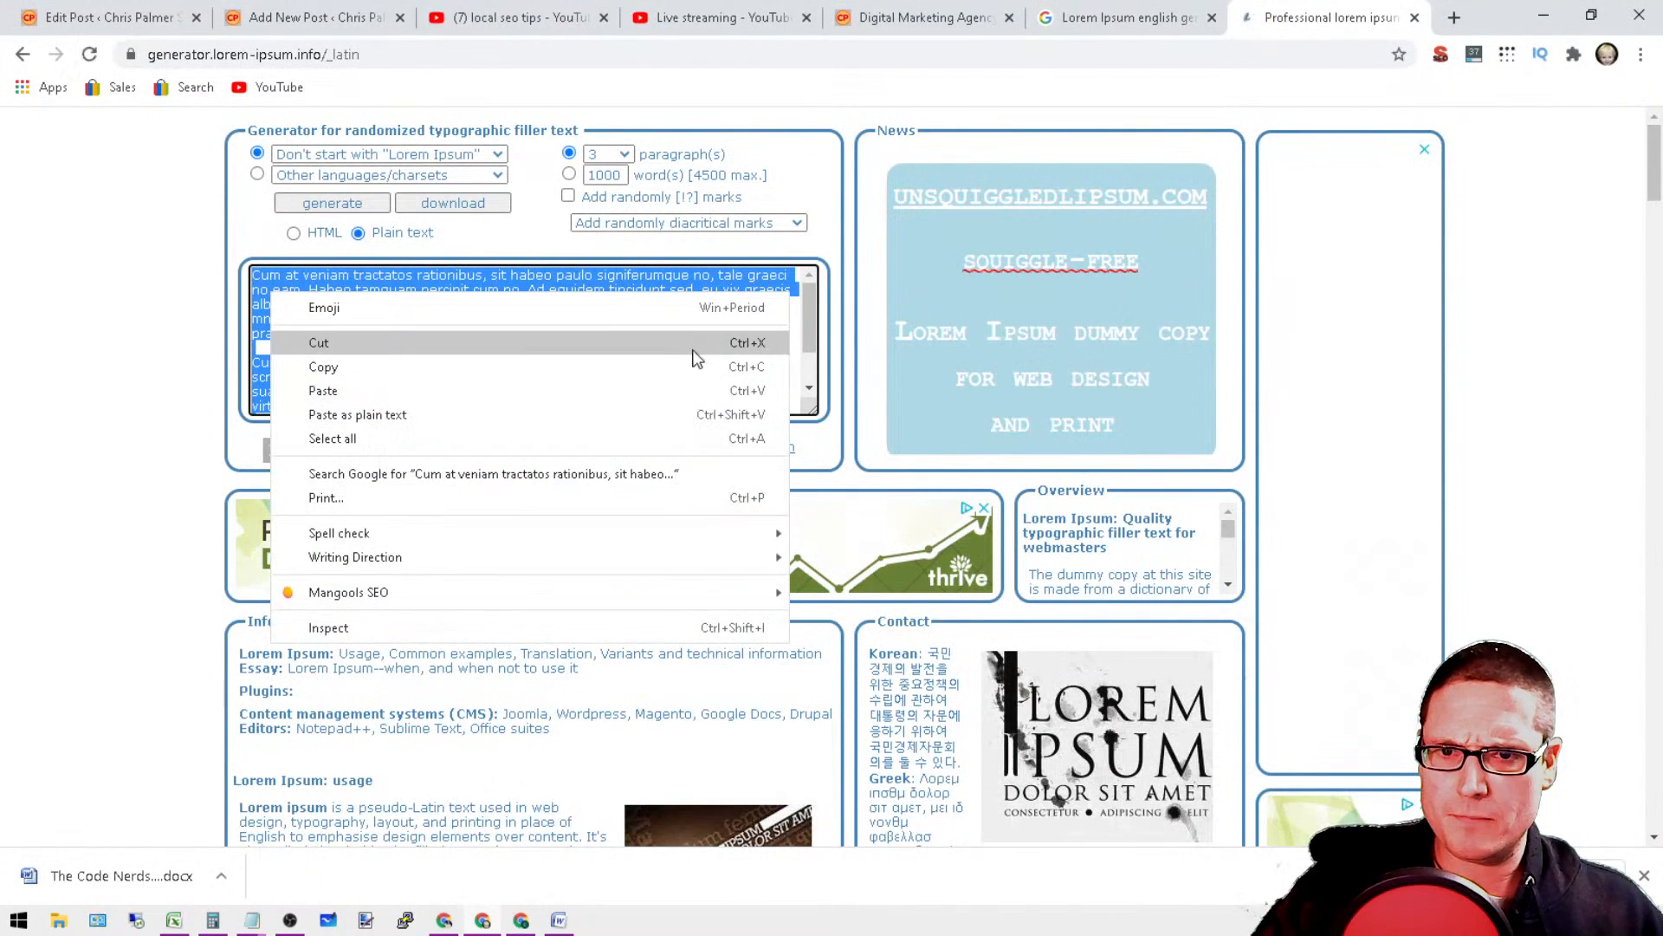
left_click(401, 375)
Step: Paste the copied paragraphs below the existing filler text in Notepad, adding blank lines before and after them
left_click(251, 919)
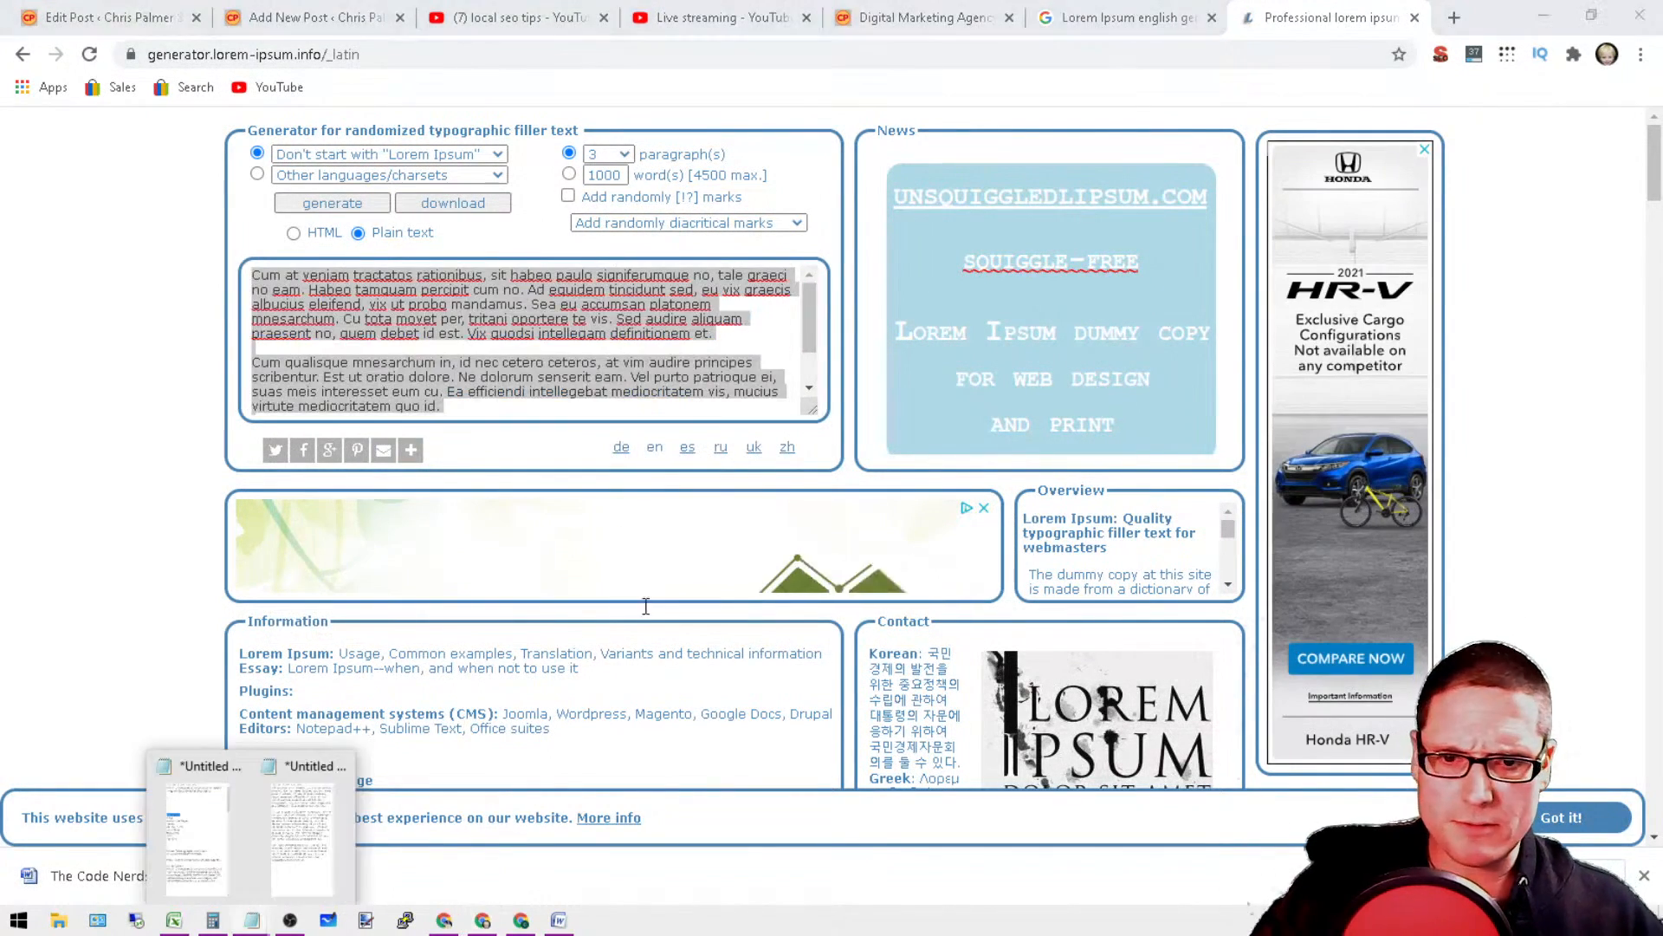
left_click(317, 770)
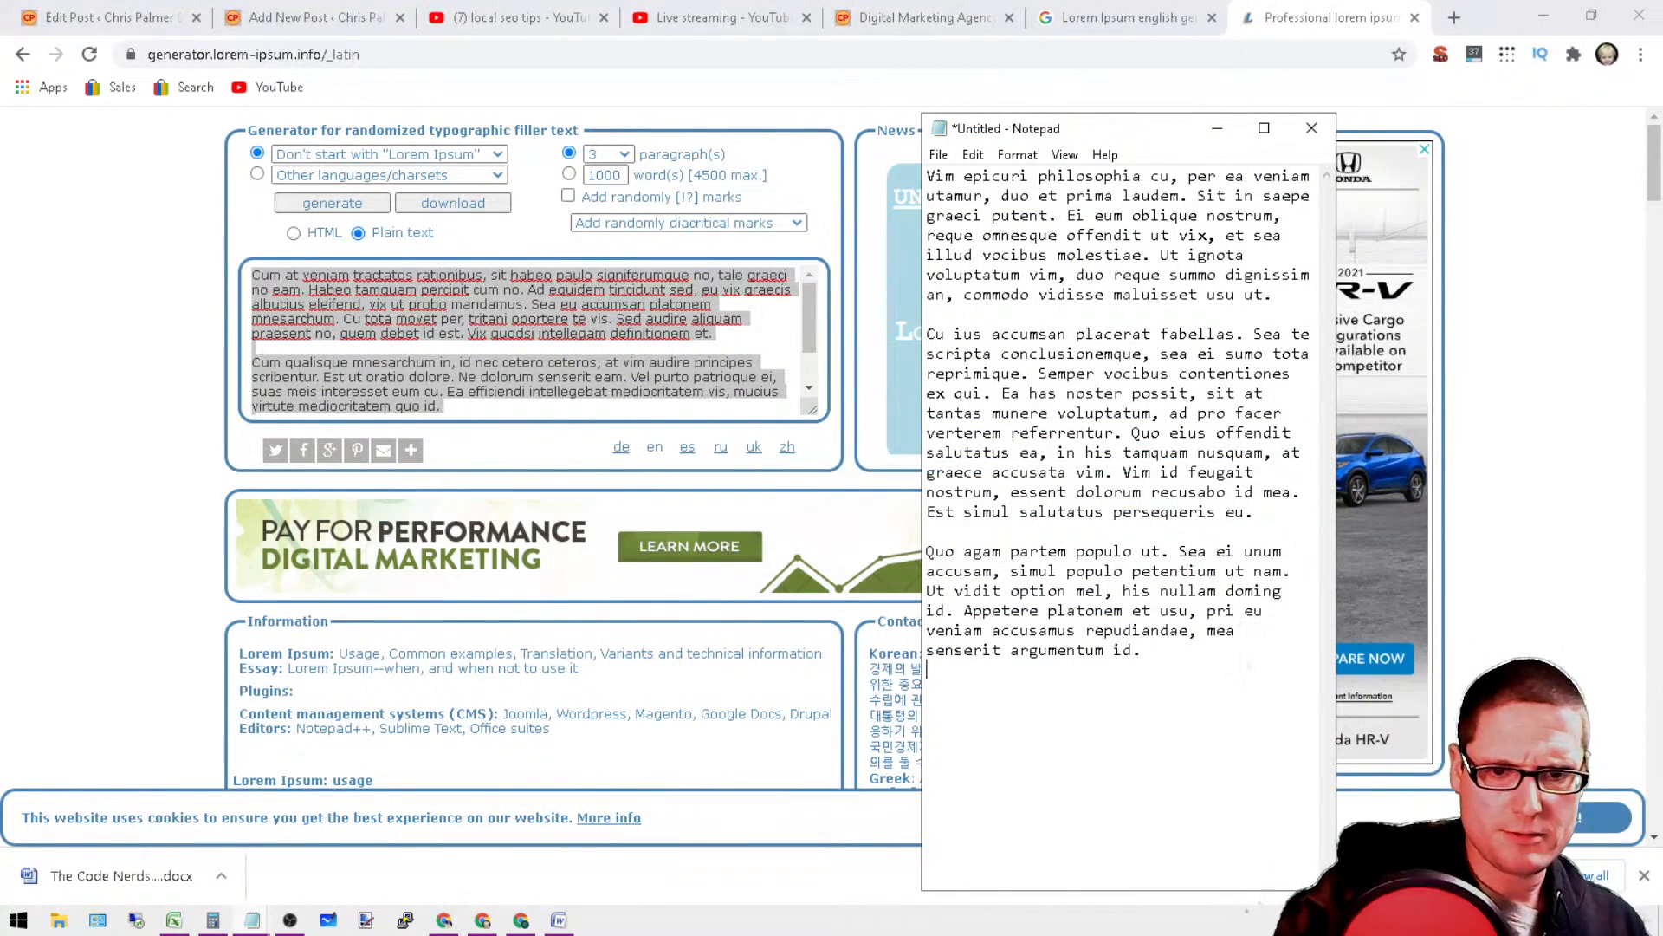
key("Return")
key("Return")
key("Return")
key("Return")
key("Return")
key("Return")
key("Return")
key("Return")
key("Return")
key("Return")
key("Return")
key("Return")
key("Return")
key("Return")
key("Return")
key("Return")
key("Return")
key("Return")
key("Return")
key("Return")
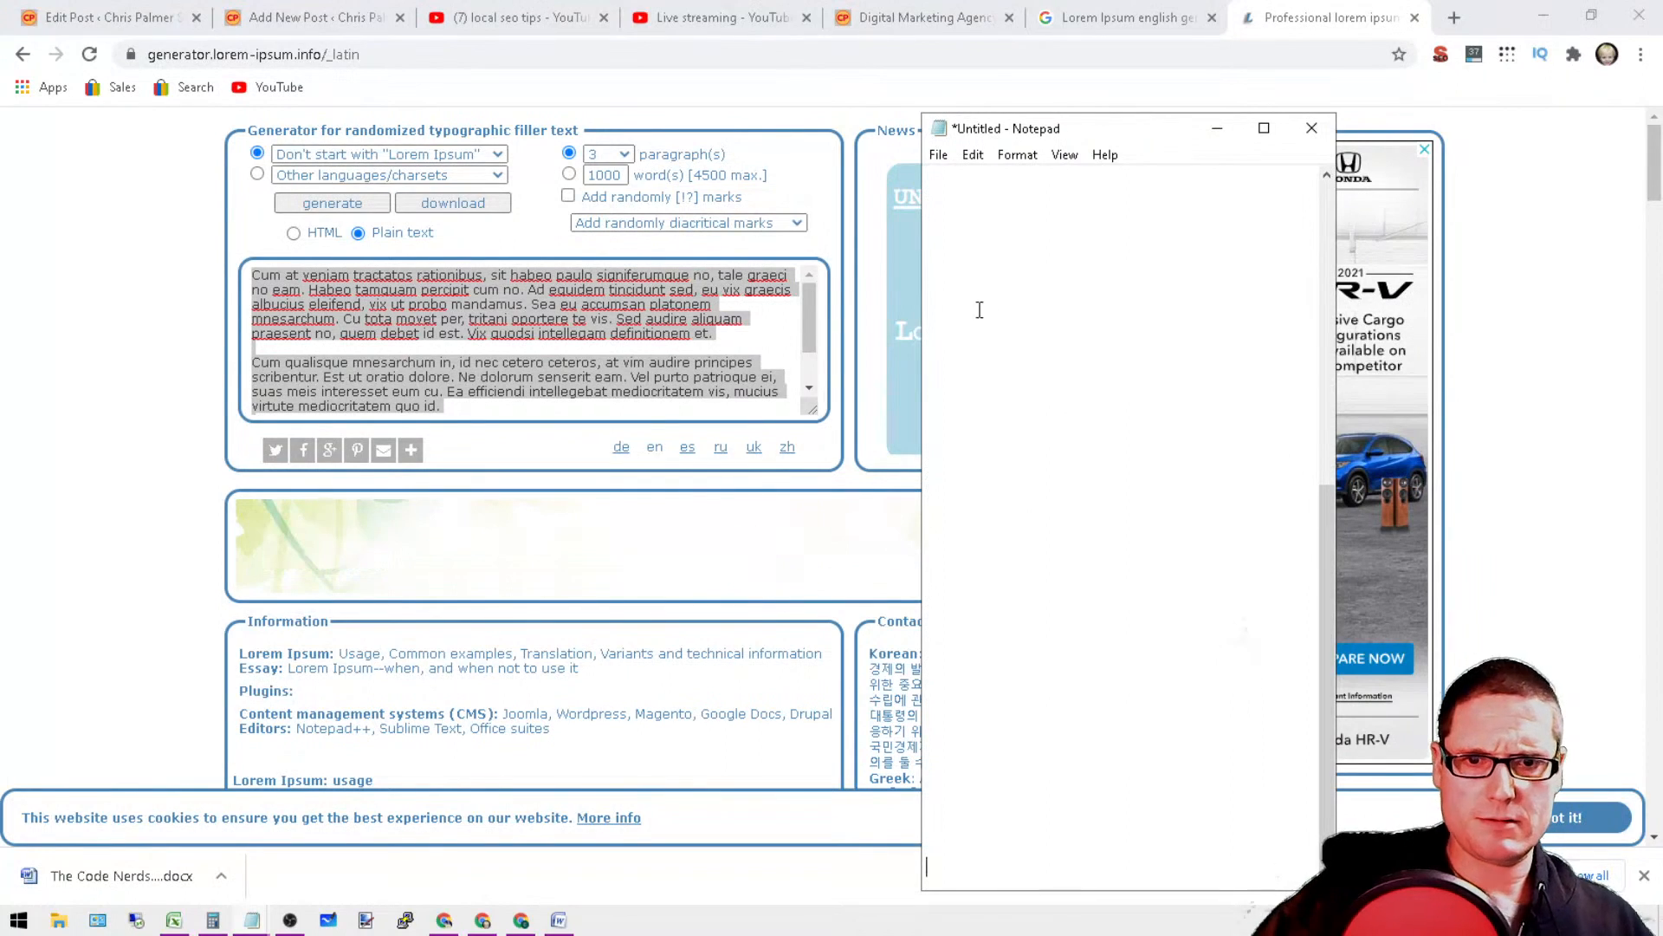
right_click(953, 293)
left_click(1058, 390)
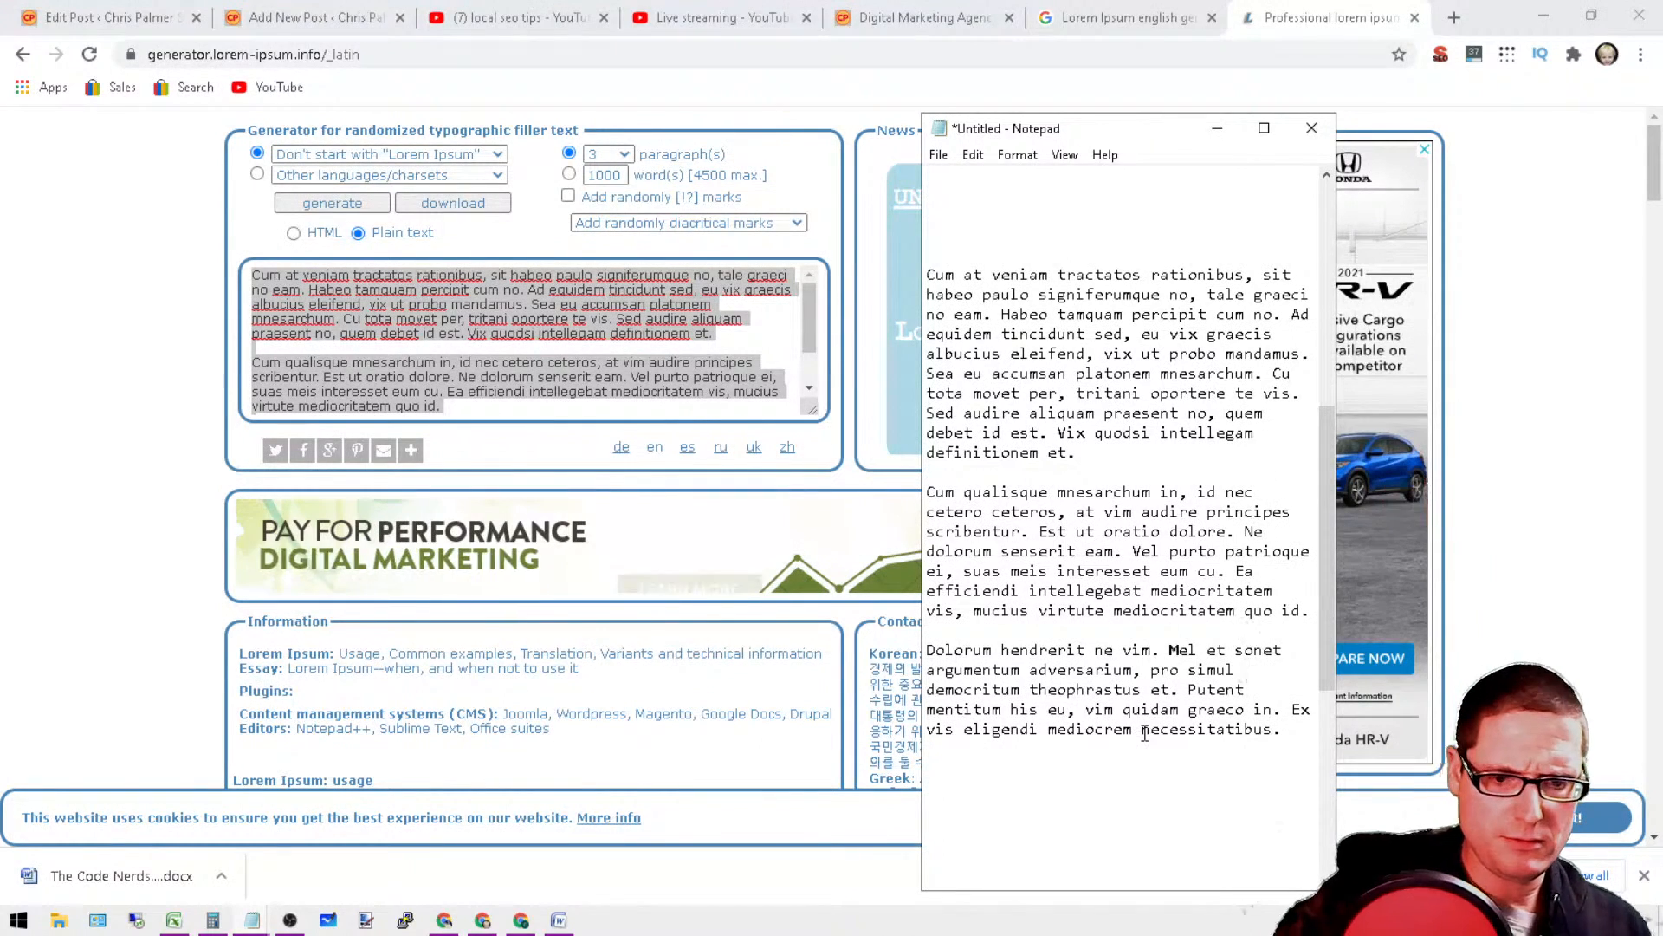
key("Return")
key("Return")
key("Return")
key("Return")
key("Return")
key("Return")
key("Return")
key("Return")
key("Return")
key("Return")
key("Return")
key("Return")
key("Return")
key("Return")
key("Return")
key("Return")
key("Return")
key("Return")
key("Return")
key("Return")
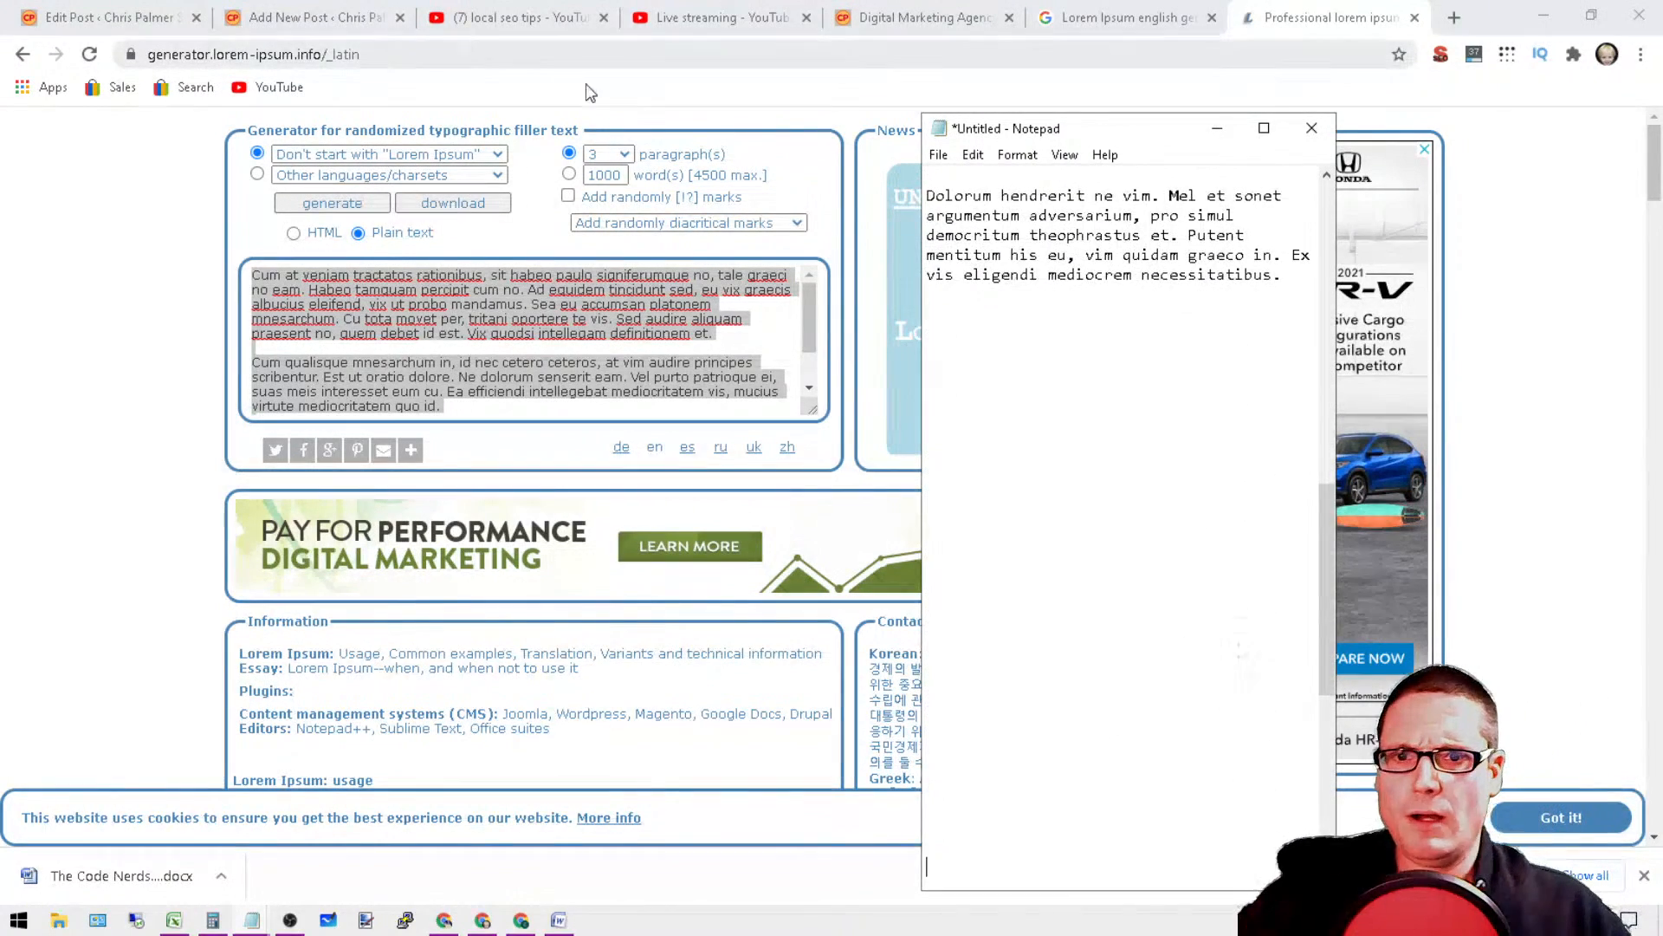
Step: Generate another set of 3 filler paragraphs and cut all of the text from the output box
left_click(338, 208)
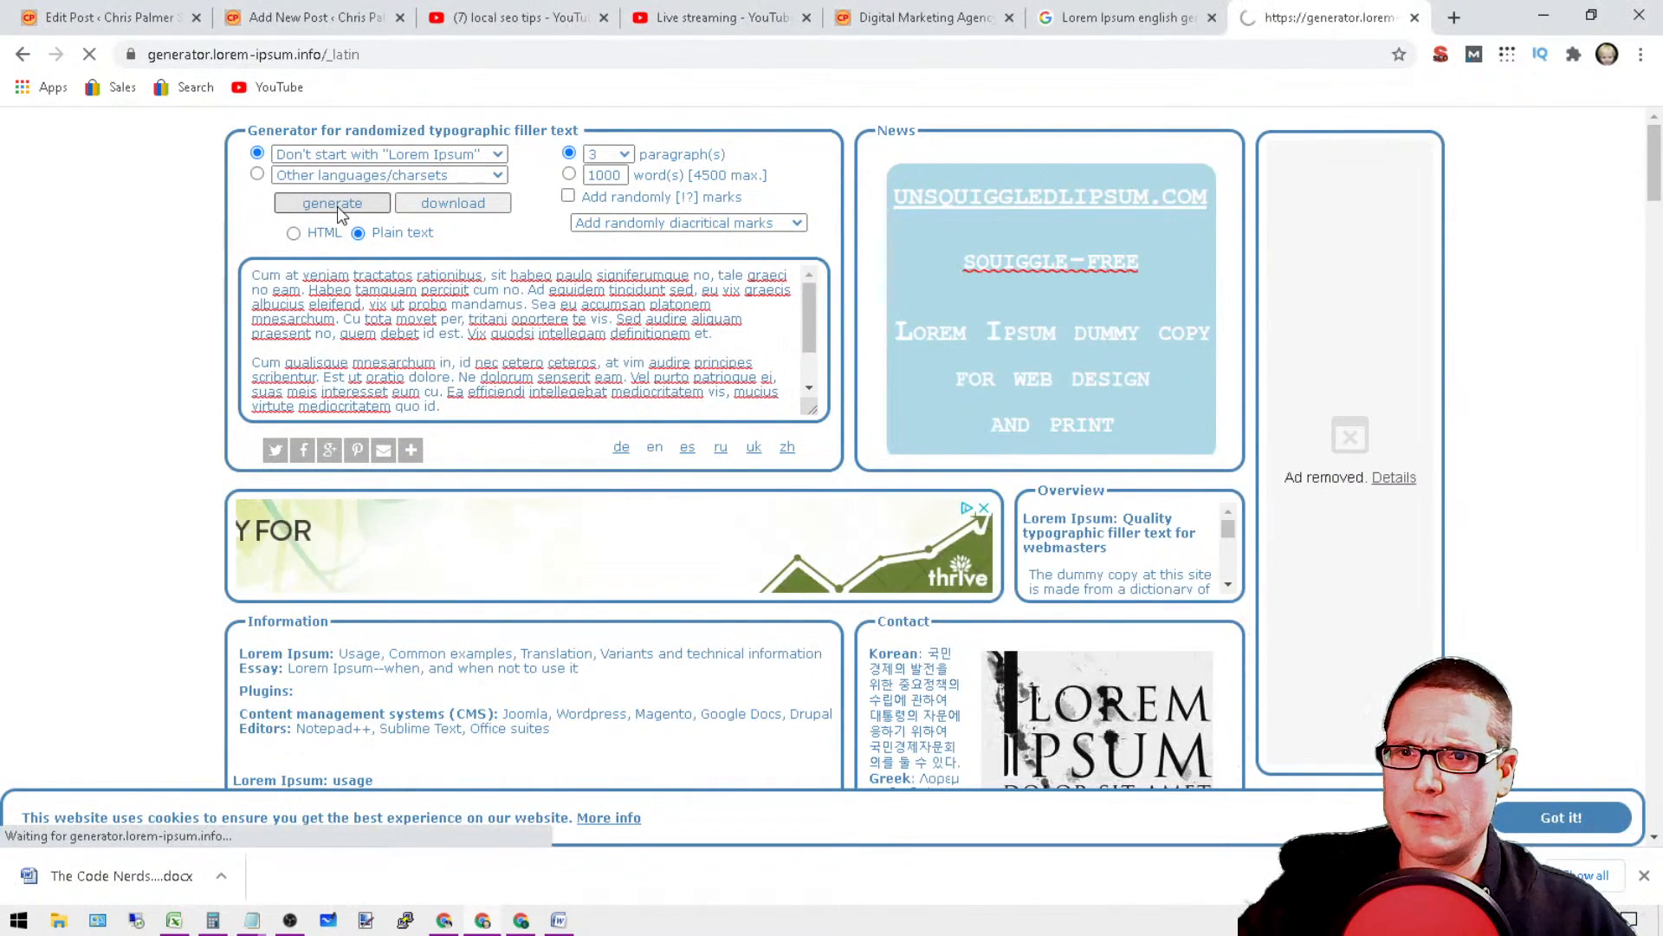
left_click(272, 295)
key("ctrl+a")
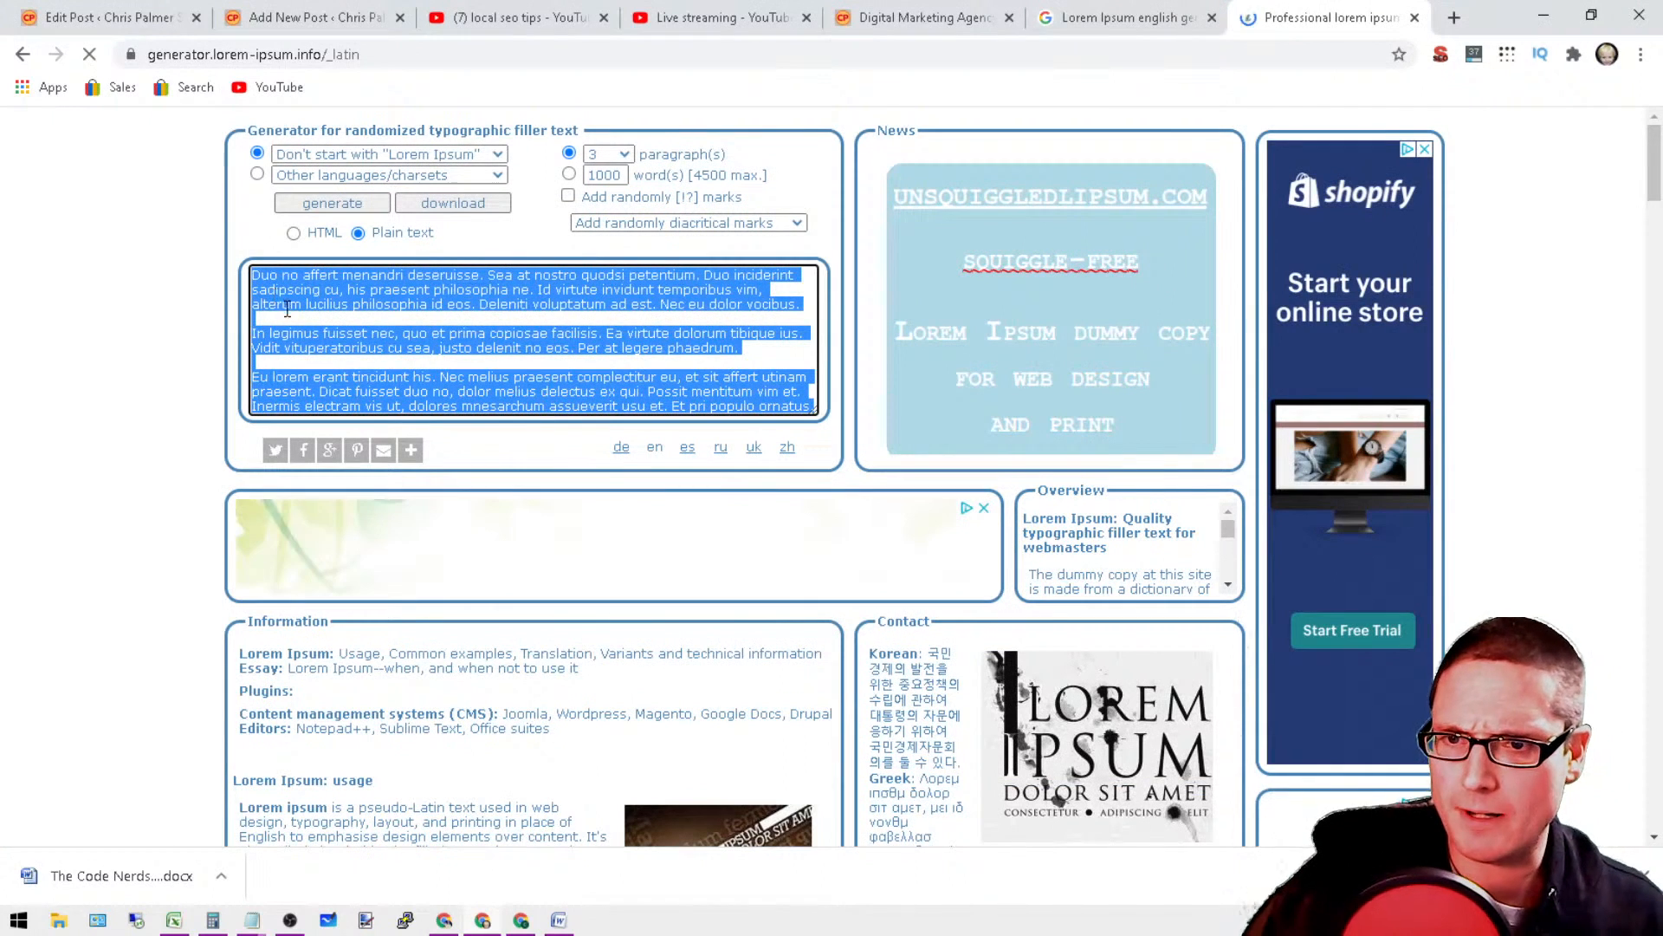
key("ctrl+x")
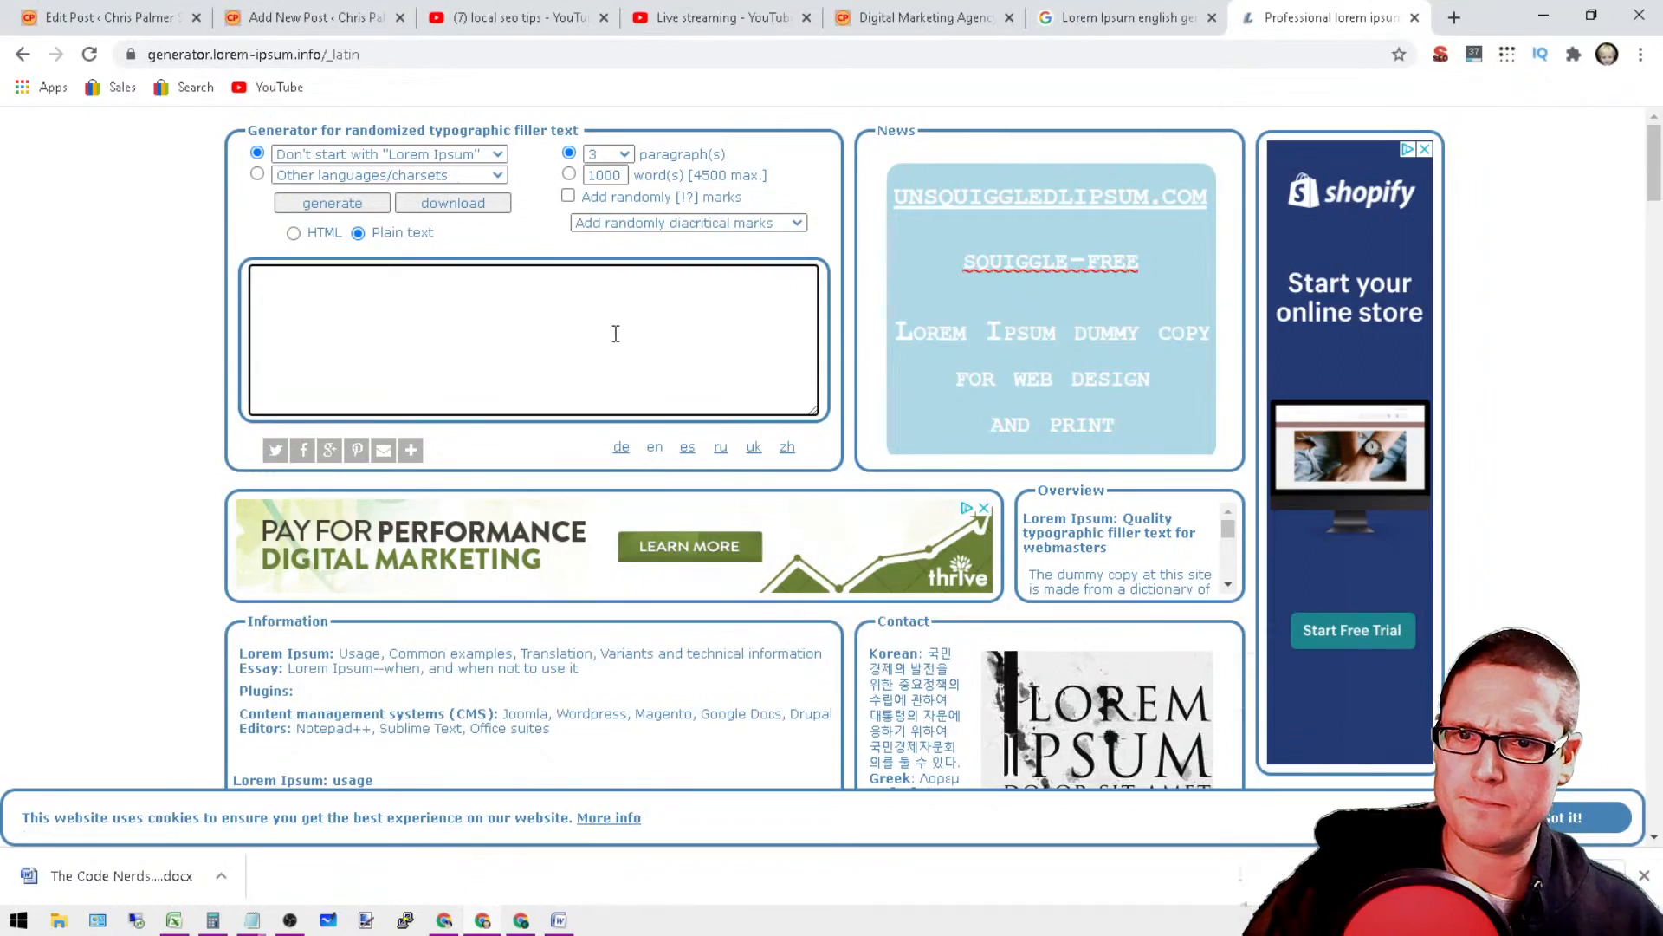
scroll(616, 334, "down", 6)
scroll(530, 408, "up", 6)
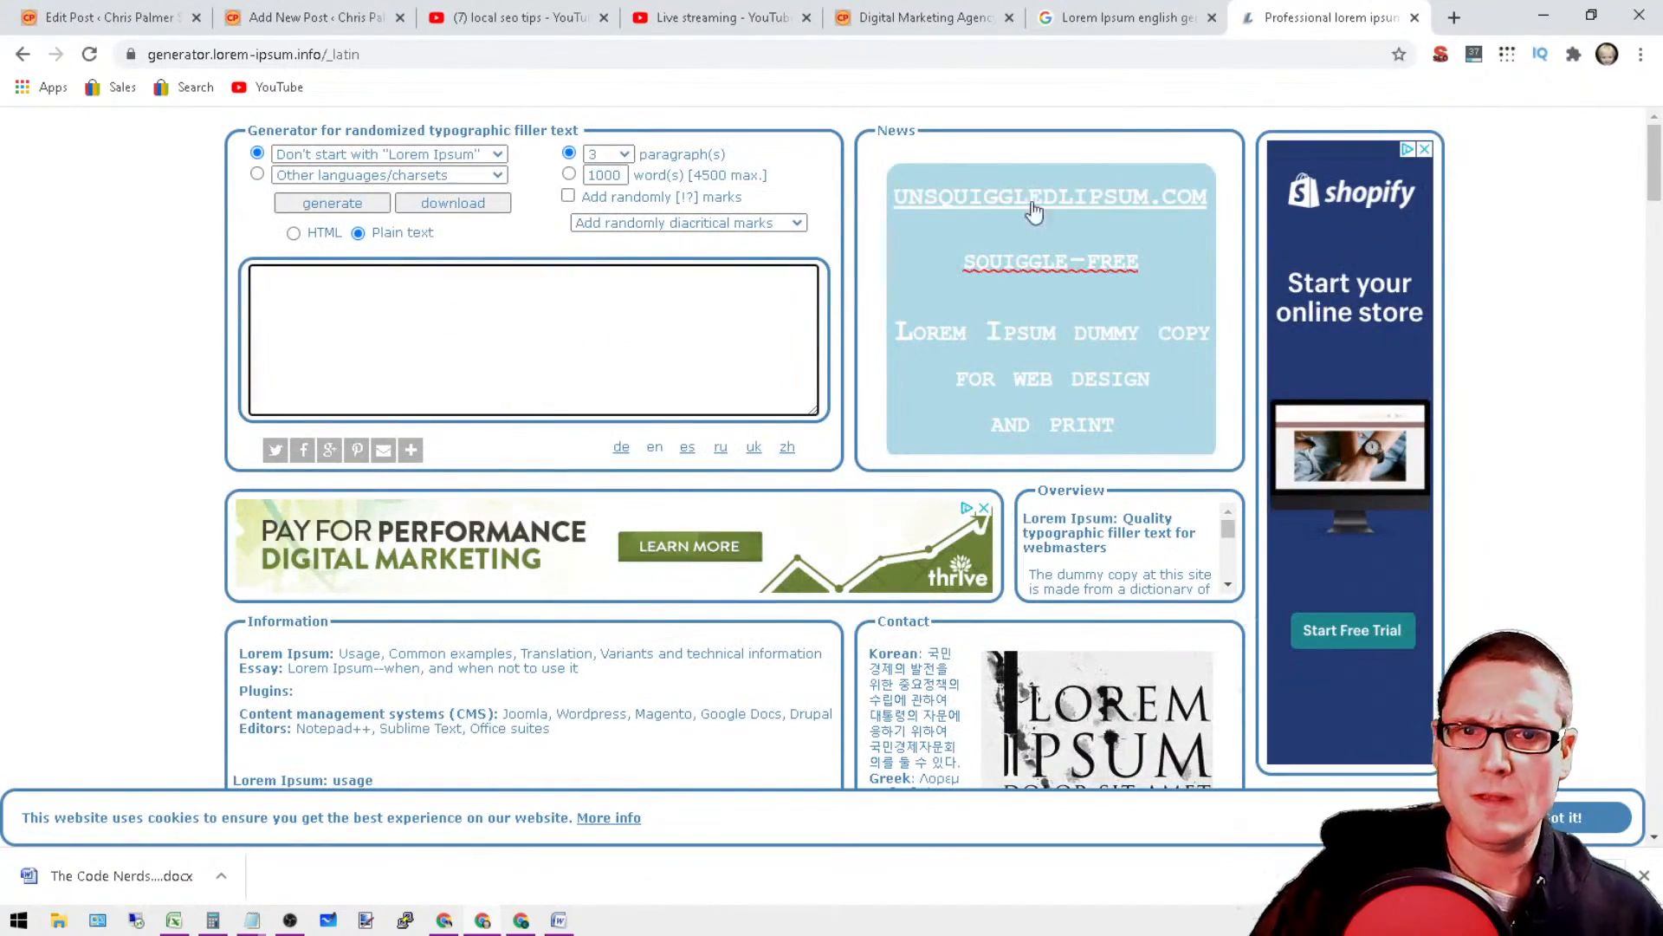
Step: Close the generator.lorem-ipsum.info page and search Google for "Lorem Ipsum generator" without the word "english"
left_click(1415, 18)
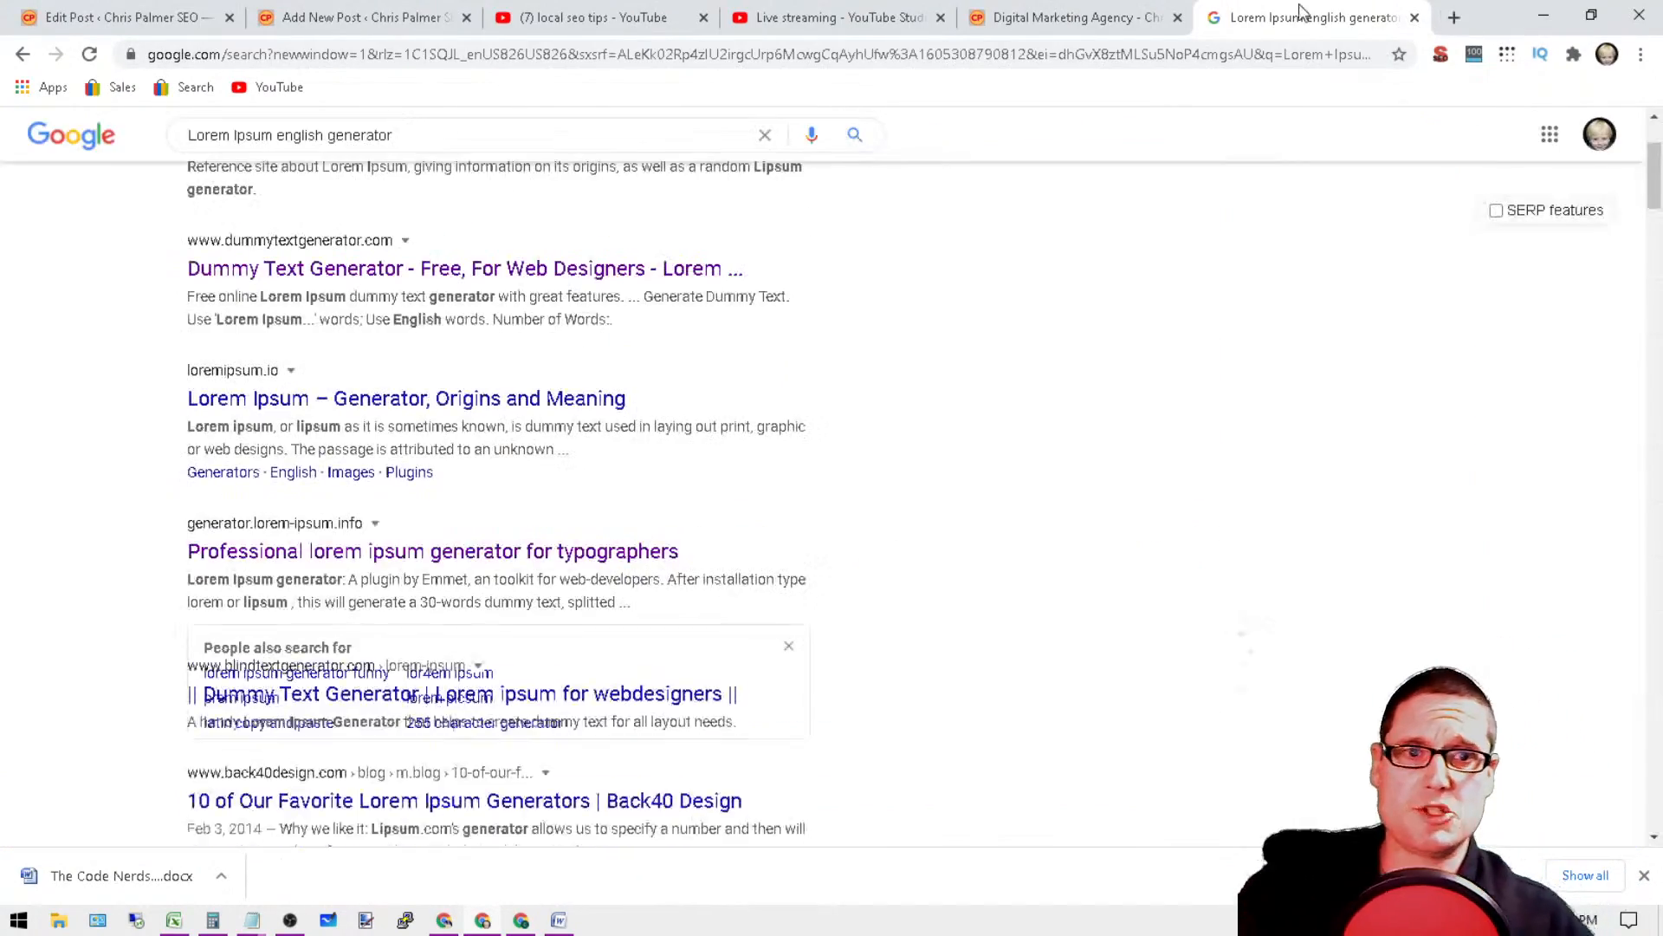
scroll(538, 437, "up", 3)
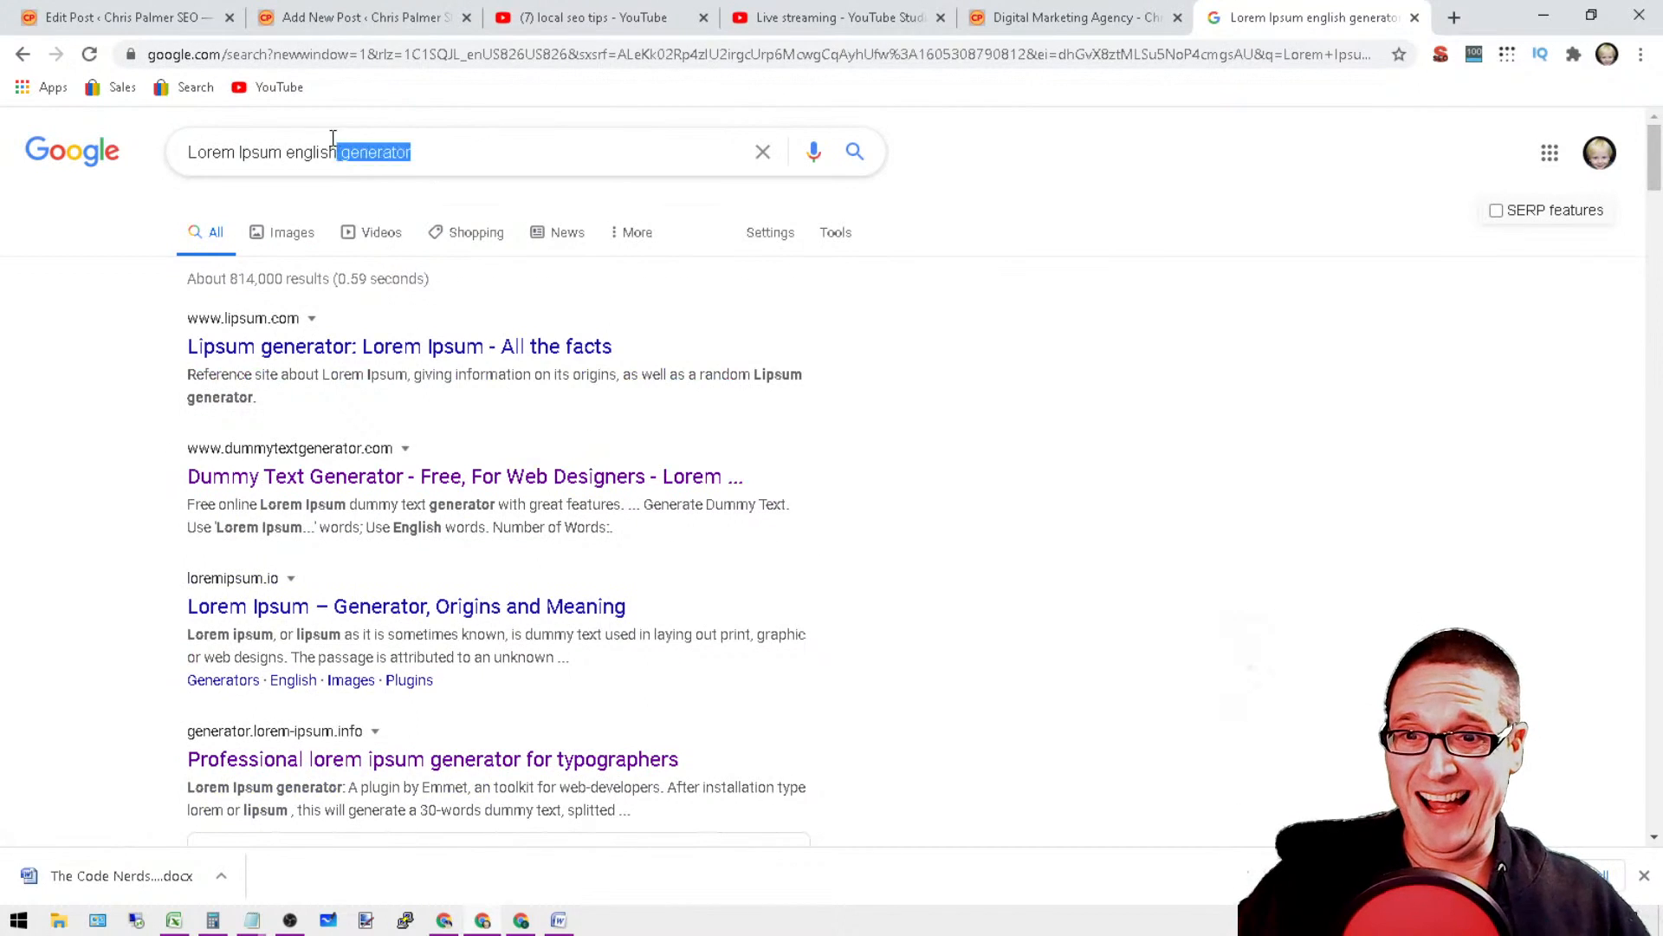
double_click(307, 153)
key("BackSpace")
key("Return")
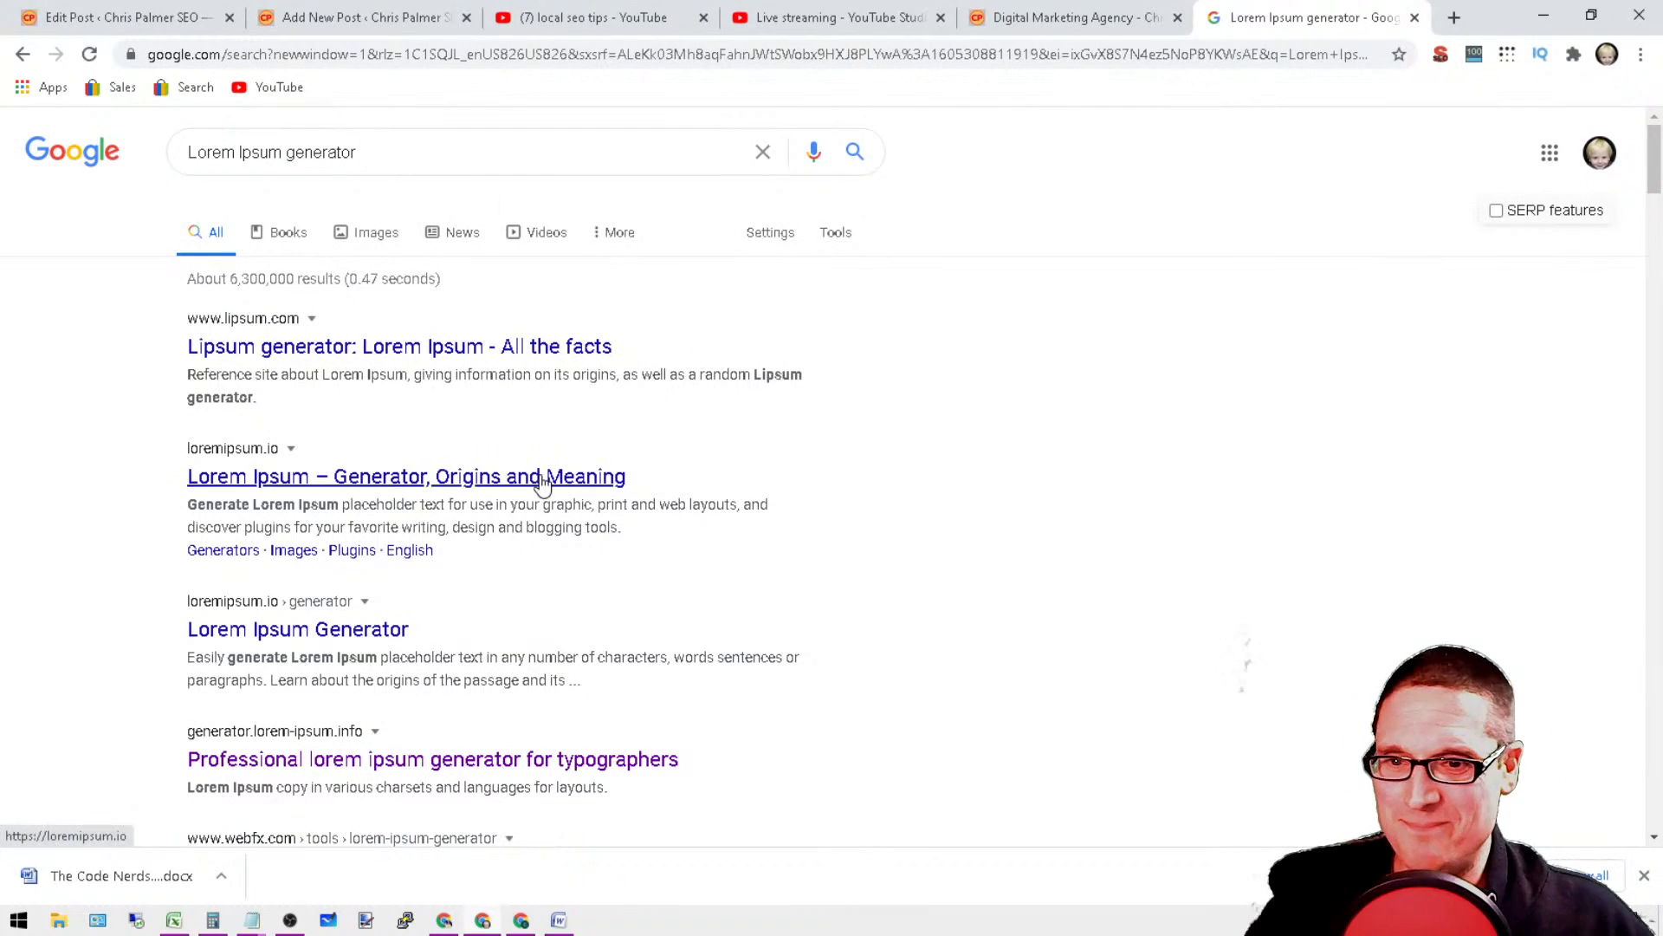
Step: Open the Lorem Ipsum Generator page on loremipsum.io and generate 3 paragraphs
left_click(302, 638)
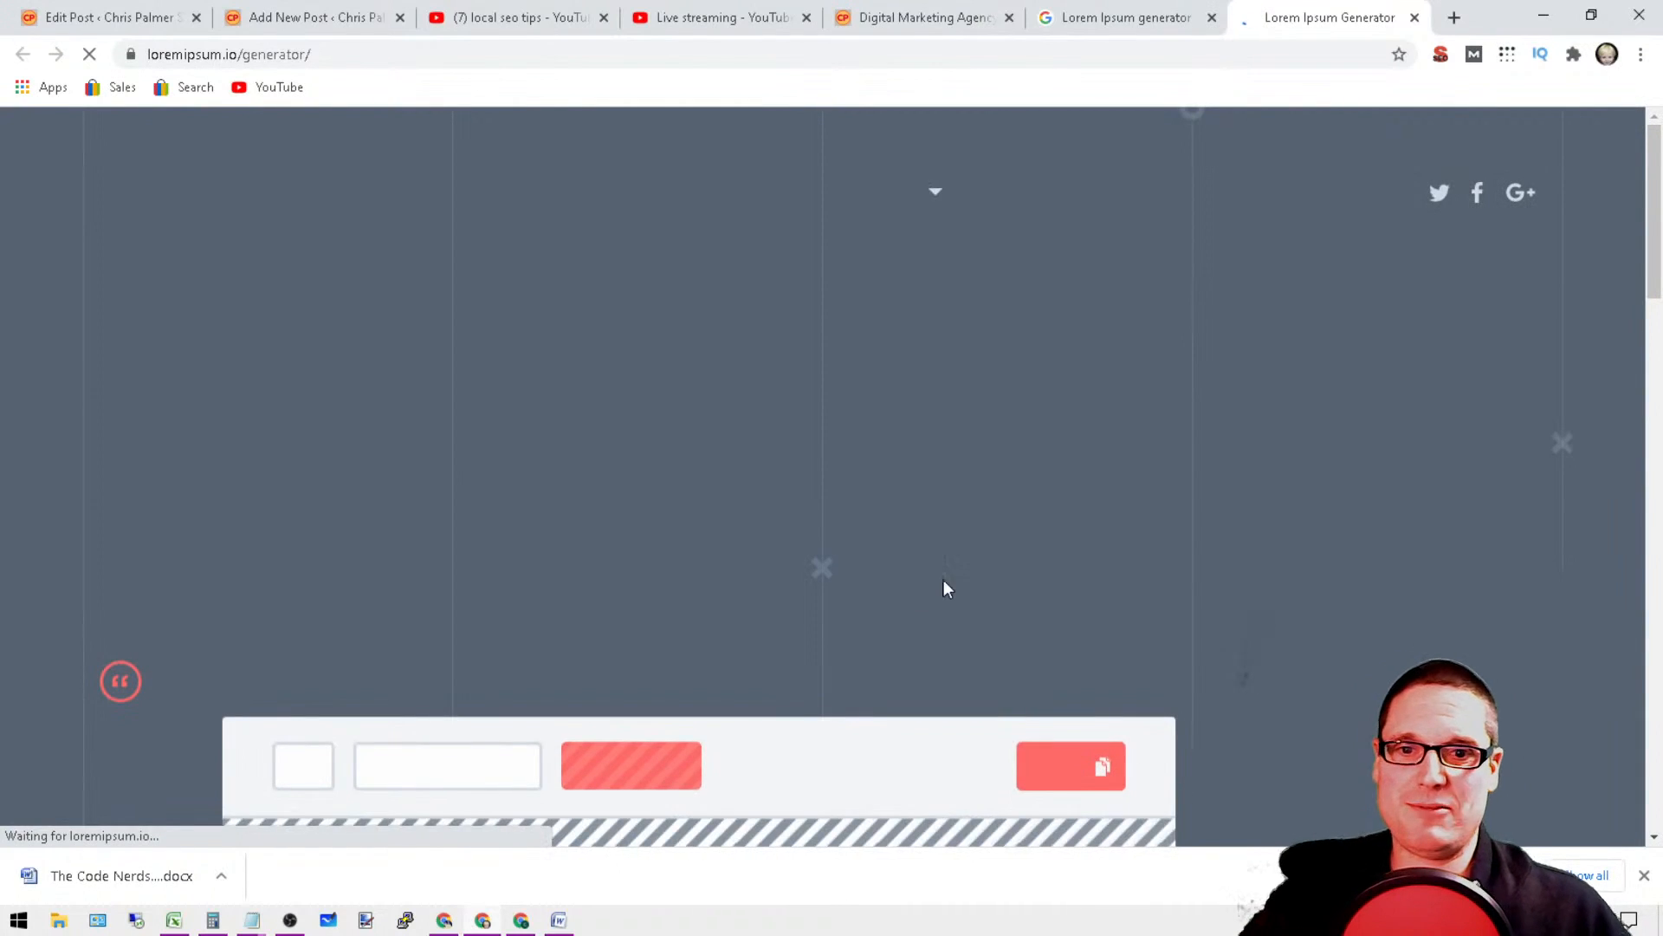
scroll(906, 457, "down", 6)
scroll(866, 481, "up", 6)
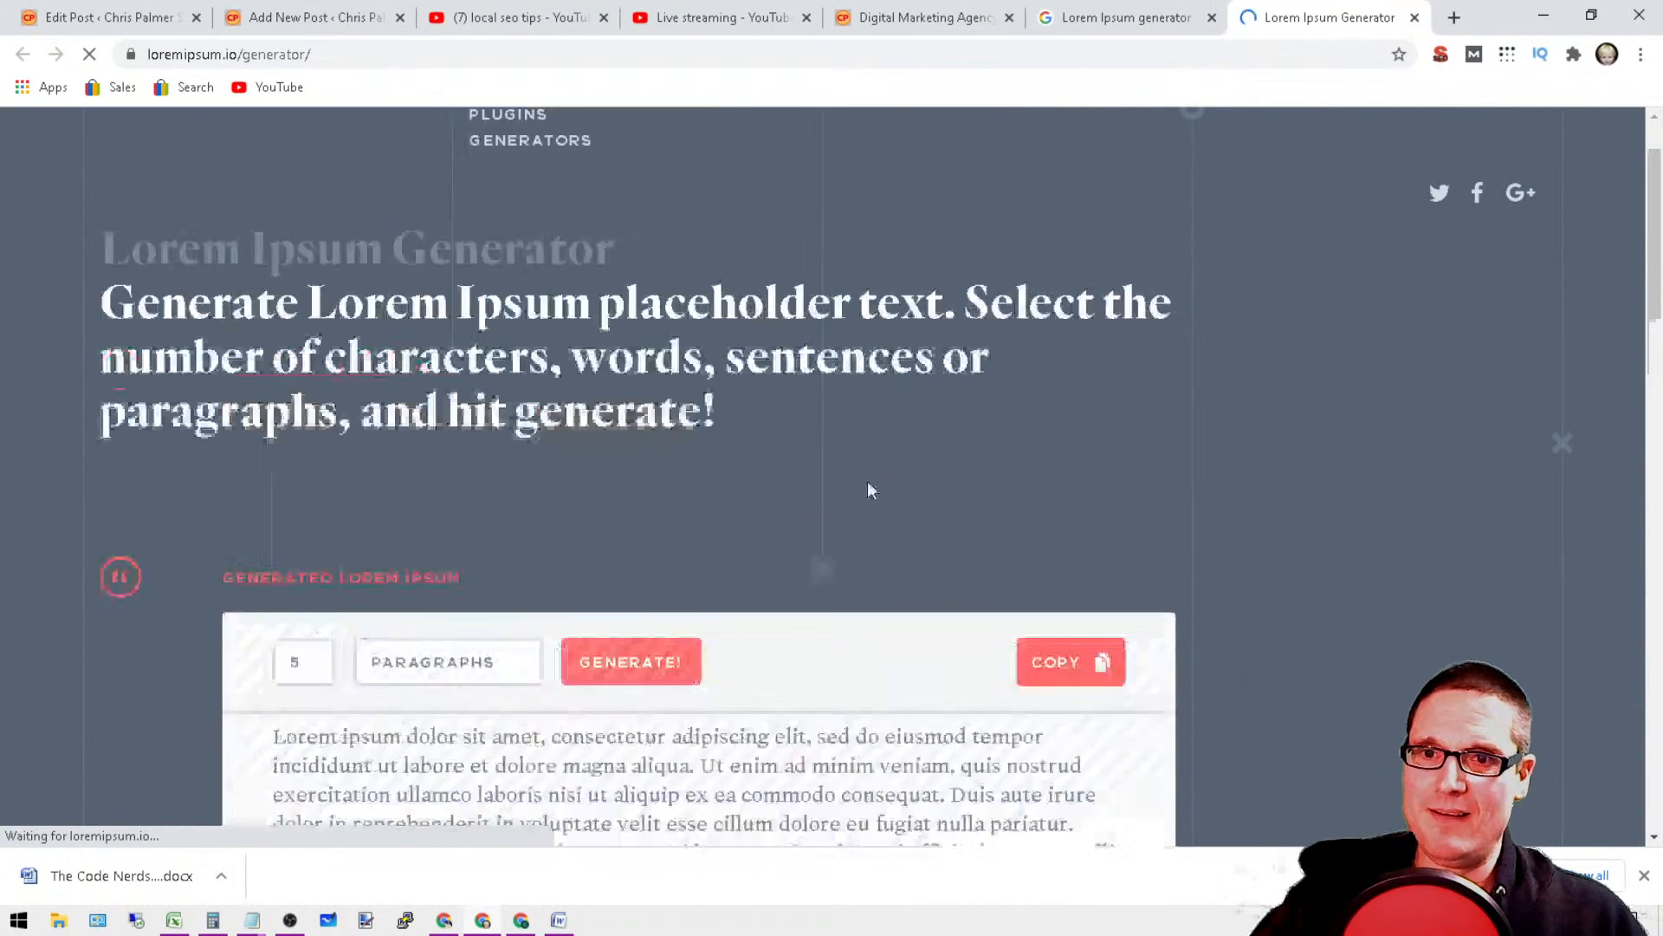
scroll(485, 442, "down", 3)
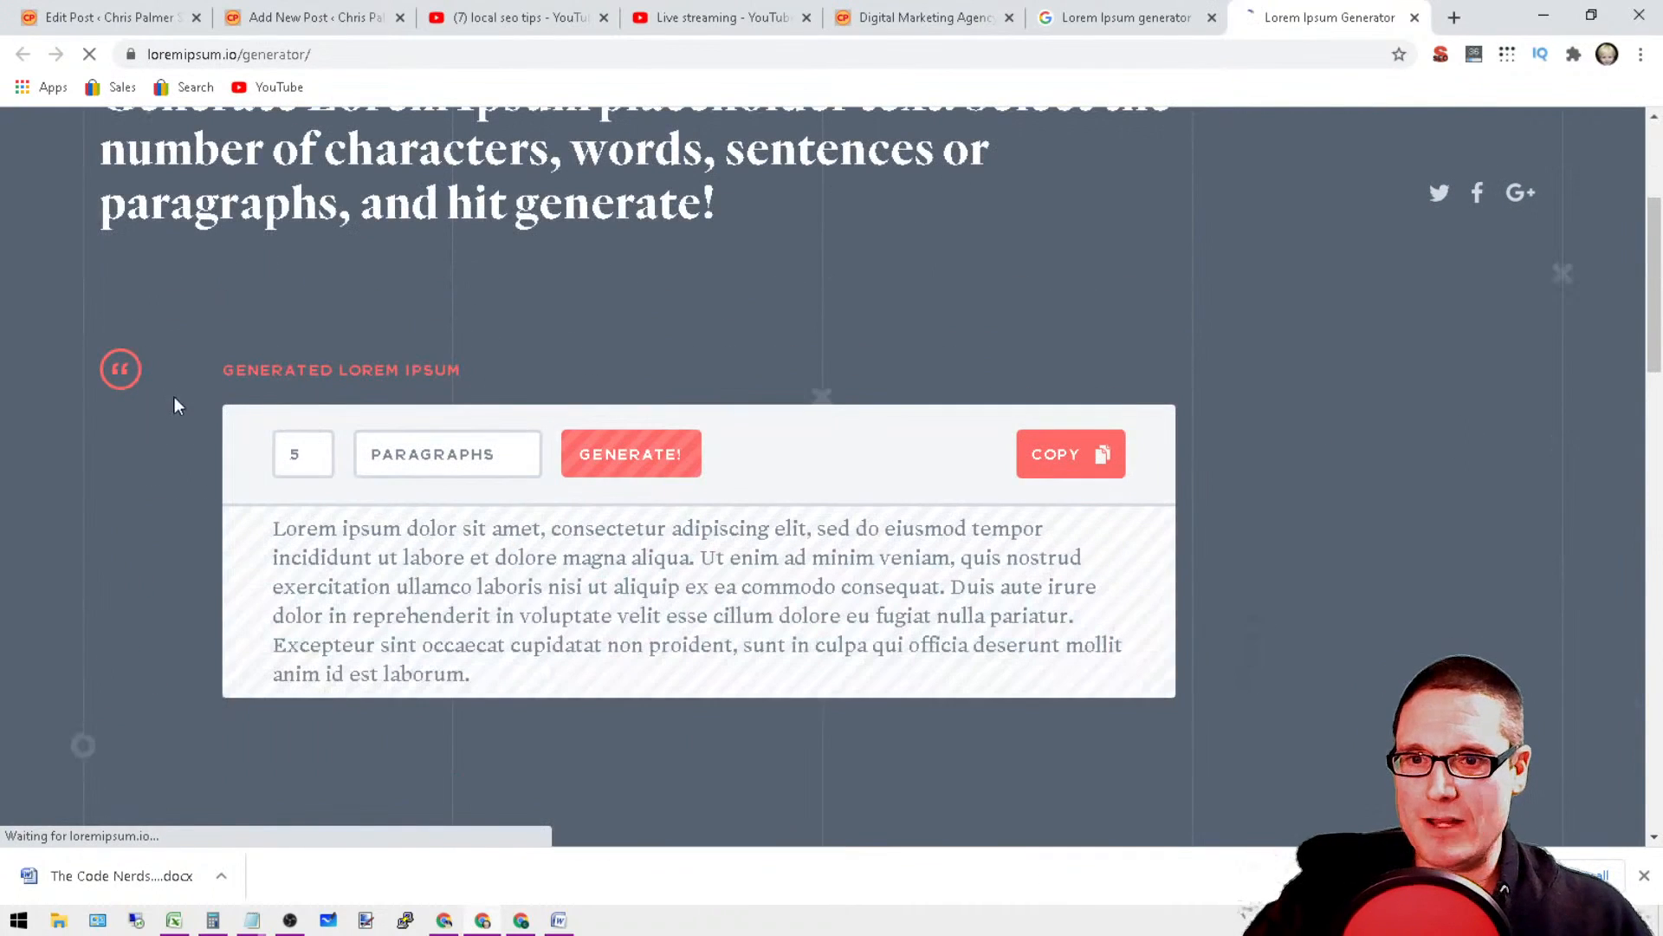
double_click(303, 457)
type("3")
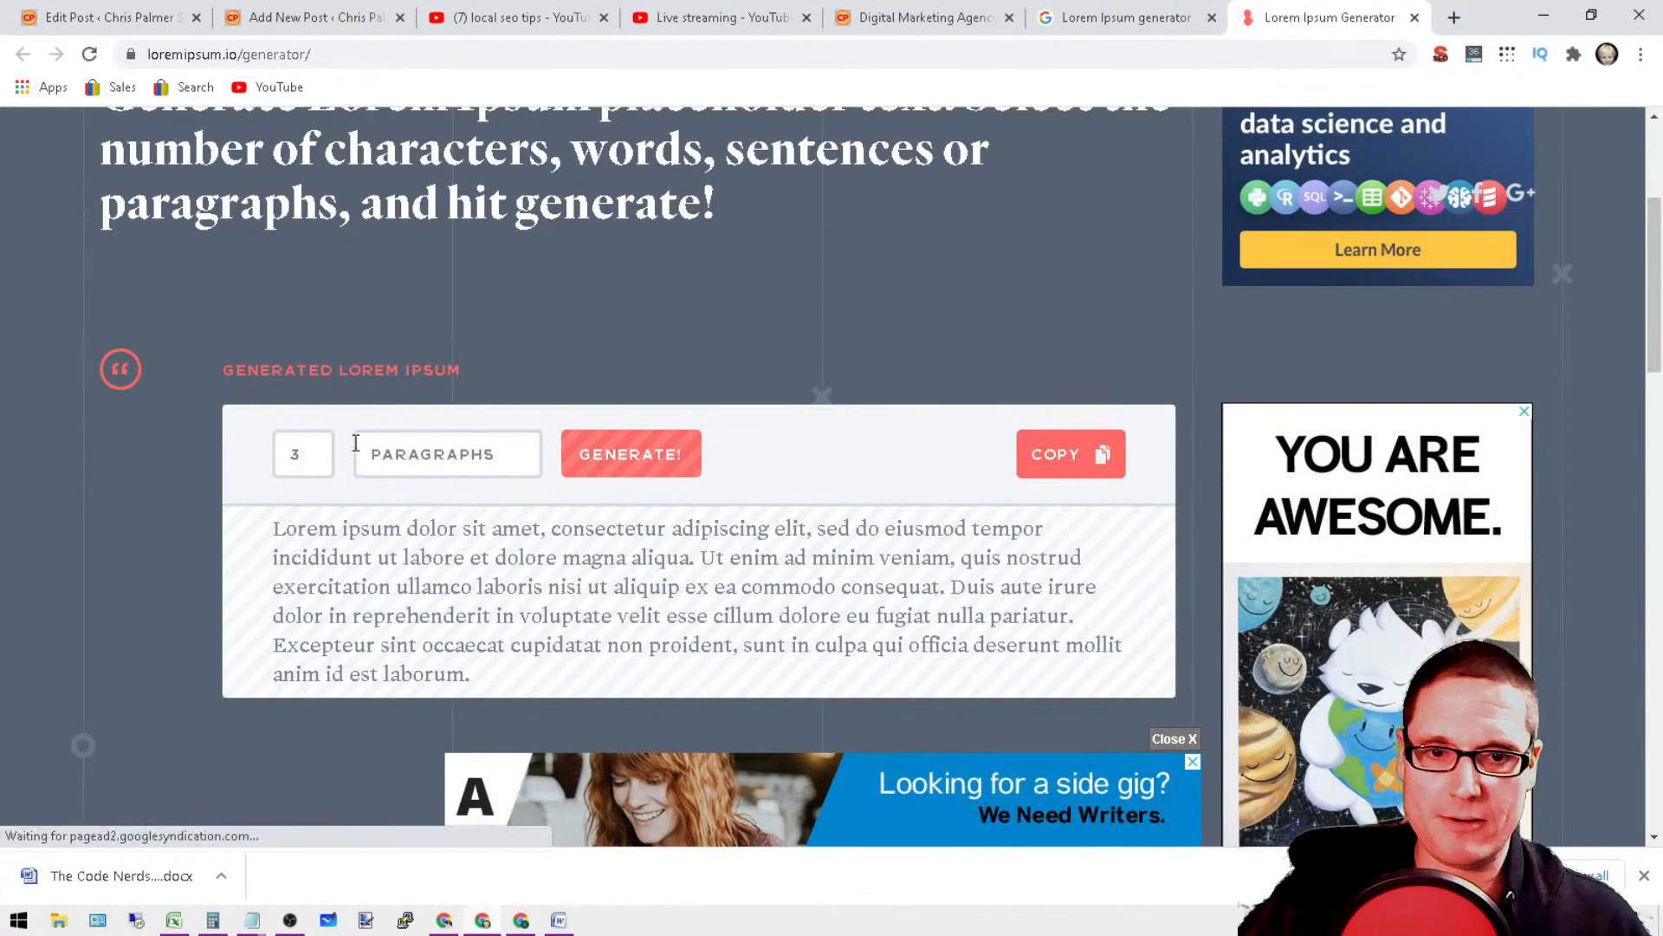
left_click(676, 456)
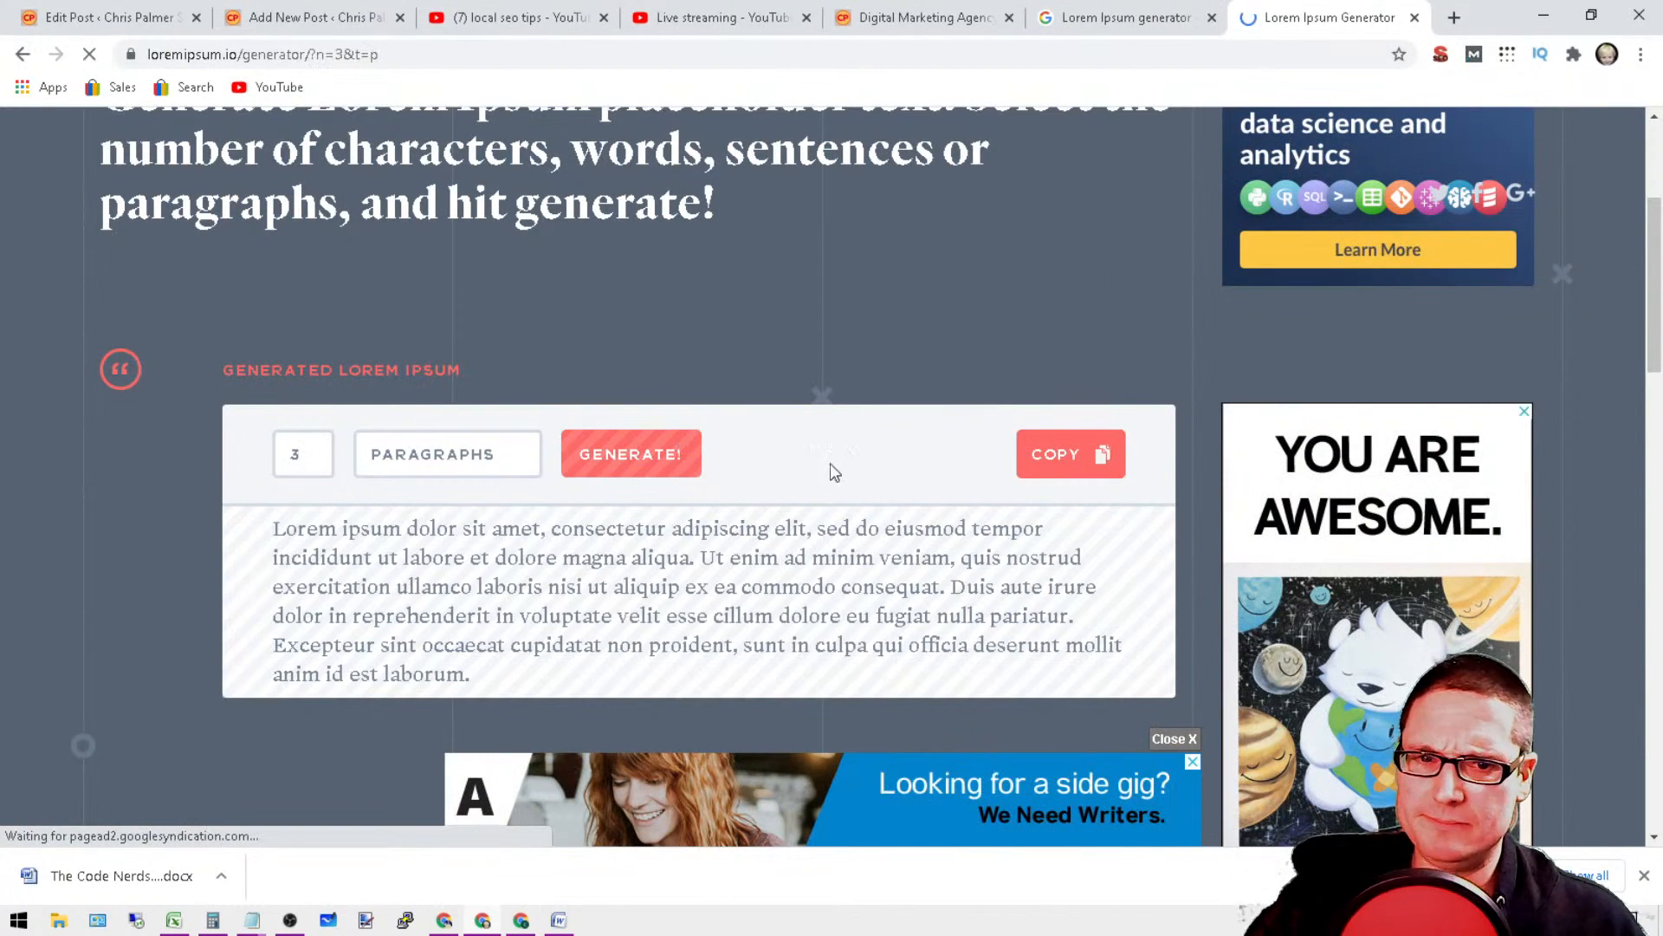
Step: Select the generated loremipsum.io text through its last paragraph and copy it
scroll(1117, 680, "down", 6)
scroll(1113, 676, "up", 4)
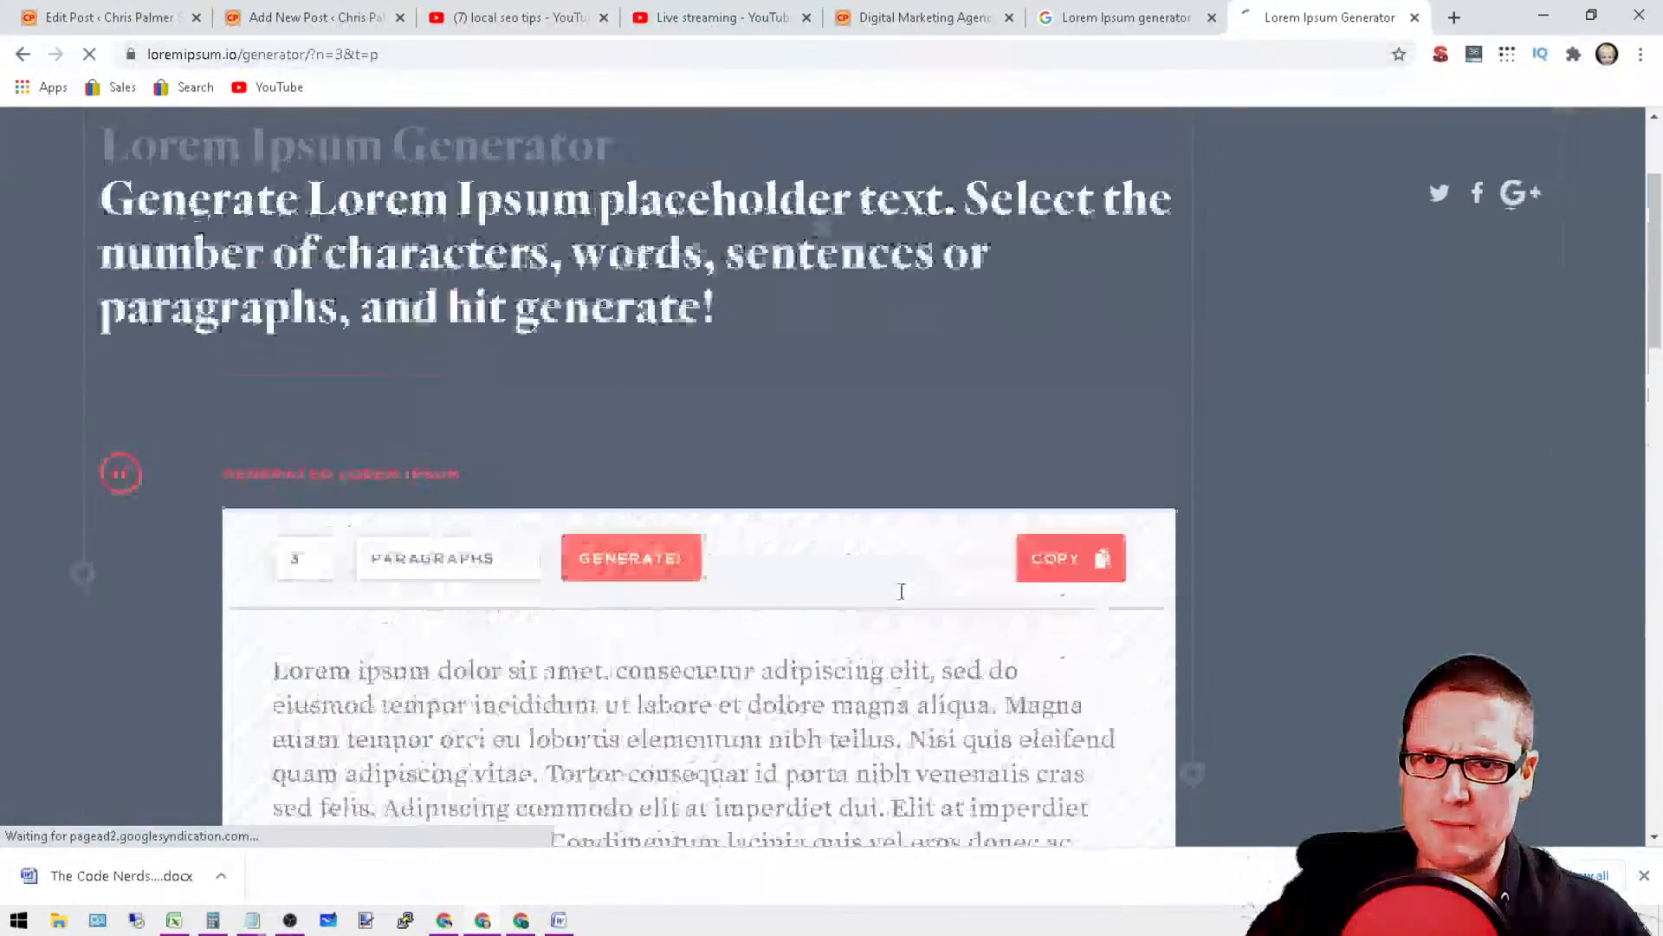
scroll(1051, 587, "down", 15)
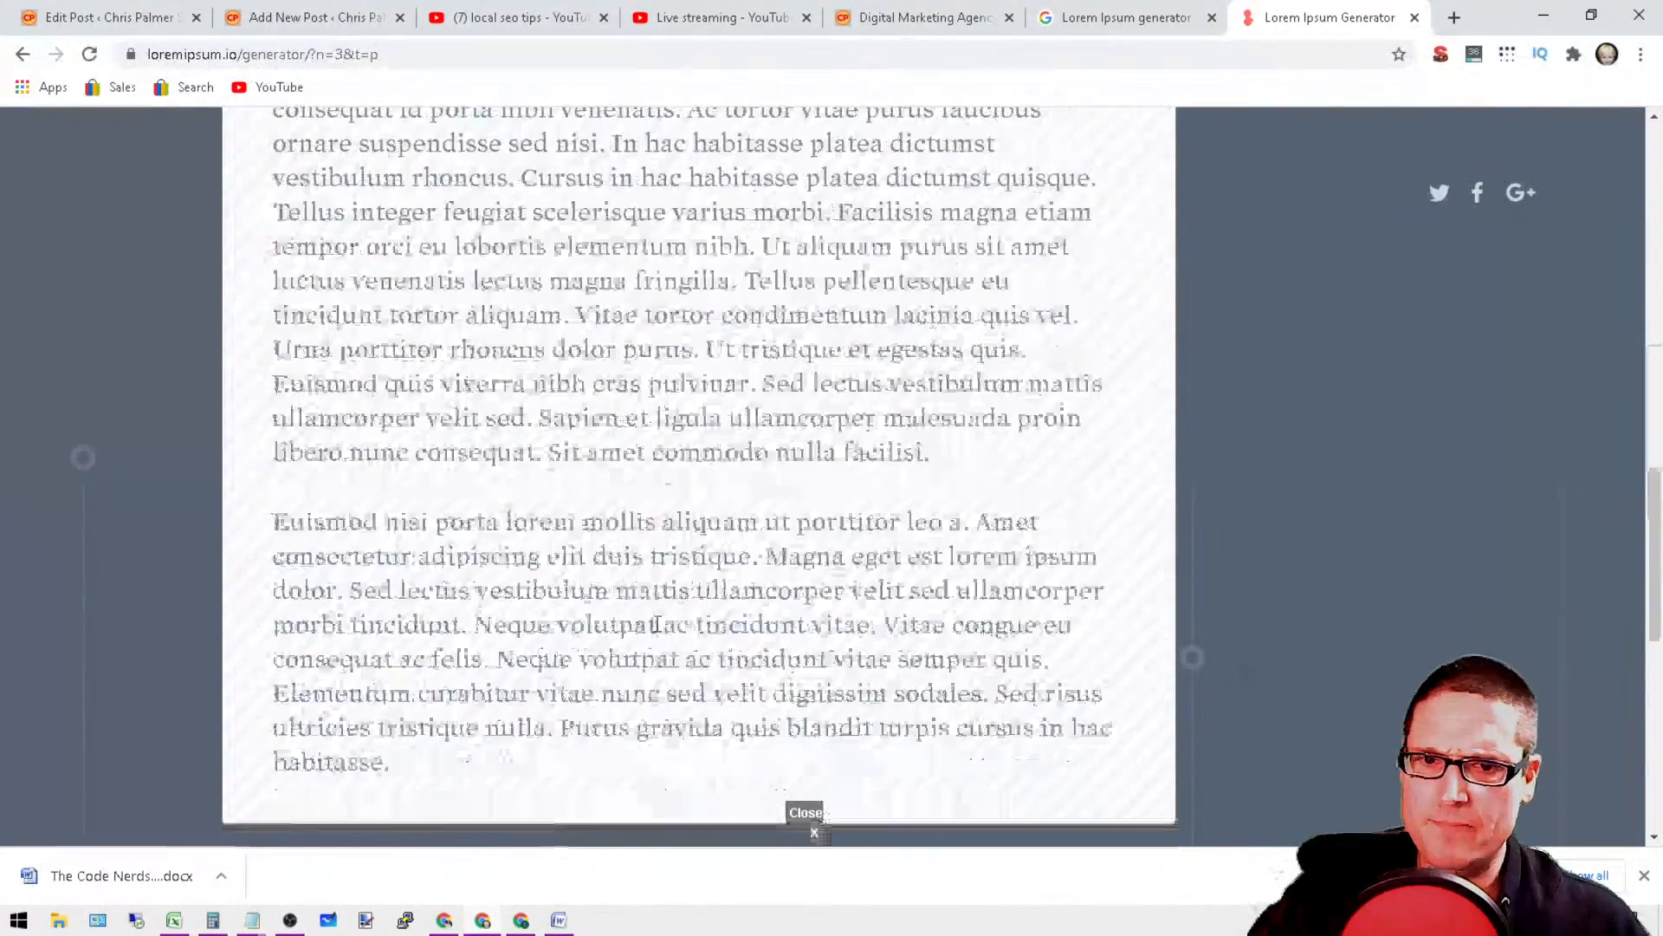
scroll(1632, 756, "up", 15)
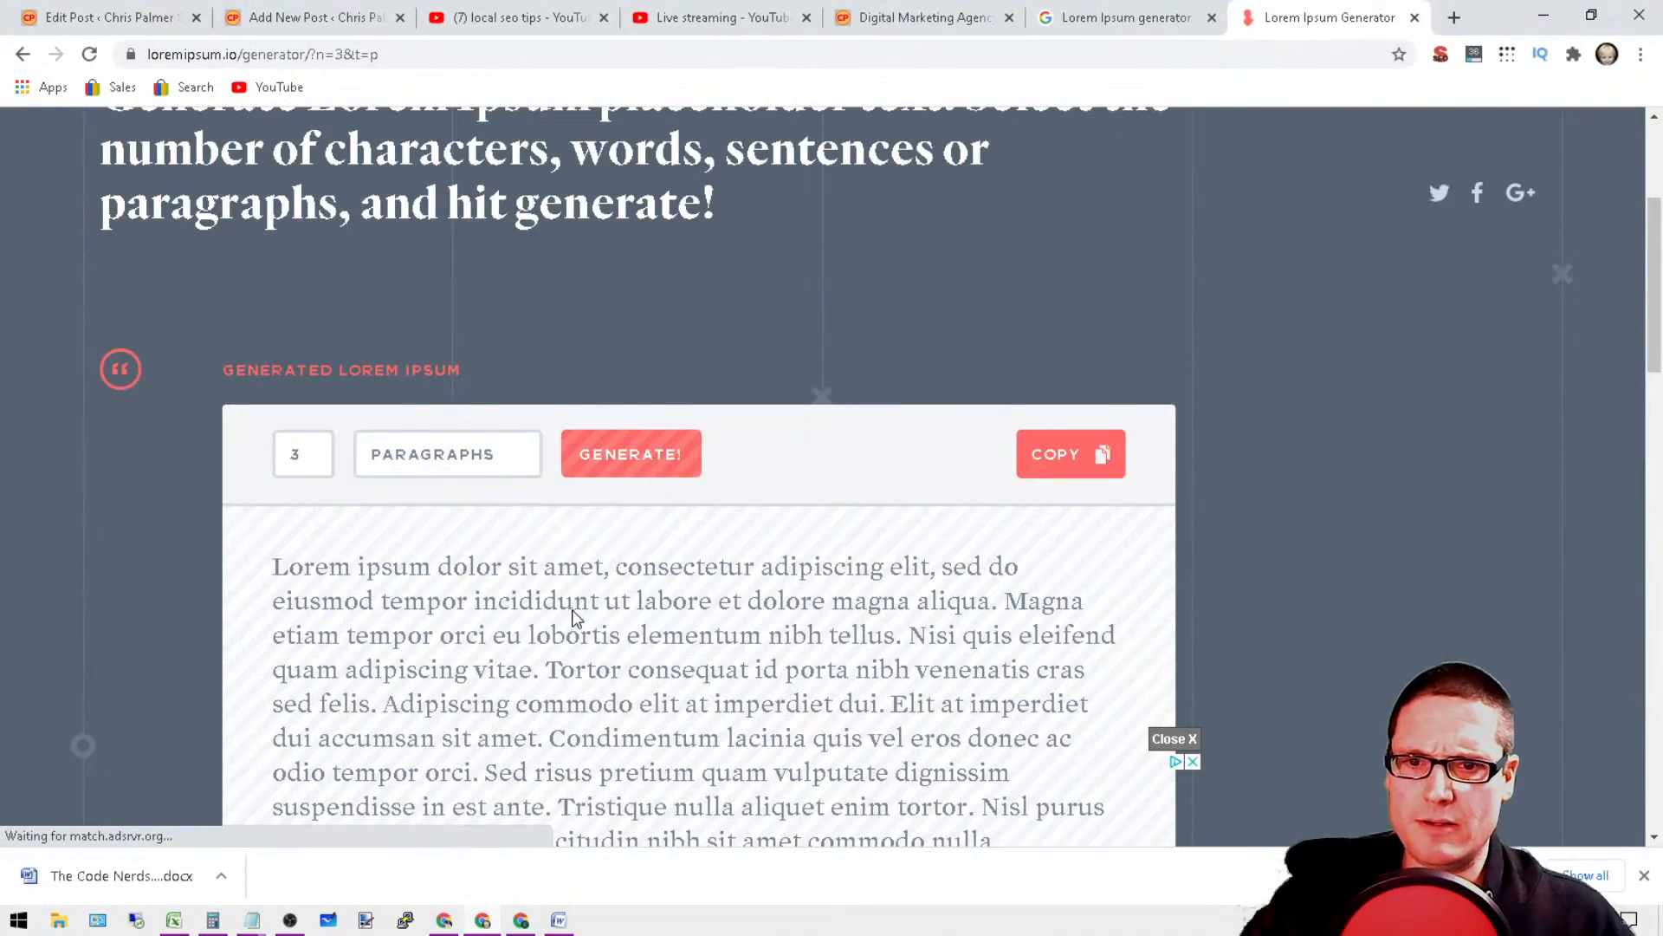
left_click_drag(508, 567, 823, 749)
scroll(820, 746, "down", 11)
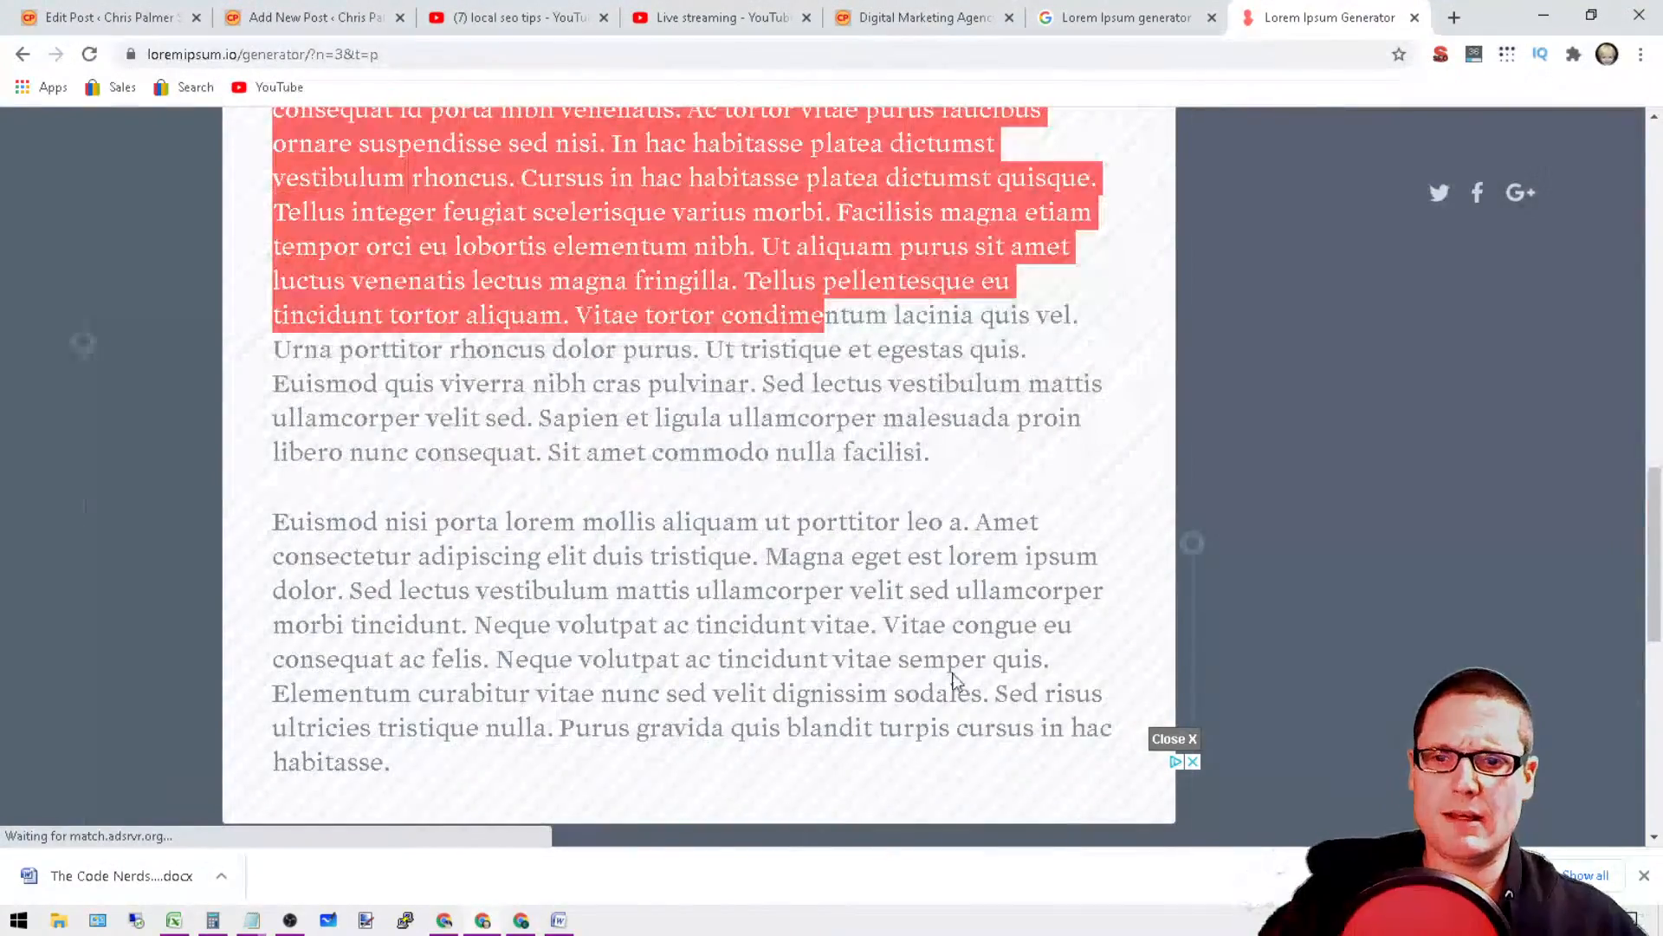
left_click_drag(953, 680, 1062, 772)
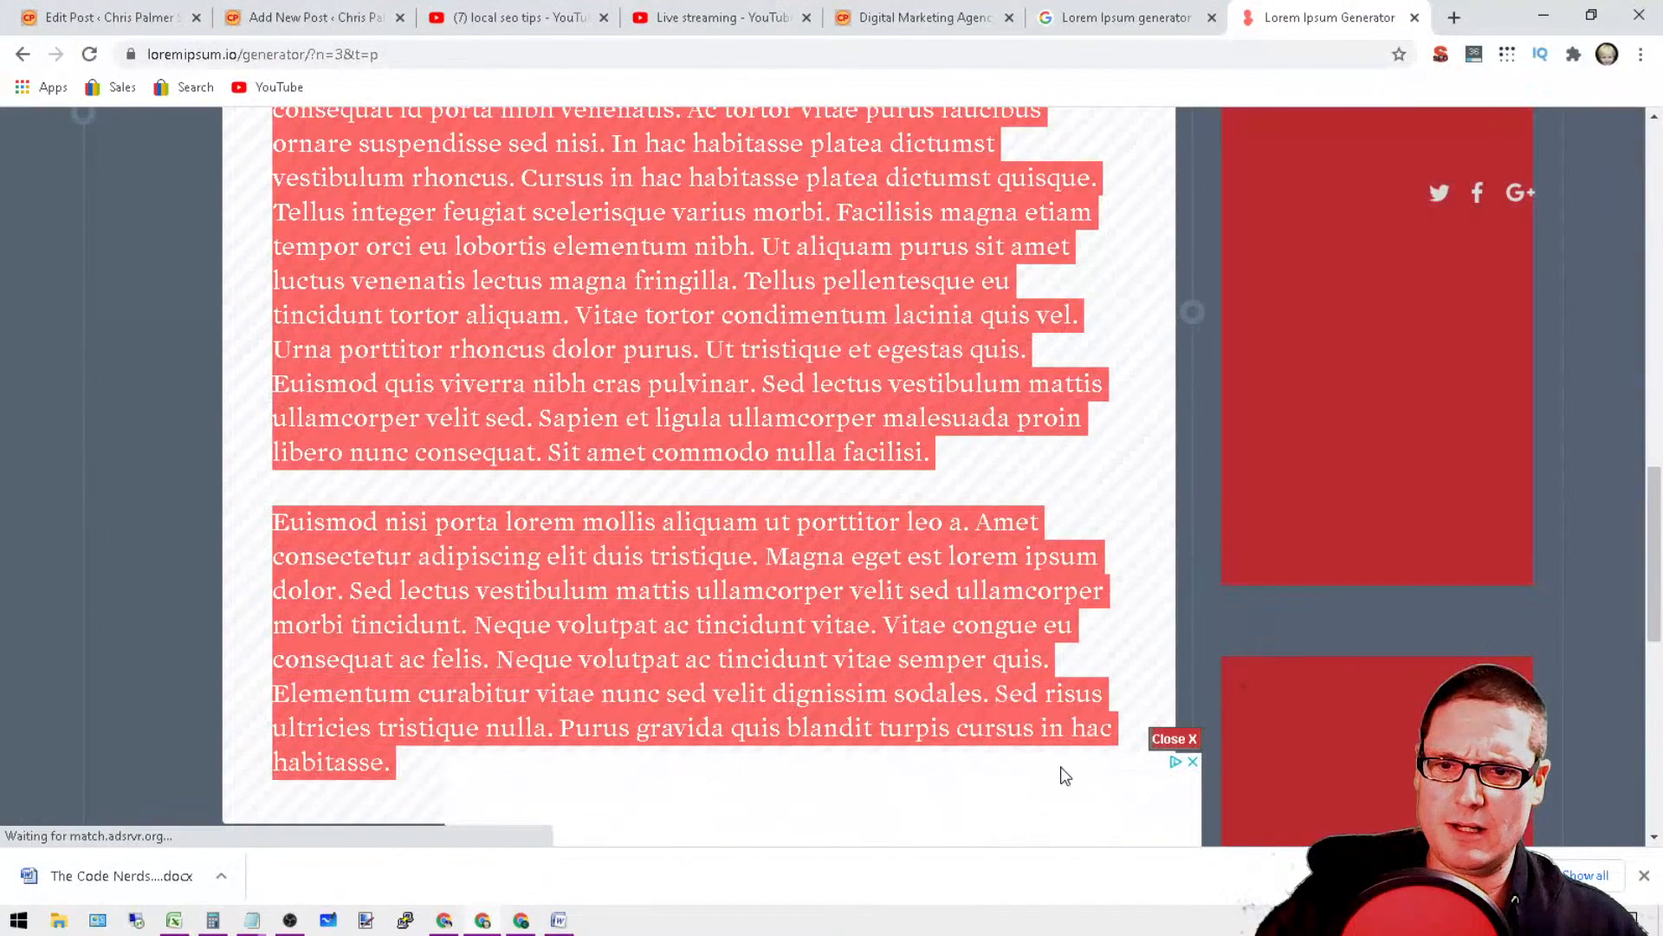
right_click(944, 672)
left_click(991, 681)
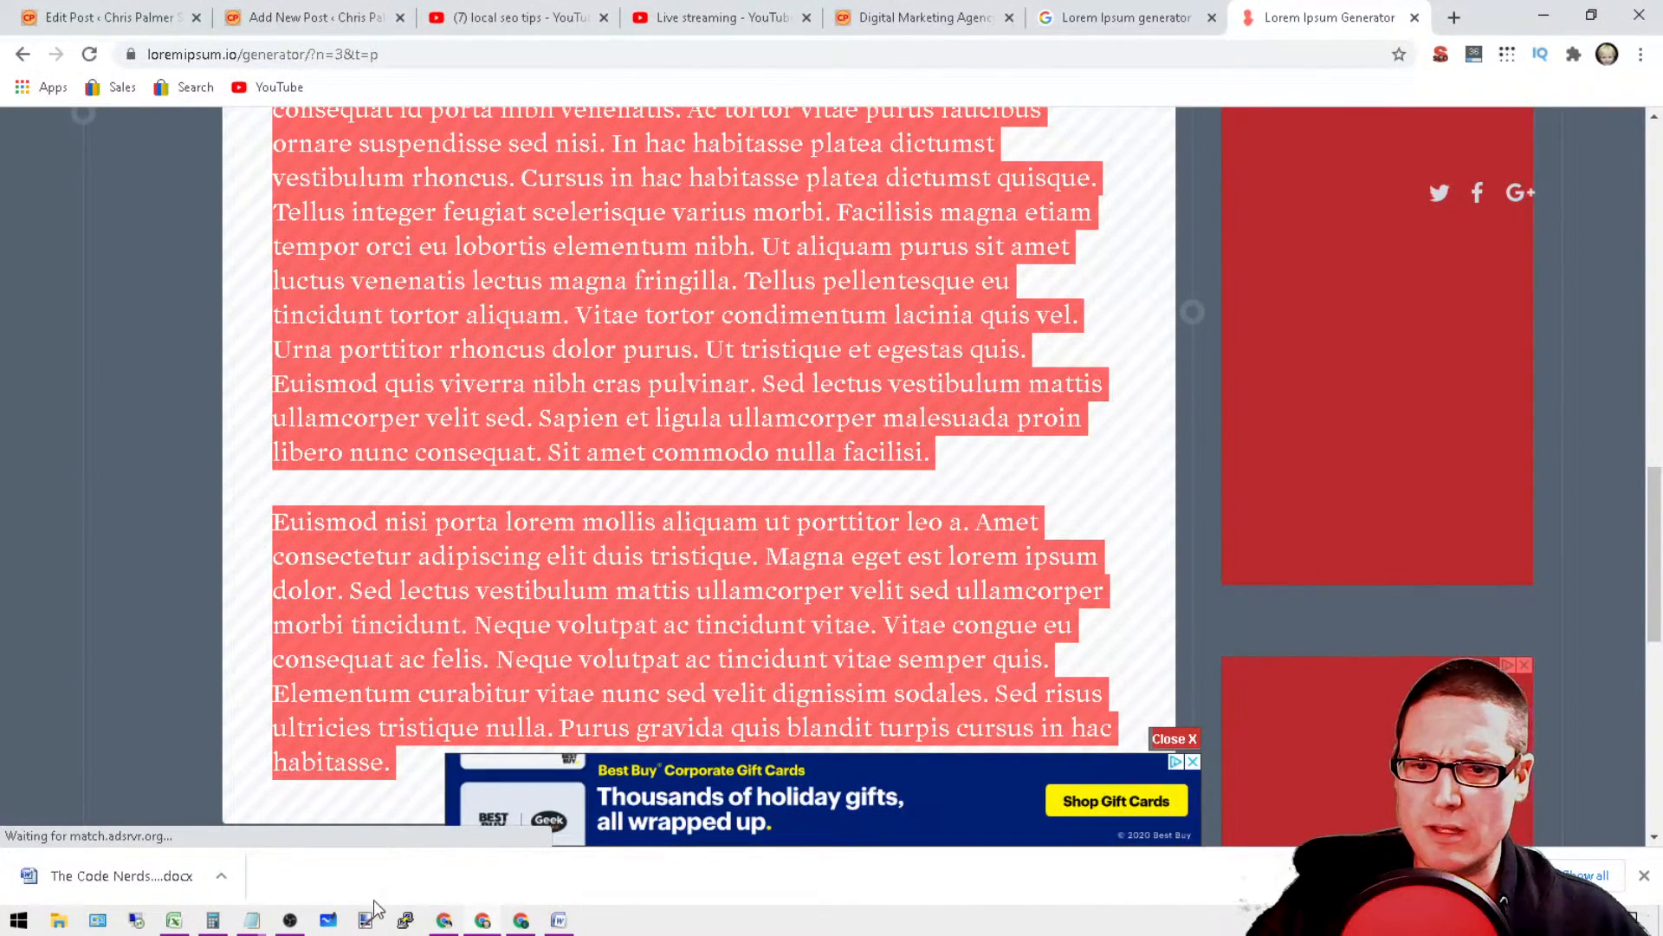
Step: Paste the copied loremipsum.io text at the end of the second untitled Notepad document
mouse_move(252, 920)
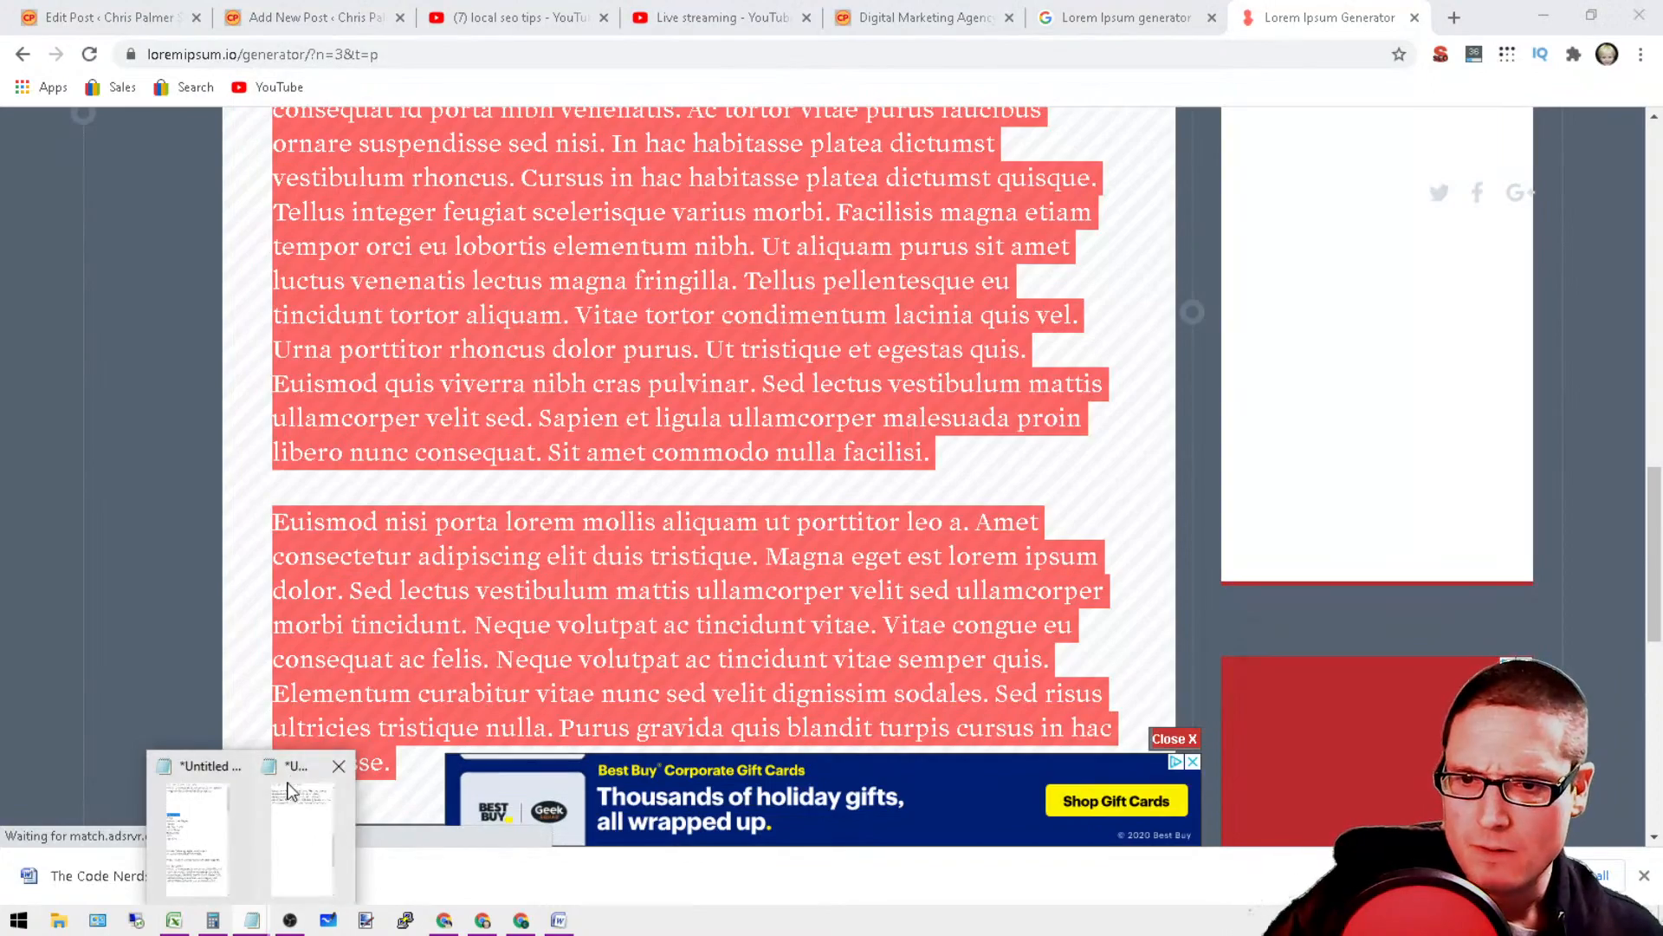
left_click(307, 823)
right_click(960, 384)
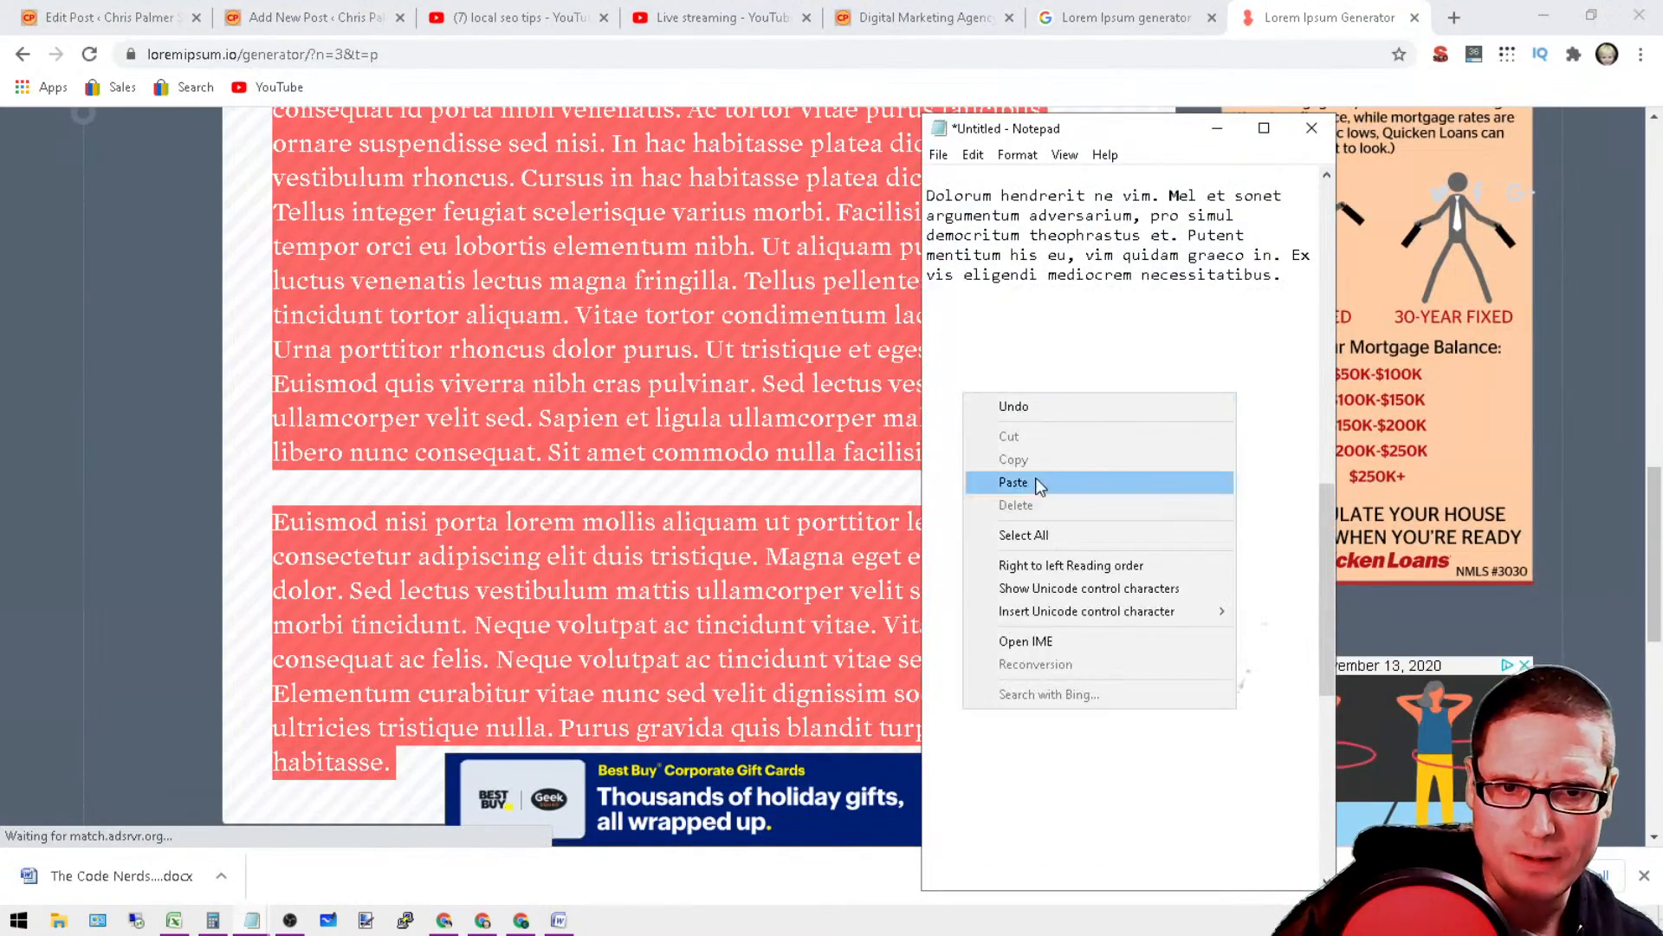
left_click(1036, 479)
scroll(200, 524, "up", 10)
scroll(433, 520, "down", 4)
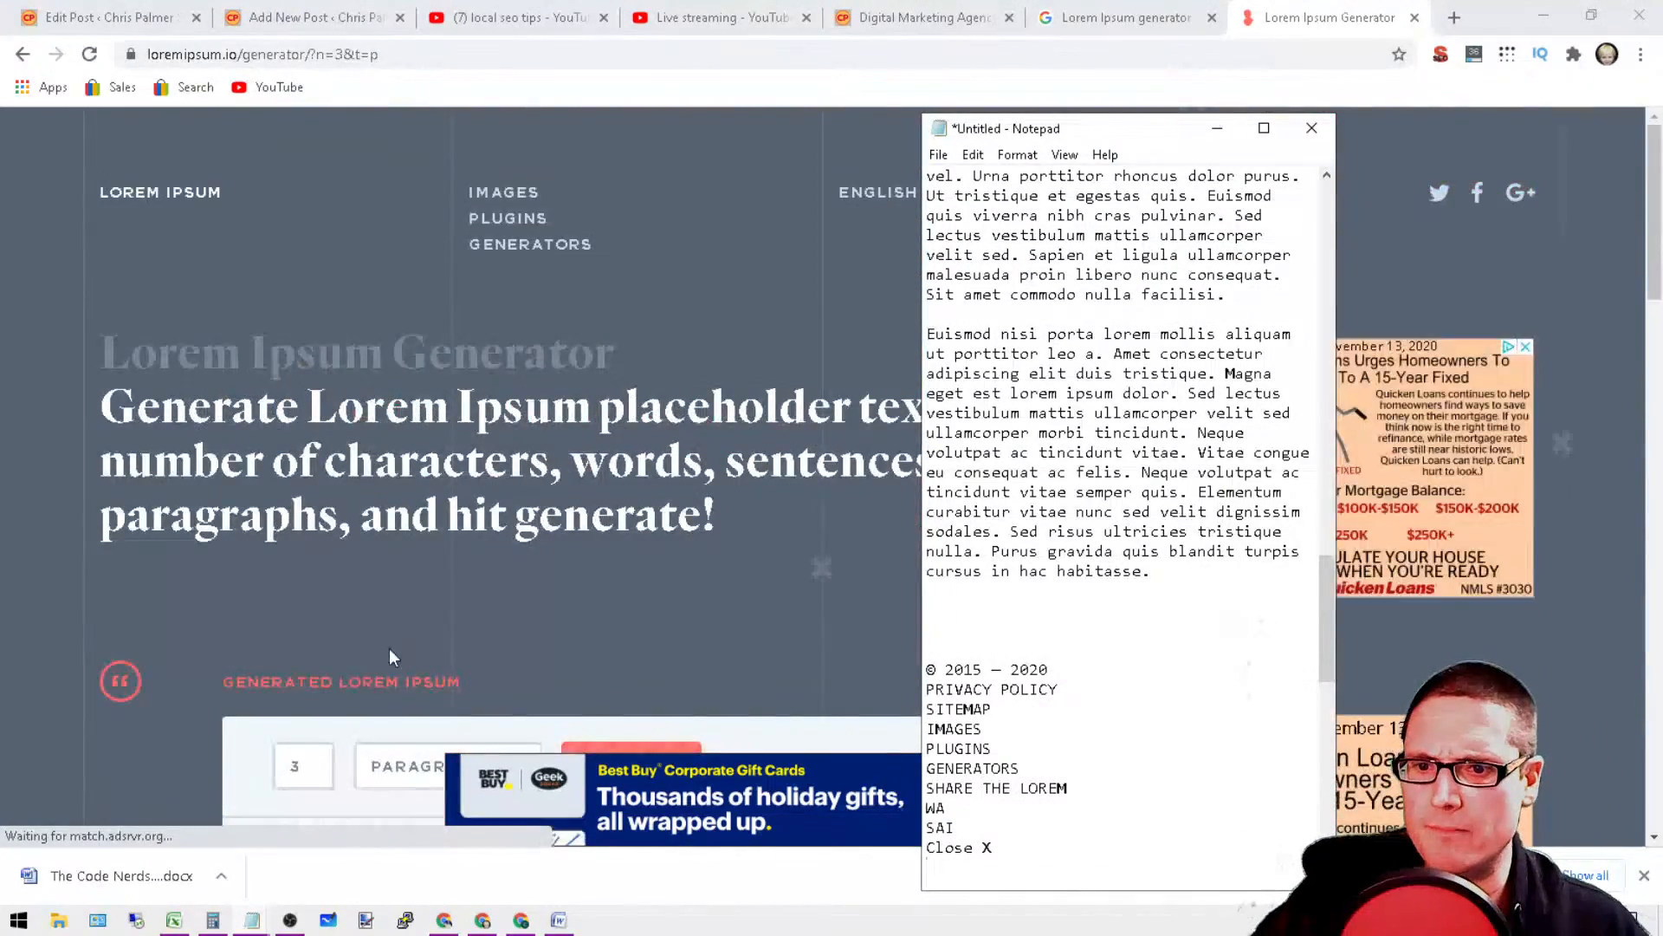
Step: Generate another 3 paragraphs on loremipsum.io and copy the text from "consectetur" through the end of the second paragraph
left_click(644, 350)
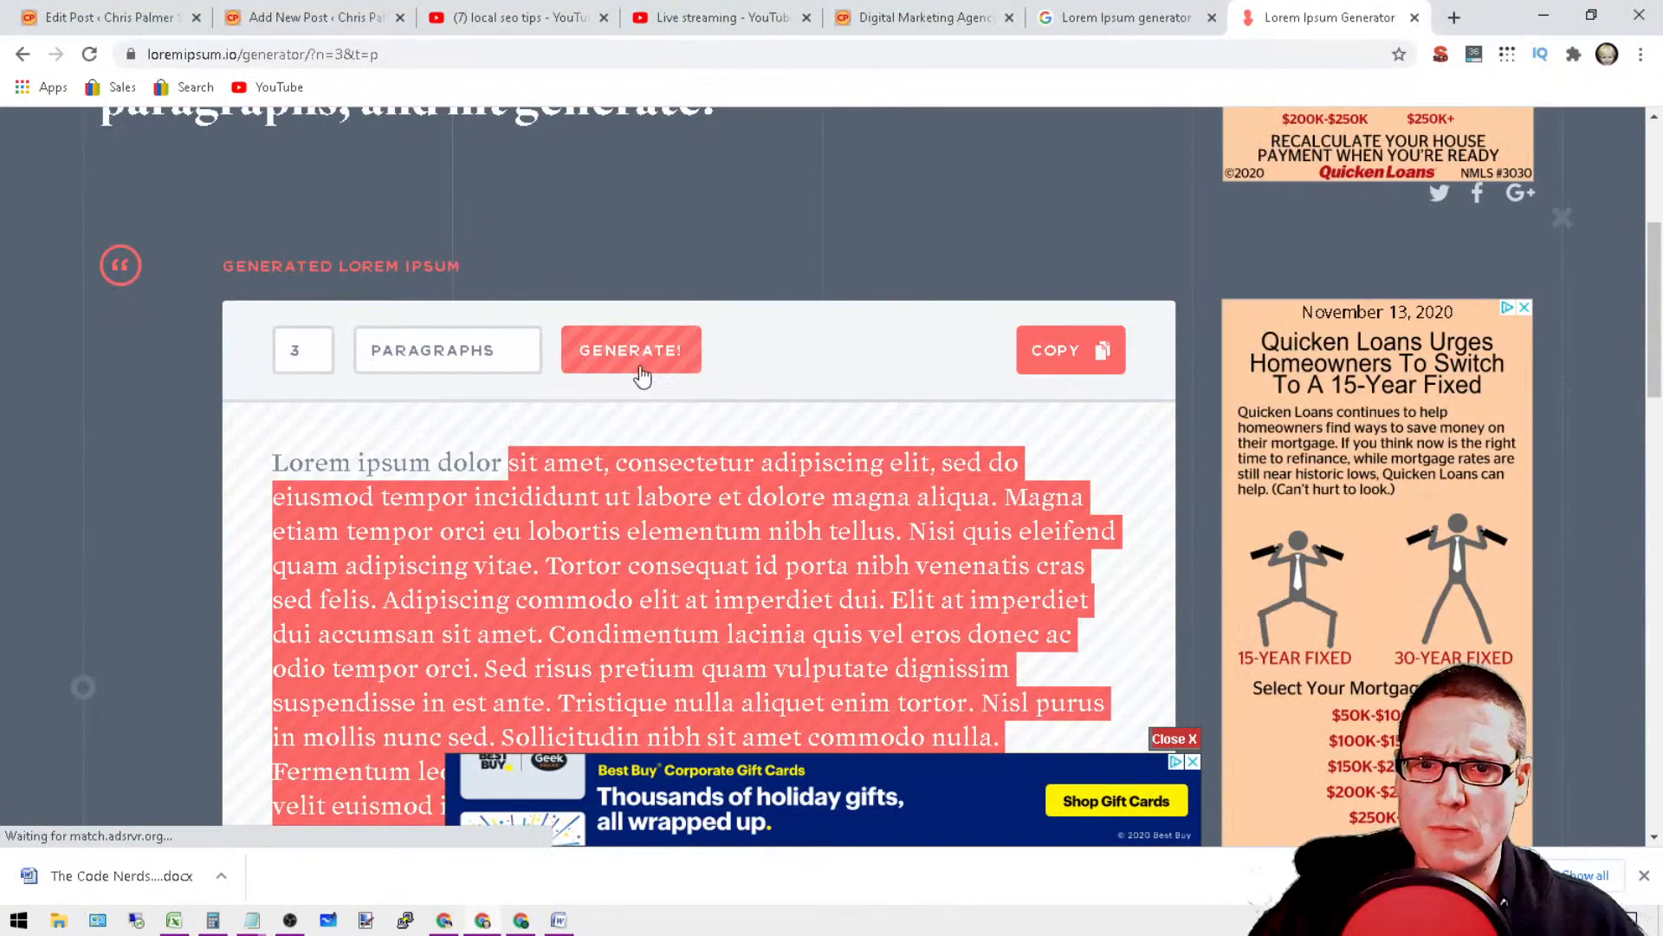
left_click(679, 362)
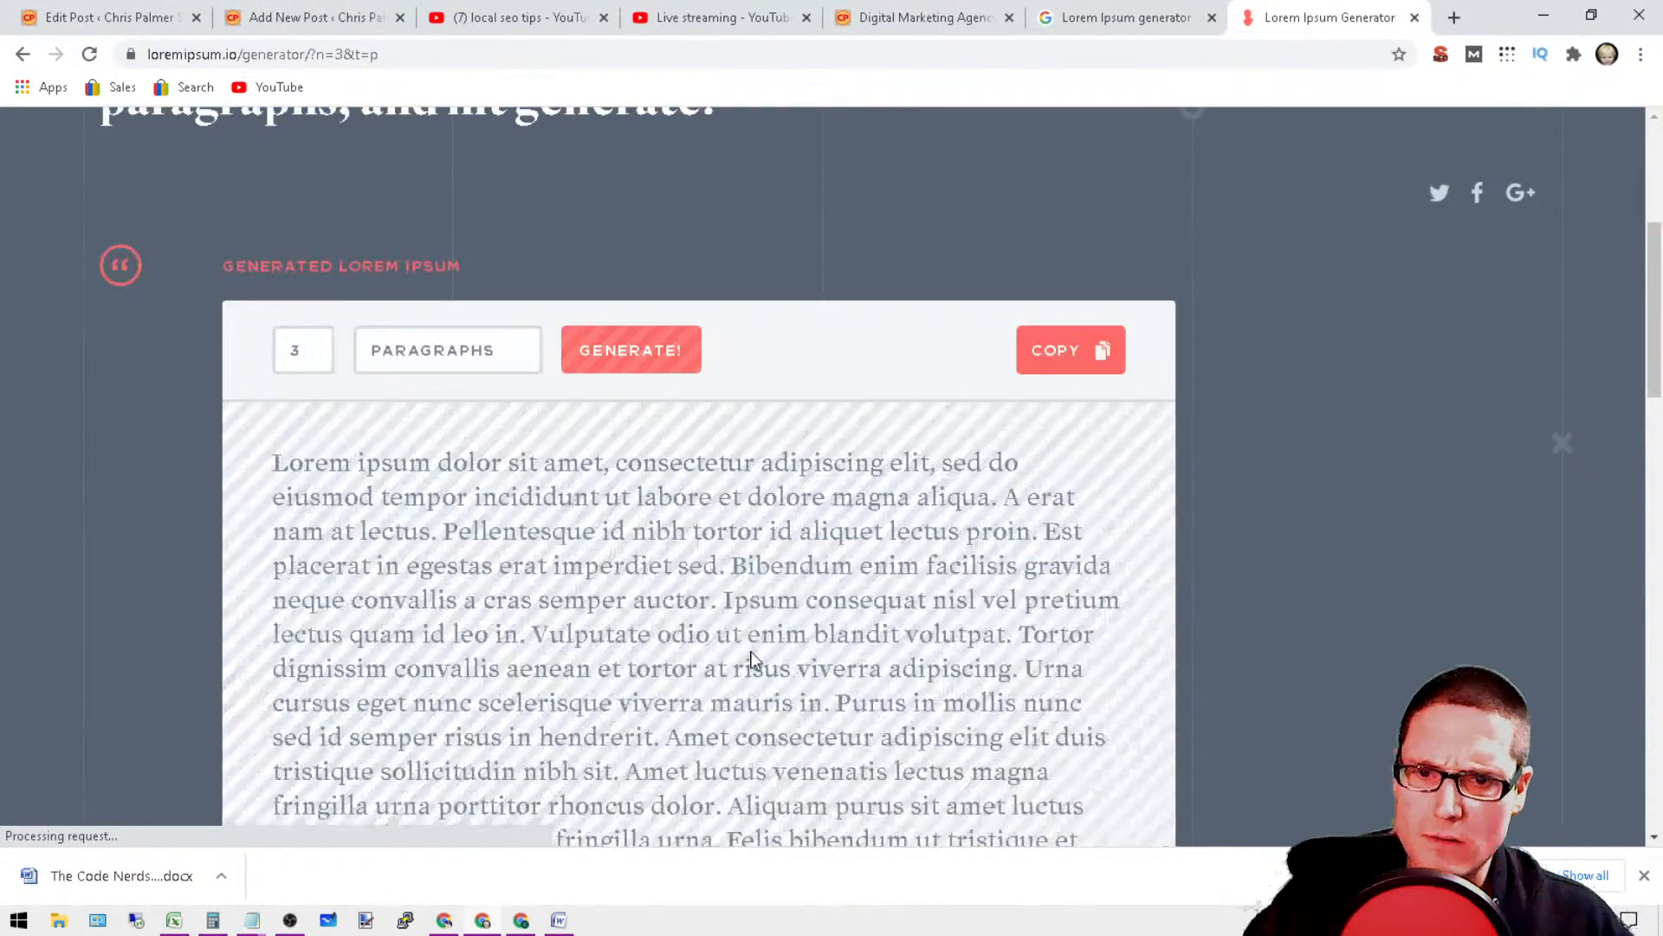
left_click_drag(627, 461, 1018, 572)
scroll(876, 732, "down", 10)
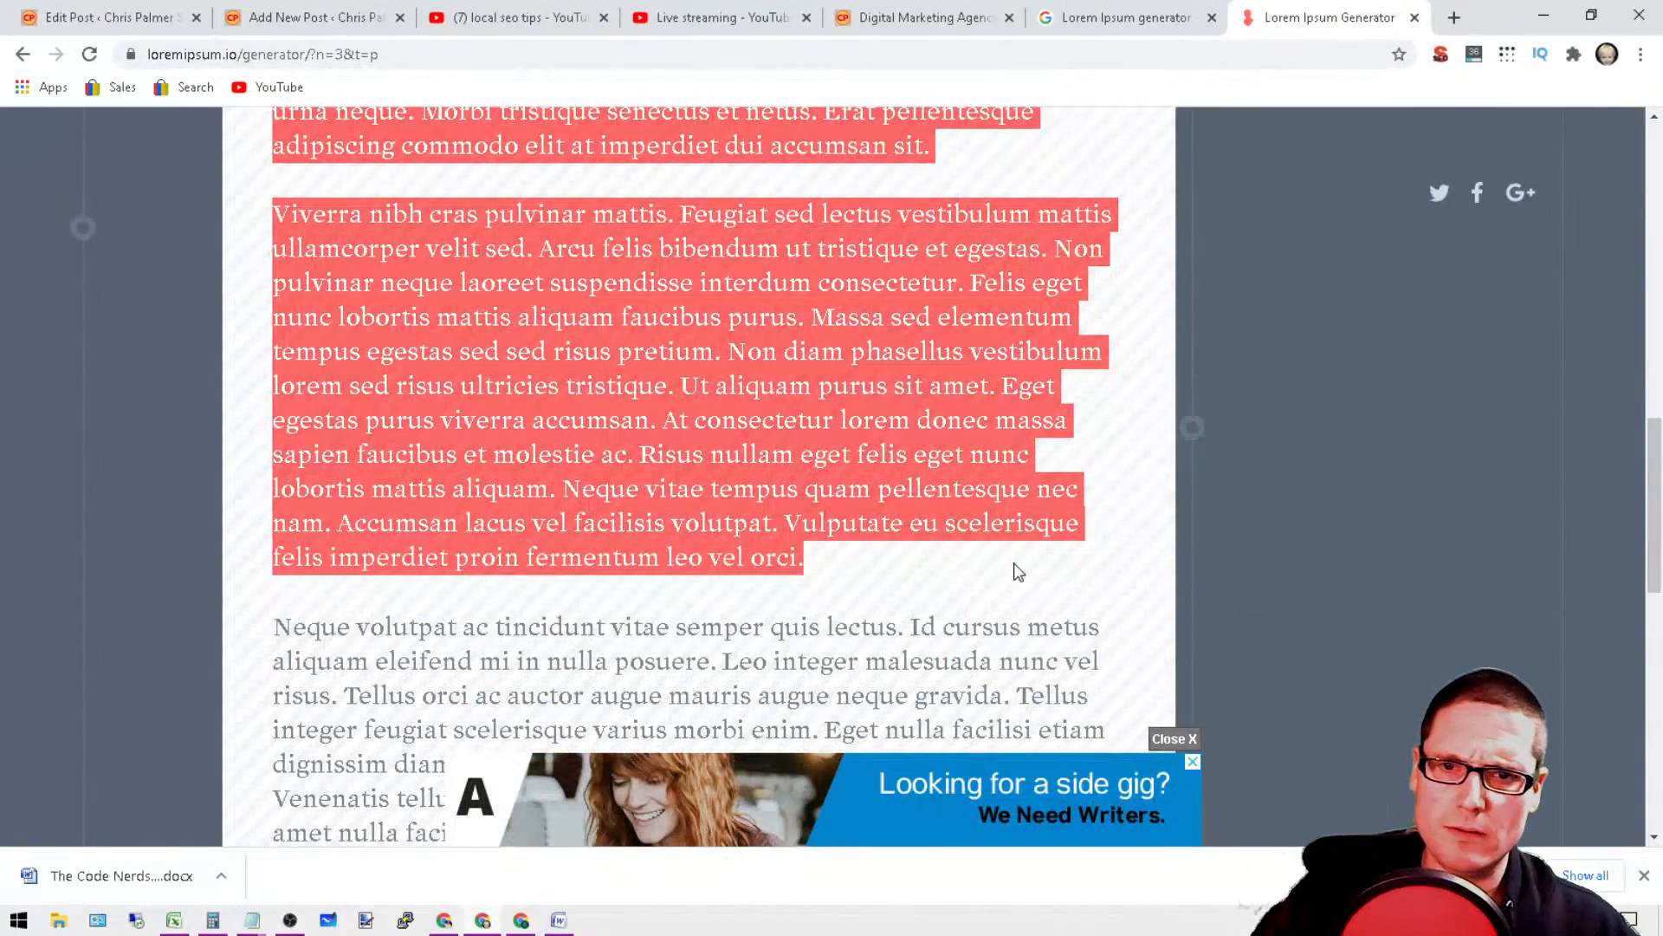
right_click(793, 362)
left_click(858, 388)
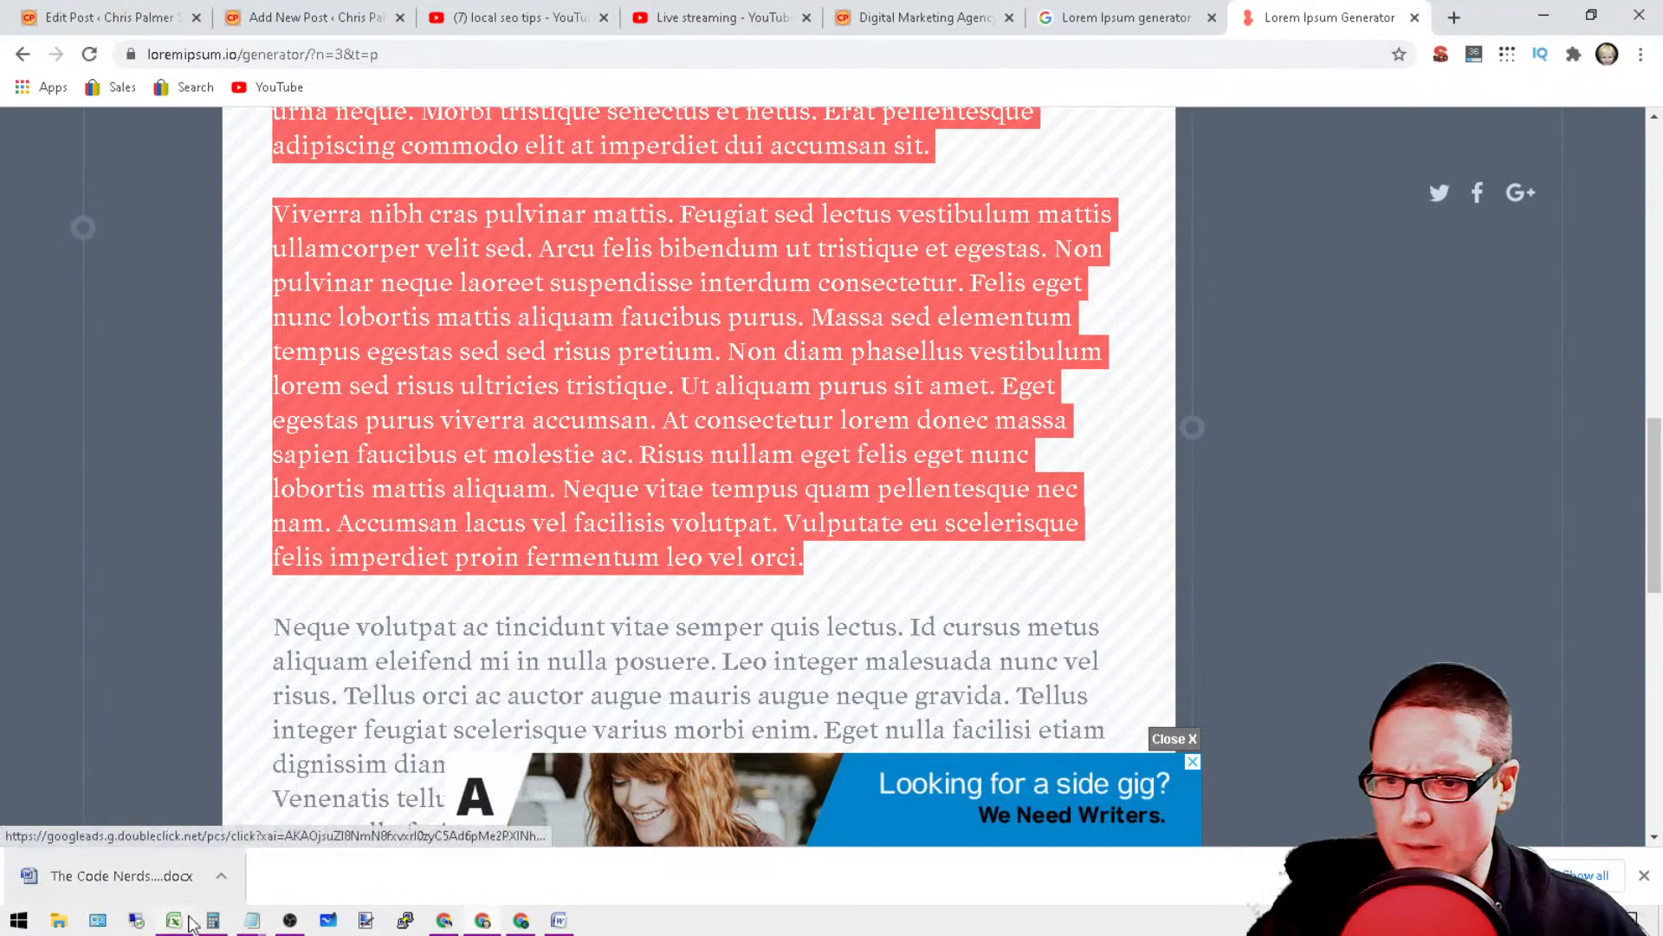
Step: In the second Notepad document, replace the pasted site footer lines, "© 2015 – 2020" through "Close X", with the copied paragraphs
left_click(251, 920)
left_click(305, 774)
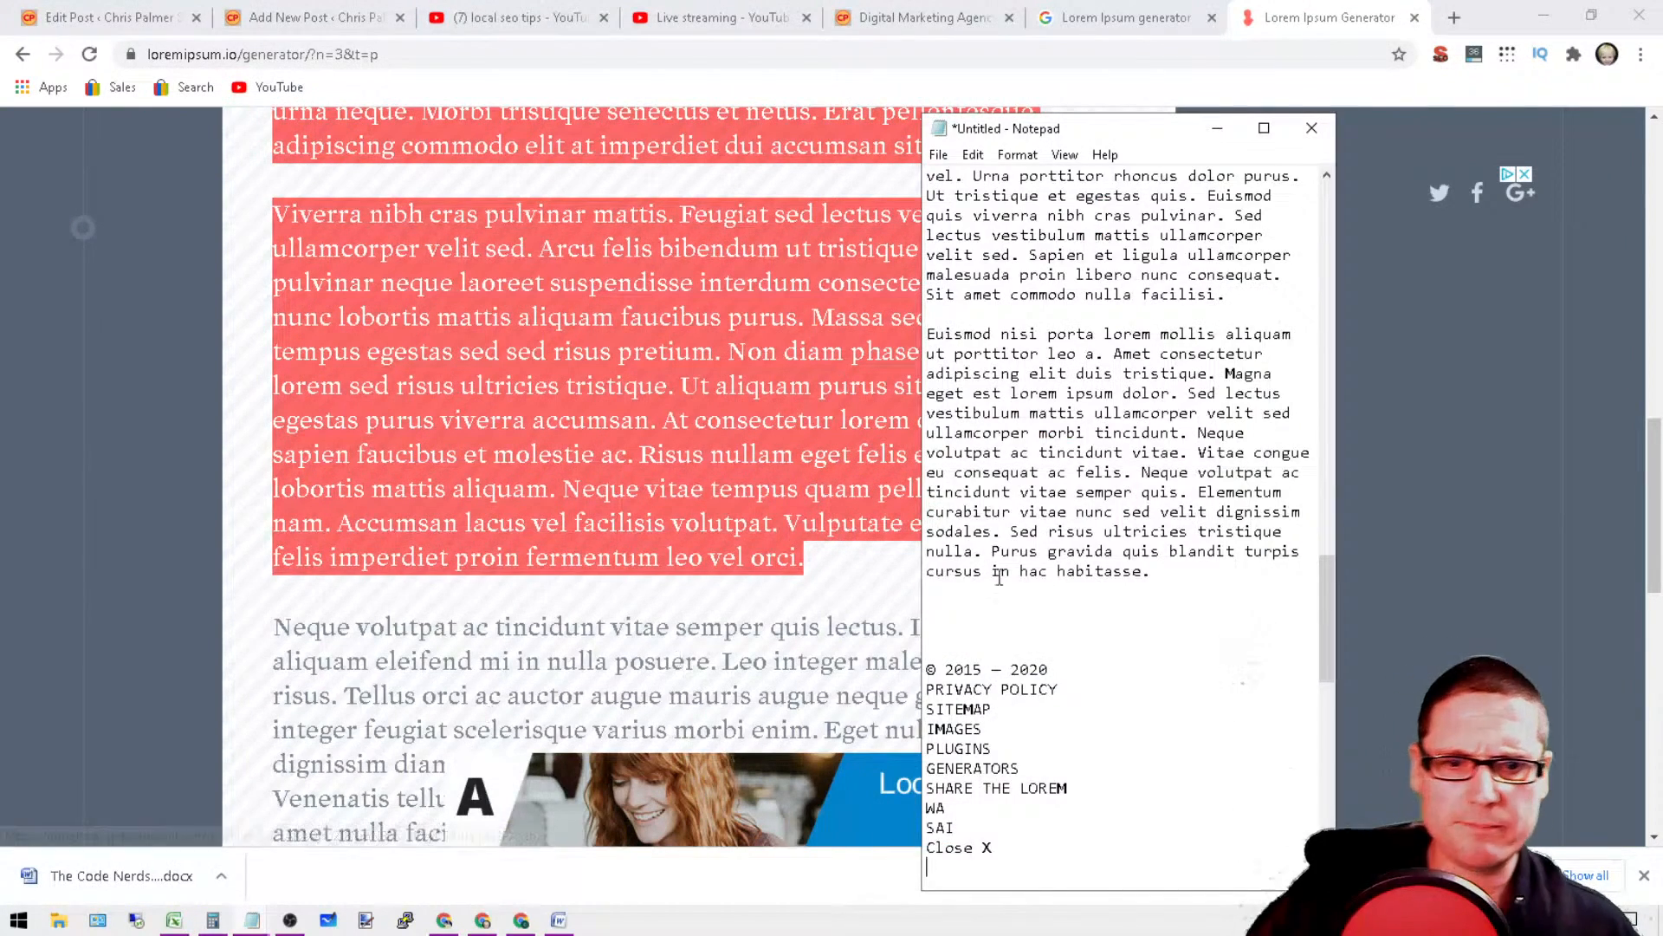
scroll(1091, 659, "down", 1)
left_click_drag(1051, 744, 930, 551)
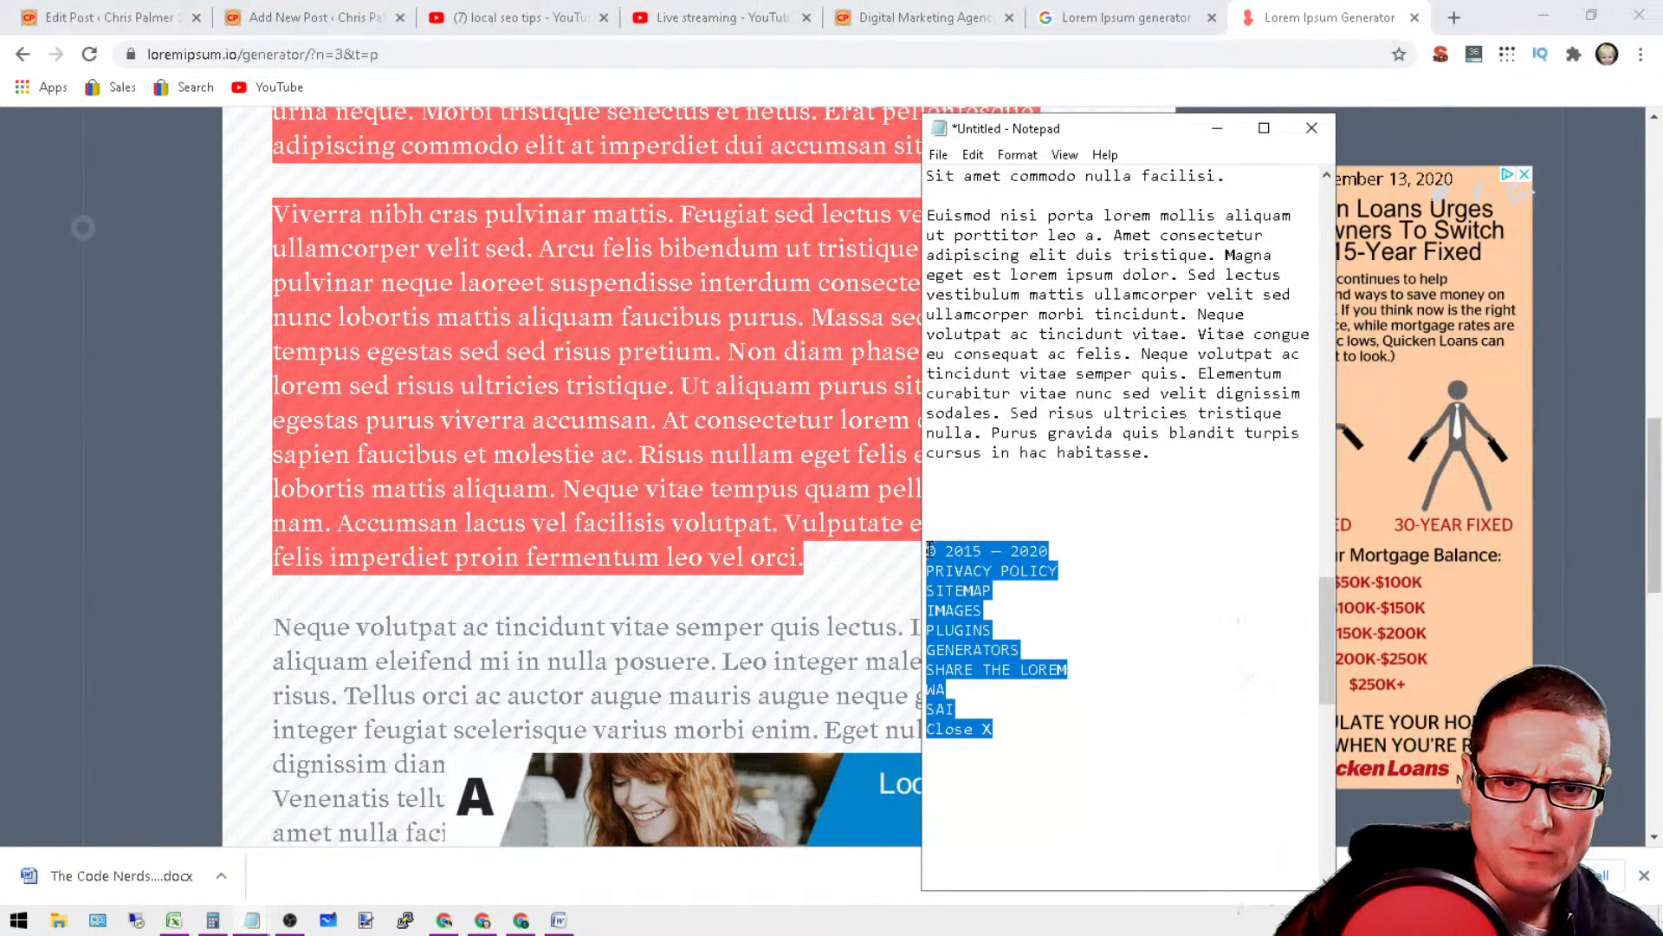
right_click(952, 572)
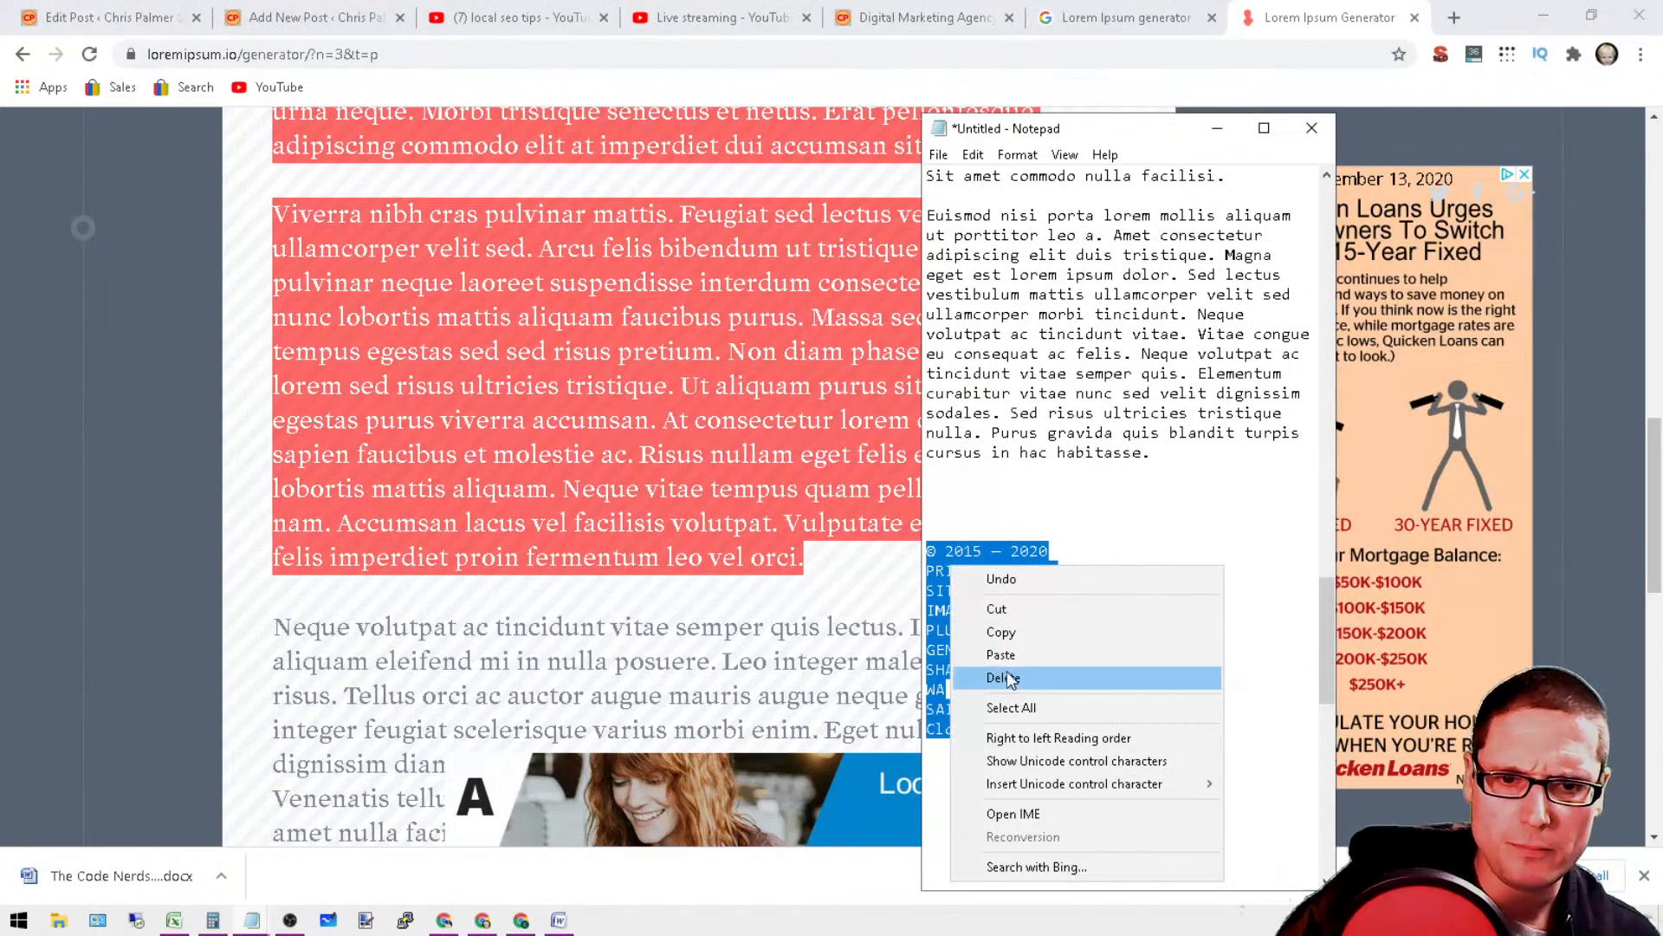
left_click(1002, 653)
Step: Add several blank lines between the two newly pasted paragraphs, after "accumsan sit."
left_click(1050, 451)
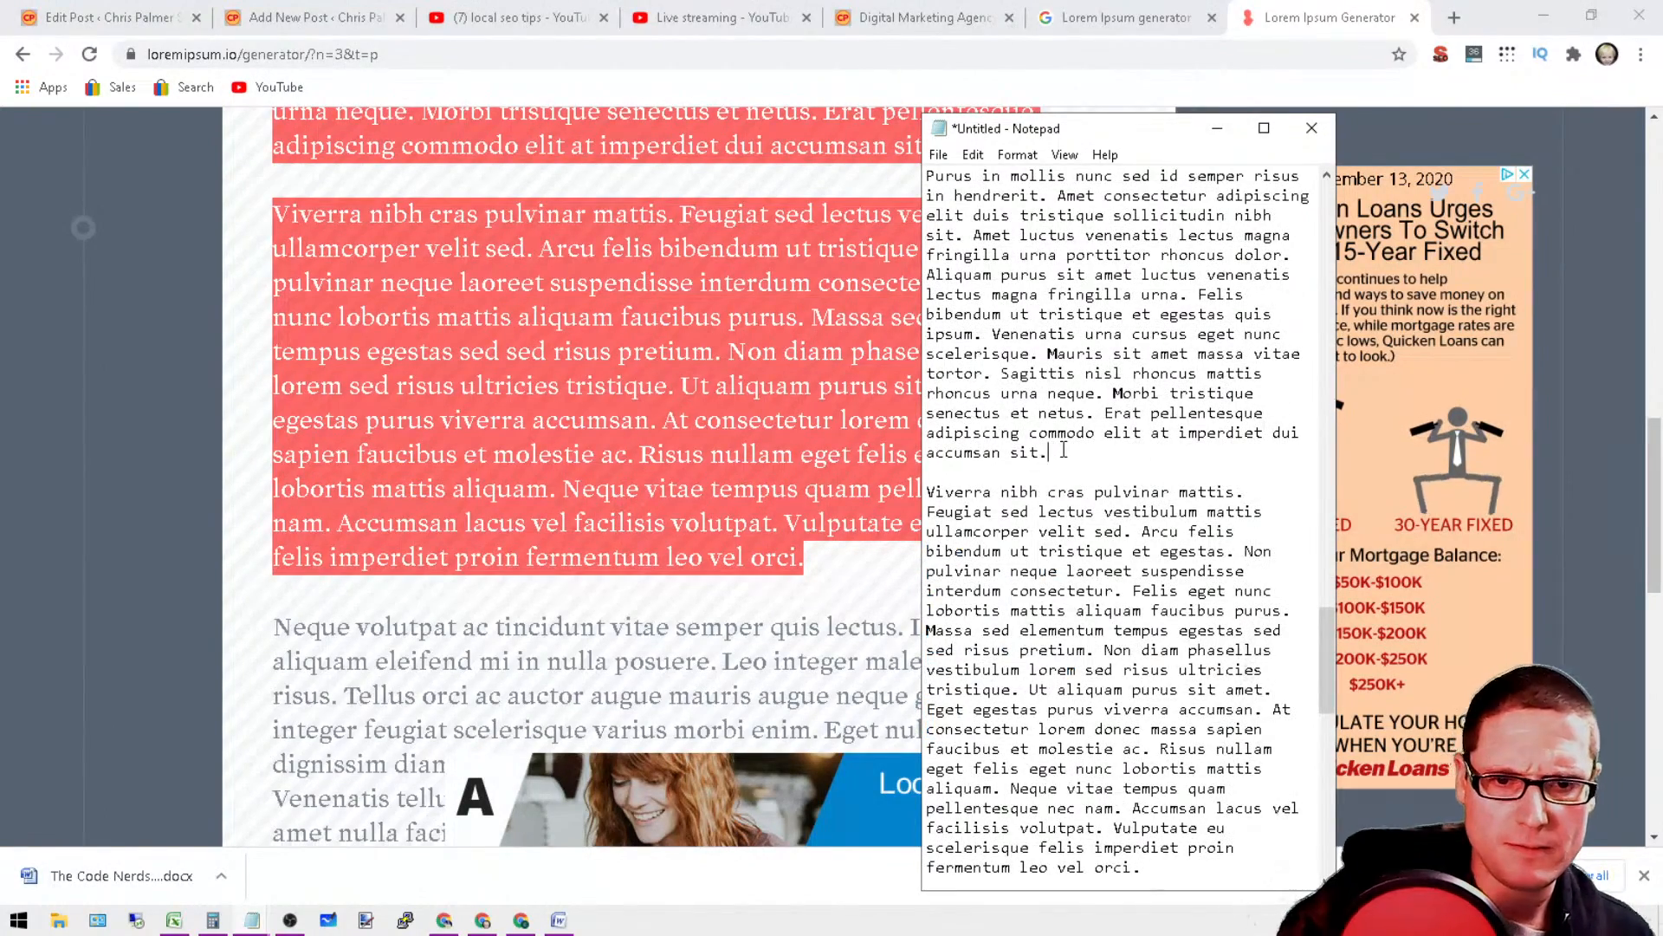
key("Return")
key("Return")
key("Return")
key("Return")
key("Return")
key("Return")
Step: Look over the collected filler text and remove the surplus blank lines above the paragraph starting "Viverra nibh cras"
scroll(1057, 464, "up", 5)
scroll(1058, 464, "up", 9)
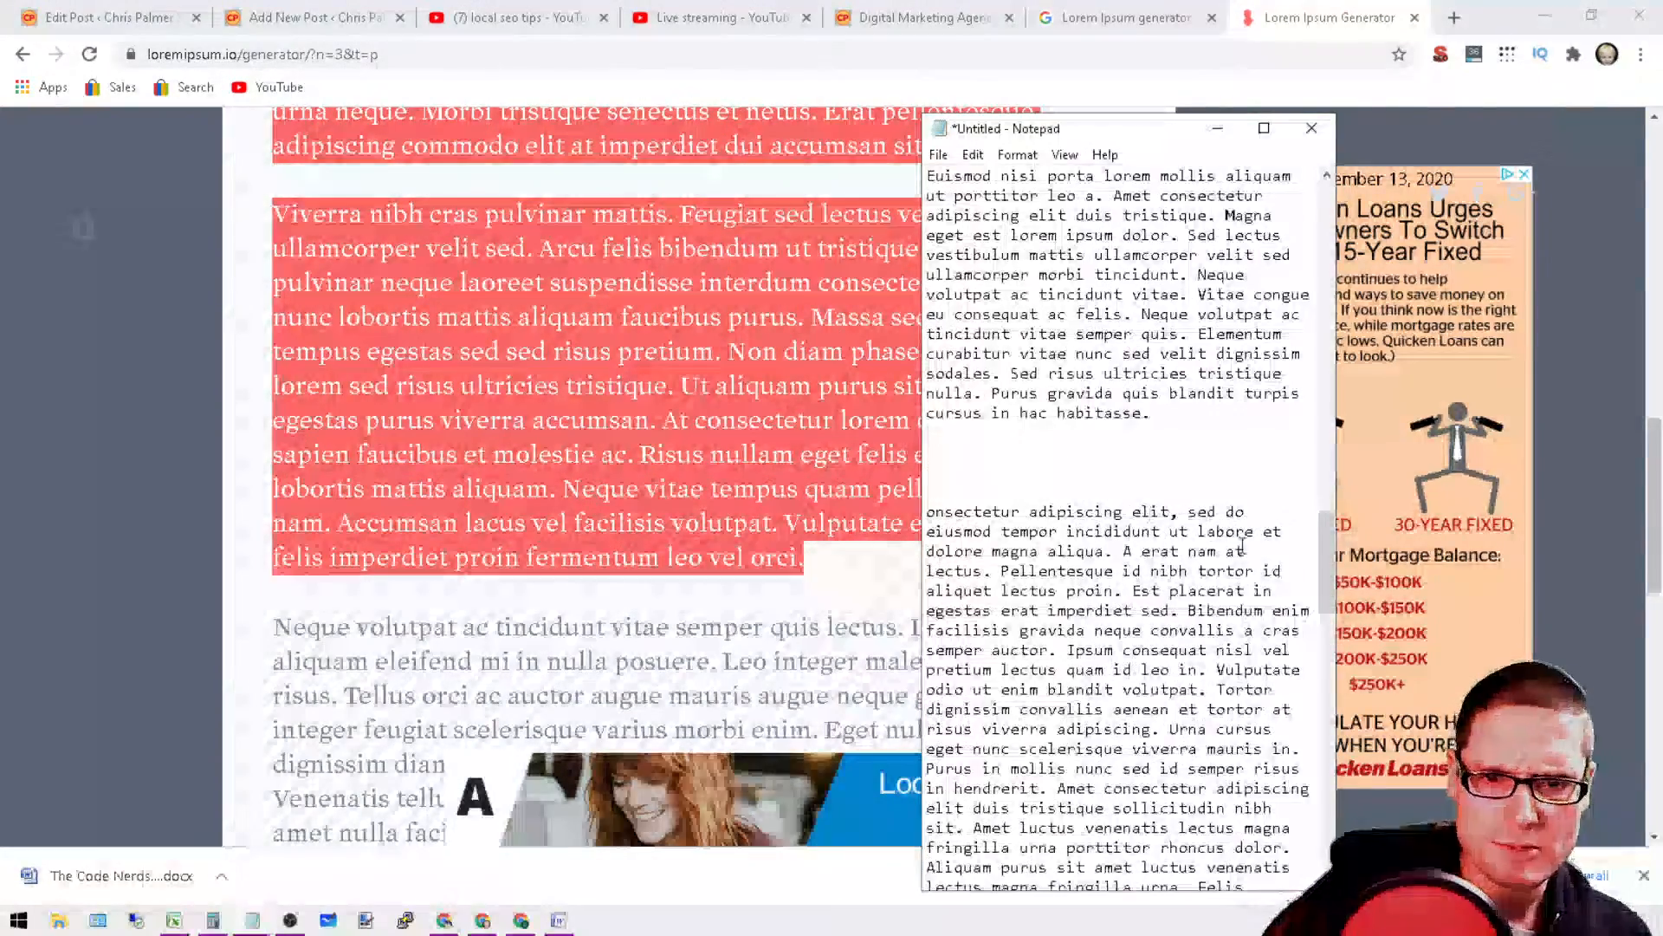
scroll(1210, 560, "up", 5)
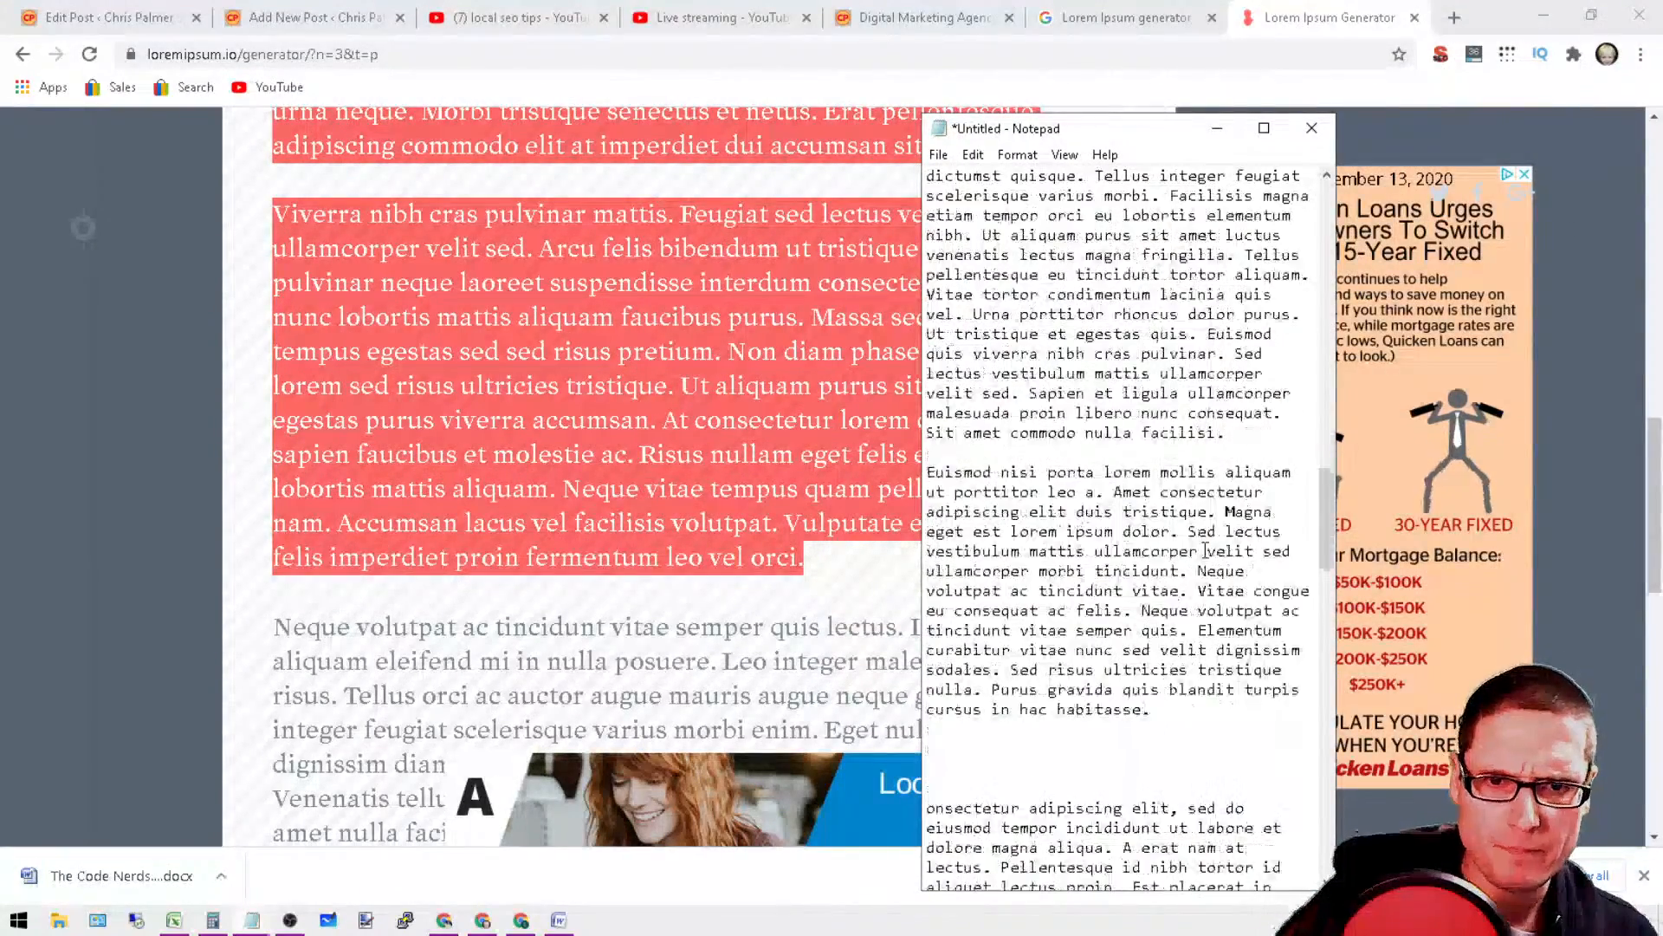
scroll(1145, 232, "down", 10)
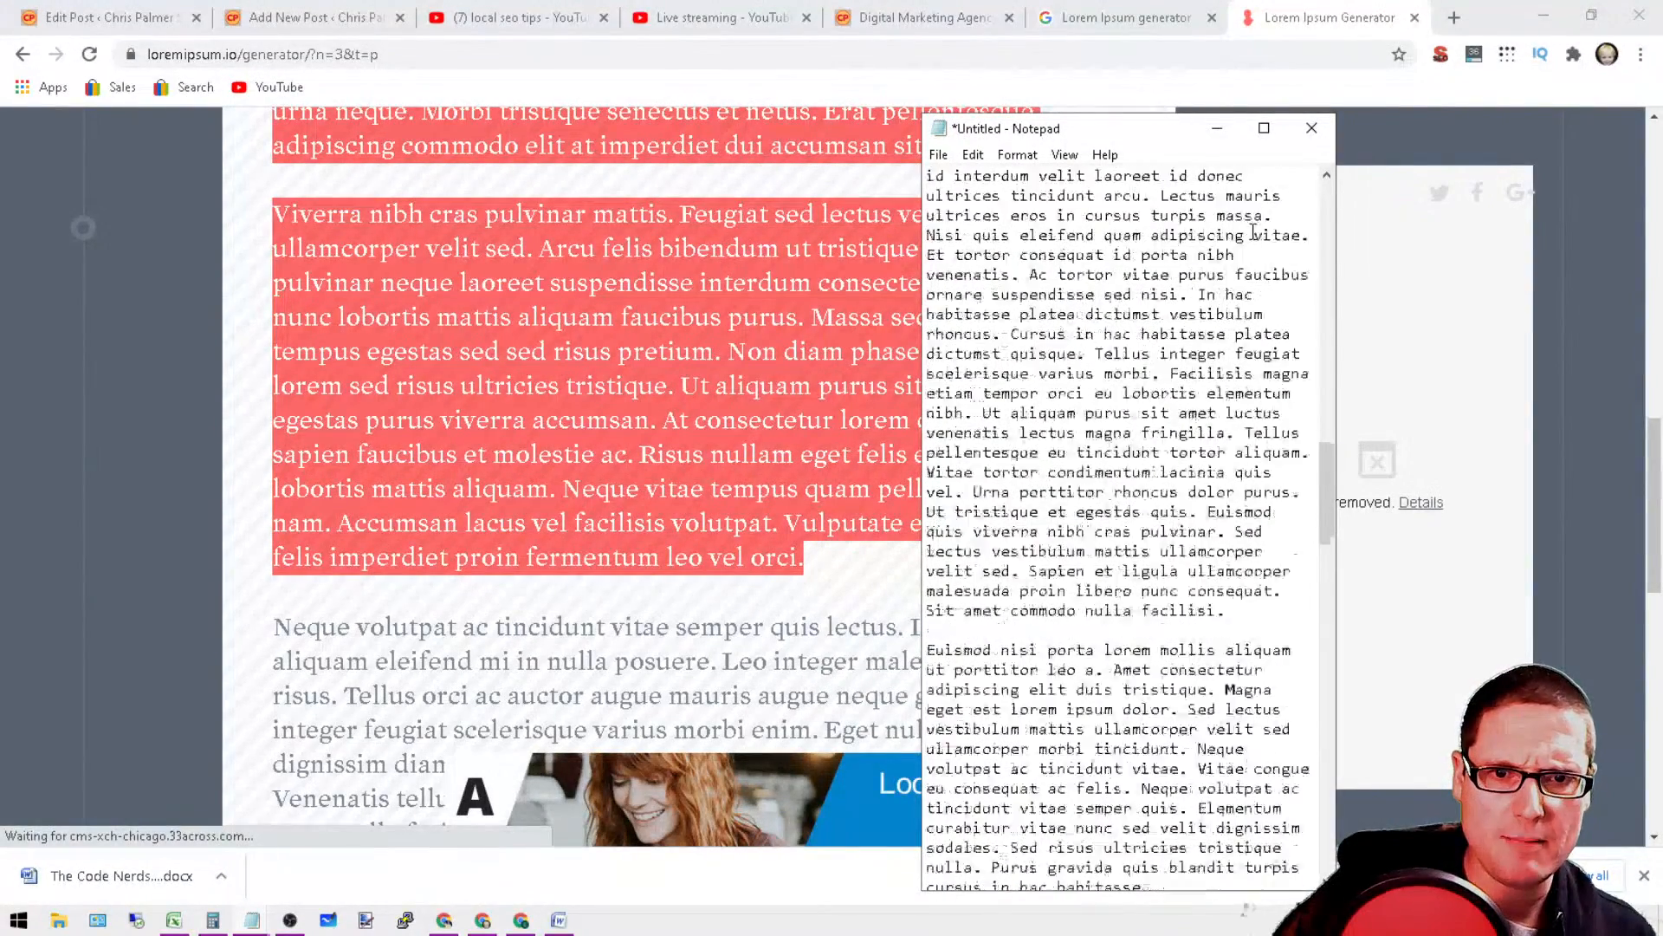
scroll(1052, 568, "down", 6)
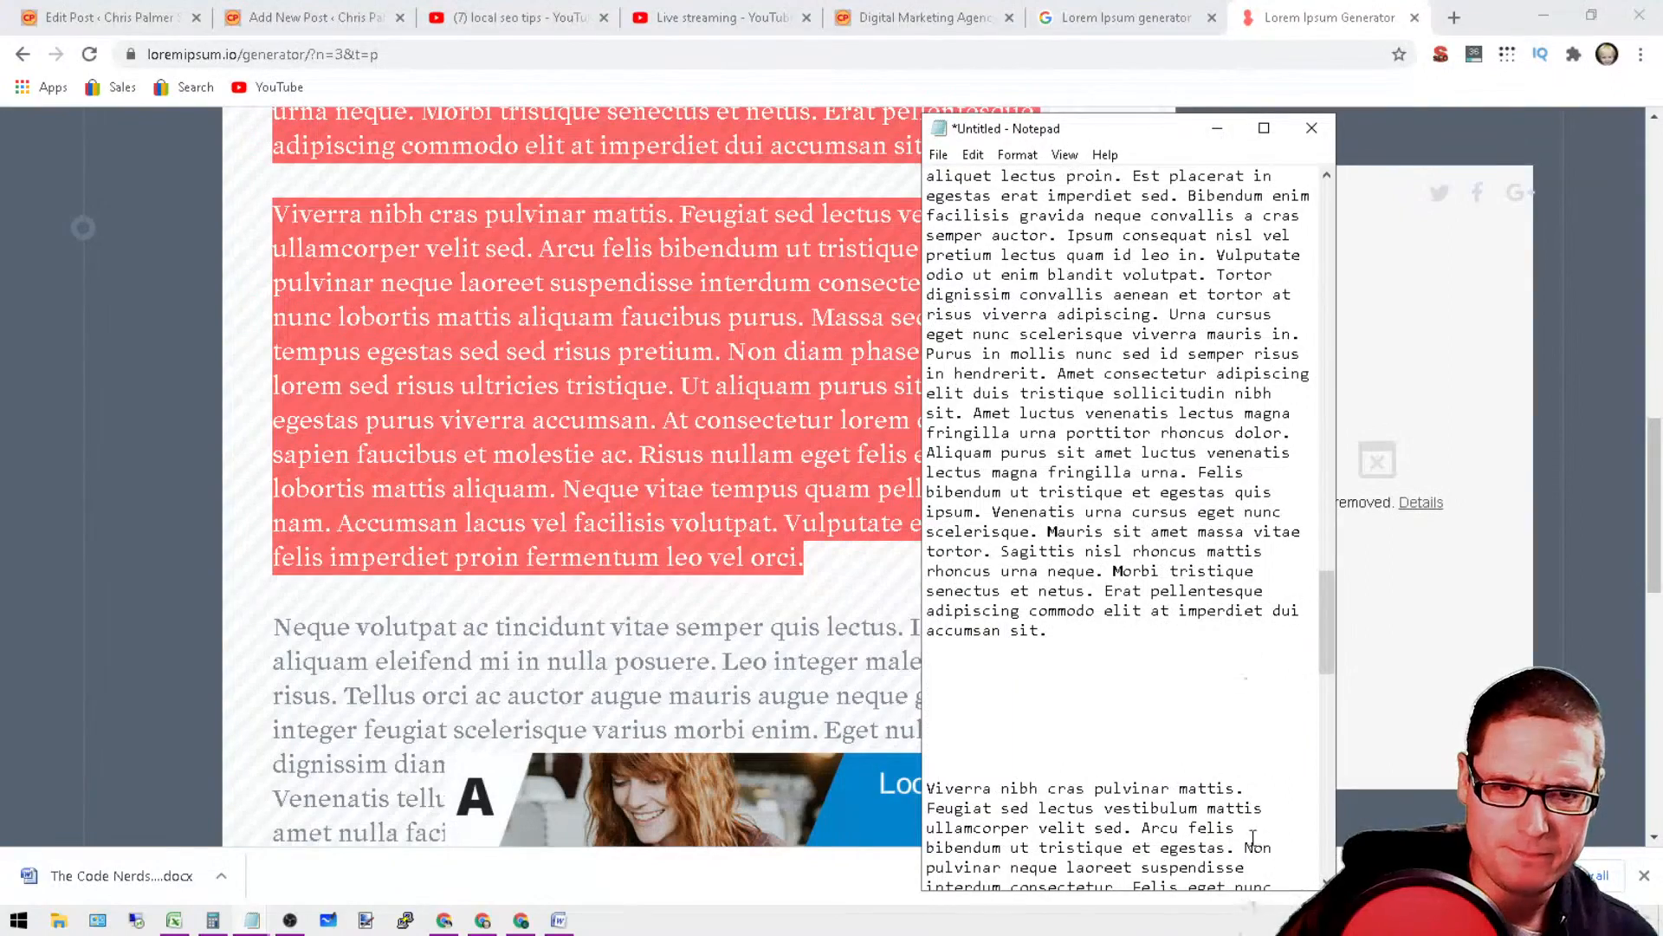
scroll(1052, 788, "down", 4)
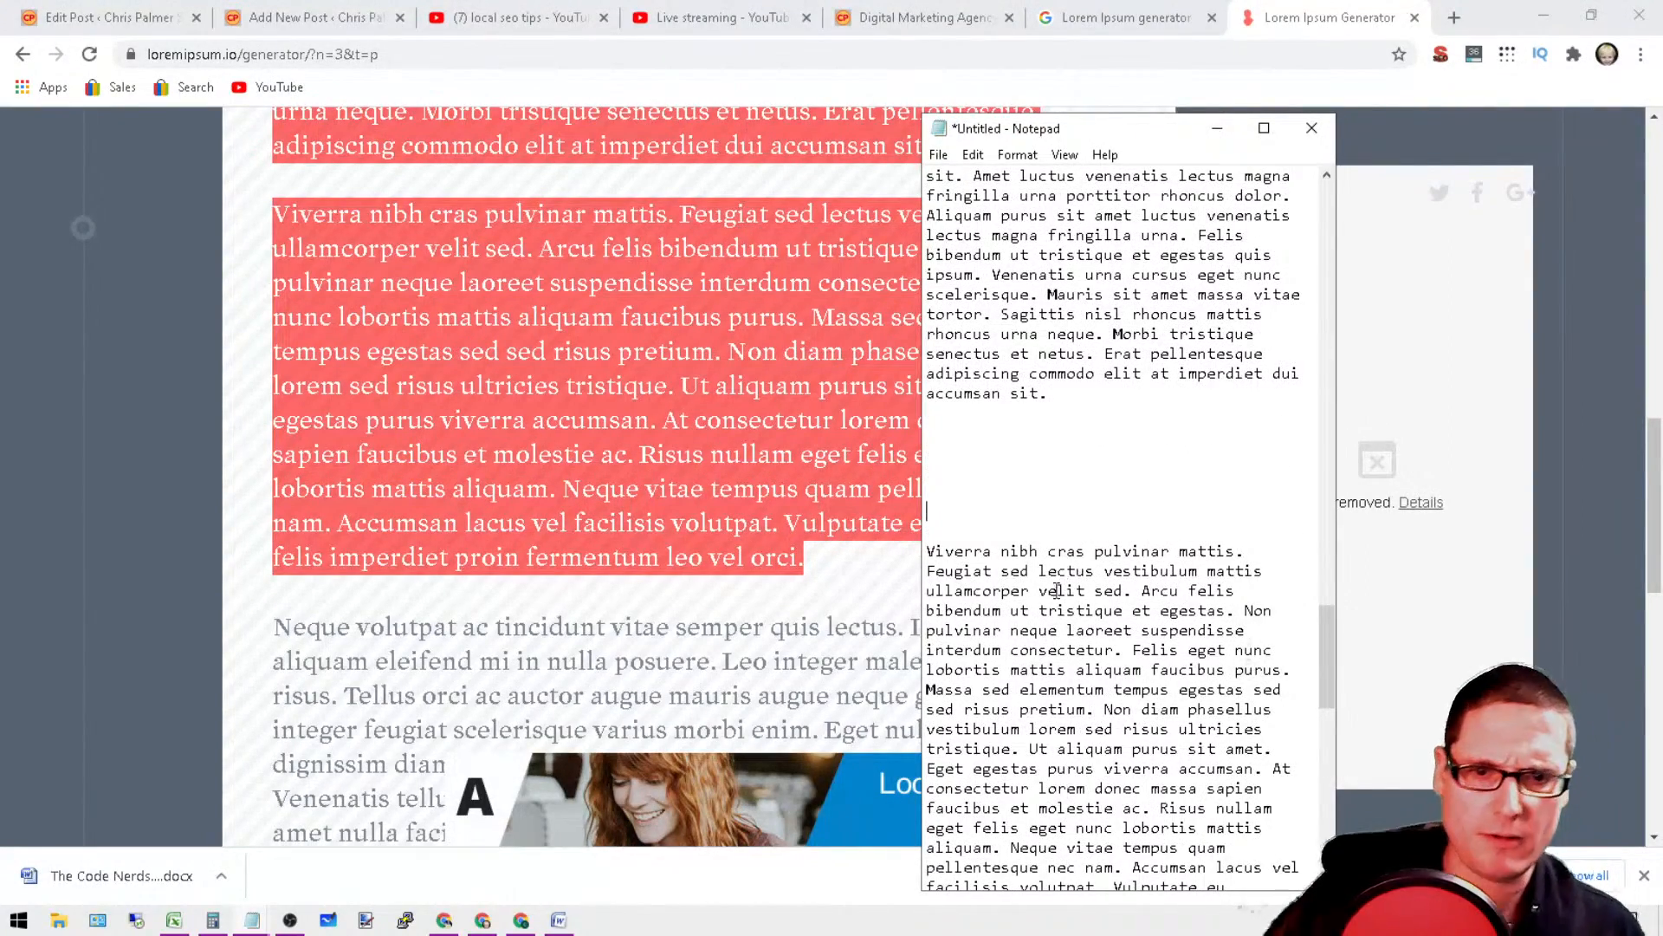
scroll(1057, 589, "down", 6)
scroll(1166, 554, "up", 5)
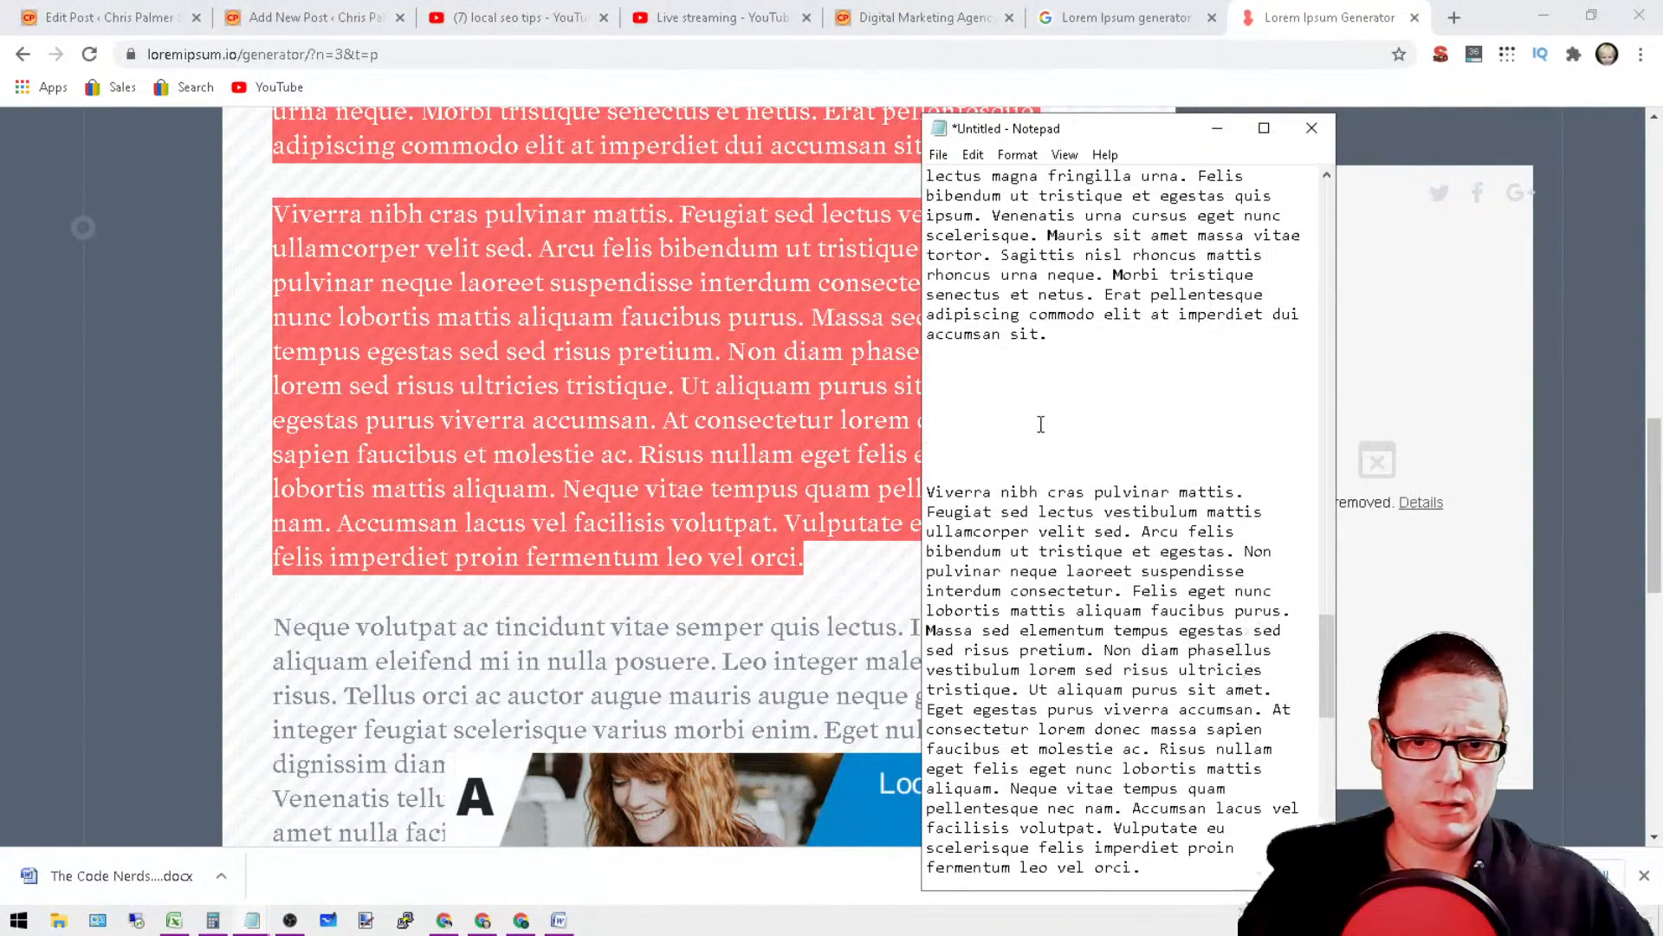
key("BackSpace")
key("BackSpace")
key("BackSpace")
key("BackSpace")
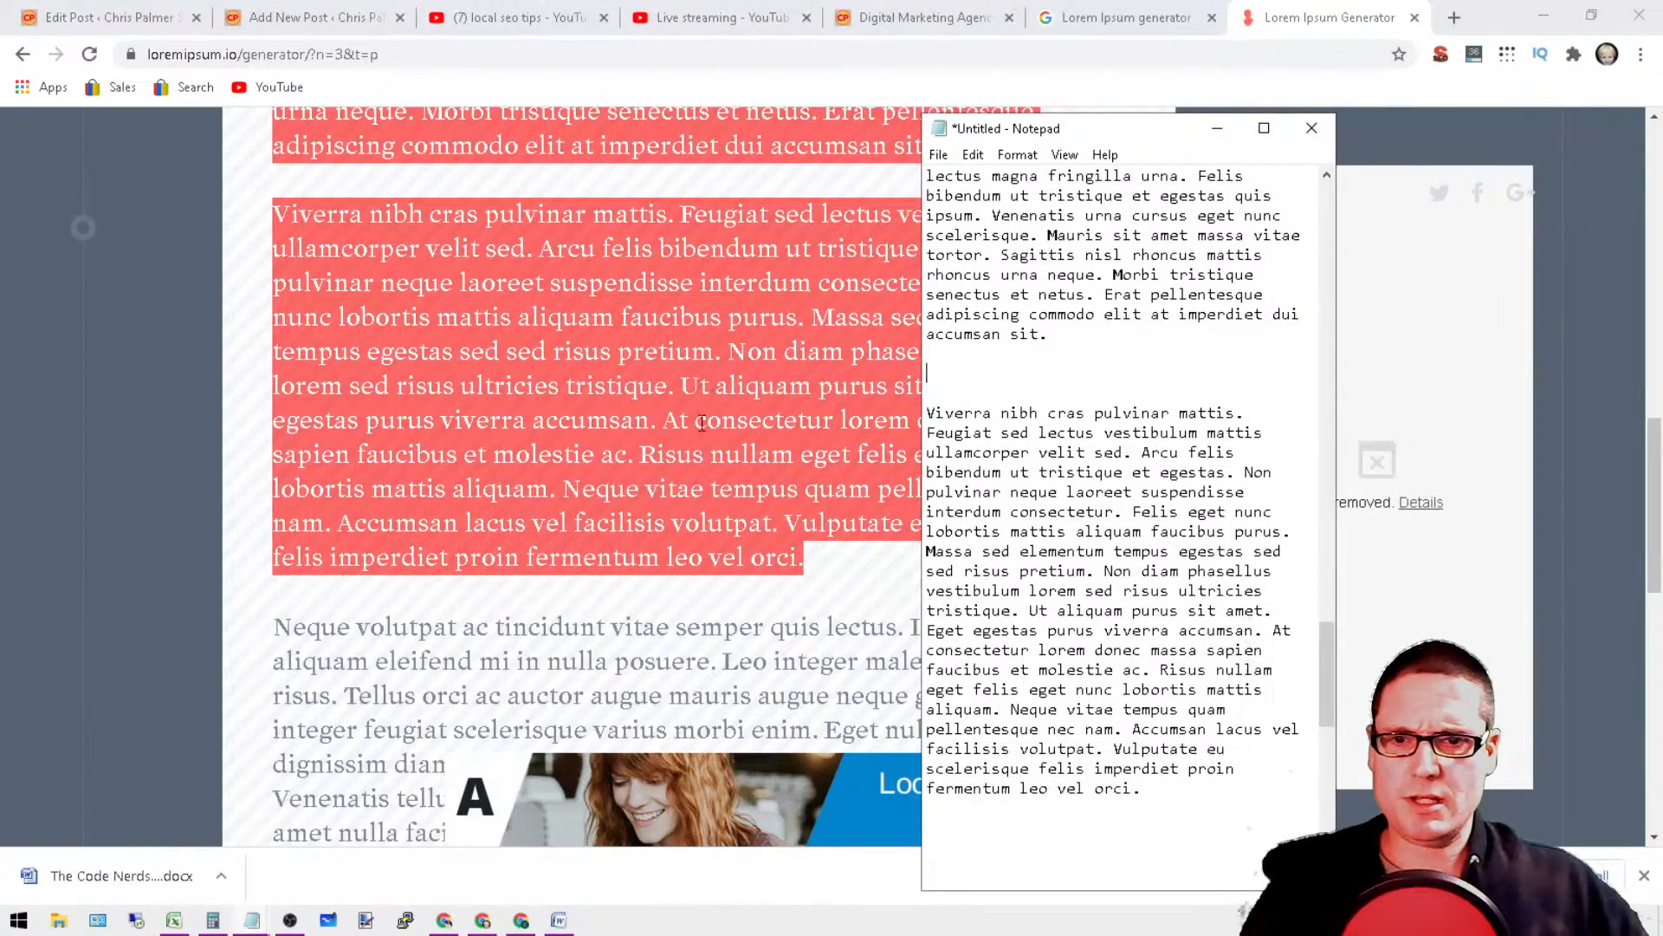
Step: Switch back to the loremipsum.io generator and generate 10 paragraphs
scroll(481, 498, "up", 12)
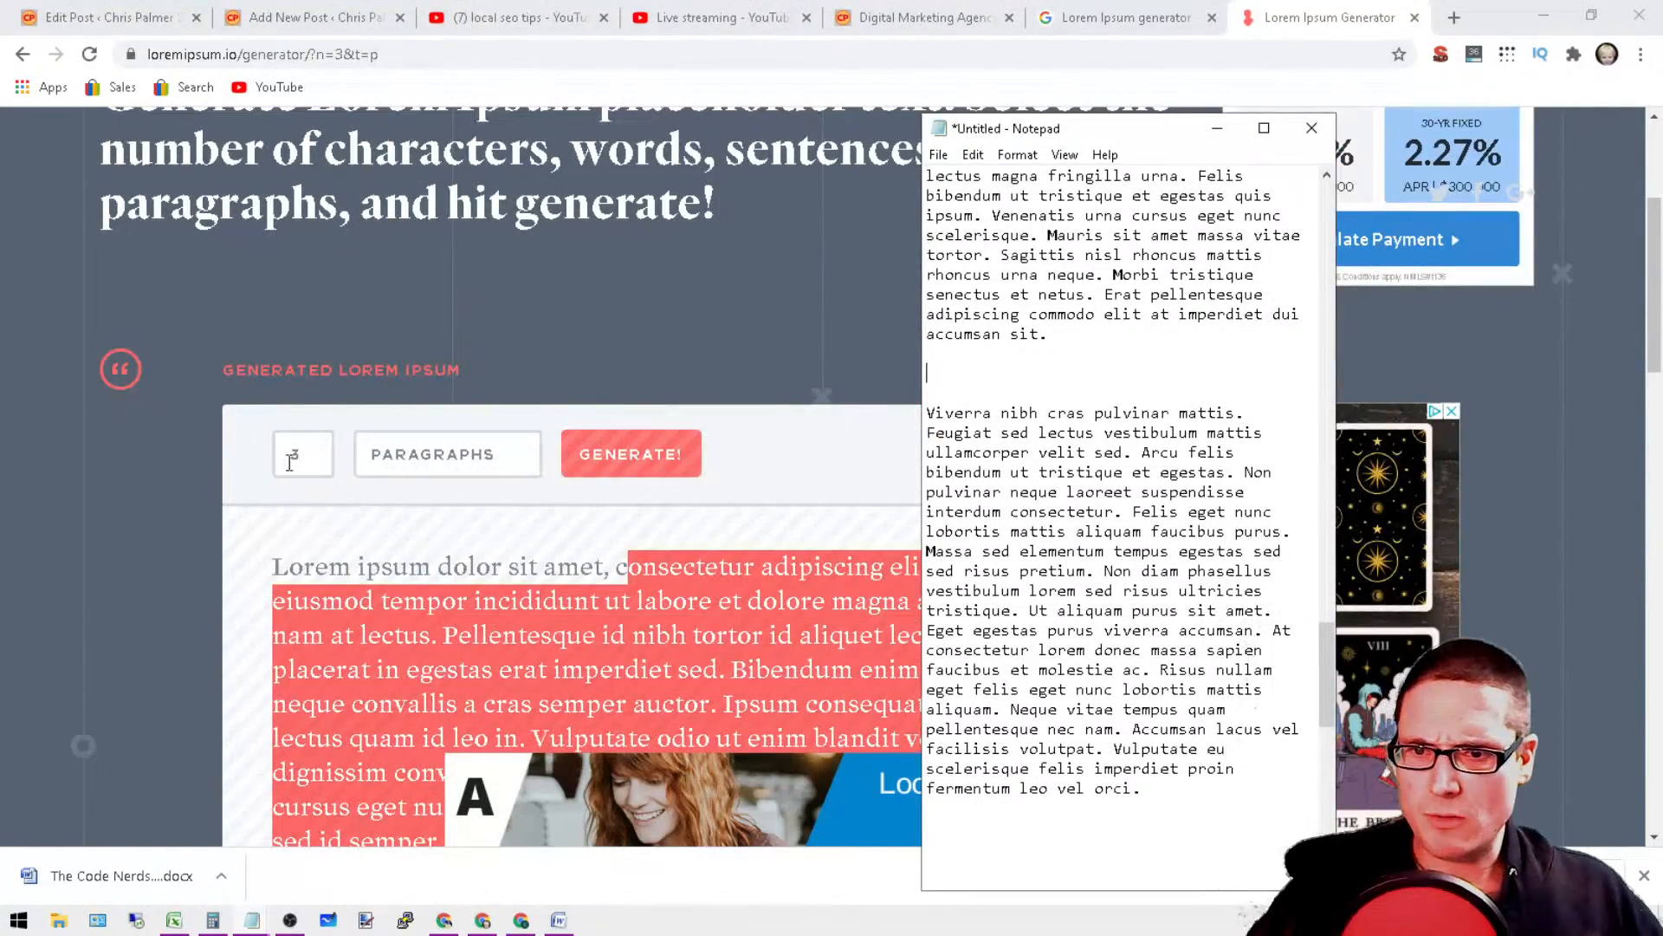
left_click(291, 462)
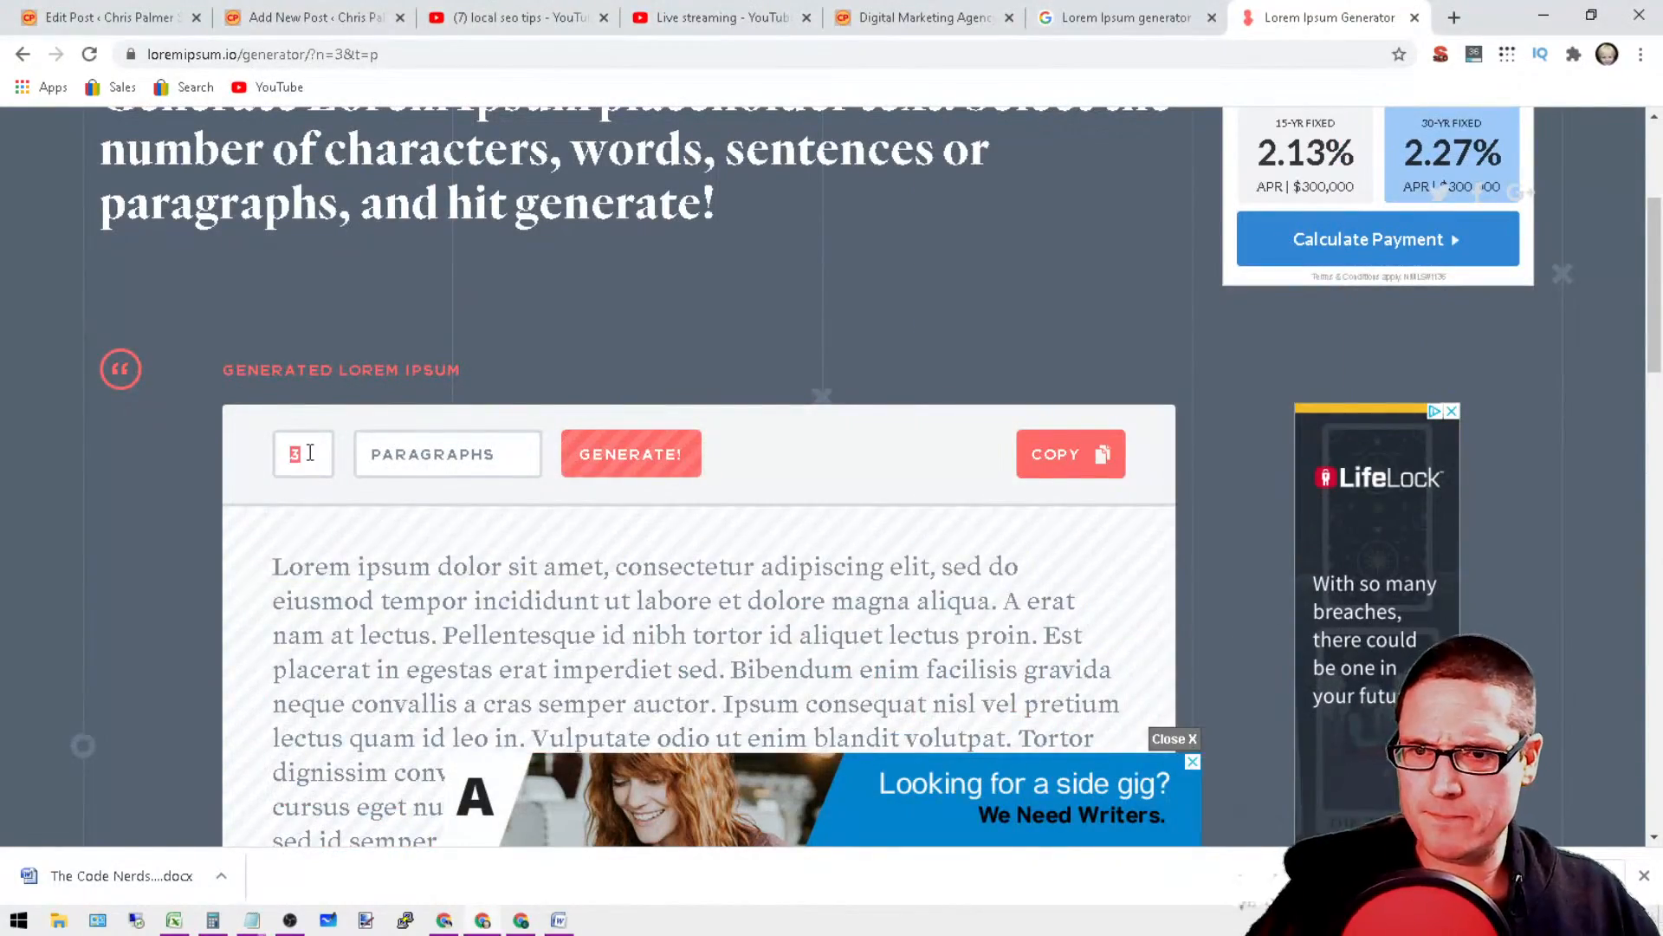
type("10")
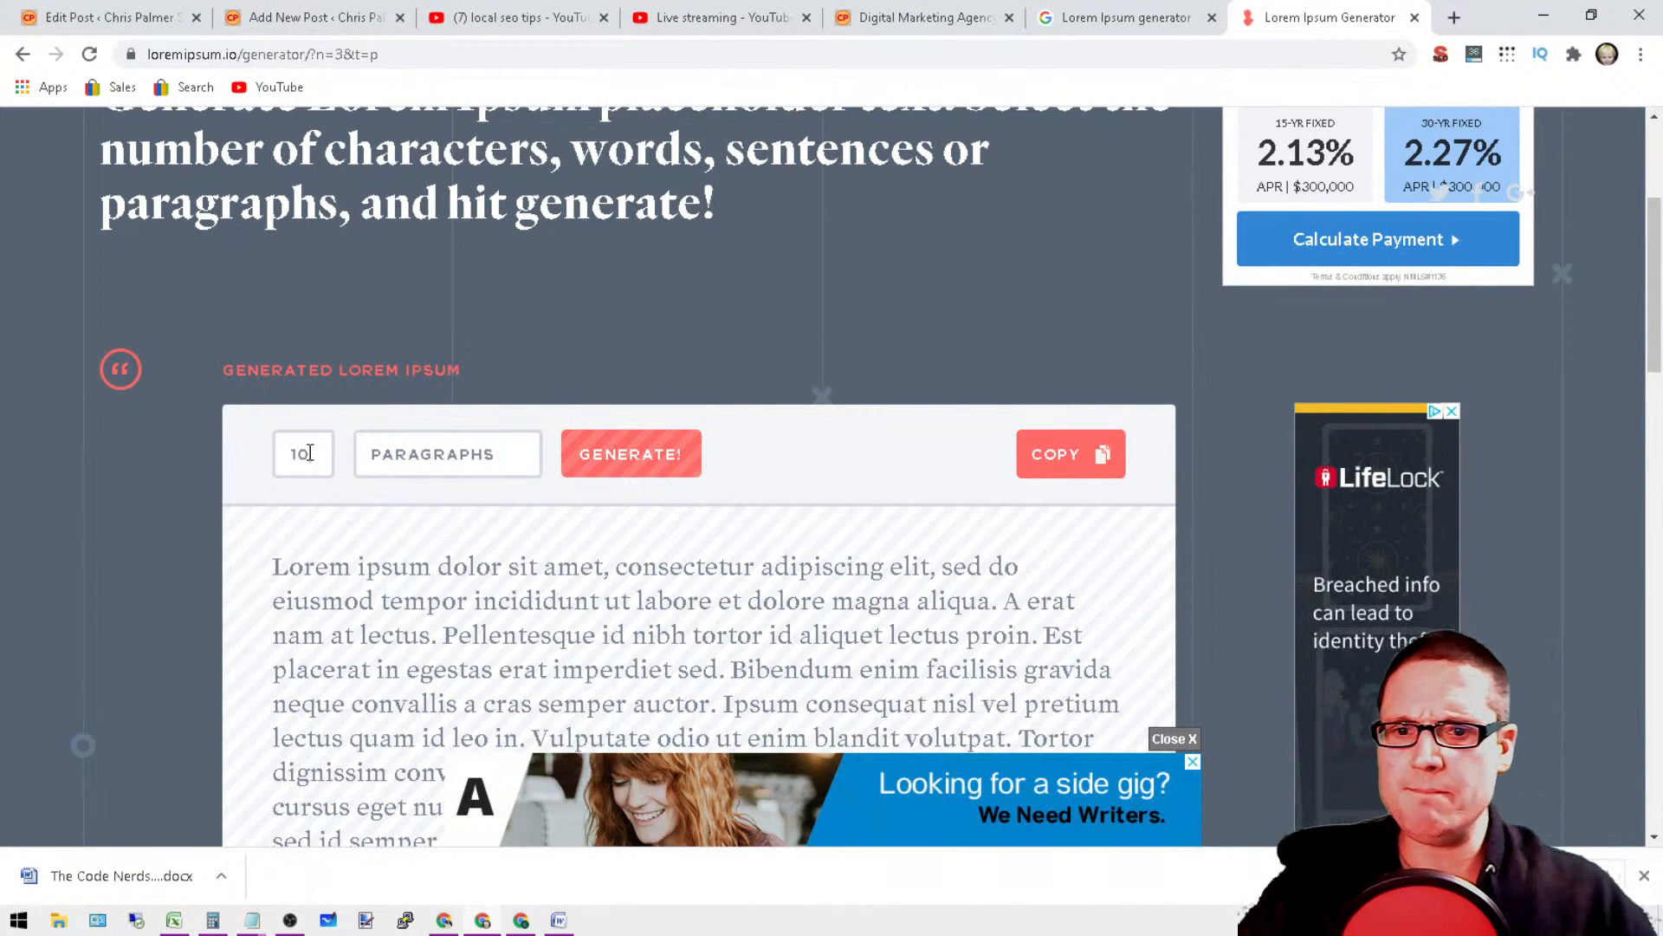
left_click(630, 455)
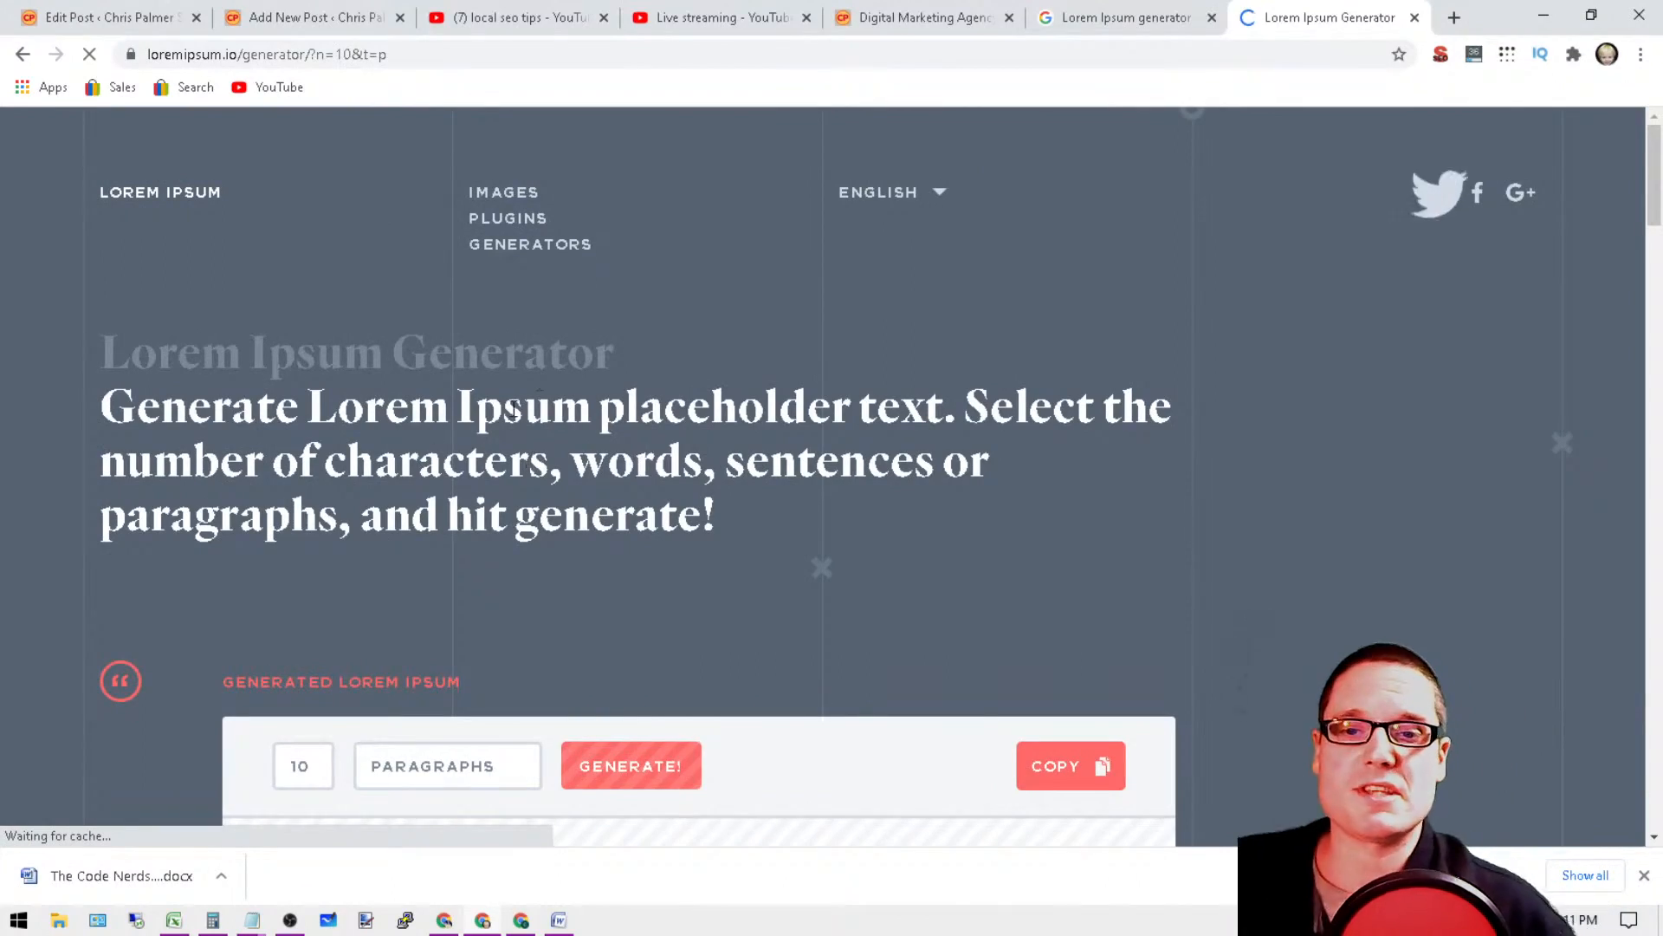
Step: Select the generated text from "dolor" in the first line through the last of the 10 paragraphs and copy it
scroll(1117, 443, "down", 4)
scroll(1117, 442, "down", 4)
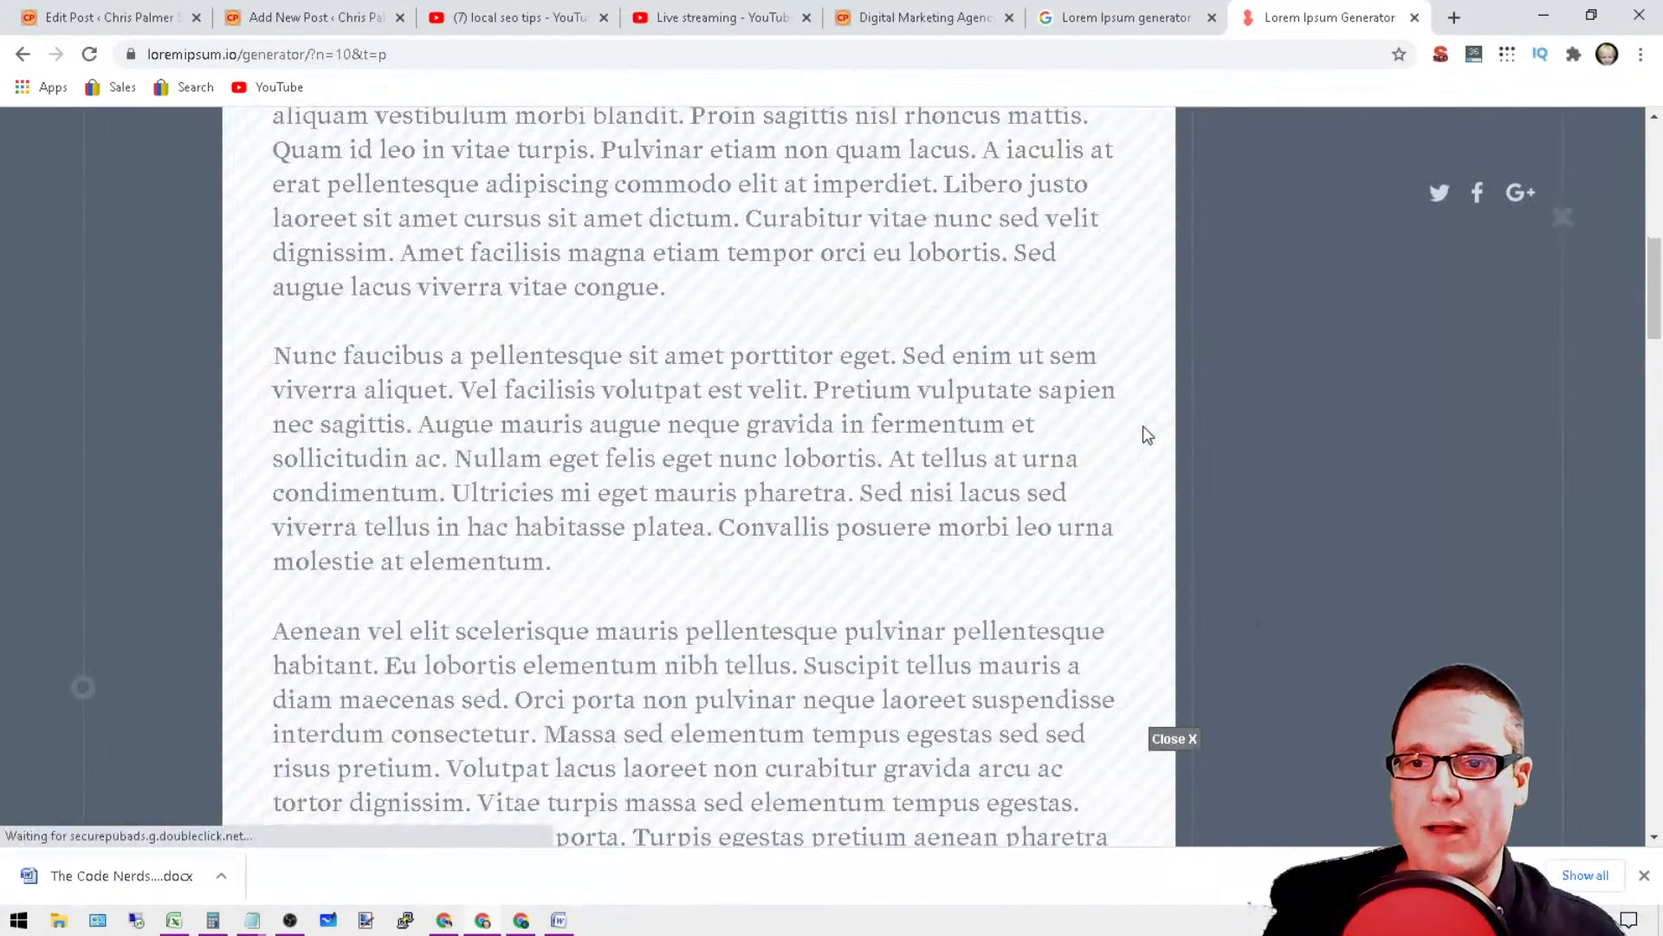
scroll(1142, 435, "up", 3)
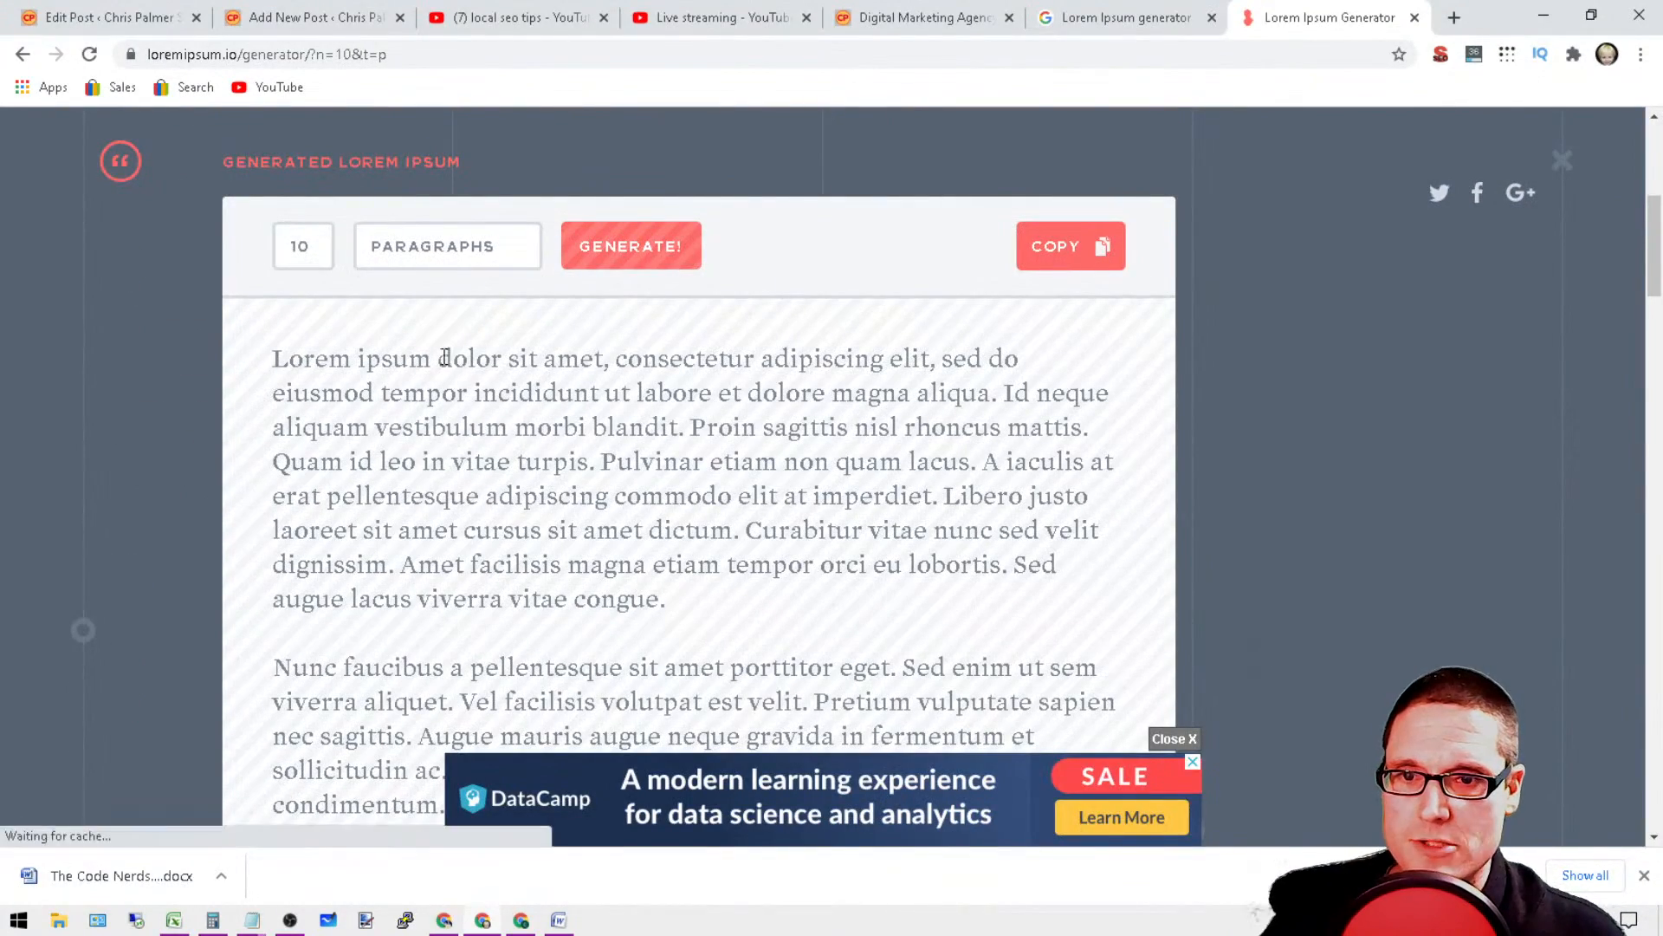
left_click_drag(438, 360, 908, 511)
right_click(865, 329)
left_click(881, 345)
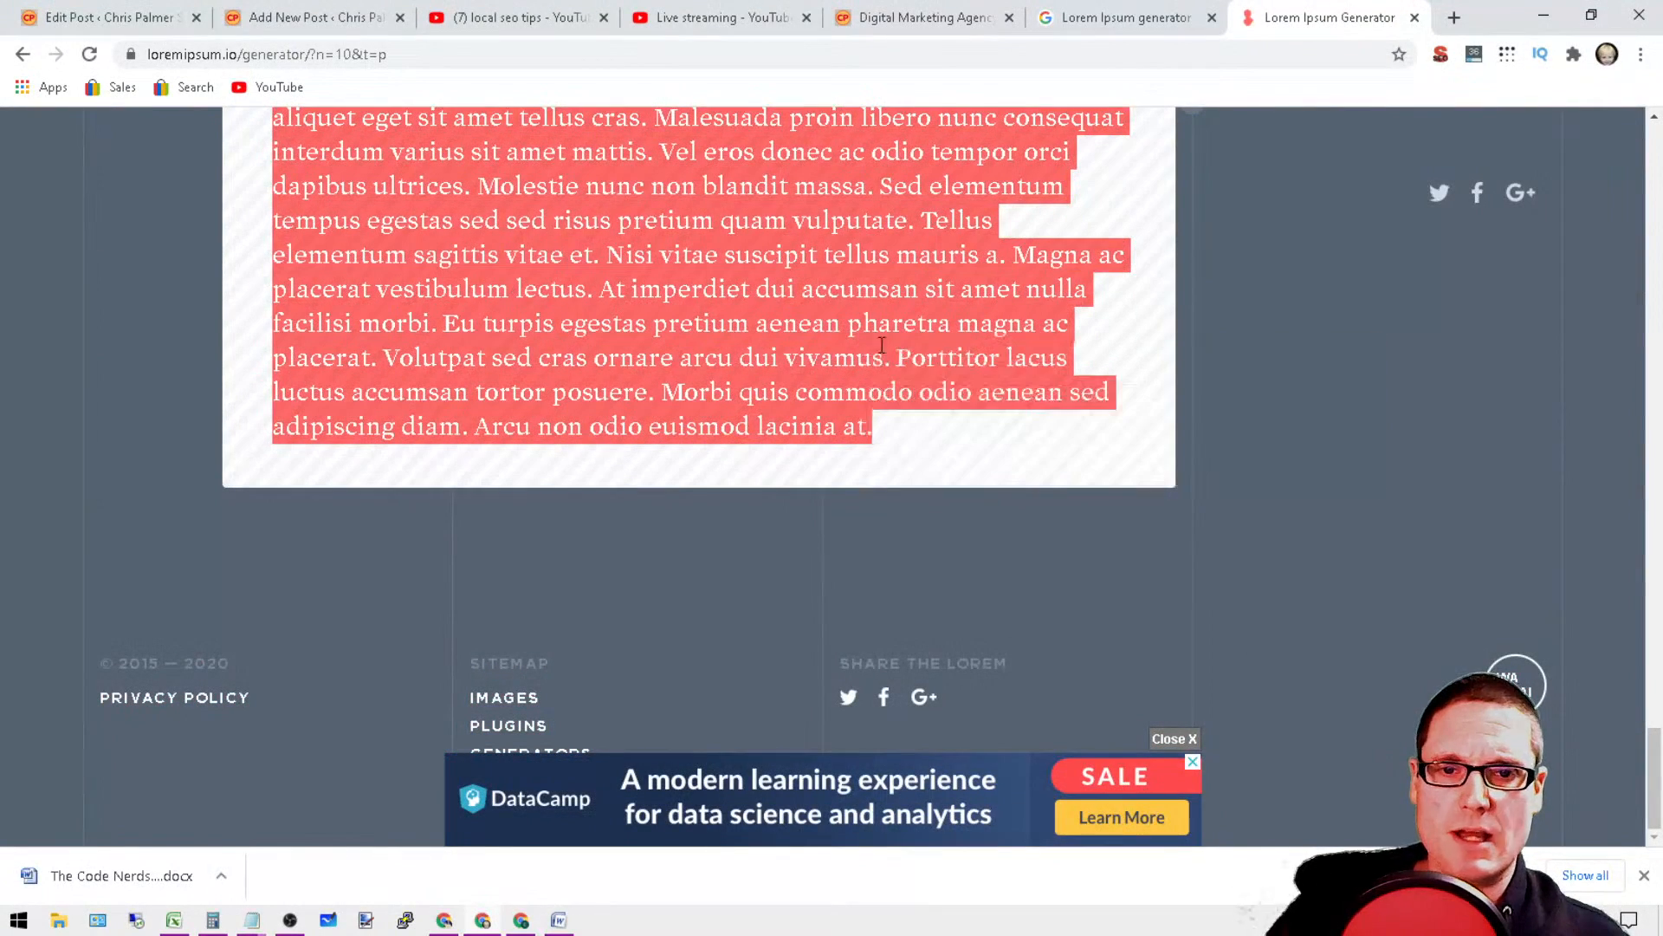
Step: Paste the copied paragraphs at the end of the second Notepad document, below "fermentum leo vel orci."
left_click(246, 920)
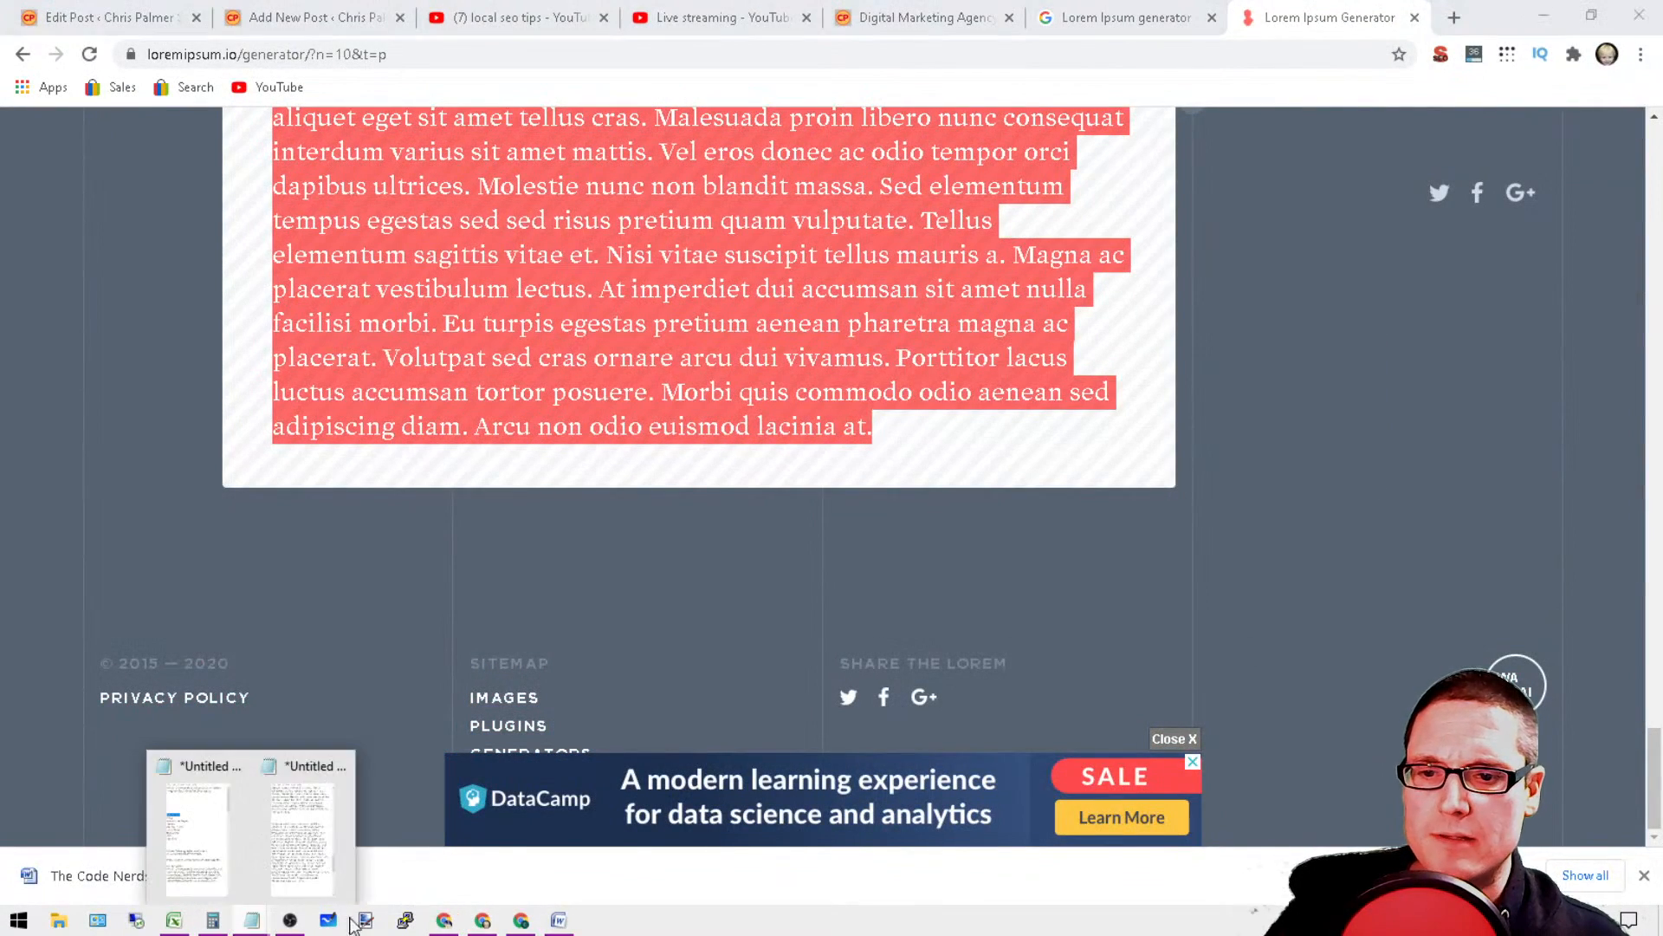
left_click(317, 766)
scroll(1083, 779, "down", 3)
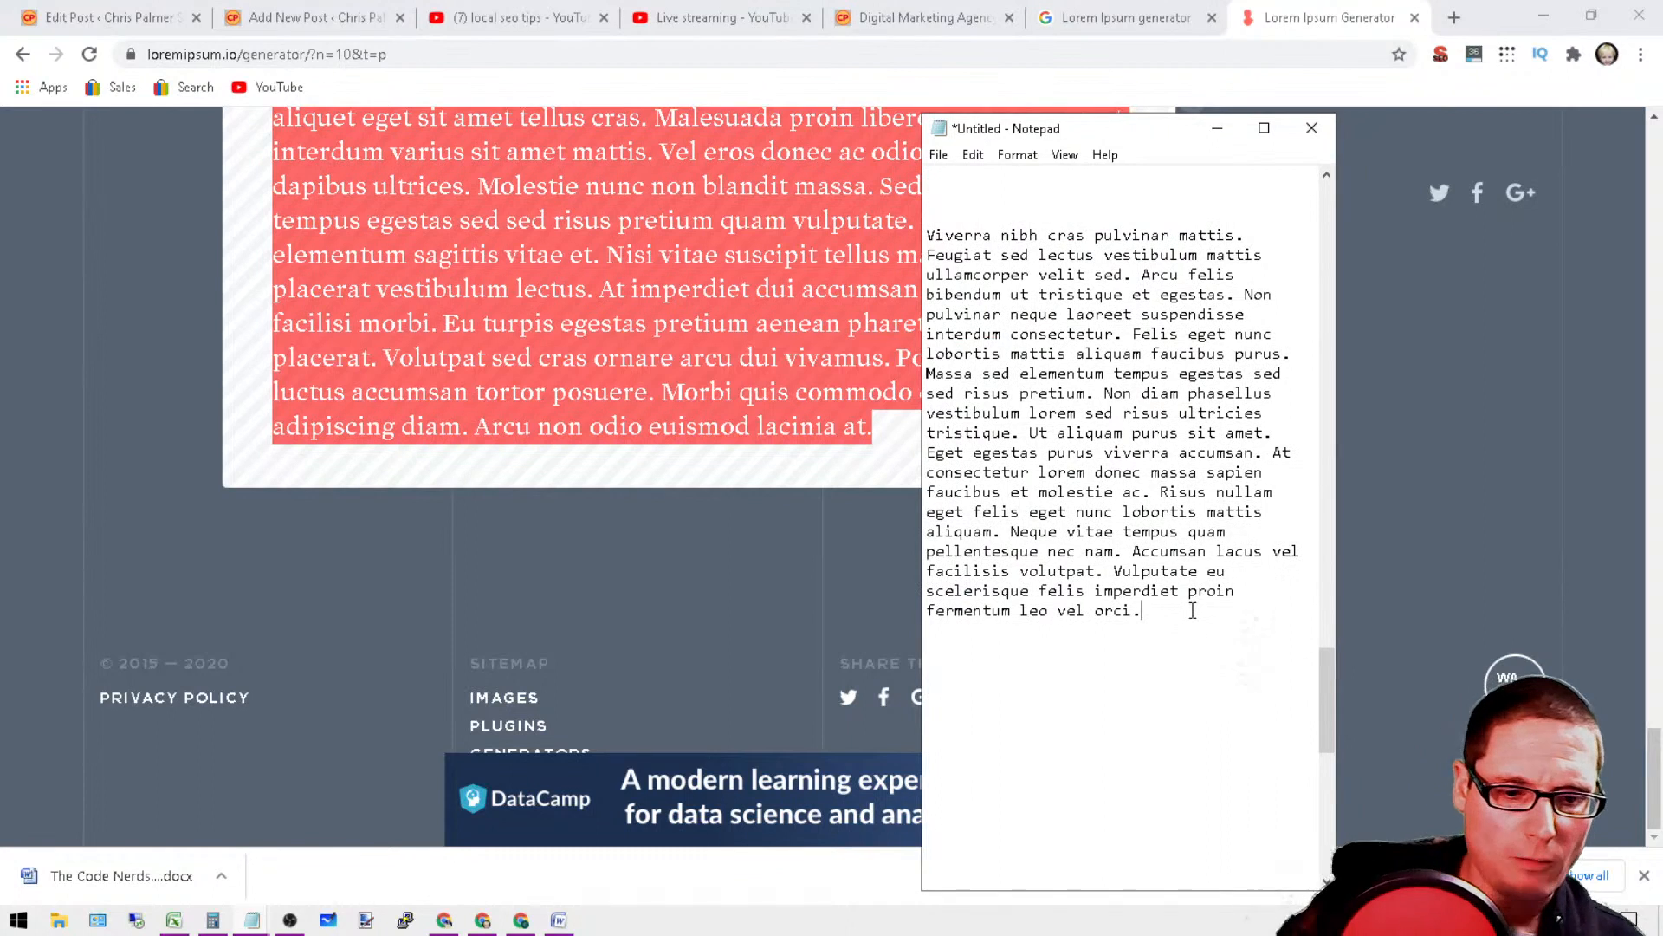
right_click(1005, 686)
left_click(1077, 456)
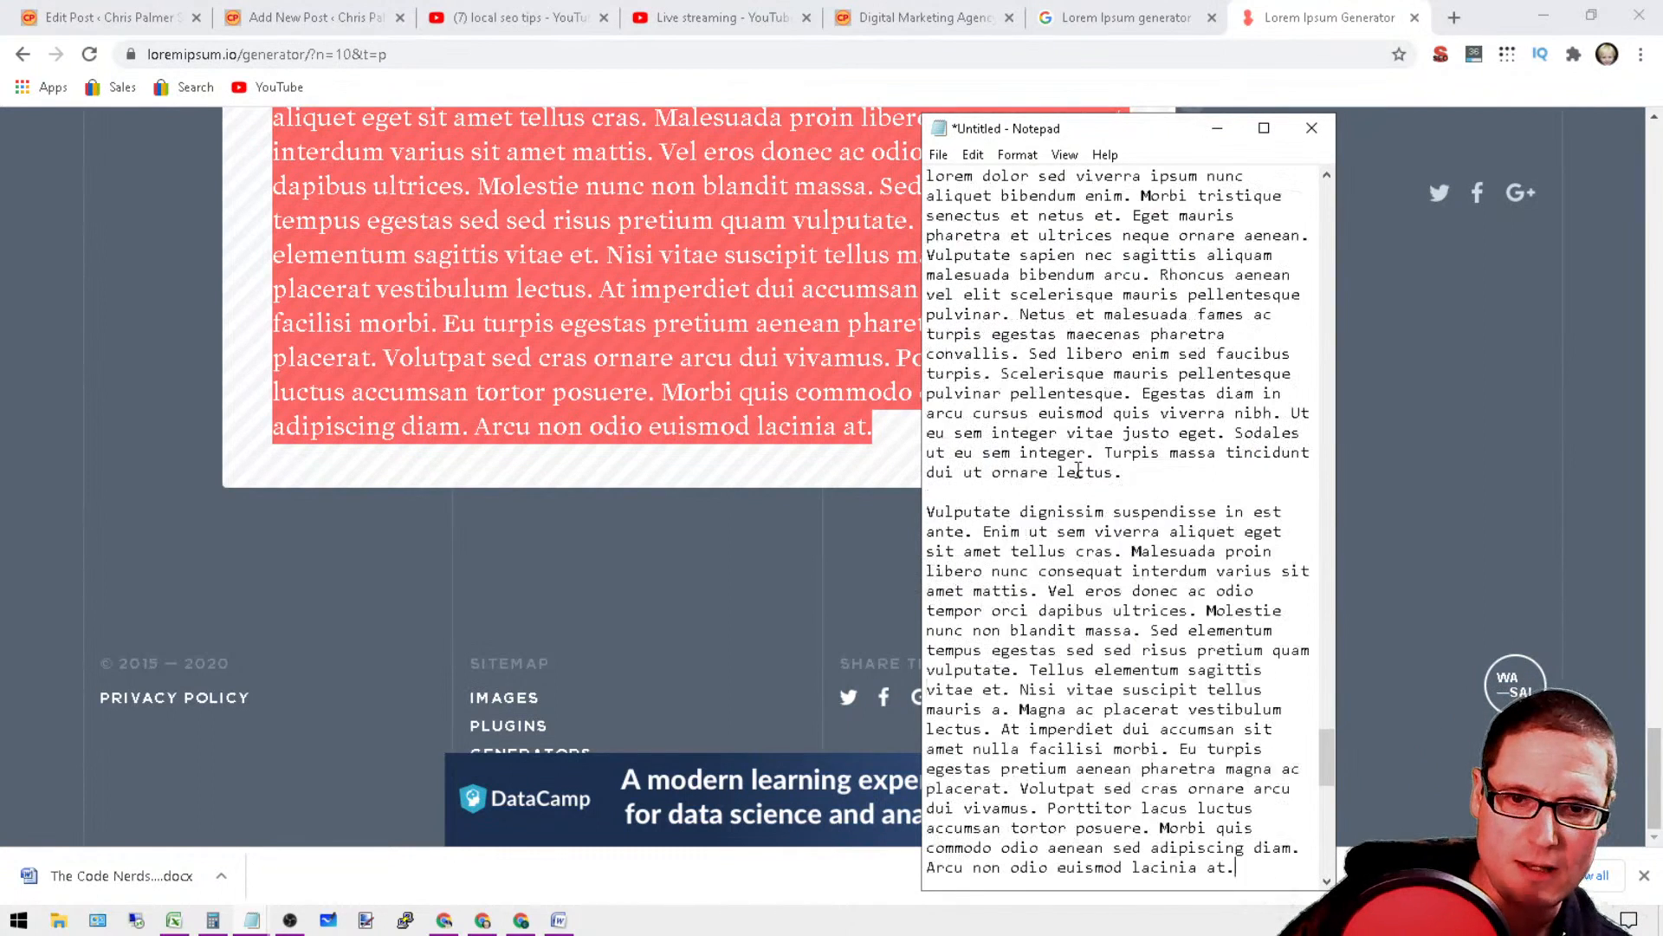
Step: Minimize the Notepad document and close the Lorem Ipsum Generator and Google results pages
left_click(1213, 132)
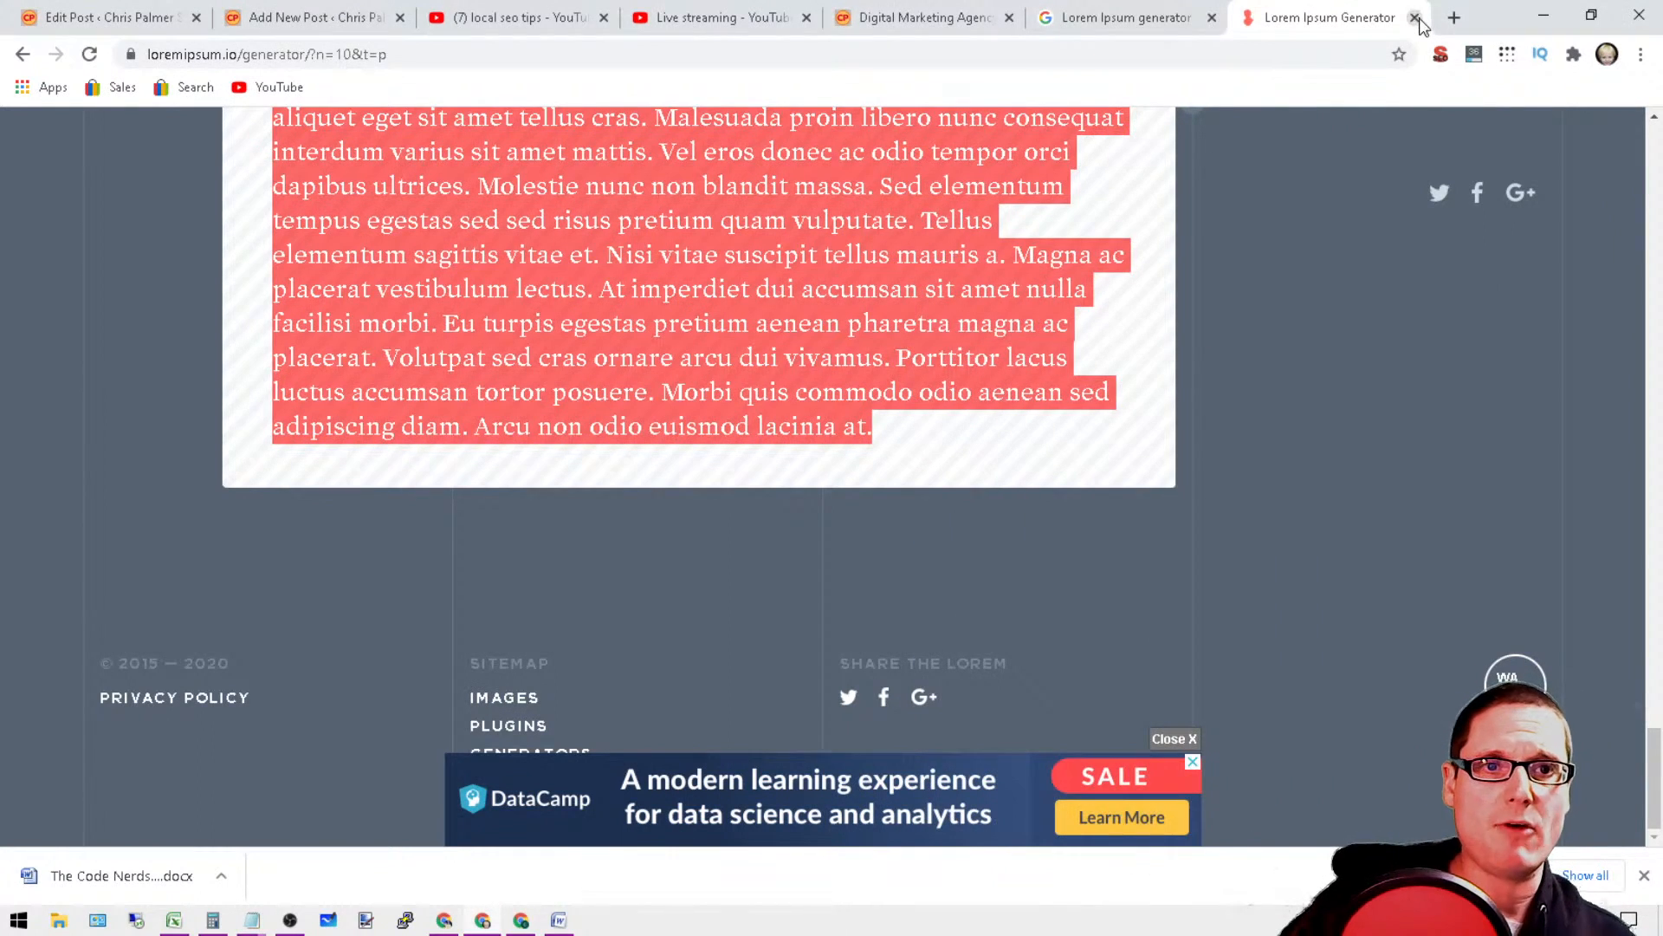
left_click(1415, 18)
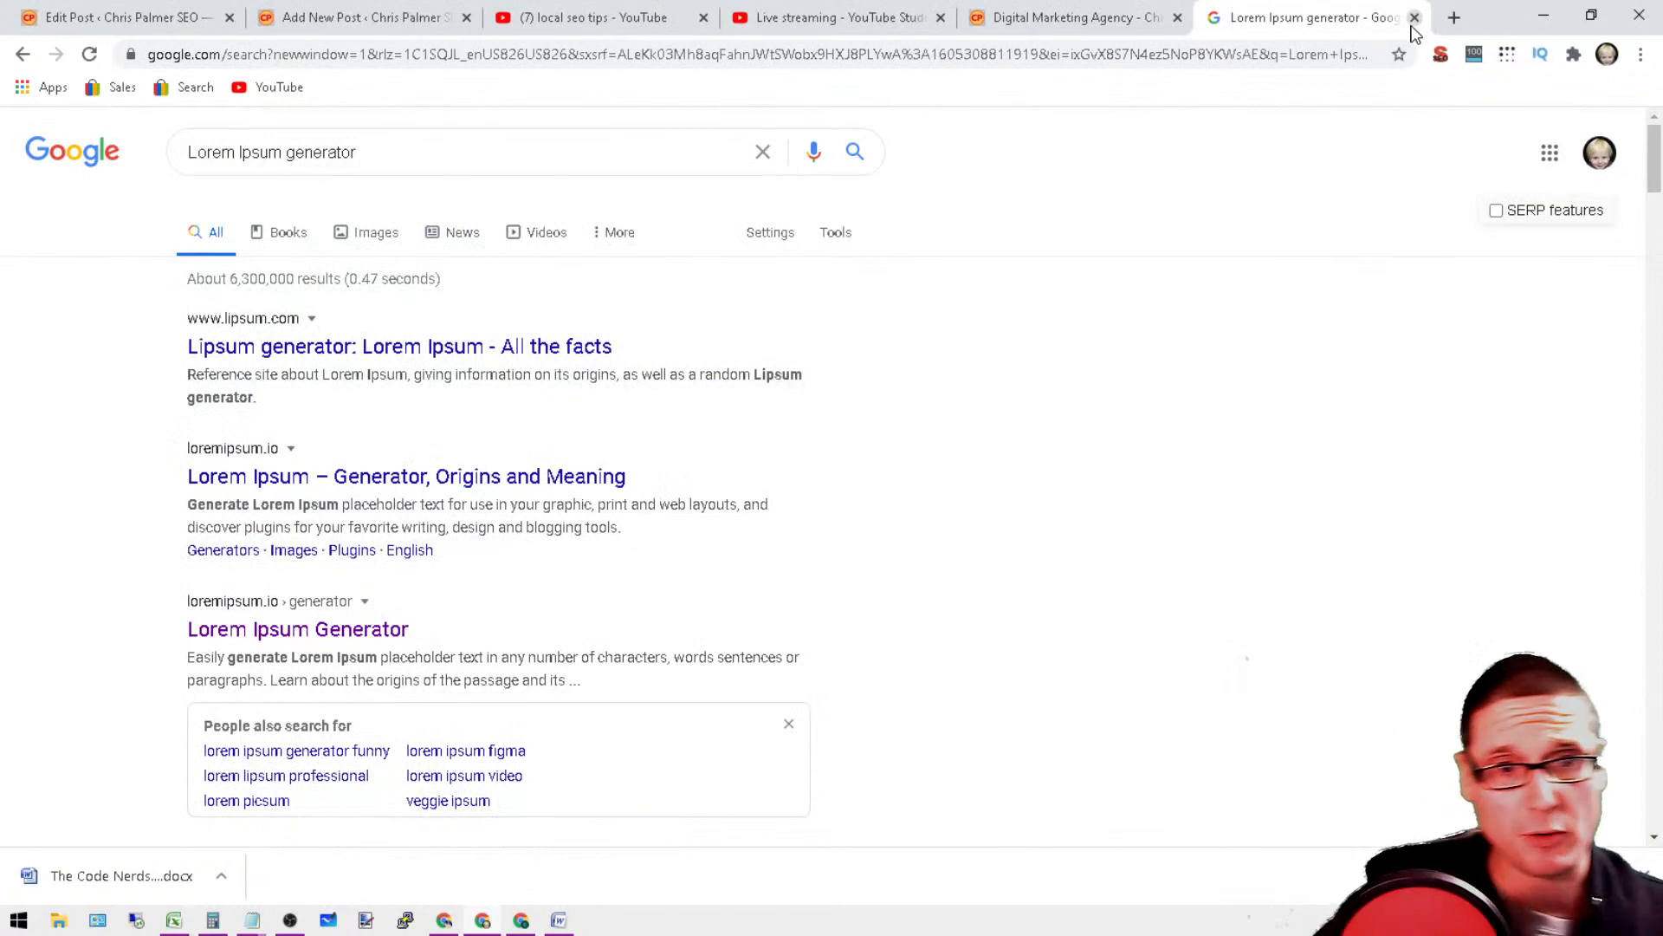
left_click(1414, 19)
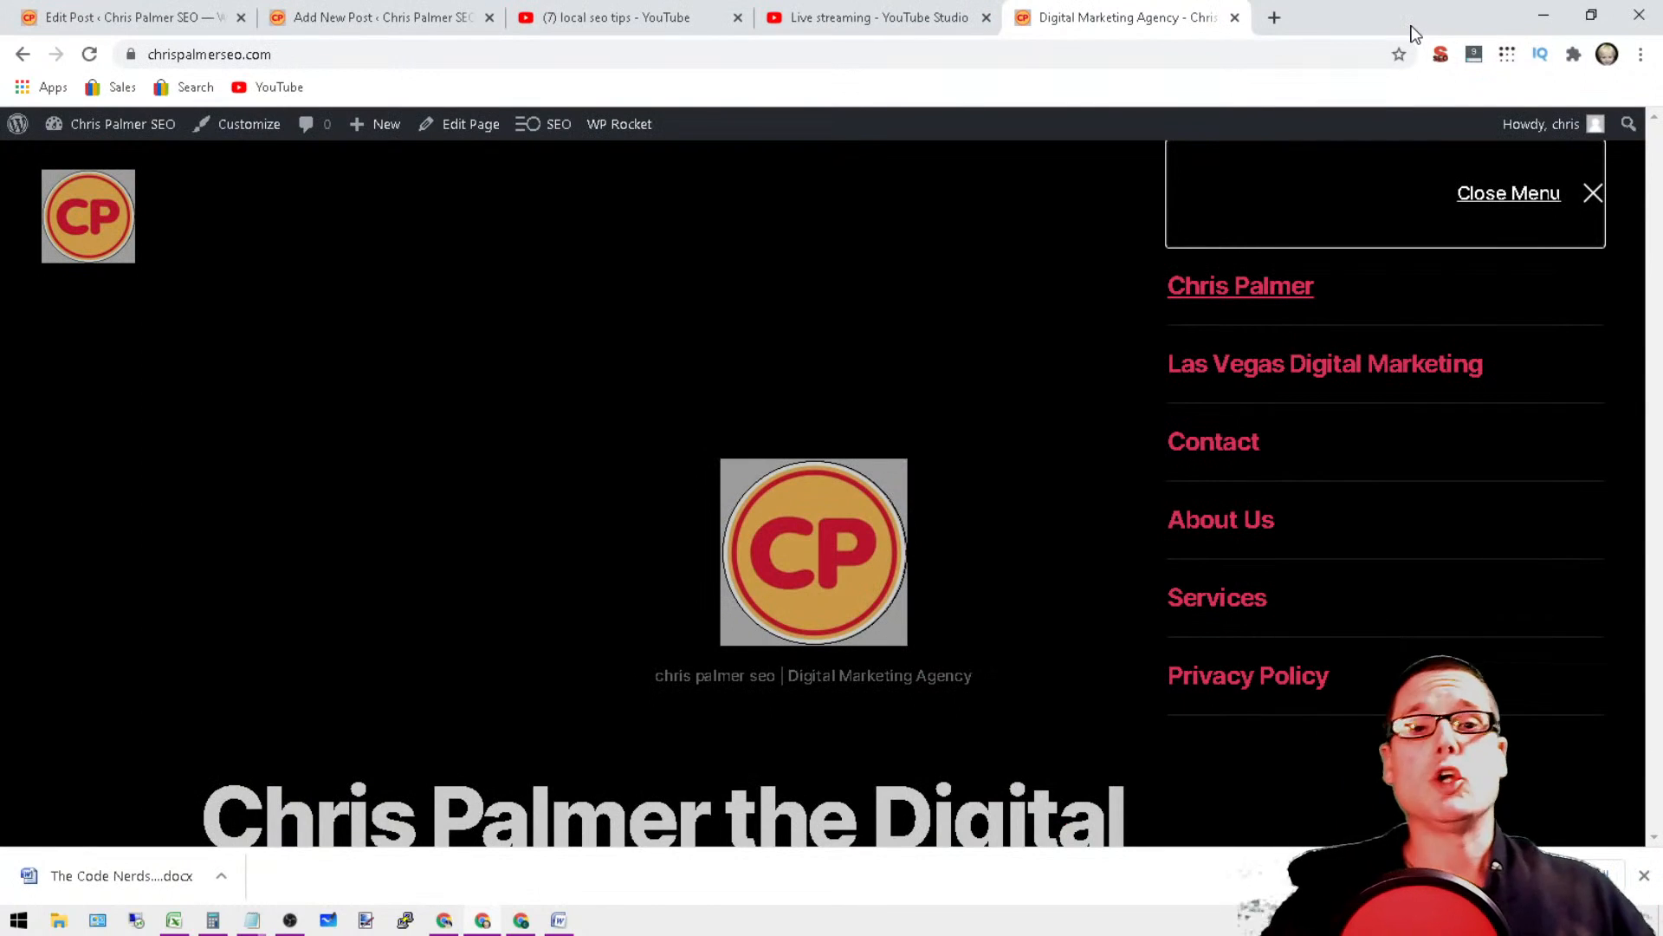
Step: Reload the website's homepage and open its navigation menu to check the current menu items
left_click(90, 53)
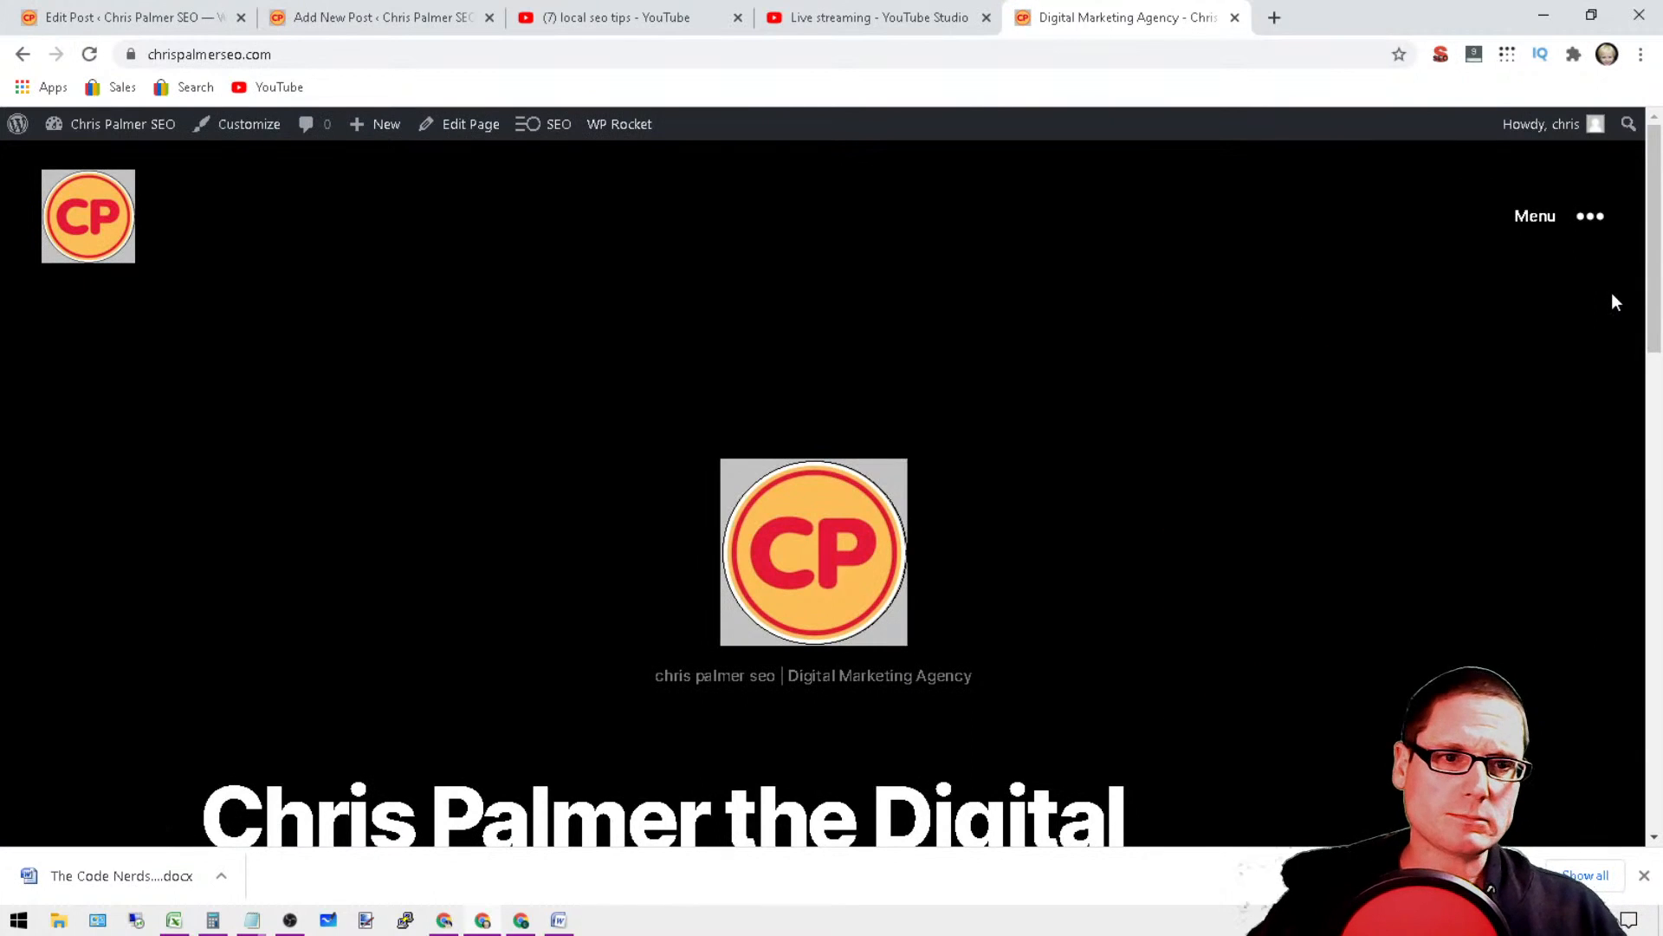
left_click(1594, 224)
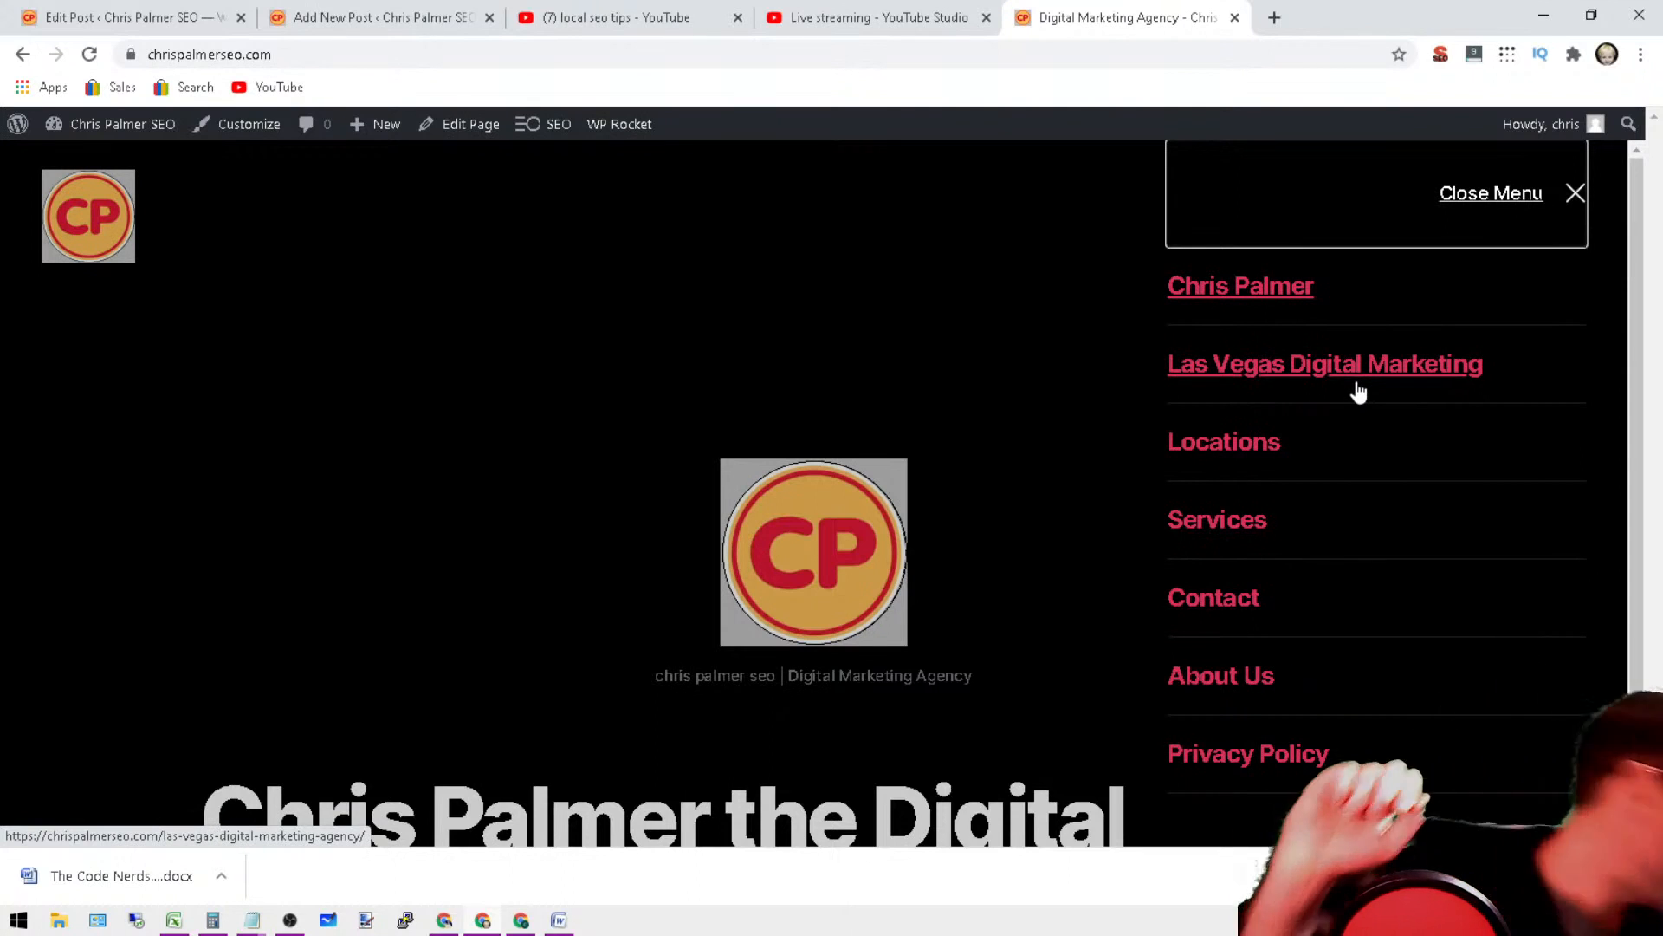
Step: Return to the WordPress Edit Post page containing the "Internet Marketing Services" heading
left_click(372, 15)
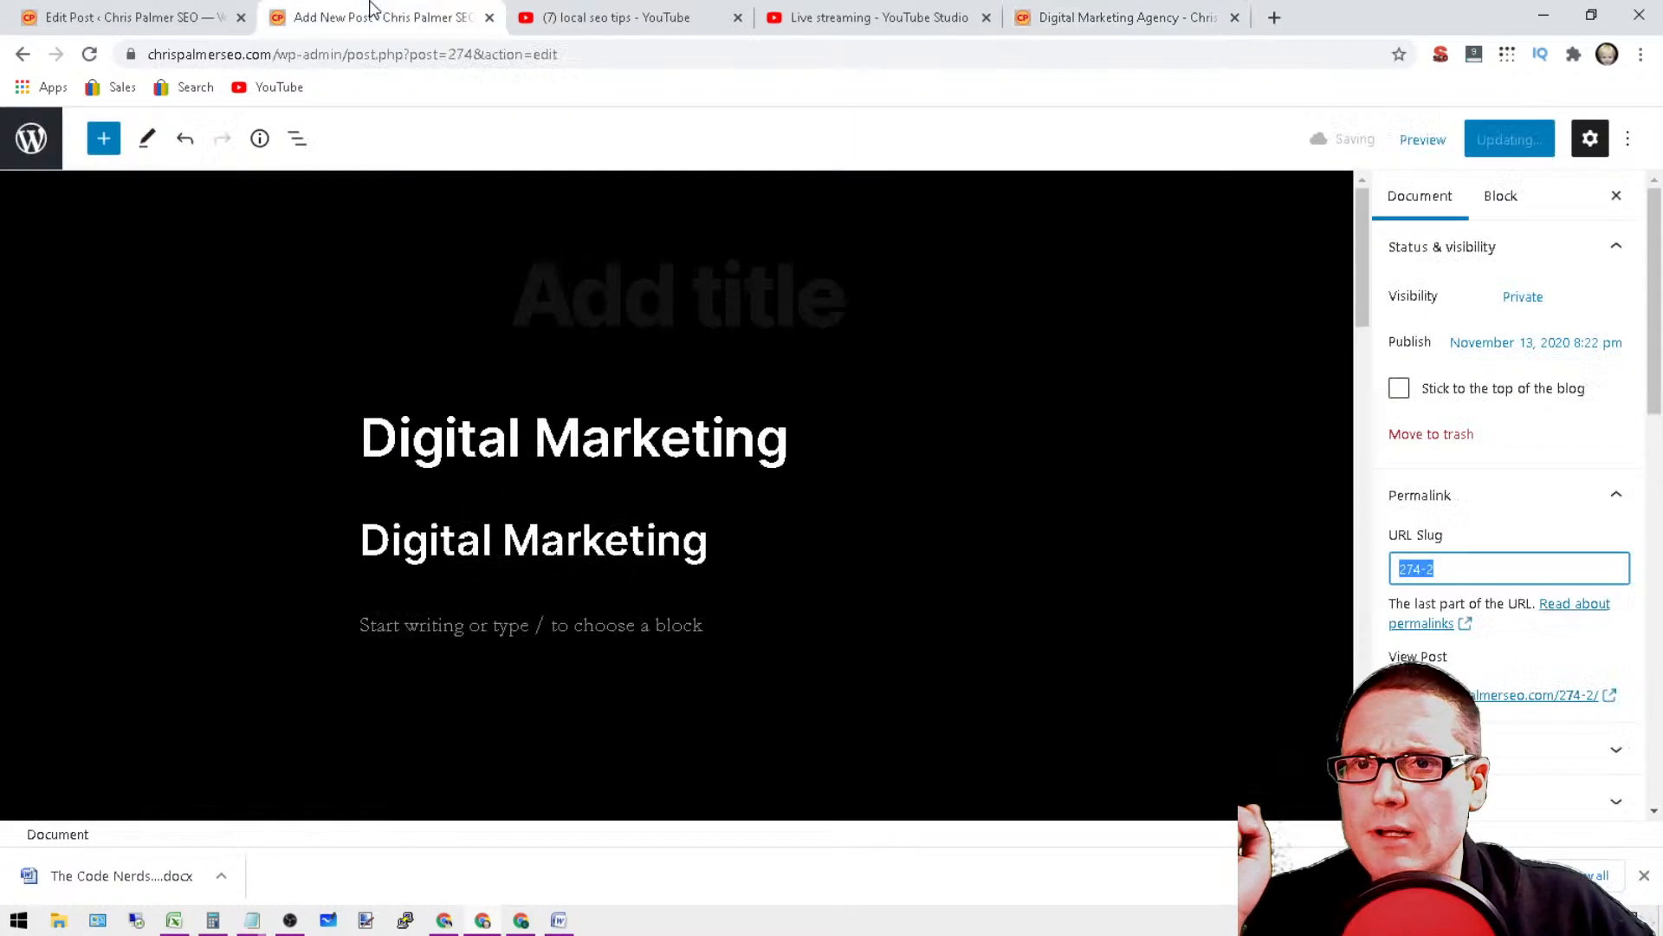
left_click(125, 16)
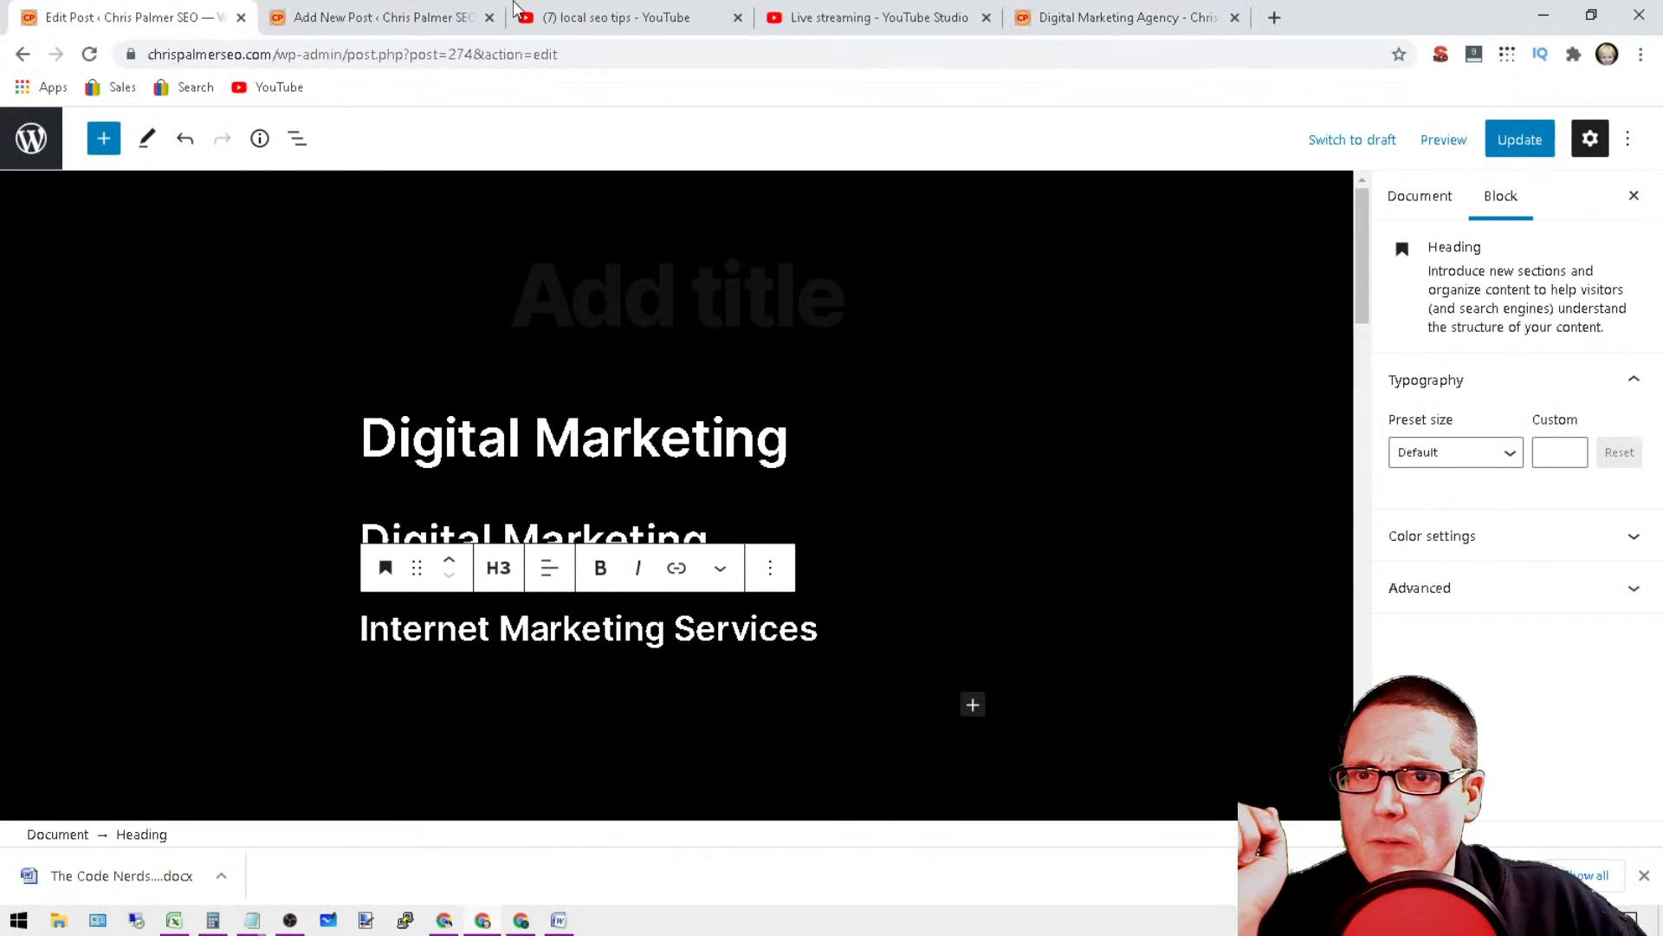
Step: Switch to the website's homepage, enter its admin dashboard and open the navigation menu editor
left_click(1099, 12)
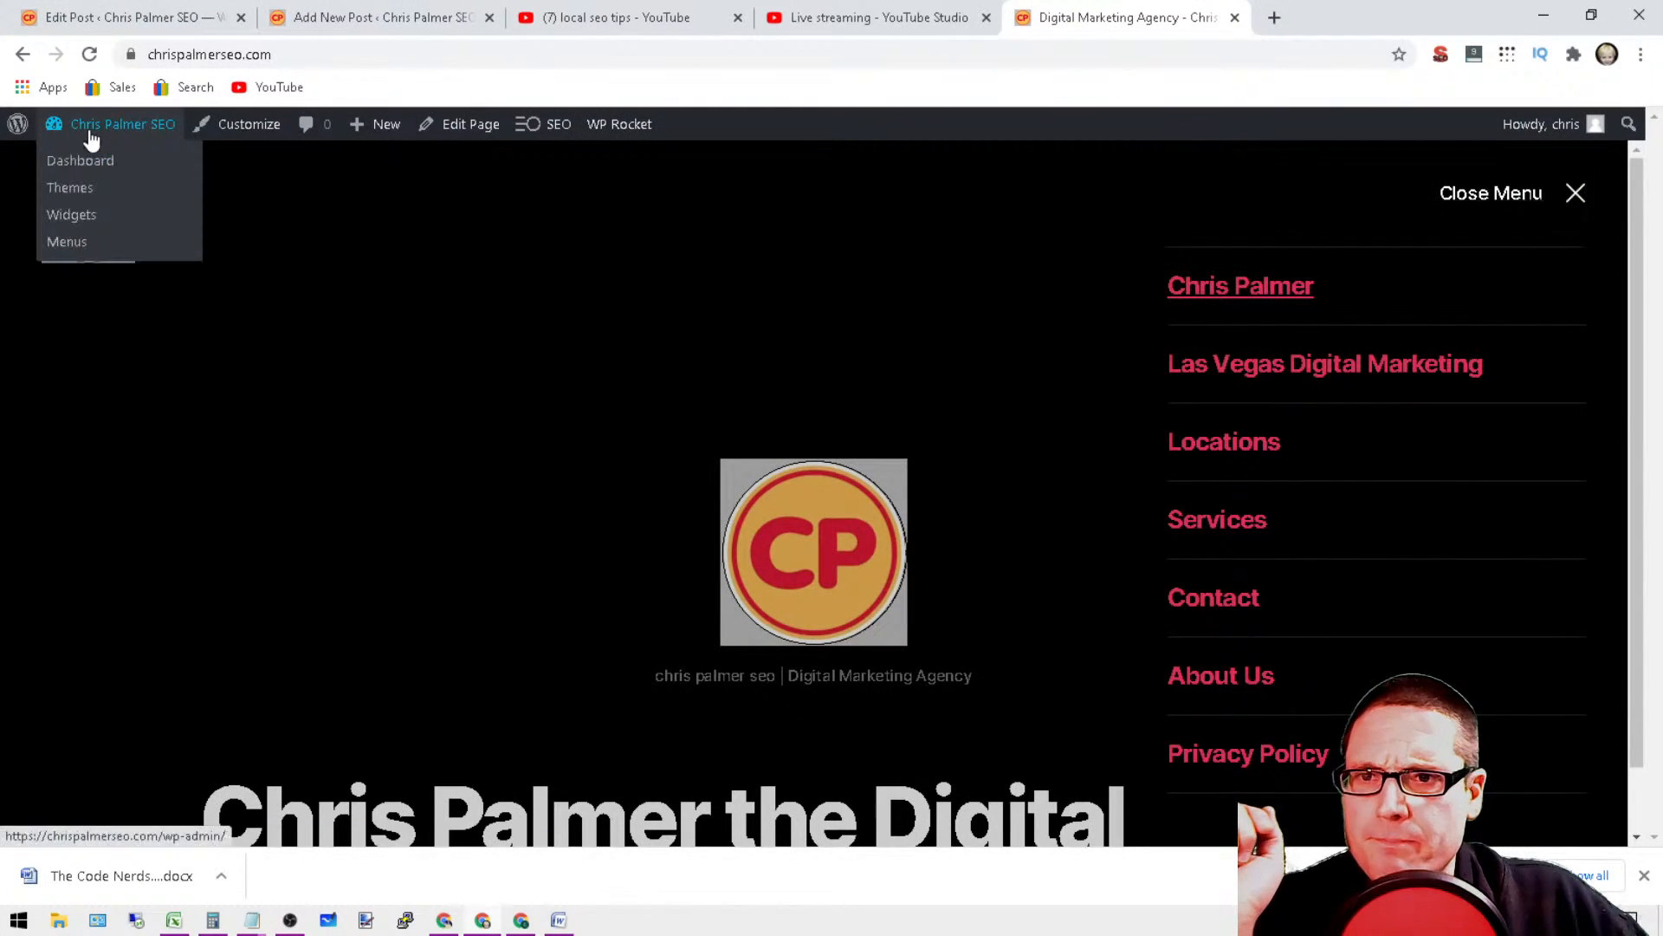
left_click(59, 139)
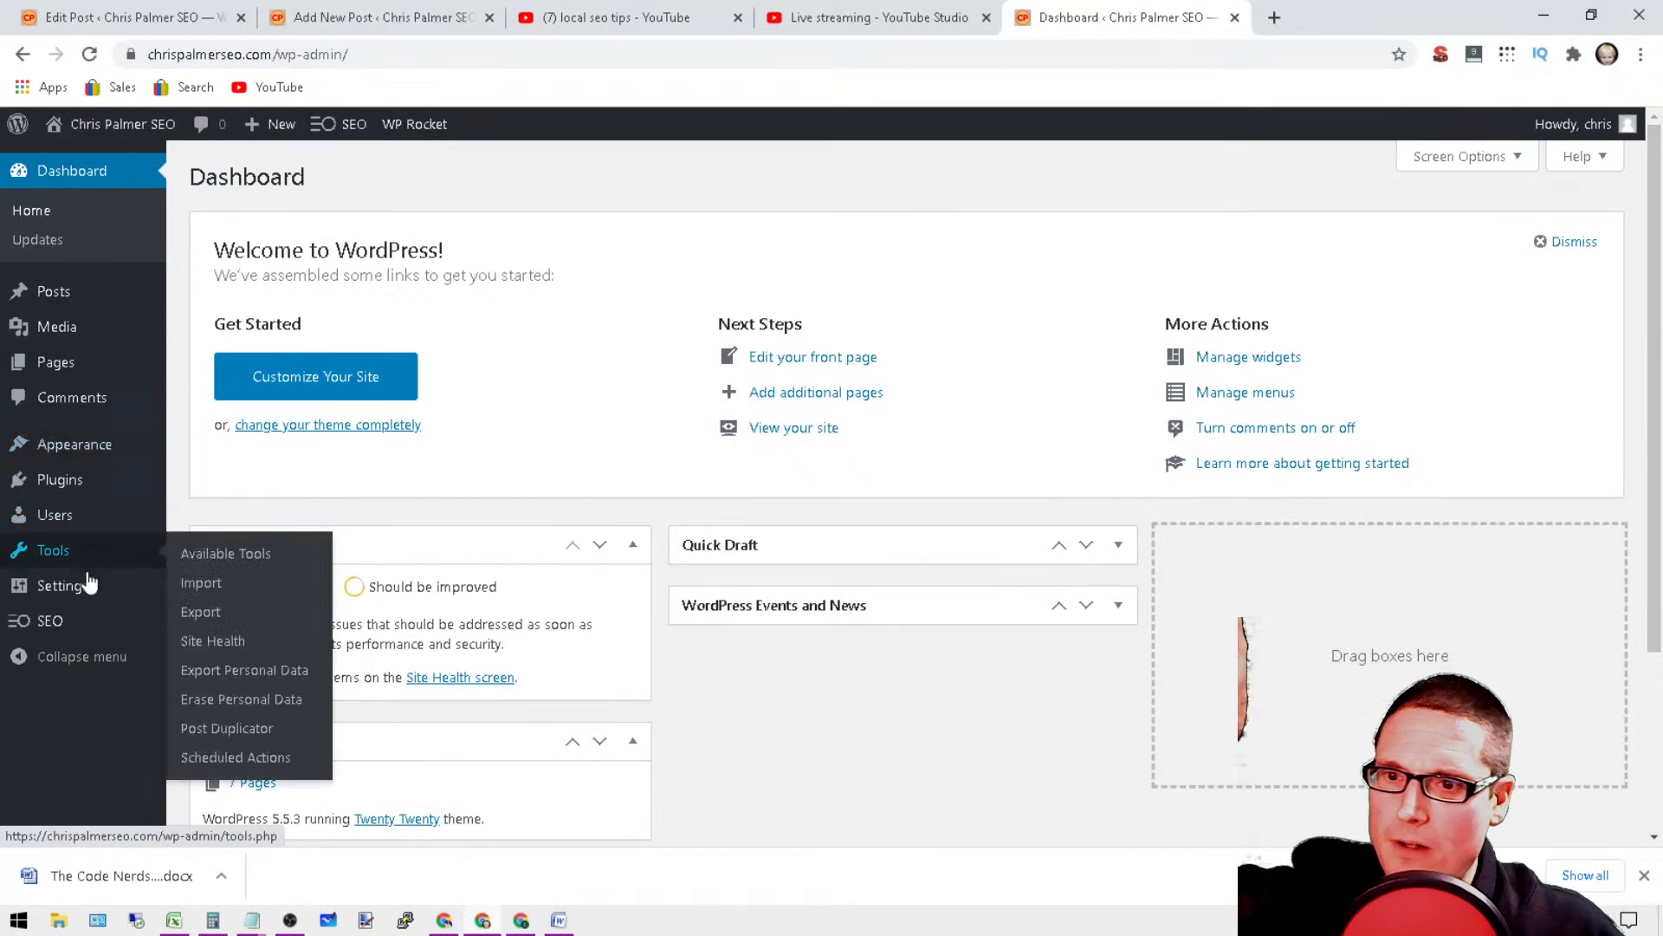
mouse_move(80, 438)
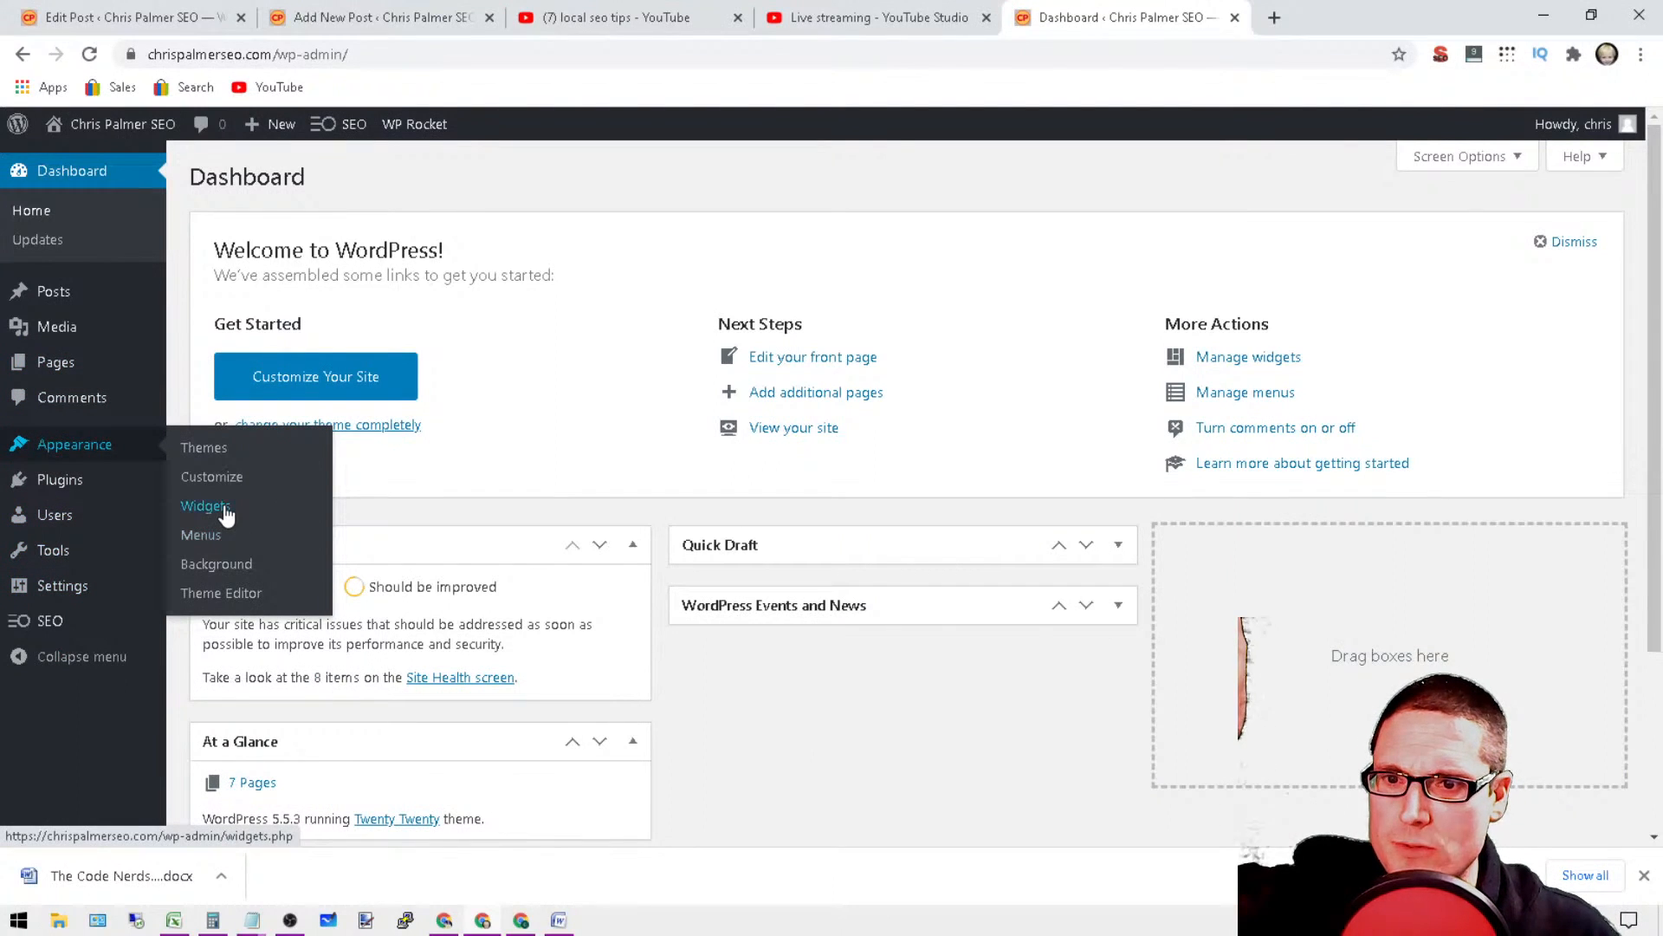
left_click(197, 544)
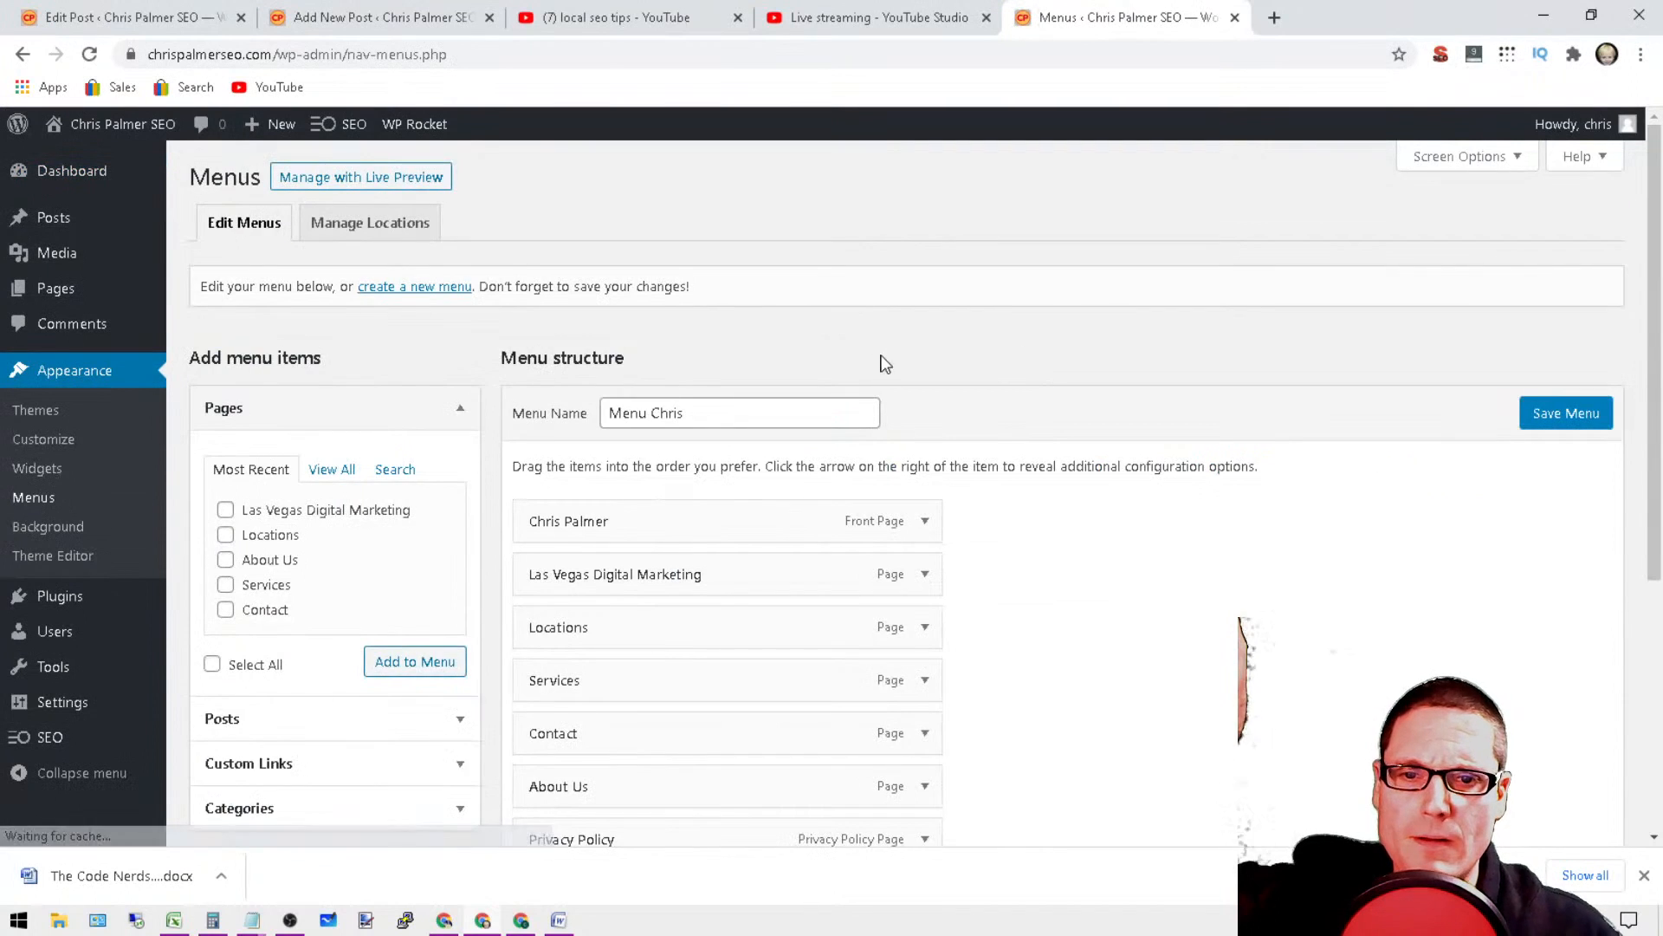
Step: Move the Las Vegas Digital Marketing menu item to the end as a sub item of Privacy Policy
scroll(832, 490, "down", 5)
scroll(930, 407, "up", 4)
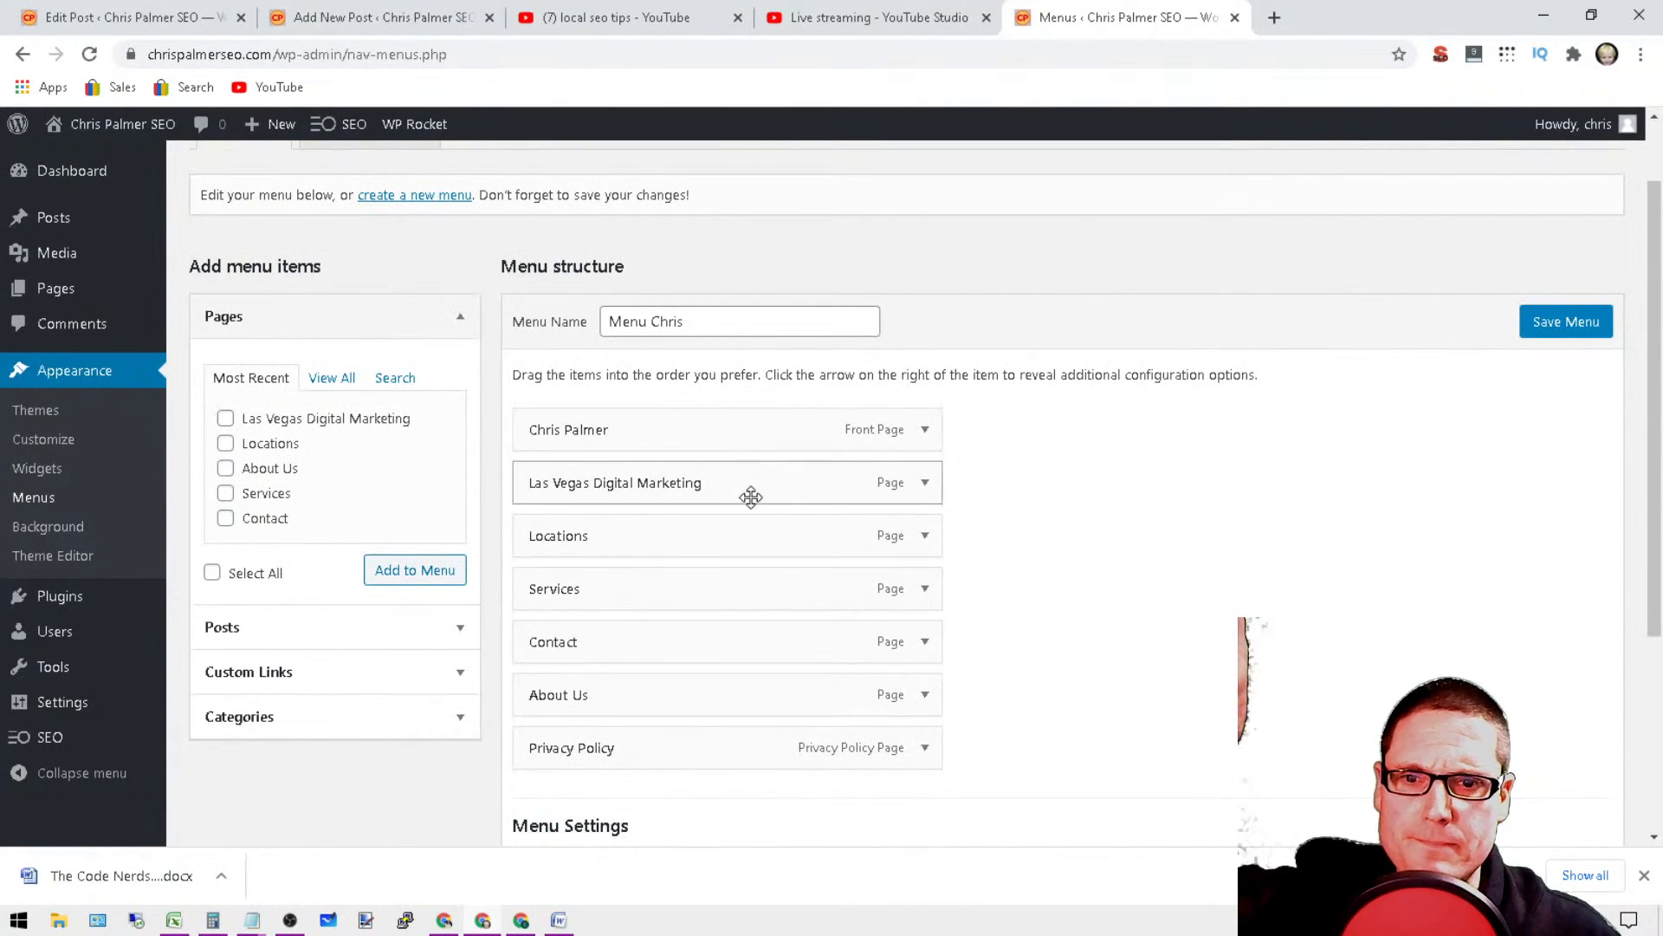
left_click_drag(693, 481, 208, 582)
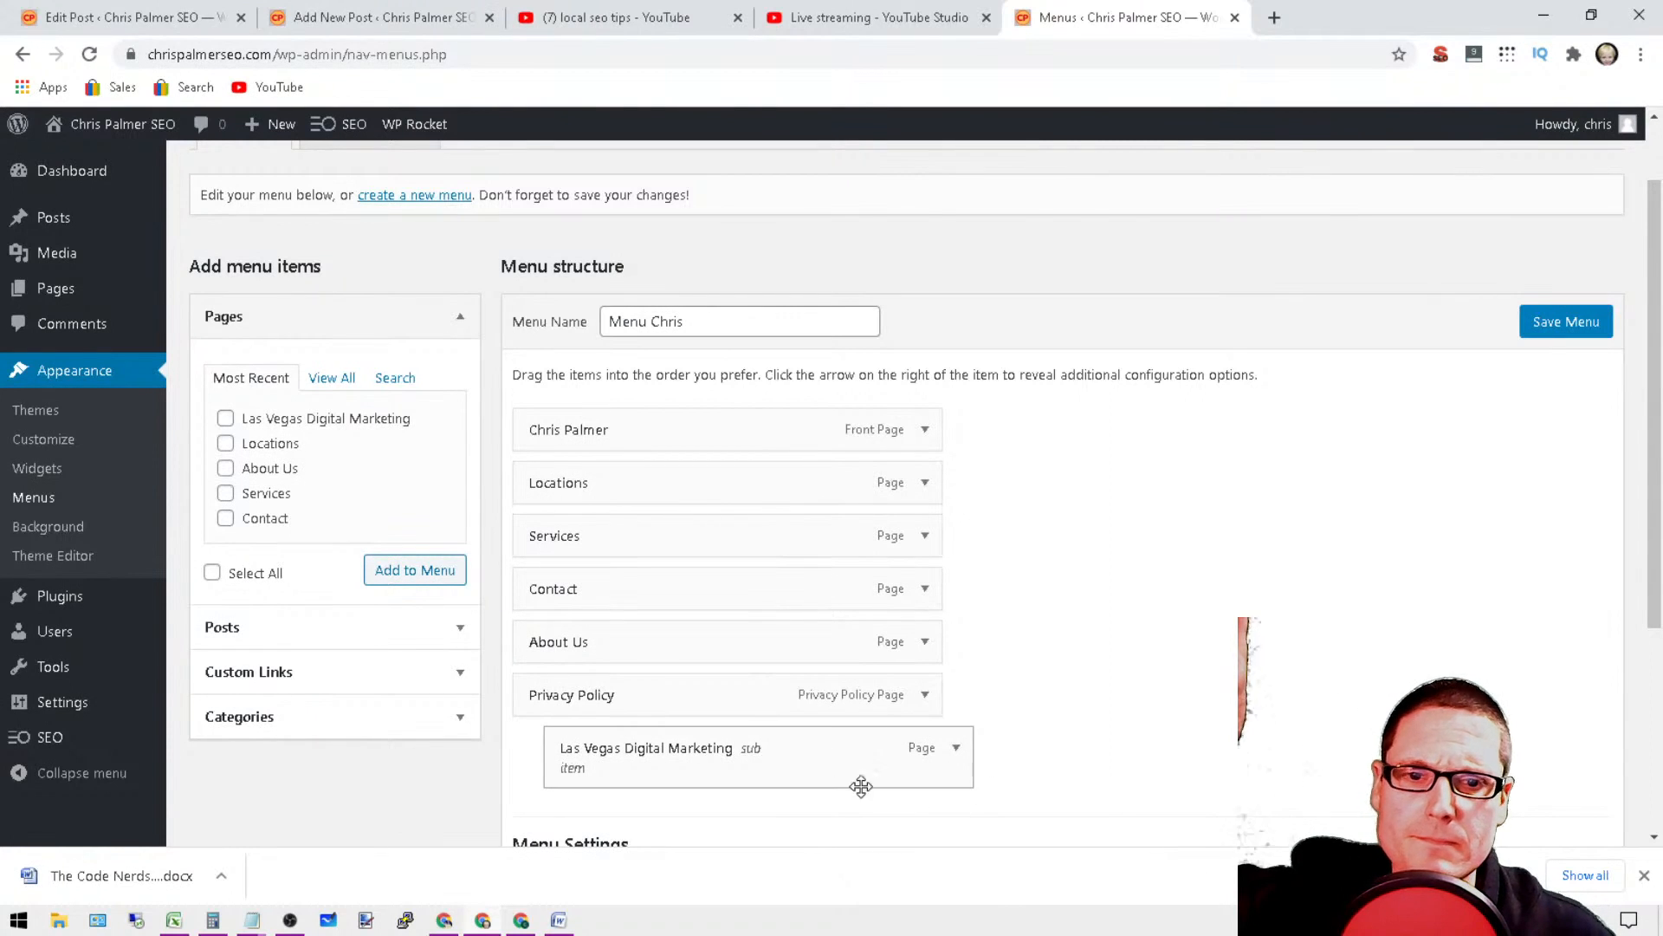
left_click(959, 752)
scroll(1033, 745, "down", 2)
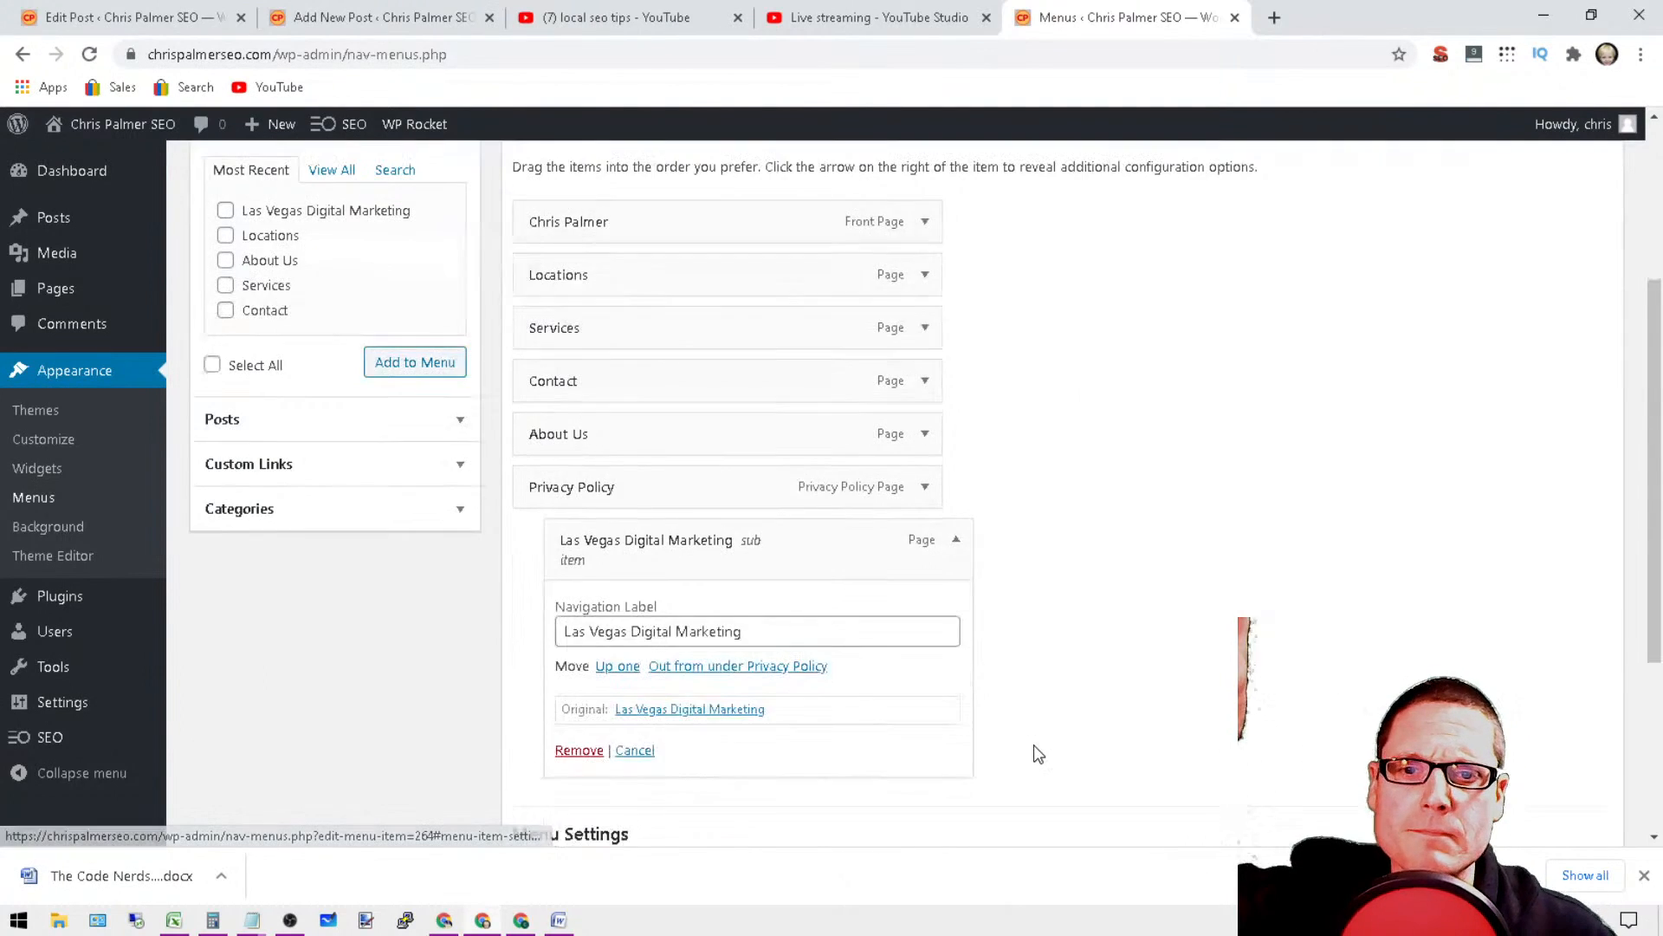
left_click(635, 750)
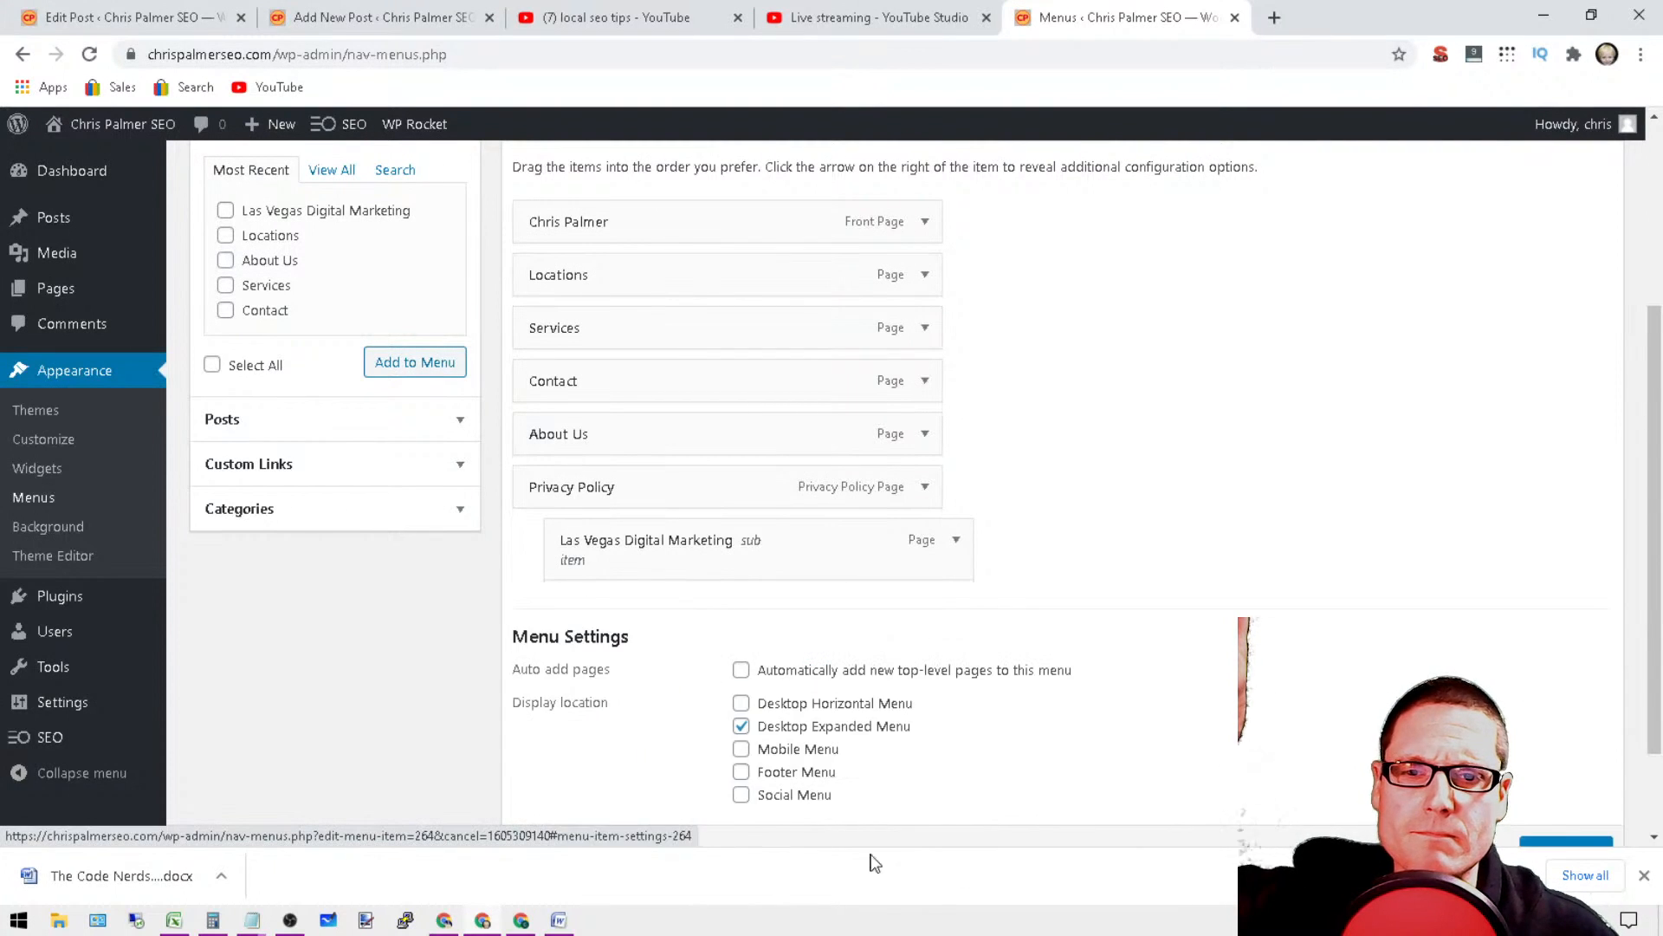
scroll(1021, 709, "up", 2)
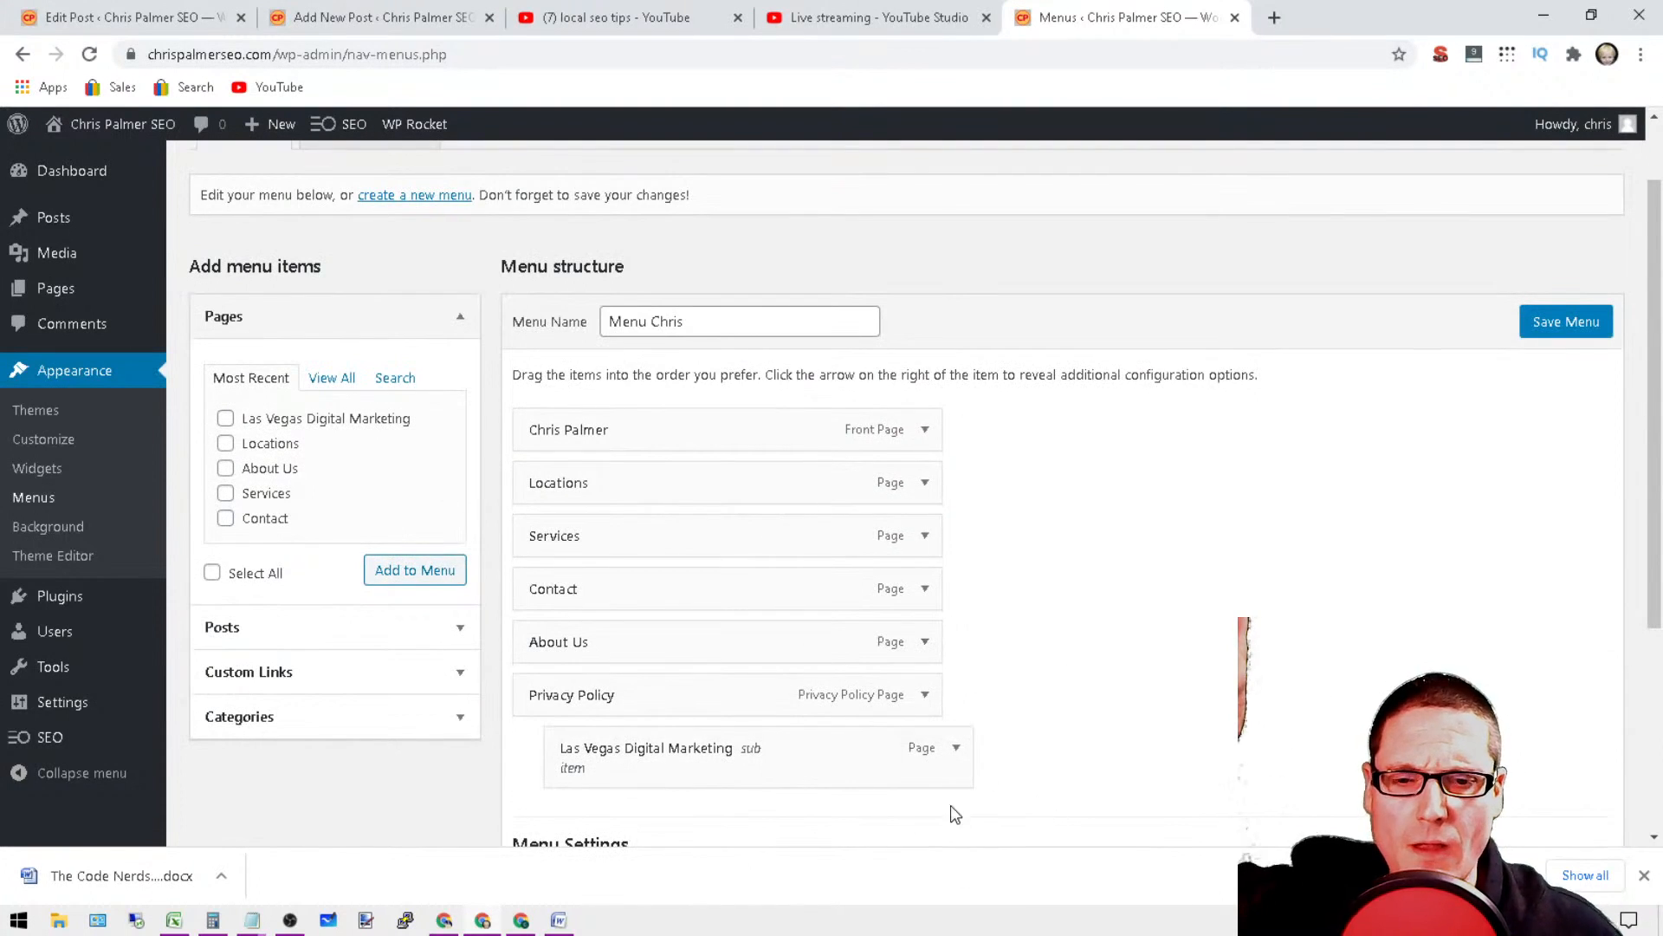
scroll(949, 804, "down", 2)
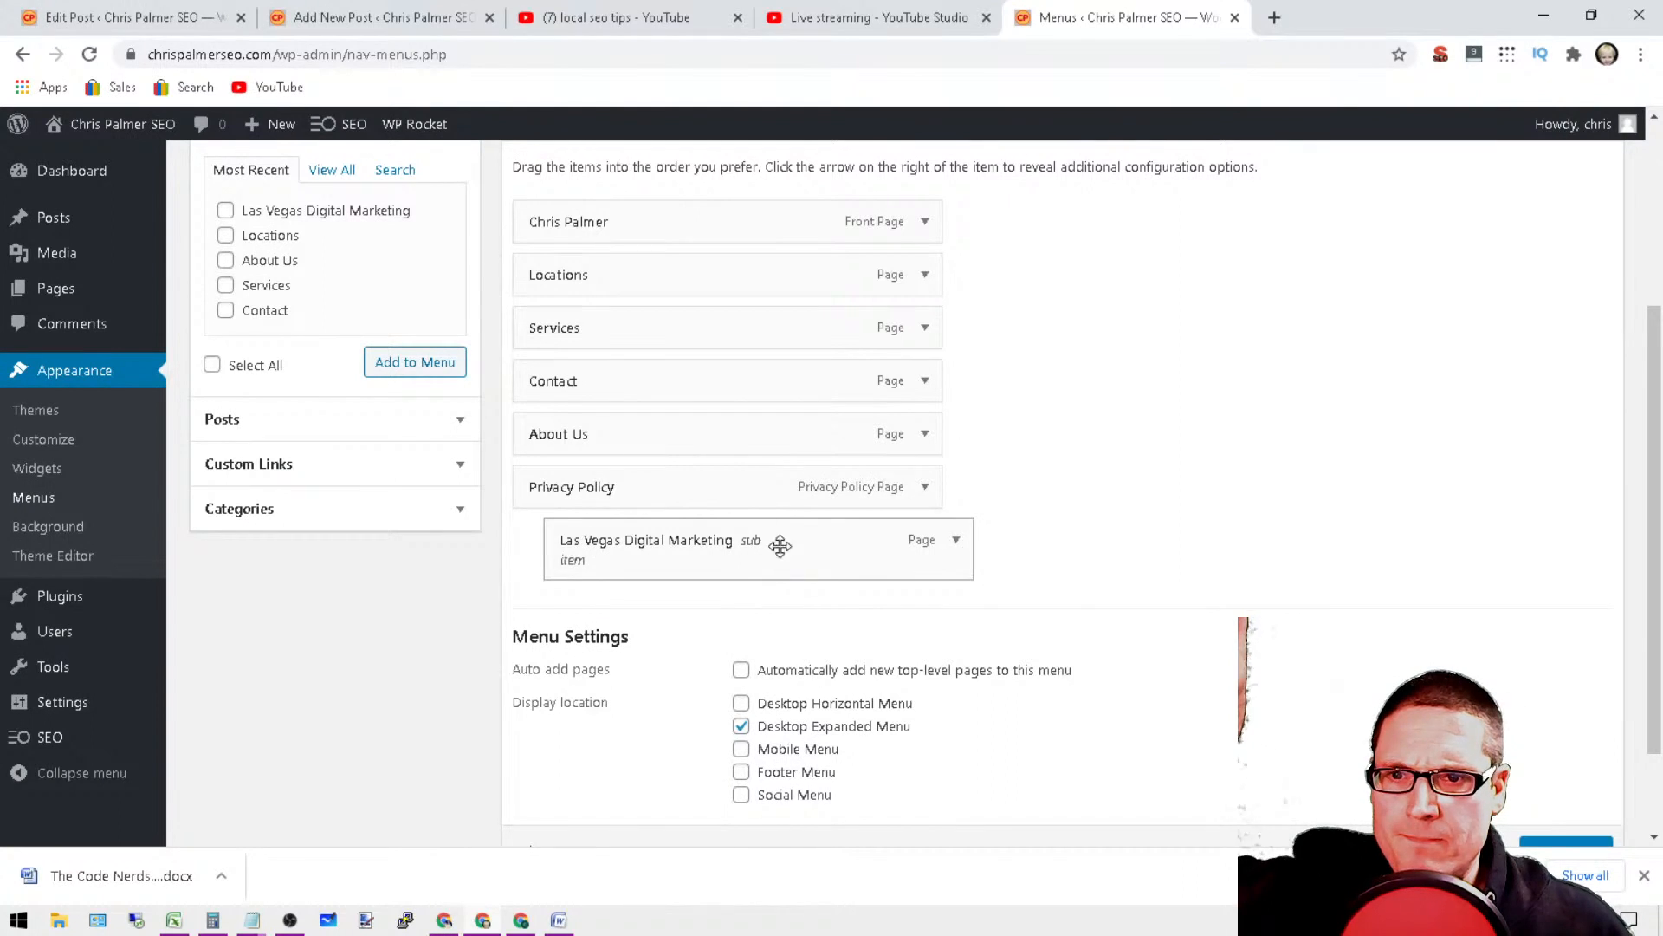
Step: Remove the Las Vegas Digital Marketing item from the menu structure
left_click(954, 544)
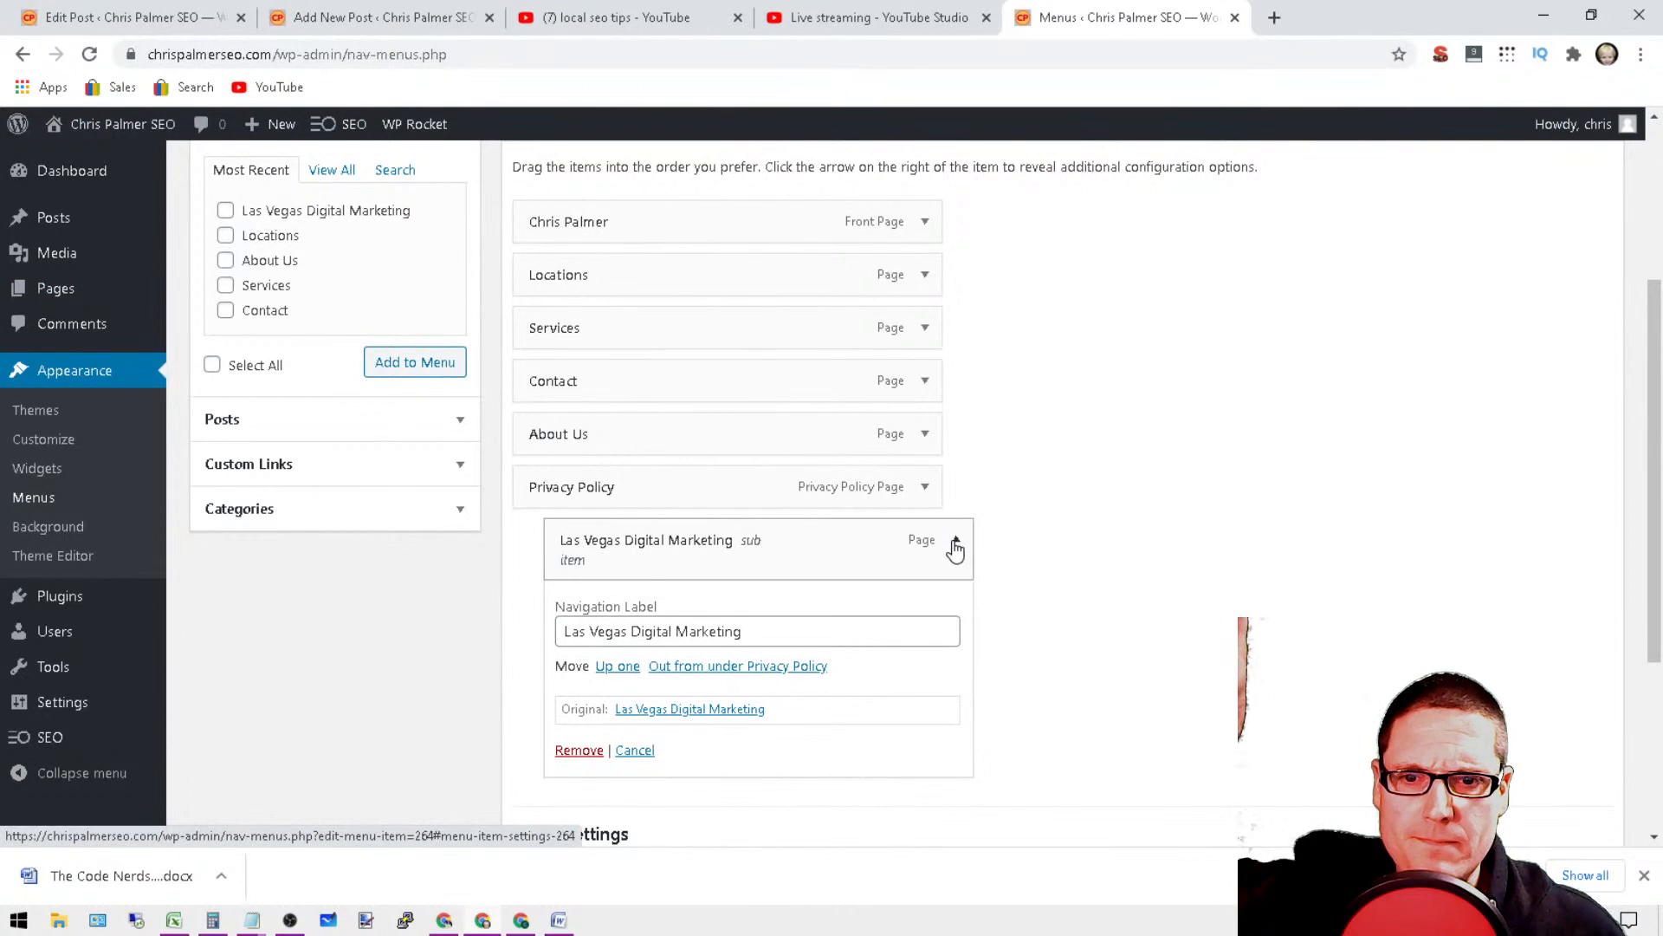
left_click(578, 750)
scroll(921, 438, "up", 3)
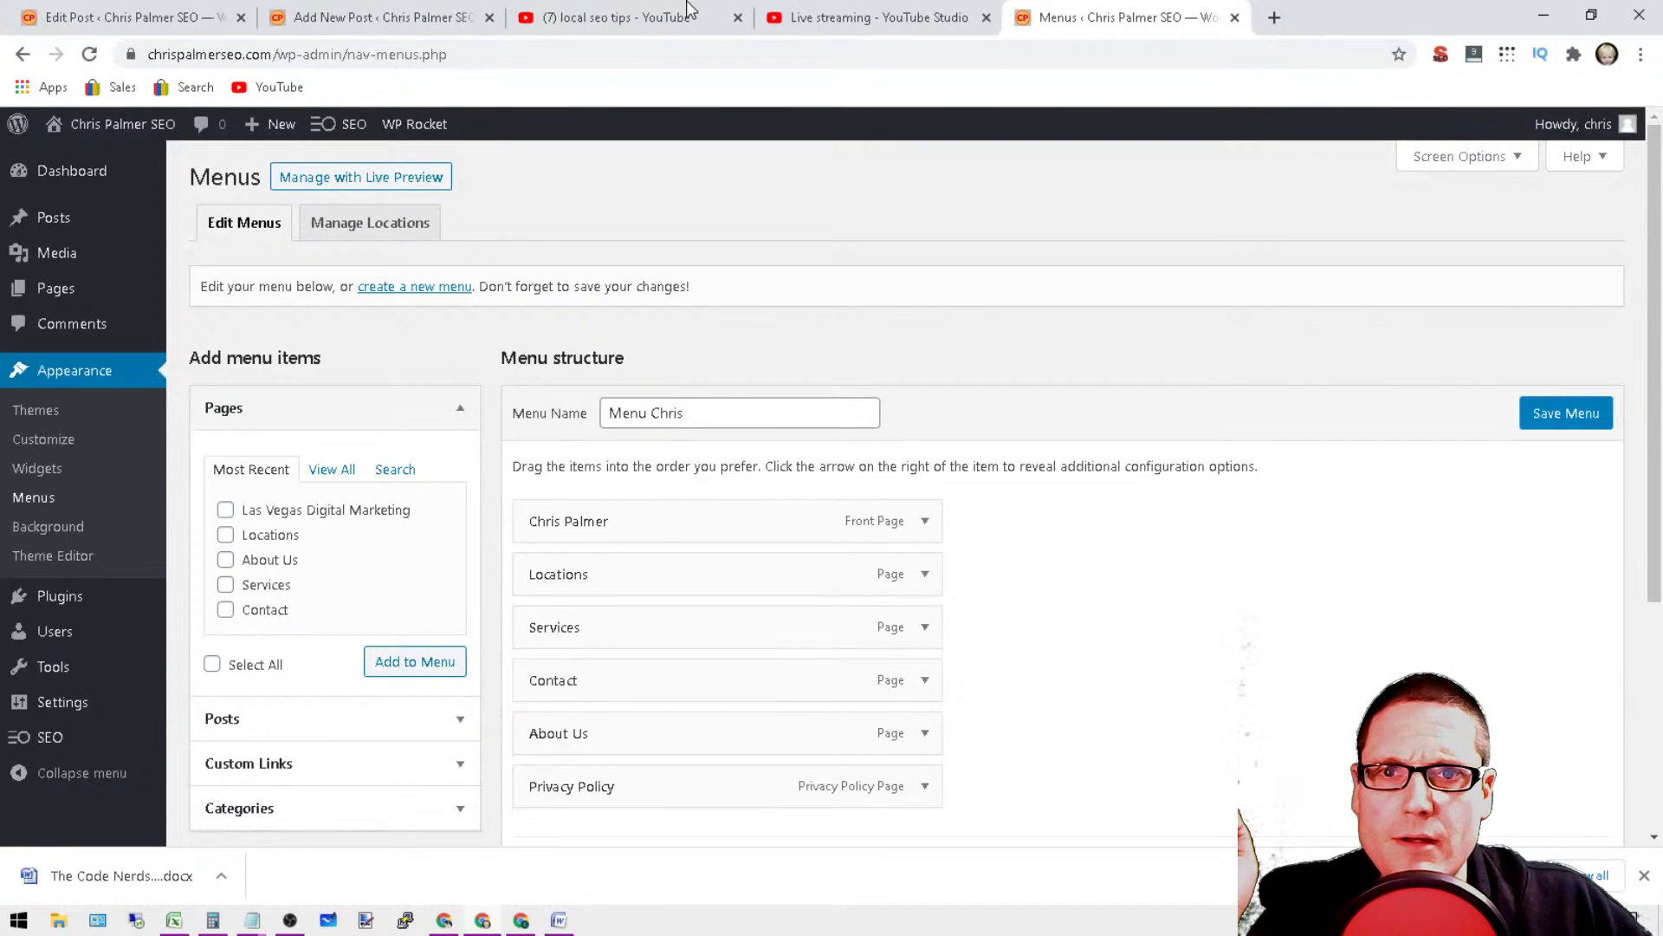
Step: Move the Add New Post browser tab to the end of the row and reload the Edit Post page
left_click(336, 16)
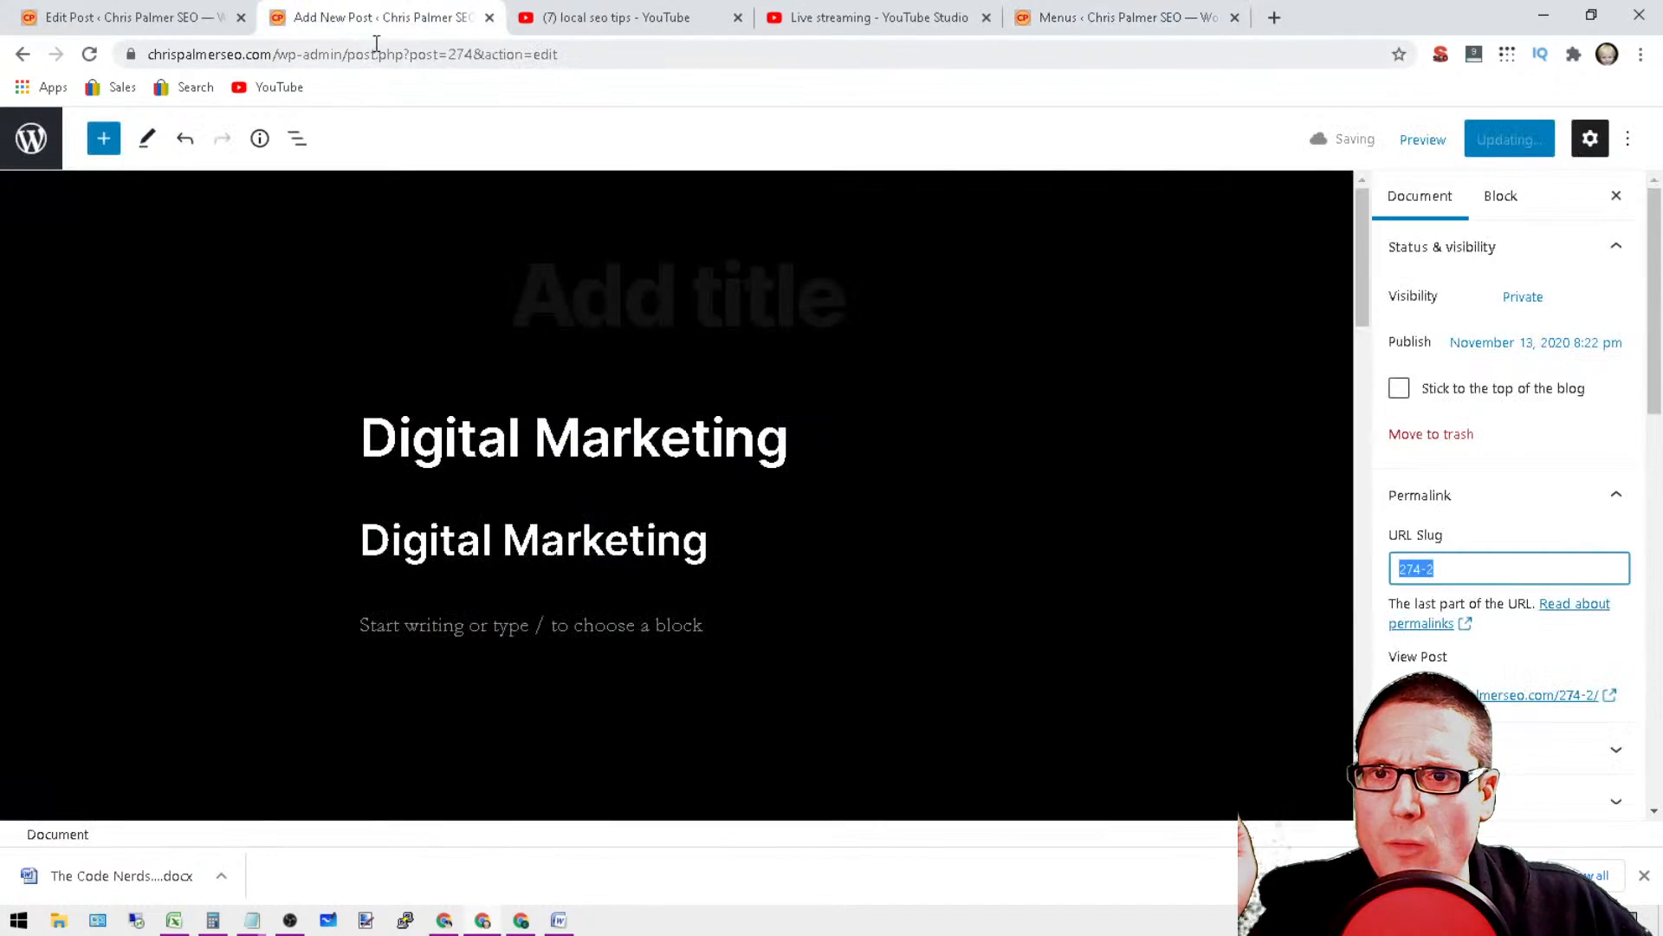
left_click_drag(368, 19, 1261, 65)
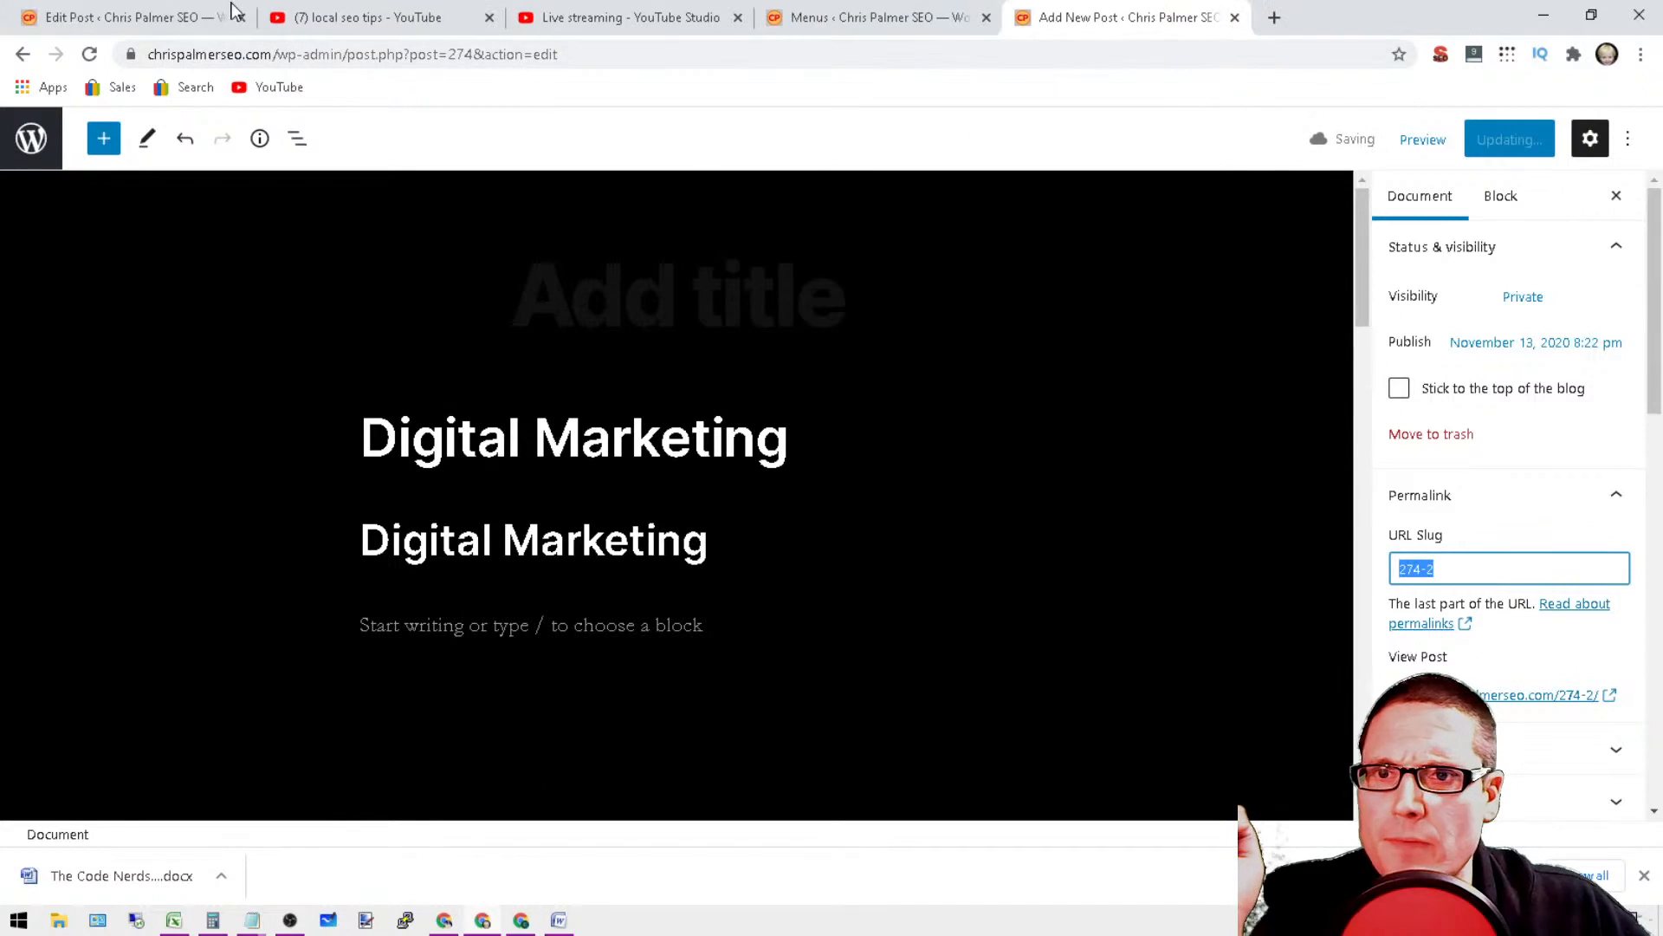
left_click(114, 12)
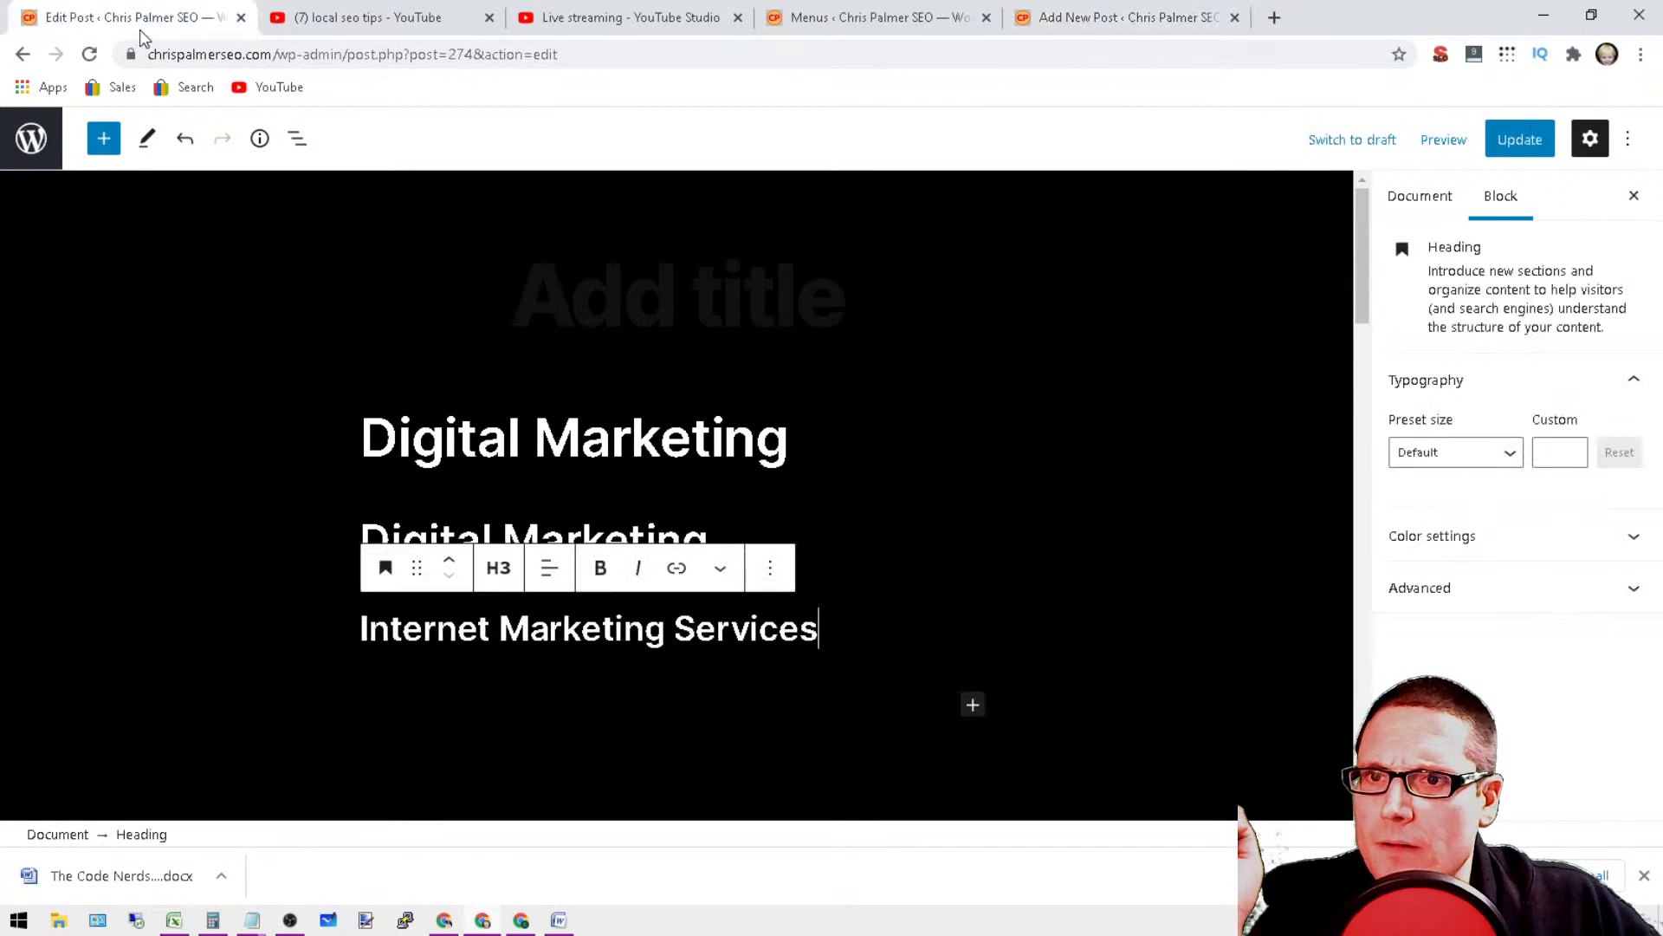
left_click(89, 54)
left_click(933, 173)
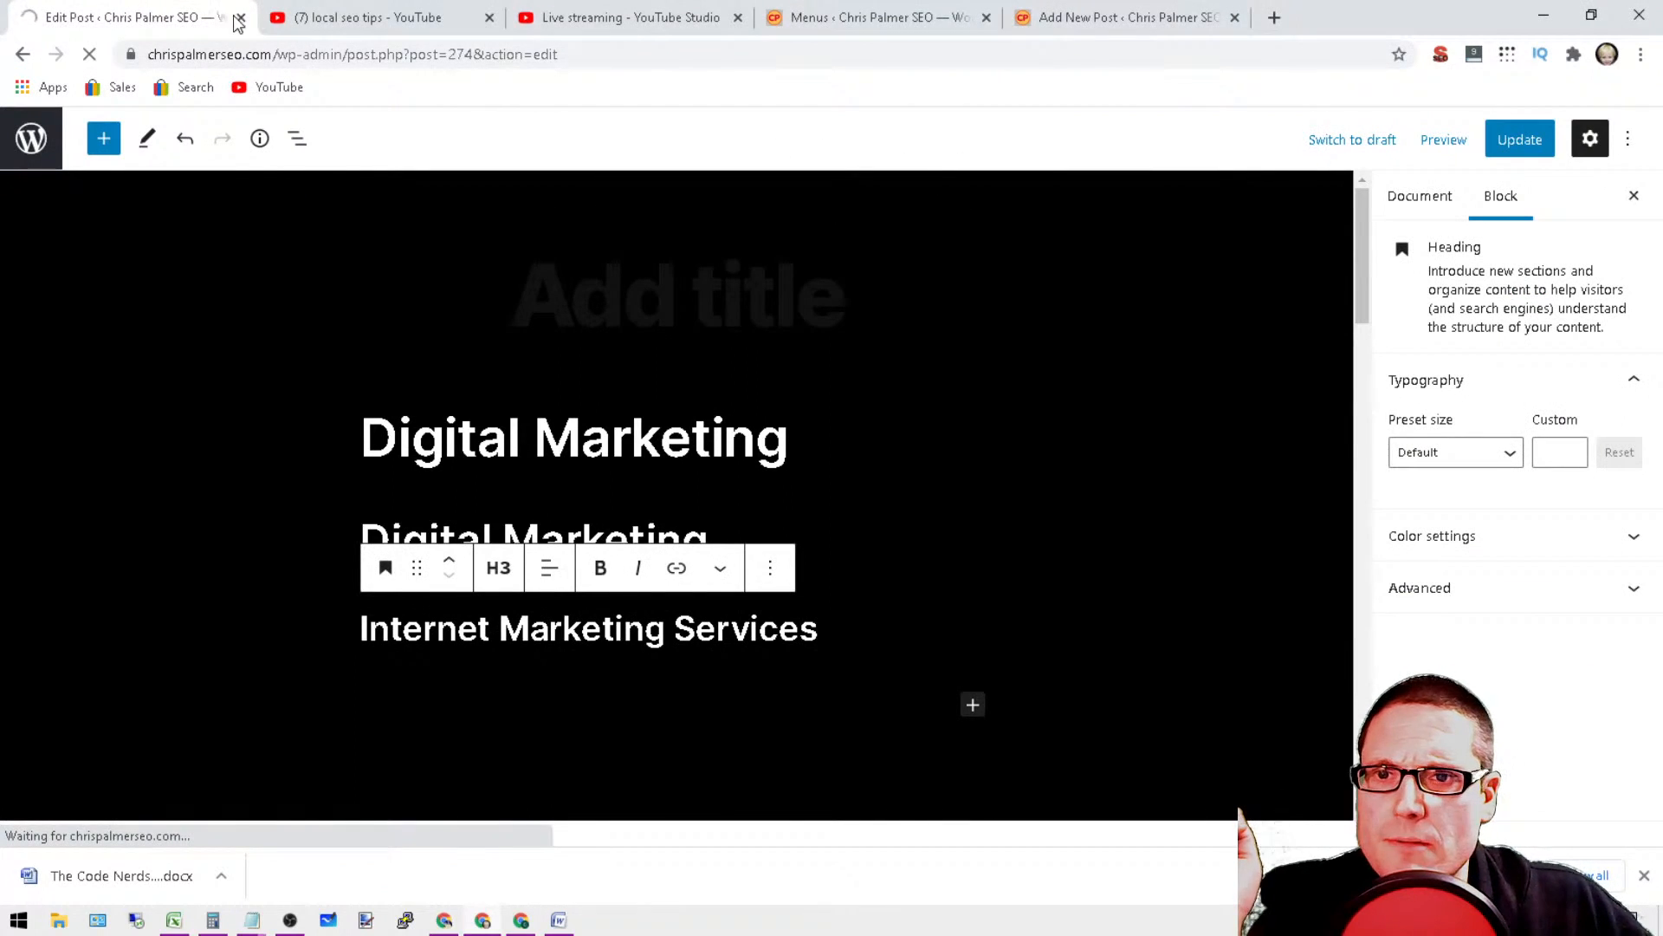
Step: Load the website's homepage in place of the Edit Post page, and check its navigation menu before and after a reload
left_click(311, 55)
type("chr")
key("Return")
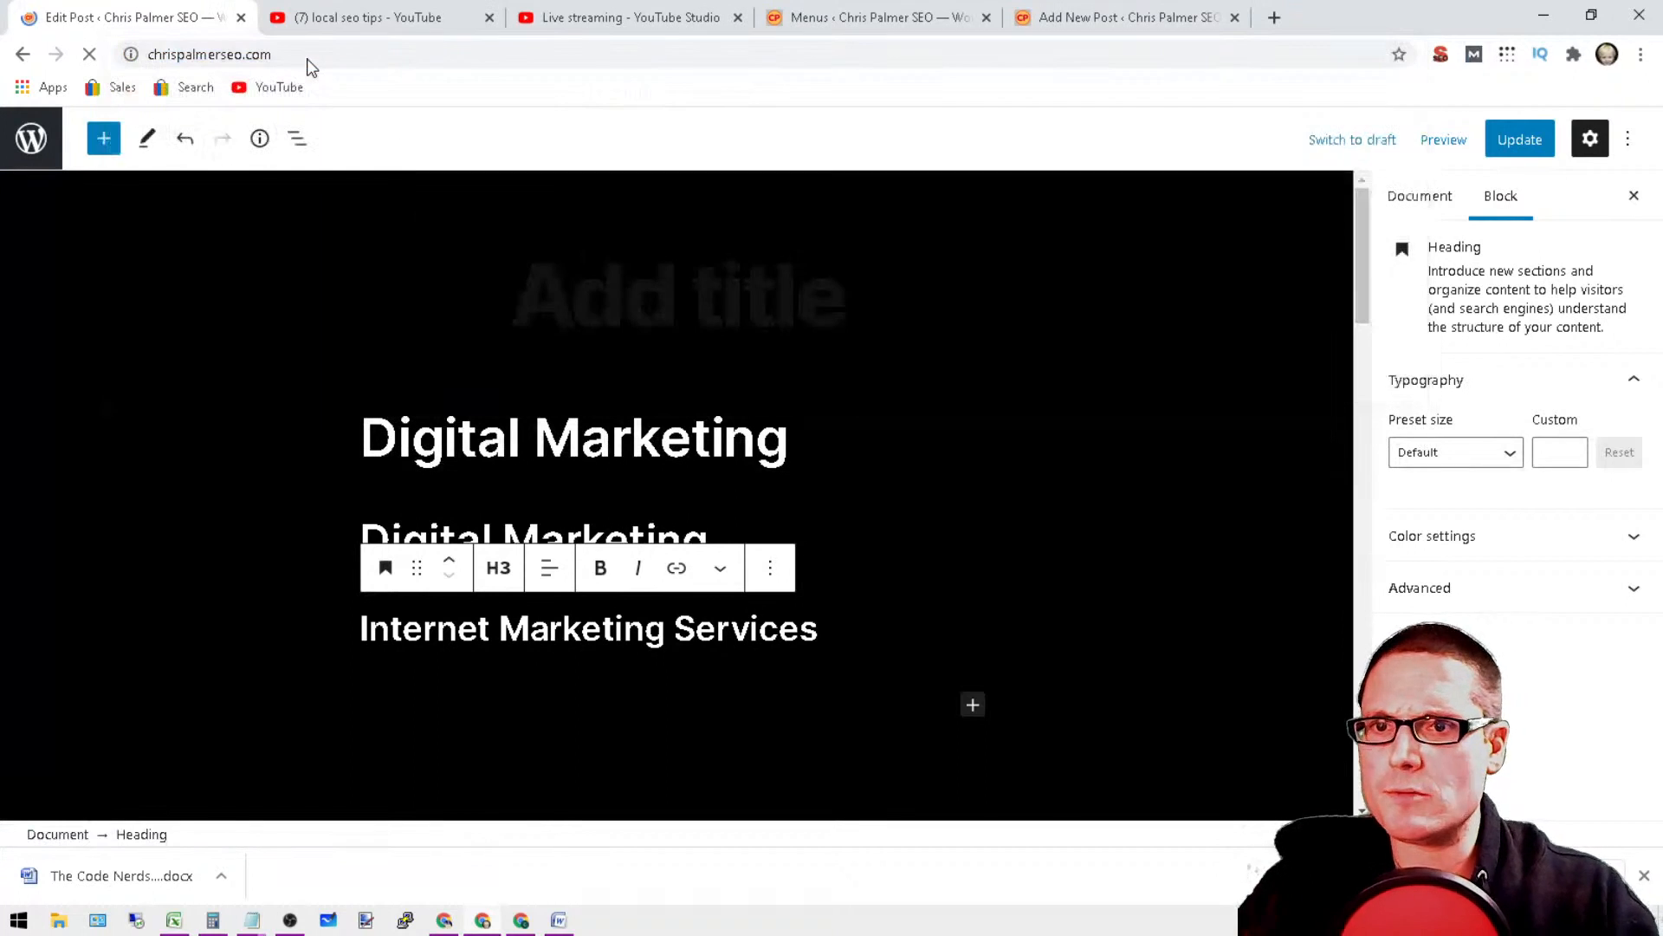
left_click_drag(100, 8, 1360, 15)
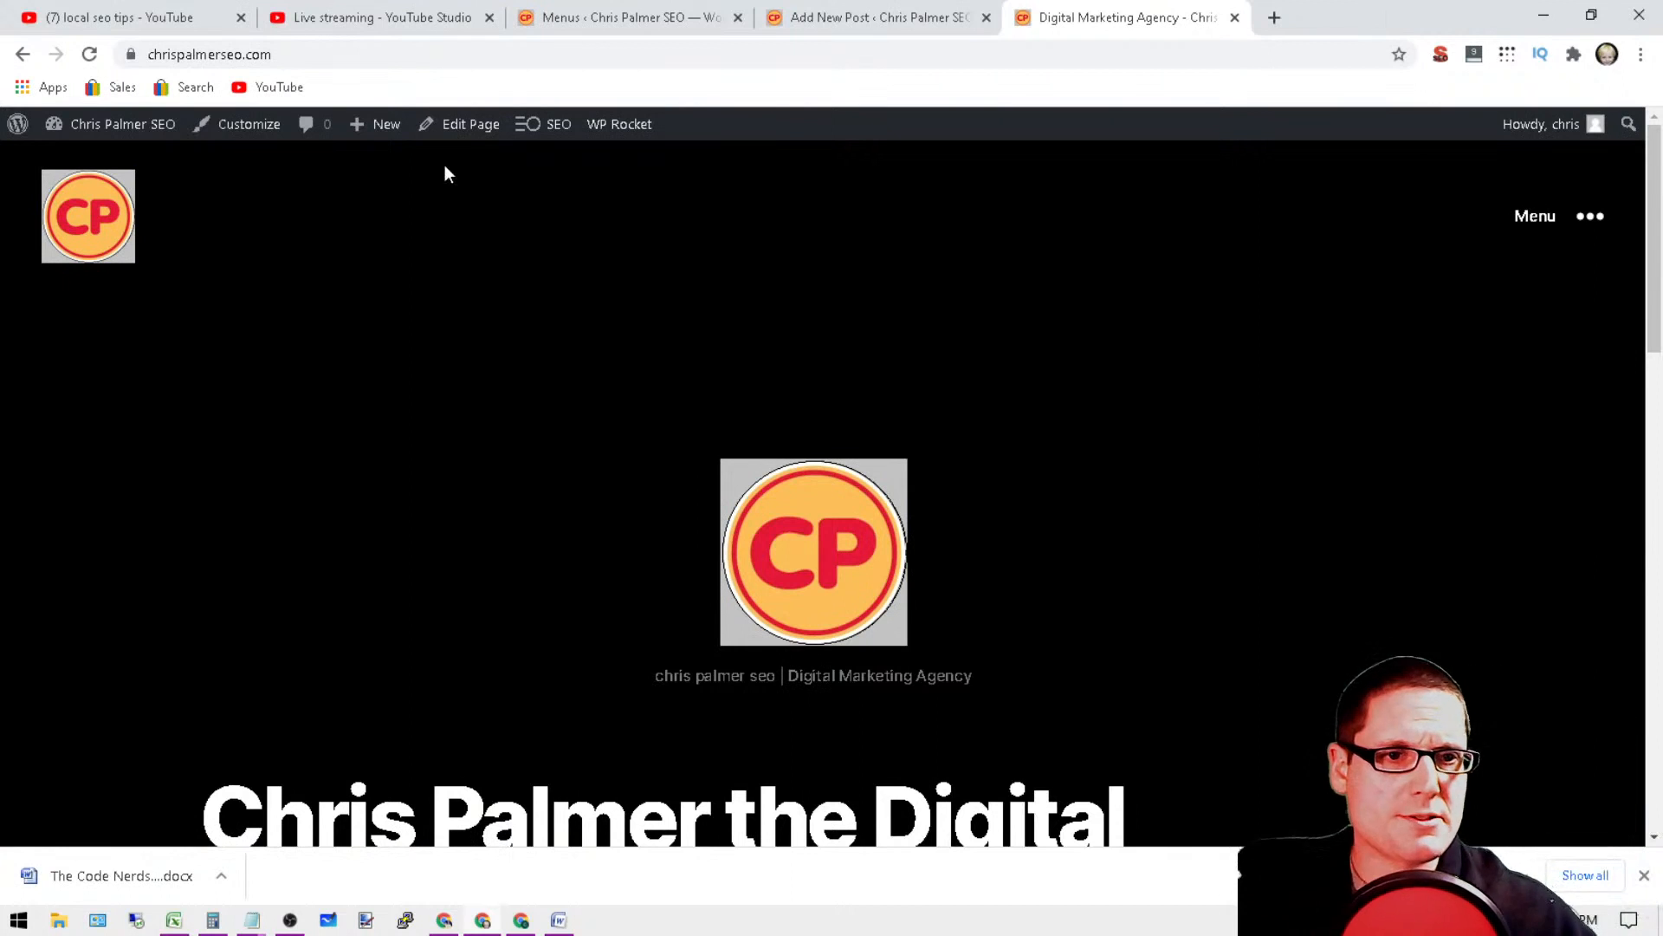
left_click(1567, 217)
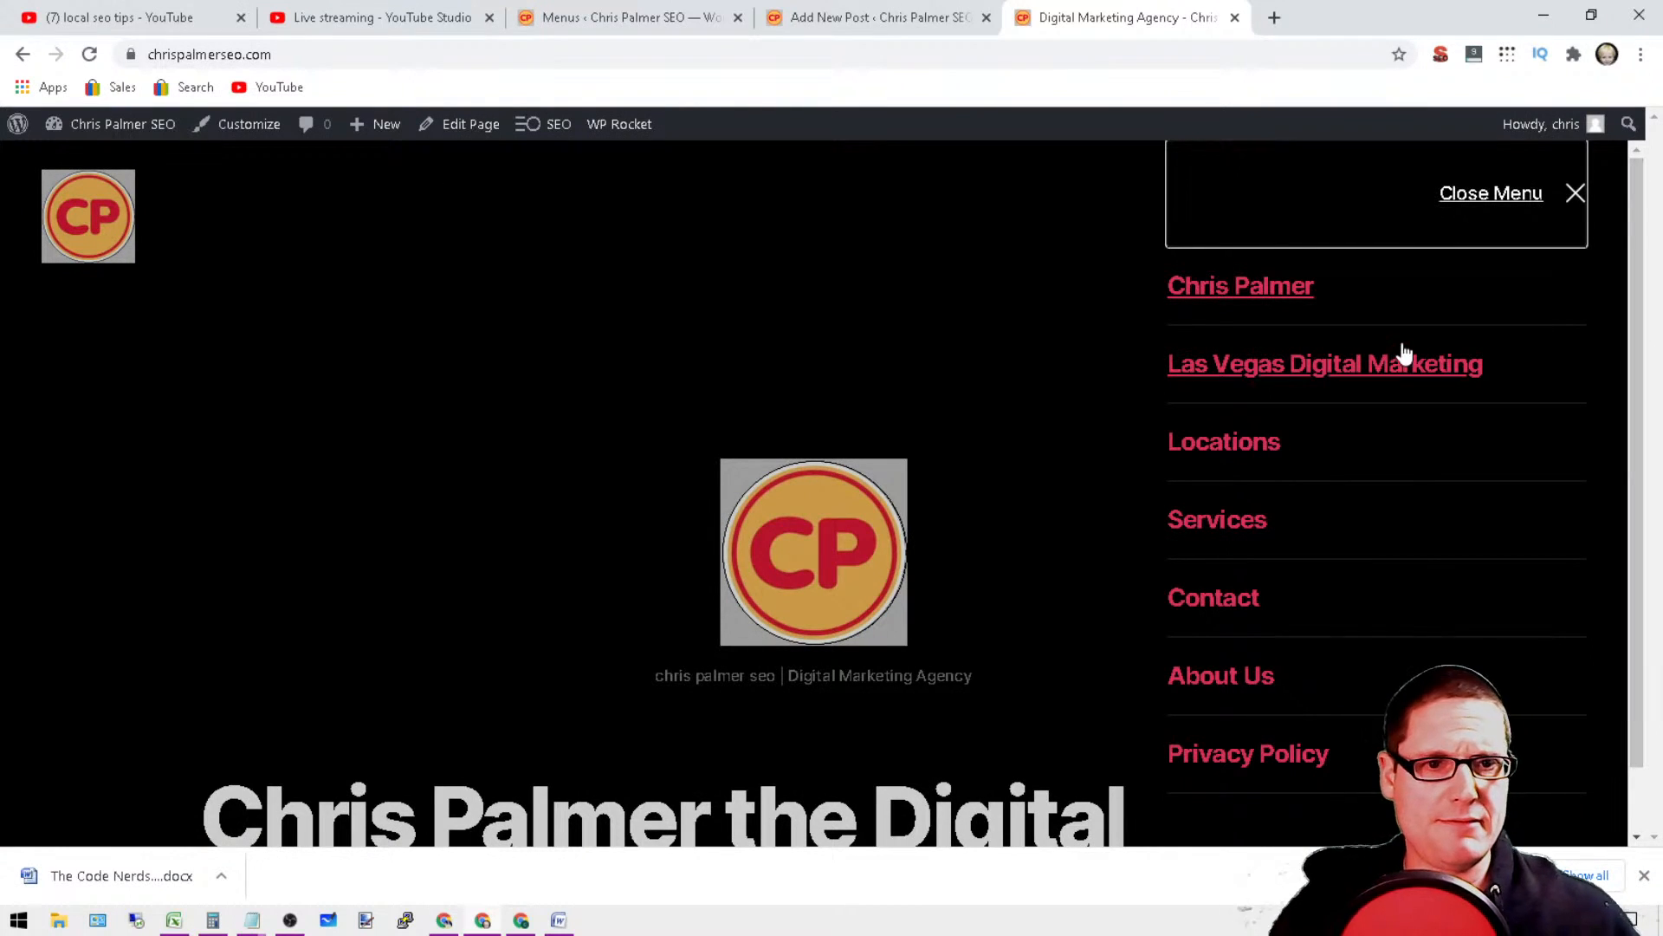
left_click(89, 54)
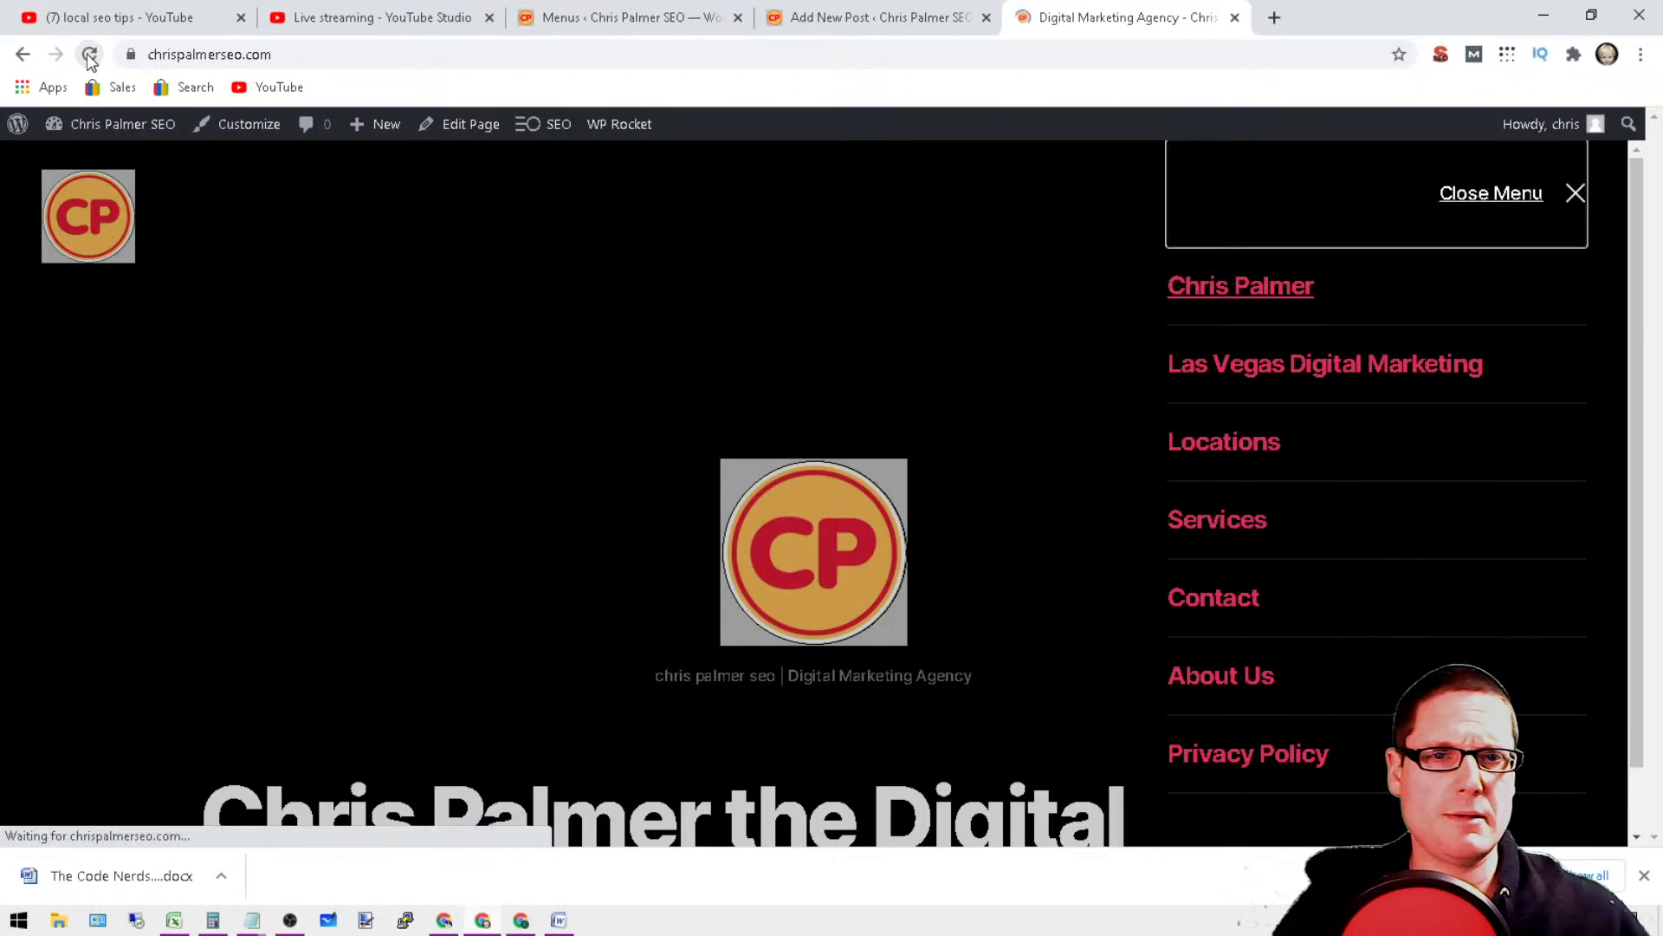
left_click(1590, 227)
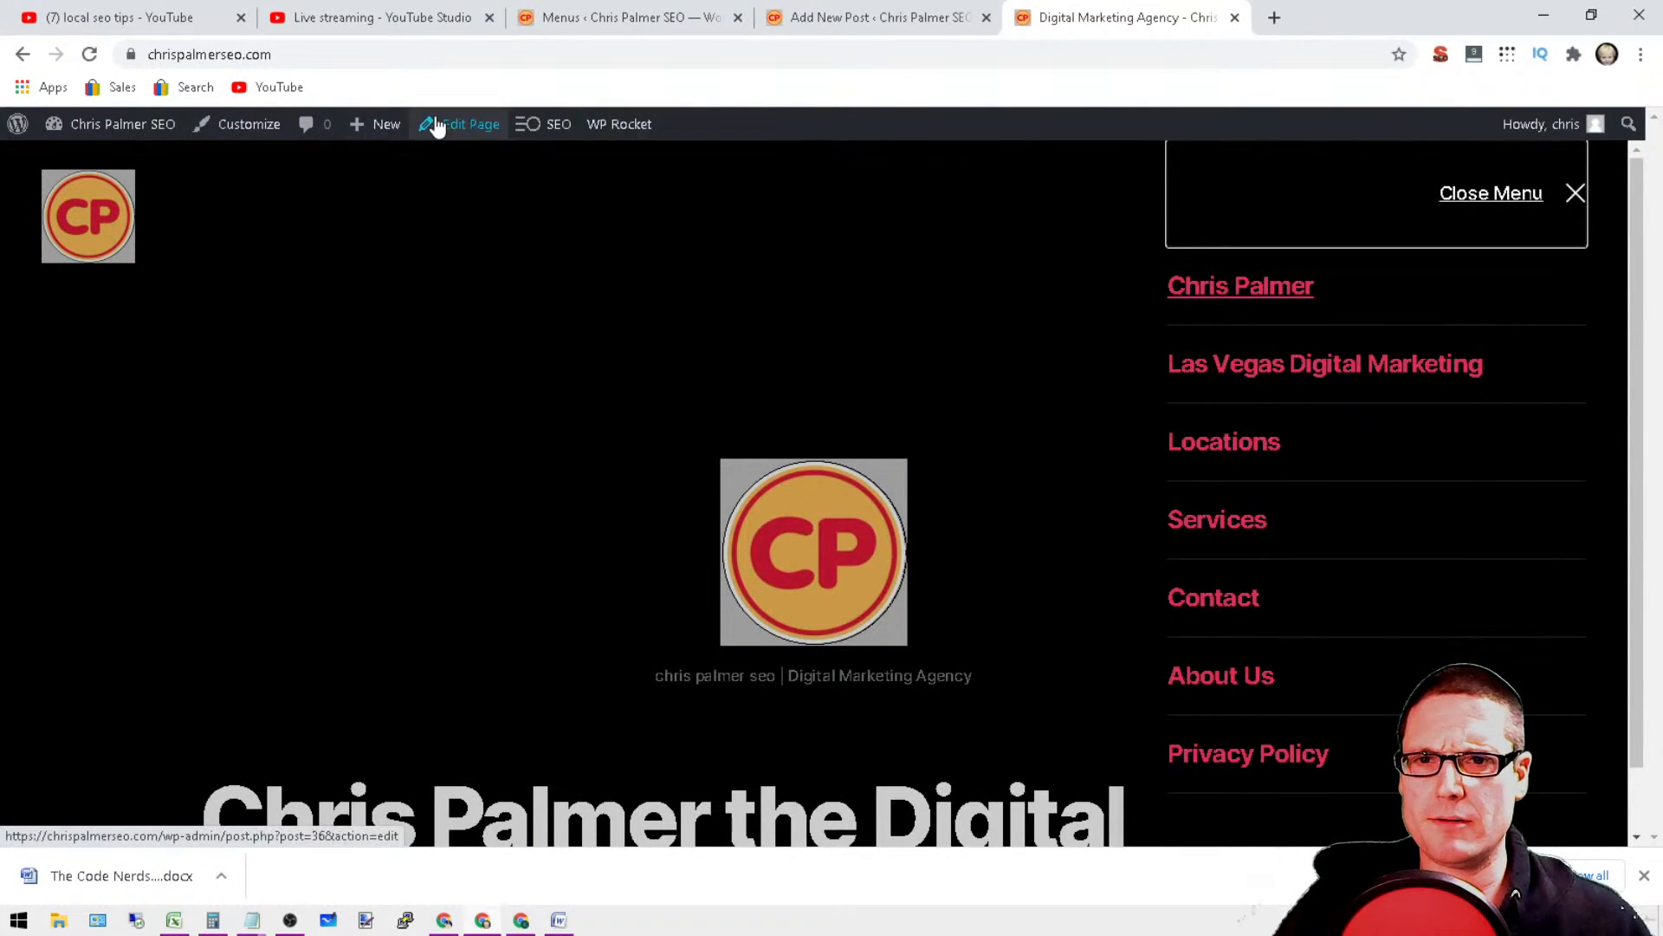
Step: Return to the Menus page and review the menu structure, display settings and full list of available pages
left_click(827, 10)
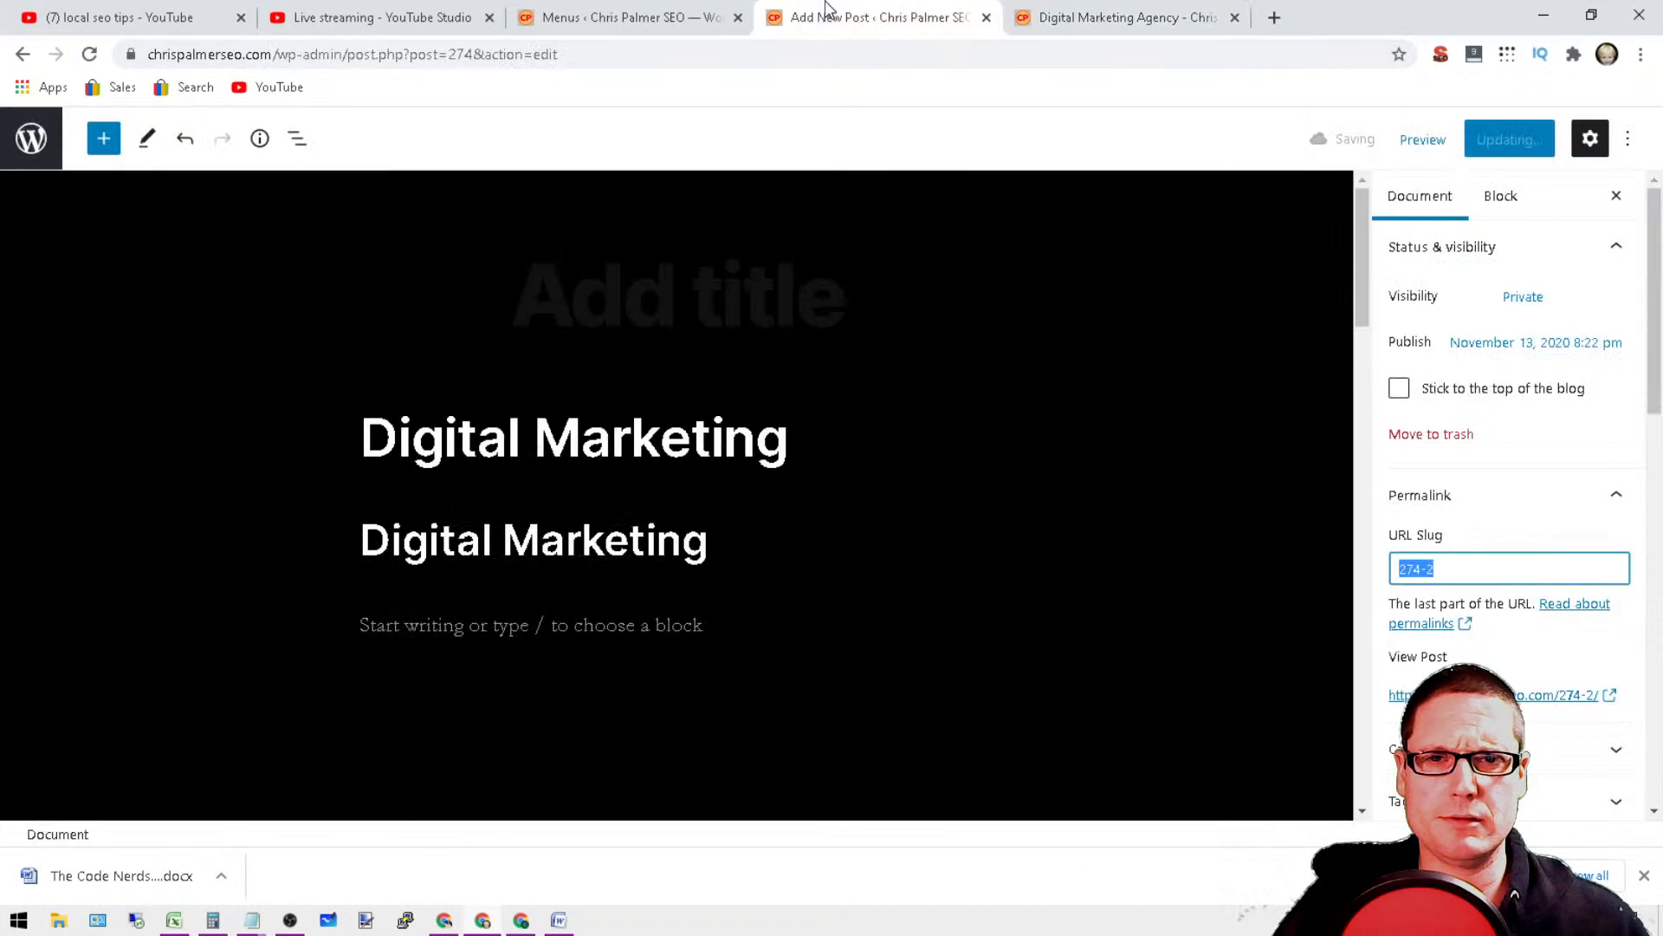
left_click(627, 19)
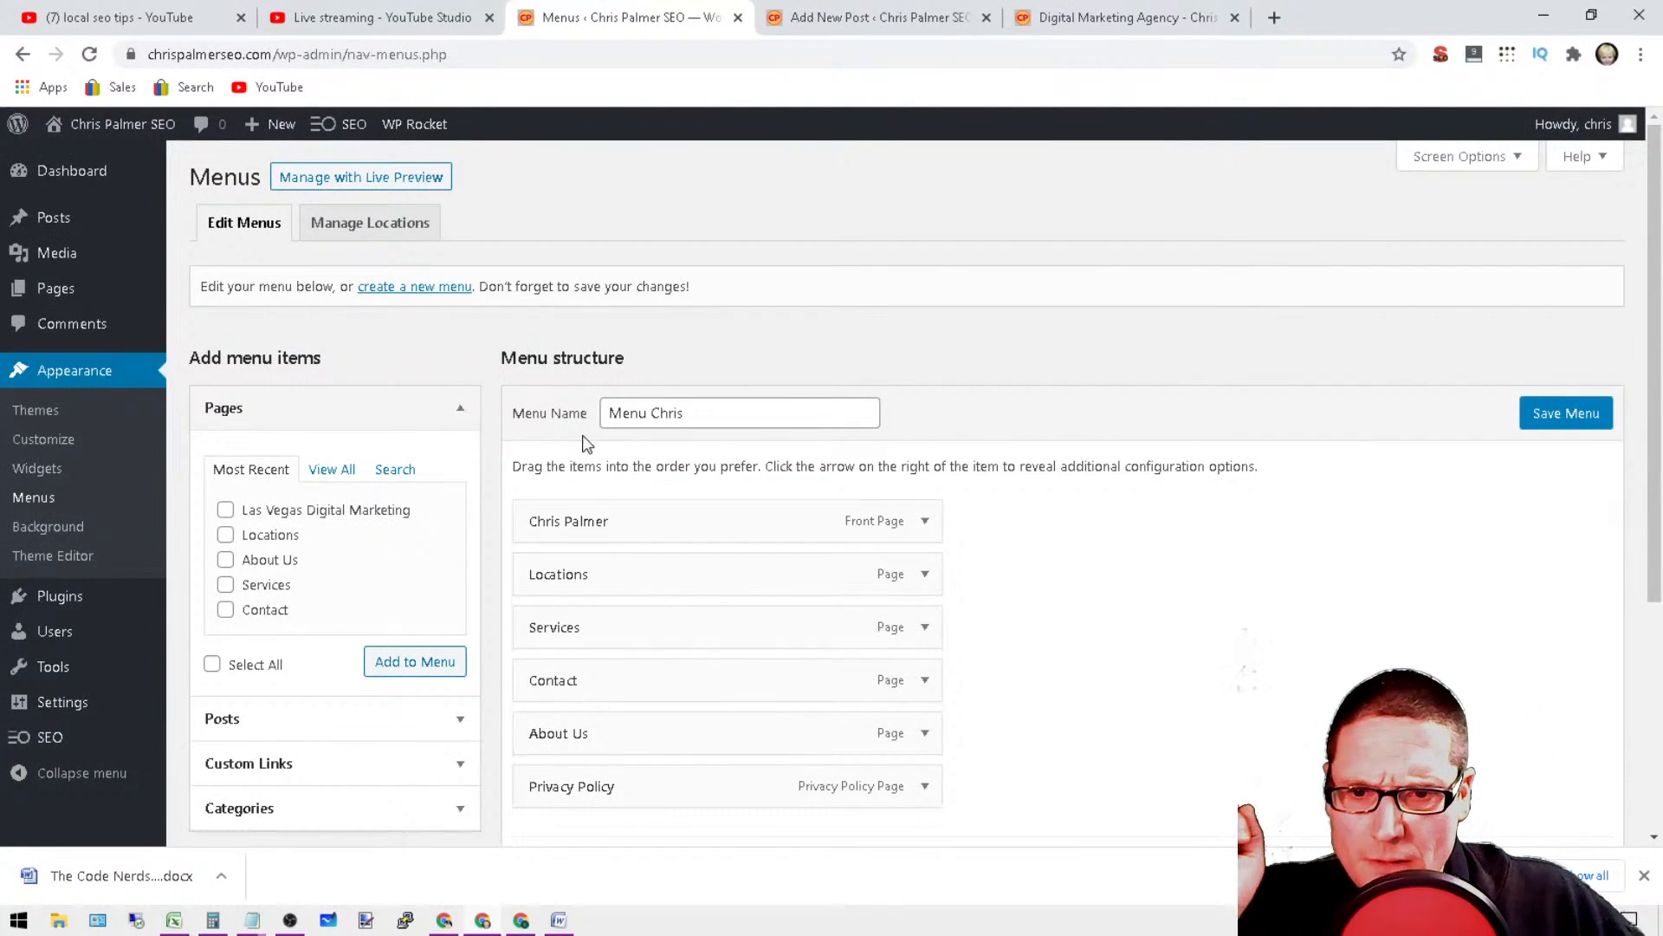
scroll(921, 783, "down", 4)
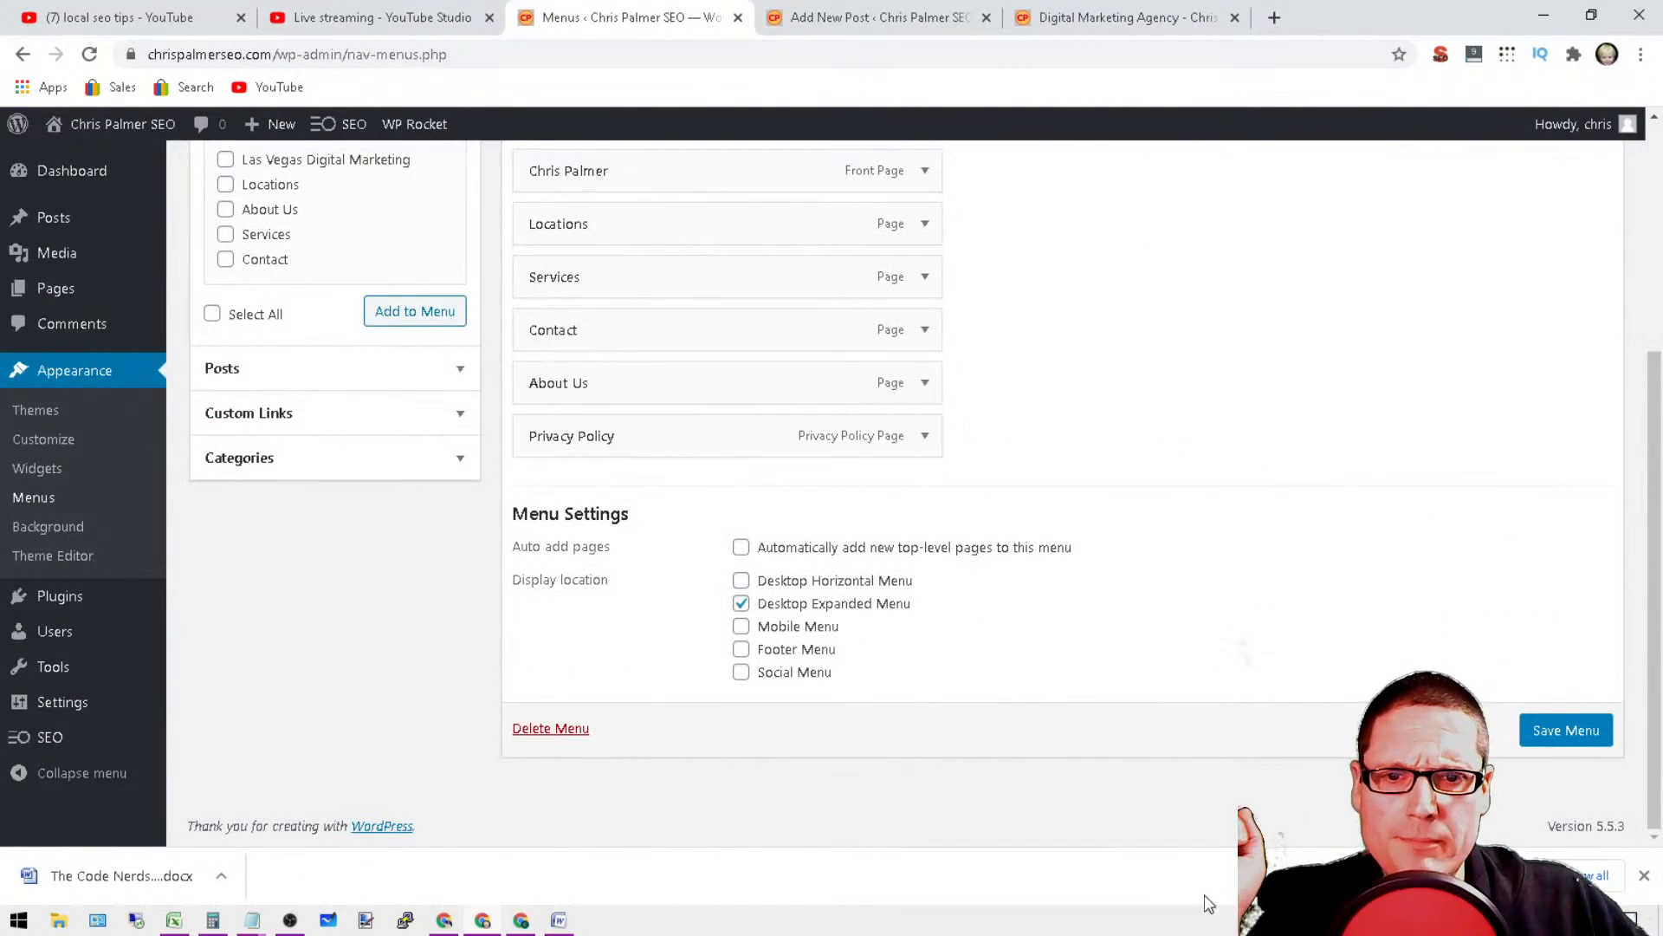
scroll(1064, 750, "up", 4)
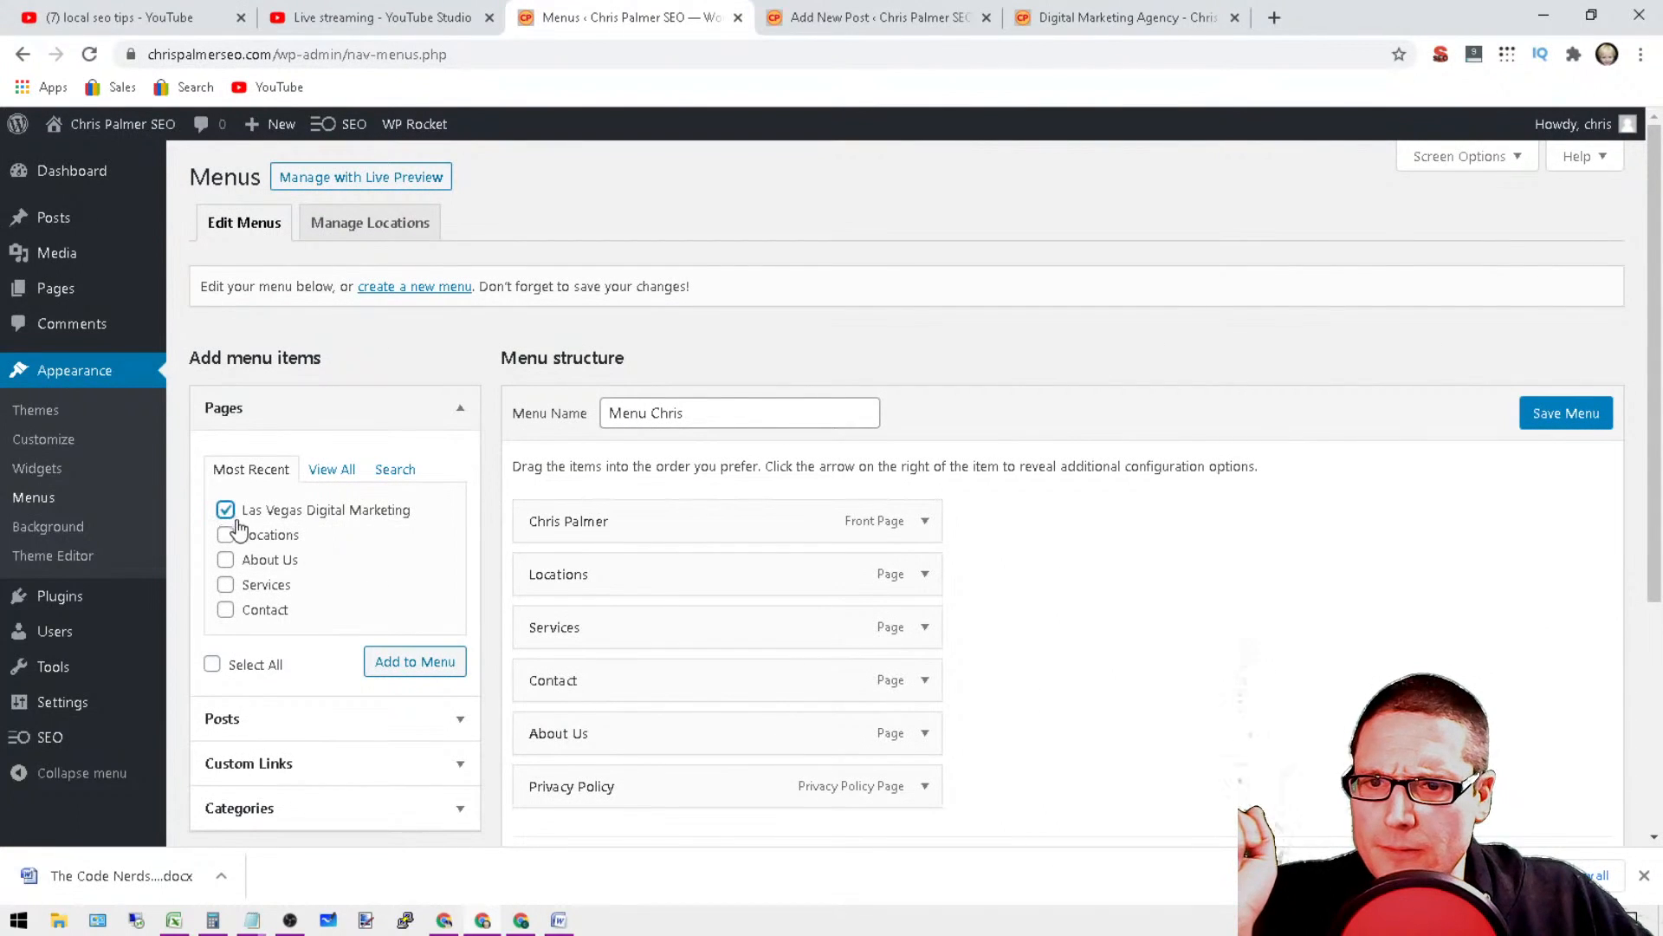
left_click(346, 472)
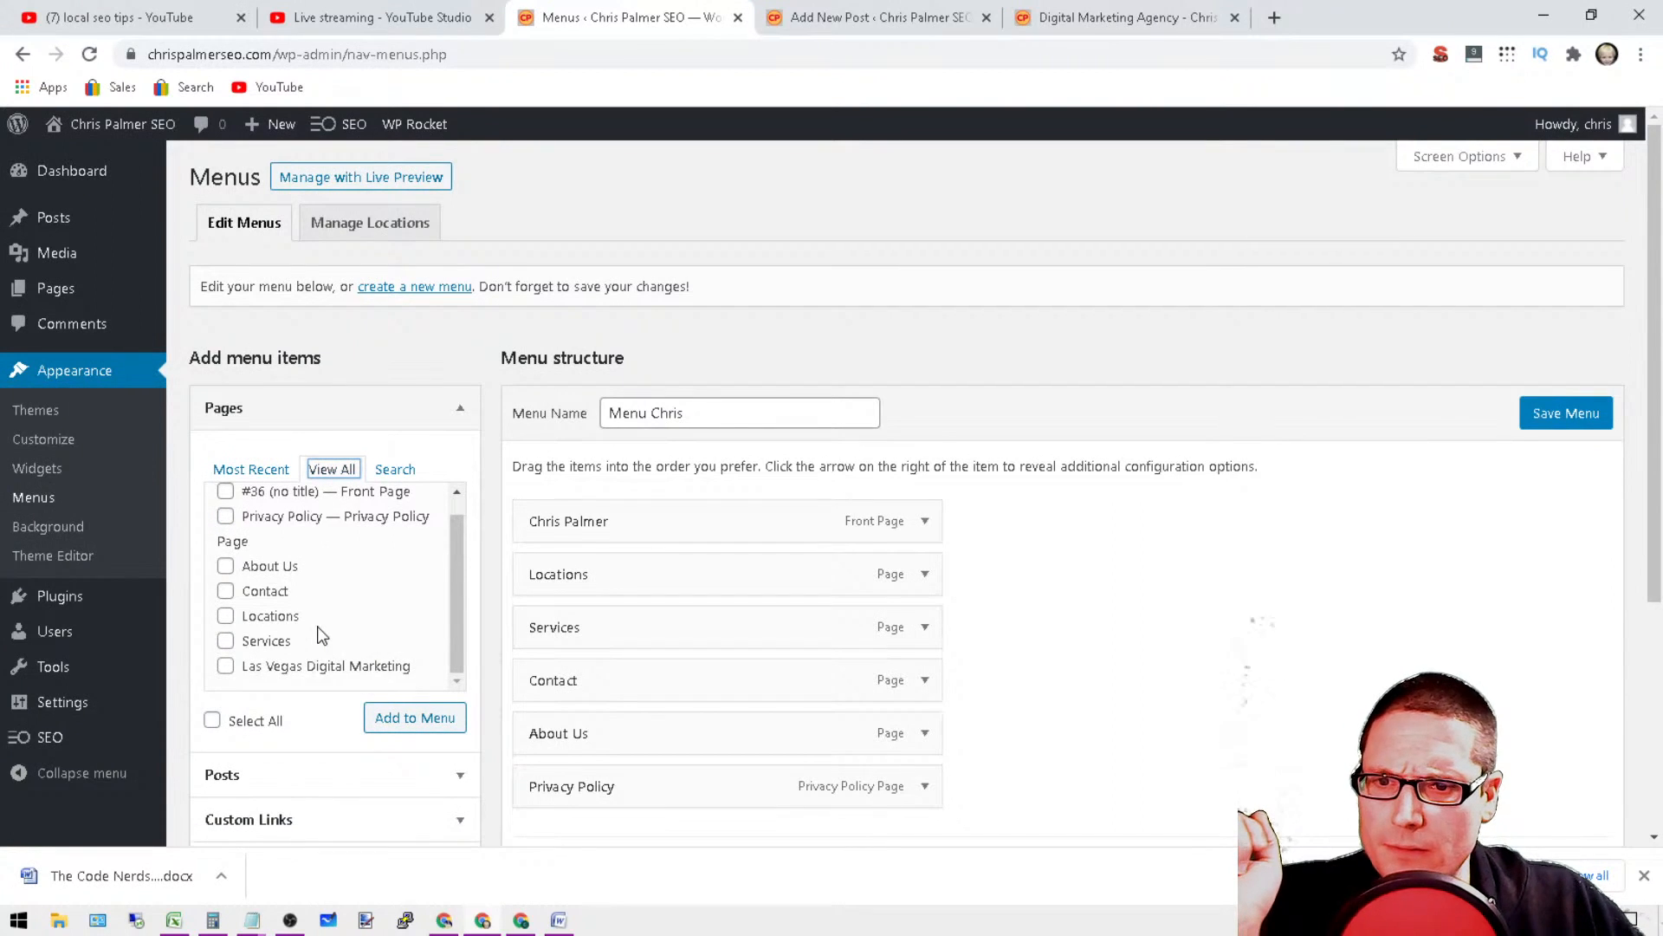
scroll(325, 639, "up", 1)
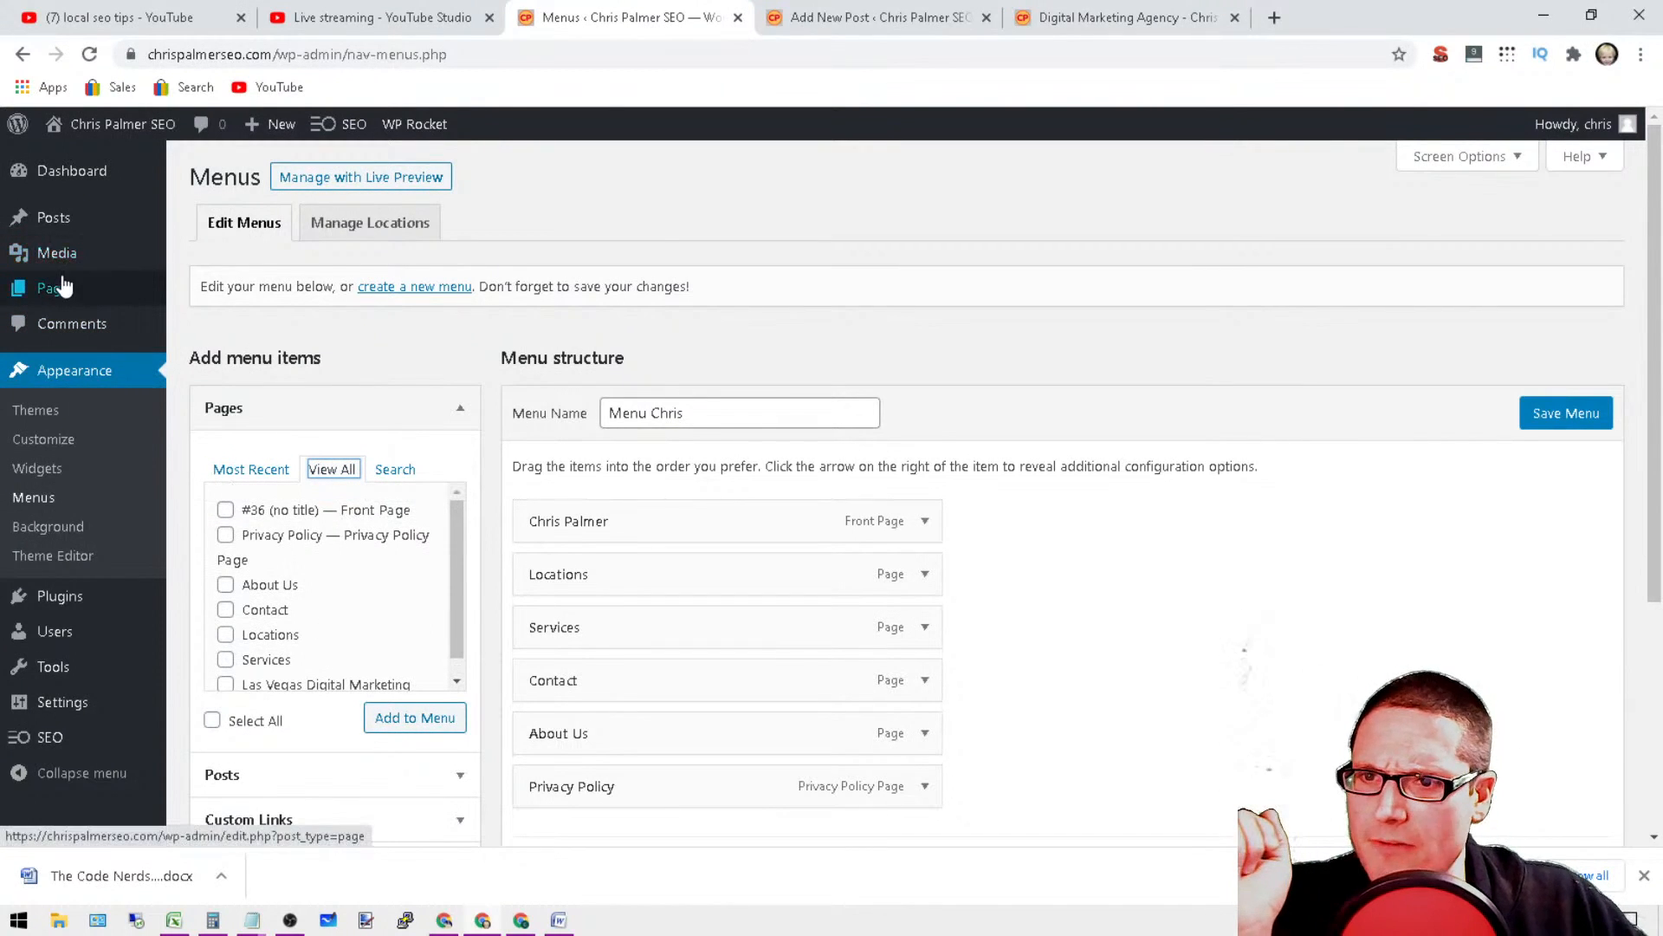
Step: Cancel leaving the Menus page for the posts list and save the menu changes
mouse_move(56, 227)
left_click(210, 225)
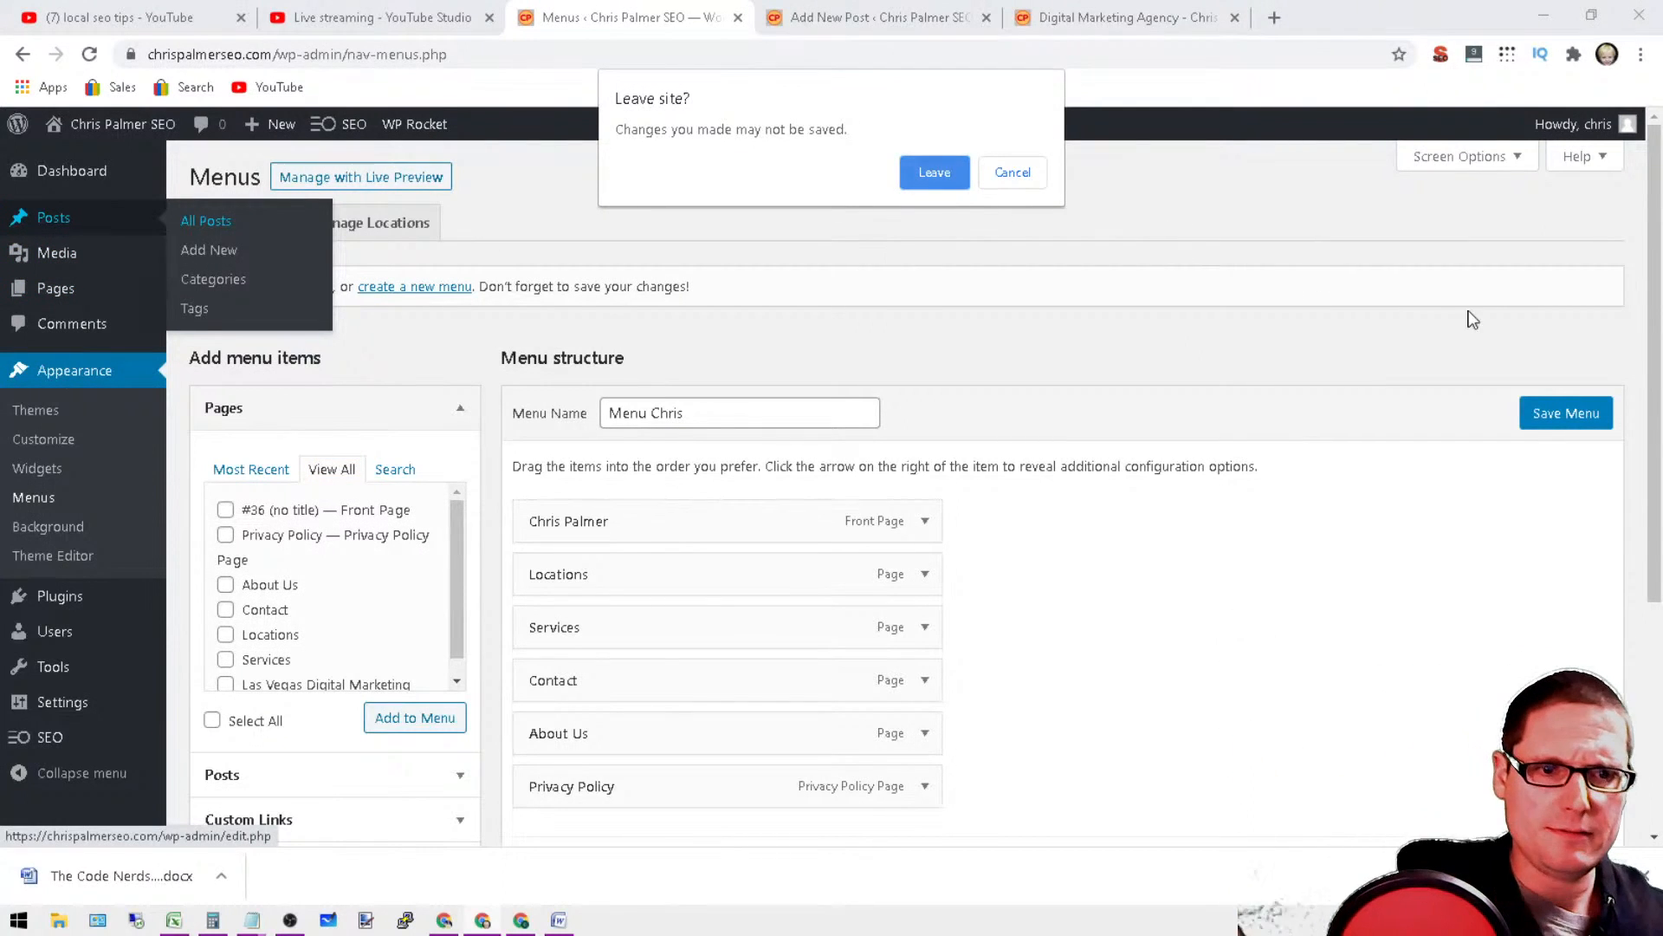
left_click(1007, 173)
left_click(1582, 414)
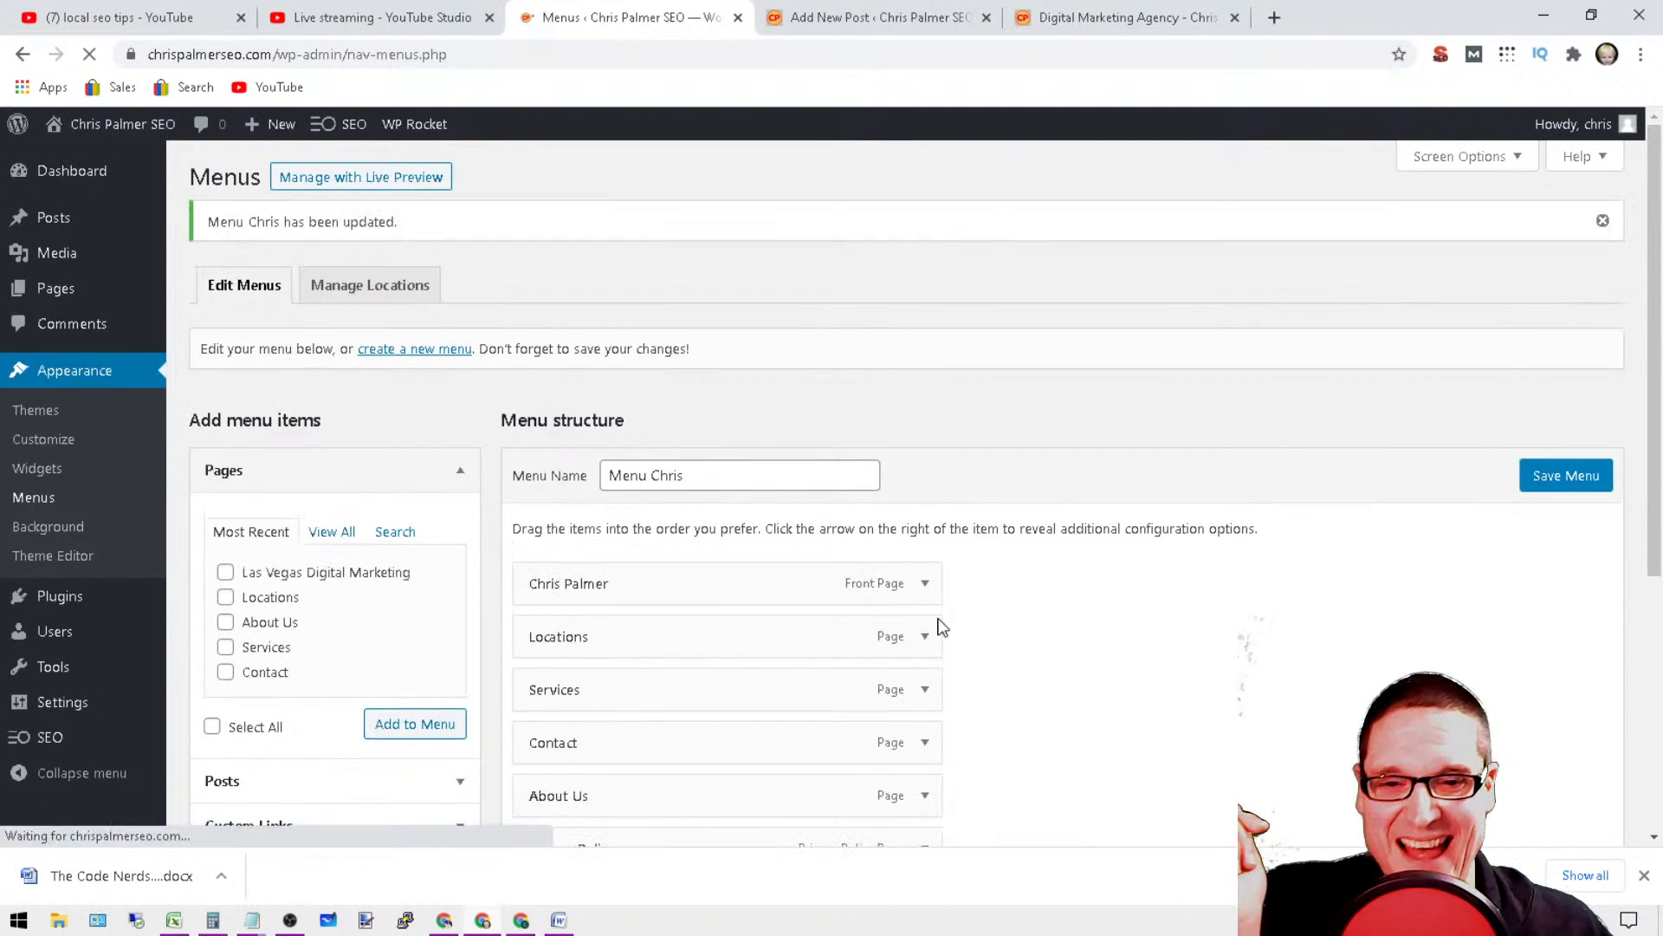
scroll(951, 608, "down", 4)
scroll(952, 608, "up", 4)
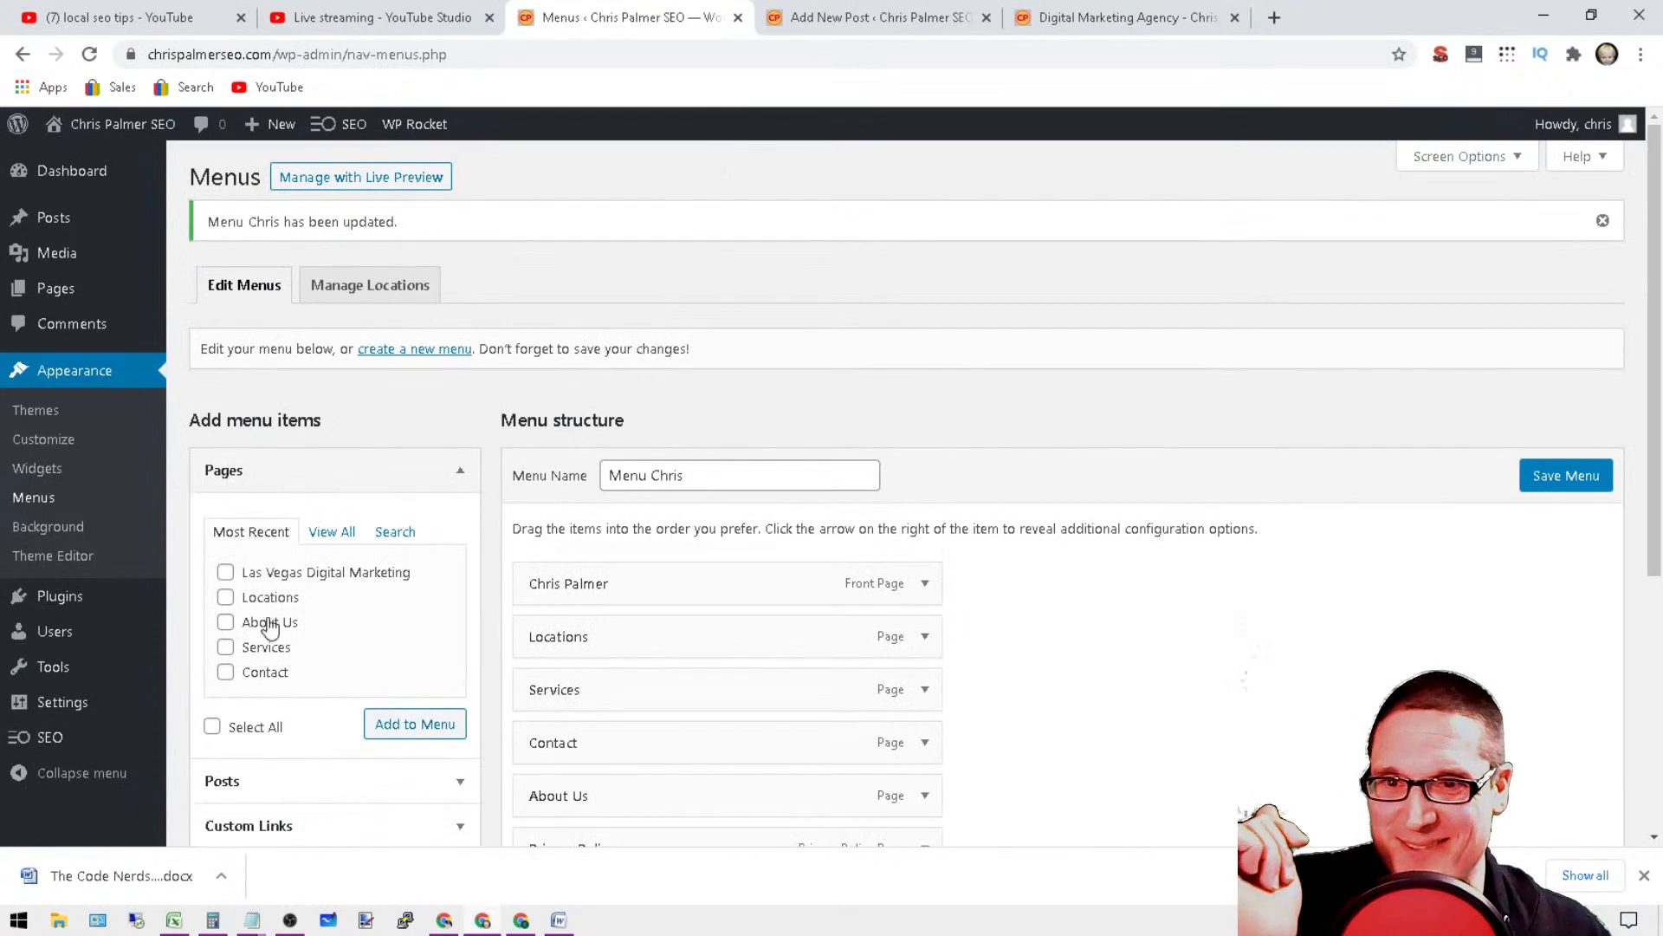
Step: Open the untitled private post from the All Posts list for editing, and close the Add New Post page
mouse_move(109, 227)
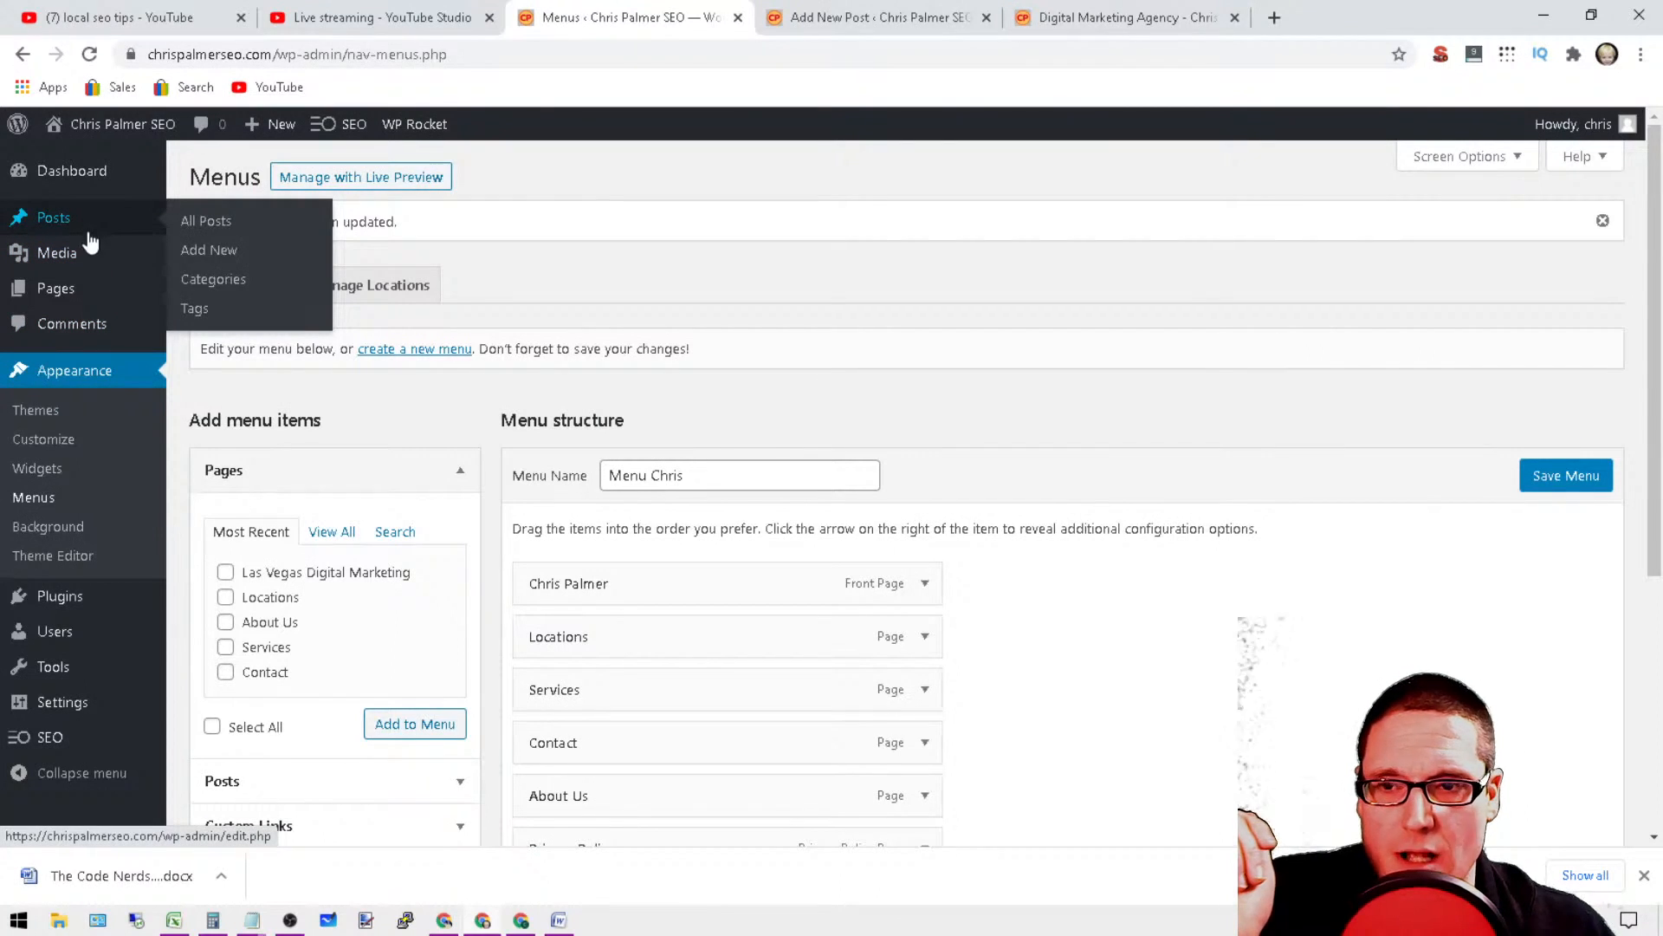
left_click(215, 227)
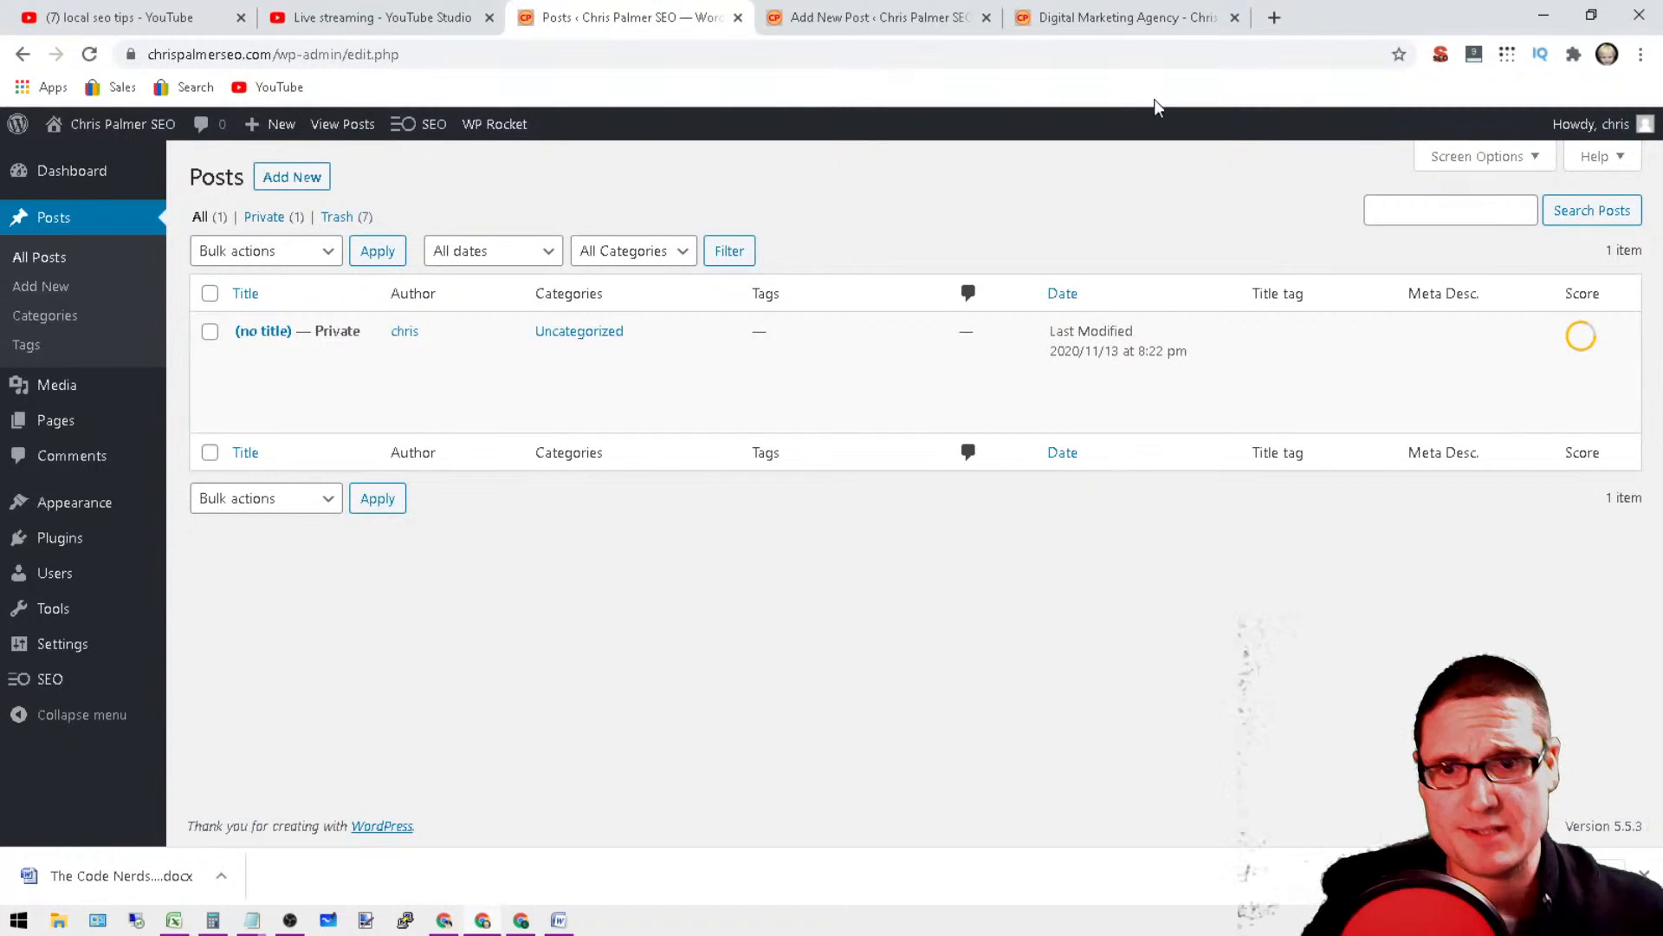
mouse_move(326, 356)
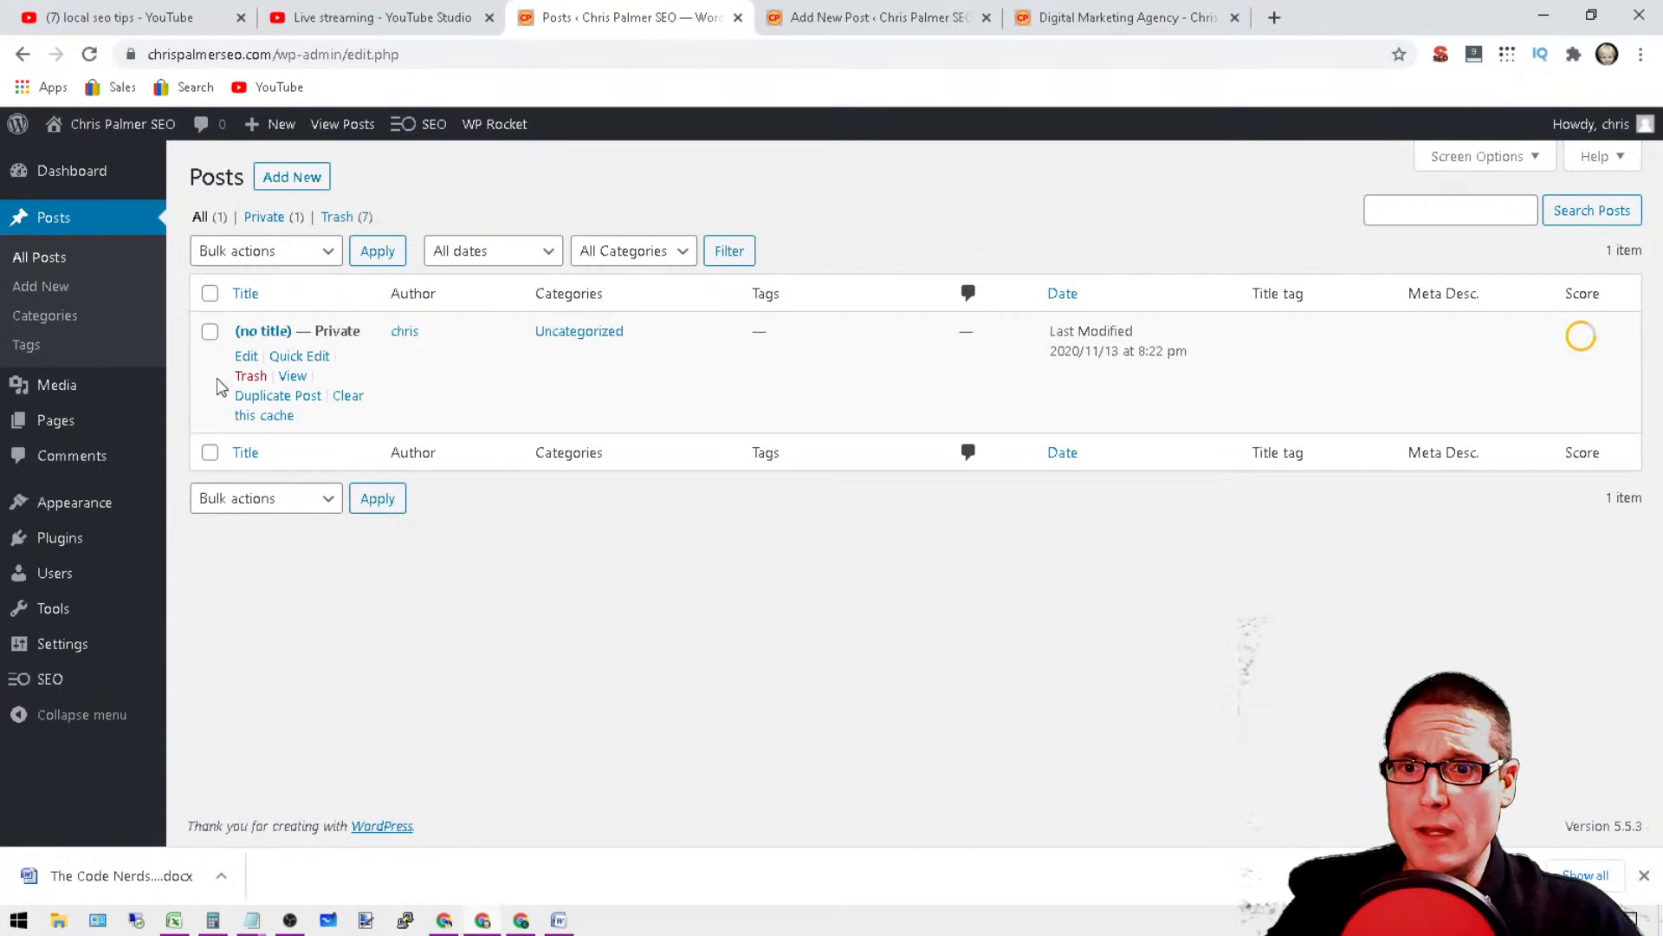
left_click(246, 364)
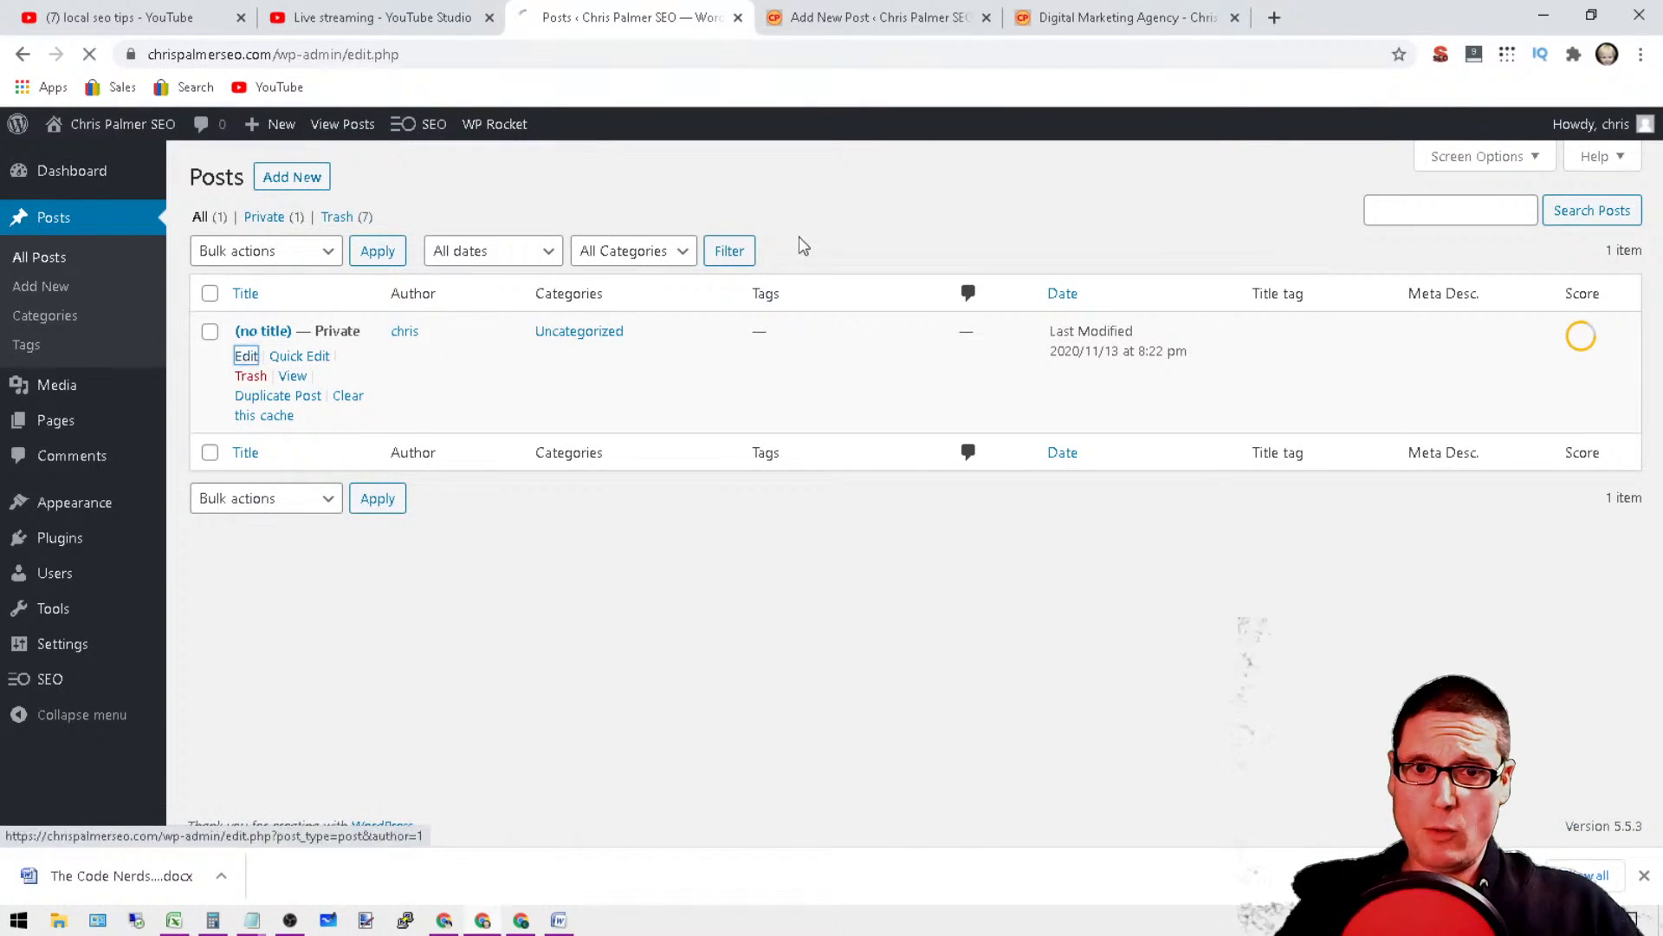
left_click(901, 11)
left_click(986, 17)
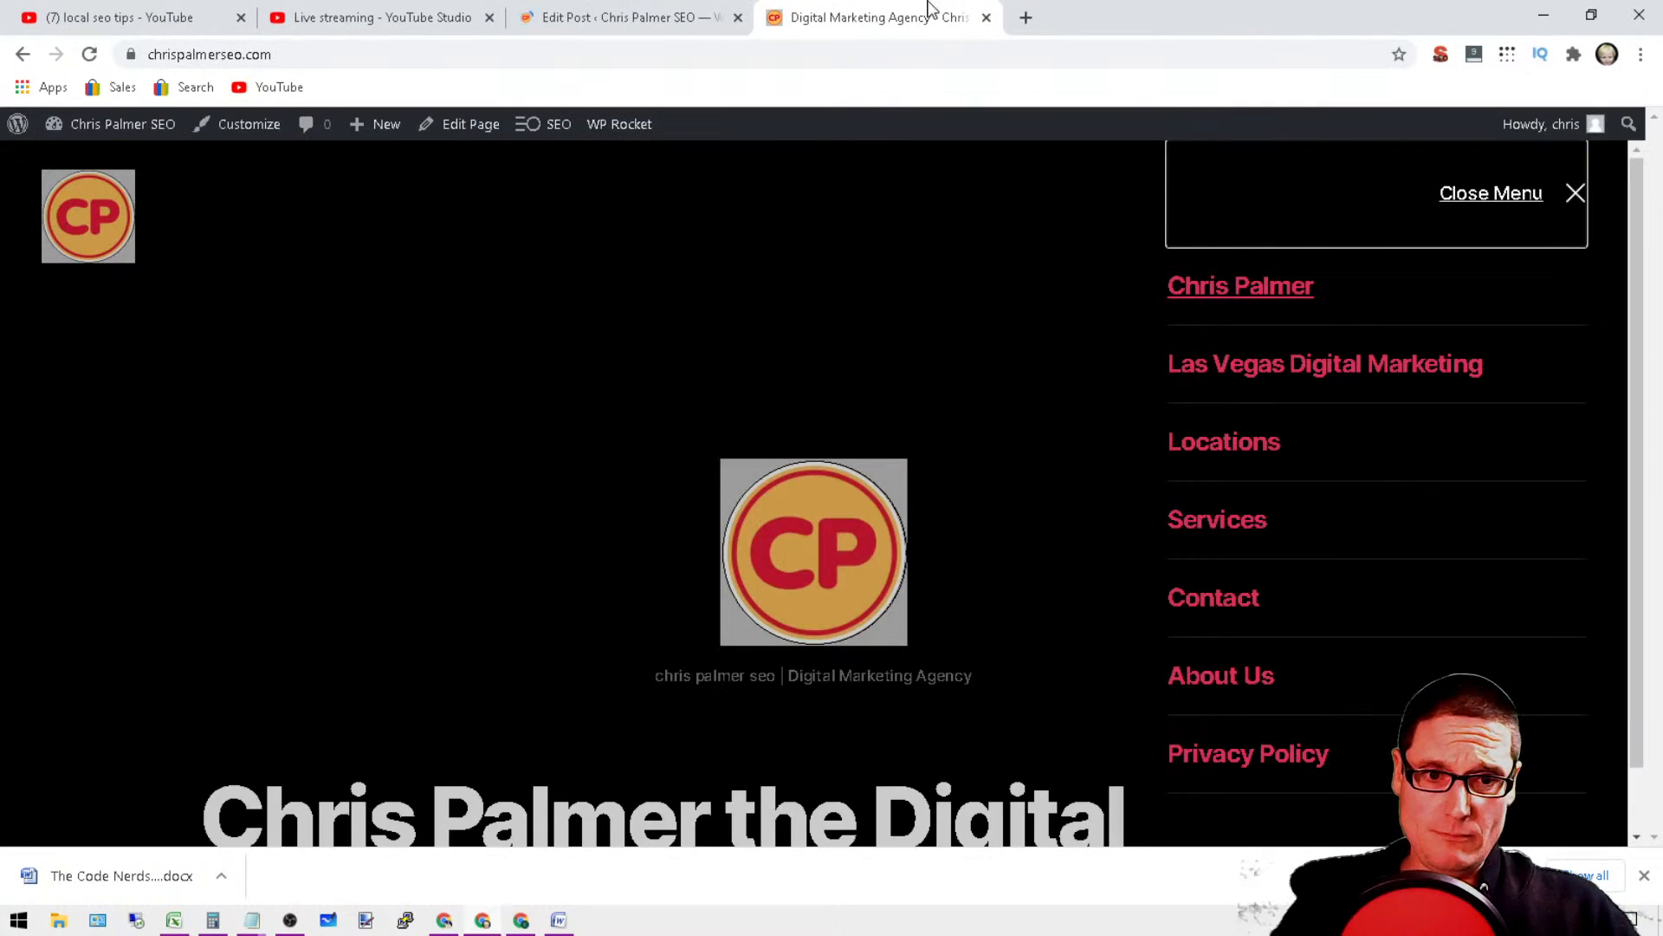
Step: Reload the website's homepage and check the items in its navigation menu
left_click(92, 56)
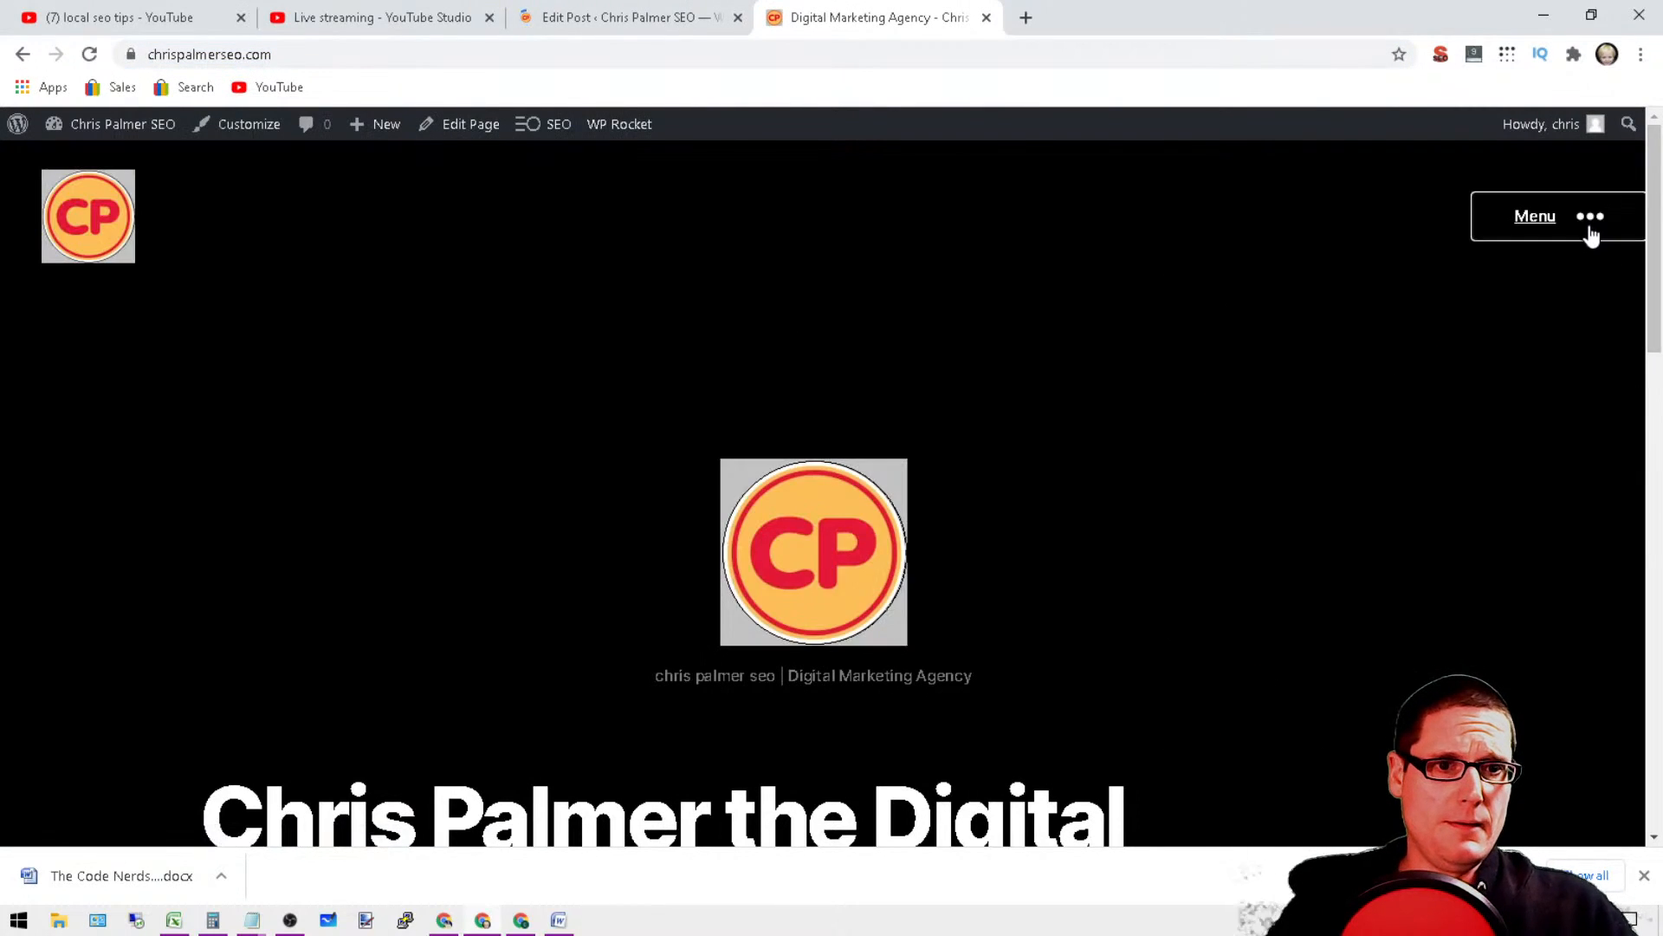
left_click(1589, 221)
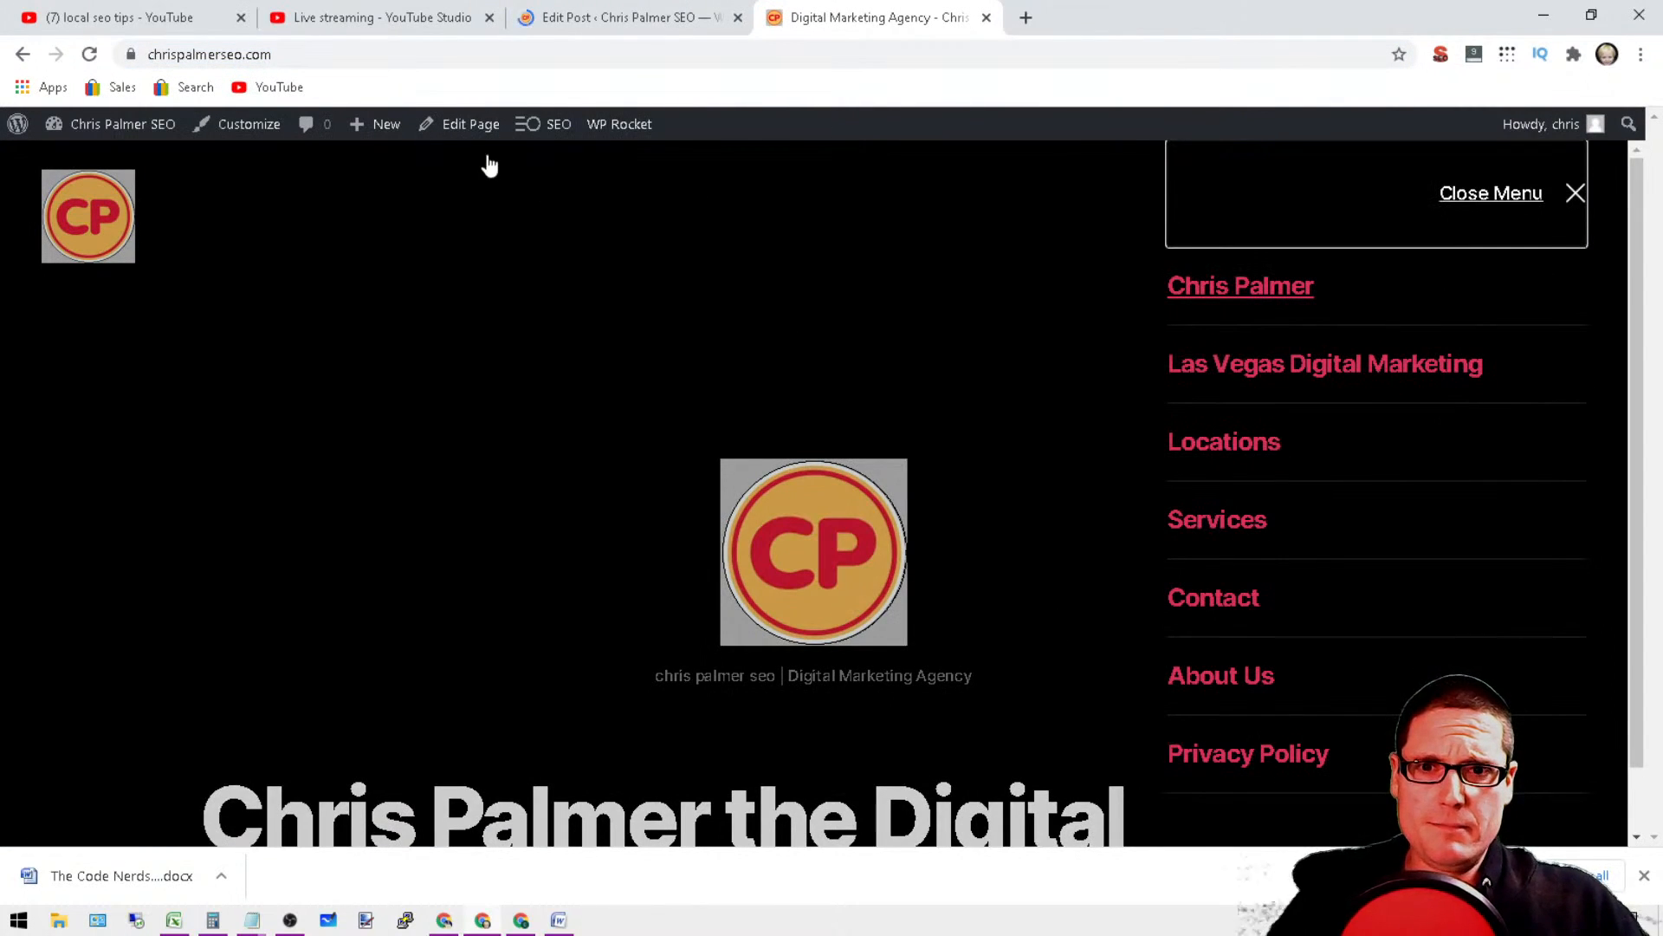
mouse_move(645, 133)
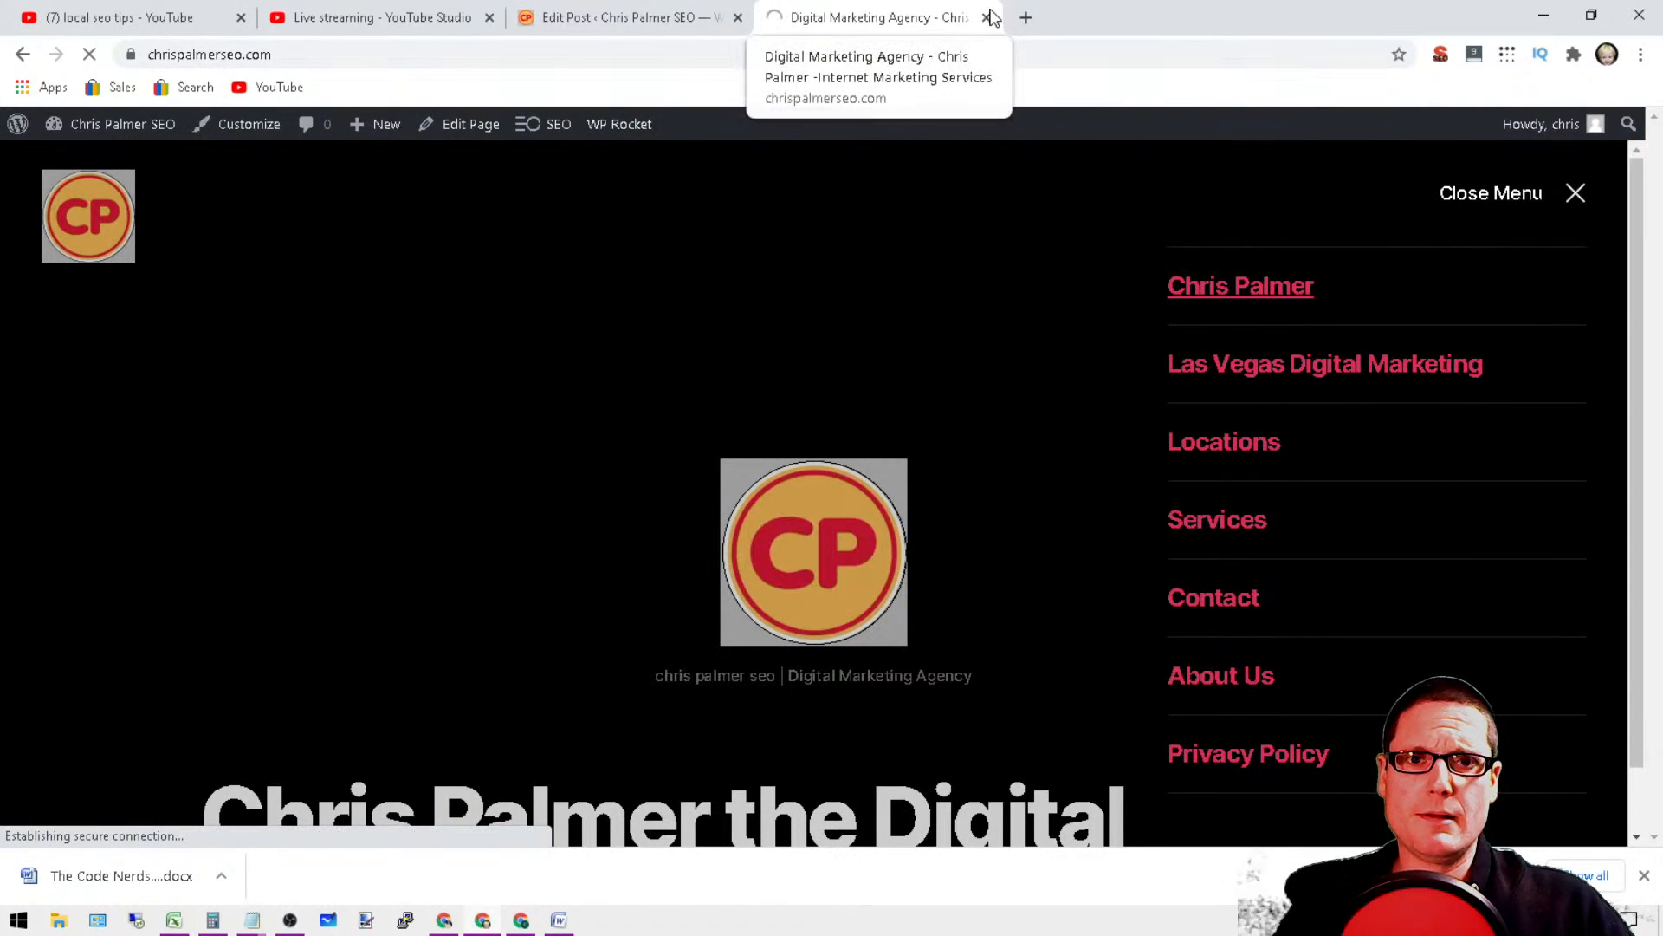
Step: Return to the post being edited and write "Internet Marketing Services" in the paragraph below the second Digital Marketing heading
left_click(630, 12)
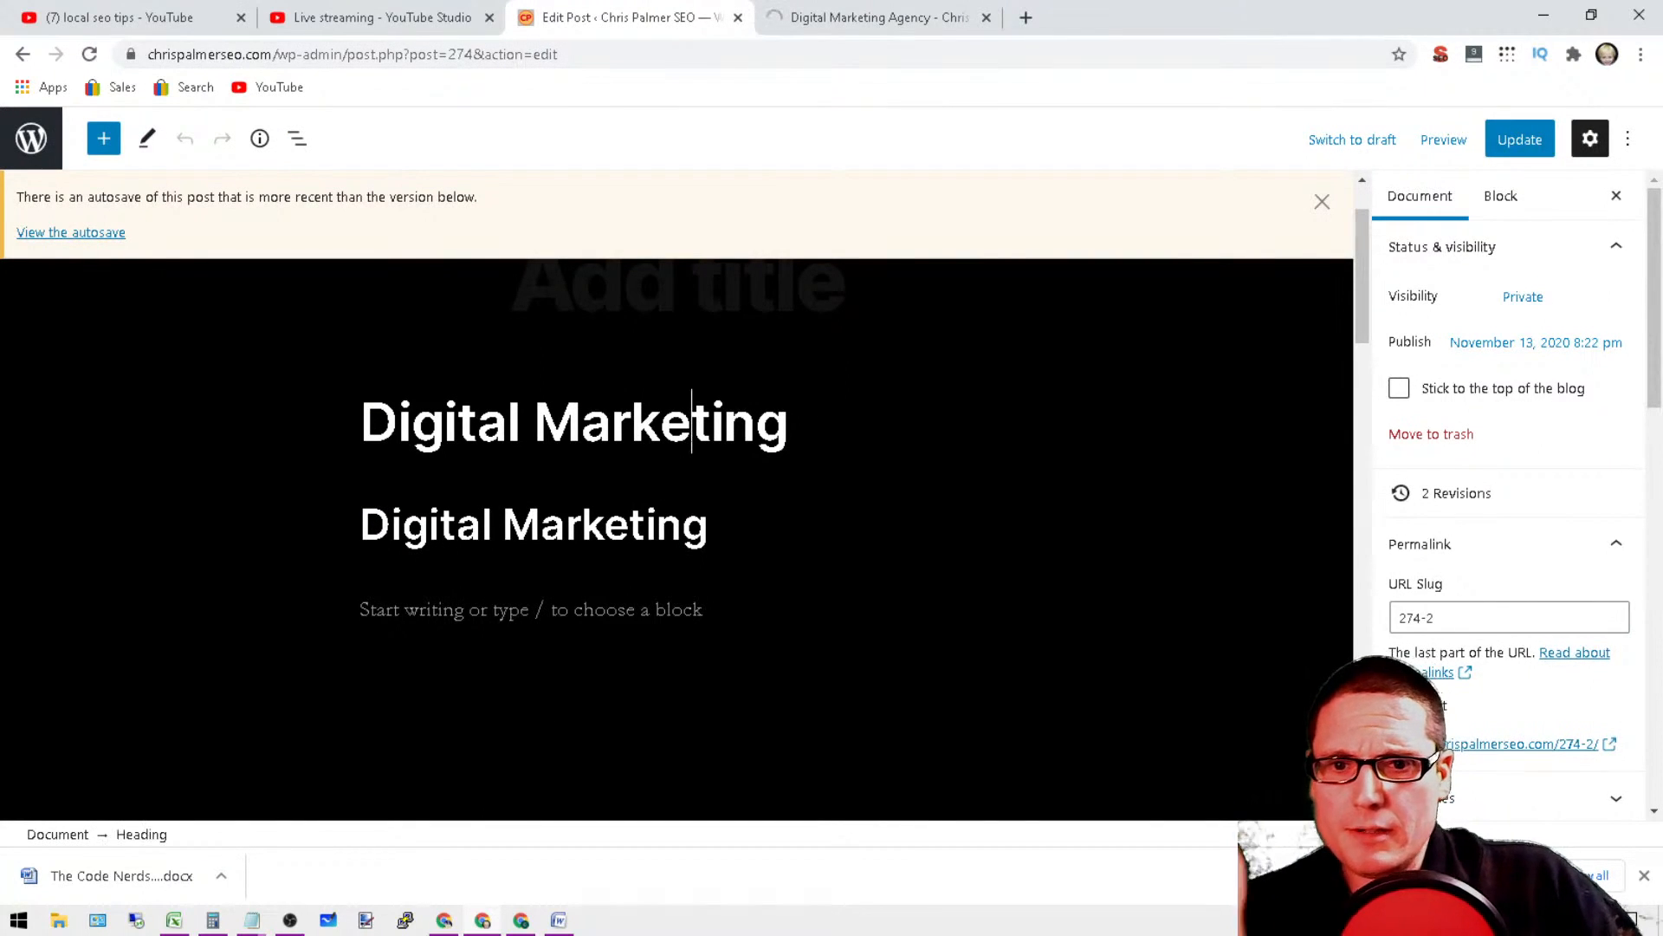
left_click(646, 525)
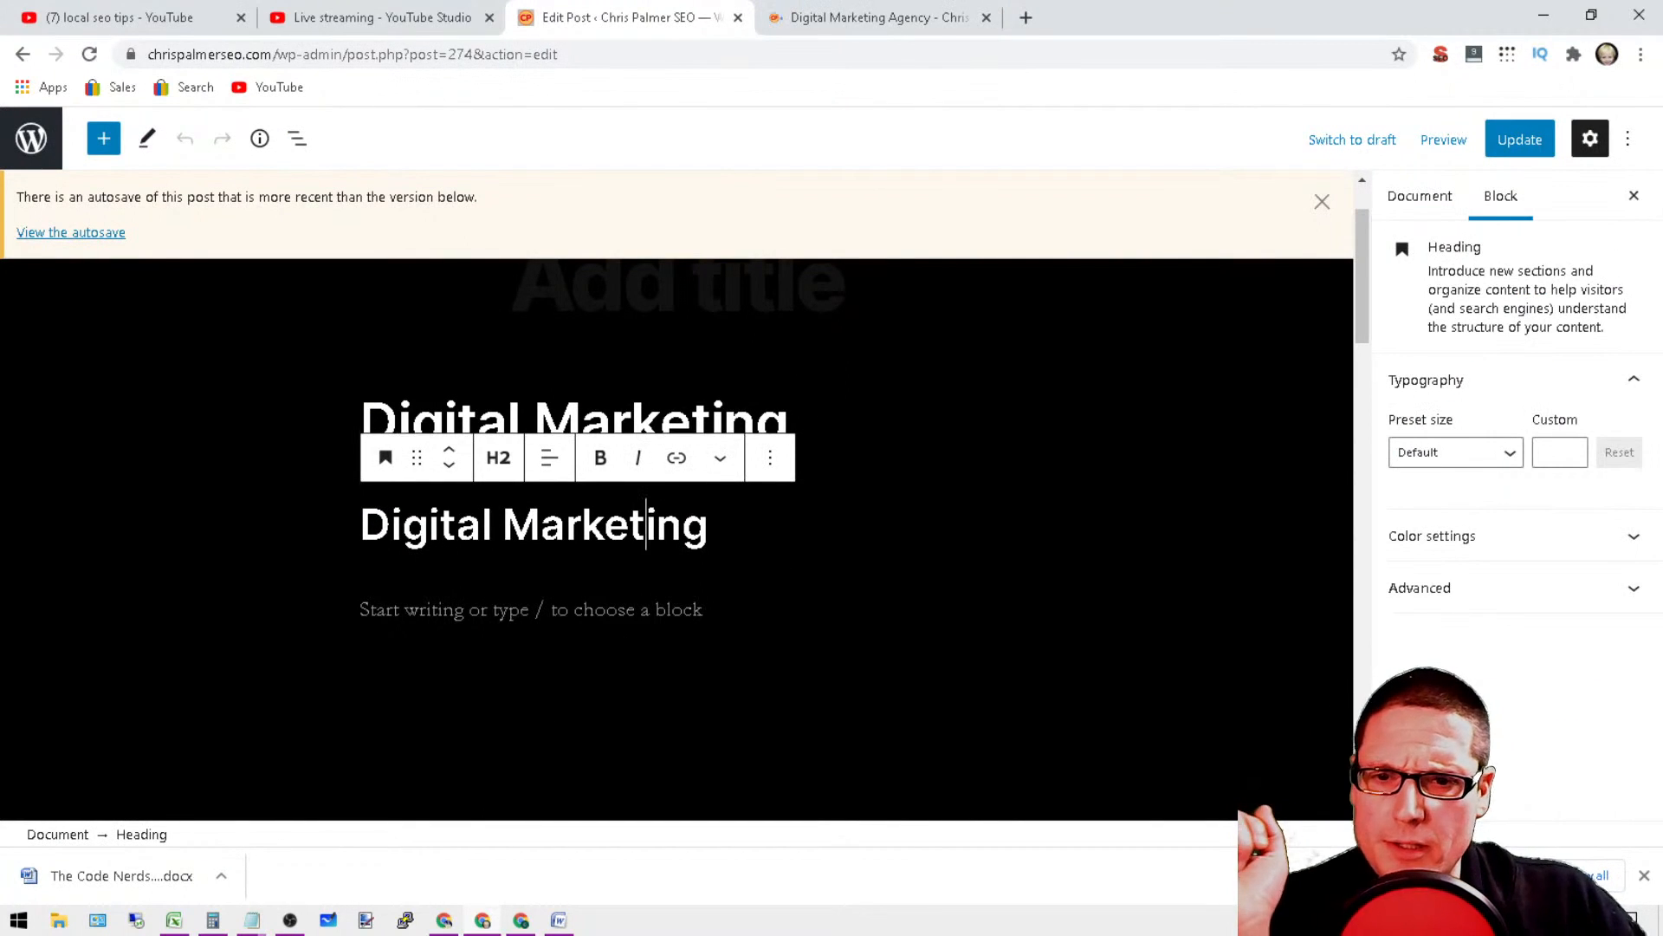
left_click(531, 610)
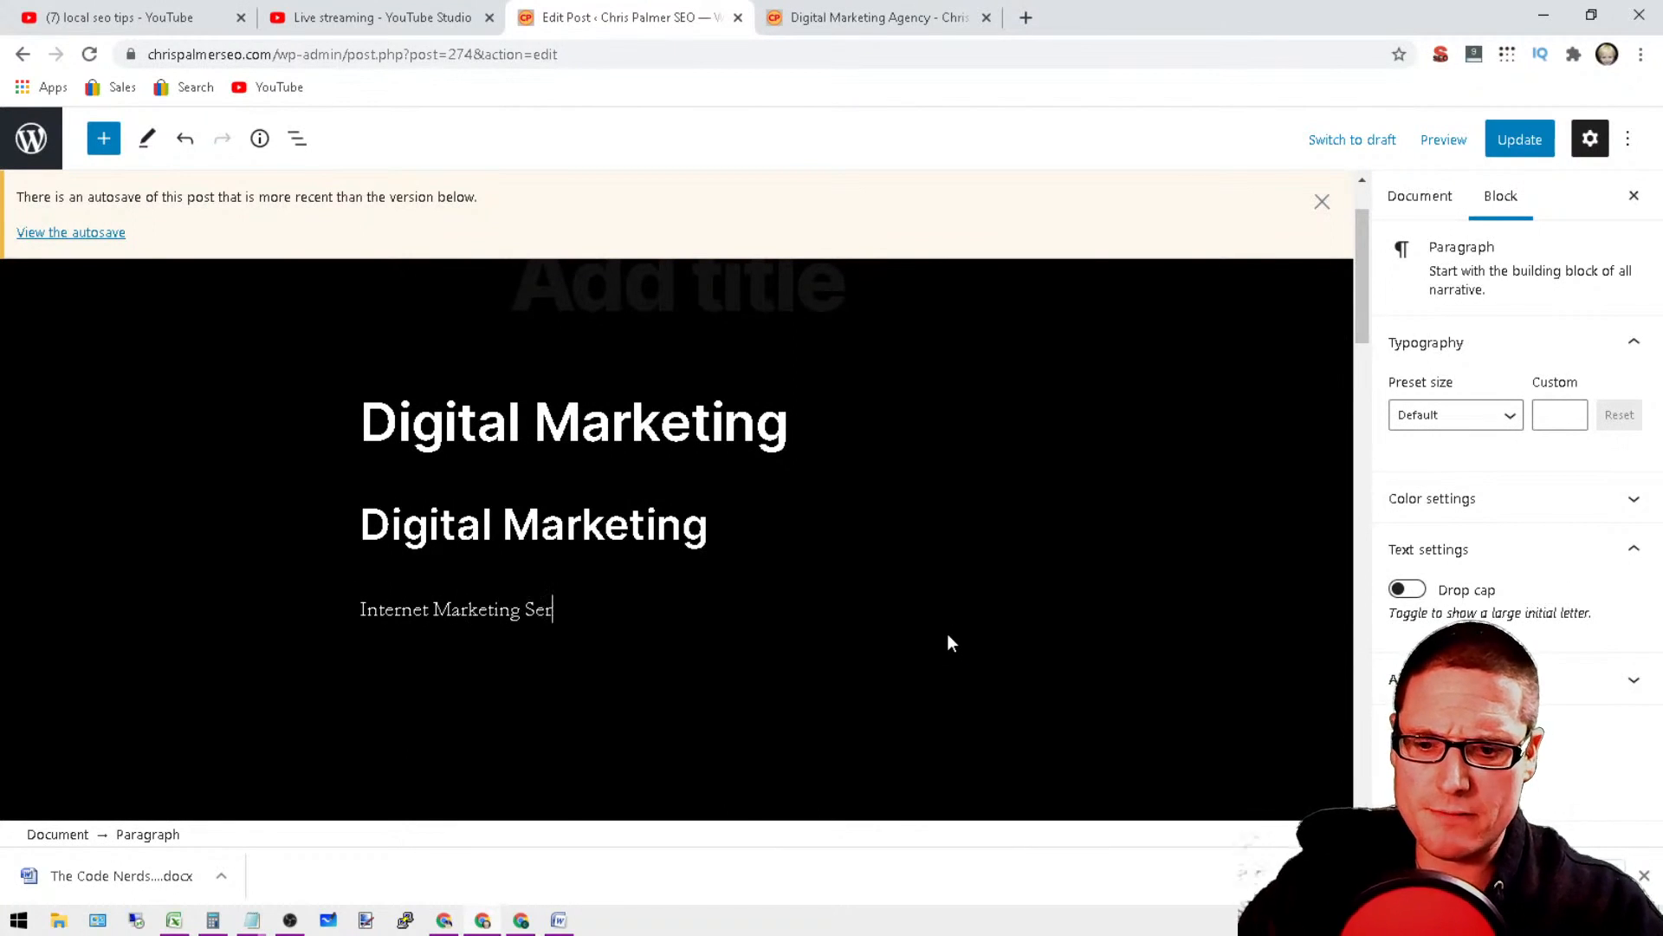
type("Internet Marketing Services")
Step: Convert the Internet Marketing Services paragraph into an H3 heading
left_click(719, 421)
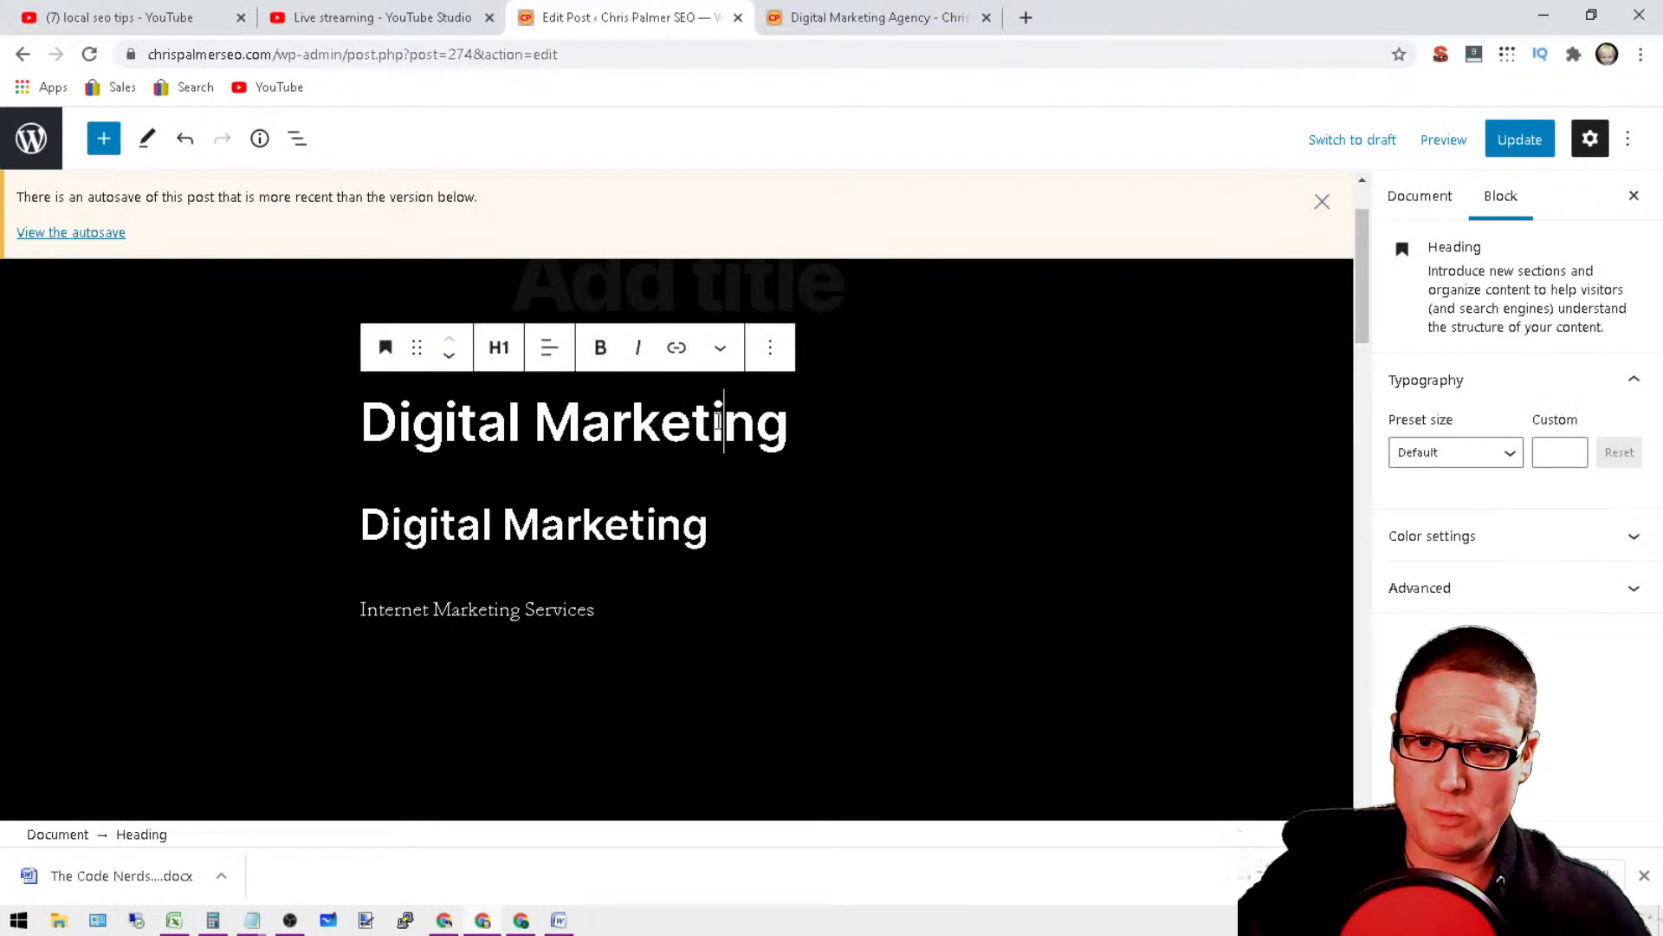
left_click(628, 525)
left_click(501, 611)
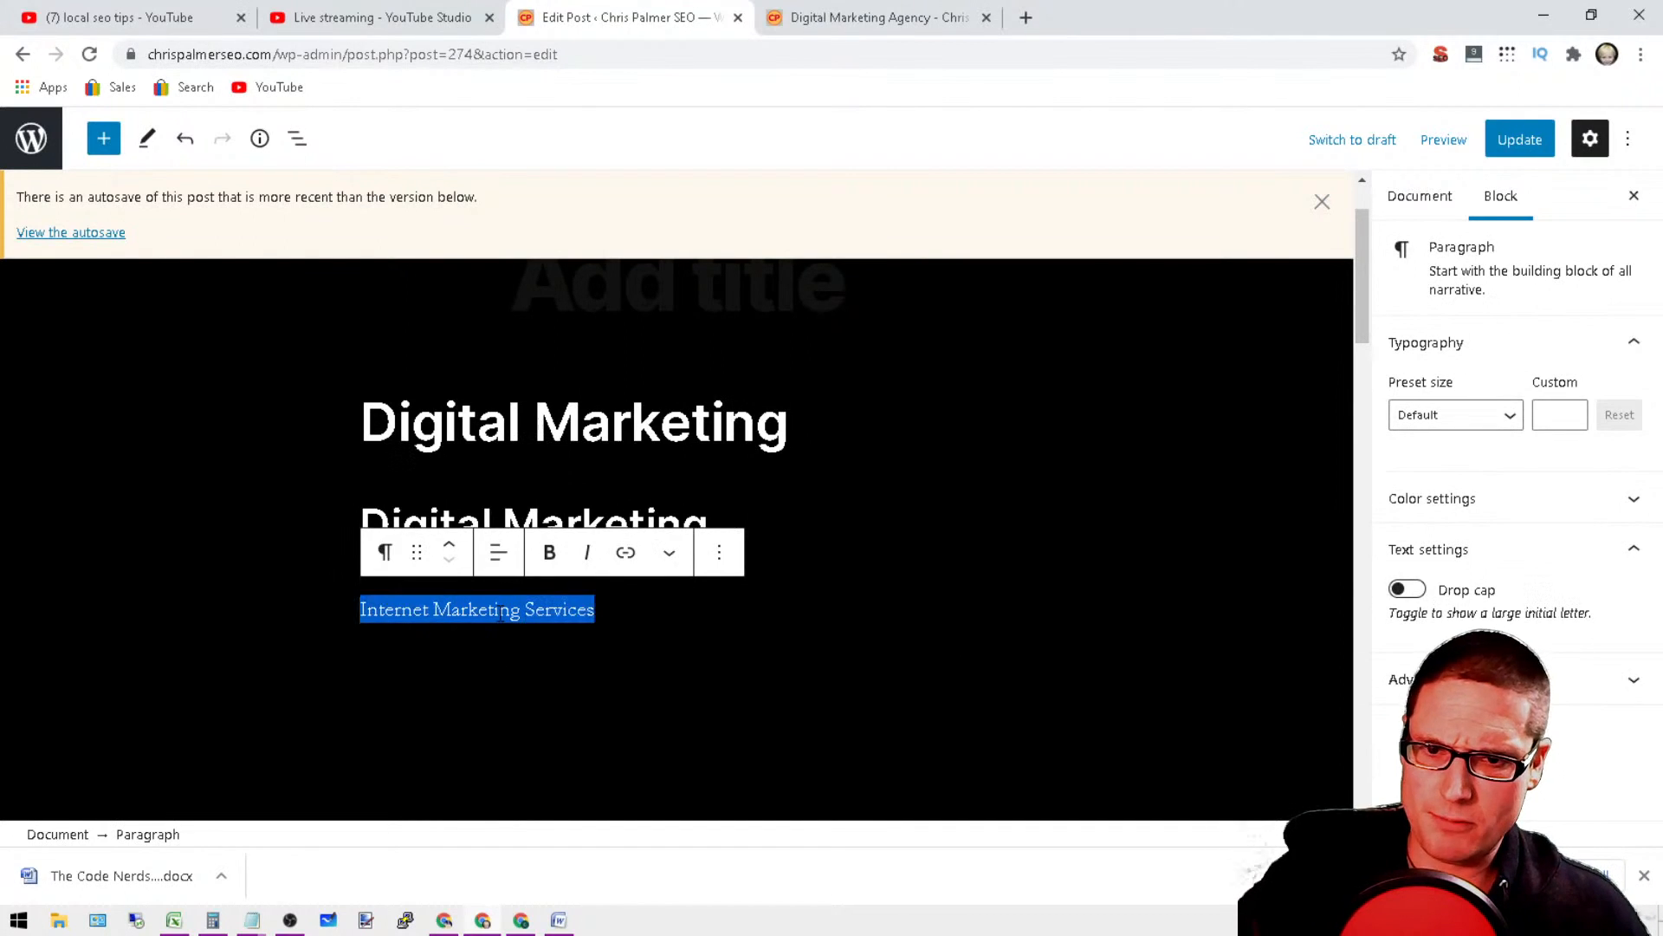
left_click(386, 554)
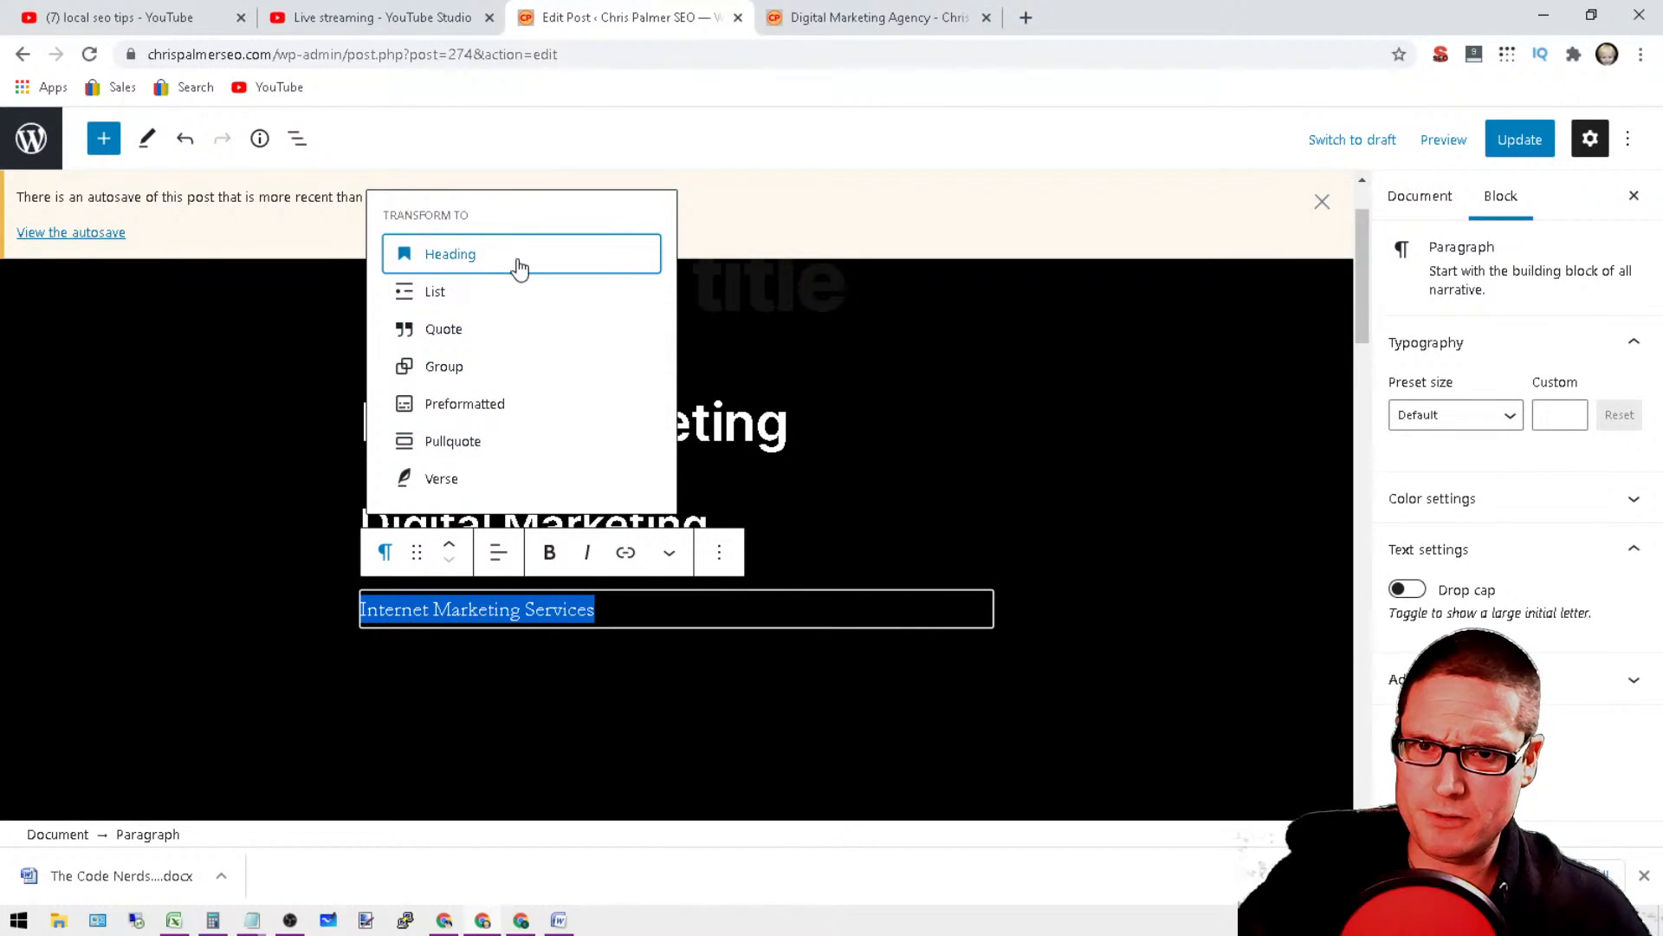
key("Return")
left_click(499, 552)
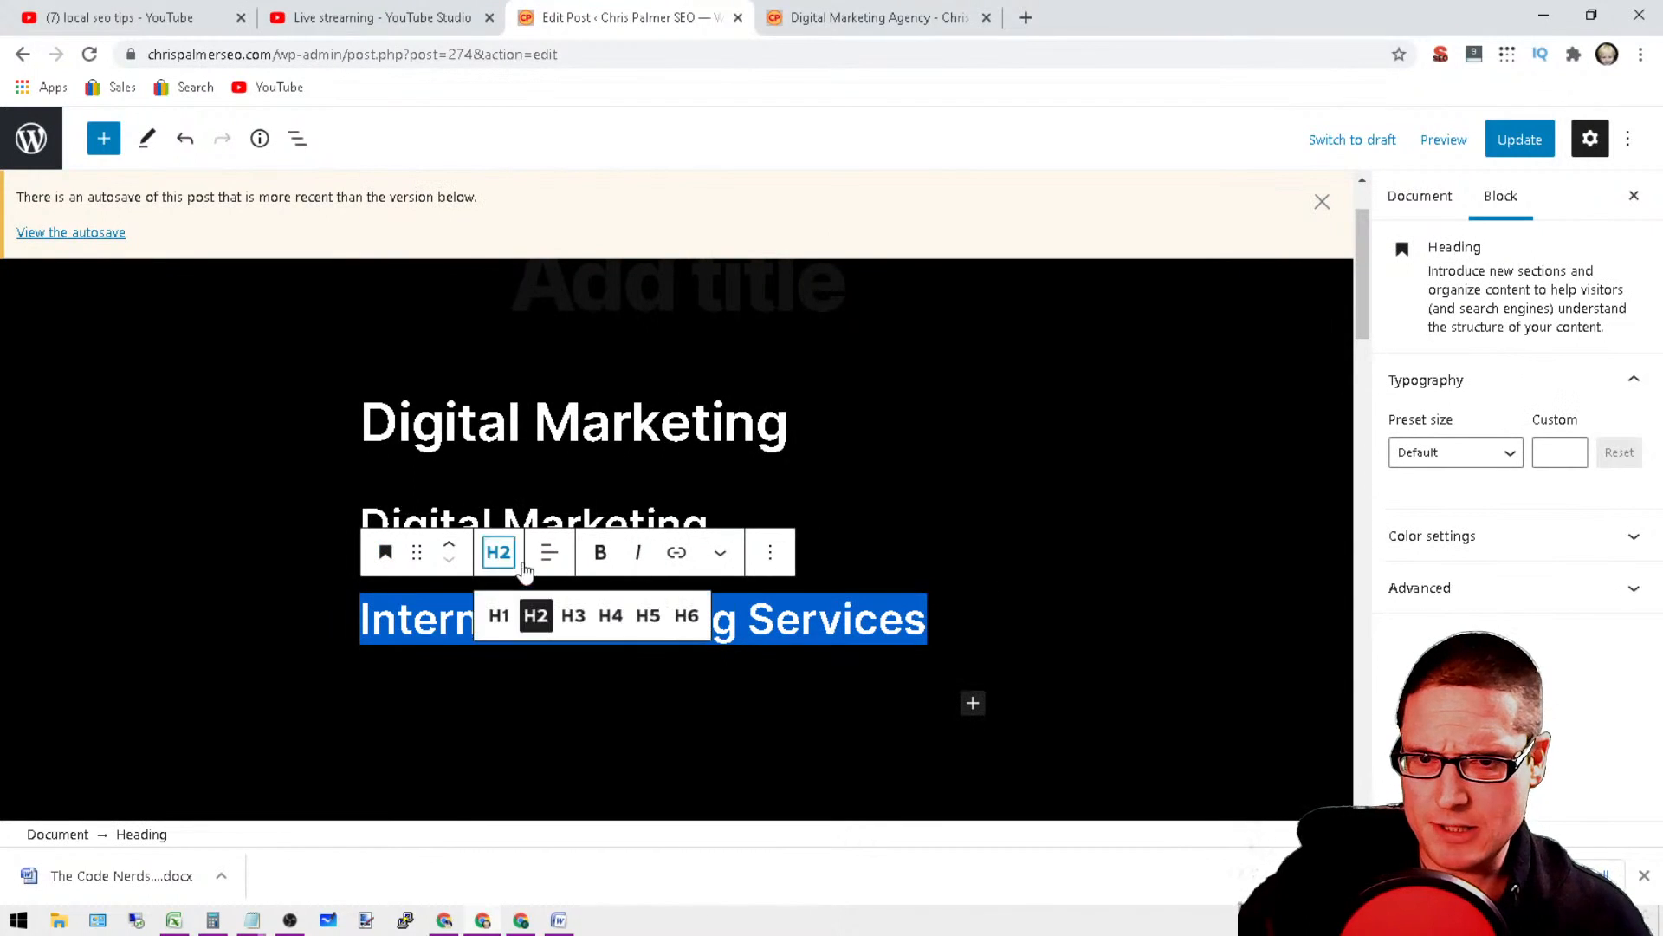
left_click(573, 616)
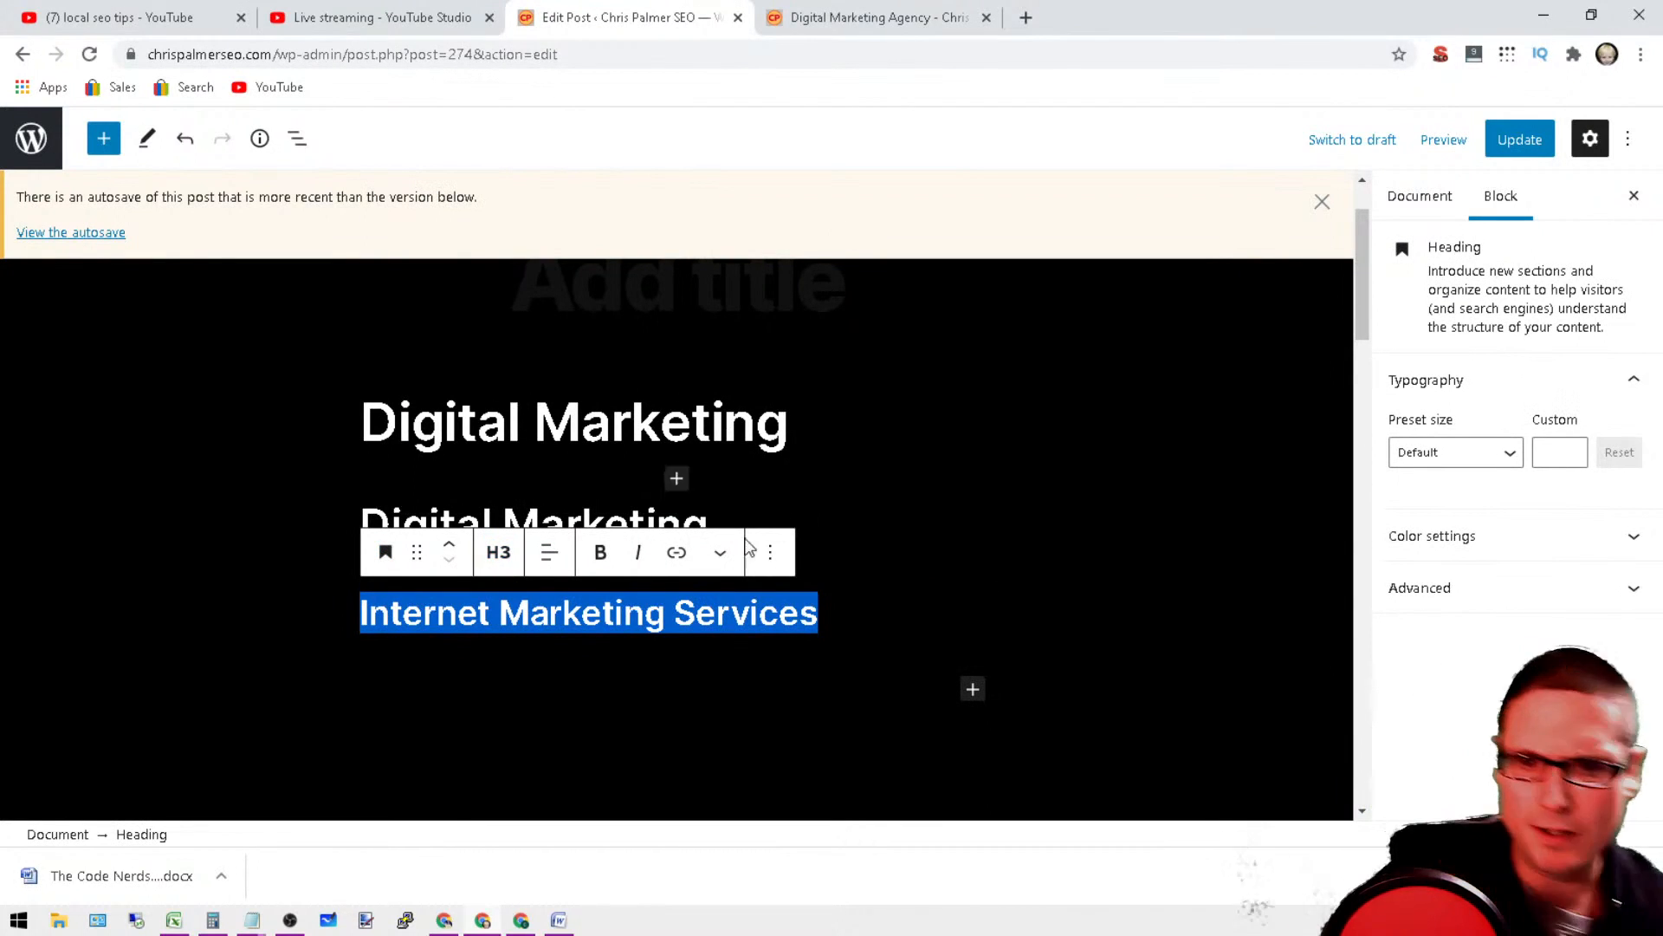
Step: Update the post and extend the H1 heading to read "Digital Marketing Henderson"
left_click(1520, 140)
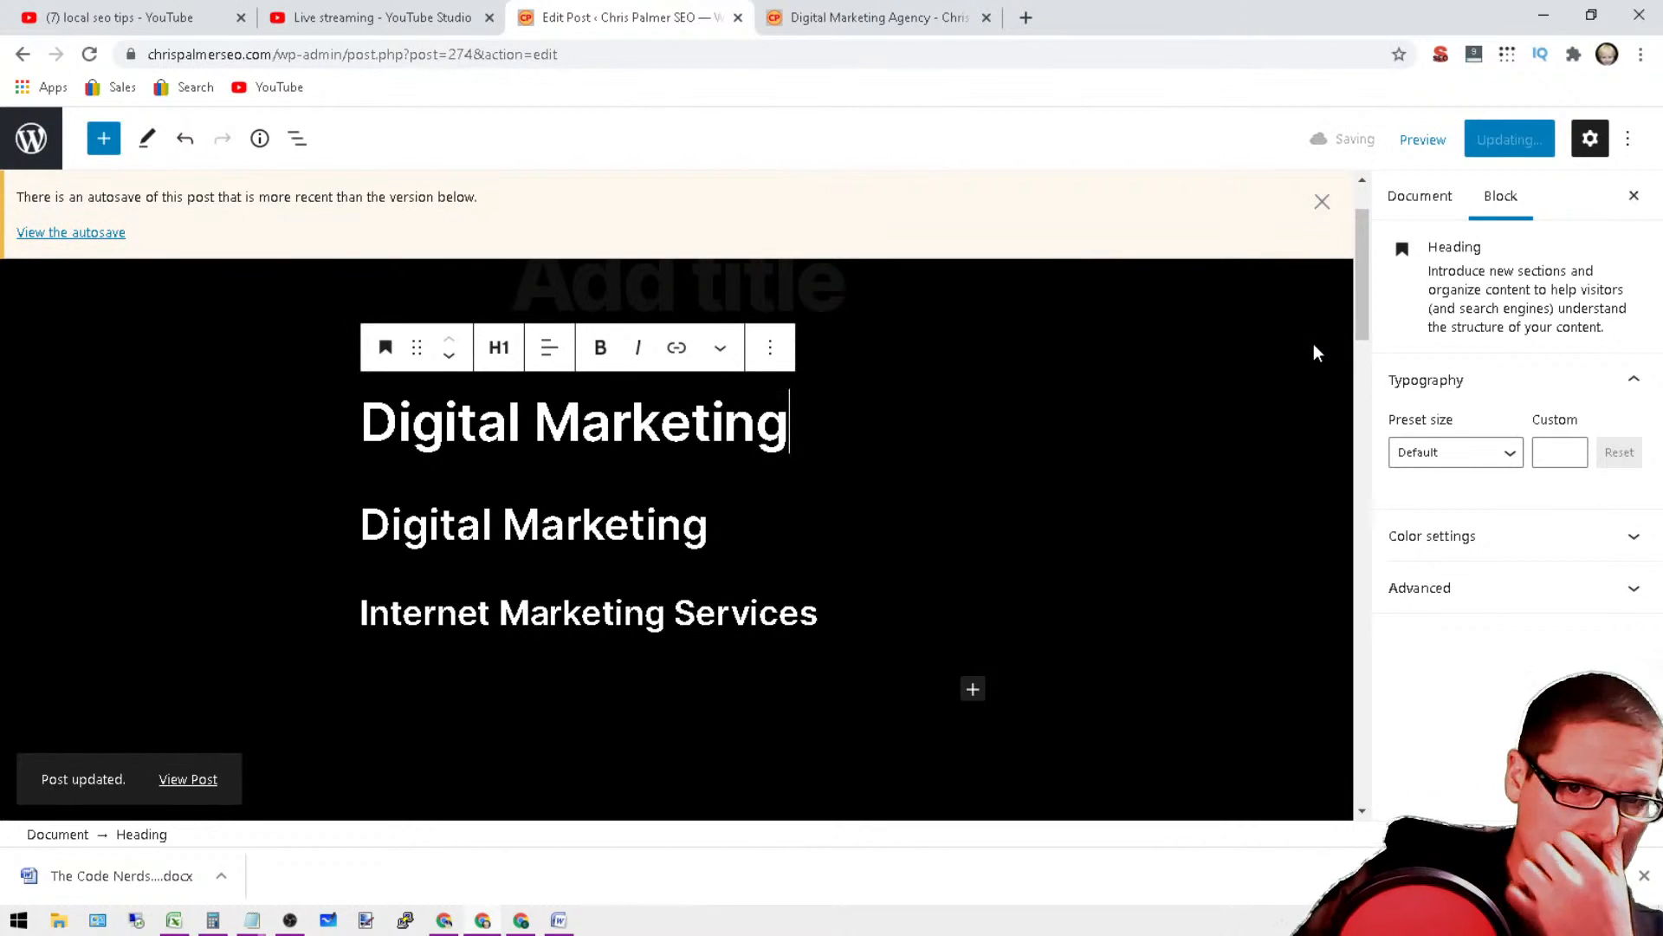
type("Hend")
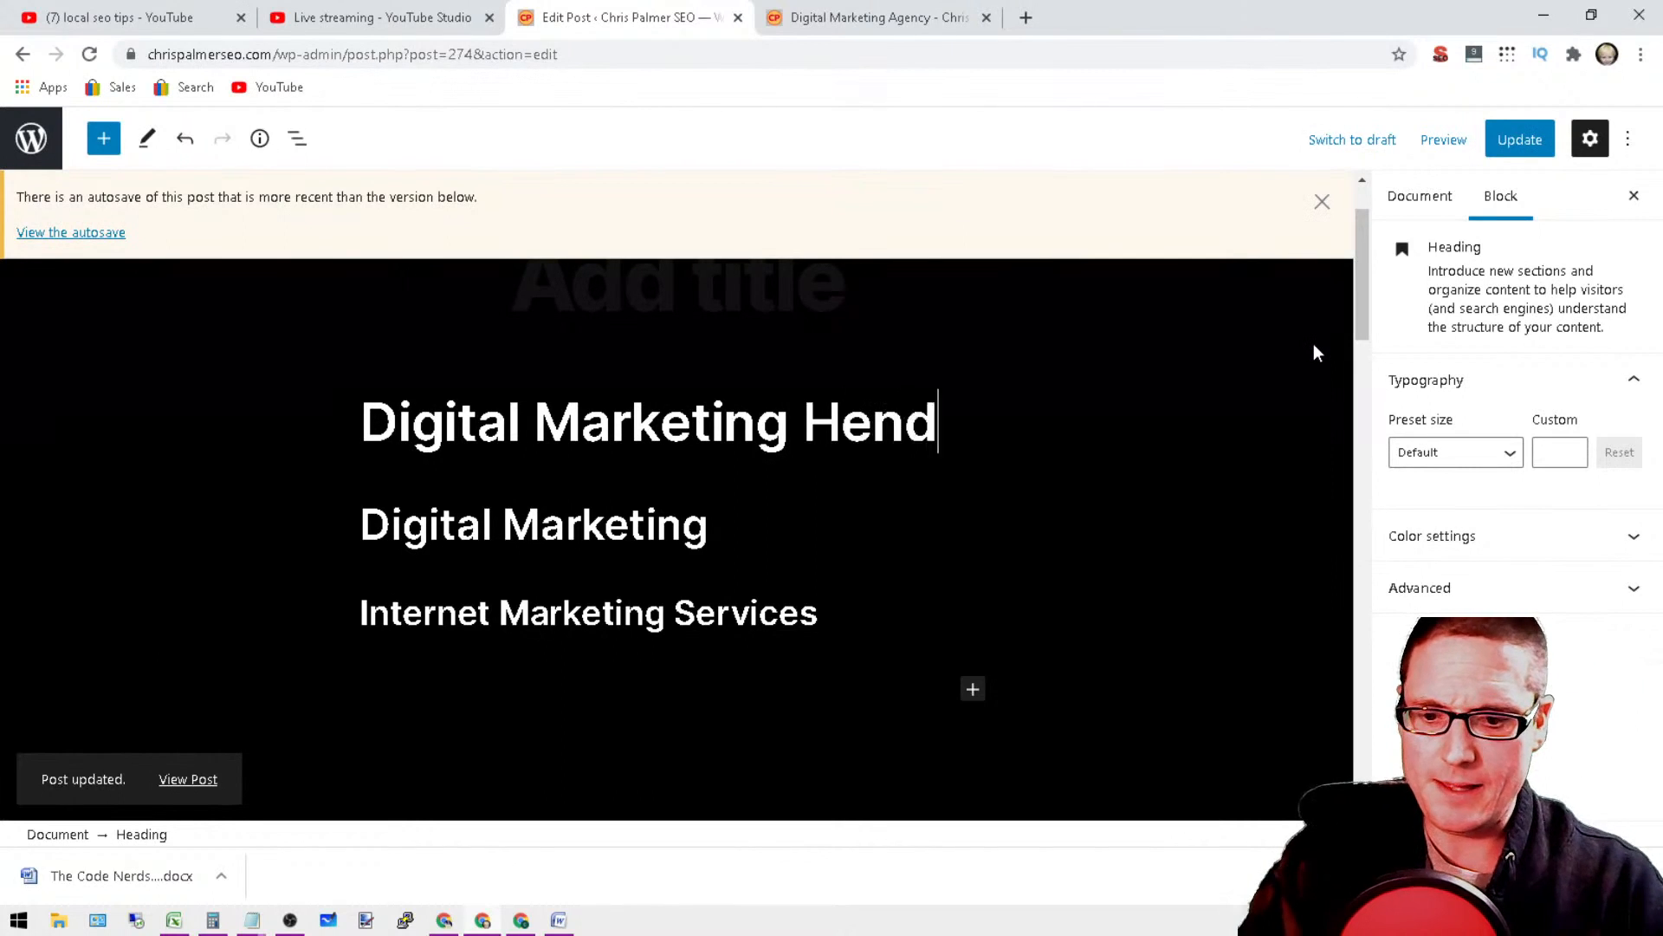
type("erson")
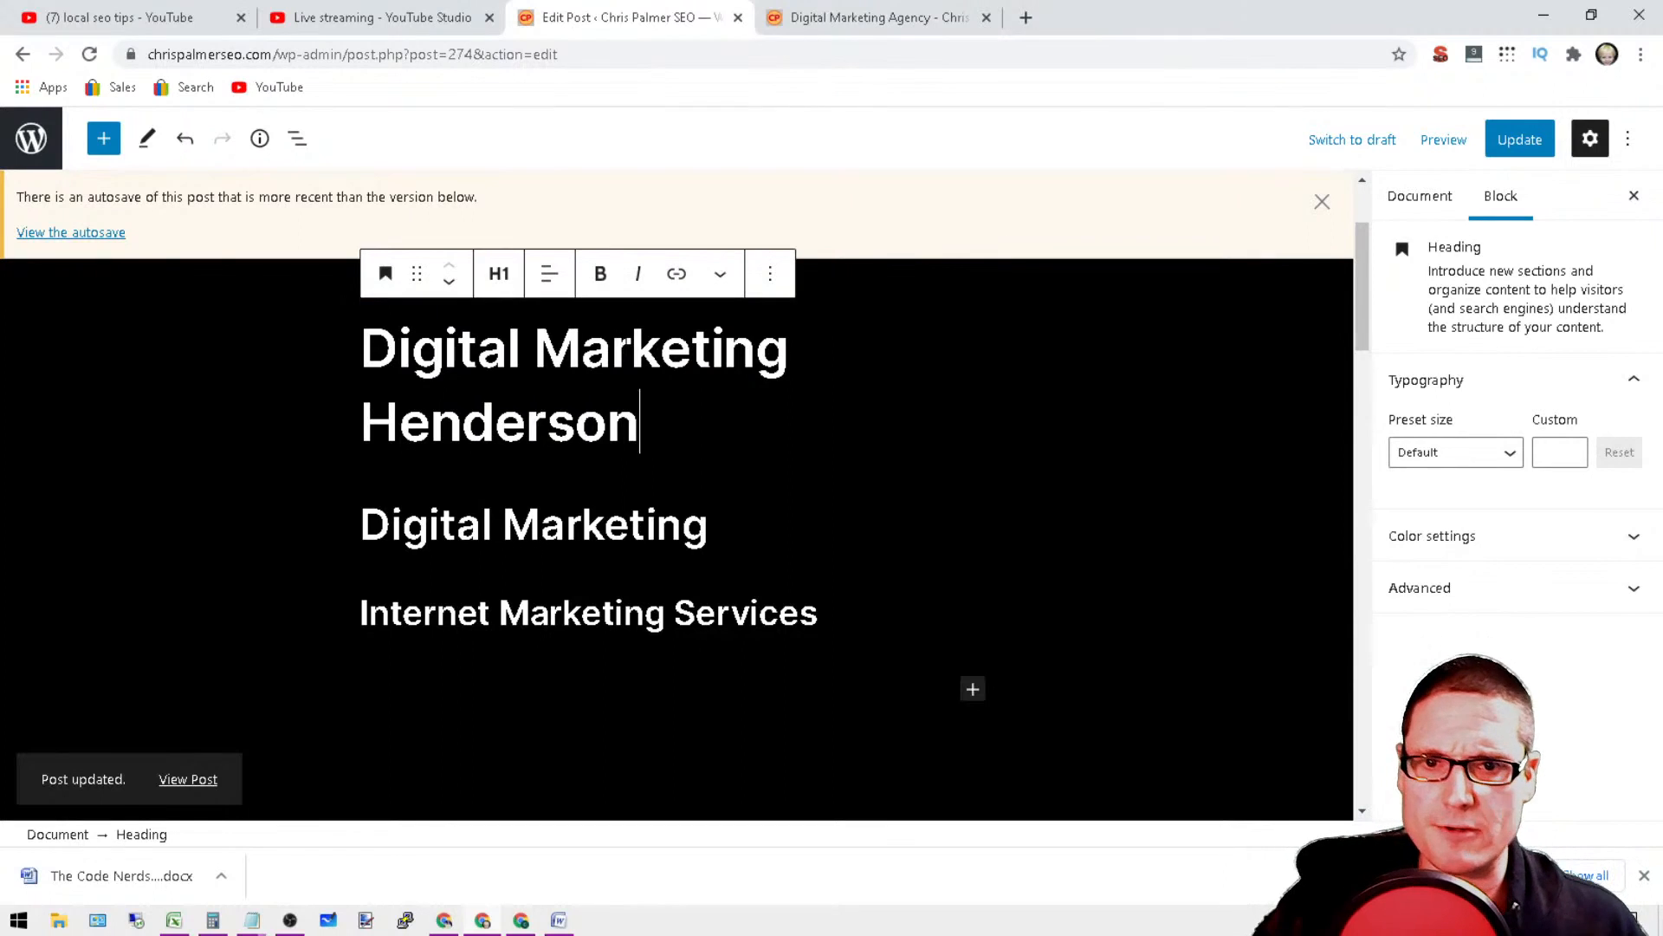
Step: Give the Digital Marketing Henderson heading the pinkish-red text color and the Large preset size
triple_click(624, 345)
left_click(1444, 589)
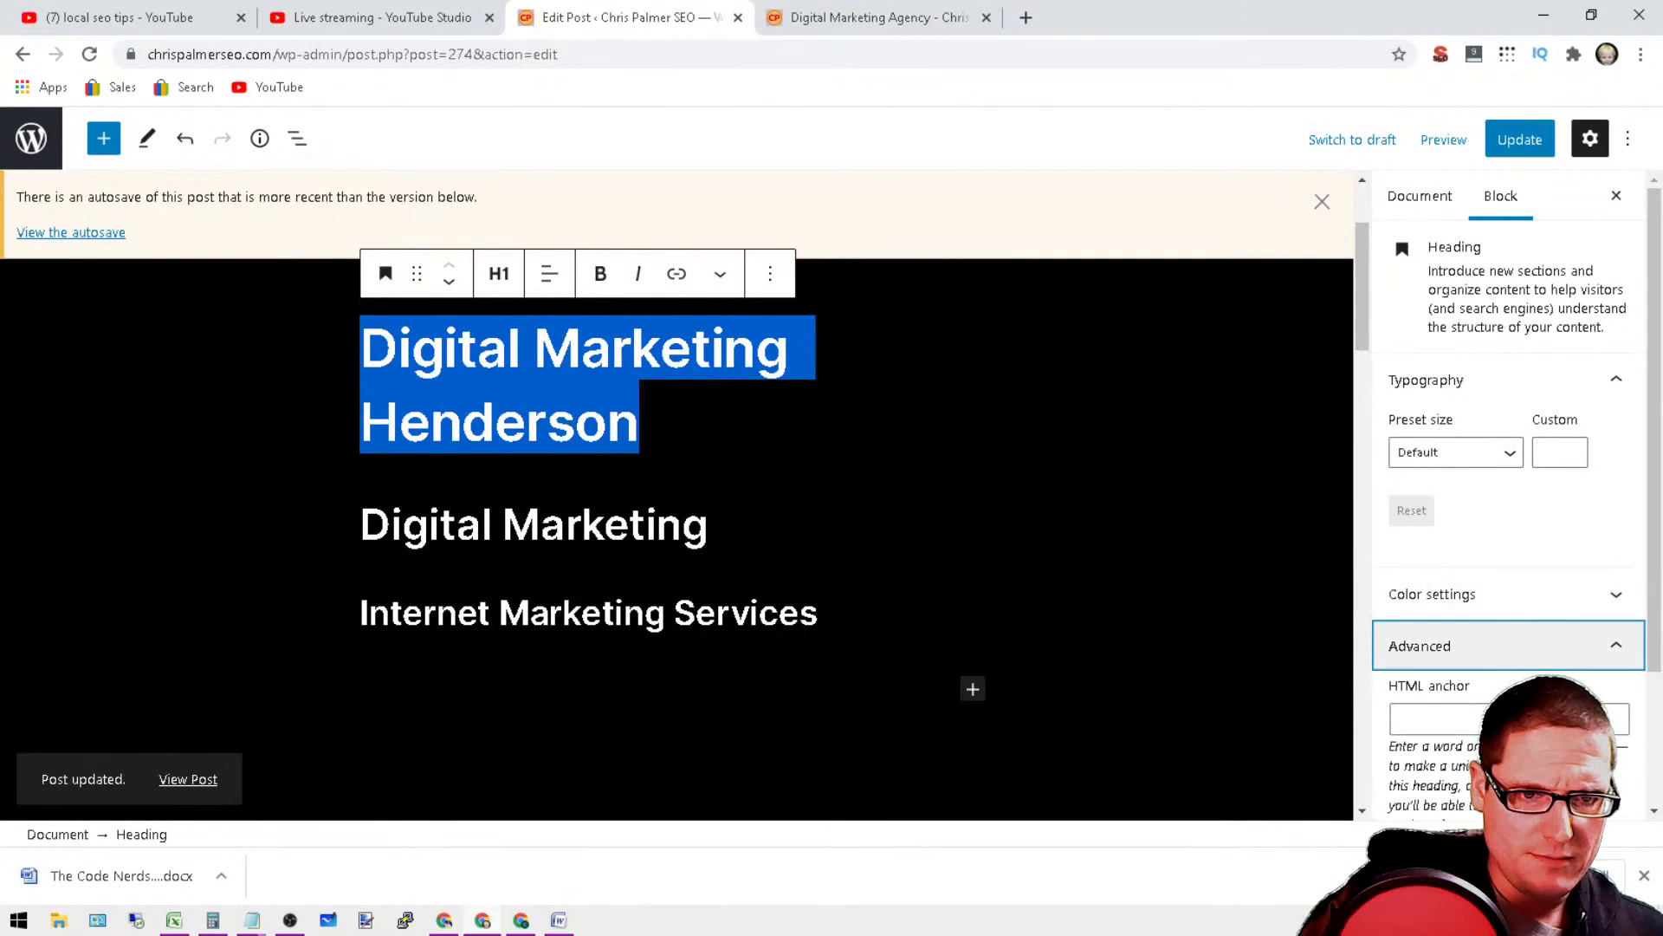
left_click(1488, 596)
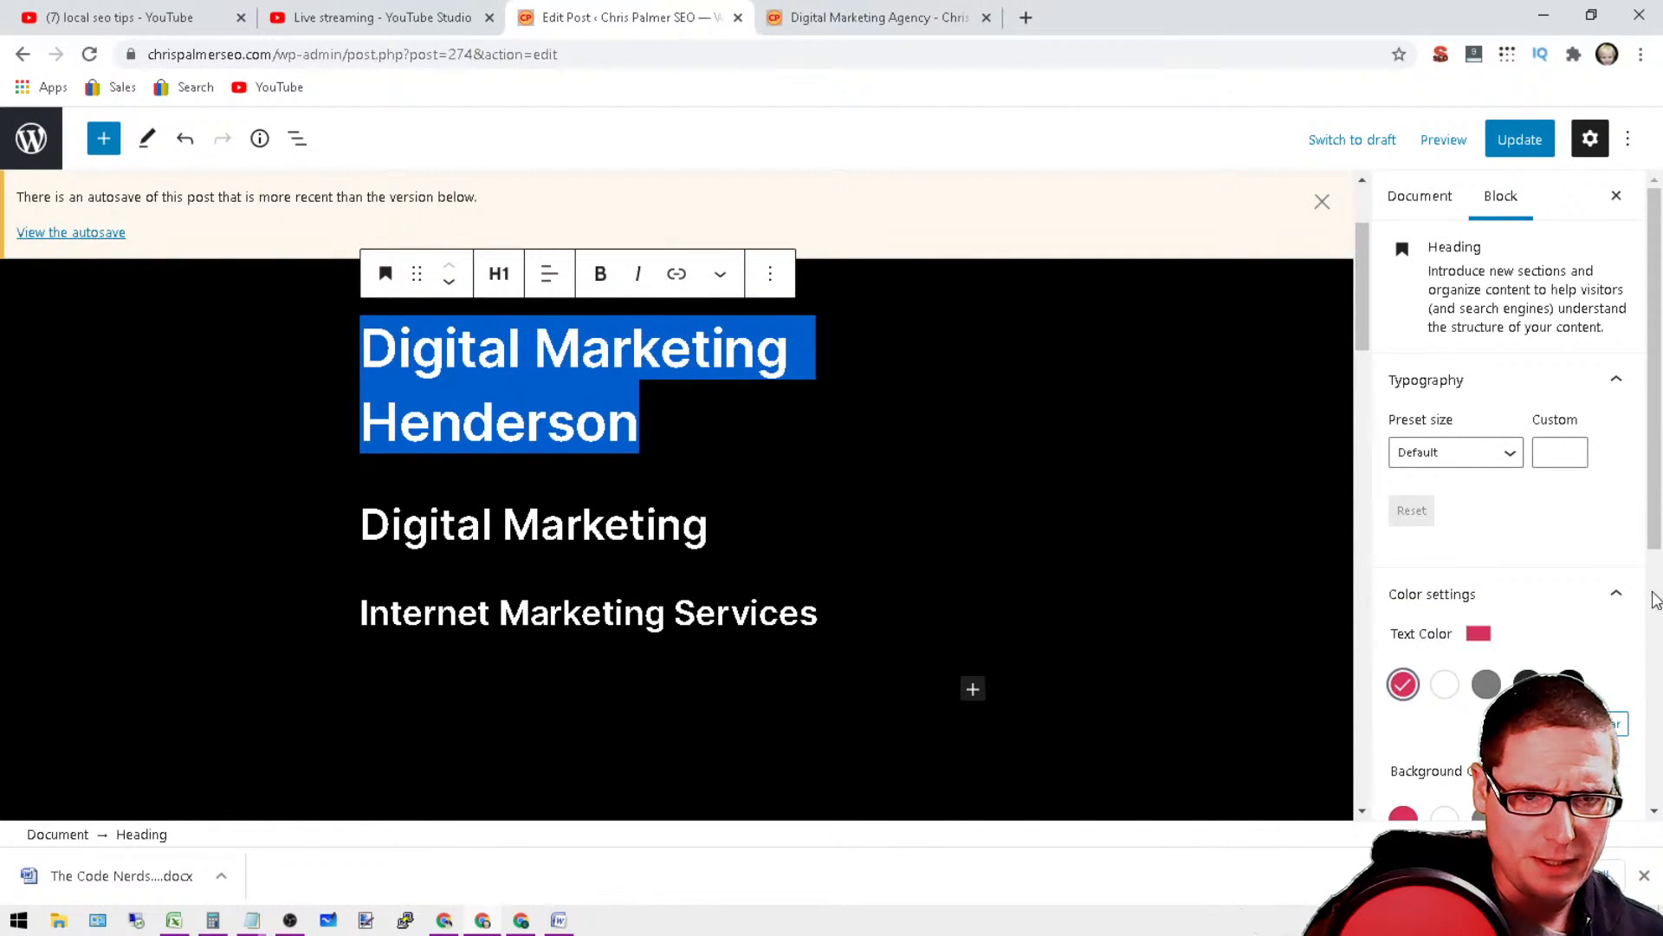
scroll(1646, 597, "down", 5)
scroll(1646, 598, "up", 5)
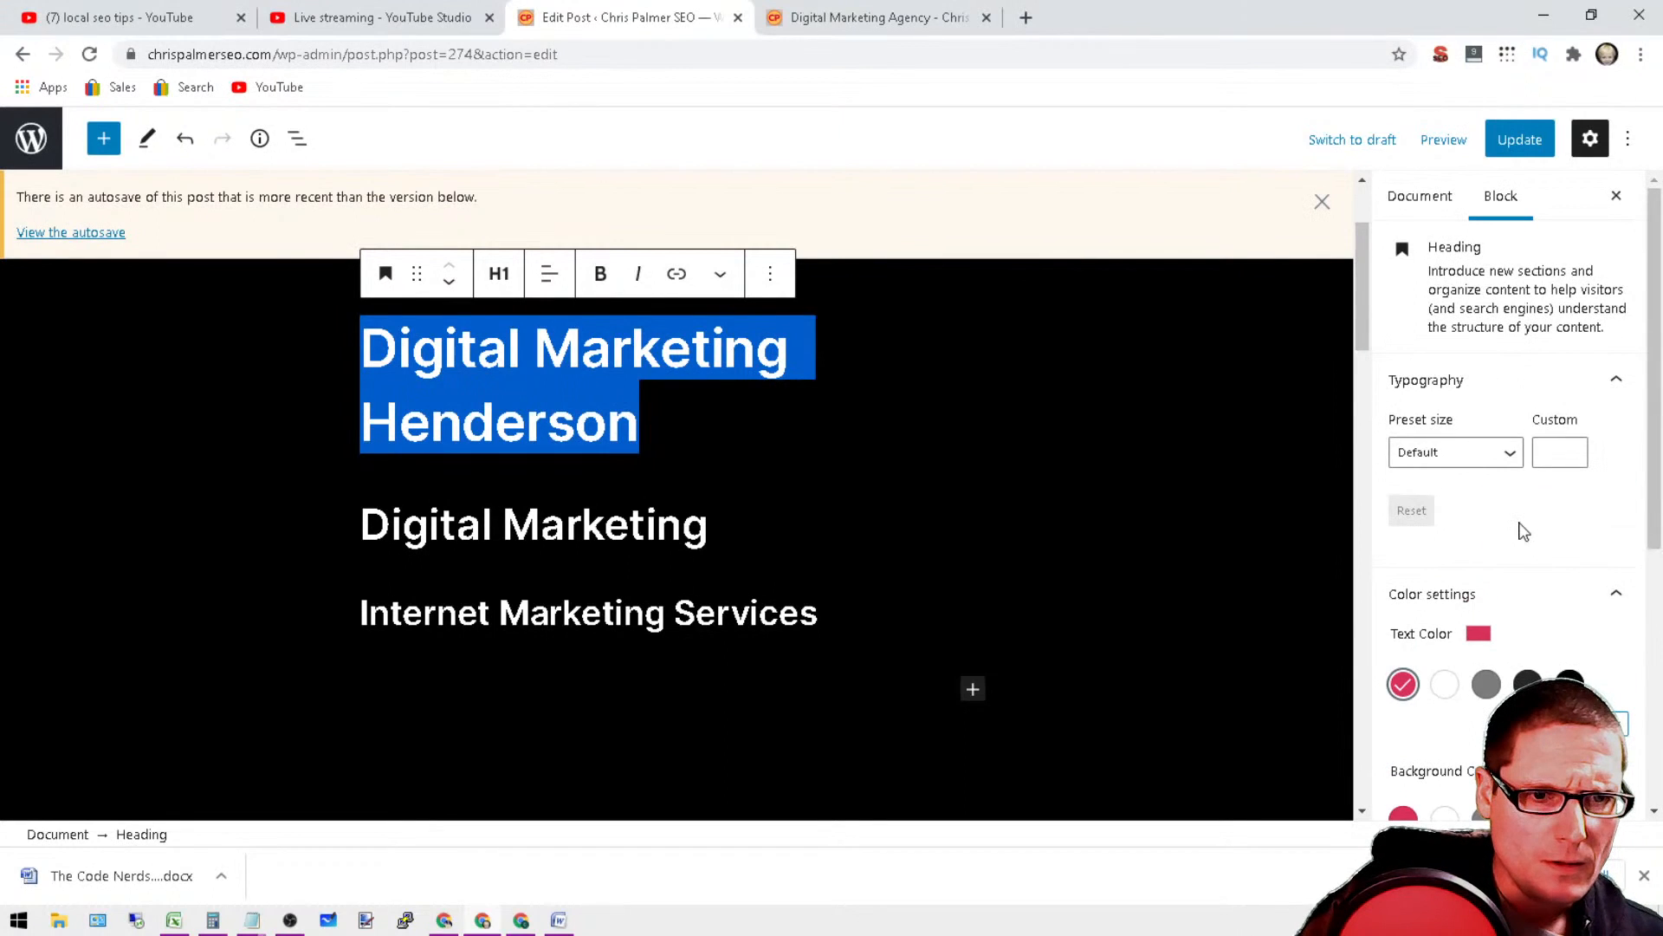
left_click(1455, 453)
left_click(1431, 598)
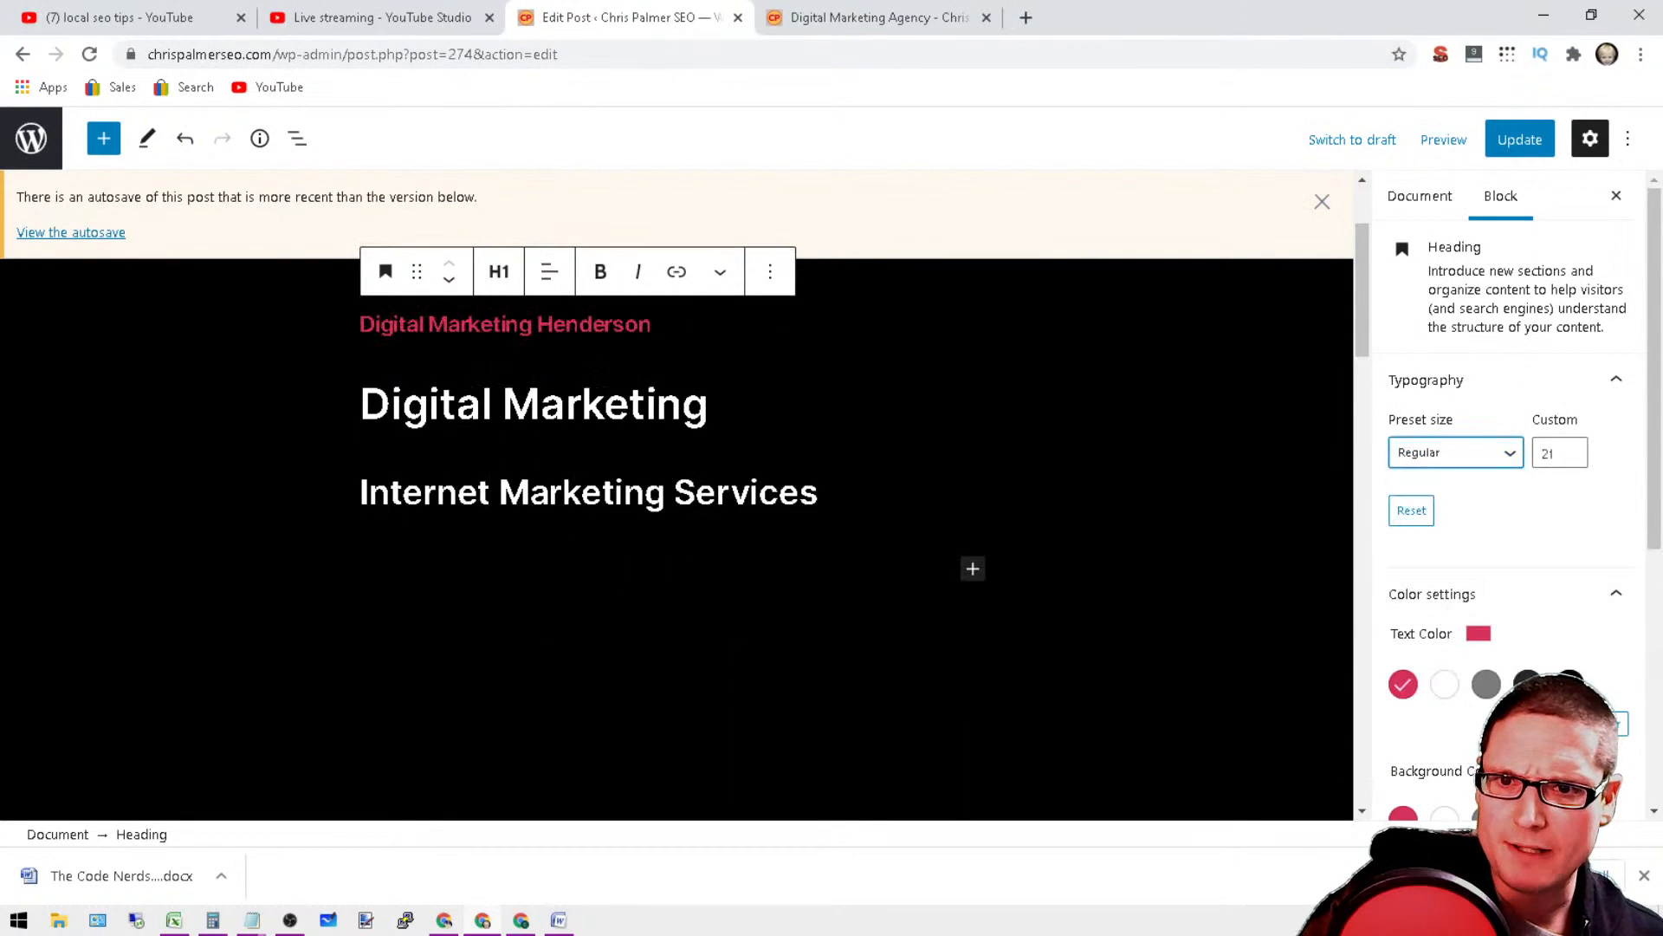
left_click(1456, 451)
left_click(1459, 659)
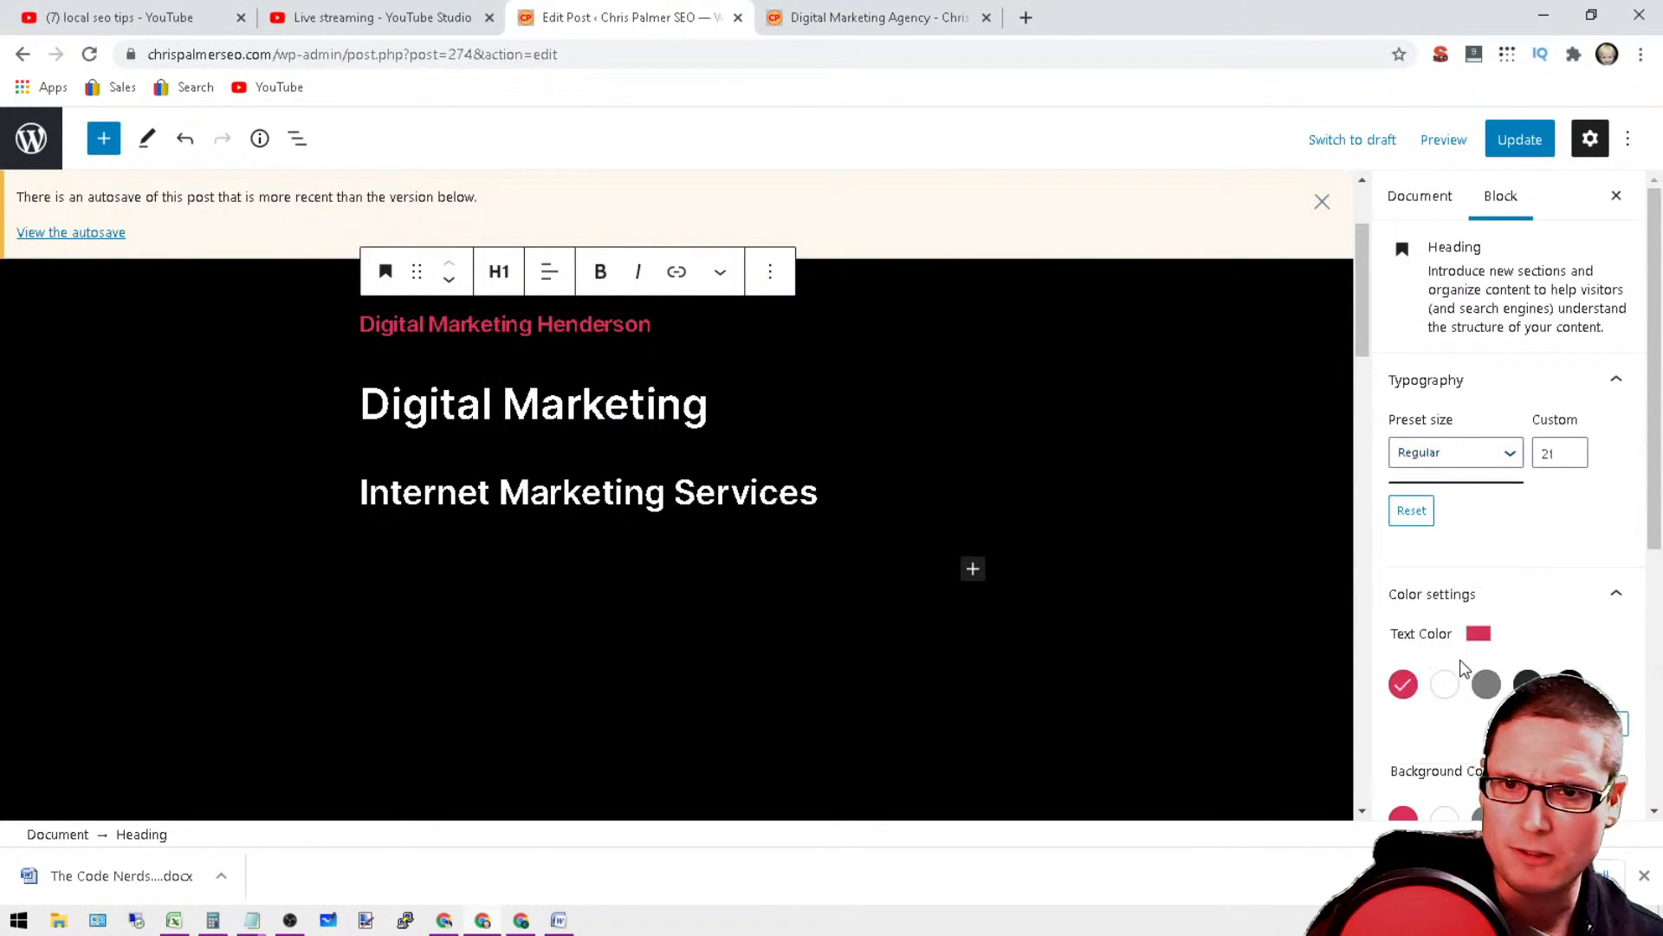
left_click_drag(362, 407, 763, 454)
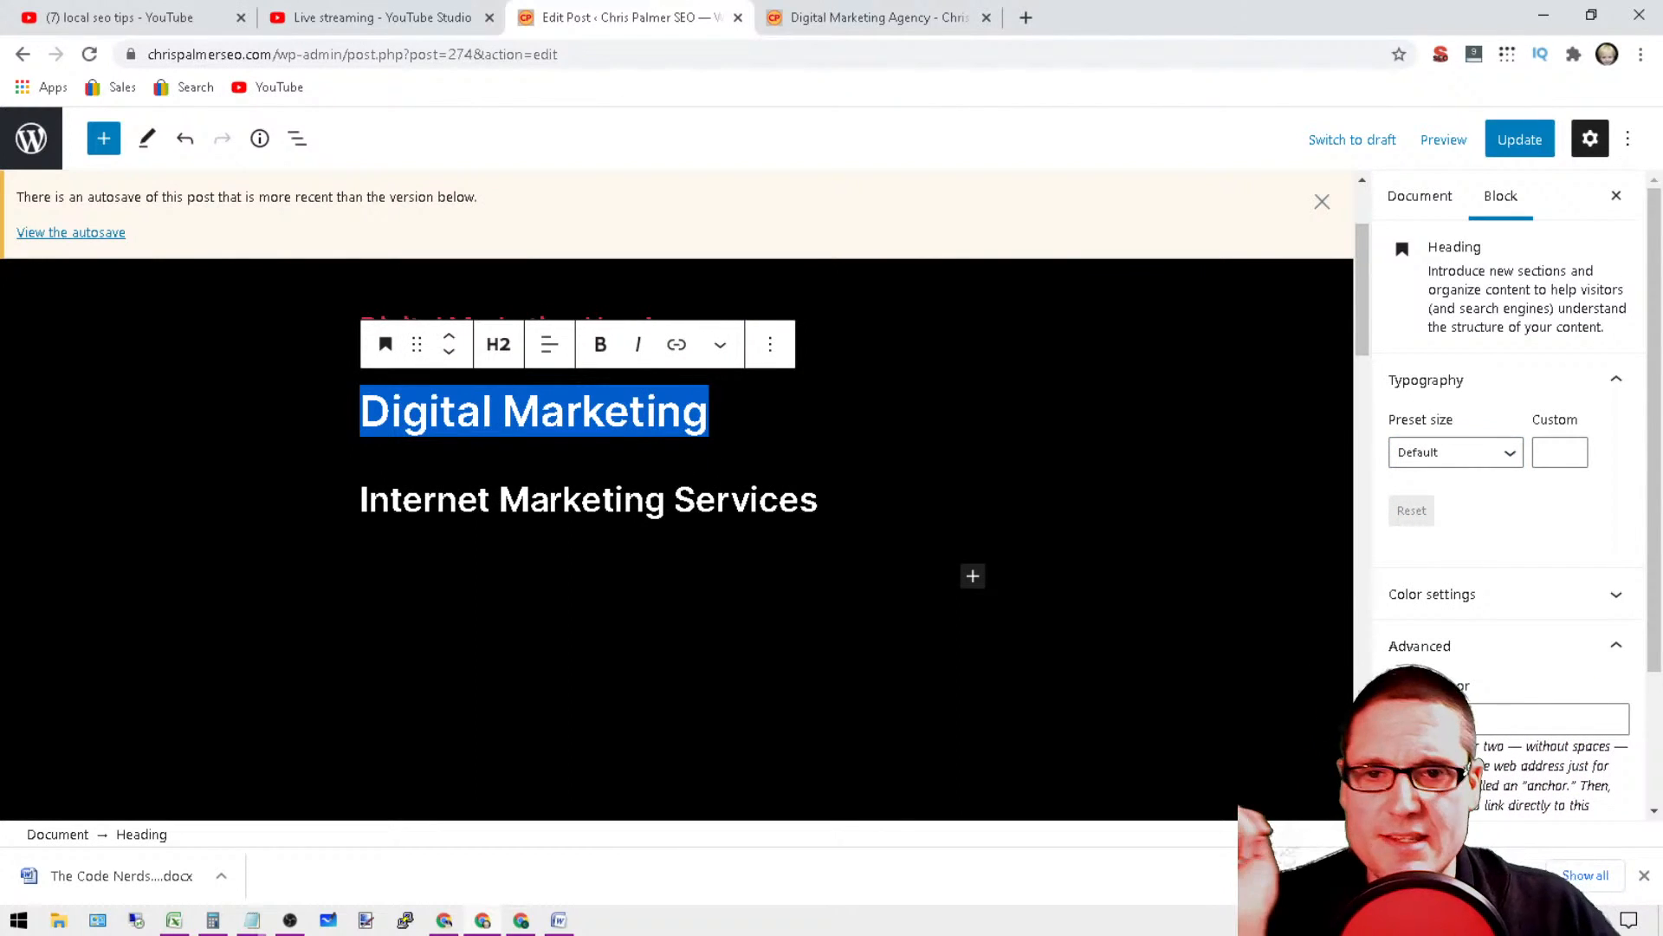
left_click(1124, 393)
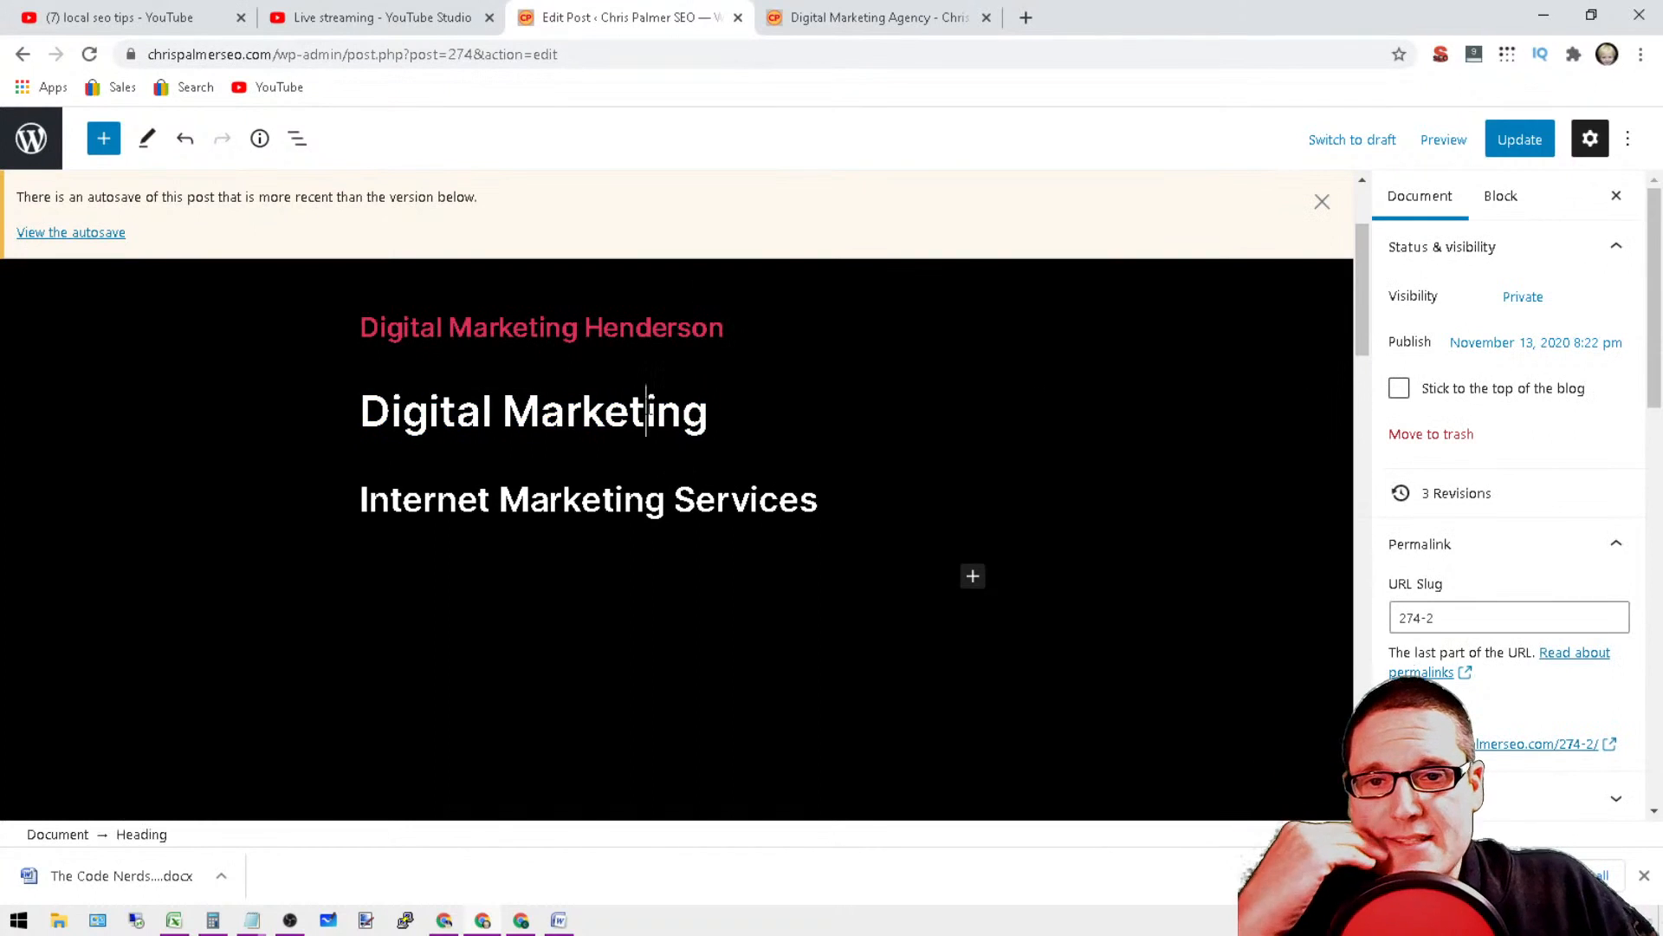
triple_click(646, 411)
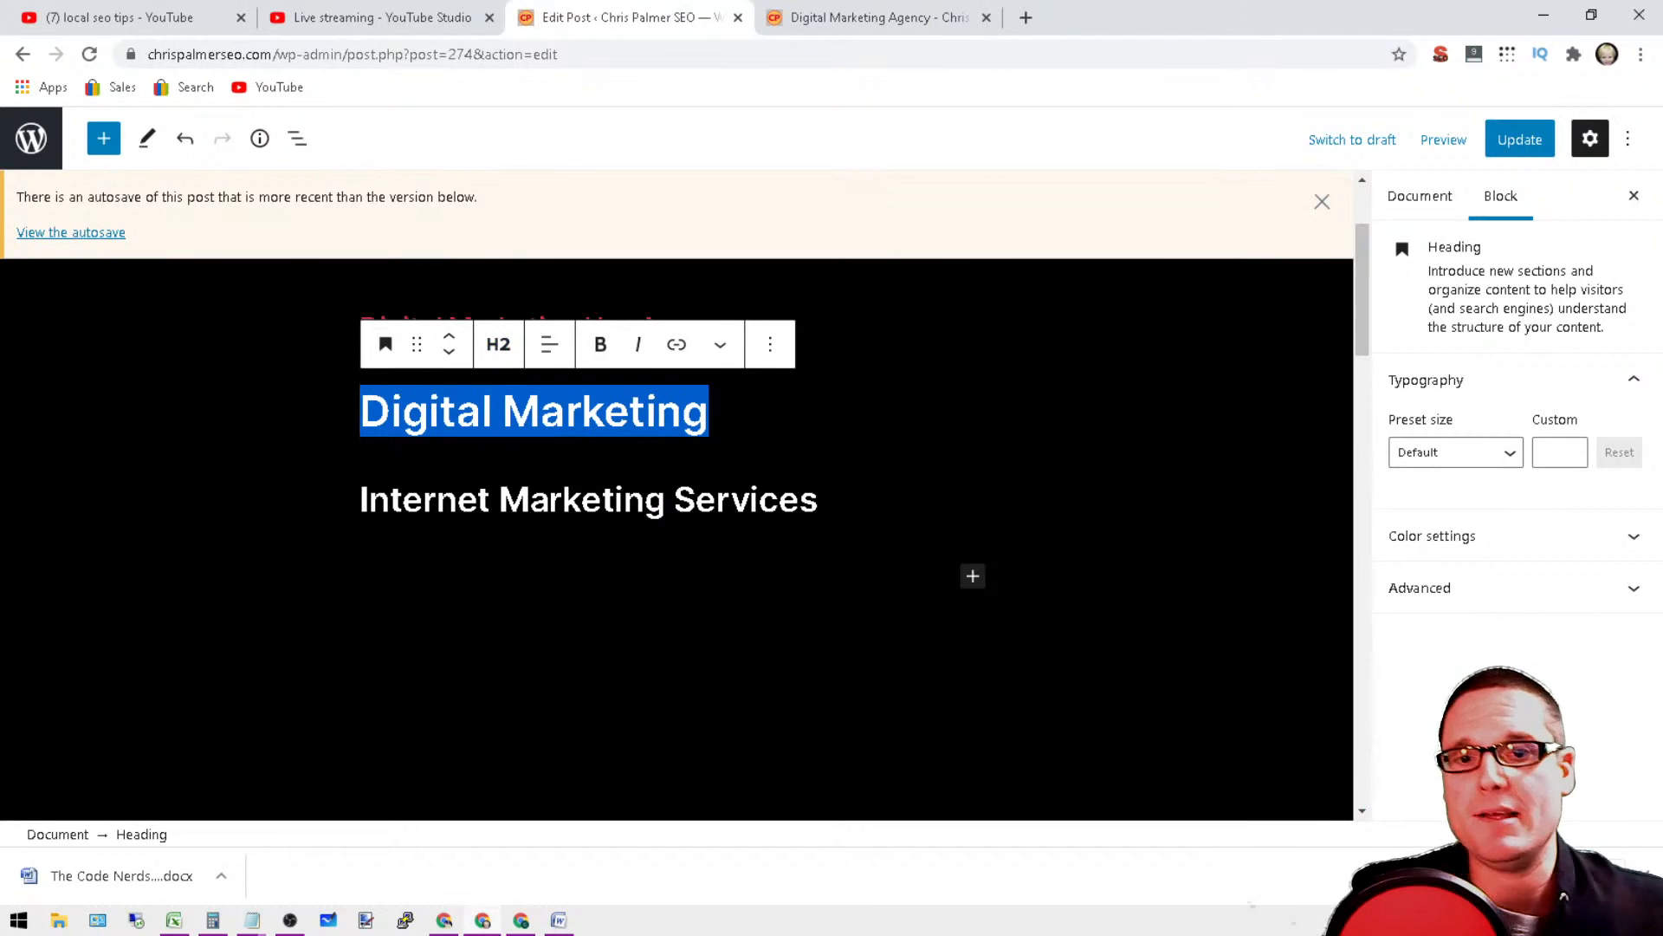
left_click(853, 499)
triple_click(665, 391)
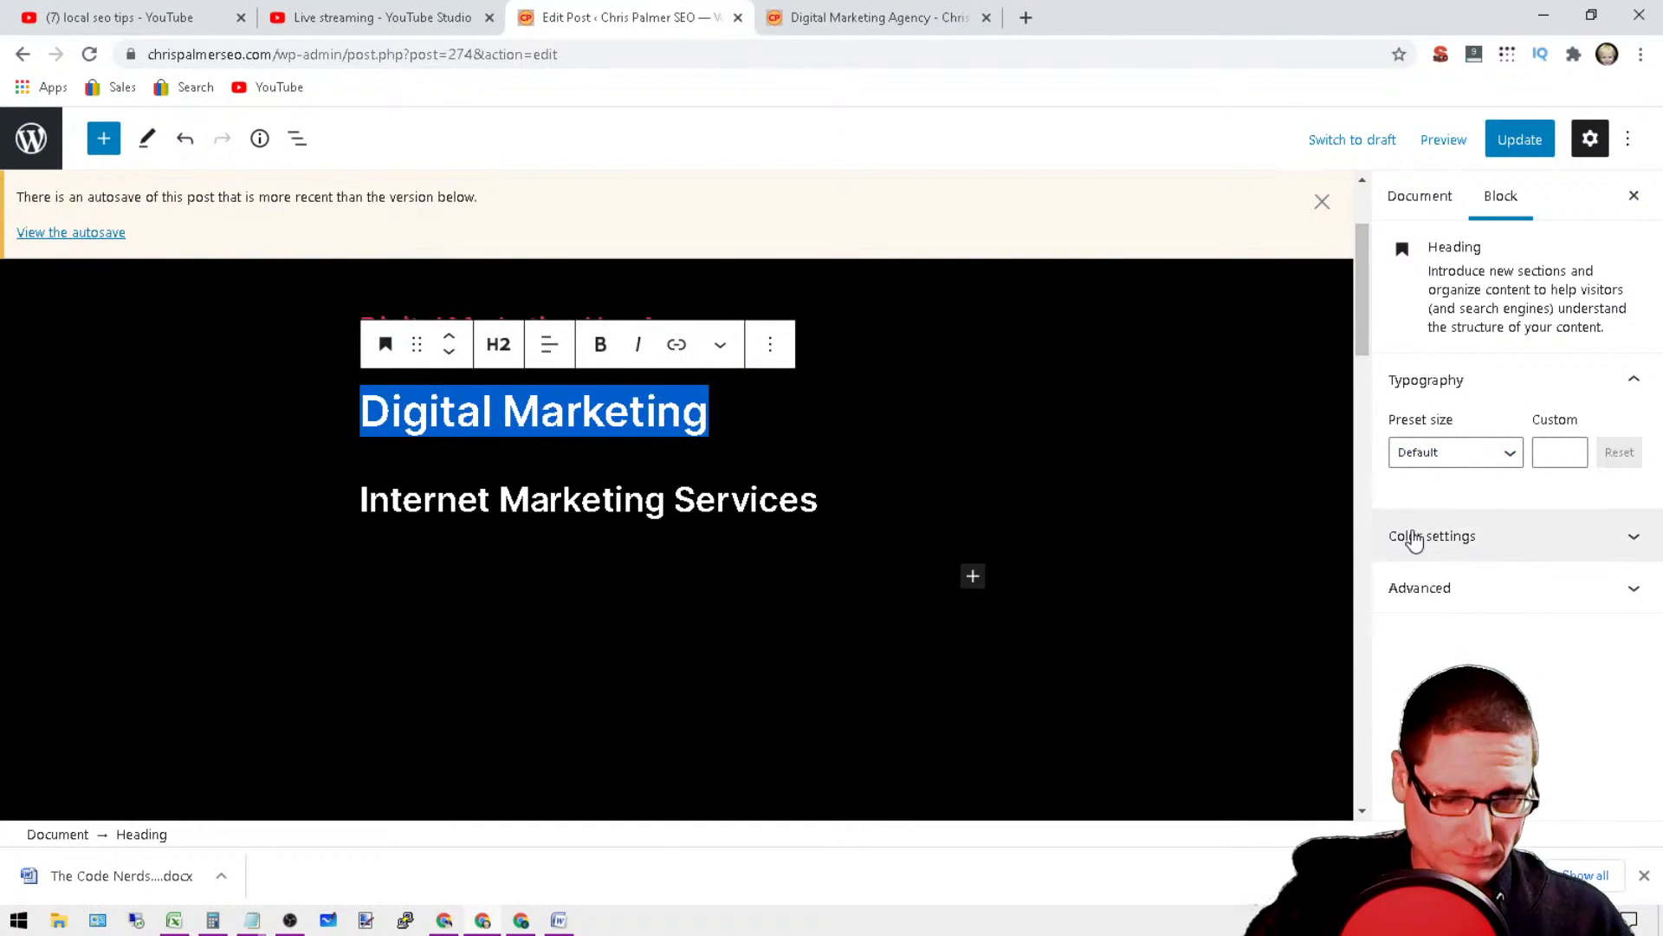
Step: Add an empty paragraph below the Digital Marketing Henderson heading and cut the first placeholder paragraph, "Vim epicuri philosophia", from the Notepad text
left_click(1109, 431)
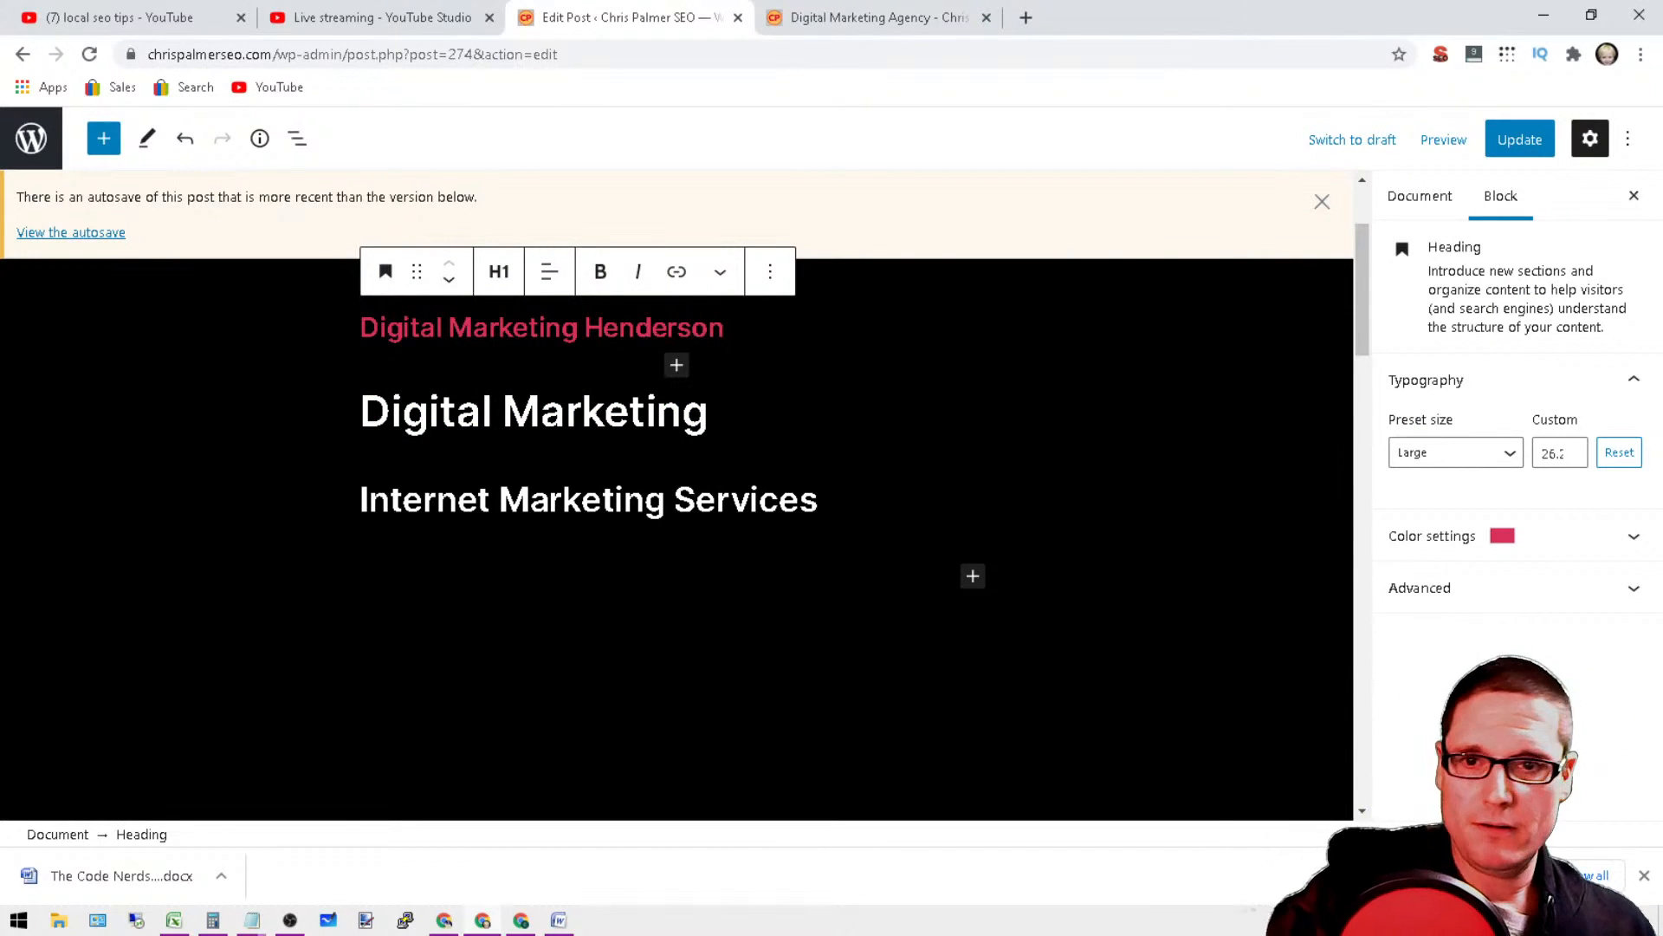
key("Return")
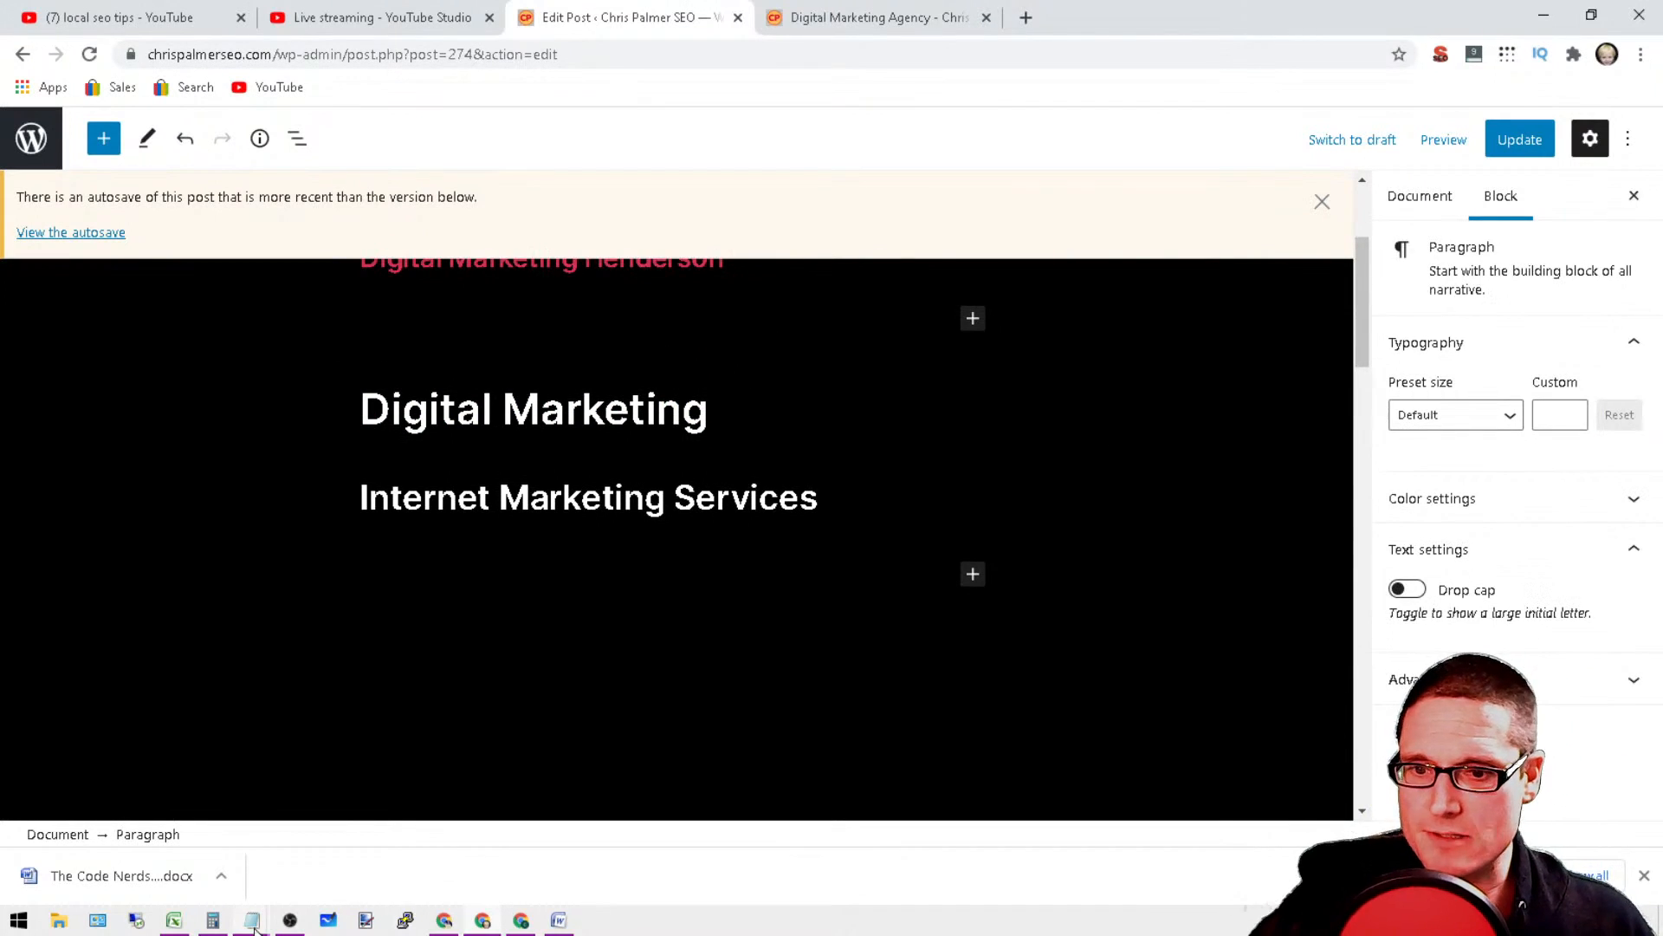
mouse_move(252, 920)
left_click(278, 779)
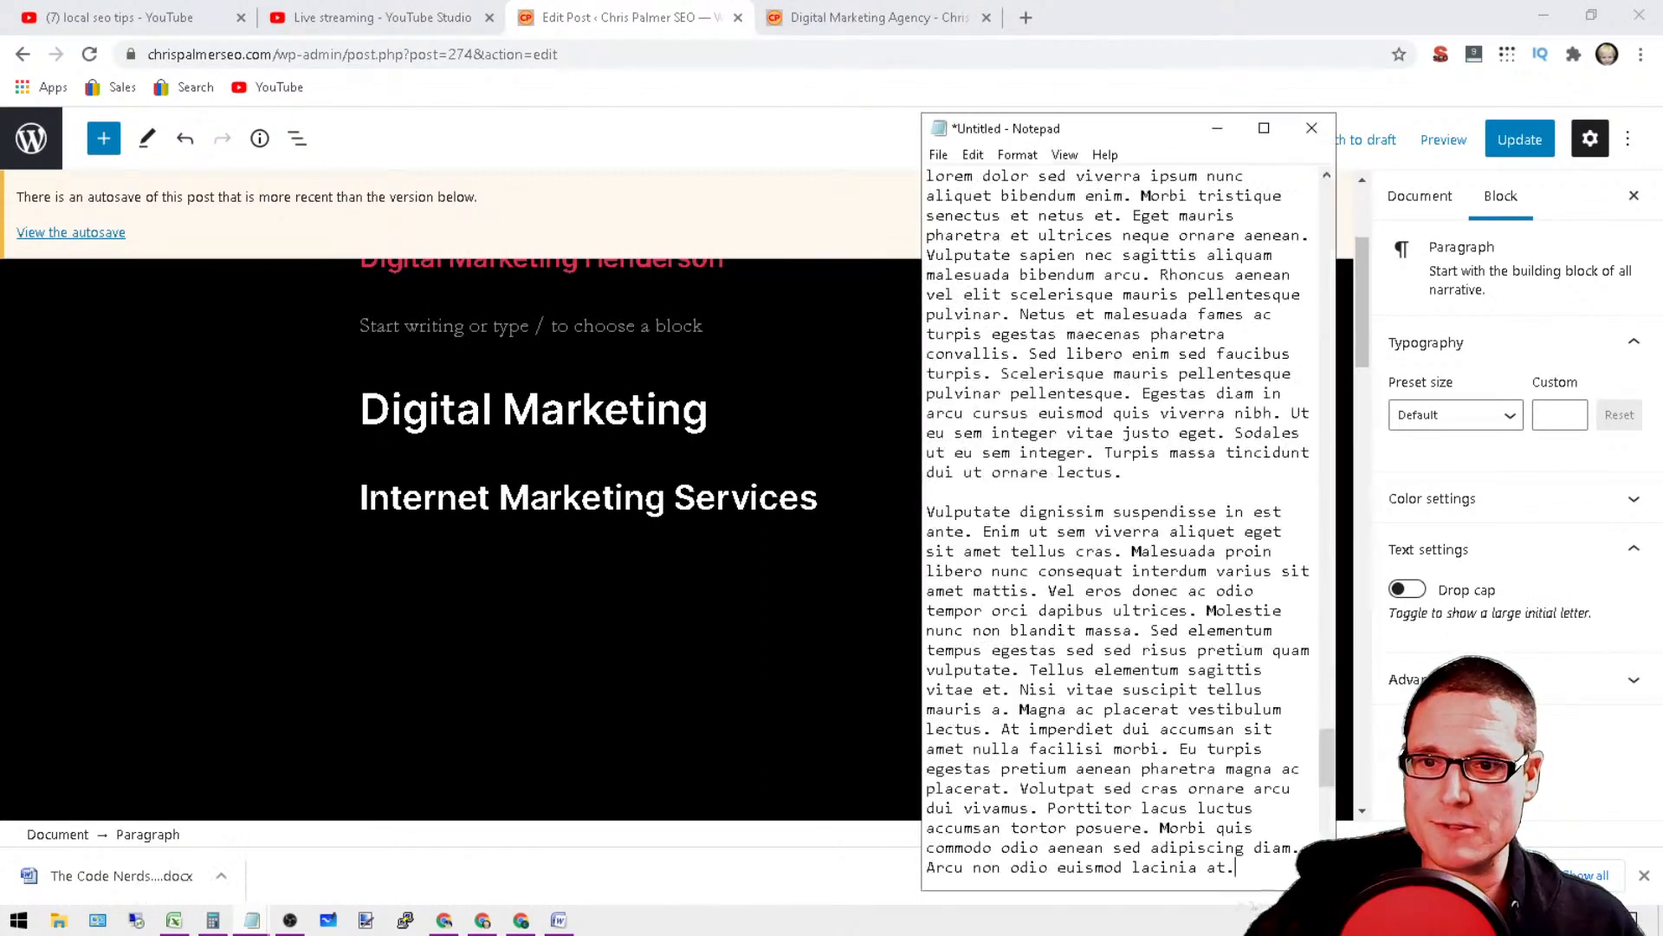
scroll(1117, 519, "up", 9)
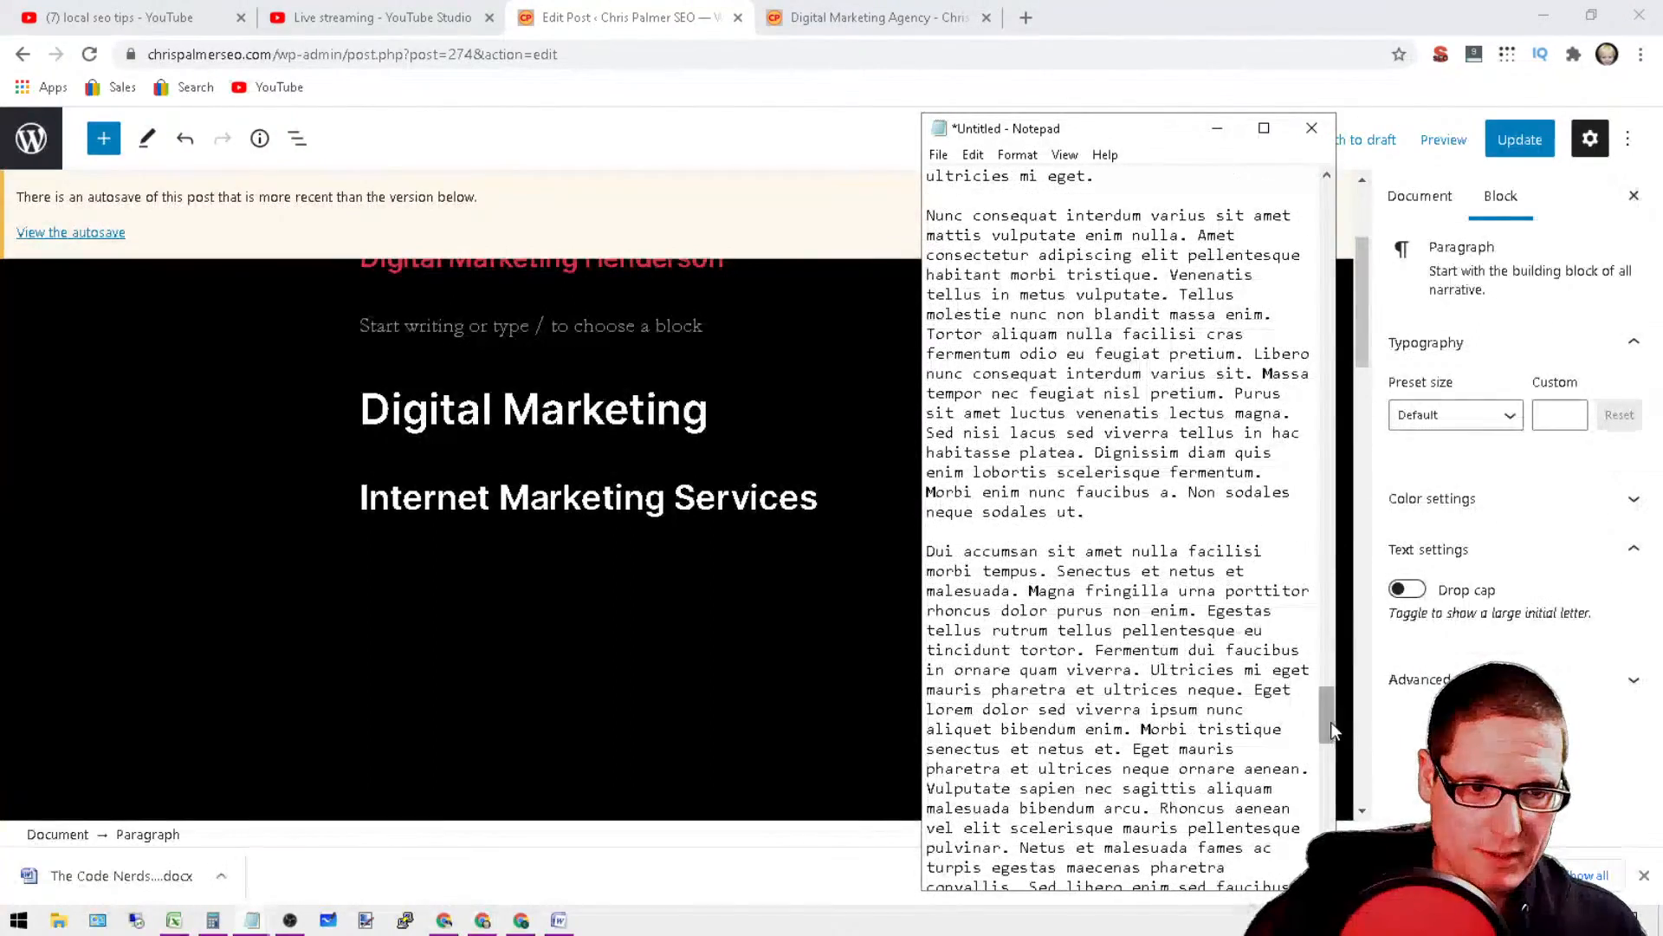
left_click_drag(1331, 730, 1328, 212)
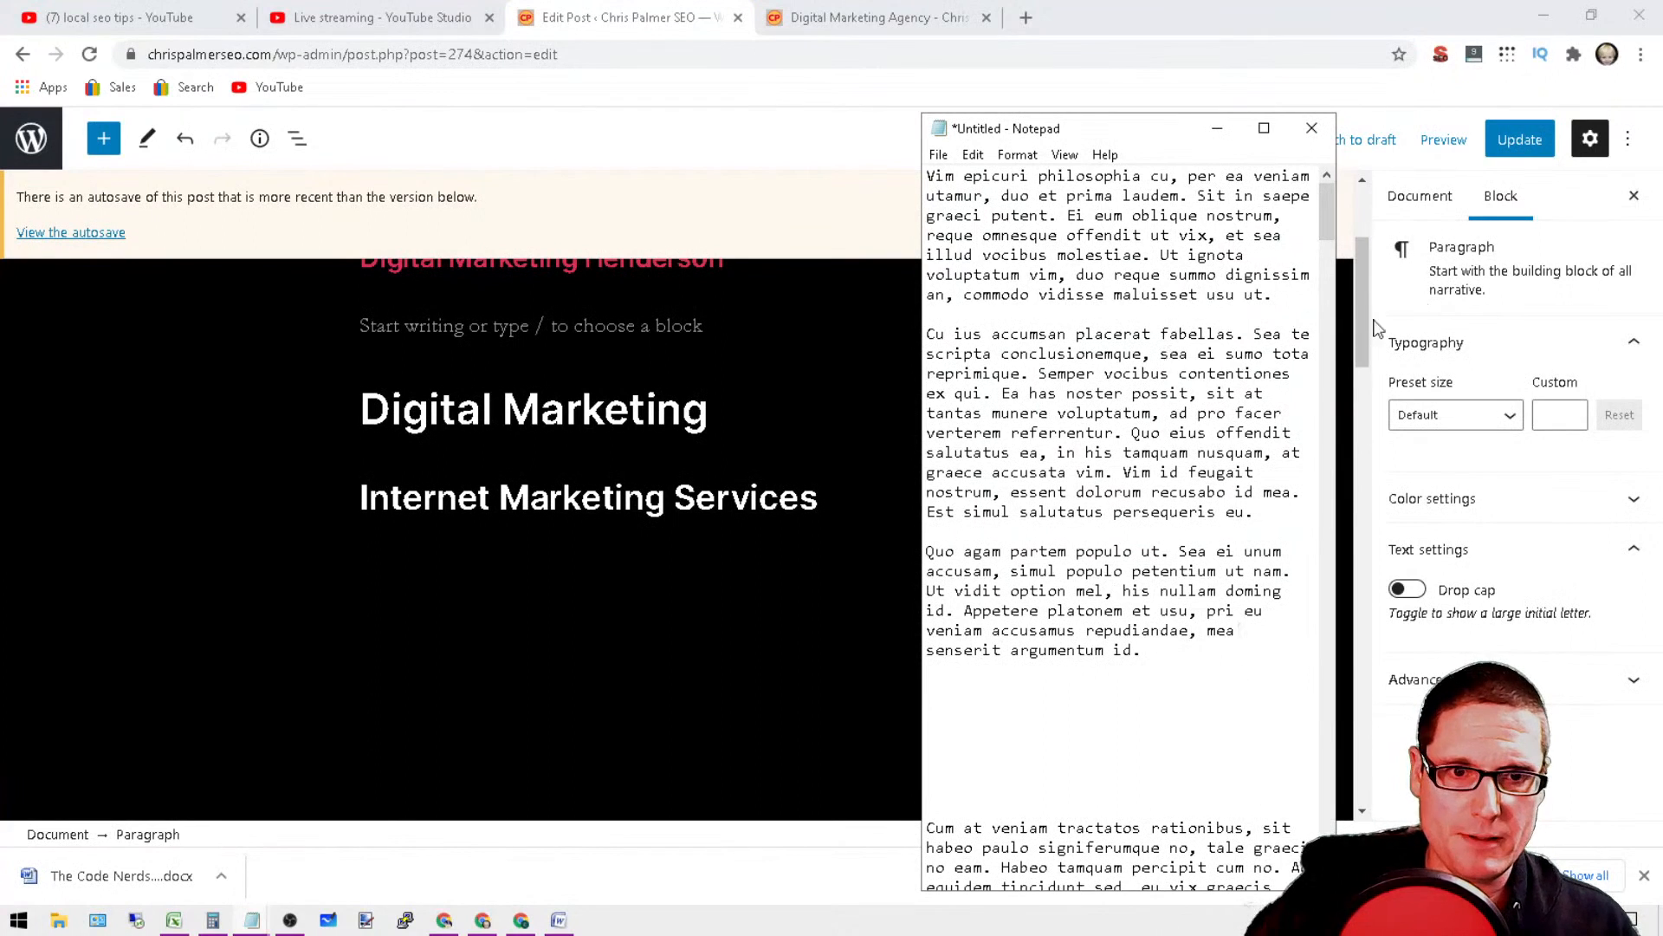
left_click_drag(1299, 299, 926, 176)
key("ctrl+c")
right_click(1014, 206)
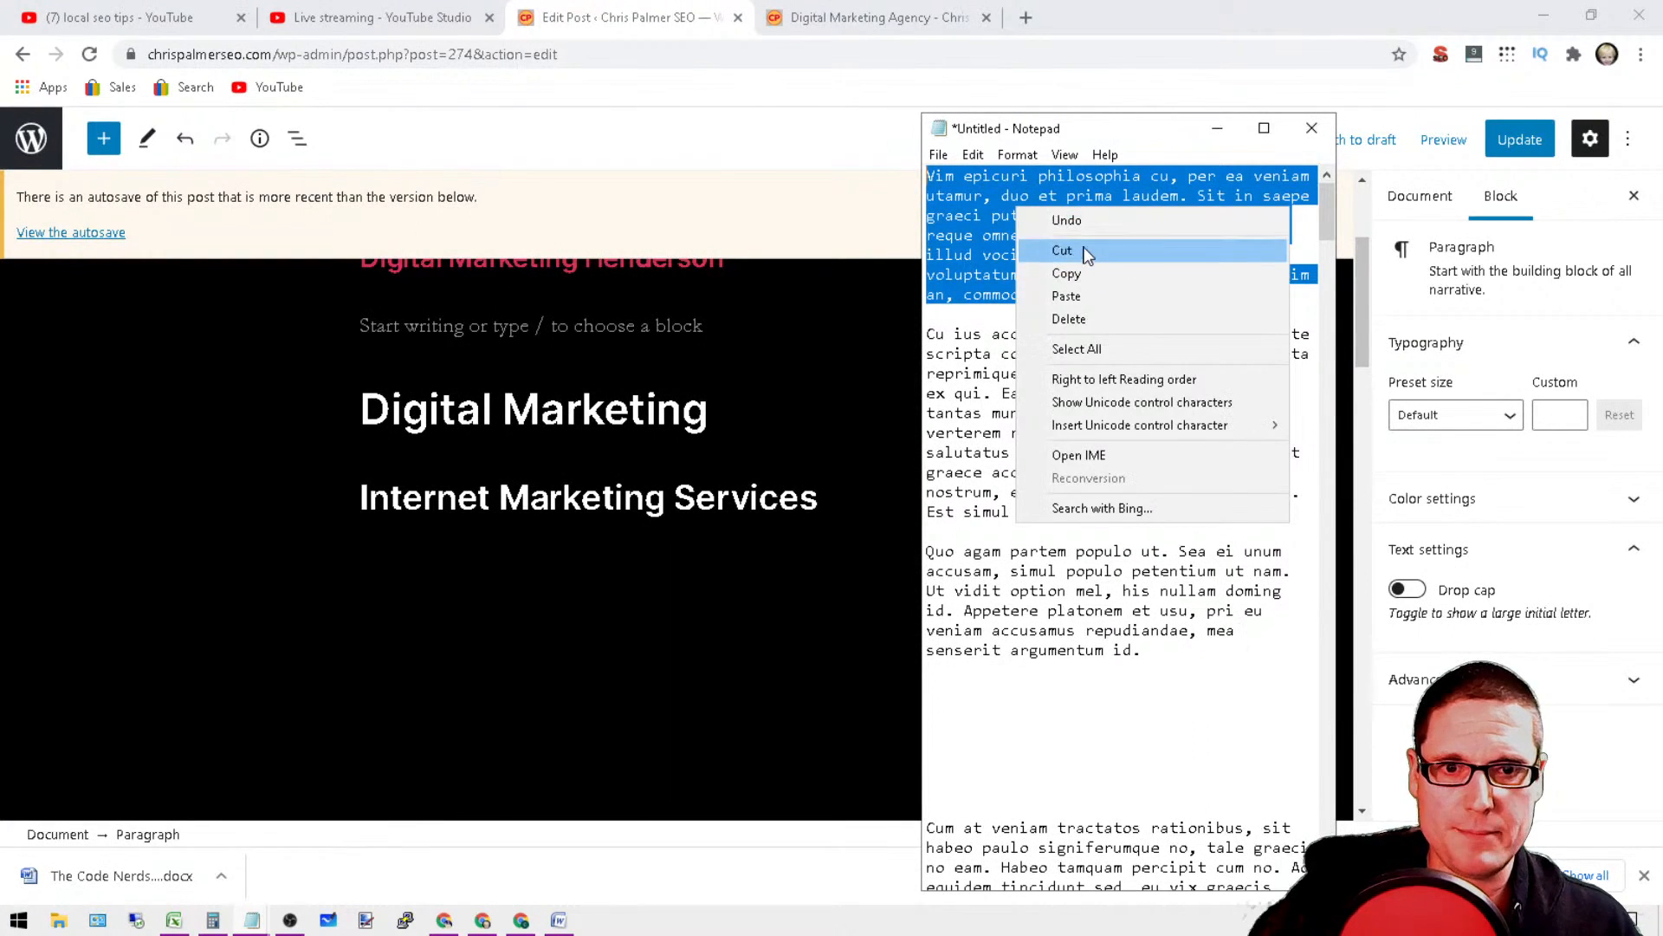
left_click(1058, 247)
Step: Paste the cut placeholder text into the empty paragraph beneath the Digital Marketing Henderson heading
scroll(641, 537, "up", 3)
left_click(390, 572)
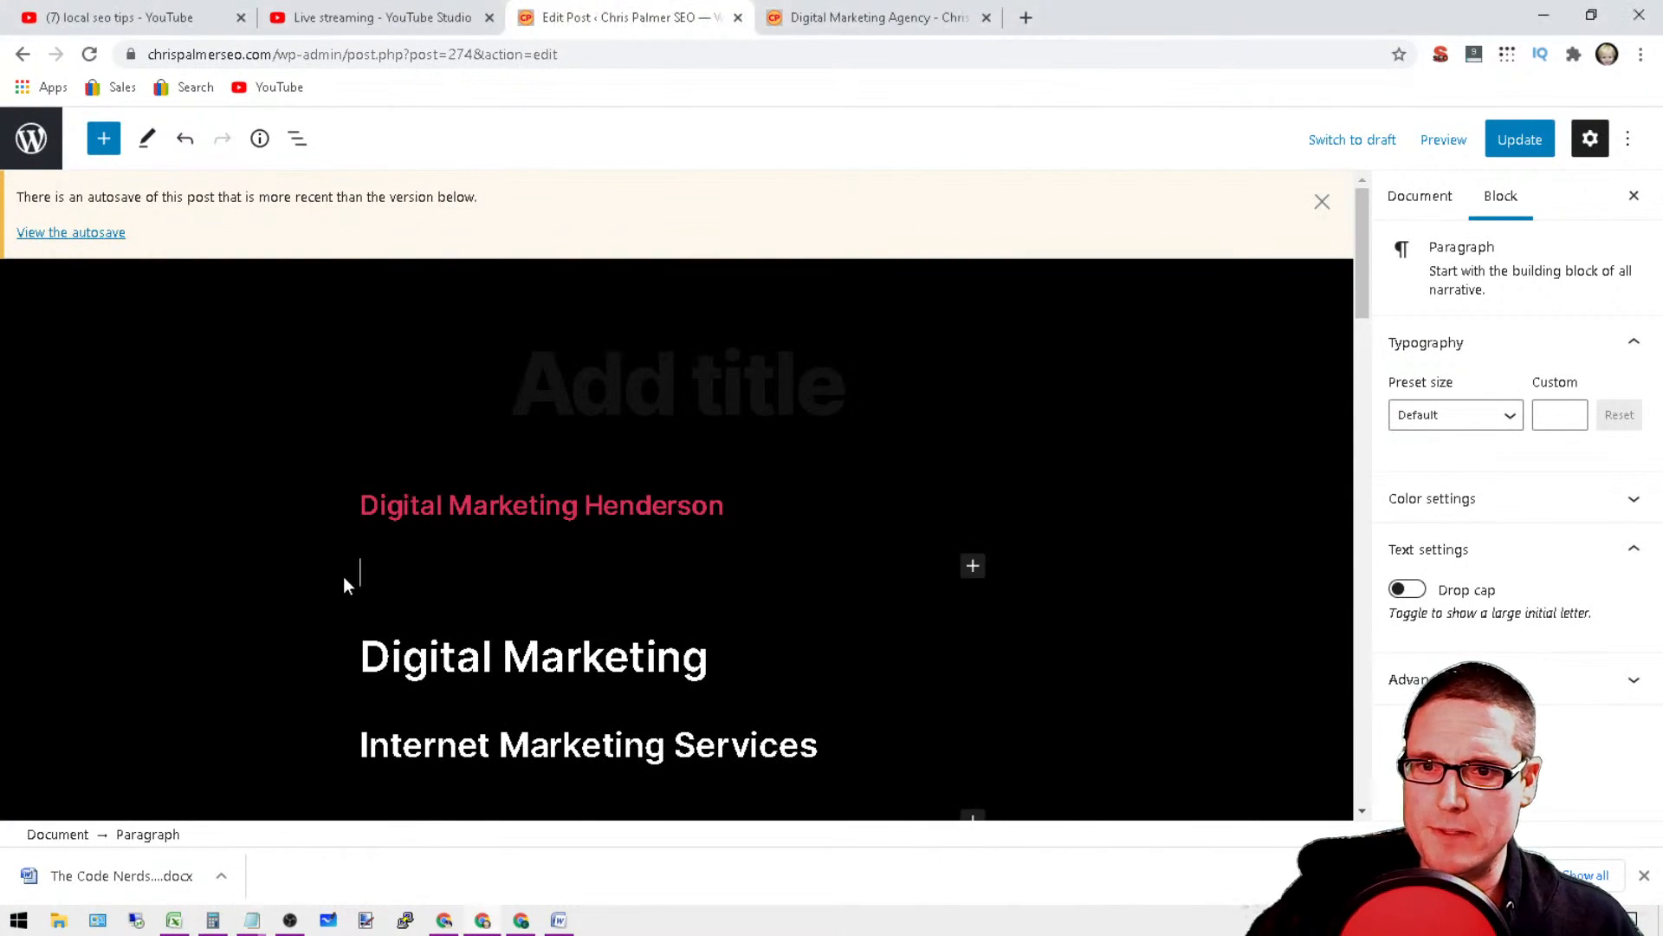
right_click(400, 567)
left_click(542, 724)
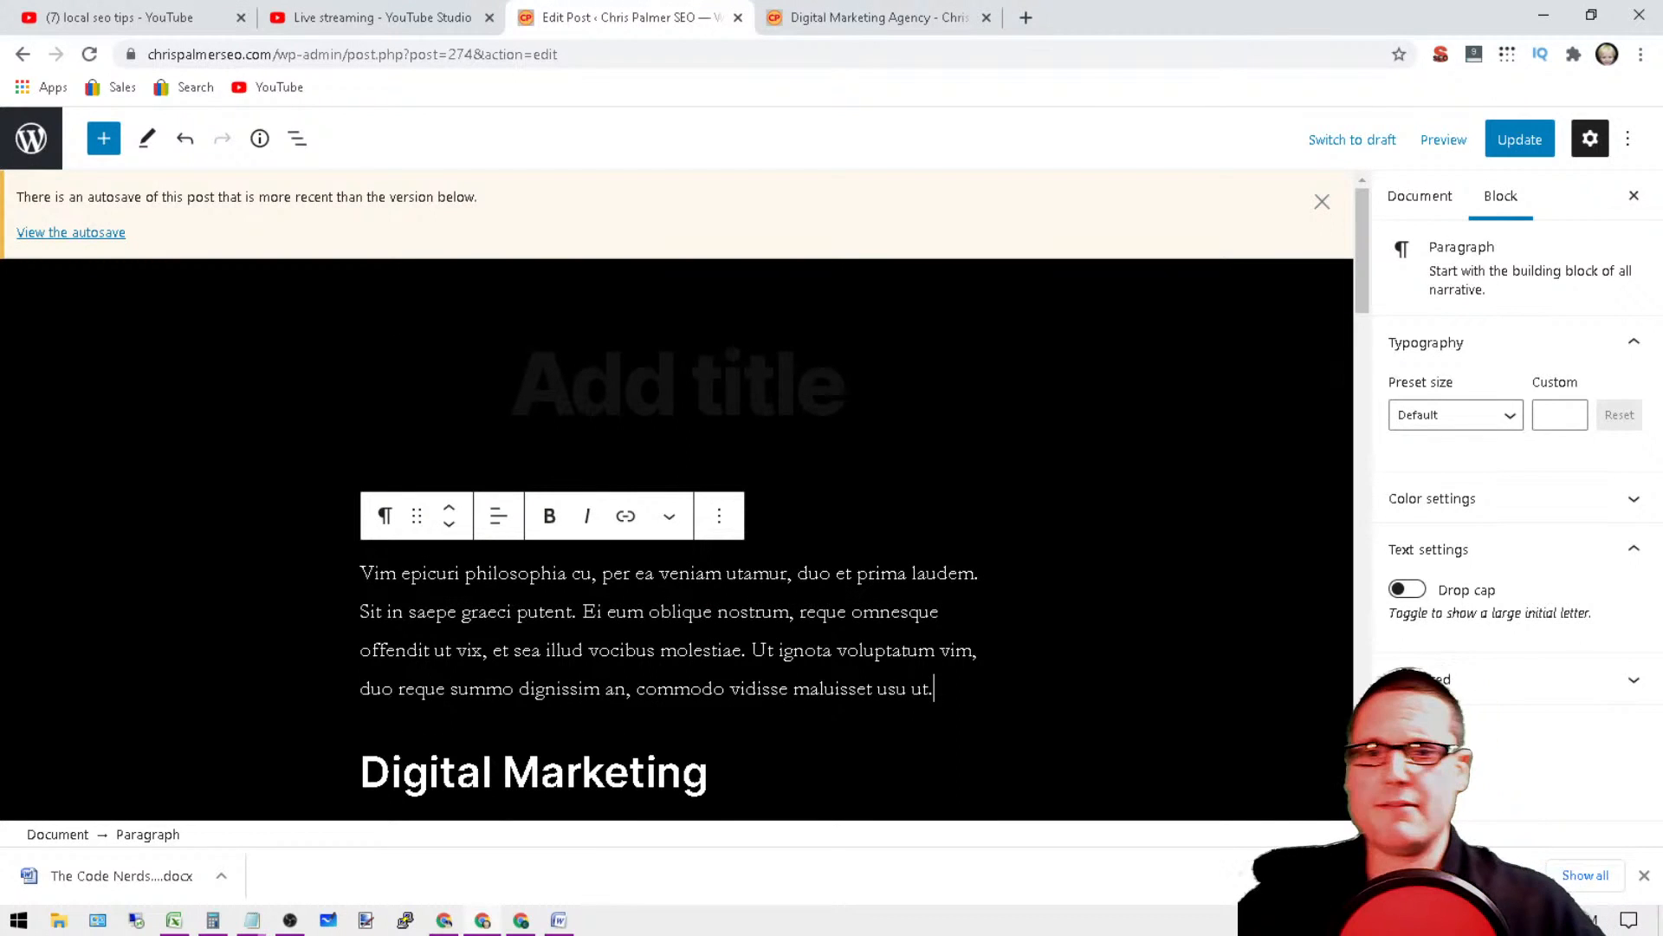
Step: Select the full text of the Digital Marketing Henderson heading
left_click(806, 394)
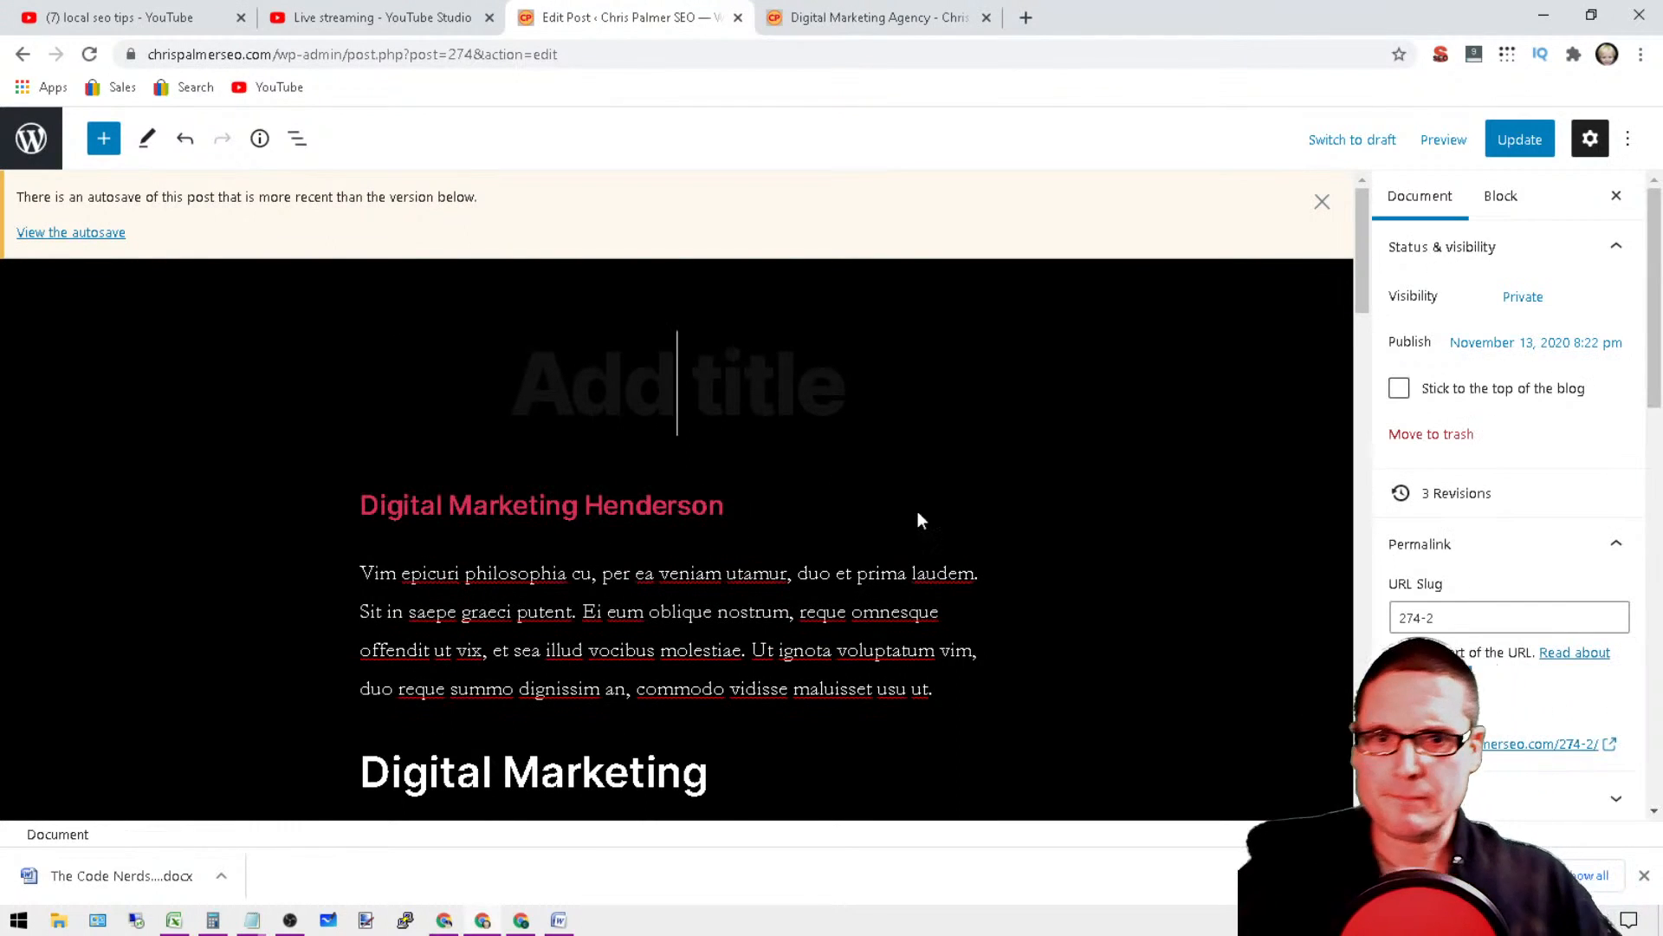
triple_click(579, 509)
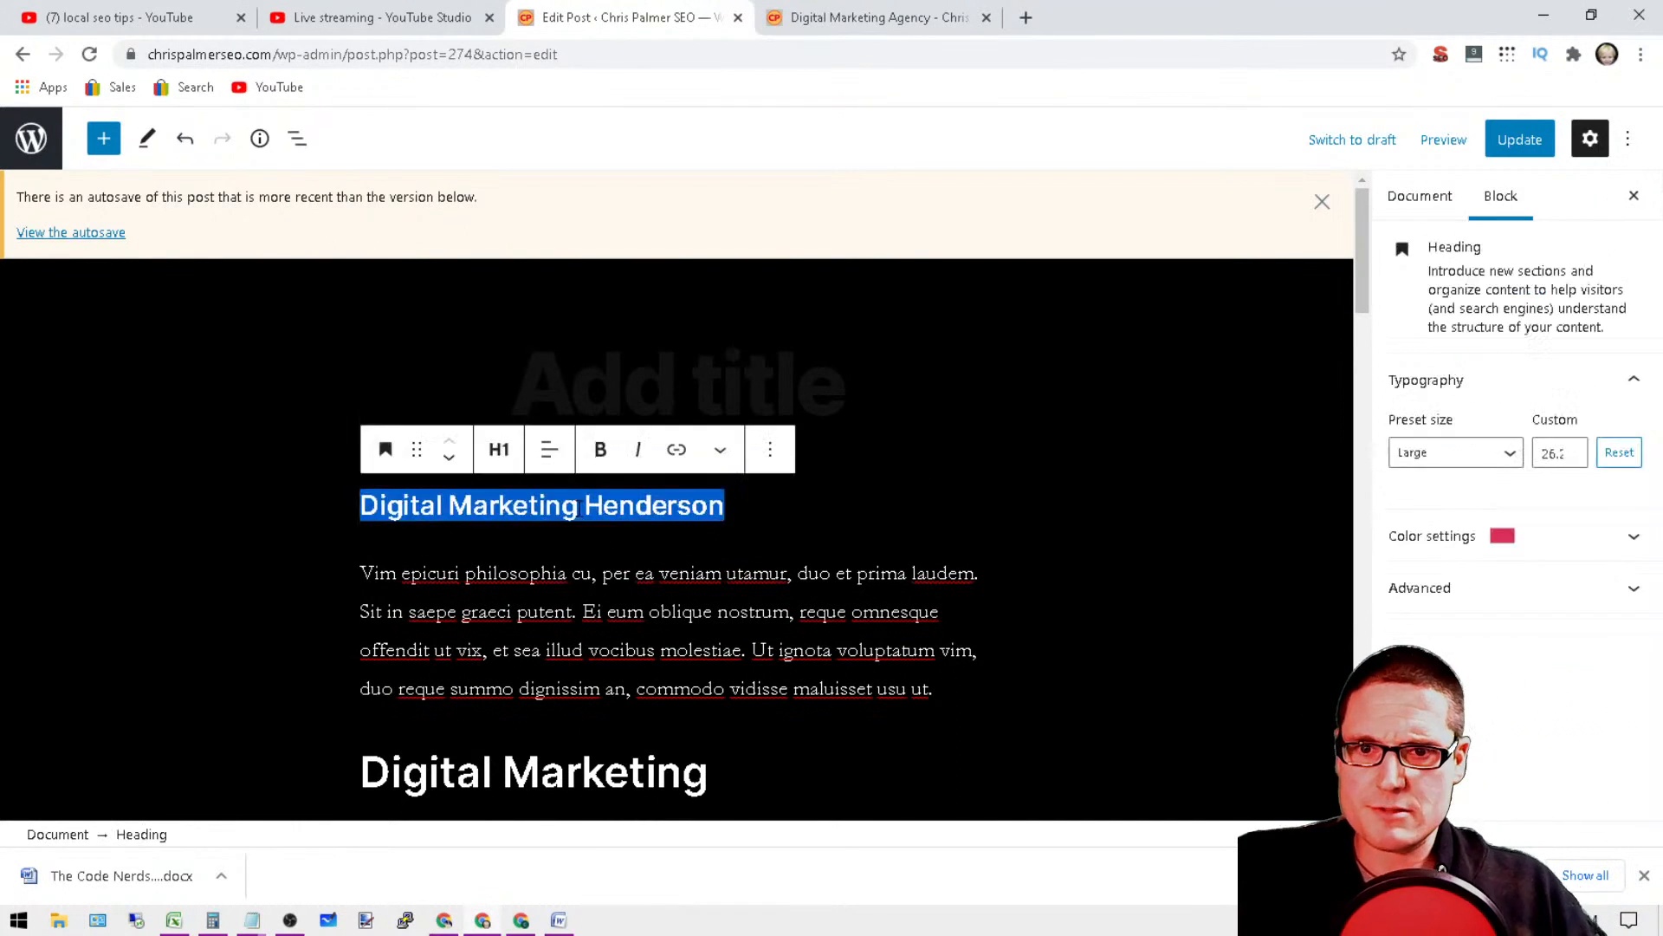
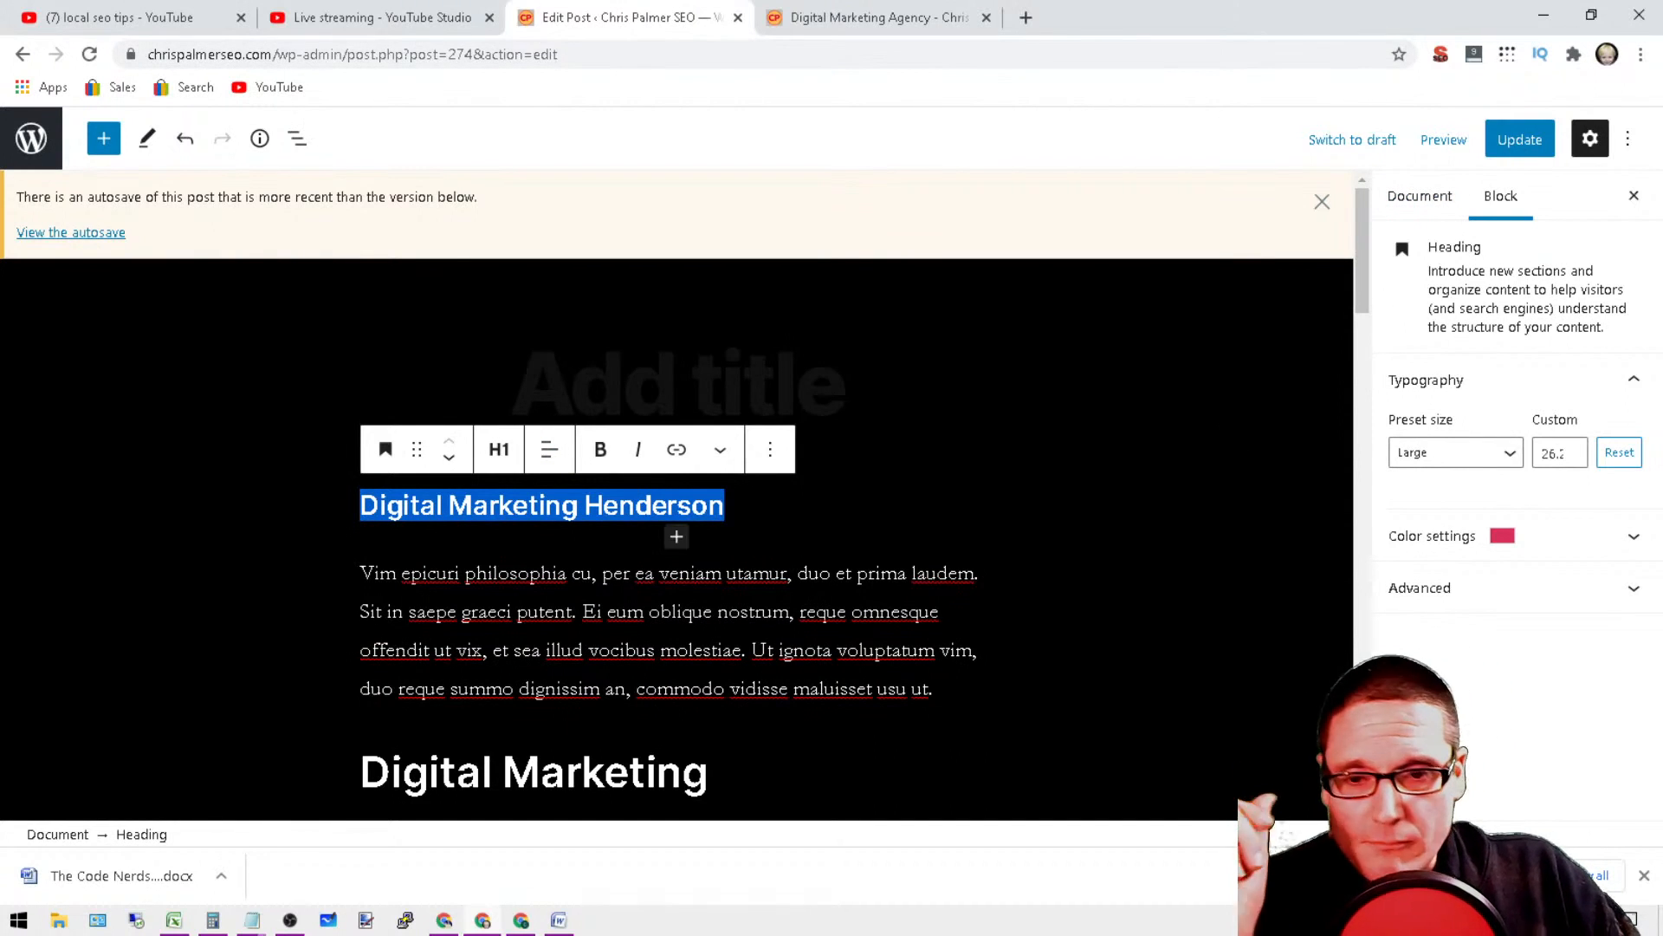
Step: Extend the second-level Digital Marketing heading to read "Digital Marketing Agency Henderson"
mouse_move(255, 924)
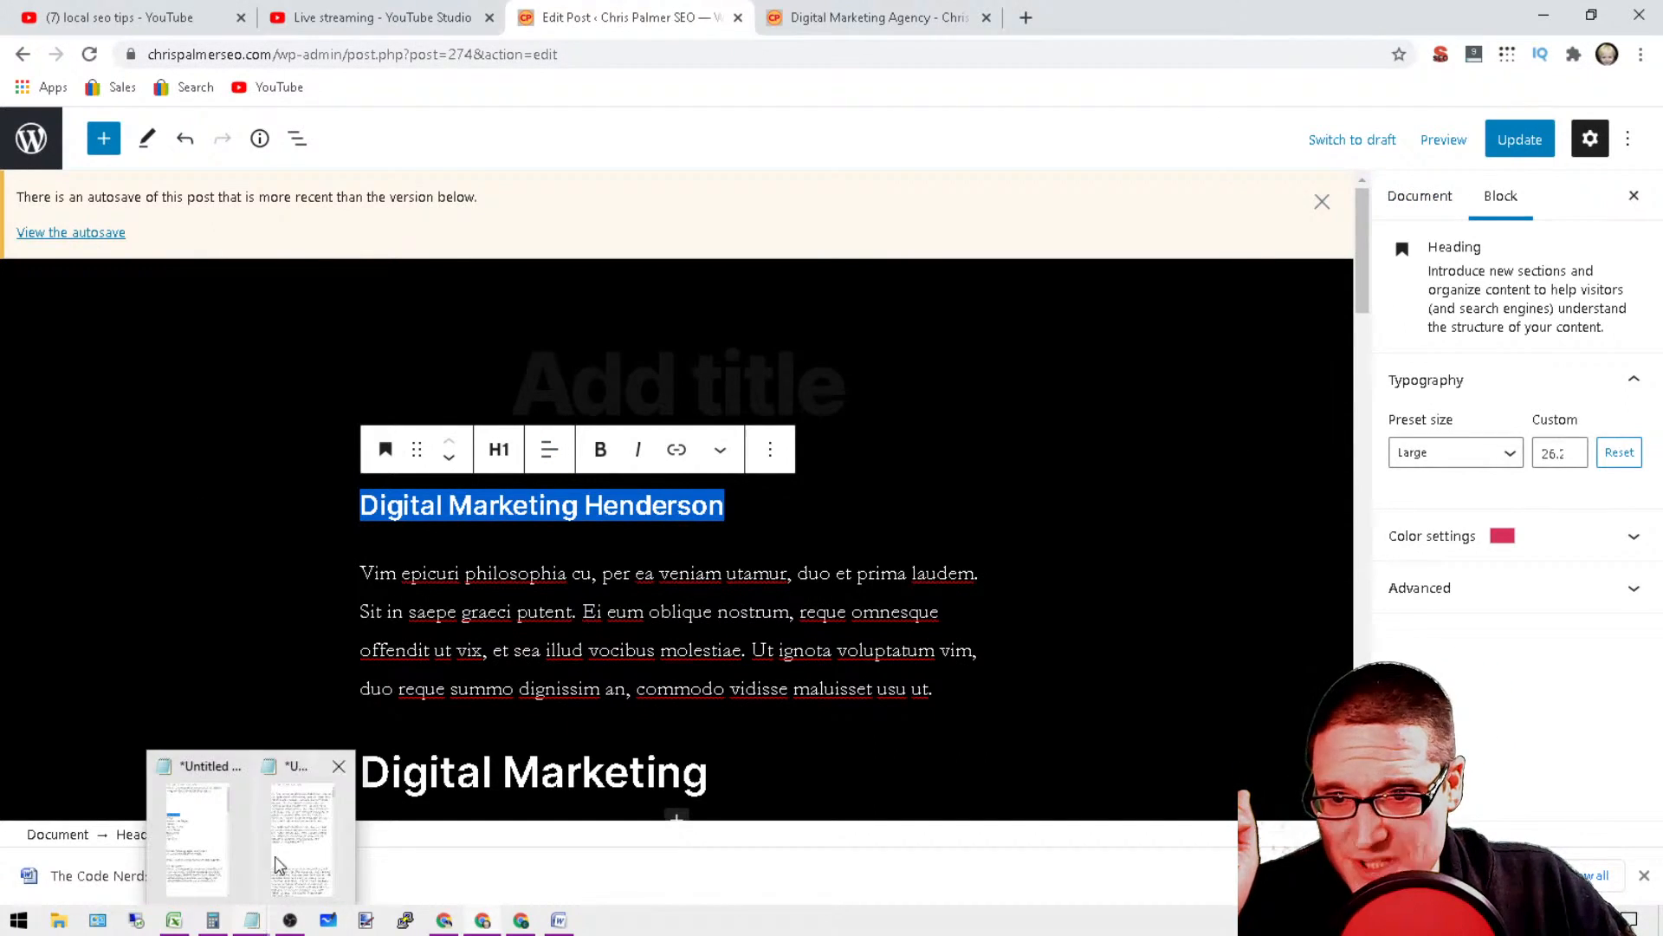
left_click(200, 773)
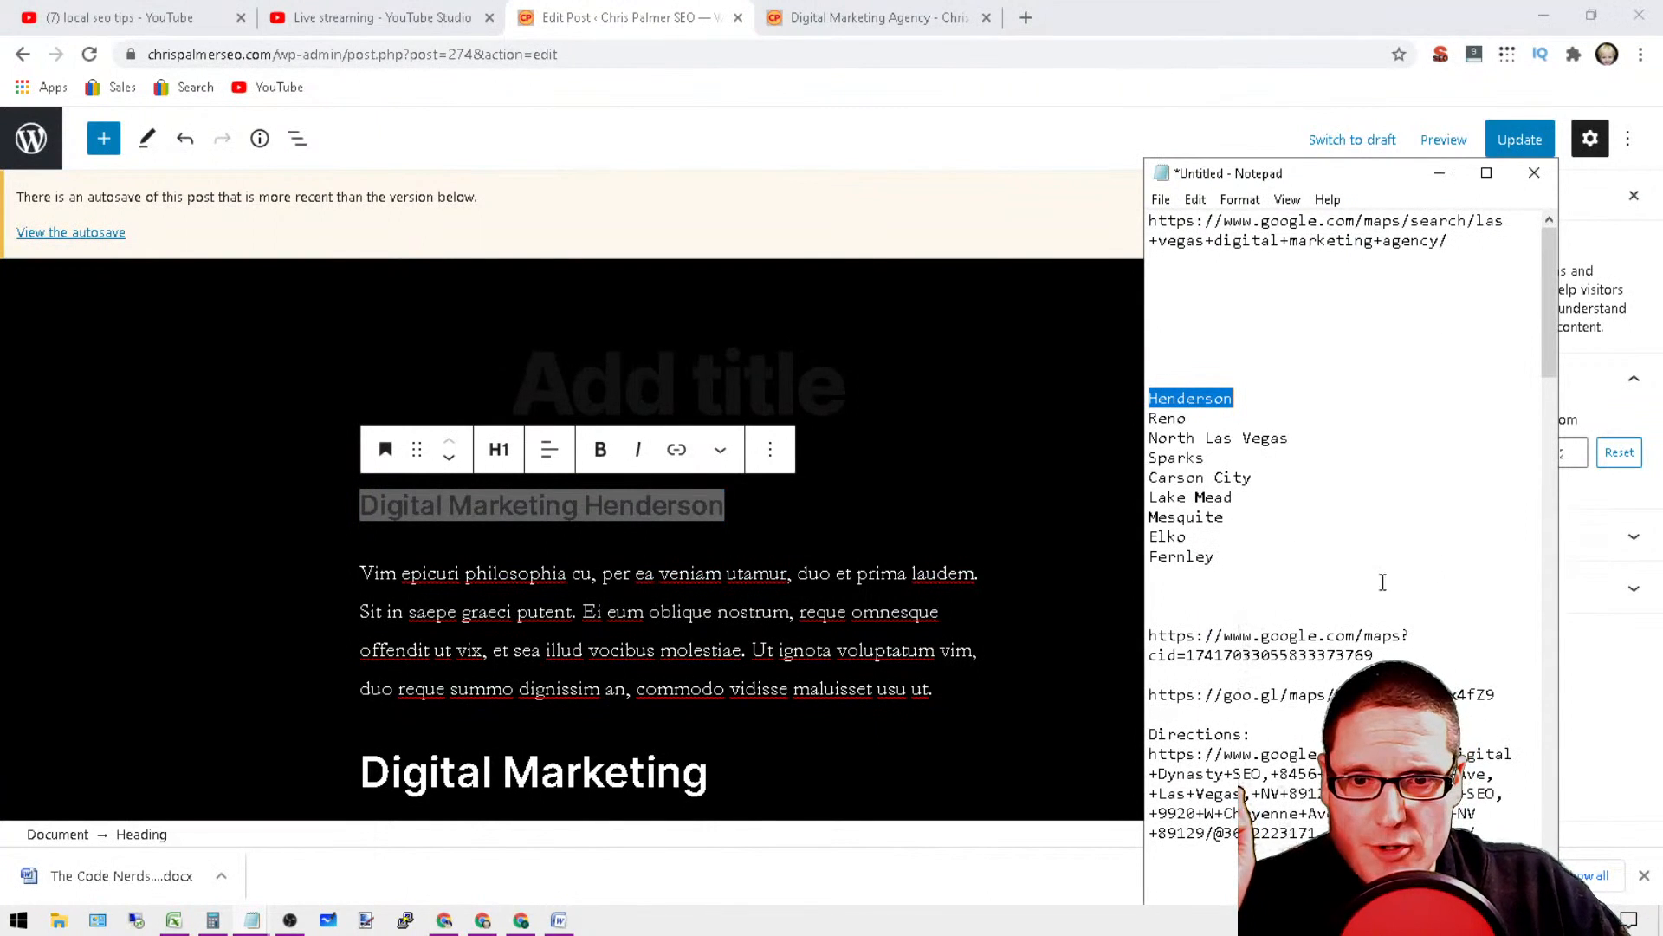
left_click(802, 487)
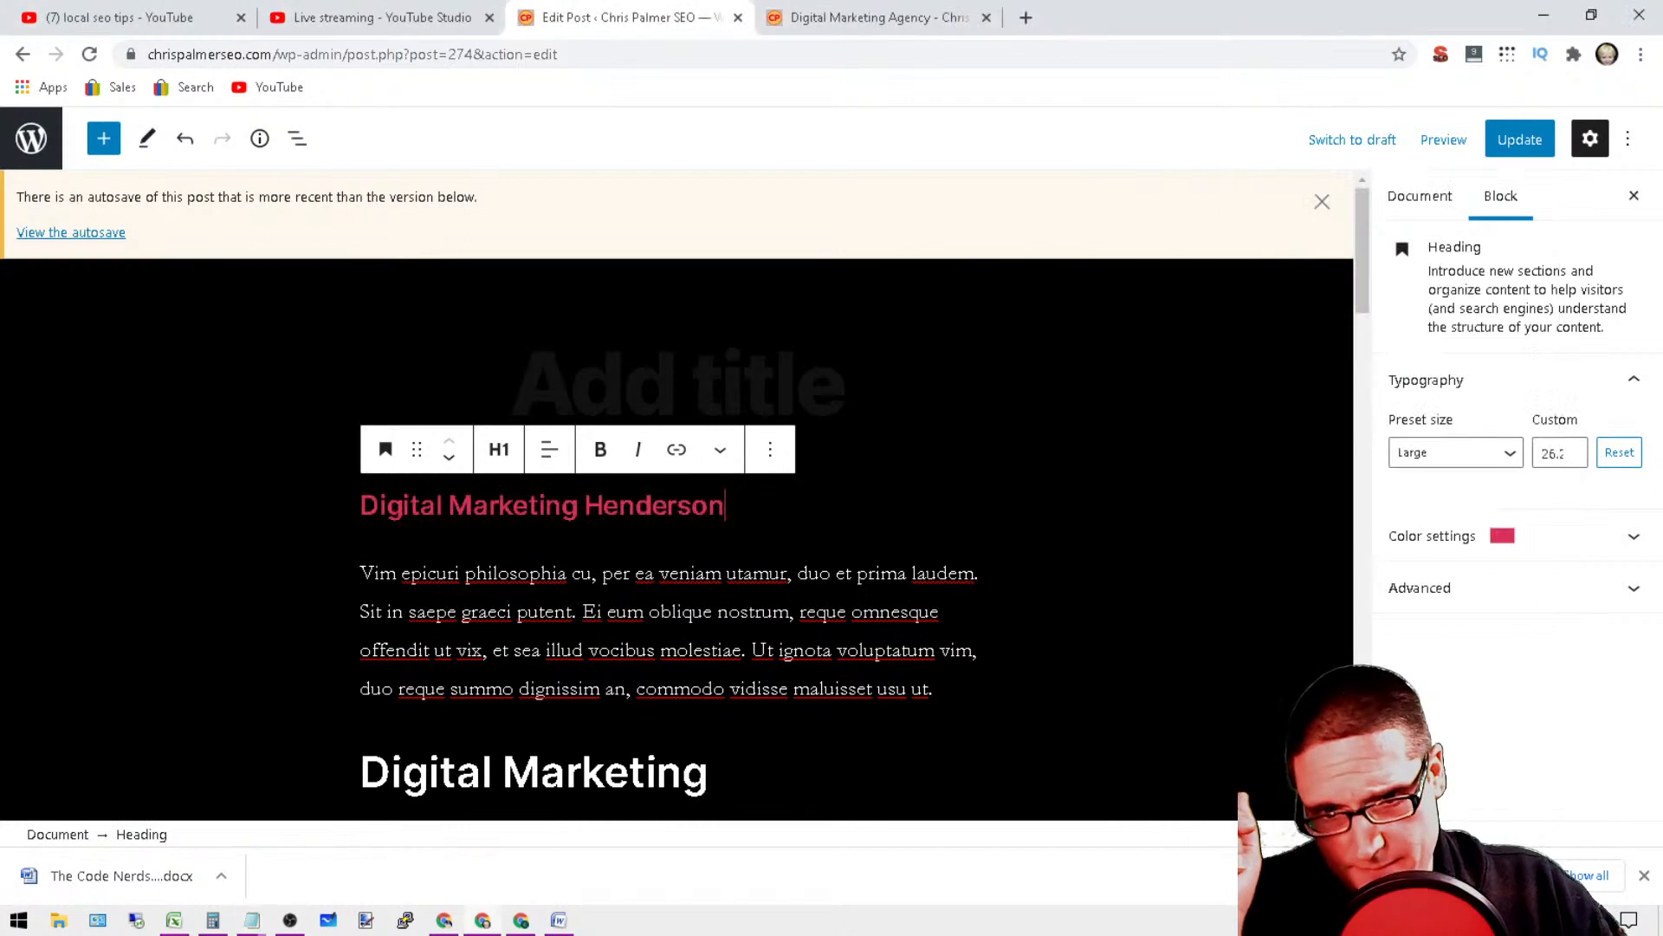
scroll(801, 492, "down", 2)
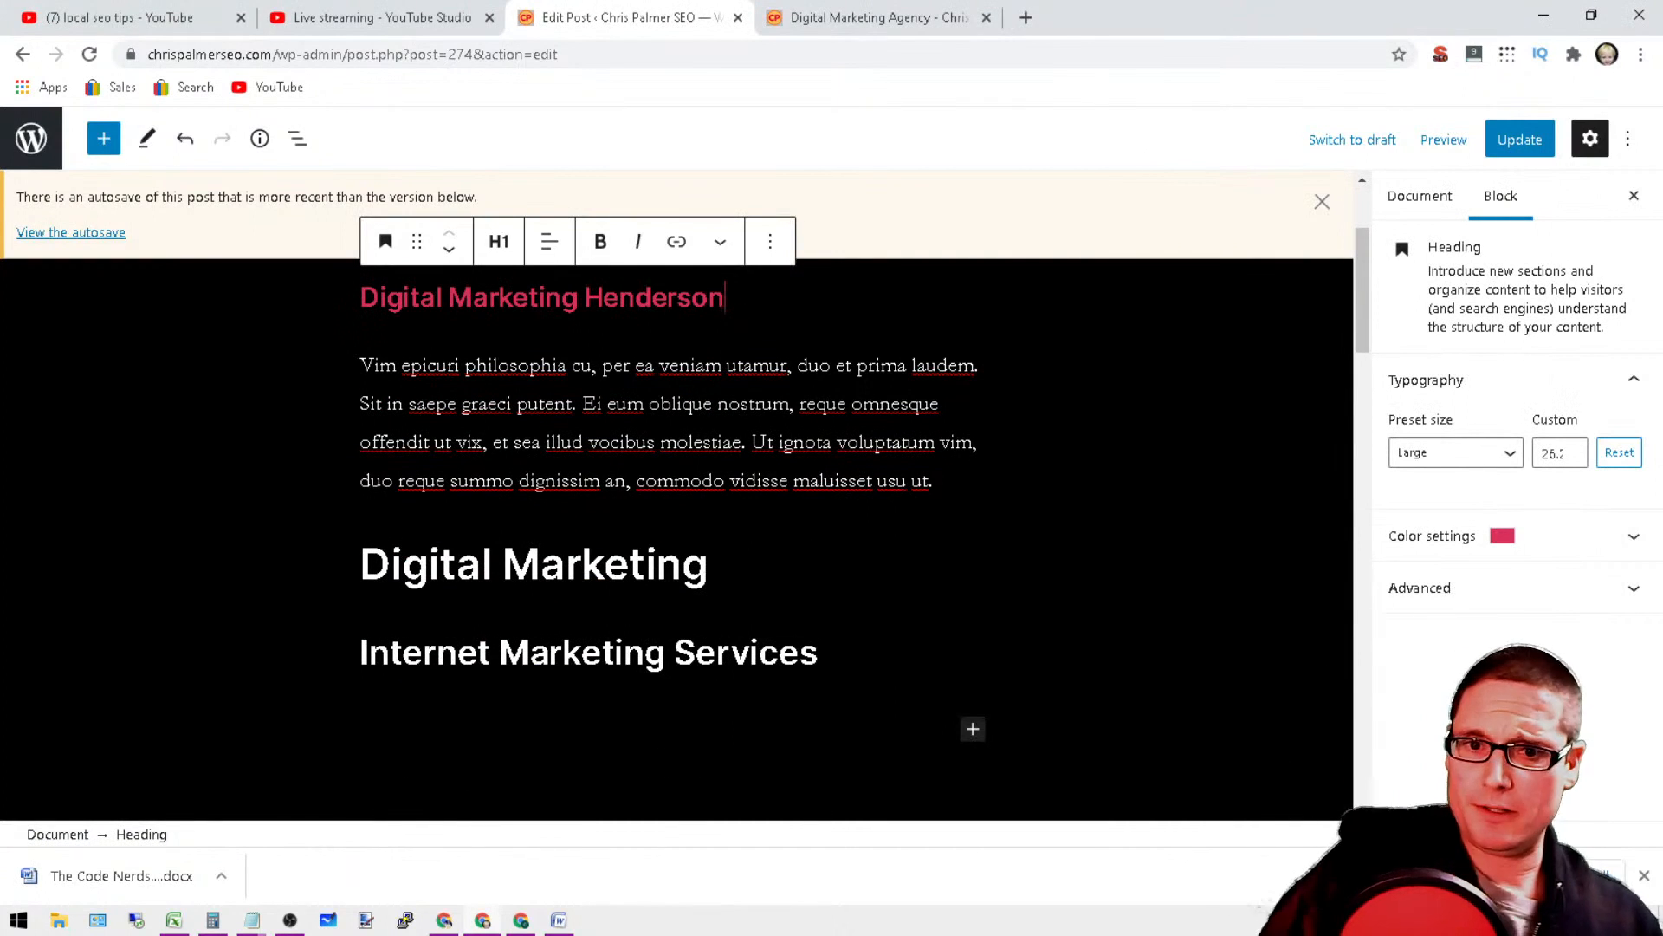
left_click(721, 559)
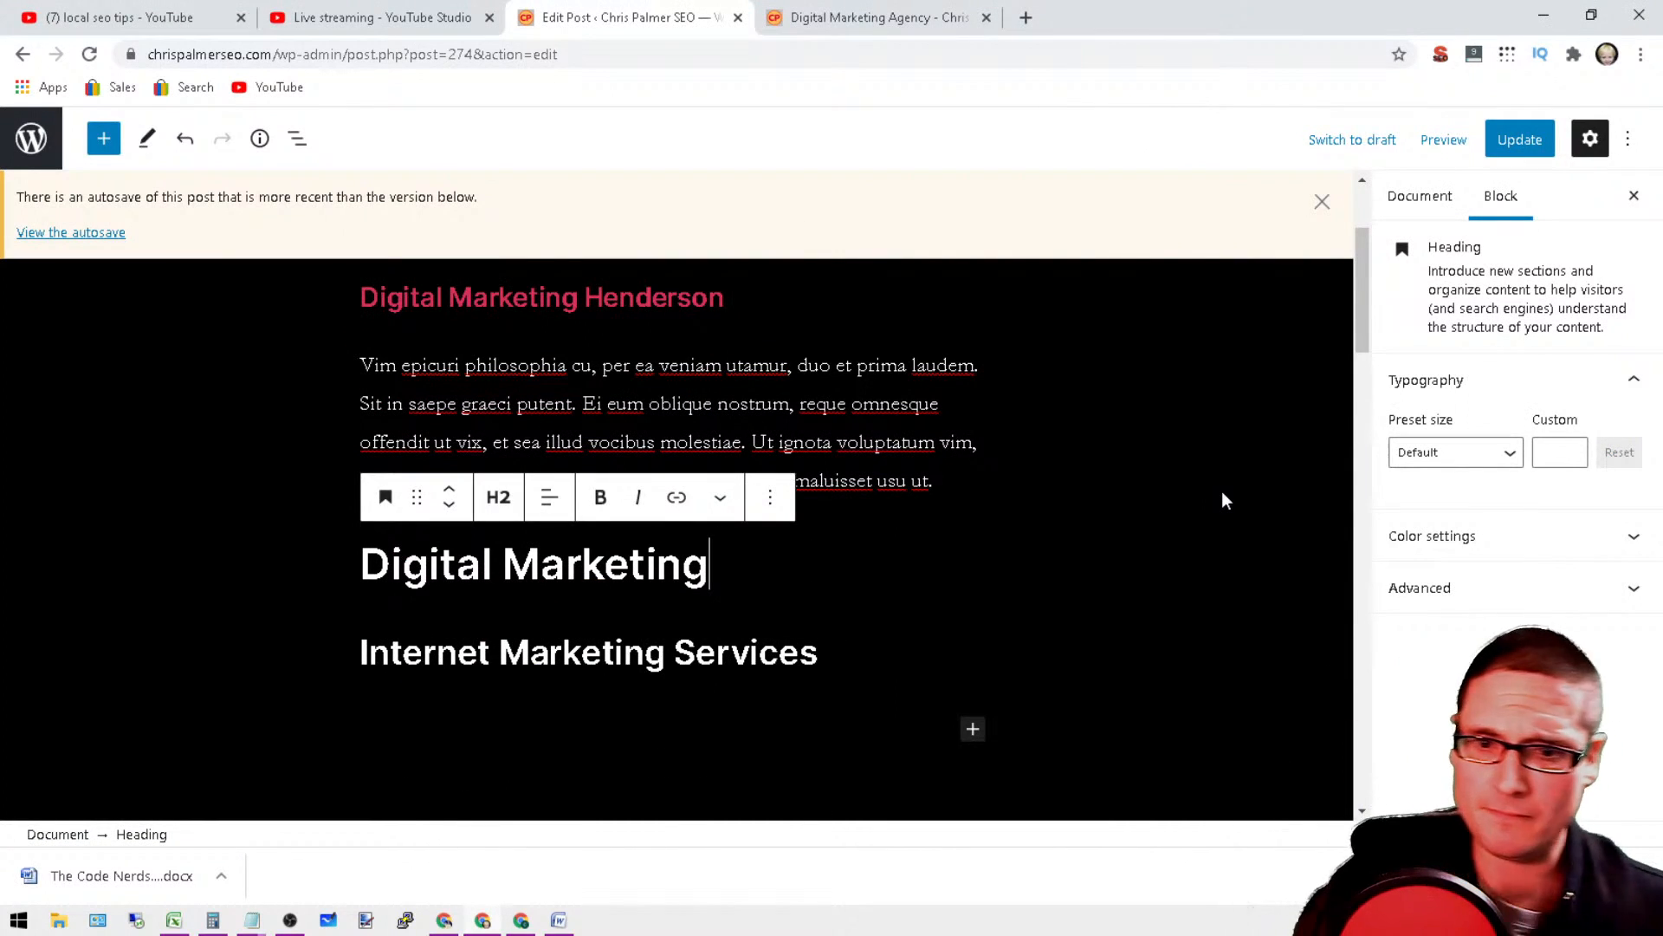
type("Agency")
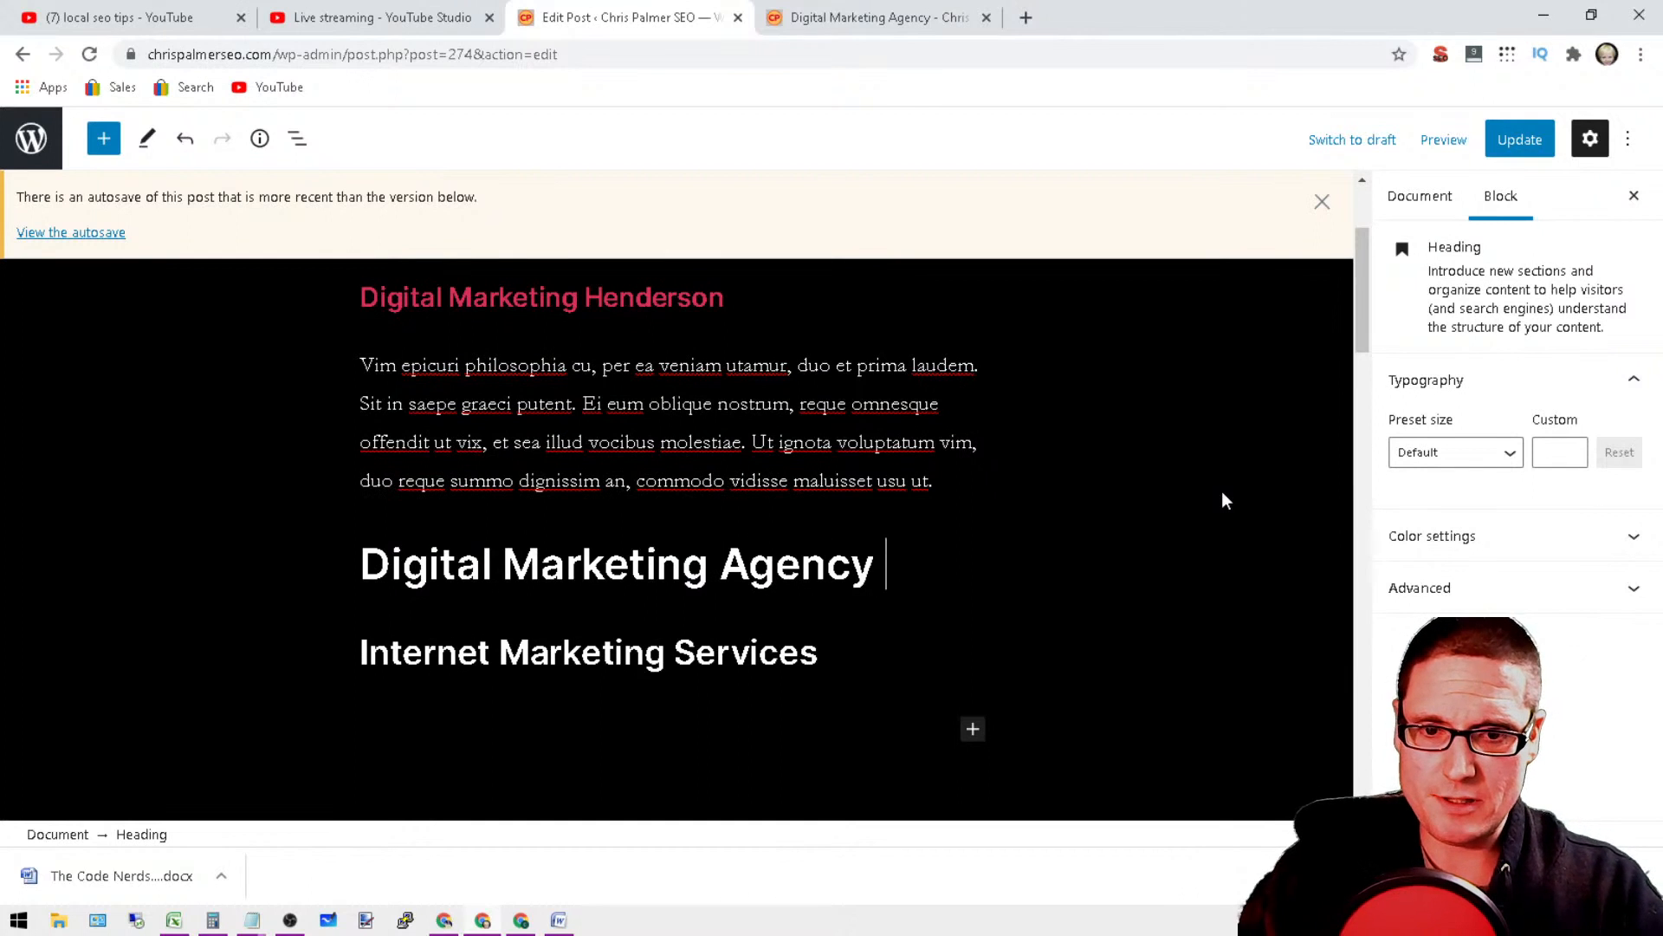
type(" Henderson")
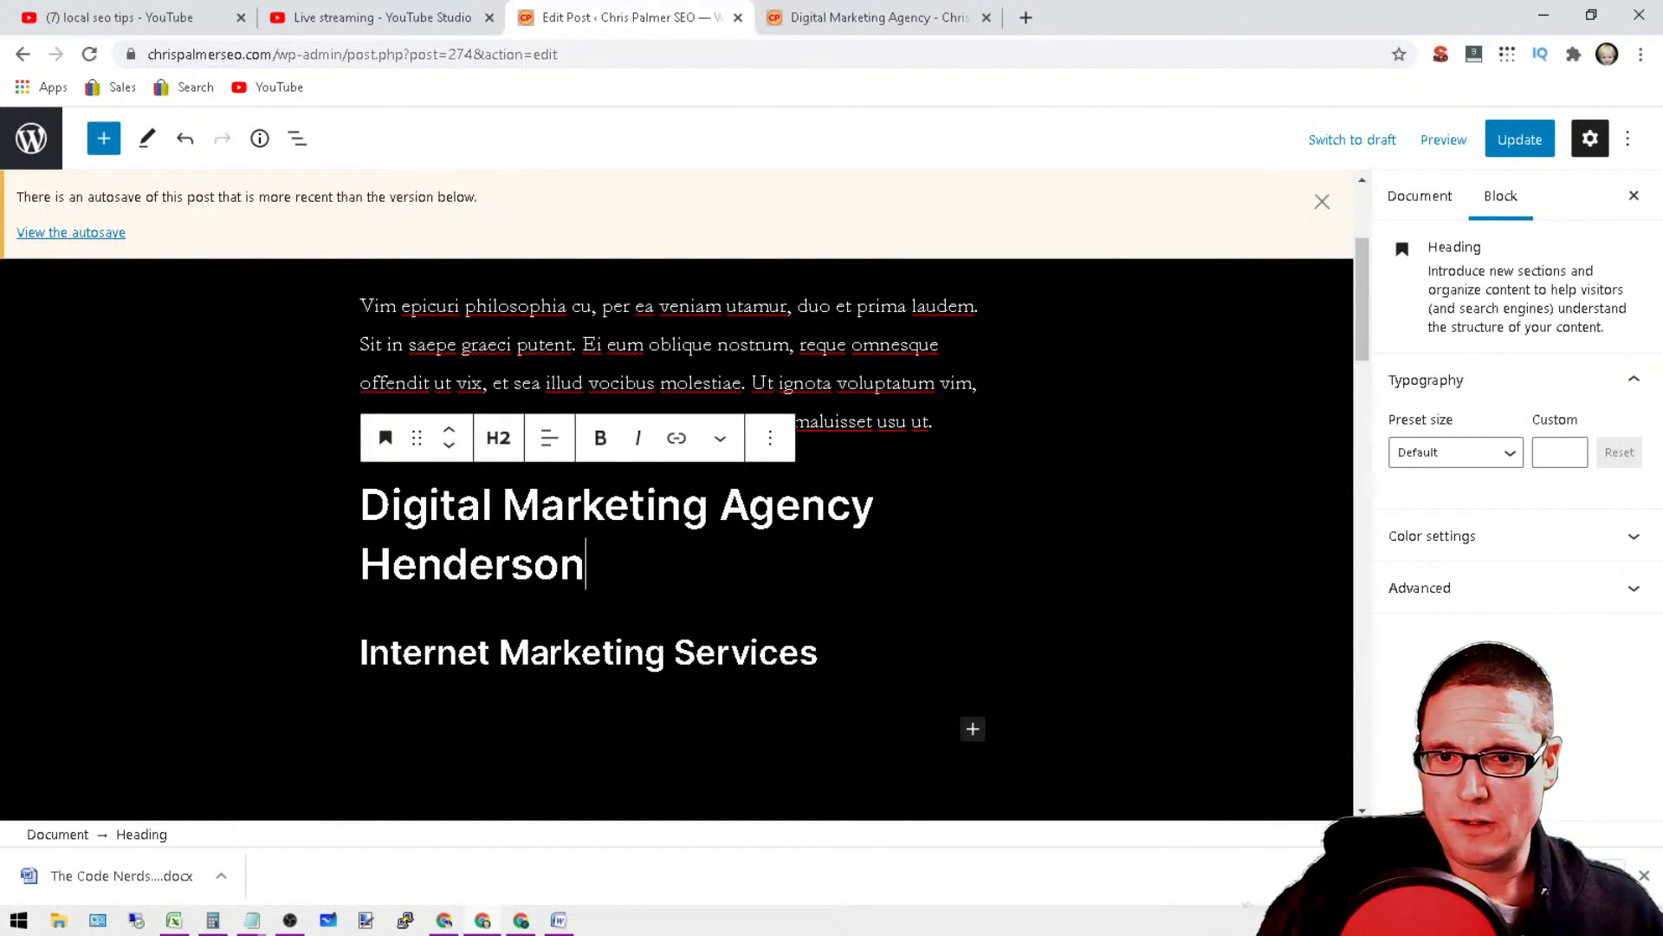
Step: Set the Digital Marketing Agency Henderson heading to the Large preset size
triple_click(536, 517)
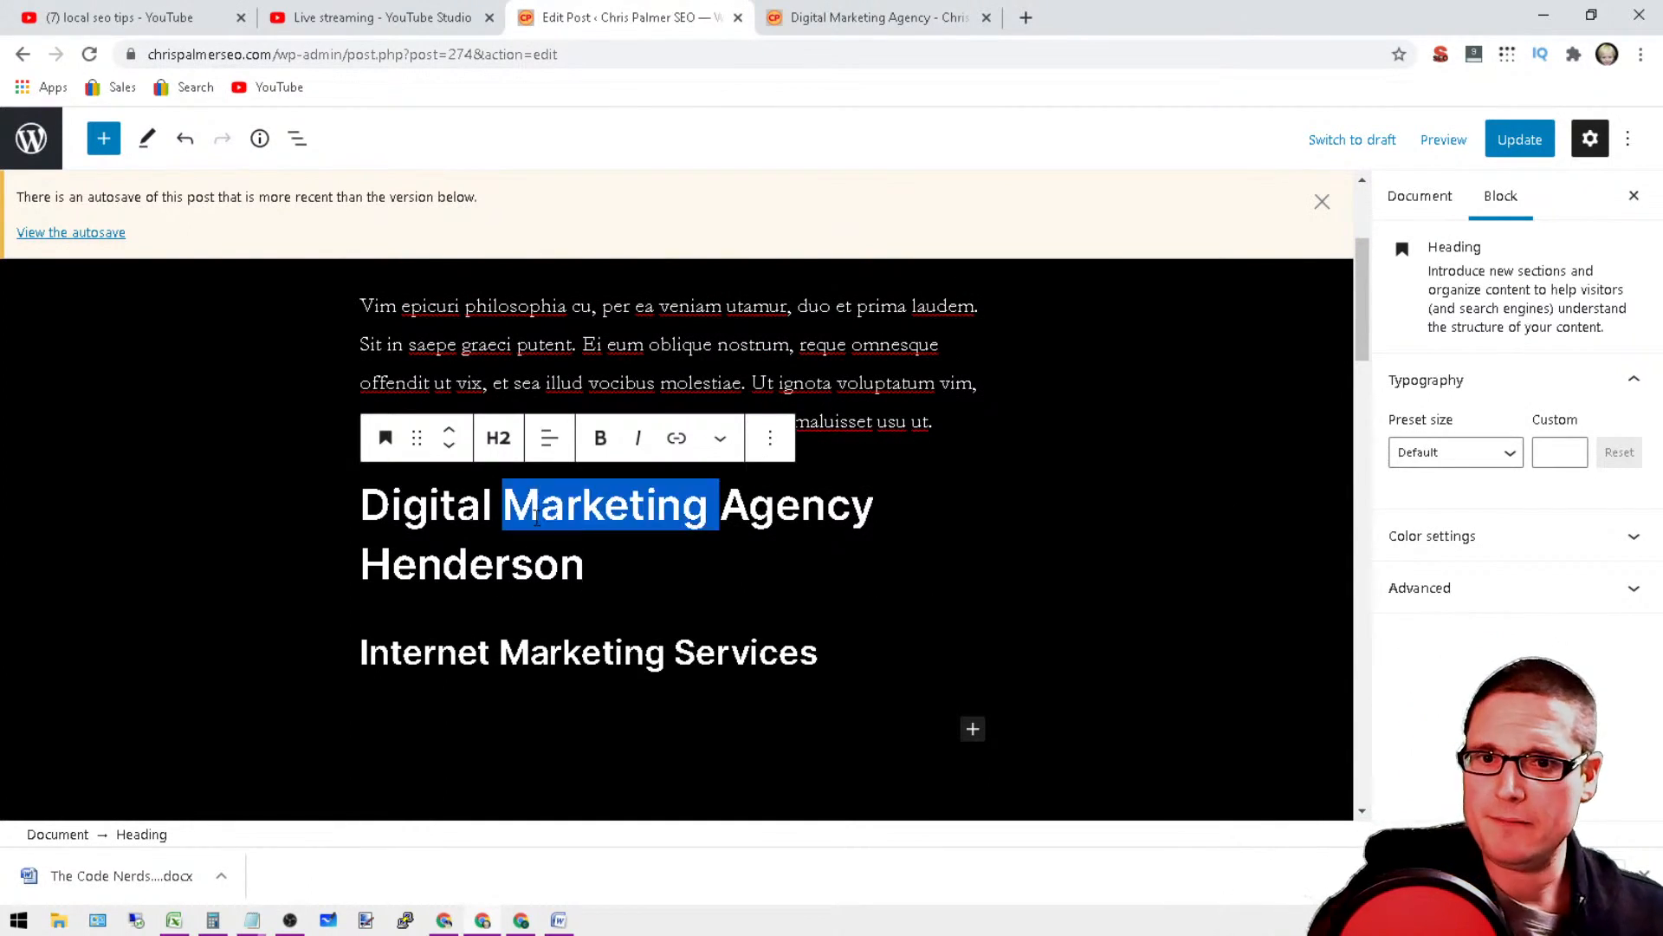
left_click(1518, 591)
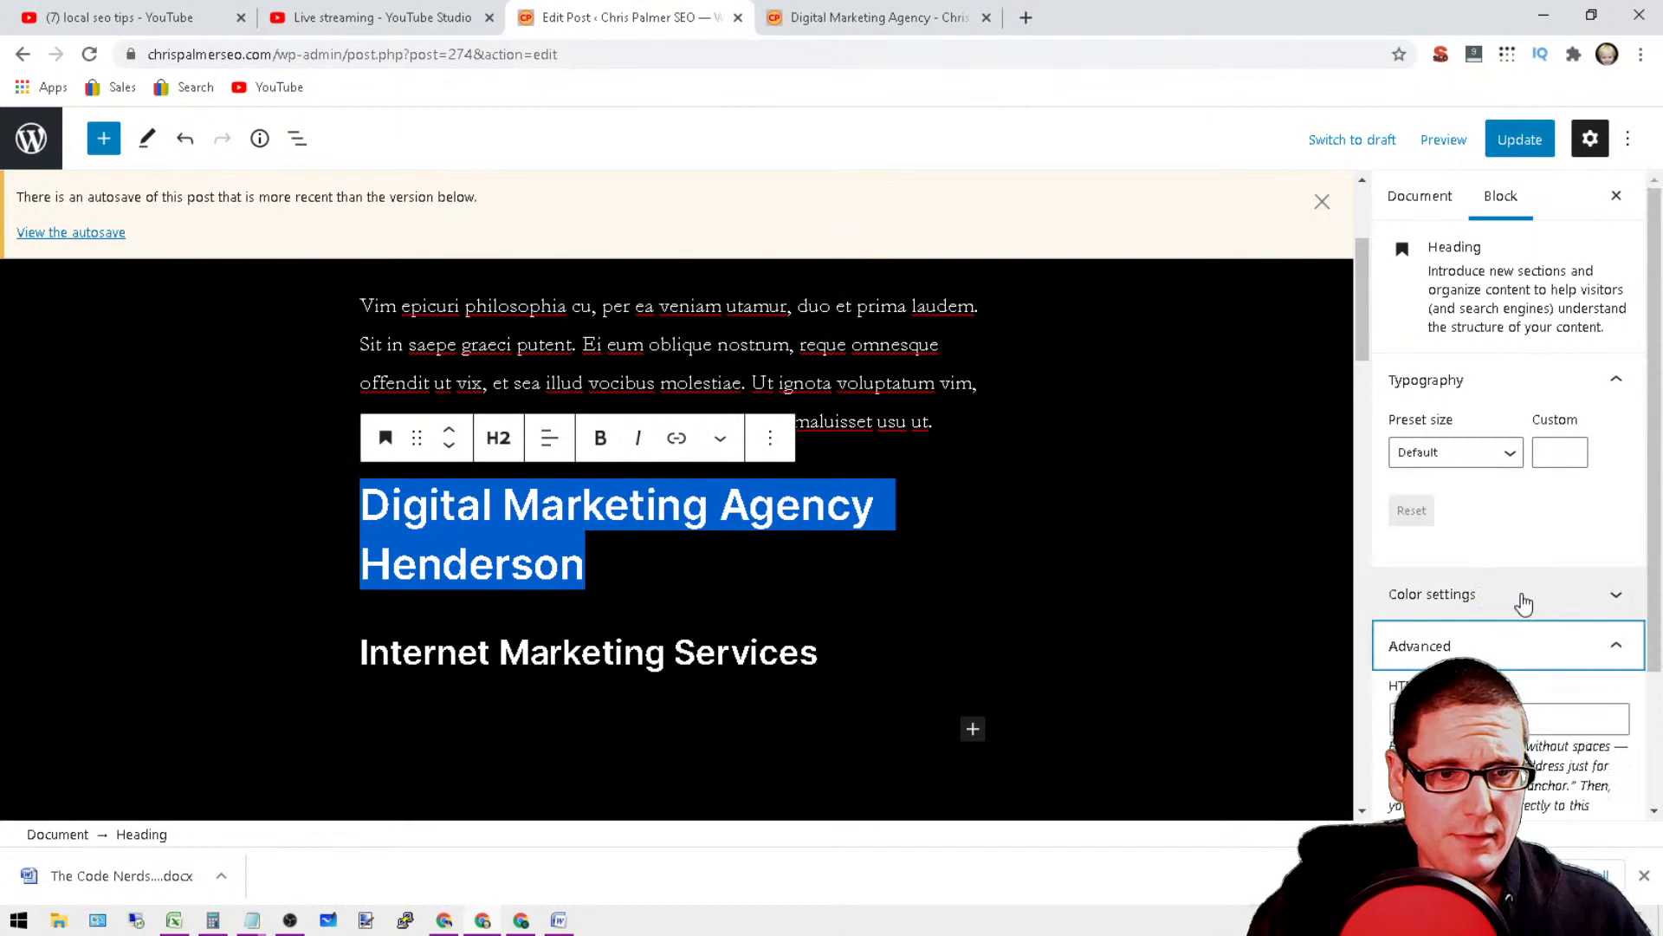
left_click(1490, 645)
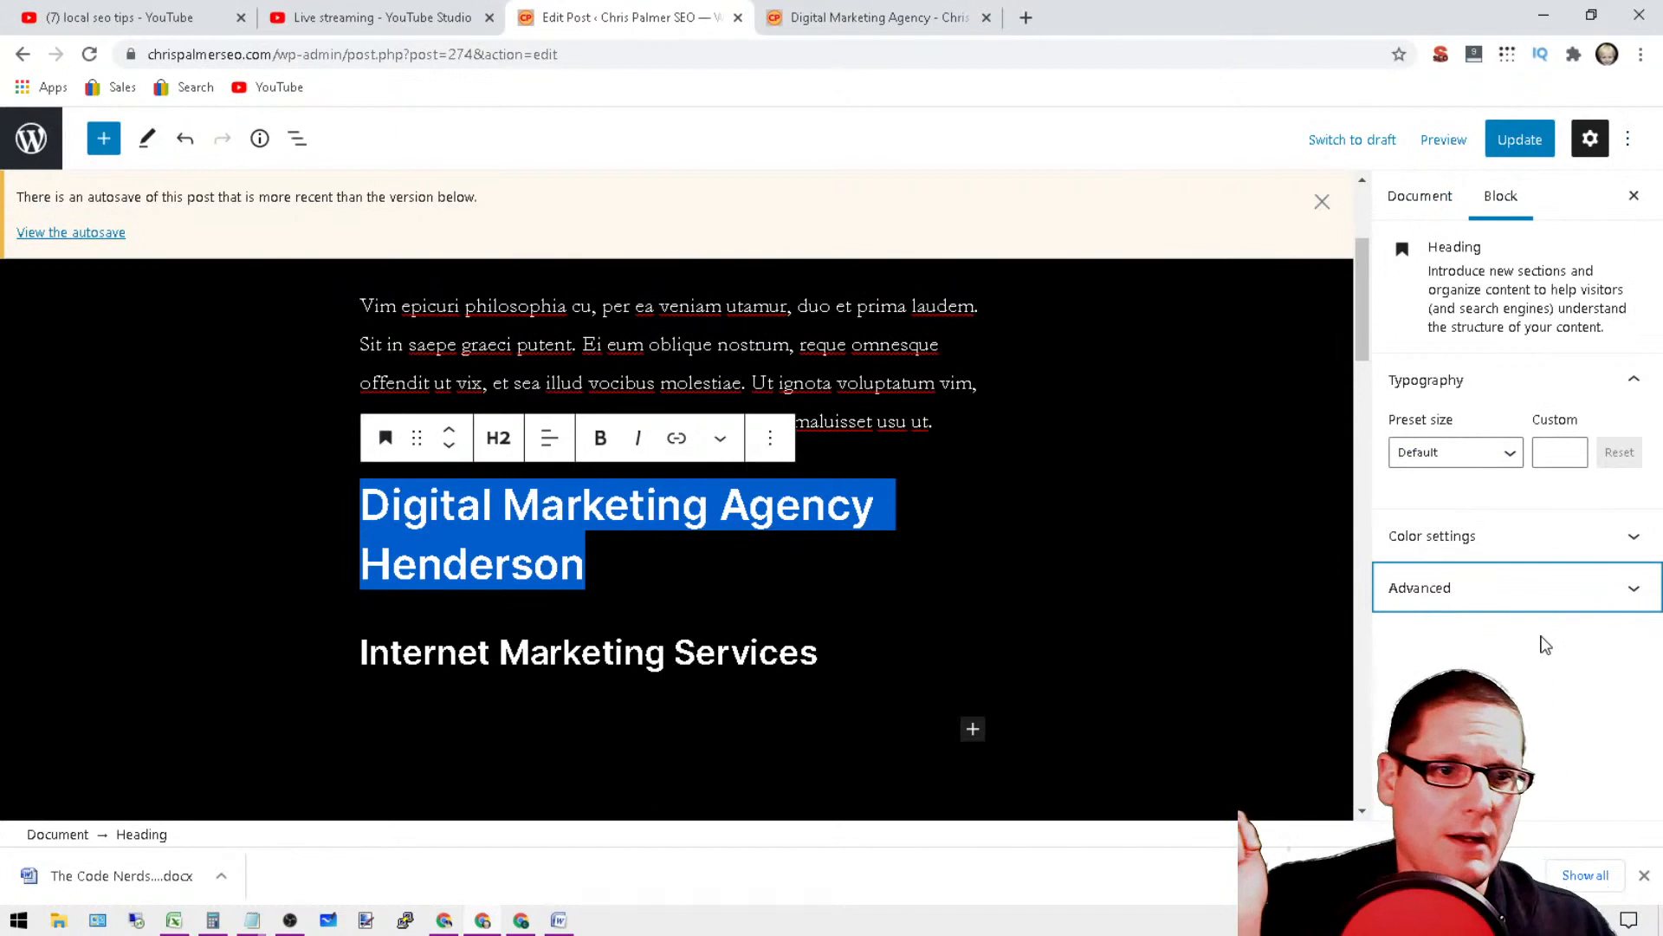
left_click(1500, 454)
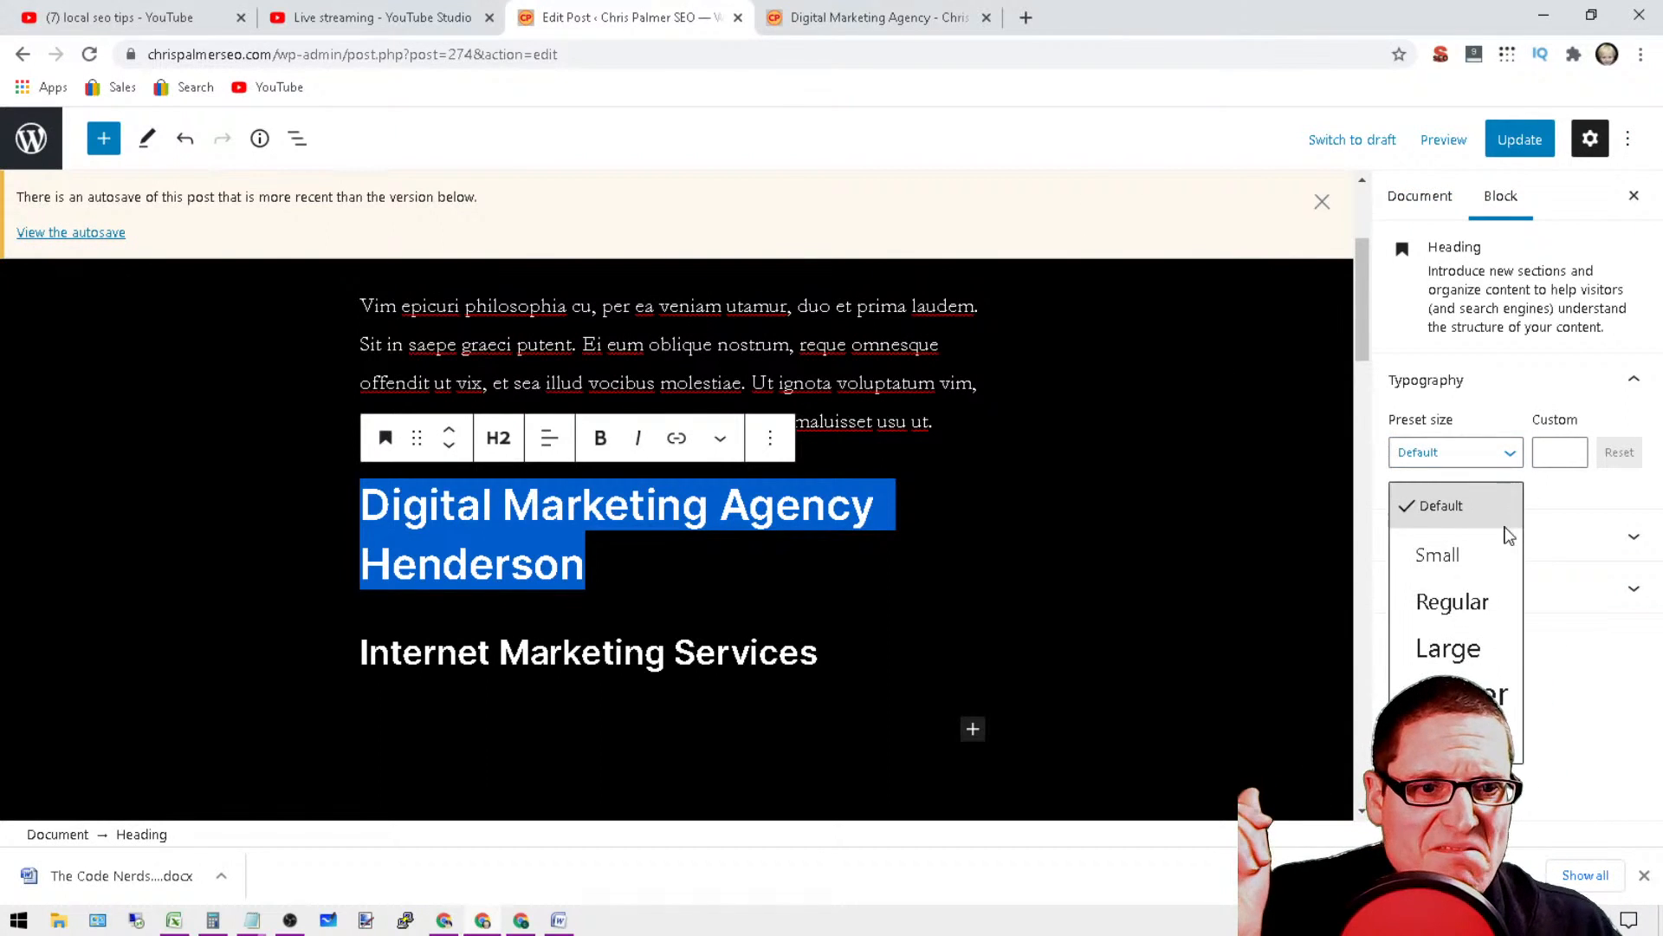
left_click(1445, 650)
Step: Give the Internet Marketing Services and Digital Marketing Agency Henderson headings the pinkish-red text color
triple_click(636, 488)
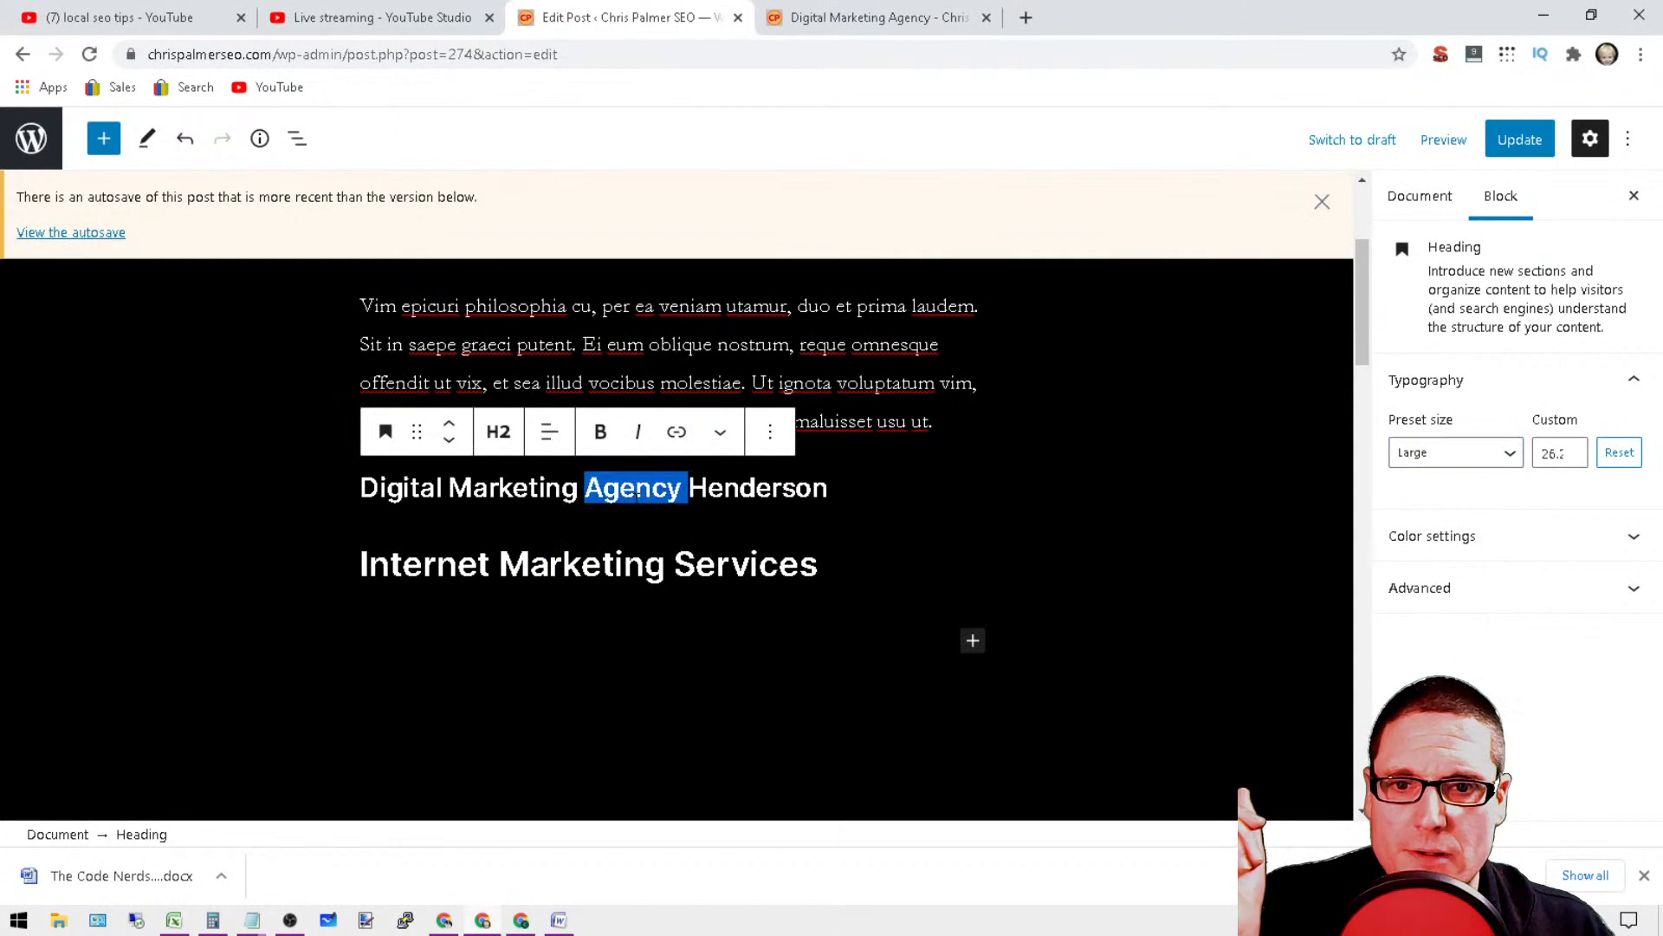
left_click(1529, 591)
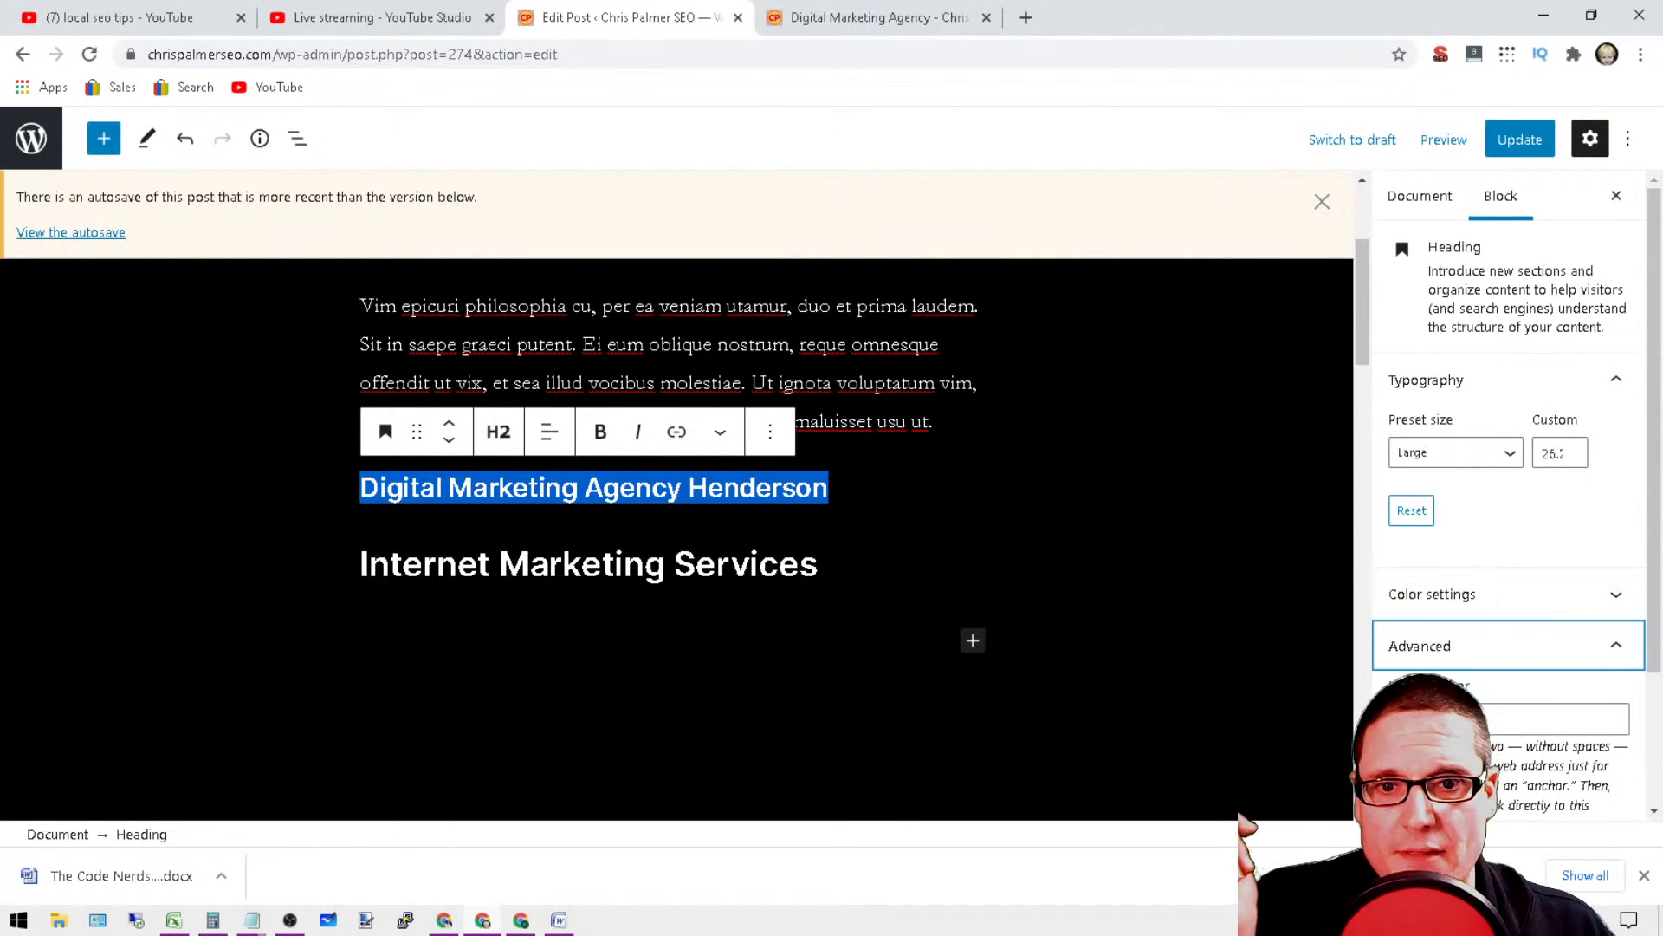
triple_click(637, 565)
left_click(1473, 596)
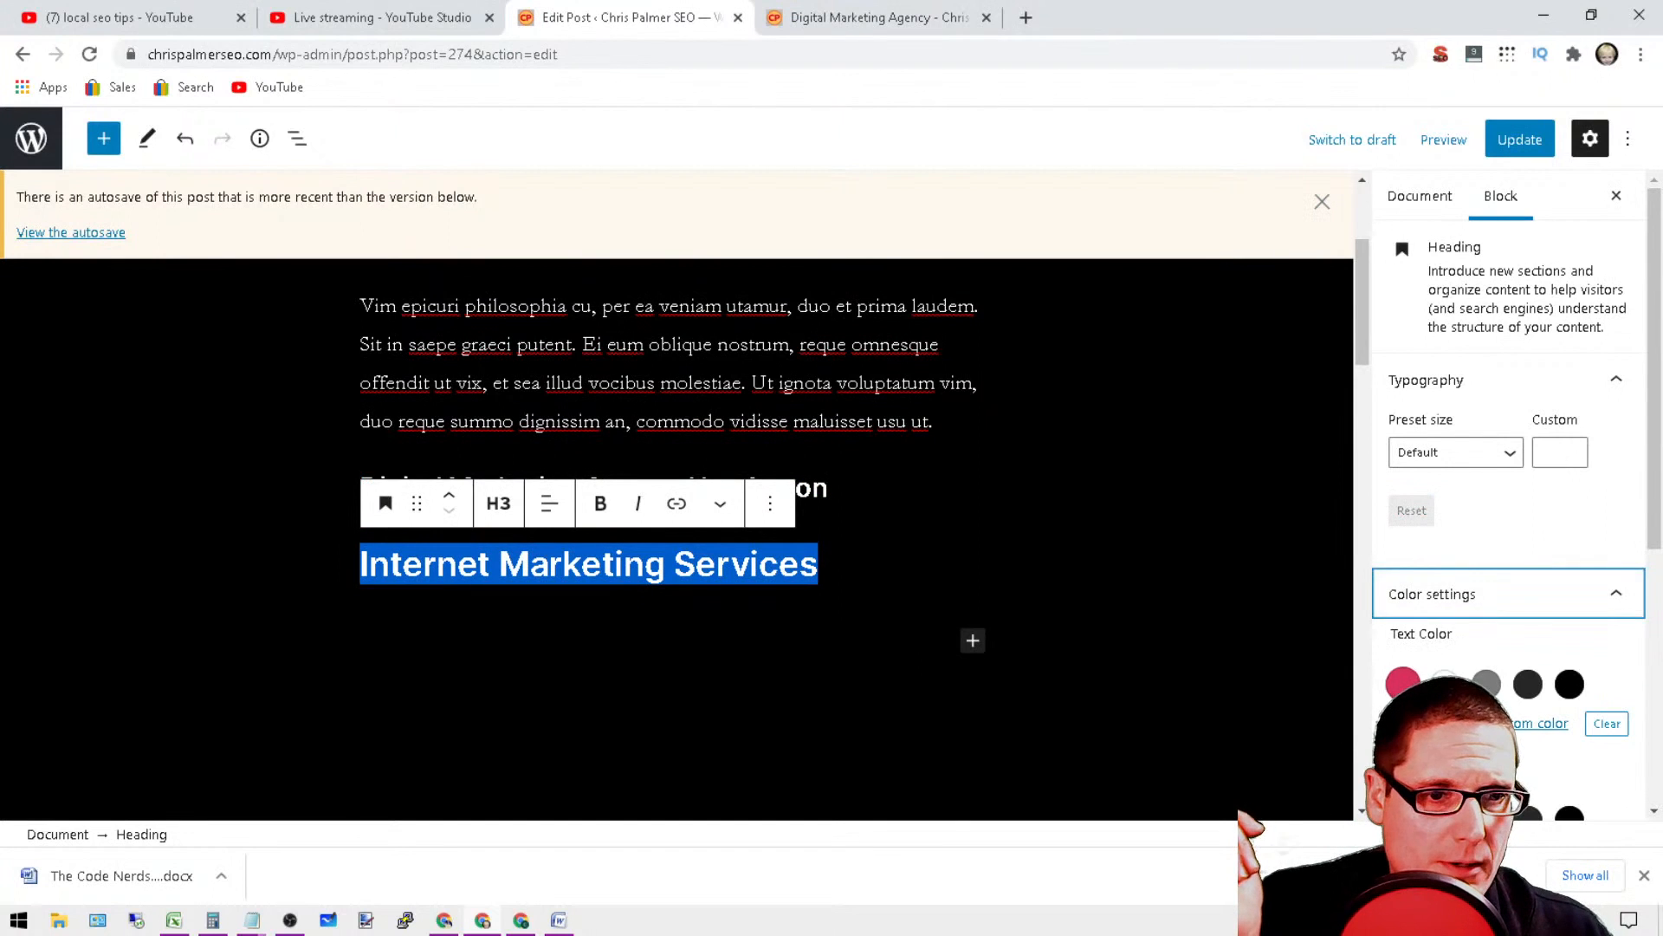
left_click(956, 518)
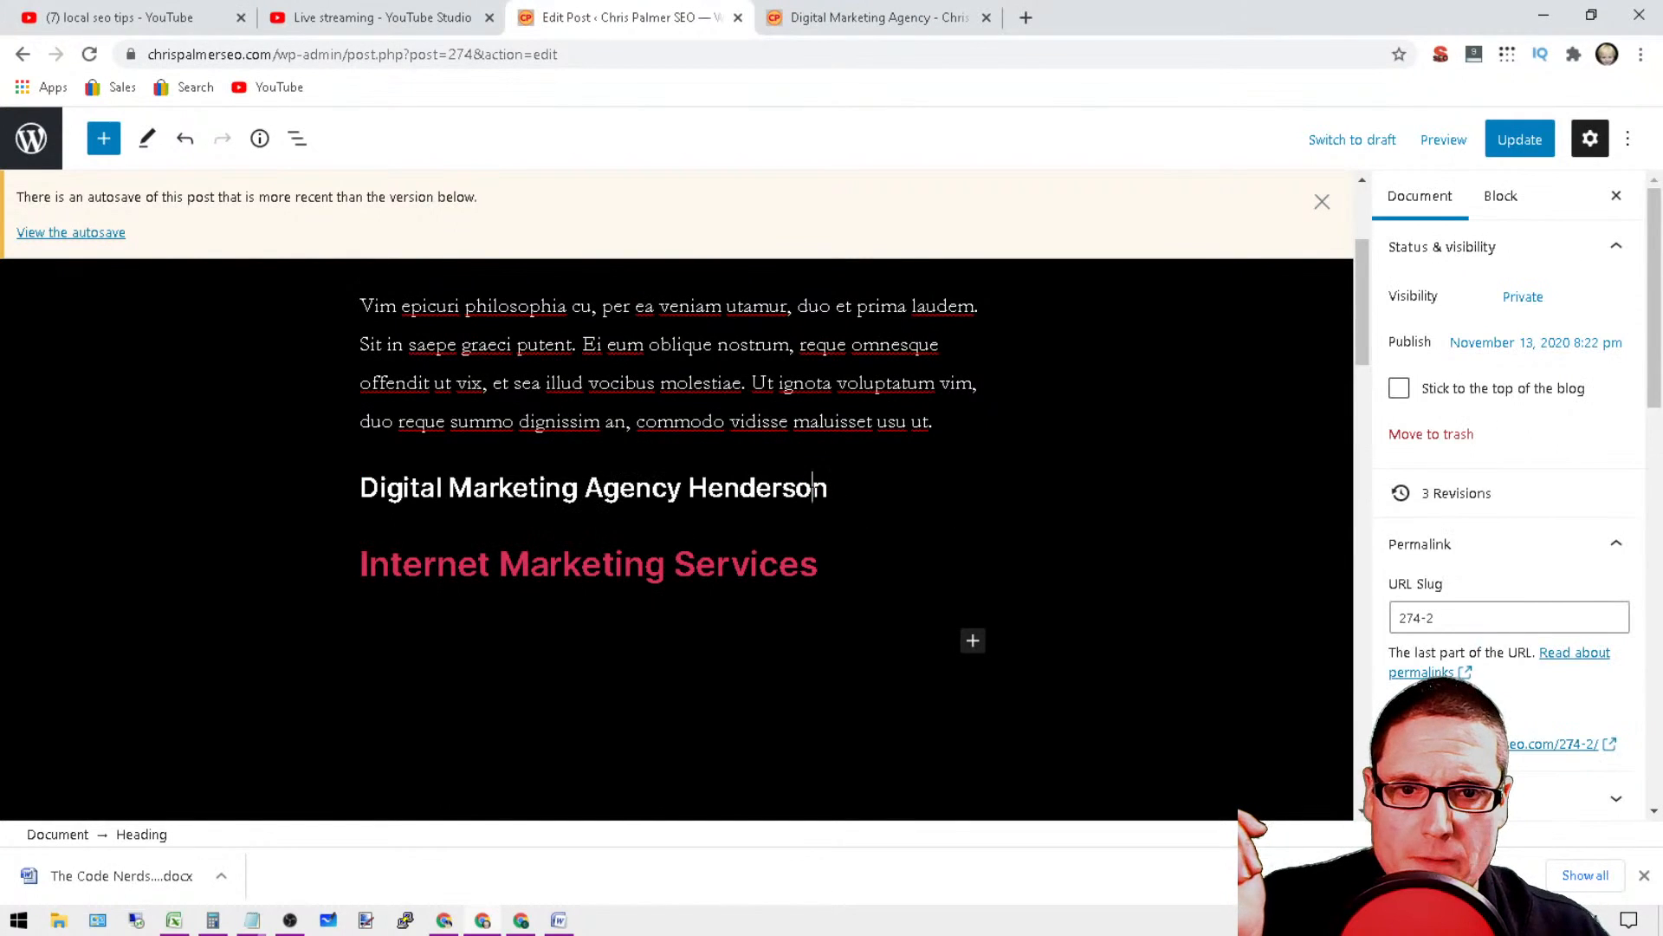
triple_click(813, 488)
left_click(1516, 594)
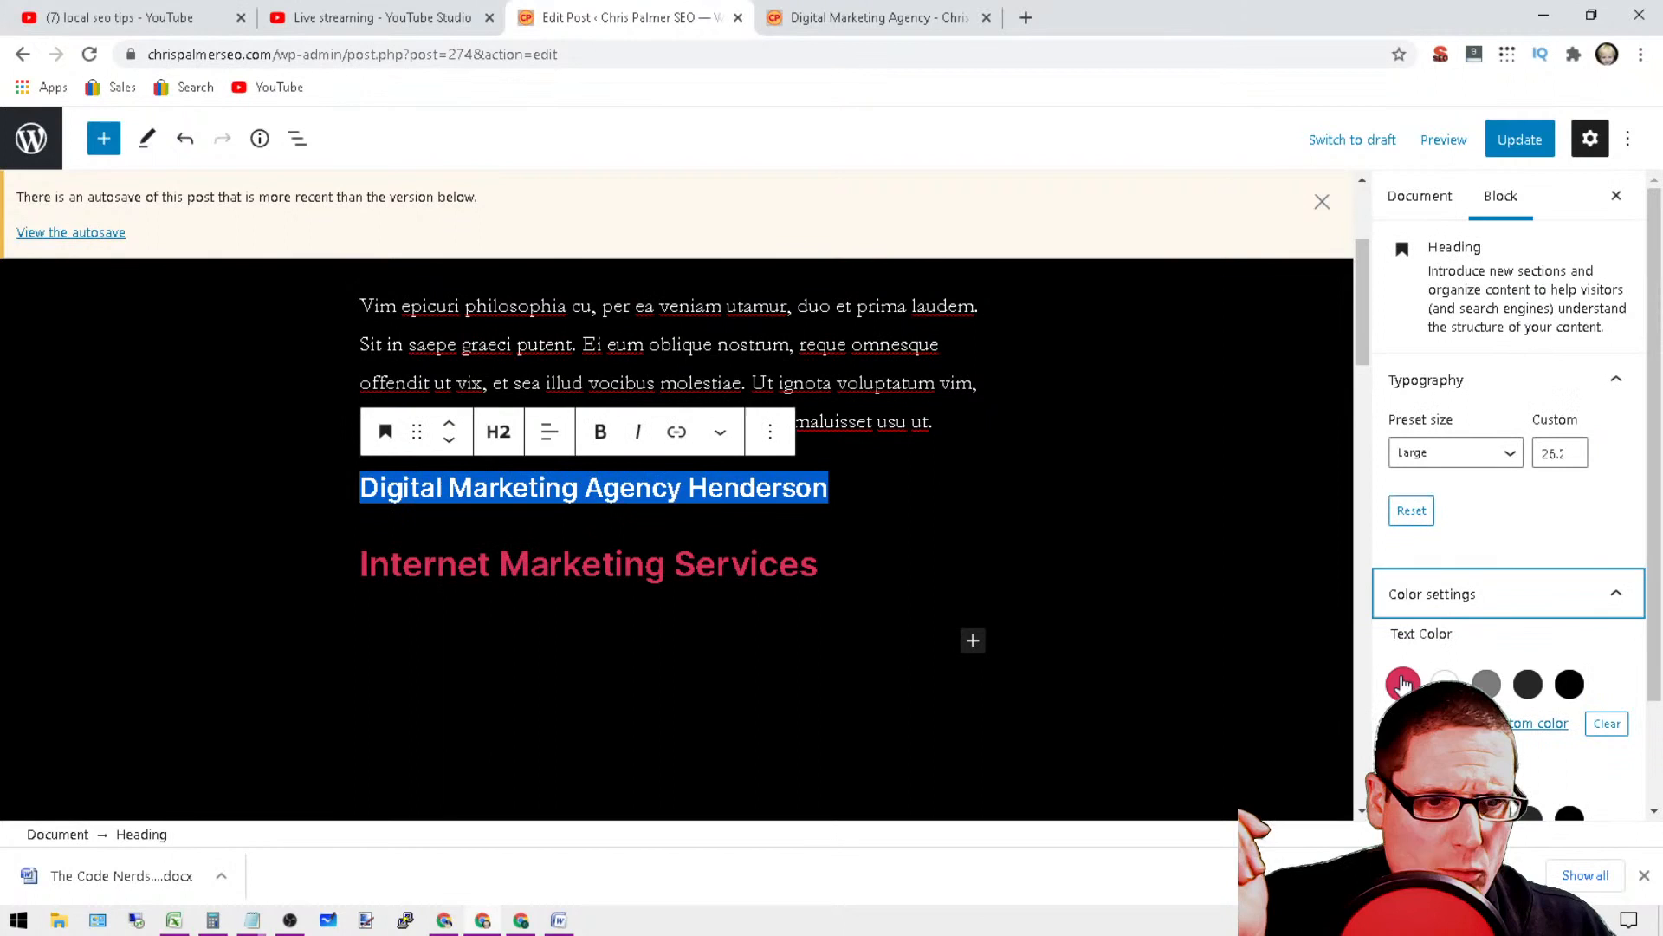
left_click(1081, 534)
Step: Replace the opening placeholder words up to "utamur," in the first paragraph with "Top digital marketing agency in Henderson NV"
scroll(1035, 549, "up", 3)
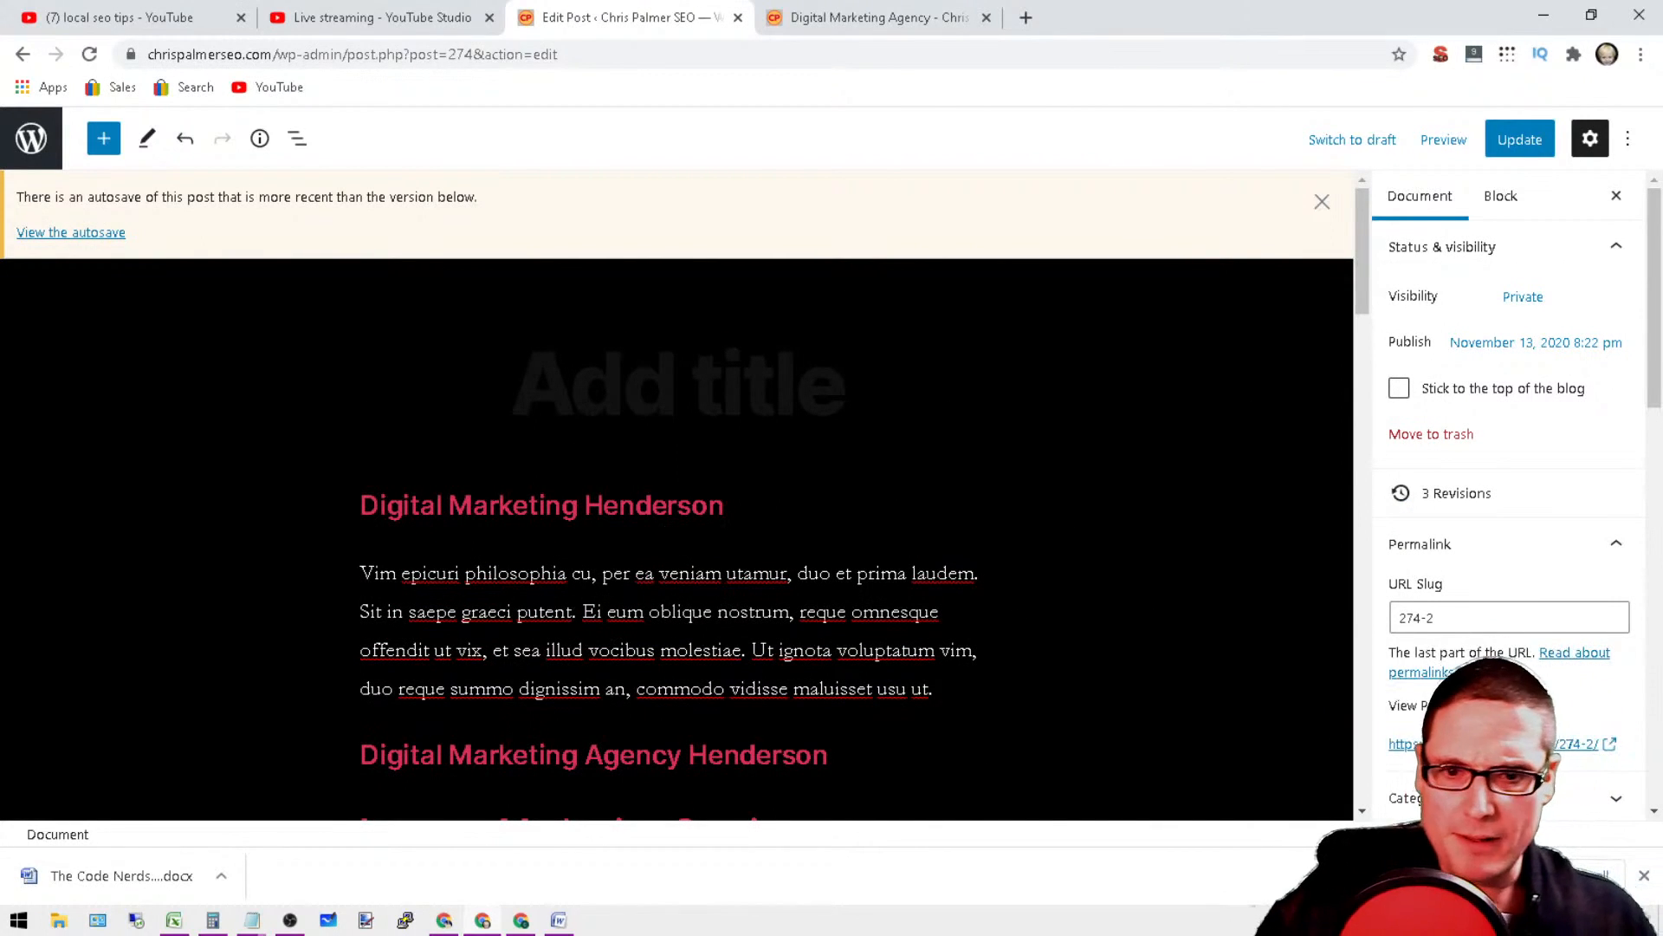
left_click_drag(793, 573, 465, 573)
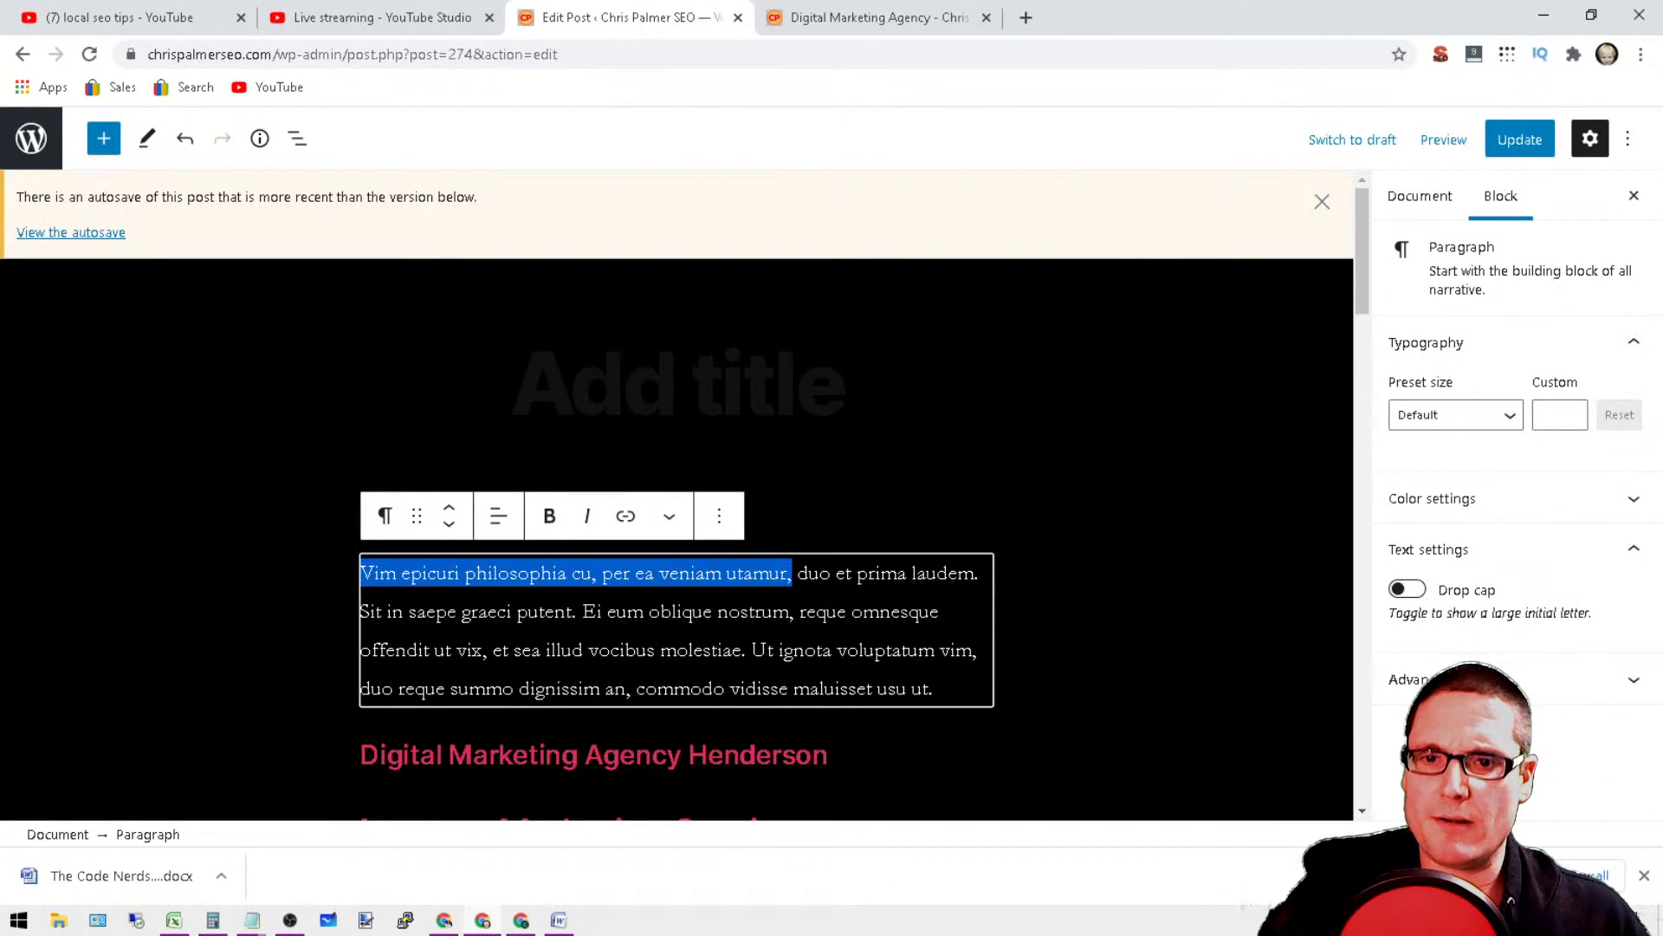
left_click(1100, 621)
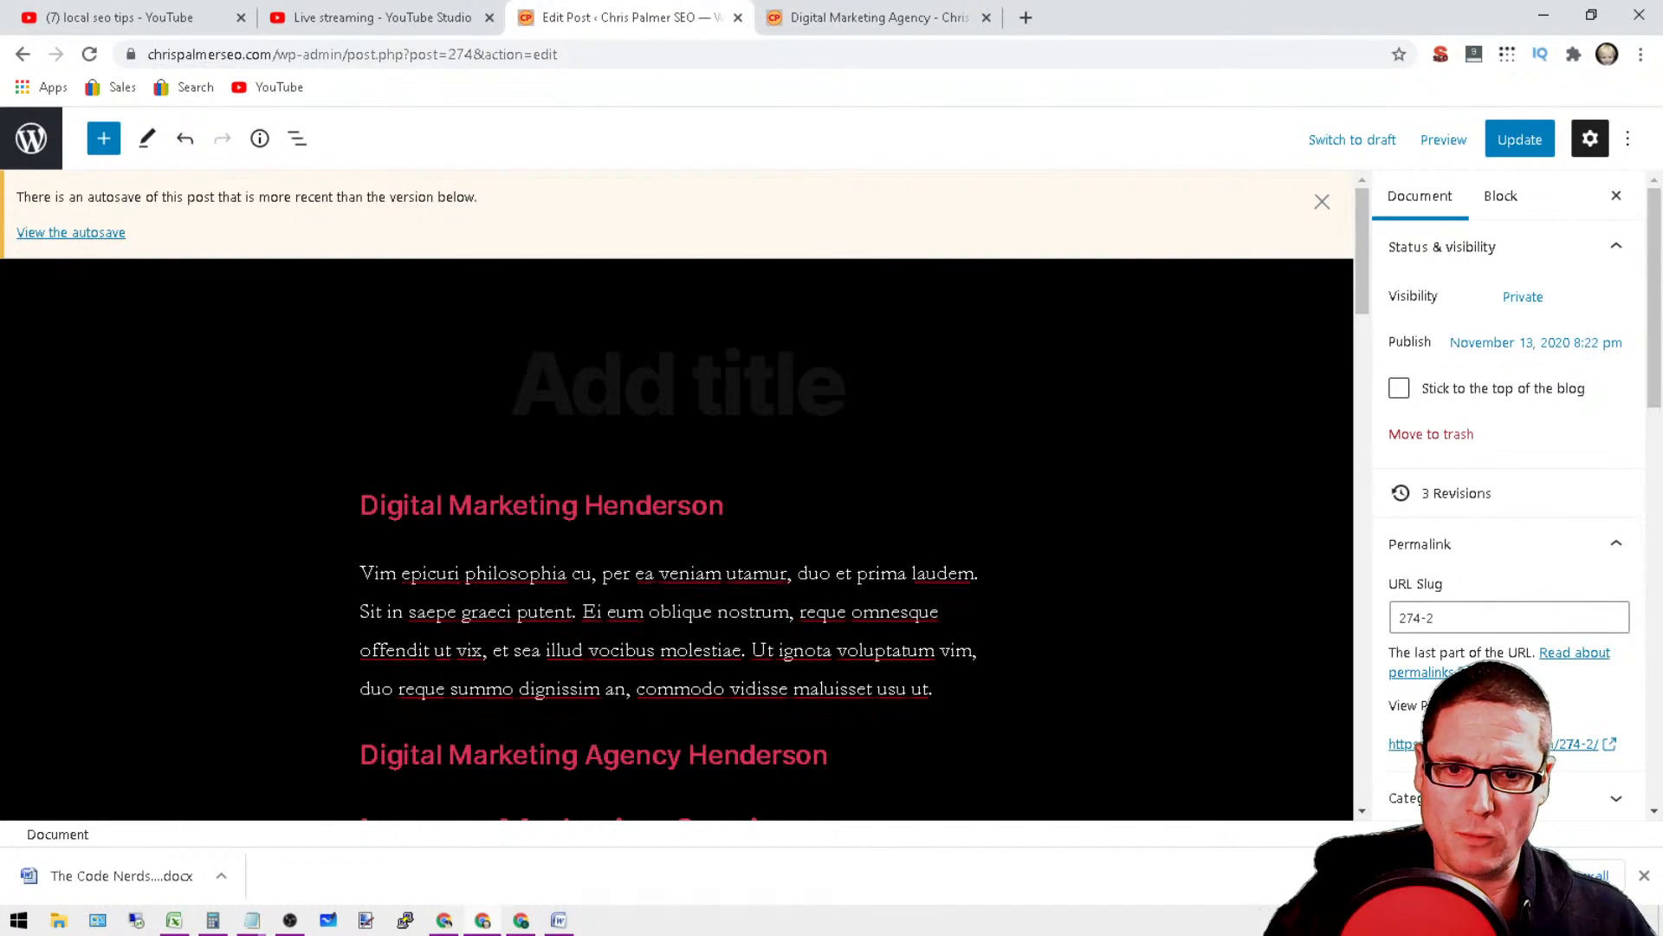
left_click_drag(796, 573, 379, 573)
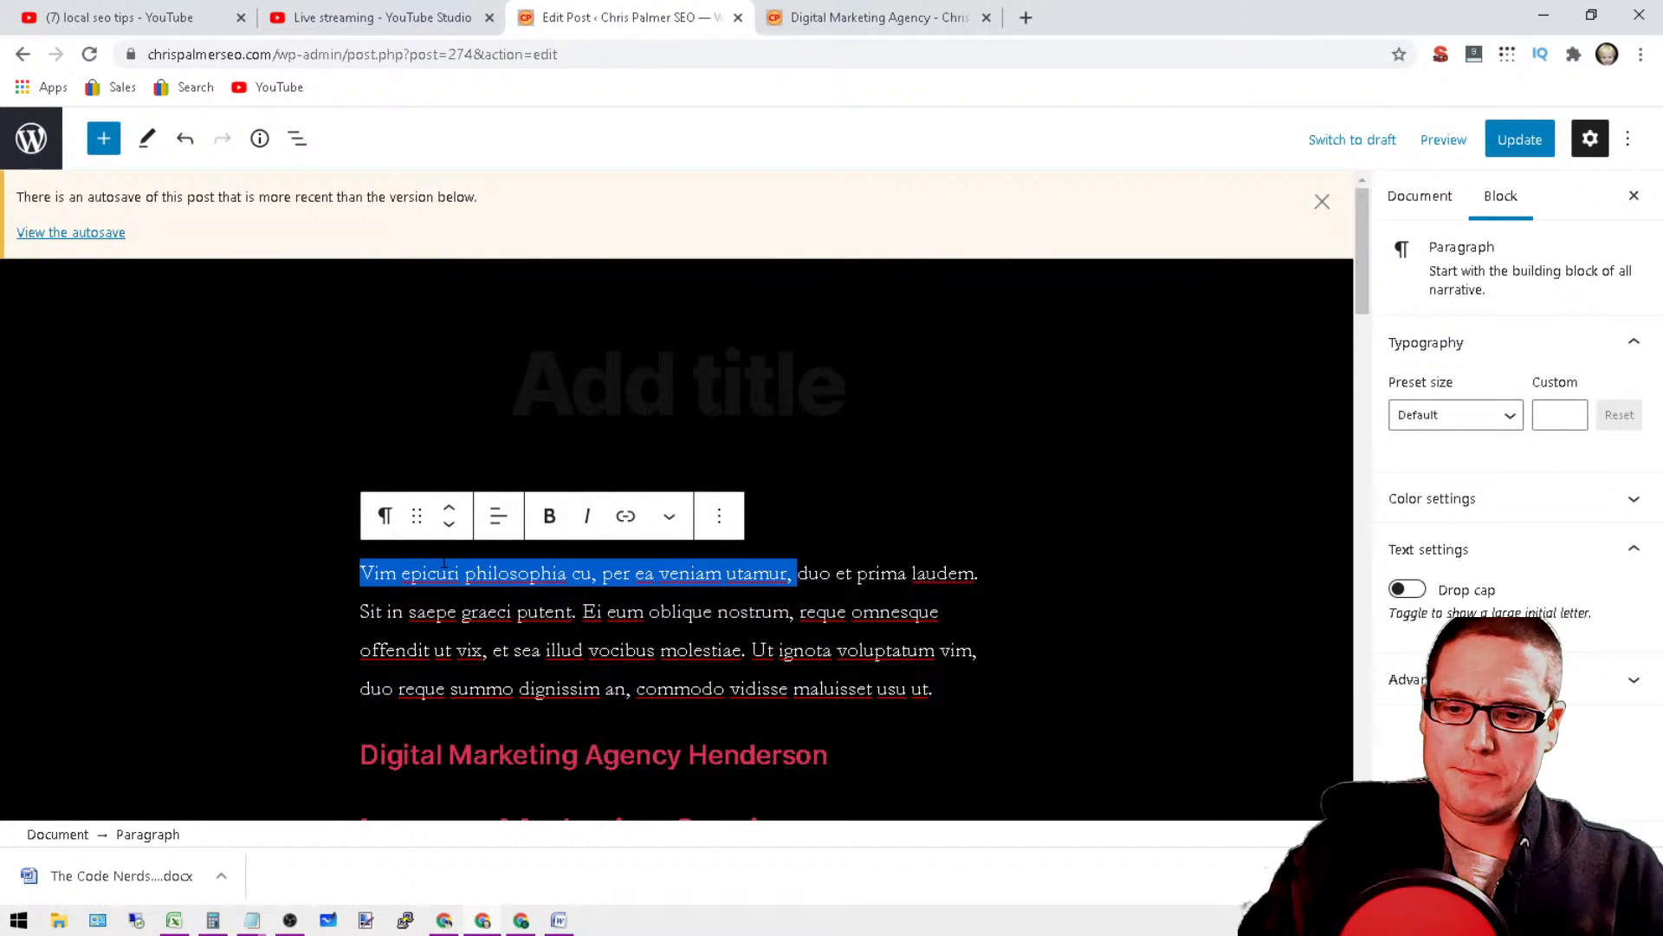
type("Top ")
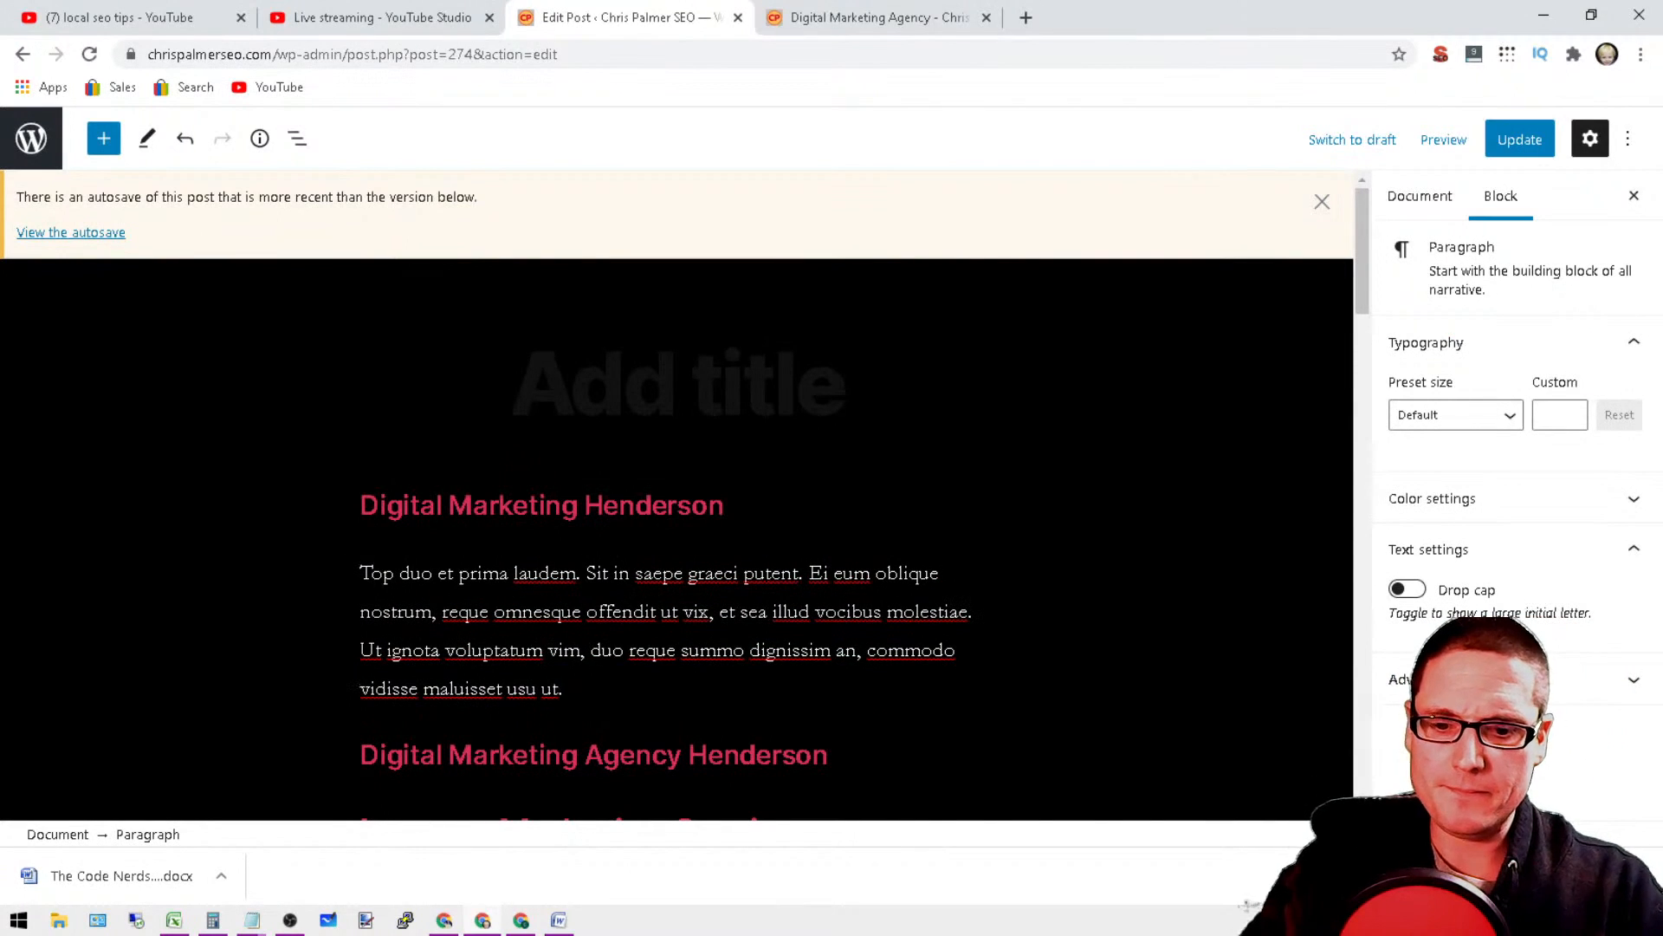
type("digital marketin")
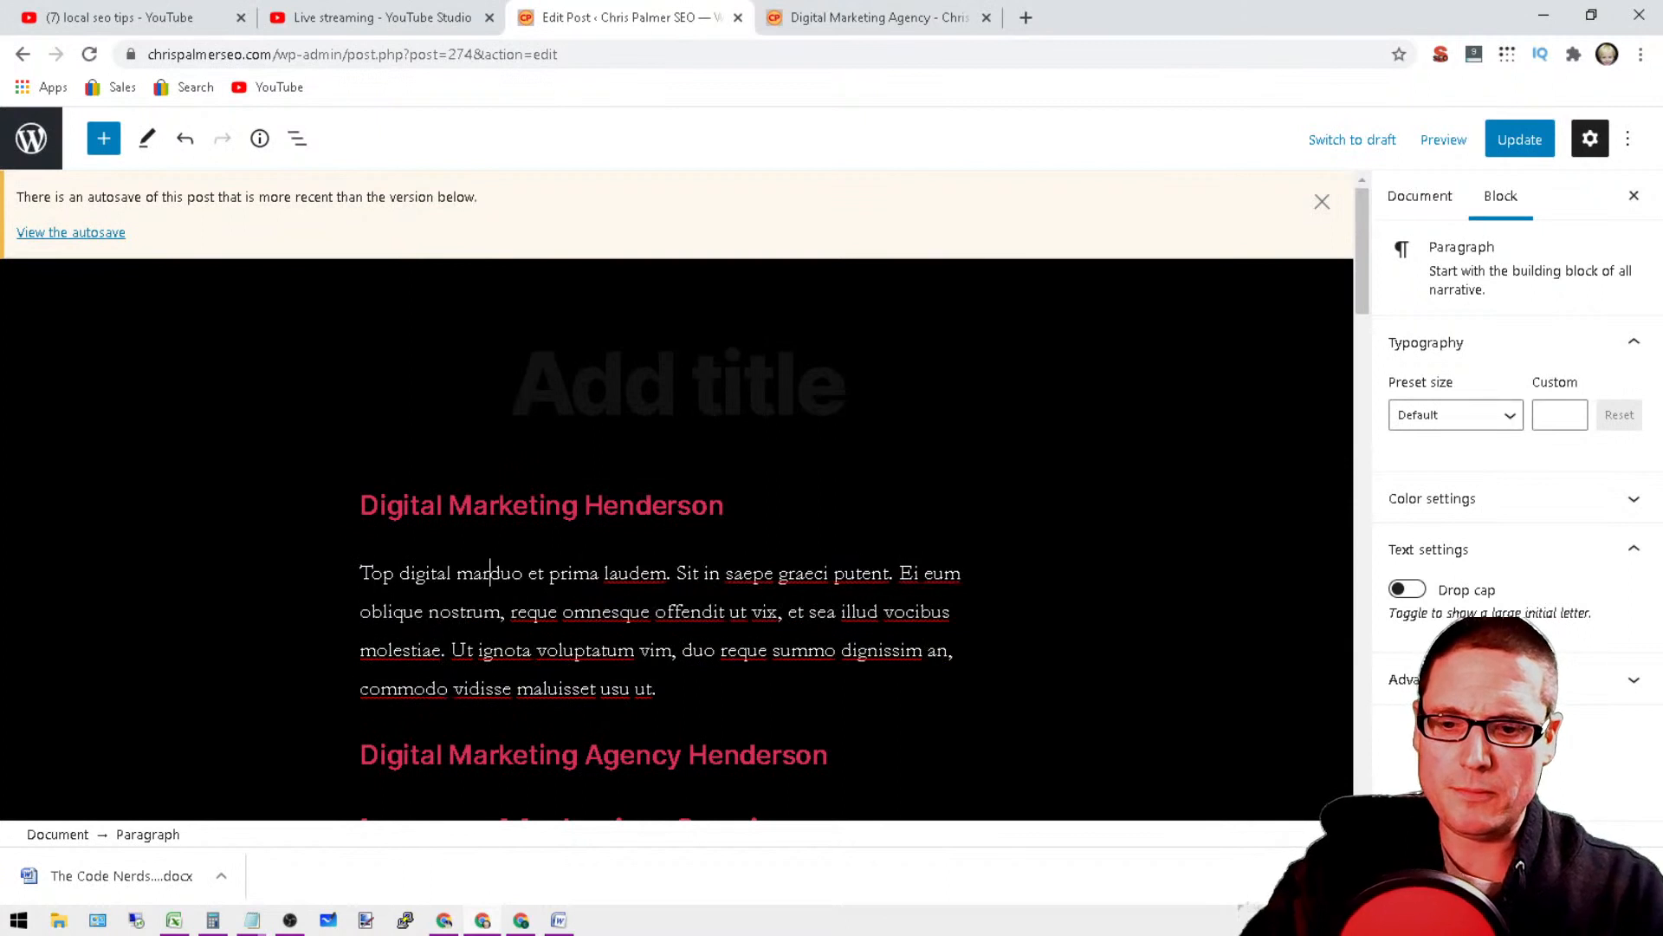
type("g agency")
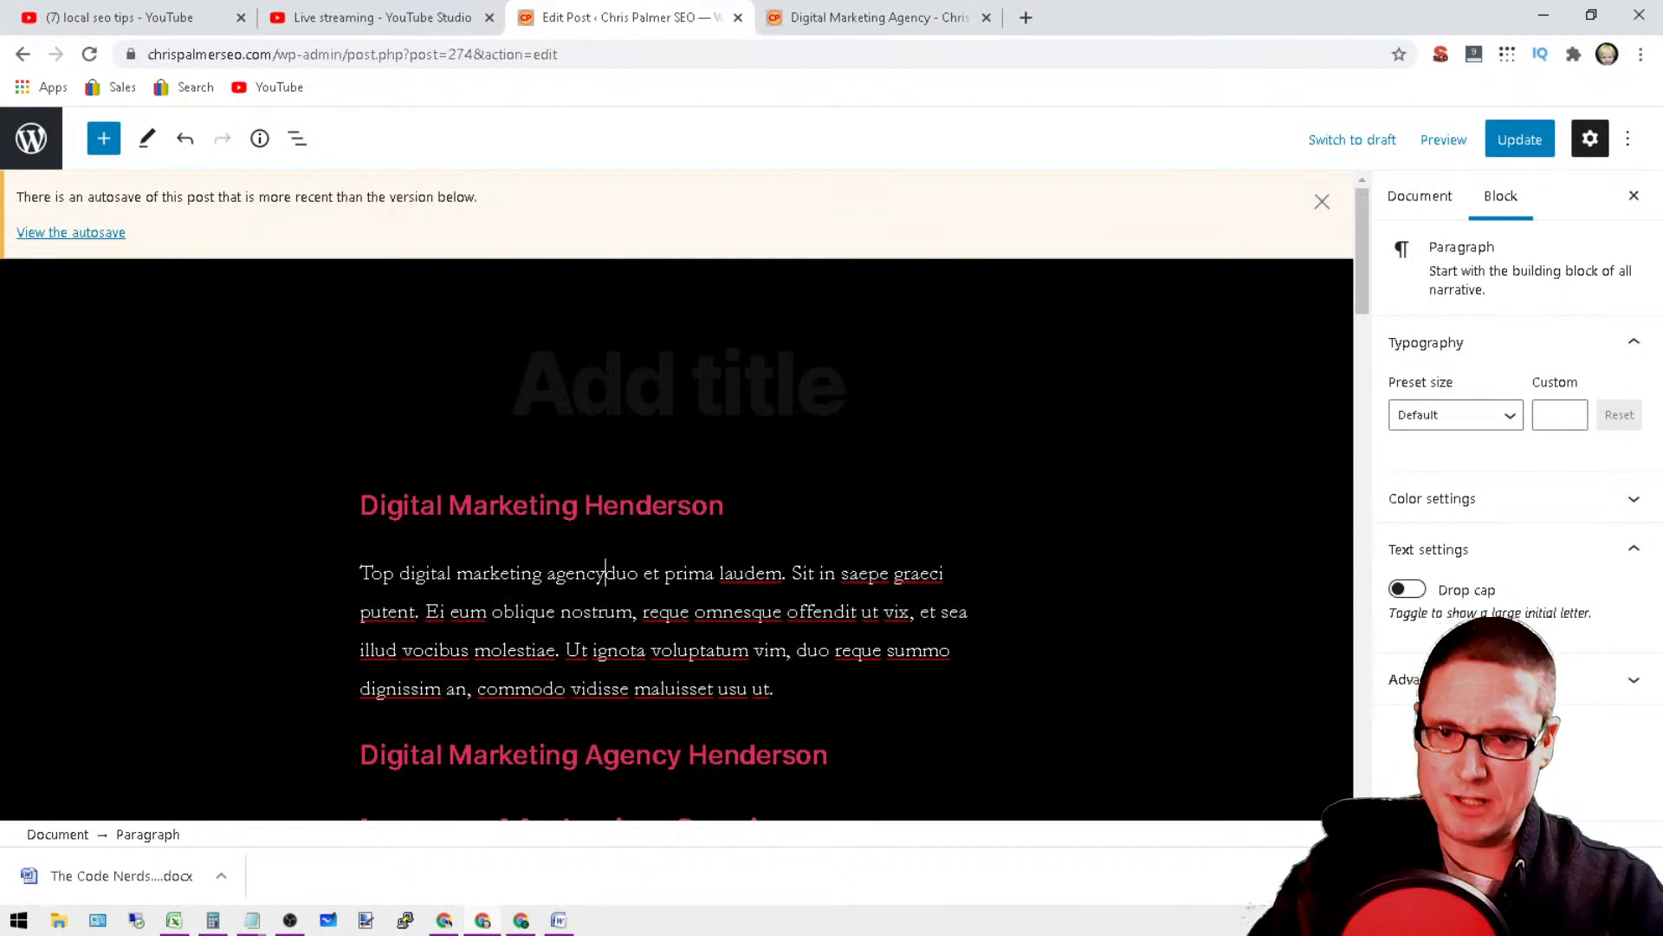
type(" in H")
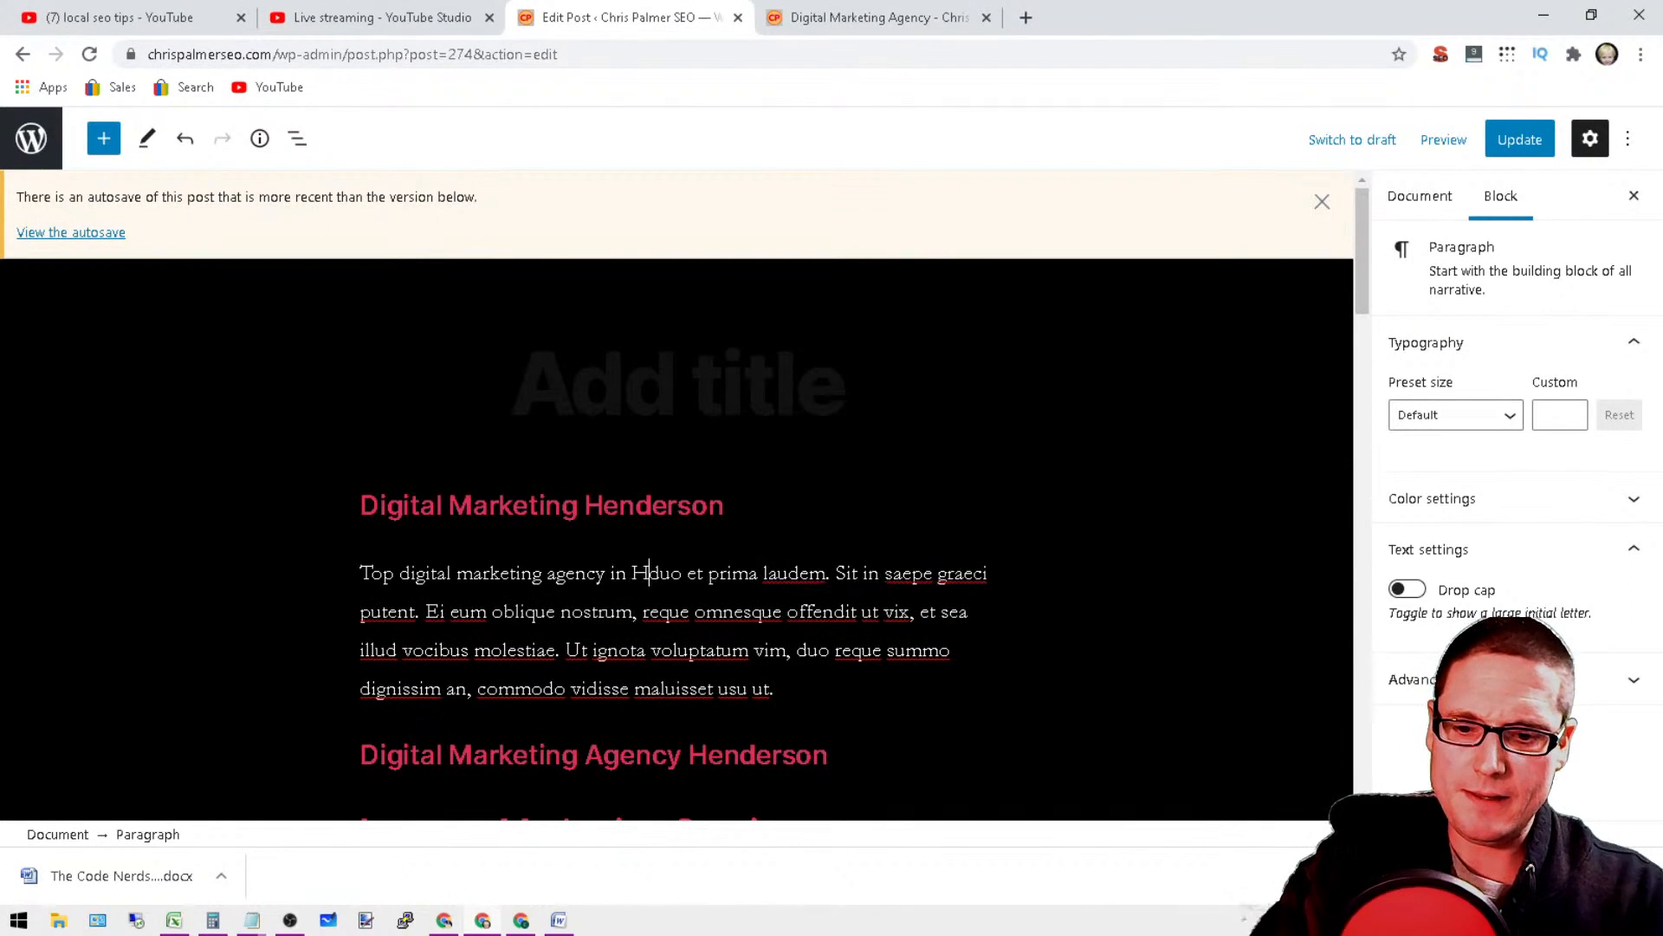
type("ene")
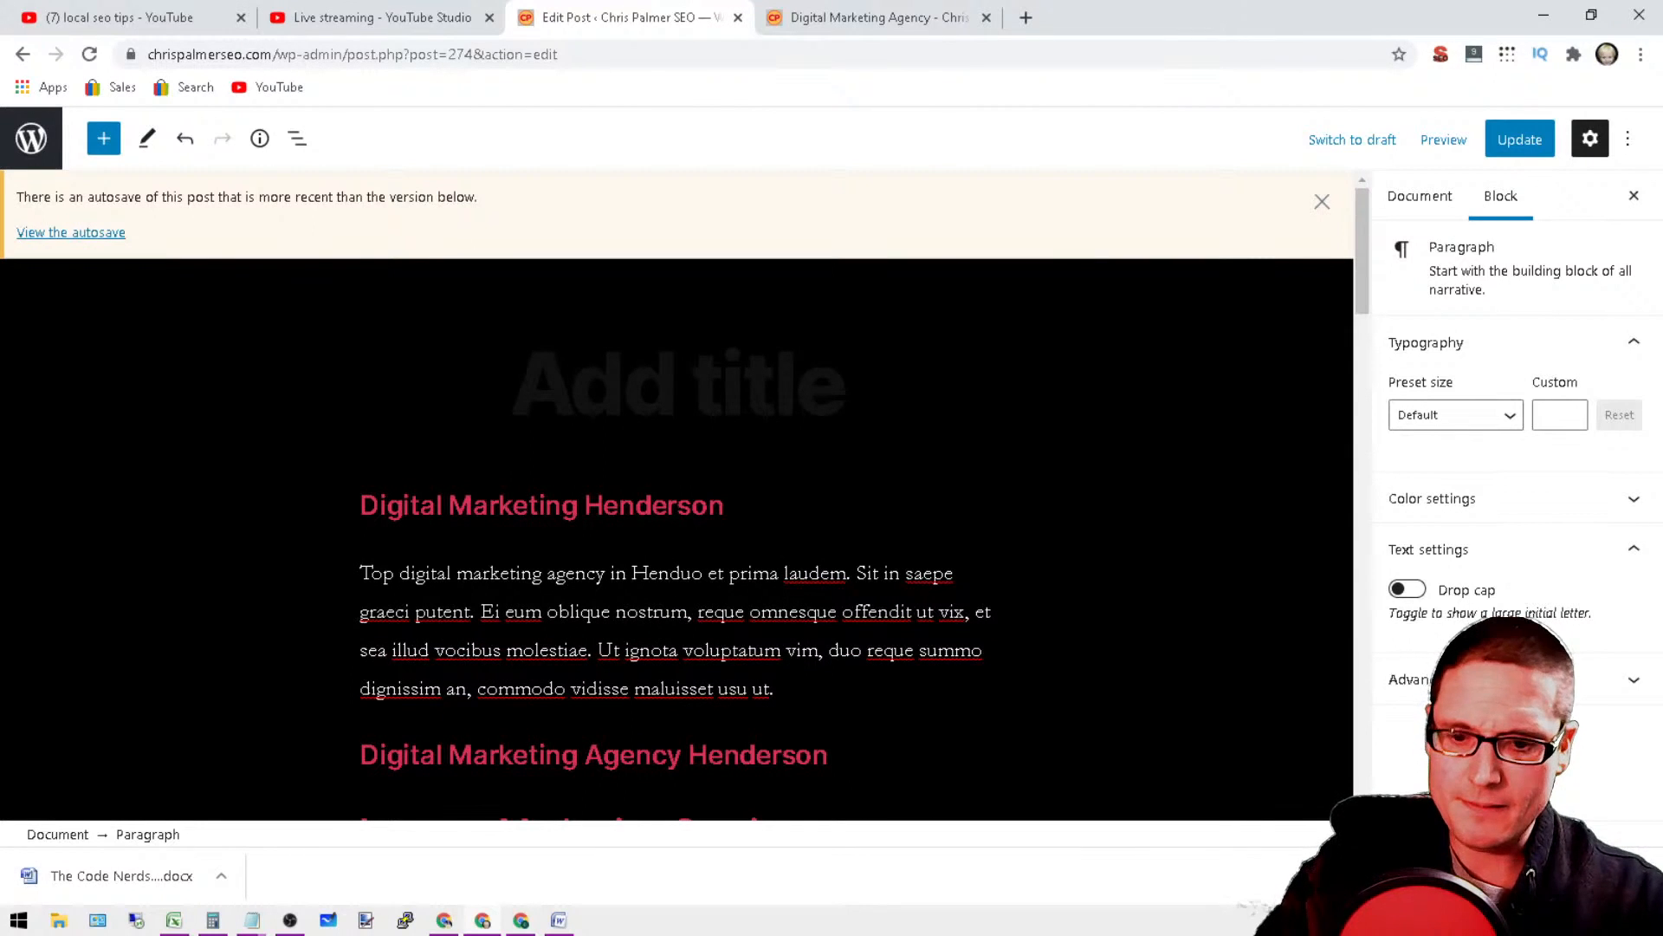
type("erson NV")
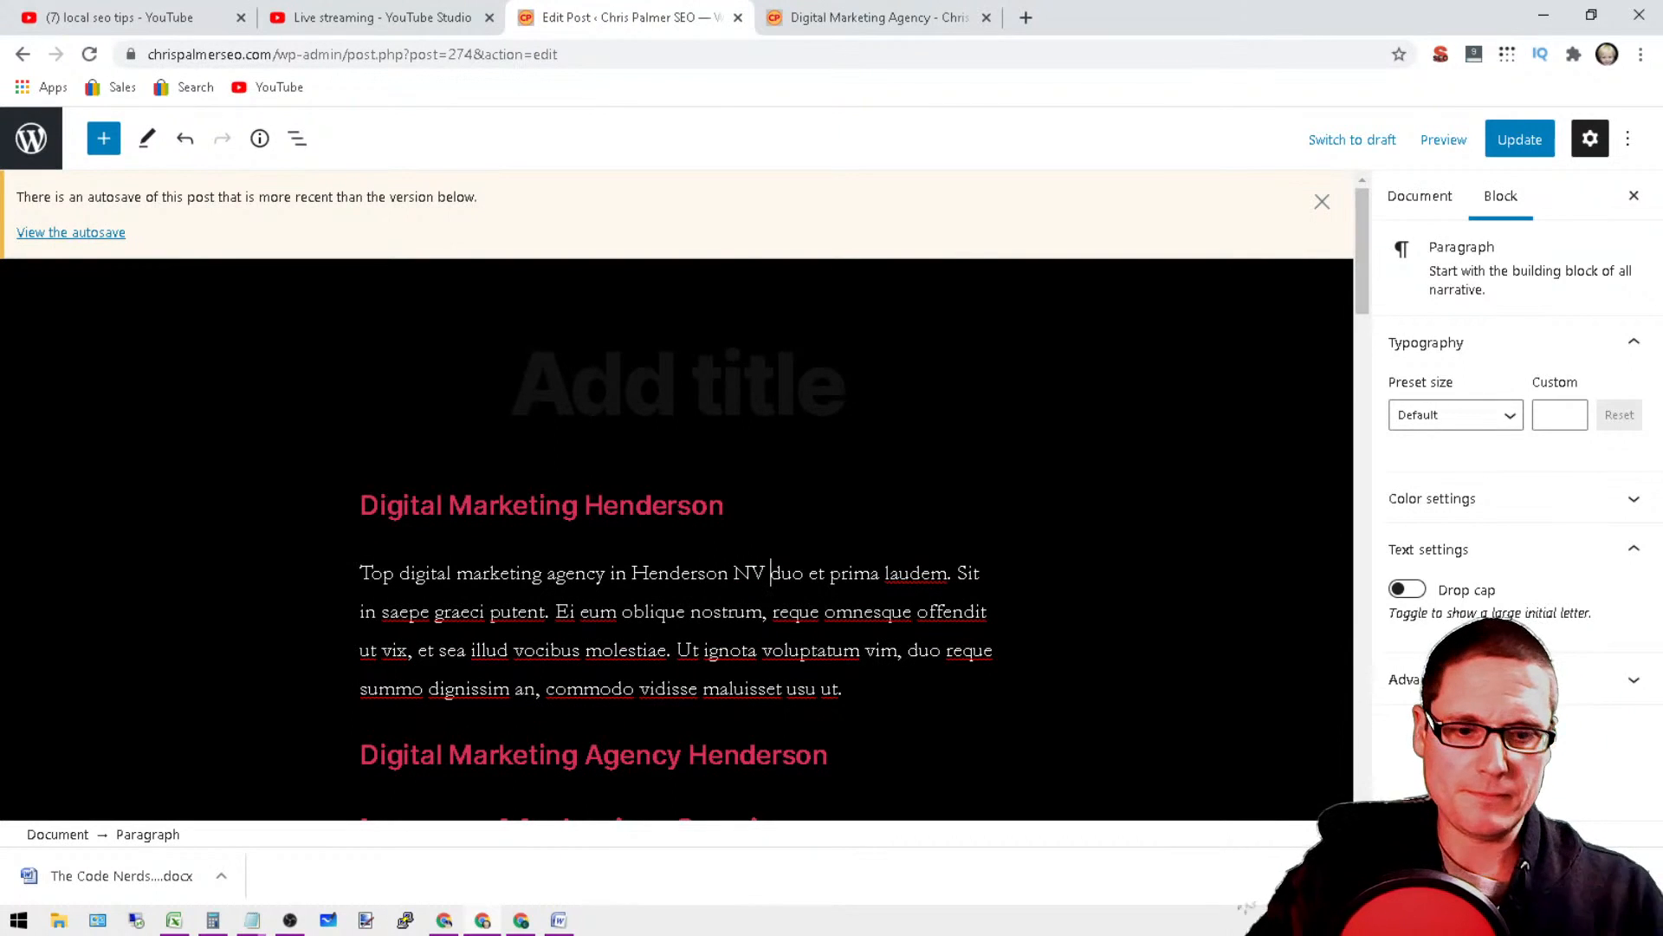
type(". Chris P")
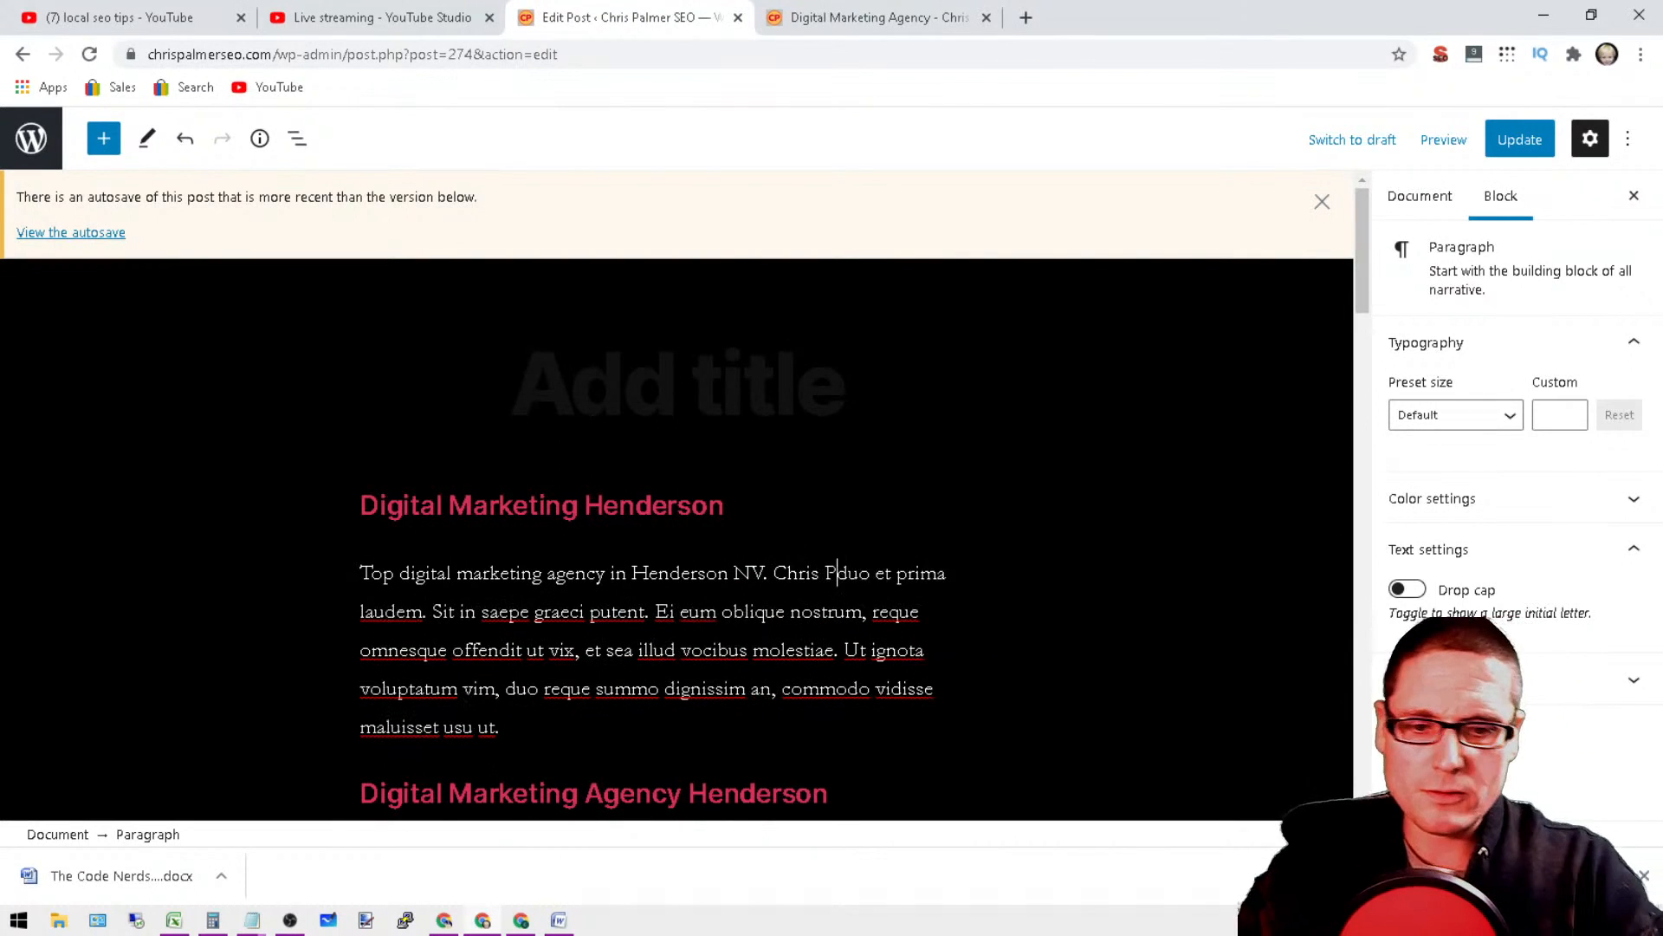
type("almer SEO interne")
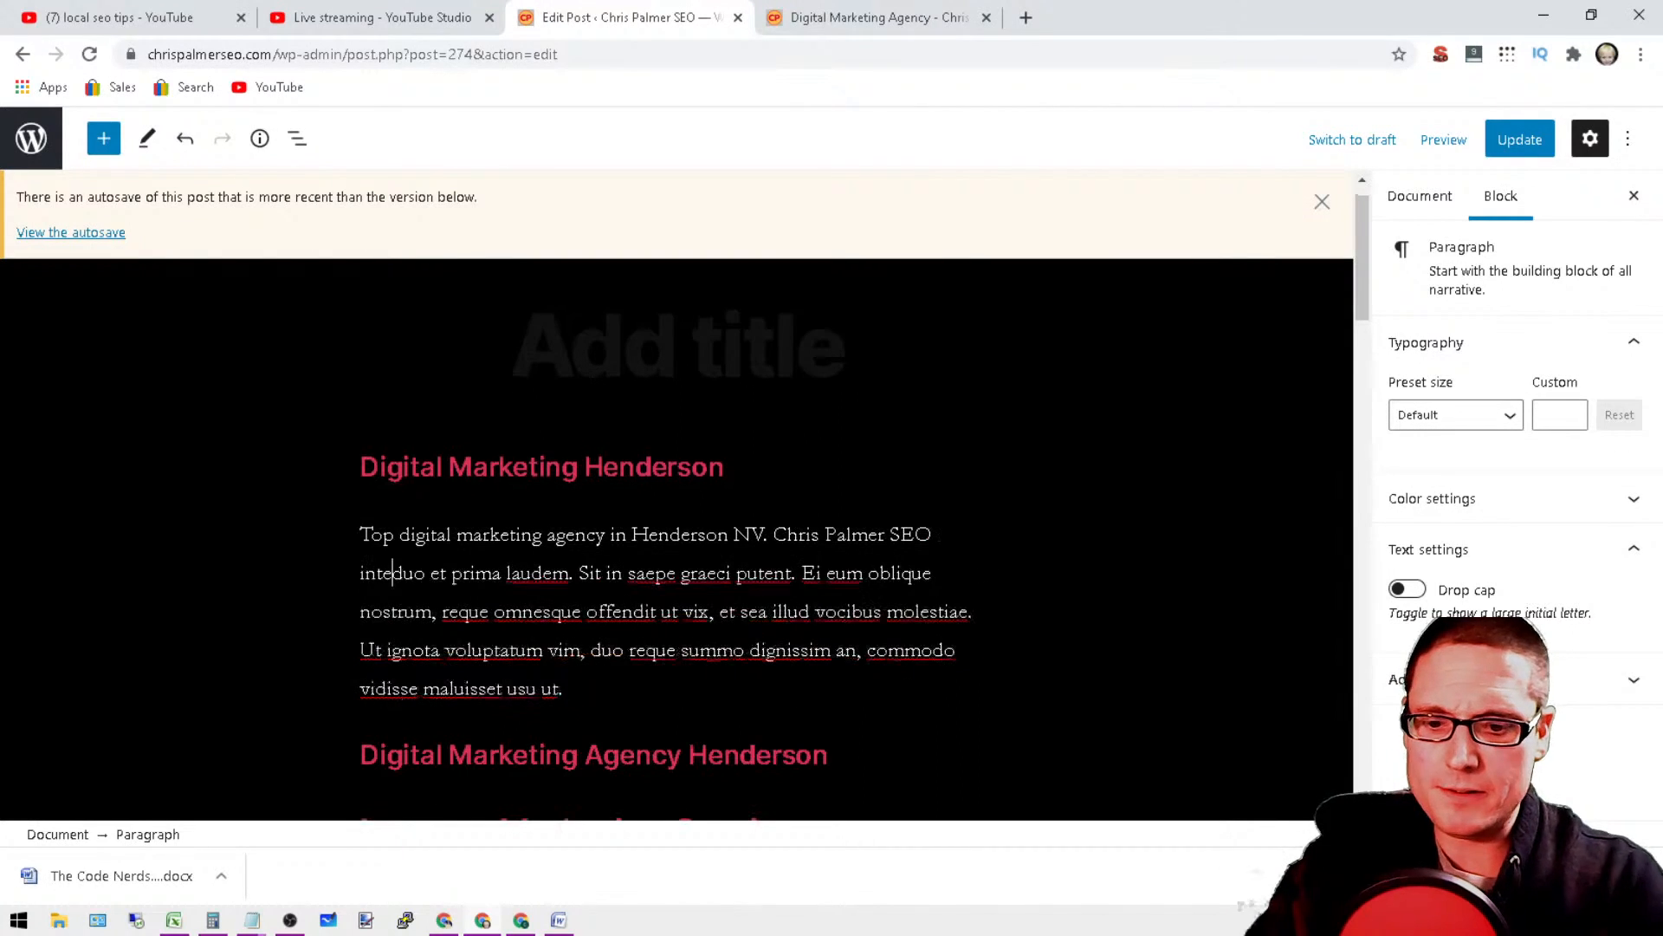
type("t marketing s")
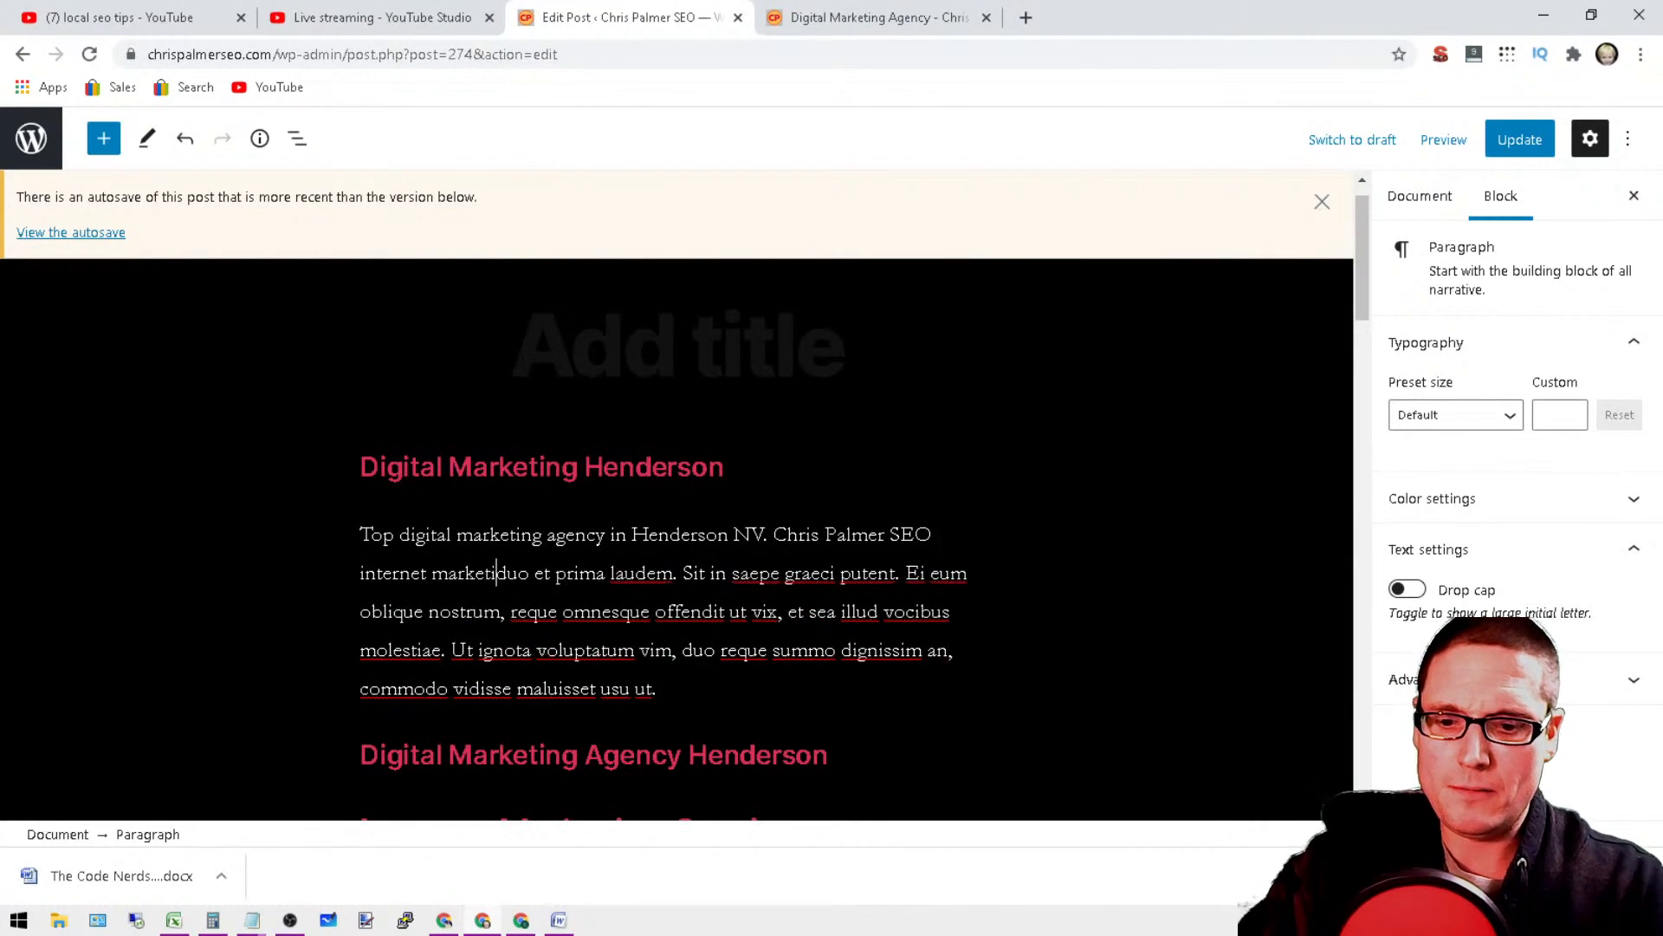
type("erviced")
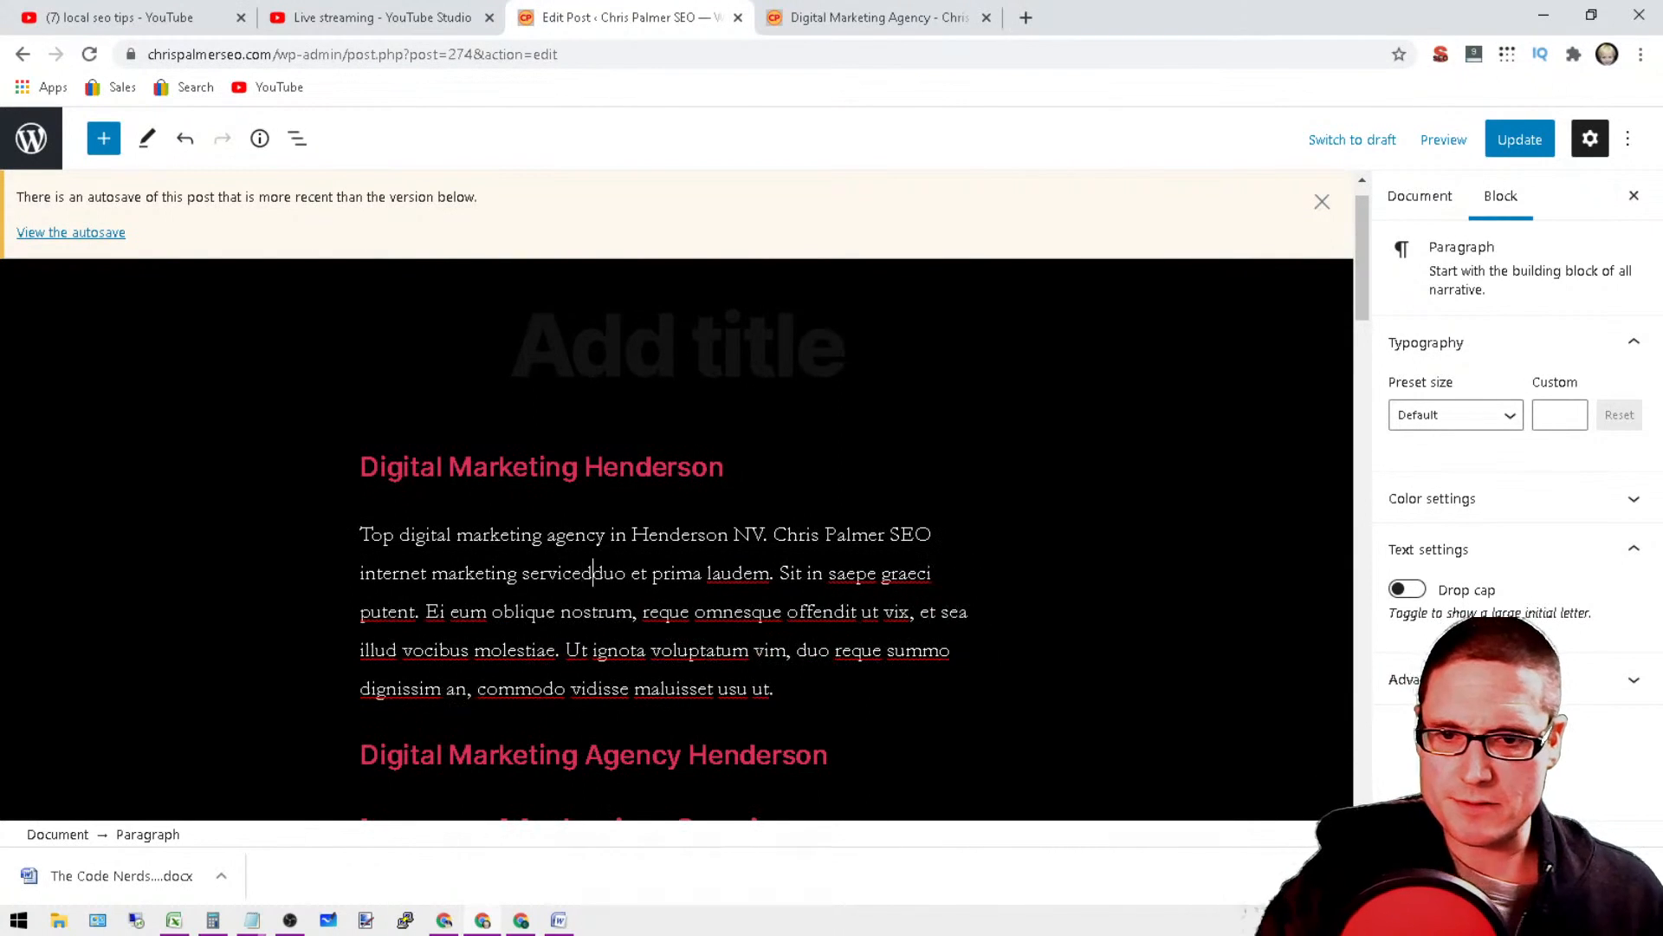
Step: Continue the first paragraph's opening after "Henderson NV" with ". Chris Palmer SEO internet marketing services."
key("BackSpace")
type("s.")
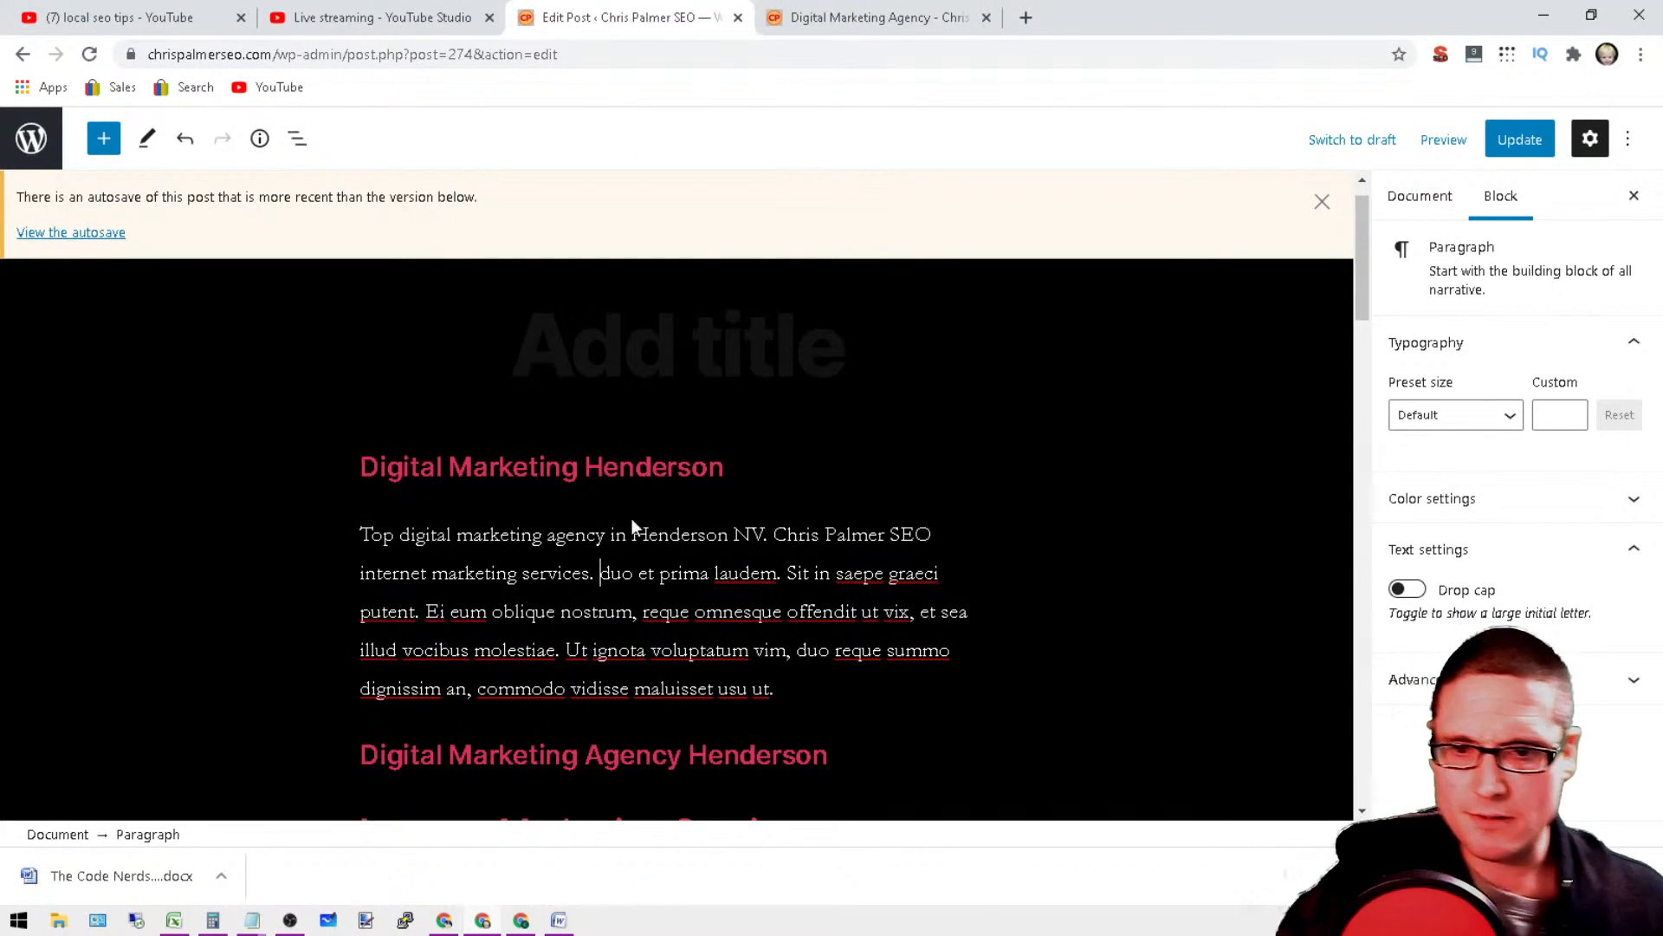
Step: Switch to Notepad and copy the two placeholder paragraphs running from "Cu ius accumsan" to "senserit argumentum id."
scroll(973, 487, "down", 5)
scroll(973, 487, "up", 5)
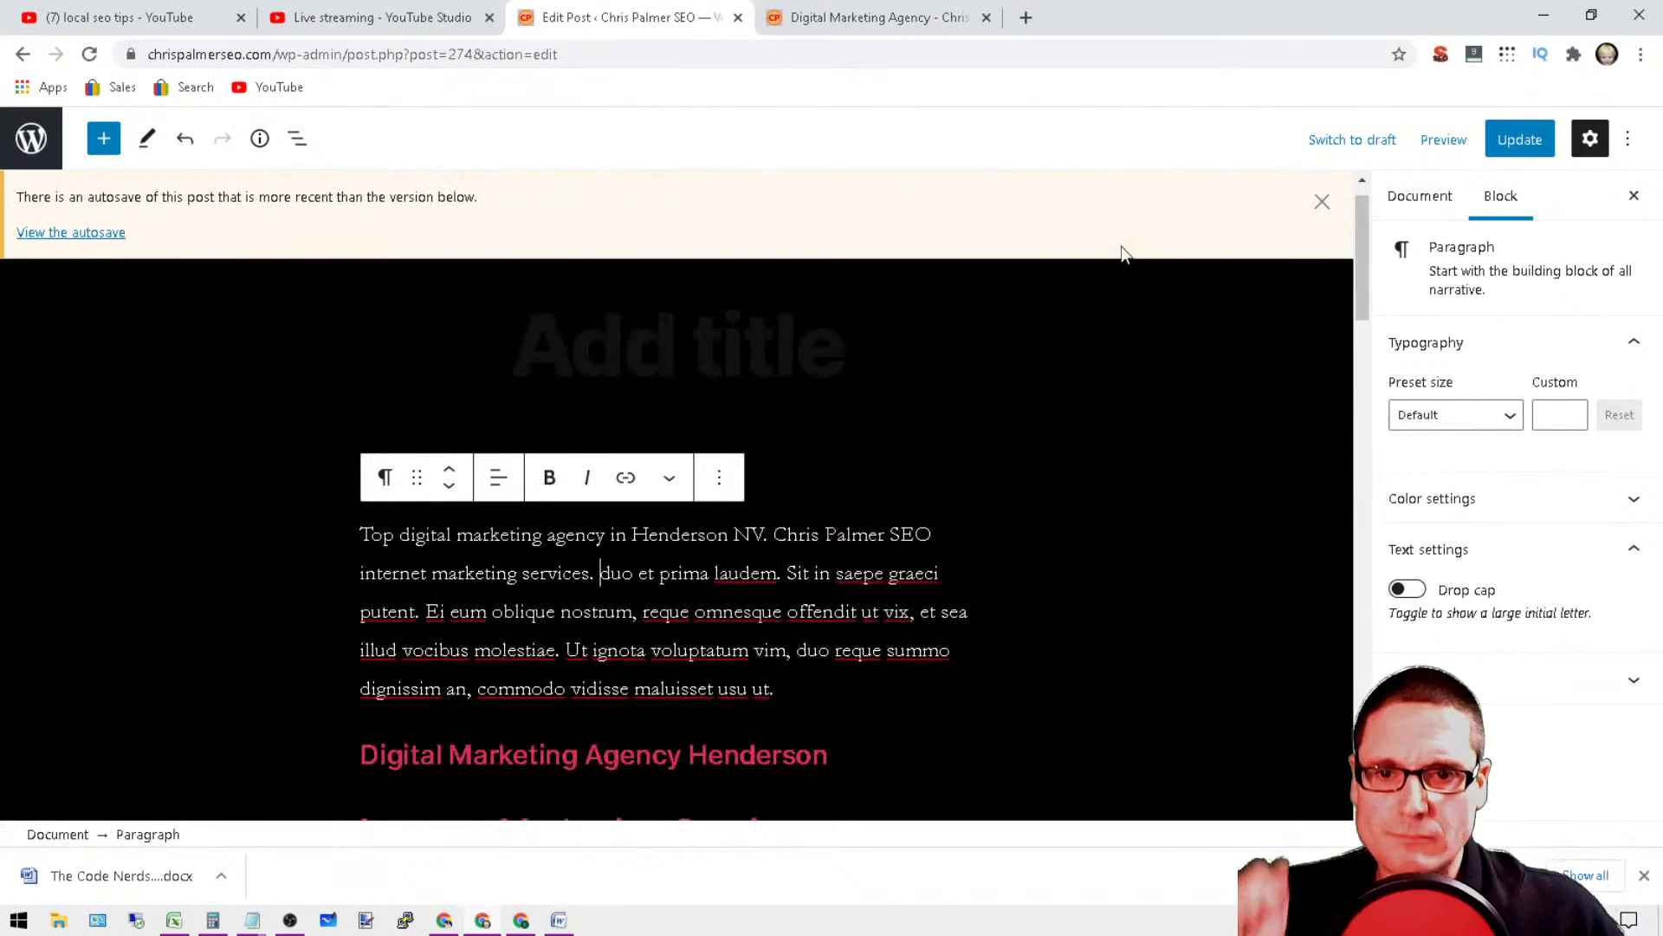
scroll(1007, 475, "down", 2)
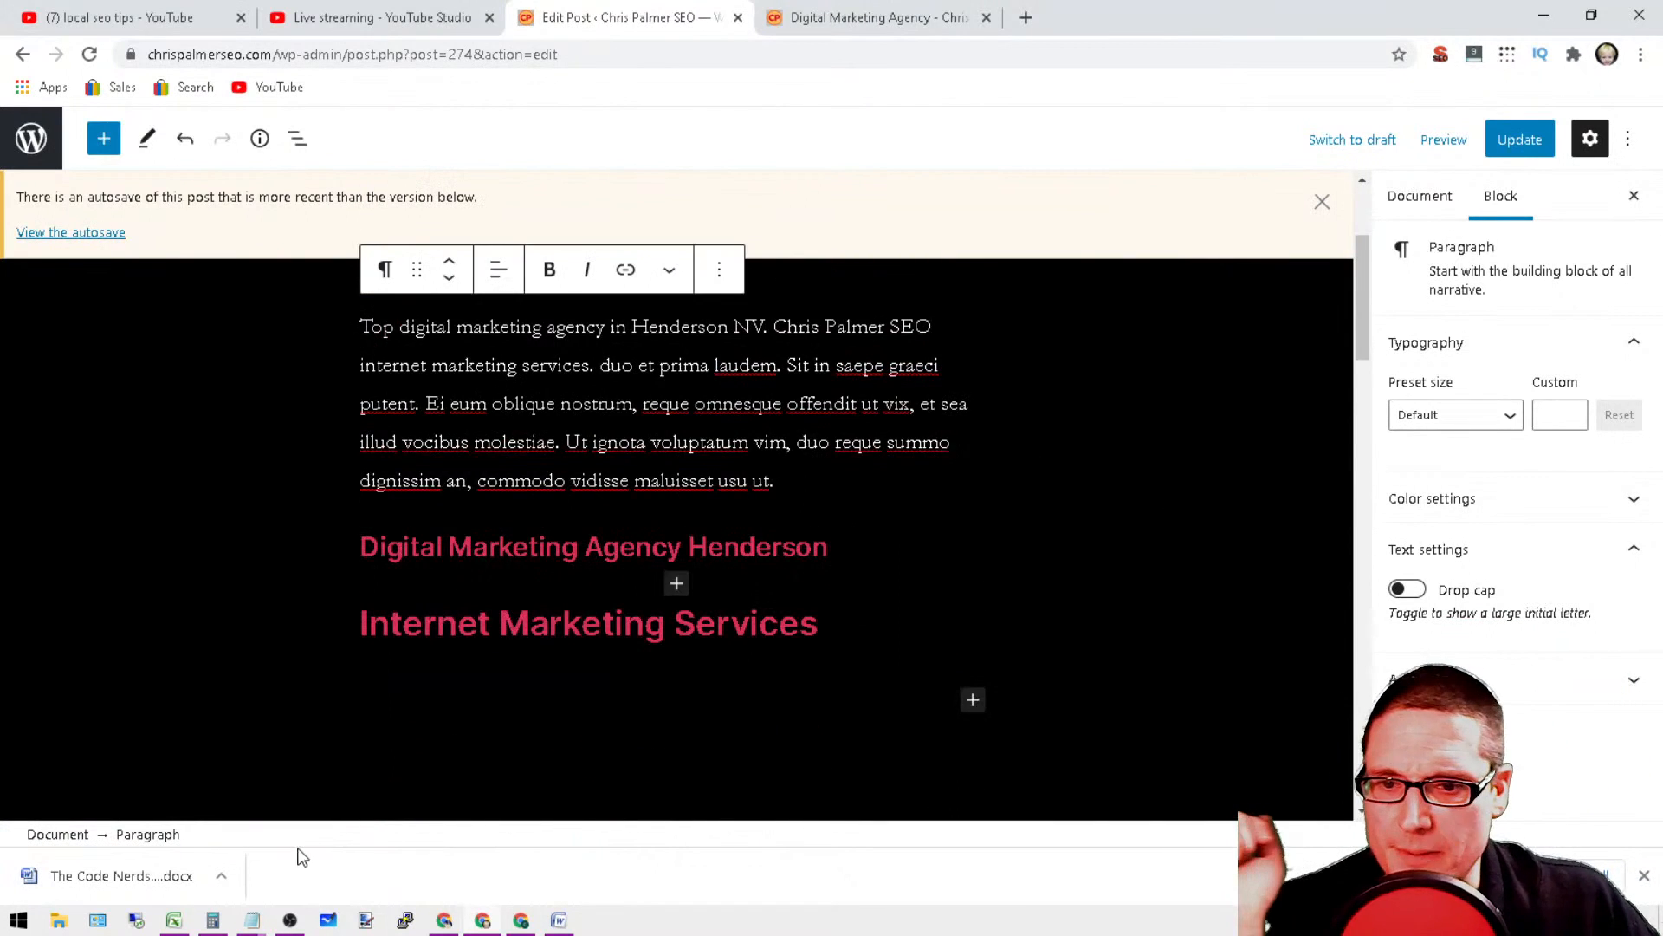
left_click(250, 921)
left_click(276, 763)
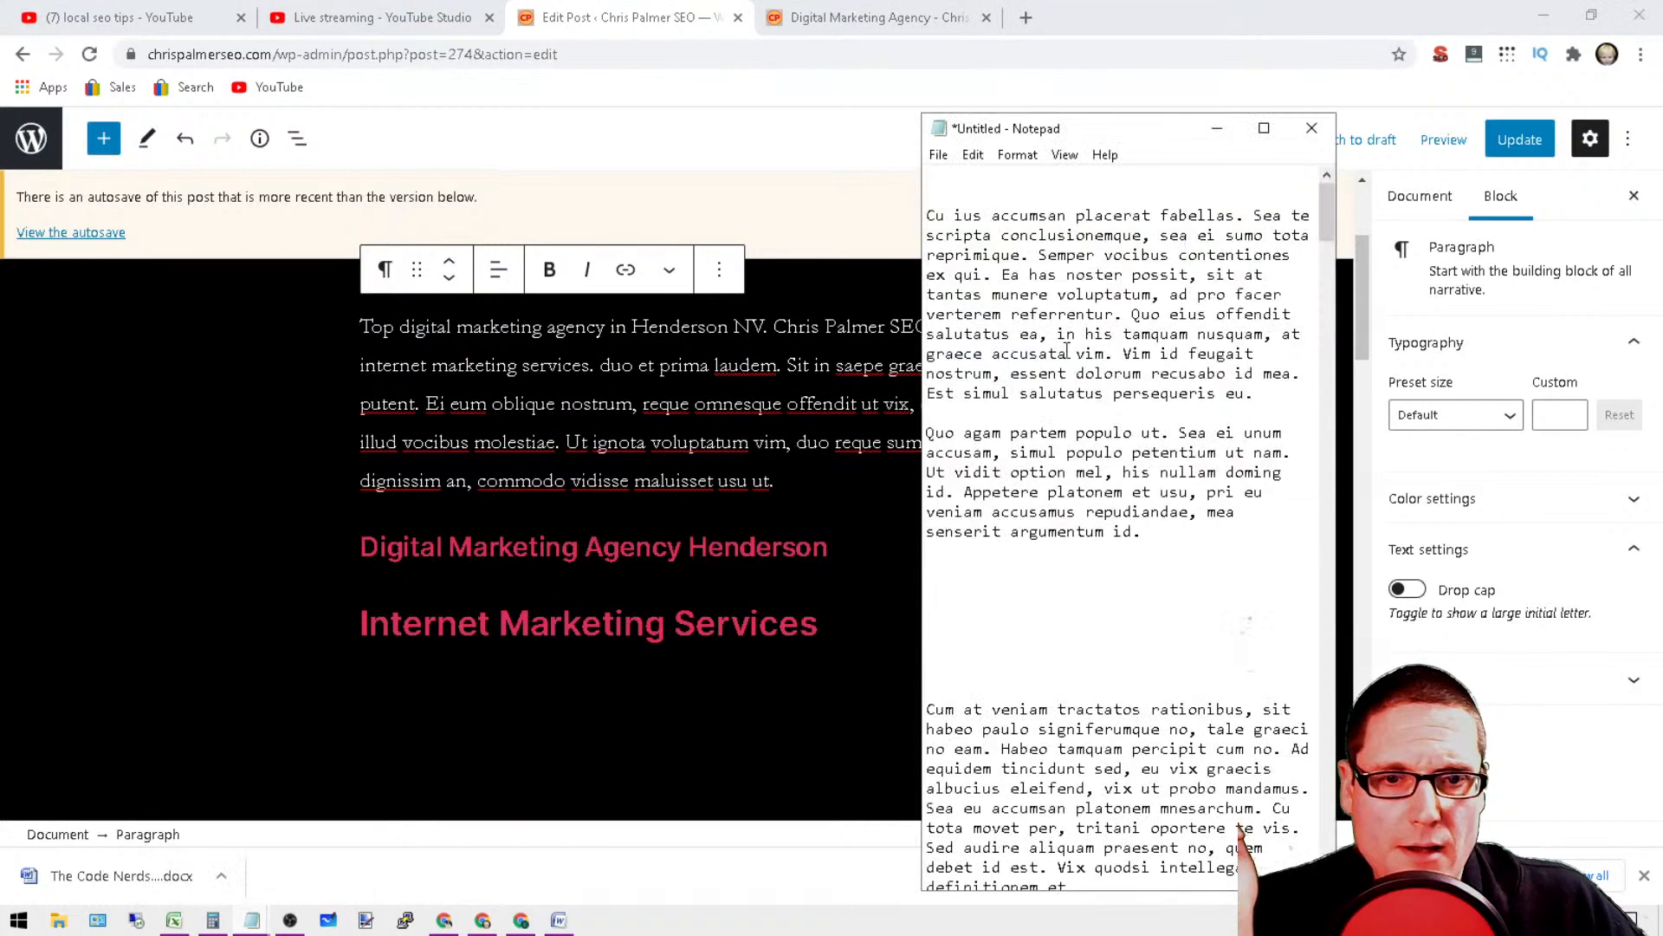
left_click_drag(1185, 536, 930, 218)
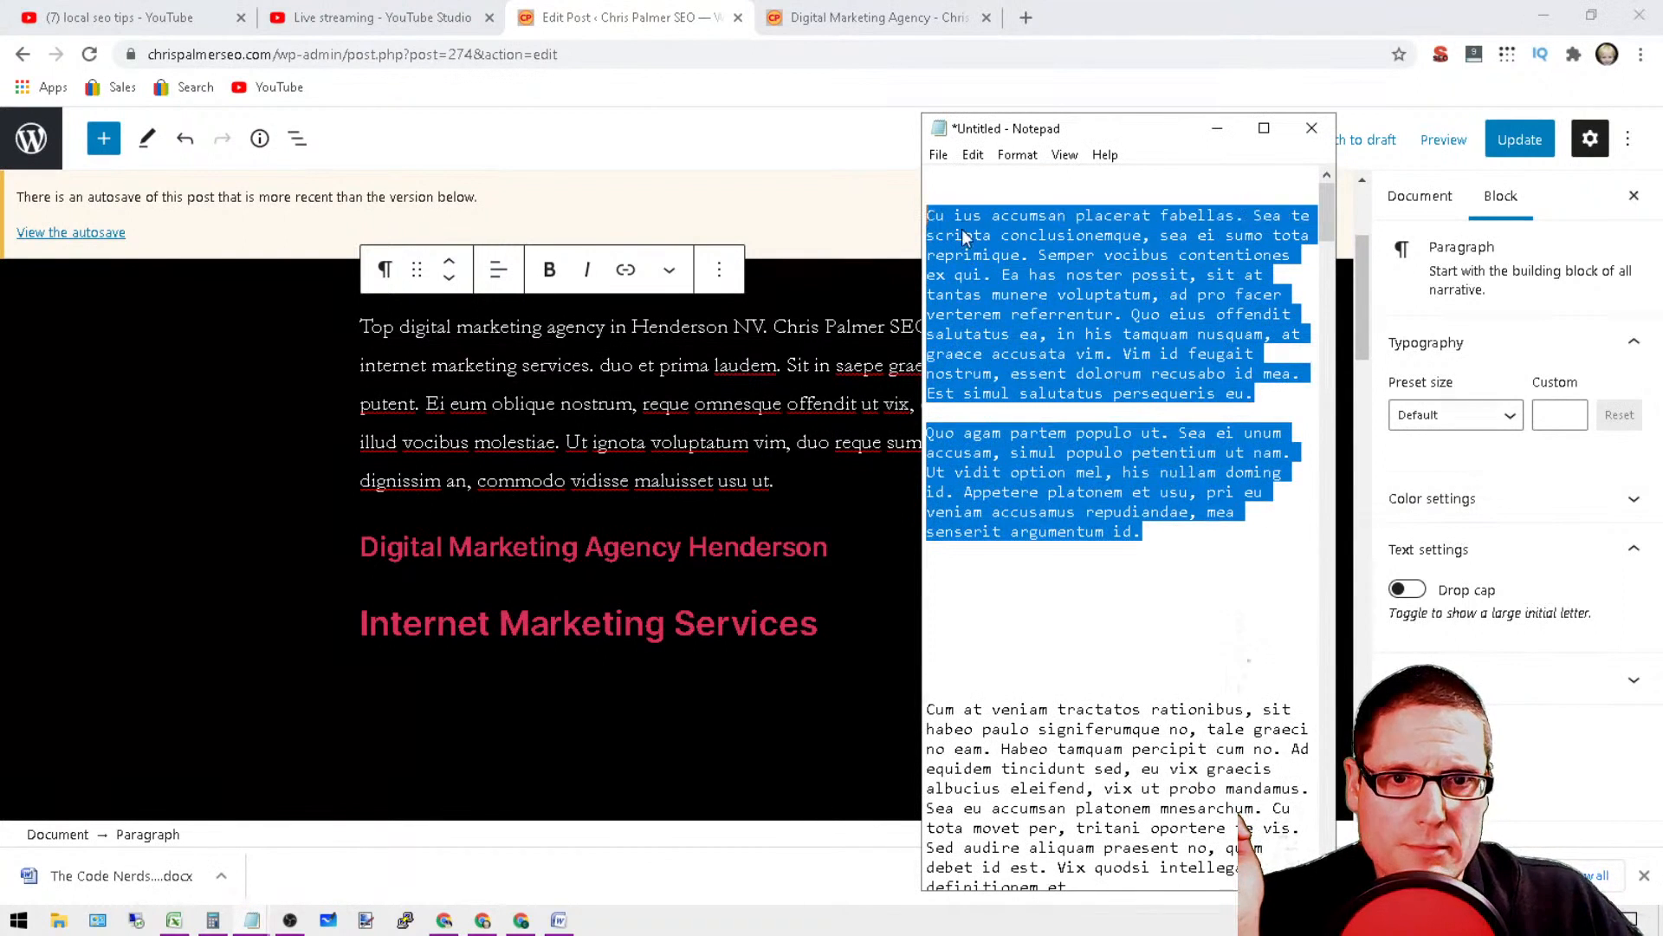
right_click(962, 229)
left_click(857, 575)
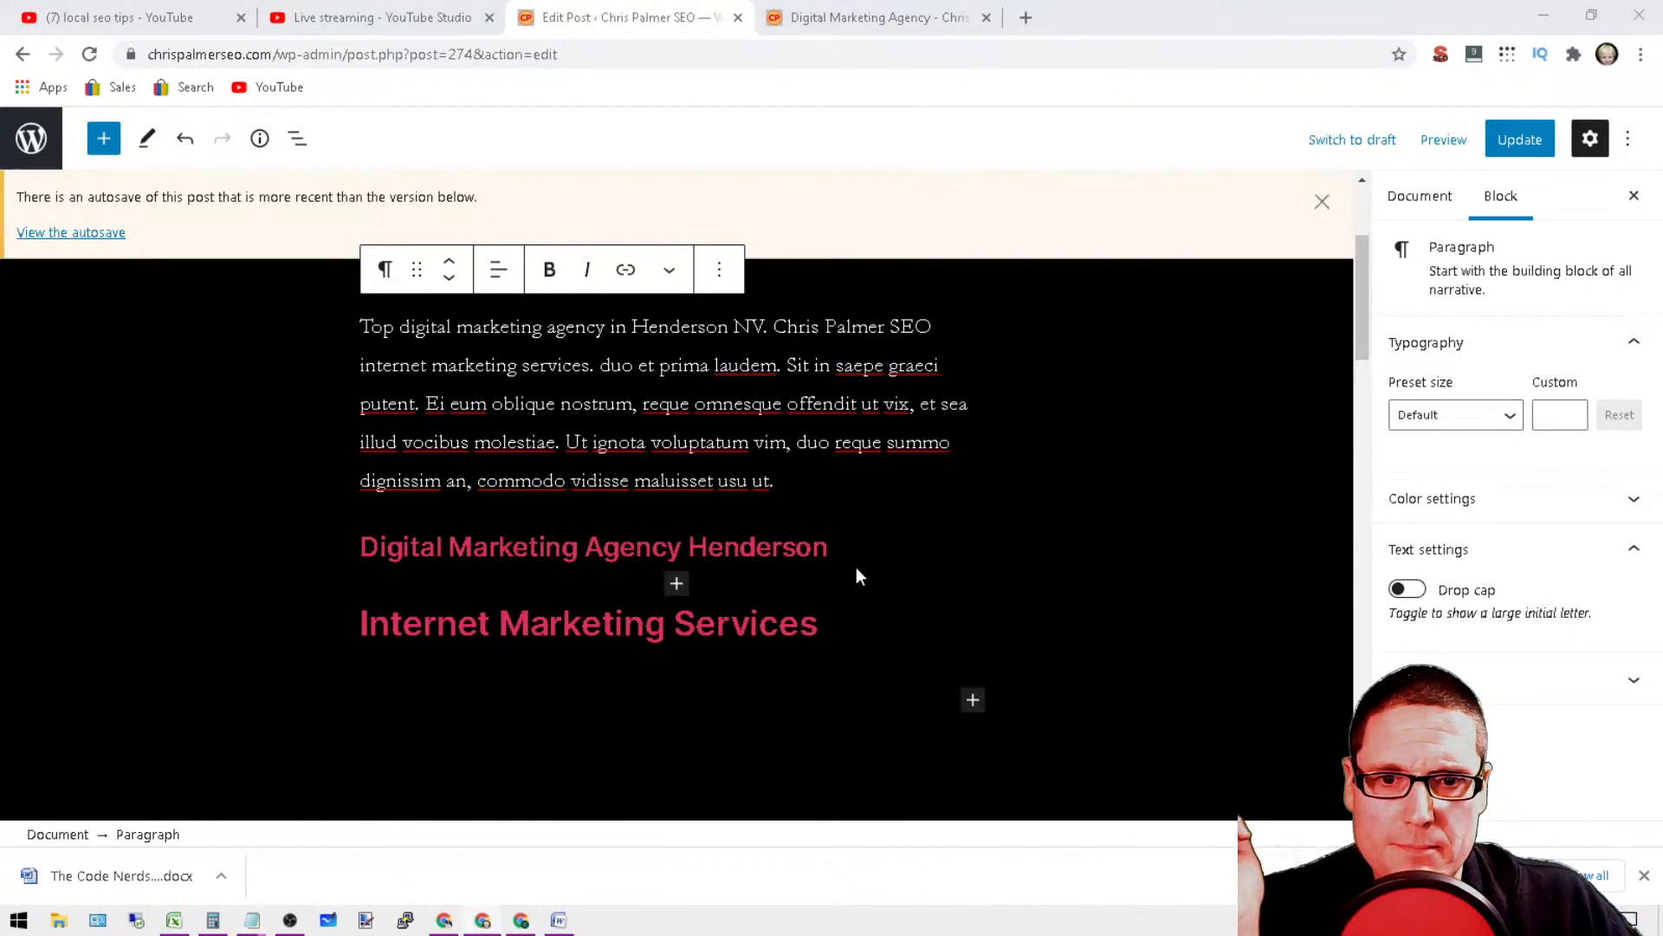
Step: Insert a paragraph block between the Digital Marketing Agency Henderson and Internet Marketing Services headings and paste the copied placeholder text into it
left_click(676, 583)
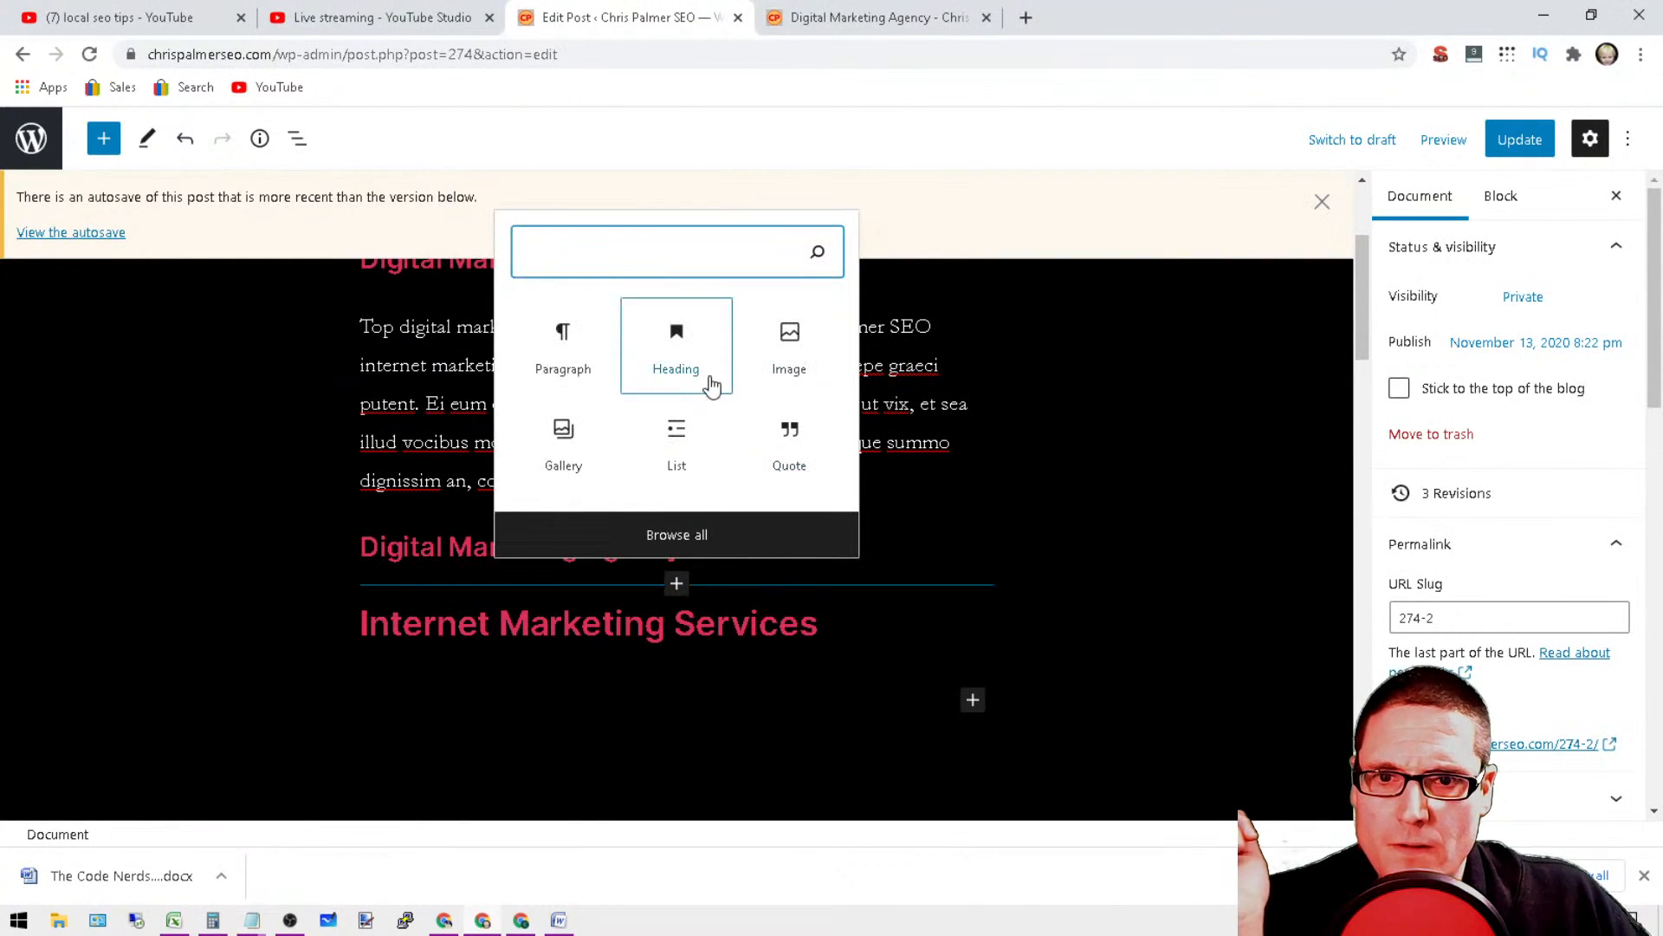
left_click(563, 357)
right_click(414, 611)
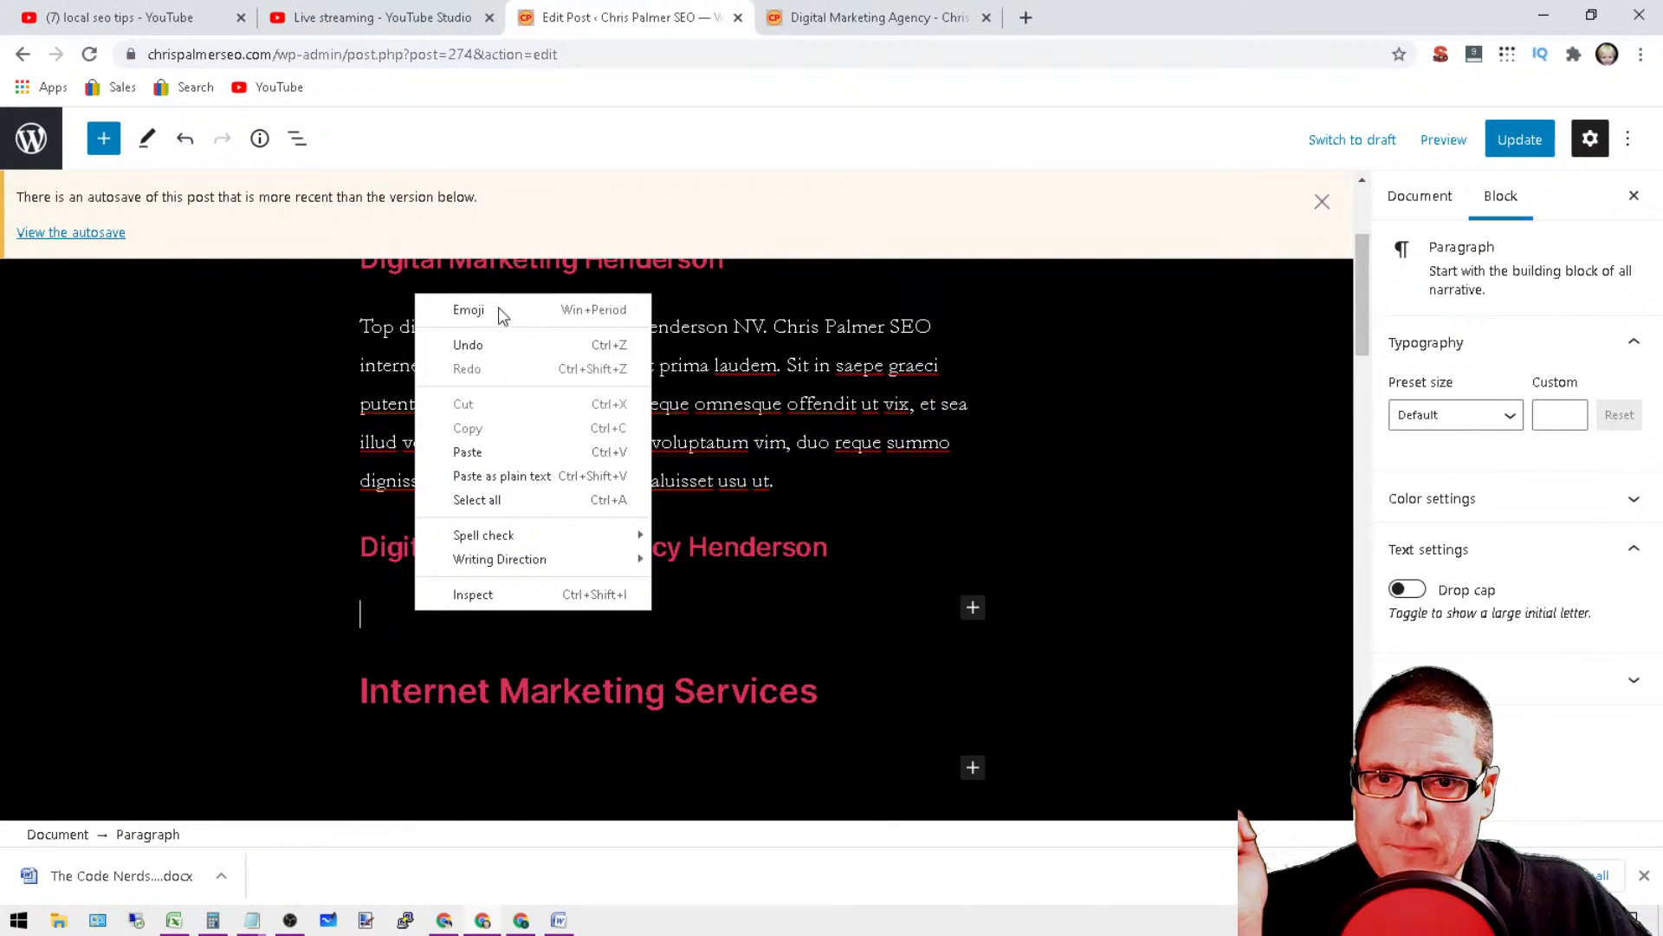
left_click(546, 451)
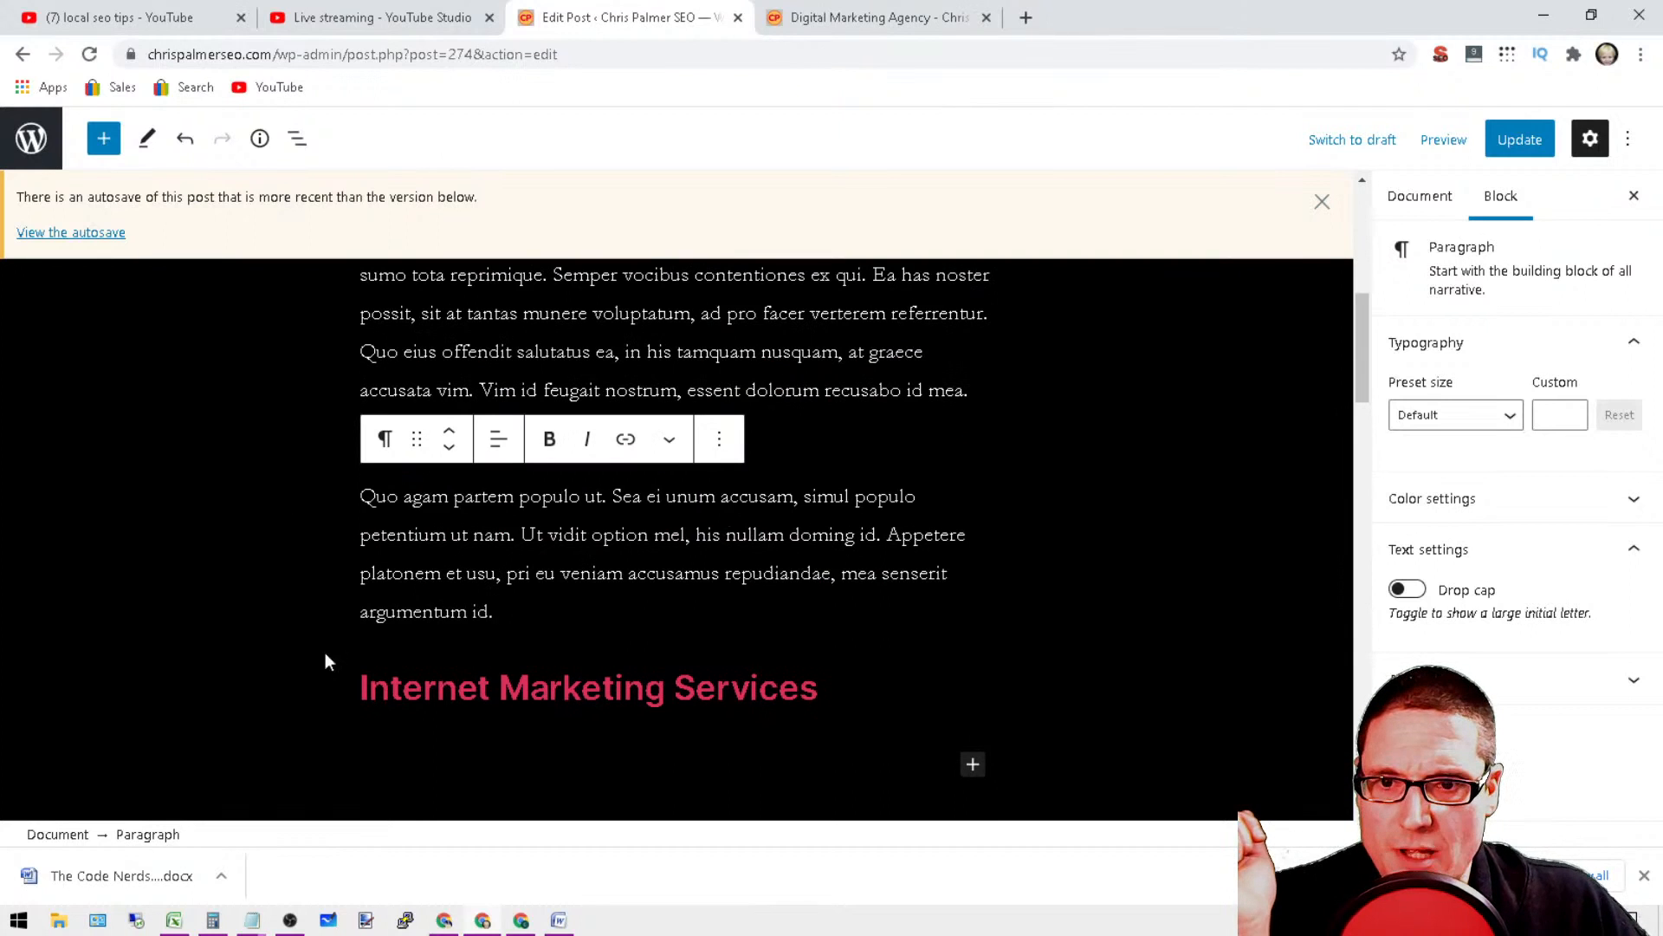
scroll(675, 645, "up", 6)
scroll(679, 559, "down", 3)
Step: Replace the sentence "Cu ius accumsan placerat fabellas." under the Digital Marketing Agency Henderson heading with "Henderson digital marketing agency Nevada"
left_click(647, 559)
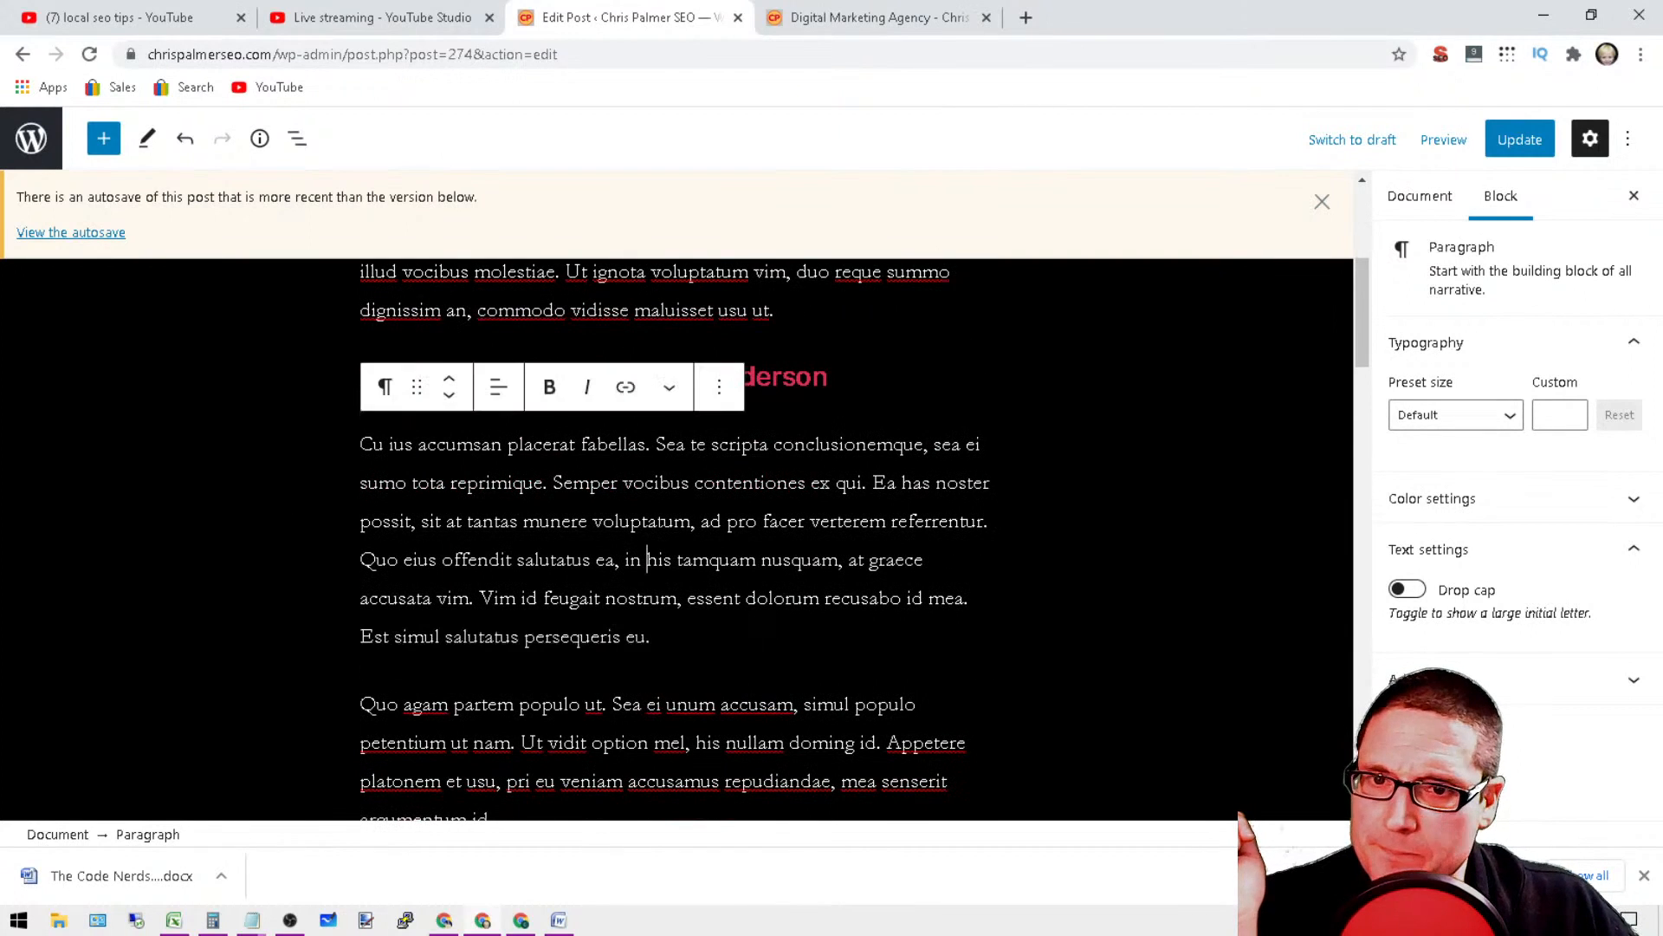
left_click(774, 378)
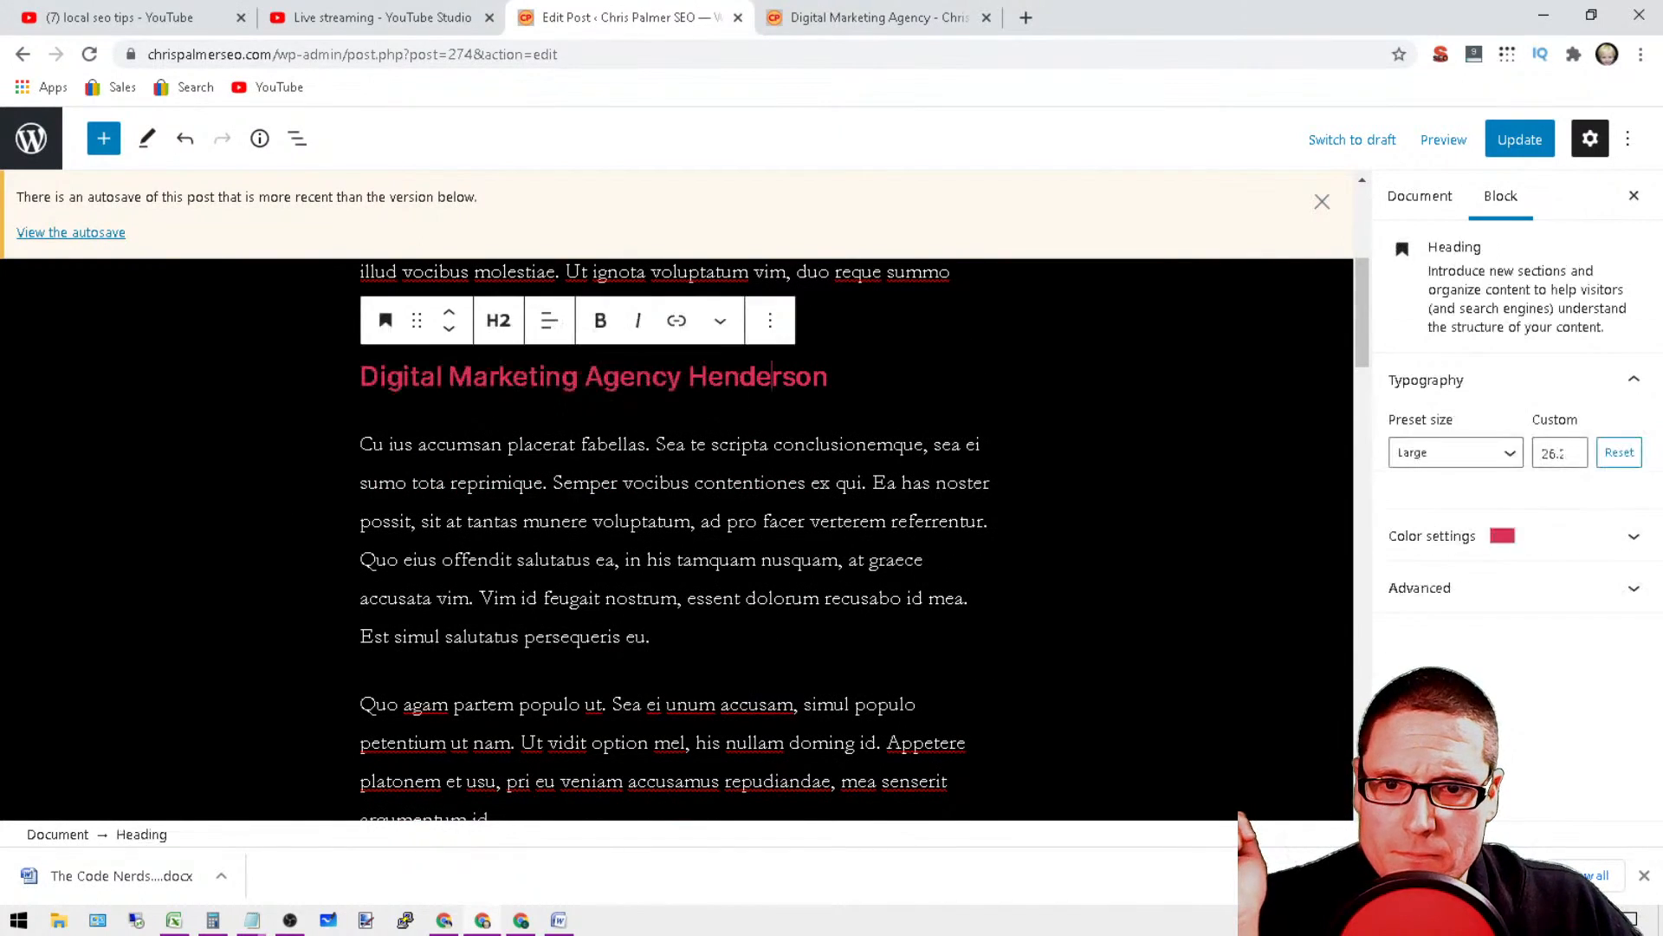
left_click_drag(656, 445, 347, 452)
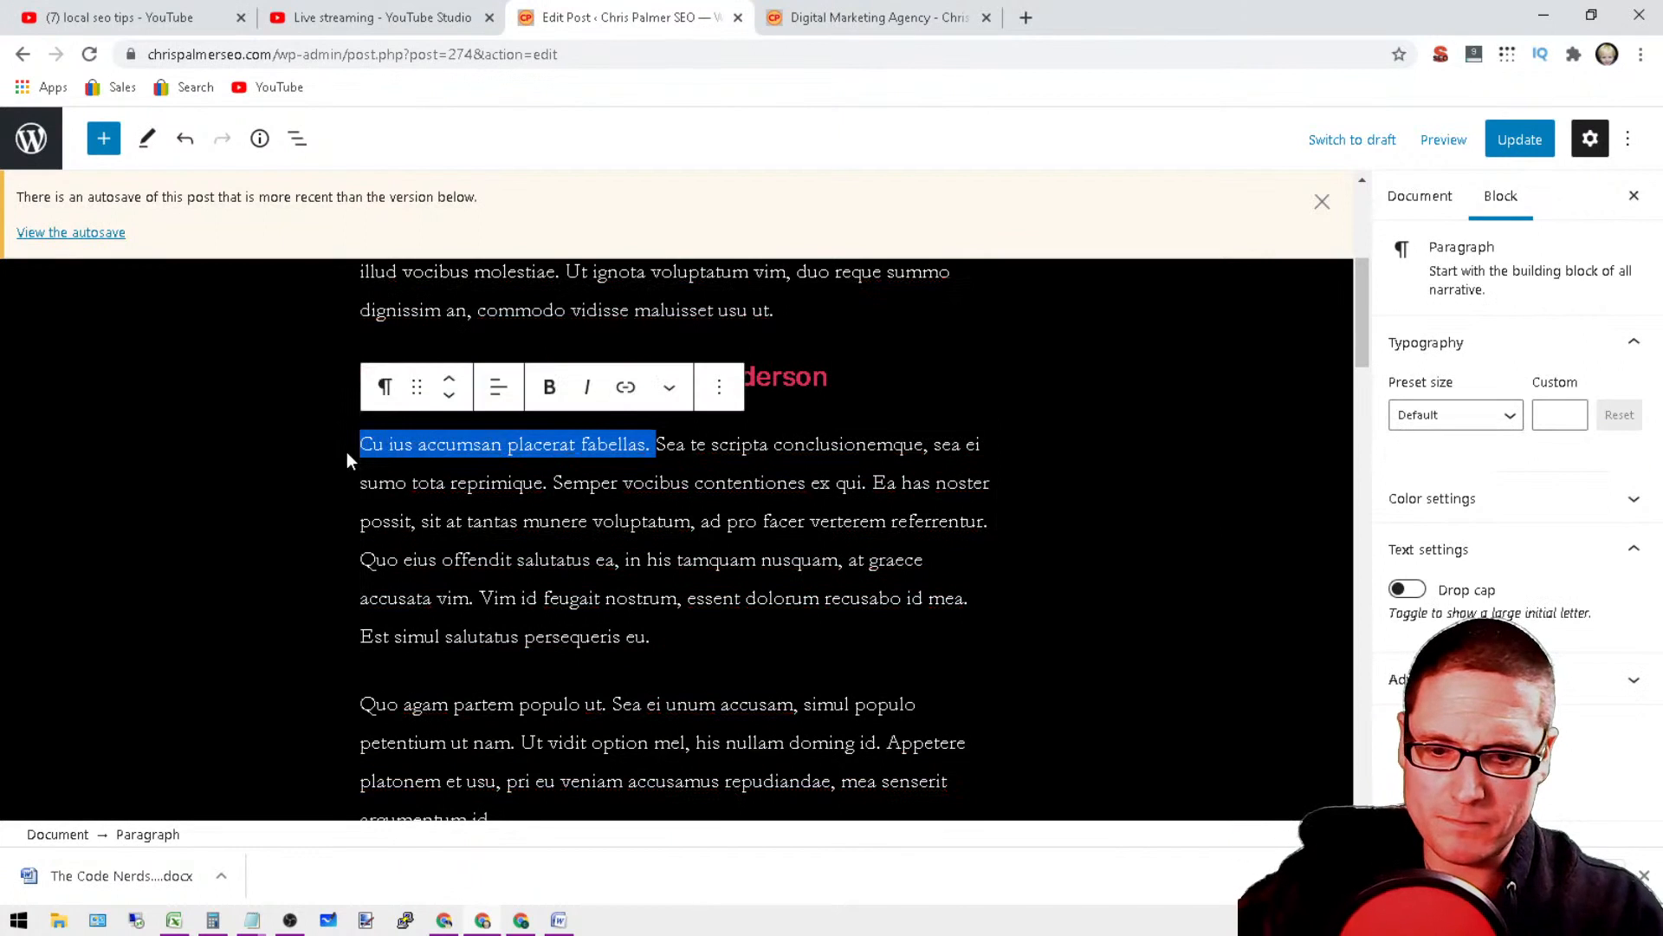
type("Henders")
type("on digital mar")
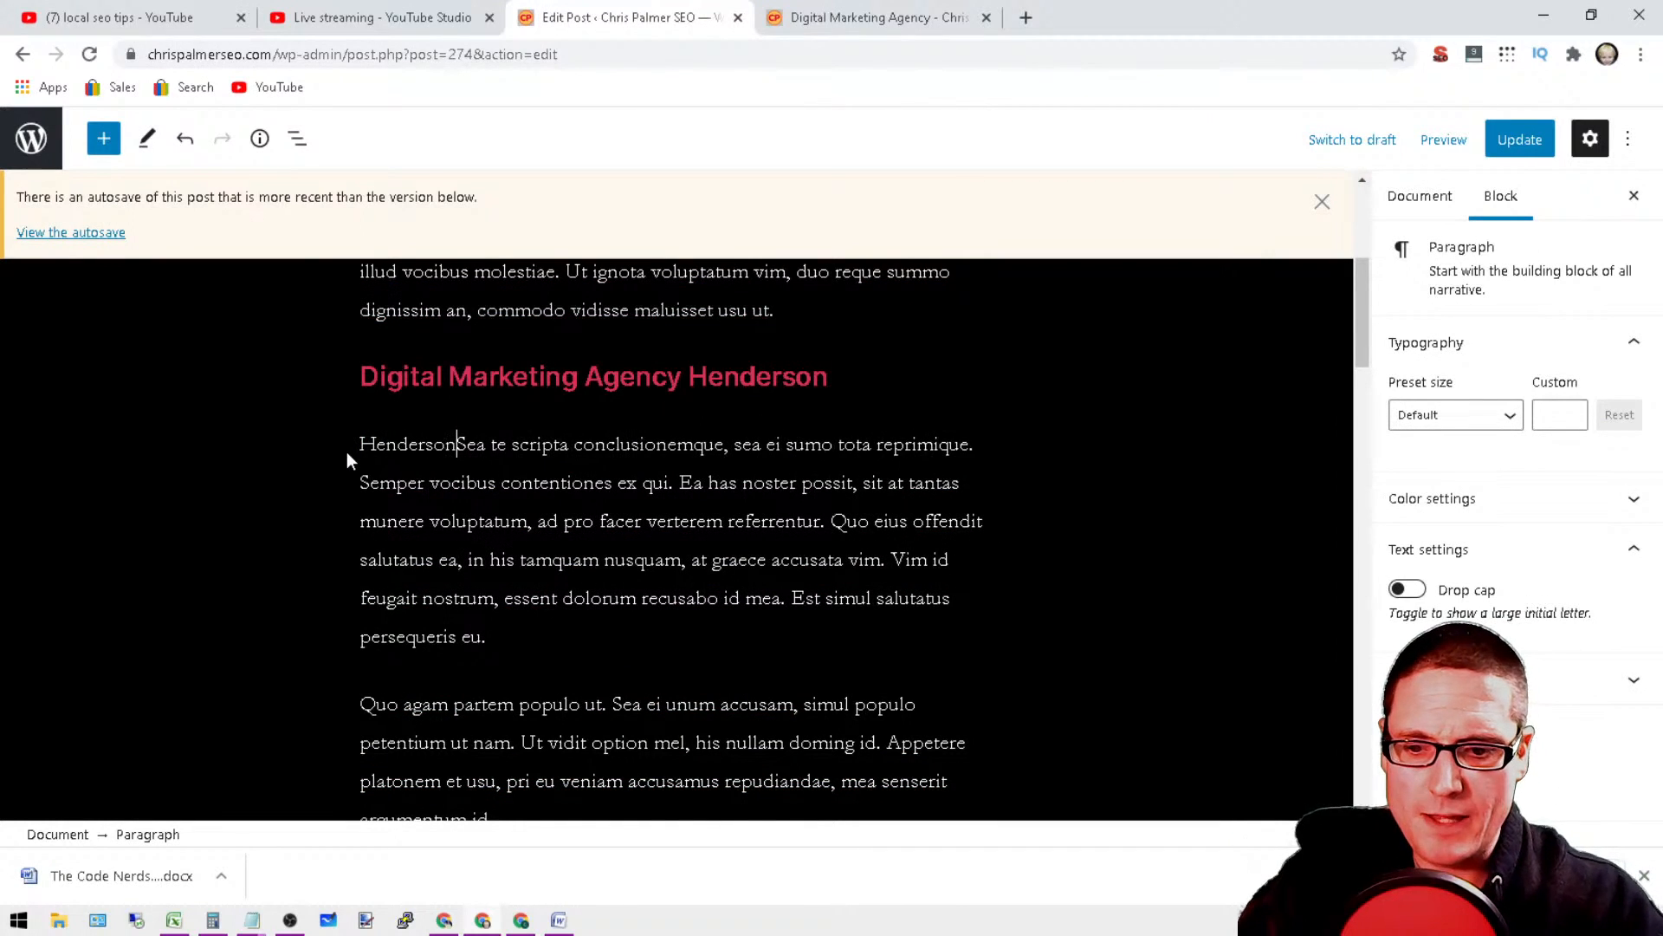
type("keting agency")
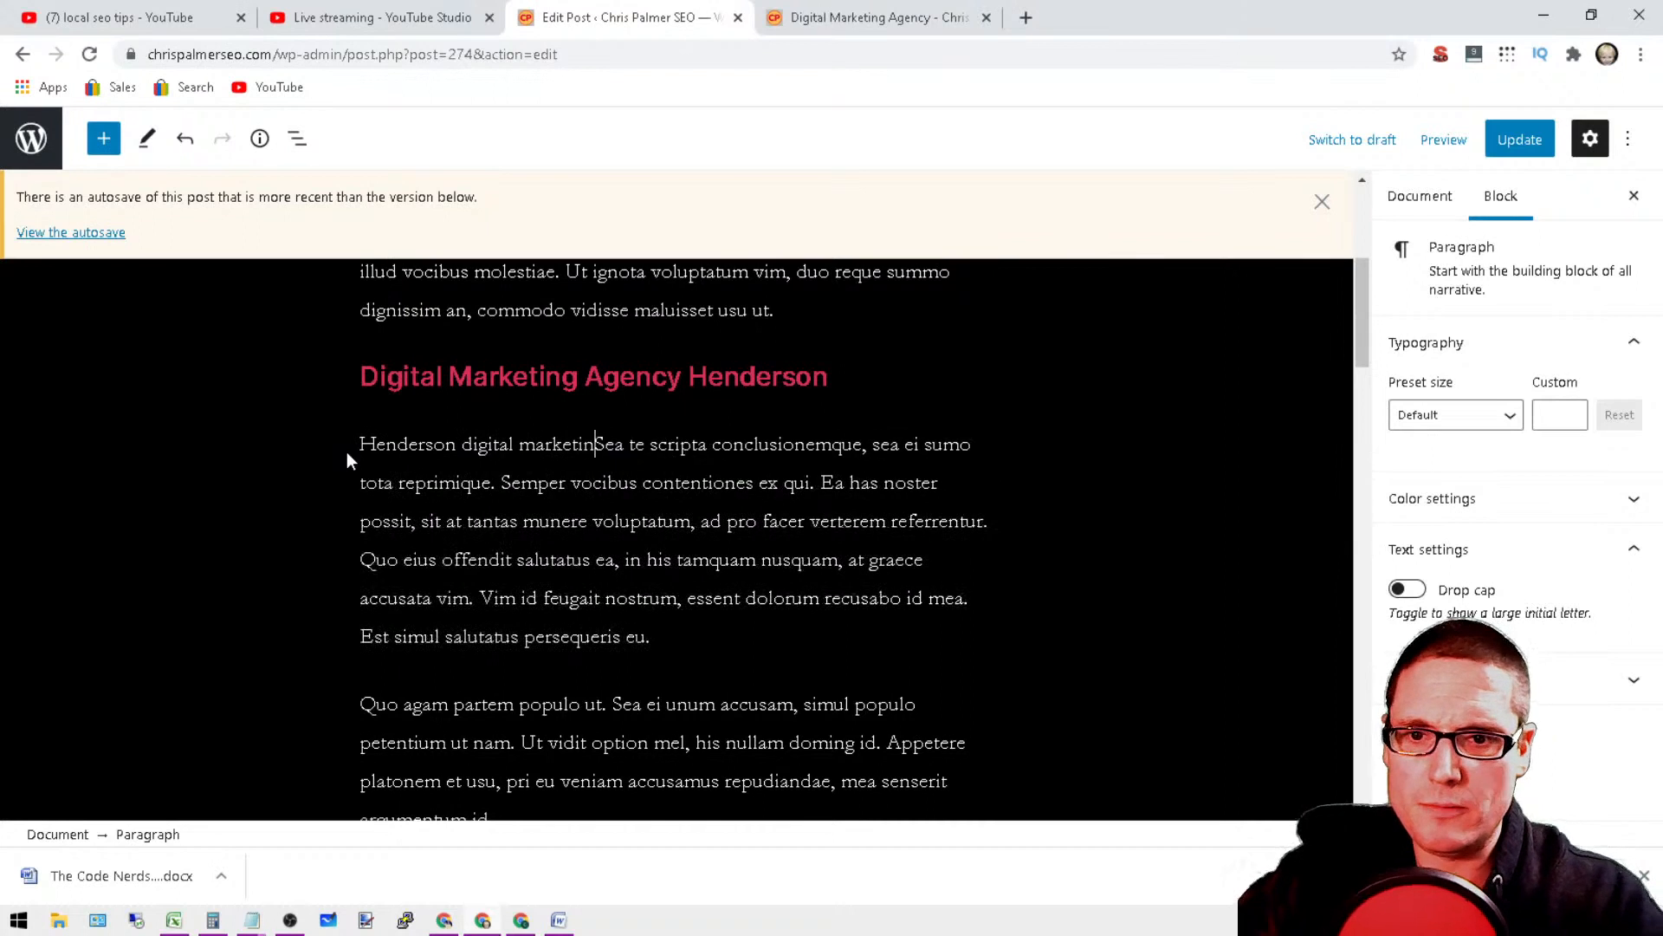
type(" Nevada")
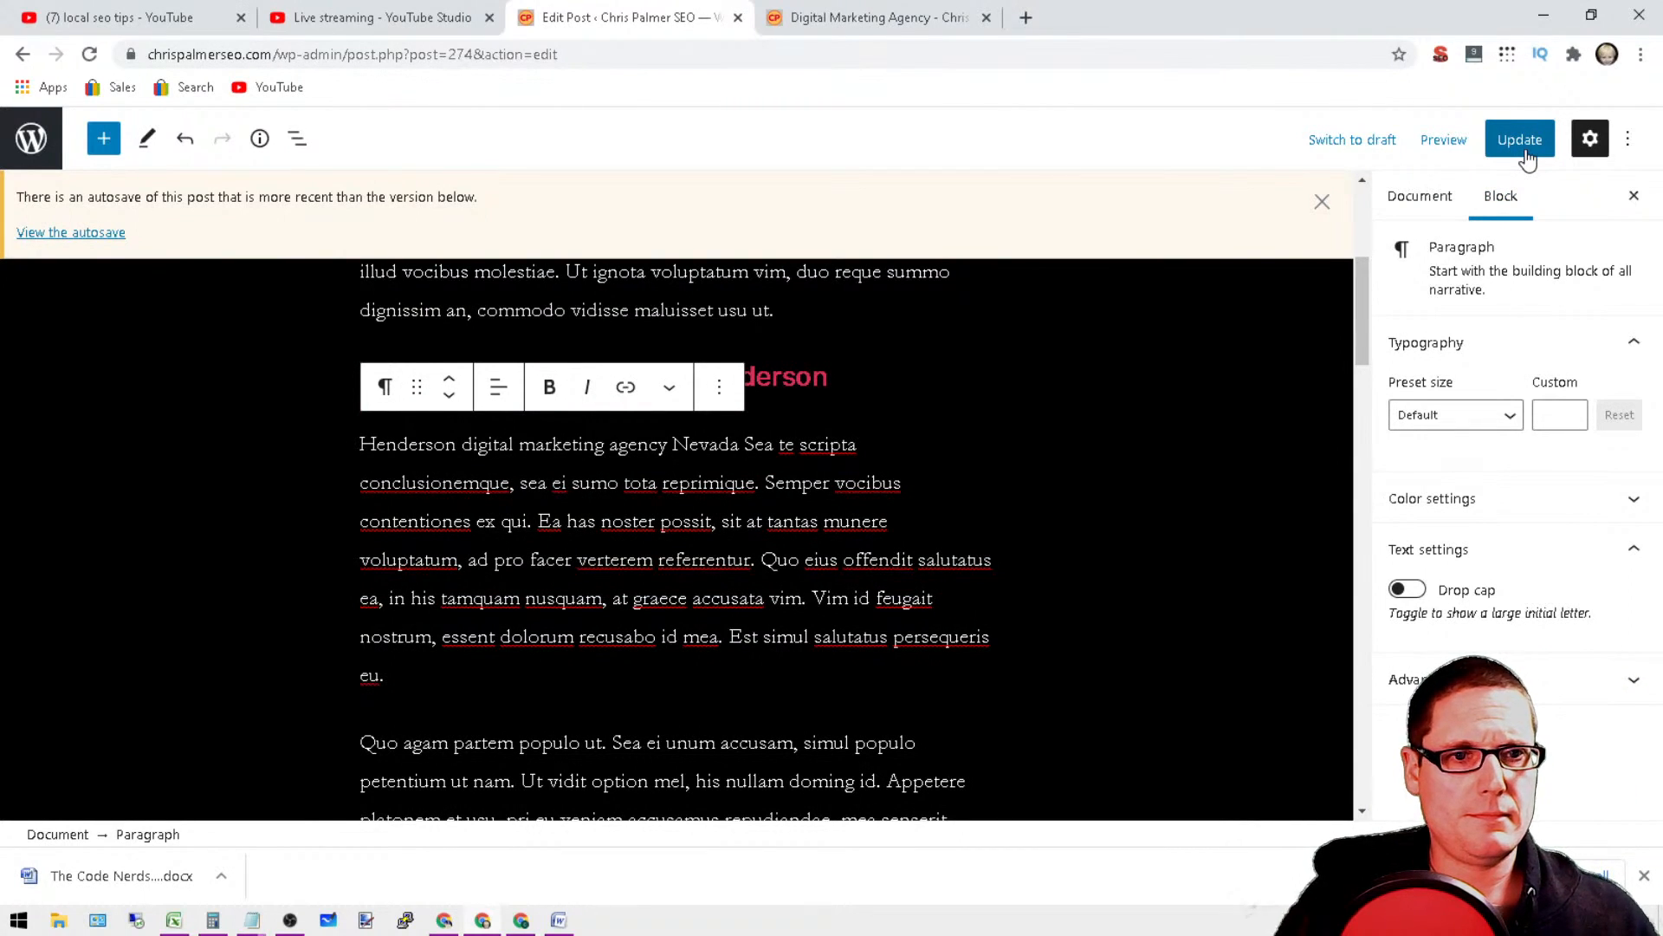
Step: Update the post and select its URL slug in the permalink settings
left_click(1524, 149)
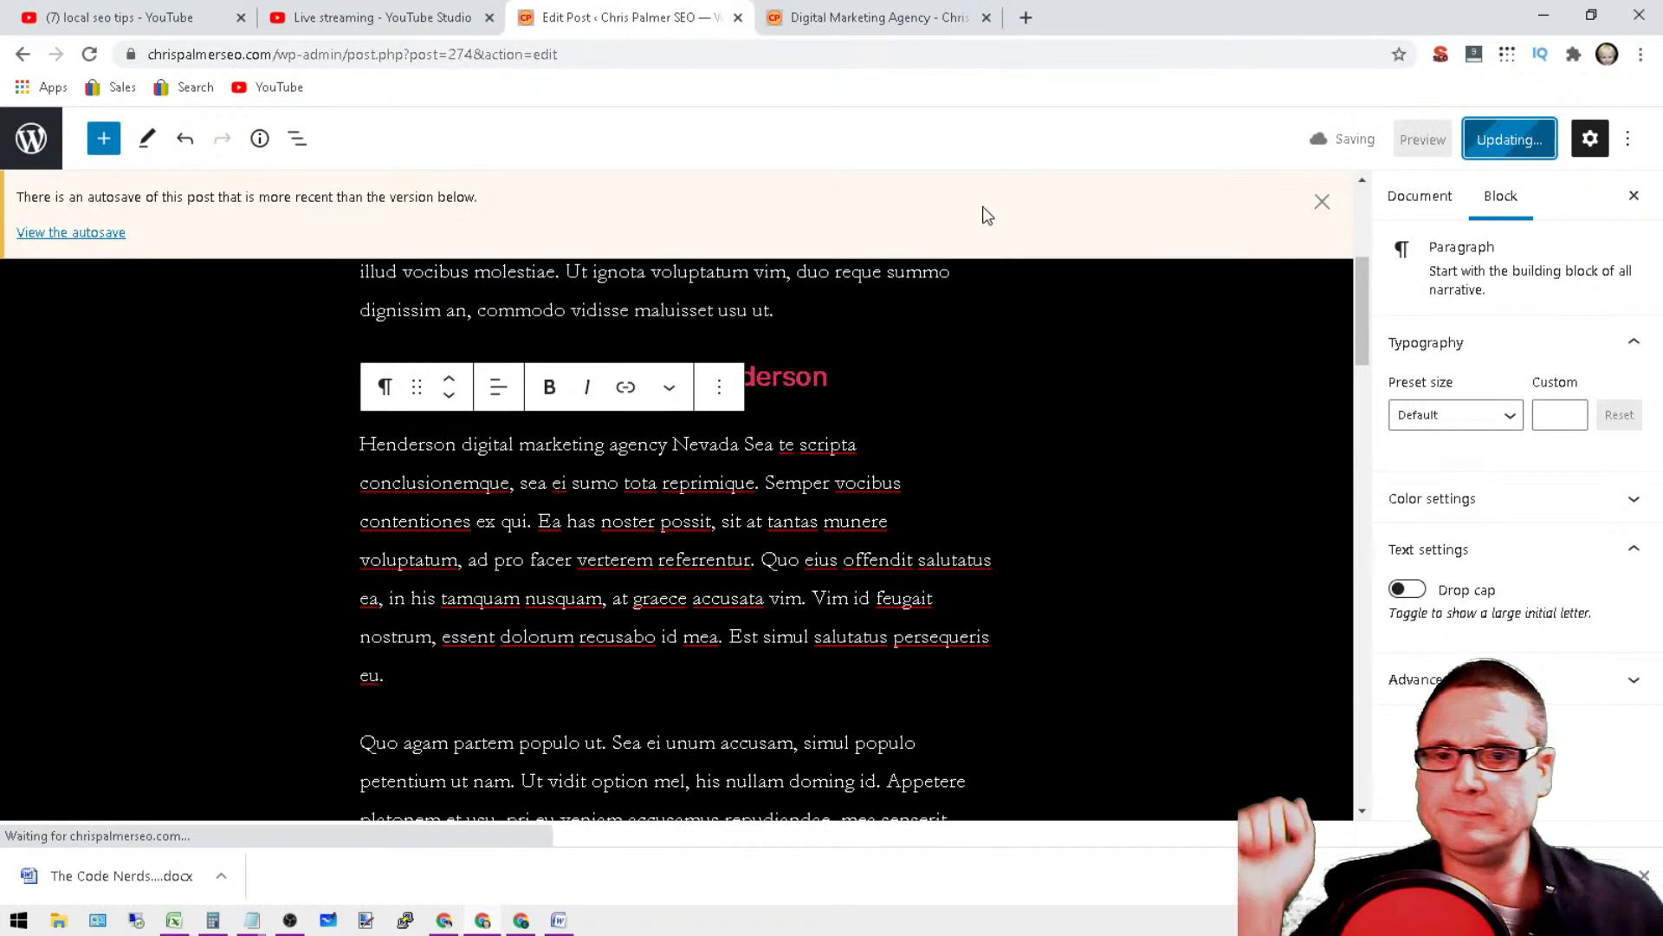
left_click(1420, 196)
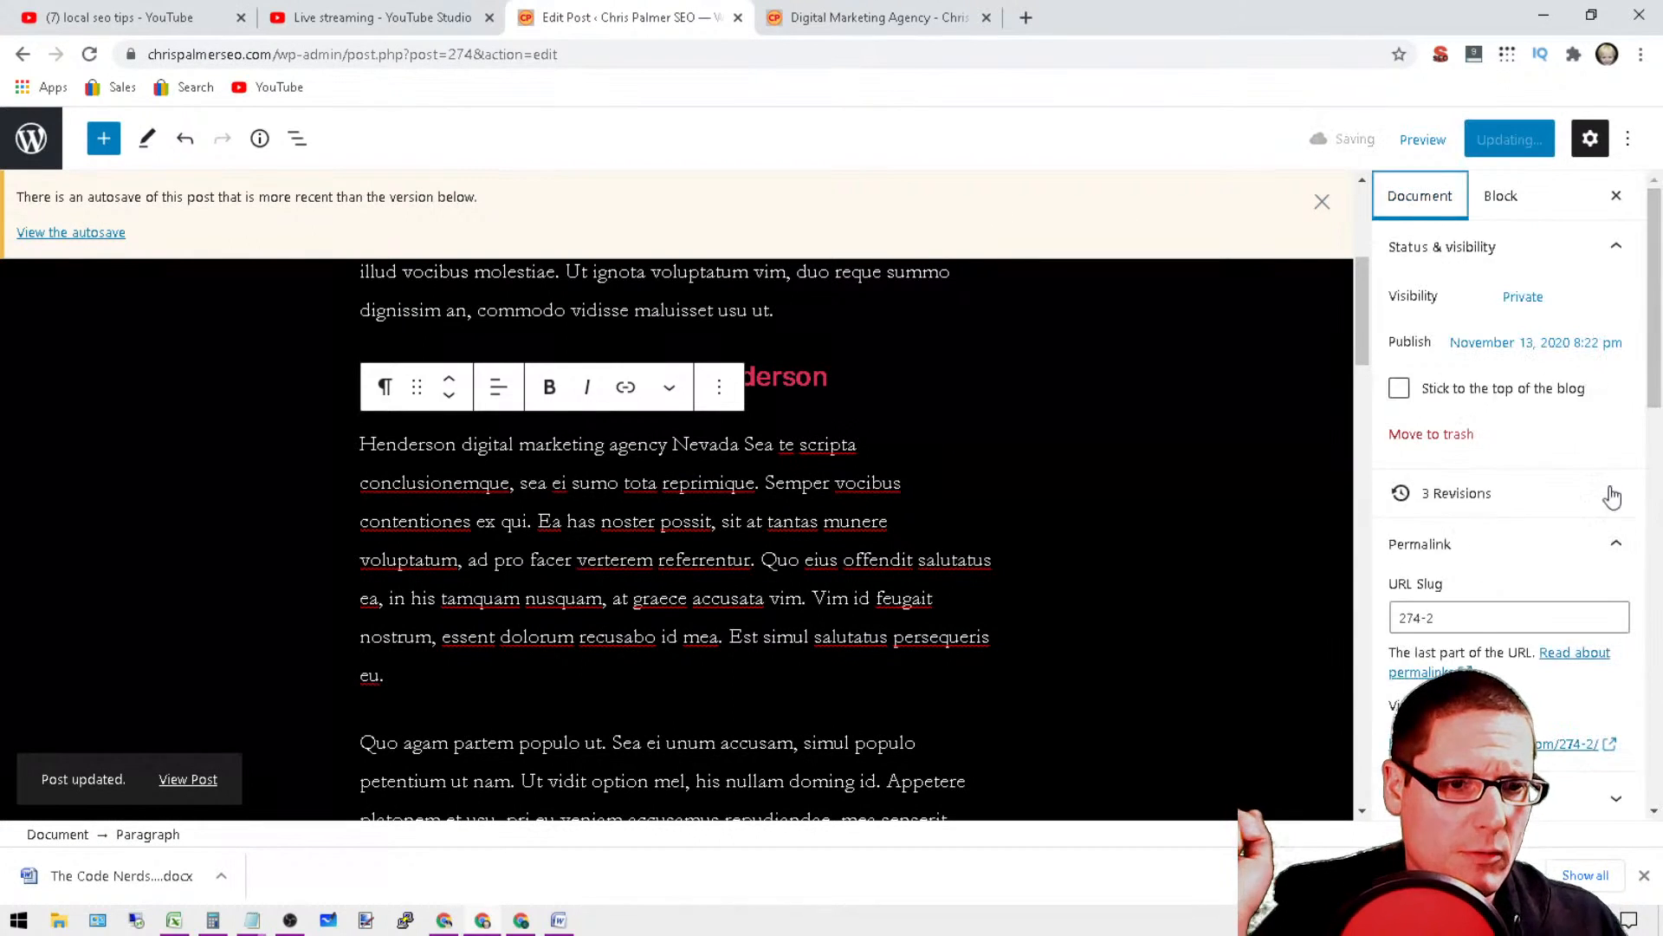
scroll(1551, 586, "down", 3)
double_click(1496, 309)
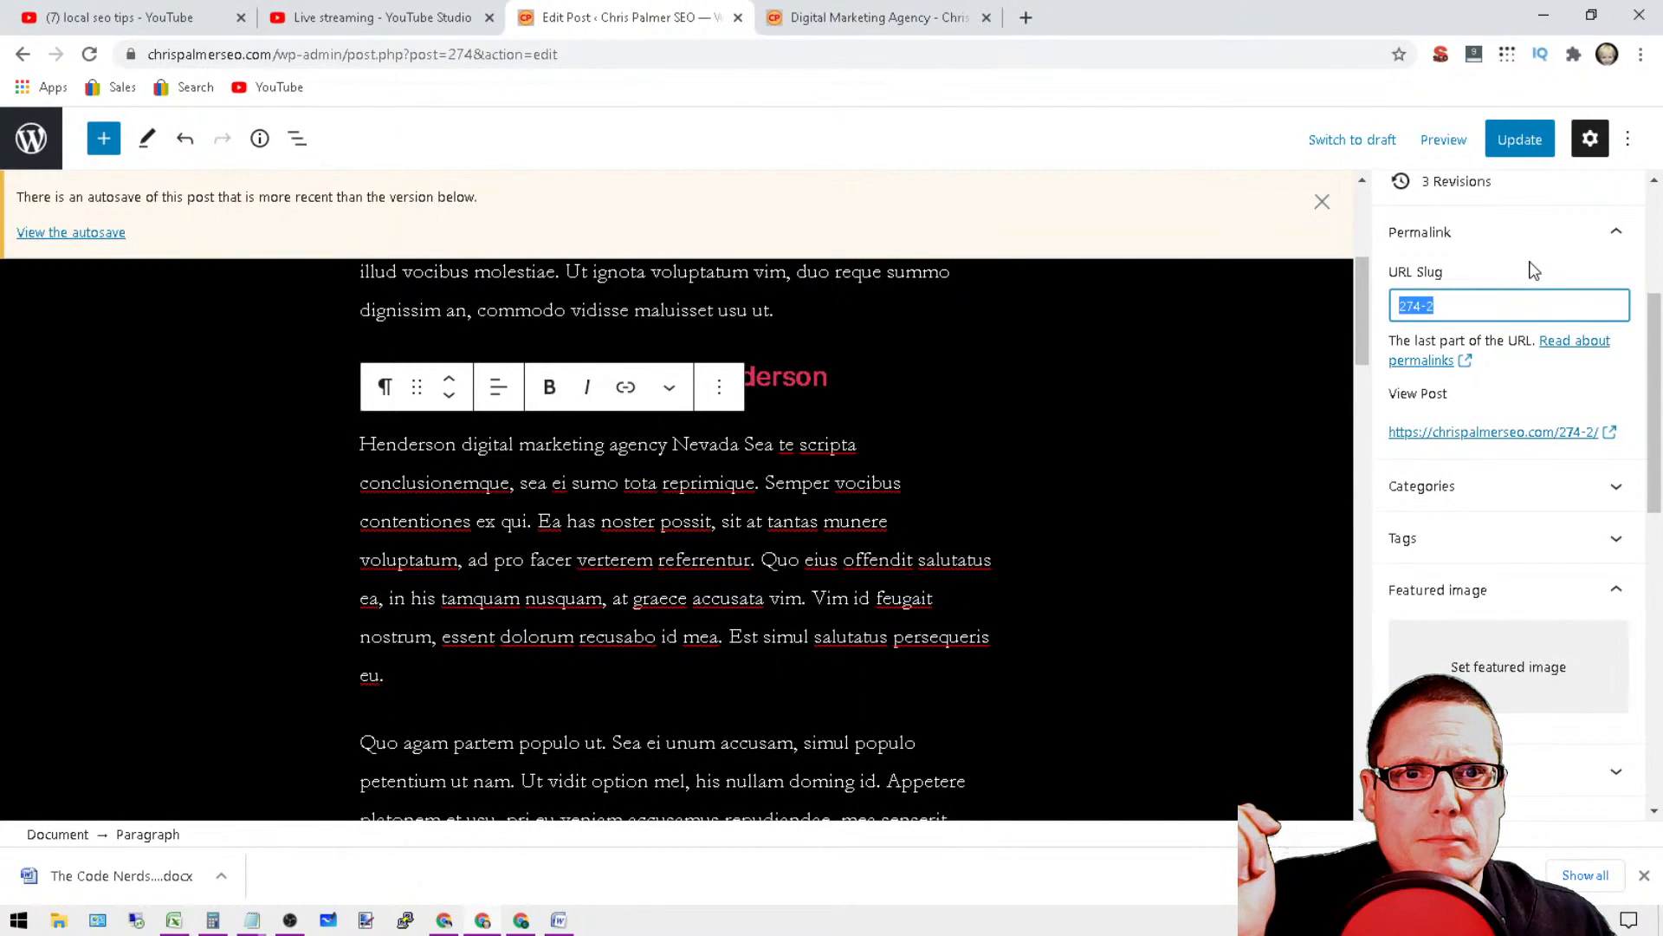
Step: Open the thriveagency.com digital marketing services page in a new browser tab
left_click(1039, 17)
type("thriveagency.com")
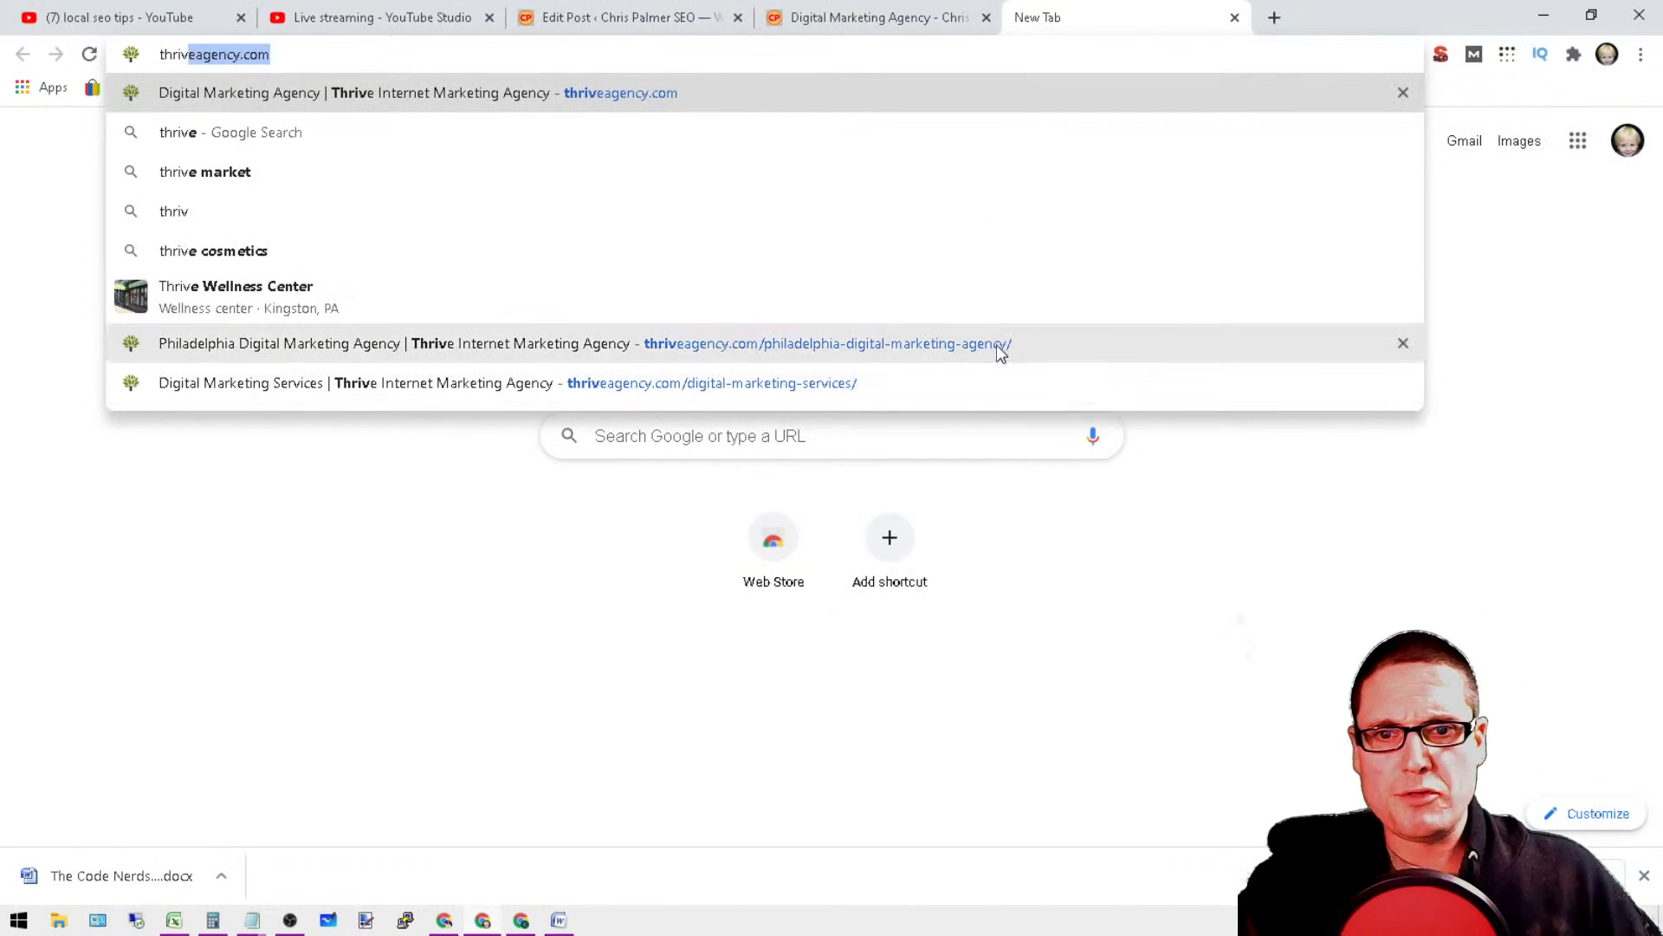
left_click(1057, 390)
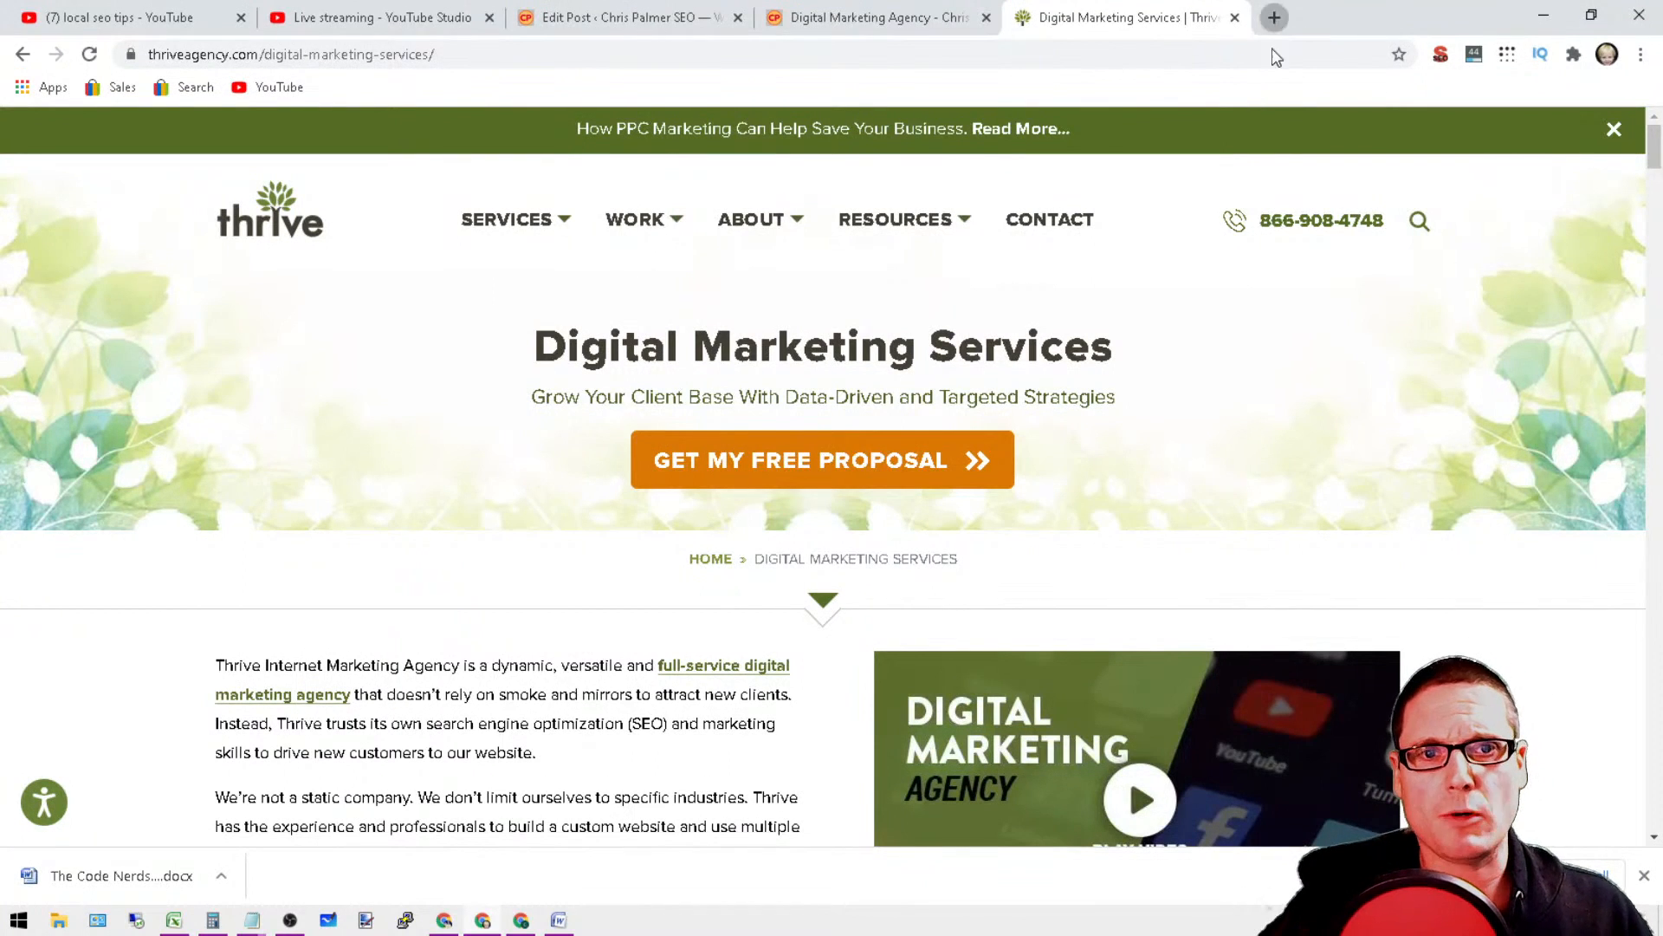
Step: Search Google for "digital marketing las vegas" in another new browser tab
left_click(1274, 18)
type("digital")
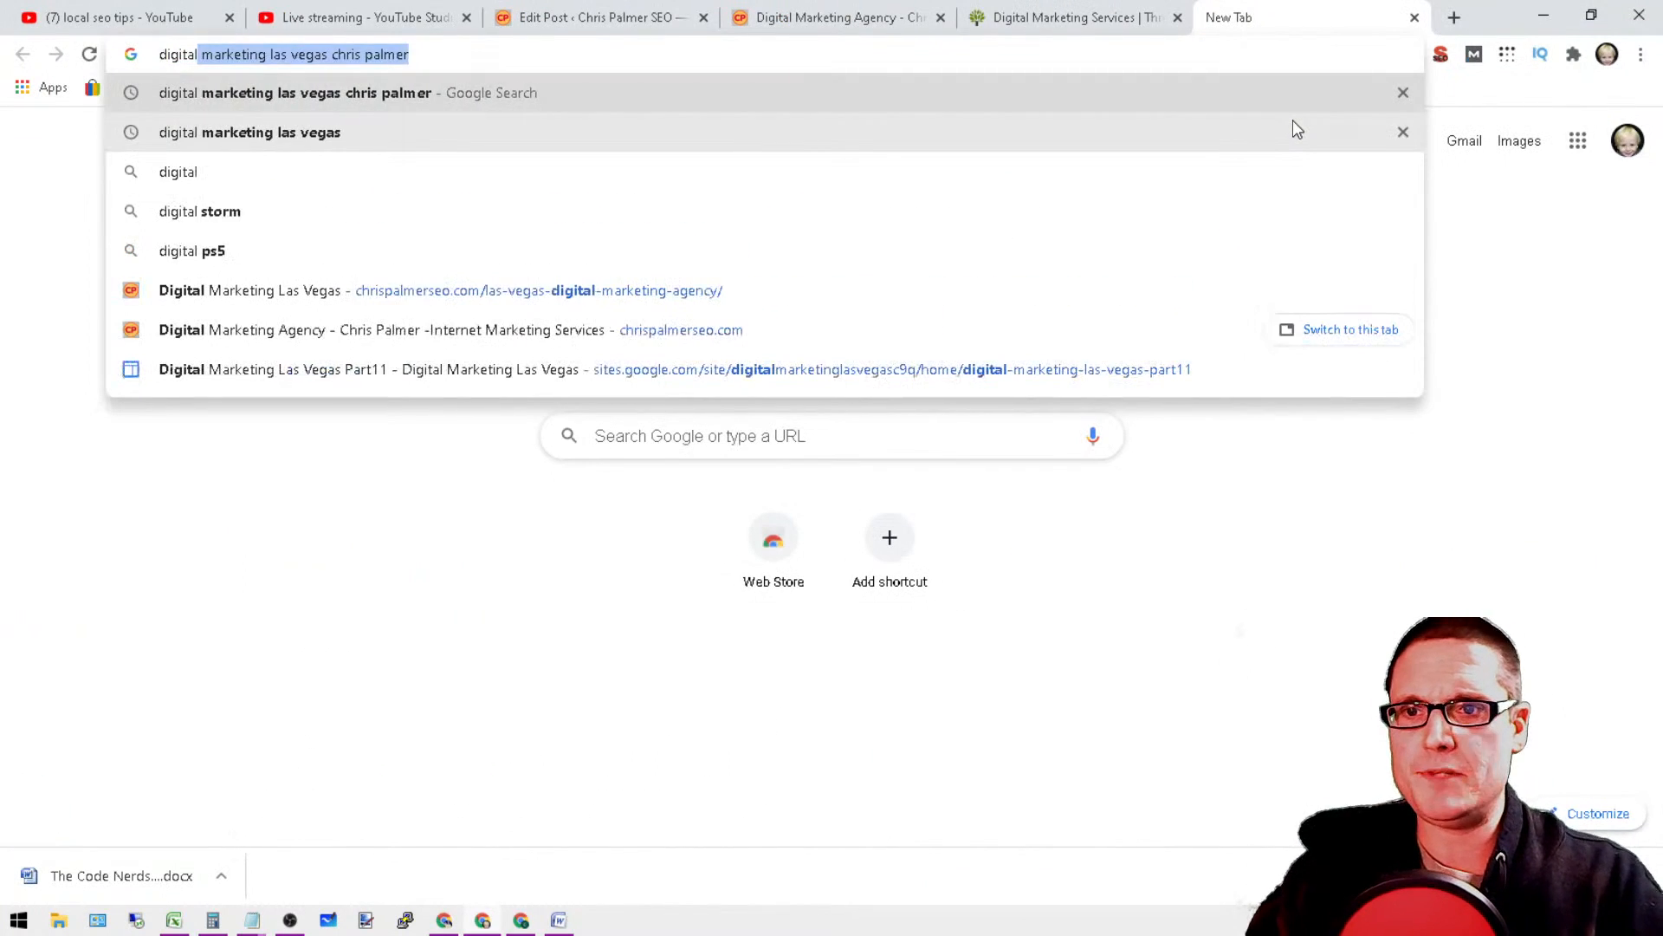
type(" marketing")
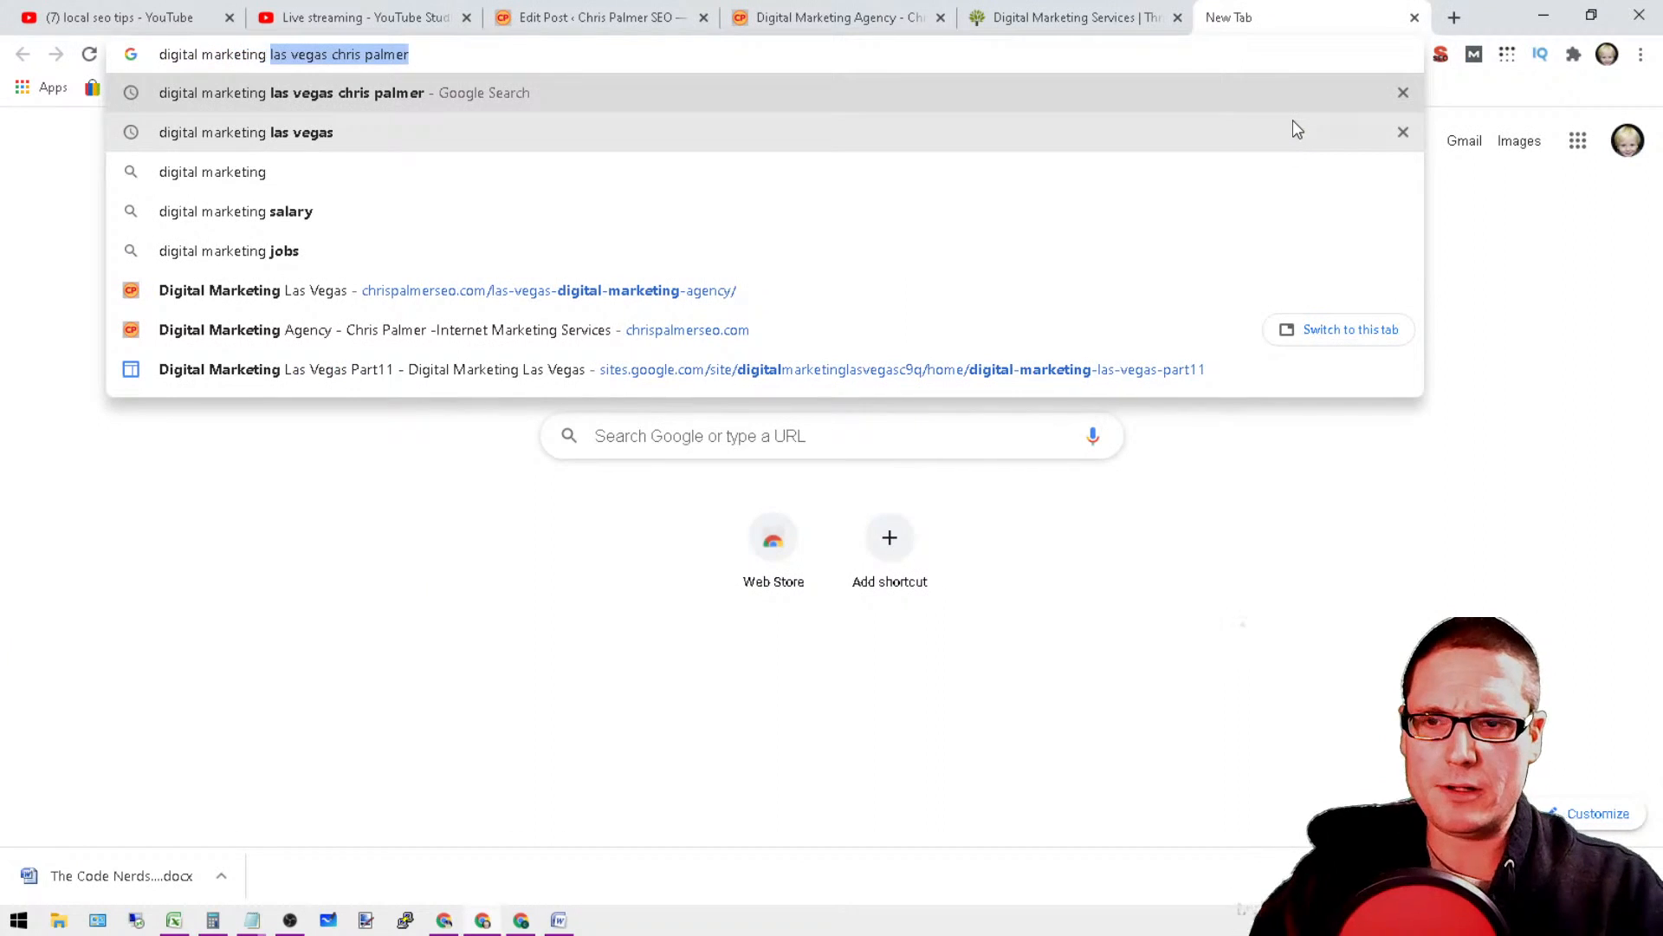
key("BackSpace")
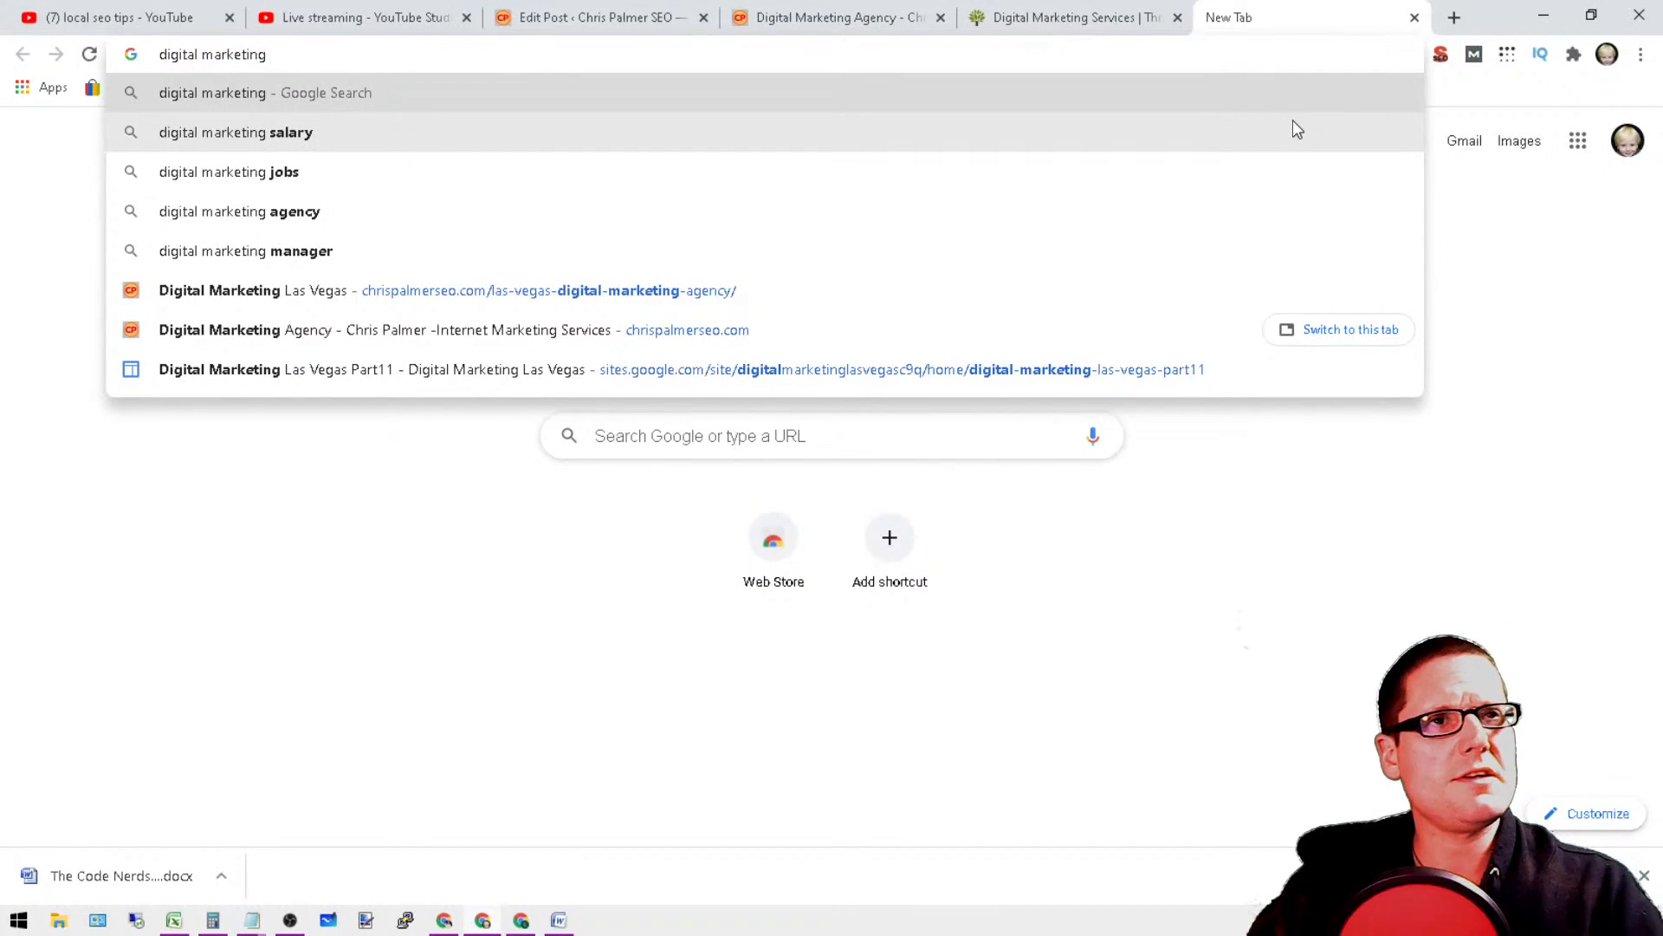
type("las vegas chris palmer")
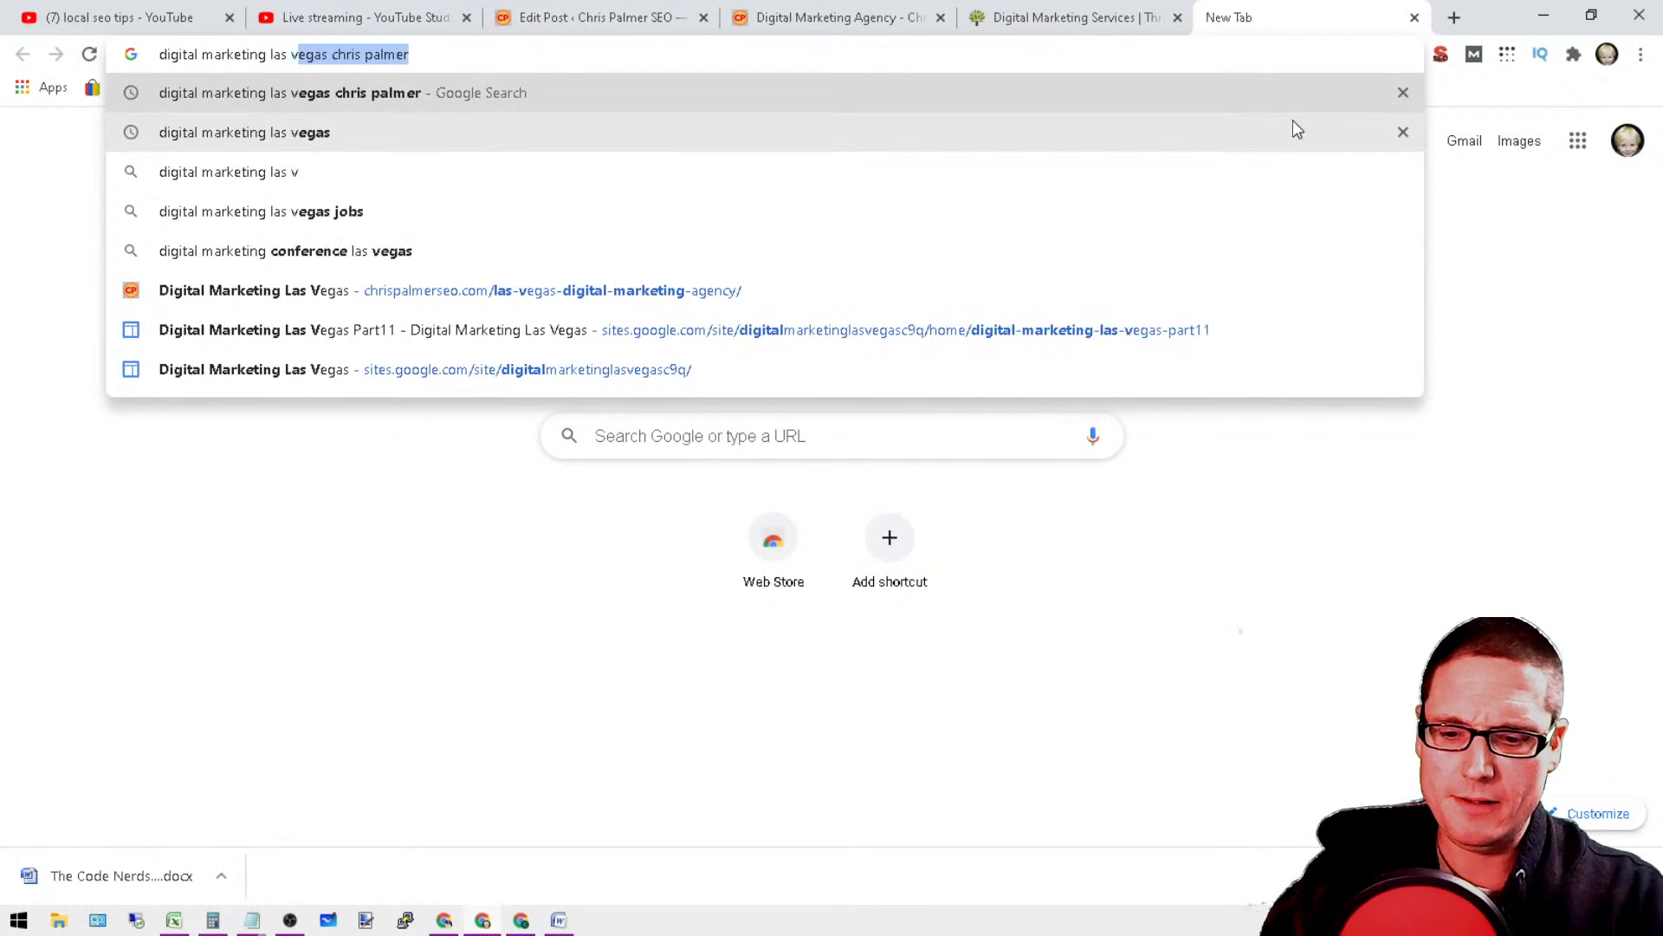
key("Return")
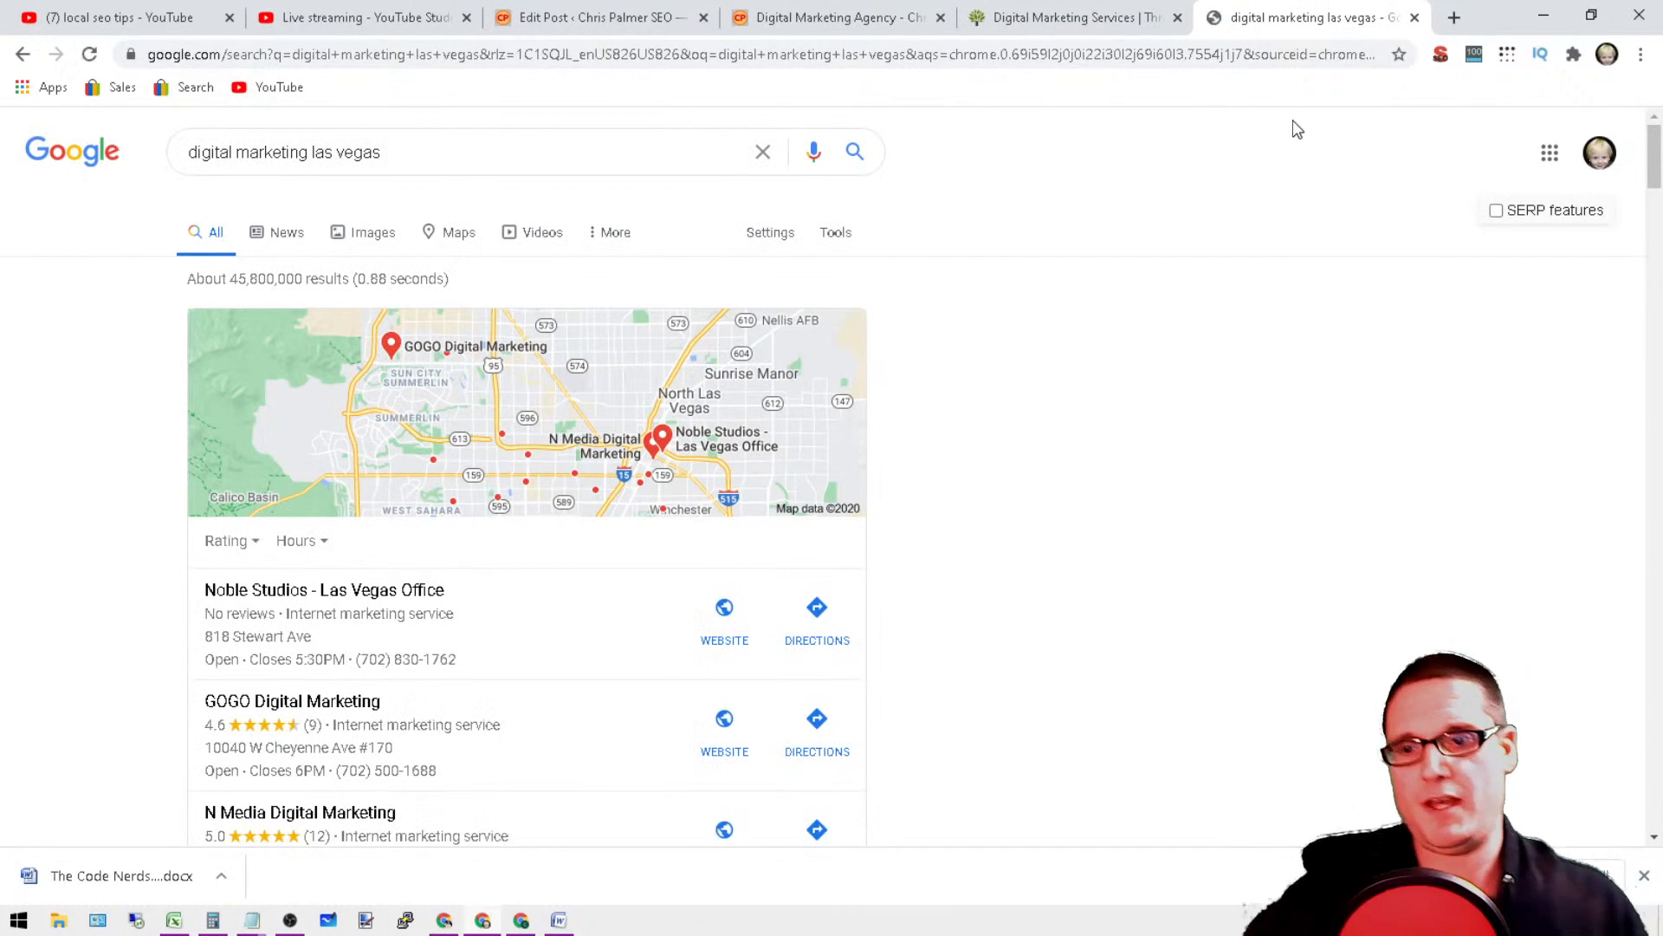
Step: Examine the organic Las Vegas results, comparing directory listings with agency sites such as Thrive, Noble Studios and 702 Pros
scroll(1300, 564, "down", 3)
scroll(711, 620, "down", 3)
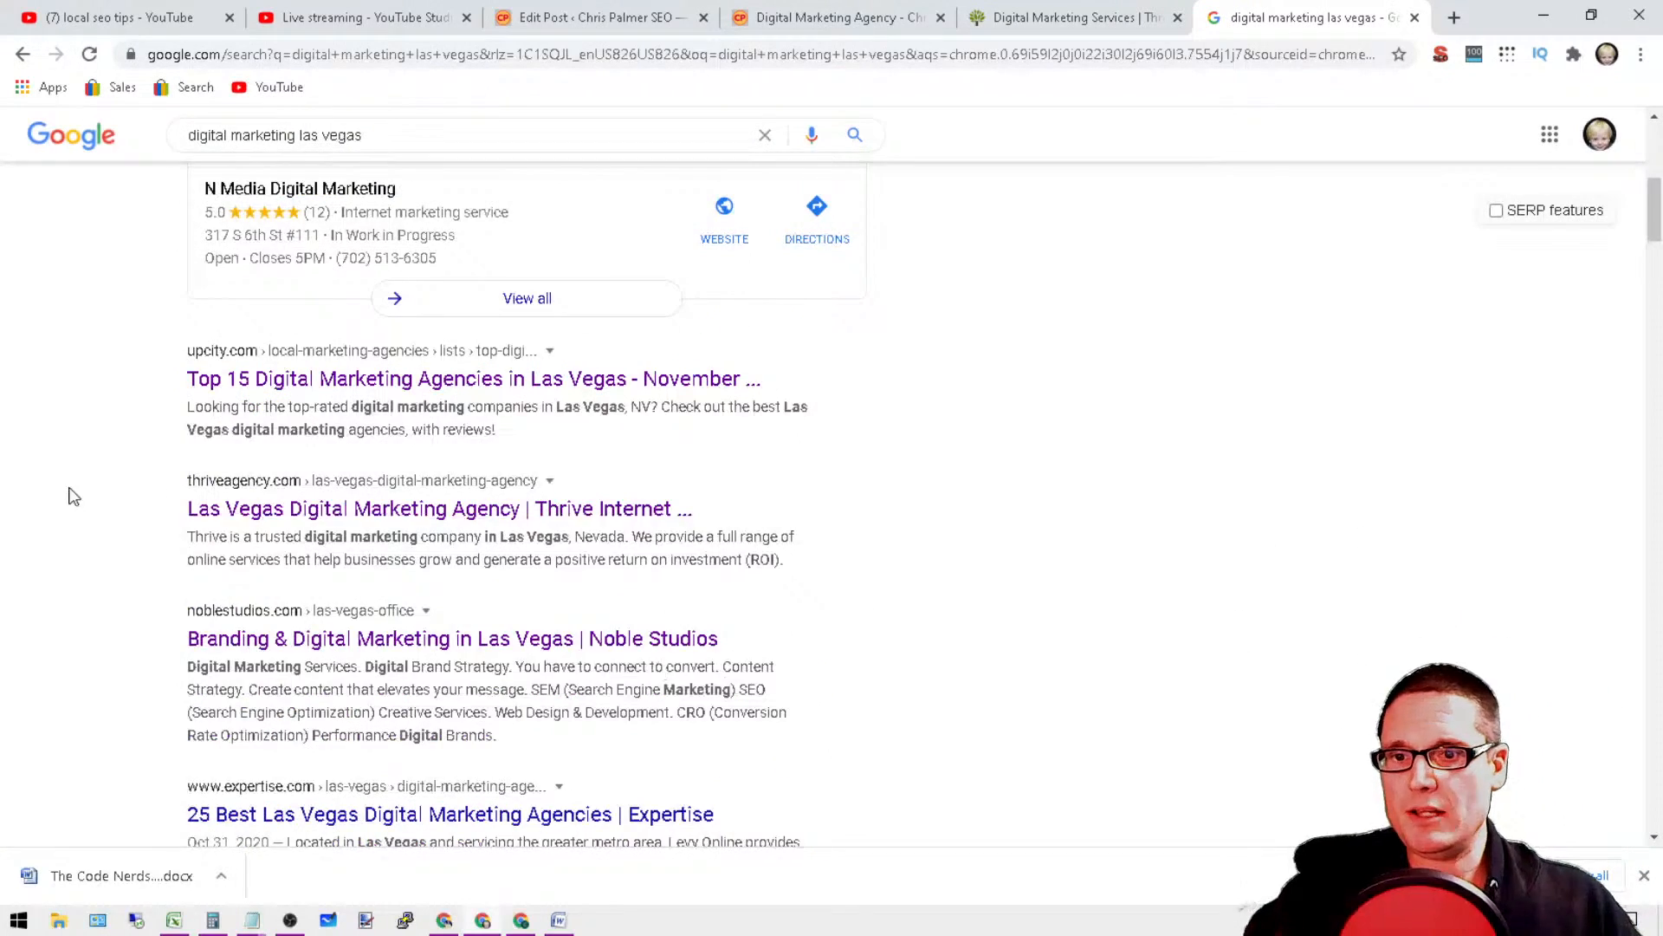
left_click_drag(169, 379, 1166, 393)
left_click(1361, 518)
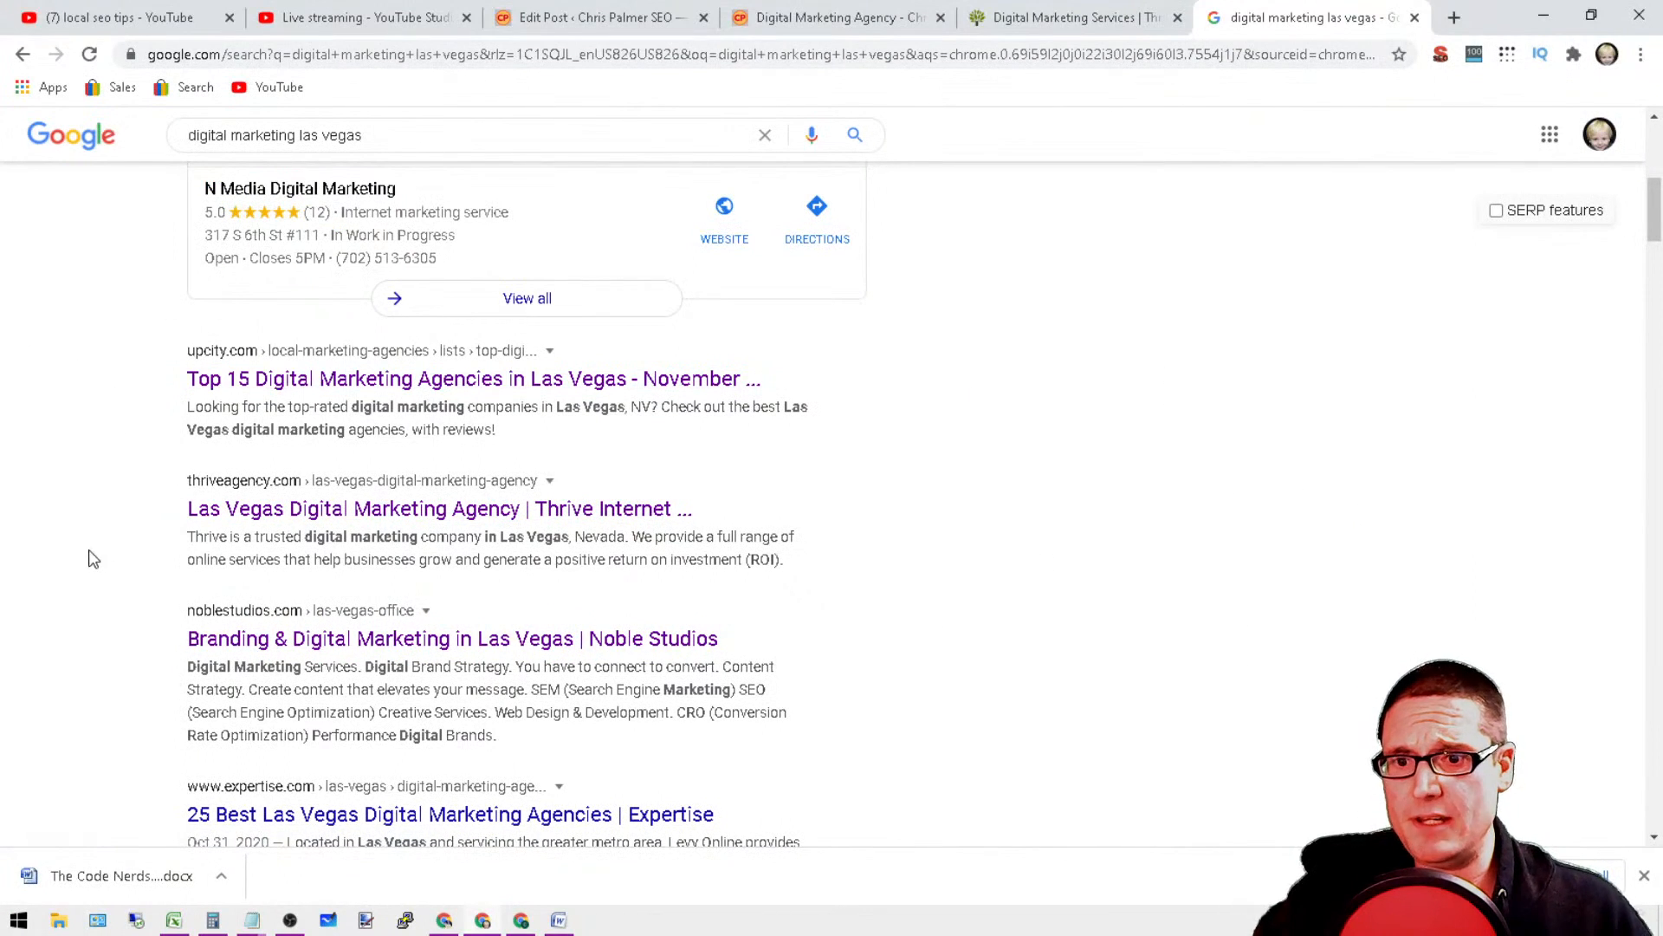
scroll(1083, 596, "down", 3)
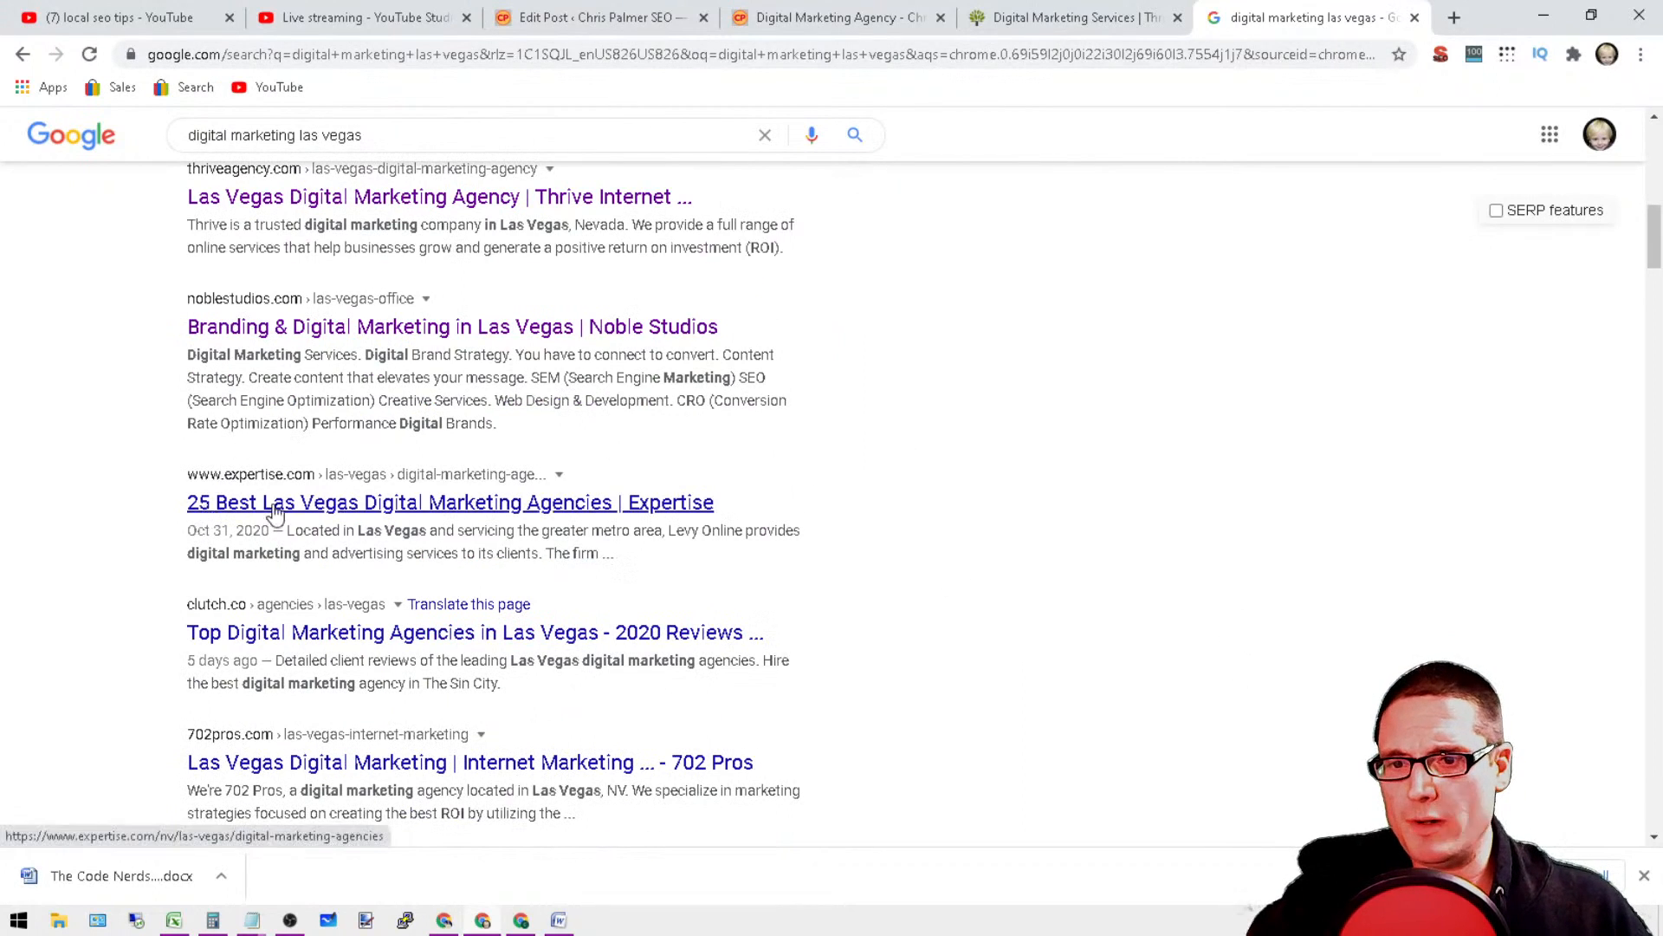
scroll(291, 782, "down", 2)
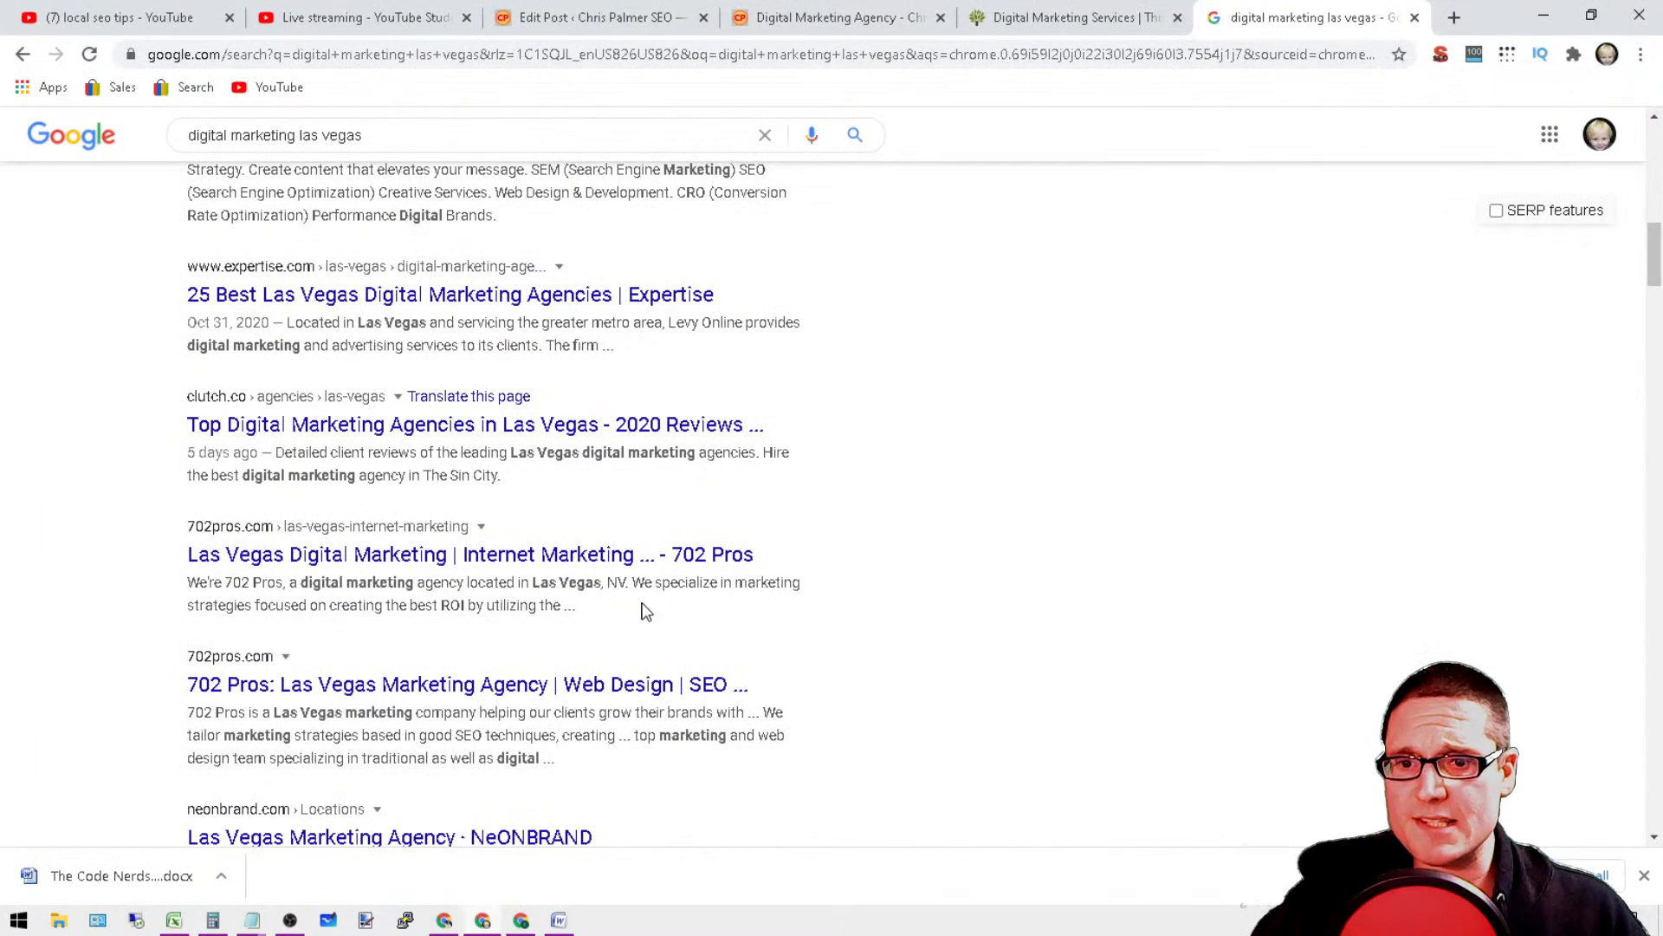
left_click_drag(643, 606, 126, 596)
left_click_drag(619, 770, 120, 668)
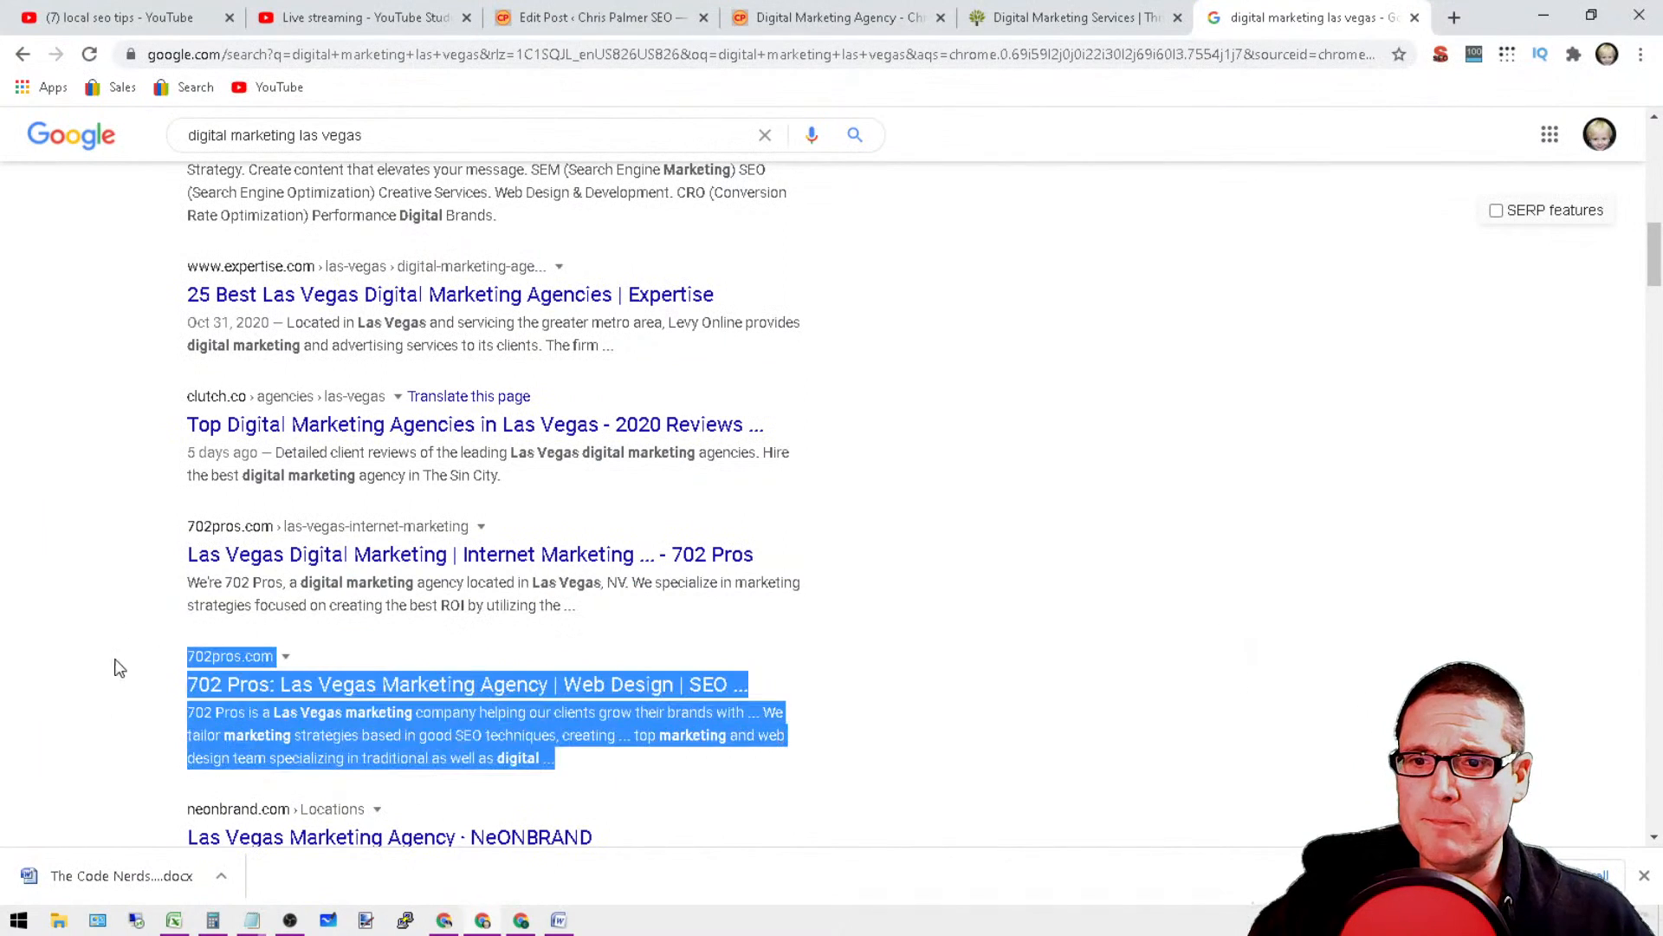
scroll(1236, 320, "up", 6)
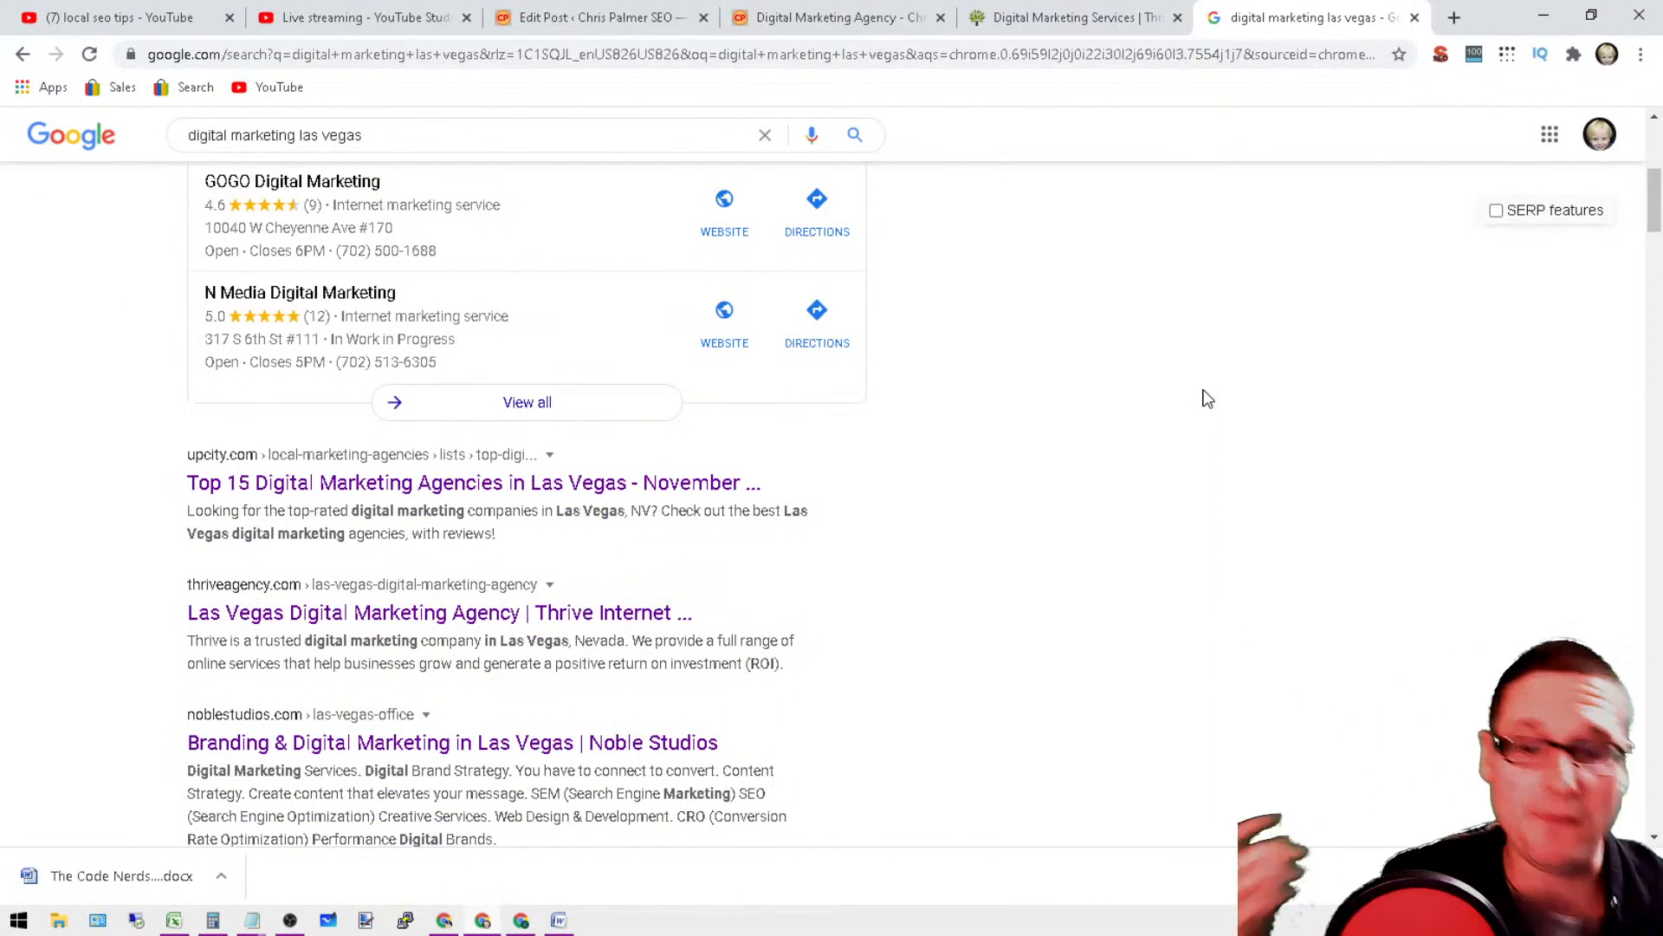
Step: Inspect the URL slug of Thrive's digital marketing services page and open the agency's Arlington location page
left_click(1122, 9)
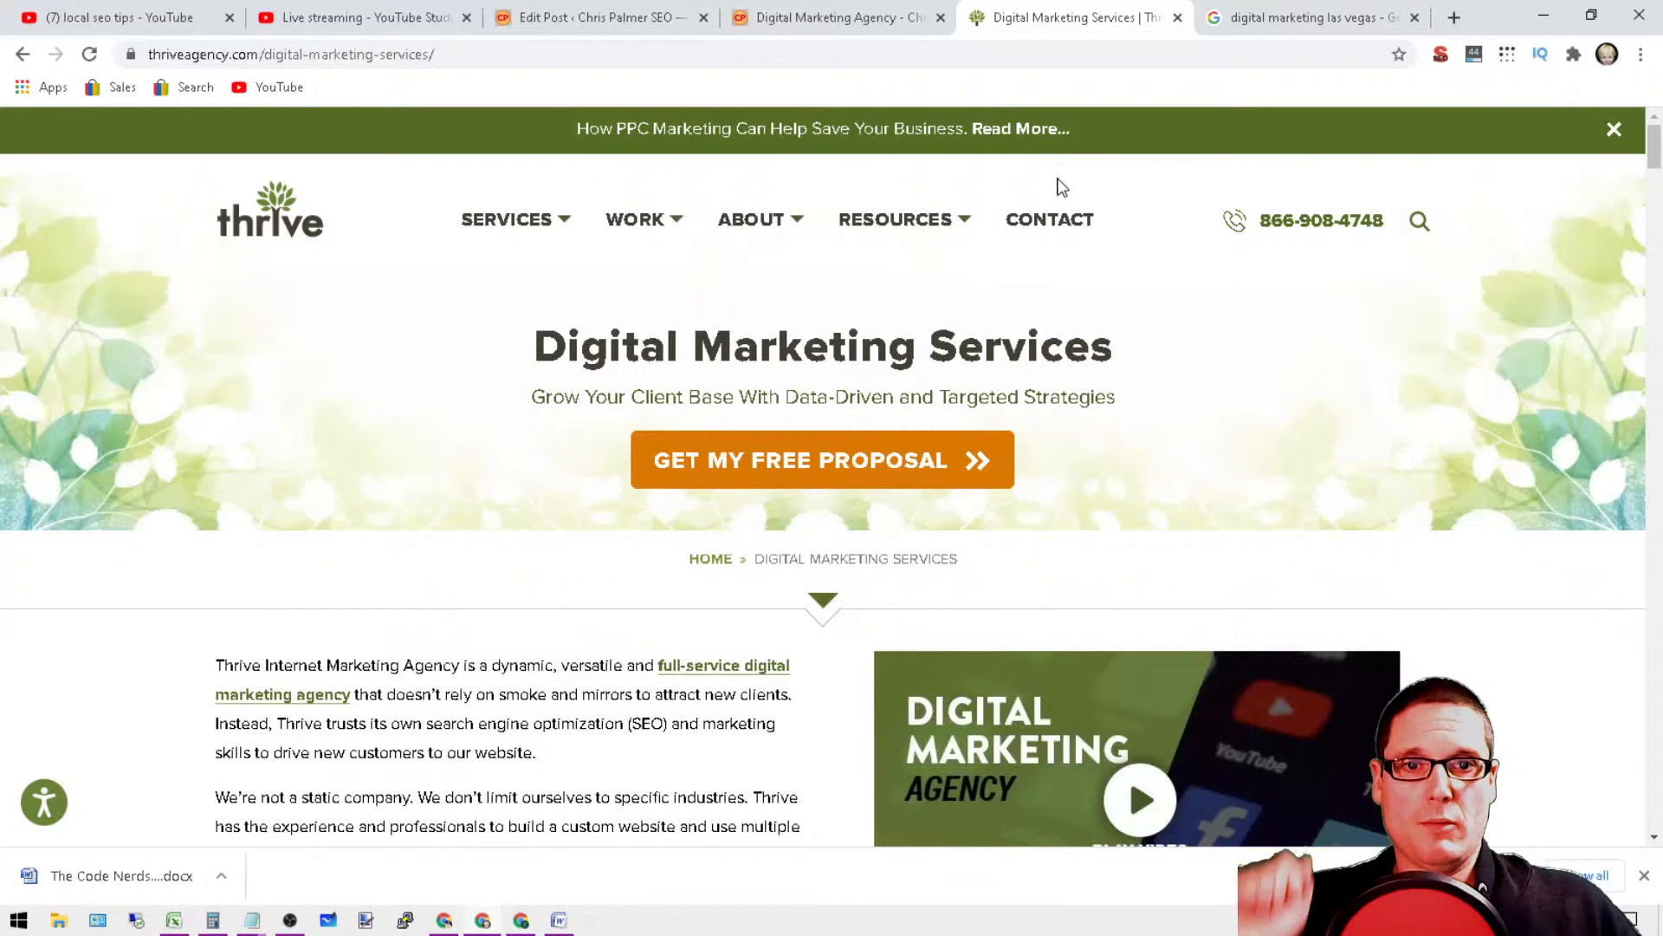
left_click(558, 53)
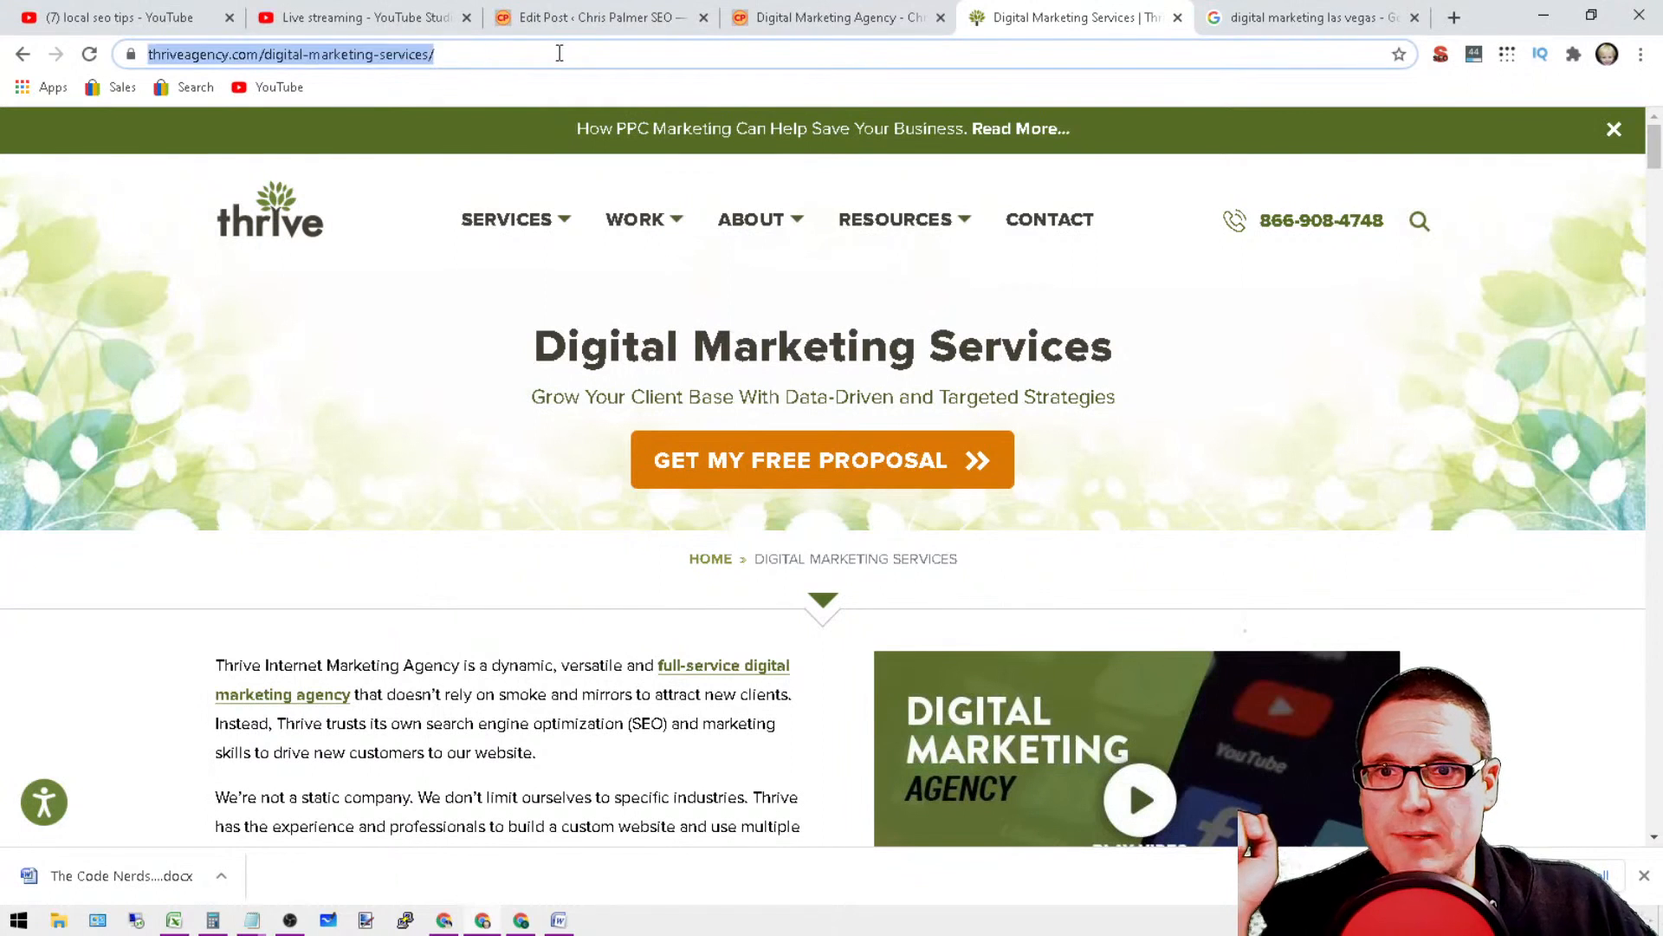
left_click(559, 52)
left_click(462, 58)
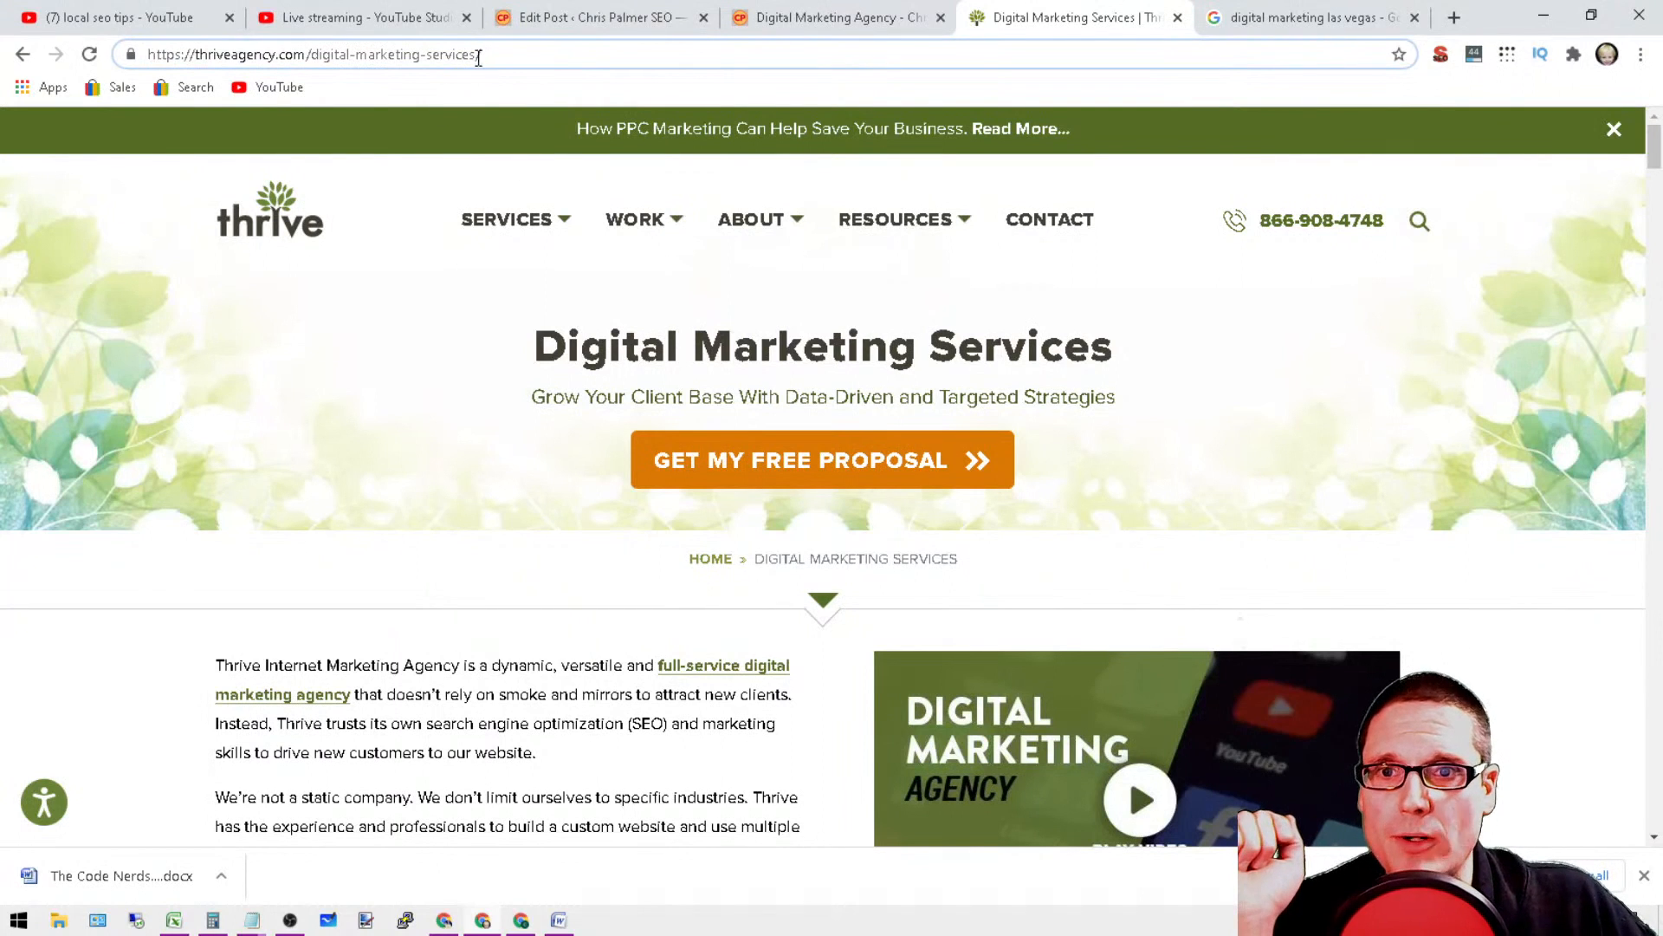
left_click_drag(478, 58, 319, 58)
left_click_drag(1657, 169, 1655, 801)
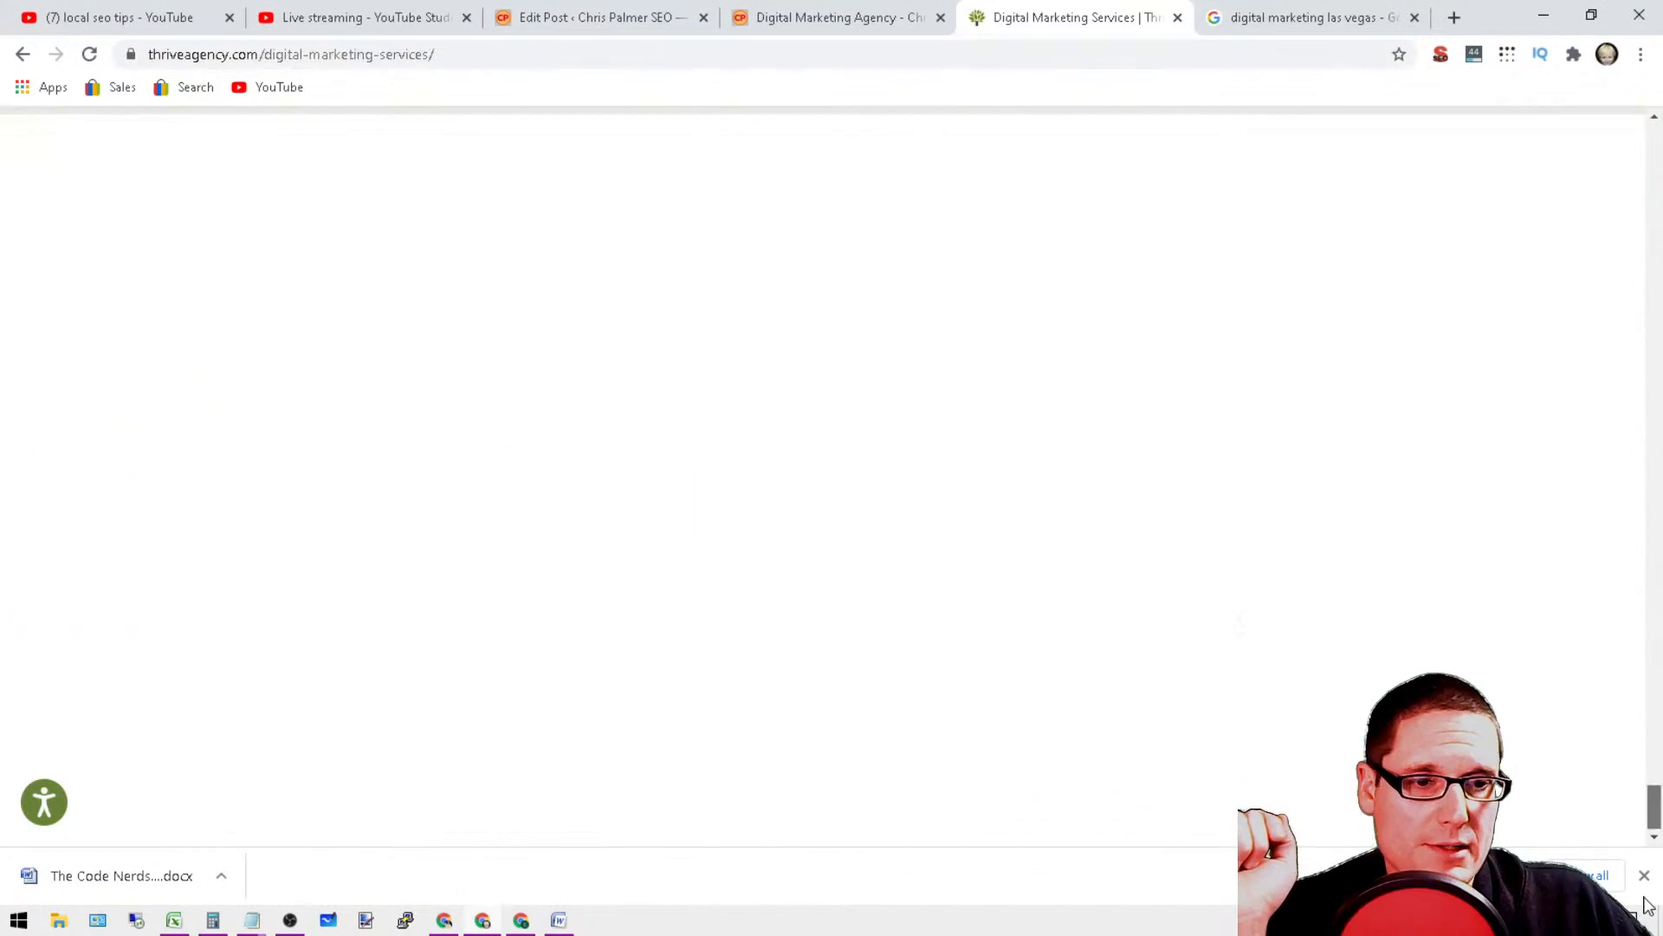
left_click(243, 625)
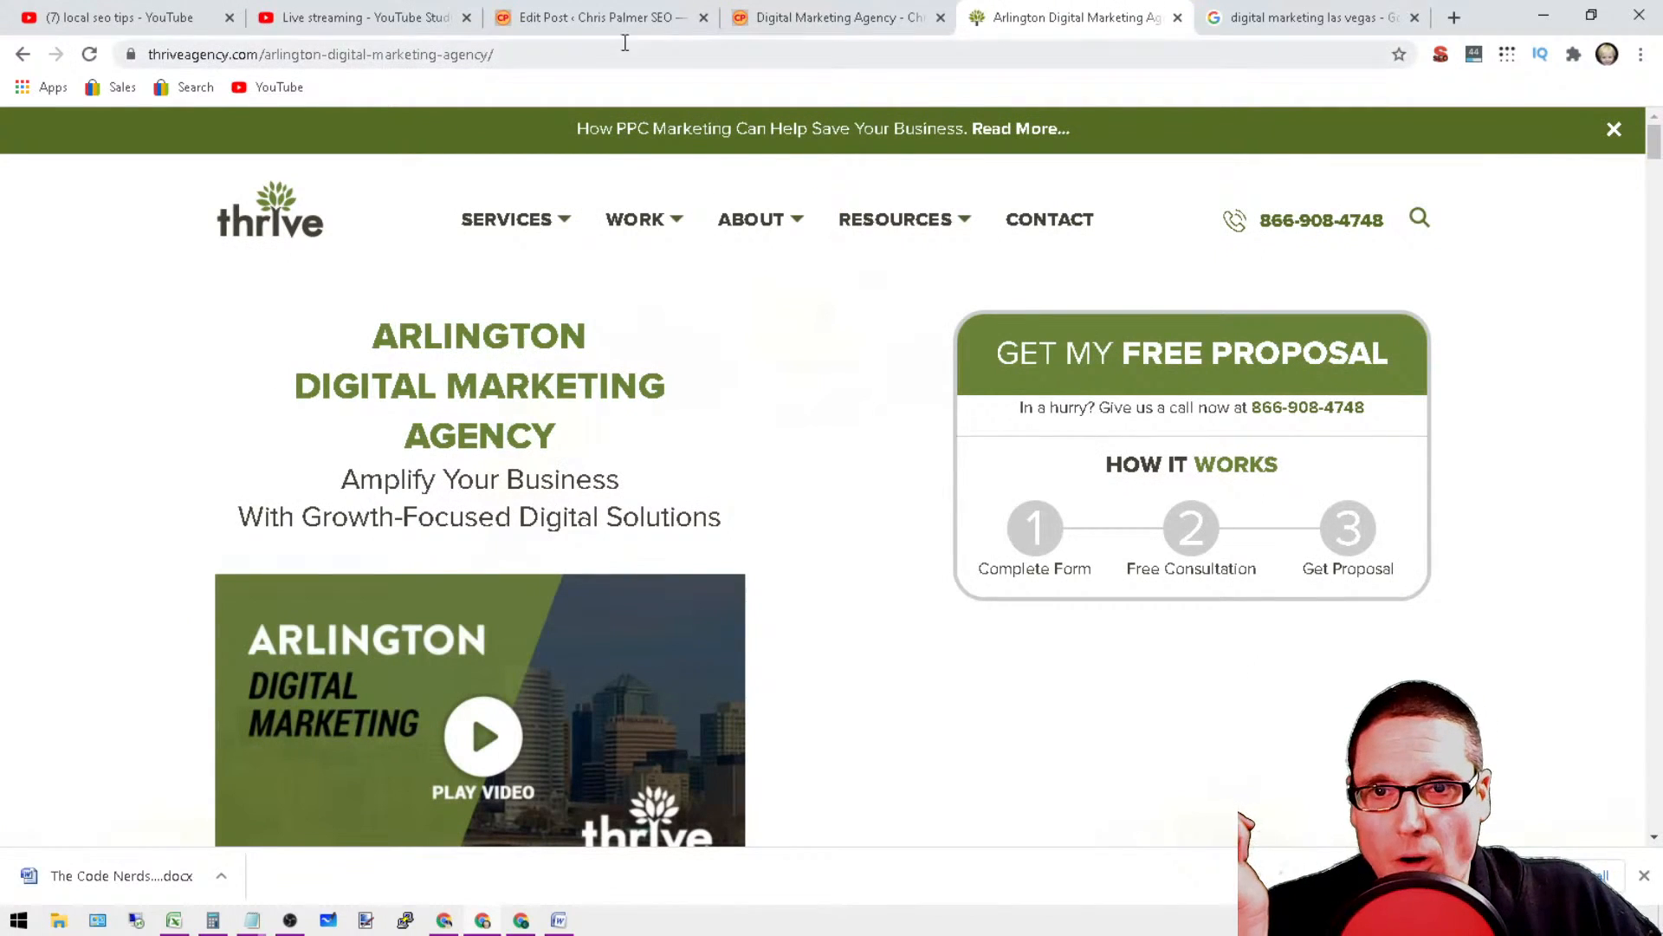
Step: Check the live chat messages in YouTube Studio and close the "local seo tips" YouTube results page
left_click_drag(541, 56, 1438, 162)
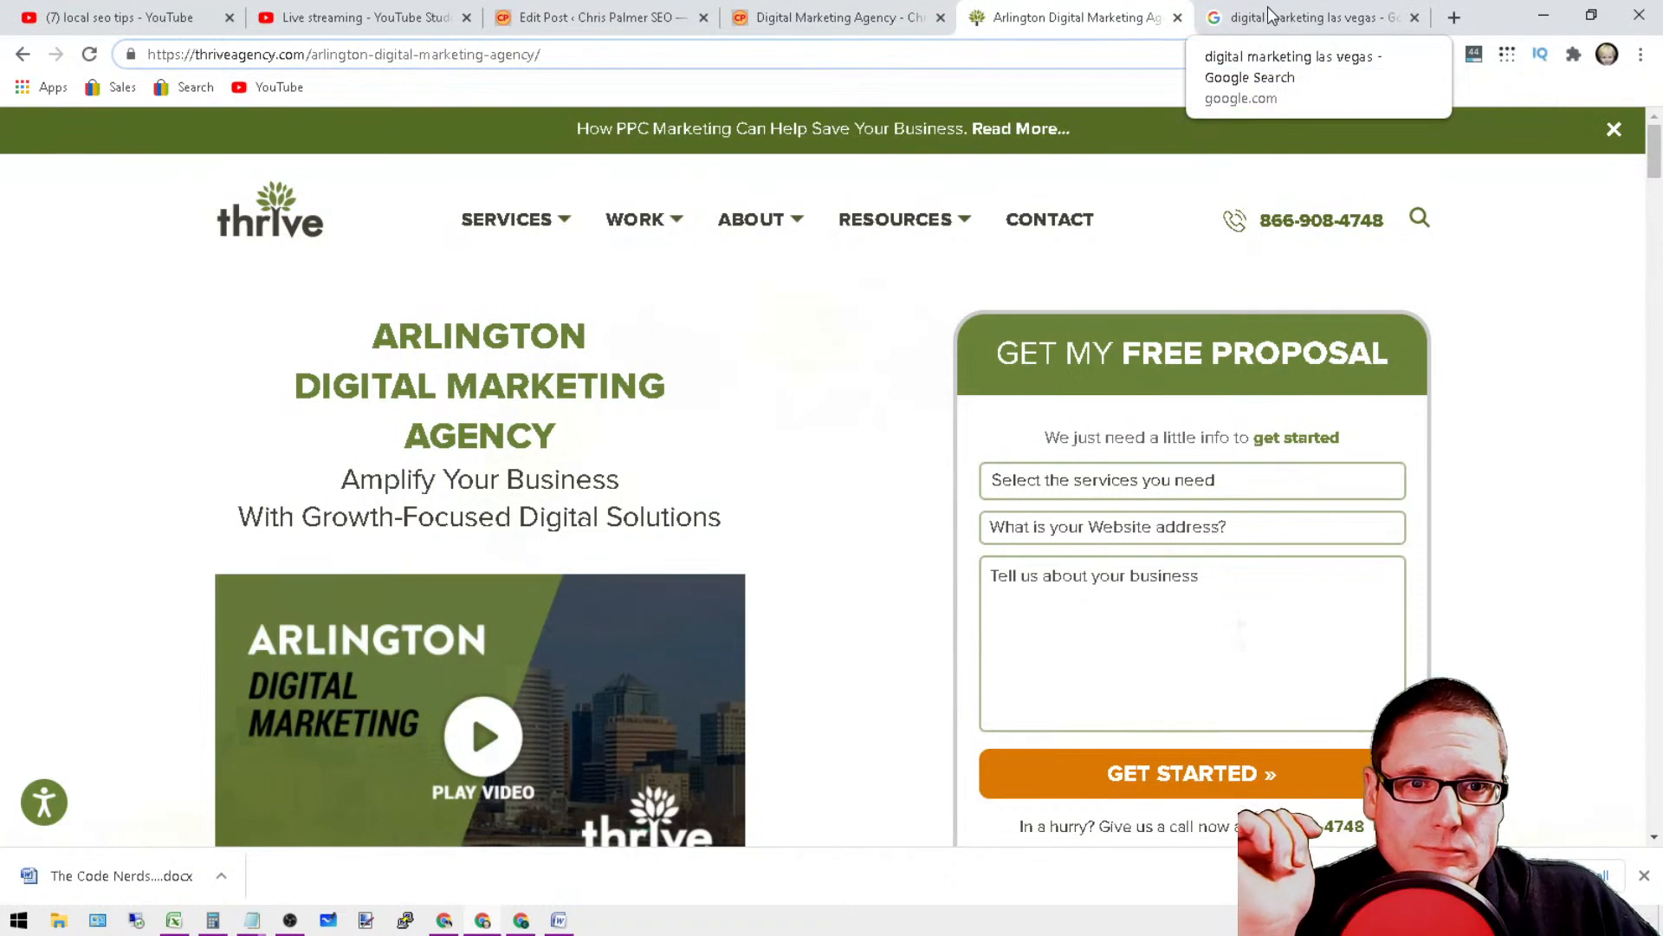
left_click(1270, 15)
left_click(336, 14)
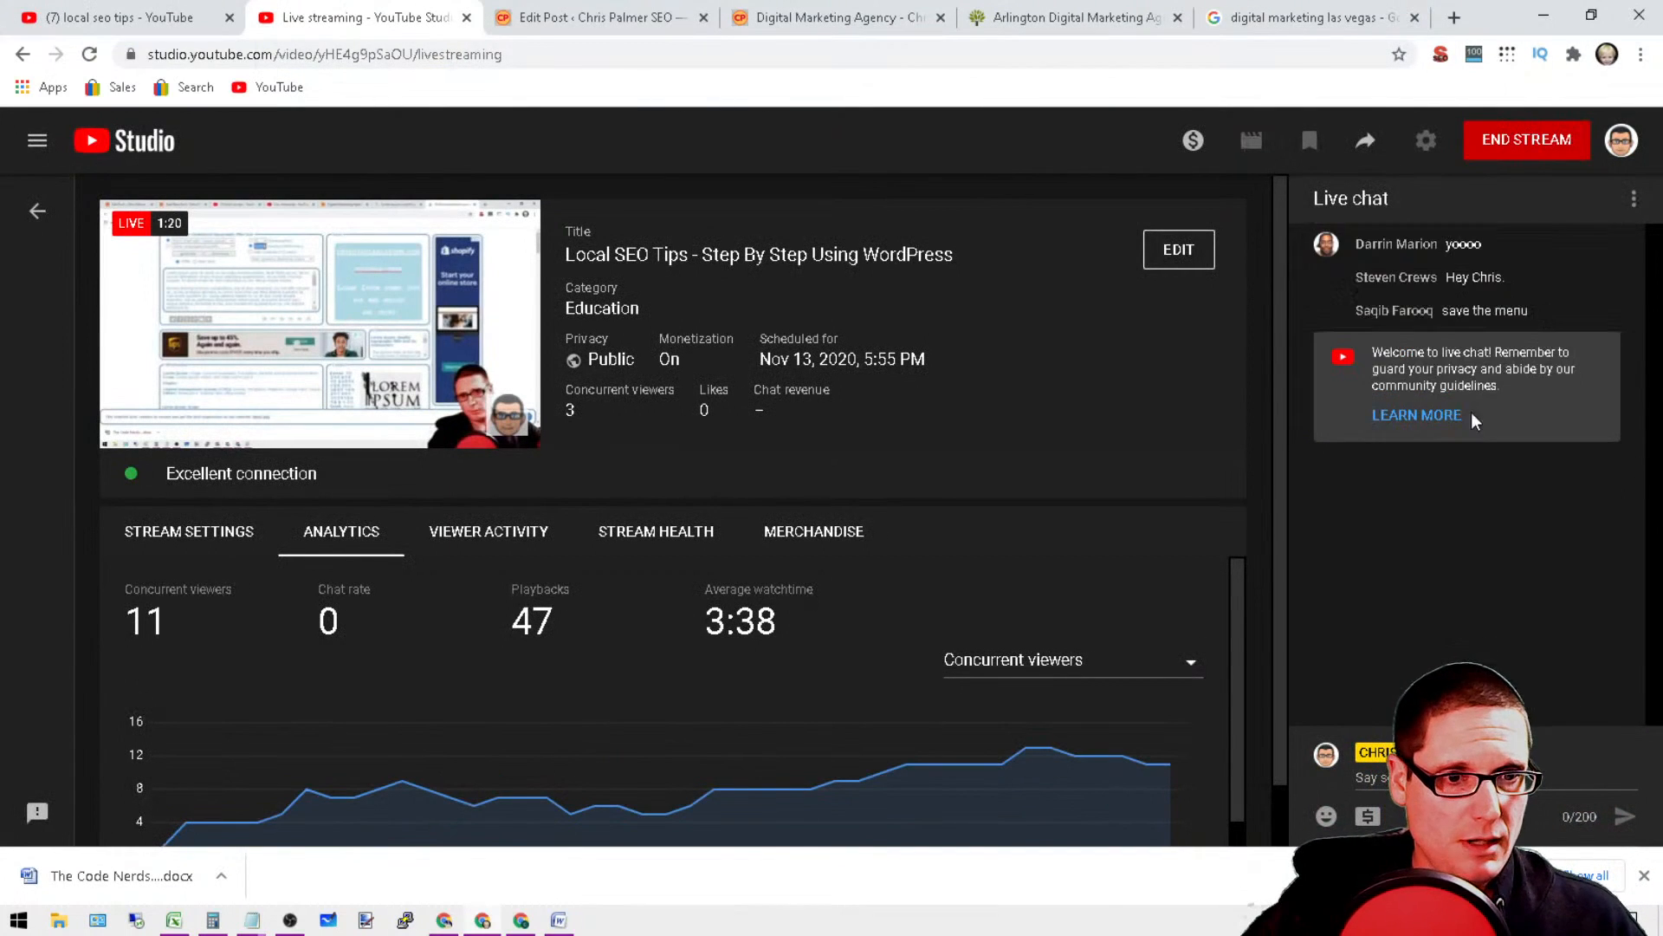
left_click_drag(1535, 310, 1429, 321)
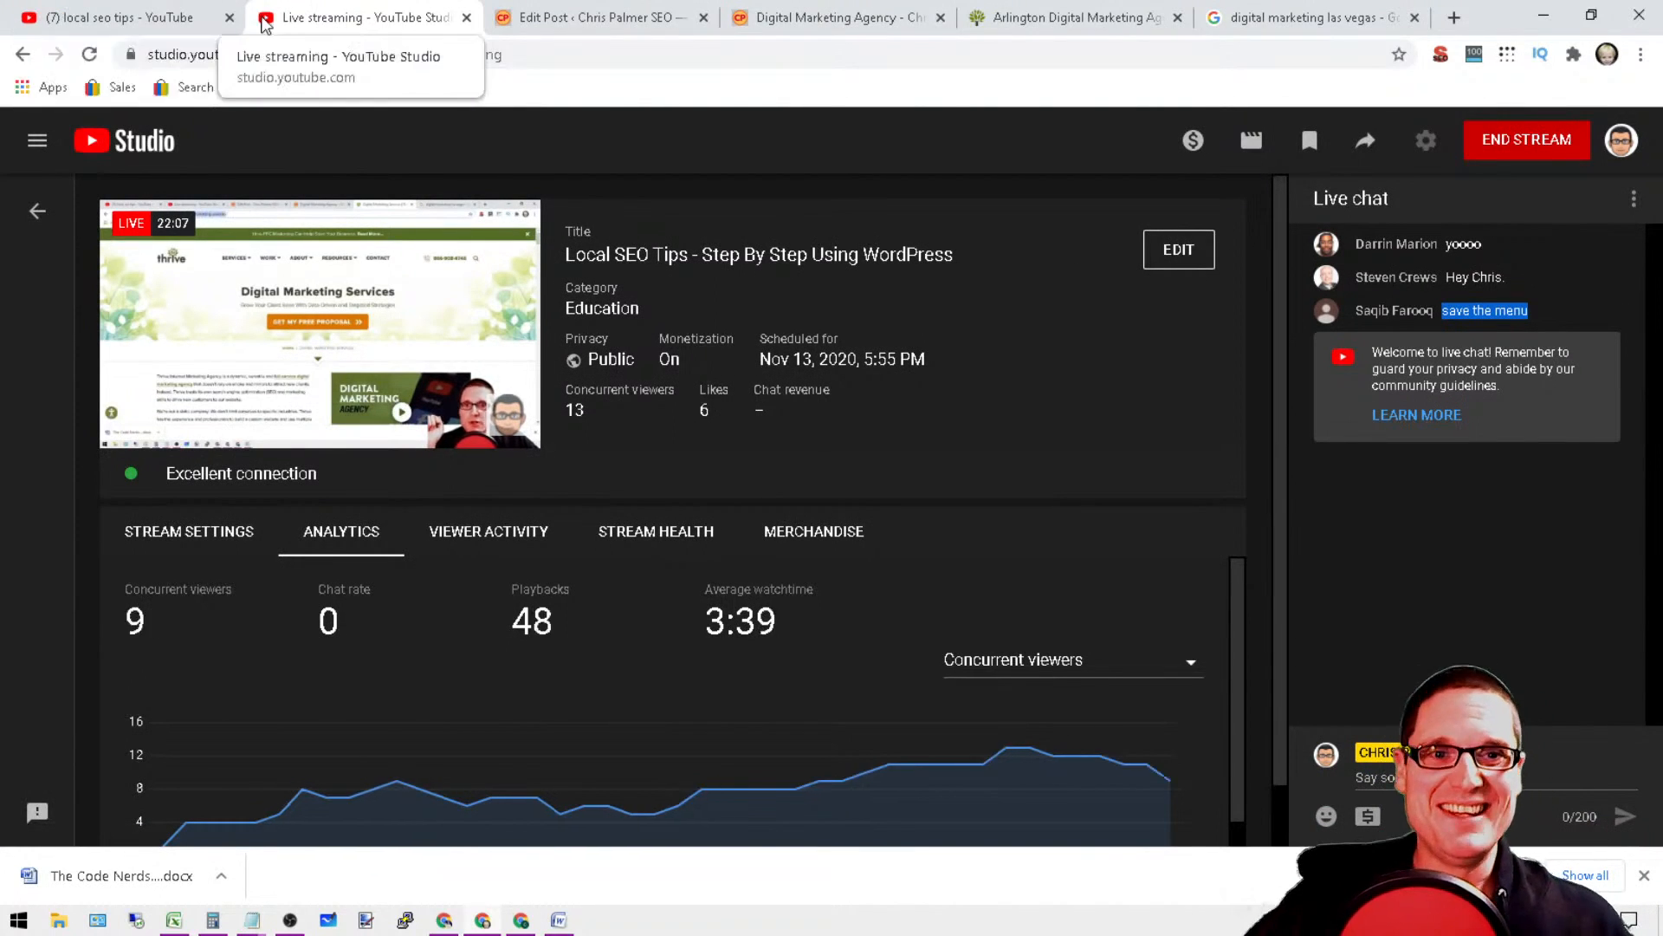
left_click(139, 9)
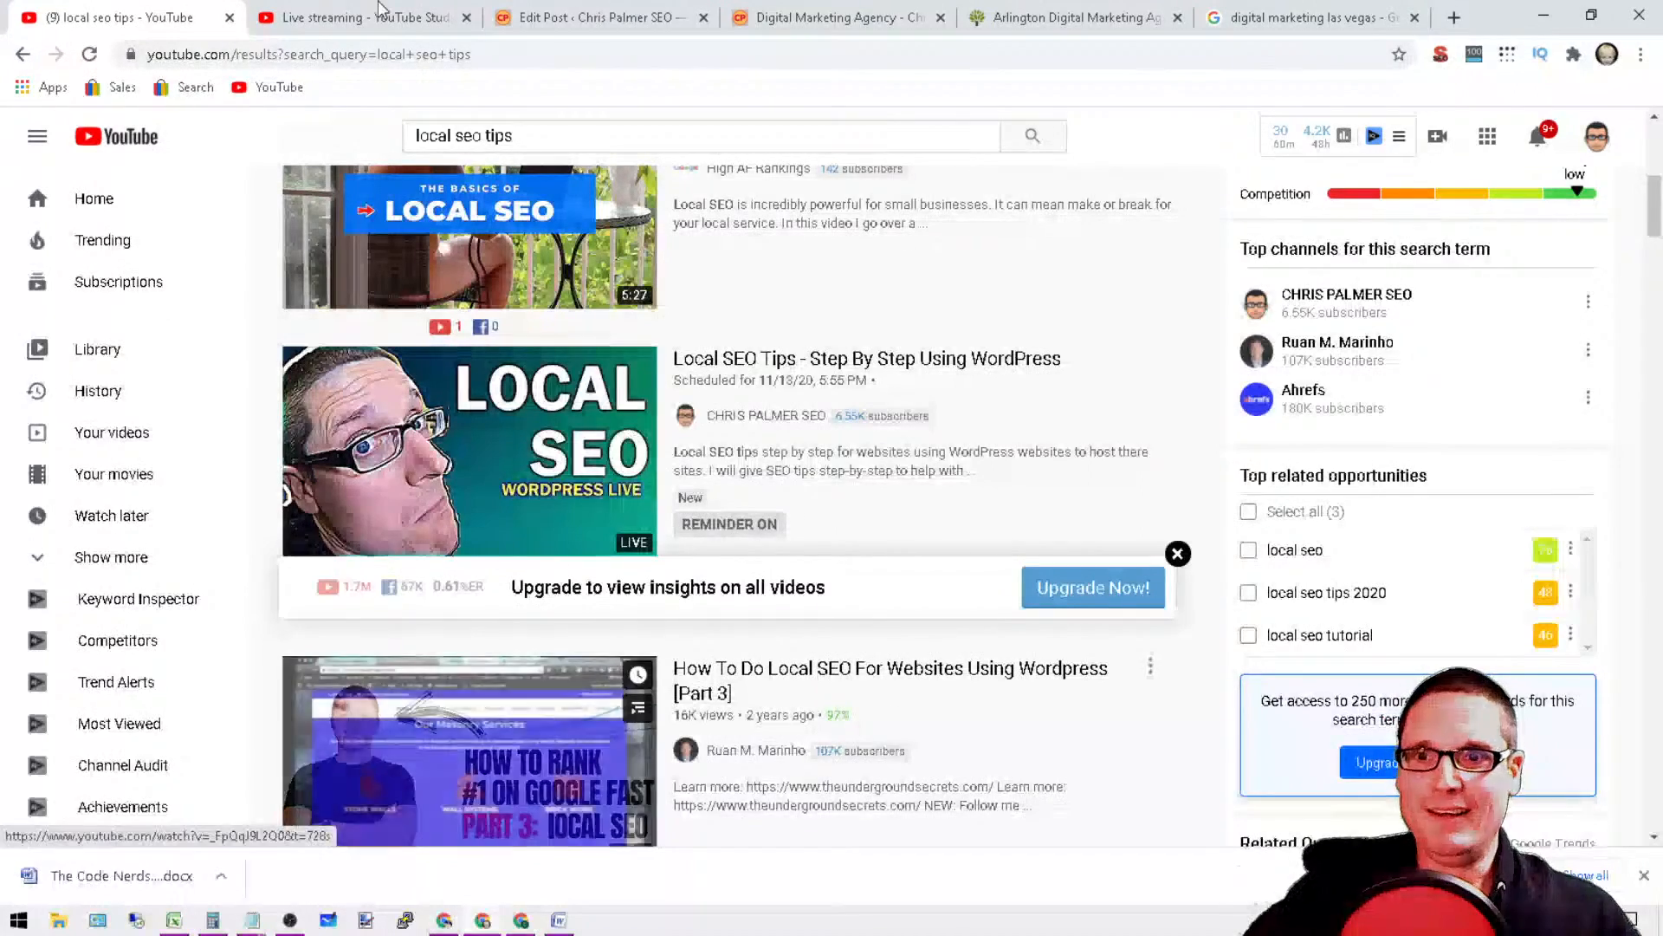
left_click(230, 18)
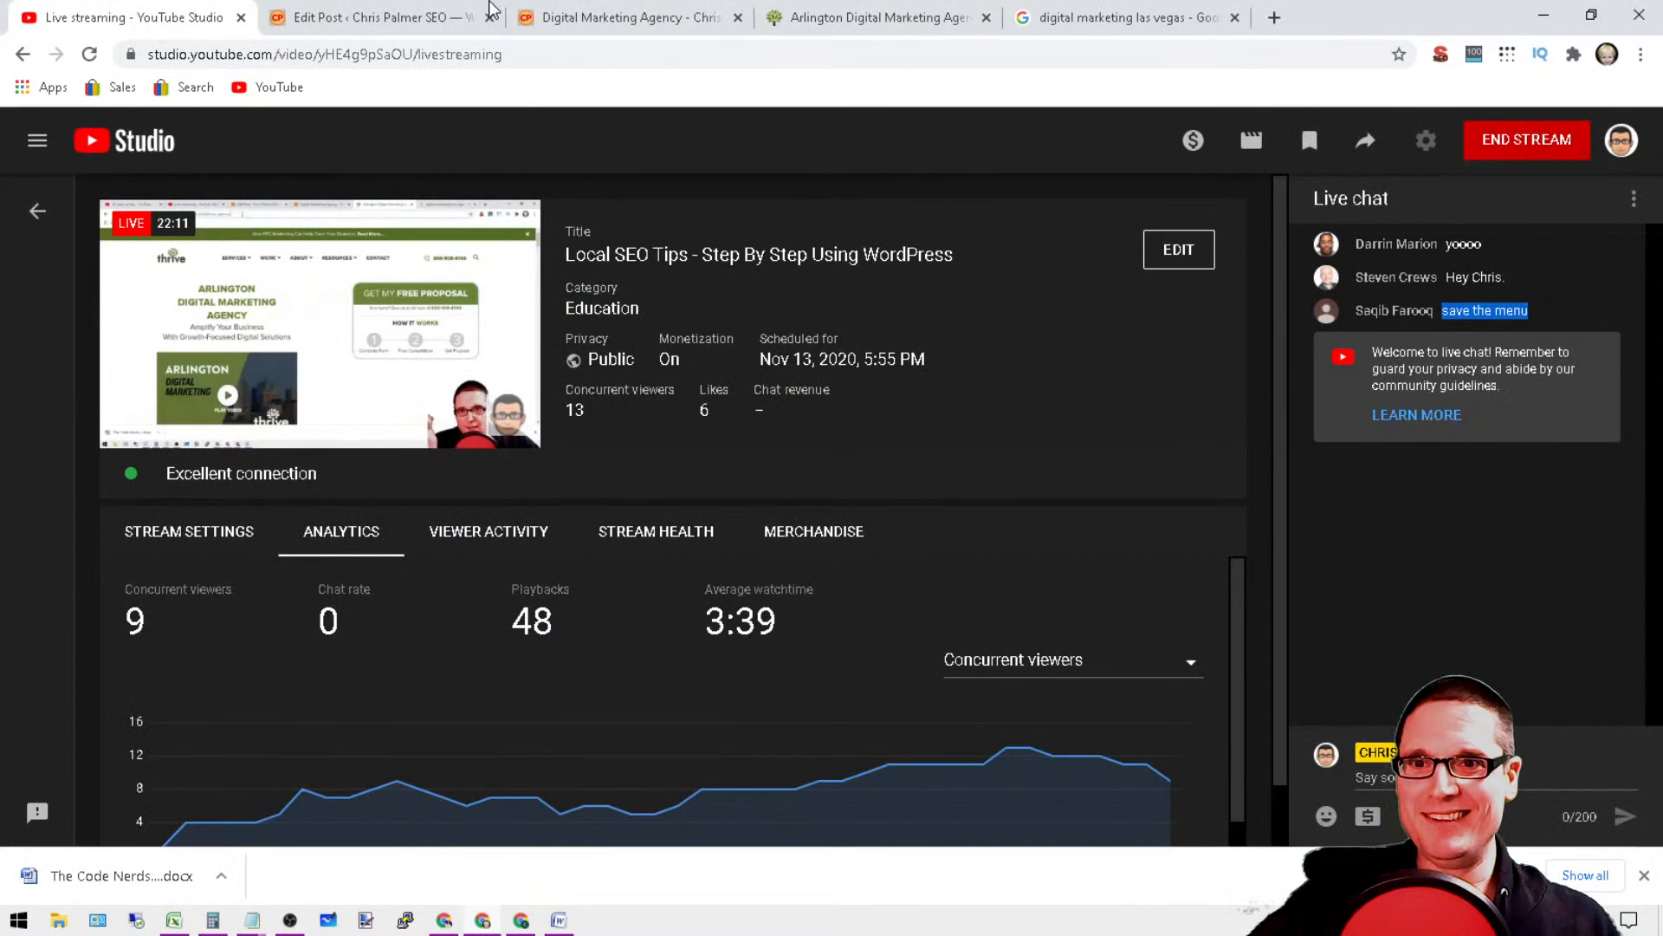
Step: Set the Henderson post's URL slug to henderson-digital-marketing-agency and update the post
left_click(430, 11)
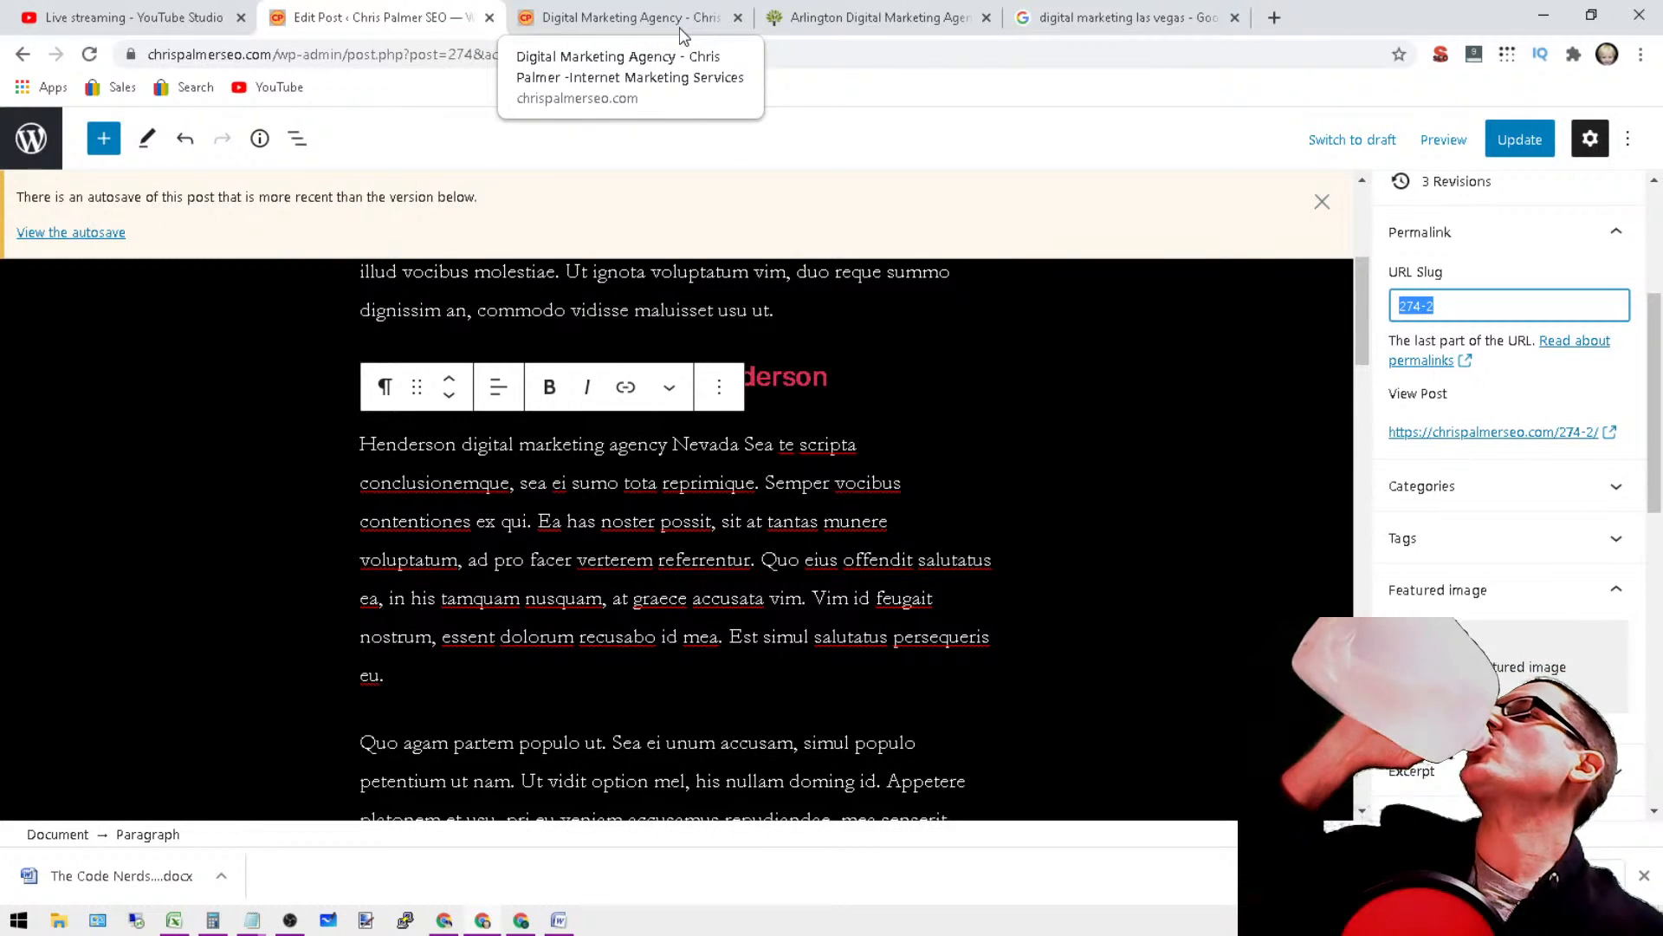
left_click(1125, 180)
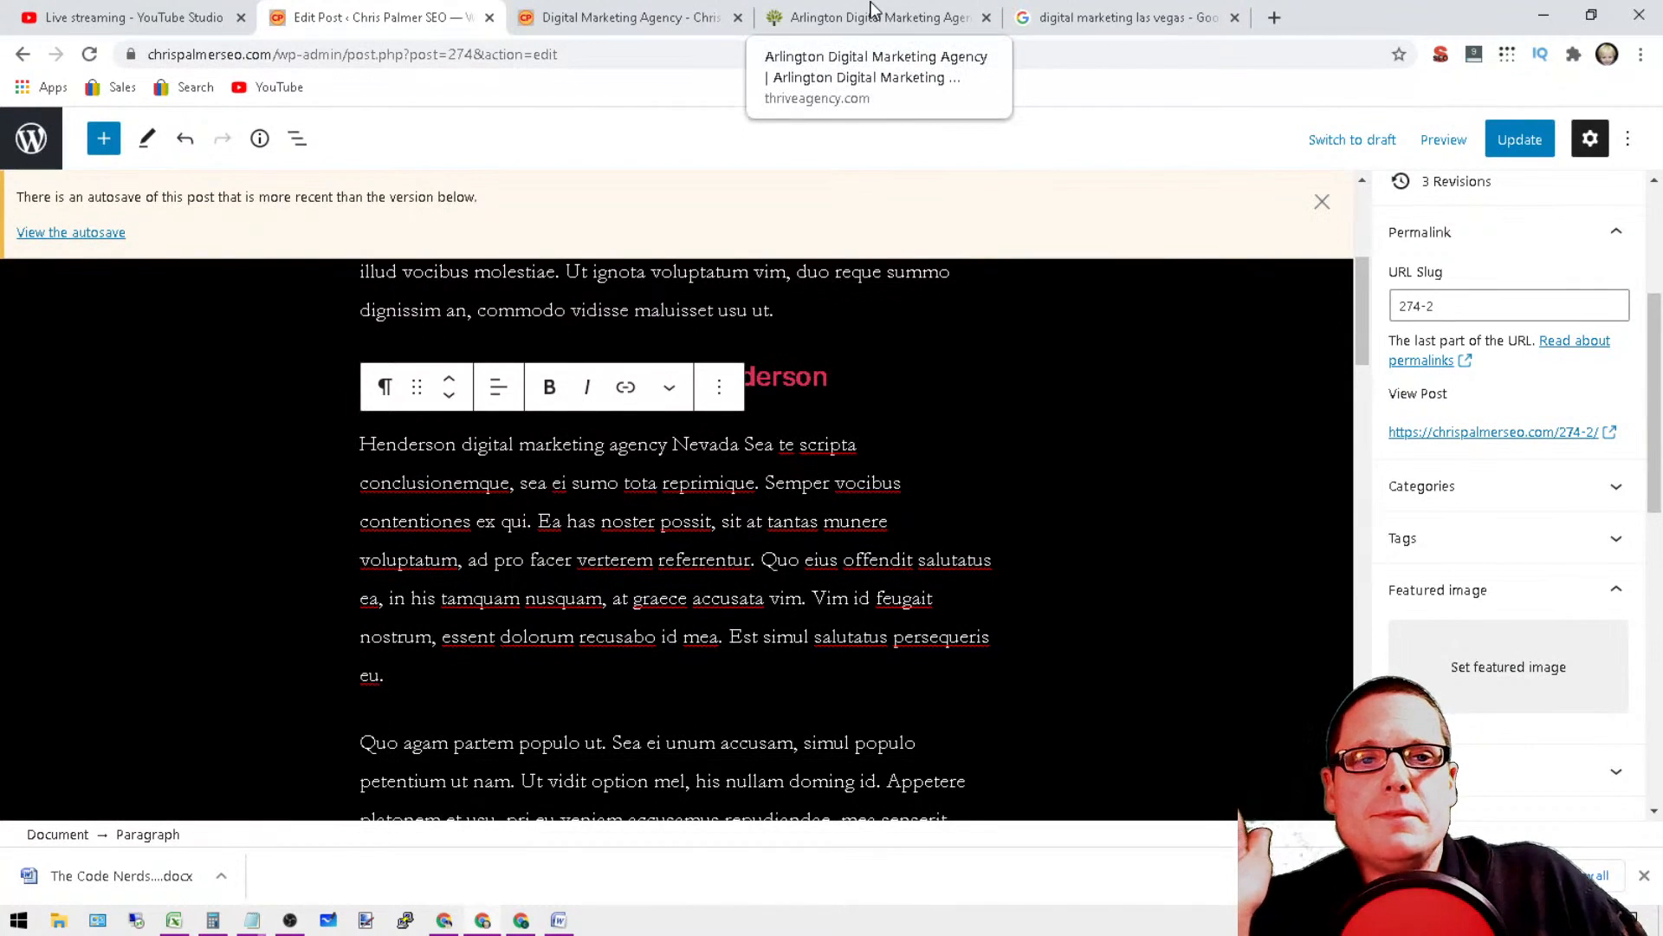
left_click(1500, 313)
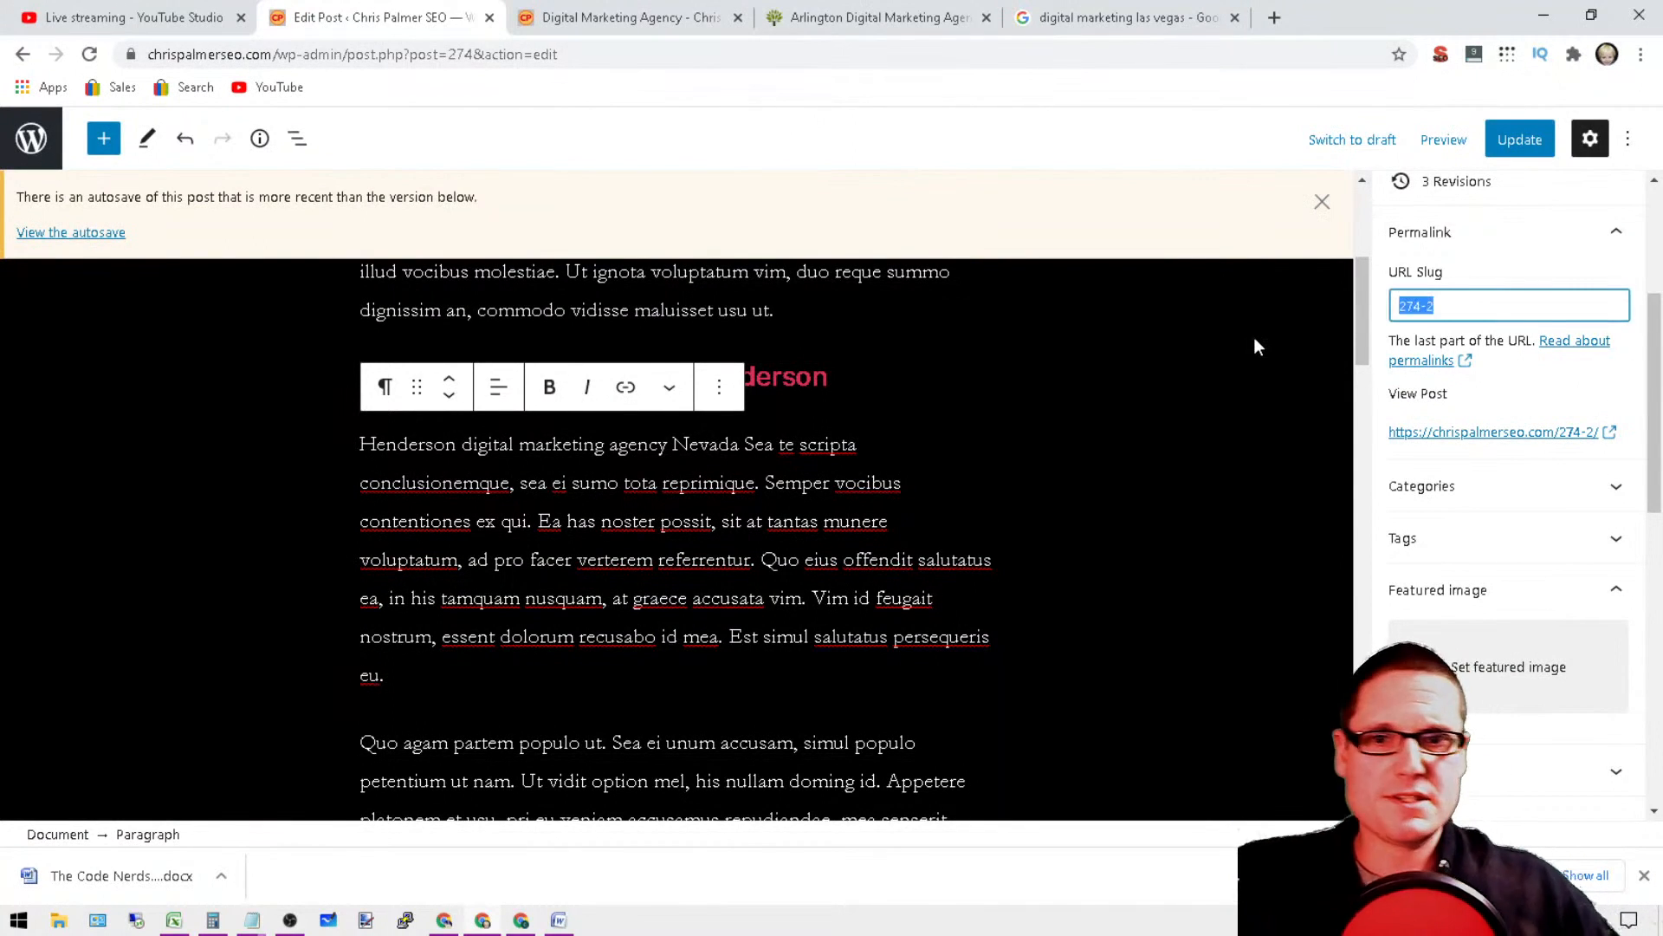
type("henderso")
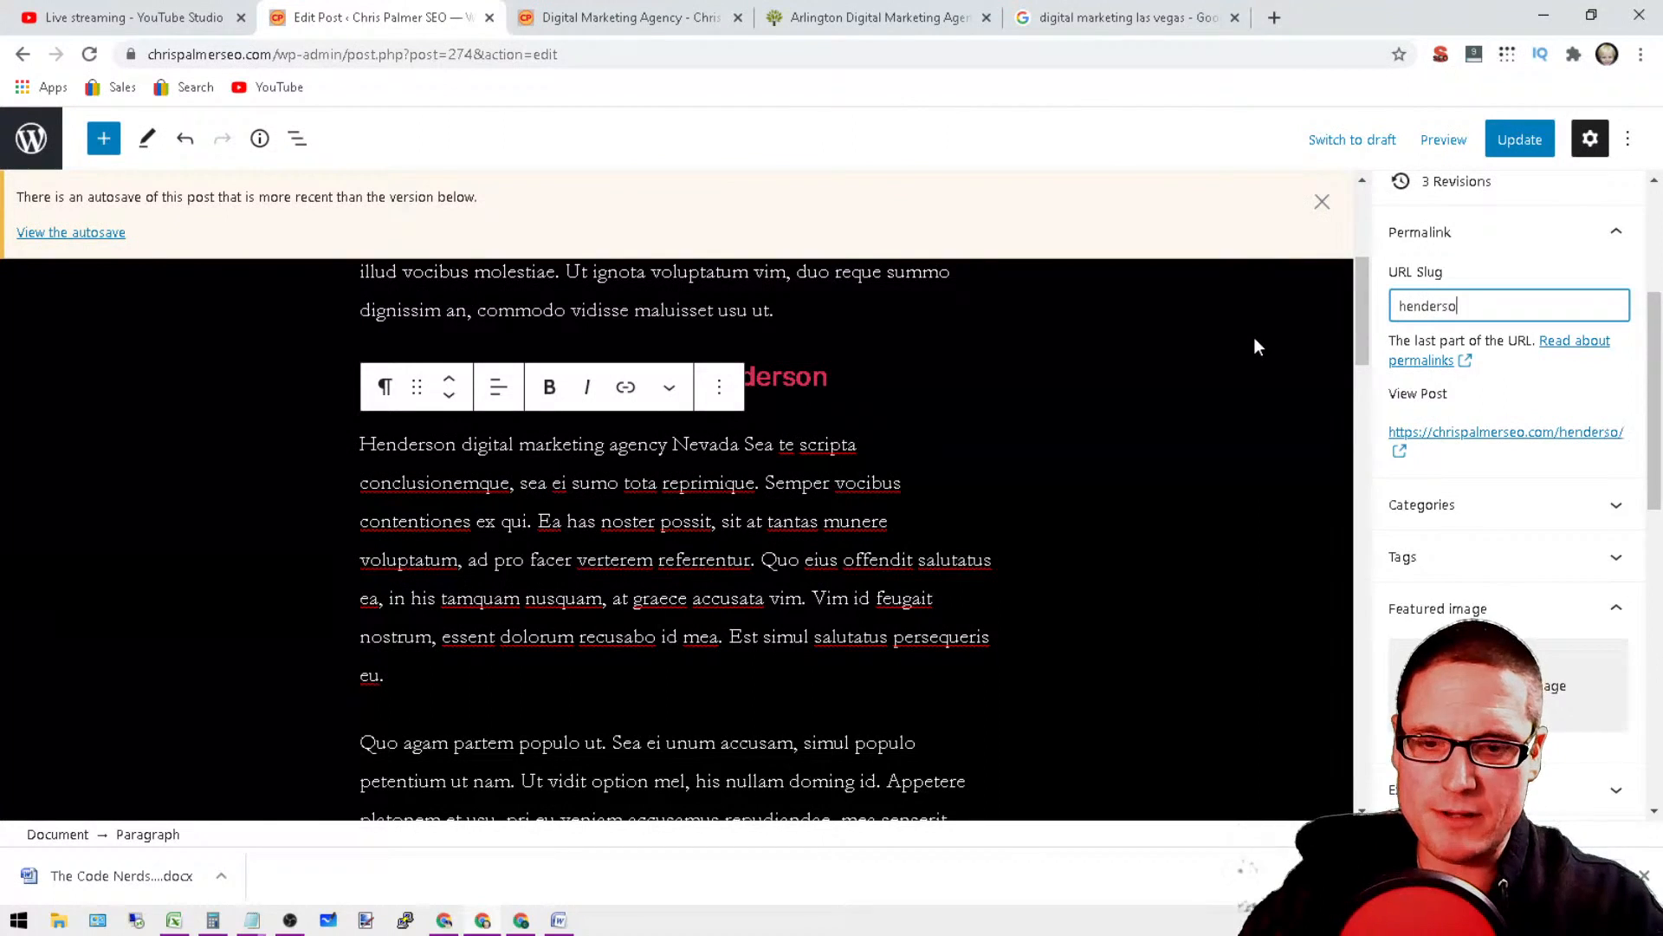
type("n-dig")
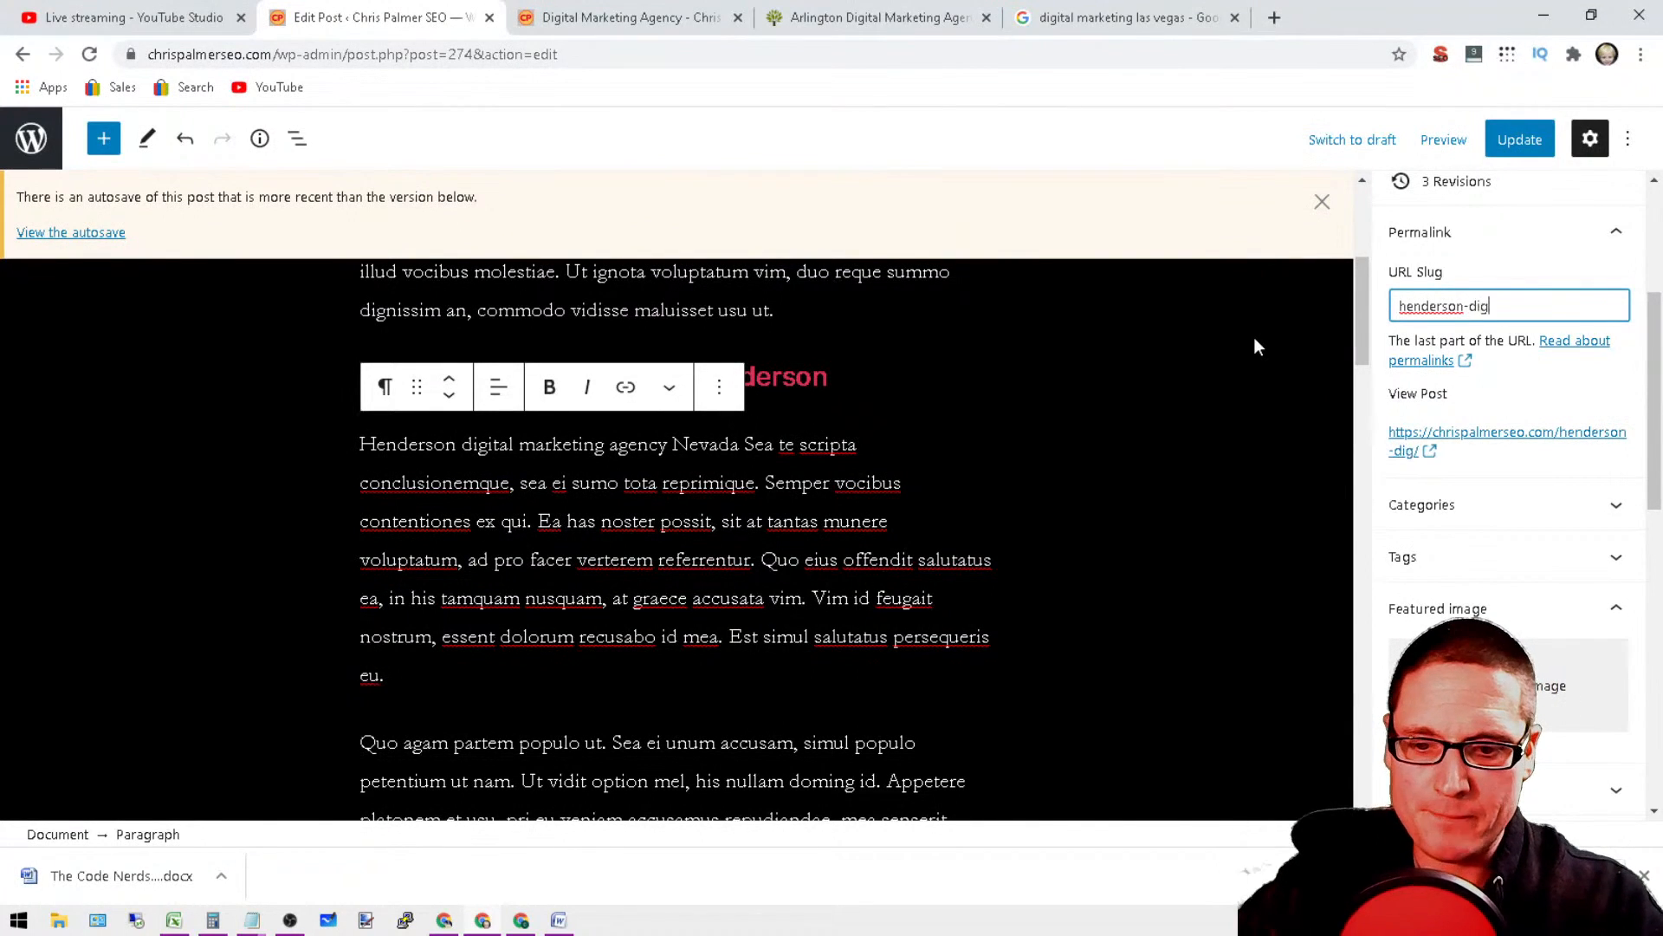
type("ital-marketing-agency")
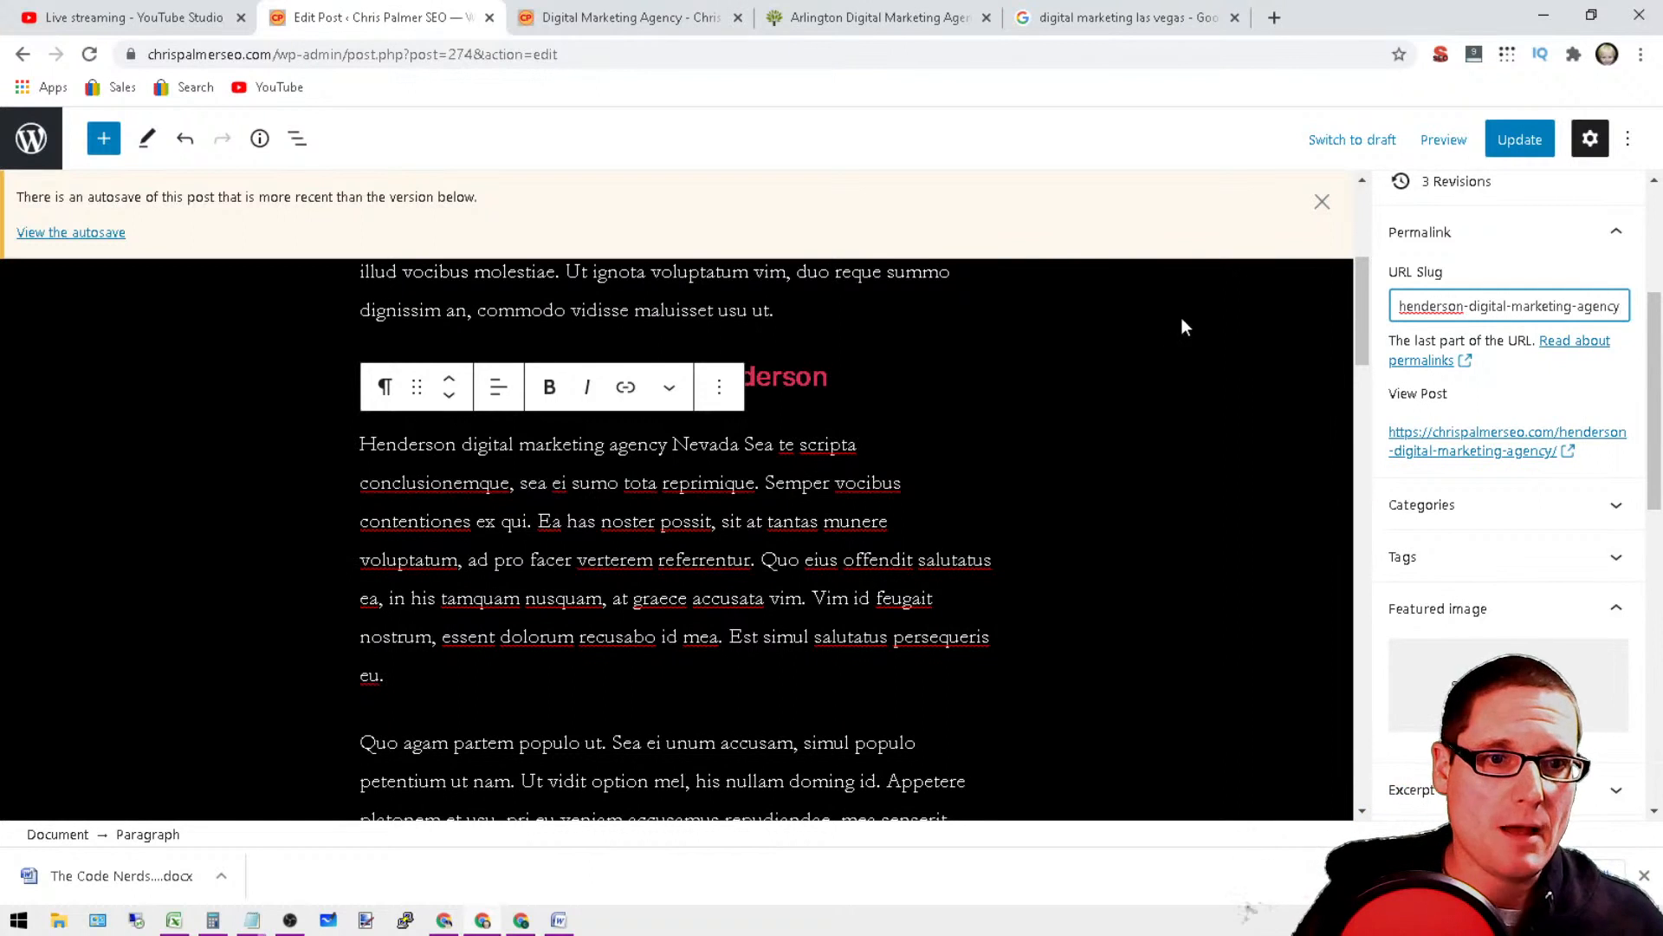
left_click(1538, 143)
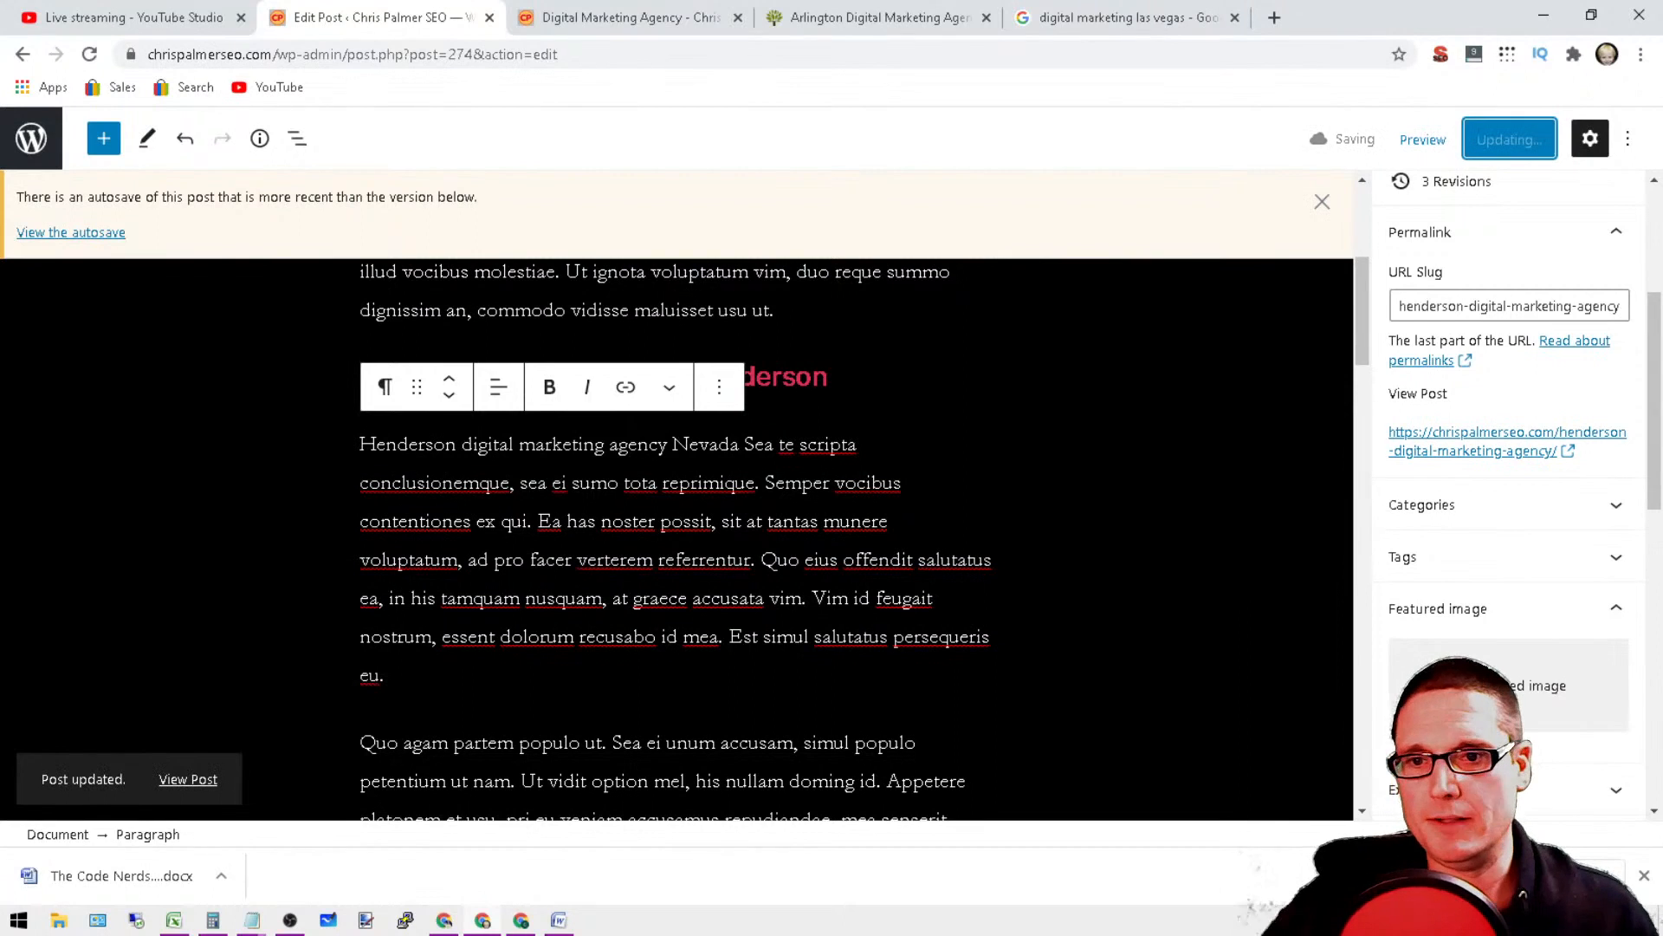
scroll(780, 693, "up", 5)
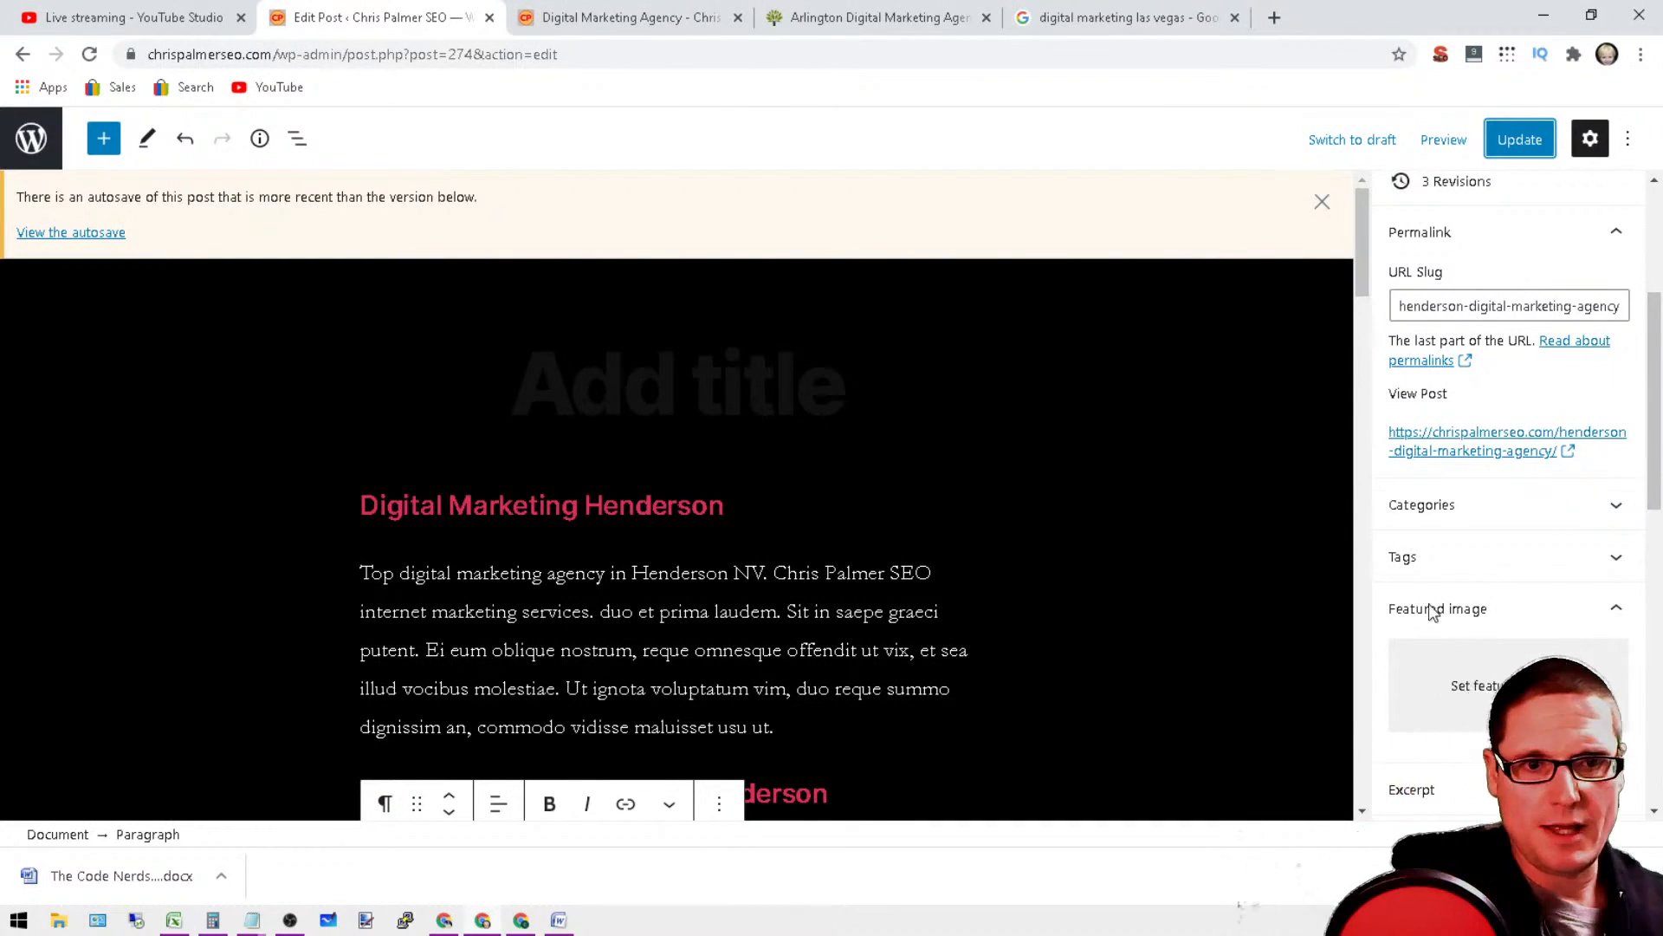
left_click(1531, 145)
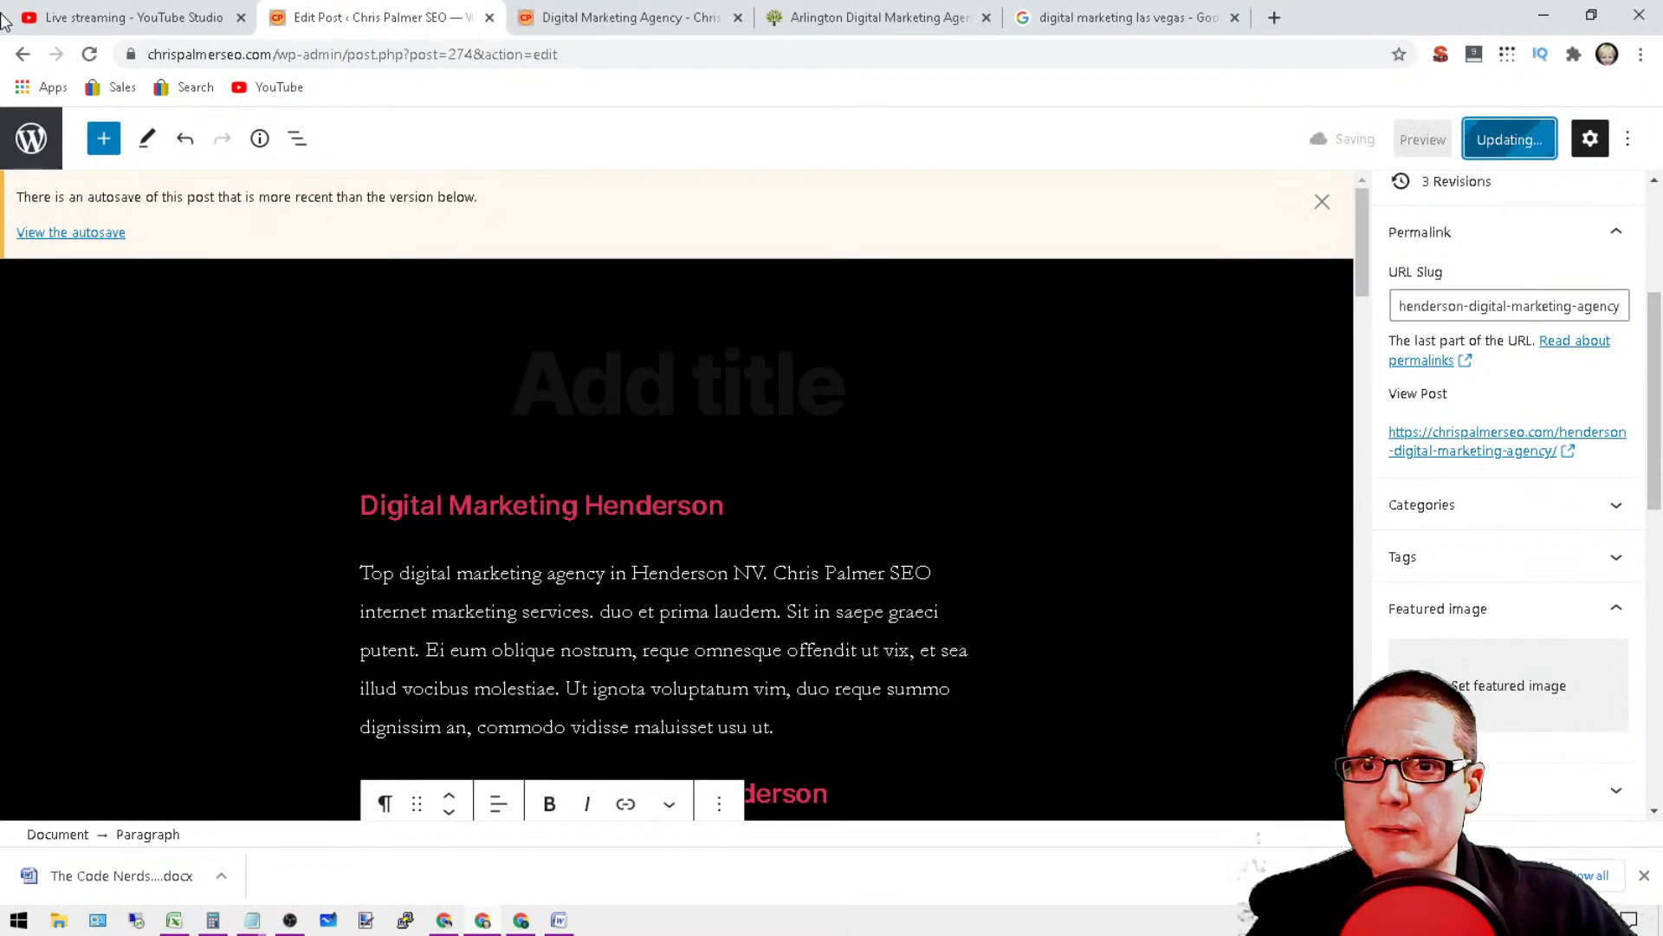
Step: Leave the post editor for the list of all posts, and open the site's dashboard and posts list in the home page's tab
left_click(622, 24)
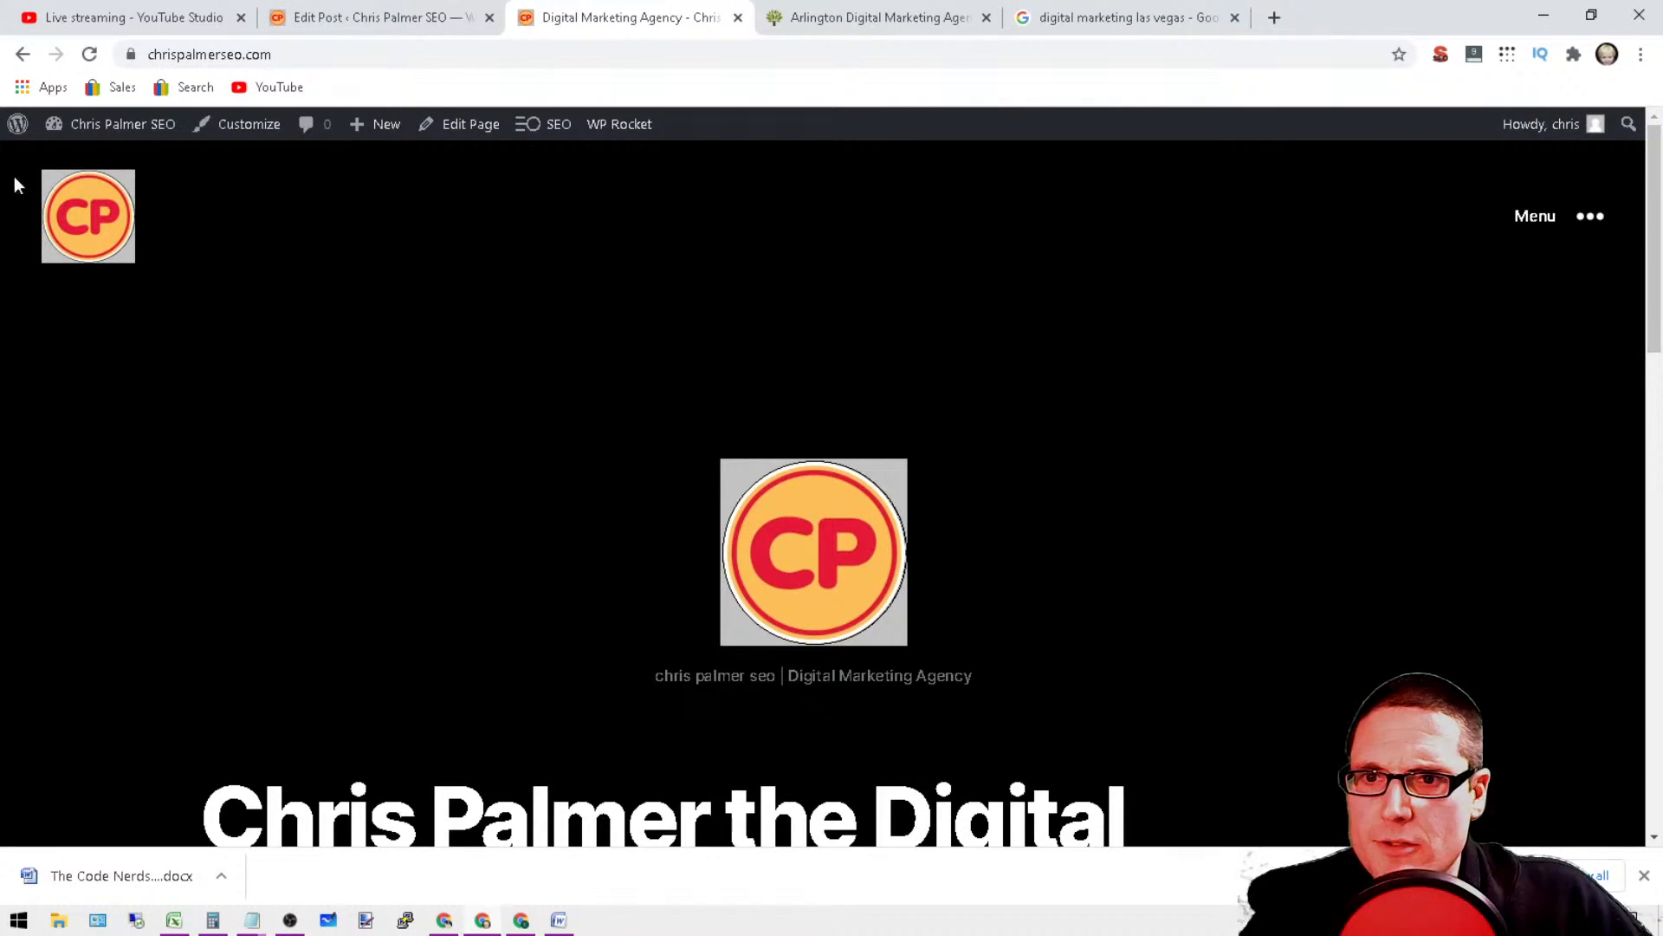
left_click(90, 160)
left_click(454, 24)
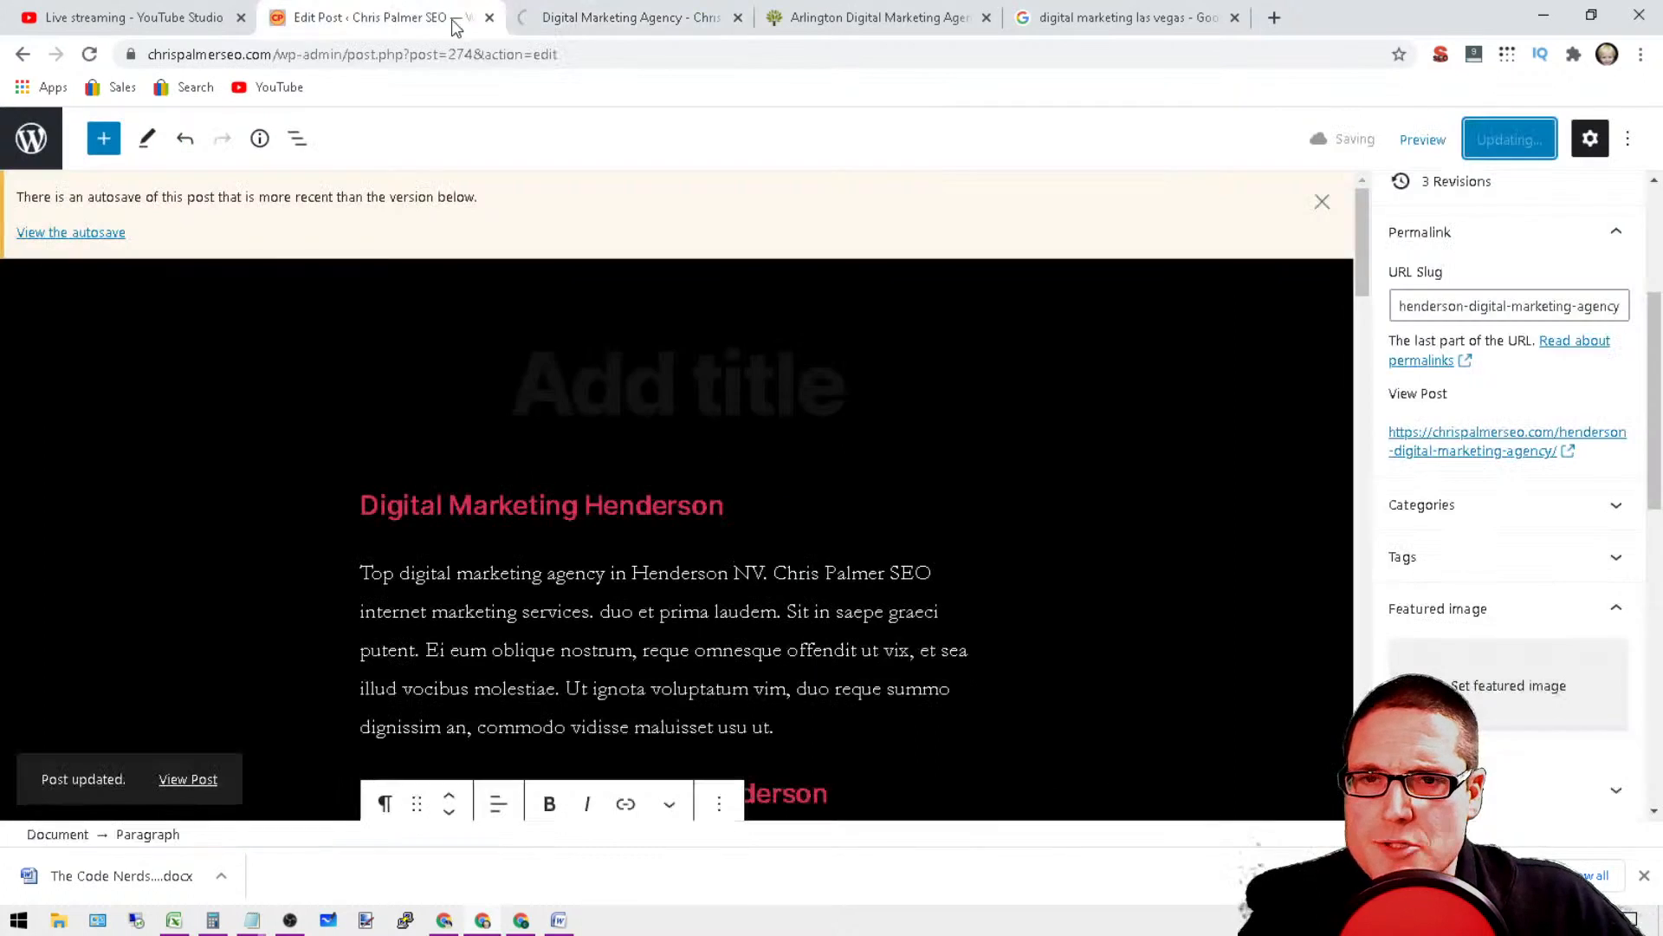
left_click(31, 139)
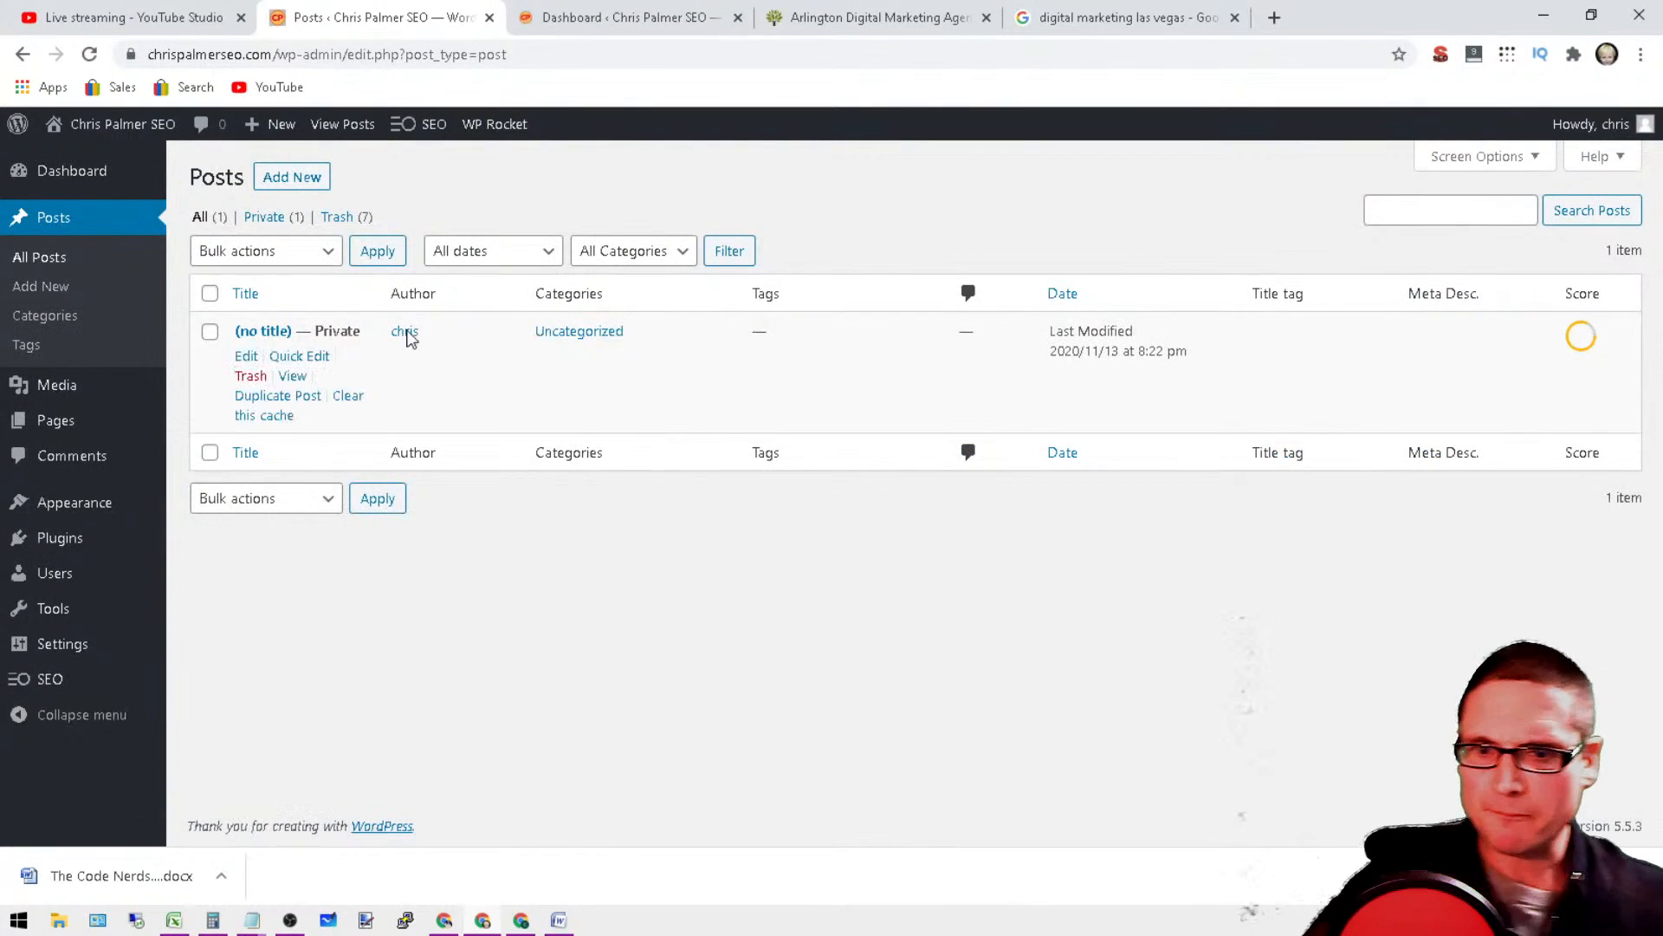
mouse_move(391, 400)
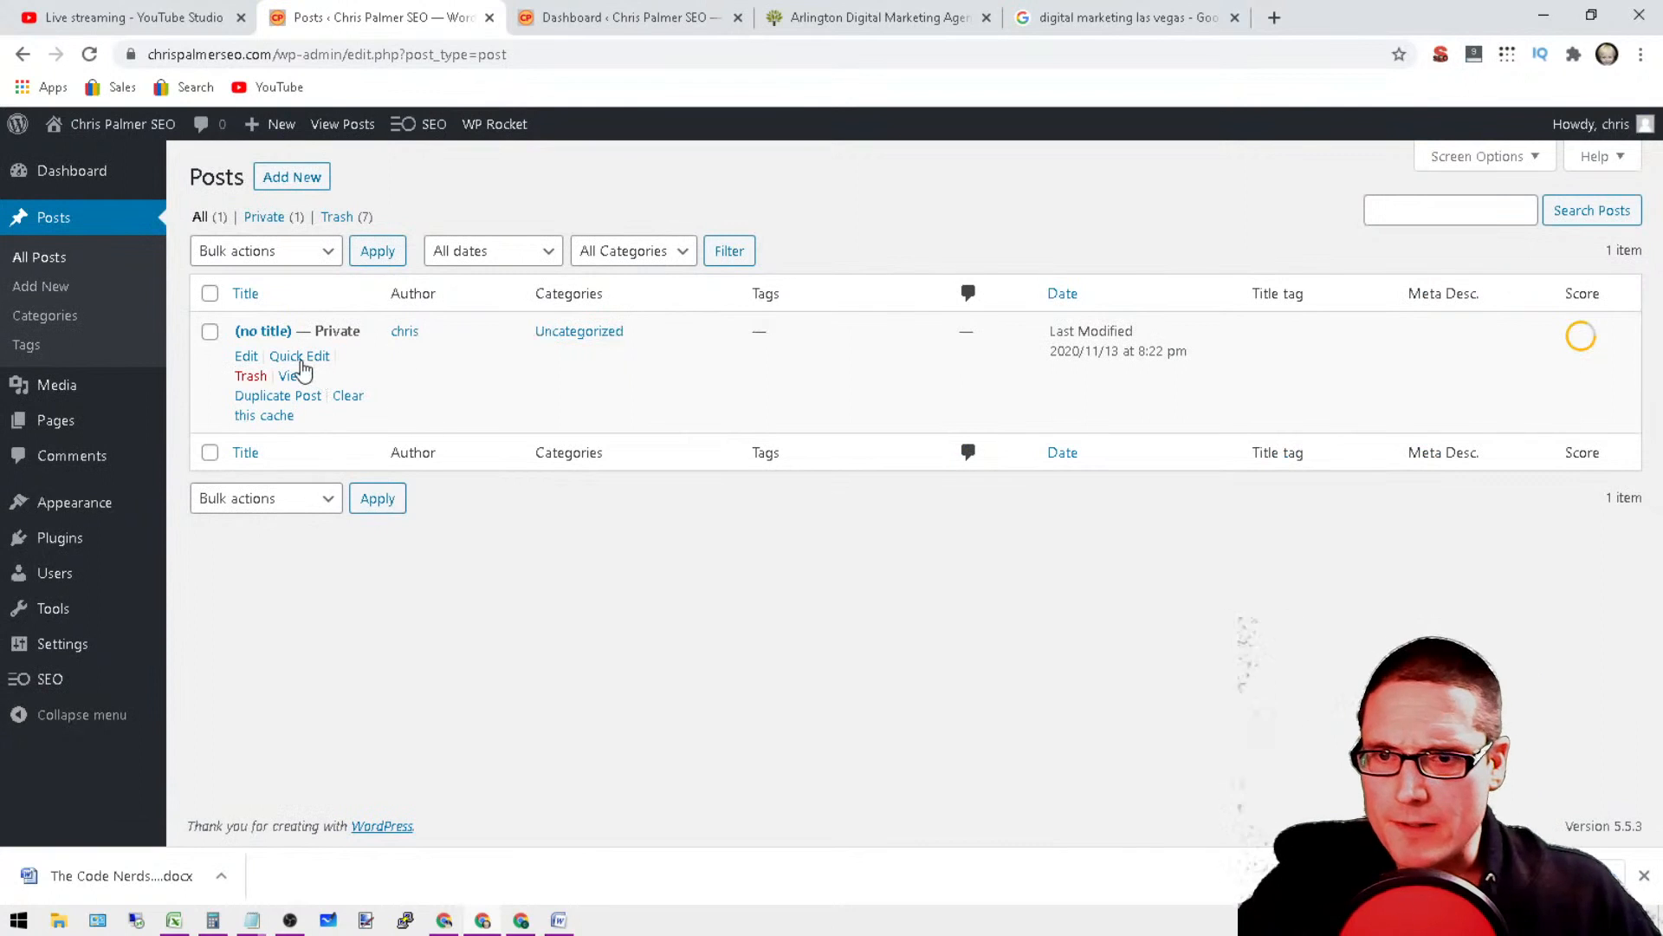
left_click(247, 357)
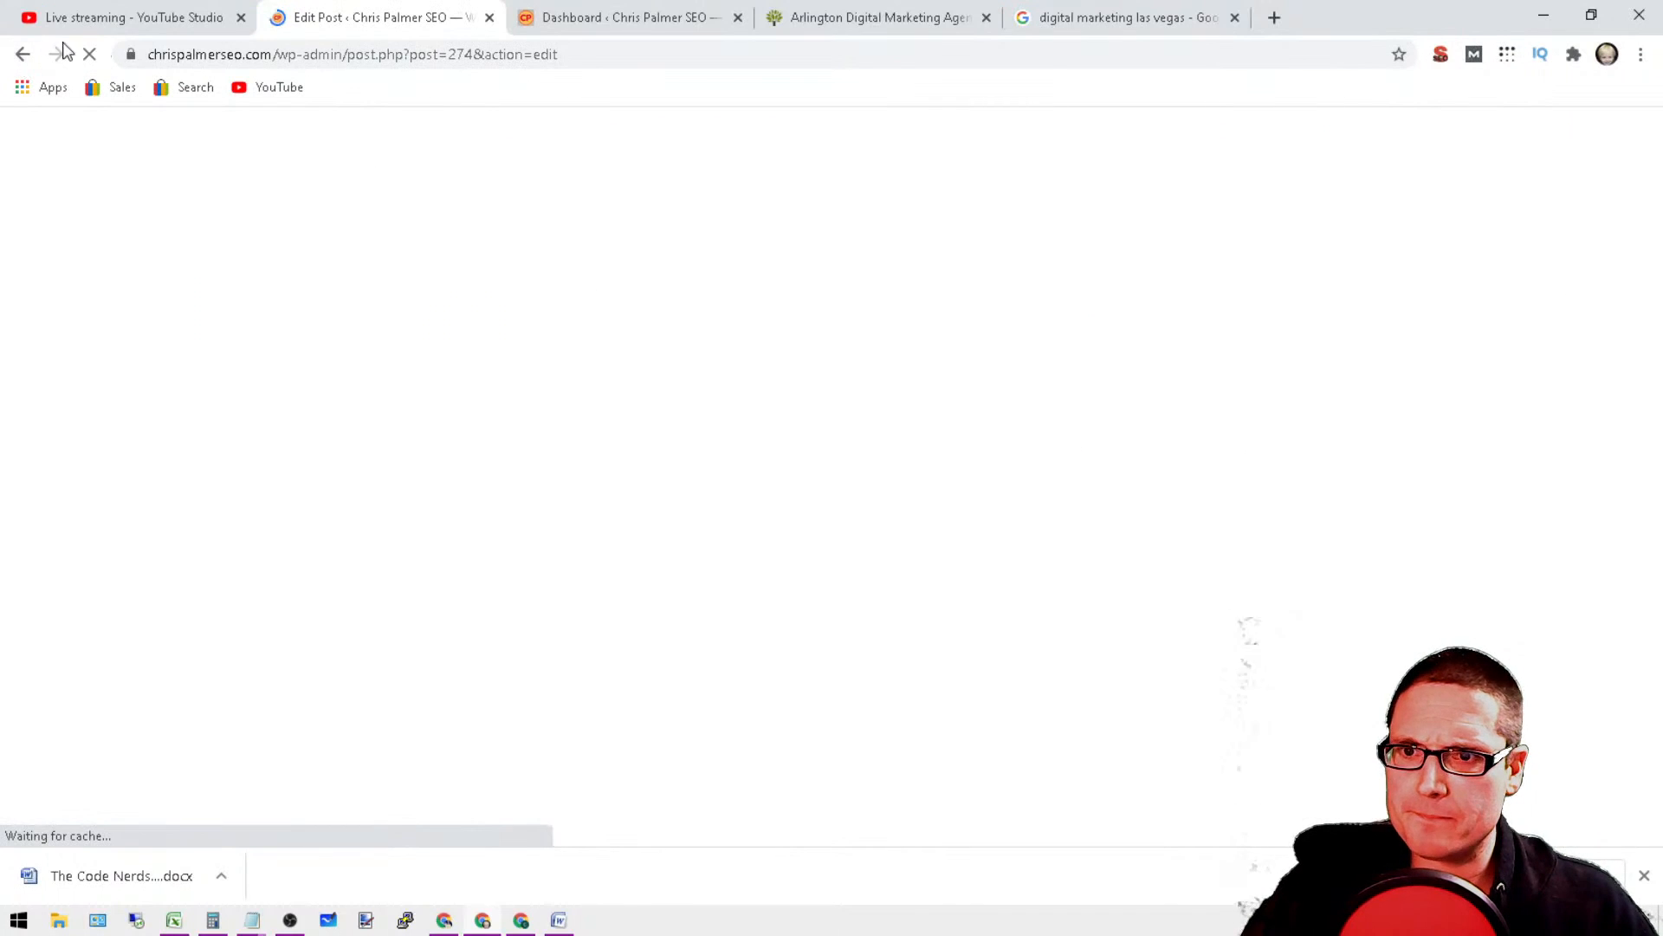
left_click(680, 13)
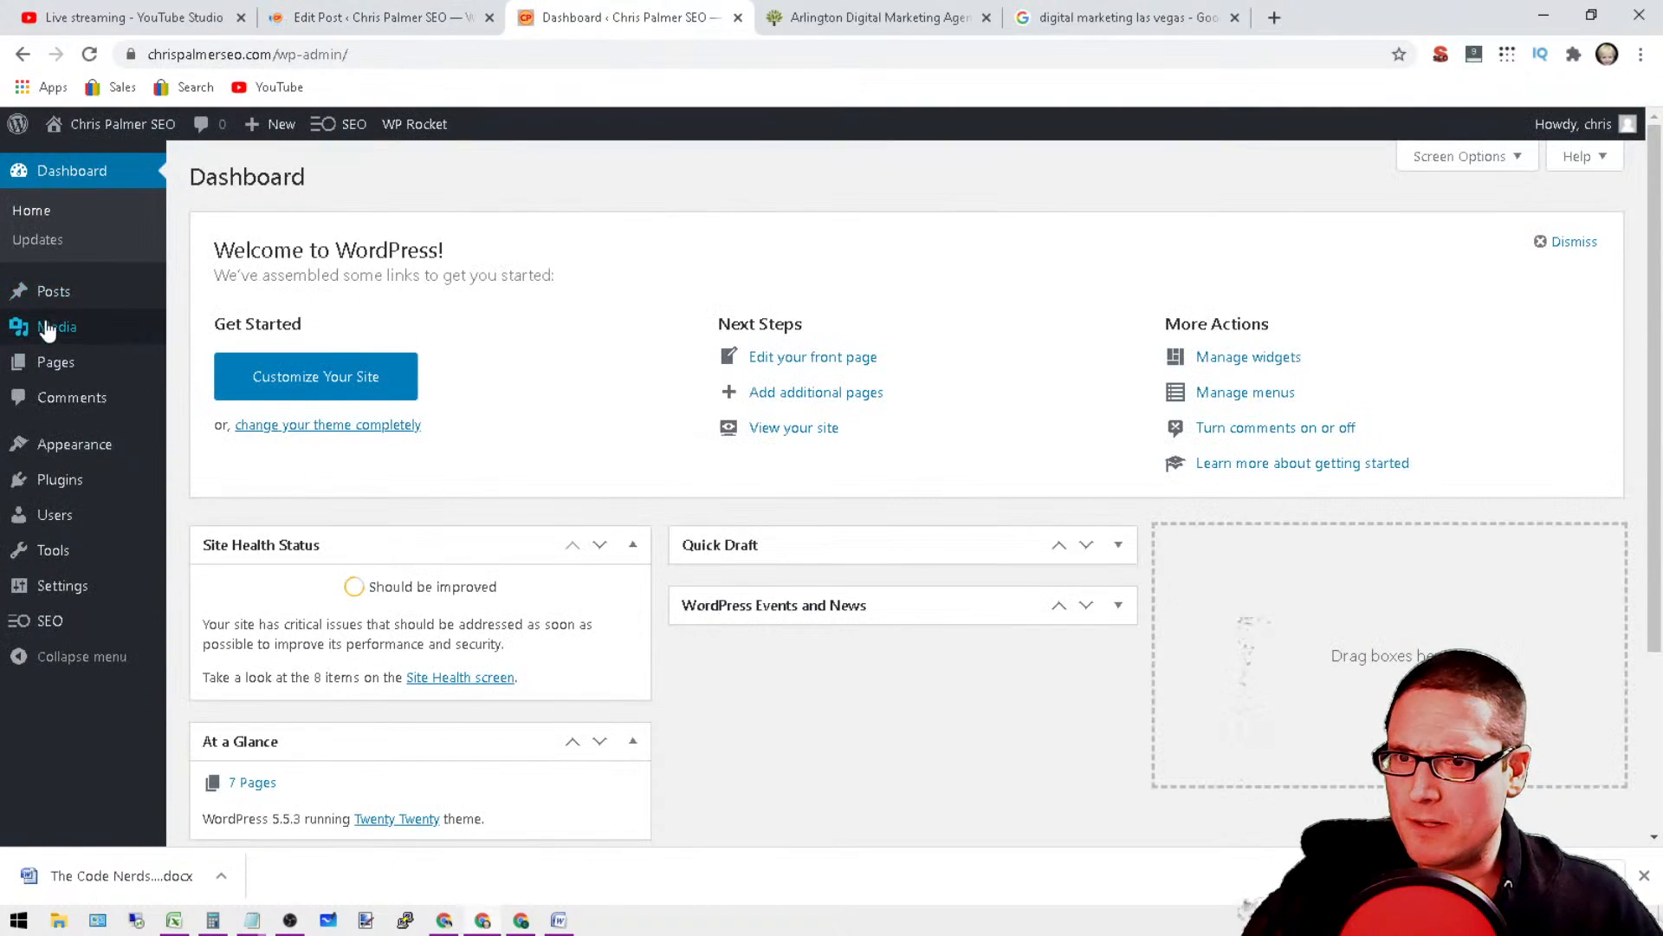
left_click(206, 295)
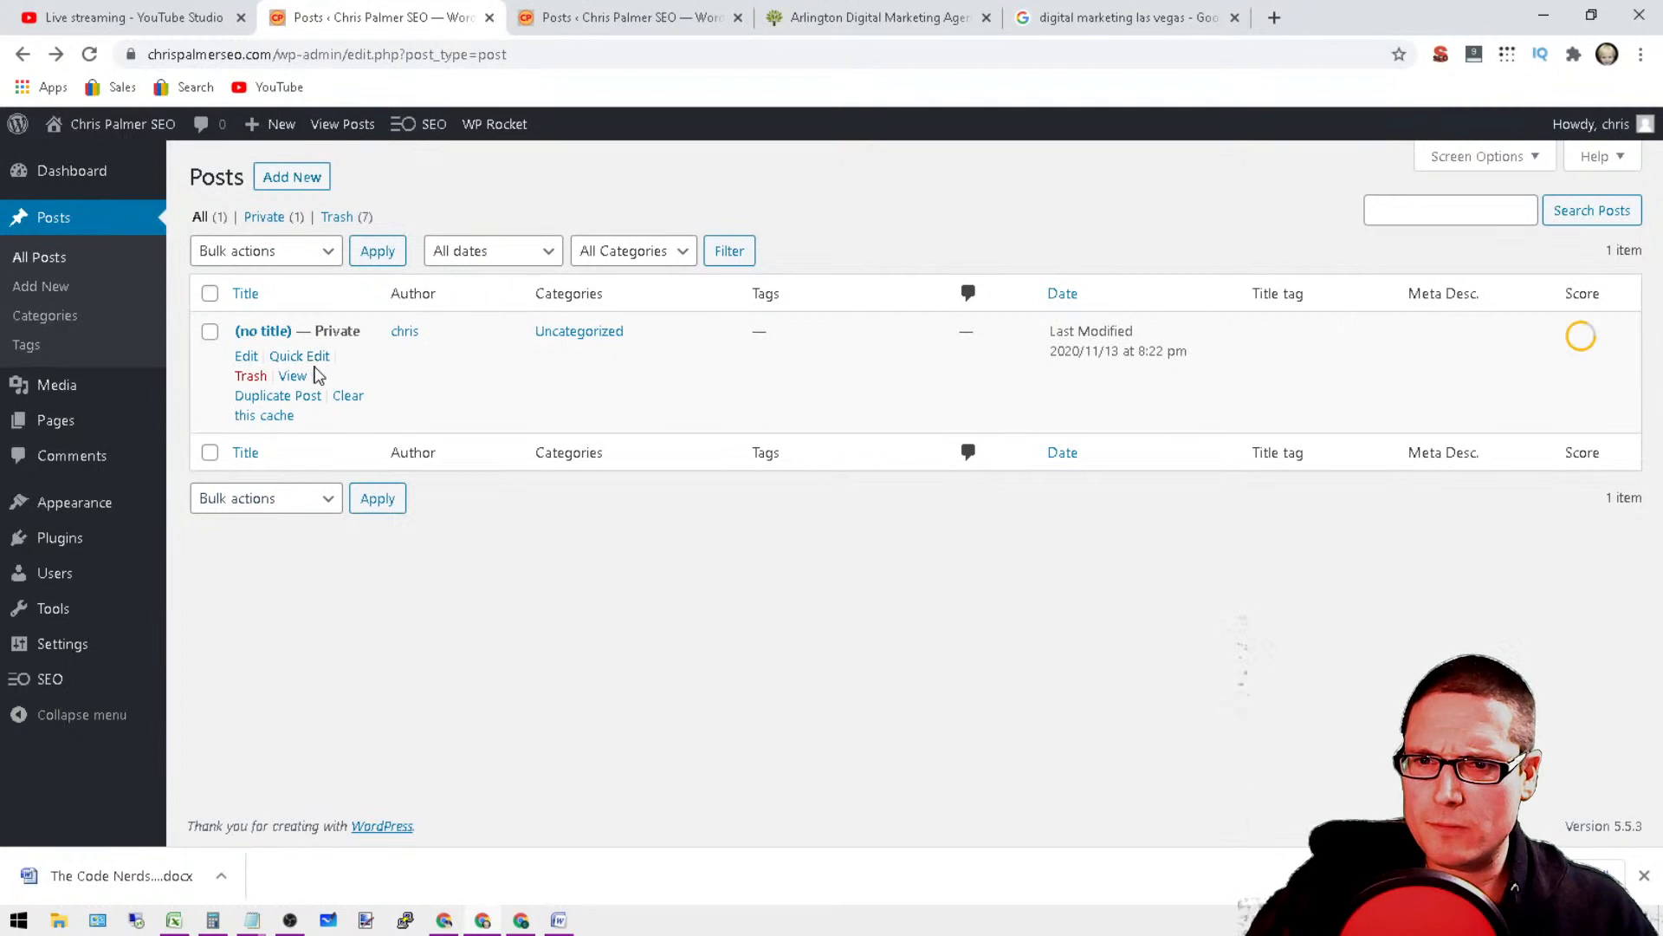
Step: In the untitled post's Quick Edit, enter "Henderson Digital Marketing" as the SEO title tag and leave the title blank
left_click(319, 360)
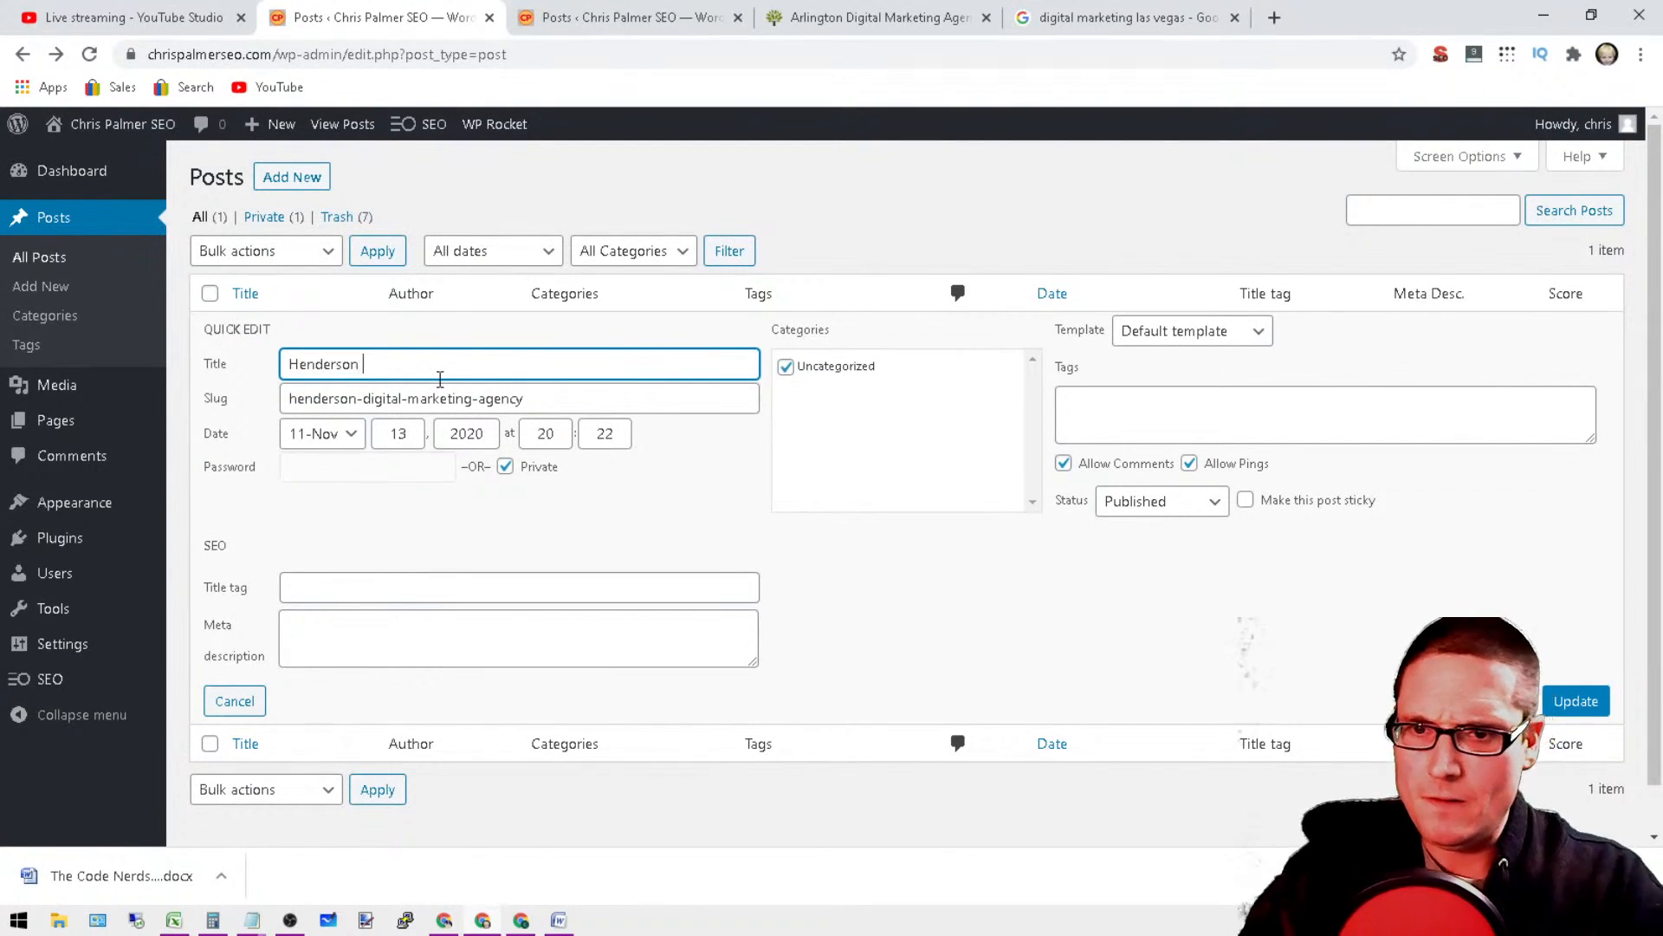
left_click_drag(436, 377, 289, 365)
key("ctrl+c")
right_click(351, 364)
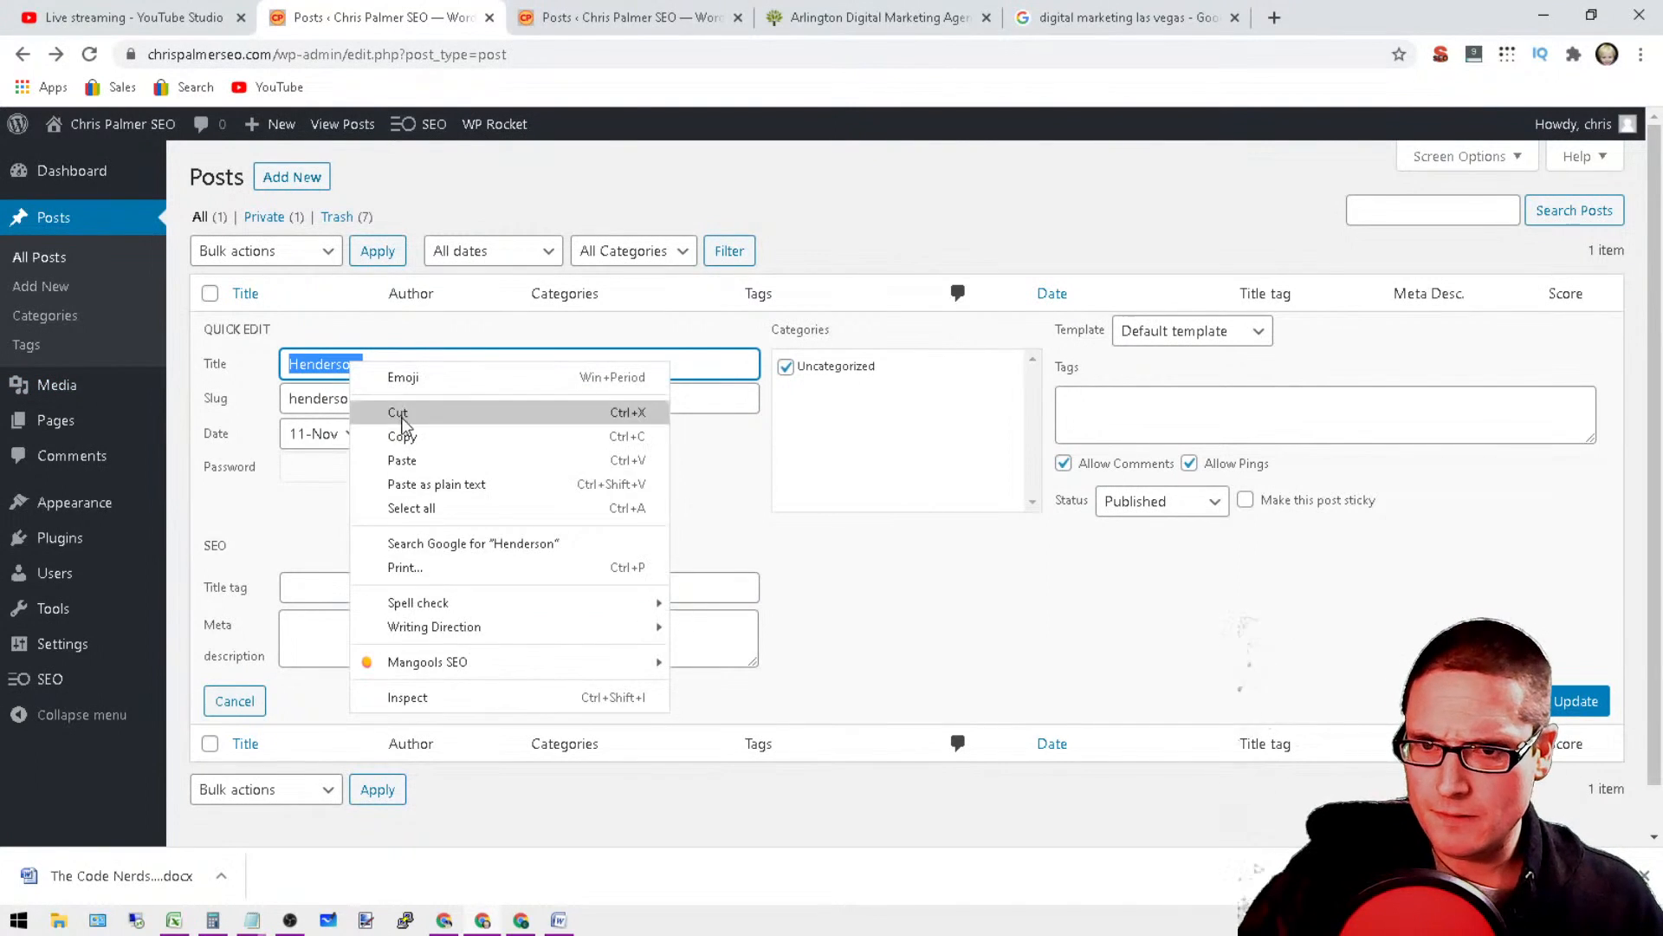
left_click(398, 412)
right_click(332, 587)
left_click(429, 435)
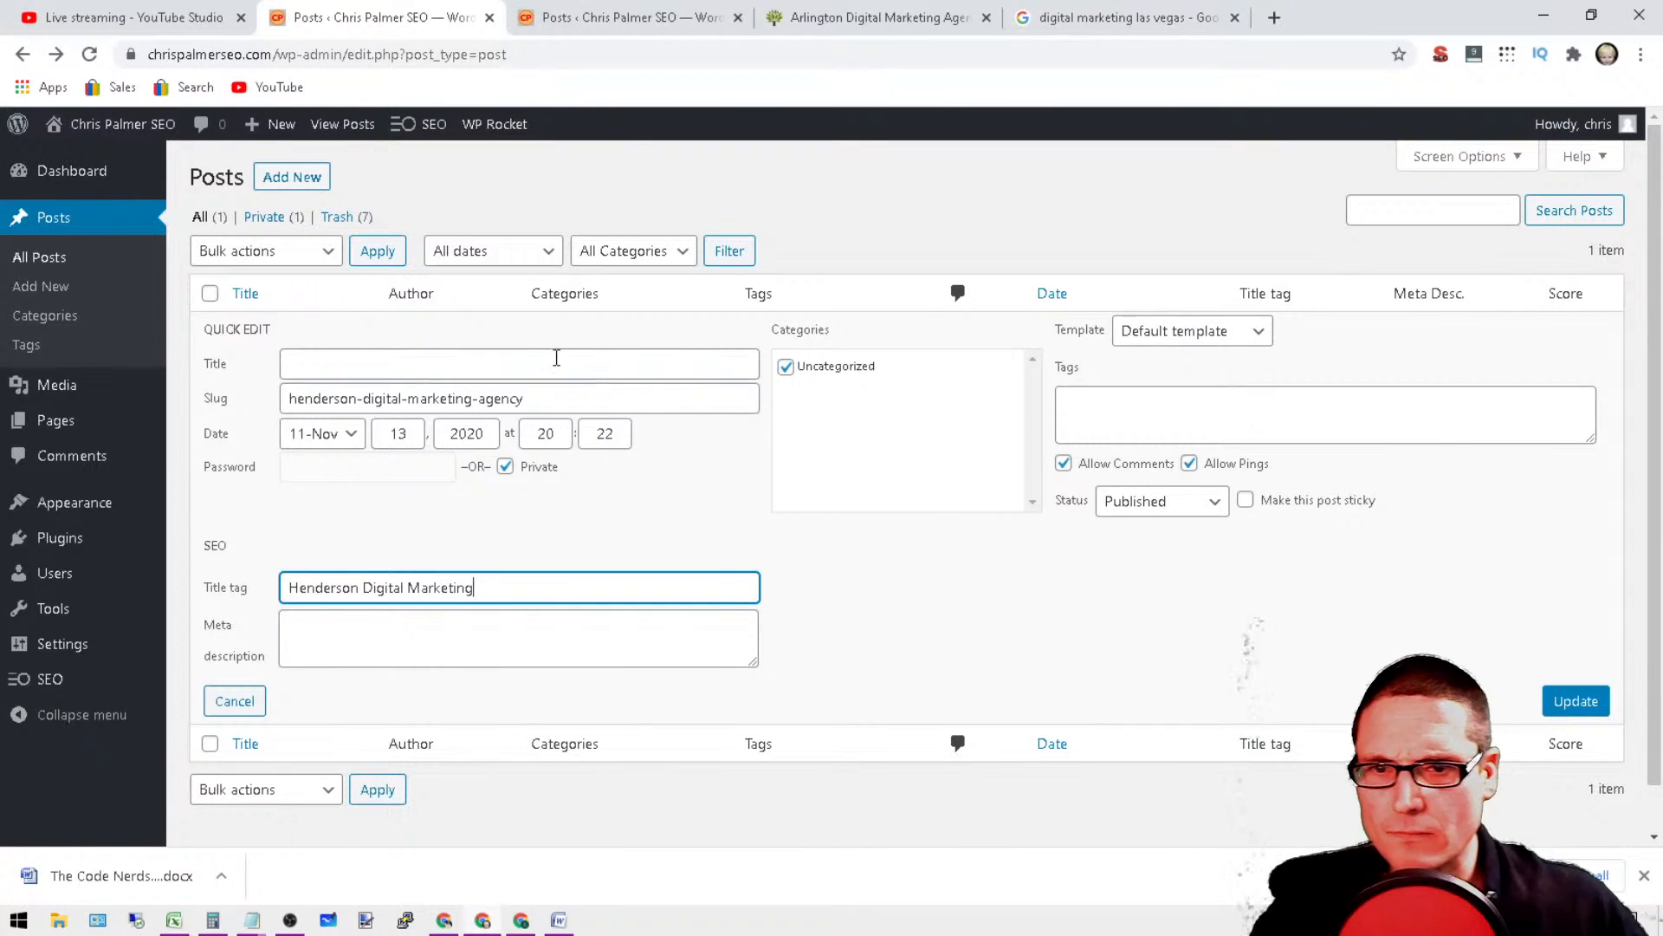
Step: Shorten the post's slug to henderson-digital-marketing and save the quick edit
left_click_drag(567, 397, 481, 399)
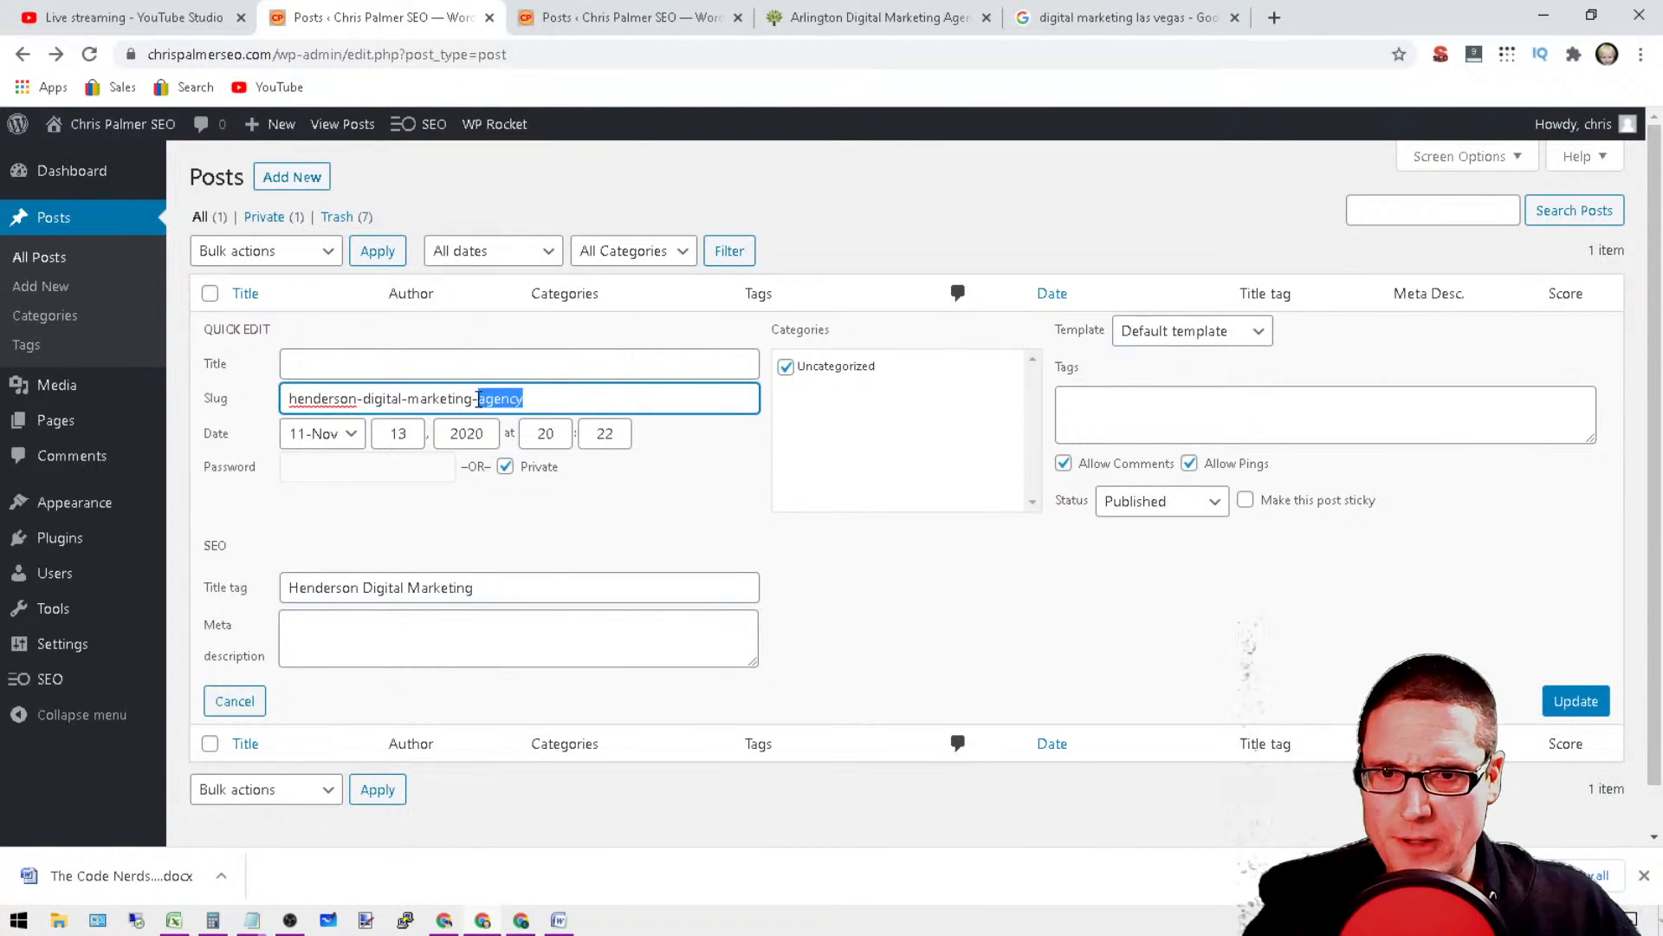
key("BackSpace")
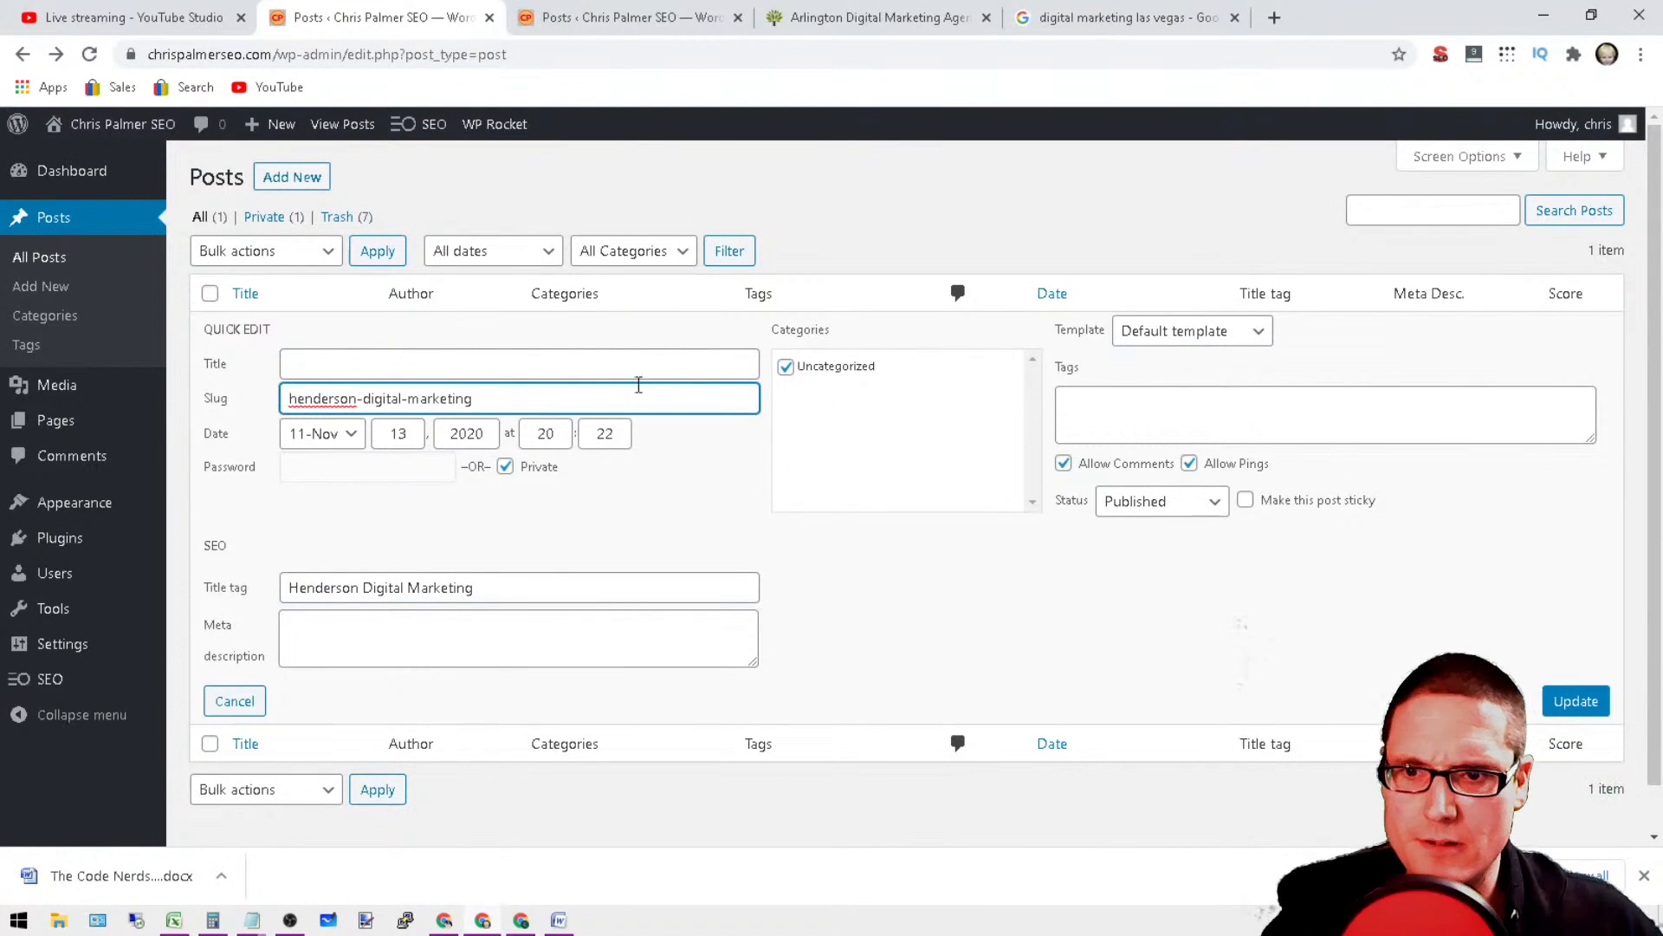
left_click(1567, 714)
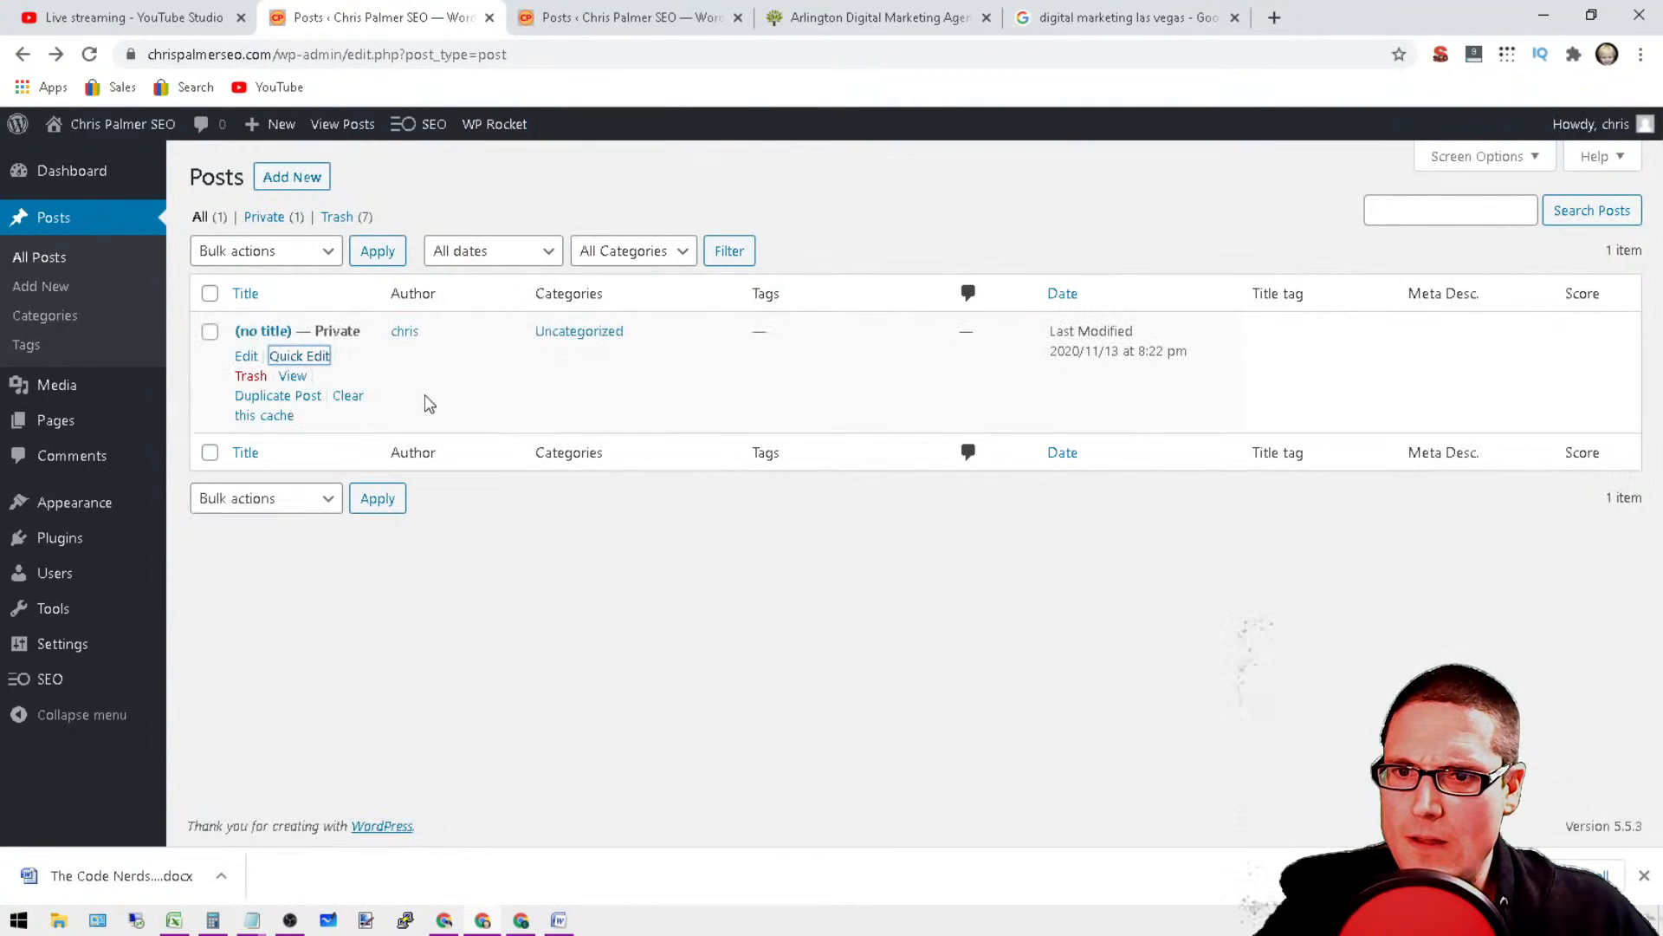
Step: Reopen Quick Edit for the post, set its SEO title tag to "Henderson digital marketing" and save
left_click(308, 356)
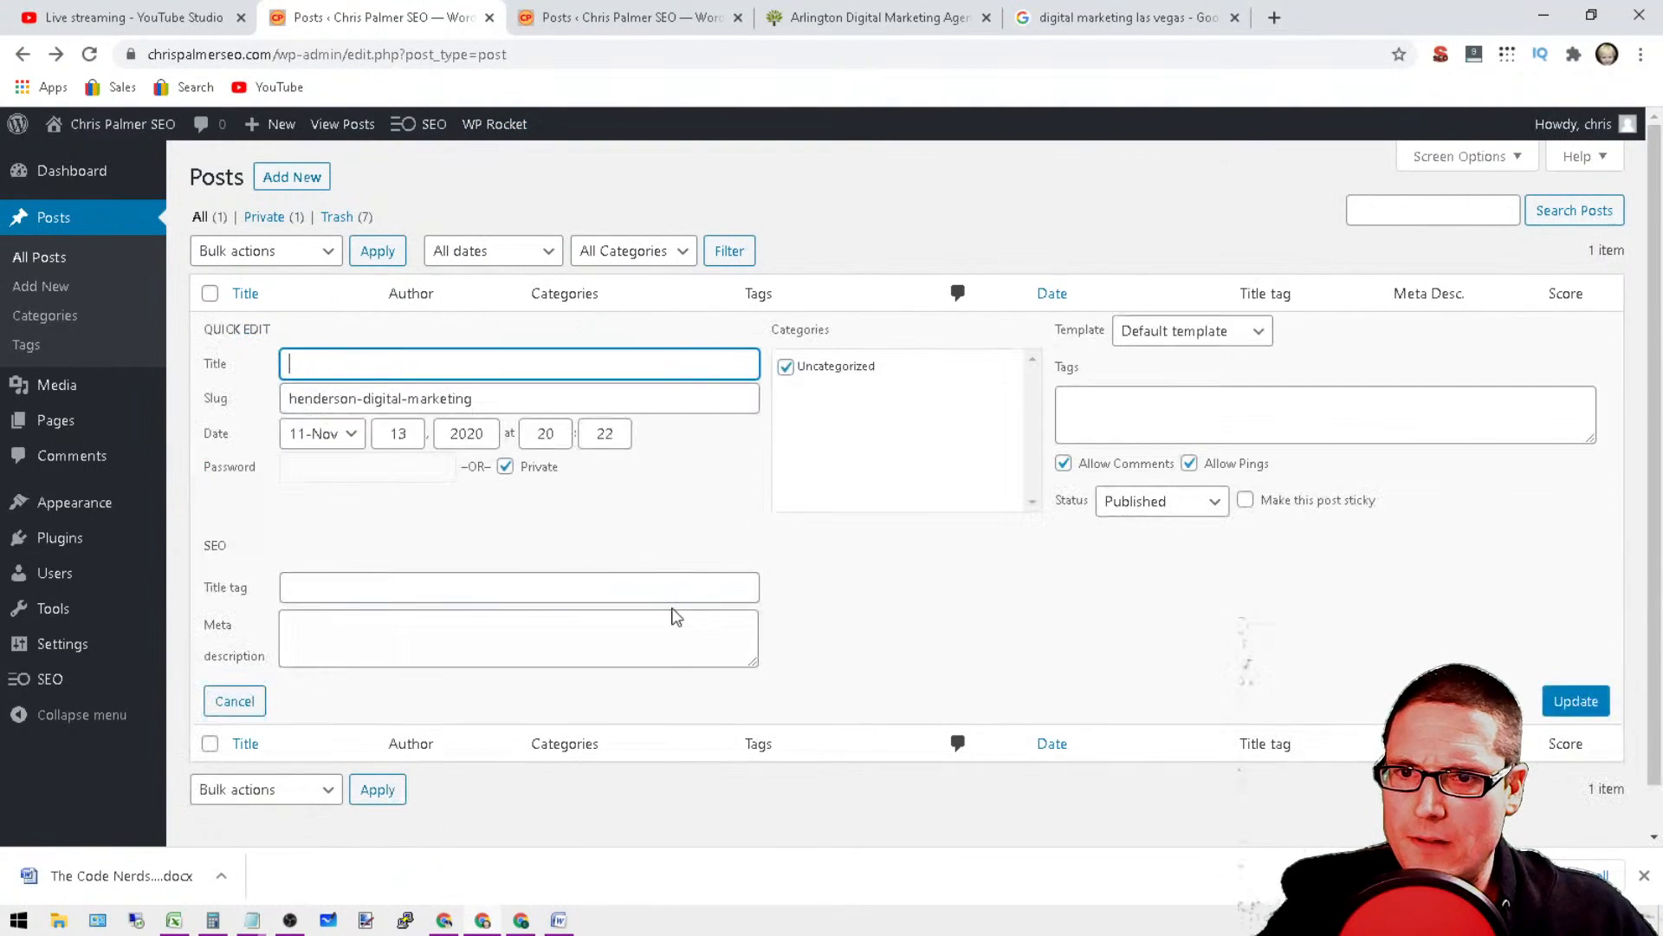
left_click(402, 587)
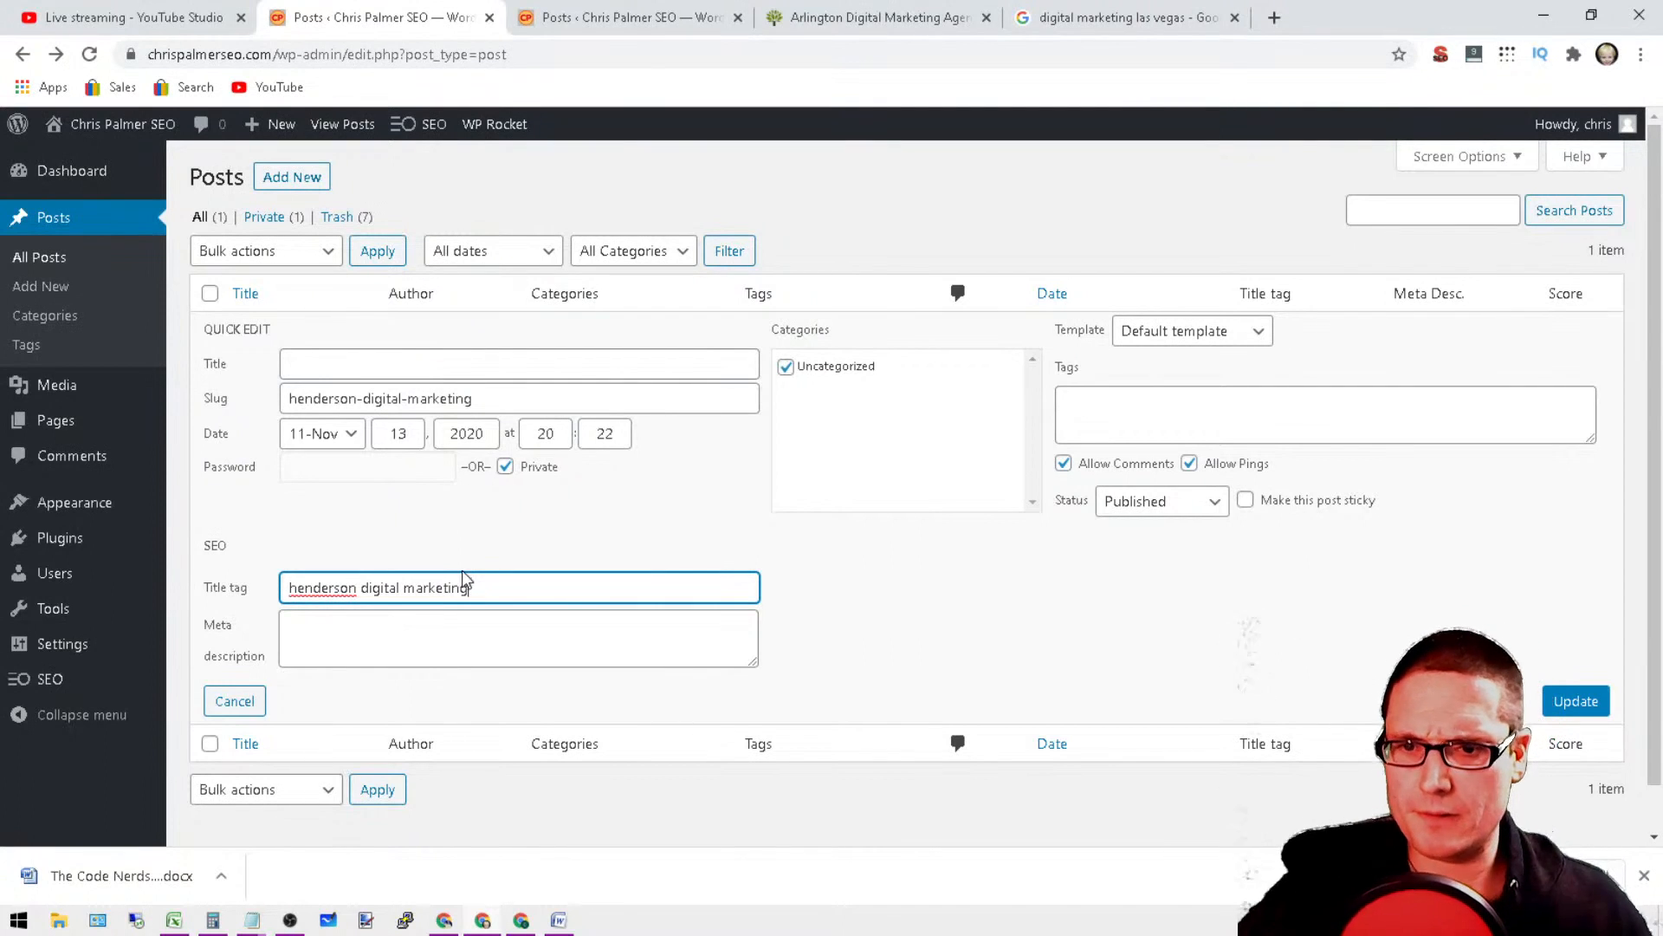
right_click(338, 585)
left_click(380, 598)
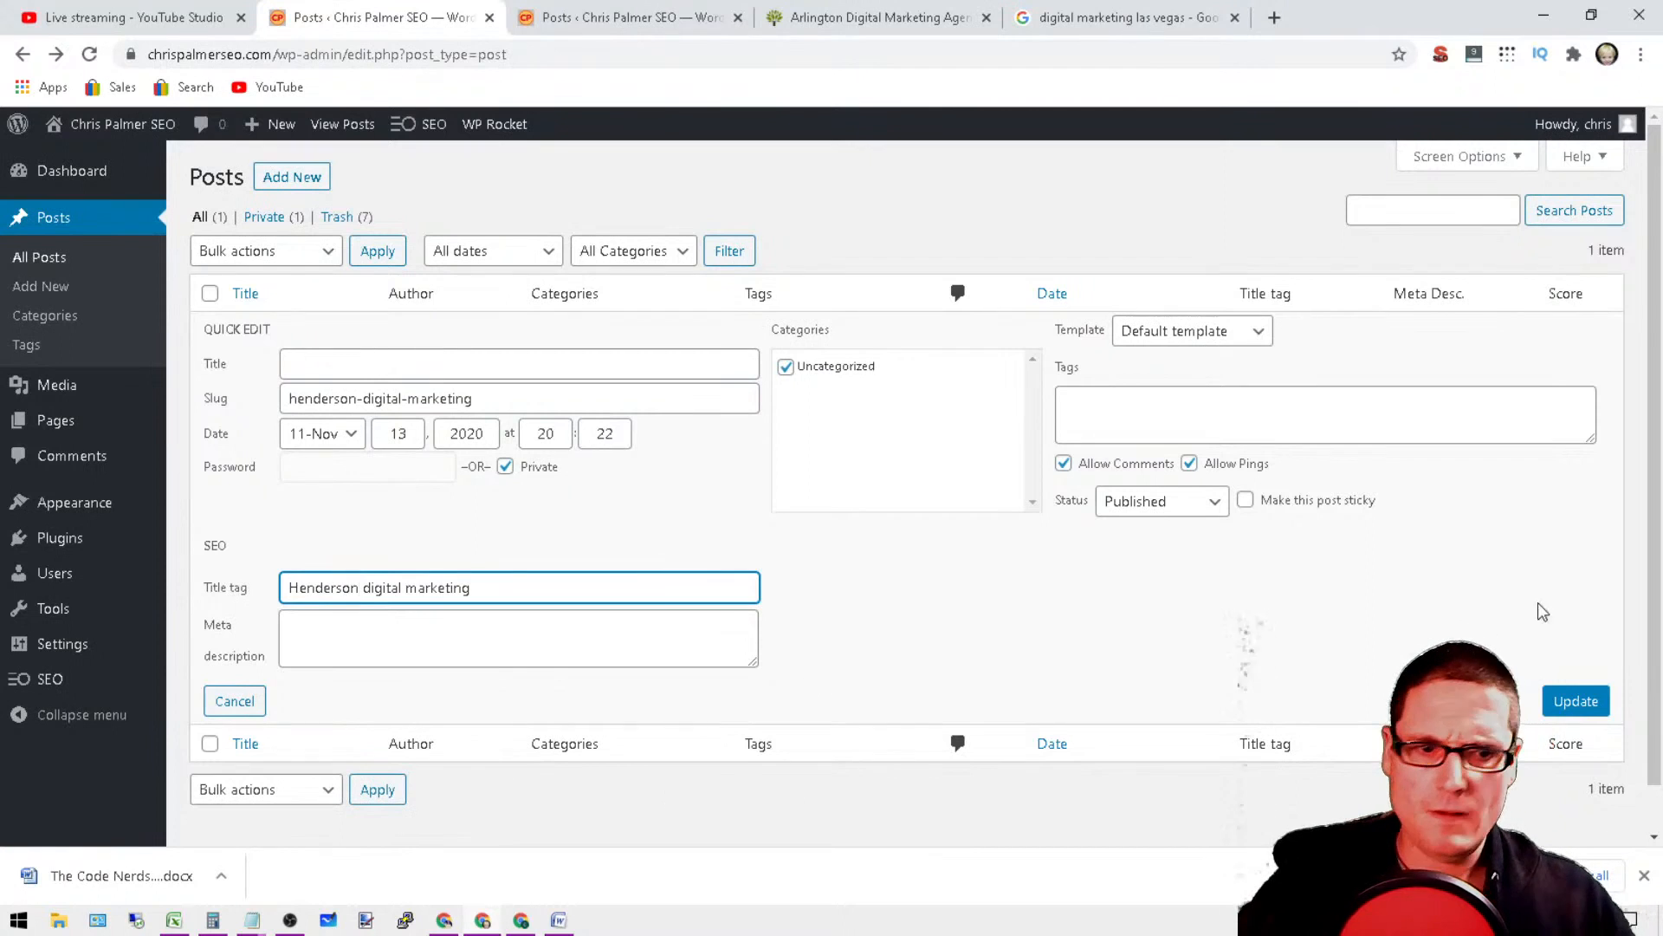
left_click(1576, 701)
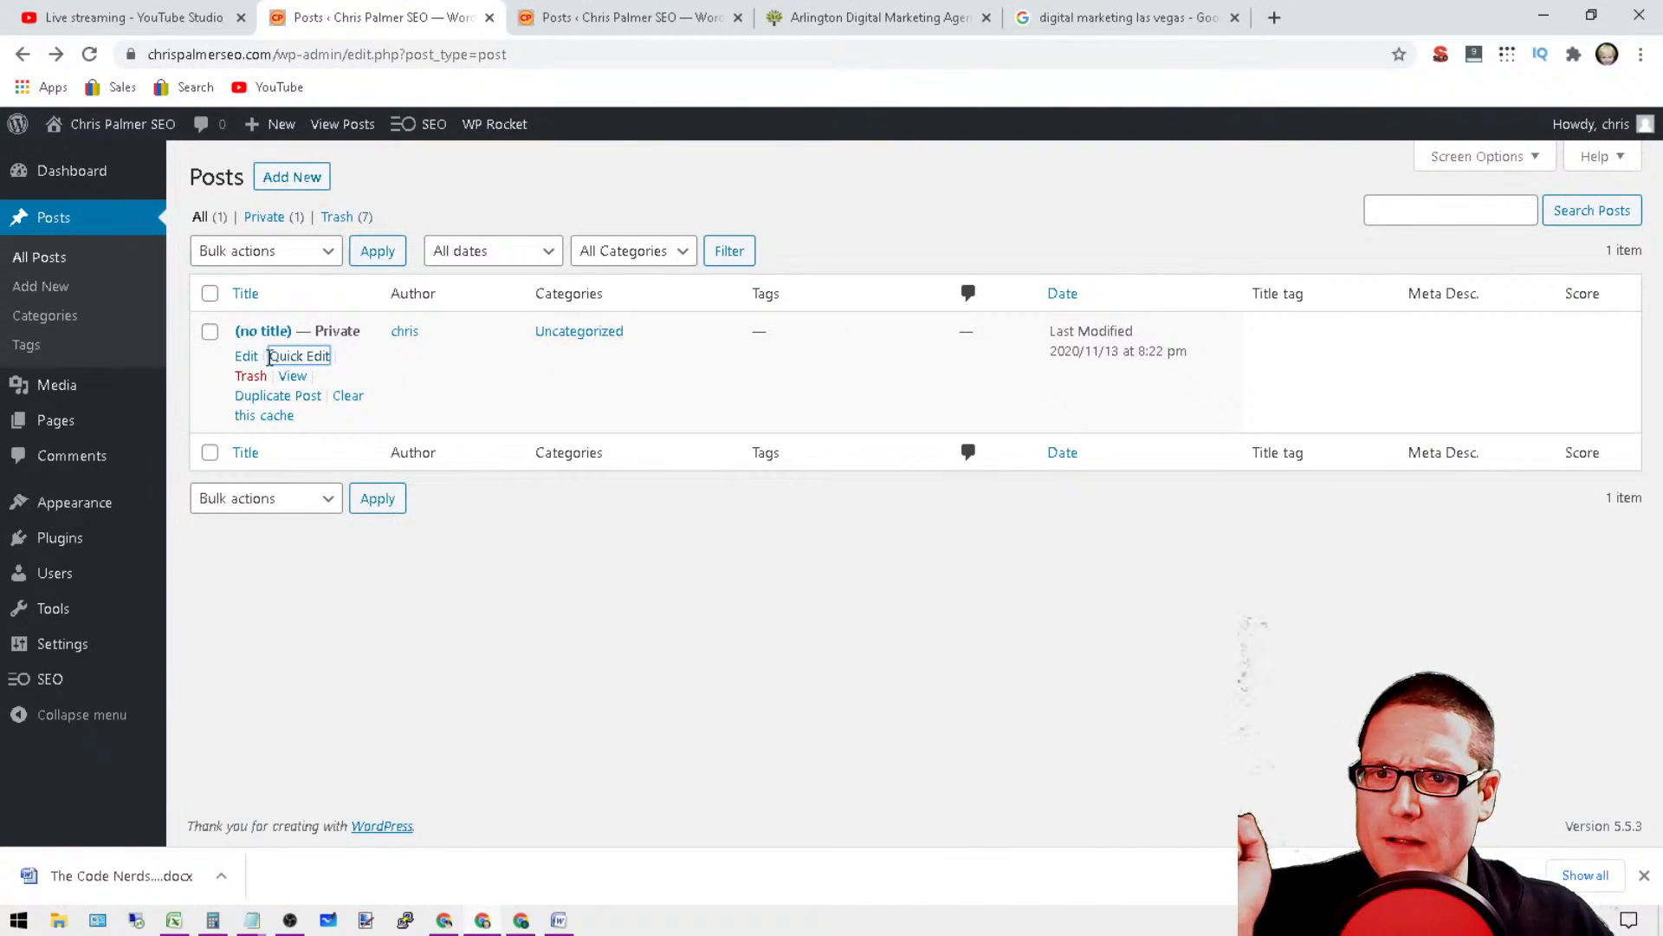
Step: Open Quick Edit for the untitled post, clear its Uncategorized category and check which templates are available
left_click(283, 361)
left_click(365, 587)
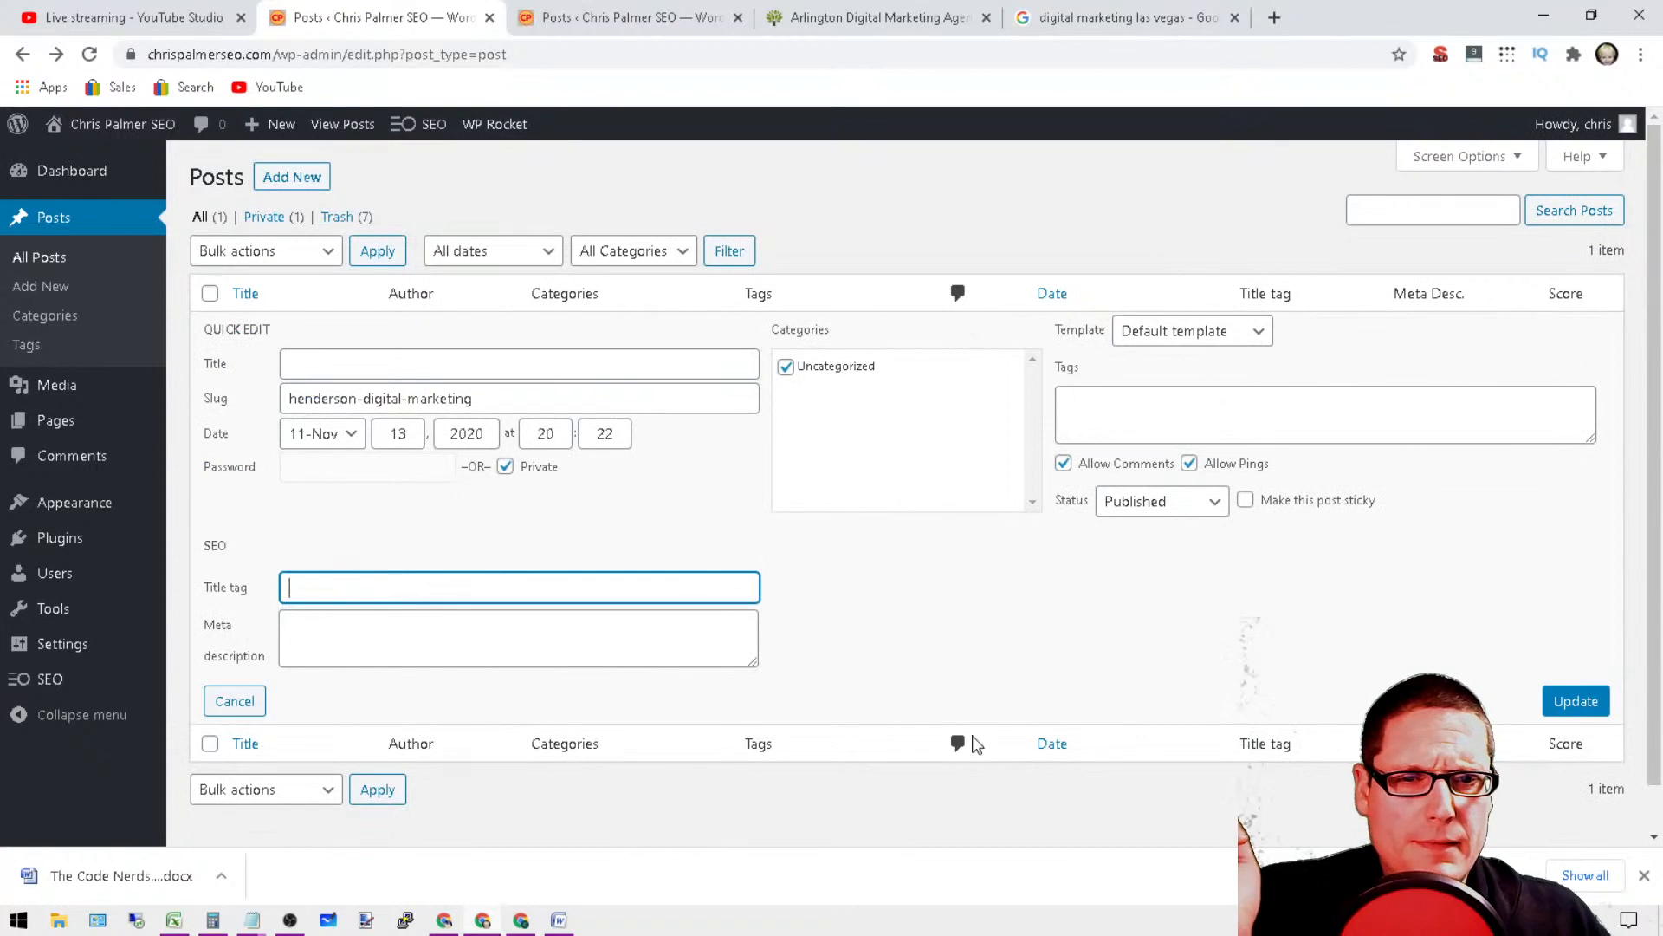
left_click(818, 375)
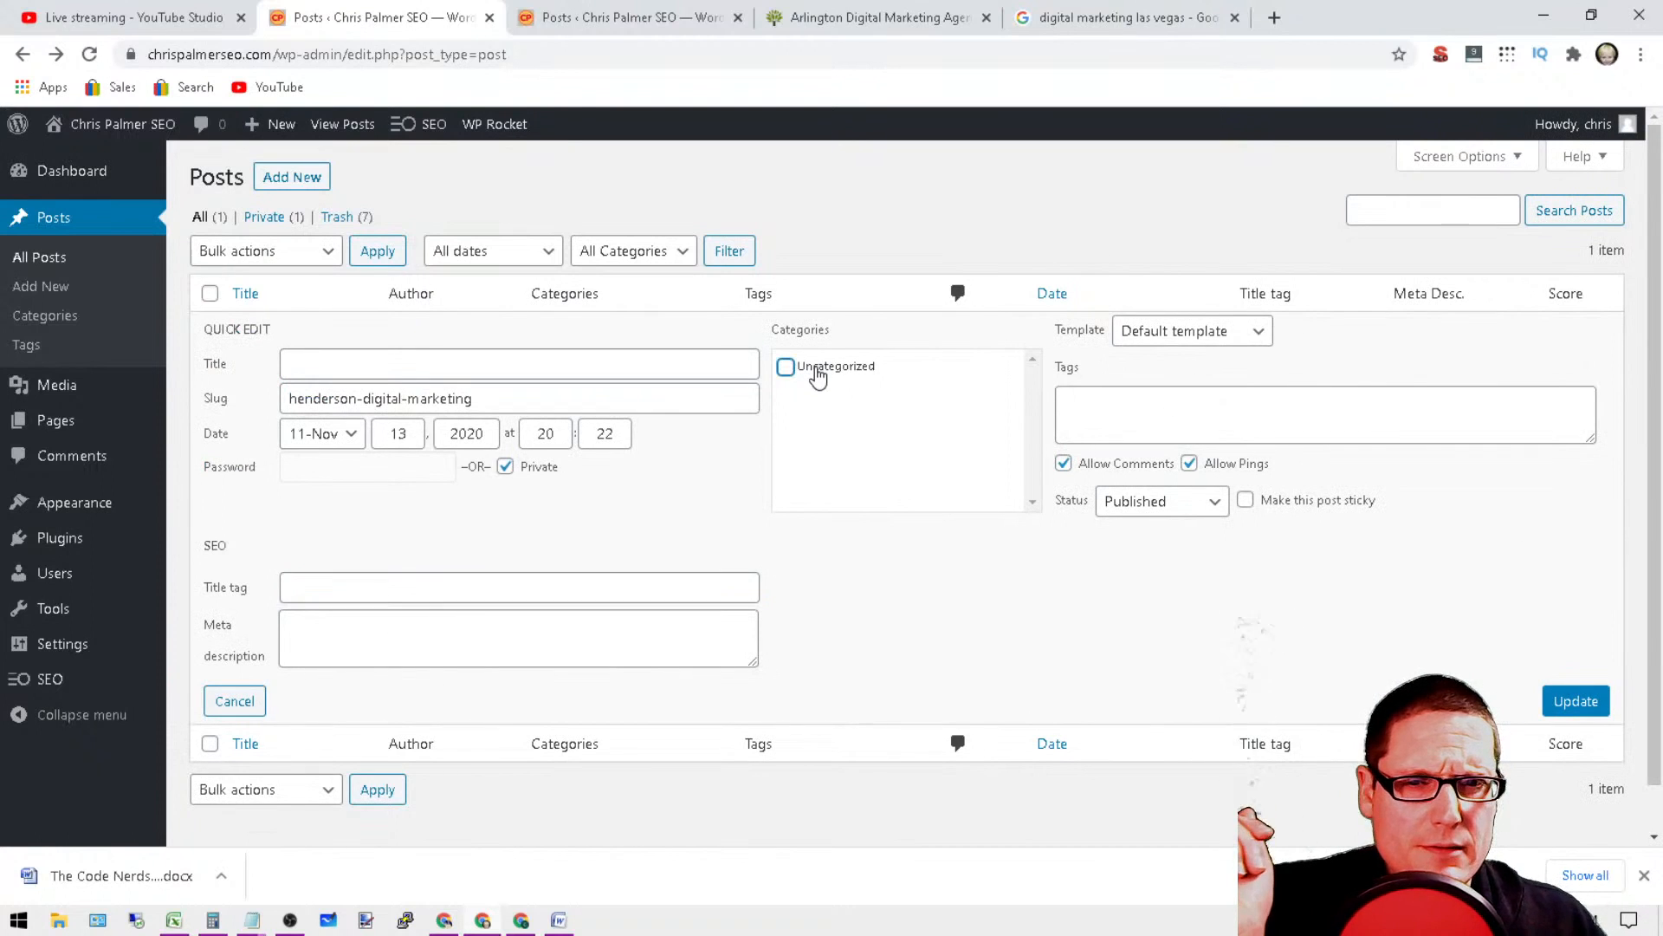
triple_click(809, 371)
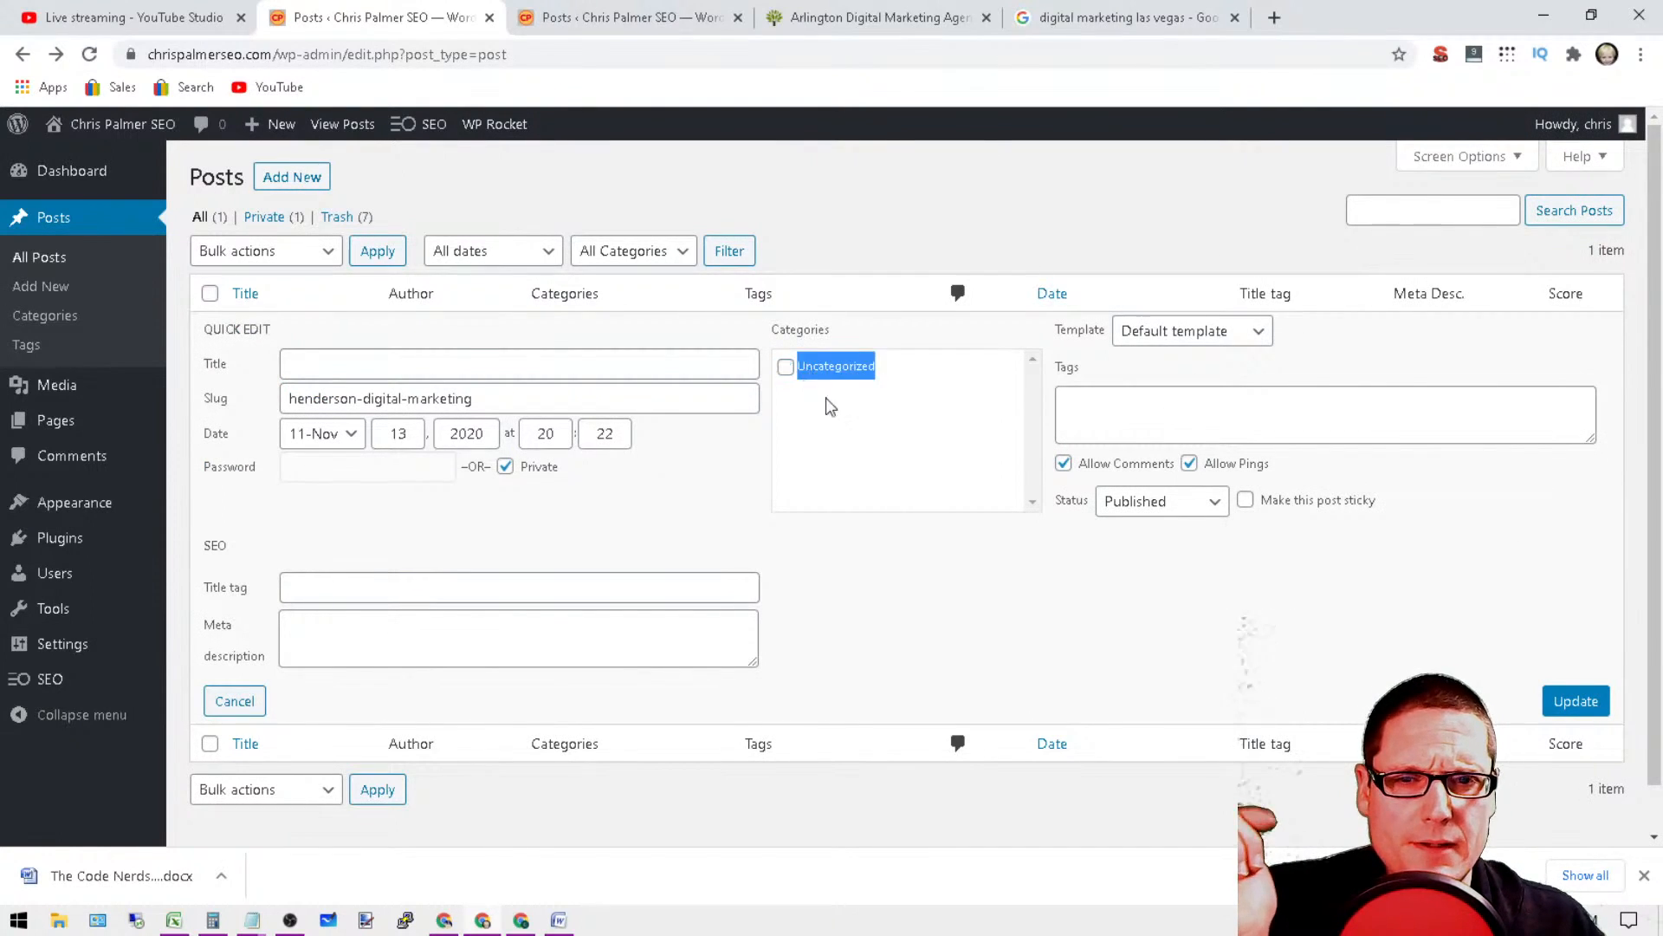
left_click(1178, 338)
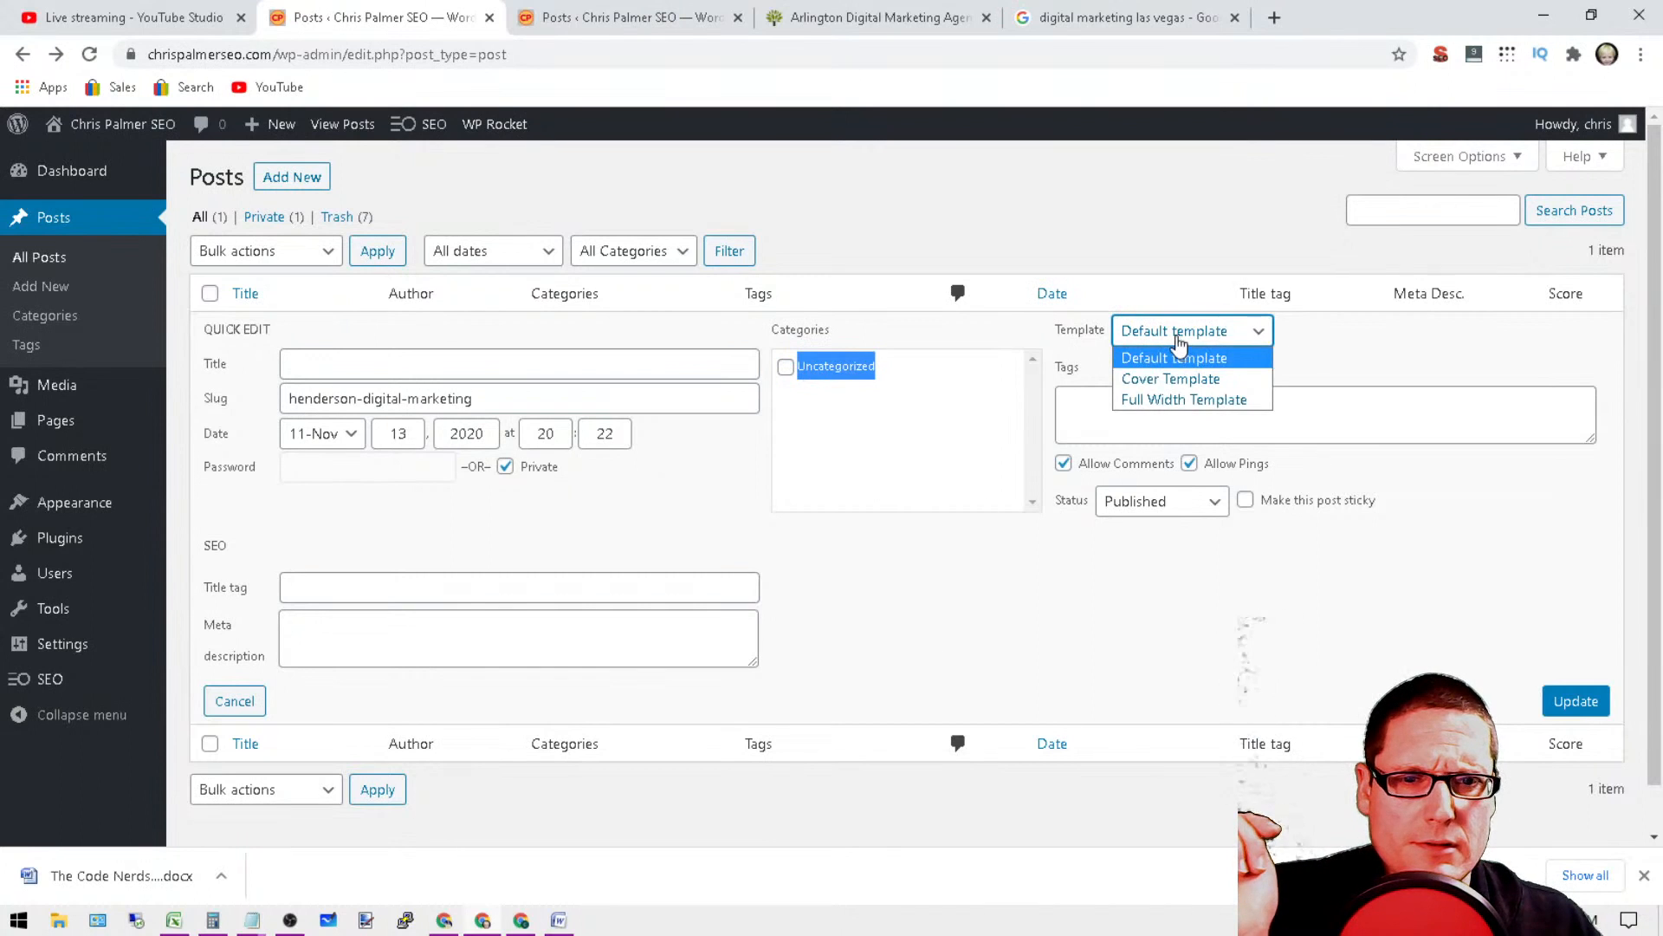
left_click(1178, 338)
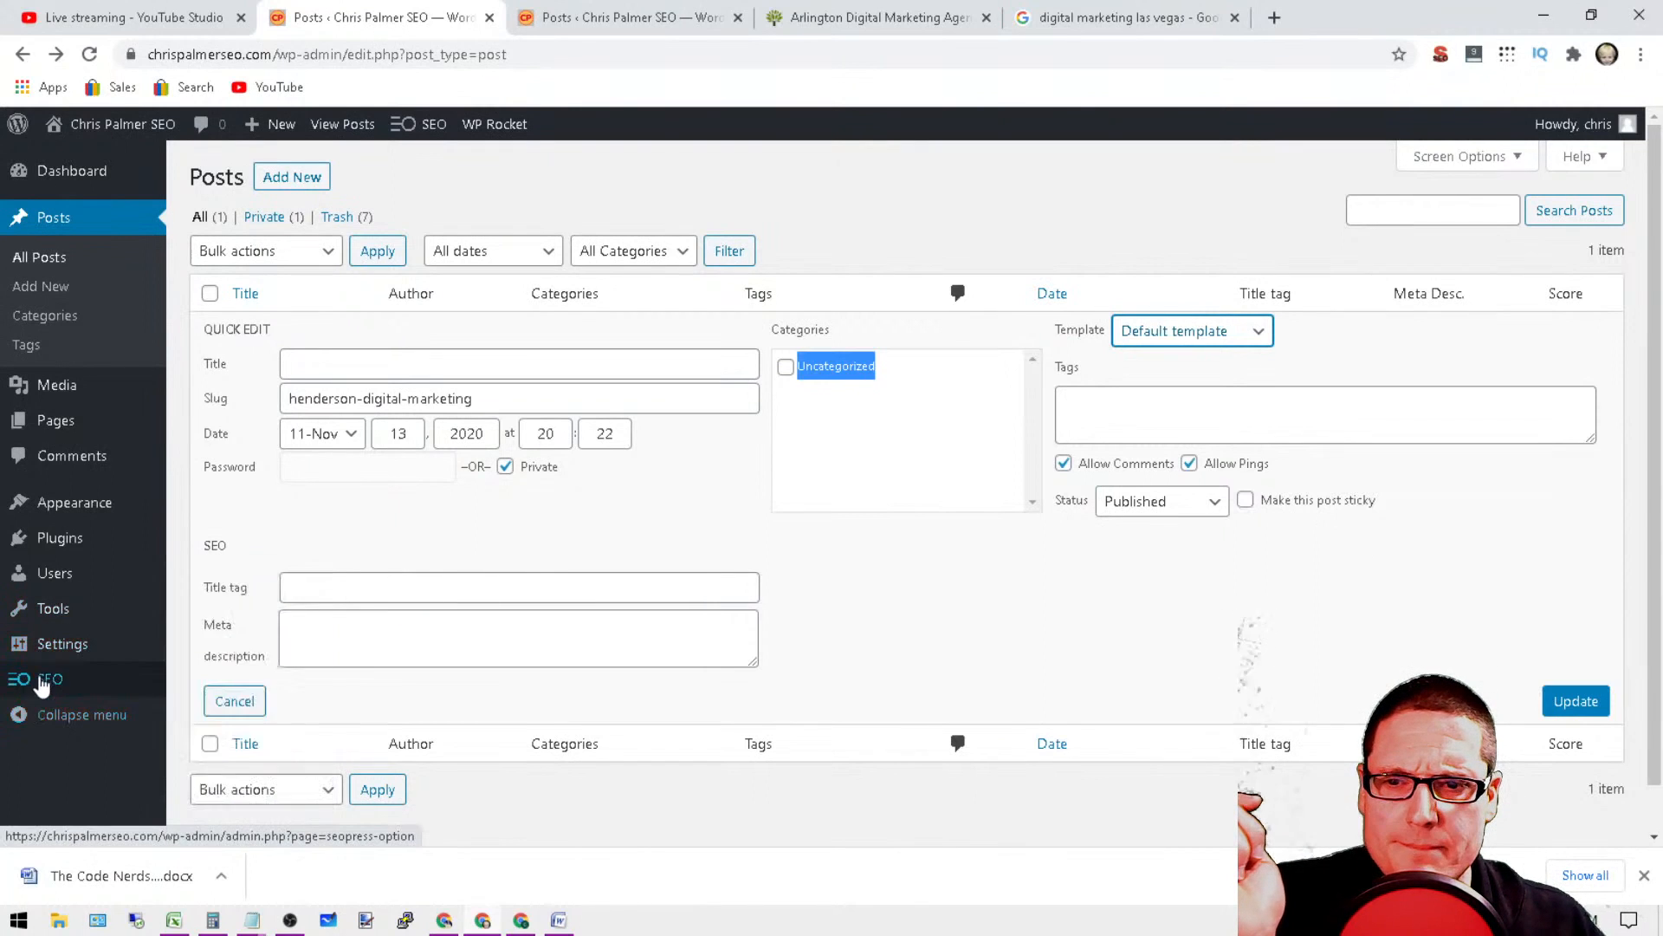
Step: Set the post's title to "Henderson digital marketing" in Quick Edit and save the update
mouse_move(41, 682)
left_click(417, 361)
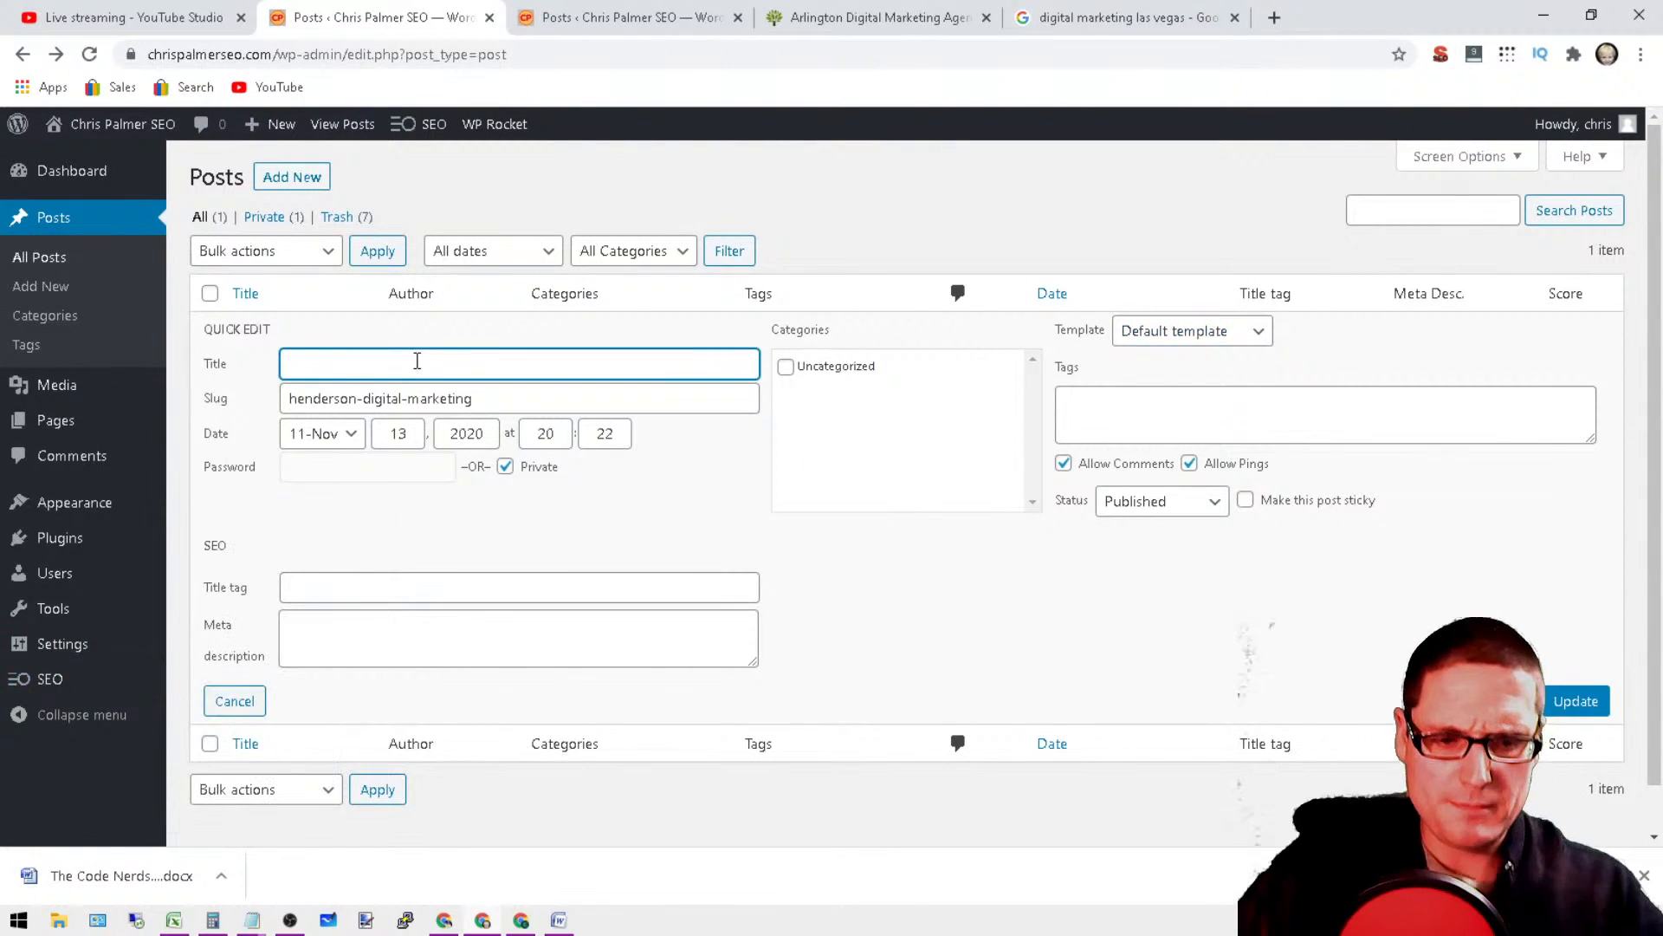
type("henderson digital ")
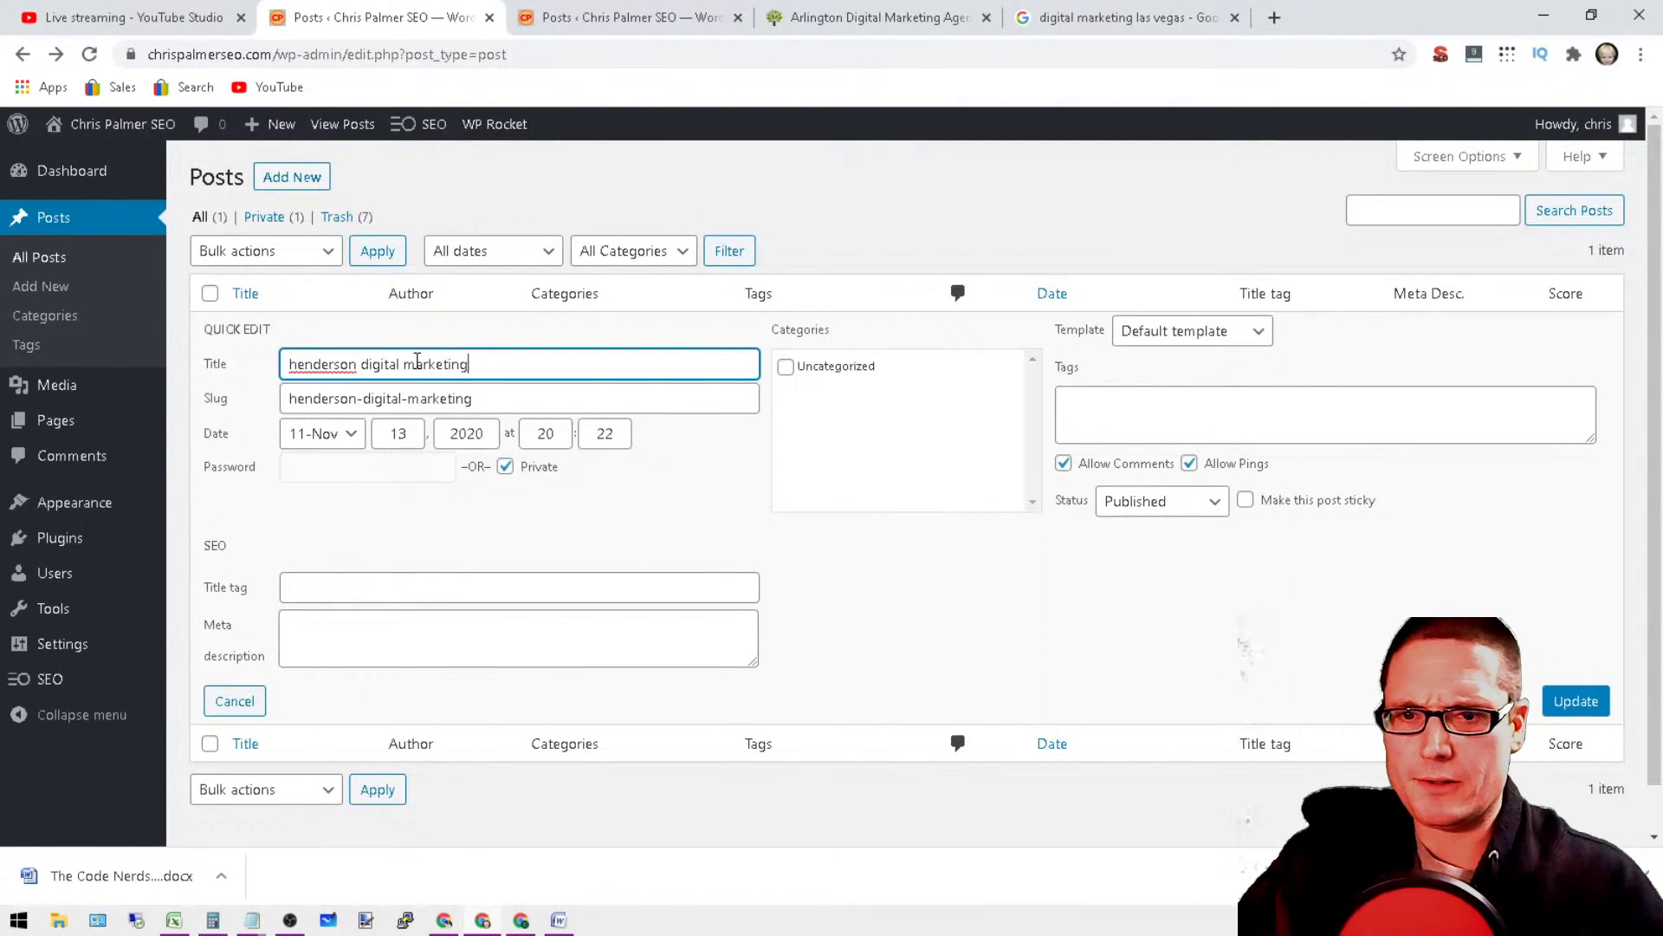
type("marketing")
double_click(344, 362)
type("Henderson")
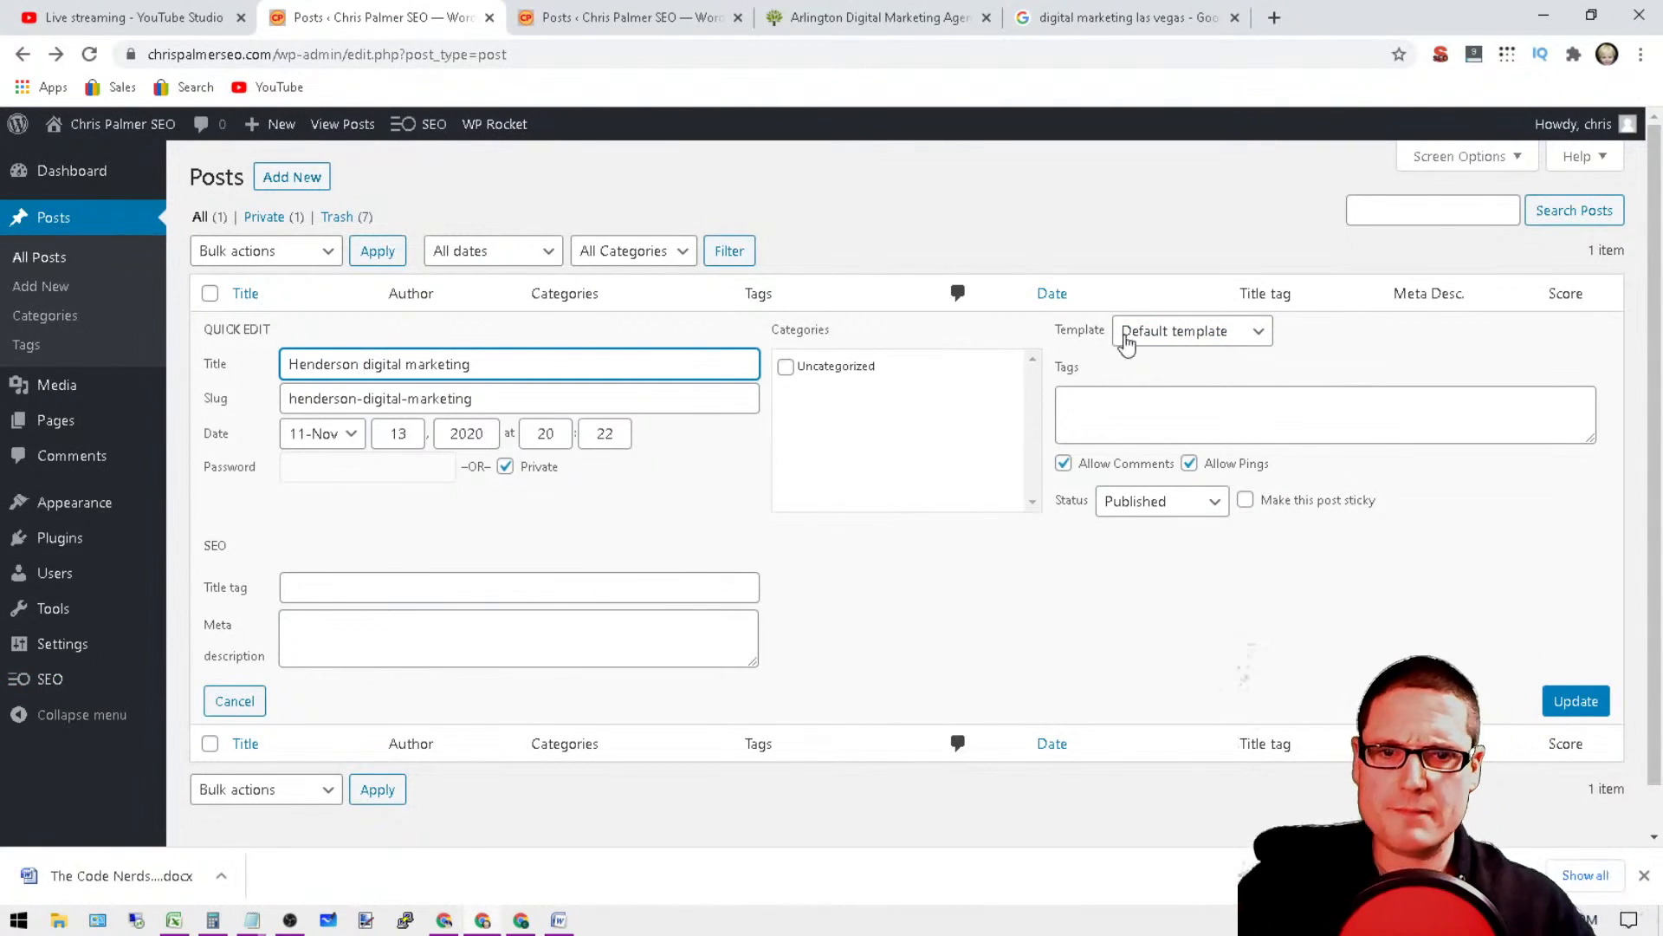
left_click(1576, 701)
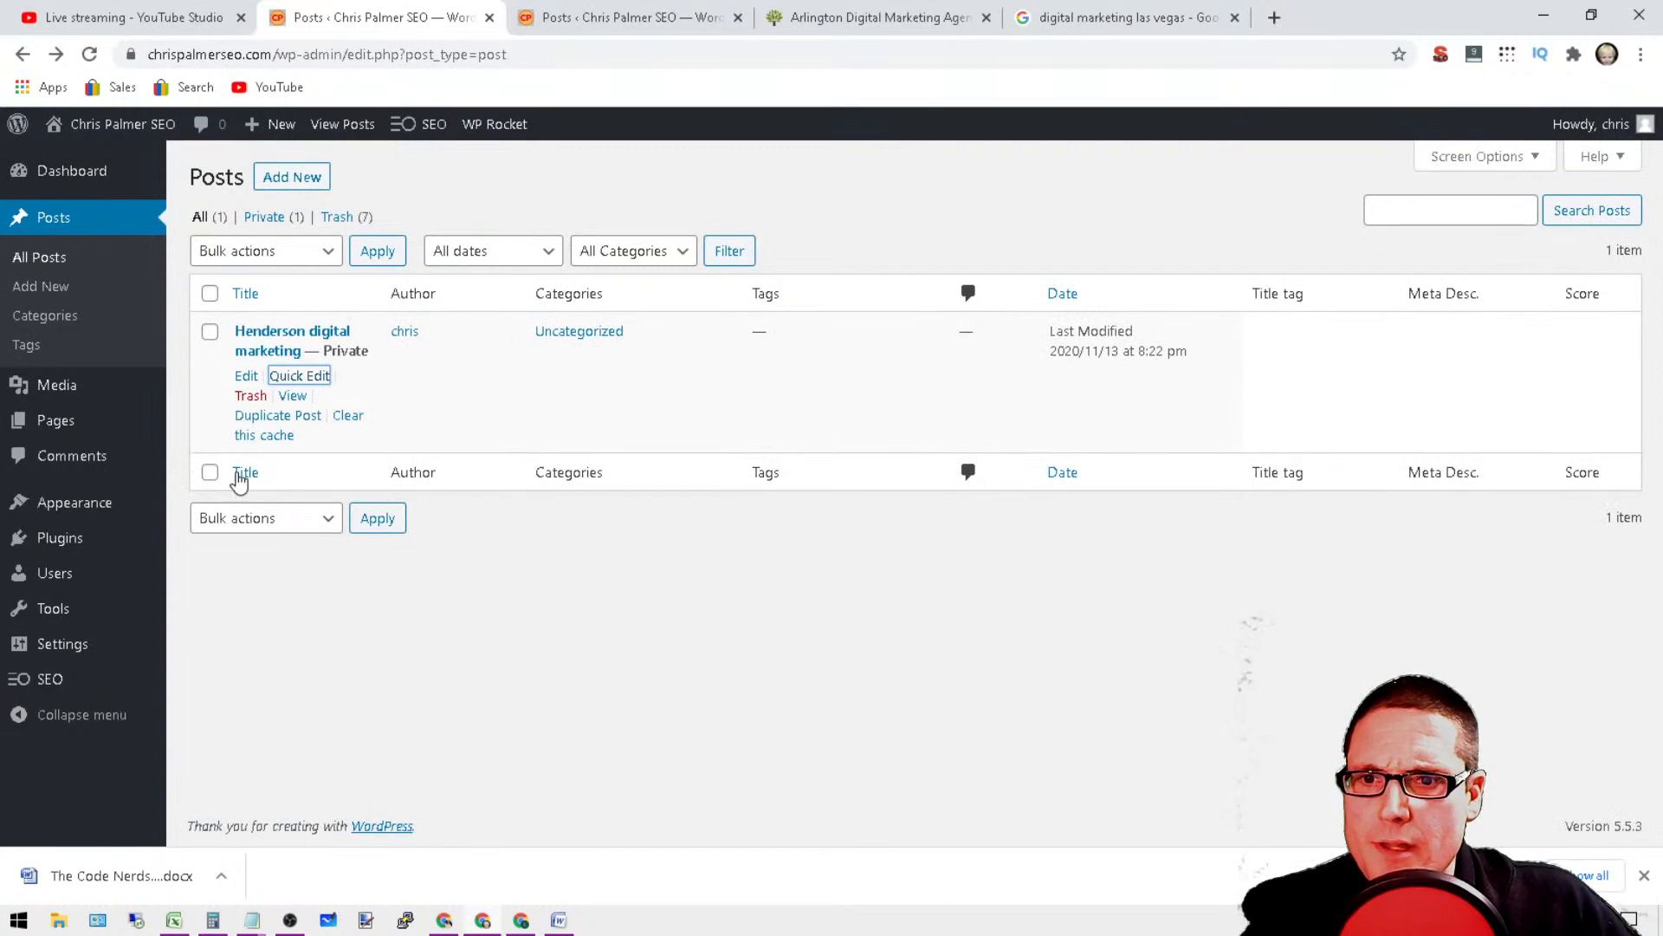
Step: Start a new post and write two body paragraphs, "Digital MArketing" and "internet marketing services"
left_click(295, 180)
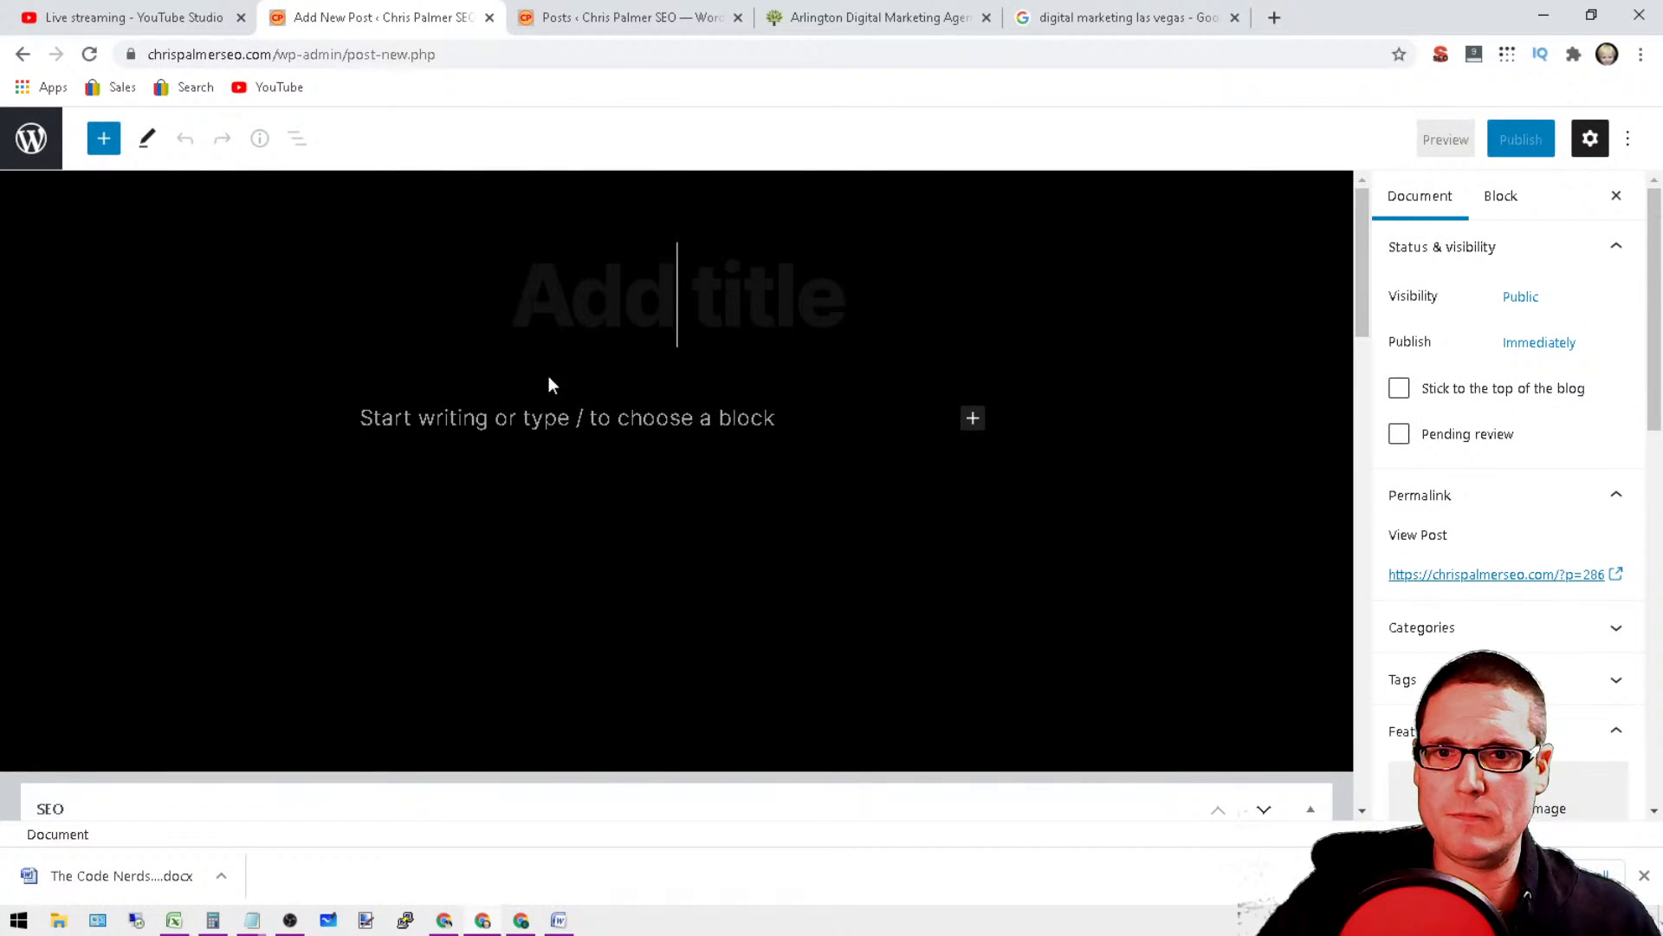
left_click(562, 419)
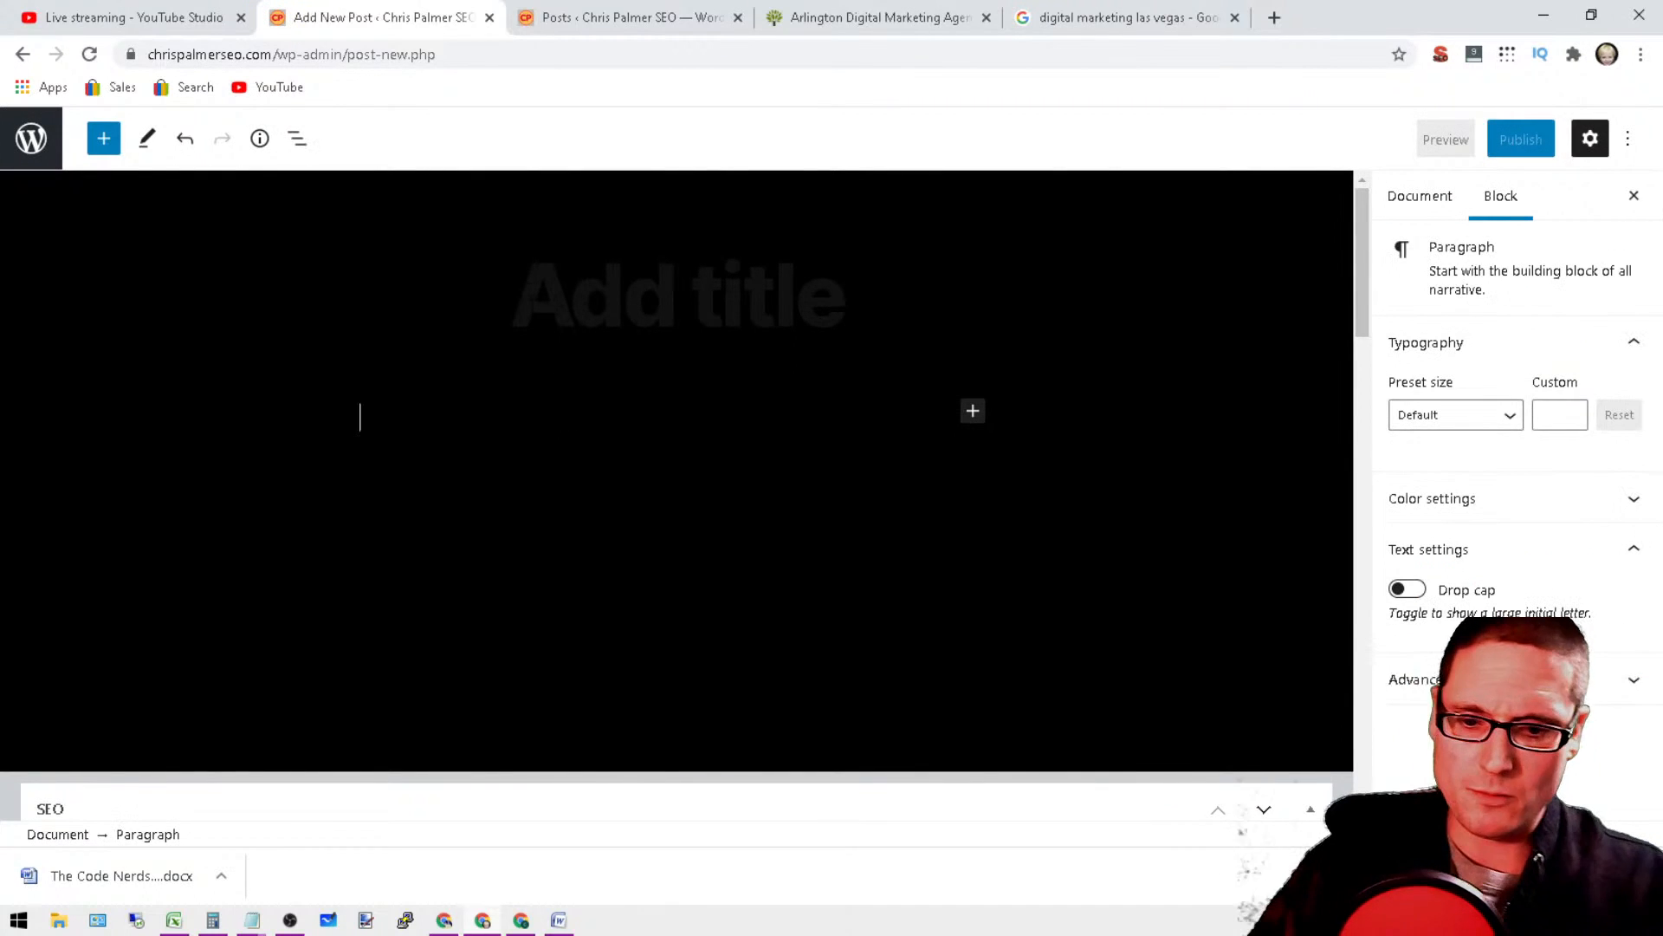
type("Digital")
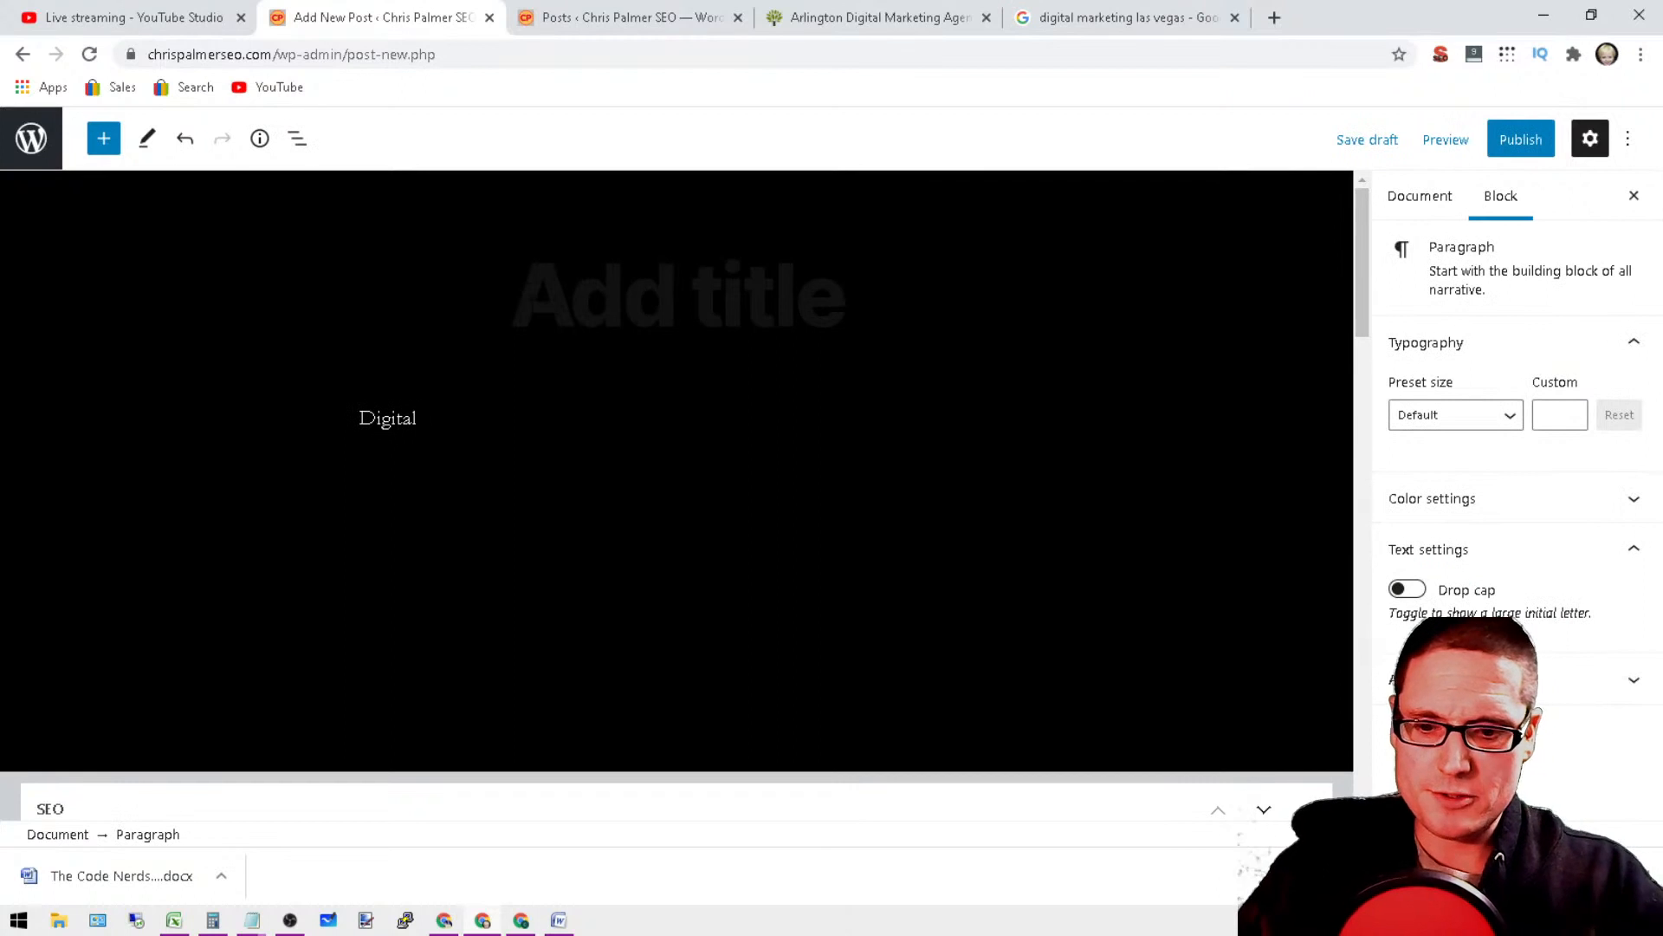
type(" MArketing")
key("Return")
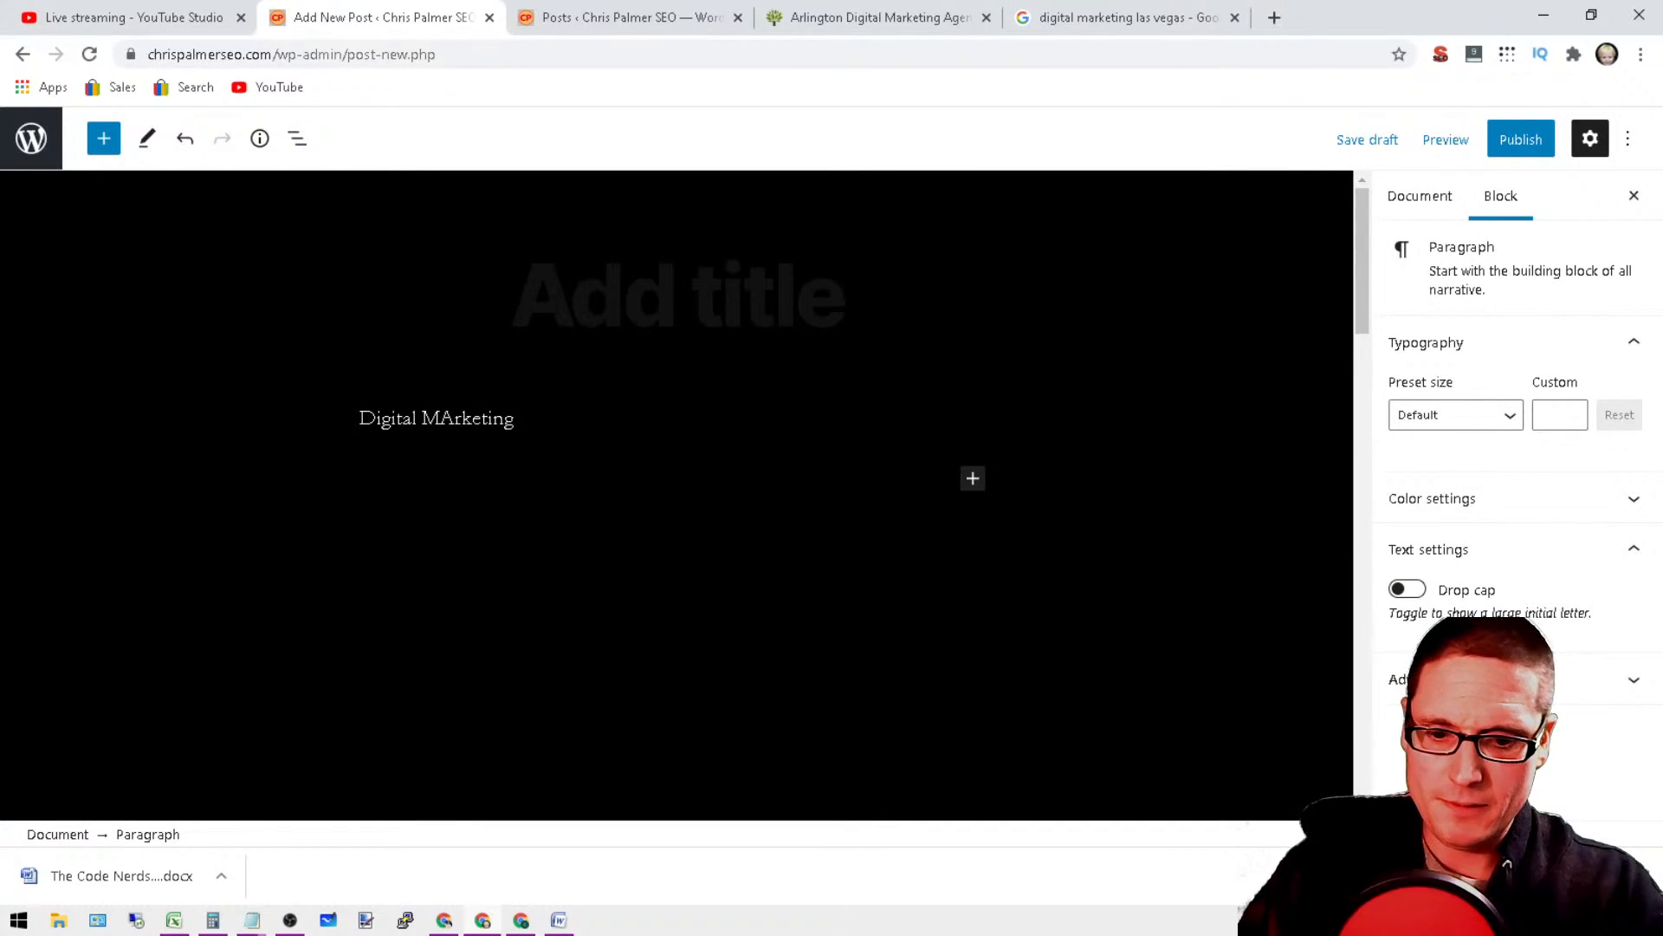
type("internet marketing services")
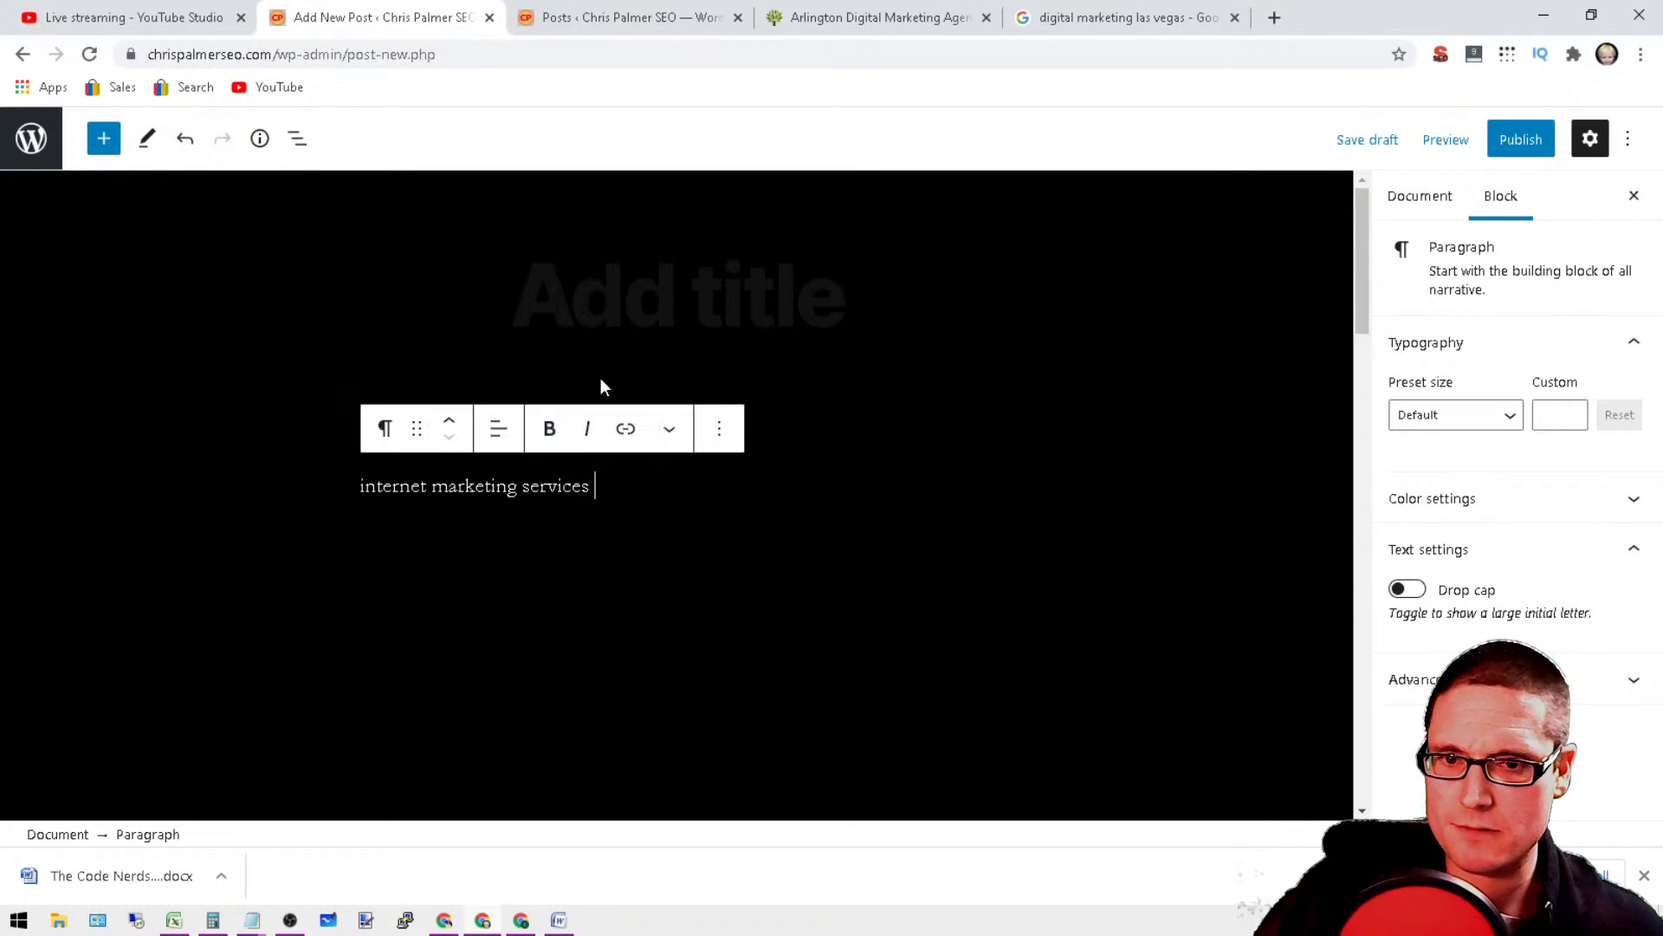
Step: Correct the capitalisation in the first paragraph so it reads "Digital Marketing"
left_click(511, 382)
double_click(419, 417)
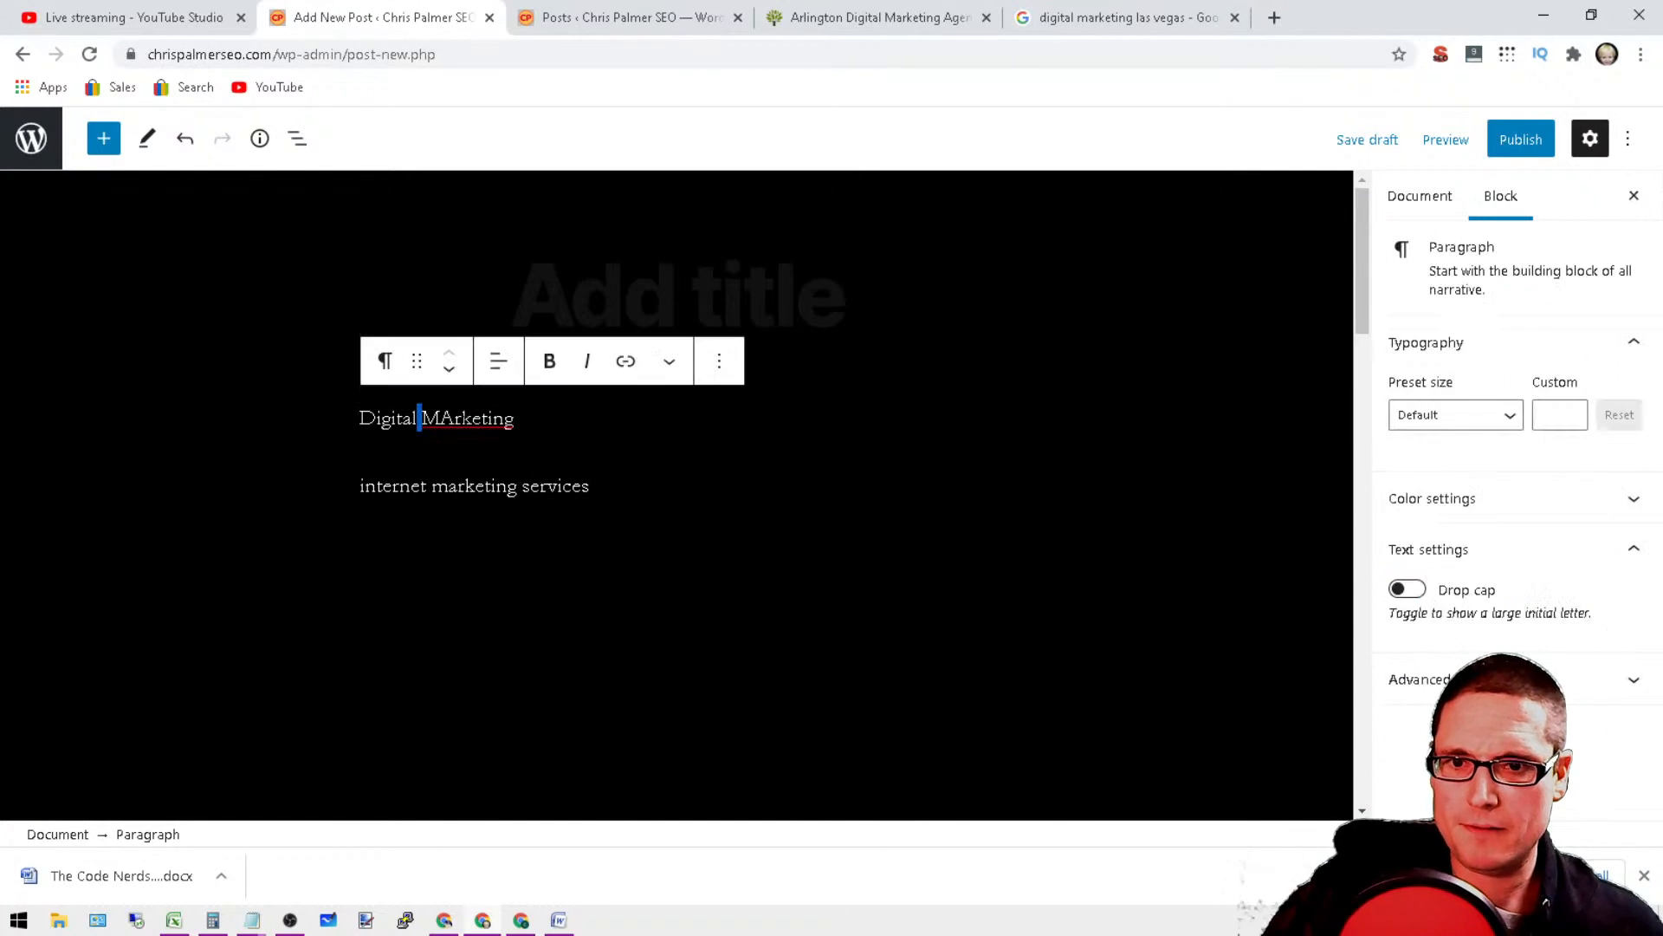
left_click(455, 418)
key("BackSpace")
type("a")
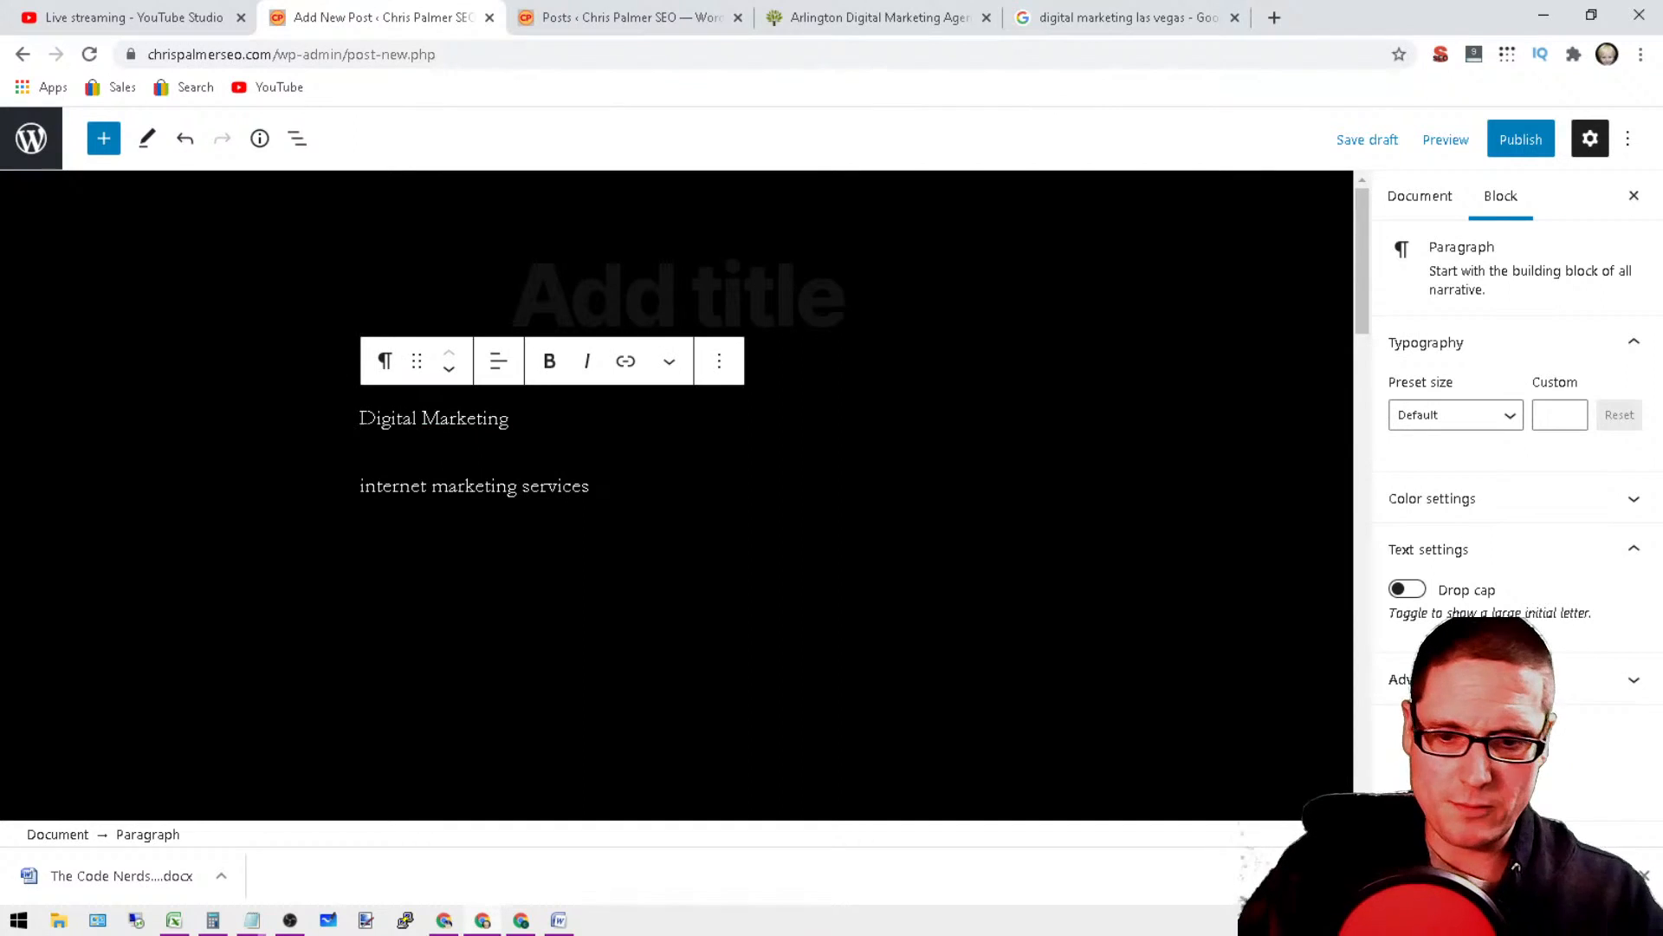
Step: Put "Reno" in front of "Digital Marketing" in the first paragraph and delete it again
key("Home")
type("Reno")
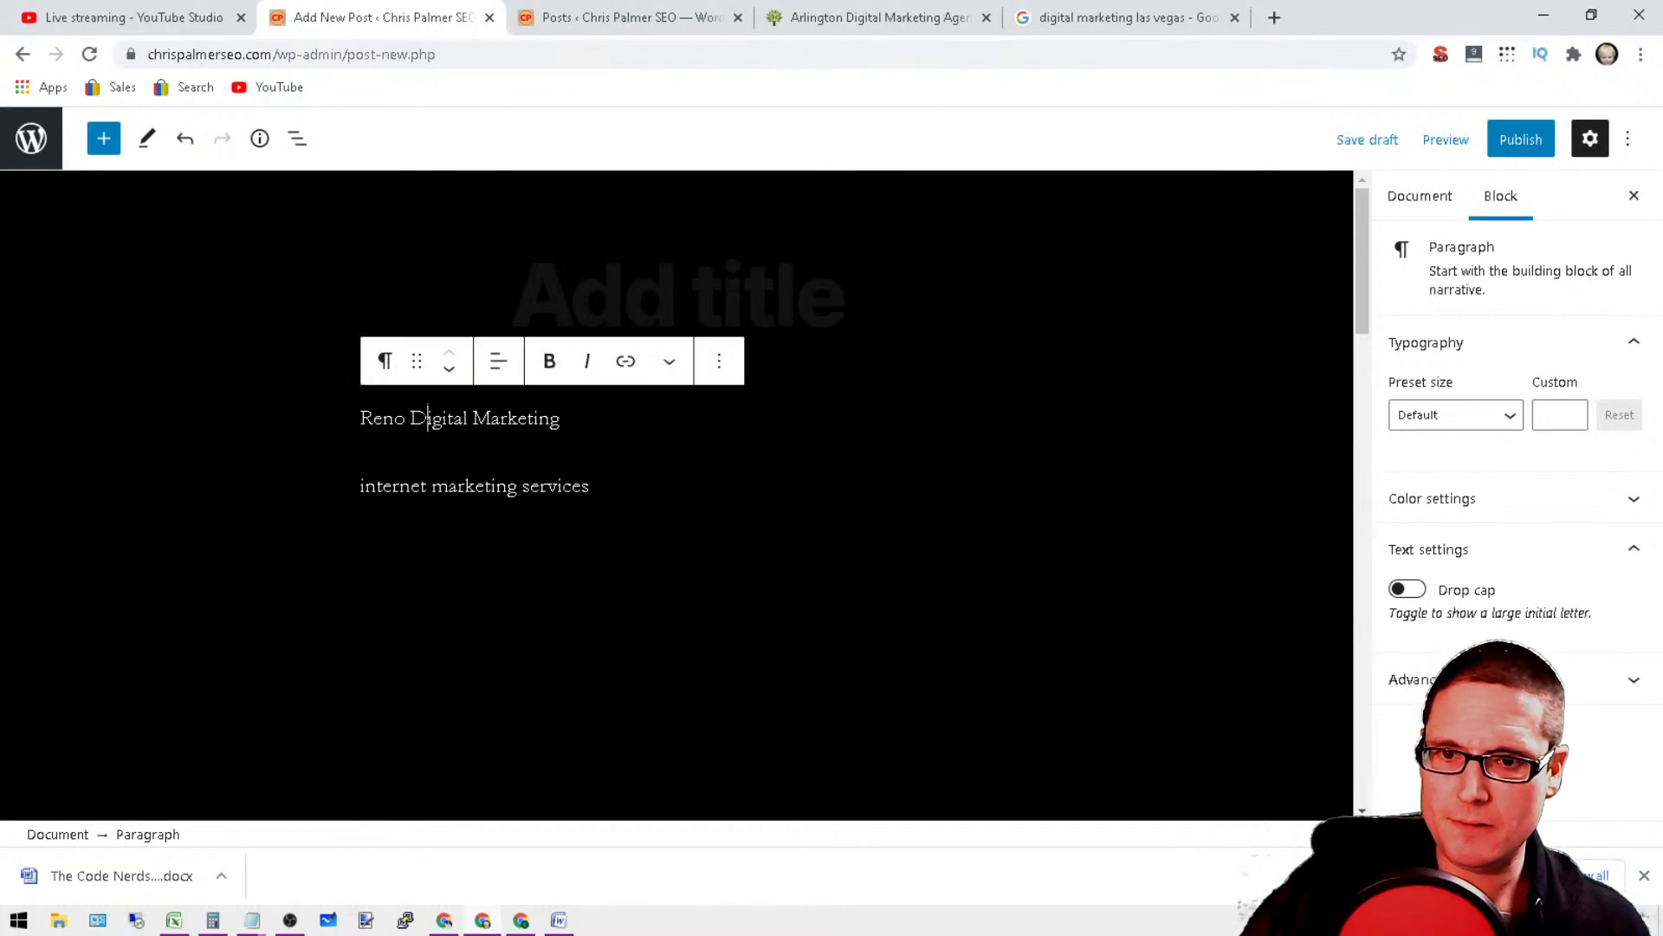
double_click(427, 418)
double_click(382, 419)
key("BackSpace")
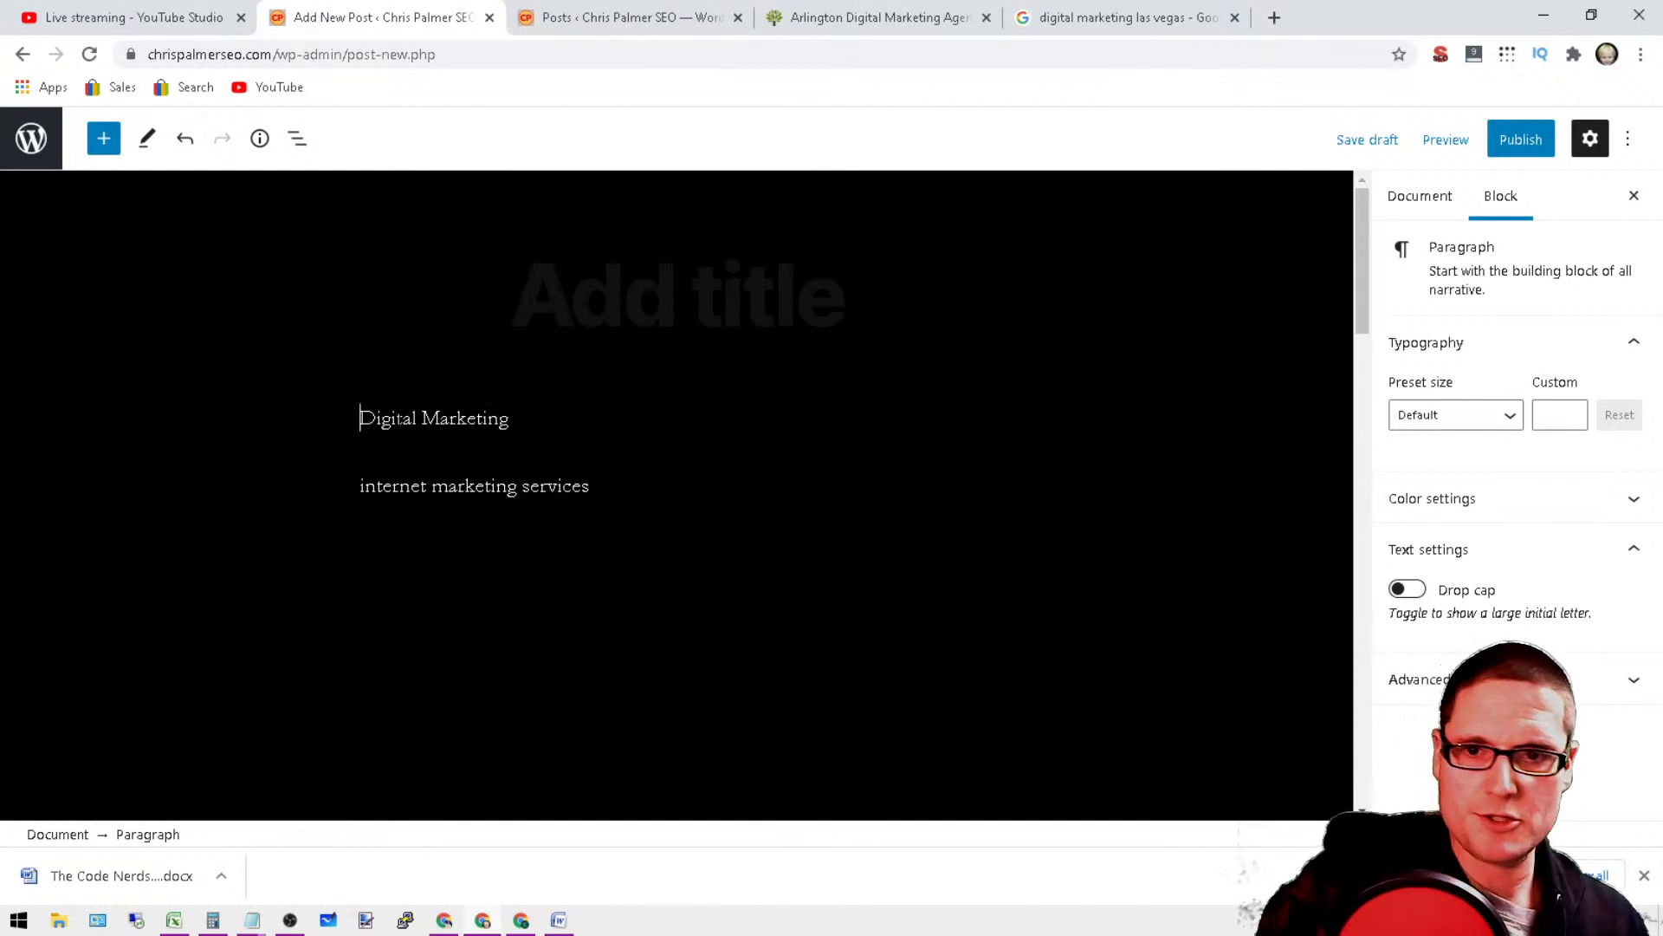
Step: Title the new post "Digital Marketing", without a city name
left_click(677, 296)
type("Di")
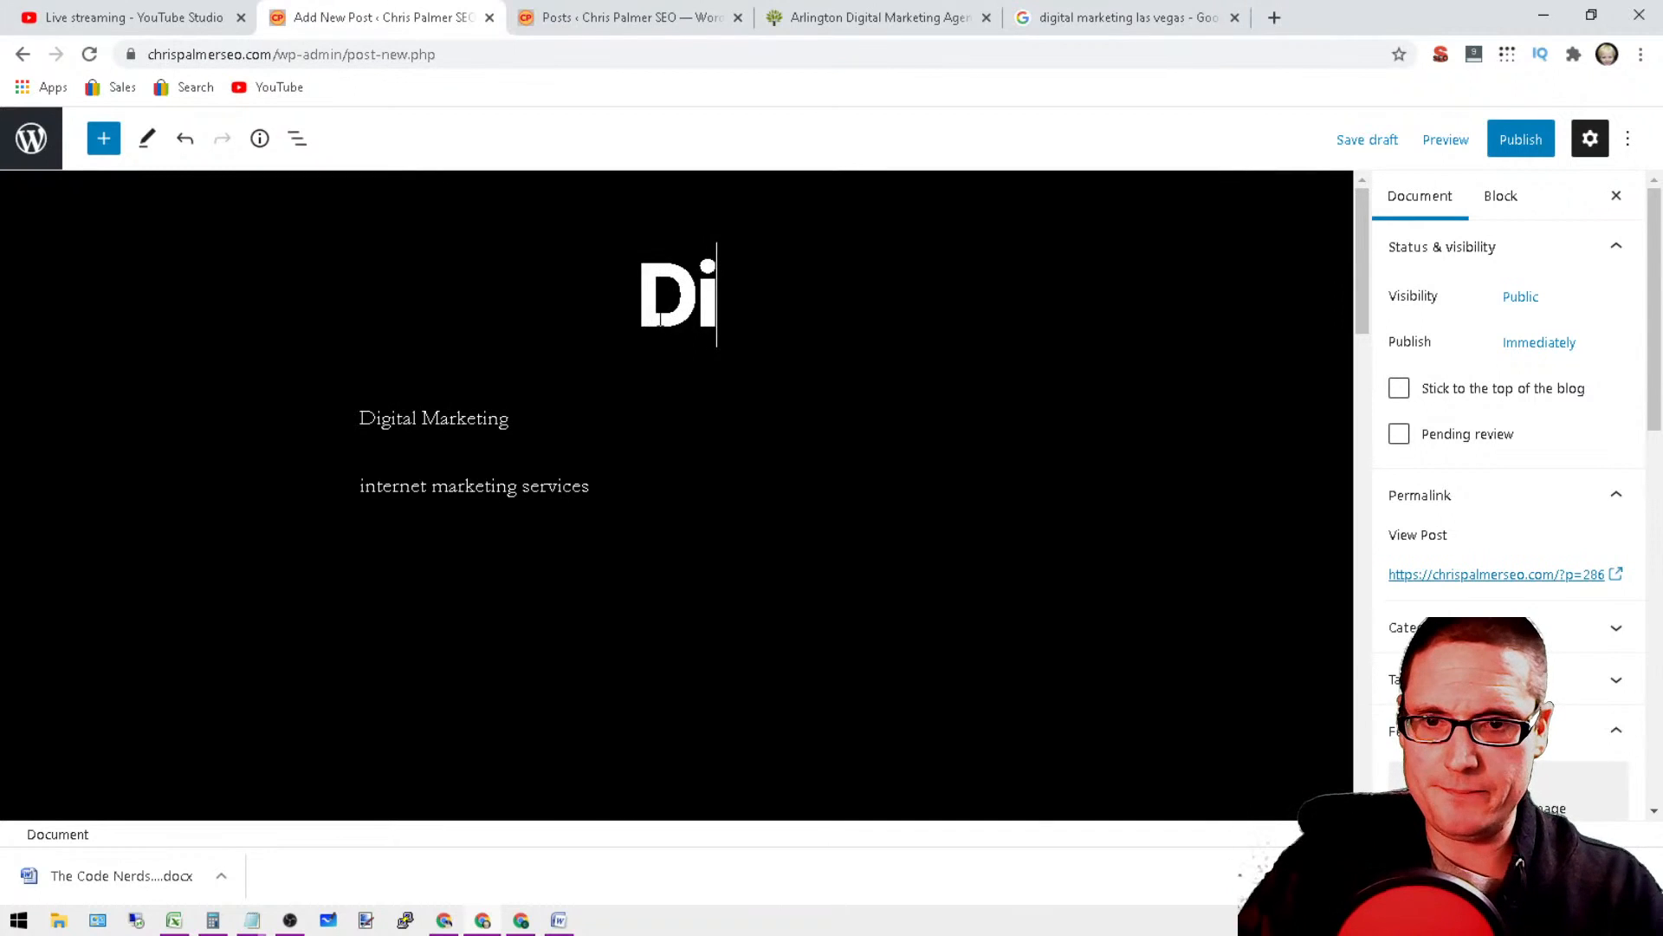
key("BackSpace")
type("igital ")
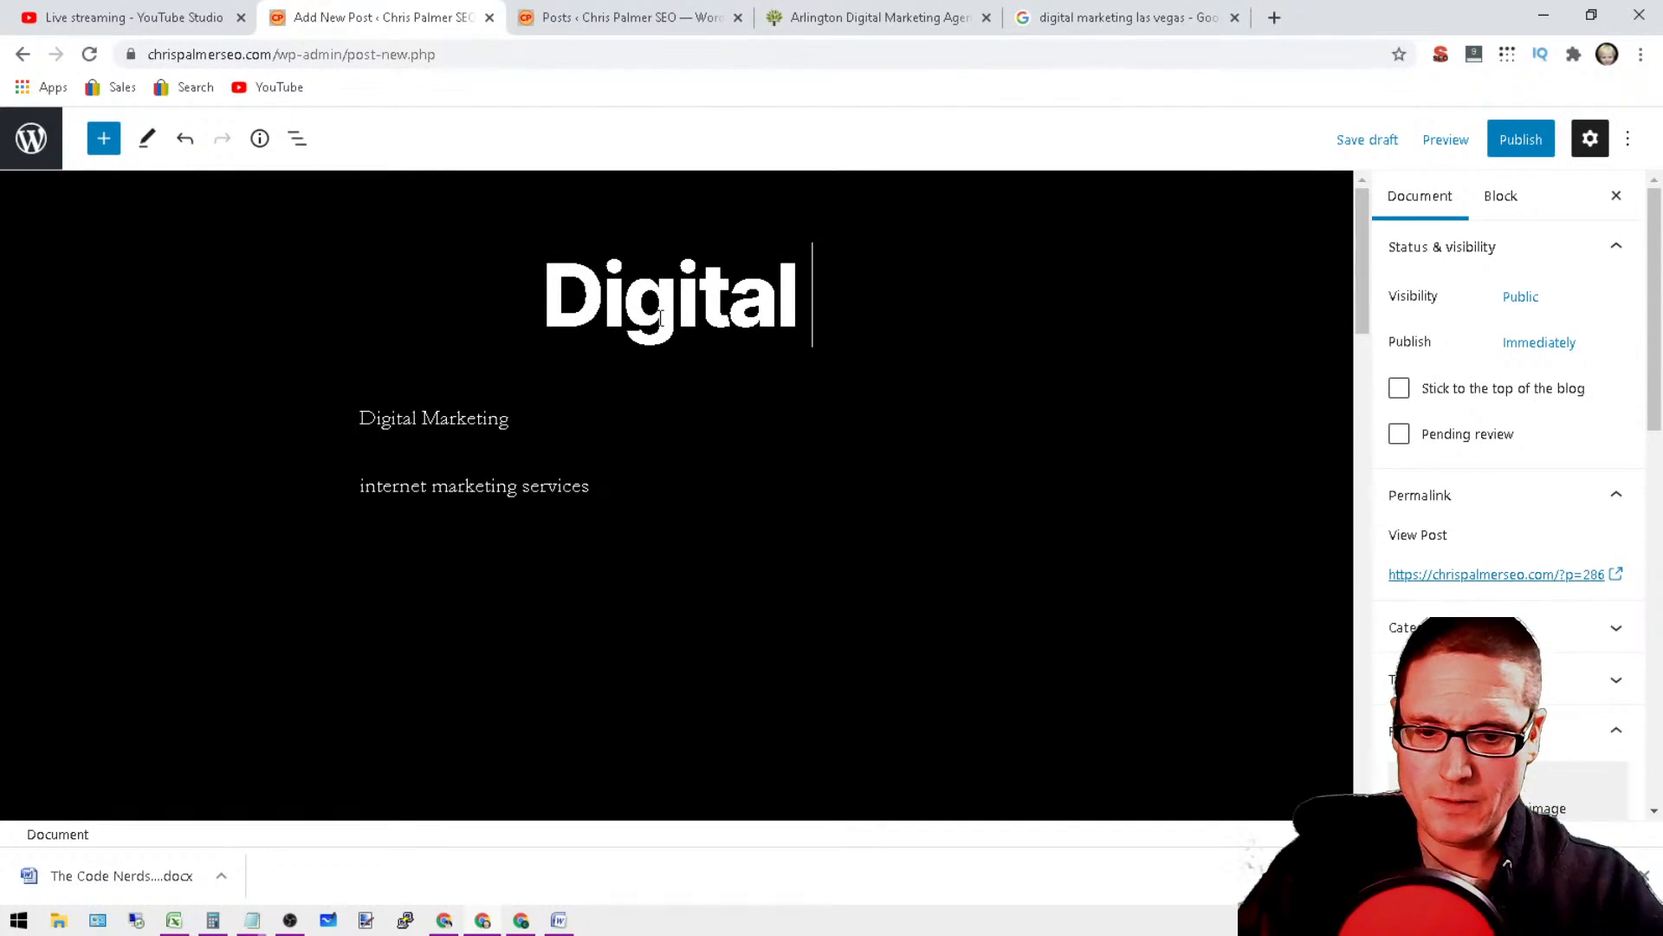
type("Marketing")
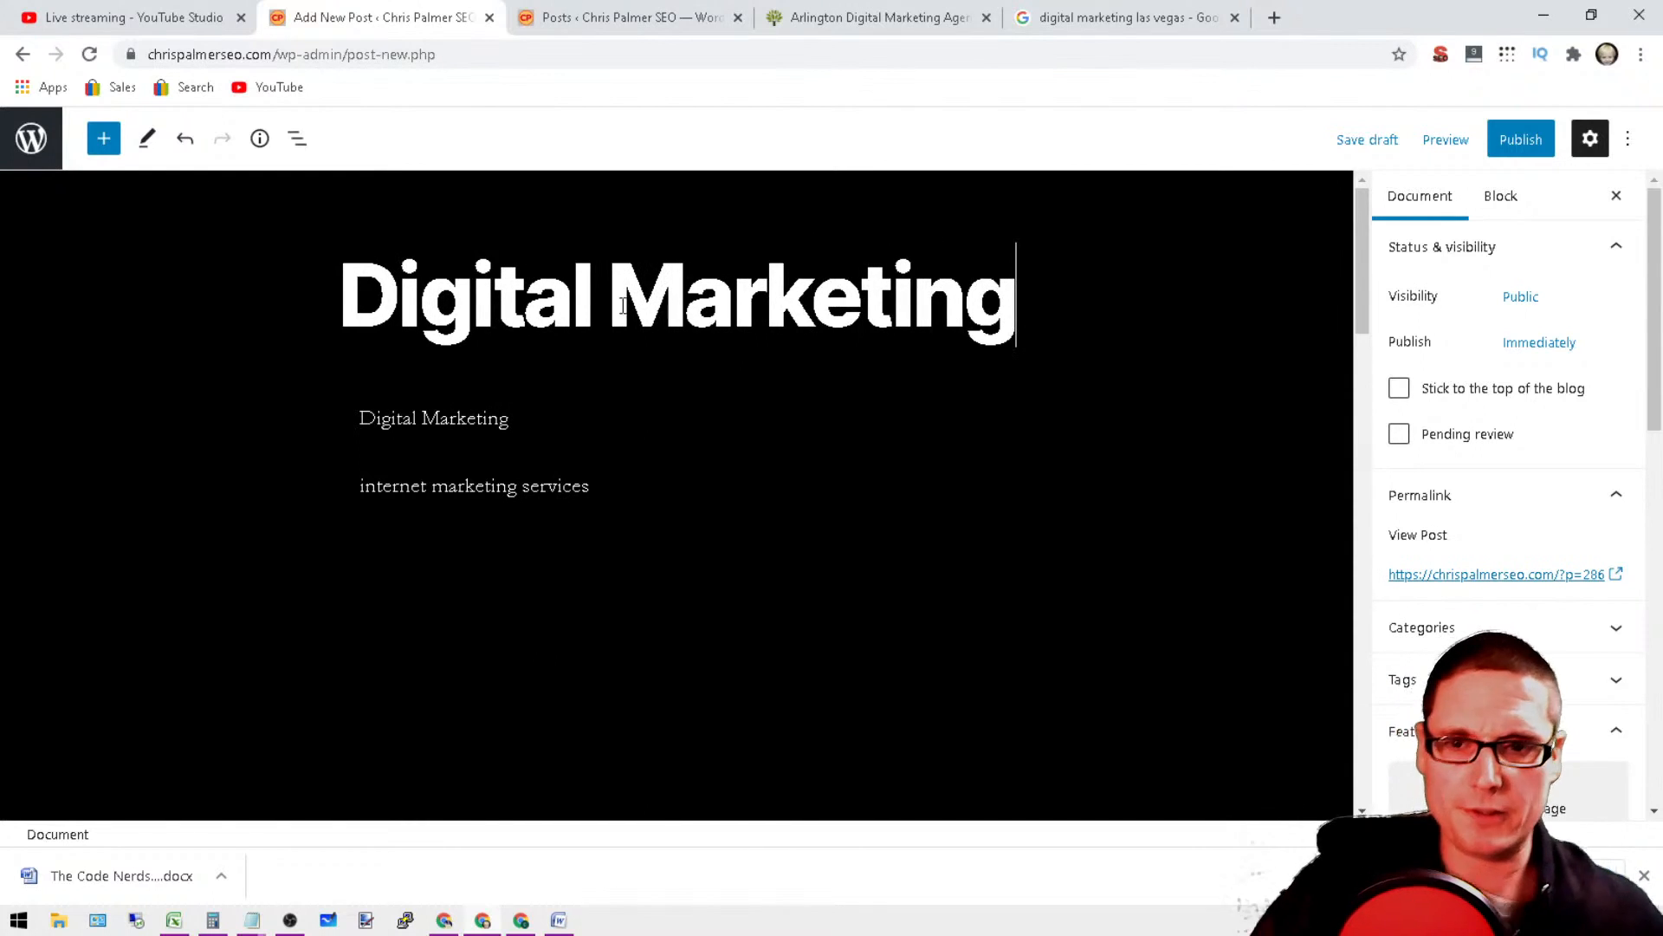
left_click(488, 418)
left_click(547, 486)
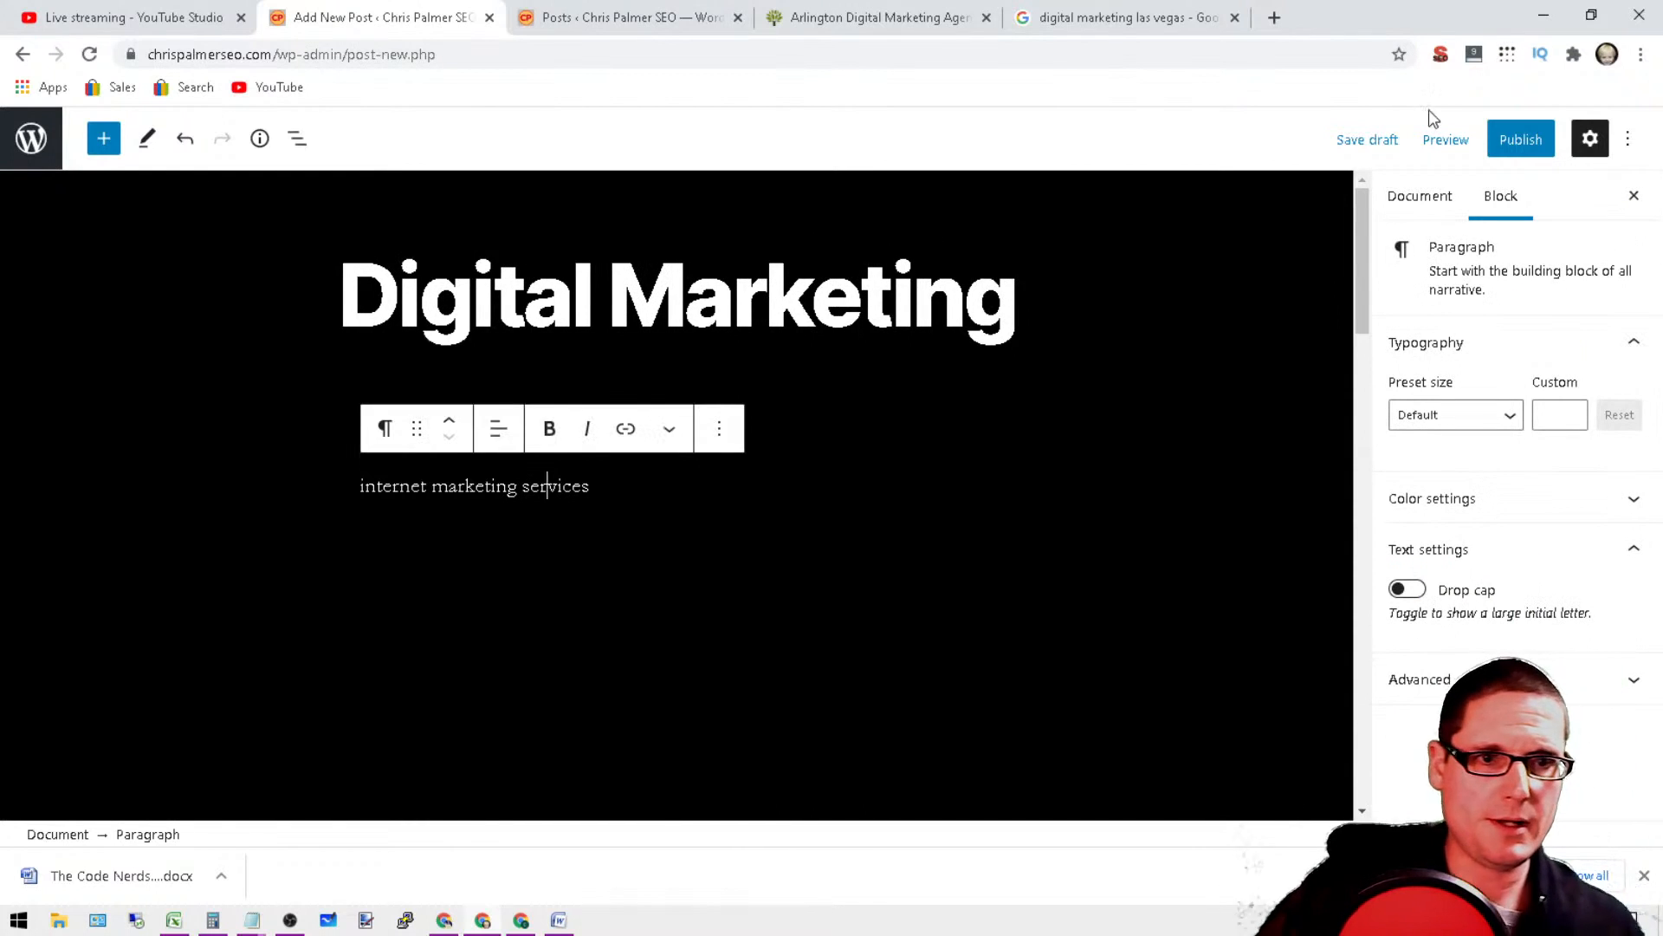
Step: Look through the post's document, view and advanced block settings, and save the post as a draft
left_click(1433, 205)
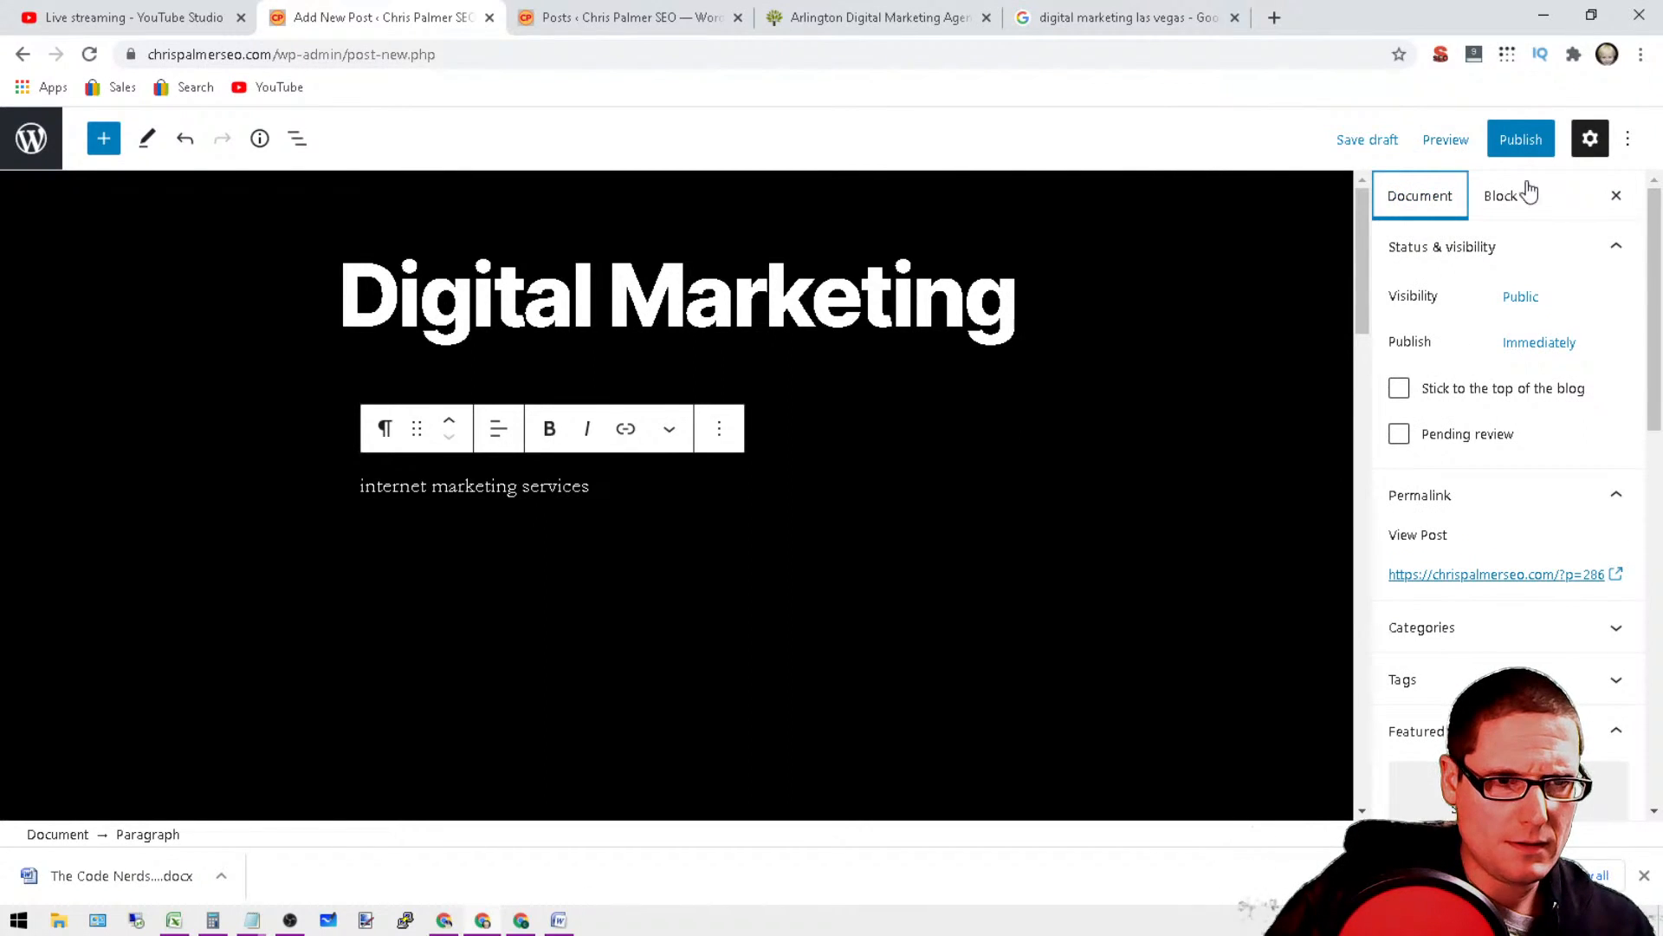
left_click(1593, 146)
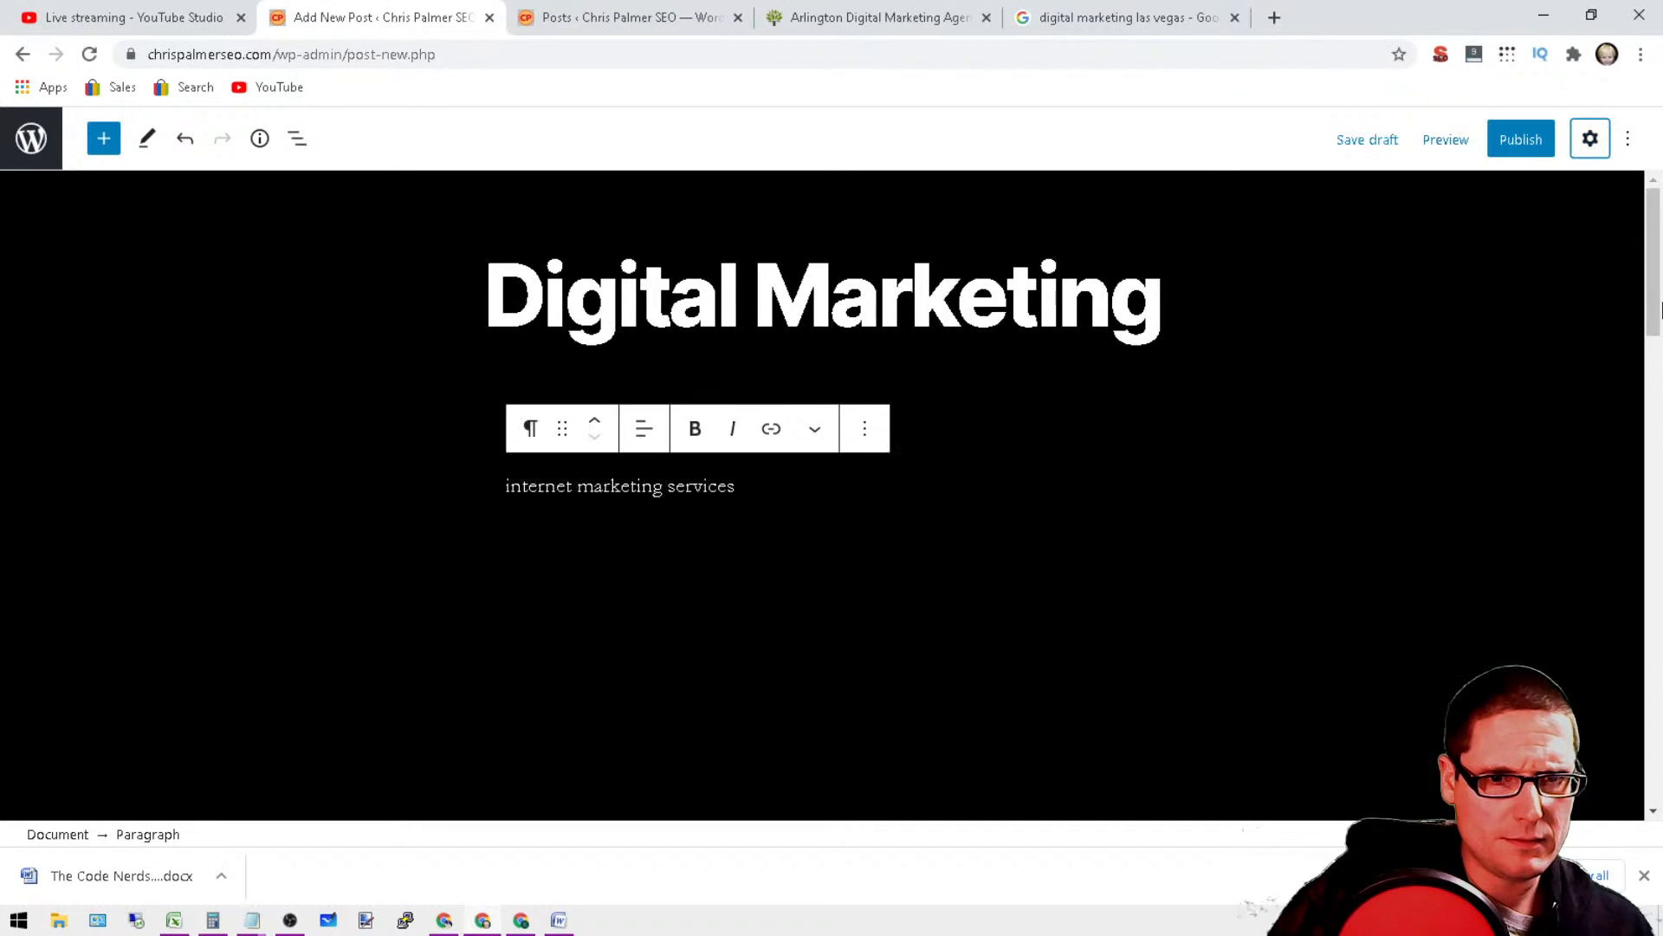
left_click(1627, 141)
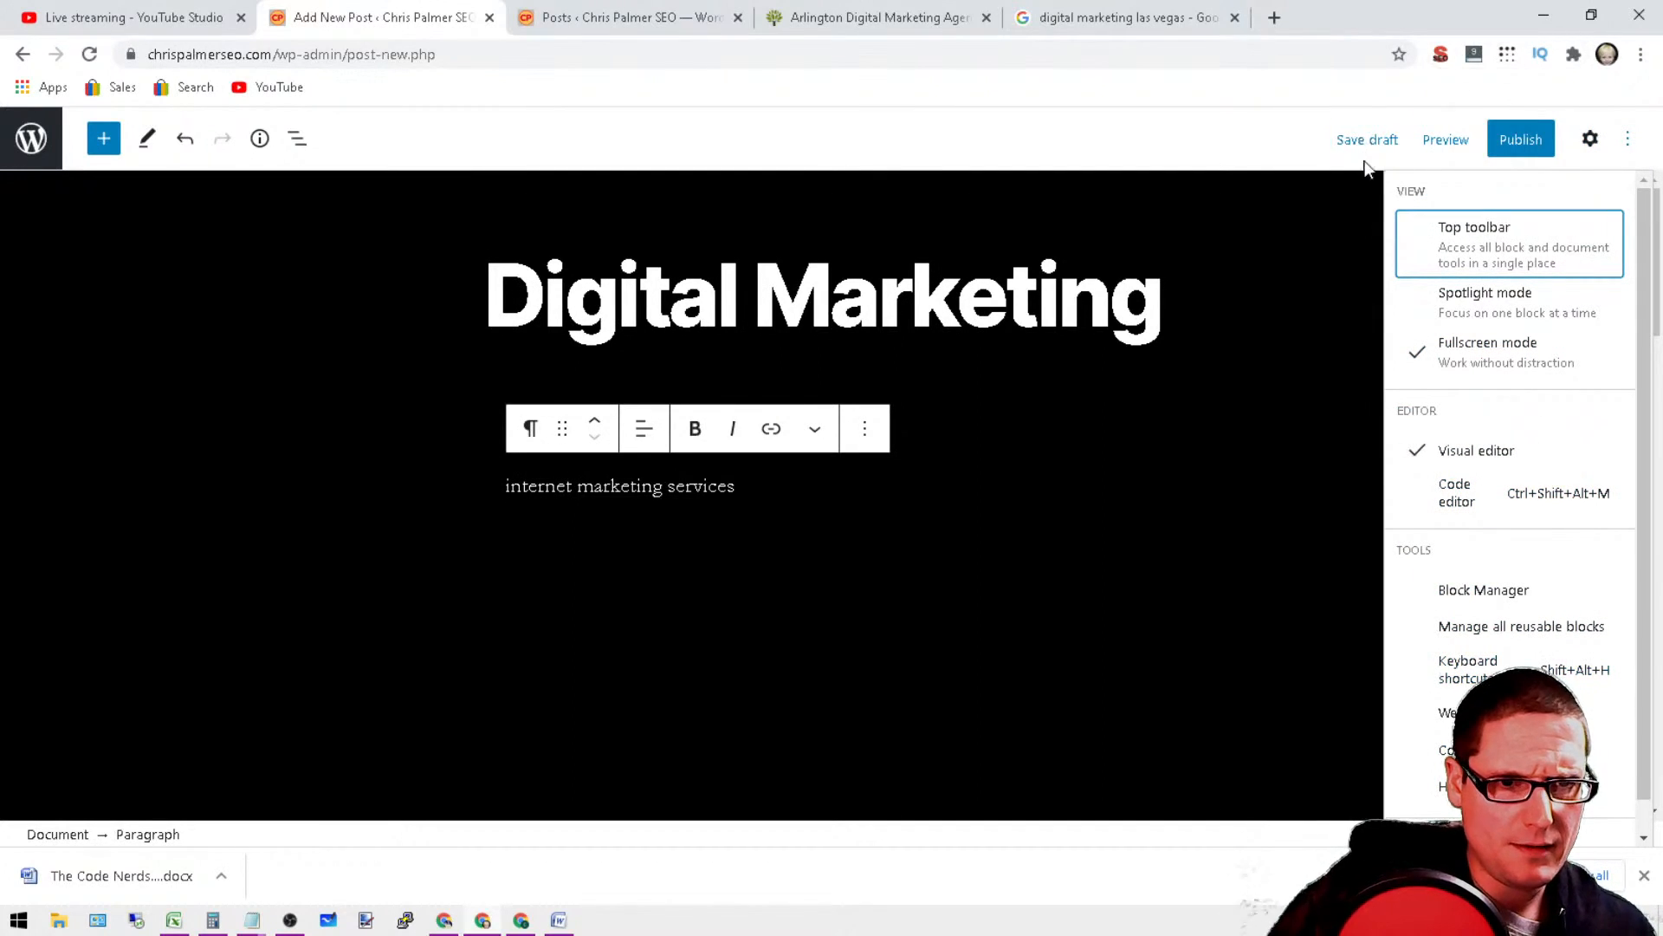
left_click(1592, 140)
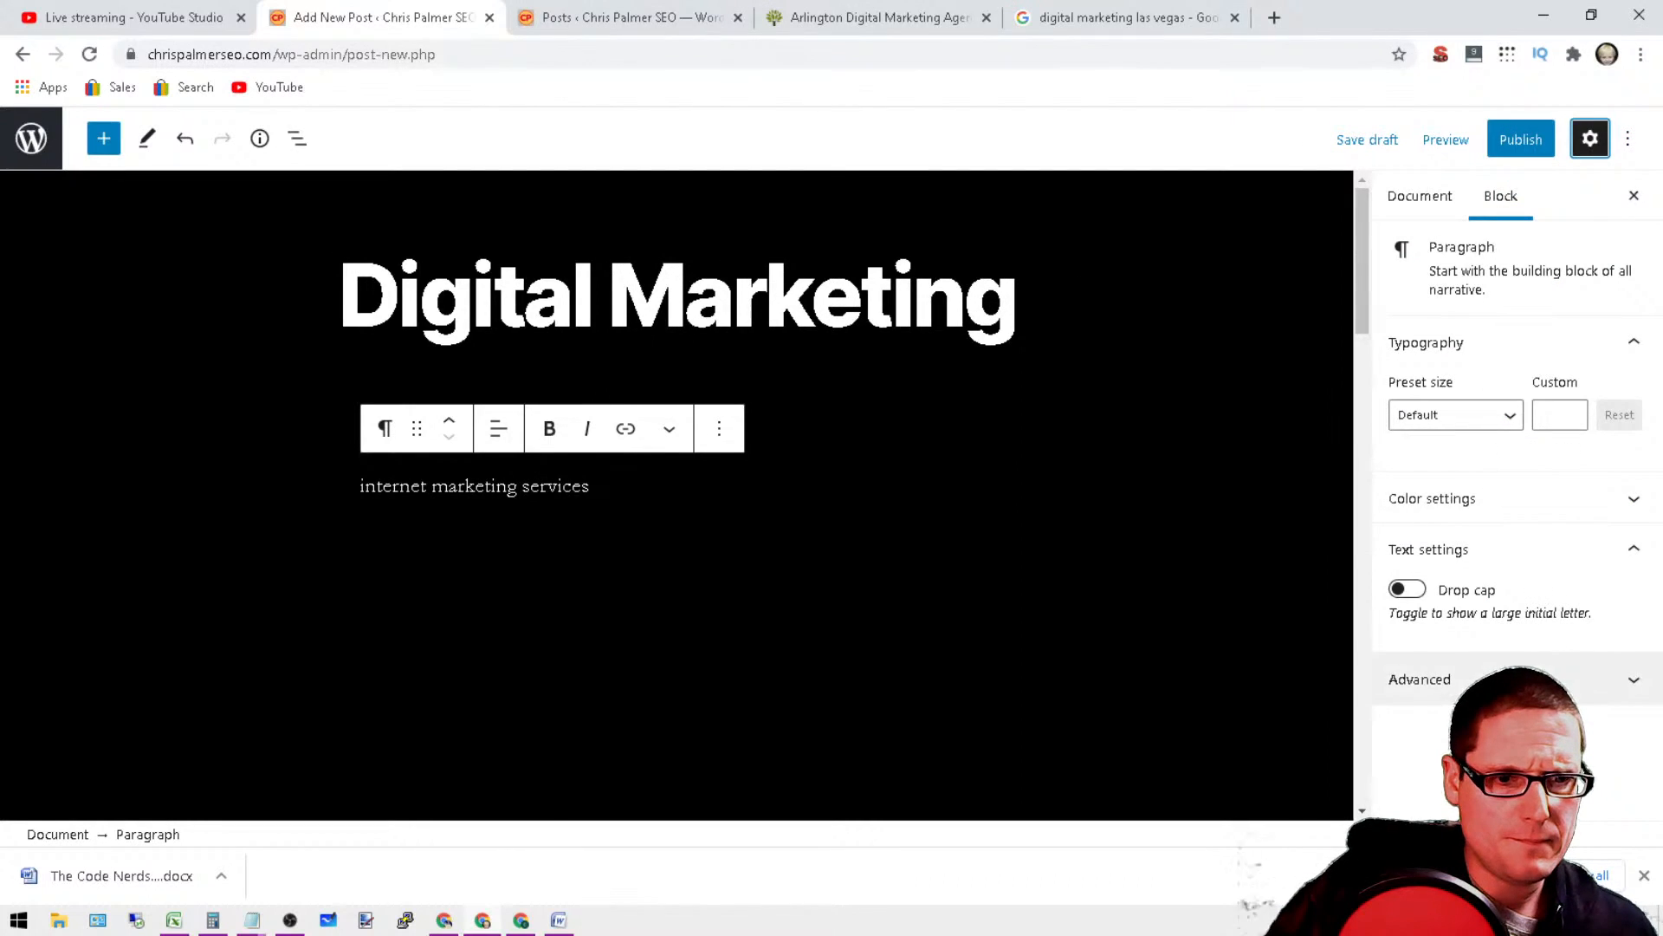
left_click(1629, 678)
scroll(1507, 494, "up", 3)
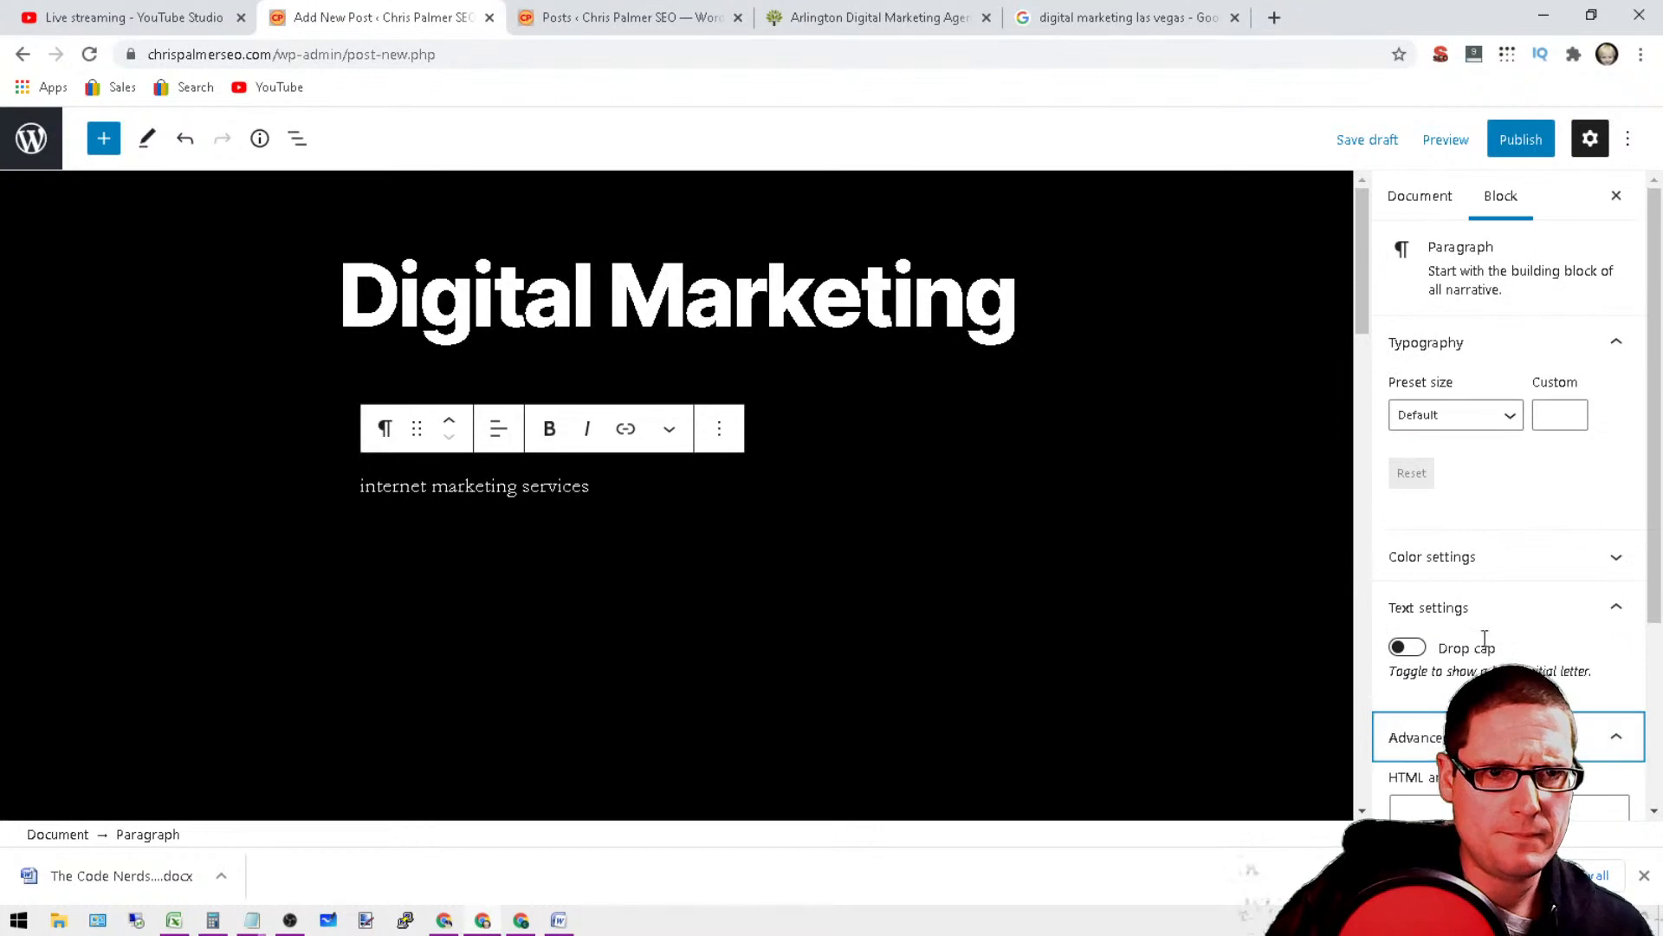
left_click(1369, 142)
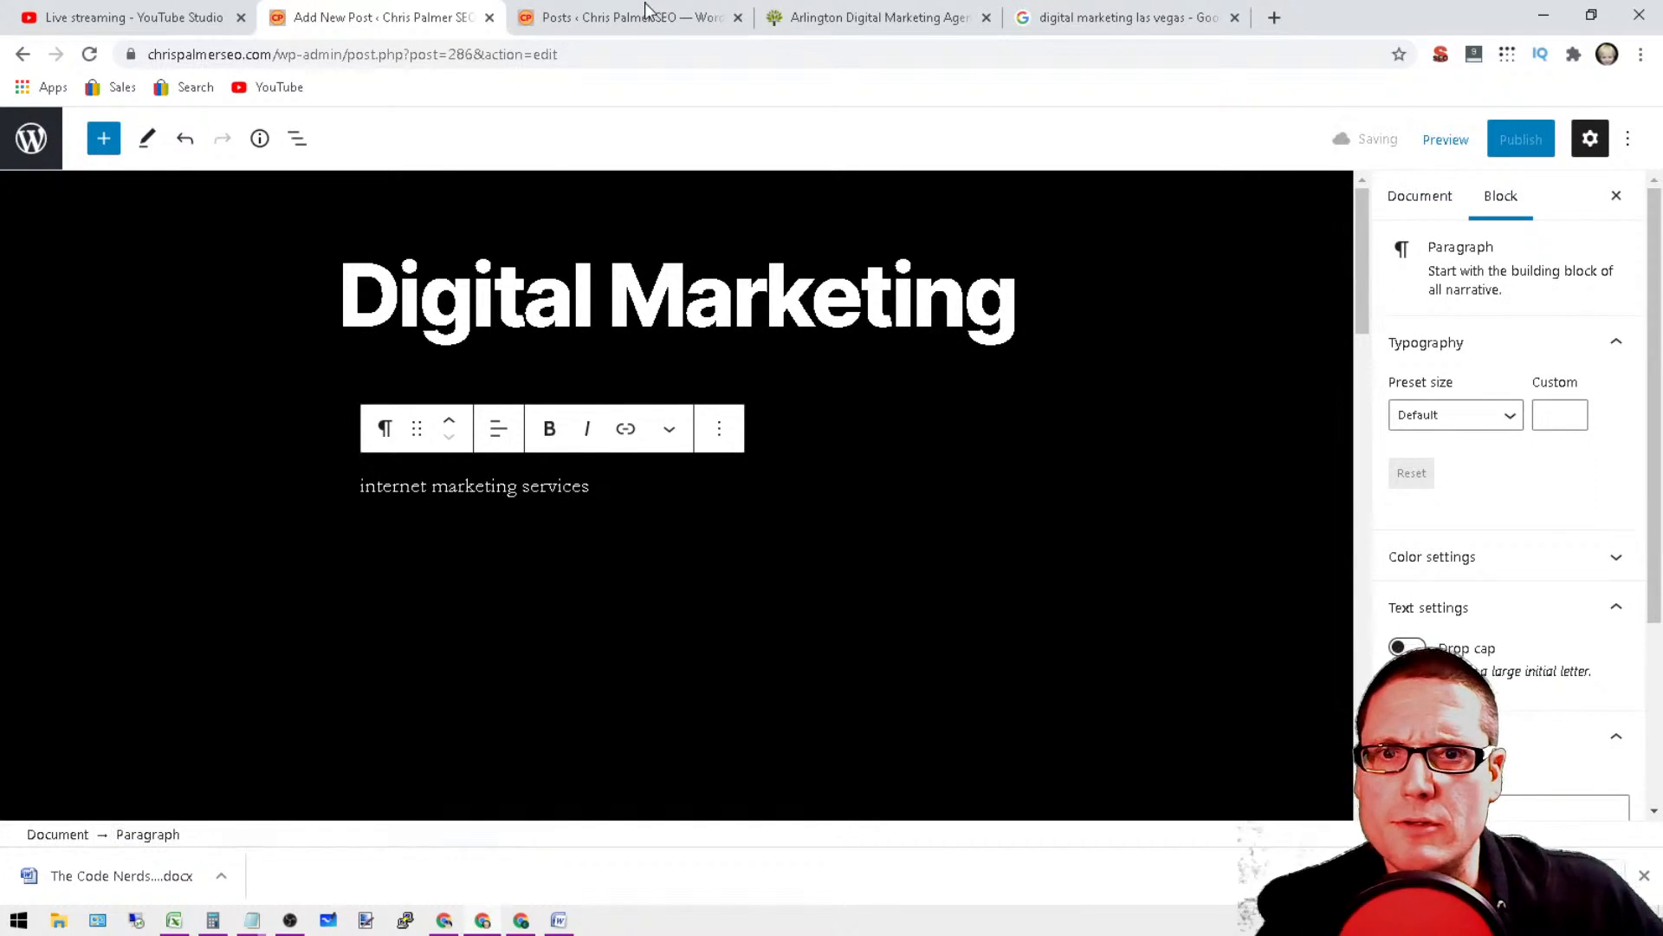
Step: Refresh the posts list in the other browser tab and duplicate the Digital Marketing draft
left_click(650, 16)
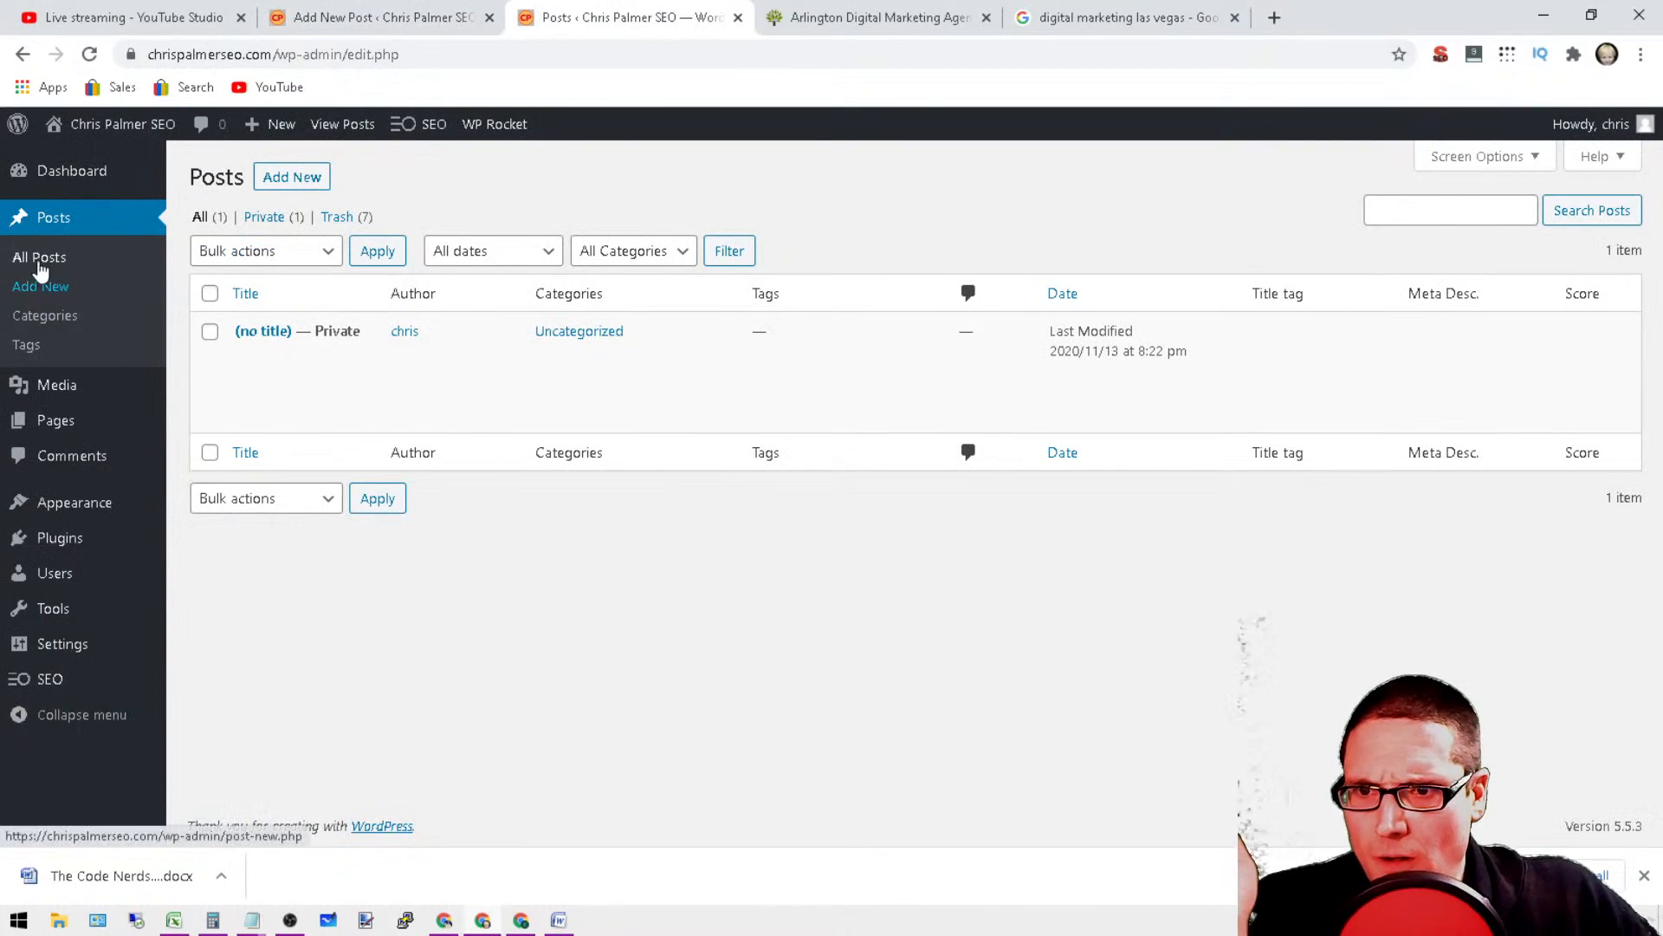
left_click(89, 53)
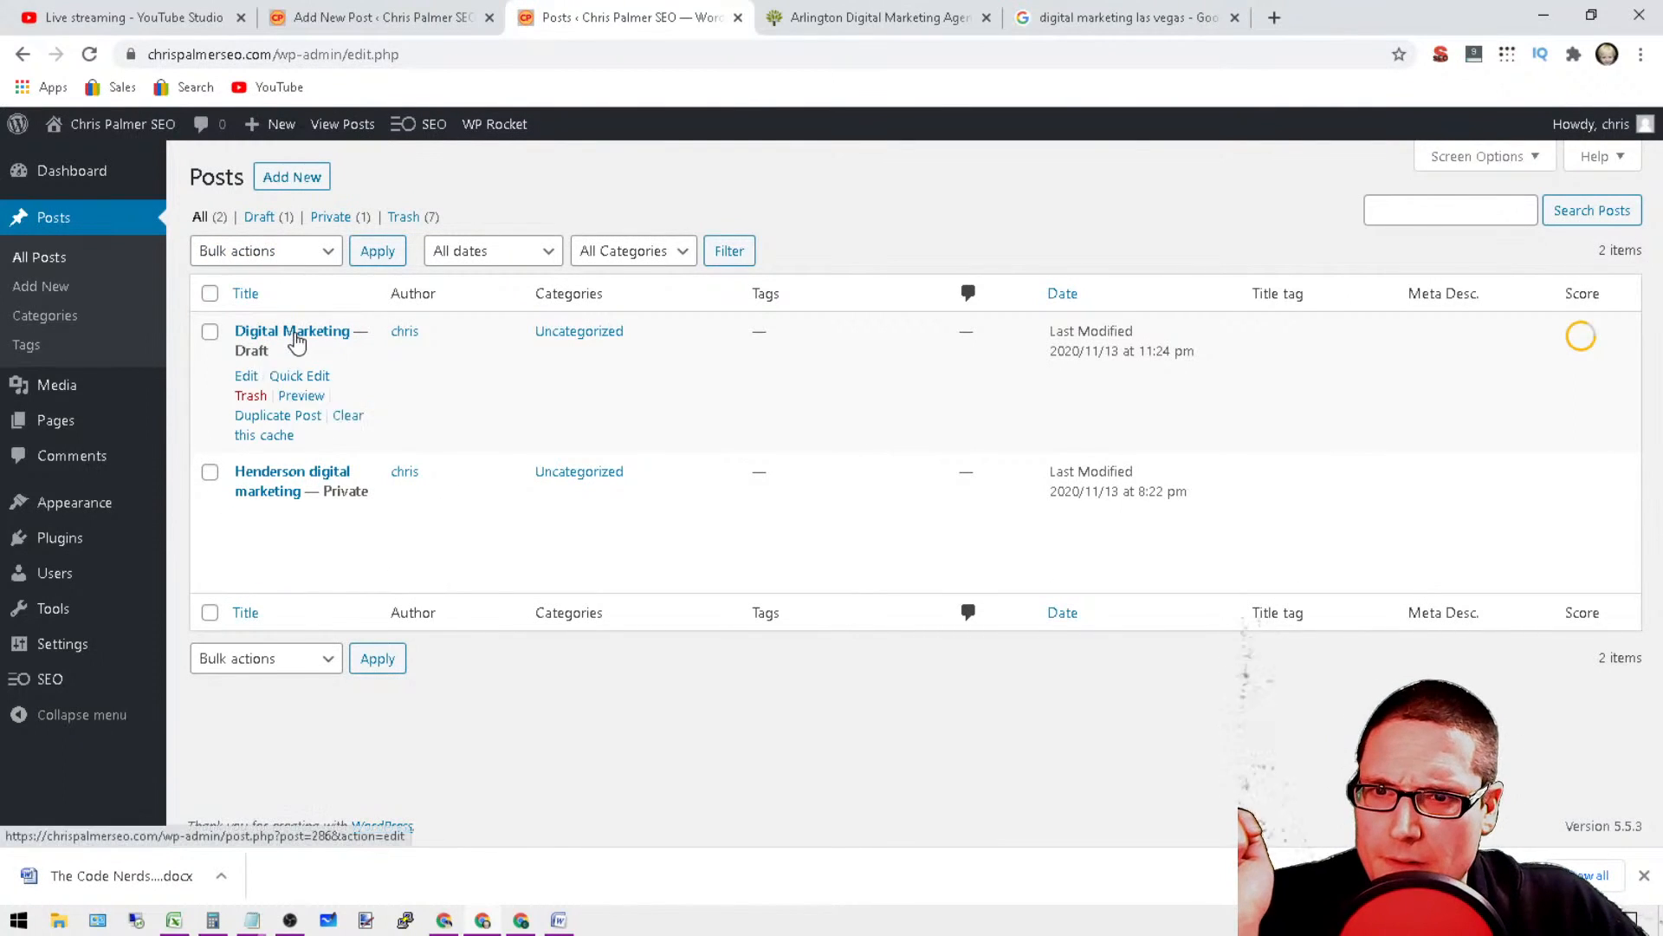
left_click(269, 418)
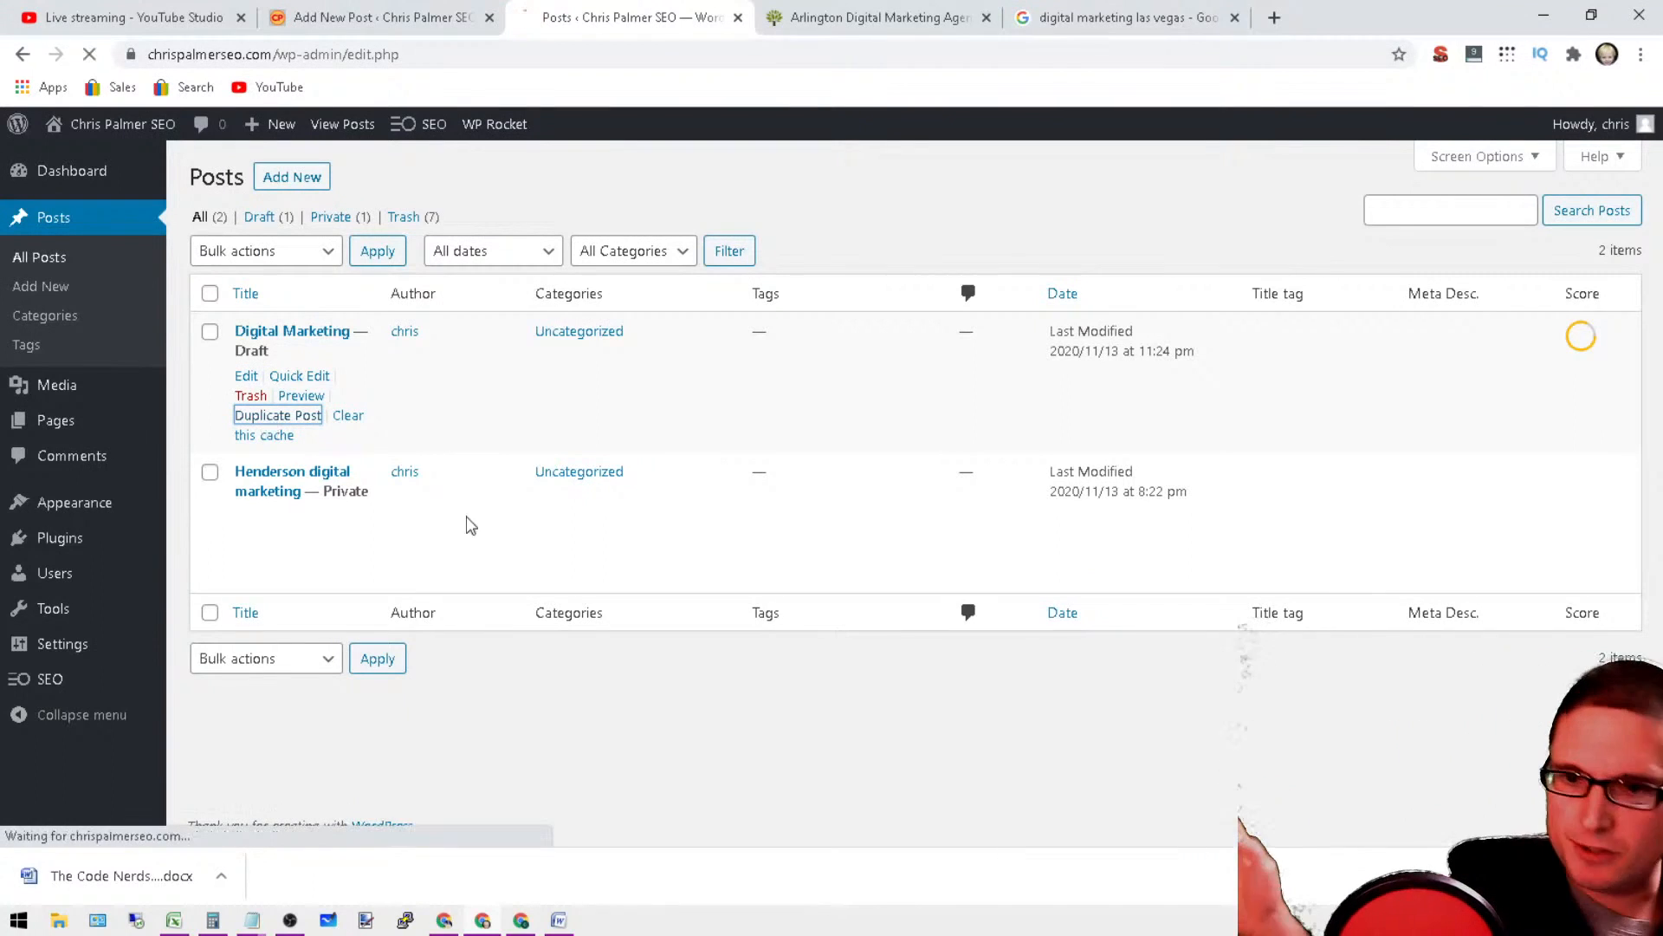
Step: Switch to the Notepad notes and select the list of target cities from Henderson to Fernley
mouse_move(245, 892)
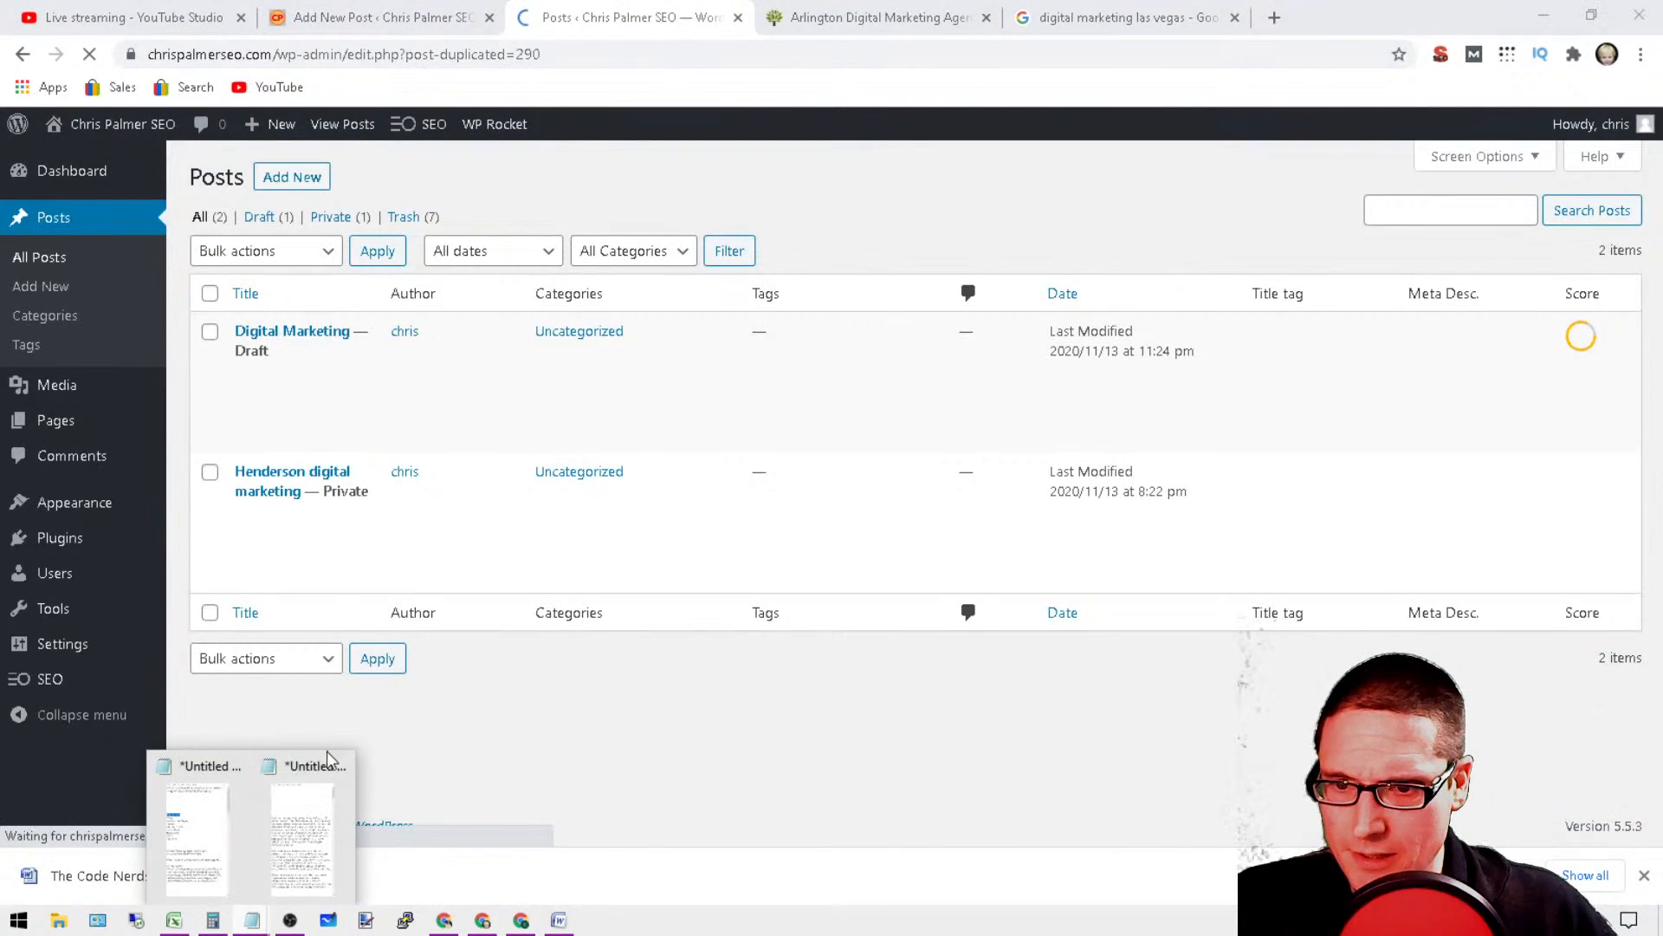
left_click(201, 771)
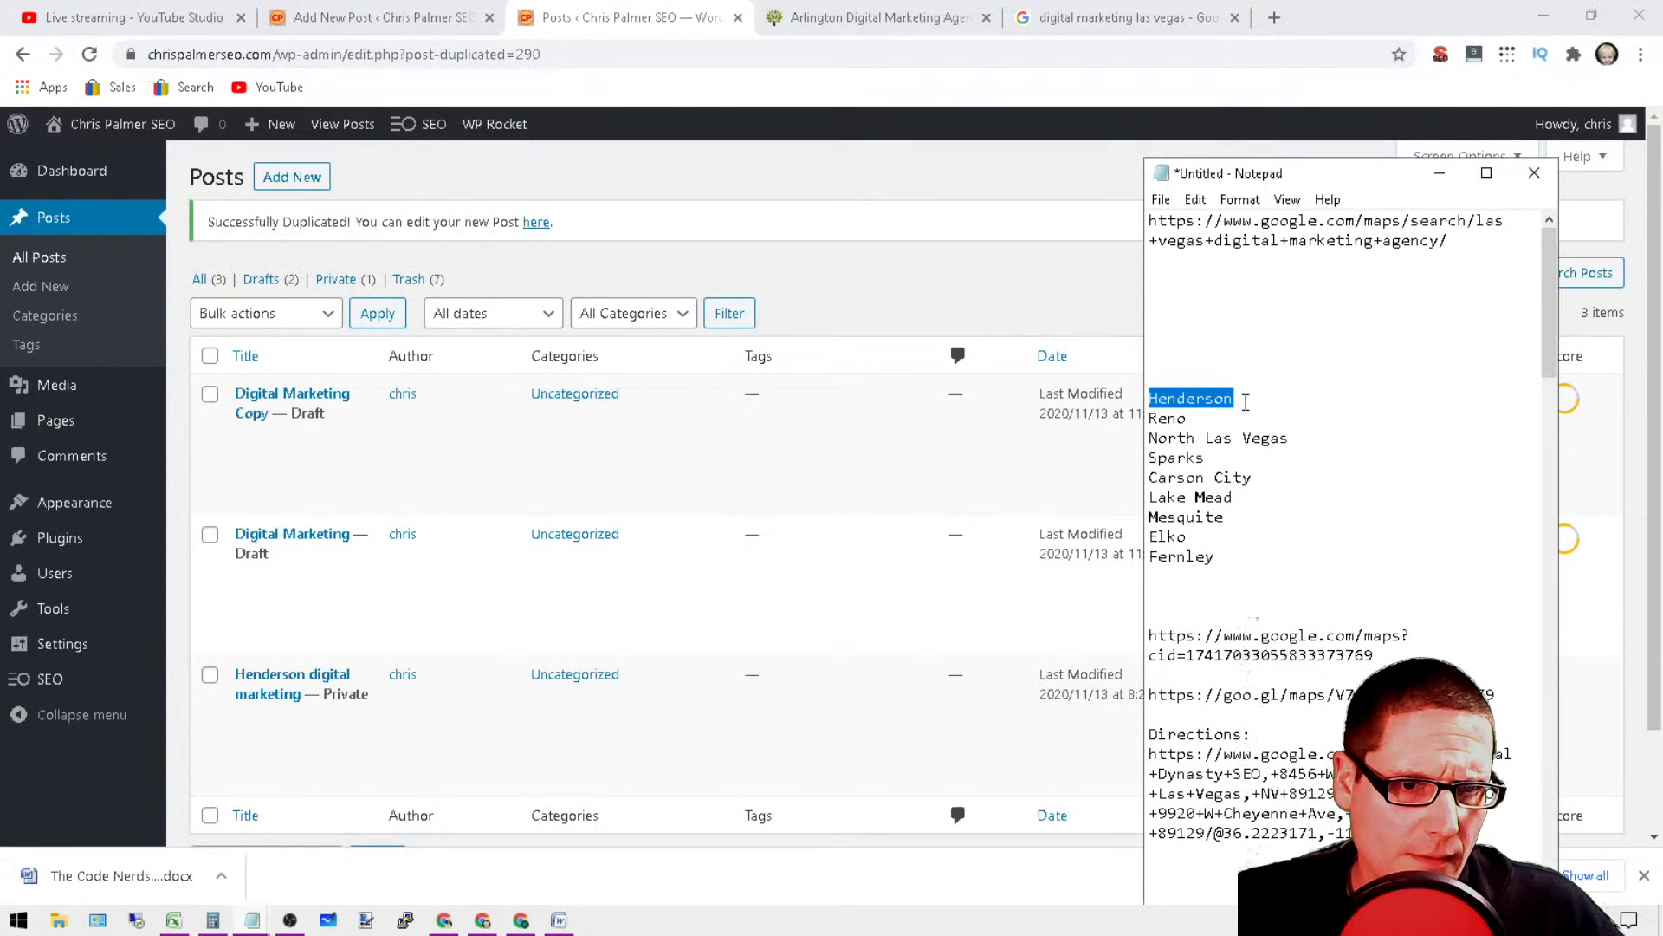
left_click(1226, 434)
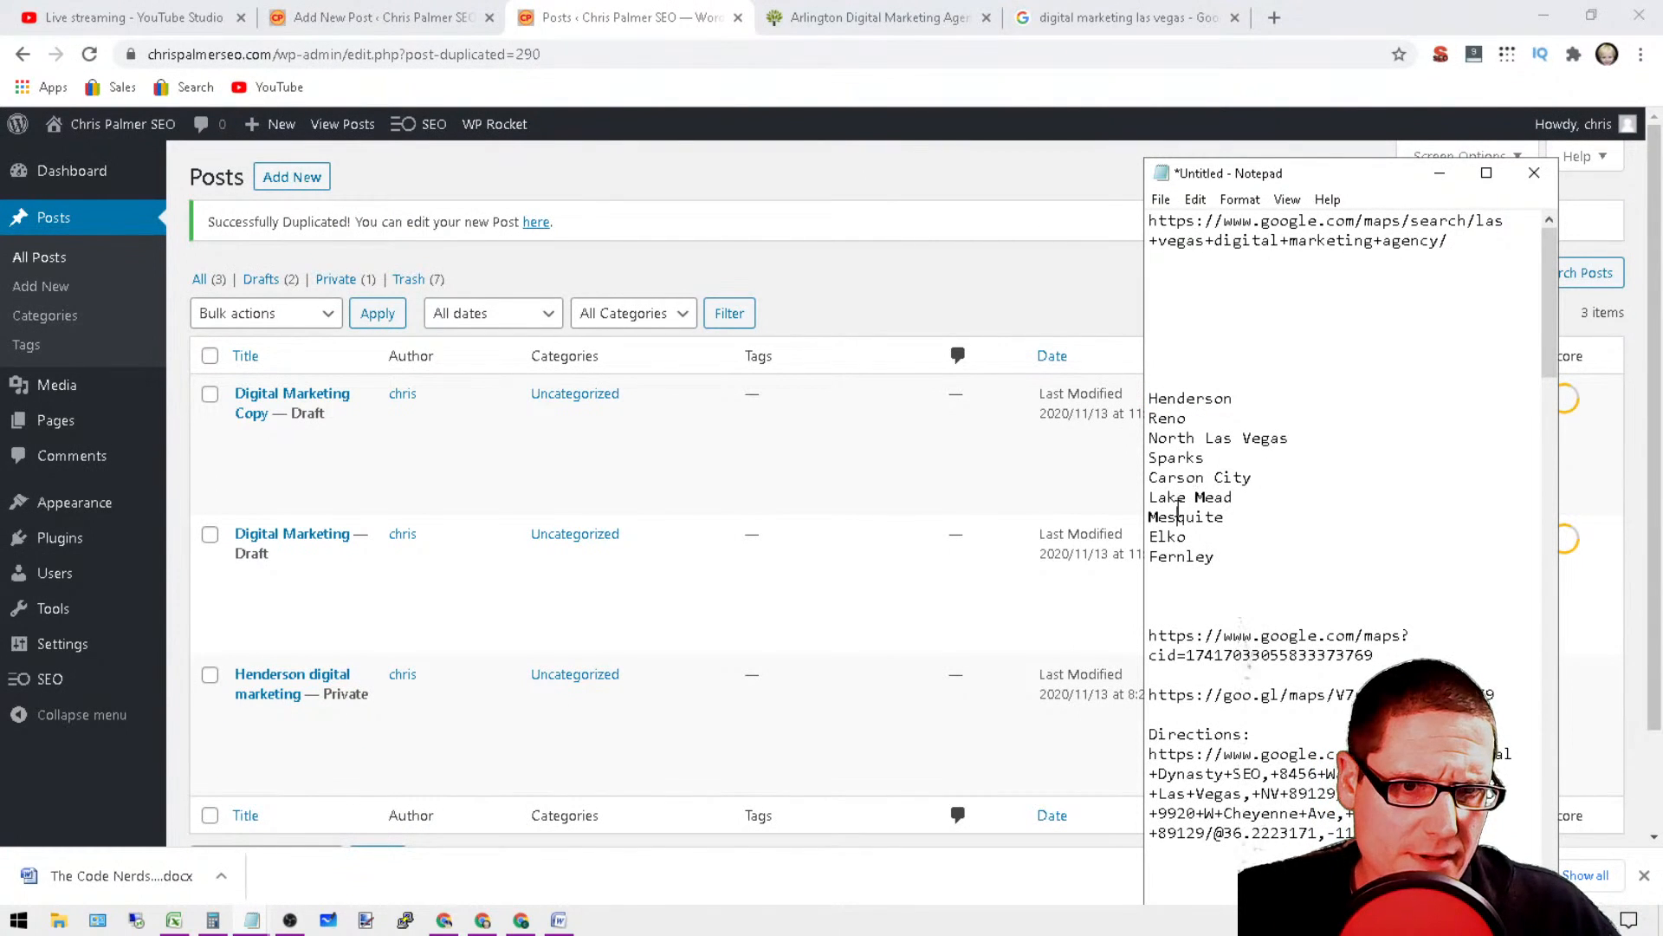
left_click_drag(1223, 548, 1148, 396)
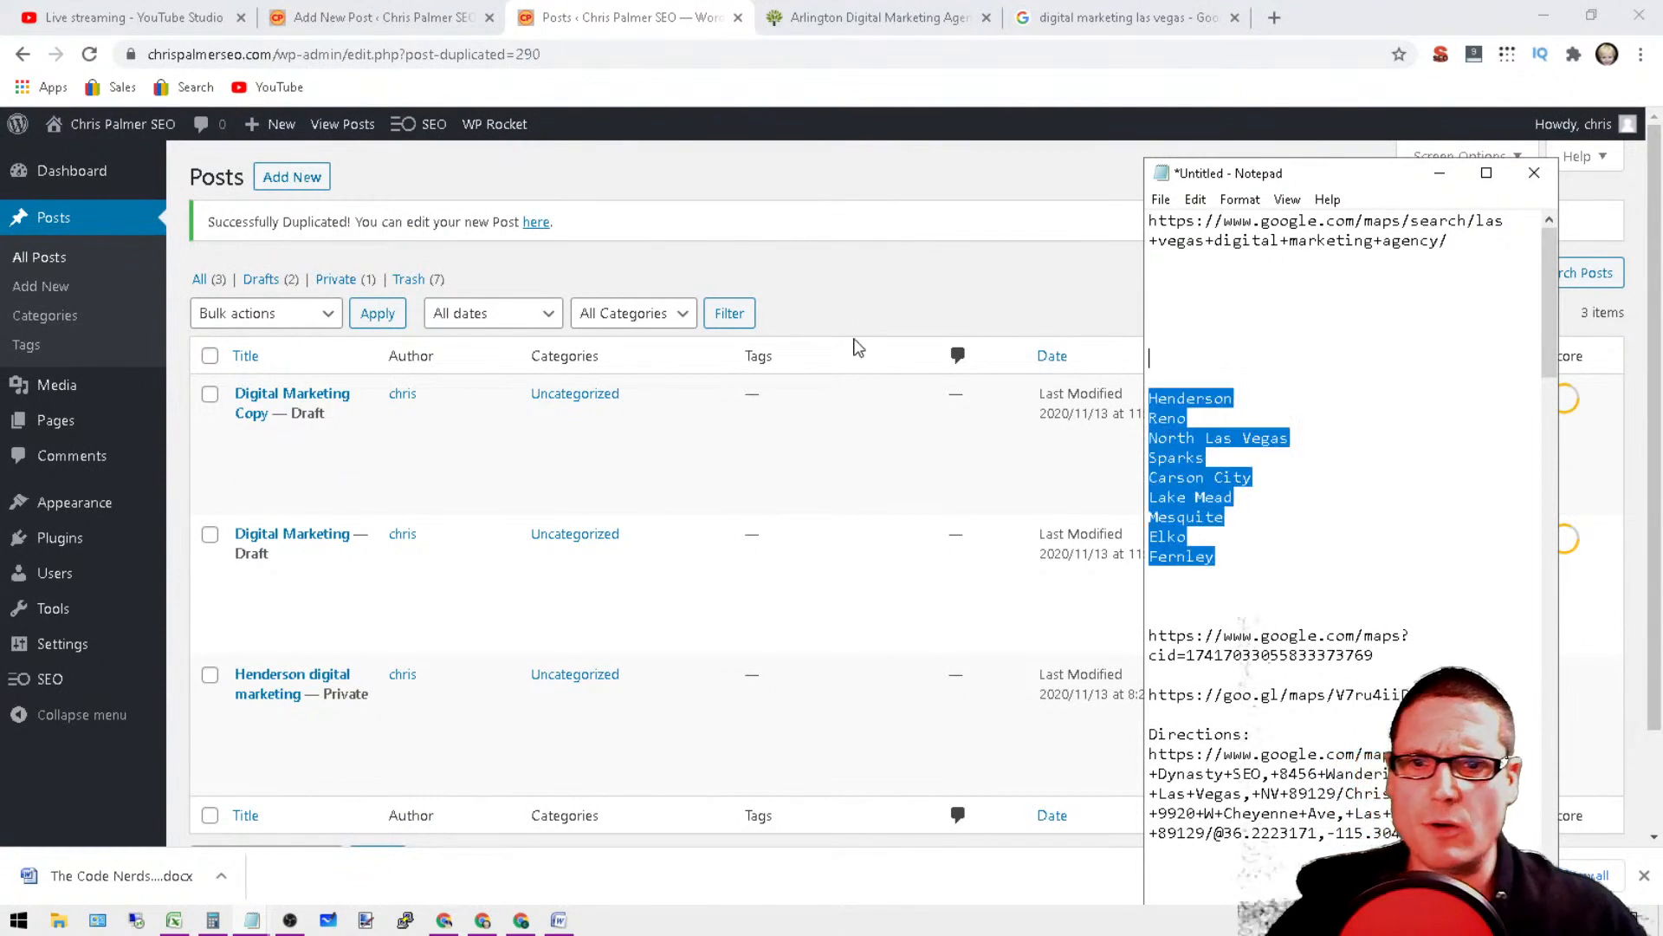
Step: Duplicate the newest Digital Marketing copy in the posts list five times in succession to provide drafts for more cities
left_click(857, 255)
scroll(364, 737, "down", 2)
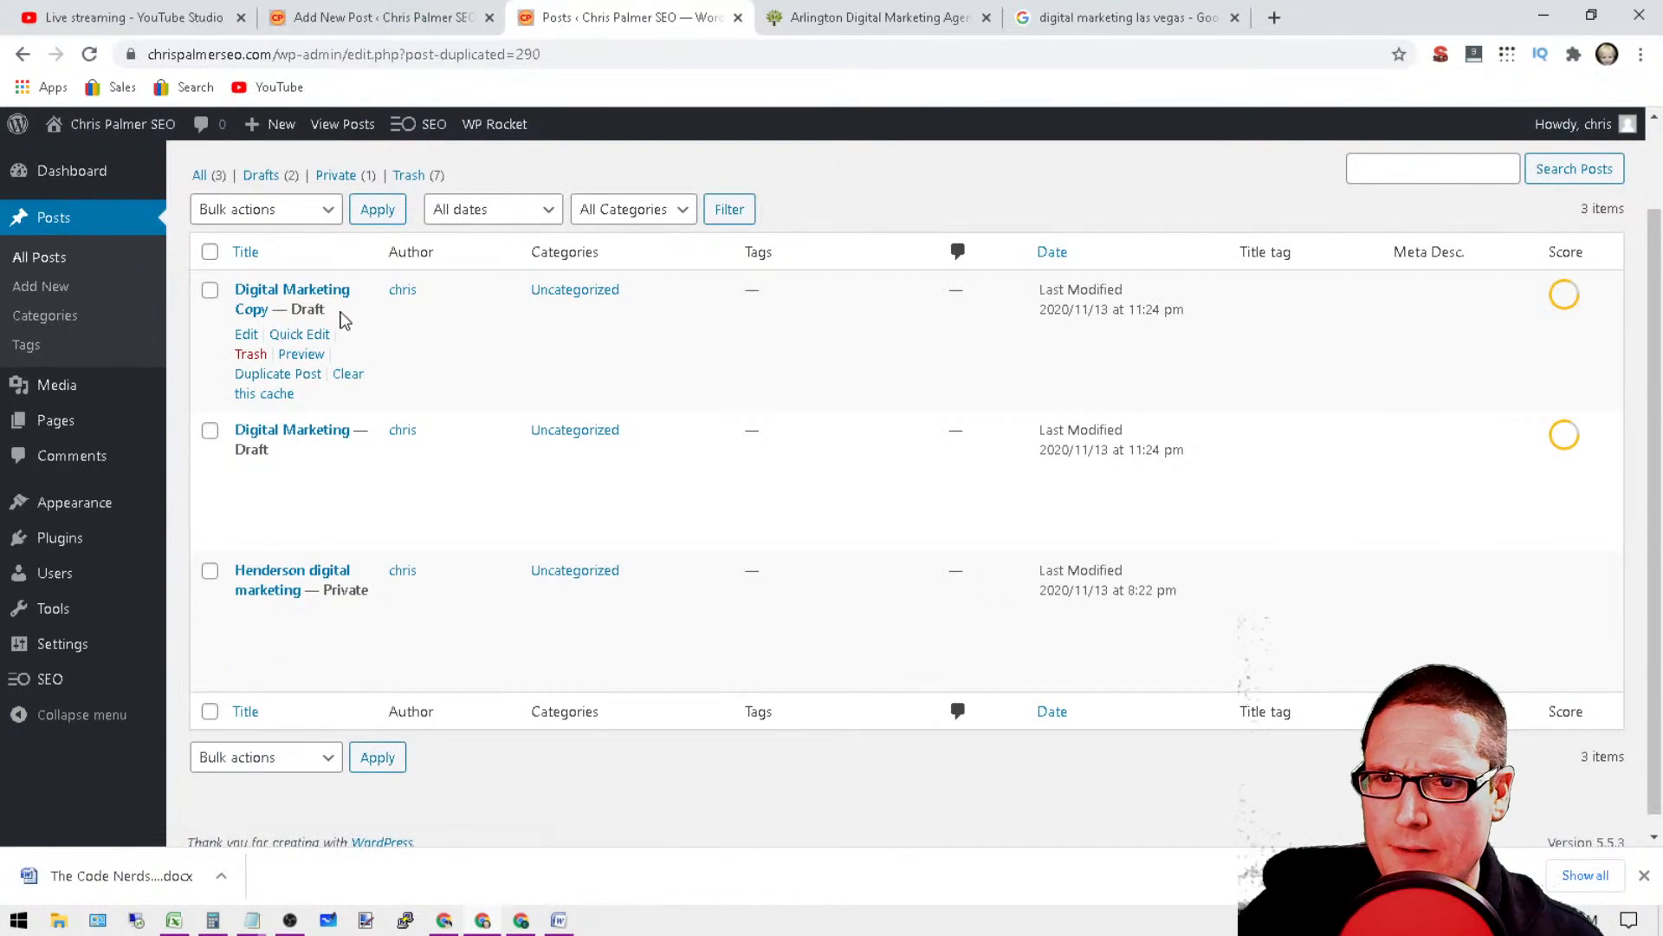
left_click(263, 381)
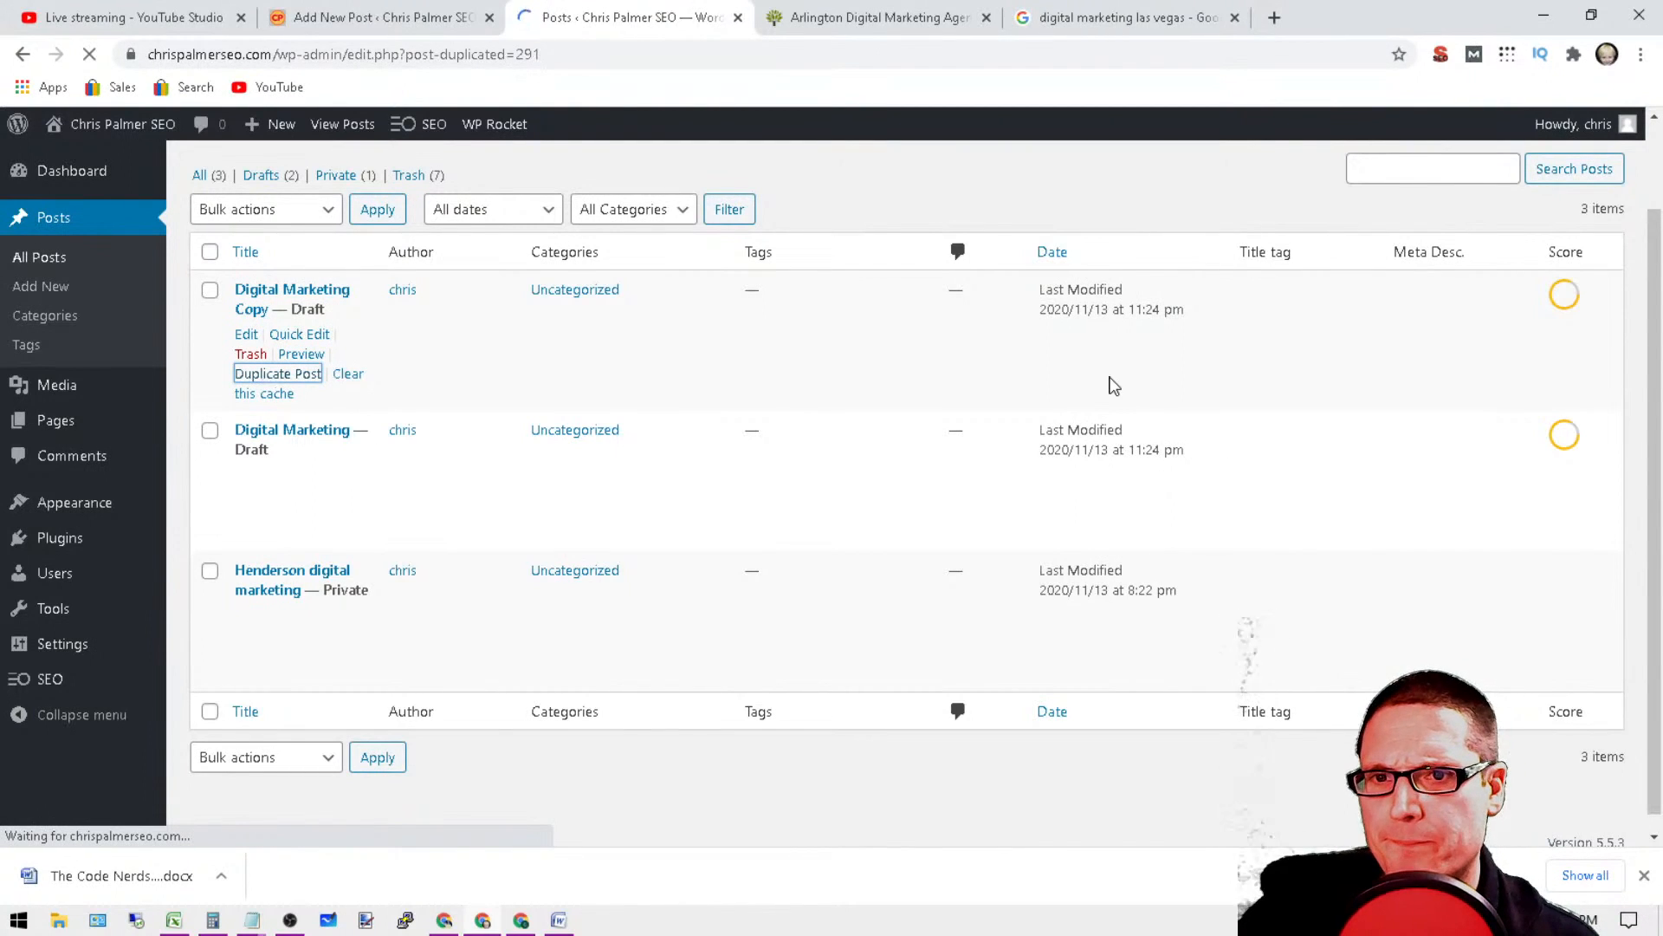
left_click(274, 485)
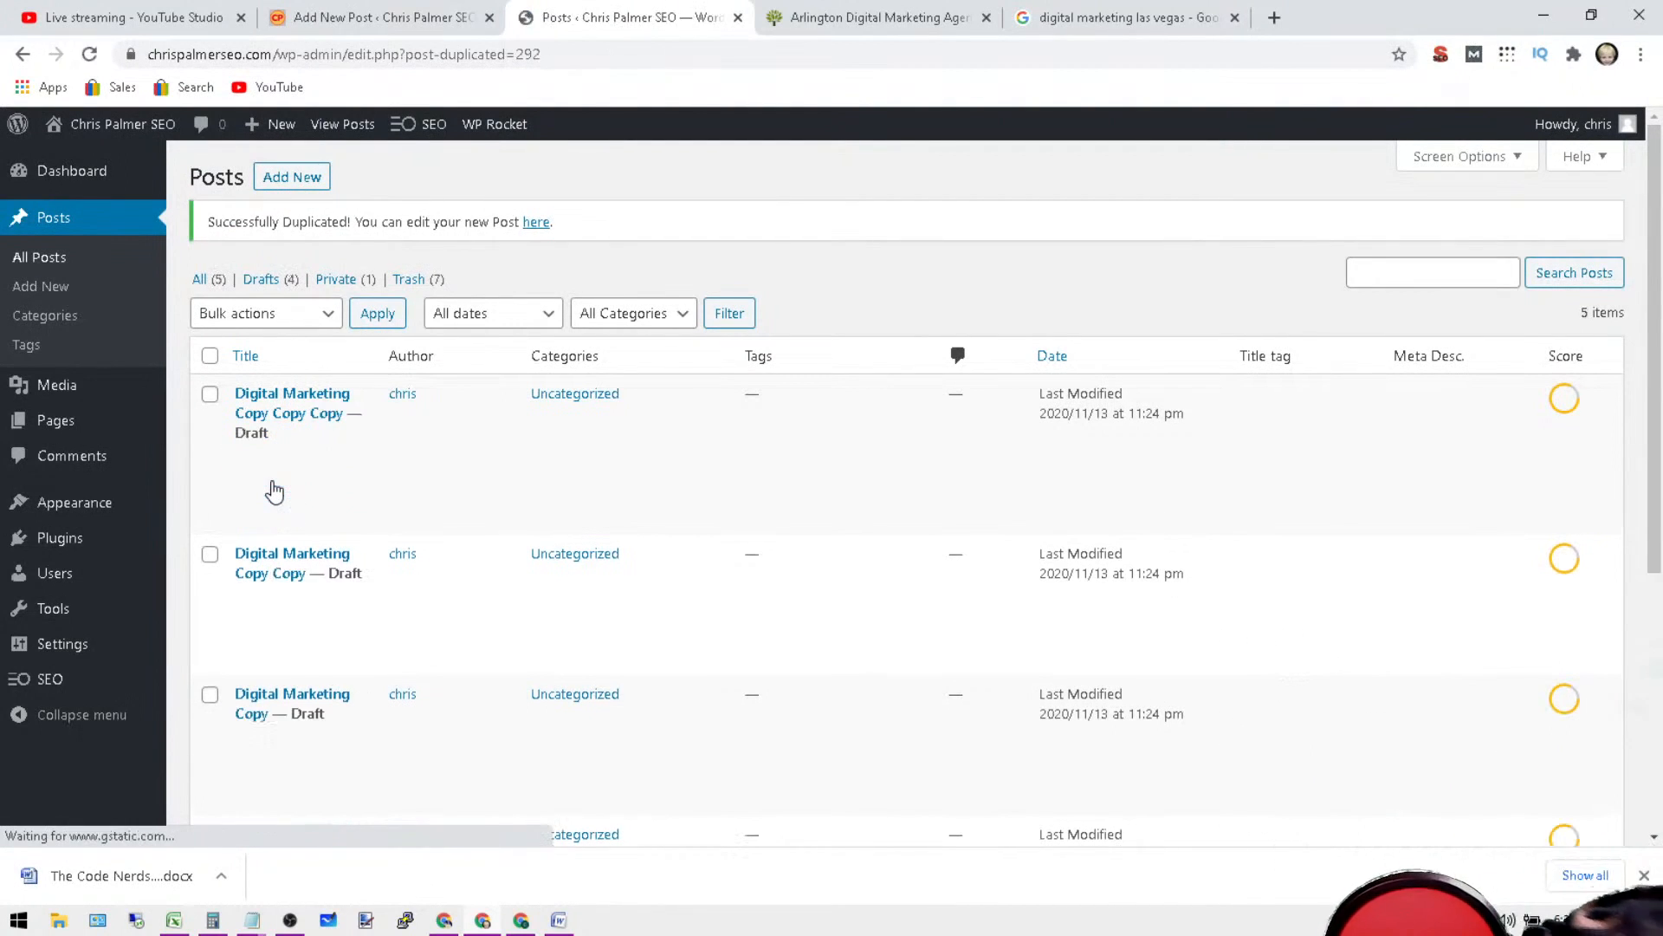
left_click(273, 497)
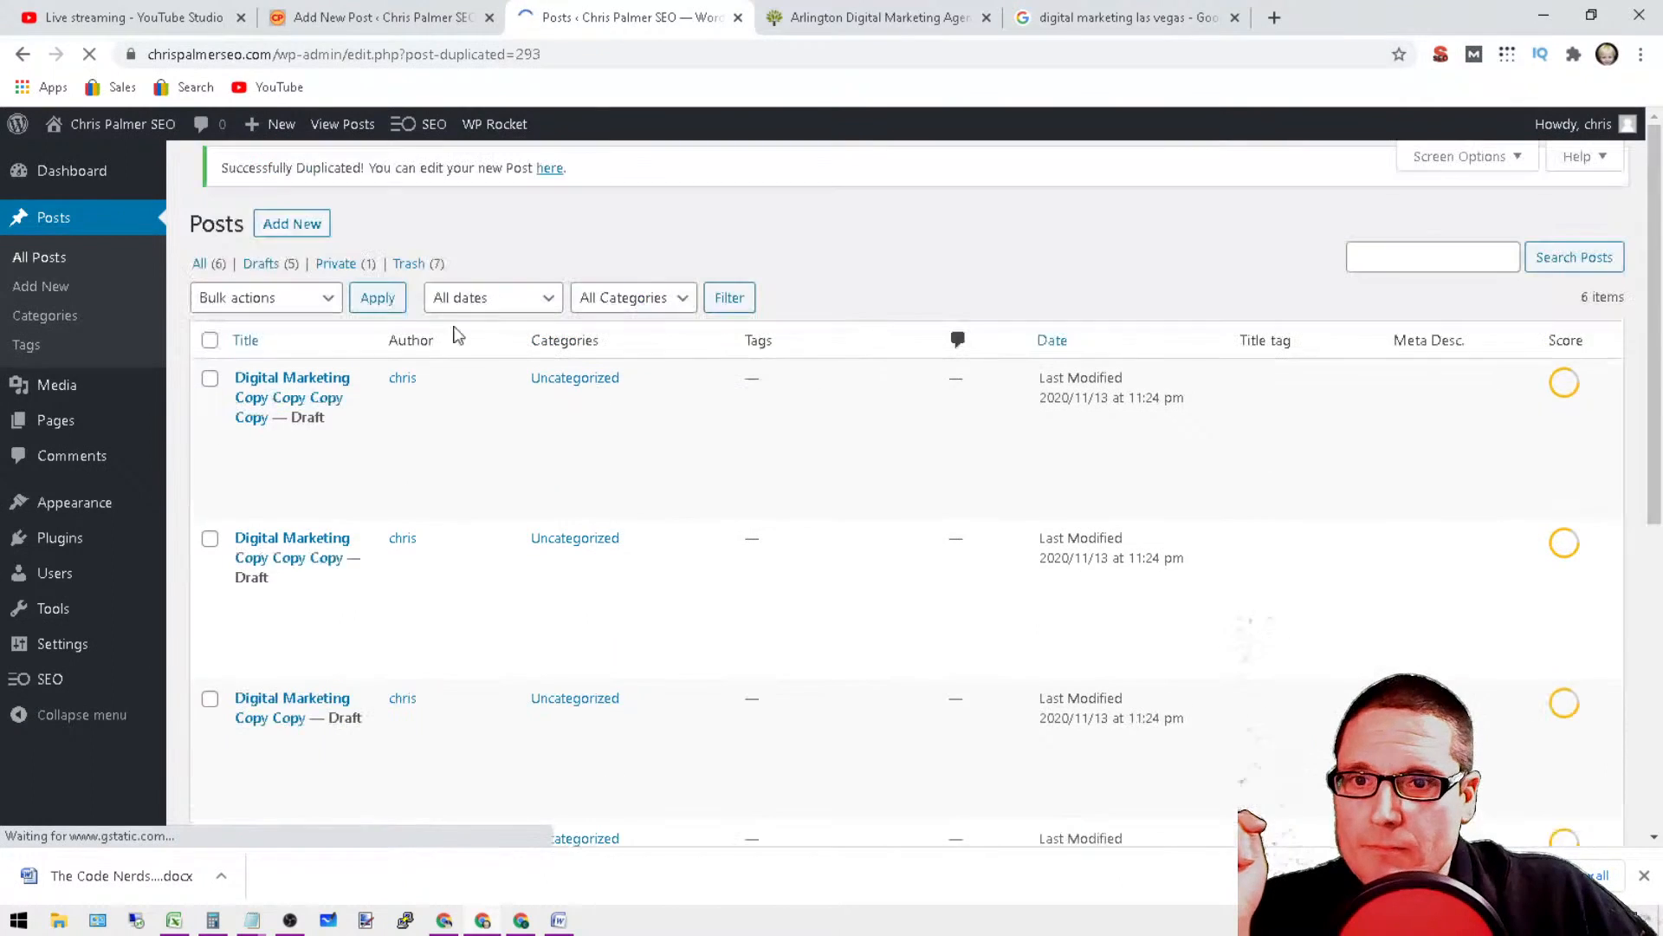
left_click(272, 503)
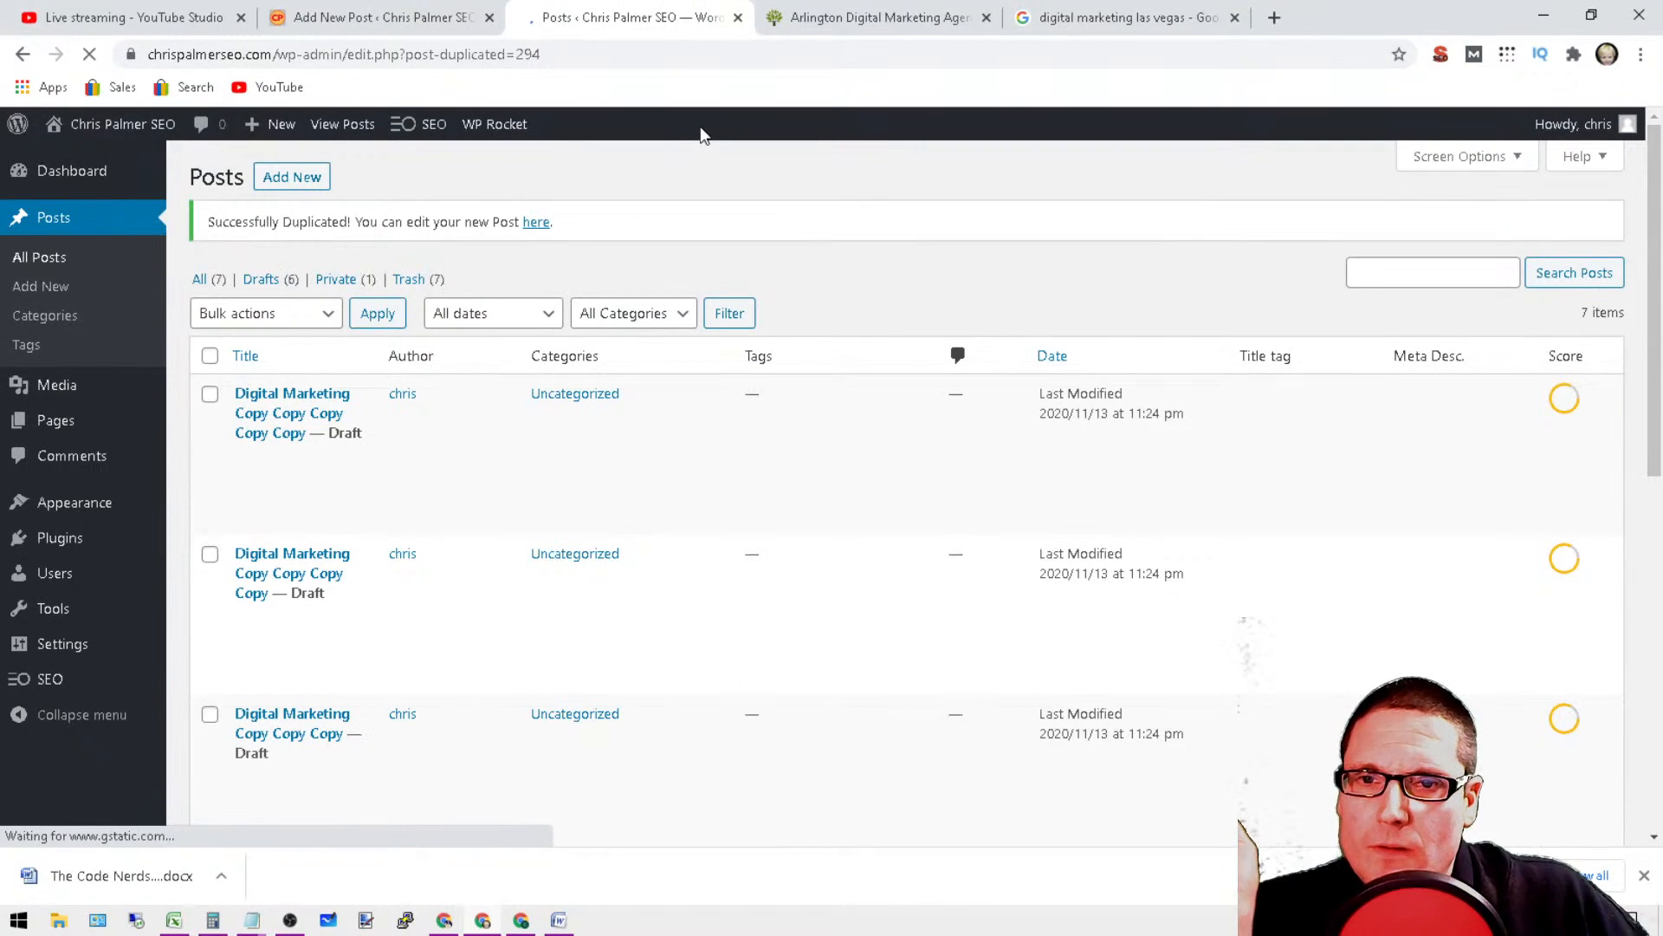
scroll(632, 639, "down", 3)
scroll(746, 685, "down", 4)
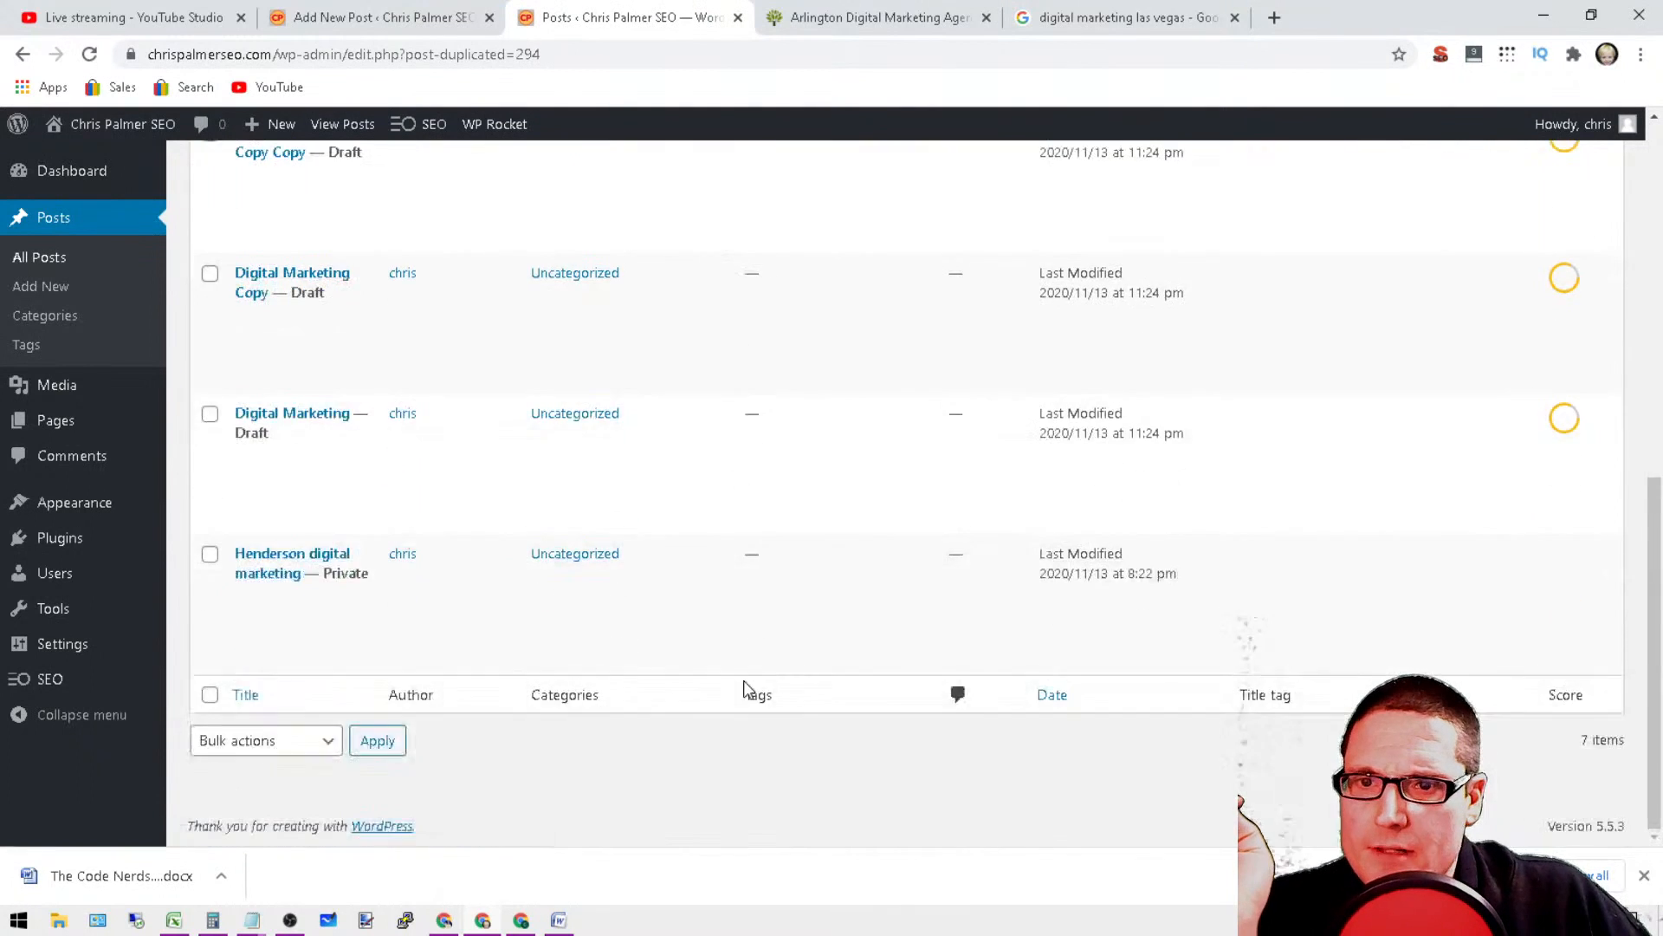
scroll(731, 680, "up", 8)
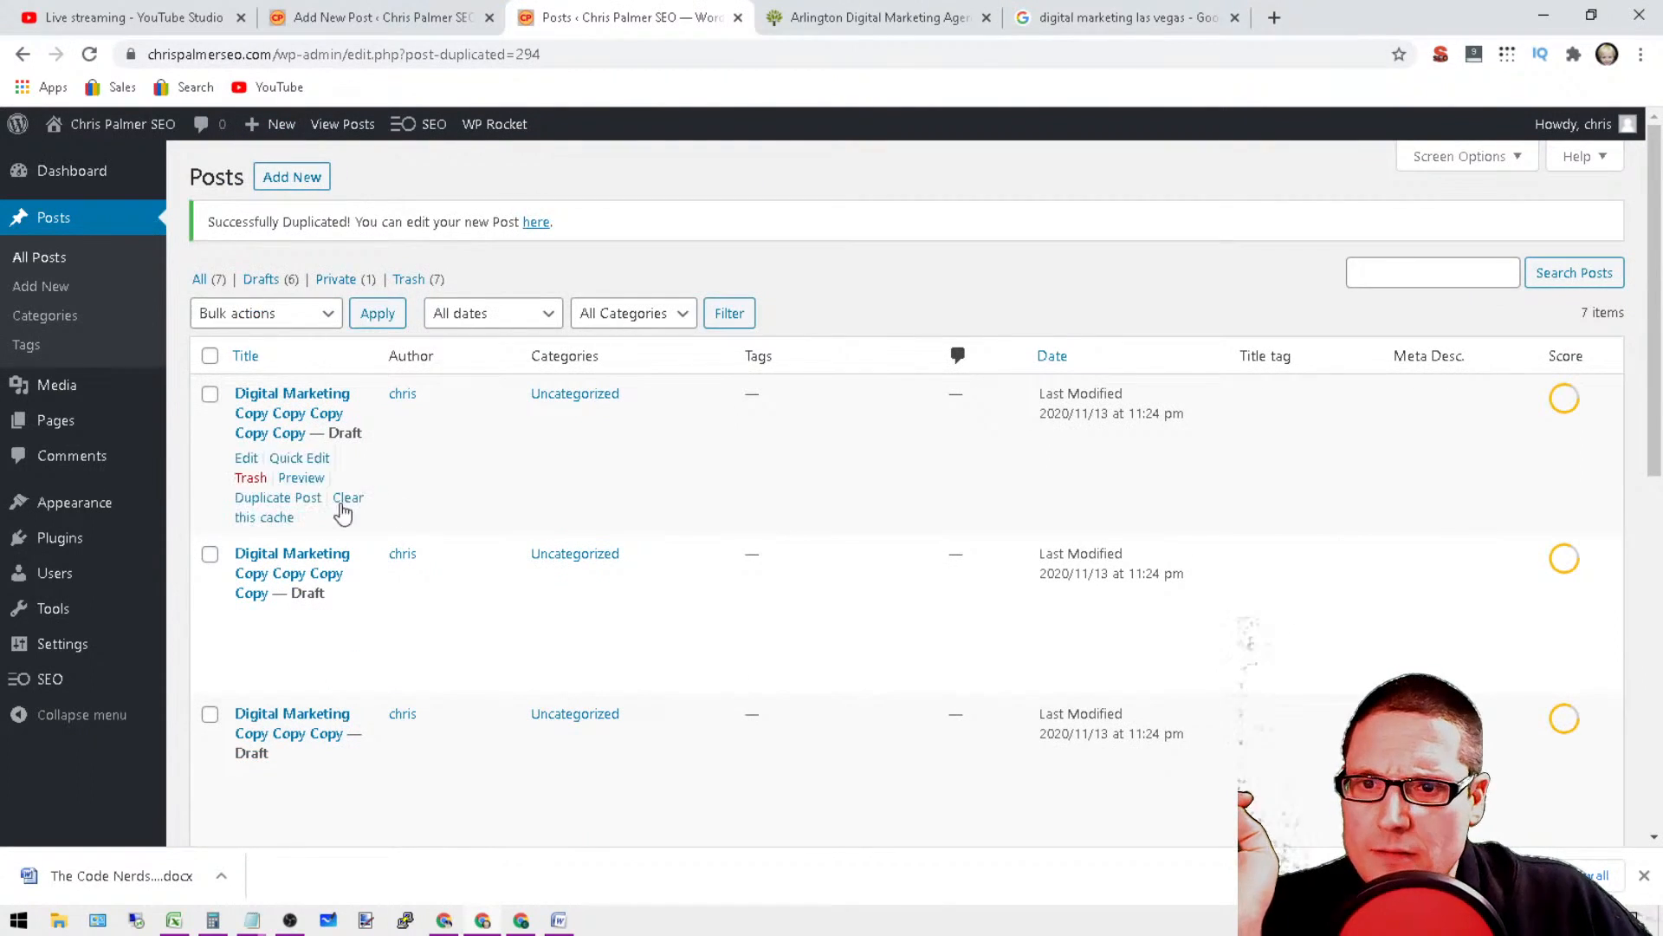
left_click(258, 500)
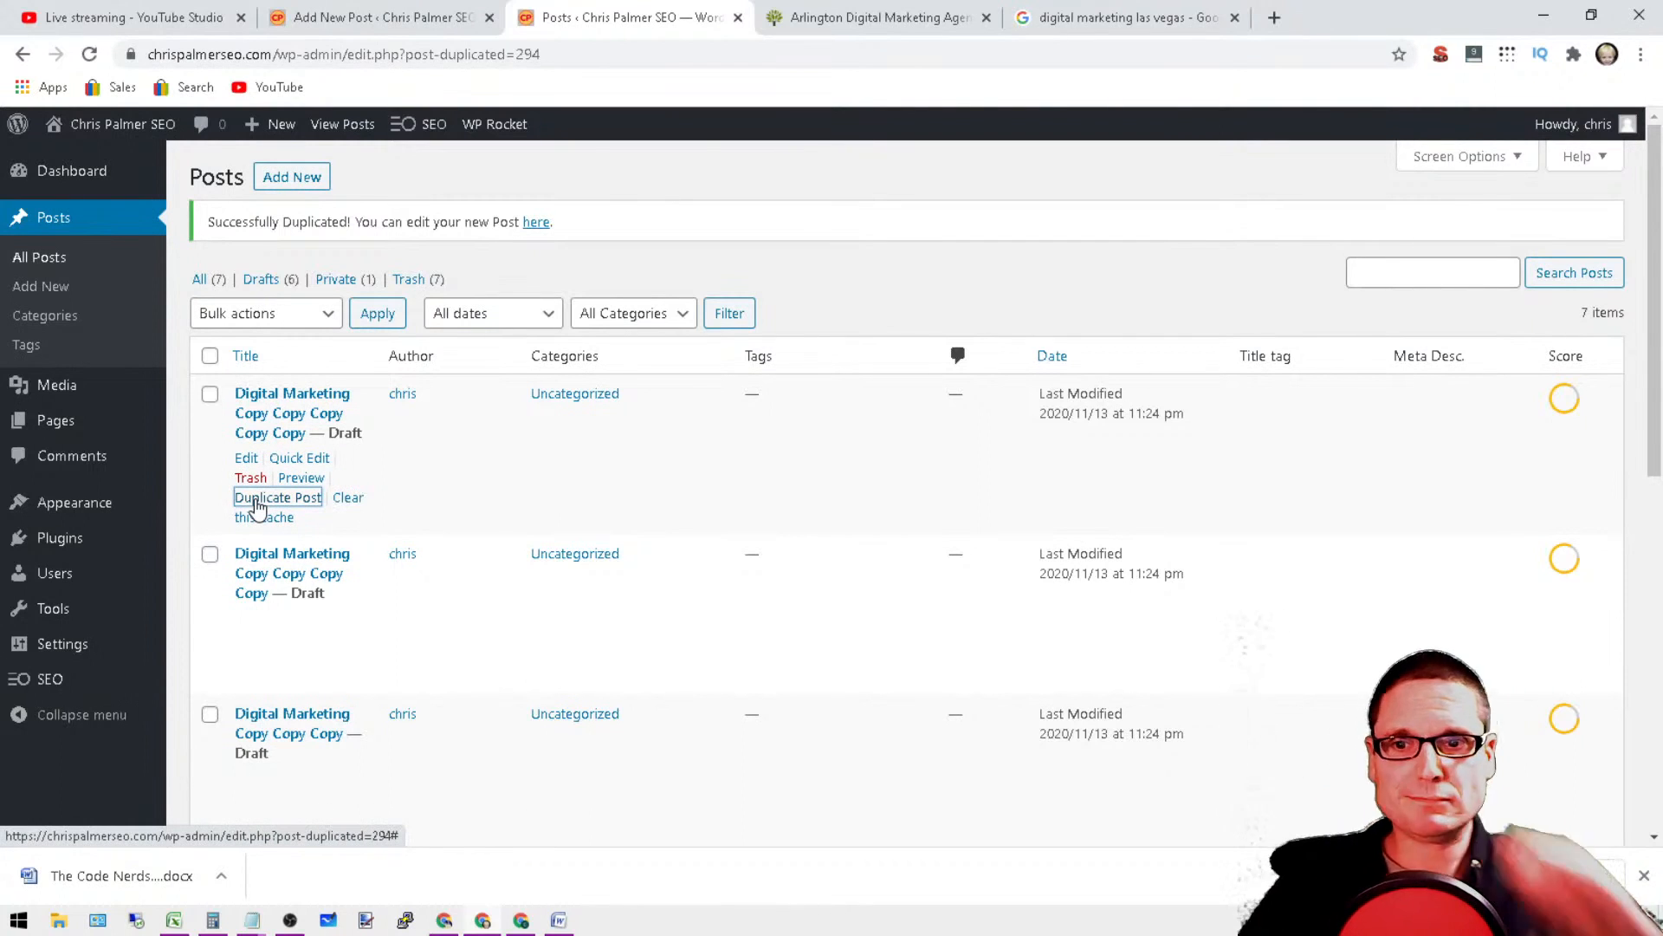
Step: Shrink the browser window and arrange it beside the Notepad city list so the posts and city names are both visible
left_click(1592, 15)
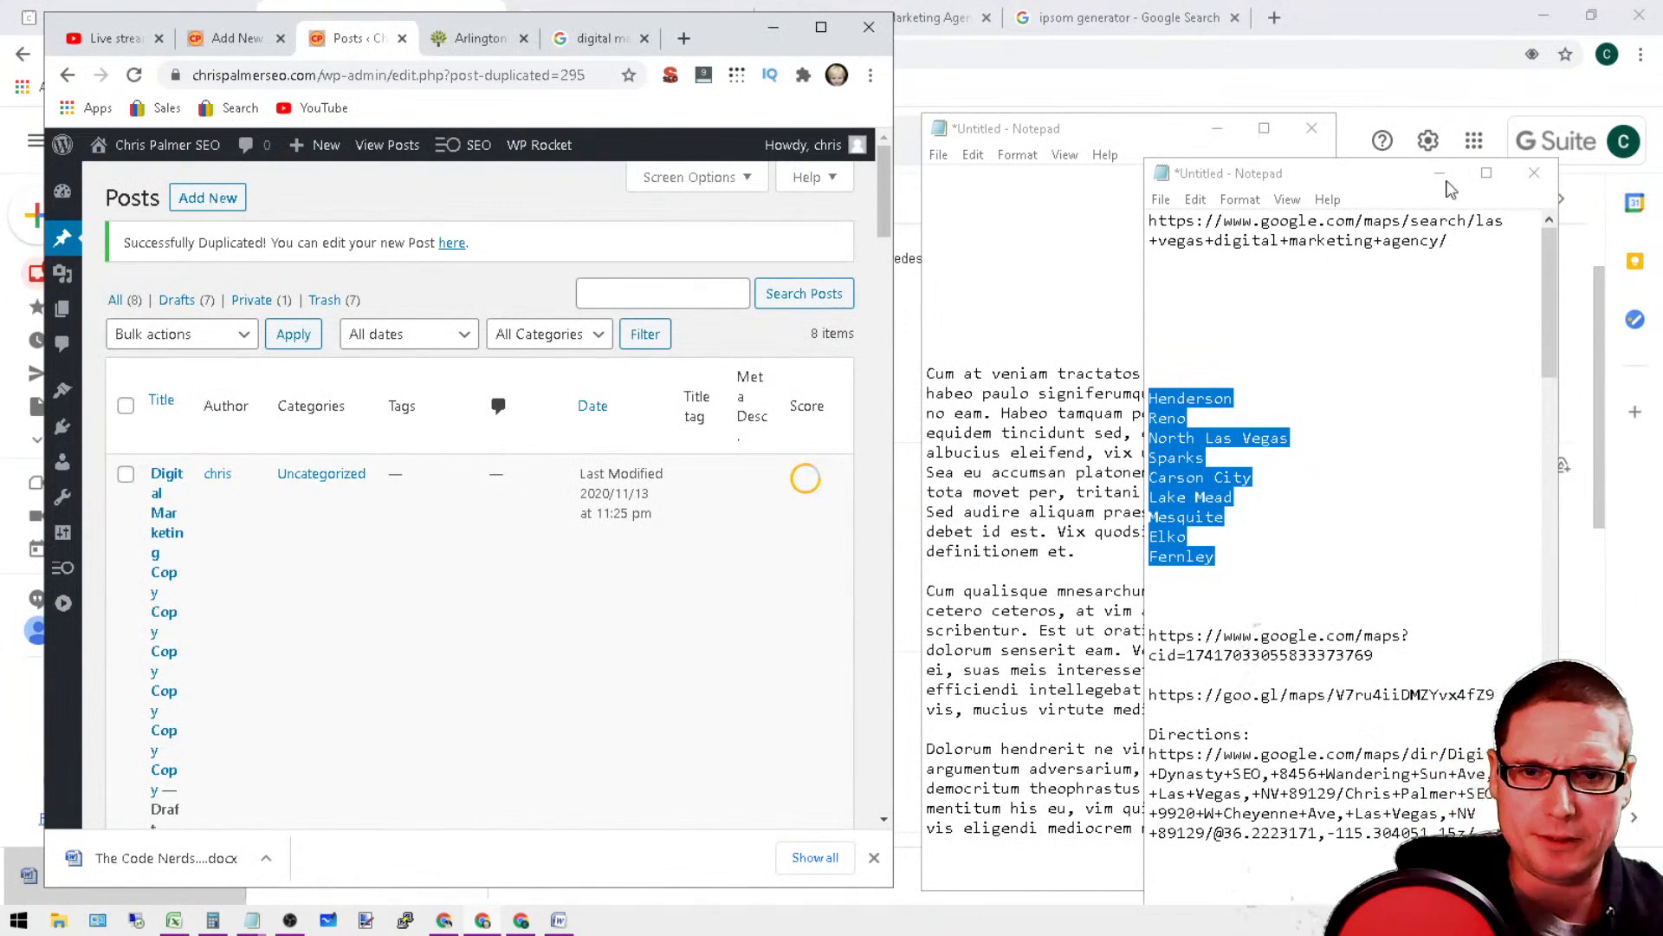
scroll(638, 391, "down", 5)
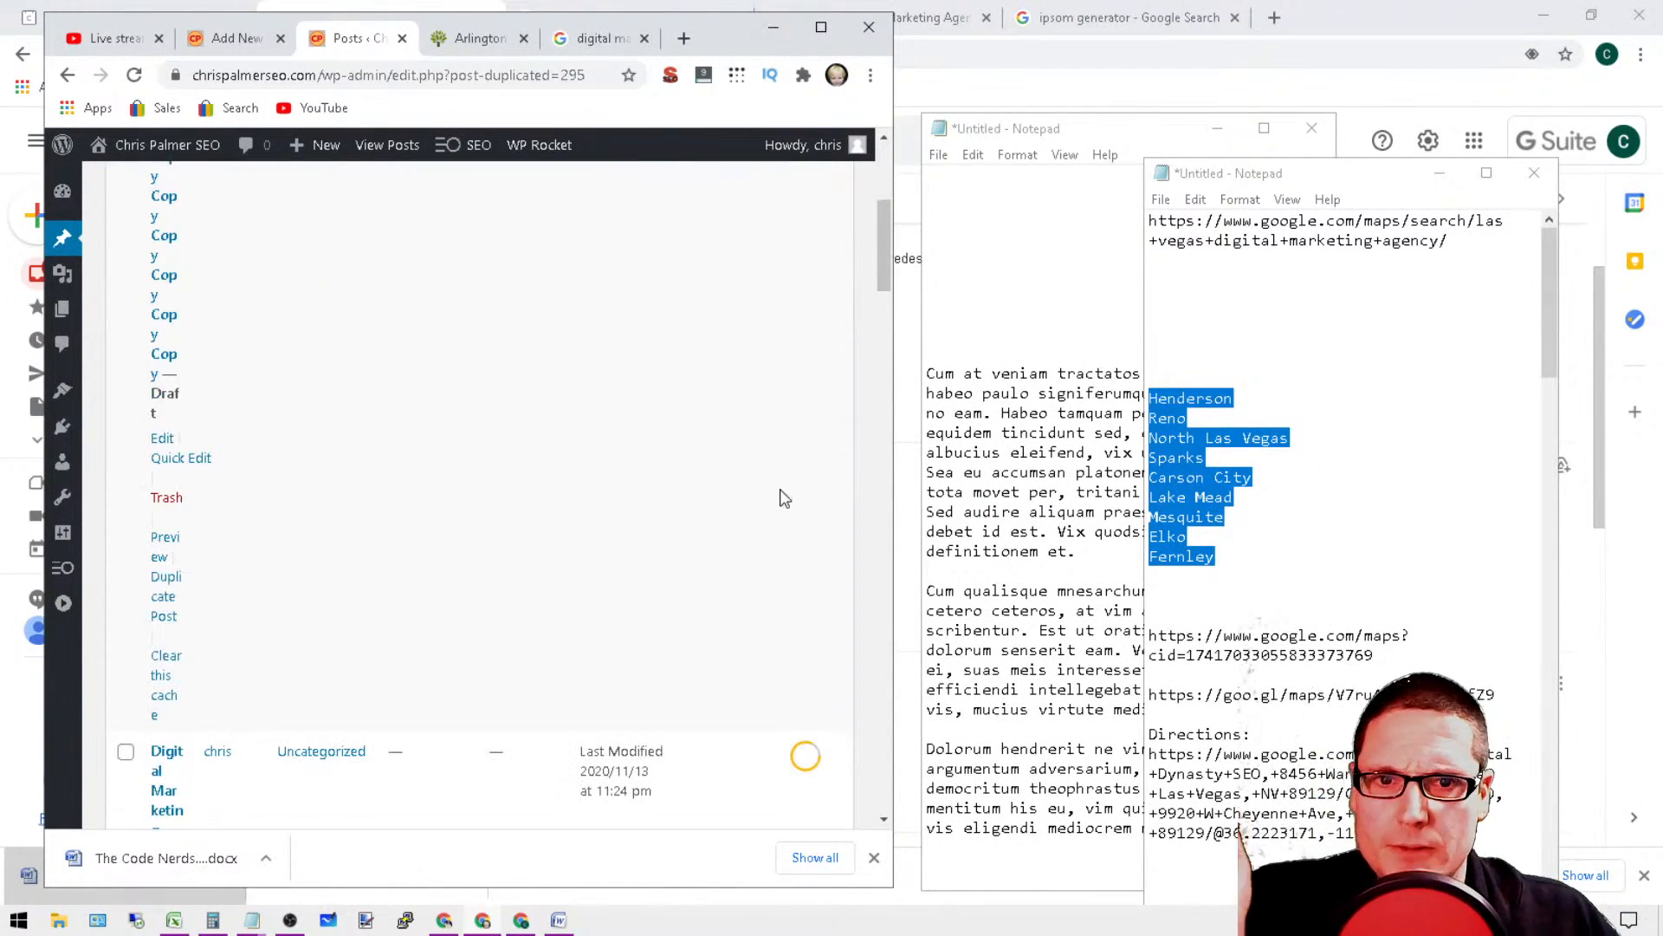
scroll(784, 498, "up", 5)
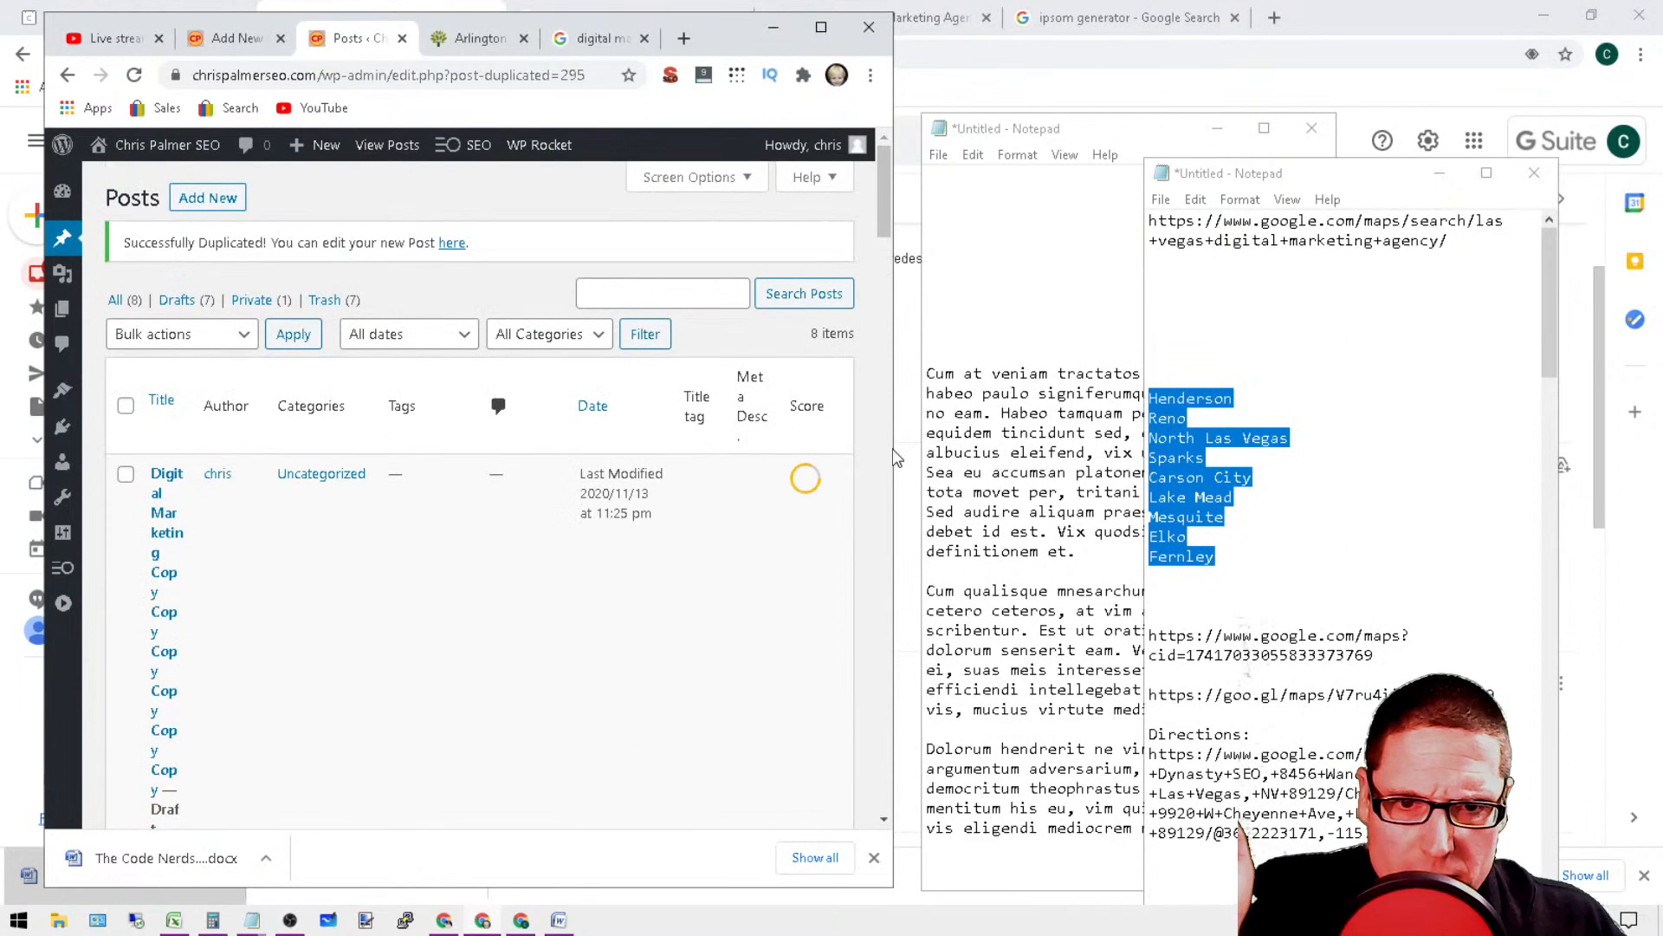
left_click_drag(895, 466, 1078, 466)
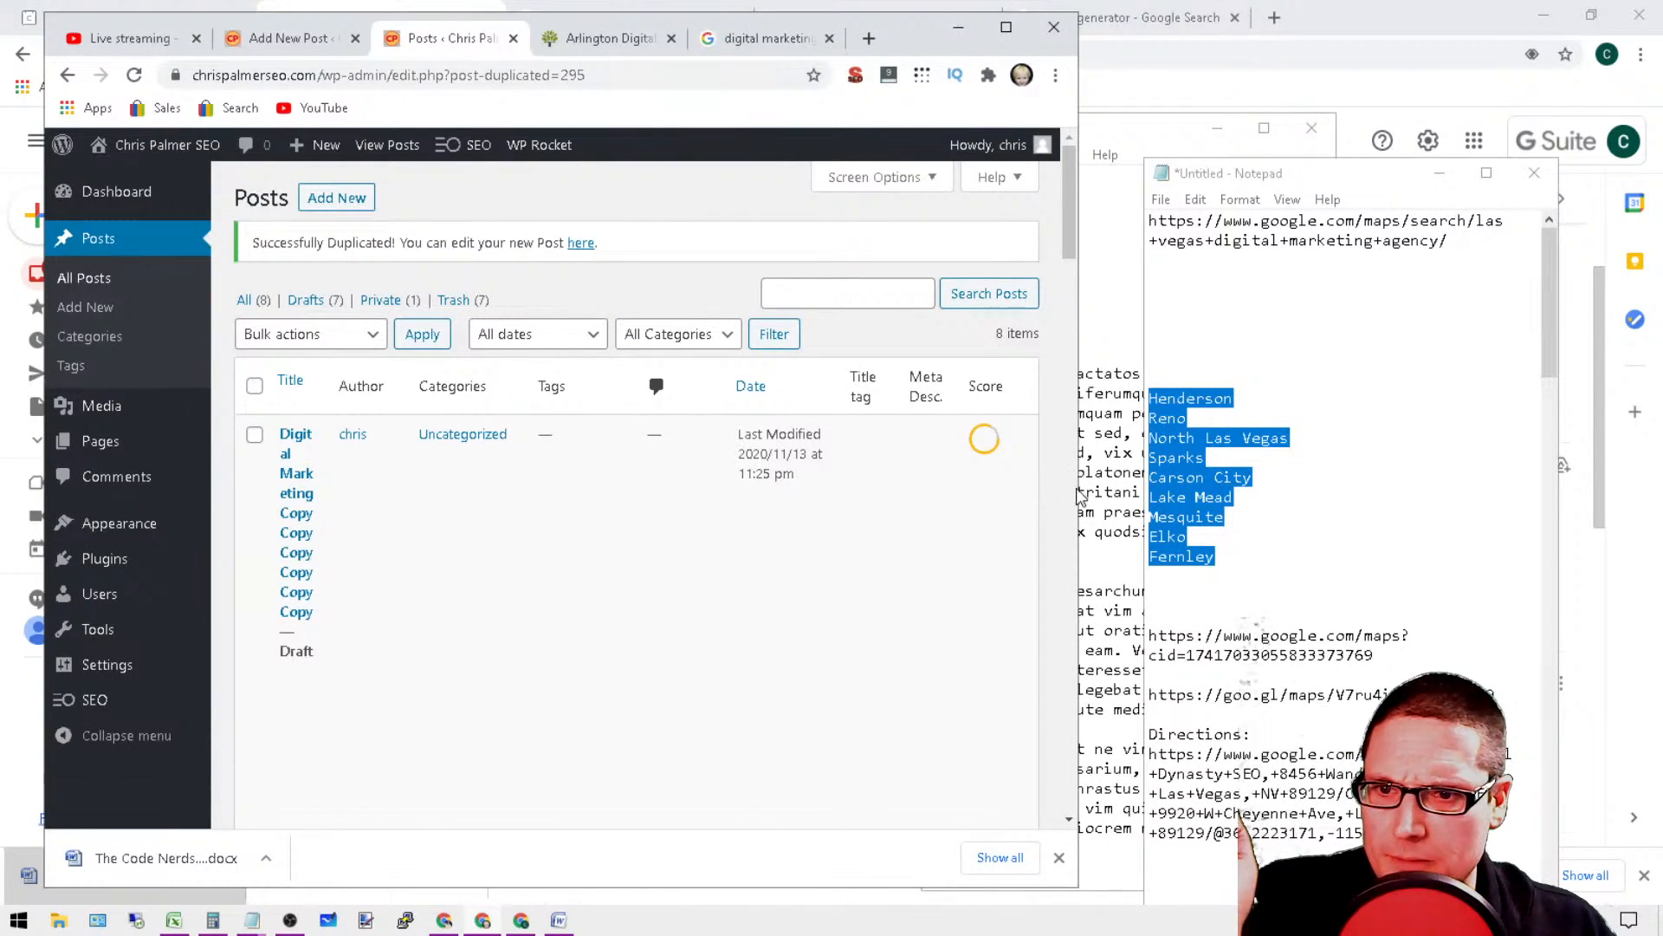
scroll(410, 571, "down", 3)
scroll(398, 598, "down", 3)
scroll(390, 616, "up", 5)
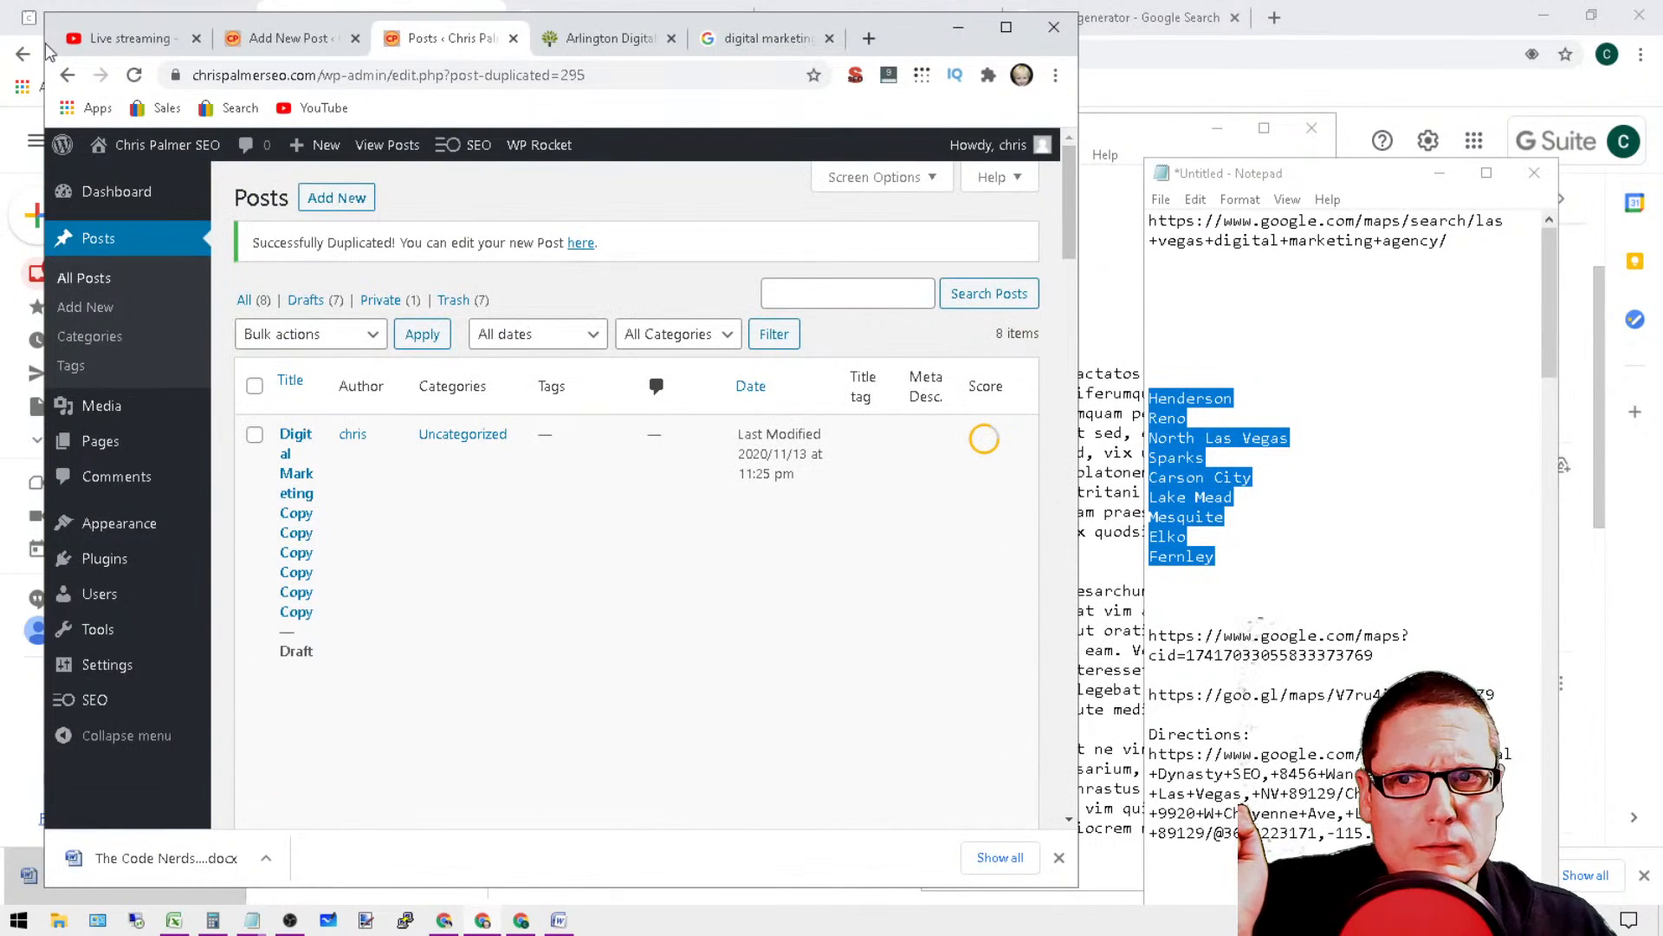
left_click_drag(38, 54, 0, 54)
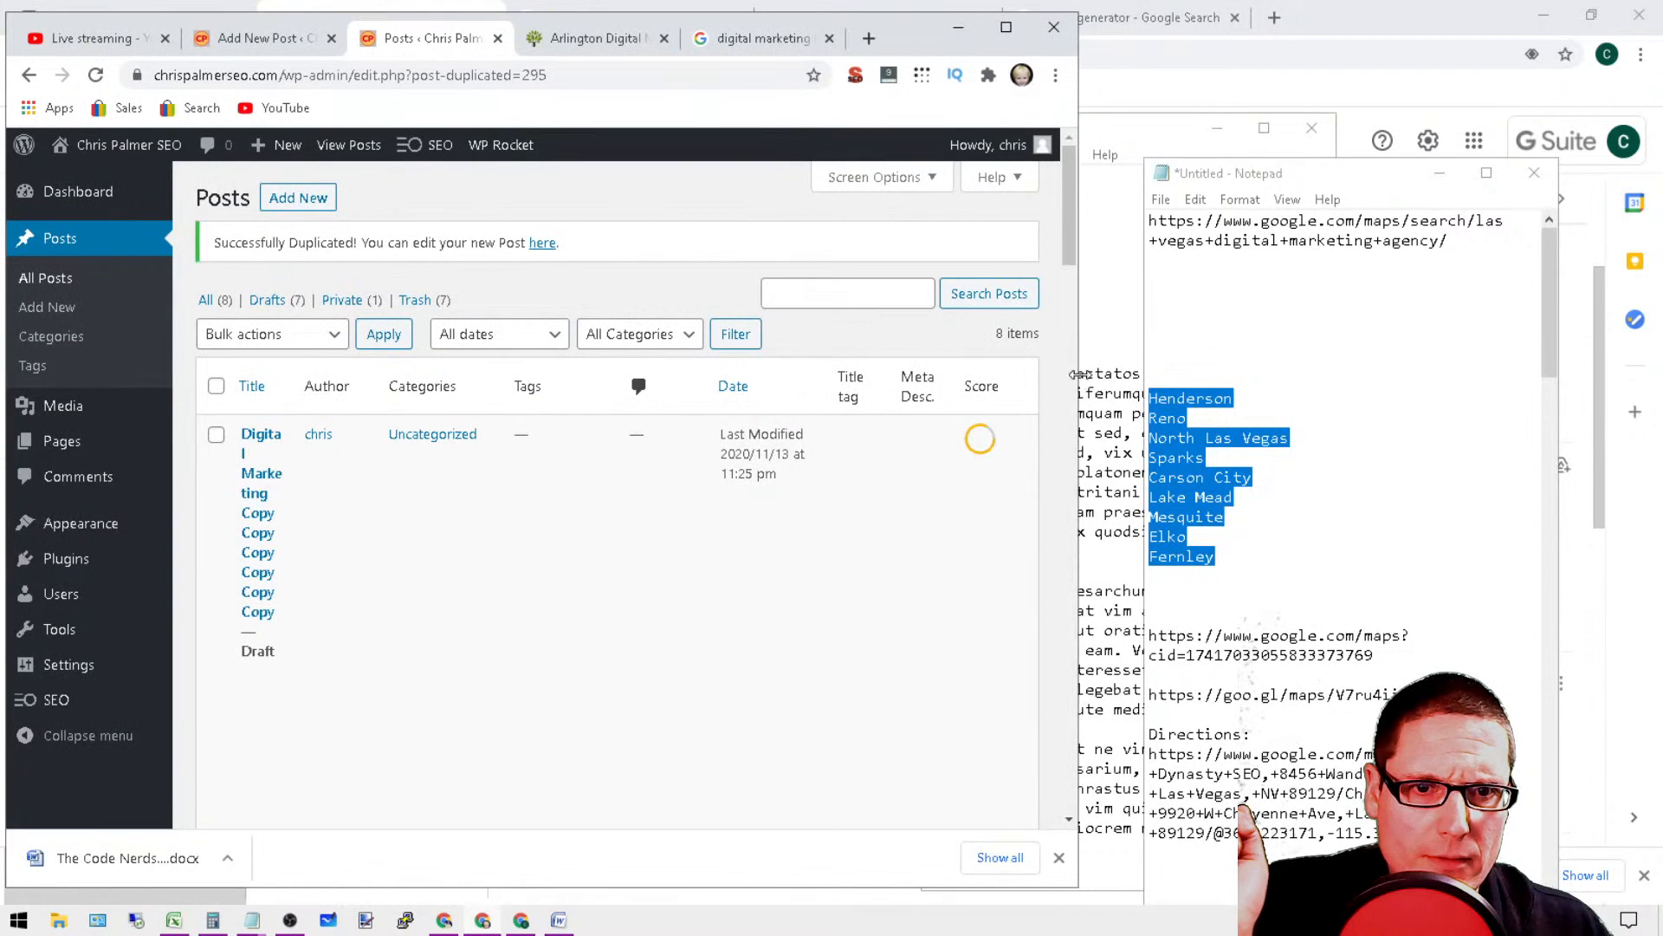
left_click_drag(1078, 373, 1117, 374)
left_click_drag(1366, 179, 1506, 49)
left_click_drag(1117, 291, 1255, 312)
scroll(835, 386, "down", 2)
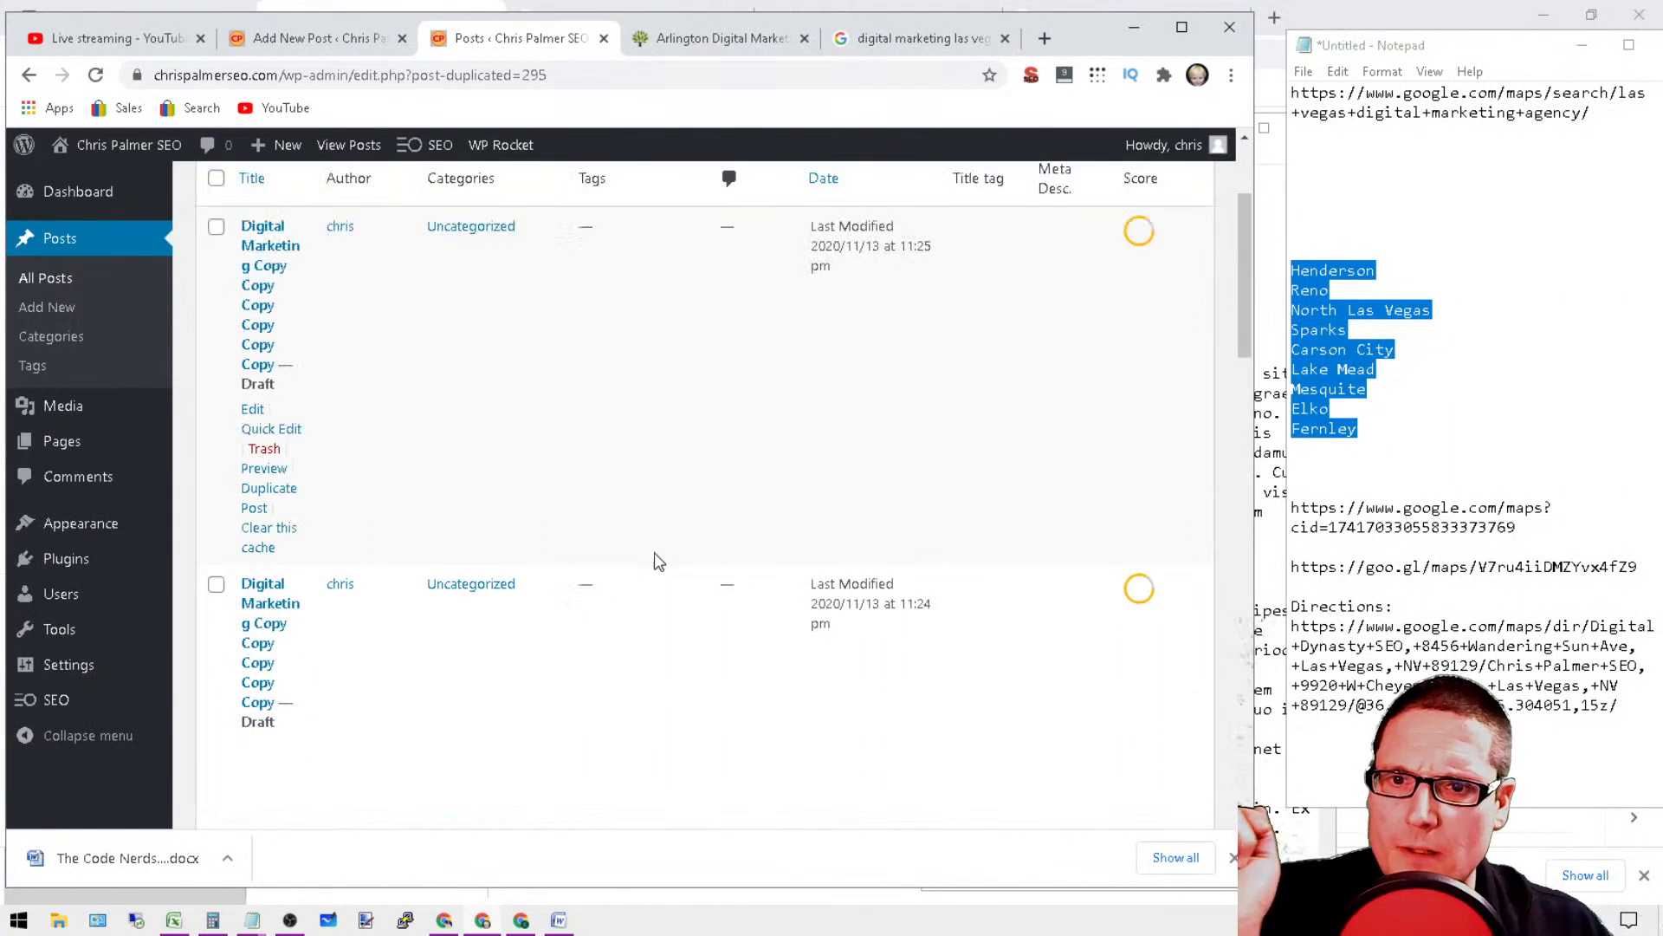
scroll(940, 561, "up", 1)
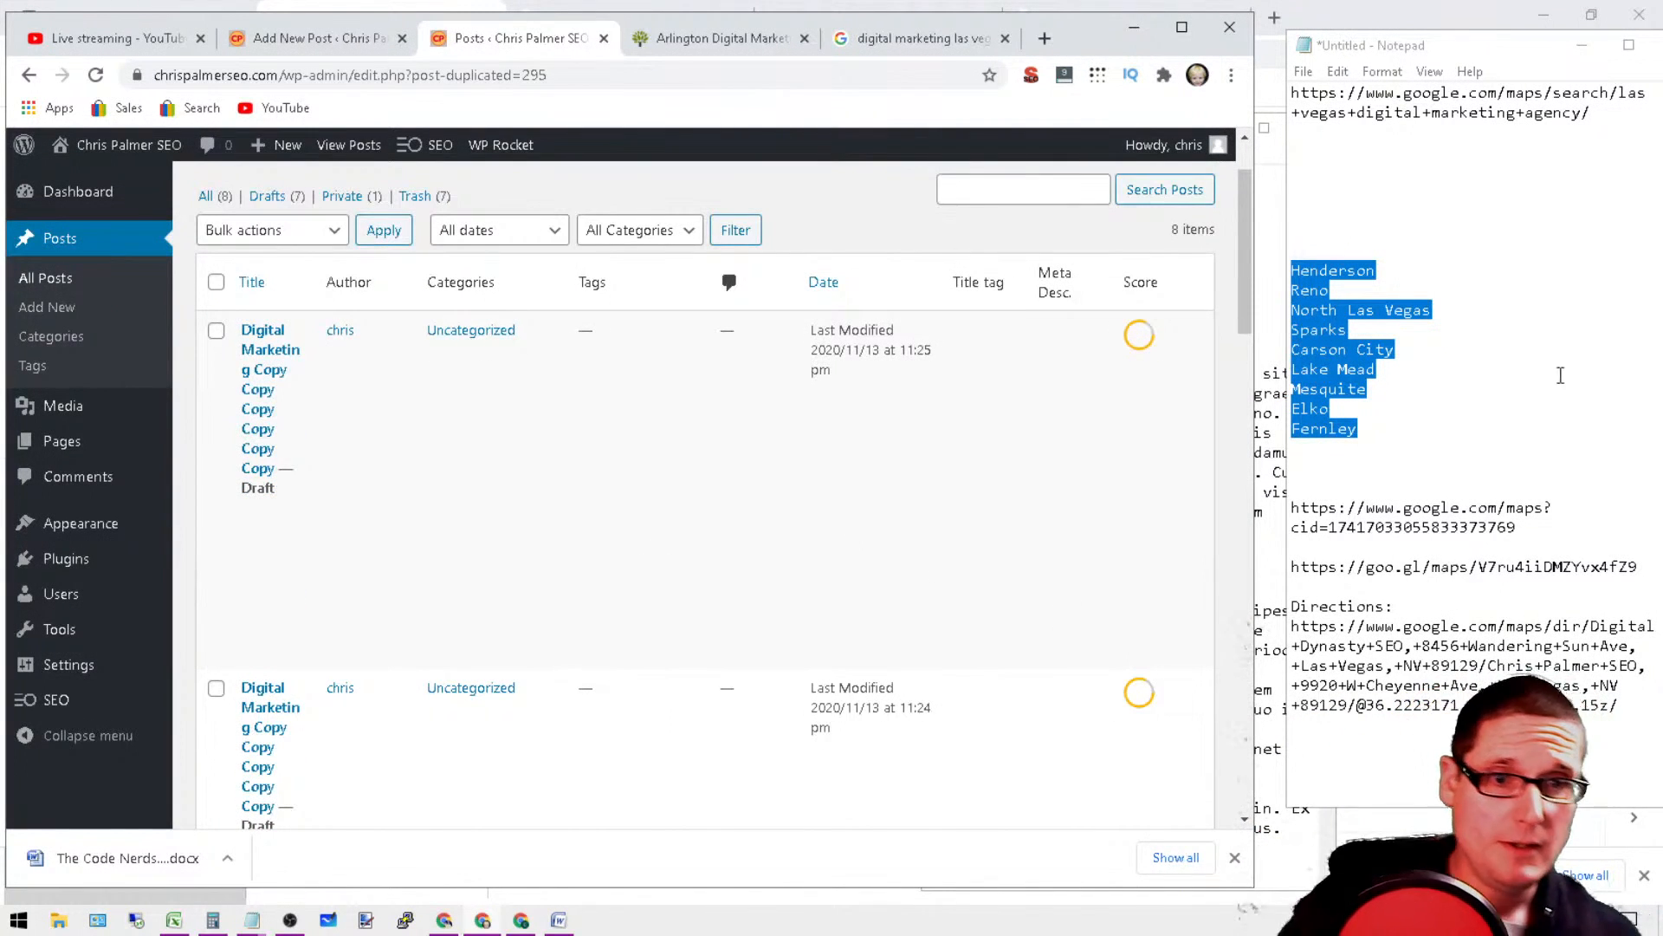
Step: Copy "Reno" from the notes and use Quick Edit to retitle the original Digital Marketing draft "Reno Digital Marketing"
scroll(951, 464, "down", 10)
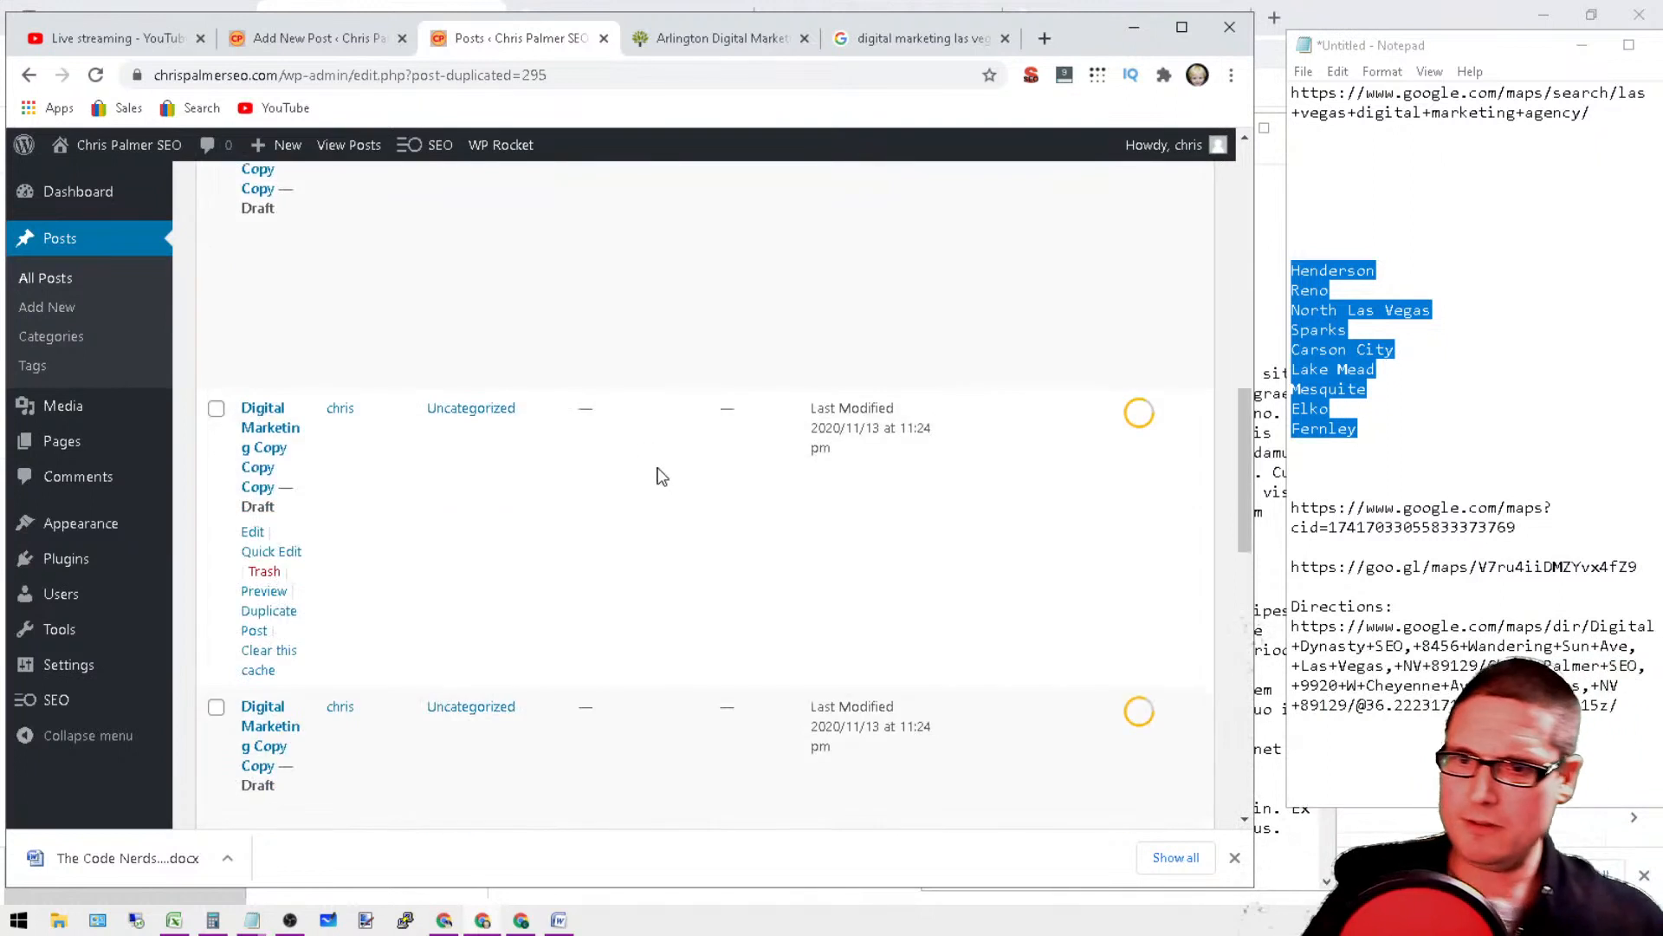
scroll(588, 552, "up", 2)
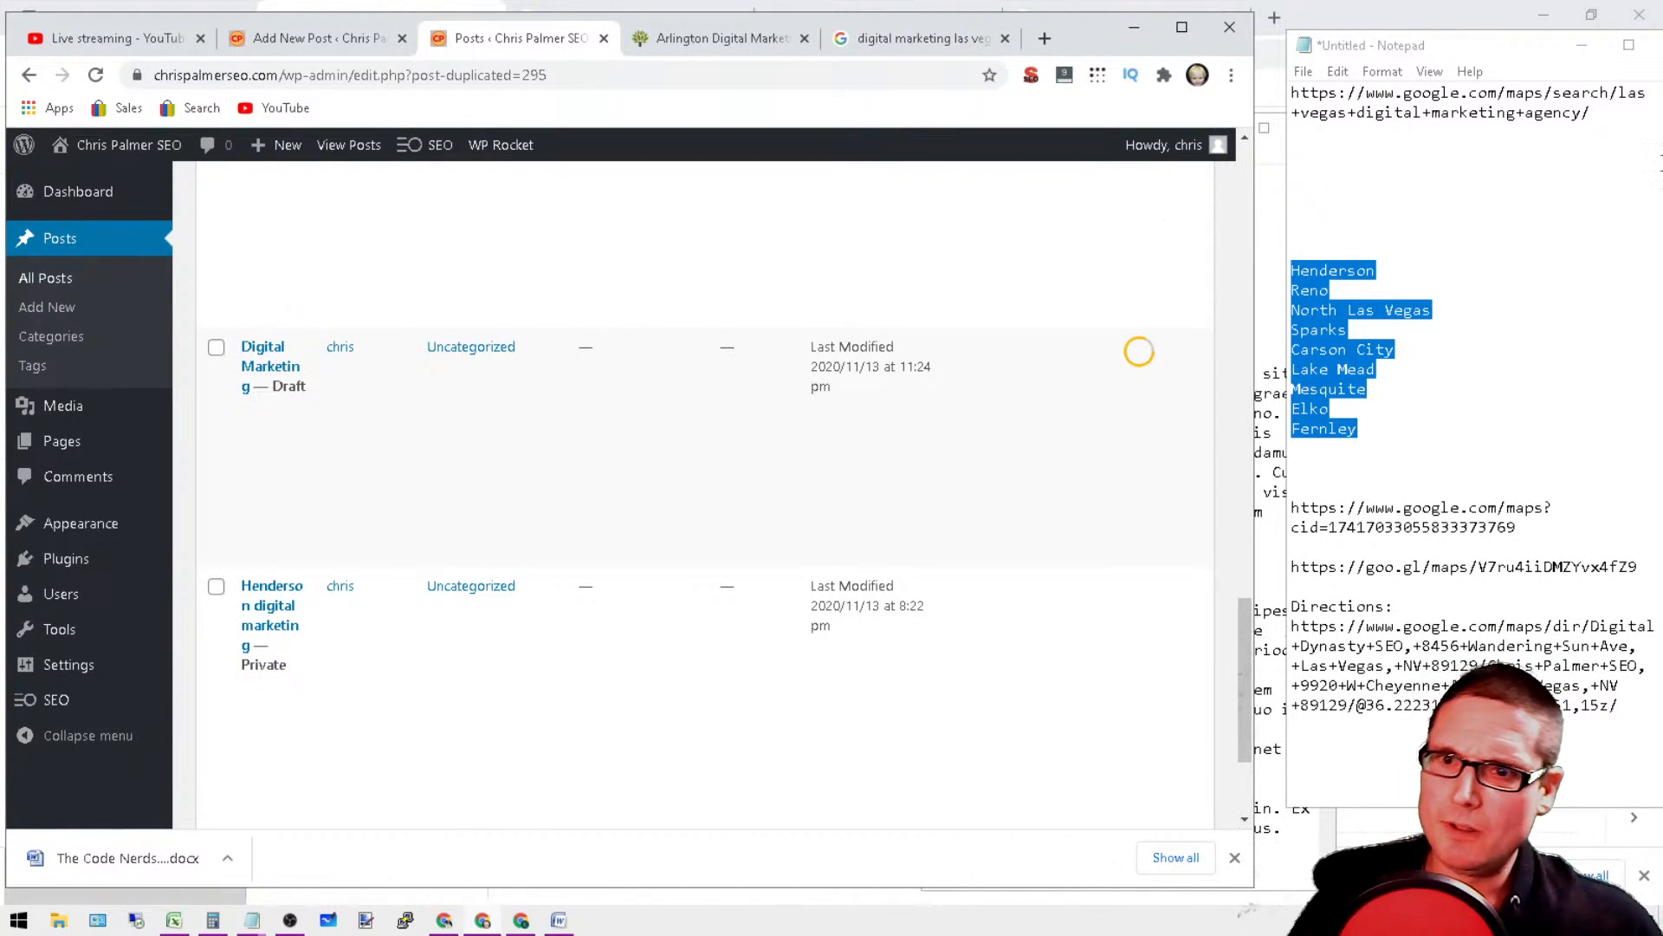
left_click(1357, 294)
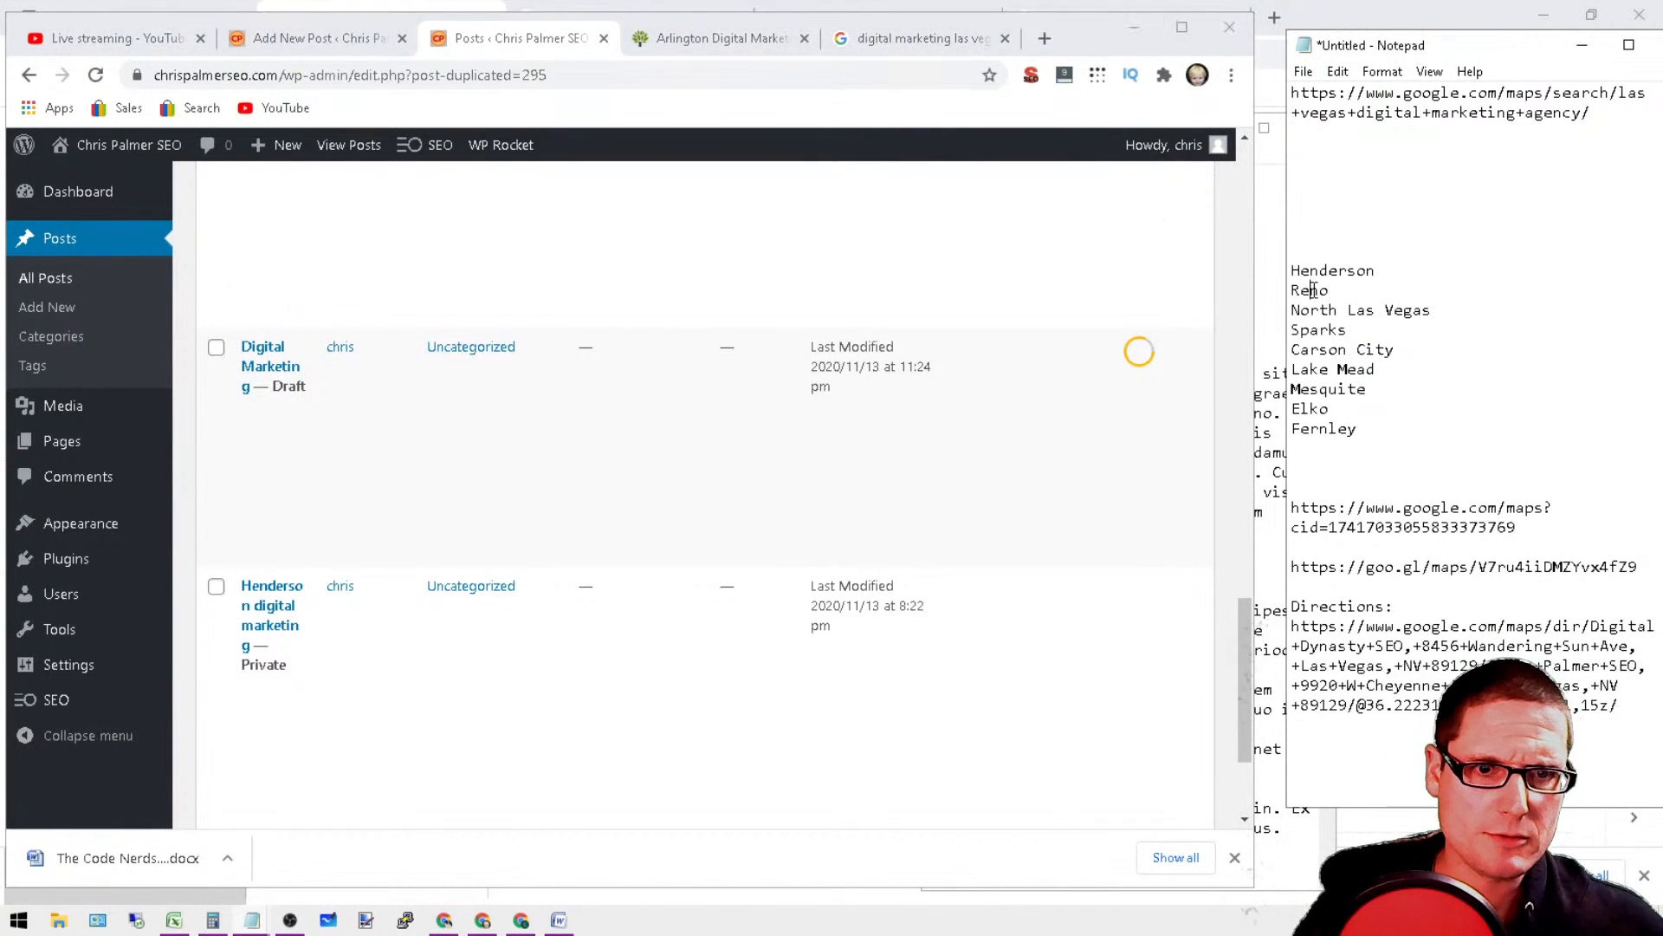
double_click(1314, 291)
right_click(1313, 290)
left_click(1348, 357)
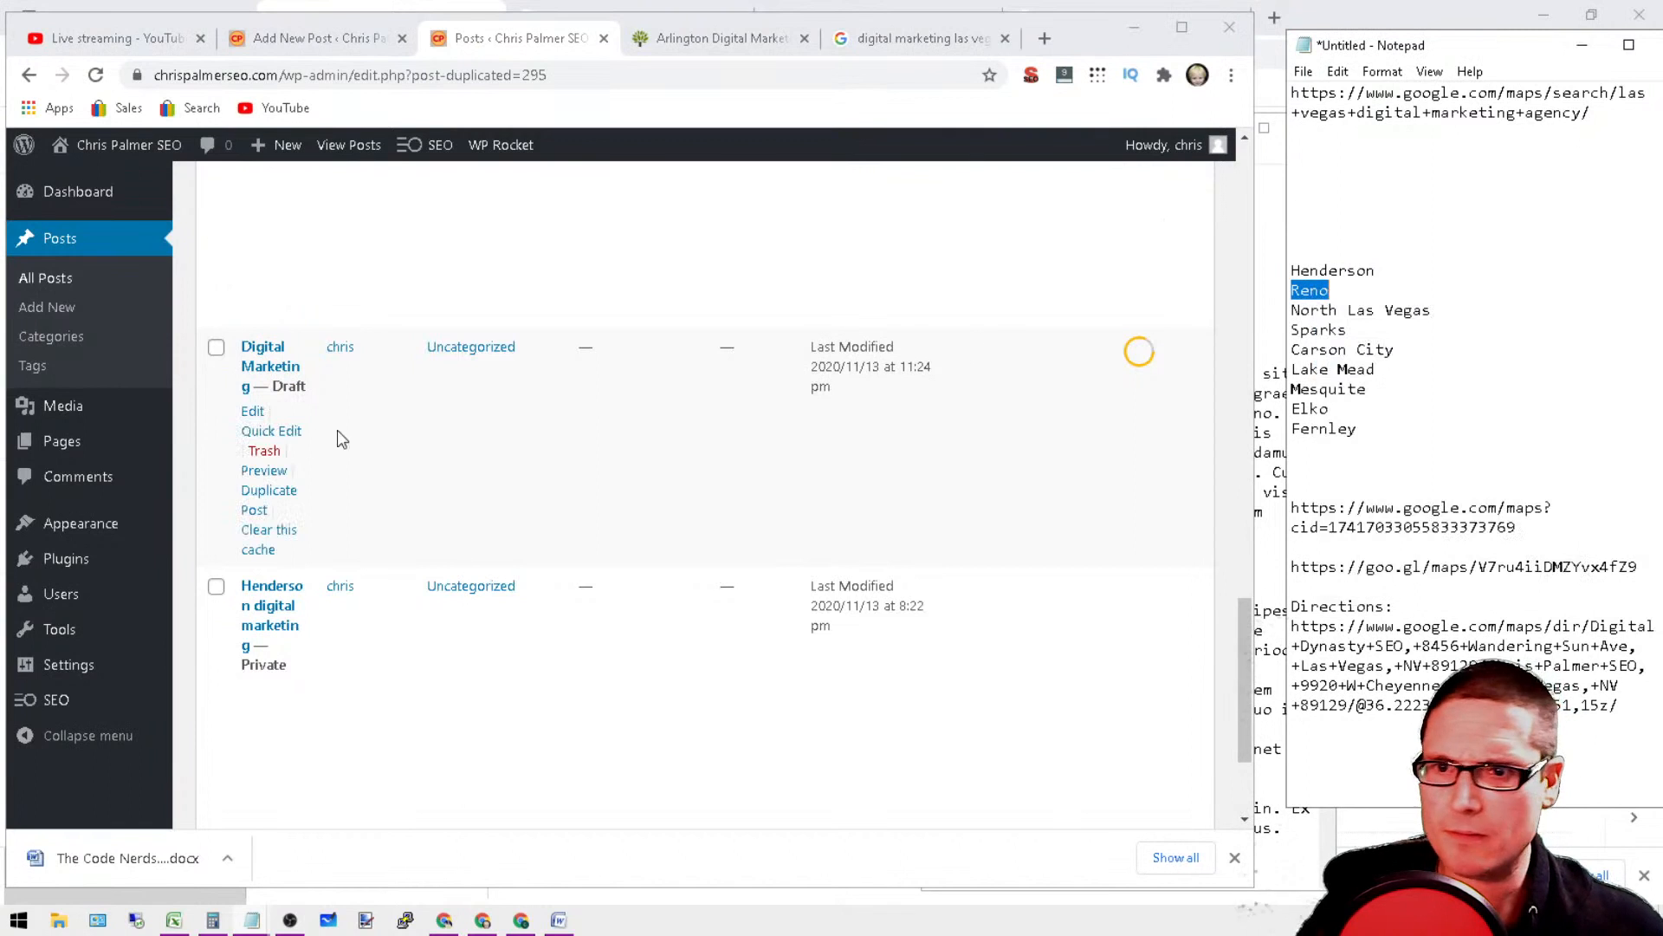
left_click(268, 431)
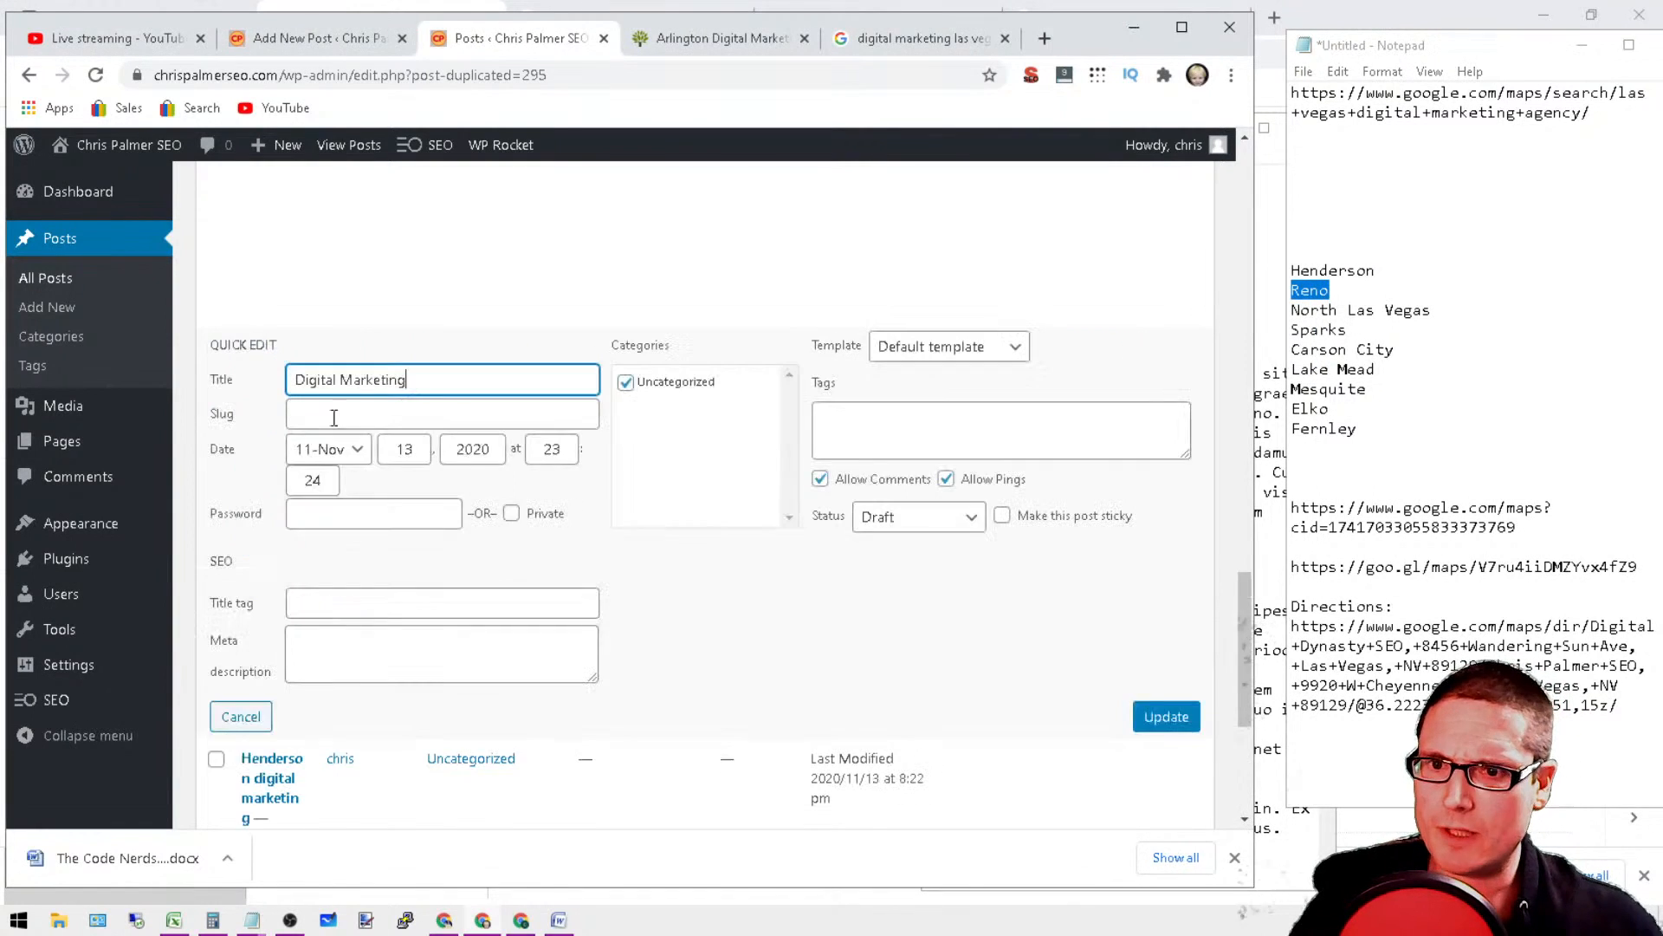
right_click(295, 383)
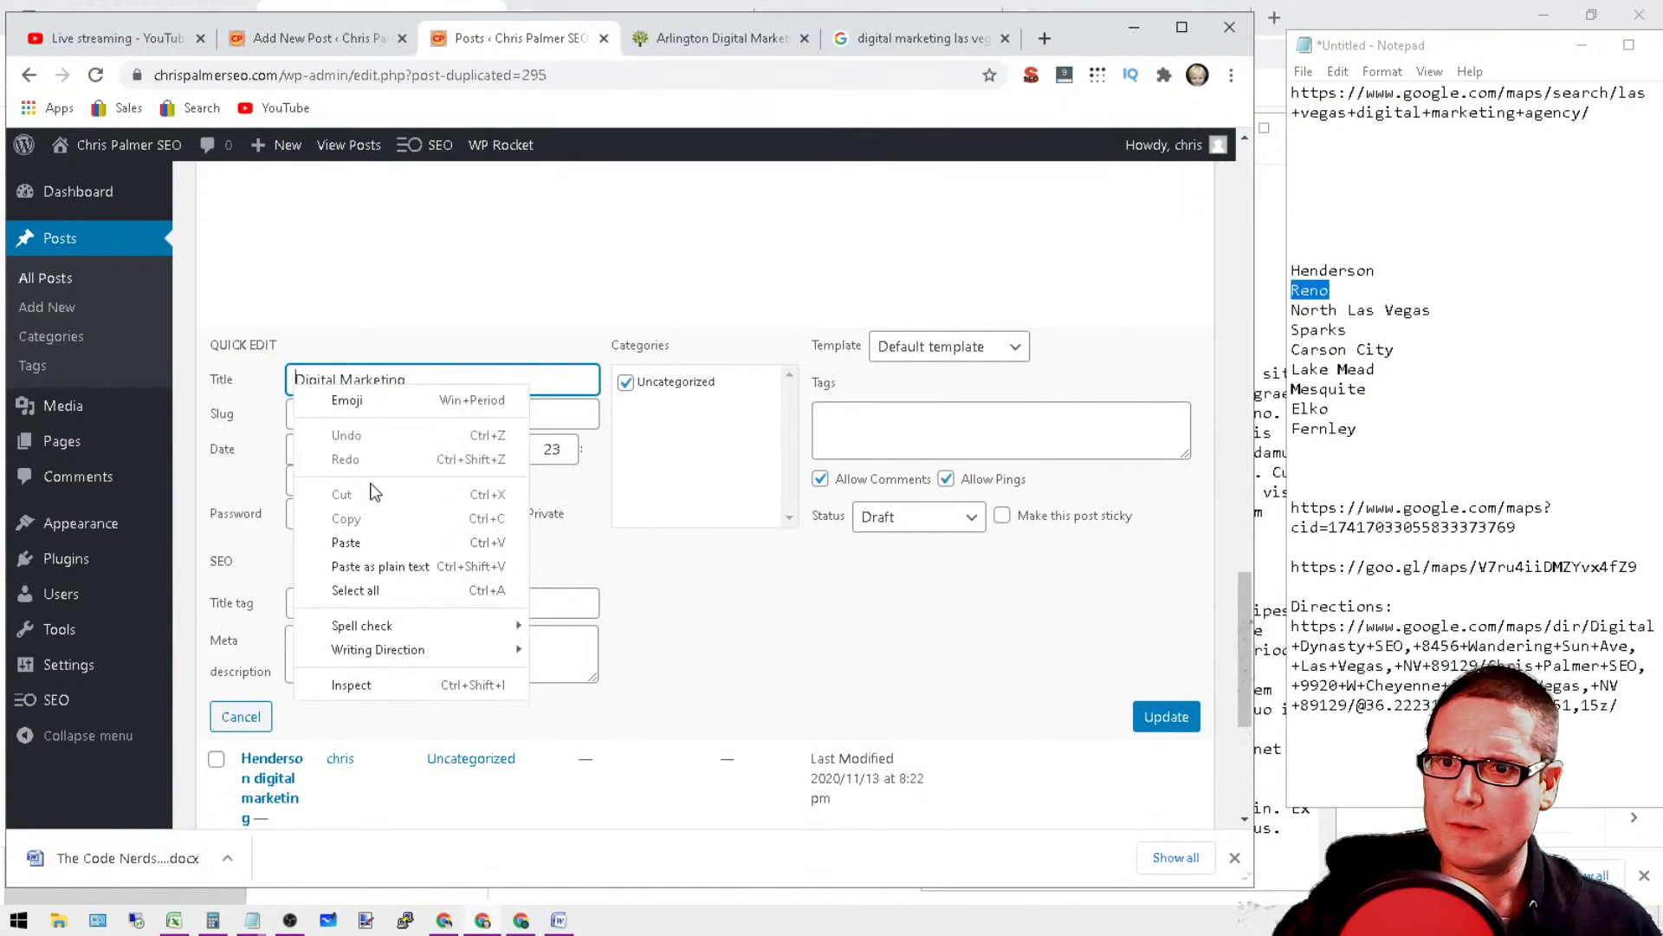
left_click(382, 542)
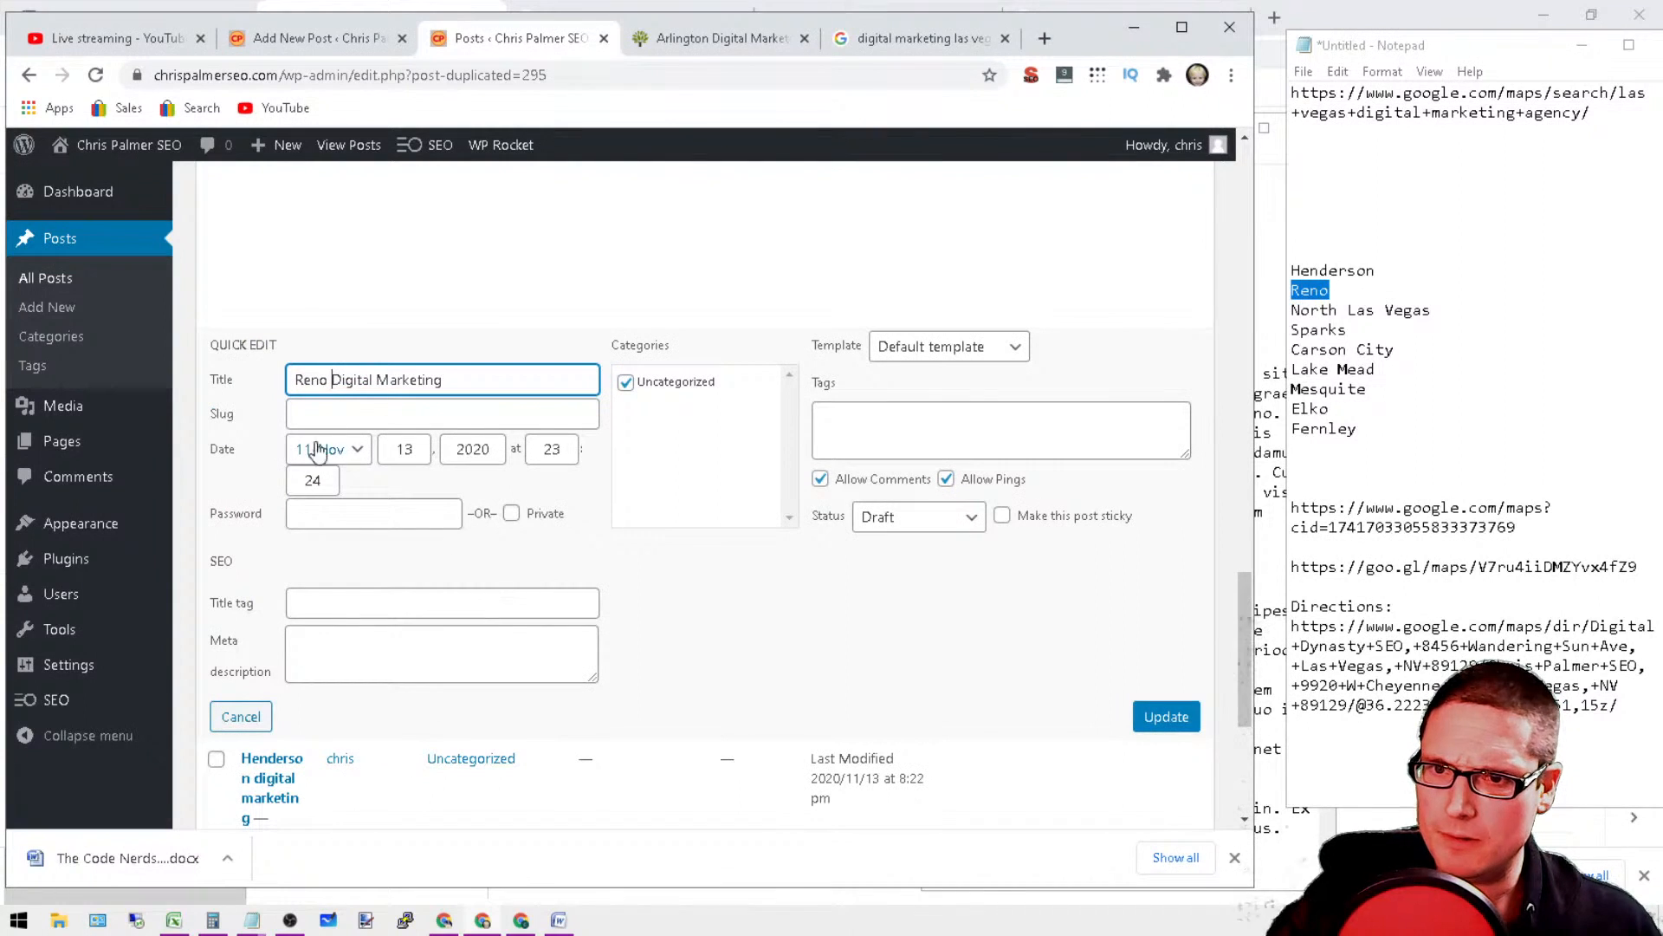
Step: Copy the full title "Reno Digital Marketing" into the empty slug and update the post
left_click_drag(466, 379, 295, 381)
right_click(351, 377)
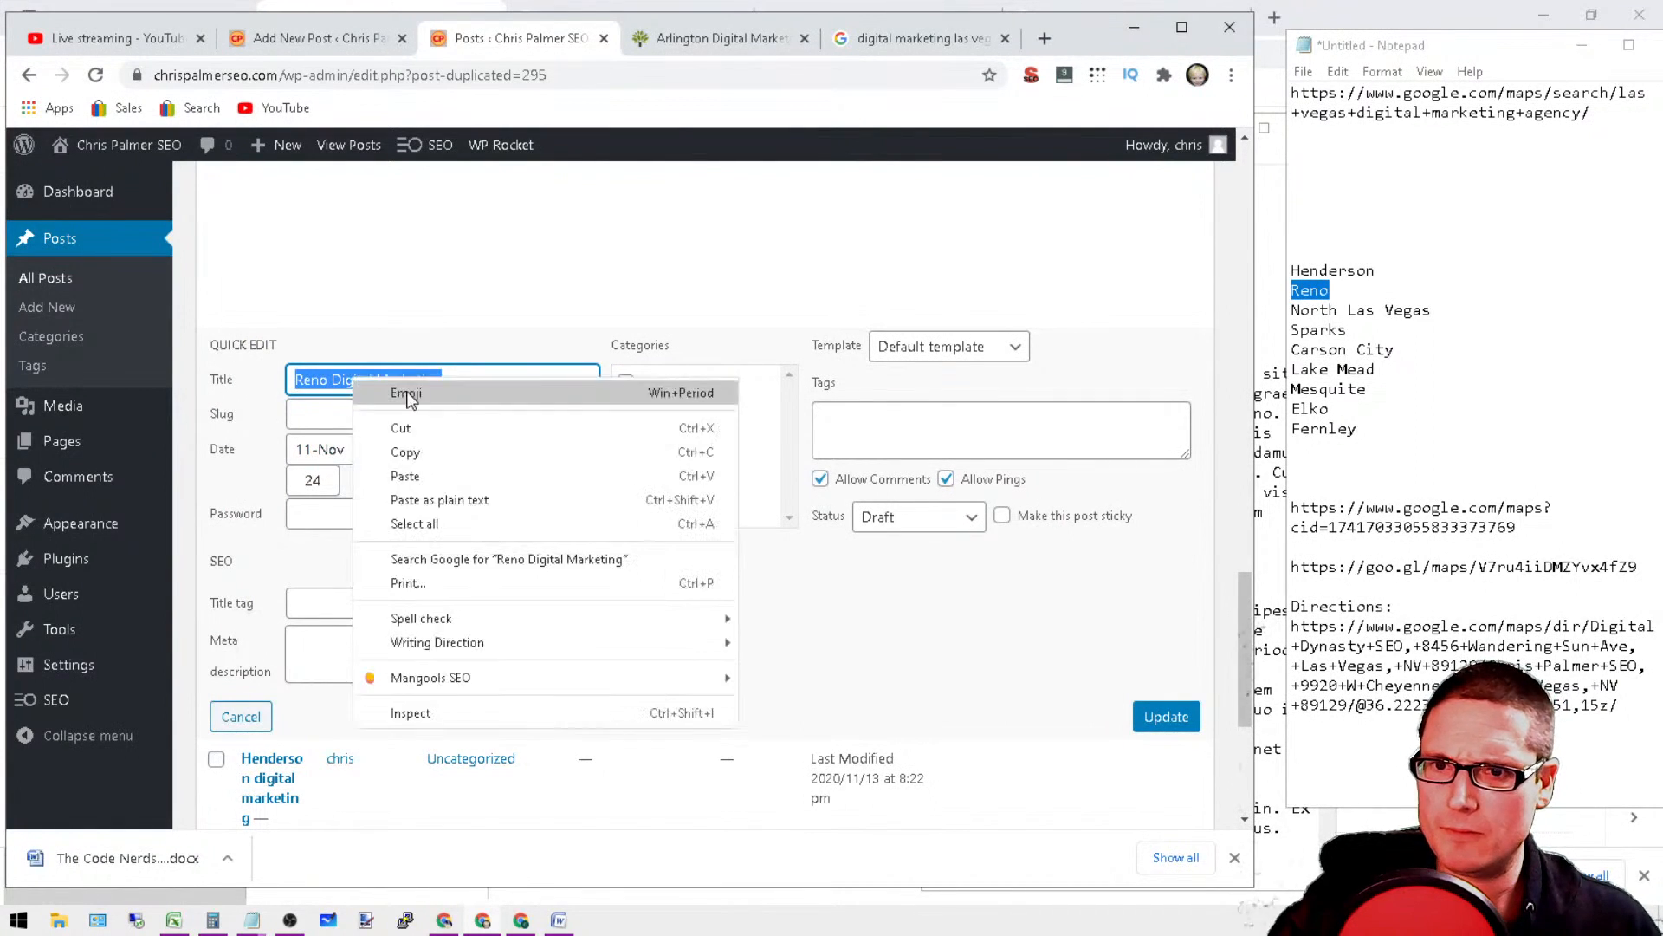
left_click(446, 450)
right_click(327, 422)
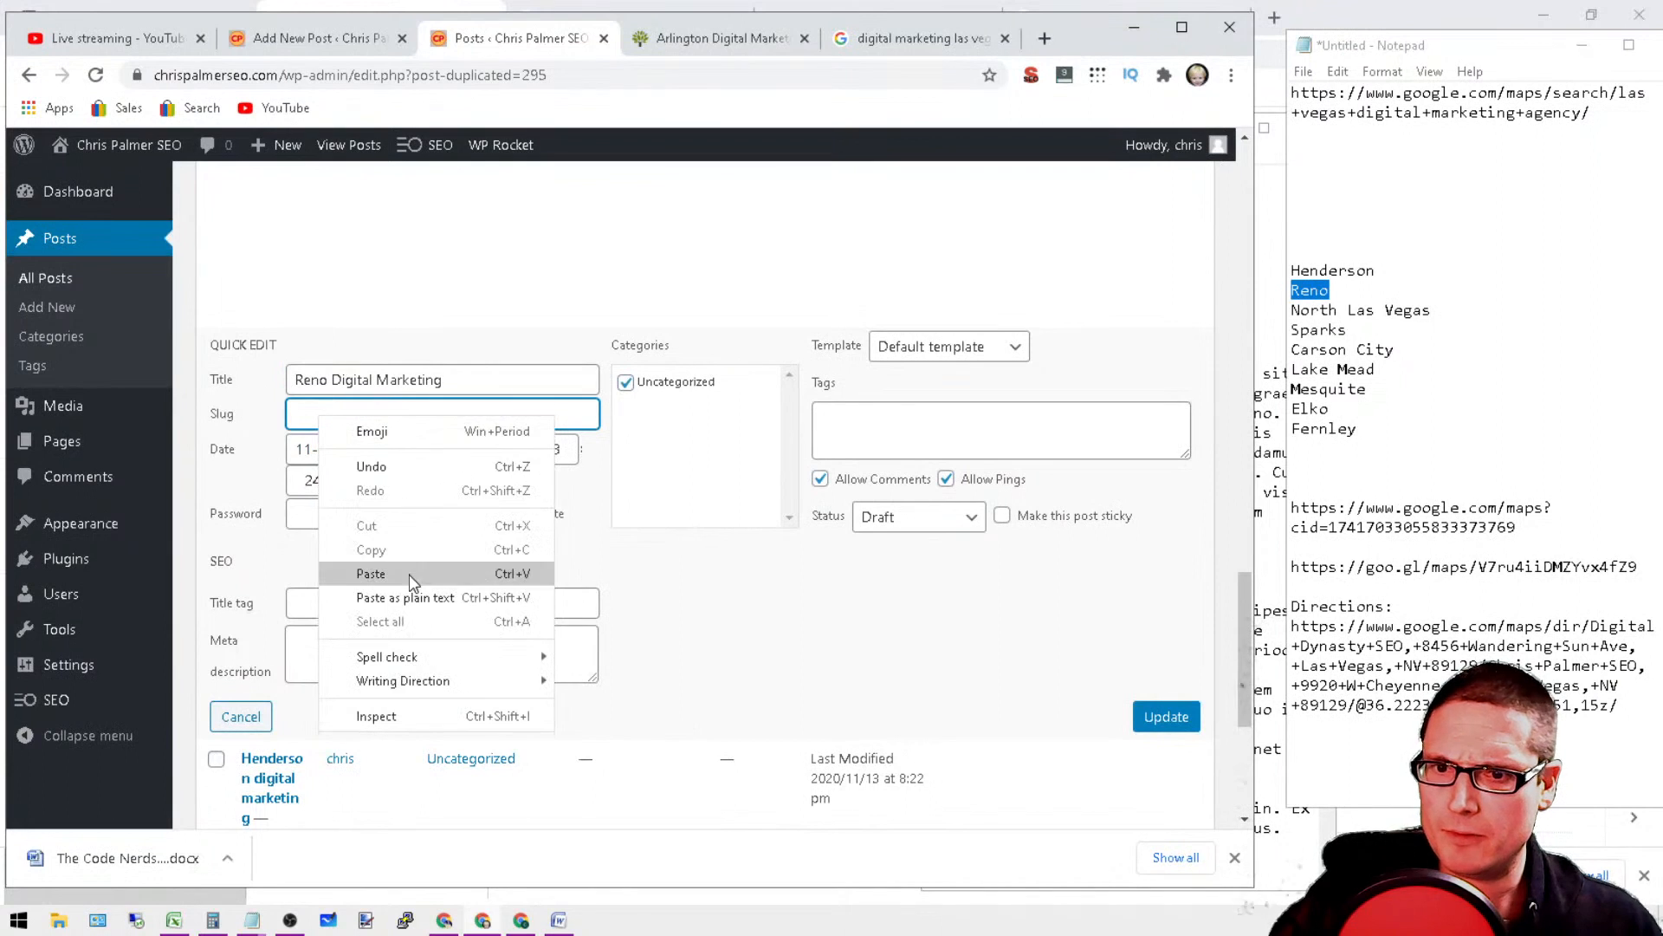
left_click(381, 576)
left_click(1166, 718)
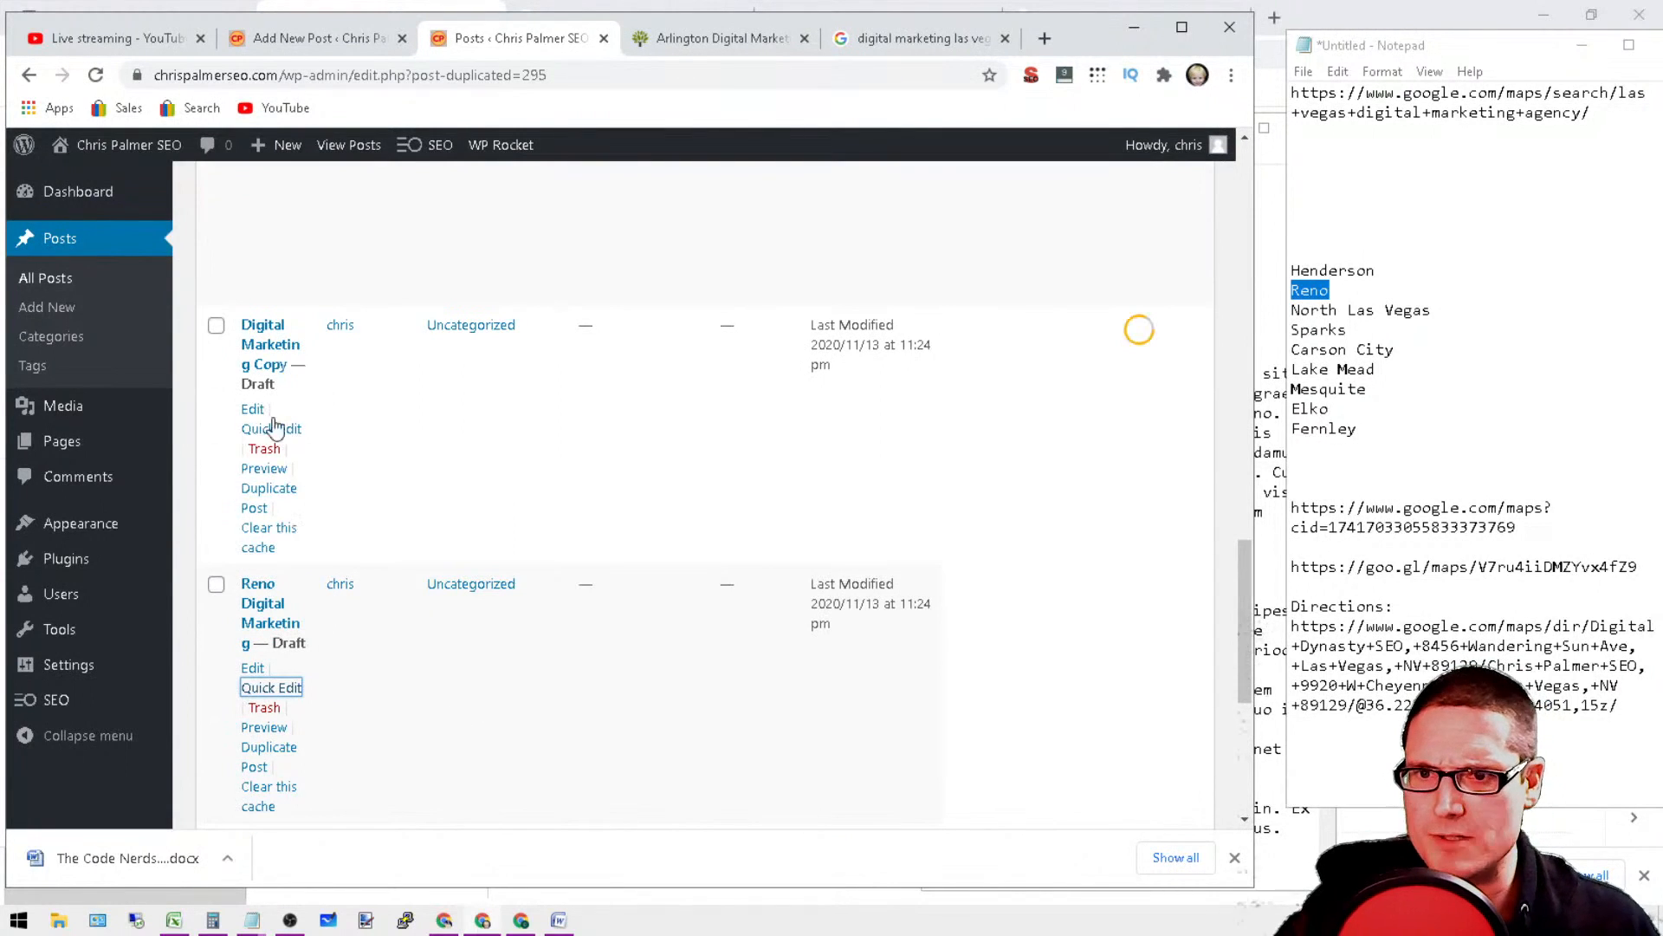
Step: Quick-edit the Digital Marketing Copy draft, remove "Copy" from its title and prefix "North Las Vegas" from the notes
left_click(272, 428)
left_click_drag(1434, 319, 1290, 310)
right_click(1303, 311)
left_click(1352, 375)
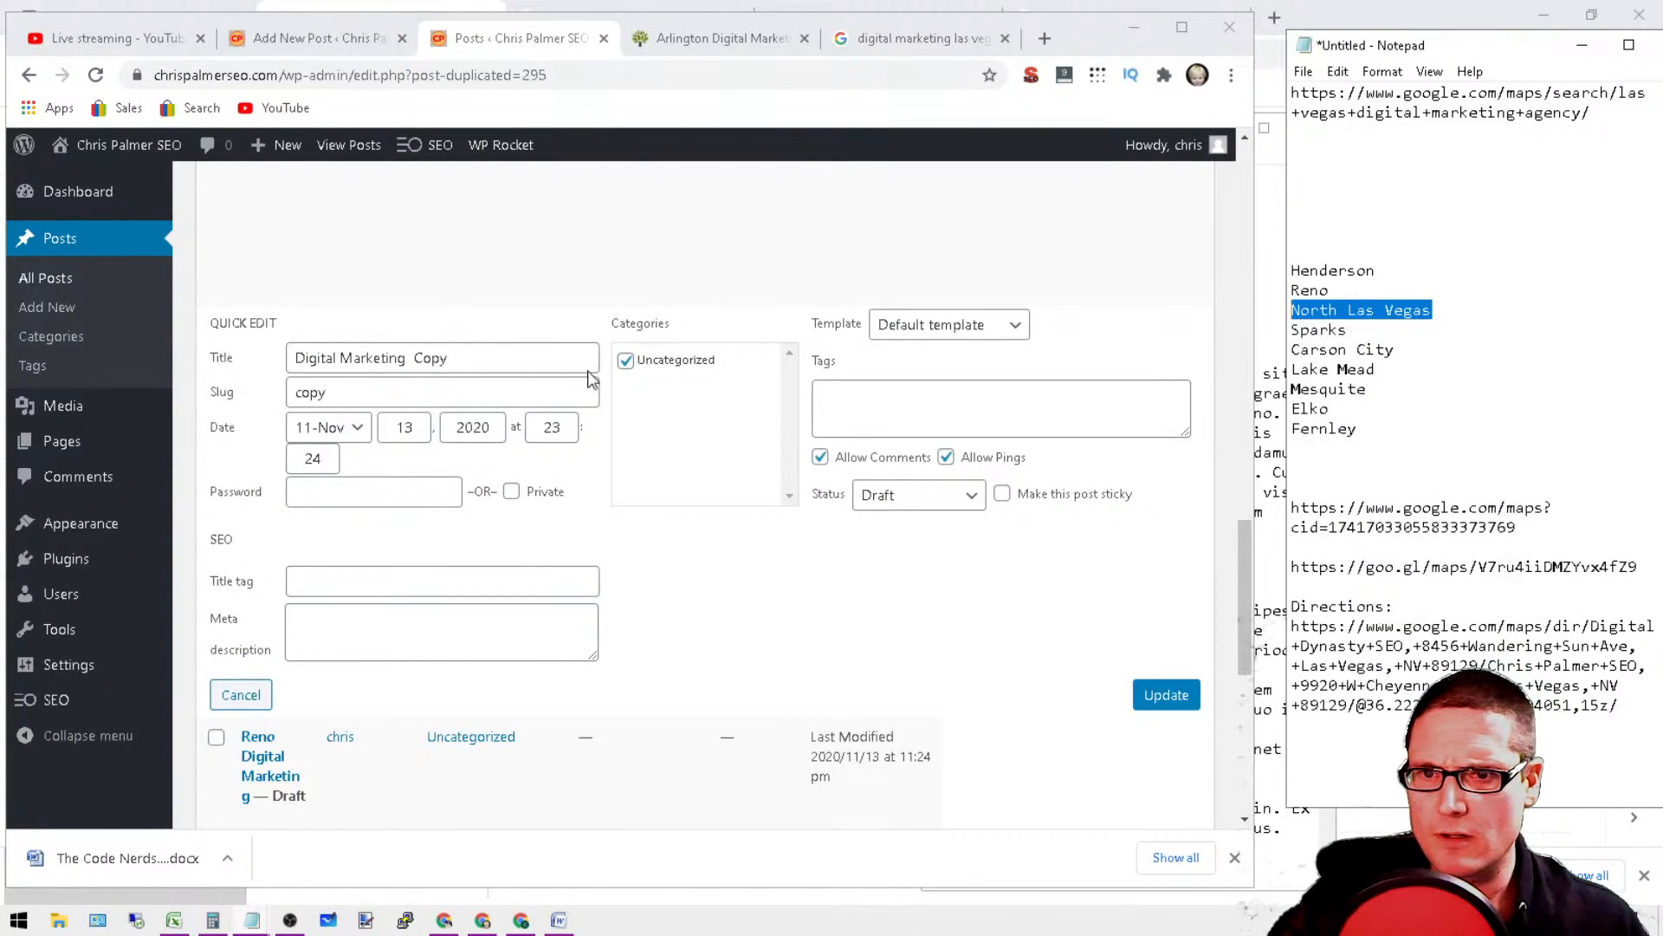
double_click(484, 350)
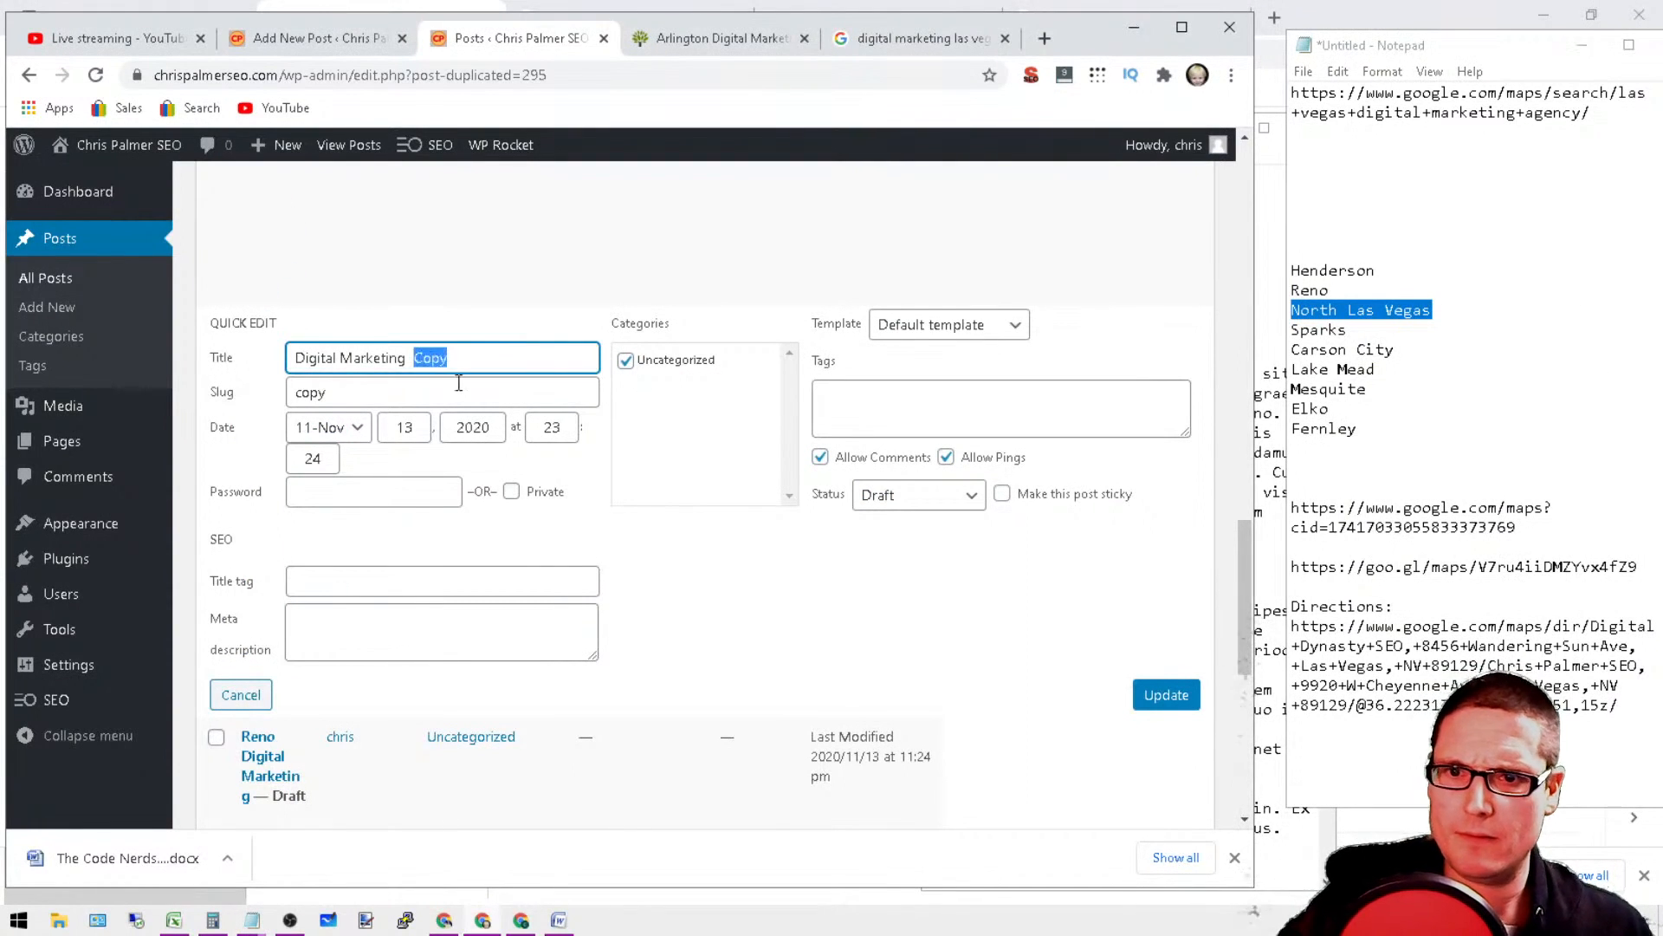
key("BackSpace")
right_click(295, 357)
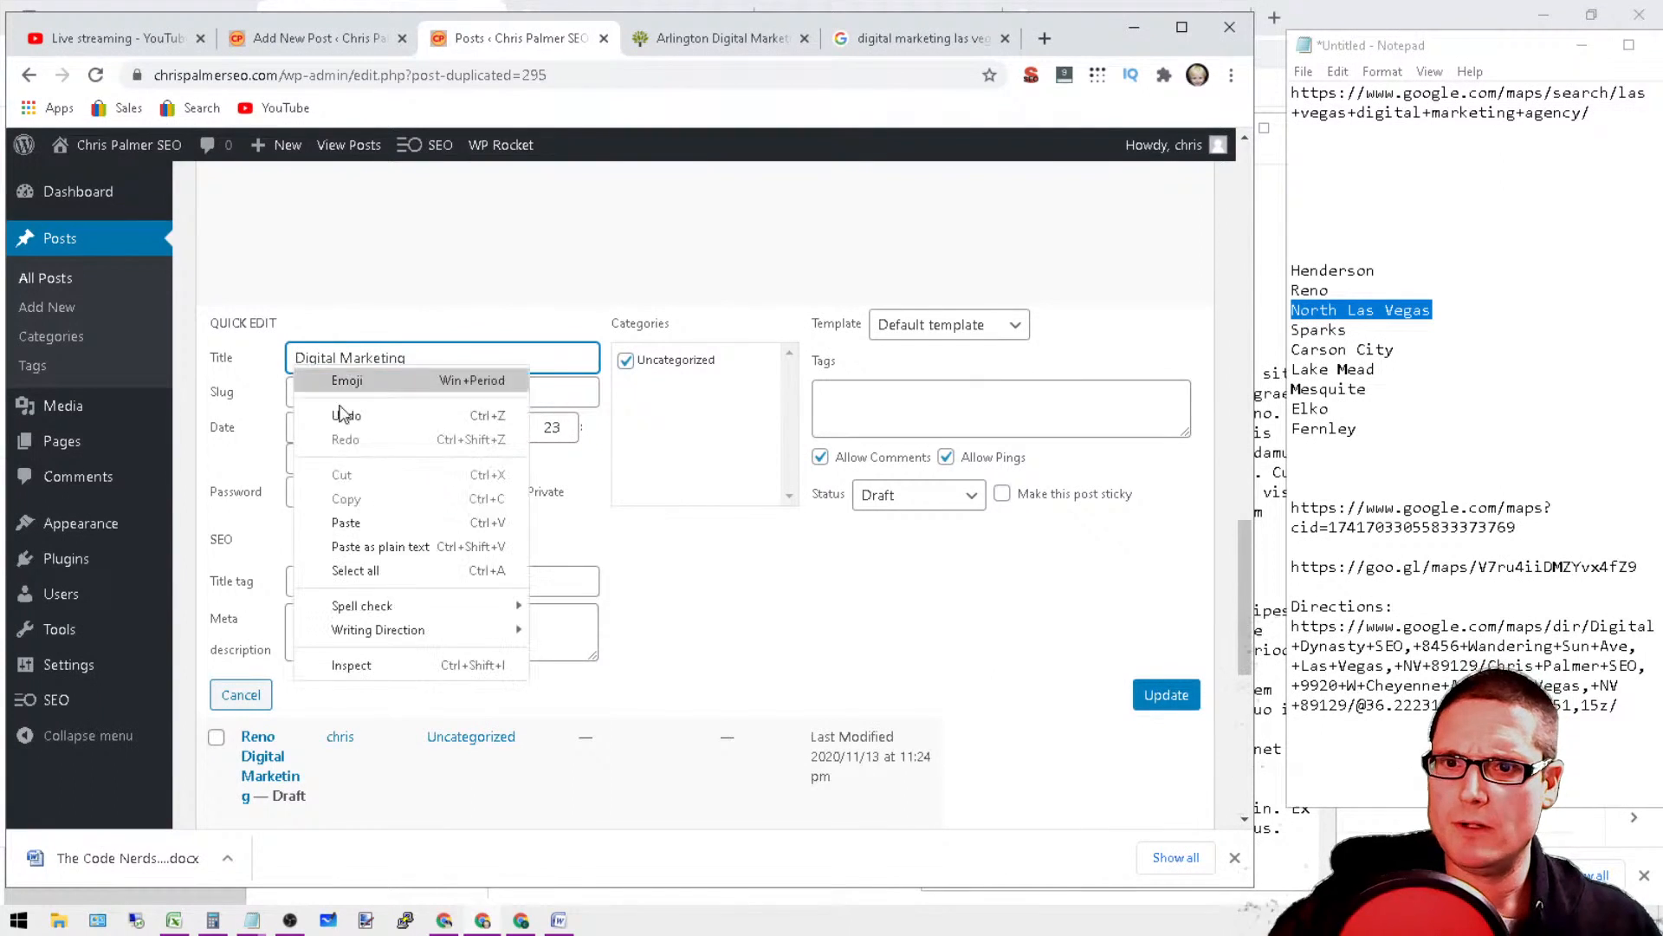
left_click(399, 511)
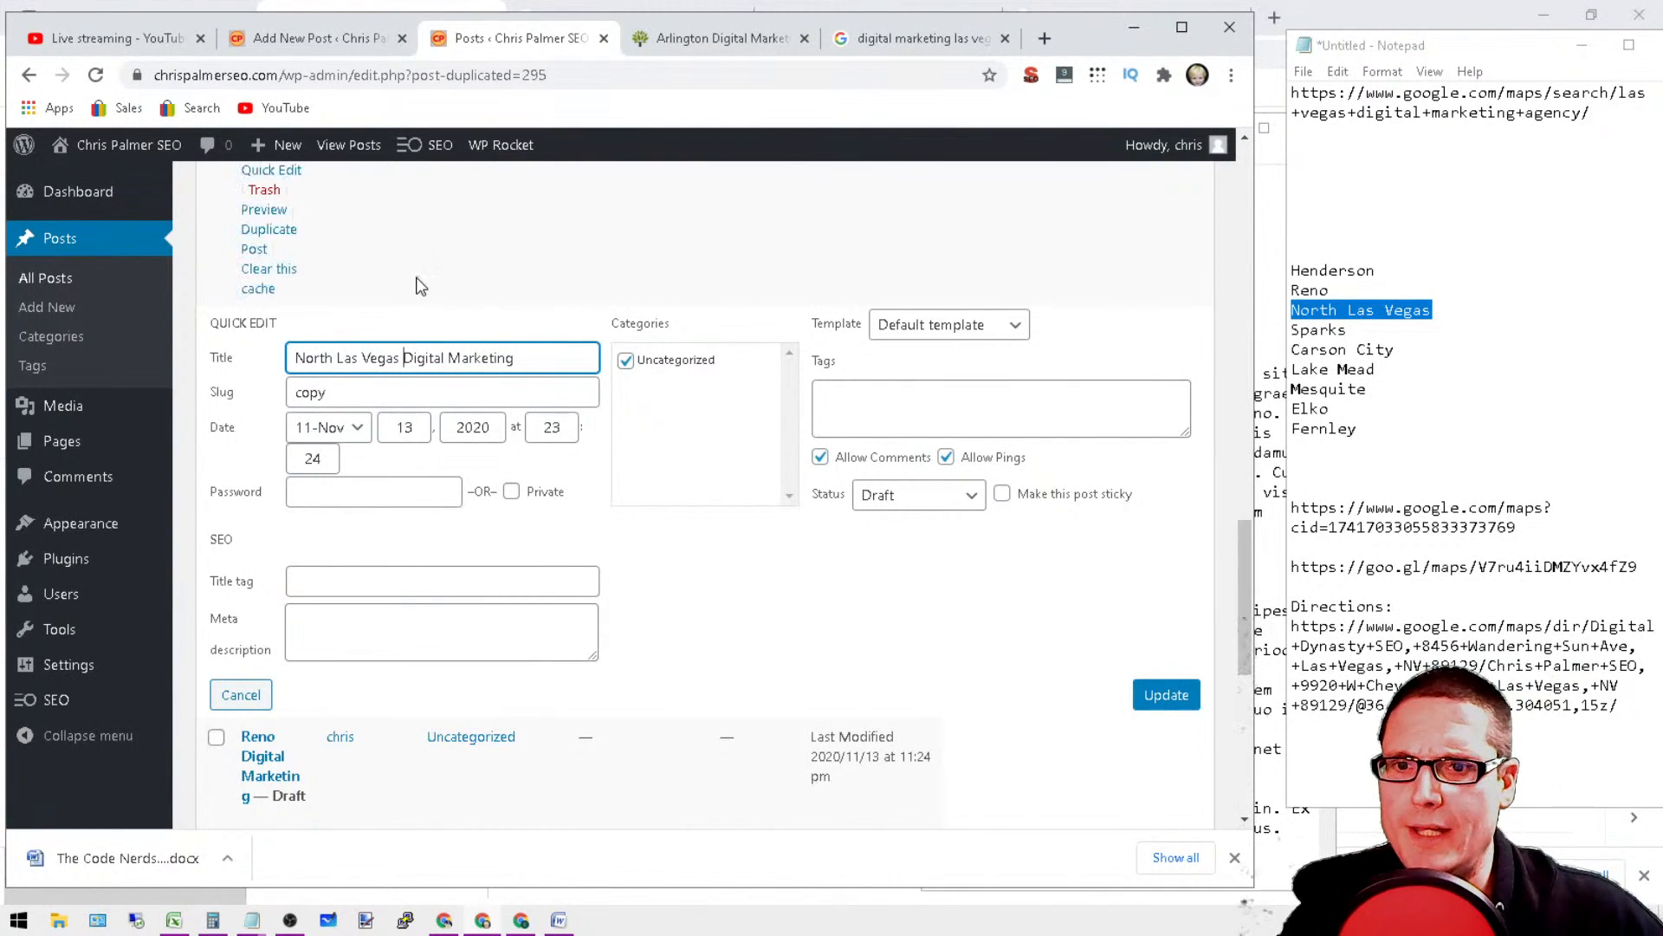
Step: Replace the slug "copy" with the city name "North Las Vegas"
double_click(330, 394)
right_click(330, 394)
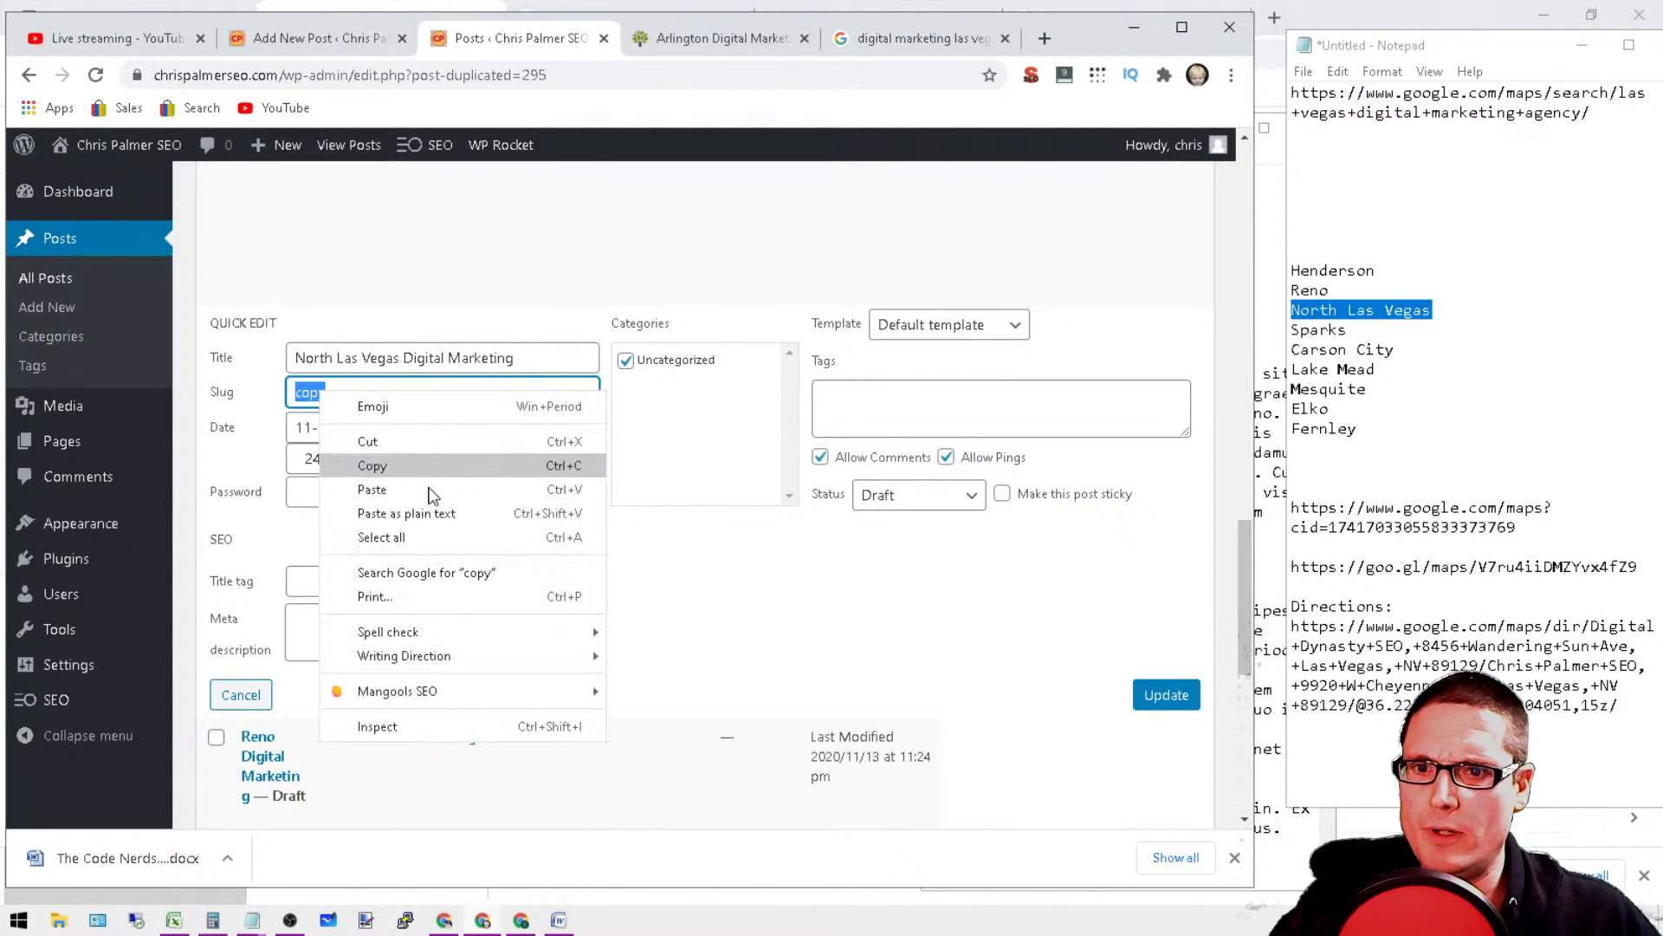
left_click(373, 489)
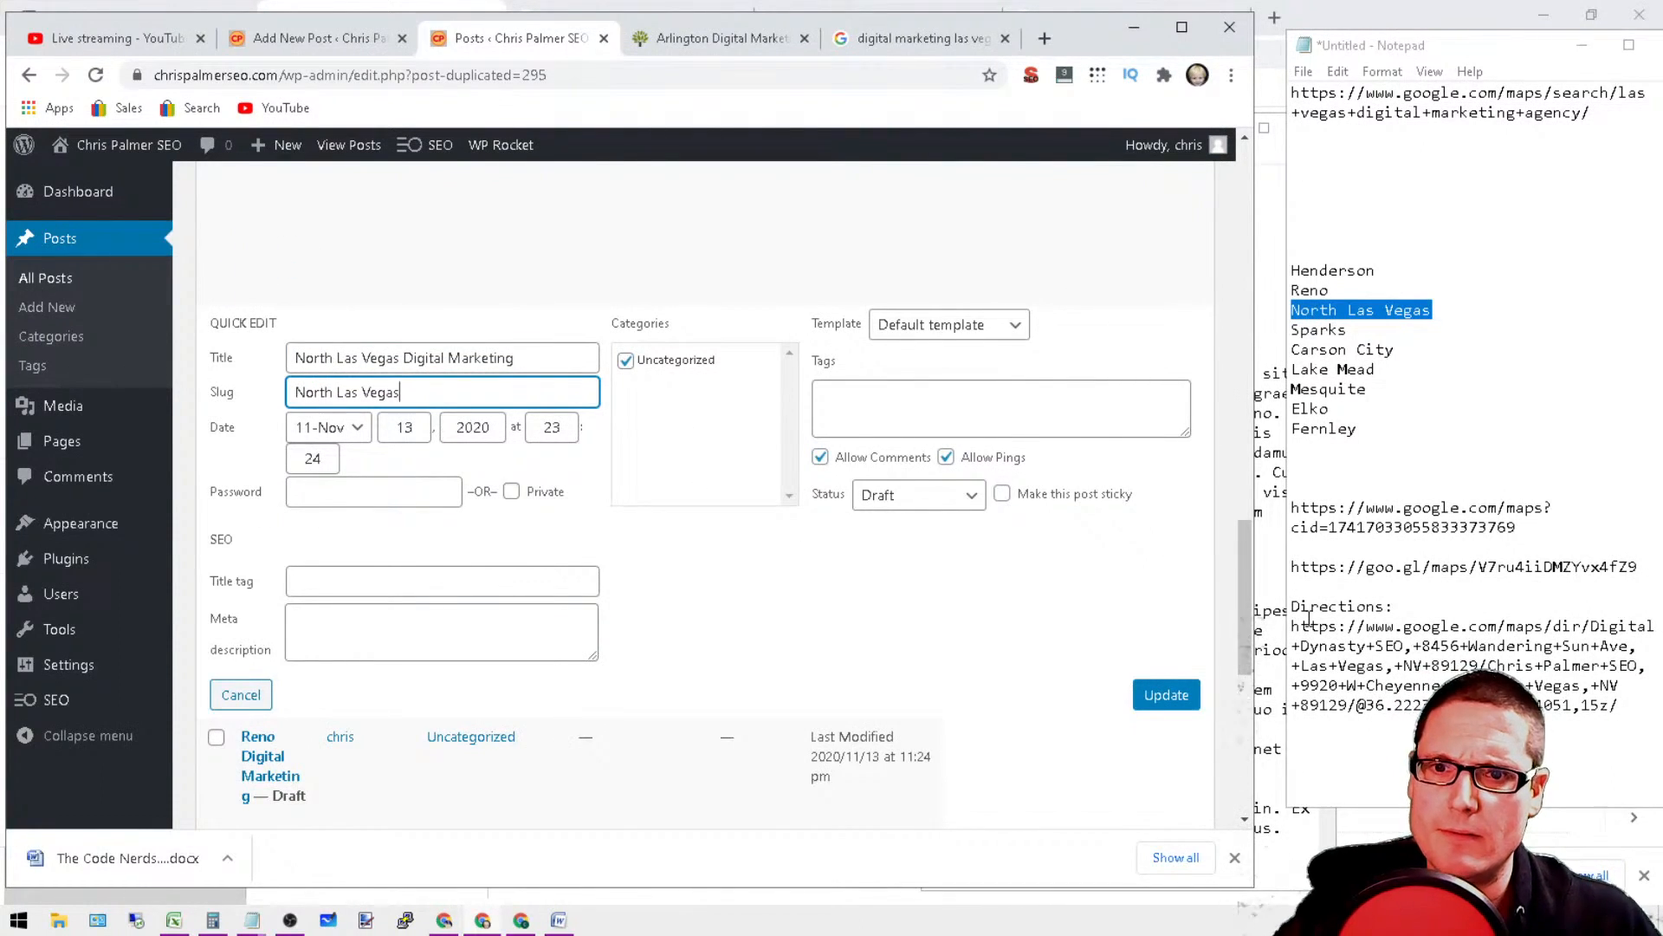
Step: Copy the full title "North Las Vegas Digital Marketing" into the slug and update the post
triple_click(520, 357)
right_click(520, 358)
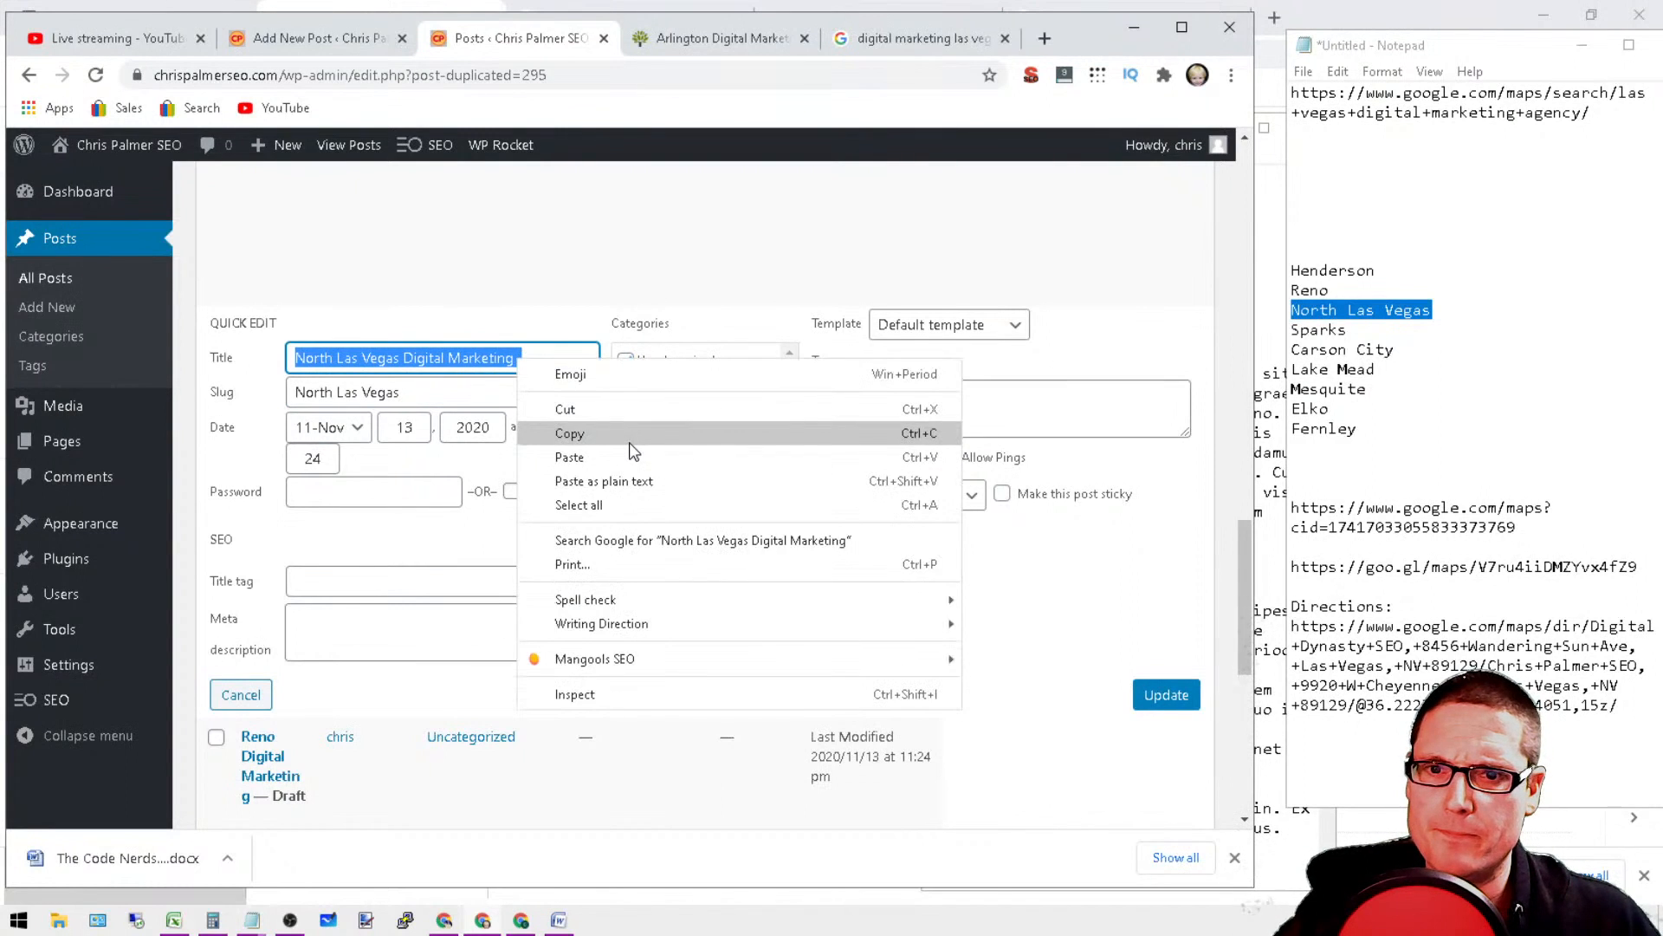
left_click(594, 537)
triple_click(414, 395)
right_click(346, 401)
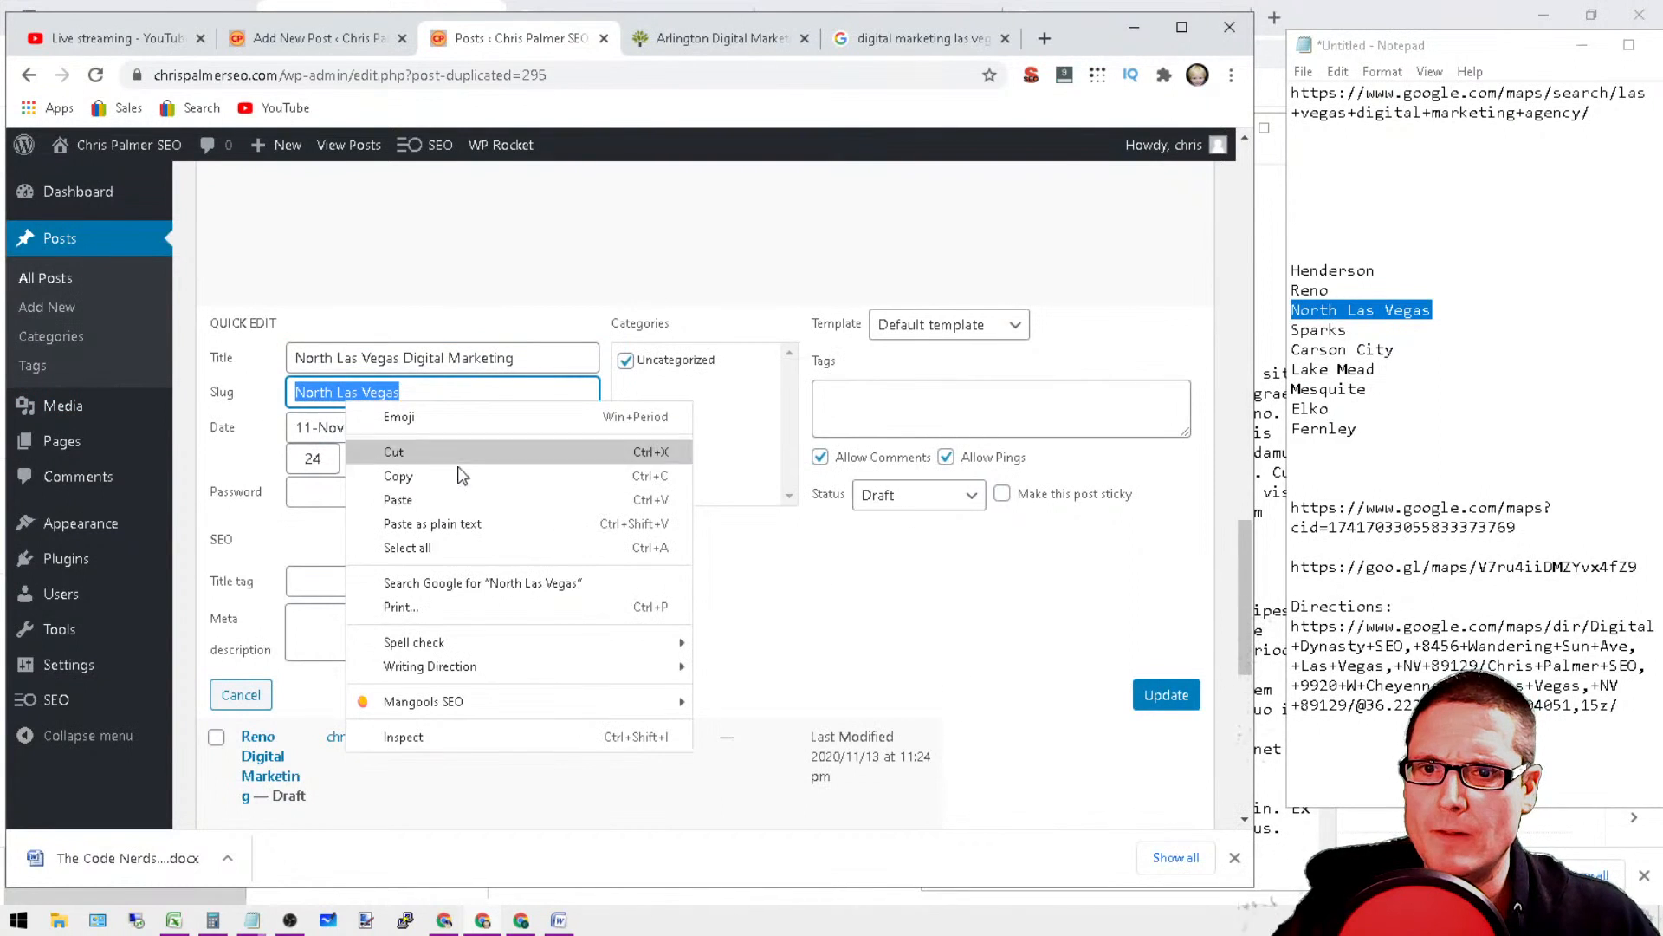
left_click(453, 500)
left_click(1143, 706)
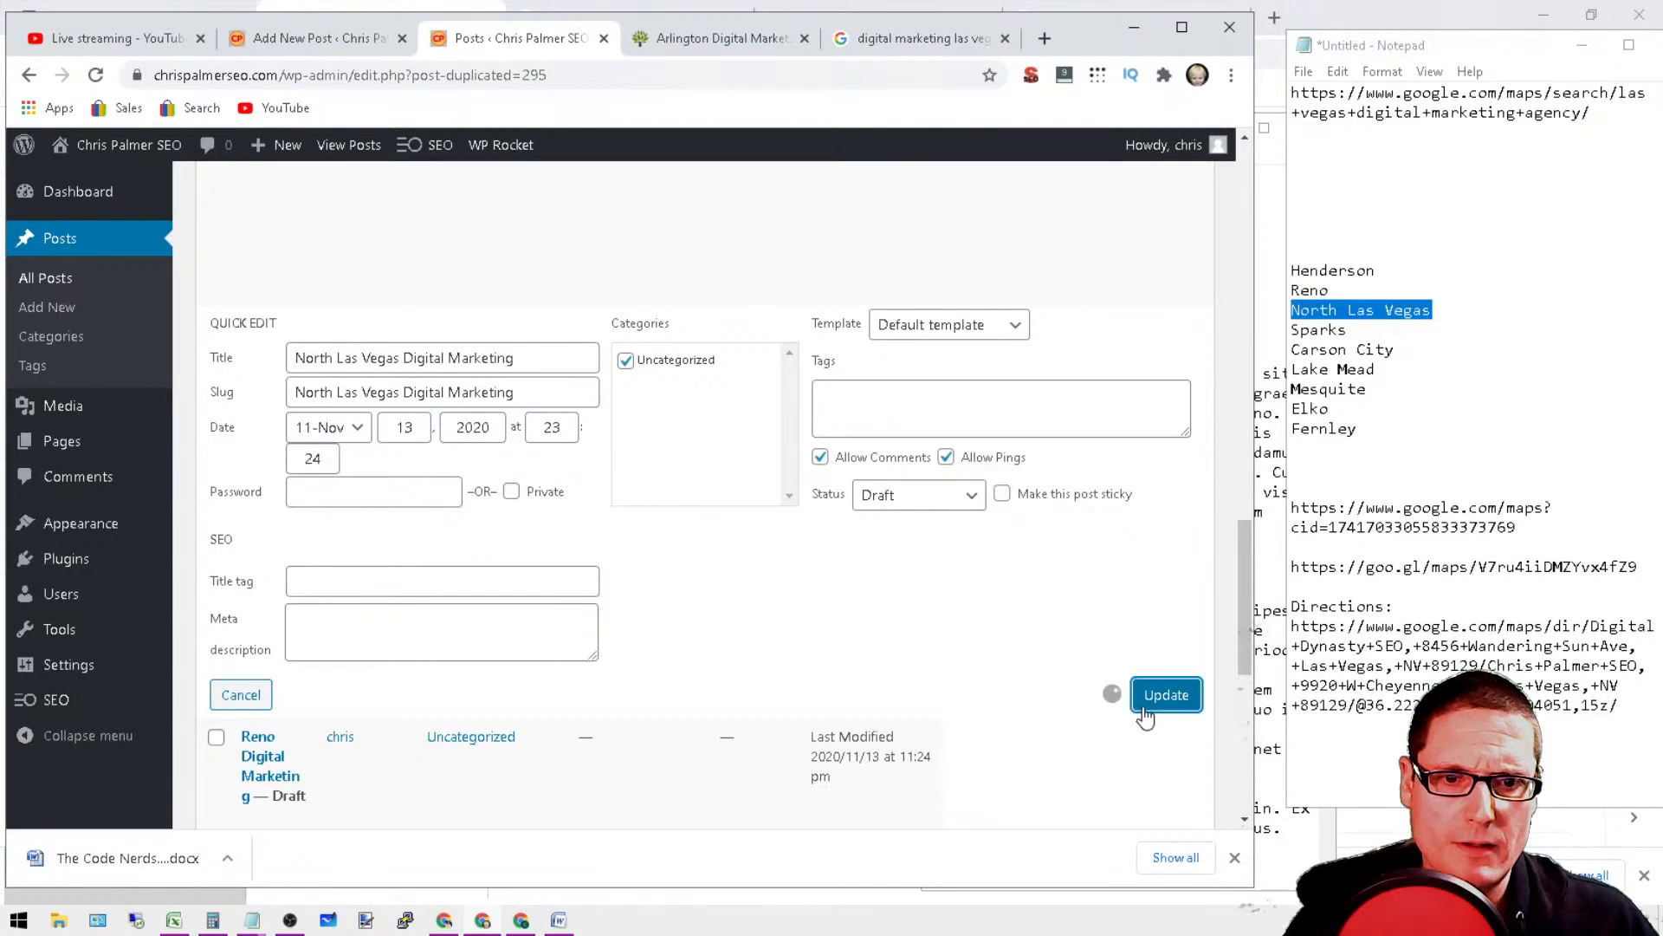
Step: Copy the city name "Sparks" from the list in the notes
left_click(1331, 324)
right_click(1331, 327)
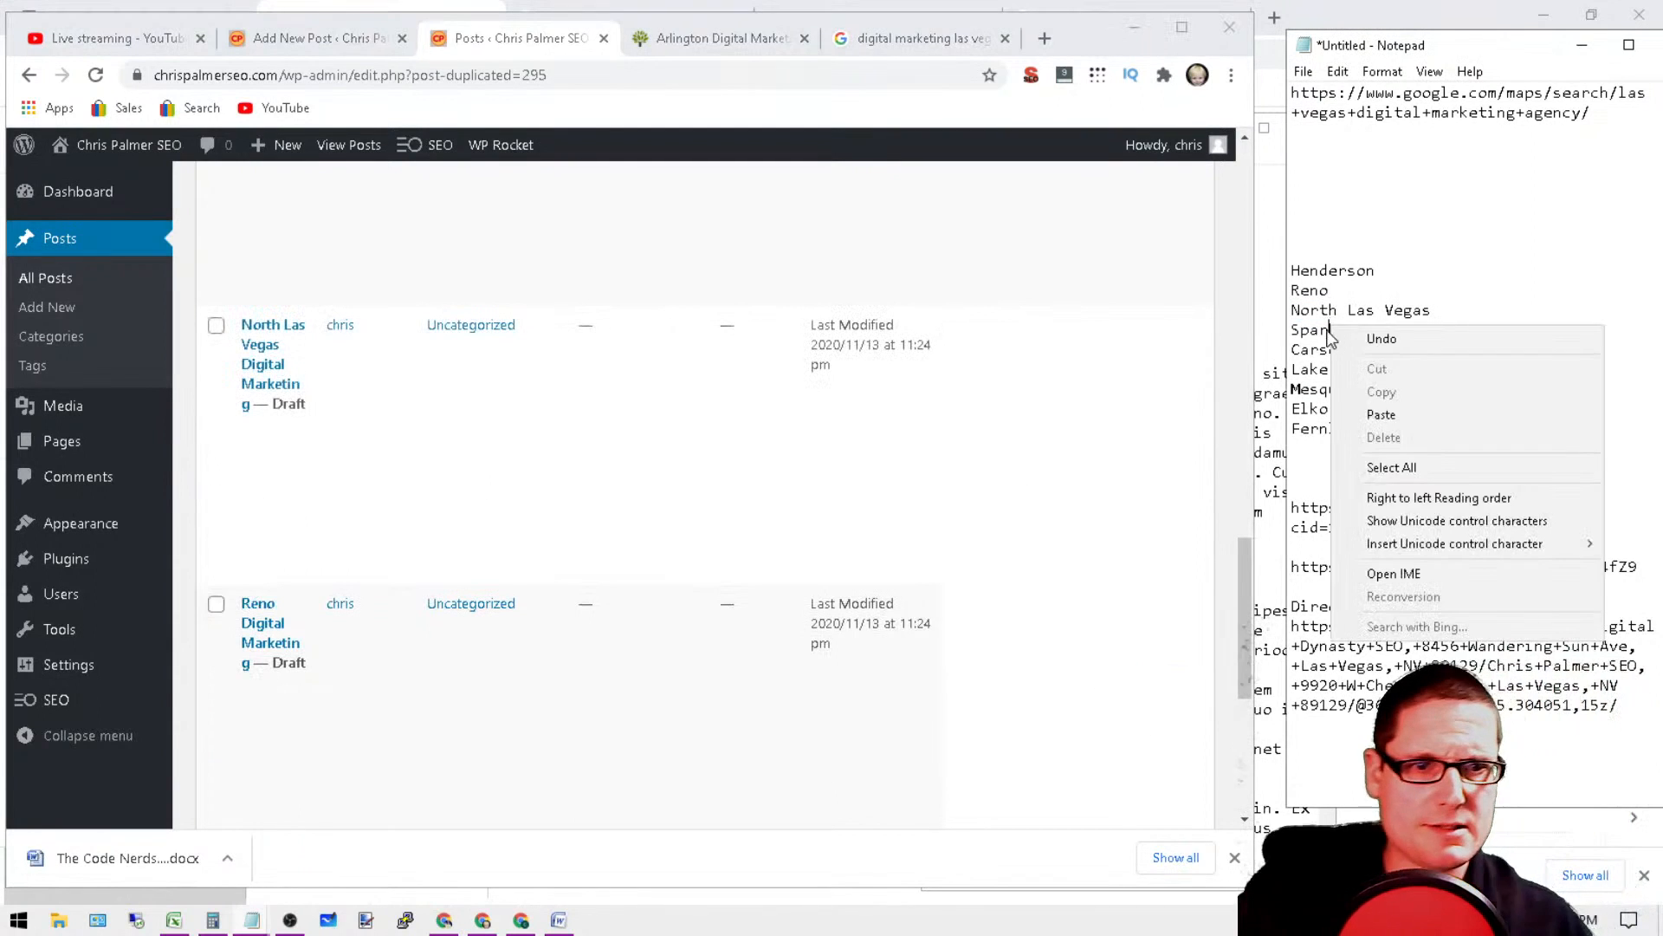
double_click(1317, 329)
right_click(1328, 329)
left_click(1393, 402)
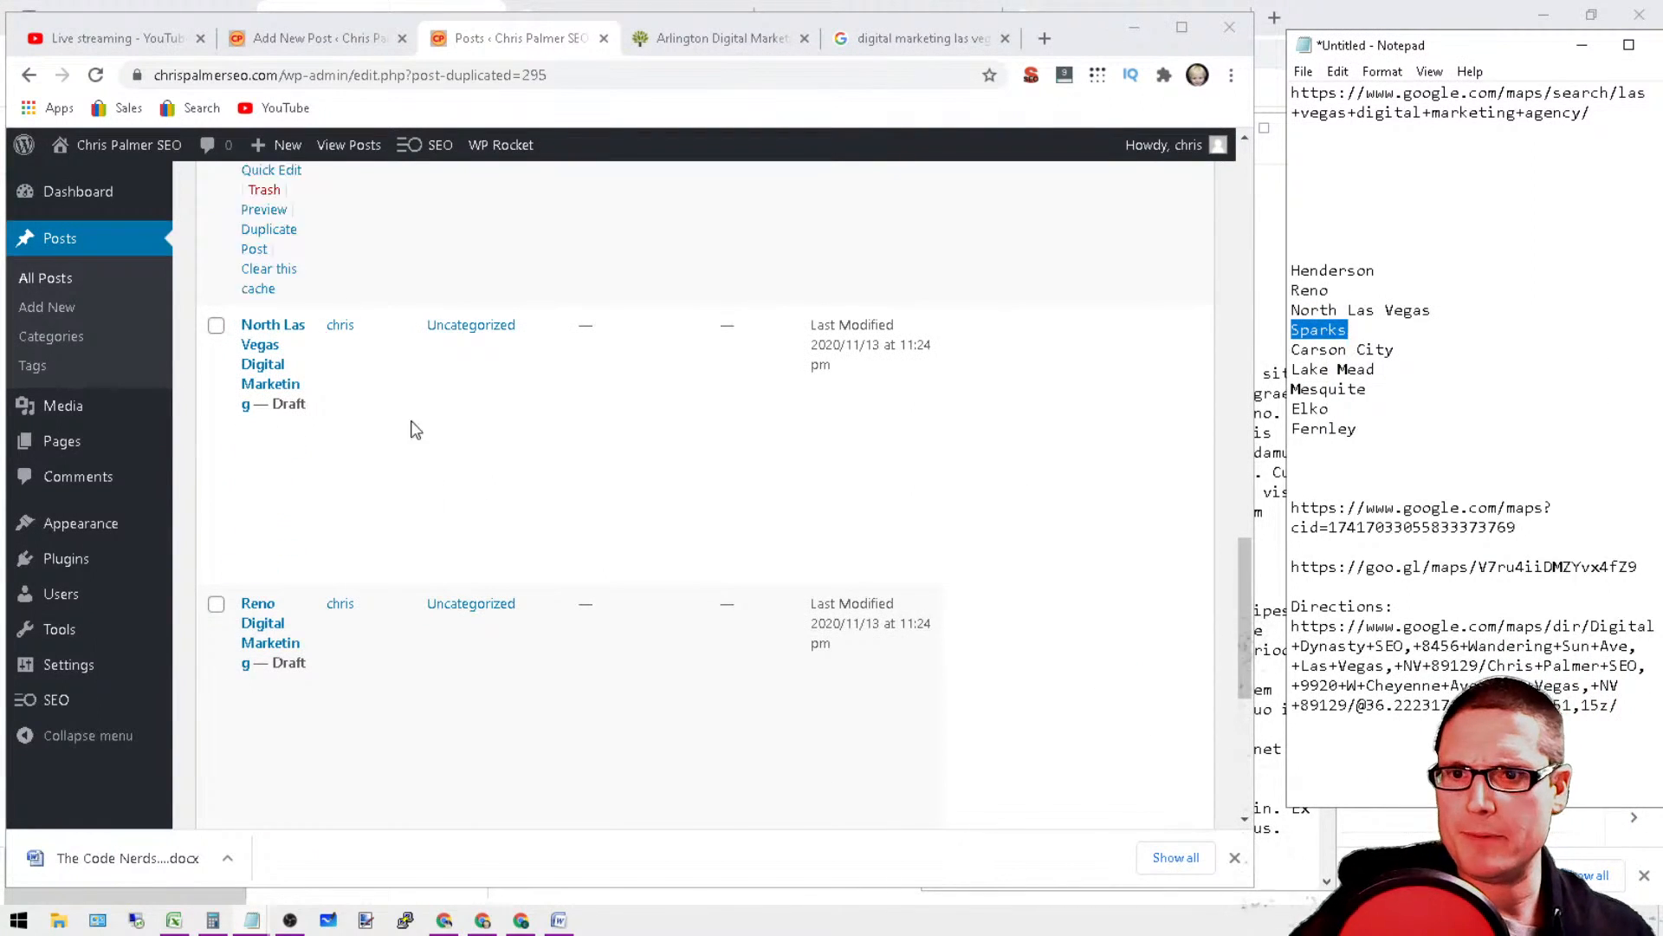
Step: Quick-edit the "Digital Marketing Copy Copy" draft, remove both "Copy" words from its title and prefix it with "Sparks"
scroll(408, 427, "up", 3)
left_click(271, 481)
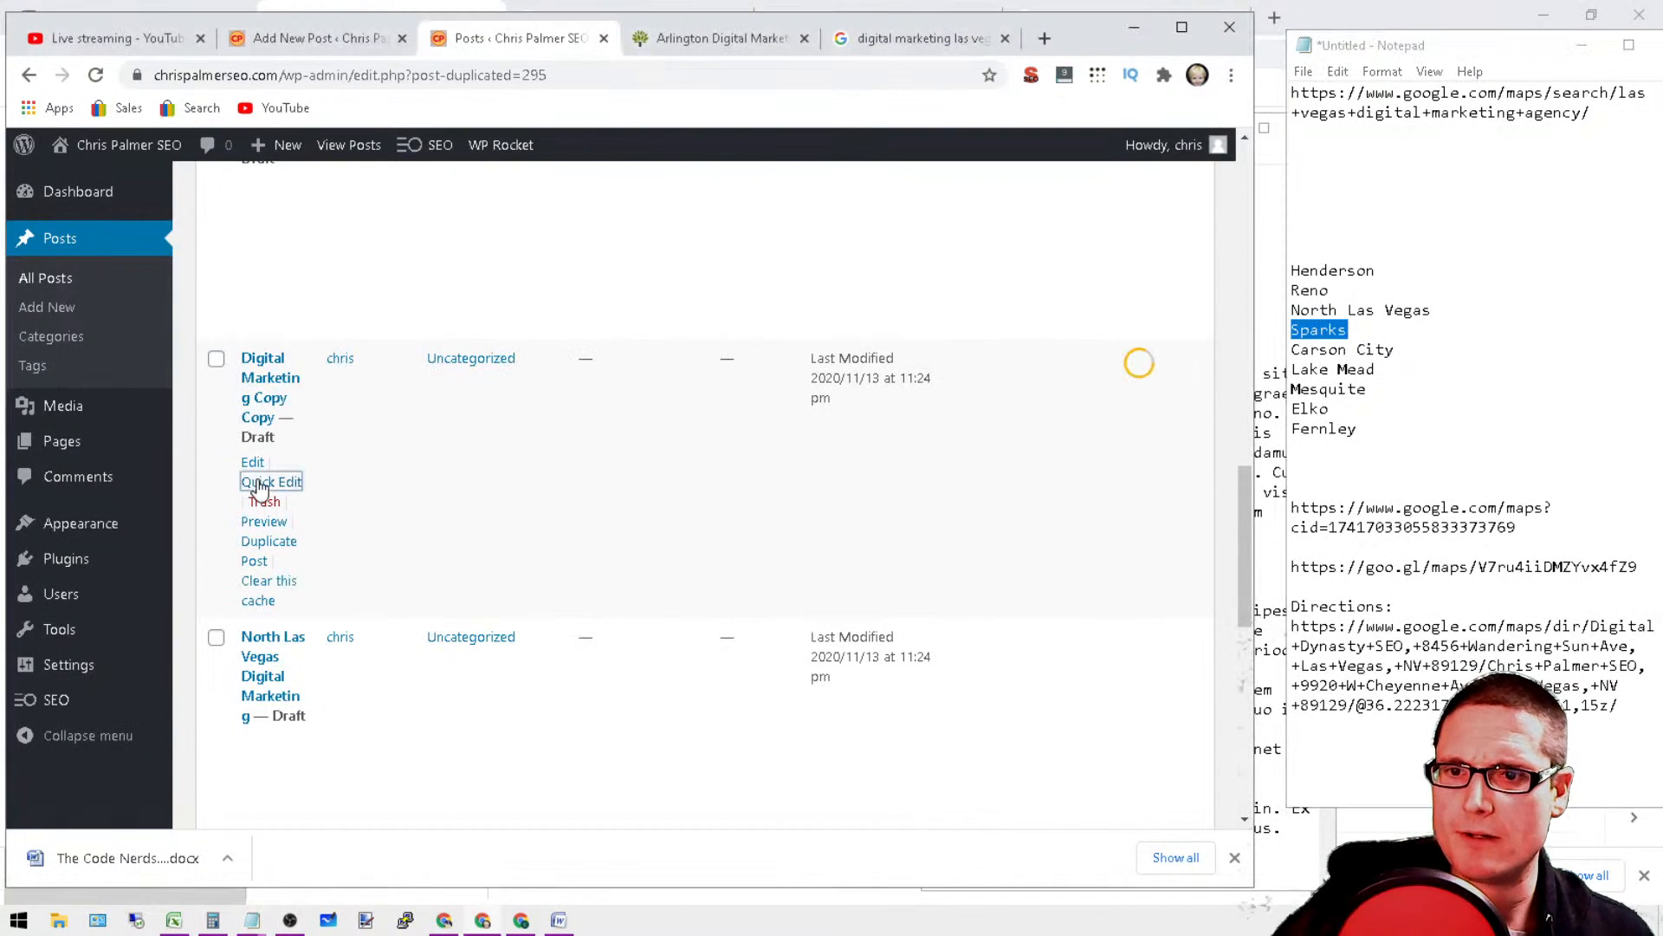
left_click_drag(531, 391, 422, 395)
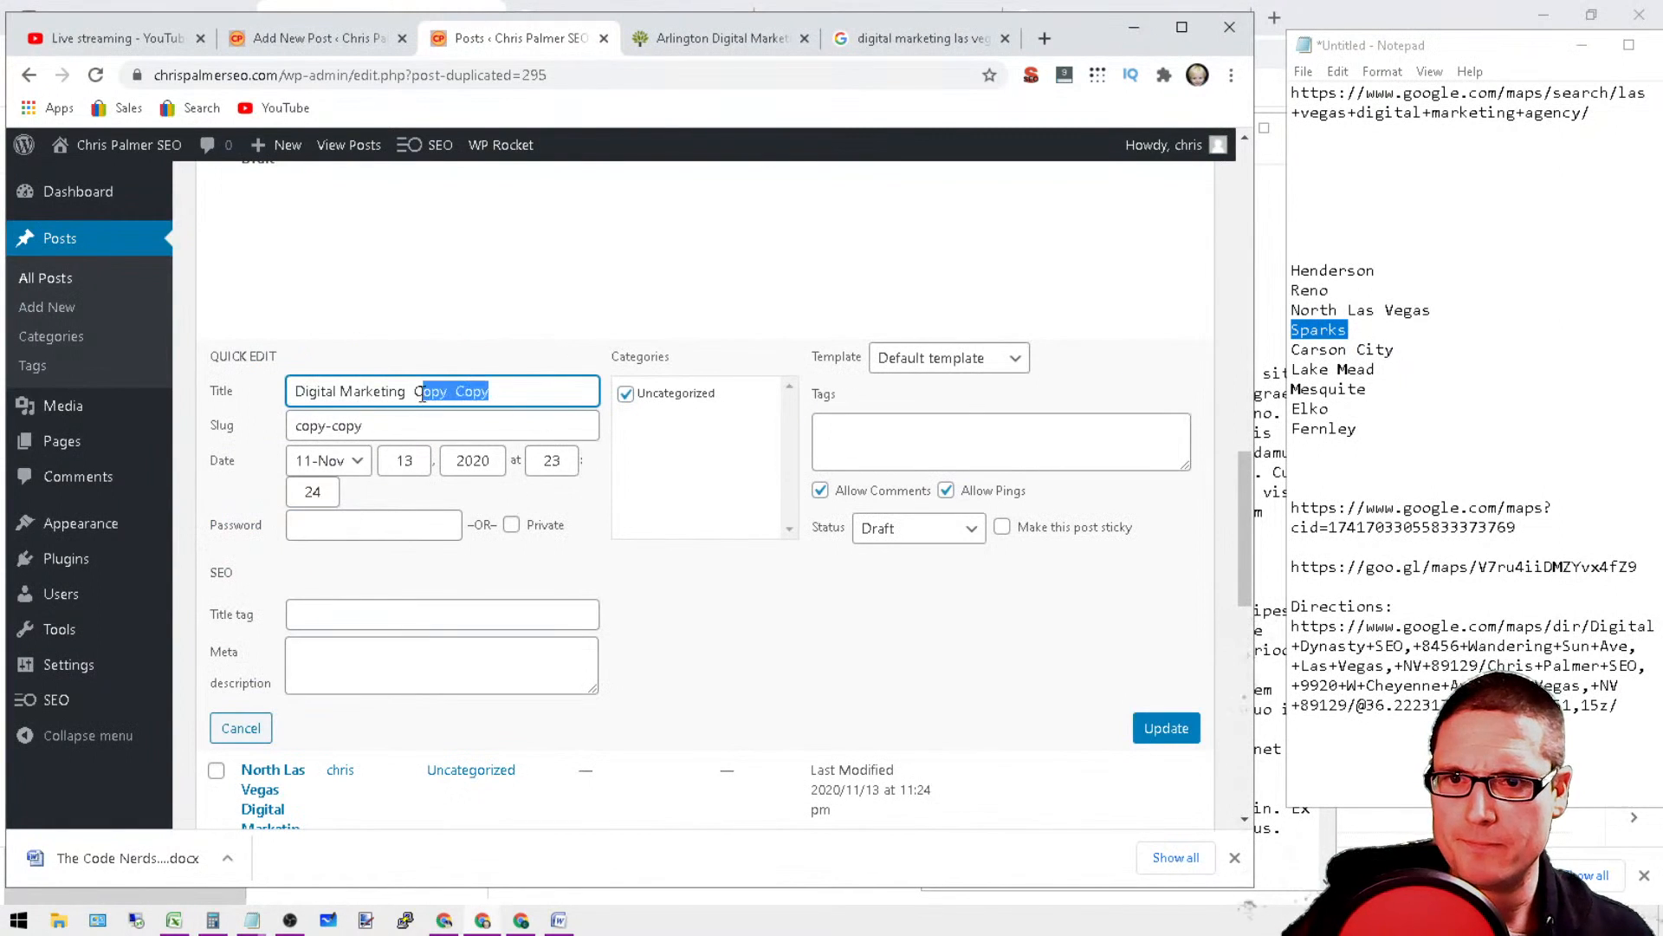
key("BackSpace")
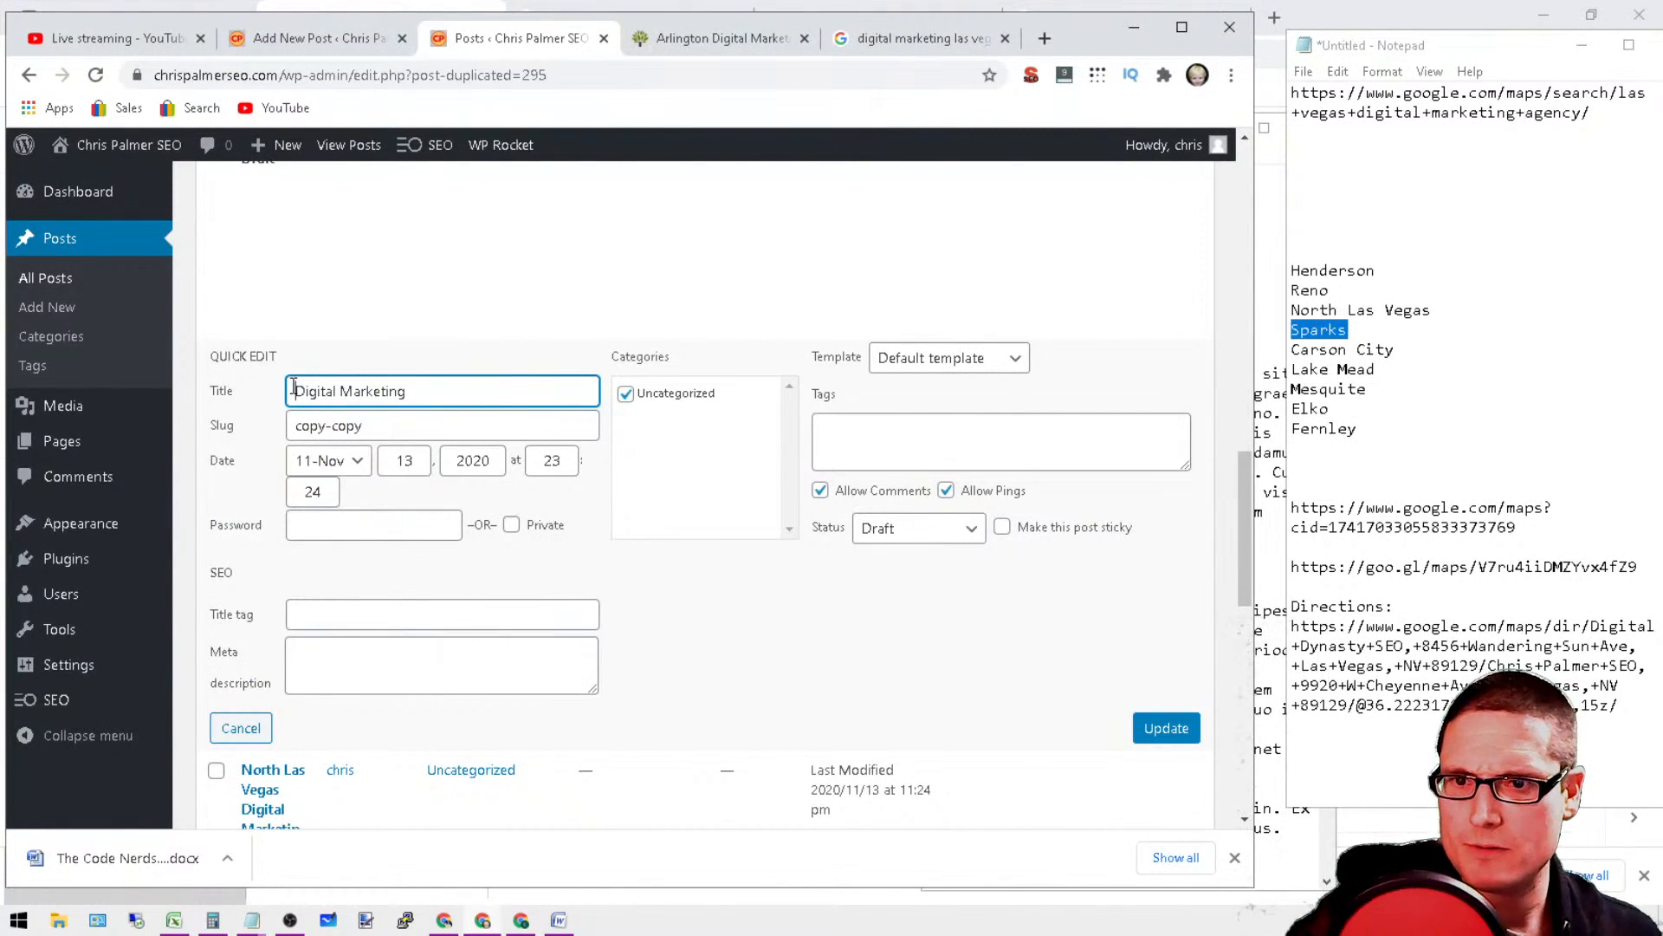
right_click(294, 387)
left_click(364, 538)
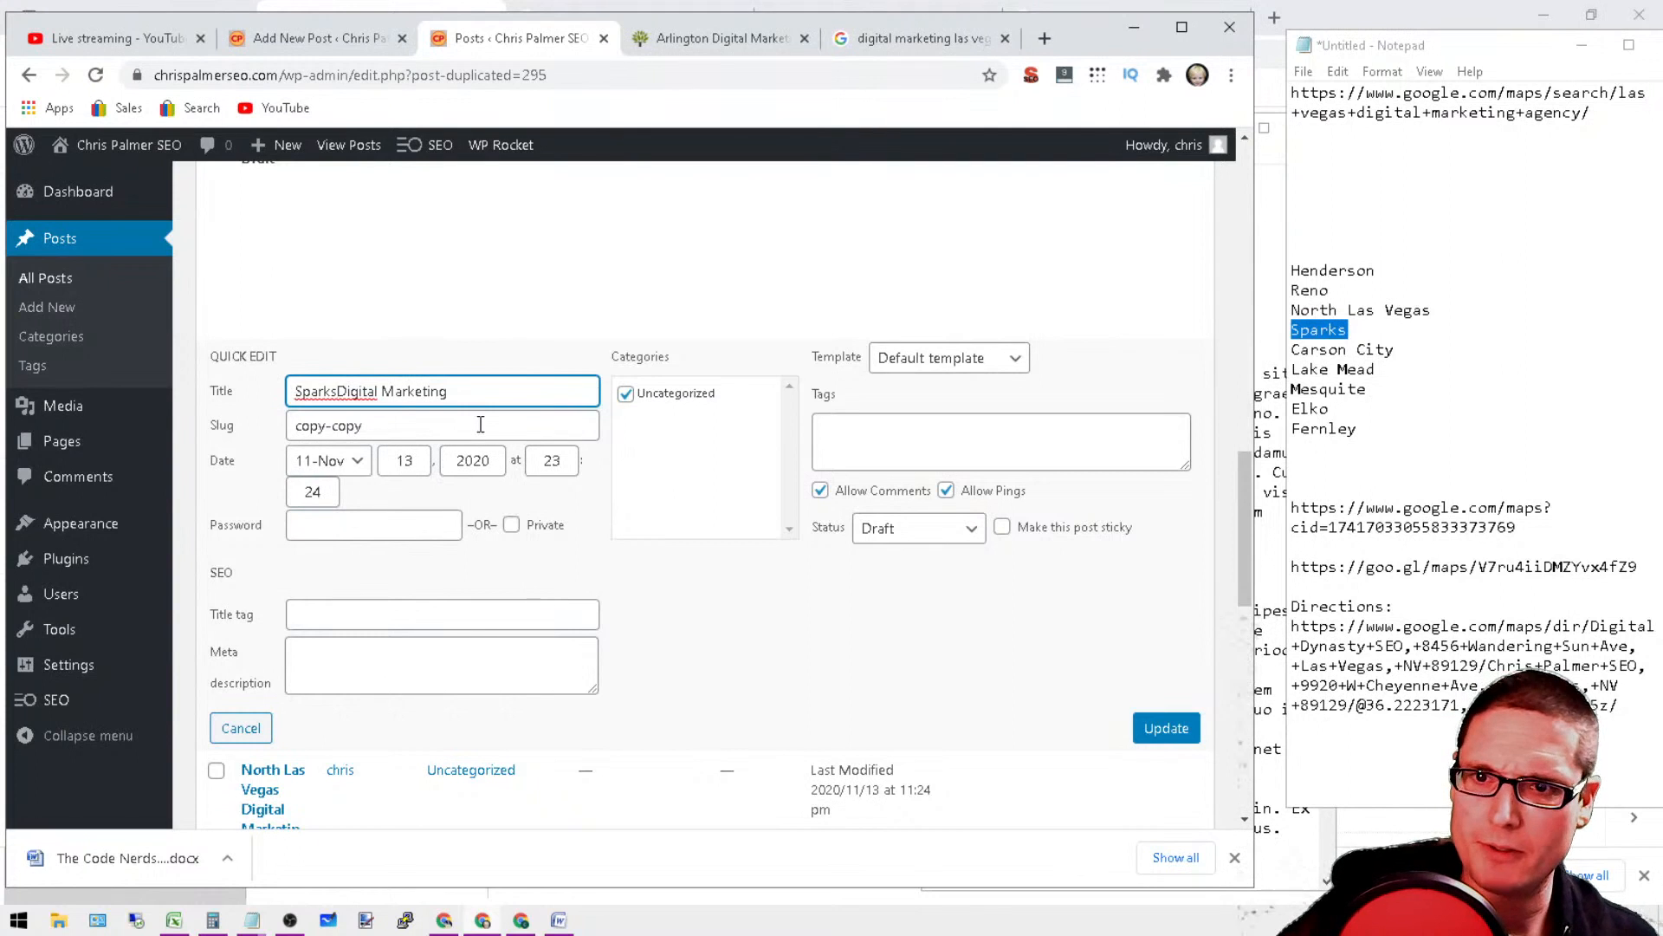
Step: Replace the slug "copy-copy" with the full title "Sparks Digital Marketing" and update the post
left_click_drag(491, 391, 294, 425)
right_click(380, 395)
left_click(448, 469)
left_click(362, 425)
right_click(354, 431)
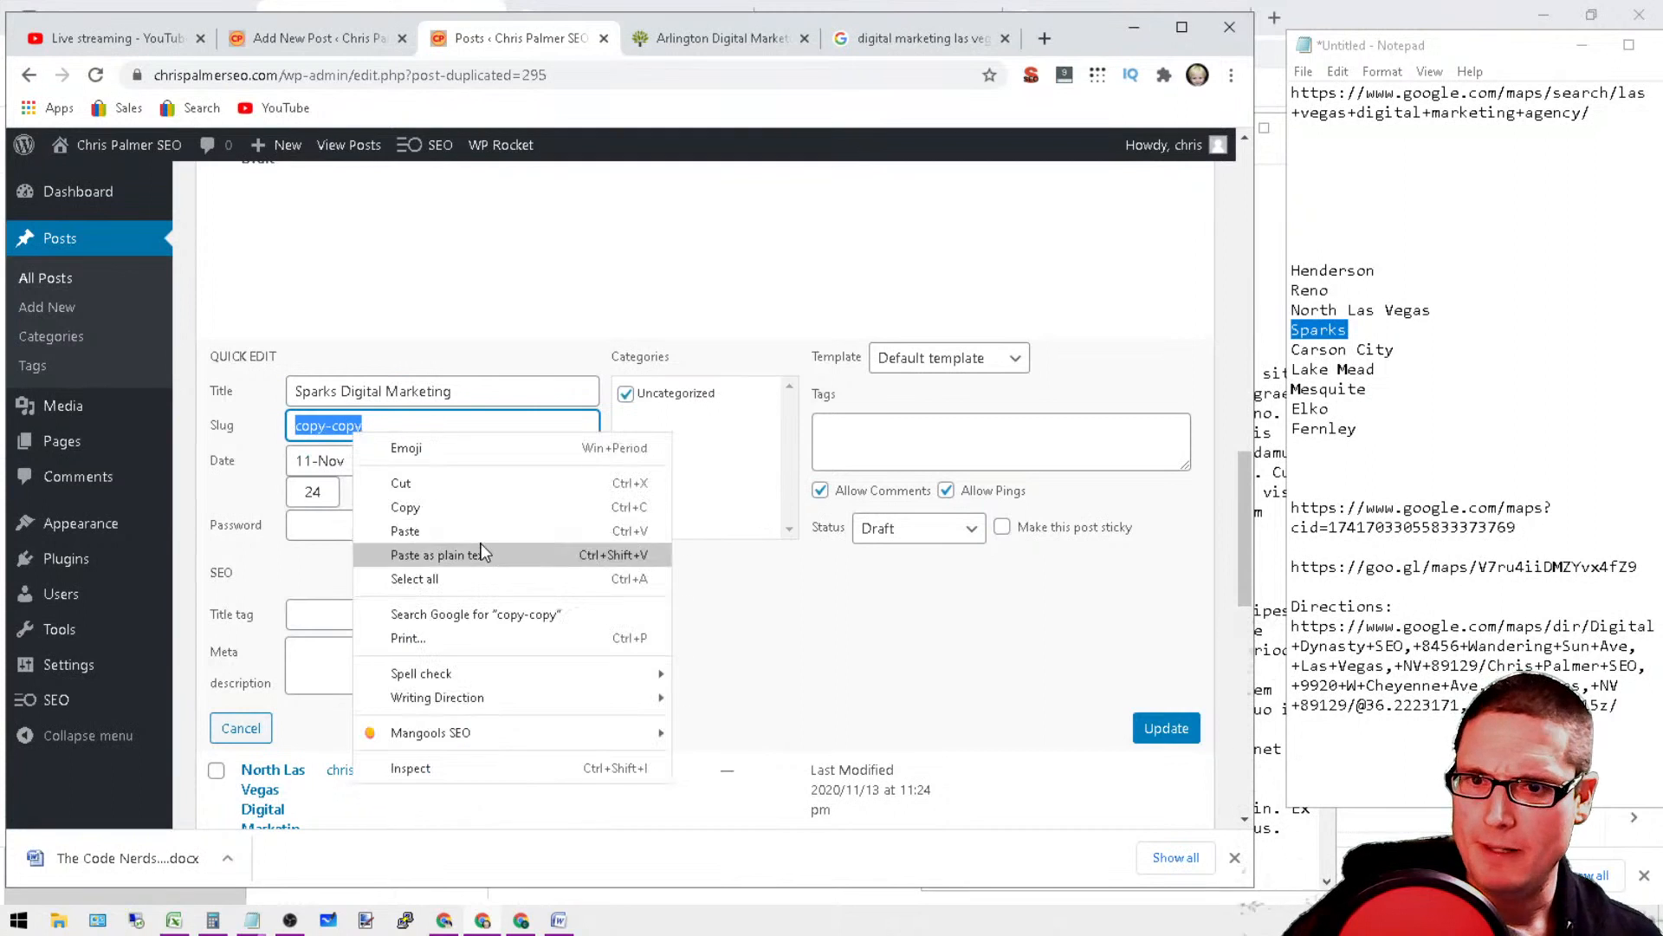
left_click(475, 531)
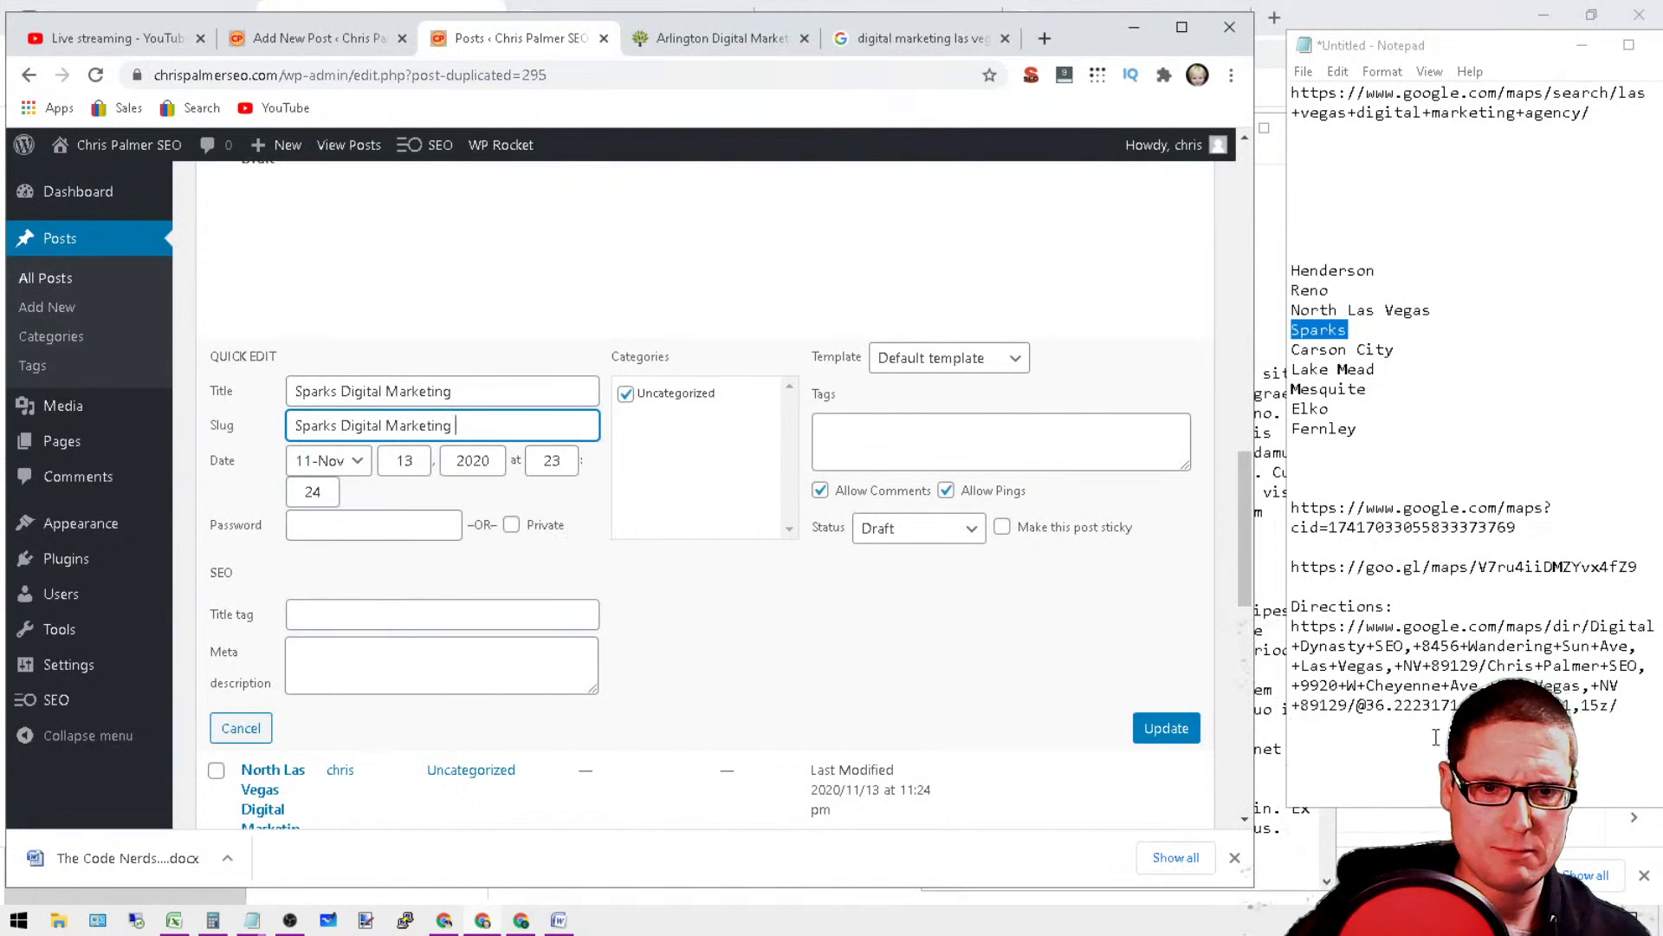
left_click(1147, 730)
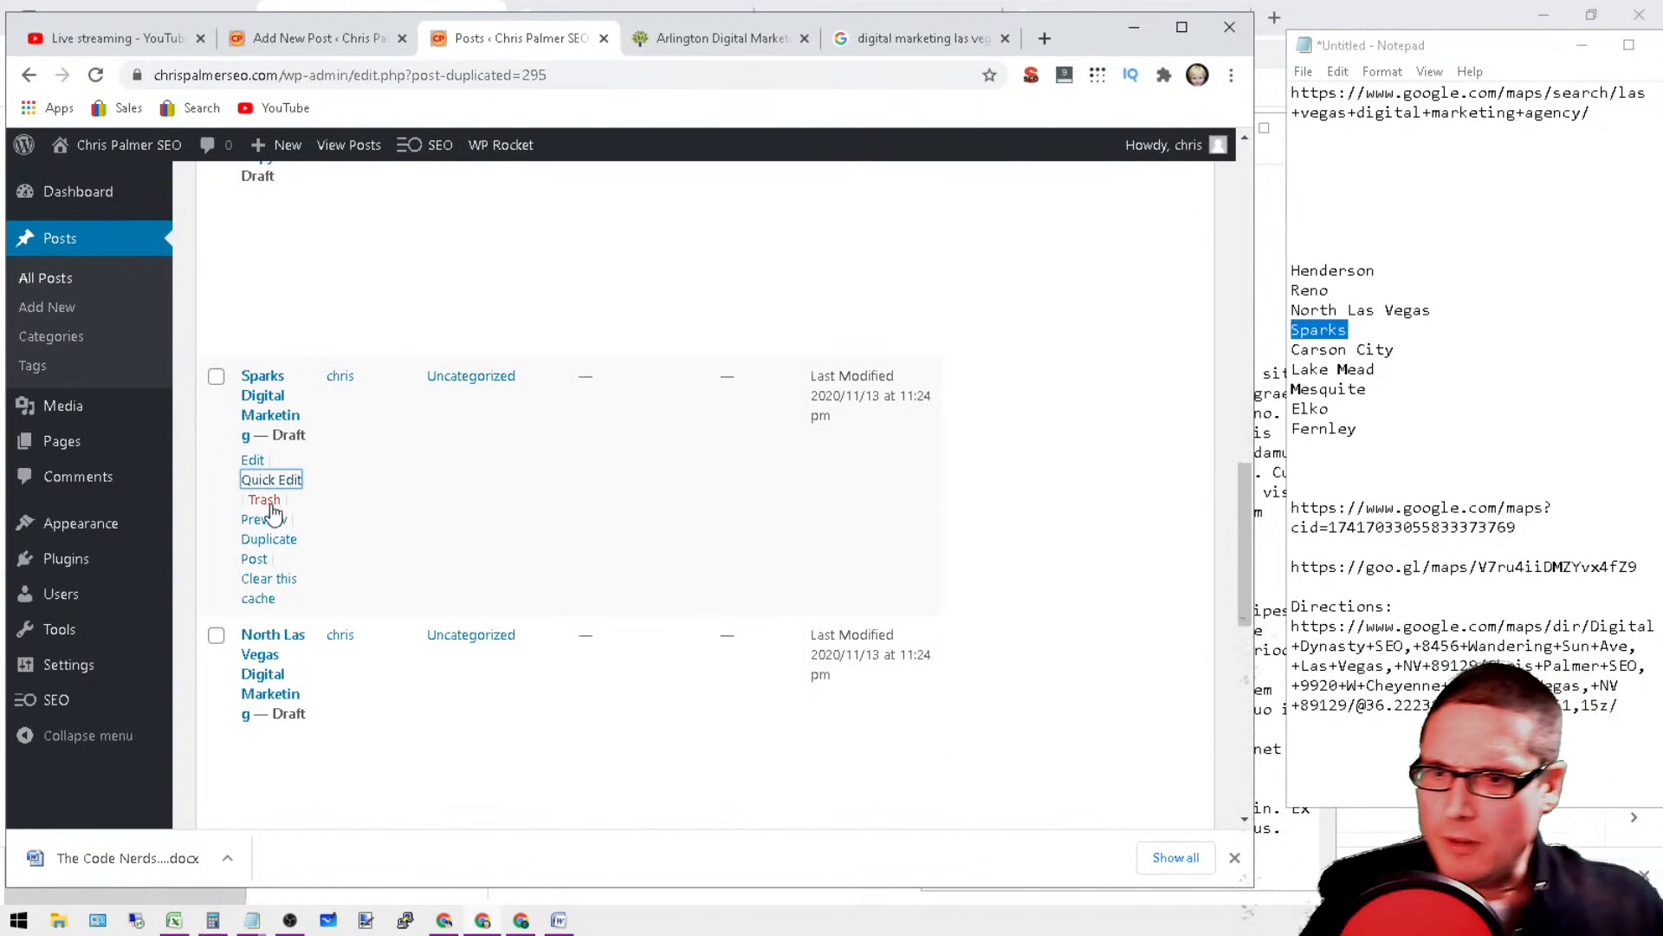
Step: Quick-edit the "Digital Marketing Copy Copy Copy" draft and retitle it "Carson City Digital Marketing", copying the city name from the notes
scroll(353, 528, "up", 3)
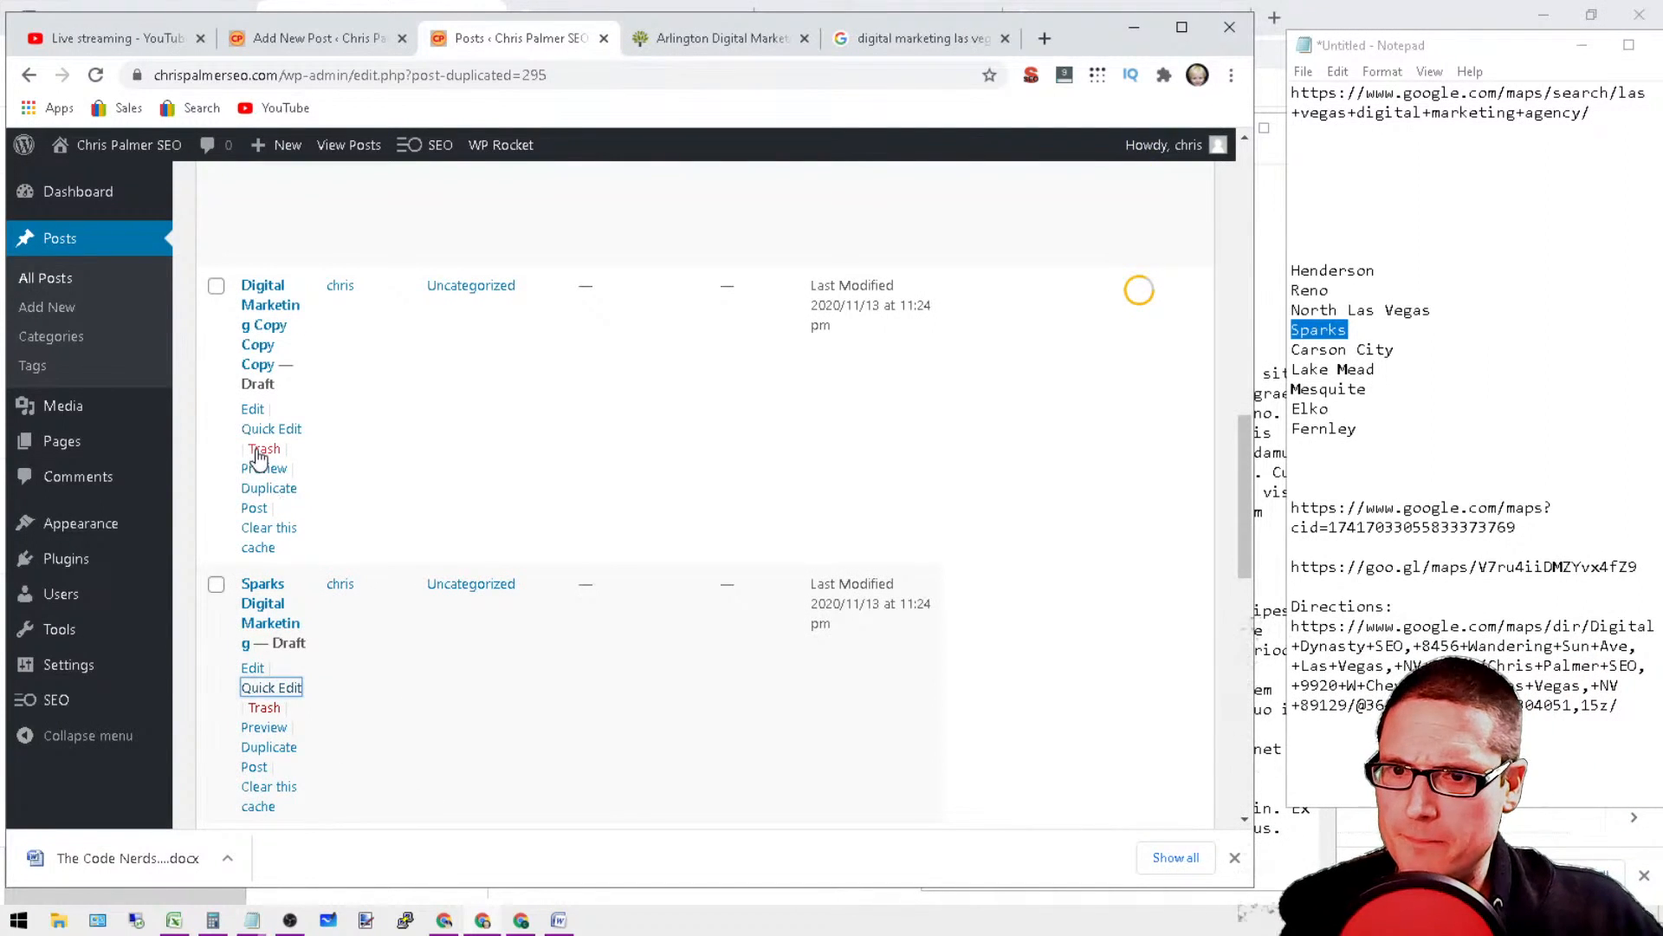
left_click(264, 427)
left_click_drag(1402, 349, 1291, 349)
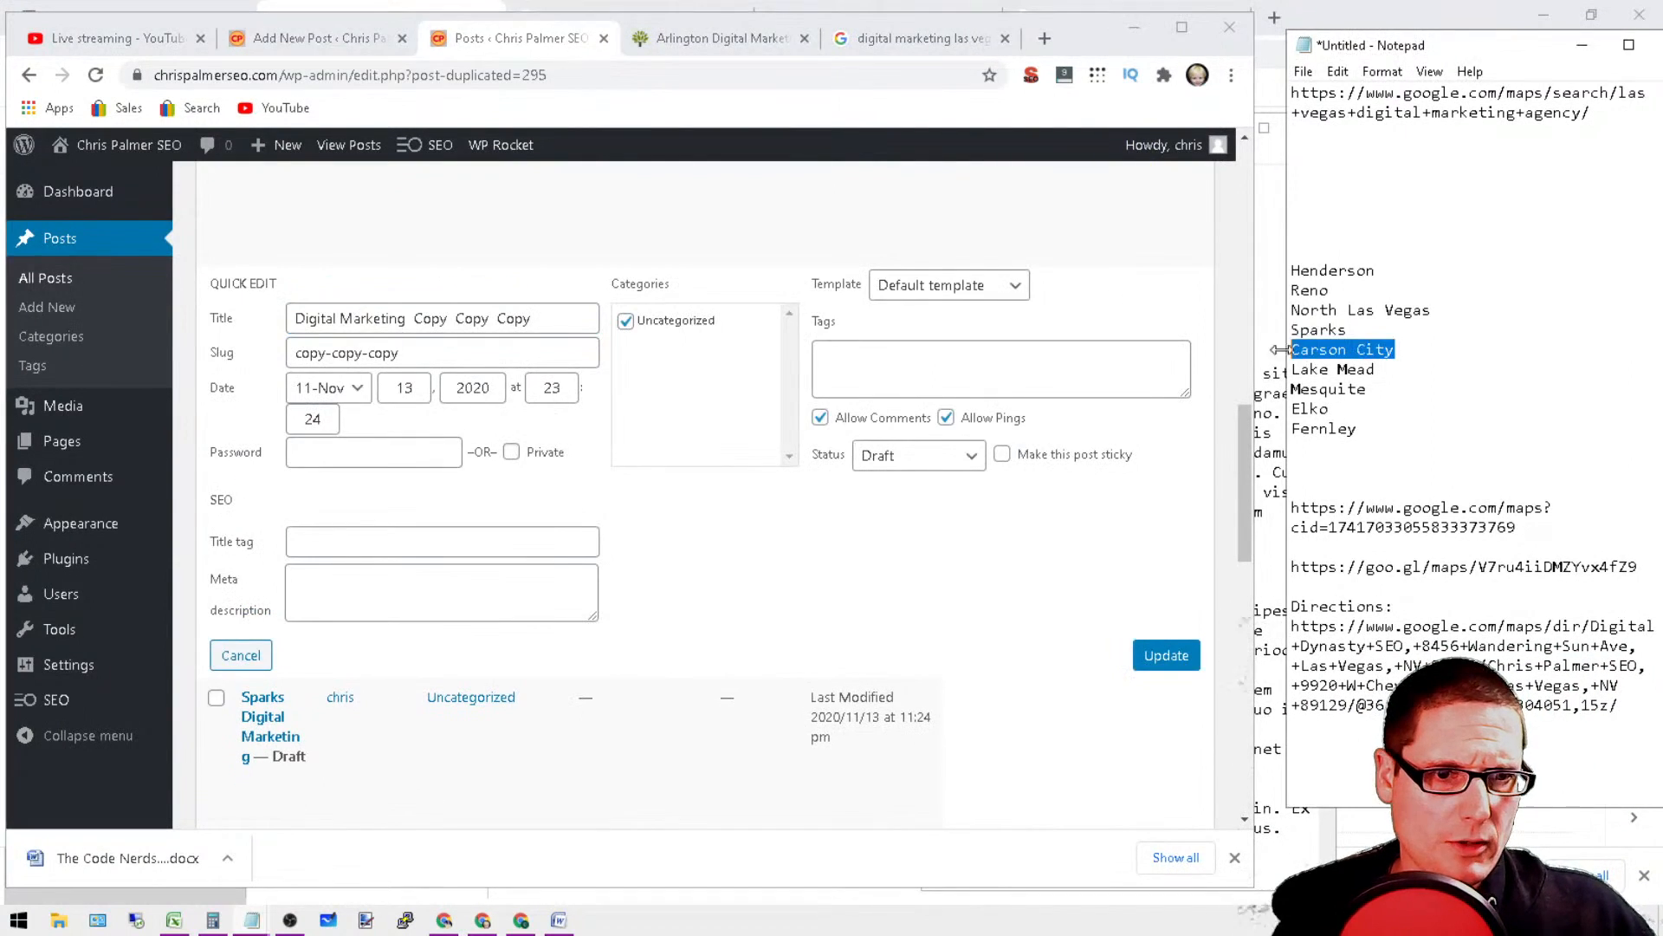
right_click(1336, 349)
left_click(1391, 420)
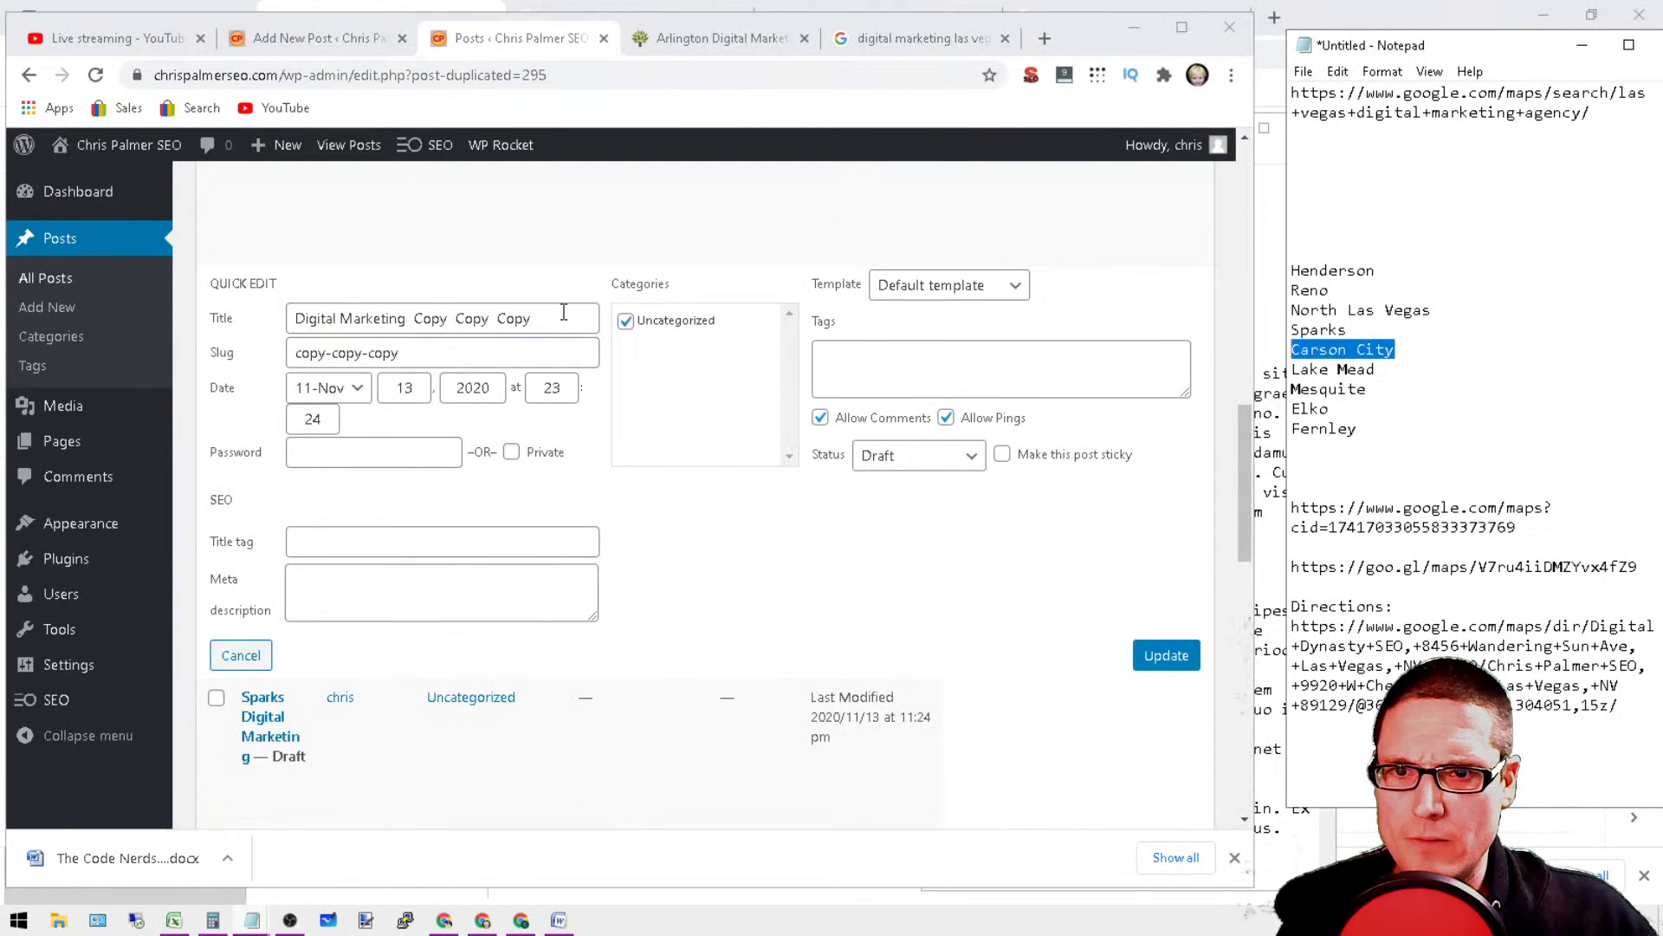
left_click_drag(552, 324, 424, 343)
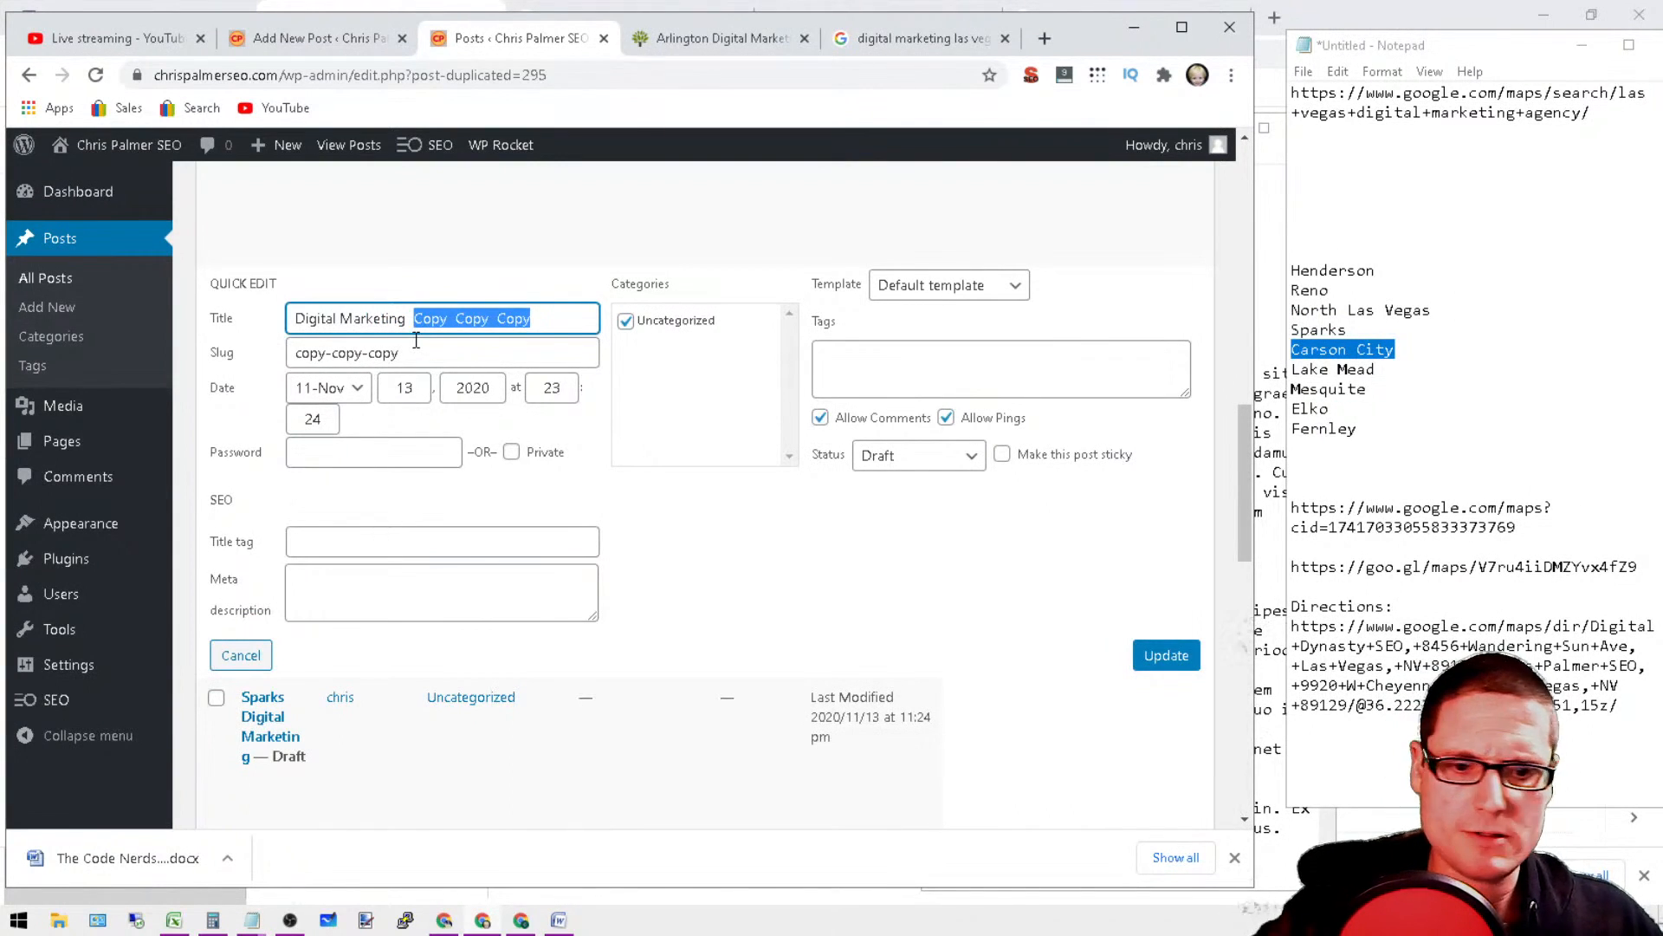
key("BackSpace")
right_click(295, 323)
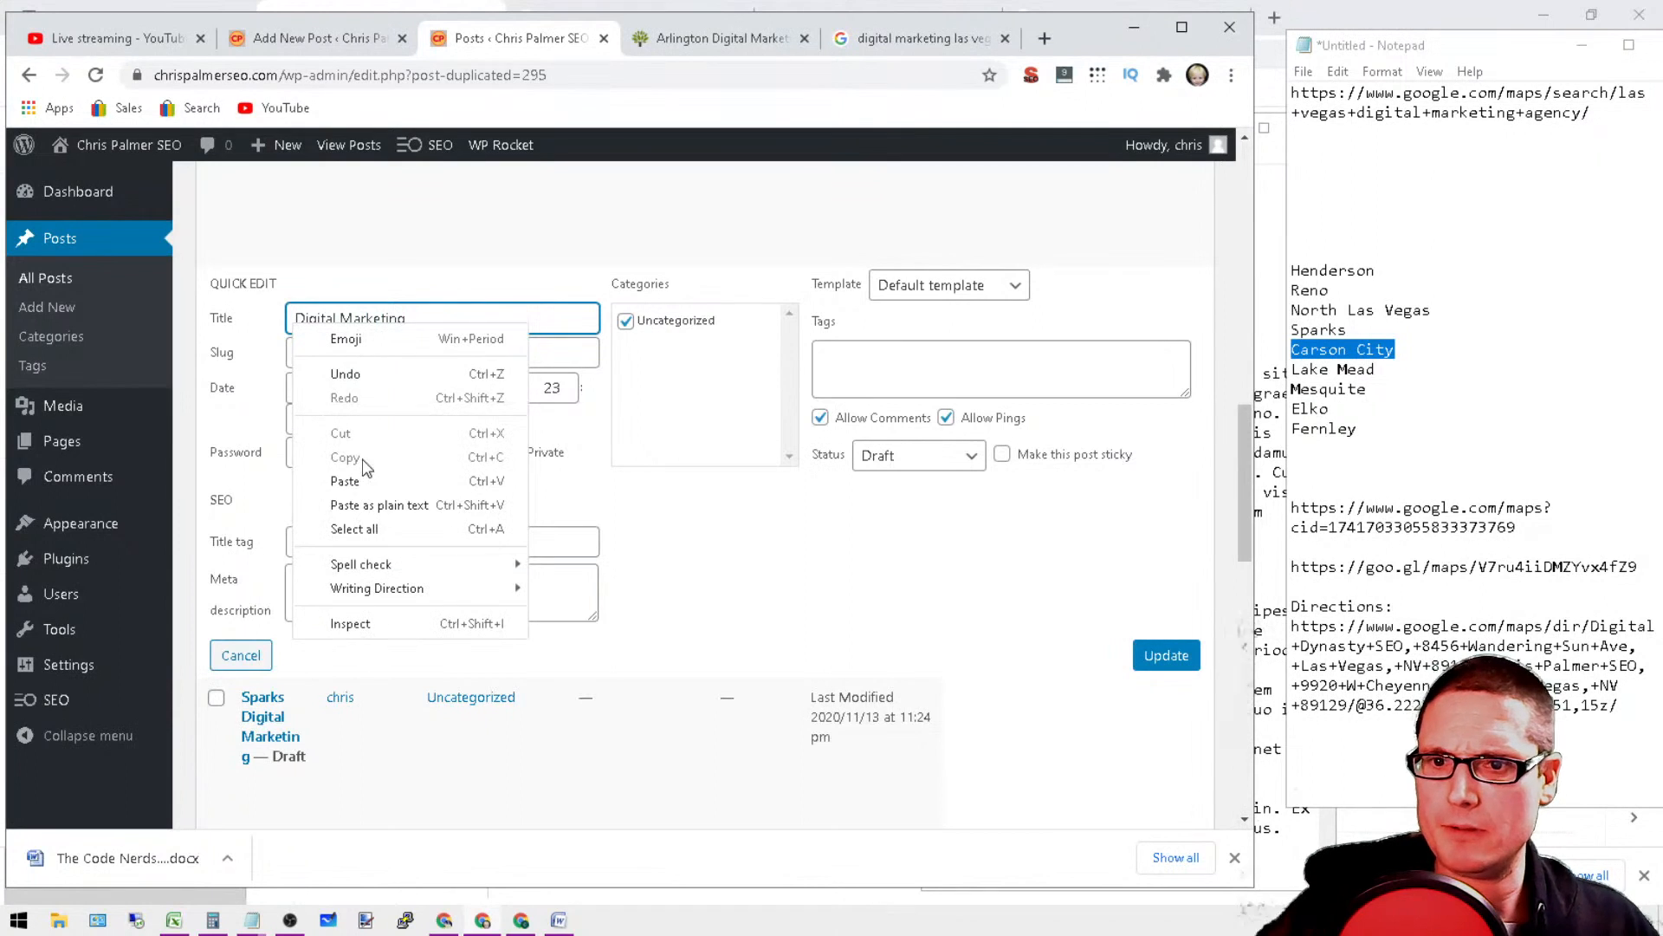
left_click(362, 483)
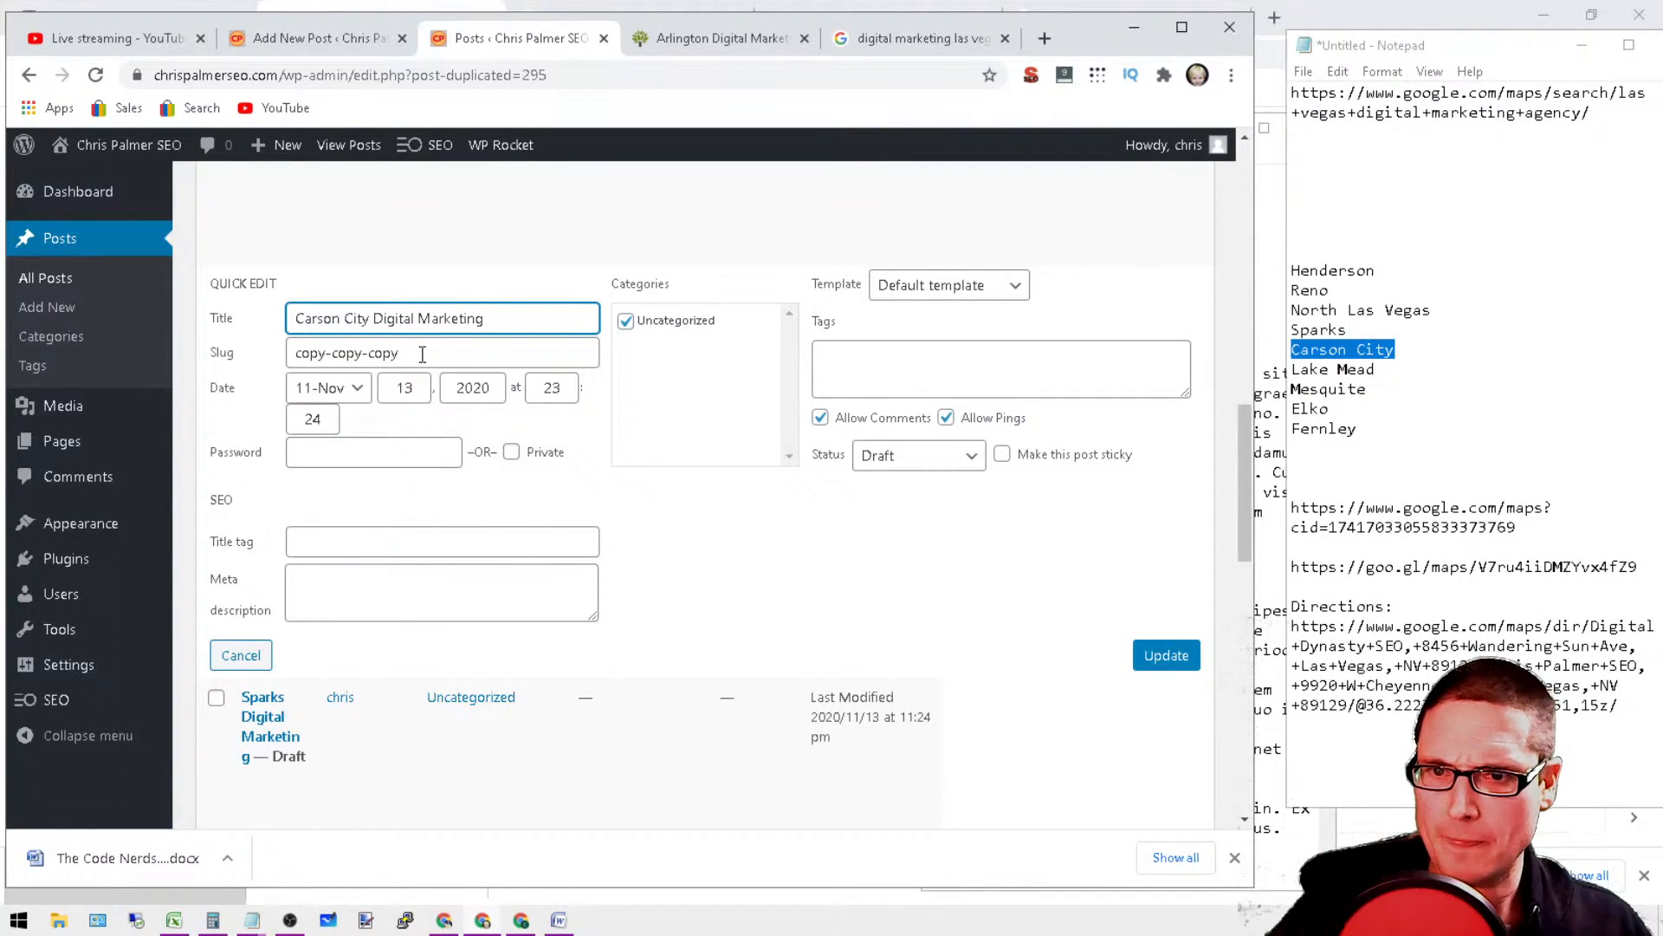
Step: Replace the slug "copy-copy-copy" with the full title "Carson City Digital Marketing" and update the post
left_click_drag(513, 317, 303, 320)
right_click(434, 322)
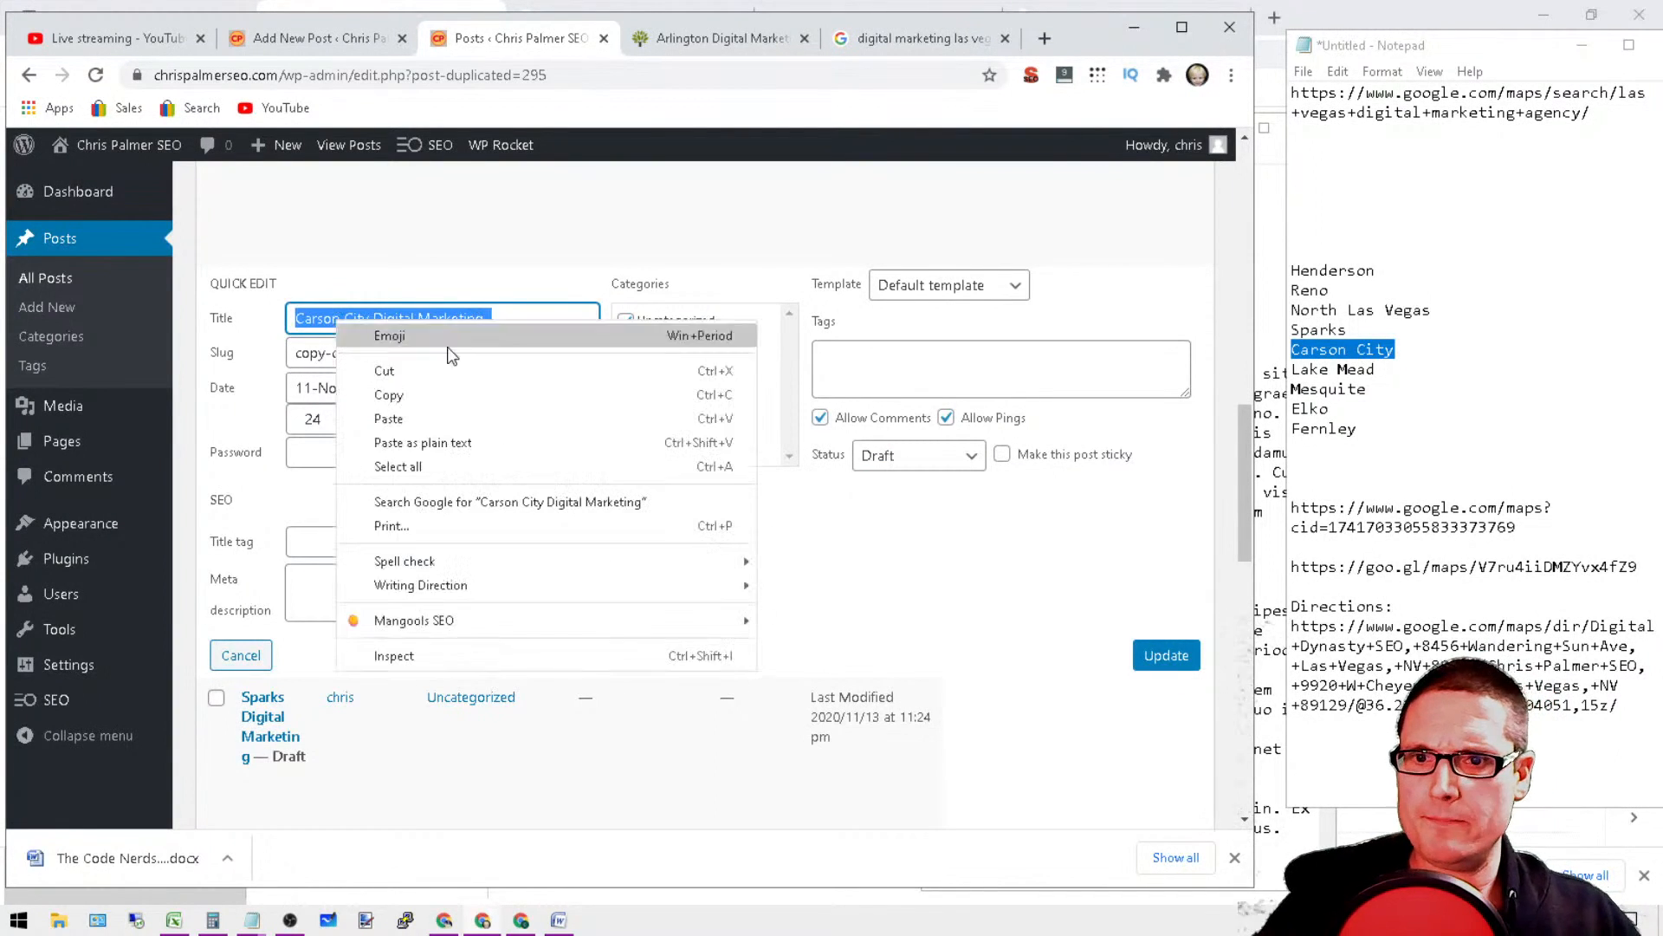
left_click(450, 387)
left_click_drag(452, 357, 281, 343)
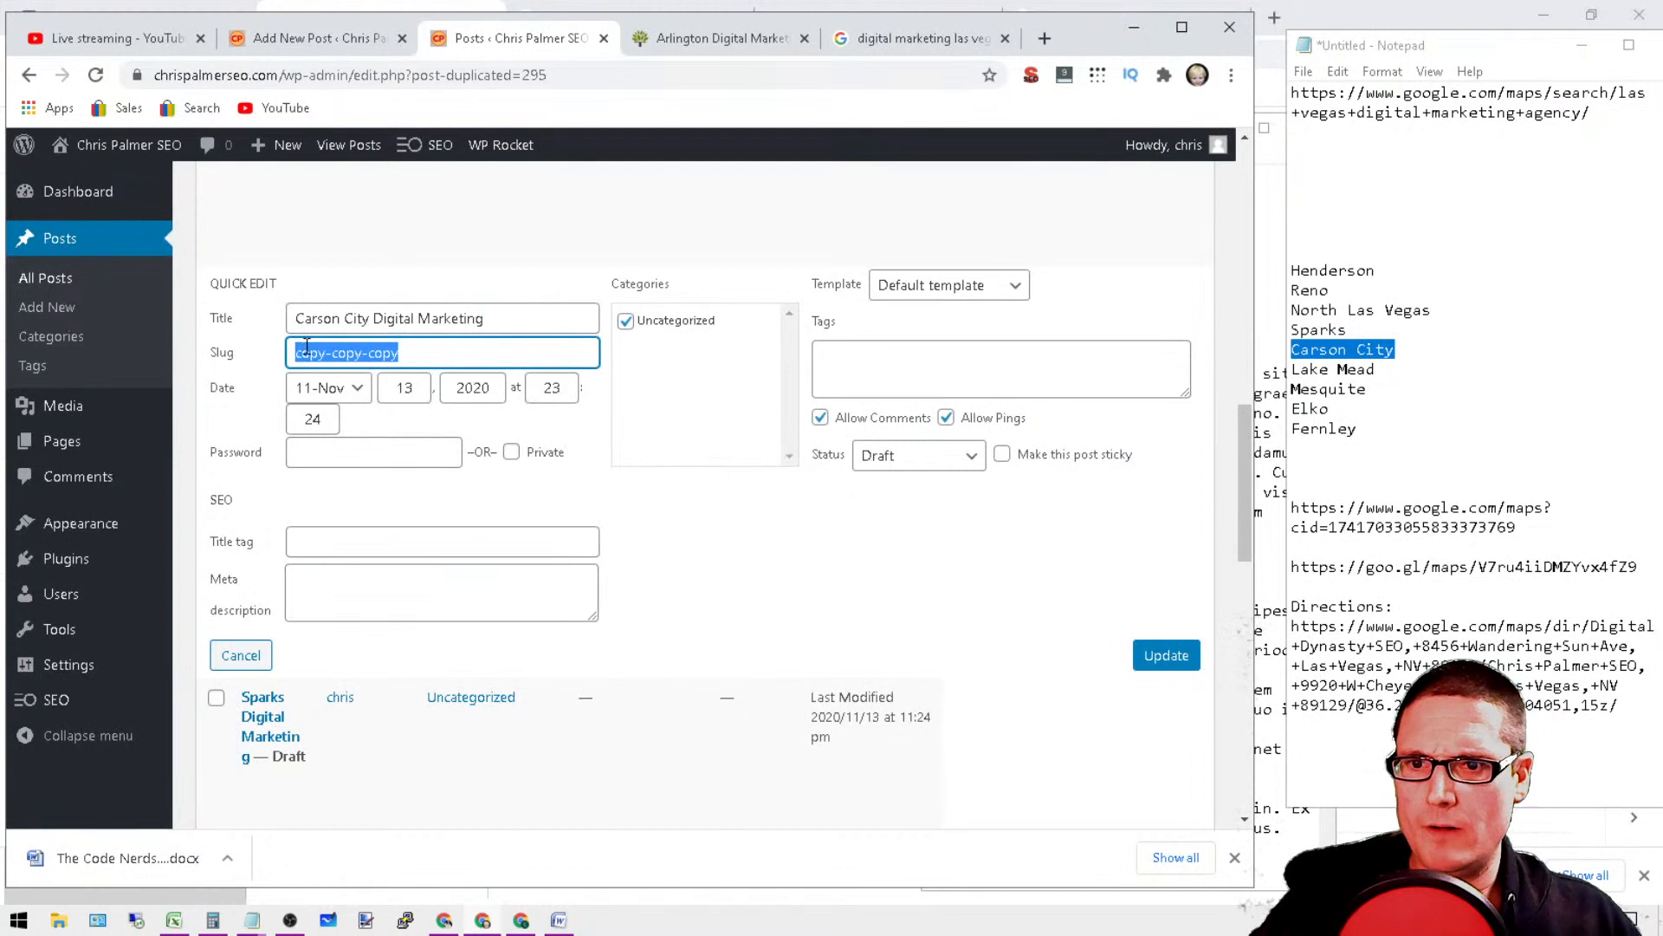
right_click(306, 345)
left_click(388, 435)
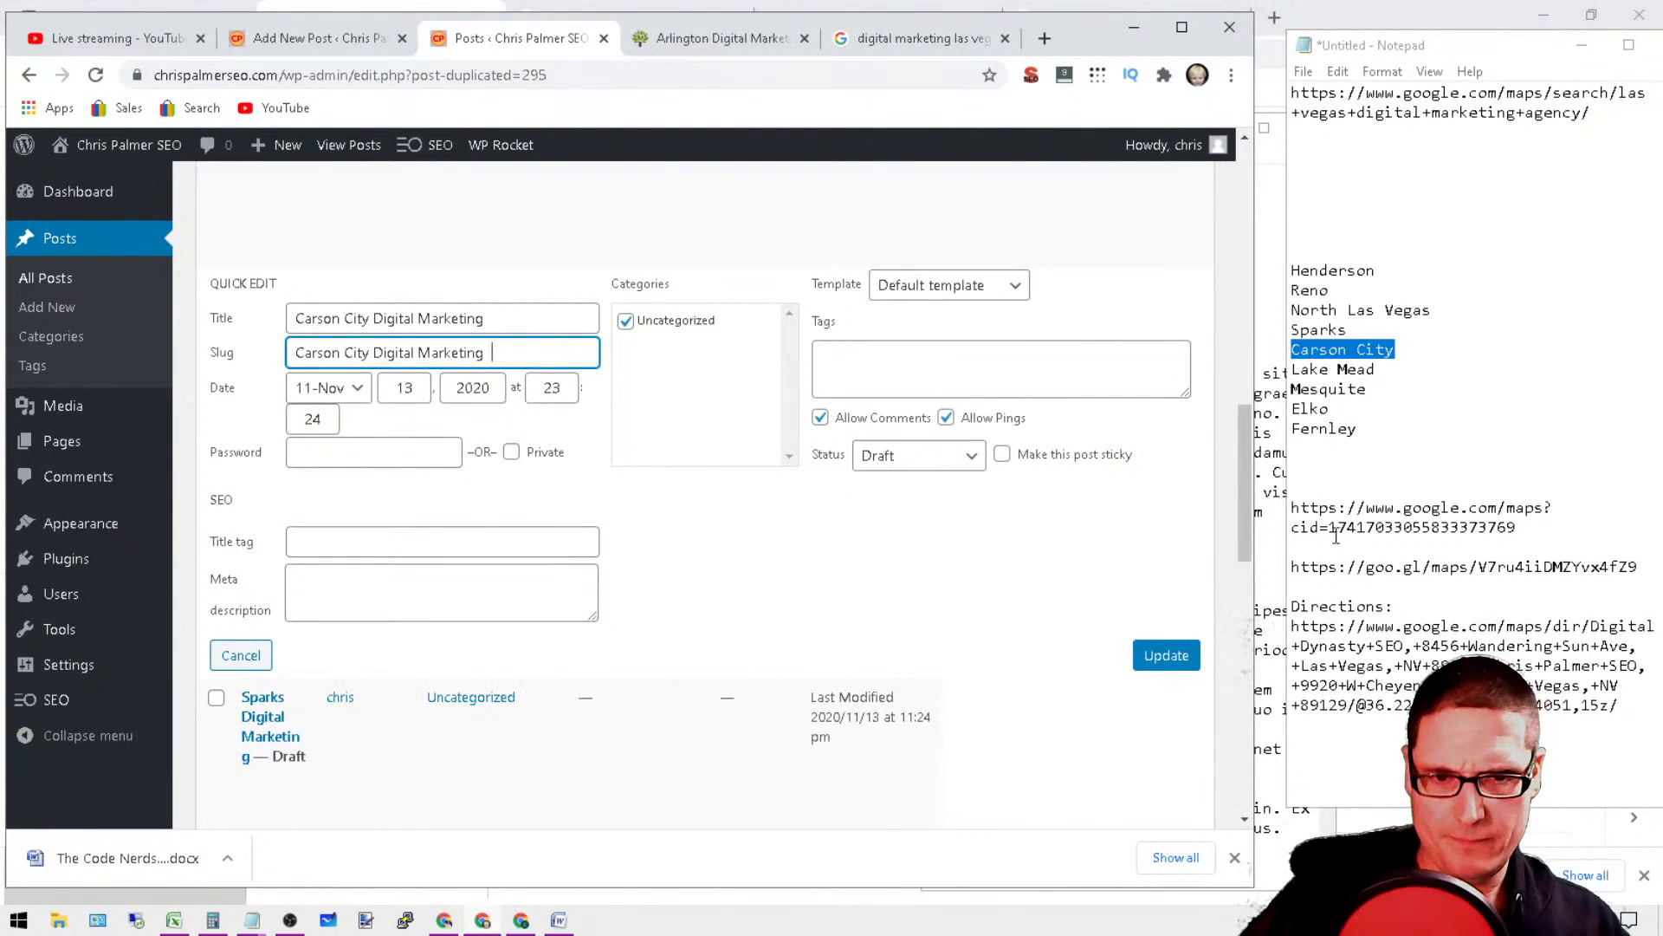
left_click(1166, 656)
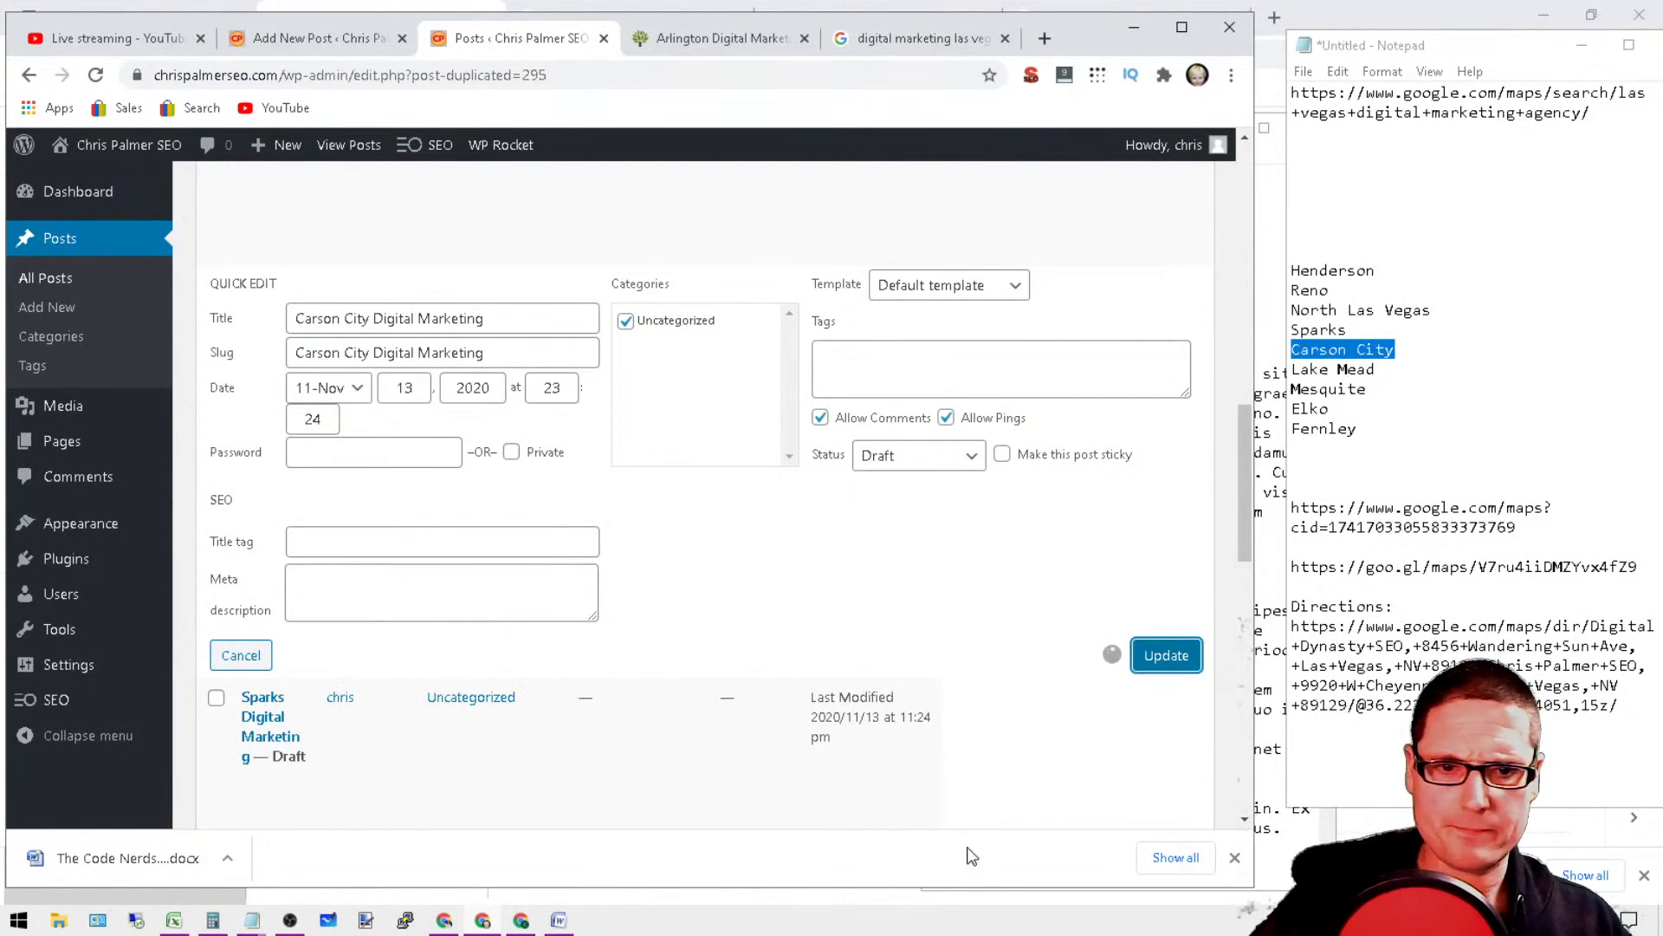
Step: Copy the city name "Lake Mead" from the list in the notes
scroll(758, 680, "up", 3)
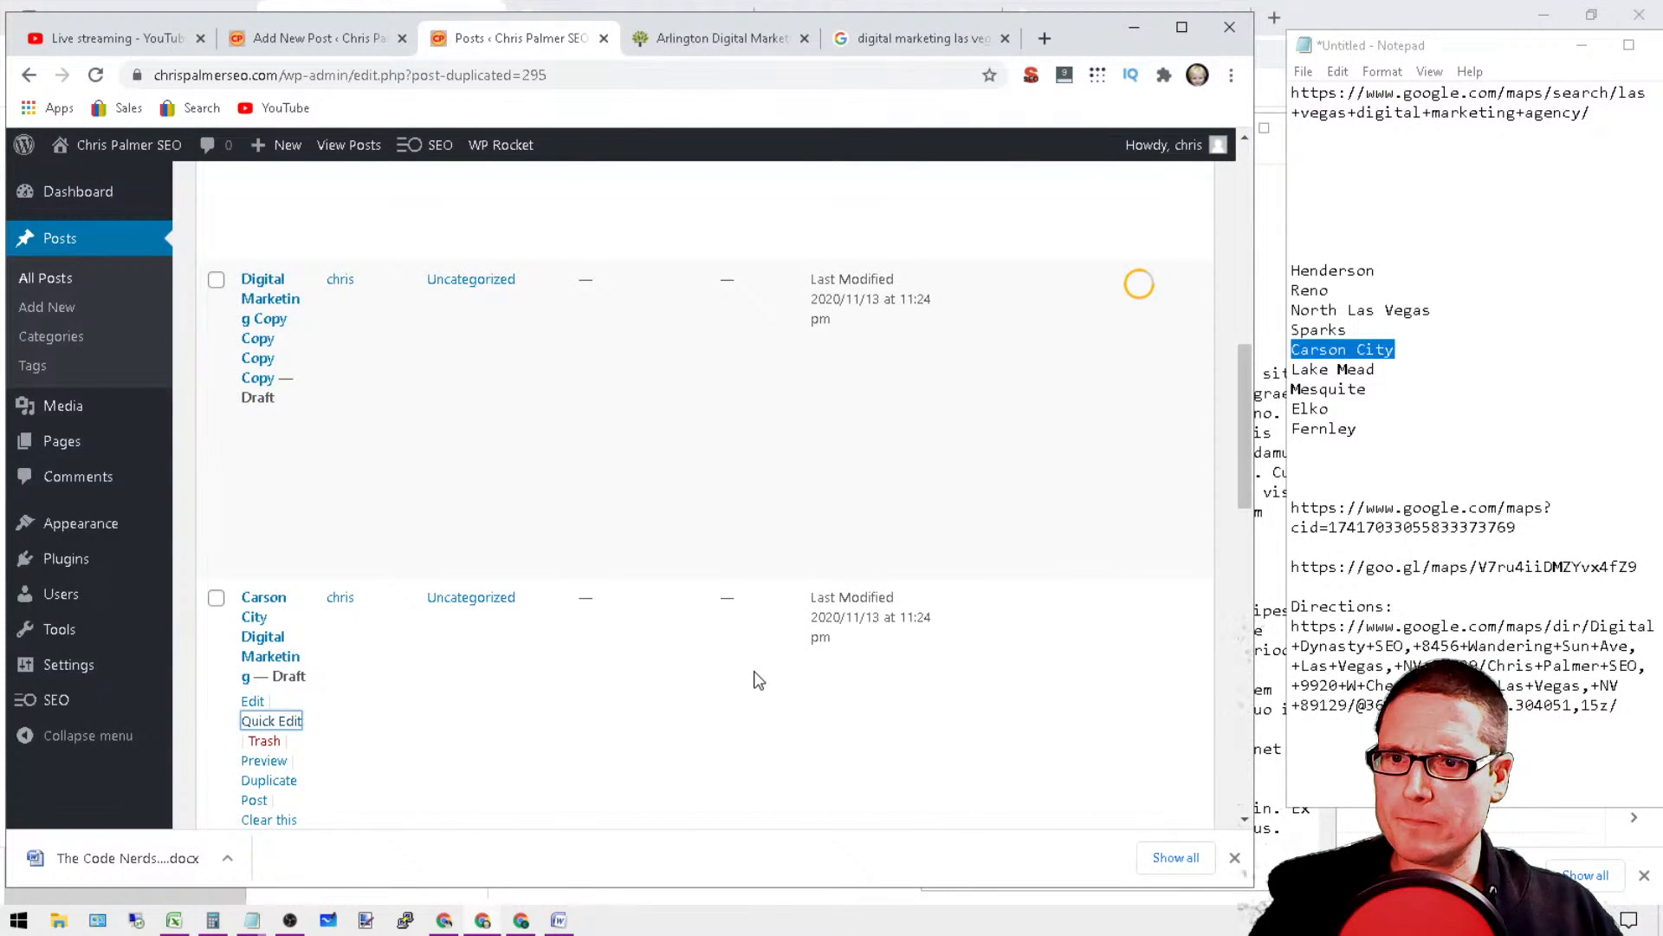
left_click(1392, 373)
left_click_drag(1243, 387, 1242, 385)
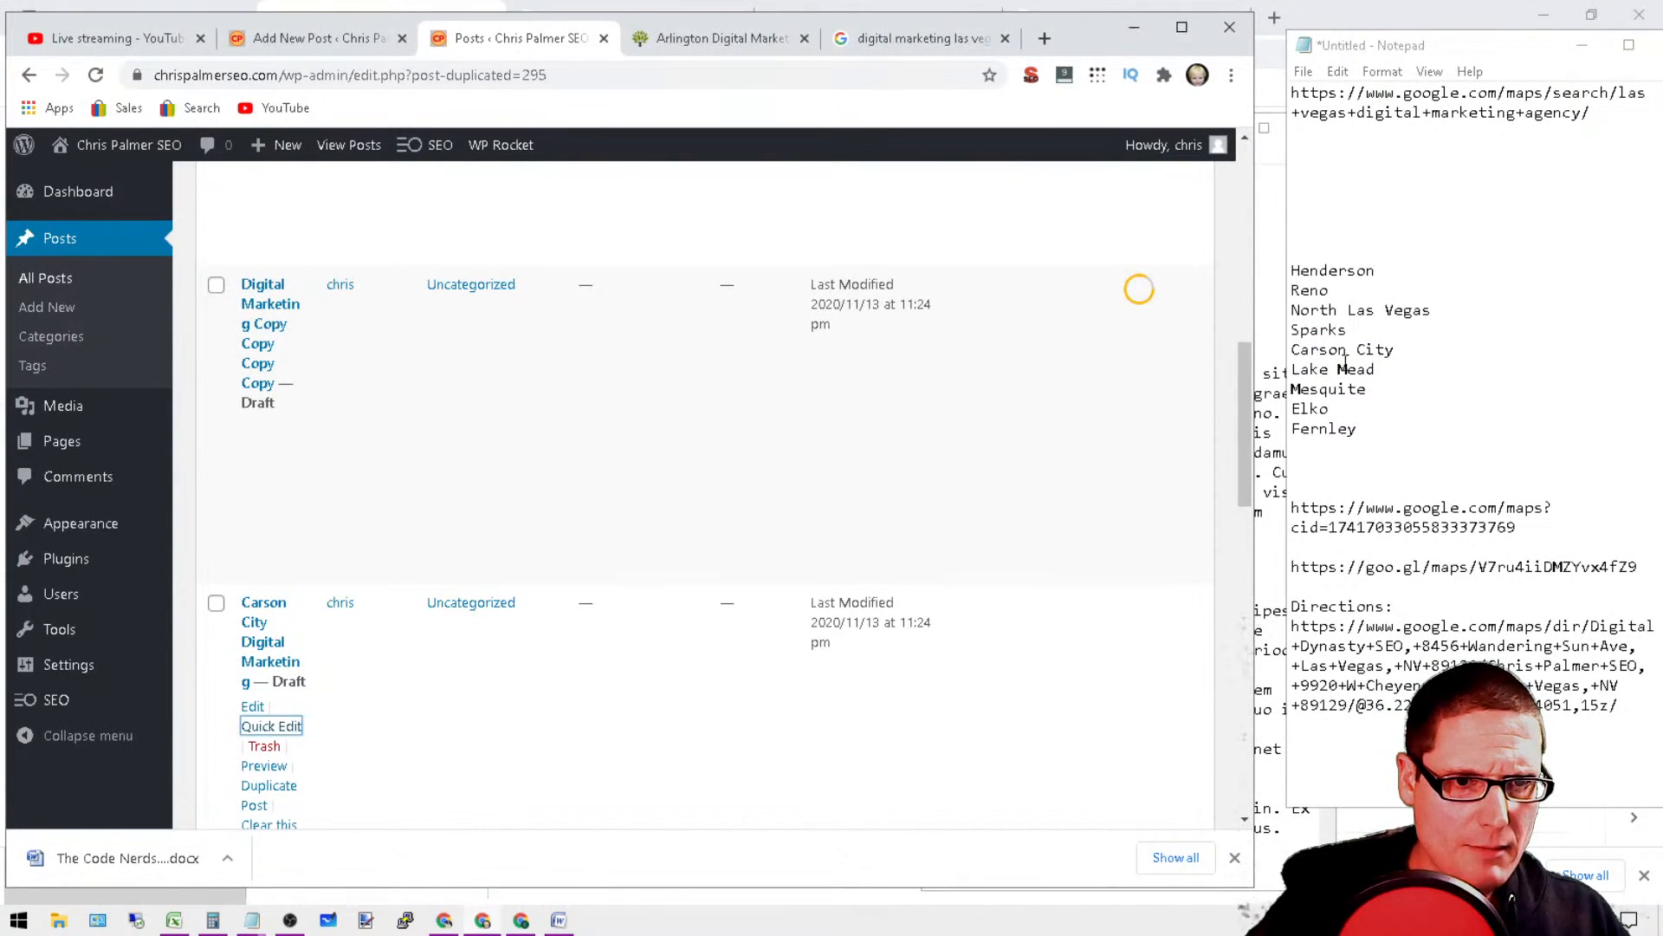
double_click(1337, 370)
left_click(1337, 370)
left_click_drag(1413, 382, 1305, 381)
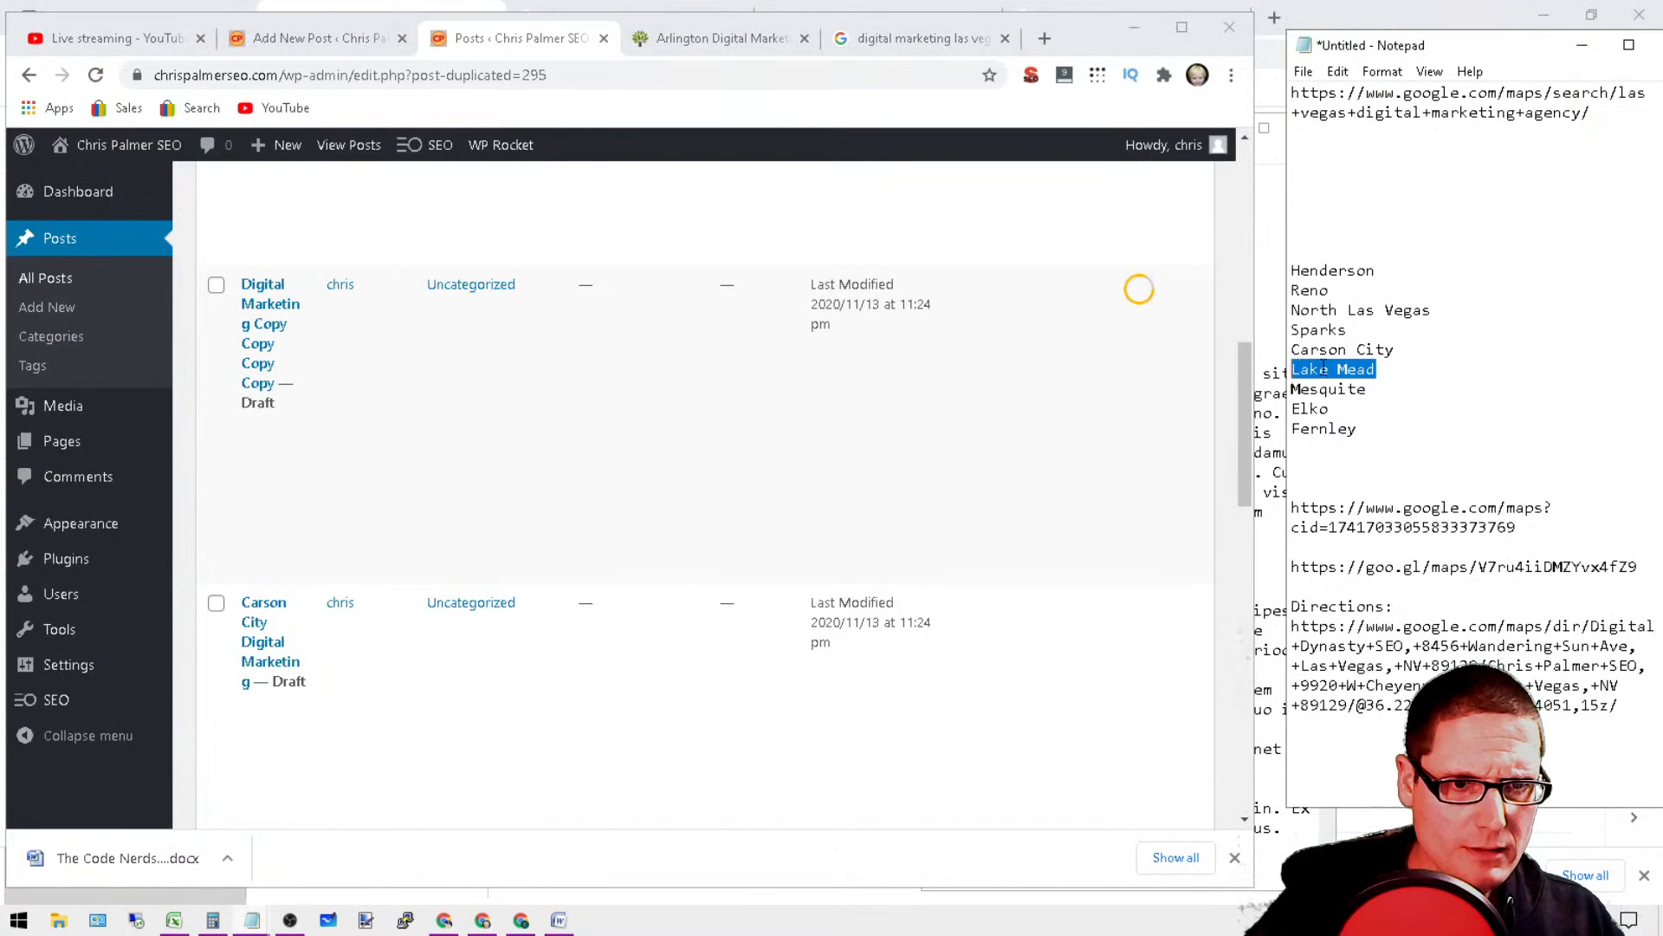
right_click(1376, 362)
left_click(1417, 437)
Step: Quick-edit the draft titled with four "Copy" words, remove them all and prefix the title with "Lake Mead"
mouse_move(427, 327)
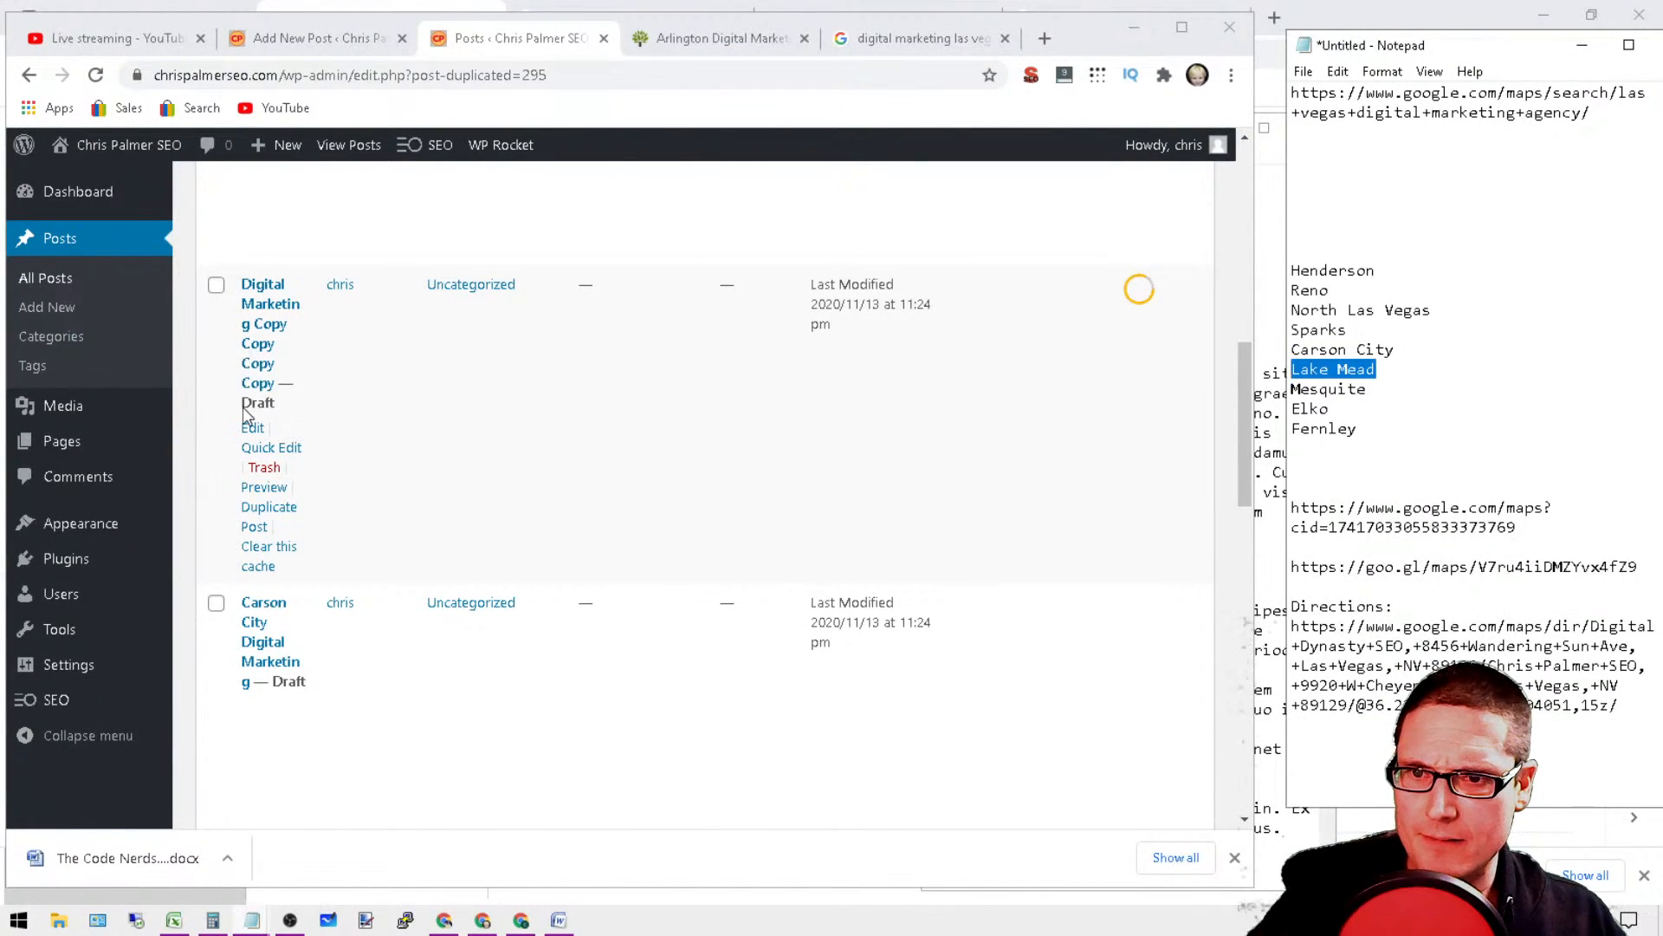
left_click(271, 448)
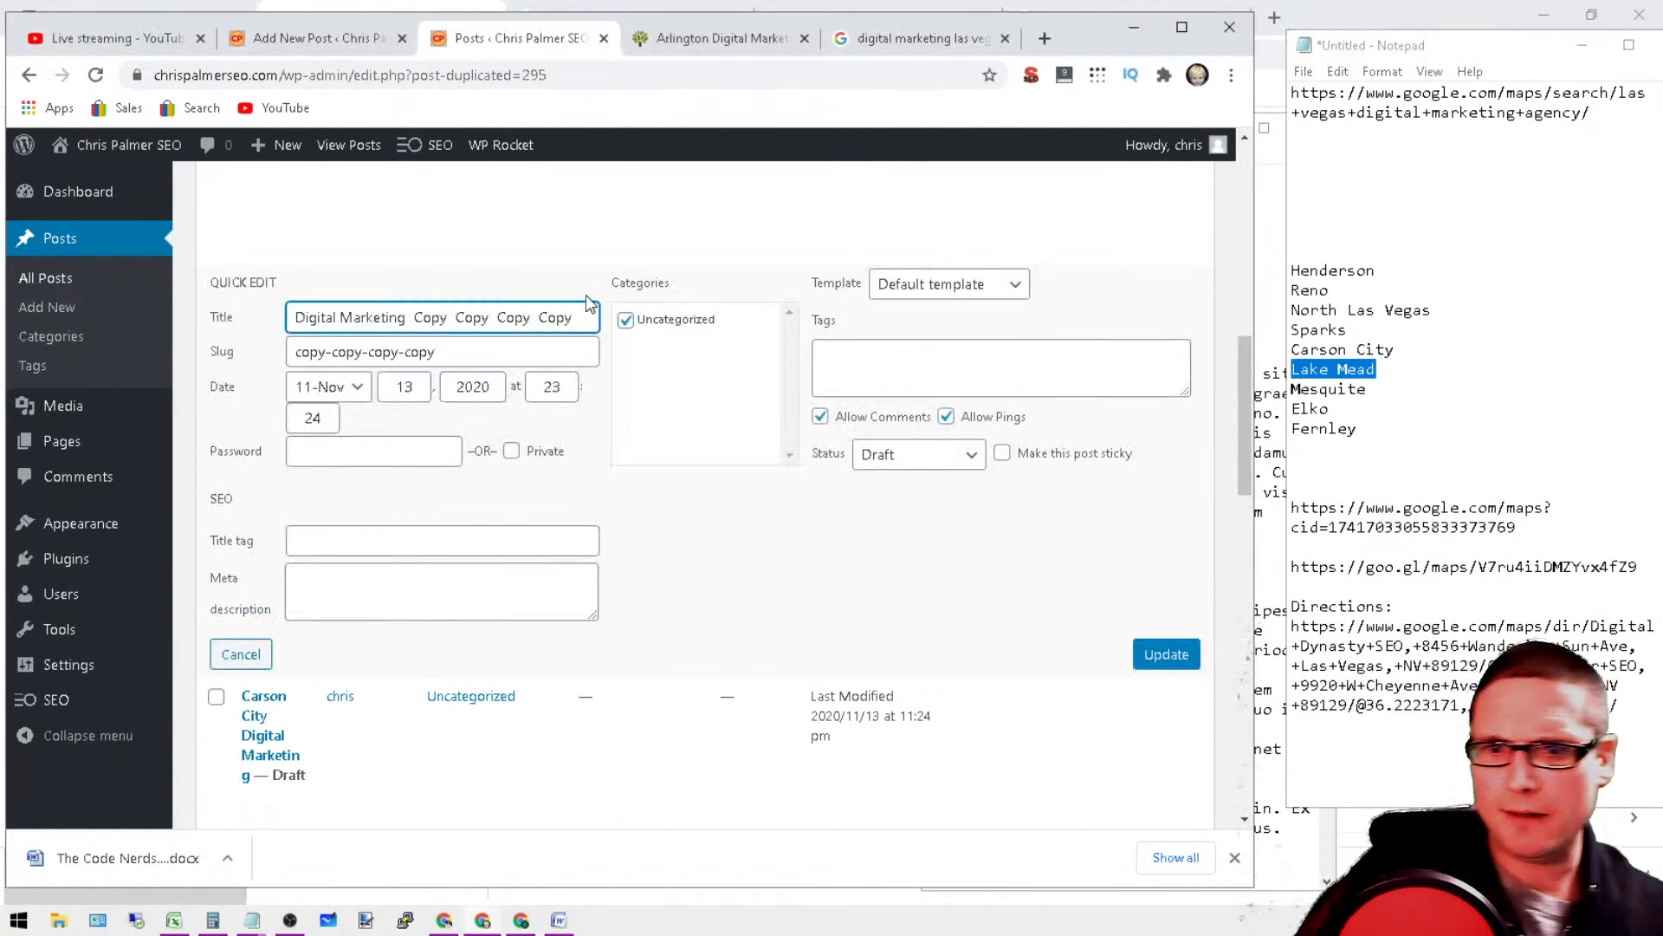
left_click_drag(588, 319, 416, 320)
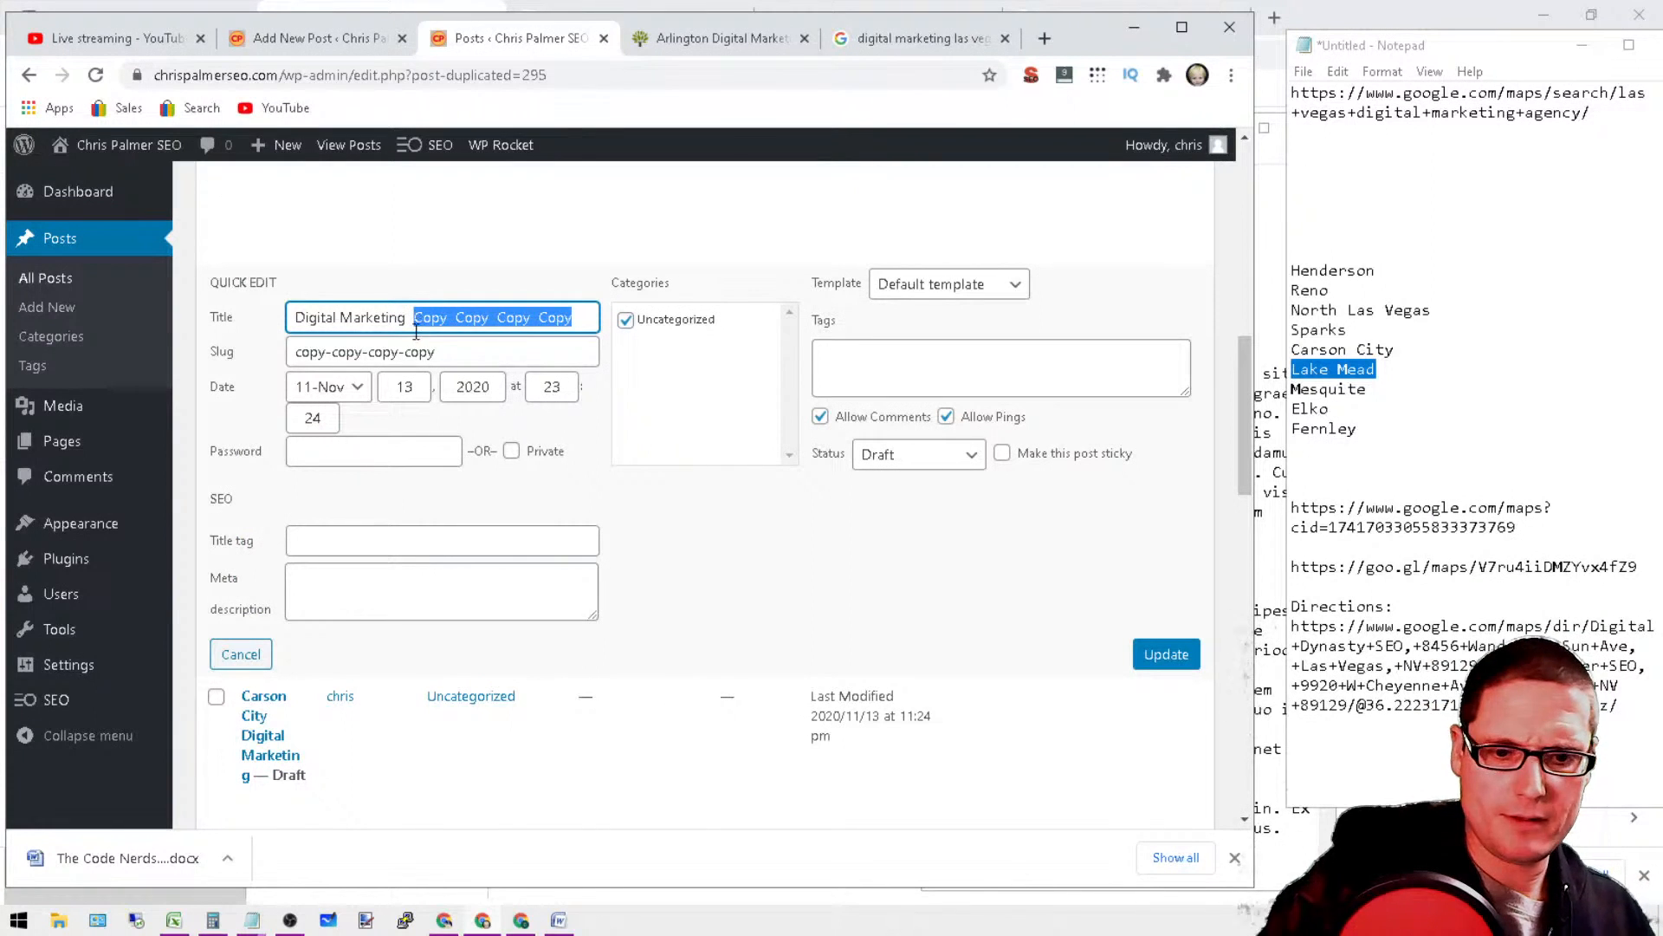
key("BackSpace")
right_click(299, 322)
left_click(405, 484)
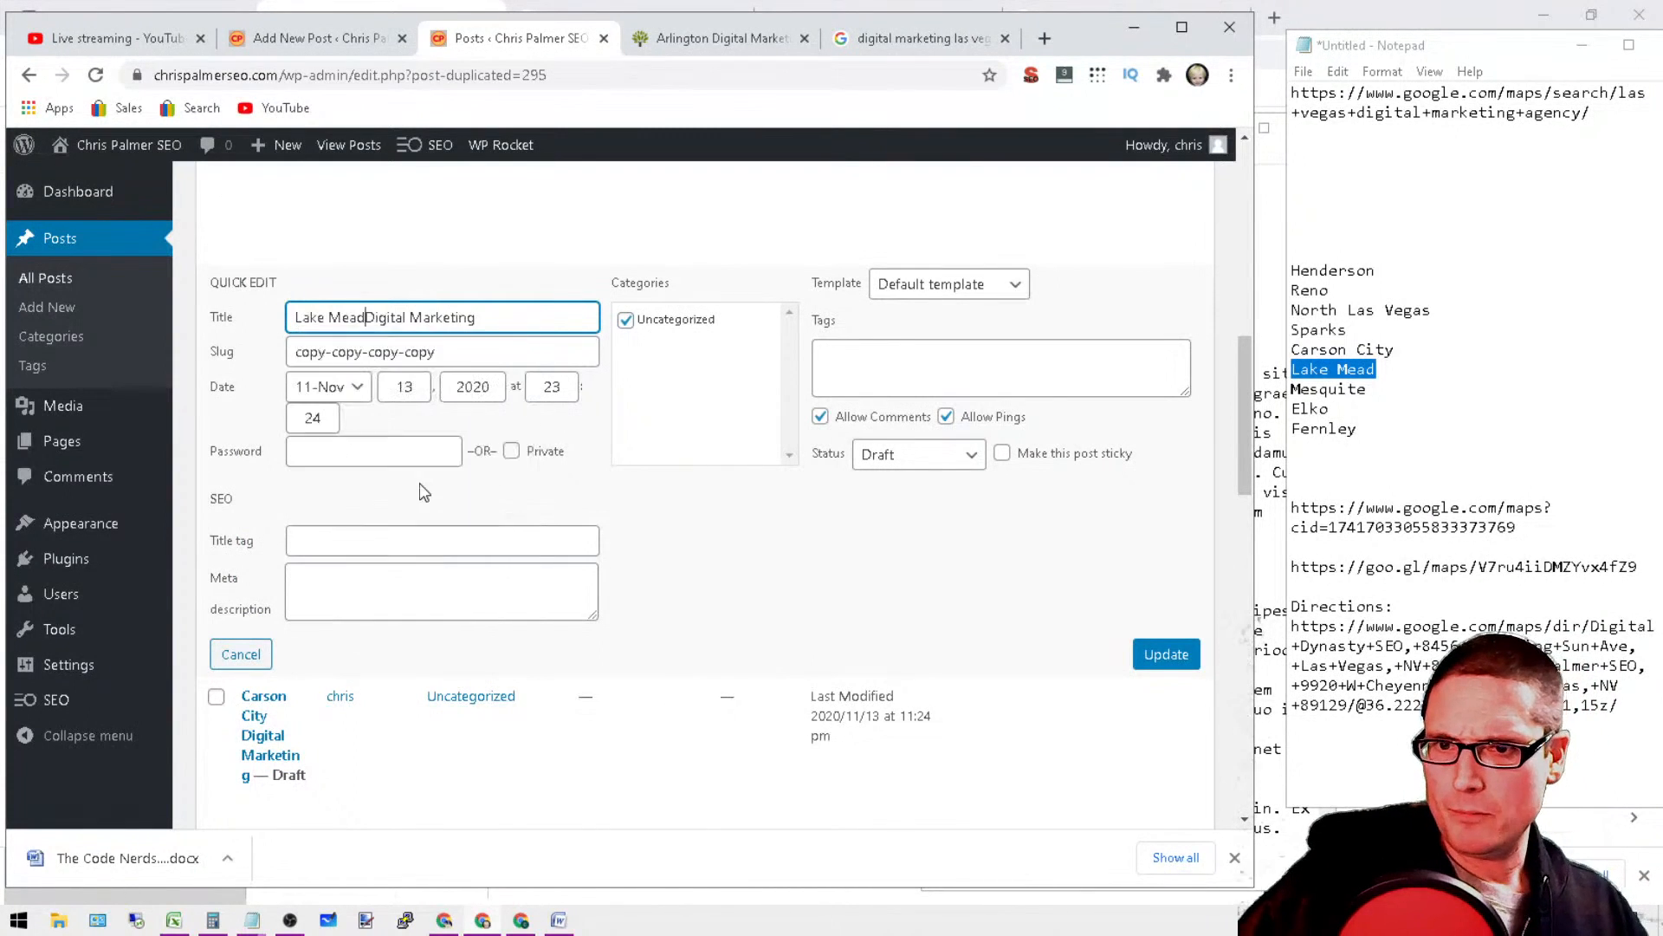
Step: Replace the slug "copy-copy-copy-copy" with the full title "Lake Mead Digital Marketing" and update the post
left_click_drag(529, 314, 292, 317)
right_click(395, 318)
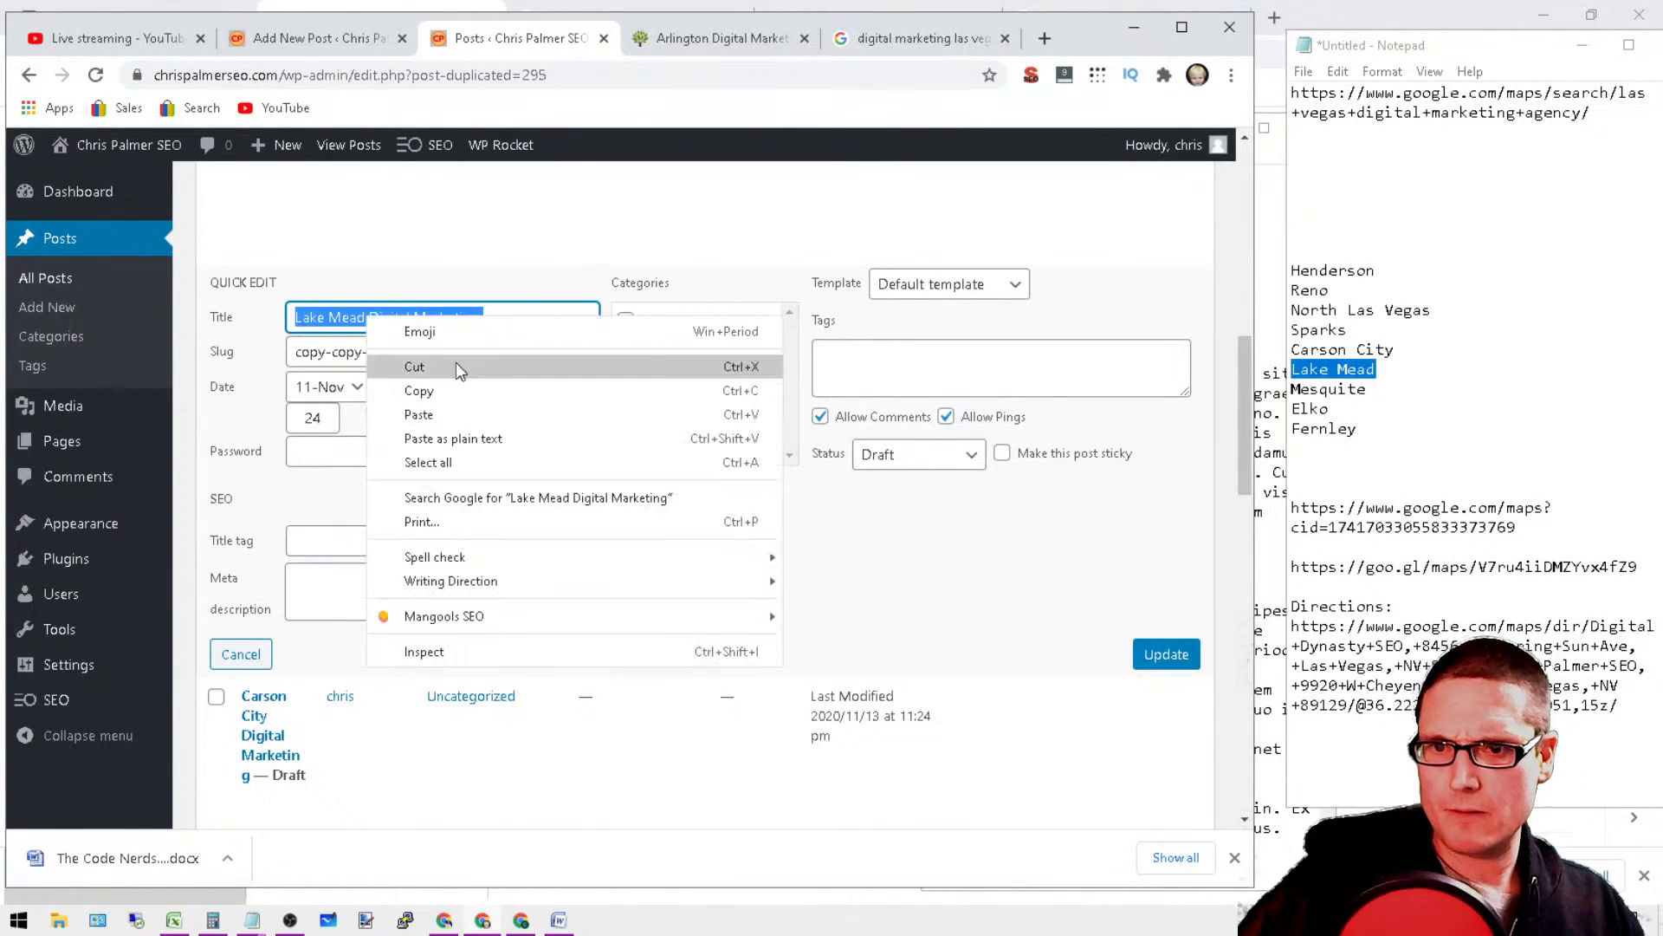
left_click(444, 386)
triple_click(483, 349)
right_click(455, 346)
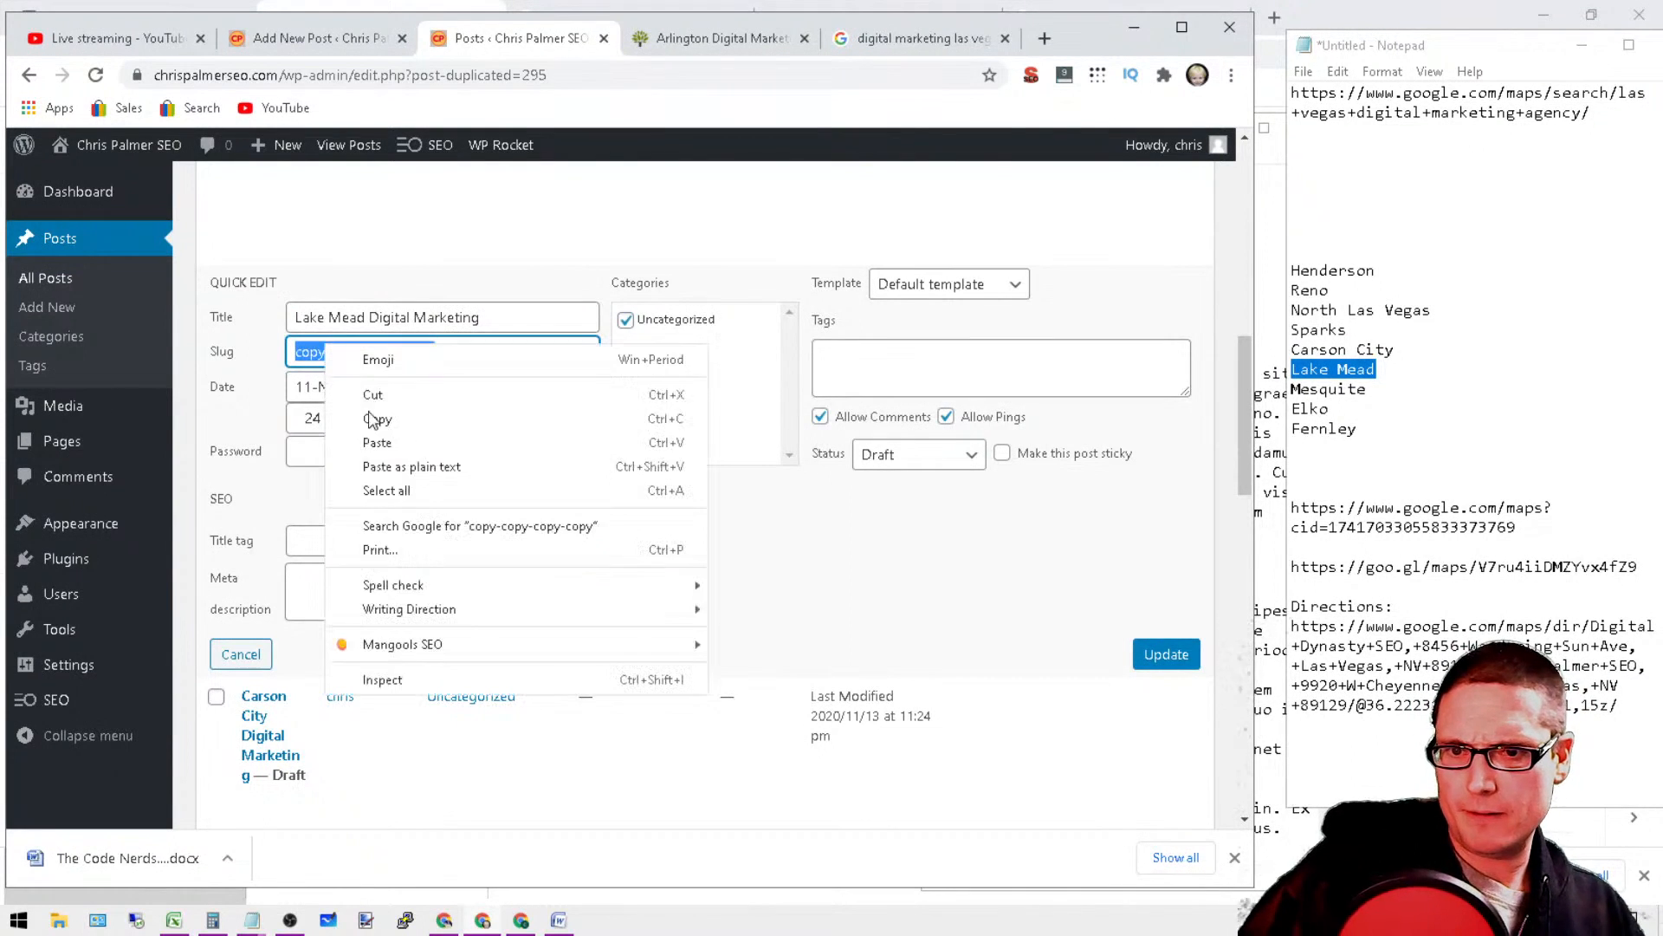
left_click(485, 442)
left_click(1165, 663)
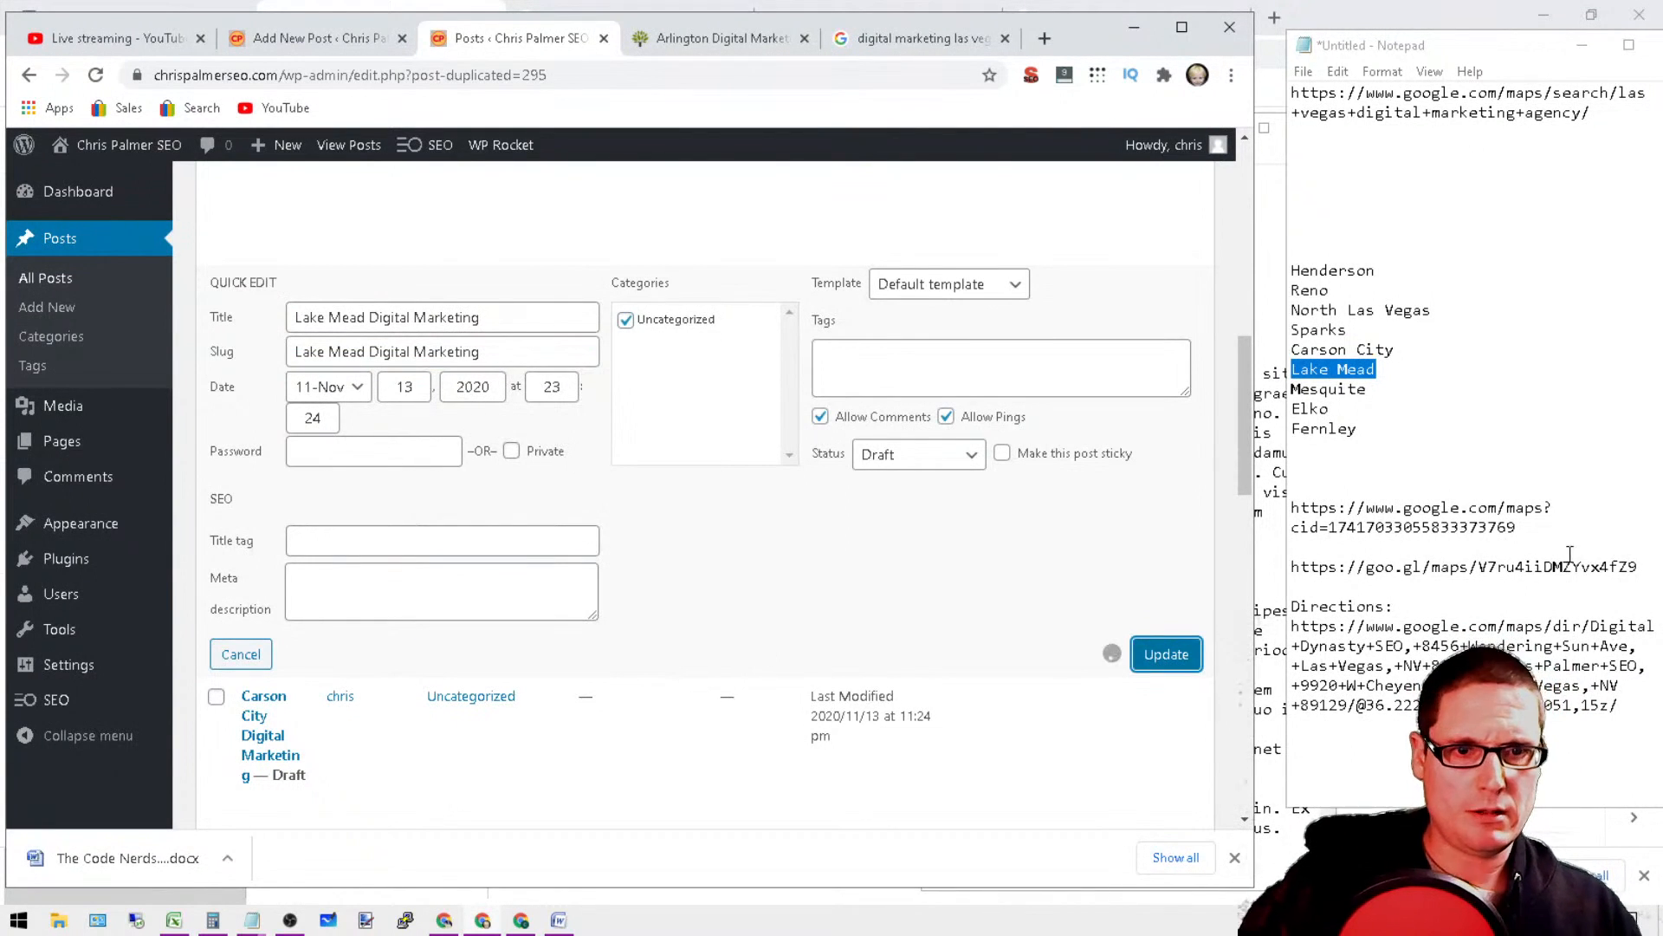
Step: Copy the city name "Mesquite" from the list in the notes
double_click(1309, 389)
right_click(1308, 385)
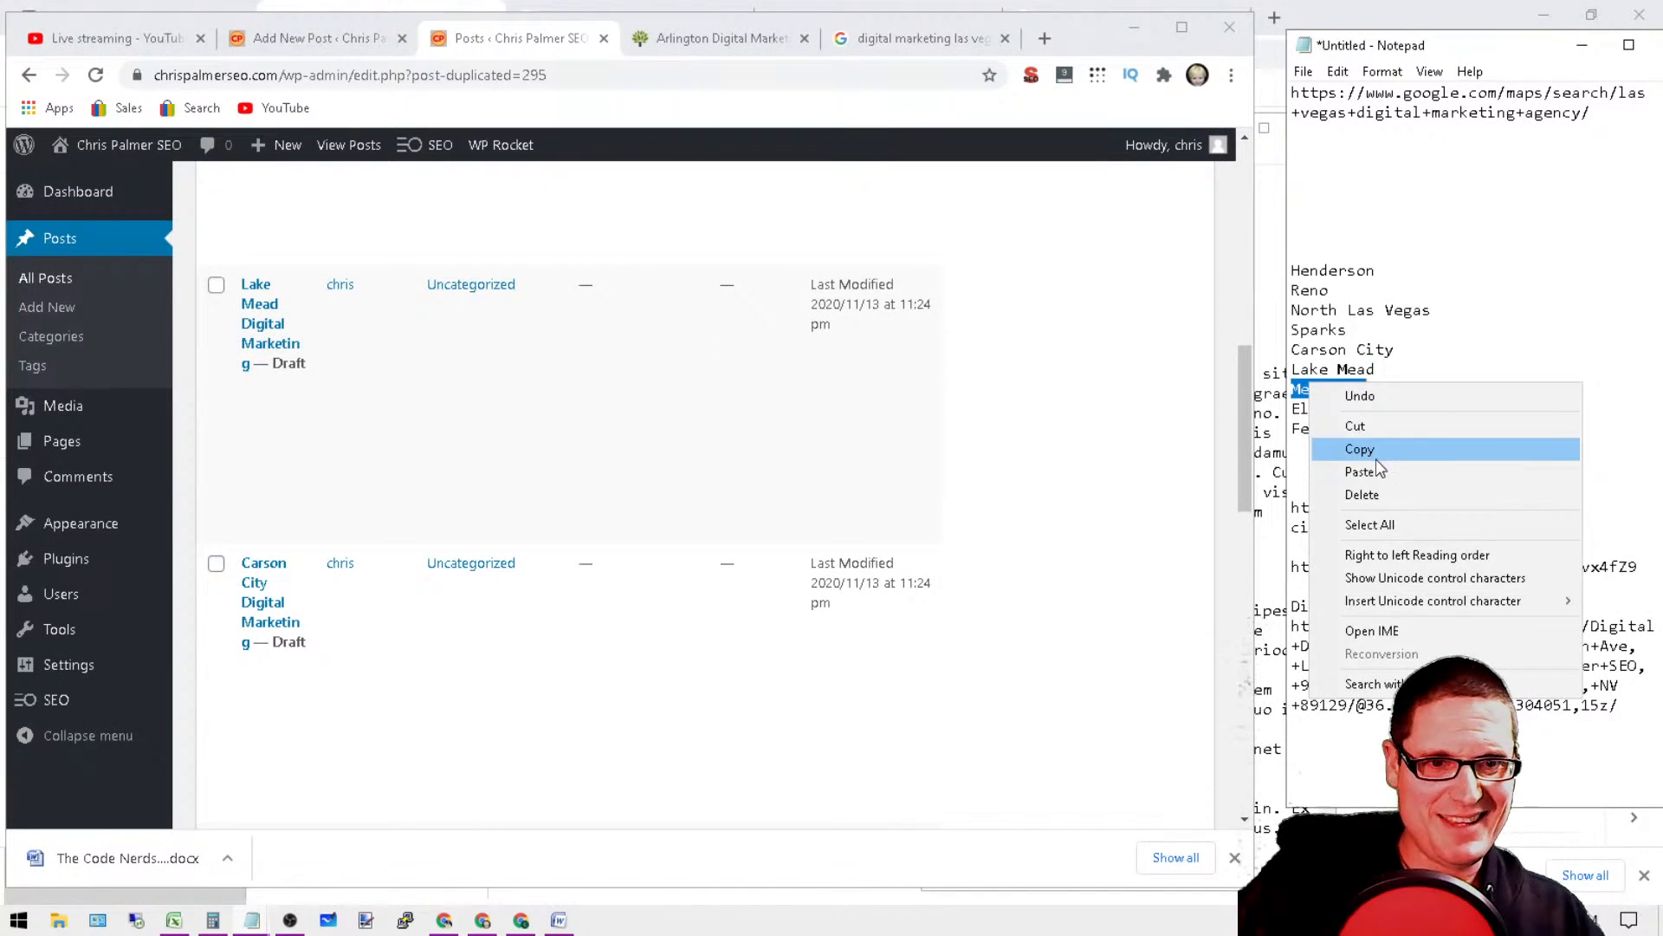
left_click(1377, 447)
Step: Quick-edit the draft titled with five "Copy" words, remove them all and prefix the title with "Mesquite"
scroll(650, 342, "up", 5)
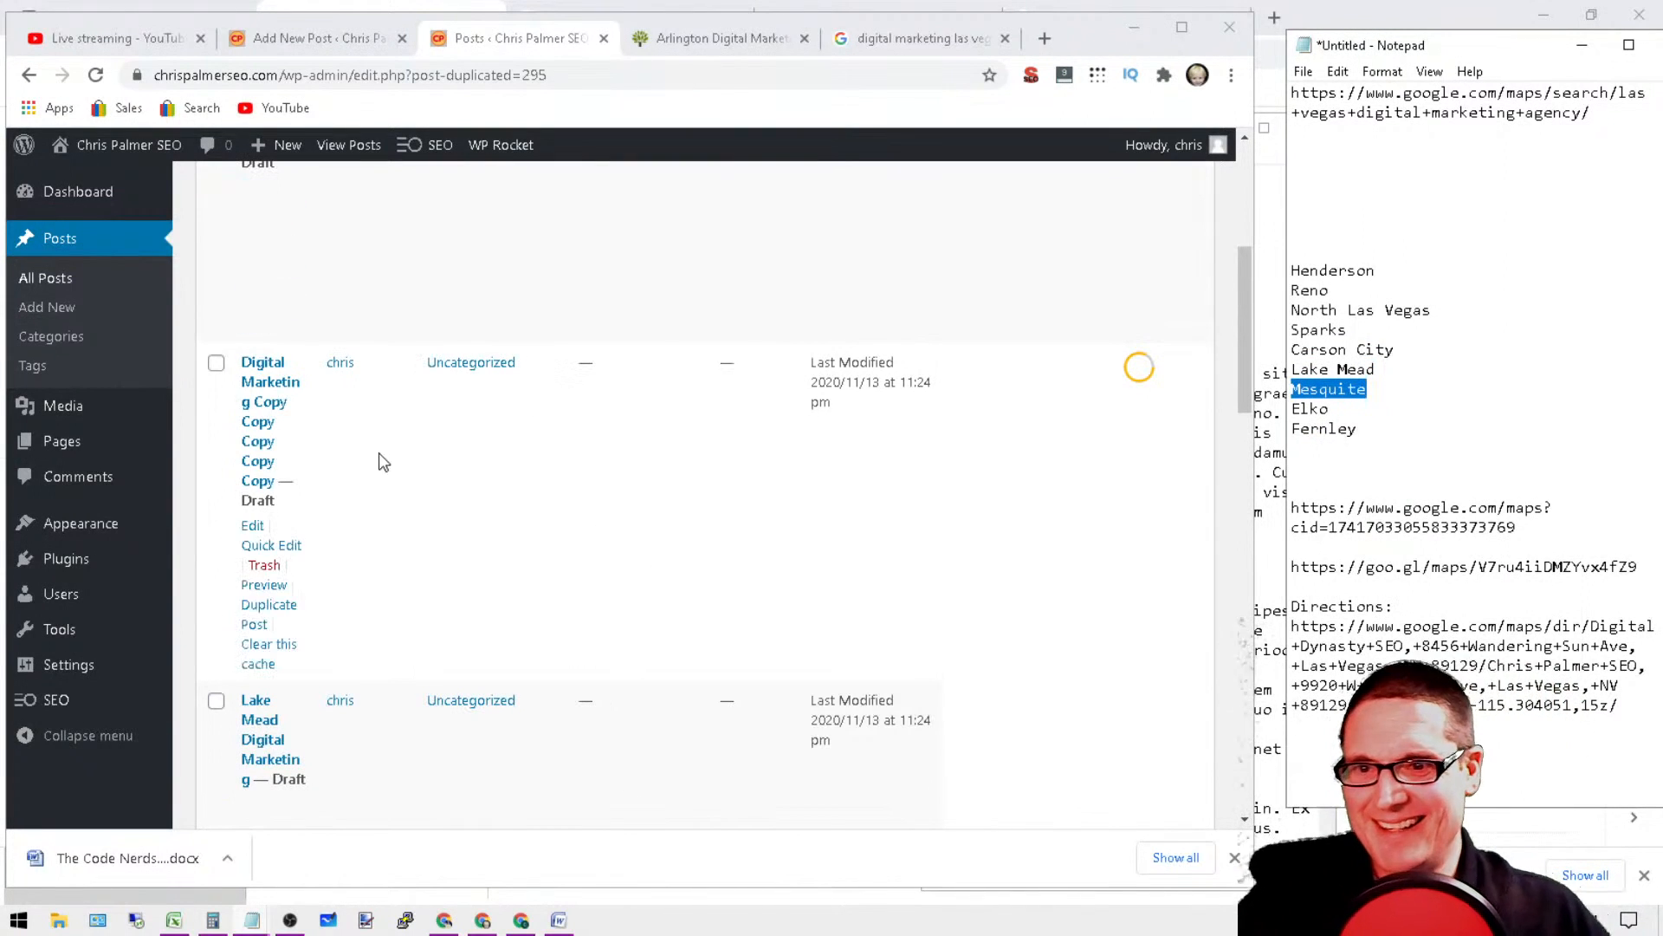
left_click(275, 549)
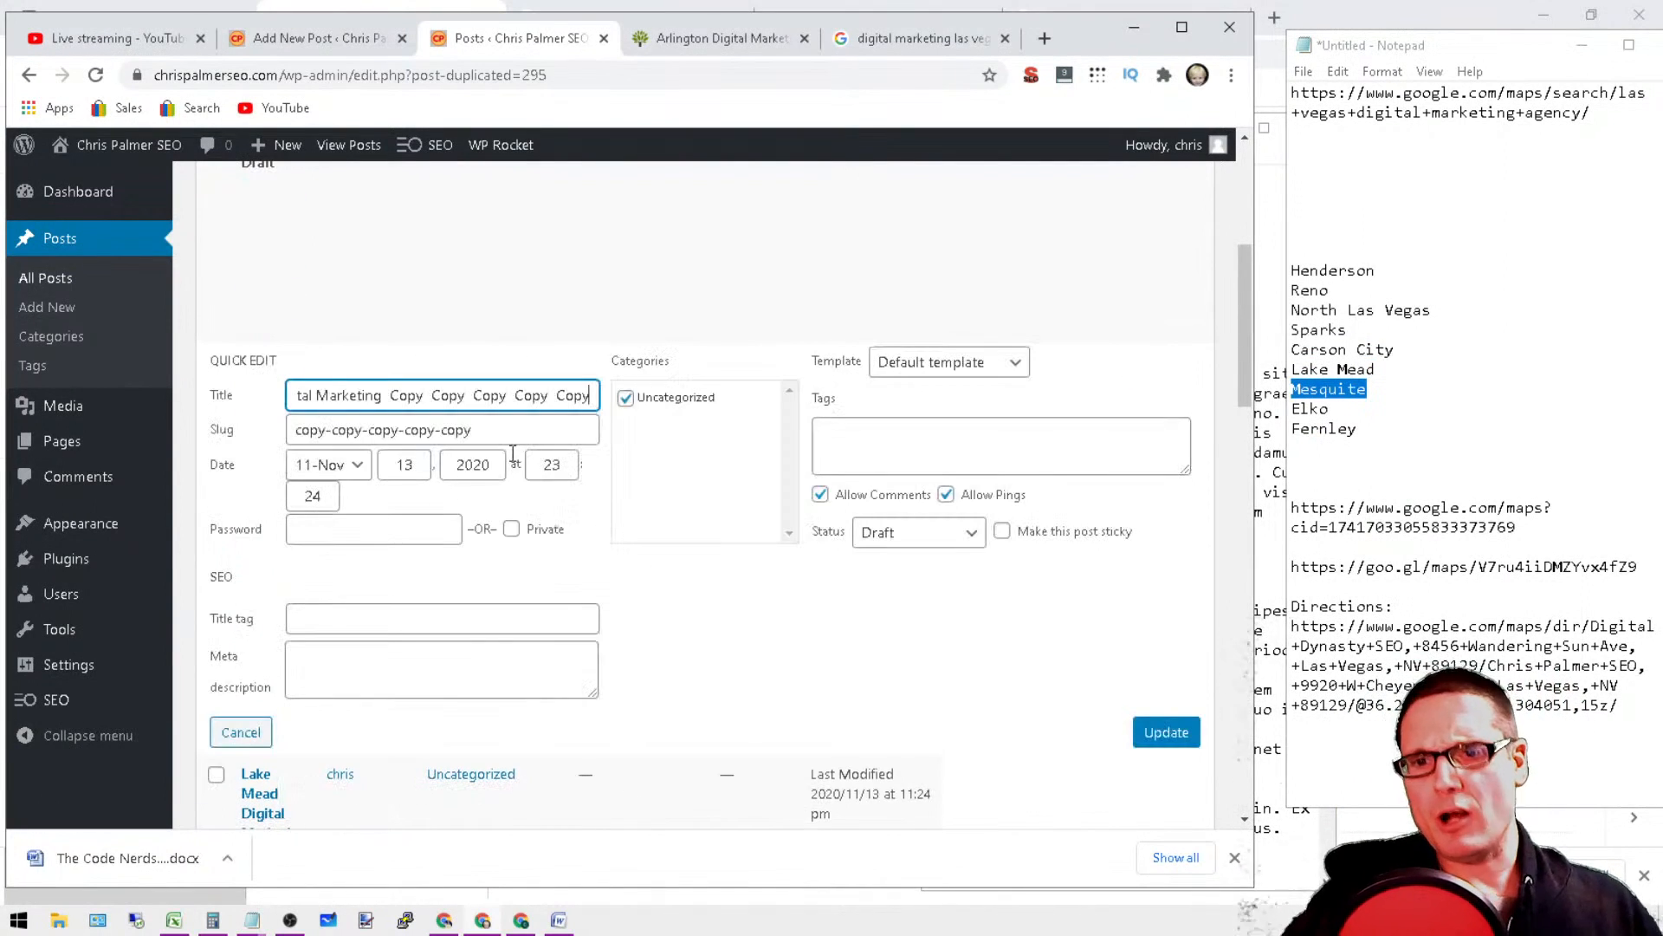
left_click_drag(592, 394, 266, 400)
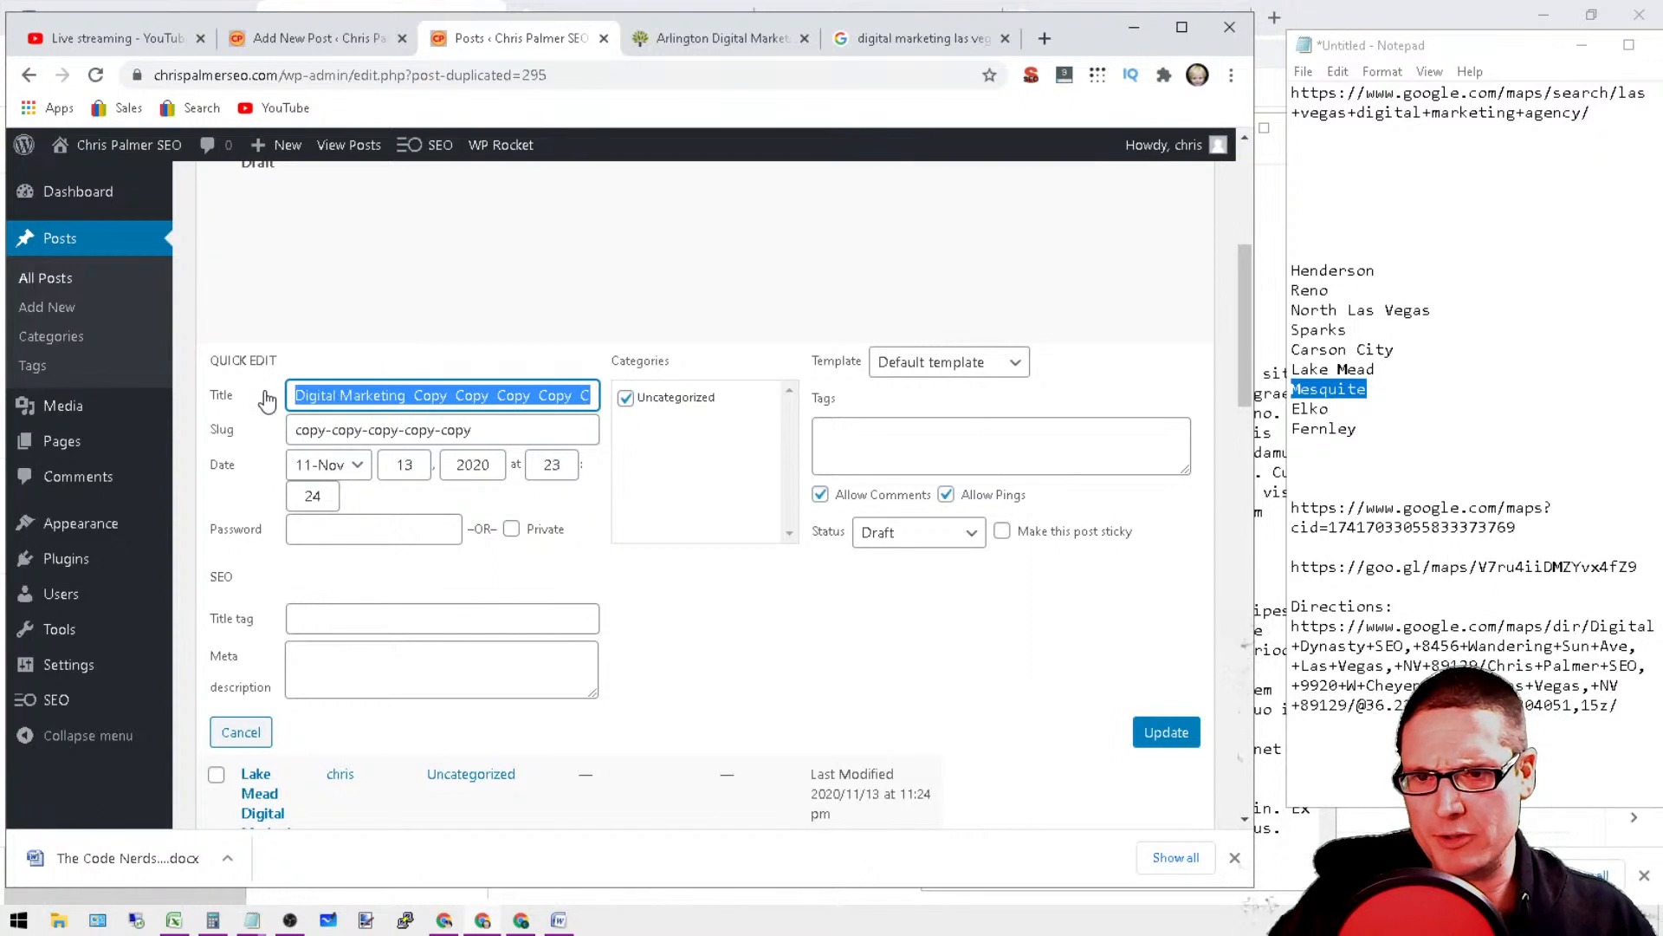
left_click(416, 397)
left_click_drag(410, 396, 826, 426)
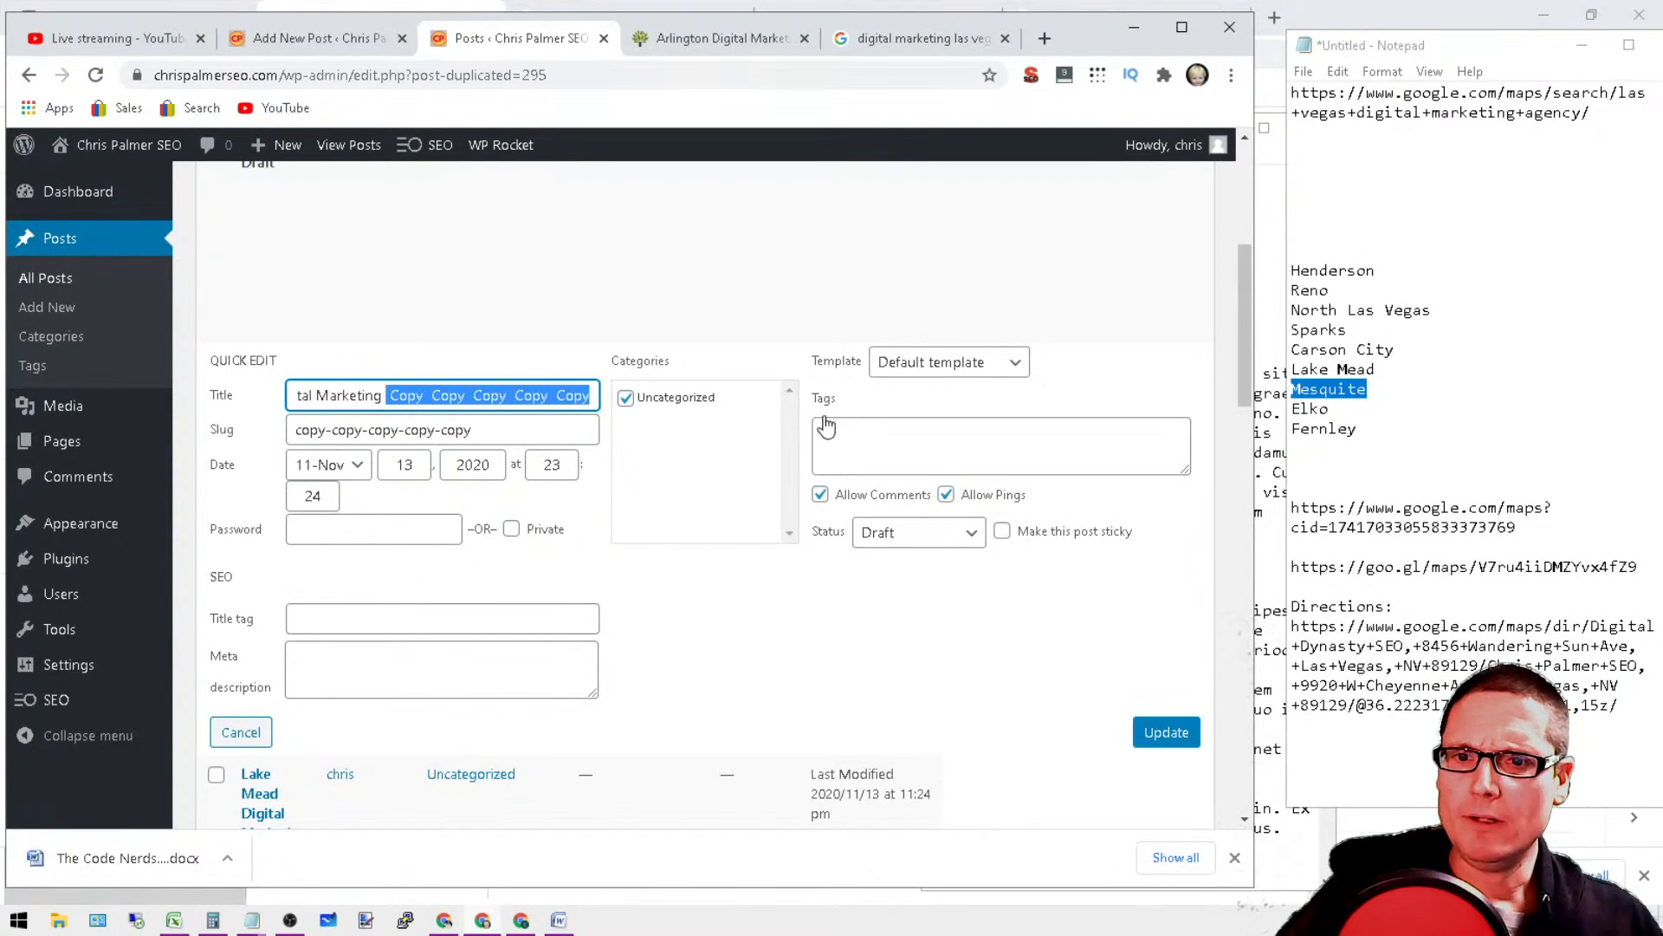
key("BackSpace")
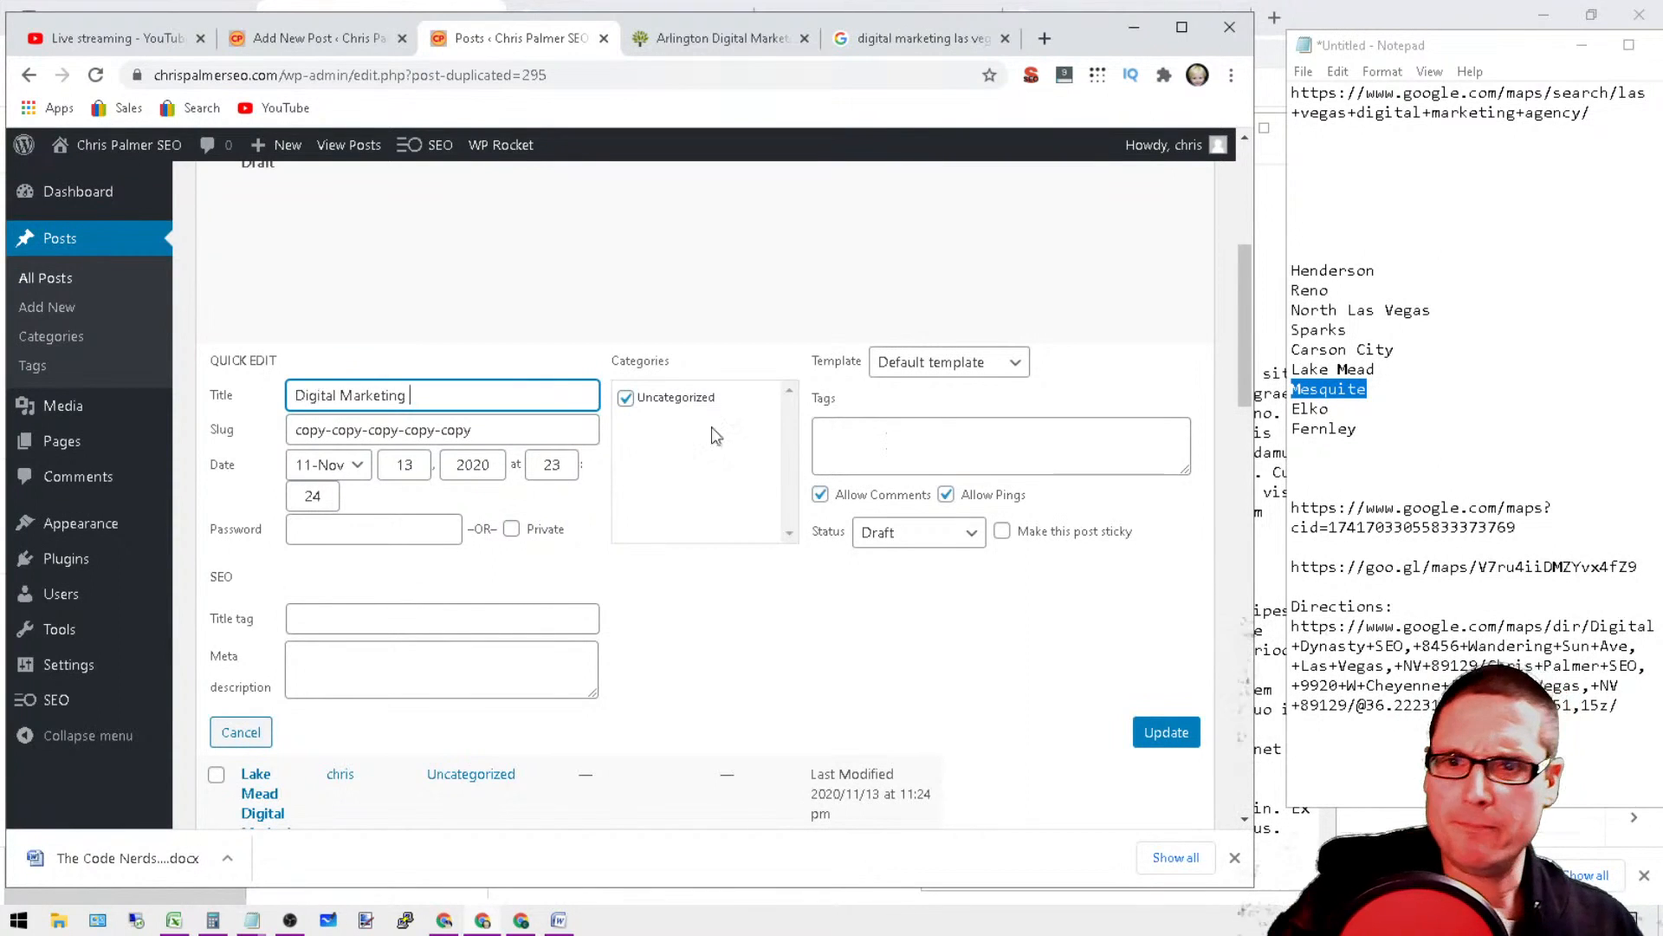
right_click(295, 396)
left_click(348, 548)
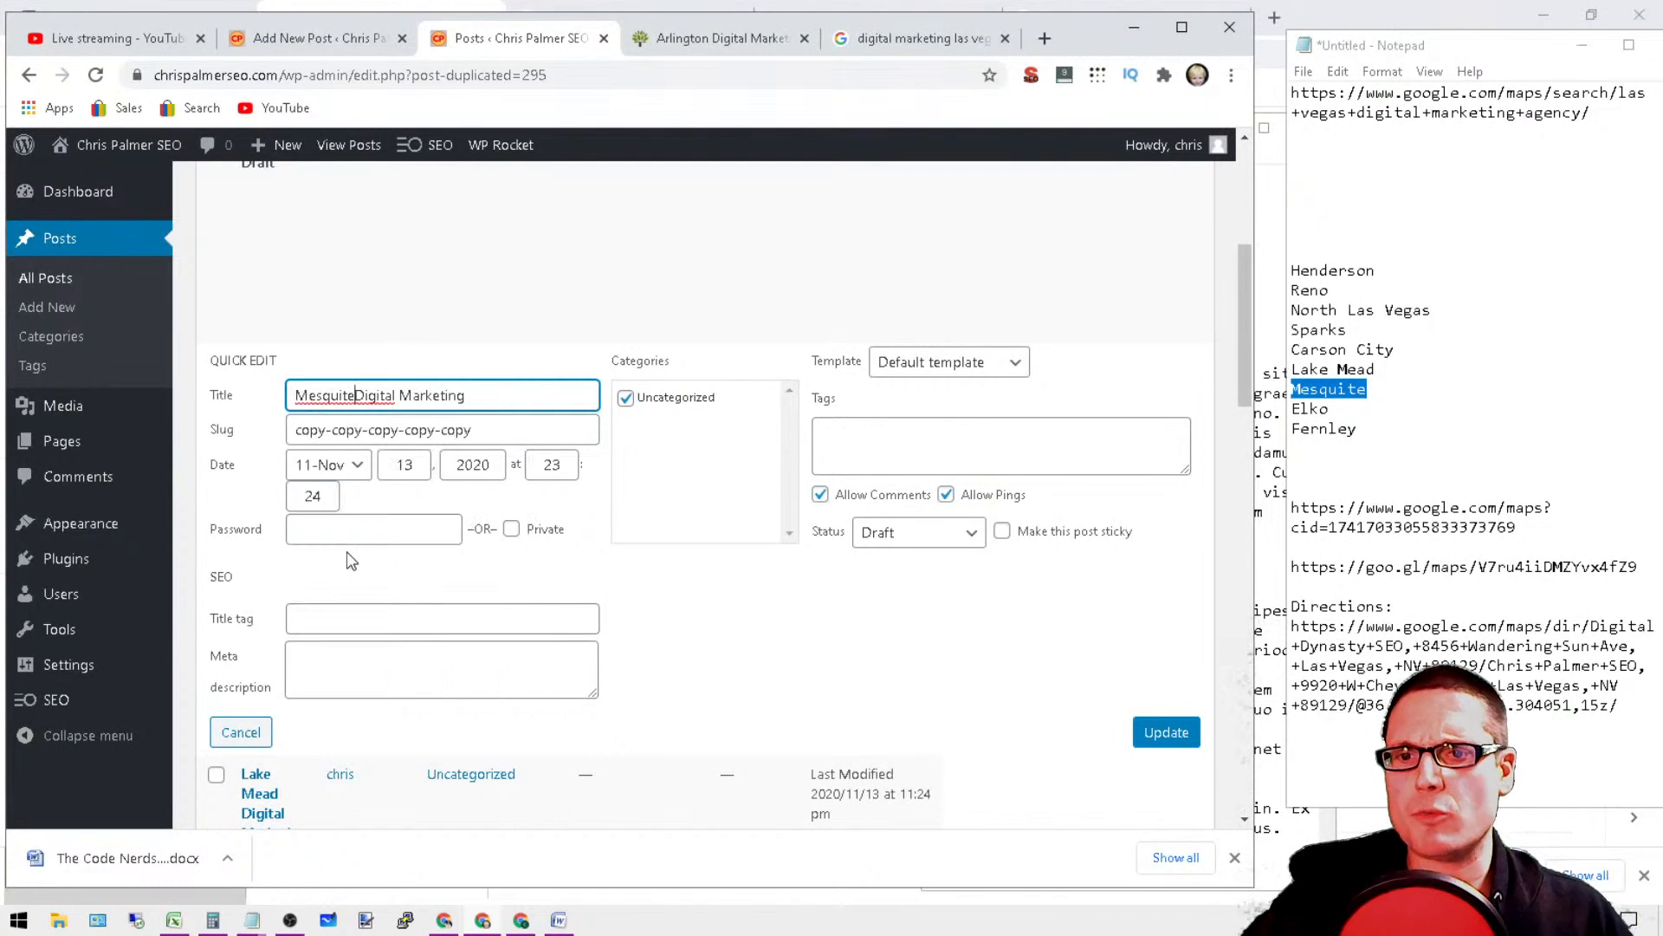
Step: Replace the slug "copy-copy-copy-copy-copy" with the full title "Mesquite Digital Marketing" and update the post
triple_click(541, 421)
triple_click(502, 394)
right_click(411, 409)
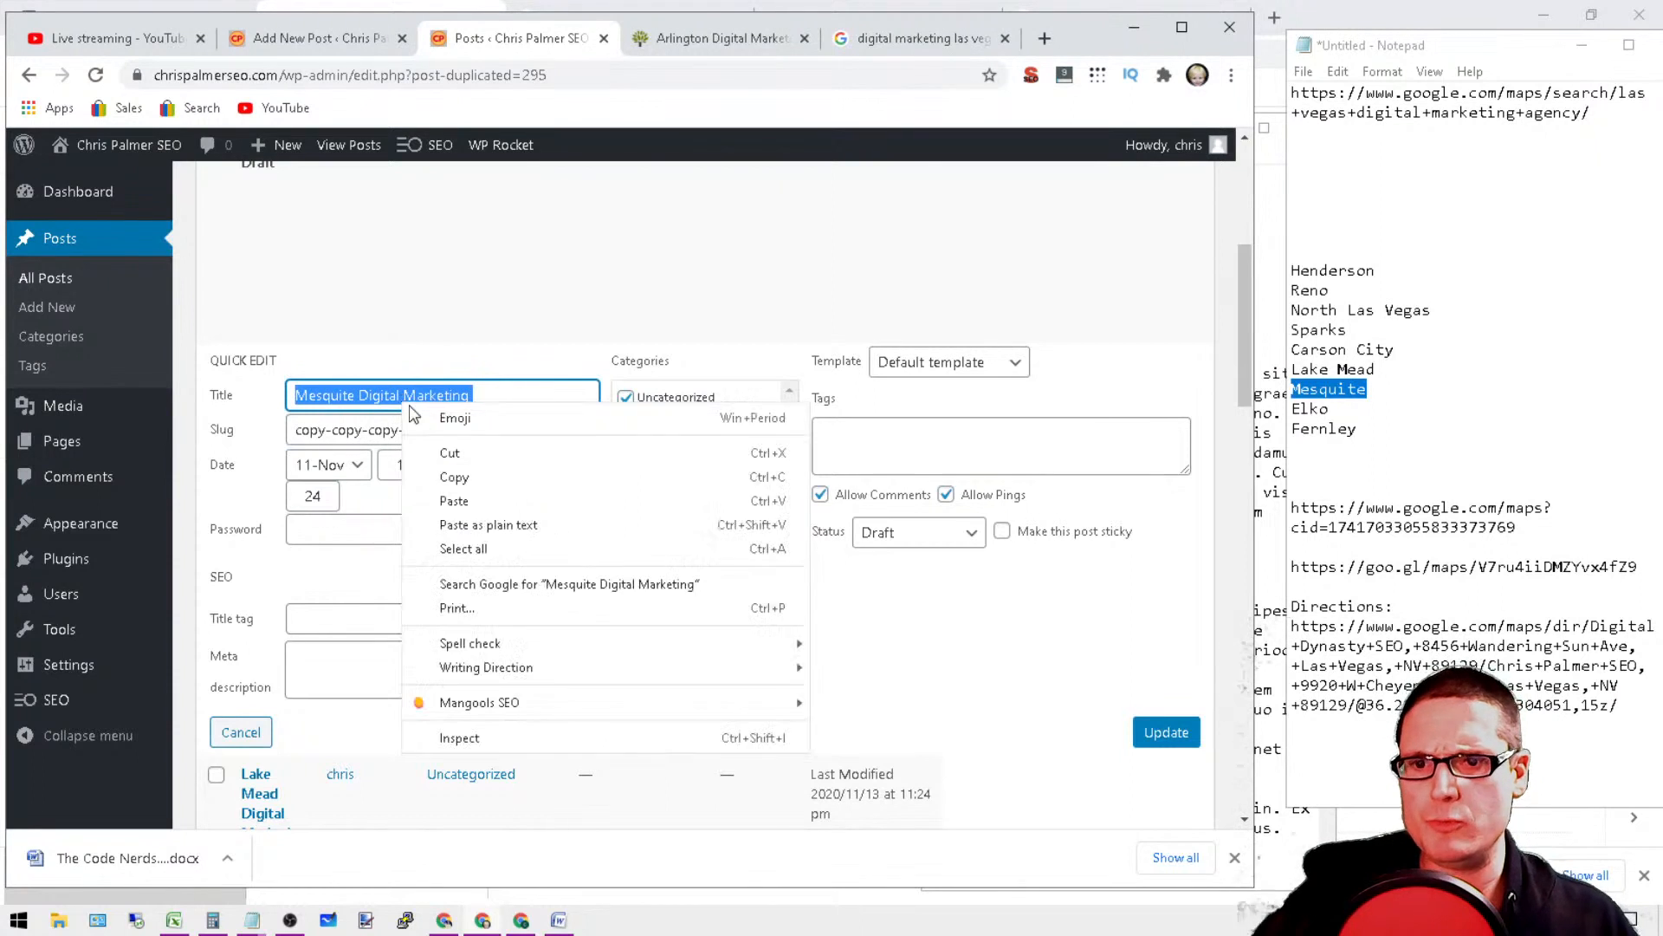
left_click(477, 478)
triple_click(530, 431)
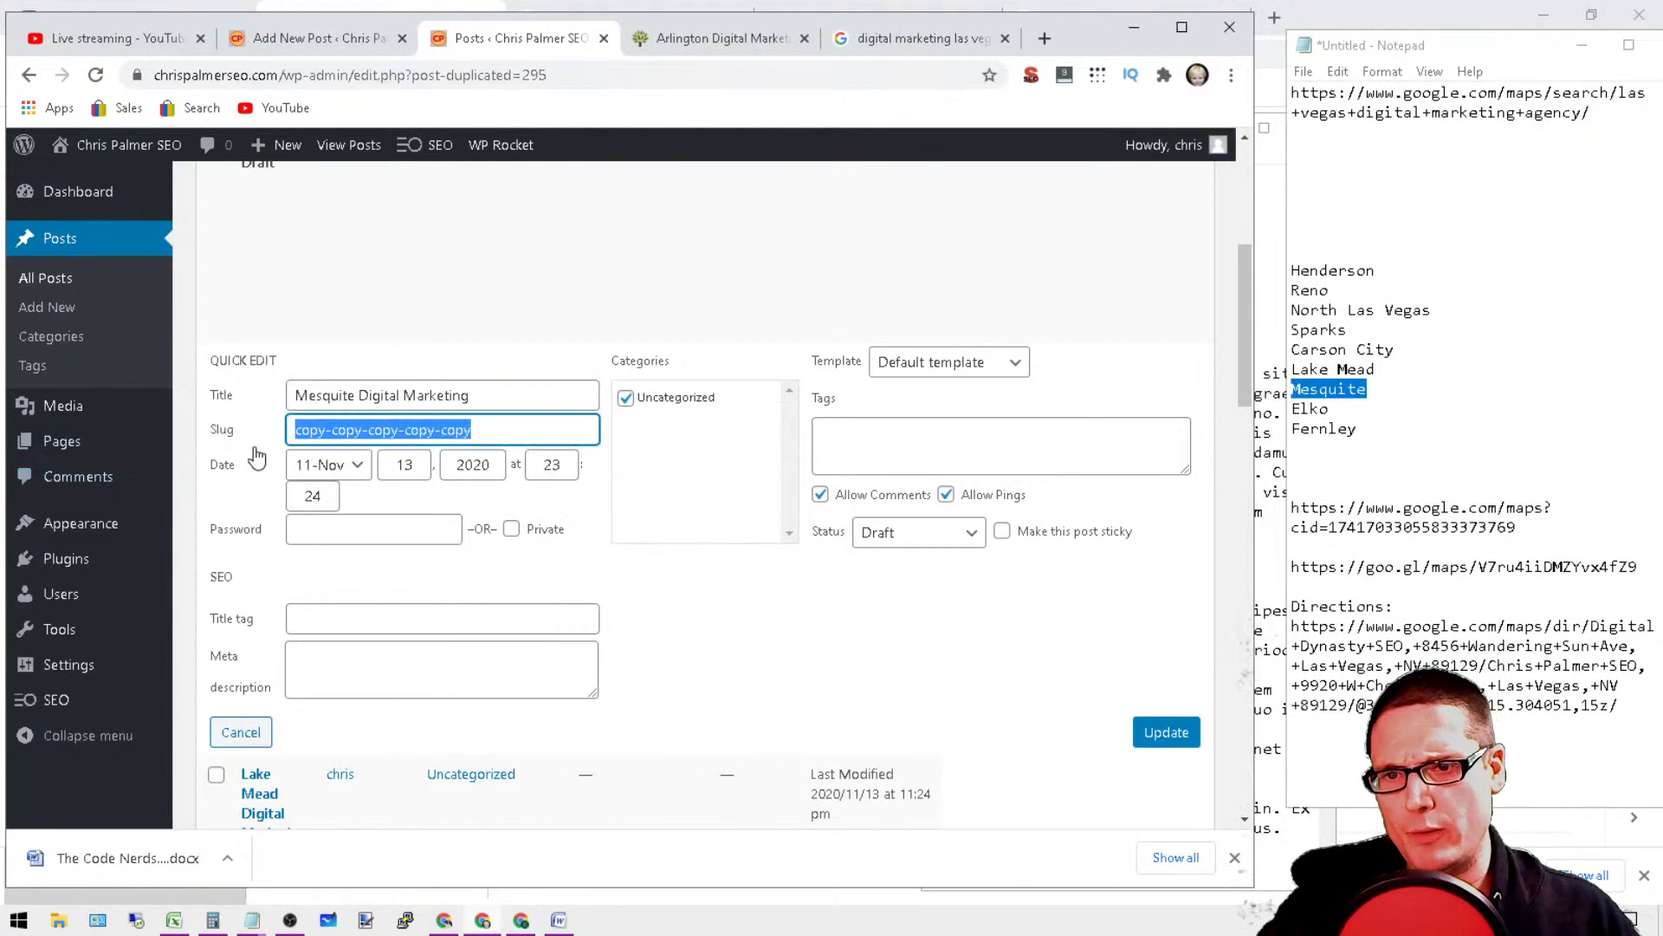
right_click(309, 430)
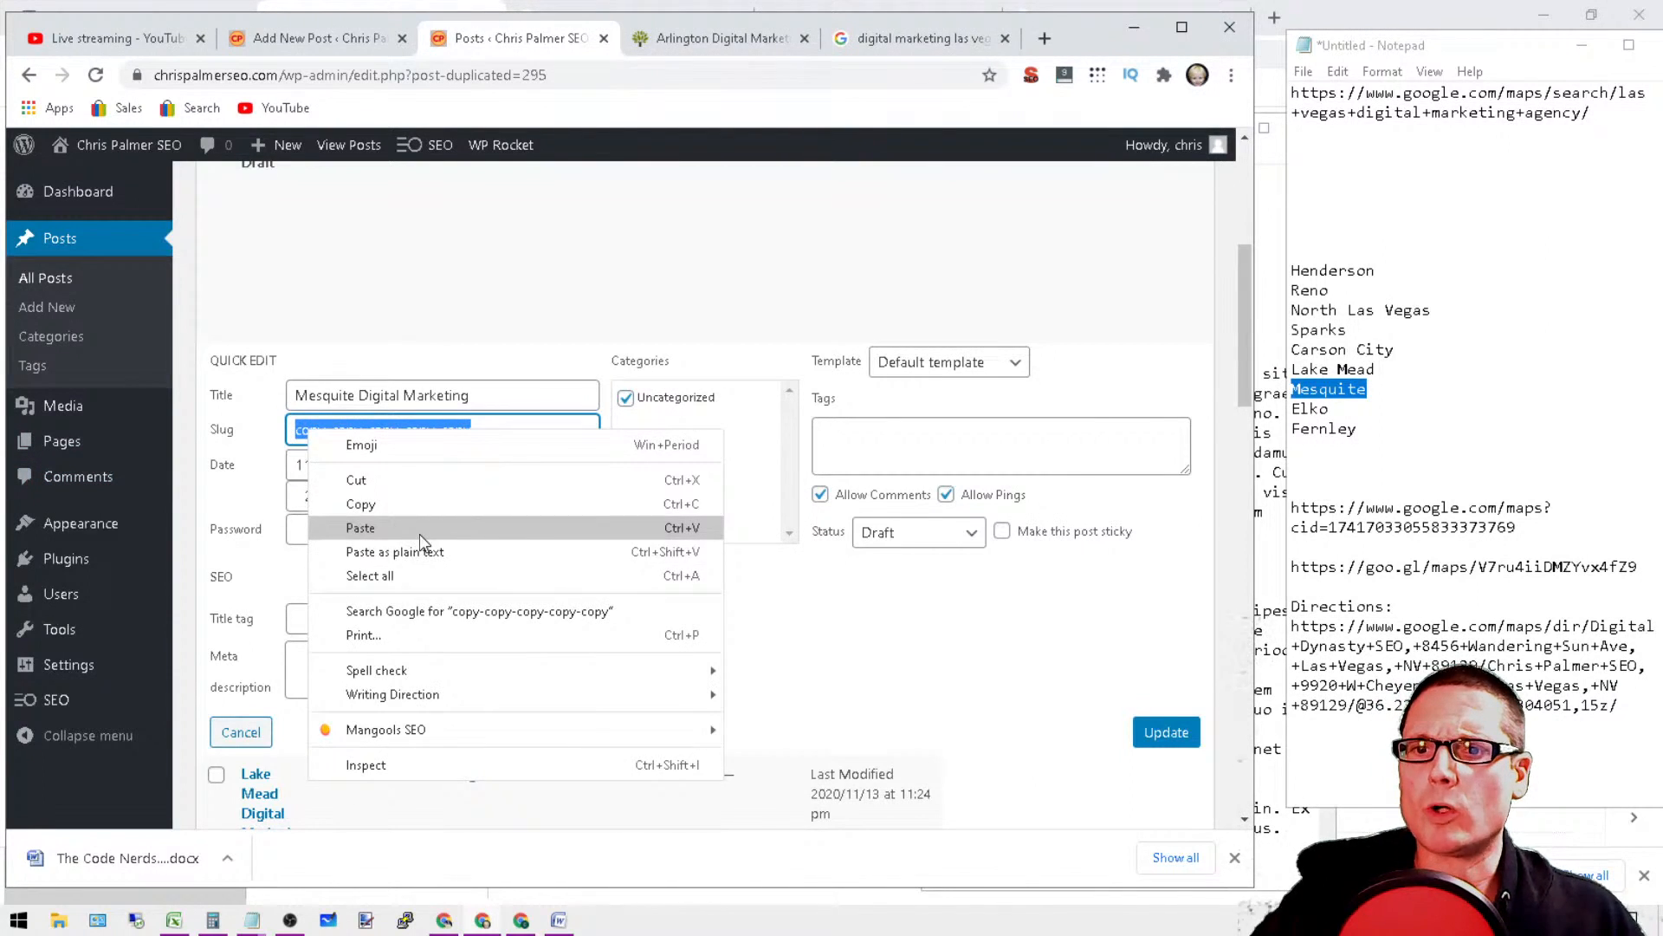
left_click(419, 530)
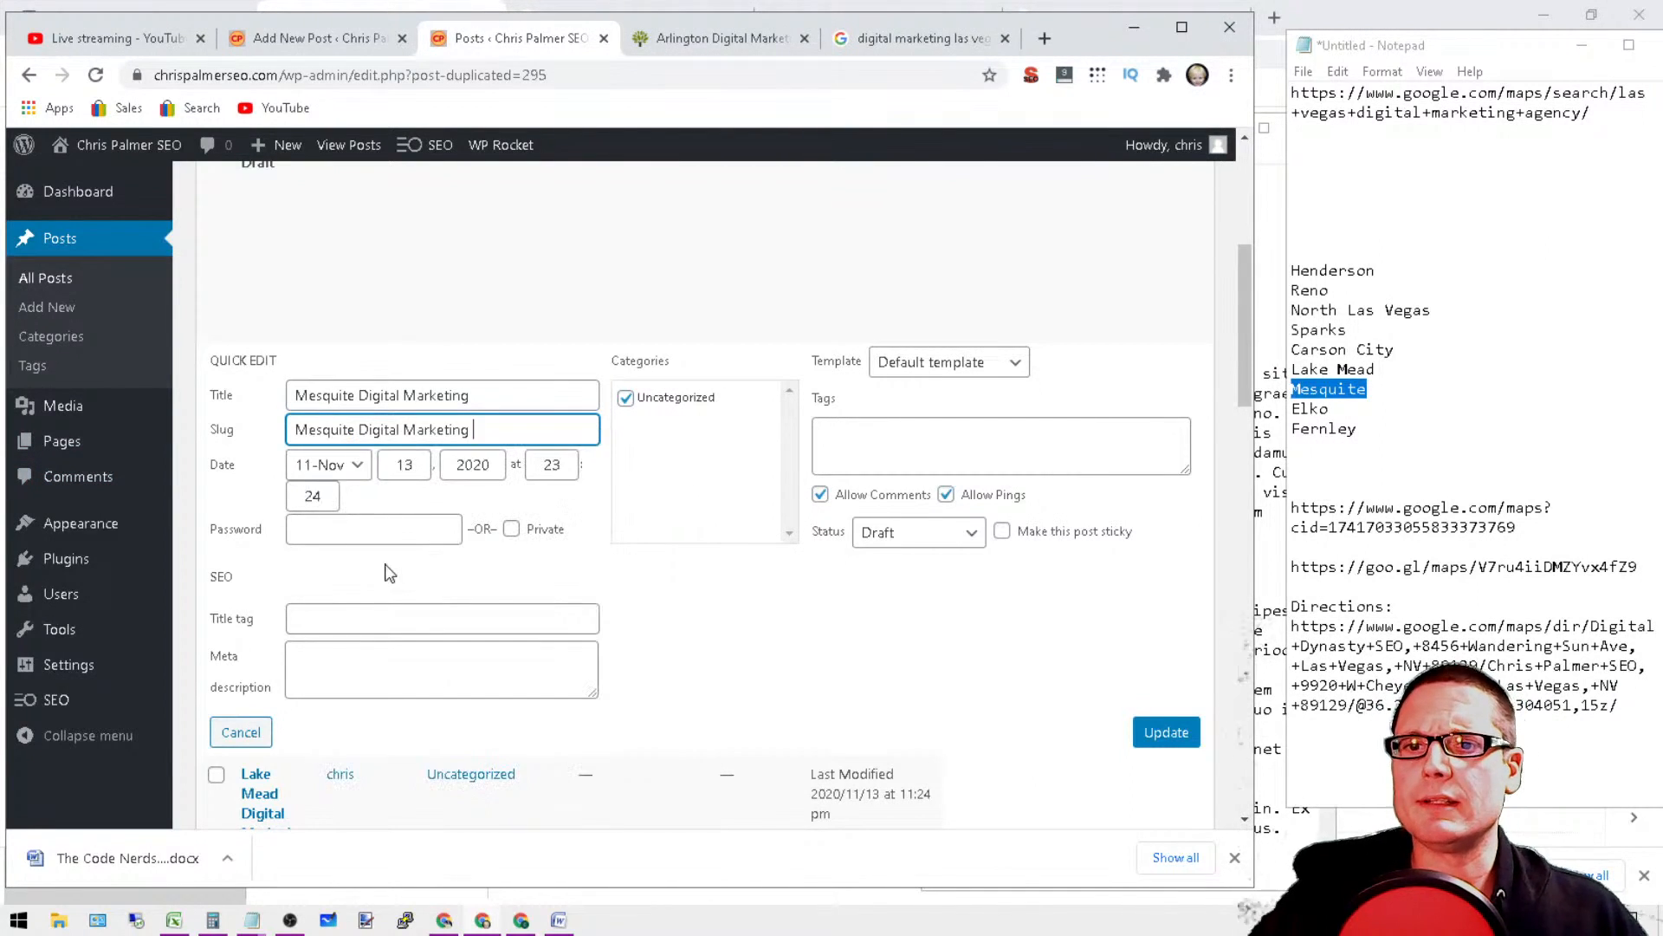
left_click(1194, 744)
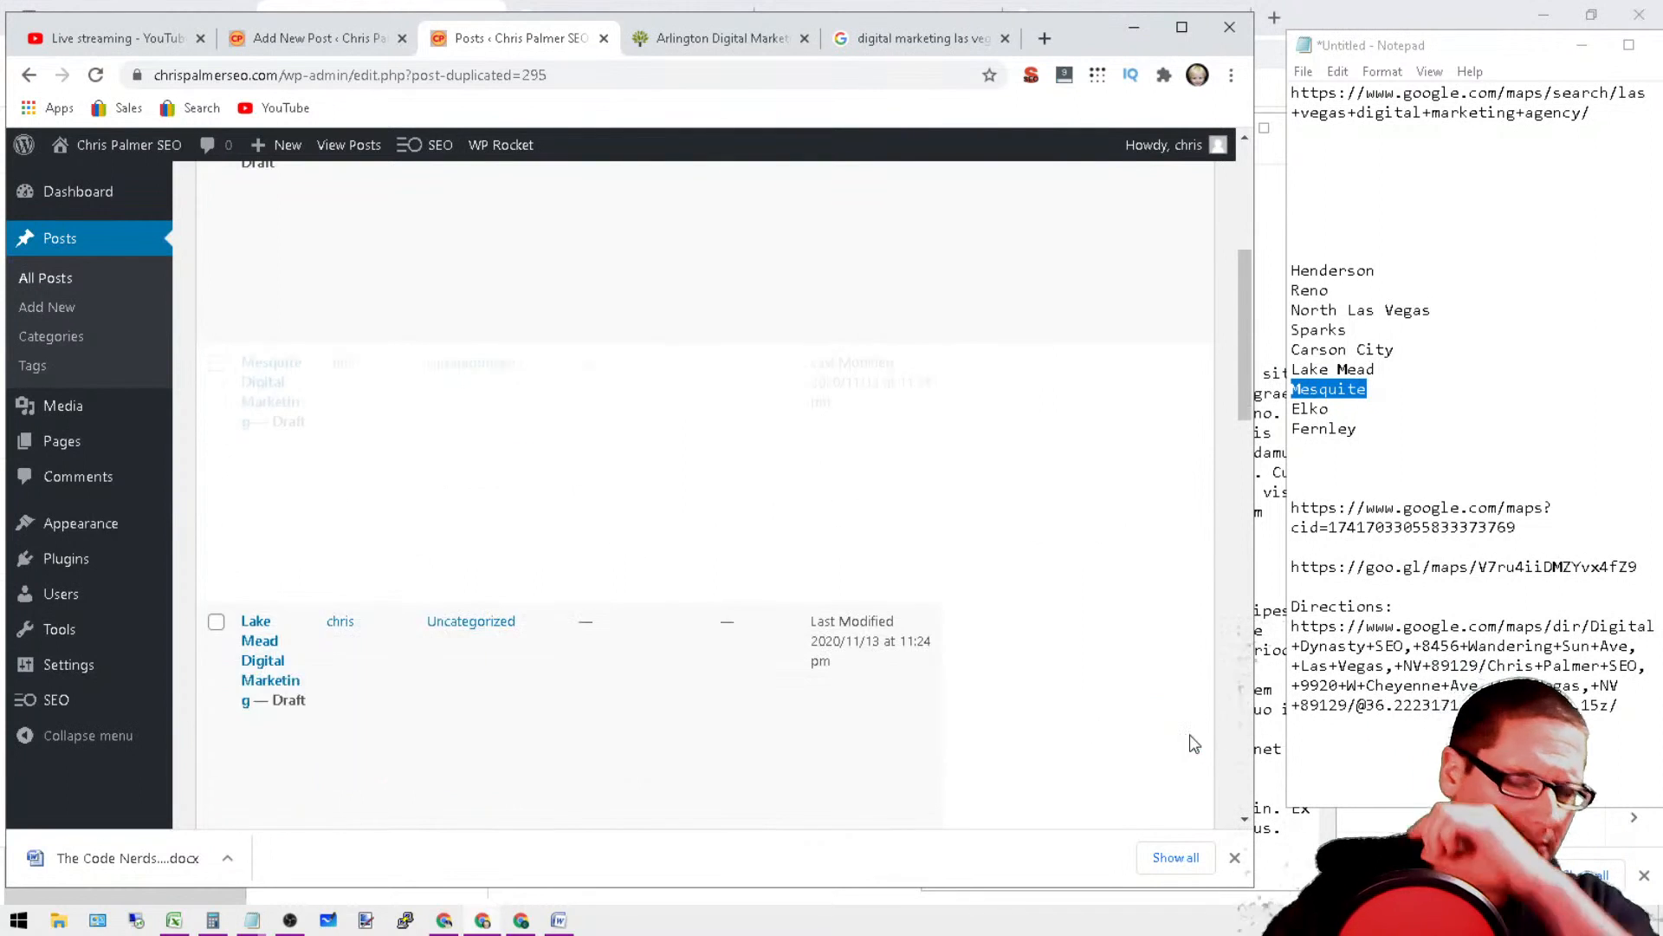
Step: Copy the city name "Elko" from the list in the notes
scroll(622, 475, "up", 1)
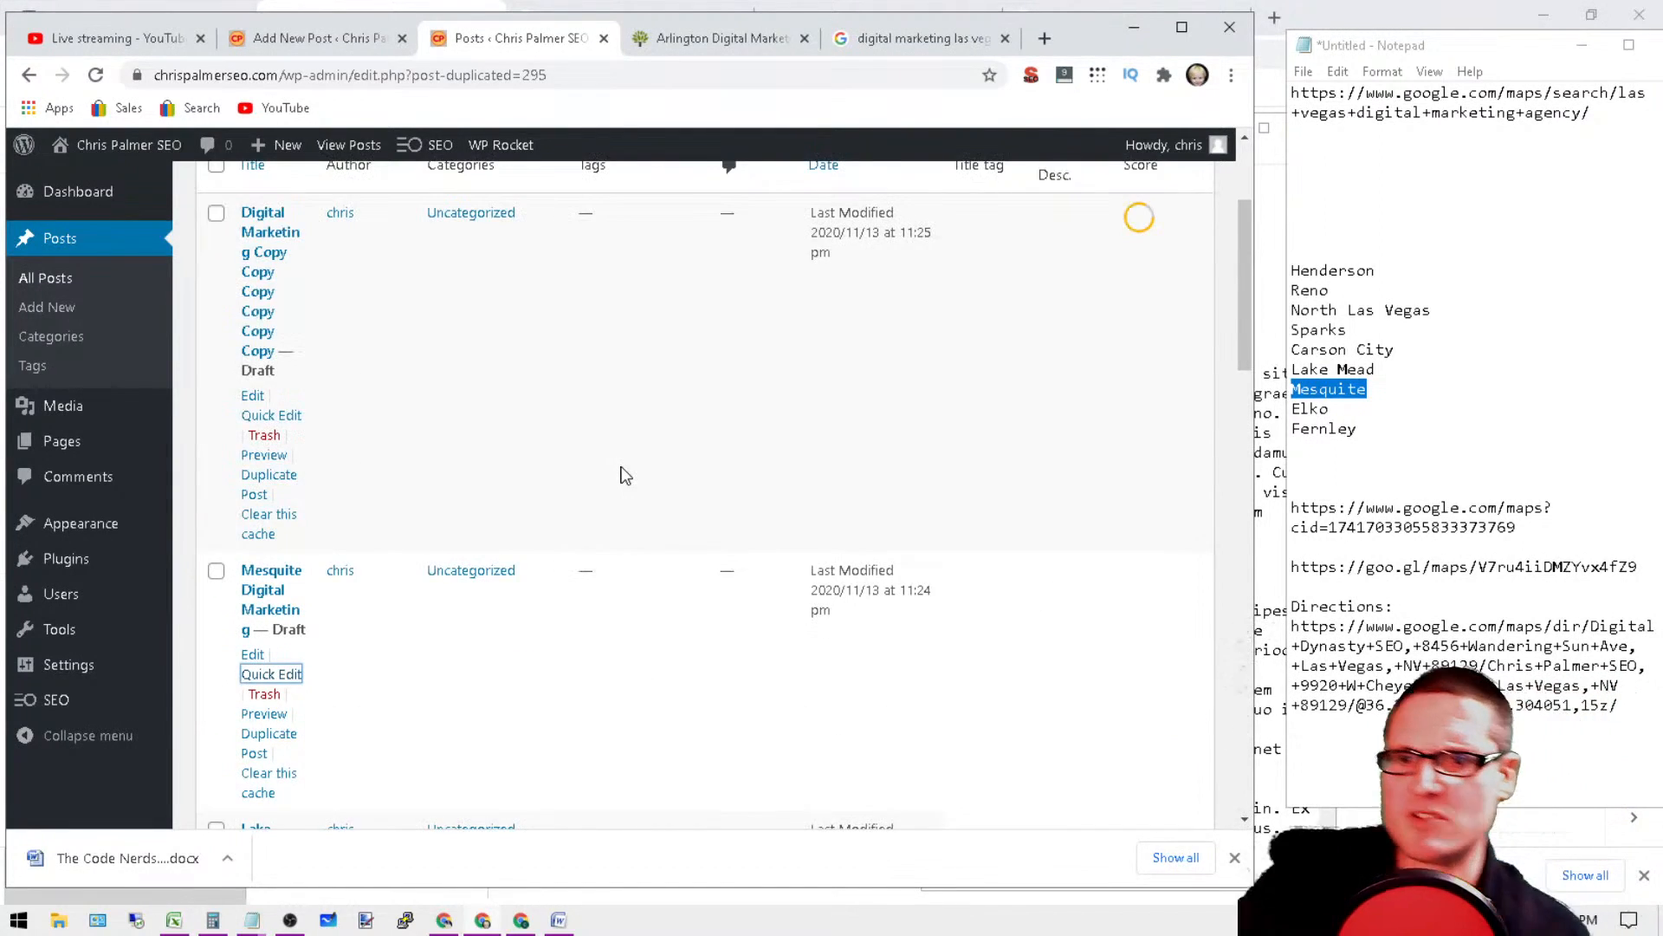
scroll(431, 397, "up", 2)
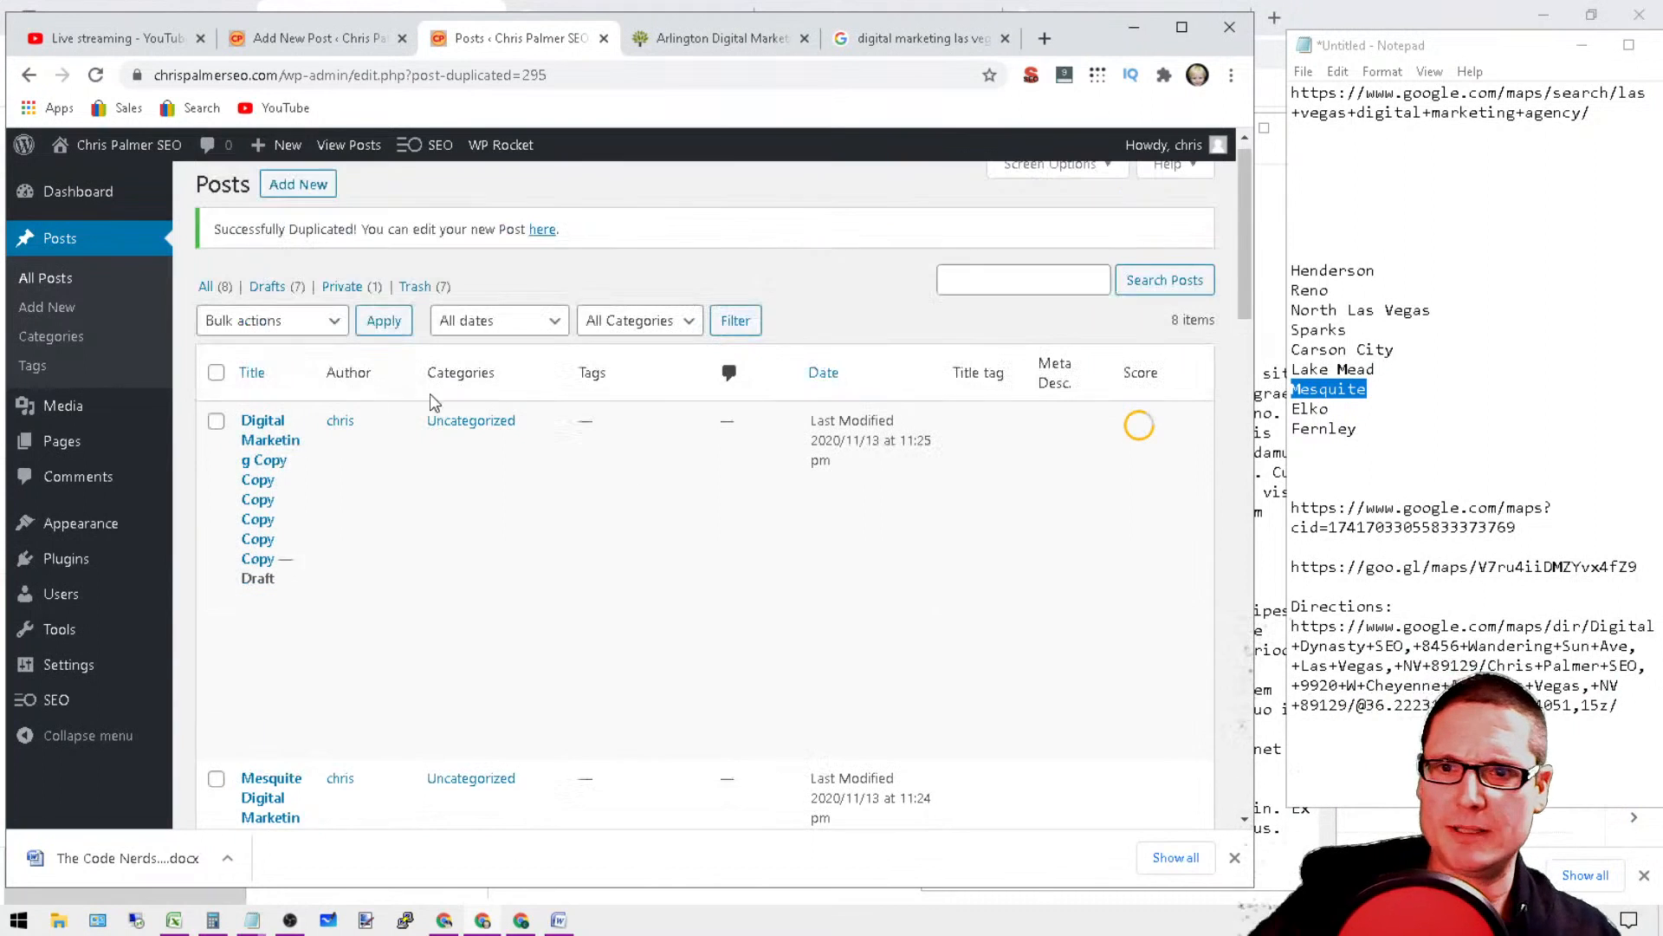
double_click(1318, 408)
right_click(1334, 408)
left_click(1396, 471)
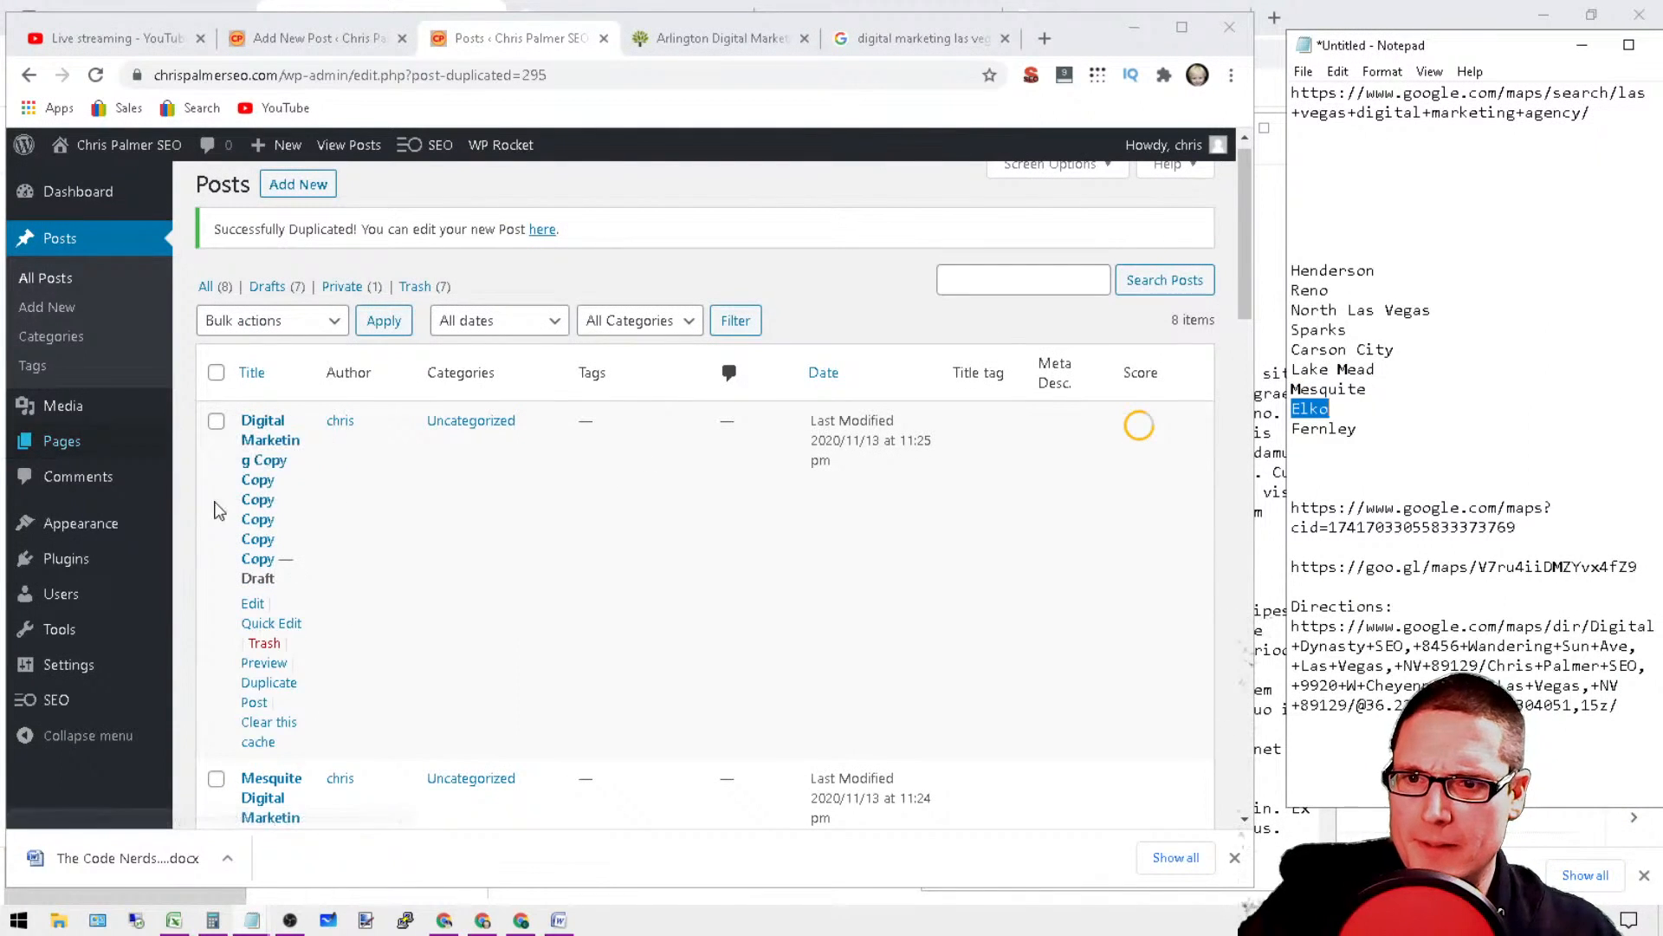
Step: Quick-edit the draft titled with six "Copy" words, remove them all and prefix the title with "Elko"
left_click(279, 623)
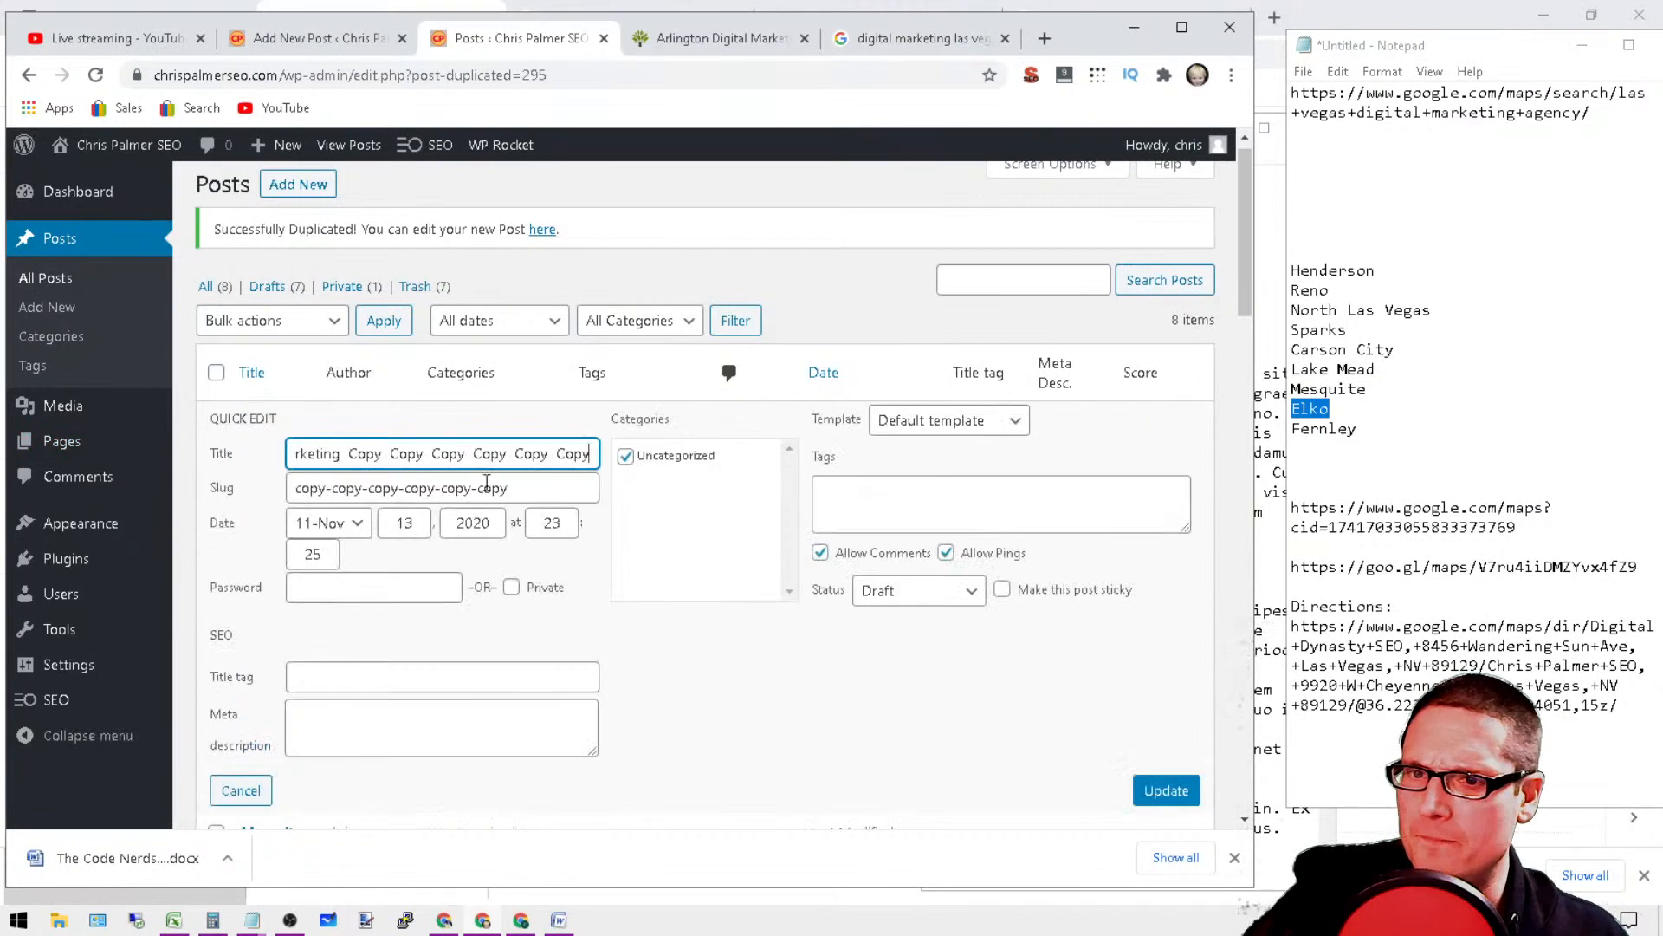
left_click_drag(594, 454, 154, 446)
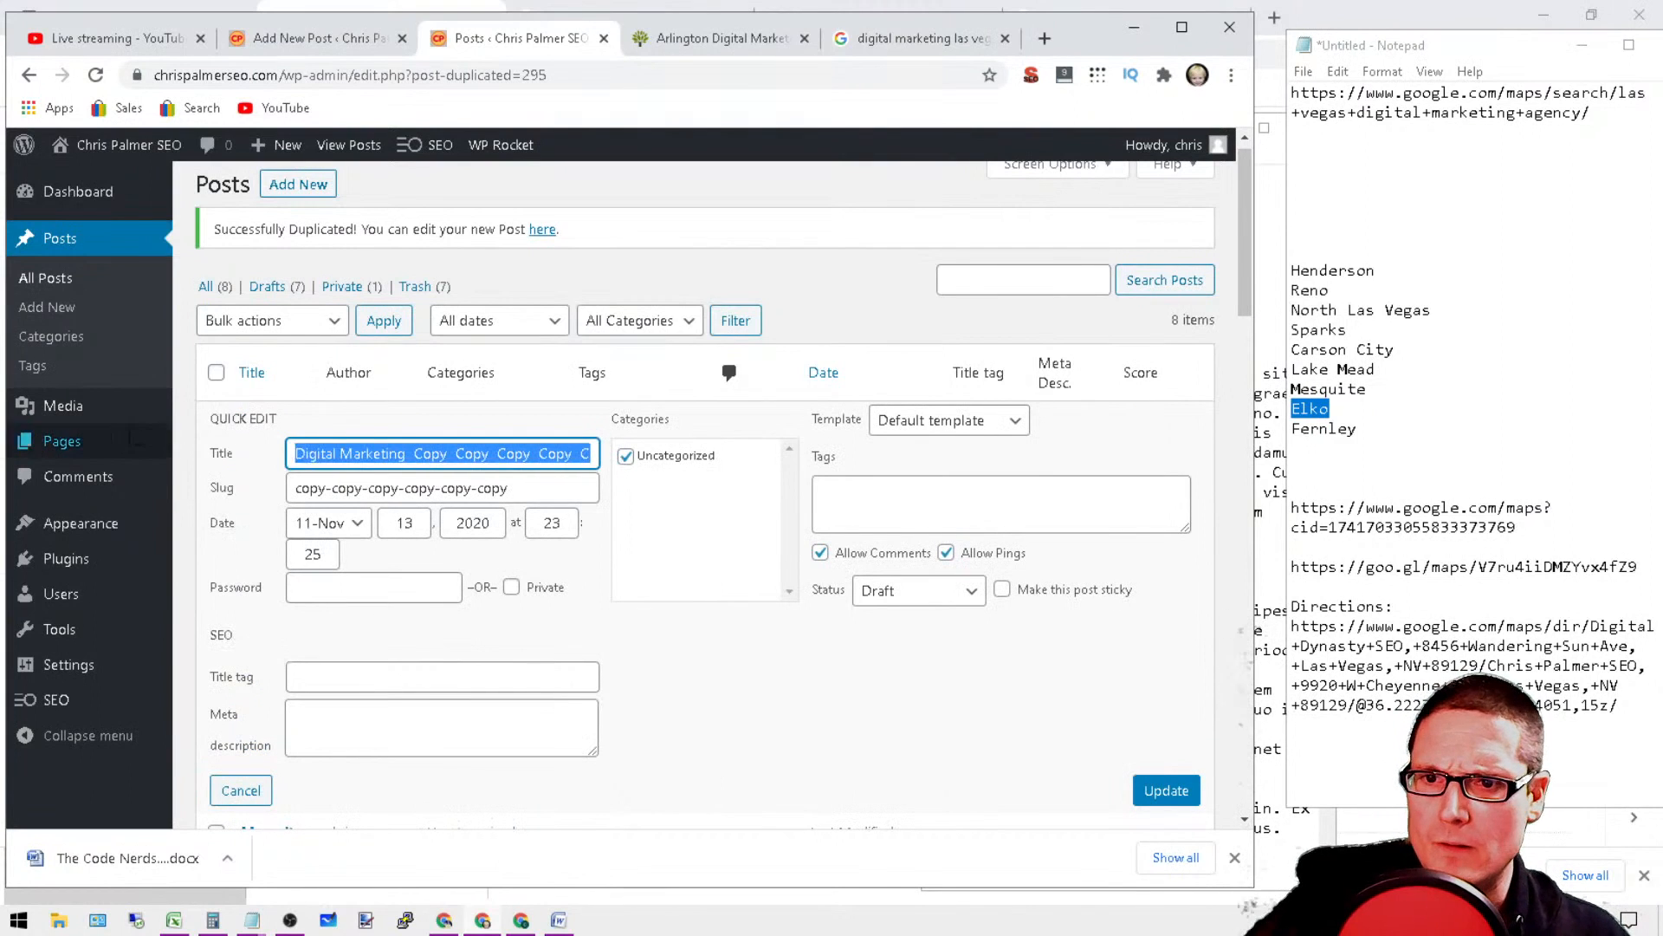
left_click(423, 454)
left_click_drag(415, 454, 1031, 493)
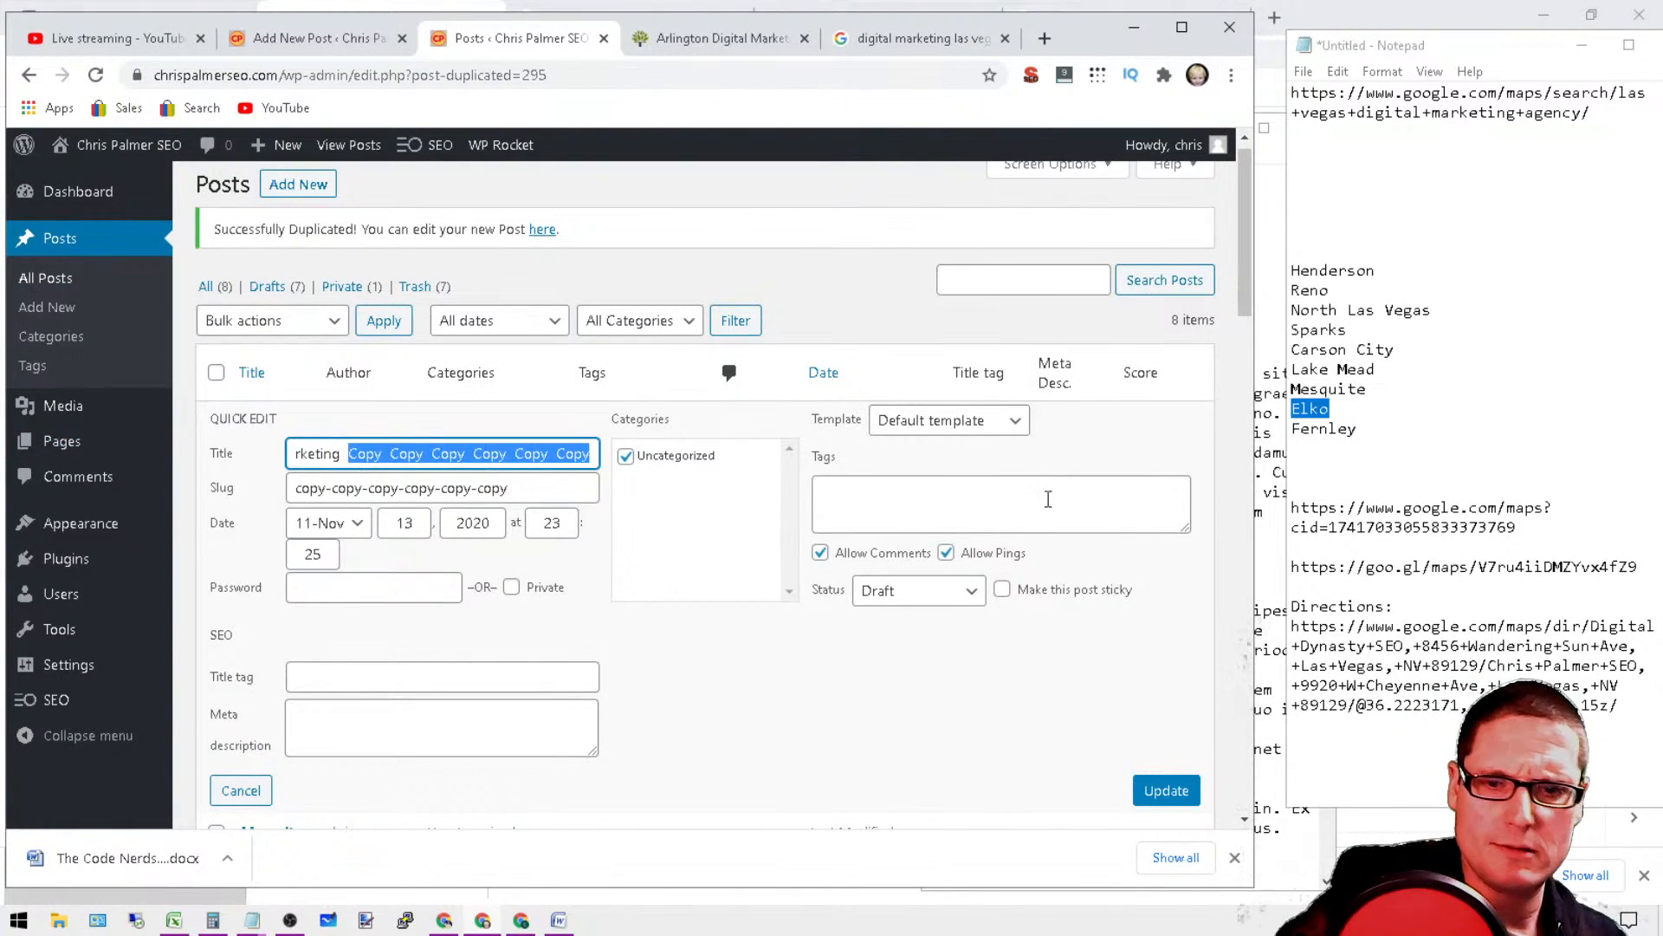
key("BackSpace")
right_click(299, 454)
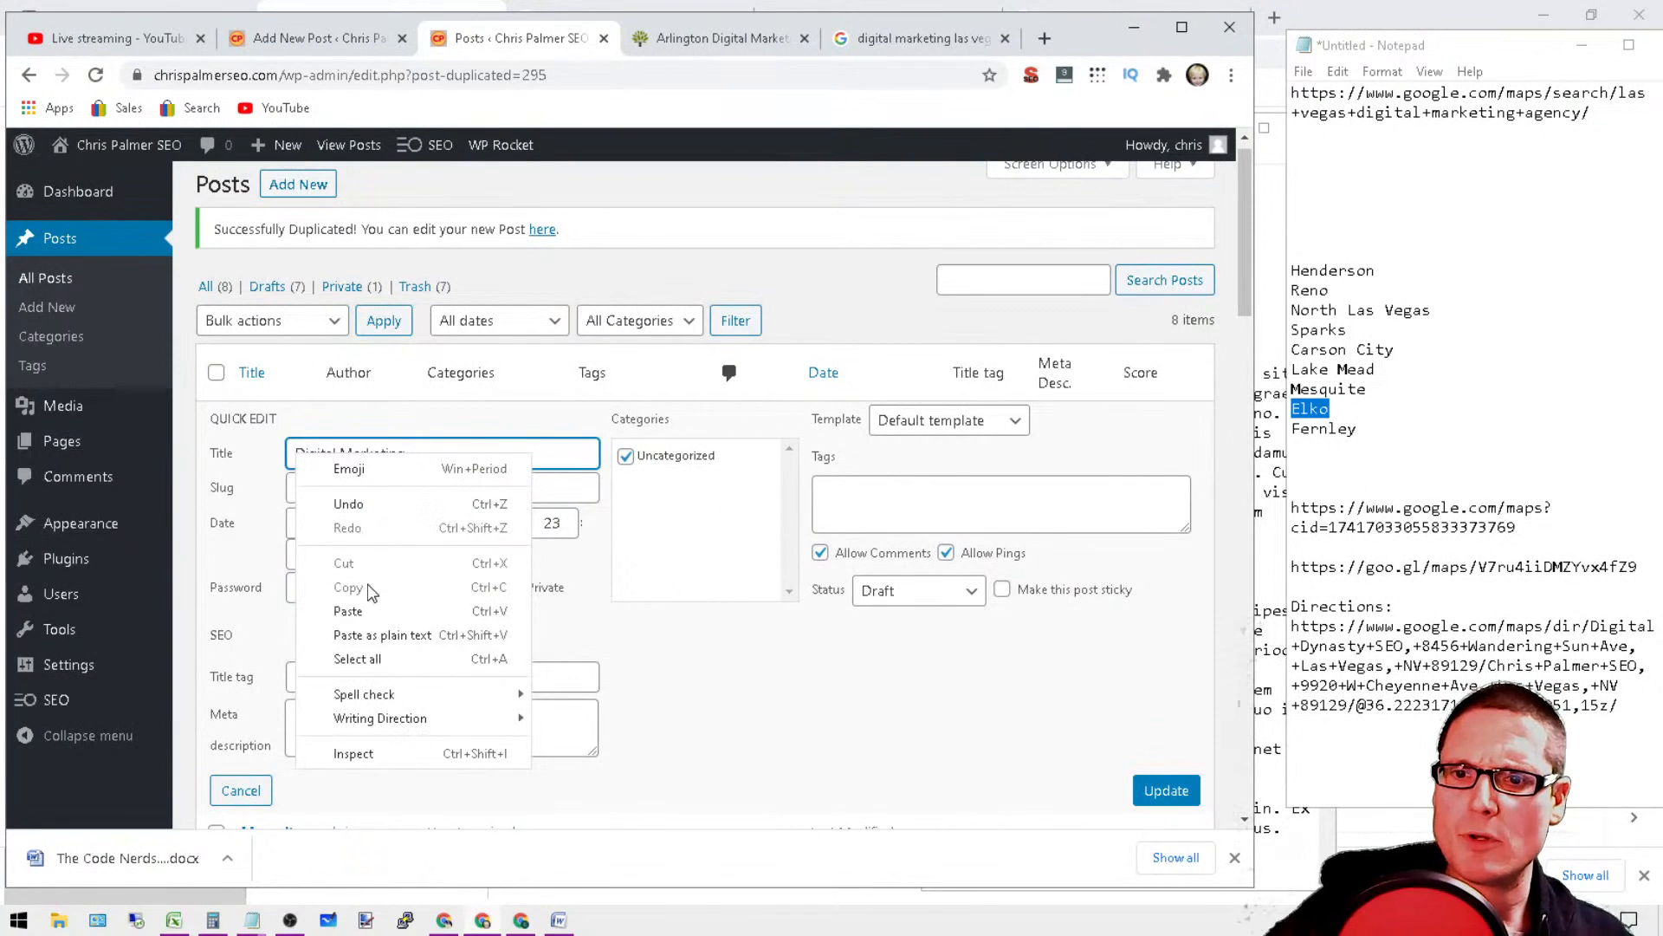
left_click(373, 601)
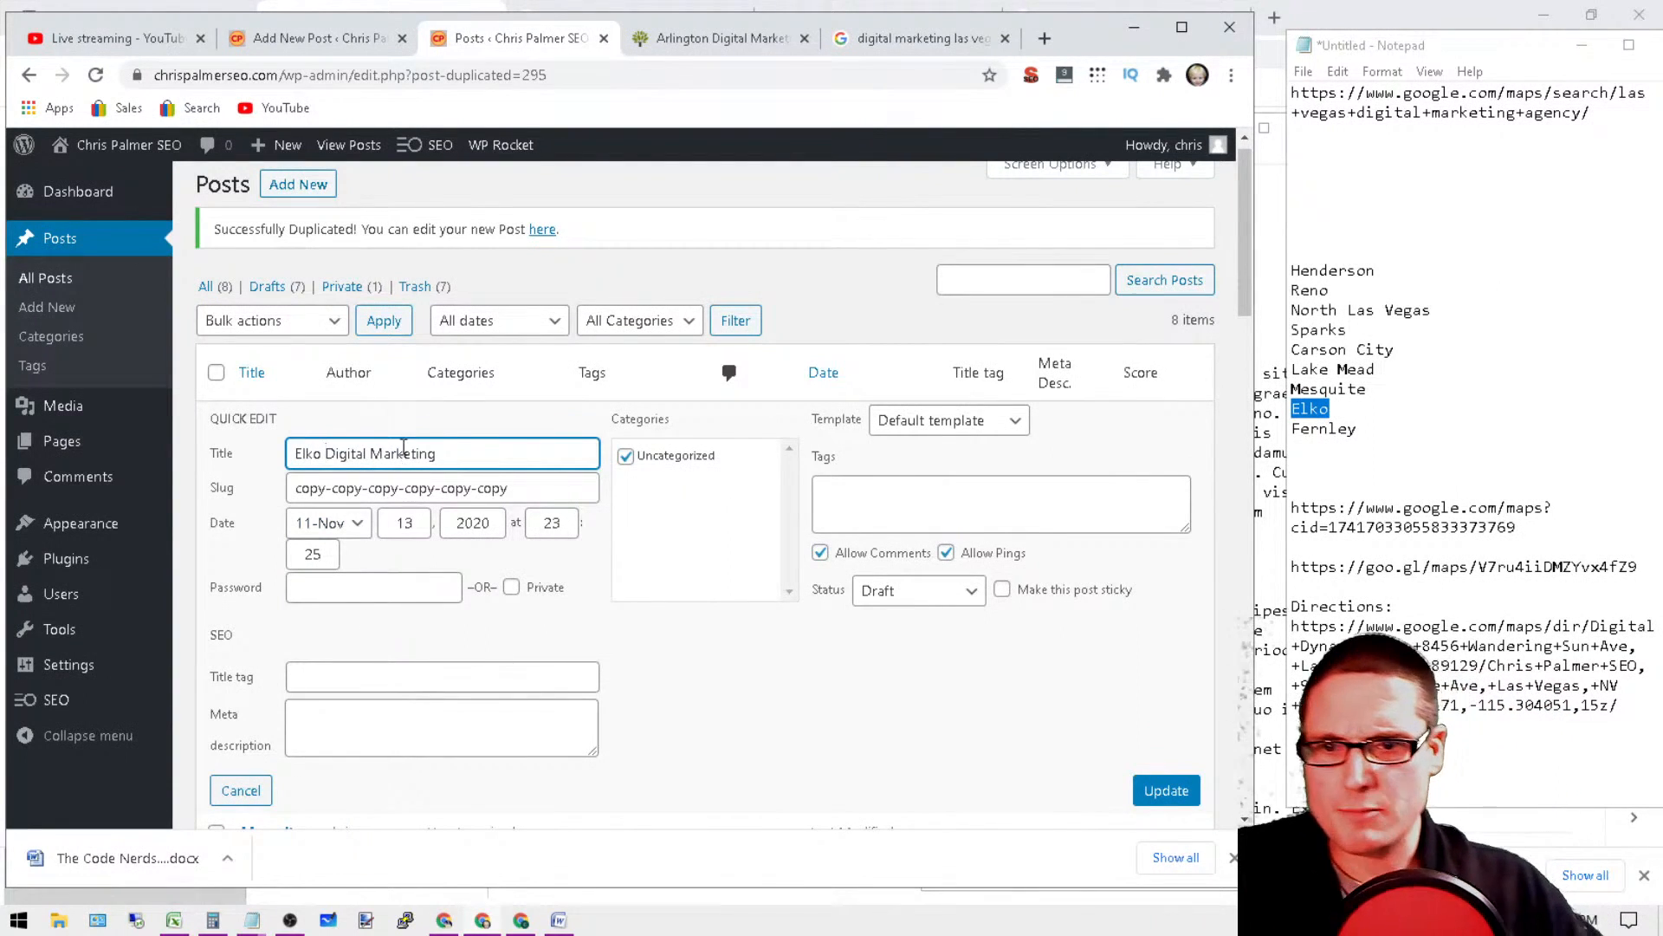
Step: Replace the slug "copy-copy-copy-copy-copy-copy" with the full title "Elko Digital Marketing" and update the post
triple_click(339, 468)
right_click(330, 456)
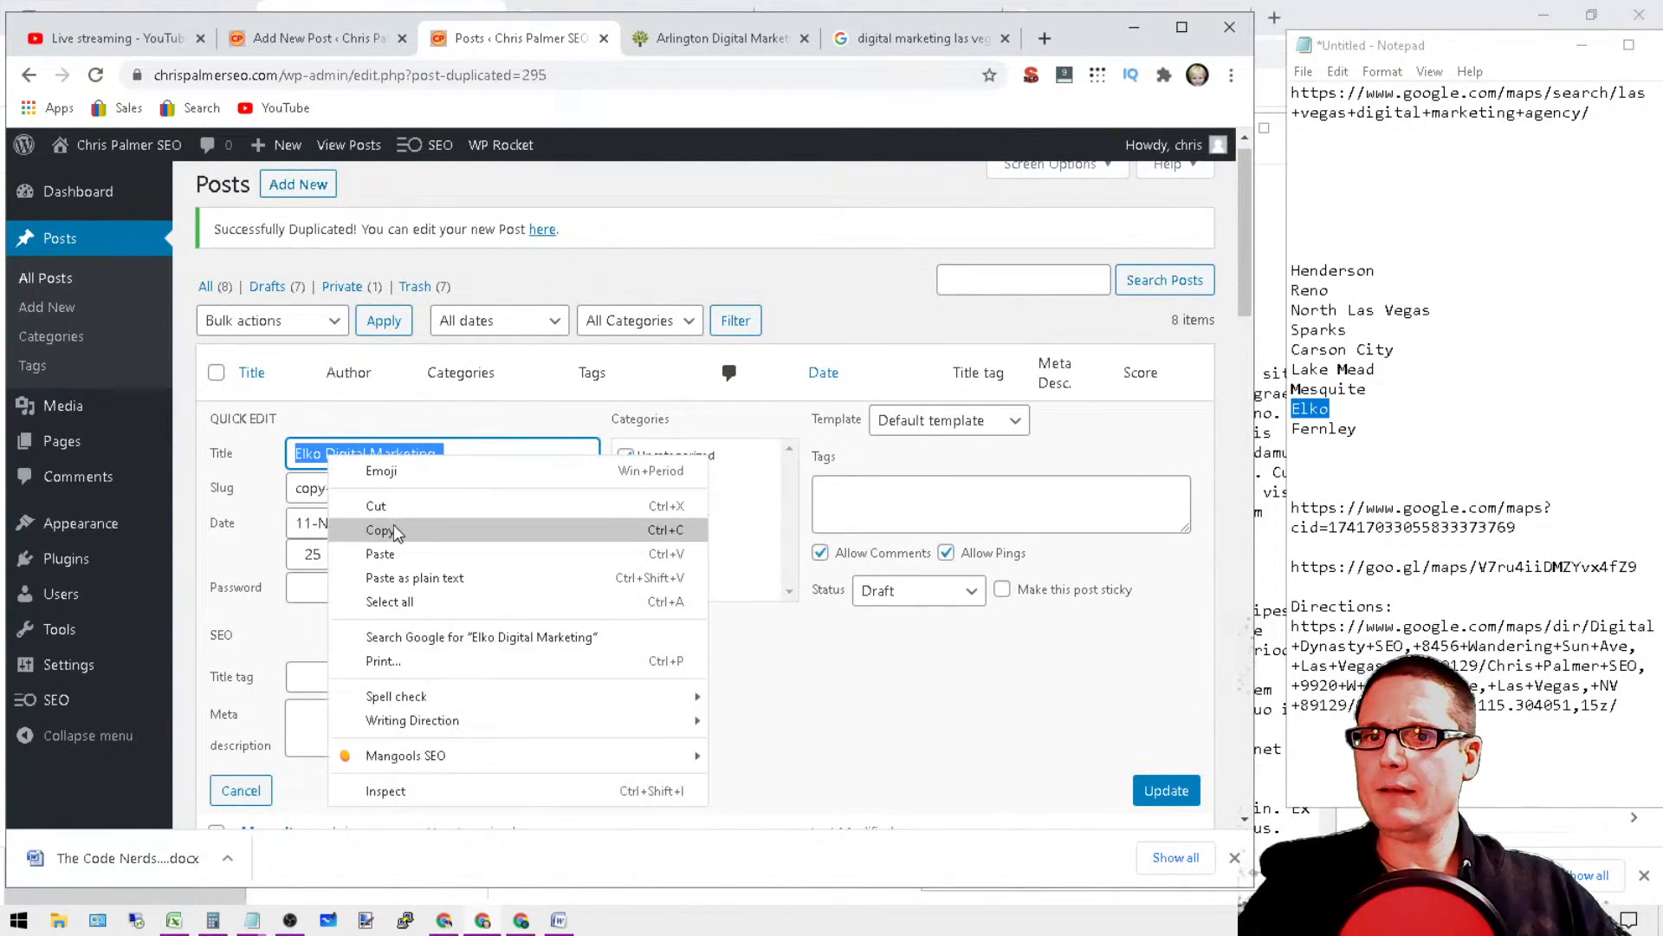
left_click(371, 531)
triple_click(357, 491)
right_click(357, 492)
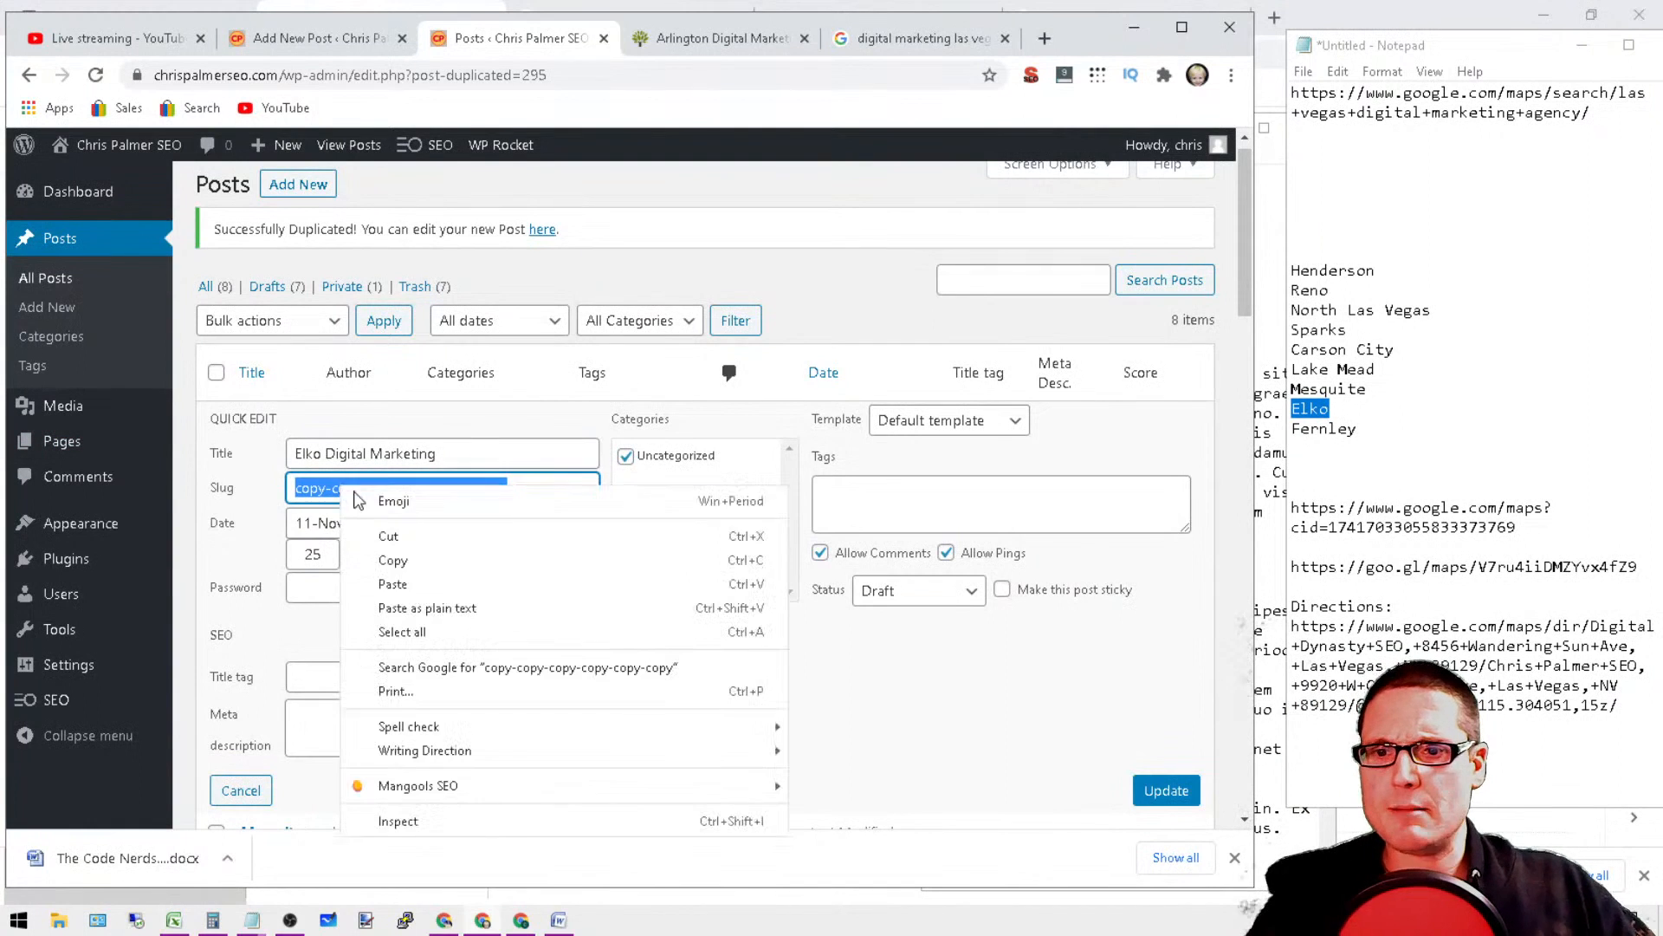
left_click(422, 582)
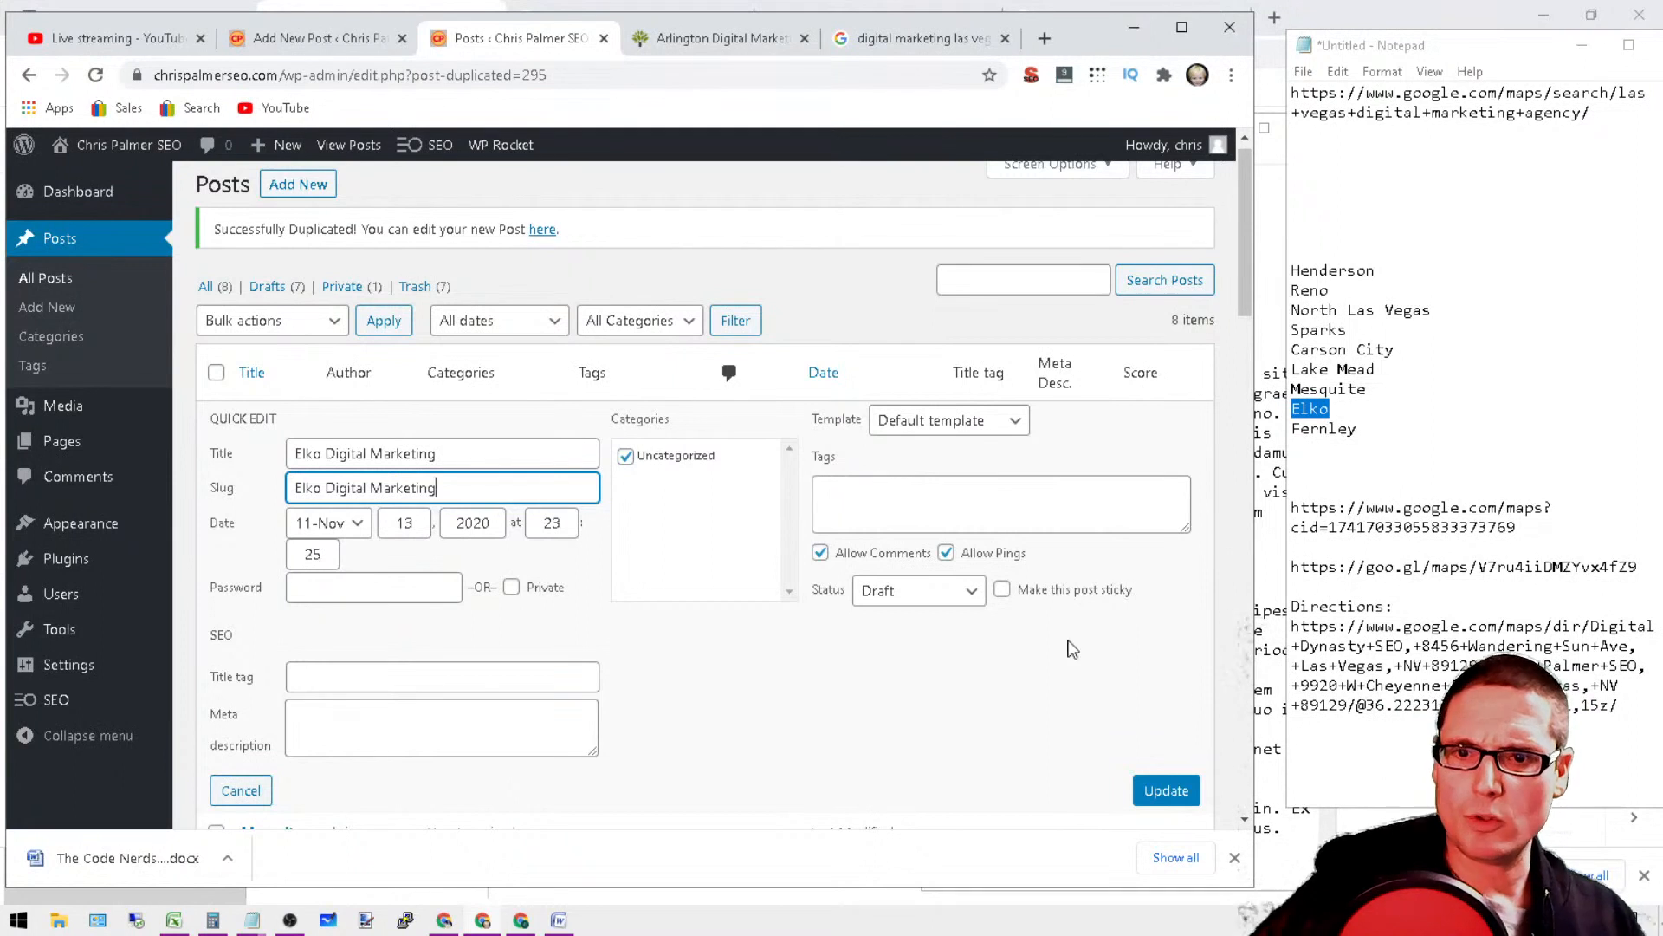
left_click(1176, 793)
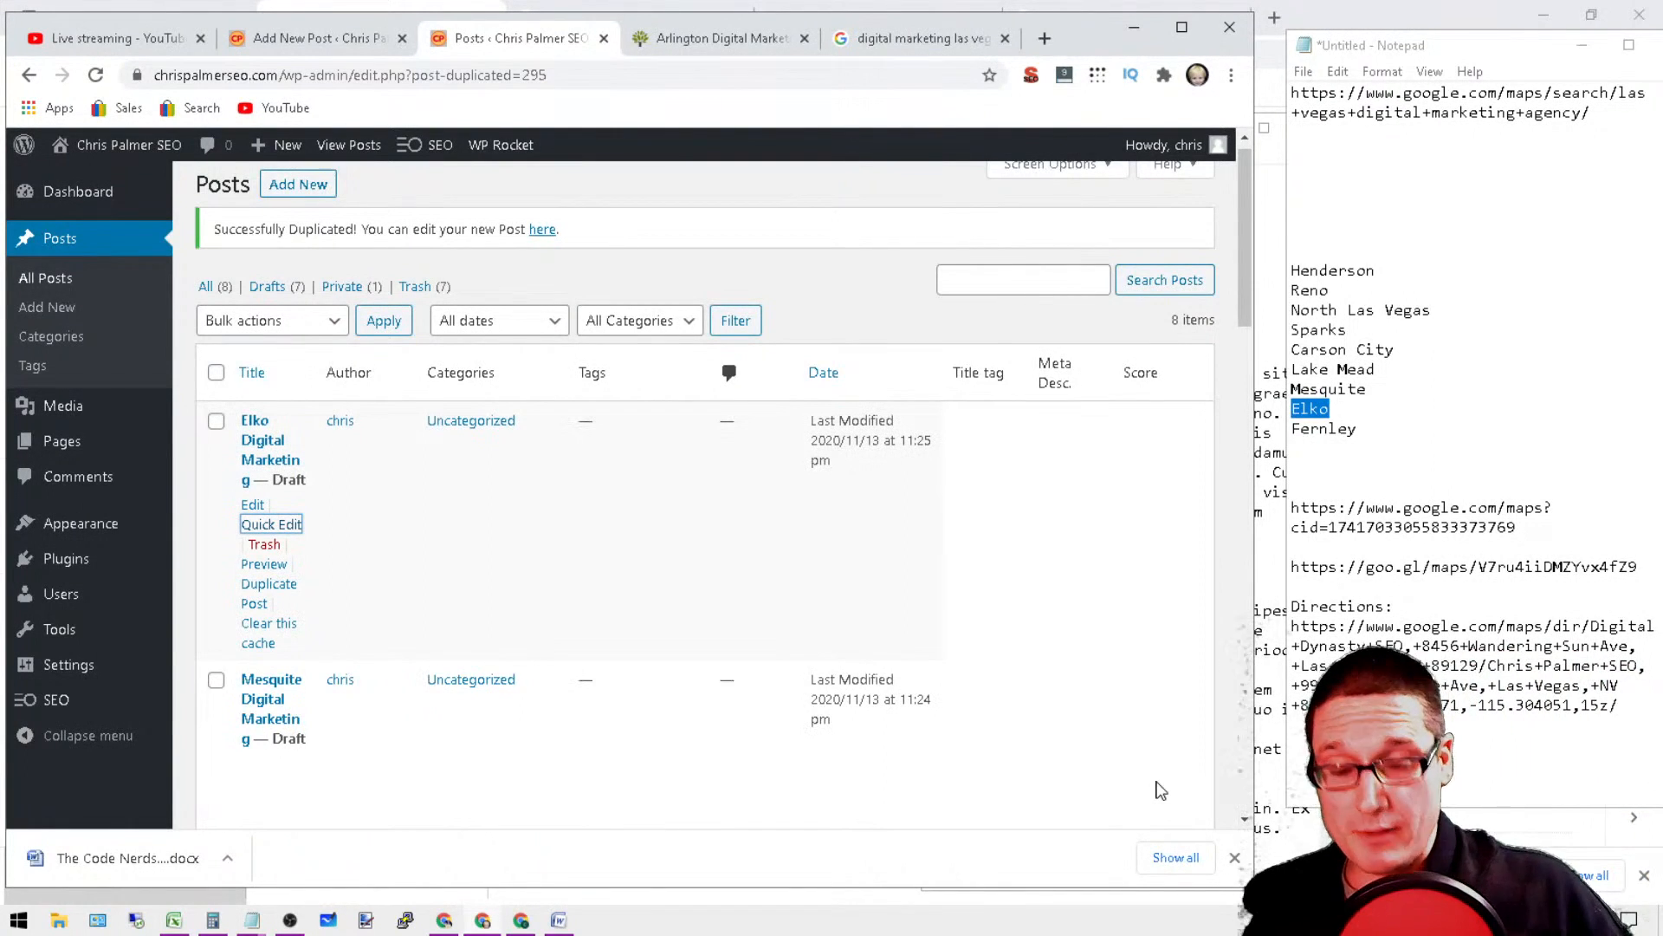
Step: Copy the city name "Fernley" from the list in the notes
double_click(1325, 428)
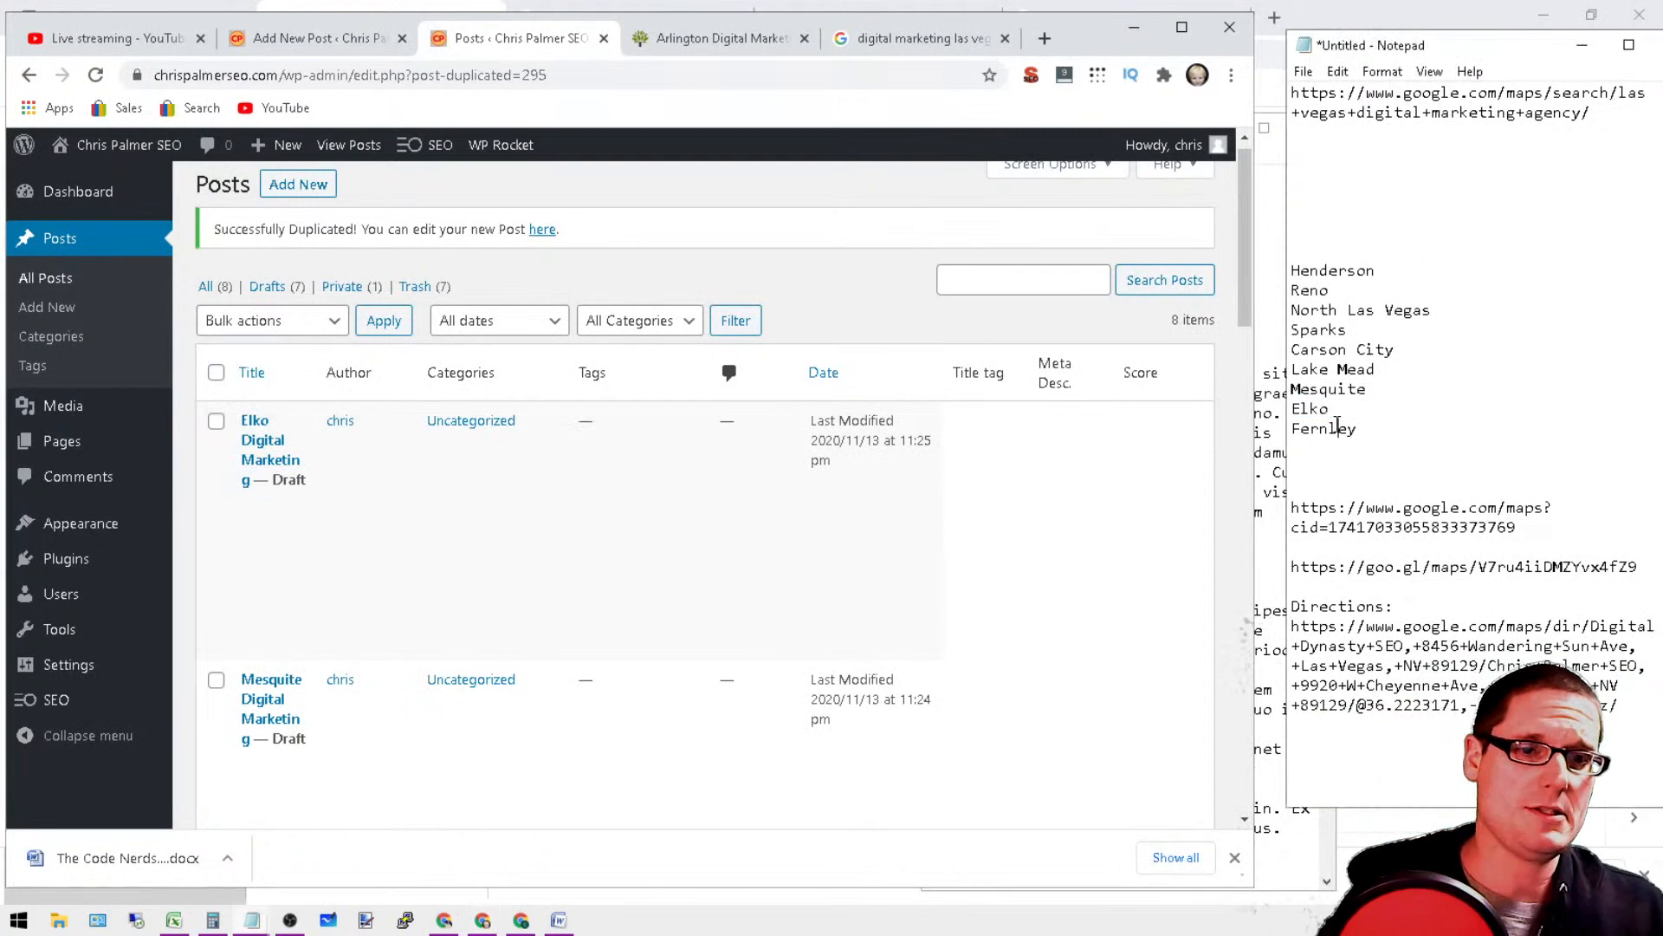
right_click(1335, 428)
Step: Duplicate the private "Henderson digital marketing" post at the end of the post list
scroll(570, 419, "down", 10)
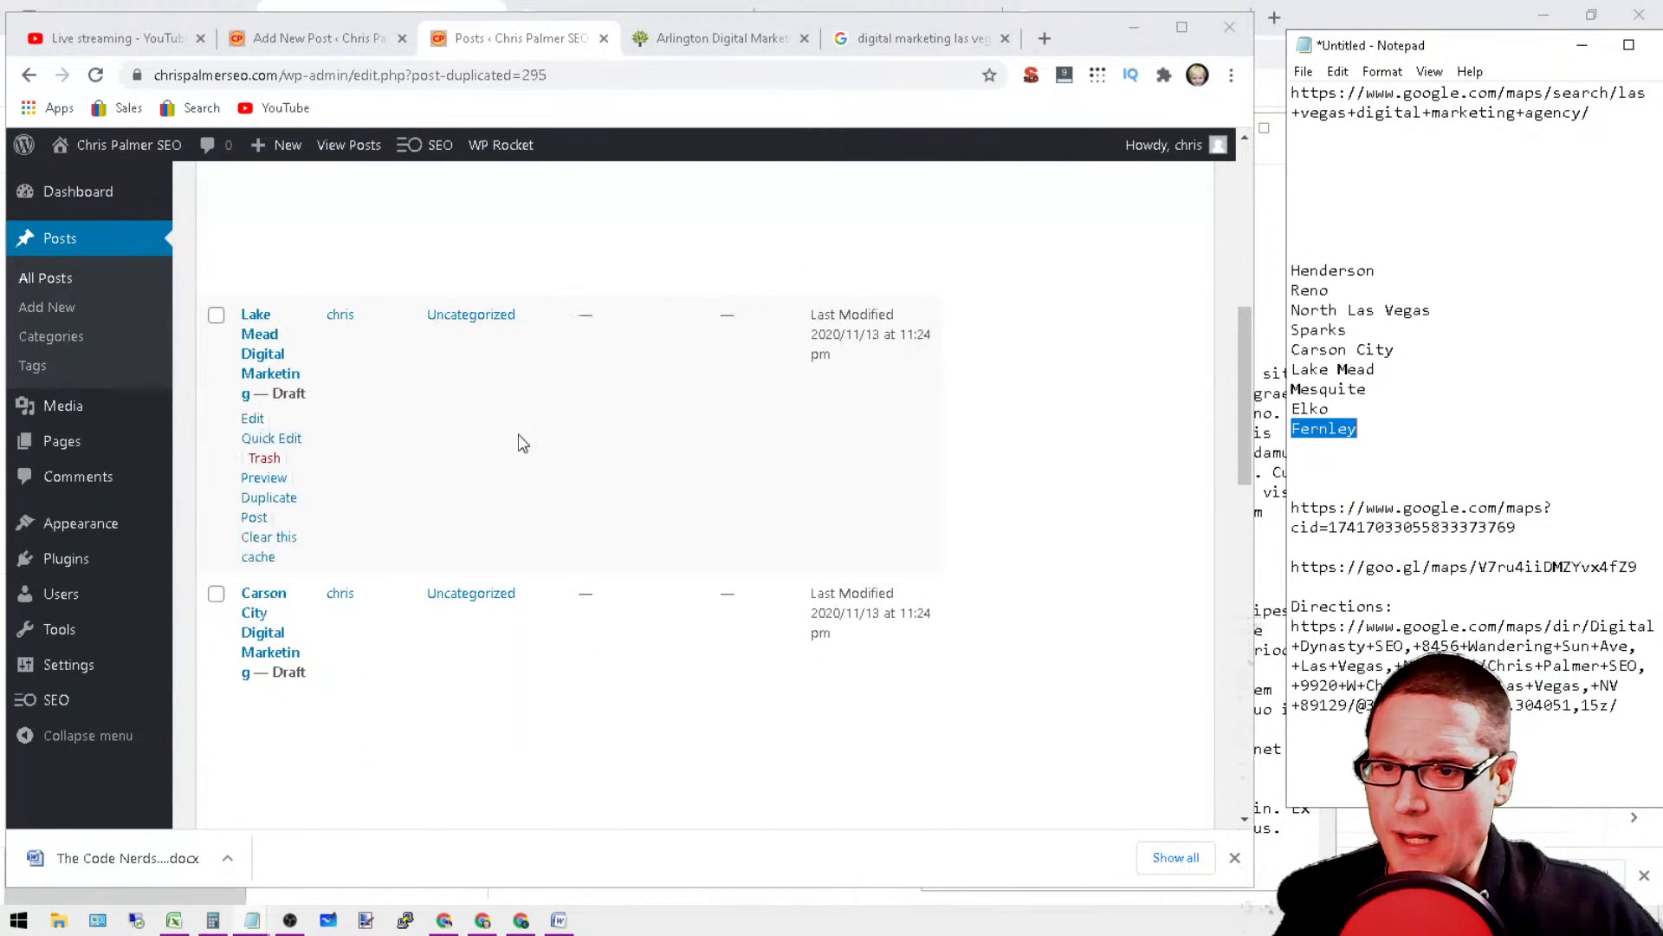
scroll(494, 483, "up", 5)
scroll(446, 464, "down", 1)
scroll(429, 513, "down", 12)
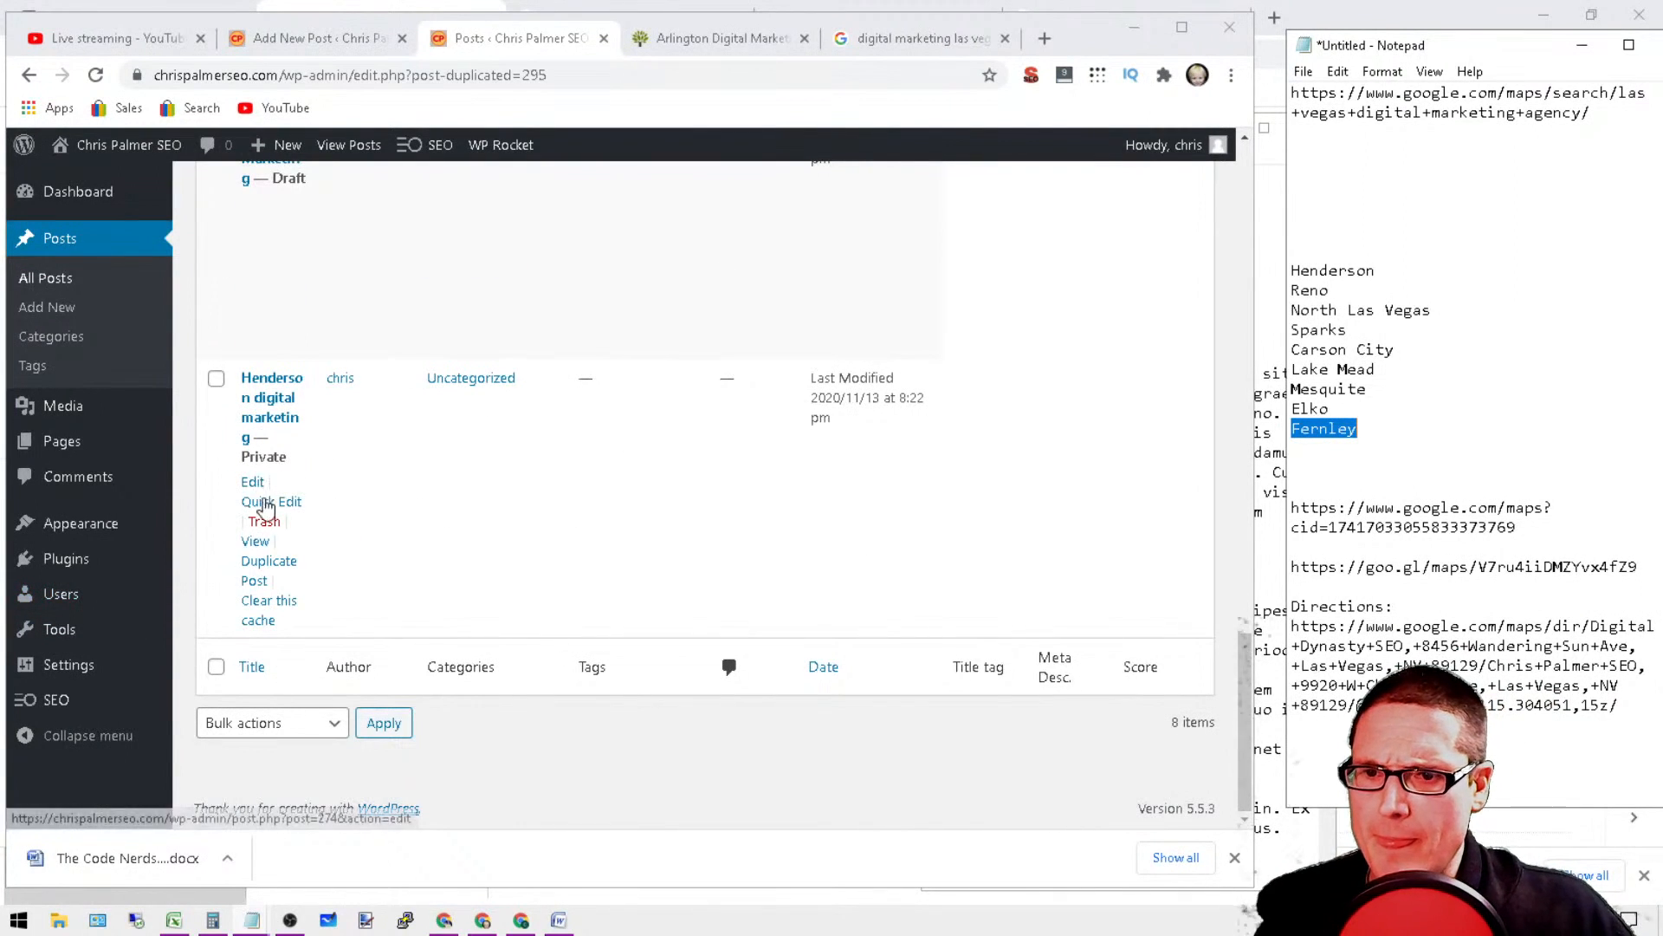
scroll(376, 623, "up", 3)
scroll(274, 646, "down", 4)
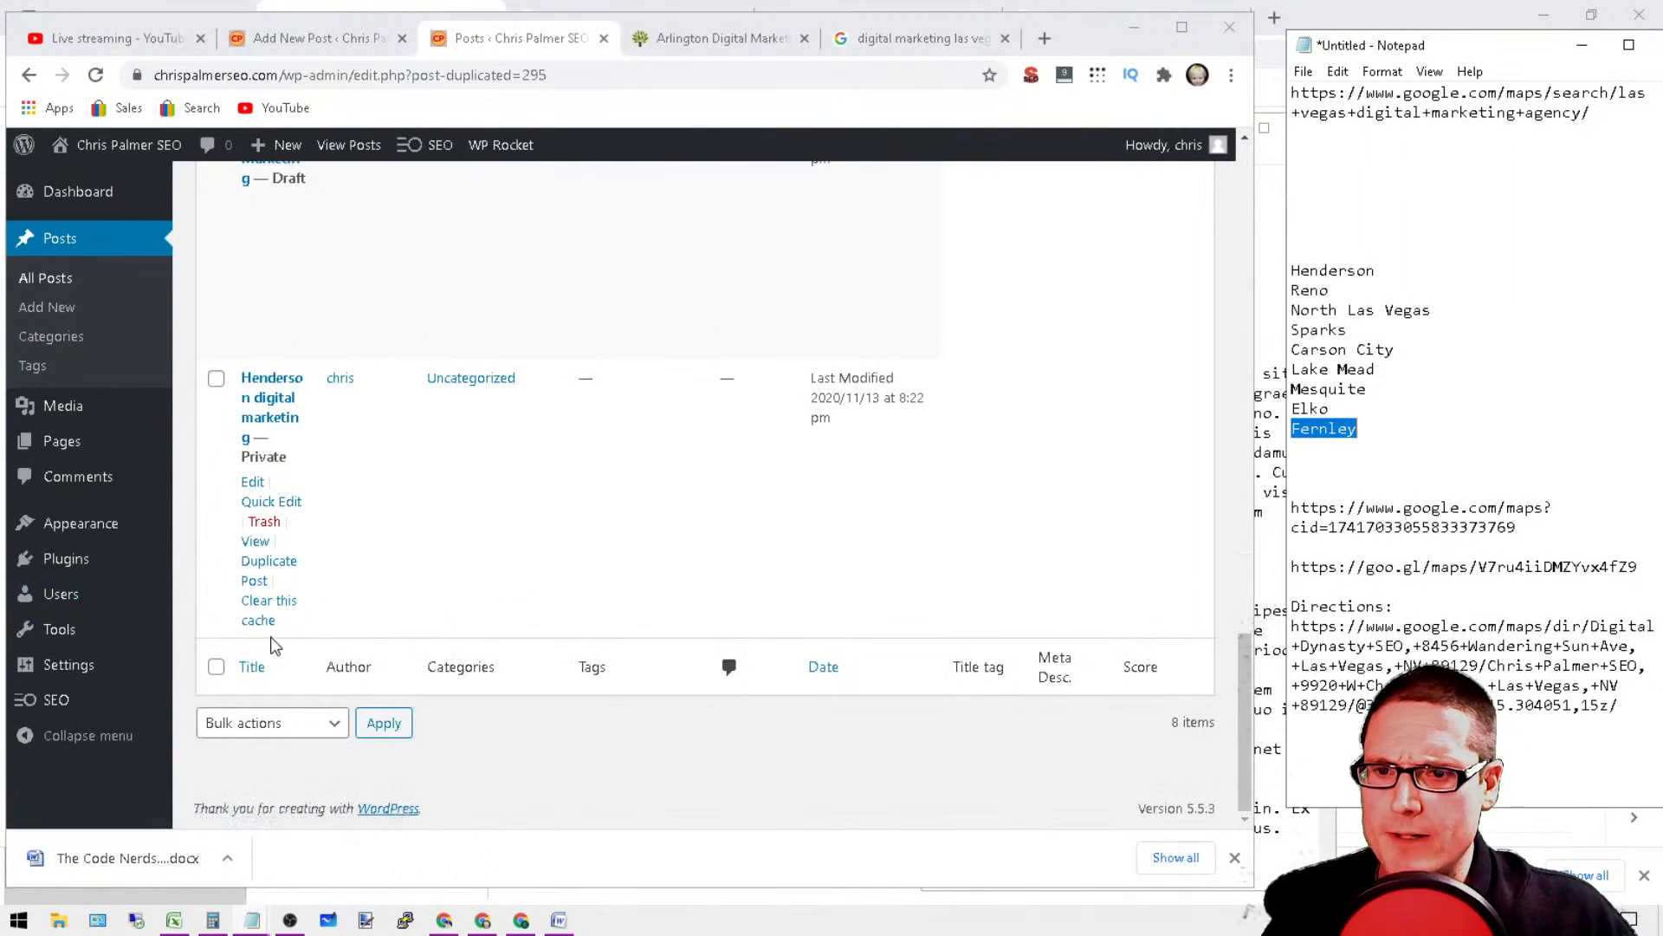
left_click(265, 572)
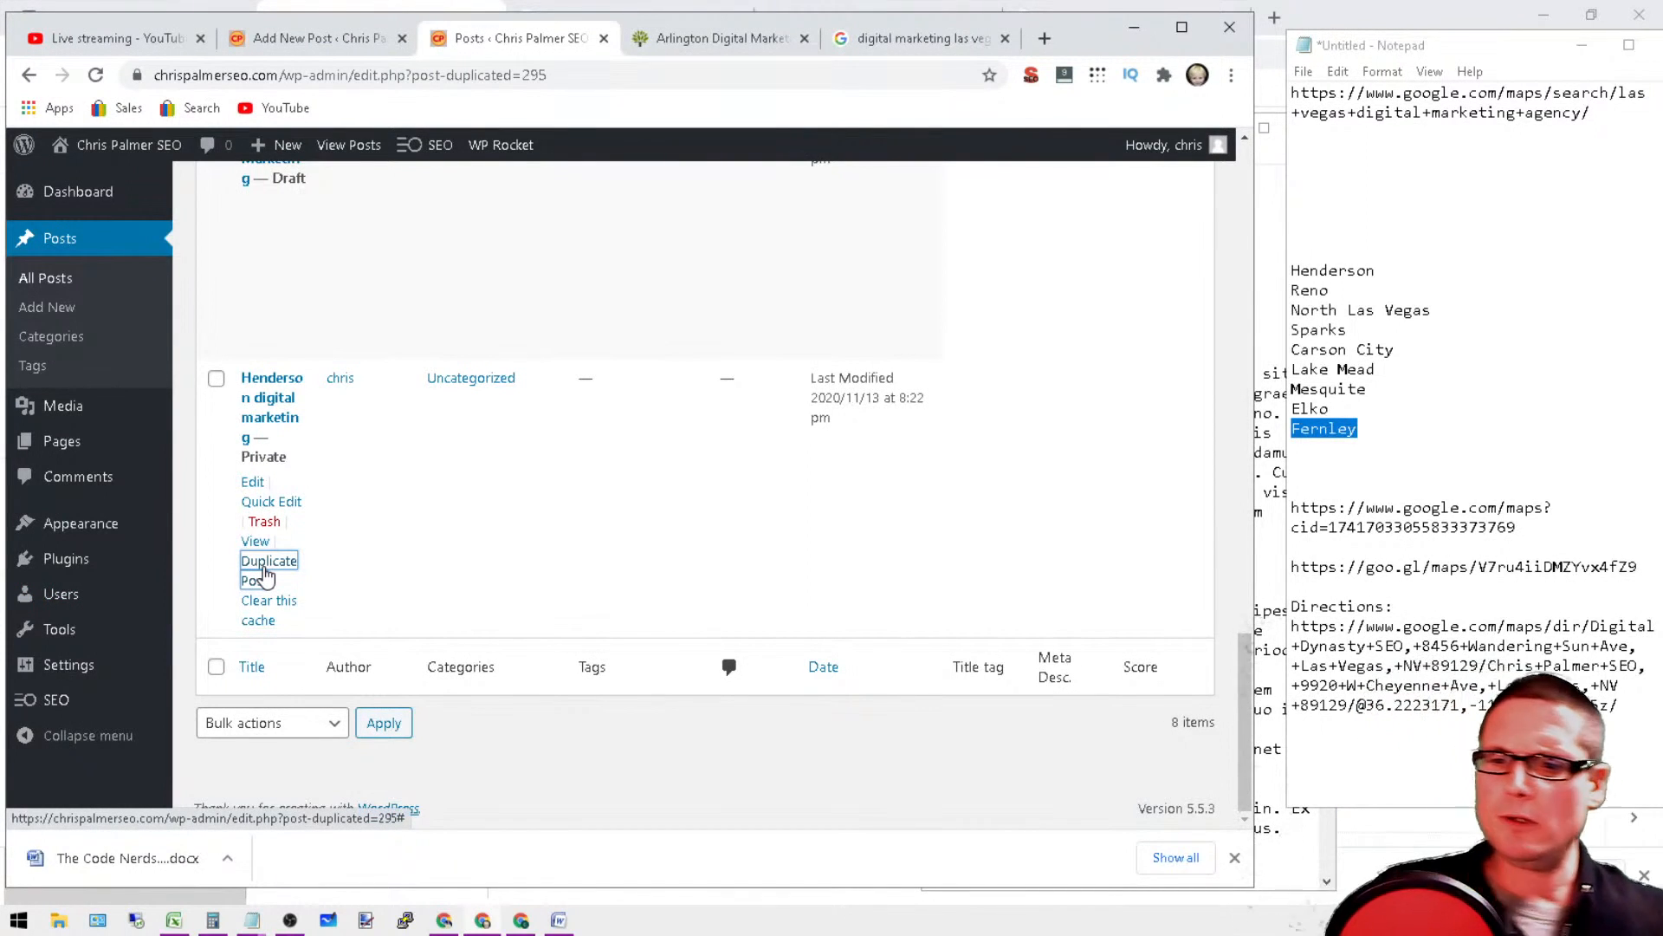
left_click(264, 573)
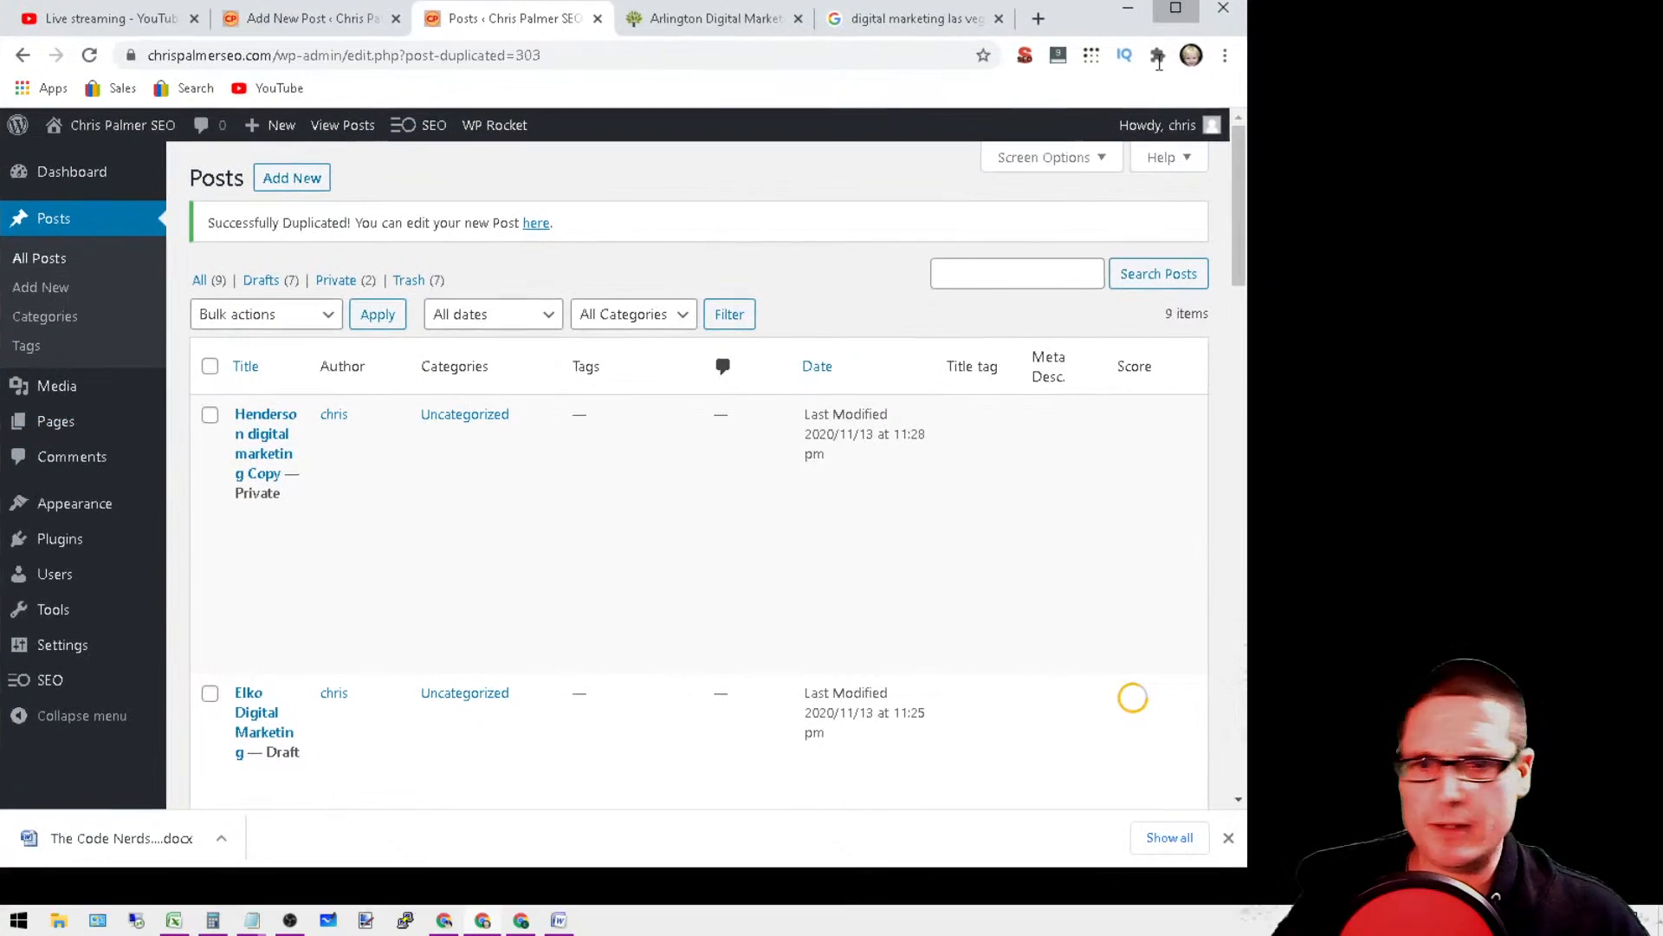
Step: Maximize the browser window and quick-edit the "Henderson digital marketing Copy" post, changing its title to "Fernley digital marketing"
left_click(1182, 28)
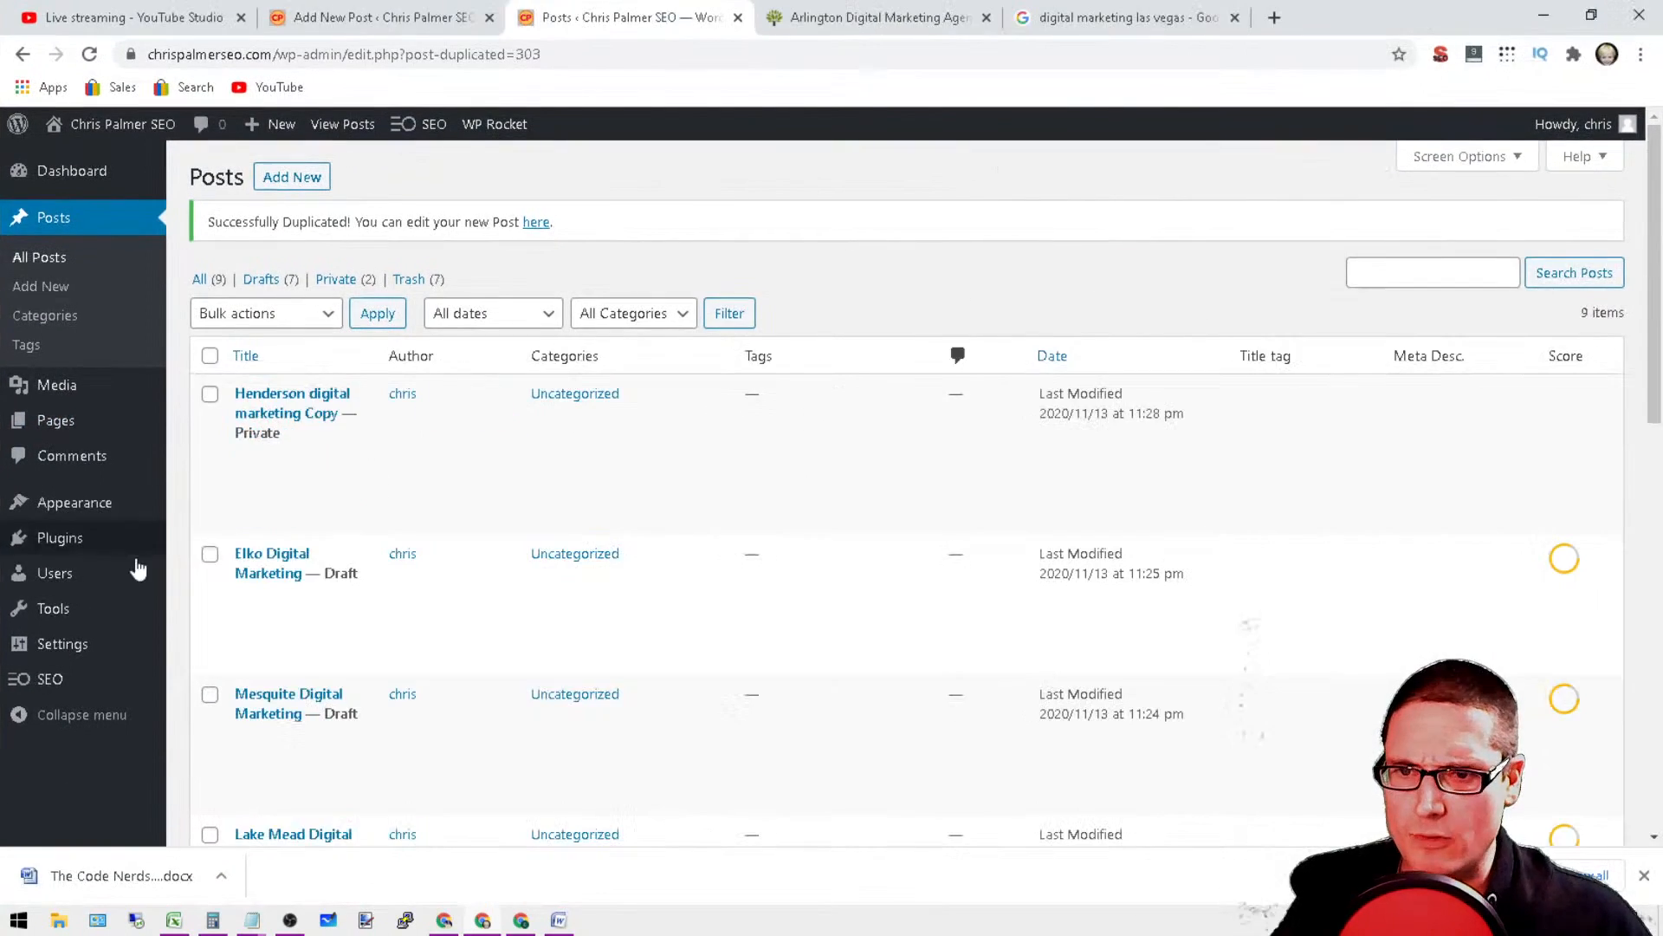
left_click(298, 459)
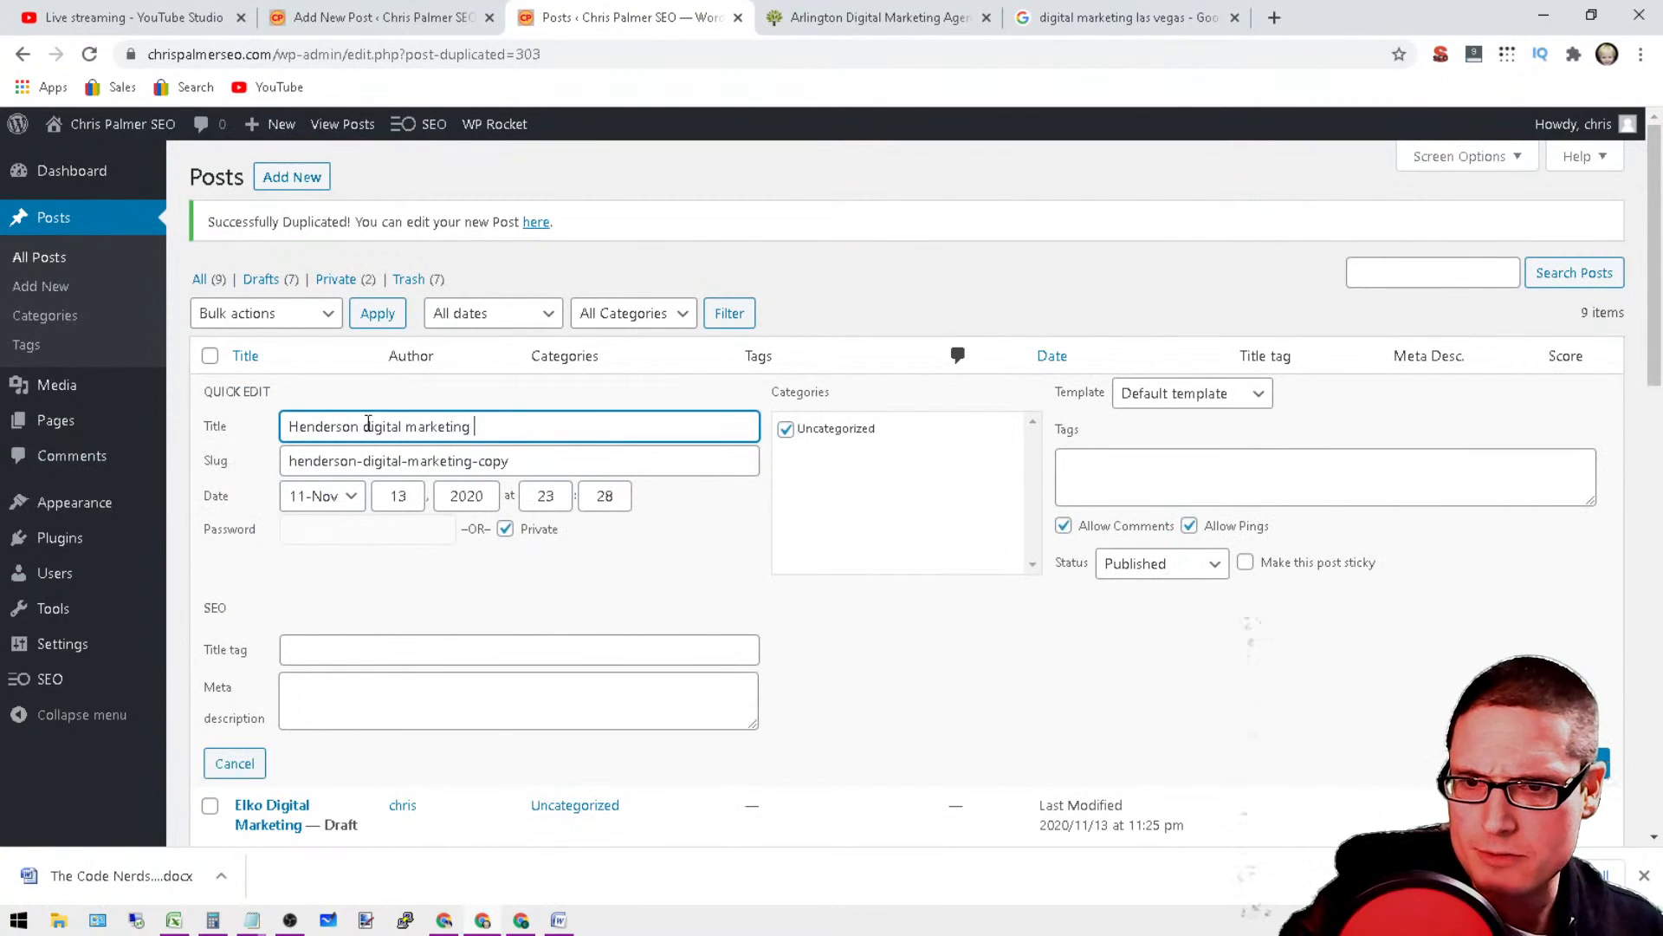
key("BackSpace")
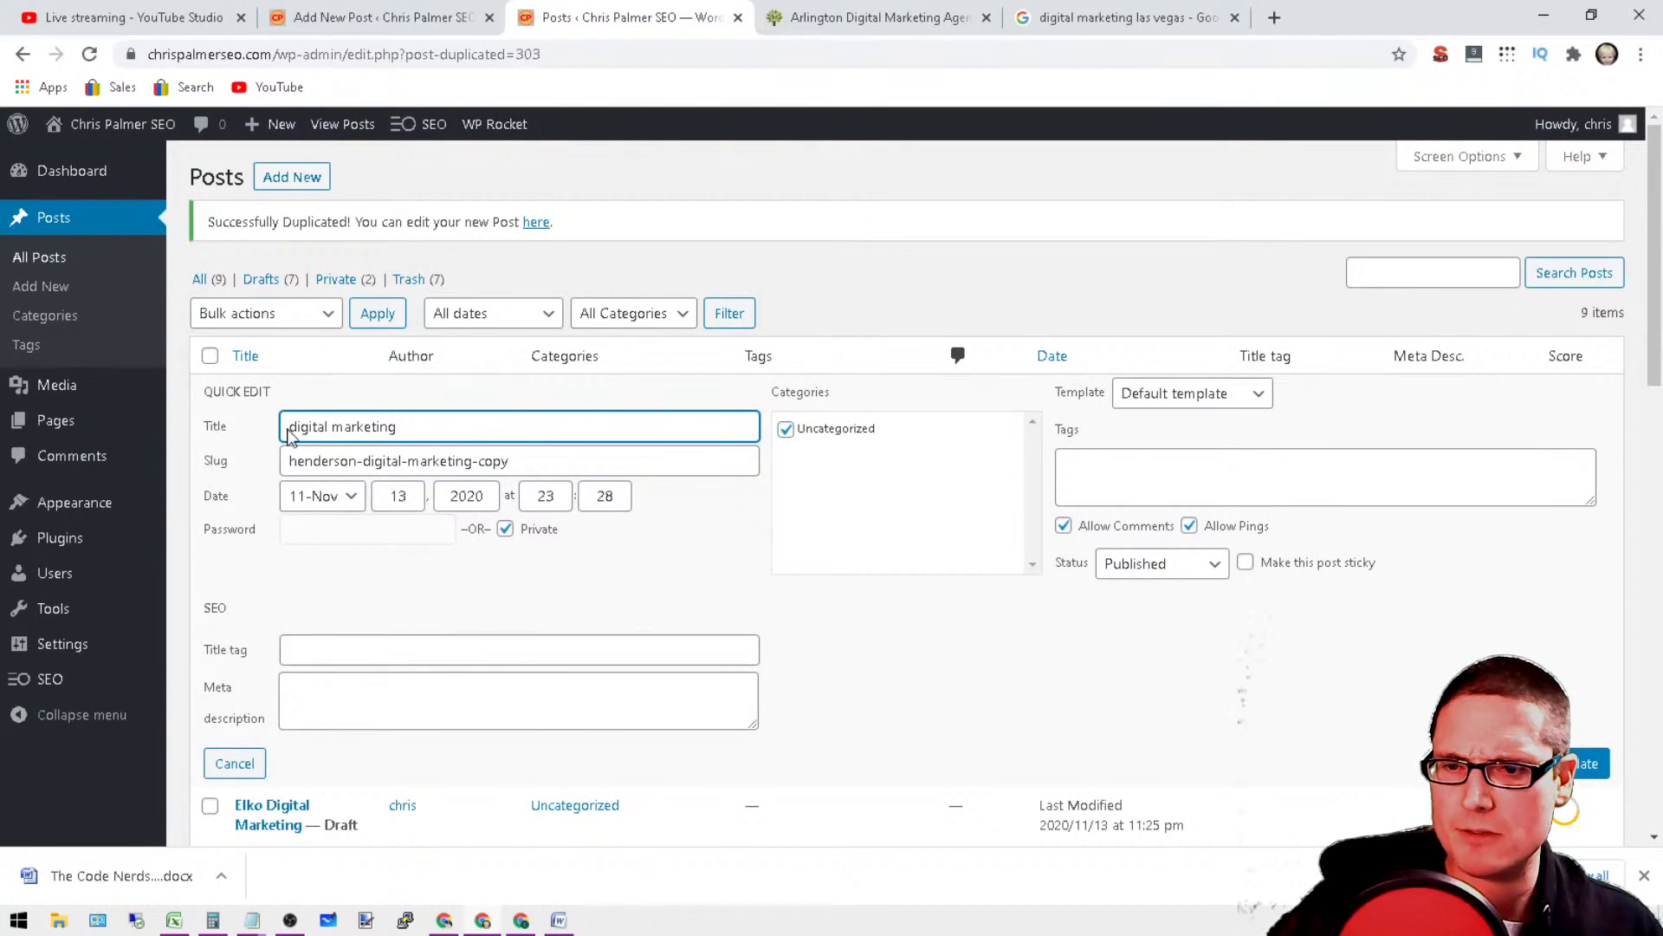
right_click(291, 433)
left_click(367, 594)
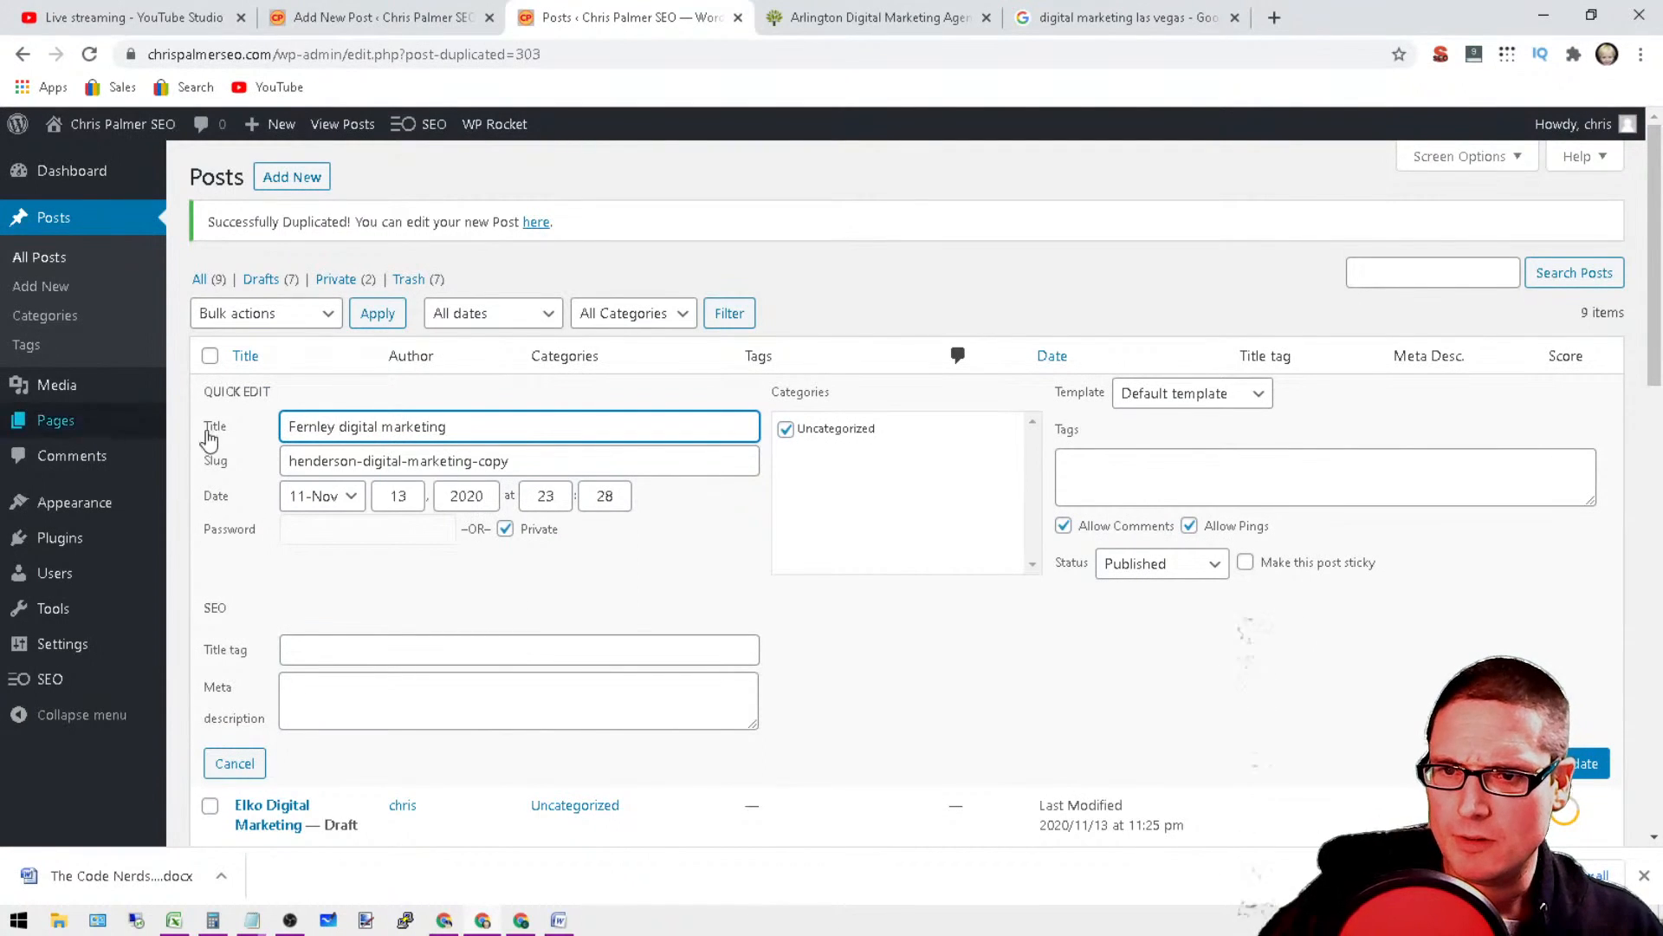
Step: Replace the slug "henderson-digital-marketing-copy" with the copied title "Fernley digital marketing" and update the post
left_click_drag(468, 433, 195, 446)
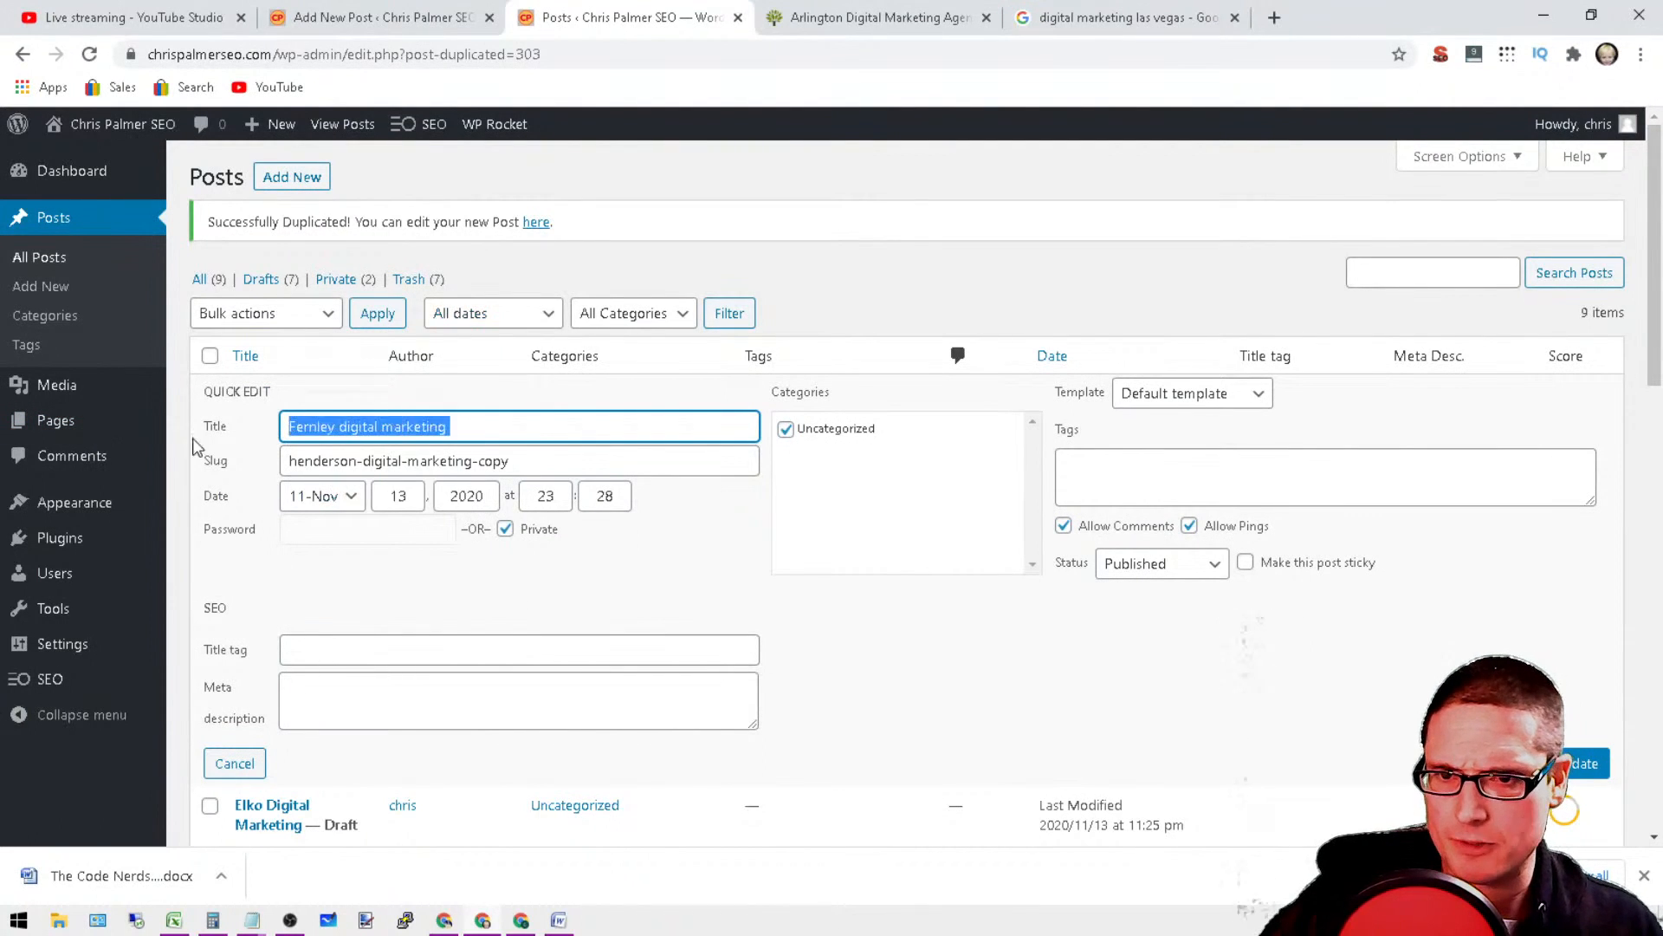
right_click(348, 431)
left_click(427, 505)
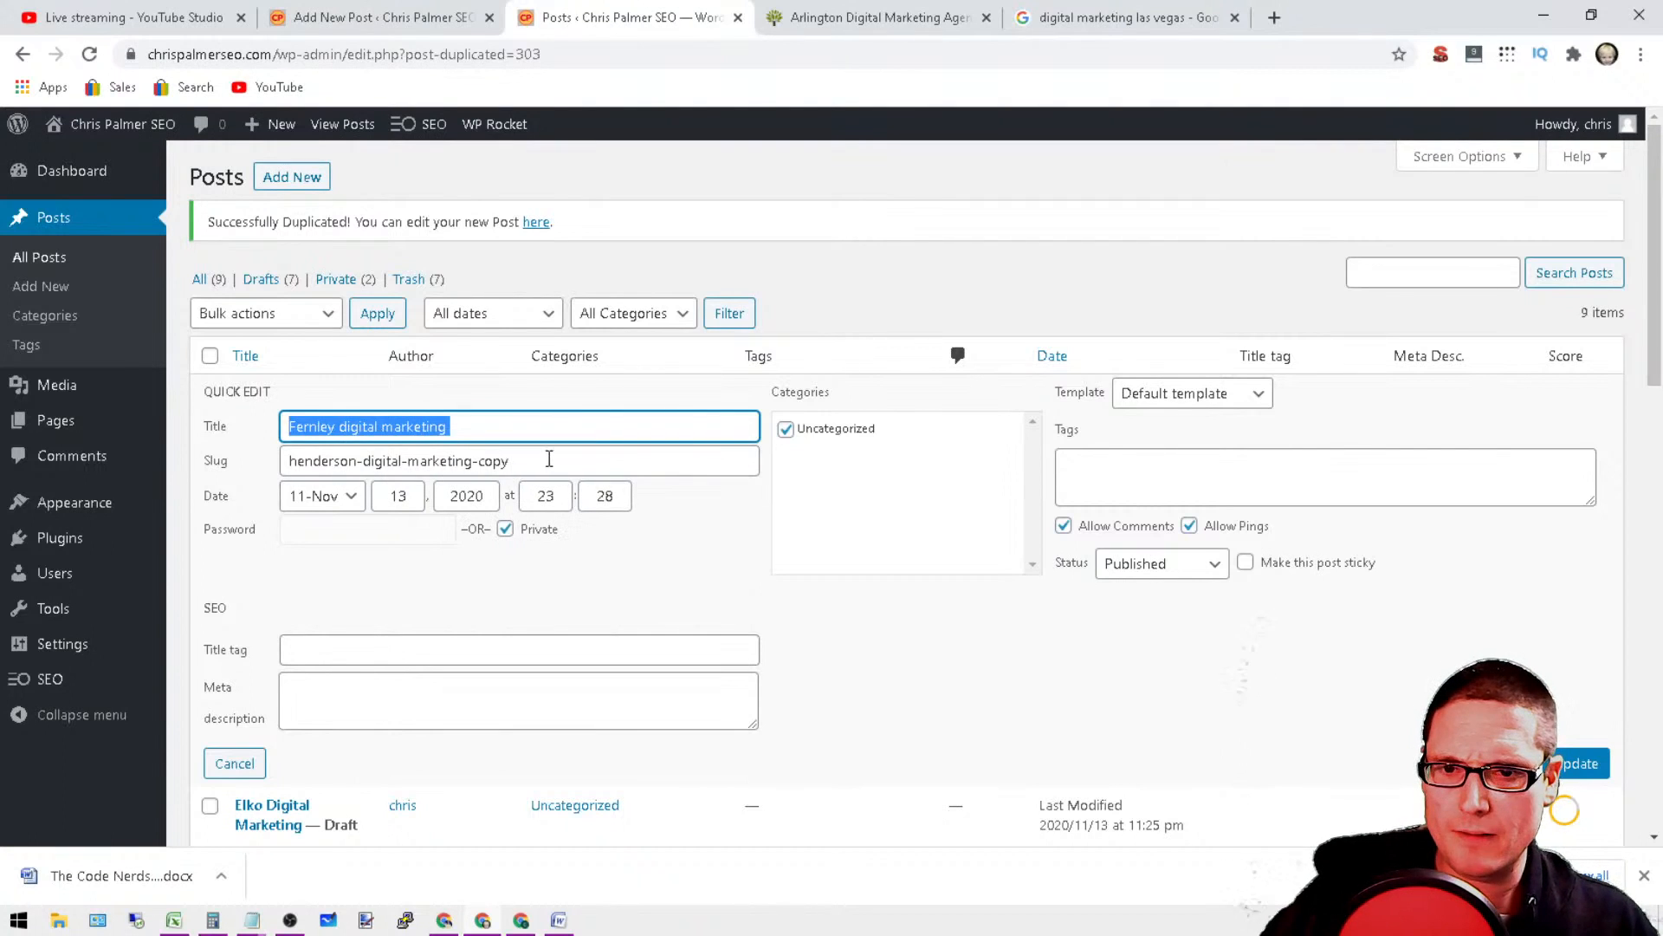
triple_click(390, 461)
right_click(389, 461)
left_click(484, 559)
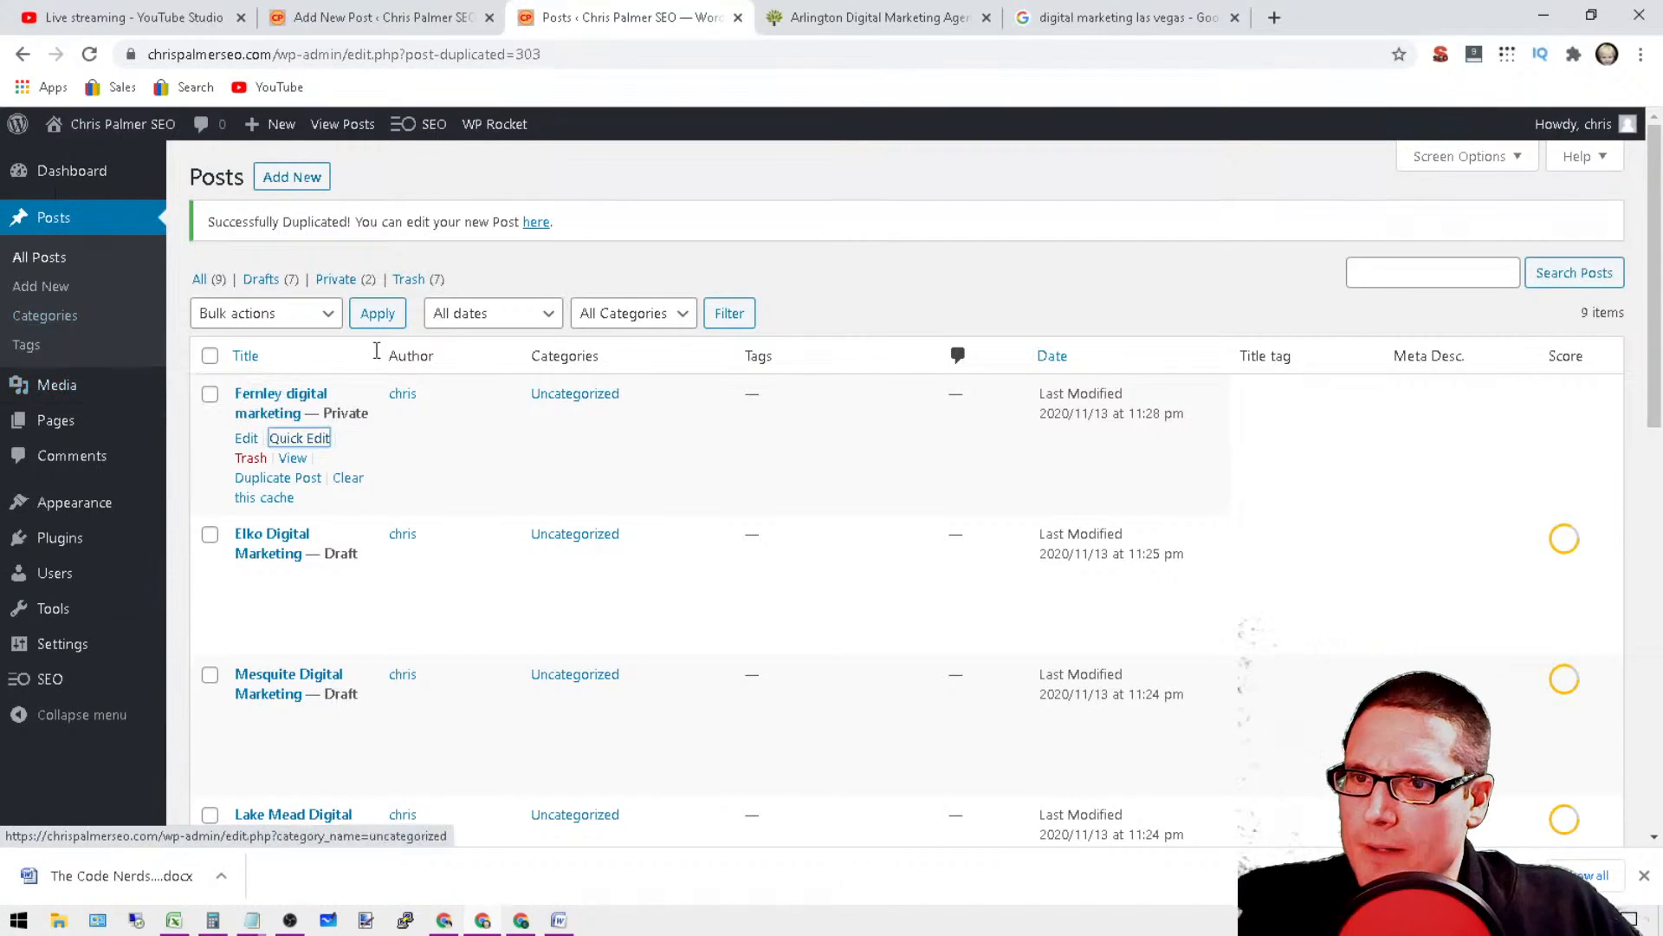
Step: Open the site's Pages list, bring up the quick edit of the Locations page and select its slug
mouse_move(16, 433)
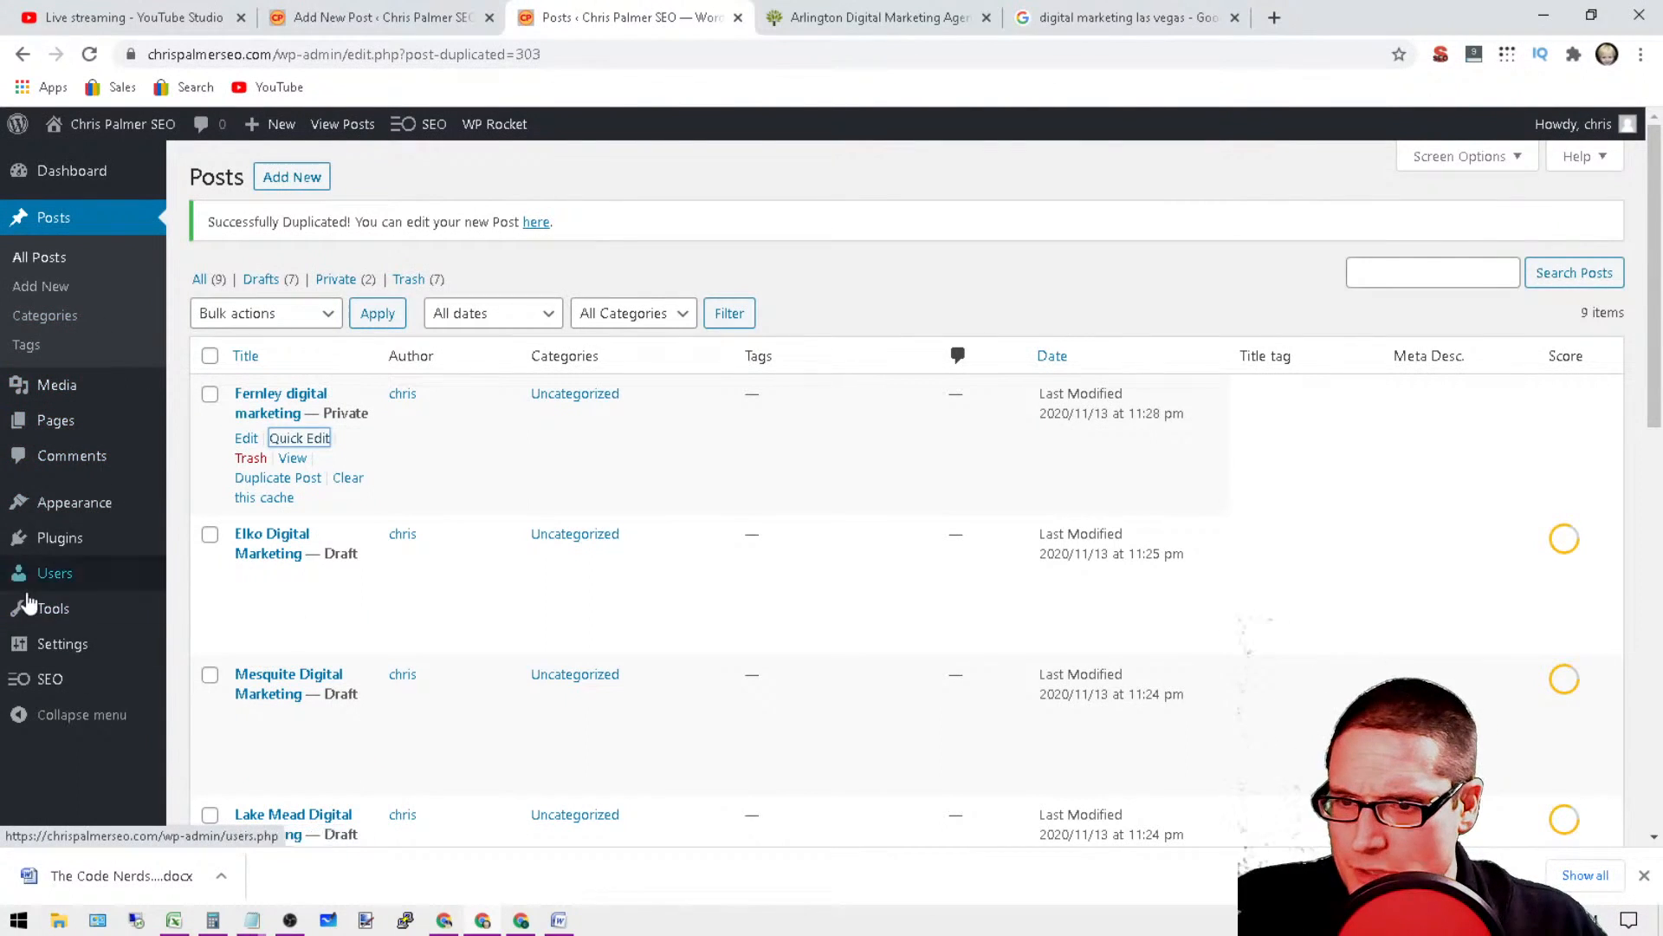
mouse_move(104, 537)
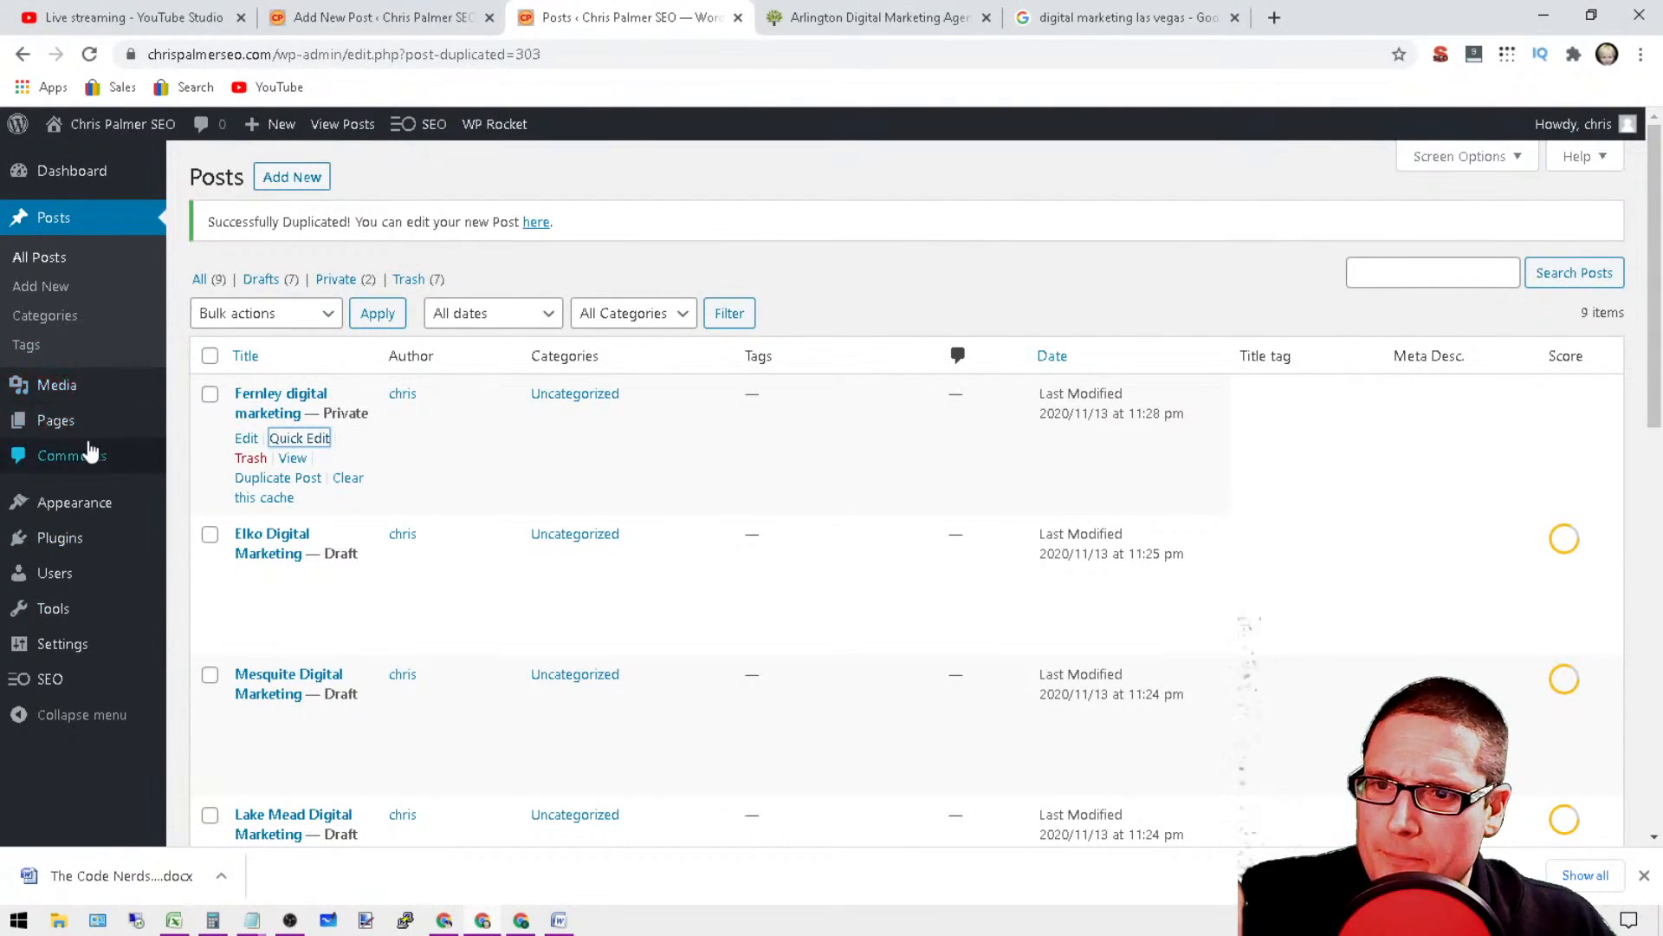
left_click(189, 428)
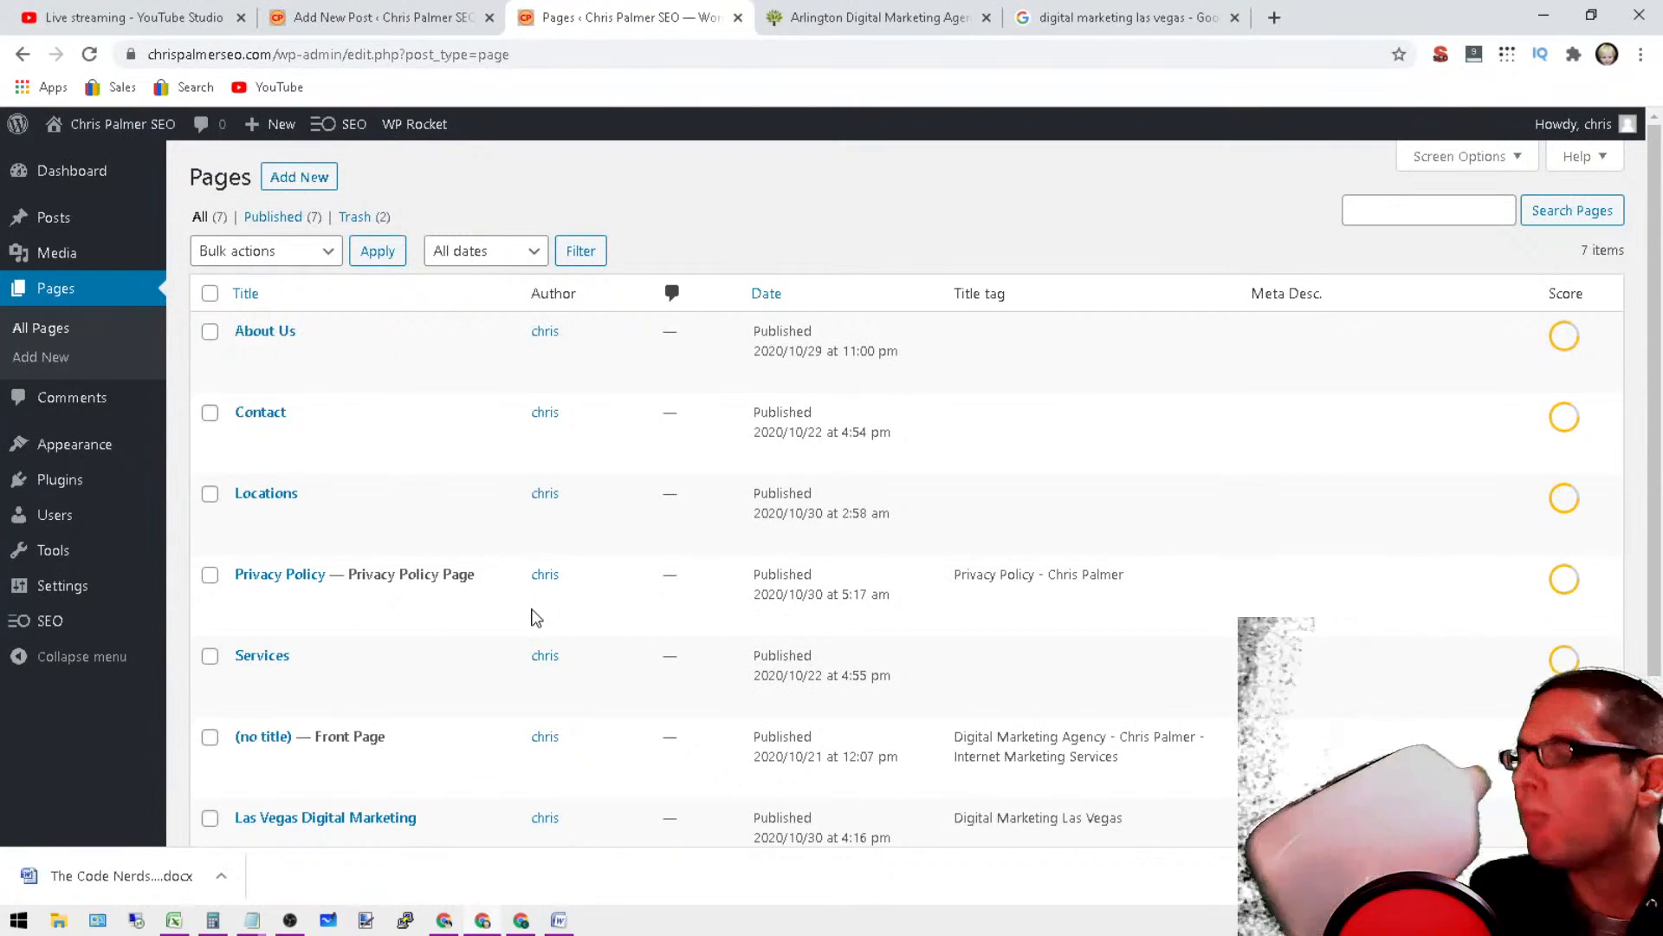
mouse_move(512, 616)
scroll(511, 617, "down", 2)
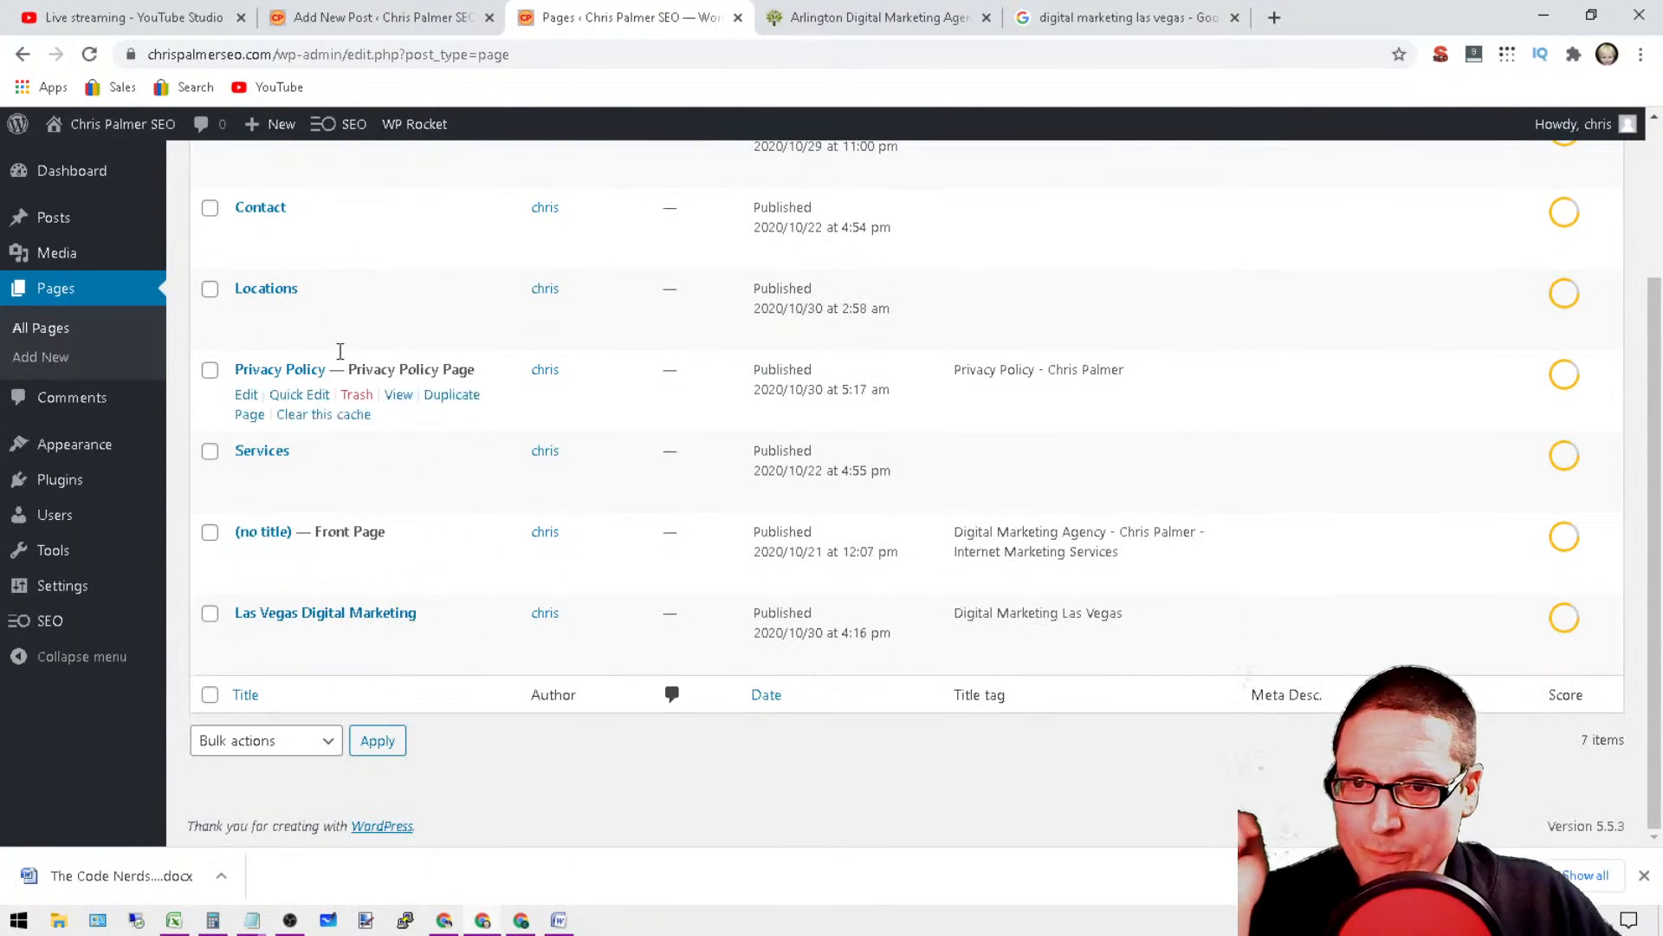
left_click(301, 314)
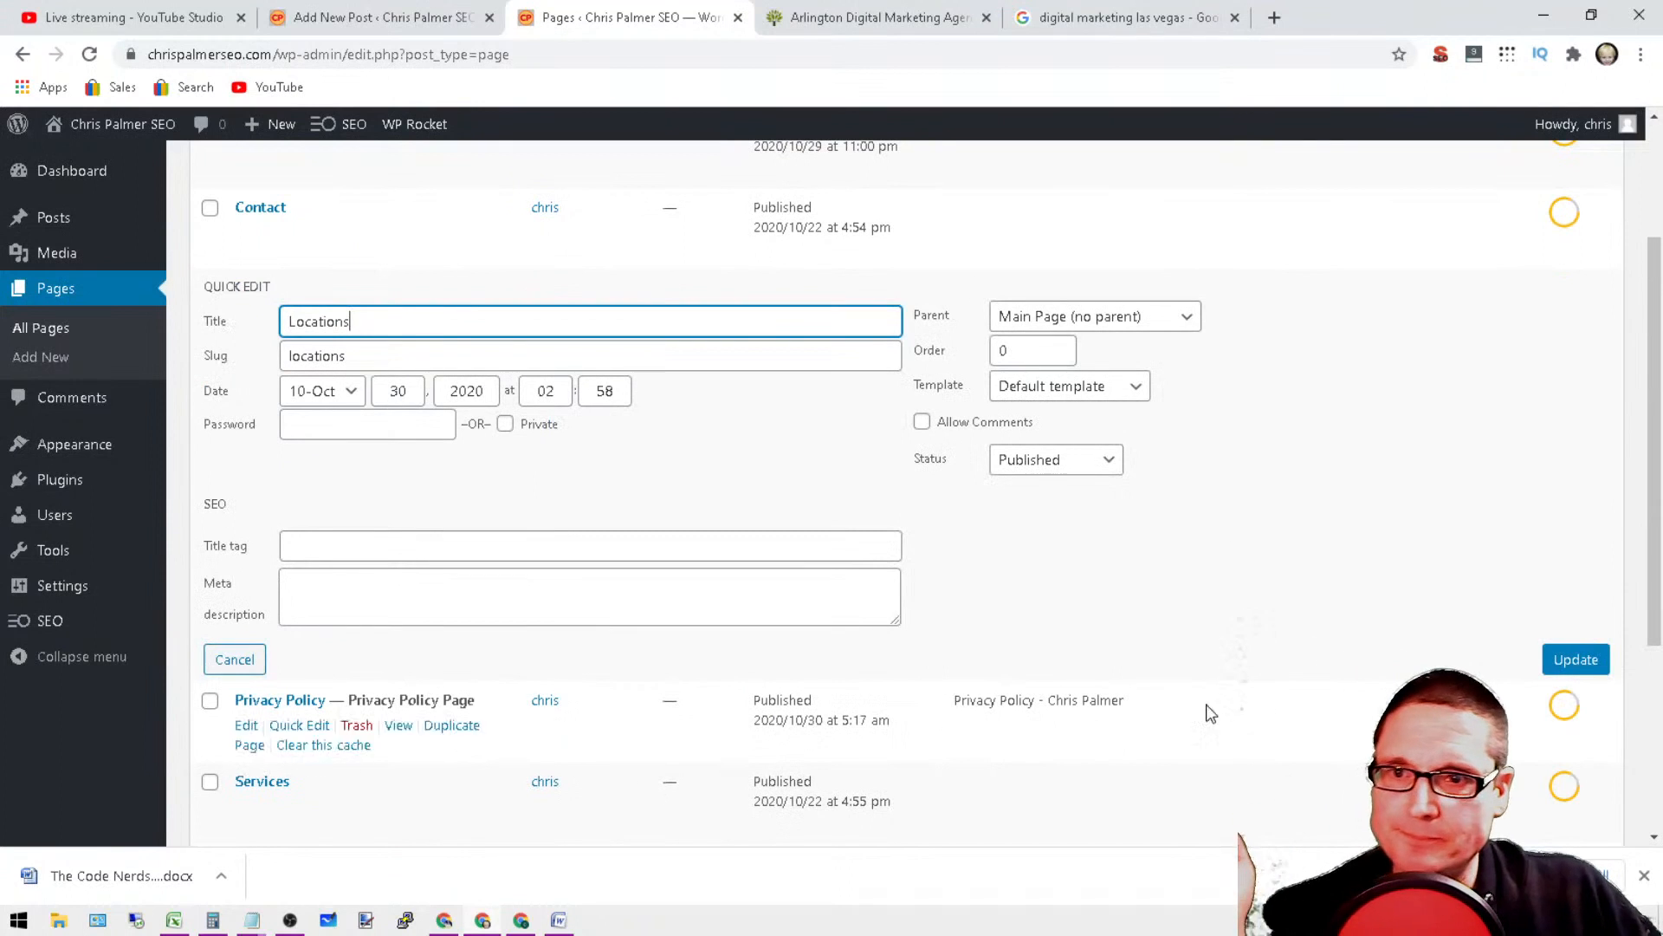
left_click_drag(384, 351, 158, 348)
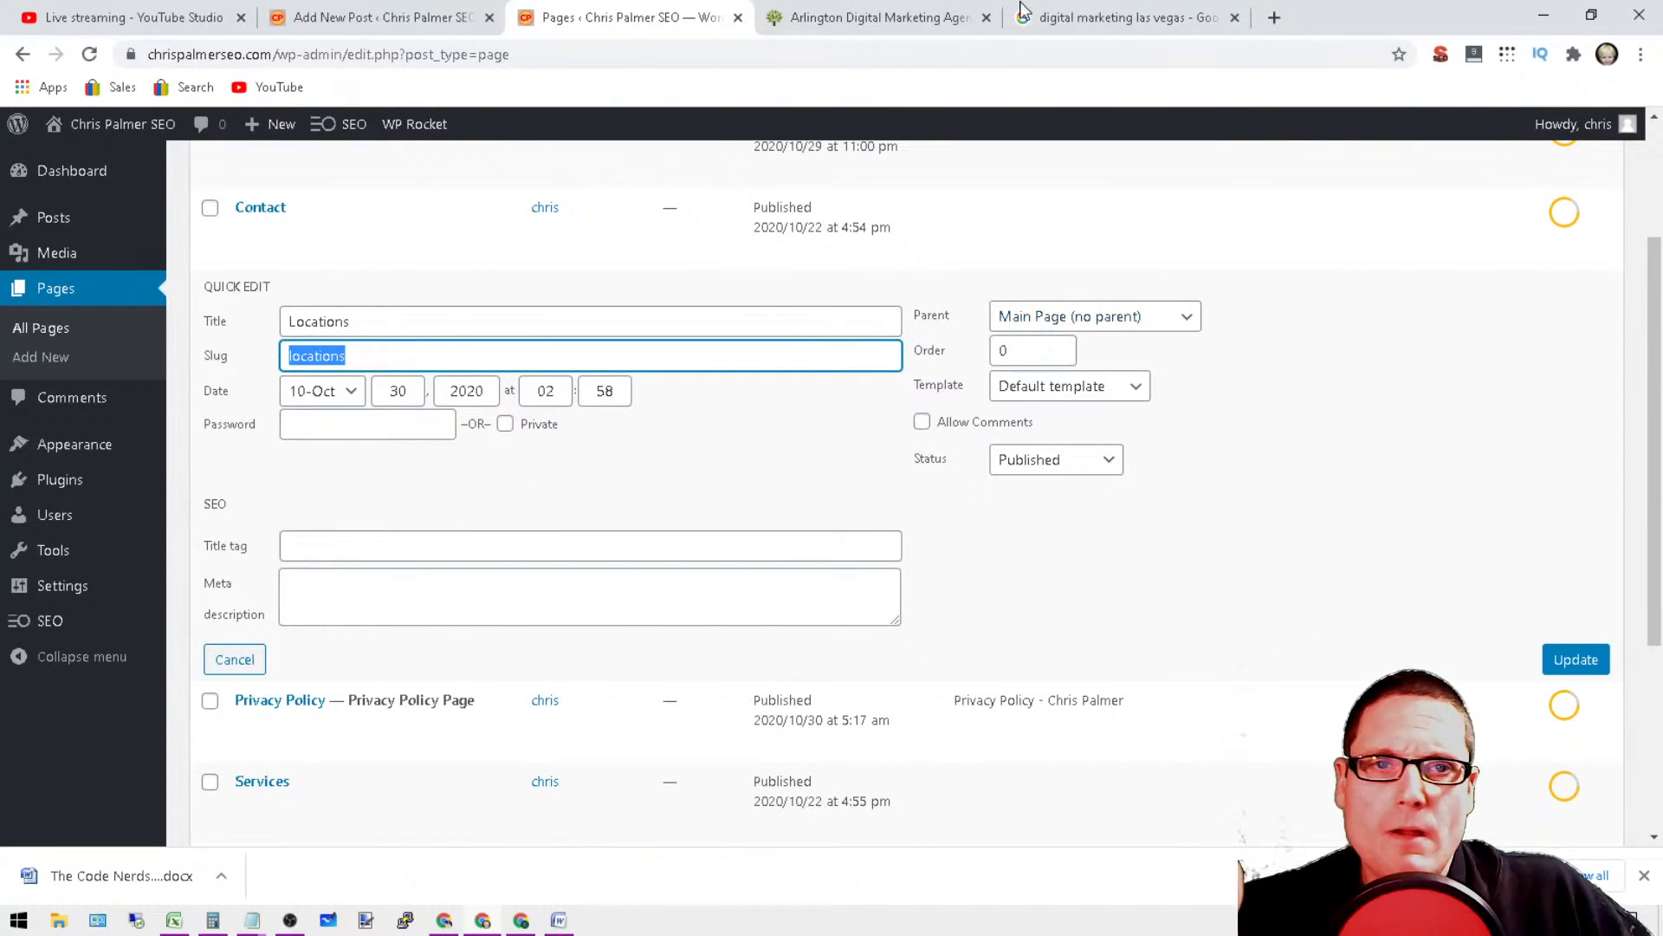
Step: Switch to the Thrive agency site, open its Search Engine Optimization (SEO) service page and highlight the "digital-marketing-services" folder in the URL
left_click(892, 13)
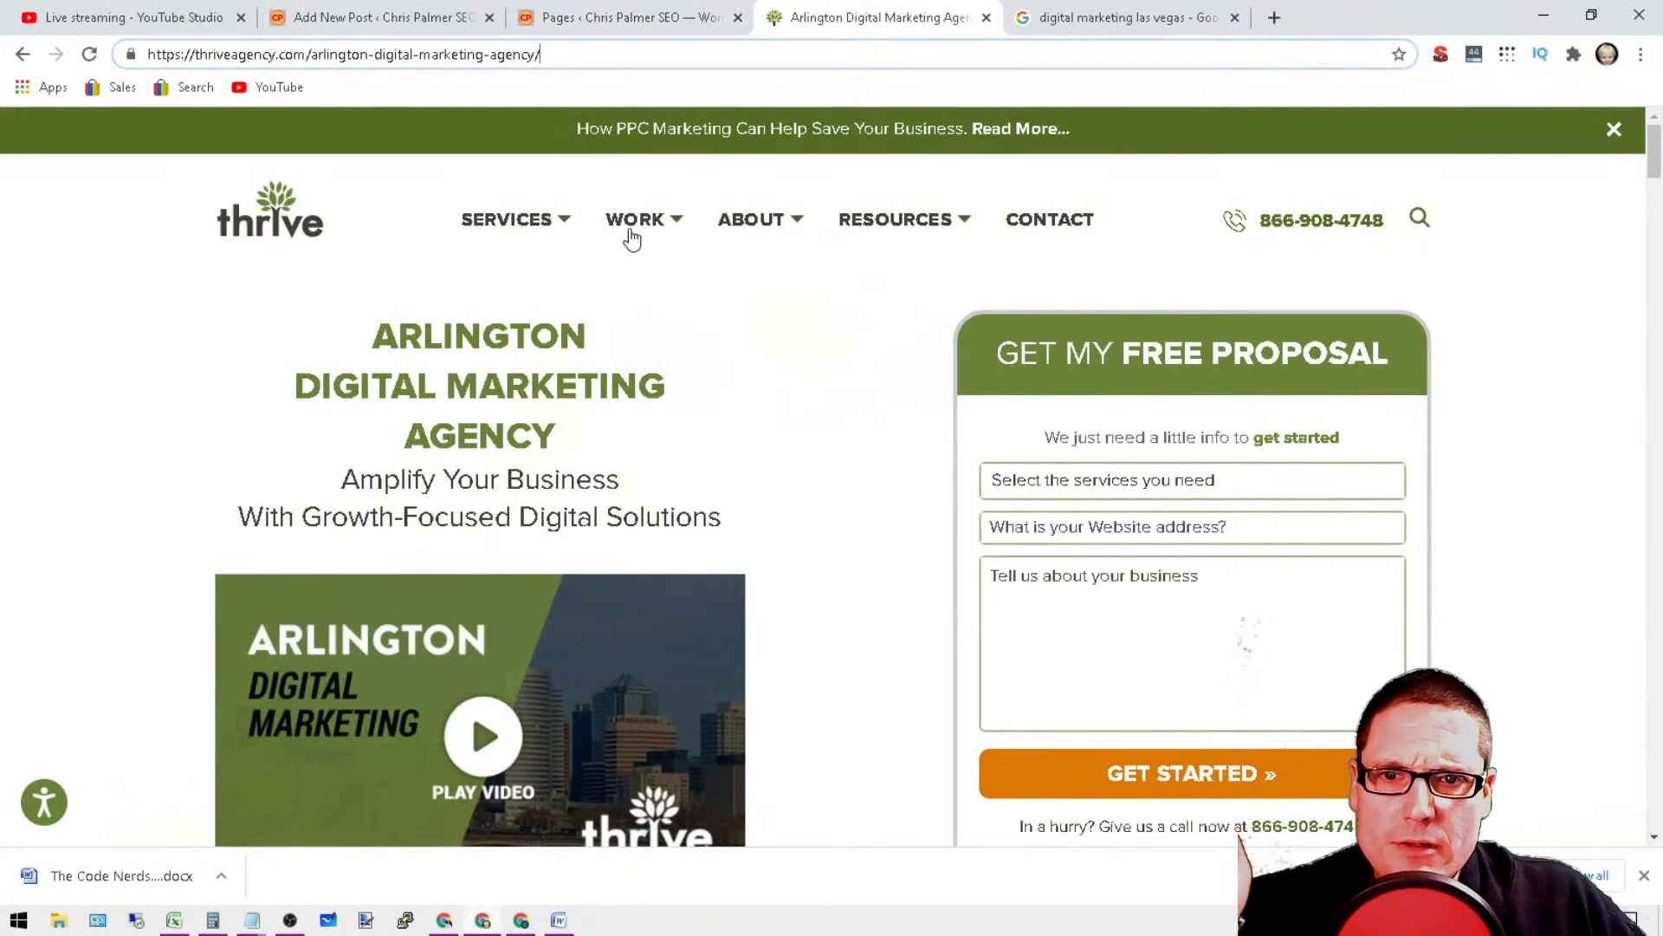
mouse_move(514, 228)
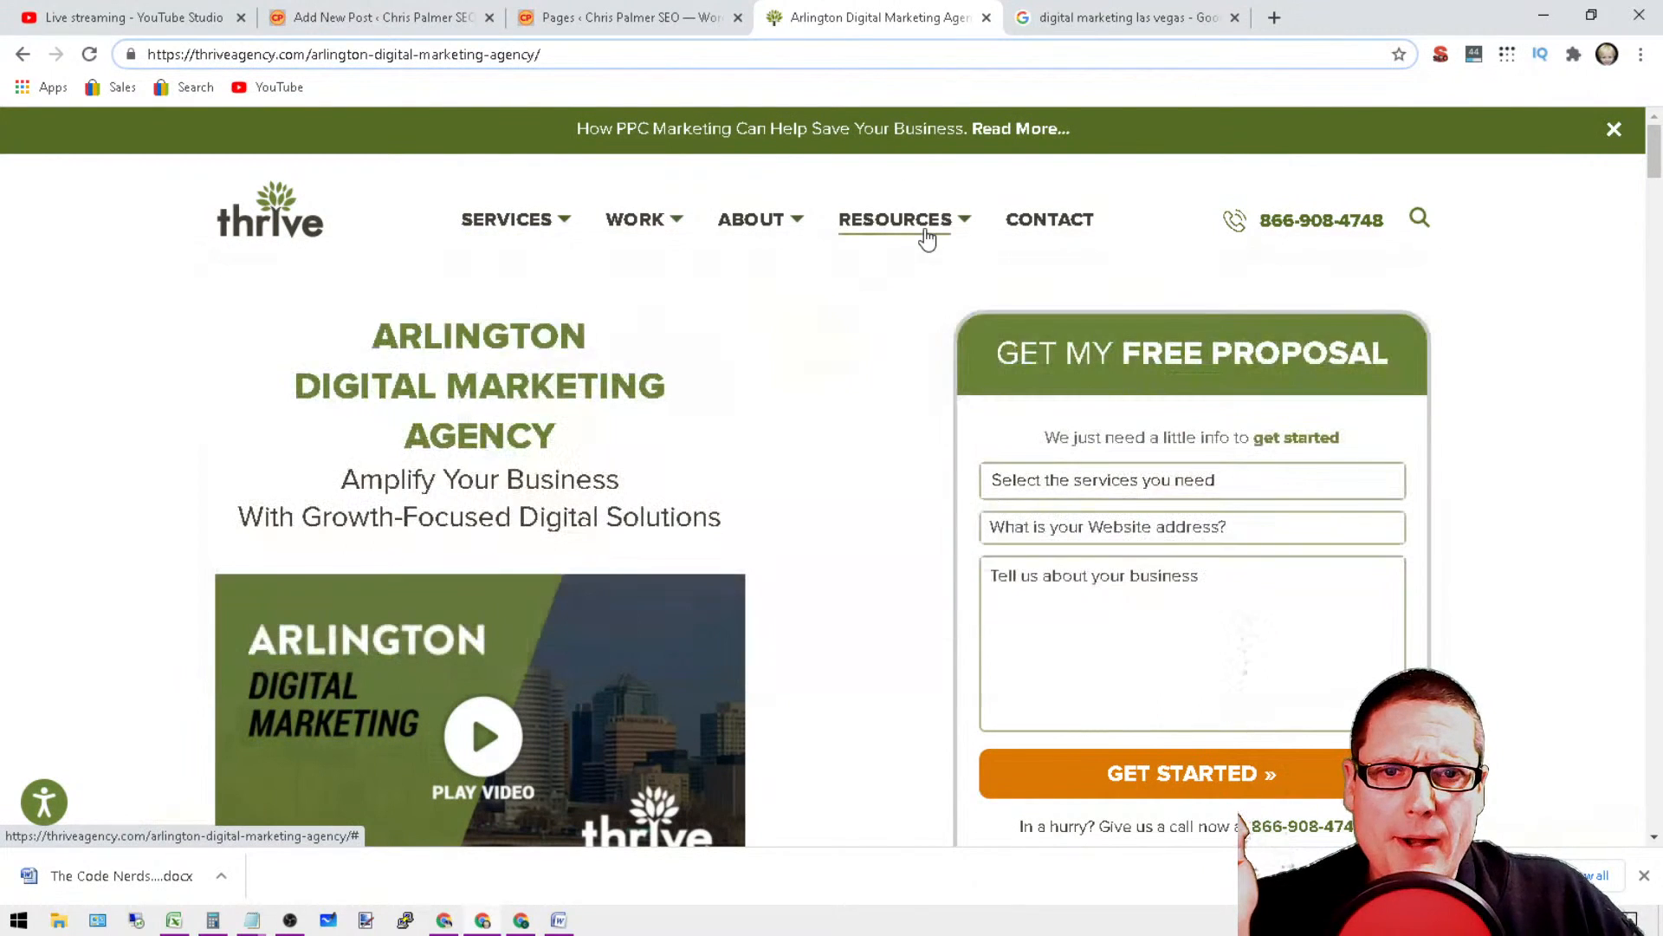
mouse_move(927, 238)
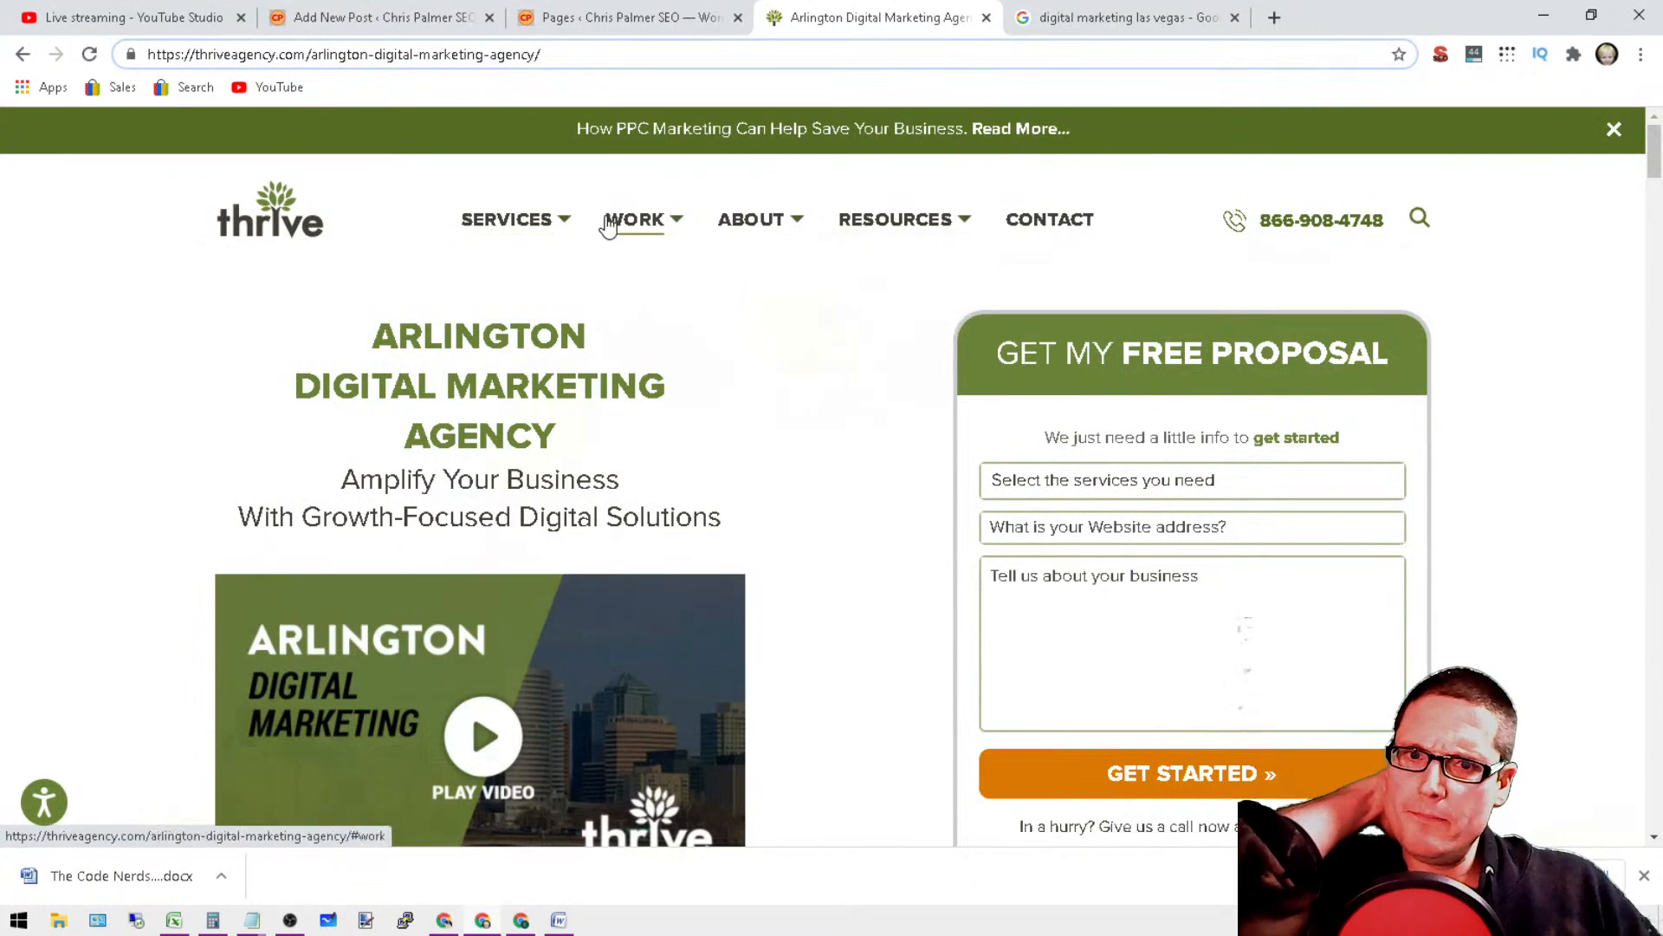
mouse_move(1654, 167)
left_mouse_down()
mouse_move(1655, 825)
mouse_move(1655, 164)
left_mouse_up()
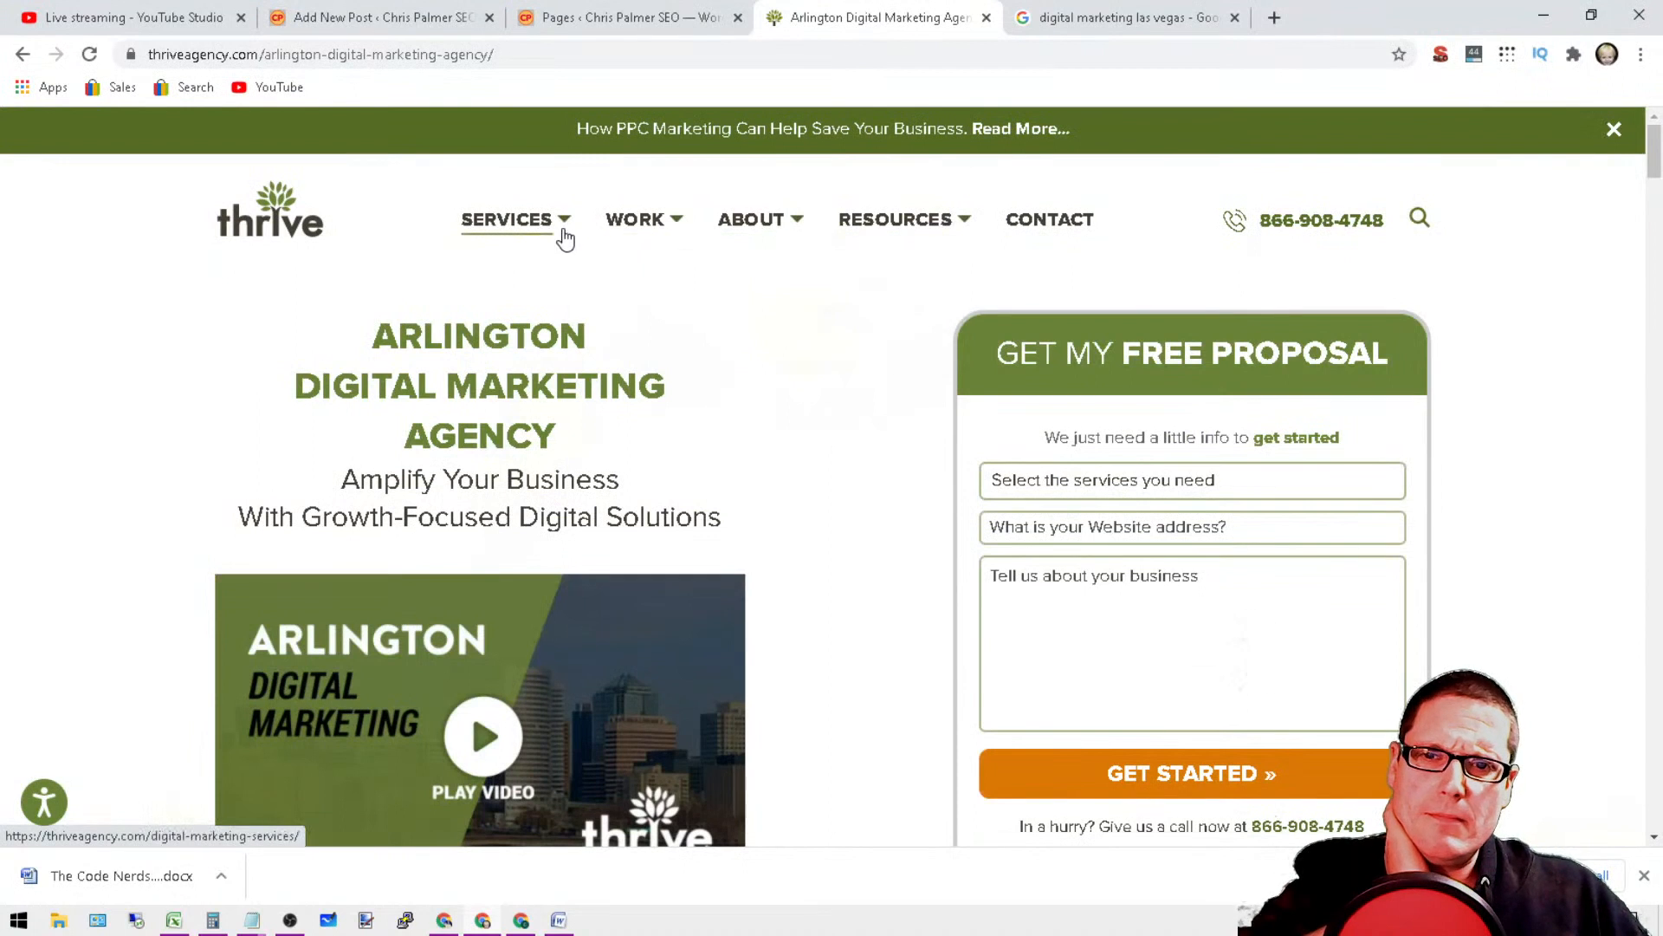
mouse_move(564, 239)
left_click(285, 336)
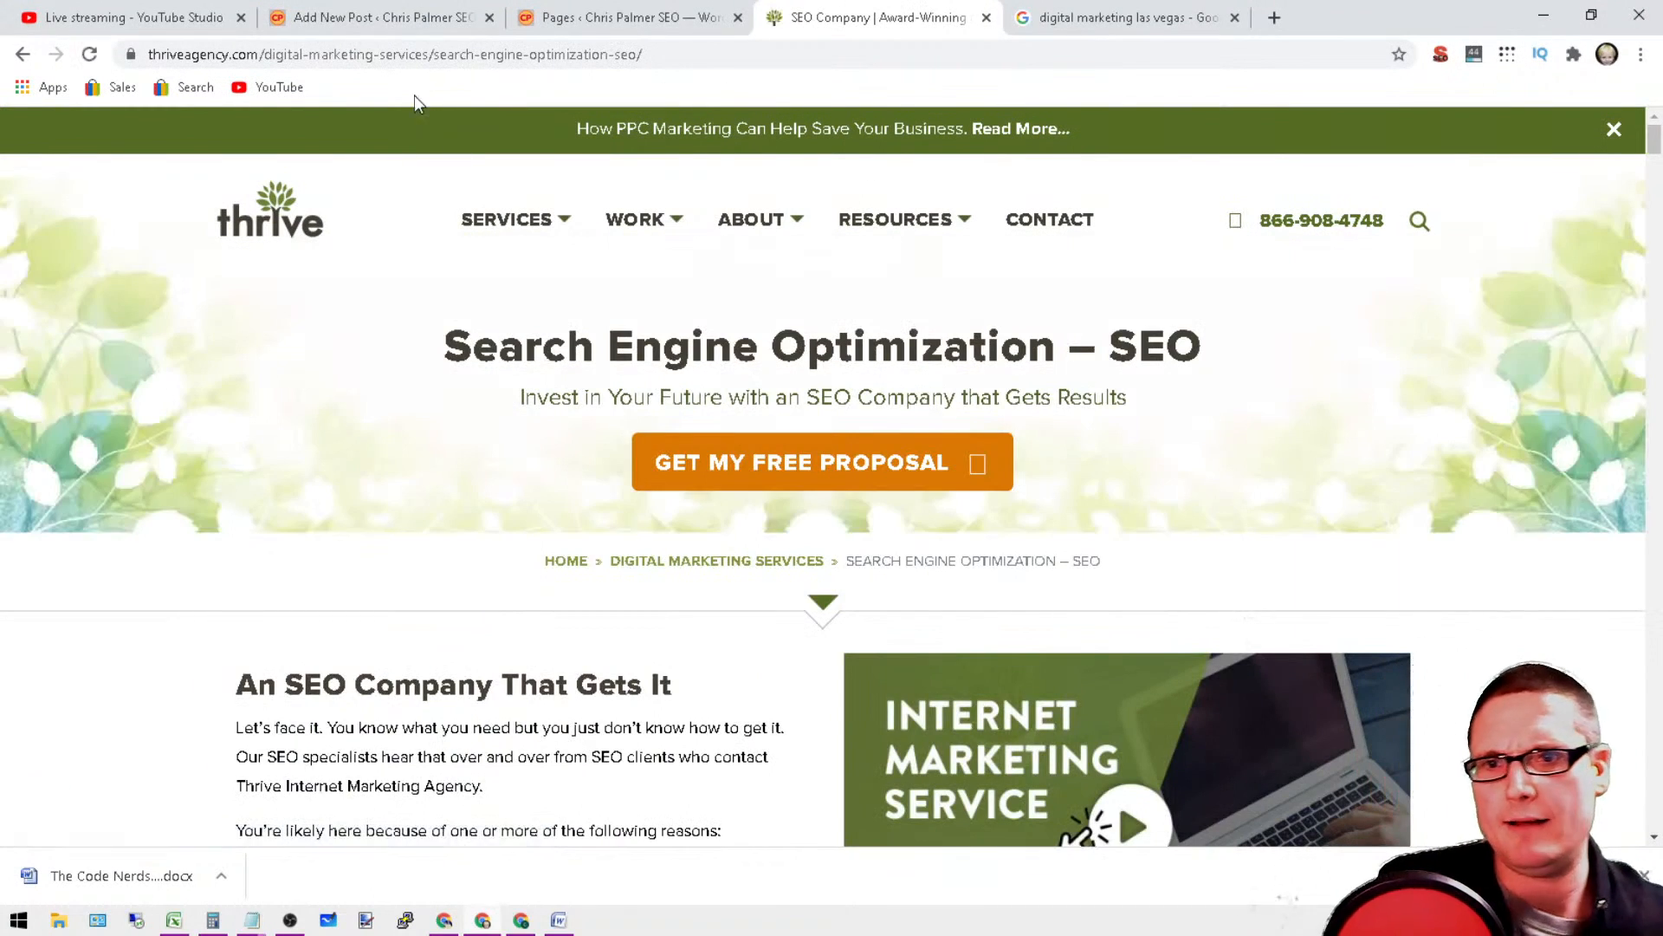
left_click(439, 57)
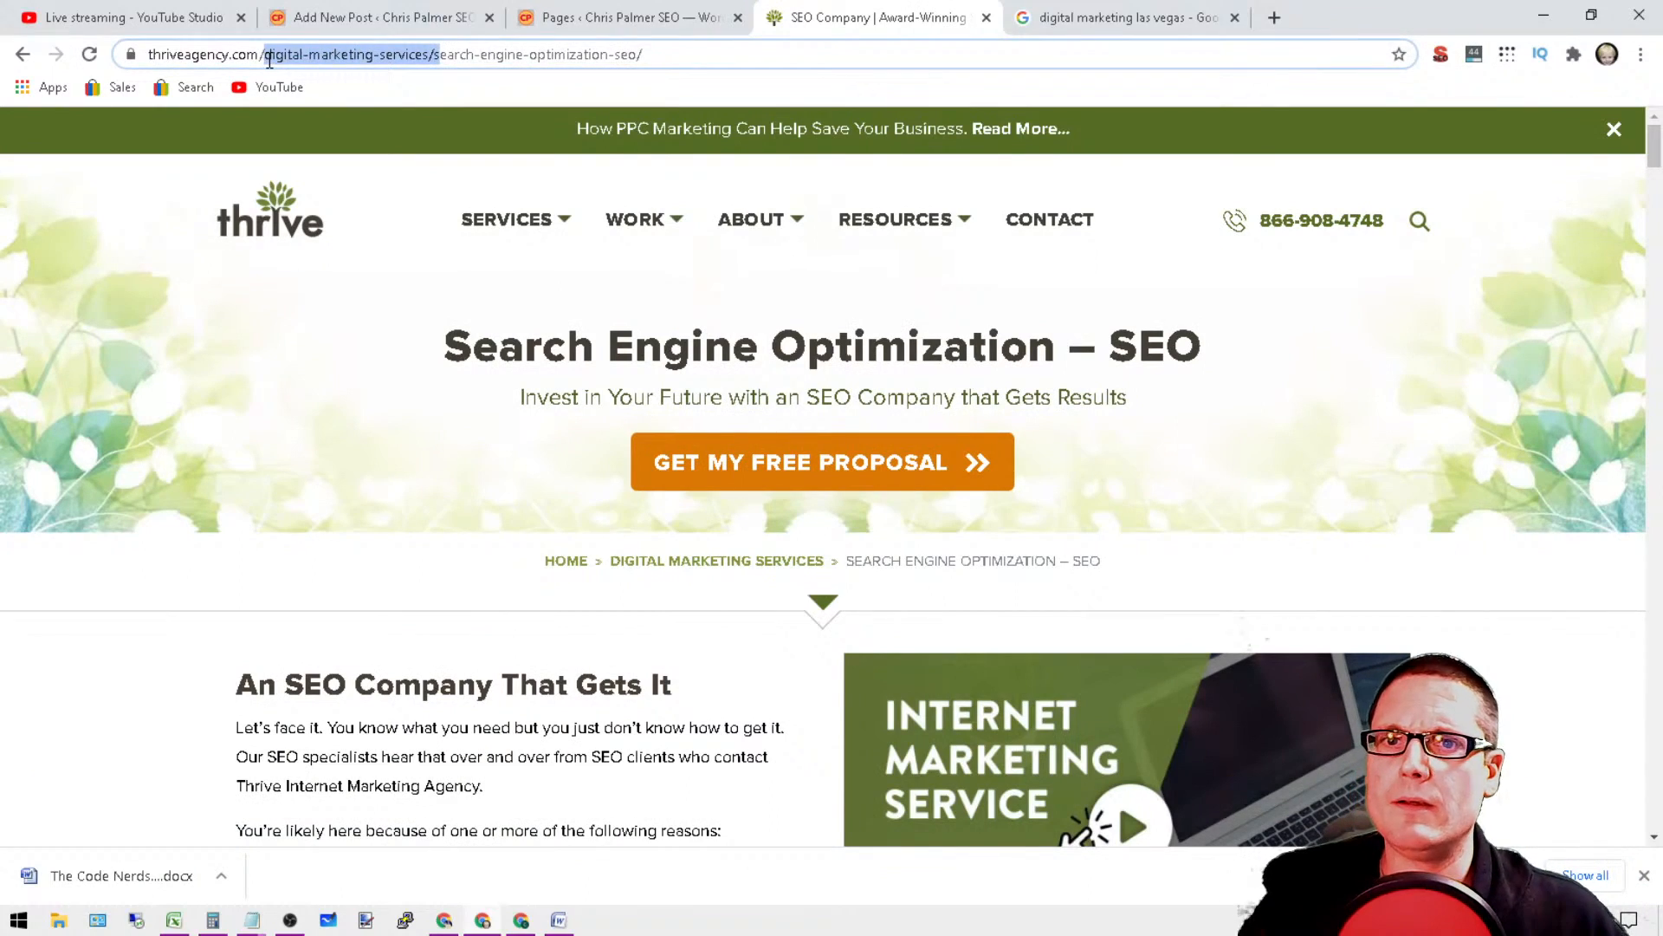
left_click_drag(270, 60, 266, 60)
Step: Open the Cleveland location page from the city links in the Thrive site's footer and view its beginning
left_click_drag(1658, 153, 1658, 805)
scroll(430, 578, "down", 2)
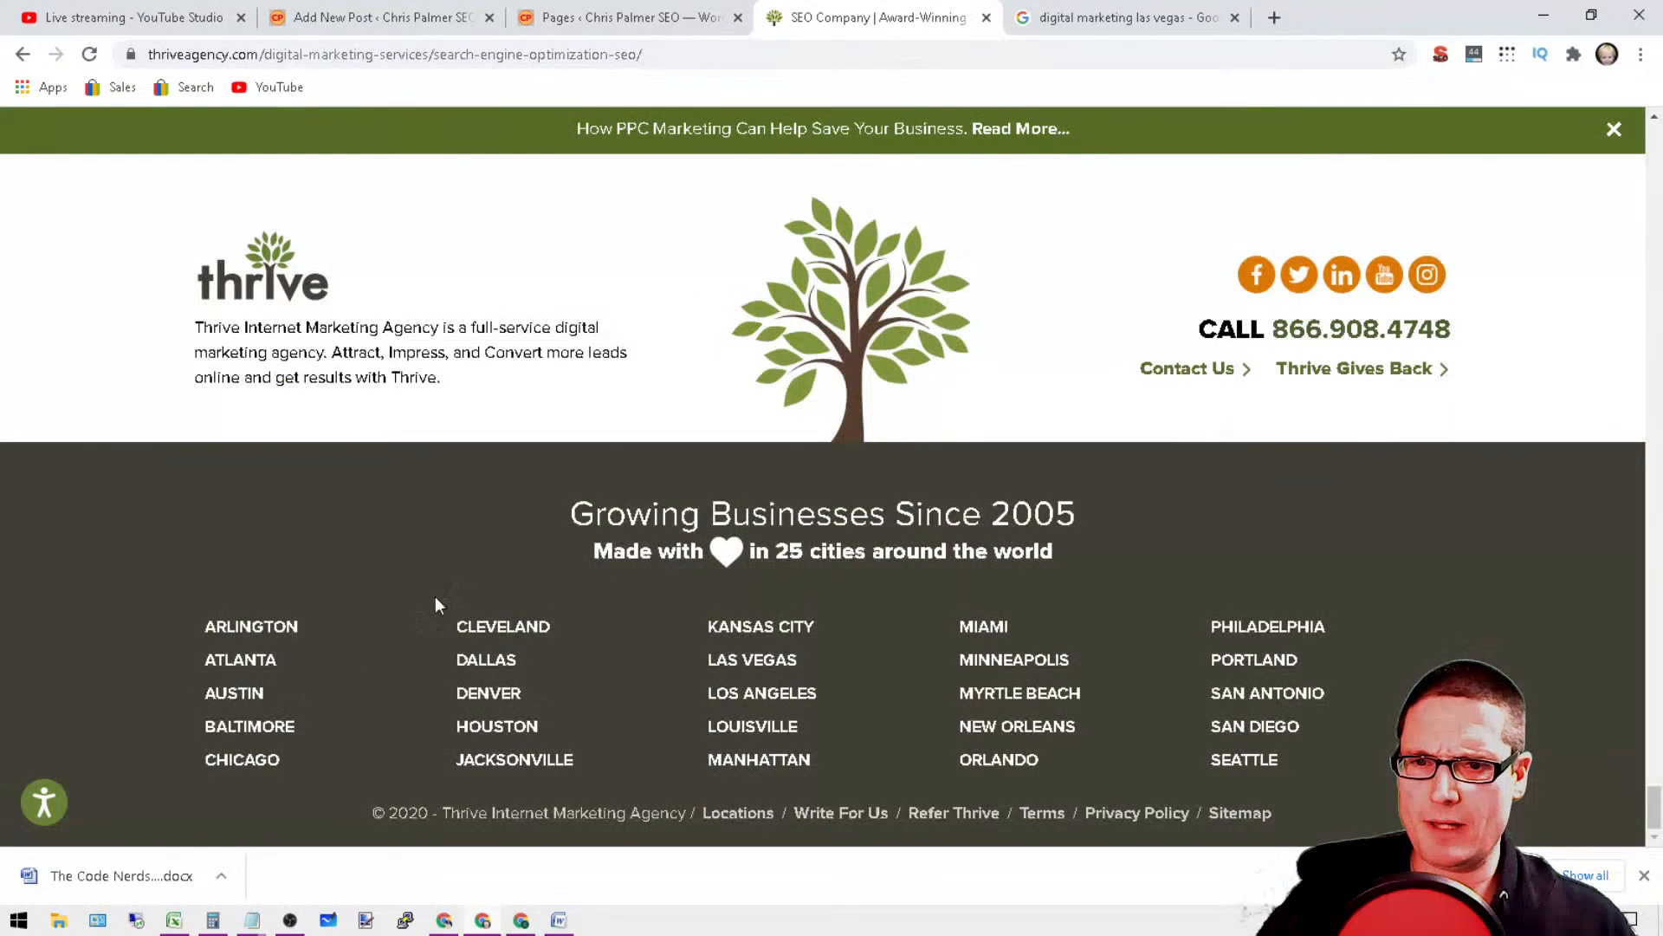
left_click(518, 624)
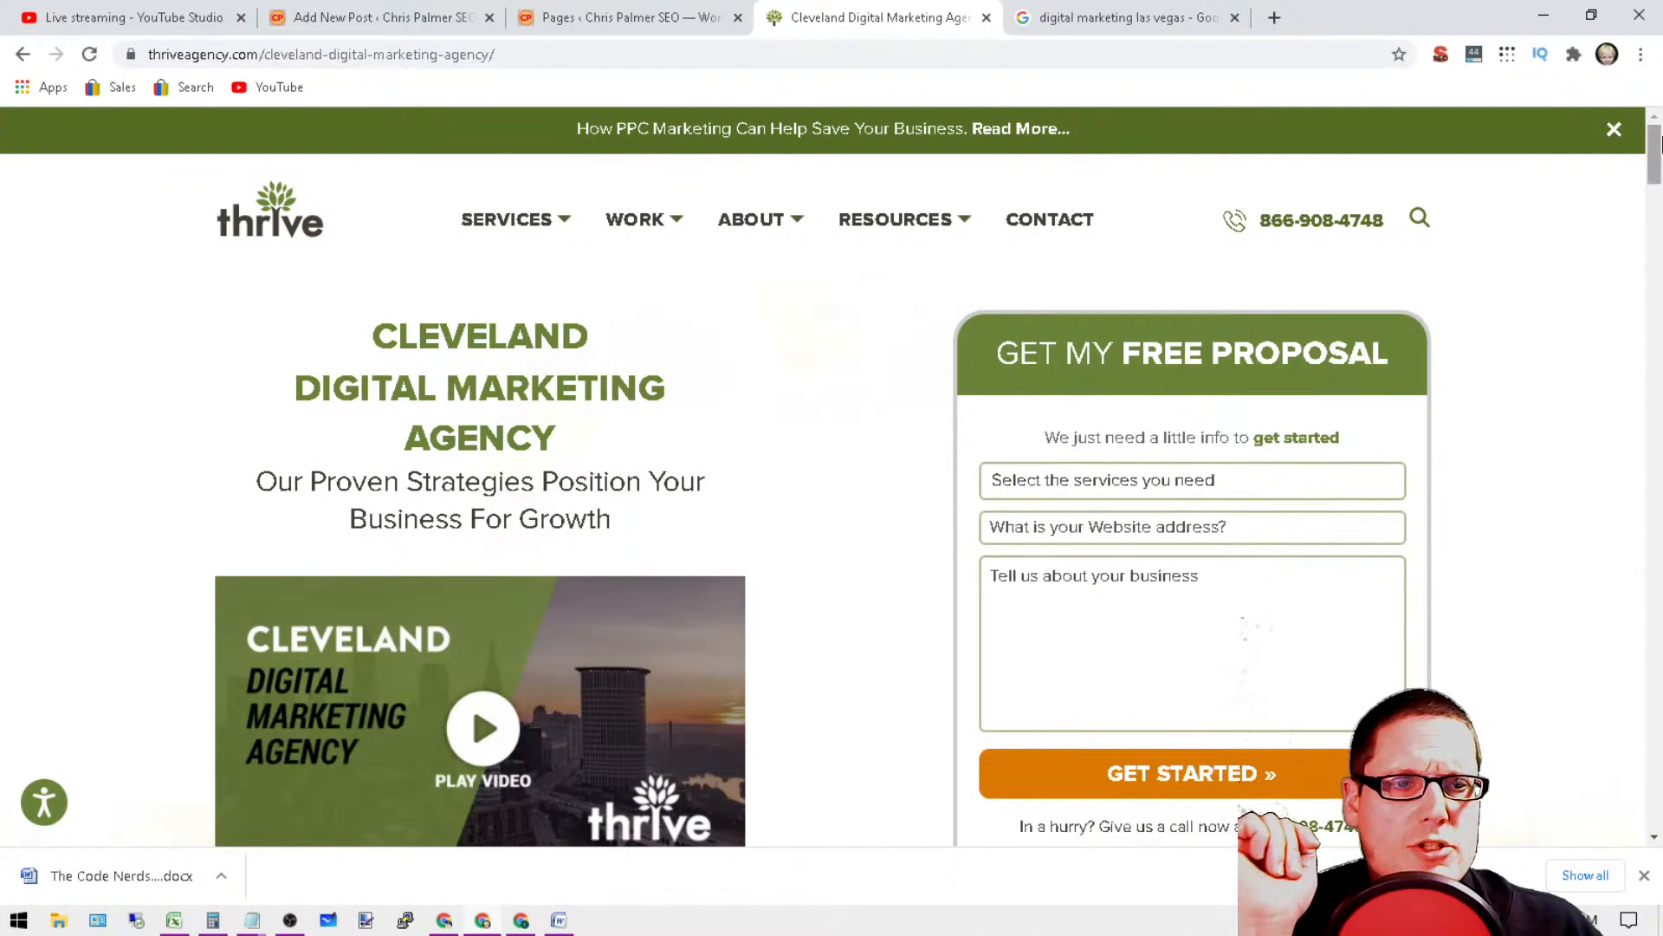
mouse_move(1661, 145)
left_mouse_down()
mouse_move(1661, 793)
mouse_move(1659, 121)
left_mouse_up()
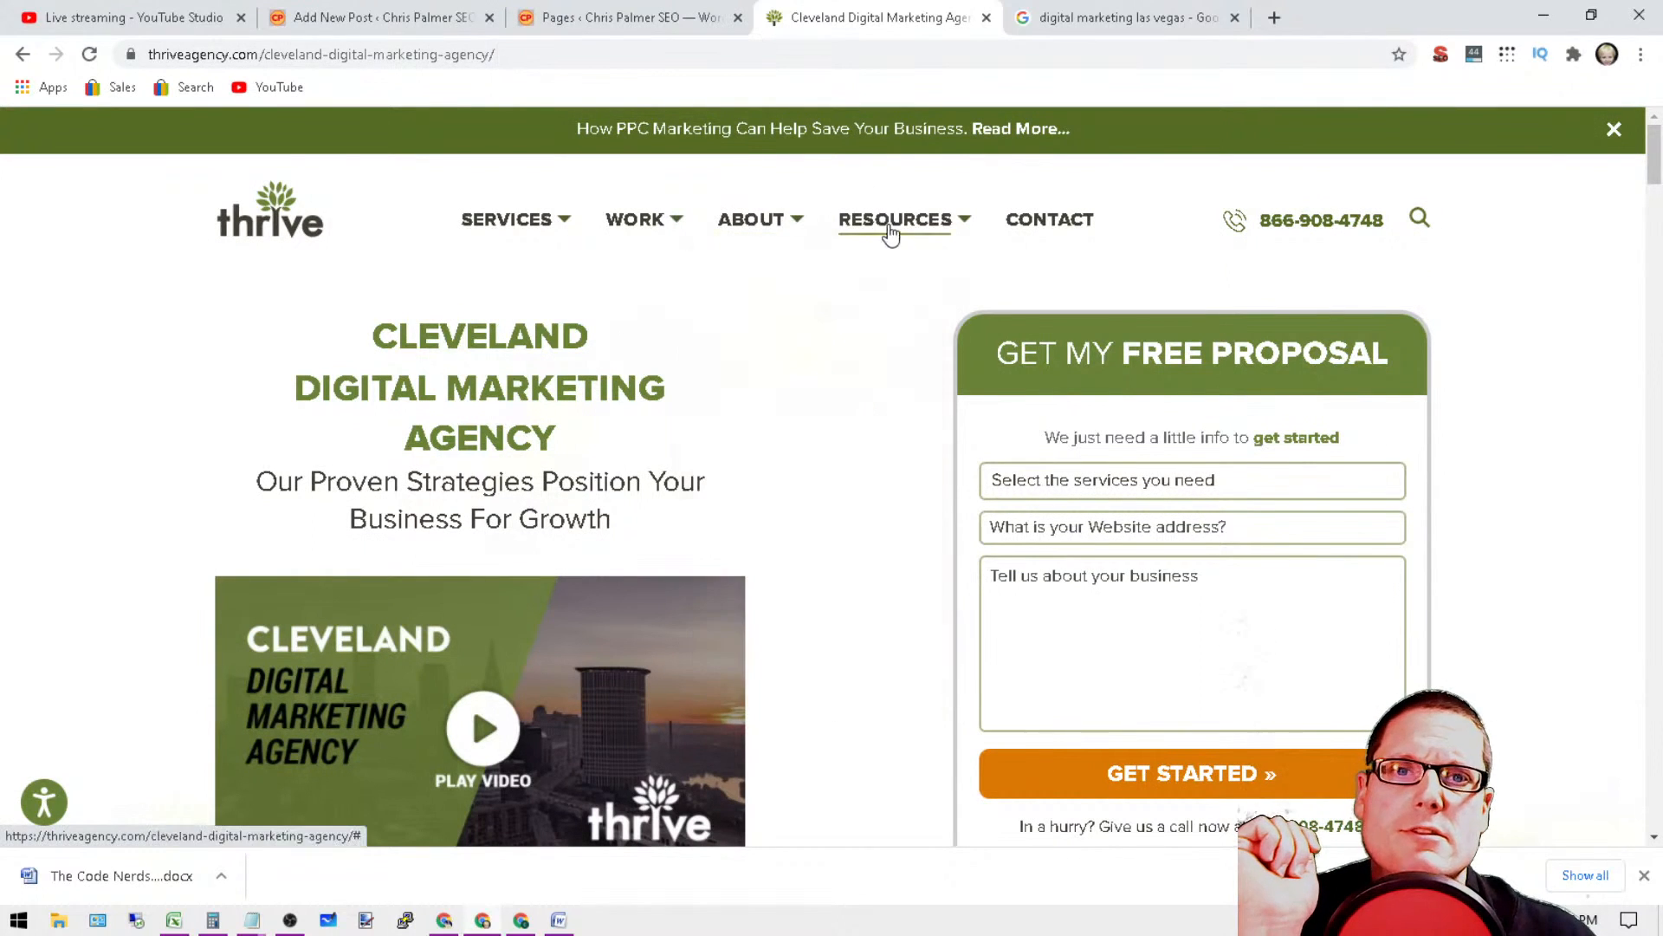
Step: Open Thrive's main Digital Marketing services page and look over its introduction
mouse_move(546, 227)
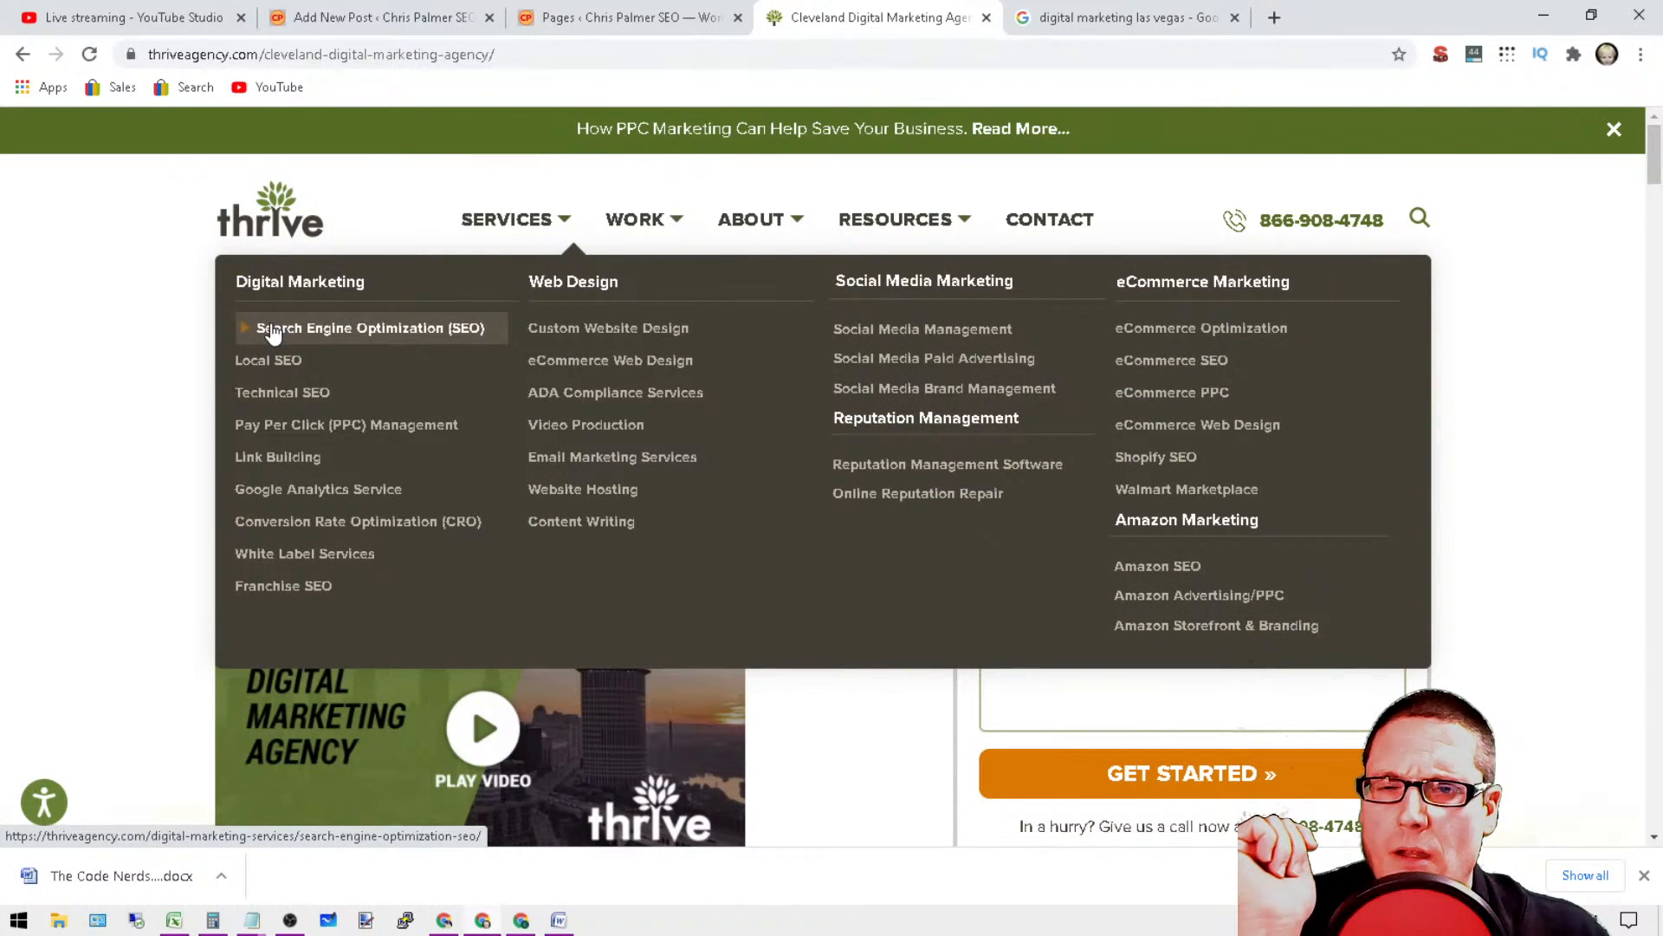
left_click(319, 279)
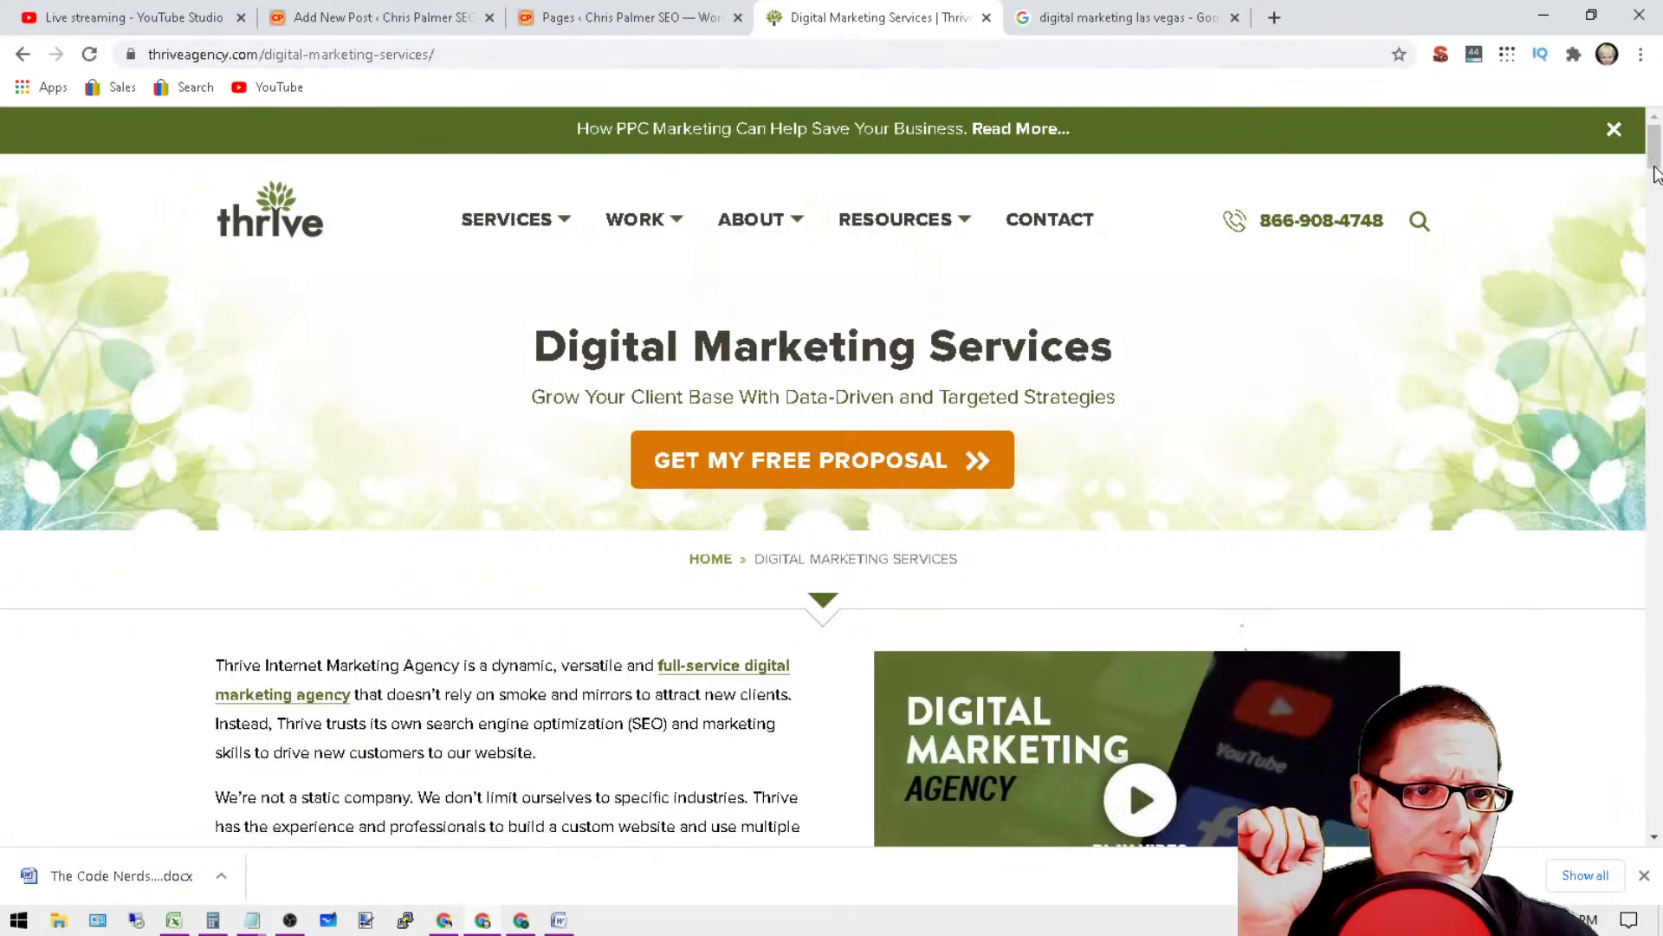
mouse_move(1655, 138)
left_mouse_down()
mouse_move(1656, 734)
mouse_move(1656, 164)
left_mouse_up()
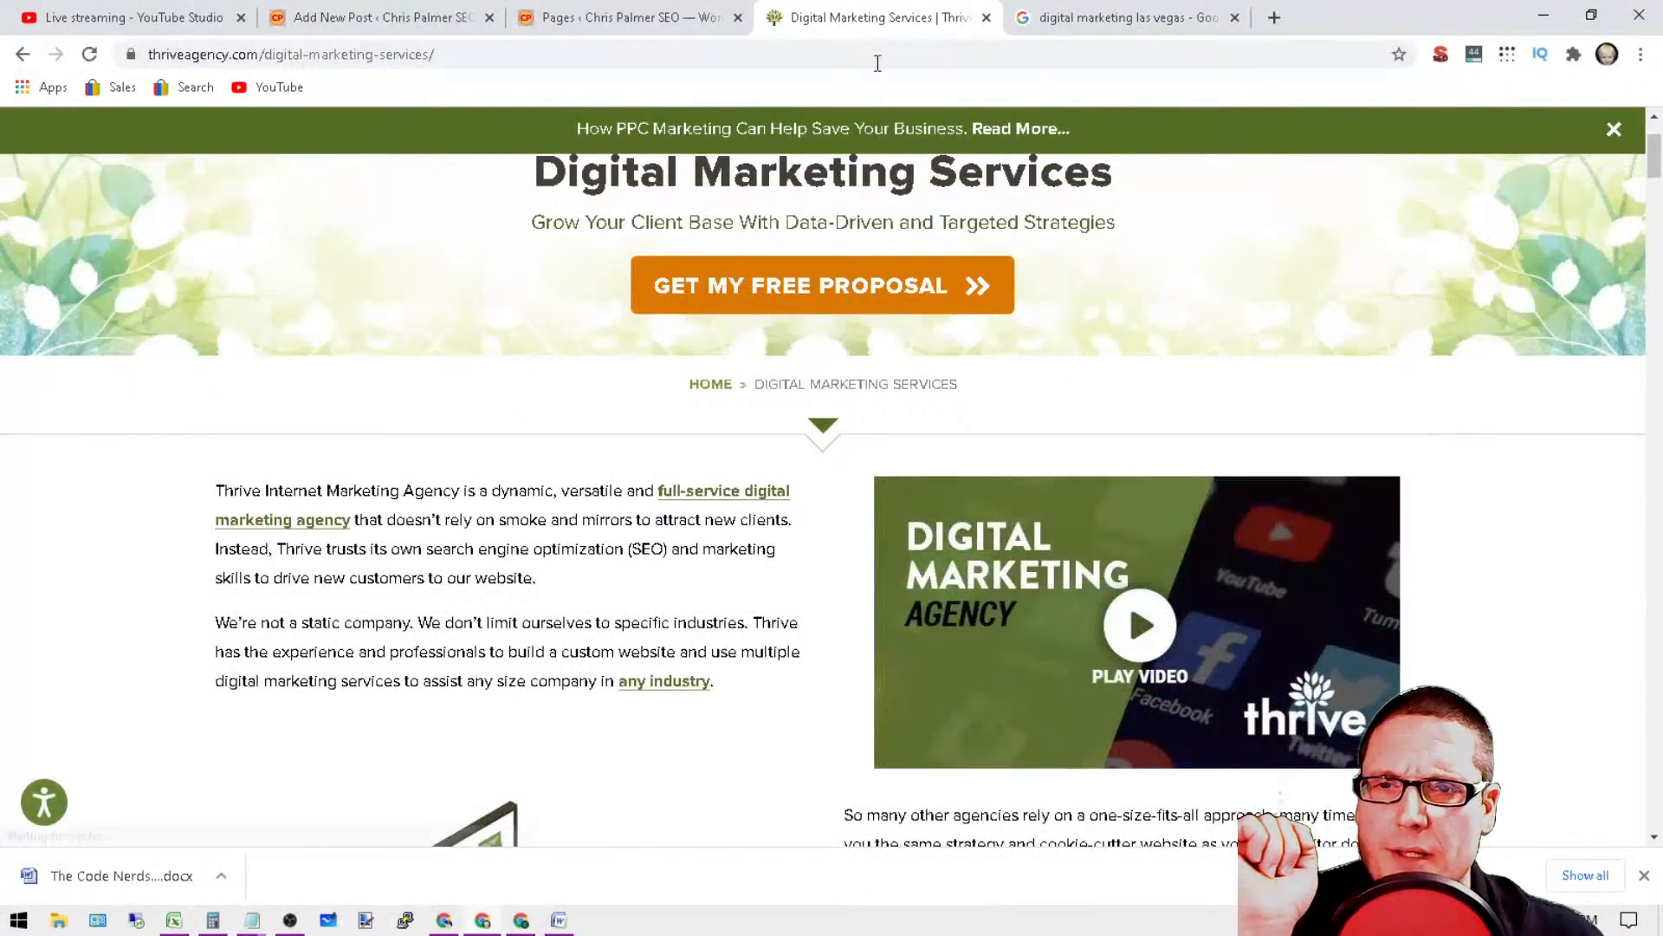
Step: Go to the "digital marketing las vegas" Google results and open the Noble Studios result in a new tab
left_click(619, 17)
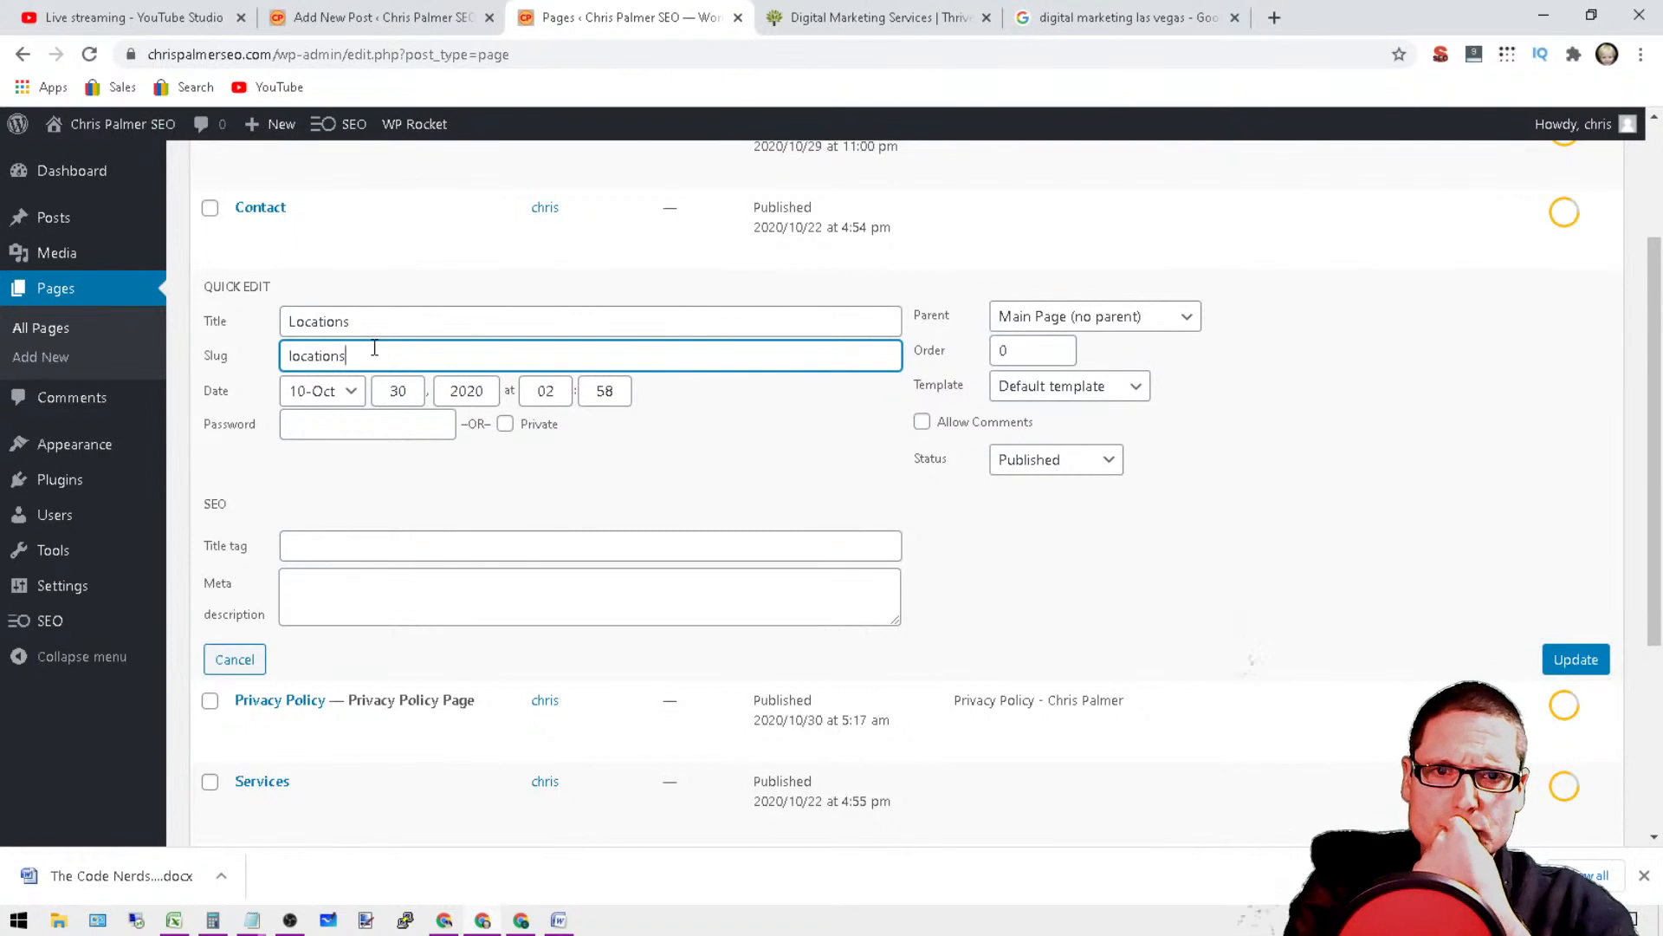
left_click(1051, 19)
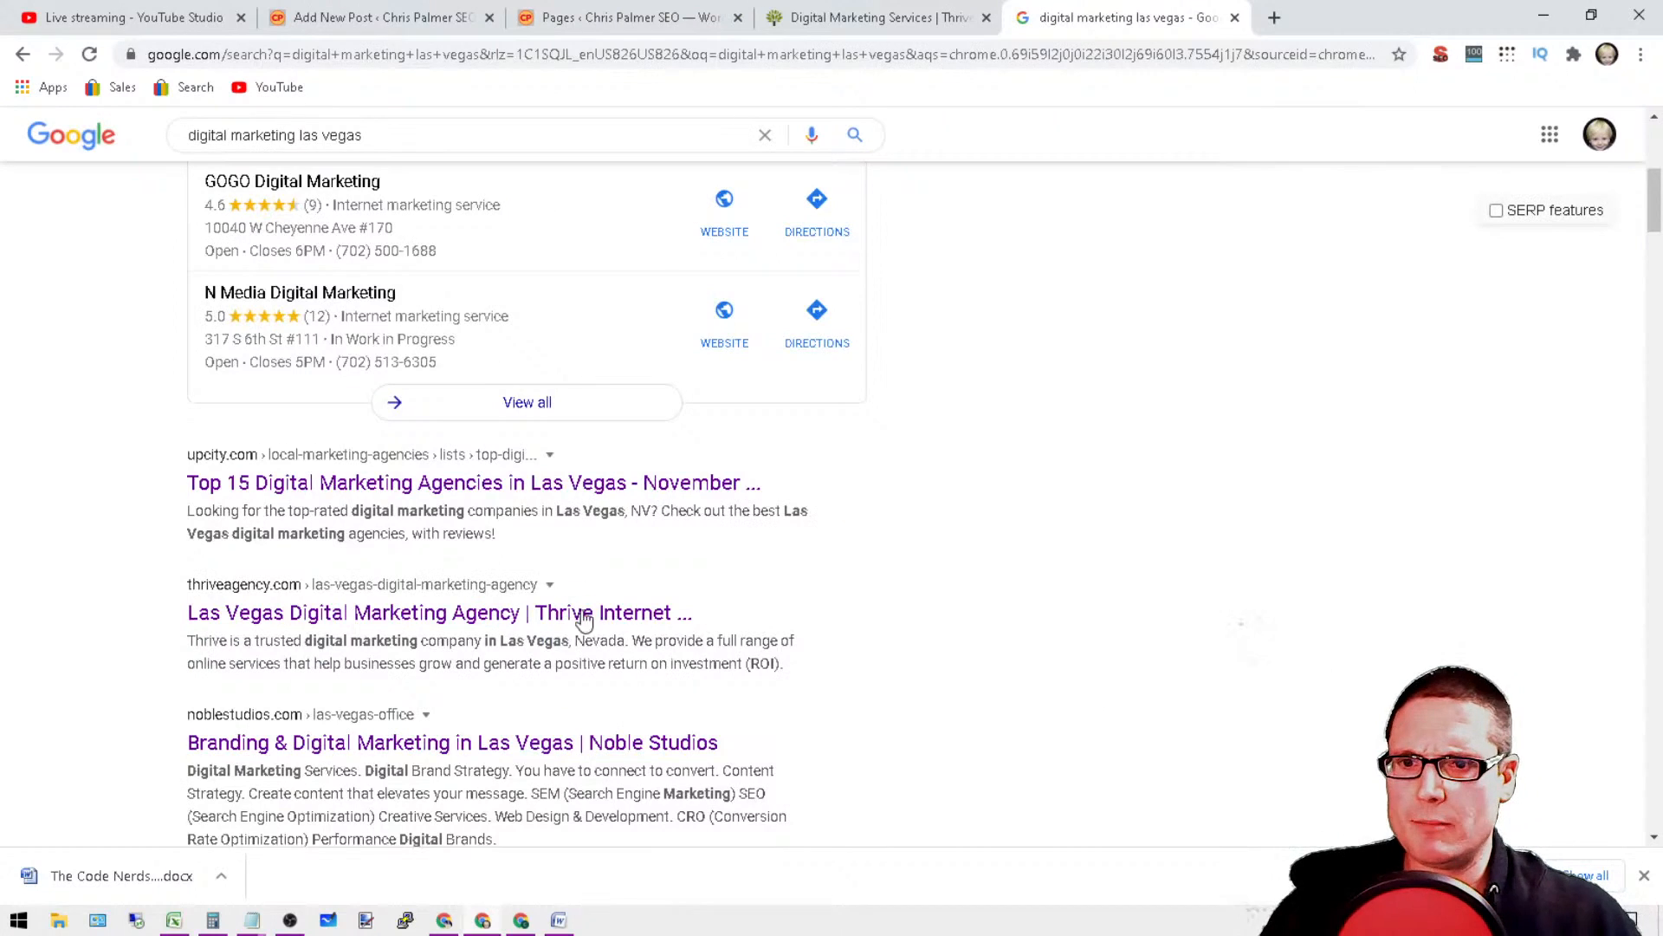
scroll(342, 780, "down", 3)
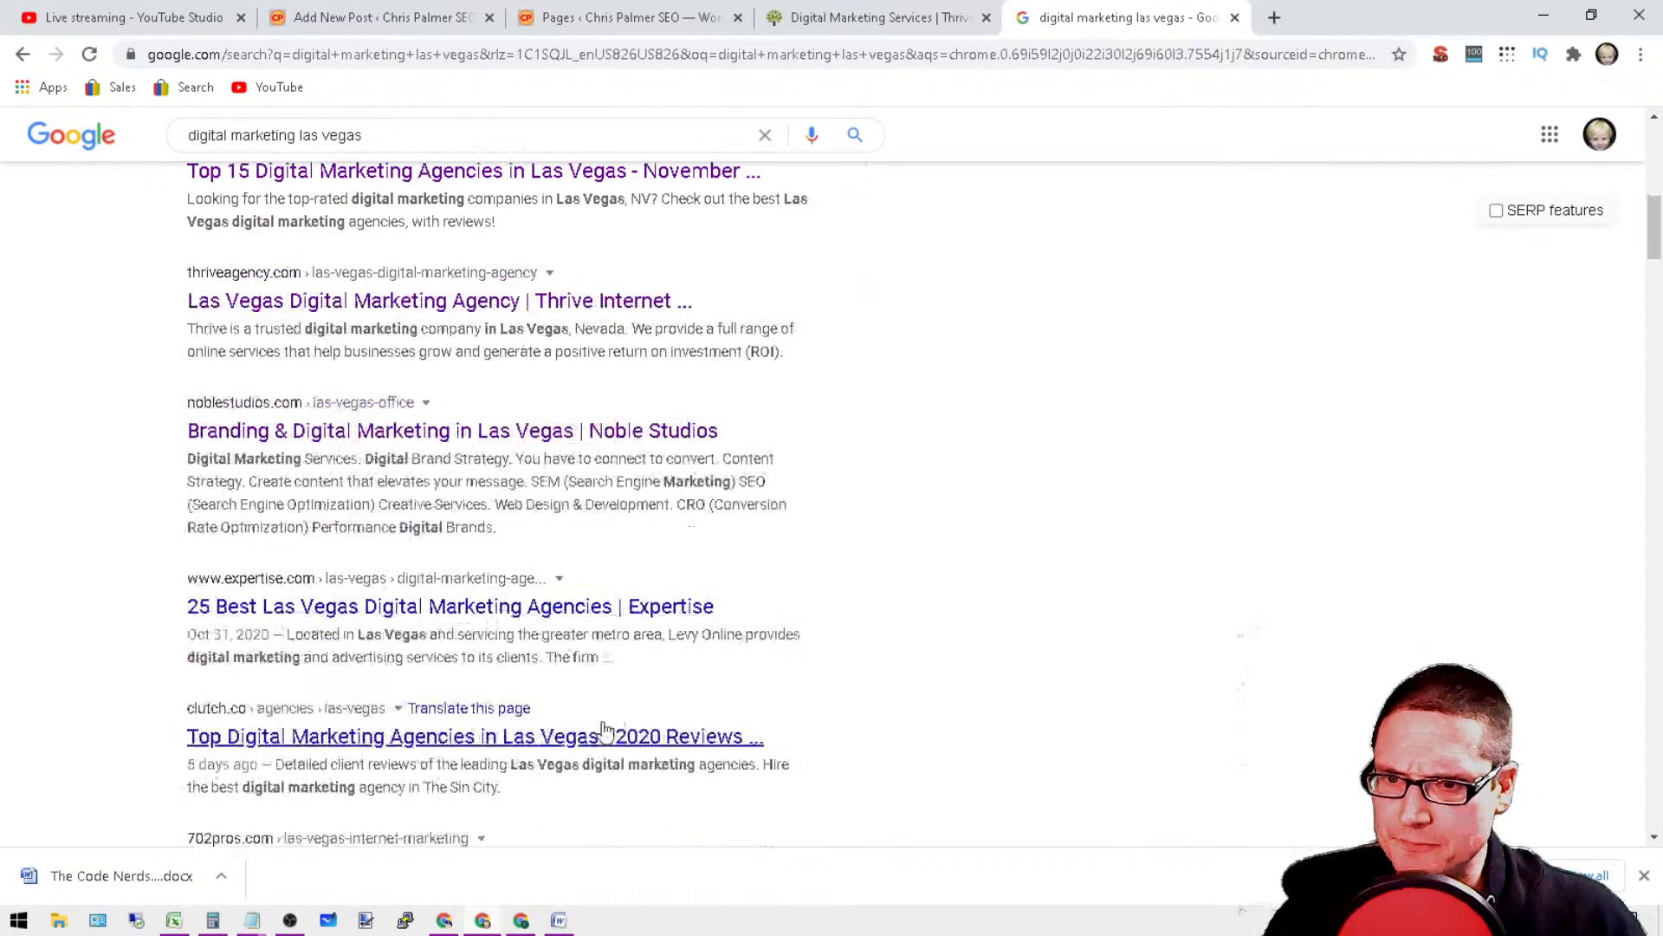
right_click(353, 431)
left_click(378, 443)
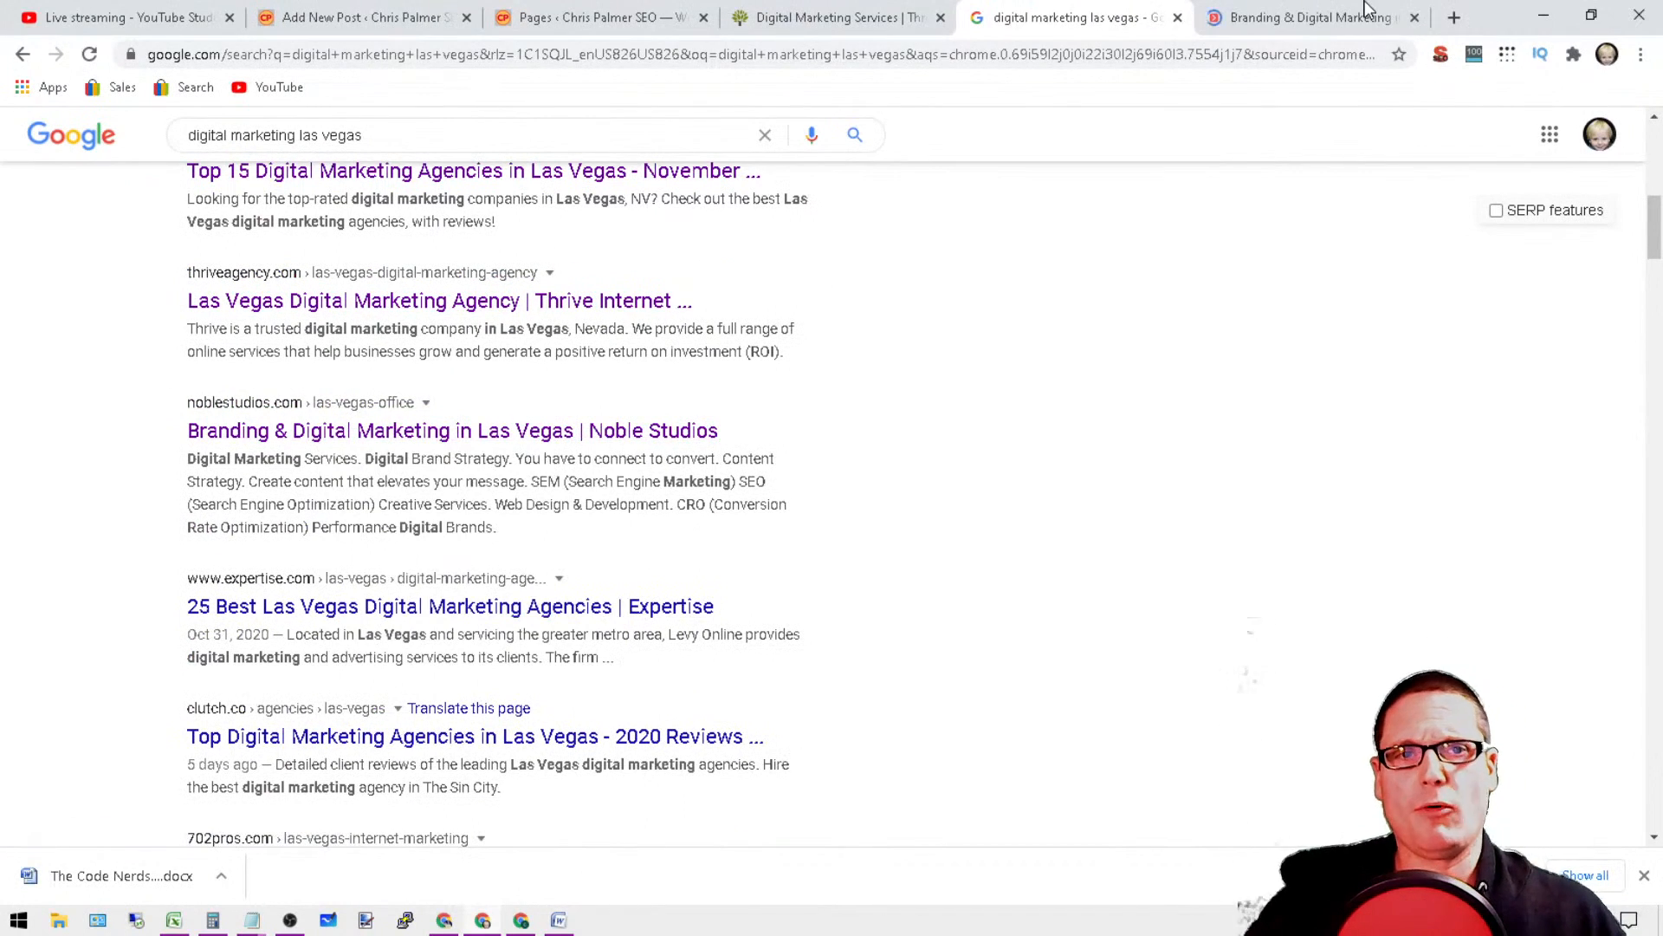
left_click(1366, 10)
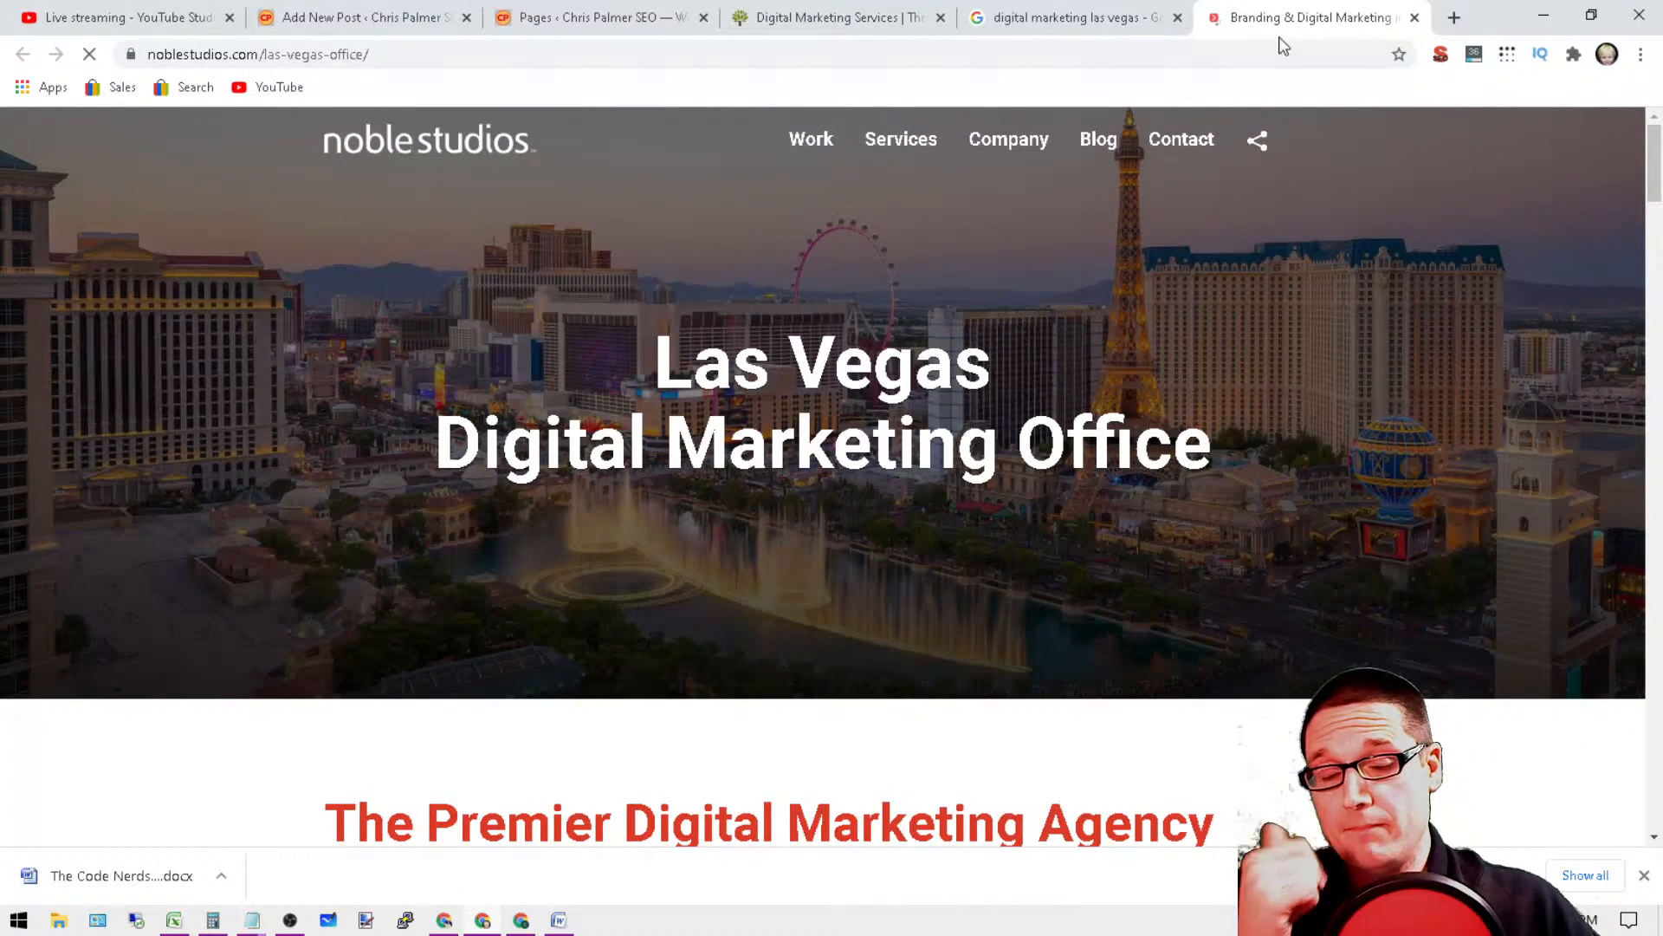
Step: Look through the Noble Studios Las Vegas page down to its footer links and return to its beginning
scroll(1633, 225, "down", 20)
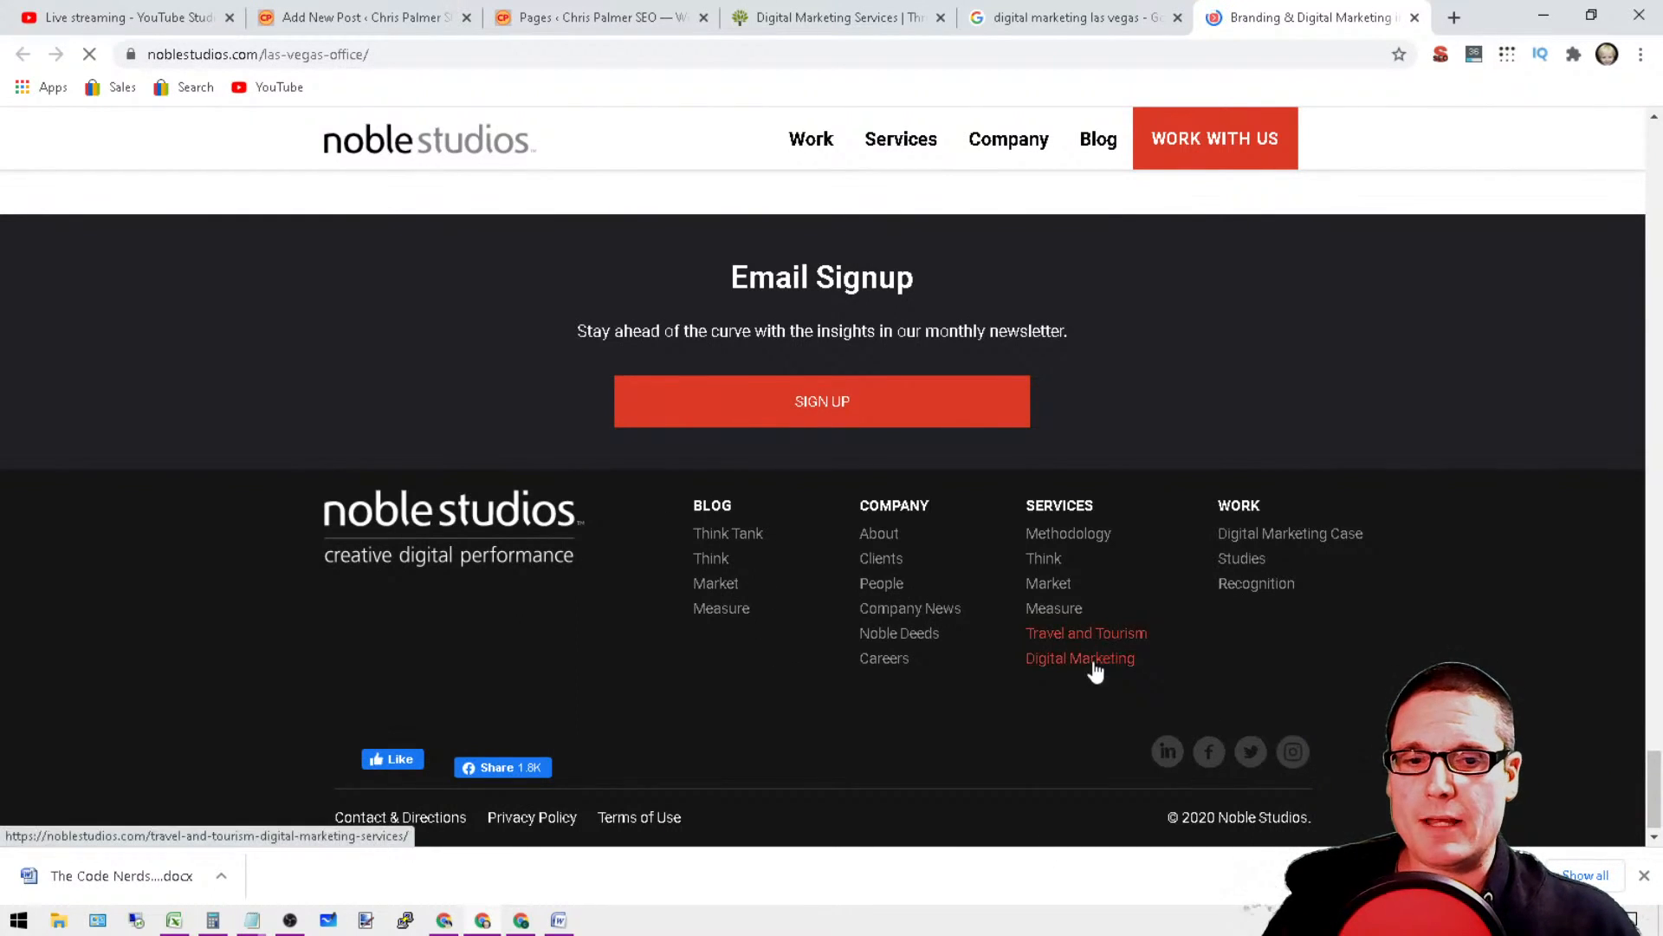
scroll(1090, 693, "up", 5)
scroll(1627, 150, "up", 15)
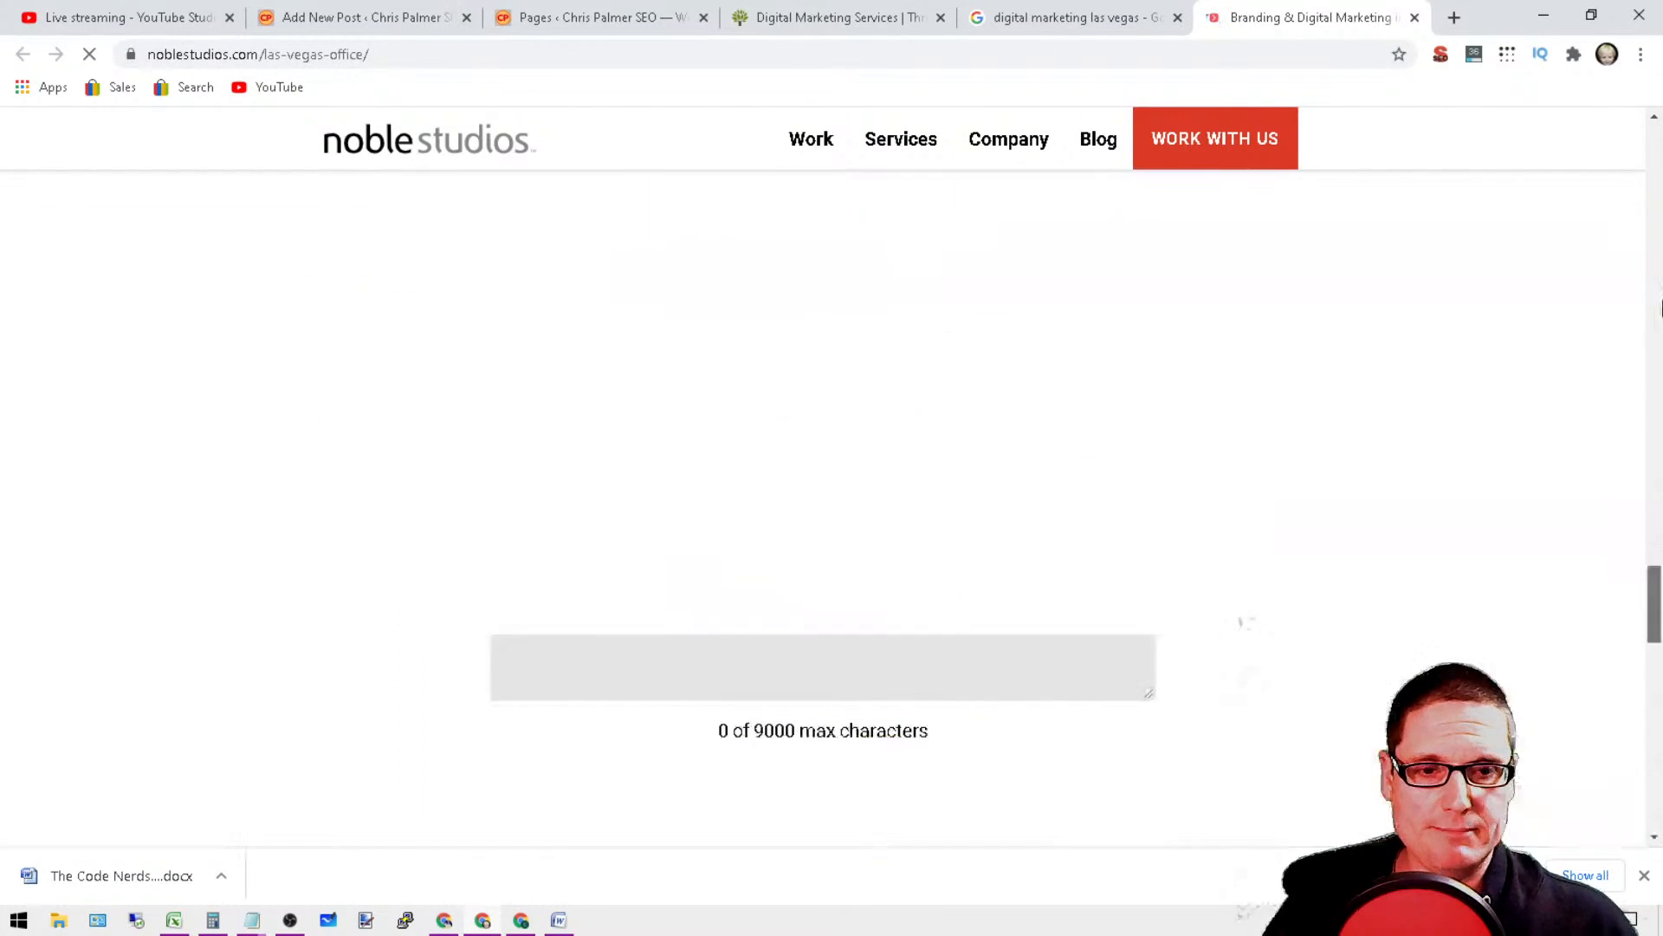
scroll(1627, 150, "up", 10)
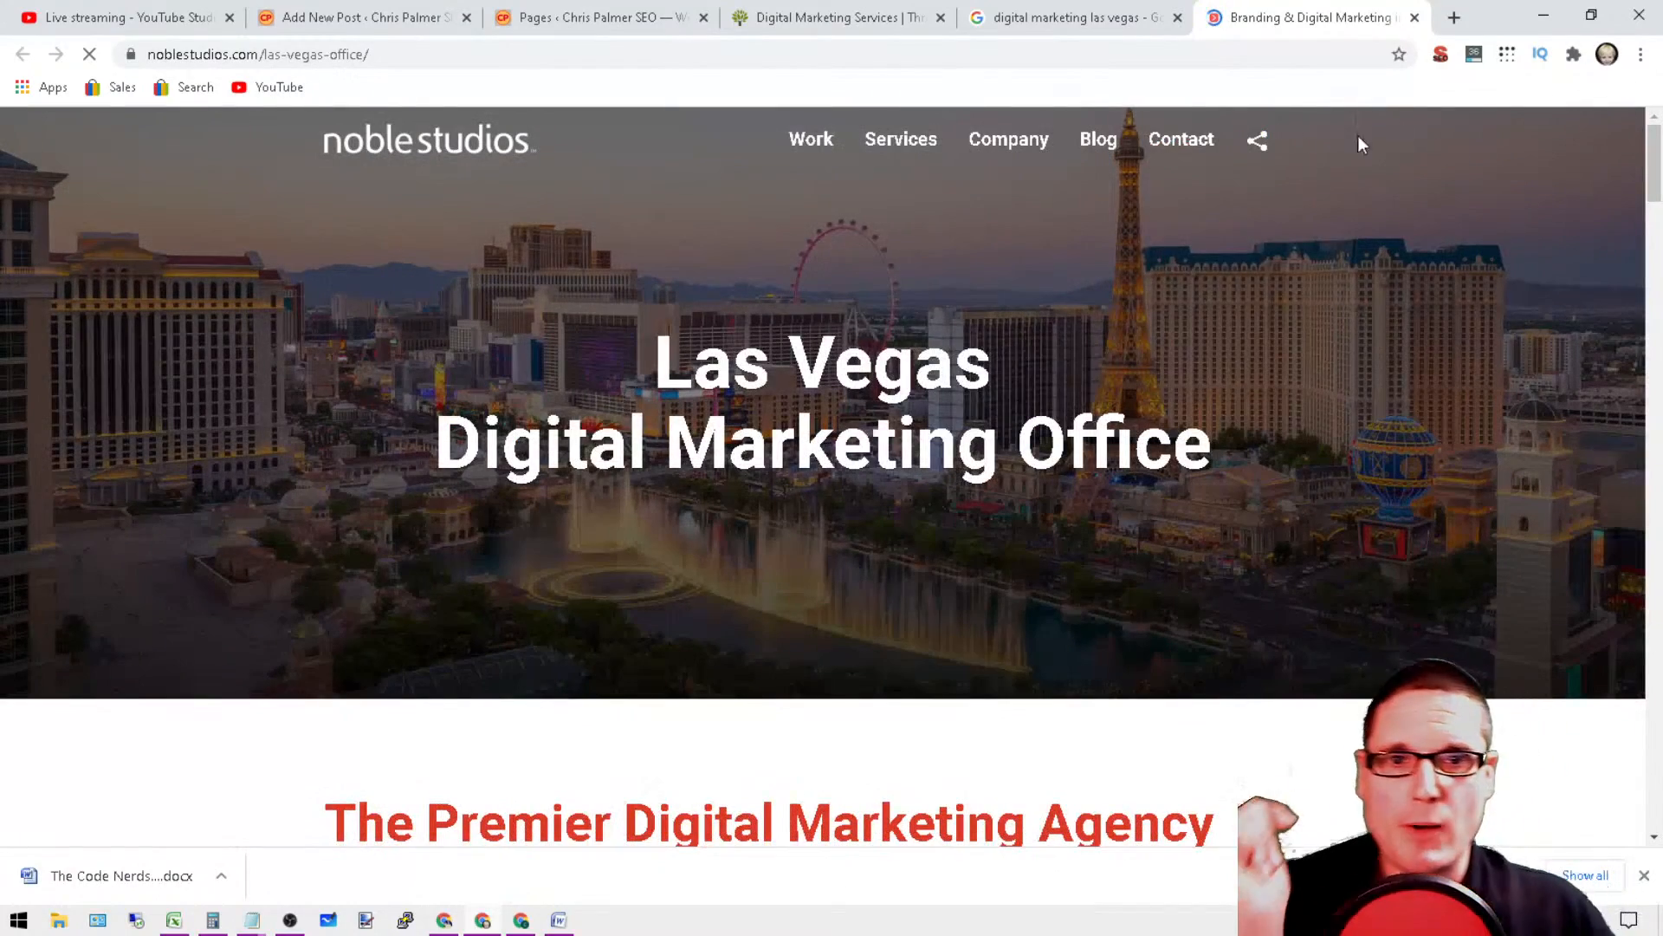
Step: Examine the "las-vegas-office" slug in the Noble Studios URL, then view the generic Digital Marketing post in the editor
left_click(412, 53)
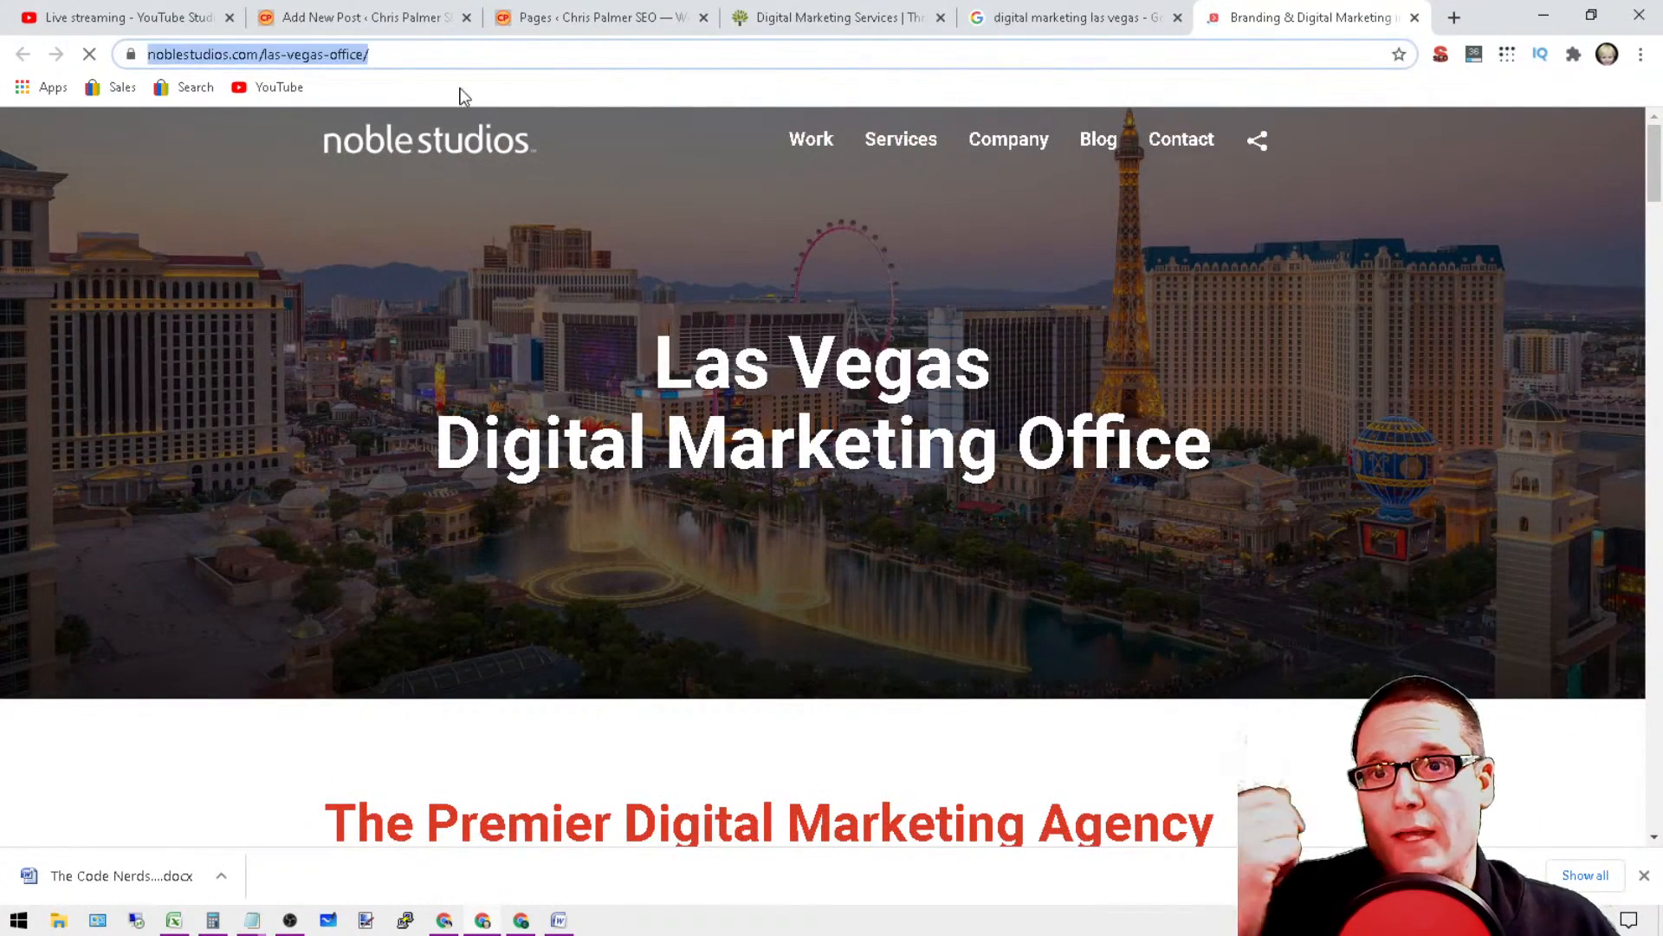
left_click(397, 54)
left_click_drag(434, 58, 348, 57)
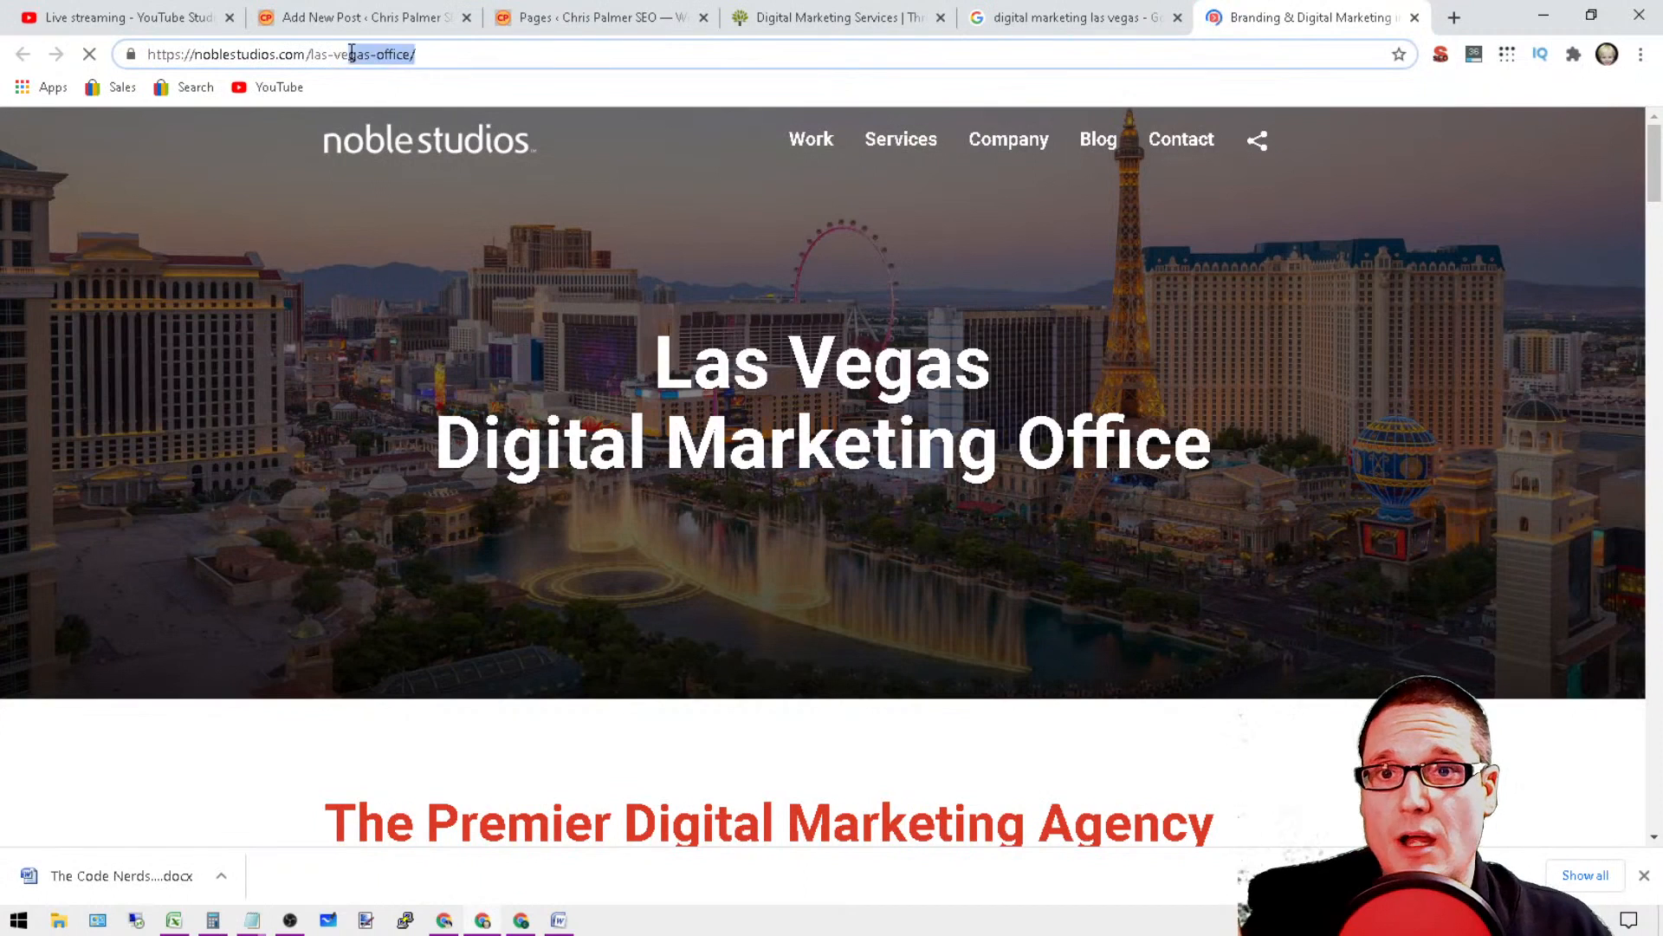
left_click(427, 58)
left_click(405, 57)
left_click(320, 24)
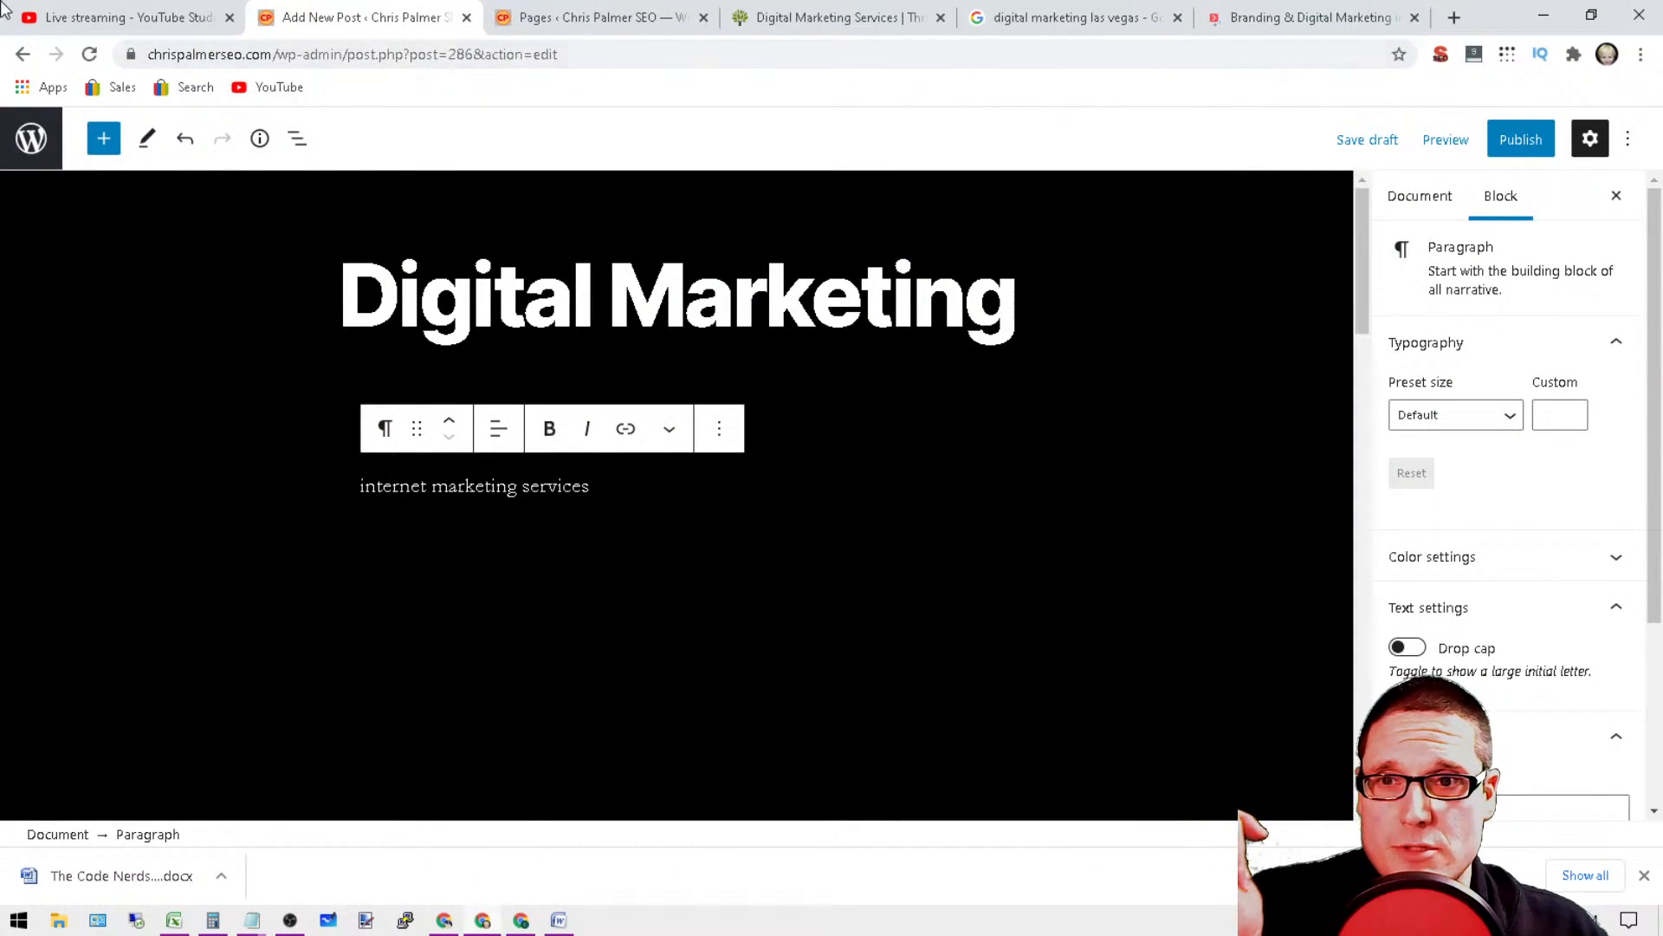
Step: Return to the Noble Studios page and check its navigation menus and footer for location page links
left_click(1344, 12)
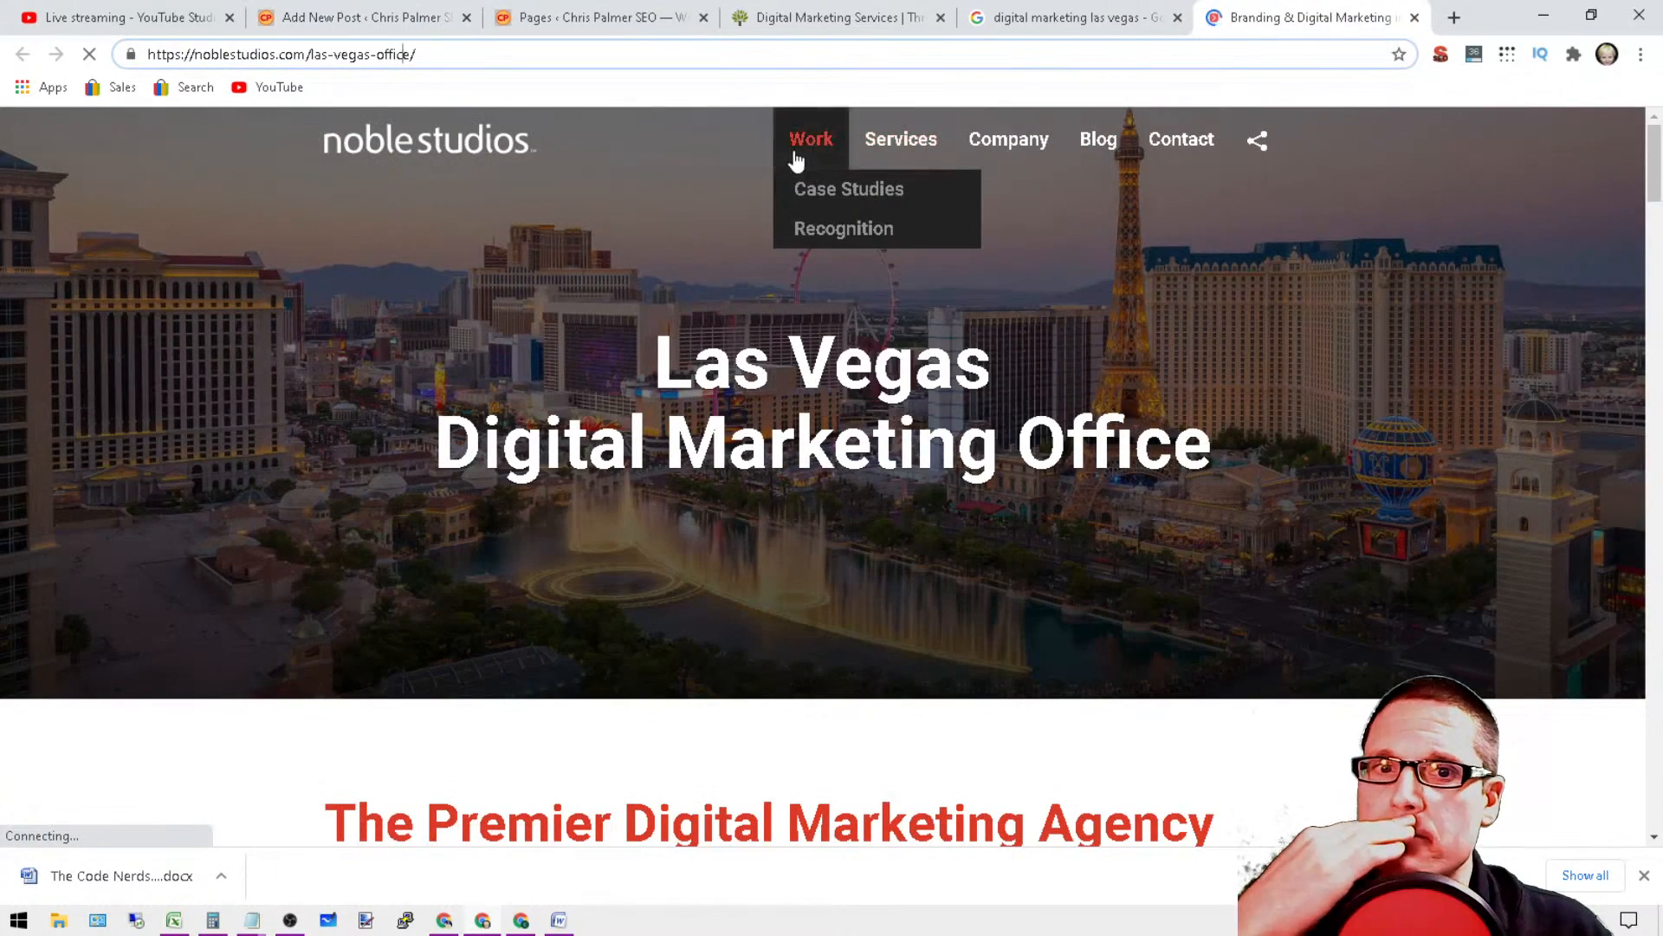
mouse_move(884, 145)
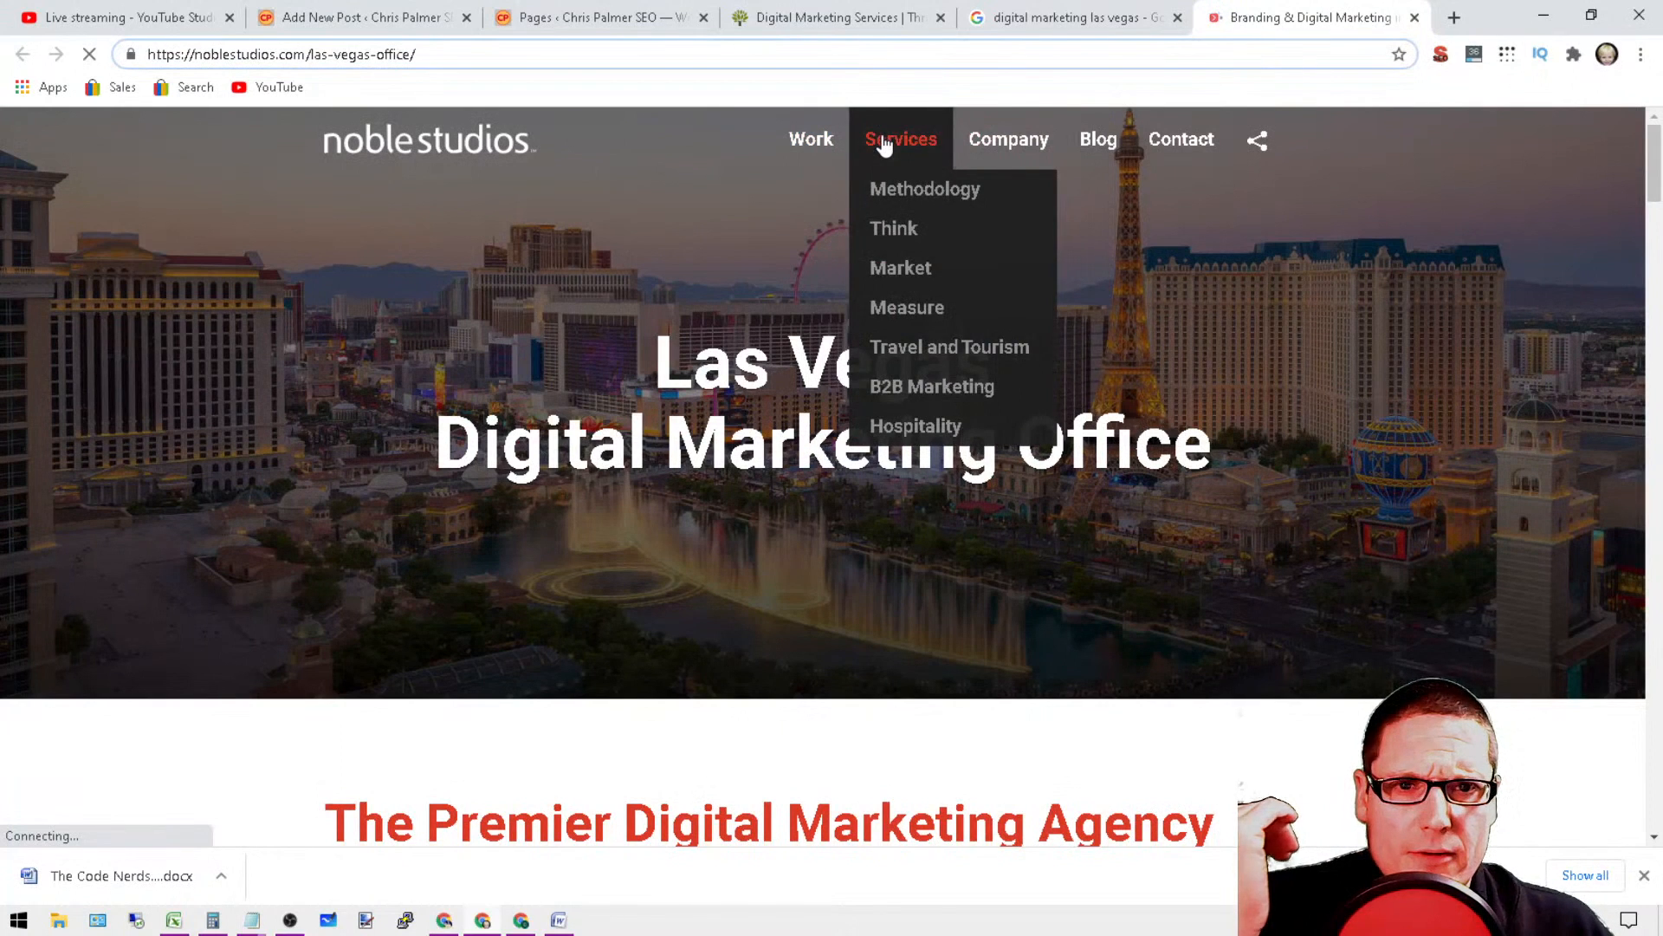
mouse_move(1001, 155)
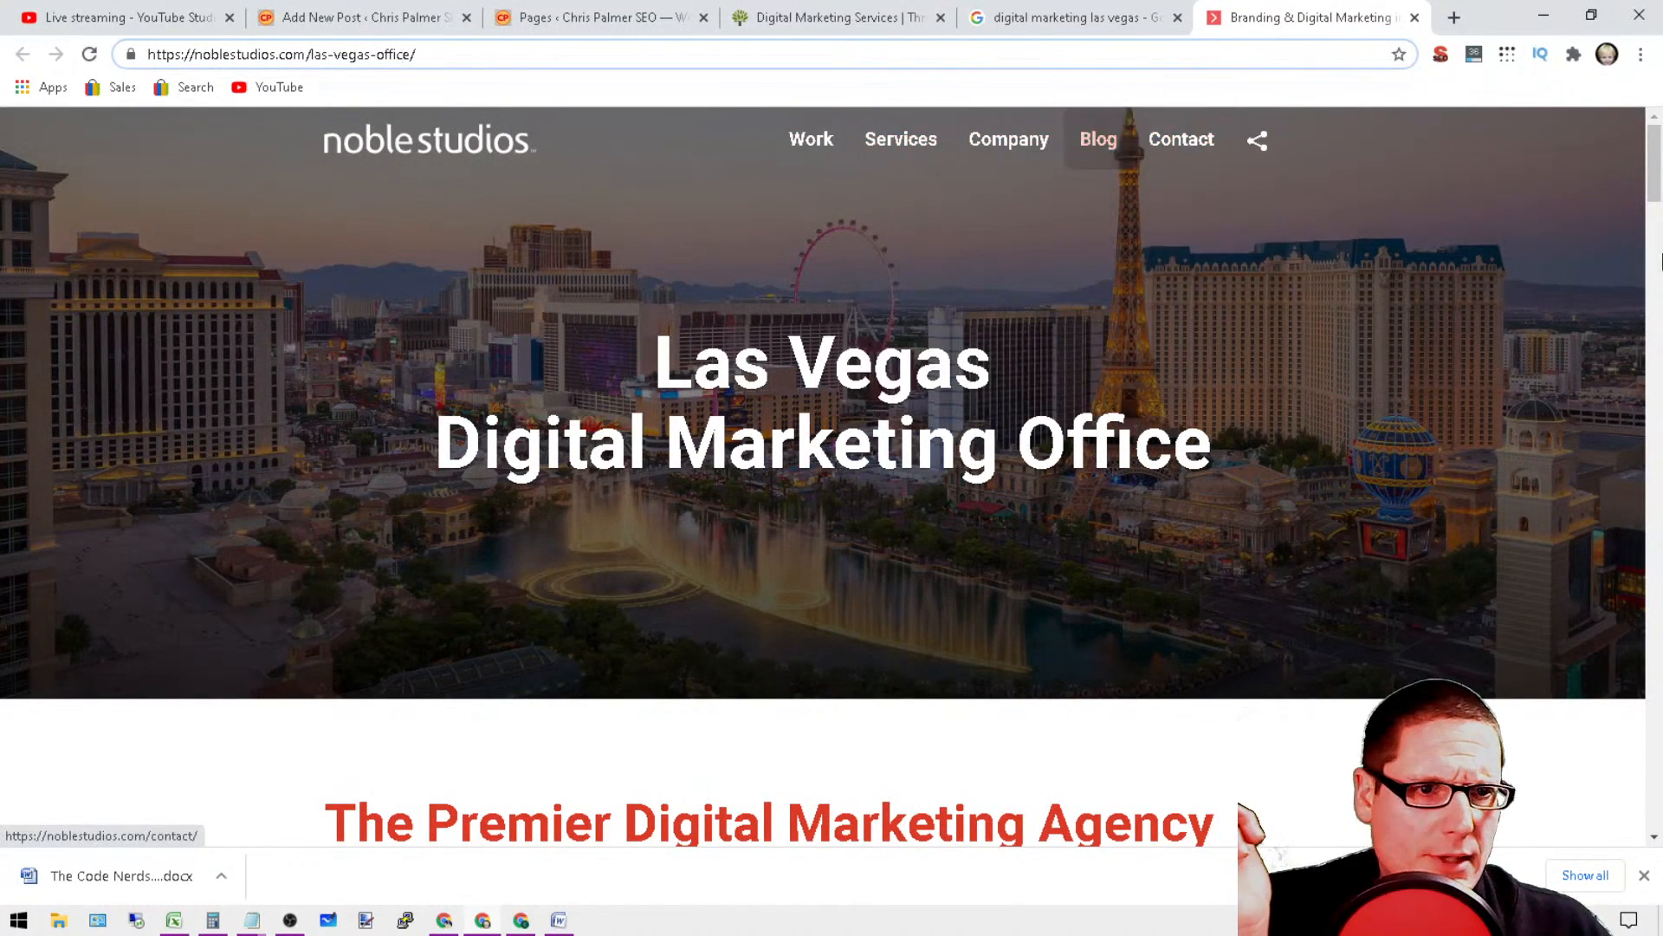
left_click_drag(1653, 165, 1655, 814)
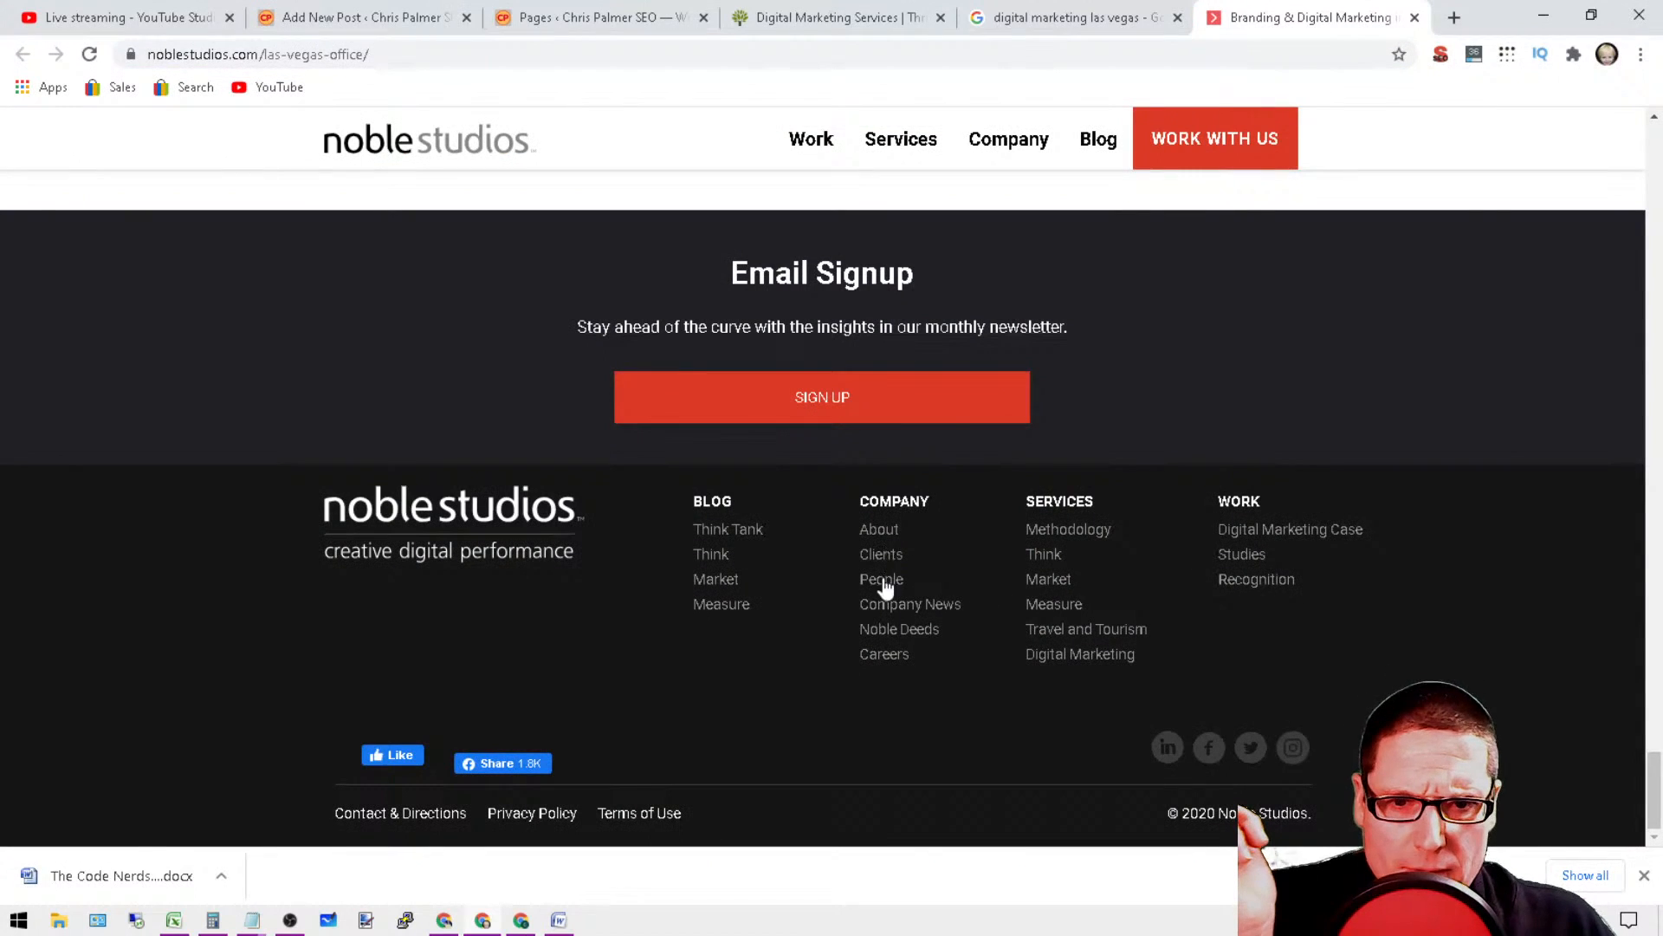
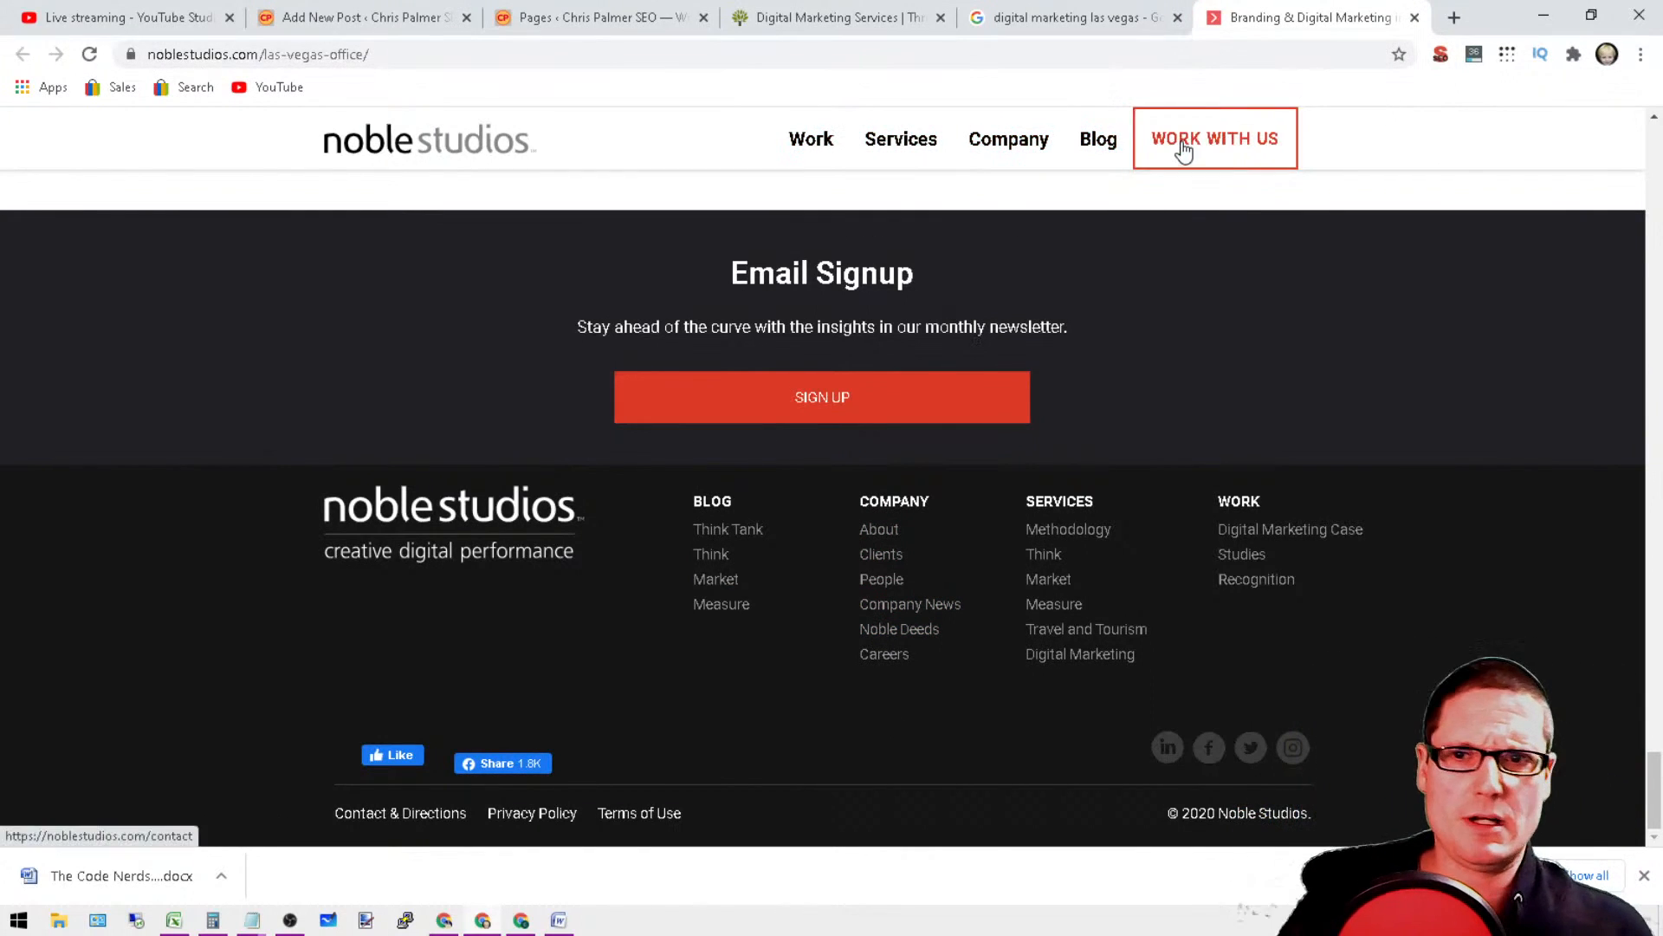
Step: Close the Noble Studios page and look through the WordPress site's Pages list
left_click(404, 54)
key("End")
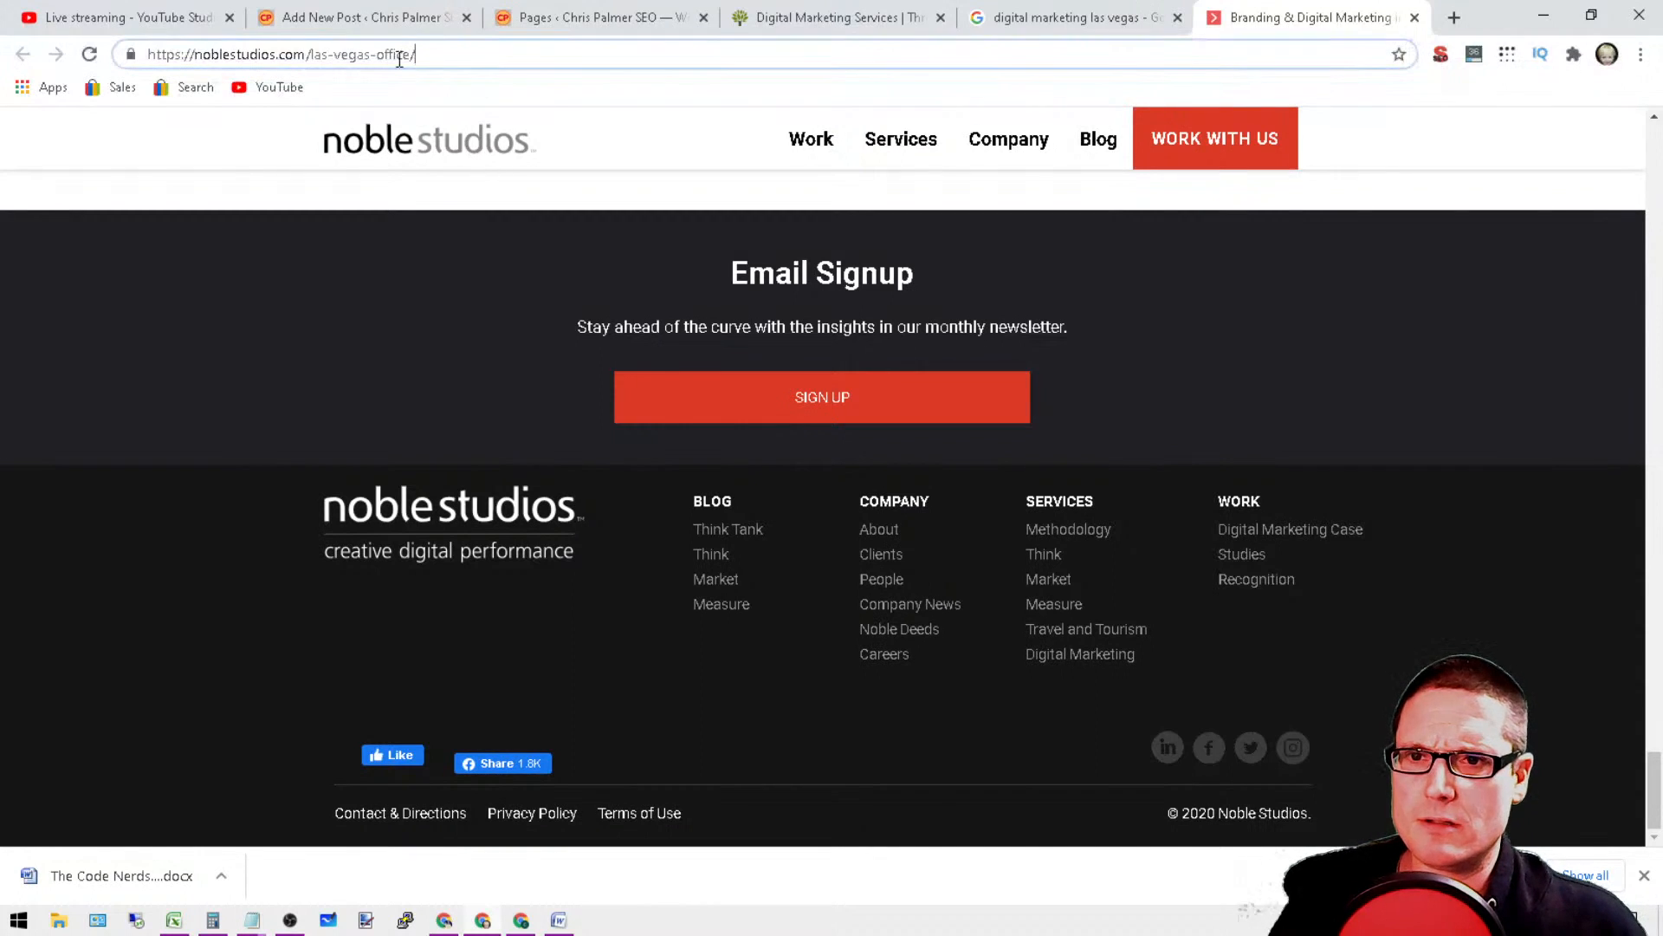
left_click(1413, 18)
left_click(318, 10)
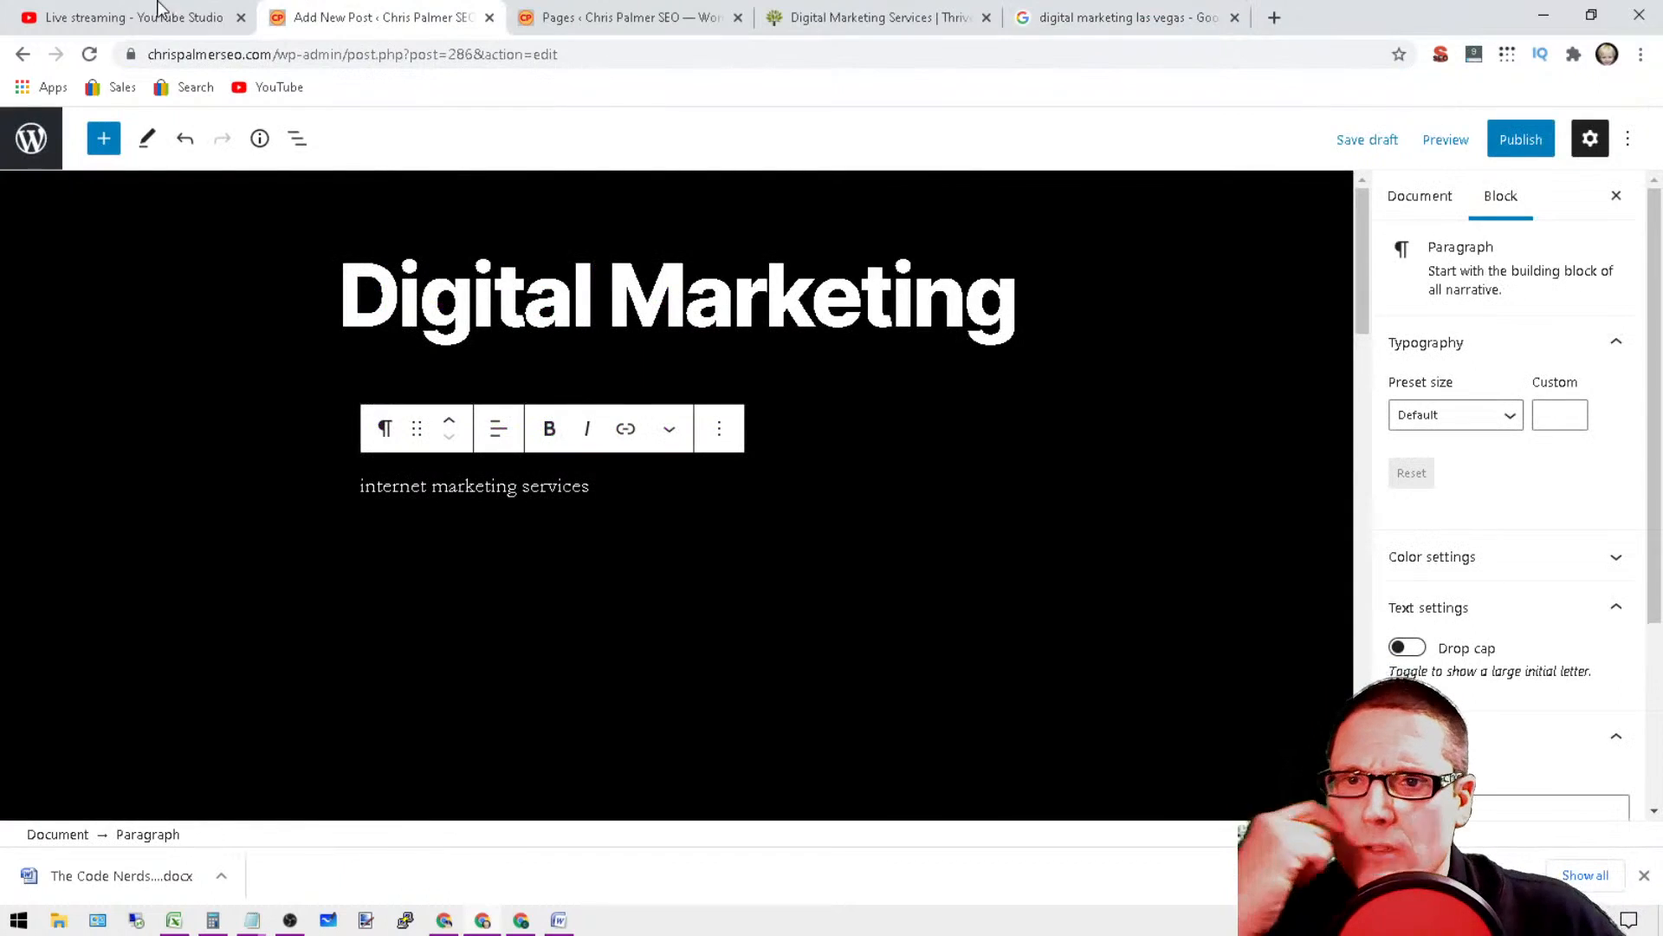
left_click(610, 7)
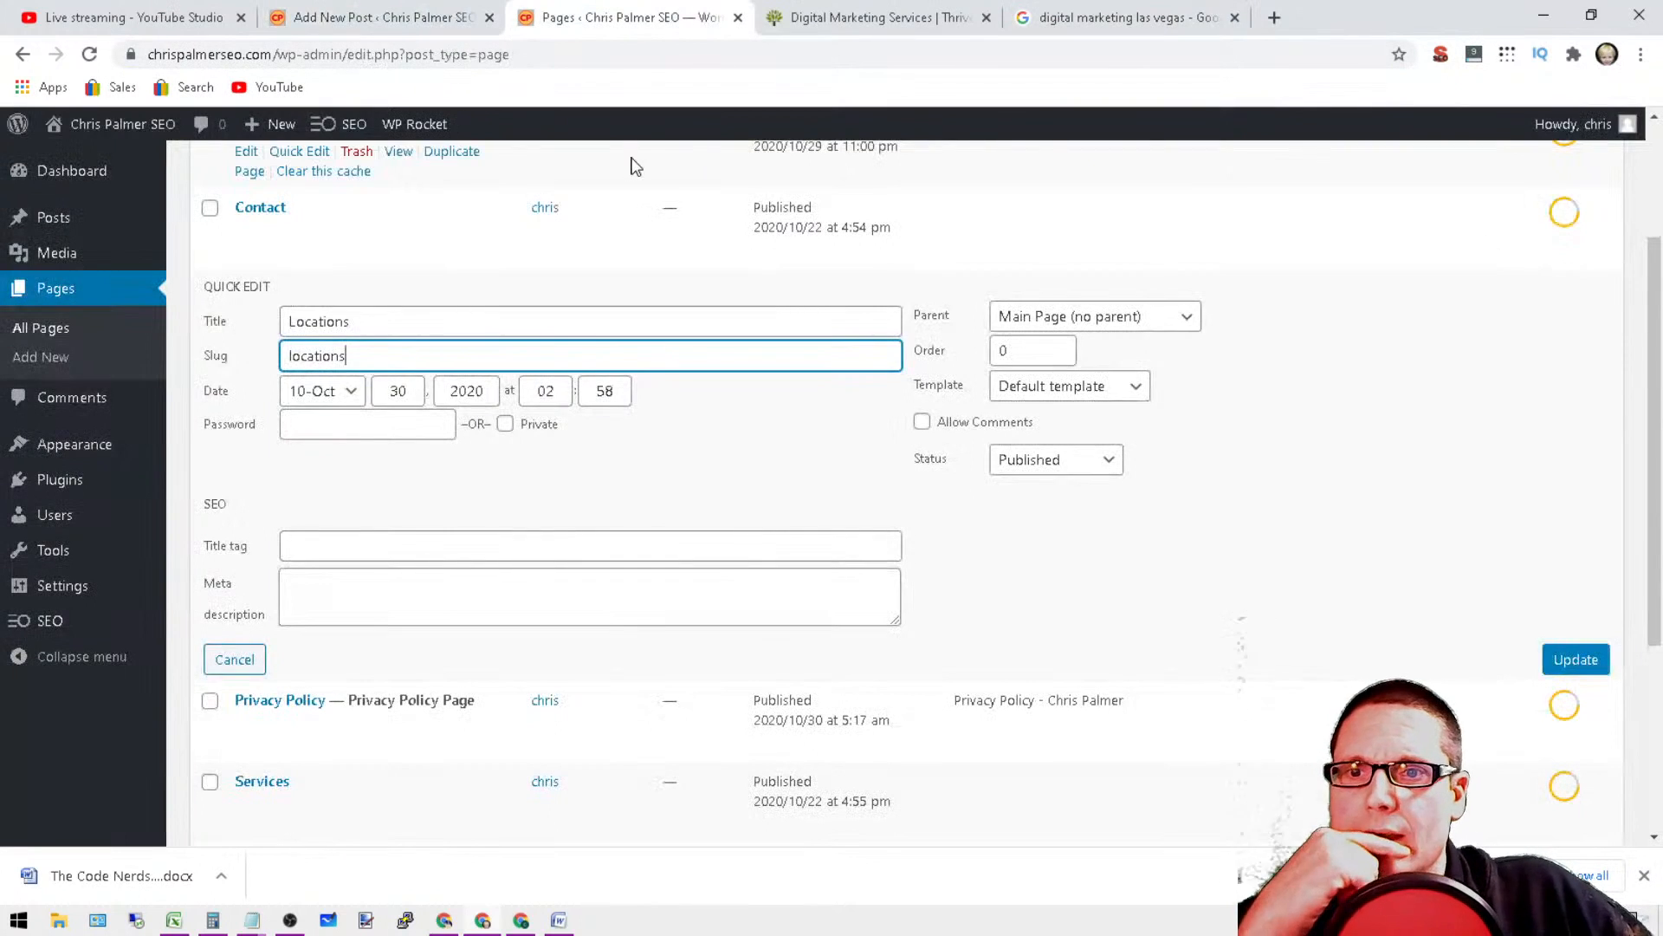
scroll(1656, 833, "down", 3)
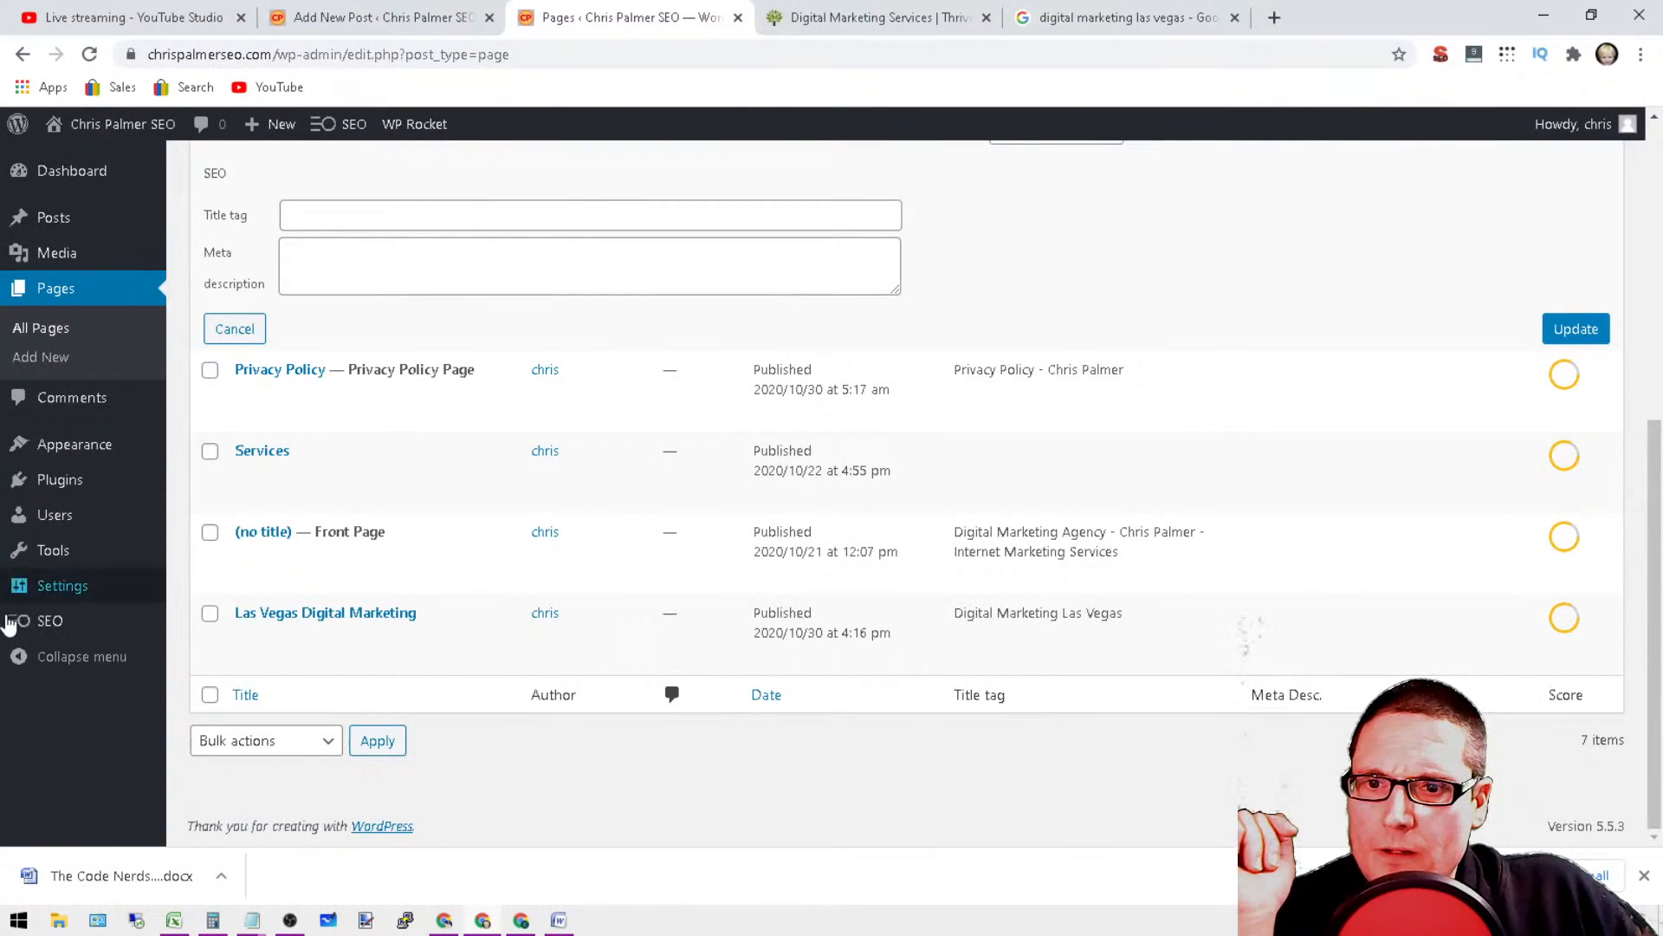
scroll(773, 544, "up", 6)
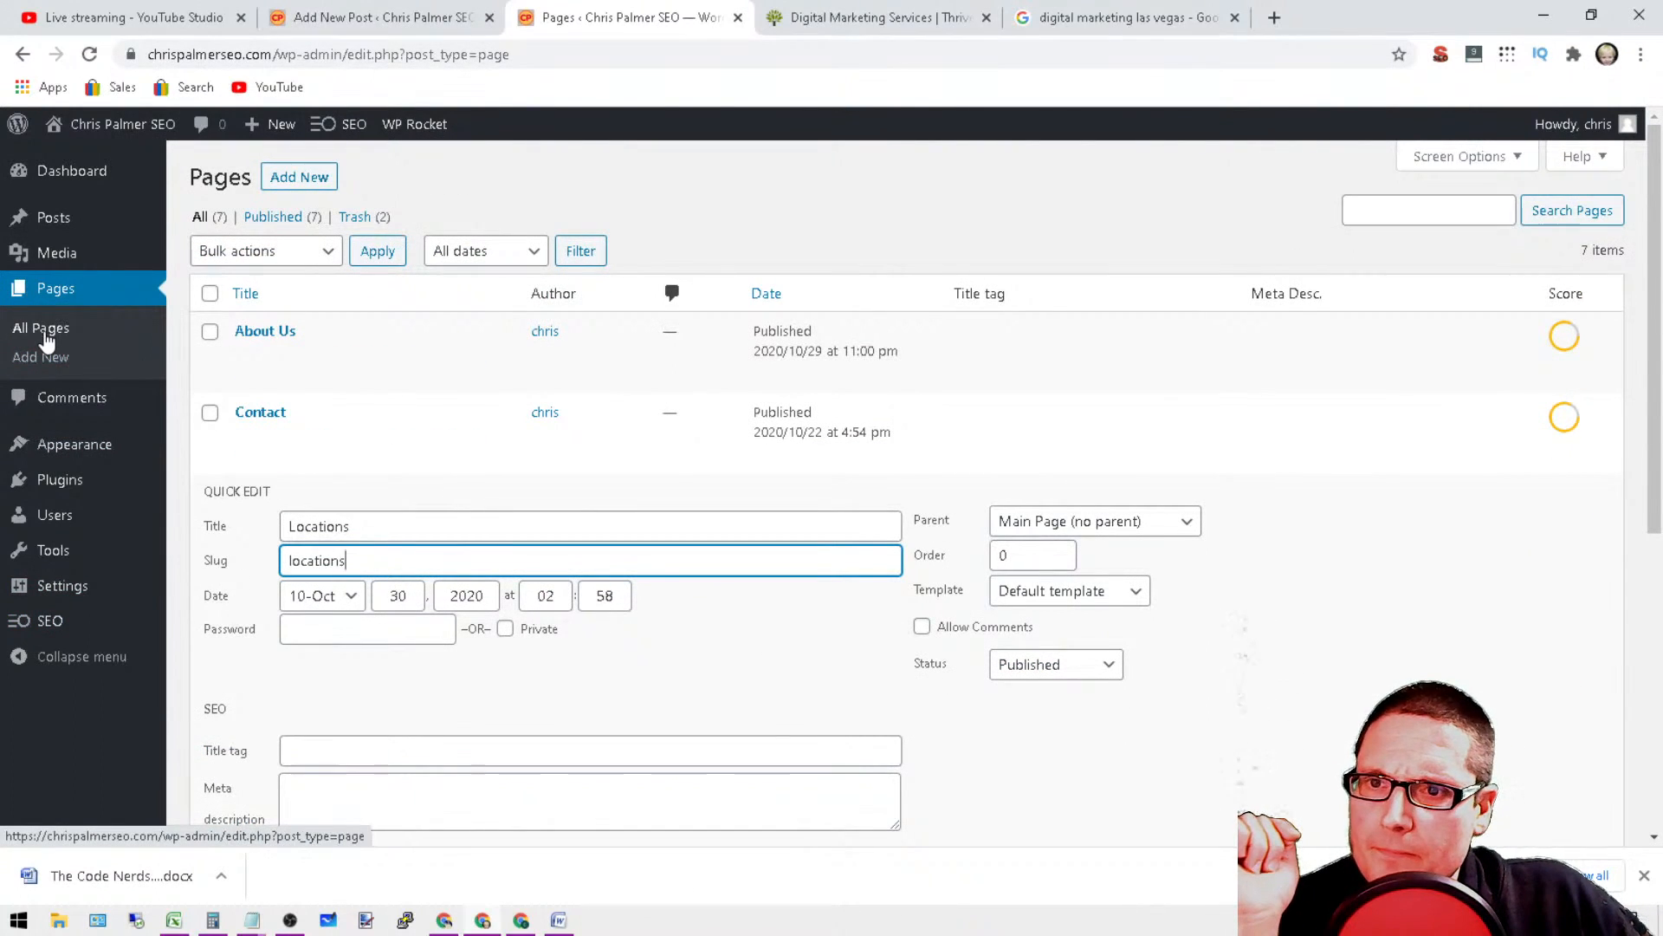
Step: Go to the site's menu editor and check which posts are available as menu items
mouse_move(62, 599)
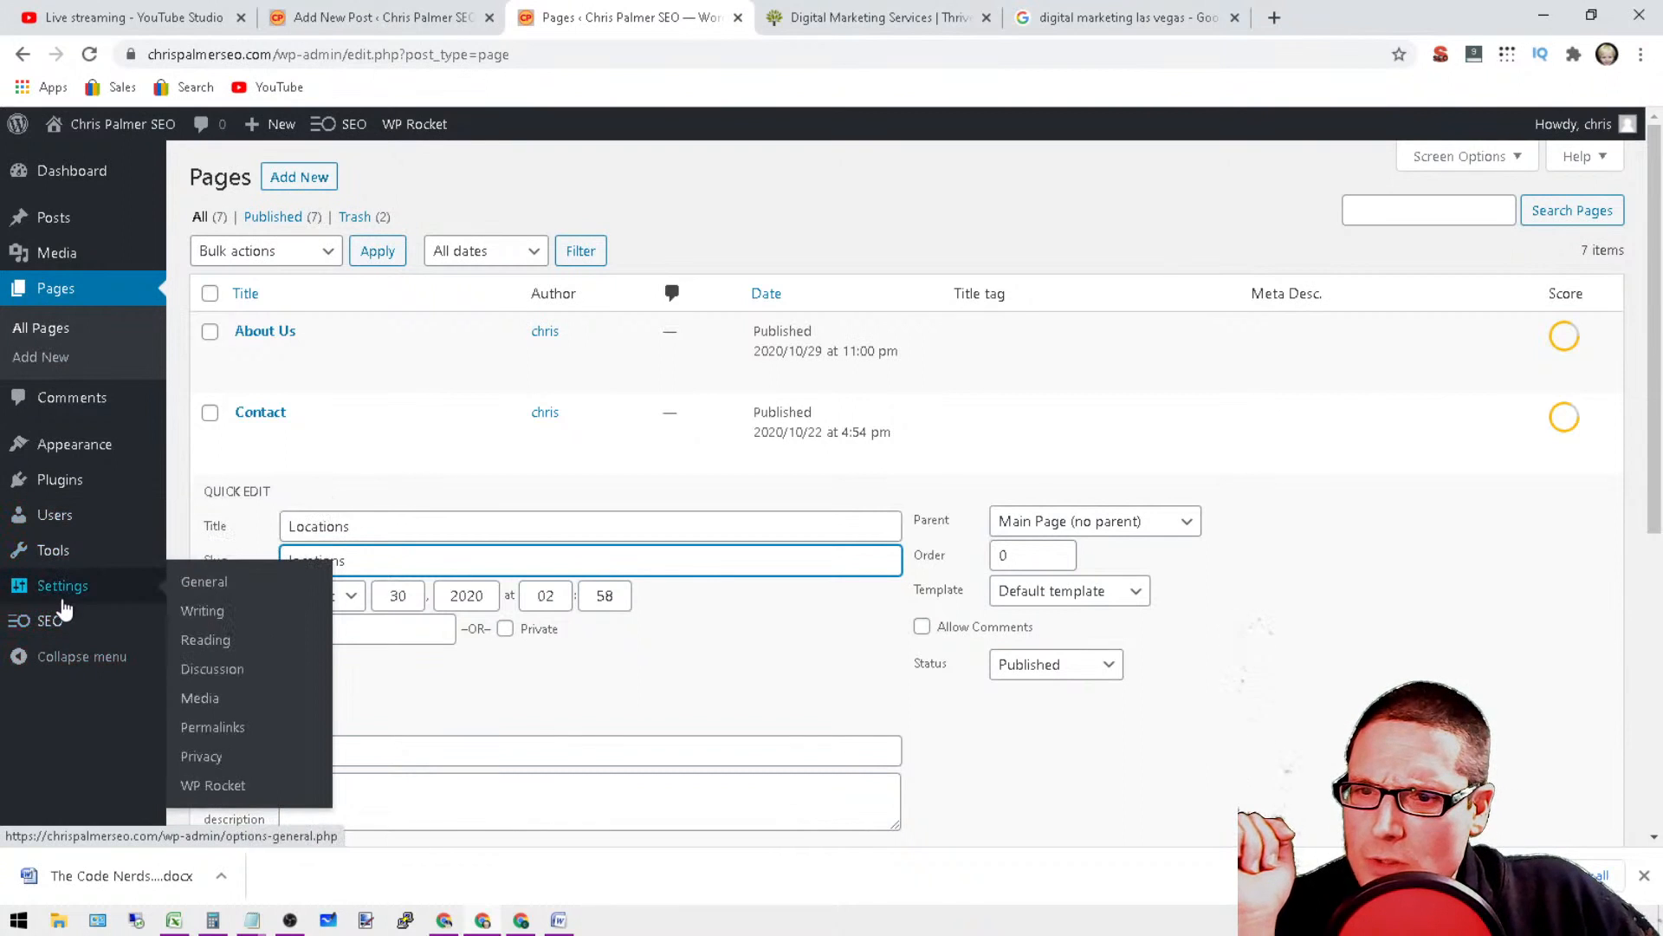
mouse_move(58, 480)
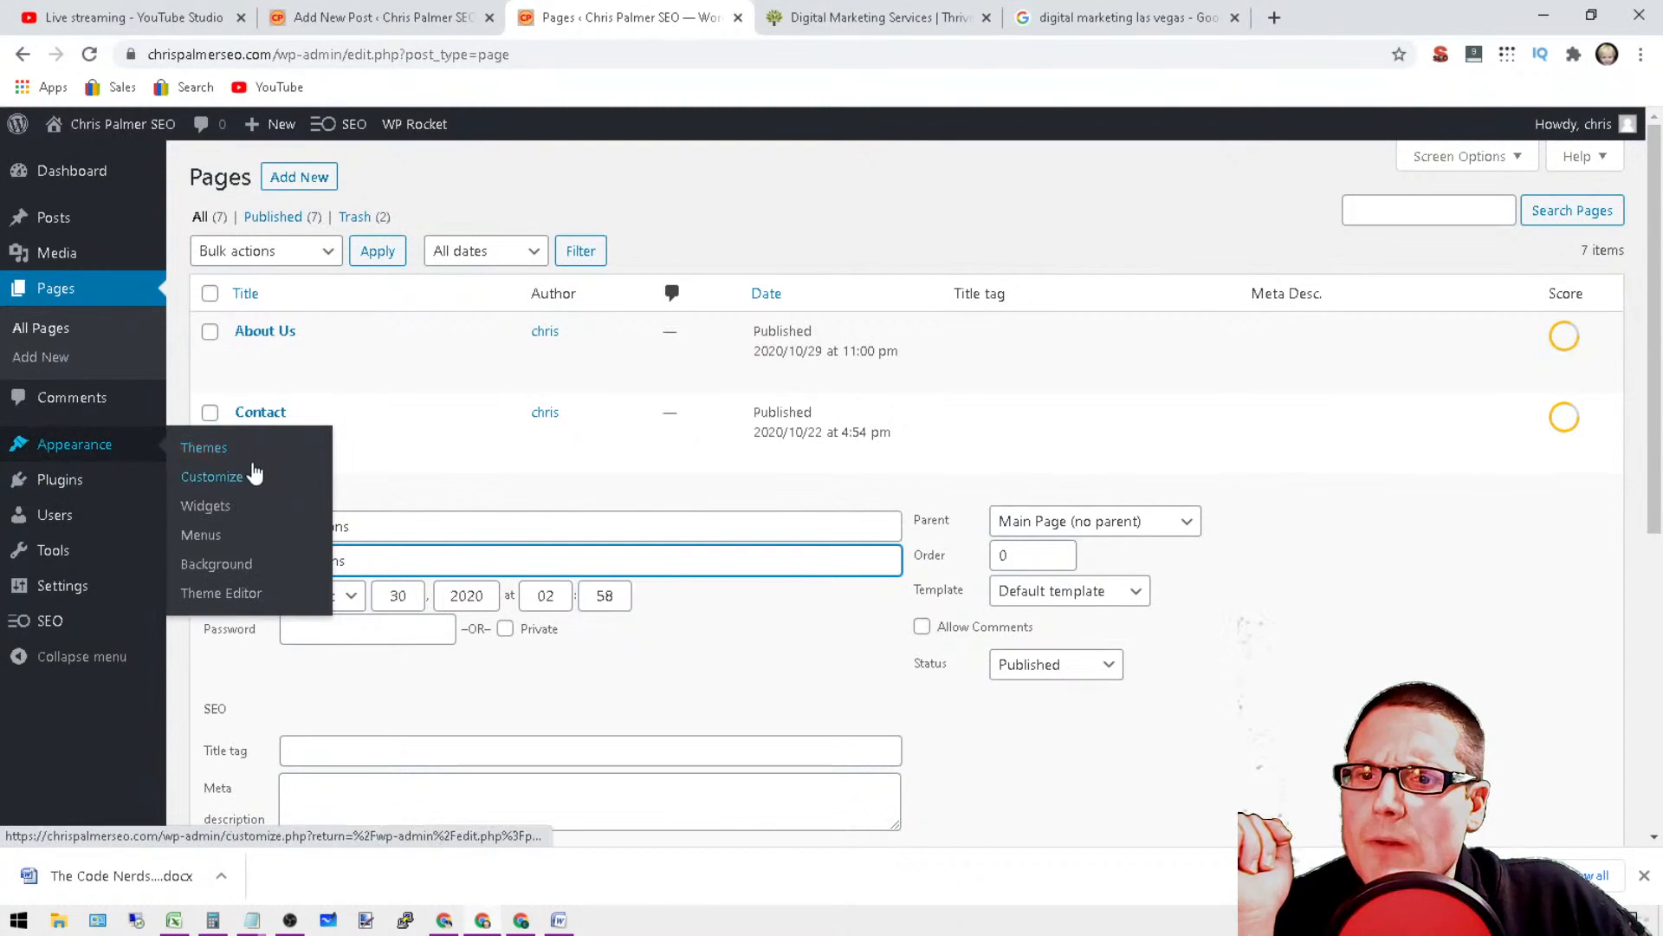
left_click(200, 536)
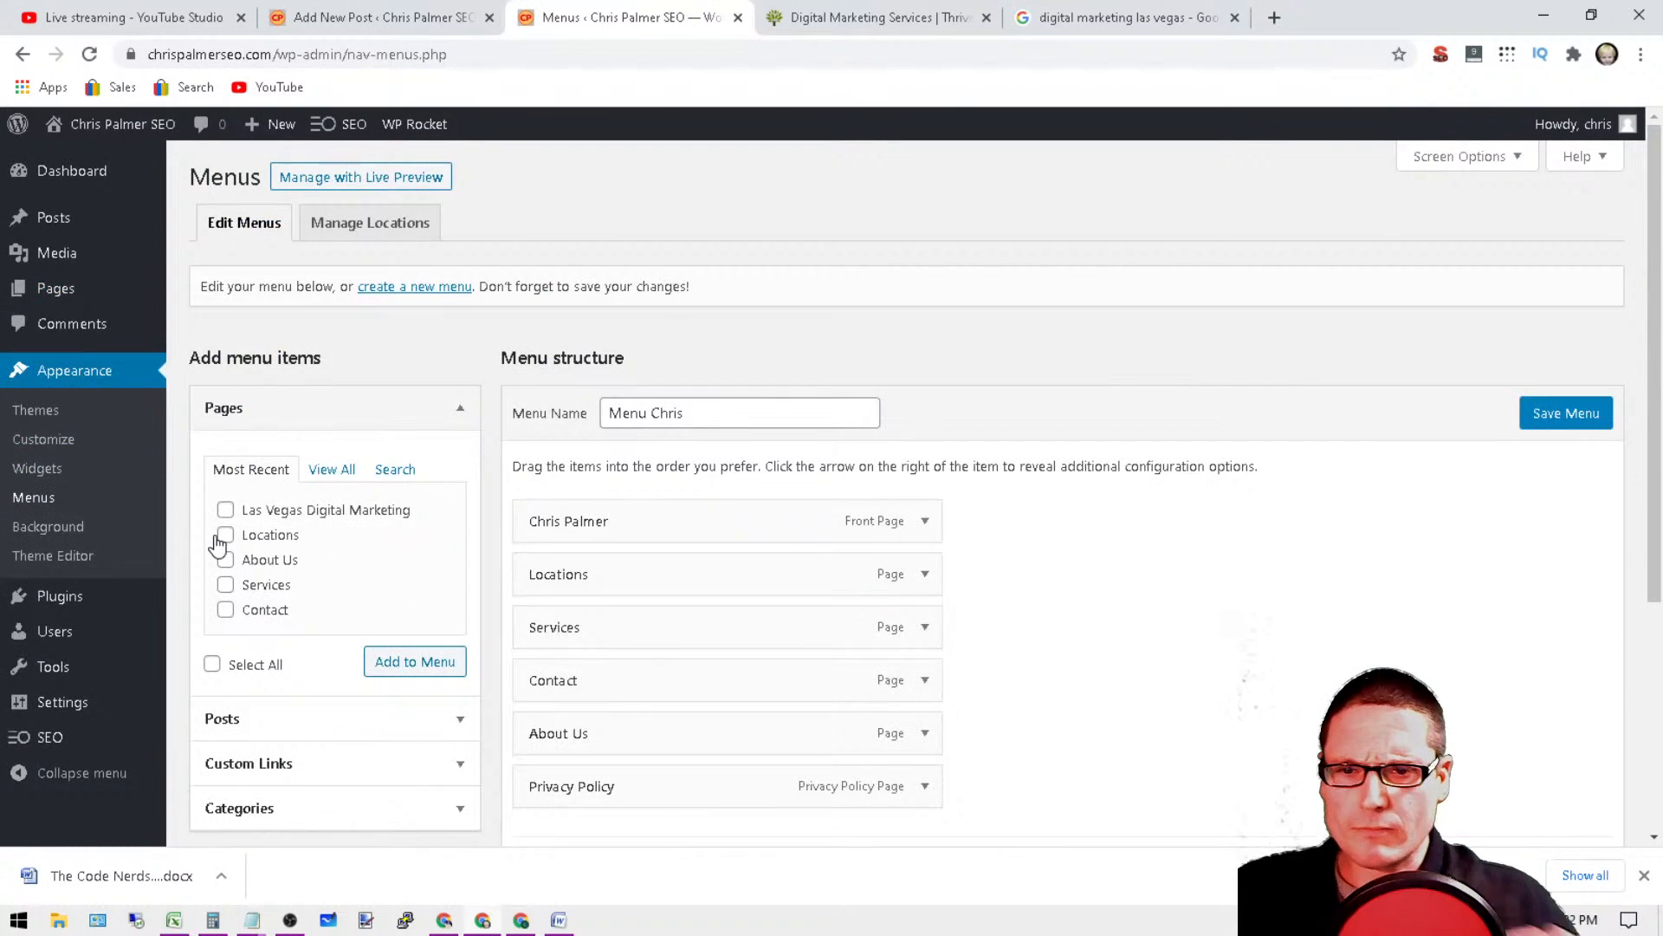
scroll(598, 438, "down", 1)
left_click(402, 626)
scroll(401, 631, "up", 1)
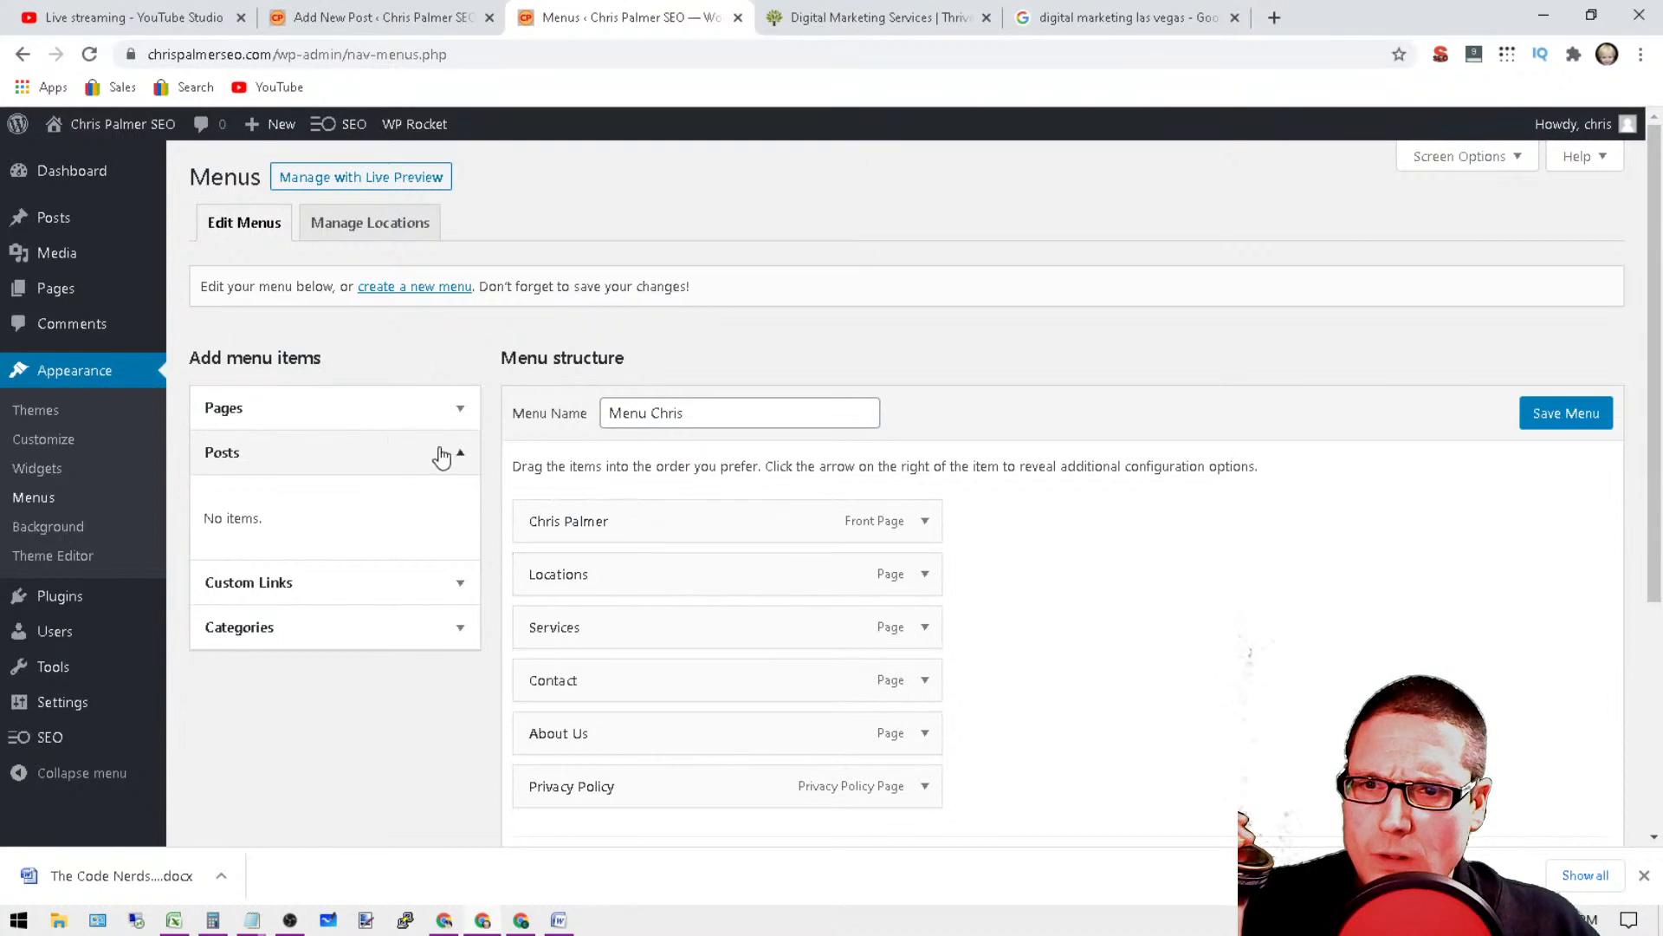
left_click(314, 459)
left_click(320, 459)
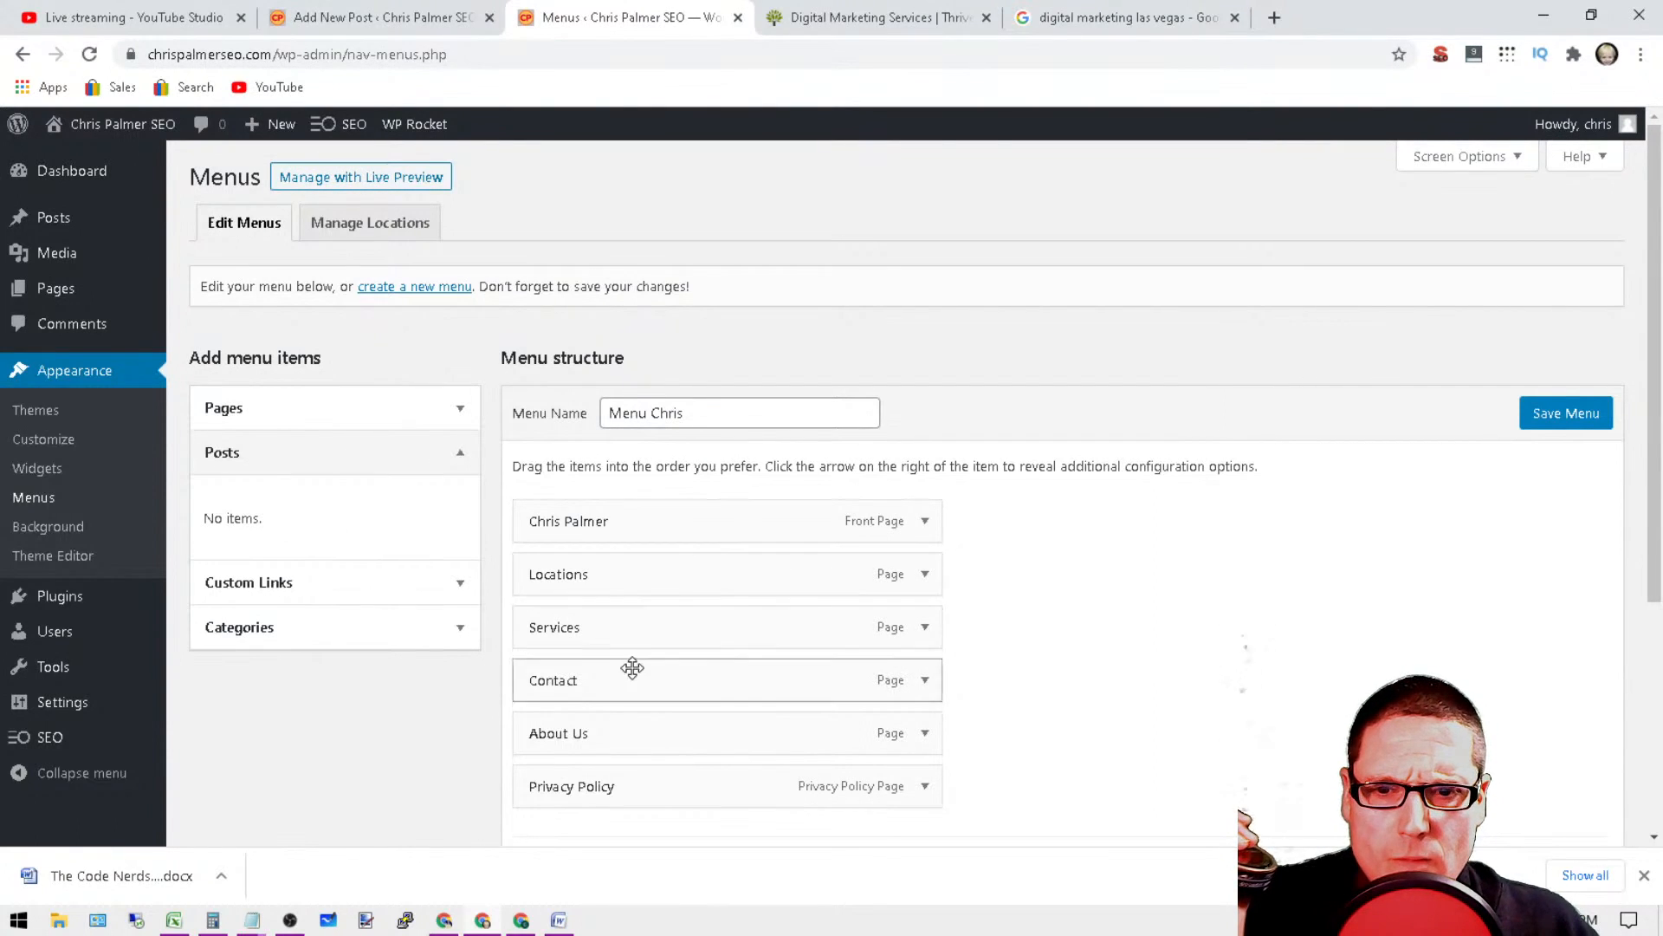
Step: Expand the Locations menu item and examine its navigation label and place in the menu structure
left_click(925, 574)
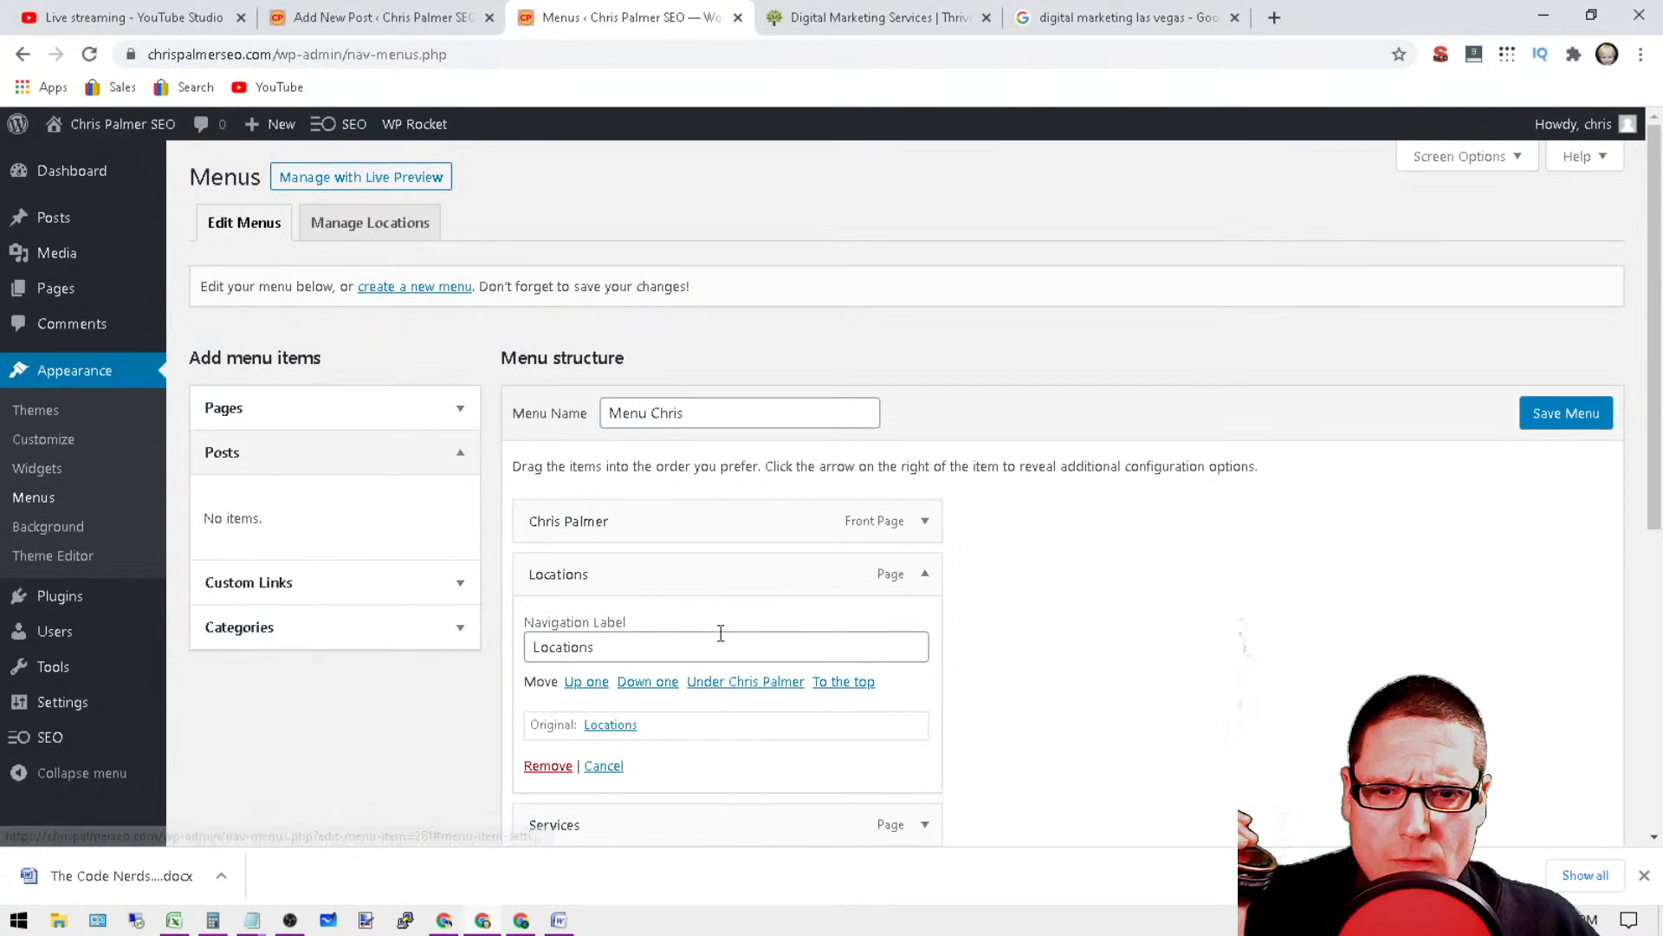
scroll(743, 737, "down", 2)
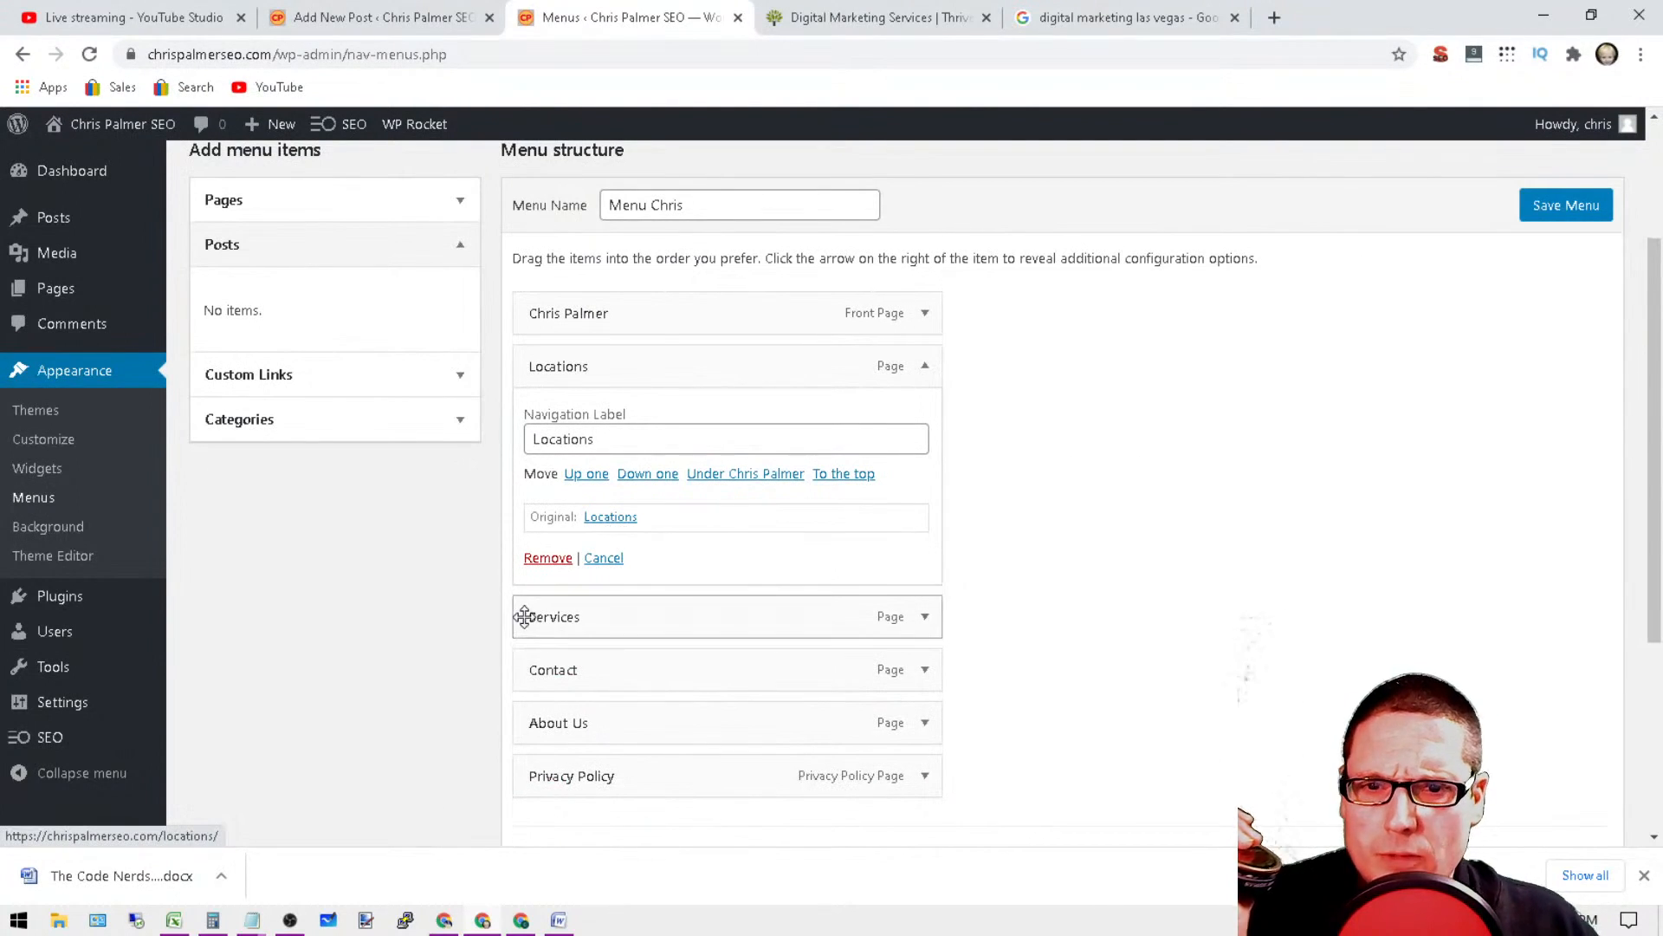
scroll(528, 624, "up", 2)
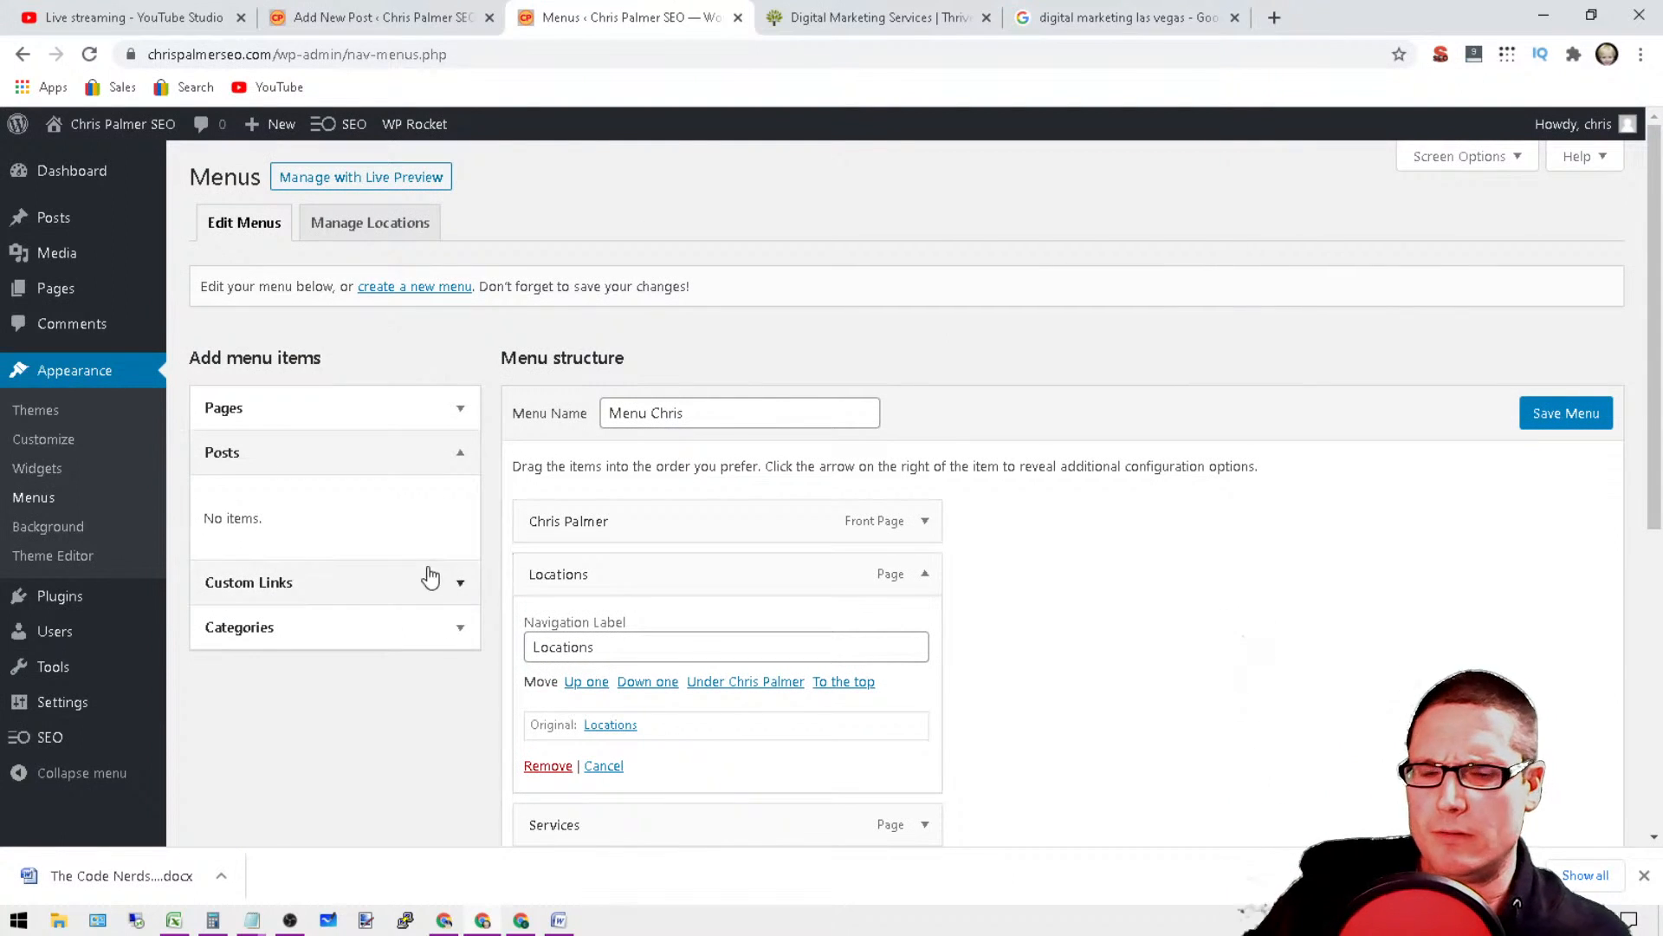
left_click(681, 637)
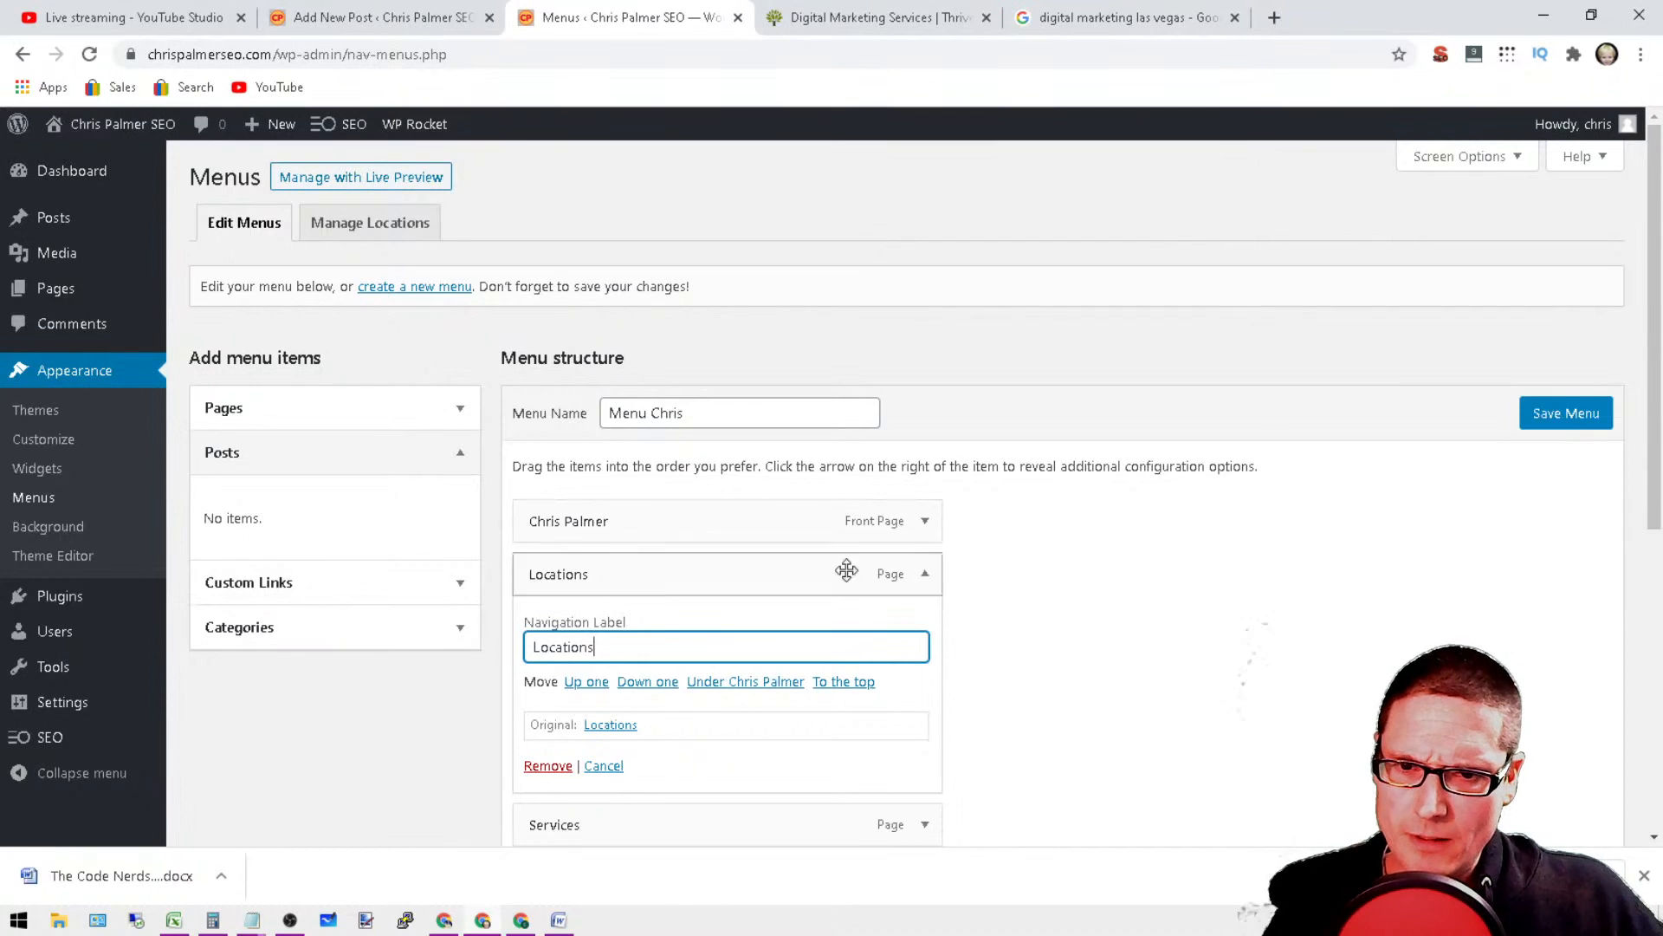
scroll(1050, 658, "down", 3)
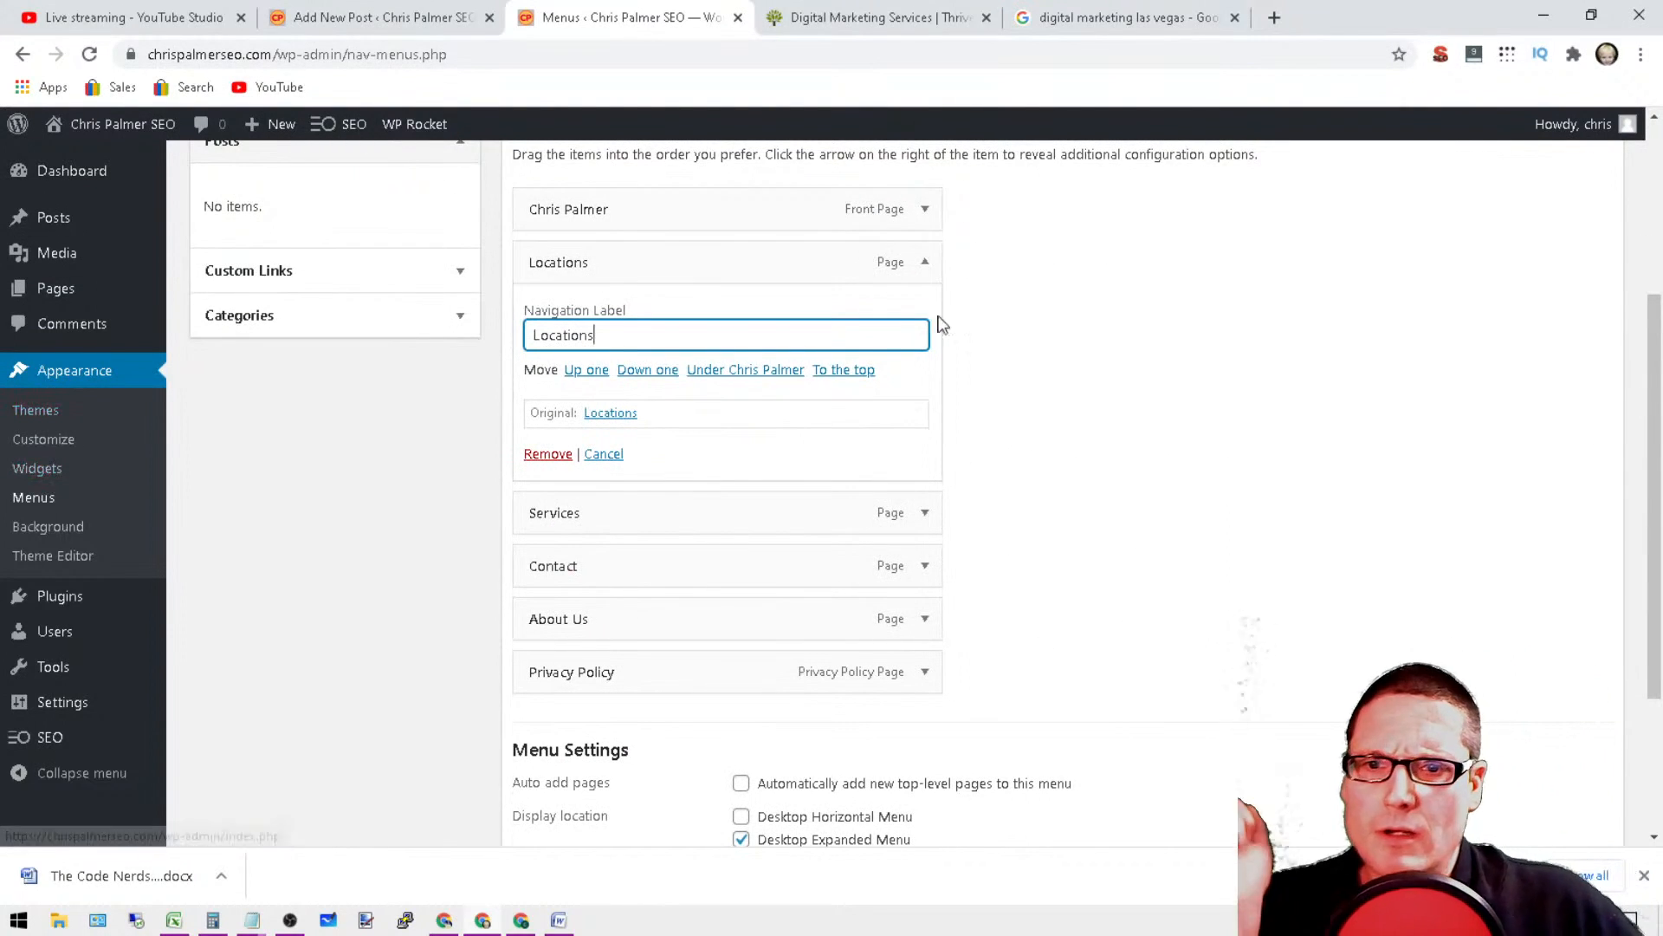
Step: Go to the list of all posts and check the Henderson digital marketing post's slug in Quick Edit
mouse_move(50, 298)
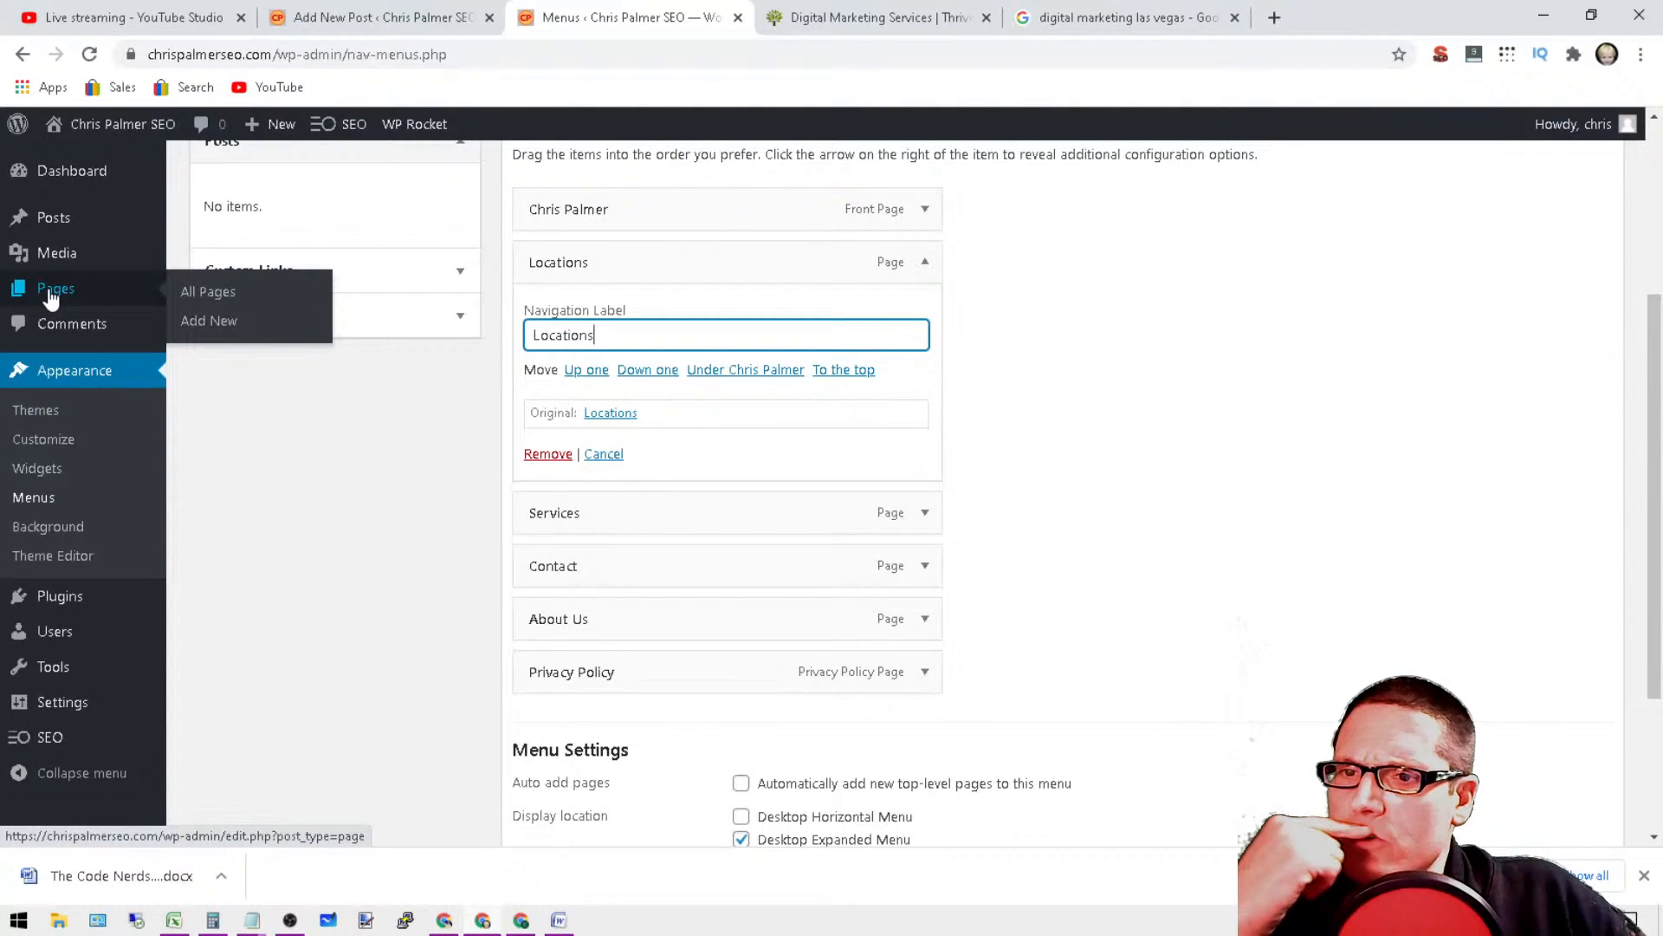
mouse_move(149, 602)
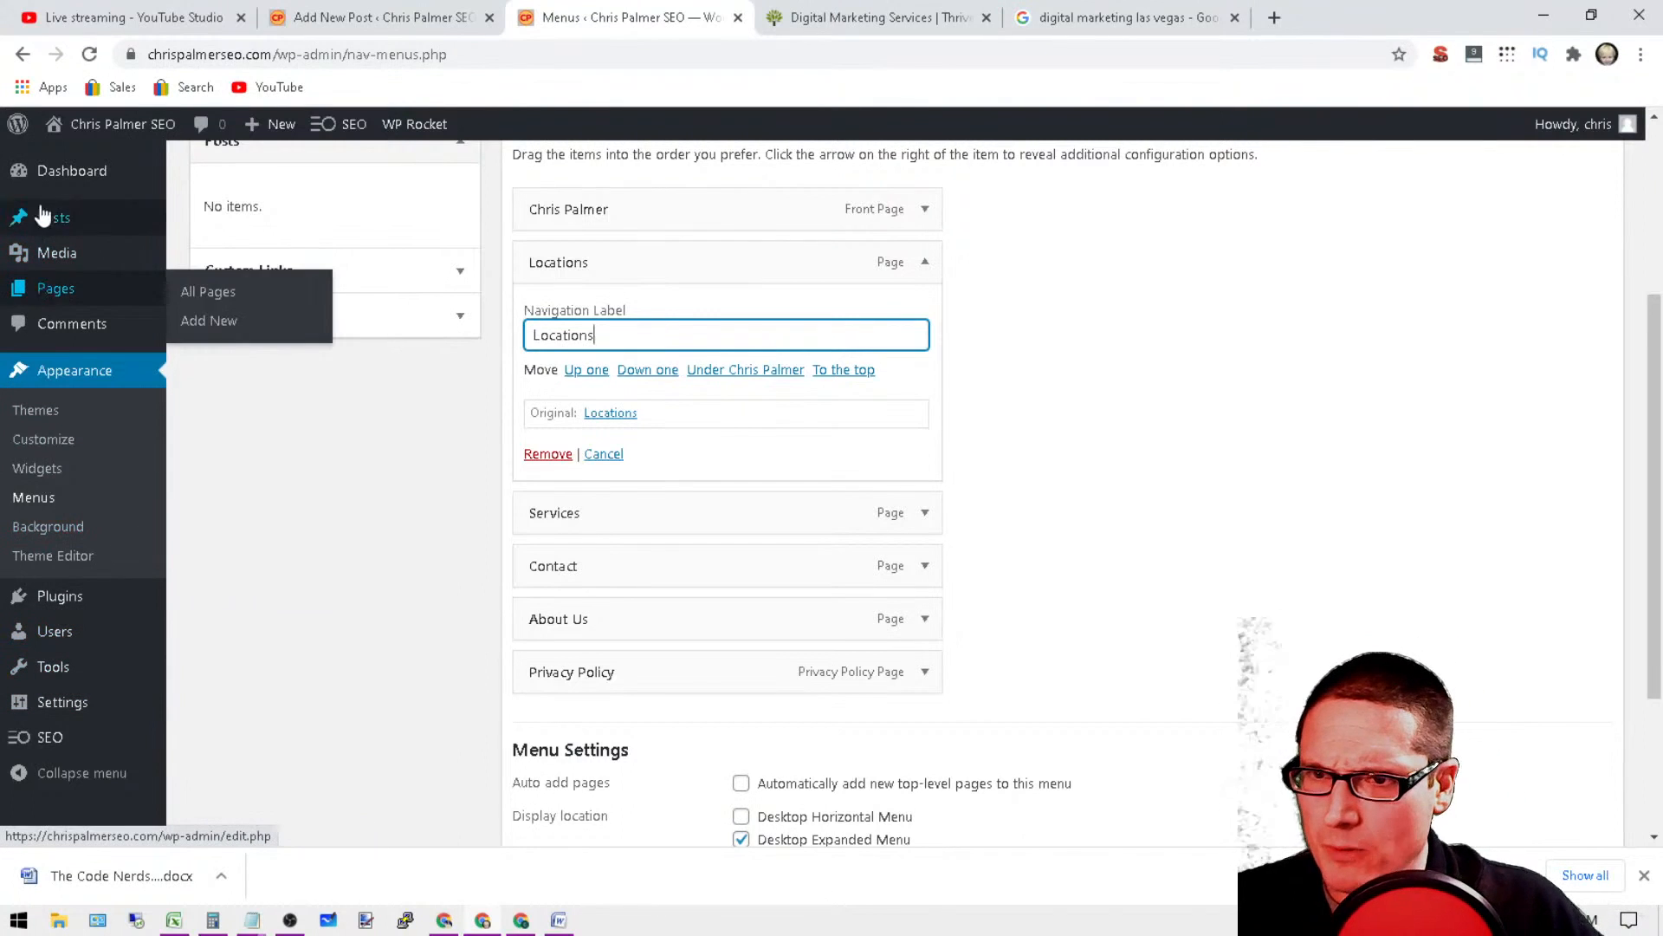
left_click(216, 224)
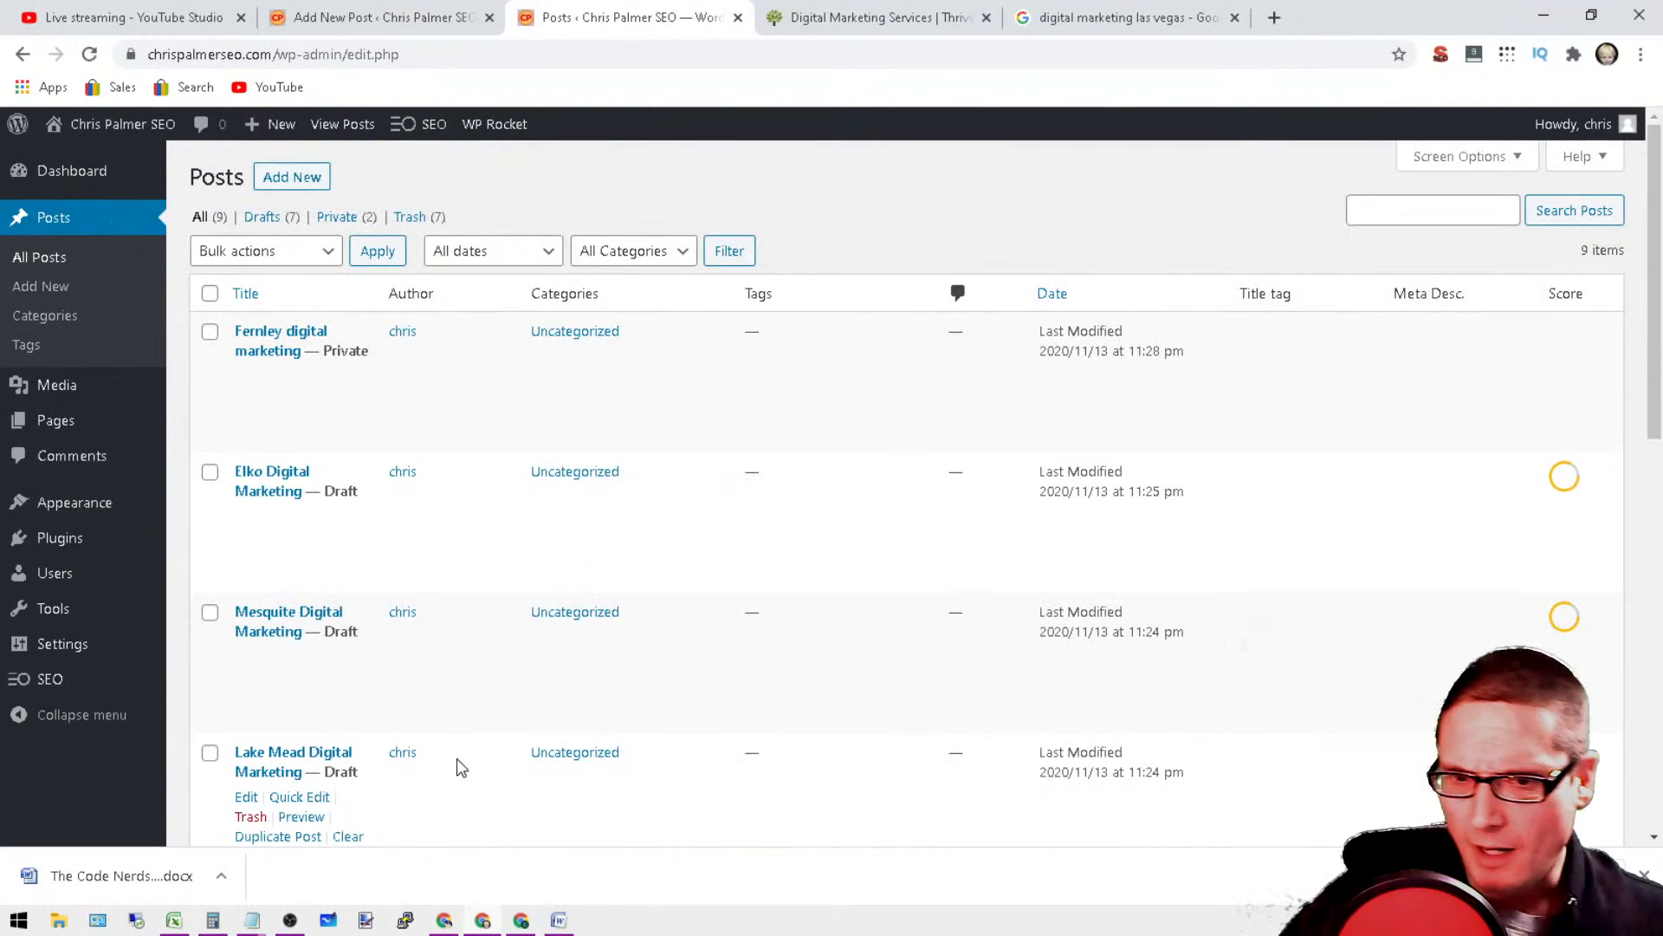
scroll(456, 757, "down", 8)
scroll(463, 756, "down", 3)
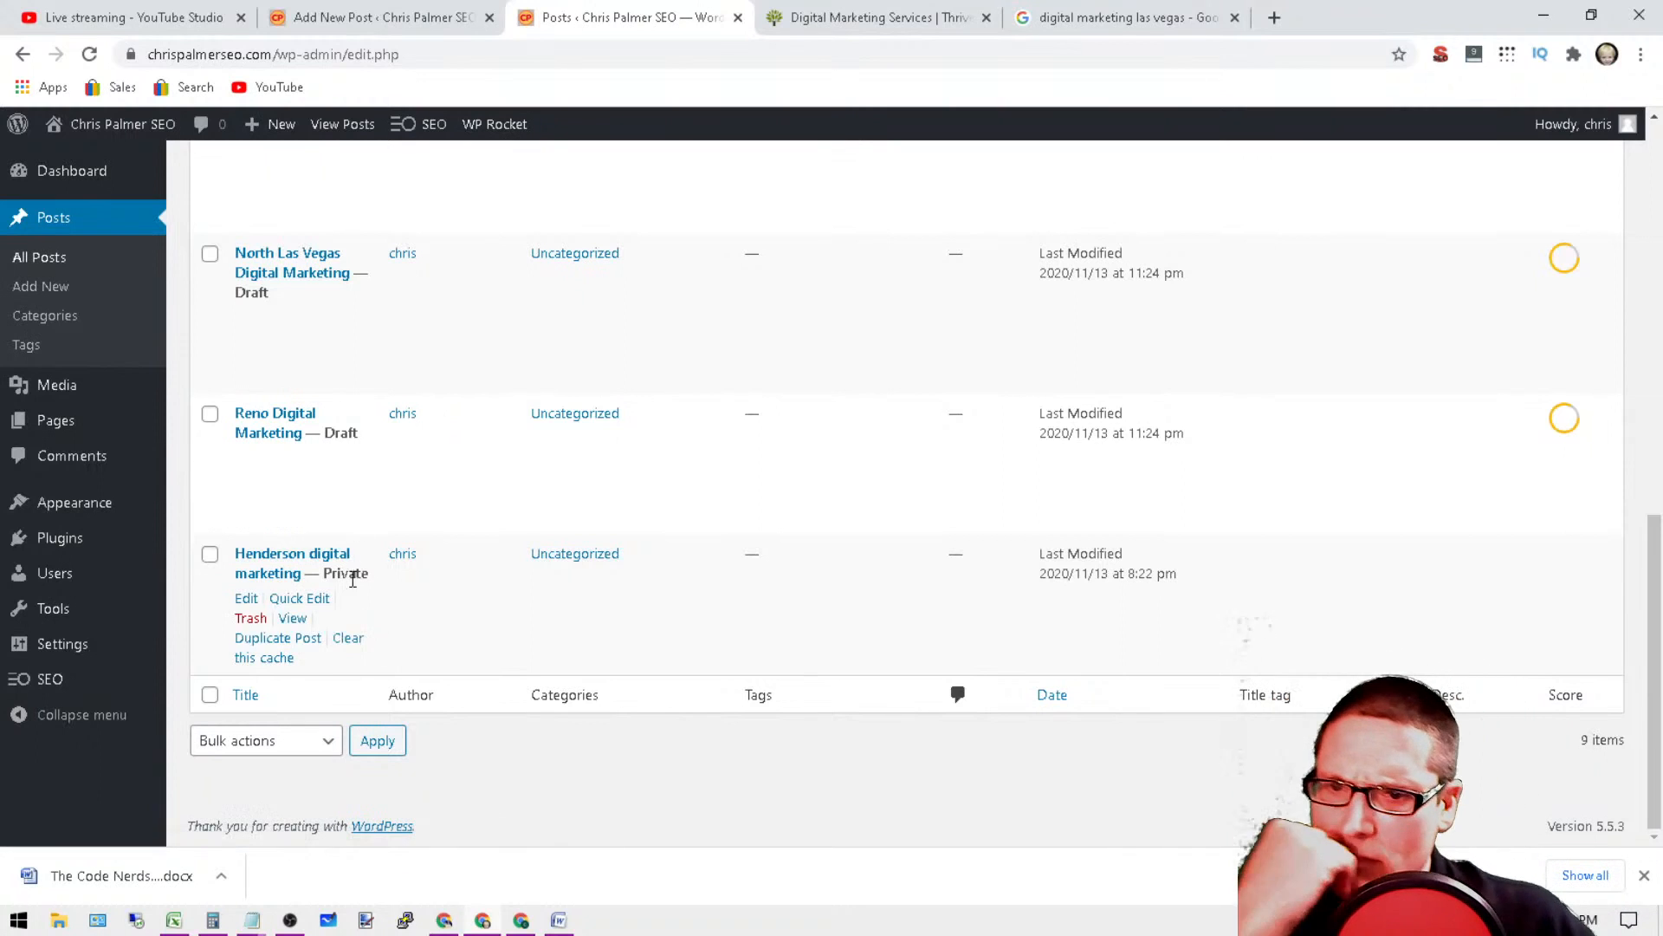
left_click(283, 605)
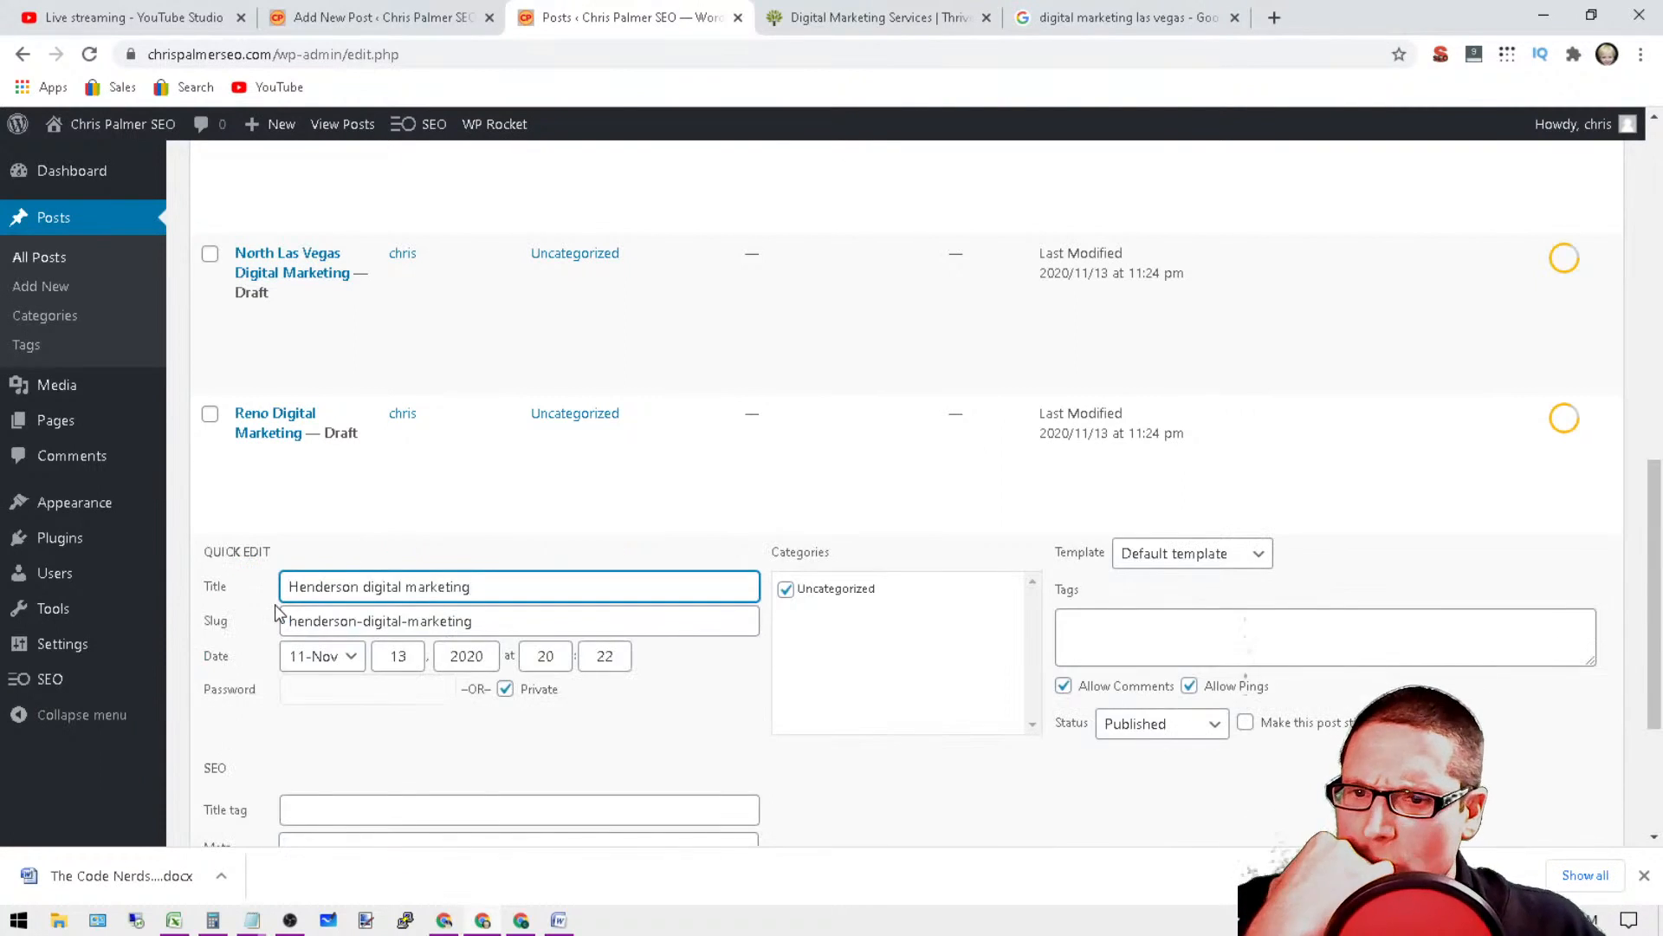
left_click(283, 627)
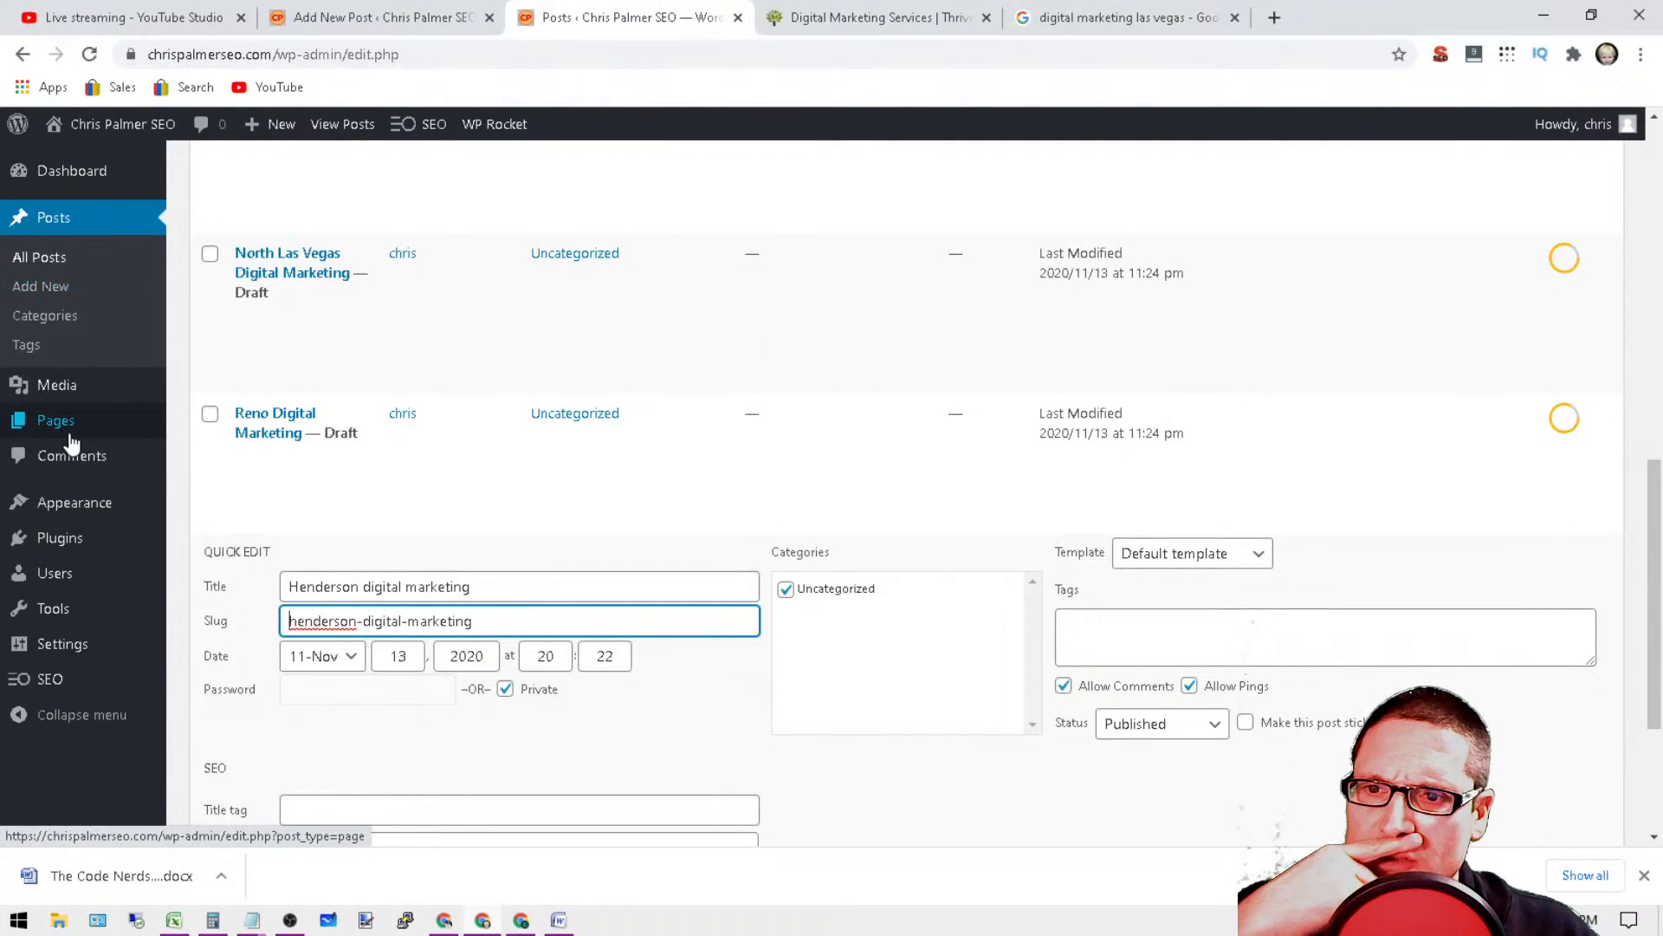
Step: Return to the Pages list and open the Locations page for editing
left_click(211, 433)
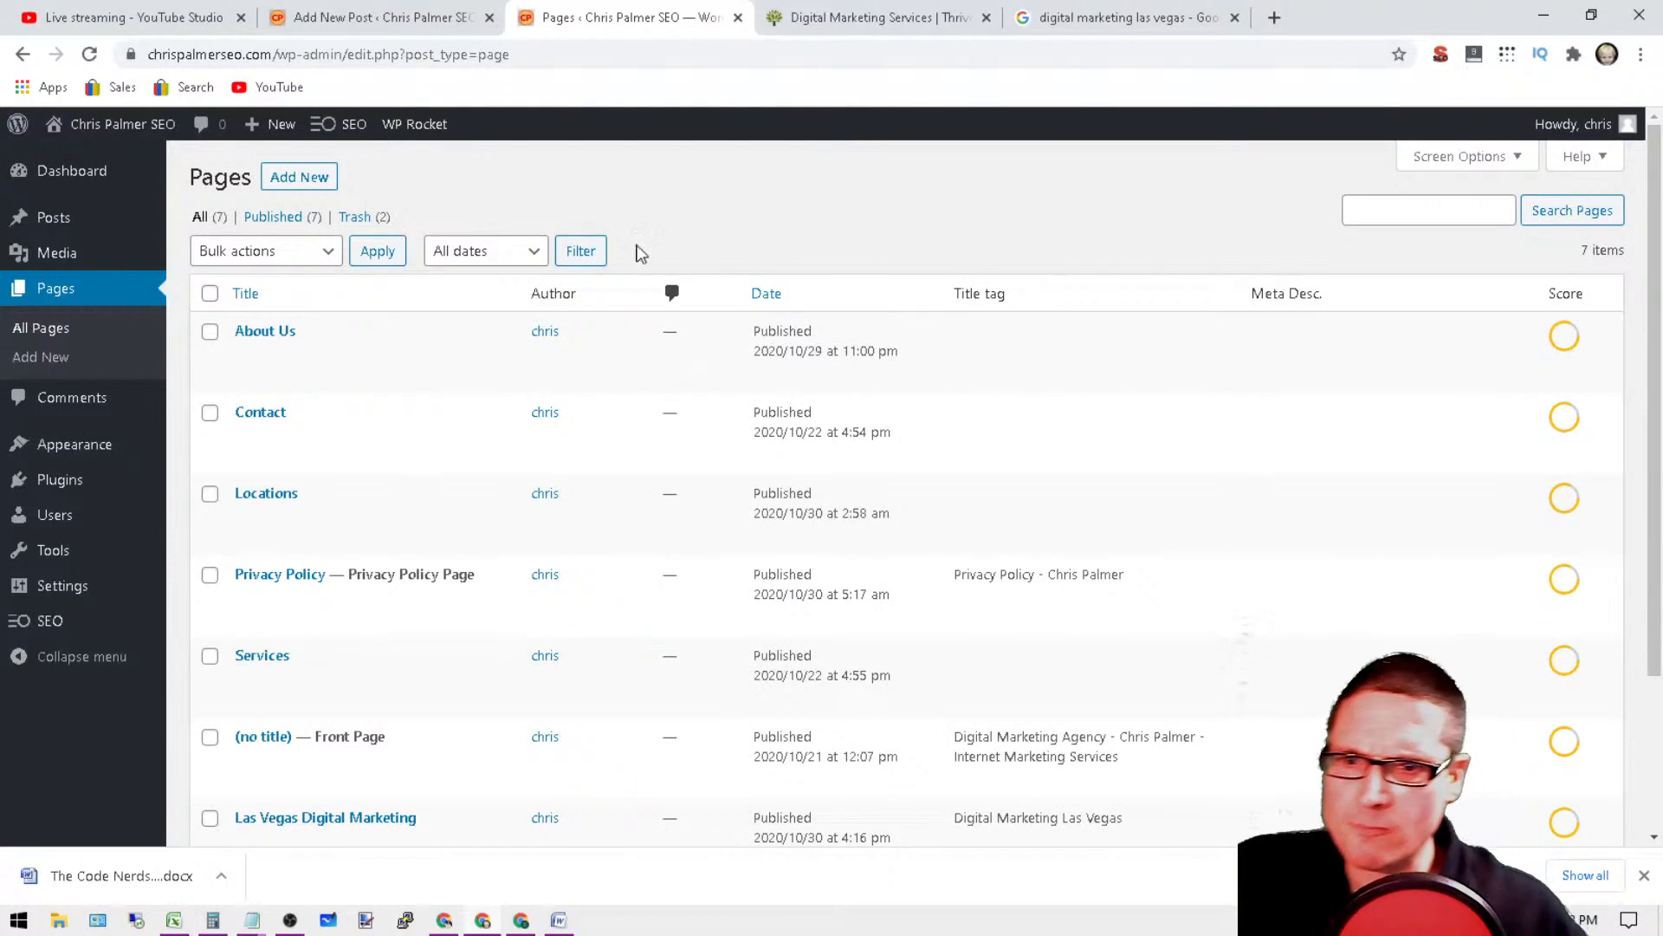
scroll(494, 431, "down", 3)
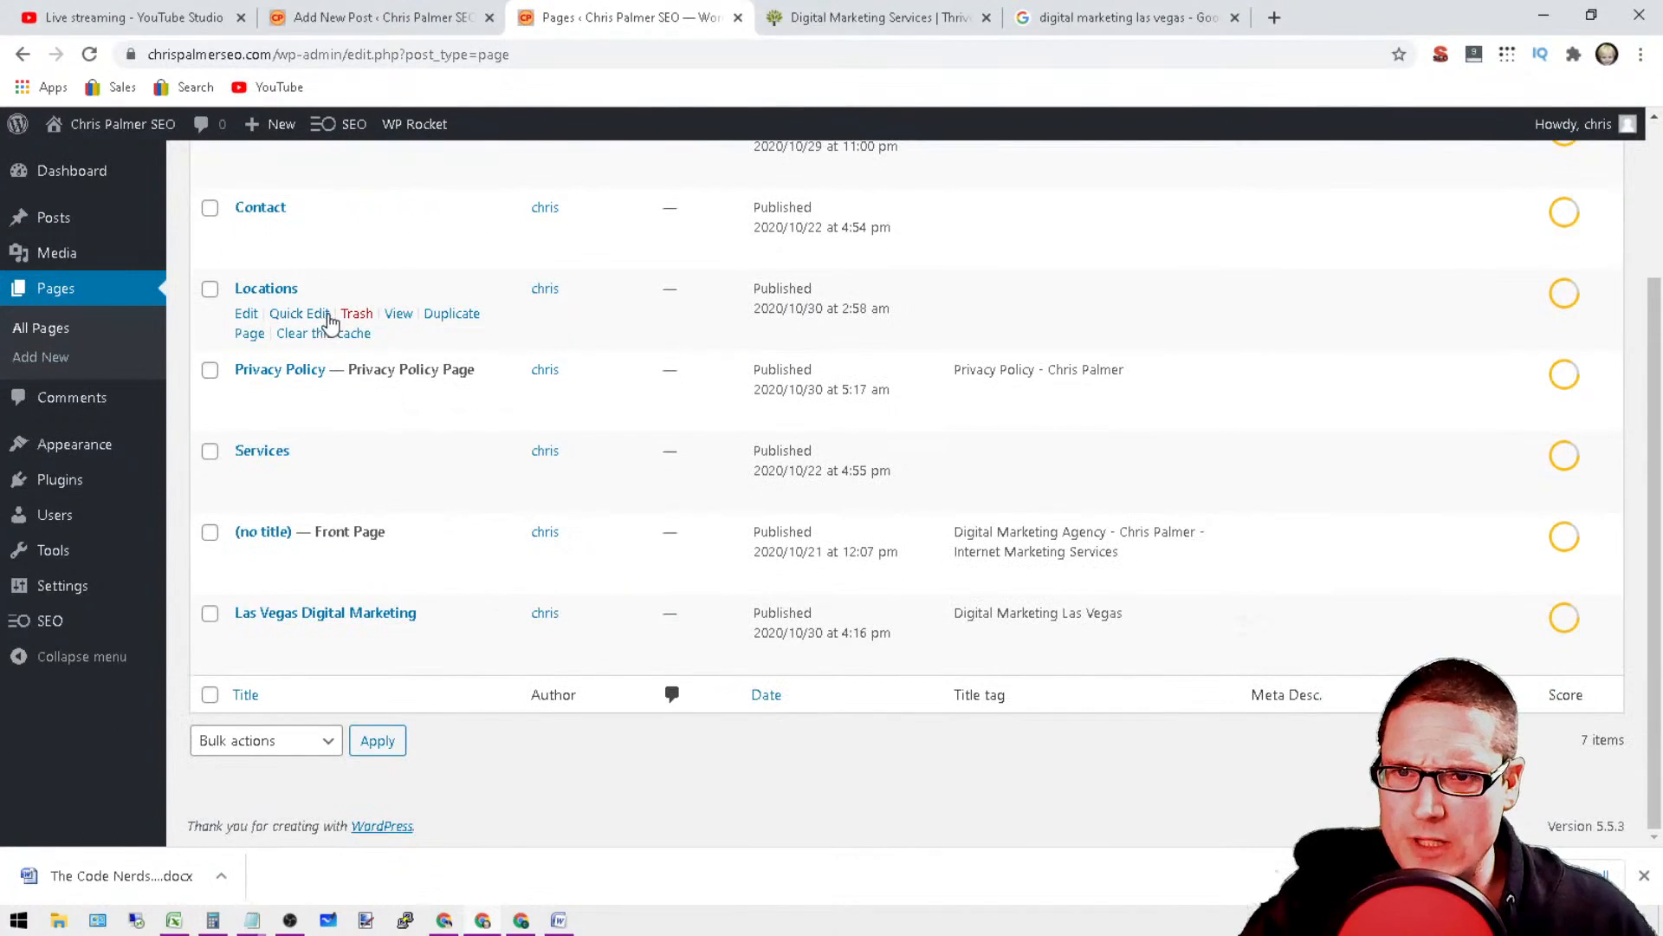
left_click(249, 316)
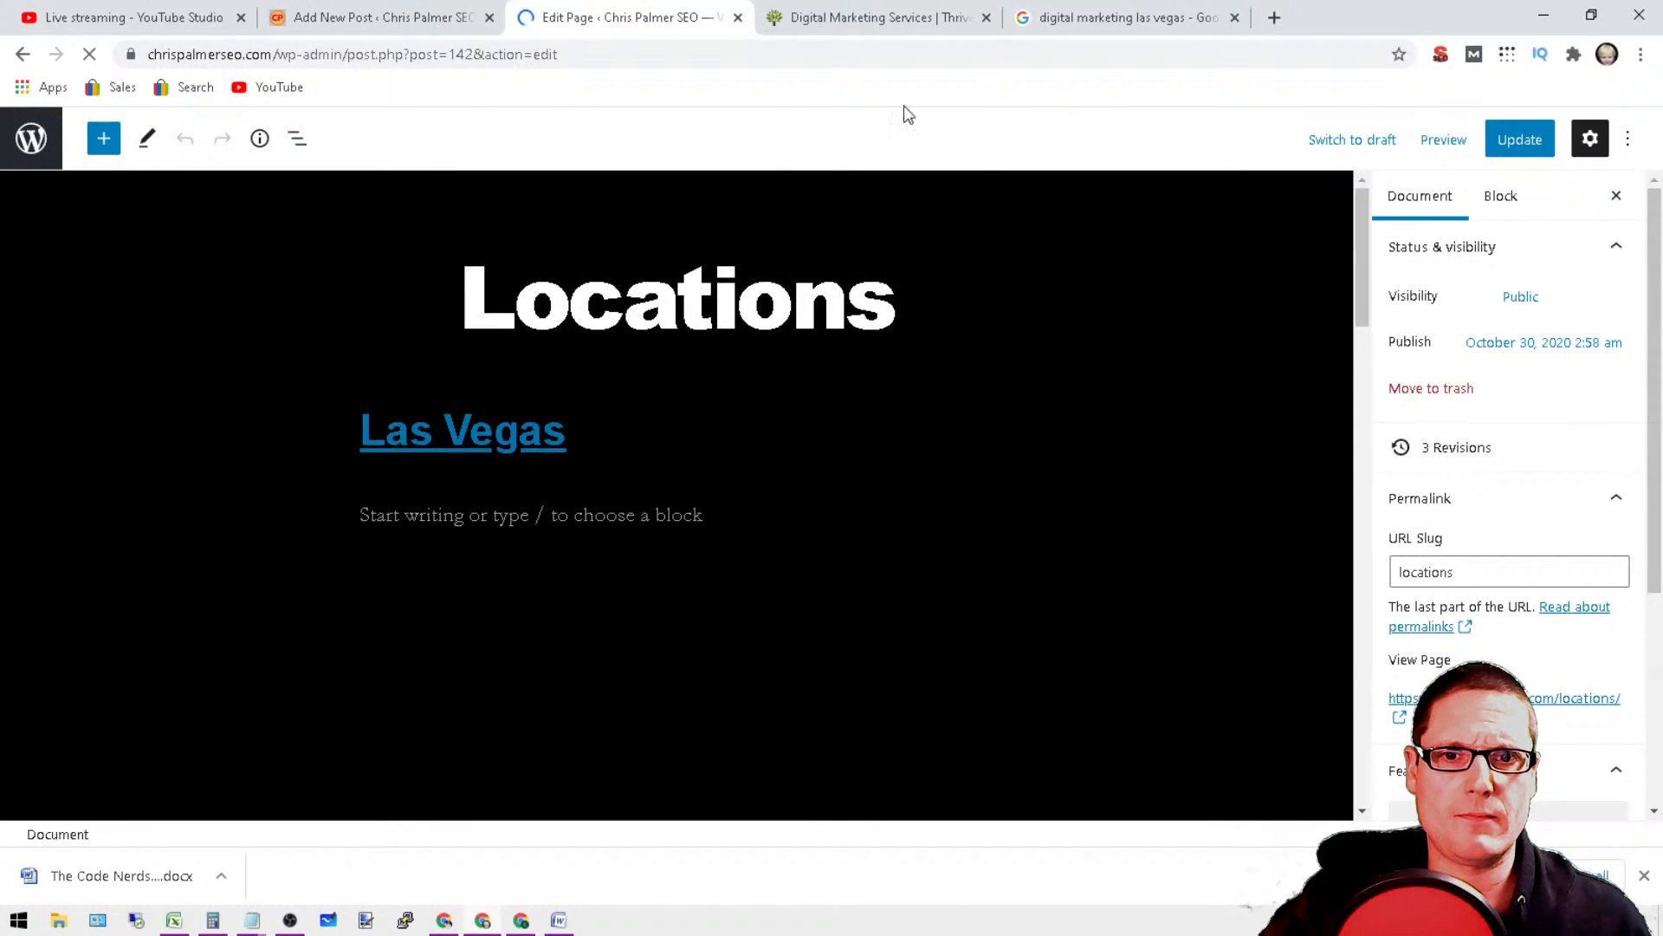
Step: Inspect the page title, and the Las Vegas heading's level and link on the Locations page
triple_click(514, 425)
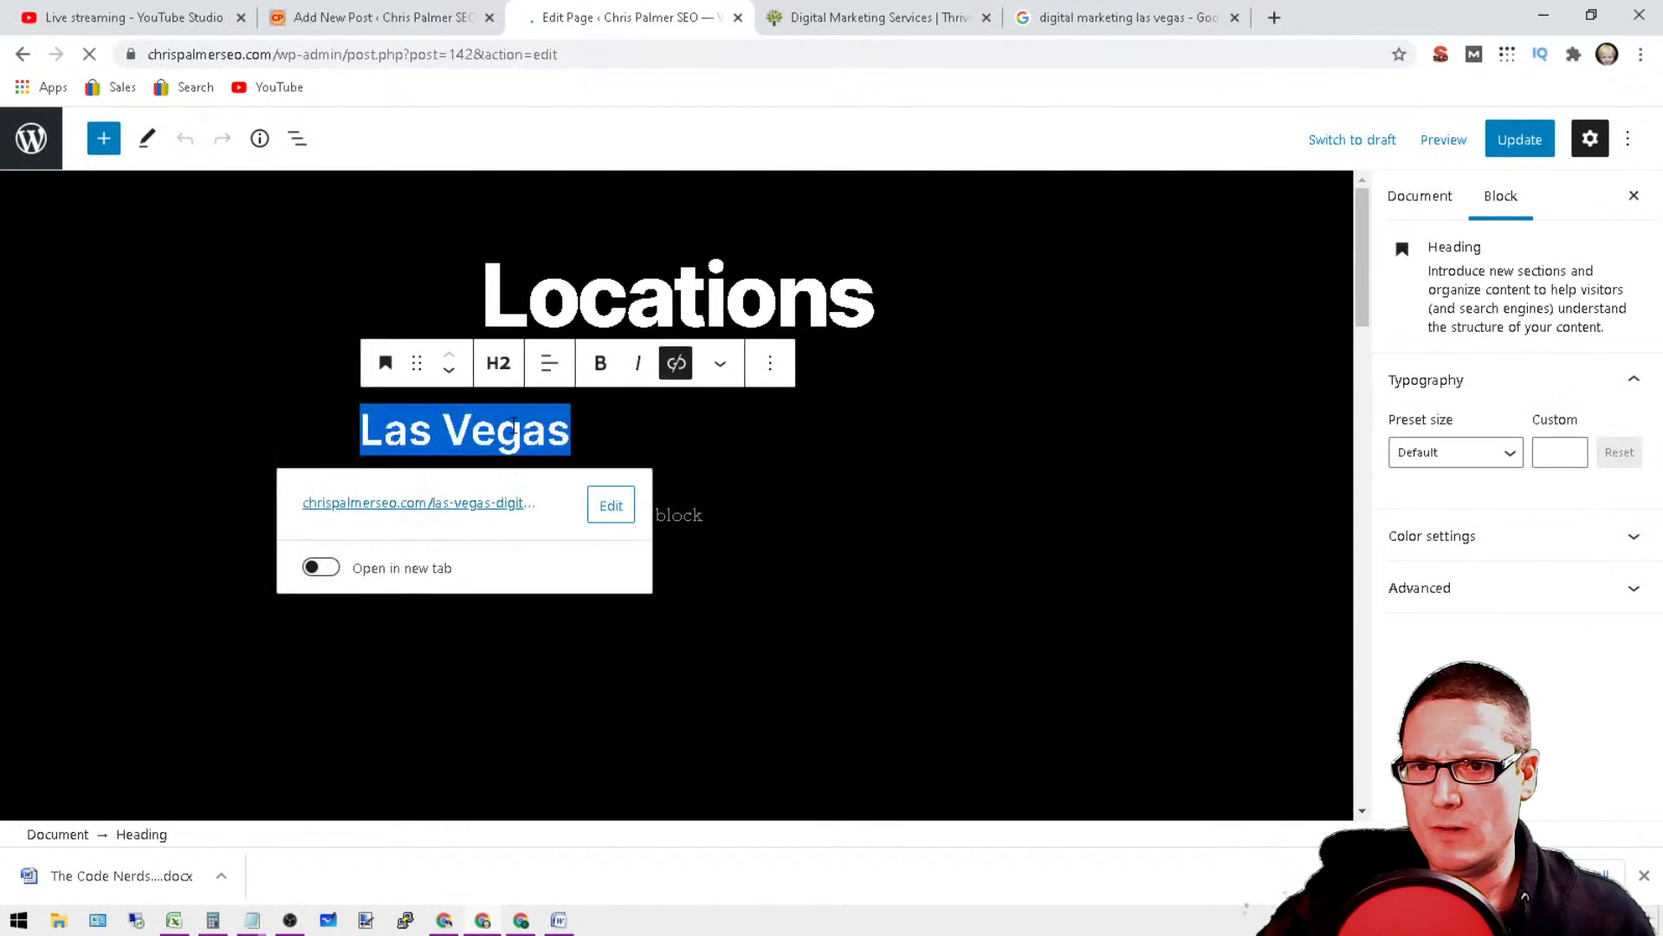
left_click(498, 362)
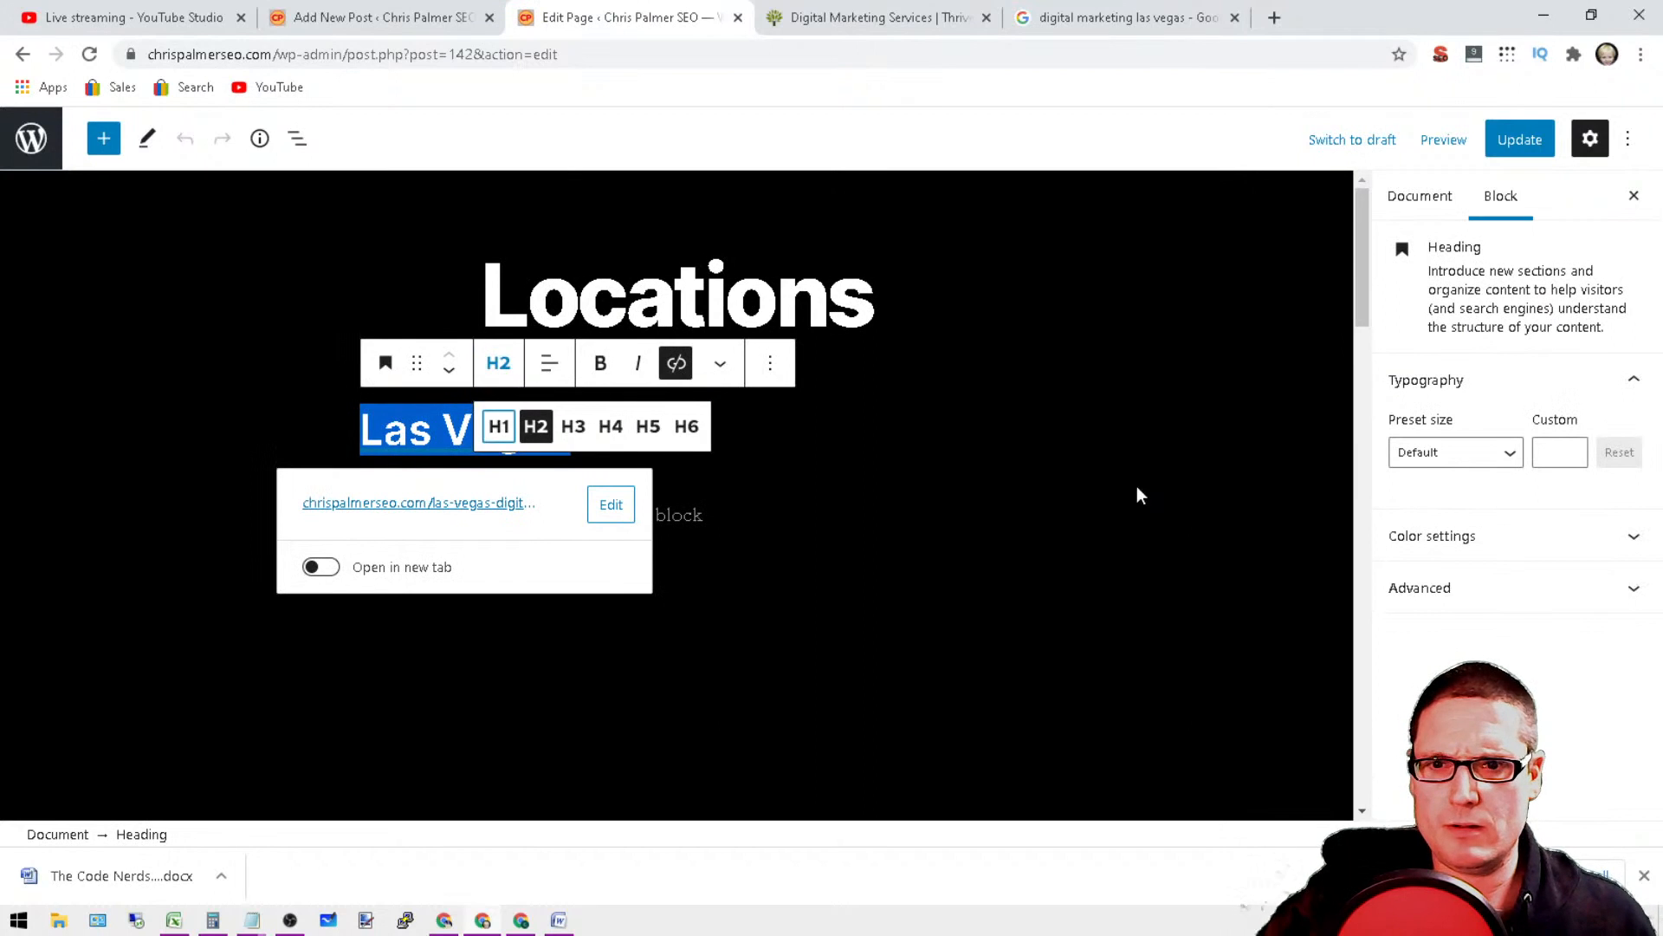
left_click(1079, 511)
double_click(665, 297)
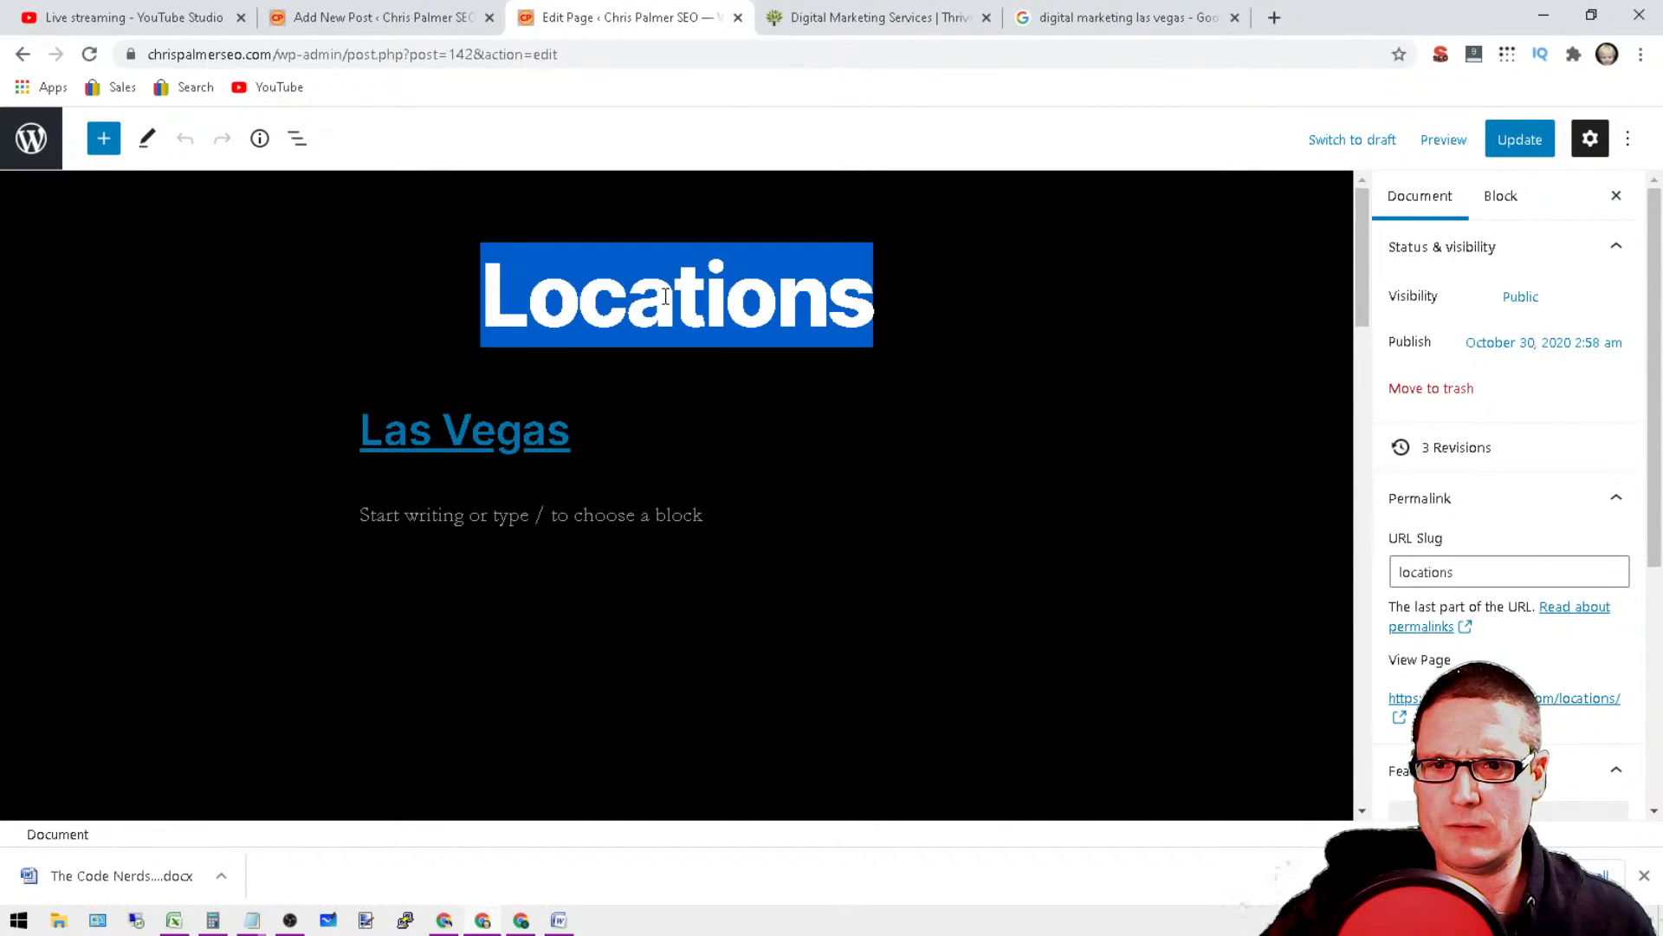
left_click_drag(568, 430, 304, 397)
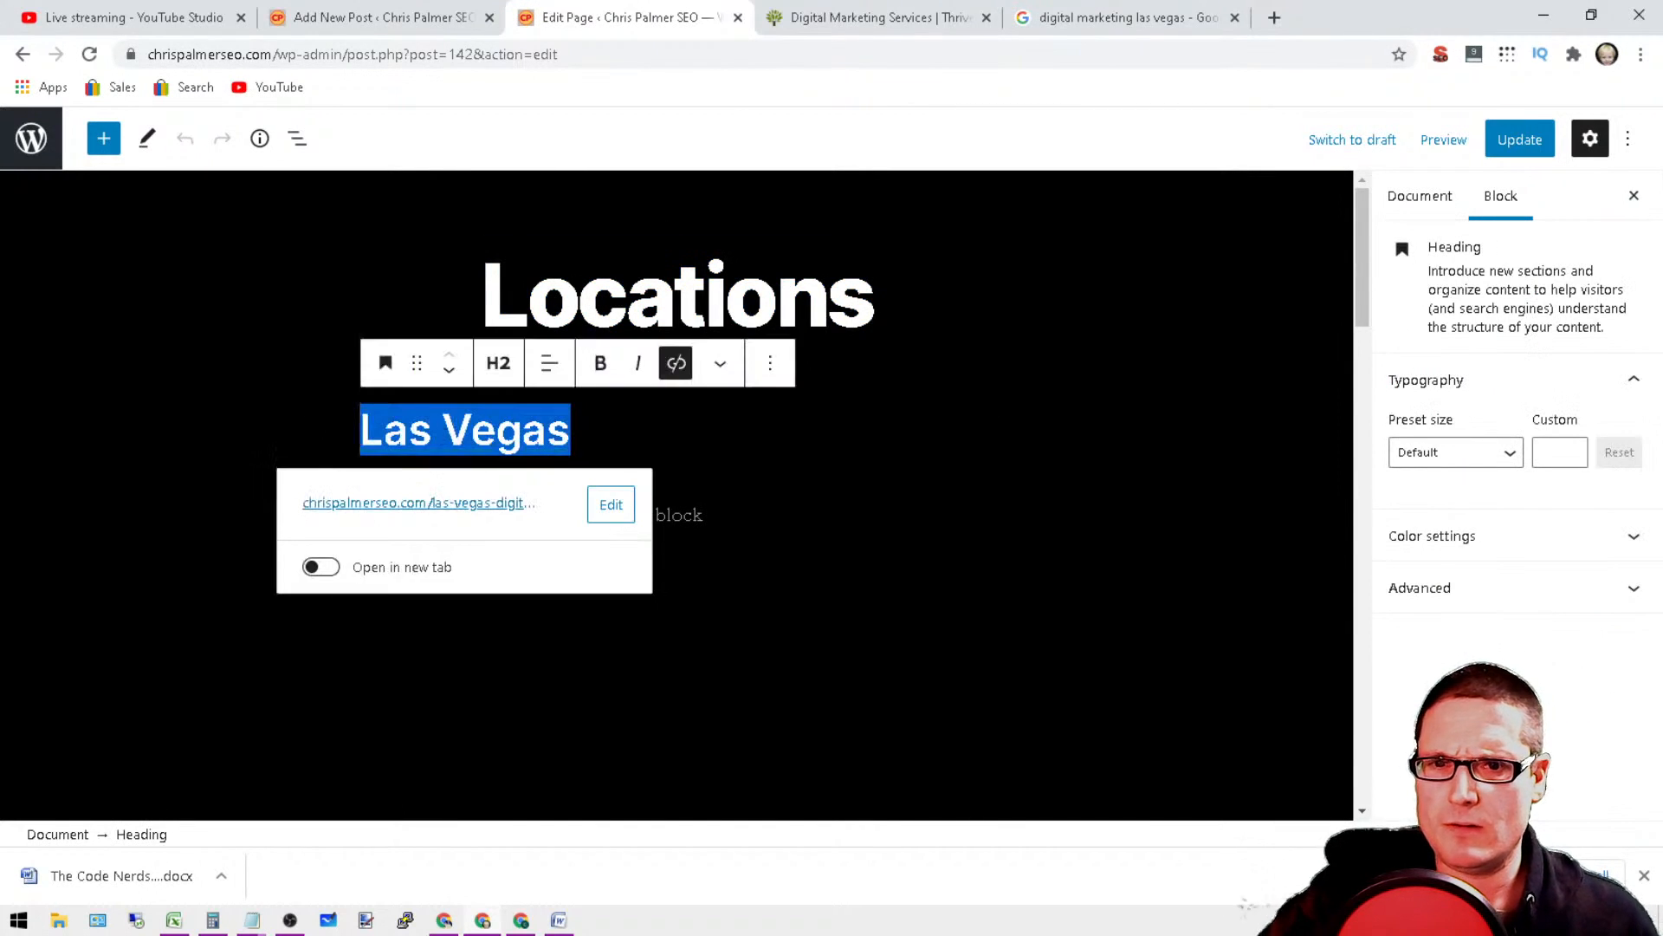
left_click(892, 317)
left_click(598, 436)
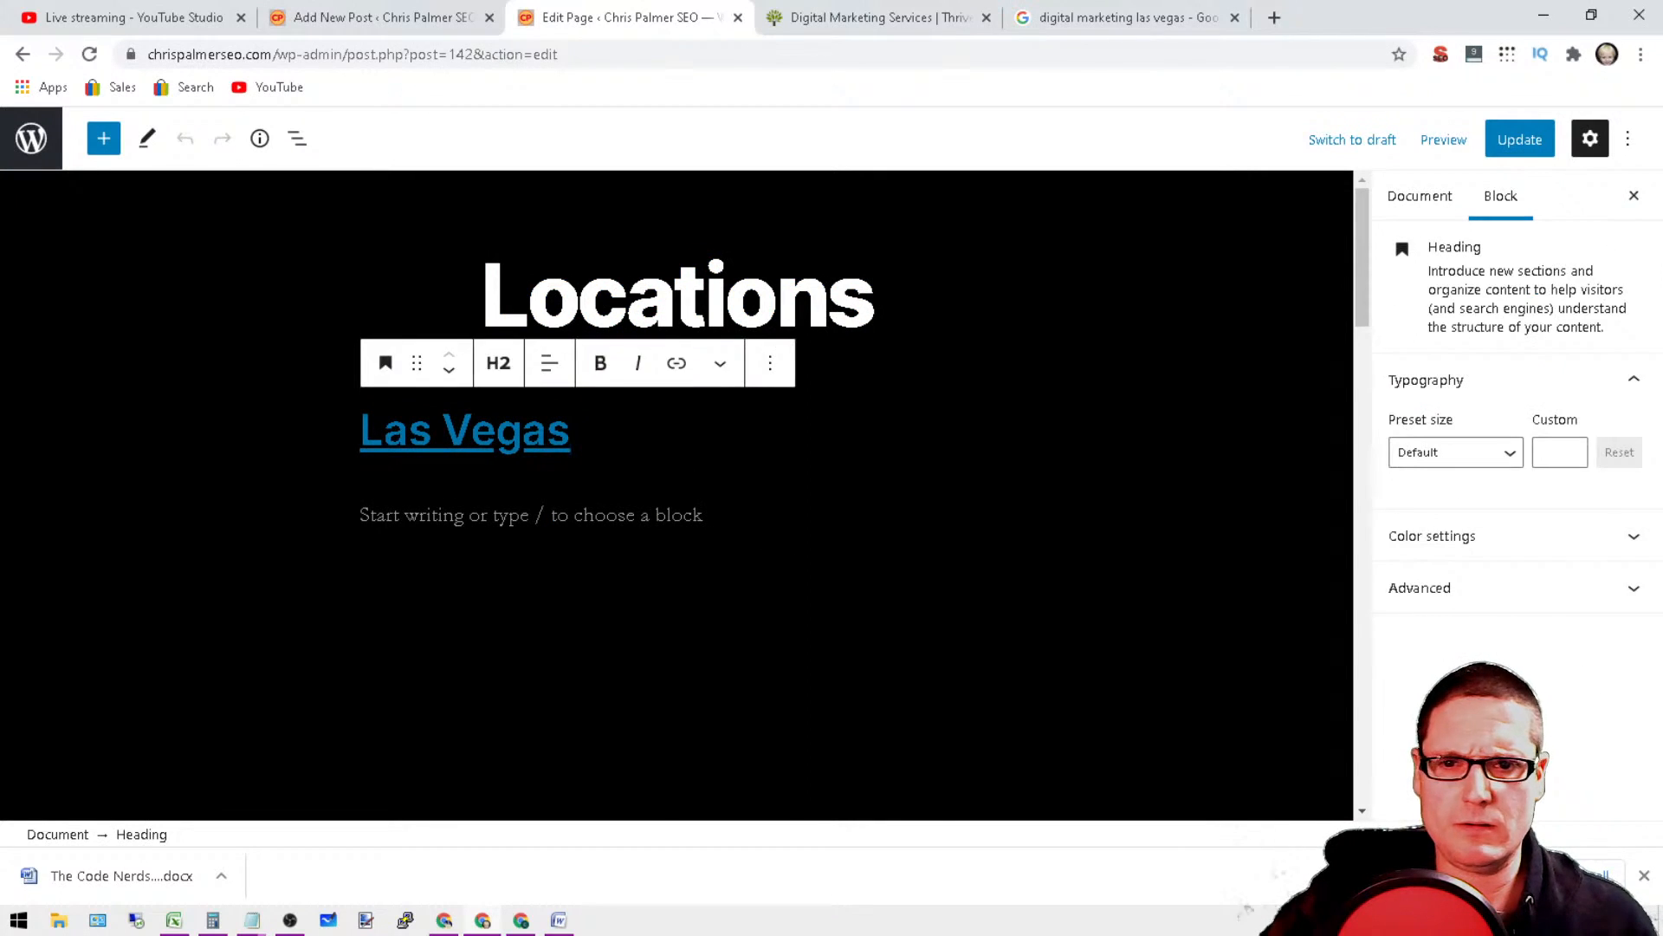
Step: Switch to the Notepad file with the Nevada cities and copy the list from Henderson to Fernley
left_click(763, 513)
left_click(252, 921)
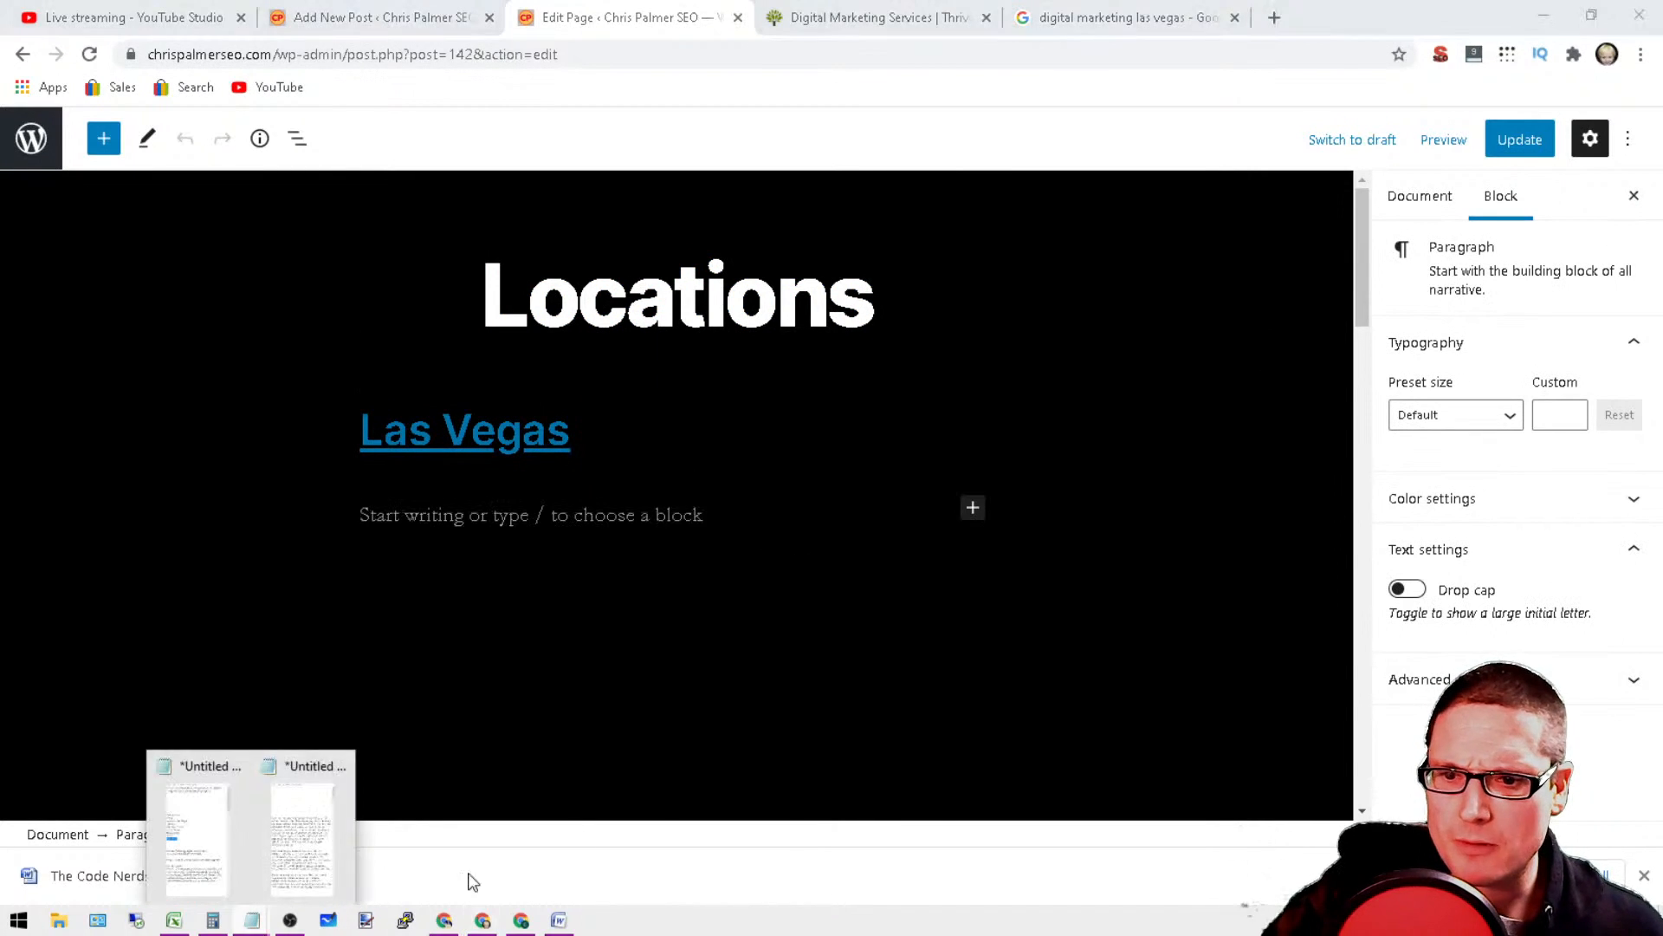
left_click(286, 780)
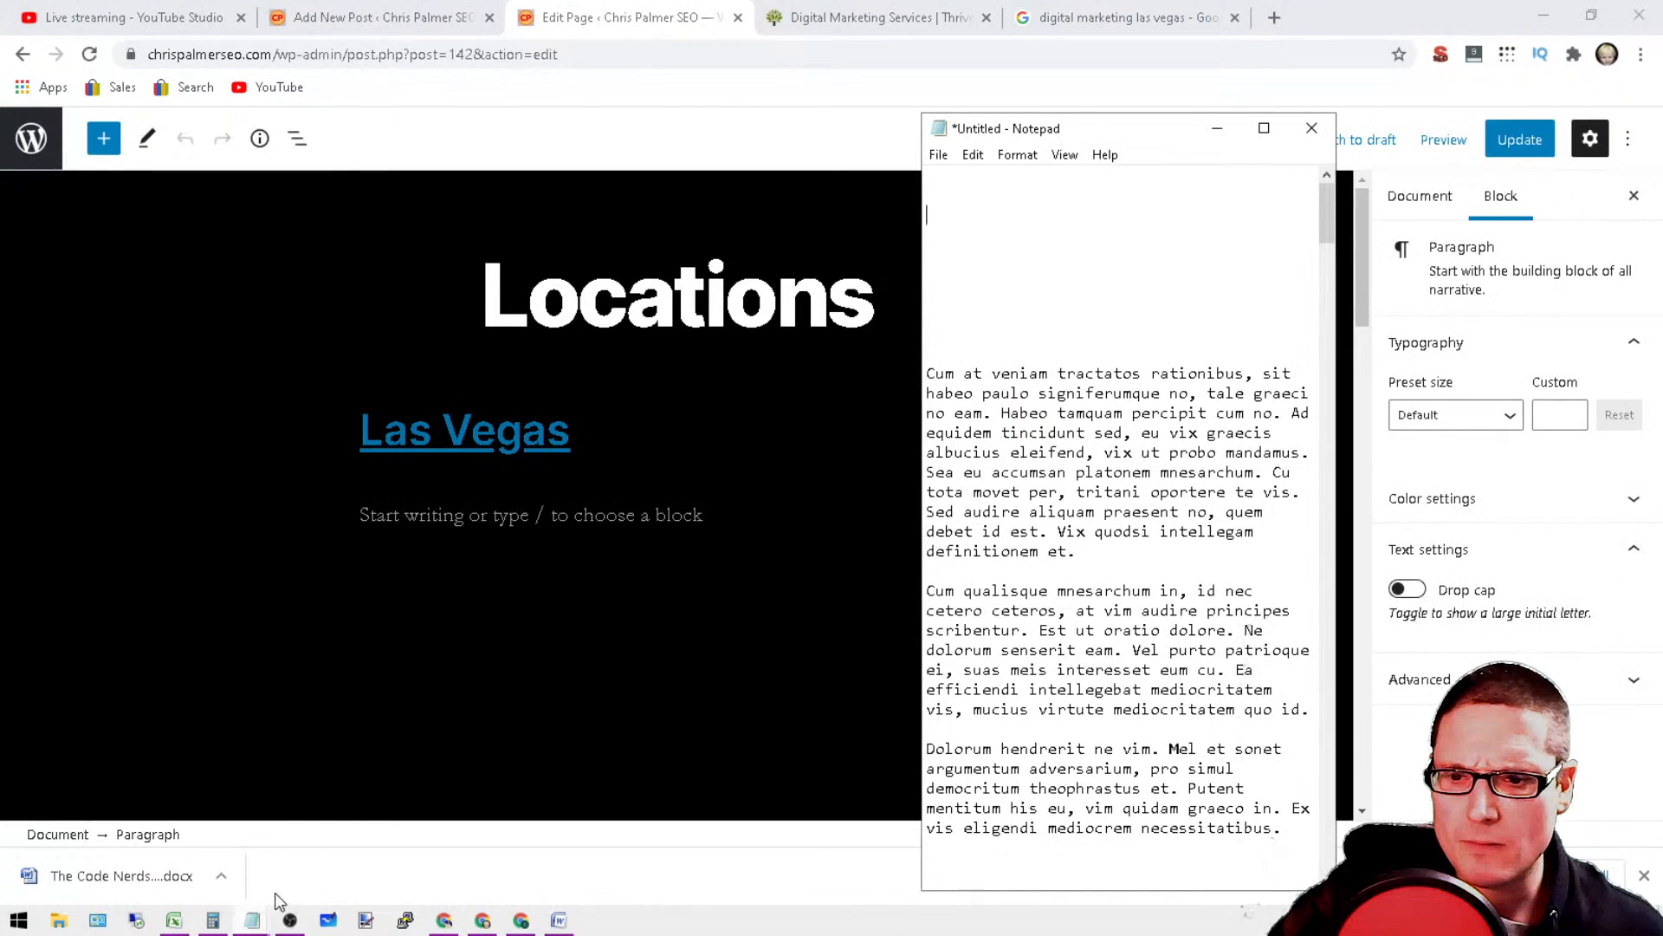
left_click(258, 923)
left_click(208, 783)
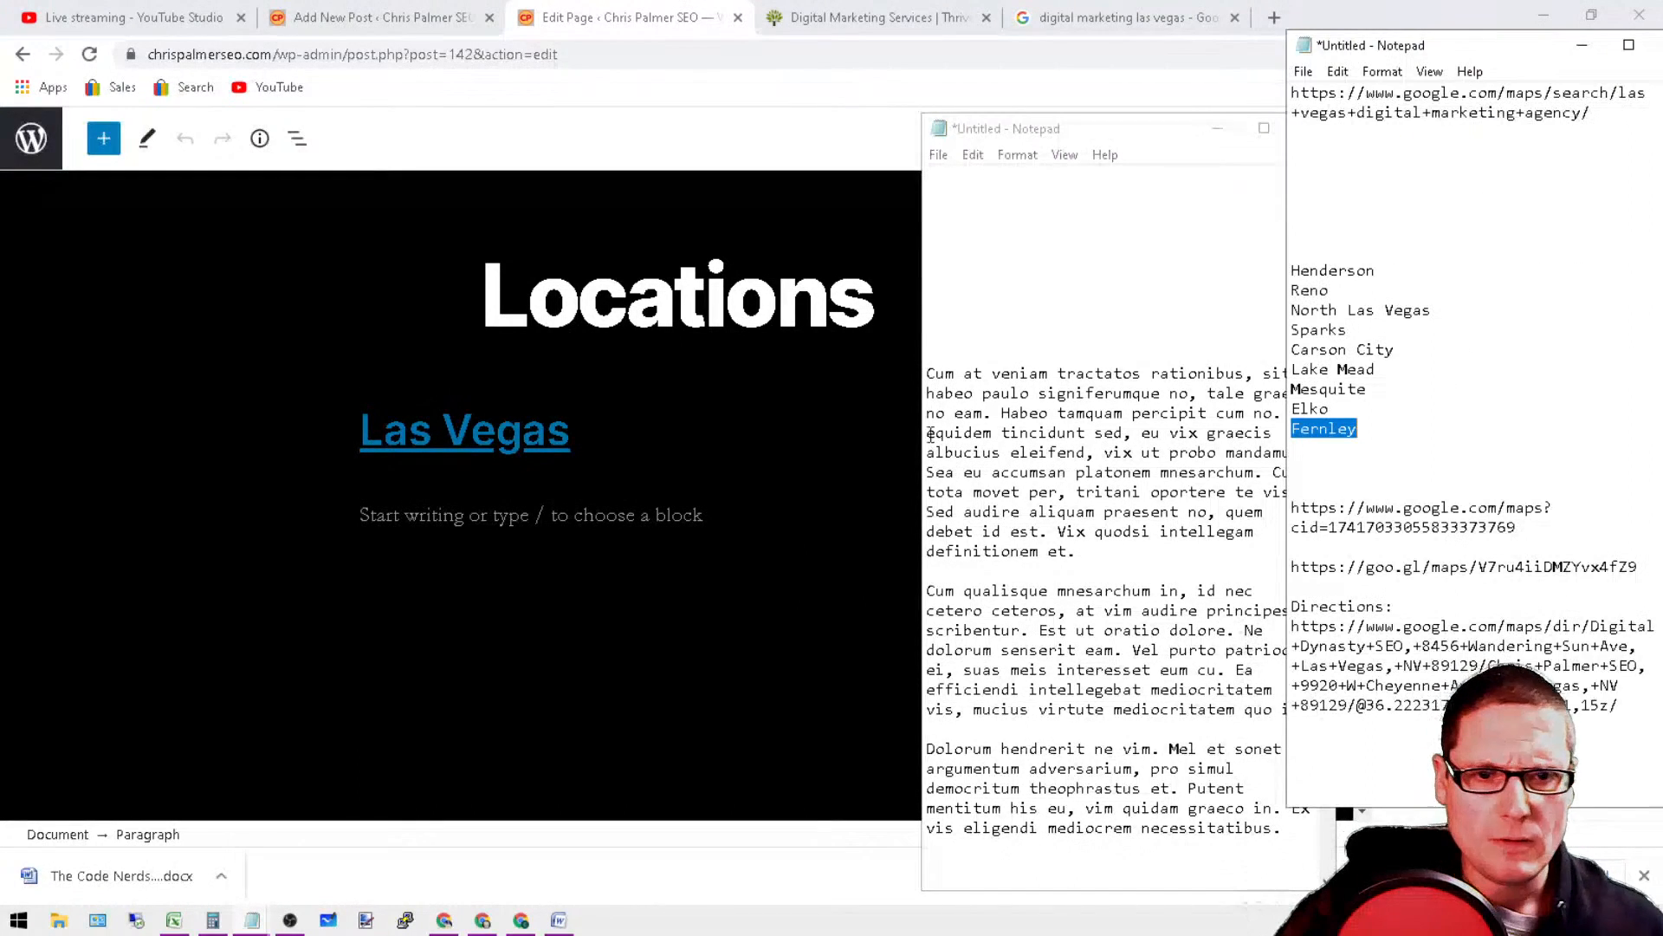
left_click_drag(1421, 431, 1257, 223)
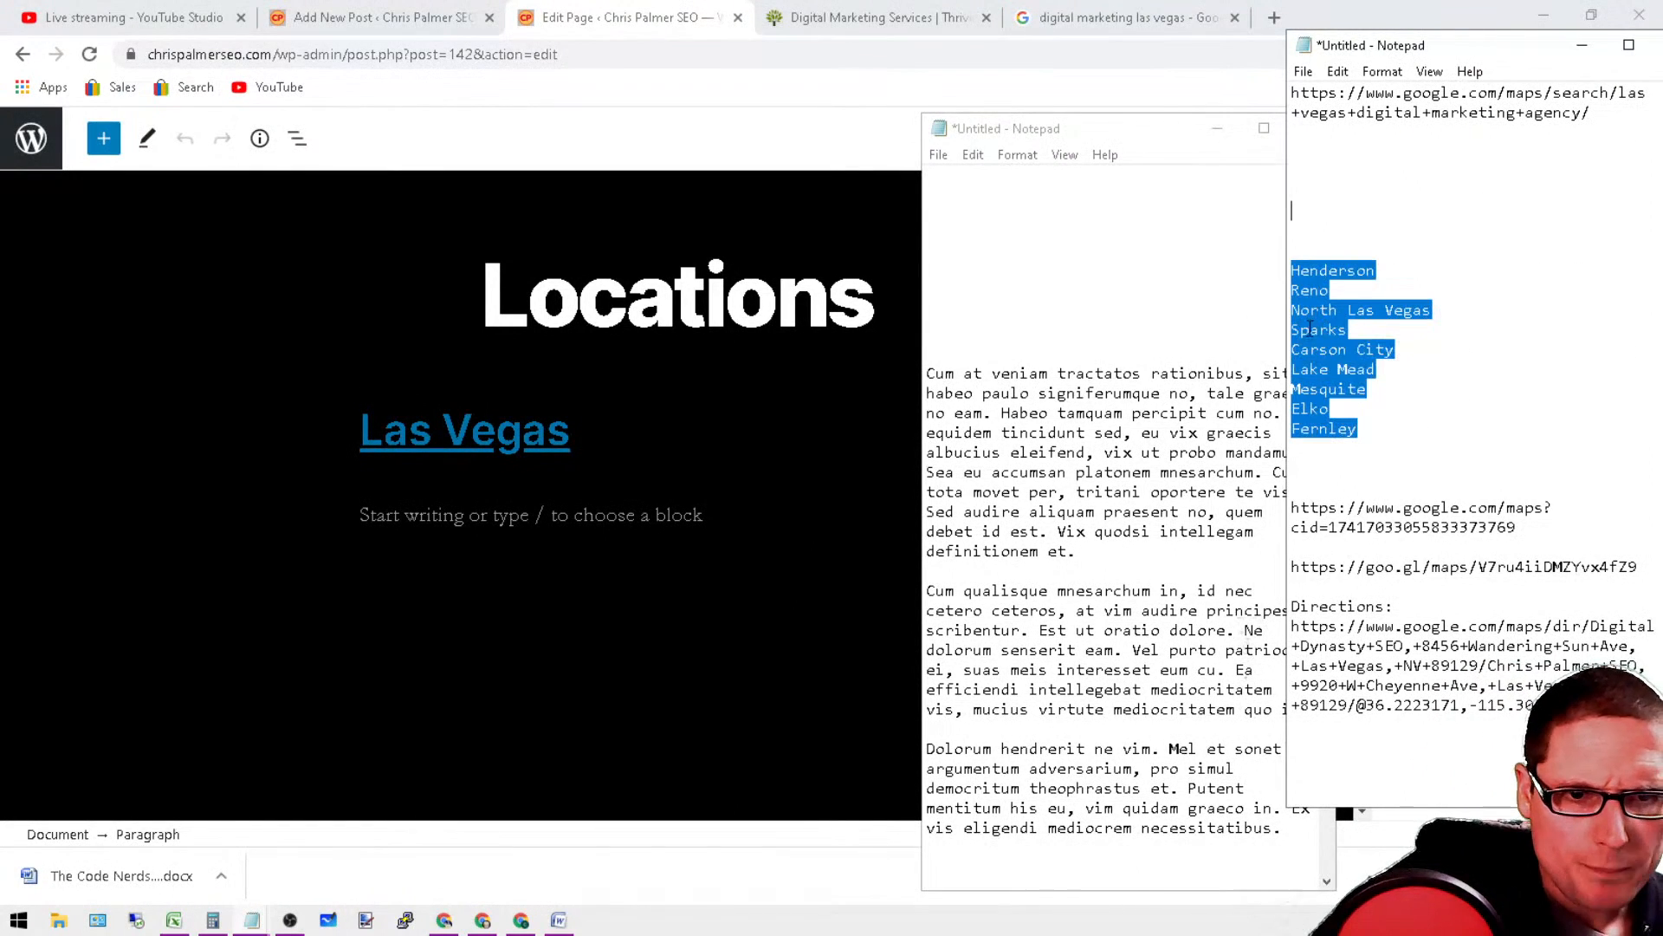
right_click(1309, 326)
left_click(1357, 396)
Step: Paste the copied list of cities, Henderson to Fernley, into the empty paragraph below the Las Vegas heading
left_click(693, 514)
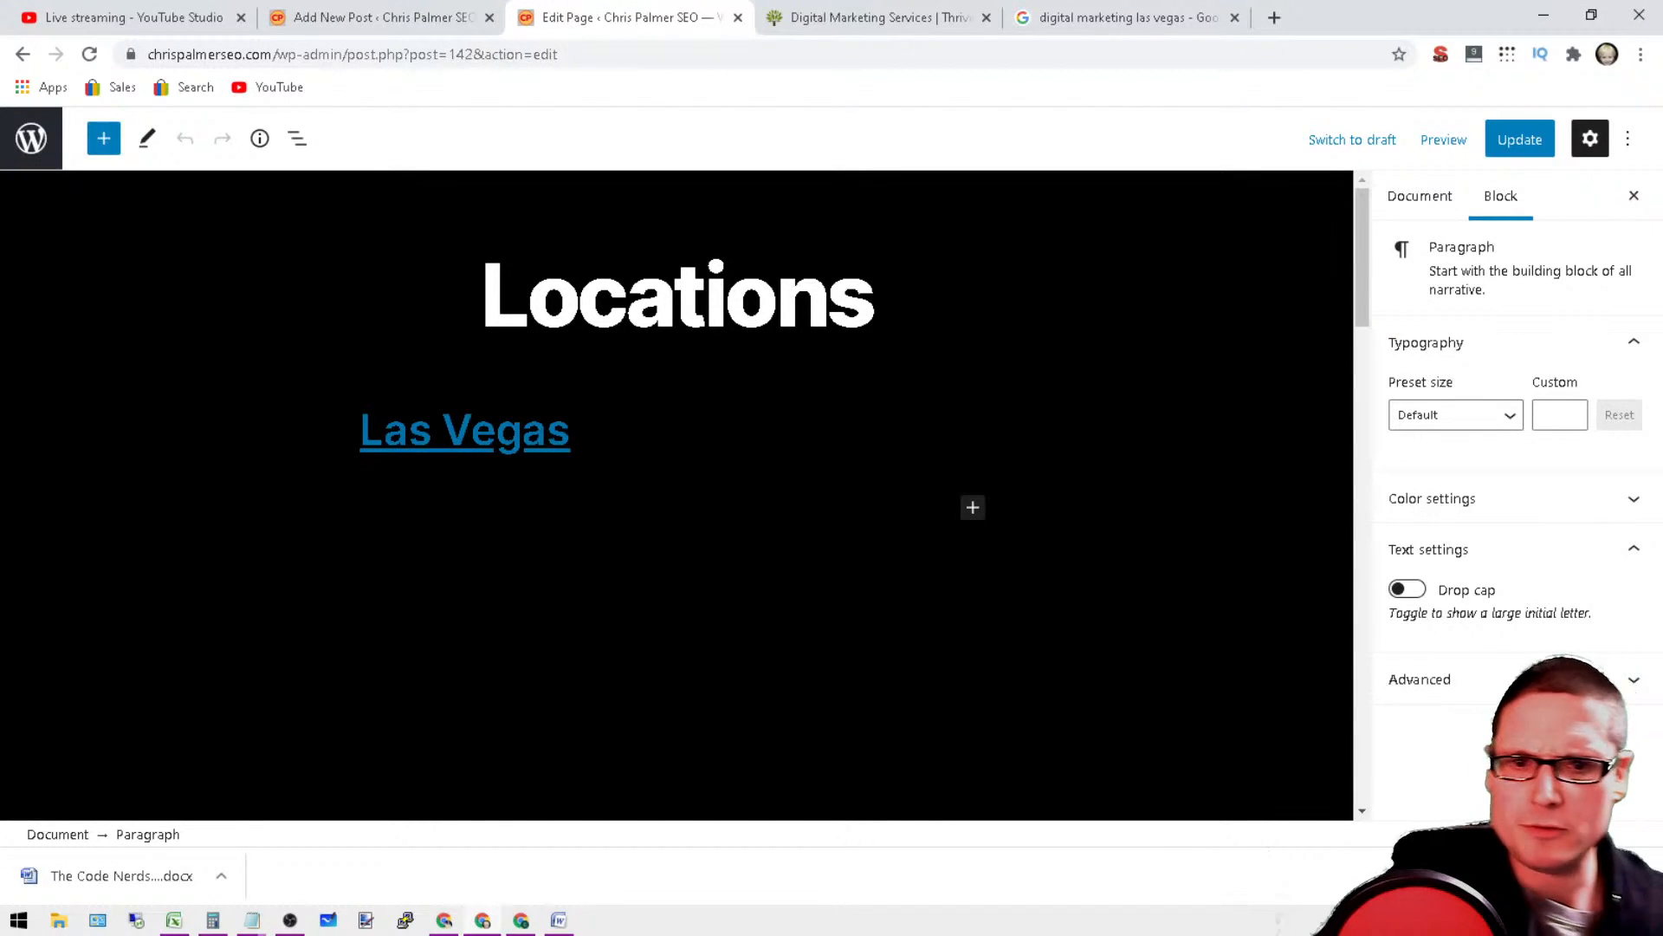
left_click(973, 507)
key("Escape")
right_click(571, 517)
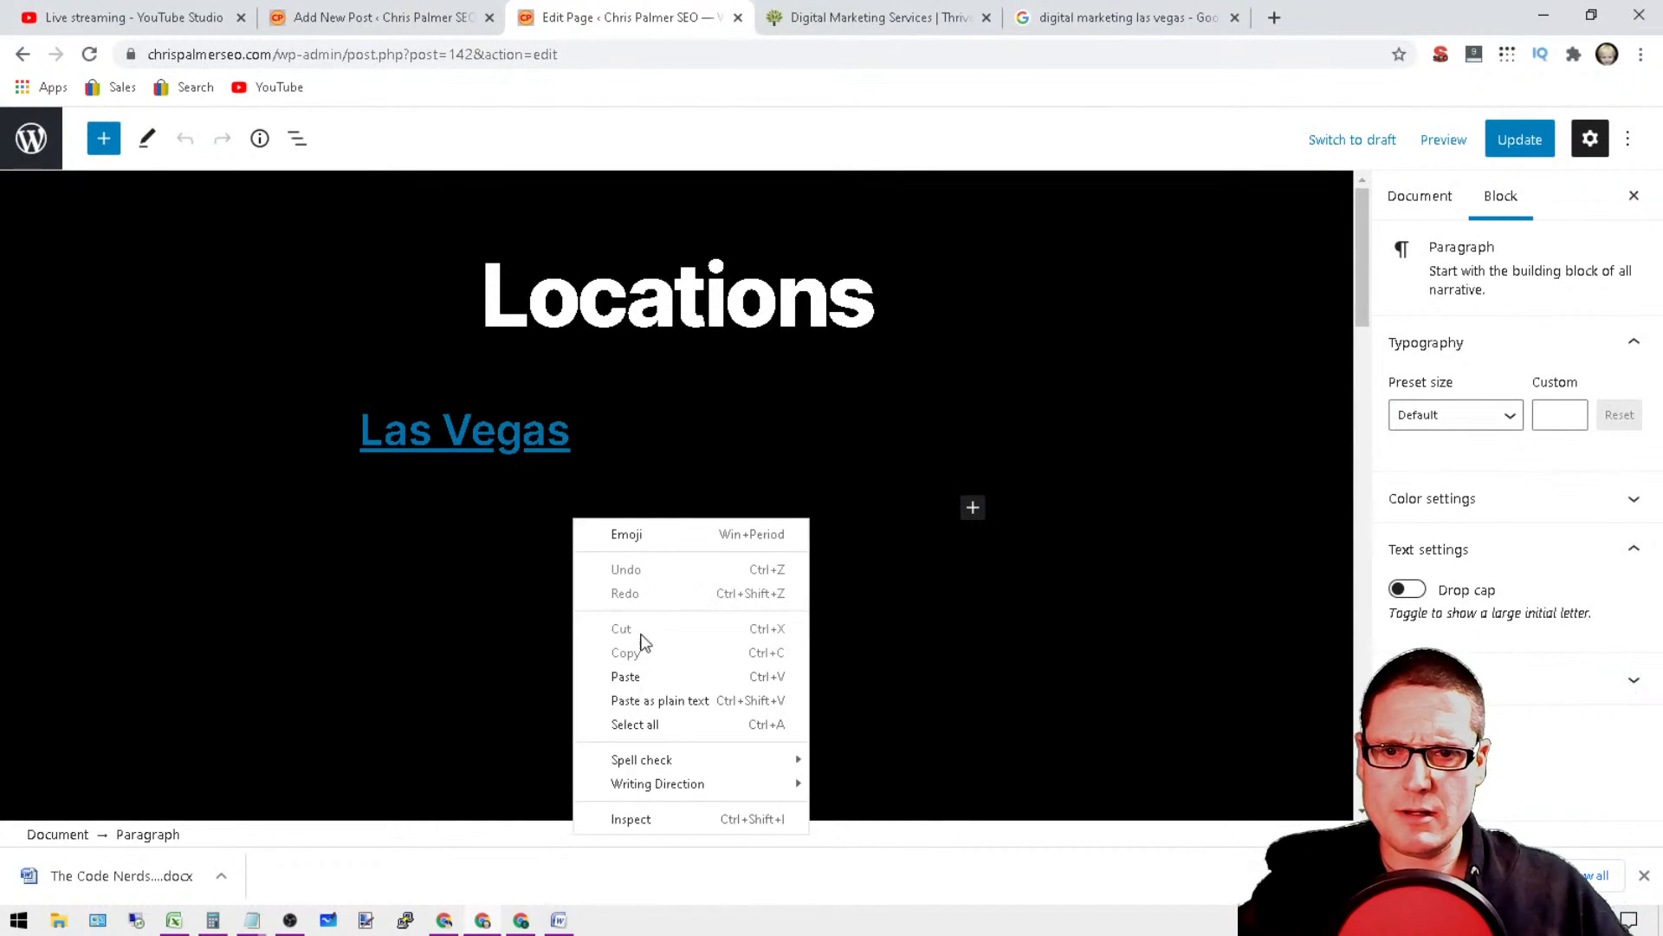
left_click(648, 669)
scroll(677, 494, "up", 3)
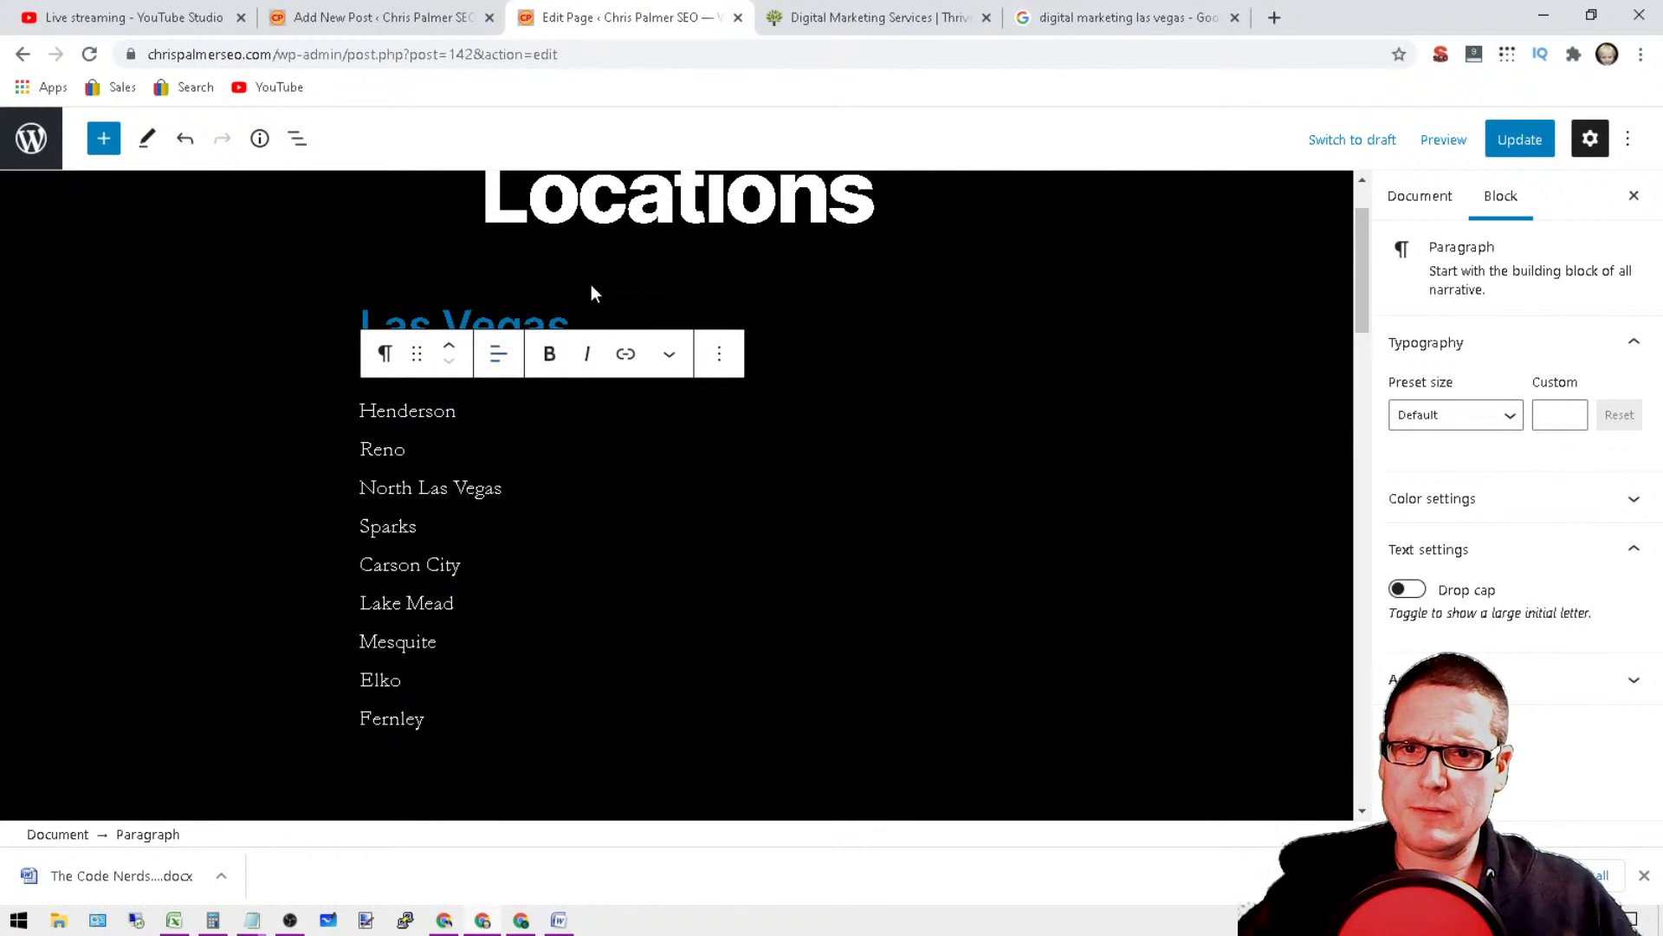
Step: Extend the Las Vegas heading so it reads "Las Vegas Digital Marketing"
left_click(573, 319)
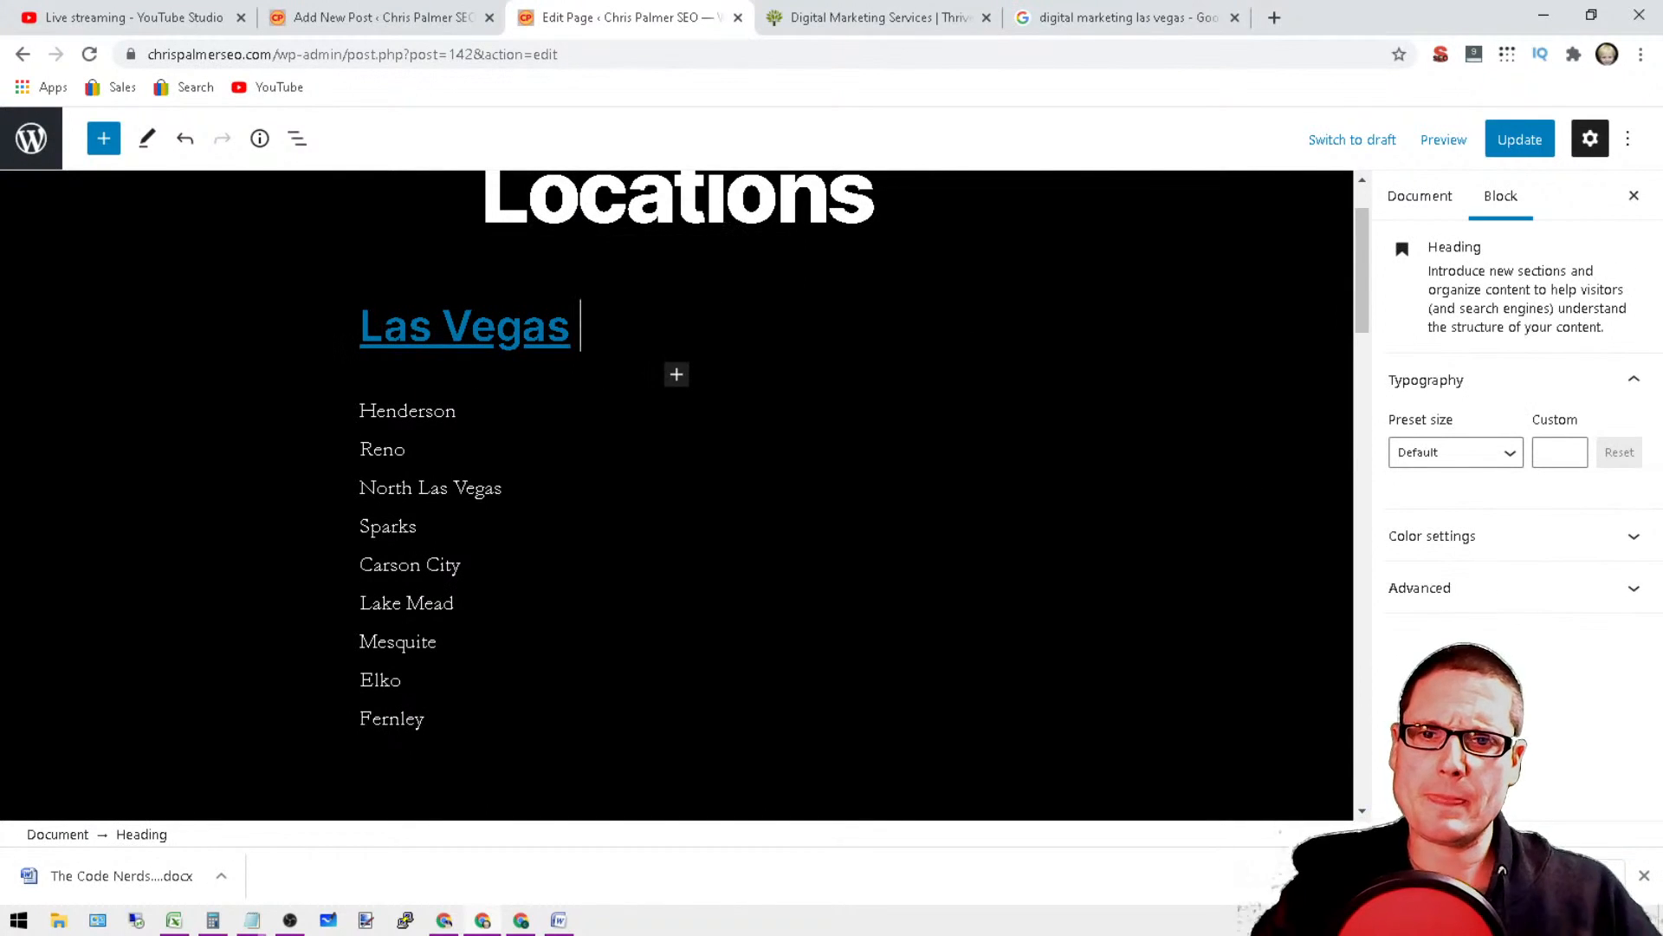
type("Digita")
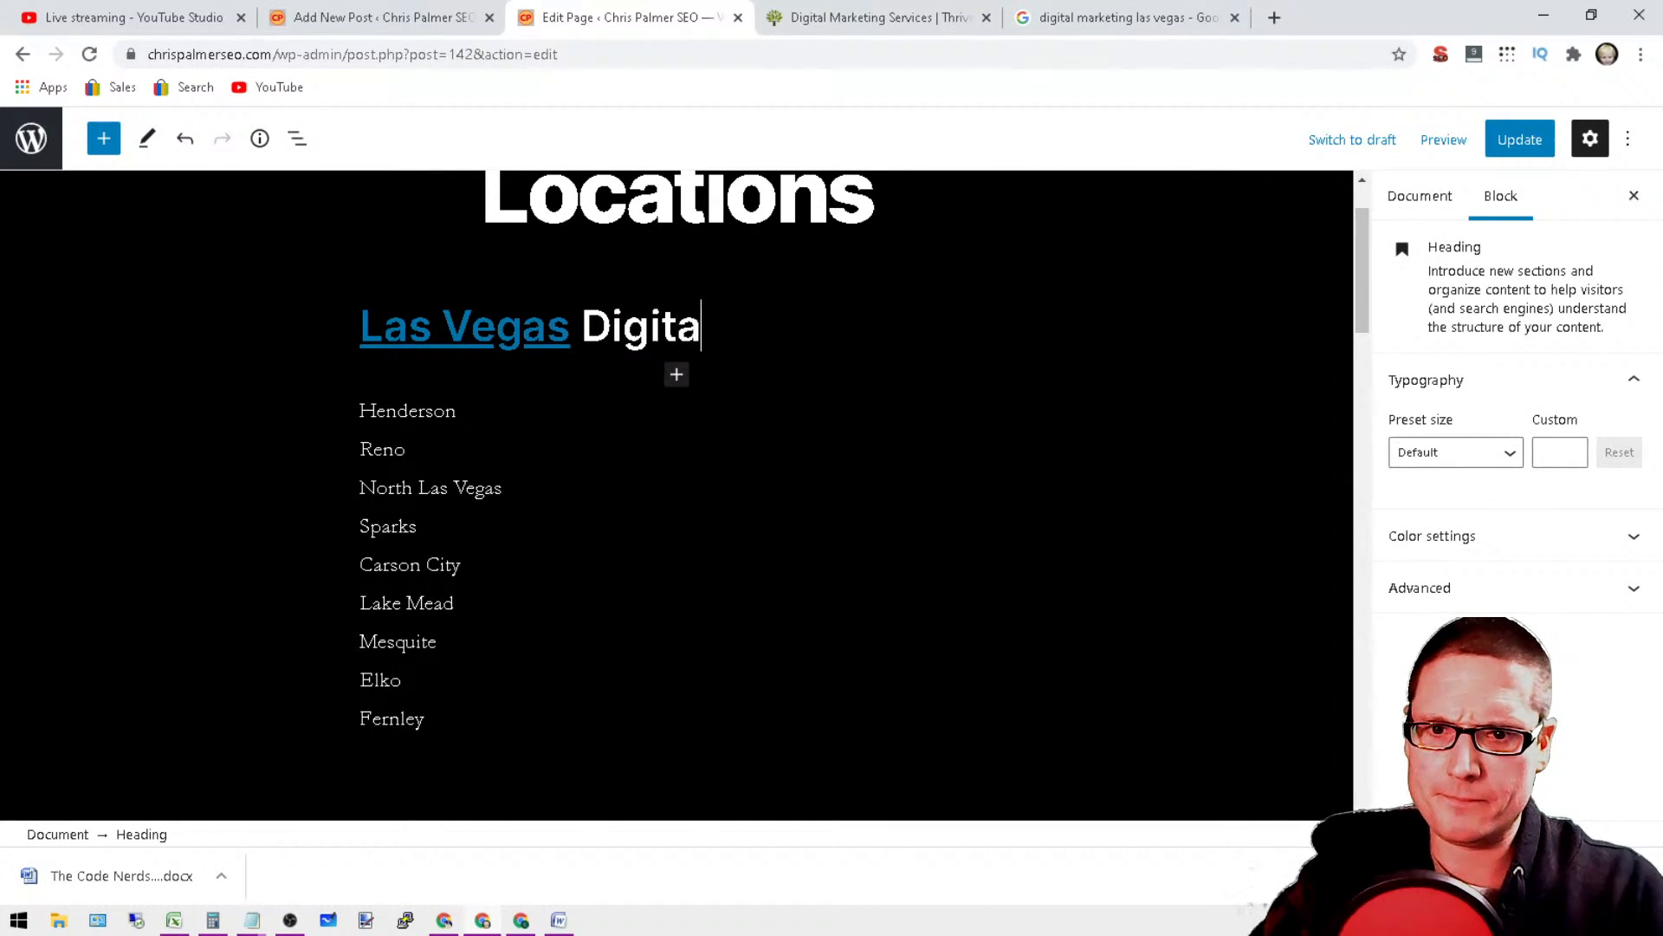
type("l MArketing")
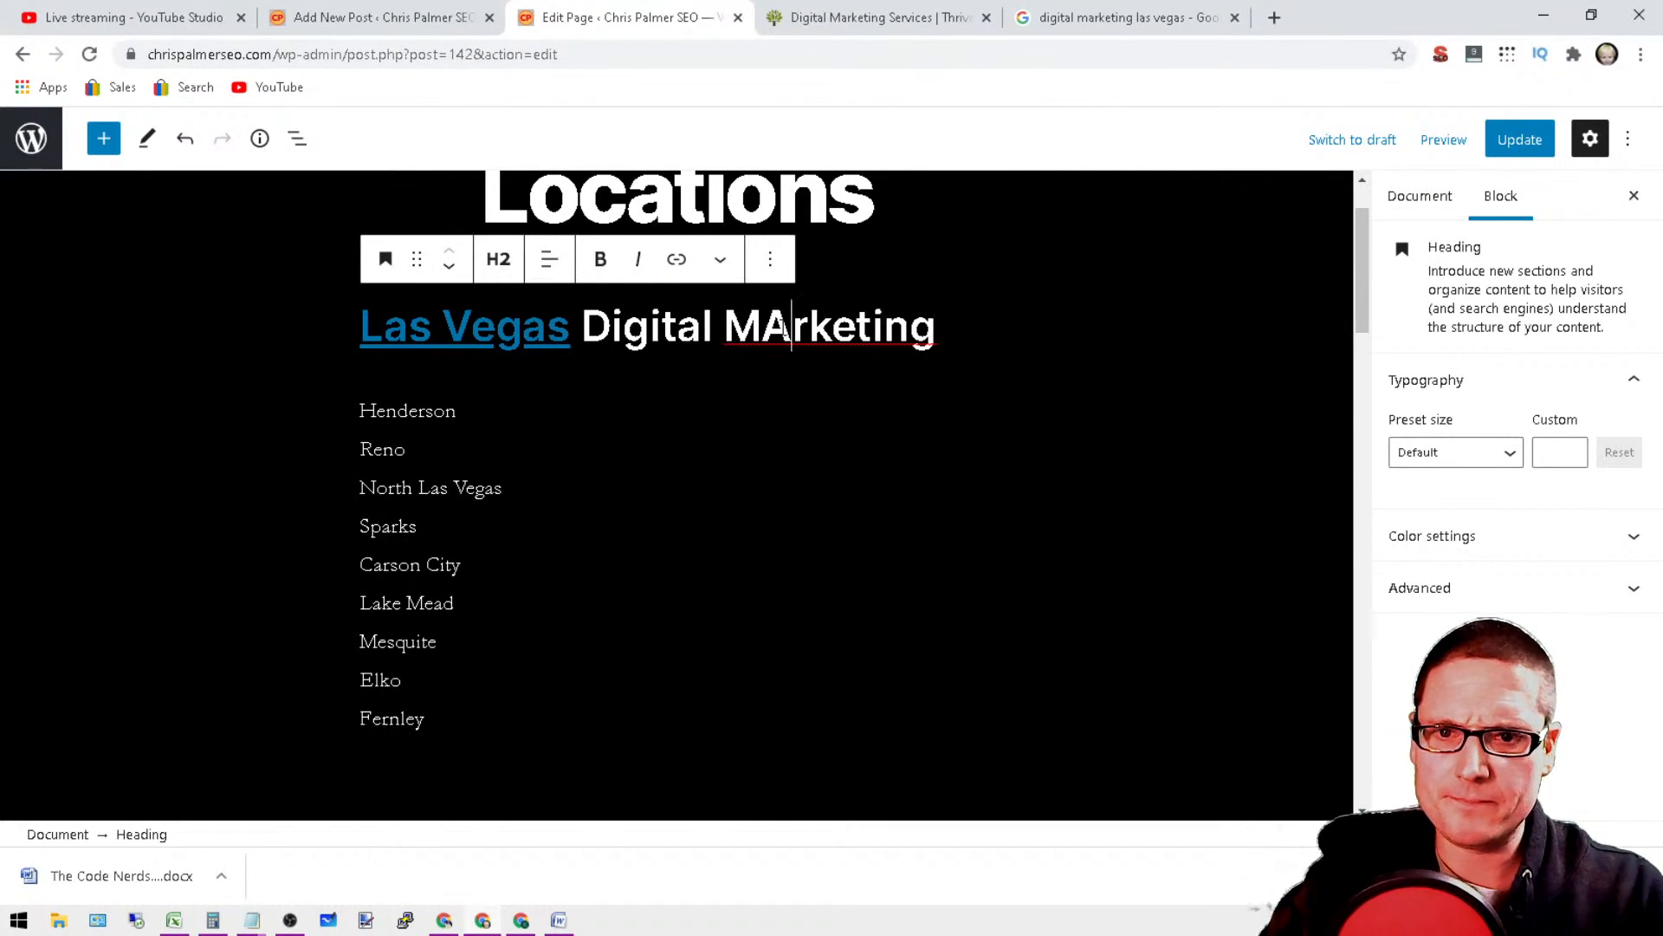
key("BackSpace")
type("a")
double_click(585, 201)
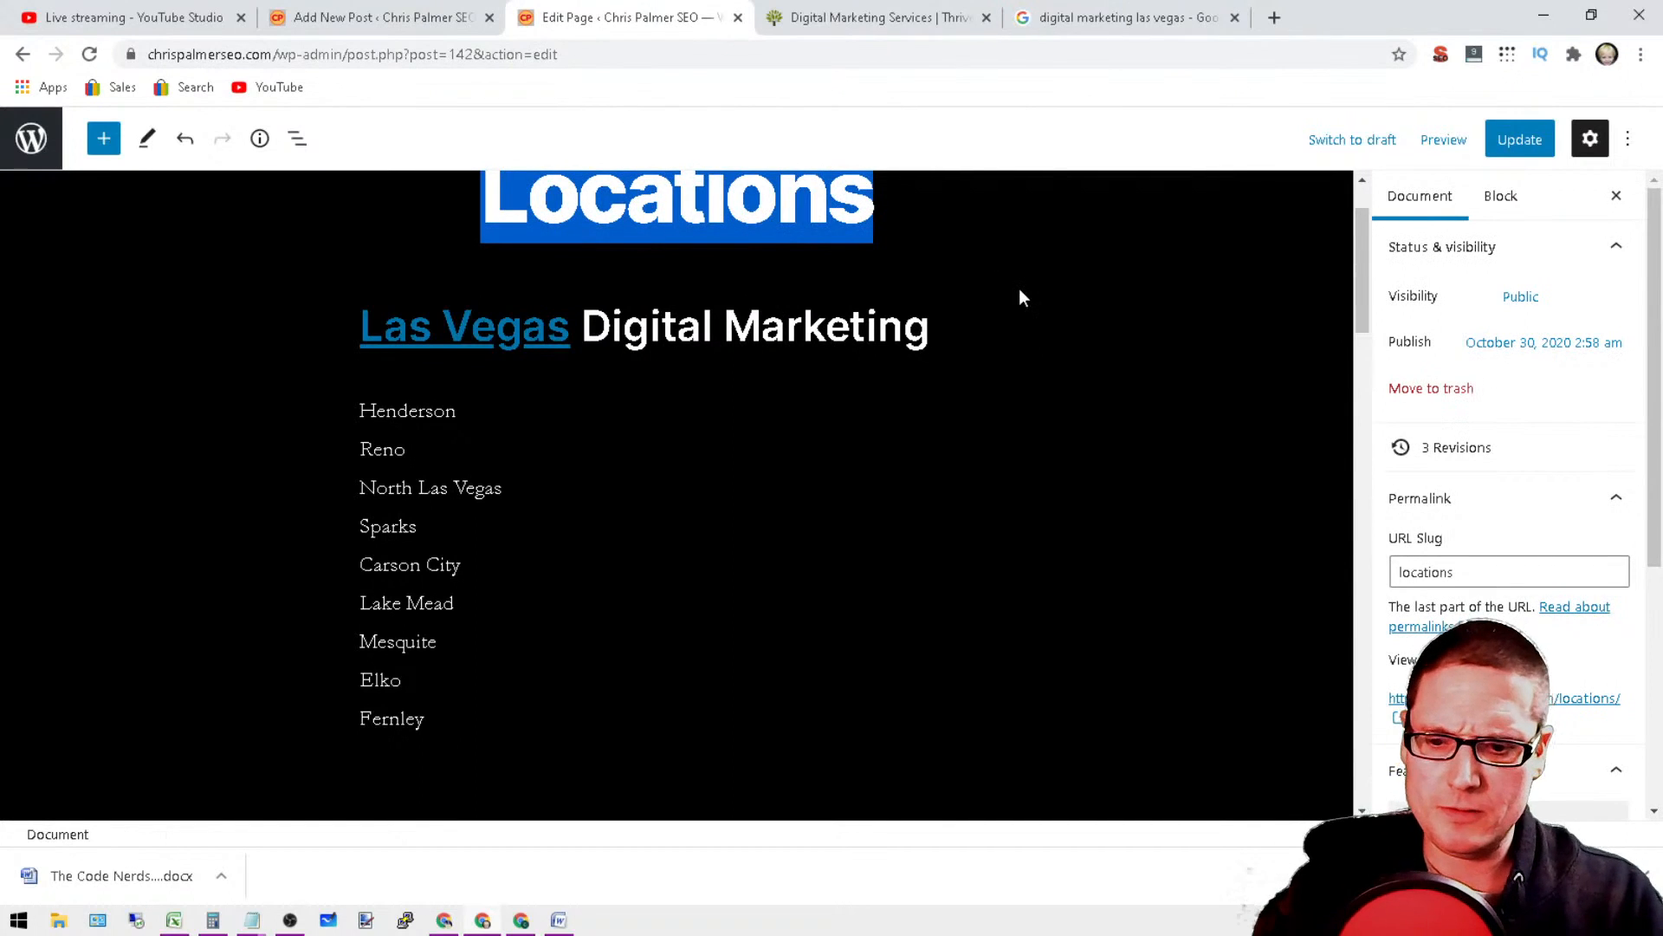
type("Digital M")
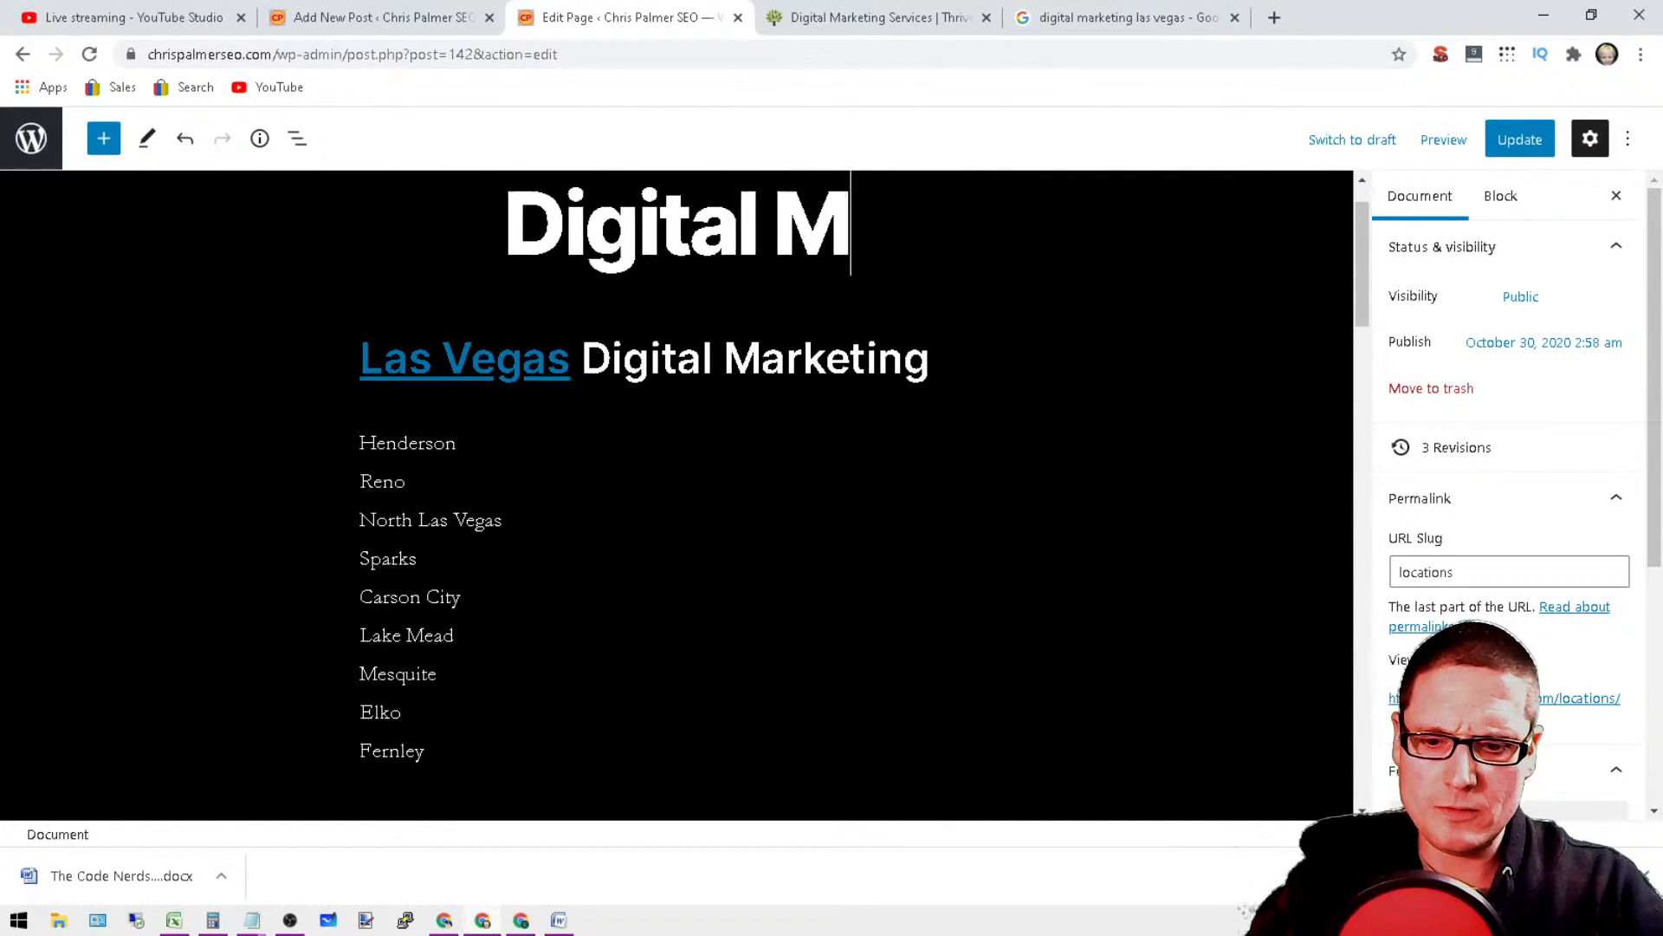
type("Arketing")
key("BackSpace")
key("BackSpace")
key("BackSpace")
key("BackSpace")
key("BackSpace")
key("BackSpace")
key("BackSpace")
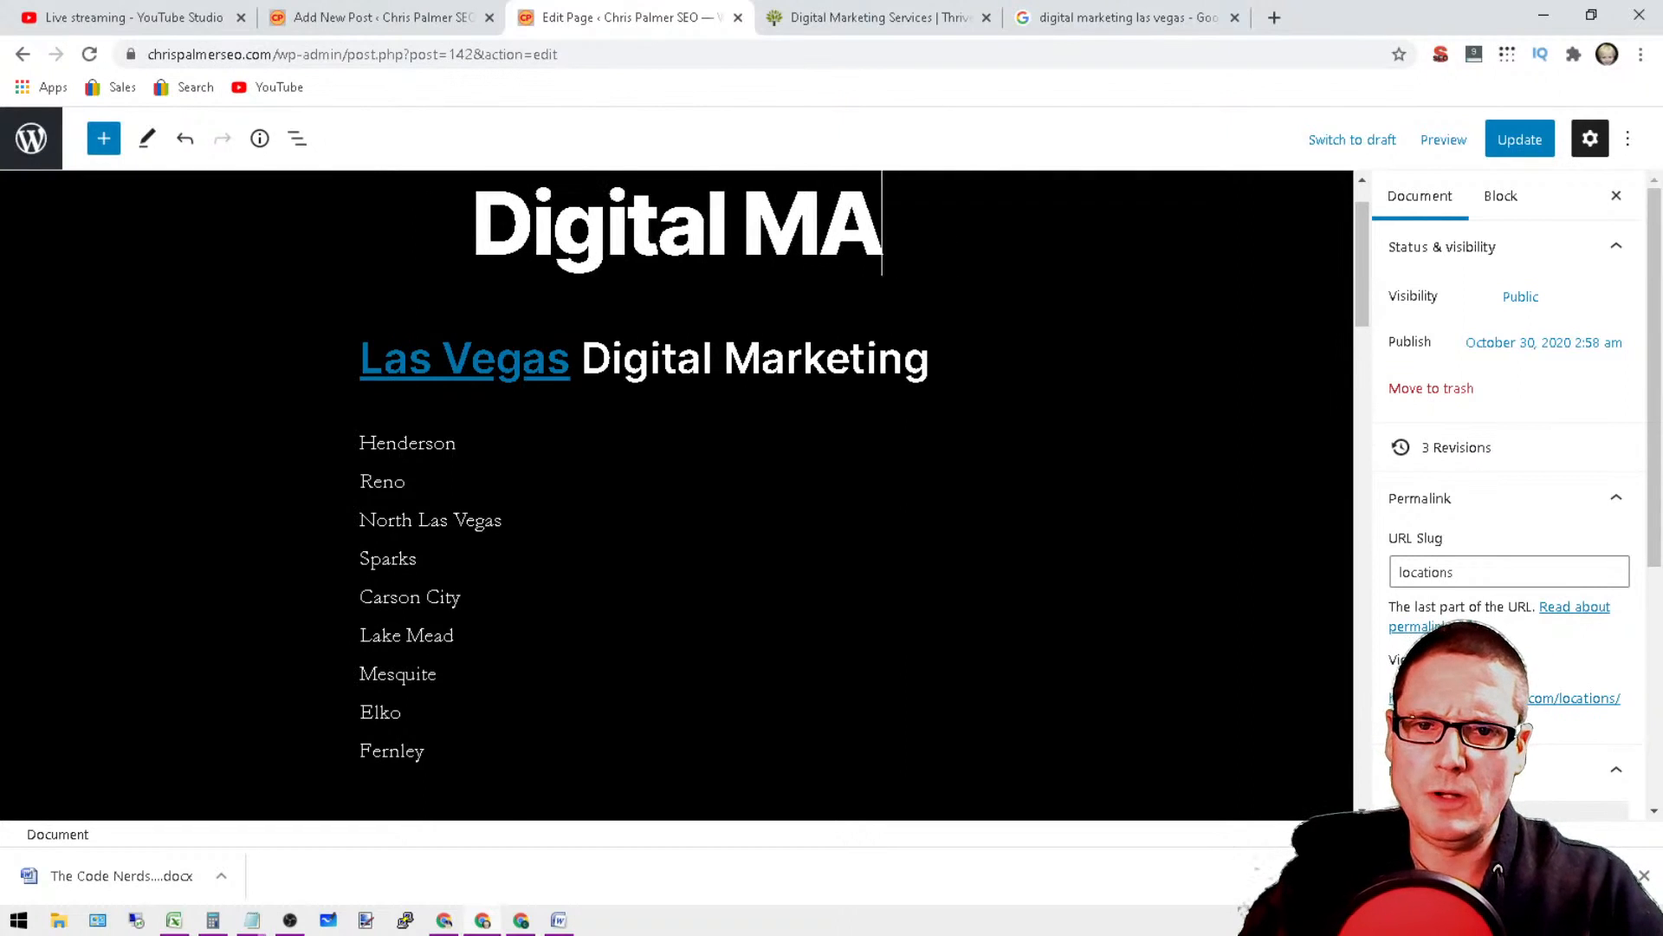
key("BackSpace")
key("BackSpace")
key("BackSpace")
key("BackSpace")
key("BackSpace")
key("BackSpace")
key("BackSpace")
key("BackSpace")
key("BackSpace")
key("BackSpace")
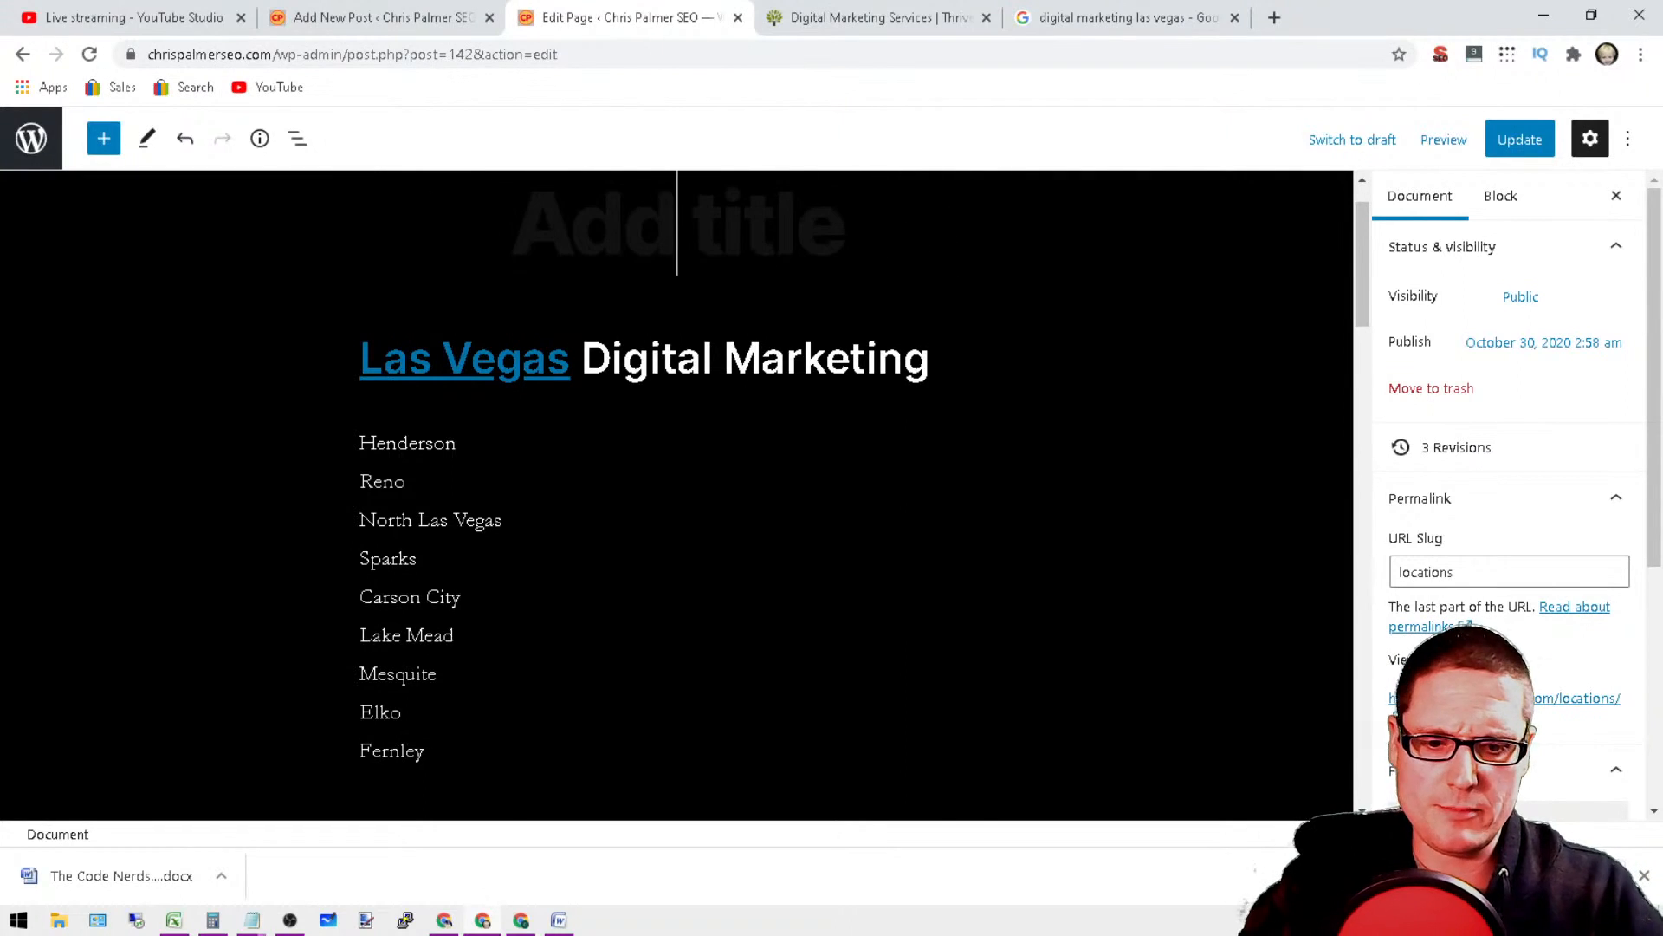
type("Local")
key("BackSpace")
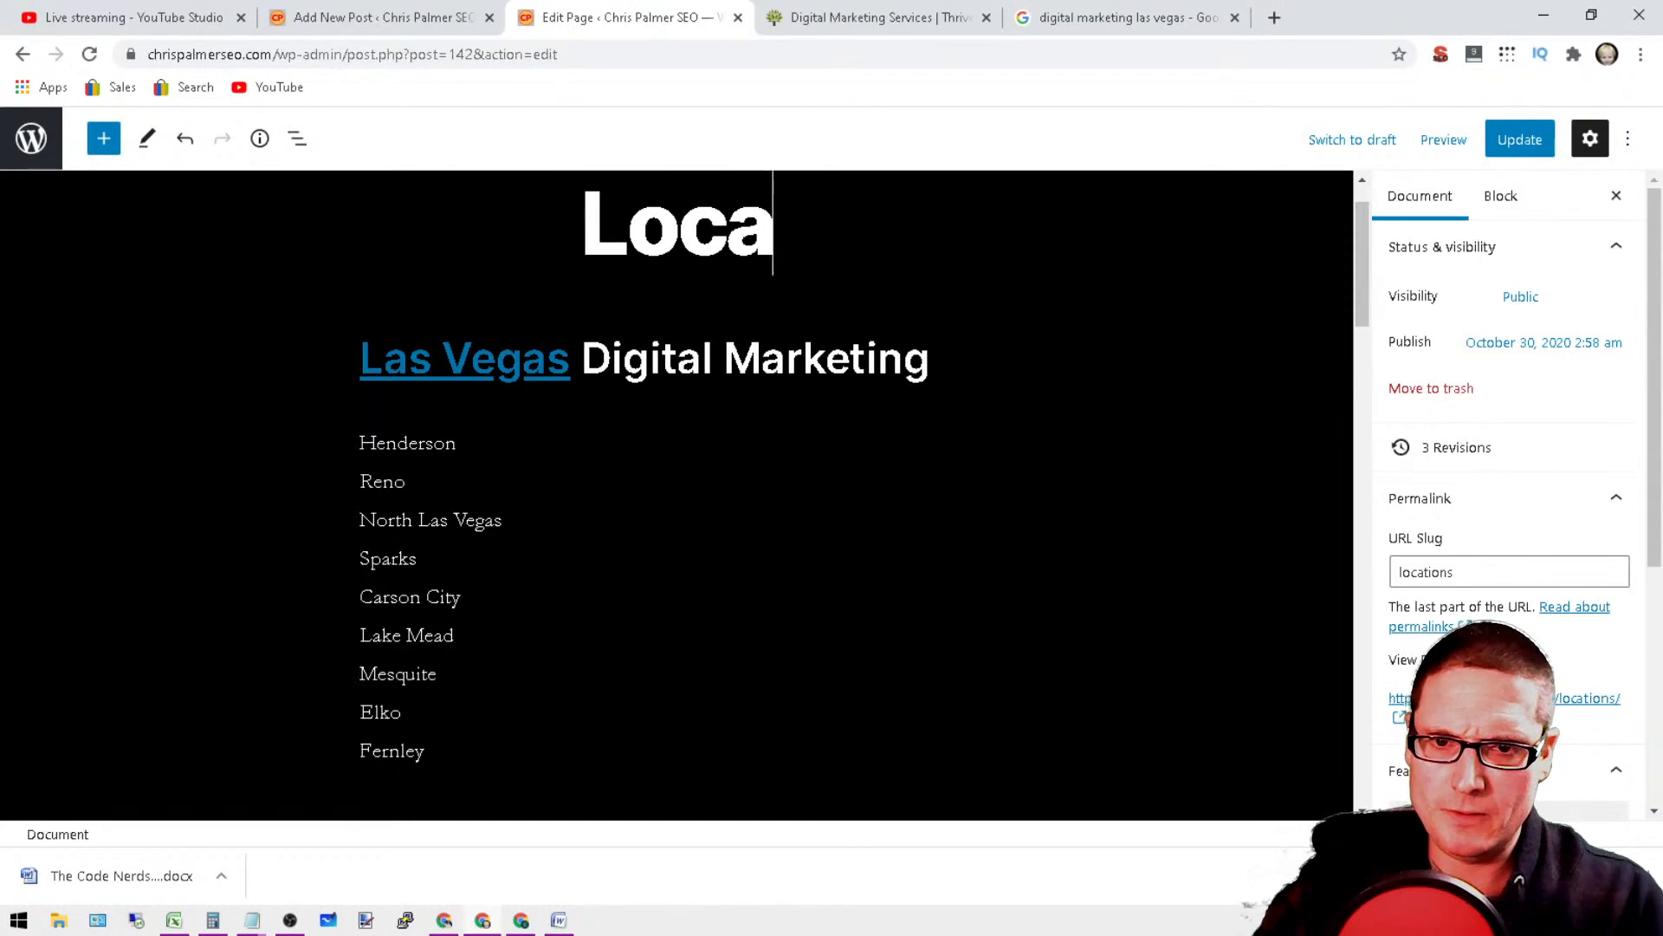
type("tions")
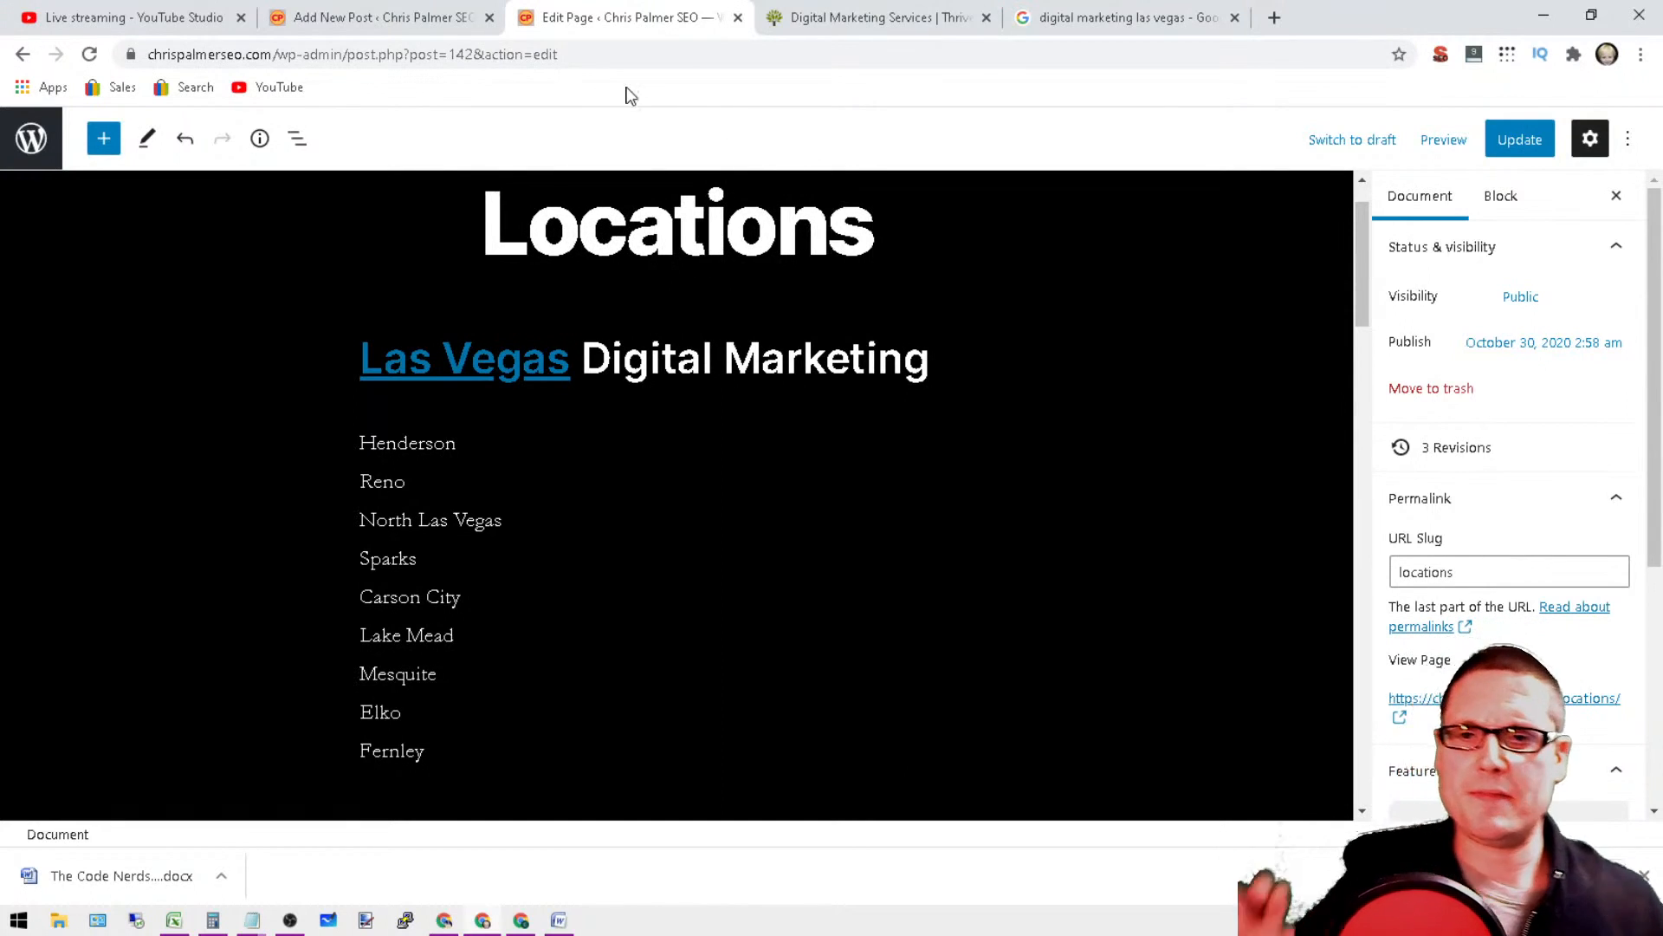
Step: Copy the las-vegas-digital-marketing-agency URL from the existing link on the words "Las Vegas" in the heading
left_click(442, 358)
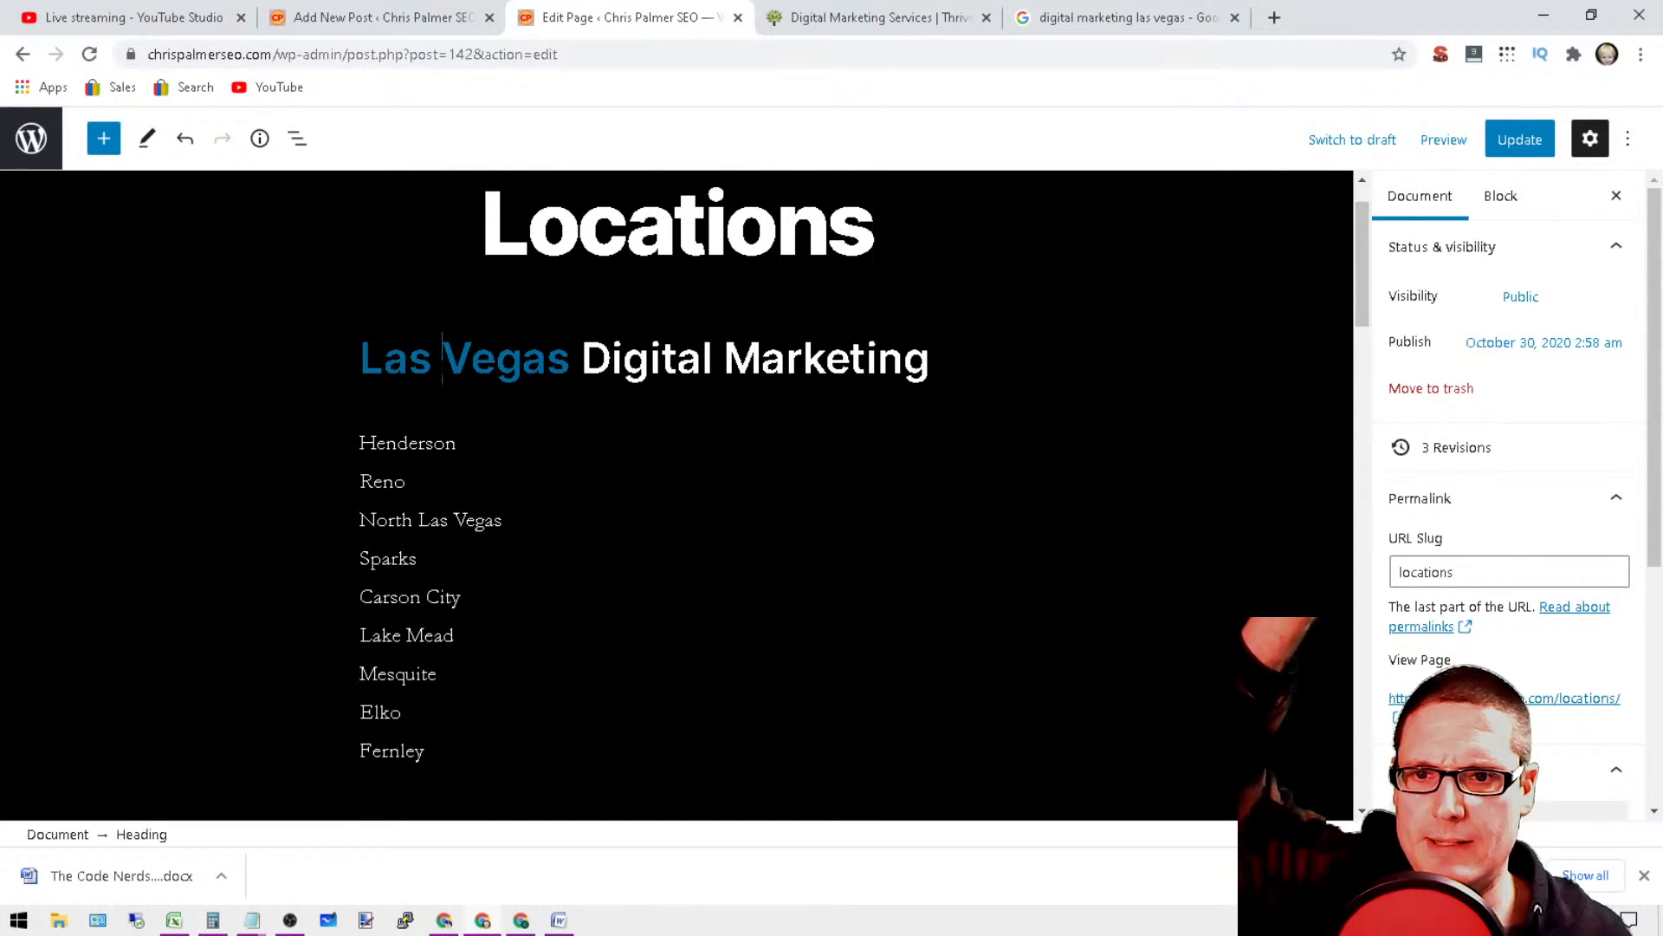
triple_click(443, 358)
left_click(612, 432)
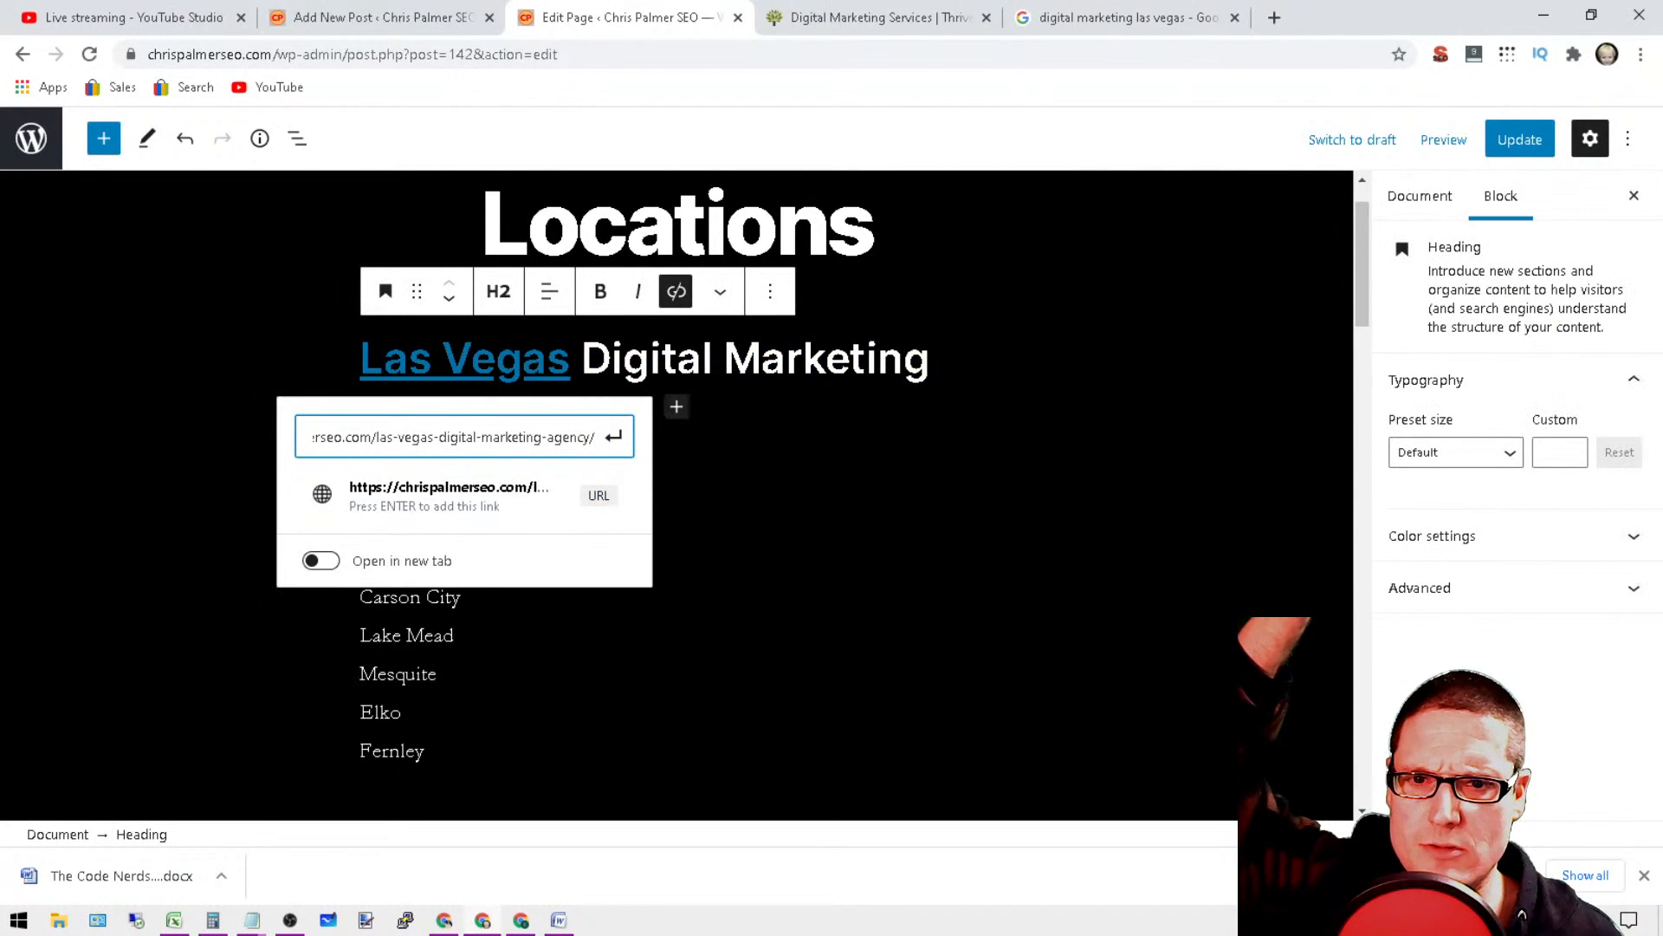
left_click_drag(596, 440, 356, 439)
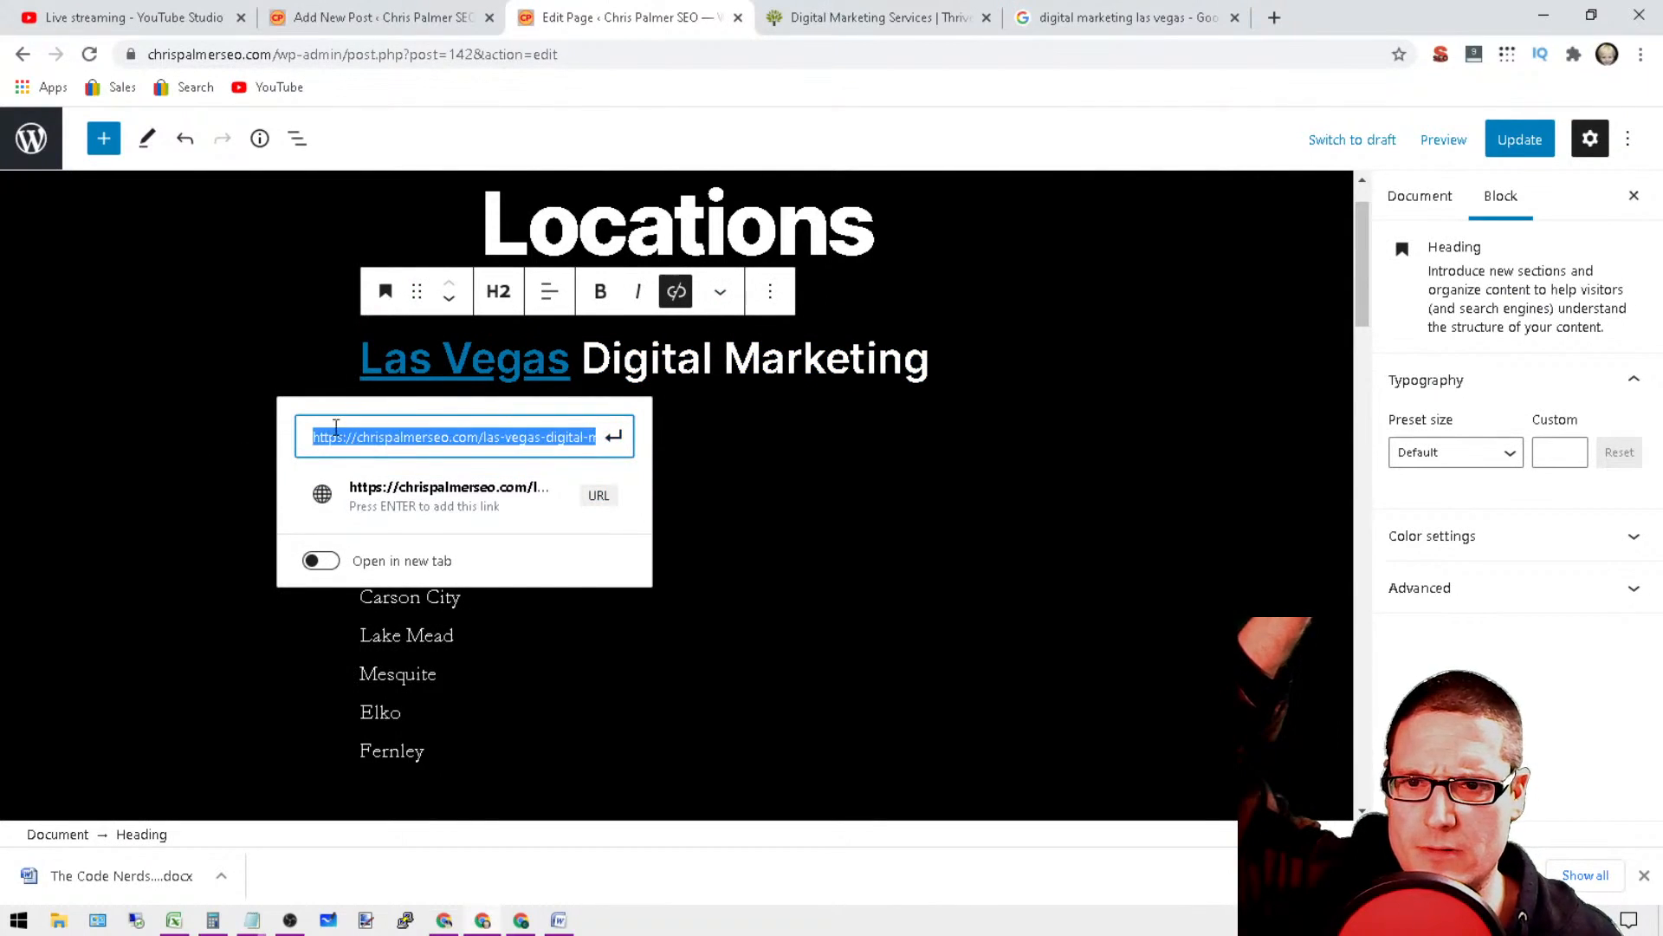
right_click(356, 441)
left_click(458, 516)
key("Return")
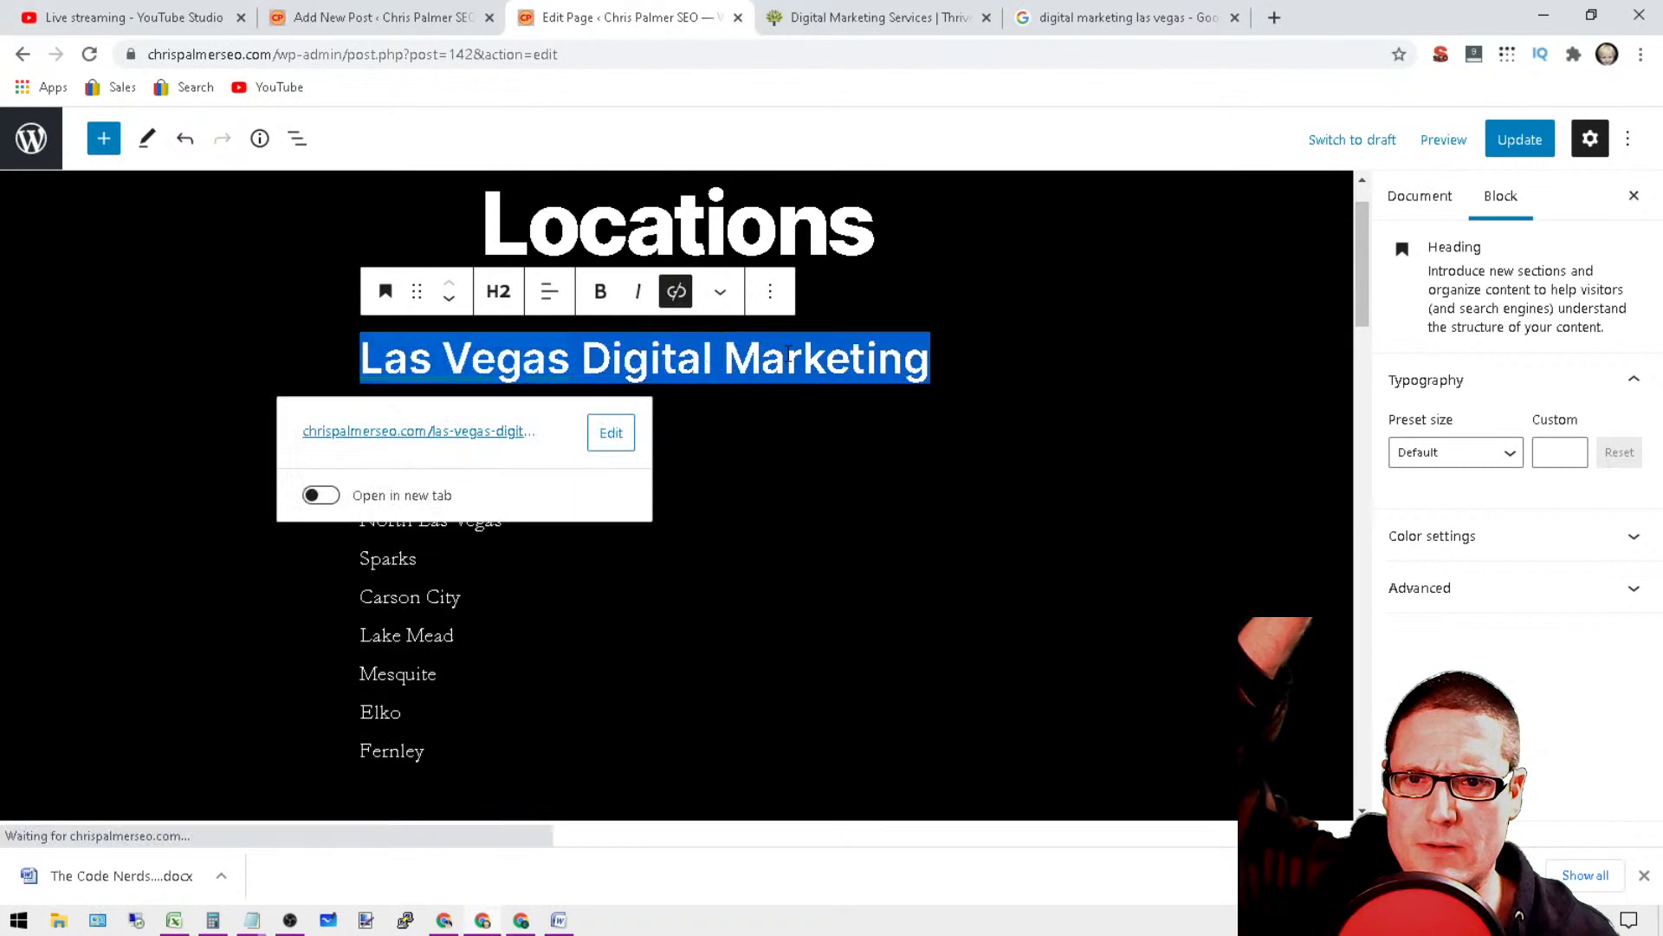
Step: Remove the old link and link the whole "Las Vegas Digital Marketing" heading to the copied URL
left_click(685, 295)
left_click(679, 296)
right_click(574, 423)
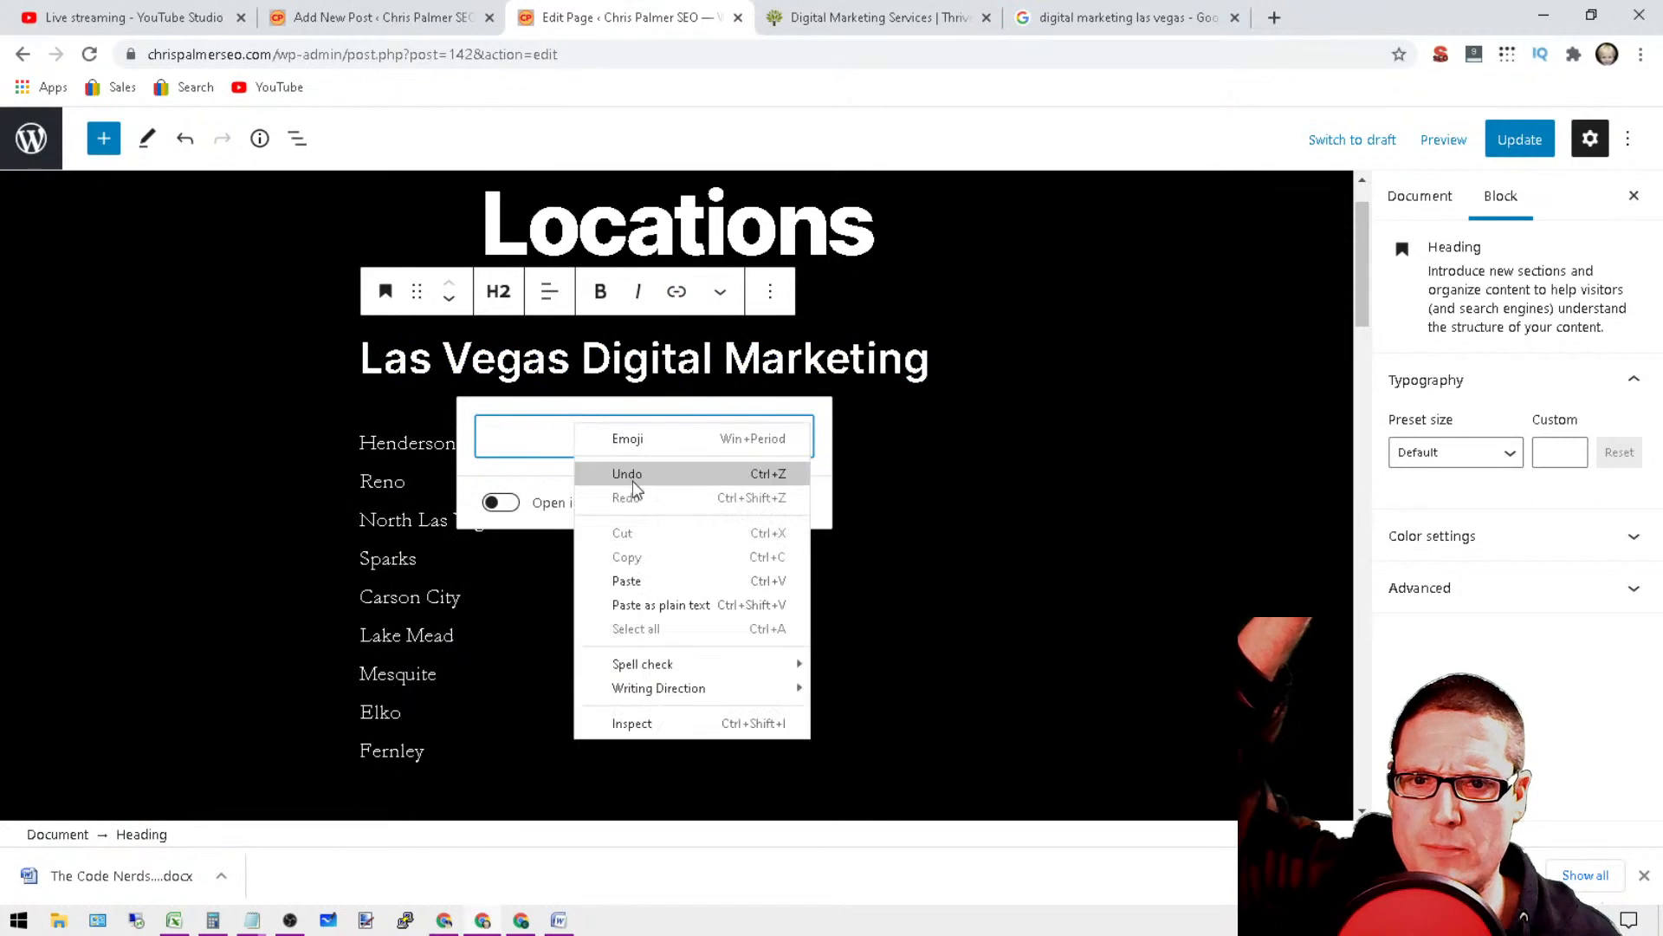
left_click(654, 581)
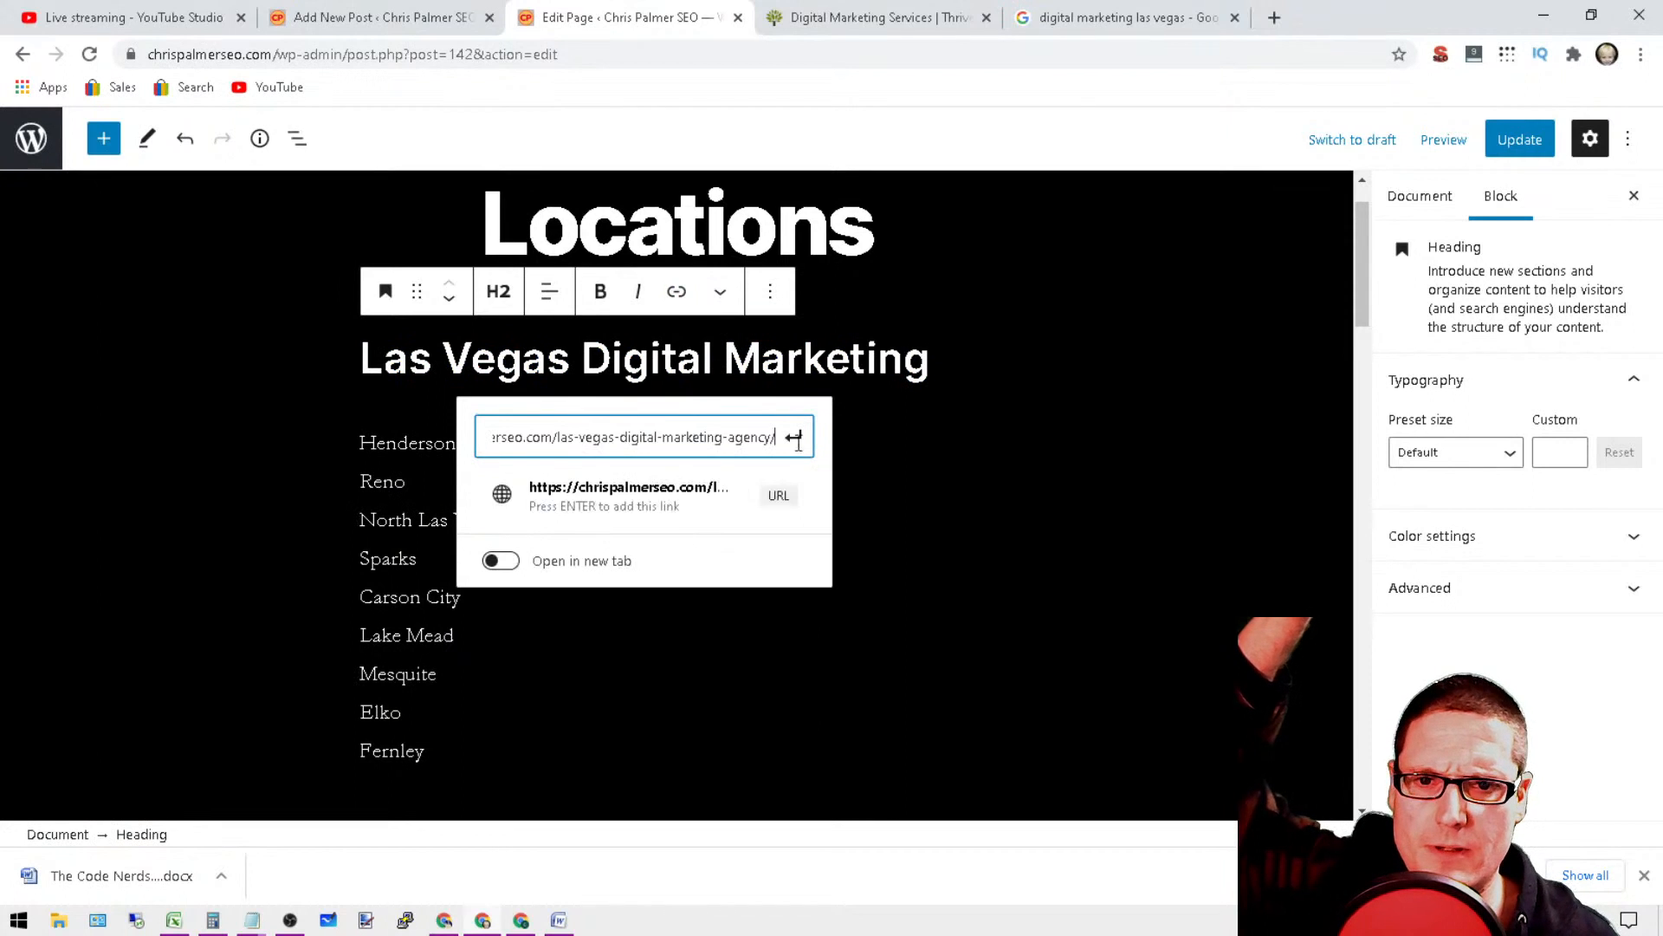
left_click(704, 518)
left_click(268, 286)
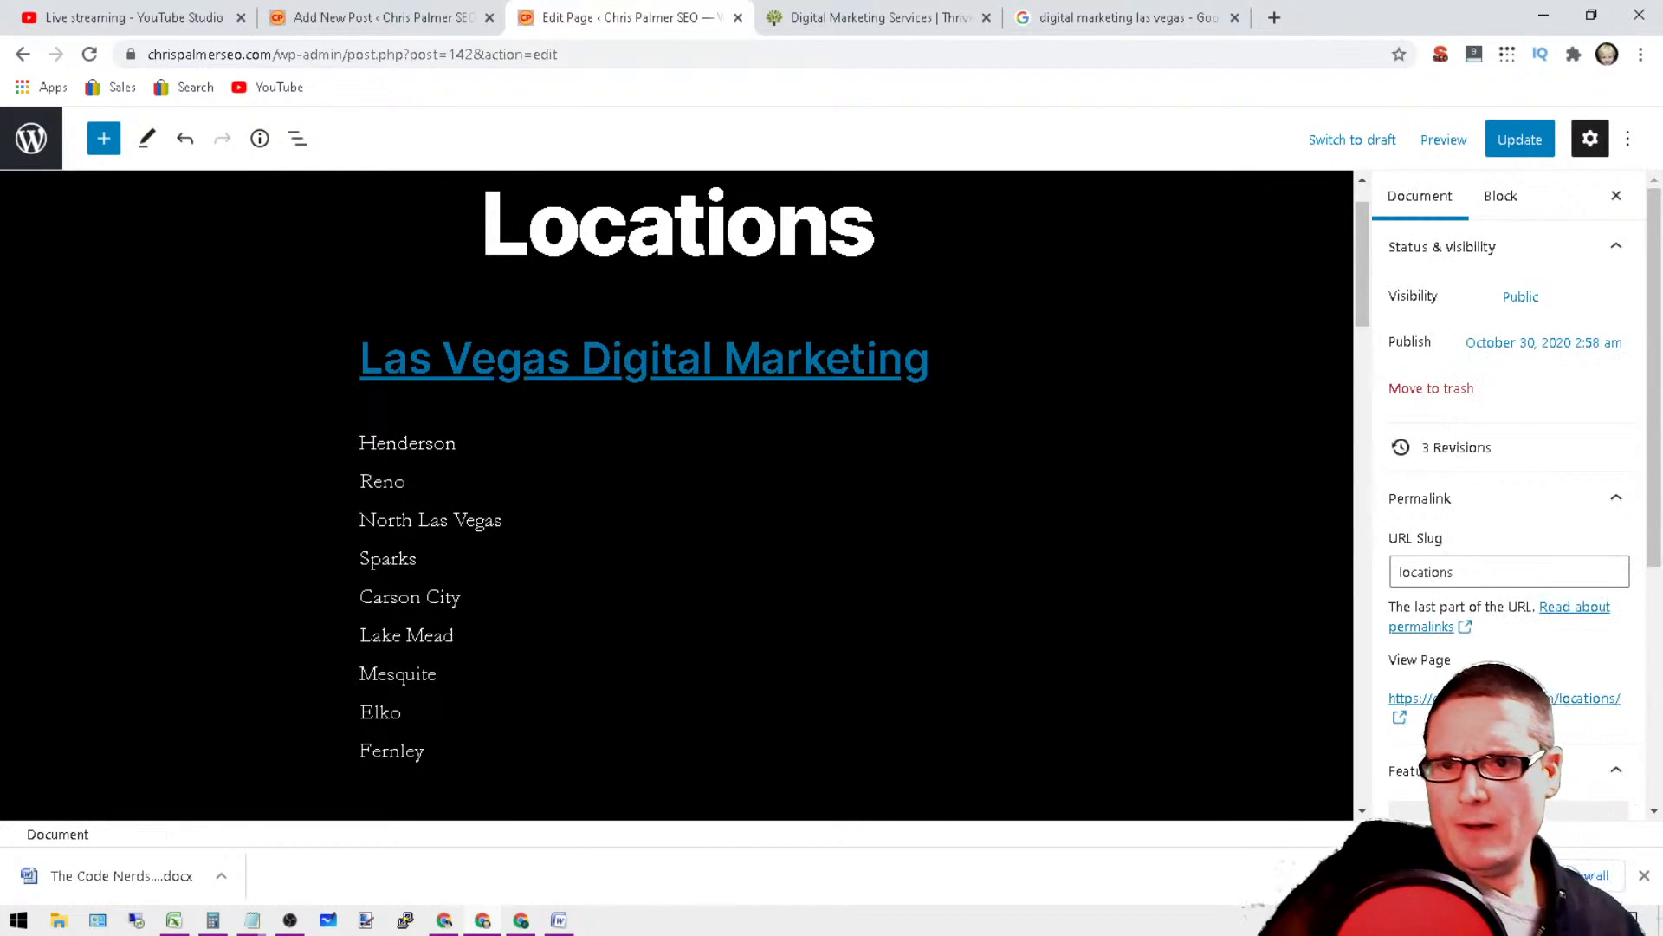
Step: Extend the Henderson line to "Henderson Digital Marketing" and copy its text
left_click(456, 442)
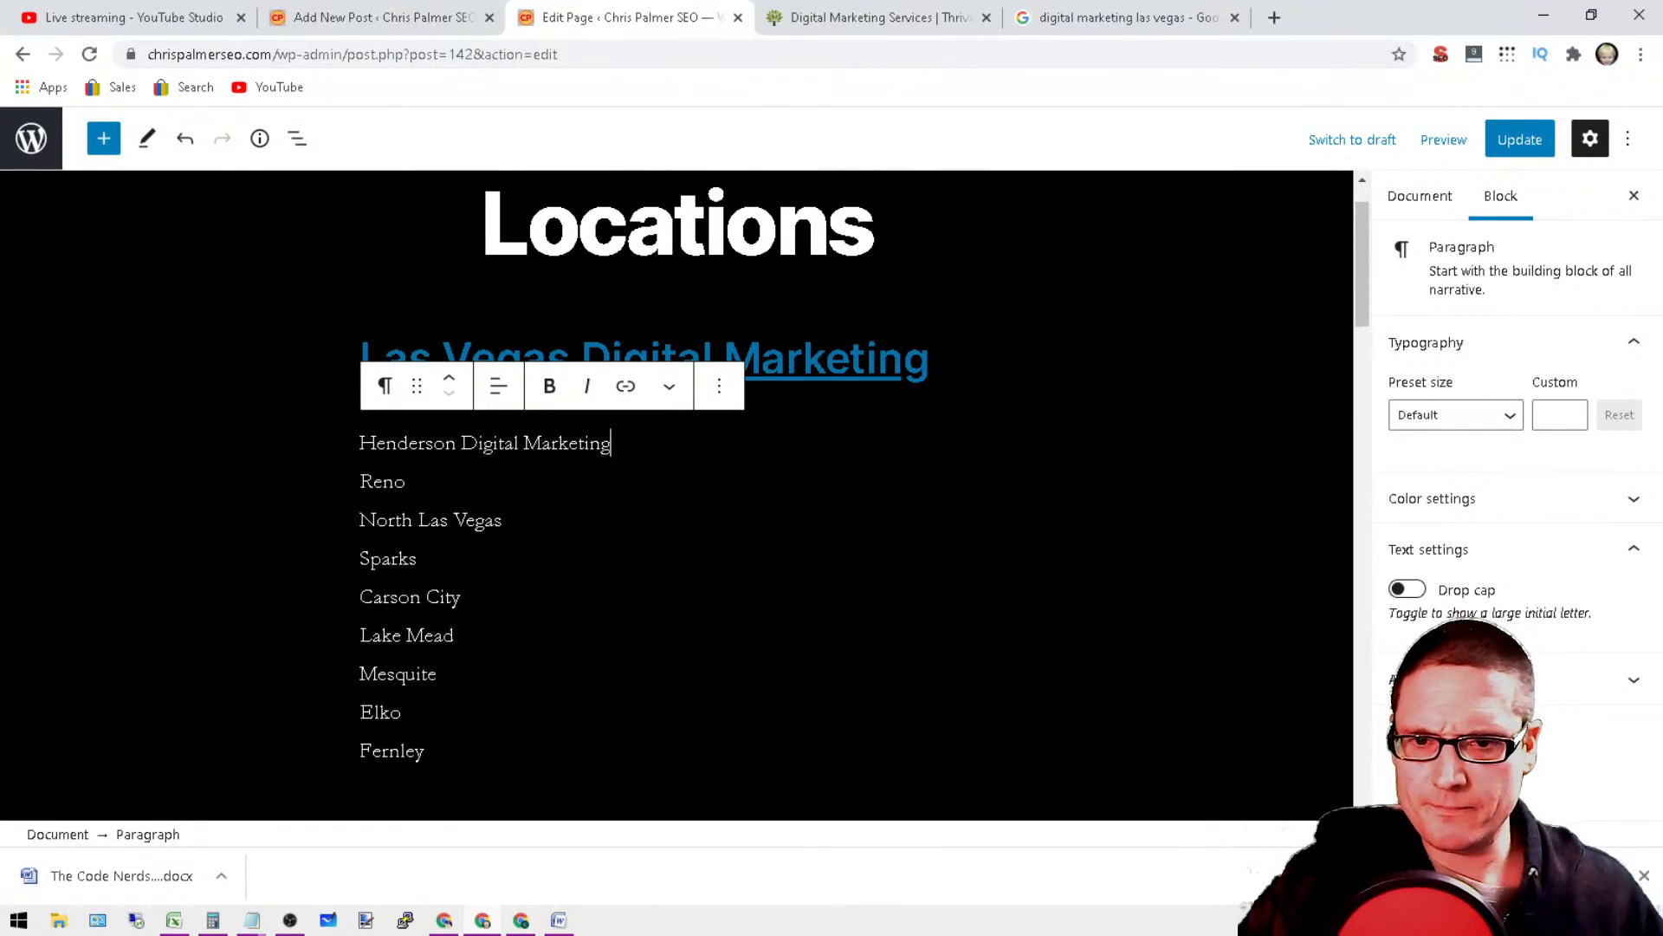
triple_click(478, 443)
right_click(478, 442)
left_click(606, 517)
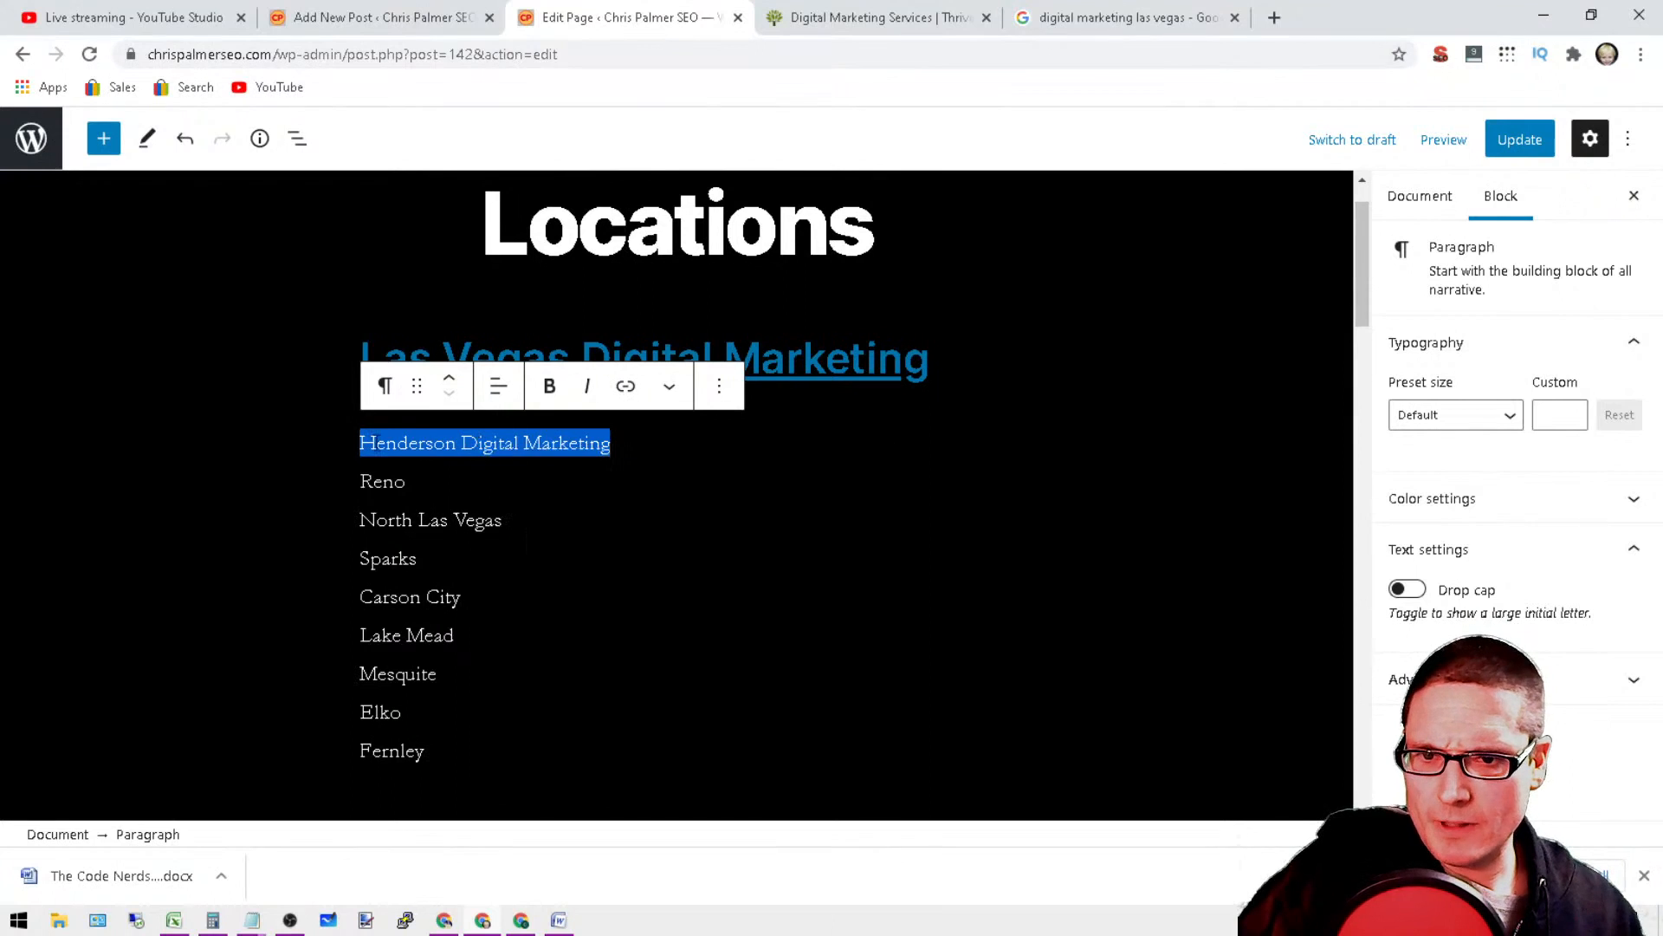
Step: Append the copied "Henderson Digital Marketing" text to each remaining city line, from Reno to Fernley
left_click(406, 481)
right_click(442, 487)
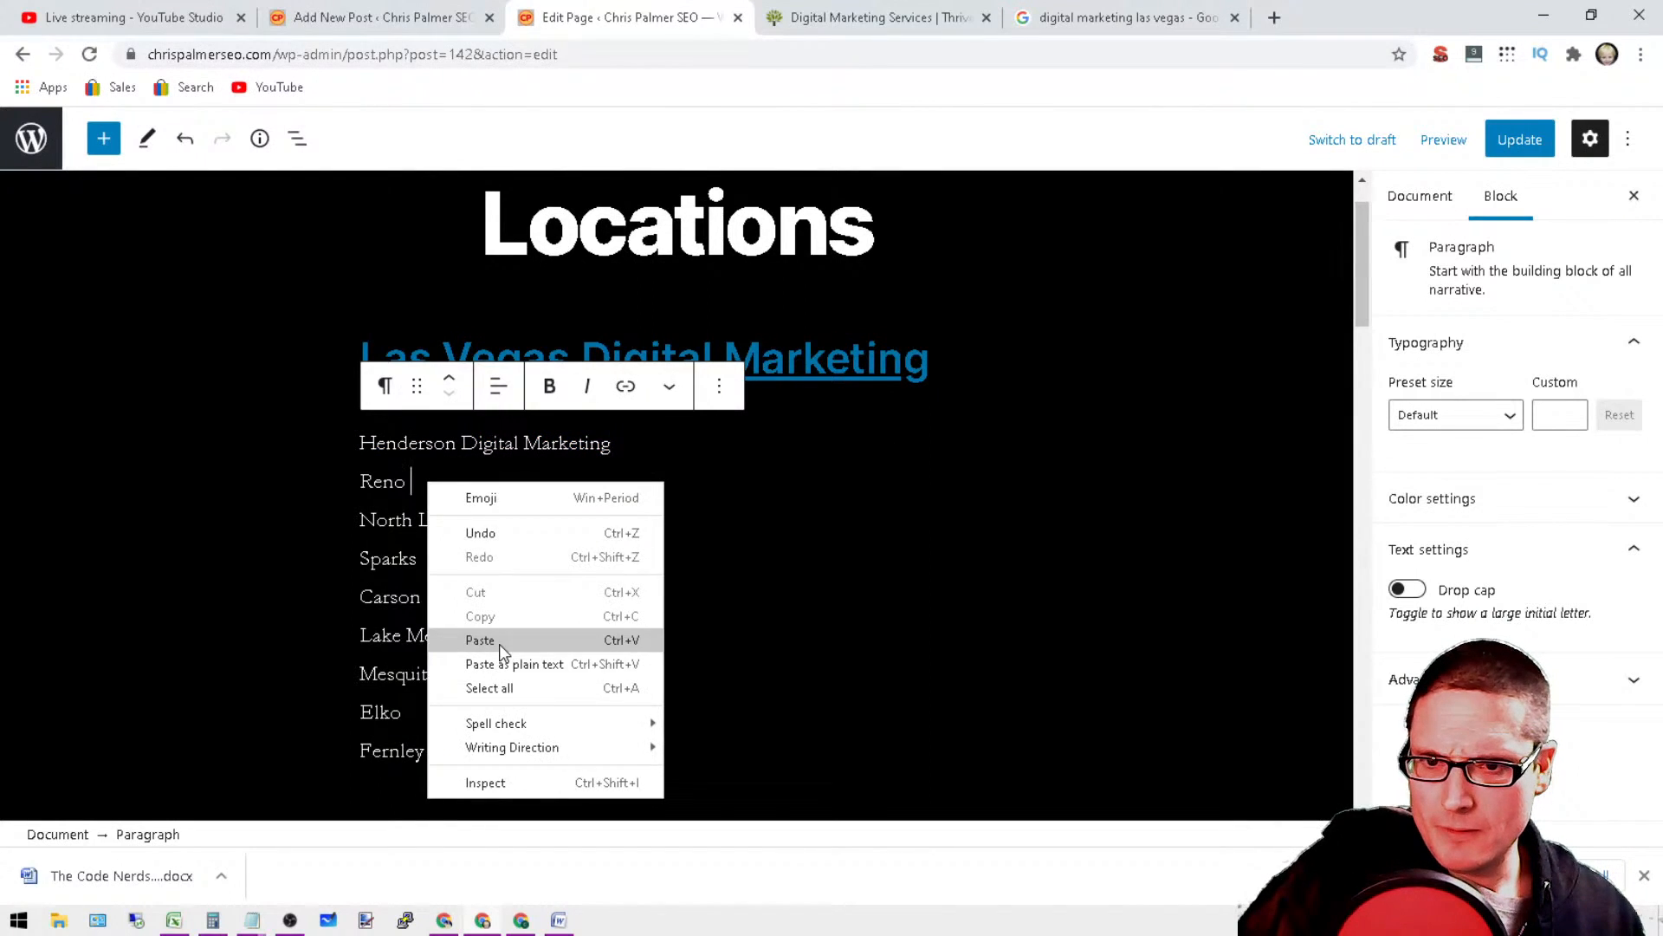
left_click(500, 642)
right_click(517, 520)
left_click(580, 675)
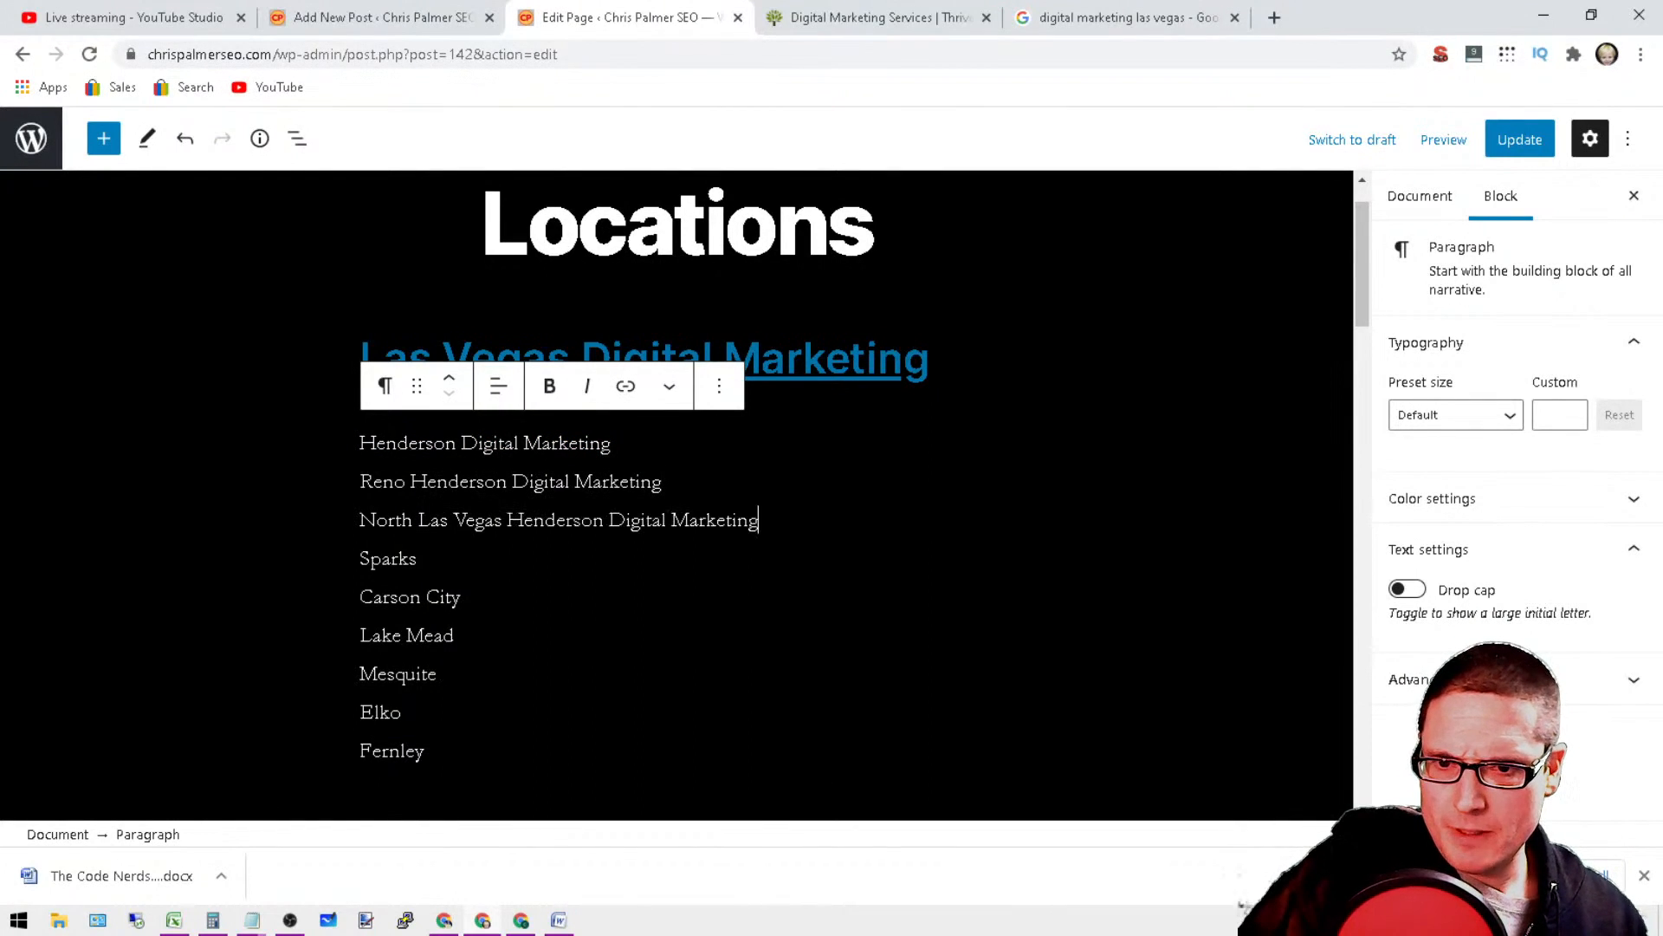
right_click(450, 555)
left_click(537, 716)
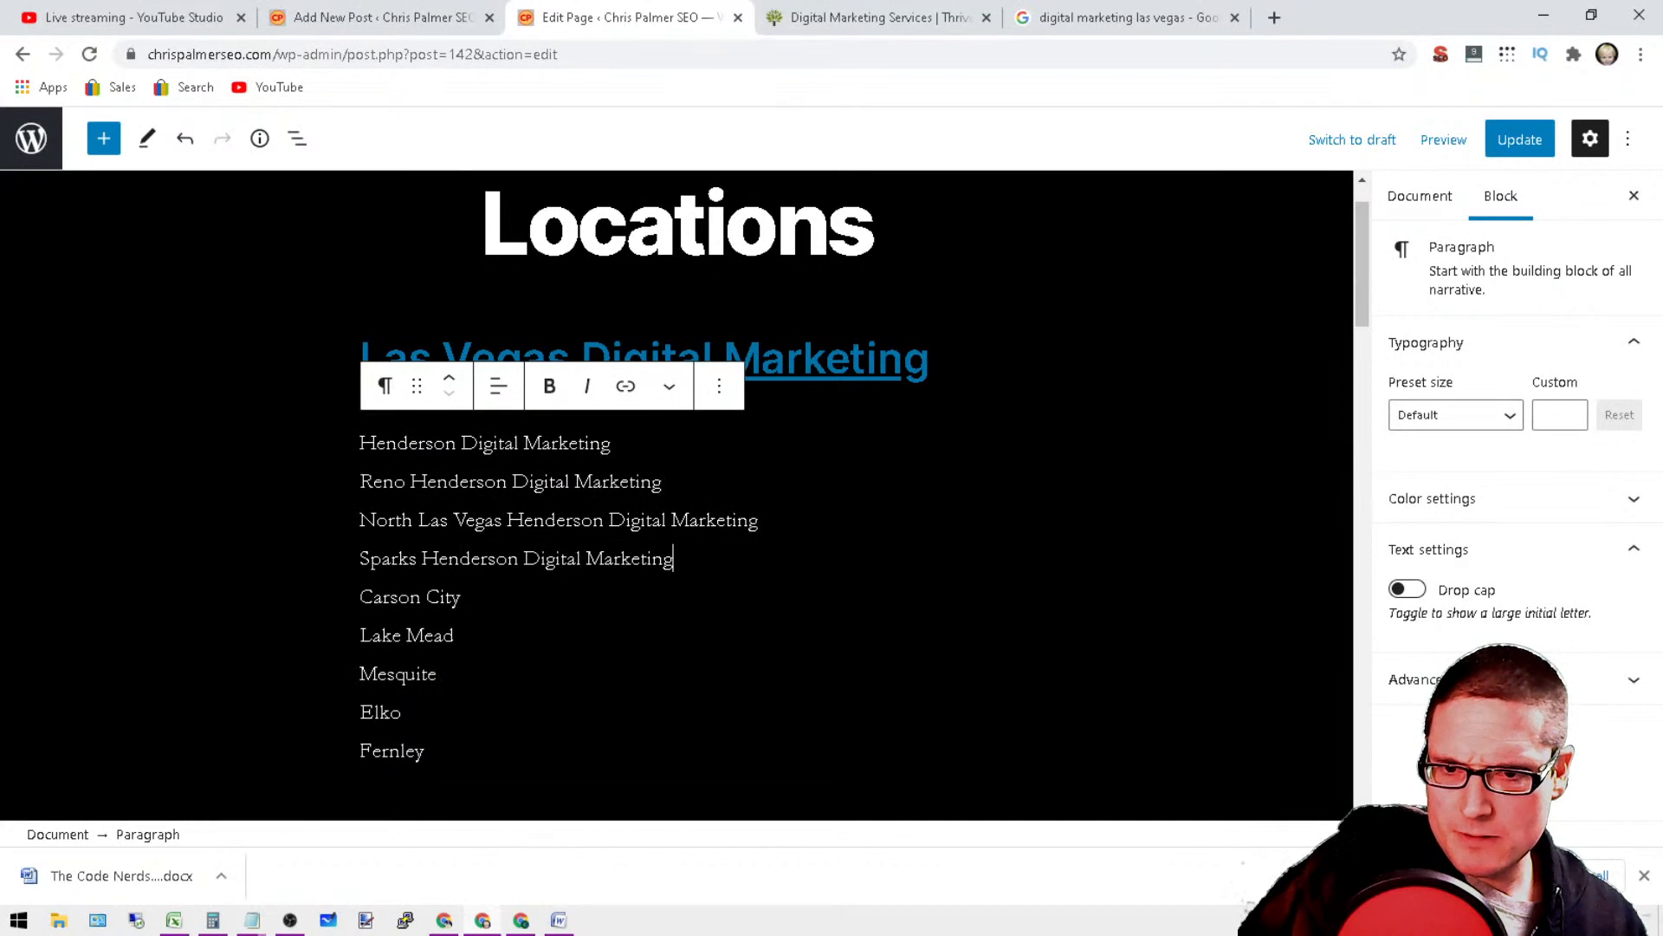
right_click(496, 594)
left_click(579, 441)
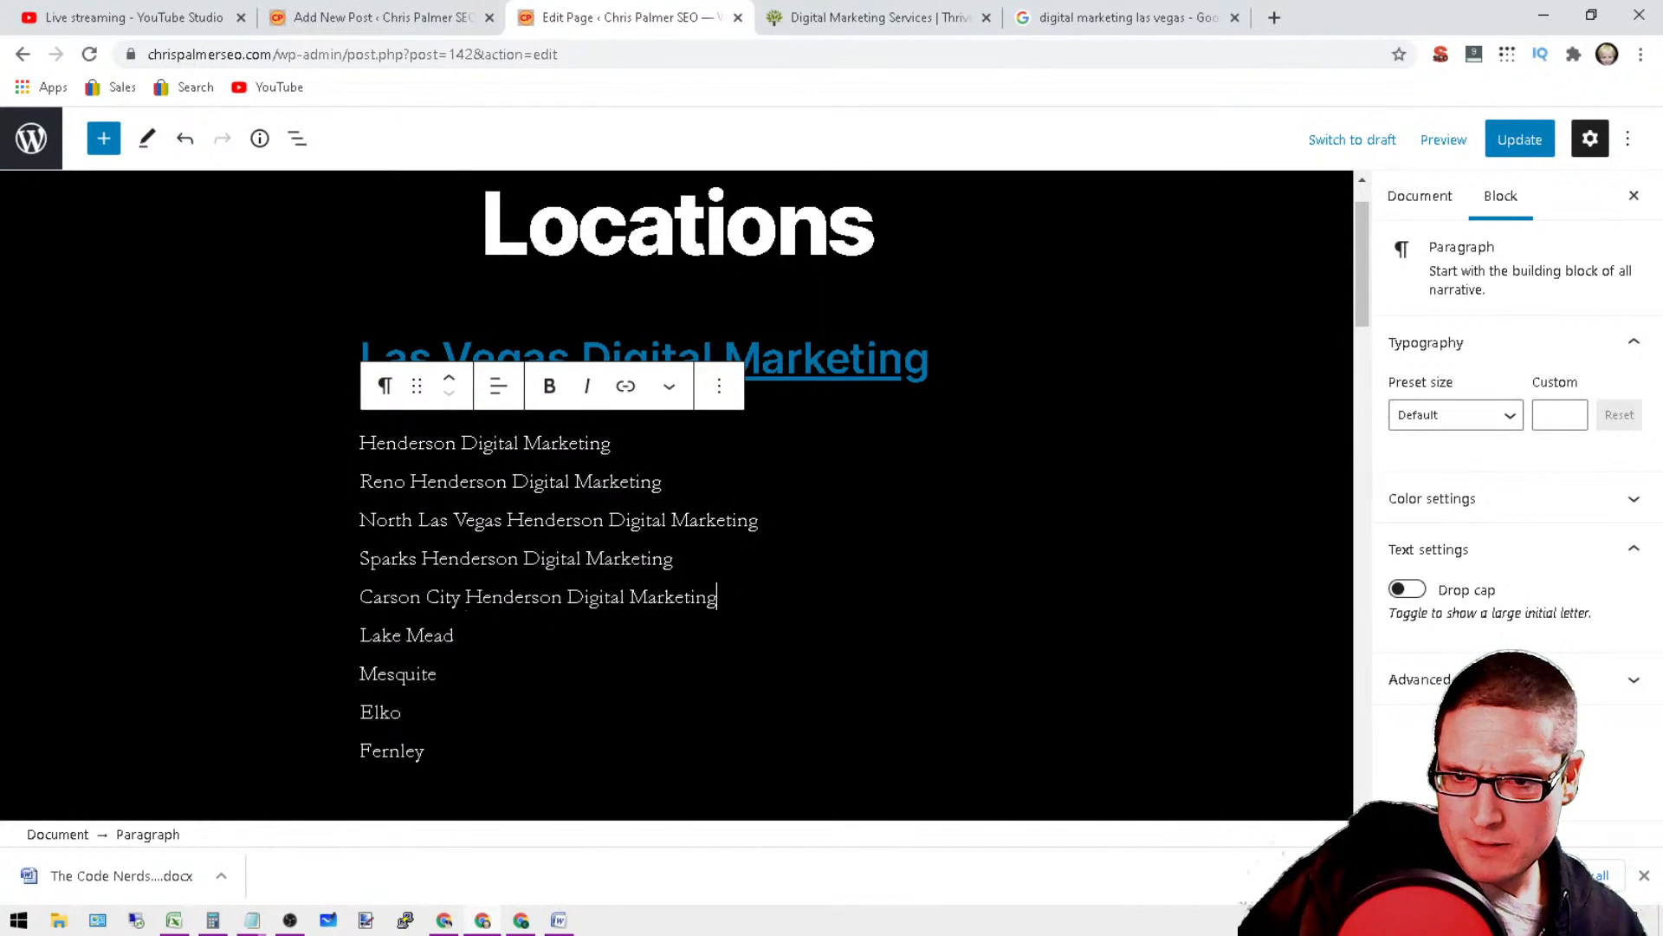
left_click(502, 635)
right_click(503, 635)
left_click(622, 482)
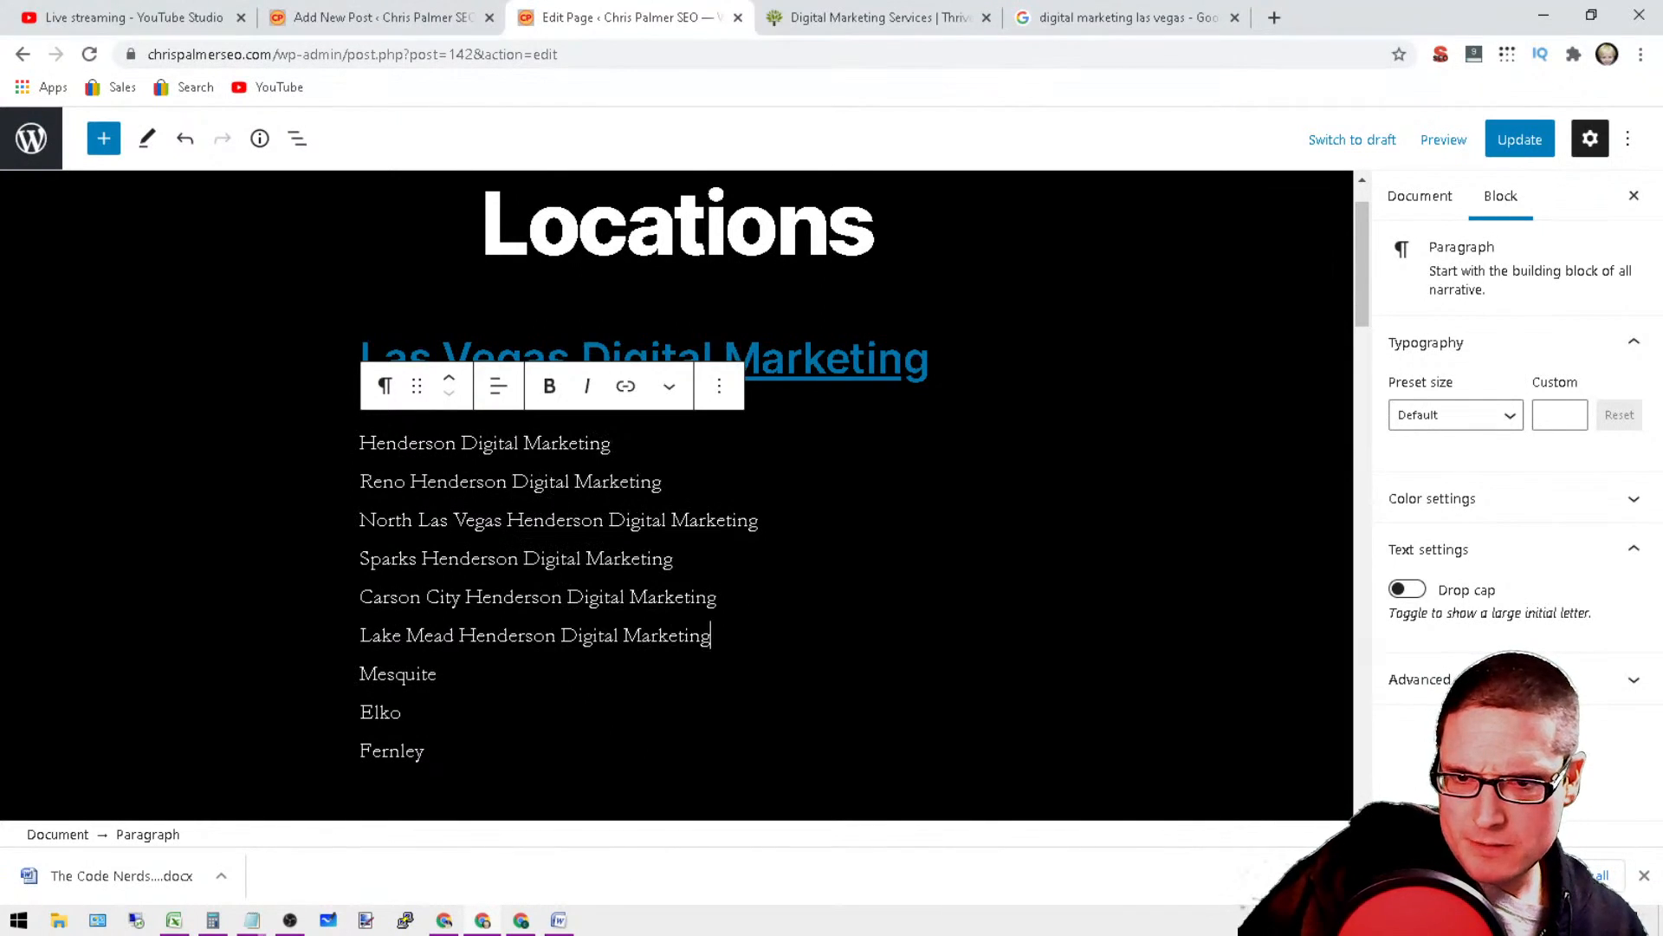
right_click(483, 674)
left_click(600, 513)
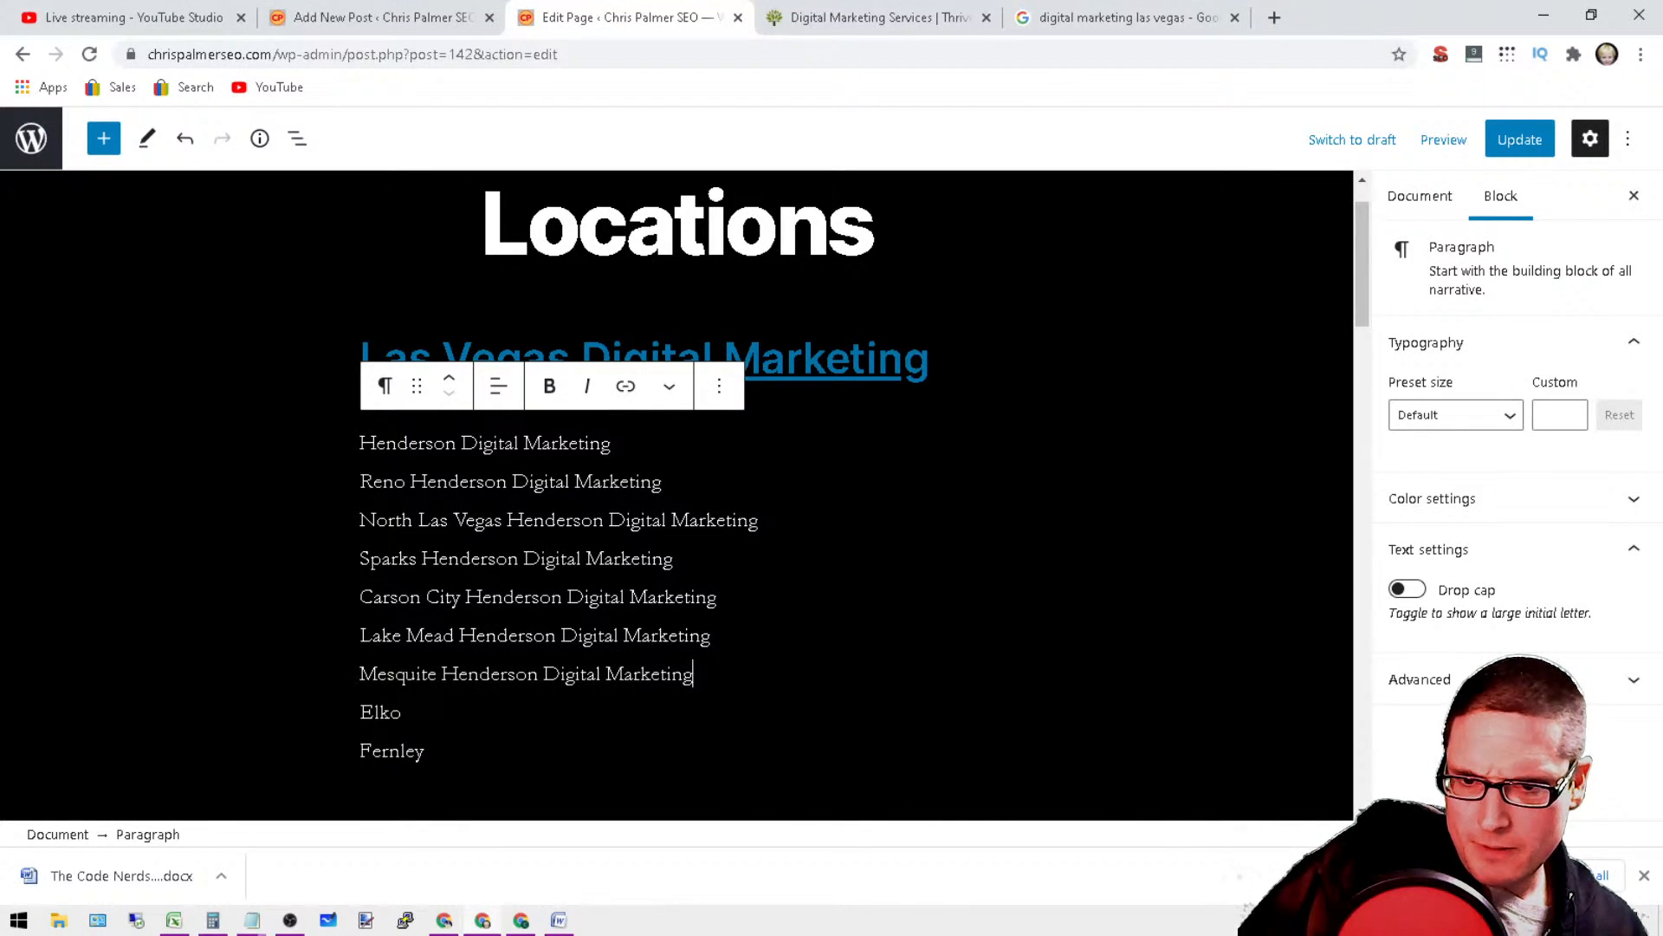
right_click(468, 717)
left_click(574, 557)
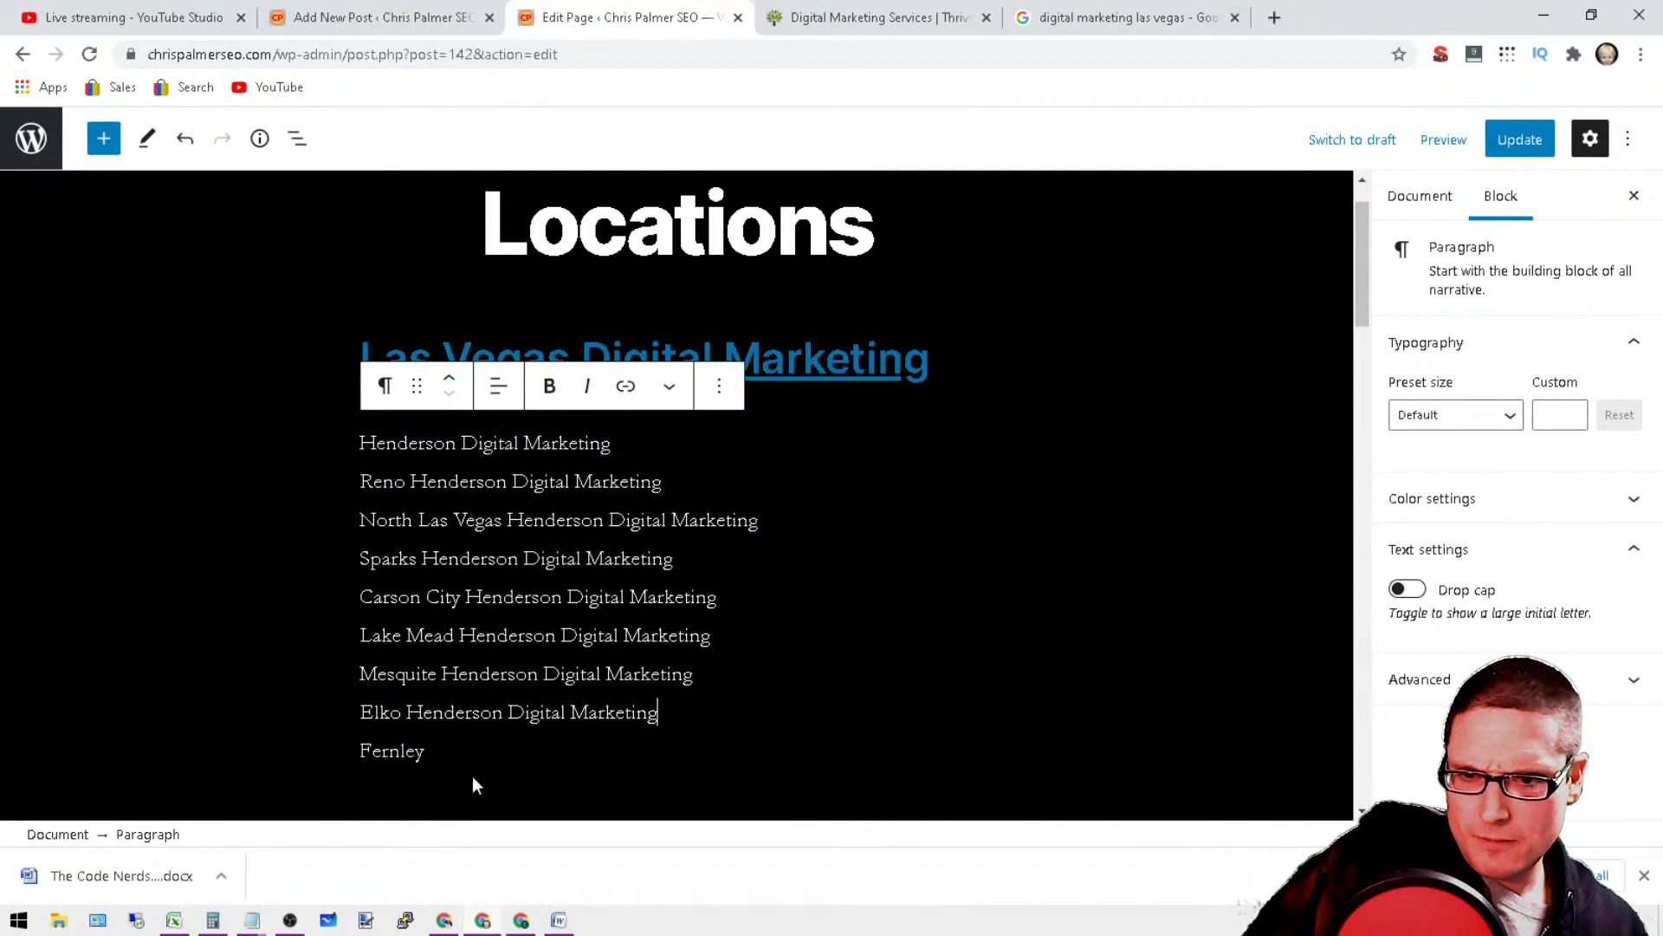
right_click(460, 755)
left_click(549, 608)
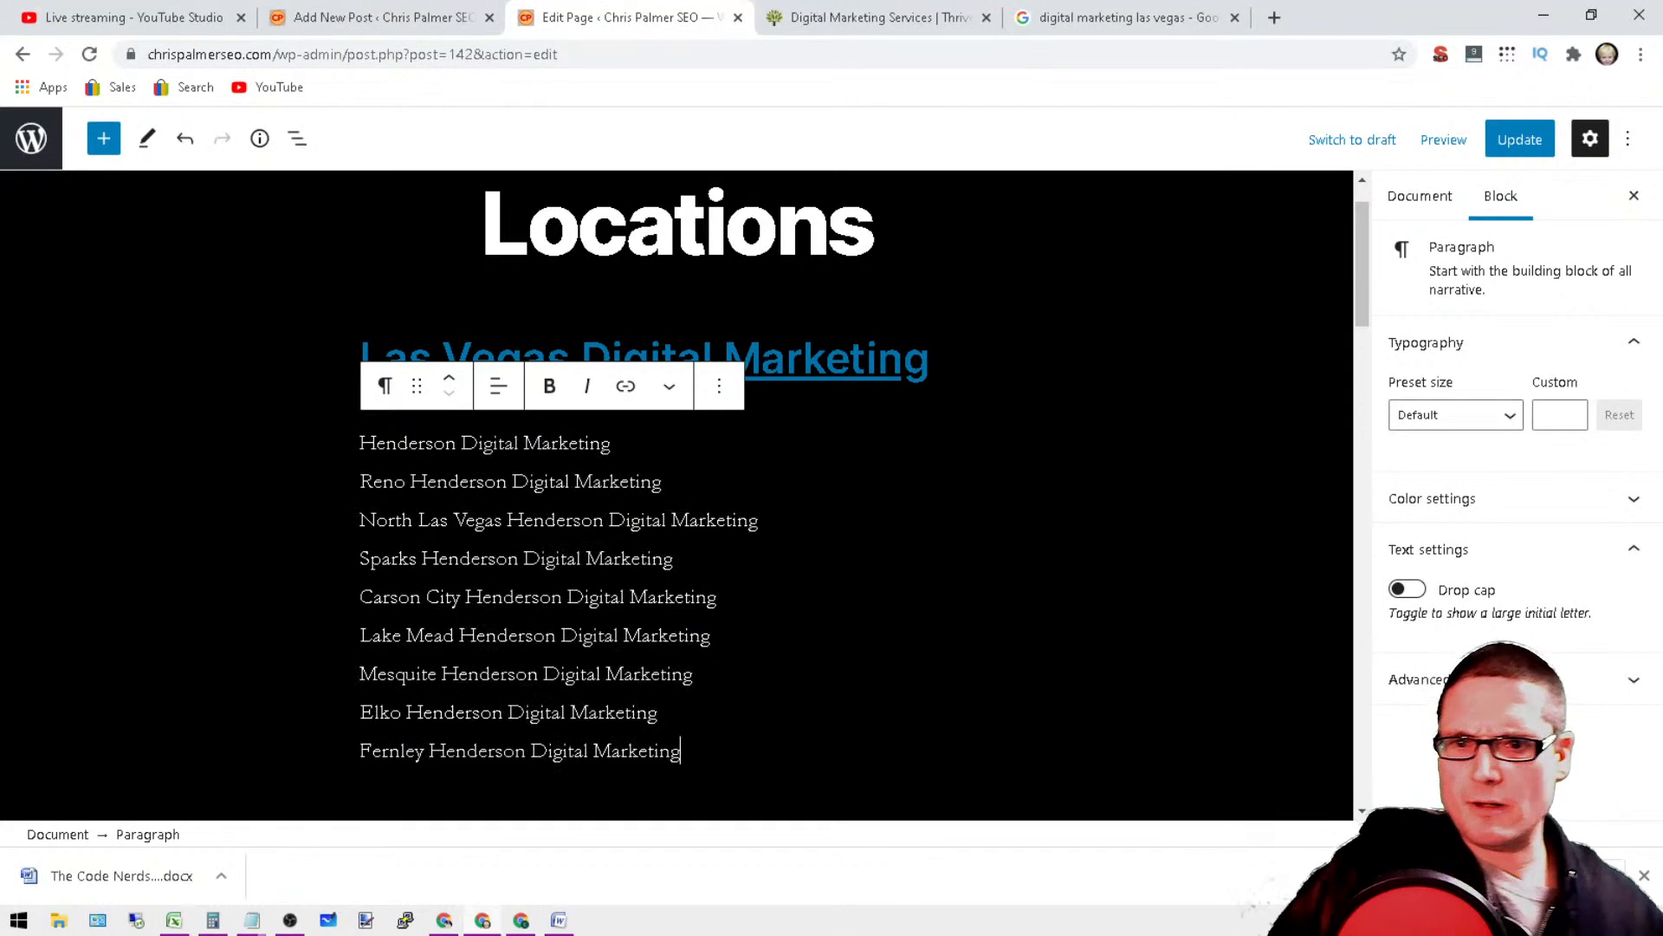
left_click(1021, 655)
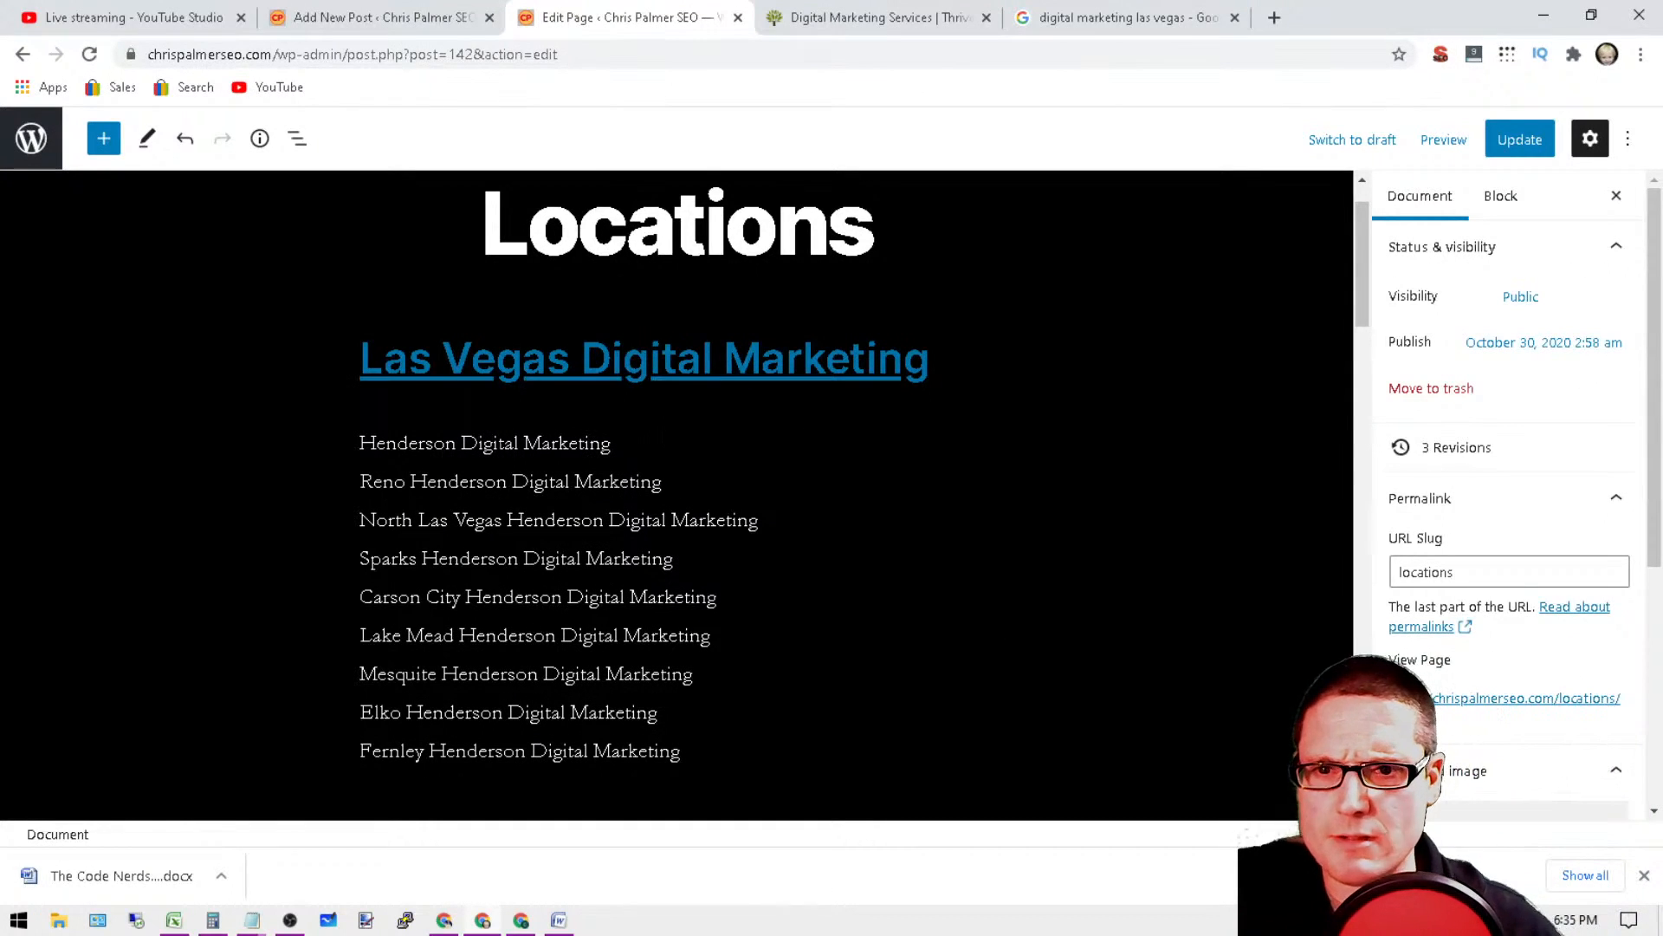
triple_click(499, 445)
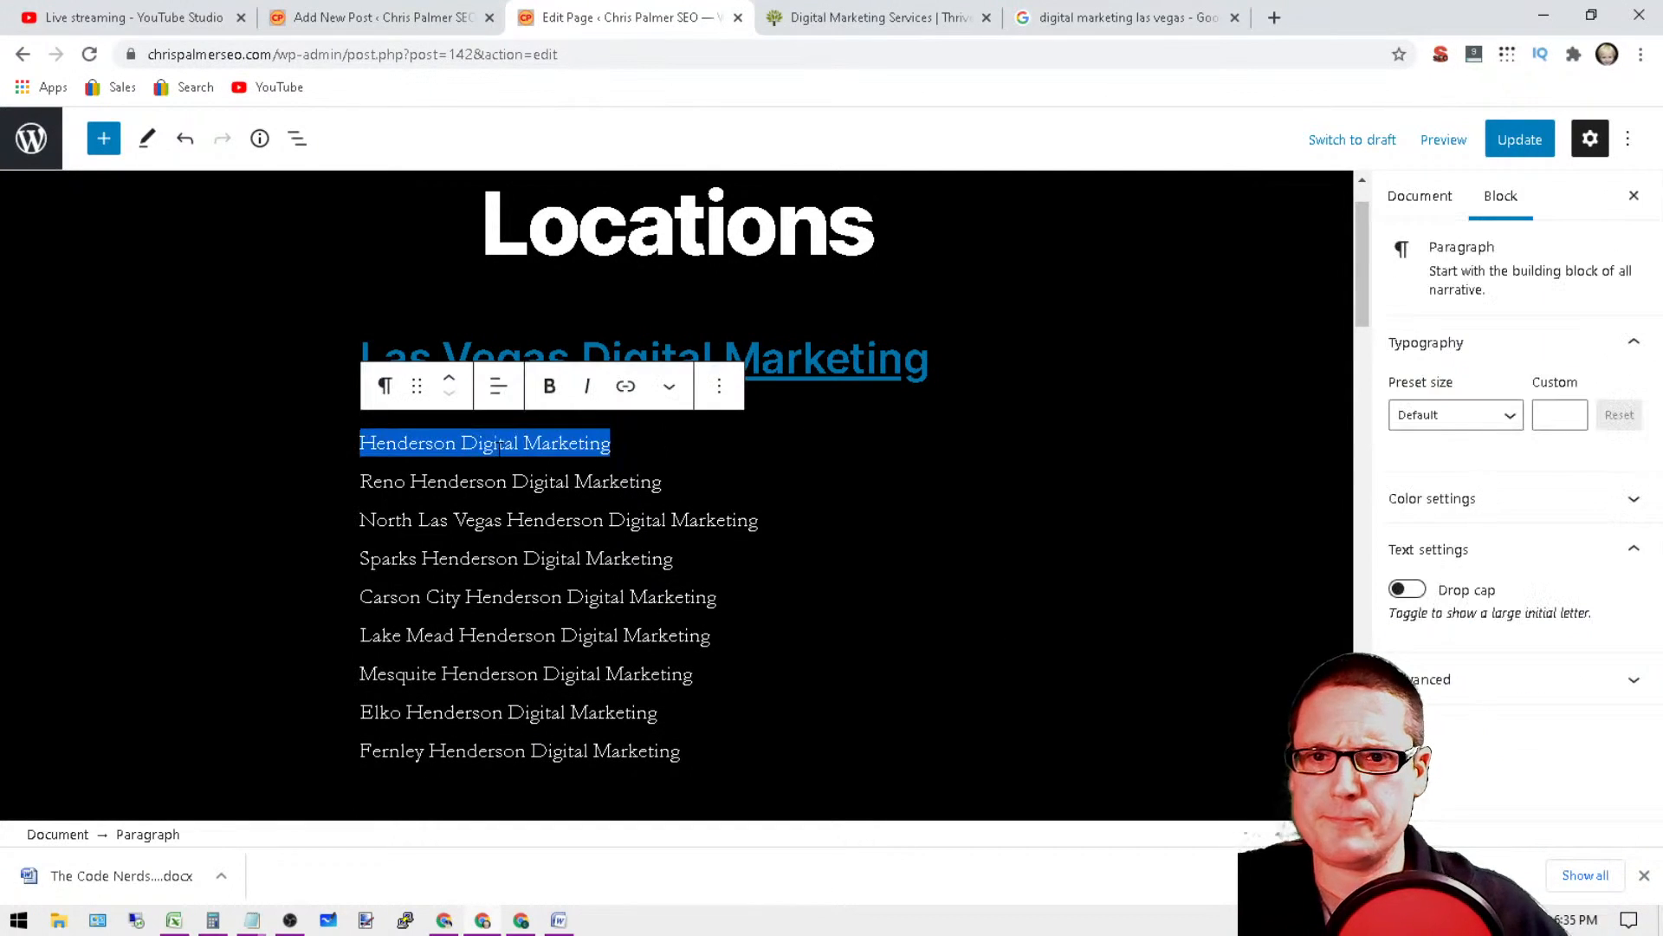
left_click(626, 385)
key("Escape")
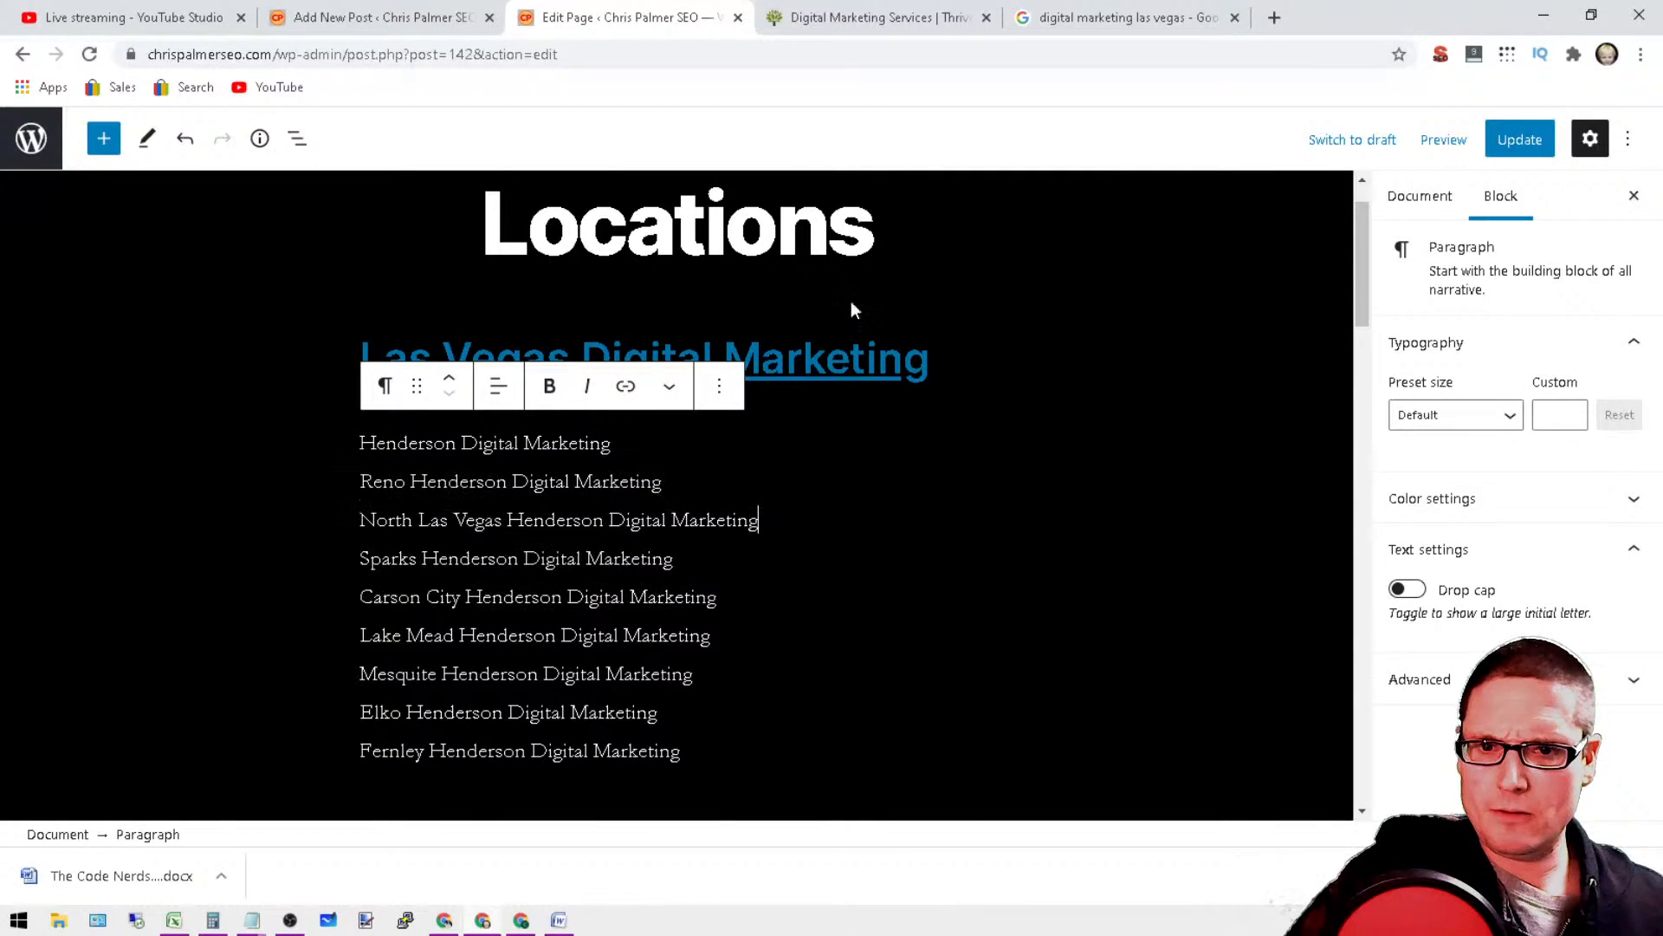
Step: Open the link of the Las Vegas Digital Marketing heading for editing and copy its full URL
double_click(827, 358)
left_click(790, 432)
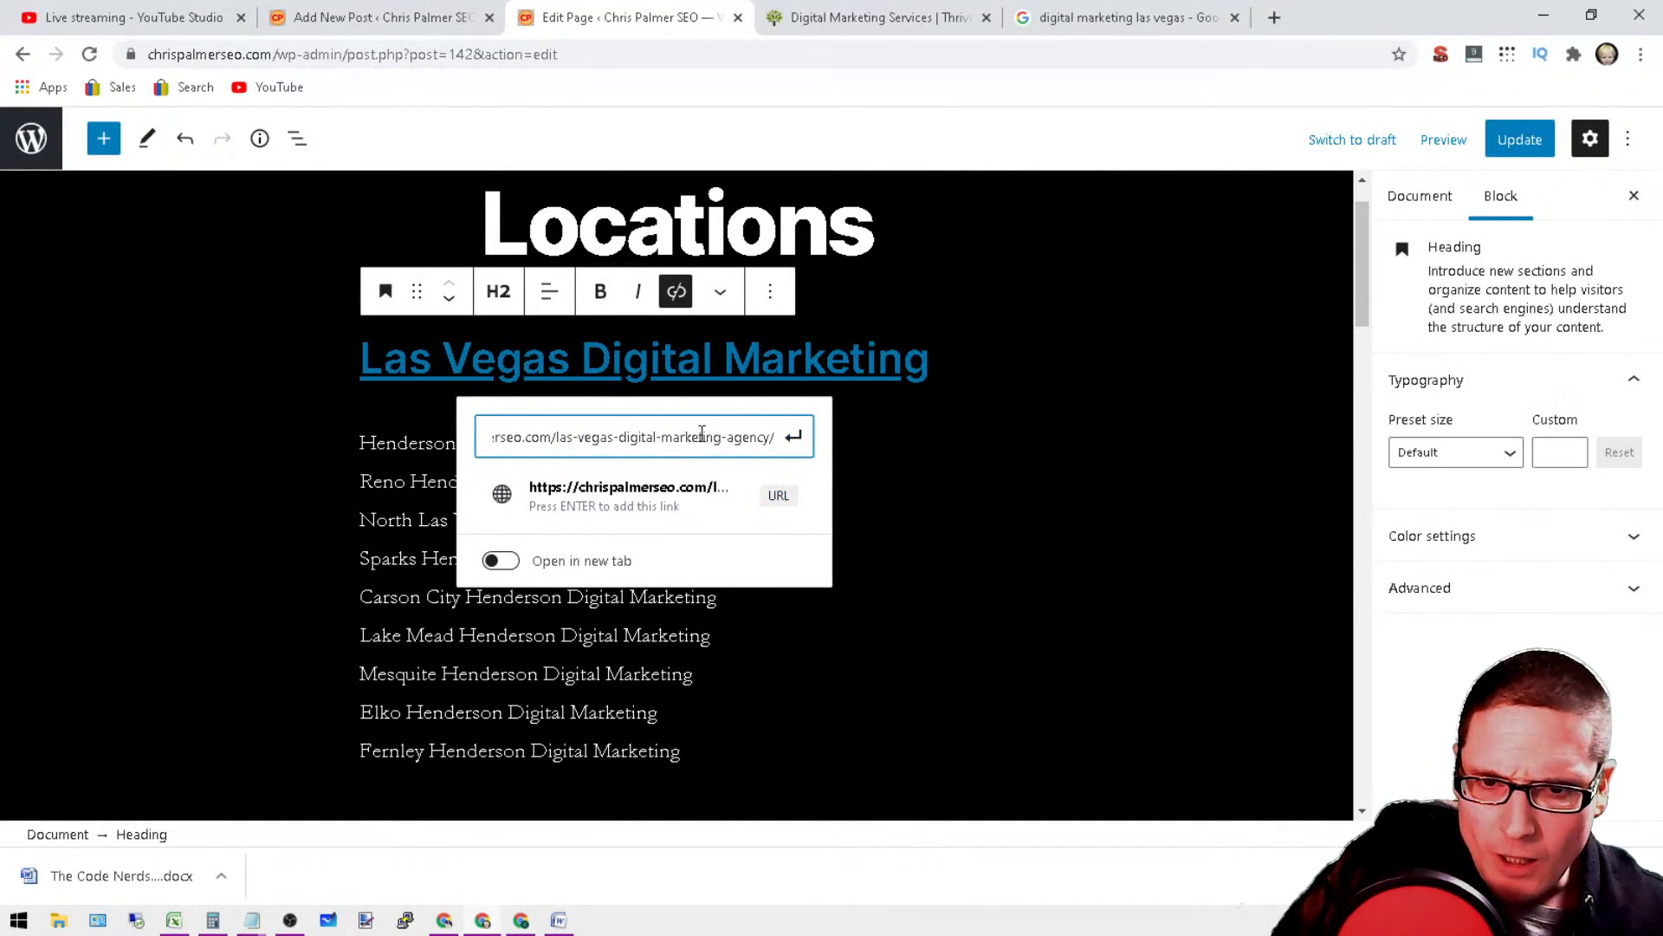
triple_click(645, 439)
right_click(624, 442)
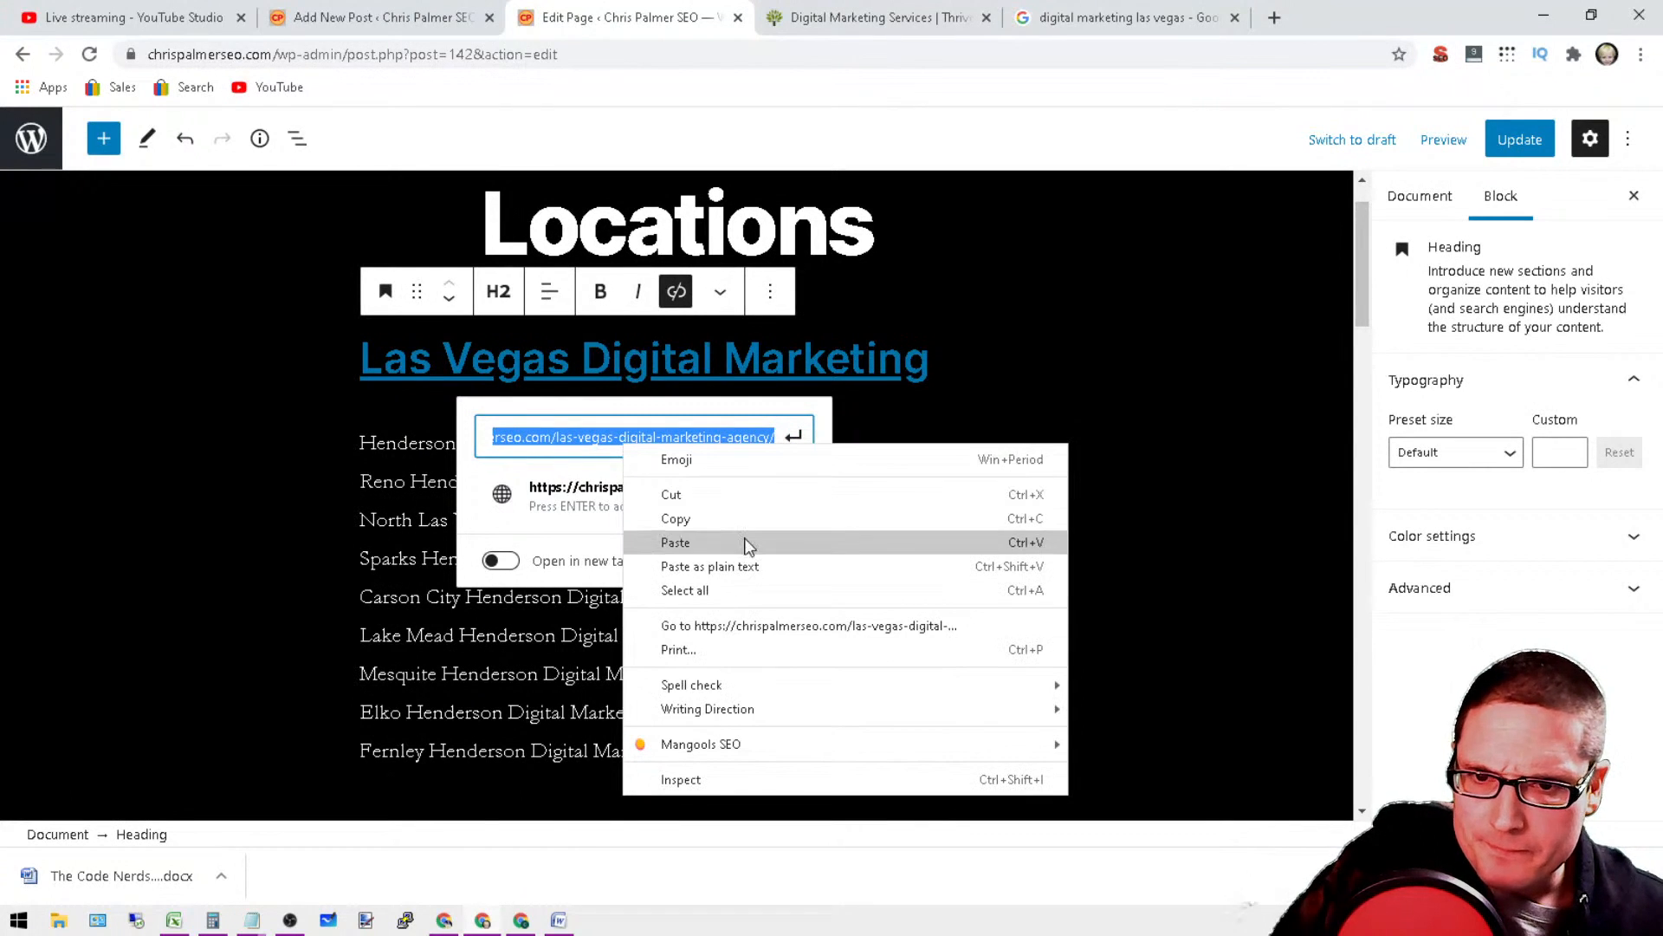
left_click(723, 519)
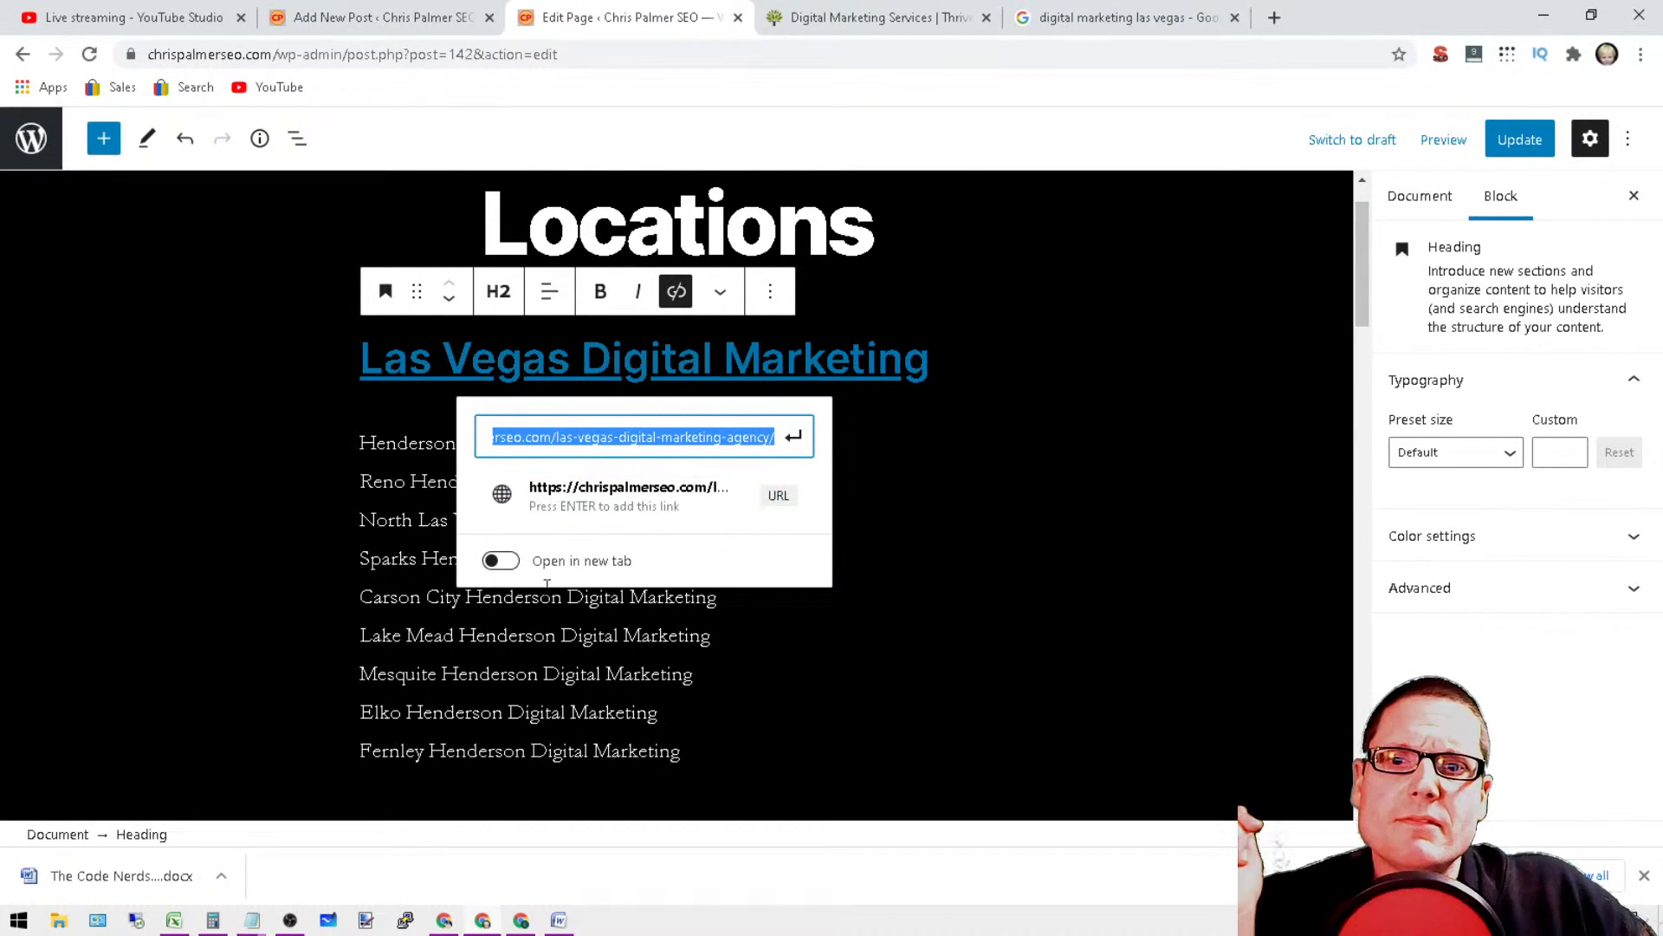
Step: Copy only the site's base URL, up to the slash after the domain, from the Las Vegas heading's link and close the link editor
left_click(629, 437)
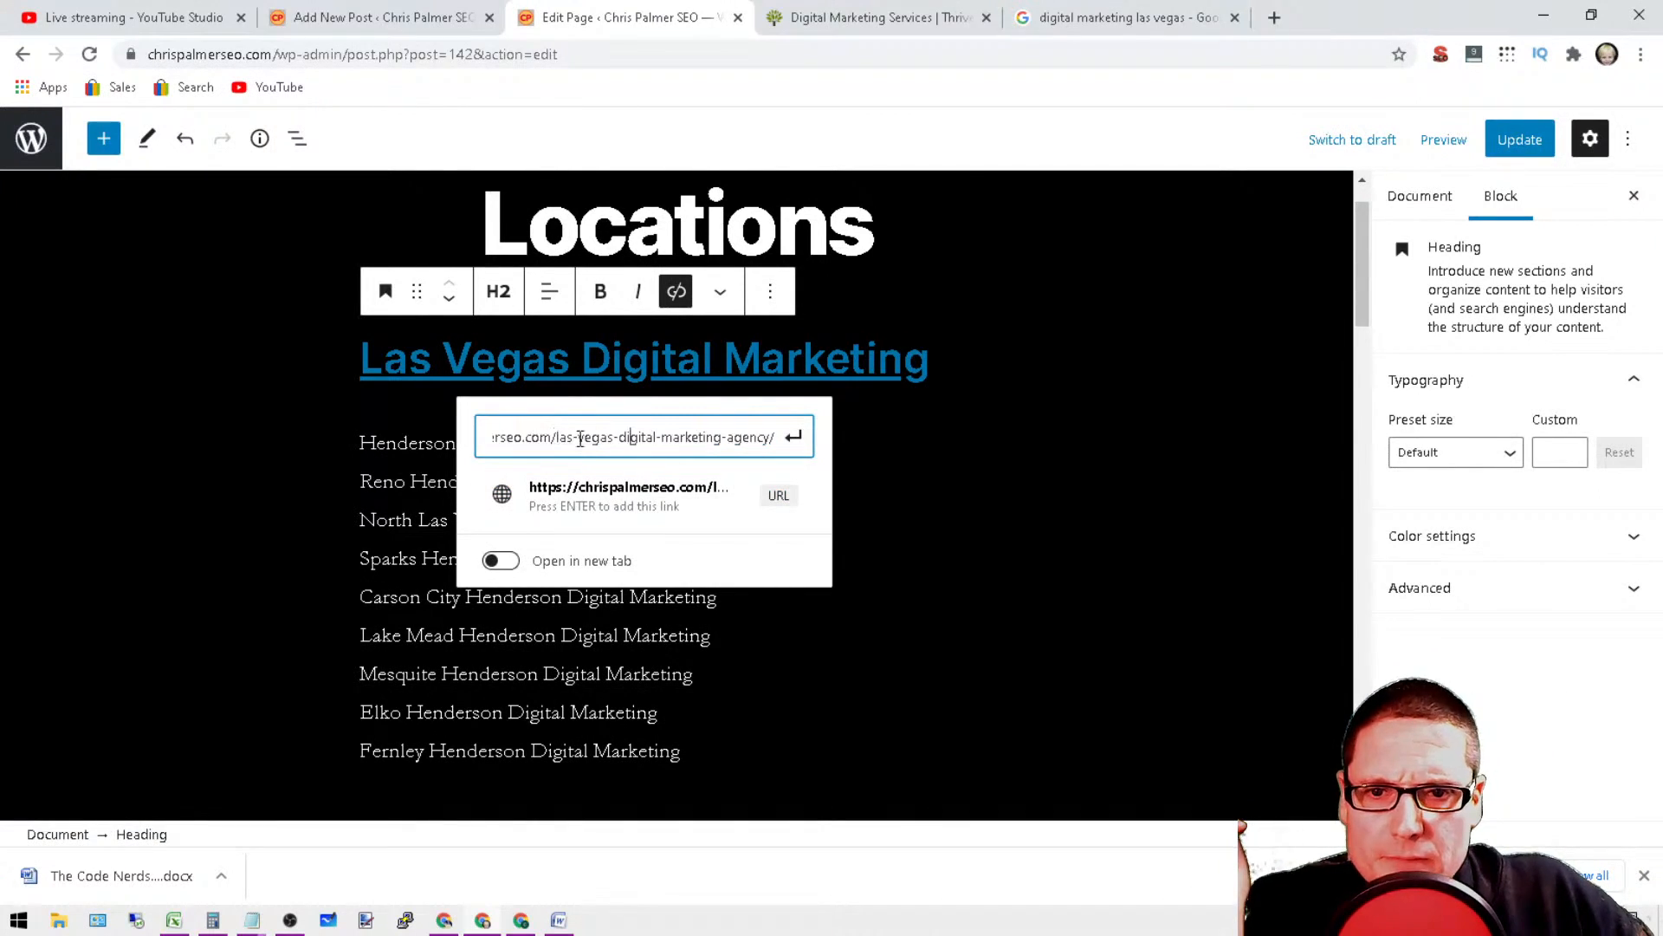
left_click_drag(558, 441, 466, 444)
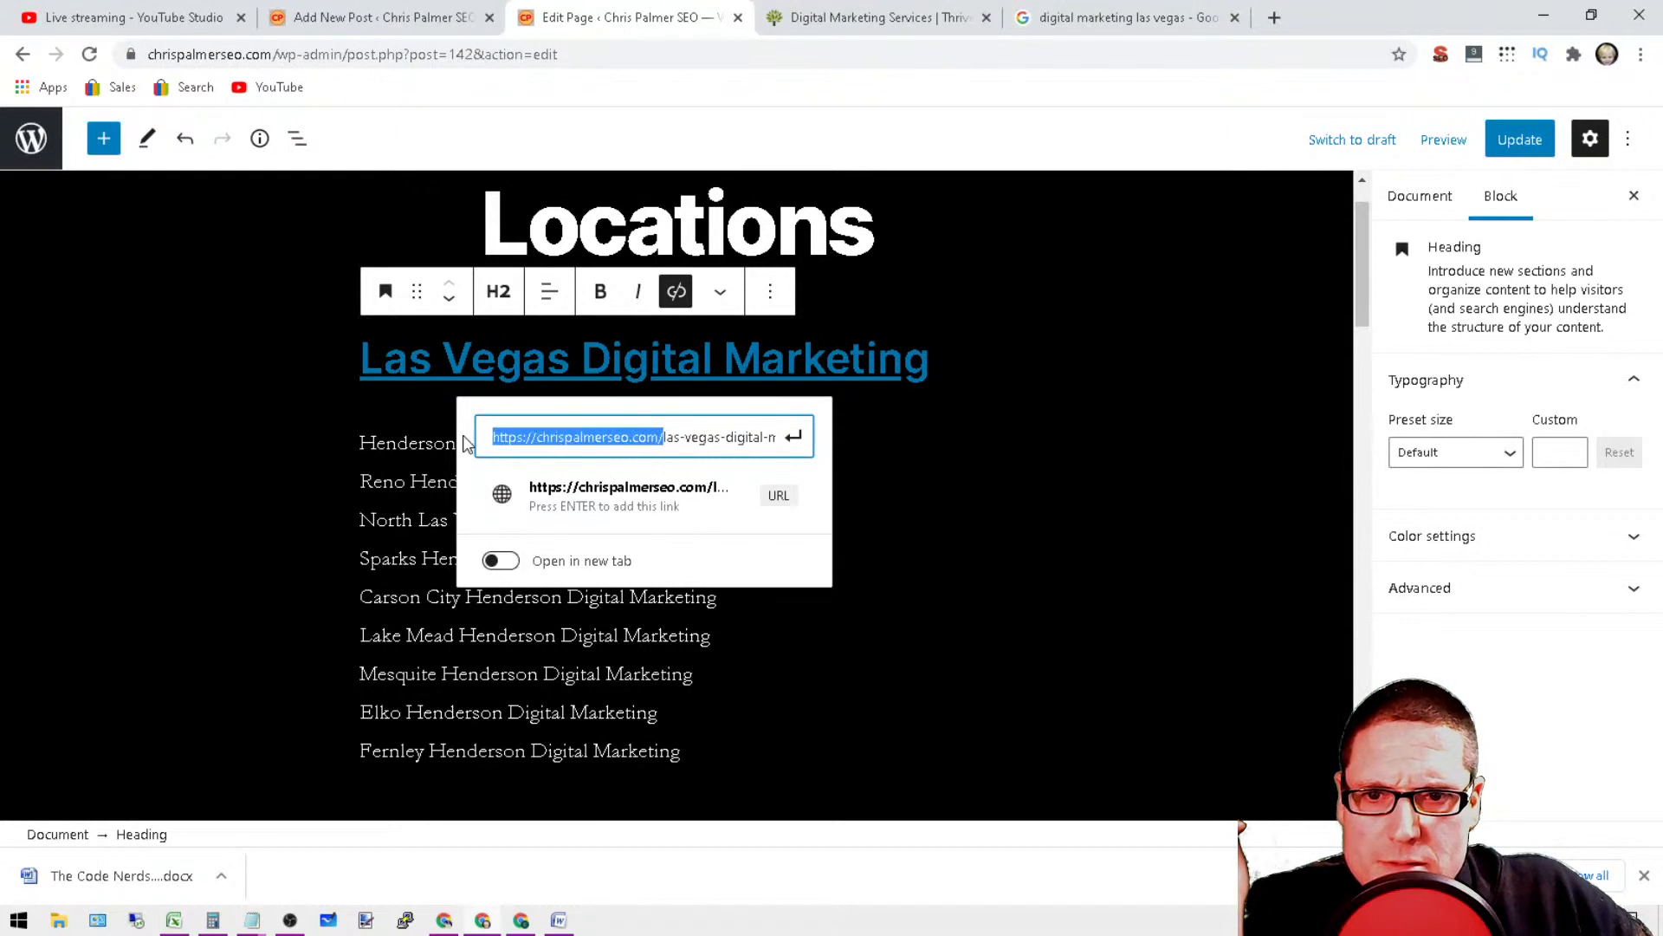
right_click(567, 442)
left_click(667, 514)
left_click(1084, 619)
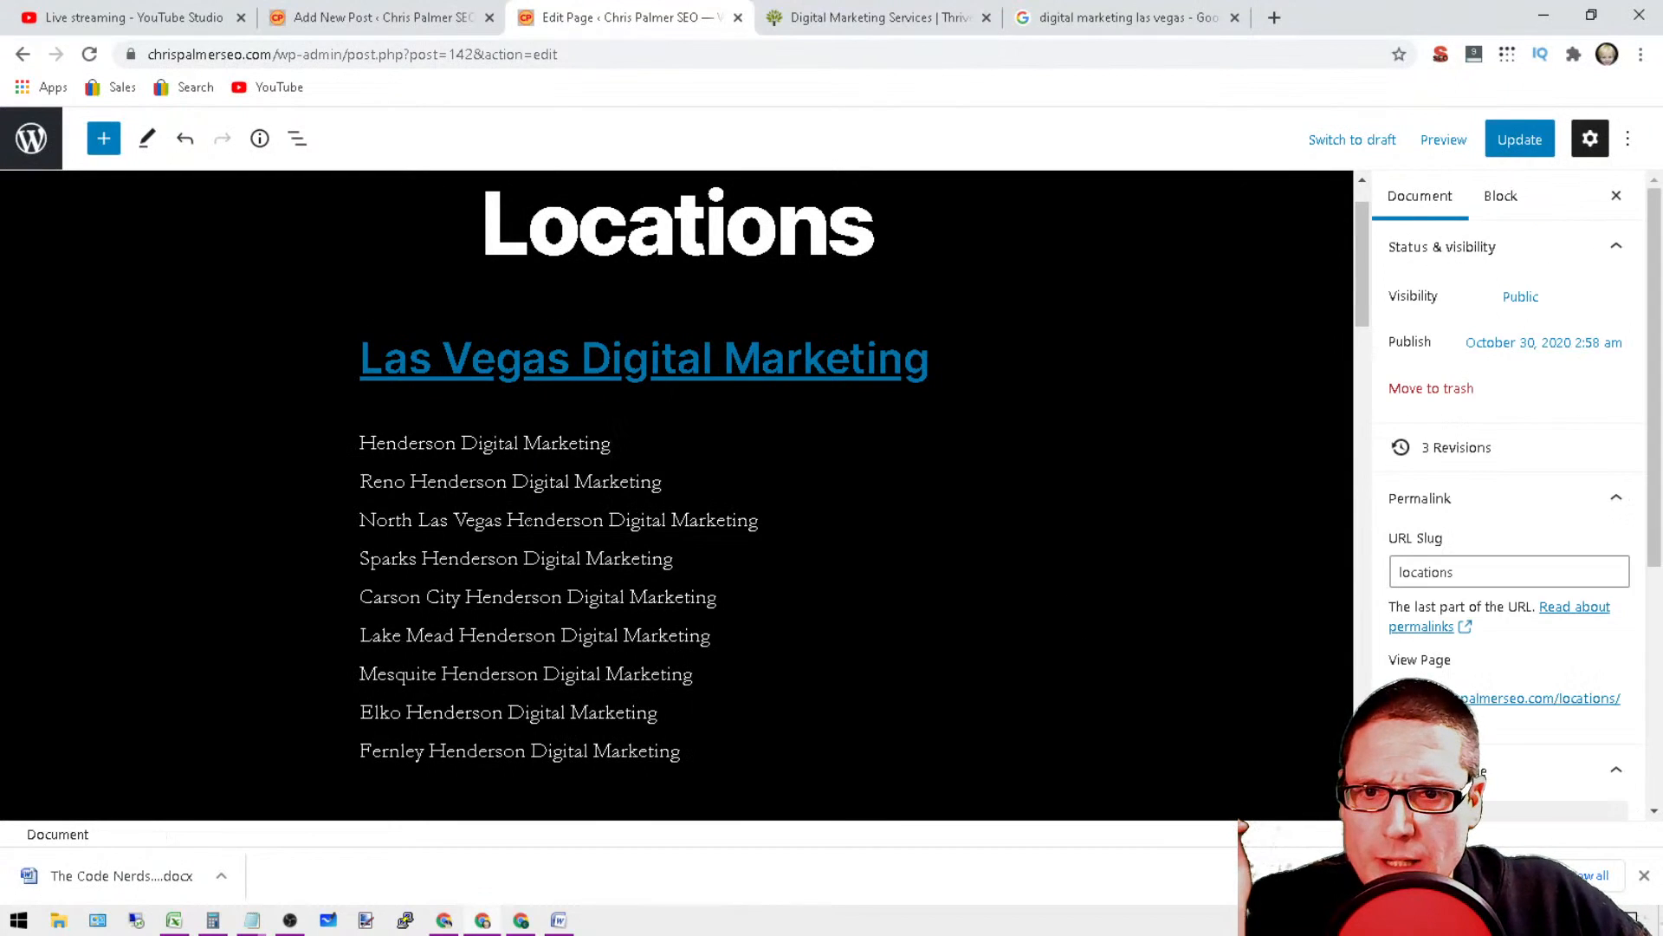
Step: Link the whole "Henderson Digital Marketing" line to the copied base URL followed by "henderson-digital-marketing/"
left_click(428, 480)
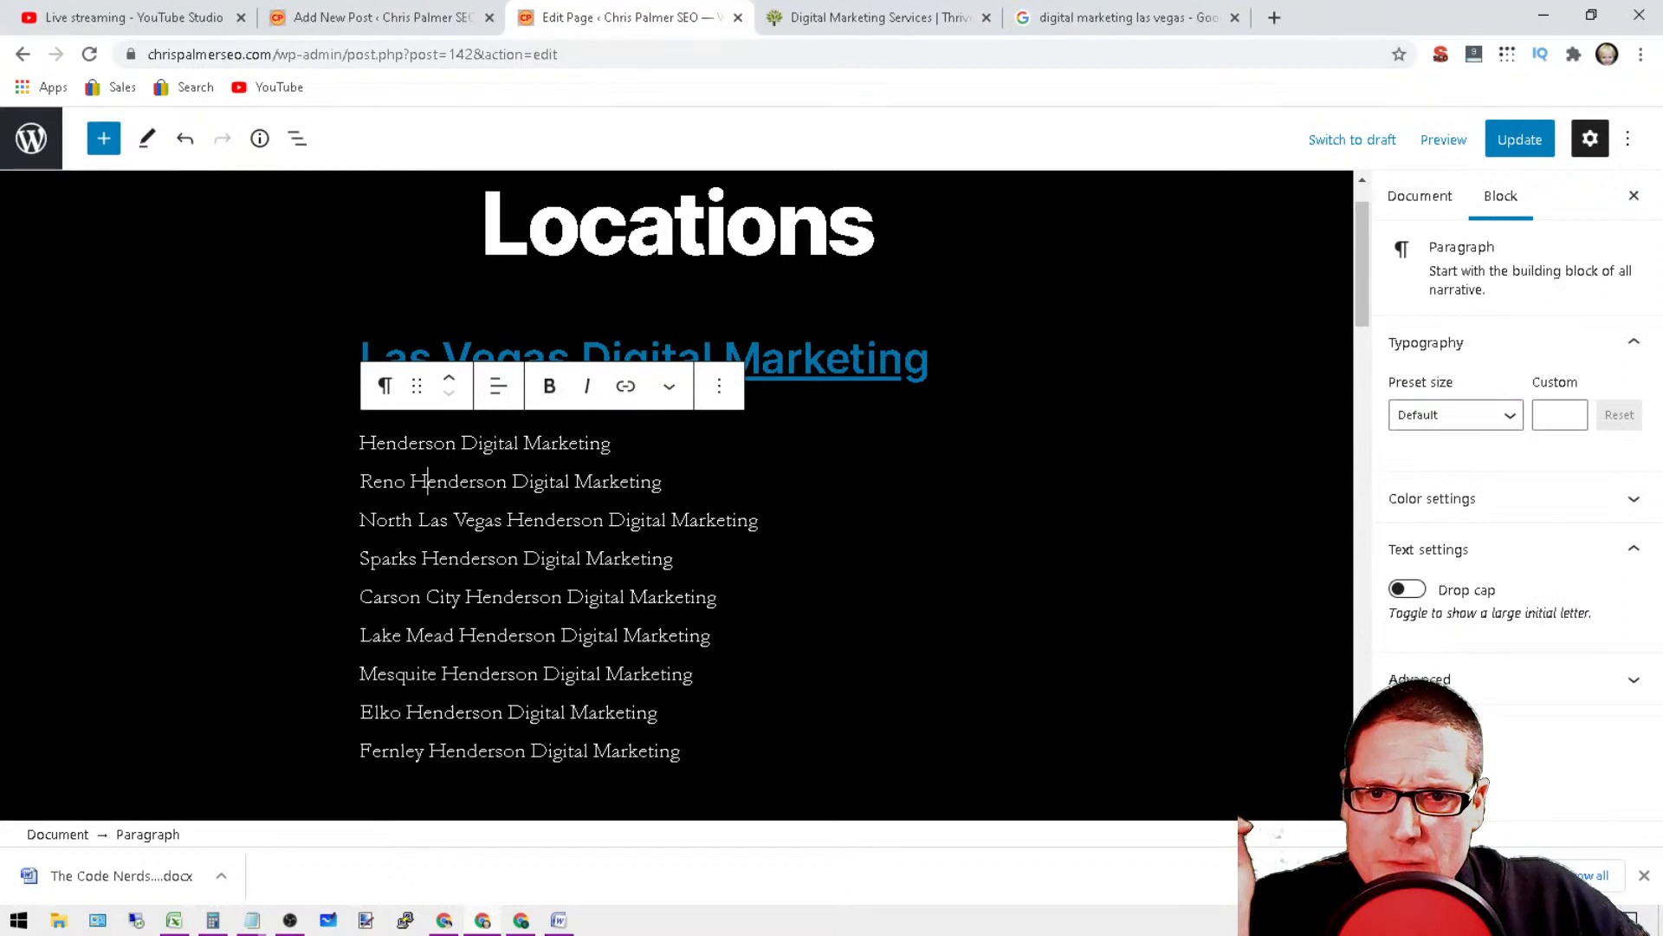
triple_click(557, 483)
triple_click(504, 444)
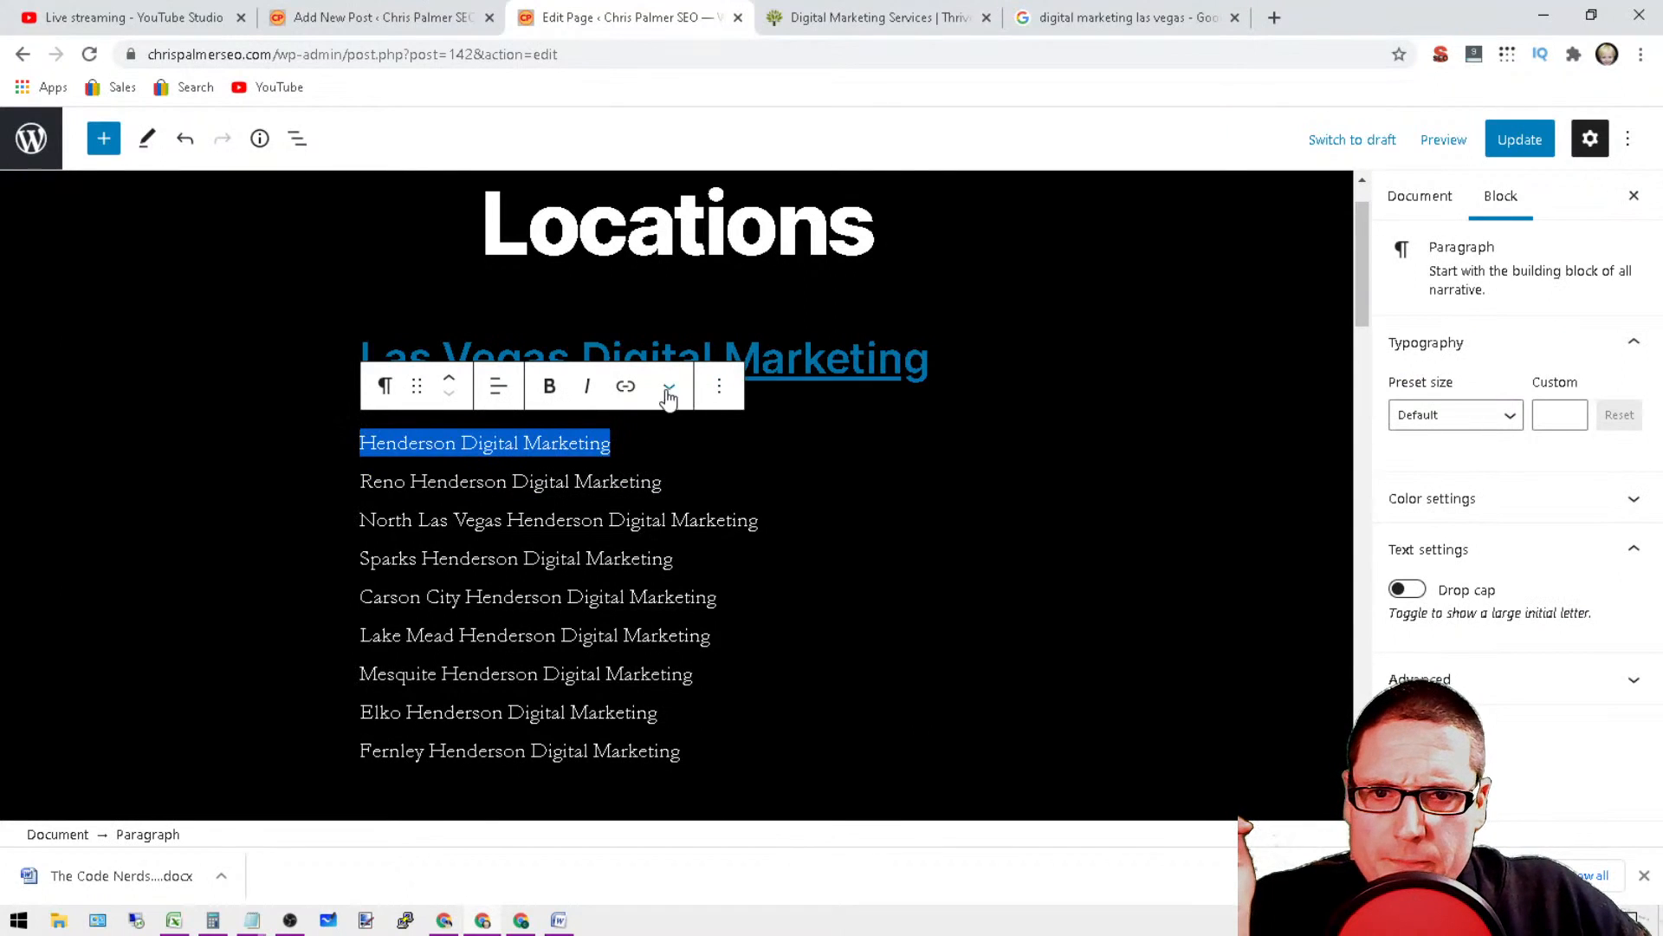
left_click(628, 388)
right_click(424, 511)
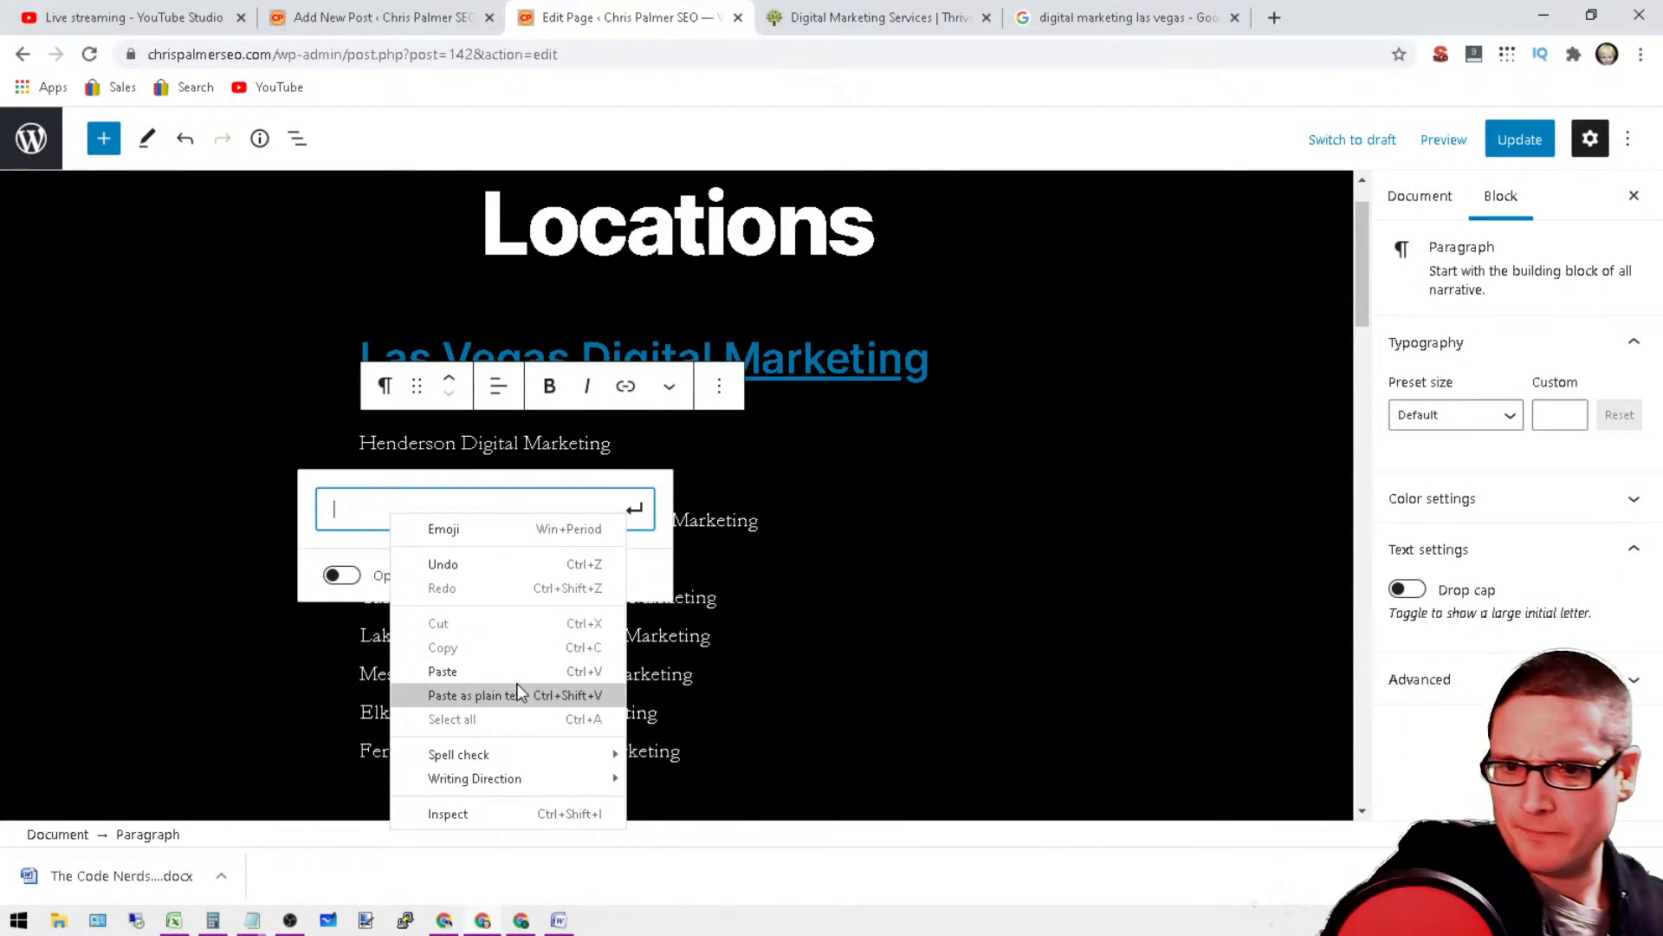
left_click(485, 690)
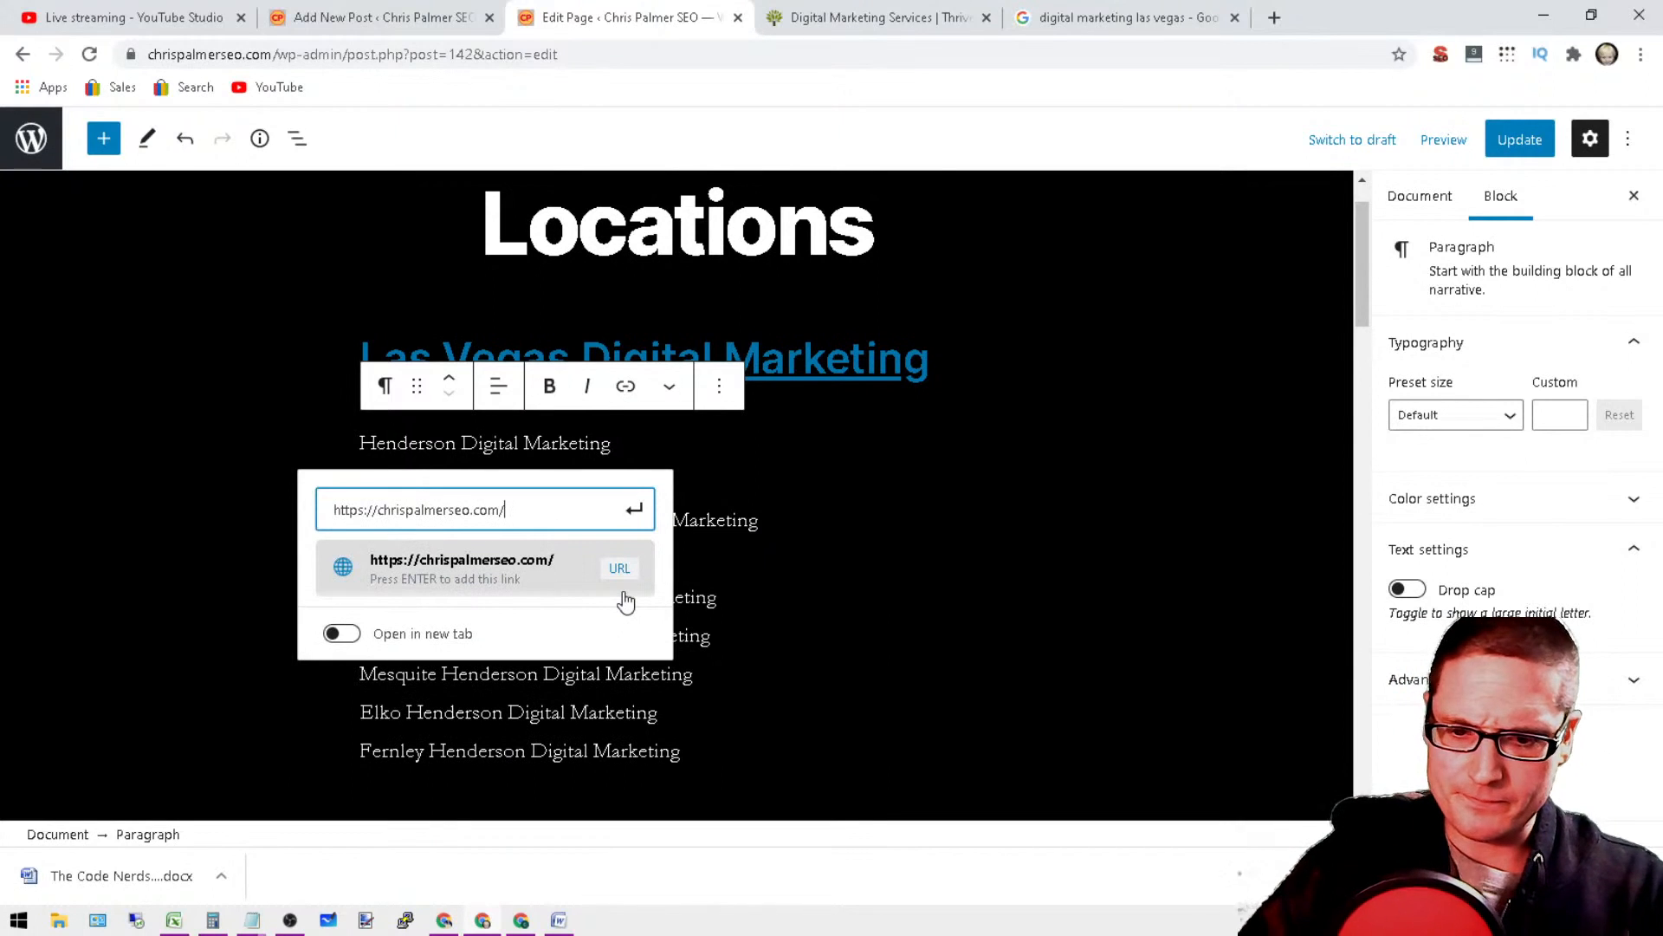
type("hend")
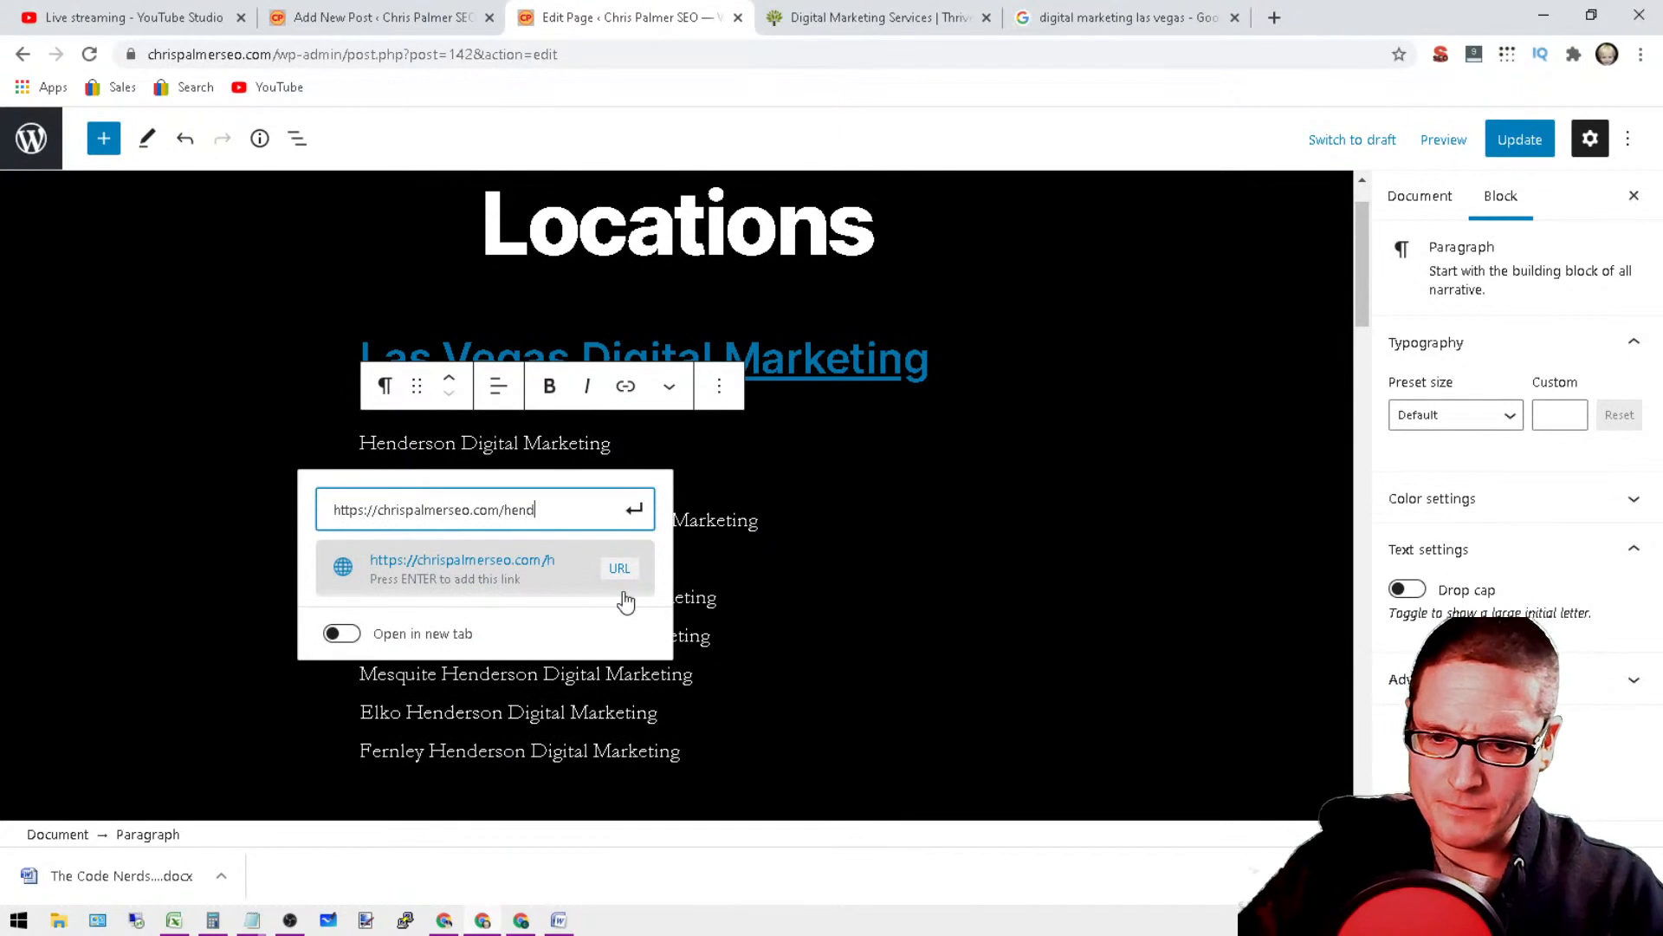
type("erson-digit")
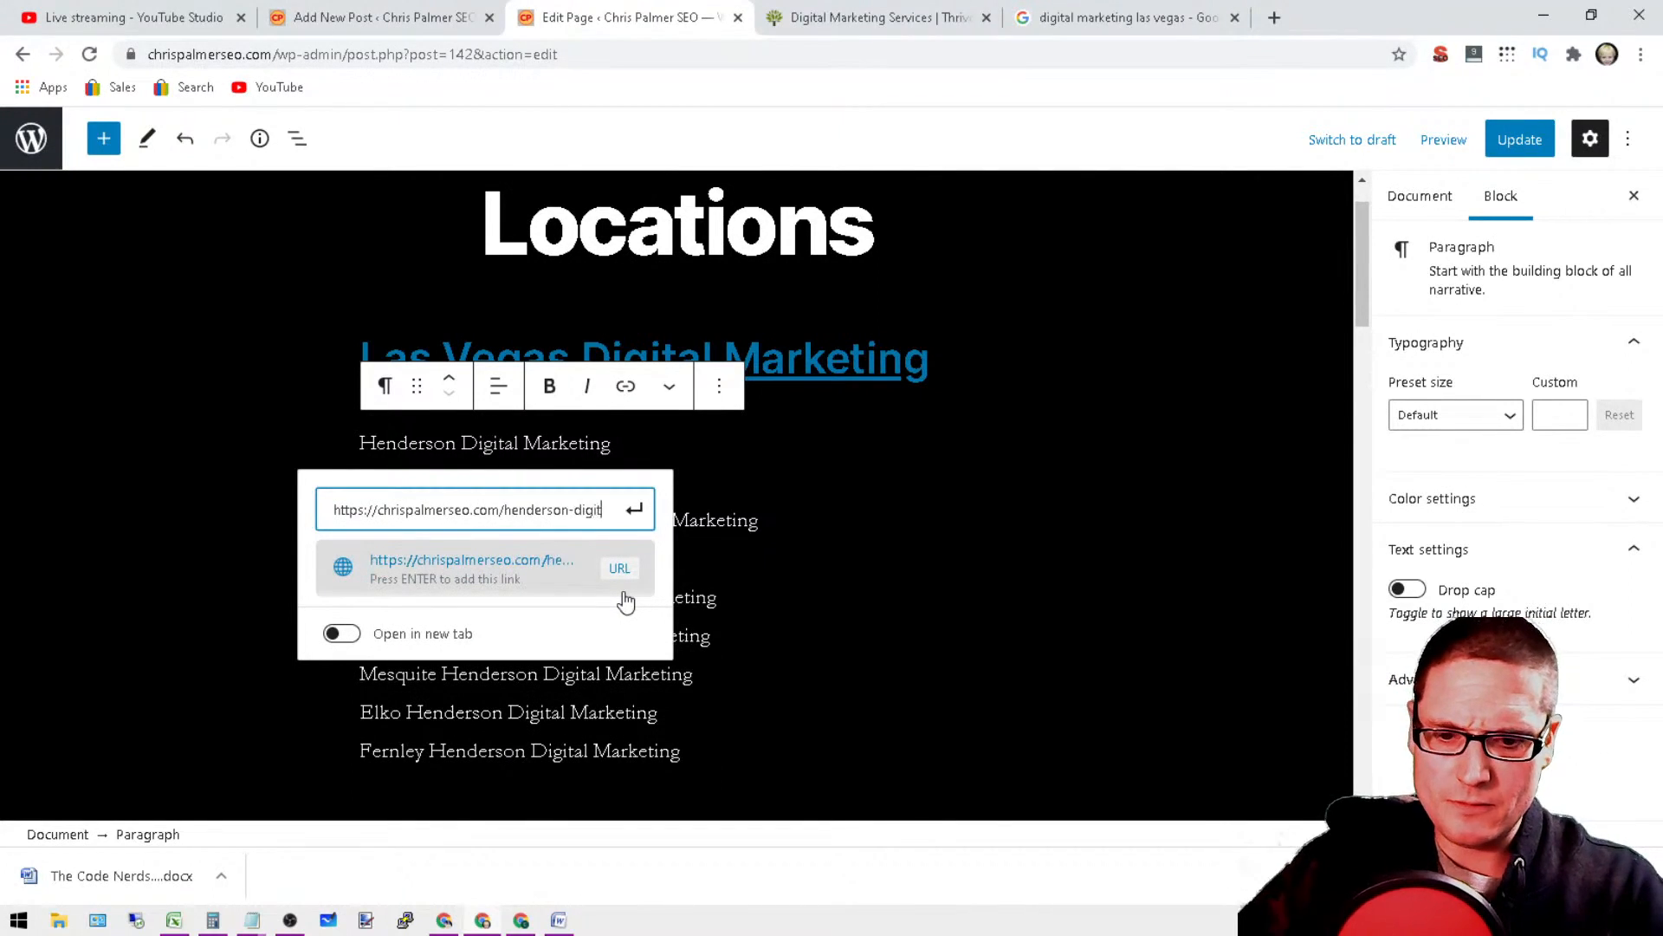
type("al-marketing/")
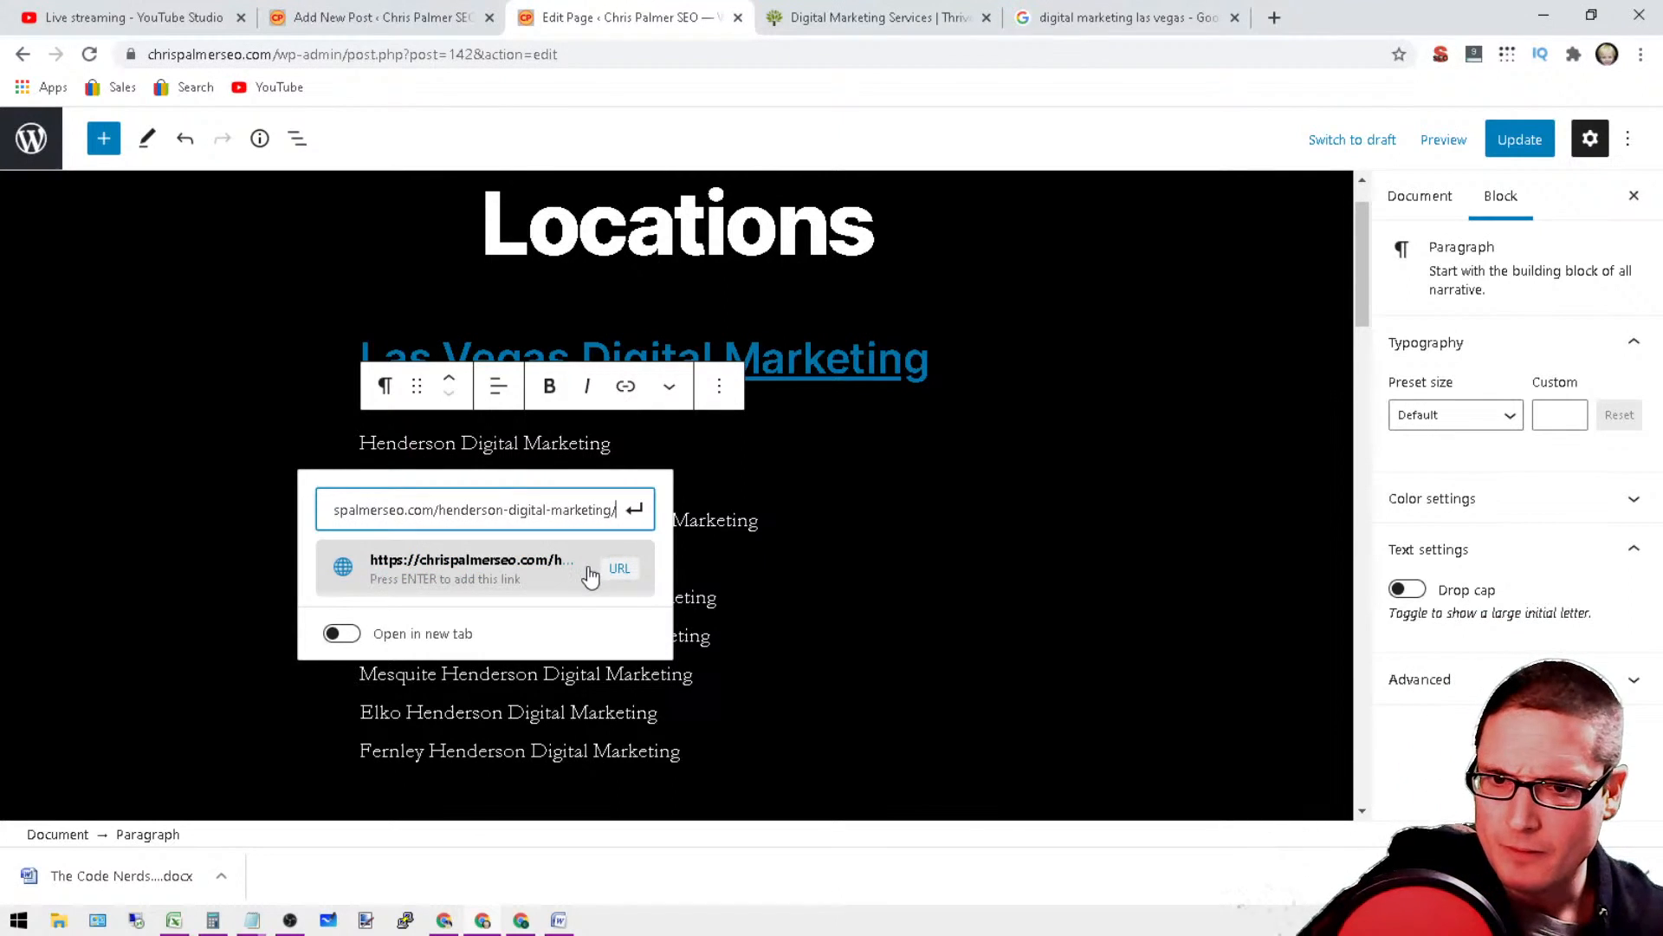
left_click(590, 575)
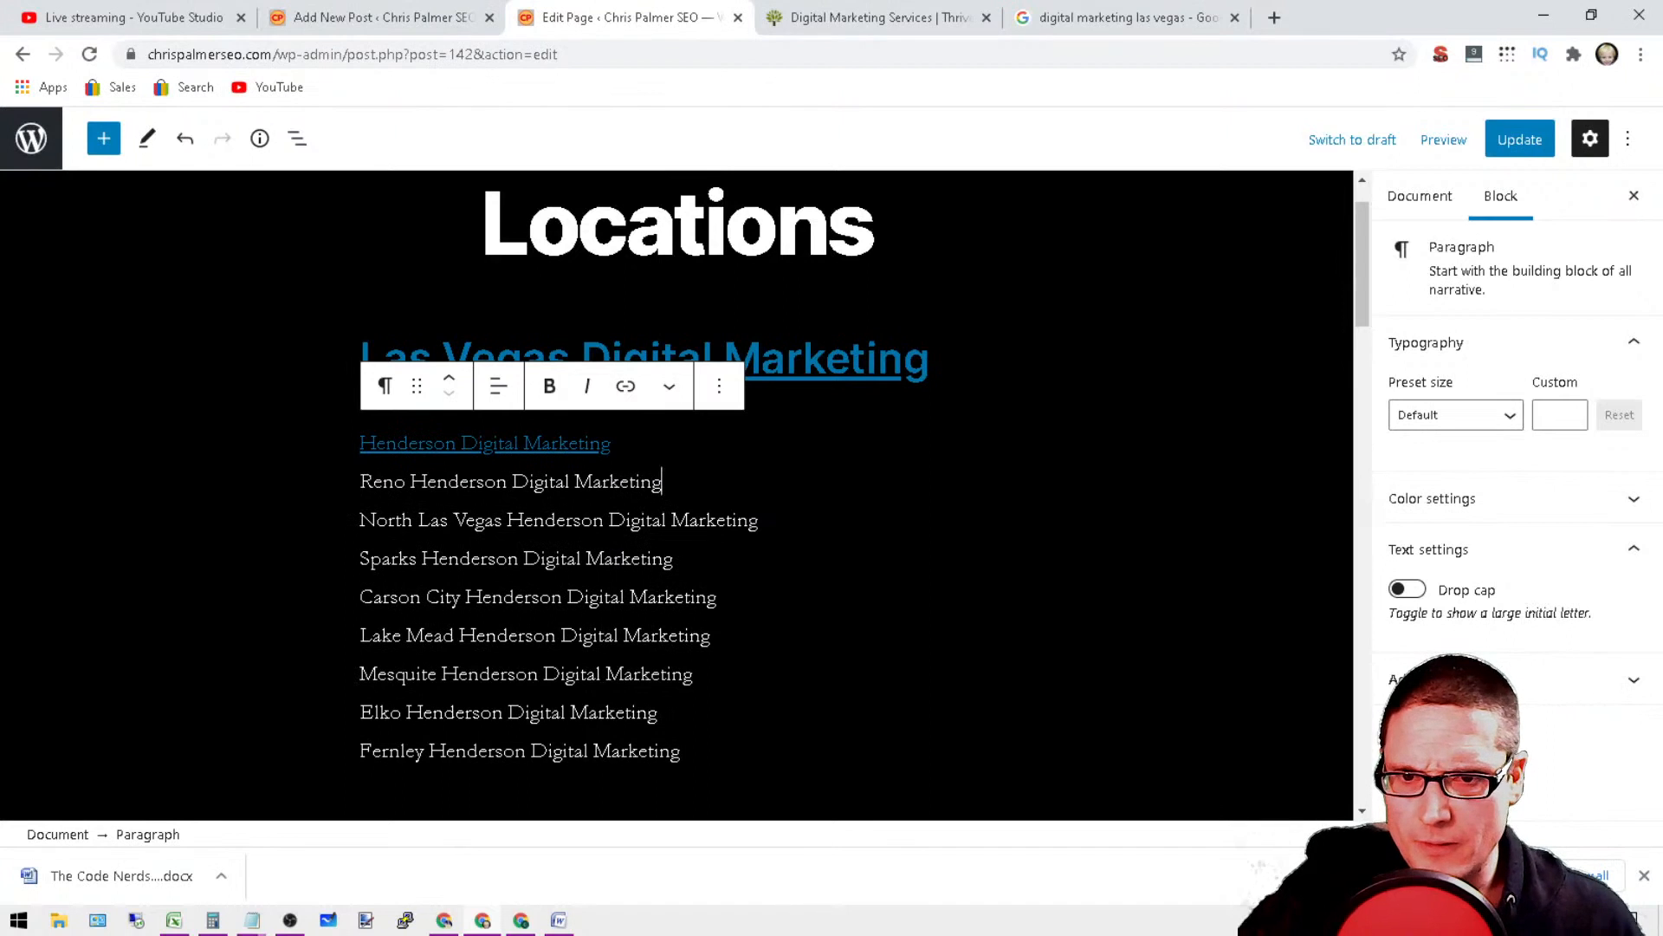
Step: Link the whole "Reno Henderson Digital Marketing" line to the copied base URL followed by "reno-digital-marketing/"
left_click_drag(663, 482, 350, 478)
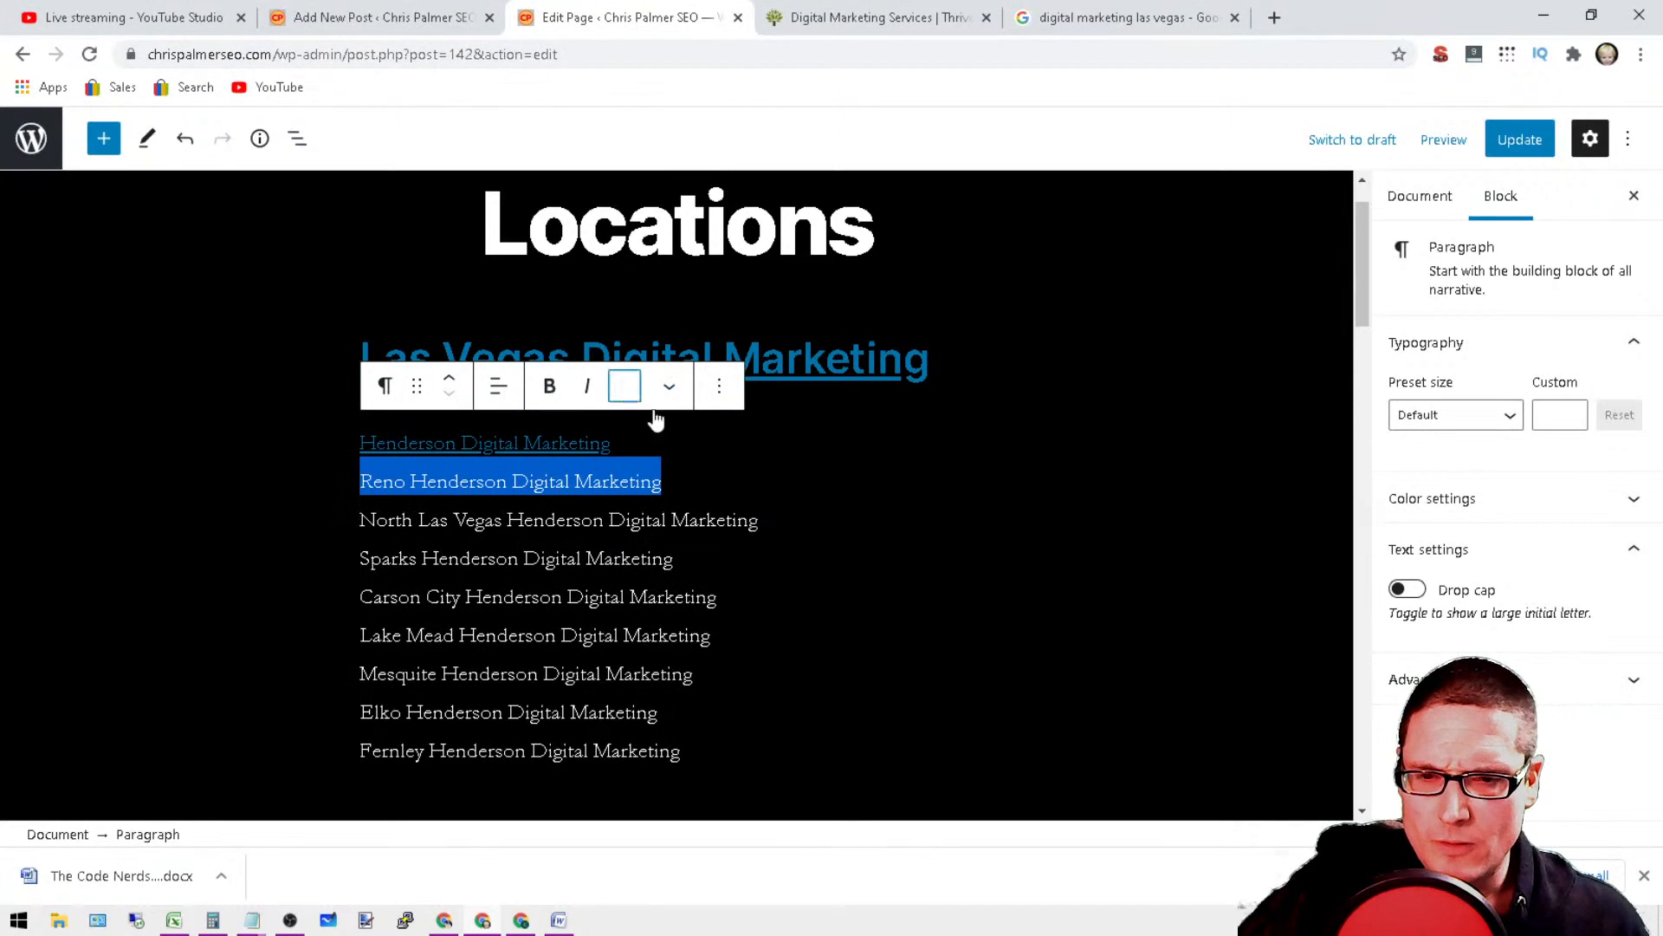
left_click(625, 386)
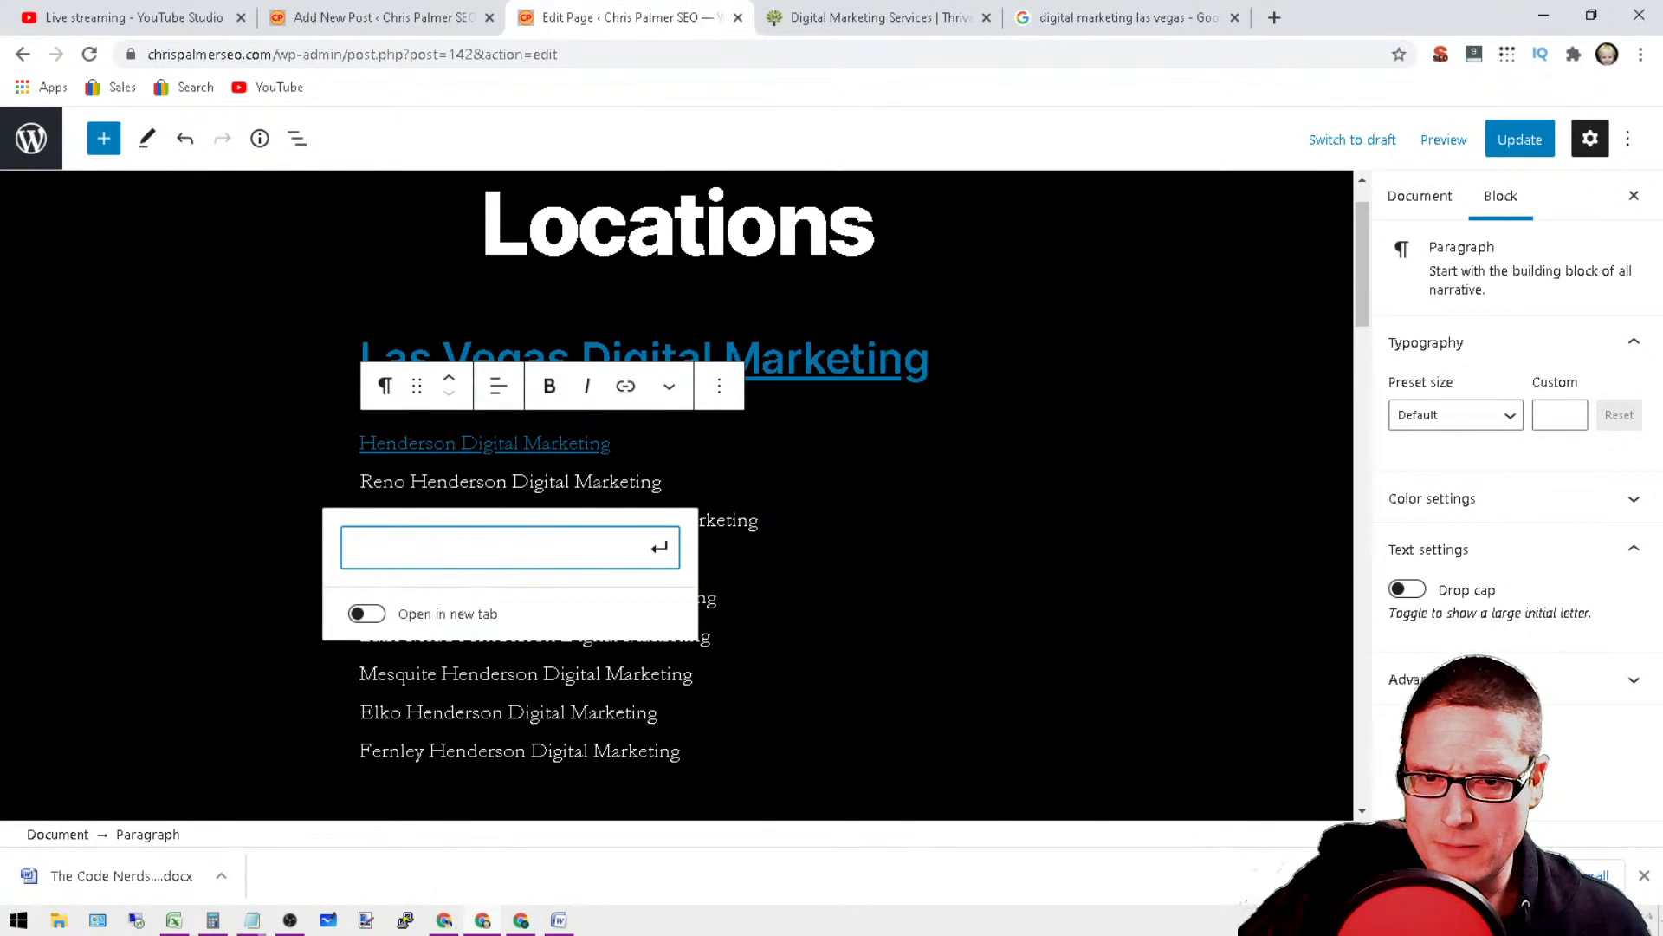
left_click_drag(664, 482, 377, 518)
left_click(383, 481)
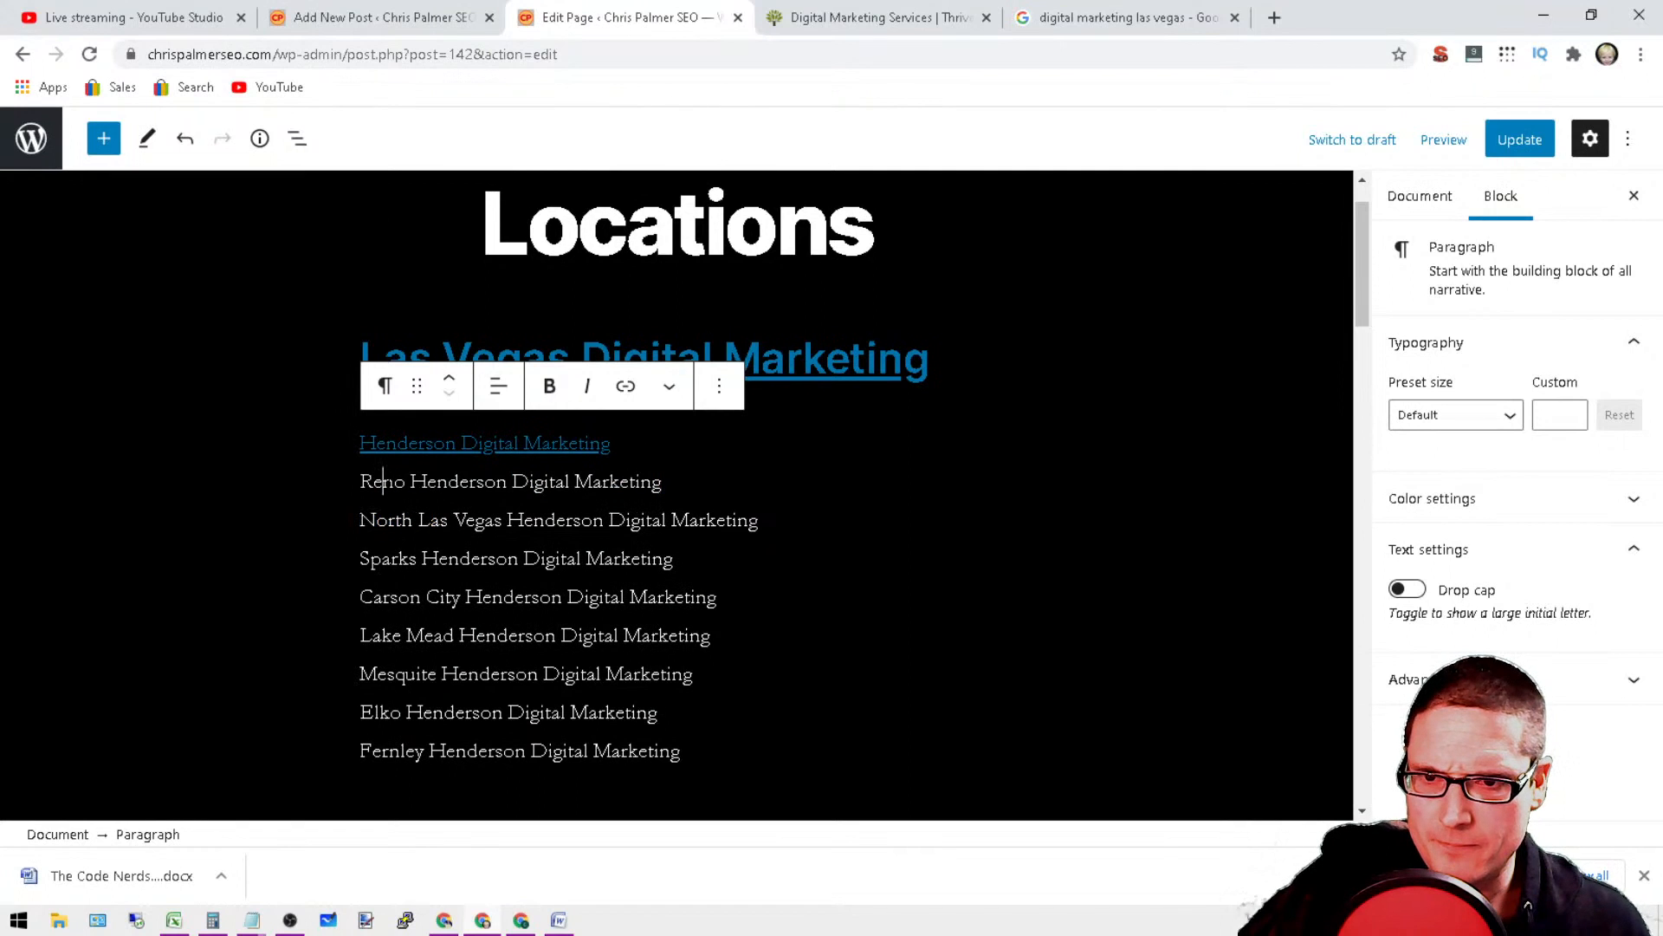
triple_click(459, 482)
left_click(624, 385)
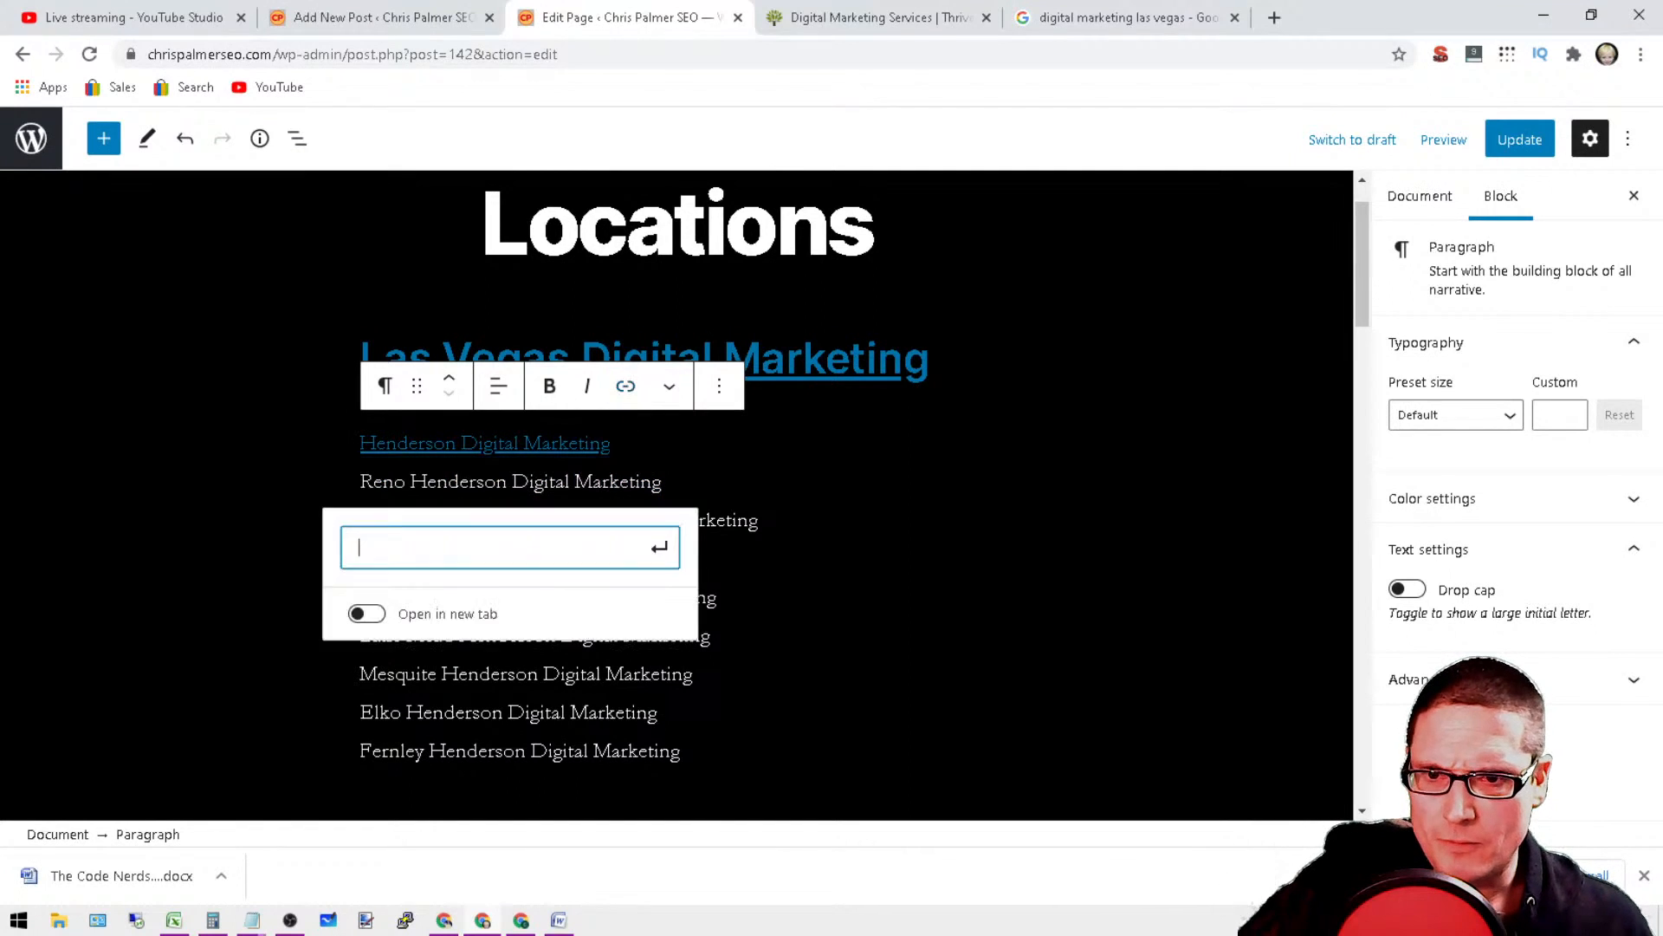
right_click(437, 544)
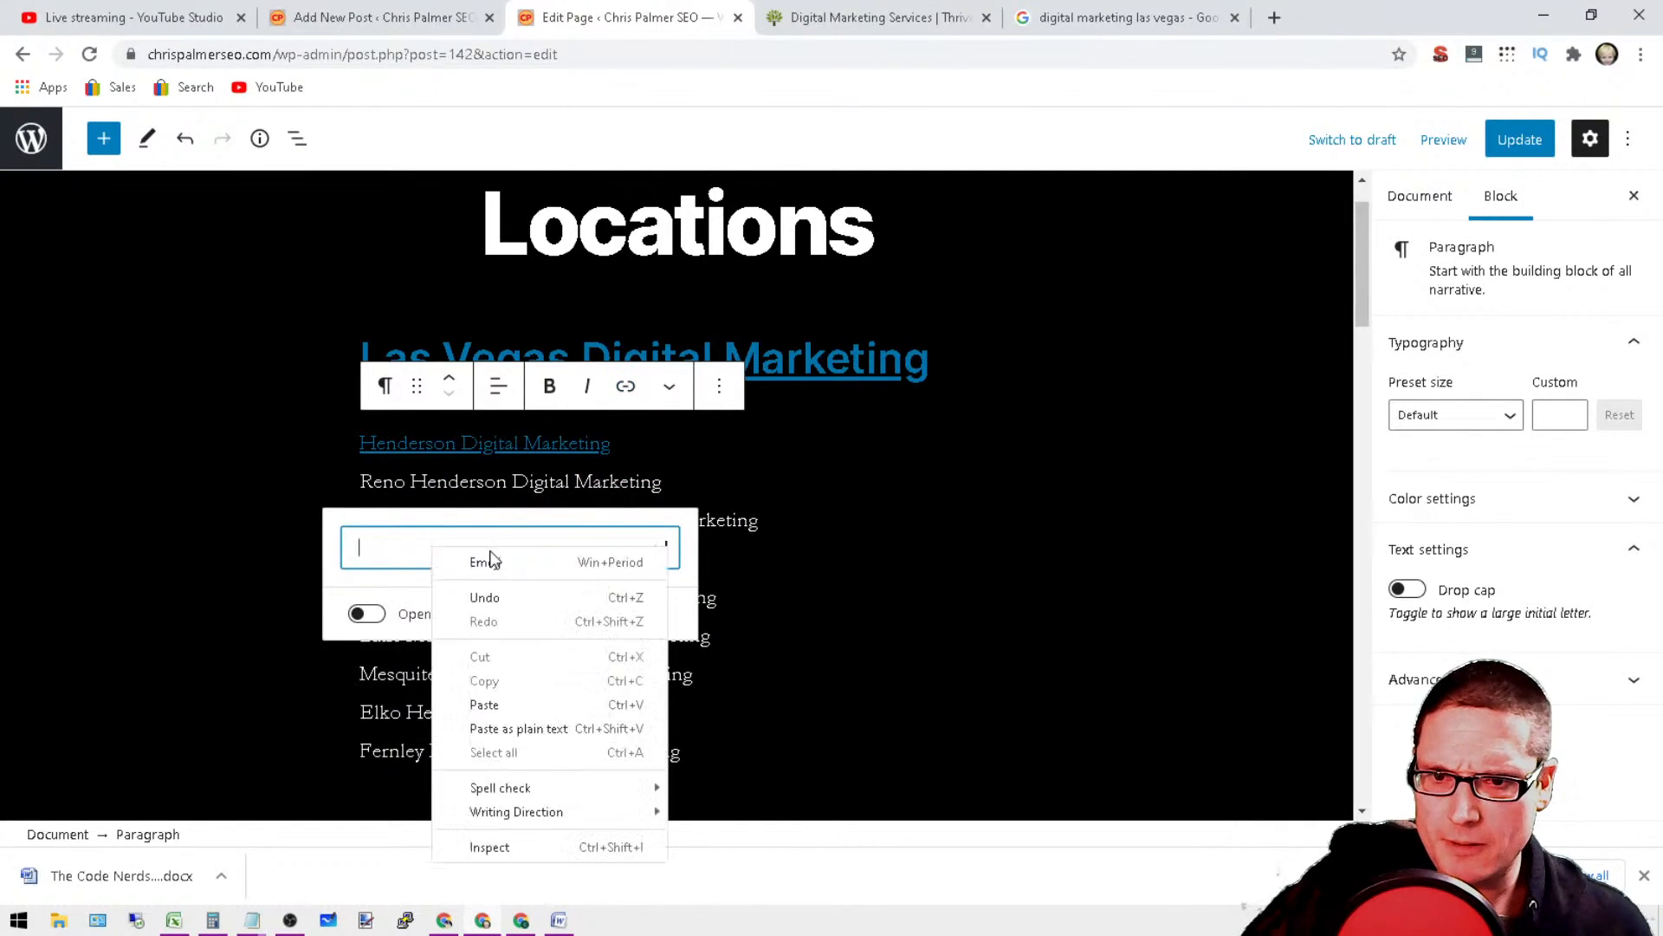
left_click(549, 703)
type("rispalmerseo.com/ren")
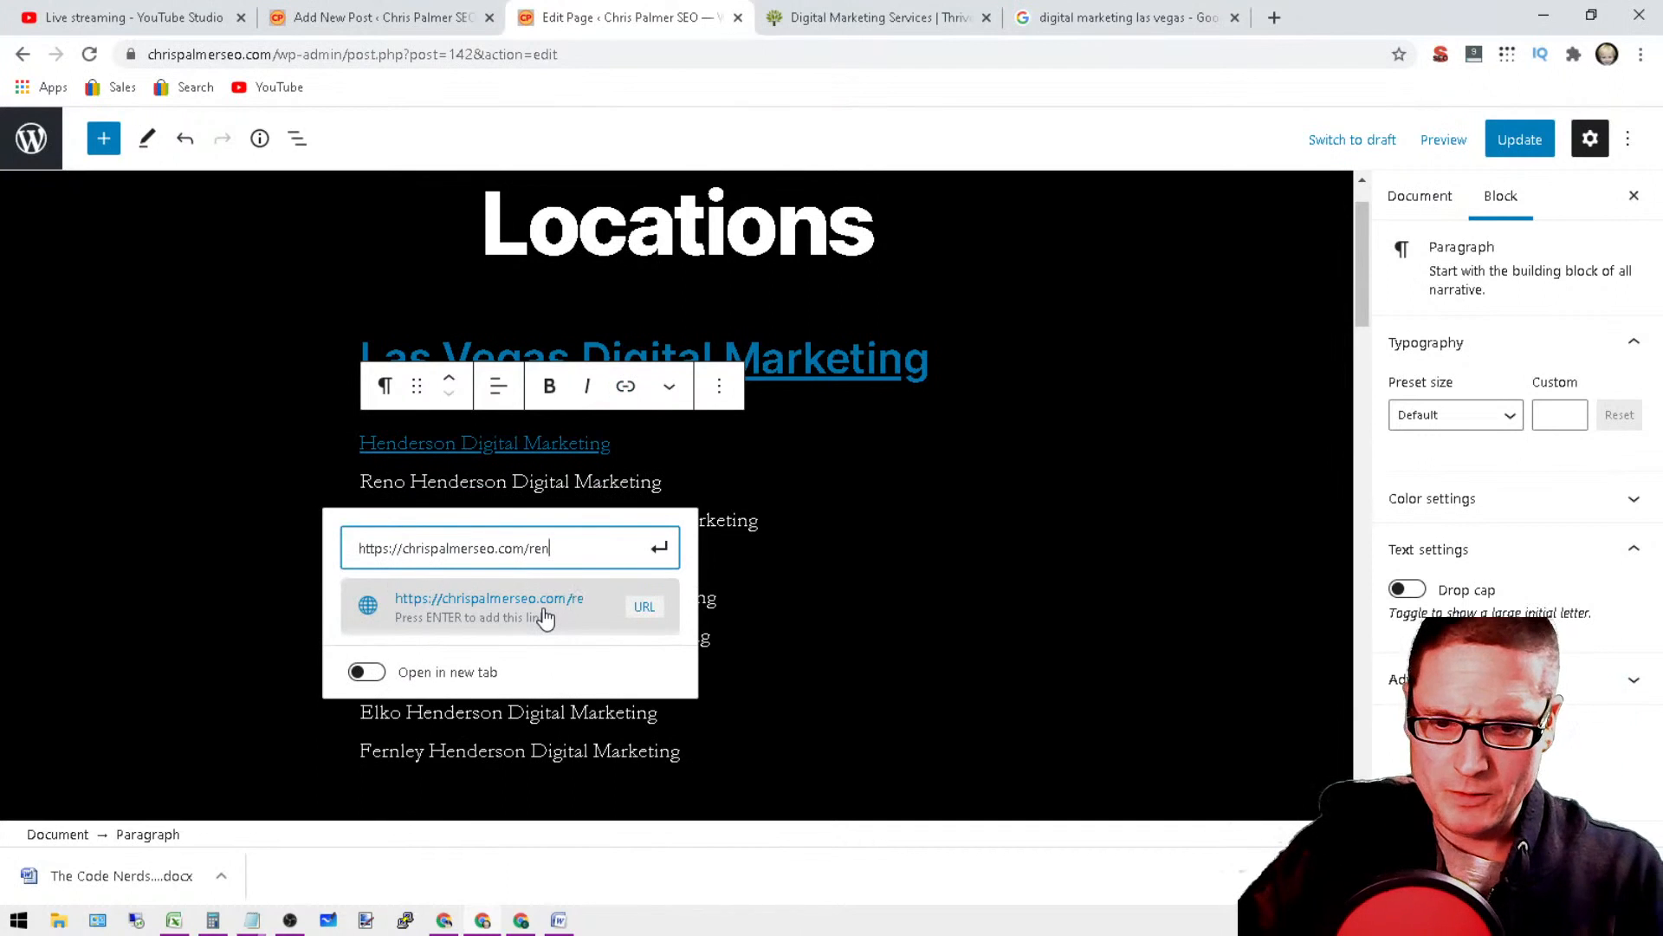
type("o-digital")
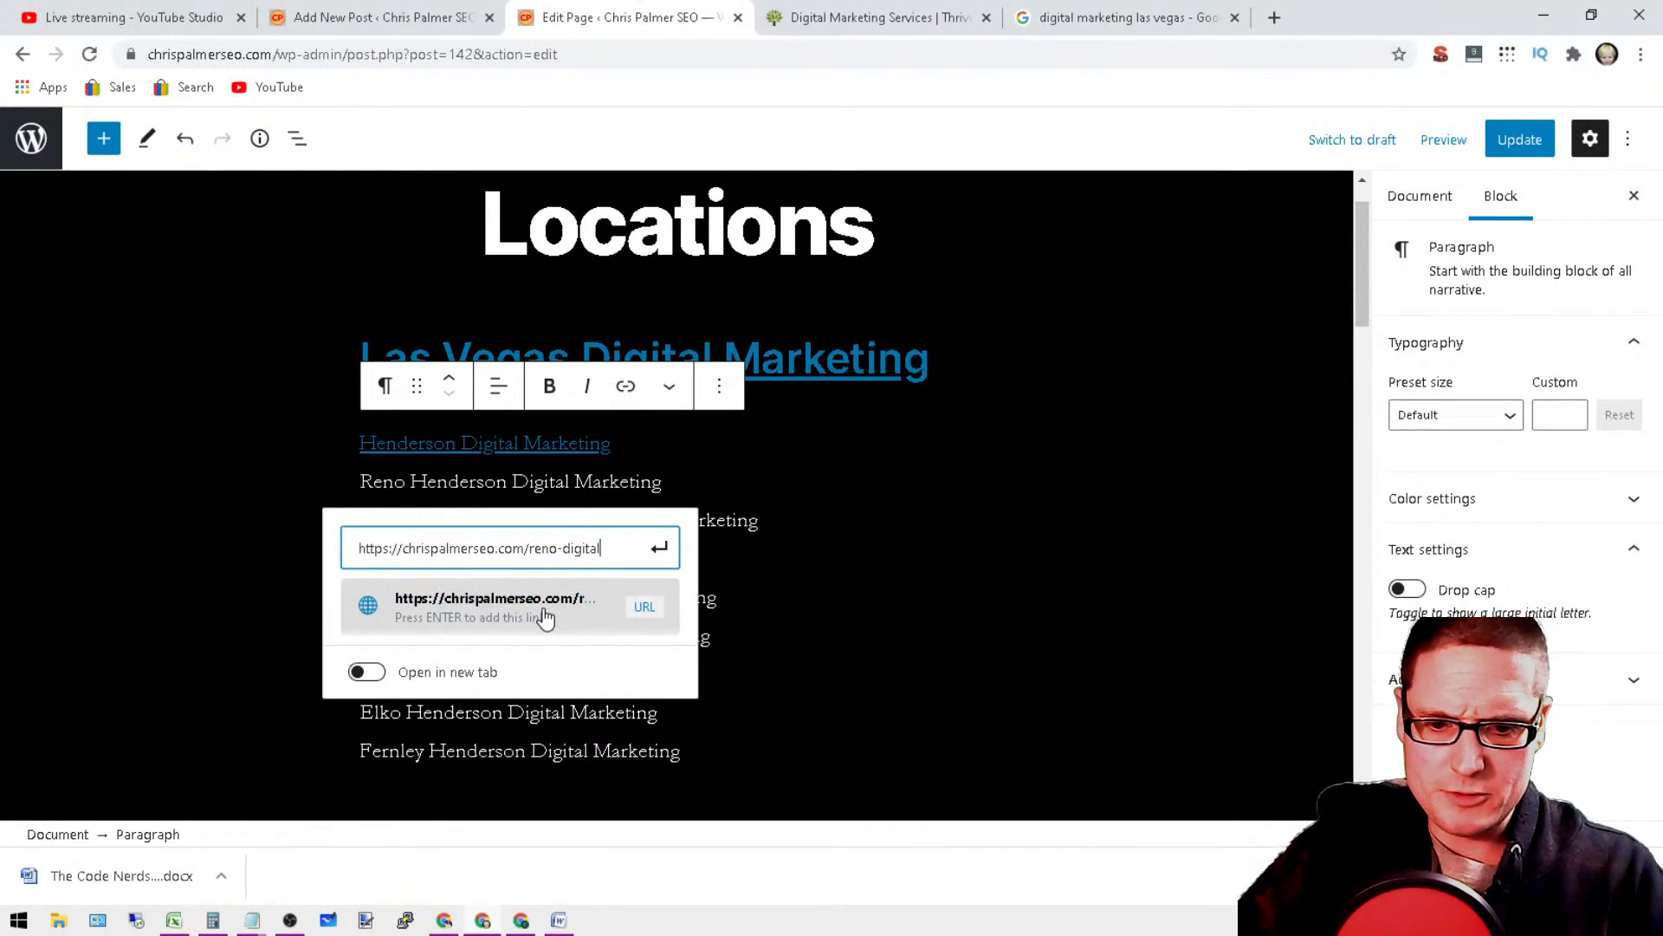
type("-marketing/")
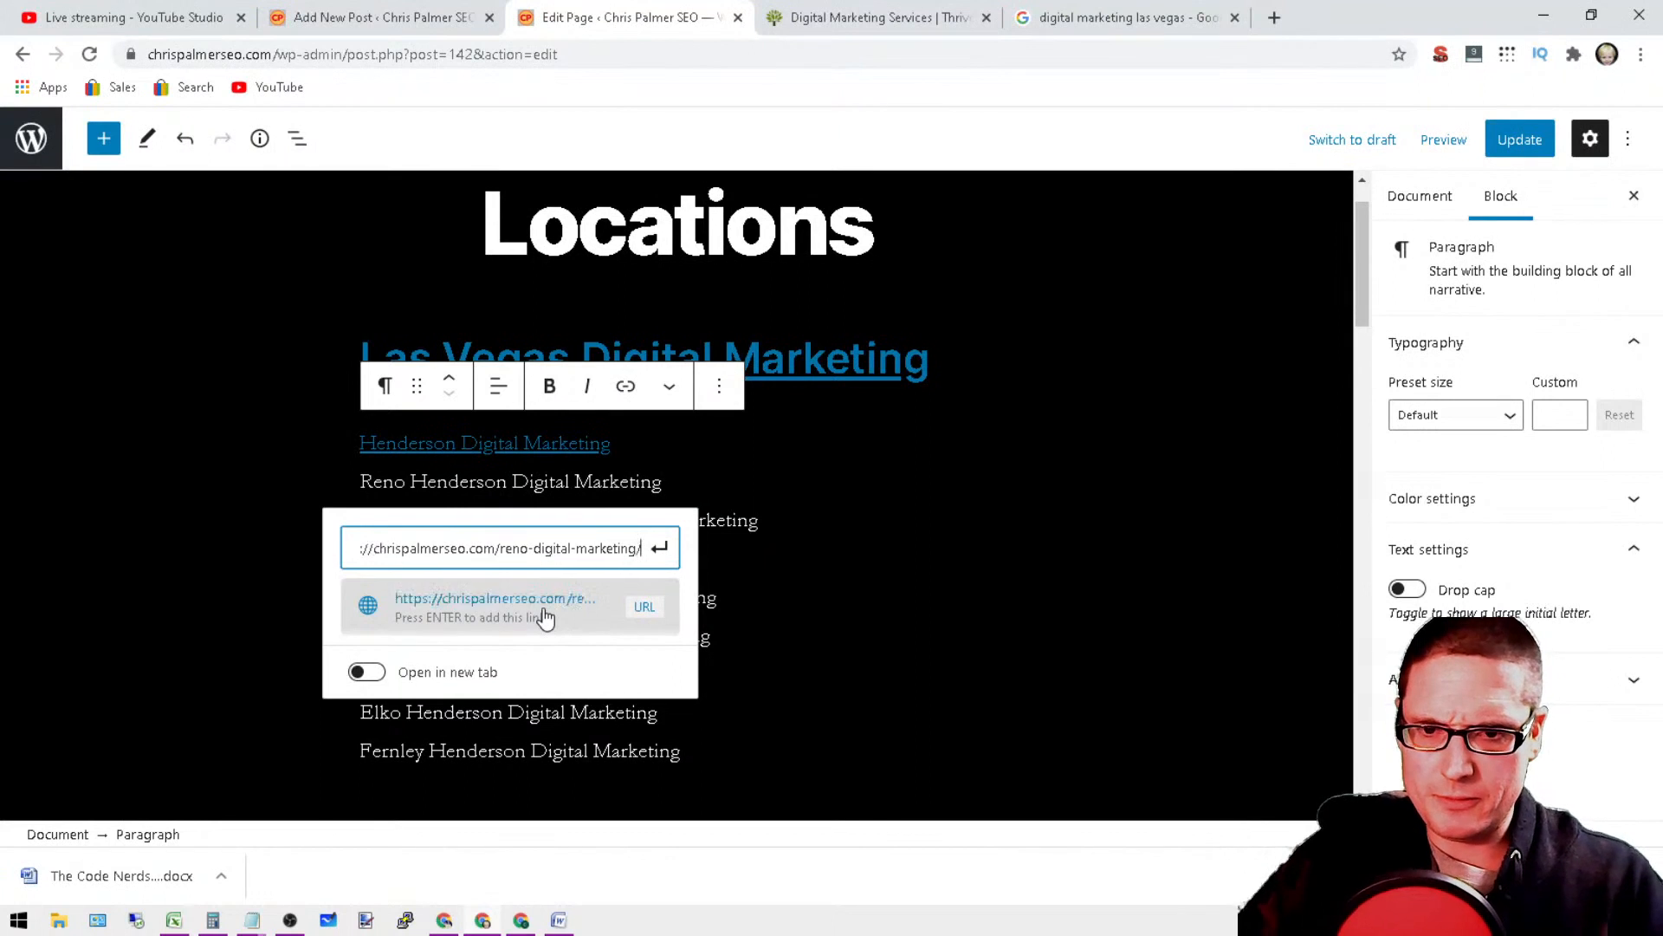
left_click(573, 625)
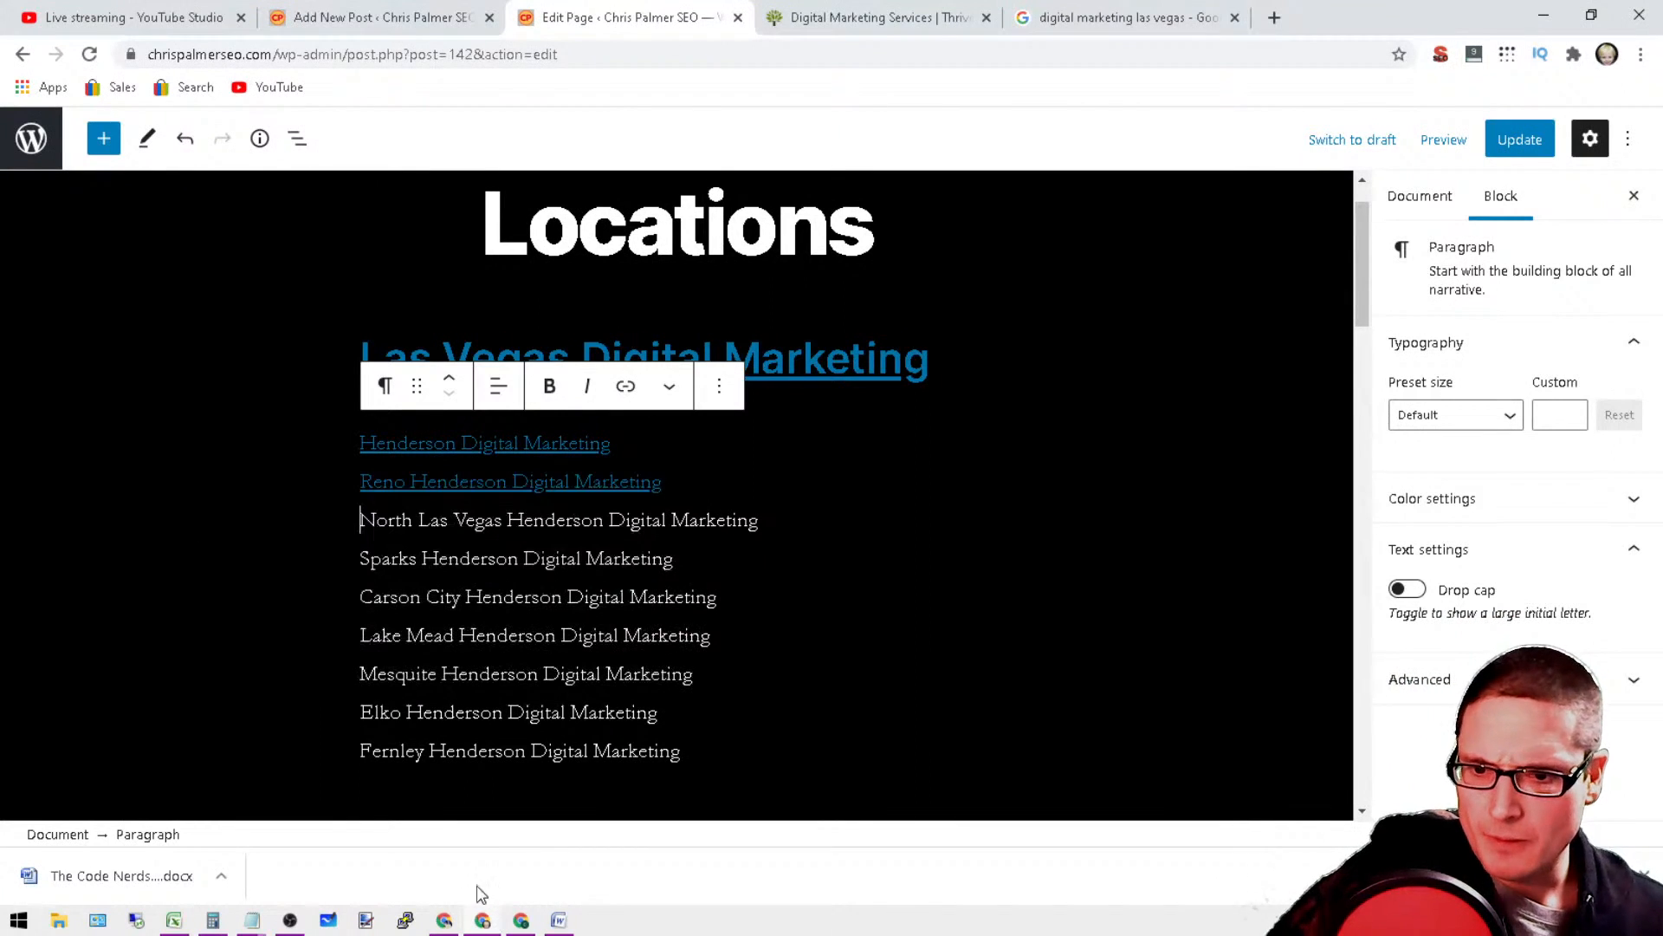
Step: Switch to the Notepad note that contains the list of cities from Henderson to Fernley
left_click(305, 832)
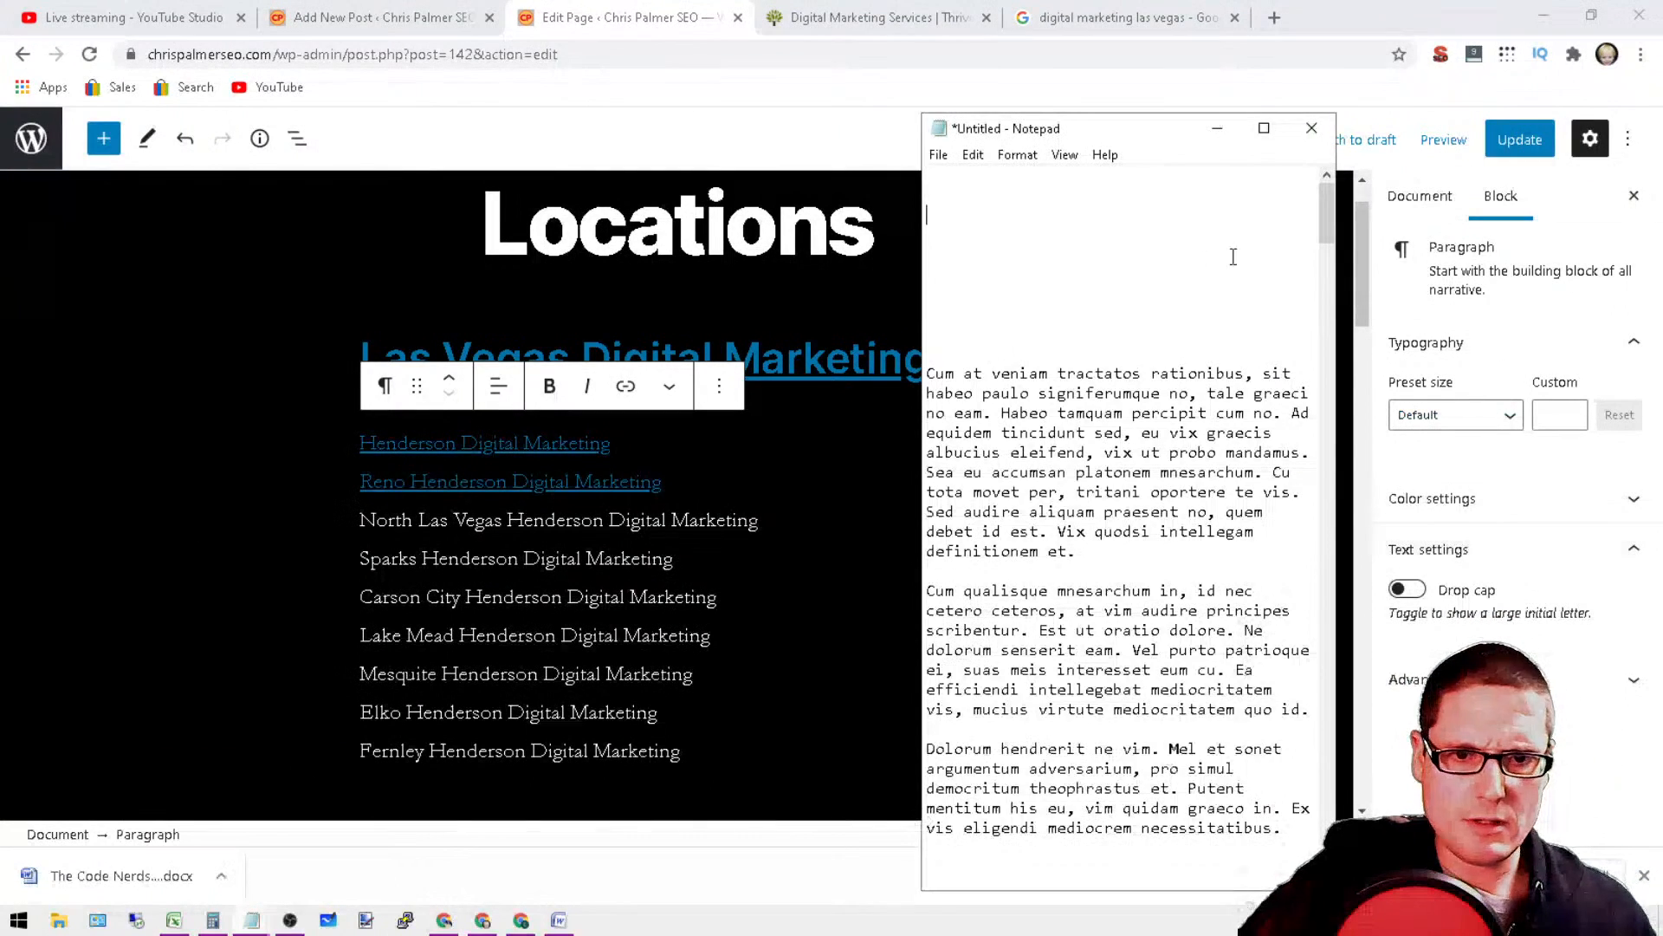
scroll(1122, 511, "up", 1)
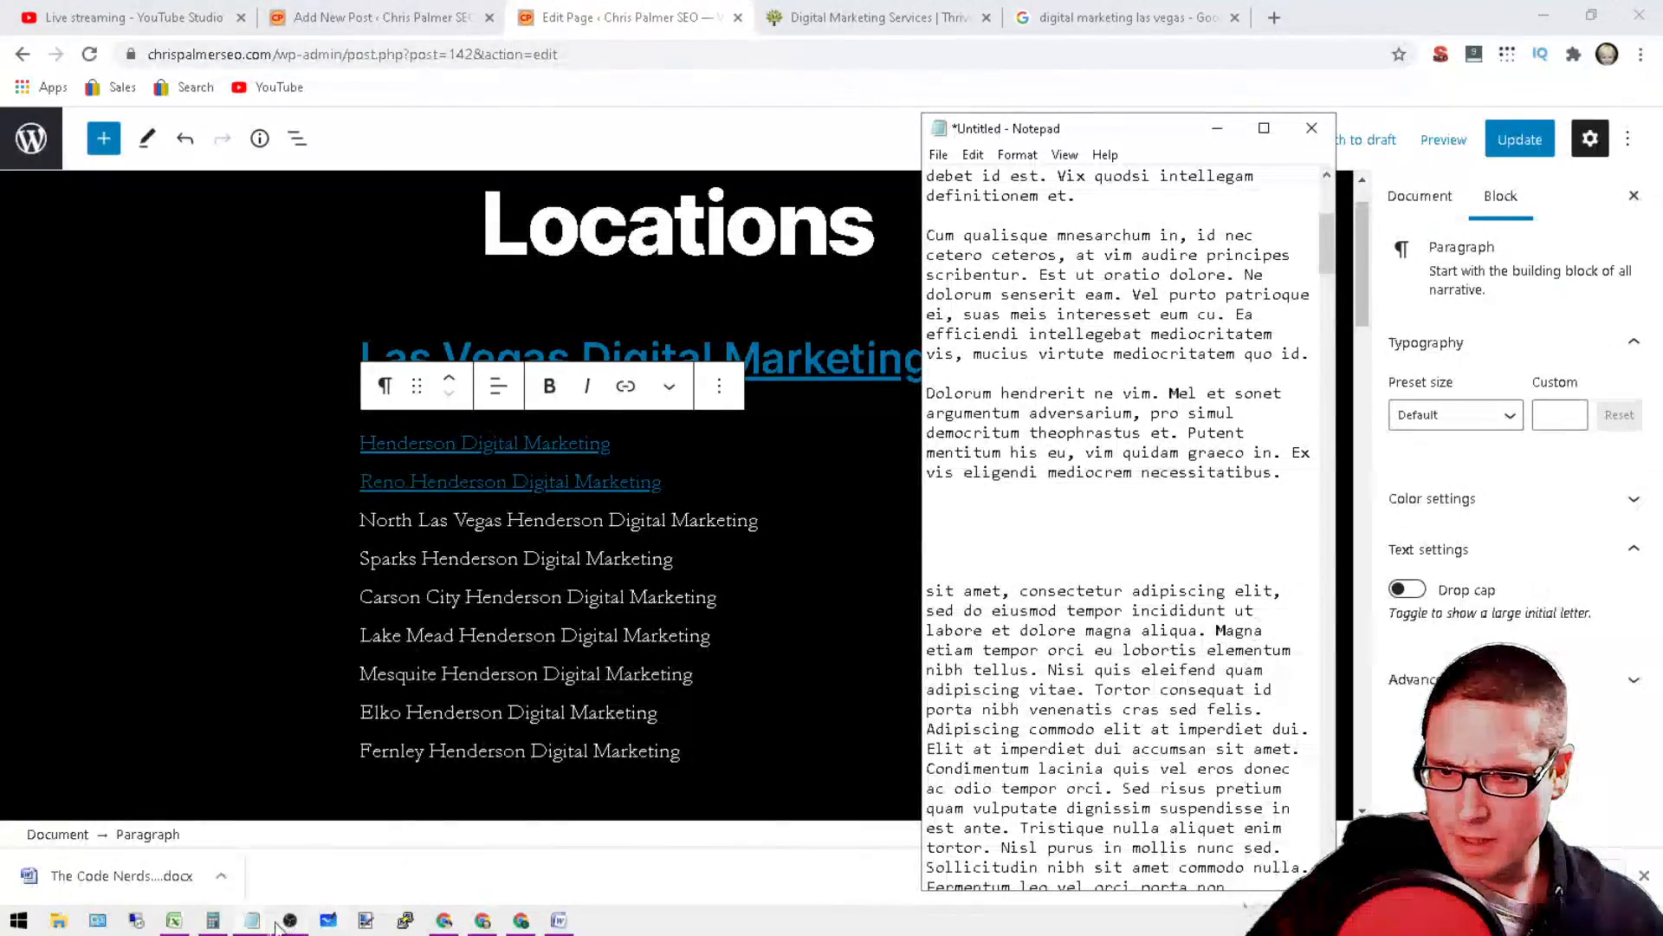
mouse_move(1329, 235)
left_mouse_down()
mouse_move(1327, 827)
mouse_move(1327, 235)
left_mouse_up()
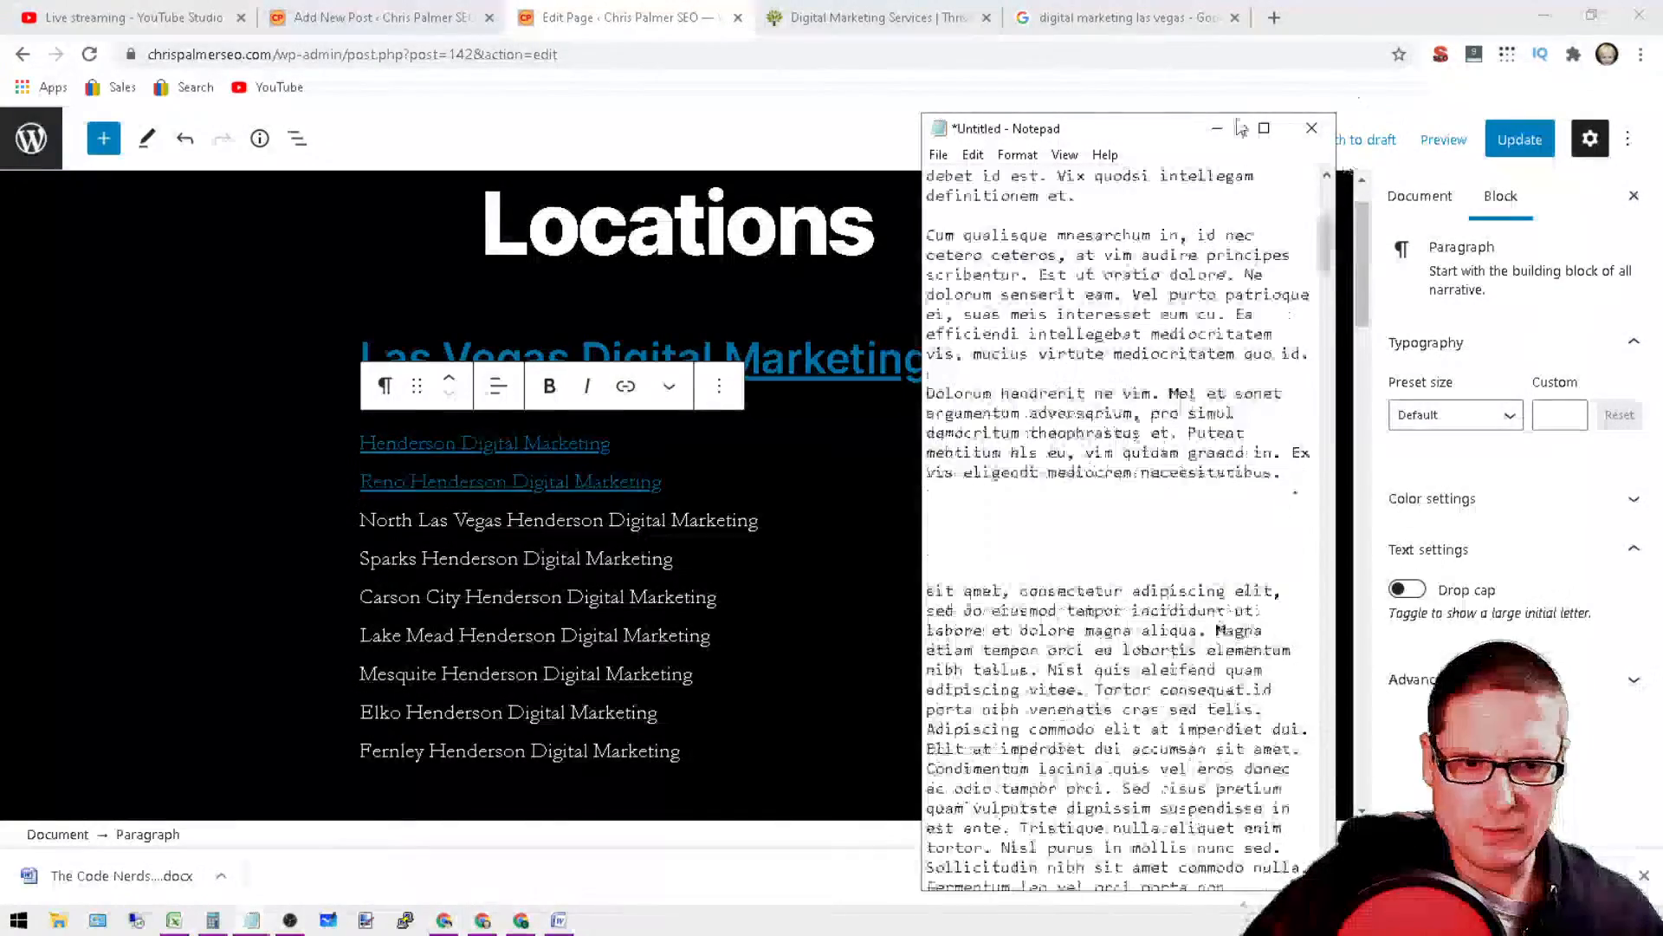
mouse_move(263, 929)
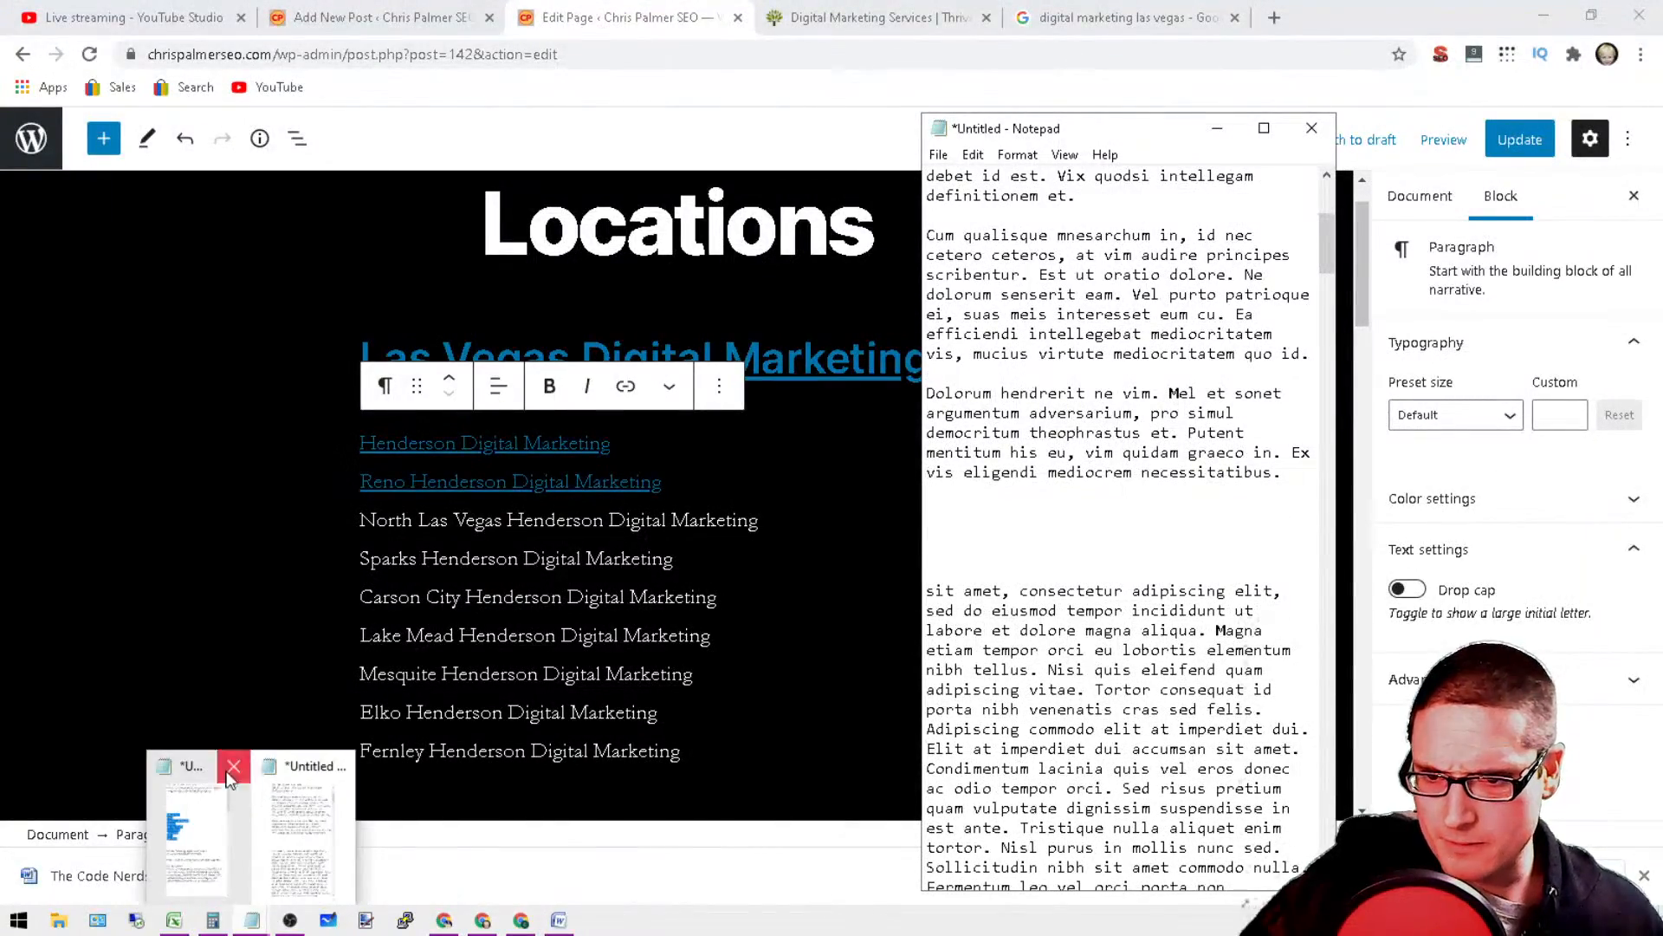
left_click(235, 815)
left_click(1450, 370)
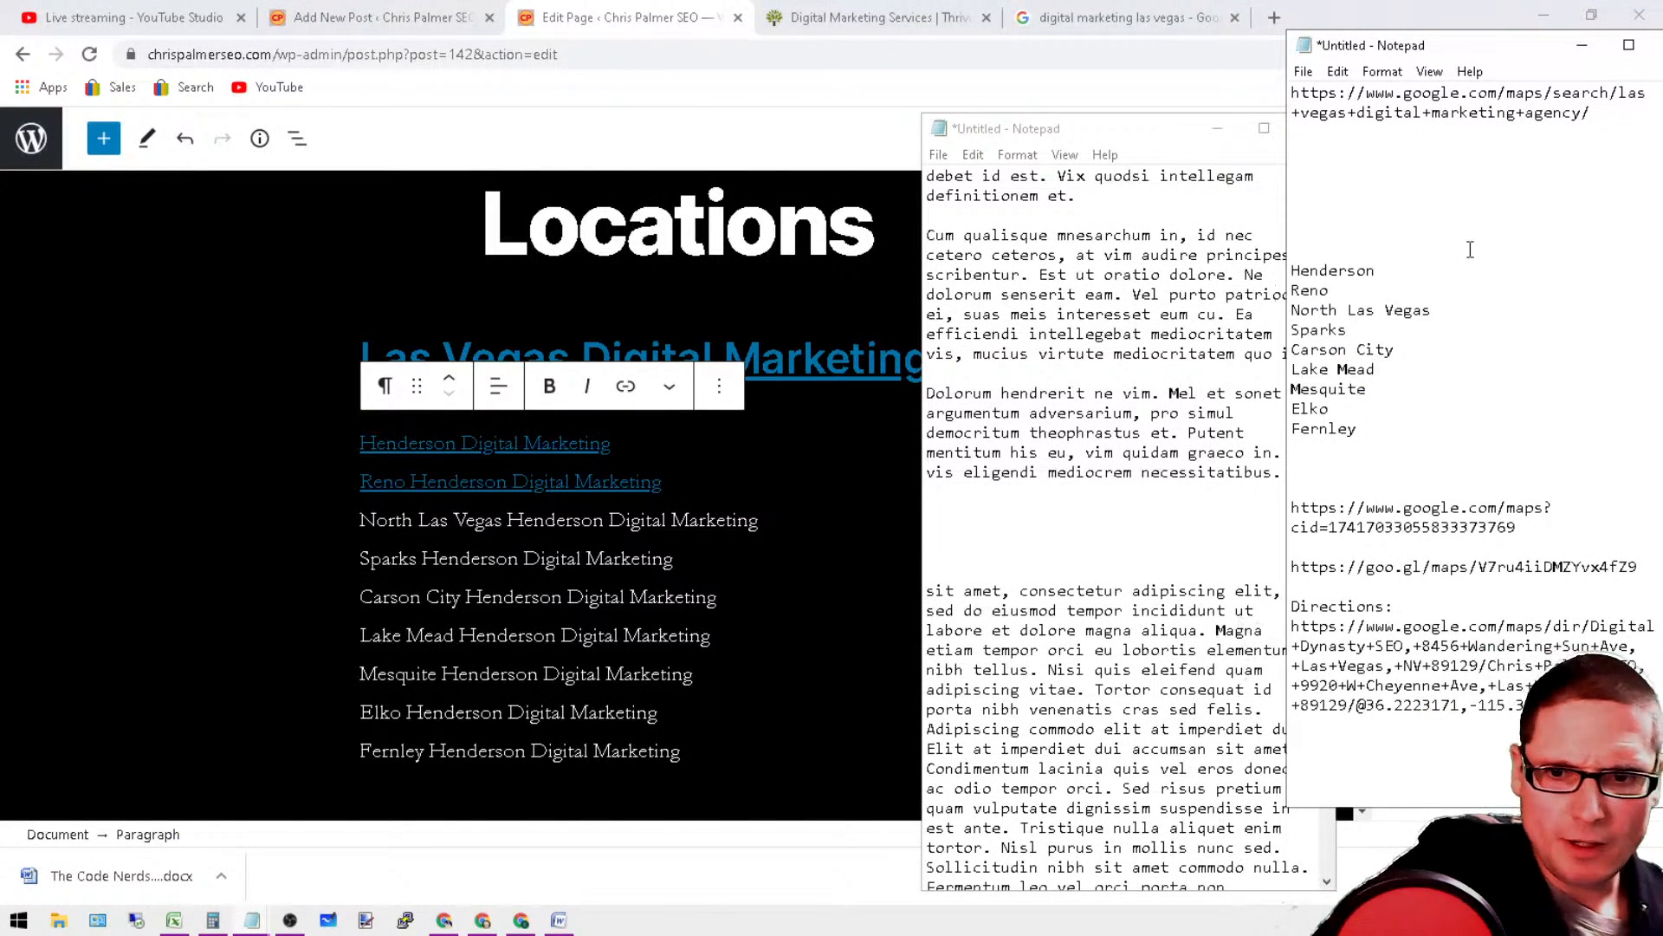
Step: Paste the copied base URL after North Las Vegas in the city list and extend it with "digital-marketing"
right_click(1387, 273)
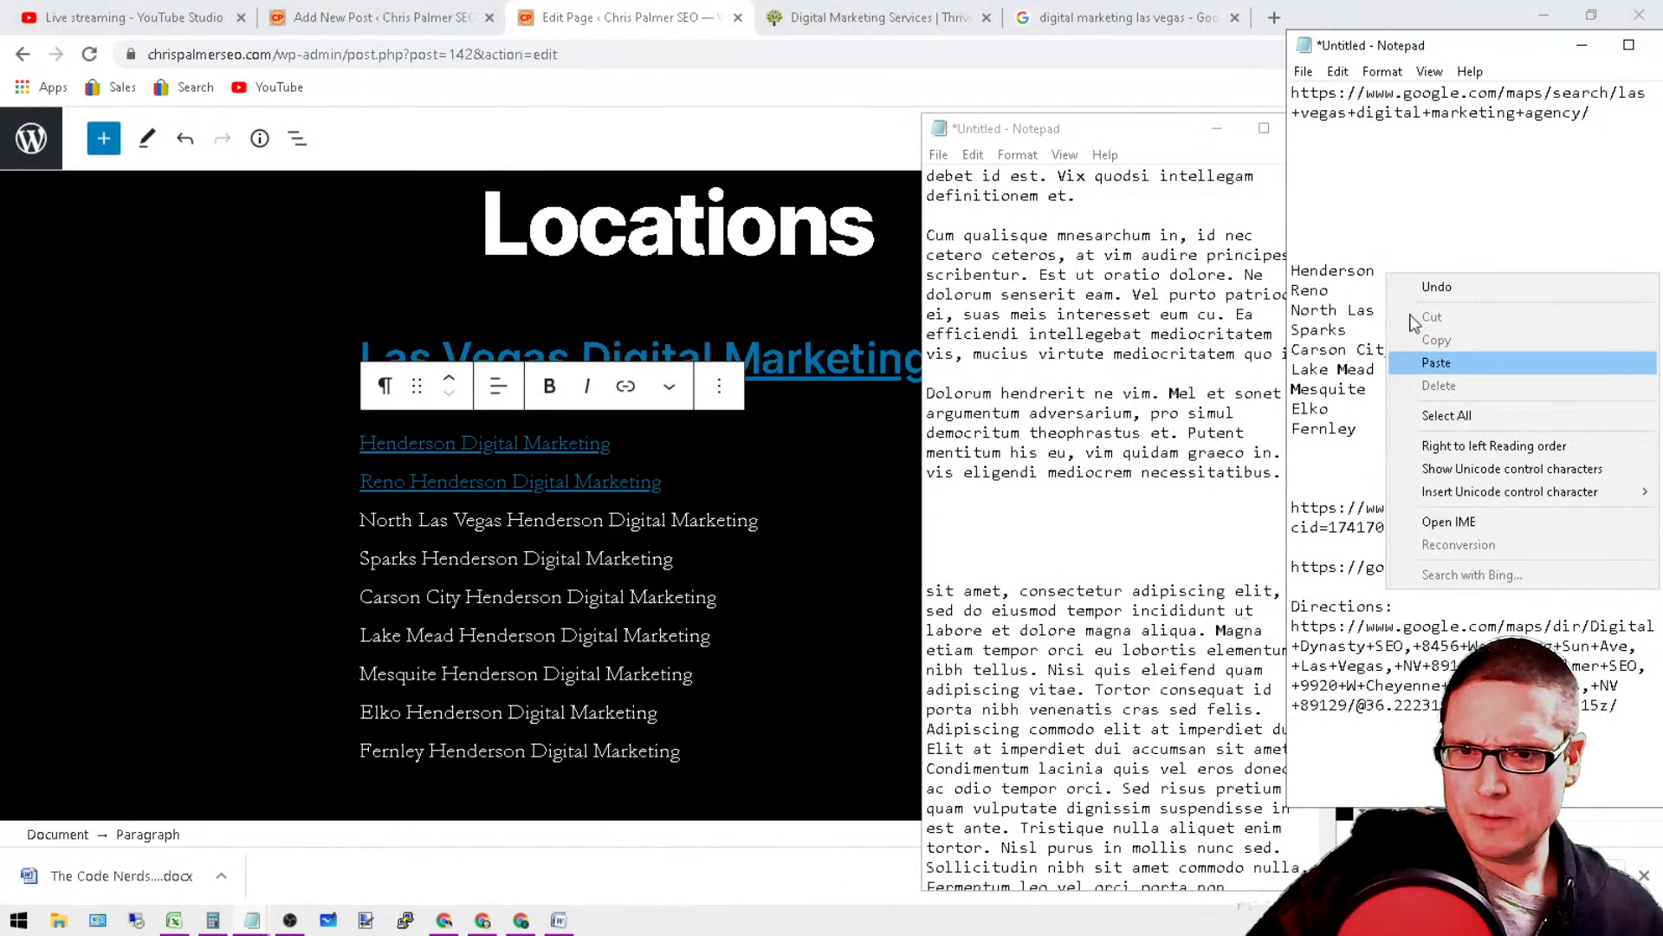
left_click(1377, 213)
left_click(1442, 309)
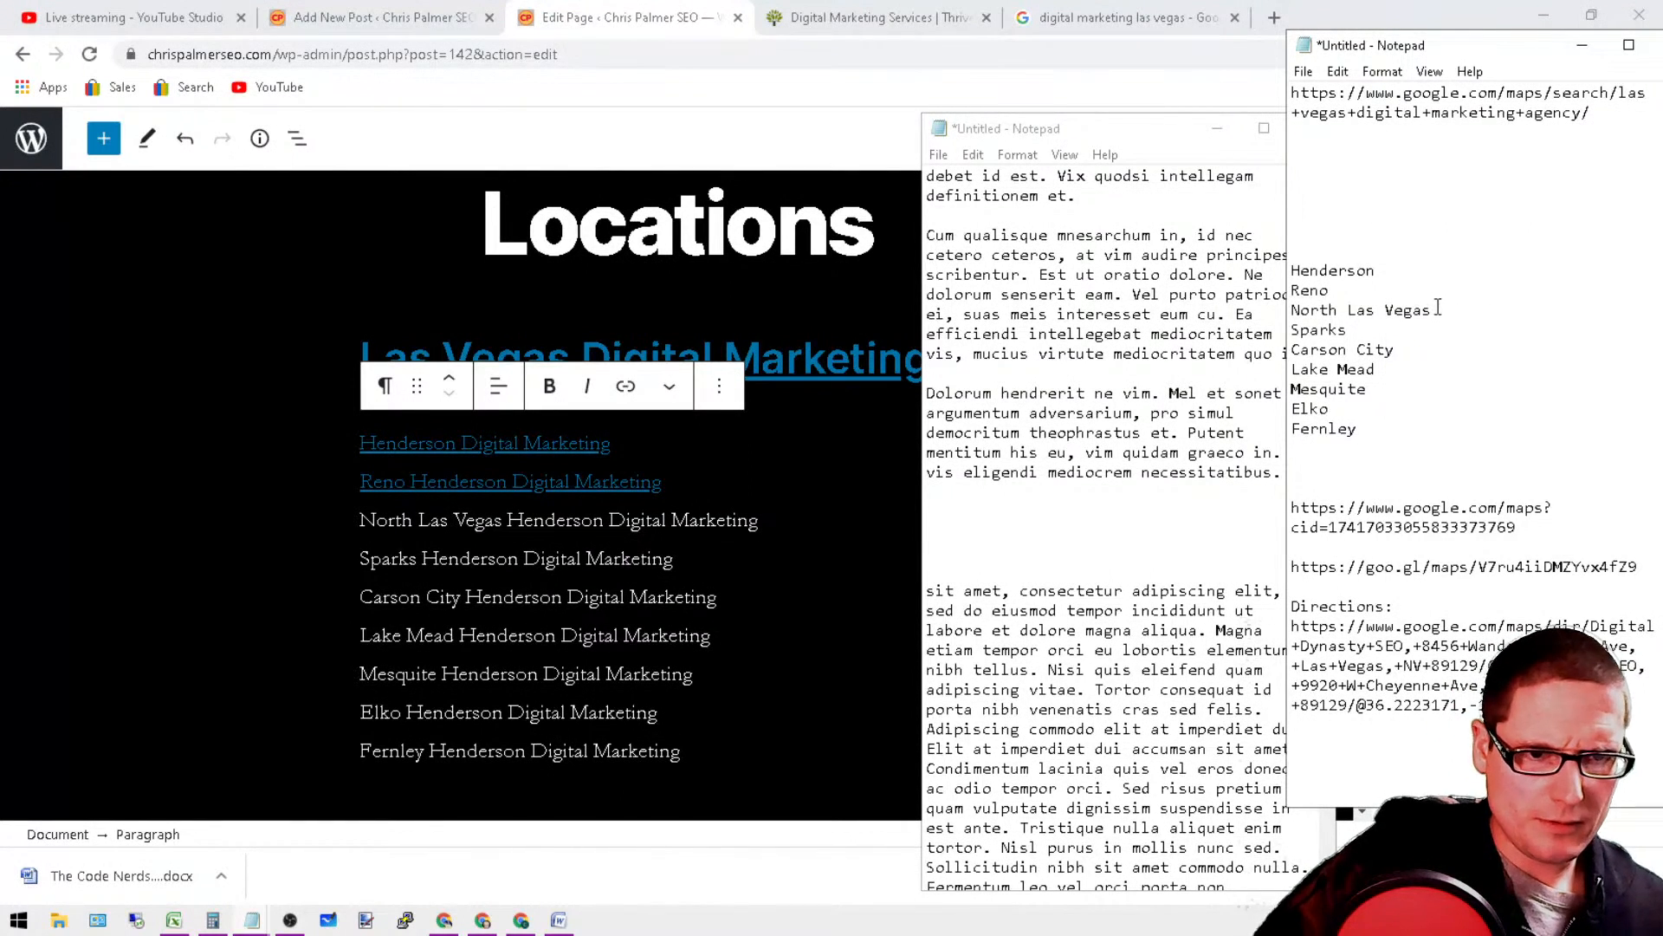
right_click(1445, 310)
left_click(1530, 395)
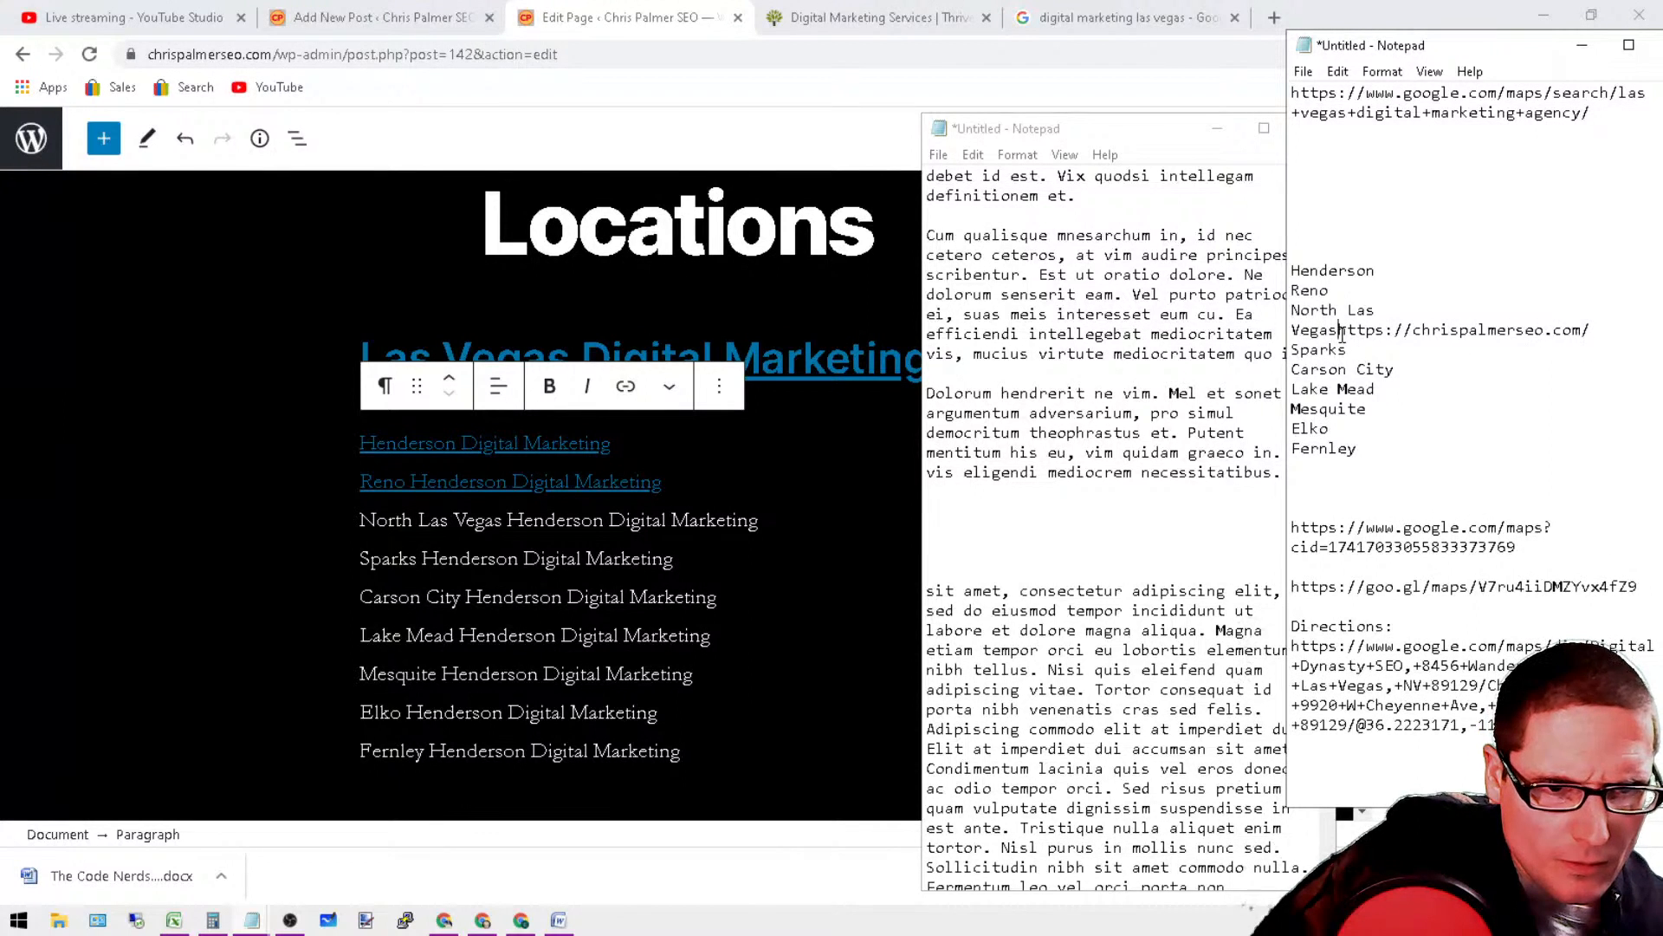
left_click(1610, 336)
type("digital")
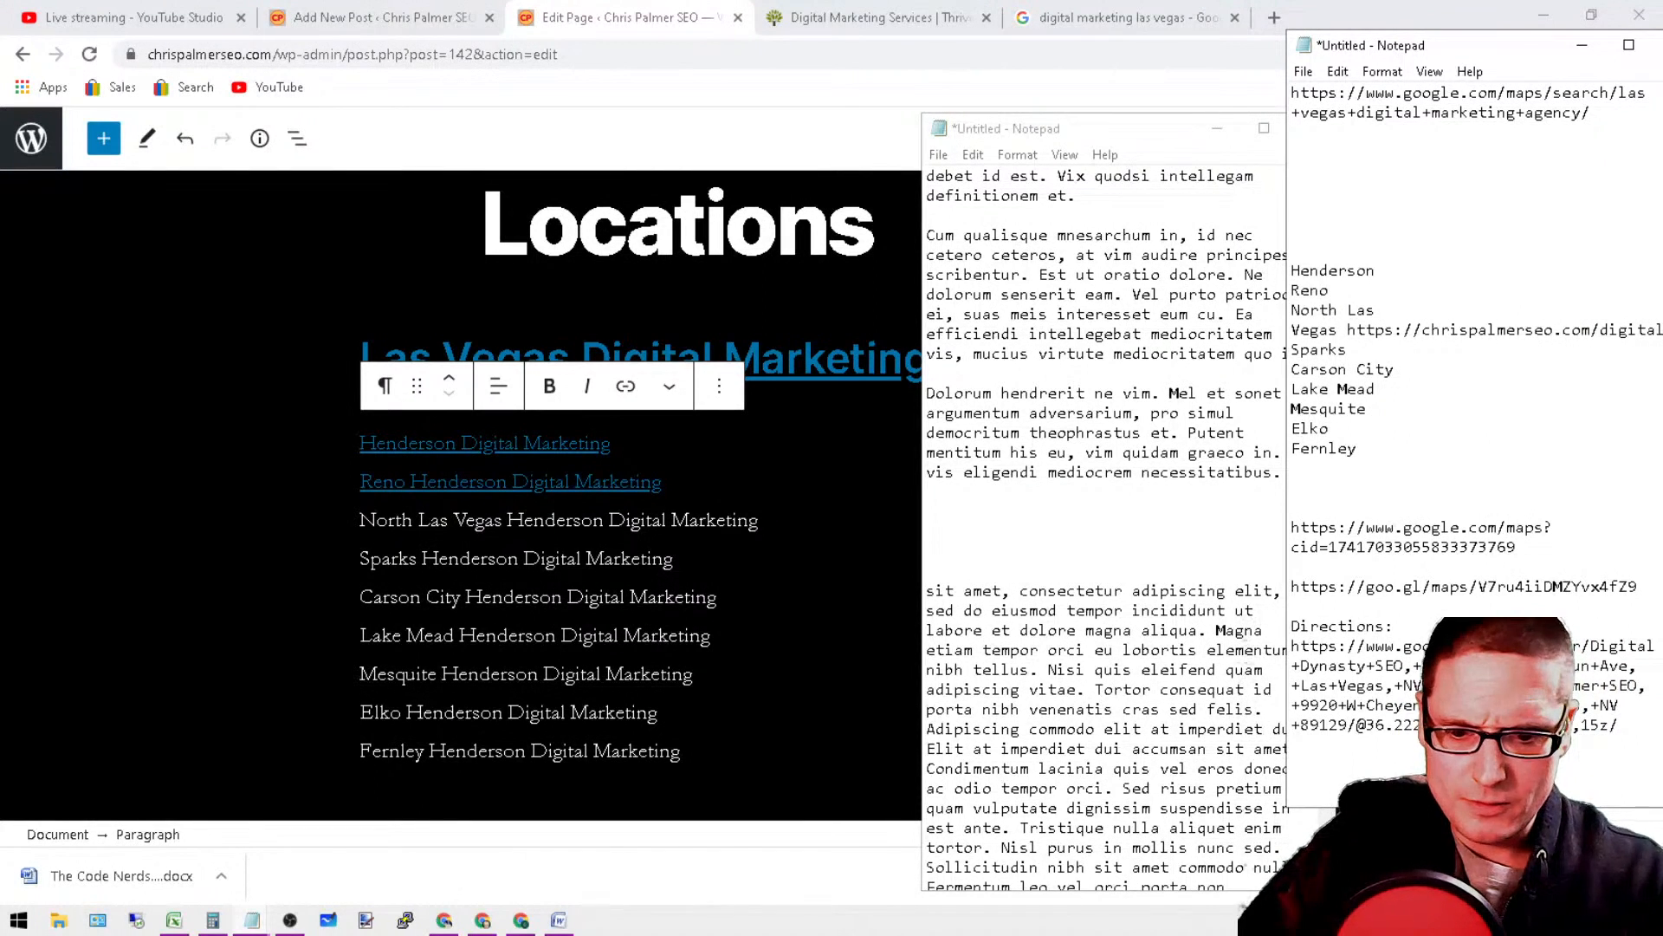
type("-marketing")
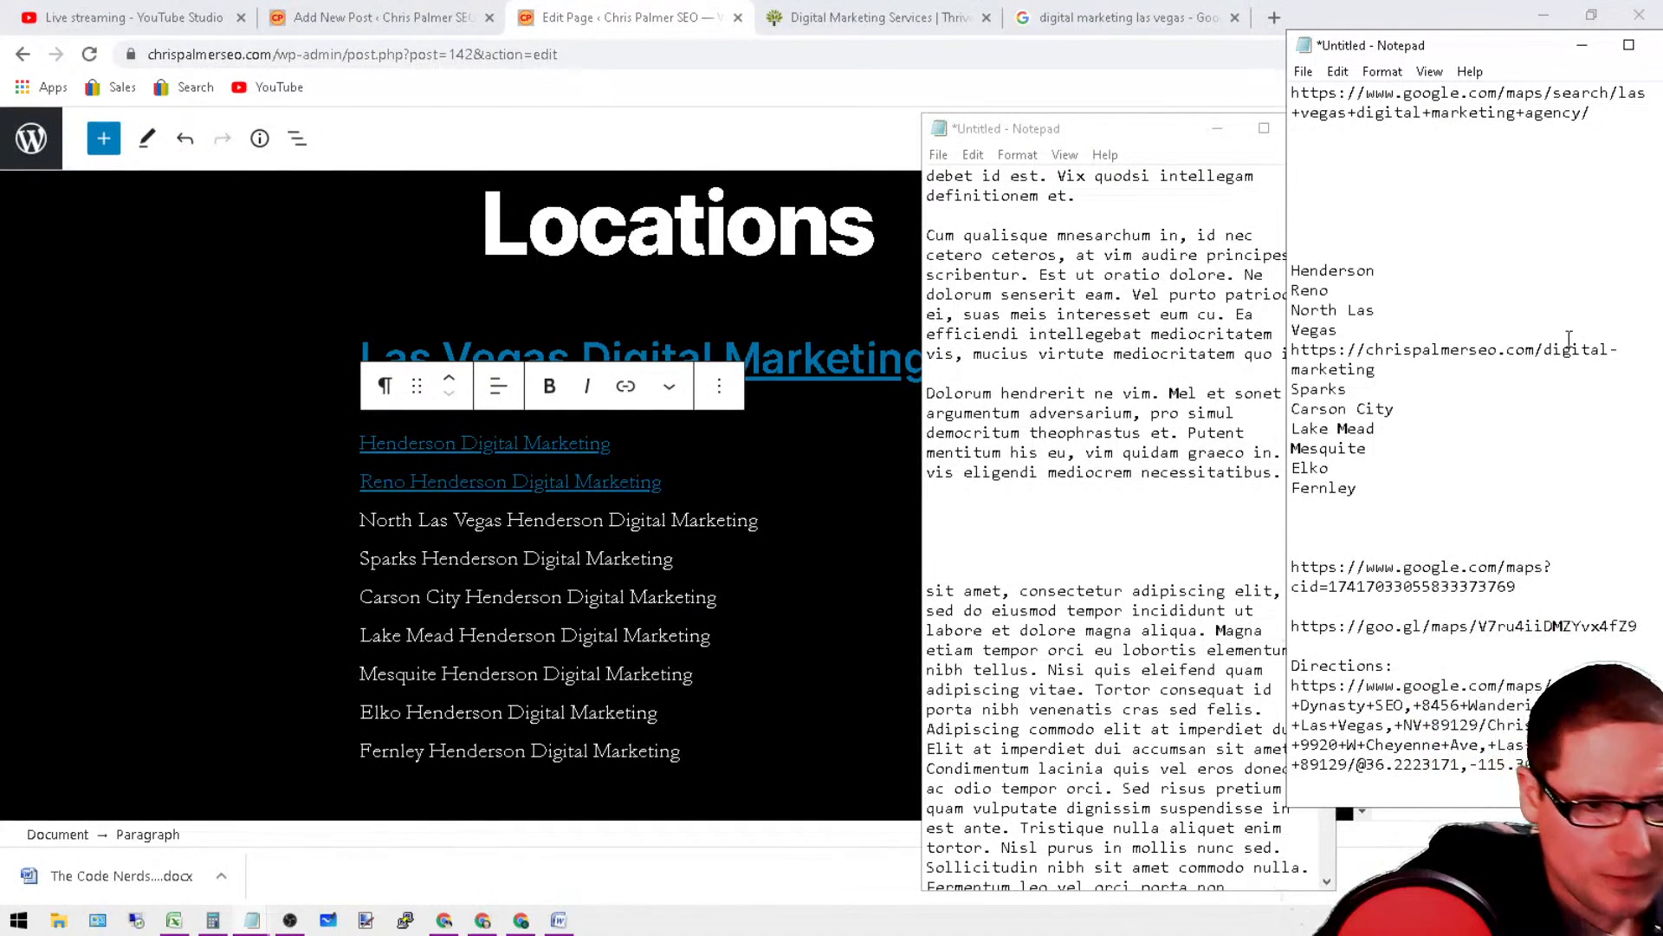
Step: Copy the full URL ending in "digital-marketing" from the note
left_click_drag(1404, 369, 1283, 356)
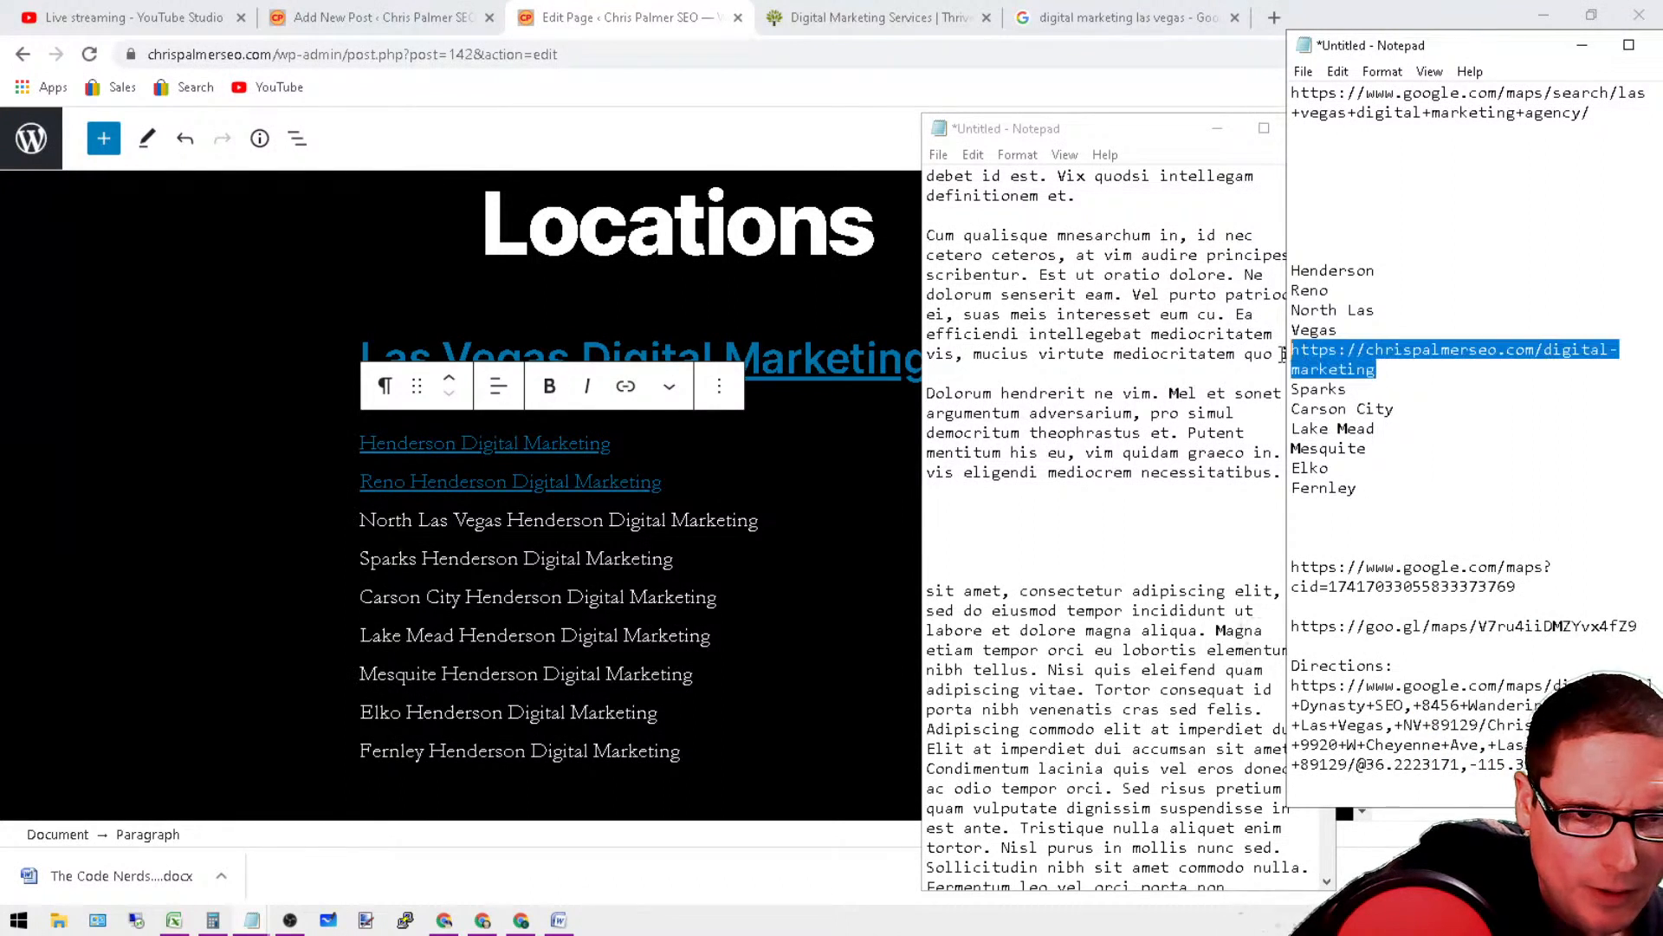
right_click(1334, 362)
left_click(1423, 431)
Step: Copy the whole "North Las Vegas Henderson Digital Marketing" line from the list on the Locations page
left_click(759, 520)
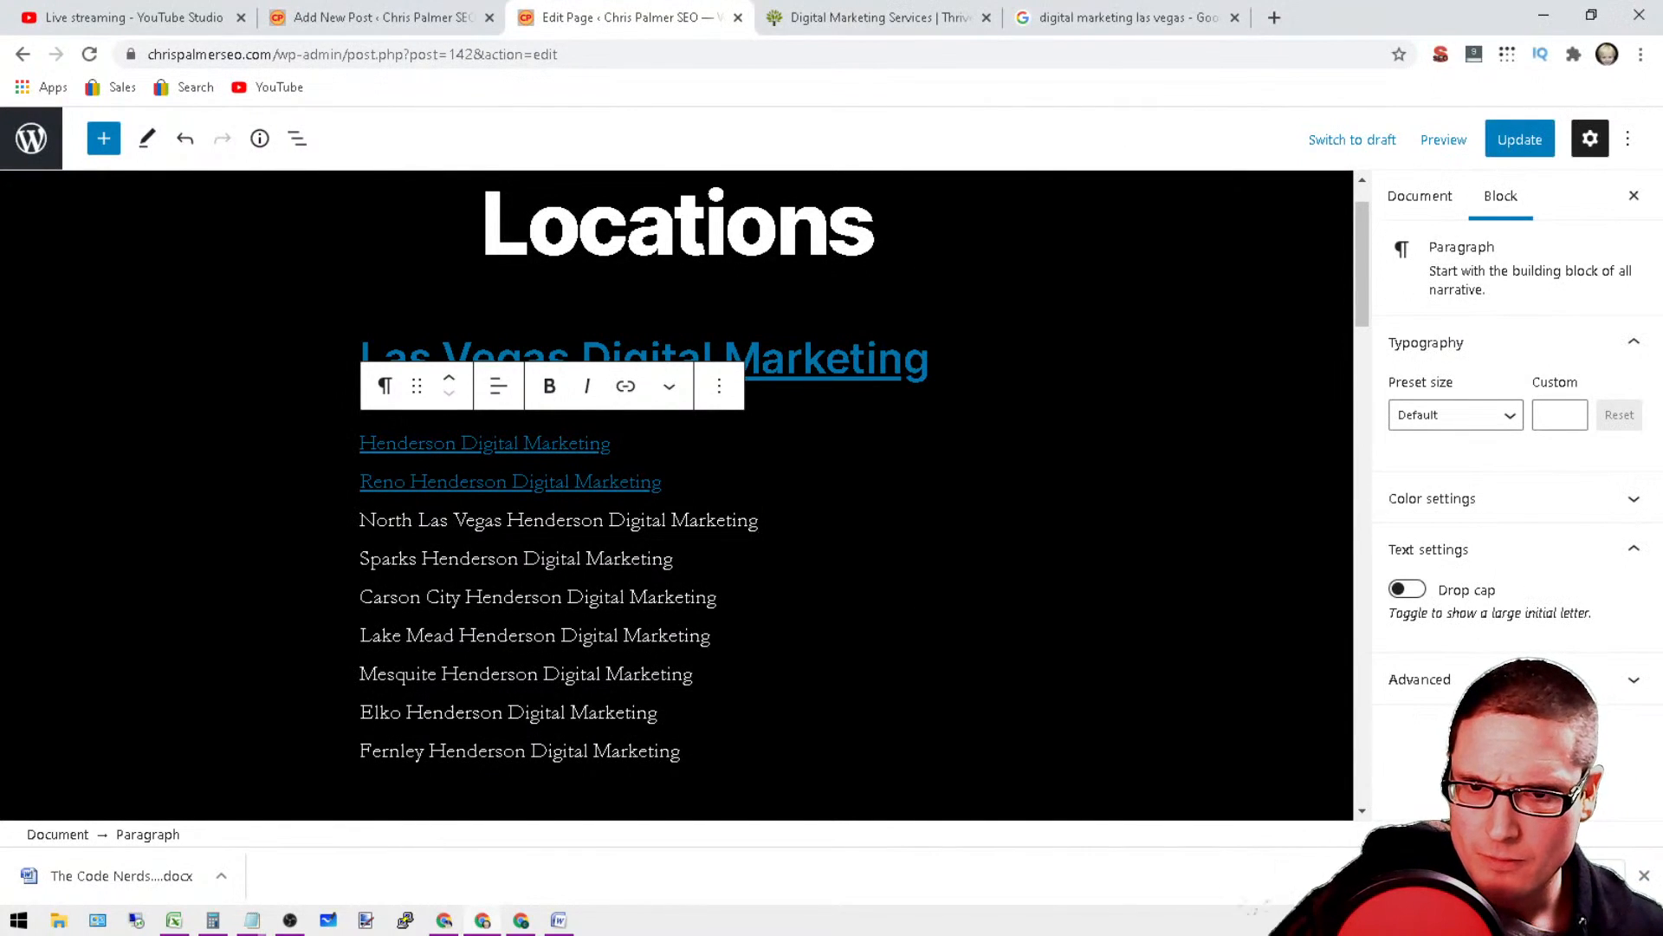
left_click_drag(759, 520, 359, 520)
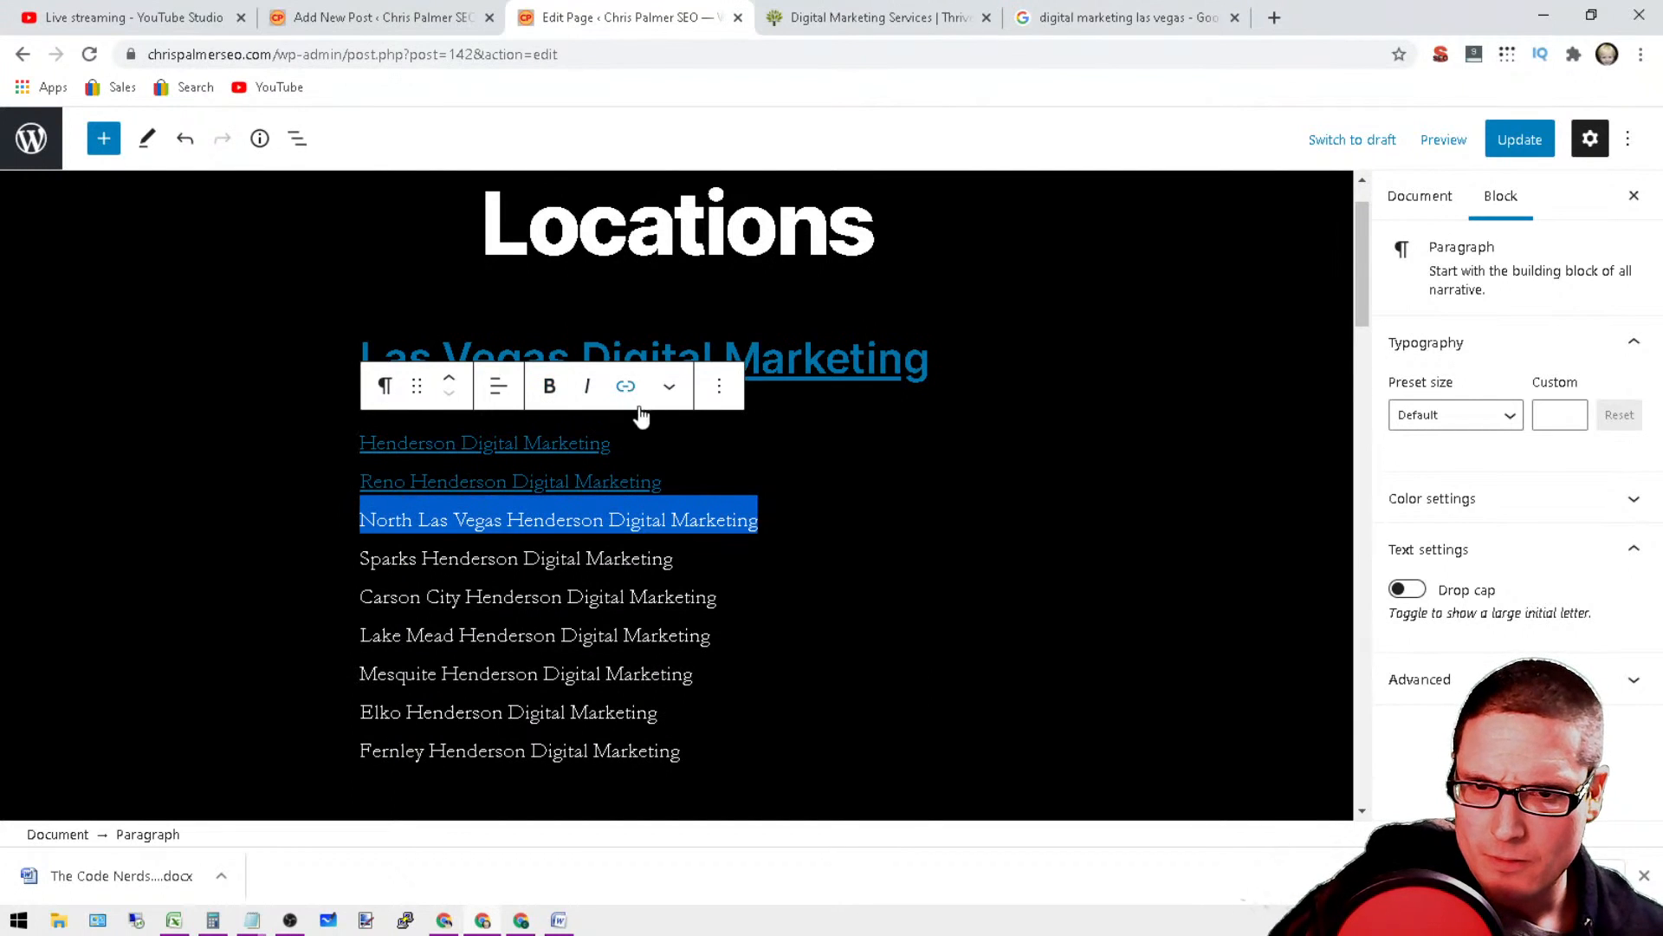
left_click(673, 557)
double_click(716, 520)
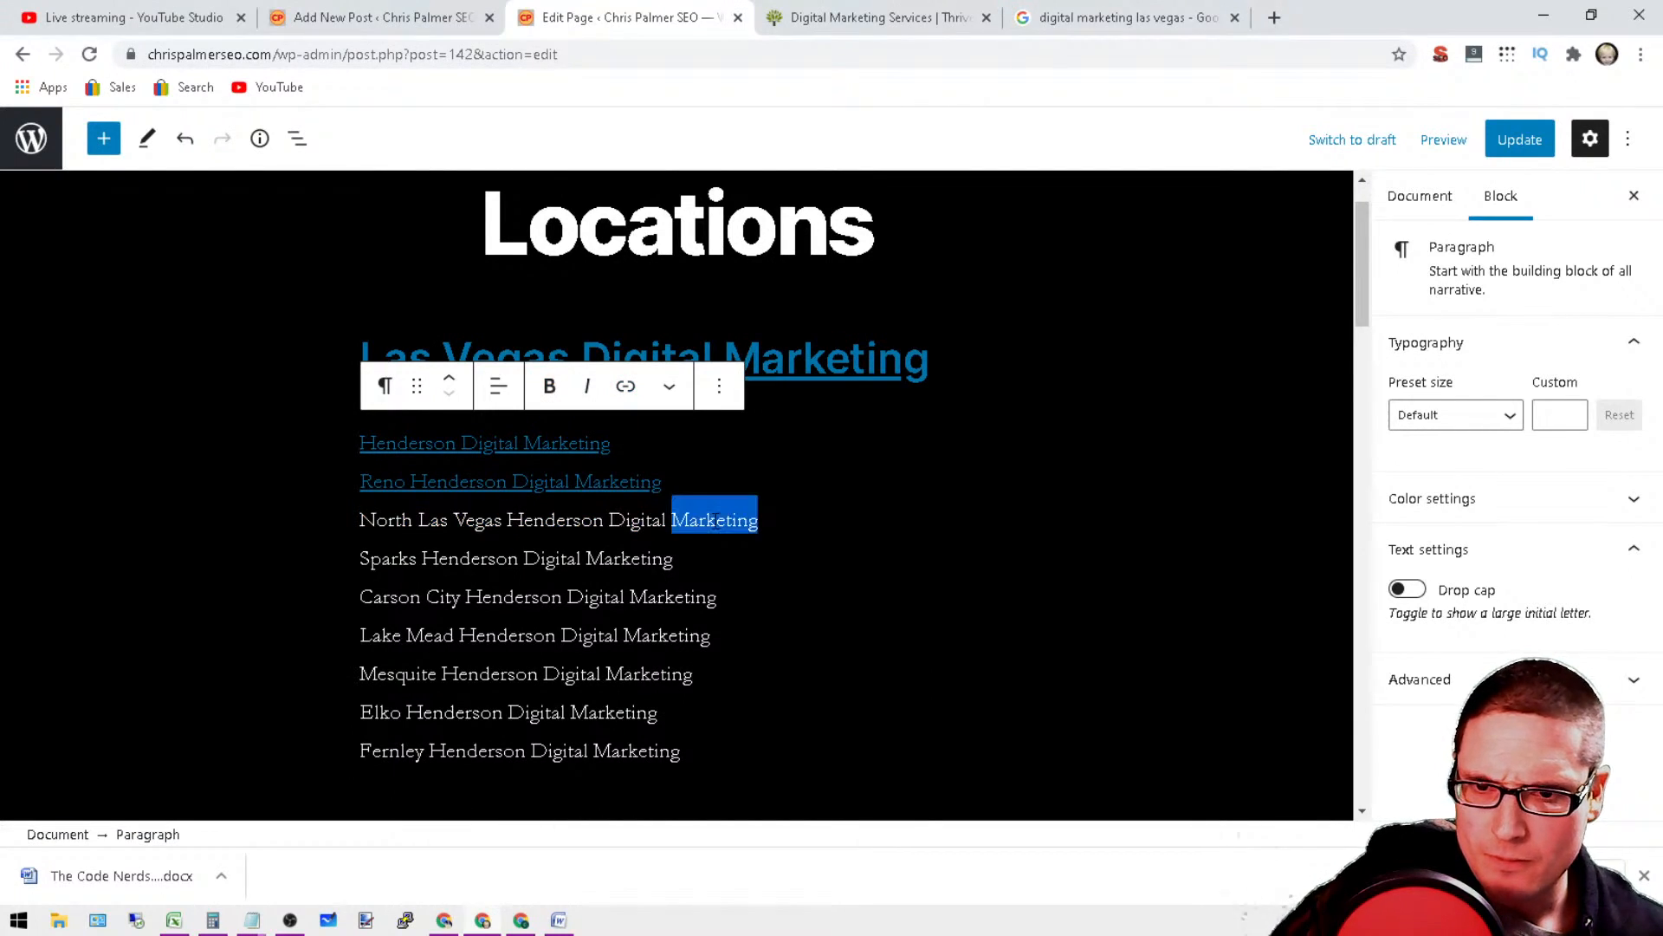
triple_click(715, 520)
right_click(714, 516)
left_click(818, 596)
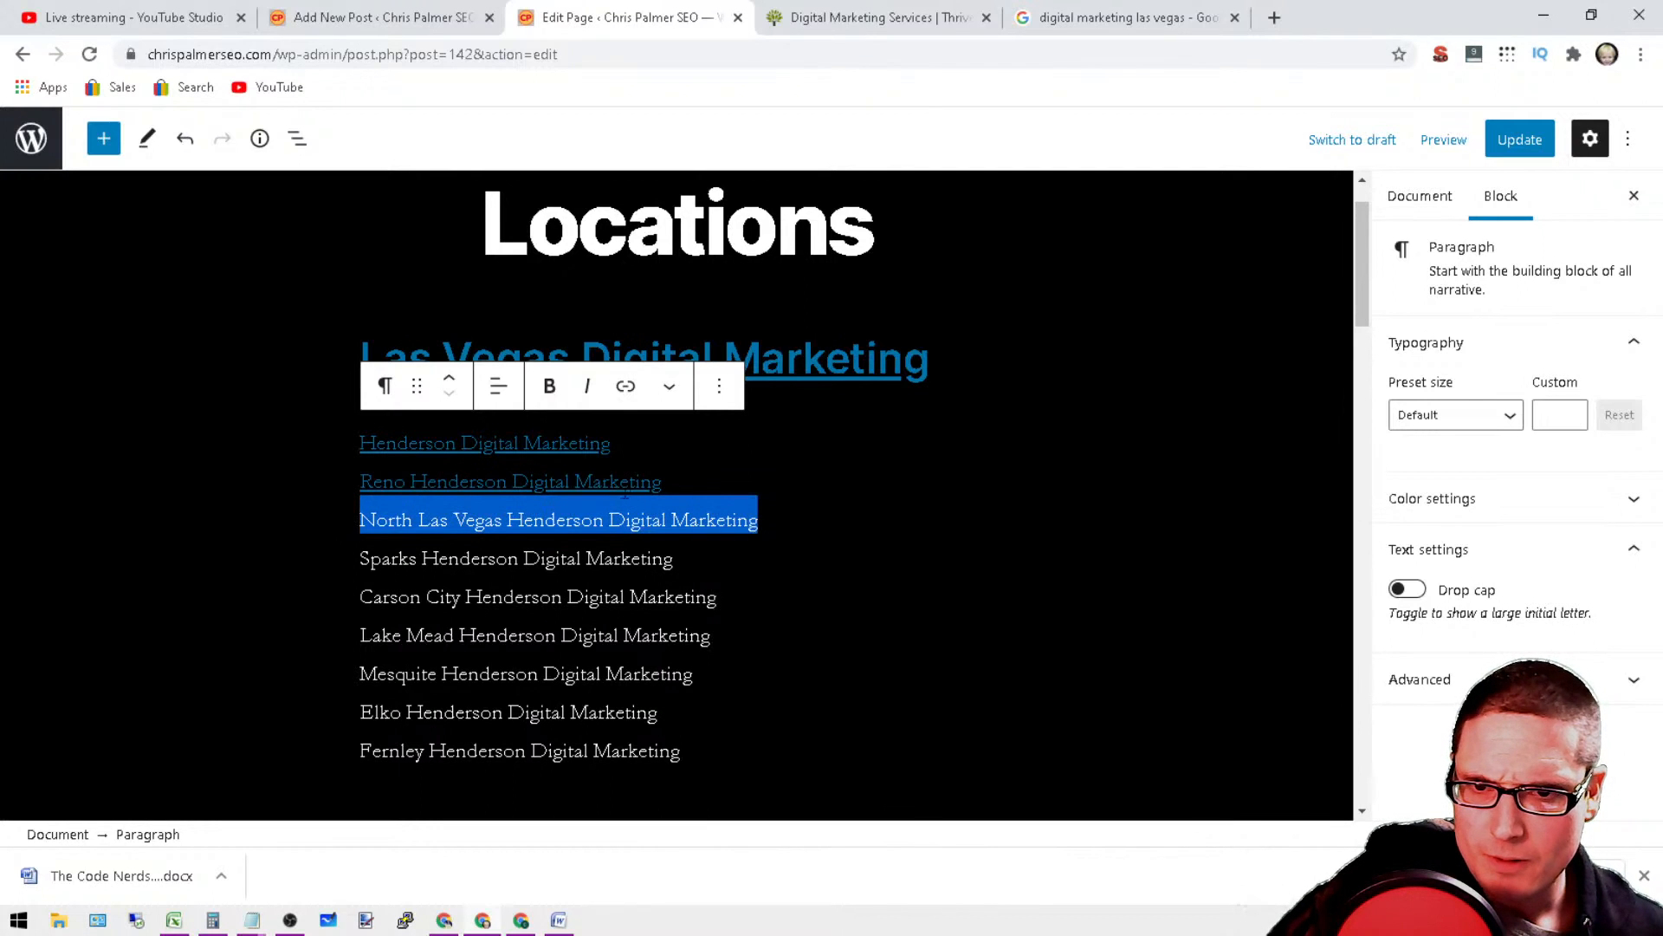
Step: Open a link on the North Las Vegas line and enter the site's base URL followed by the copied line text
left_click(627, 387)
type("https://chrispalmer")
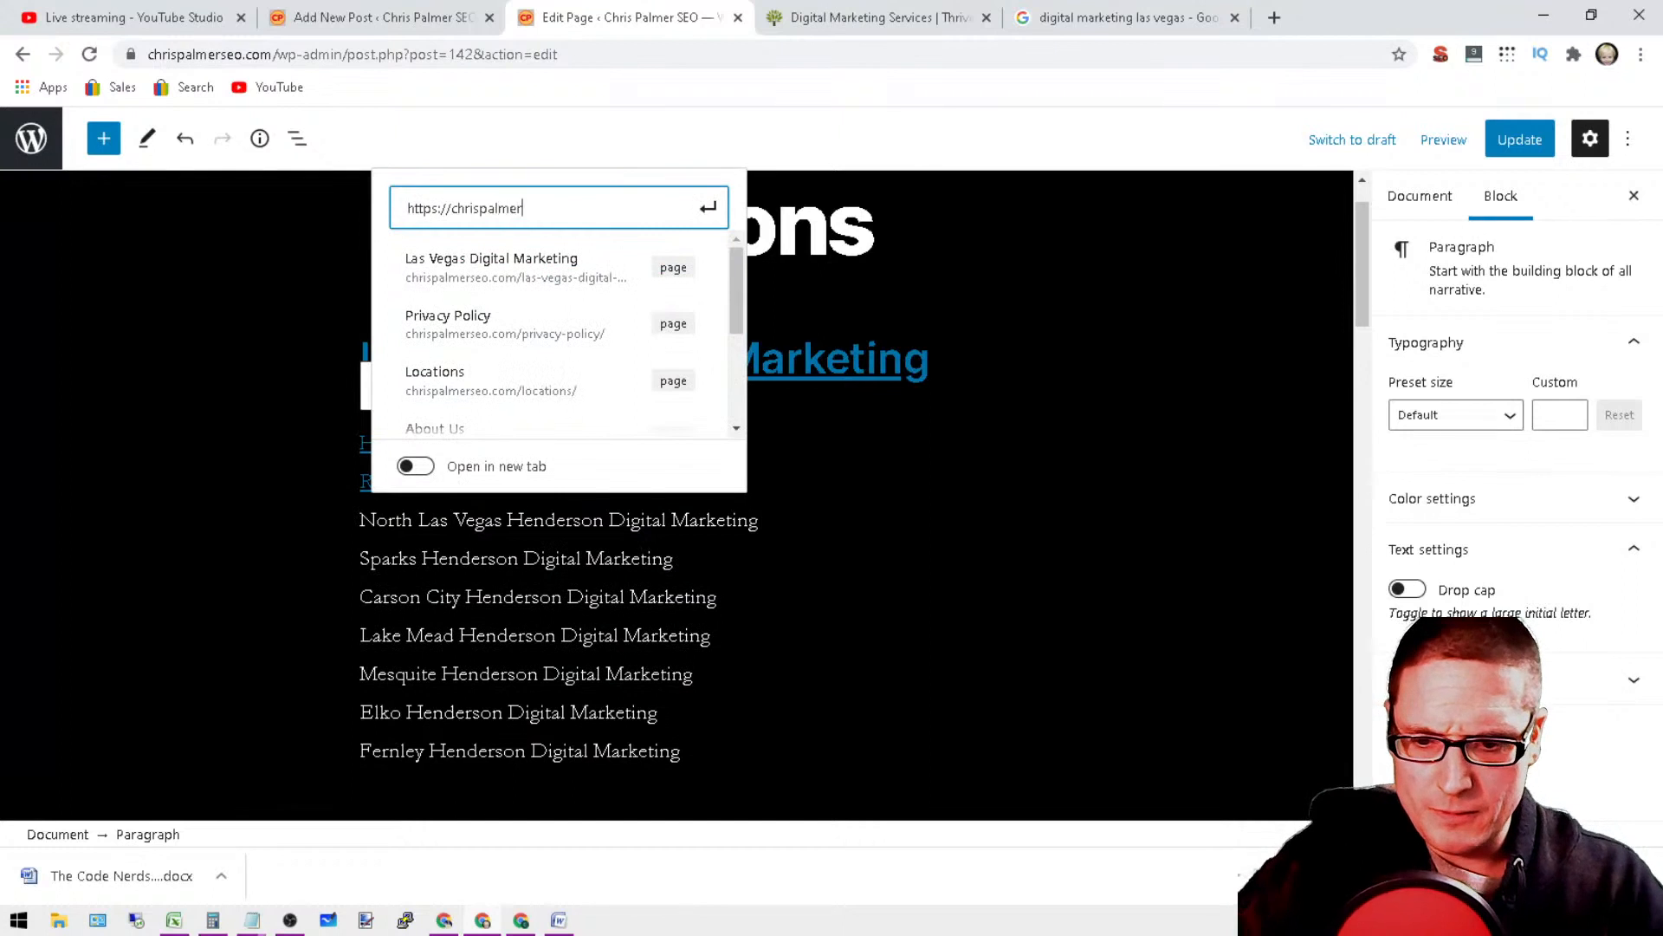
type("seo.com/")
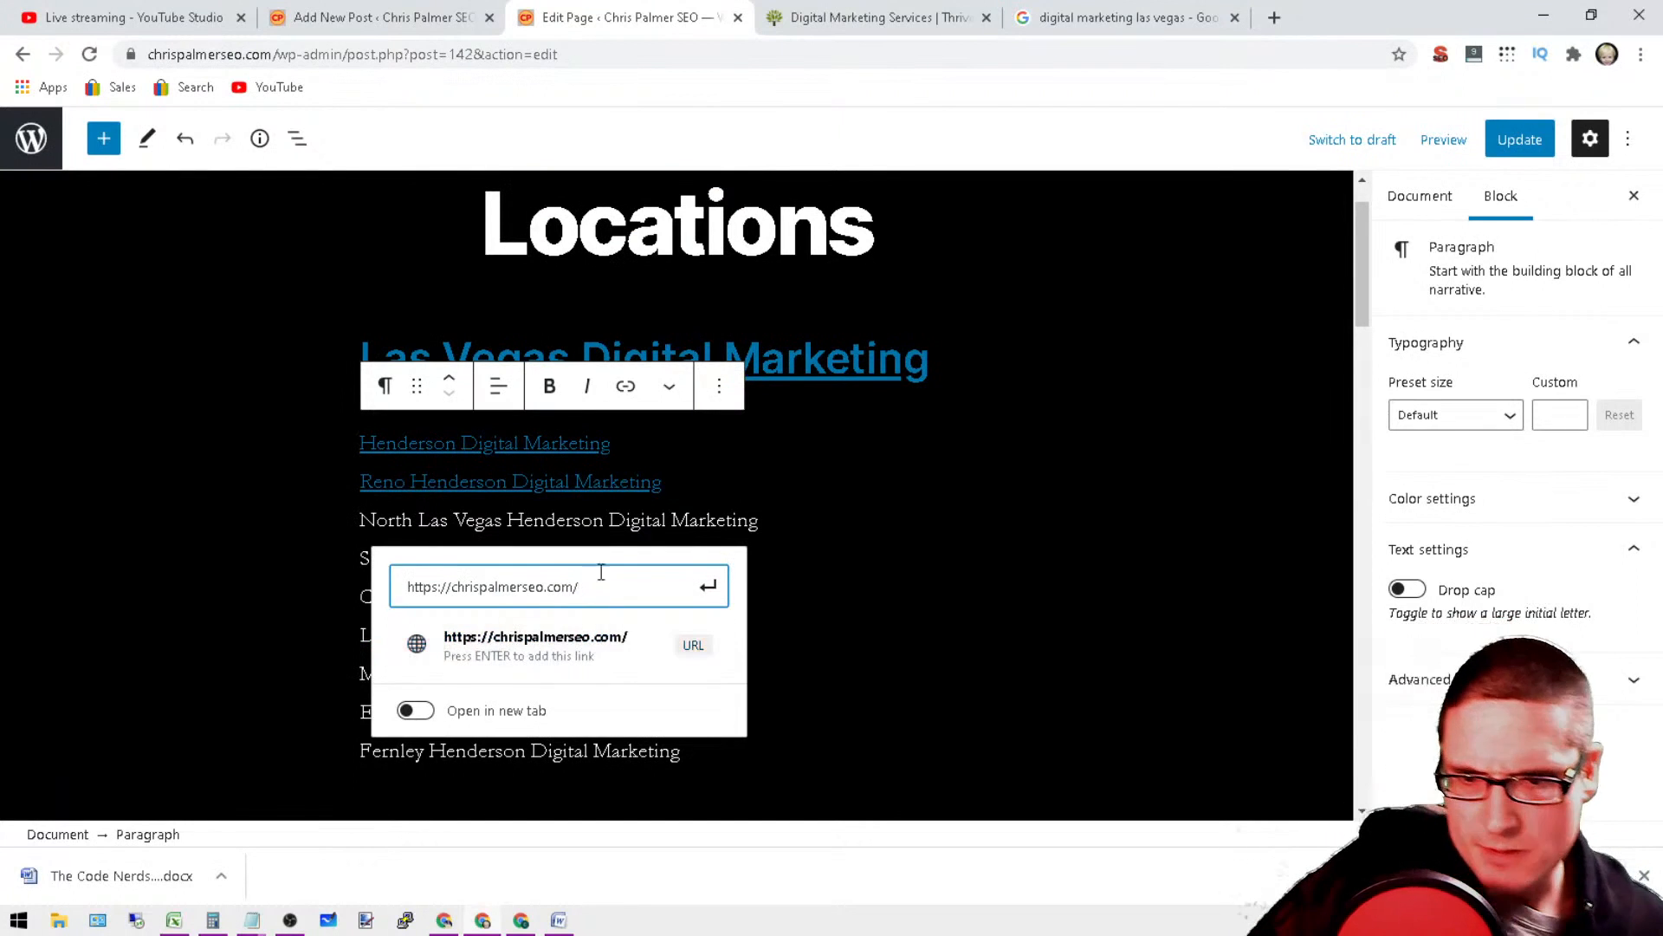
right_click(630, 584)
left_click(707, 736)
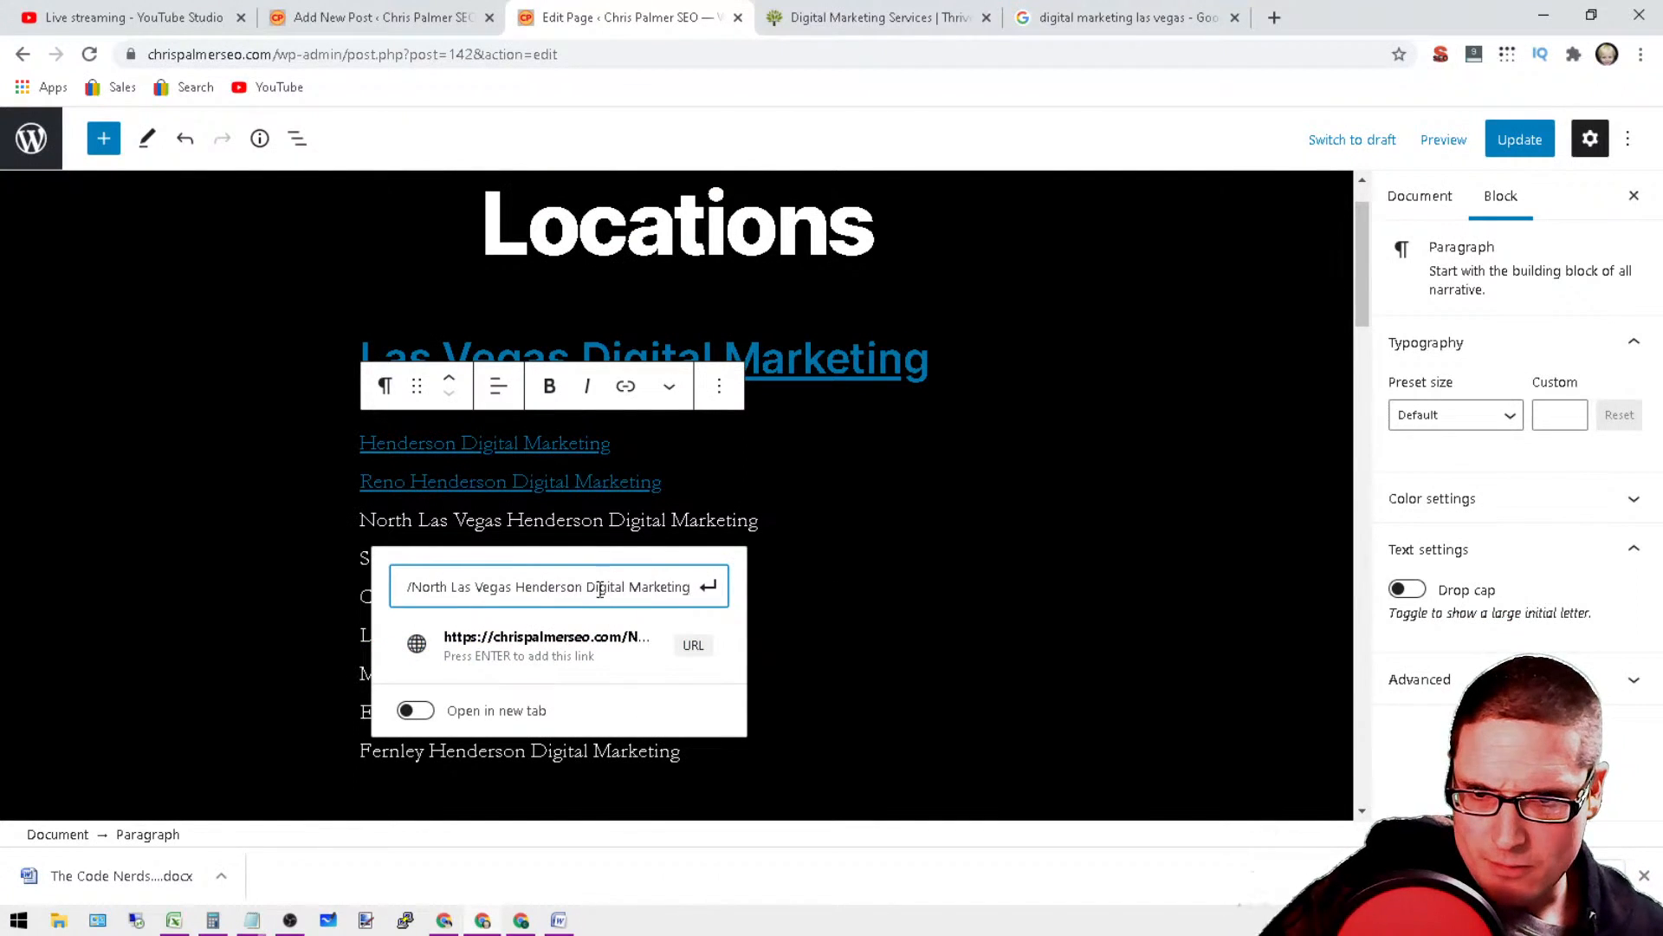
Step: Replace the spaces in the link address with hyphens so it ends in "North-Las-Vegas-Henderson-Digital-Marketing/", and apply the link
left_click(593, 588)
key("BackSpace")
type("-")
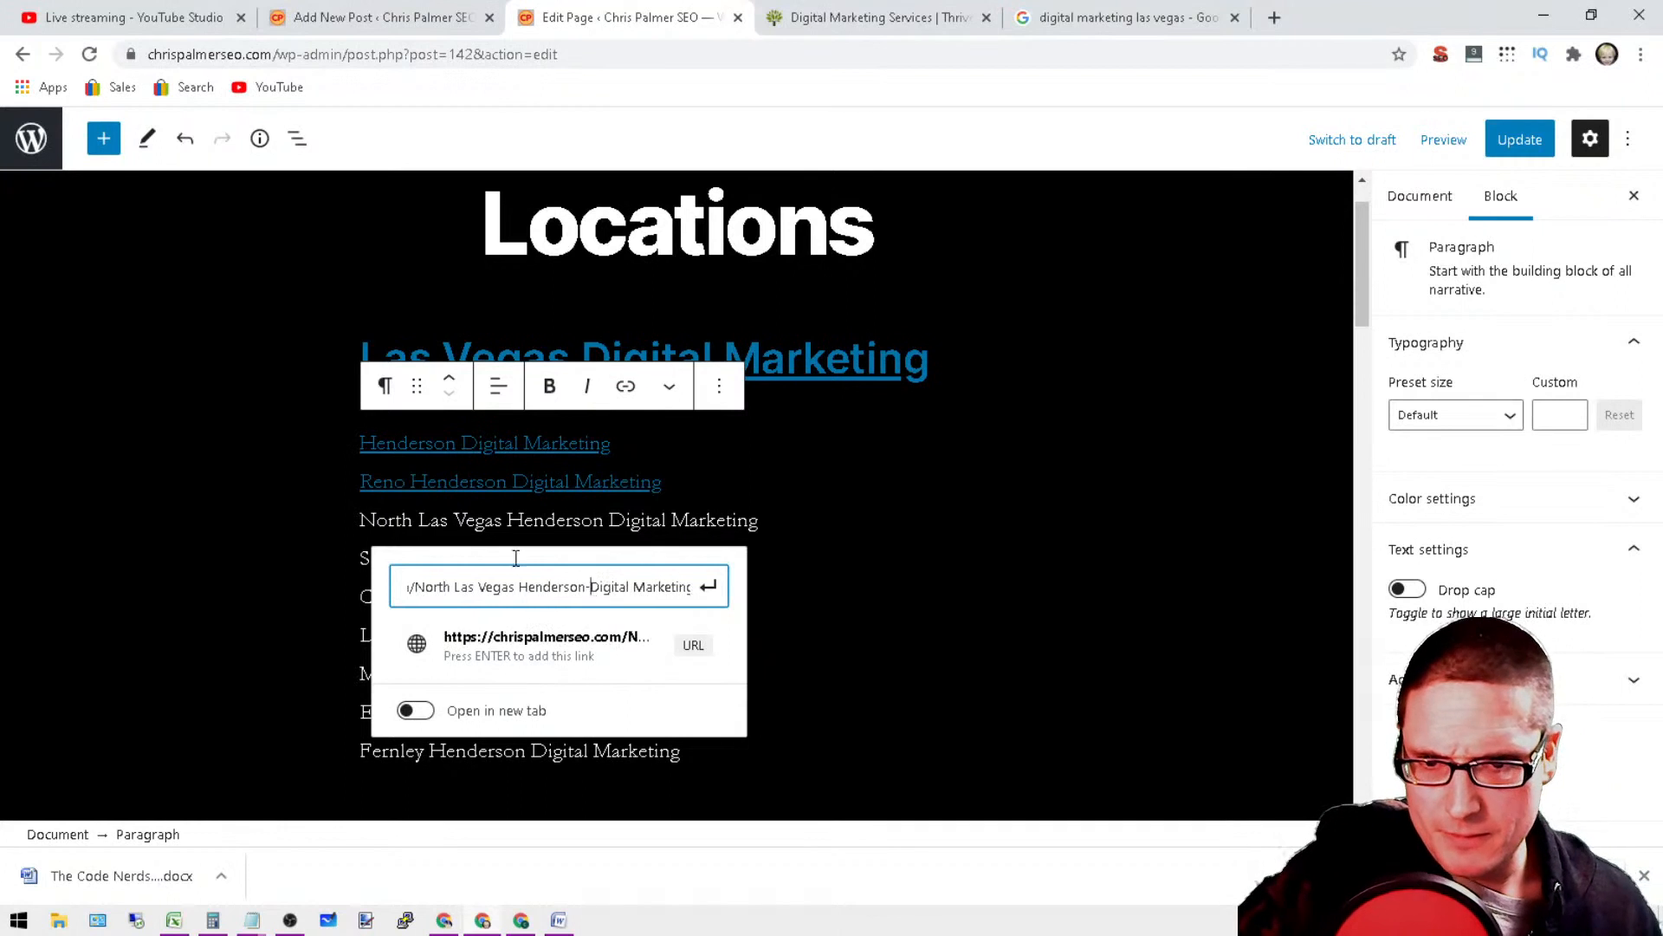
key("BackSpace")
type("-")
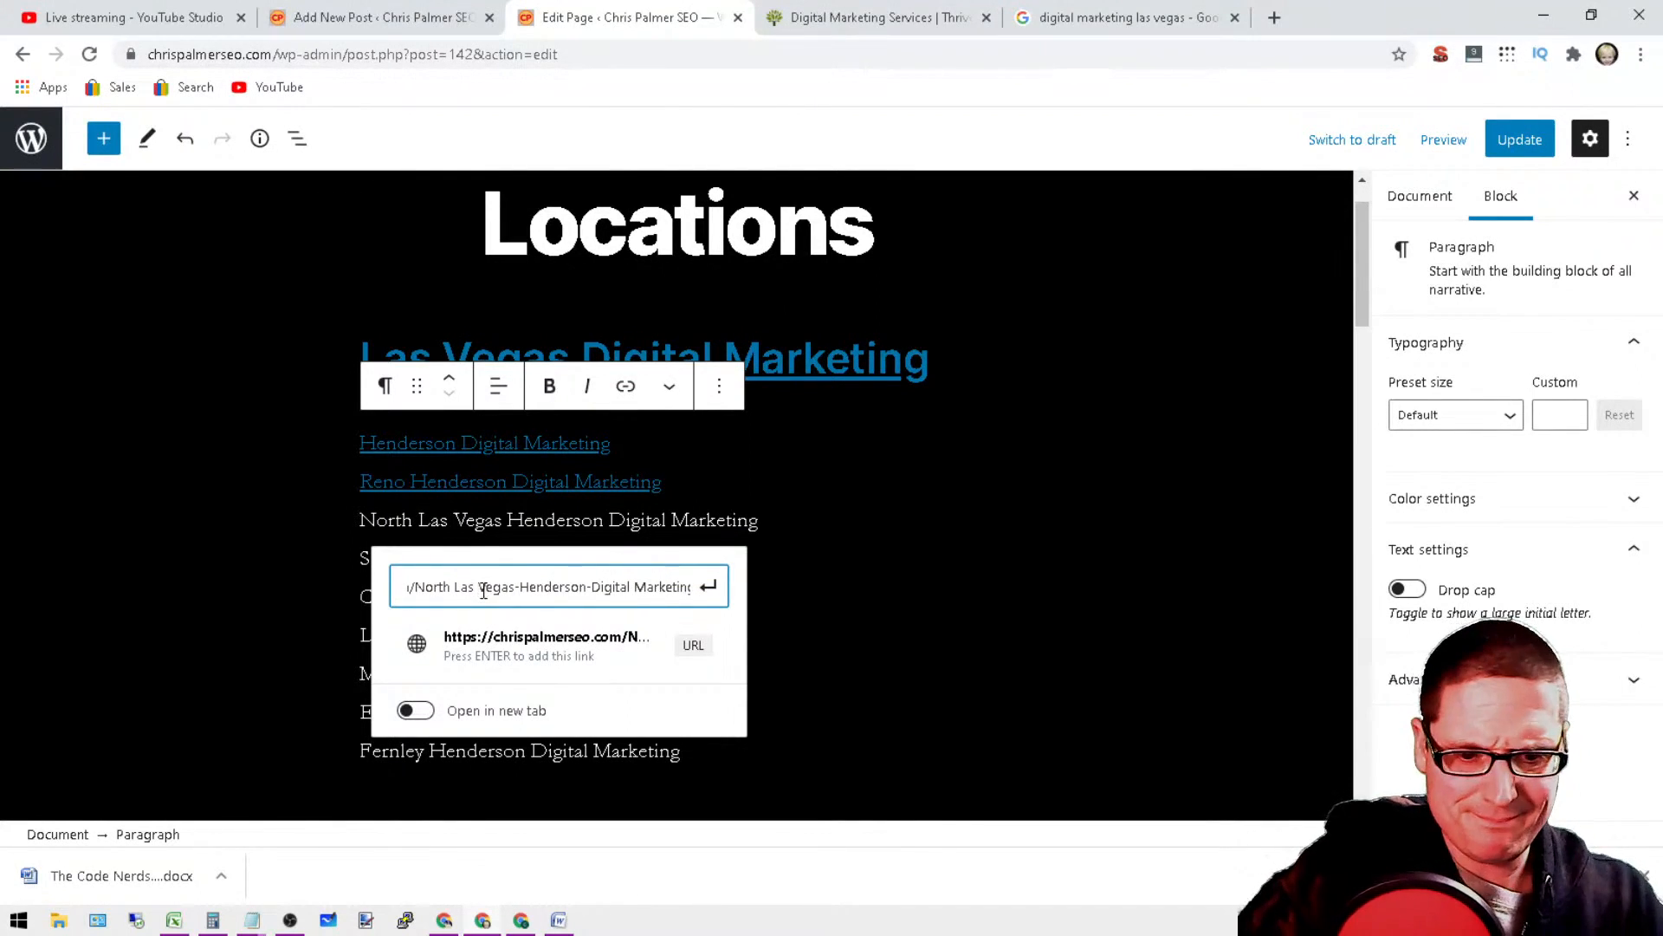
left_click(483, 588)
key("BackSpace")
type("-")
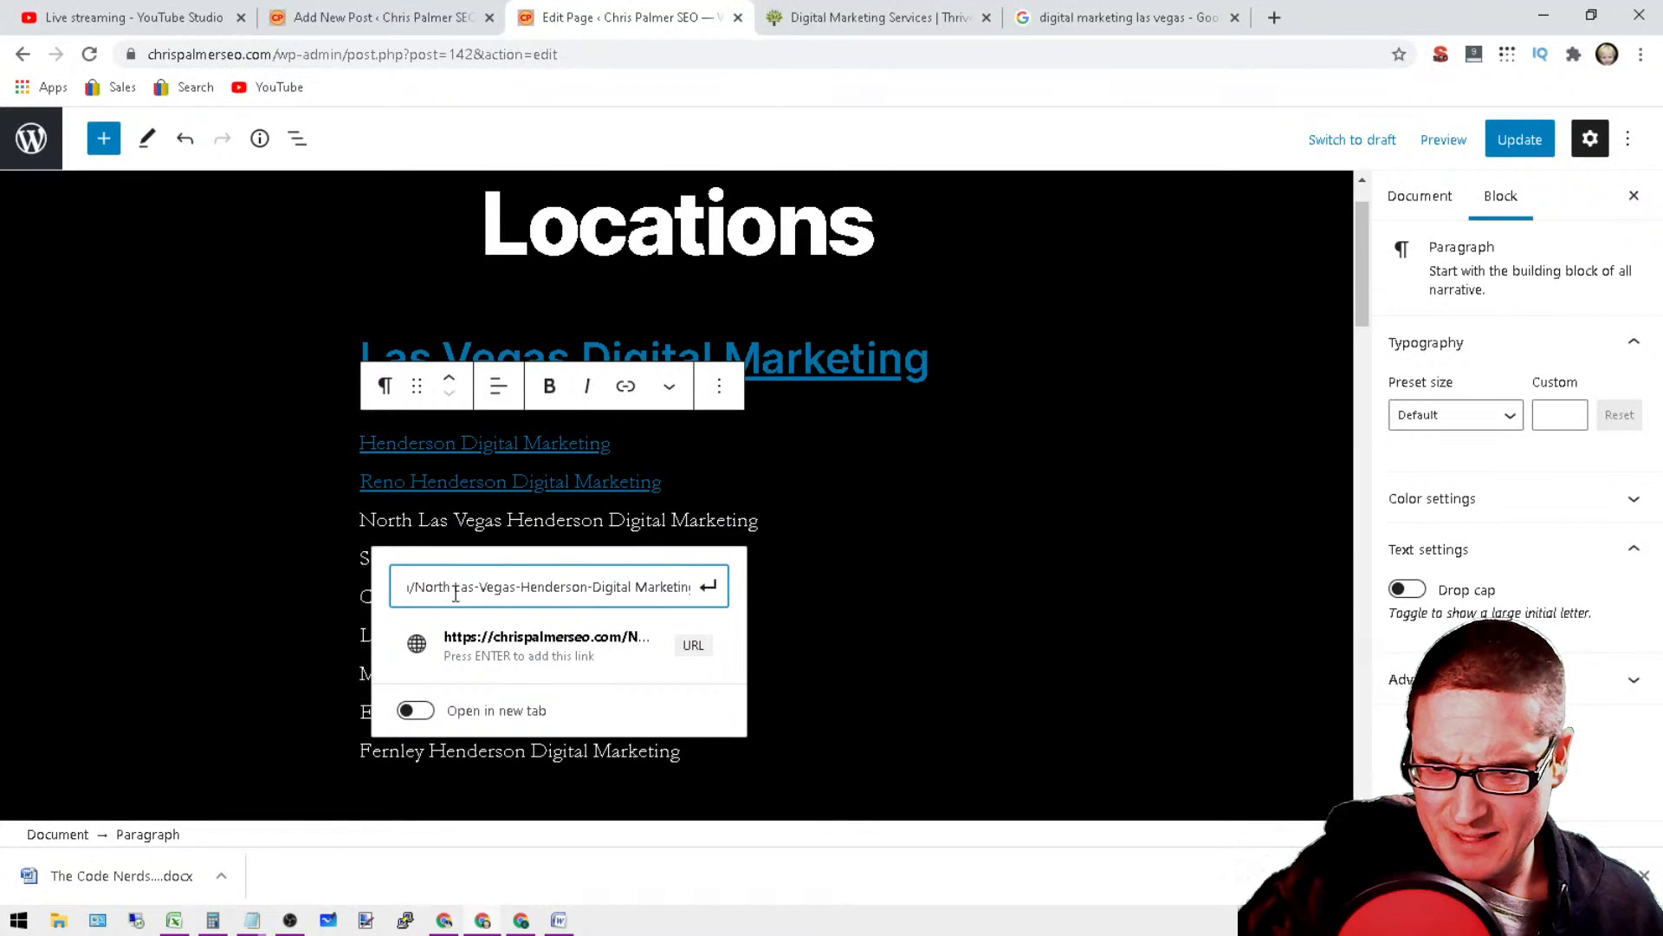
left_click(455, 592)
key("BackSpace")
type("-")
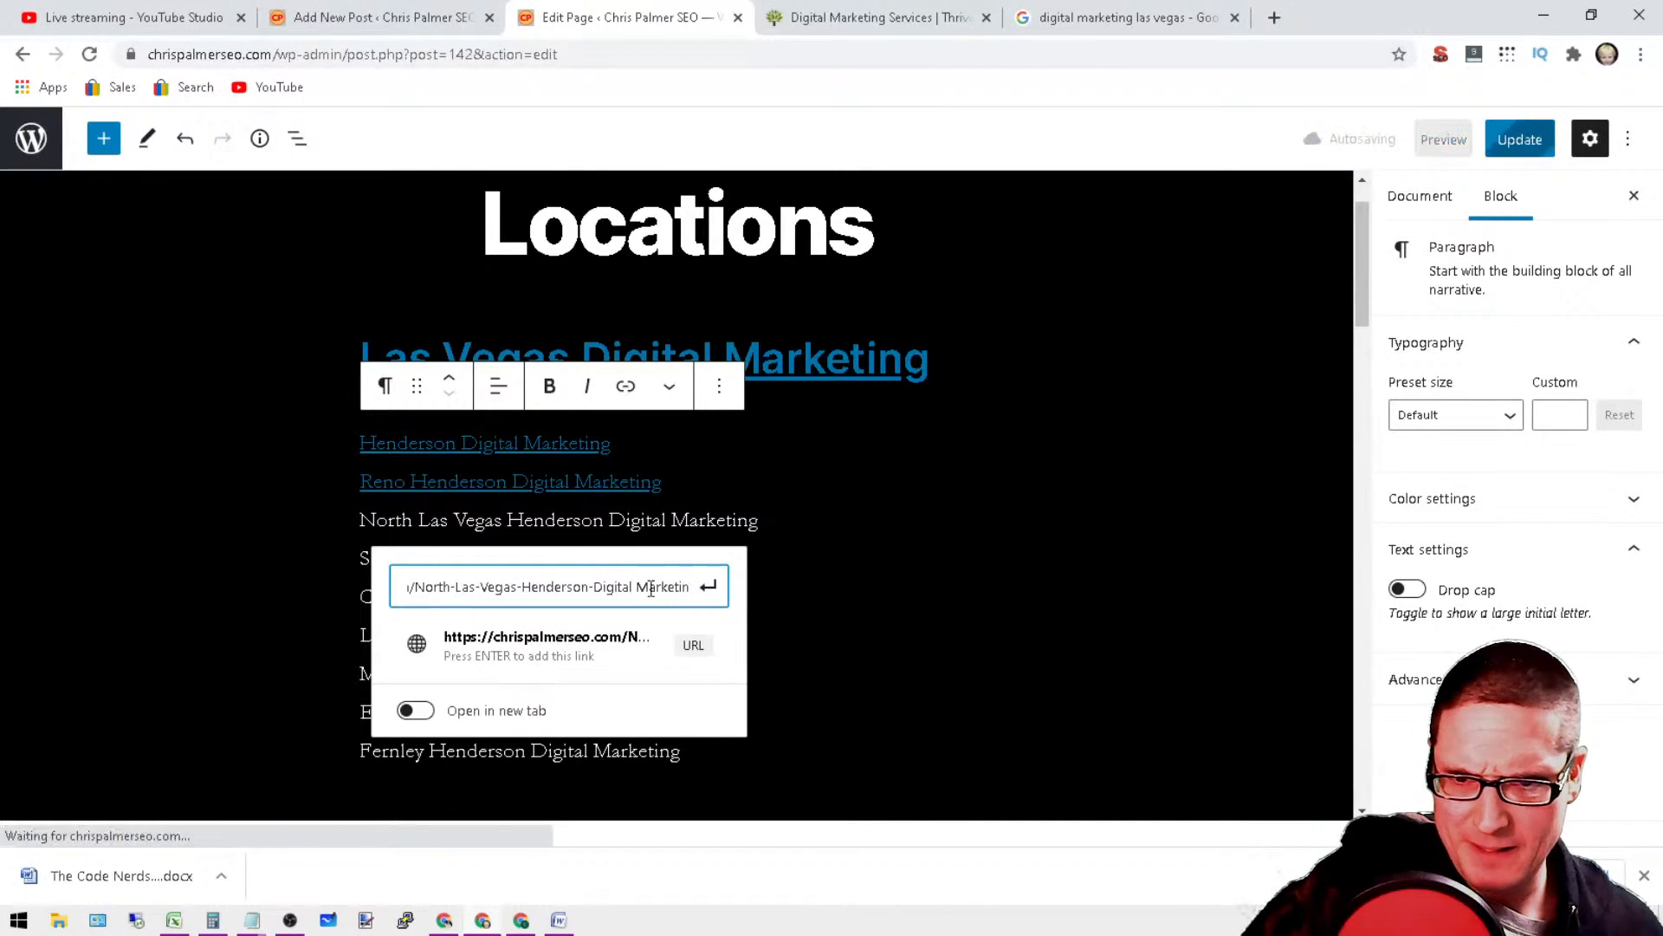
left_click(640, 590)
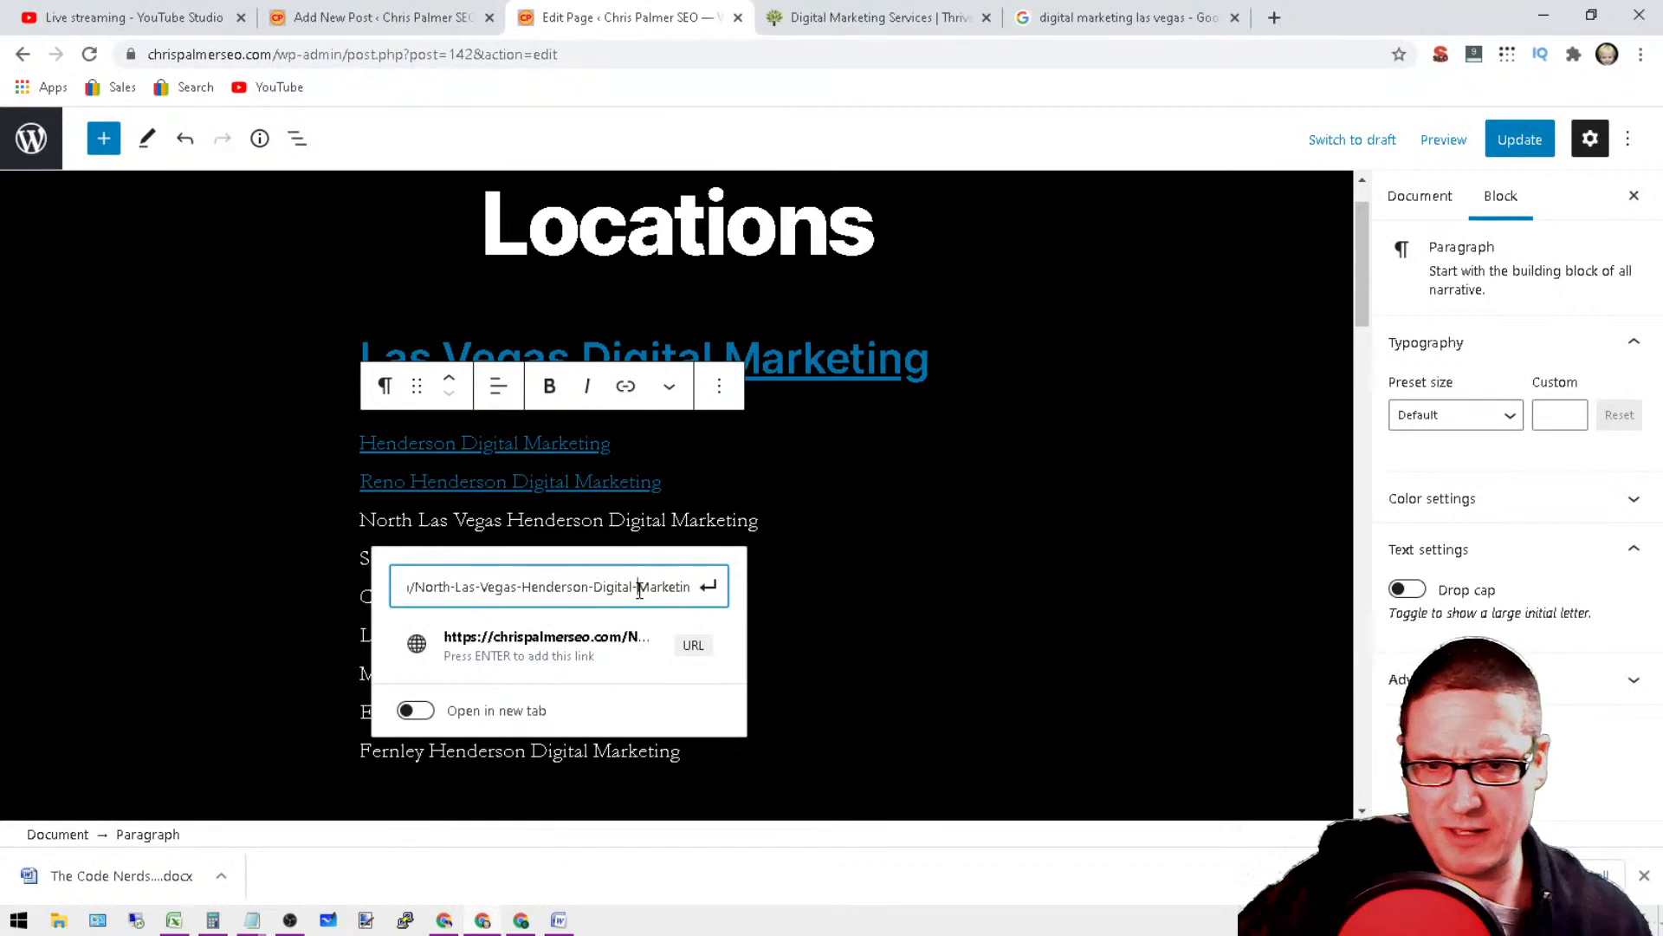
key("BackSpace")
type("-")
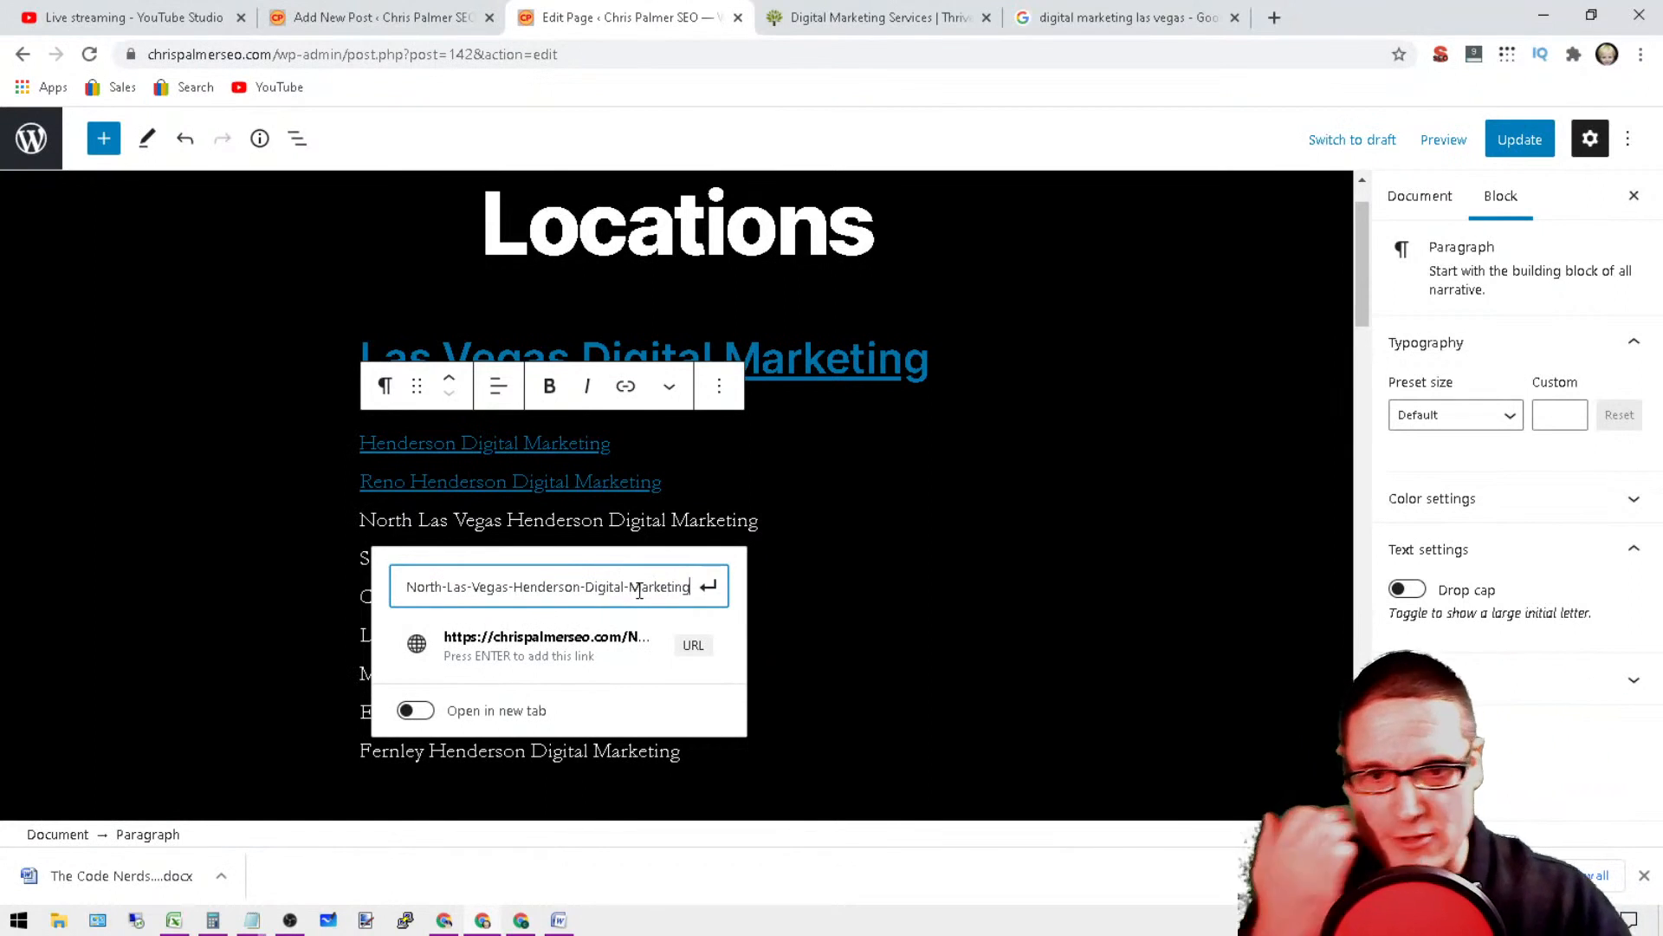
type("/")
key("Return")
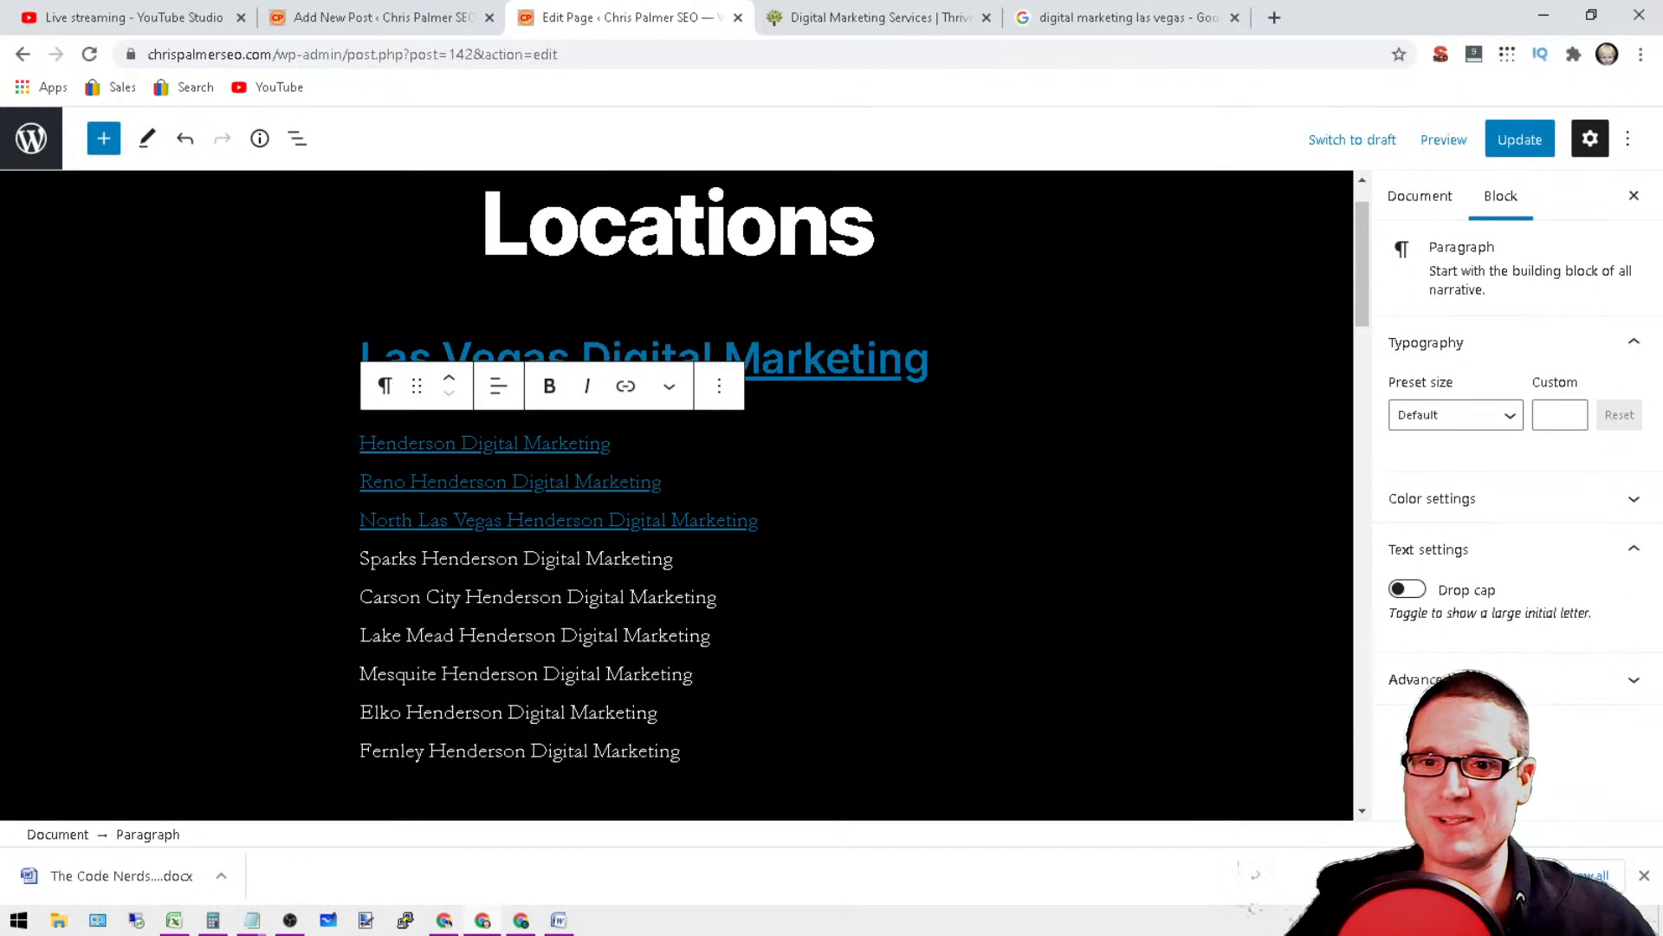
Step: Shorten the Sparks line to "Sparks Digital Marketing" and link it to the site's base URL followed by "sparks-digital-marketing/"
double_click(460, 558)
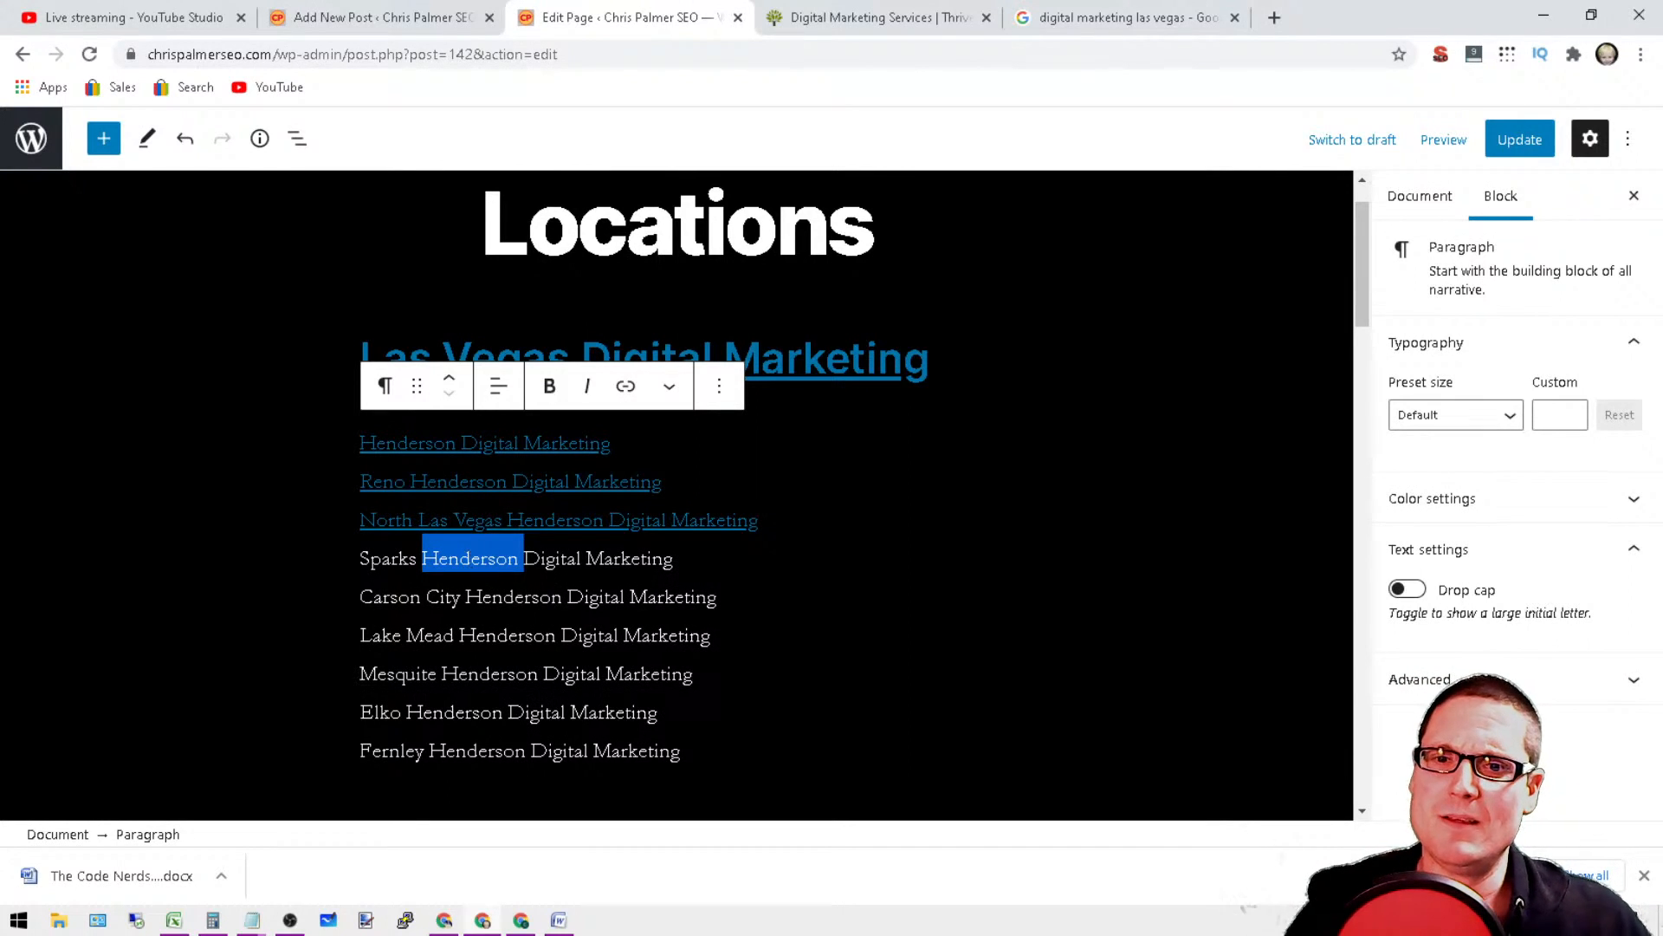
key("BackSpace")
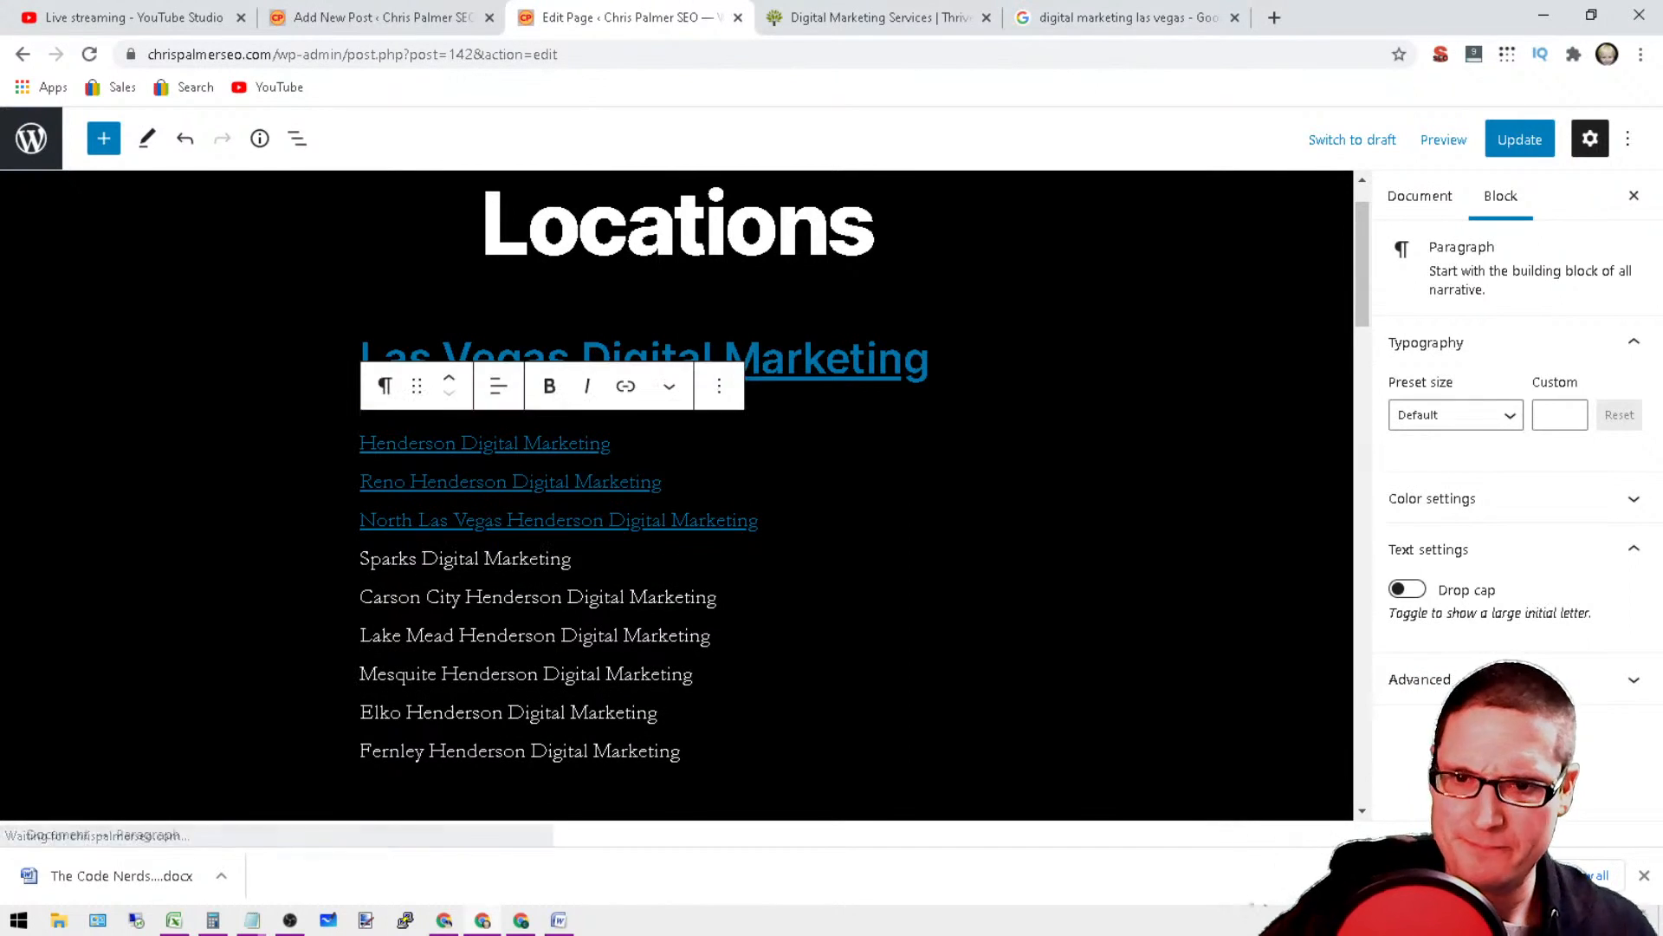
left_click_drag(572, 560, 352, 565)
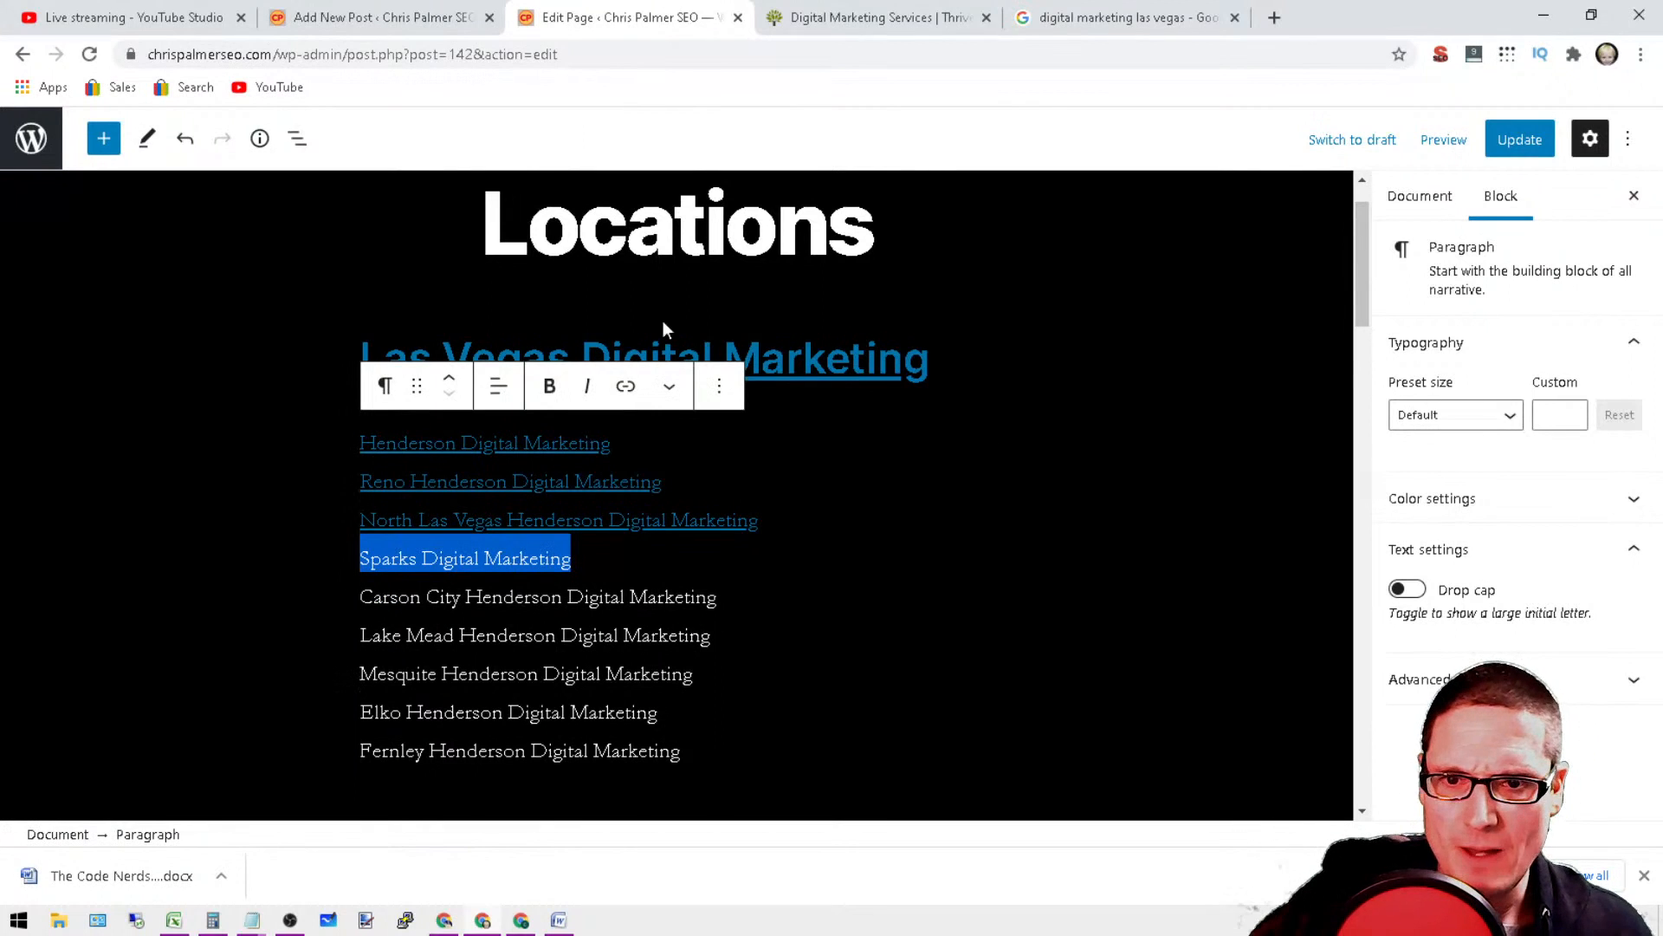
left_click(625, 385)
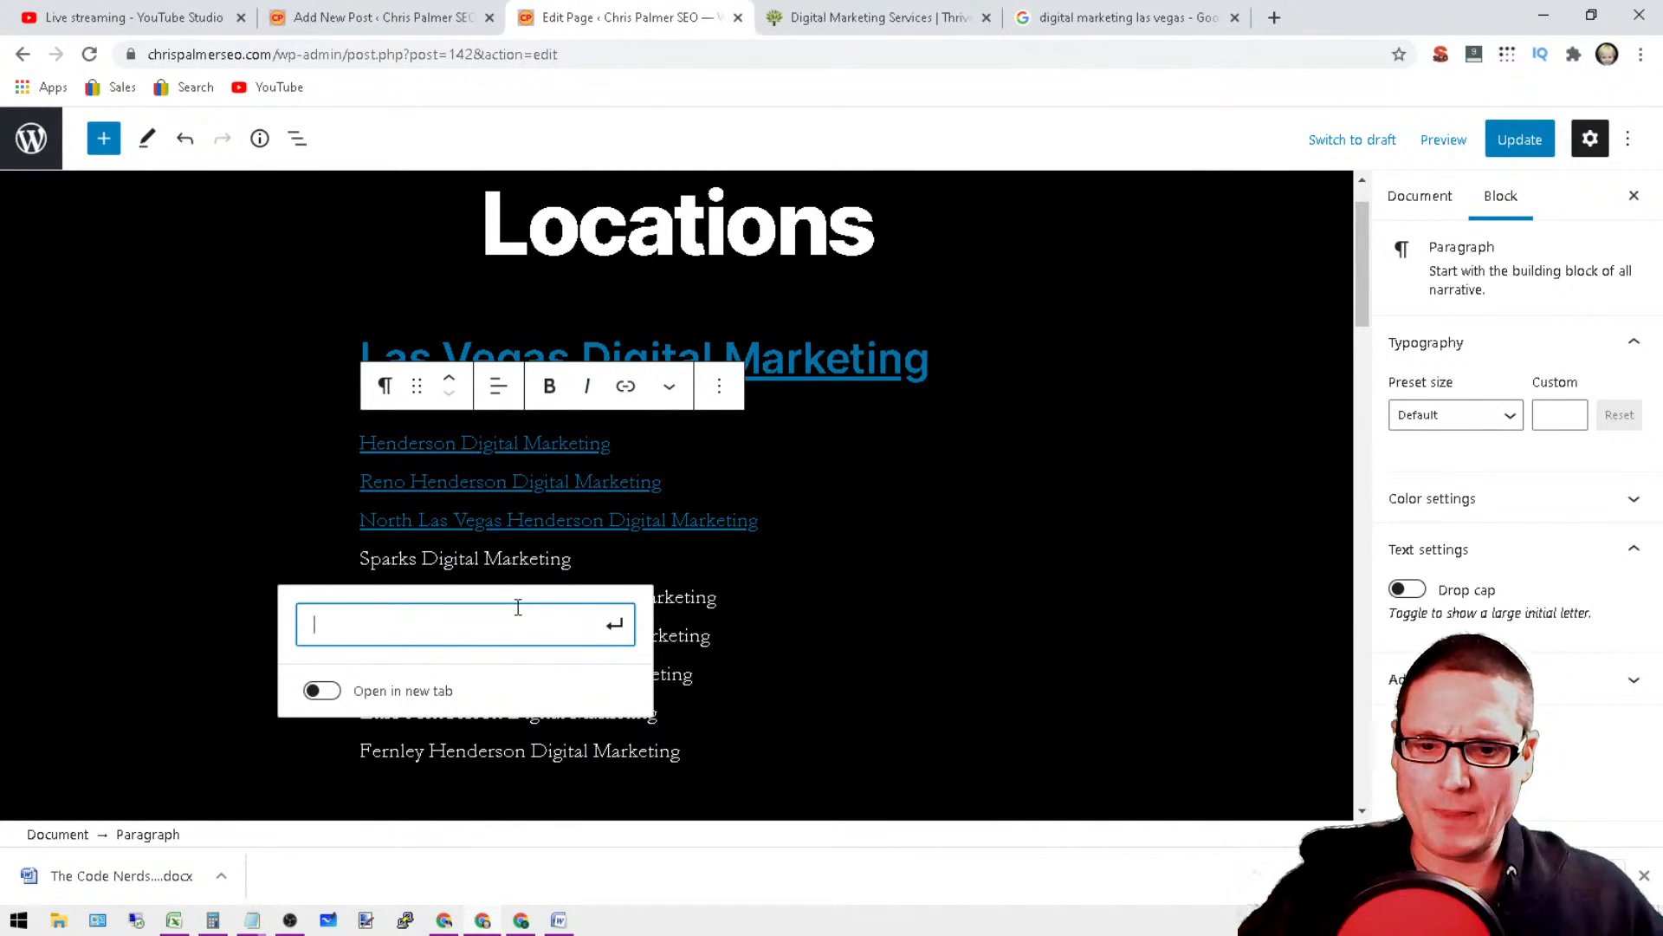
type("https://chr")
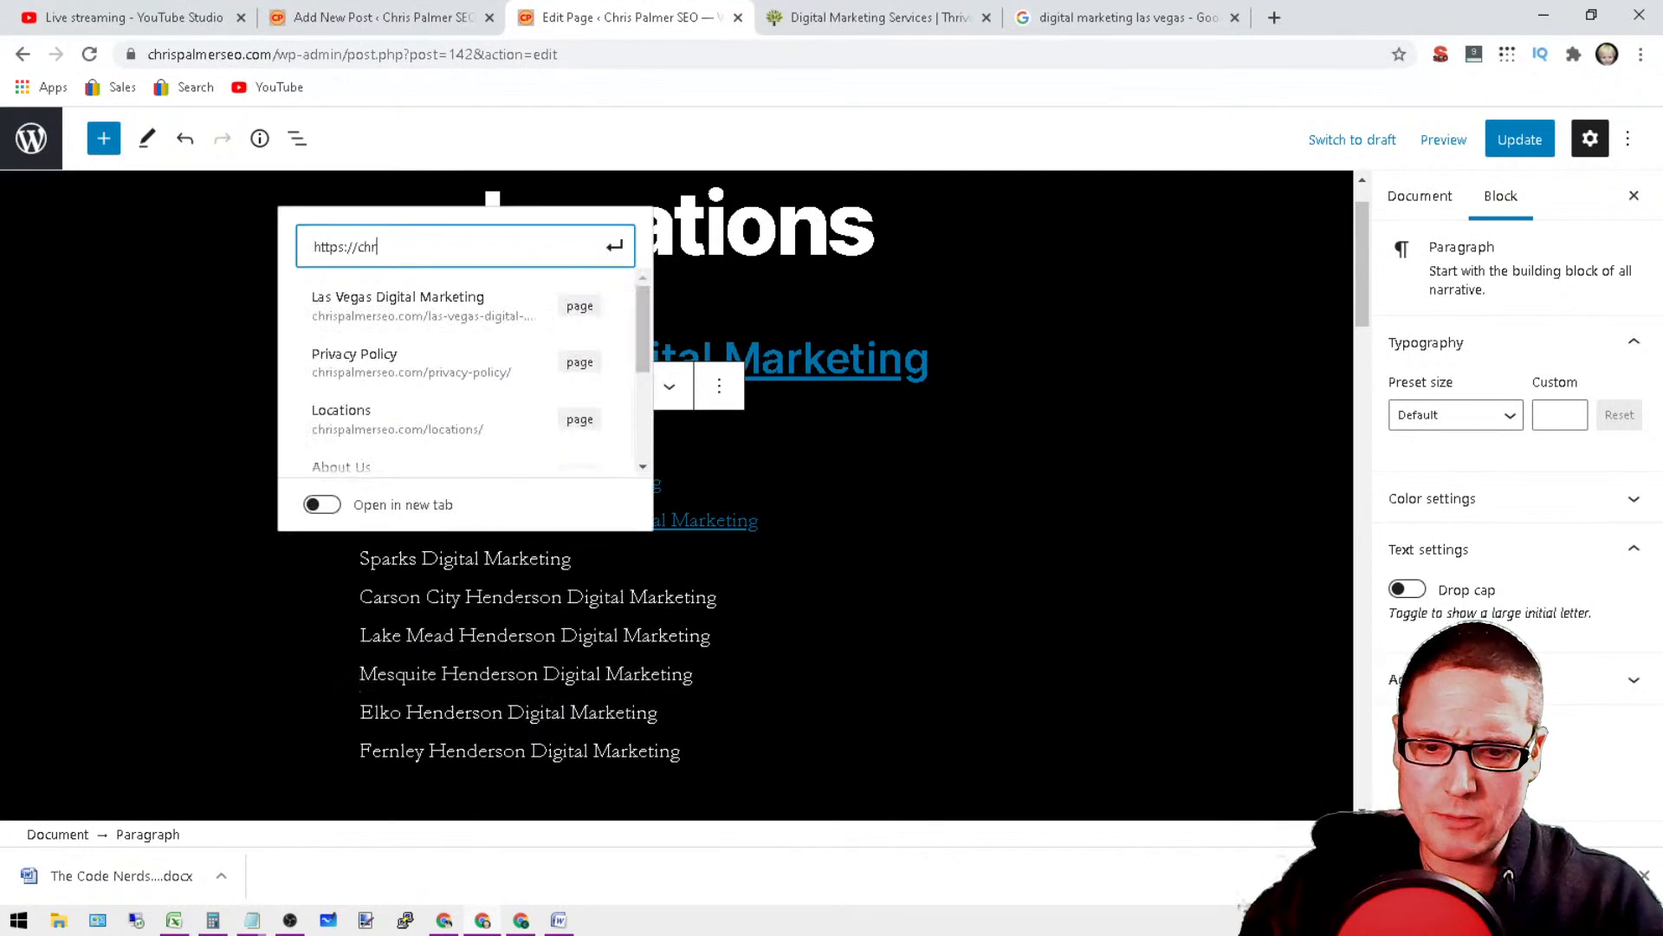
type("ispalmerseo.com")
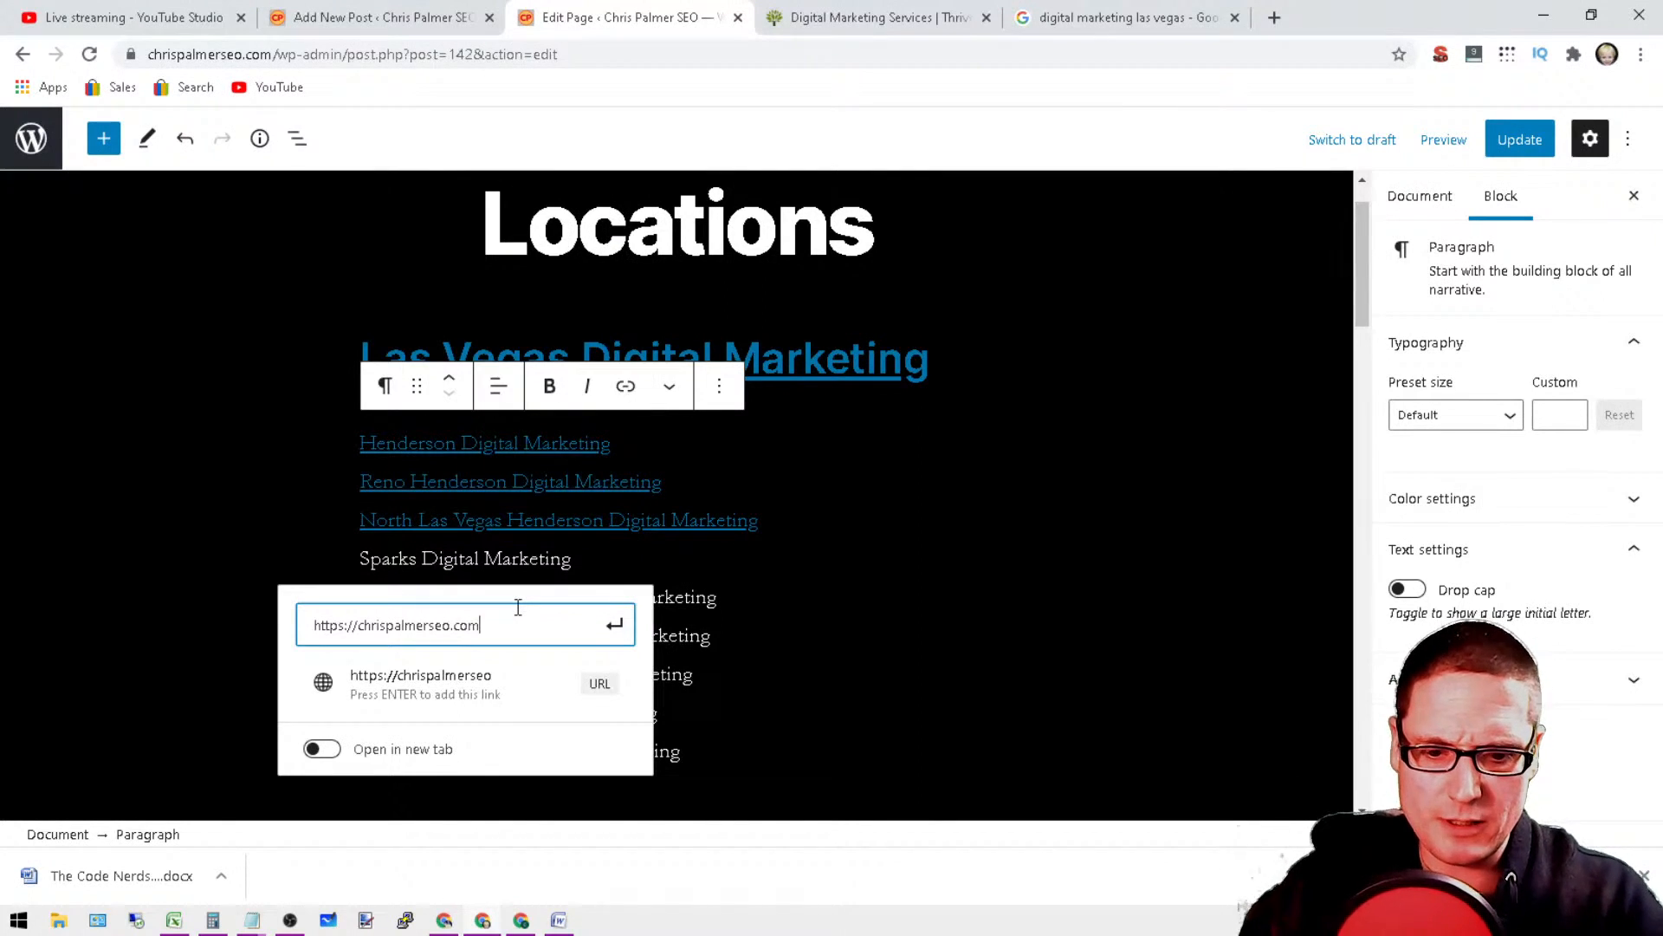
type("/spark")
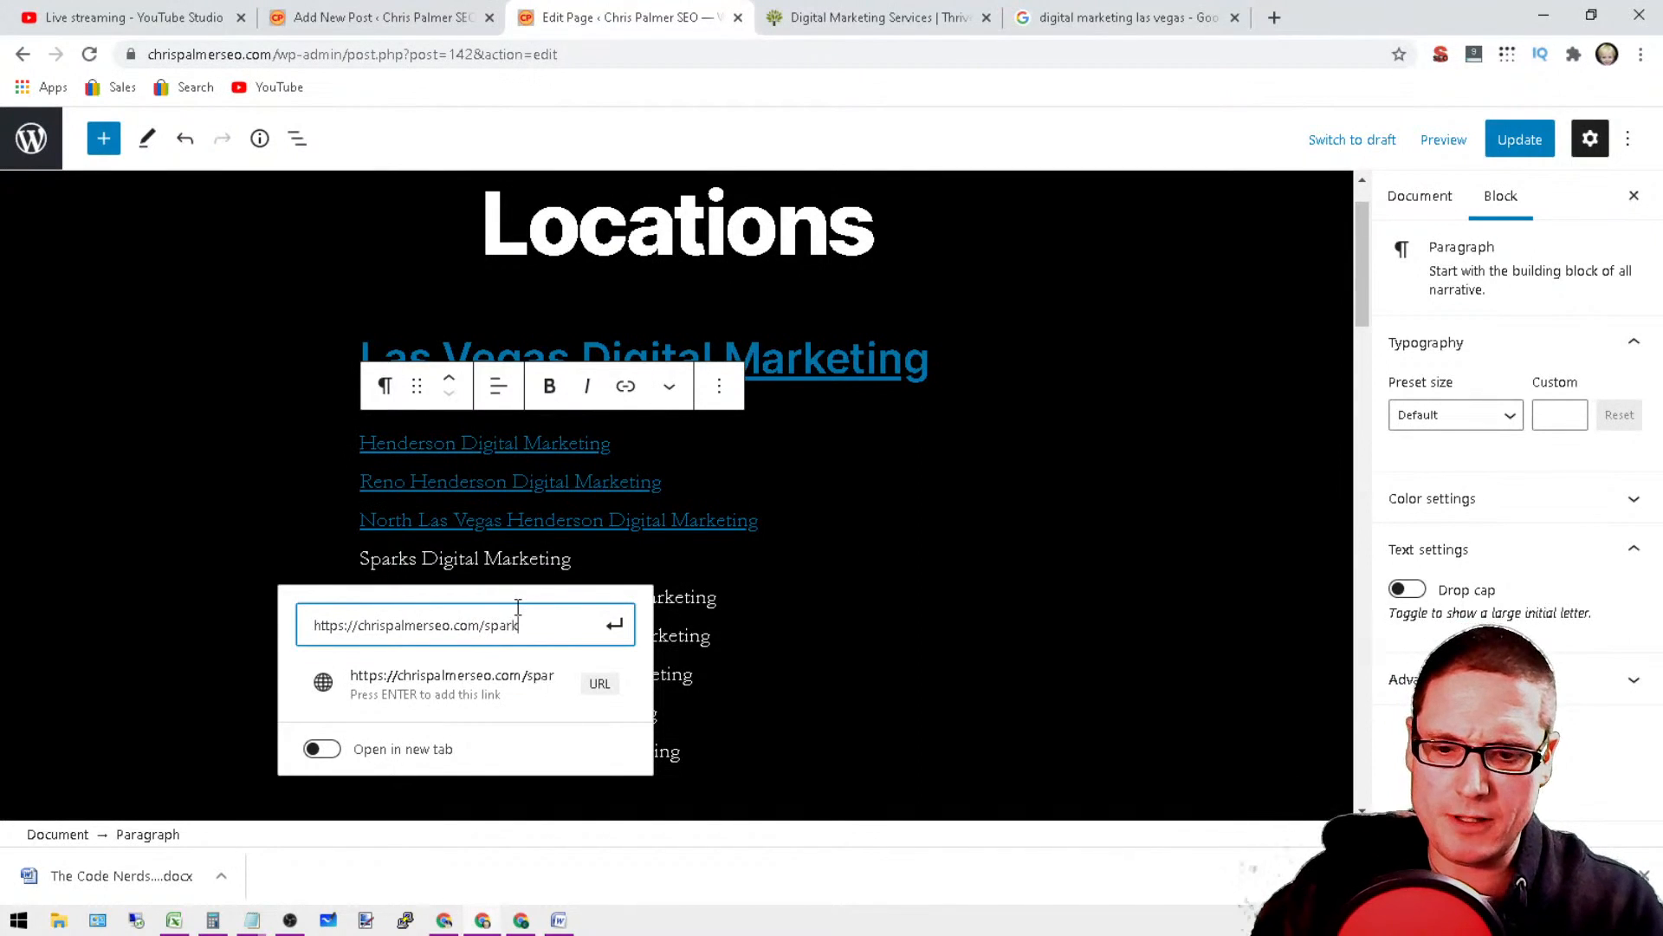
type("s-di")
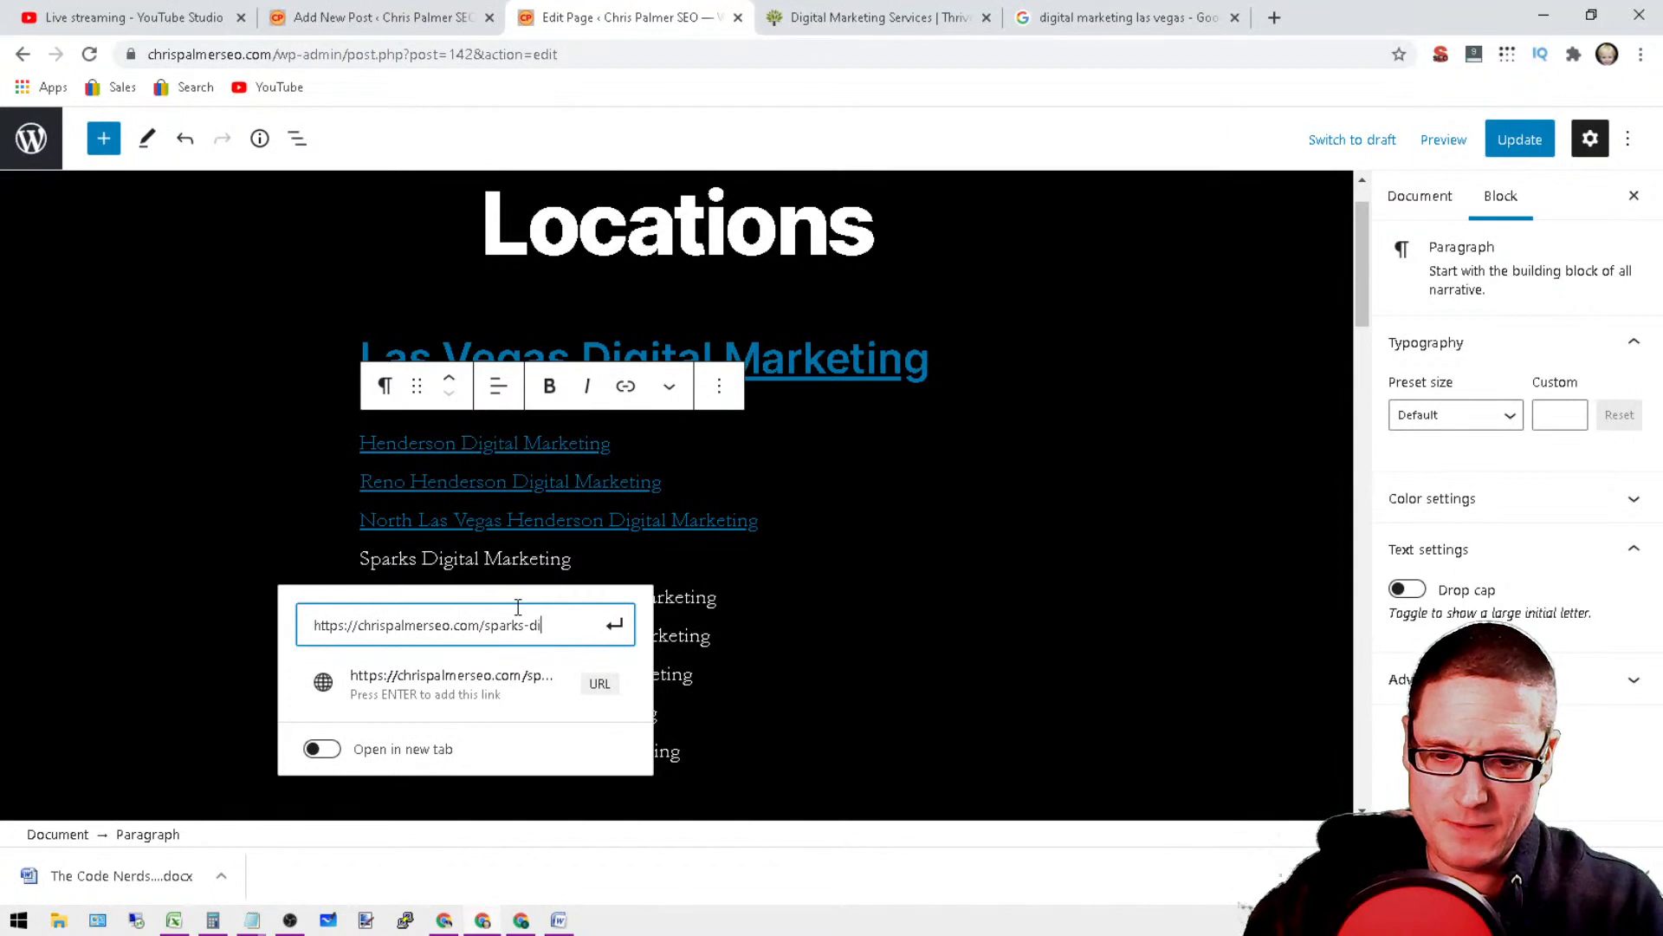
type("gital-marketing/")
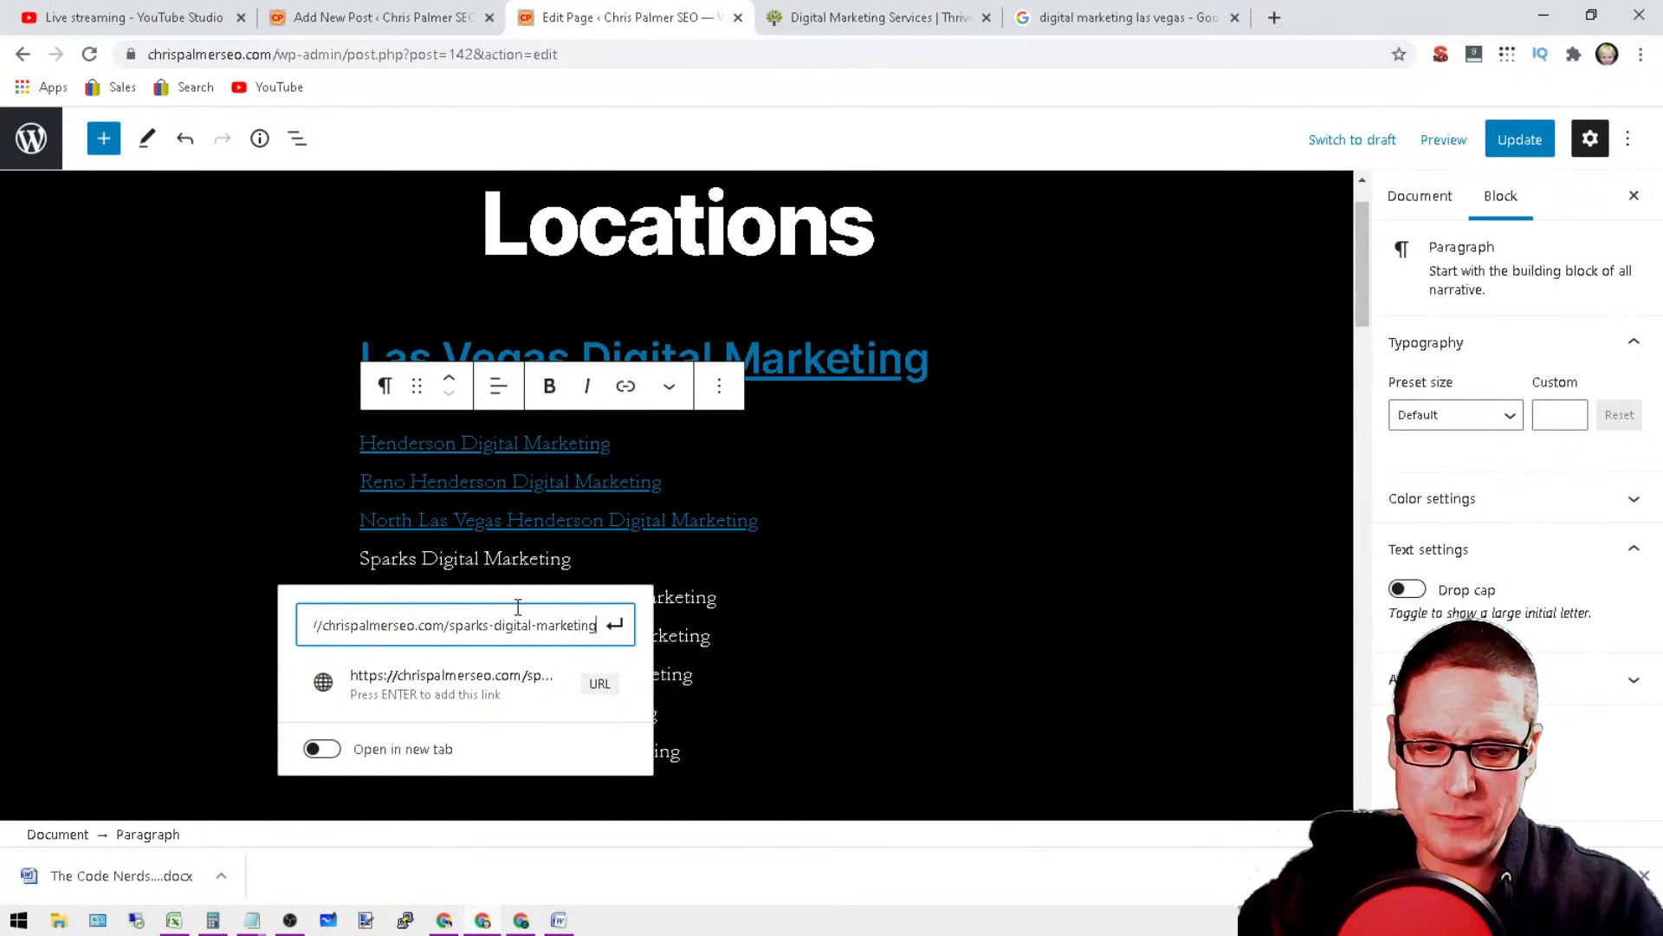
left_click(486, 685)
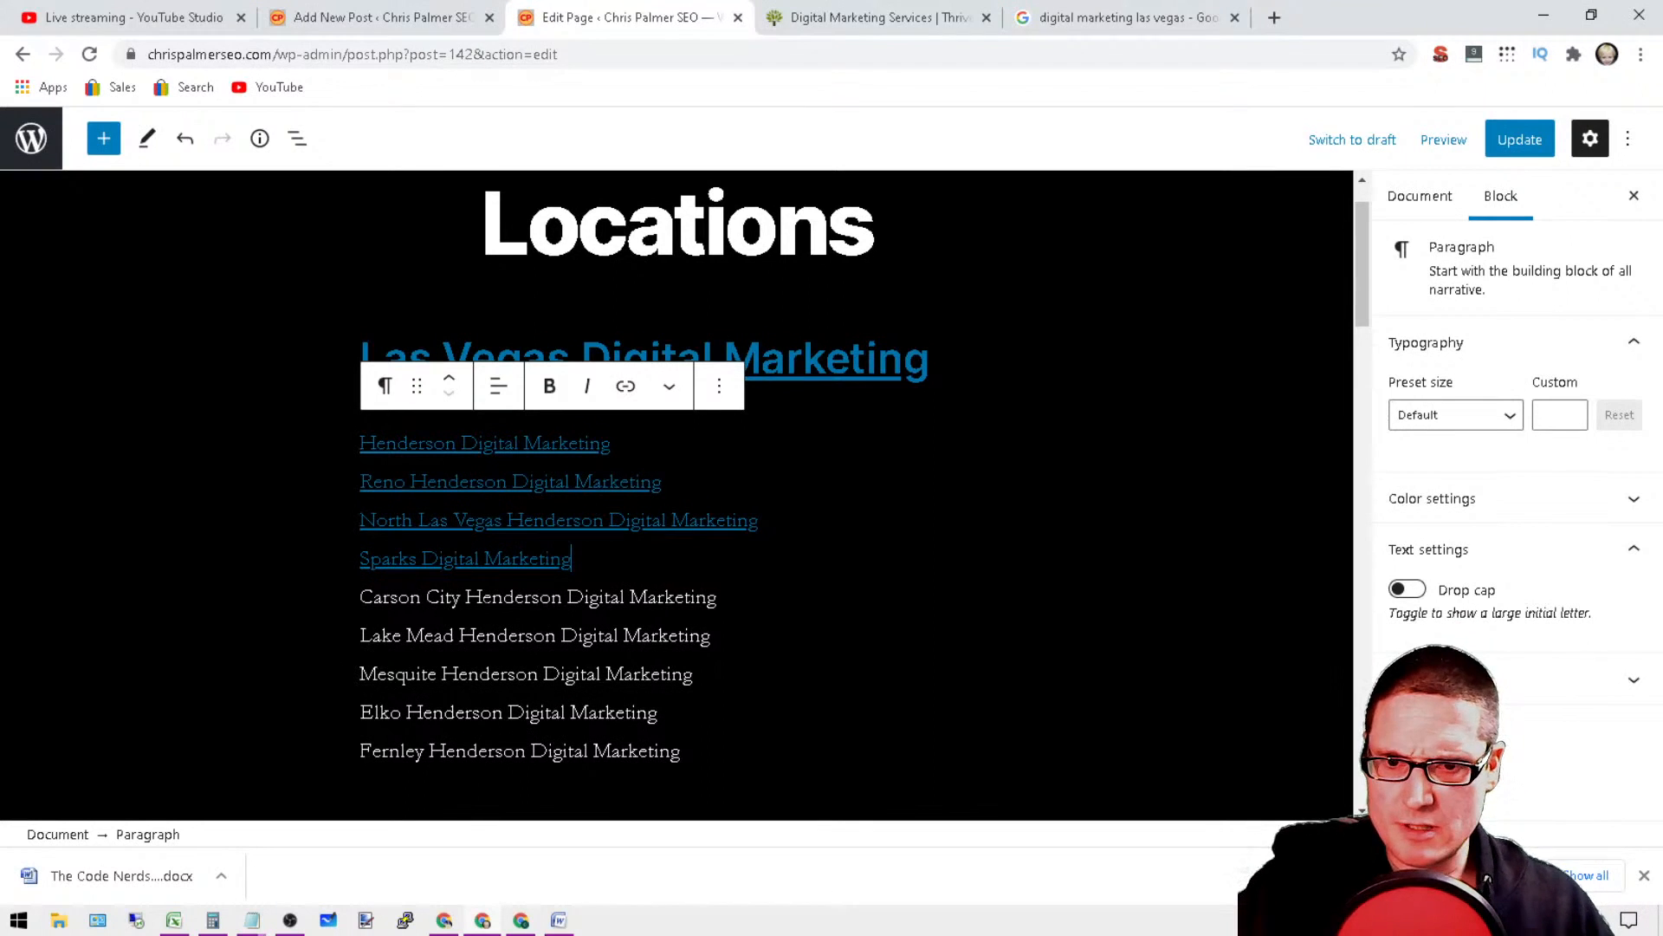
Step: Delete the word "Henderson" from the Carson City, Lake Mead, Mesquite, Elko and Fernley lines
double_click(507, 597)
key("BackSpace")
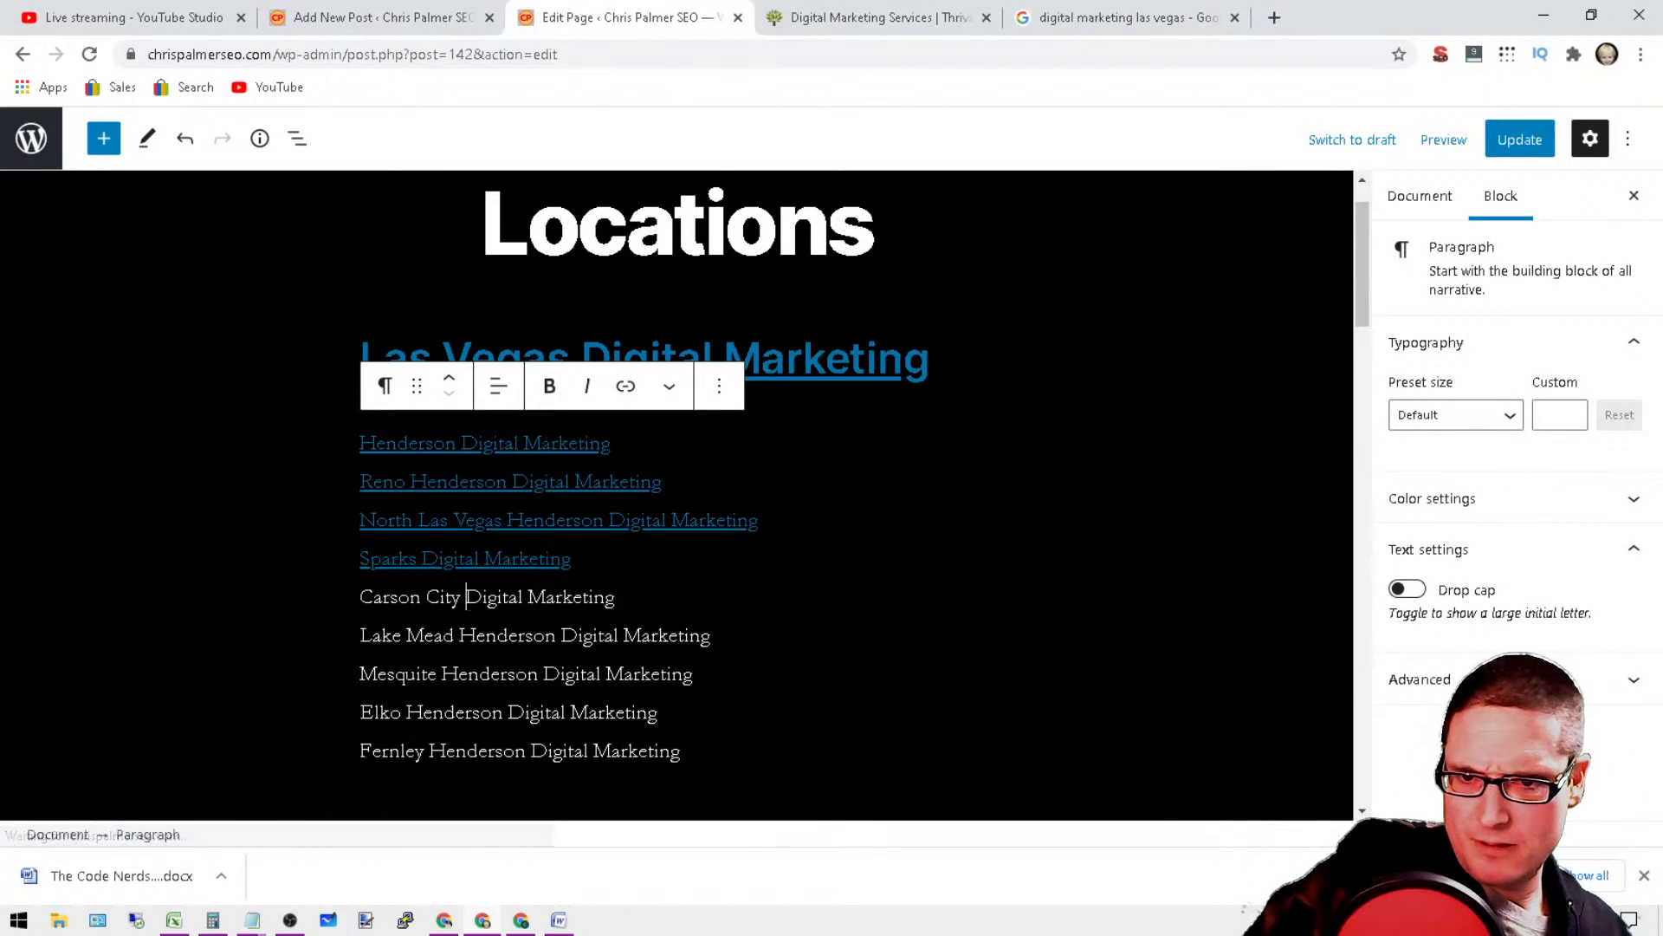
double_click(505, 635)
key("BackSpace")
double_click(489, 674)
key("BackSpace")
double_click(454, 712)
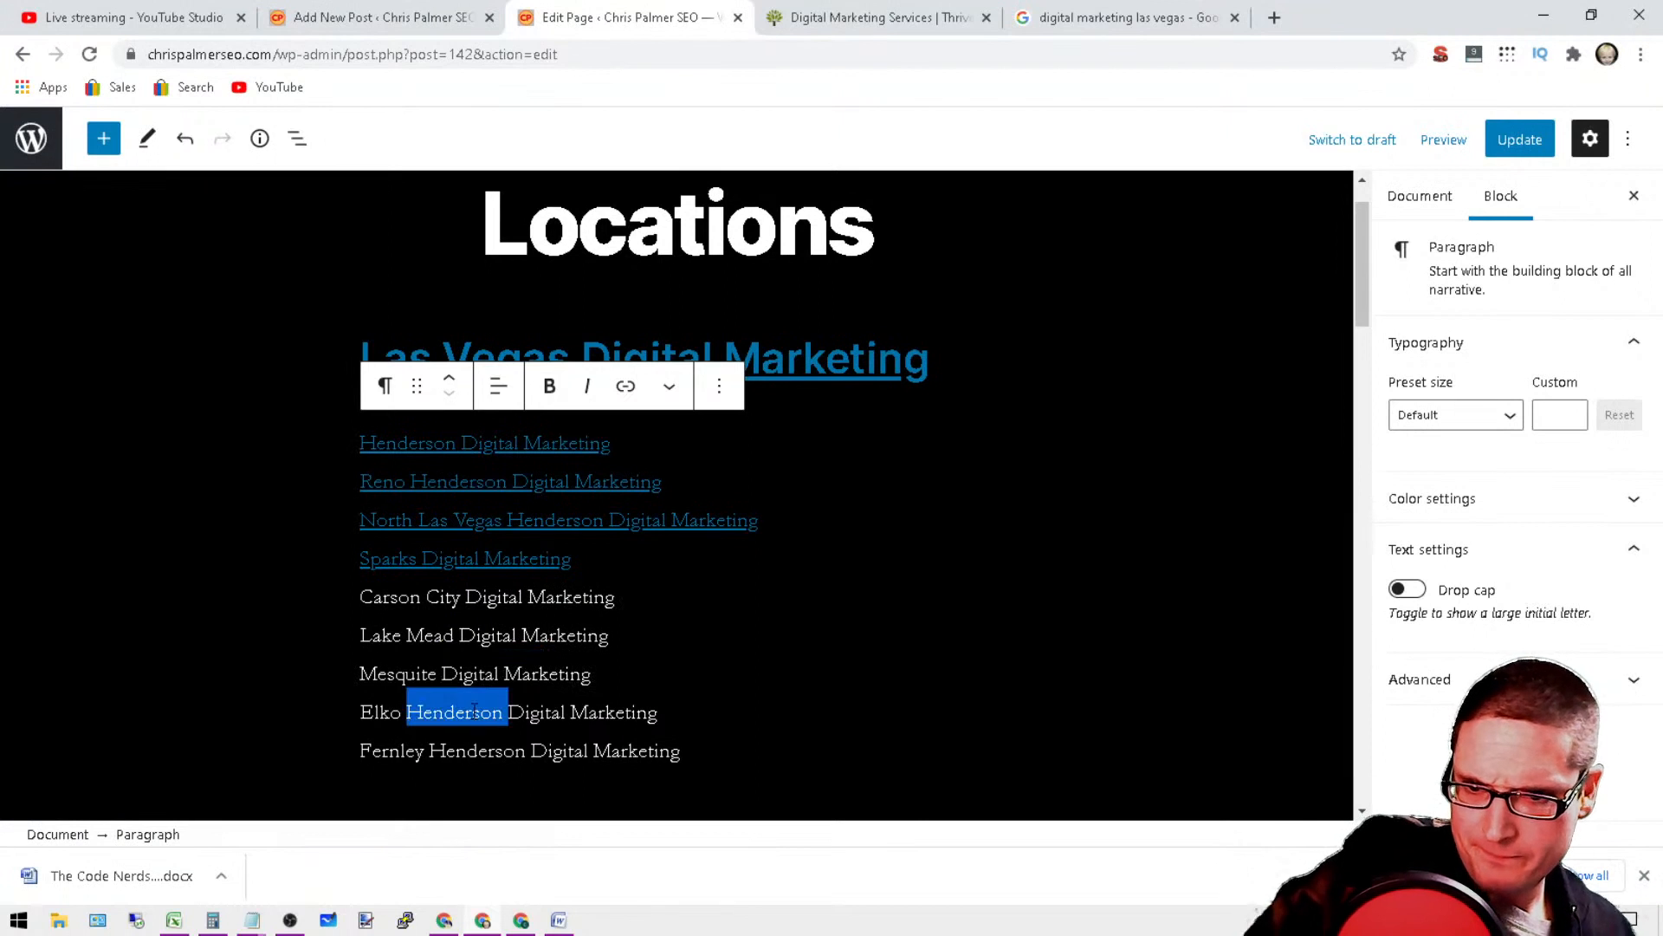
key("BackSpace")
double_click(468, 750)
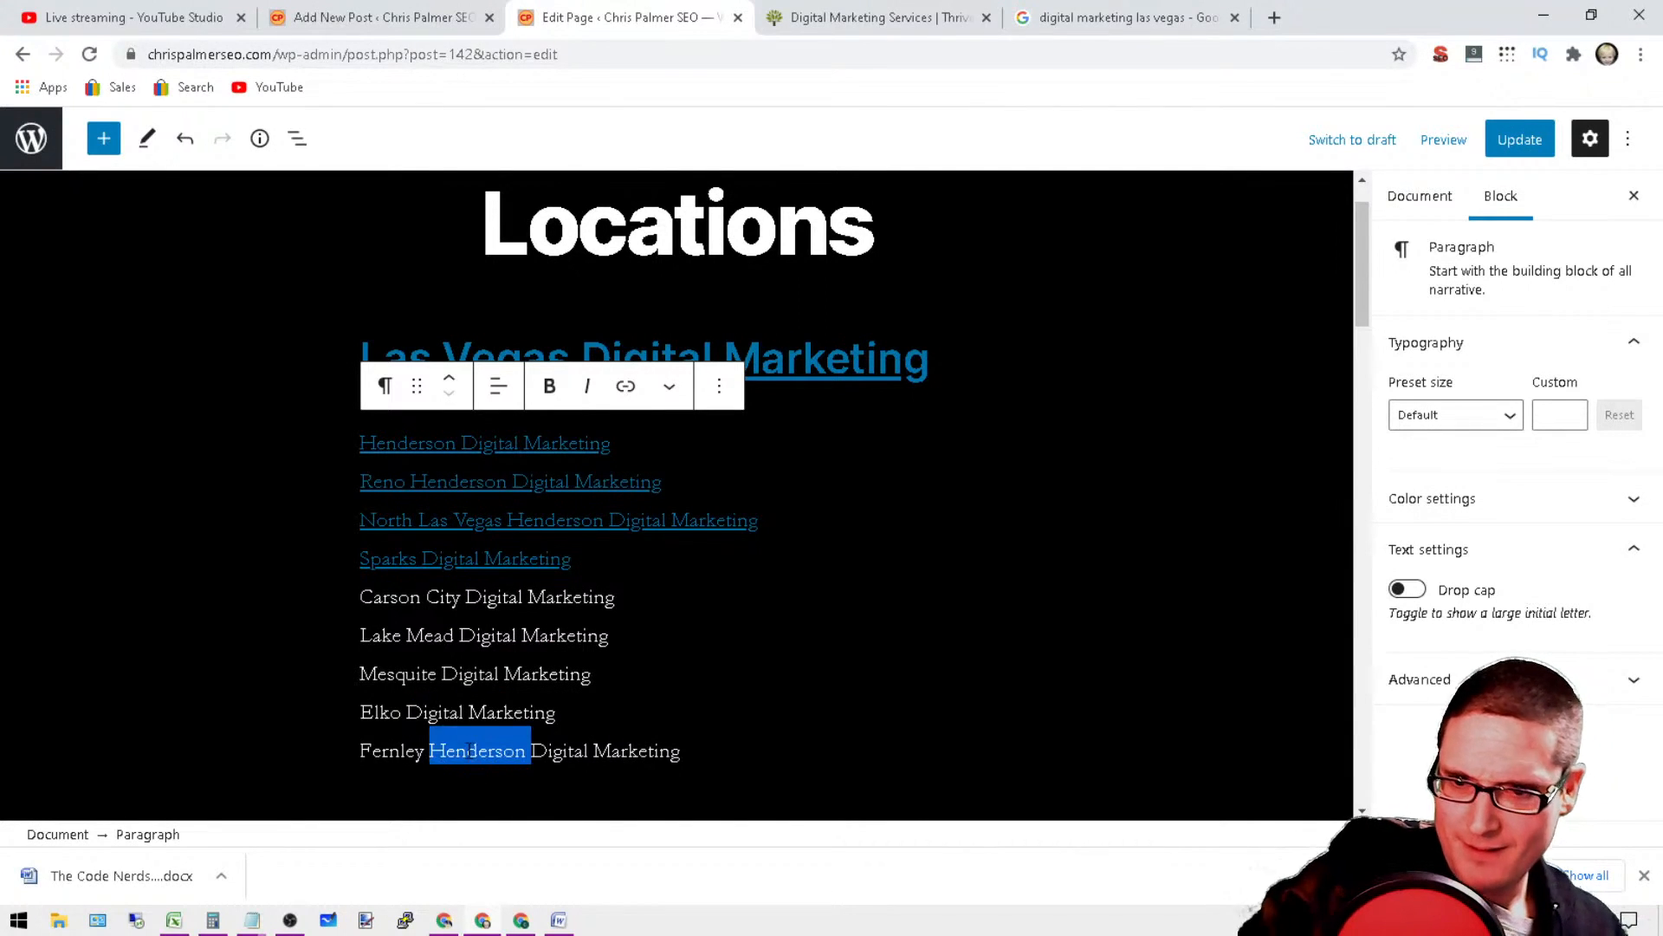
key("BackSpace")
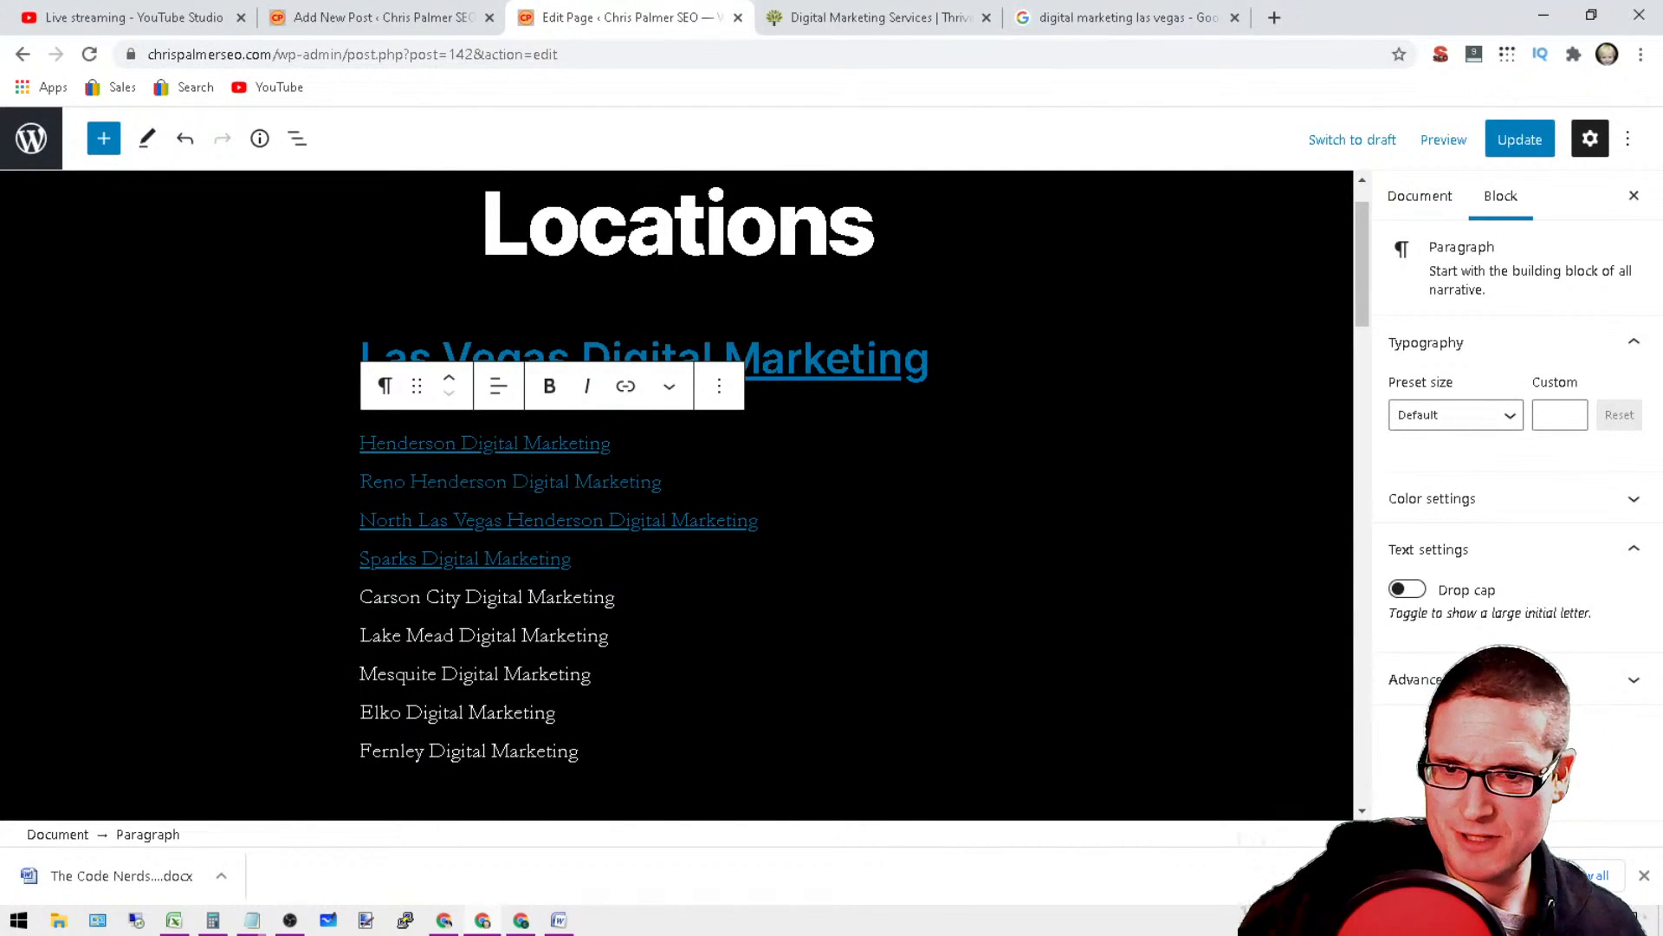
Step: Delete the word "Henderson" from the linked Reno and North Las Vegas lines, keeping their links
double_click(459, 482)
key("BackSpace")
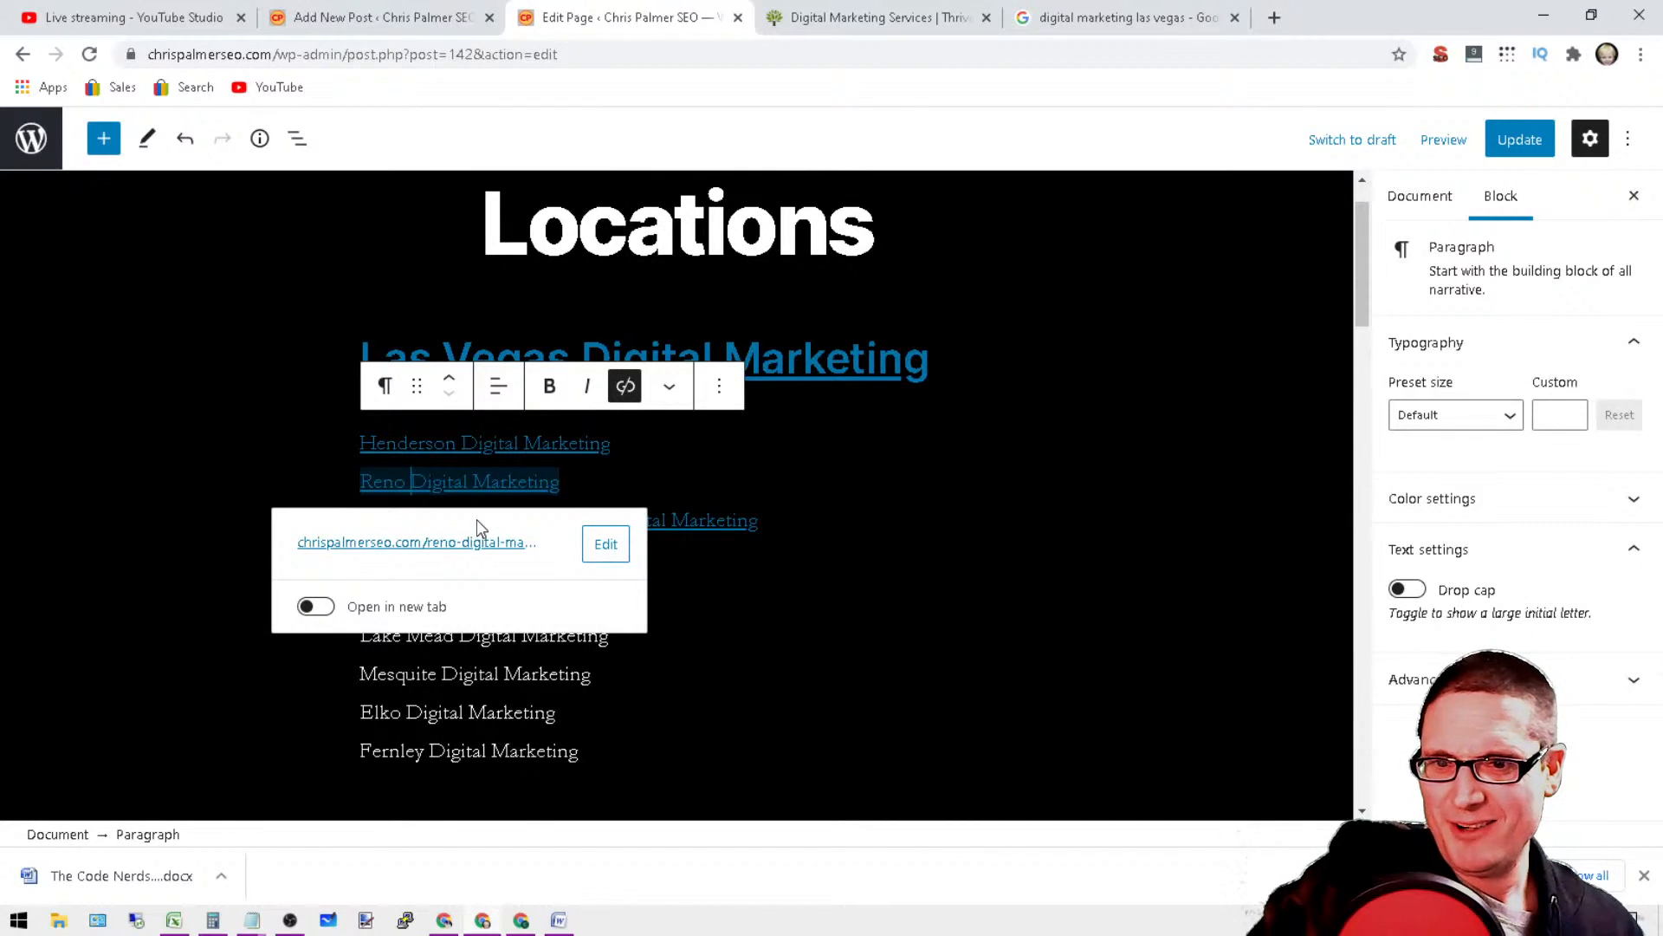
left_click(669, 597)
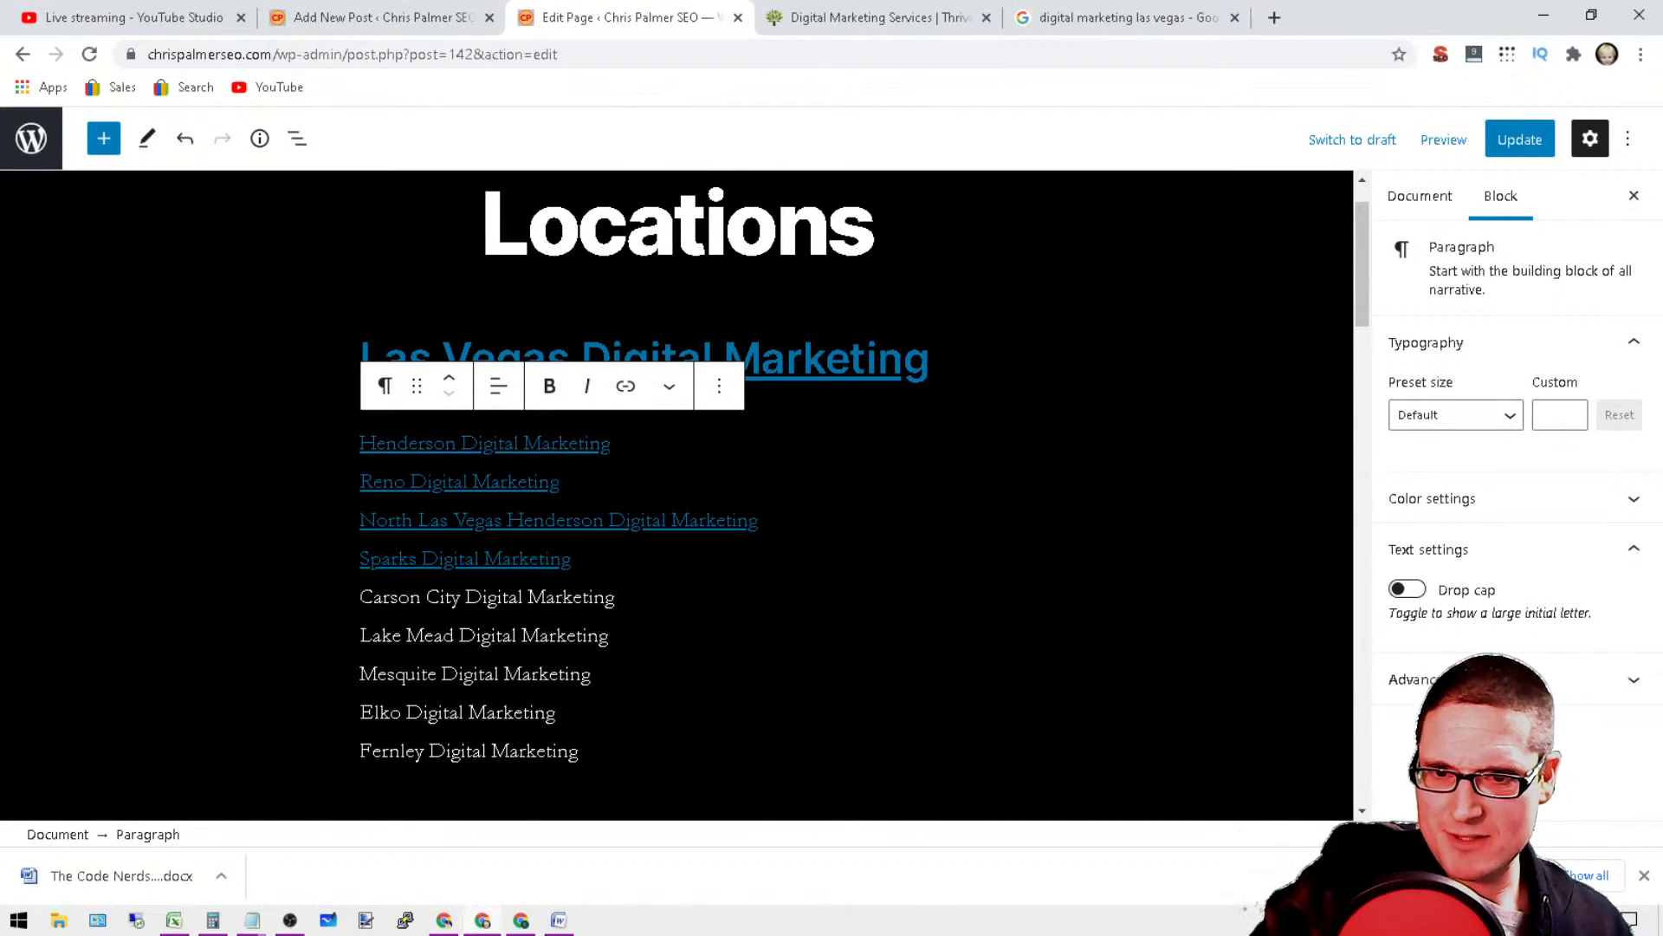
double_click(545, 520)
key("BackSpace")
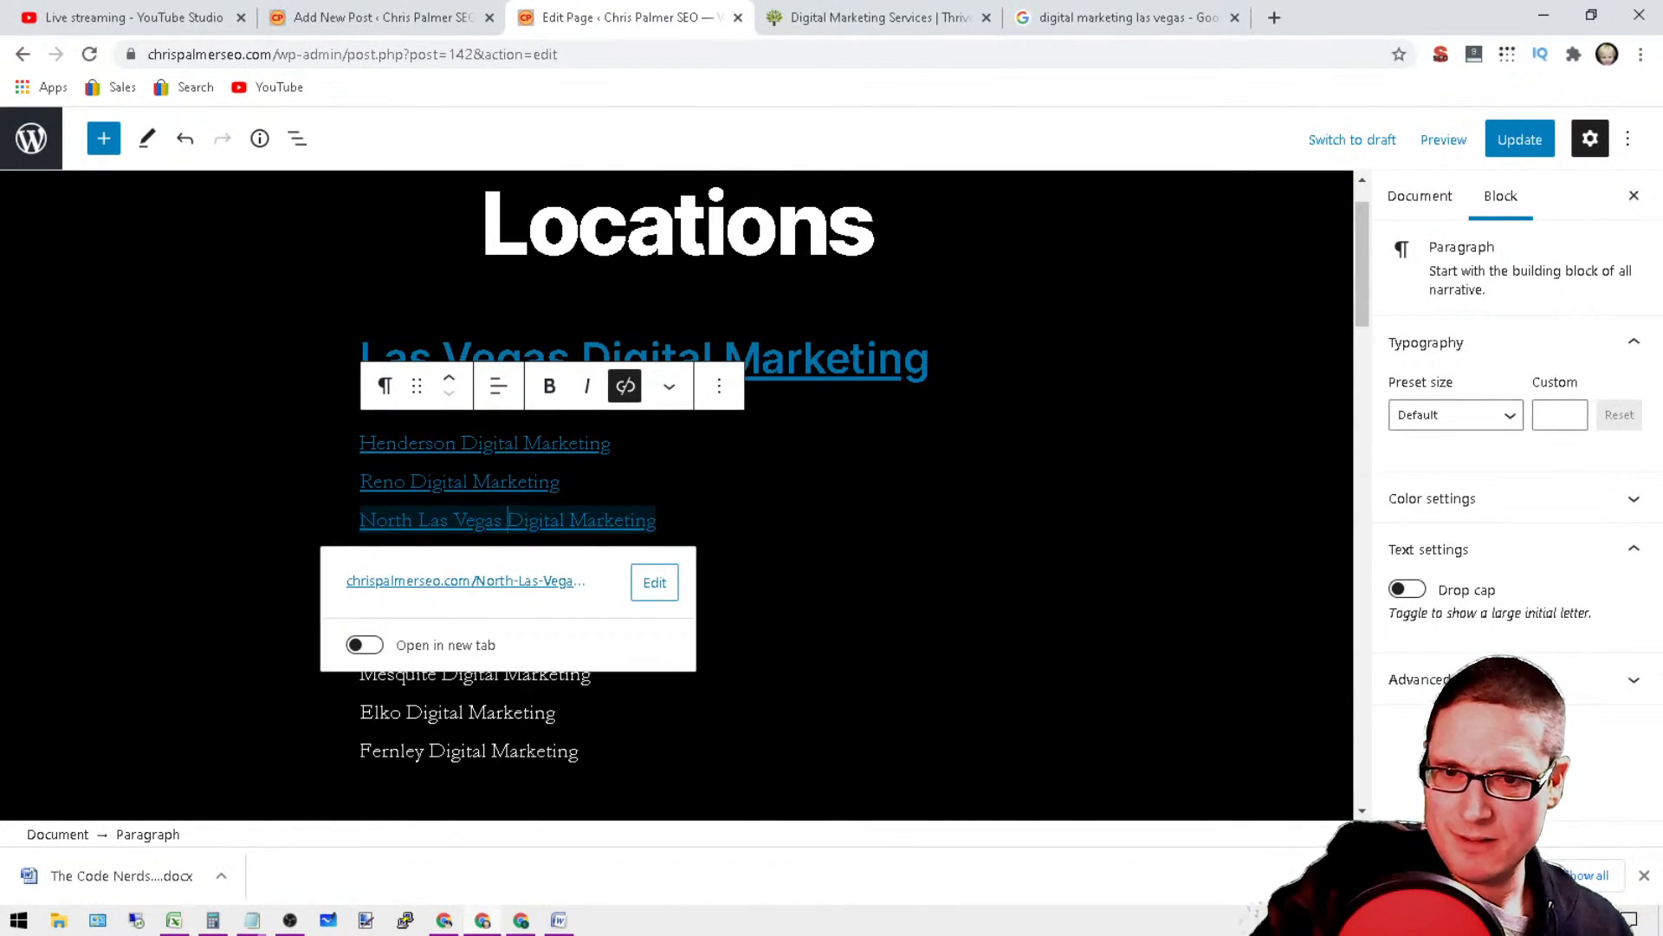
left_click(717, 559)
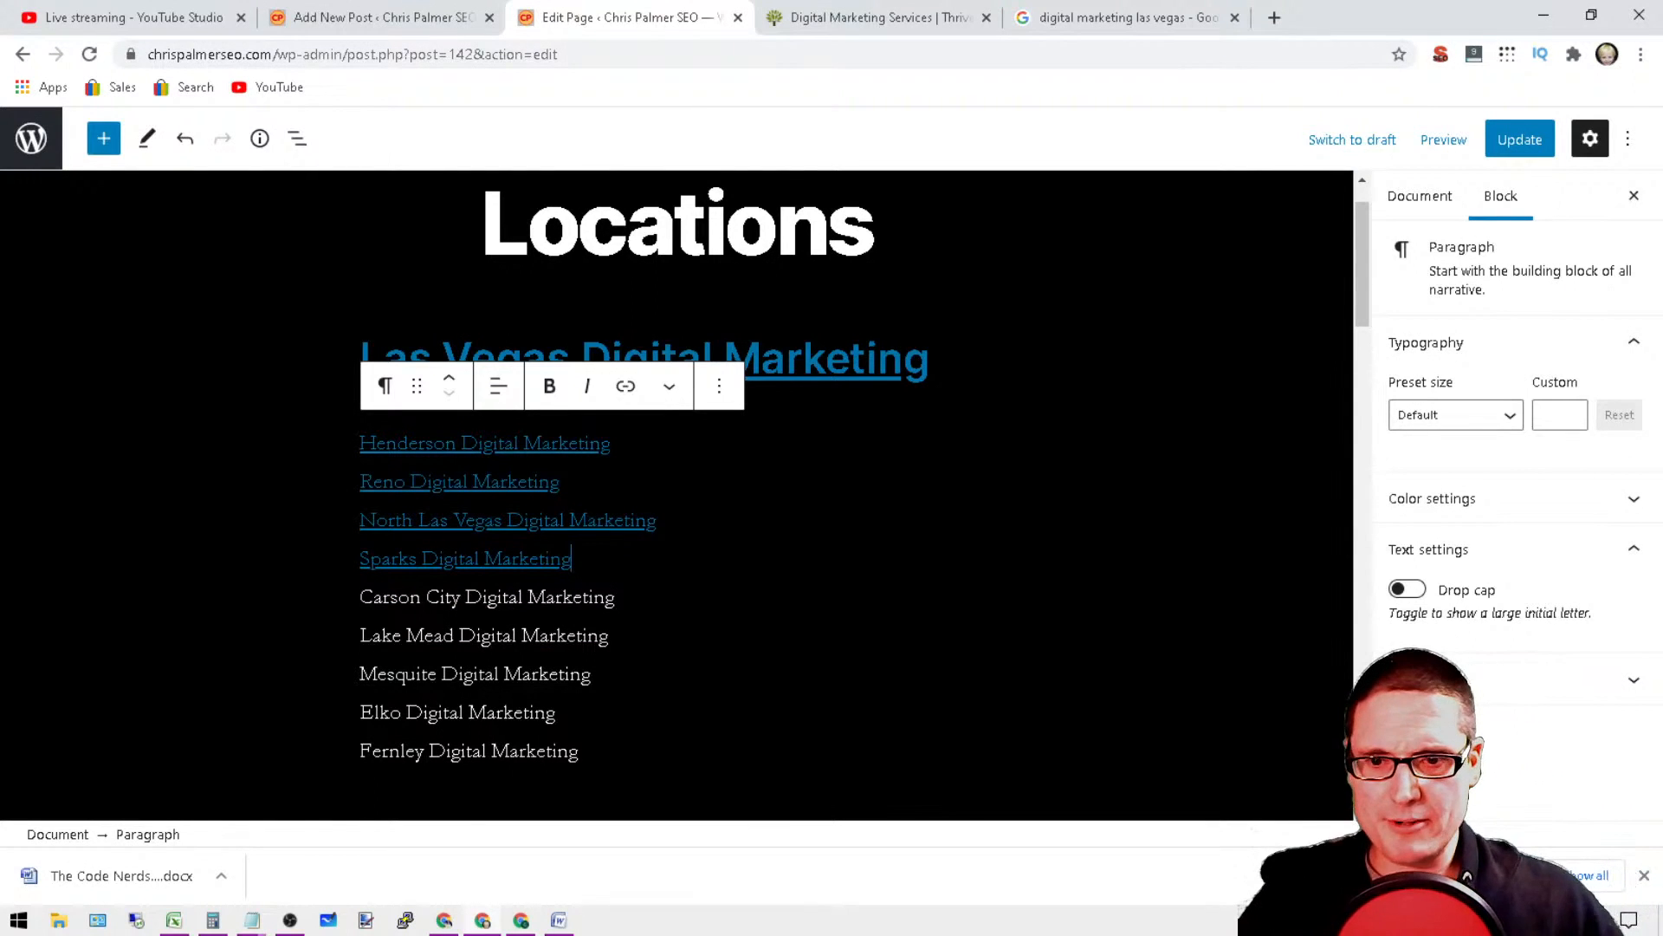
Step: Link the Carson City Digital Marketing line to the site's base URL followed by "carson-city-digital-marketing/"
left_click_drag(615, 597, 315, 598)
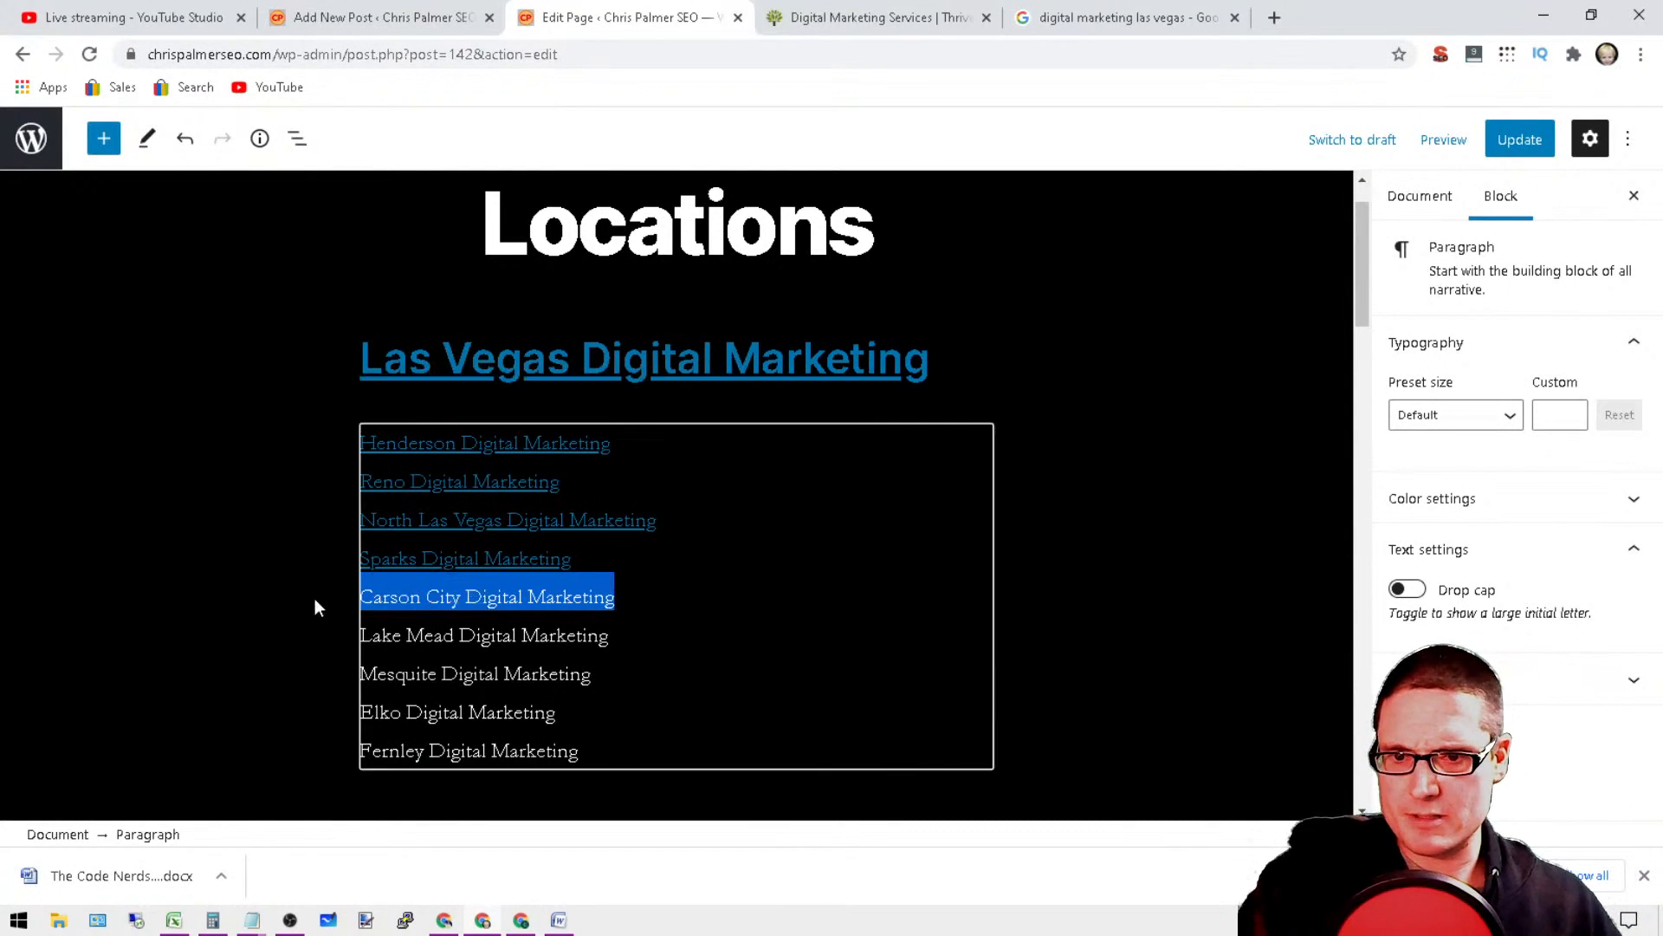
left_click(613, 403)
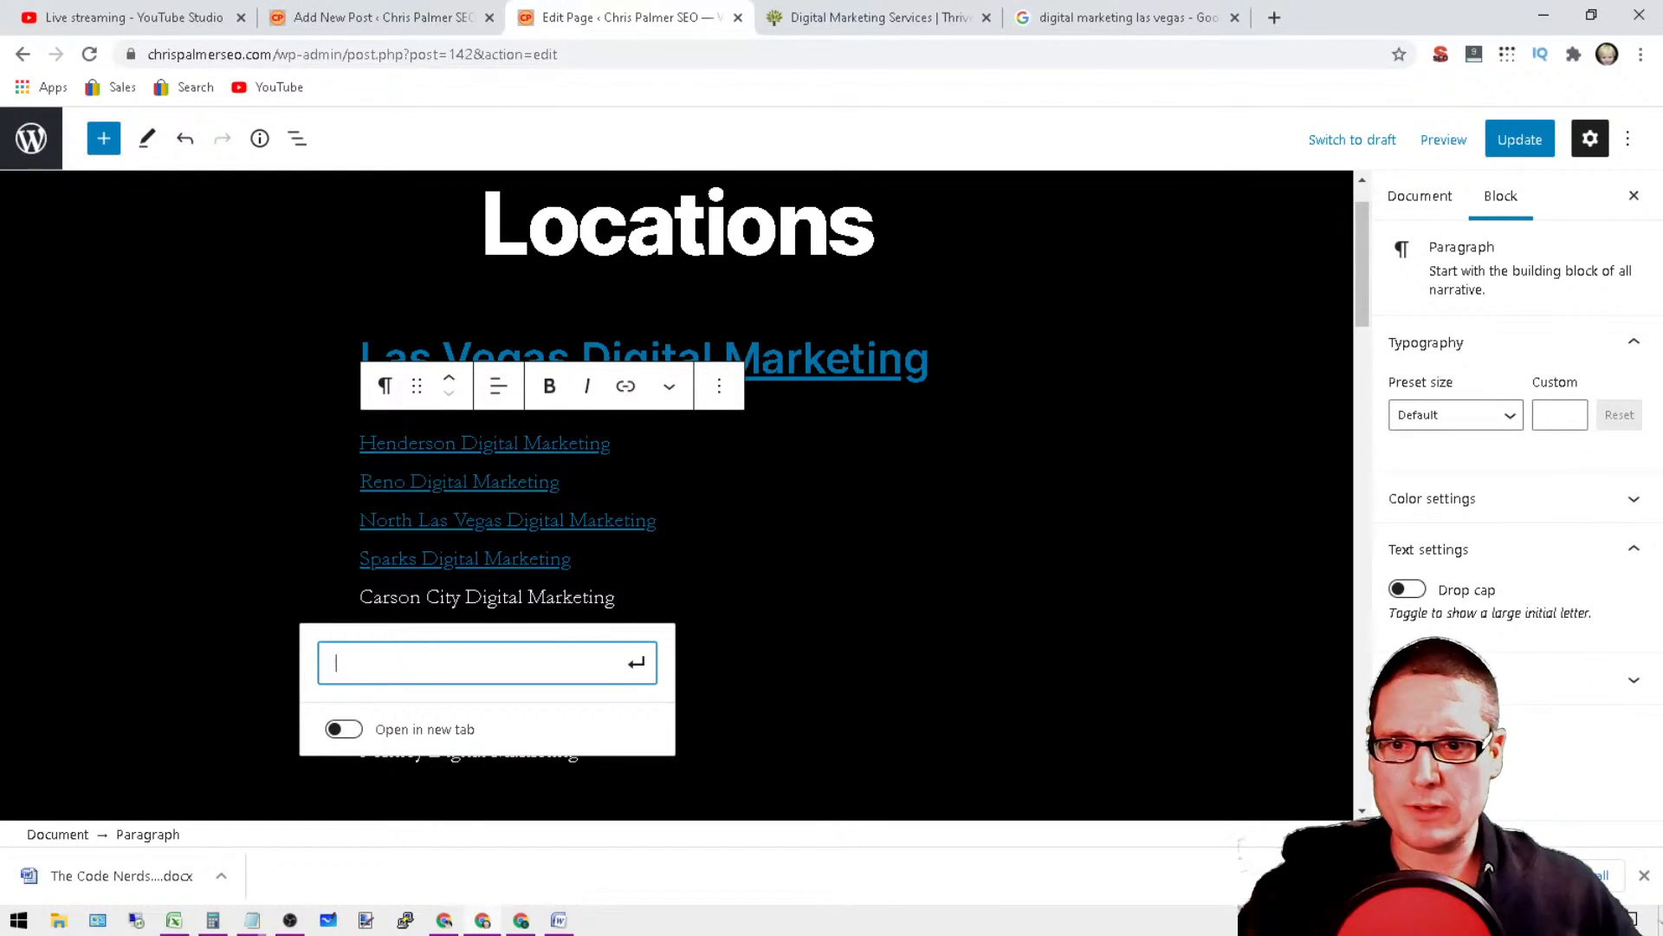
type("https://ch")
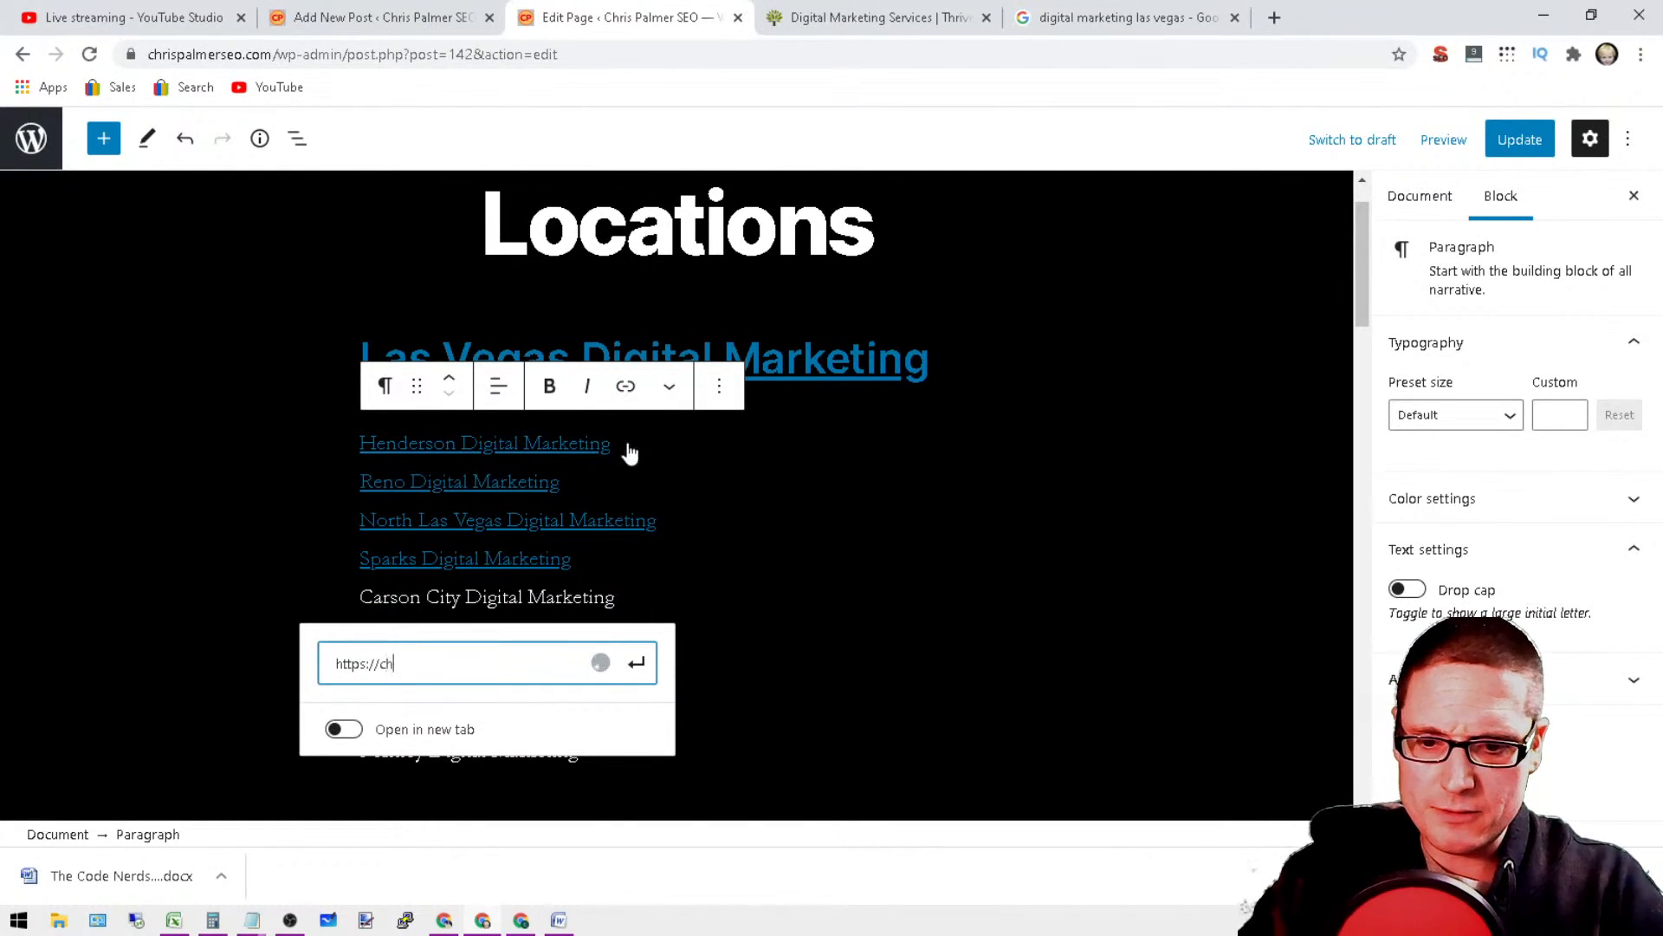
type("rispalmerseo.co")
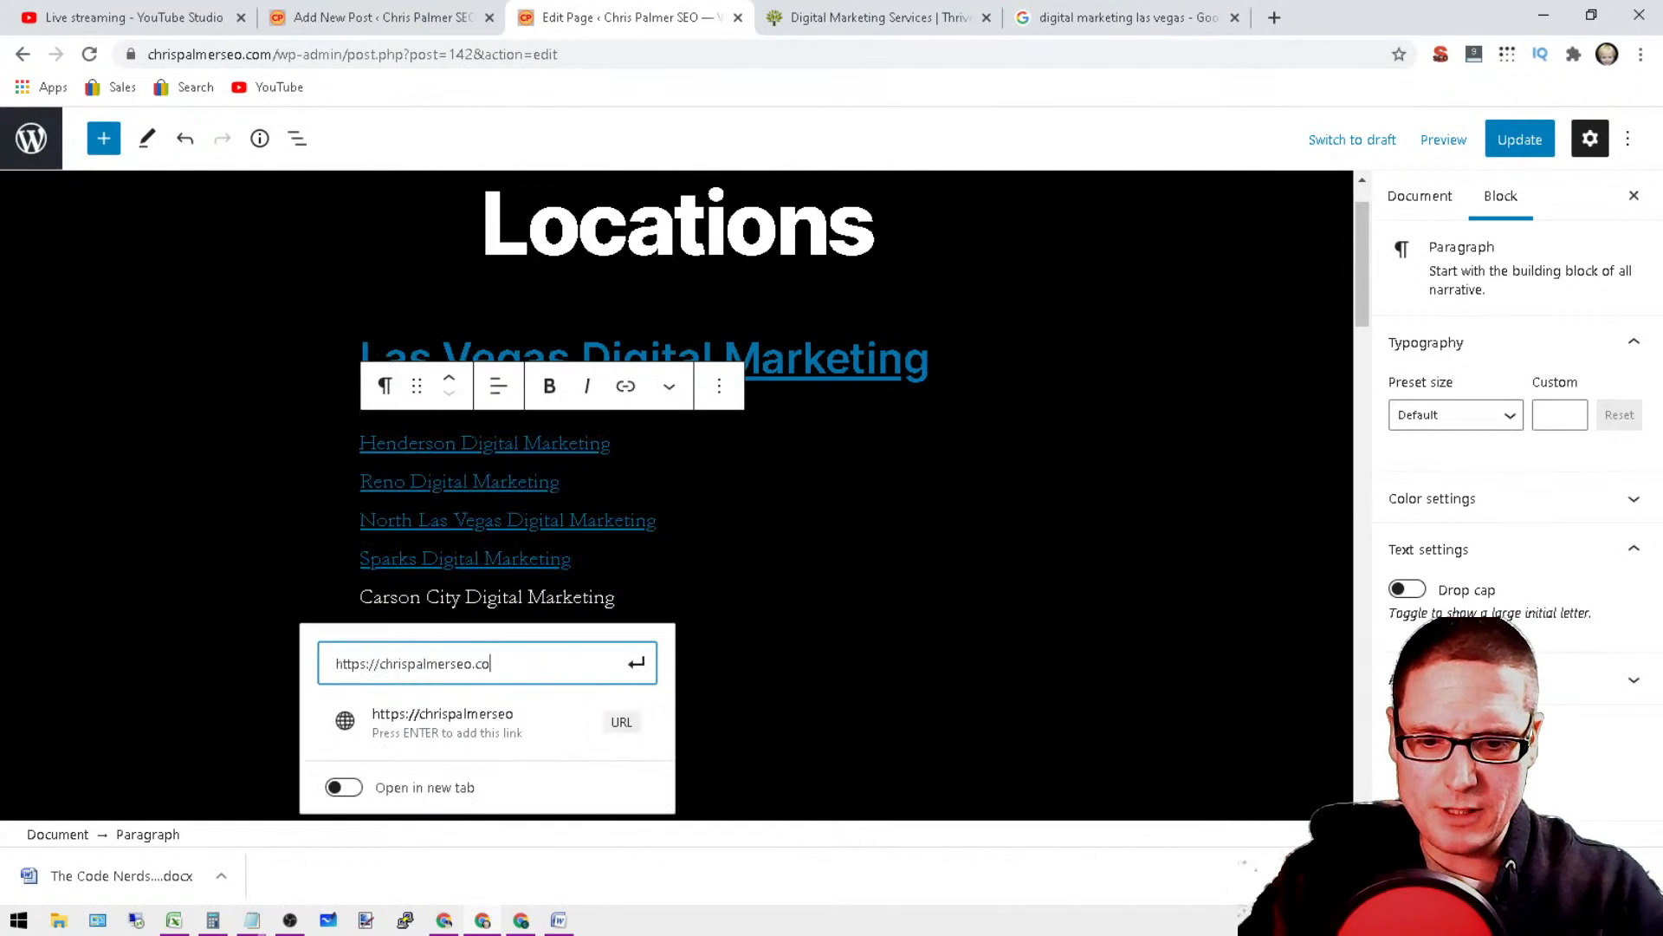
type("m/ca")
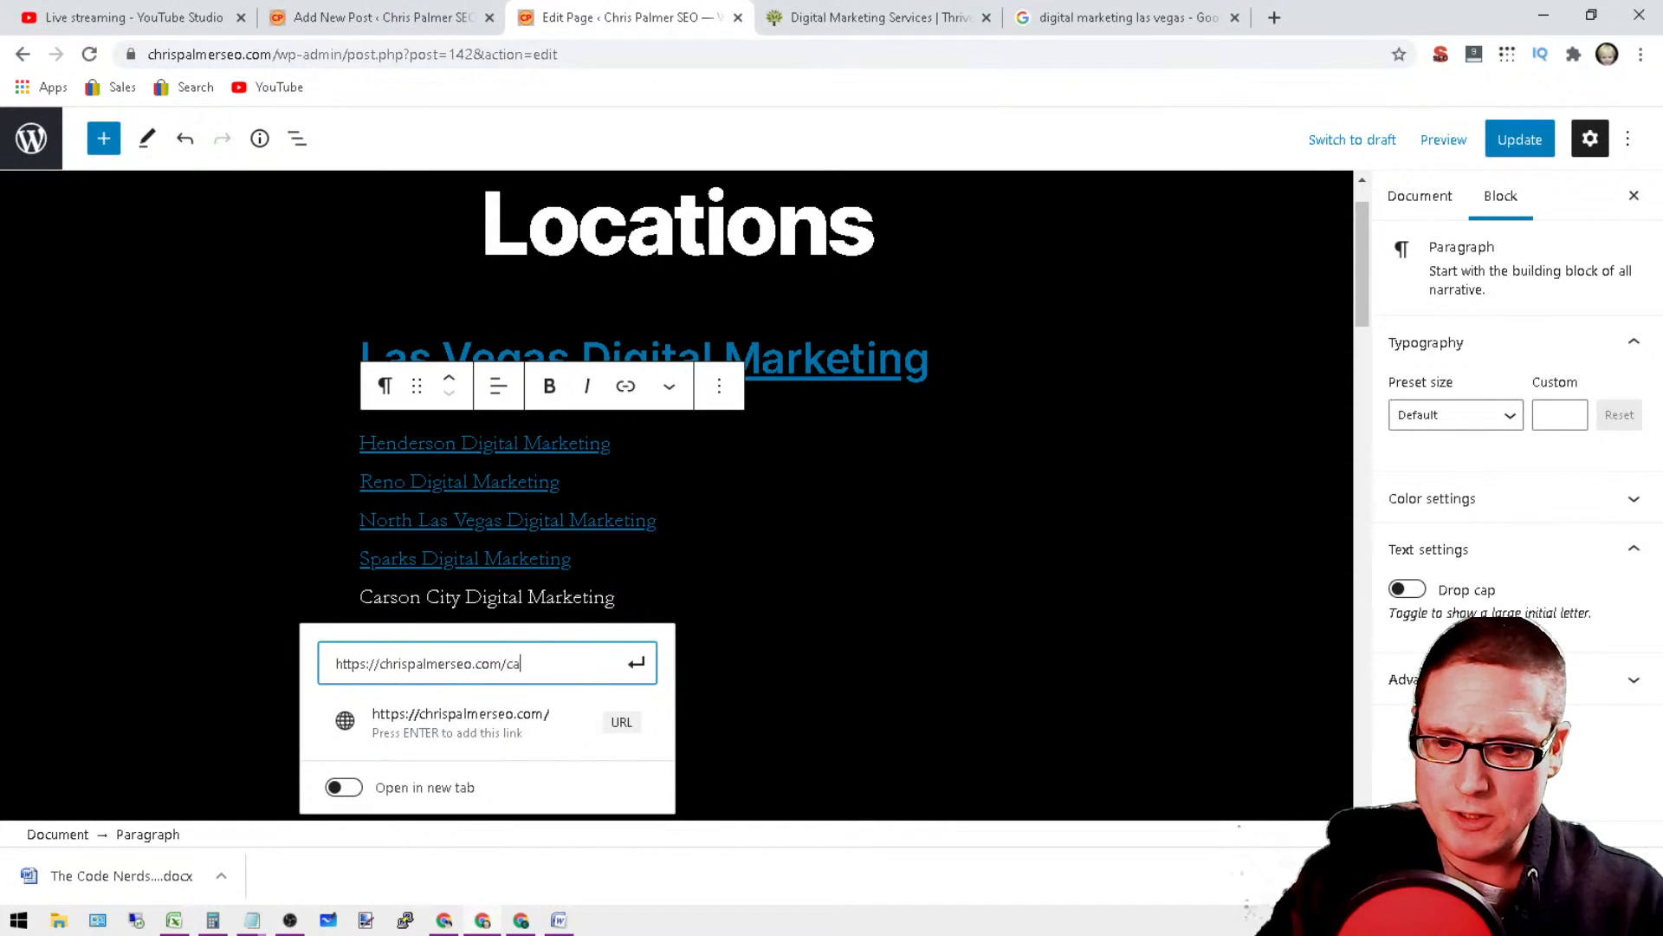
type("rson-cit")
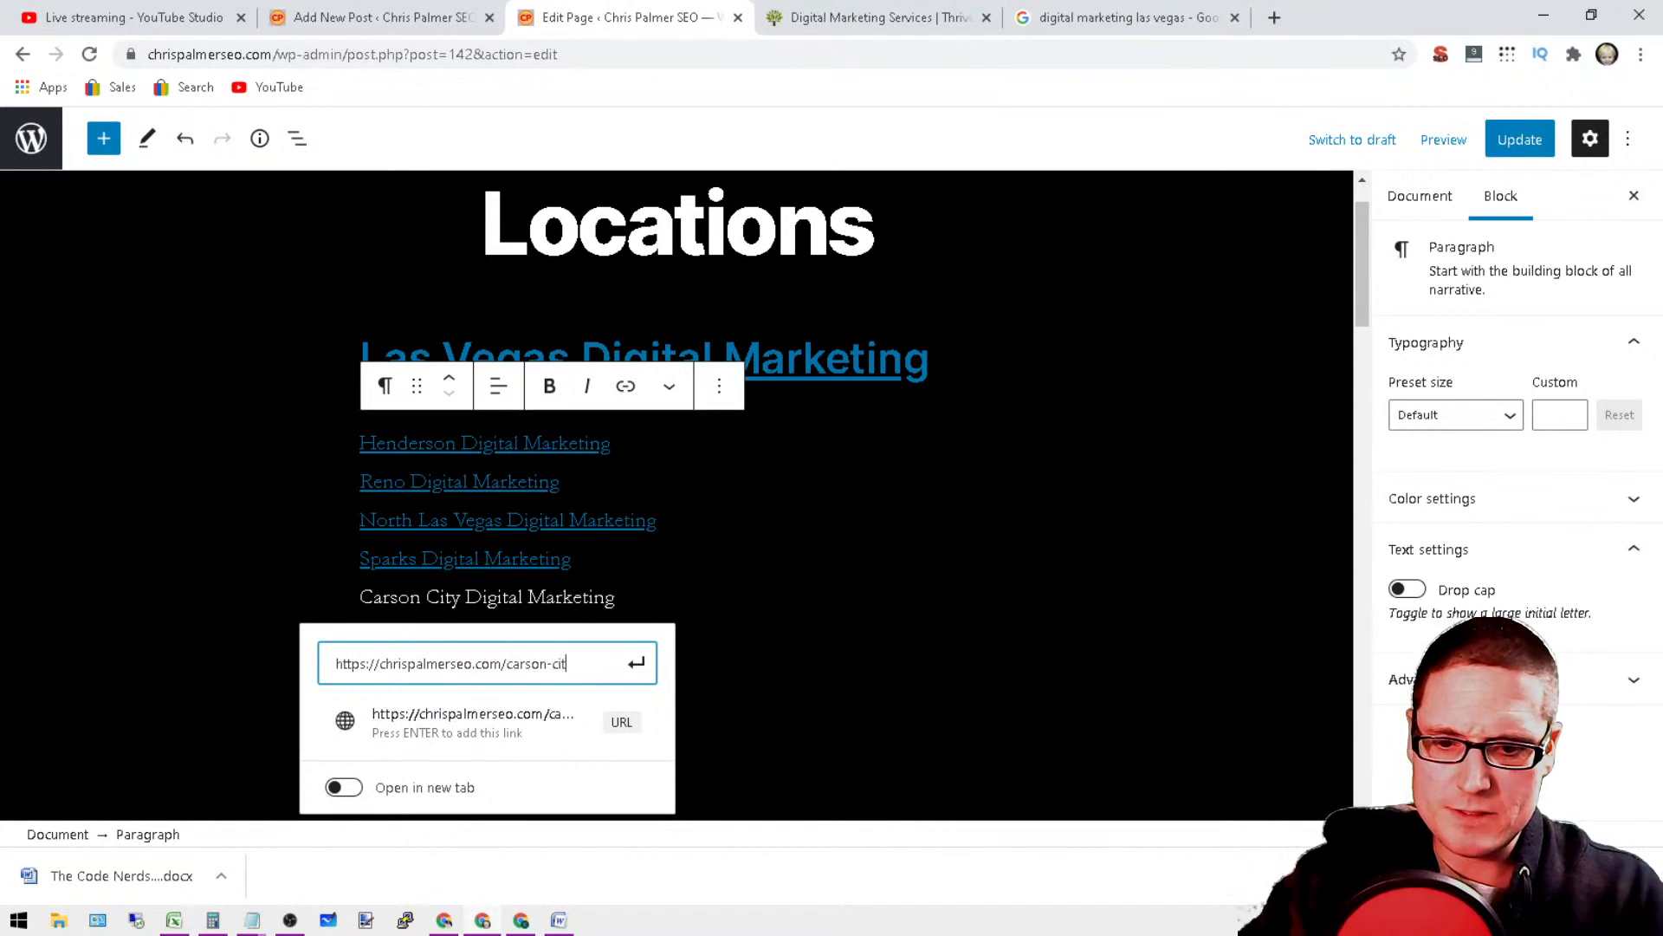
type("y-d")
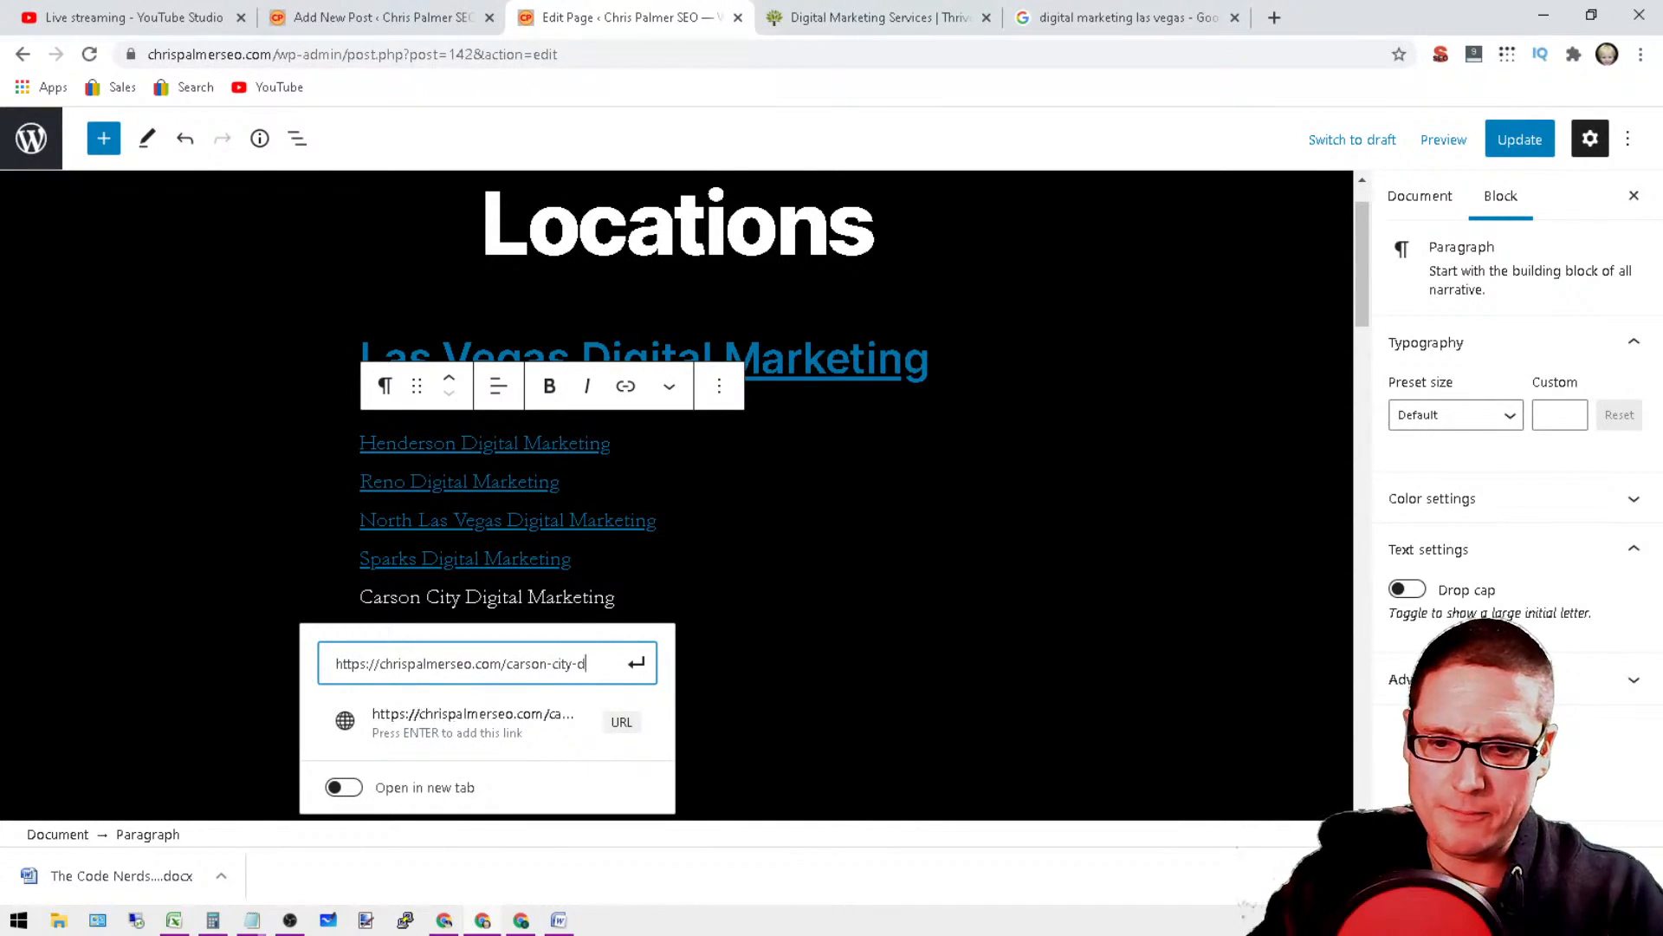
type("igital-marketin")
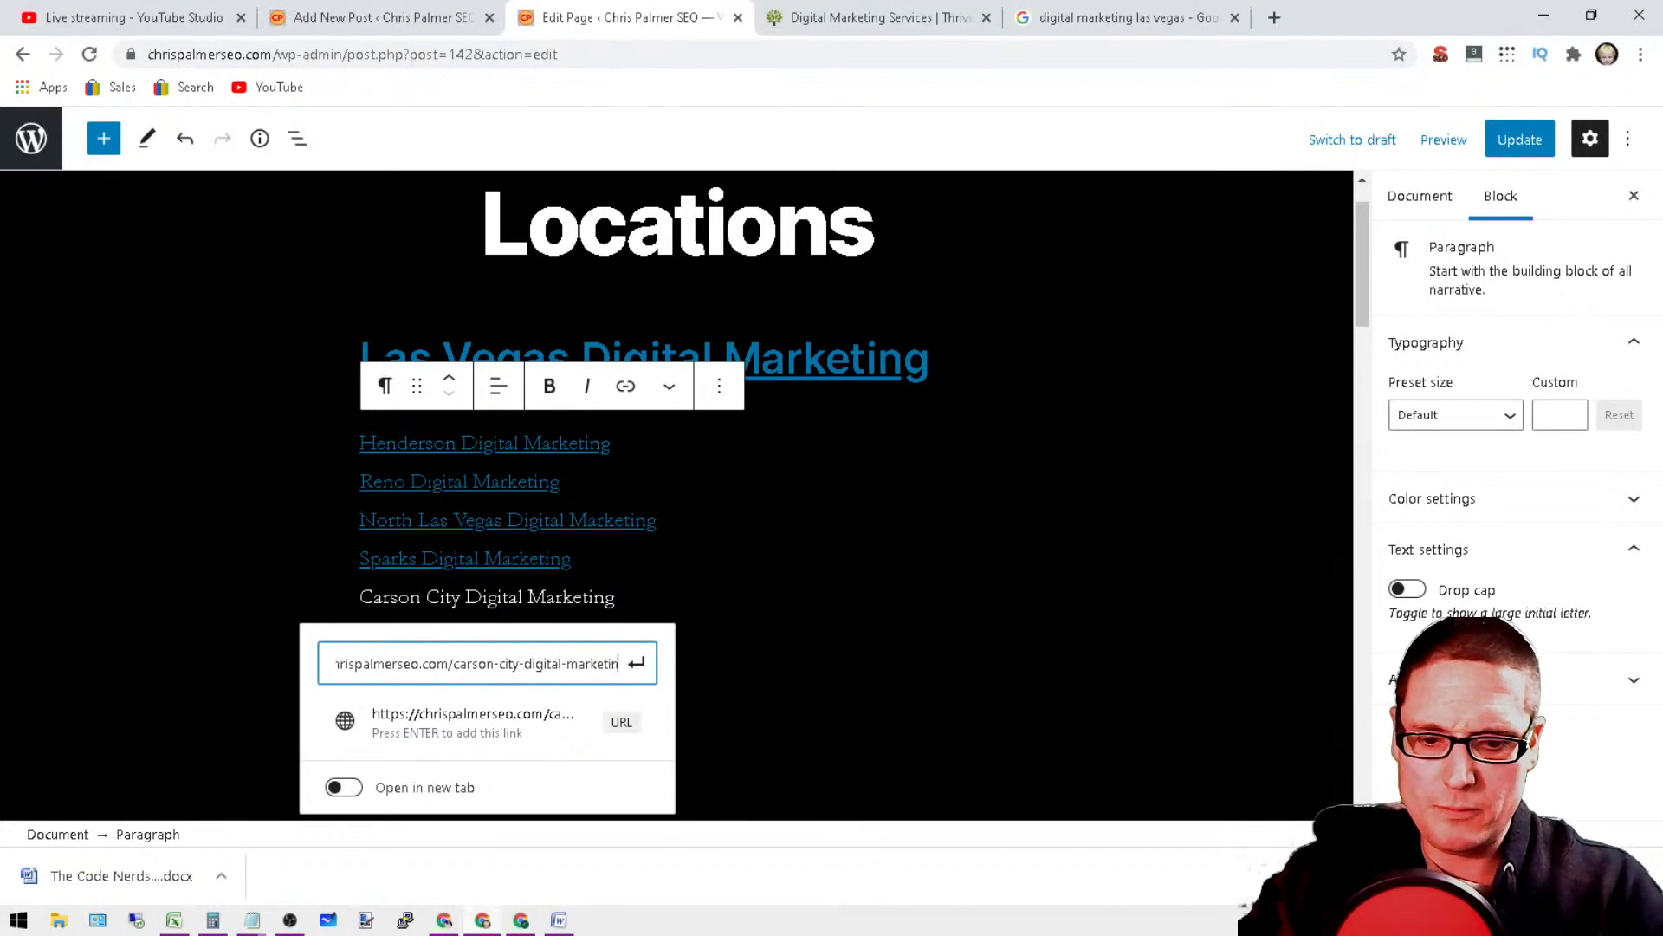
type("g/")
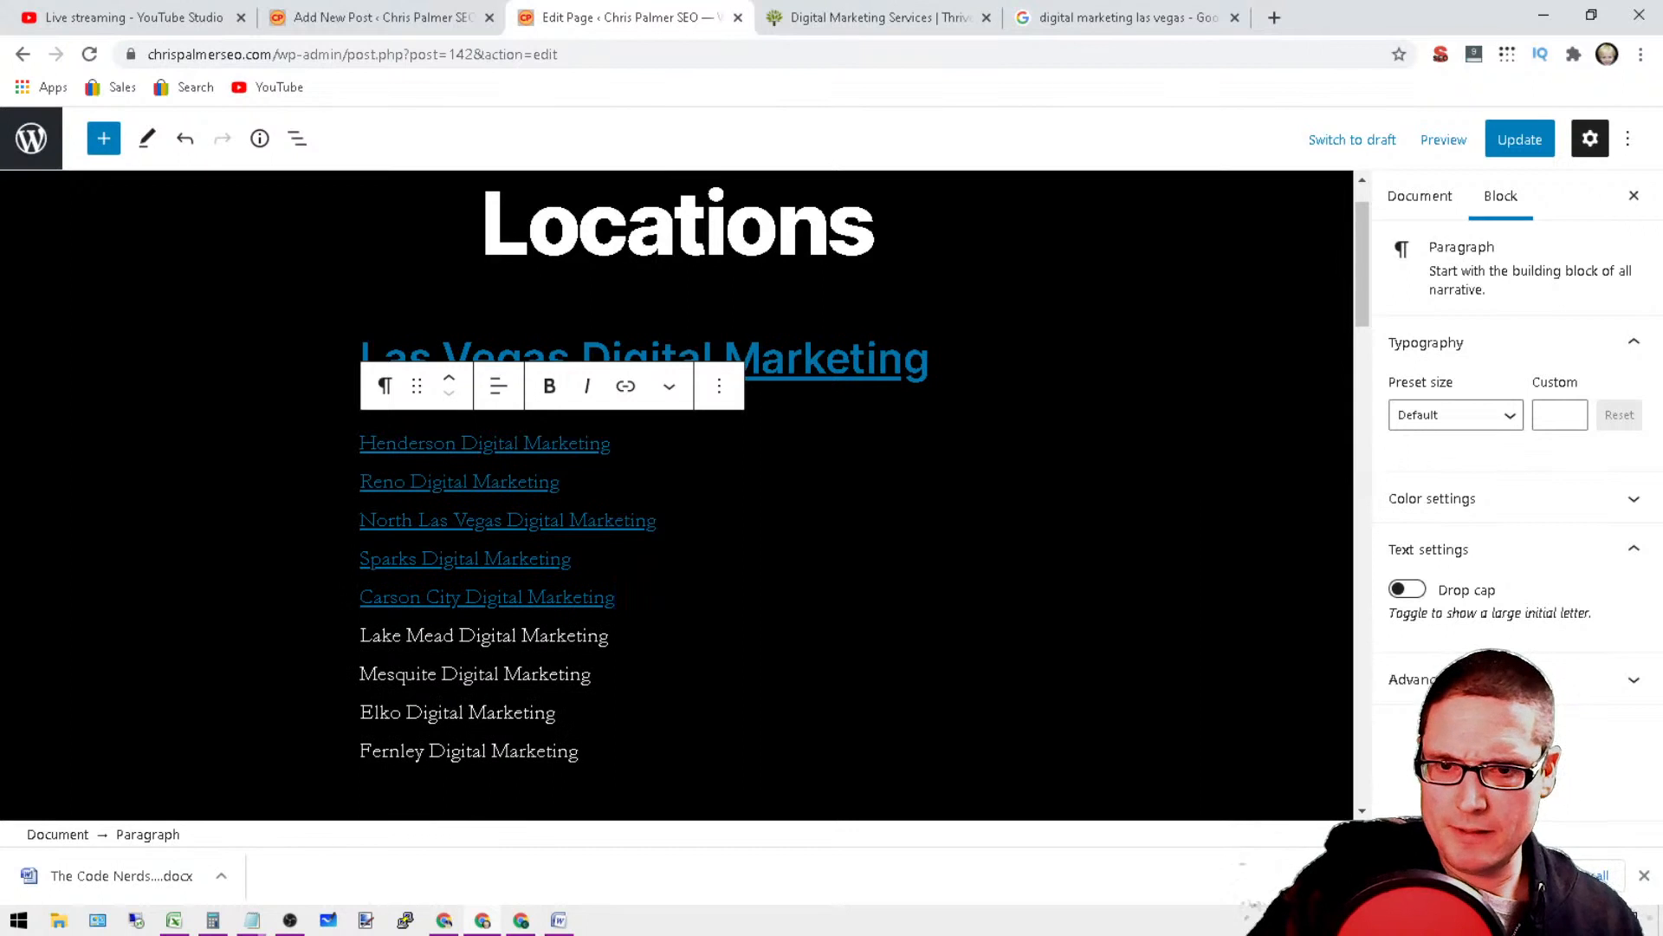
Step: Start a link on the Lake Mead Digital Marketing line, enter the site's base URL as its address, and copy that URL
left_click_drag(609, 637, 353, 632)
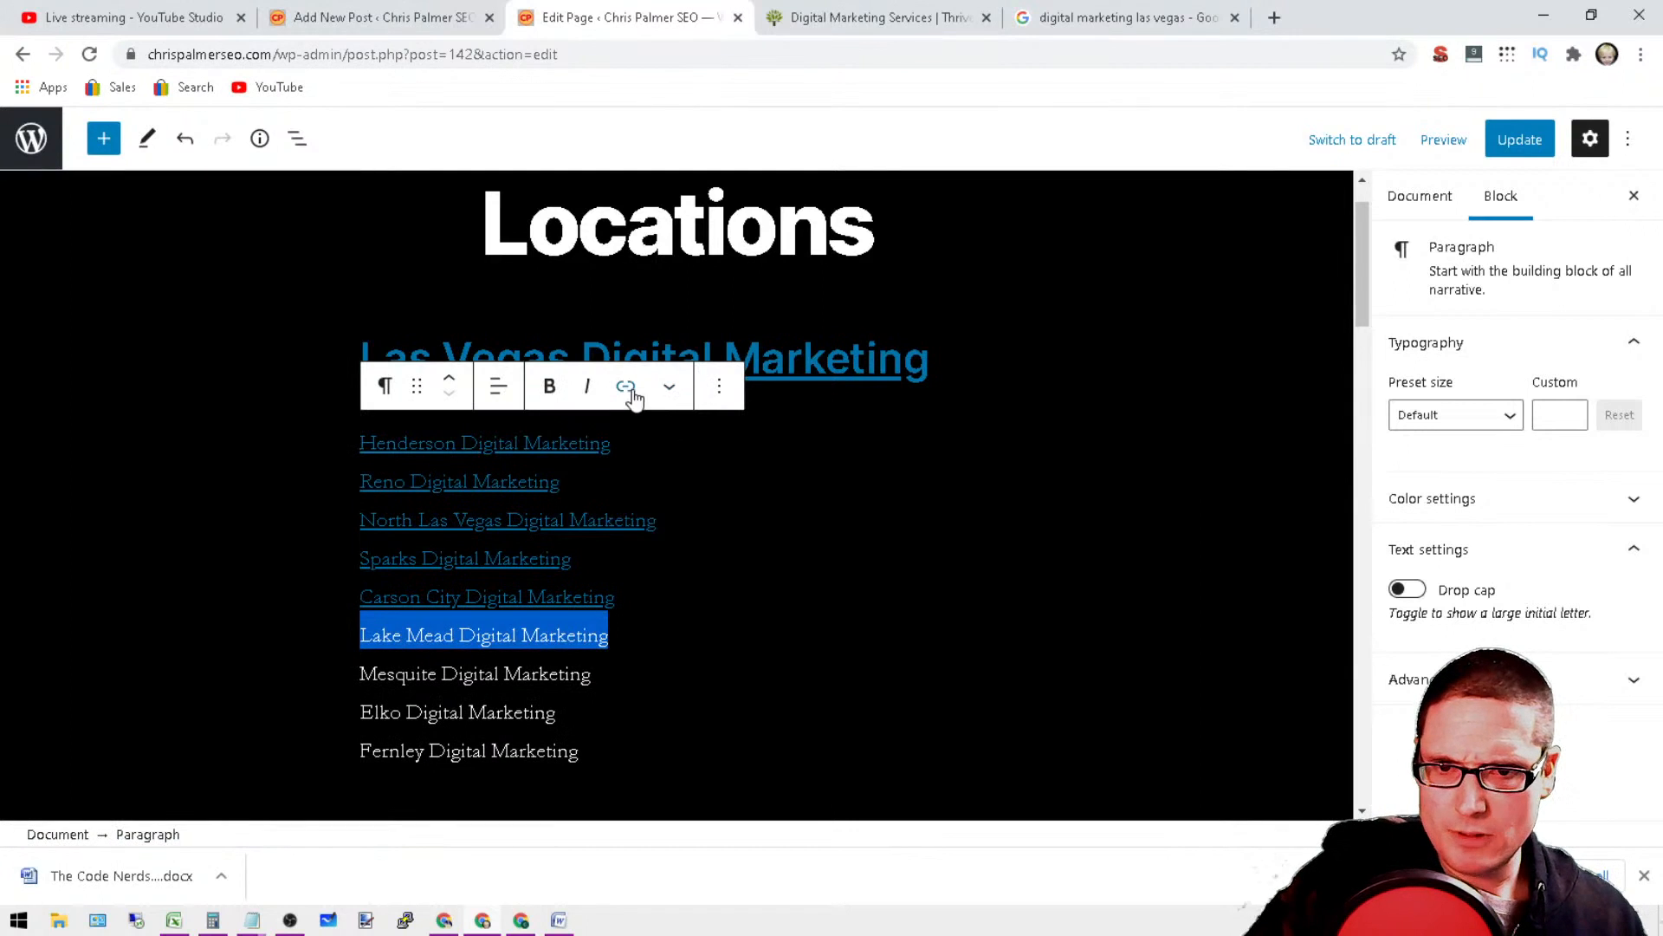
left_click(626, 387)
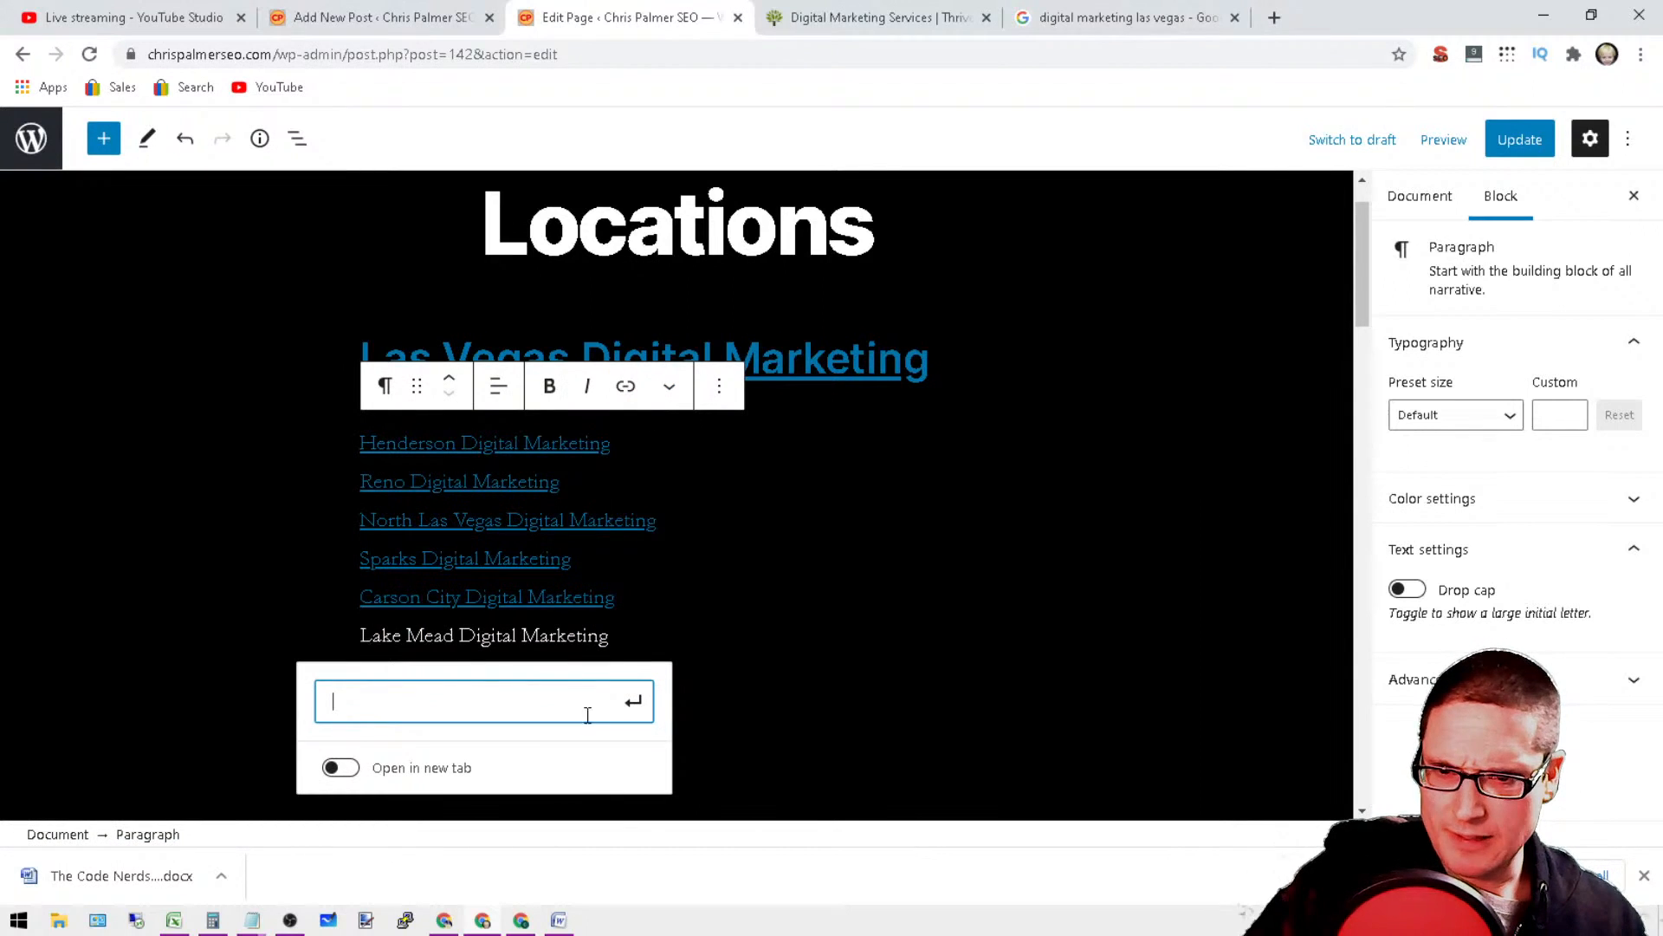
key("Return")
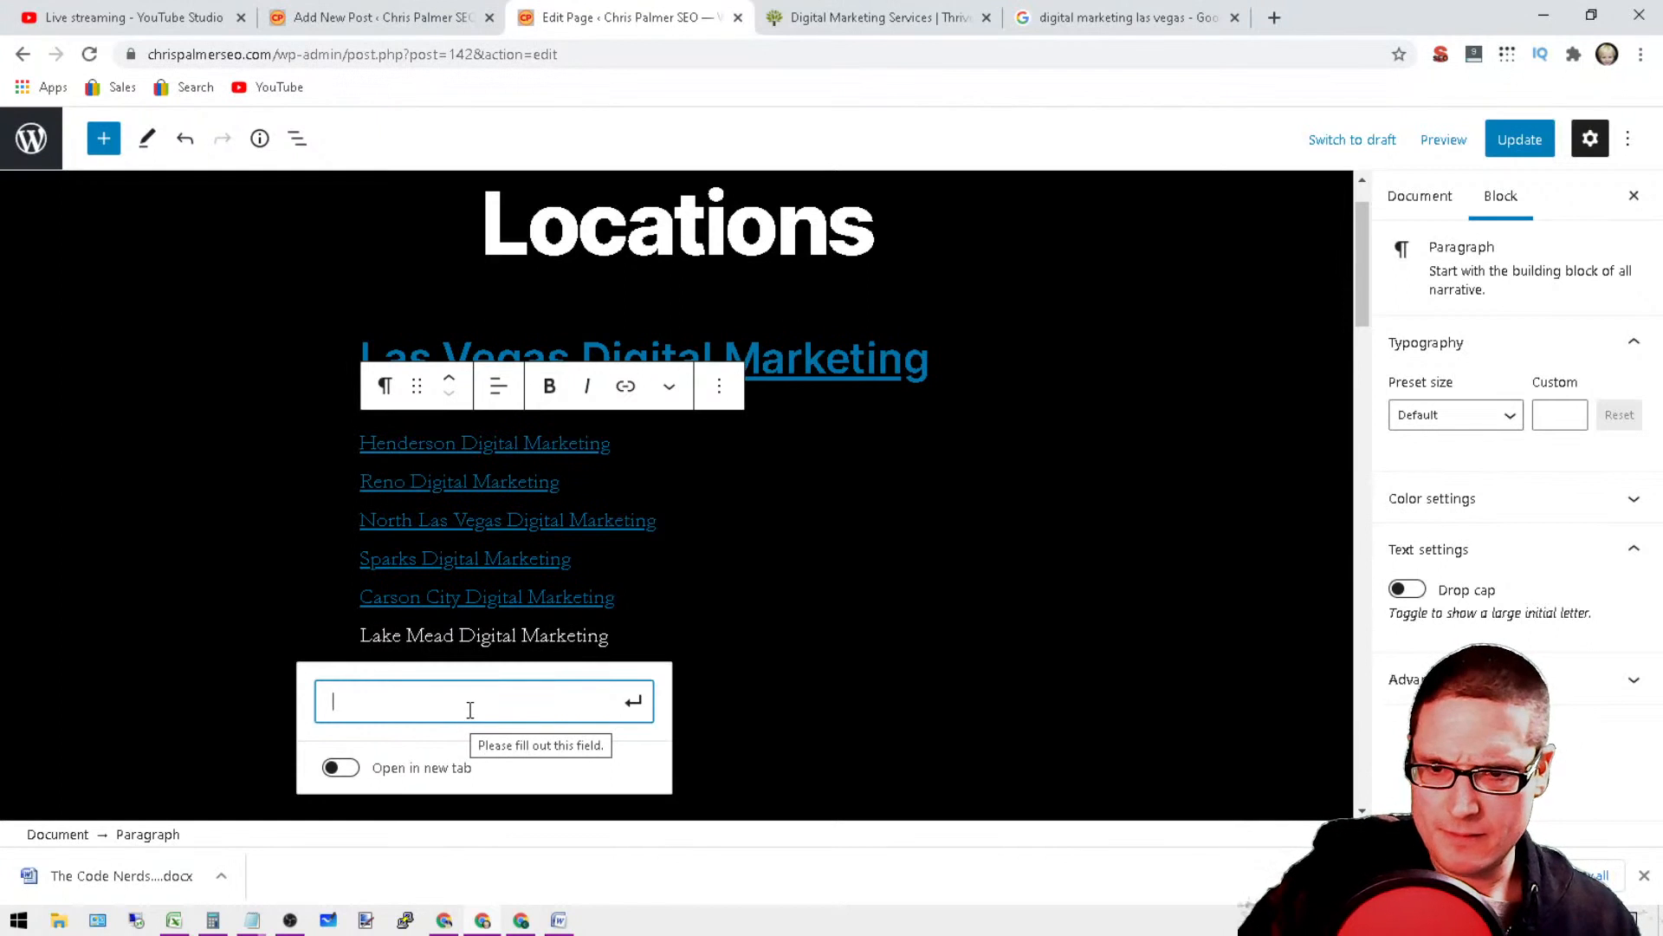
type("https://ch")
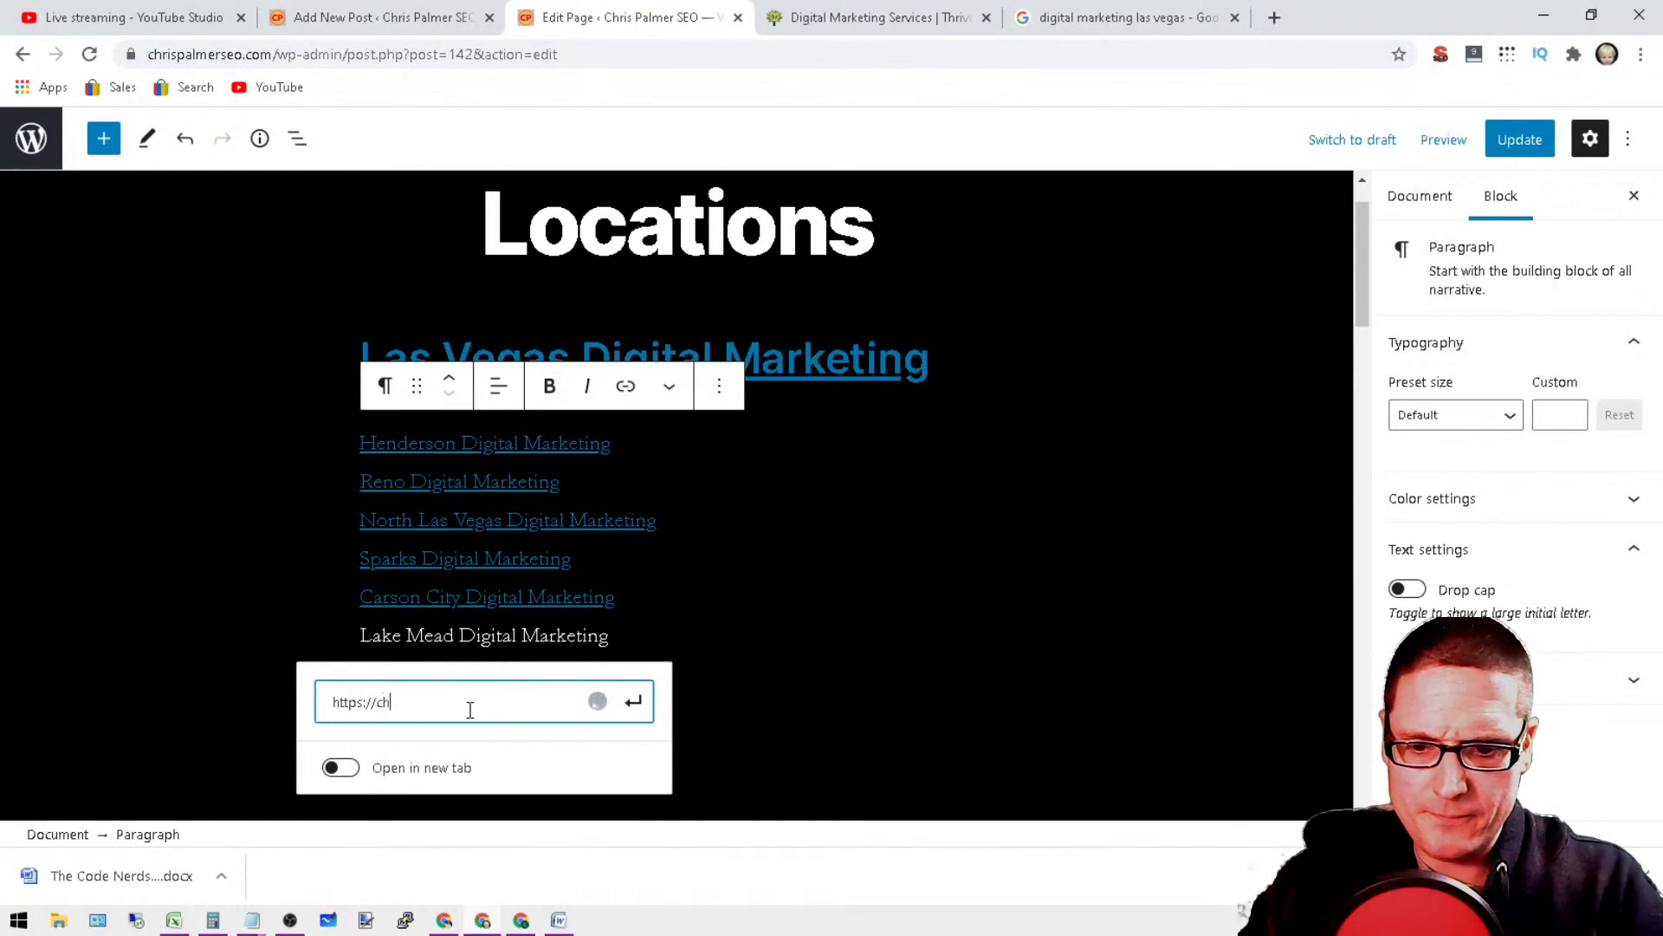
type("rispalmerseo.com")
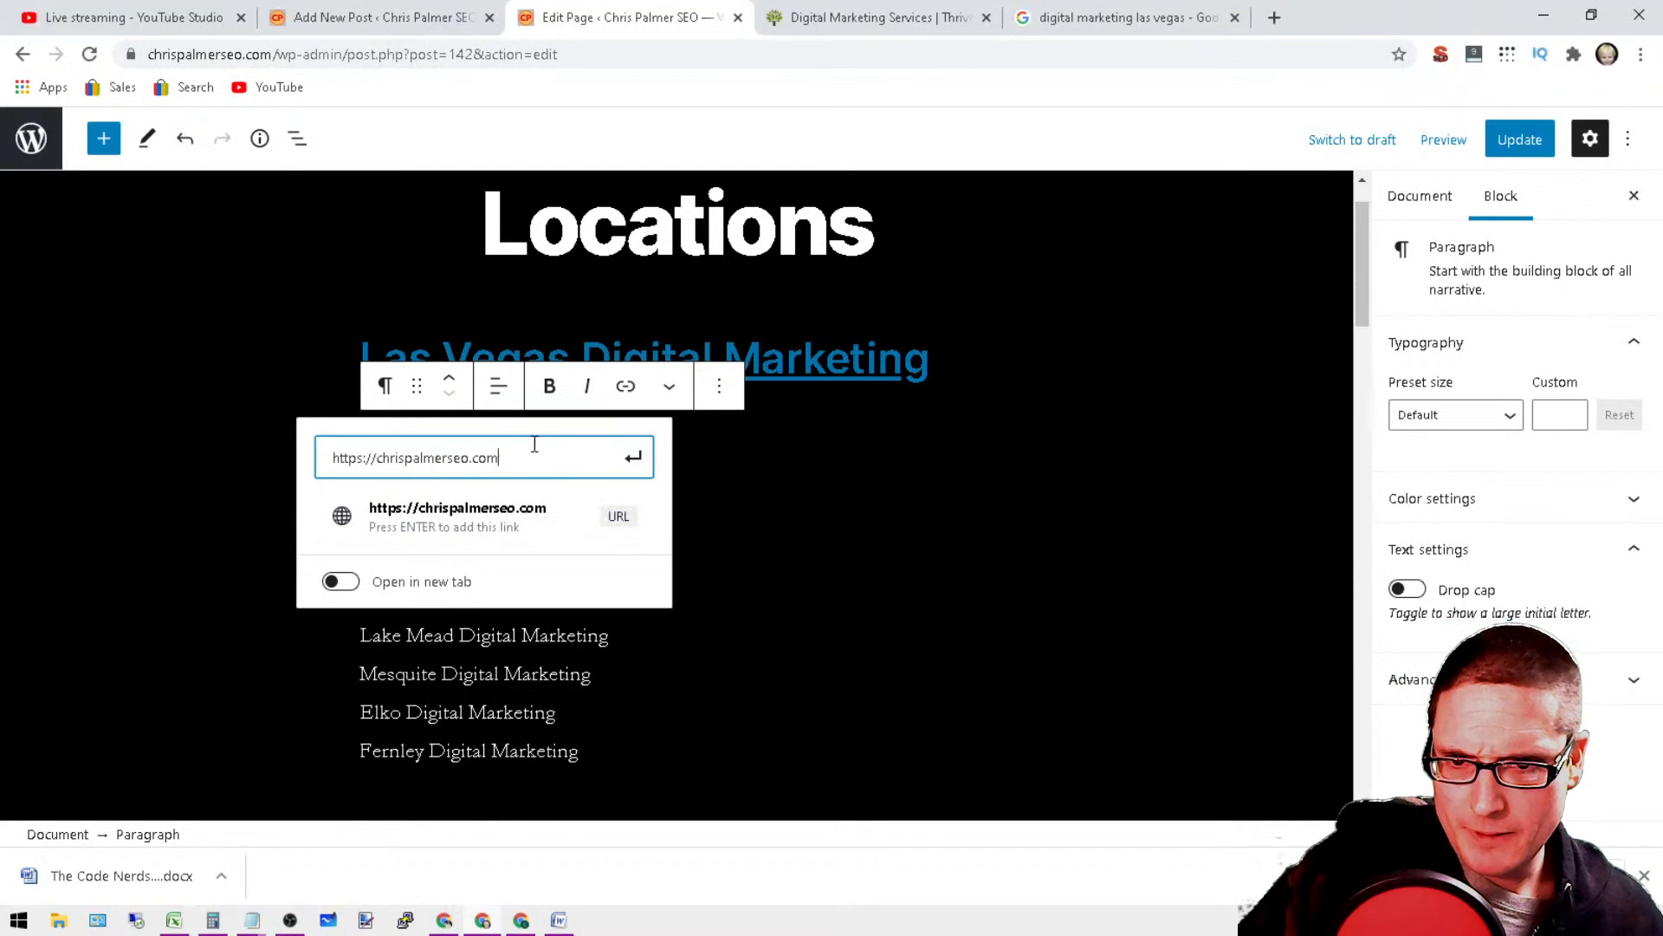
left_click_drag(534, 444, 253, 486)
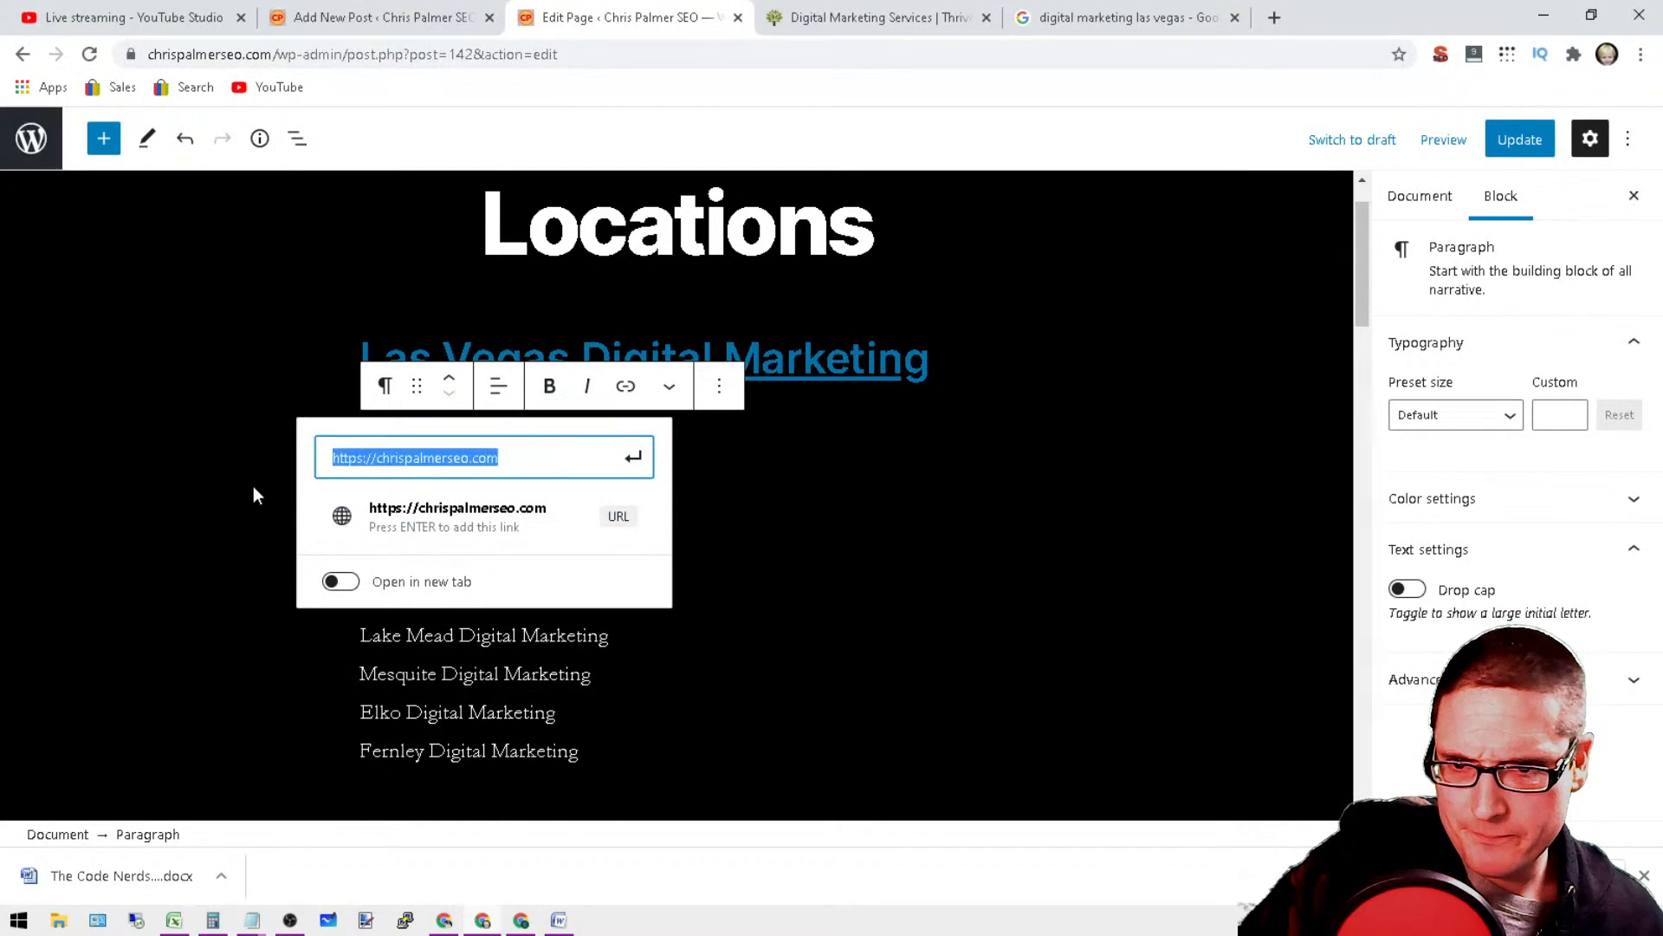
right_click(398, 461)
left_click(466, 544)
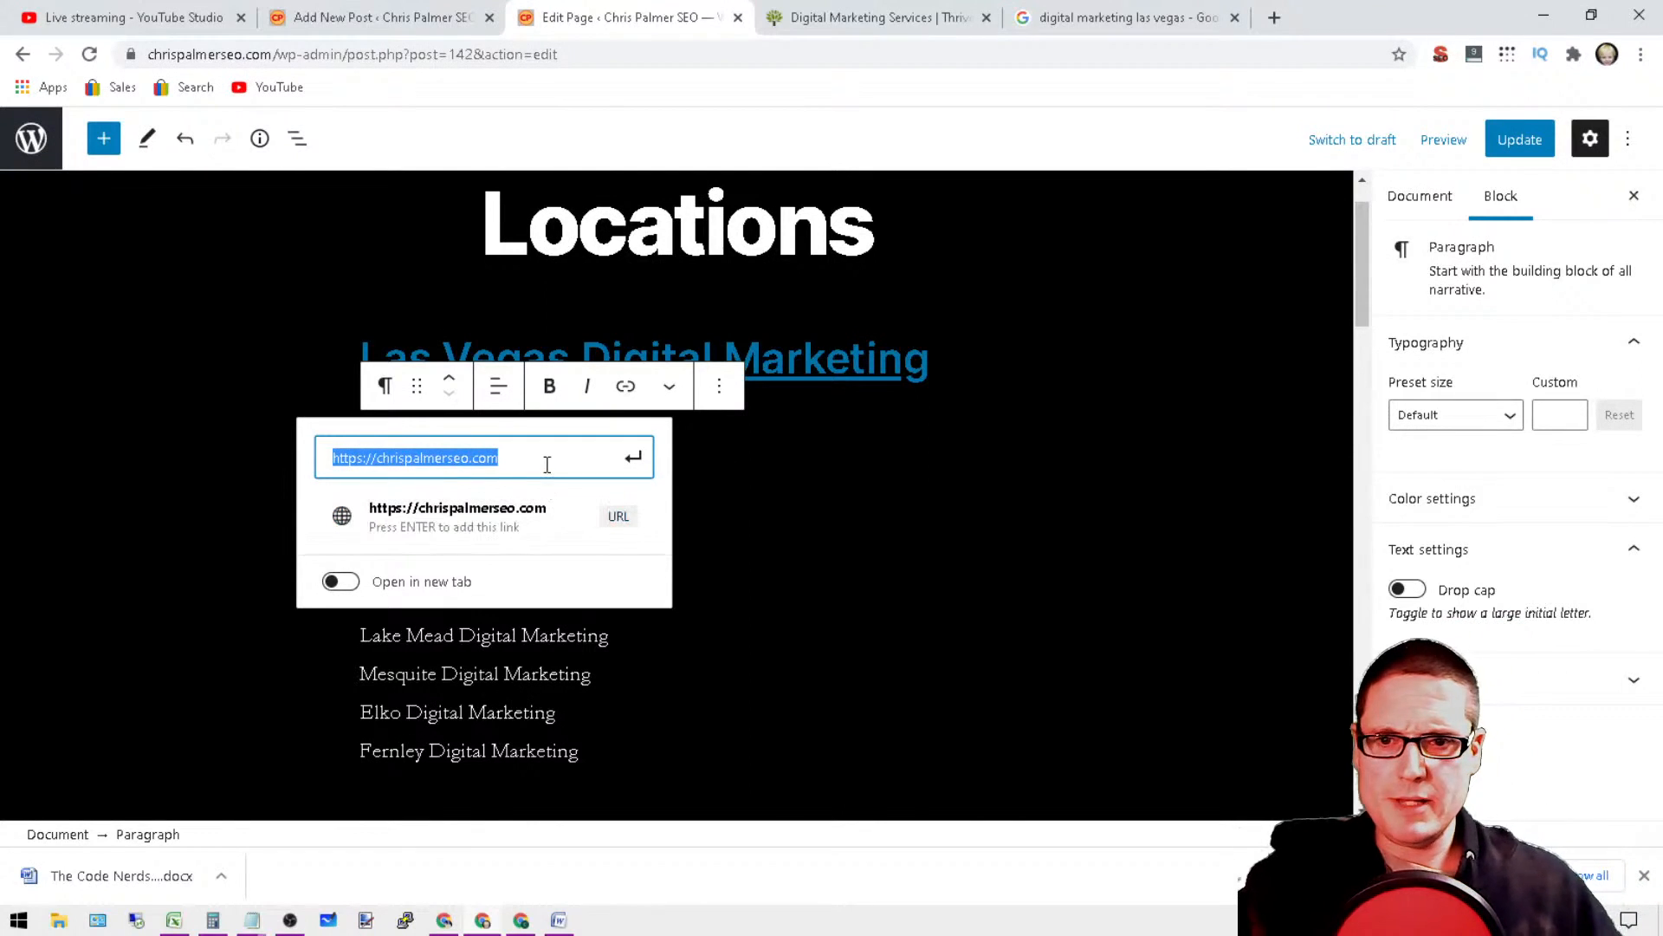
Step: Complete the Lake Mead link address with "/lake-mead-digital-marketing", apply the link, and check it on the line
left_click(547, 465)
type("/lake")
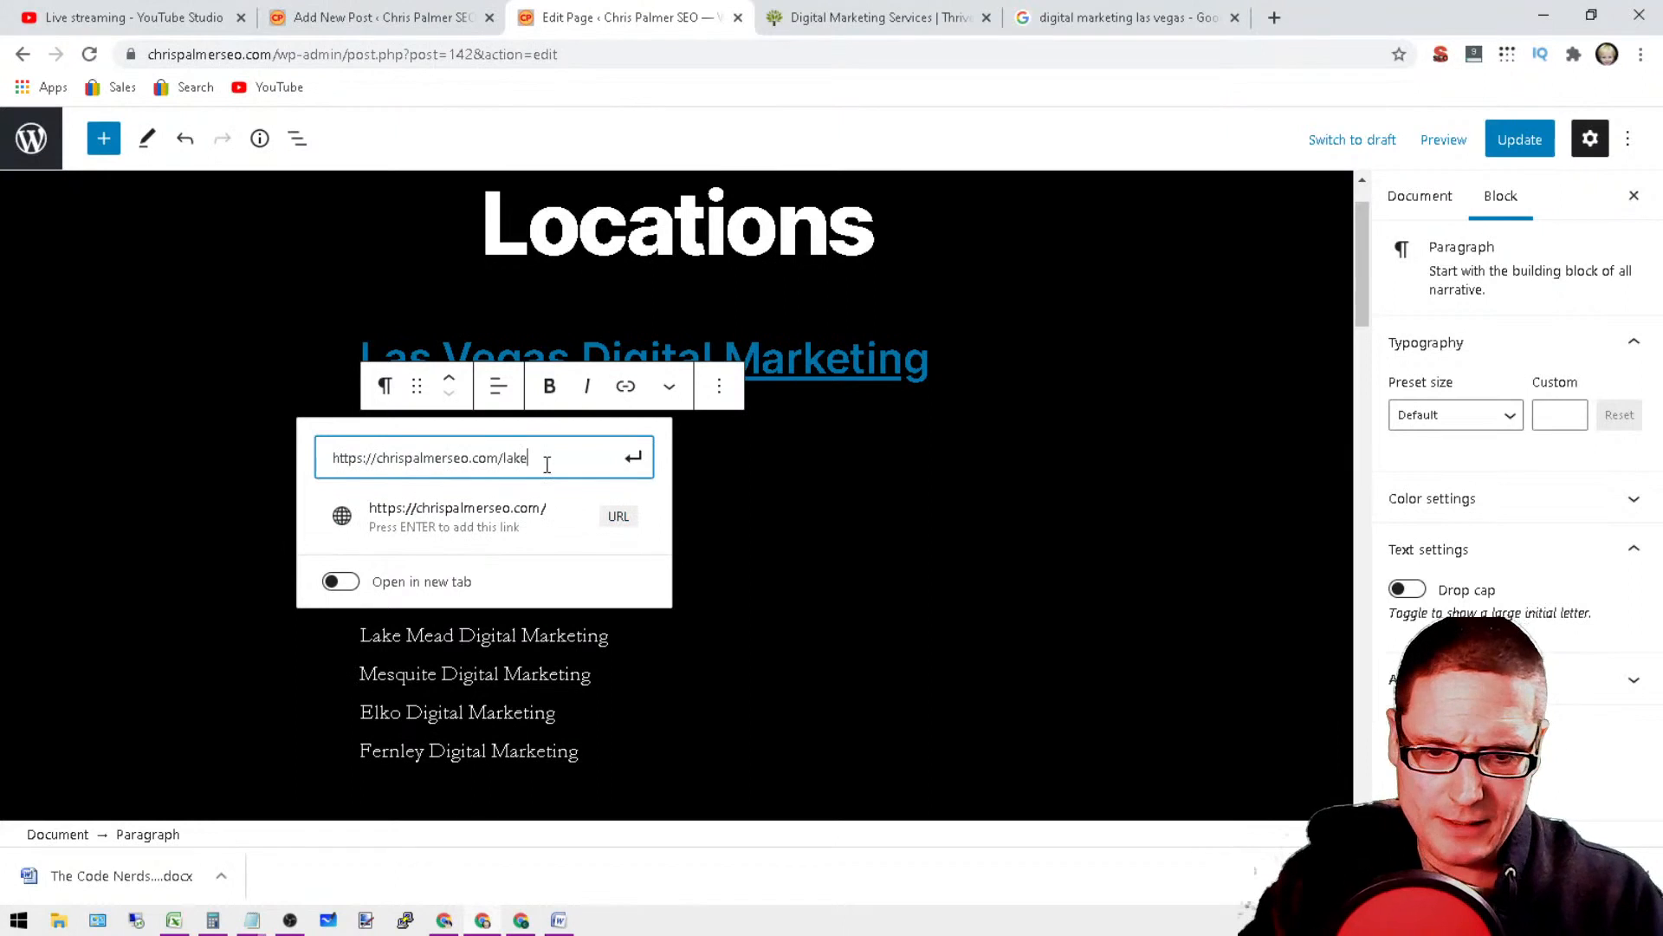
type("-meade")
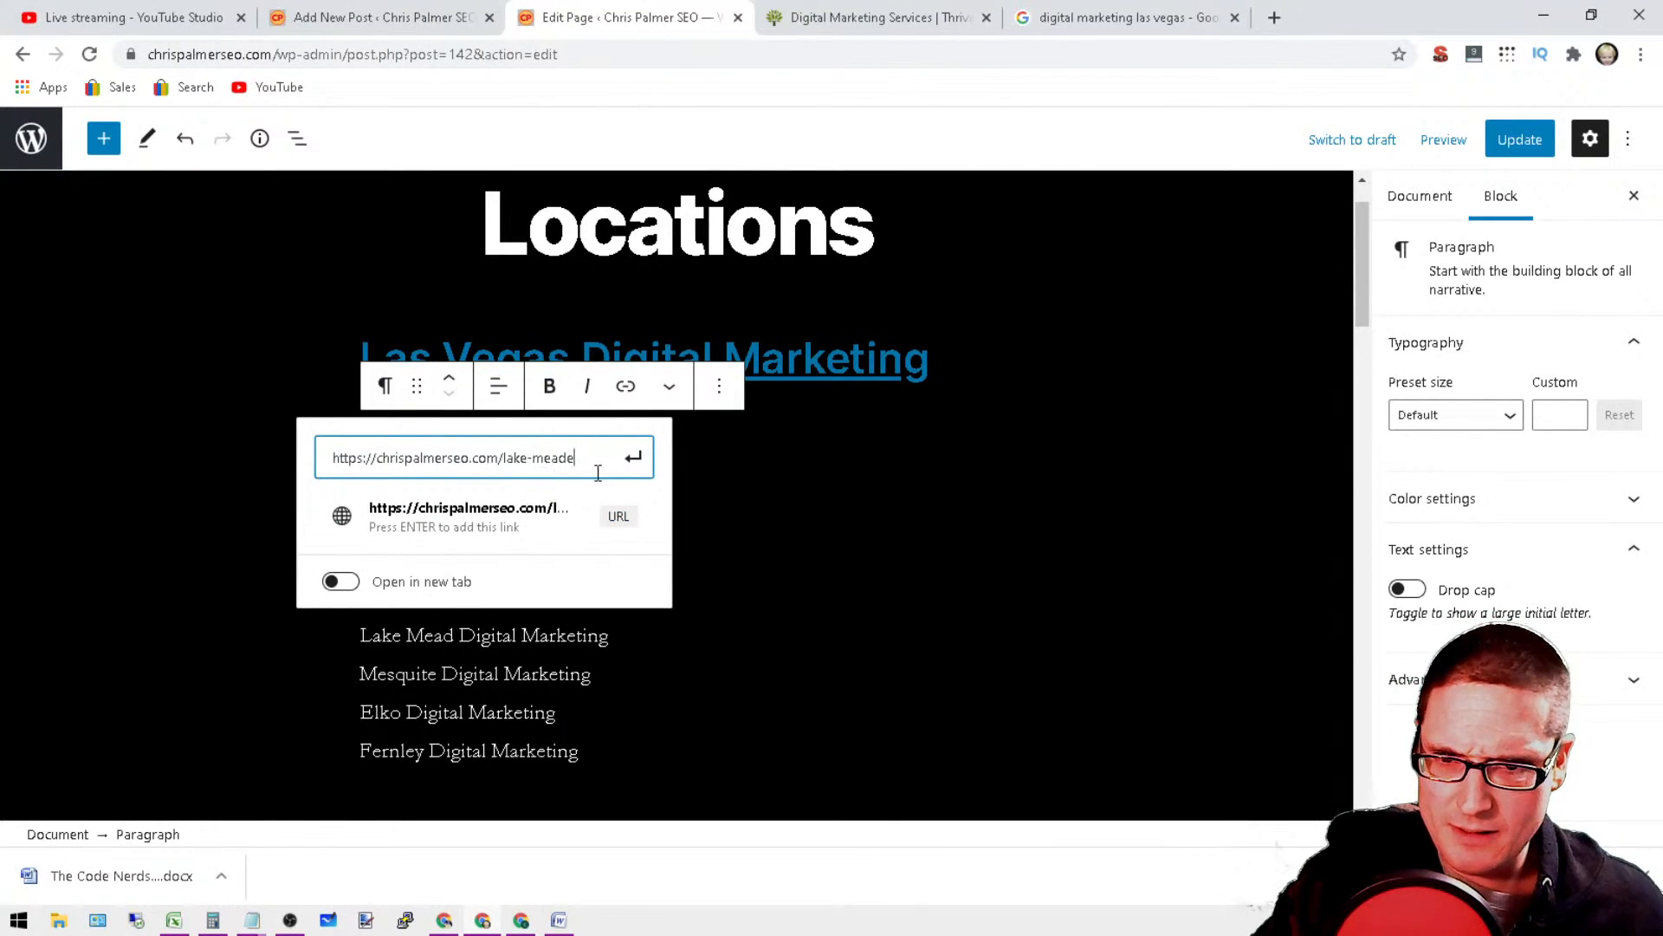
key("BackSpace")
type("-")
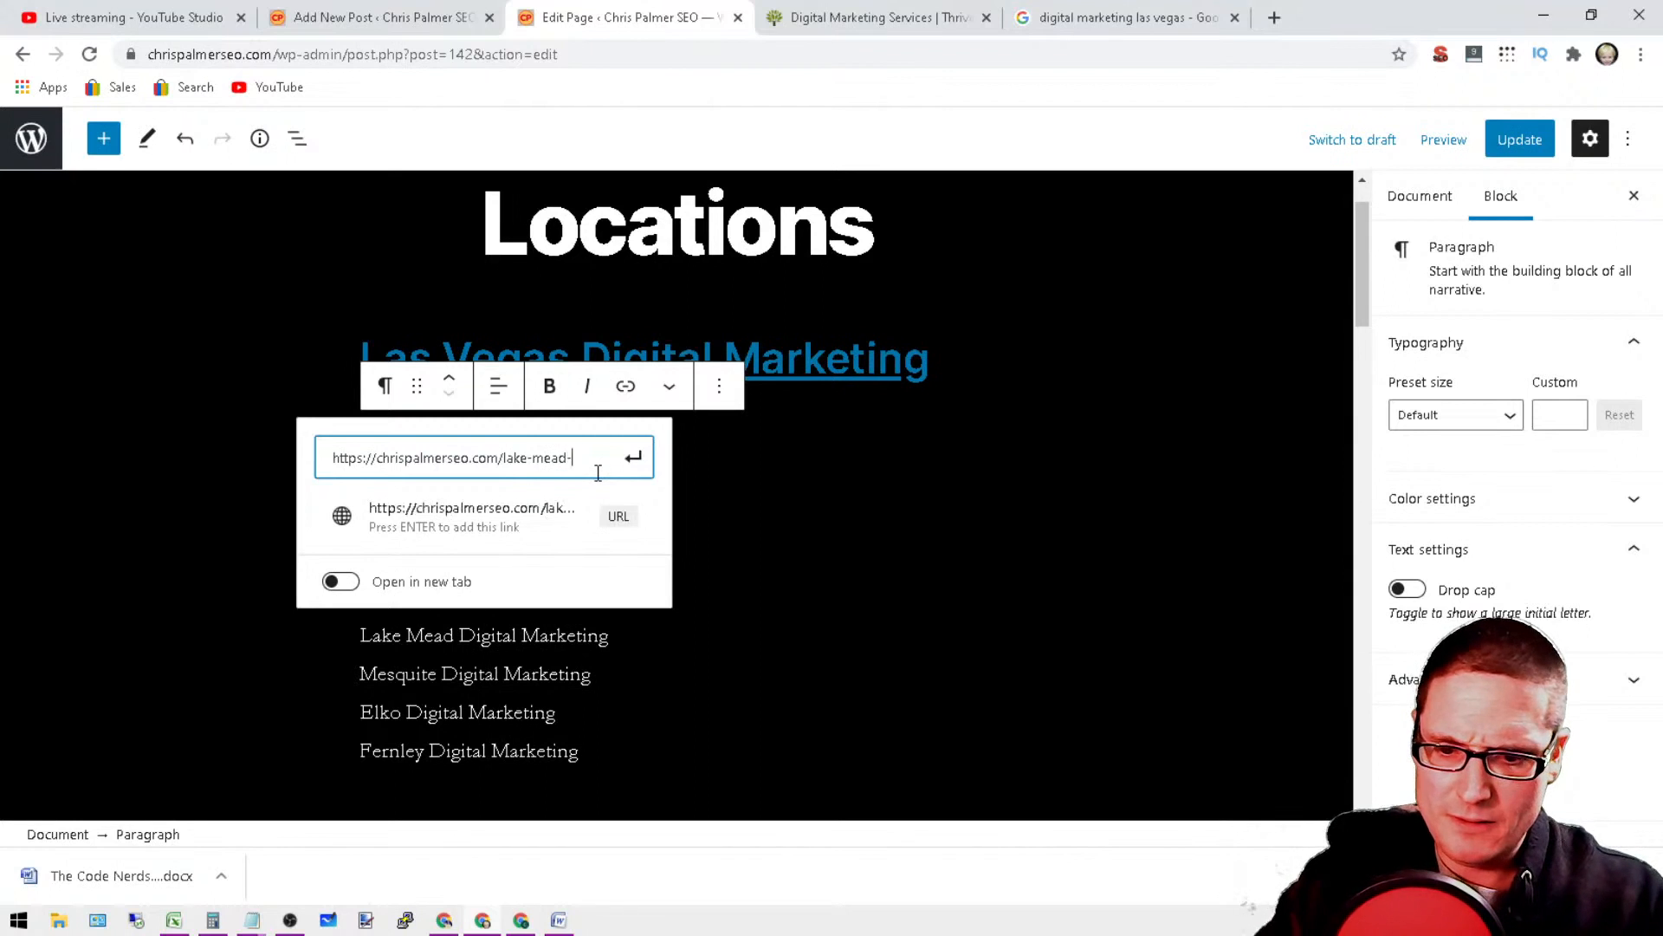
type("digital-marketing/")
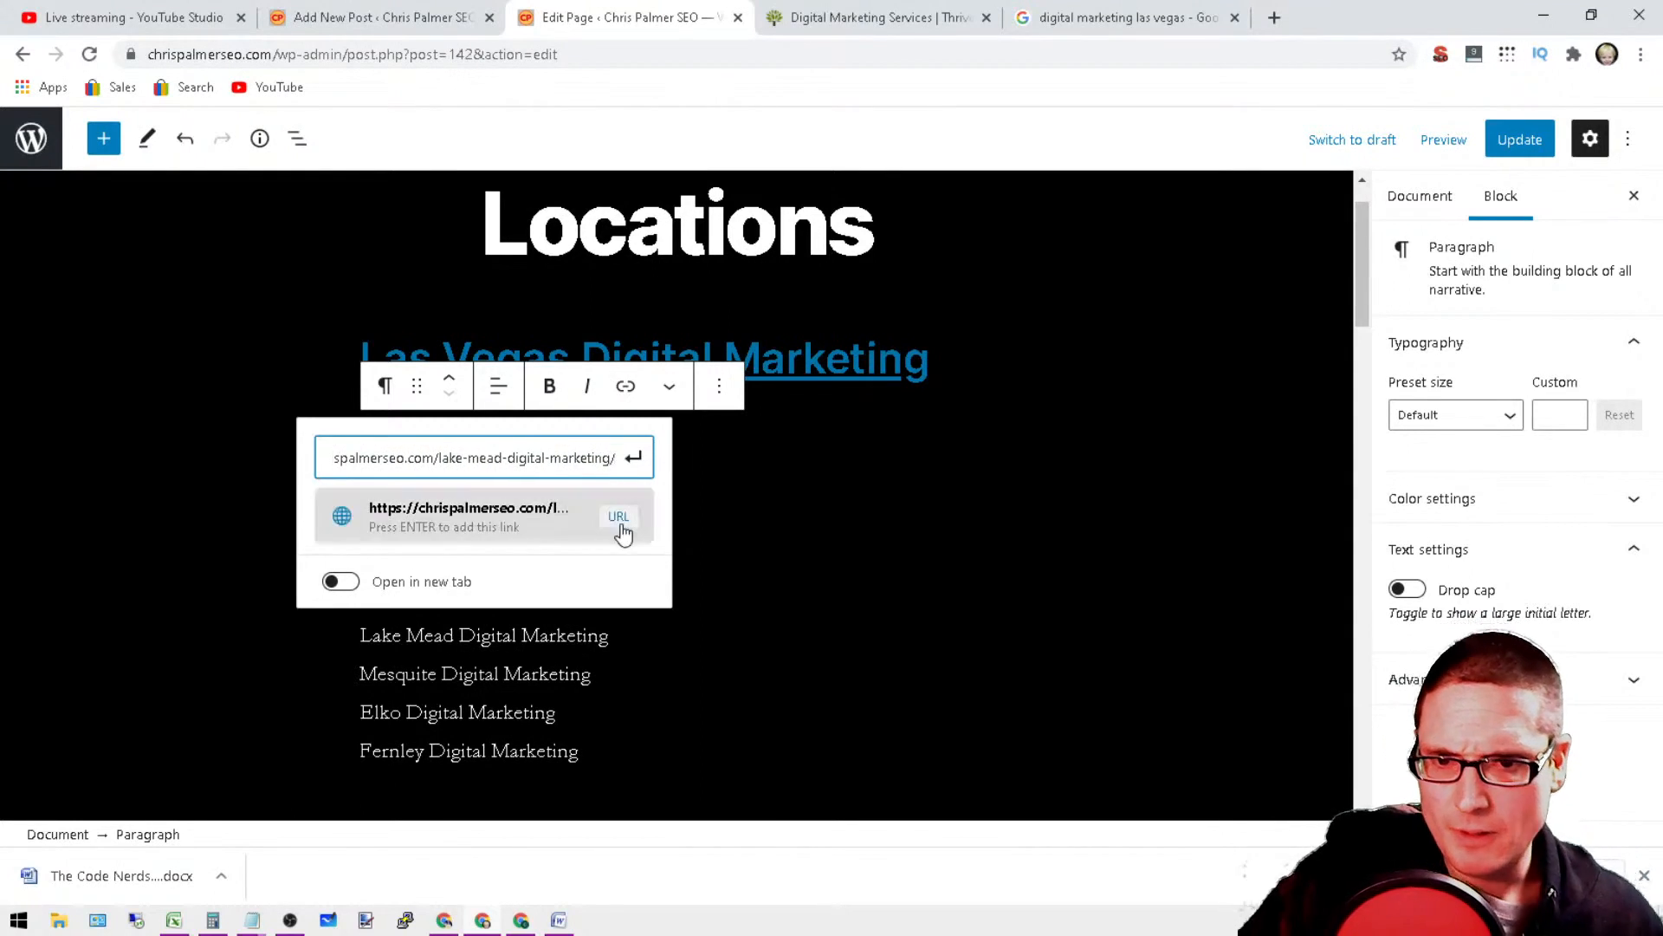
left_click(618, 524)
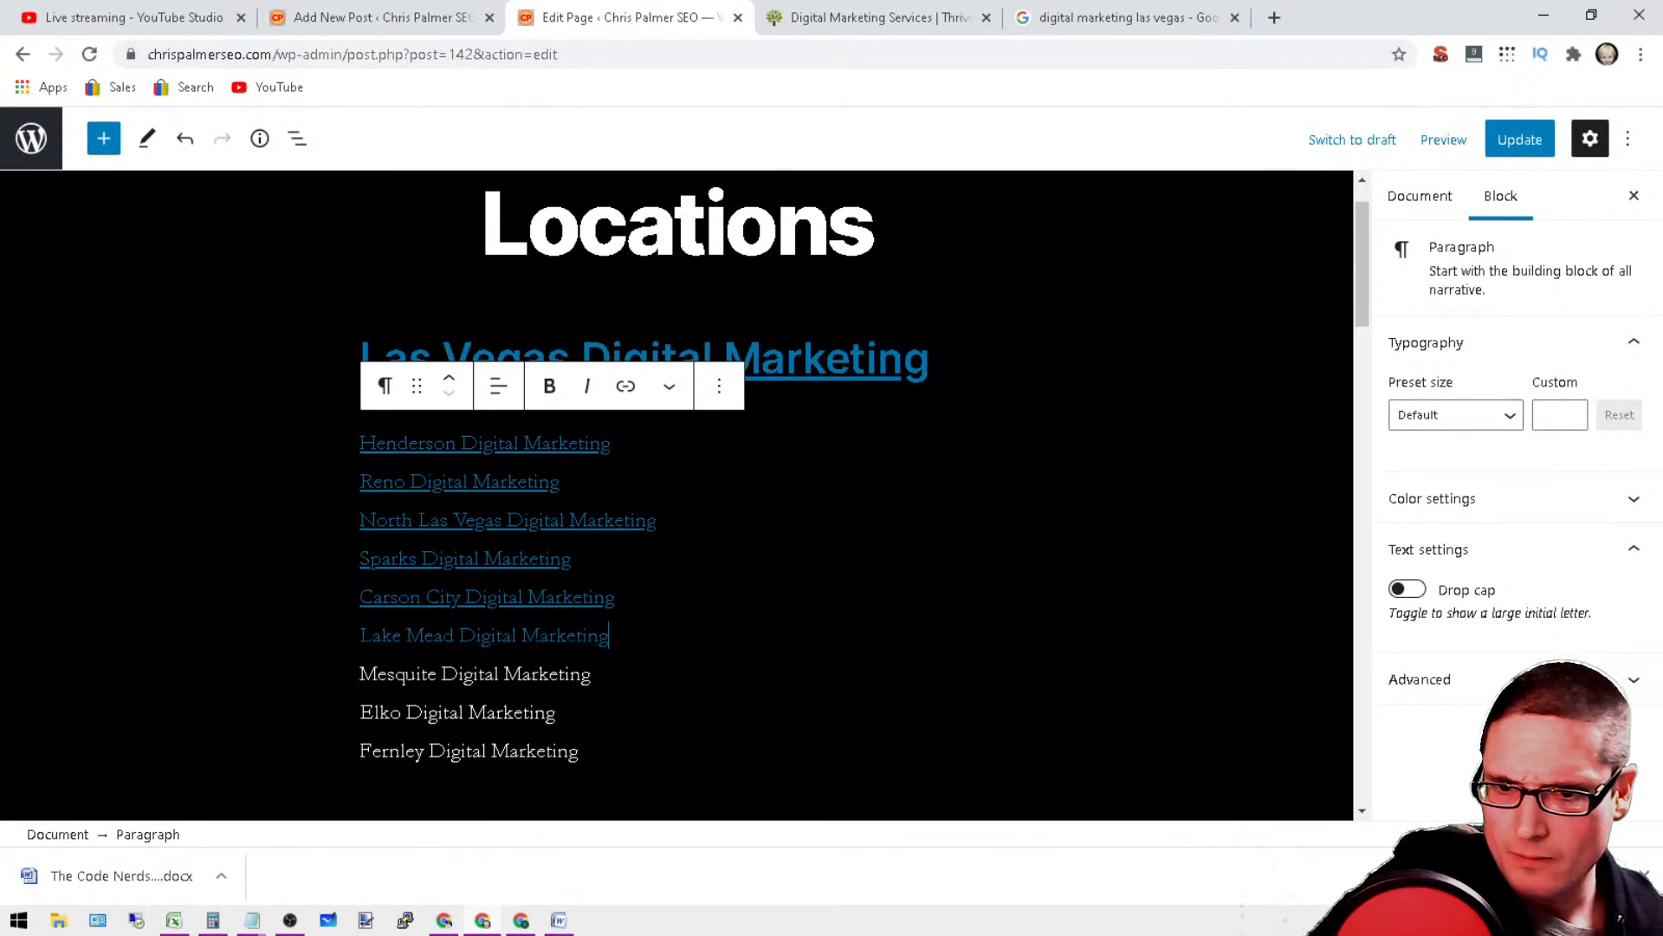
left_click(520, 637)
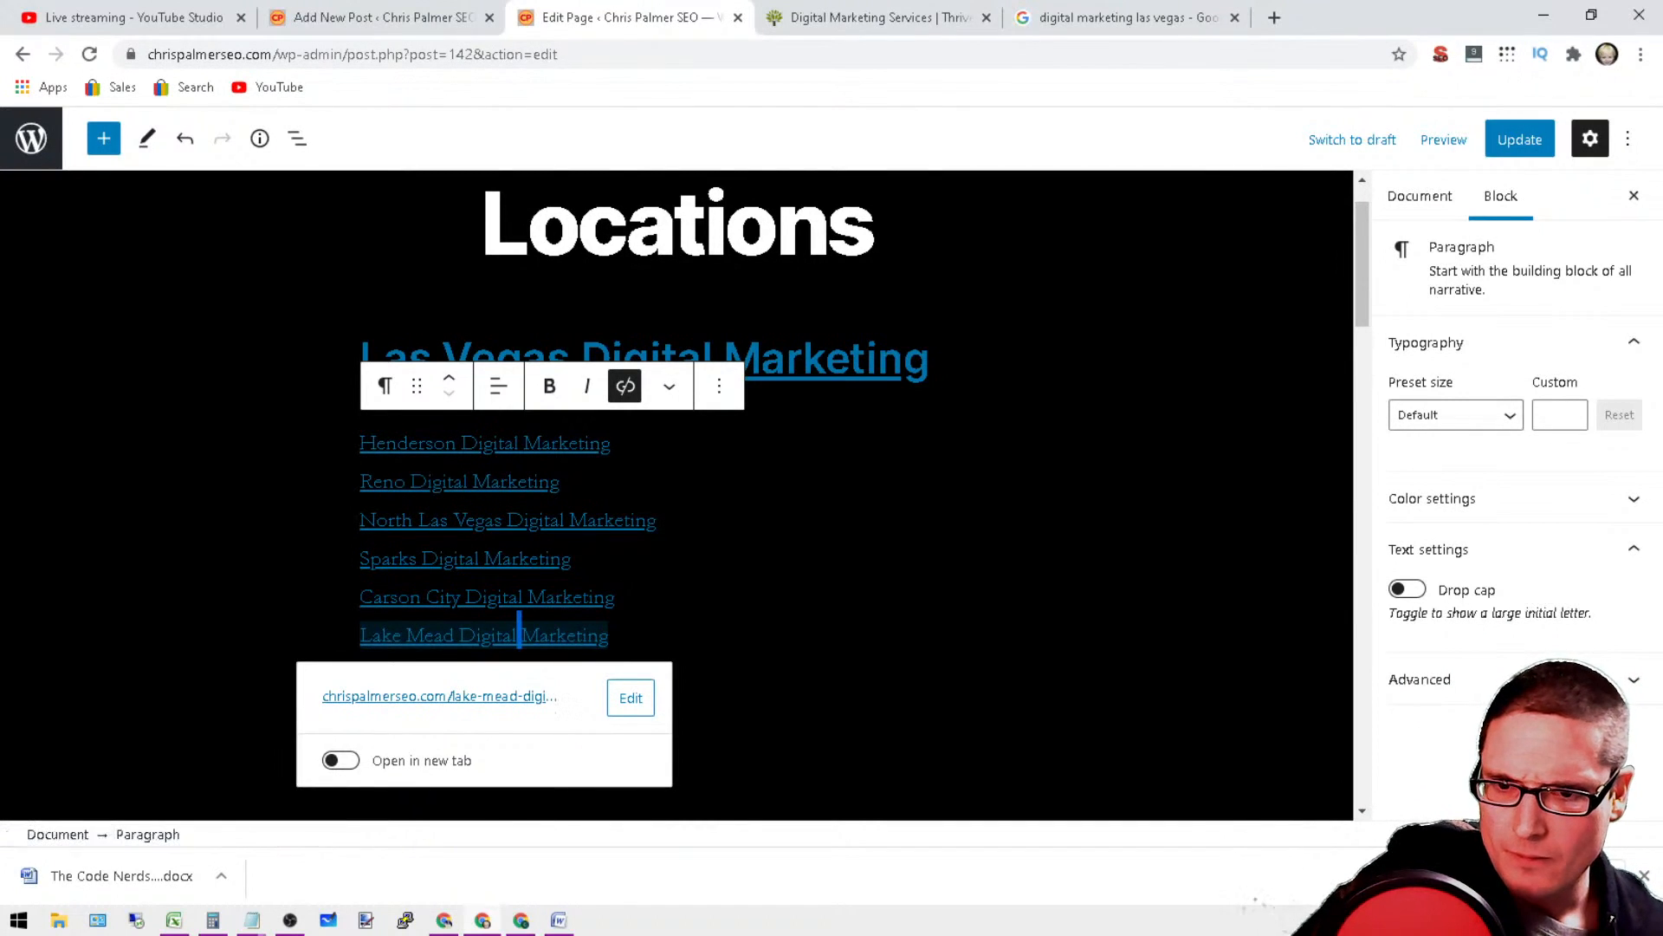
Step: Link the Mesquite Digital Marketing line to the pasted base URL followed by "/mesquite-digital-marketing"
left_click(437, 674)
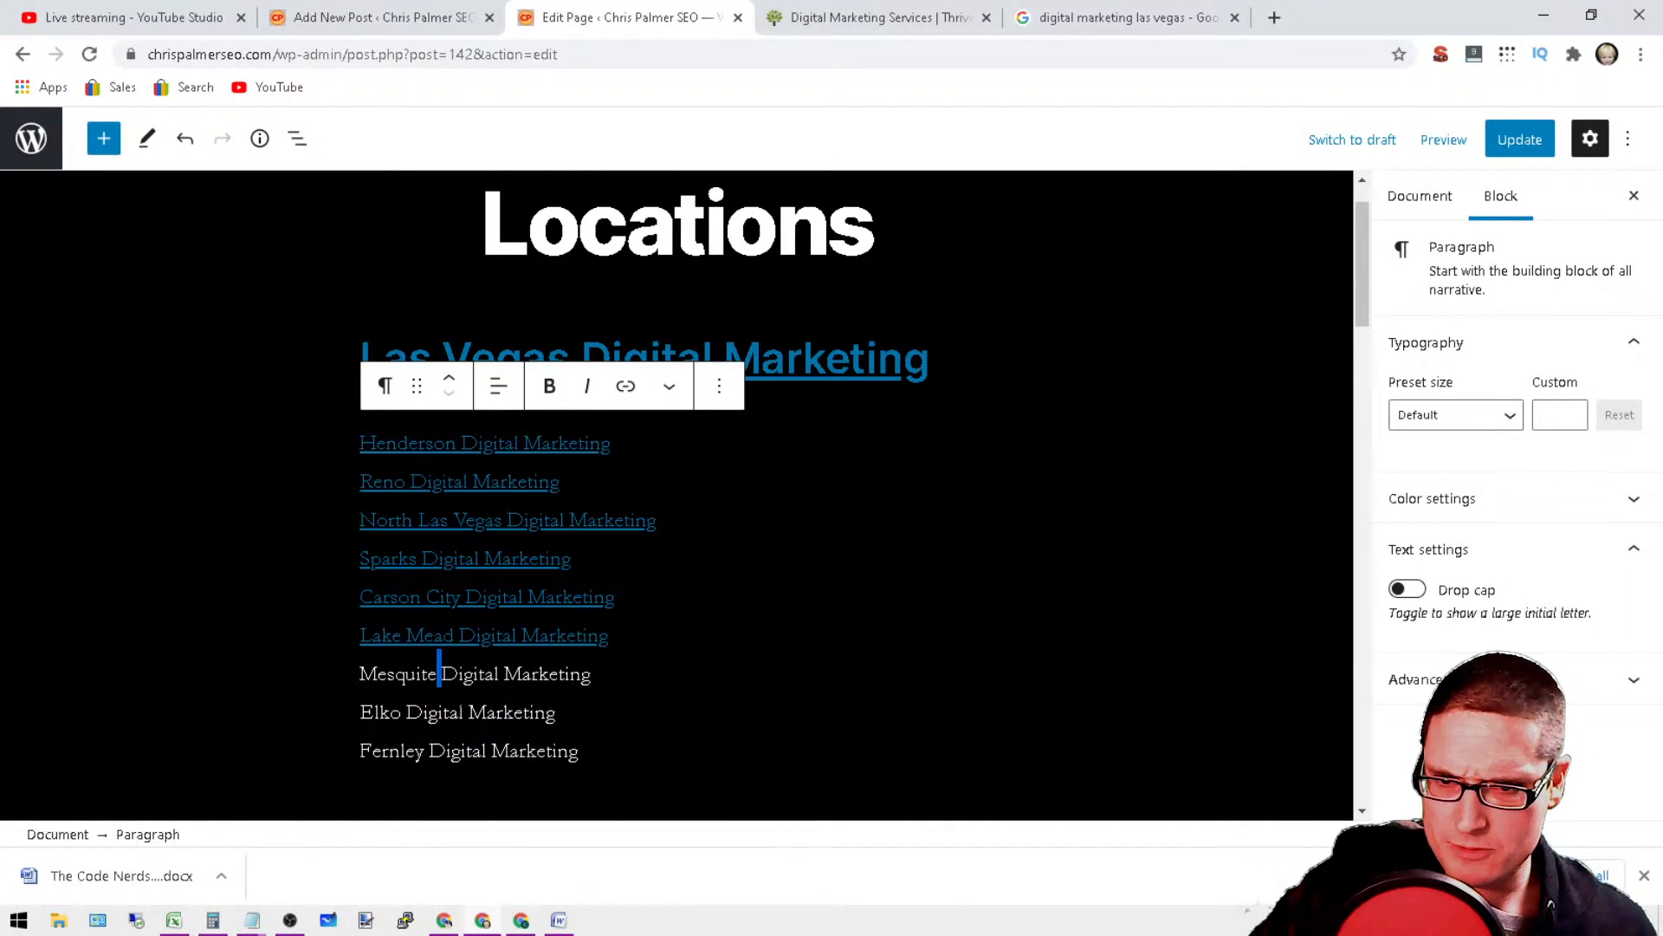
triple_click(486, 674)
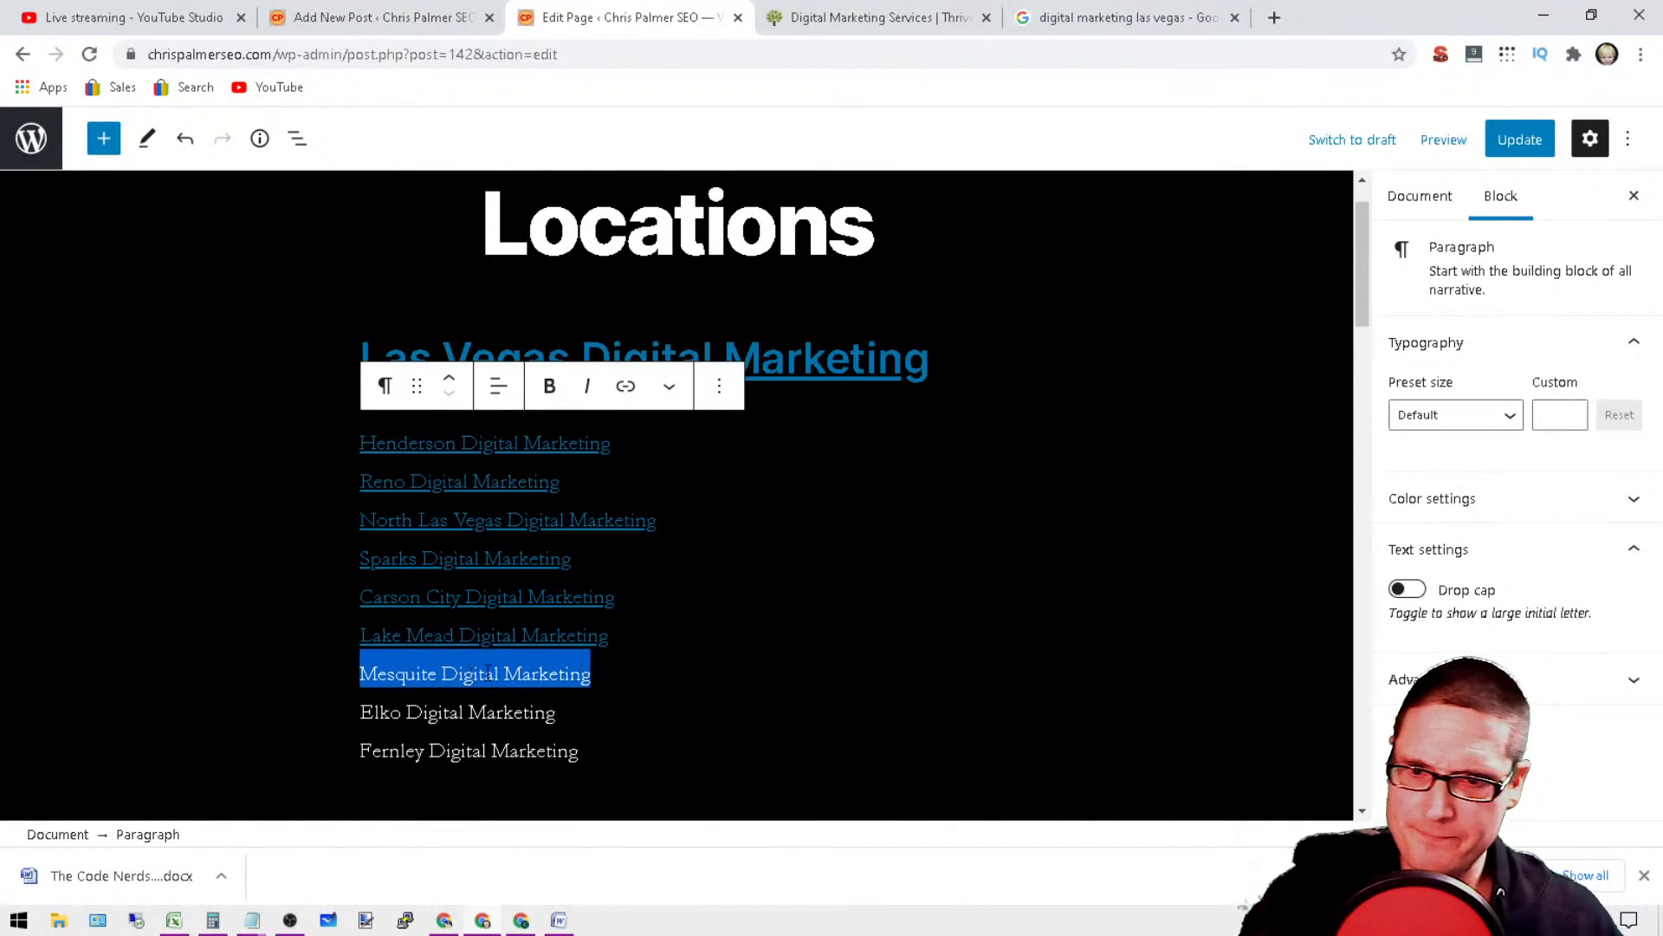
left_click(628, 388)
right_click(321, 741)
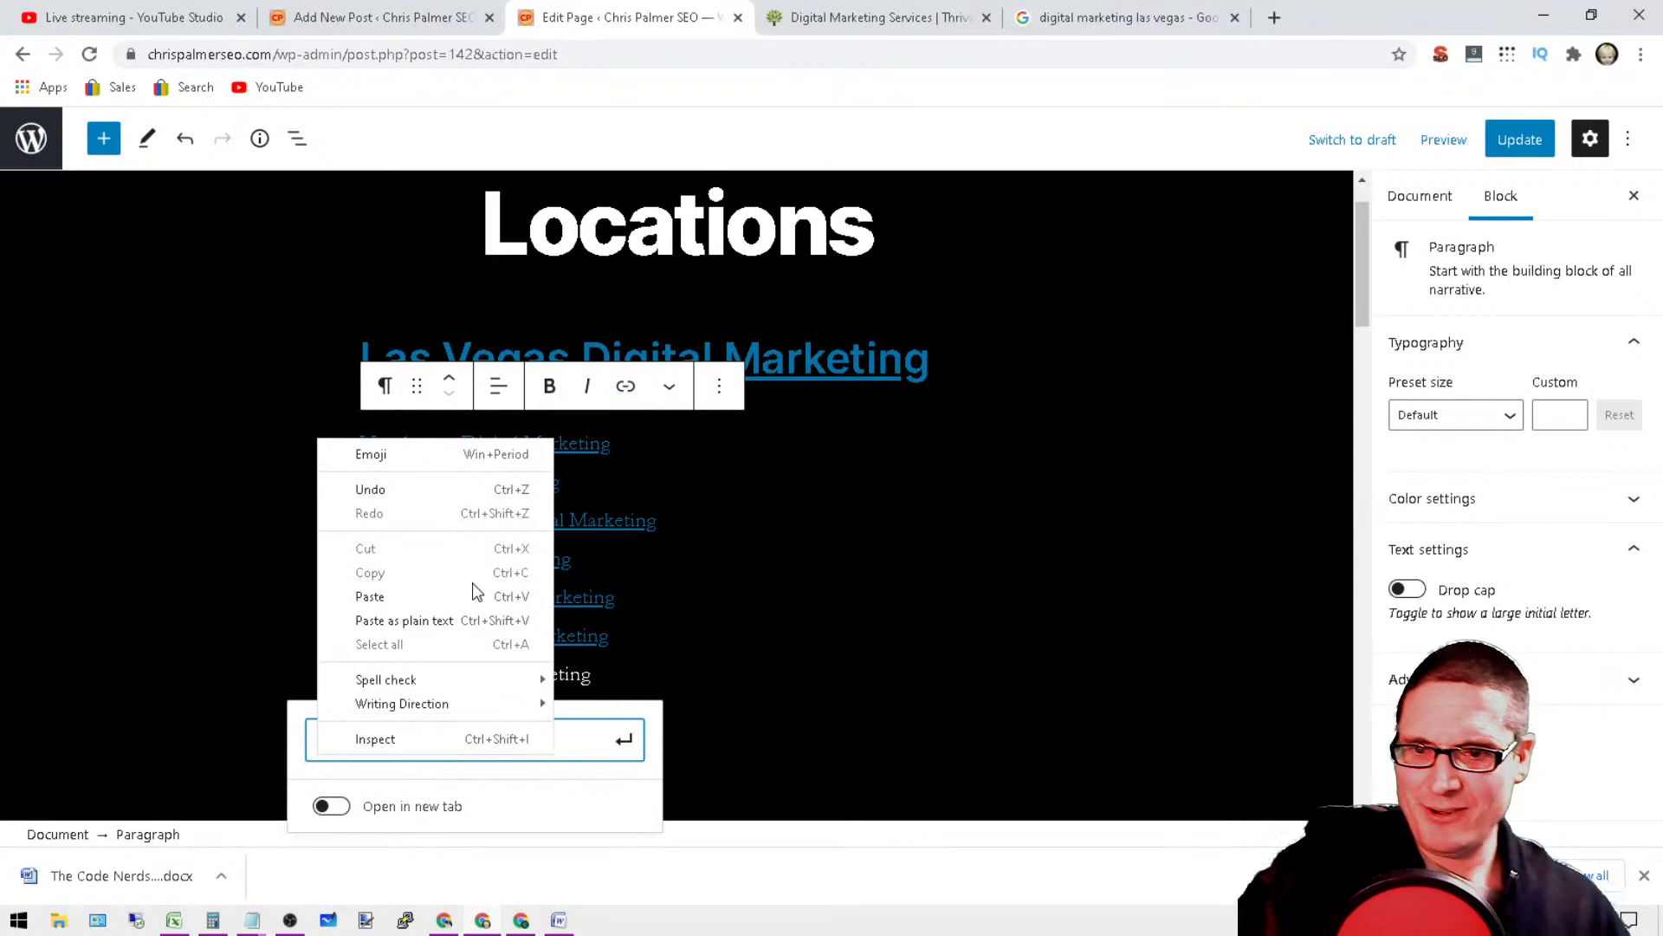
left_click(457, 596)
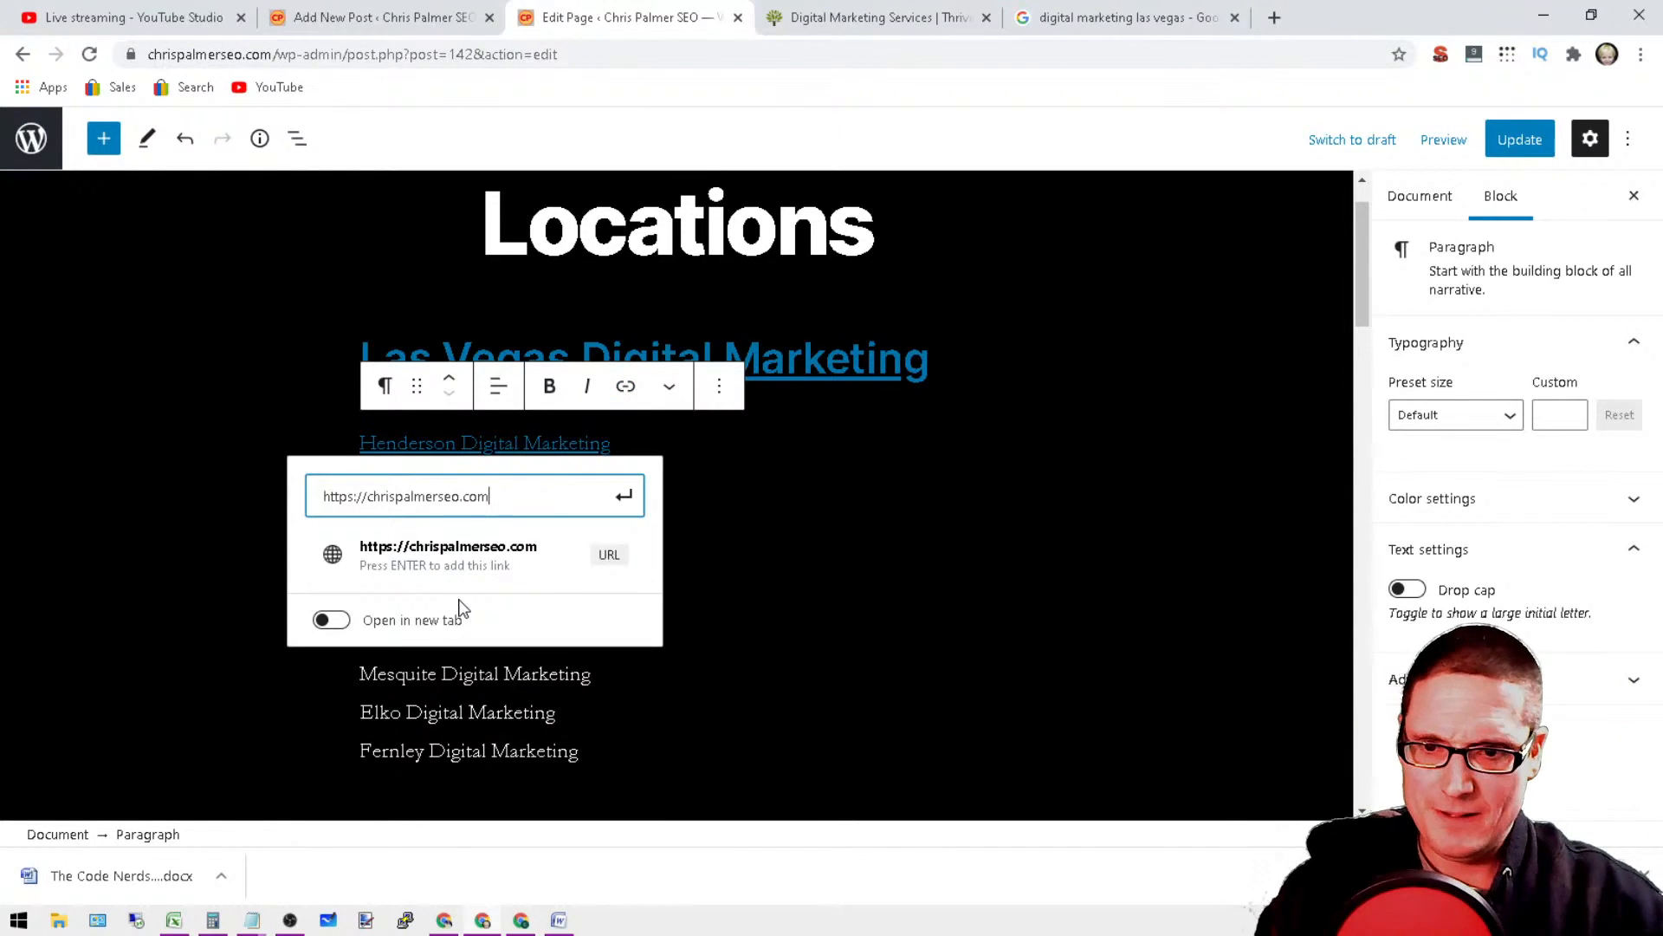
type("/")
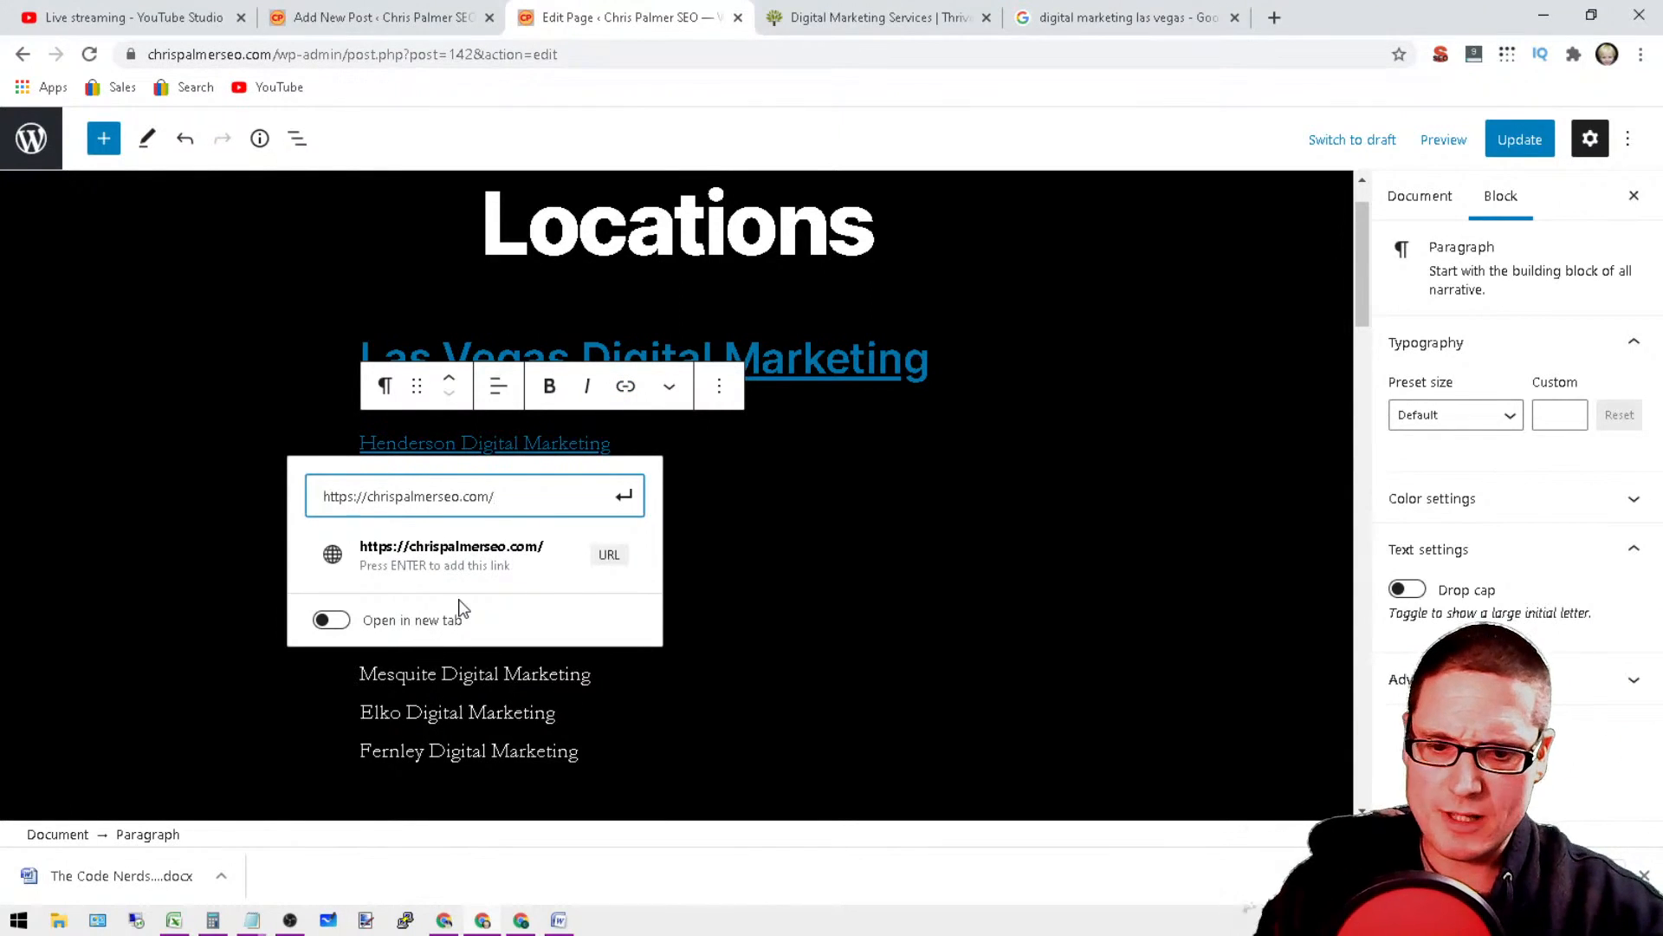
type("mesq")
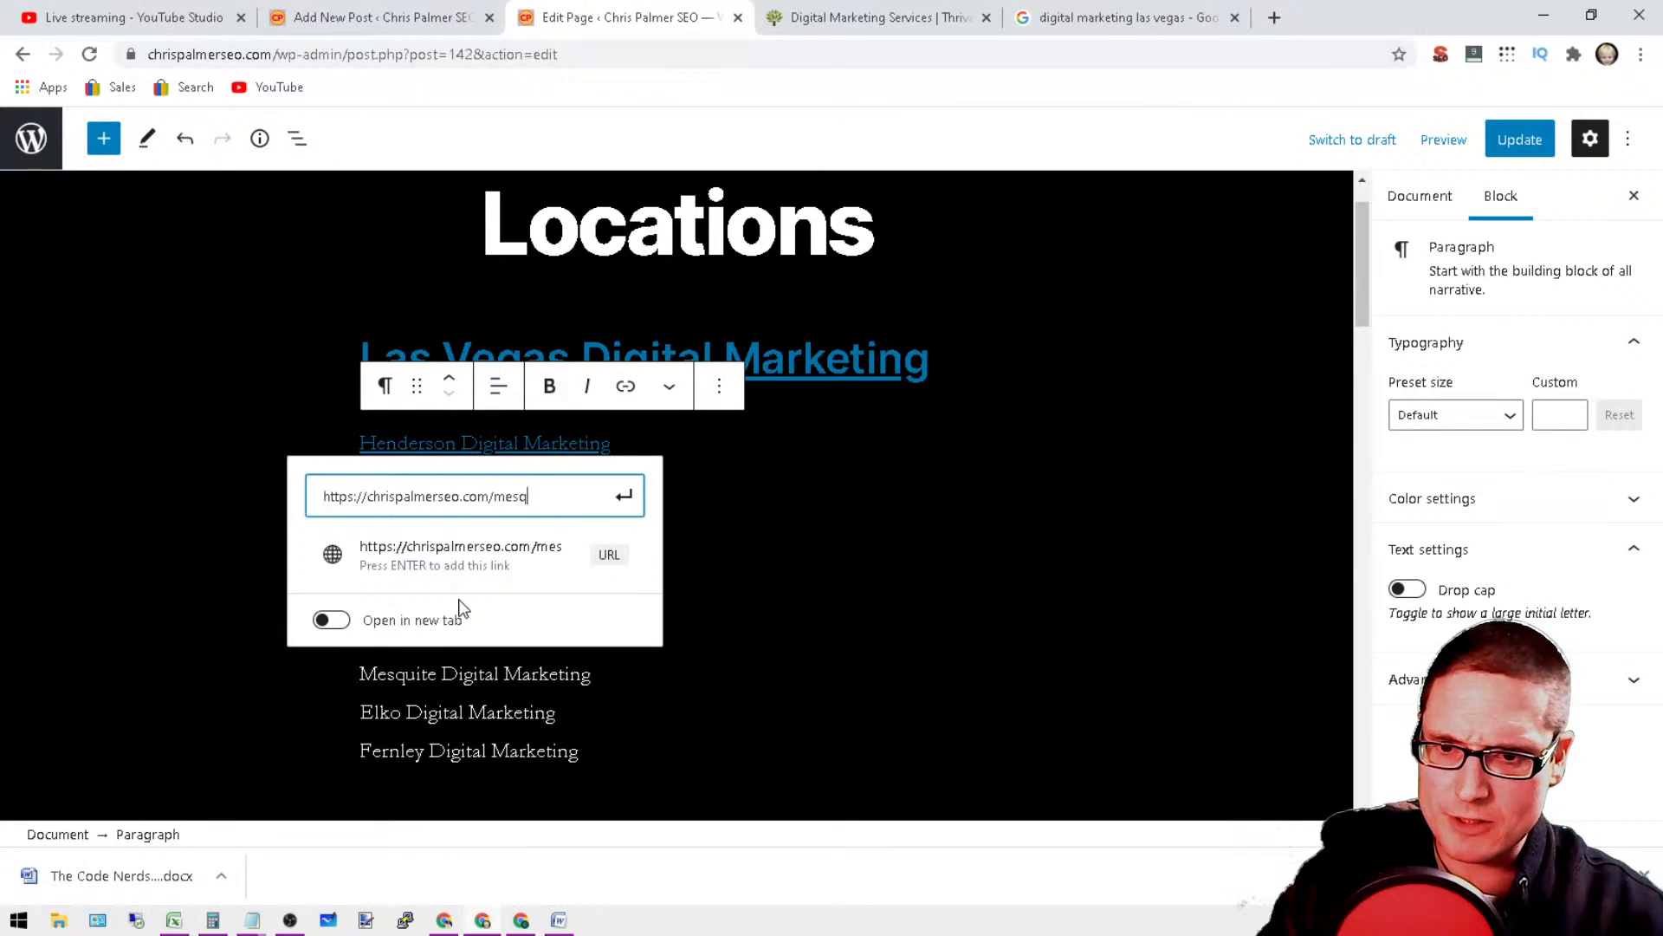
type("uit")
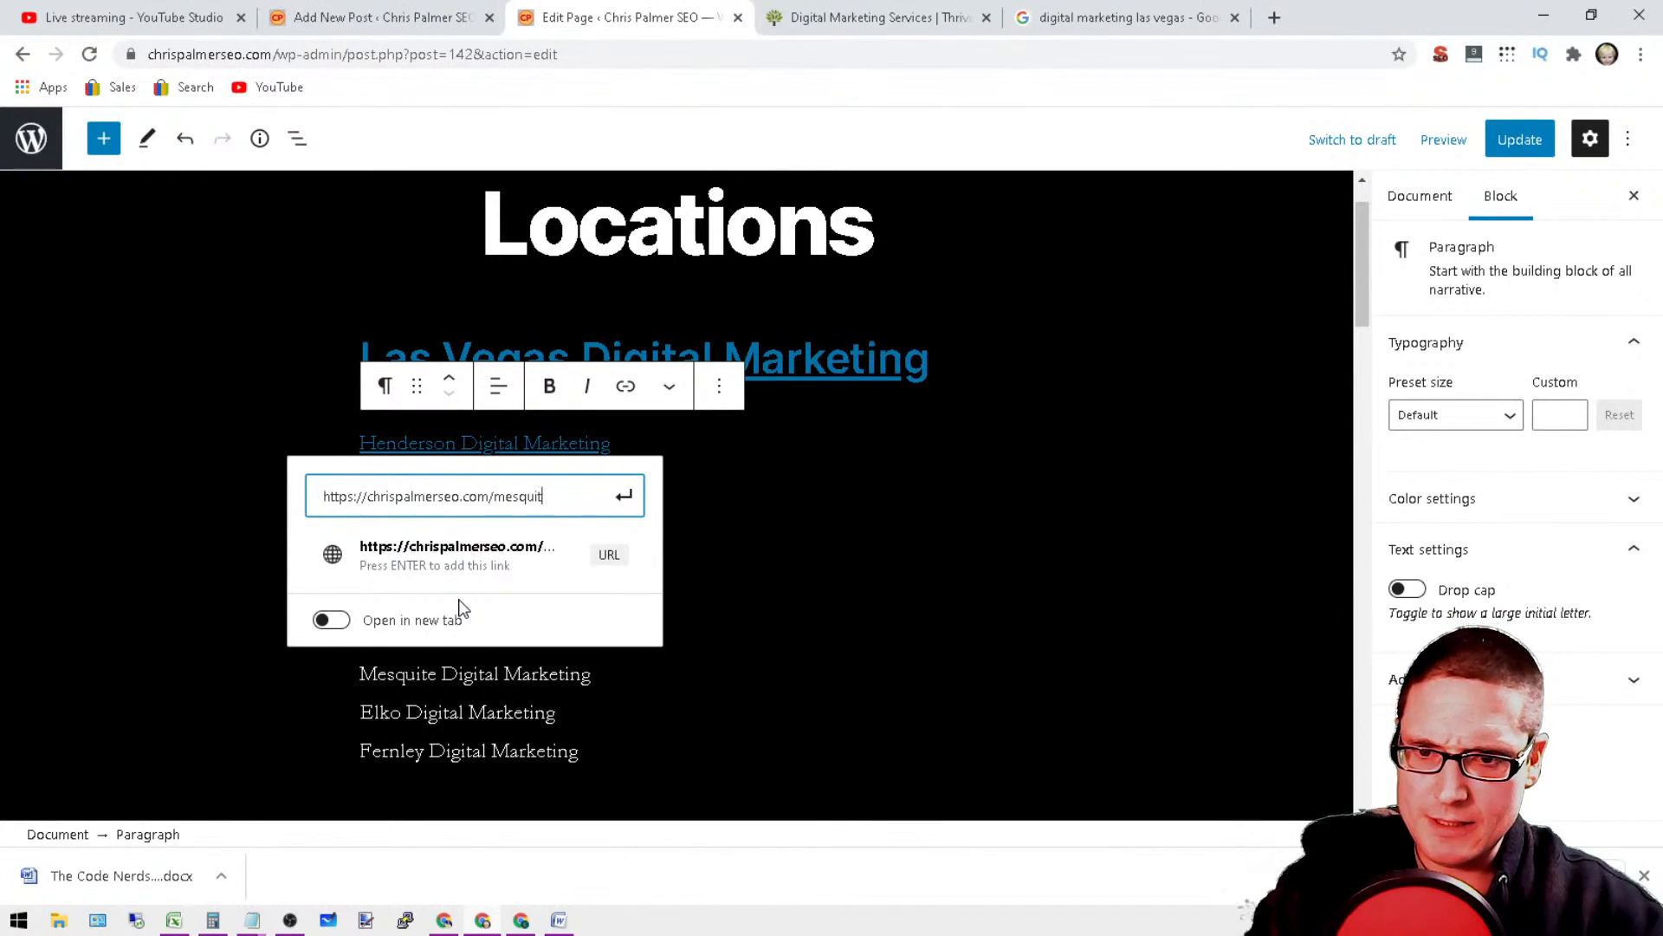
type("e-")
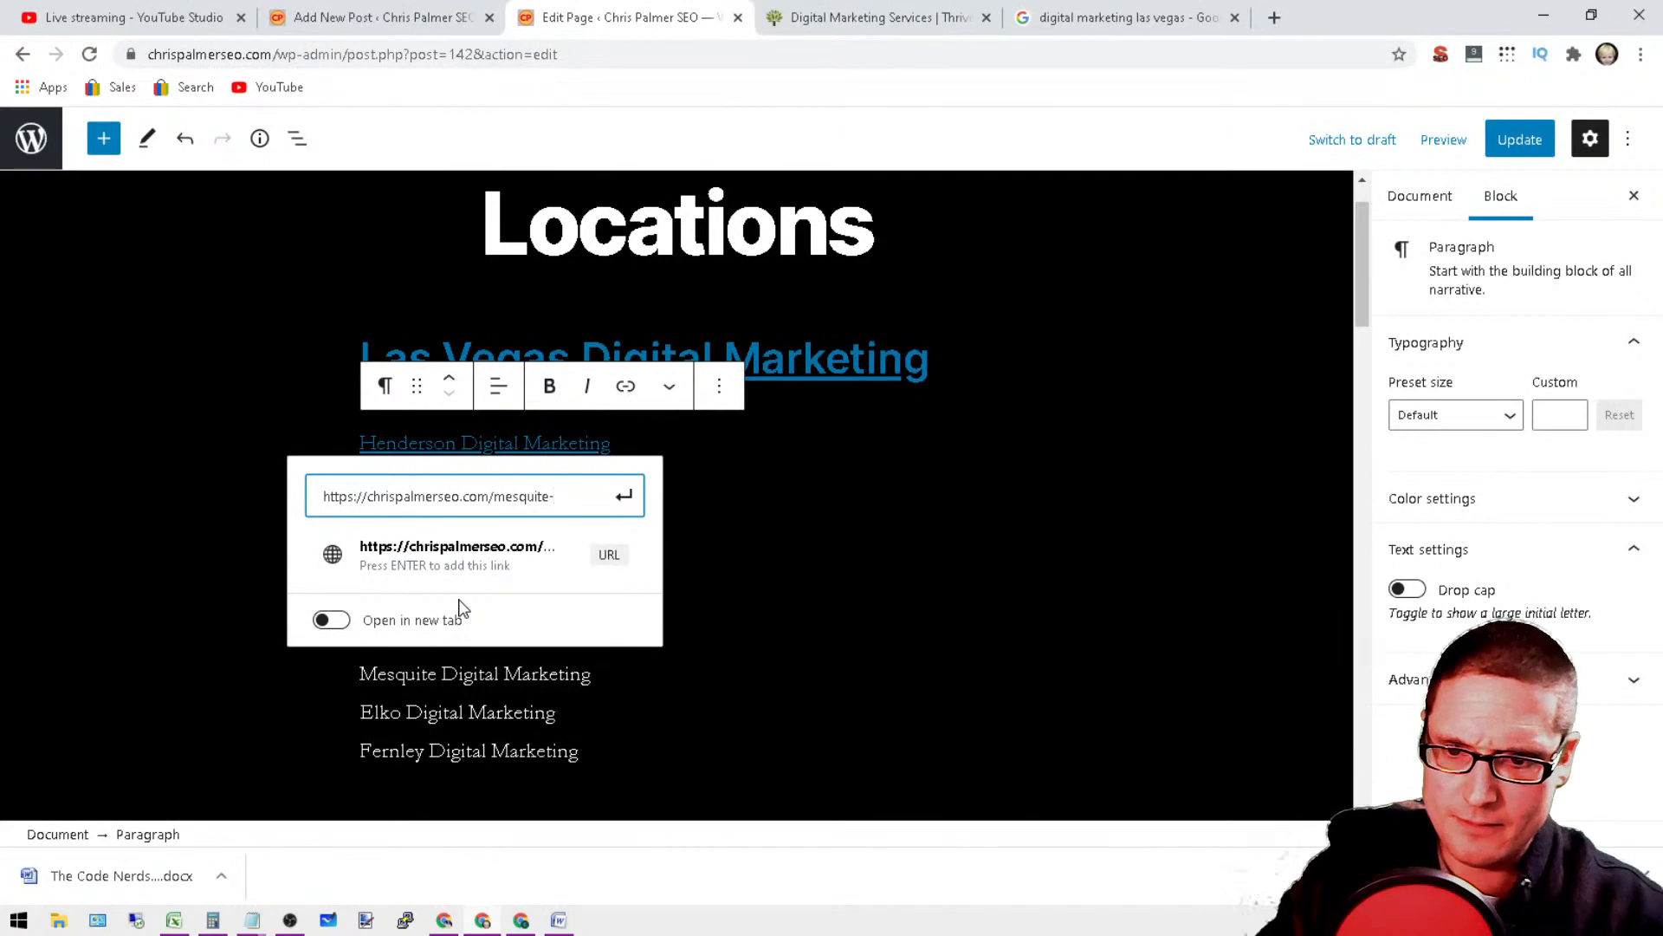
type("digital-marketing/")
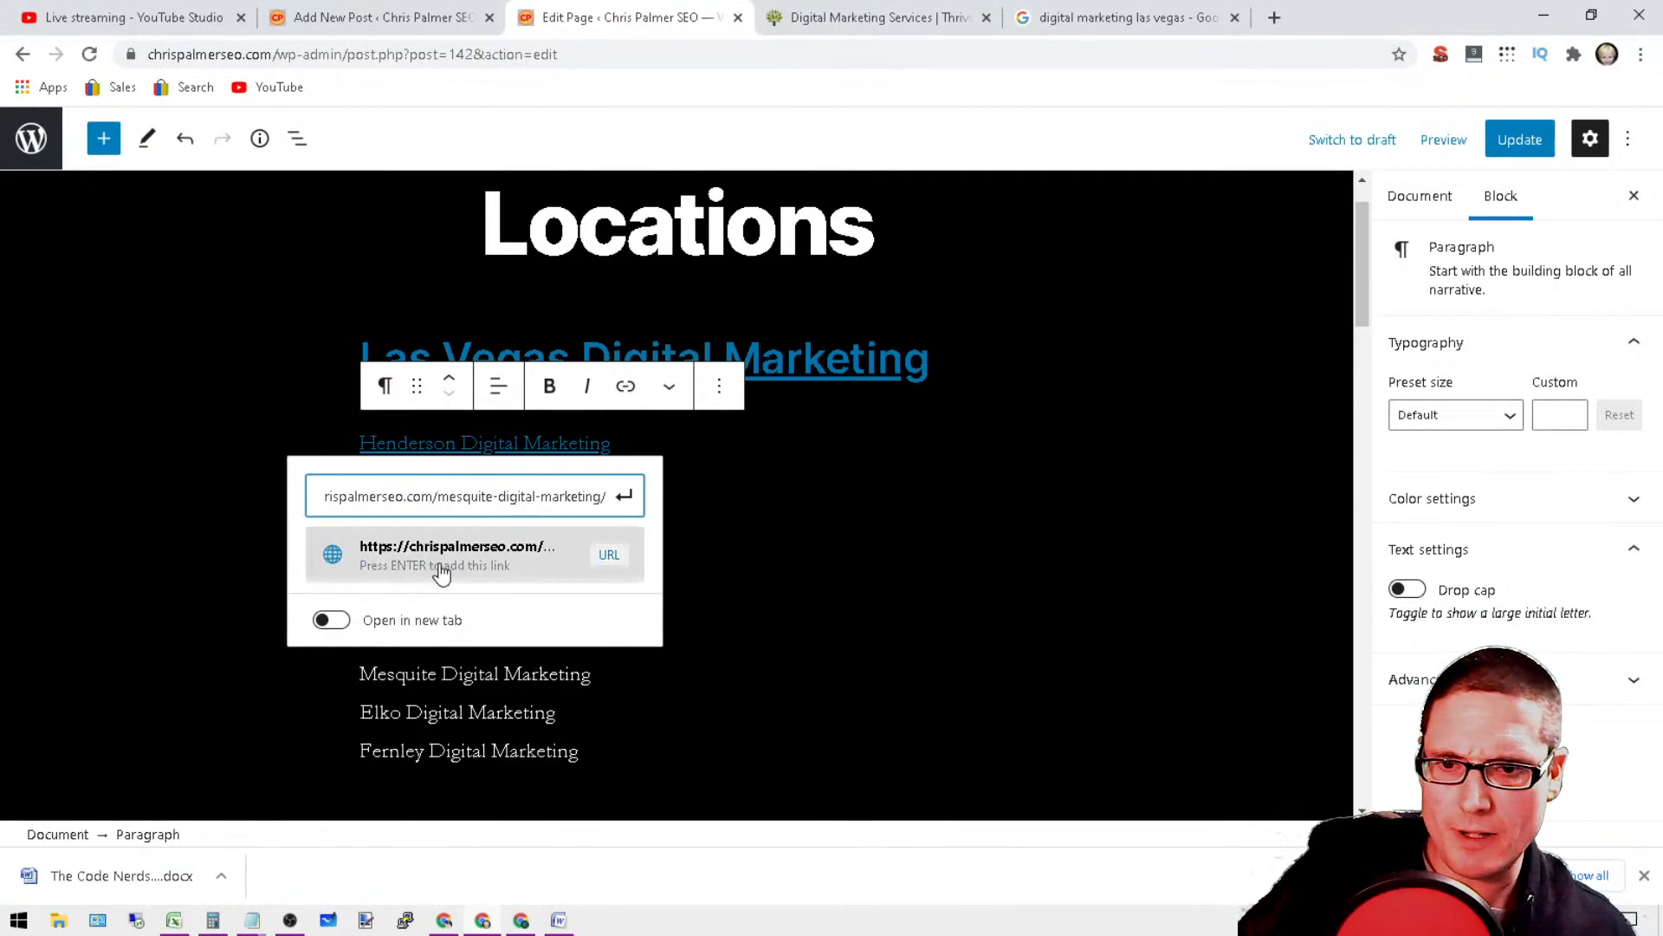
left_click(440, 556)
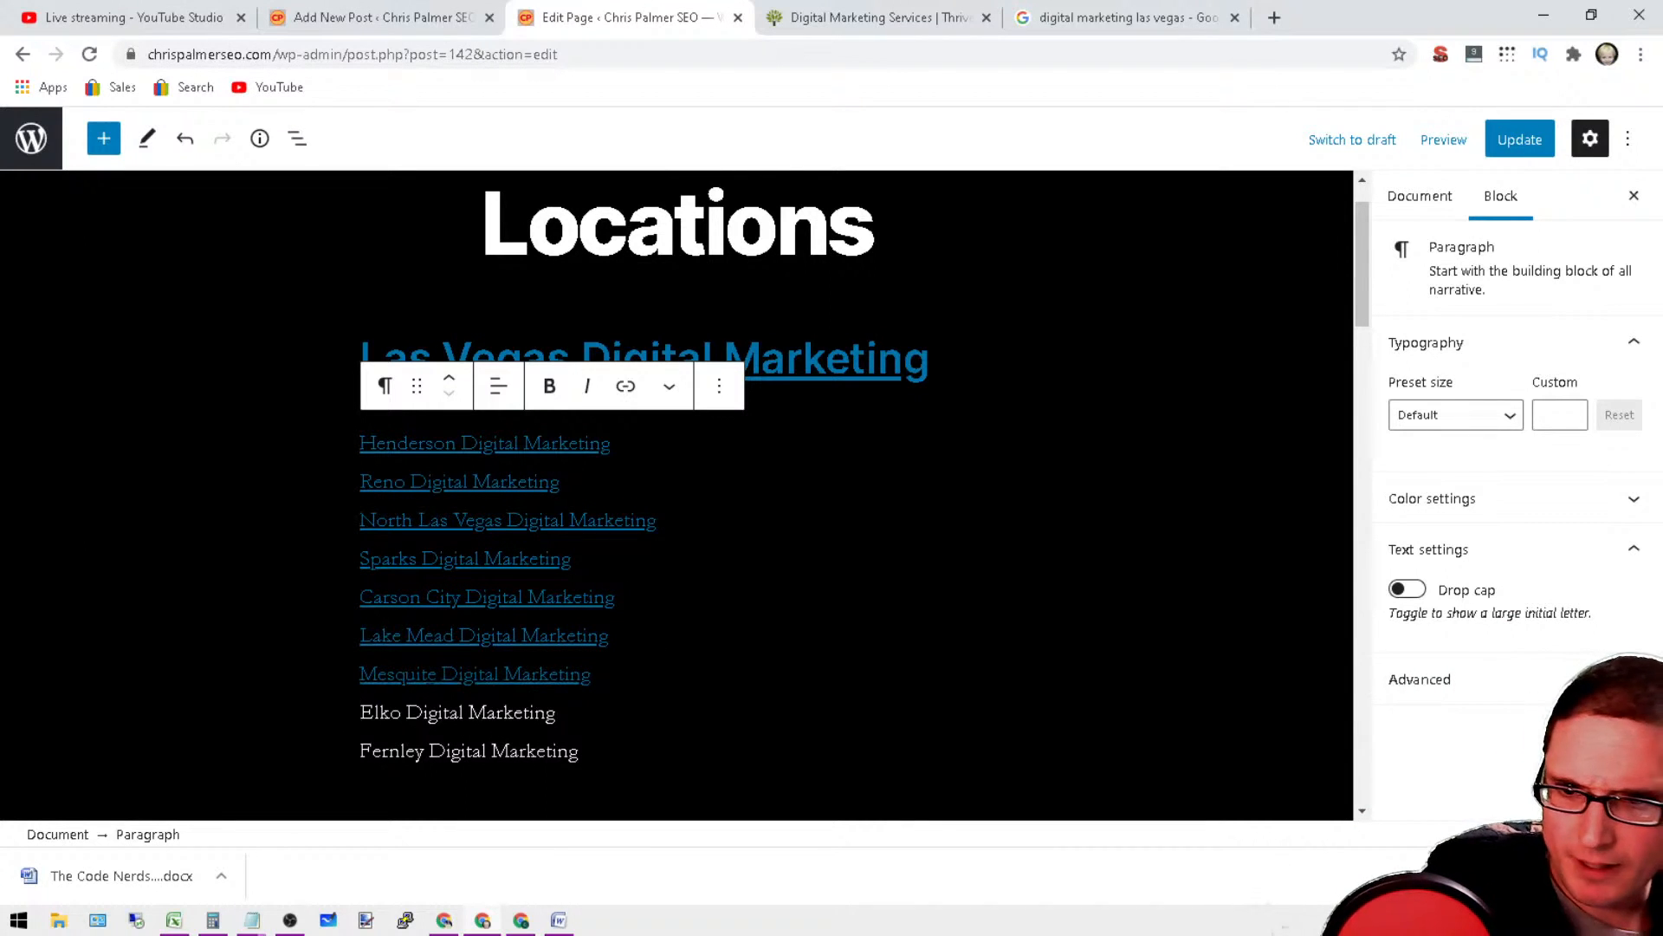
Step: Link the Elko Digital Marketing line to the site's pasted base URL followed by "elko-digital-marketing/"
triple_click(445, 715)
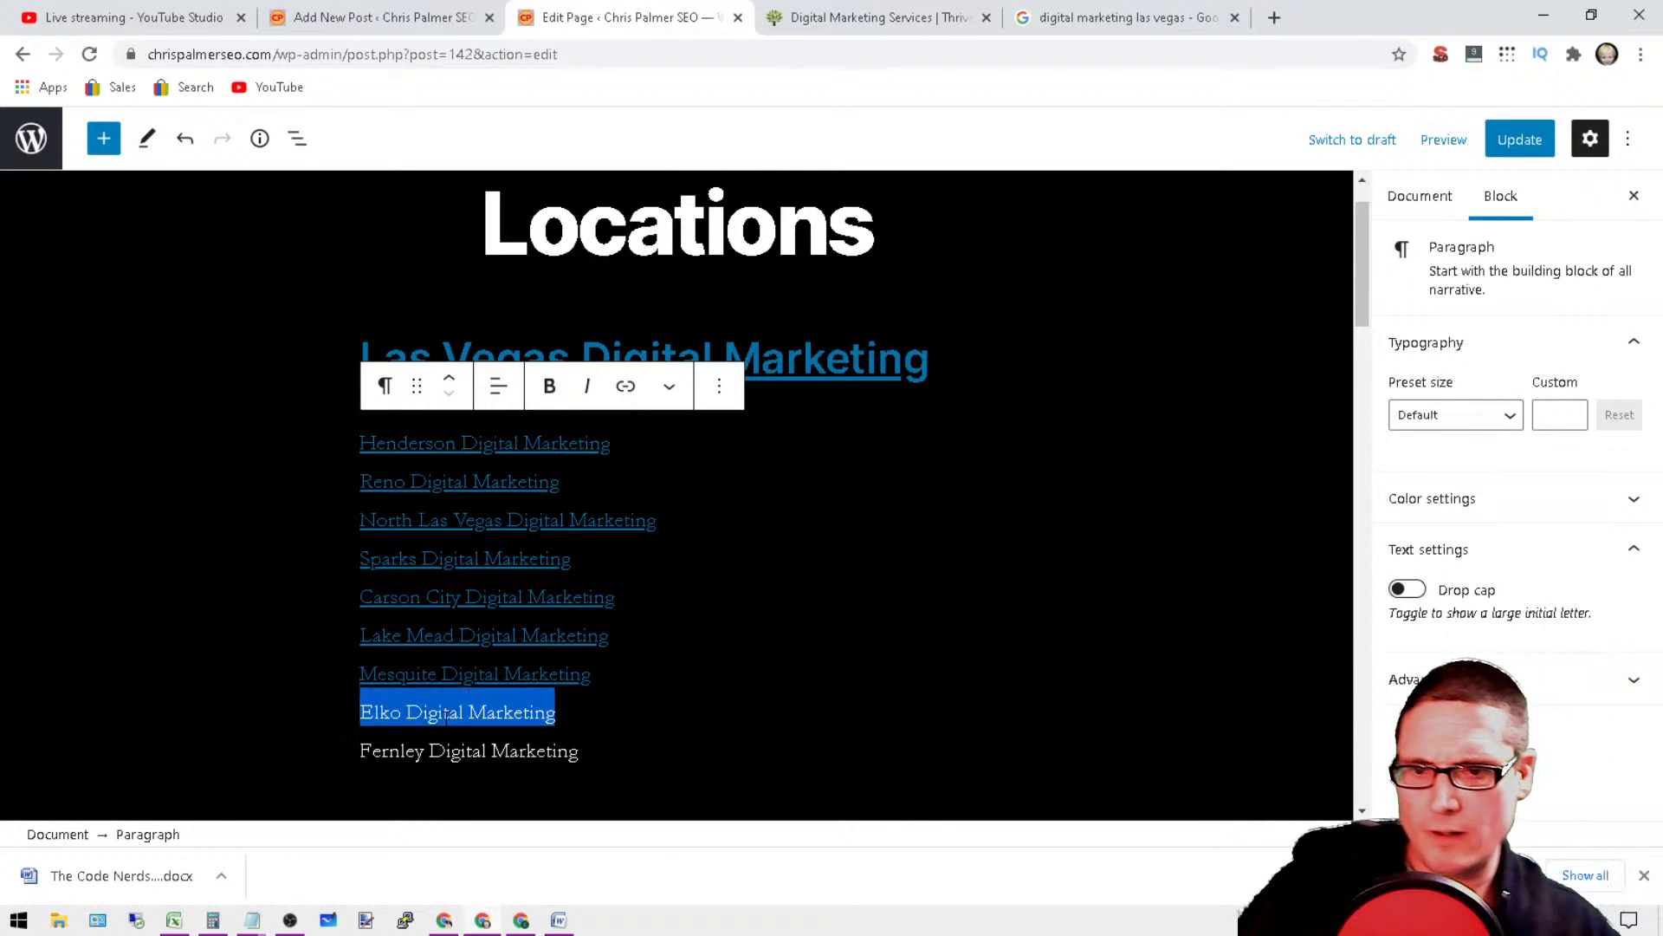
left_click(625, 387)
right_click(358, 590)
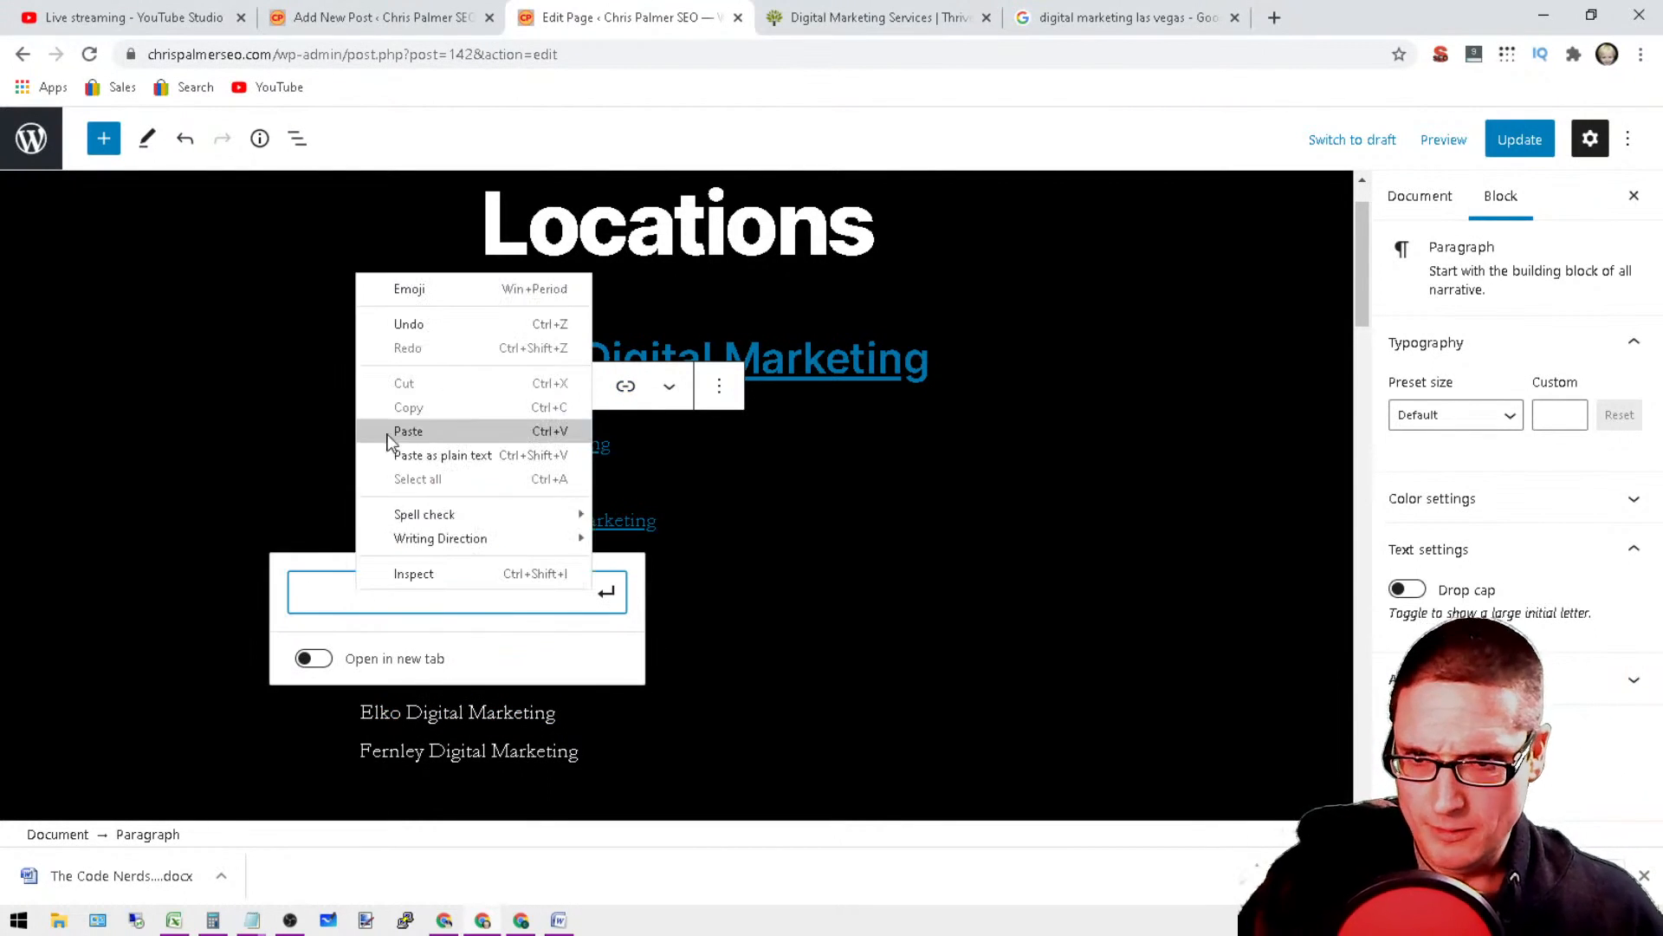
left_click(390, 430)
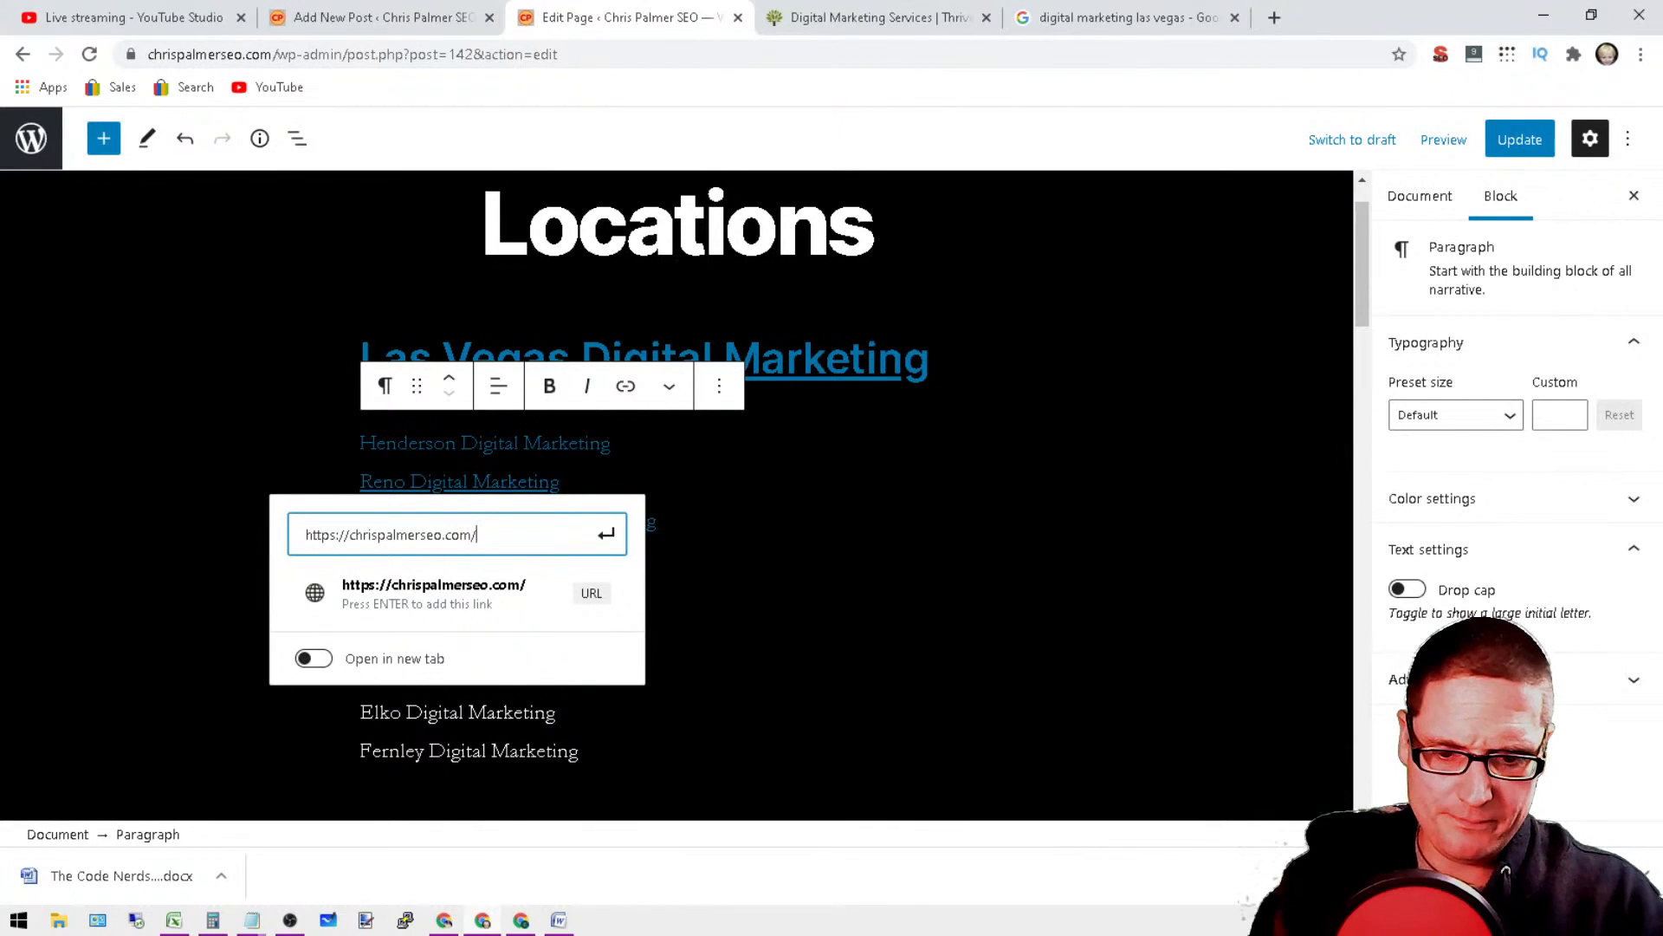
type("elko-")
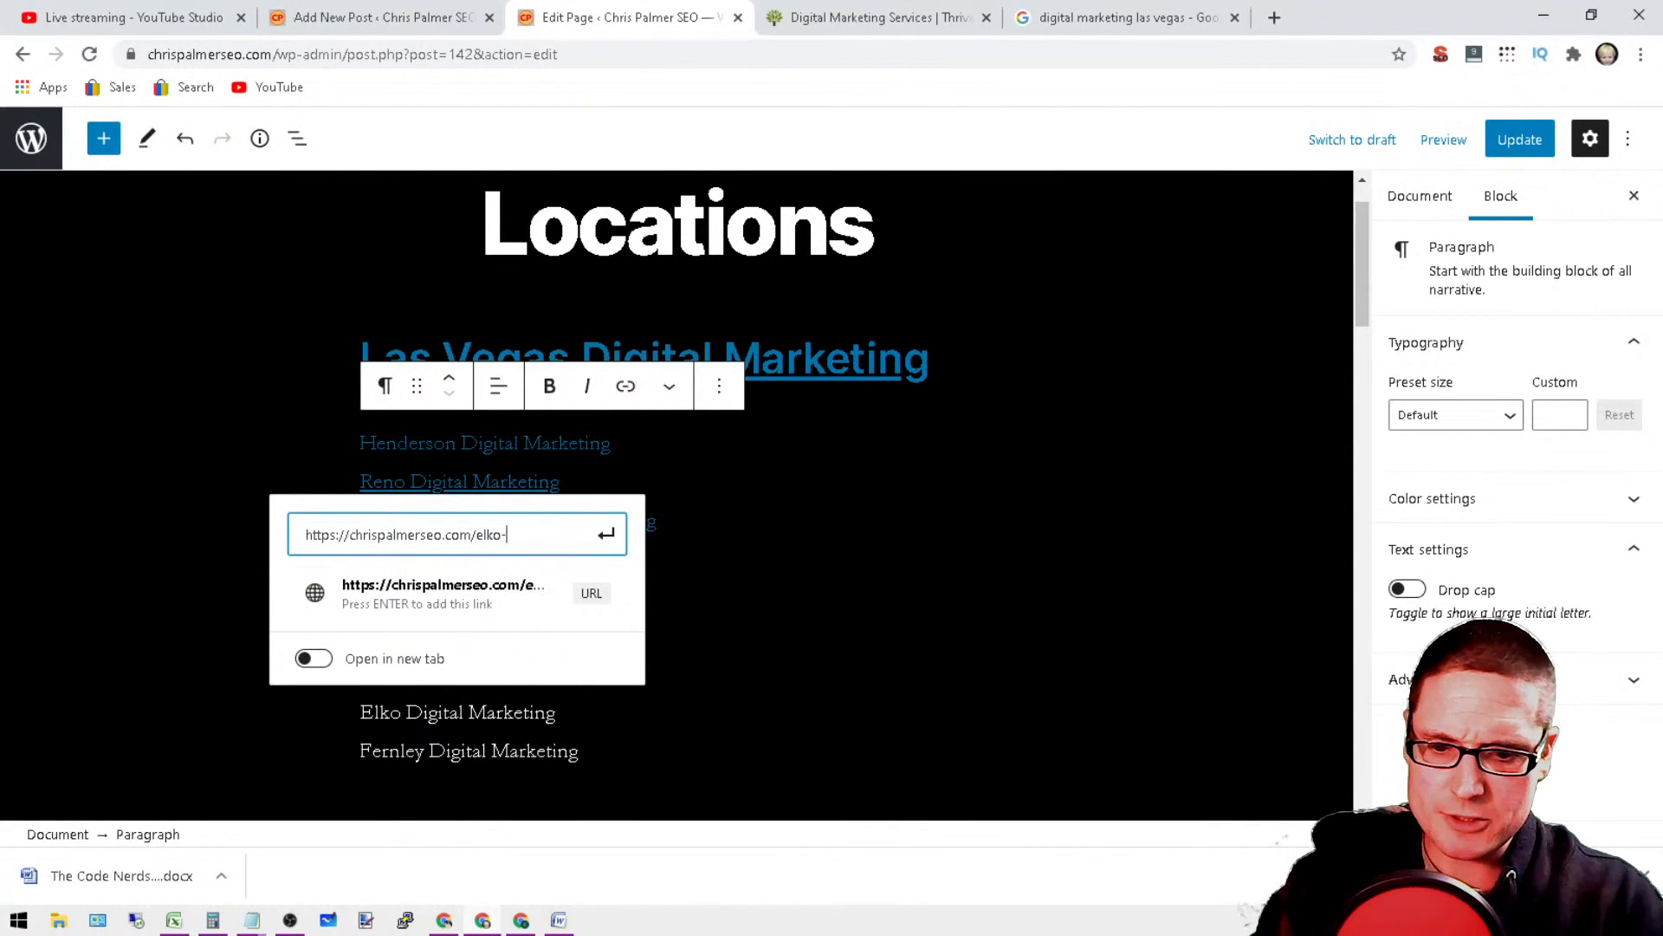
type("digital-marke")
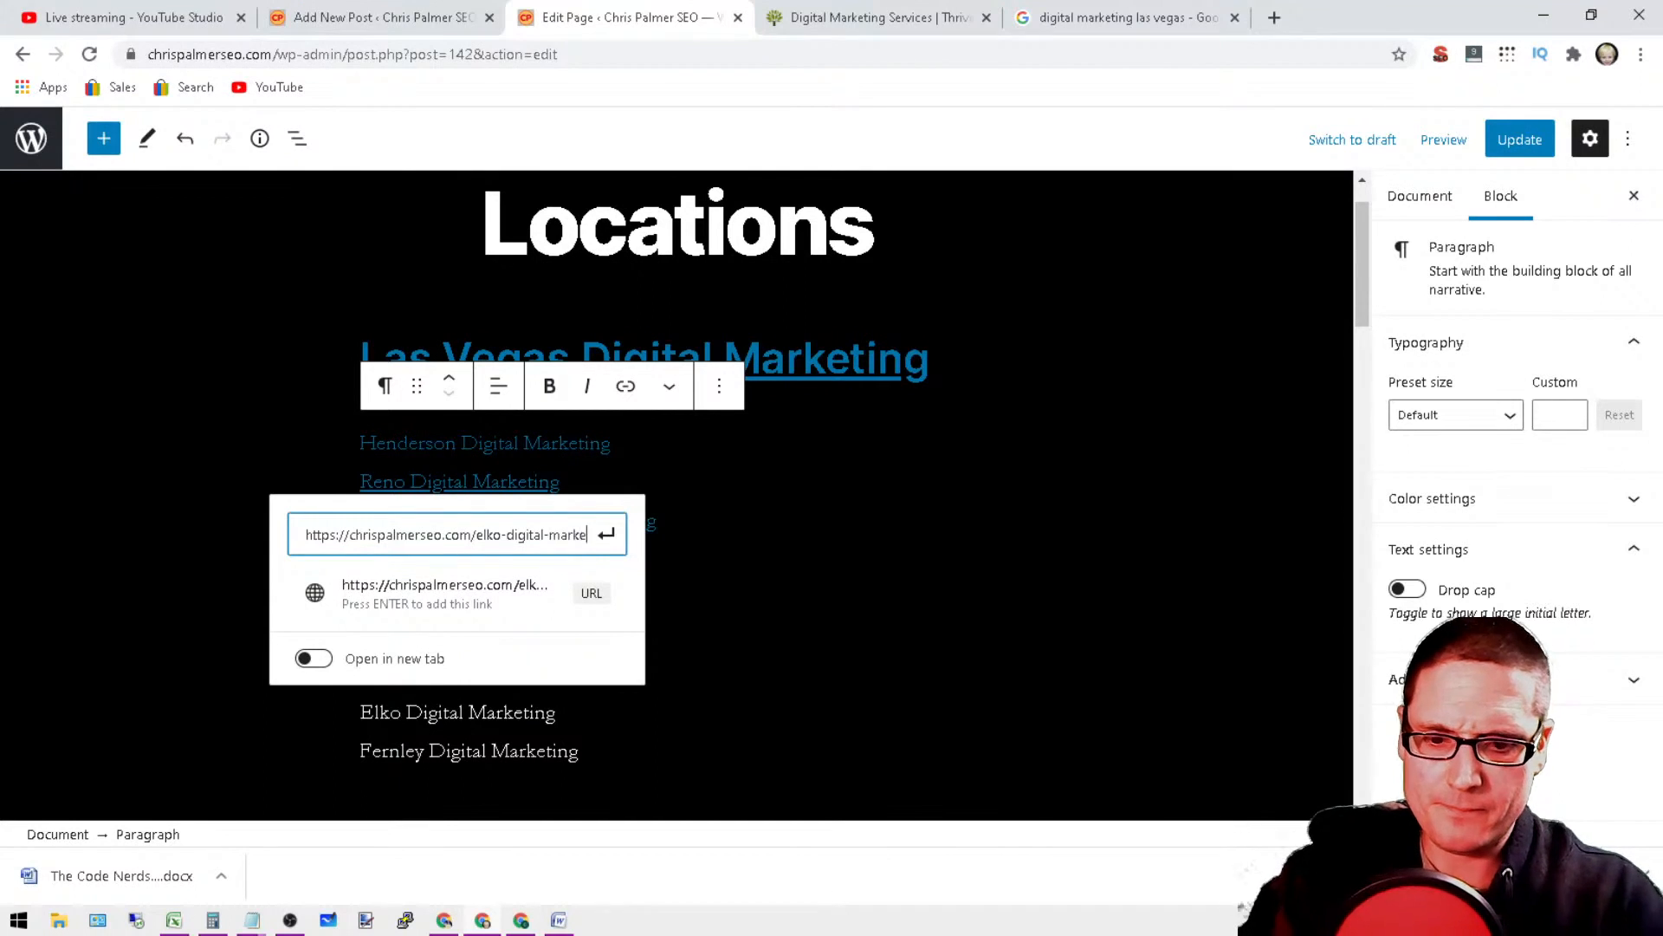
type("ting/")
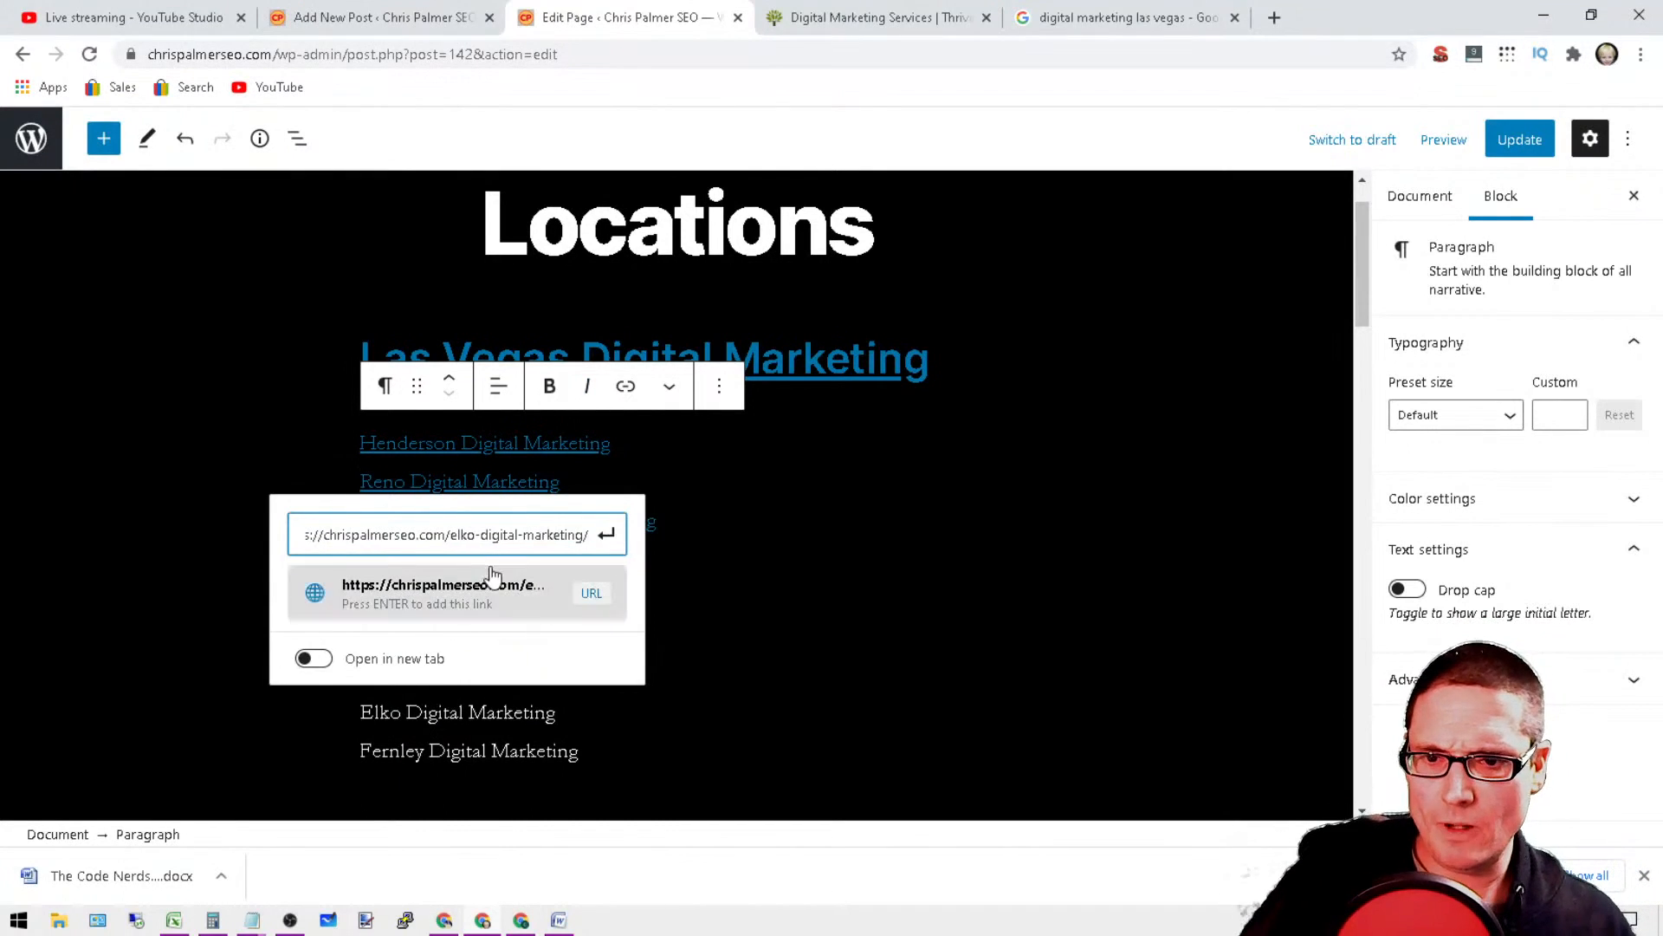
left_click(492, 585)
Step: Link the Fernley Digital Marketing line to the site's pasted base URL followed by "fernley-digital-marketing/"
double_click(451, 749)
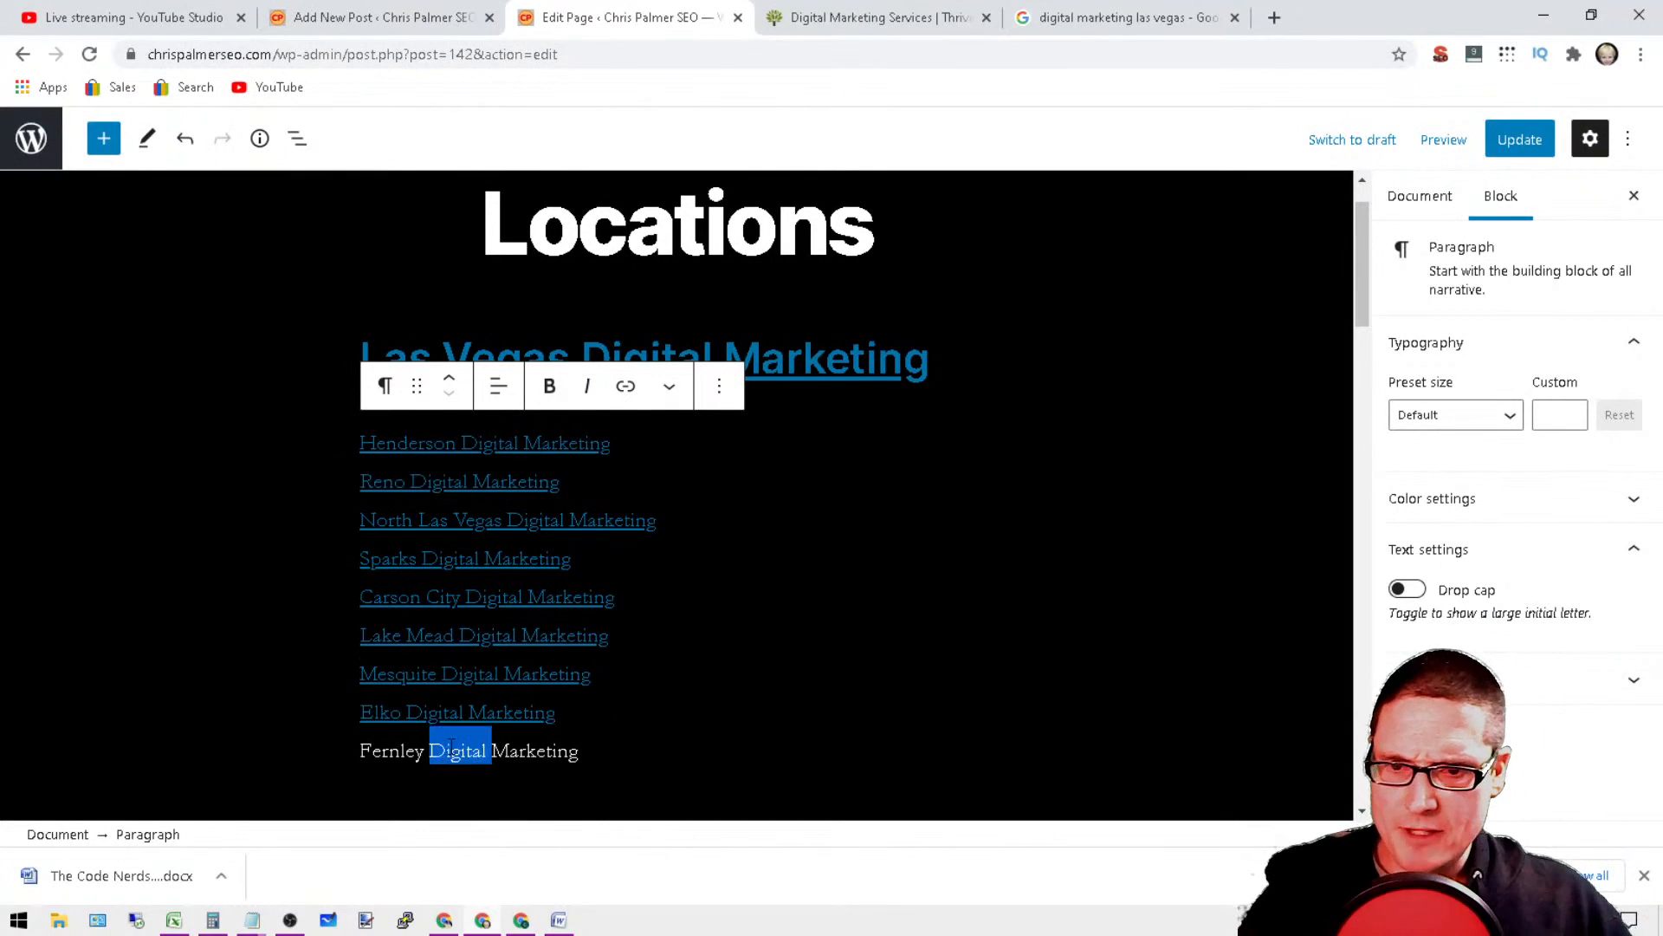
triple_click(453, 751)
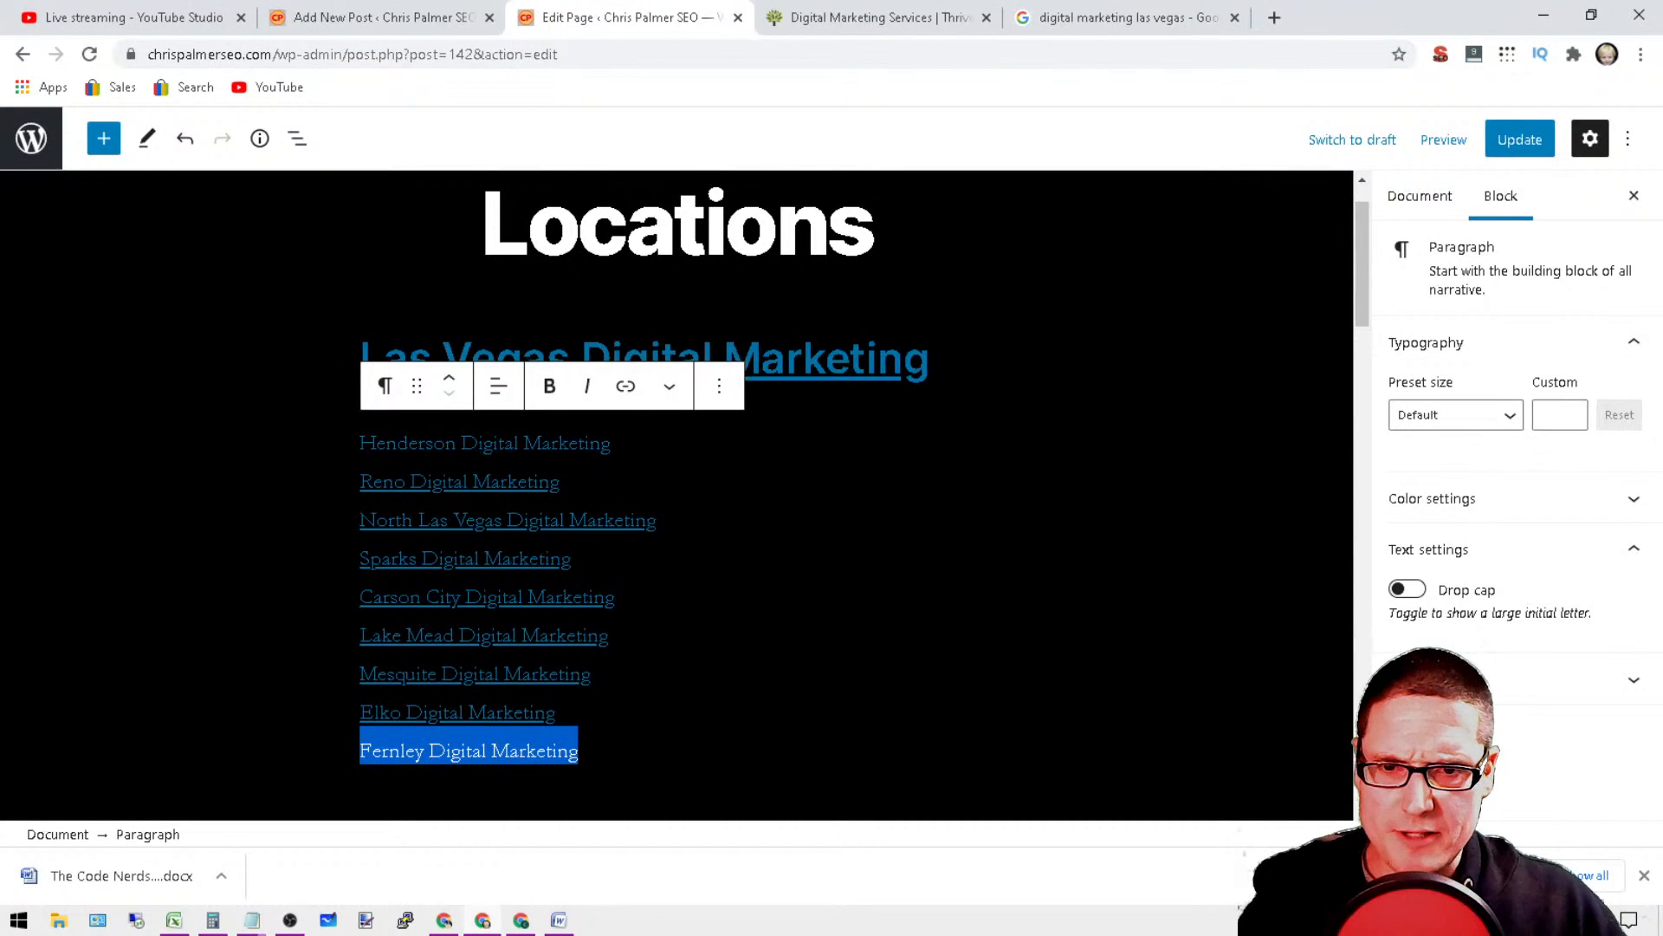
left_click(625, 385)
right_click(360, 620)
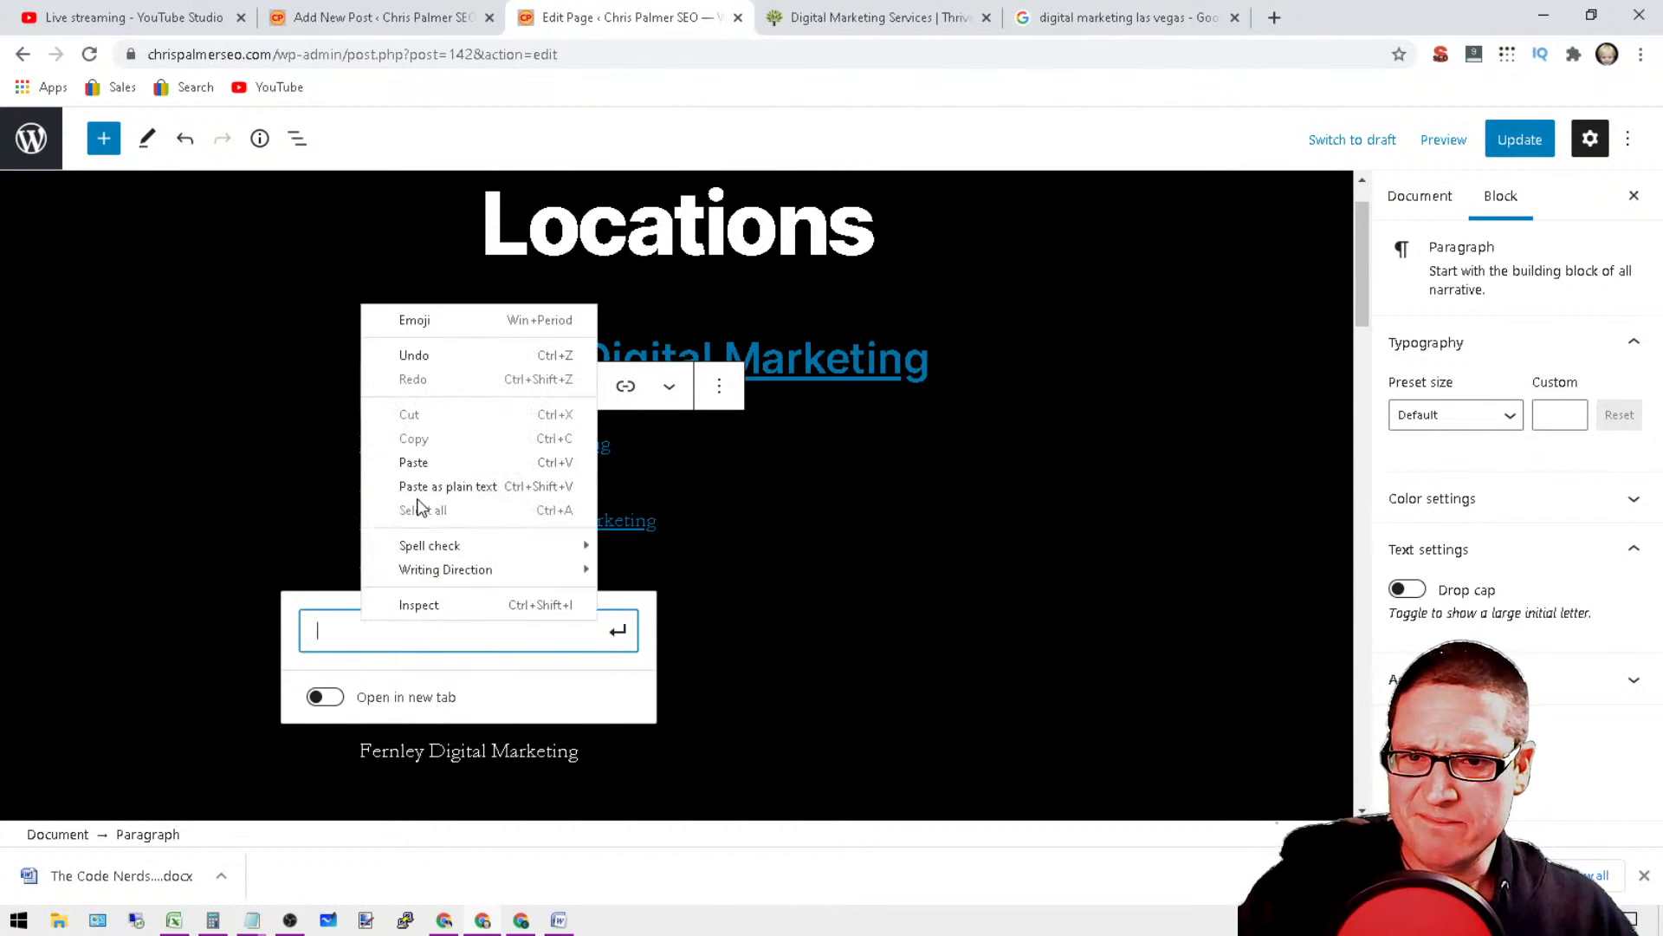
left_click(417, 491)
type("fe")
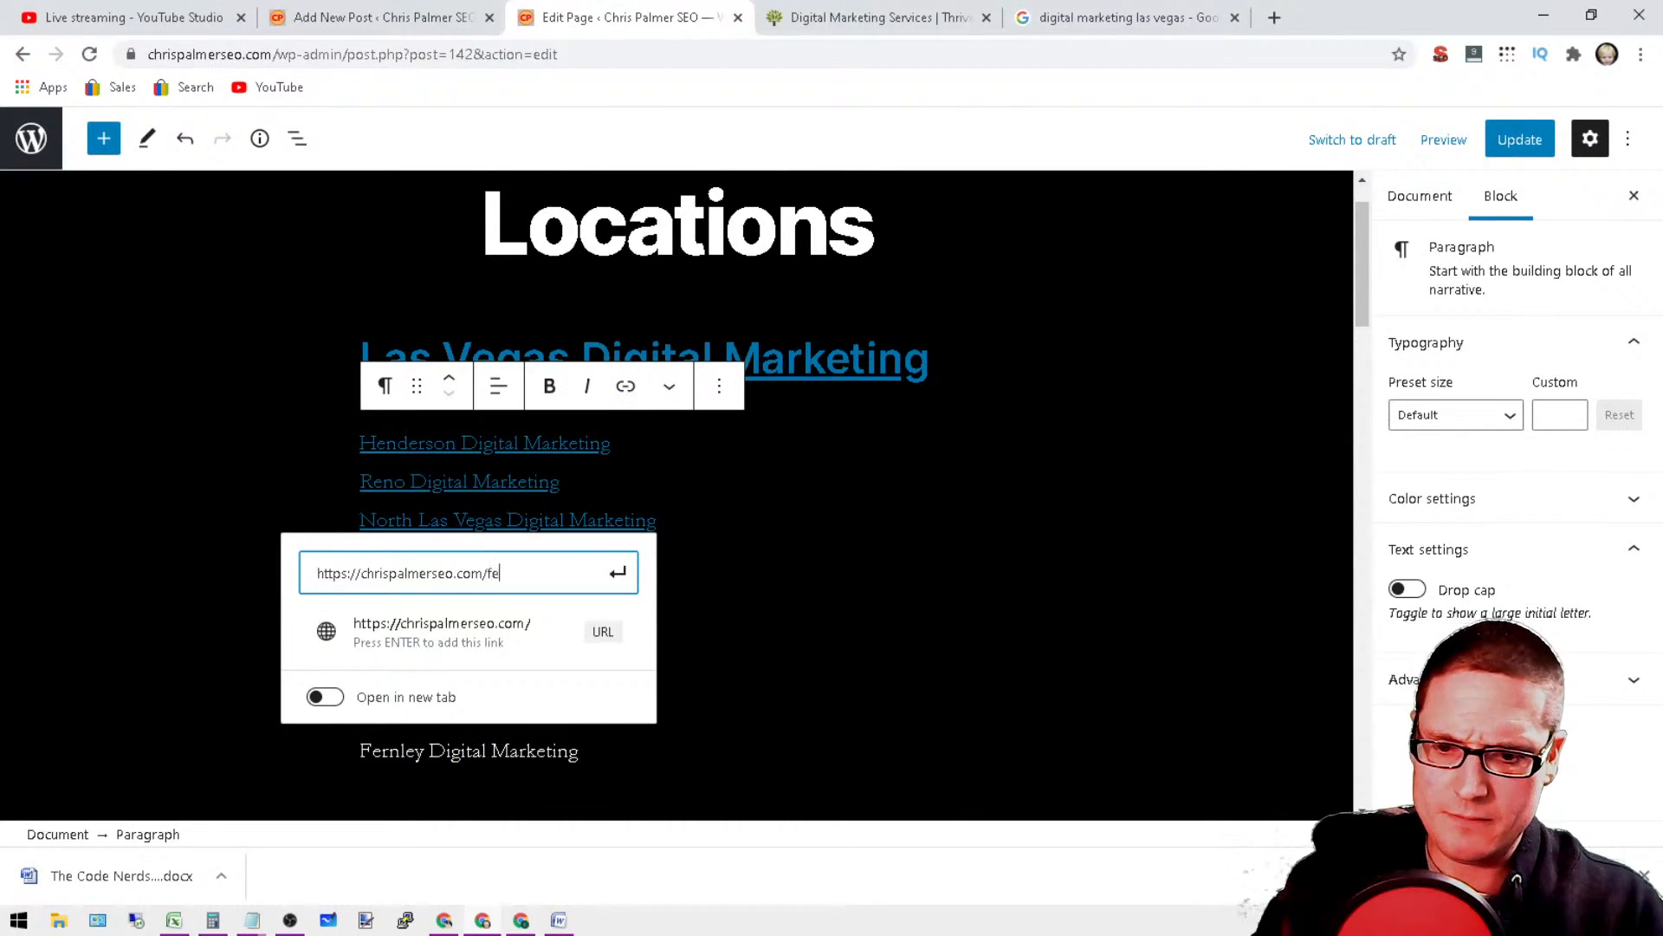
type("rnley")
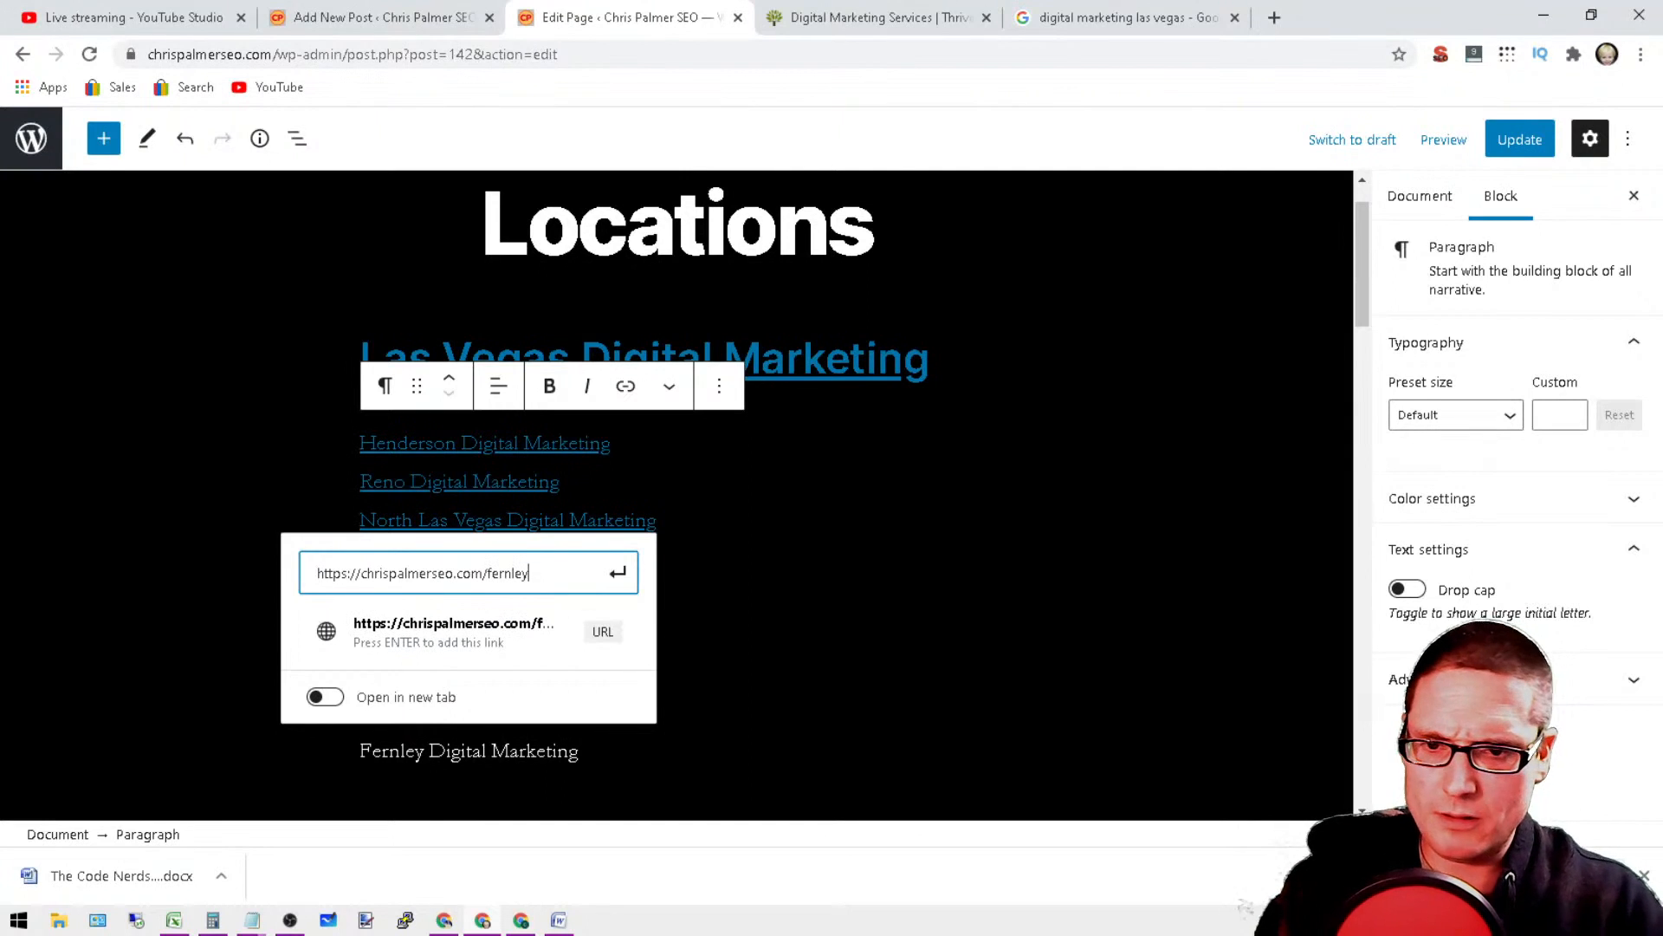
type("-digit")
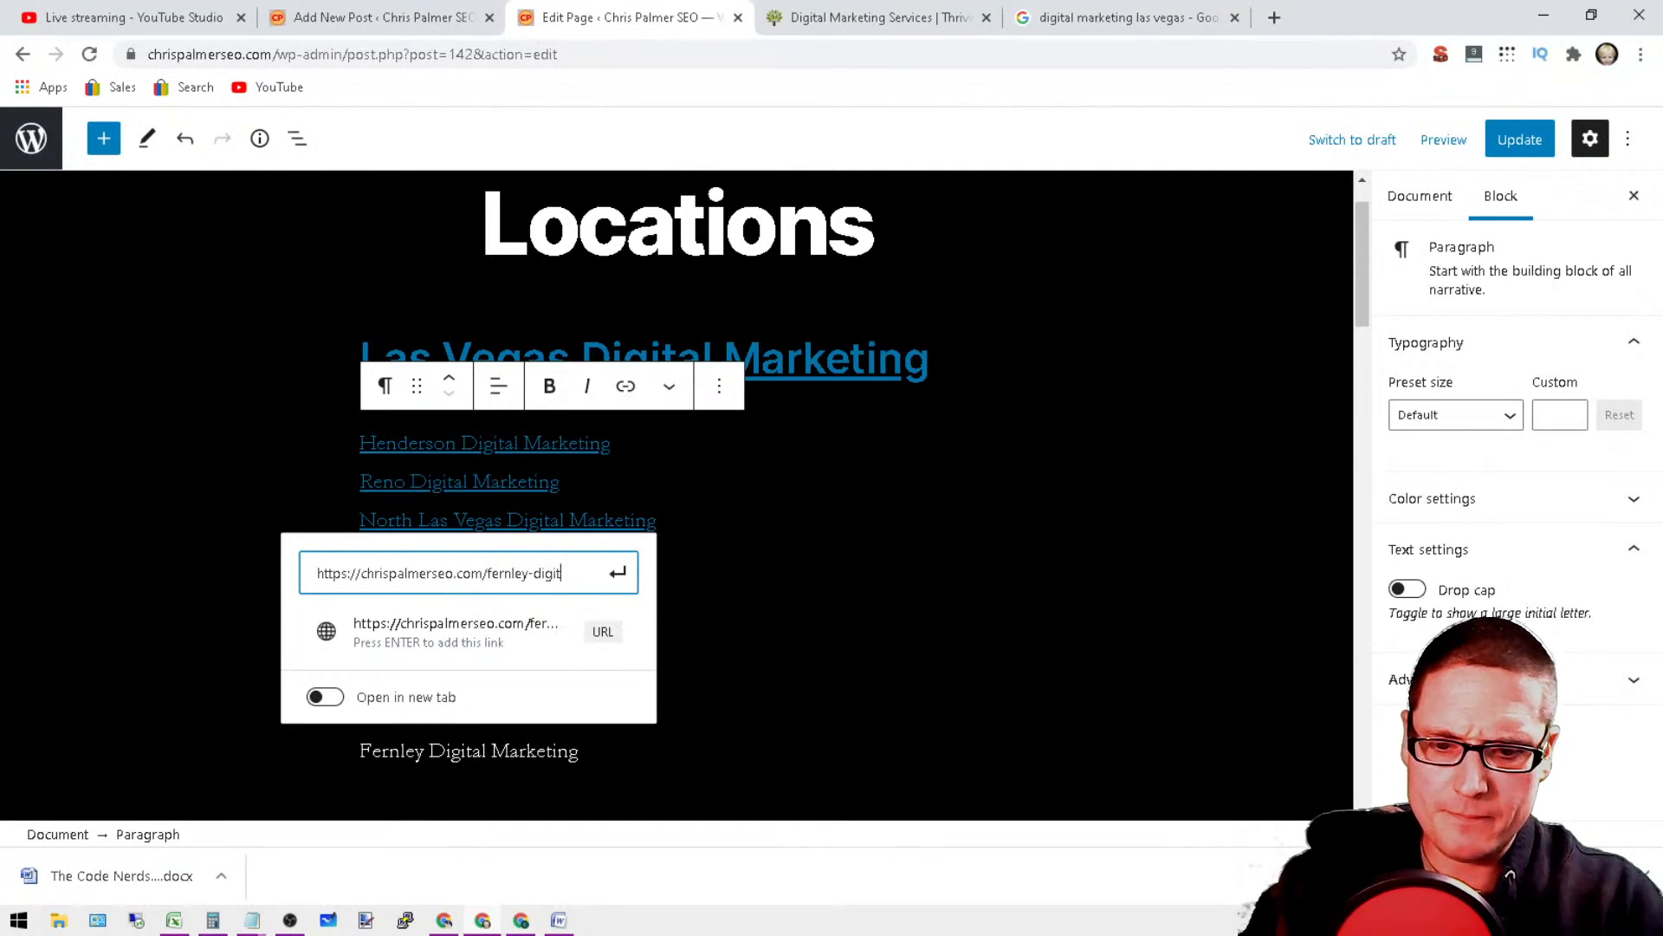
type("al-marketing/")
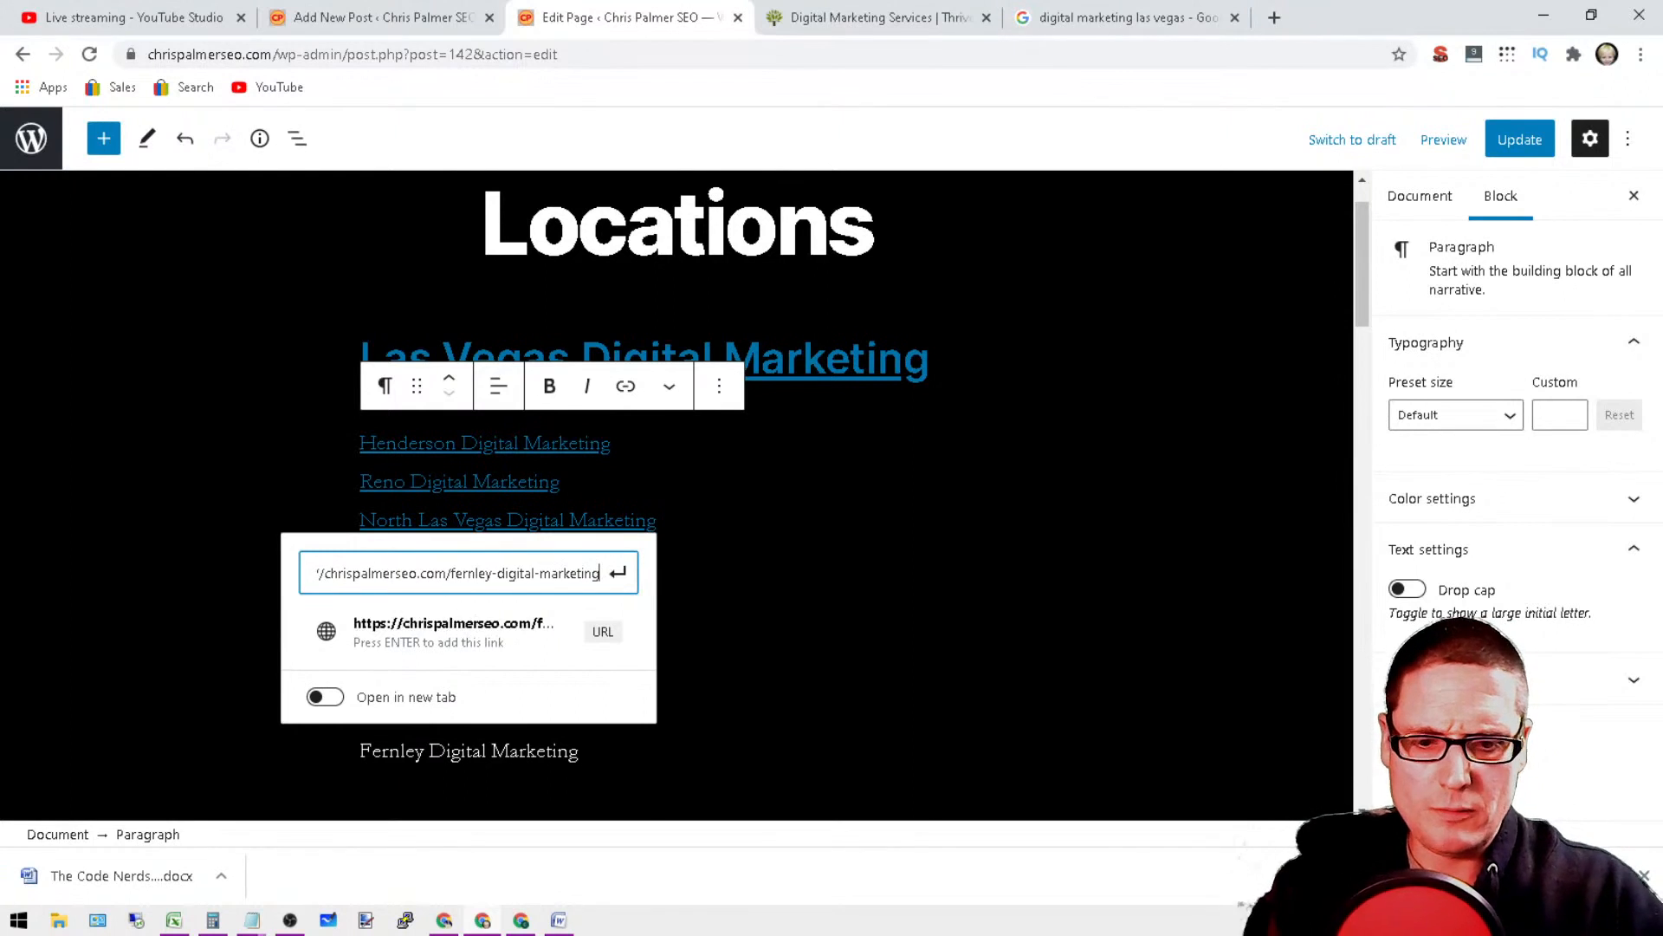
left_click(520, 651)
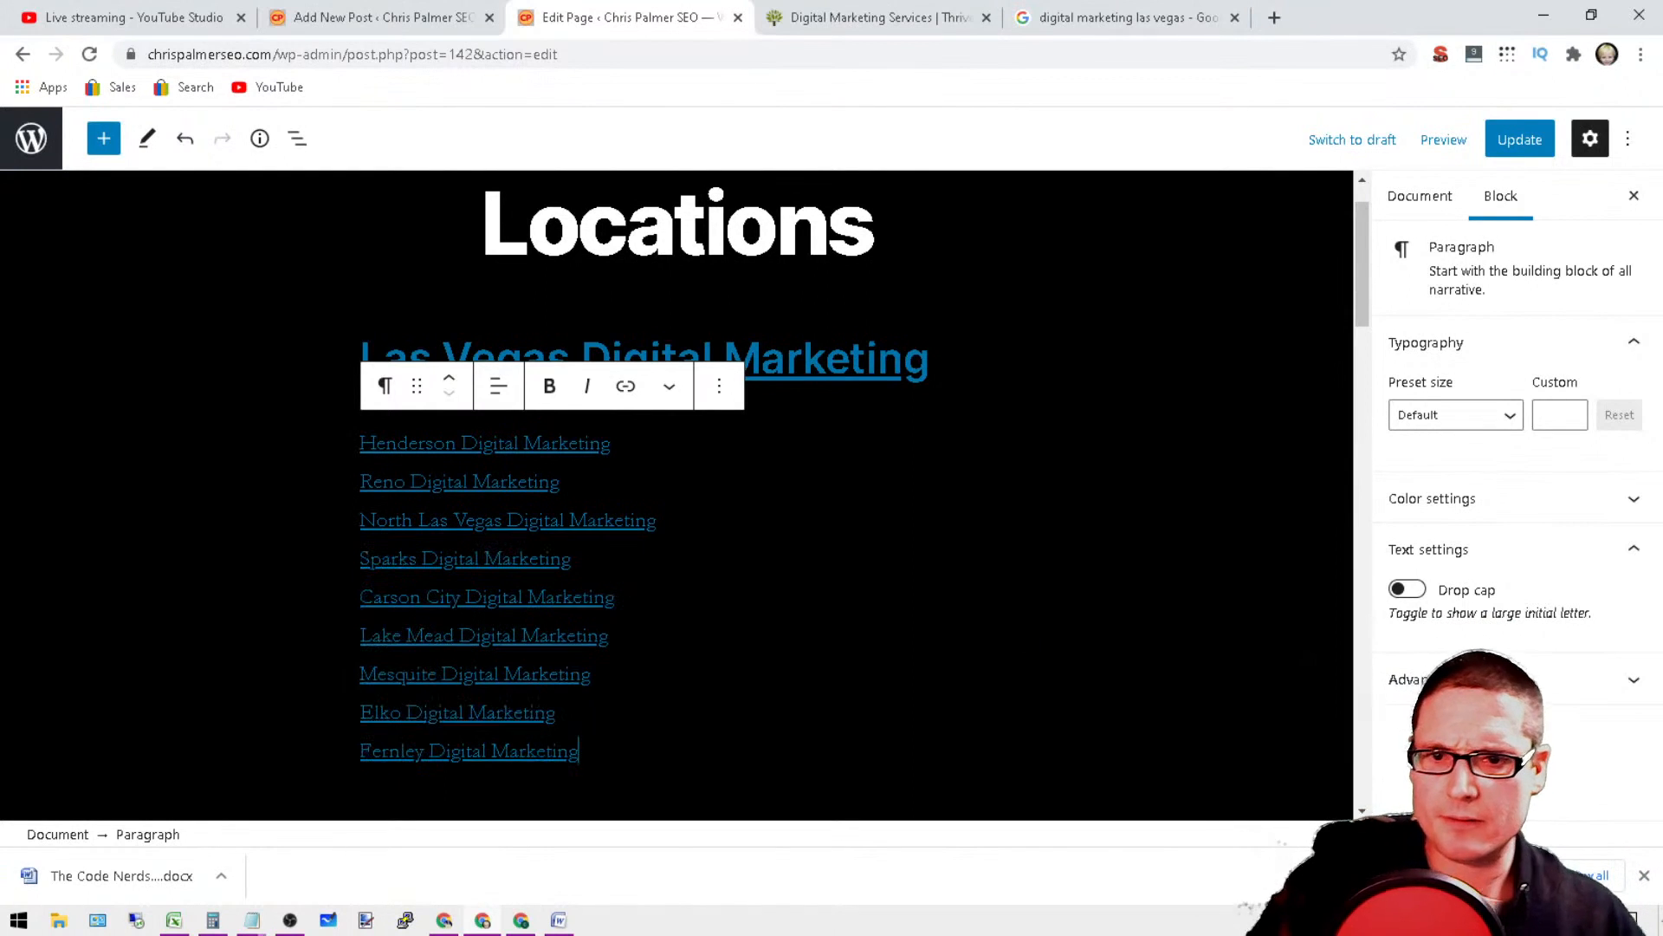
Step: Update the published Locations page and look over its list of city links
left_click(1518, 141)
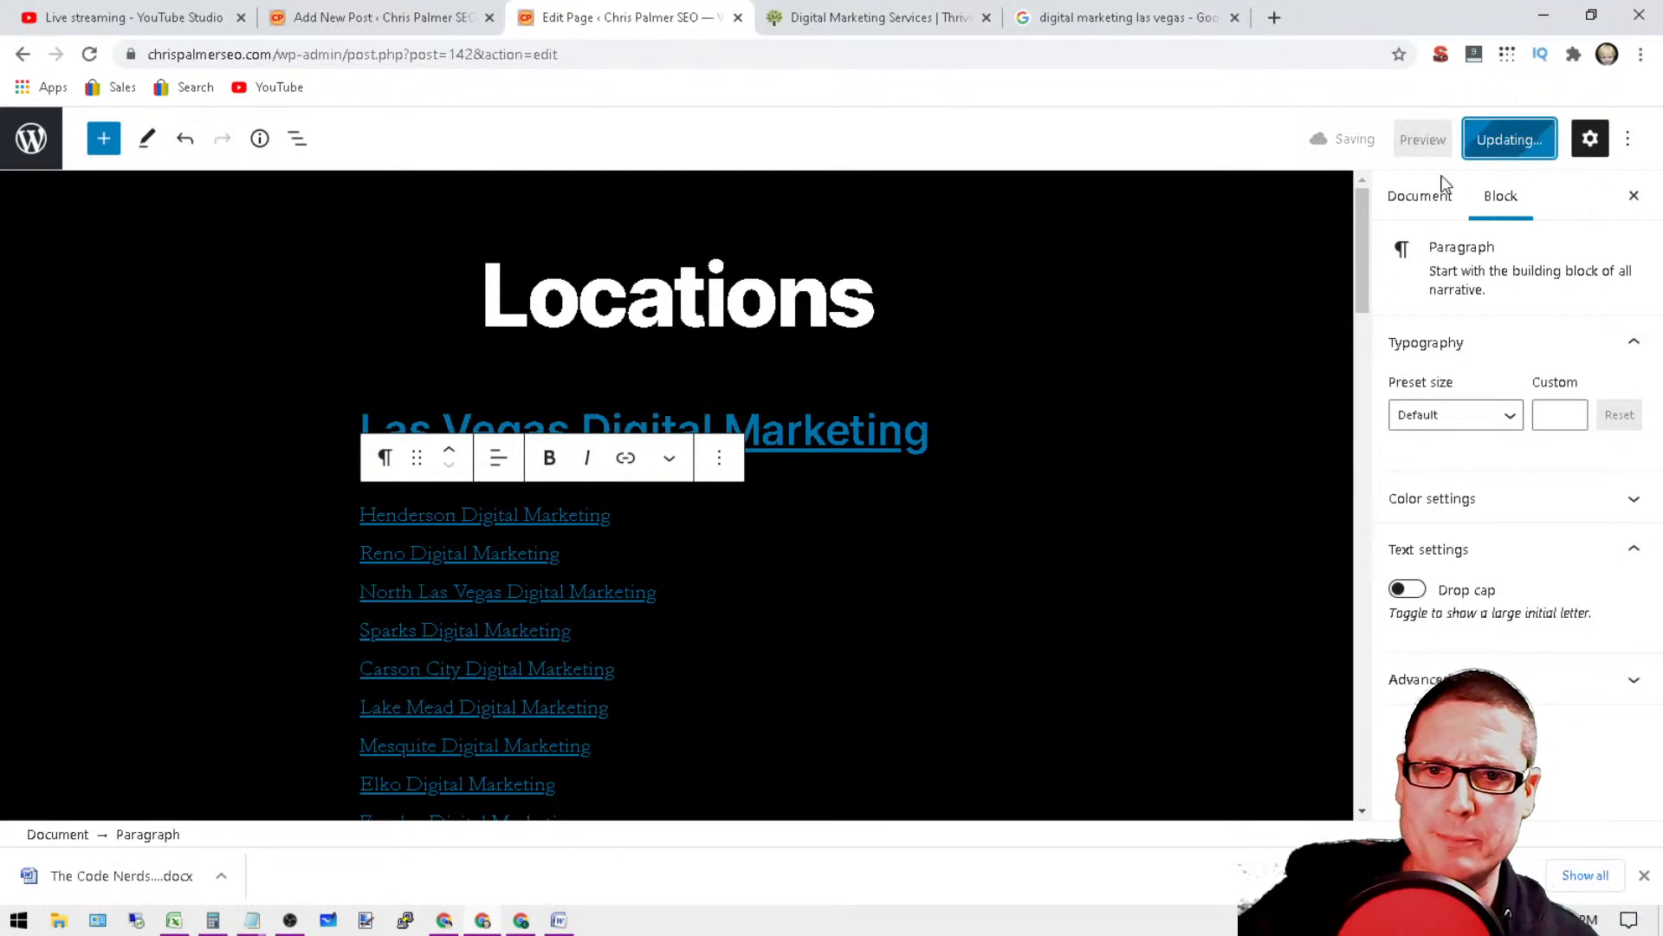
scroll(824, 205, "down", 4)
scroll(676, 468, "up", 4)
scroll(676, 468, "down", 3)
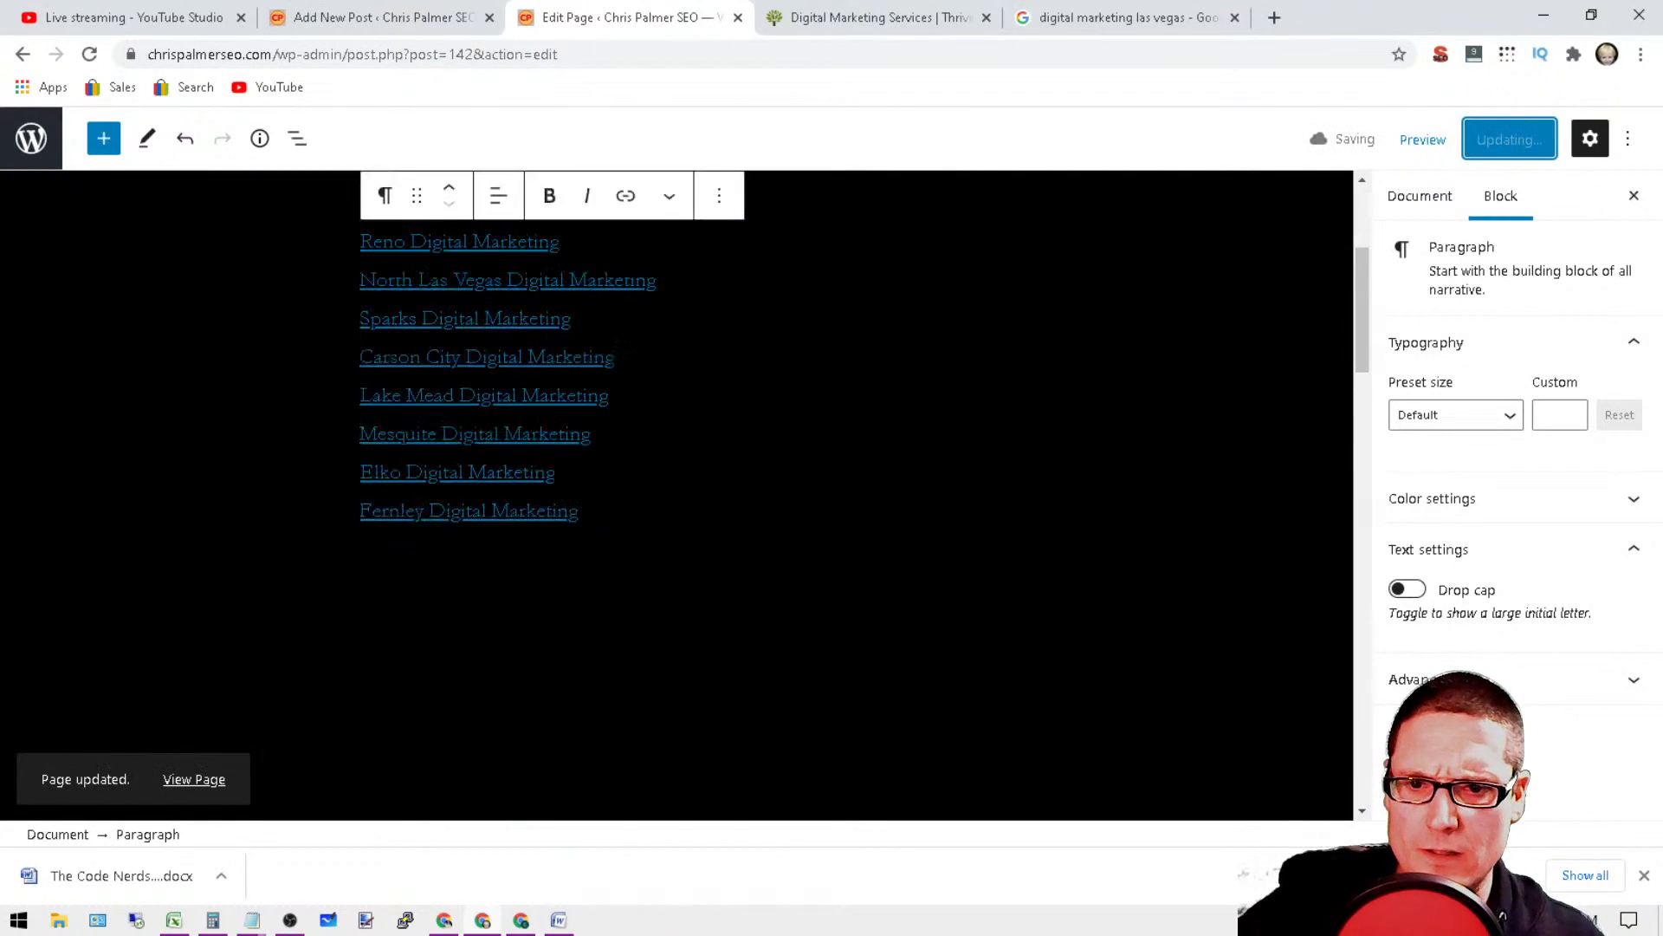
Step: Transform the paragraph containing the city links, from Henderson to Fernley, into a heading block
left_click_drag(579, 511, 359, 430)
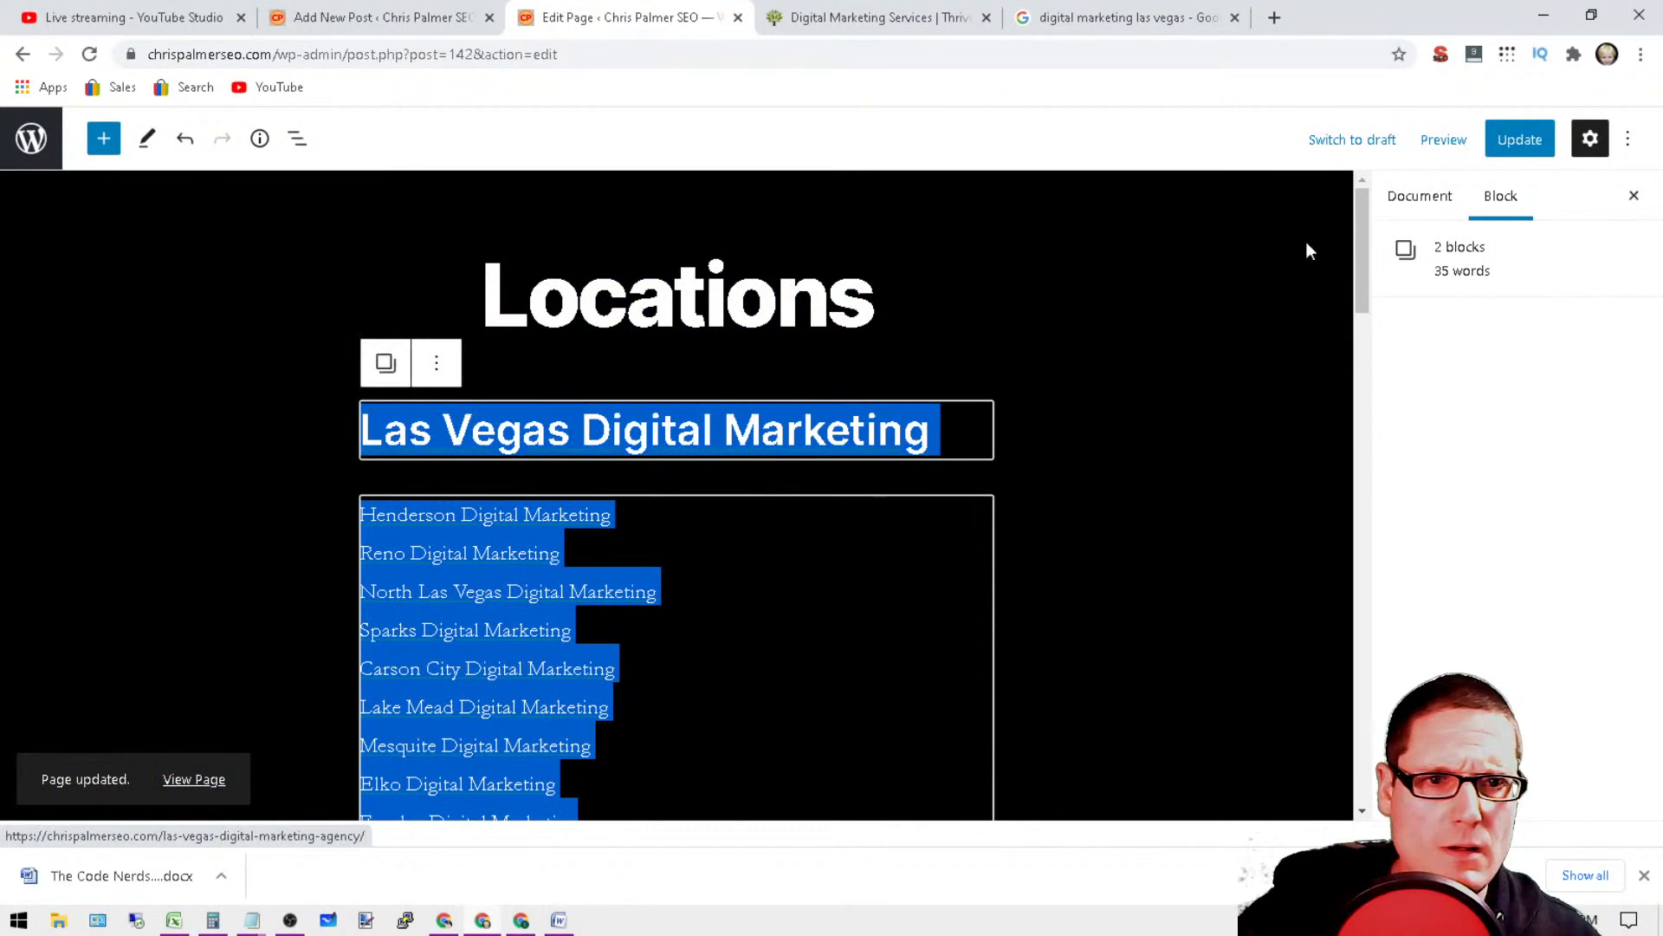
left_click(1421, 217)
left_click(823, 547)
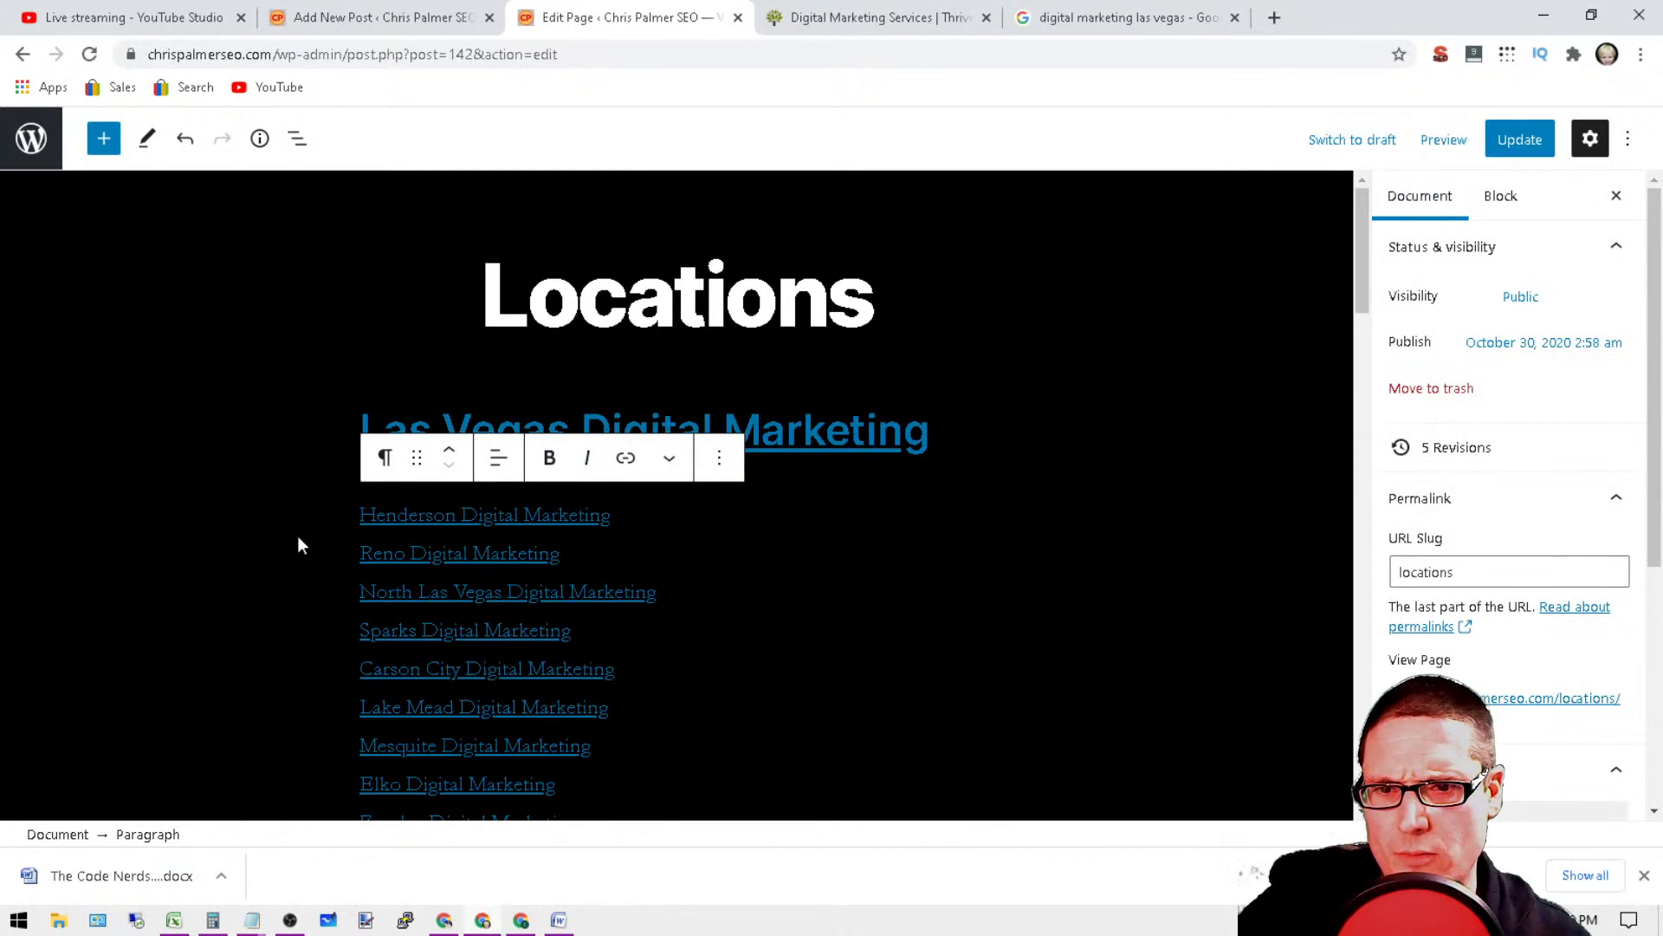
left_click_drag(360, 515, 610, 517)
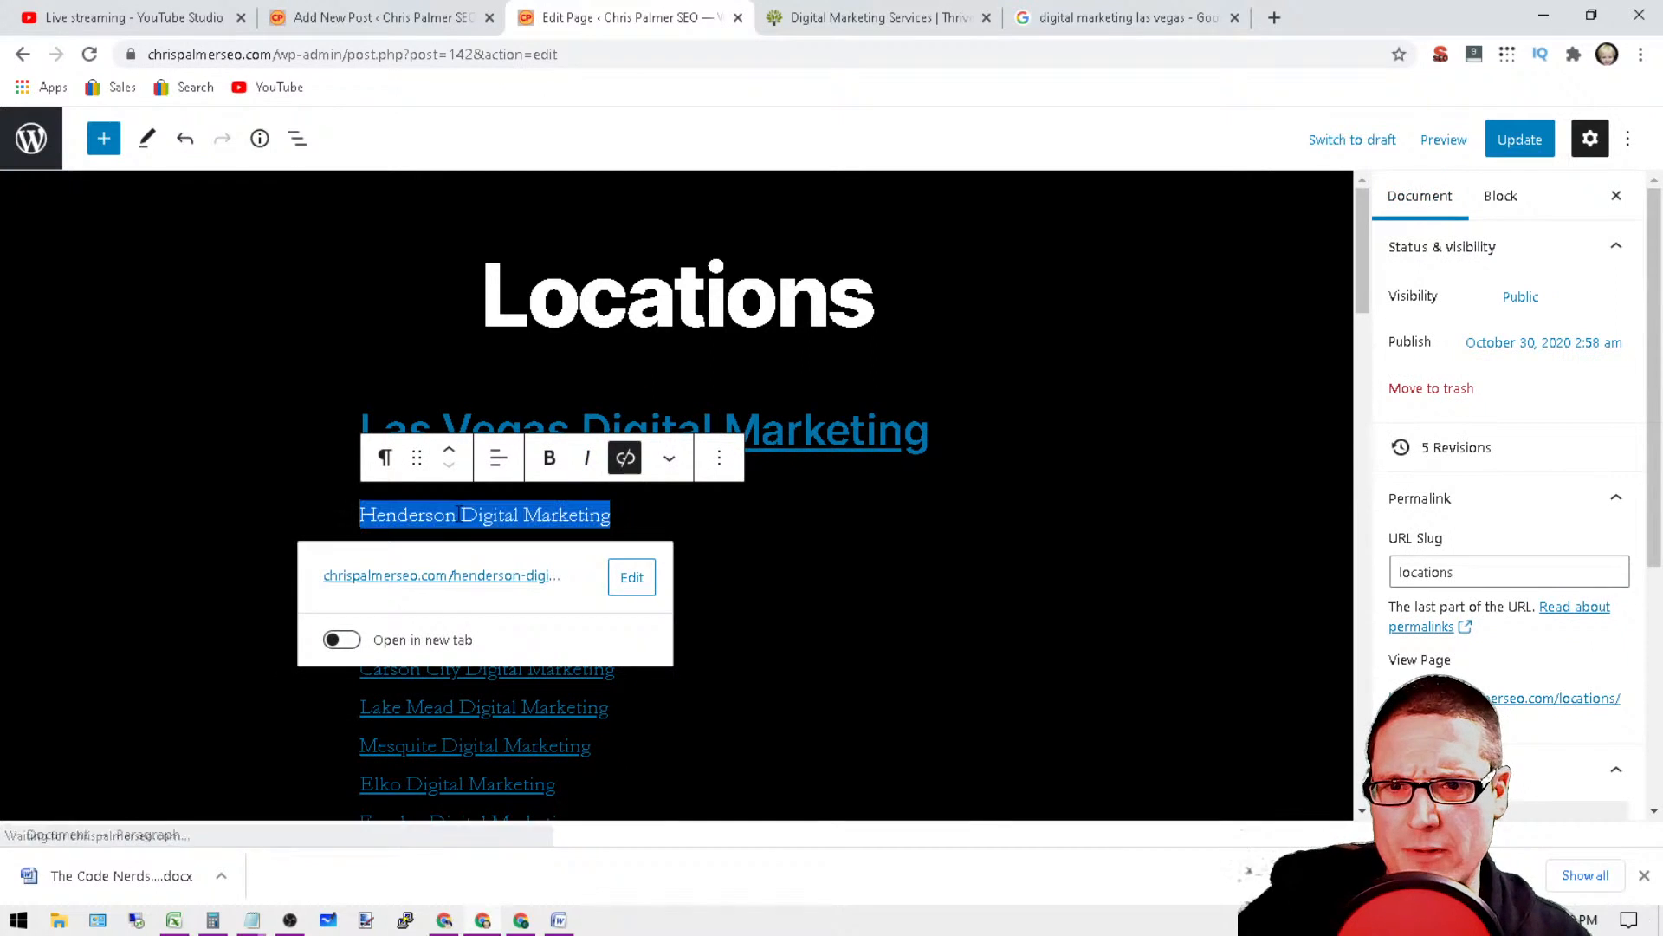
left_click(384, 458)
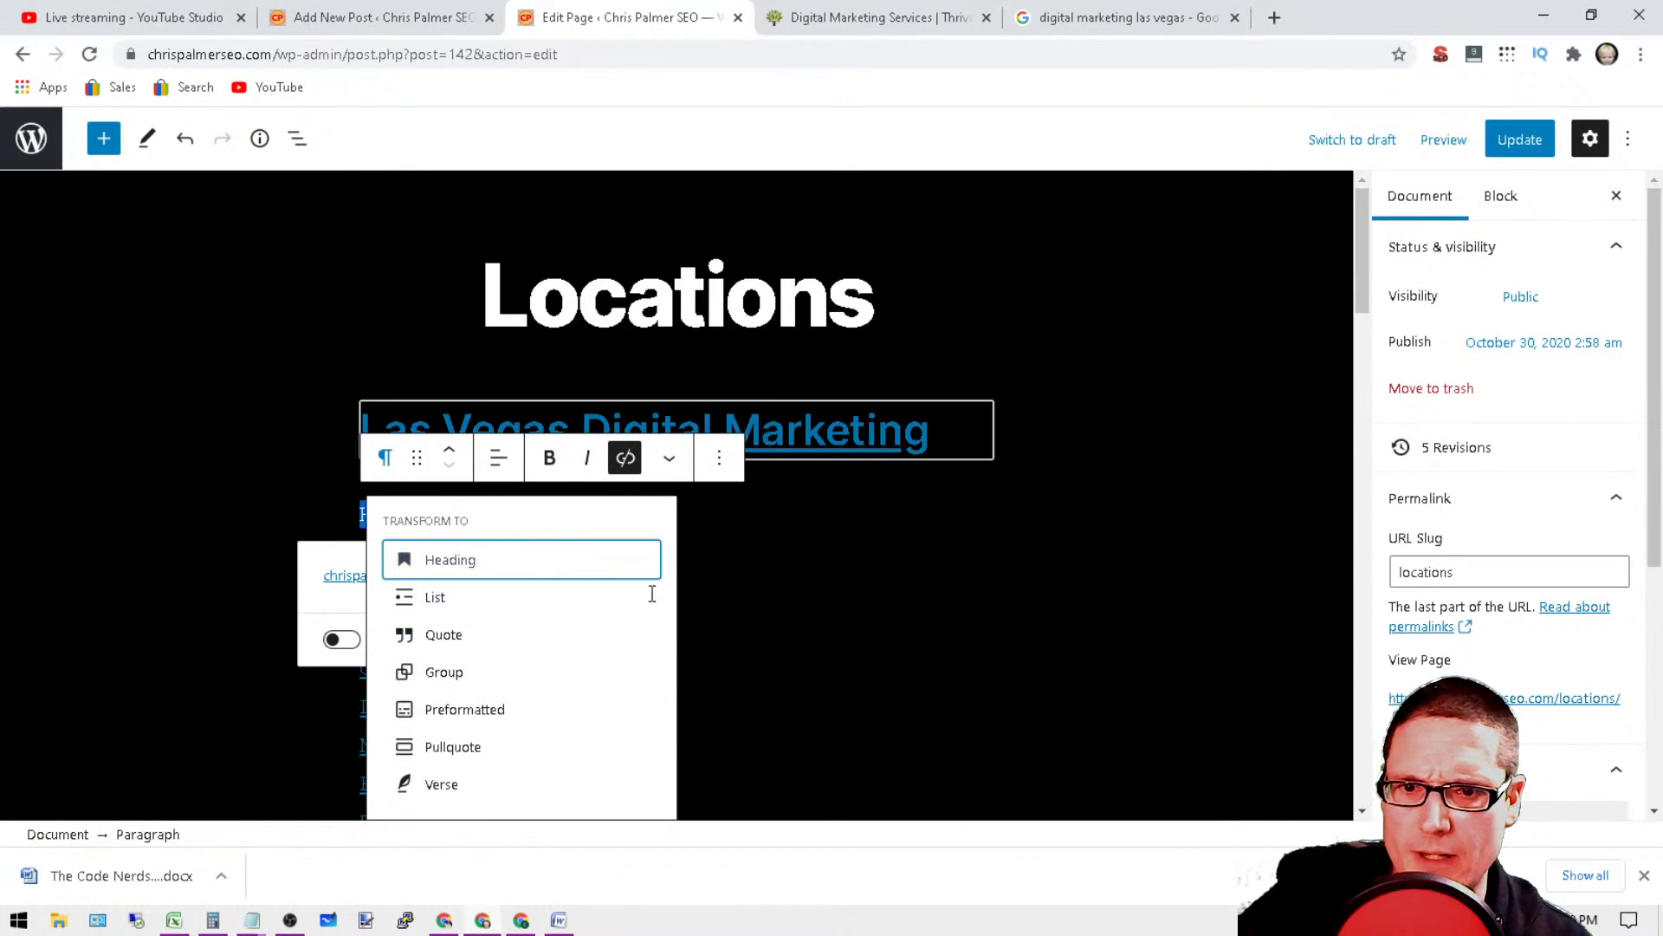
left_click(641, 562)
left_click(1072, 367)
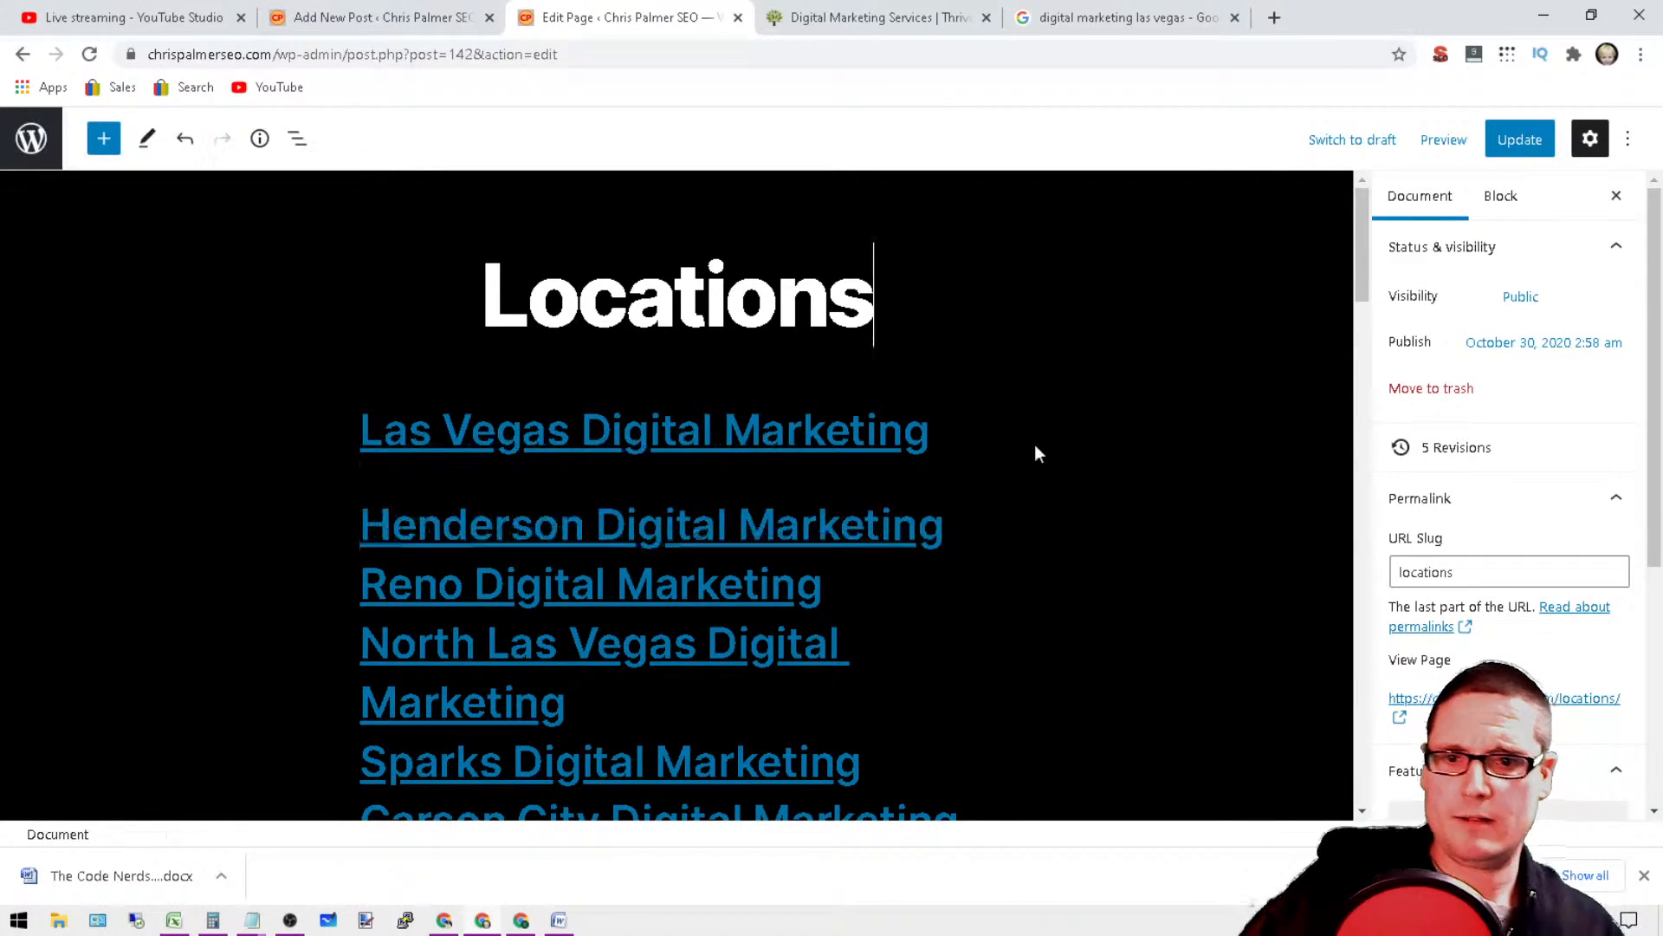
Step: Check the link addresses of the Reno, North Las Vegas and Sparks lines and review the whole list of headings
left_click(644, 581)
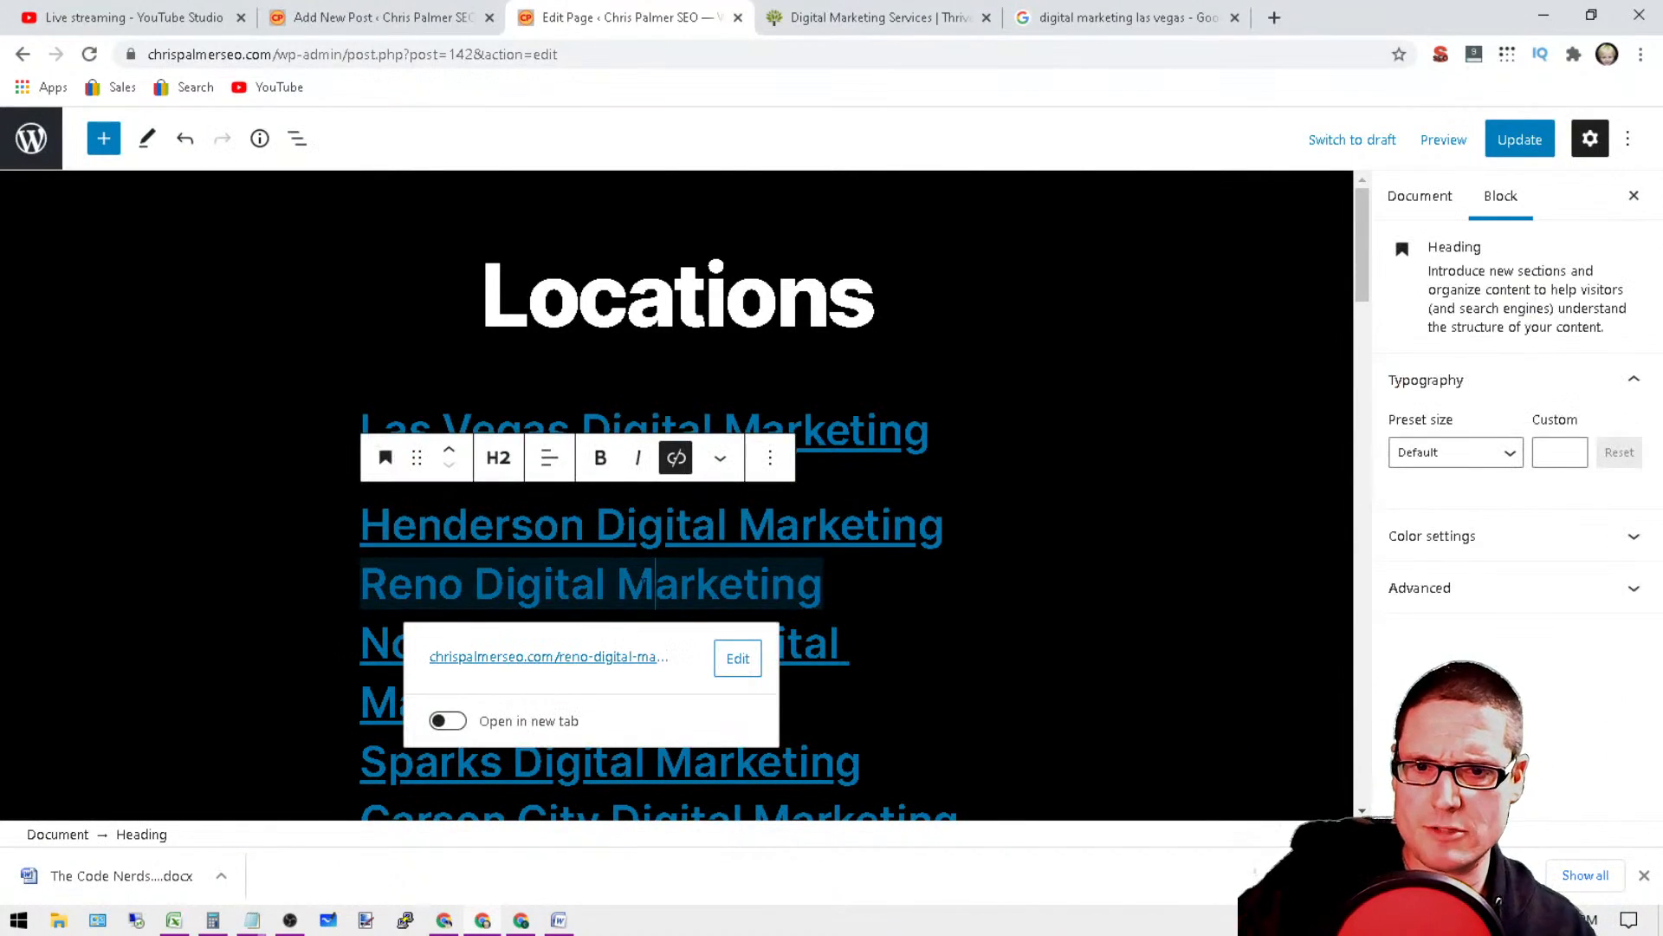
left_click(804, 646)
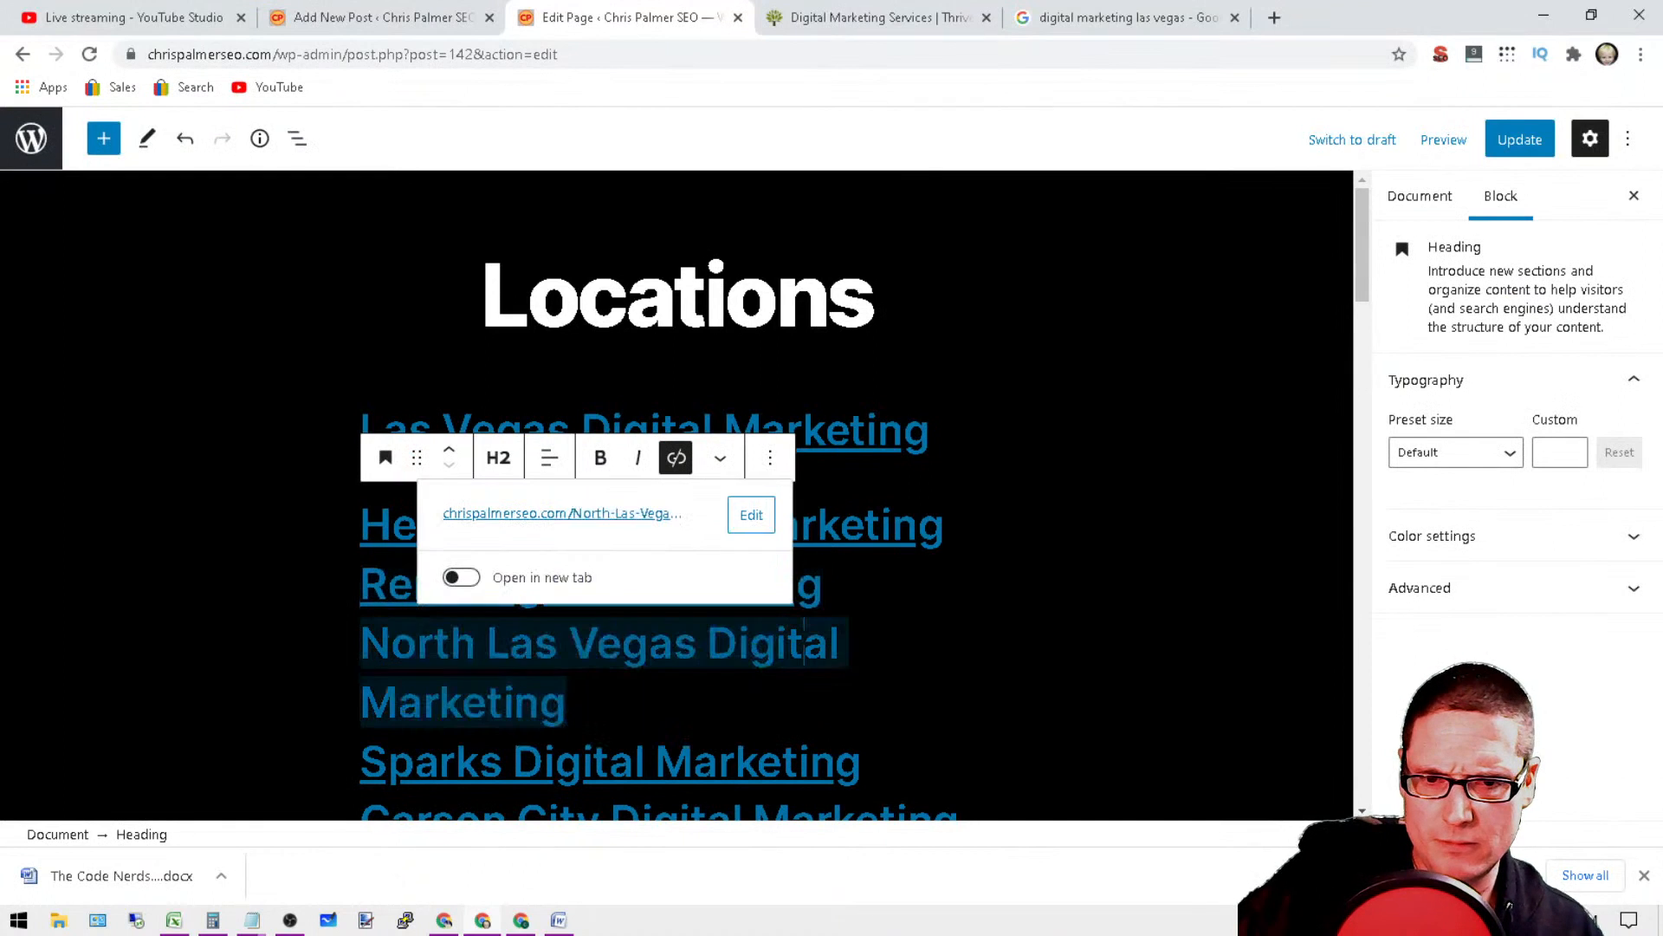
left_click(457, 763)
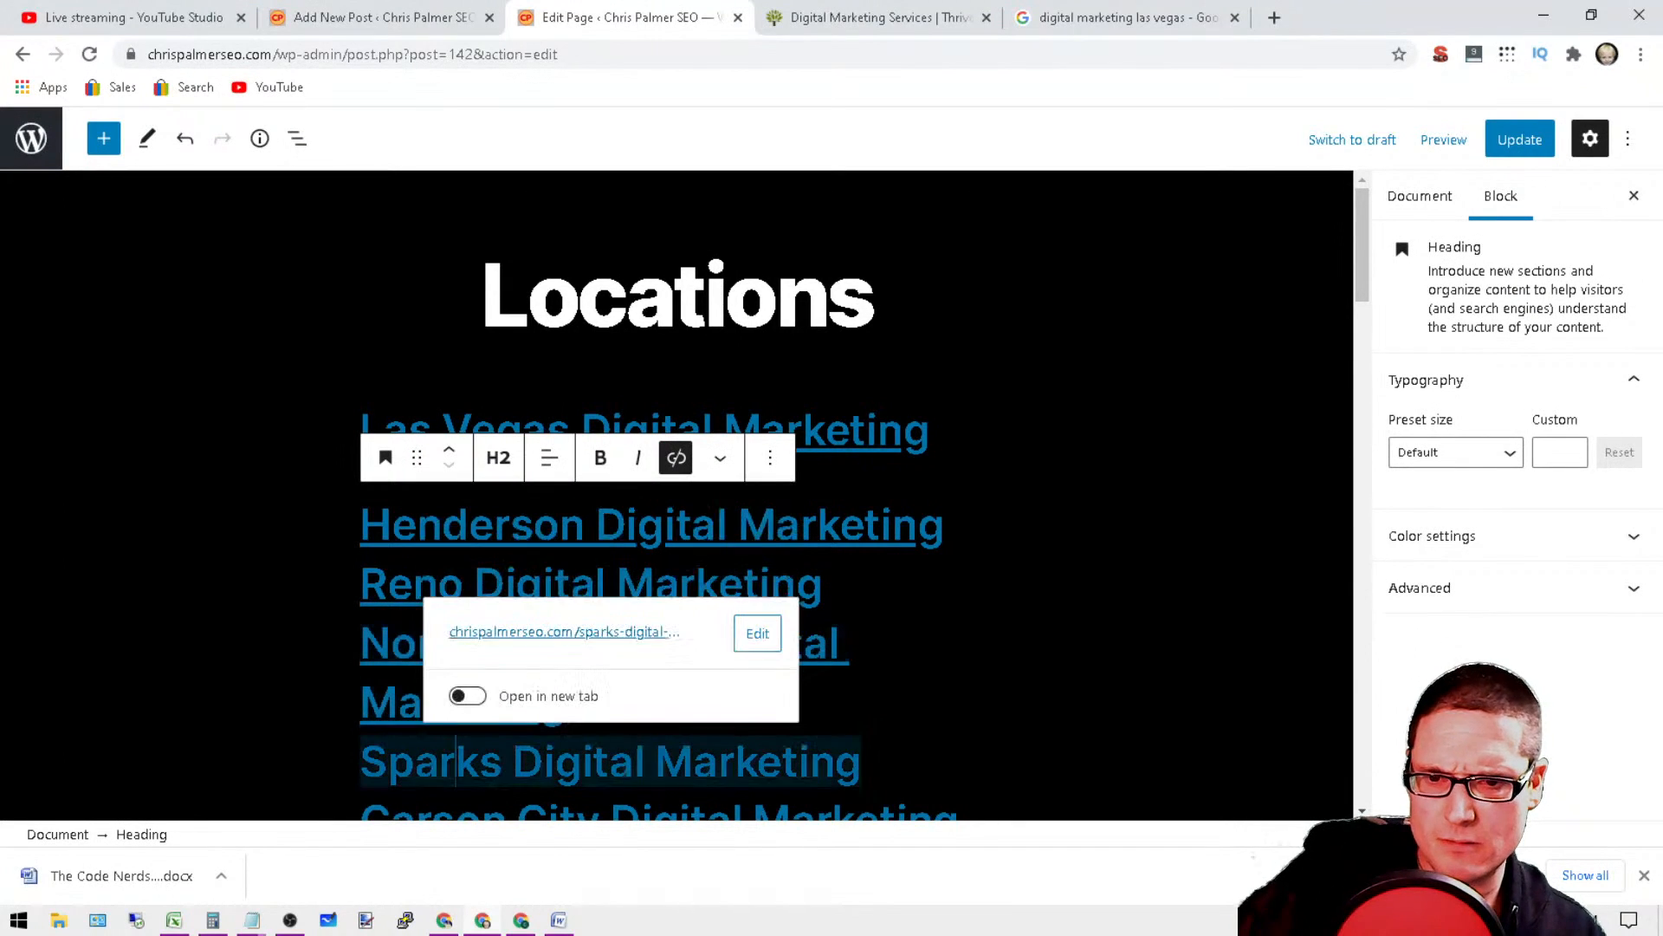
left_click(1282, 710)
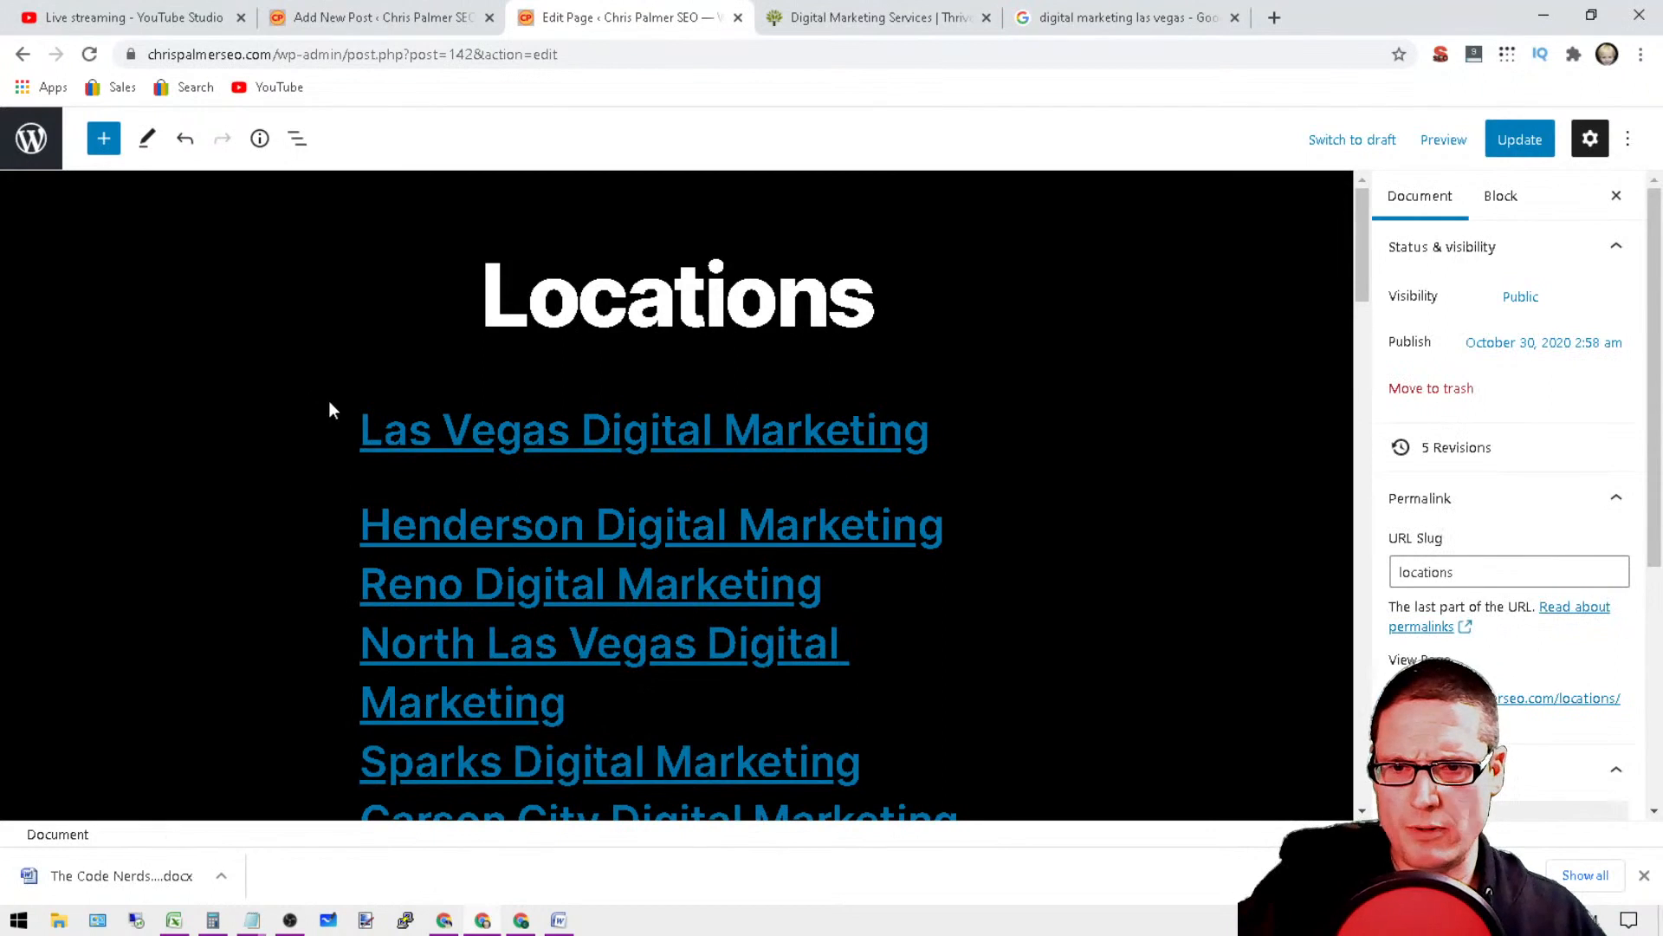
left_click_drag(329, 410, 936, 476)
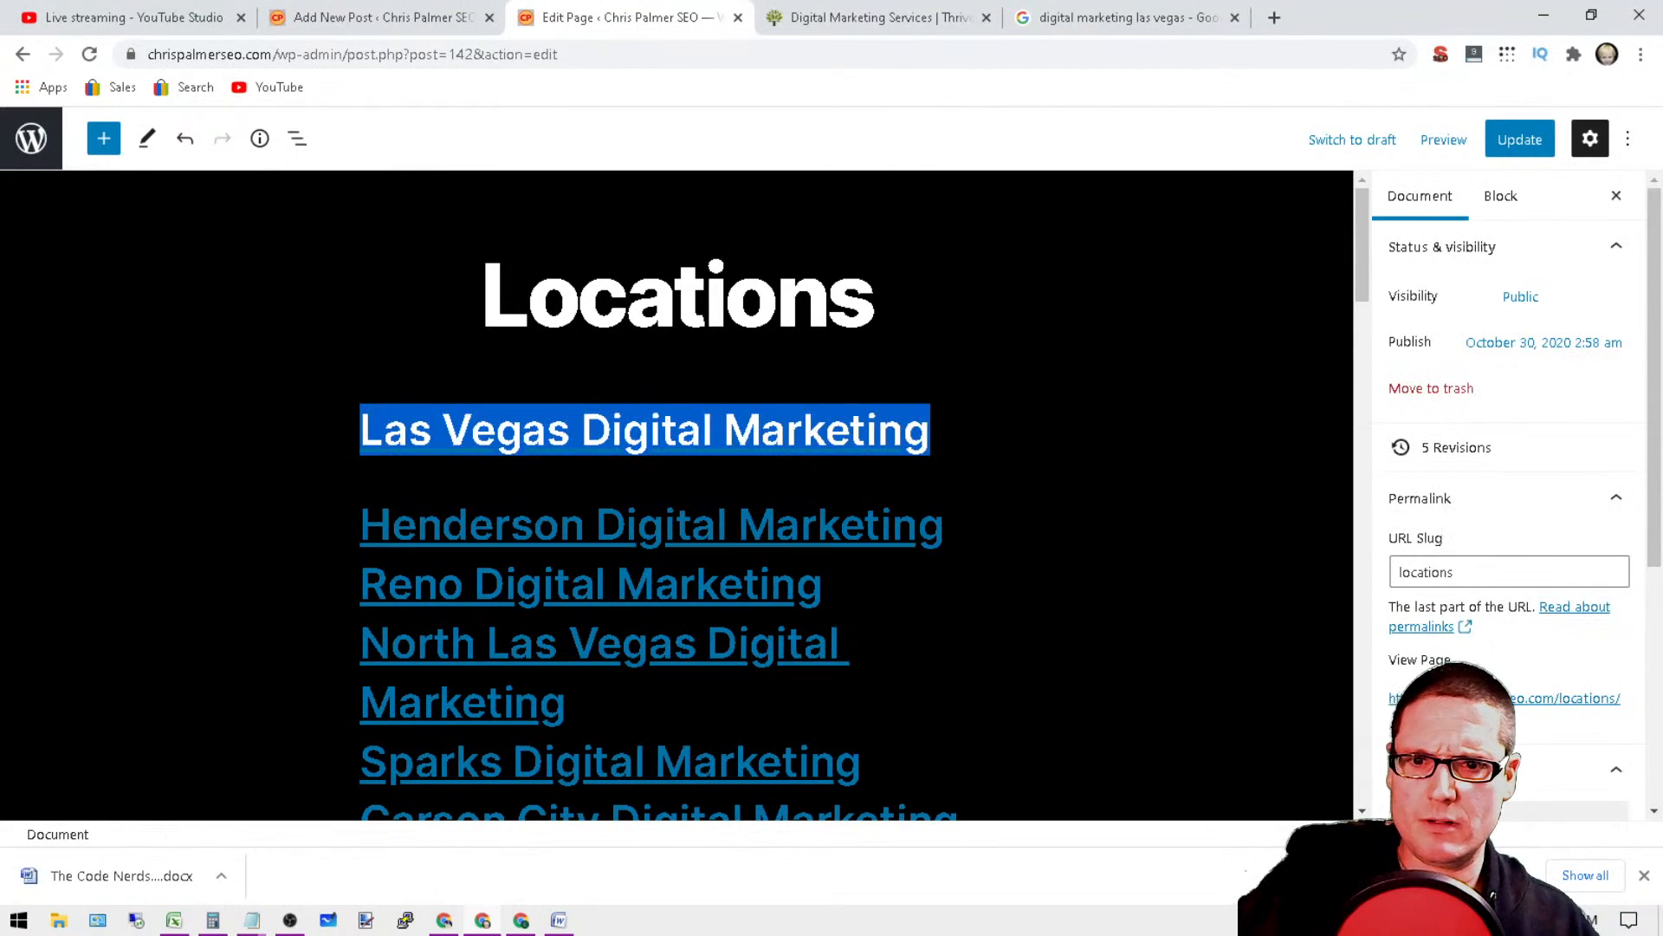
left_click(1200, 242)
scroll(1059, 450, "down", 8)
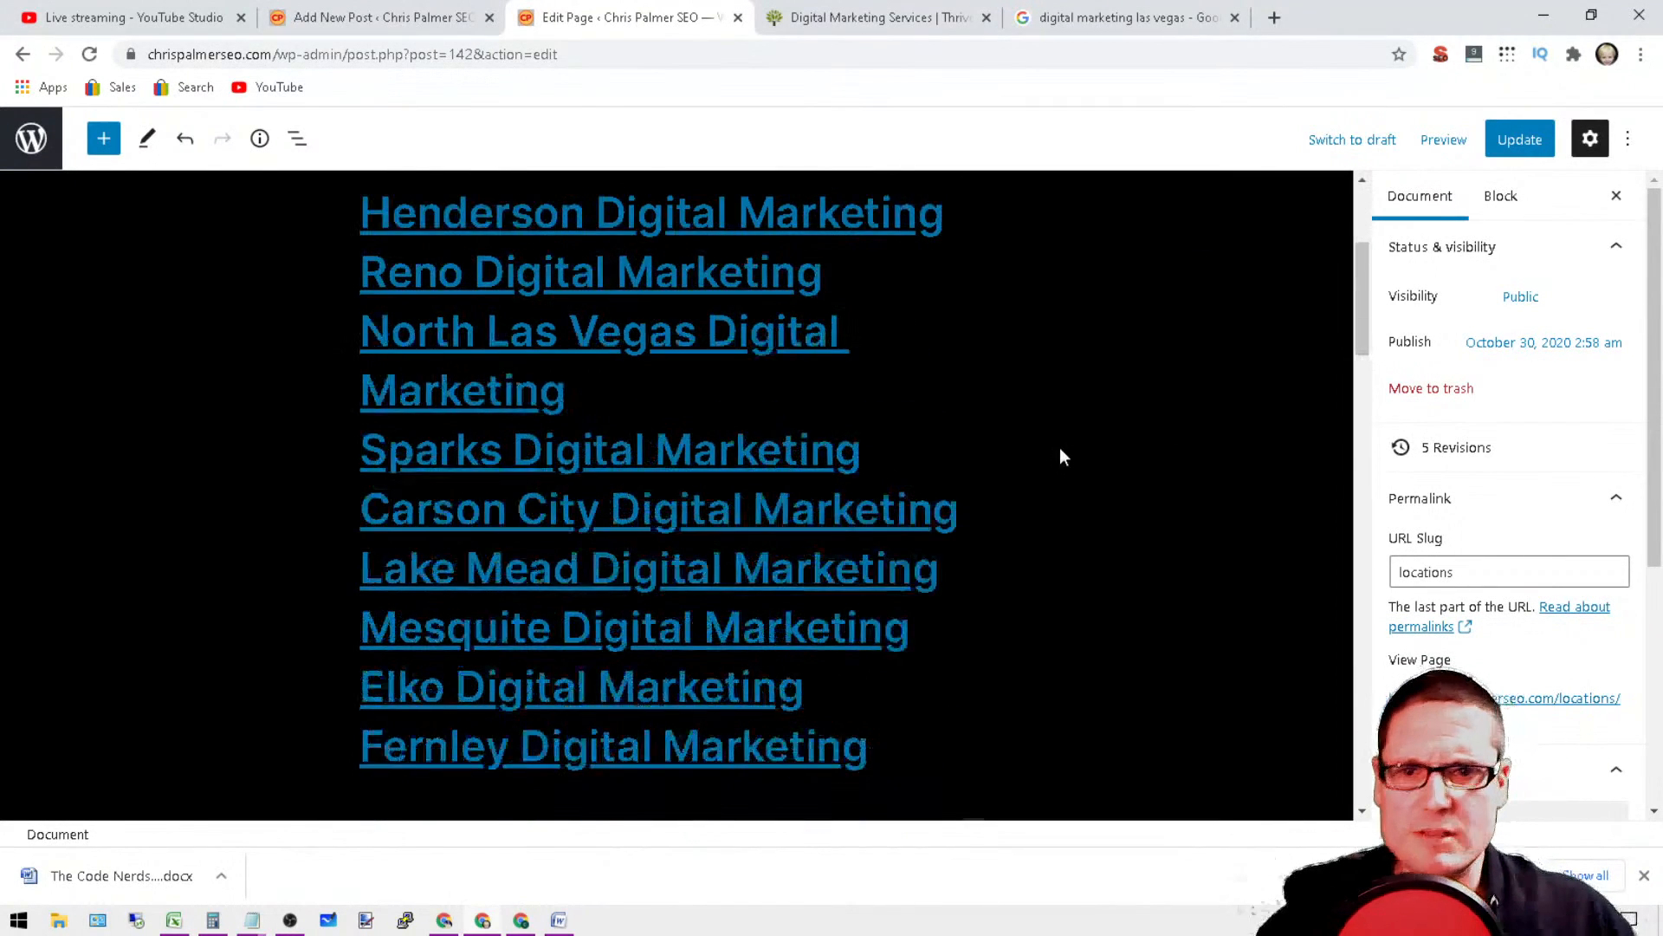
scroll(1118, 546, "up", 4)
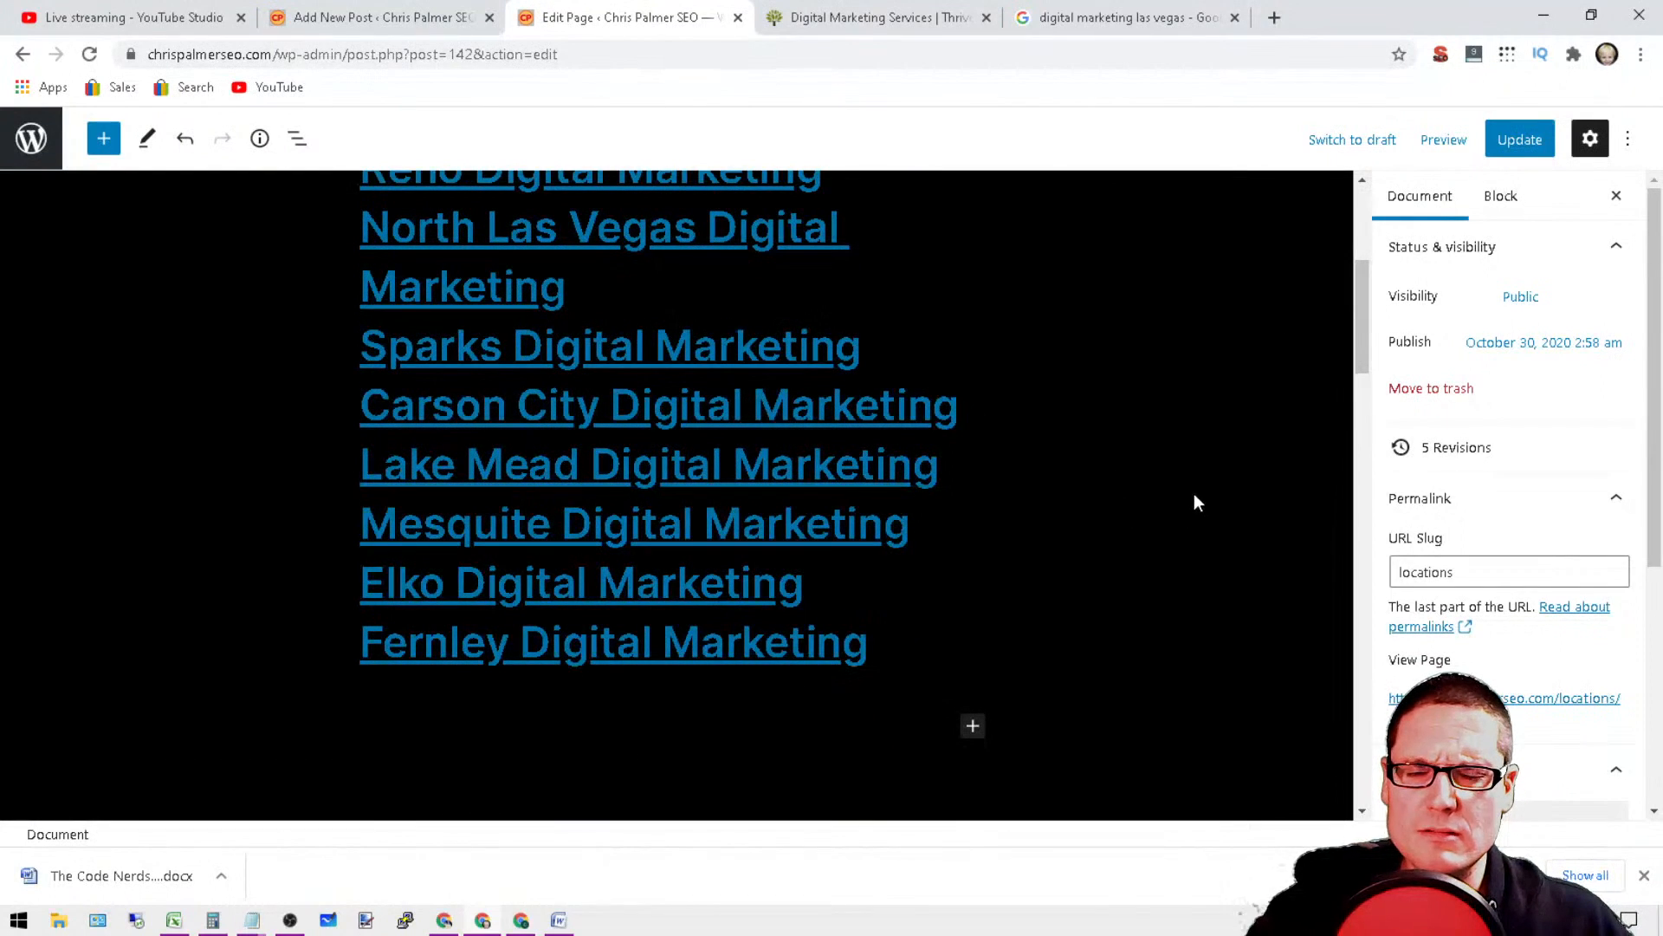
scroll(1136, 379, "up", 4)
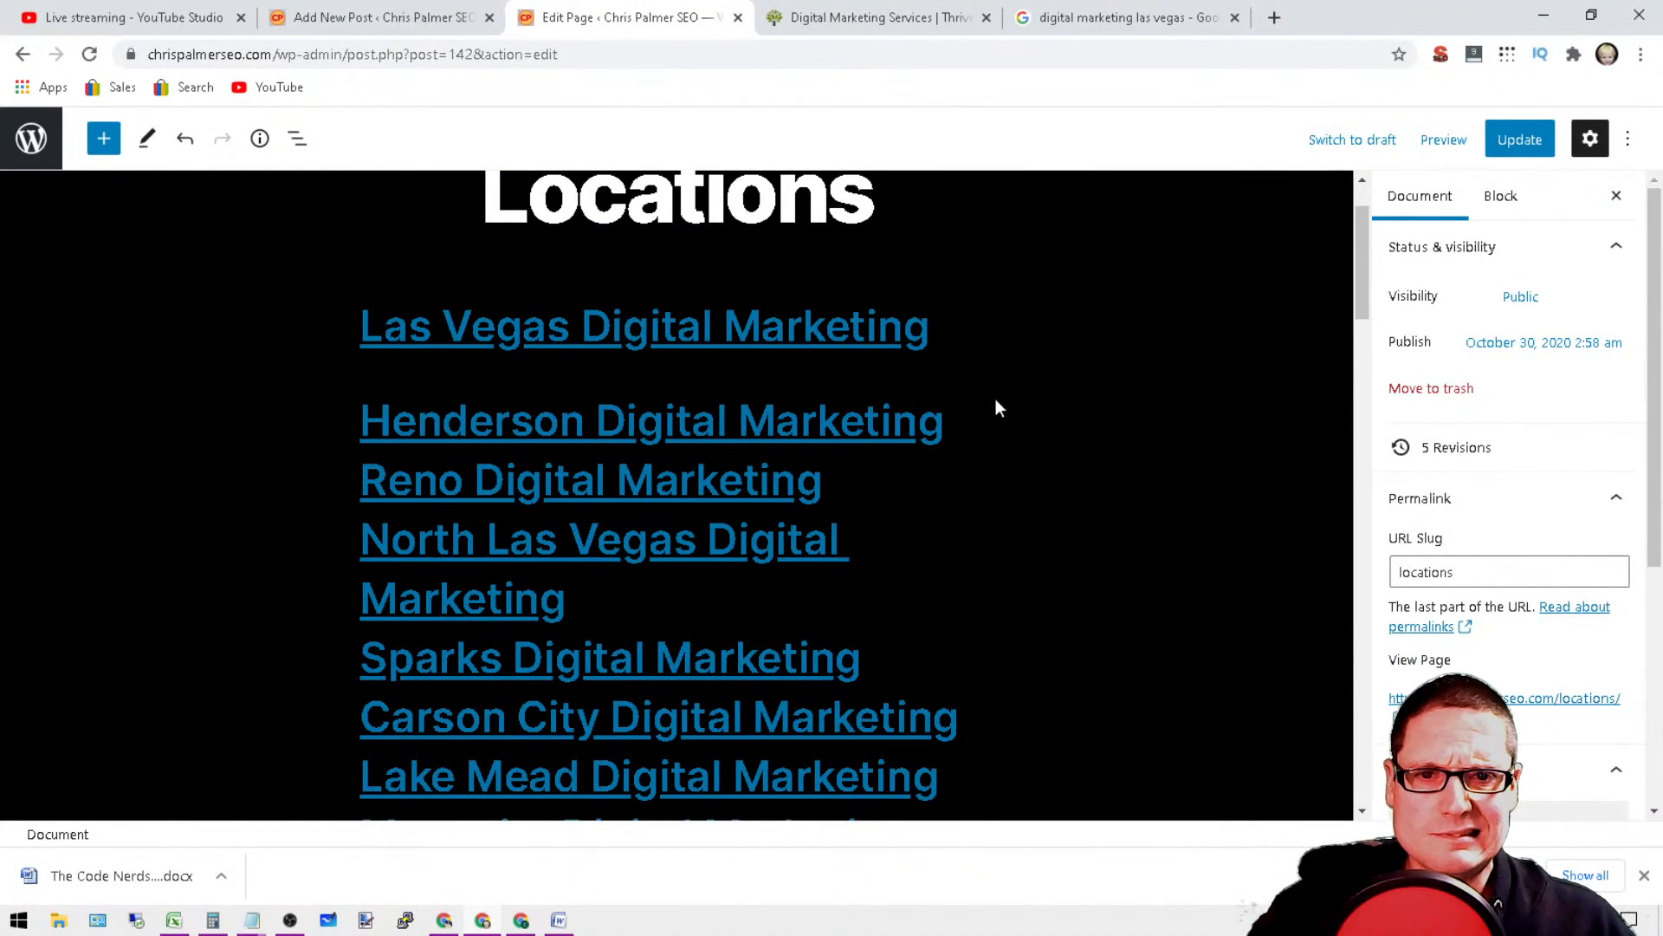
Step: Add spacing after the Henderson and Reno Digital Marketing lines, and remove the stray break inside the North Las Vegas line
left_click(947, 421)
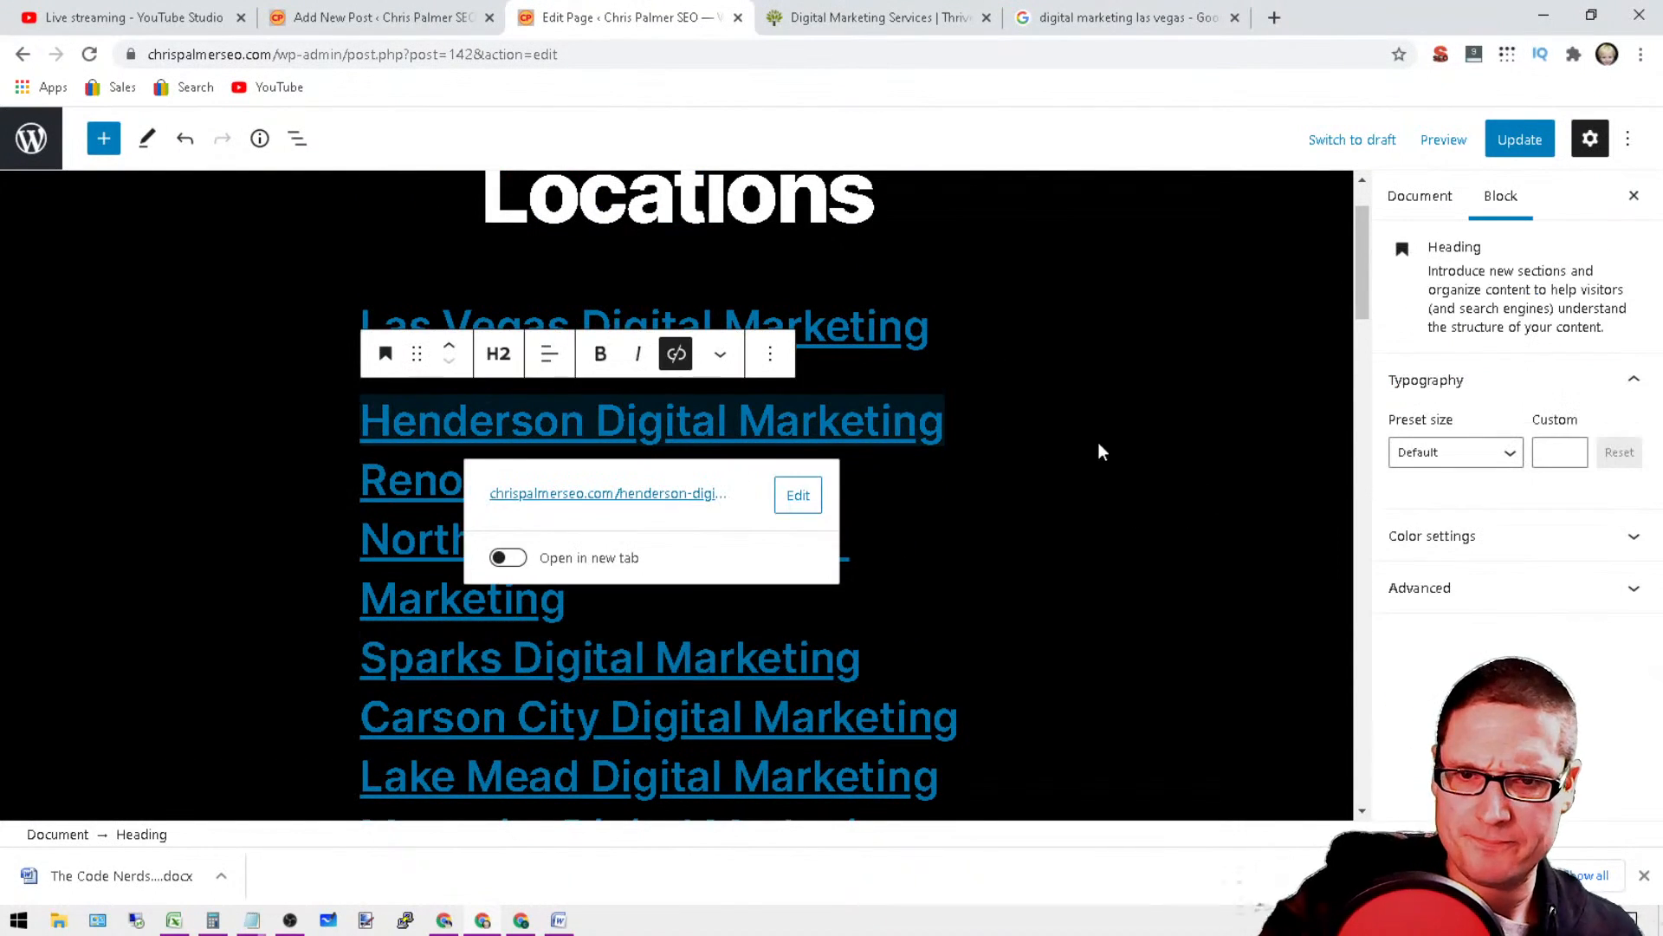
key("Return")
key("Return")
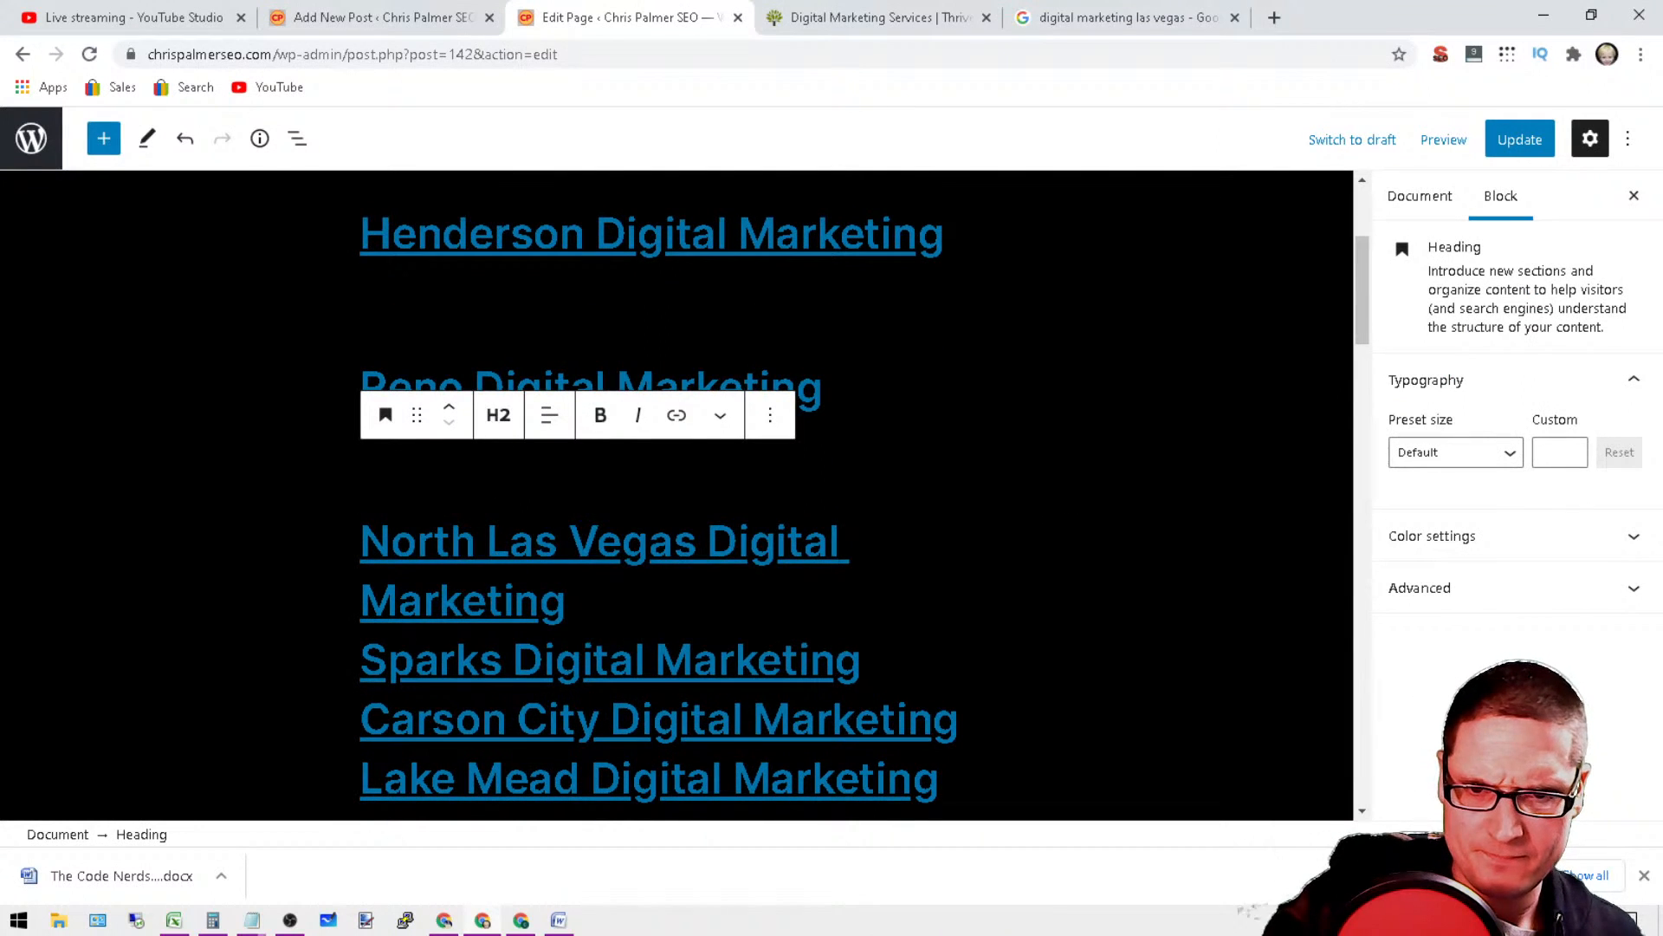
key("Down")
key("Down")
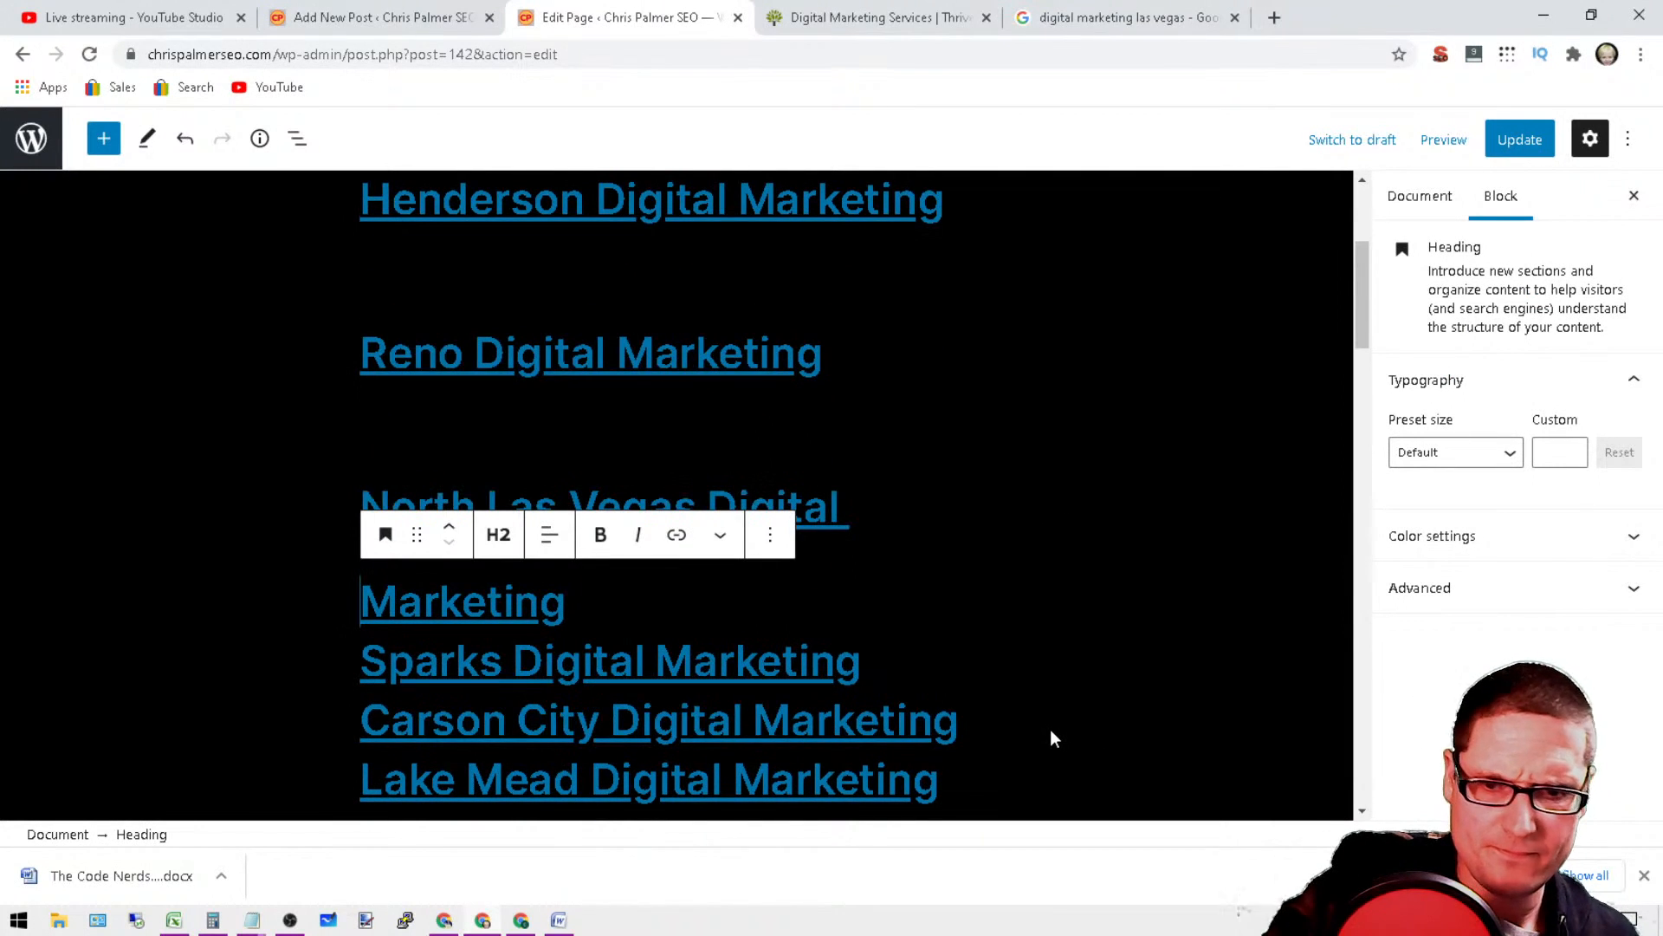
key("BackSpace")
Step: Add spacing after the Sparks, Elko and Mesquite Digital Marketing lines in the city headings
key("Down")
key("End")
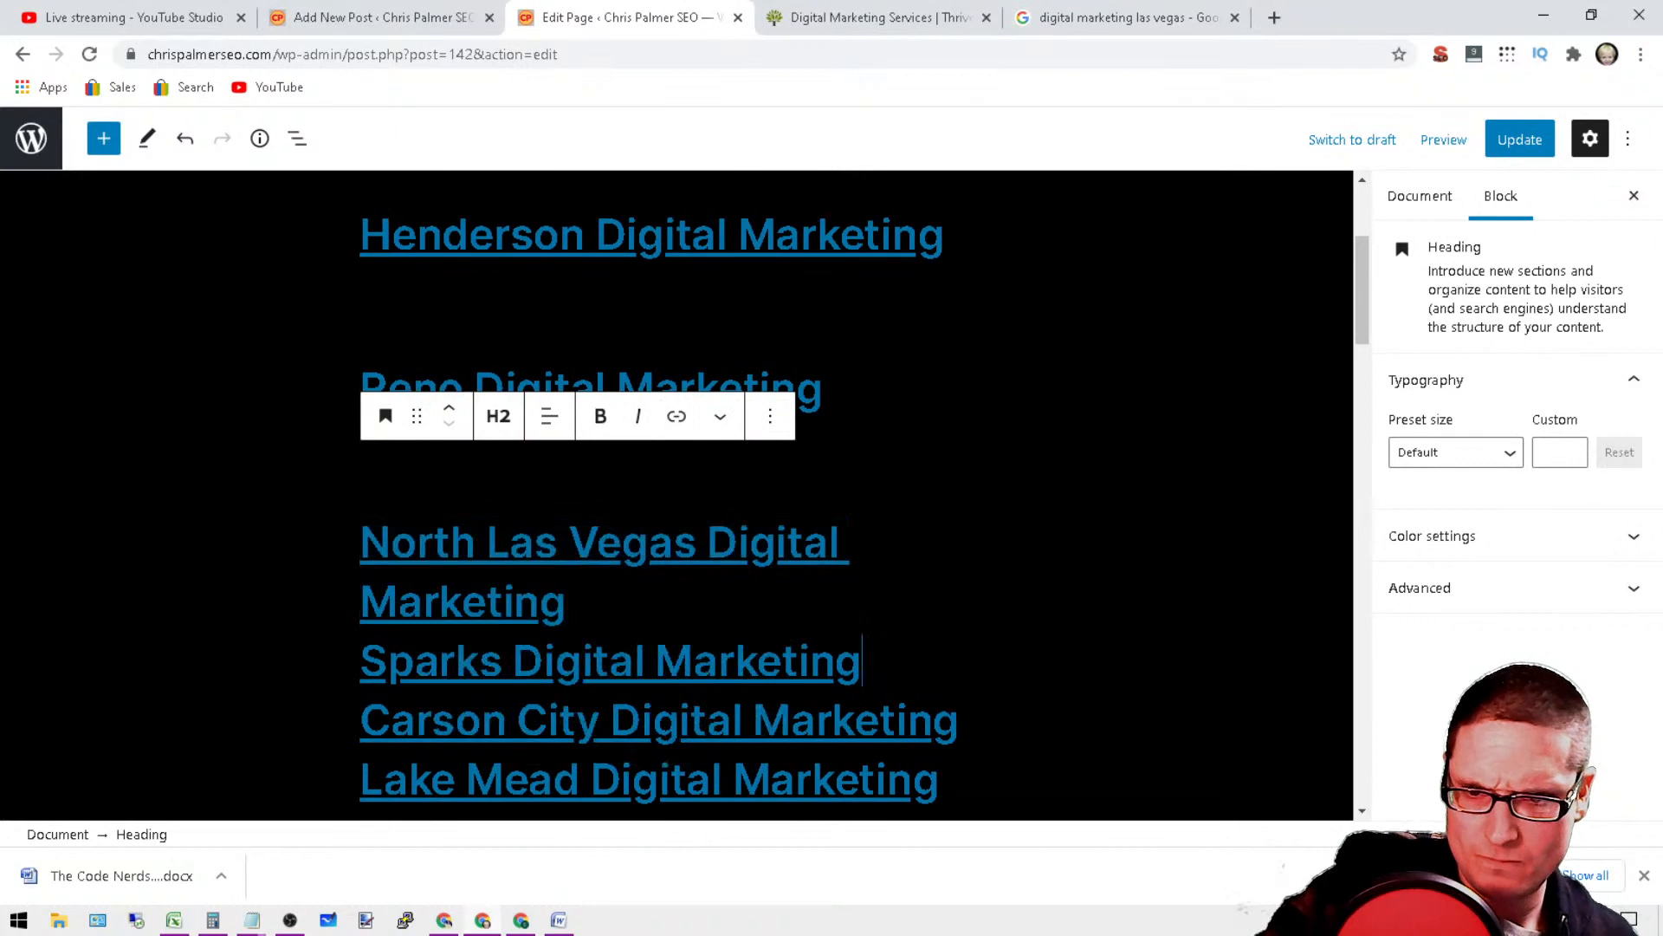
scroll(1002, 490, "down", 5)
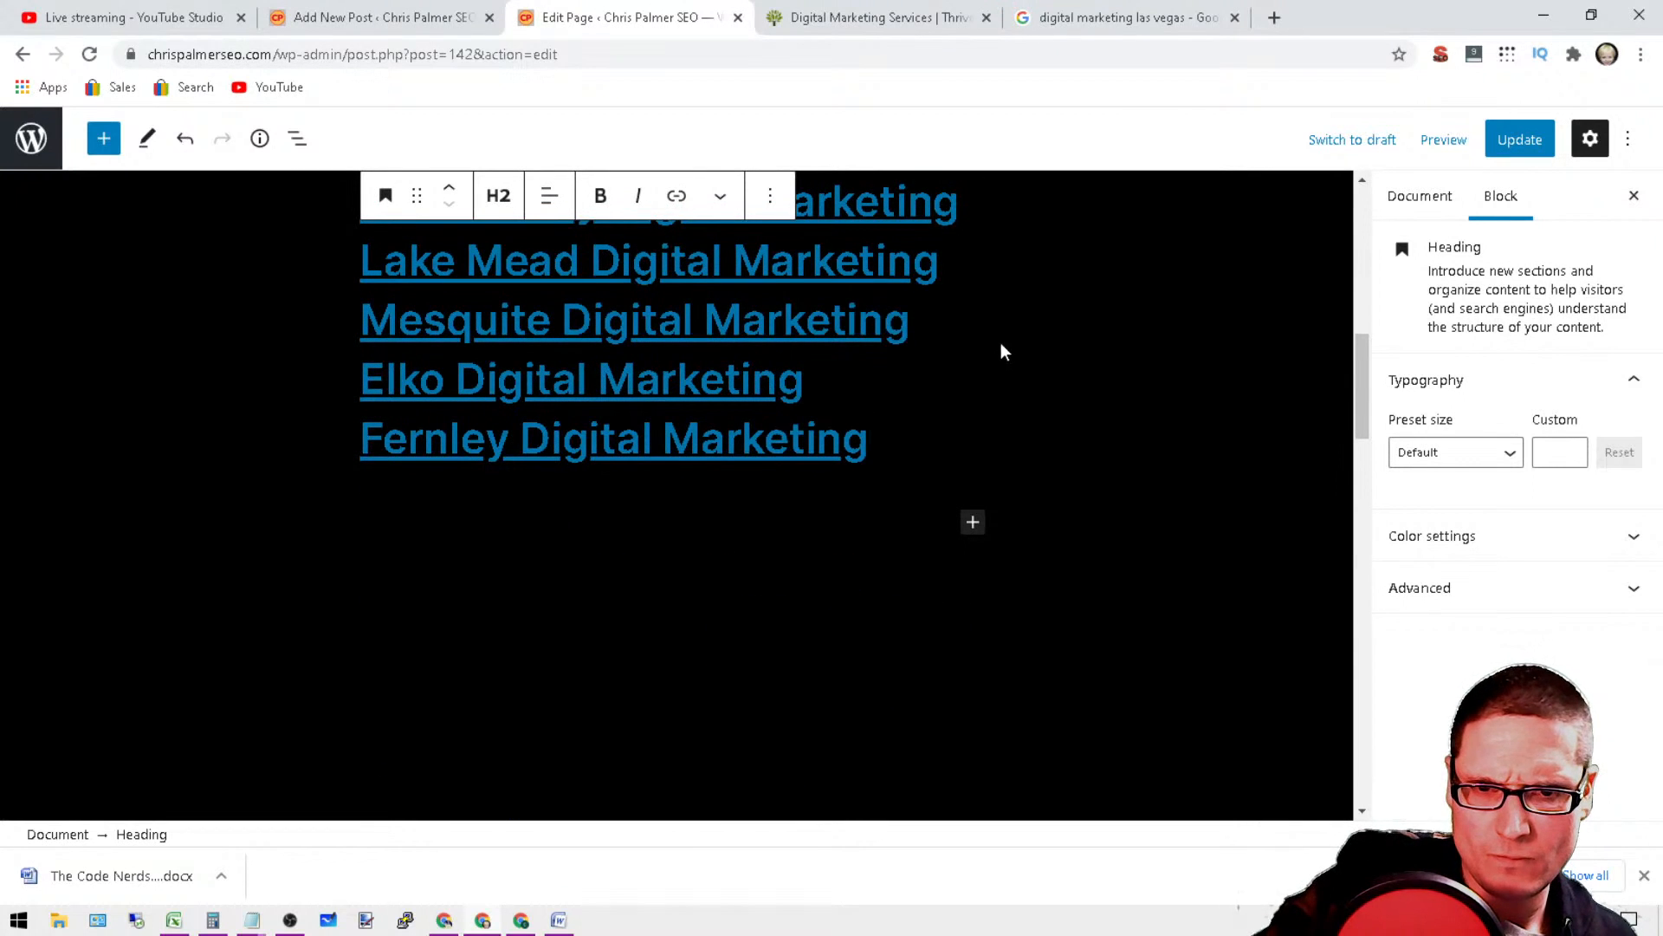
left_click(793, 383)
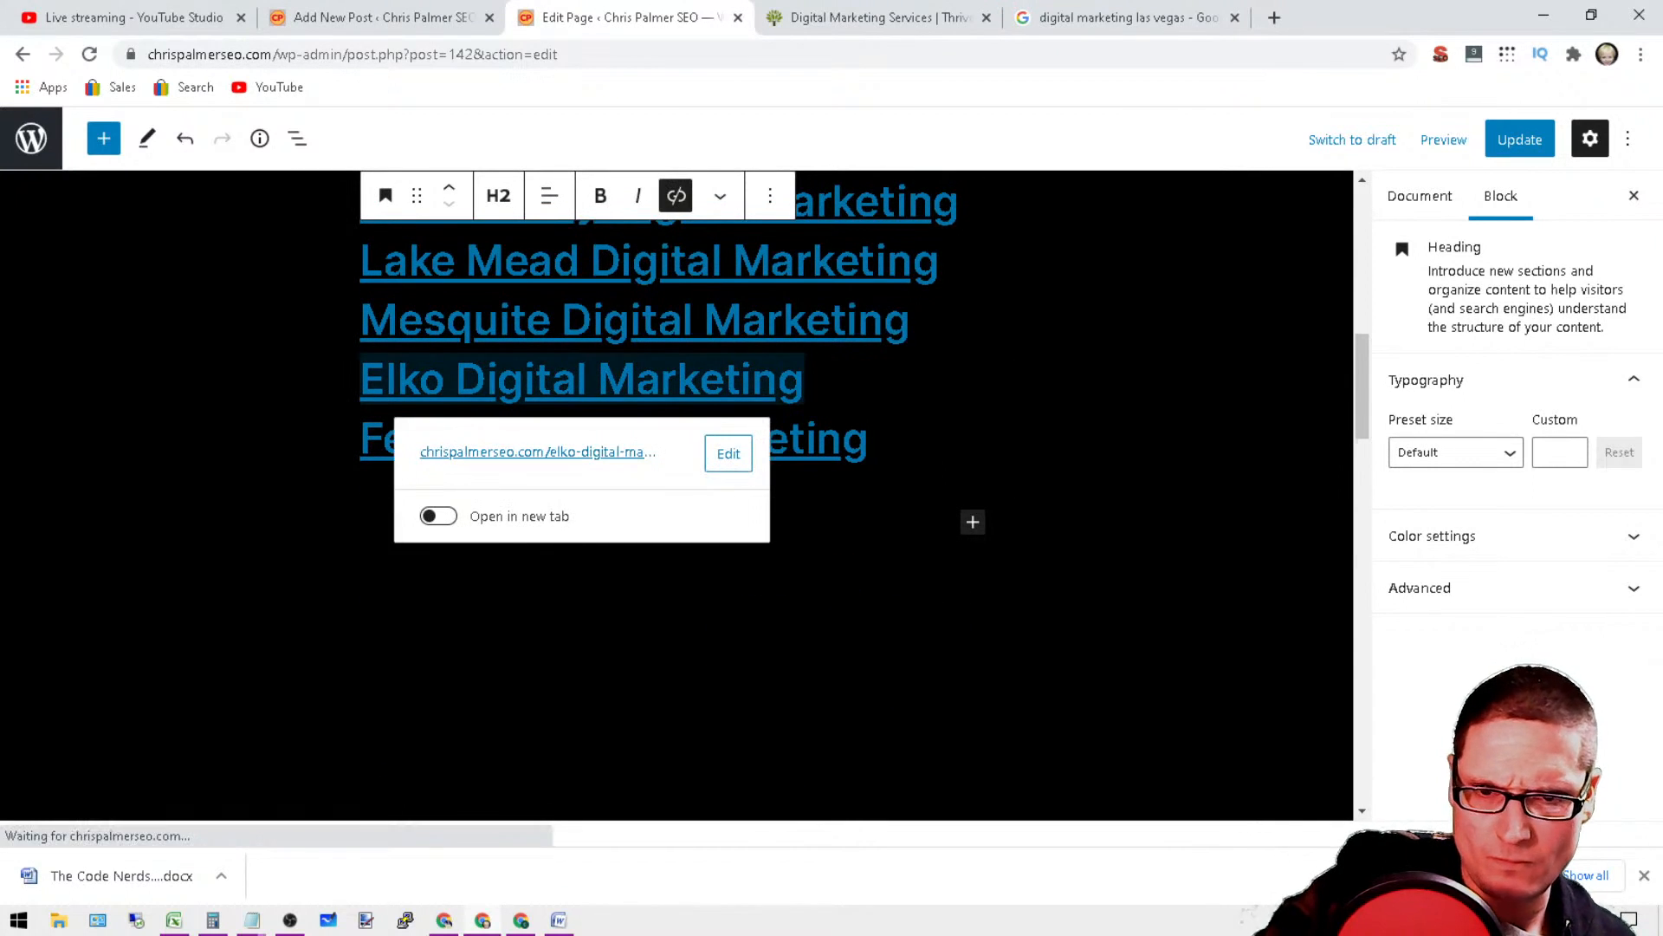
key("Return")
left_click(910, 229)
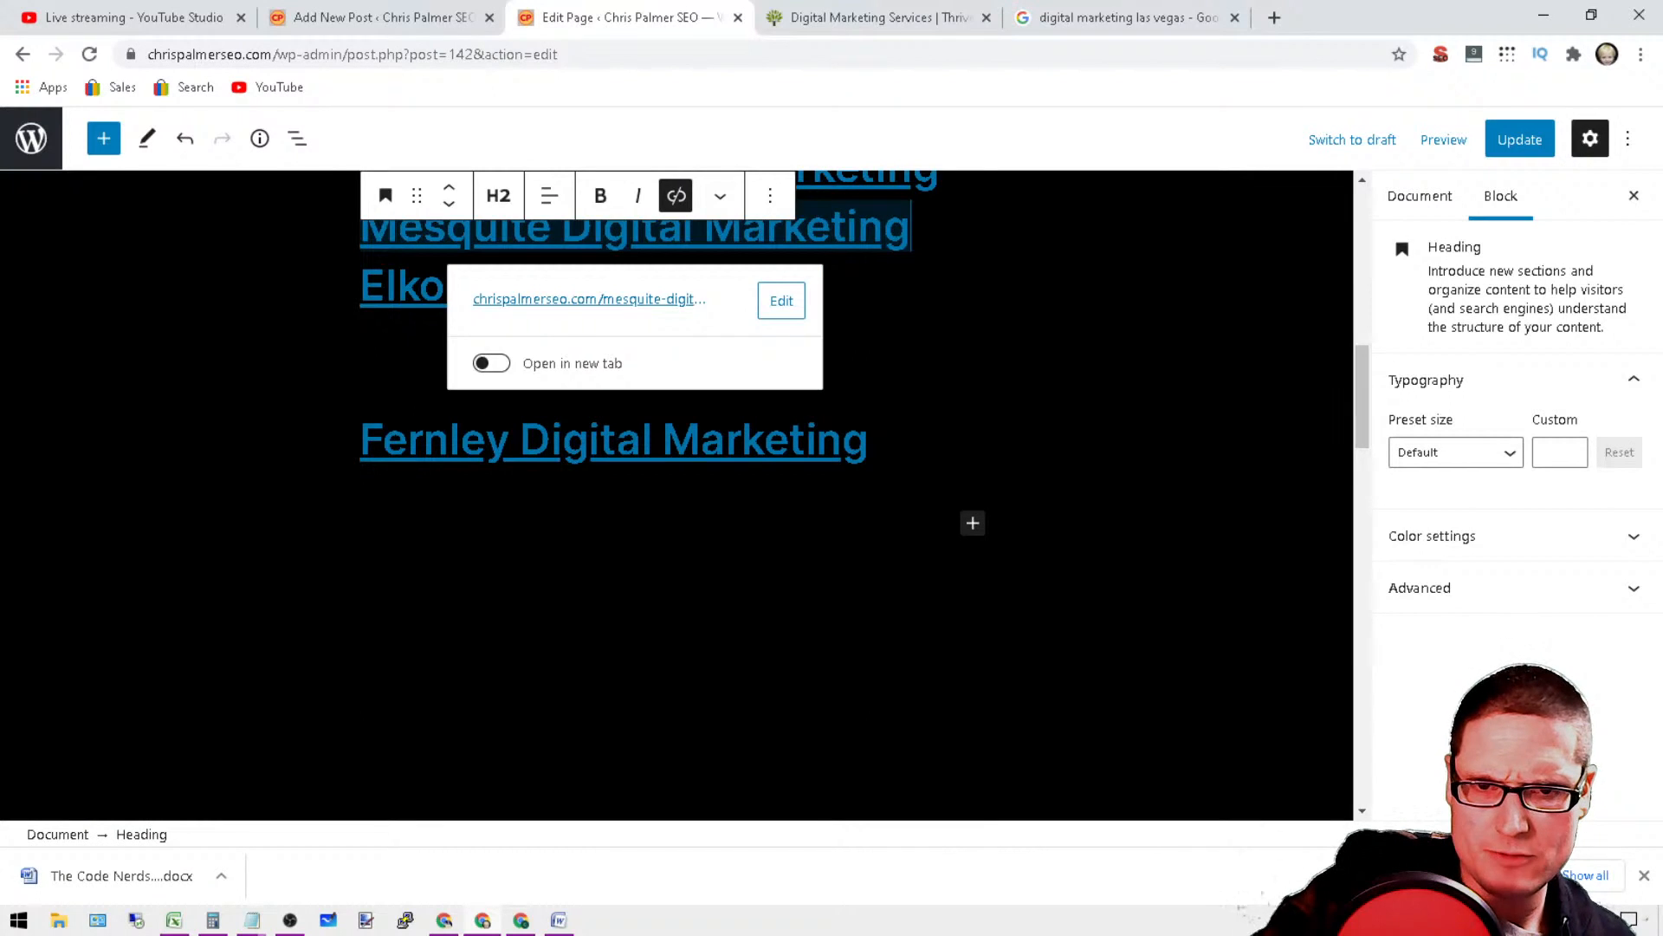
key("Return")
Step: Add spacing after the Lake Mead and Carson City Digital Marketing lines
scroll(1158, 400, "up", 3)
left_click(941, 386)
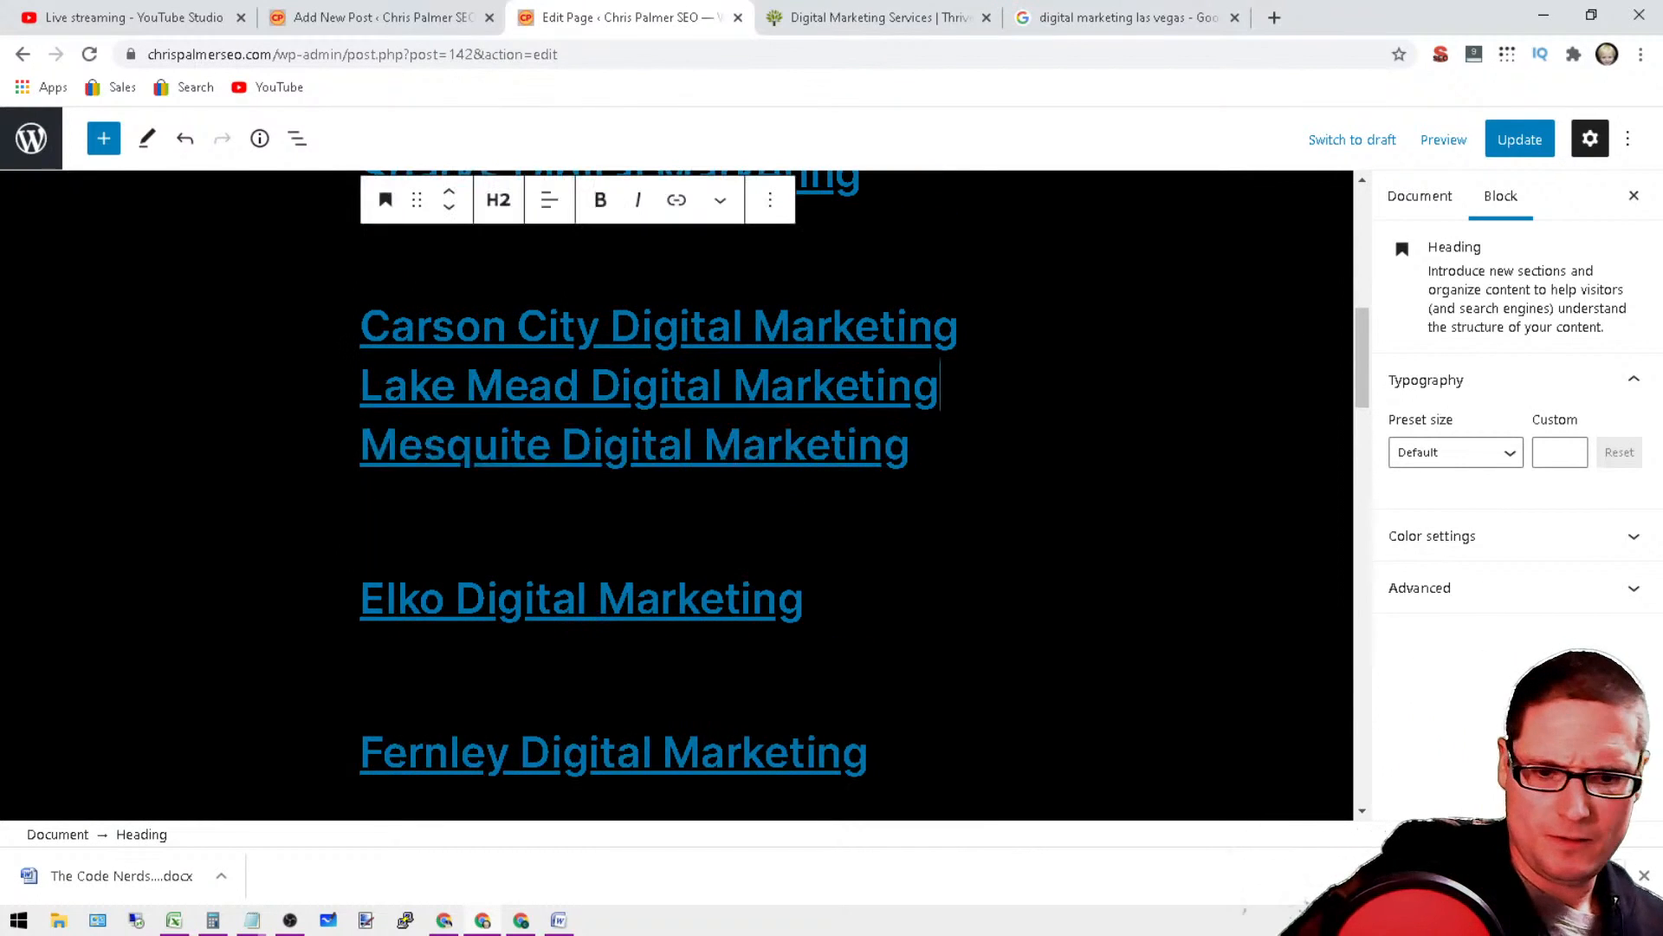
key("Return")
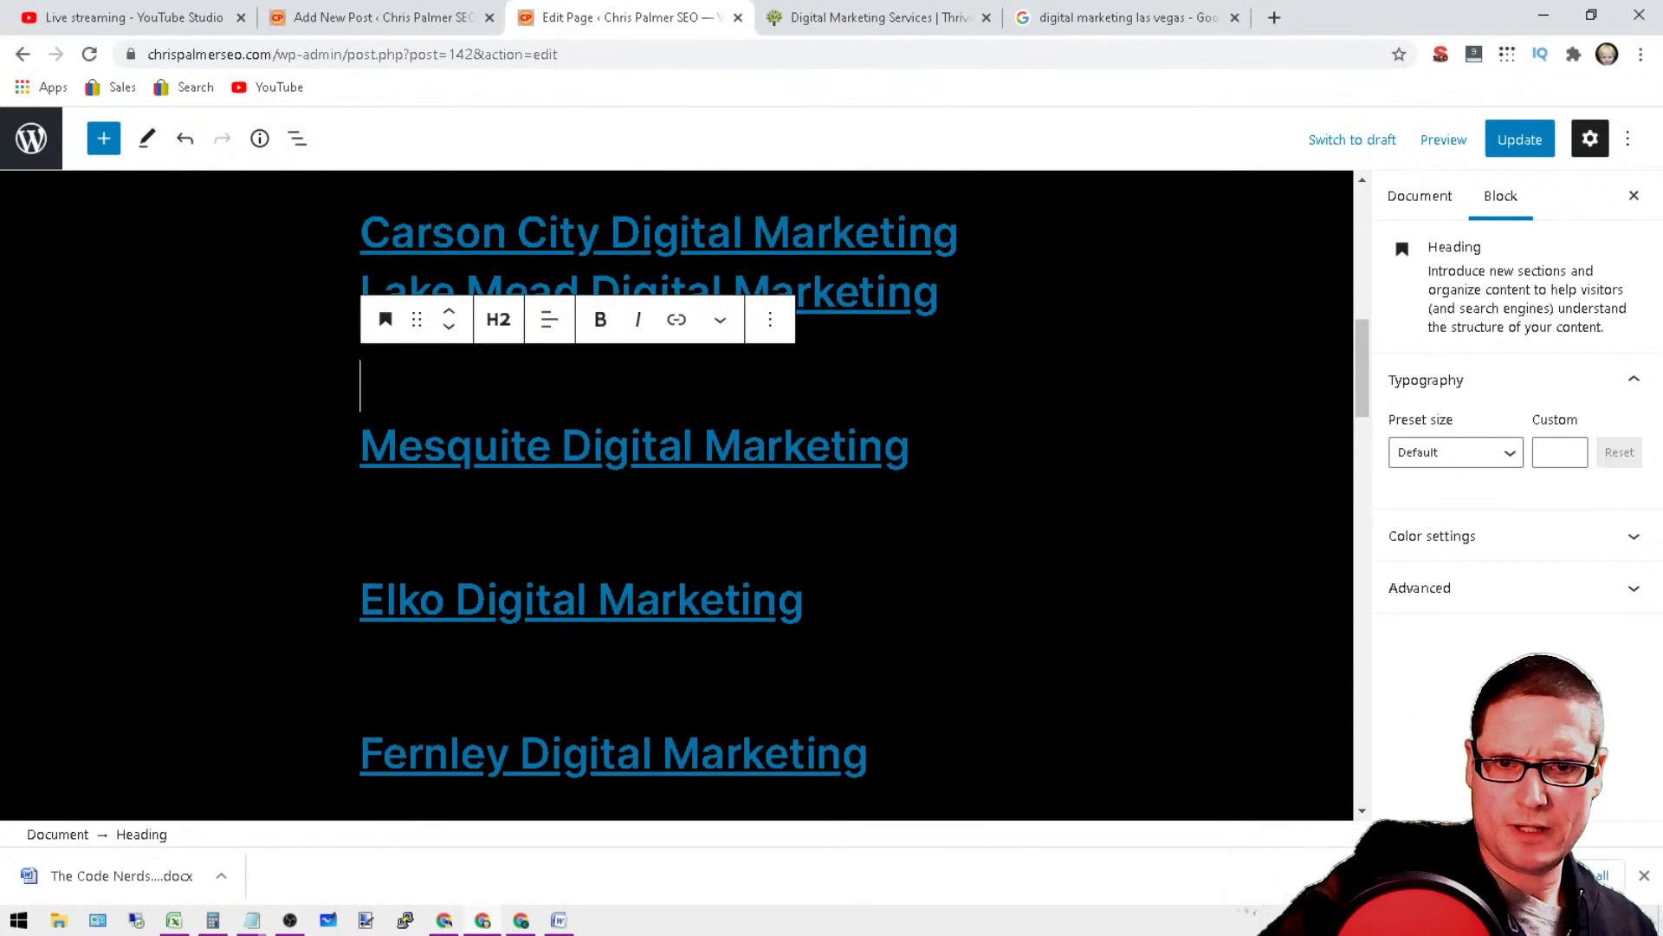
left_click(963, 232)
key("Return")
Step: Check the spacing of the city headings and separate the Sparks line from the North Las Vegas Digital Marketing line
scroll(1063, 579, "down", 1)
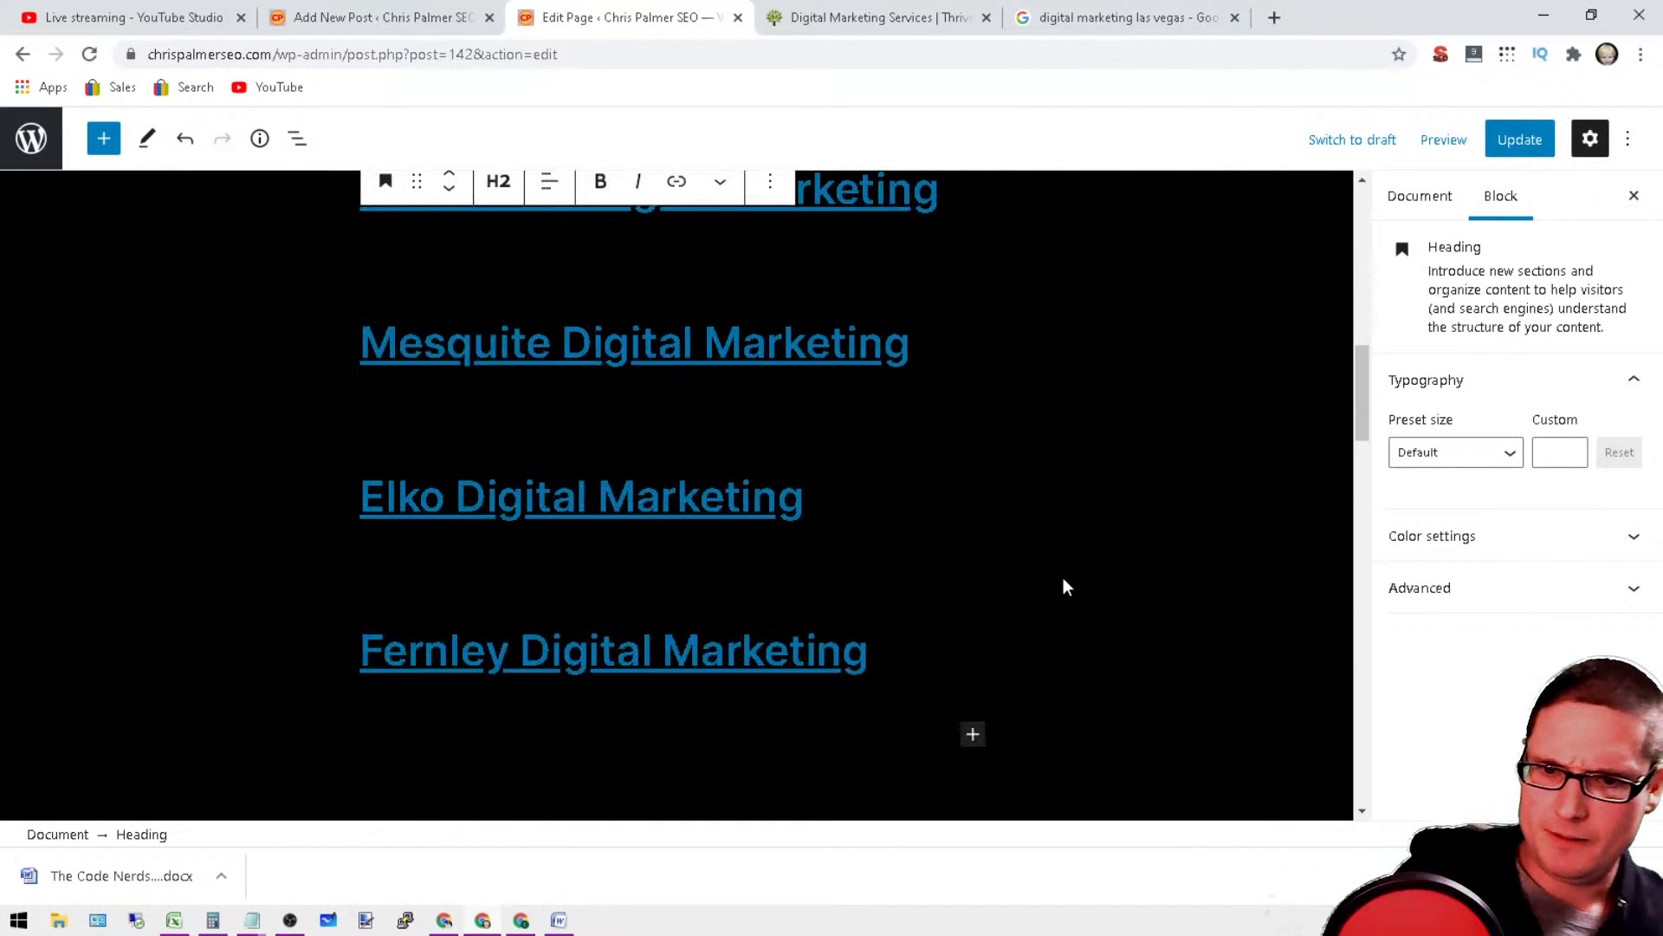
left_click_drag(871, 658, 409, 416)
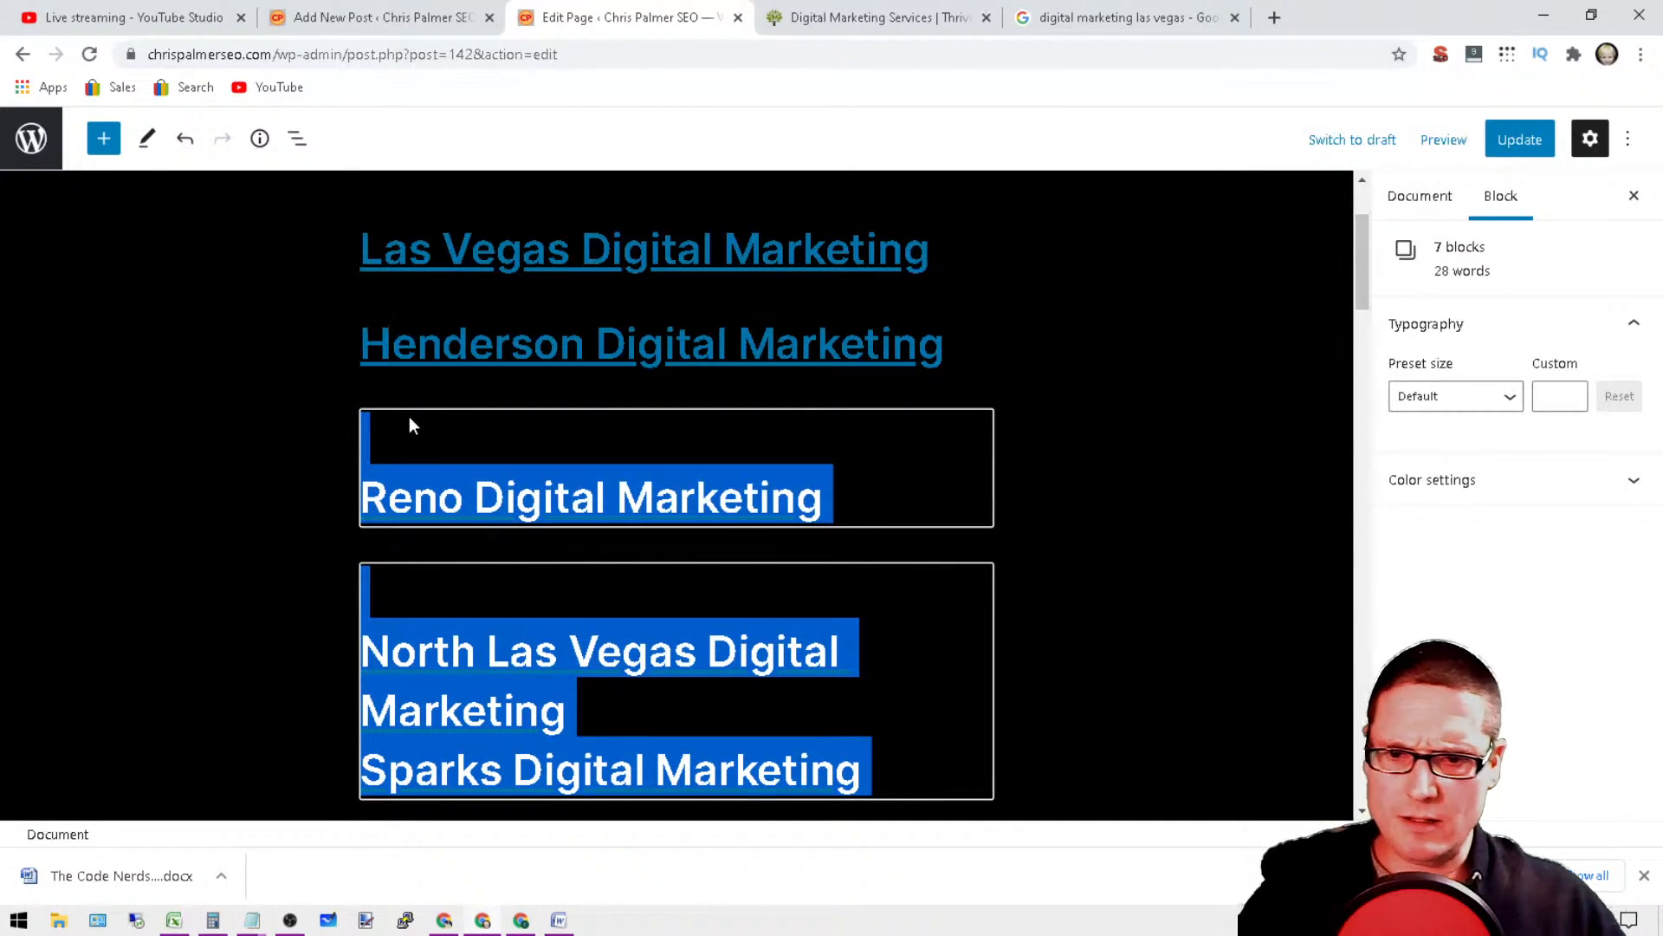
left_click(601, 712)
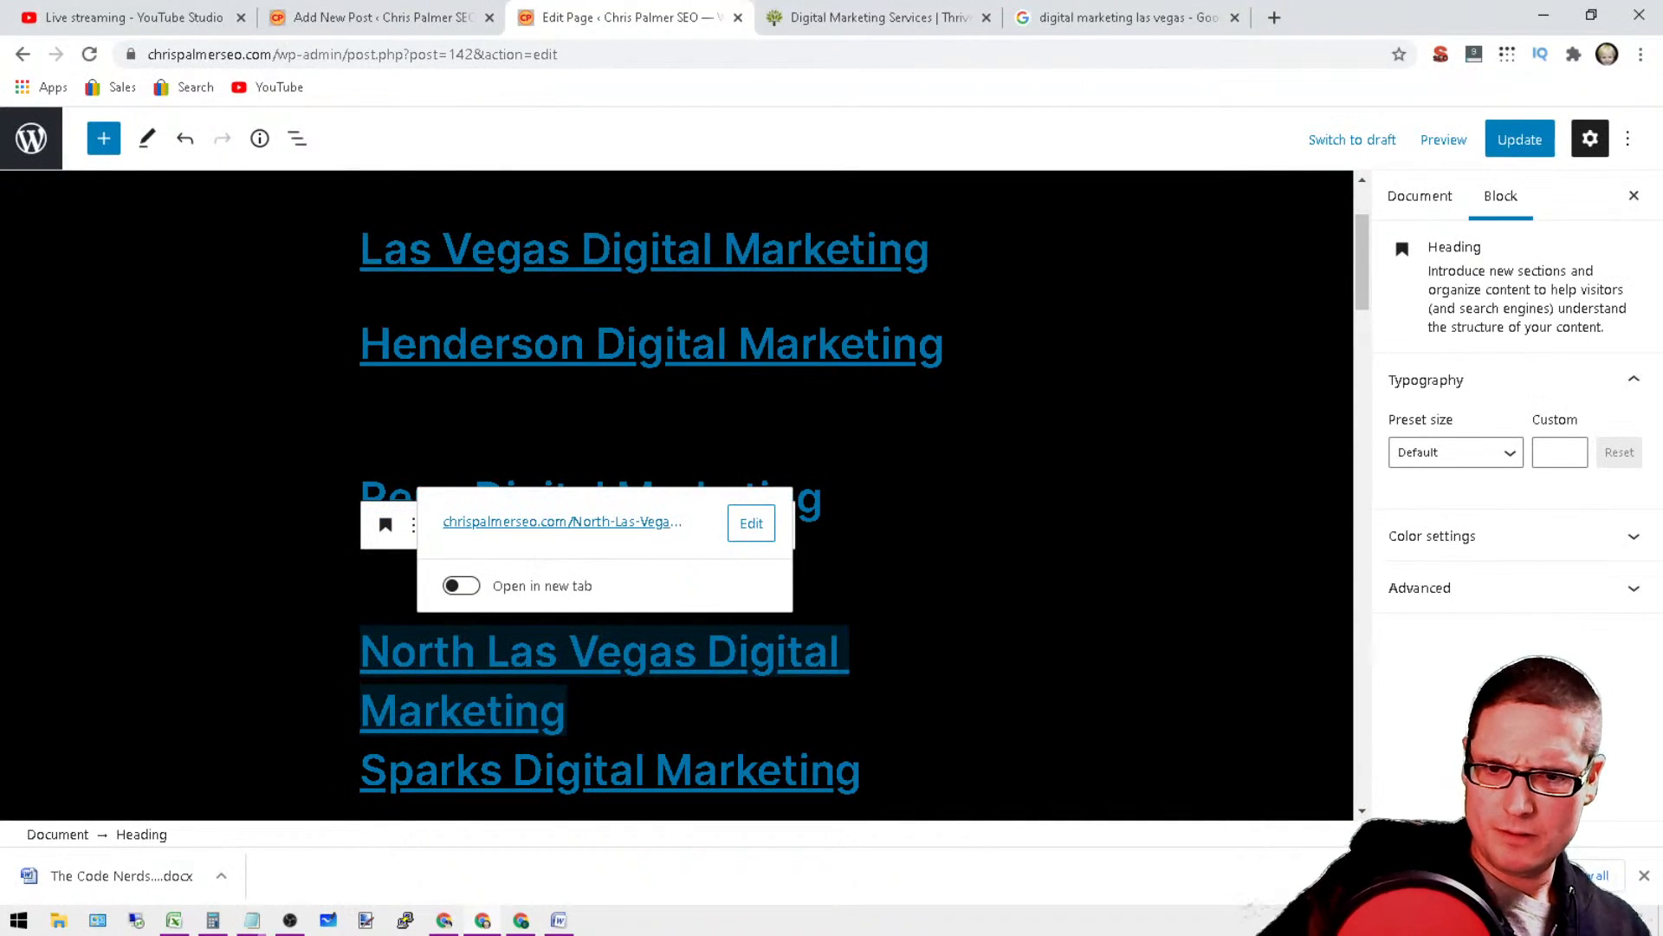
key("Return")
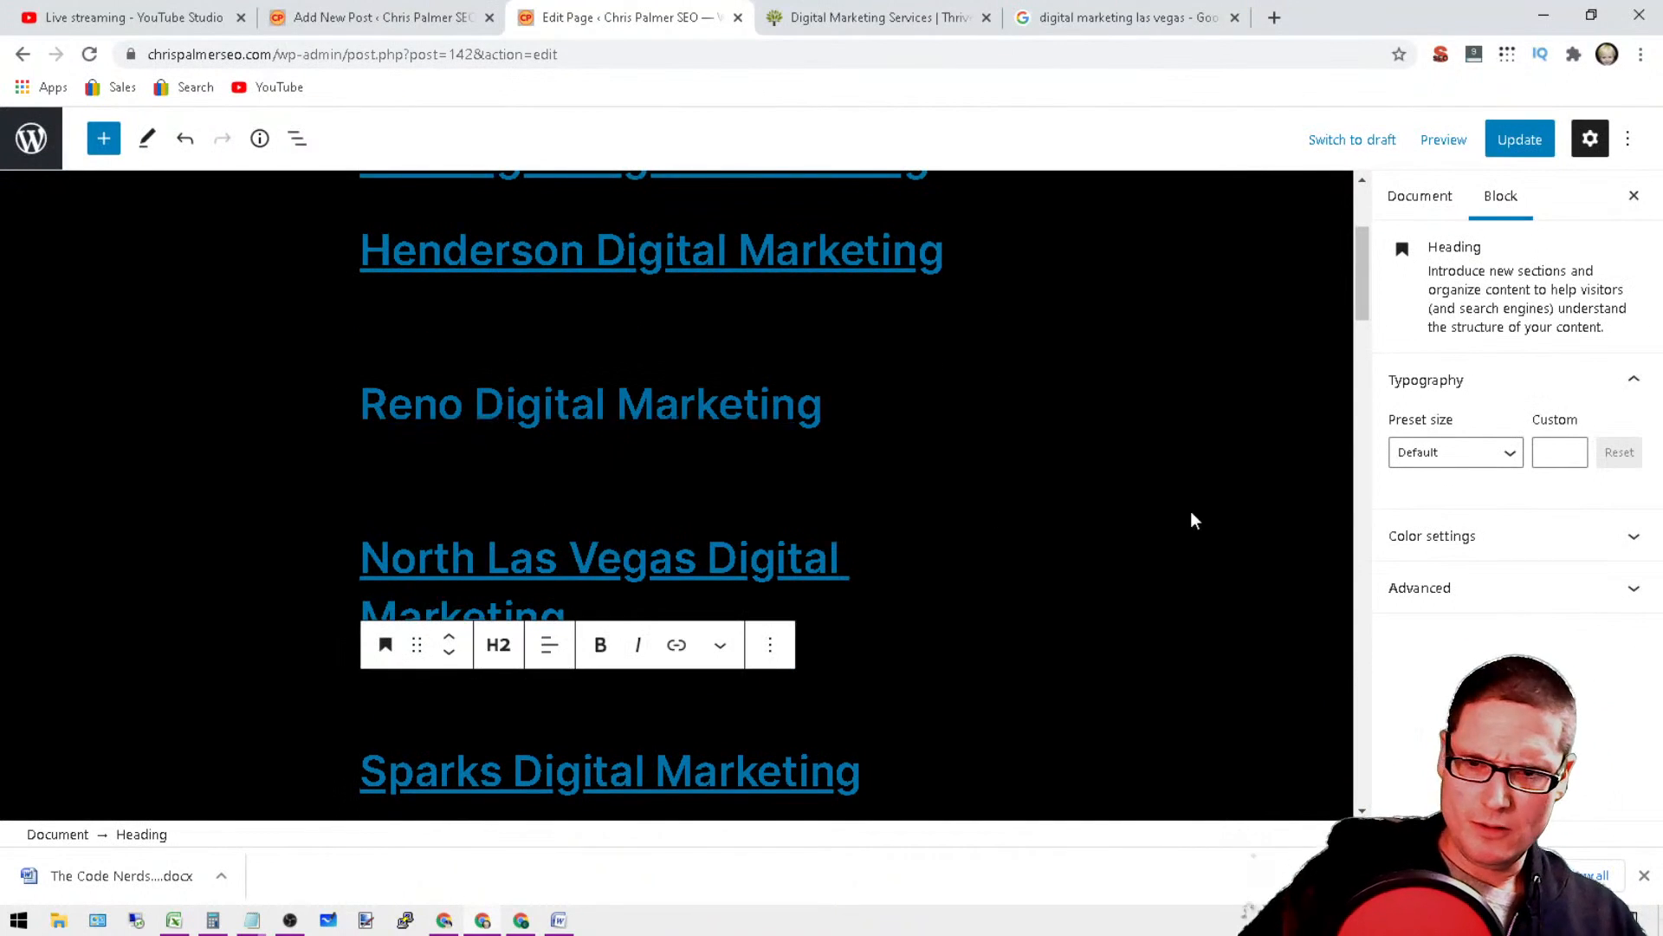
Step: Select all city headings from Fernley up to Las Vegas and give them the pinkish-red text color and the Regular preset size
scroll(1192, 516, "down", 10)
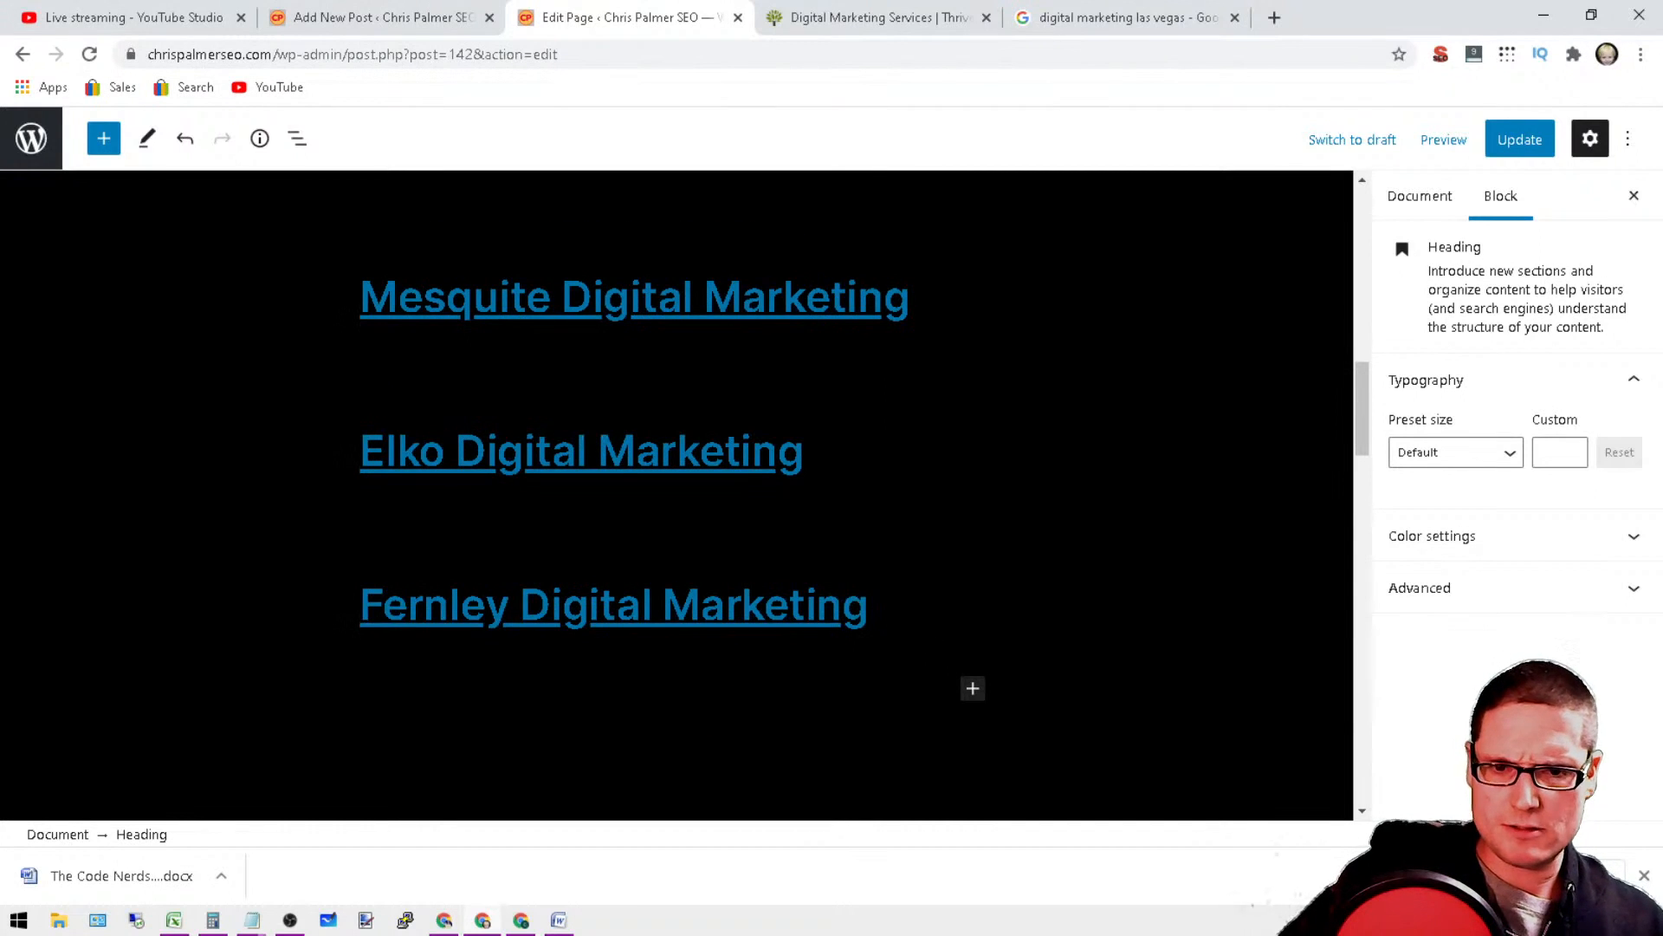
left_click_drag(875, 610, 365, 437)
left_click(1395, 481)
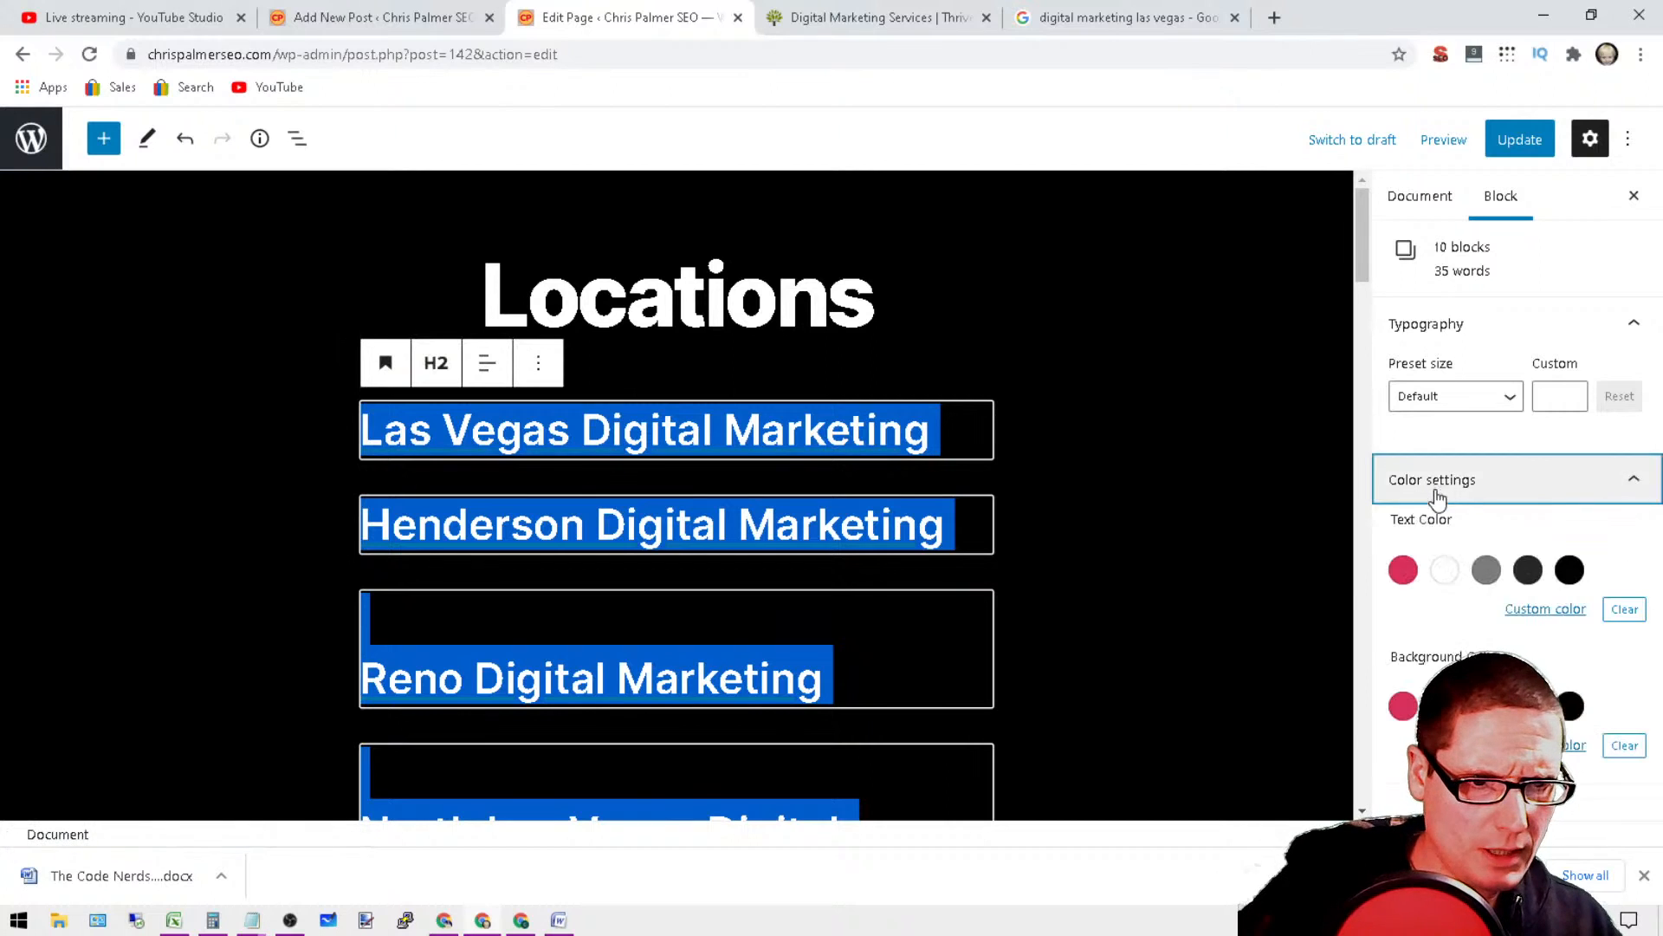
left_click(1405, 571)
left_click(1496, 395)
left_click(1466, 558)
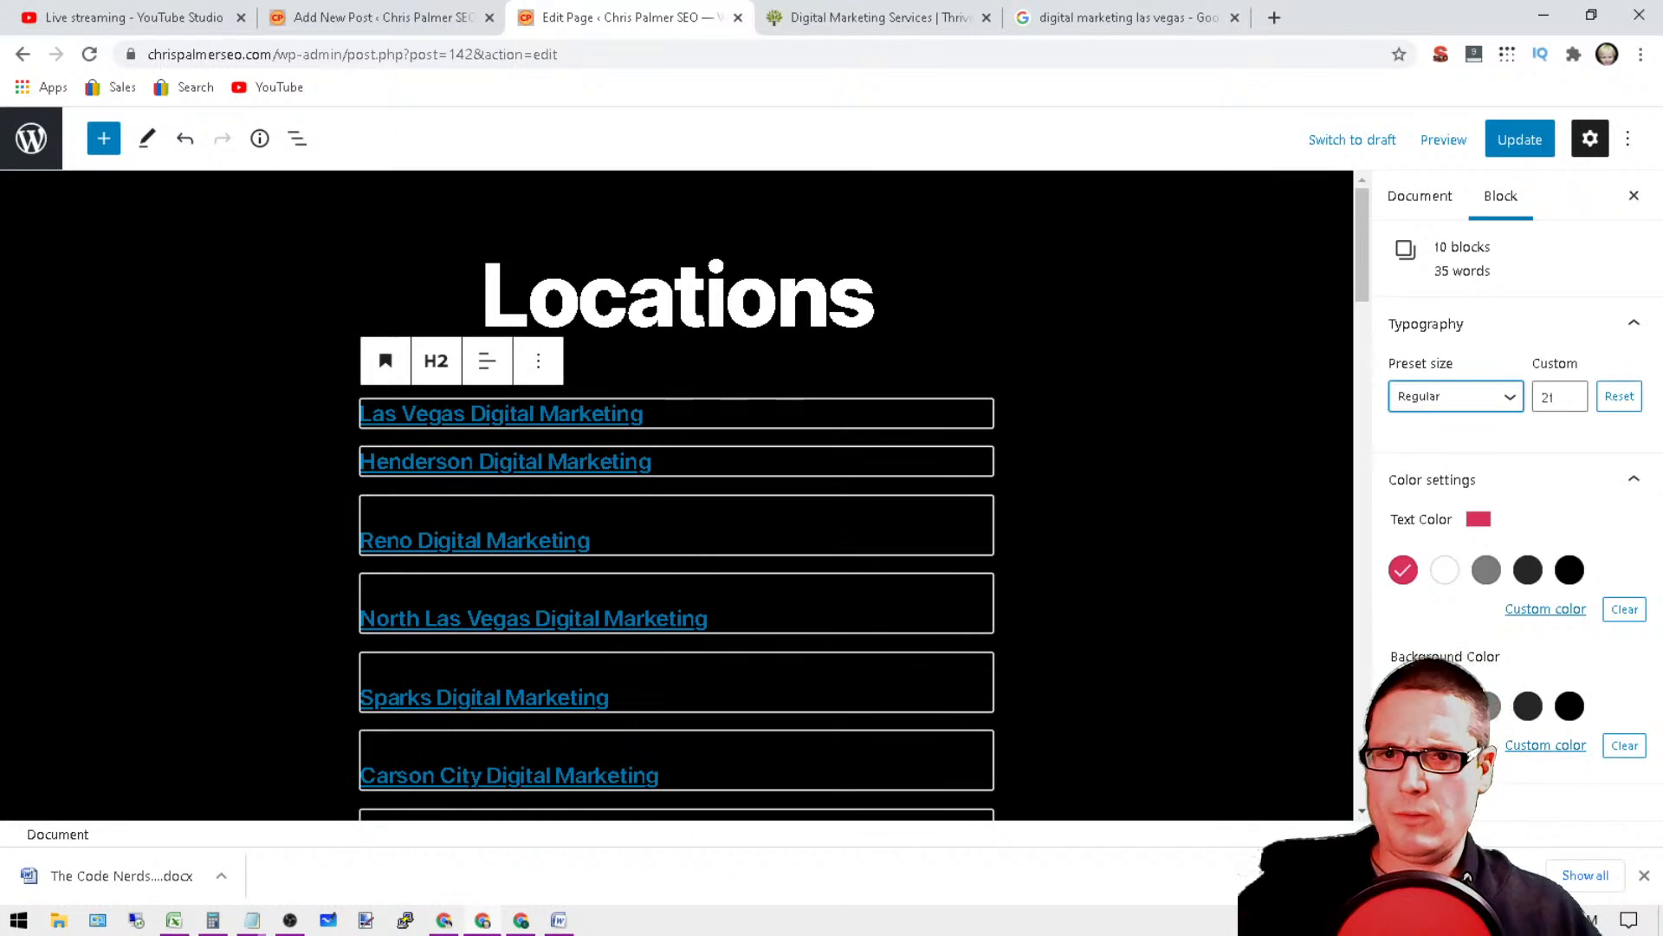
Step: Deselect the city headings and update the published Locations page
left_click(877, 295)
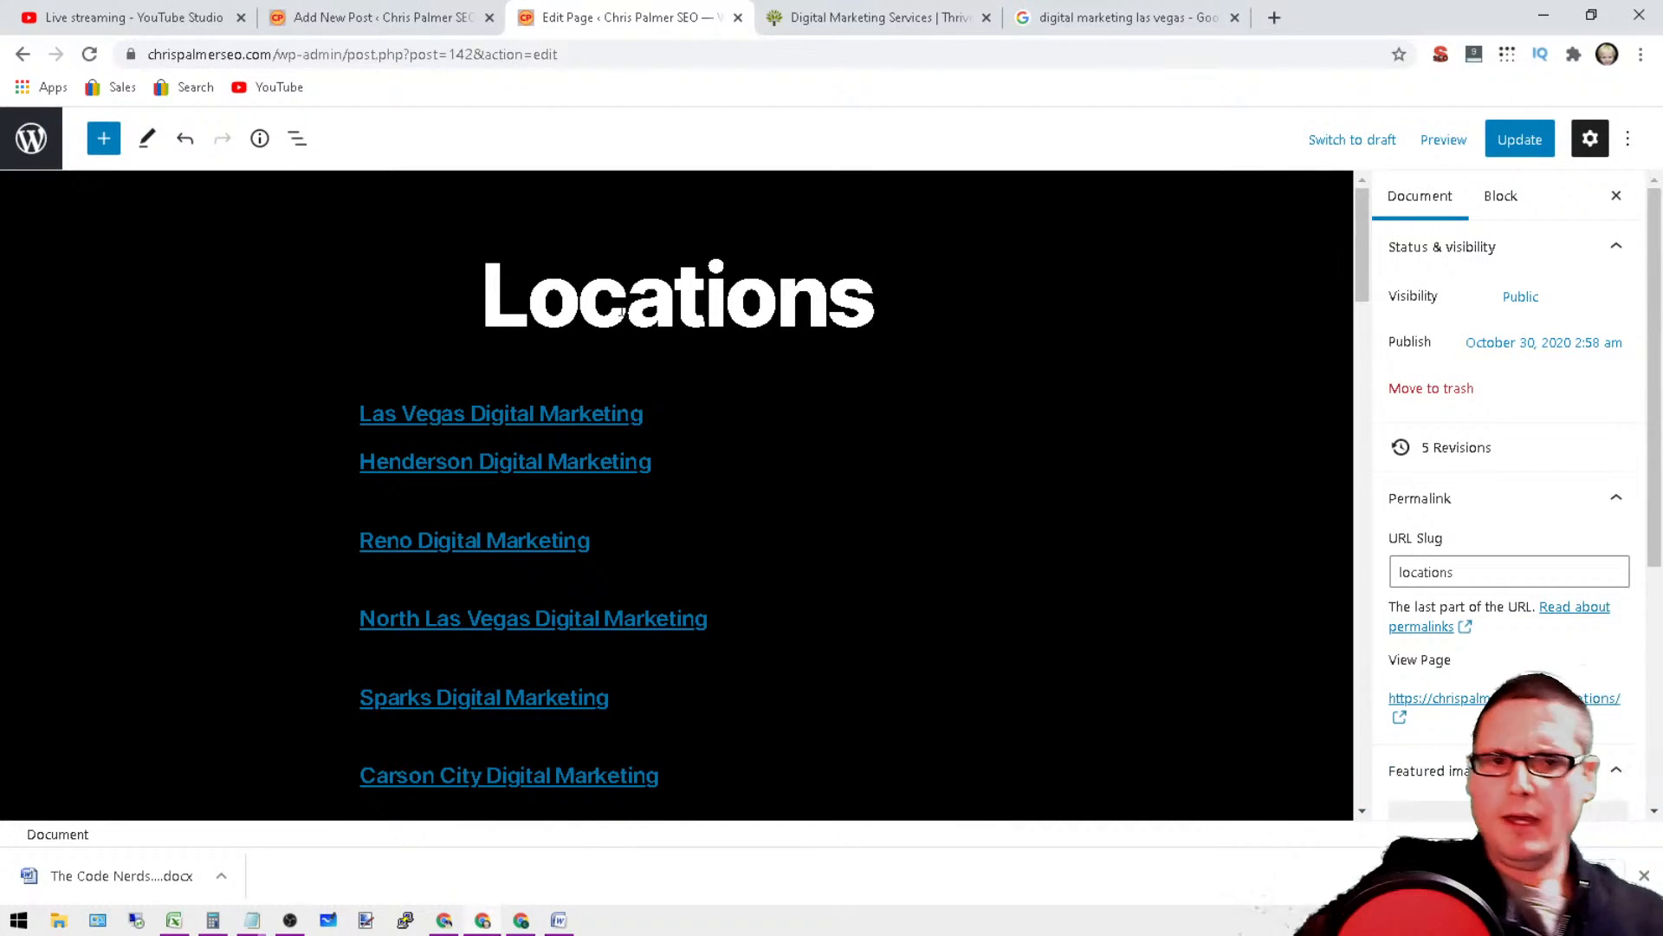
left_click(1522, 149)
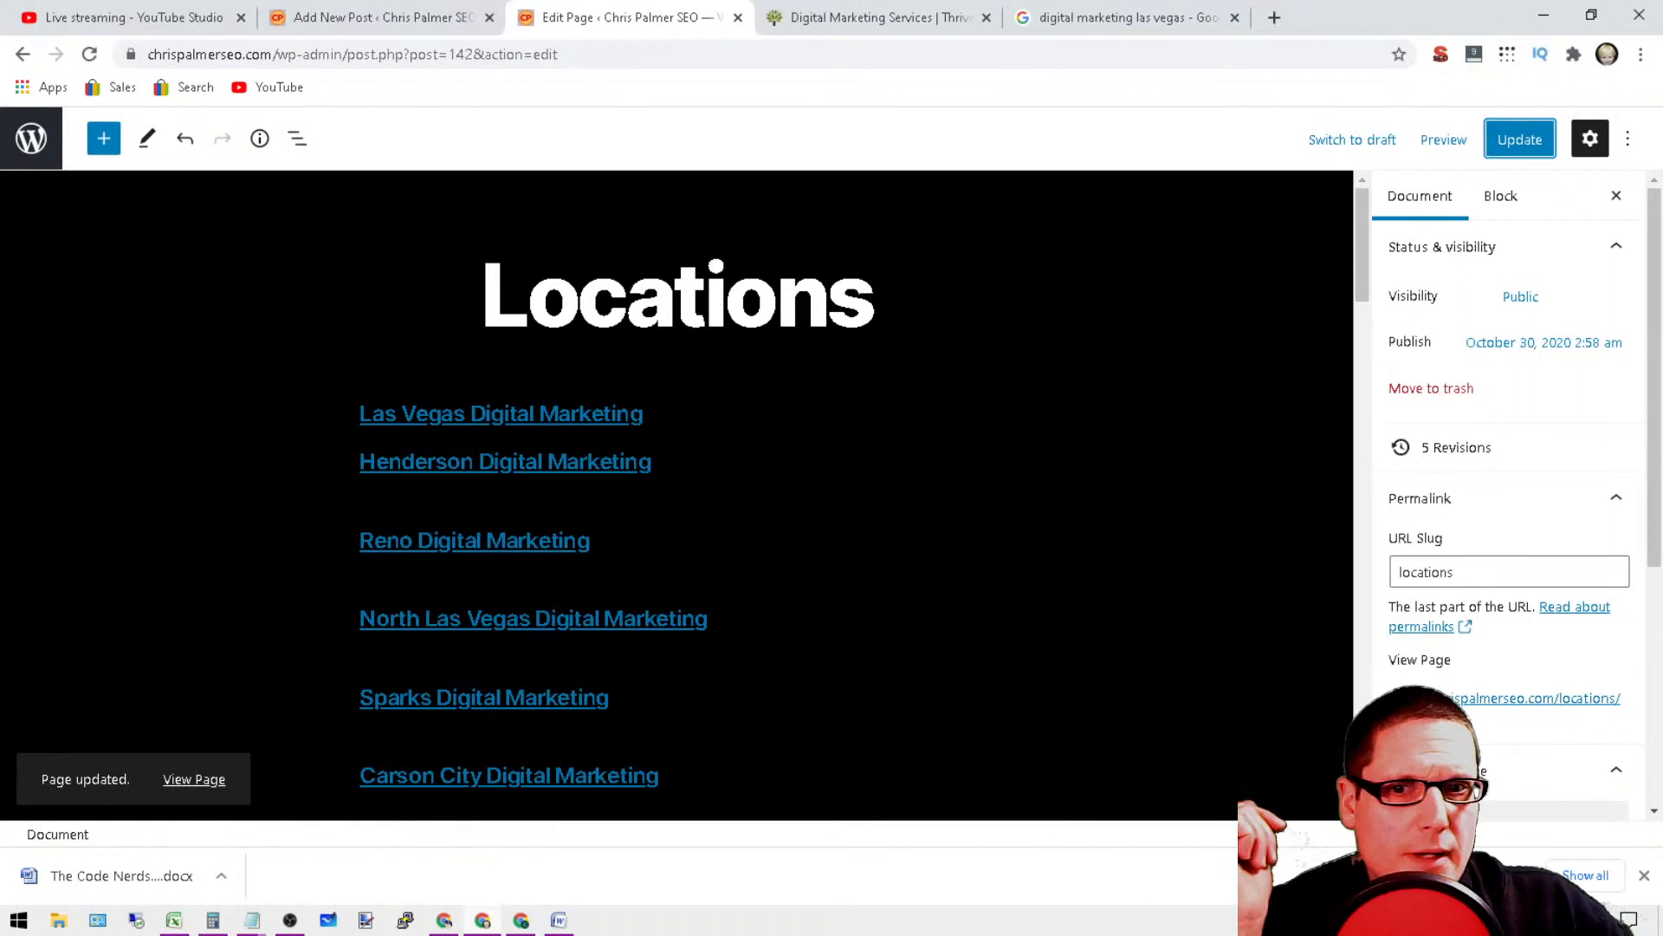
left_click(788, 319)
double_click(788, 320)
left_click(616, 580)
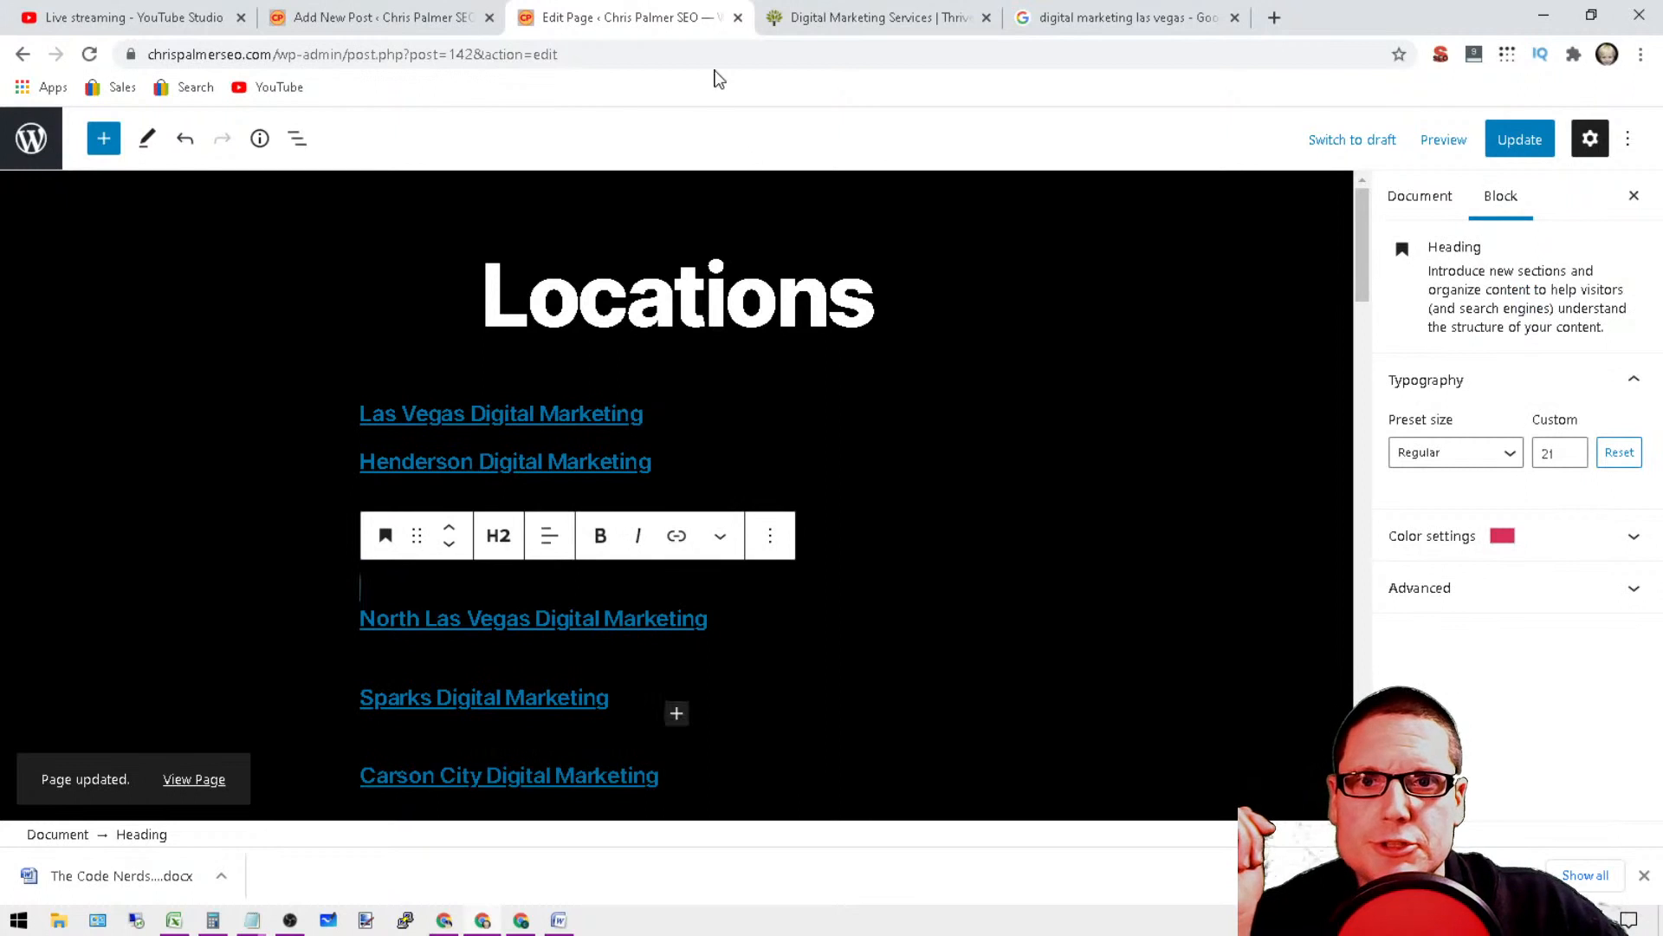
left_click(1521, 141)
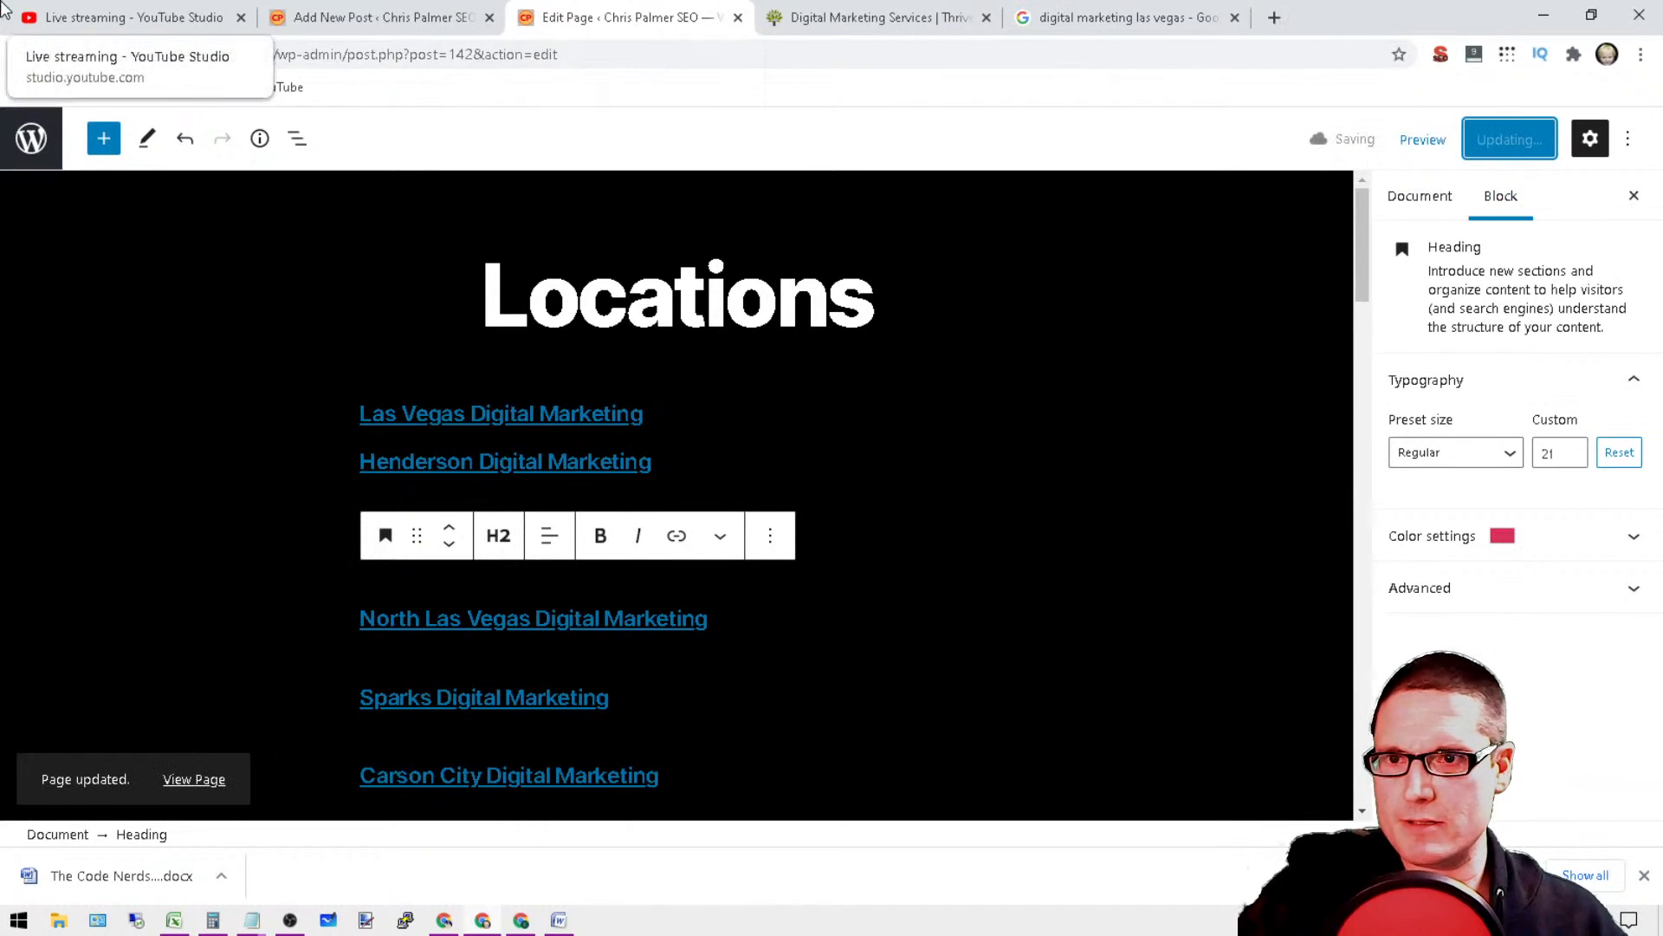
Step: Switch to YouTube Studio to read through the live chat messages, and return to the Google results for digital marketing las vegas
left_click(66, 10)
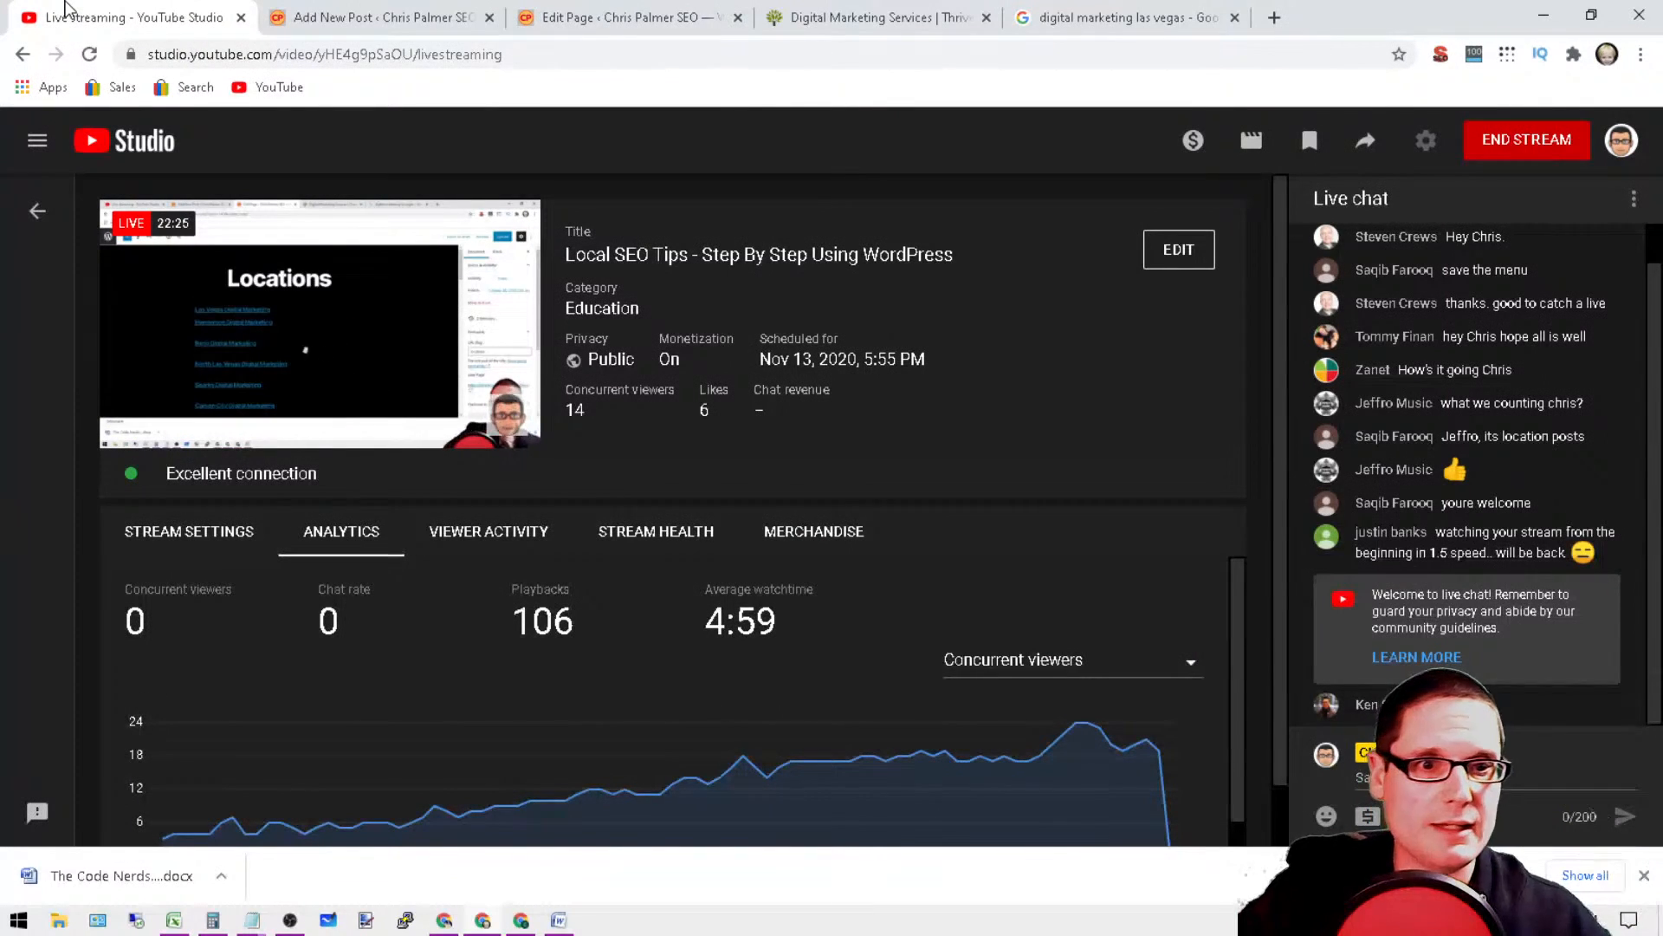
scroll(1472, 489, "up", 1)
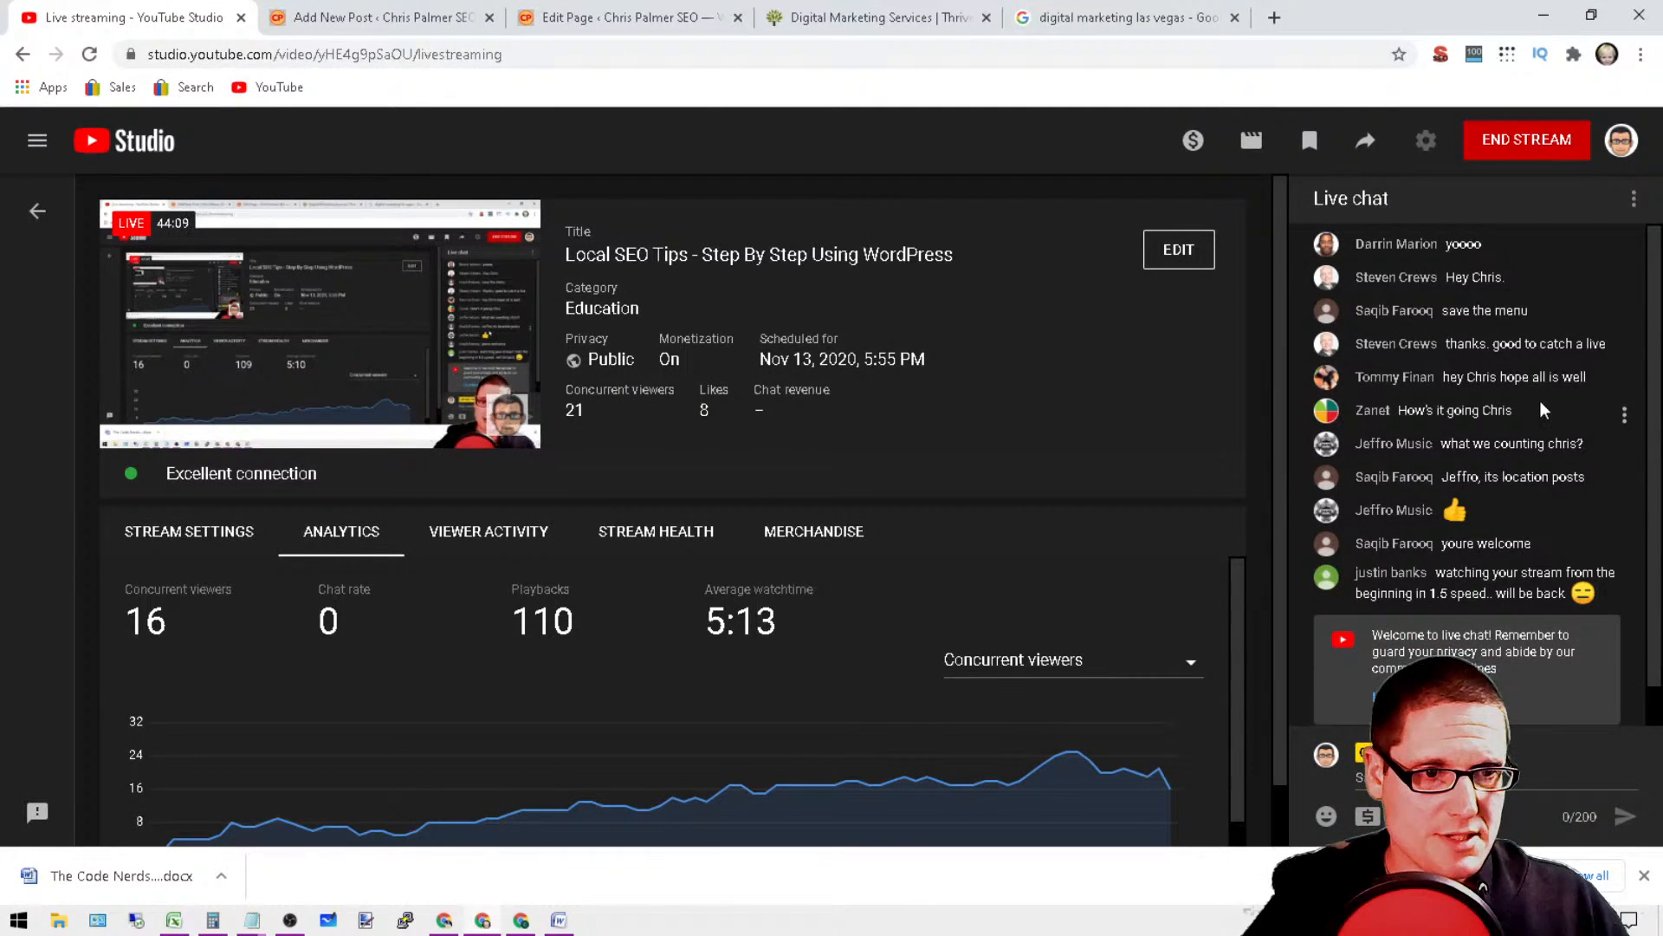
left_click_drag(1540, 404, 1192, 438)
left_click(1388, 411)
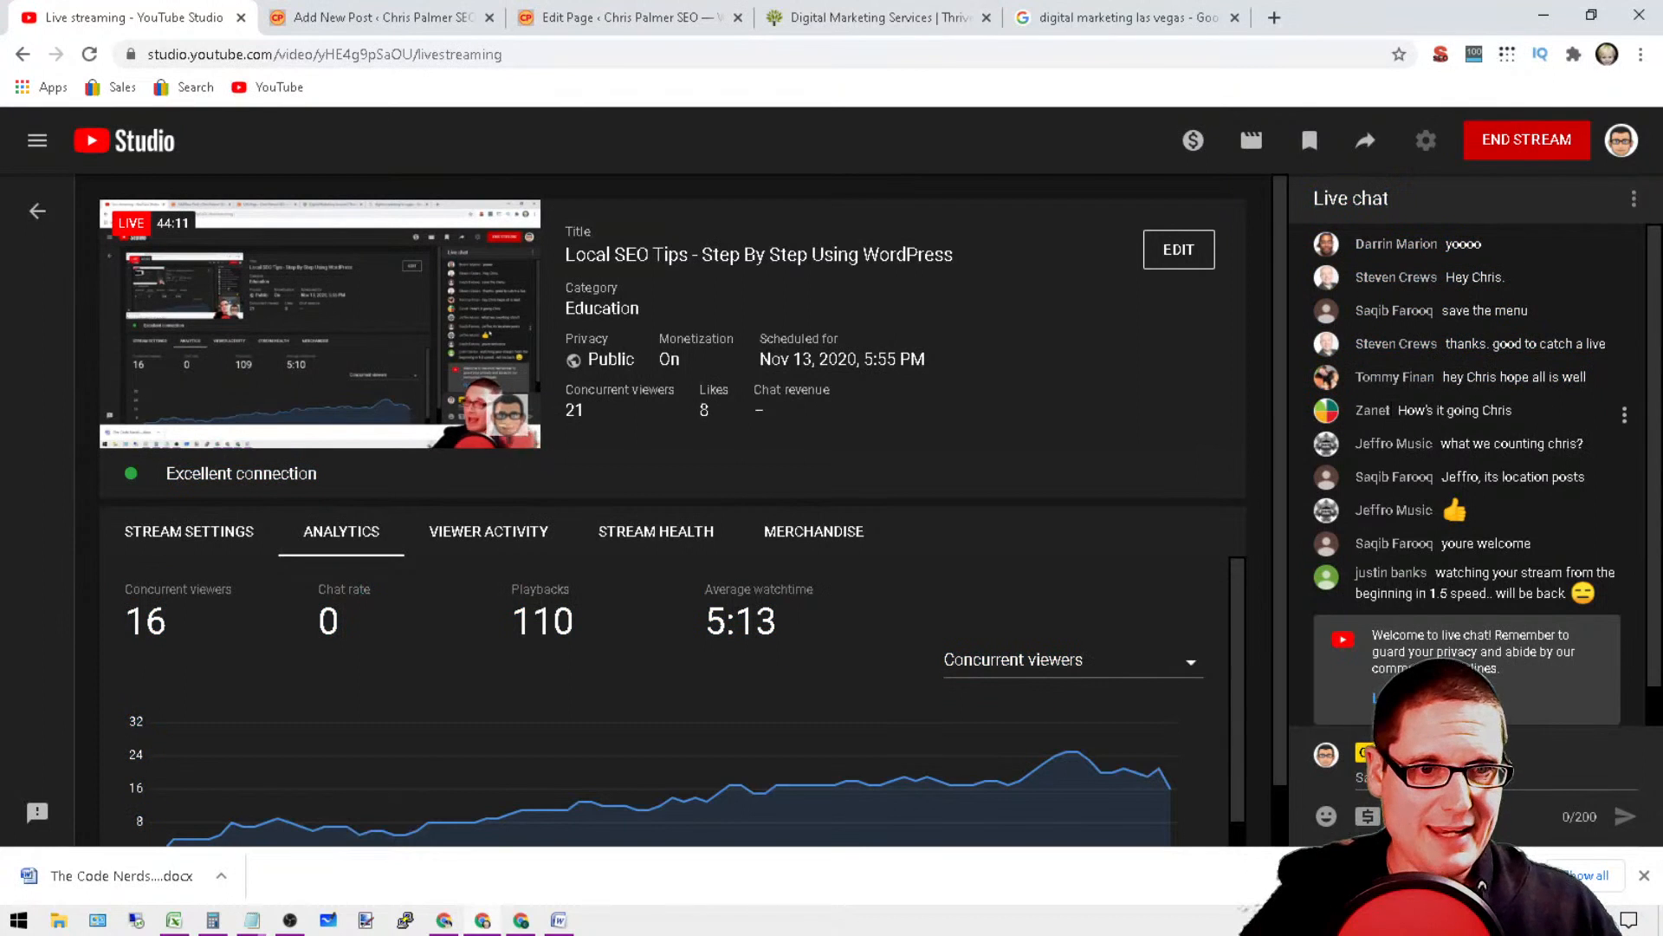
double_click(1388, 412)
left_click(1421, 430)
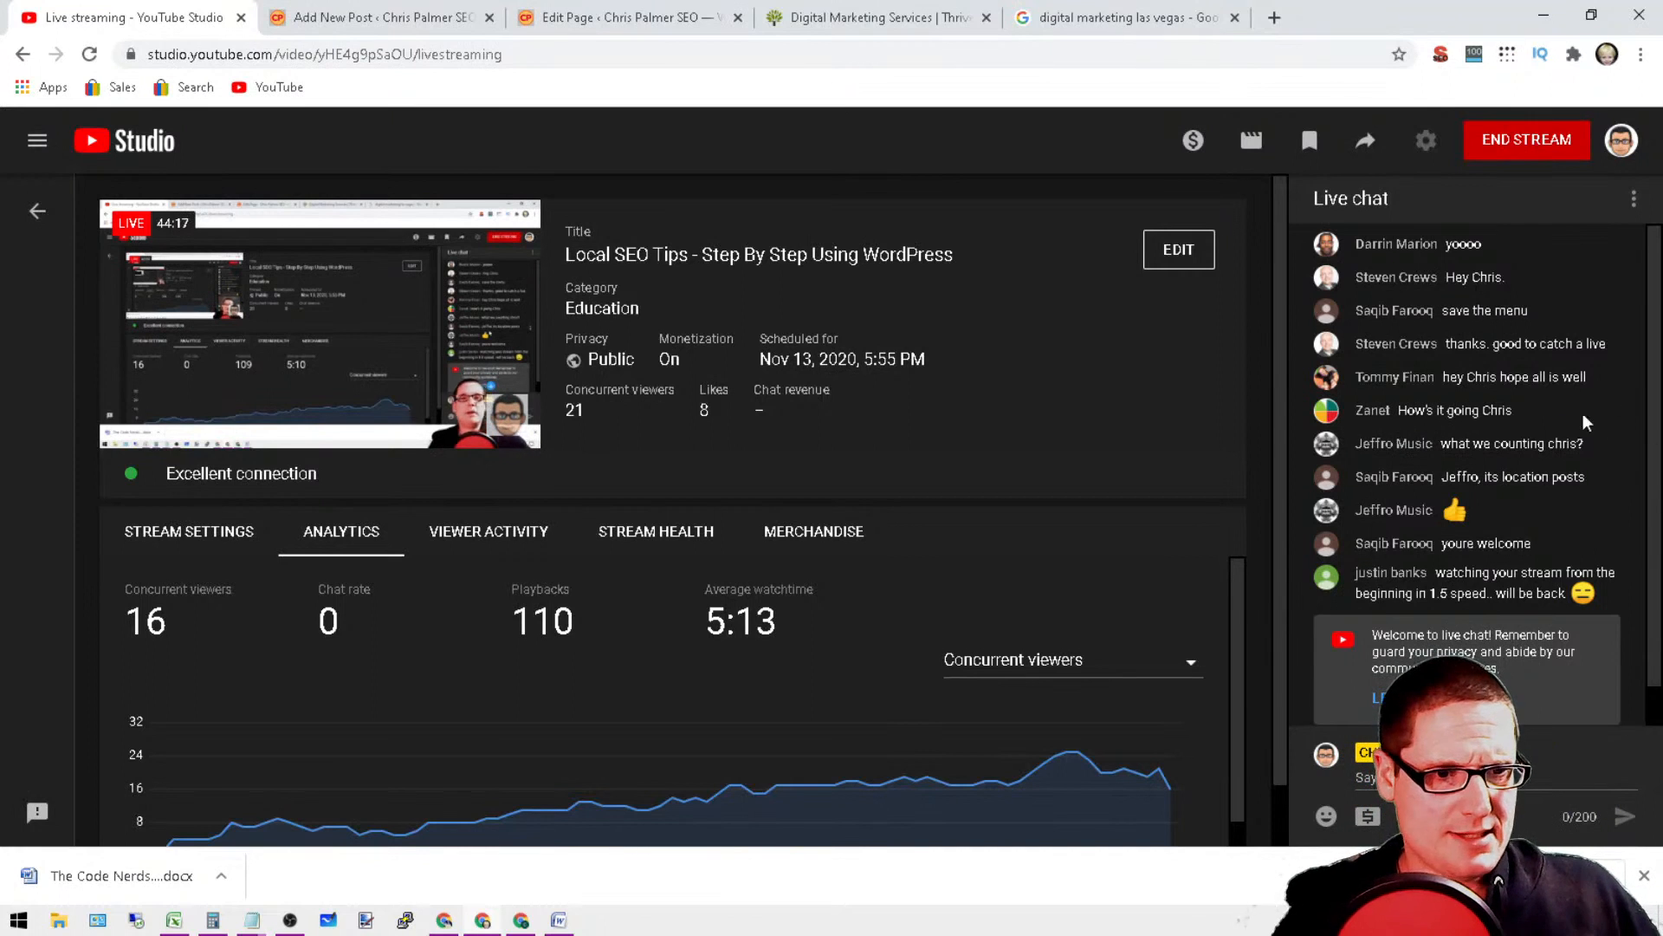
triple_click(1538, 376)
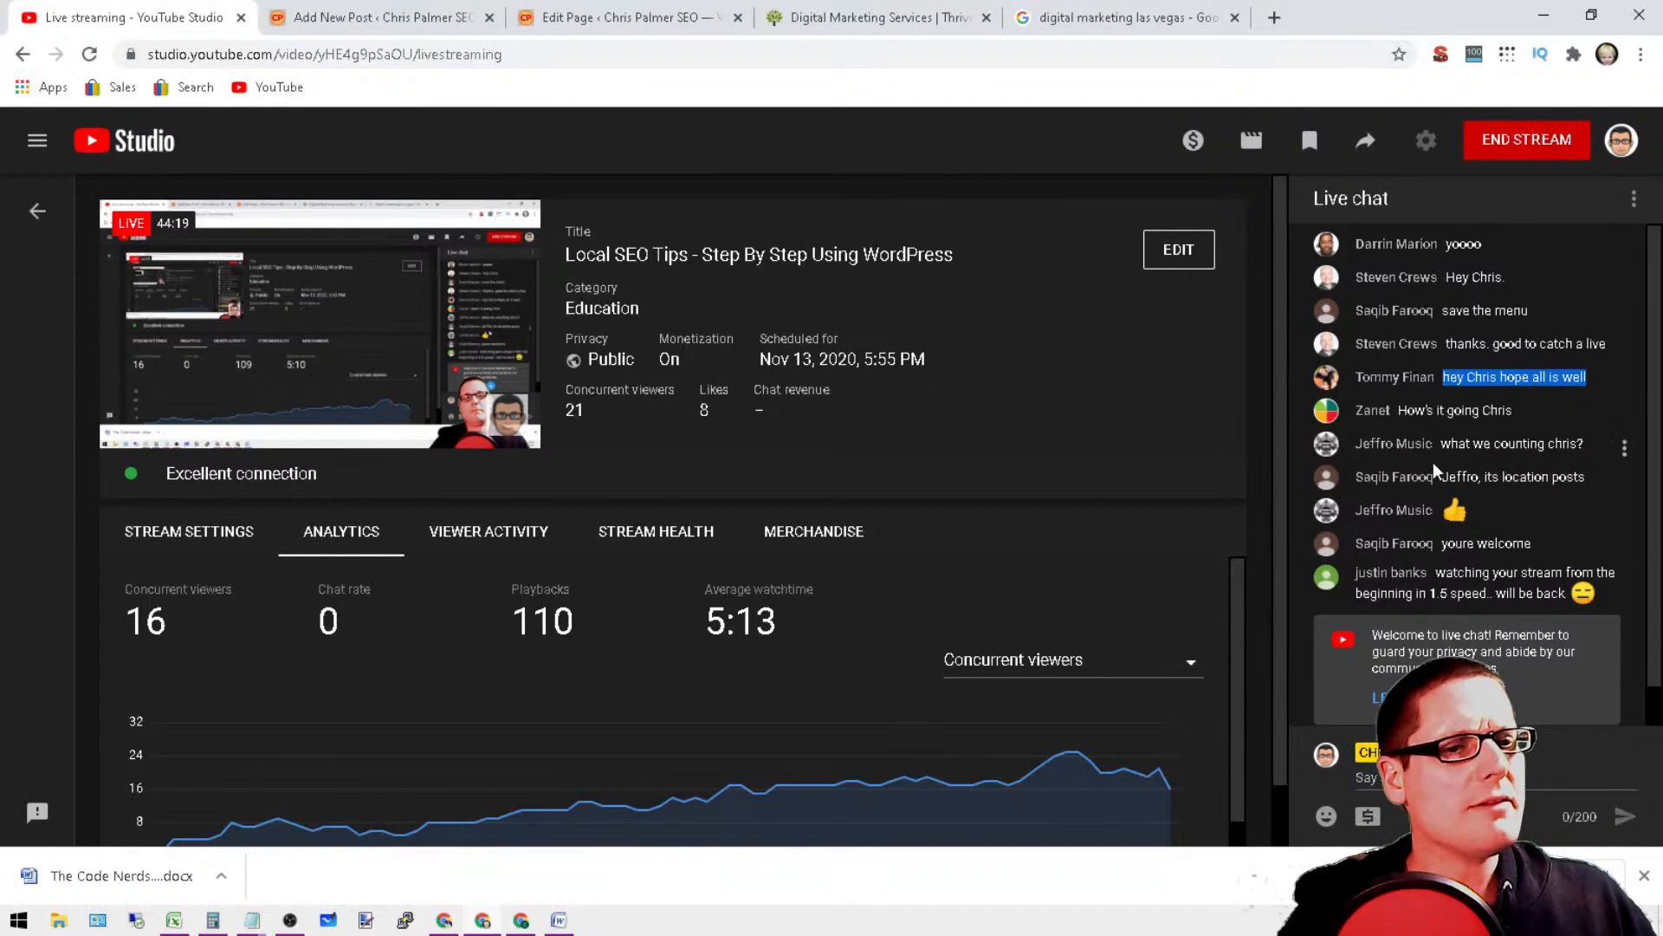
double_click(1461, 482)
left_click(1583, 505)
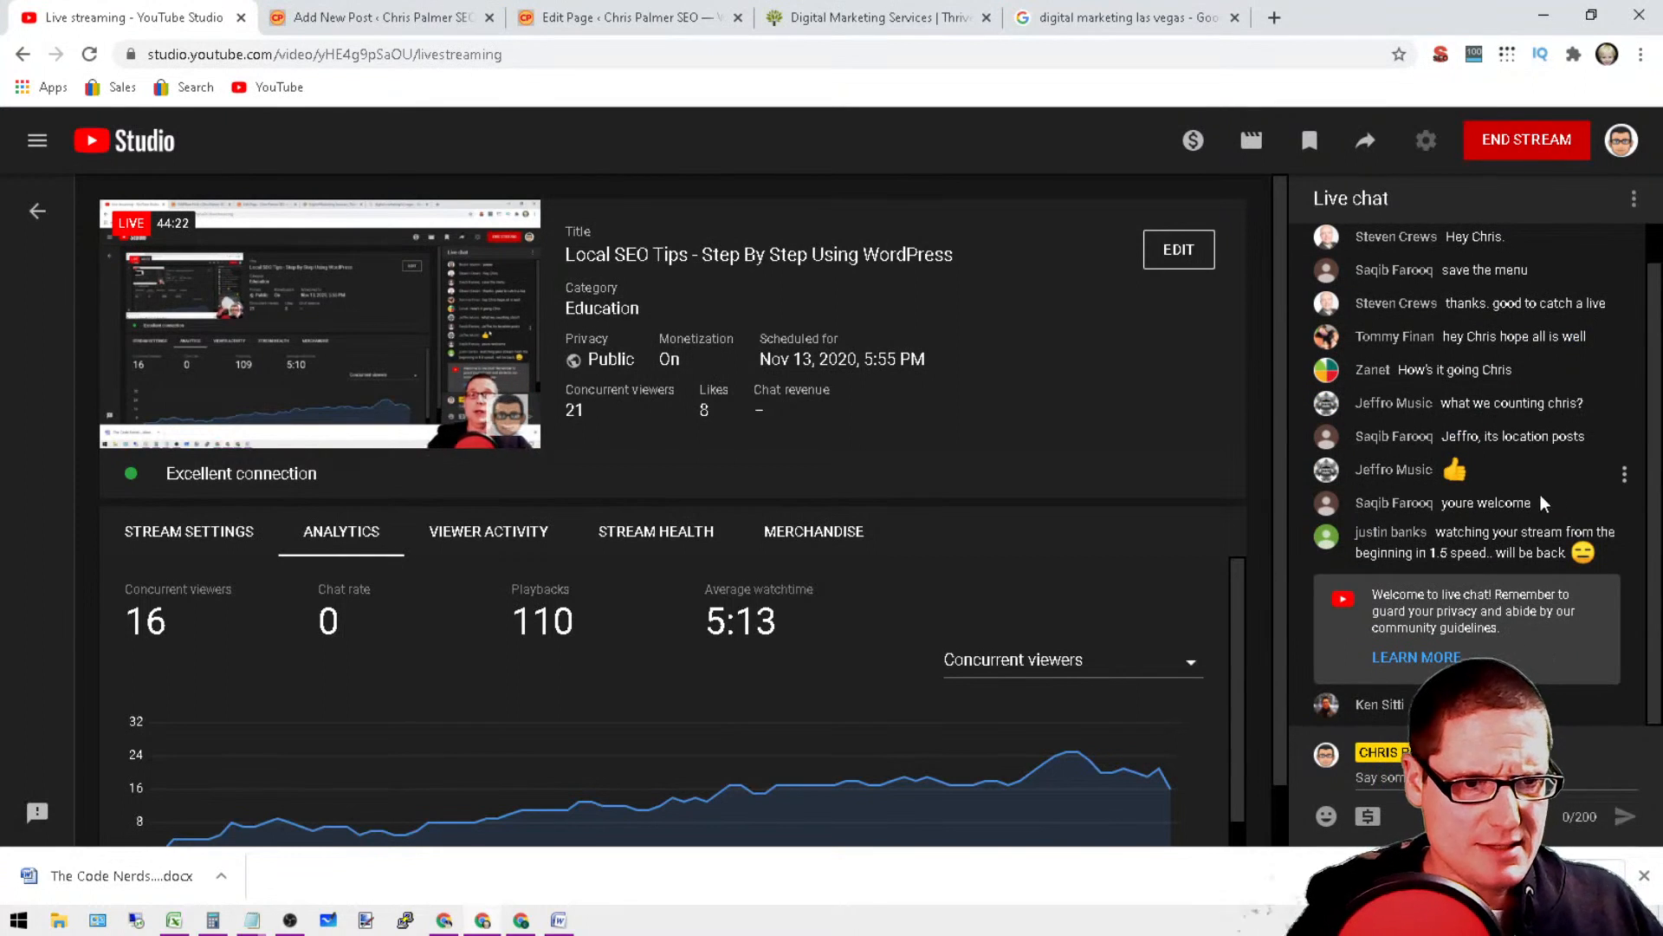
left_click_drag(1533, 505, 1397, 505)
left_click(1491, 555)
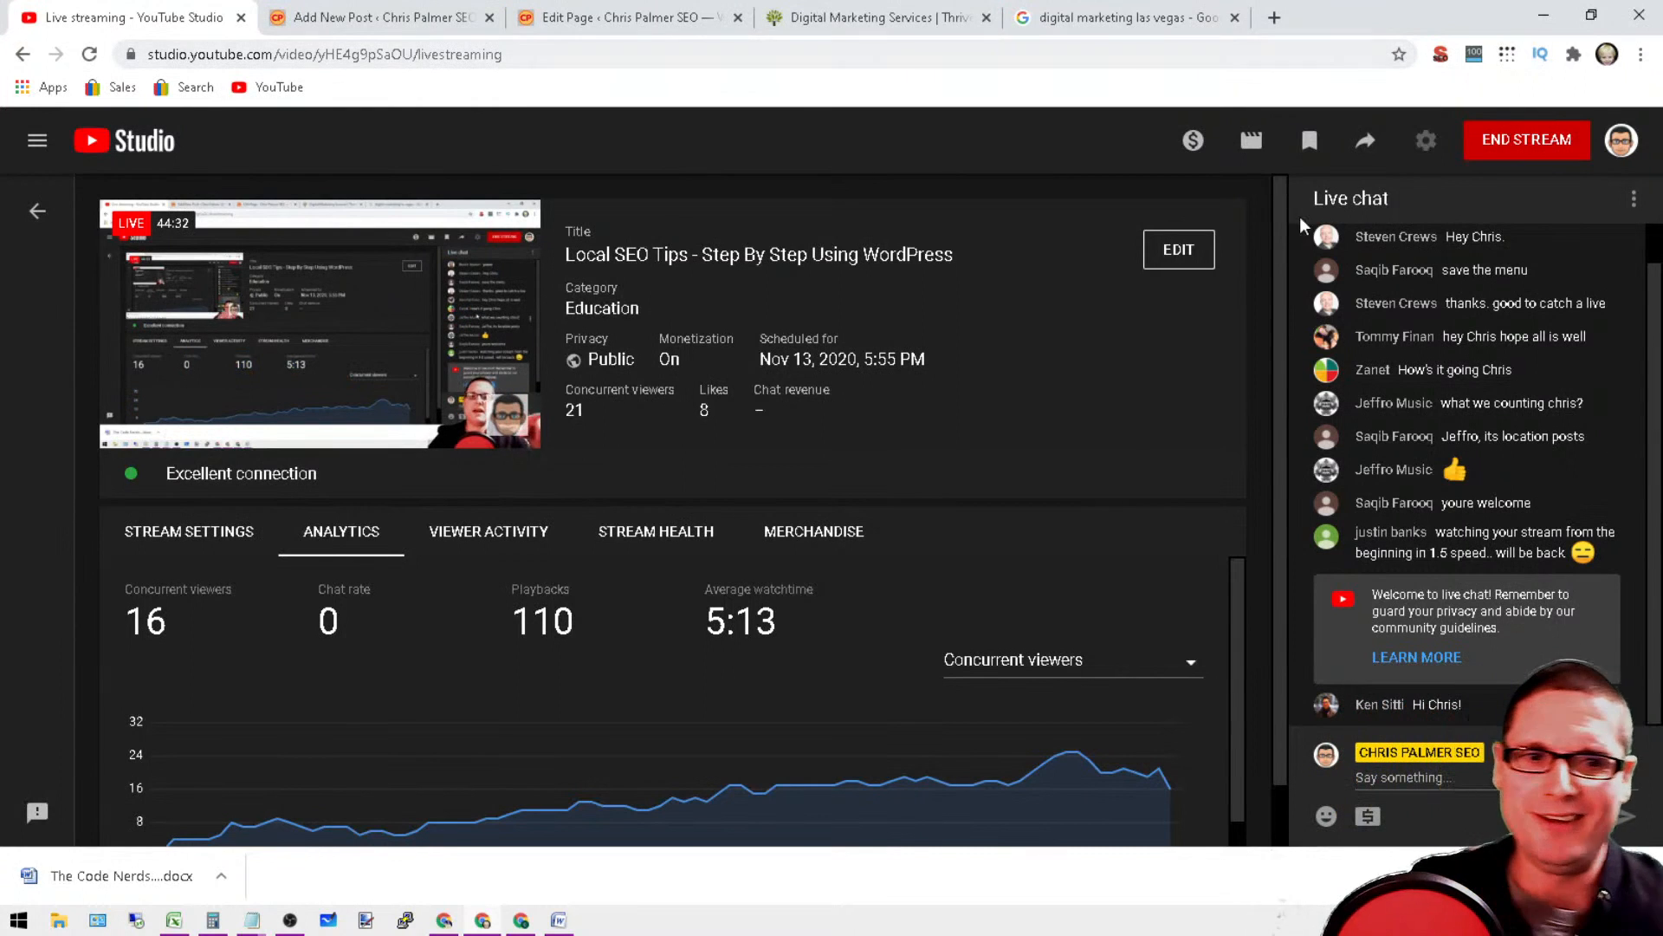
scroll(1573, 568, "up", 1)
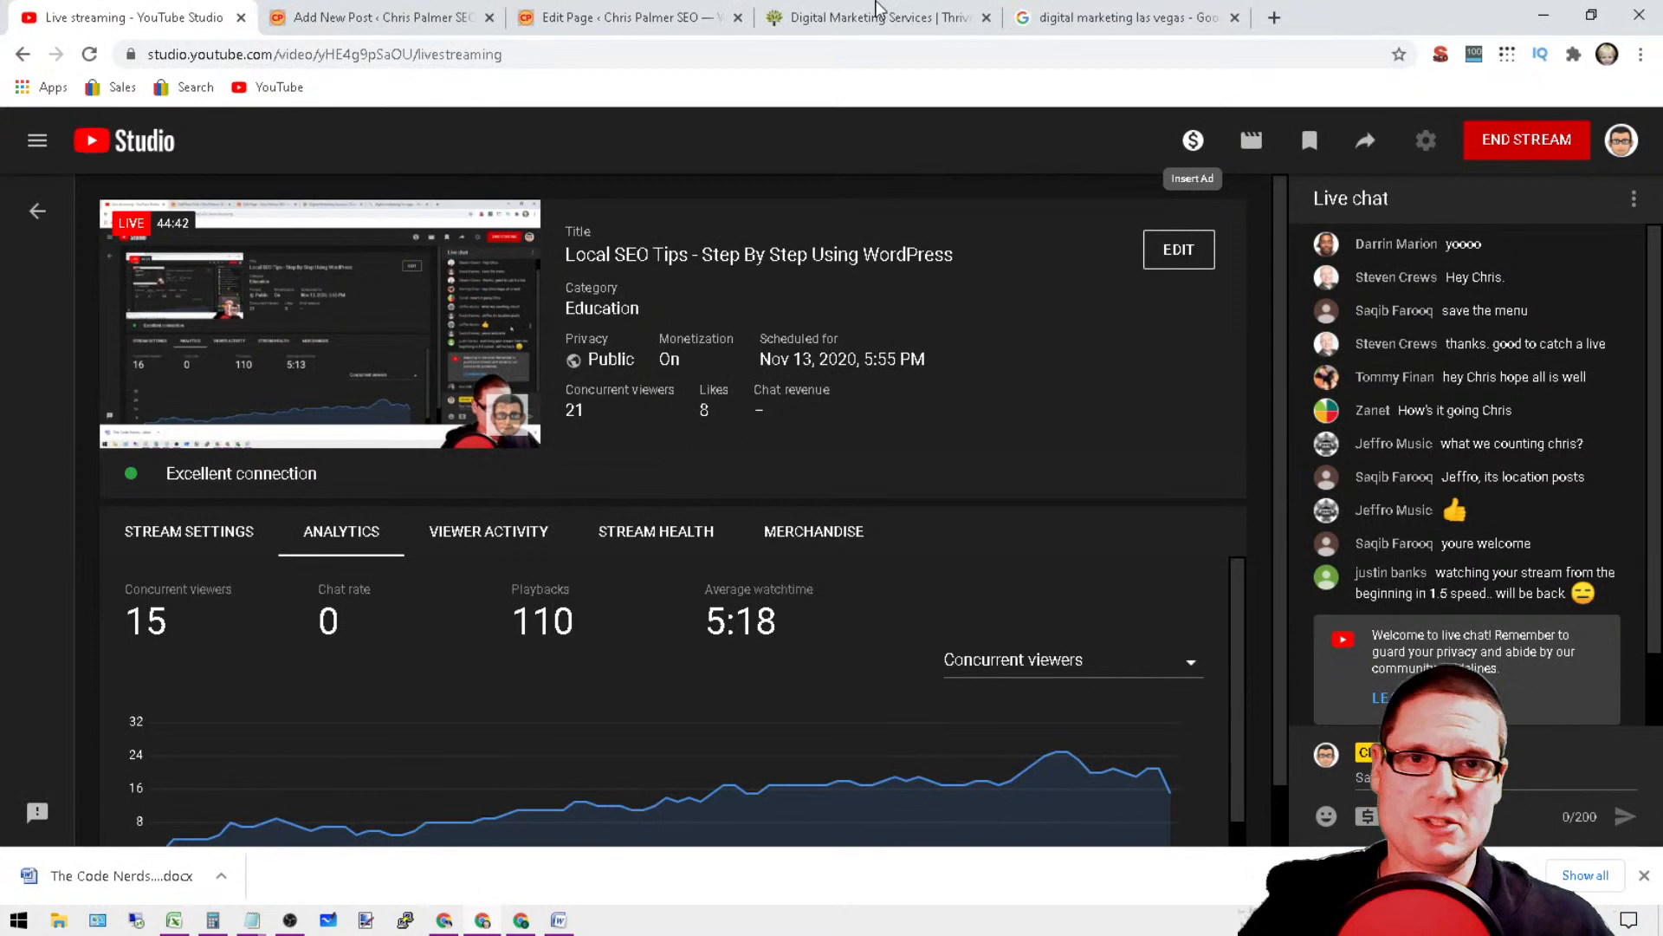
left_click(1154, 11)
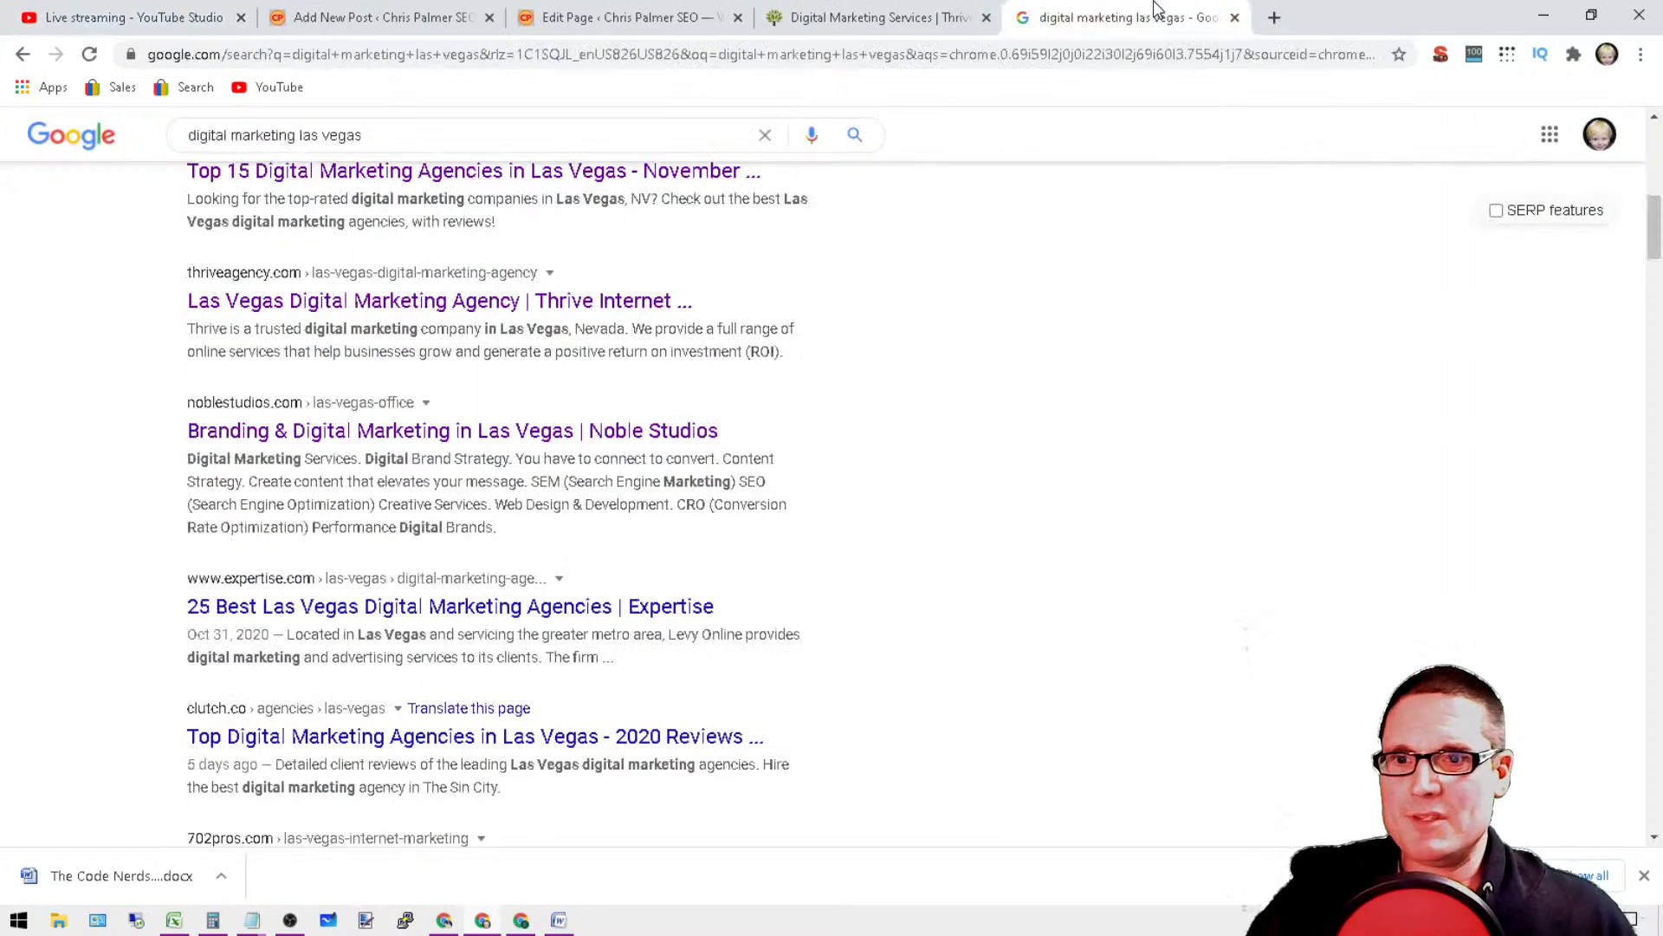
left_click(447, 52)
type("sear")
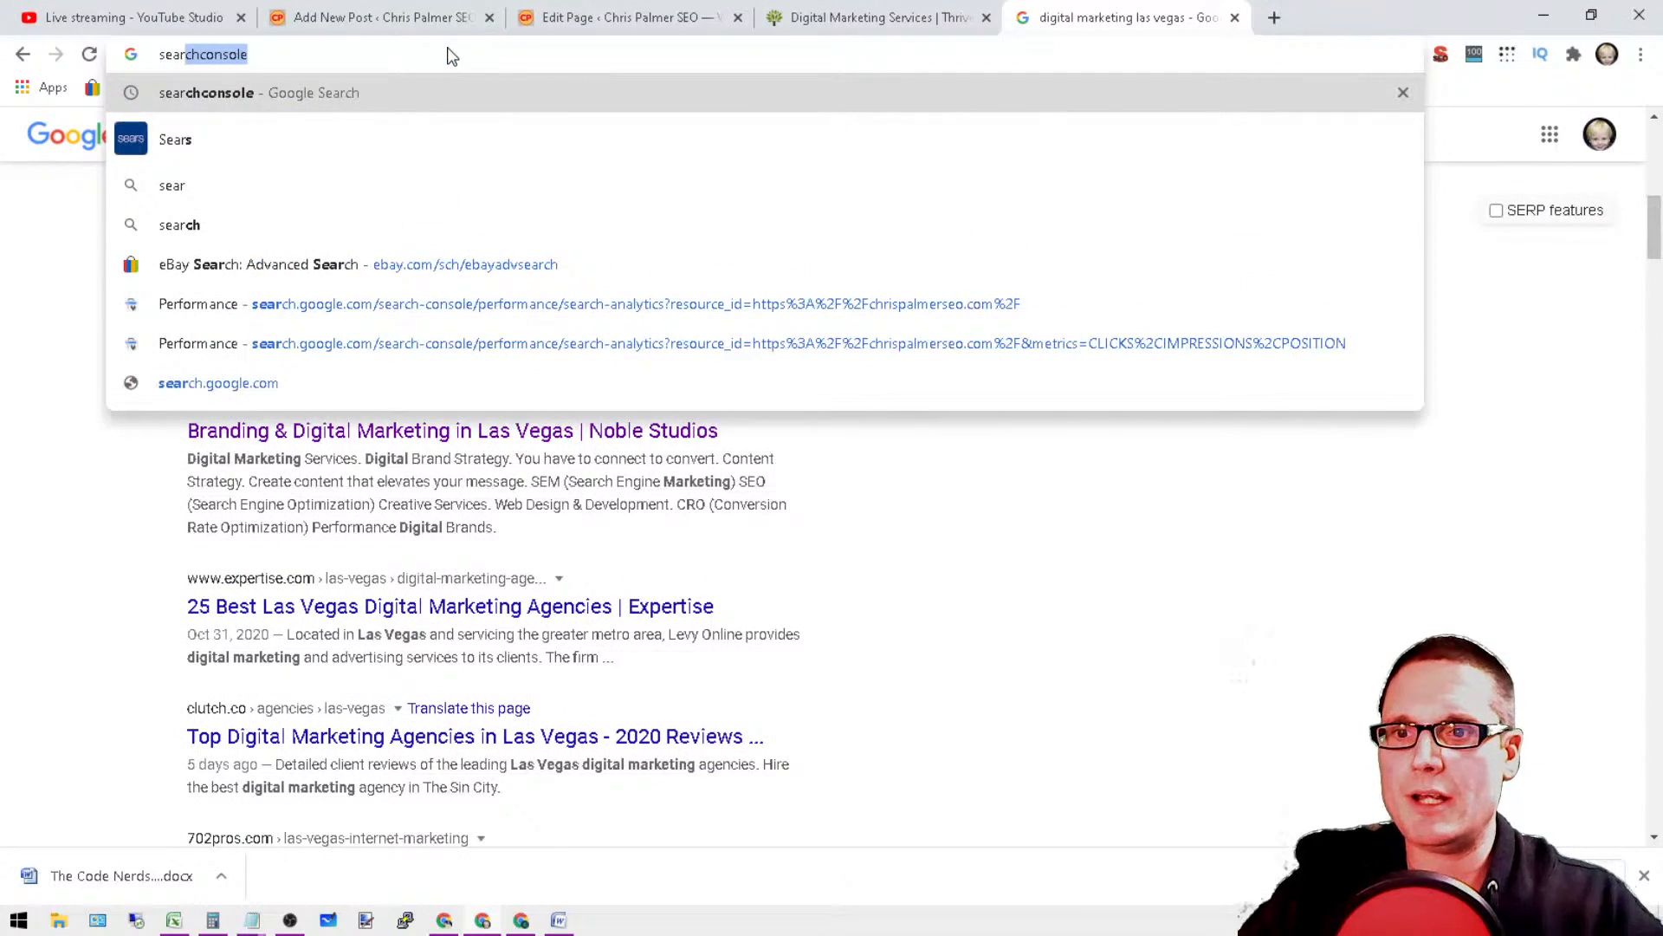
key("BackSpace")
key("BackSpace")
key("BackSpace")
key("BackSpace")
key("BackSpace")
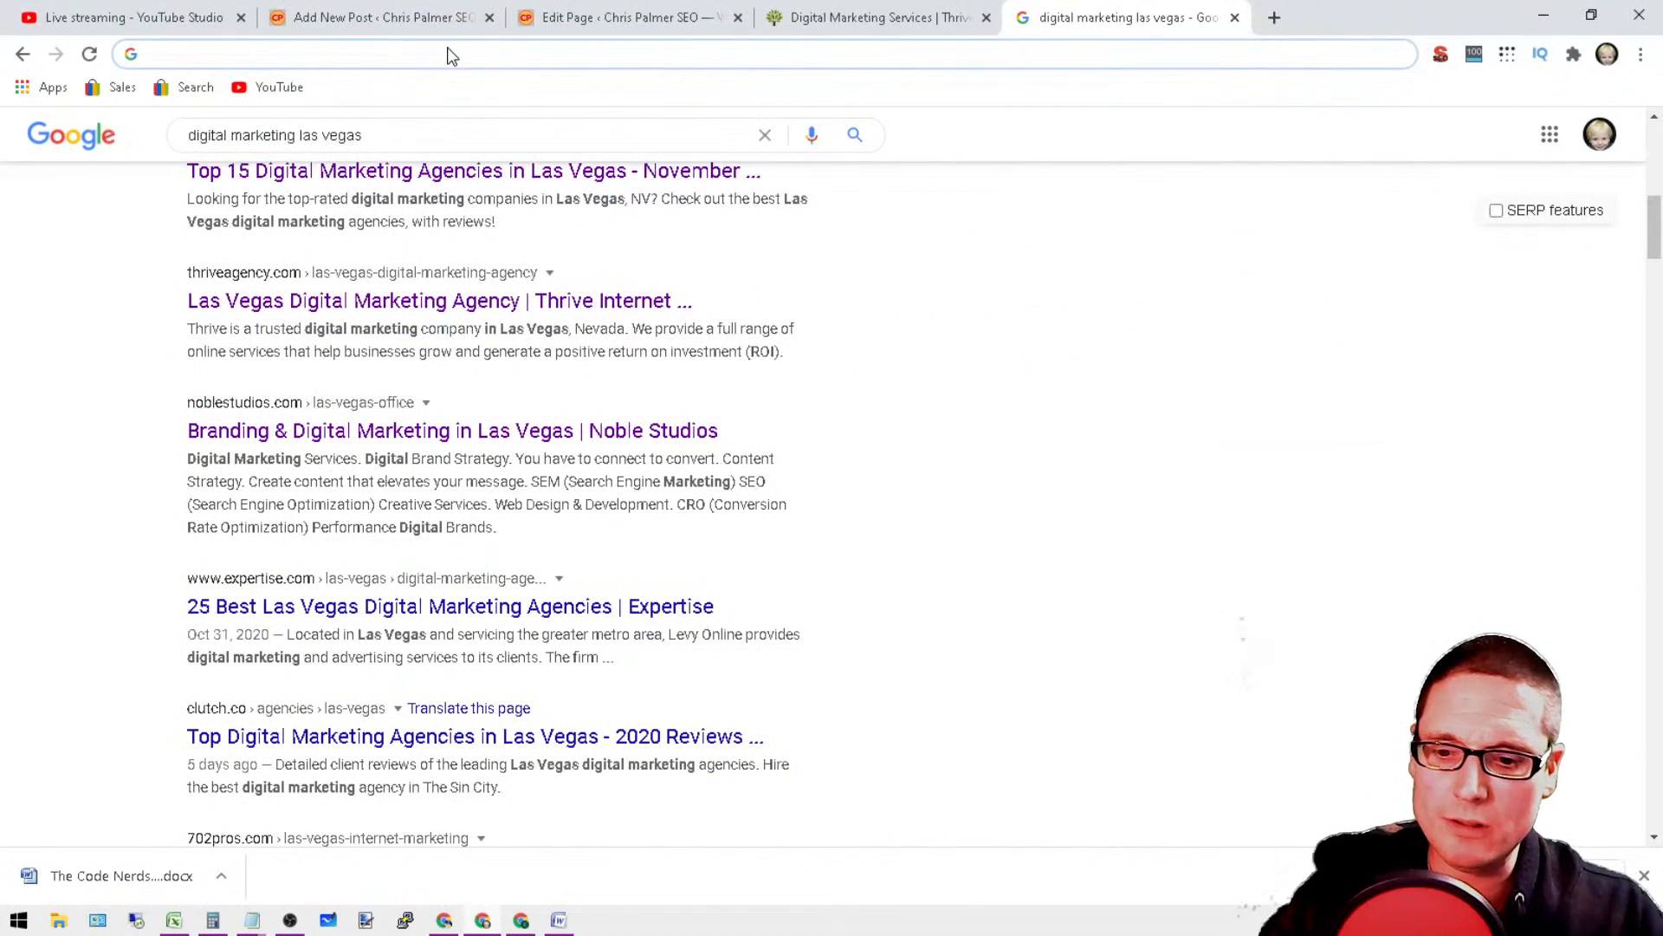
key("Escape")
type("search")
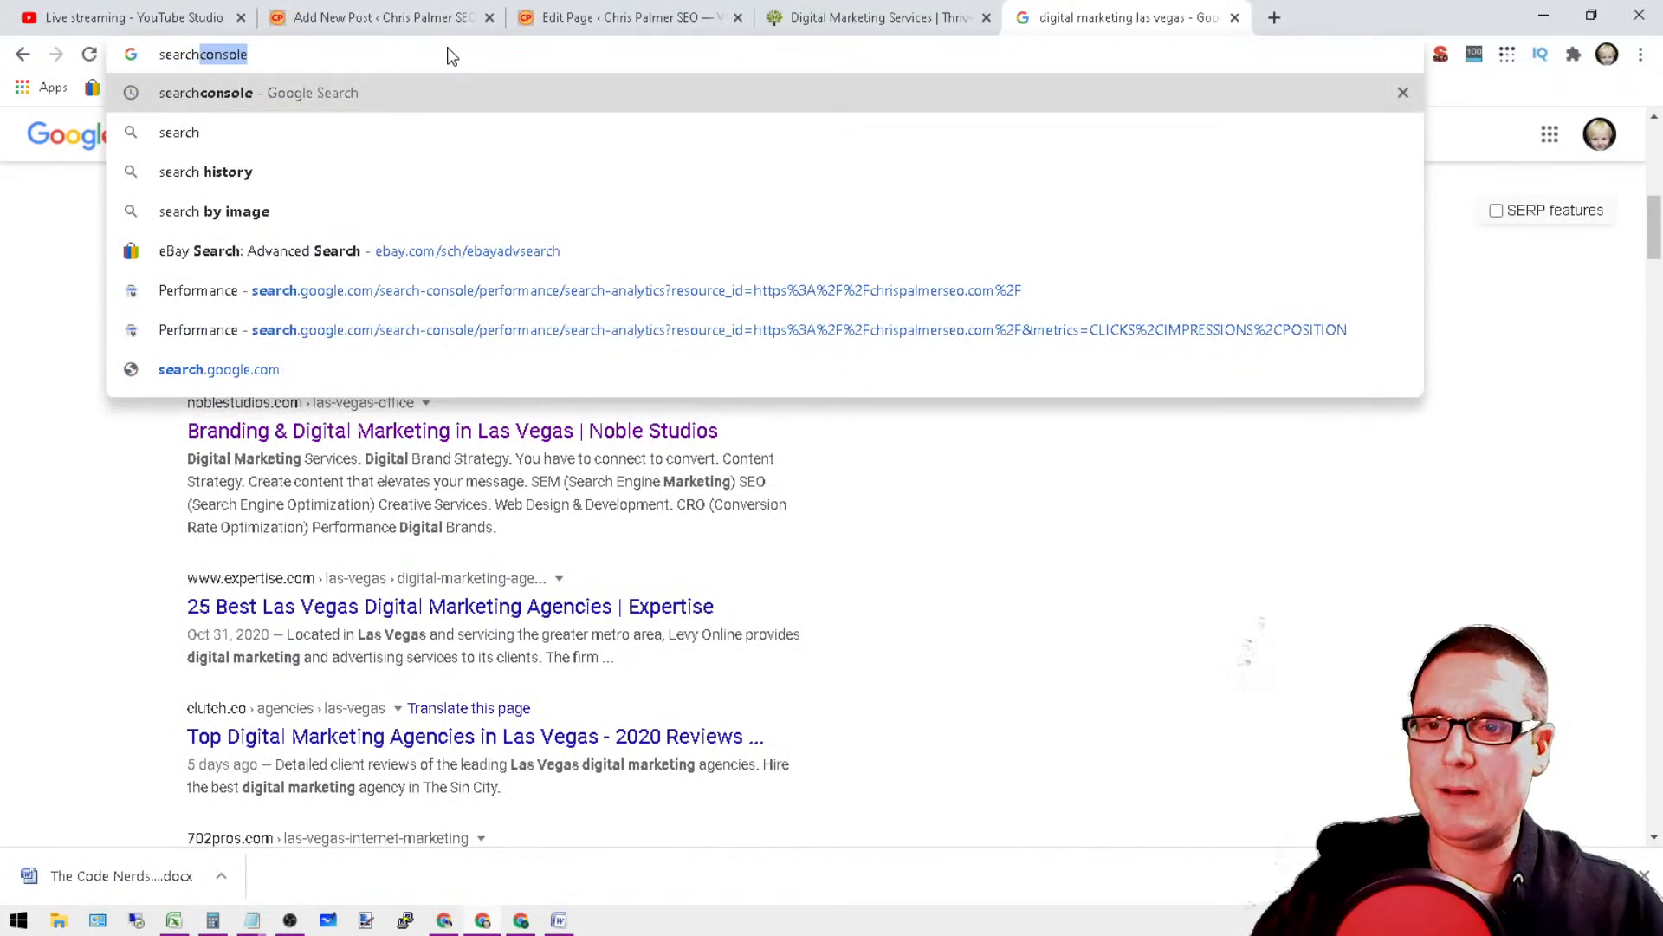
left_click(1248, 578)
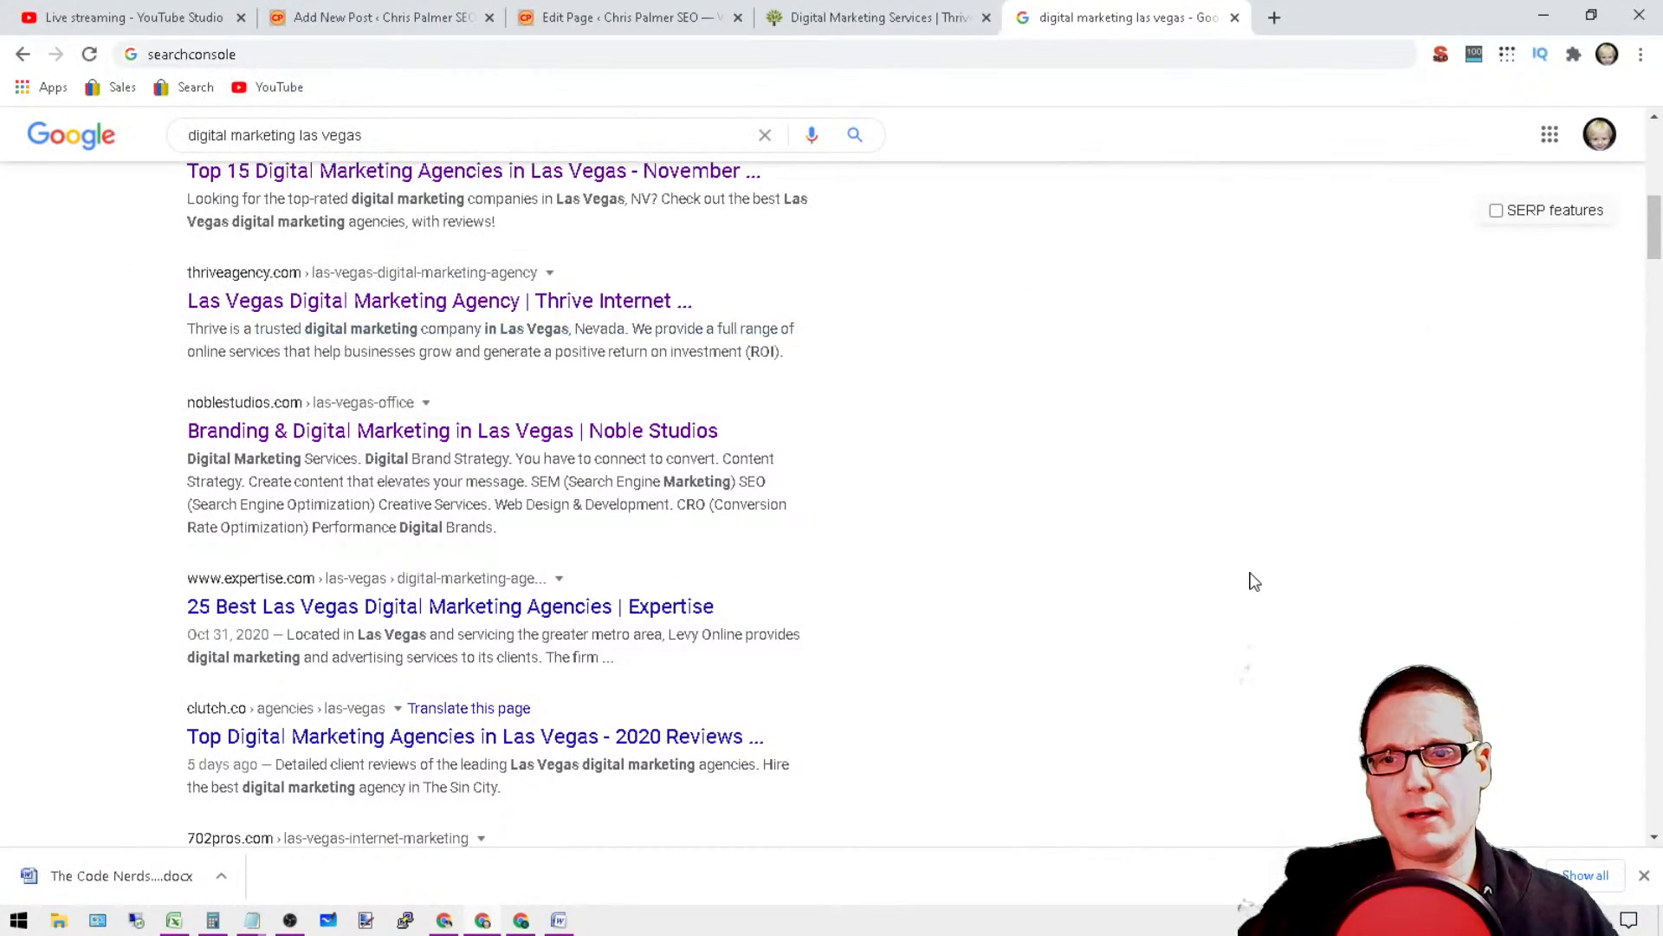
Step: Search Google for "digital marketing las vegas" followed by the site owner's name
scroll(1246, 591, "up", 1)
scroll(1264, 737, "down", 5)
scroll(1096, 788, "up", 15)
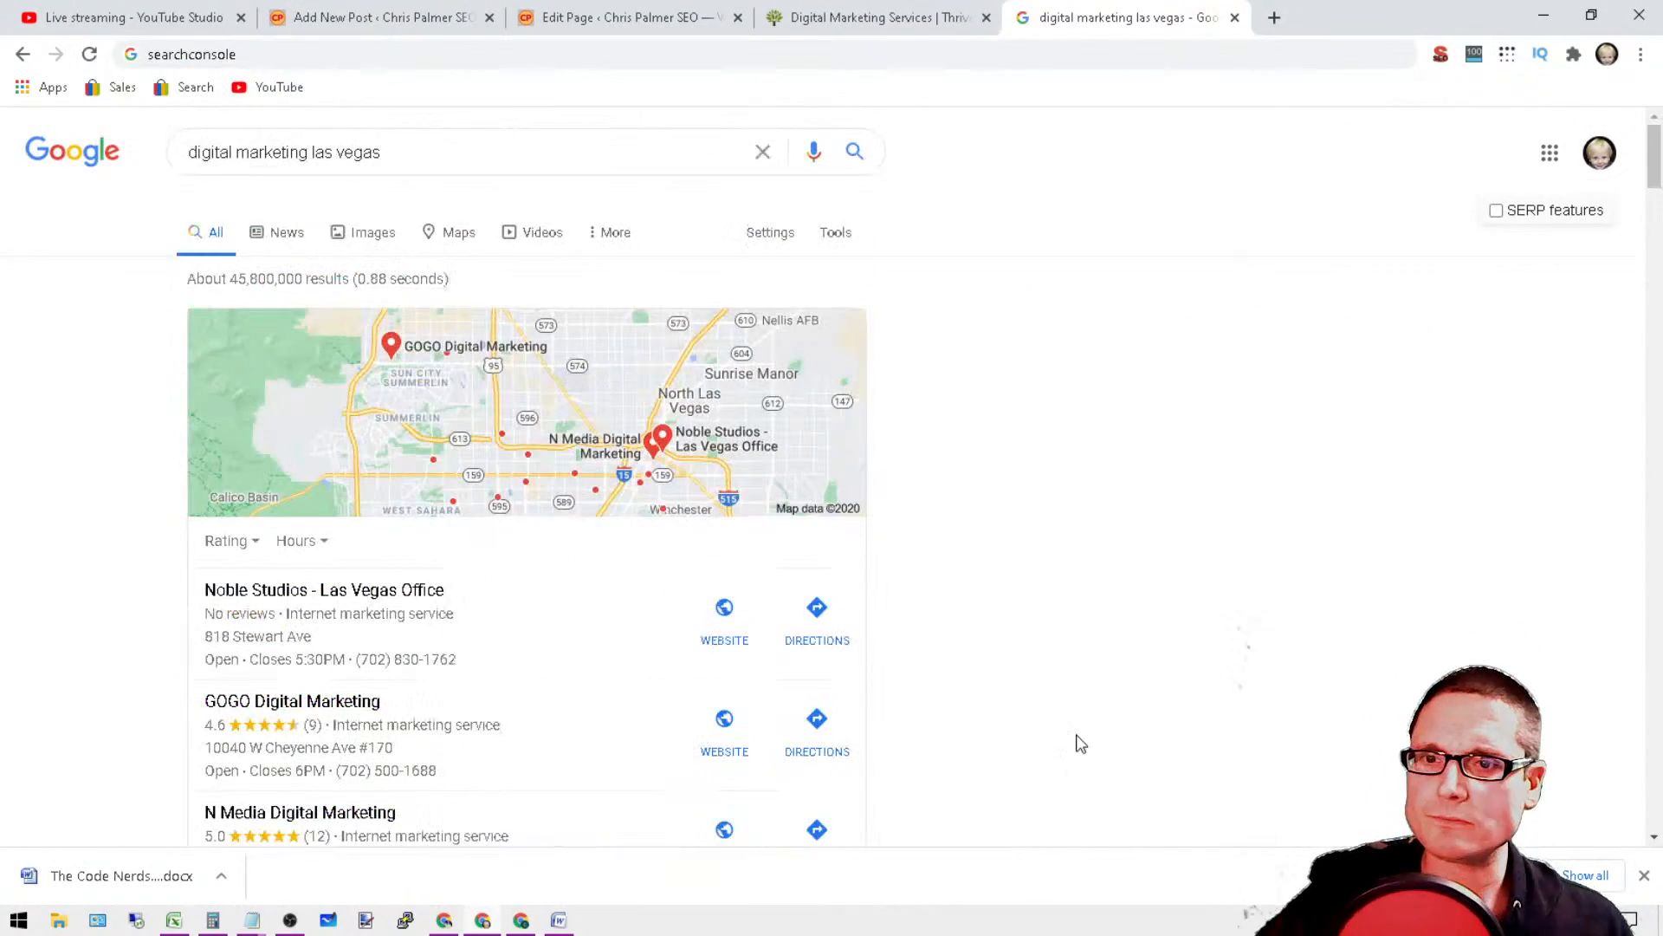
triple_click(282, 153)
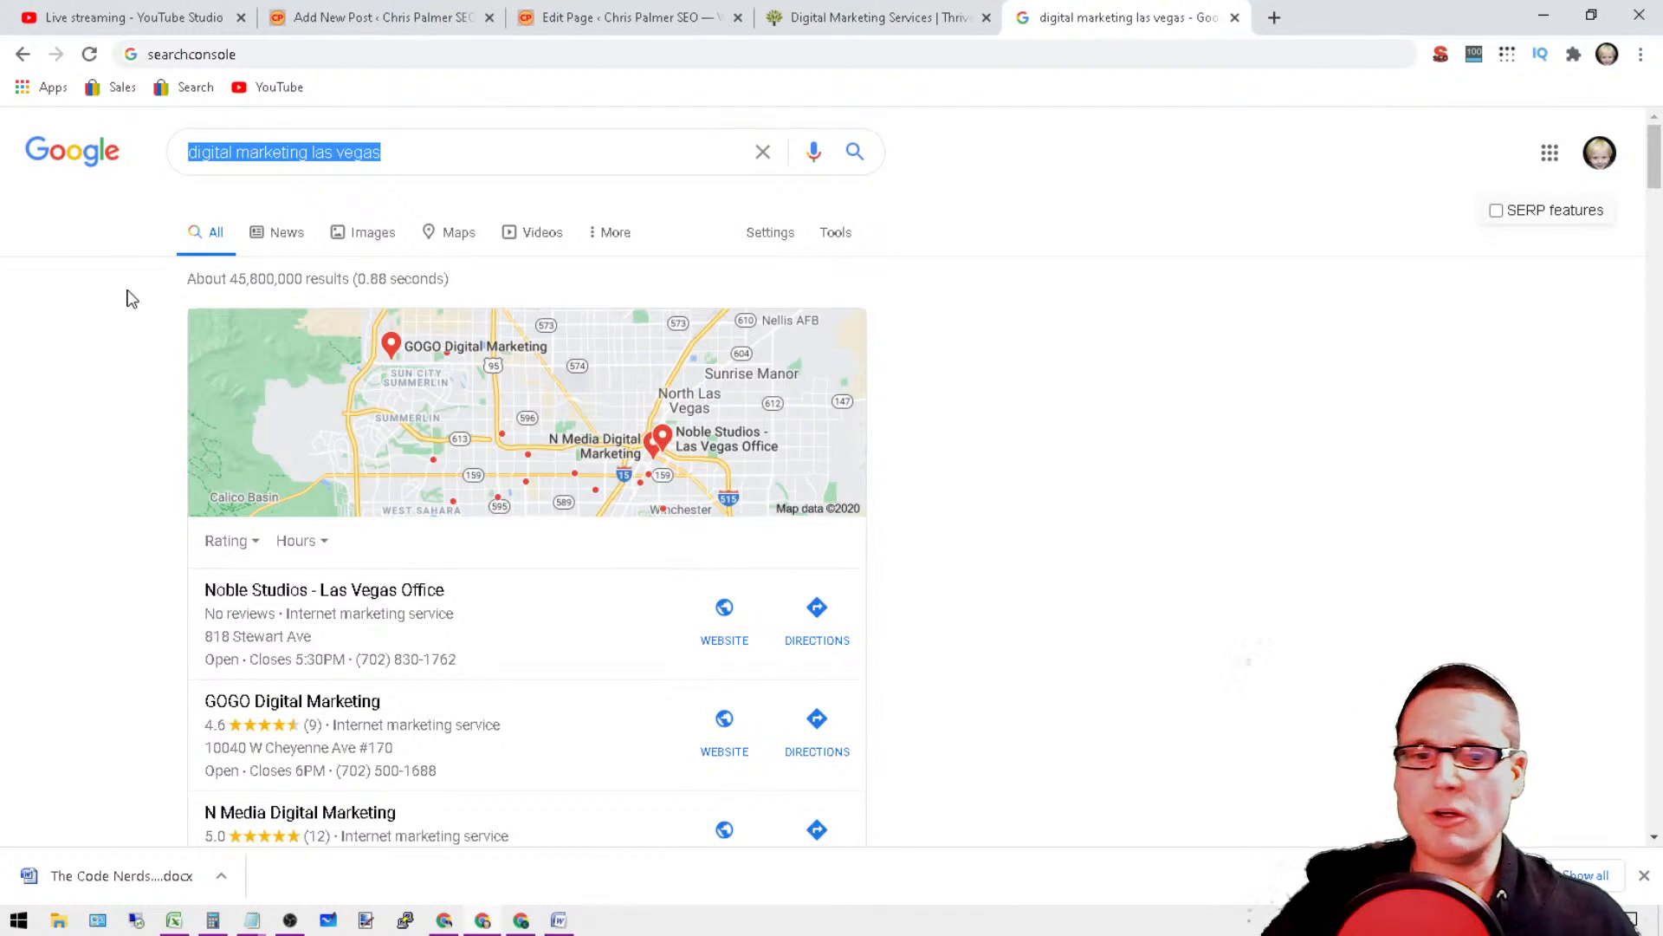
key("BackSpace")
type("digital")
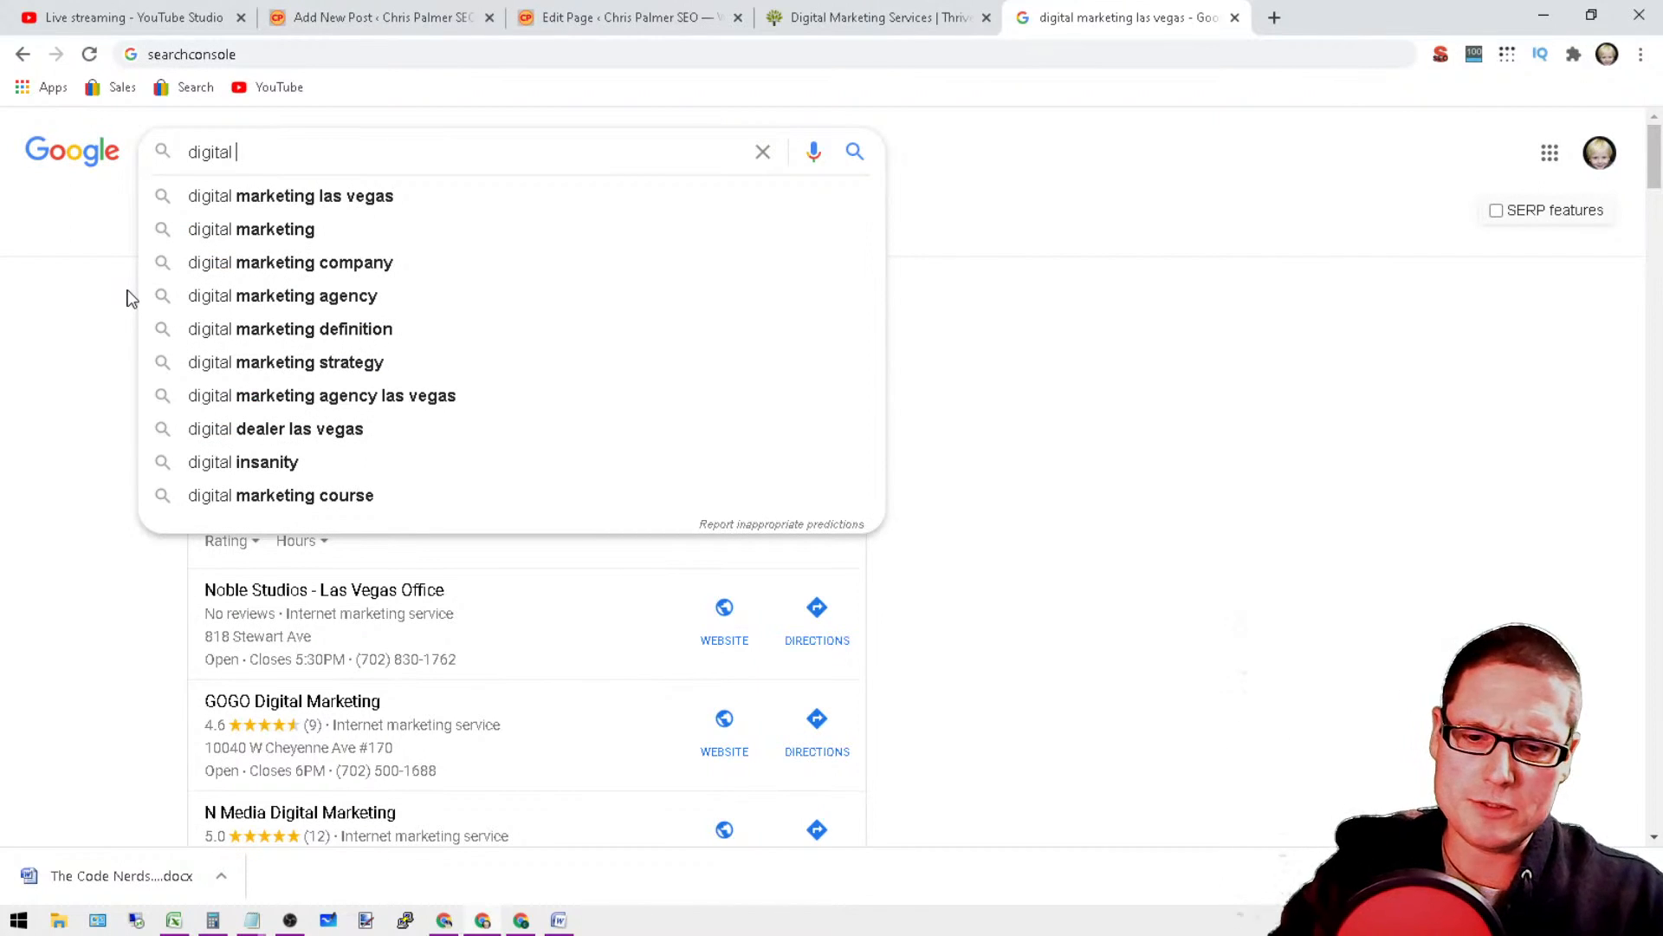
type(" marketing")
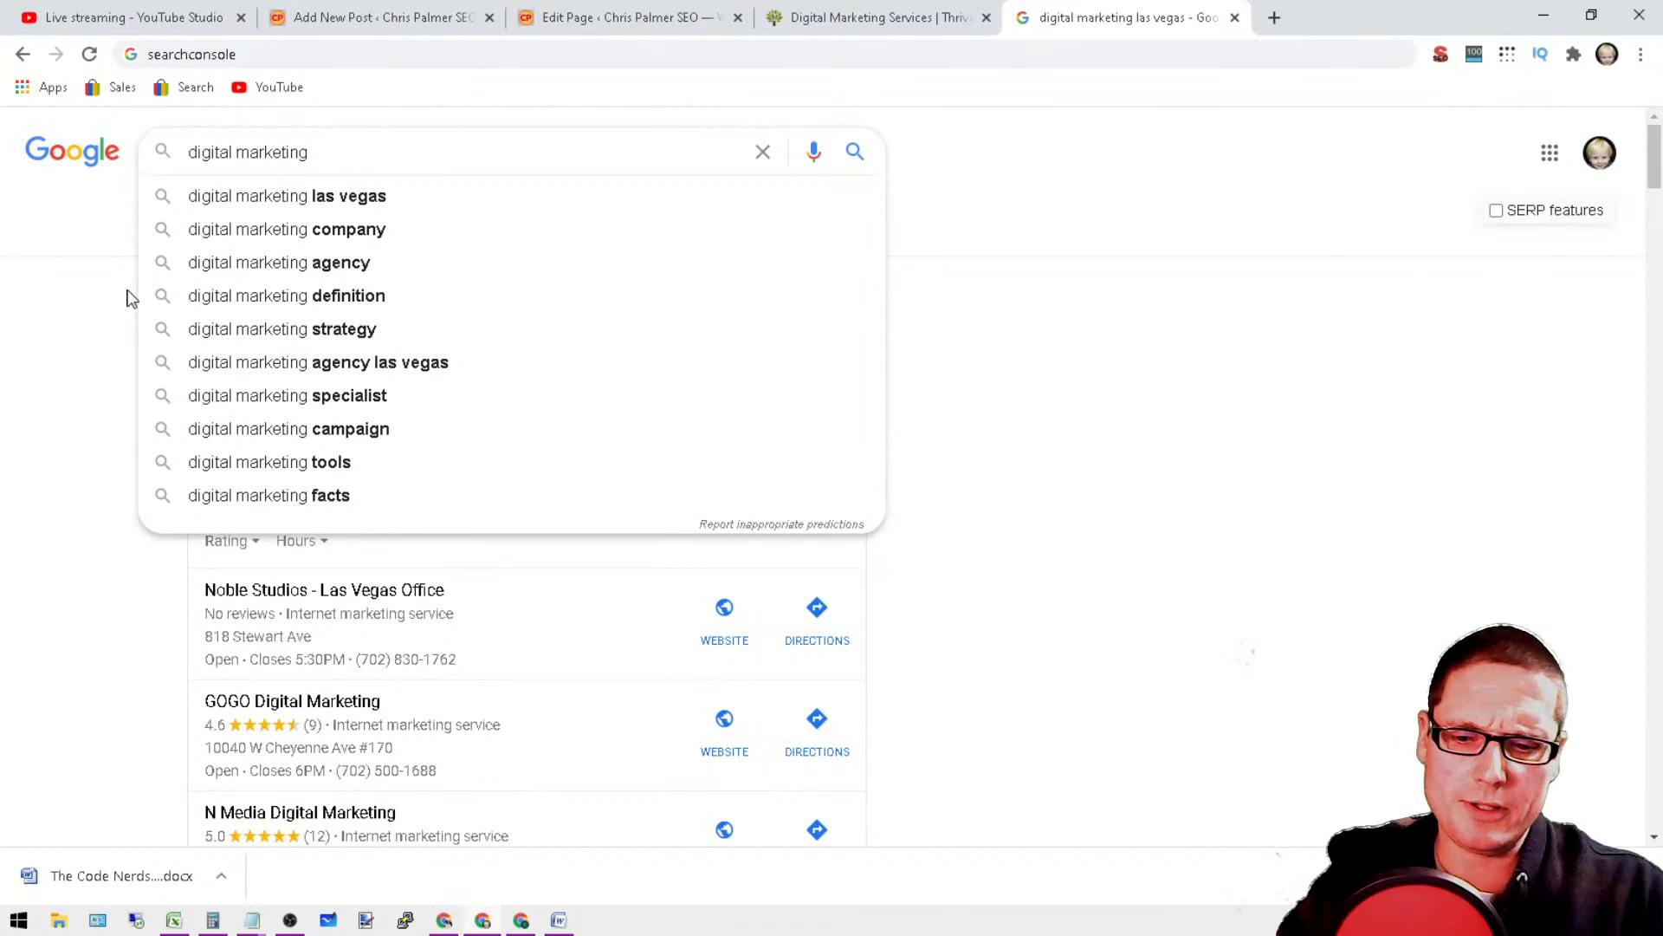
type("las")
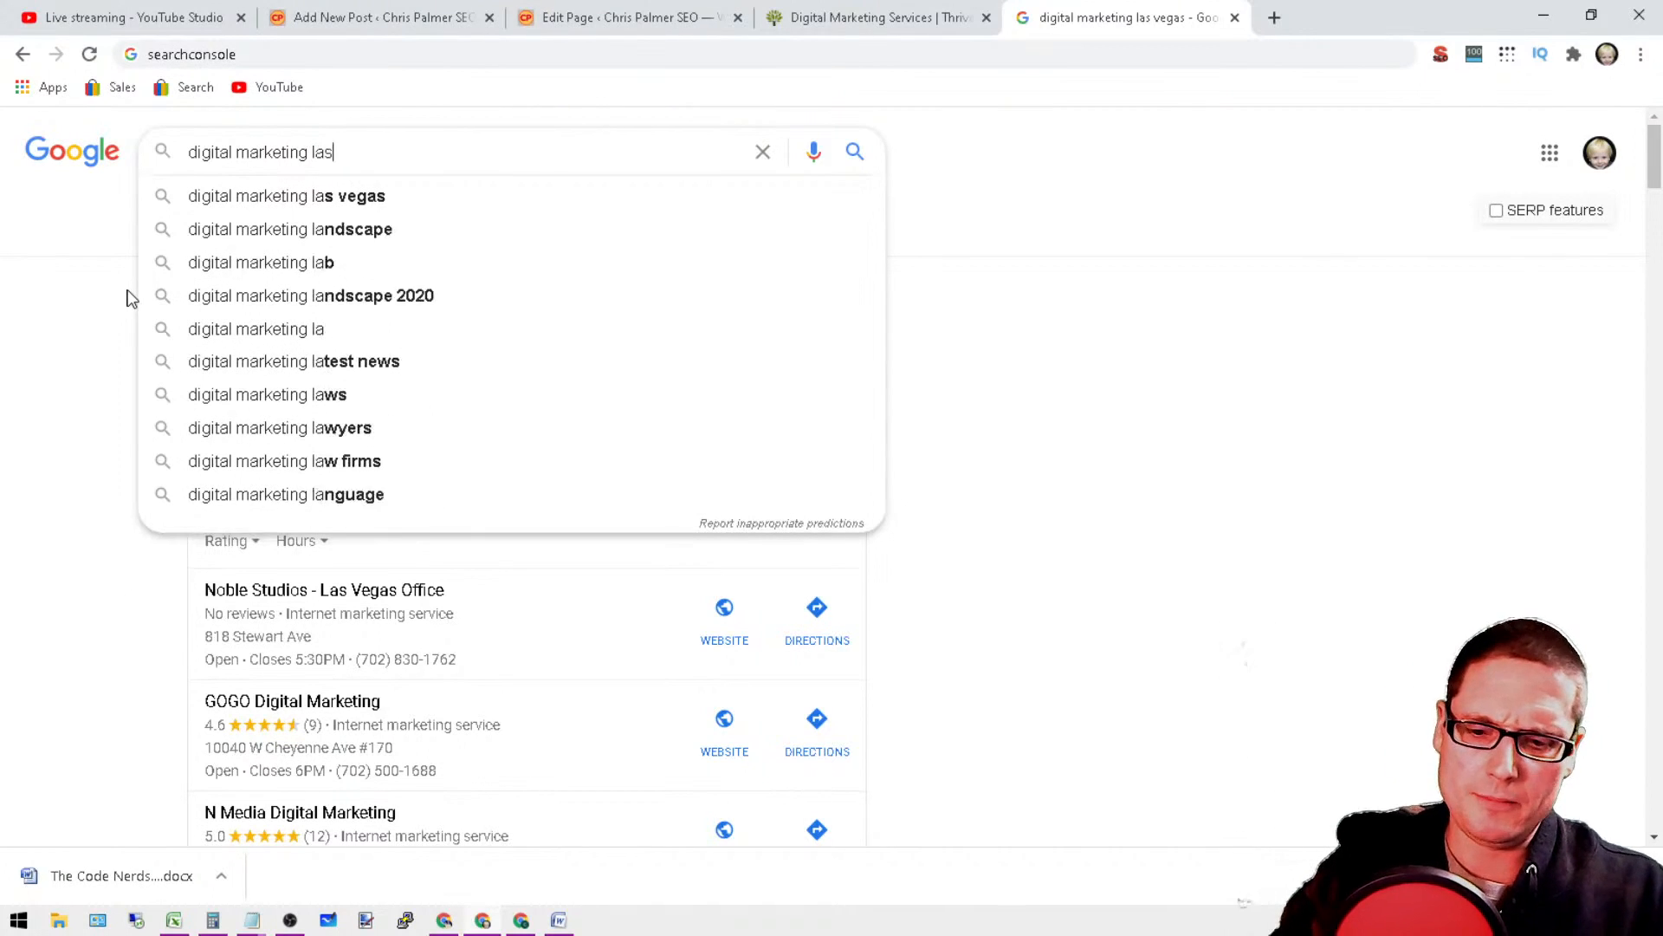
type(" vegas chris palmer")
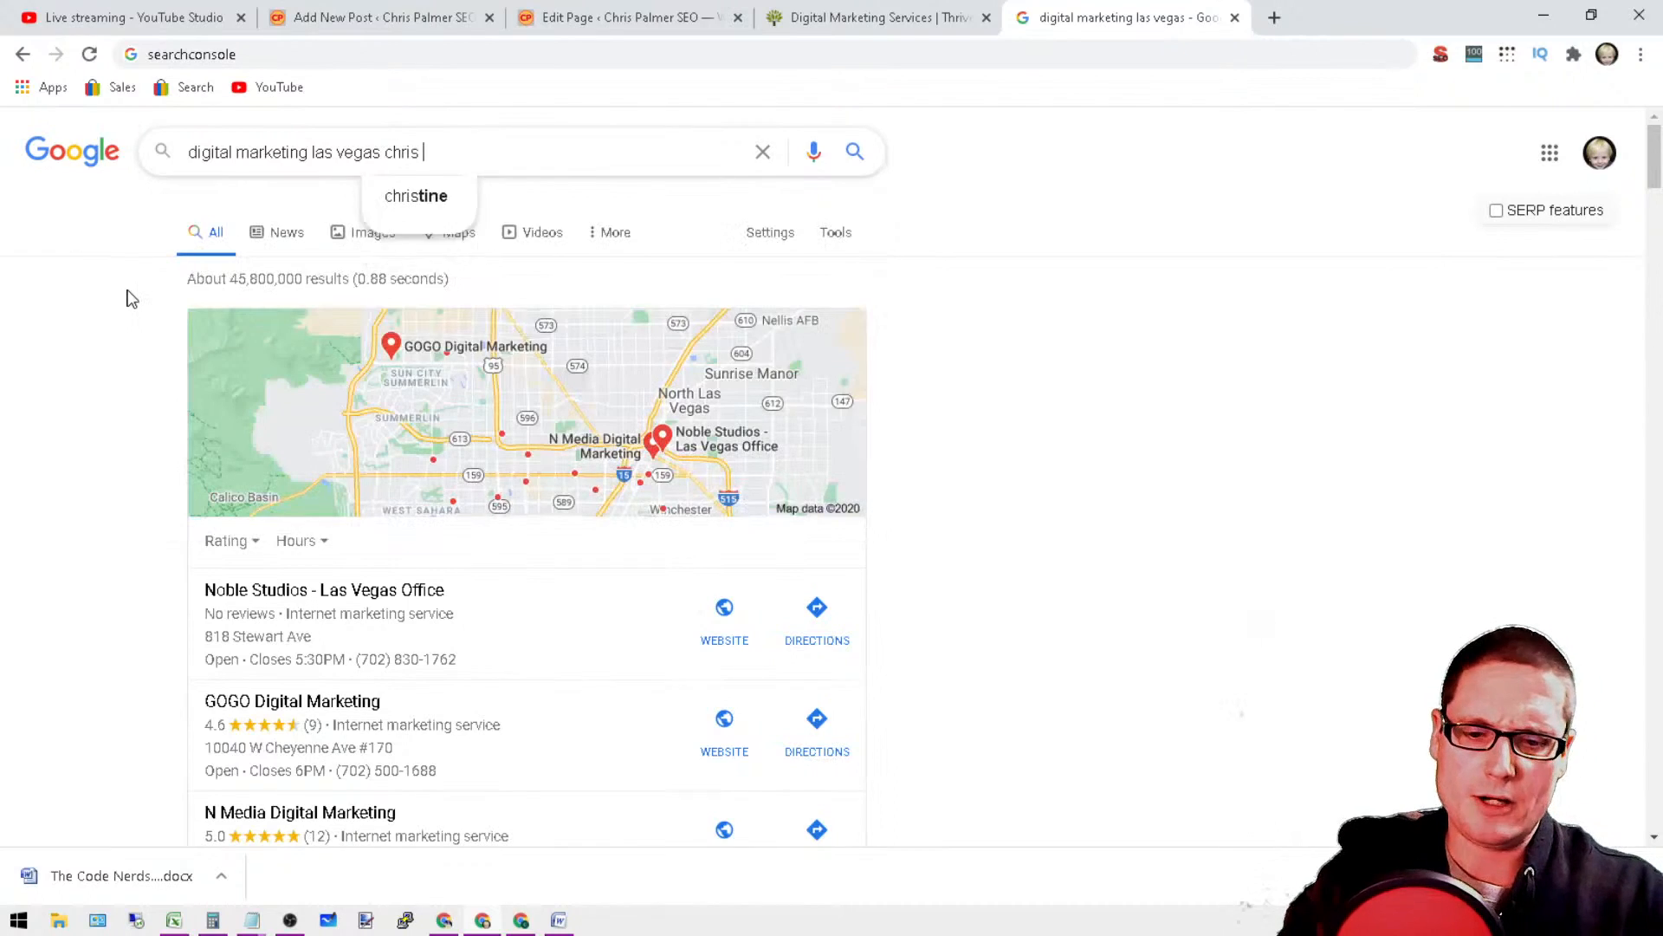
key("Return")
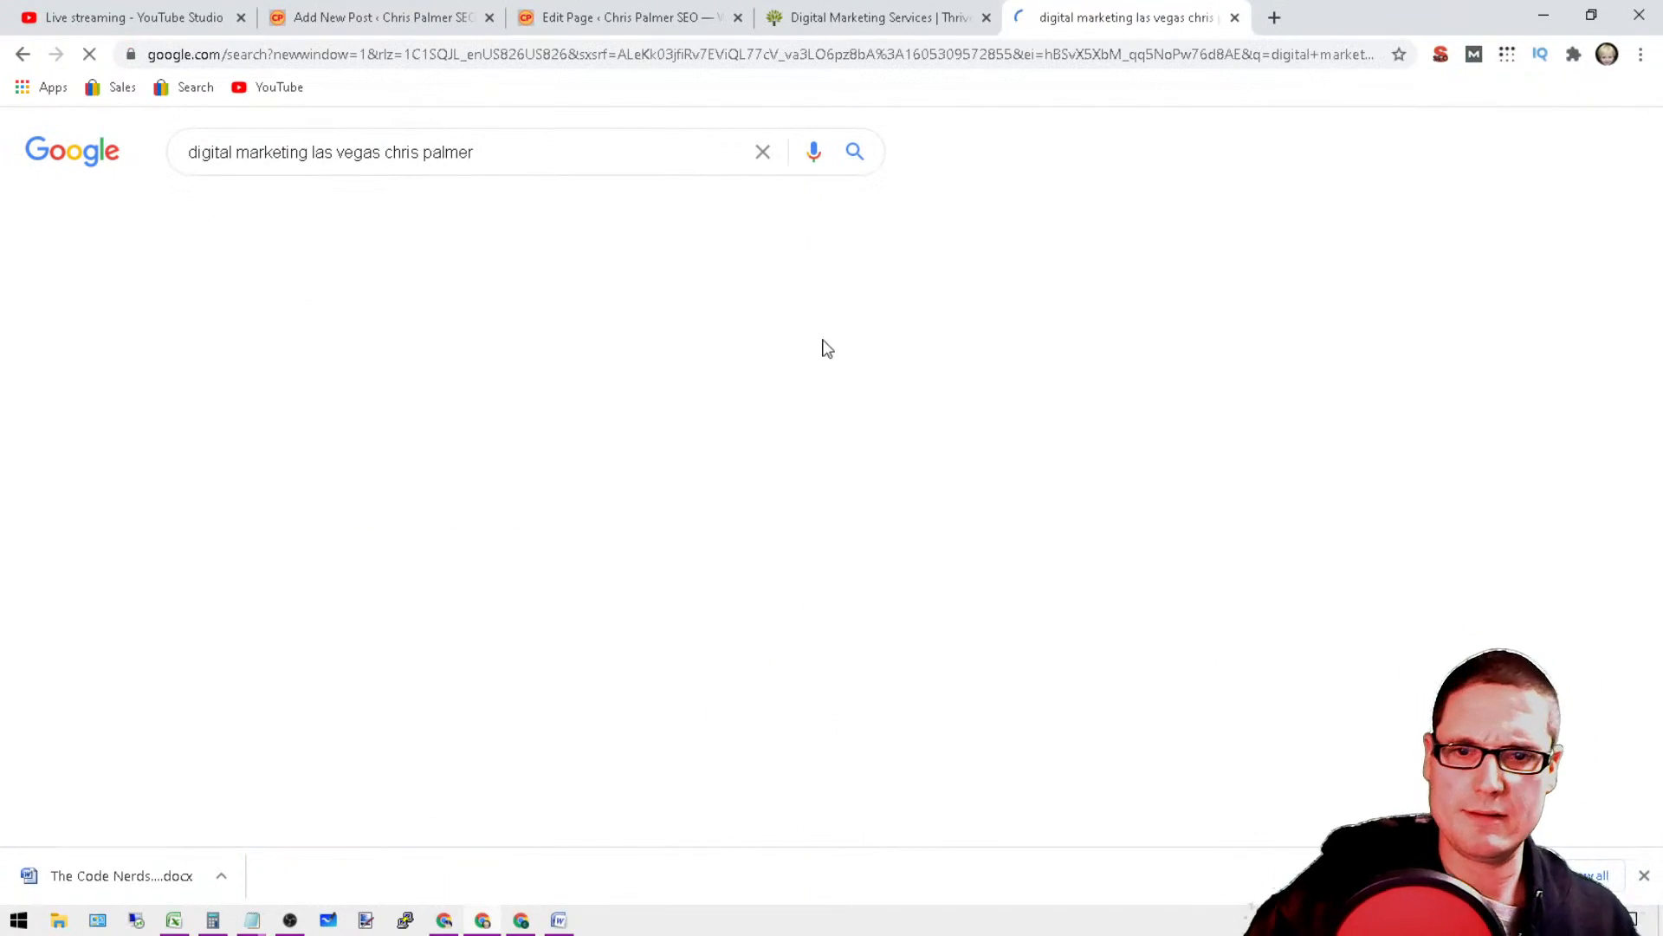
Step: Look over the search results and the site's business profile, checking its name, reviews and service category
scroll(906, 379, "down", 2)
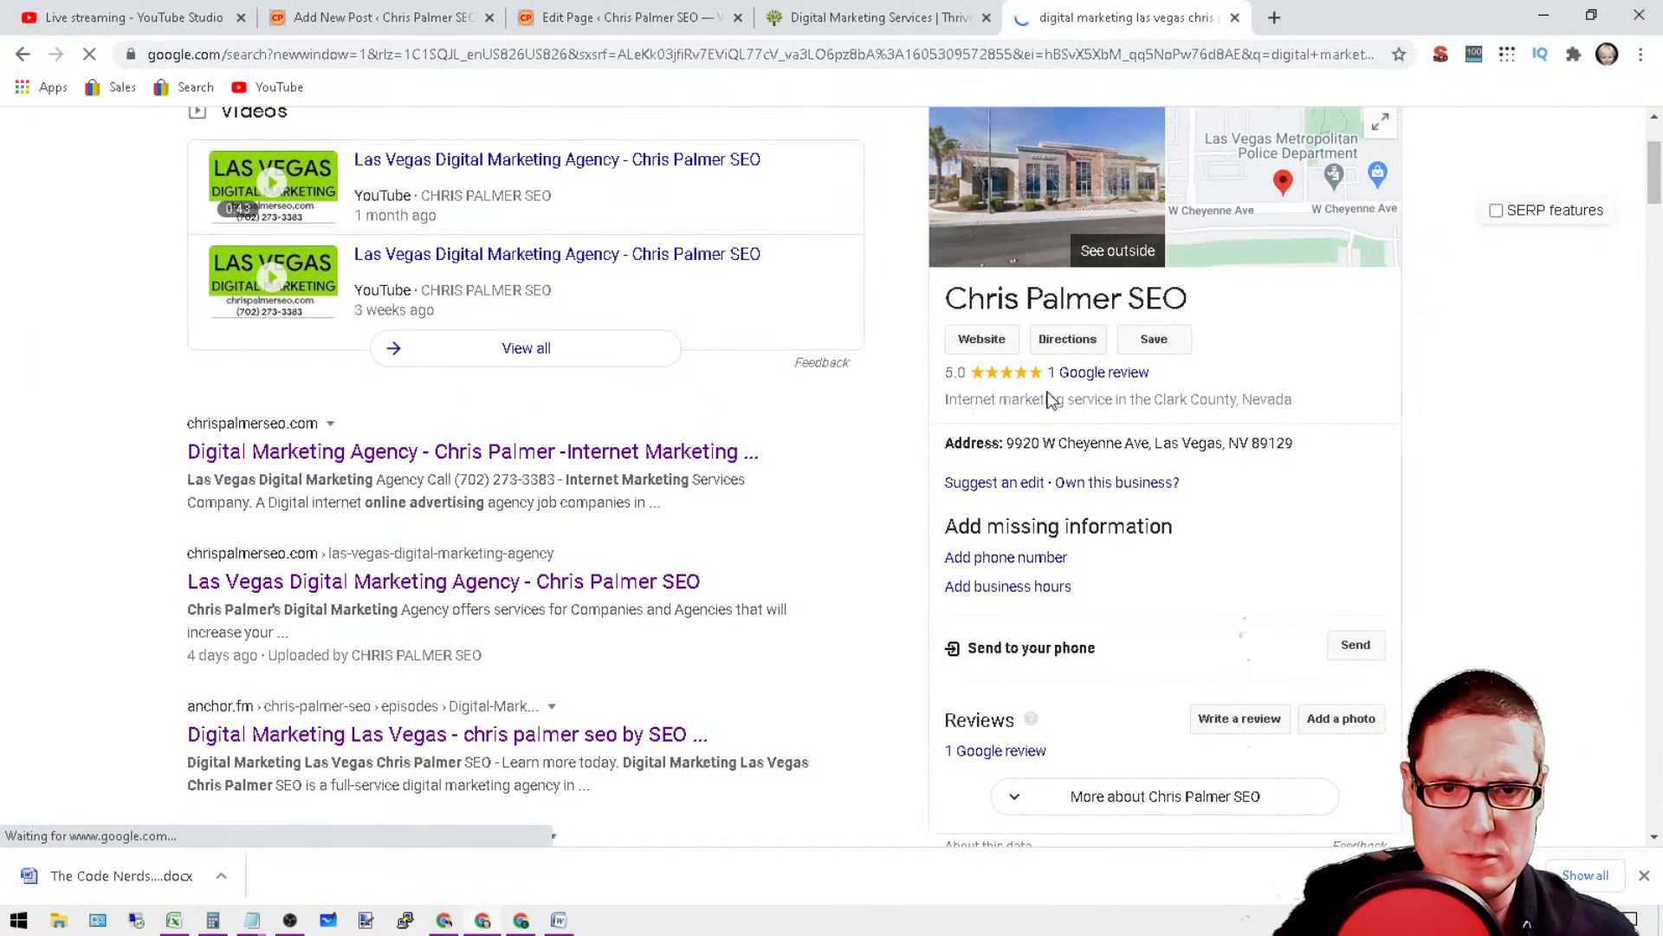
left_click_drag(1323, 404, 946, 295)
left_click(1589, 410)
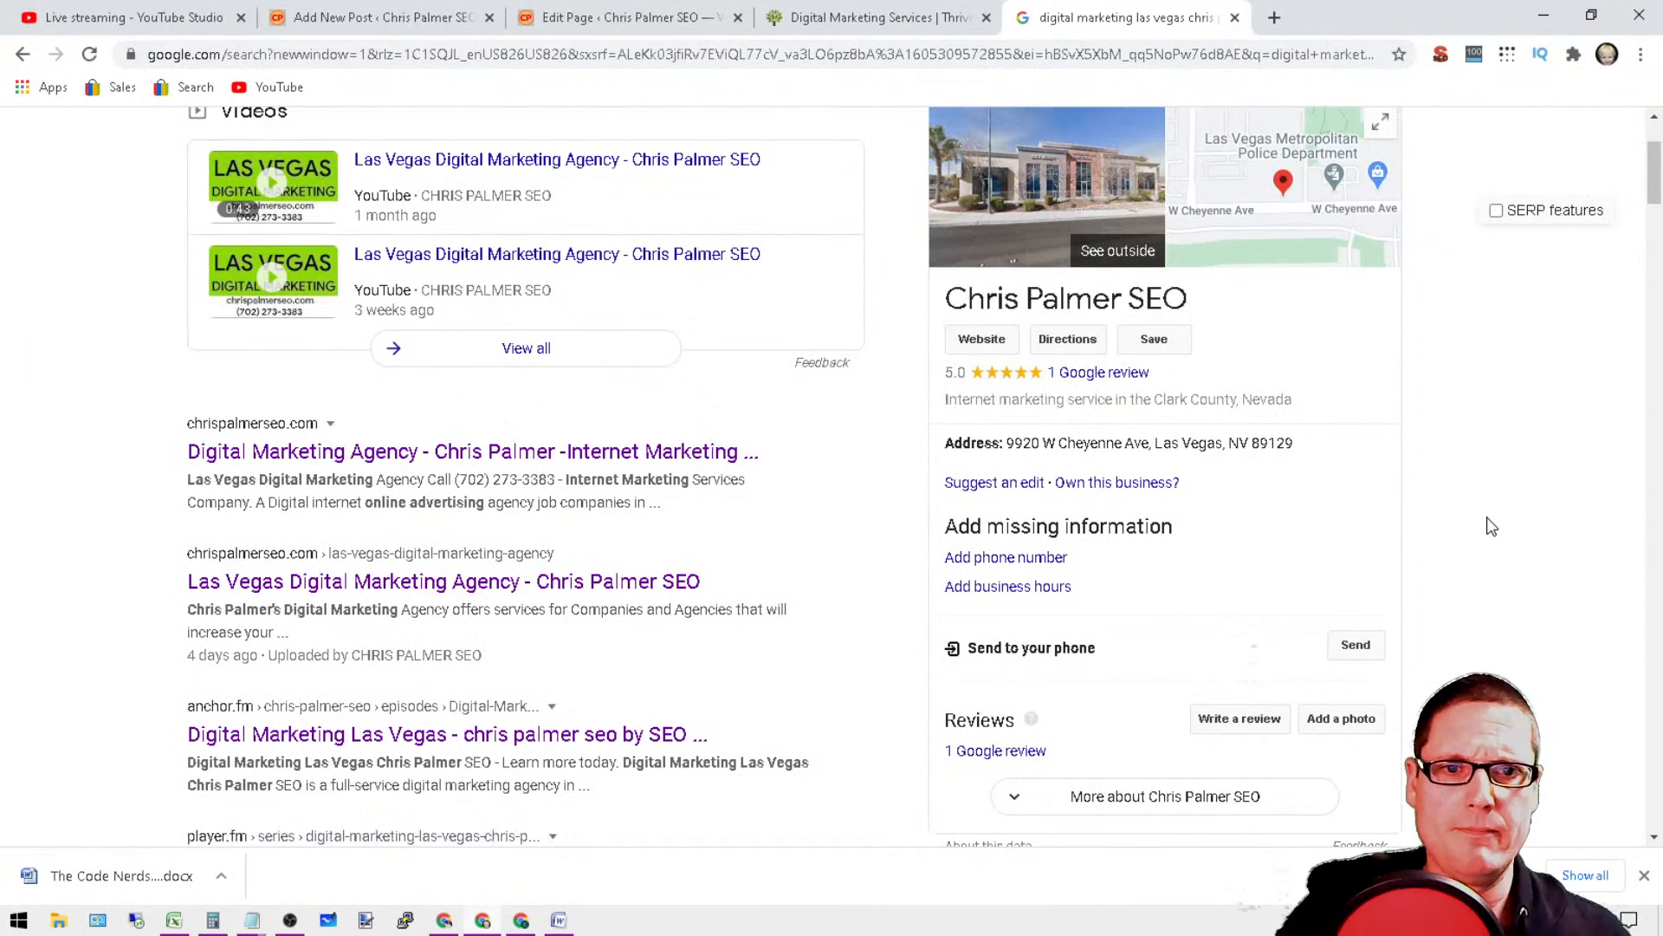
scroll(1489, 523, "up", 2)
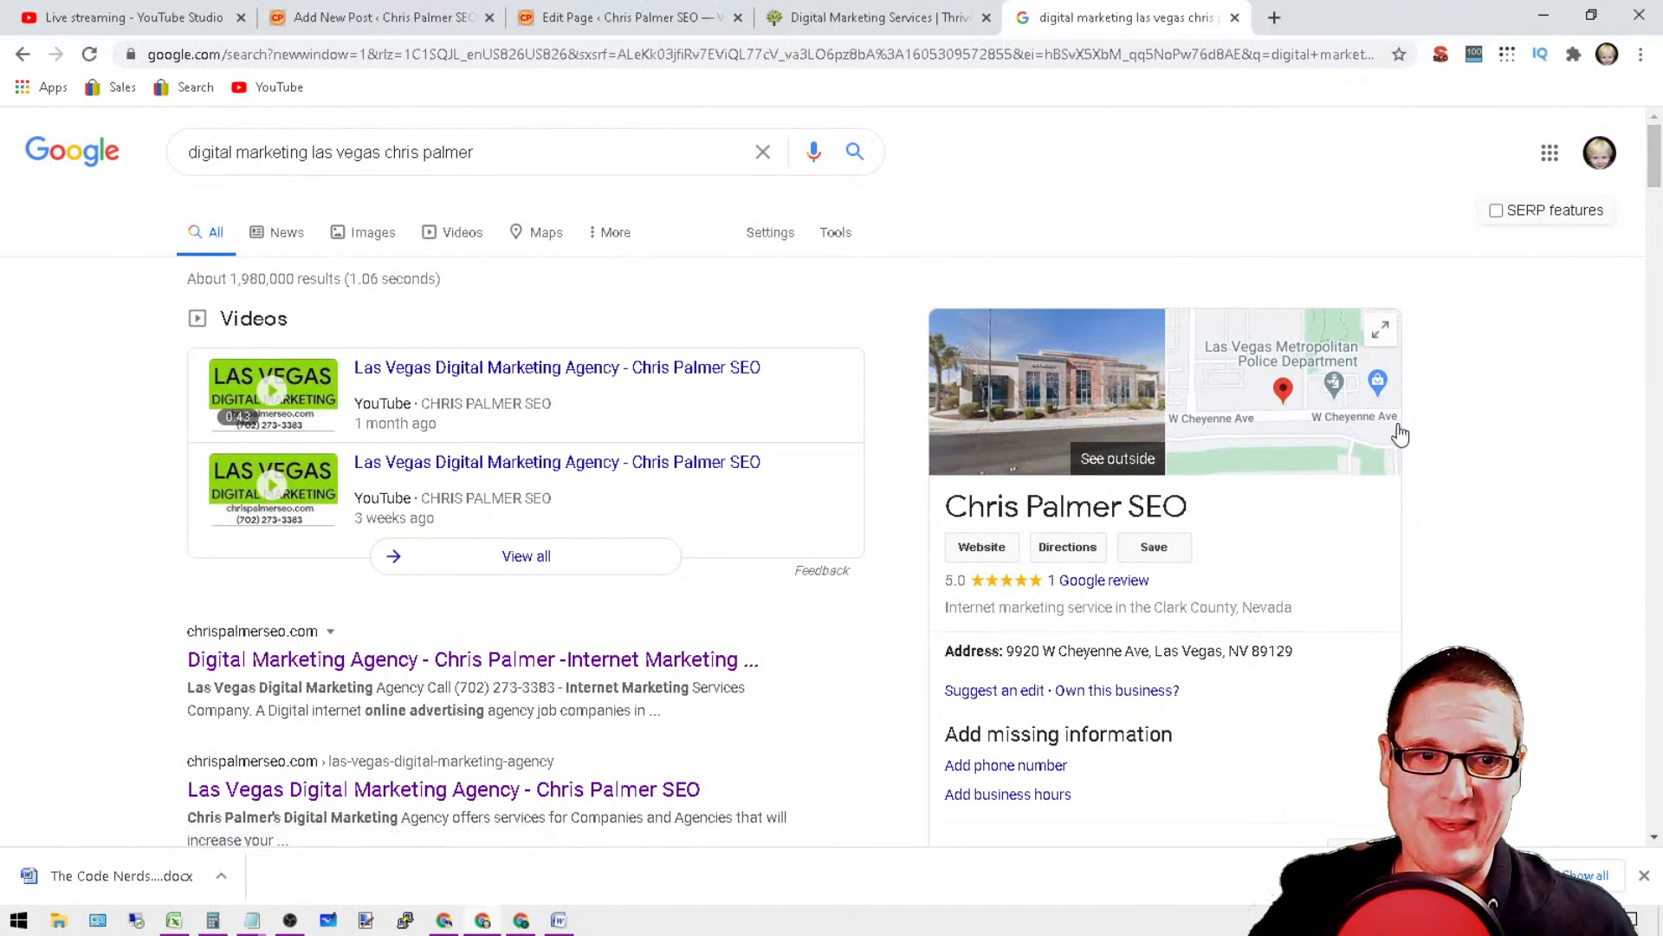
Step: Open the business's location in Google Maps and examine its position relative to the nearby GOGO Digital Marketing listing
left_click(1308, 367)
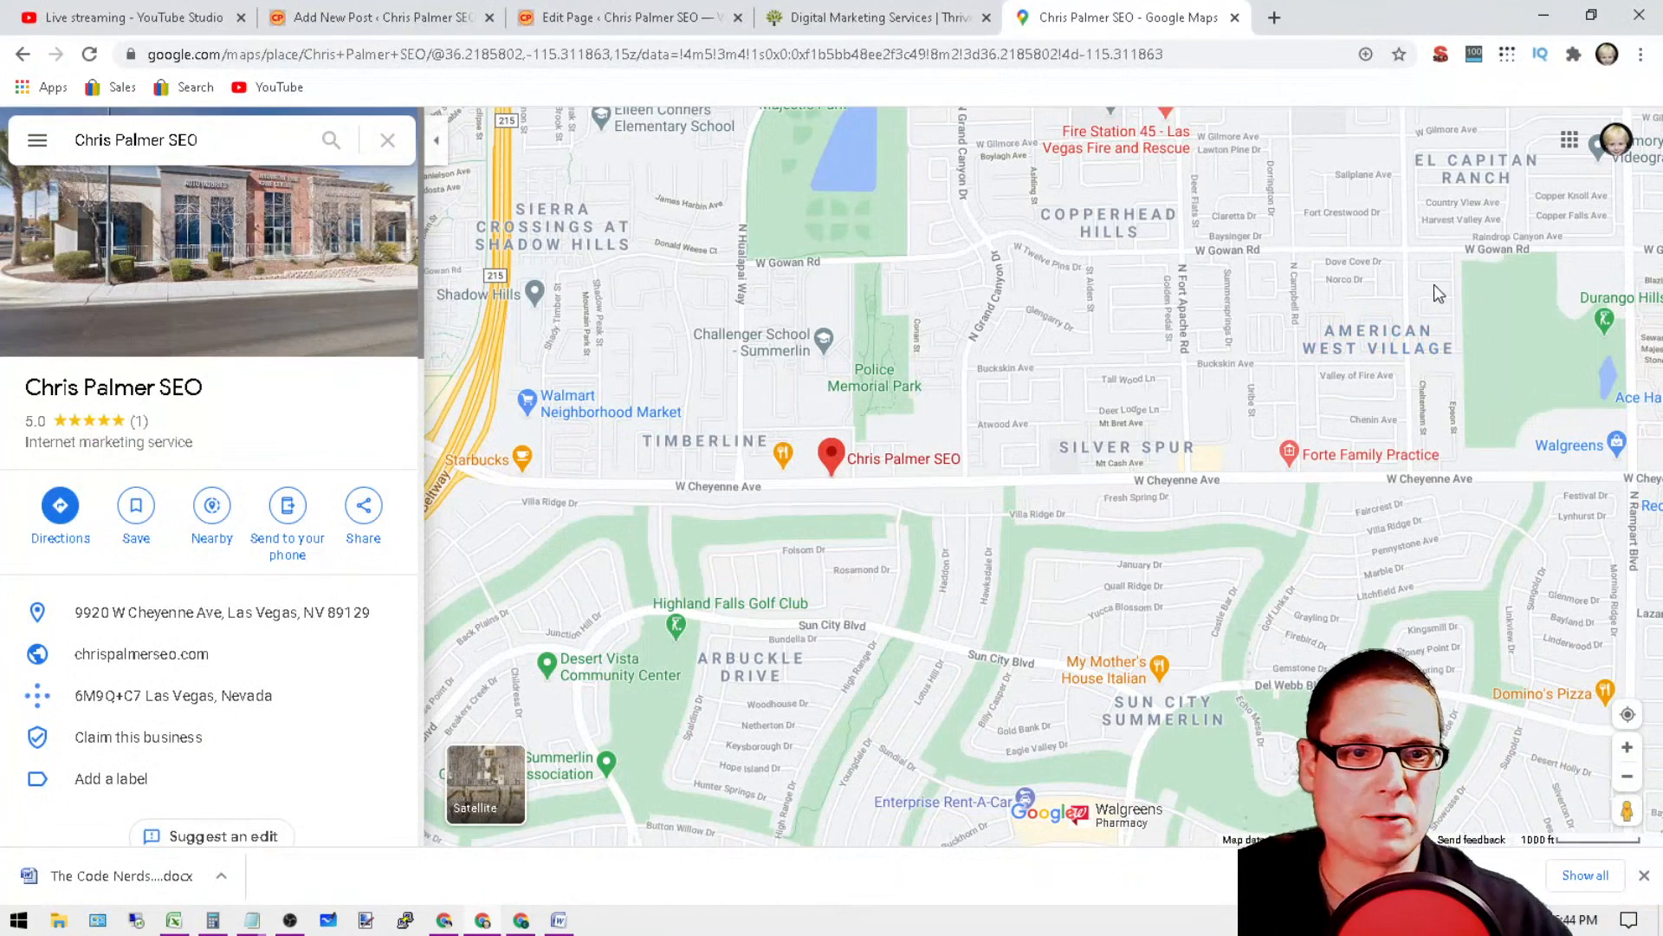
scroll(1143, 488, "down", 1)
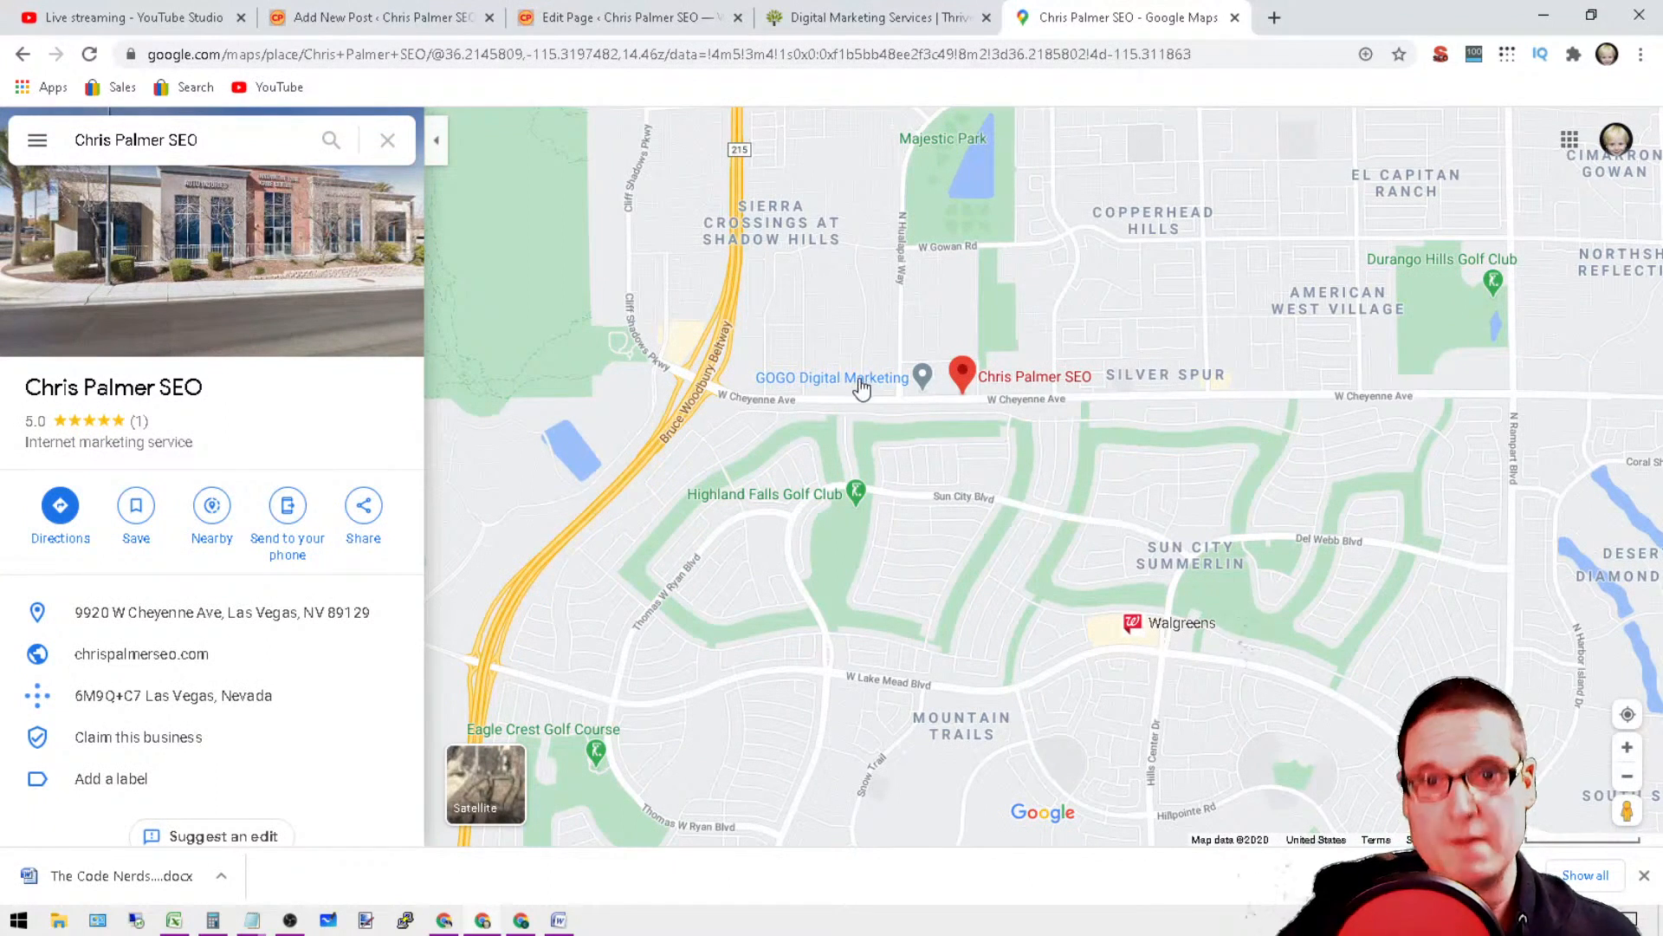
mouse_move(930, 397)
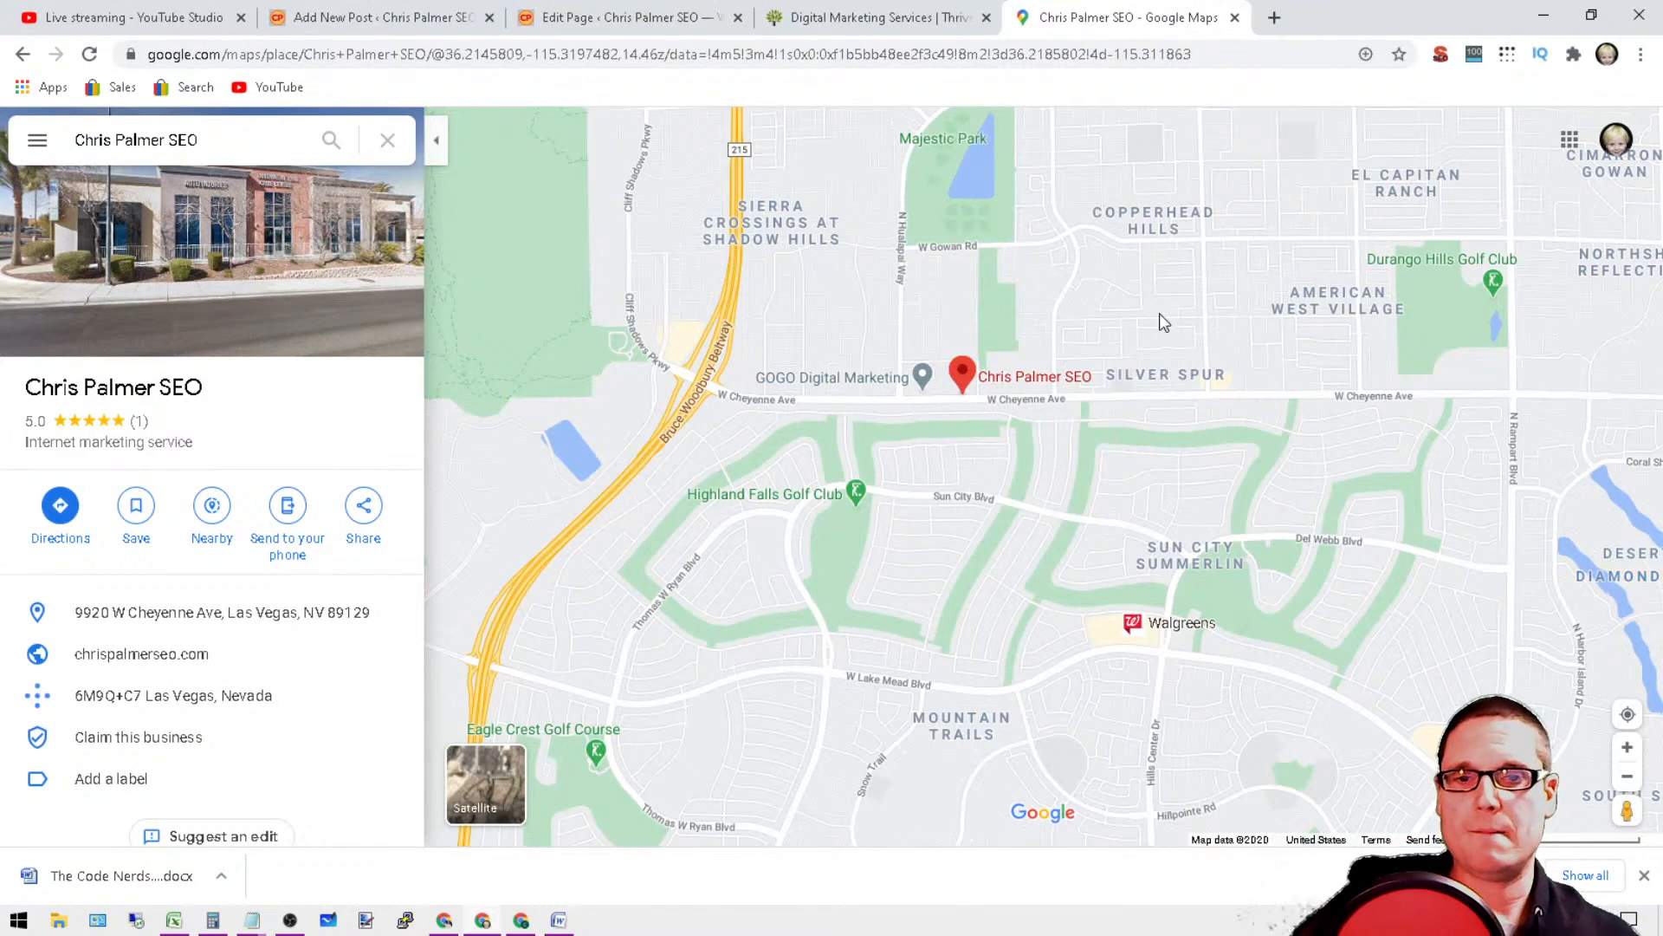
scroll(961, 407, "up", 1)
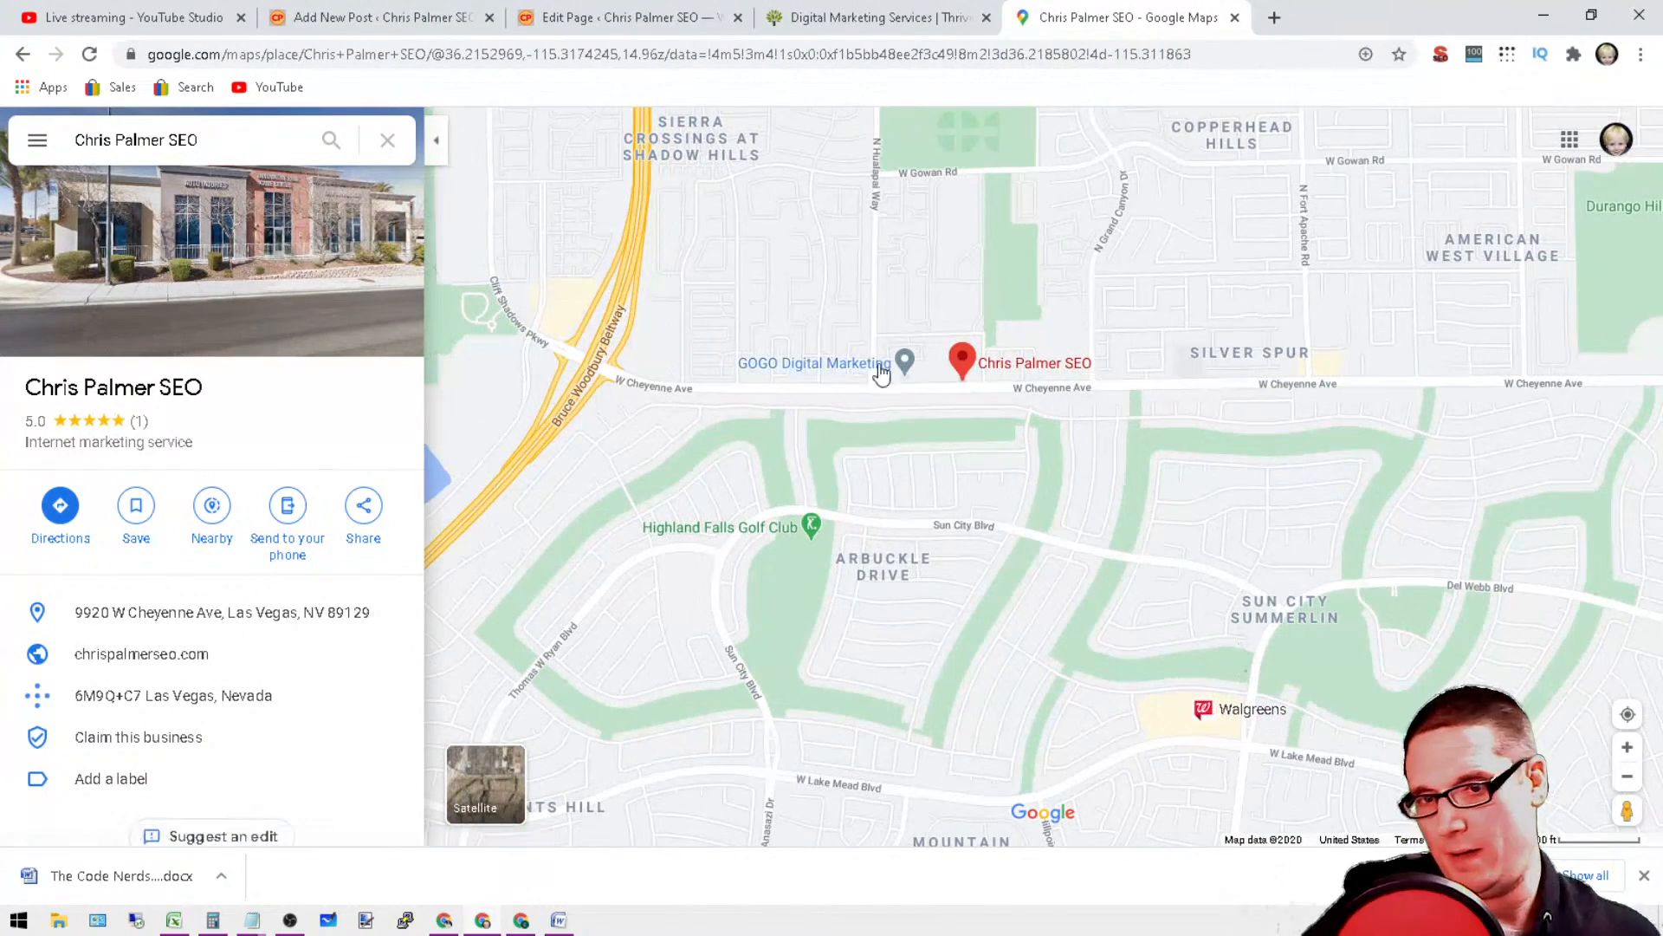
scroll(1234, 515, "up", 2)
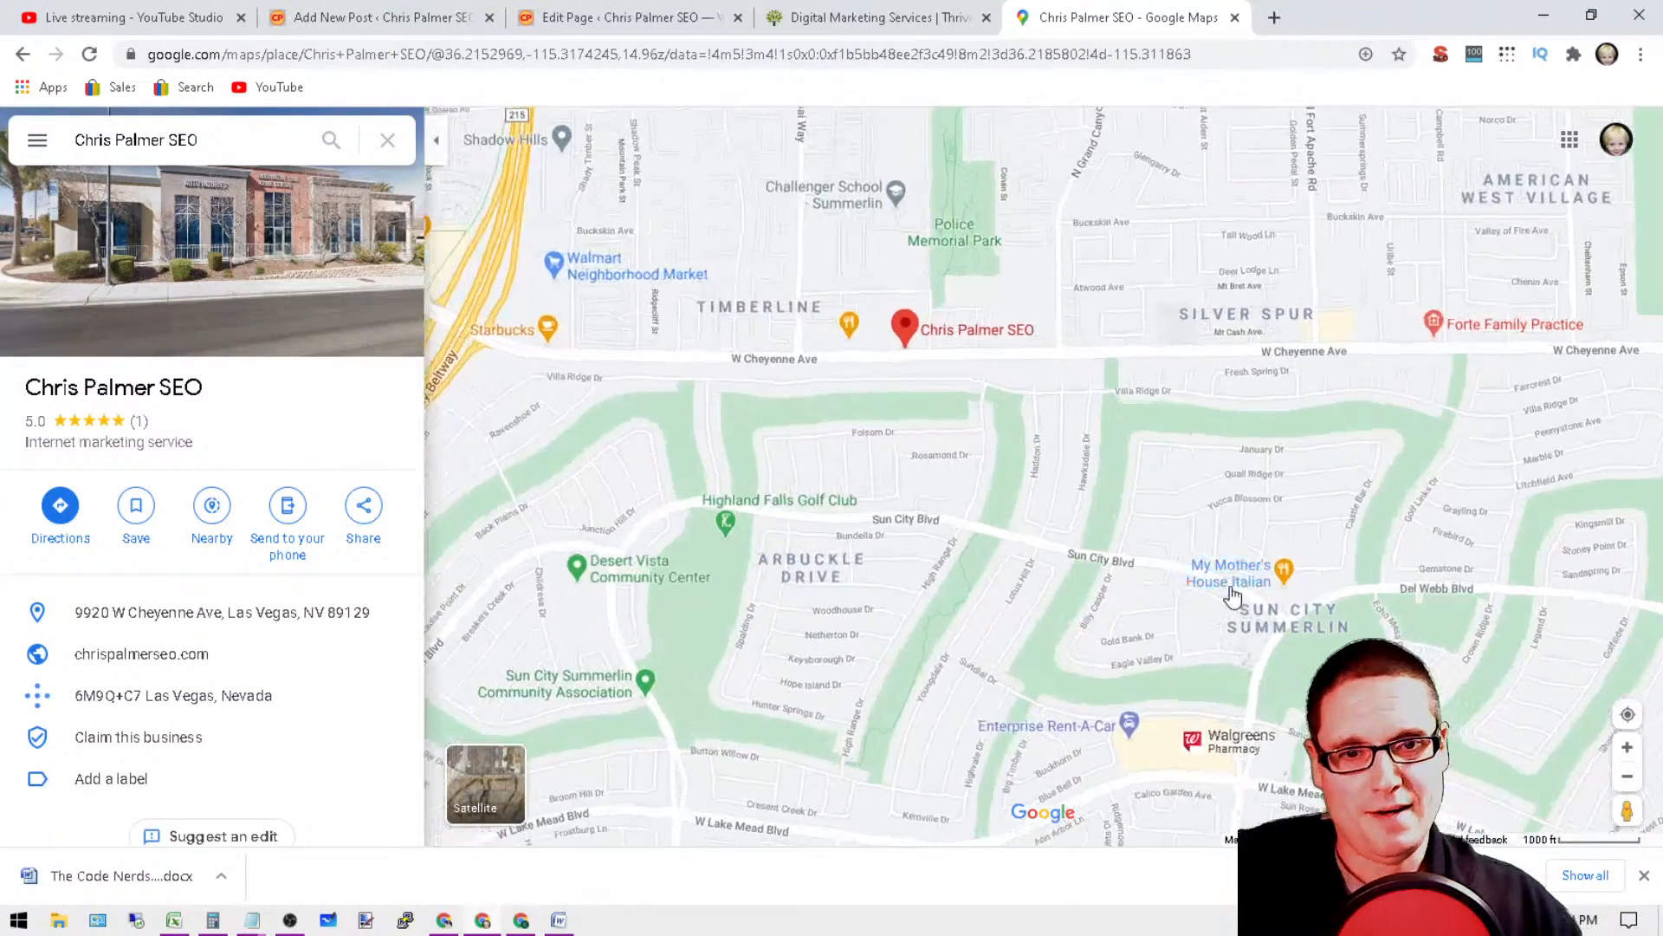
scroll(1070, 324, "up", 2)
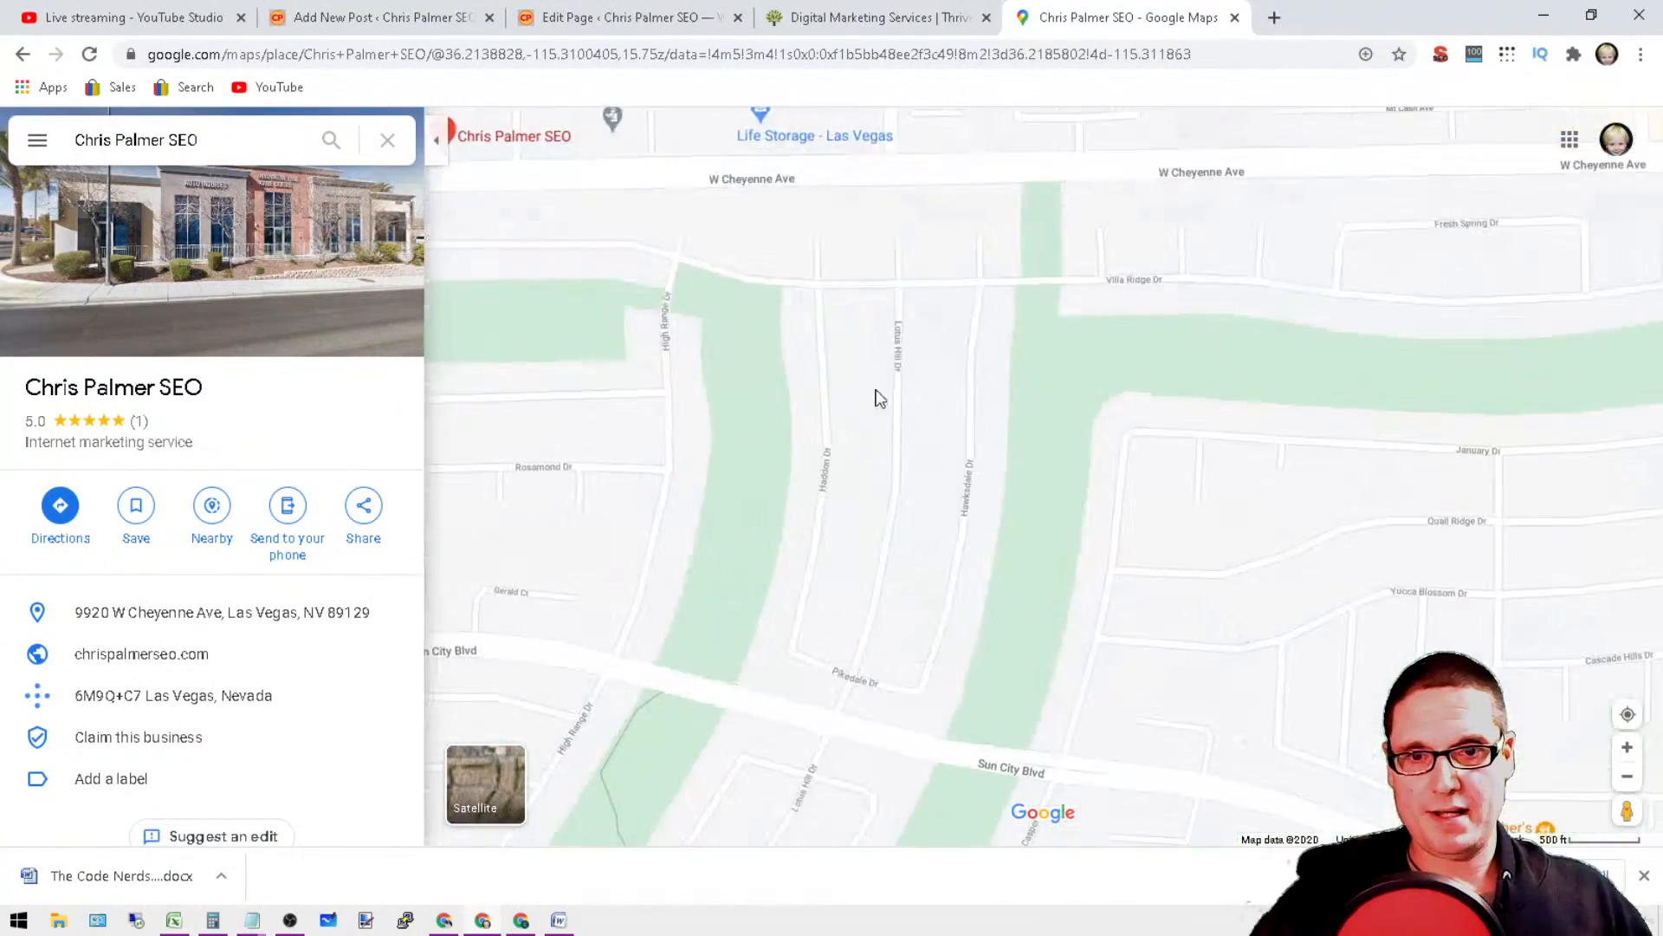
left_click_drag(877, 381, 1230, 619)
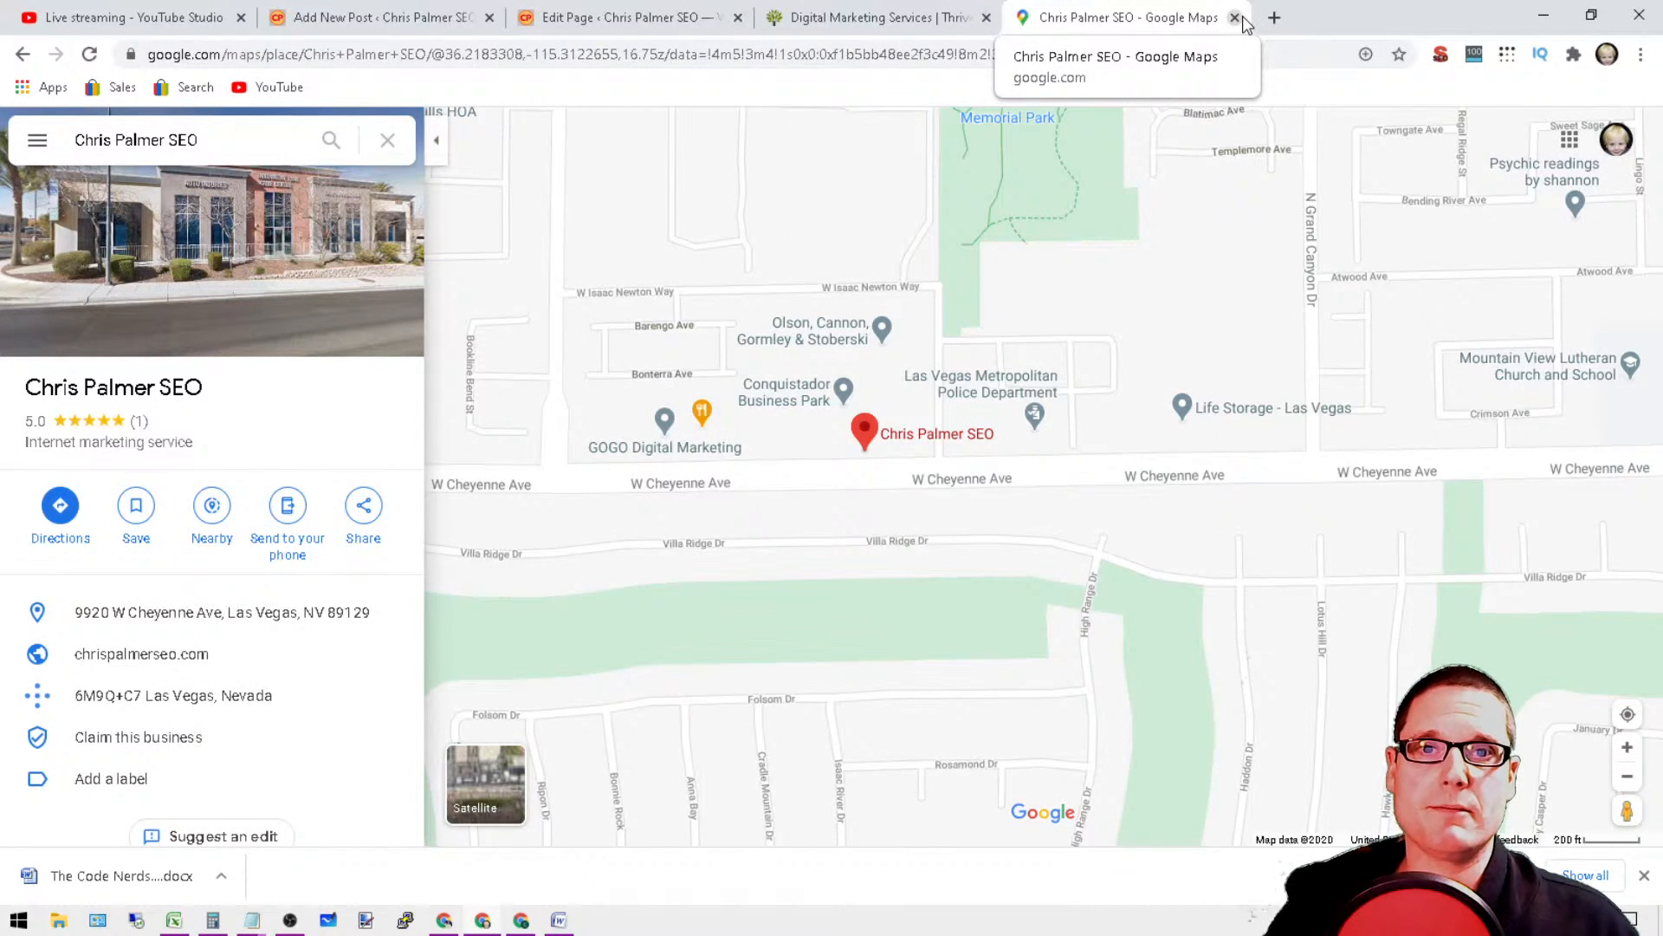
Step: Return to the unpublished Digital Marketing post in the WordPress editor
left_click(894, 12)
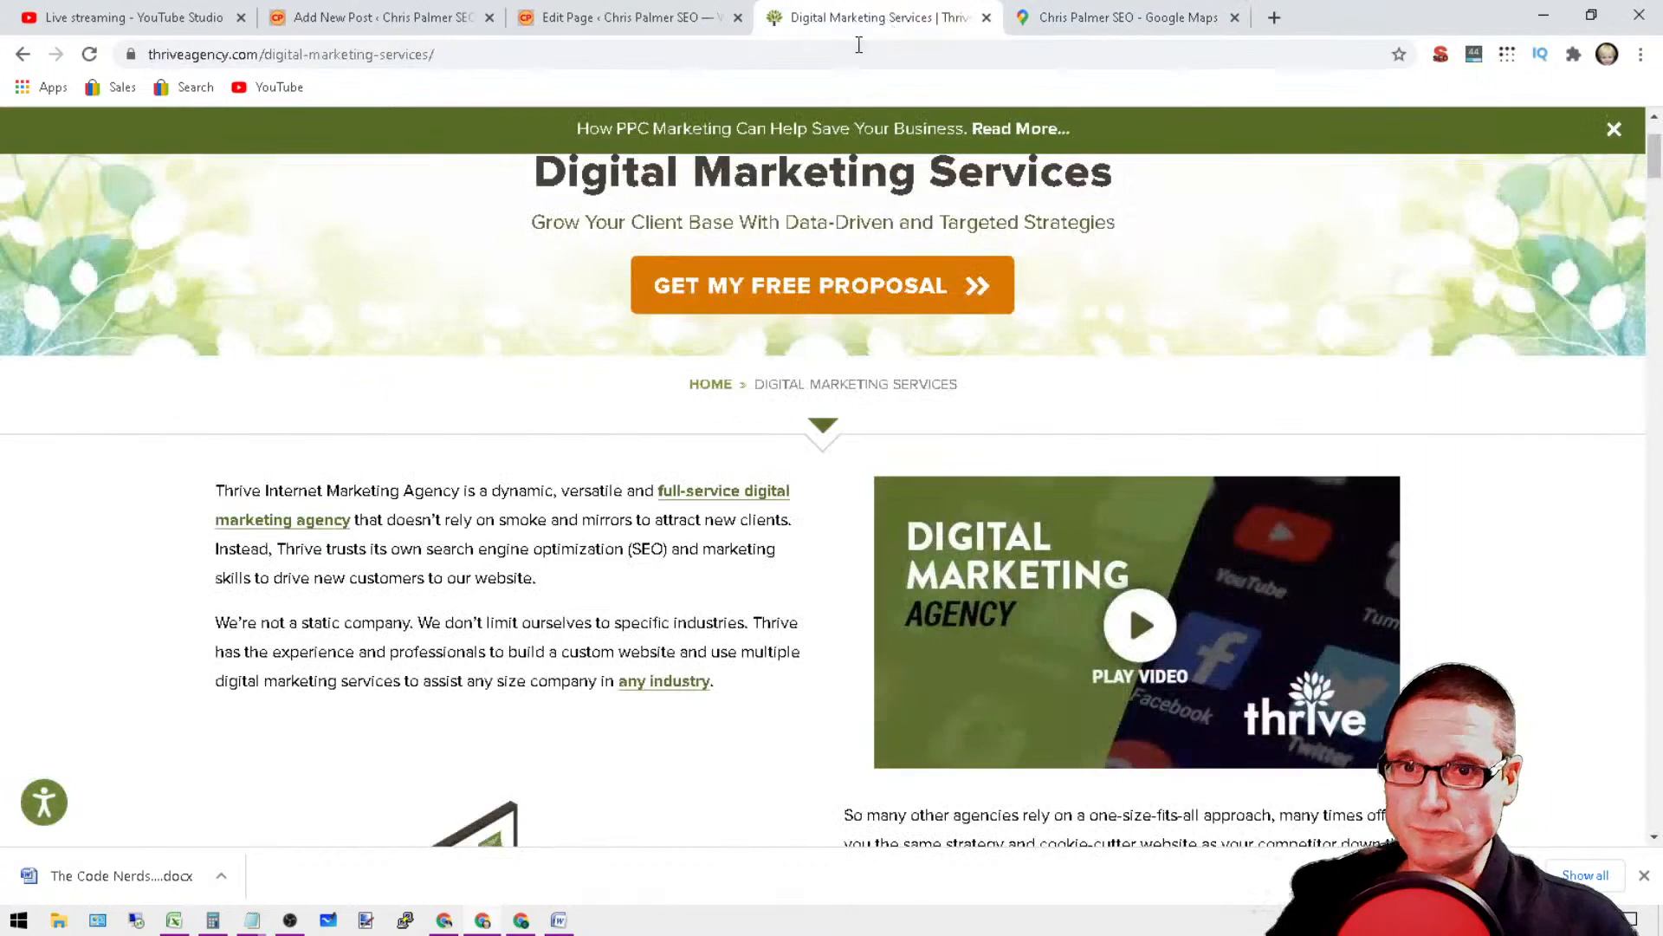
left_click(662, 12)
left_click(401, 12)
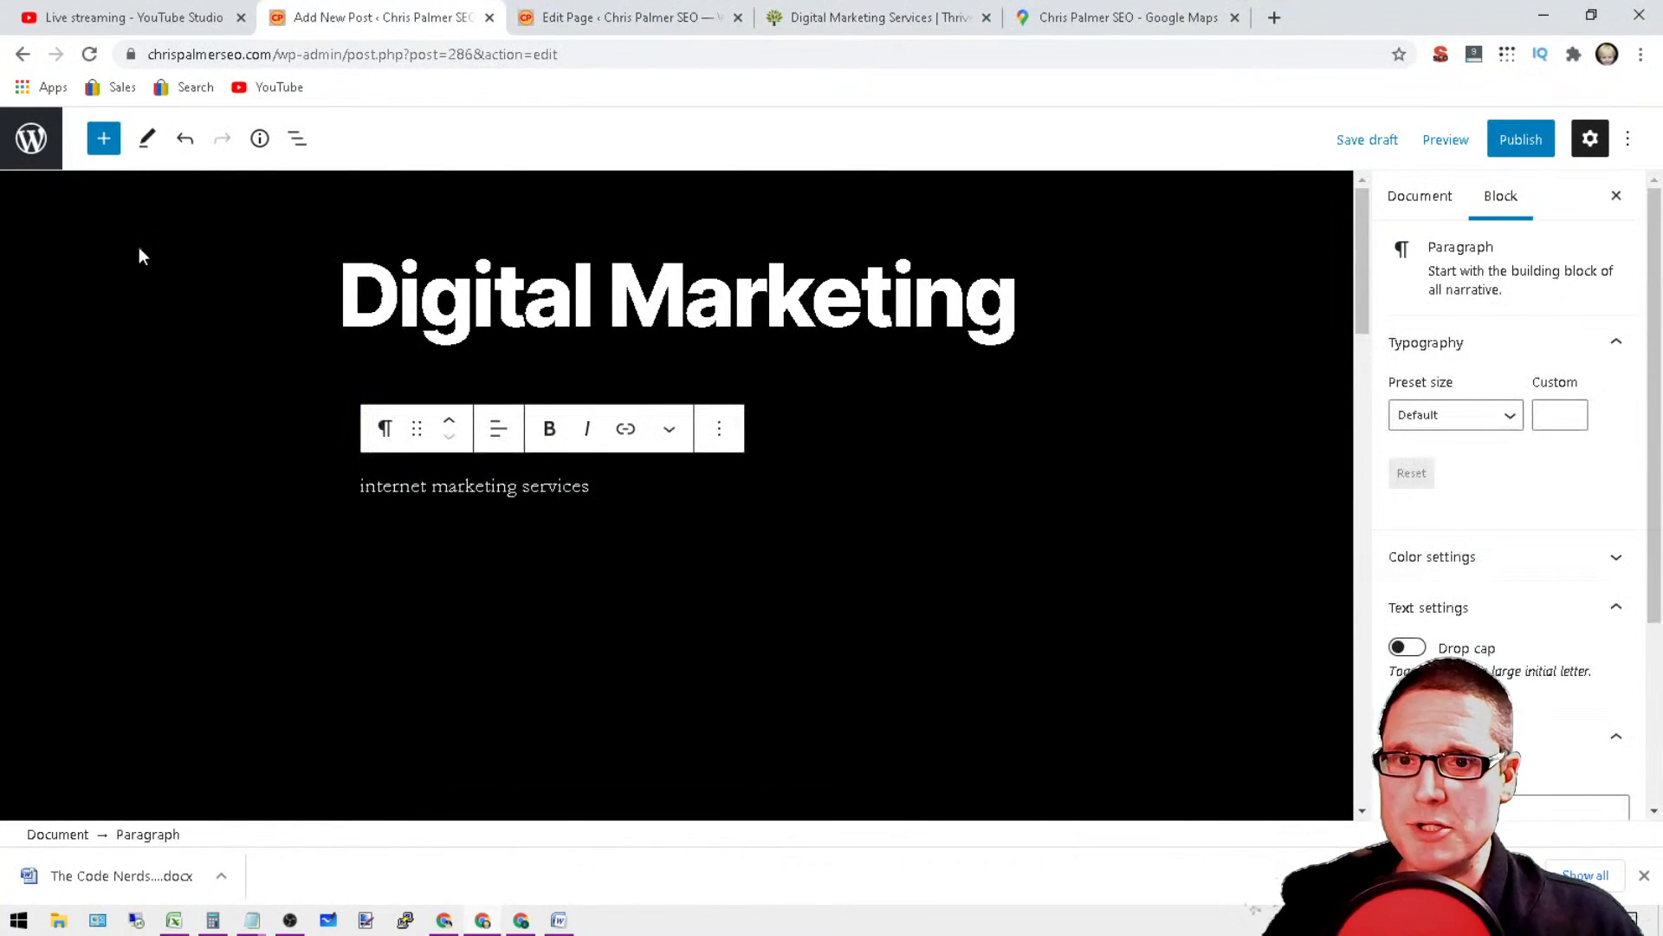